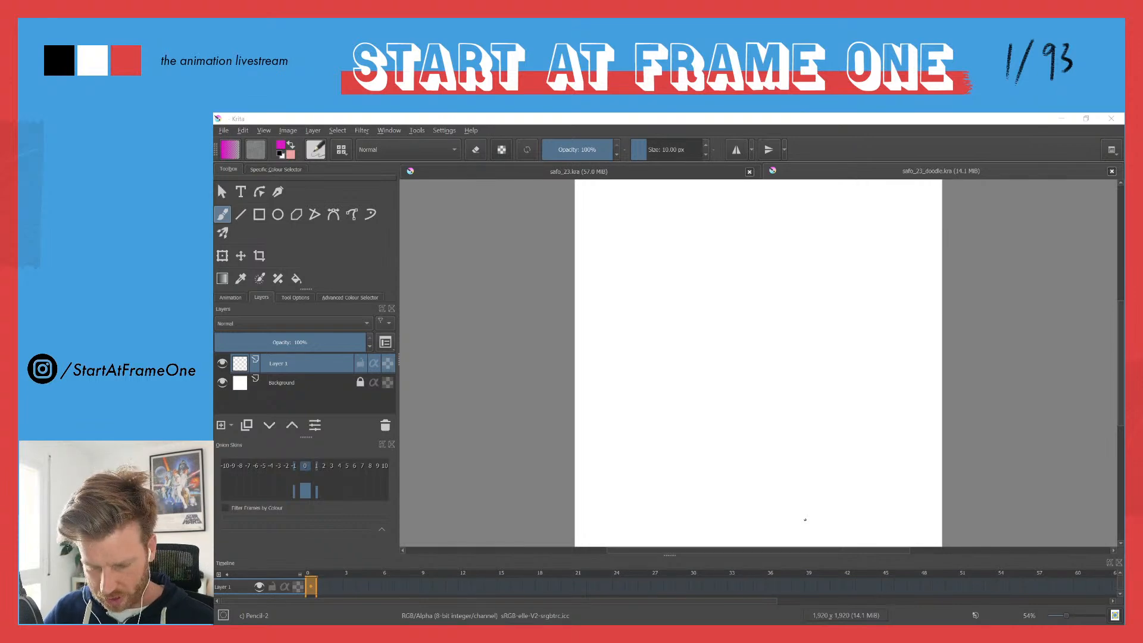
# Step: Load the Big_Paint workspace and choose a saturated blue as the brush colour
pyautogui.click(1110, 151)
pyautogui.click(953, 206)
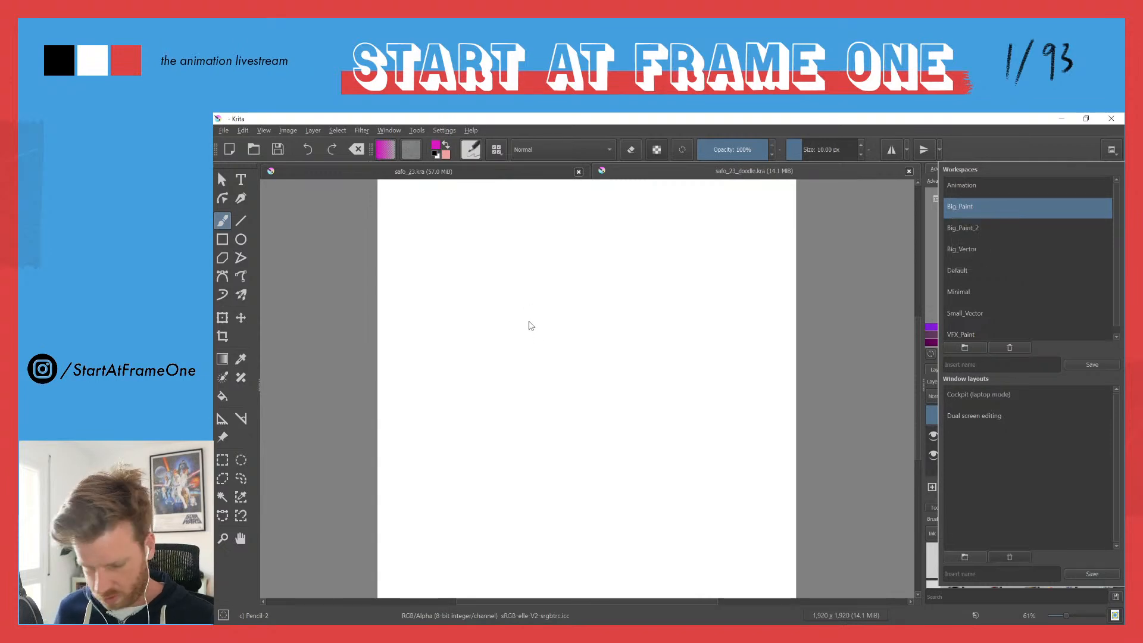
pyautogui.click(513, 320)
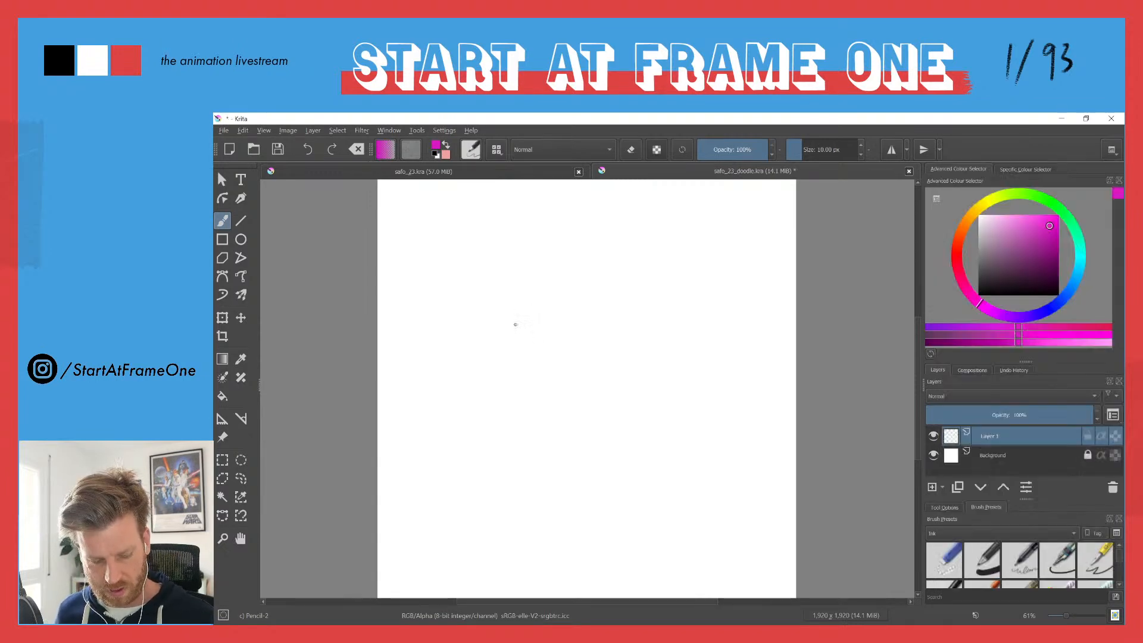
pyautogui.moveTo(509, 322); pyautogui.dragTo(558, 362)
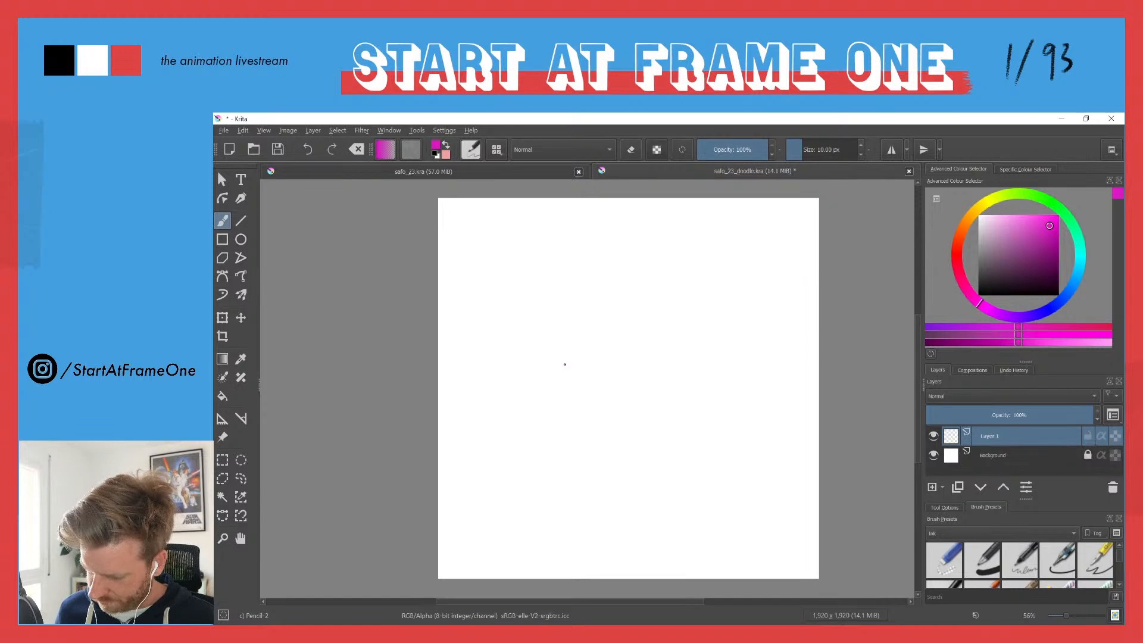
pyautogui.click(1041, 314)
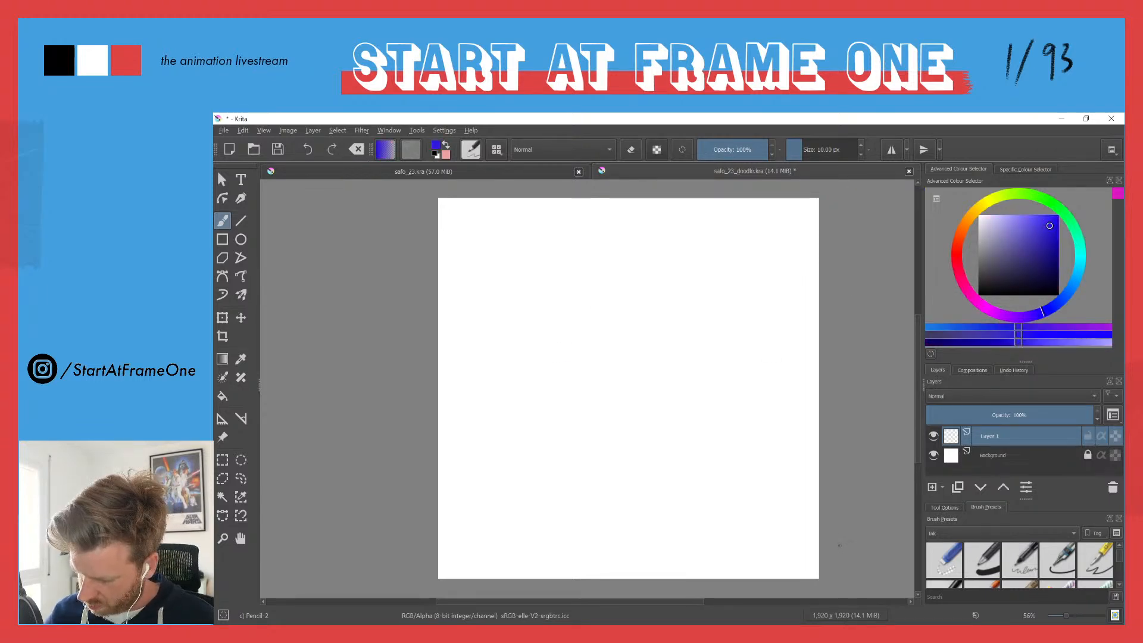
# Step: Switch to the canvas-only view and sketch a large tilted oval with a sweeping outer contour on the left half of the canvas
pyautogui.moveTo(557, 248)
pyautogui.mouseDown()
pyautogui.moveTo(688, 390)
pyautogui.moveTo(696, 495)
pyautogui.mouseUp()
pyautogui.moveTo(533, 280)
pyautogui.mouseDown()
pyautogui.moveTo(554, 279)
pyautogui.moveTo(670, 503)
pyautogui.mouseUp()
pyautogui.press('Tab')
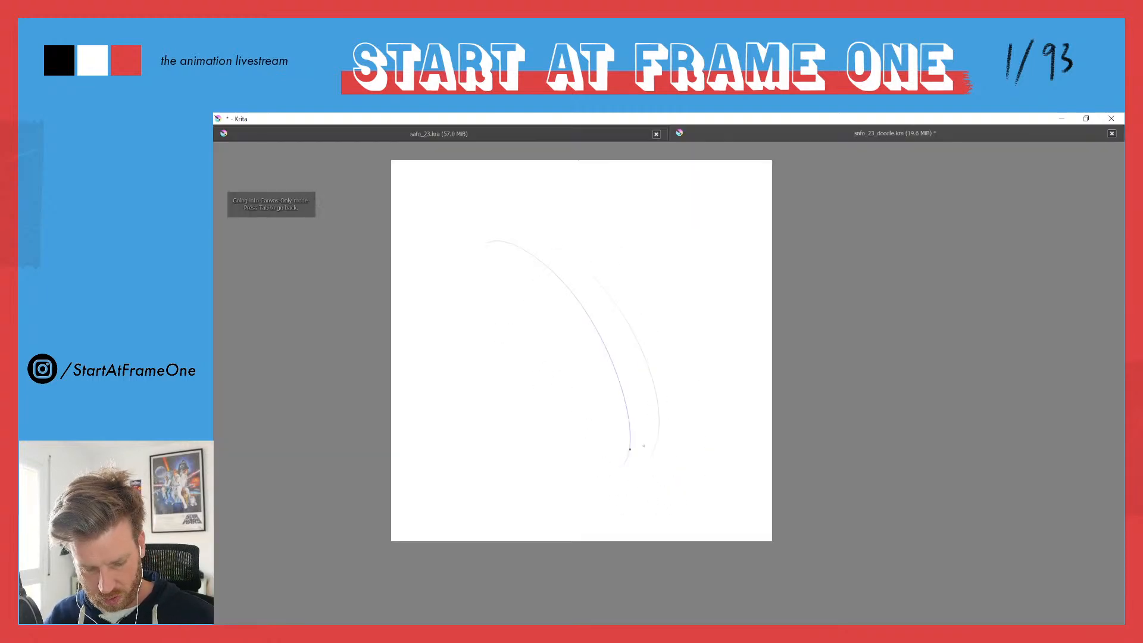
pyautogui.moveTo(461, 239); pyautogui.dragTo(675, 459)
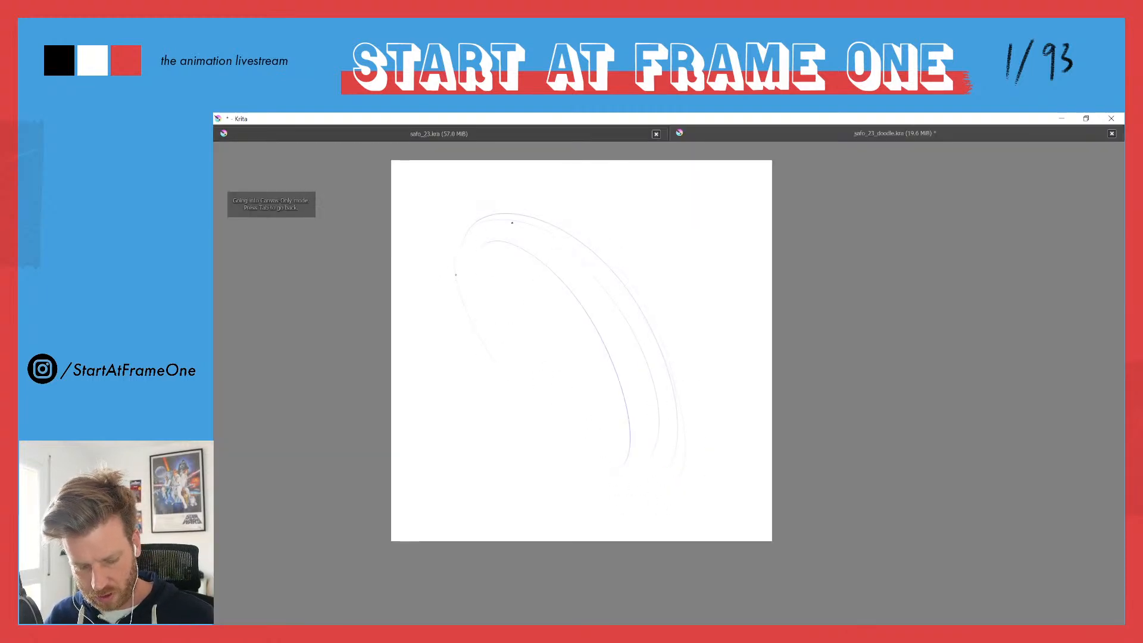
pyautogui.moveTo(565, 184); pyautogui.dragTo(718, 456)
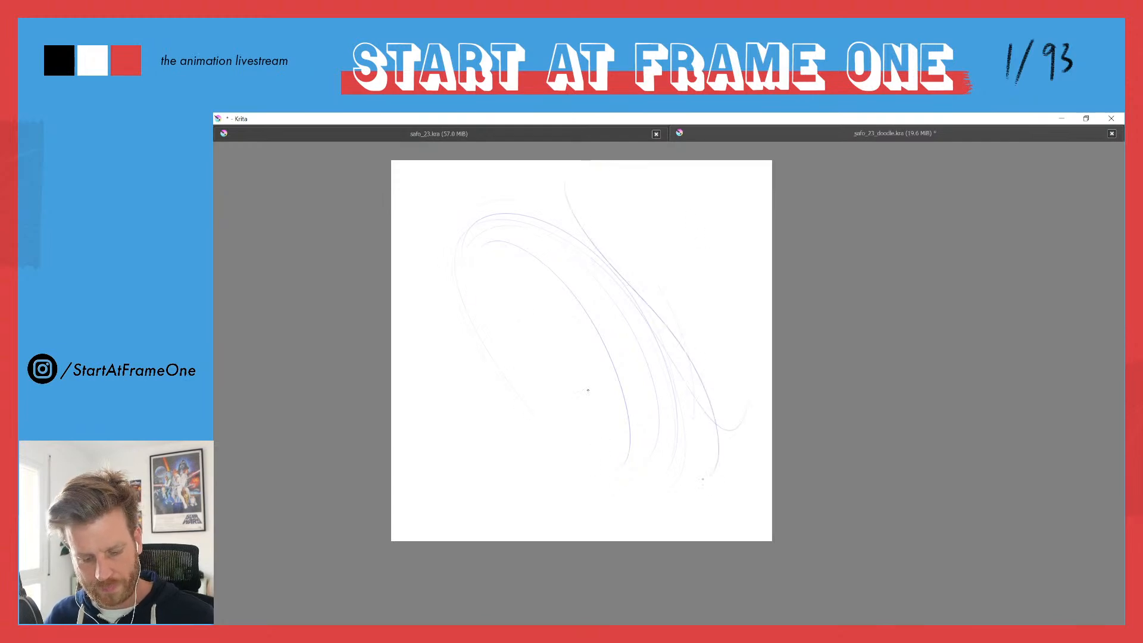
pyautogui.moveTo(500, 220); pyautogui.dragTo(633, 501)
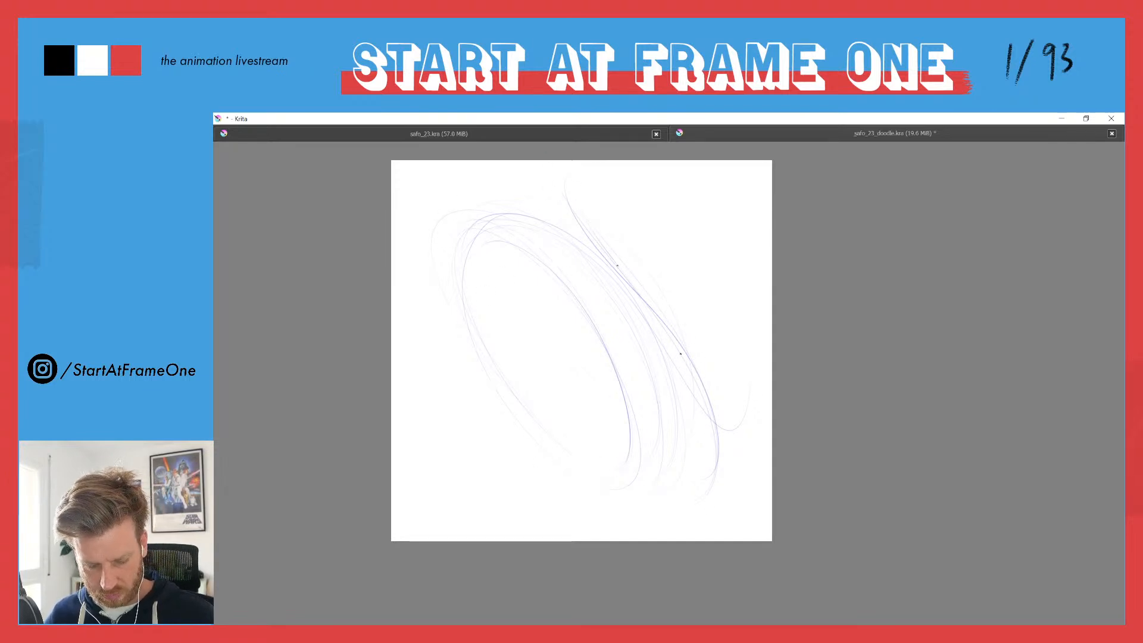
# Step: Sketch a second, narrower tilted oval at the upper right and round off the left form's outline
pyautogui.moveTo(640, 475)
pyautogui.mouseDown()
pyautogui.moveTo(569, 209)
pyautogui.moveTo(596, 180)
pyautogui.moveTo(755, 351)
pyautogui.mouseUp()
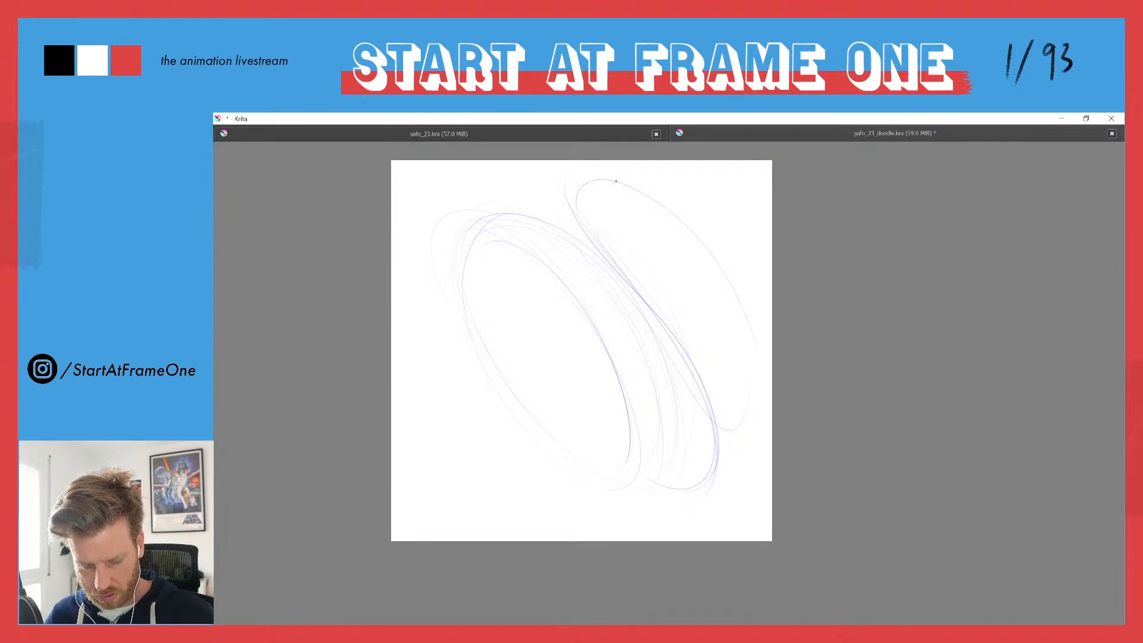
pyautogui.moveTo(738, 292); pyautogui.dragTo(727, 415)
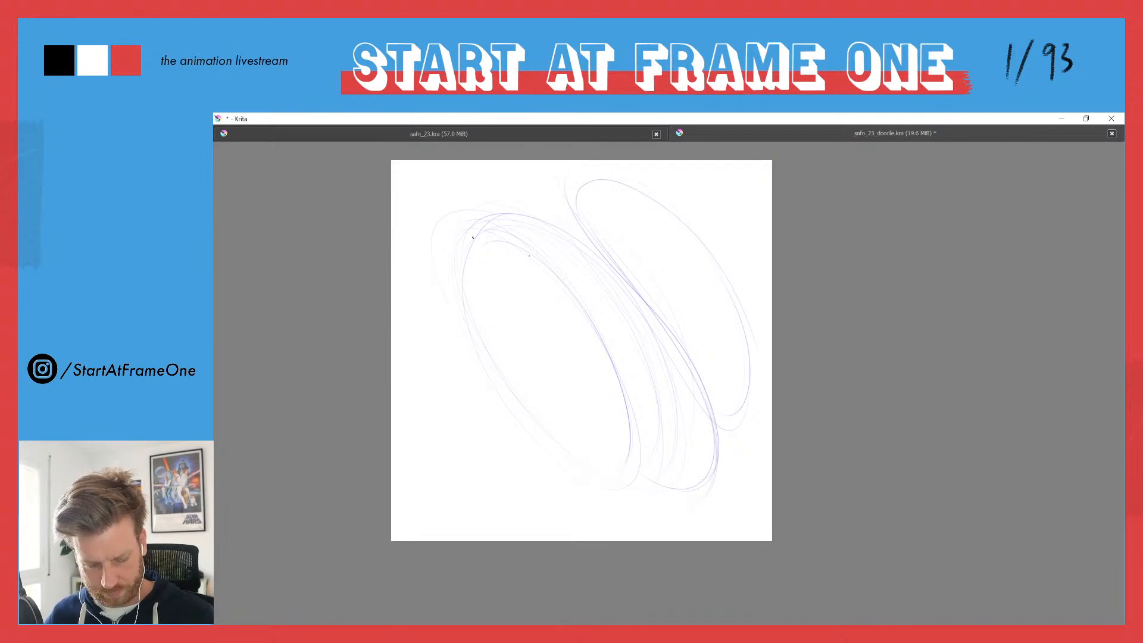
pyautogui.moveTo(487, 240); pyautogui.dragTo(603, 348)
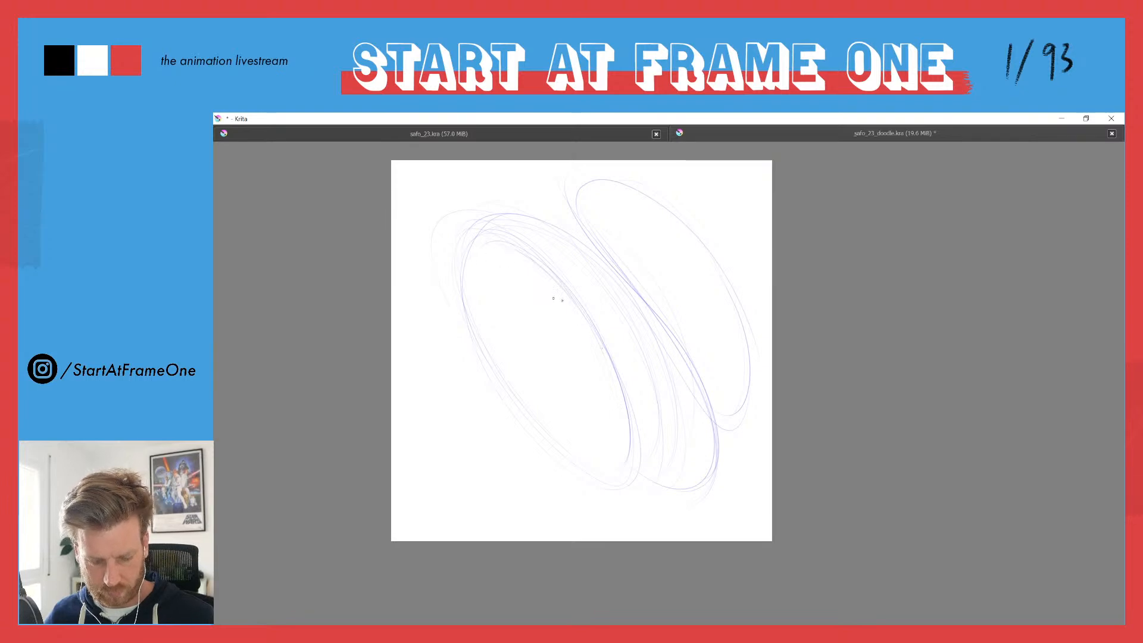
# Step: Sketch a curved band across the lower part of each oval and a smaller rounded outline inside each
pyautogui.moveTo(569, 162); pyautogui.dragTo(568, 193)
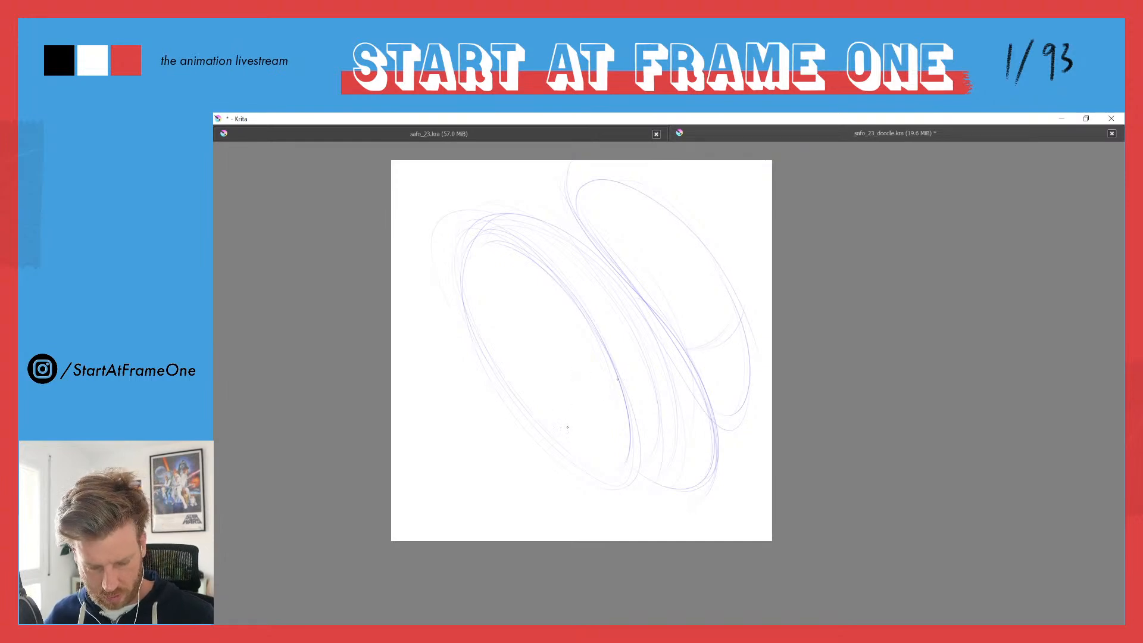
pyautogui.moveTo(576, 428); pyautogui.dragTo(543, 429)
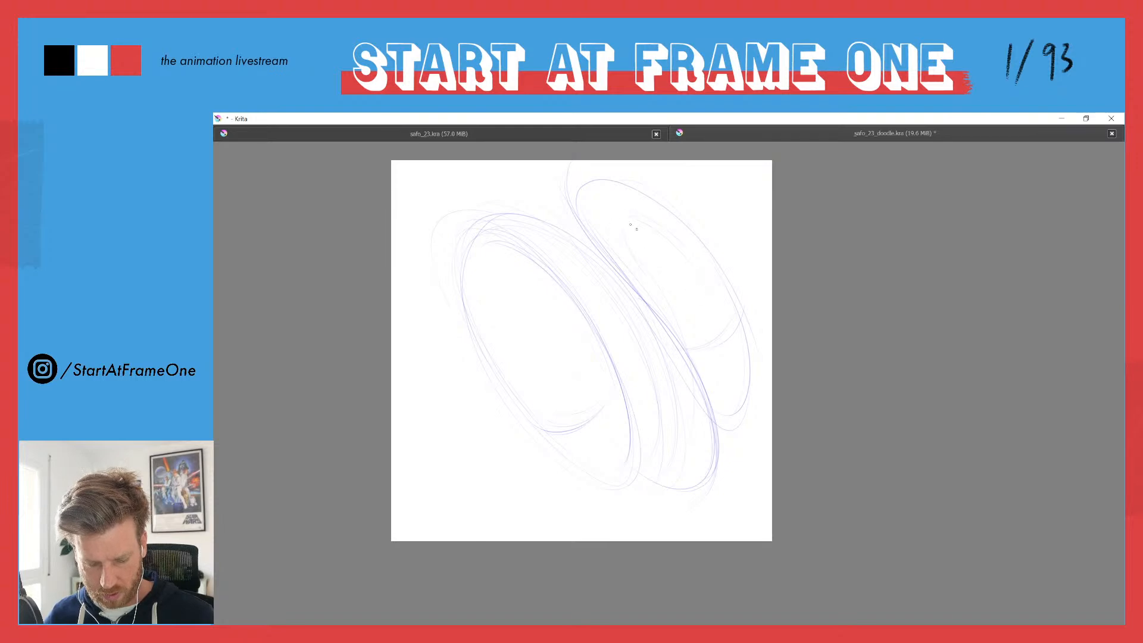
pyautogui.moveTo(646, 275); pyautogui.dragTo(718, 317)
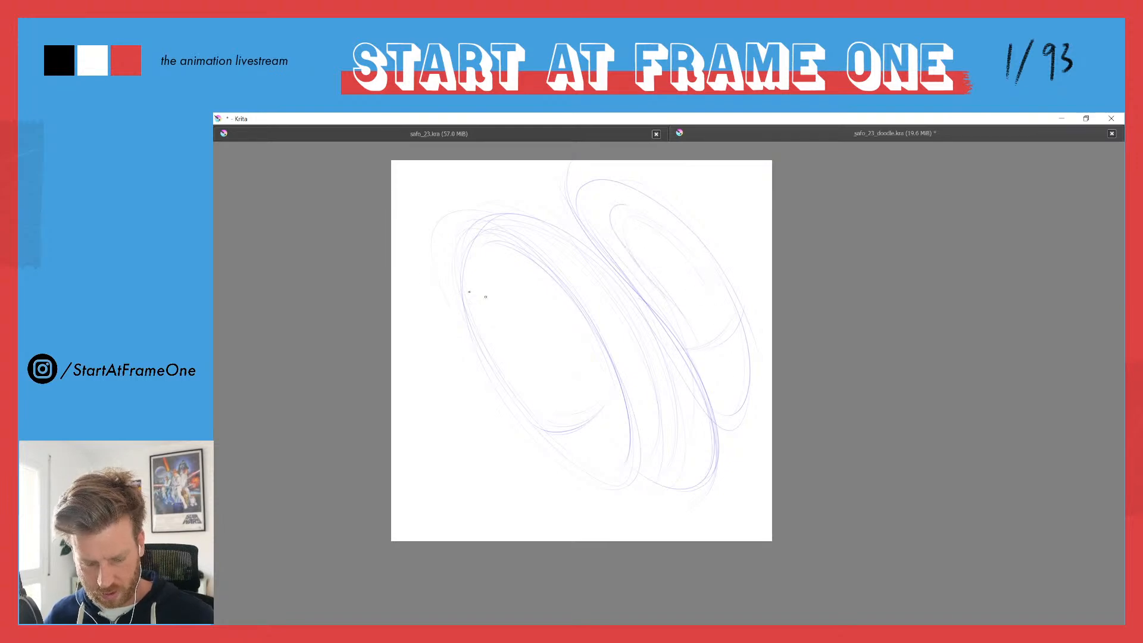
pyautogui.moveTo(597, 365)
pyautogui.mouseDown()
pyautogui.moveTo(539, 286)
pyautogui.moveTo(520, 339)
pyautogui.moveTo(565, 413)
pyautogui.mouseUp()
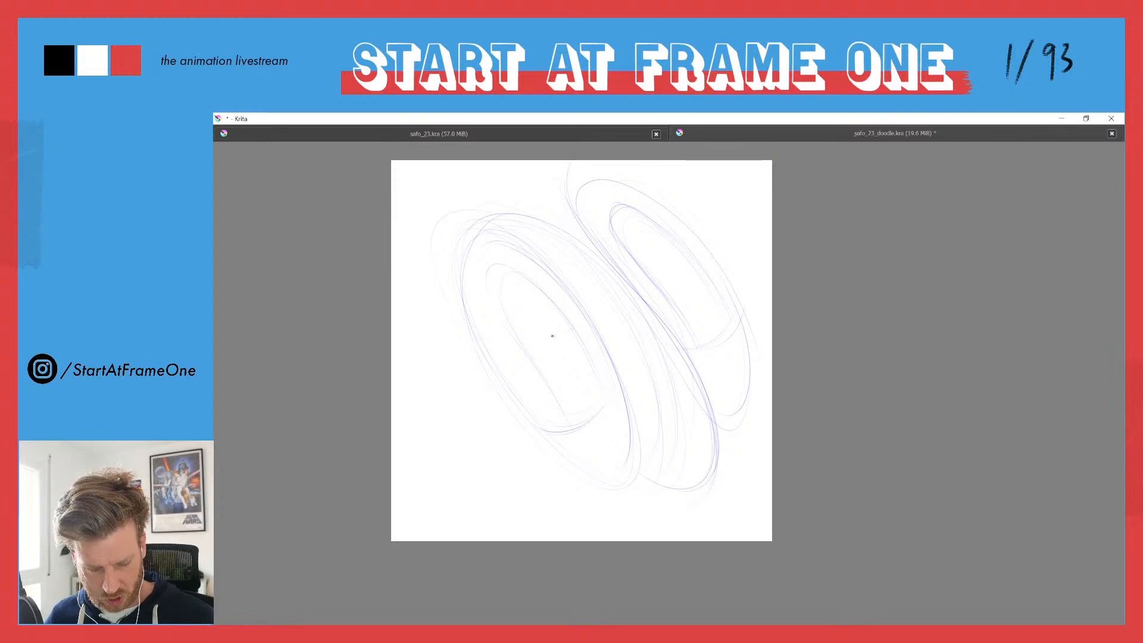
# Step: Draw a small triangular notch in the right side of both inner outlines and firm up their long edges
pyautogui.moveTo(558, 329); pyautogui.dragTo(565, 310)
pyautogui.moveTo(497, 257)
pyautogui.mouseDown()
pyautogui.moveTo(561, 311)
pyautogui.moveTo(562, 409)
pyautogui.mouseUp()
pyautogui.moveTo(580, 340); pyautogui.dragTo(608, 390)
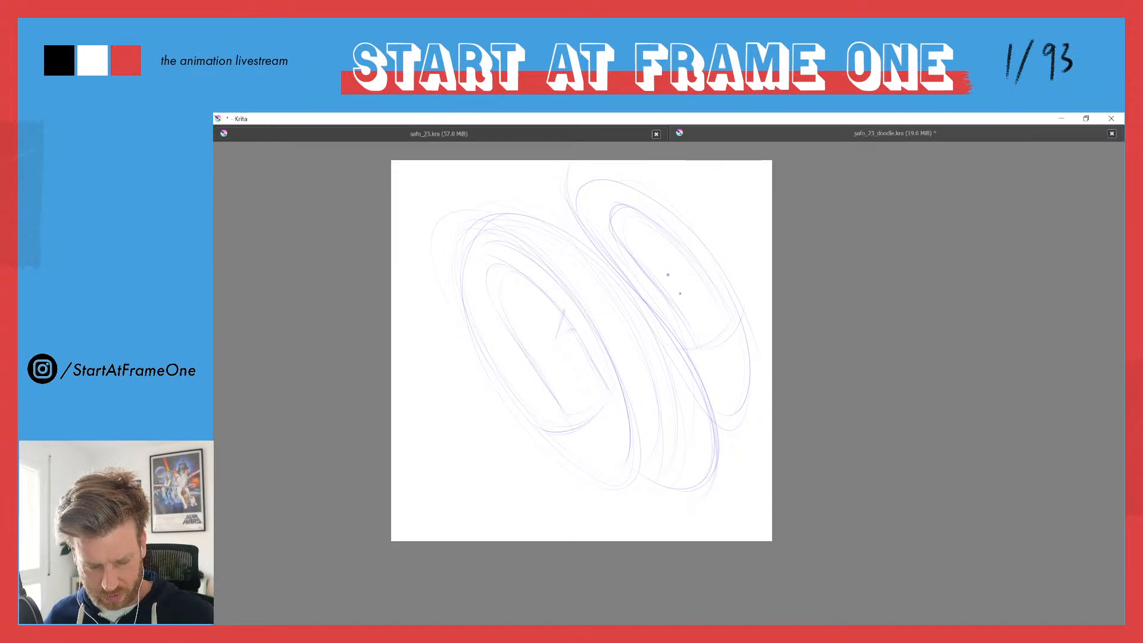
pyautogui.moveTo(608, 231); pyautogui.dragTo(652, 209)
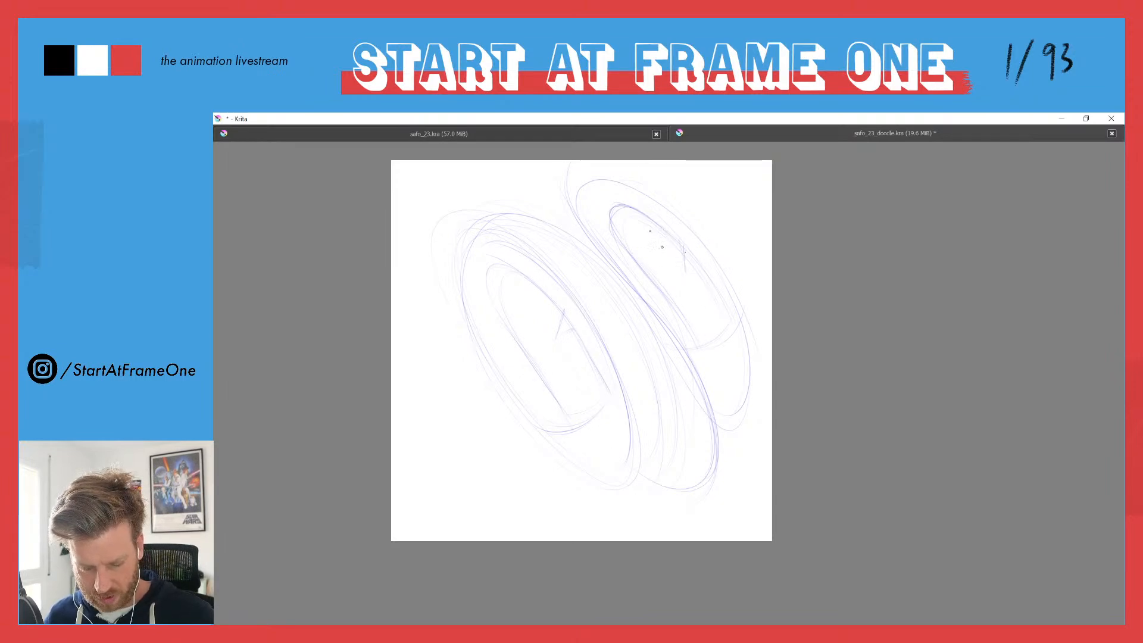
pyautogui.moveTo(685, 273)
pyautogui.mouseDown()
pyautogui.moveTo(700, 268)
pyautogui.moveTo(734, 325)
pyautogui.mouseUp()
pyautogui.moveTo(609, 216); pyautogui.dragTo(627, 205)
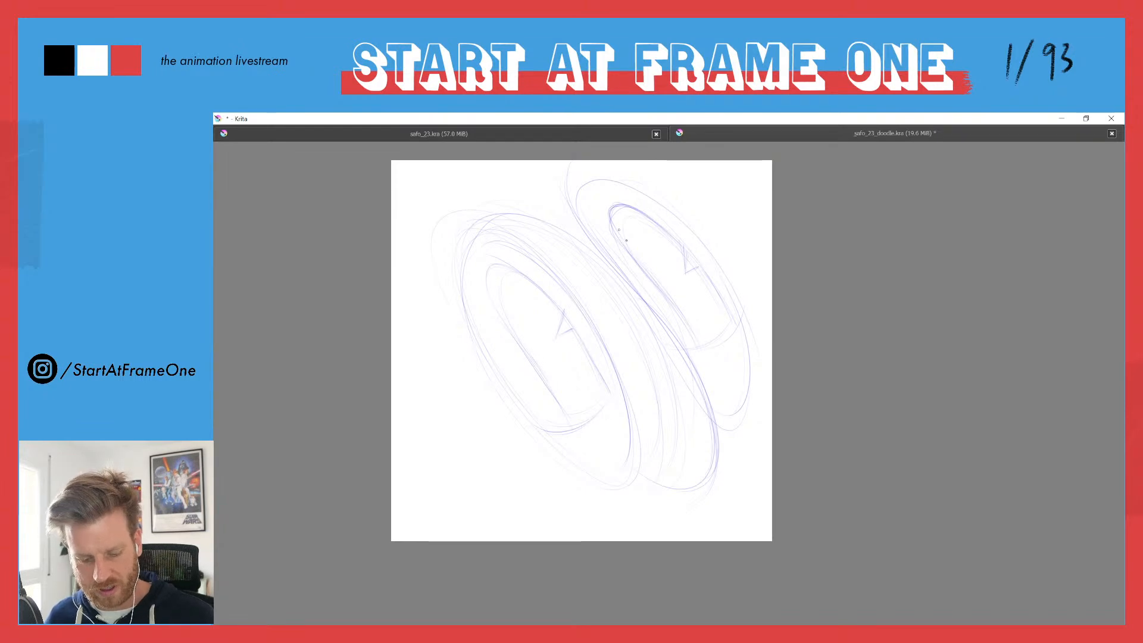
pyautogui.moveTo(685, 263); pyautogui.dragTo(716, 292)
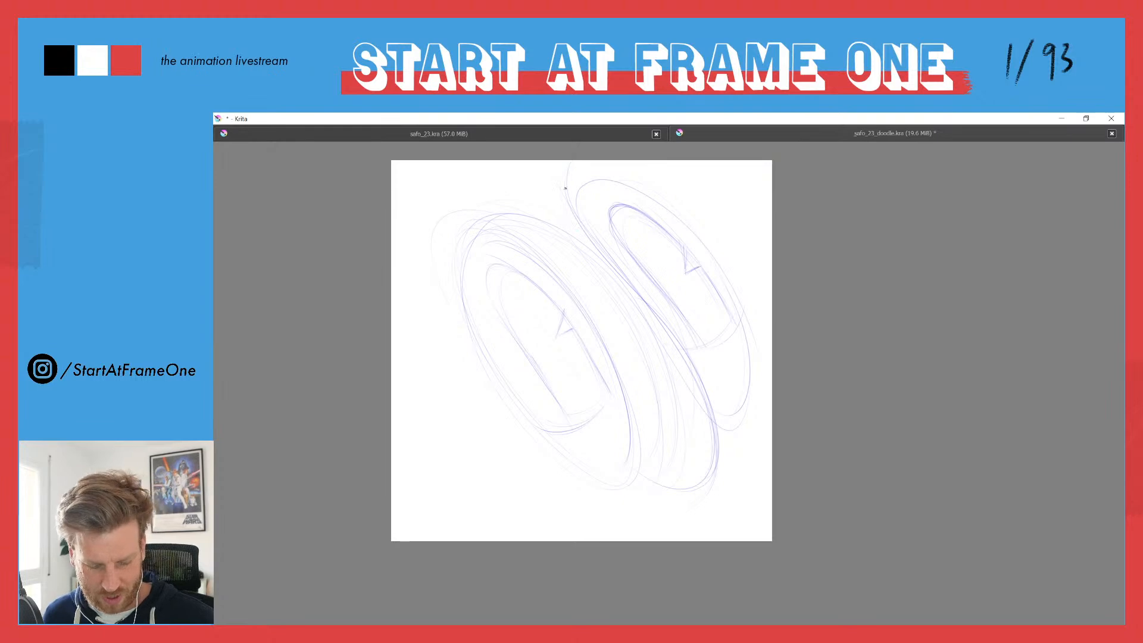
# Step: Darken the long contour between the two ovals and its rounded lower end
pyautogui.moveTo(601, 248)
pyautogui.mouseDown()
pyautogui.moveTo(663, 321)
pyautogui.moveTo(719, 466)
pyautogui.mouseUp()
pyautogui.moveTo(644, 475)
pyautogui.mouseDown()
pyautogui.moveTo(718, 451)
pyautogui.moveTo(713, 409)
pyautogui.mouseUp()
pyautogui.moveTo(670, 489); pyautogui.dragTo(707, 480)
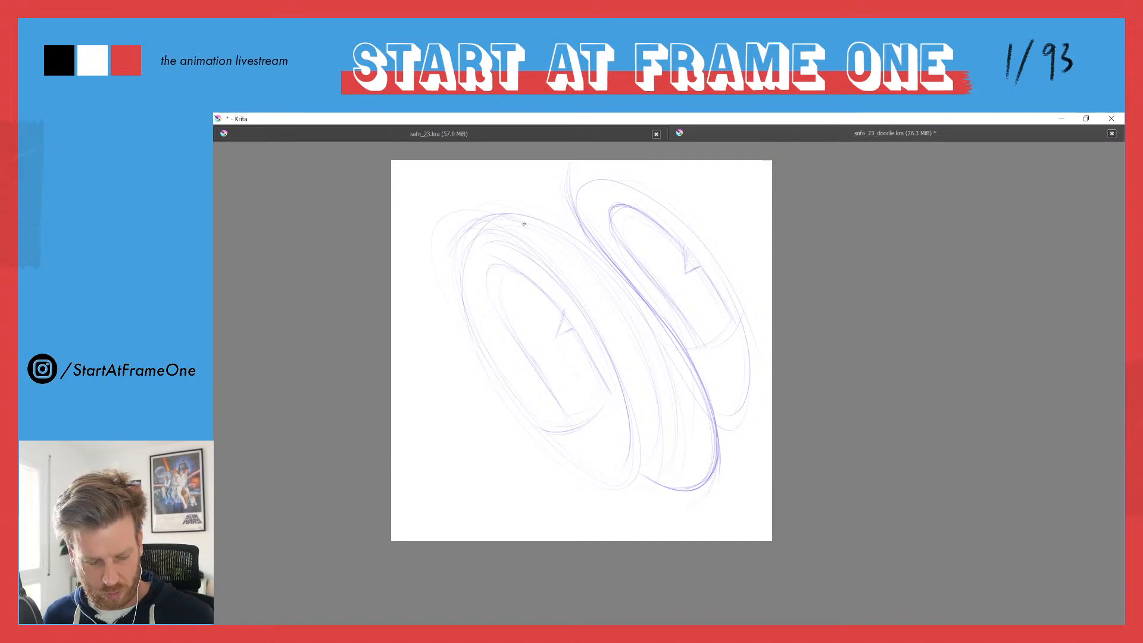
# Step: Reinforce the left oval's top arc, both sides and rounded lower end with repeated strokes
pyautogui.moveTo(500, 213)
pyautogui.mouseDown()
pyautogui.moveTo(446, 291)
pyautogui.moveTo(519, 317)
pyautogui.moveTo(513, 269)
pyautogui.moveTo(494, 240)
pyautogui.moveTo(512, 246)
pyautogui.moveTo(609, 363)
pyautogui.mouseUp()
pyautogui.moveTo(502, 240)
pyautogui.mouseDown()
pyautogui.moveTo(468, 264)
pyautogui.moveTo(495, 360)
pyautogui.mouseUp()
pyautogui.moveTo(472, 320)
pyautogui.mouseDown()
pyautogui.moveTo(530, 408)
pyautogui.moveTo(570, 425)
pyautogui.moveTo(548, 427)
pyautogui.mouseUp()
pyautogui.moveTo(631, 426); pyautogui.dragTo(634, 466)
pyautogui.moveTo(539, 429); pyautogui.dragTo(609, 481)
pyautogui.moveTo(572, 452); pyautogui.dragTo(634, 470)
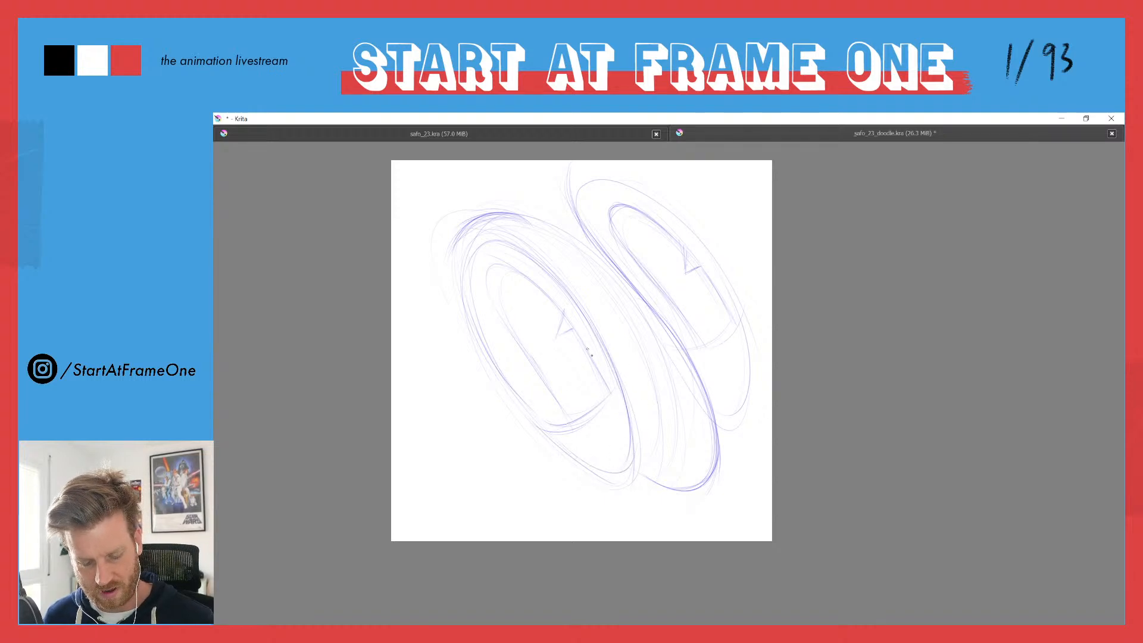
# Step: Strengthen the right oval's lower edge and curved band, and add small bulges at the band ends of both ovals
pyautogui.moveTo(747, 354); pyautogui.dragTo(729, 407)
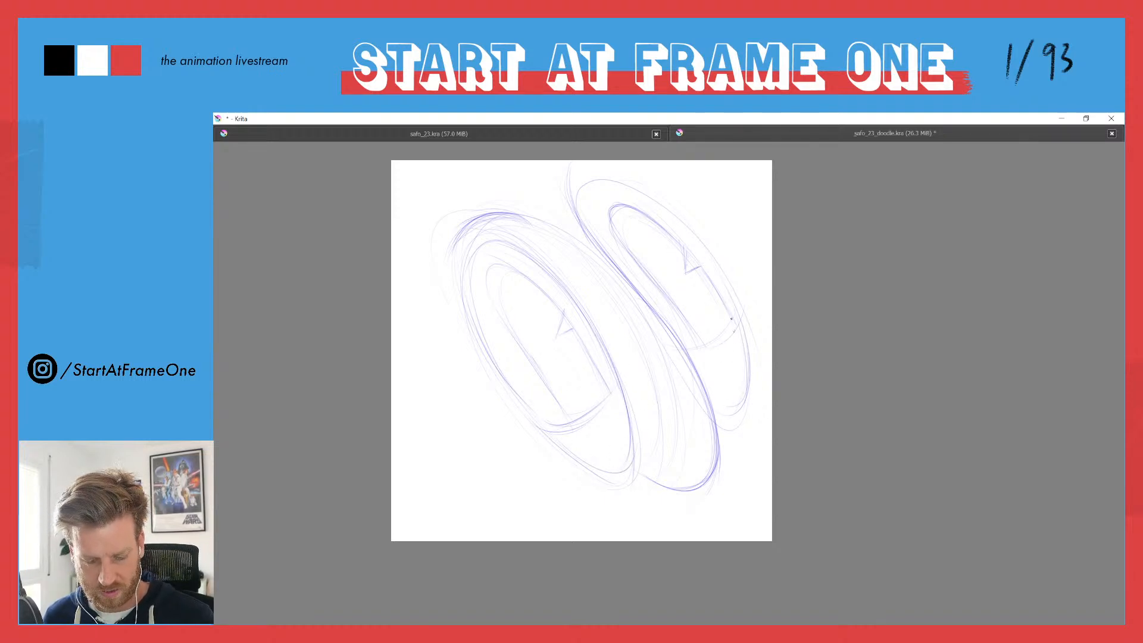
pyautogui.moveTo(731, 328); pyautogui.dragTo(704, 346)
pyautogui.moveTo(668, 209); pyautogui.dragTo(703, 248)
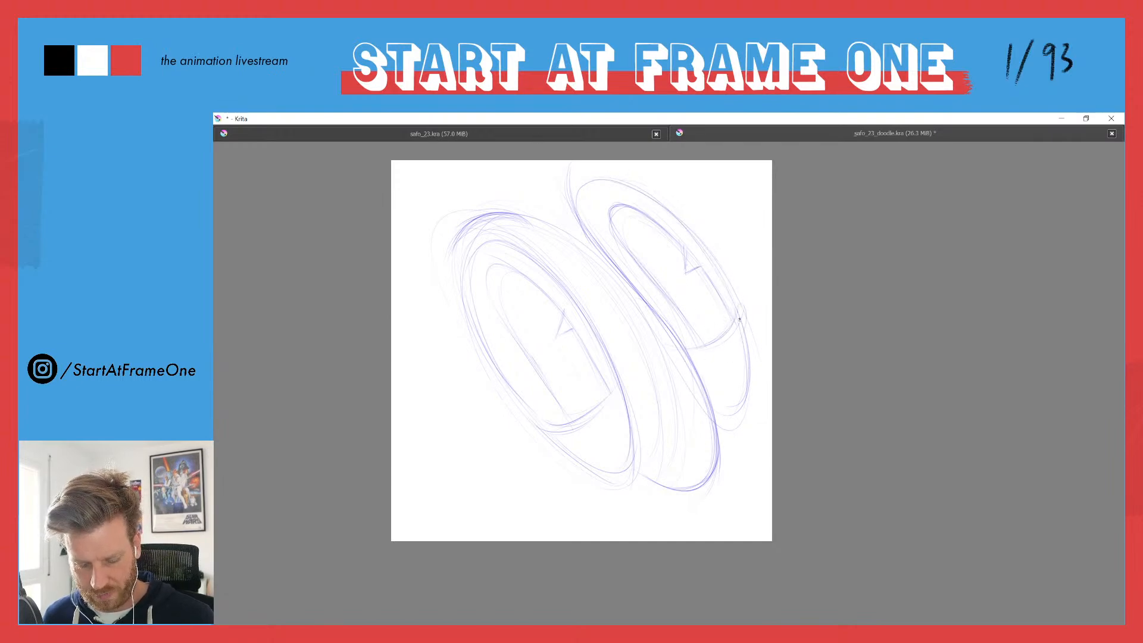
pyautogui.moveTo(738, 302); pyautogui.dragTo(736, 418)
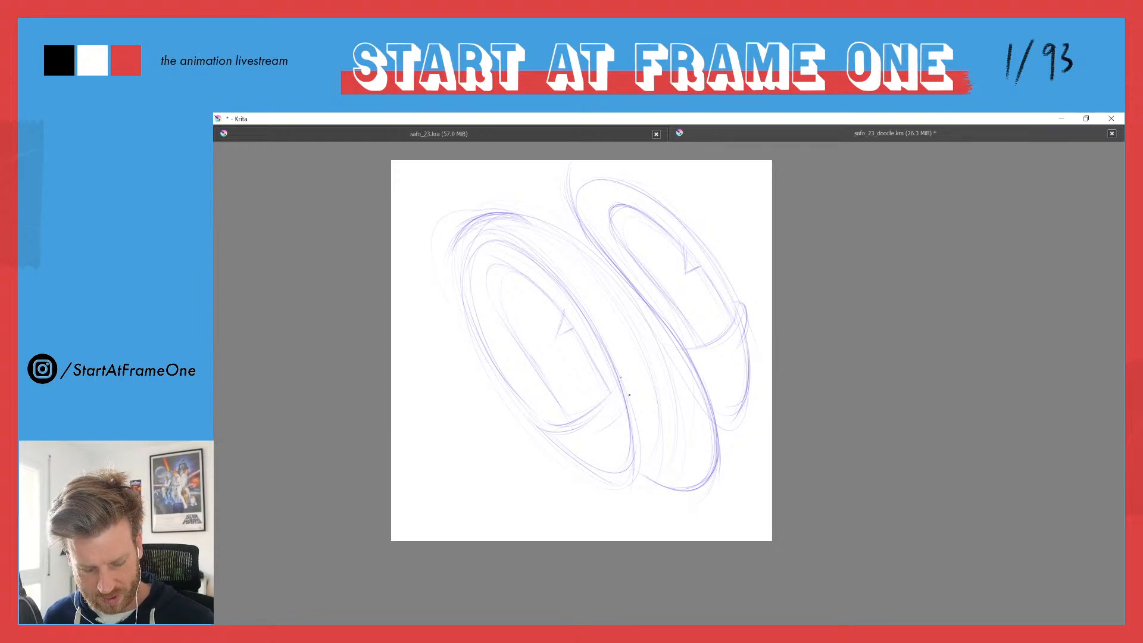
pyautogui.moveTo(622, 385); pyautogui.dragTo(628, 410)
pyautogui.moveTo(537, 426)
pyautogui.mouseDown()
pyautogui.moveTo(553, 454)
pyautogui.moveTo(565, 444)
pyautogui.mouseUp()
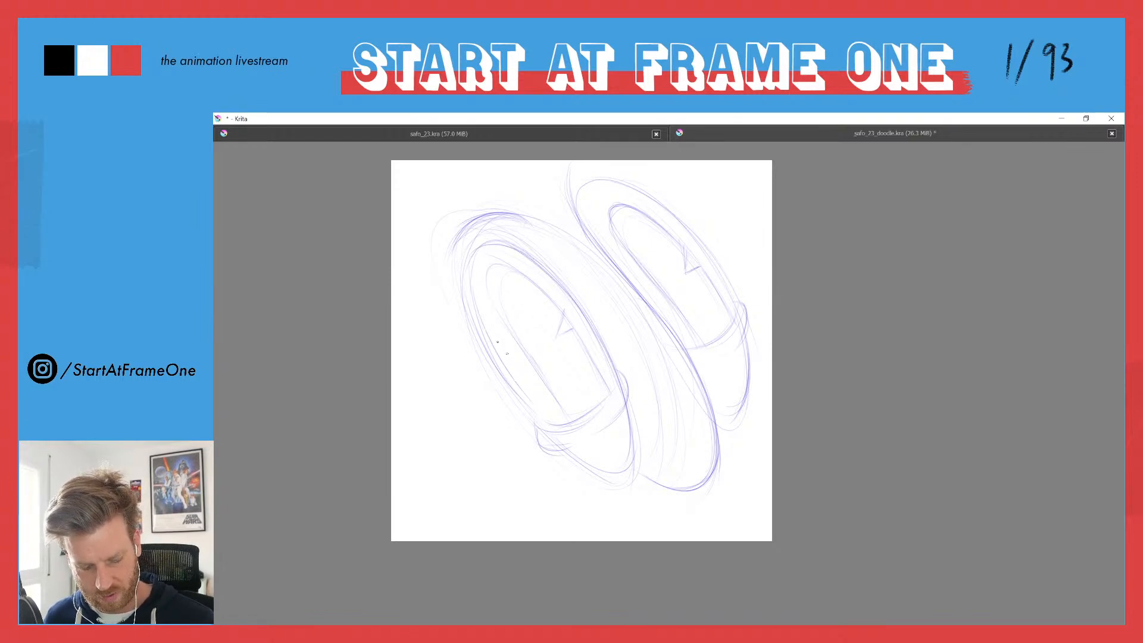
# Step: Darken the inner outlines and triangular notches inside both ovals
pyautogui.moveTo(523, 277)
pyautogui.mouseDown()
pyautogui.moveTo(562, 313)
pyautogui.moveTo(503, 266)
pyautogui.moveTo(507, 326)
pyautogui.moveTo(557, 401)
pyautogui.mouseUp()
pyautogui.moveTo(574, 328); pyautogui.dragTo(609, 391)
pyautogui.moveTo(558, 334); pyautogui.dragTo(565, 313)
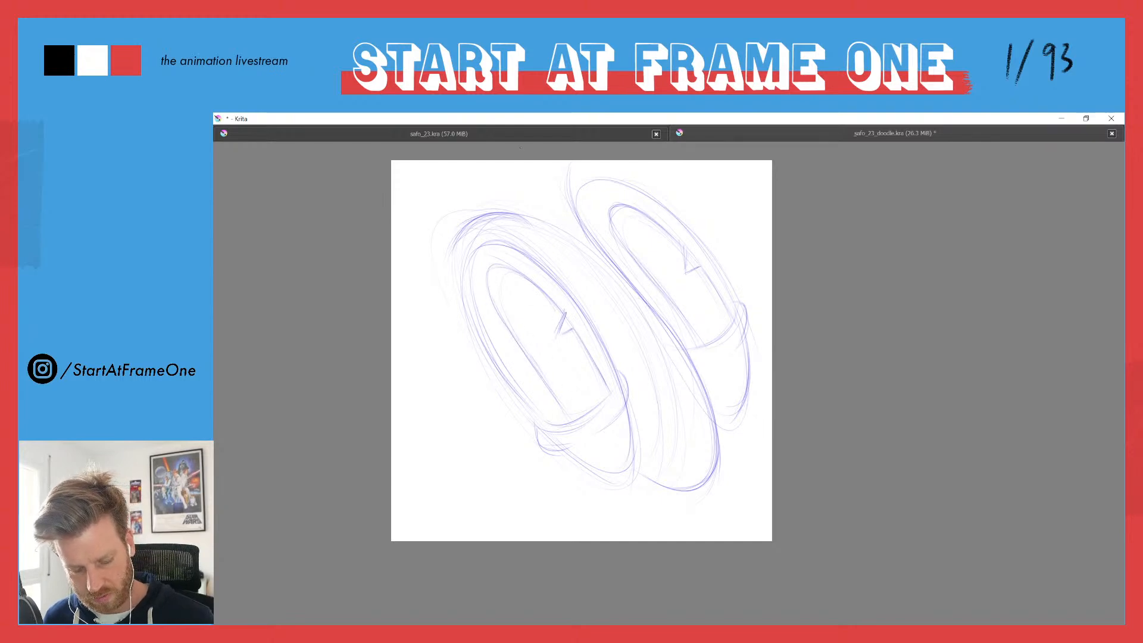
pyautogui.moveTo(635, 209)
pyautogui.mouseDown()
pyautogui.moveTo(679, 243)
pyautogui.moveTo(693, 328)
pyautogui.mouseUp()
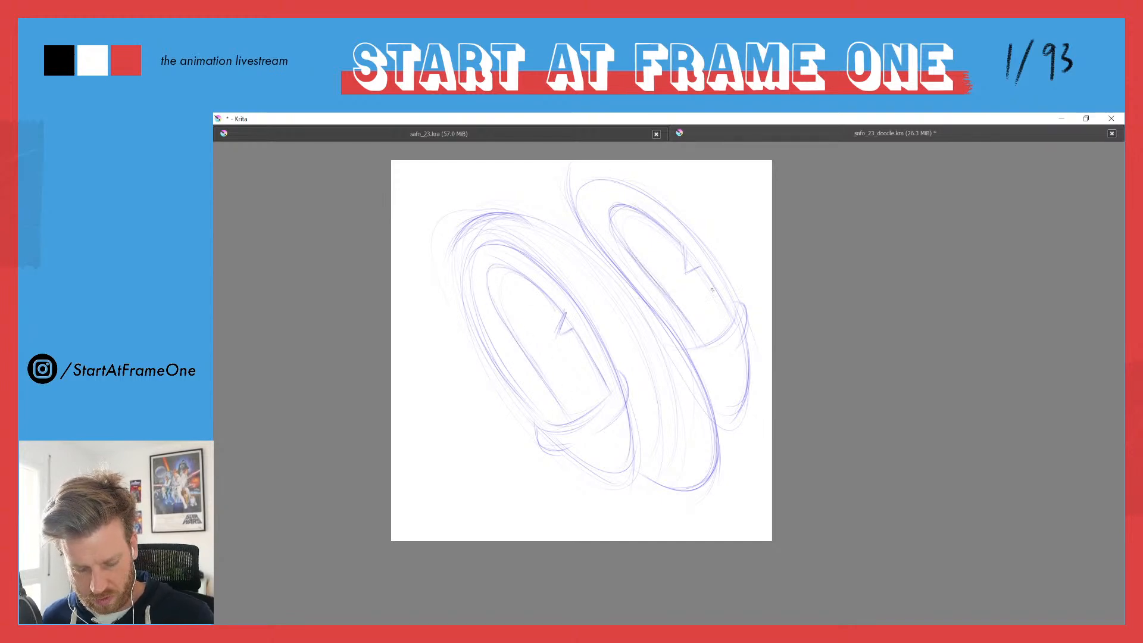
pyautogui.moveTo(682, 257); pyautogui.dragTo(685, 276)
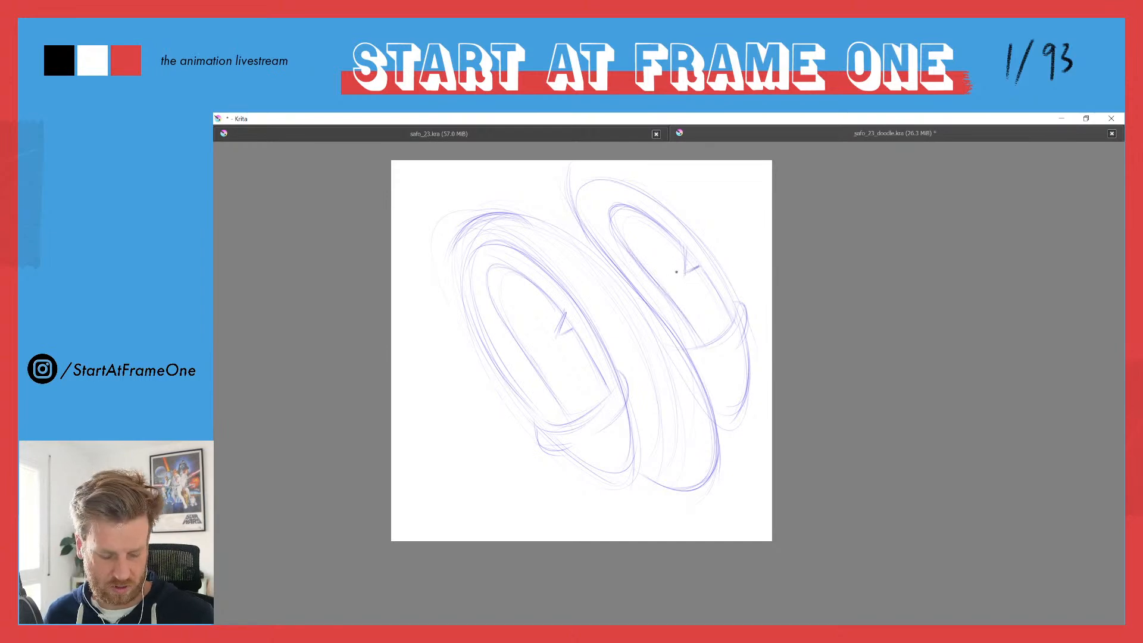
# Step: Darken the left oval's rim and lower bulge, and touch up the bulge on the right oval
pyautogui.moveTo(473, 331); pyautogui.dragTo(515, 389)
pyautogui.moveTo(466, 300); pyautogui.dragTo(505, 378)
pyautogui.moveTo(510, 244)
pyautogui.mouseDown()
pyautogui.moveTo(493, 366)
pyautogui.moveTo(613, 375)
pyautogui.moveTo(580, 414)
pyautogui.moveTo(625, 407)
pyautogui.mouseUp()
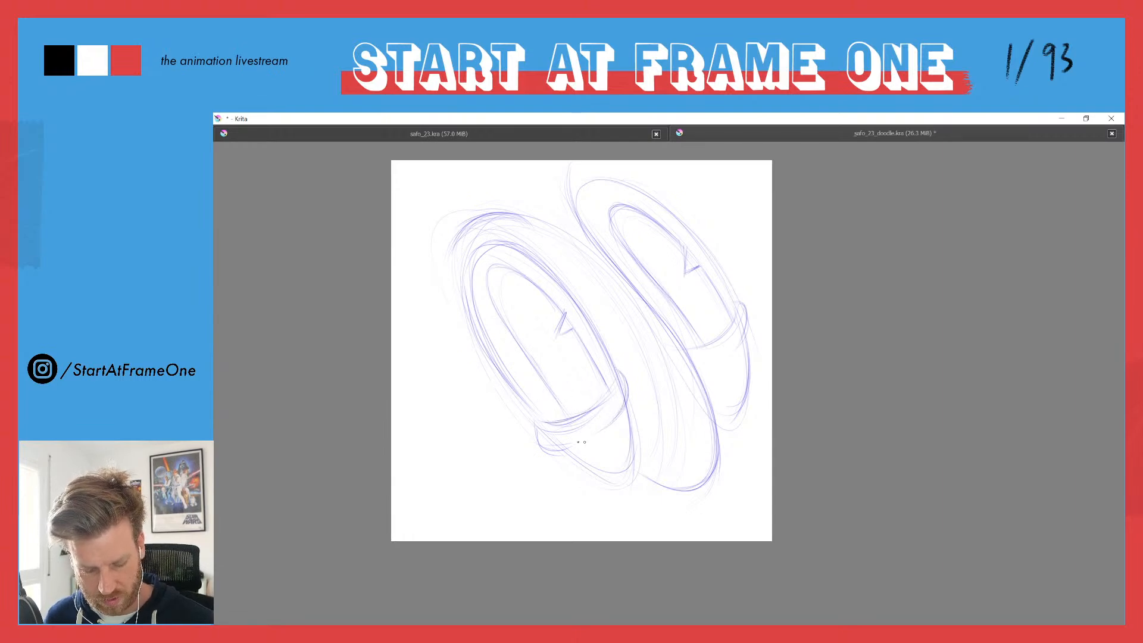
pyautogui.moveTo(592, 475); pyautogui.dragTo(555, 449)
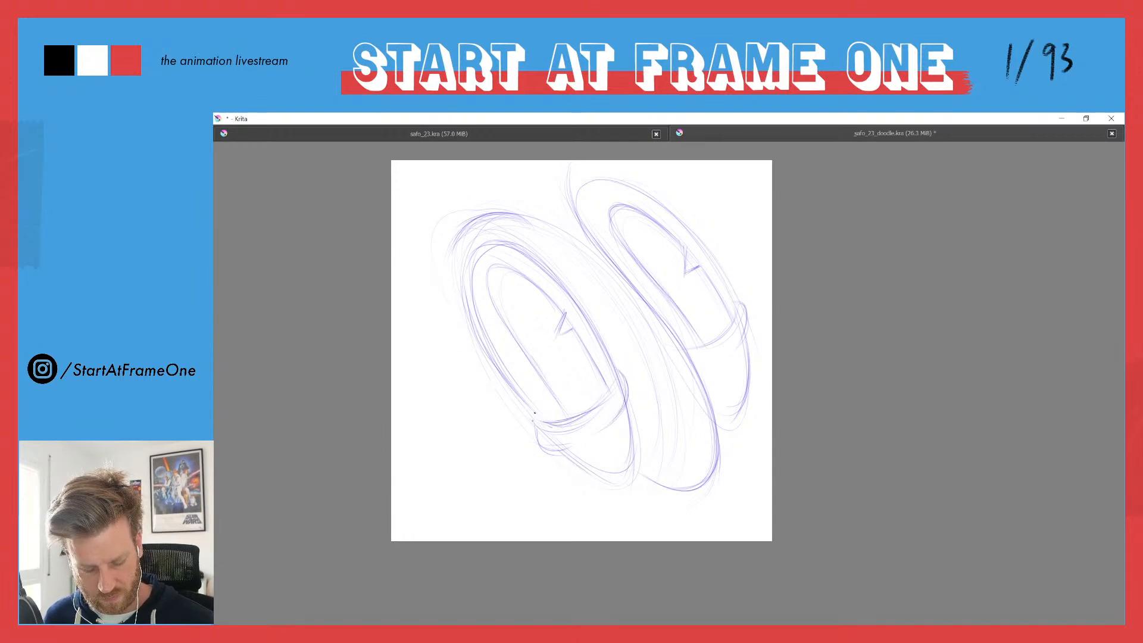
pyautogui.moveTo(744, 308); pyautogui.dragTo(736, 346)
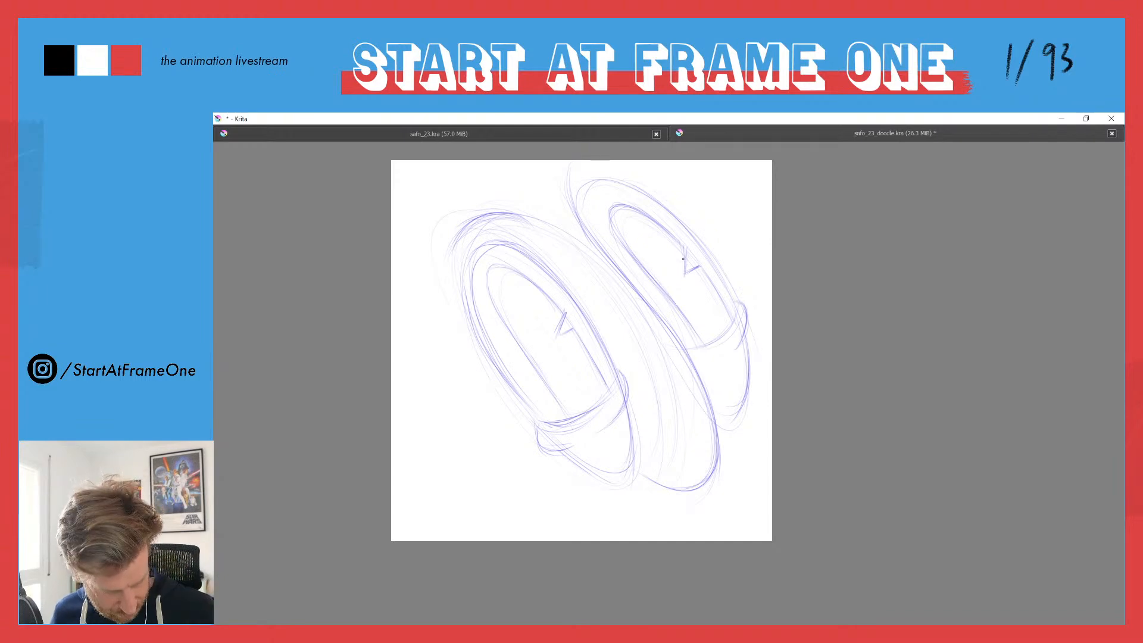
# Step: Darken the contour between the ovals, add vertical strokes below the right oval, and arc a line over its top
pyautogui.press('5')
pyautogui.moveTo(569, 177)
pyautogui.mouseDown()
pyautogui.moveTo(611, 273)
pyautogui.moveTo(684, 341)
pyautogui.mouseUp()
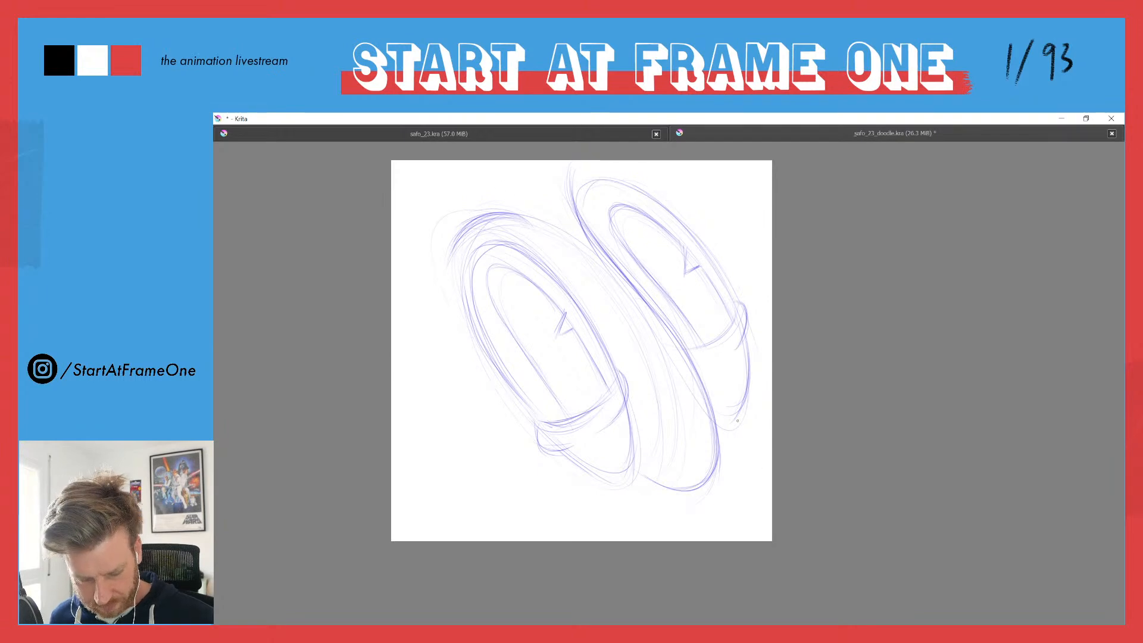
pyautogui.moveTo(740, 466)
pyautogui.mouseDown()
pyautogui.moveTo(743, 509)
pyautogui.moveTo(742, 495)
pyautogui.mouseUp()
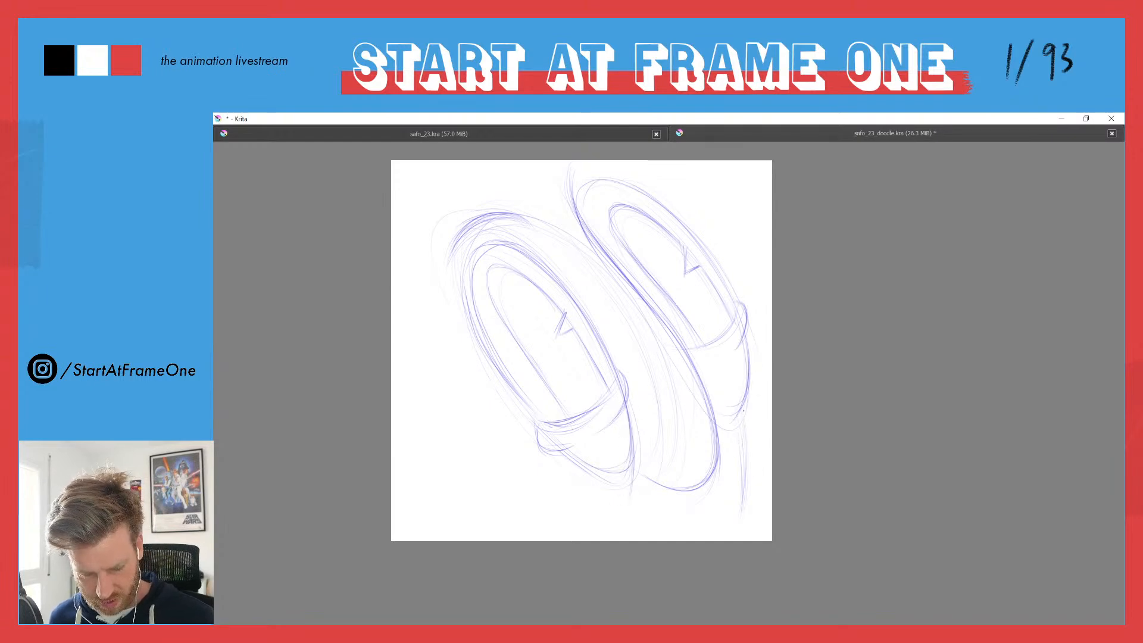
pyautogui.moveTo(740, 450); pyautogui.dragTo(744, 506)
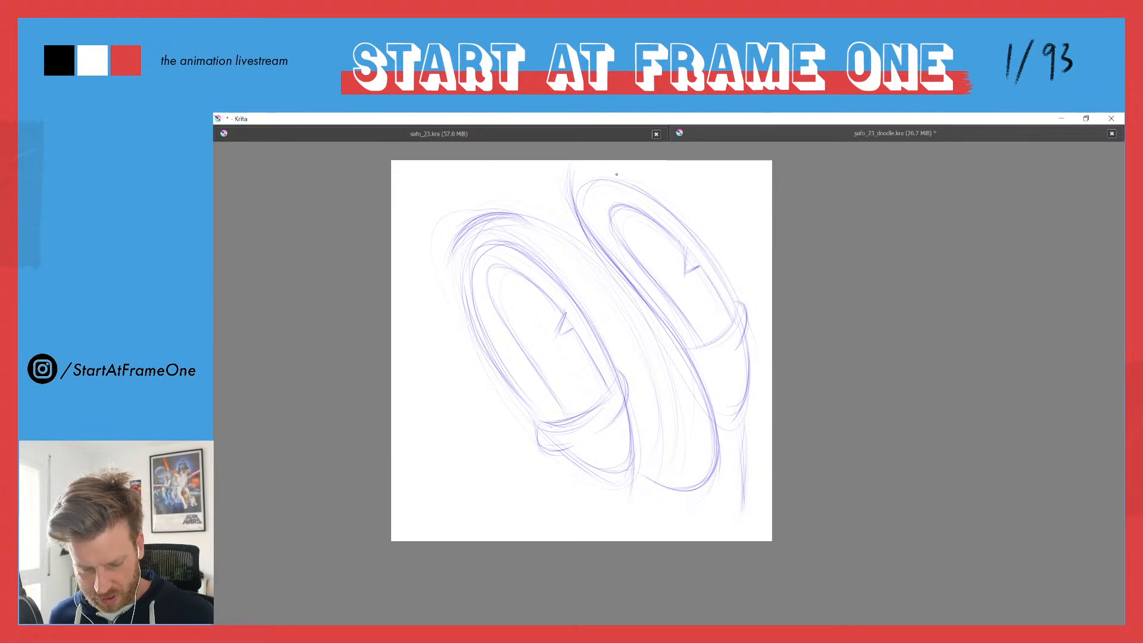
pyautogui.moveTo(607, 163); pyautogui.dragTo(584, 171)
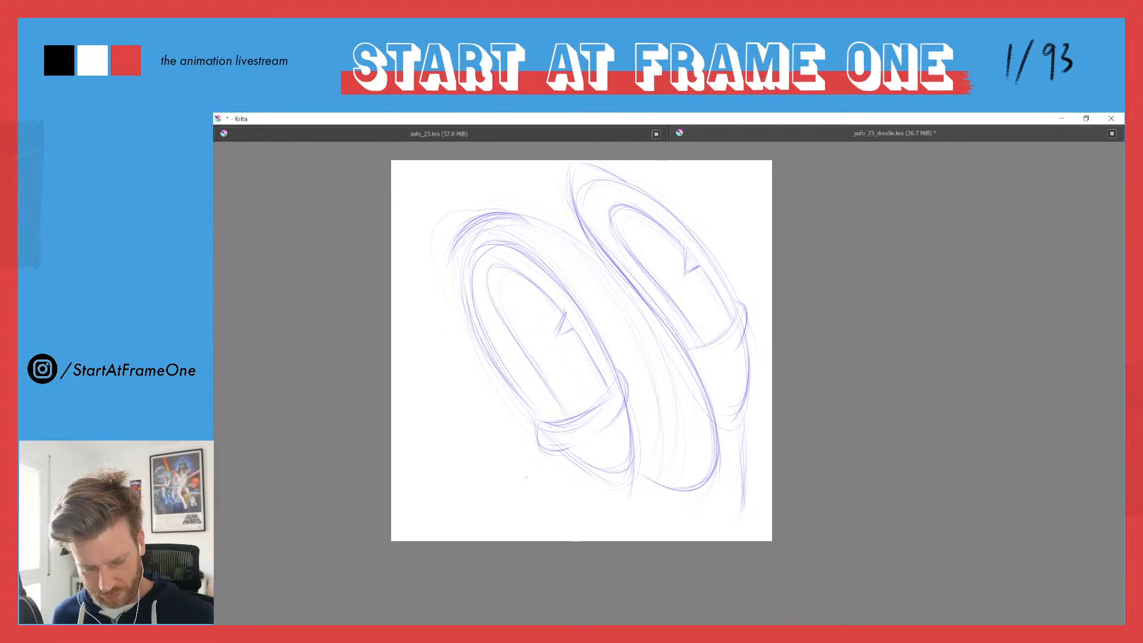
# Step: Sketch an ear below and behind the left eye, with a curved outer outline and inner fold lines
pyautogui.moveTo(451, 380)
pyautogui.mouseDown()
pyautogui.moveTo(410, 379)
pyautogui.moveTo(417, 435)
pyautogui.moveTo(505, 513)
pyautogui.moveTo(519, 480)
pyautogui.mouseUp()
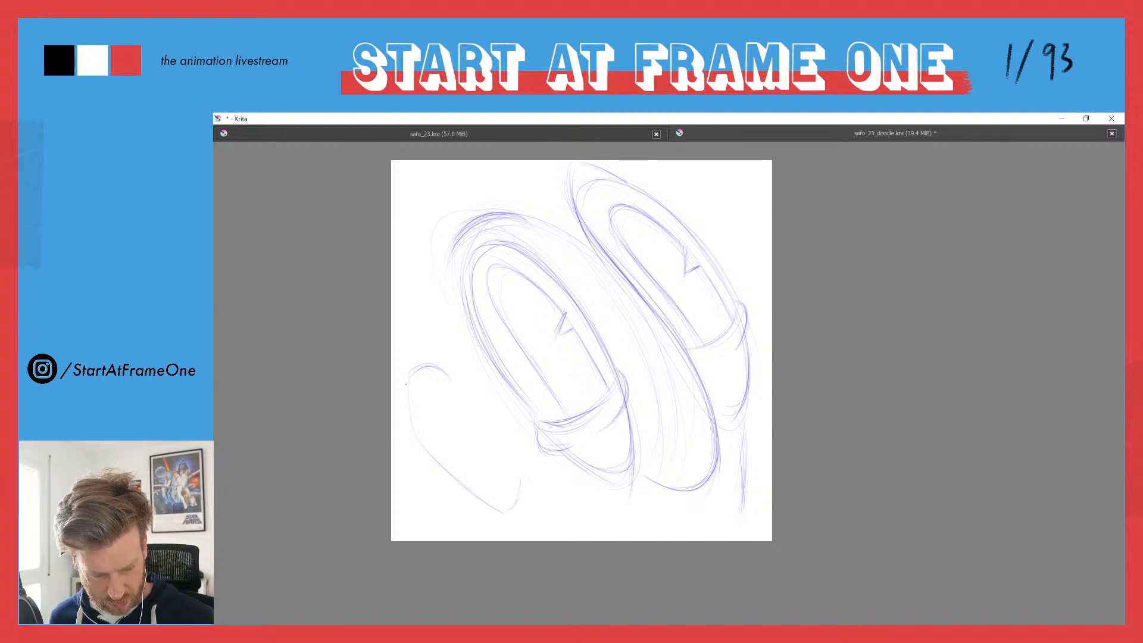
pyautogui.moveTo(420, 392); pyautogui.dragTo(444, 411)
pyautogui.moveTo(429, 365)
pyautogui.mouseDown()
pyautogui.moveTo(467, 388)
pyautogui.moveTo(404, 377)
pyautogui.moveTo(410, 407)
pyautogui.mouseUp()
pyautogui.moveTo(450, 474); pyautogui.dragTo(503, 513)
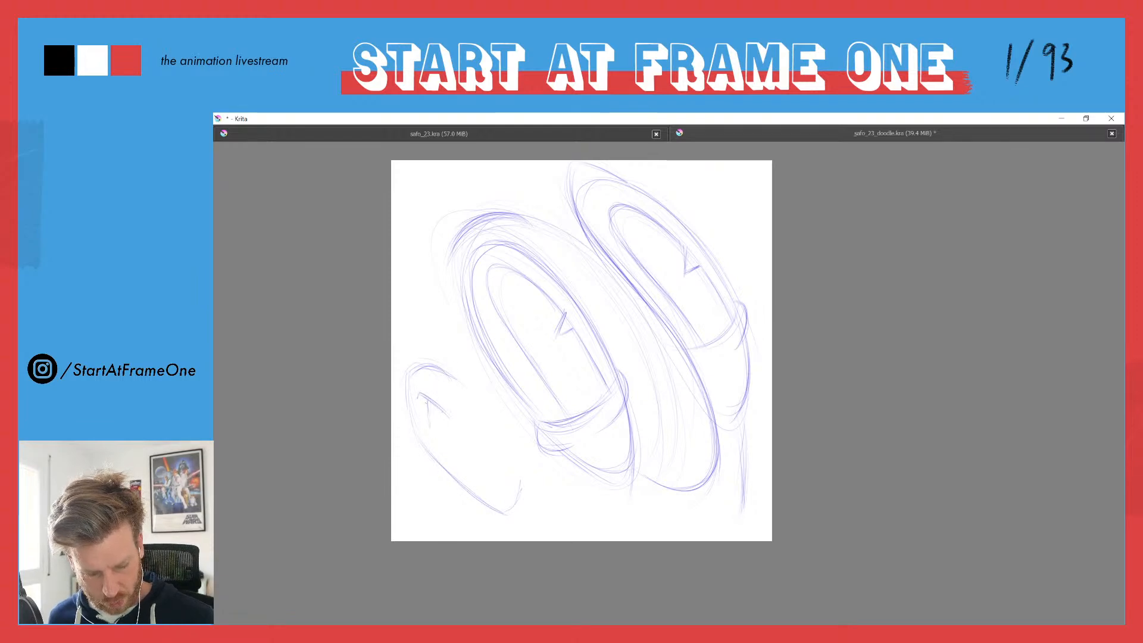
pyautogui.moveTo(485, 468)
pyautogui.mouseDown()
pyautogui.moveTo(444, 419)
pyautogui.moveTo(489, 471)
pyautogui.mouseUp()
pyautogui.moveTo(444, 427); pyautogui.dragTo(472, 459)
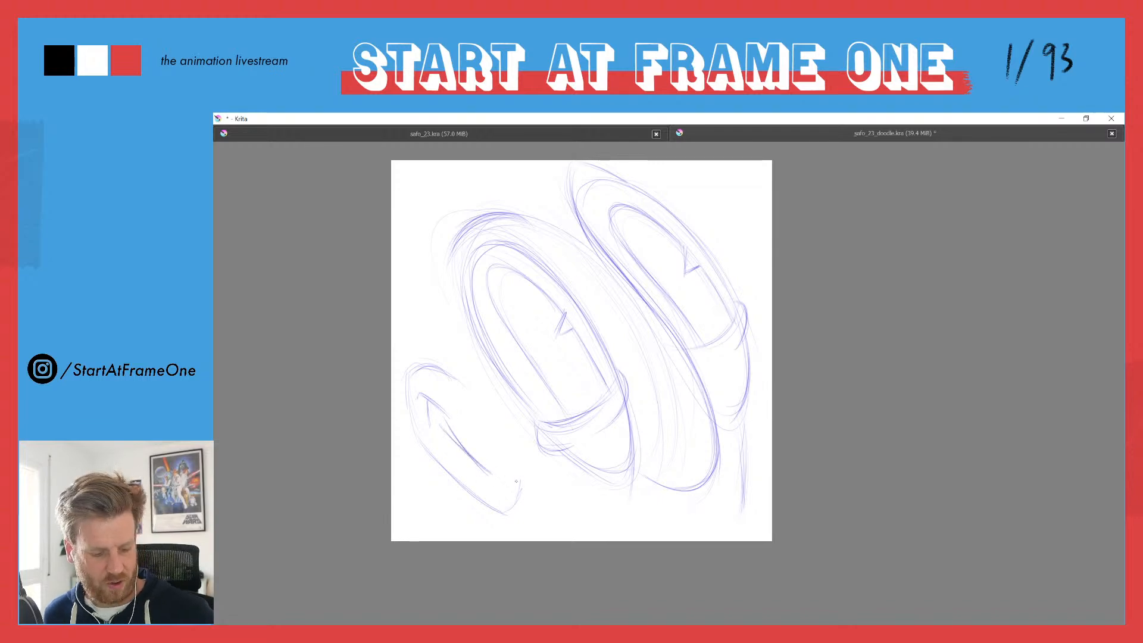
# Step: Sketch the skull outline arching from the ear over both eyes, and add a short jaw line beneath the earlobe
pyautogui.moveTo(399, 311); pyautogui.dragTo(410, 340)
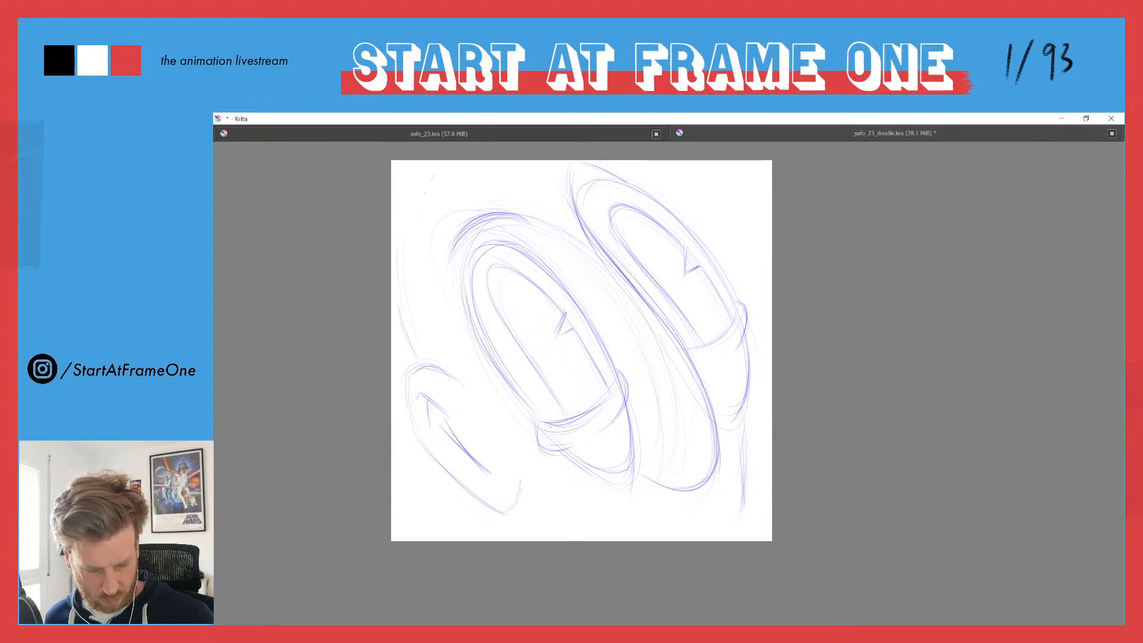
pyautogui.moveTo(467, 163); pyautogui.dragTo(417, 206)
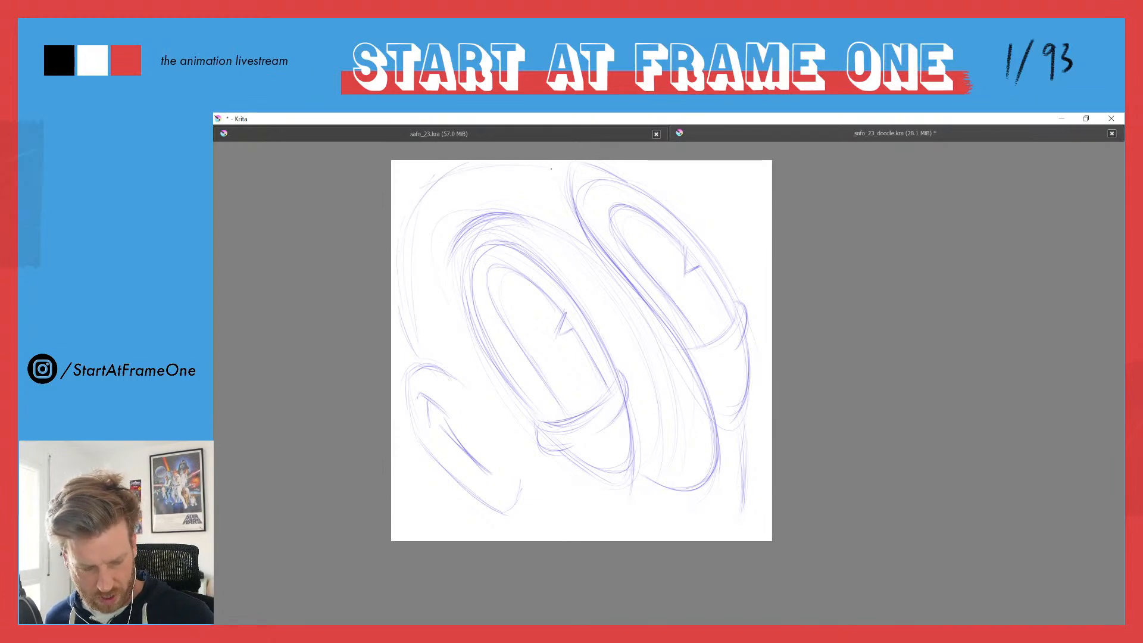
pyautogui.moveTo(506, 169)
pyautogui.mouseDown()
pyautogui.moveTo(425, 194)
pyautogui.moveTo(406, 307)
pyautogui.mouseUp()
pyautogui.moveTo(410, 196); pyautogui.dragTo(419, 346)
pyautogui.moveTo(417, 225)
pyautogui.mouseDown()
pyautogui.moveTo(464, 185)
pyautogui.moveTo(537, 169)
pyautogui.moveTo(594, 175)
pyautogui.mouseUp()
pyautogui.moveTo(555, 178)
pyautogui.mouseDown()
pyautogui.moveTo(586, 174)
pyautogui.moveTo(648, 195)
pyautogui.mouseUp()
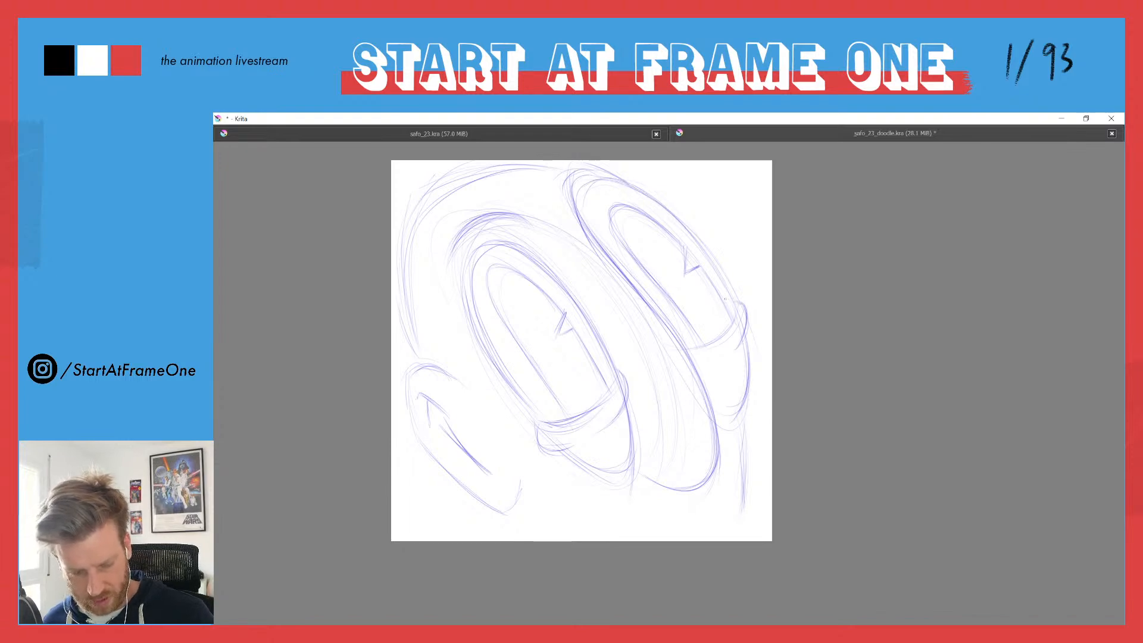
pyautogui.moveTo(702, 246); pyautogui.dragTo(739, 300)
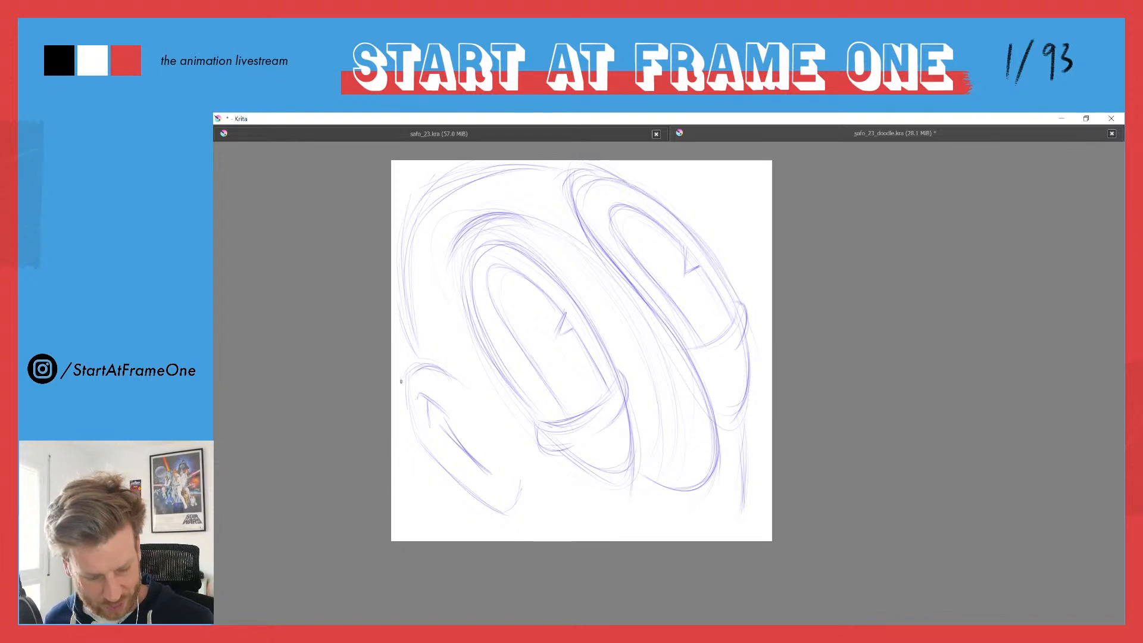
pyautogui.moveTo(425, 452)
pyautogui.mouseDown()
pyautogui.moveTo(502, 507)
pyautogui.moveTo(498, 531)
pyautogui.mouseUp()
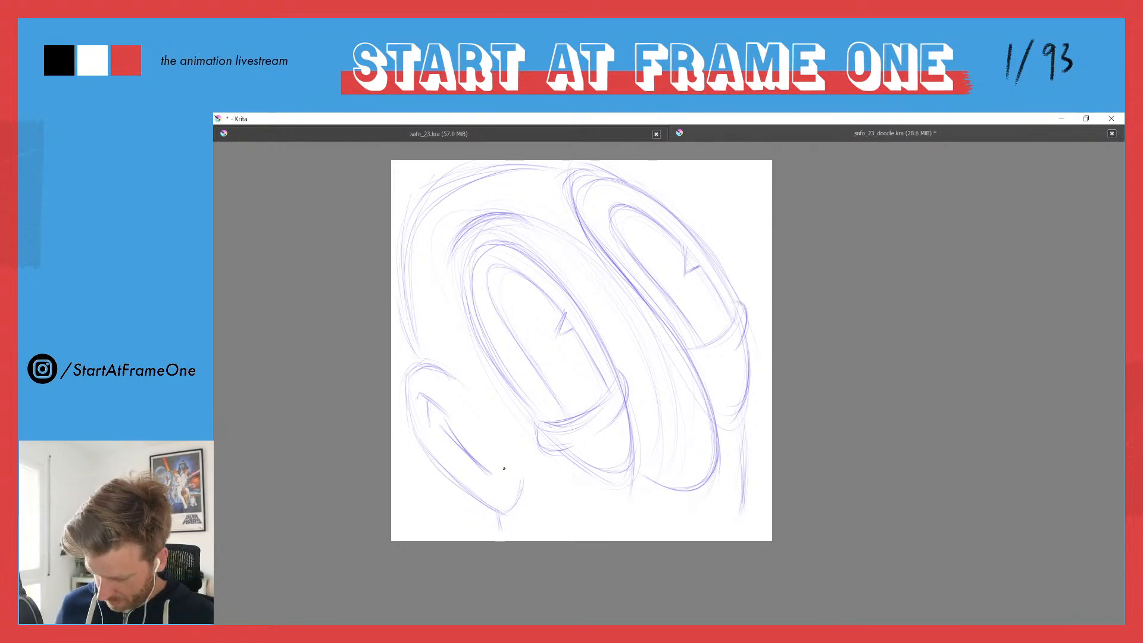
# Step: Scale the whole sketch down to about 70% and place it in the upper part of the canvas
pyautogui.hotkey('ctrl', 't')
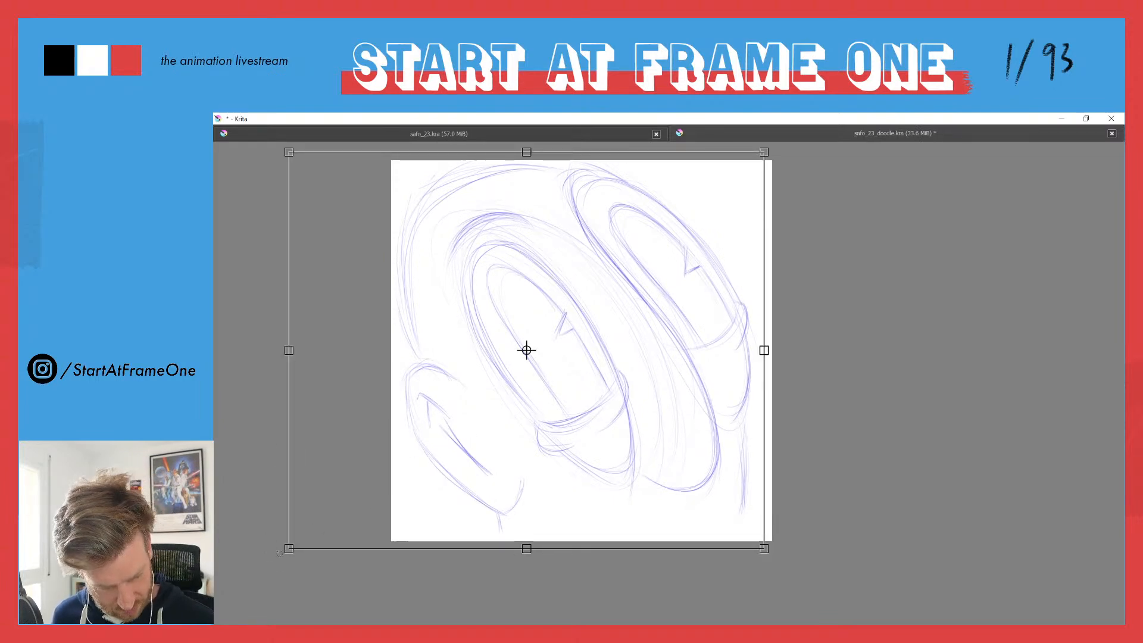
pyautogui.moveTo(289, 548)
pyautogui.mouseDown()
pyautogui.moveTo(378, 477)
pyautogui.moveTo(458, 453)
pyautogui.mouseUp()
pyautogui.moveTo(528, 303); pyautogui.dragTo(510, 319)
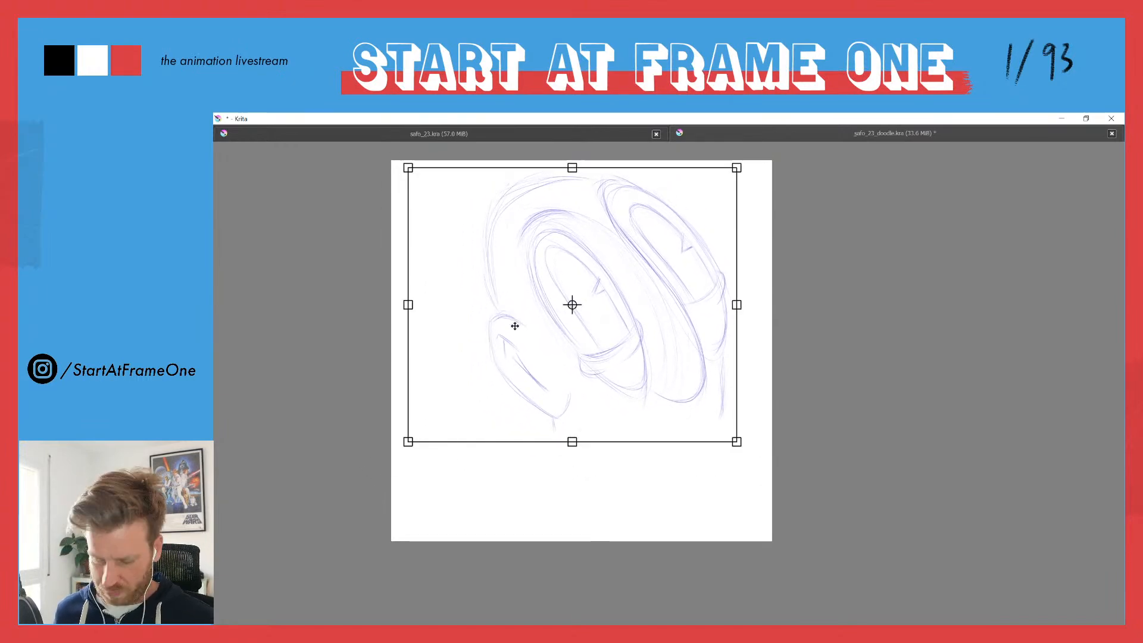
pyautogui.press('b')
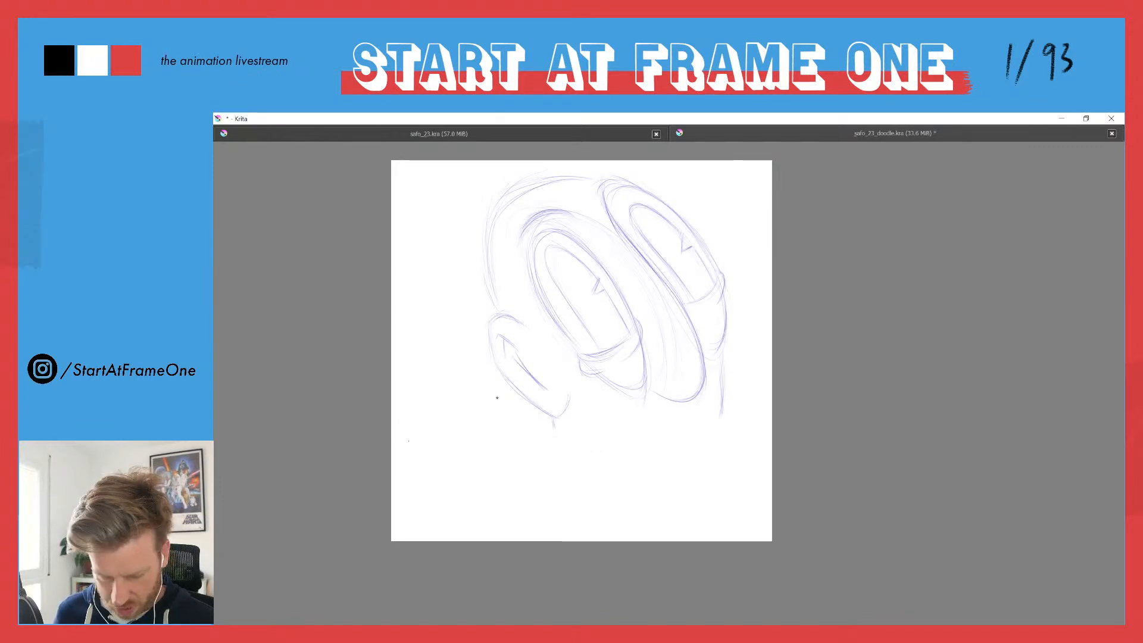
# Step: Extend the jaw line below the ear and the front face line downward, and darken the back of the skull
pyautogui.moveTo(553, 419); pyautogui.dragTo(550, 447)
pyautogui.moveTo(720, 361); pyautogui.dragTo(709, 453)
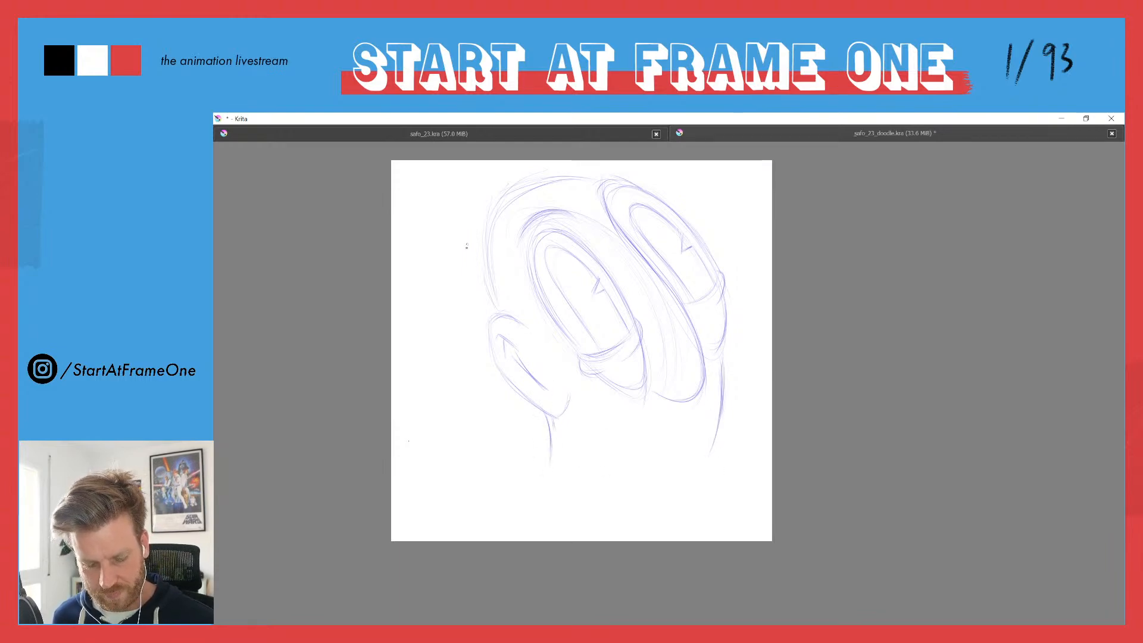
pyautogui.moveTo(490, 295); pyautogui.dragTo(506, 196)
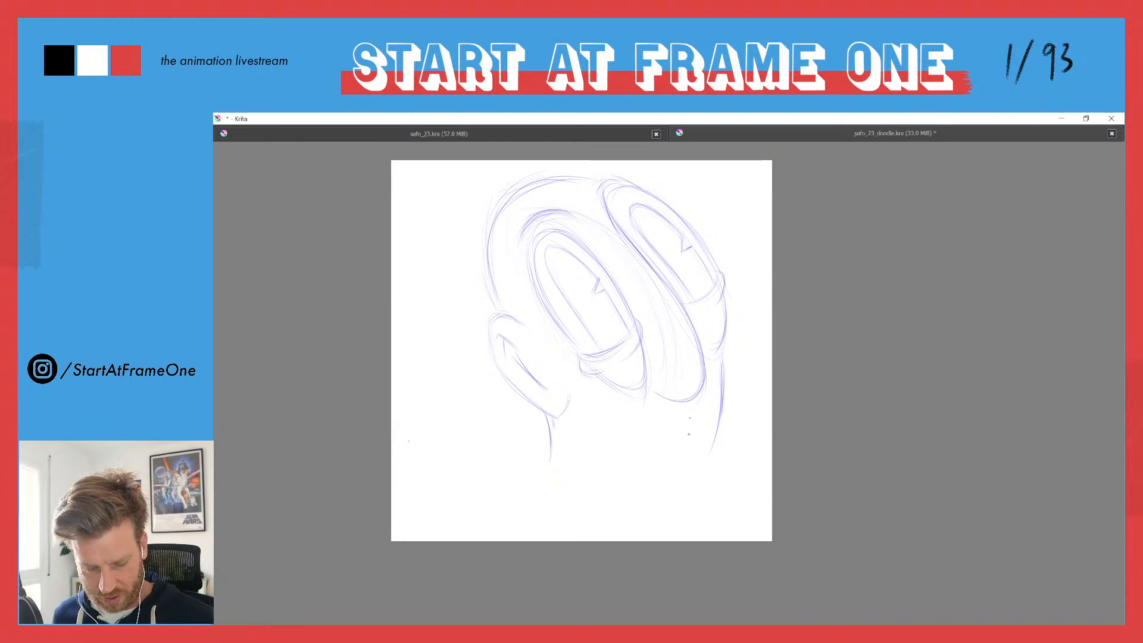
# Step: Add vertical strokes beneath the nose and sketch the upper lip line with a rounded corner at the front of the face
pyautogui.moveTo(693, 412); pyautogui.dragTo(692, 457)
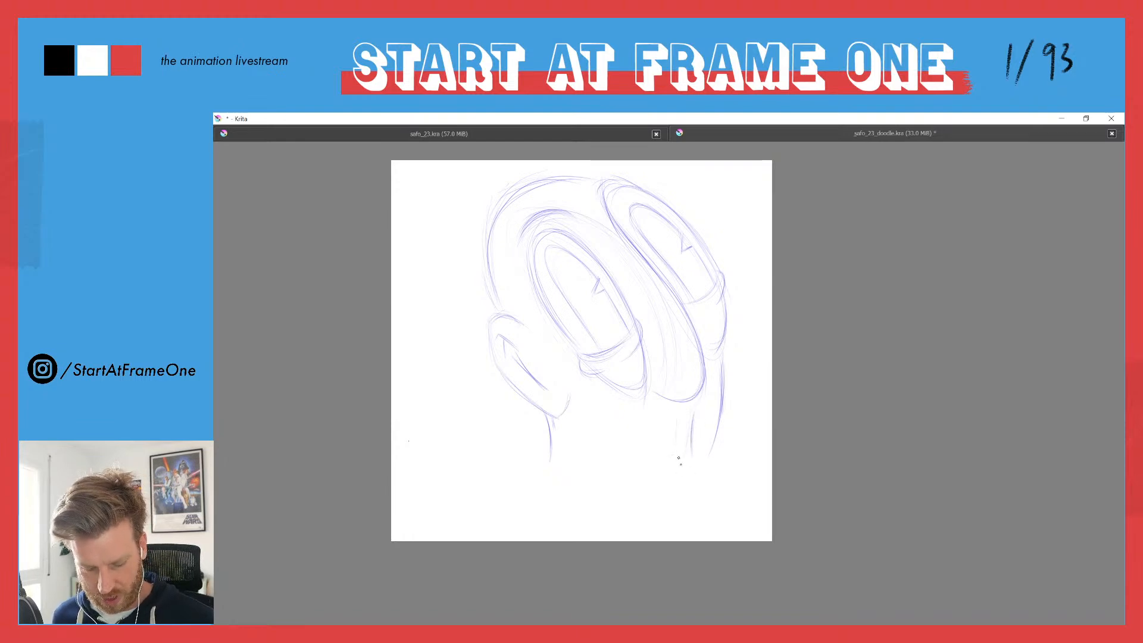
pyautogui.moveTo(677, 416); pyautogui.dragTo(677, 456)
pyautogui.moveTo(692, 414); pyautogui.dragTo(691, 456)
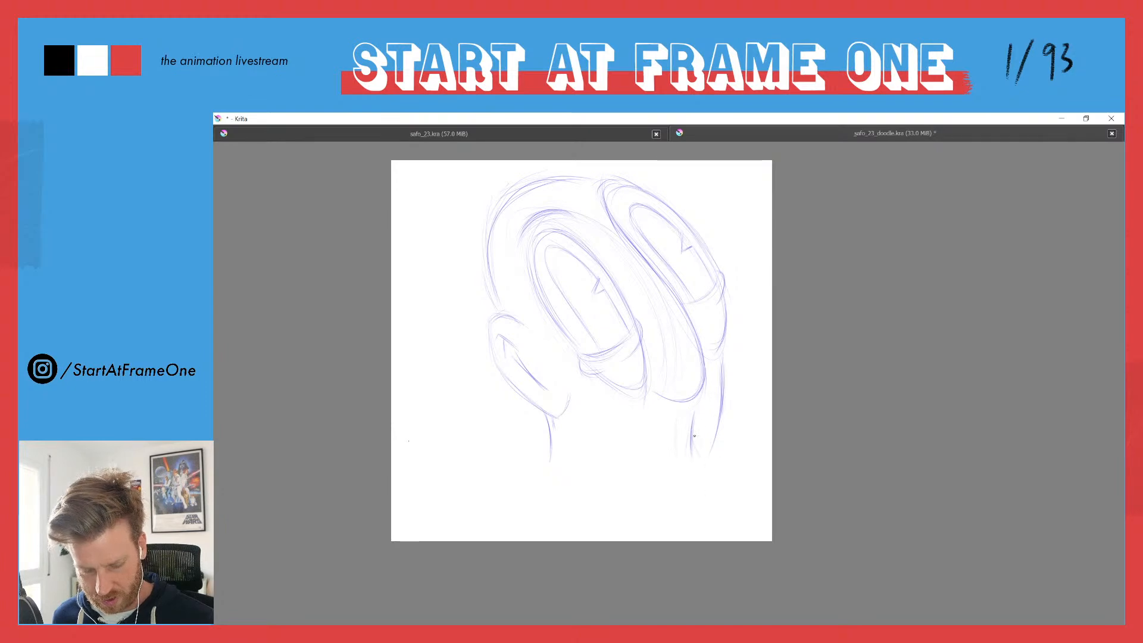
pyautogui.moveTo(633, 470); pyautogui.dragTo(711, 469)
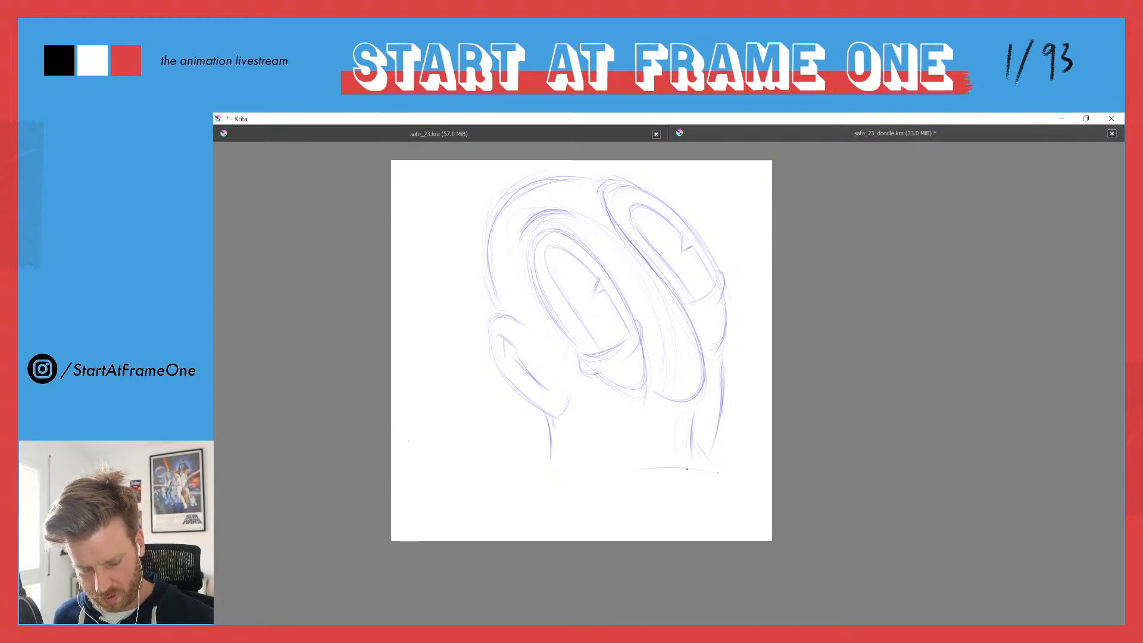
pyautogui.moveTo(695, 418)
pyautogui.mouseDown()
pyautogui.moveTo(714, 459)
pyautogui.moveTo(687, 474)
pyautogui.moveTo(620, 470)
pyautogui.mouseUp()
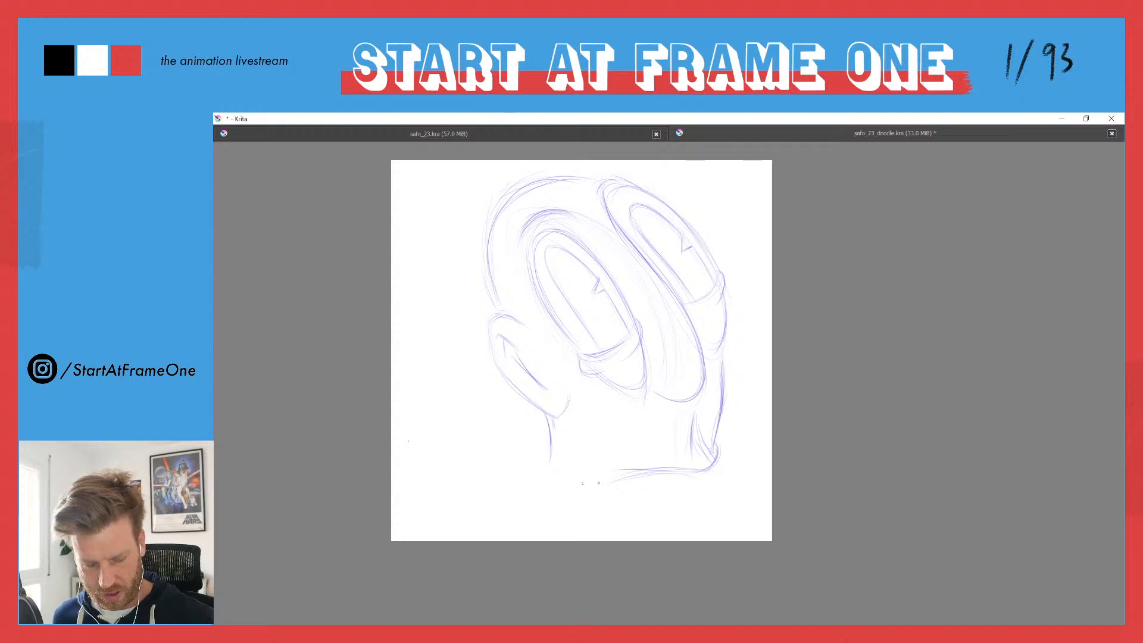
pyautogui.moveTo(712, 468)
pyautogui.mouseDown()
pyautogui.moveTo(679, 472)
pyautogui.moveTo(595, 484)
pyautogui.moveTo(680, 475)
pyautogui.moveTo(714, 441)
pyautogui.mouseUp()
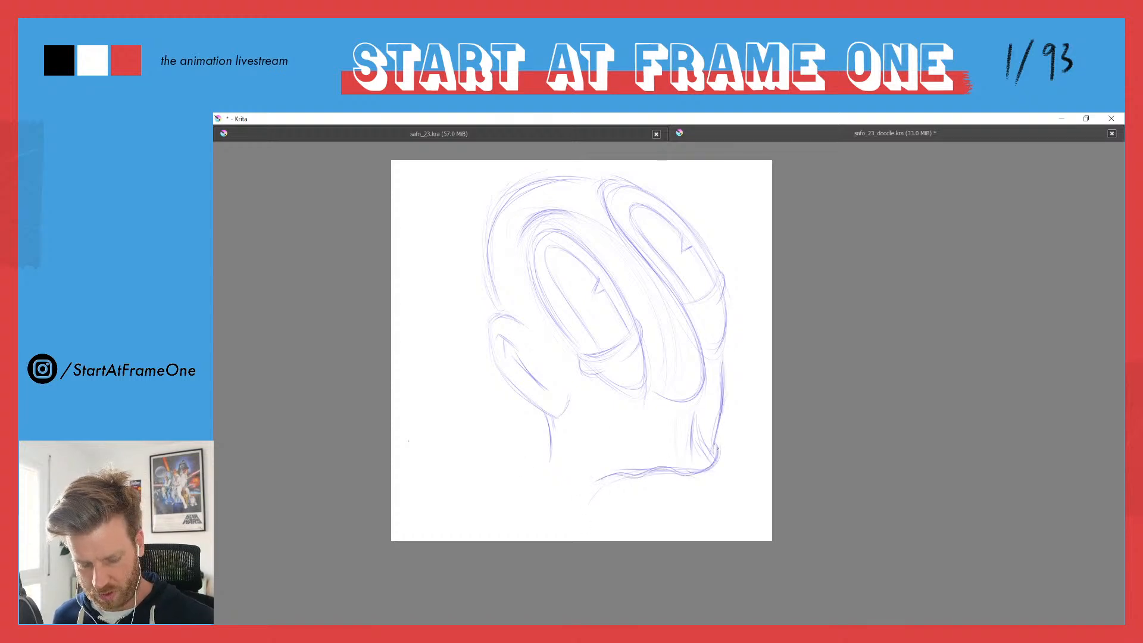
# Step: Darken the wavy upper lip and draw the back edge of the open mouth curving down from it
pyautogui.moveTo(600, 475)
pyautogui.mouseDown()
pyautogui.moveTo(671, 469)
pyautogui.moveTo(712, 465)
pyautogui.mouseUp()
pyautogui.moveTo(600, 478)
pyautogui.mouseDown()
pyautogui.moveTo(699, 472)
pyautogui.moveTo(717, 443)
pyautogui.mouseUp()
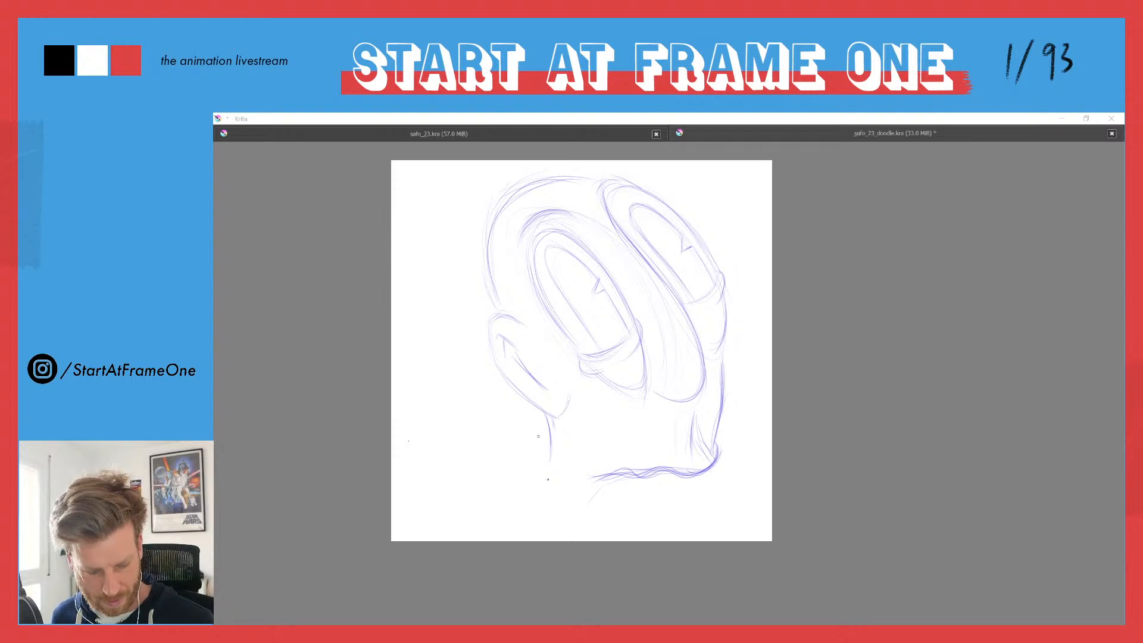
pyautogui.moveTo(599, 499); pyautogui.dragTo(588, 520)
pyautogui.moveTo(602, 477); pyautogui.dragTo(587, 521)
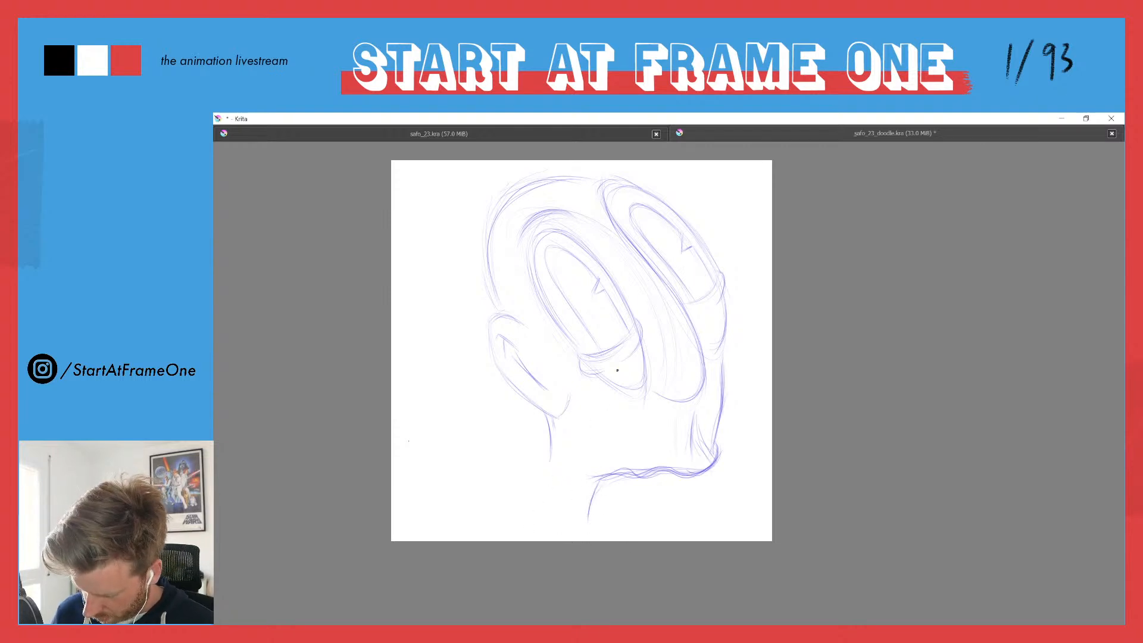
# Step: Shrink the head sketch further toward the canvas's upper-right area to make room below it
pyautogui.hotkey('ctrl', 't')
pyautogui.moveTo(408, 524)
pyautogui.mouseDown()
pyautogui.moveTo(498, 429)
pyautogui.moveTo(516, 385)
pyautogui.mouseUp()
pyautogui.press('b')
# Step: Outline the open mouth down to the lower lip, and draw a long neck line down from the retraced ear
pyautogui.moveTo(646, 381)
pyautogui.mouseDown()
pyautogui.moveTo(642, 413)
pyautogui.moveTo(709, 415)
pyautogui.mouseUp()
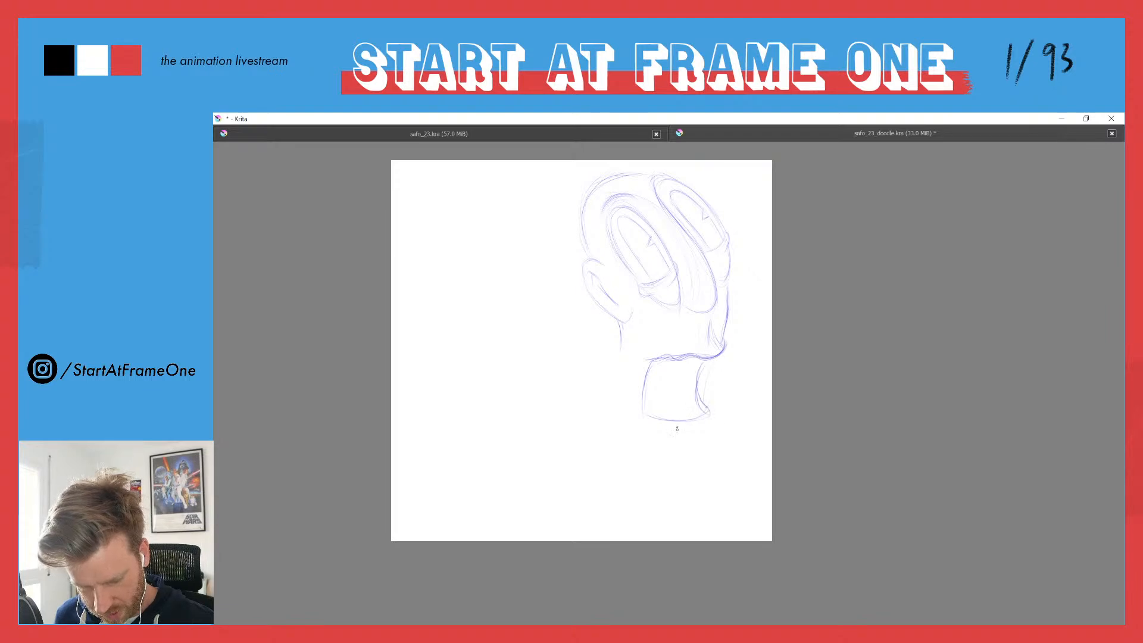
pyautogui.moveTo(620, 328); pyautogui.dragTo(605, 426)
pyautogui.moveTo(591, 260)
pyautogui.mouseDown()
pyautogui.moveTo(589, 298)
pyautogui.moveTo(618, 320)
pyautogui.mouseUp()
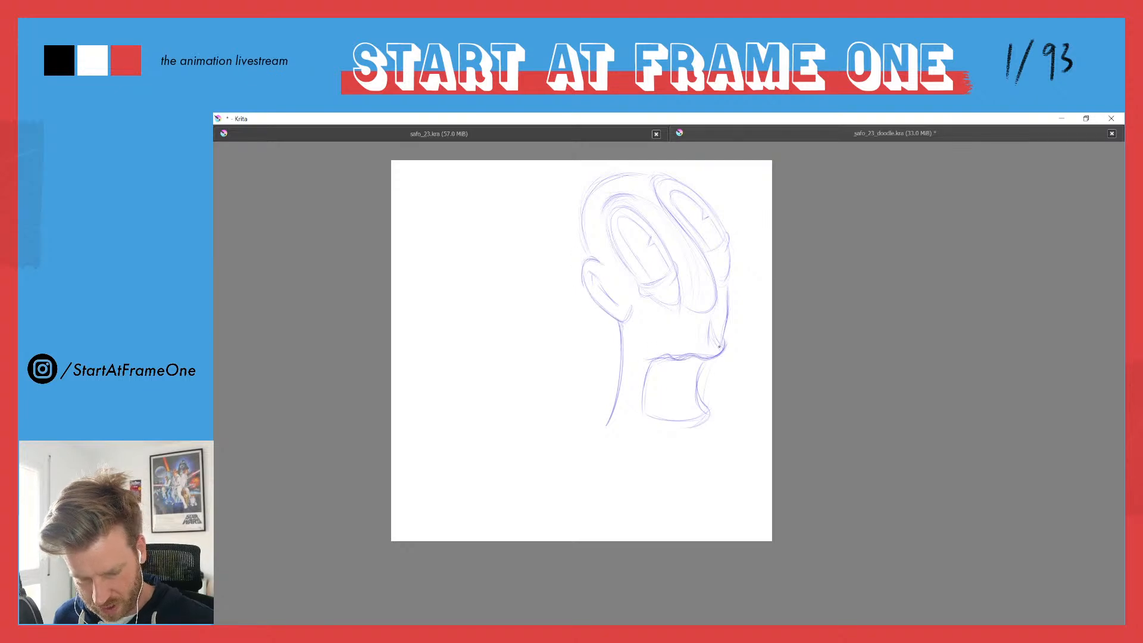
# Step: Darken the front corner and edge of the upper lip, and reinforce the lower lip with a wavy line
pyautogui.moveTo(728, 321); pyautogui.dragTo(723, 347)
pyautogui.moveTo(725, 348); pyautogui.dragTo(690, 356)
pyautogui.moveTo(703, 417); pyautogui.dragTo(677, 421)
pyautogui.moveTo(703, 413); pyautogui.dragTo(715, 409)
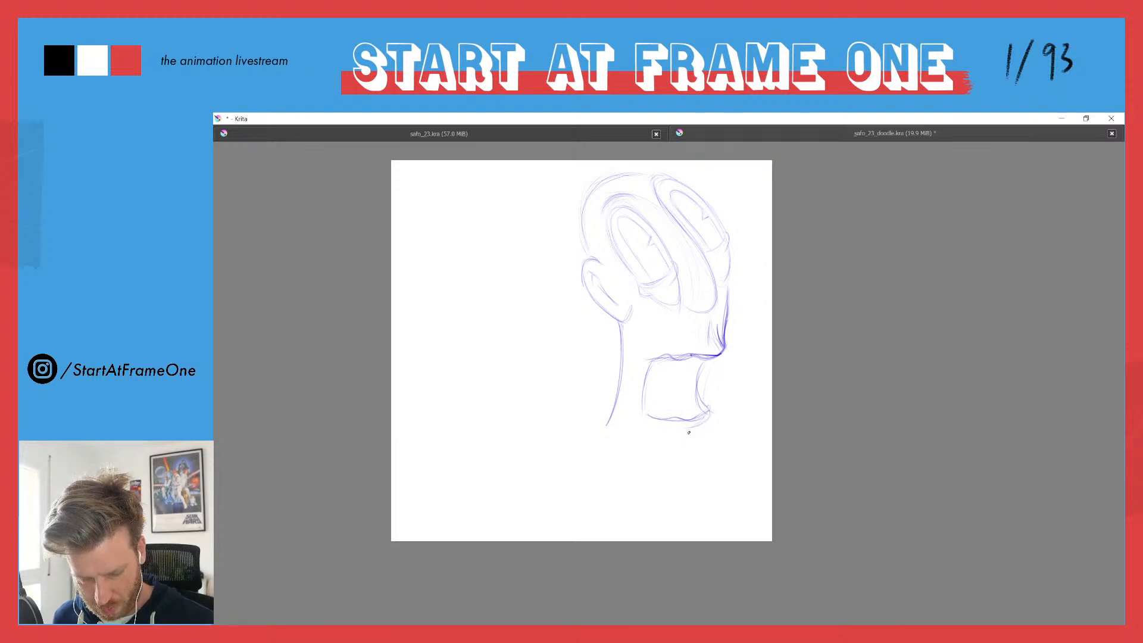
# Step: Sketch the chin line and lengthen the neck line, and add rounded upper and lower teeth inside the mouth
pyautogui.moveTo(688, 428); pyautogui.dragTo(636, 470)
pyautogui.moveTo(608, 424); pyautogui.dragTo(590, 451)
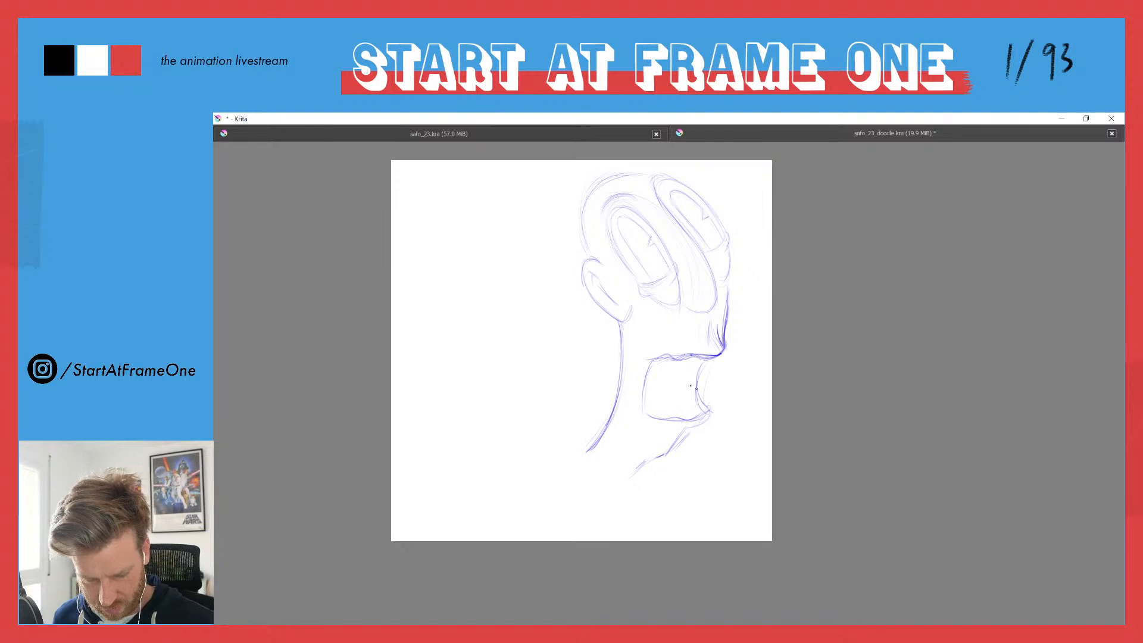
pyautogui.moveTo(693, 399)
pyautogui.mouseDown()
pyautogui.moveTo(672, 420)
pyautogui.moveTo(695, 420)
pyautogui.moveTo(653, 393)
pyautogui.moveTo(672, 415)
pyautogui.mouseUp()
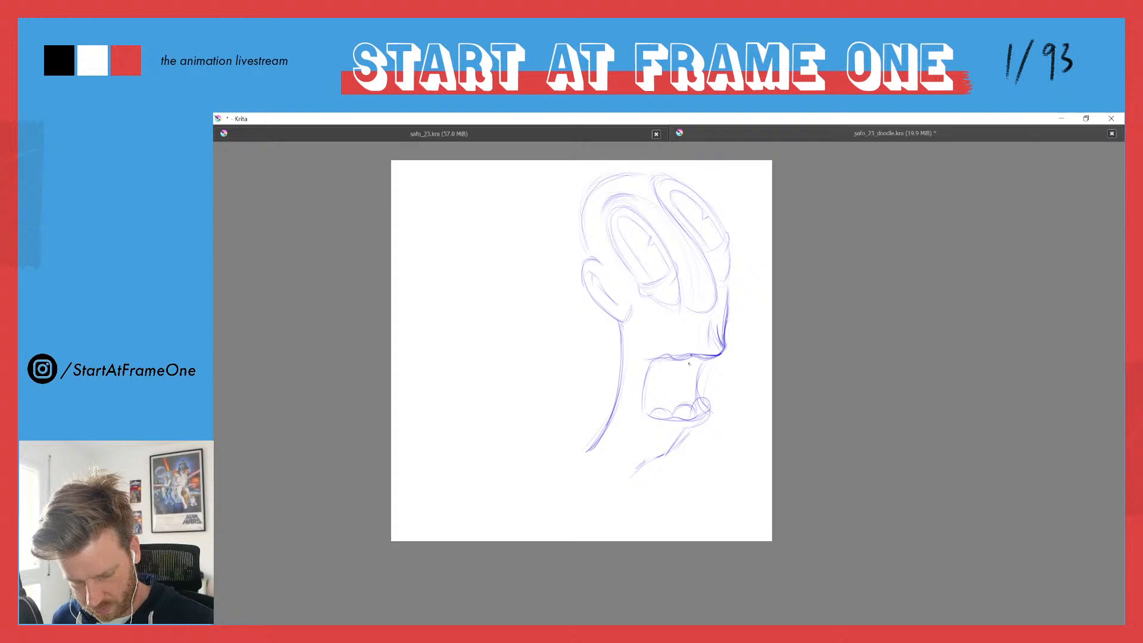
pyautogui.moveTo(692, 362); pyautogui.dragTo(722, 359)
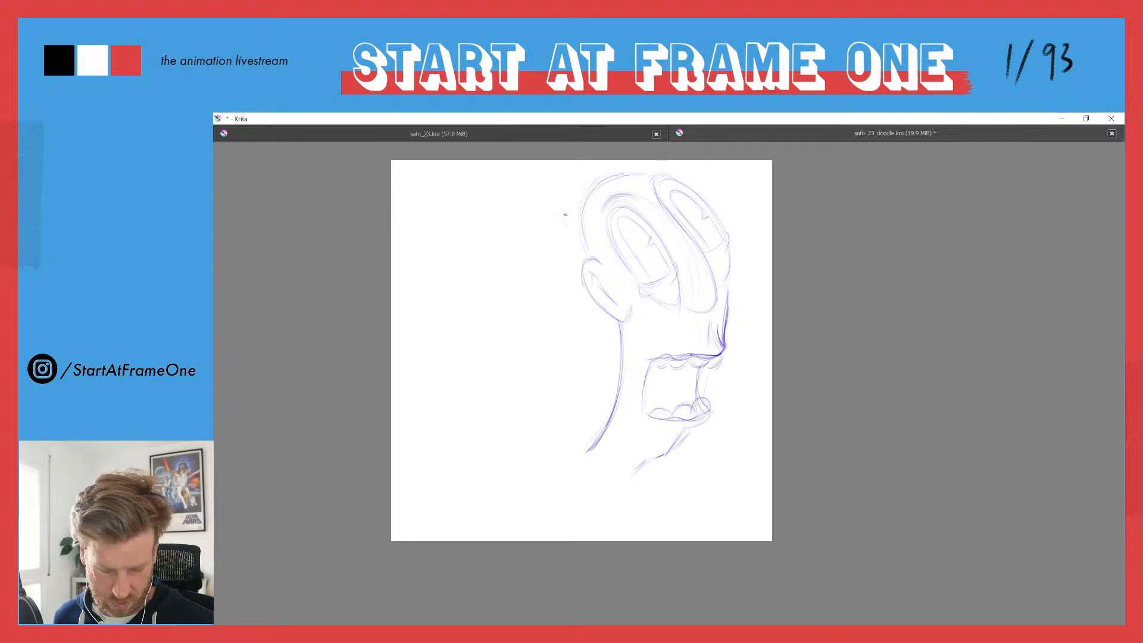
# Step: Draw a wavy ridge on top of the head and darken the skull outline down to the ear
pyautogui.moveTo(645, 176); pyautogui.dragTo(609, 186)
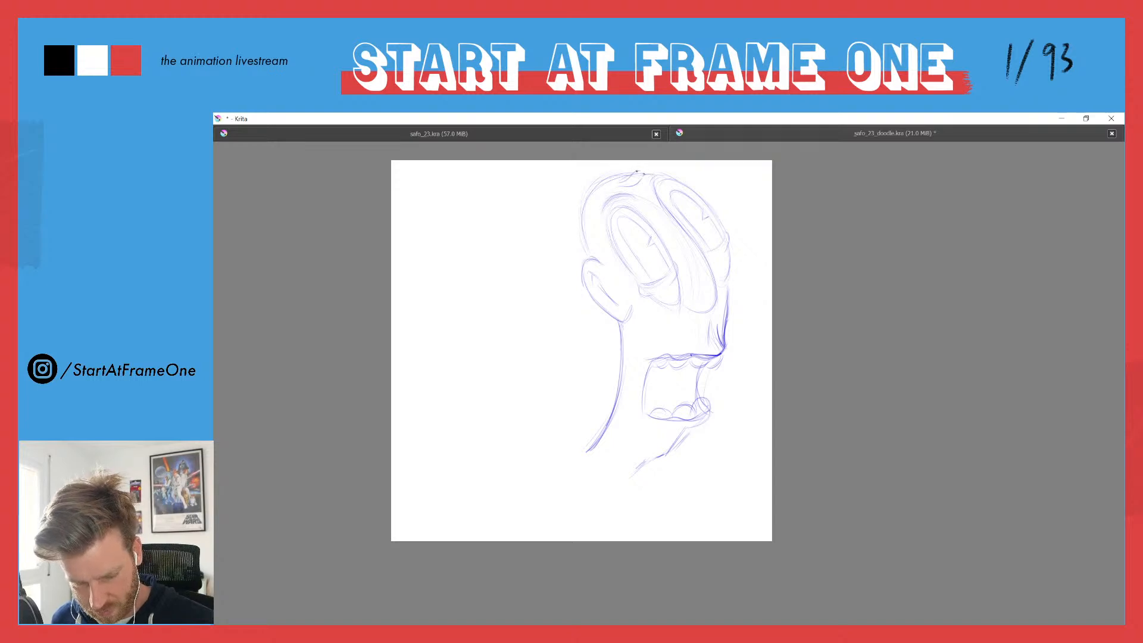
pyautogui.moveTo(629, 176); pyautogui.dragTo(604, 195)
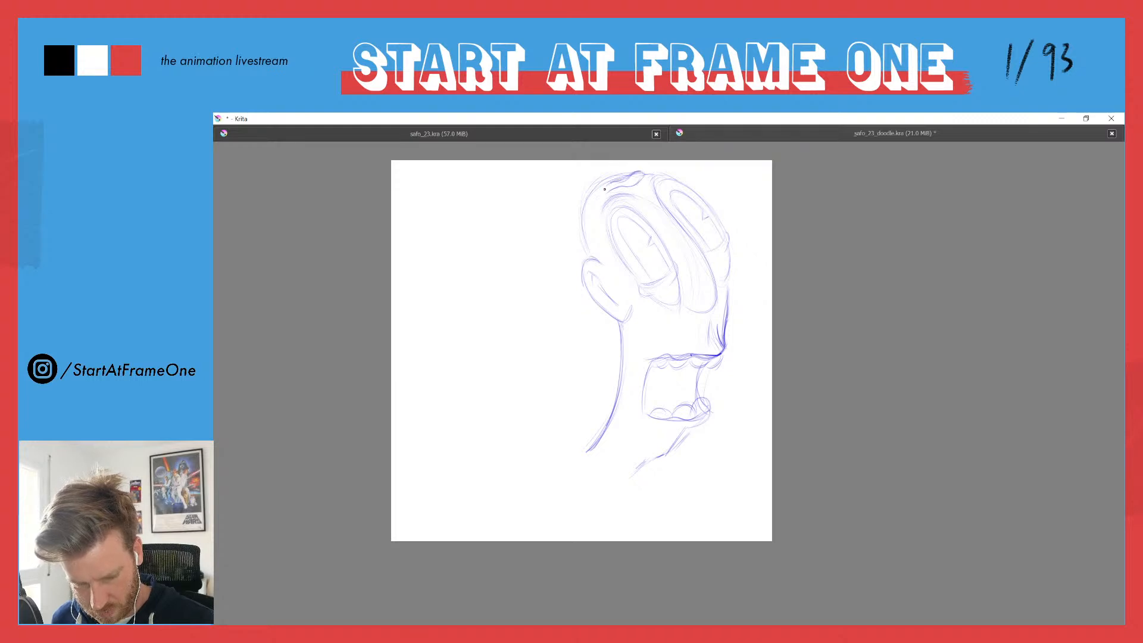
pyautogui.moveTo(650, 174)
pyautogui.mouseDown()
pyautogui.moveTo(611, 188)
pyautogui.moveTo(600, 176)
pyautogui.moveTo(642, 169)
pyautogui.moveTo(599, 195)
pyautogui.moveTo(601, 173)
pyautogui.moveTo(580, 213)
pyautogui.moveTo(601, 165)
pyautogui.moveTo(583, 233)
pyautogui.moveTo(584, 214)
pyautogui.moveTo(582, 256)
pyautogui.mouseUp()
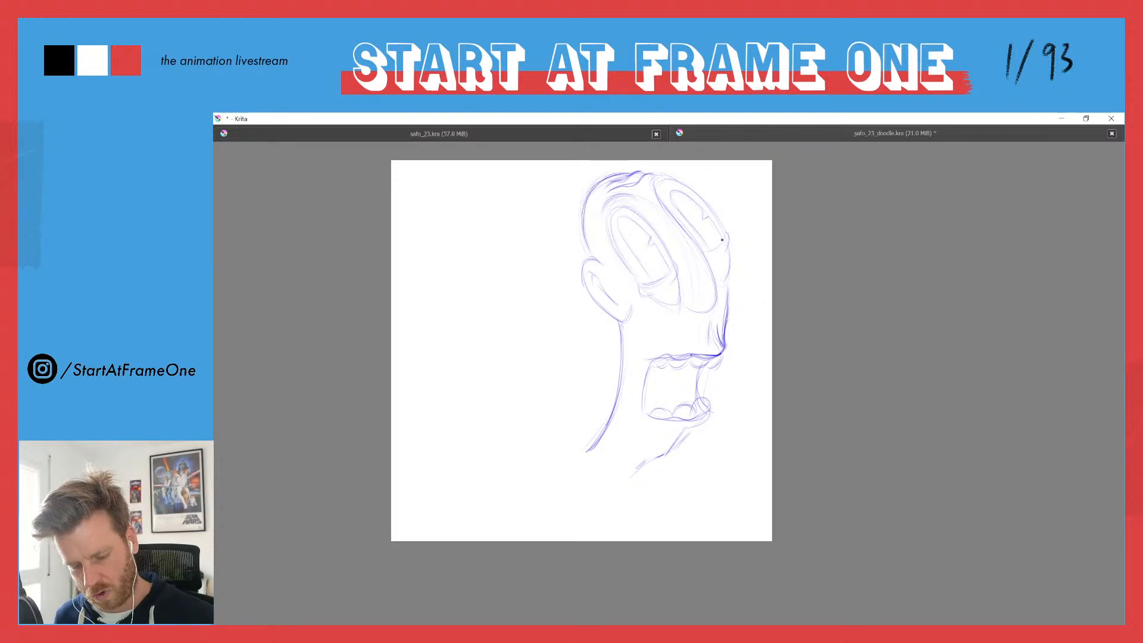
# Step: Darken the front face contour and lower eyelids, and strengthen the inner eye outlines with their triangular notches
pyautogui.moveTo(722, 231); pyautogui.dragTo(727, 311)
pyautogui.moveTo(674, 265); pyautogui.dragTo(675, 286)
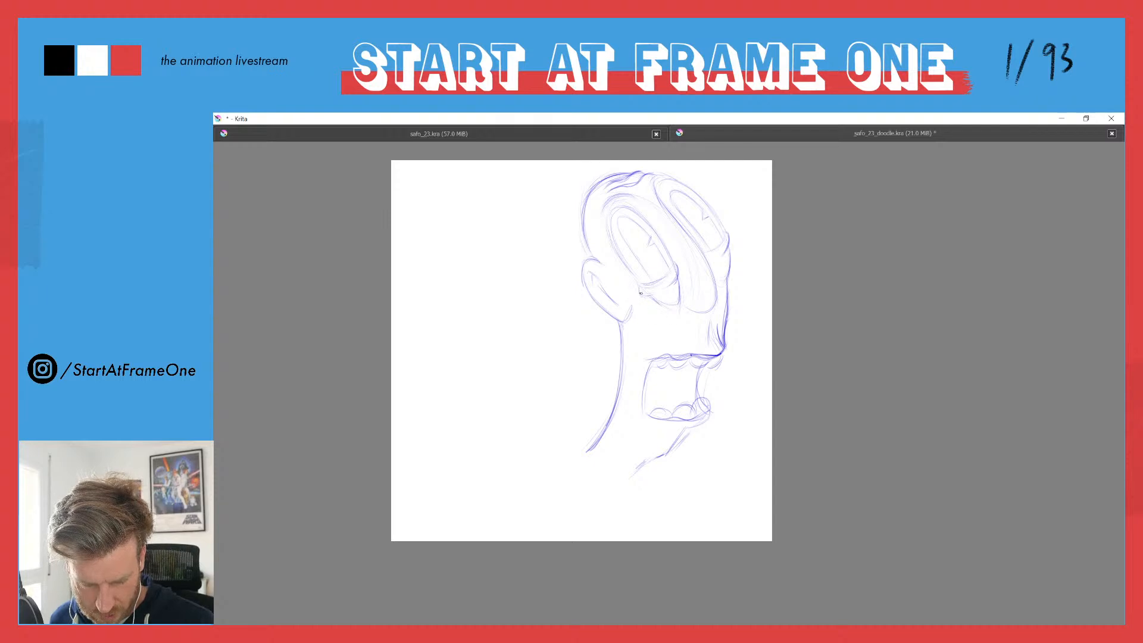
pyautogui.moveTo(653, 281); pyautogui.dragTo(673, 270)
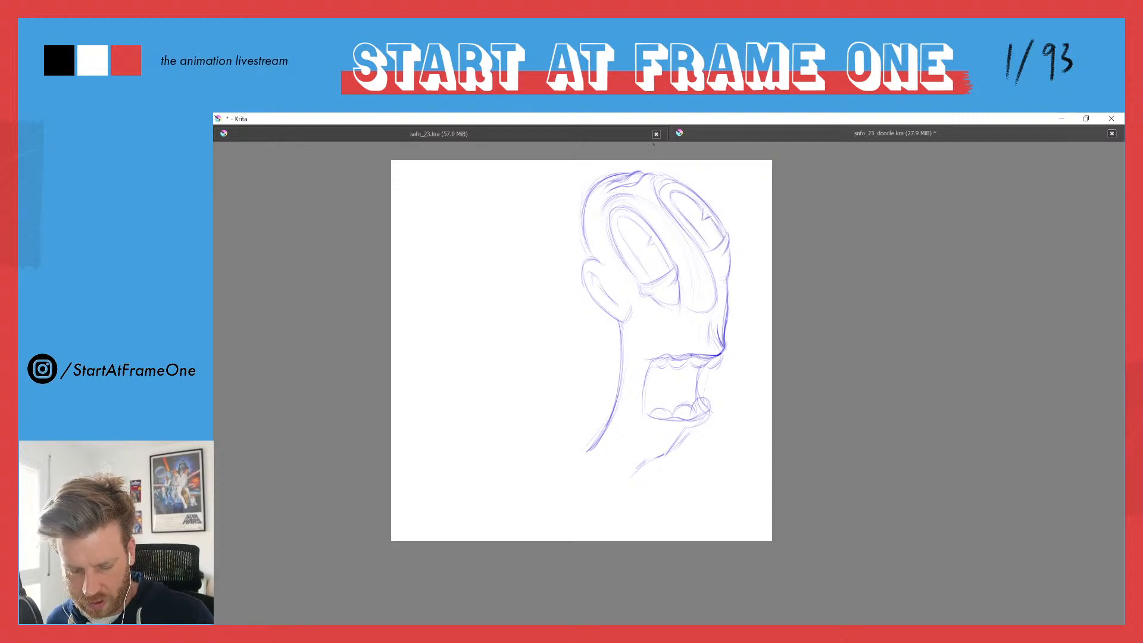
pyautogui.moveTo(644, 232)
pyautogui.mouseDown()
pyautogui.moveTo(613, 220)
pyautogui.moveTo(654, 279)
pyautogui.mouseUp()
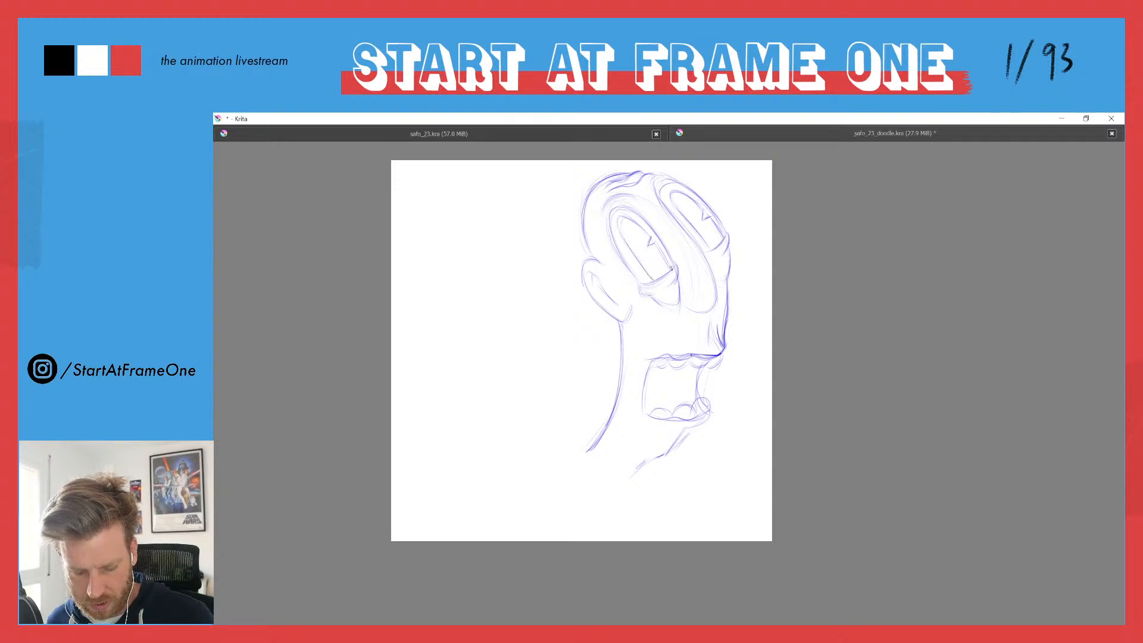
# Step: Retouch the nose contour between the eyes and the wavy lines across the top of the head
pyautogui.moveTo(695, 312); pyautogui.dragTo(706, 261)
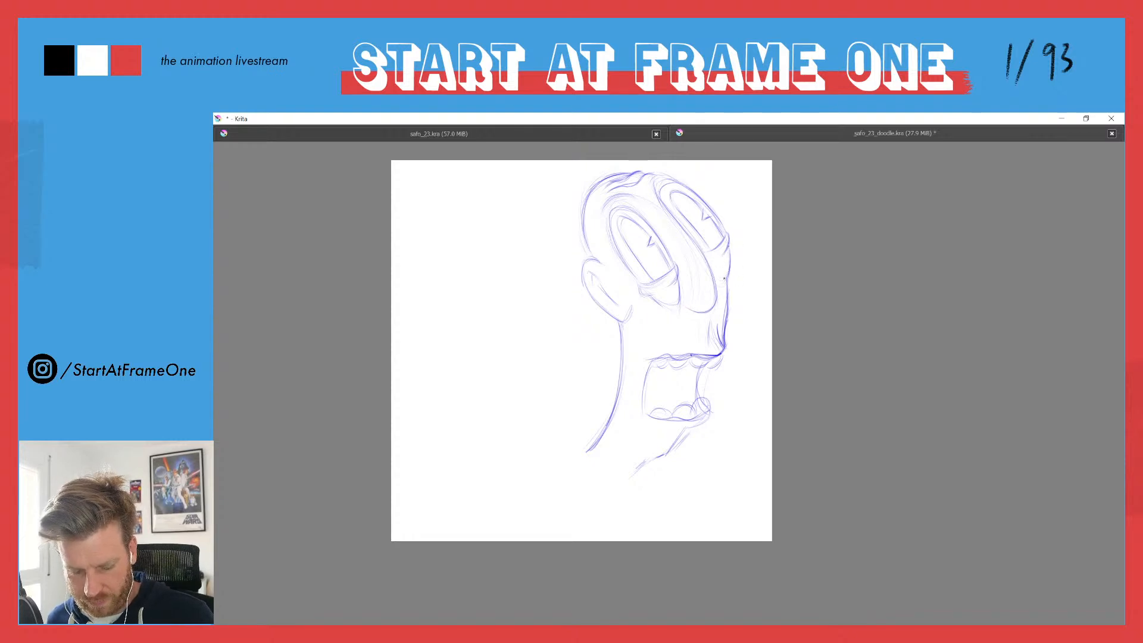
pyautogui.moveTo(654, 186); pyautogui.dragTo(662, 177)
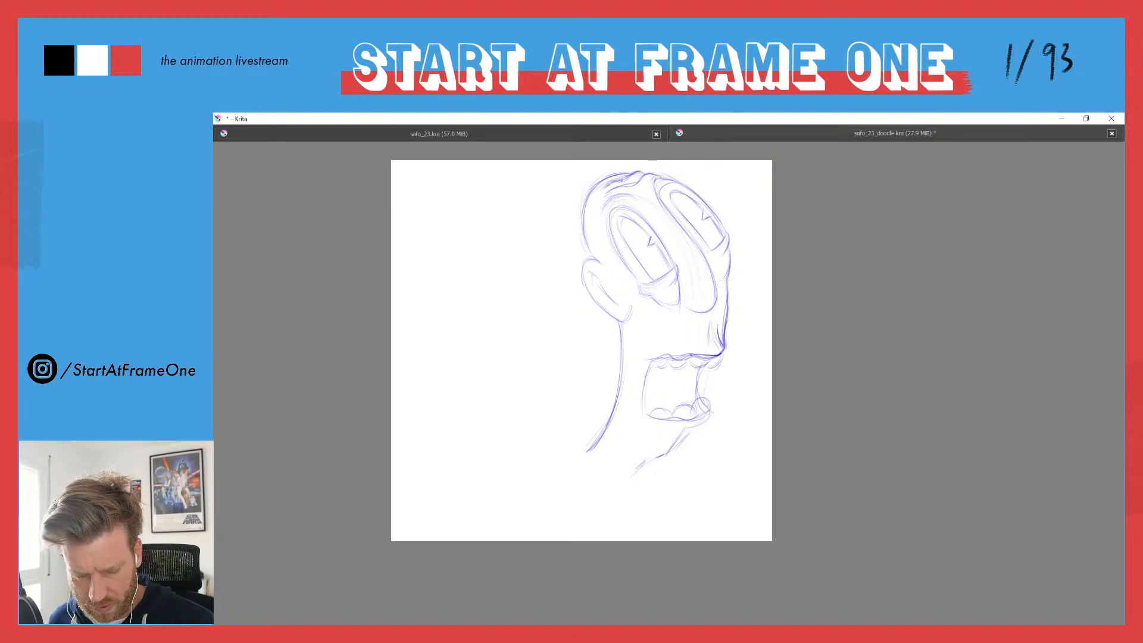
pyautogui.moveTo(600, 197); pyautogui.dragTo(616, 186)
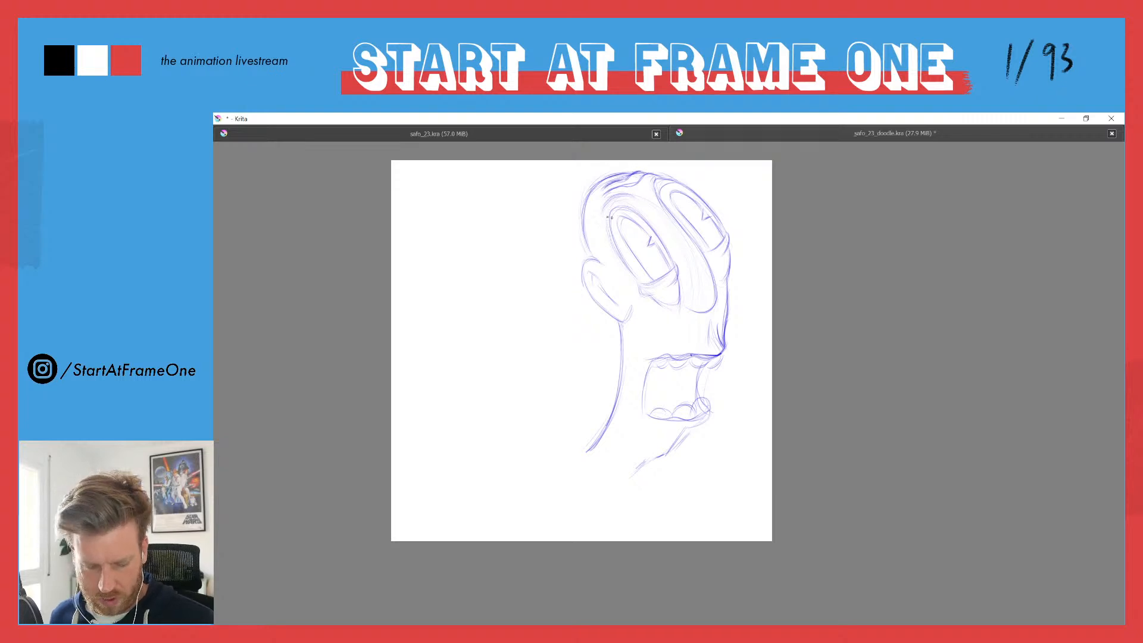
# Step: Retouch the rim above the near eye and fill both pupils with diagonal pencil hatching
pyautogui.moveTo(627, 195); pyautogui.dragTo(603, 210)
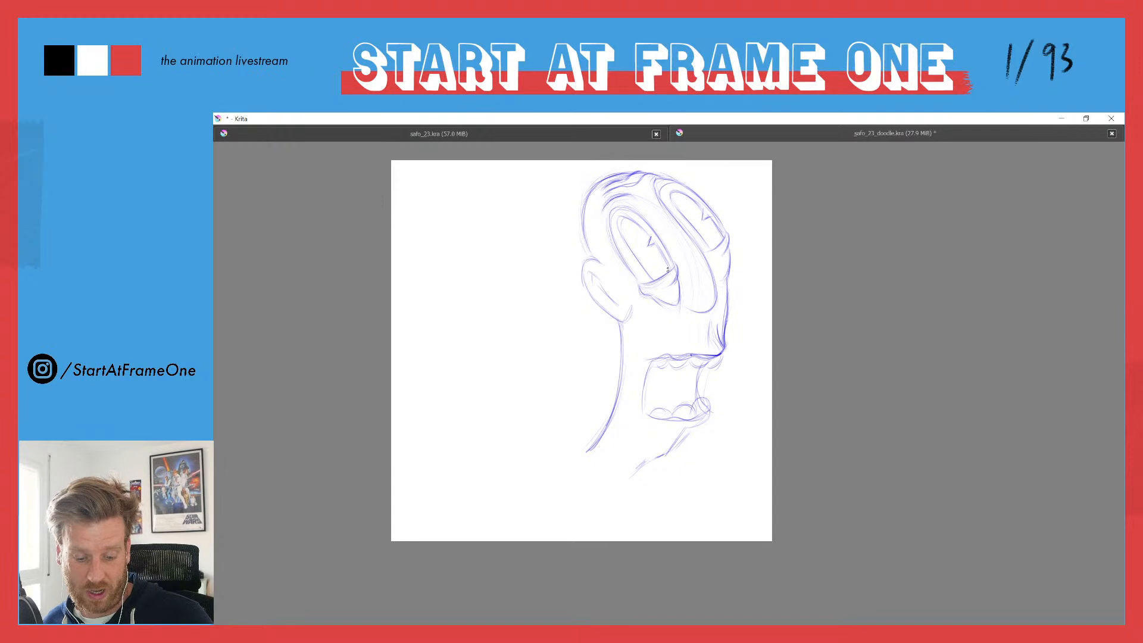
pyautogui.moveTo(661, 253)
pyautogui.mouseDown()
pyautogui.moveTo(653, 281)
pyautogui.moveTo(646, 240)
pyautogui.moveTo(629, 225)
pyautogui.mouseUp()
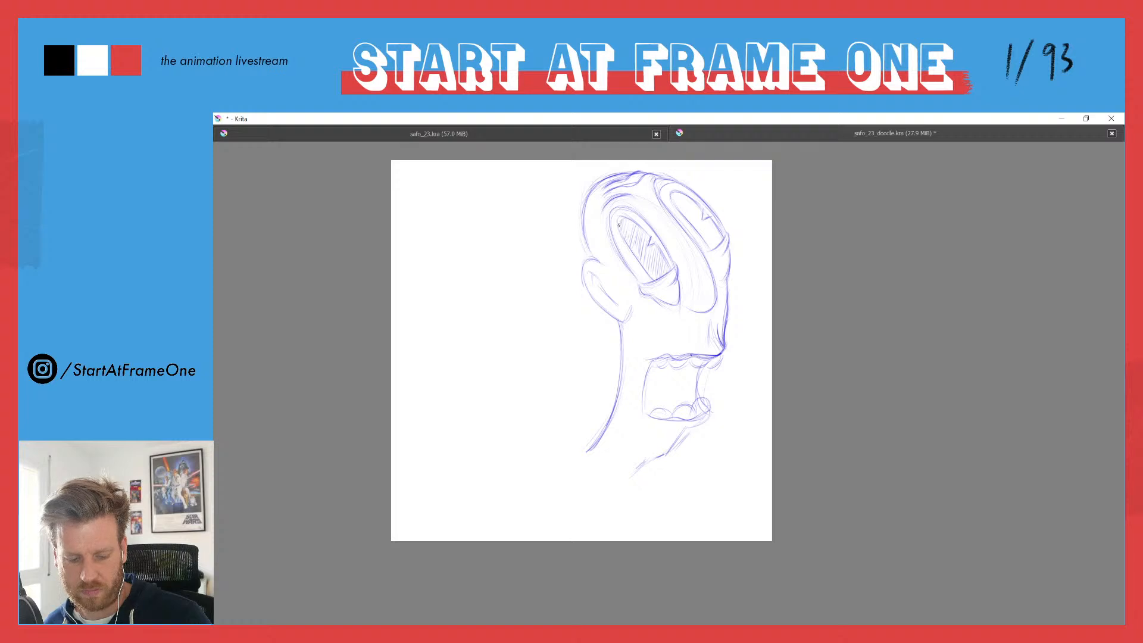
pyautogui.moveTo(717, 244); pyautogui.dragTo(709, 221)
pyautogui.moveTo(713, 241)
pyautogui.mouseDown()
pyautogui.moveTo(709, 219)
pyautogui.moveTo(673, 195)
pyautogui.mouseUp()
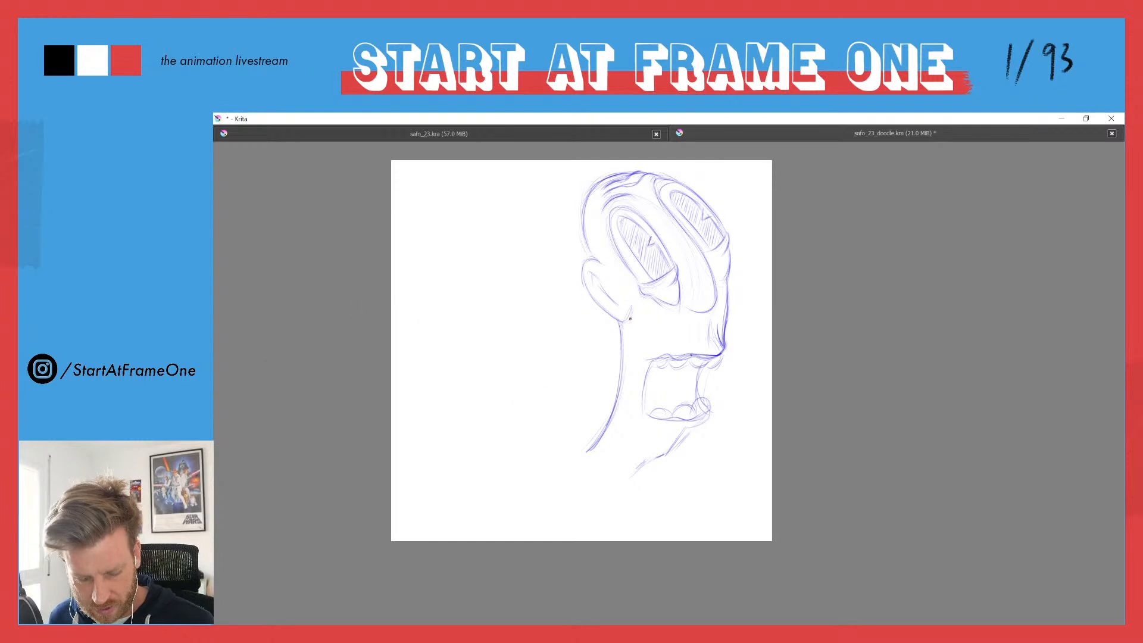
# Step: Darken the outlines of the ear, neck and jaw, and firm up the back edge of the mouth and the lower lip
pyautogui.moveTo(581, 268)
pyautogui.mouseDown()
pyautogui.moveTo(585, 290)
pyautogui.moveTo(619, 320)
pyautogui.mouseUp()
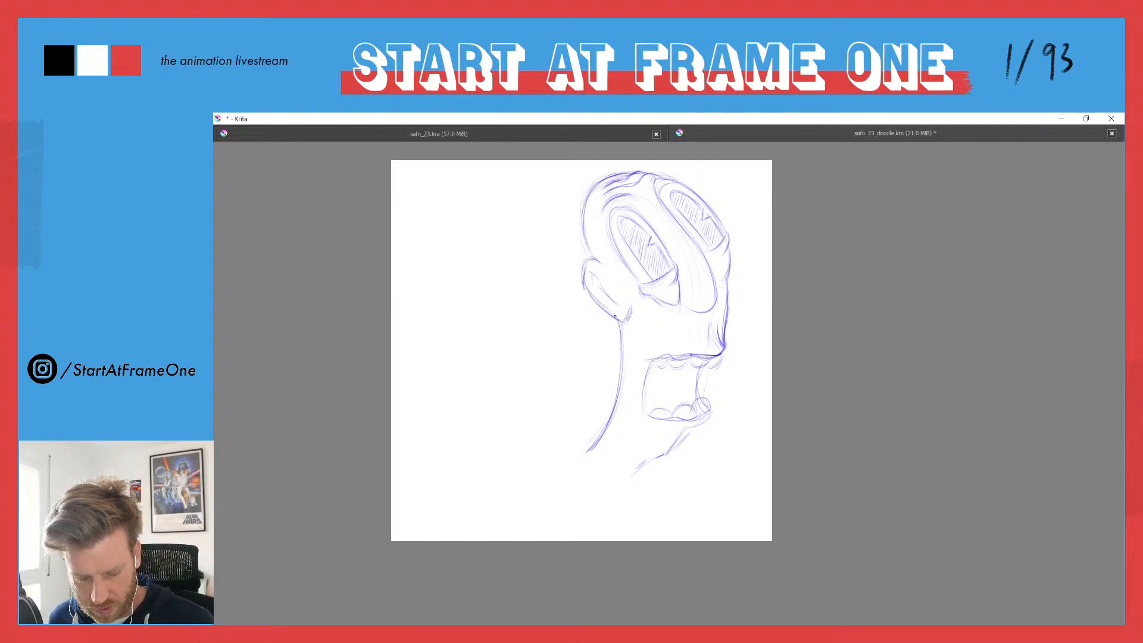
pyautogui.moveTo(602, 260)
pyautogui.mouseDown()
pyautogui.moveTo(588, 262)
pyautogui.moveTo(583, 284)
pyautogui.moveTo(614, 297)
pyautogui.moveTo(602, 443)
pyautogui.mouseUp()
pyautogui.moveTo(686, 430); pyautogui.dragTo(629, 478)
pyautogui.moveTo(674, 440)
pyautogui.mouseDown()
pyautogui.moveTo(663, 454)
pyautogui.moveTo(707, 417)
pyautogui.moveTo(677, 429)
pyautogui.mouseUp()
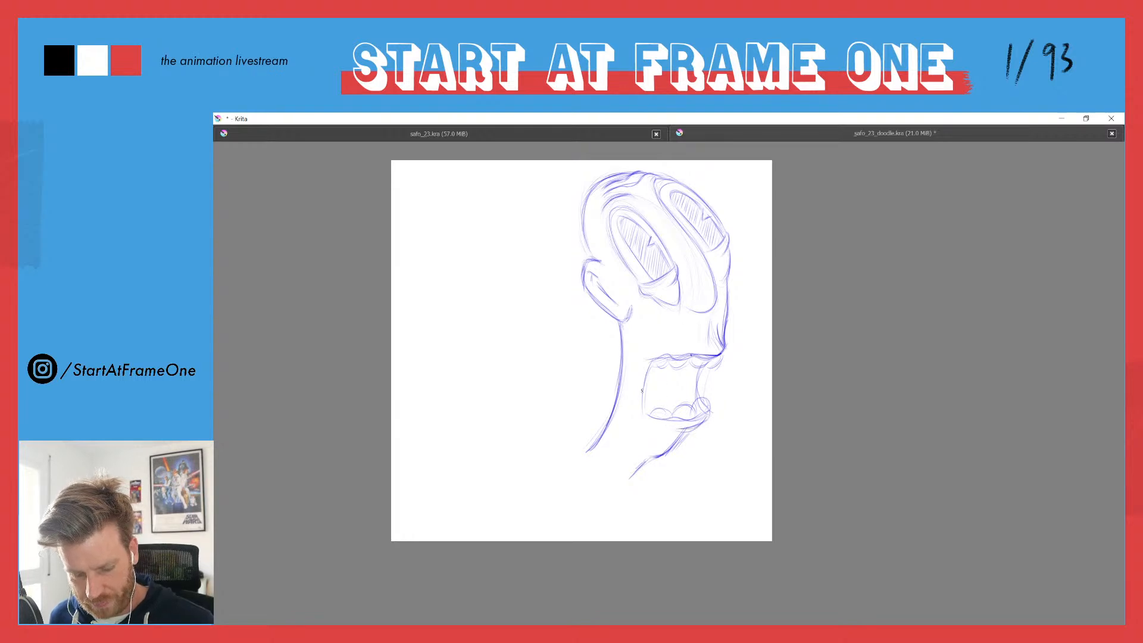
pyautogui.moveTo(650, 364); pyautogui.dragTo(643, 416)
pyautogui.moveTo(689, 422)
pyautogui.mouseDown()
pyautogui.moveTo(647, 419)
pyautogui.moveTo(690, 426)
pyautogui.mouseUp()
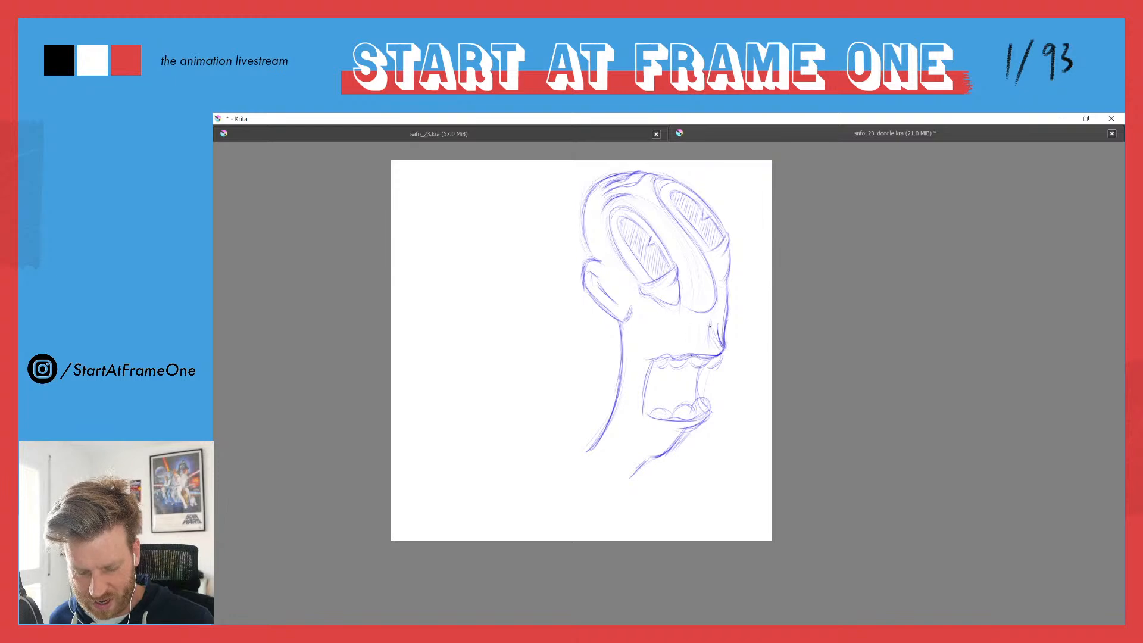
pyautogui.moveTo(710, 325); pyautogui.dragTo(719, 344)
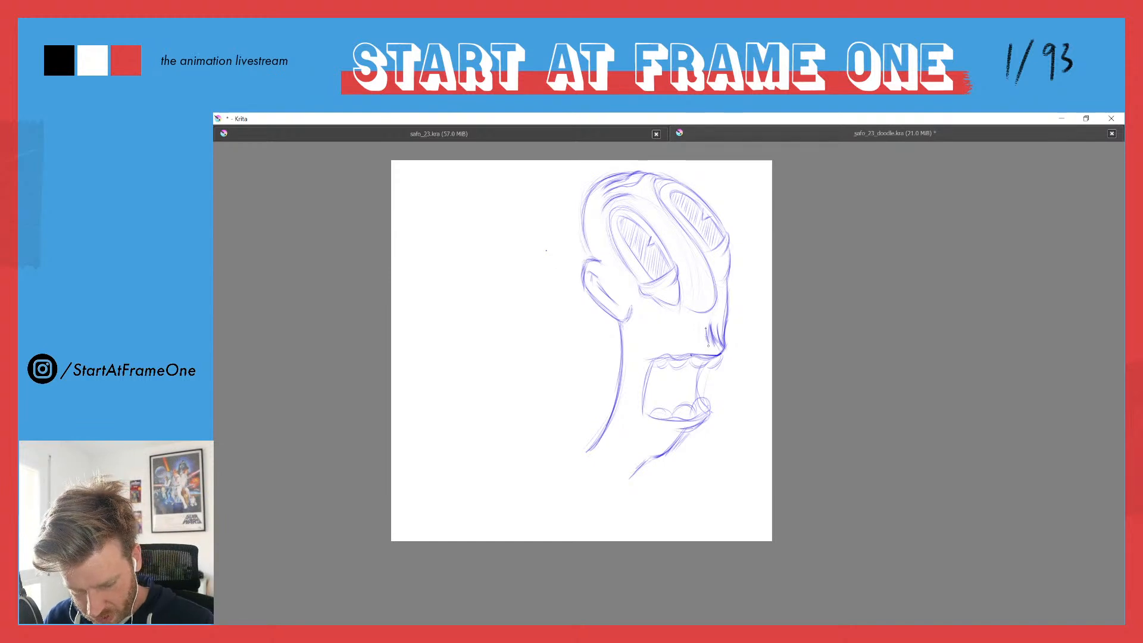
pyautogui.moveTo(712, 333); pyautogui.dragTo(716, 344)
pyautogui.hotkey('ctrl', 'z')
pyautogui.hotkey('ctrl', 'z')
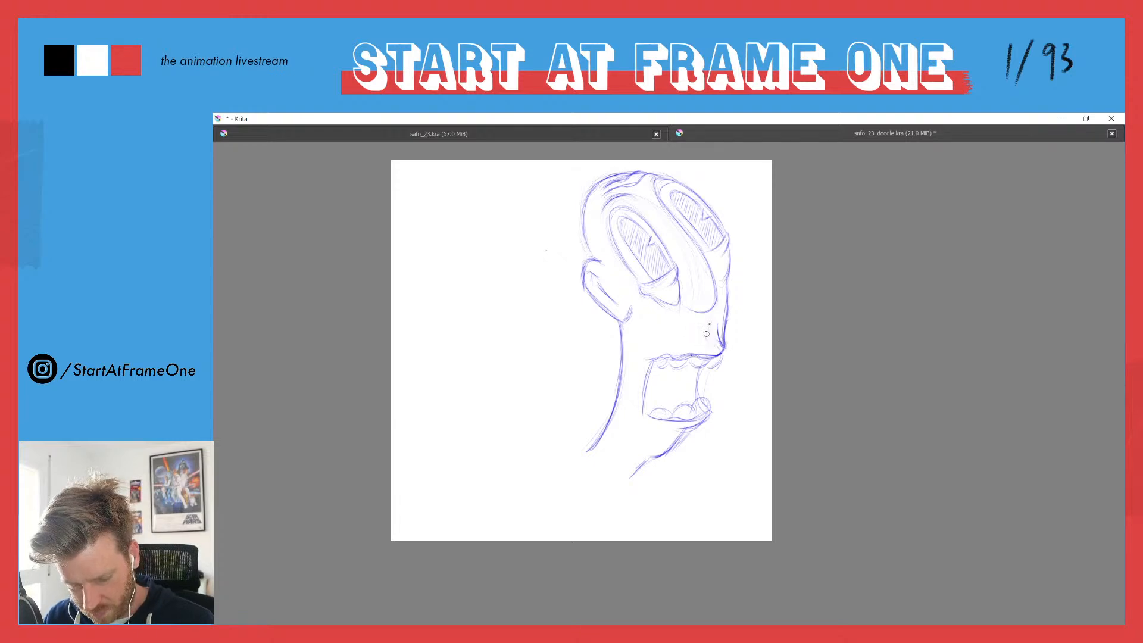
# Step: Erase and redraw the front contour between the nose and upper lip, adding two short vertical lines above the lip
pyautogui.moveTo(726, 304); pyautogui.dragTo(726, 316)
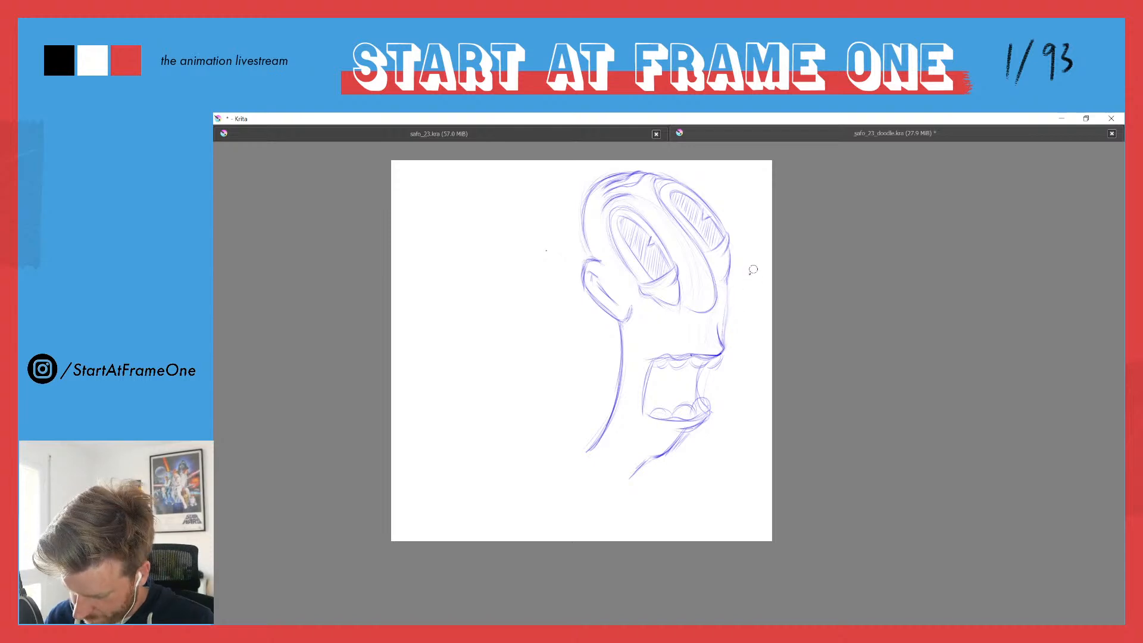
pyautogui.moveTo(726, 286); pyautogui.dragTo(722, 337)
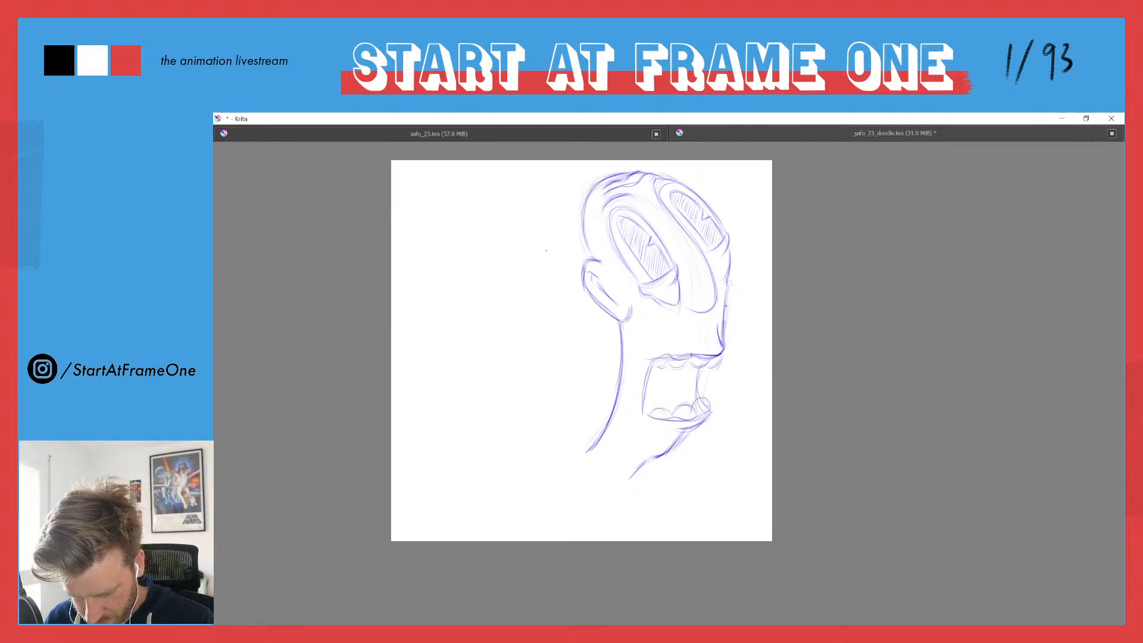
pyautogui.moveTo(727, 282); pyautogui.dragTo(718, 341)
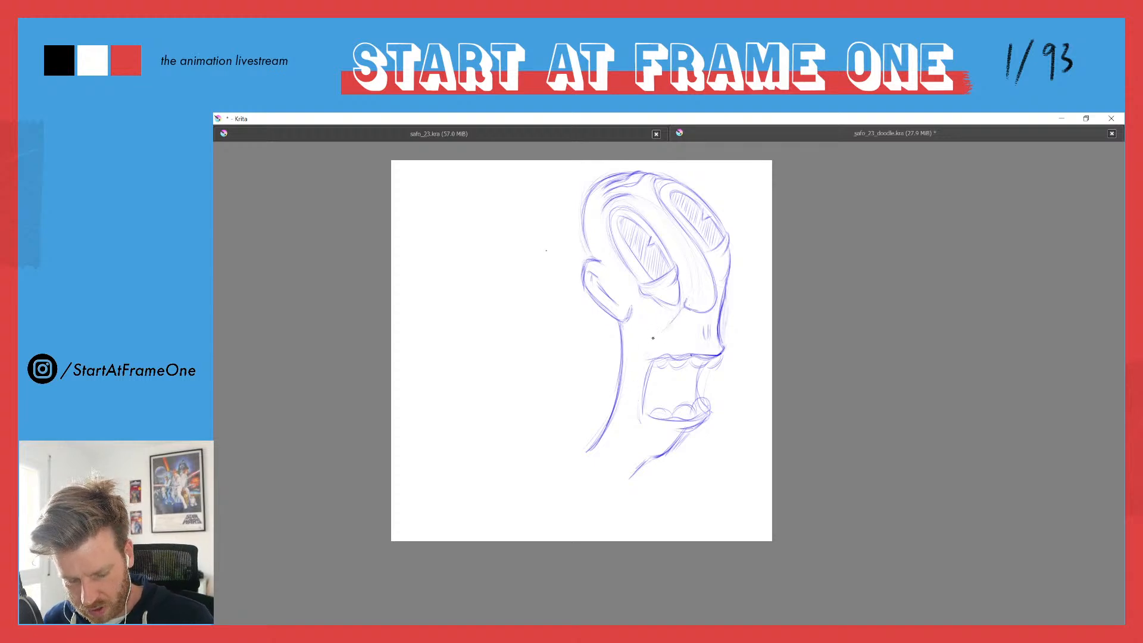
# Step: Draw the cheek crease from beneath the nose toward the mouth corner and strengthen the upper lip and both rows of teeth
pyautogui.moveTo(645, 341)
pyautogui.mouseDown()
pyautogui.moveTo(685, 304)
pyautogui.moveTo(658, 335)
pyautogui.moveTo(716, 322)
pyautogui.moveTo(710, 305)
pyautogui.moveTo(721, 329)
pyautogui.moveTo(727, 280)
pyautogui.moveTo(718, 330)
pyautogui.mouseUp()
pyautogui.click(409, 283)
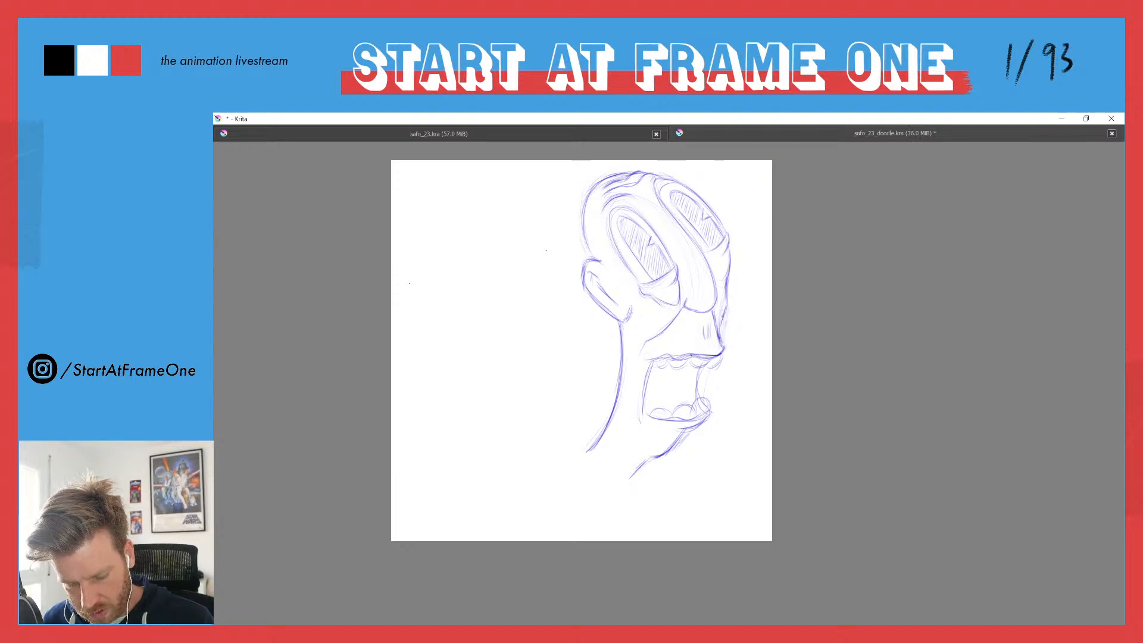
pyautogui.moveTo(719, 309)
pyautogui.mouseDown()
pyautogui.moveTo(714, 343)
pyautogui.moveTo(649, 360)
pyautogui.moveTo(712, 356)
pyautogui.mouseUp()
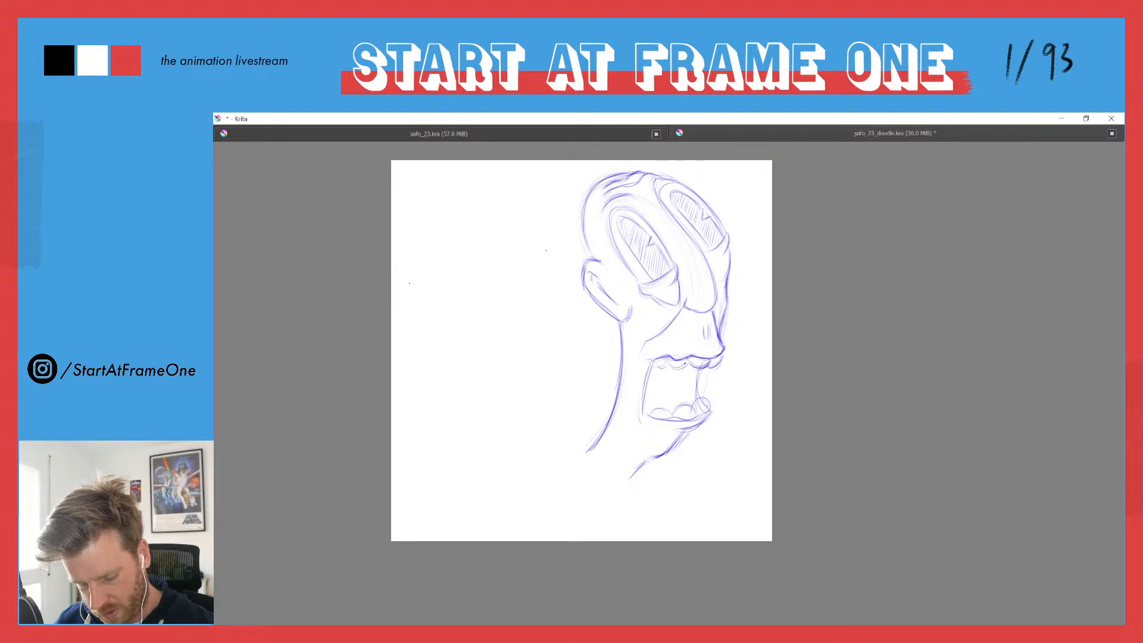
pyautogui.moveTo(668, 360)
pyautogui.mouseDown()
pyautogui.moveTo(657, 362)
pyautogui.moveTo(670, 362)
pyautogui.mouseUp()
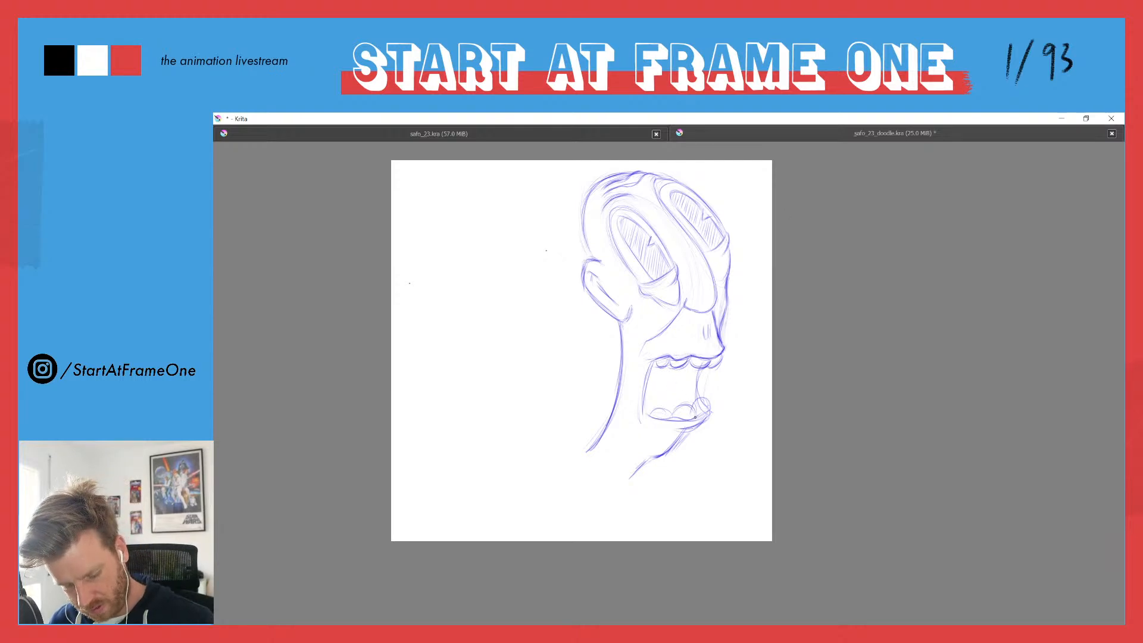
pyautogui.moveTo(686, 408)
pyautogui.mouseDown()
pyautogui.moveTo(709, 412)
pyautogui.moveTo(667, 410)
pyautogui.mouseUp()
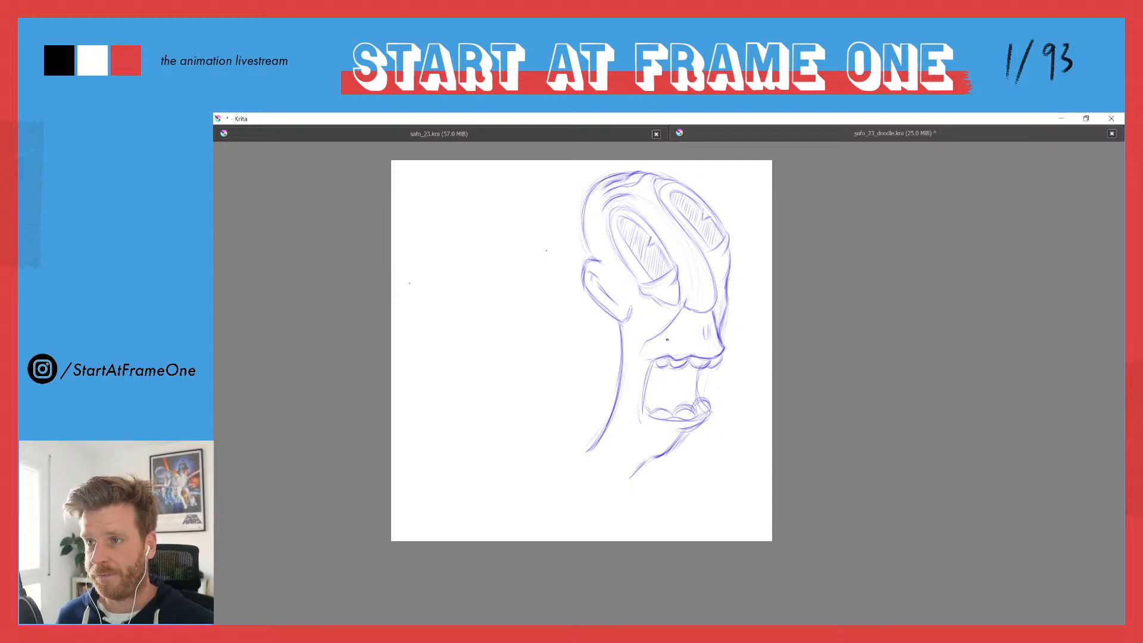
# Step: Outline the near pupil with its notch more strongly and darken the hatching inside both pupils
pyautogui.moveTo(554, 319); pyautogui.dragTo(491, 339)
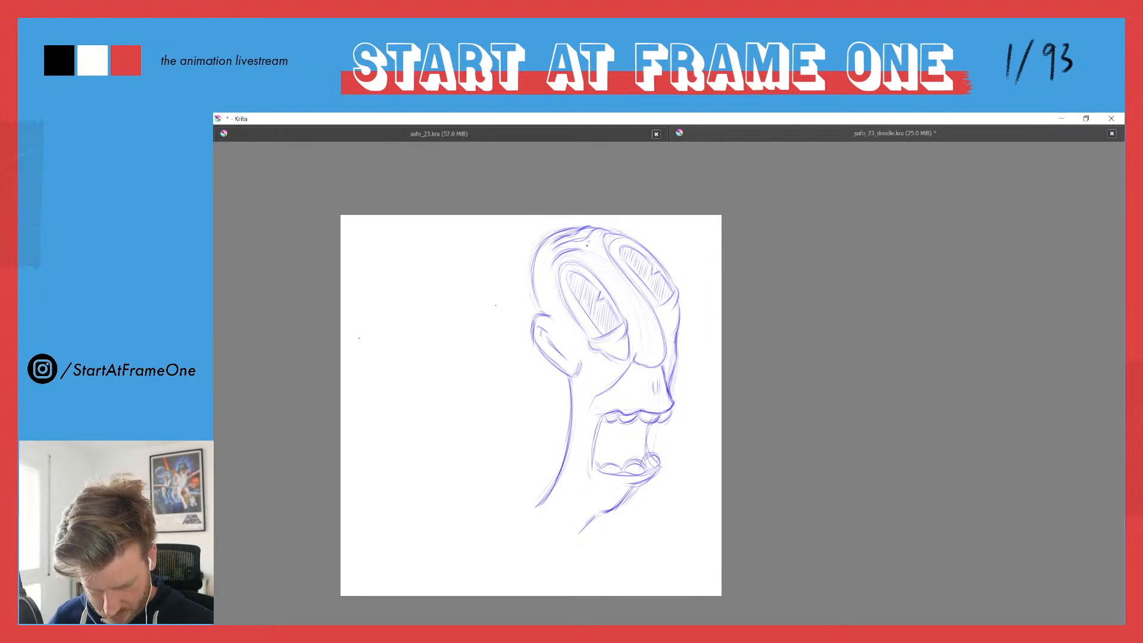
pyautogui.moveTo(601, 333)
pyautogui.mouseDown()
pyautogui.moveTo(597, 287)
pyautogui.moveTo(606, 301)
pyautogui.moveTo(592, 275)
pyautogui.moveTo(602, 284)
pyautogui.moveTo(575, 260)
pyautogui.moveTo(557, 275)
pyautogui.moveTo(564, 298)
pyautogui.mouseUp()
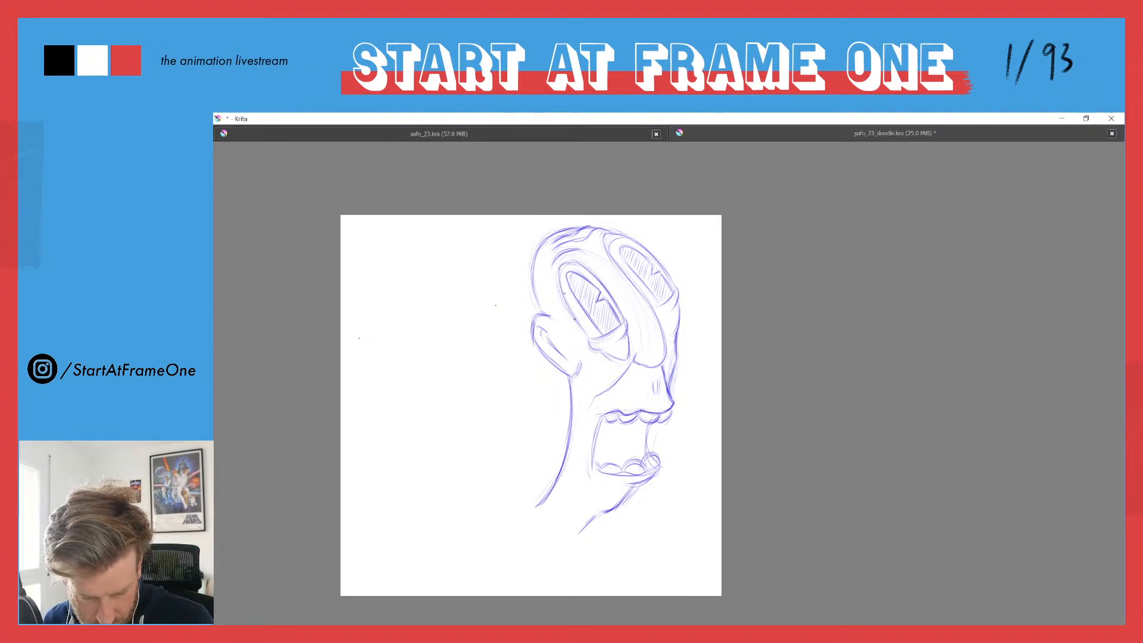
pyautogui.moveTo(613, 325); pyautogui.dragTo(609, 308)
pyautogui.moveTo(614, 314)
pyautogui.mouseDown()
pyautogui.moveTo(619, 327)
pyautogui.moveTo(605, 305)
pyautogui.moveTo(602, 331)
pyautogui.moveTo(589, 288)
pyautogui.moveTo(585, 311)
pyautogui.moveTo(579, 280)
pyautogui.moveTo(575, 297)
pyautogui.moveTo(569, 291)
pyautogui.moveTo(591, 295)
pyautogui.mouseUp()
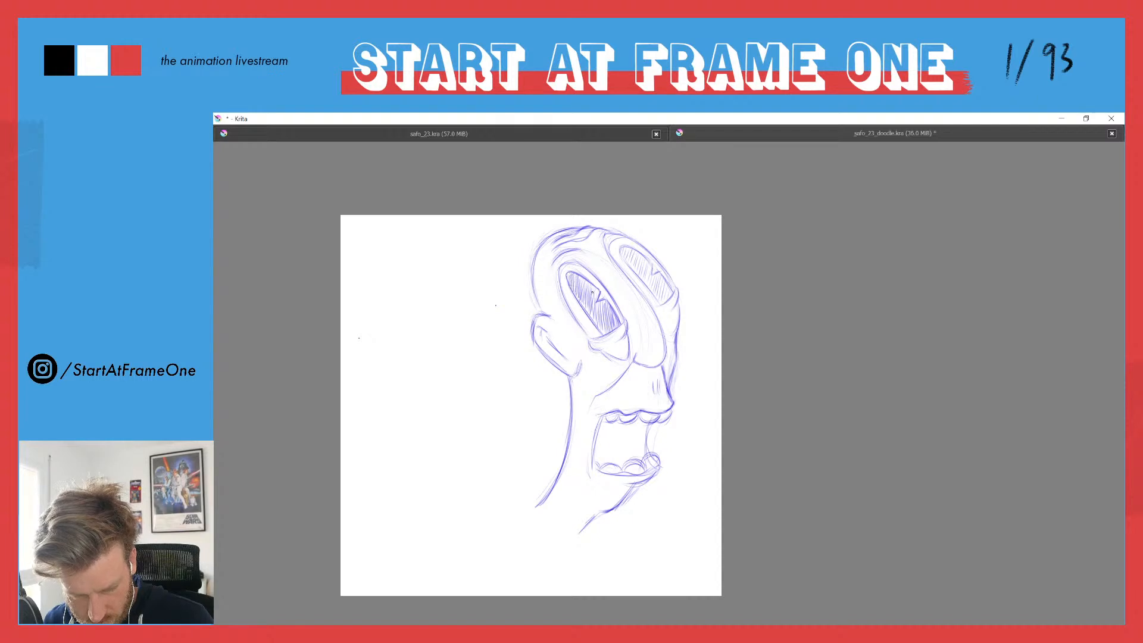
pyautogui.moveTo(665, 297)
pyautogui.mouseDown()
pyautogui.moveTo(645, 258)
pyautogui.moveTo(642, 276)
pyautogui.moveTo(621, 251)
pyautogui.moveTo(651, 265)
pyautogui.mouseUp()
pyautogui.moveTo(649, 285); pyautogui.dragTo(652, 266)
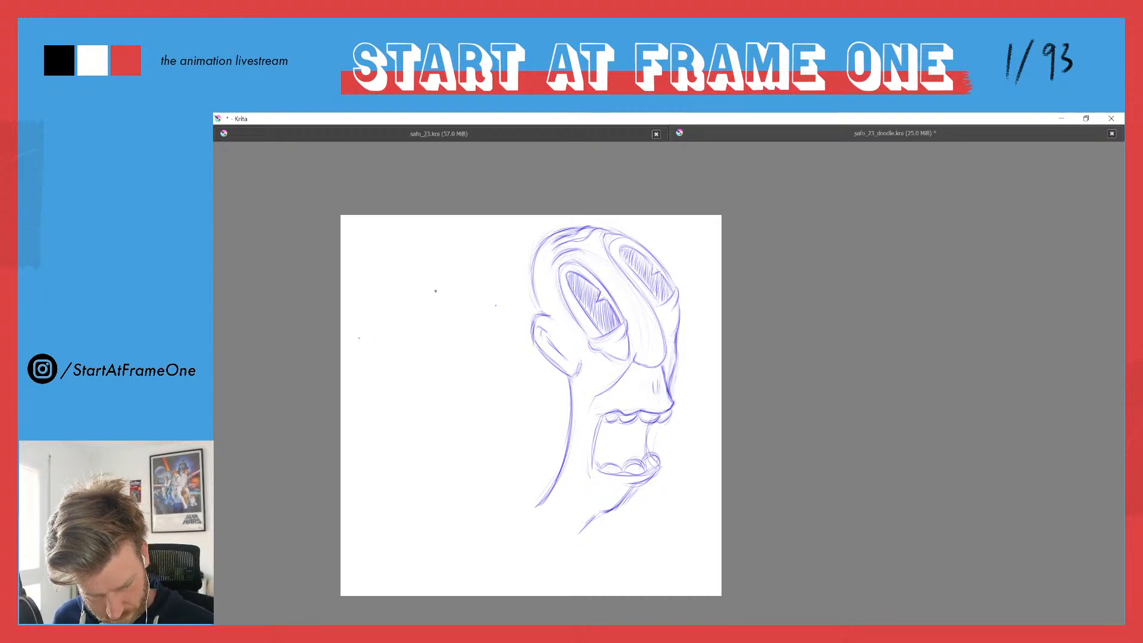
# Step: Extend the cheek crease down behind the mouth corner and darken its line
pyautogui.press('5')
pyautogui.moveTo(597, 396); pyautogui.dragTo(587, 416)
pyautogui.moveTo(621, 380); pyautogui.dragTo(599, 396)
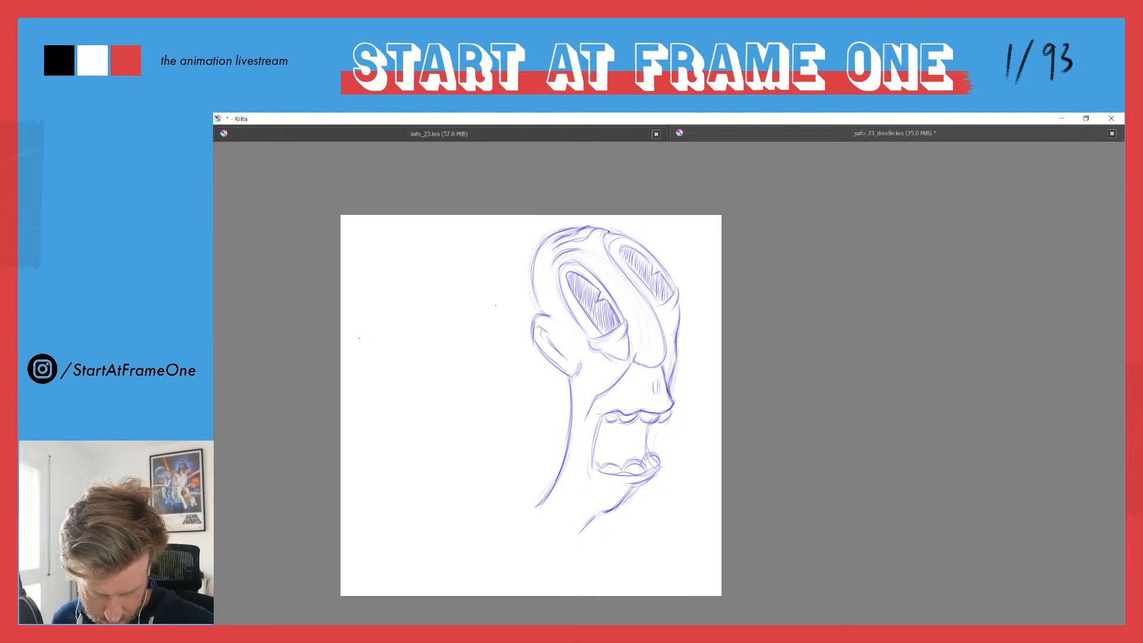
# Step: Strengthen the wrinkles on top of the head and the outline and lower lid of the far eye
pyautogui.moveTo(569, 240)
pyautogui.mouseDown()
pyautogui.moveTo(591, 230)
pyautogui.moveTo(552, 243)
pyautogui.mouseUp()
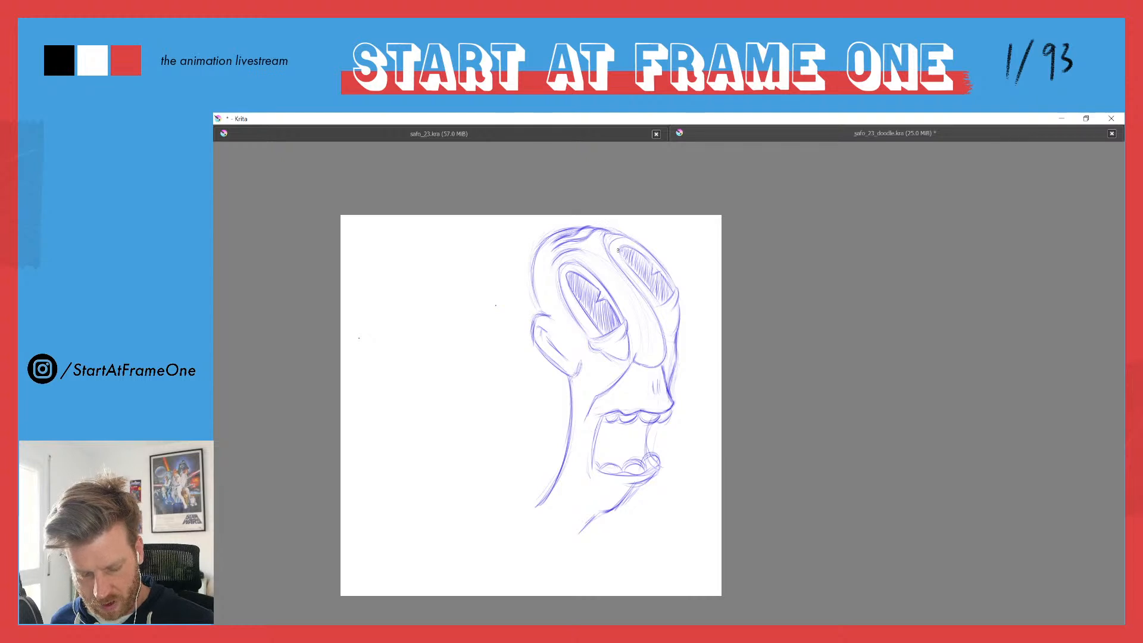
pyautogui.moveTo(656, 305); pyautogui.dragTo(675, 292)
pyautogui.moveTo(612, 251); pyautogui.dragTo(635, 239)
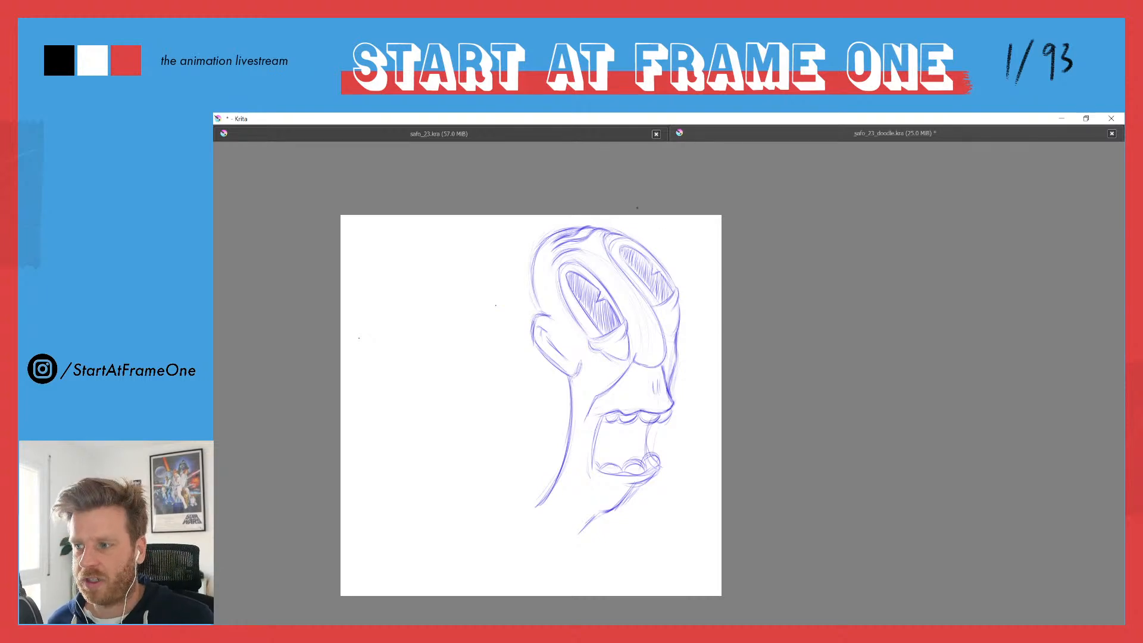
# Step: Sketch two arrows outside the head beside the far eye, one pointing up and one pointing down along the contour
pyautogui.moveTo(637, 235)
pyautogui.mouseDown()
pyautogui.moveTo(666, 260)
pyautogui.moveTo(632, 231)
pyautogui.mouseUp()
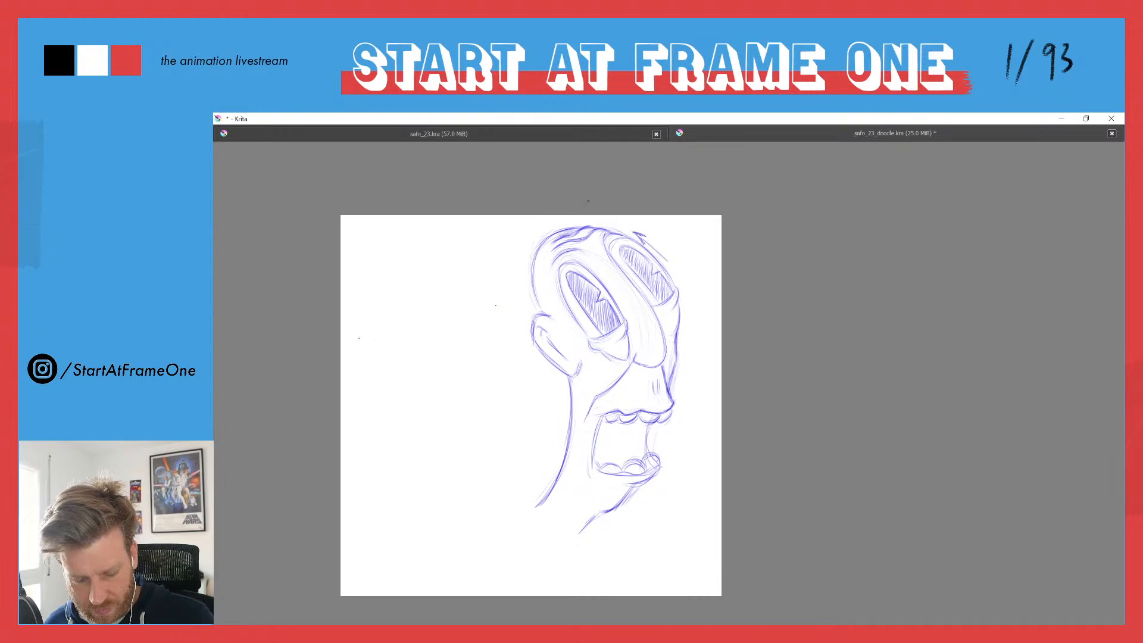
pyautogui.moveTo(677, 275); pyautogui.dragTo(689, 311)
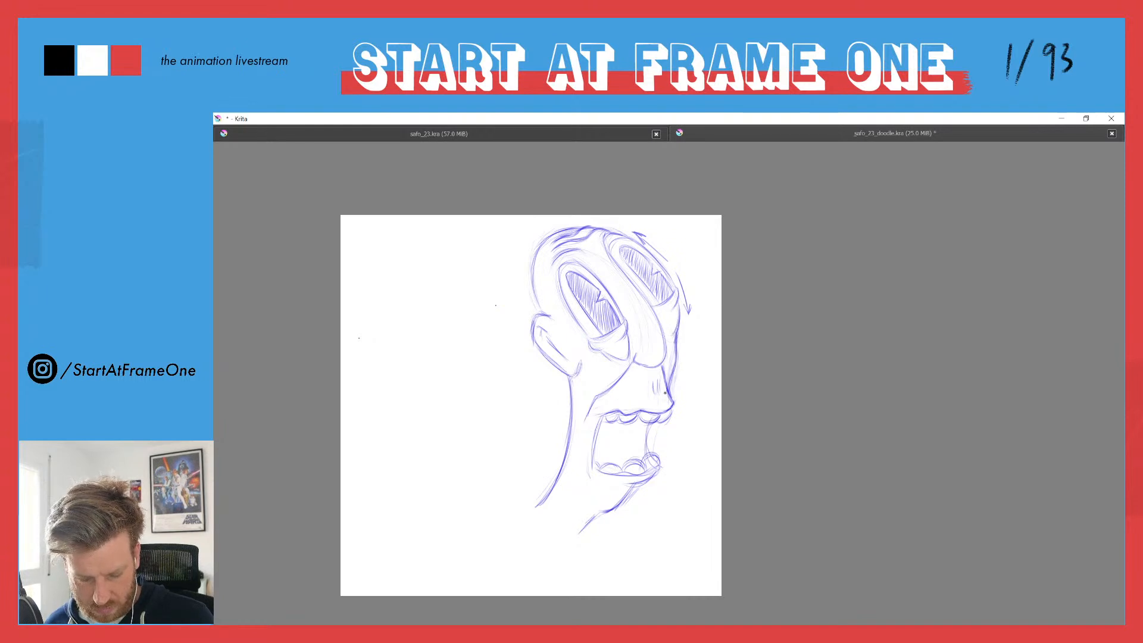
# Step: Reinforce the near lower eyelid and nose contour, and thicken the front face line, the underside of the nose and the cheek crease
pyautogui.moveTo(601, 352); pyautogui.dragTo(617, 357)
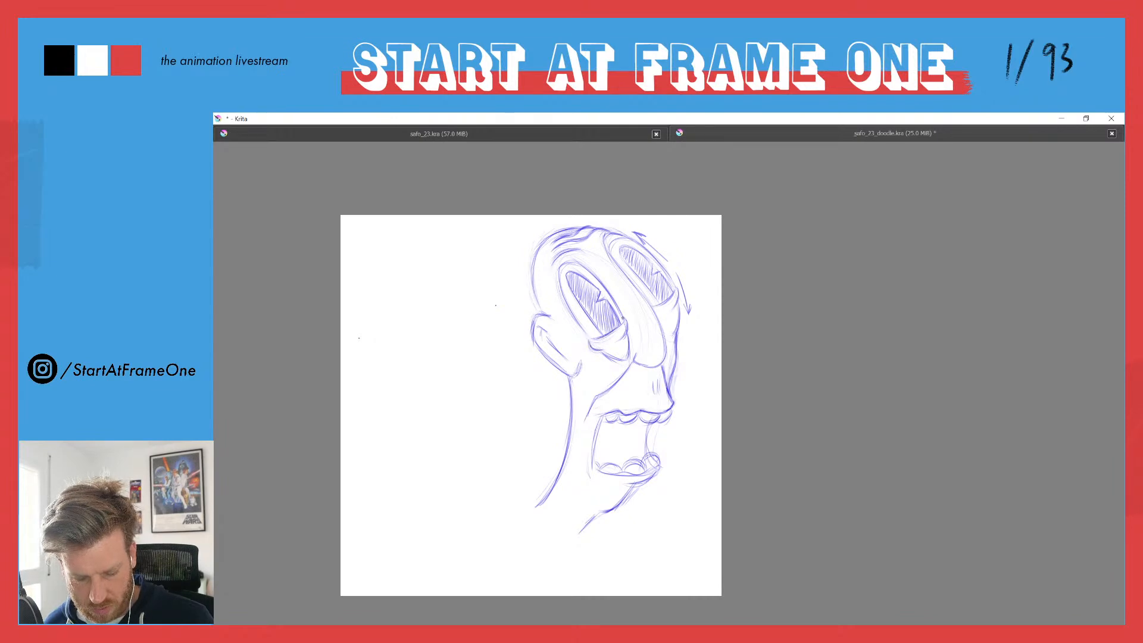
pyautogui.moveTo(601, 286); pyautogui.dragTo(619, 313)
pyautogui.moveTo(606, 244)
pyautogui.mouseDown()
pyautogui.moveTo(658, 323)
pyautogui.moveTo(649, 305)
pyautogui.moveTo(664, 358)
pyautogui.mouseUp()
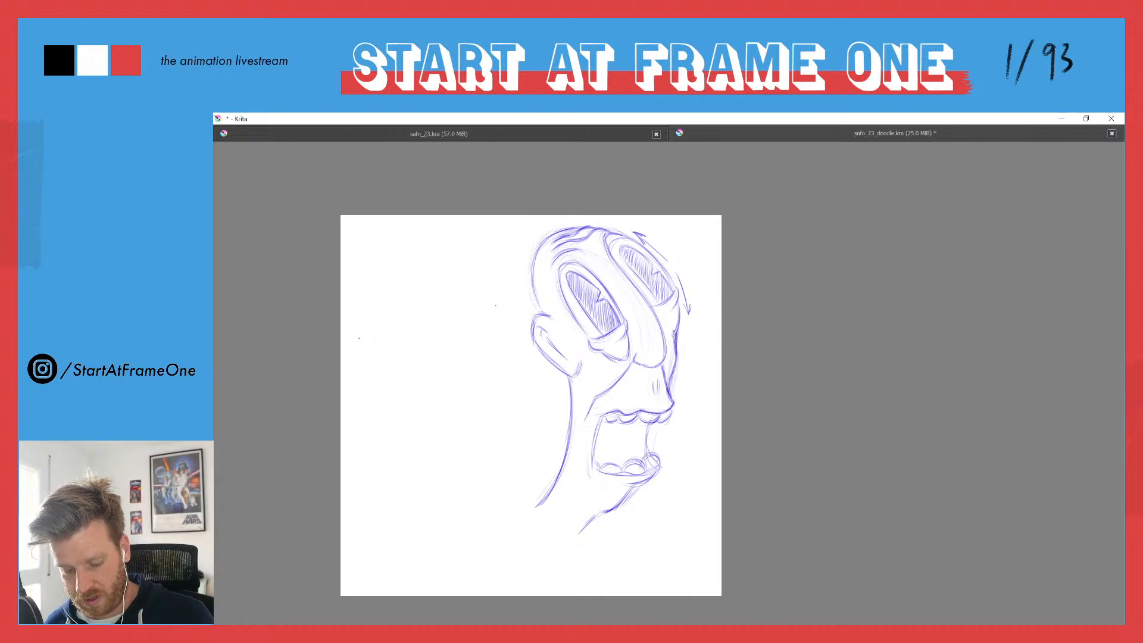
pyautogui.moveTo(676, 340); pyautogui.dragTo(669, 373)
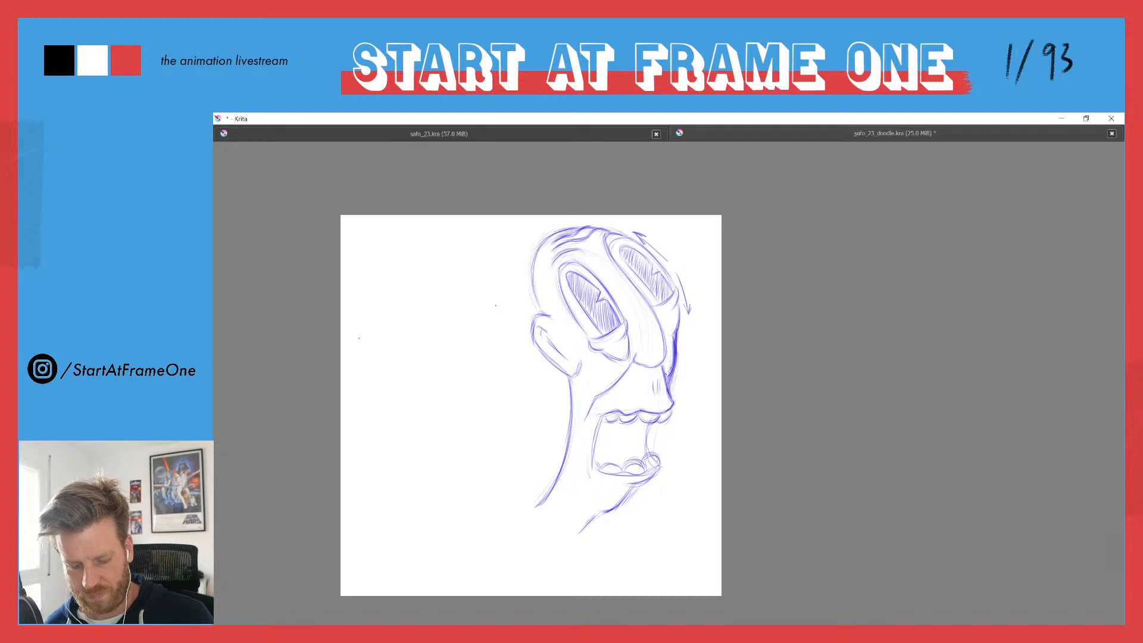
pyautogui.moveTo(666, 375)
pyautogui.mouseDown()
pyautogui.moveTo(673, 354)
pyautogui.moveTo(671, 390)
pyautogui.moveTo(673, 373)
pyautogui.mouseUp()
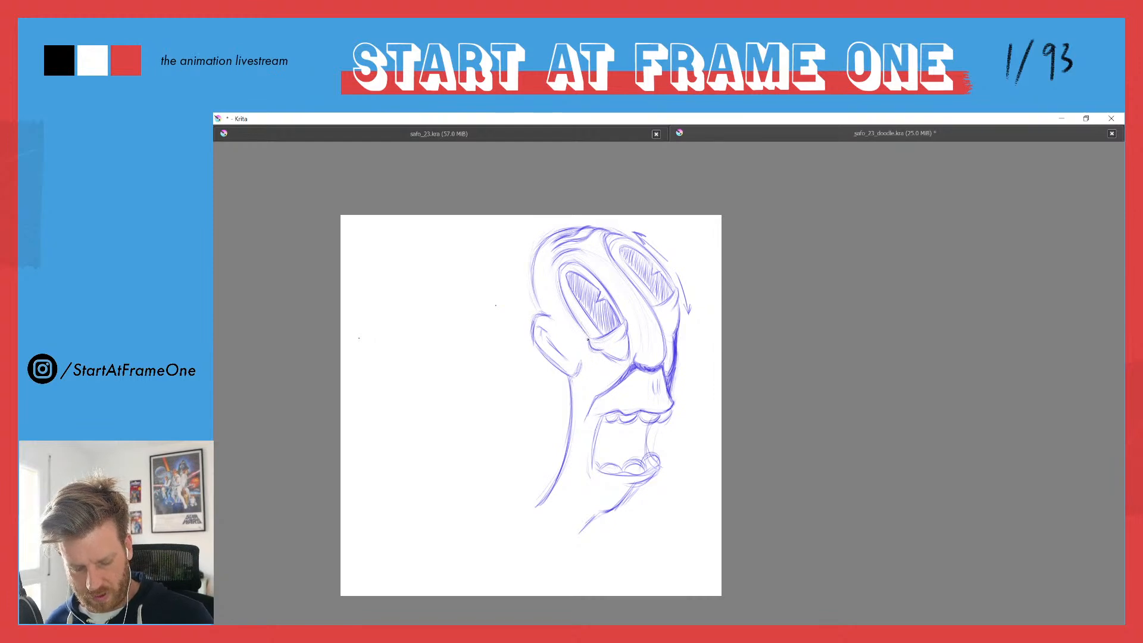
# Step: Darken the neck line, the jaw and lower lip, and the back of the skull above the ear
pyautogui.moveTo(574, 394); pyautogui.dragTo(553, 484)
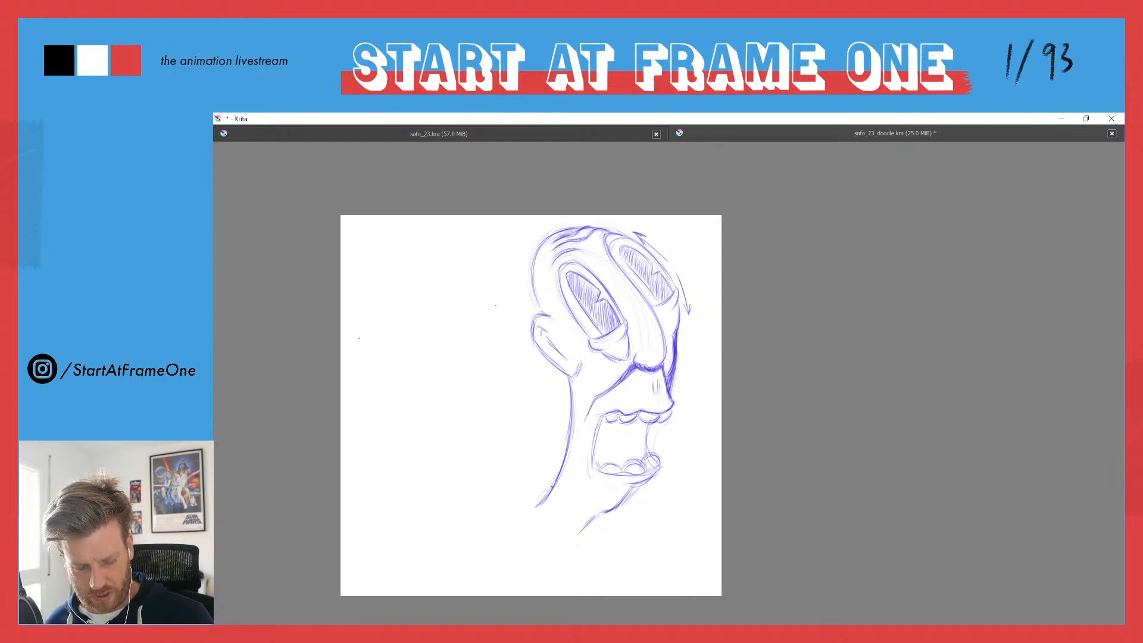
pyautogui.moveTo(596, 515)
pyautogui.mouseDown()
pyautogui.moveTo(654, 479)
pyautogui.moveTo(606, 472)
pyautogui.mouseUp()
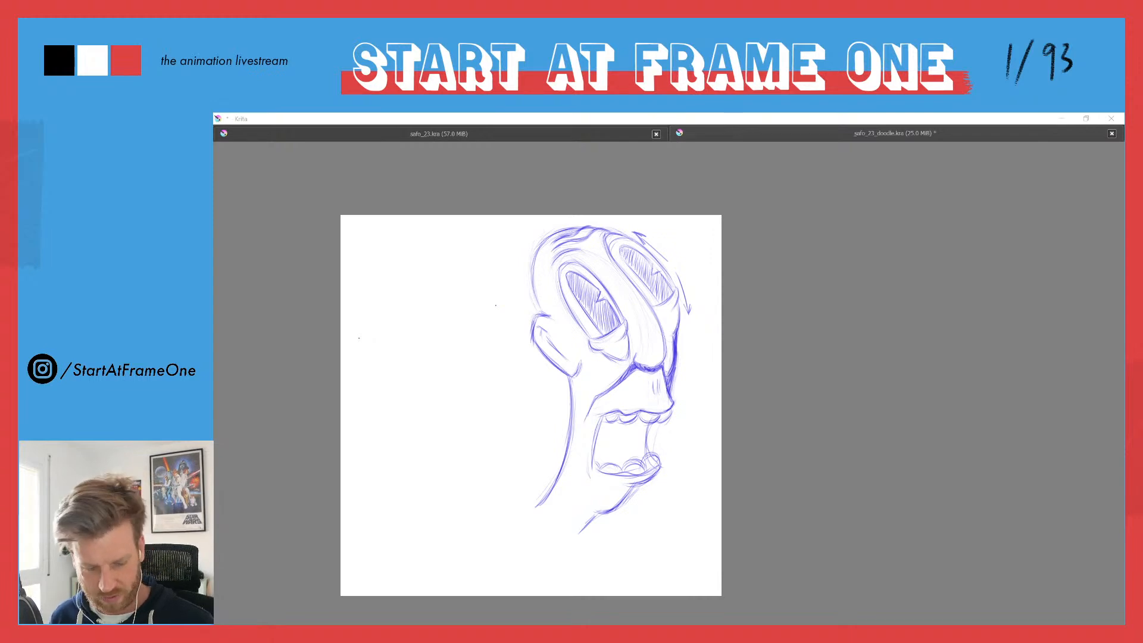
pyautogui.click(532, 281)
pyautogui.moveTo(536, 300); pyautogui.dragTo(535, 252)
# Step: Retouch the contour around the far eye and erase the two arrows beside the head
pyautogui.moveTo(615, 266); pyautogui.dragTo(609, 237)
pyautogui.moveTo(660, 270)
pyautogui.mouseDown()
pyautogui.moveTo(630, 240)
pyautogui.moveTo(650, 246)
pyautogui.moveTo(635, 232)
pyautogui.moveTo(685, 300)
pyautogui.moveTo(672, 265)
pyautogui.mouseUp()
pyautogui.press('e')
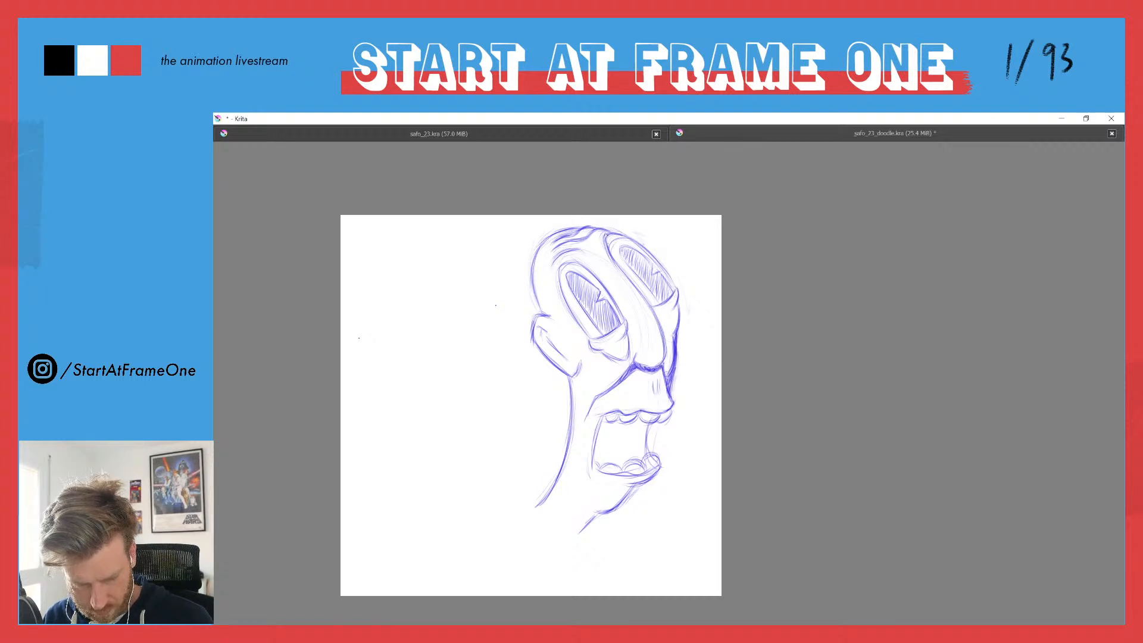
# Step: Darken the back edge of the open mouth and sketch a curved tongue behind the lower teeth
pyautogui.moveTo(596, 399)
pyautogui.mouseDown()
pyautogui.moveTo(584, 424)
pyautogui.moveTo(593, 463)
pyautogui.mouseUp()
pyautogui.moveTo(602, 421); pyautogui.dragTo(592, 466)
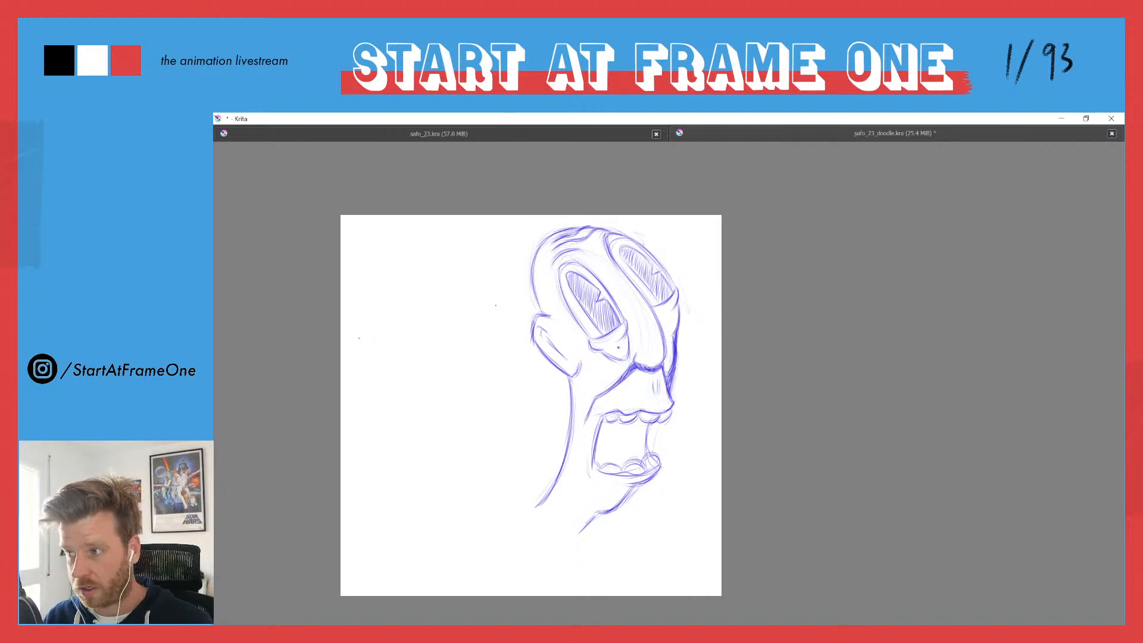
pyautogui.moveTo(649, 423)
pyautogui.mouseDown()
pyautogui.moveTo(647, 453)
pyautogui.moveTo(612, 450)
pyautogui.mouseUp()
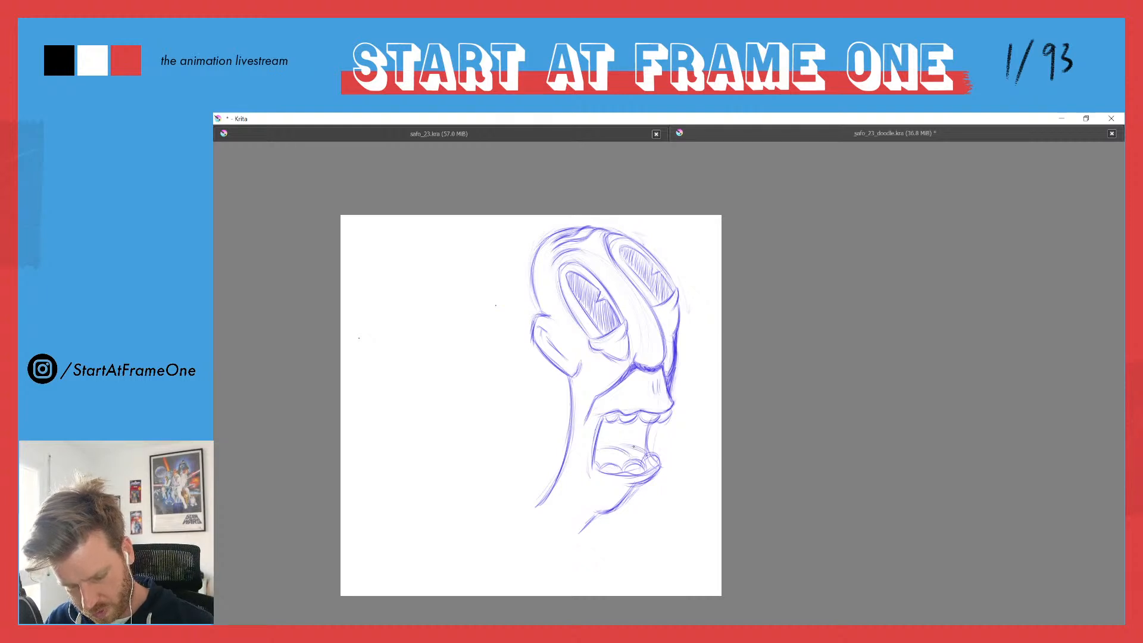
# Step: Fill the mouth cavity between the upper teeth and the tongue with vertical hatching
pyautogui.moveTo(630, 457)
pyautogui.mouseDown()
pyautogui.moveTo(599, 449)
pyautogui.moveTo(641, 450)
pyautogui.moveTo(618, 443)
pyautogui.mouseUp()
pyautogui.moveTo(621, 431); pyautogui.dragTo(615, 446)
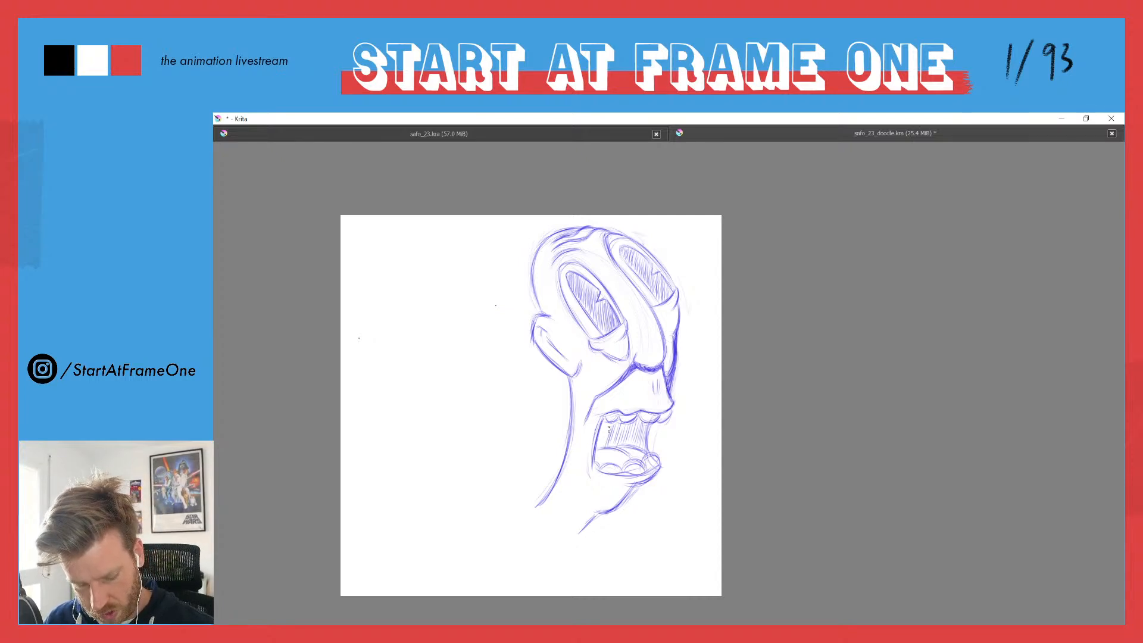
pyautogui.moveTo(607, 421); pyautogui.dragTo(598, 437)
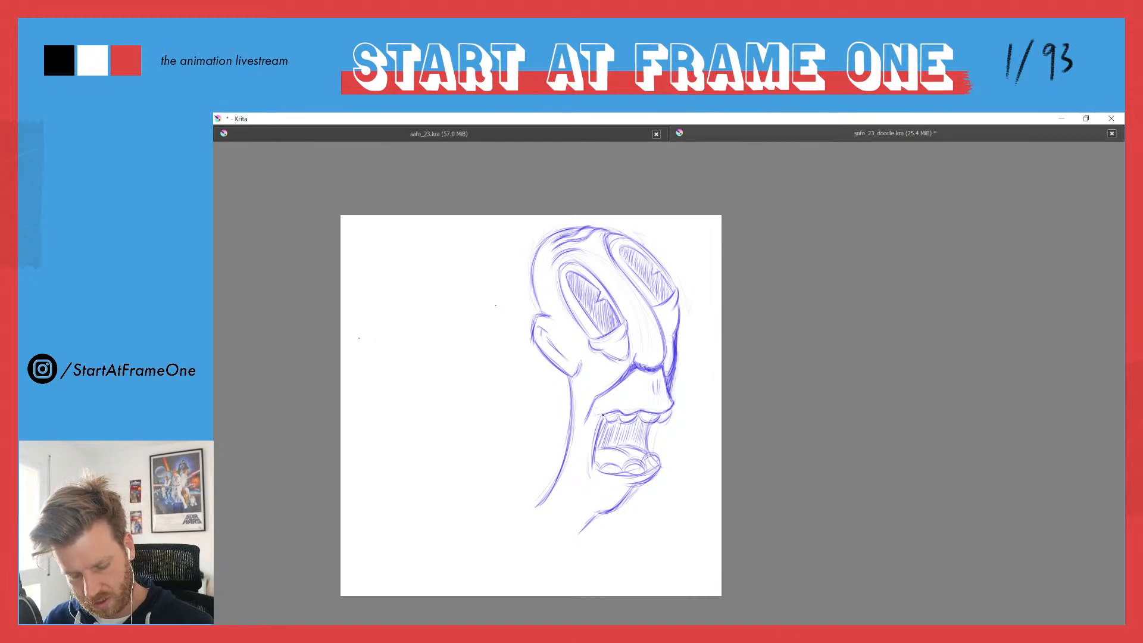
# Step: Add more hatching inside the mouth and shade the top of the neck line just beneath the ear
pyautogui.moveTo(645, 421); pyautogui.dragTo(635, 444)
pyautogui.moveTo(637, 421)
pyautogui.mouseDown()
pyautogui.moveTo(619, 437)
pyautogui.moveTo(603, 423)
pyautogui.moveTo(601, 448)
pyautogui.mouseUp()
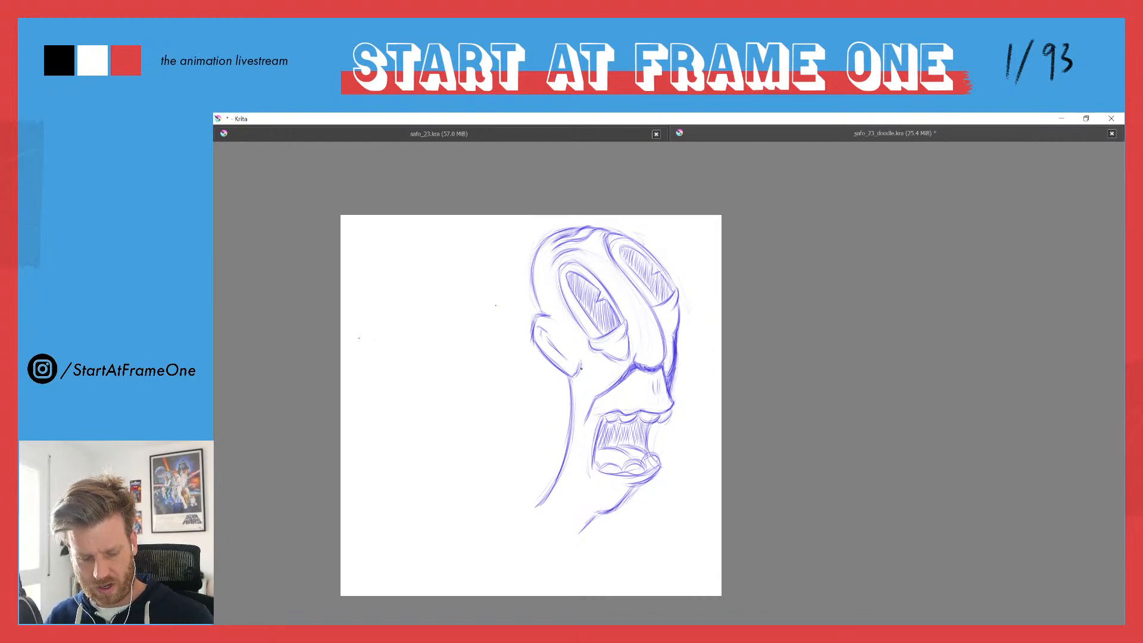
pyautogui.moveTo(578, 370); pyautogui.dragTo(572, 382)
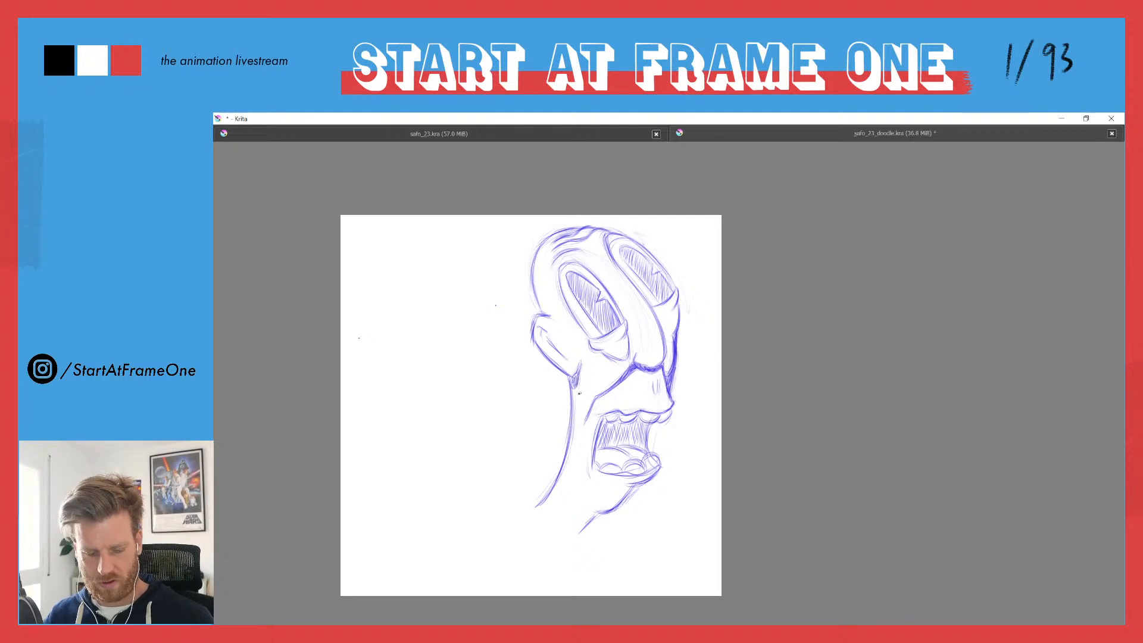
pyautogui.moveTo(573, 400); pyautogui.dragTo(576, 384)
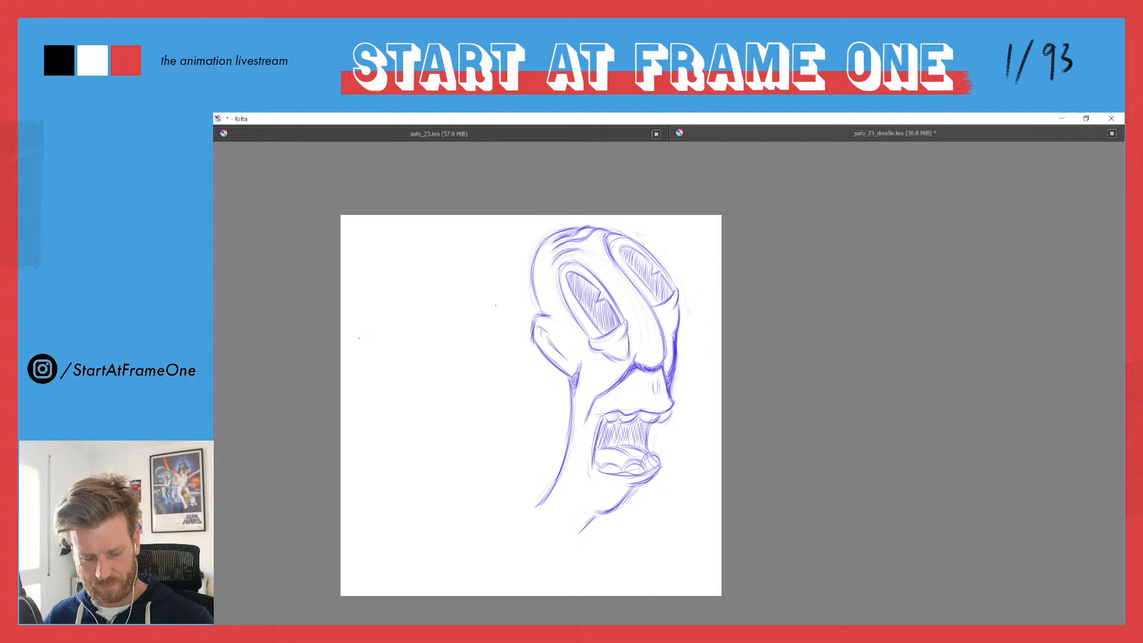
pyautogui.moveTo(574, 384); pyautogui.dragTo(573, 397)
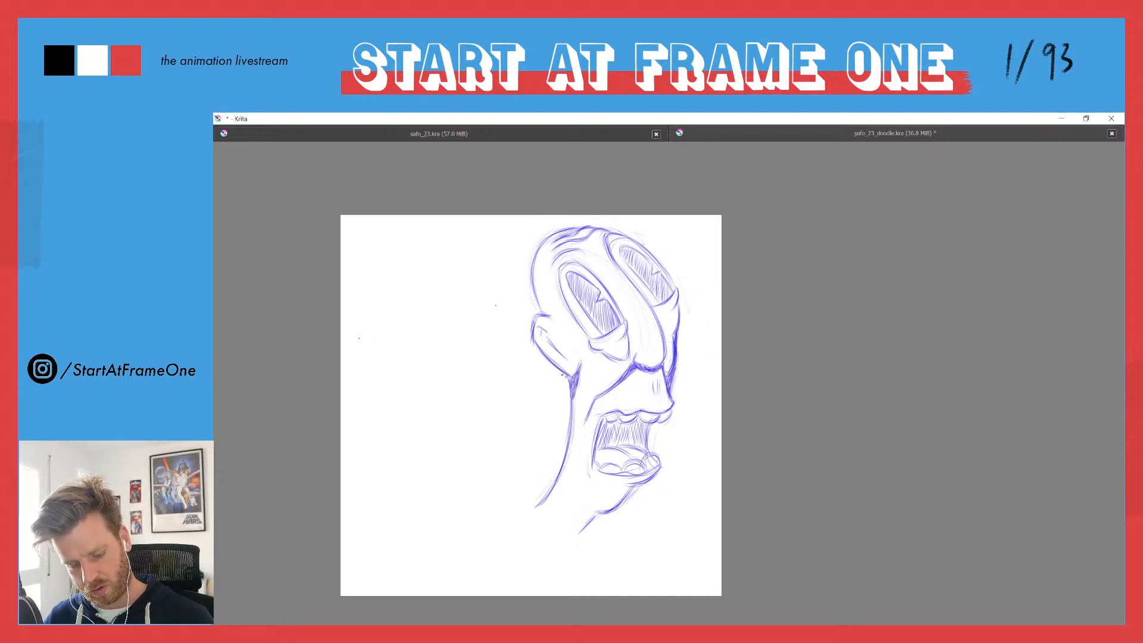
# Step: Retouch the upper lip and lower teeth and shade the underside of the lower lip down to the chin
pyautogui.moveTo(527, 335)
pyautogui.mouseDown()
pyautogui.moveTo(550, 315)
pyautogui.moveTo(533, 289)
pyautogui.mouseUp()
pyautogui.moveTo(619, 411); pyautogui.dragTo(607, 416)
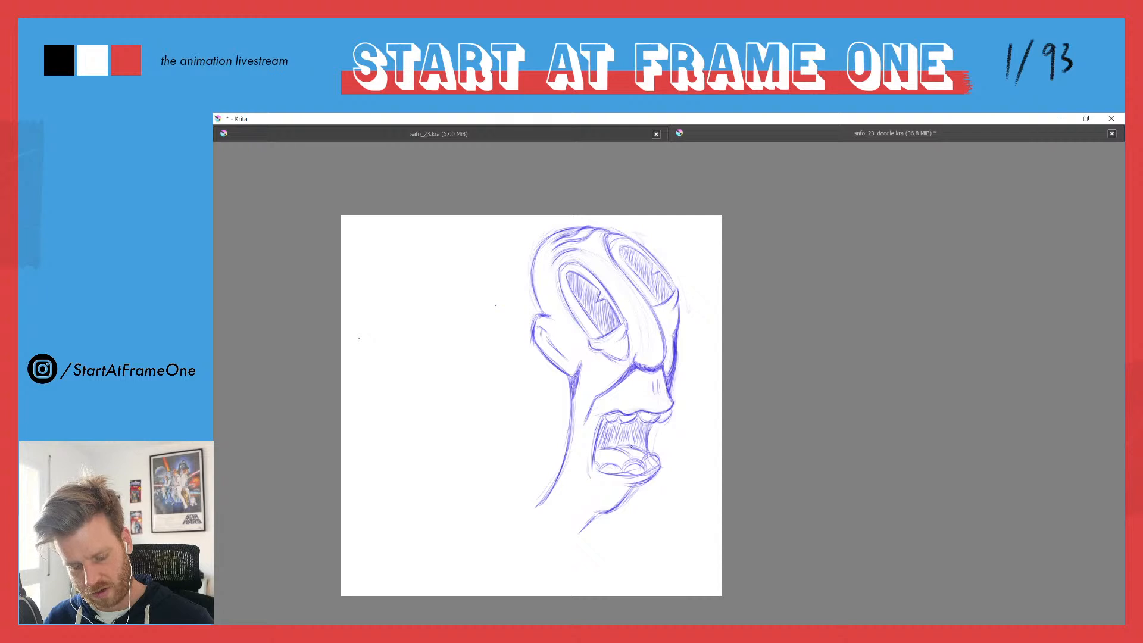
pyautogui.moveTo(627, 451)
pyautogui.mouseDown()
pyautogui.moveTo(594, 455)
pyautogui.moveTo(627, 473)
pyautogui.mouseUp()
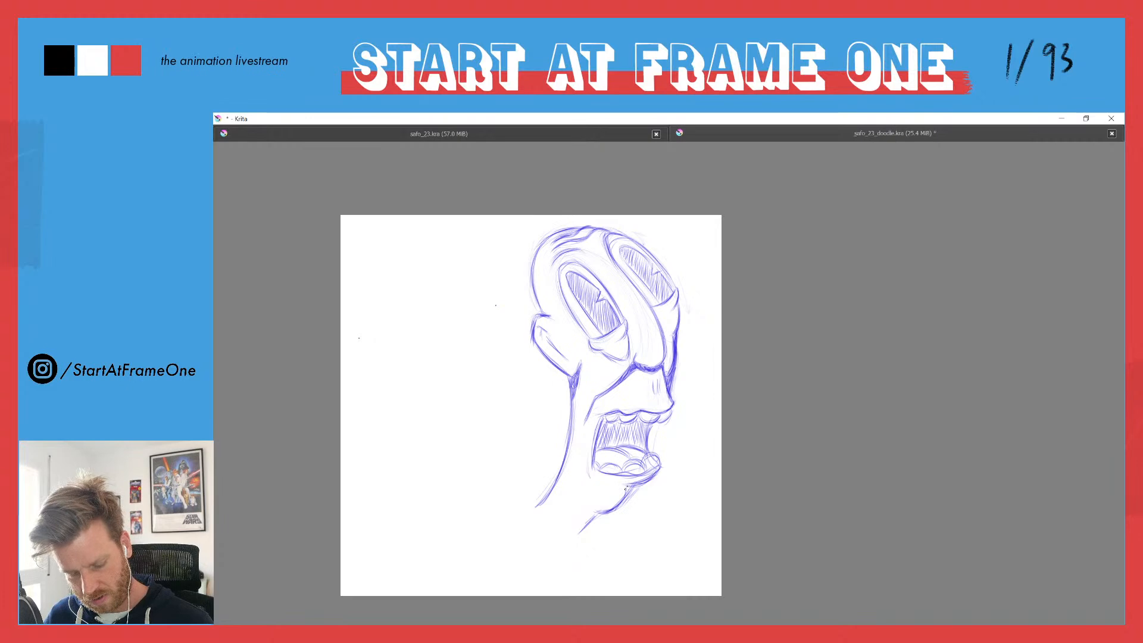
pyautogui.moveTo(623, 488)
pyautogui.mouseDown()
pyautogui.moveTo(581, 530)
pyautogui.moveTo(607, 507)
pyautogui.mouseUp()
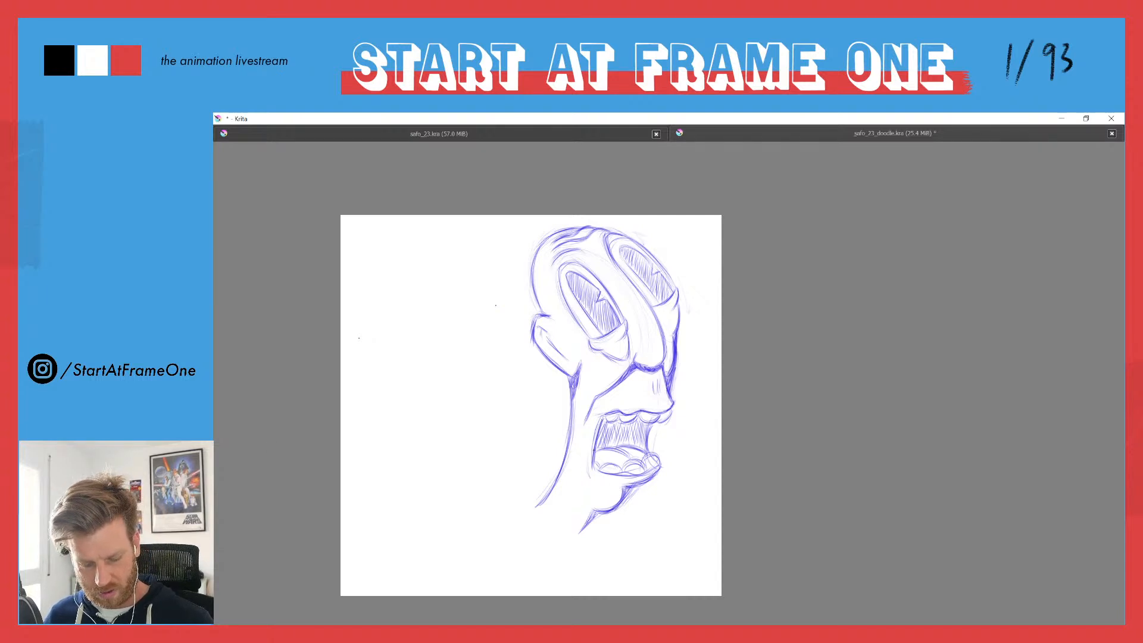
# Step: Deepen the mouth hatching and strengthen the lower ear edge and the back neck line down to its end
pyautogui.moveTo(640, 425)
pyautogui.mouseDown()
pyautogui.moveTo(633, 444)
pyautogui.moveTo(596, 449)
pyautogui.mouseUp()
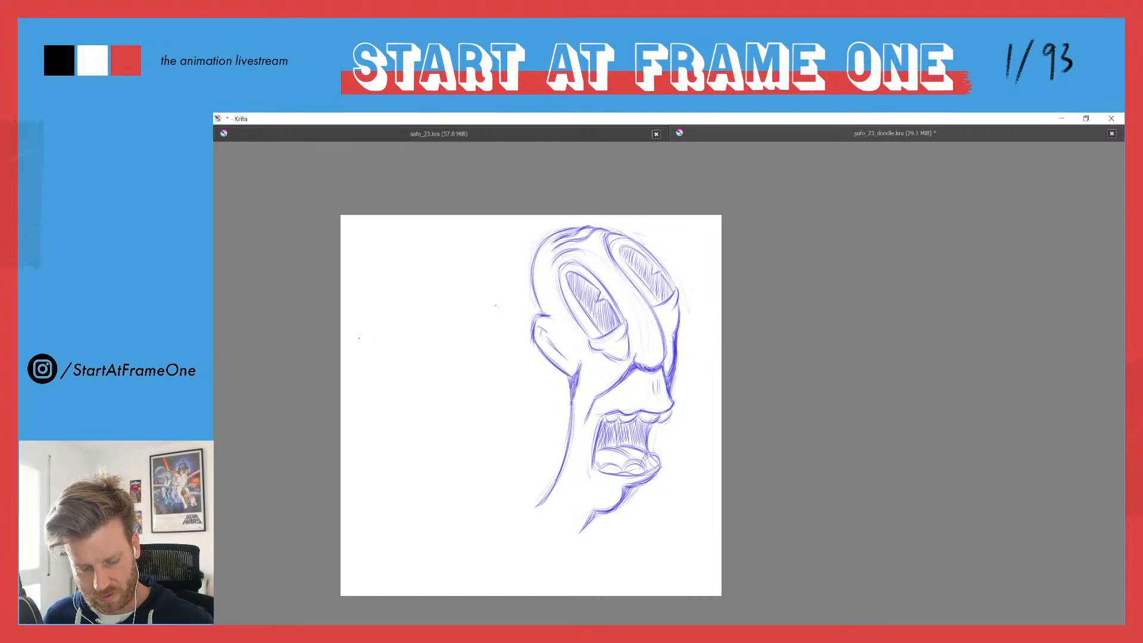
pyautogui.moveTo(573, 400); pyautogui.dragTo(569, 434)
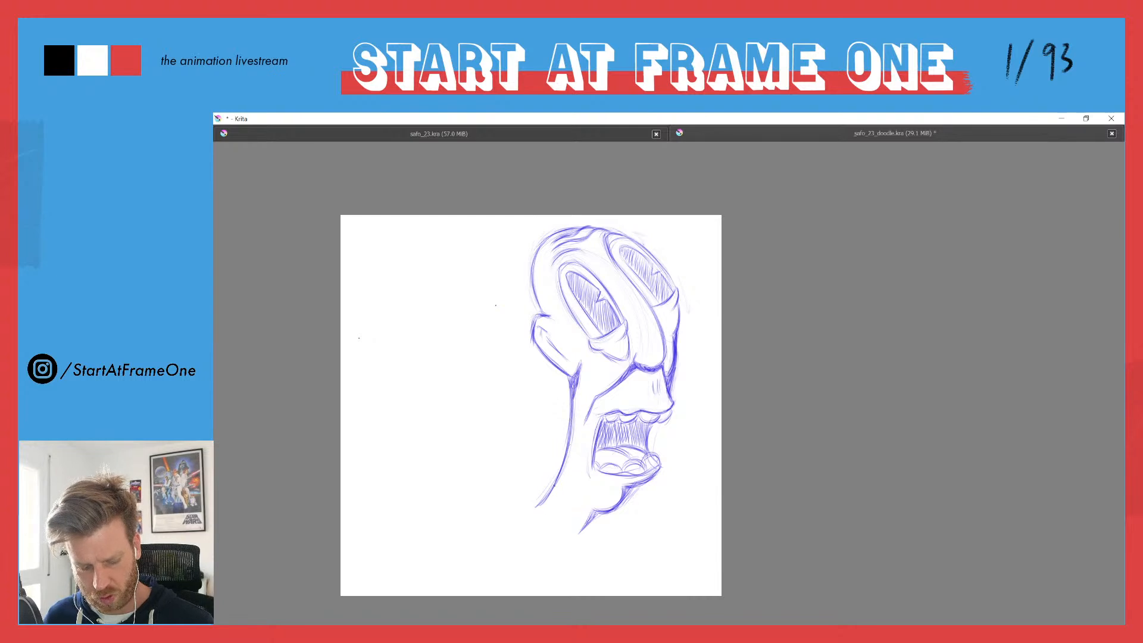
pyautogui.moveTo(541, 348); pyautogui.dragTo(557, 366)
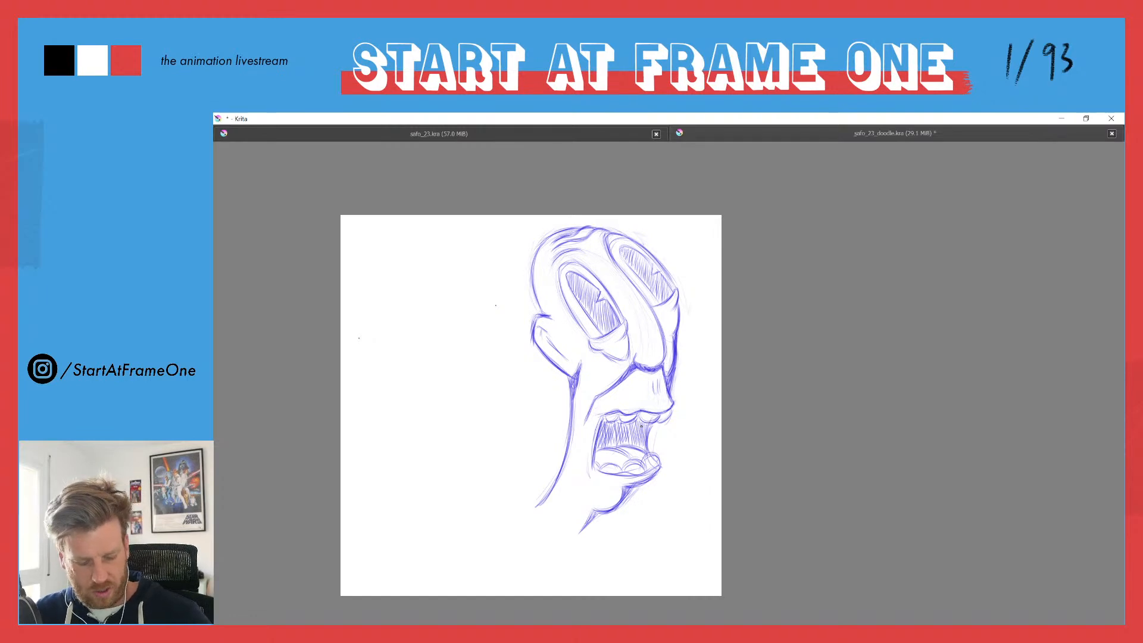
pyautogui.moveTo(572, 426); pyautogui.dragTo(542, 504)
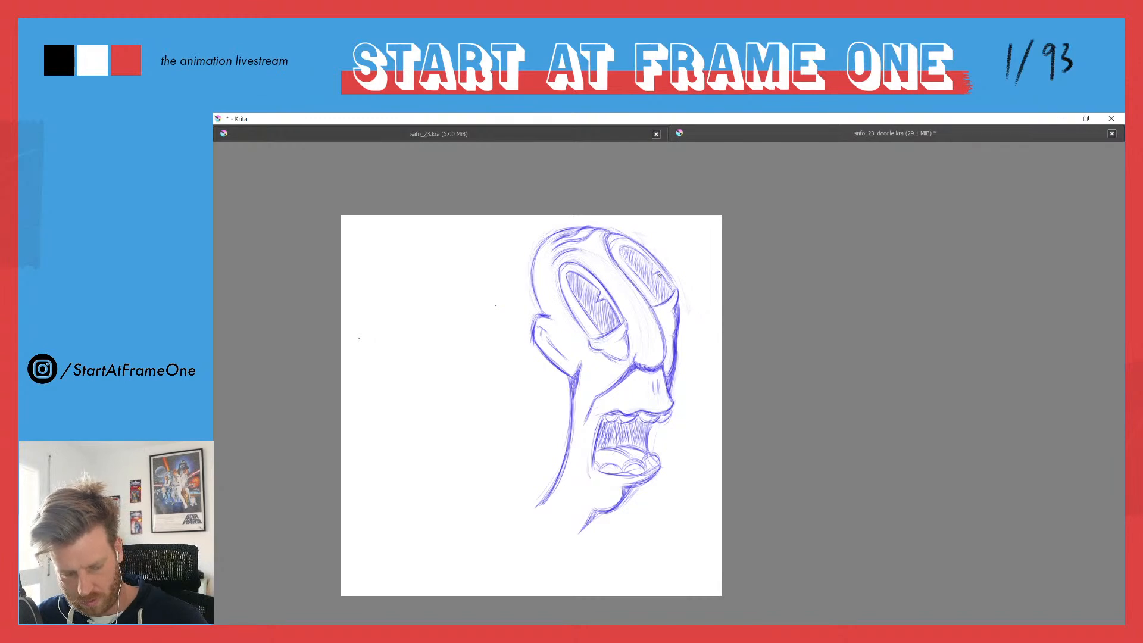
# Step: Strengthen the far eye's outer contour, the lower teeth and the back of the skull above the ear
pyautogui.moveTo(631, 239); pyautogui.dragTo(679, 292)
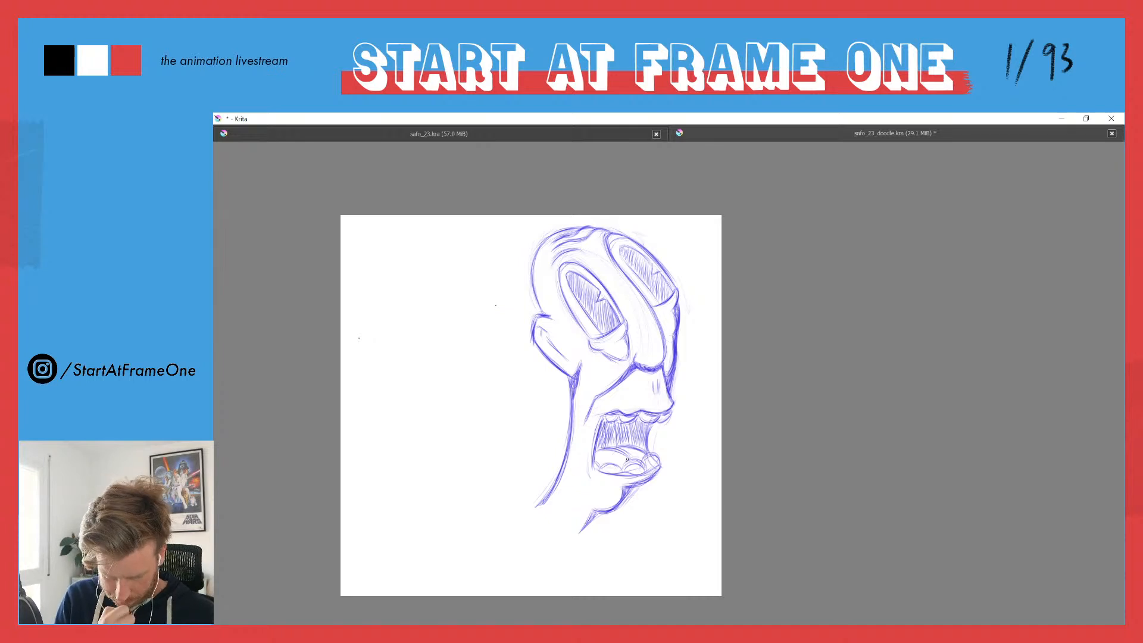
pyautogui.moveTo(643, 463); pyautogui.dragTo(621, 471)
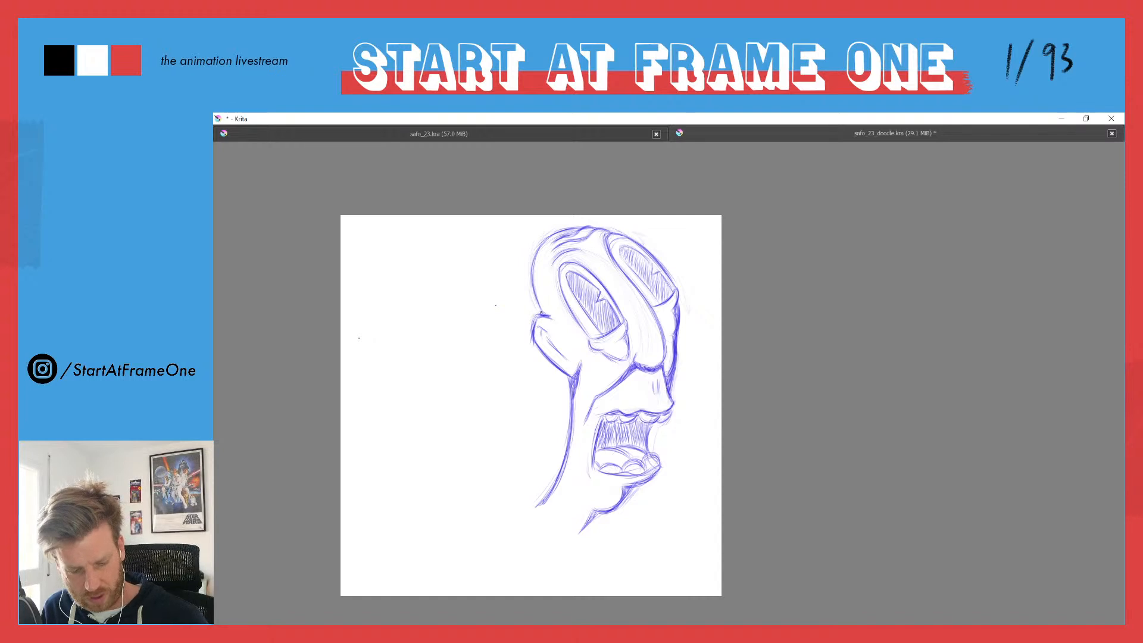
pyautogui.moveTo(534, 269); pyautogui.dragTo(543, 313)
pyautogui.moveTo(541, 241); pyautogui.dragTo(533, 268)
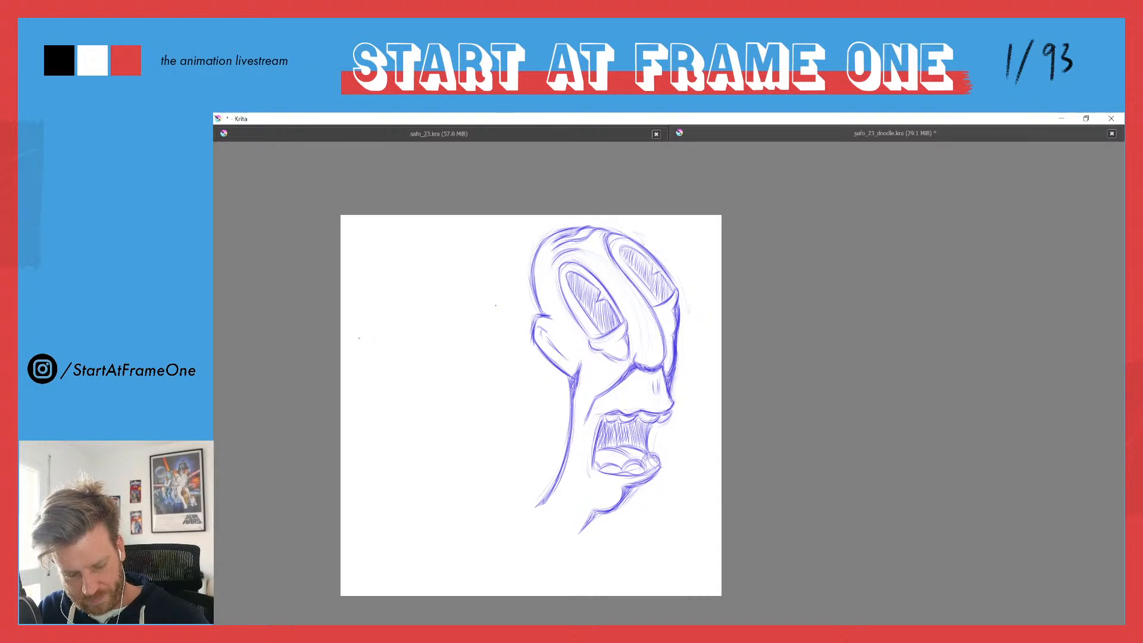
# Step: Darken the bag under the near eye and the corner below the far eye, undoing the stray stroke behind the head
pyautogui.moveTo(603, 353); pyautogui.dragTo(626, 351)
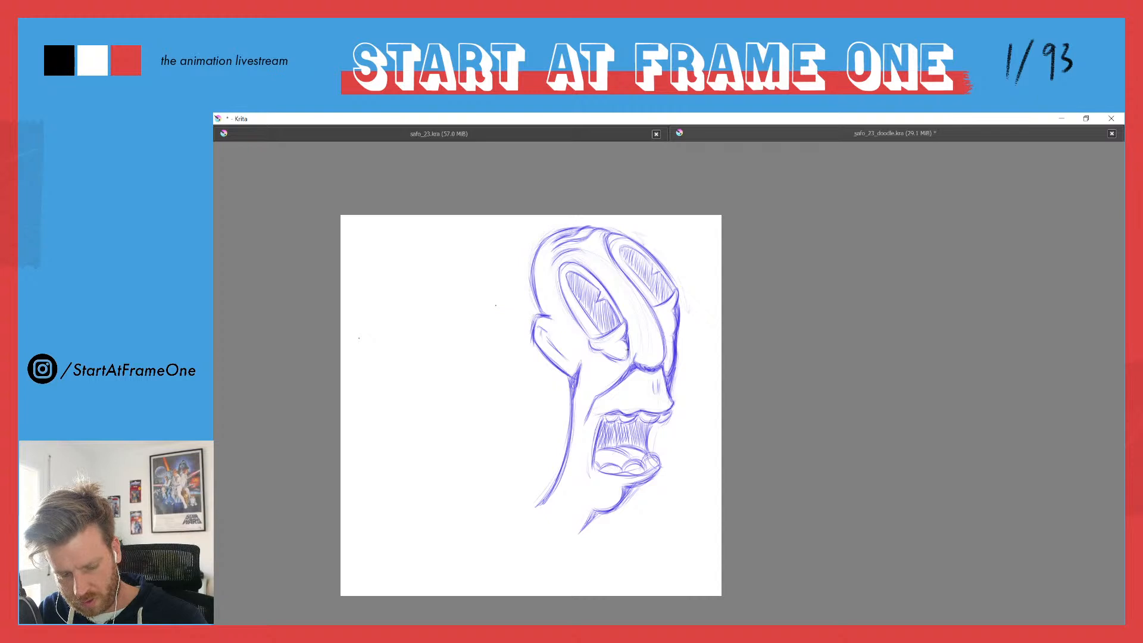
pyautogui.moveTo(676, 289); pyautogui.dragTo(674, 296)
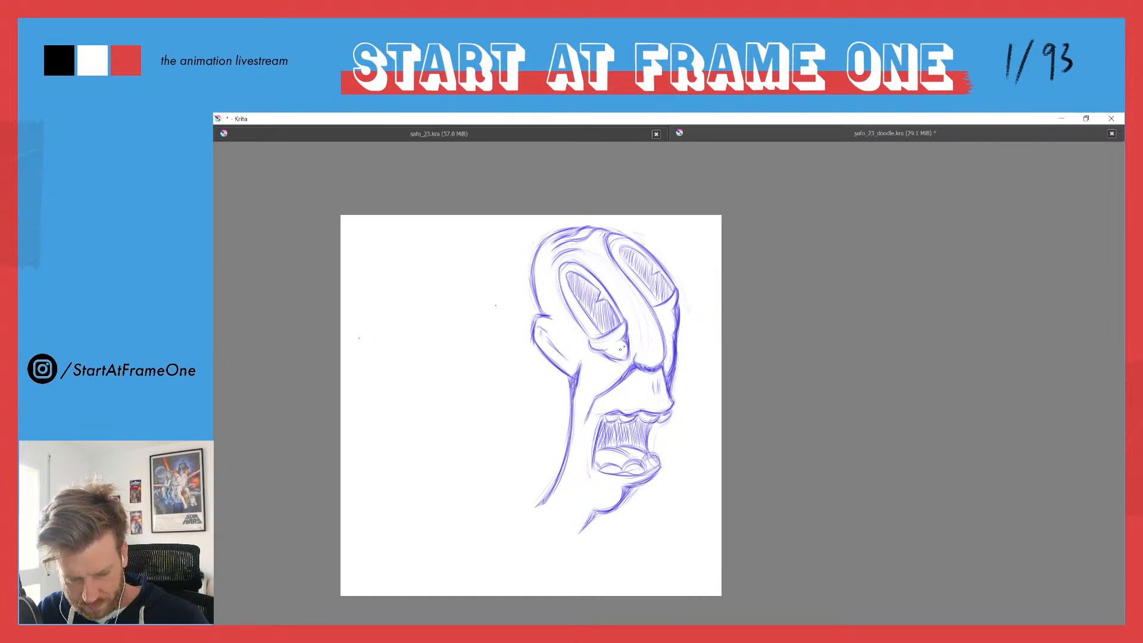
pyautogui.moveTo(547, 297); pyautogui.dragTo(498, 332)
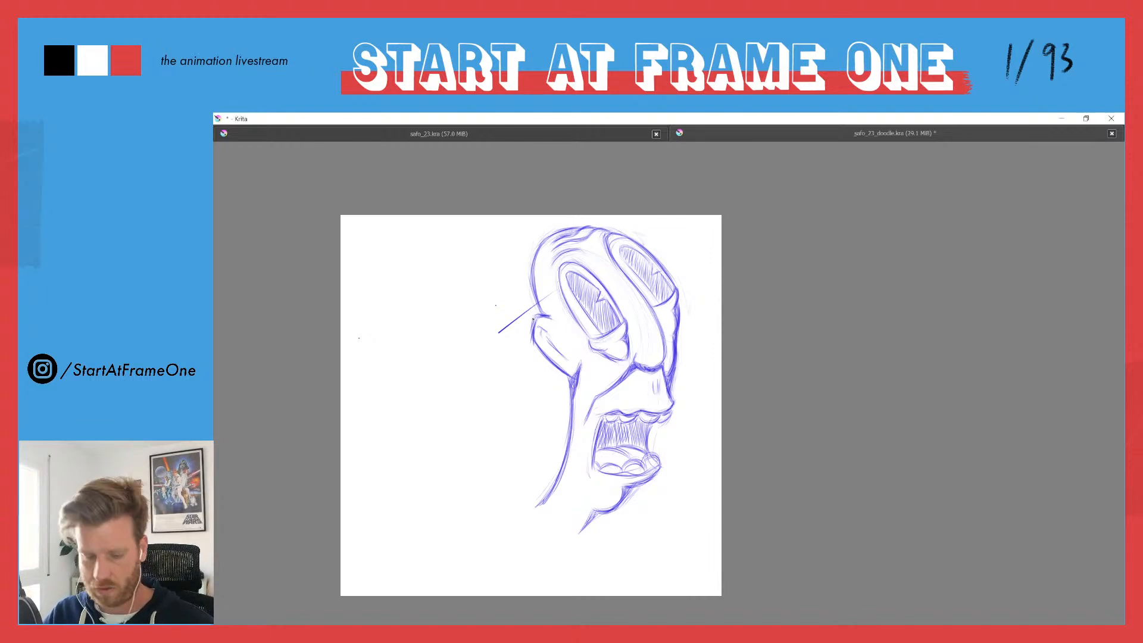
pyautogui.hotkey('ctrl', 'z')
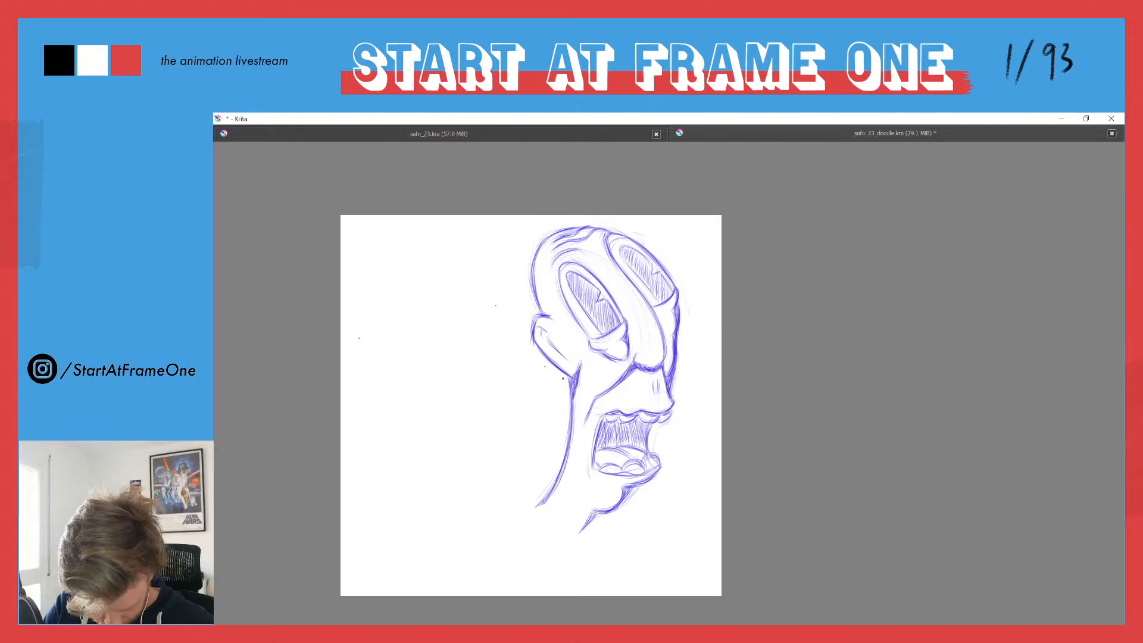
# Step: Move the whole head sketch left and slightly down on the canvas with the Move tool
pyautogui.press('t')
pyautogui.moveTo(556, 343); pyautogui.dragTo(509, 354)
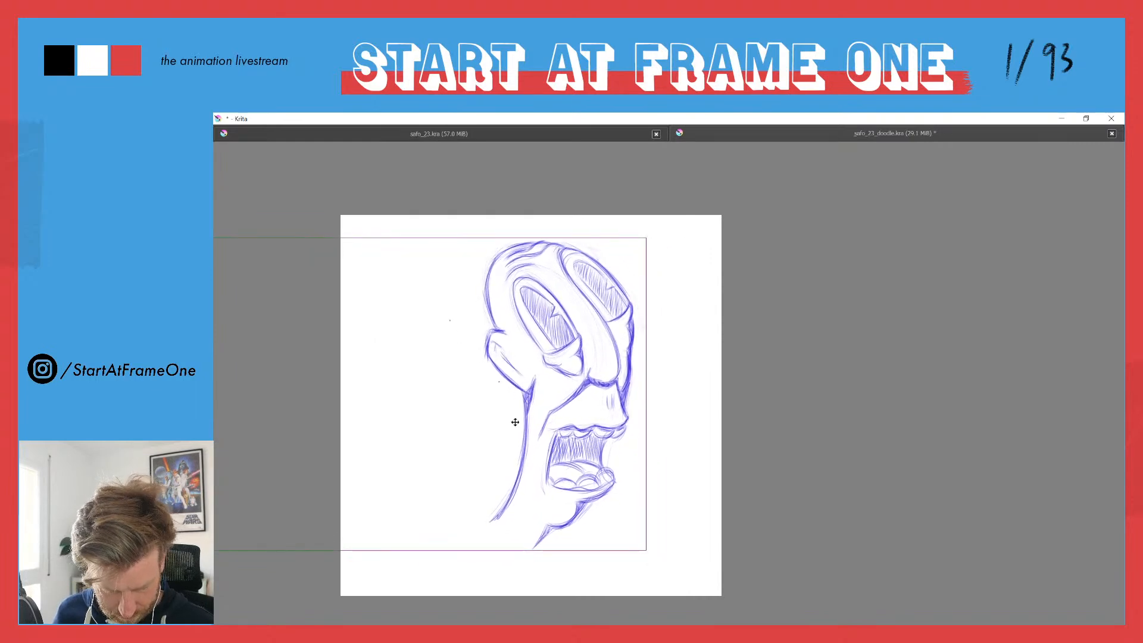
pyautogui.press('b')
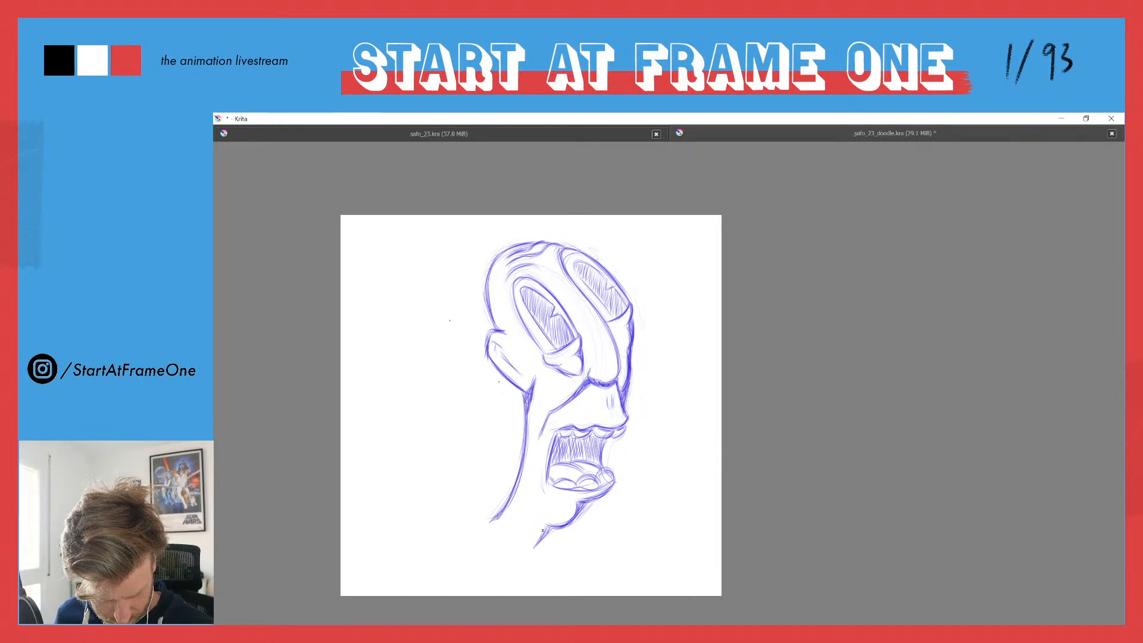
# Step: Sketch a V-shaped collar below the neck, joining the back neck line to the throat line
pyautogui.moveTo(495, 552)
pyautogui.mouseDown()
pyautogui.moveTo(490, 519)
pyautogui.moveTo(537, 560)
pyautogui.moveTo(543, 544)
pyautogui.moveTo(509, 589)
pyautogui.mouseUp()
pyautogui.moveTo(488, 525)
pyautogui.mouseDown()
pyautogui.moveTo(492, 557)
pyautogui.moveTo(490, 526)
pyautogui.moveTo(527, 588)
pyautogui.mouseUp()
pyautogui.moveTo(536, 546); pyautogui.dragTo(515, 585)
pyautogui.moveTo(489, 524); pyautogui.dragTo(519, 588)
pyautogui.moveTo(538, 547); pyautogui.dragTo(532, 568)
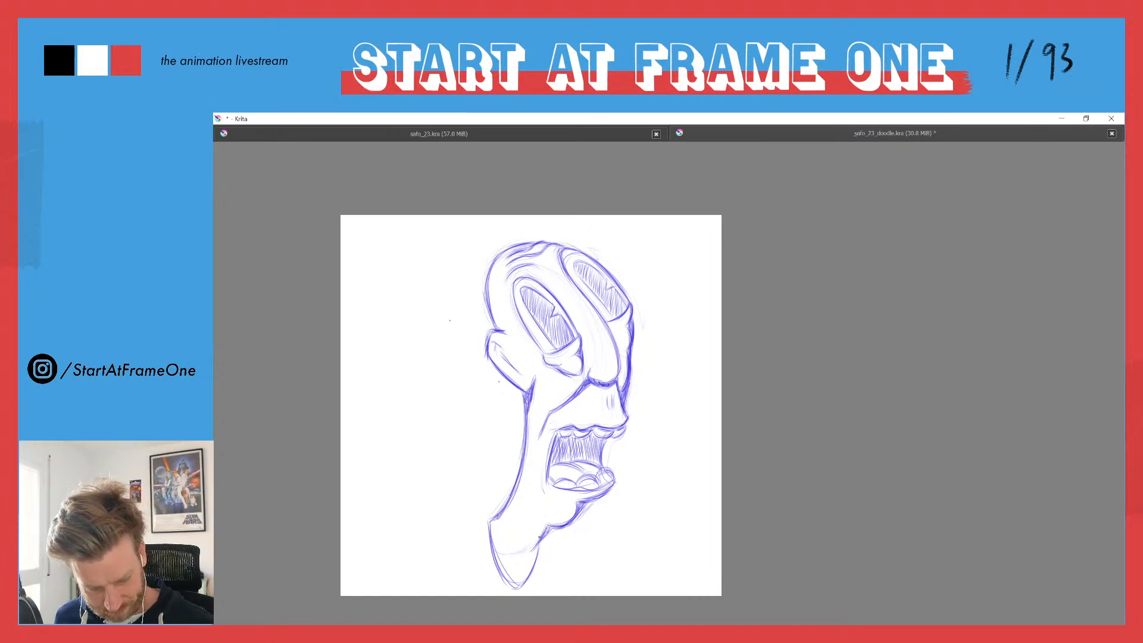
# Step: Draw sloping shoulder lines outward from both ends of the collar and reinforce the collar's back edge
pyautogui.moveTo(486, 524)
pyautogui.mouseDown()
pyautogui.moveTo(455, 553)
pyautogui.moveTo(492, 519)
pyautogui.moveTo(445, 574)
pyautogui.mouseUp()
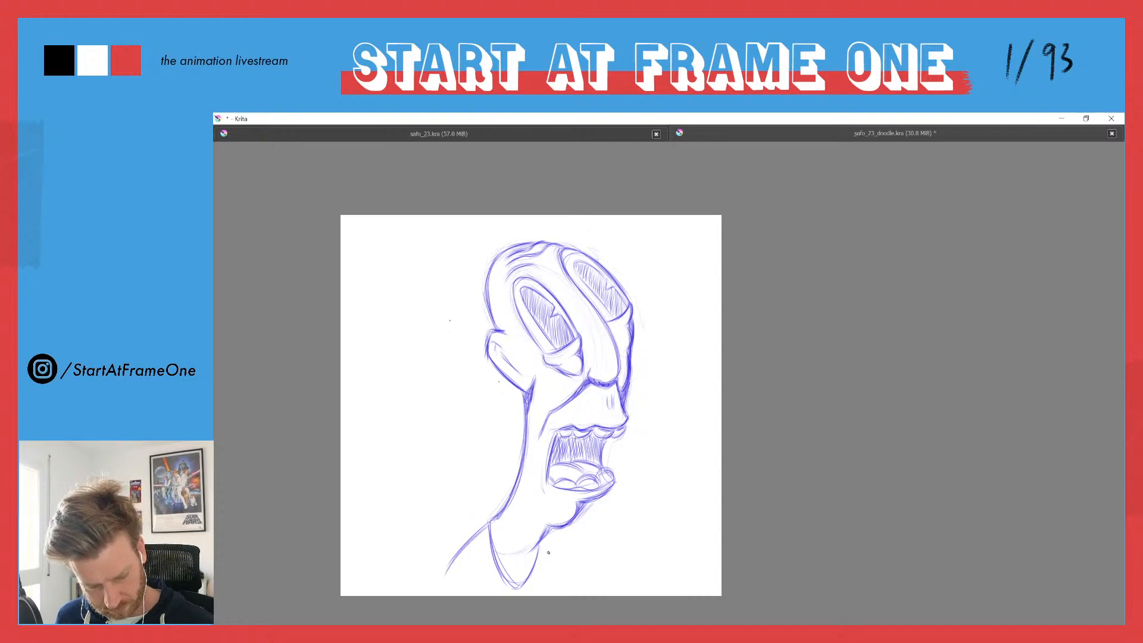
pyautogui.moveTo(542, 541); pyautogui.dragTo(563, 584)
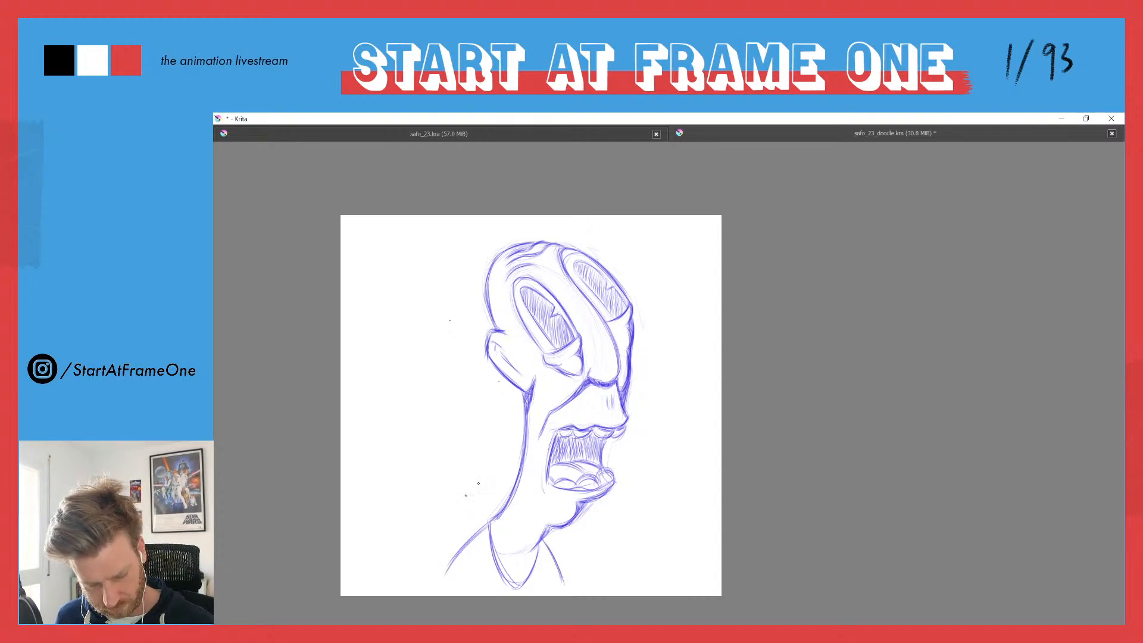
pyautogui.moveTo(487, 523); pyautogui.dragTo(435, 584)
pyautogui.moveTo(544, 543); pyautogui.dragTo(563, 584)
pyautogui.moveTo(489, 522)
pyautogui.mouseDown()
pyautogui.moveTo(516, 586)
pyautogui.moveTo(534, 545)
pyautogui.moveTo(523, 578)
pyautogui.mouseUp()
pyautogui.moveTo(491, 531); pyautogui.dragTo(449, 584)
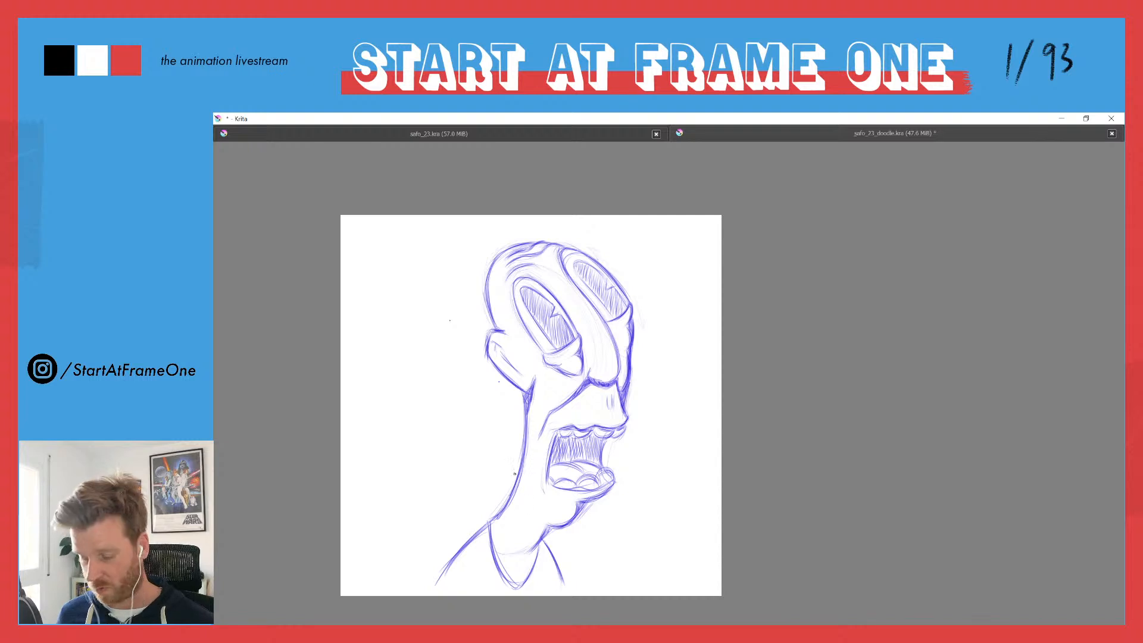
# Step: Move the whole bust sketch slightly up and left on the canvas
pyautogui.press('super+Tab')
pyautogui.press('super+Tab')
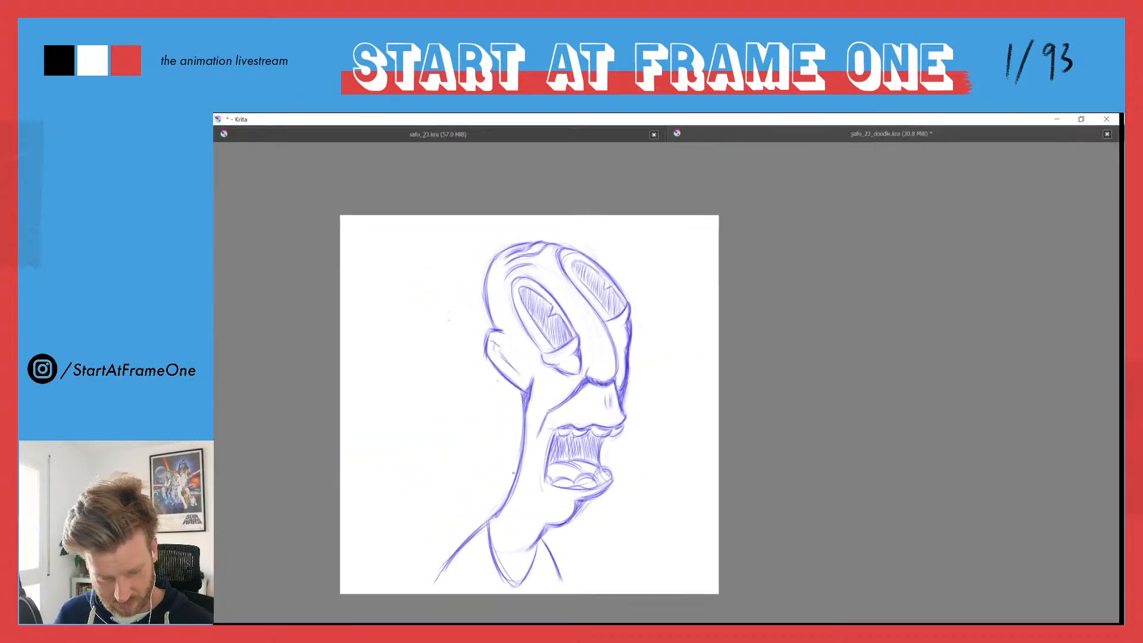
pyautogui.press('t')
pyautogui.moveTo(530, 437)
pyautogui.mouseDown()
pyautogui.moveTo(513, 430)
pyautogui.moveTo(521, 425)
pyautogui.mouseUp()
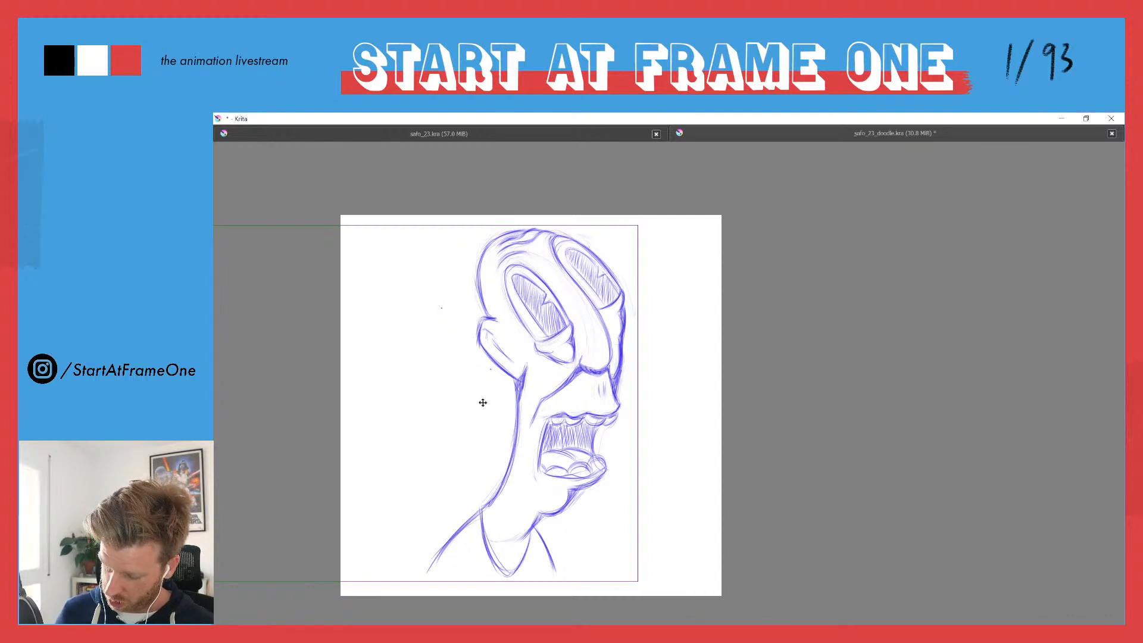
pyautogui.press('b')
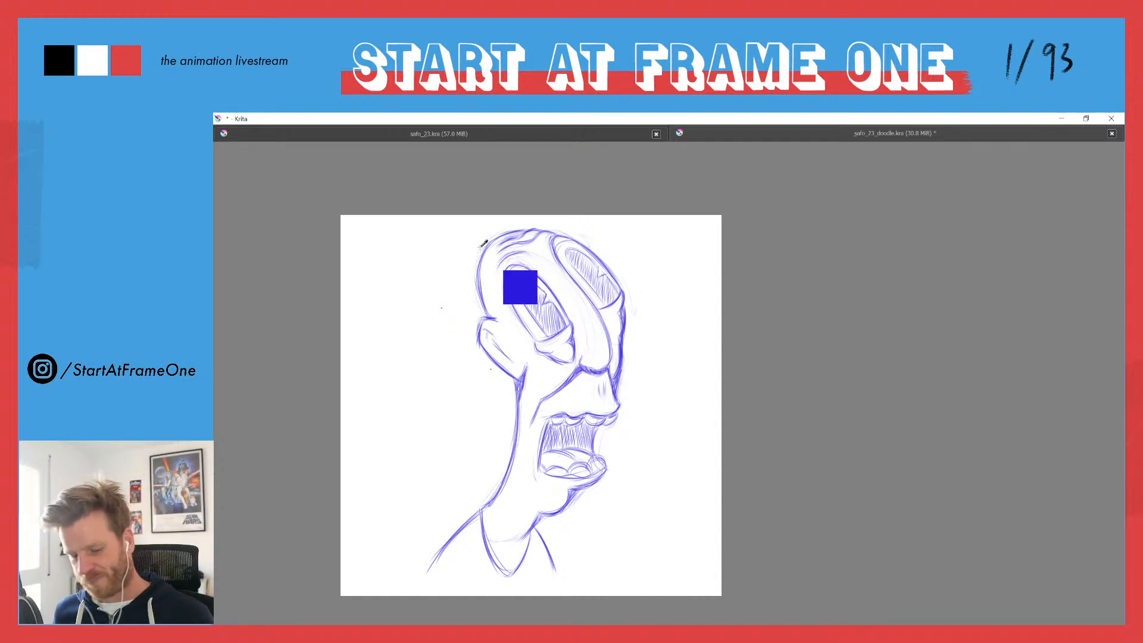
# Step: Show the hidden toolbars and docks again and centre the full doodle in the view
pyautogui.scroll(-3, 449, 231)
pyautogui.moveTo(468, 351); pyautogui.dragTo(617, 412)
pyautogui.moveTo(617, 413); pyautogui.dragTo(598, 352)
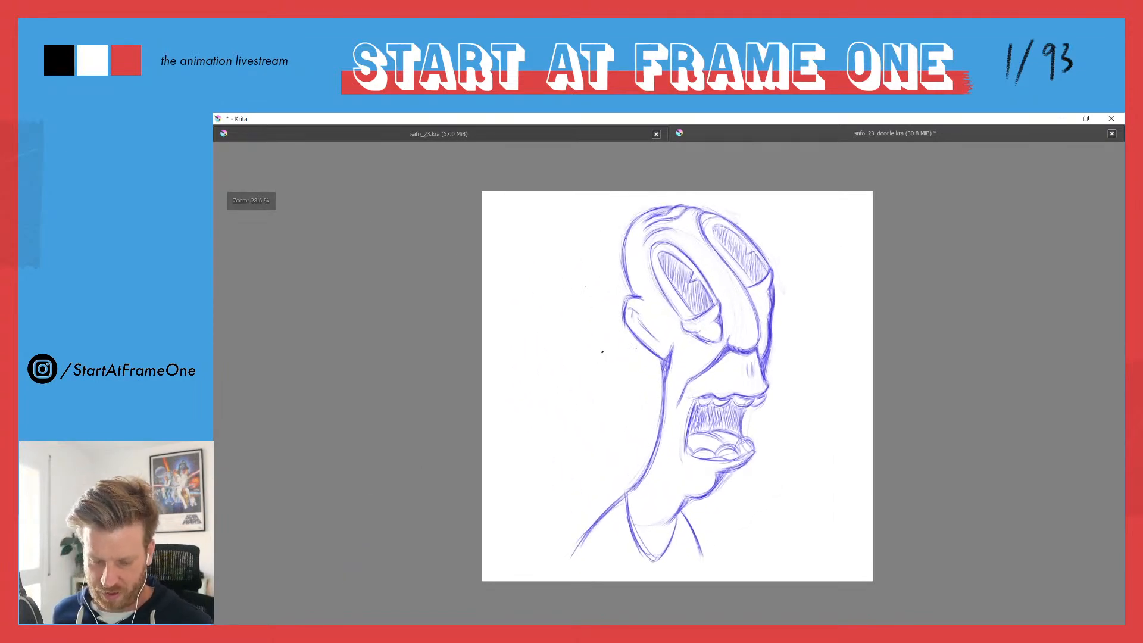
pyautogui.press('Tab')
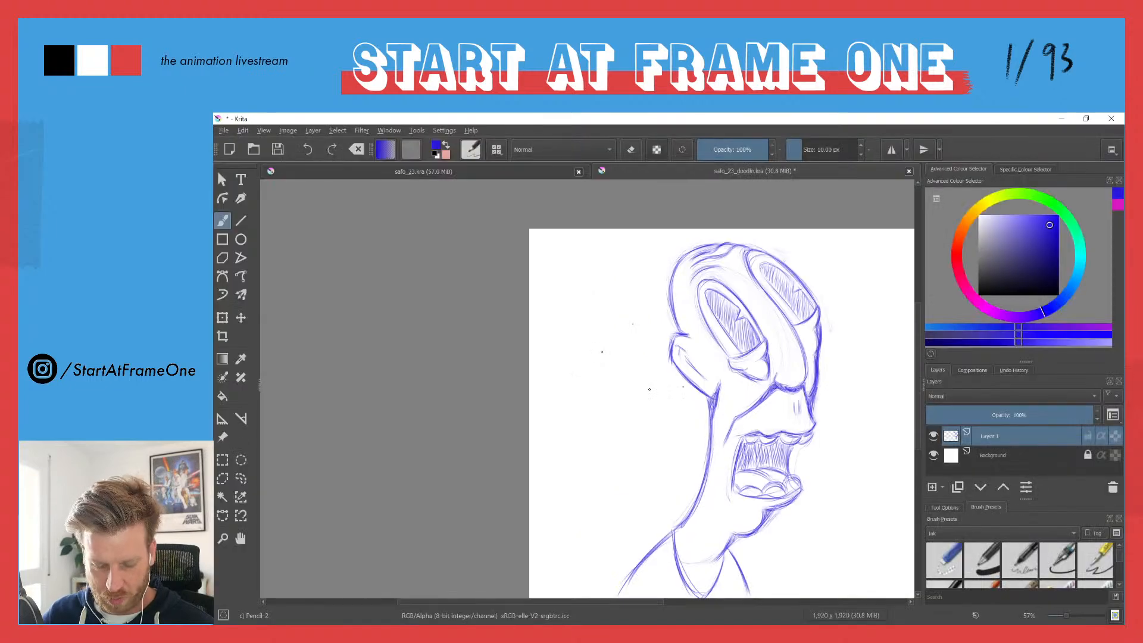
pyautogui.moveTo(678, 430); pyautogui.dragTo(535, 395)
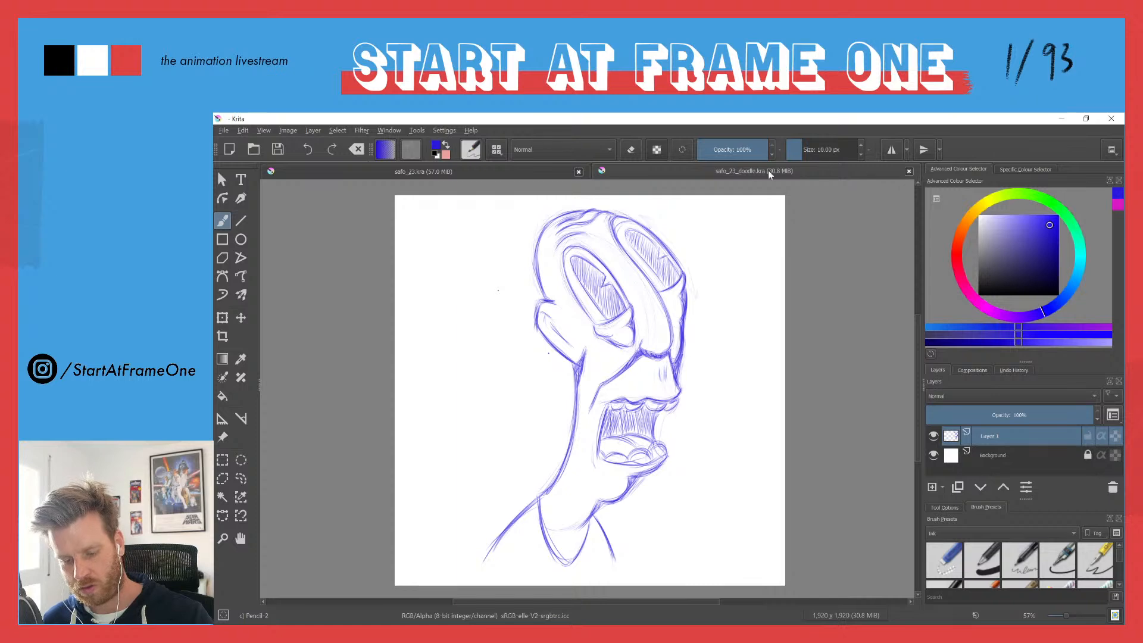
# Step: Close the safo_23_doodle.kra document and switch to the Animation workspace
pyautogui.click(908, 172)
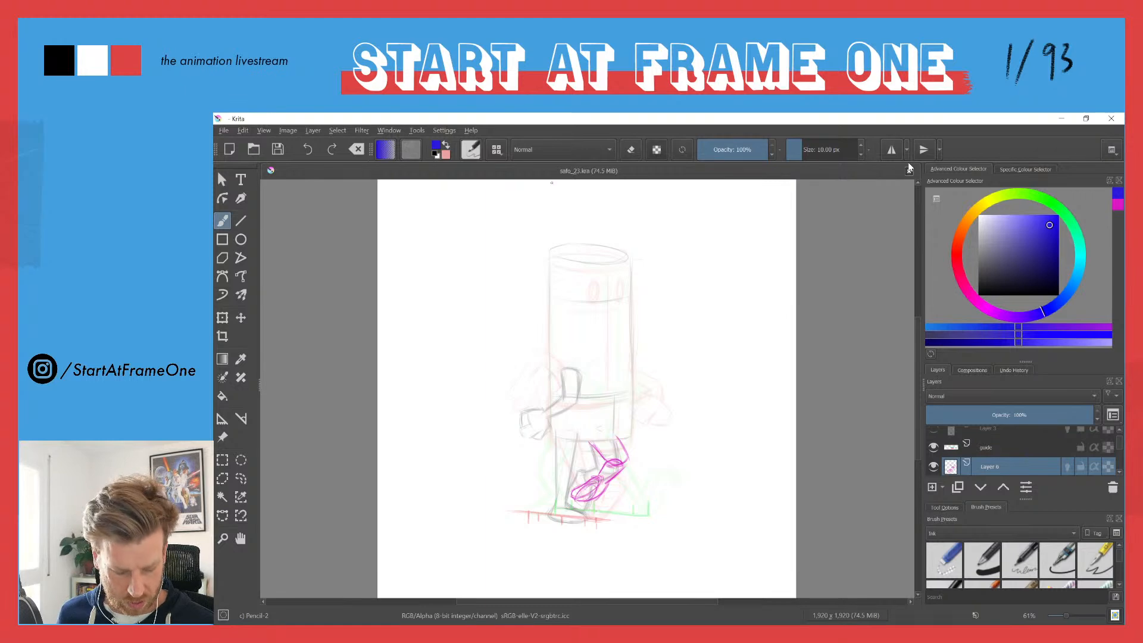
pyautogui.click(1108, 152)
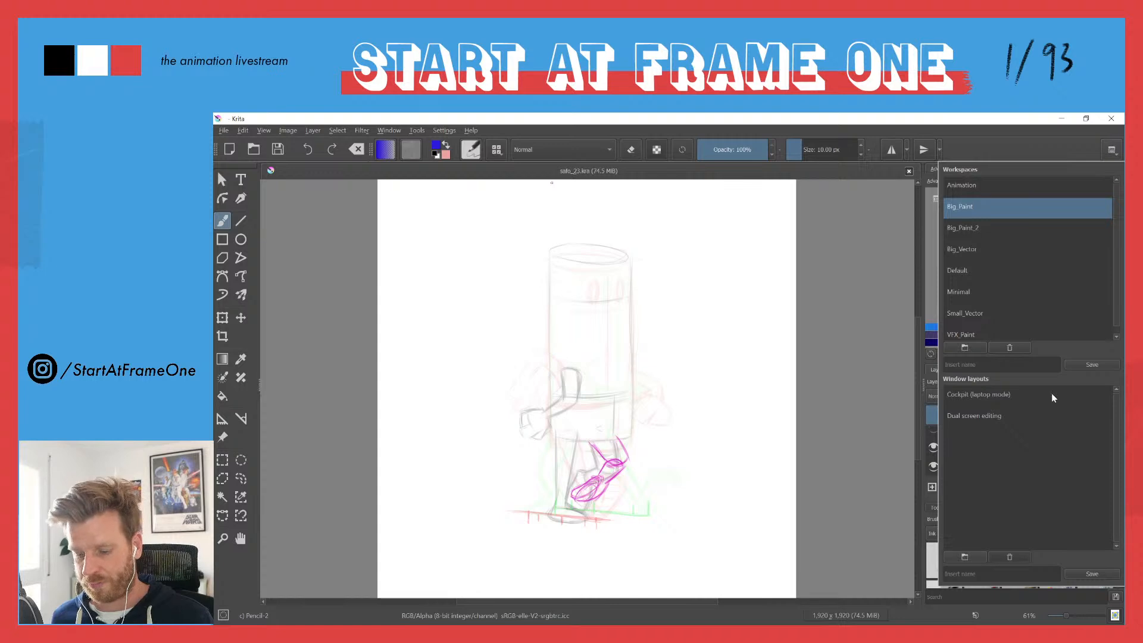
pyautogui.click(950, 184)
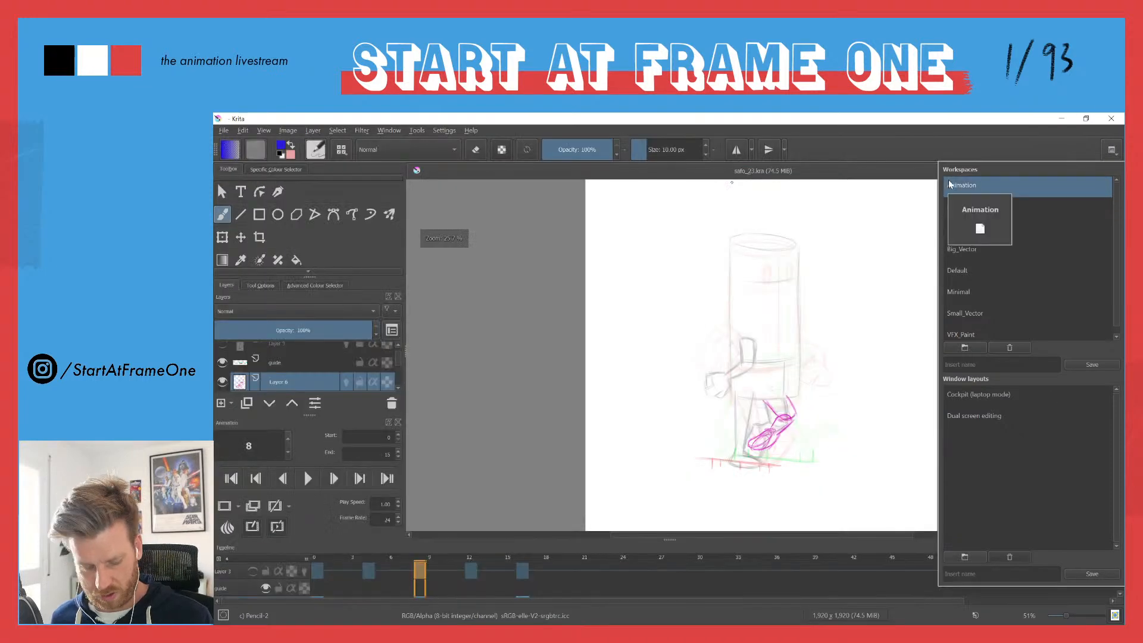
# Step: Flip back and forth between the animation frames around frame 0 to examine the walking character's leg poses
pyautogui.click(319, 560)
pyautogui.press('Right')
pyautogui.press('Left')
pyautogui.press('Left')
pyautogui.press('Right')
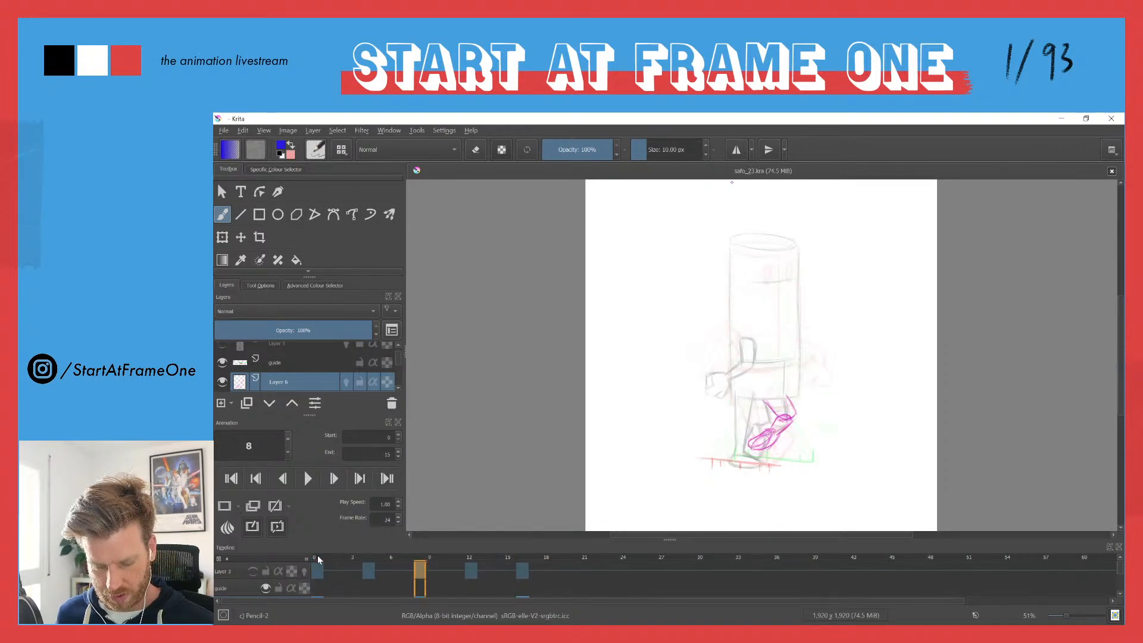
pyautogui.press('Right')
pyautogui.press('Left')
pyautogui.press('Left')
pyautogui.press('Right')
pyautogui.press('Right')
pyautogui.press('Left')
pyautogui.press('Left')
pyautogui.press('Right')
pyautogui.press('Right')
pyautogui.press('Left')
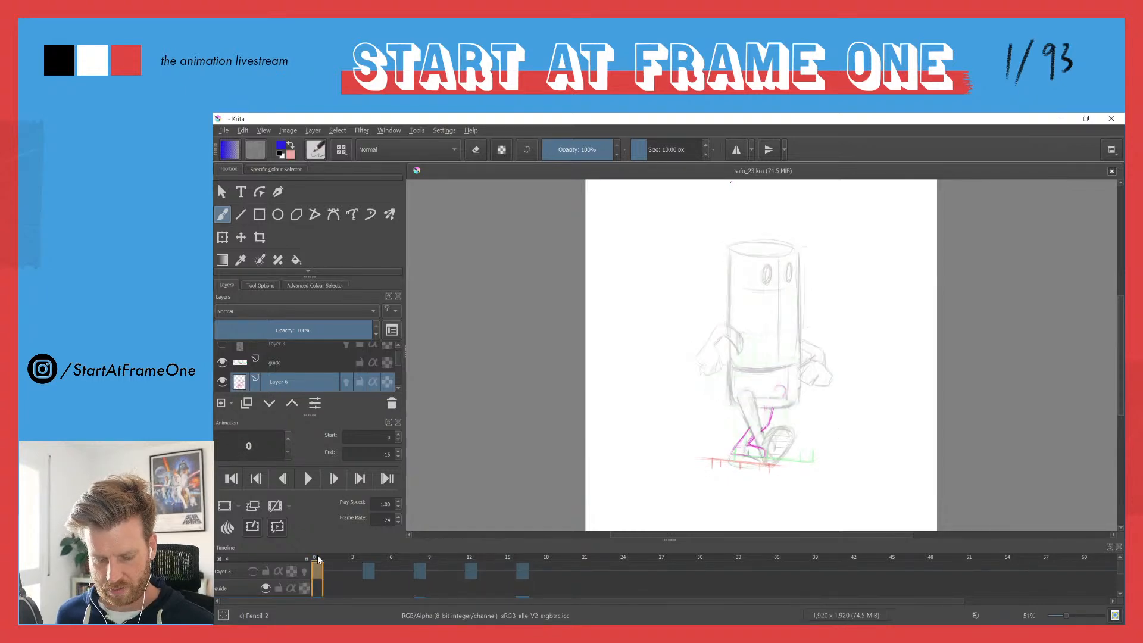
# Step: Flip repeatedly between neighbouring frames of the walk cycle, up to frame 16, to compare the character's body, arm and leg poses
pyautogui.press('Right')
pyautogui.press('Left')
pyautogui.press('Left')
pyautogui.press('Right')
pyautogui.press('Right')
pyautogui.press('Left')
pyautogui.press('Left')
pyautogui.press('Right')
pyautogui.press('Right')
pyautogui.press('Left')
pyautogui.press('Left')
pyautogui.press('Right')
pyautogui.press('Right')
pyautogui.press('Left')
pyautogui.press('Left')
pyautogui.press('Right')
pyautogui.press('Right')
pyautogui.press('Left')
pyautogui.press('Left')
pyautogui.press('Right')
pyautogui.press('Right')
pyautogui.press('Left')
pyautogui.press('Right')
pyautogui.press('Left')
pyautogui.press('Left')
pyautogui.press('Right')
pyautogui.press('Right')
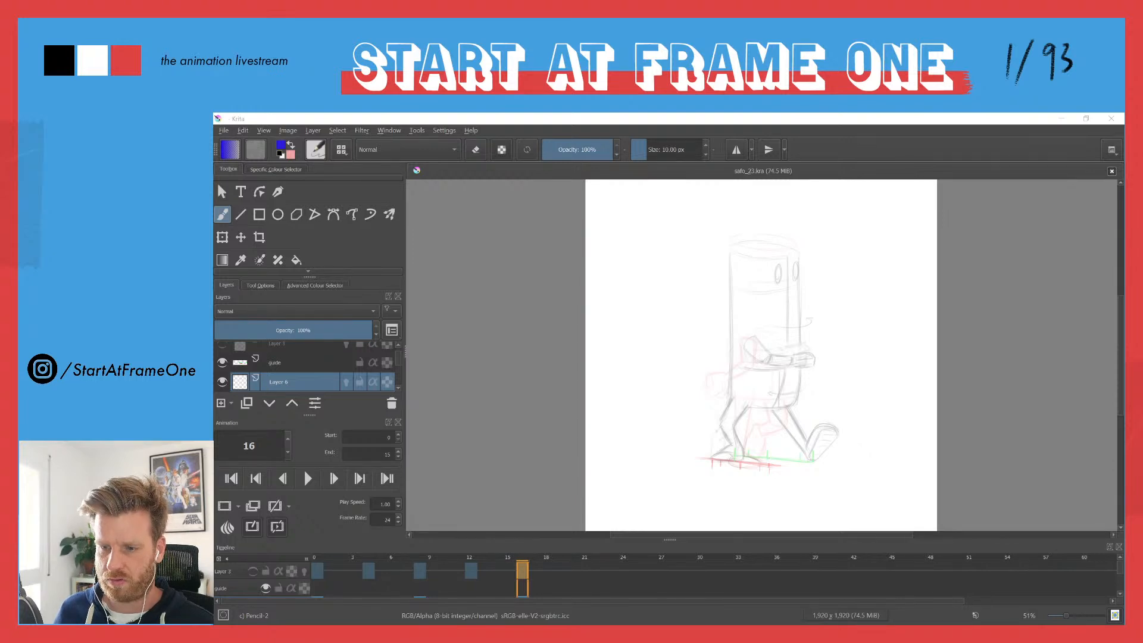
# Step: Go to frame 8, scrub back to frame 0, and step forward and backward through the walk cycle to examine the pink leg sketches
pyautogui.click(419, 563)
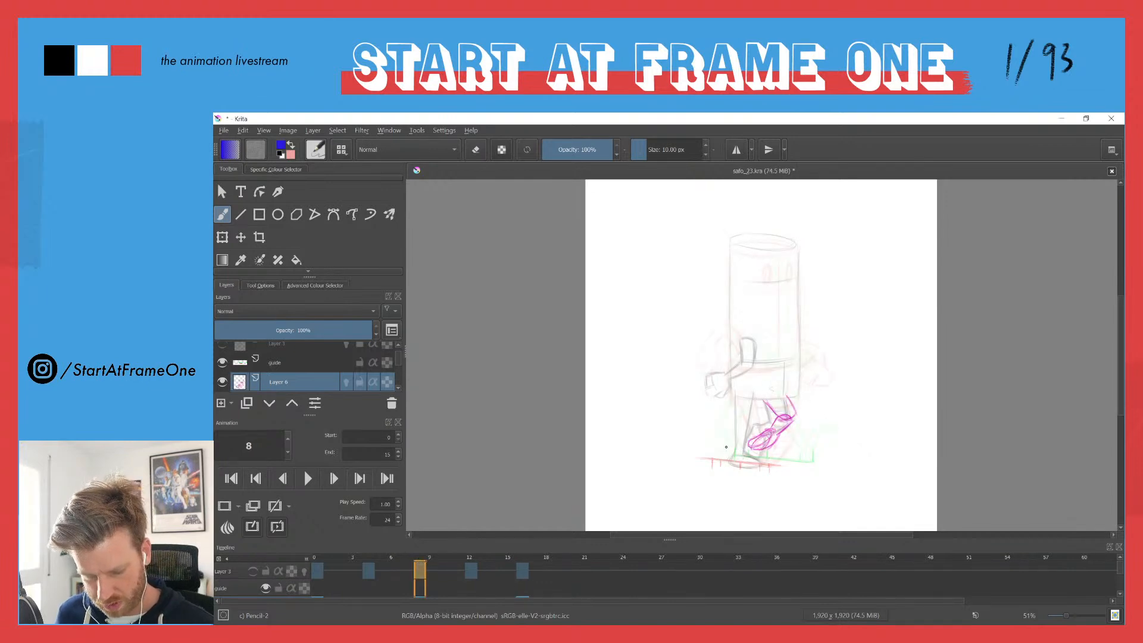
pyautogui.moveTo(421, 558)
pyautogui.mouseDown()
pyautogui.moveTo(290, 550)
pyautogui.moveTo(312, 554)
pyautogui.mouseUp()
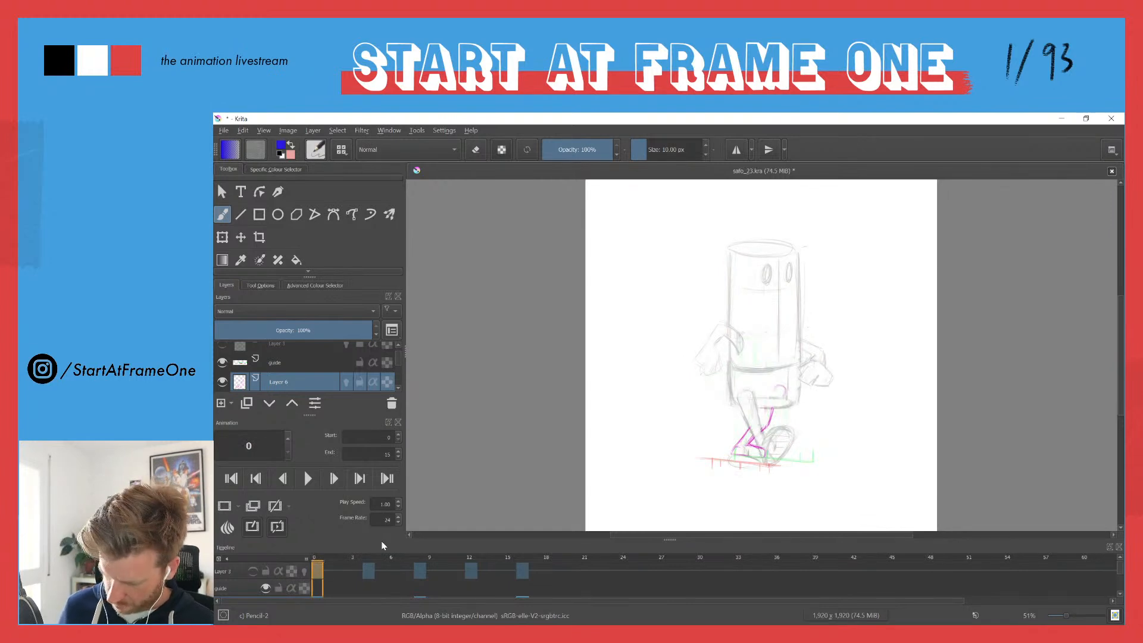
pyautogui.press('Right')
pyautogui.press('Right')
pyautogui.press('Right')
pyautogui.press('Right')
pyautogui.press('Right')
pyautogui.press('Right')
pyautogui.press('Right')
pyautogui.press('Right')
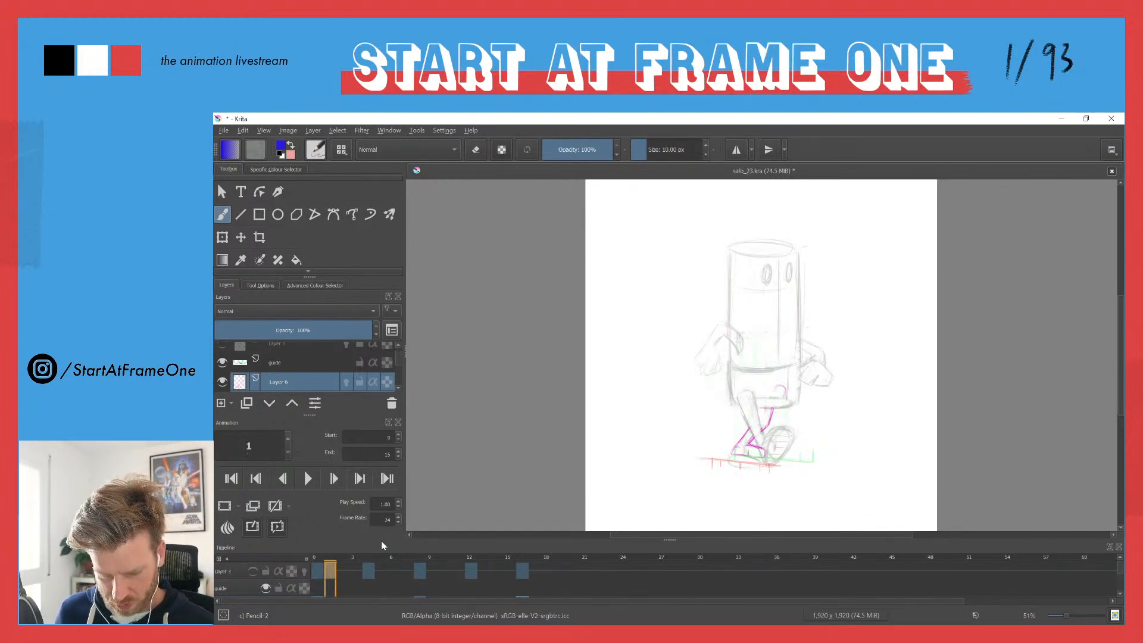
pyautogui.press('Right')
pyautogui.press('Right')
pyautogui.press('Right')
pyautogui.press('Right')
pyautogui.press('Right')
pyautogui.press('Right')
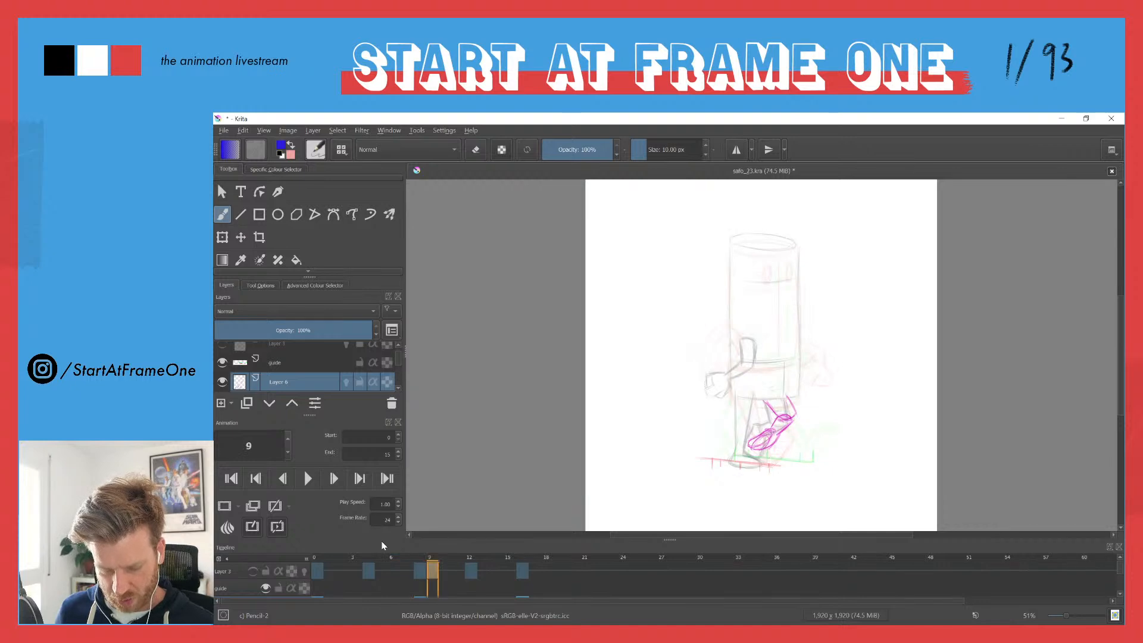
pyautogui.press('Left')
pyautogui.press('Left')
pyautogui.press('Left')
pyautogui.press('Left')
pyautogui.press('Left')
pyautogui.press('Left')
pyautogui.press('Left')
pyautogui.press('Left')
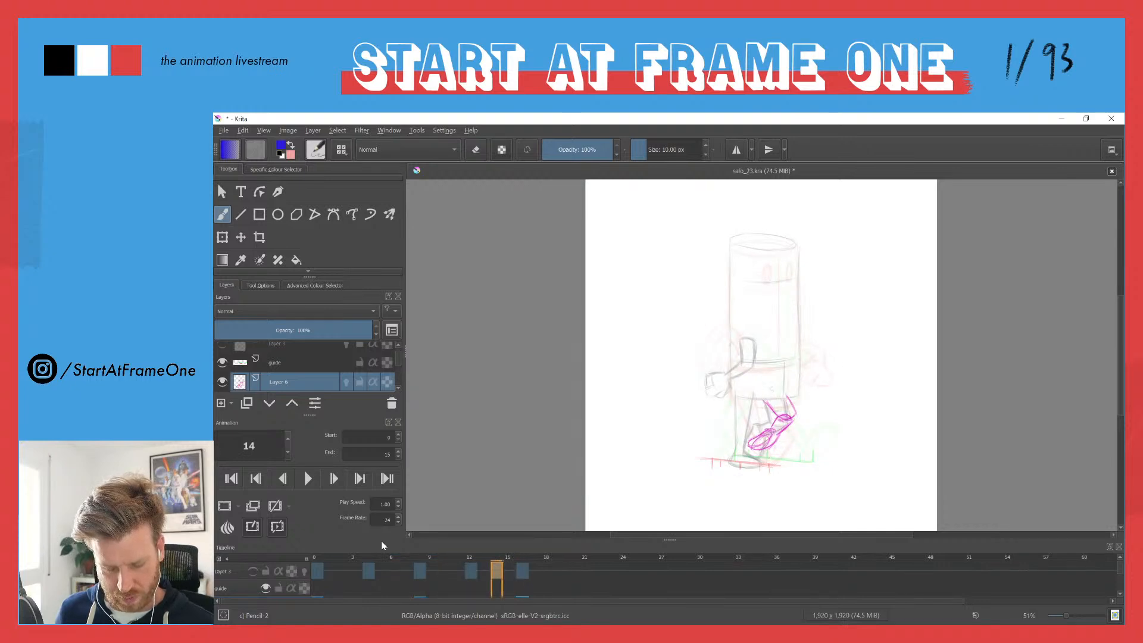
pyautogui.press('Left')
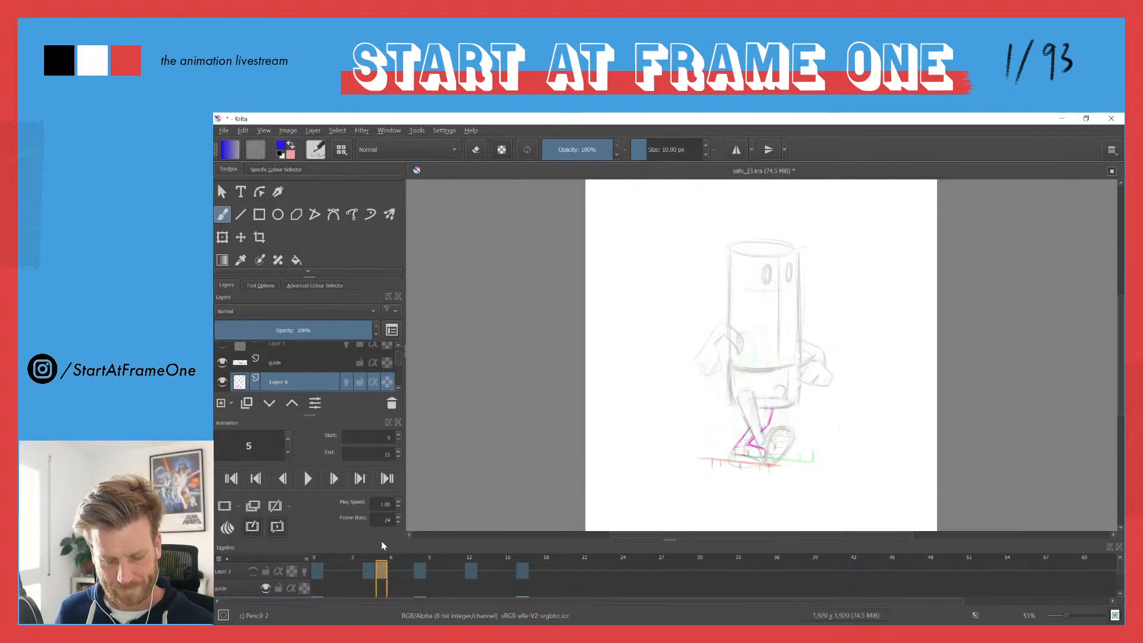
pyautogui.press('Left')
pyautogui.press('Left')
pyautogui.press('Left')
pyautogui.press('Left')
pyautogui.press('Left')
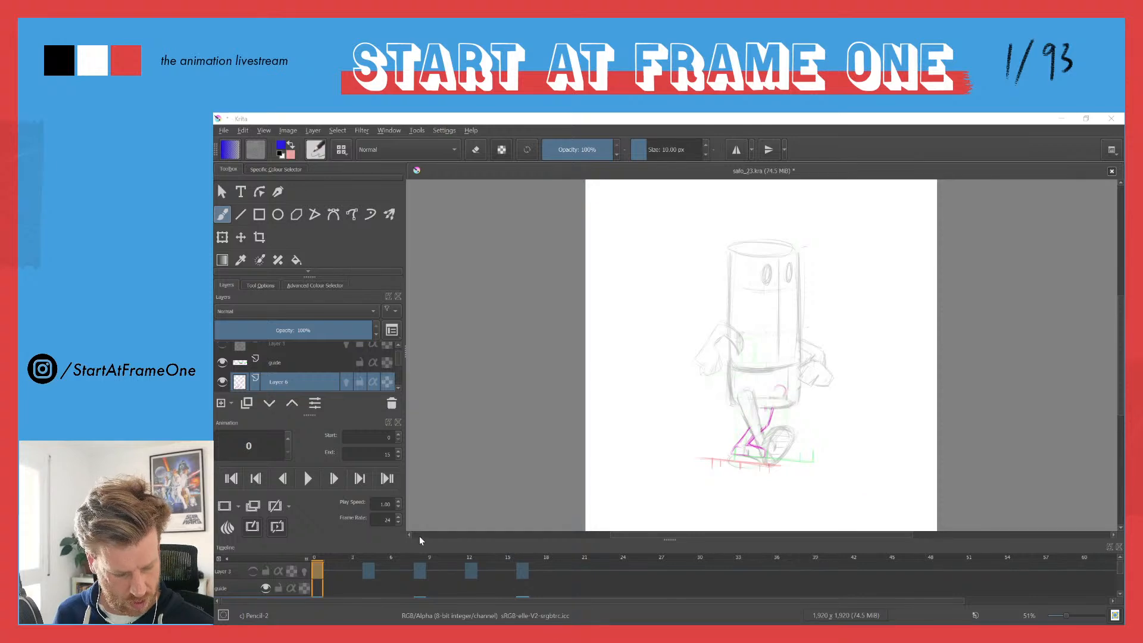
# Step: Enlarge the timeline area and add a new empty paint layer at the top of the layer stack
pyautogui.moveTo(668, 539); pyautogui.dragTo(667, 524)
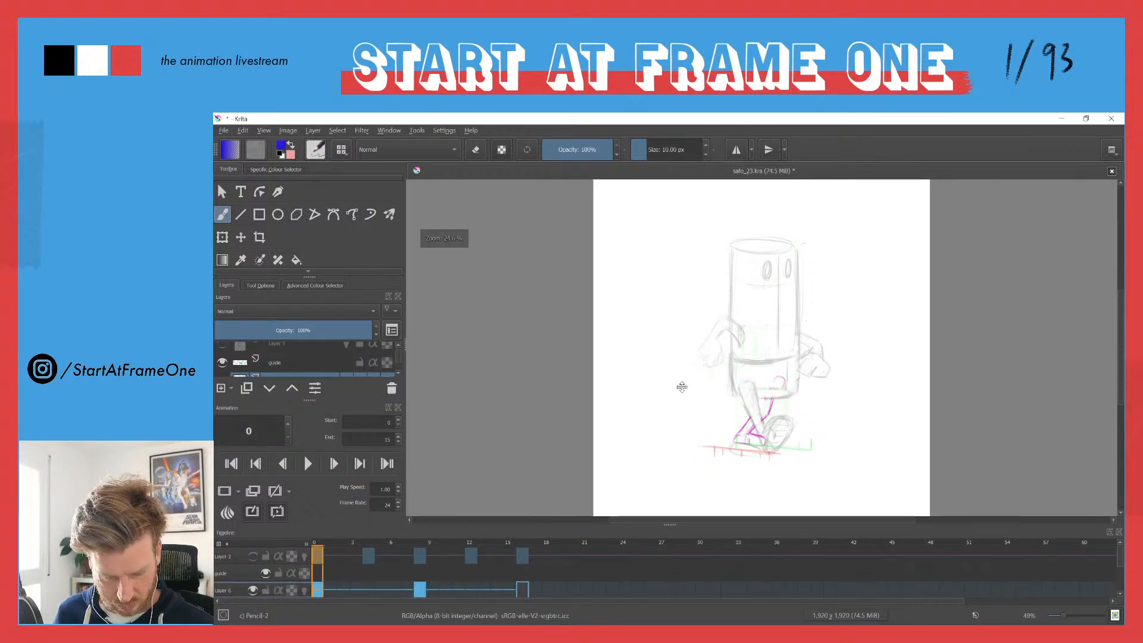
pyautogui.click(232, 575)
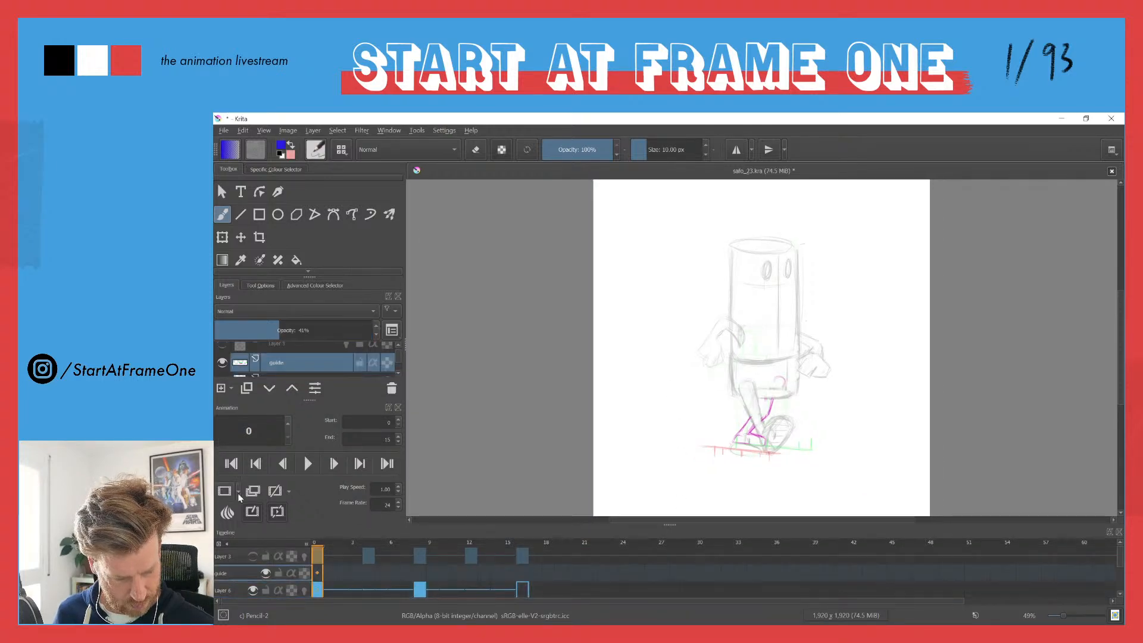
pyautogui.scroll(1, 273, 354)
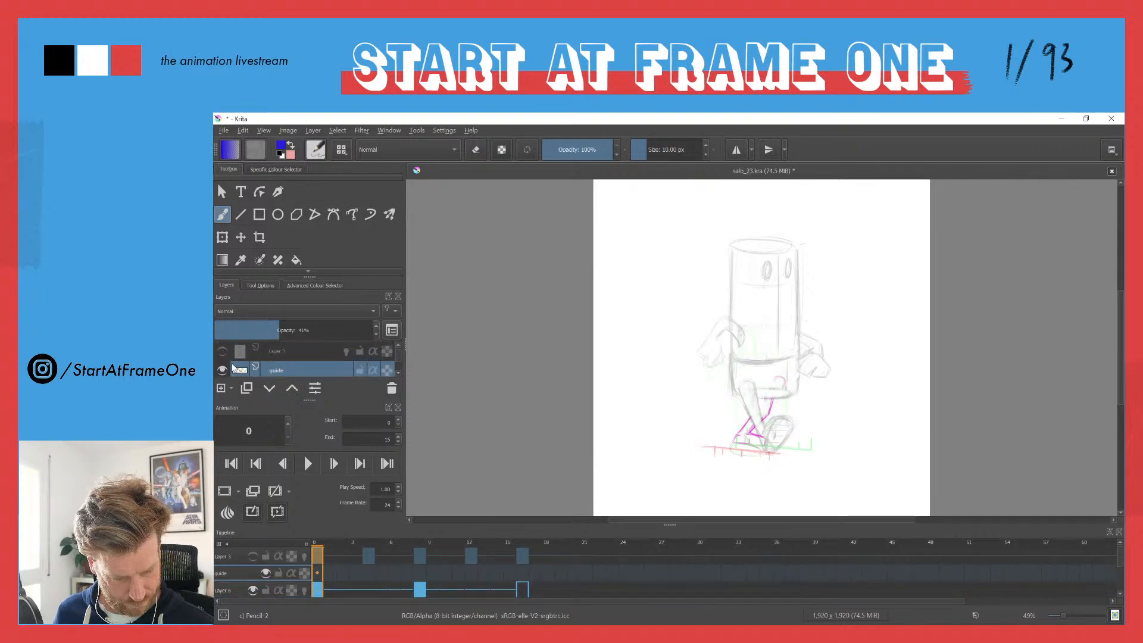
pyautogui.press('Insert')
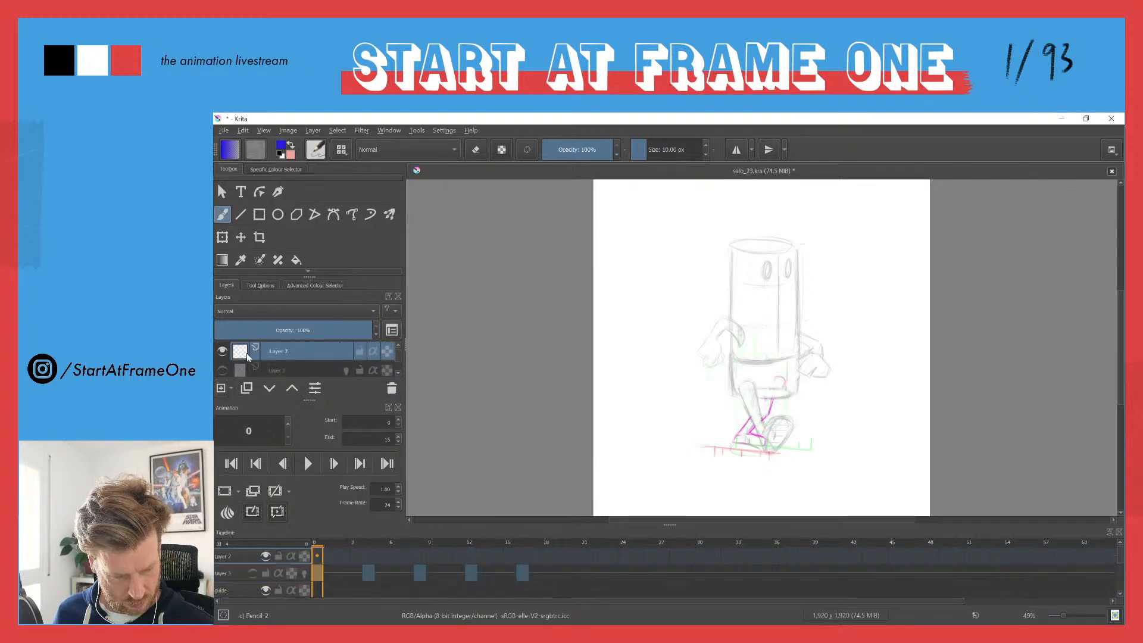
# Step: Import MoonWalk 01 images 0000.png, 0001.png and 0002.png as animation frames starting at 0 with step 4, and delete the empty Layer 7
pyautogui.click(223, 130)
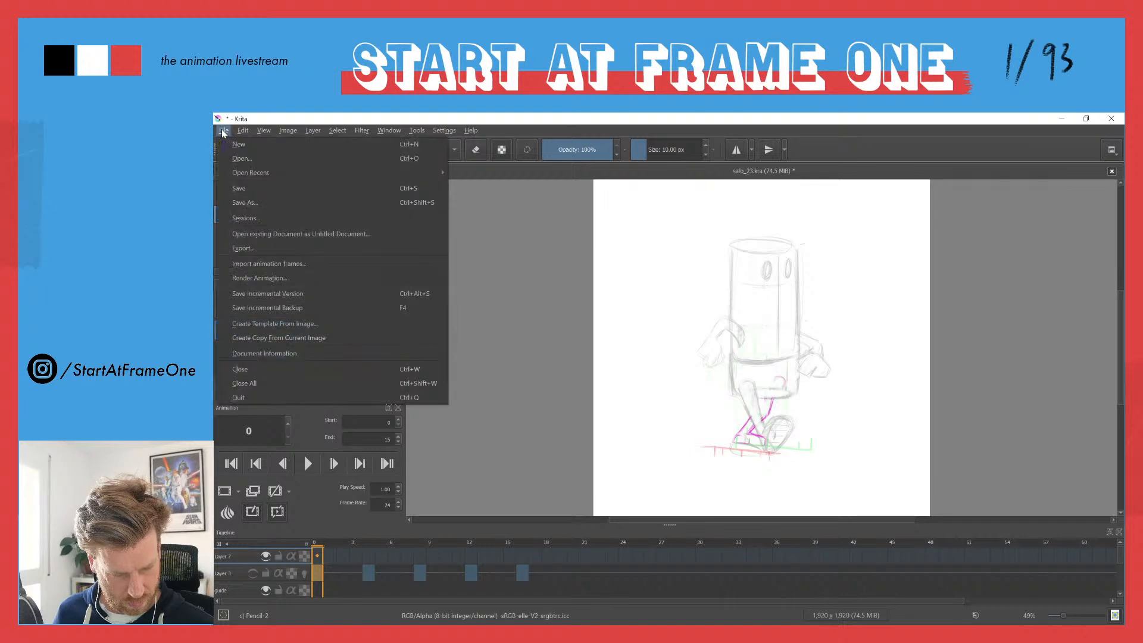
pyautogui.click(280, 265)
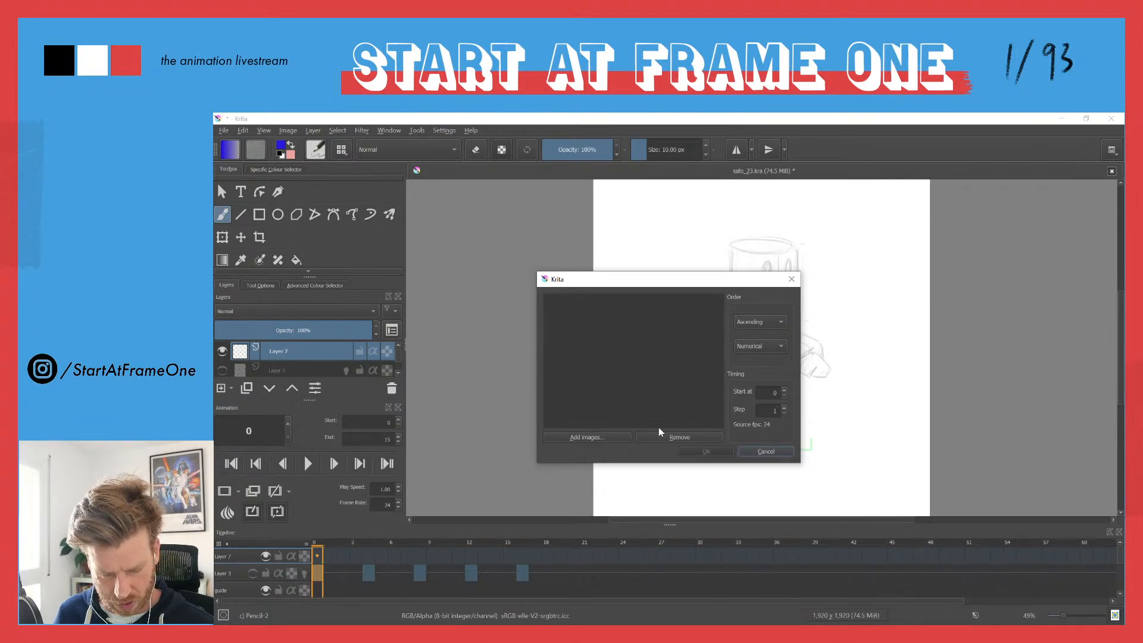
pyautogui.click(573, 438)
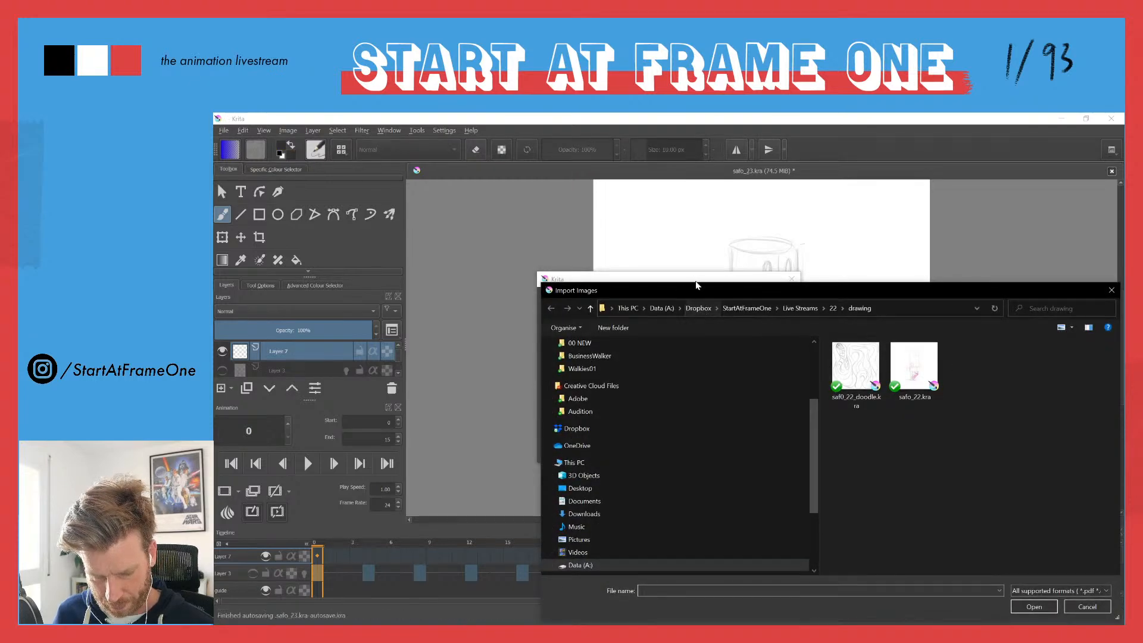
pyautogui.press('Escape')
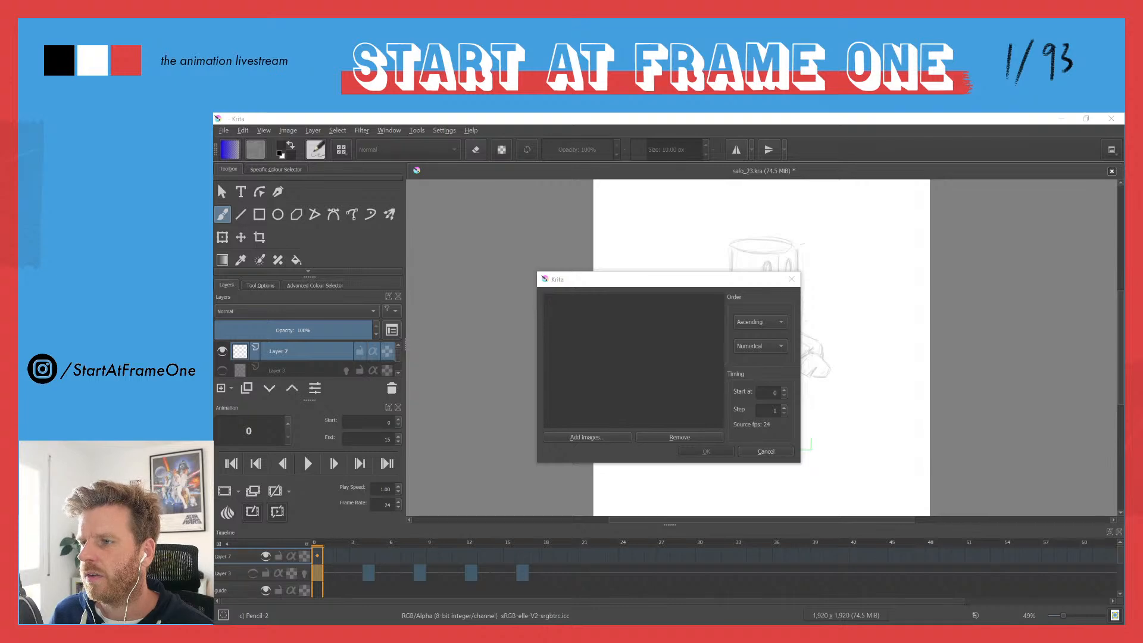
pyautogui.click(631, 433)
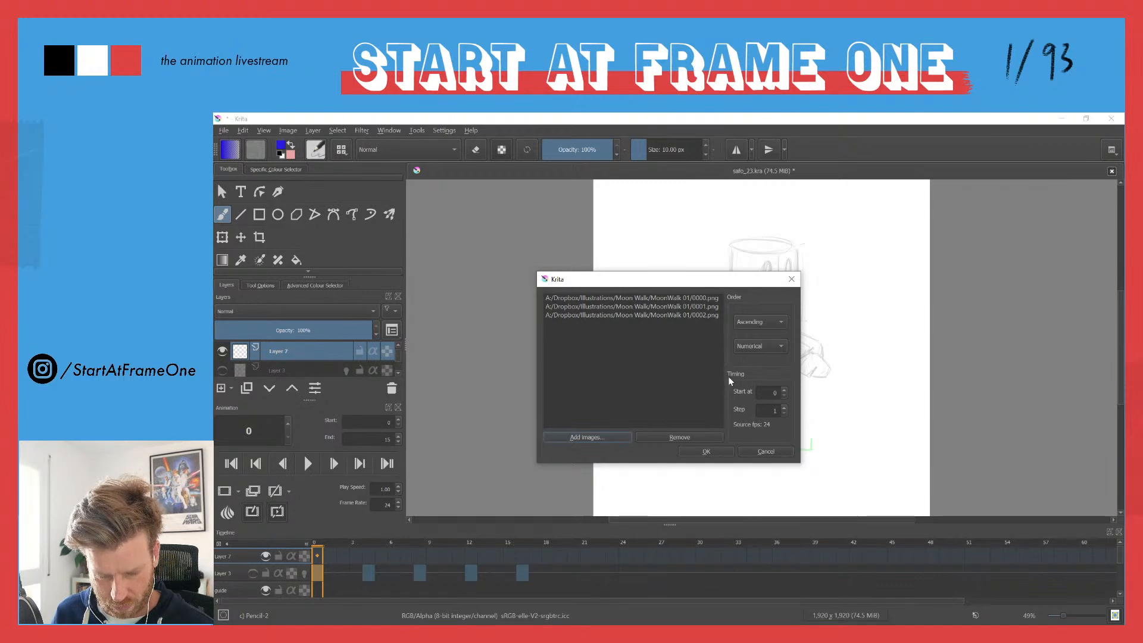
pyautogui.click(784, 407)
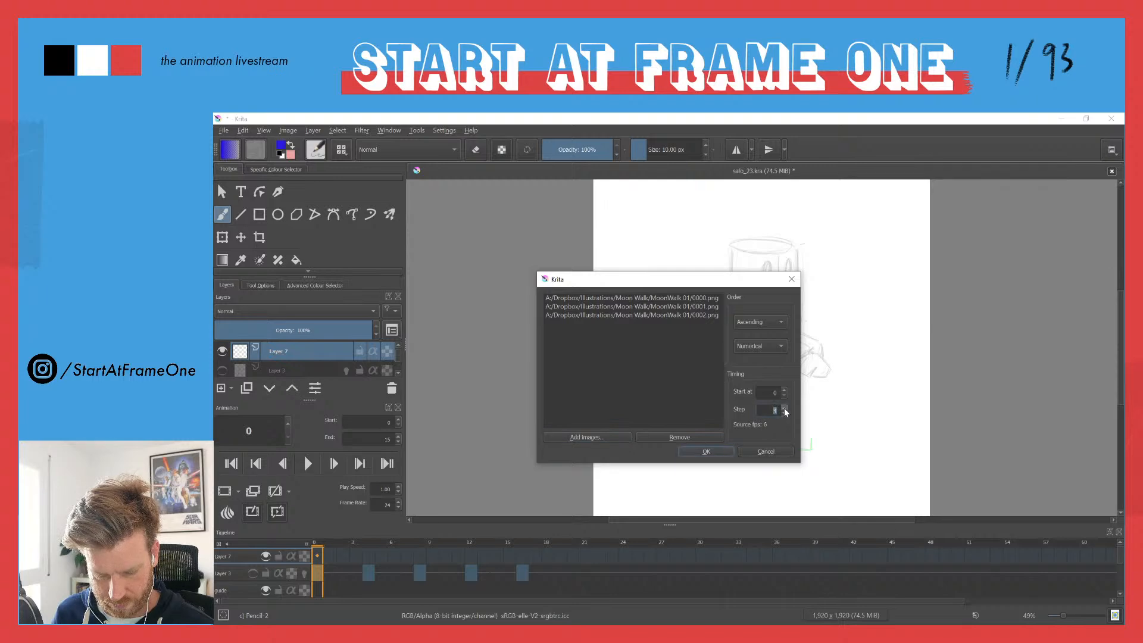
pyautogui.click(712, 450)
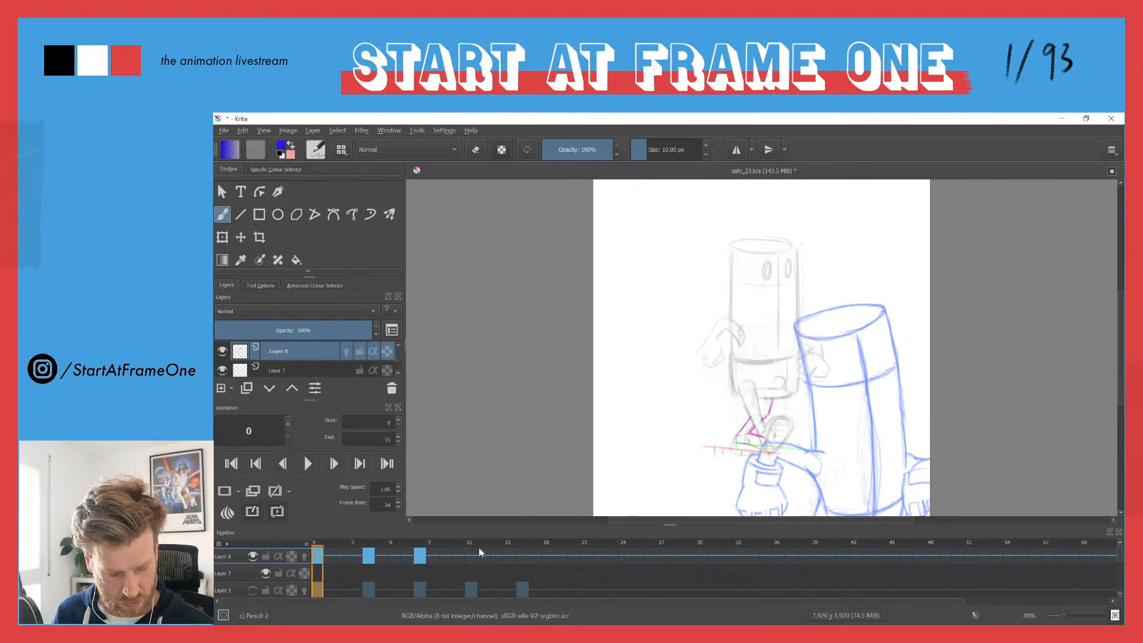
pyautogui.click(223, 576)
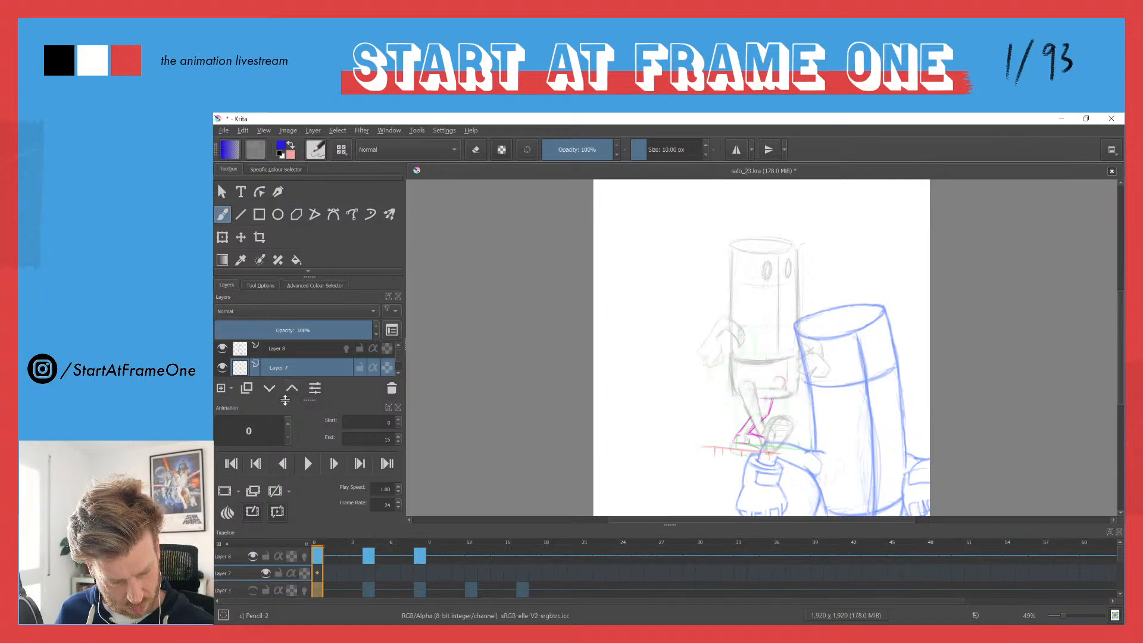
pyautogui.click(388, 388)
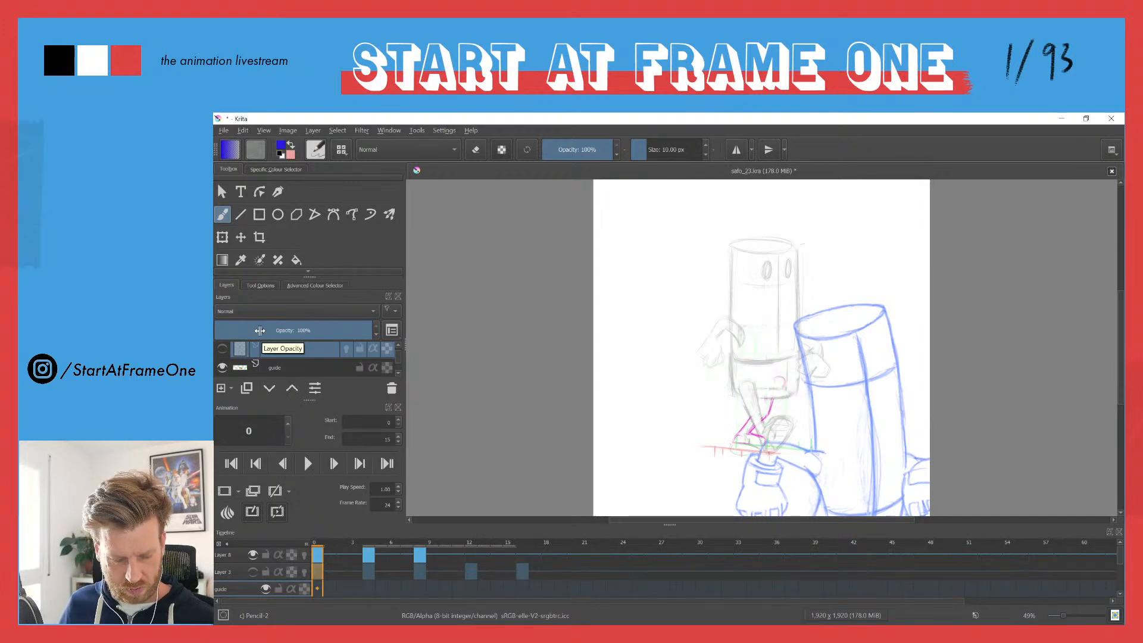
# Step: Move the imported blue drawing at frame 0 over the grey sketched character and scale it down to the character's height
pyautogui.scroll(-3, 691, 365)
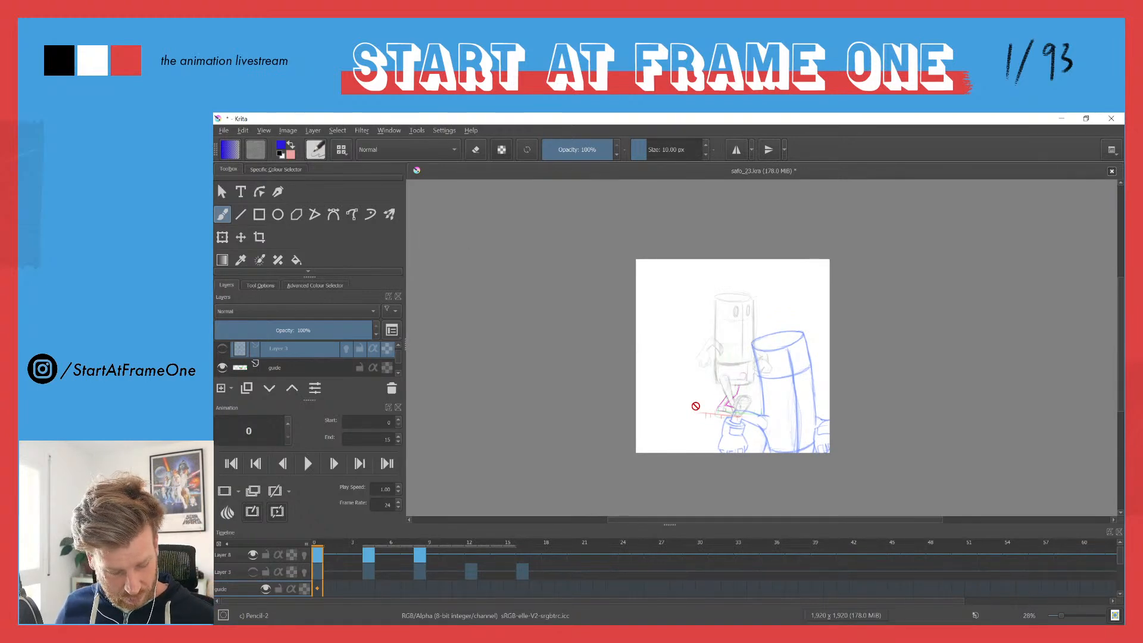
pyautogui.click(223, 555)
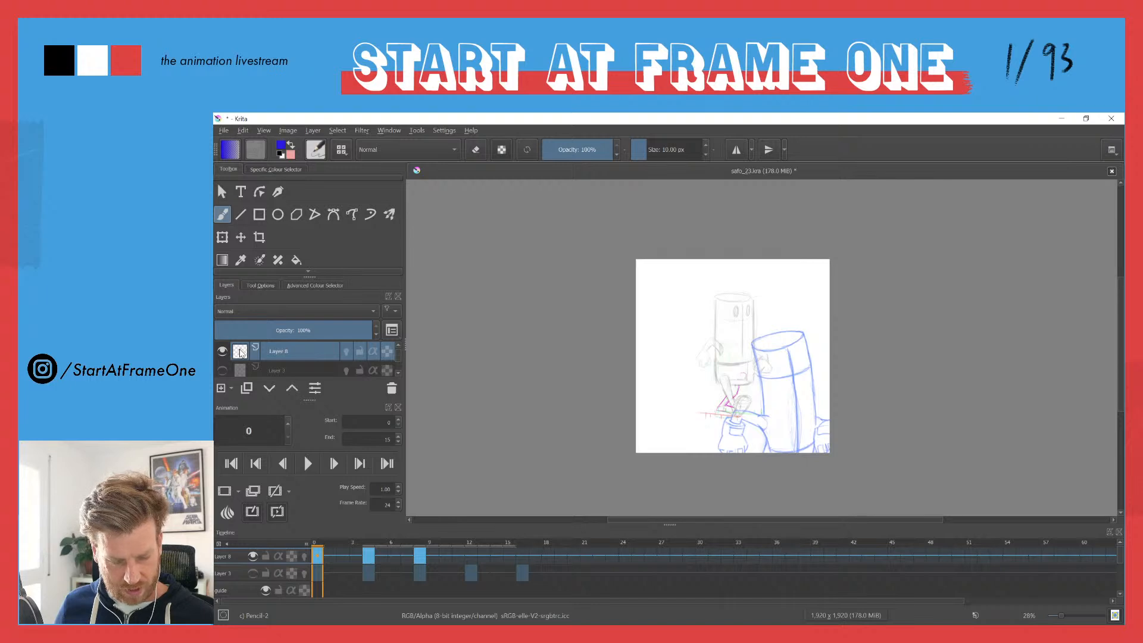
pyautogui.moveTo(319, 544); pyautogui.dragTo(431, 531)
pyautogui.click(316, 559)
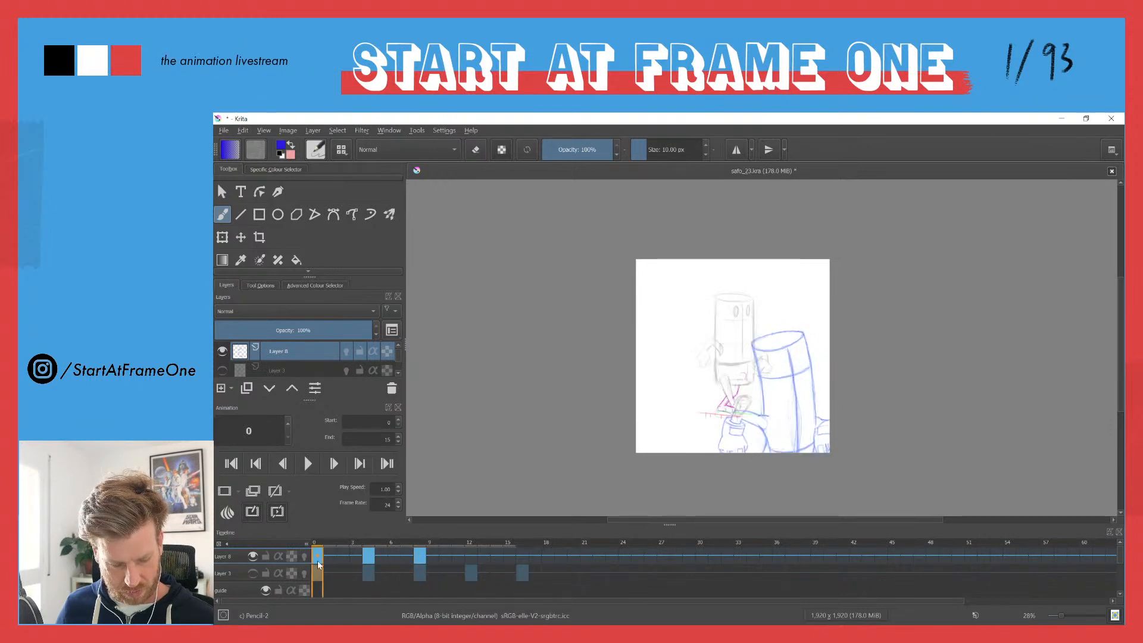
pyautogui.hotkey('ctrl', 't')
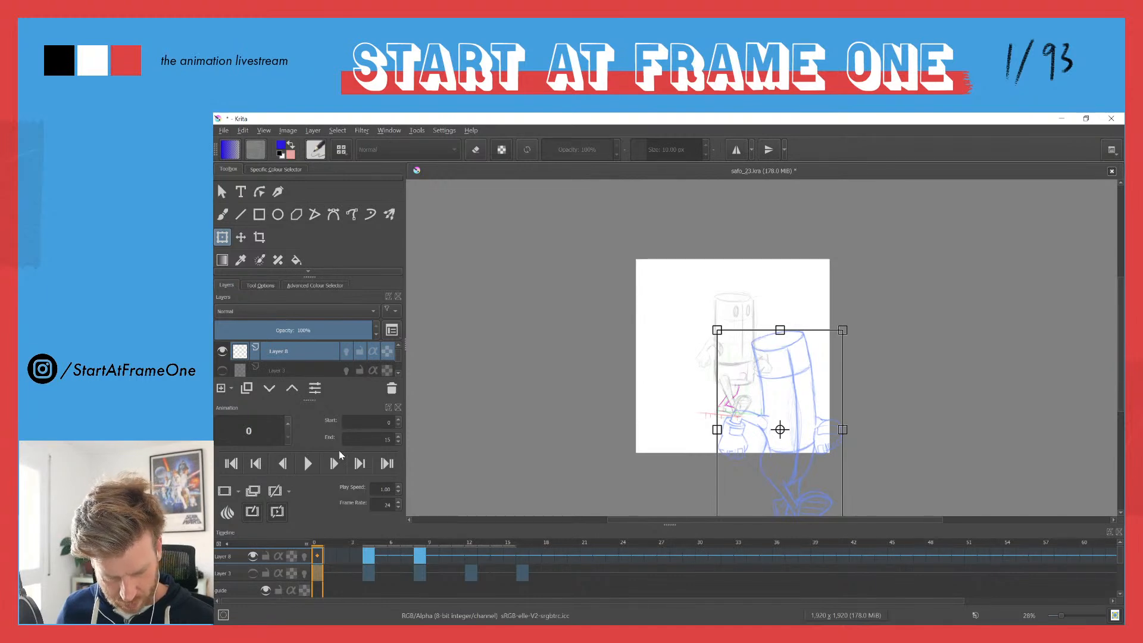
pyautogui.moveTo(762, 462); pyautogui.dragTo(705, 382)
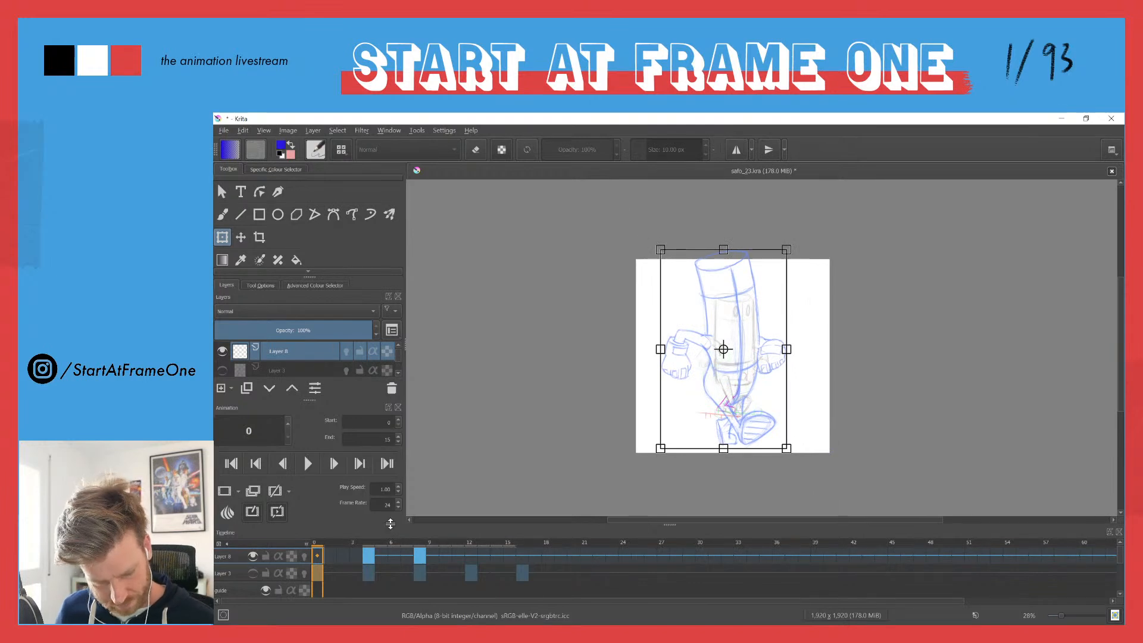
pyautogui.moveTo(660, 248); pyautogui.dragTo(690, 290)
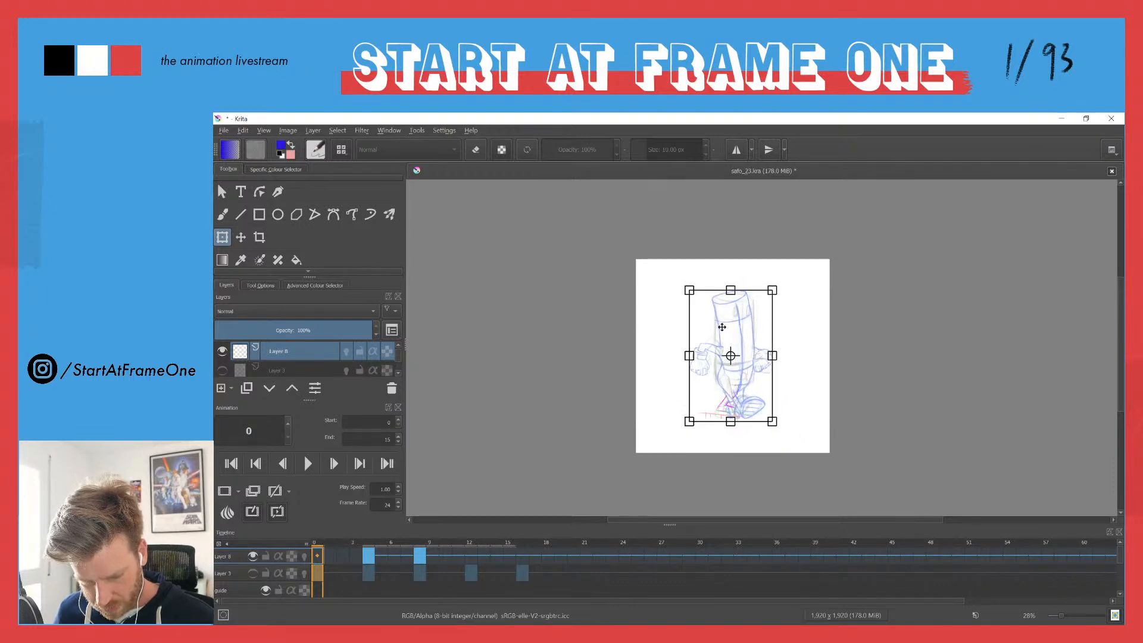
# Step: Hide the guide, sketch 01 and Layer 6 layers, and close the Animation docker to make room for the layer list
pyautogui.click(266, 591)
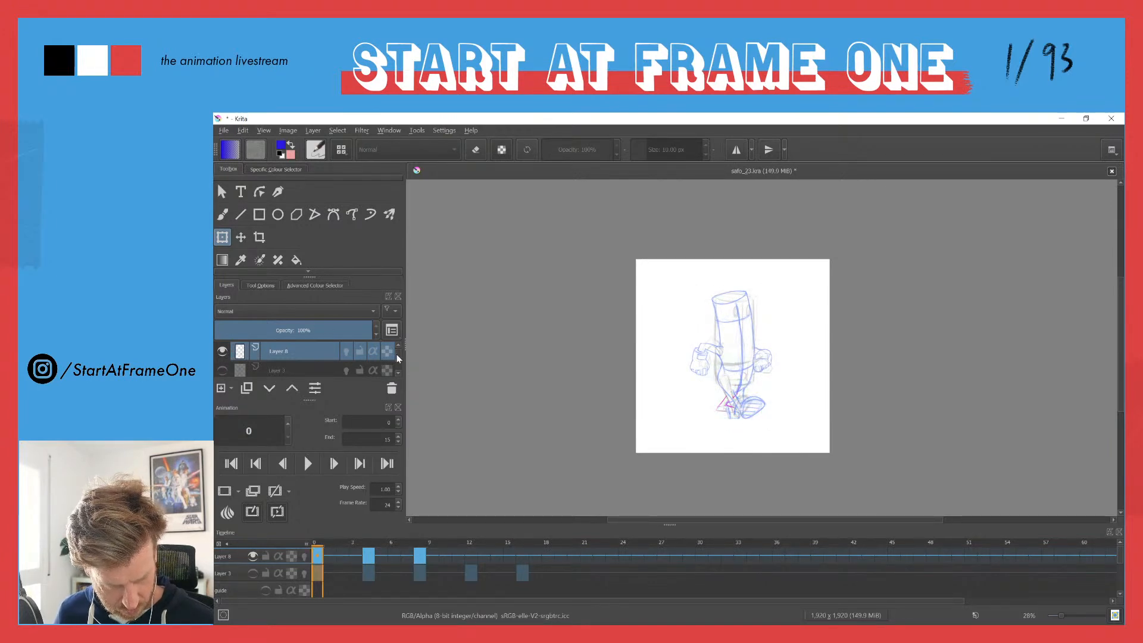
pyautogui.scroll(-2, 373, 365)
pyautogui.scroll(2, 266, 365)
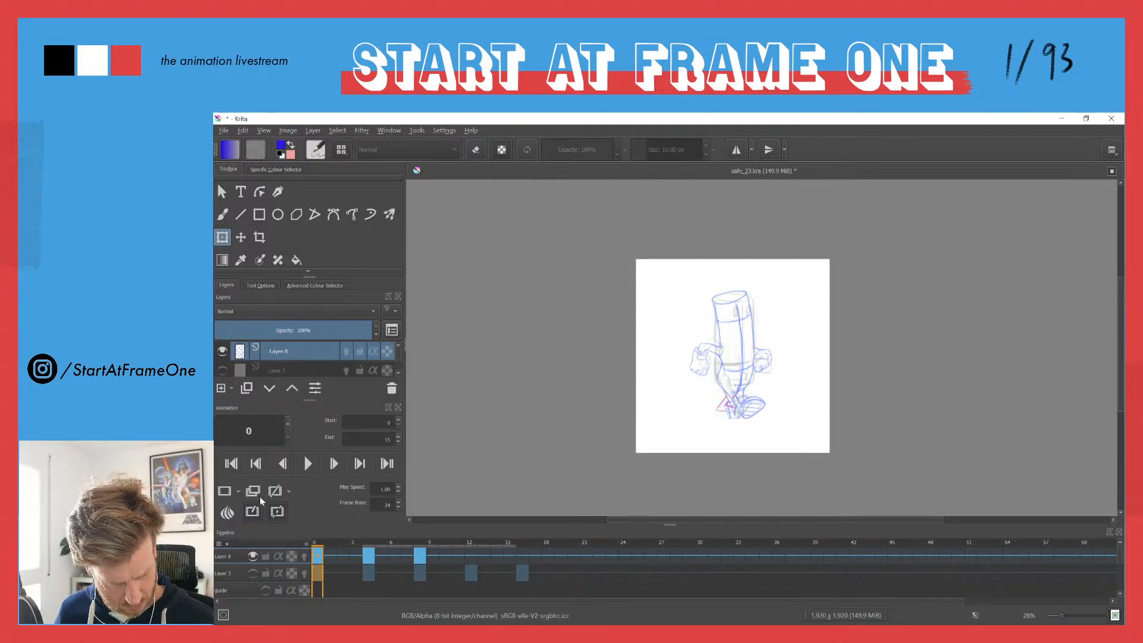
pyautogui.moveTo(396, 356); pyautogui.dragTo(399, 370)
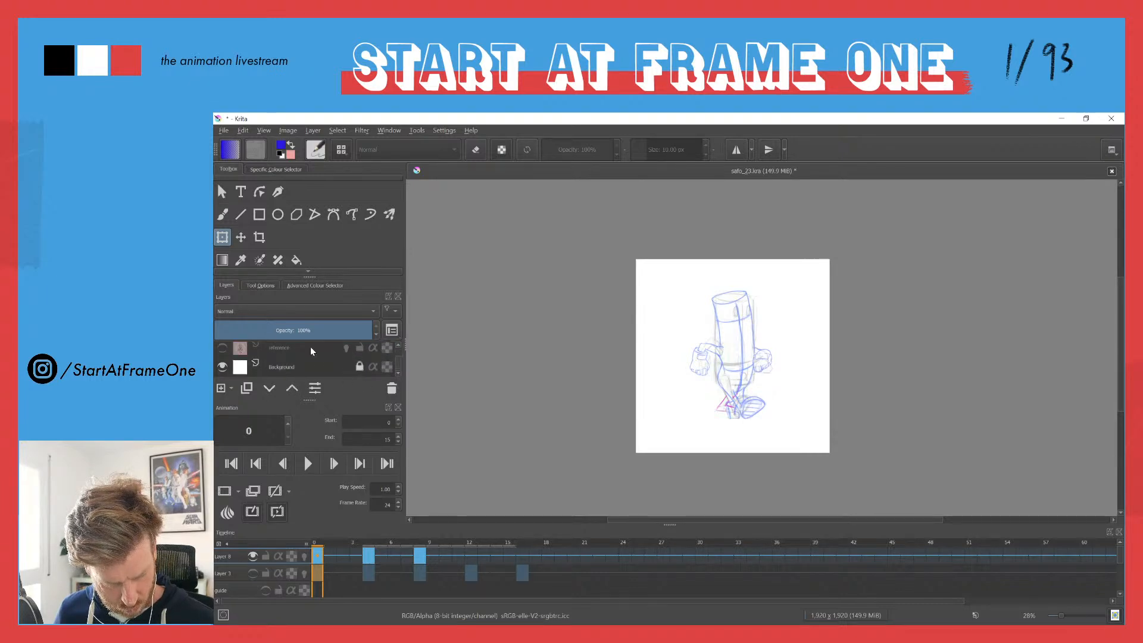
pyautogui.scroll(2, 399, 362)
pyautogui.click(222, 369)
pyautogui.click(222, 369)
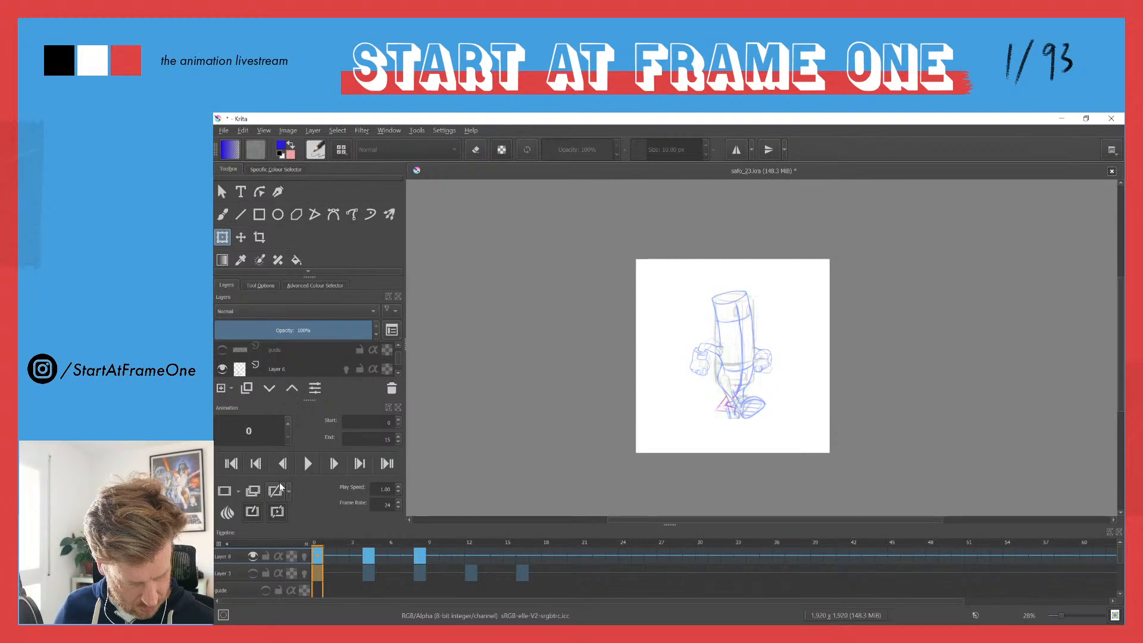
pyautogui.click(397, 407)
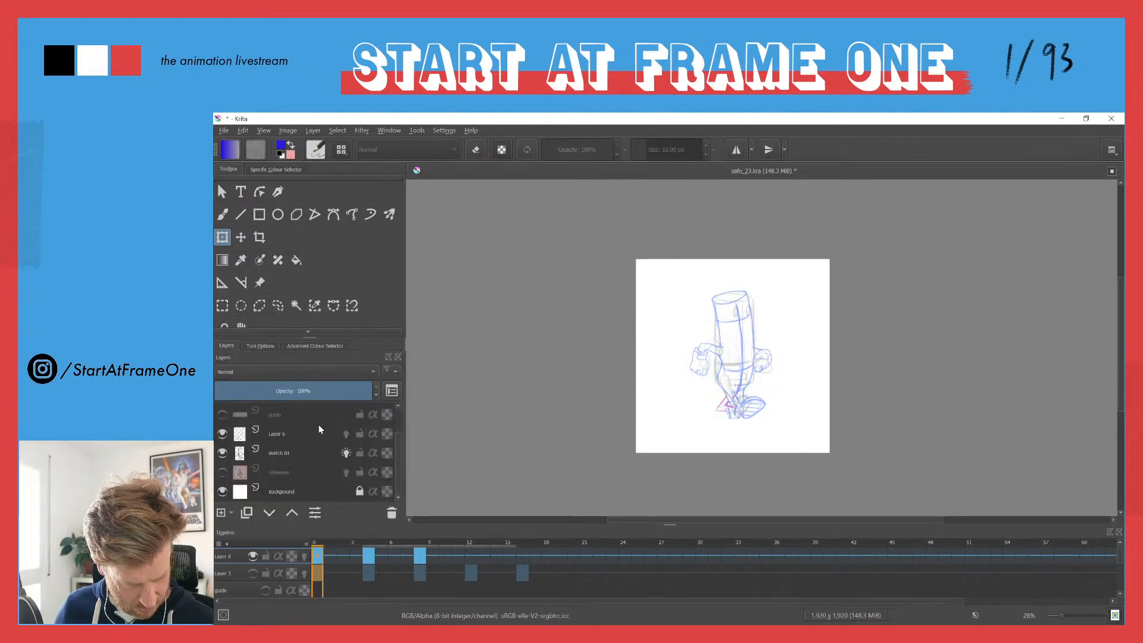
pyautogui.click(221, 453)
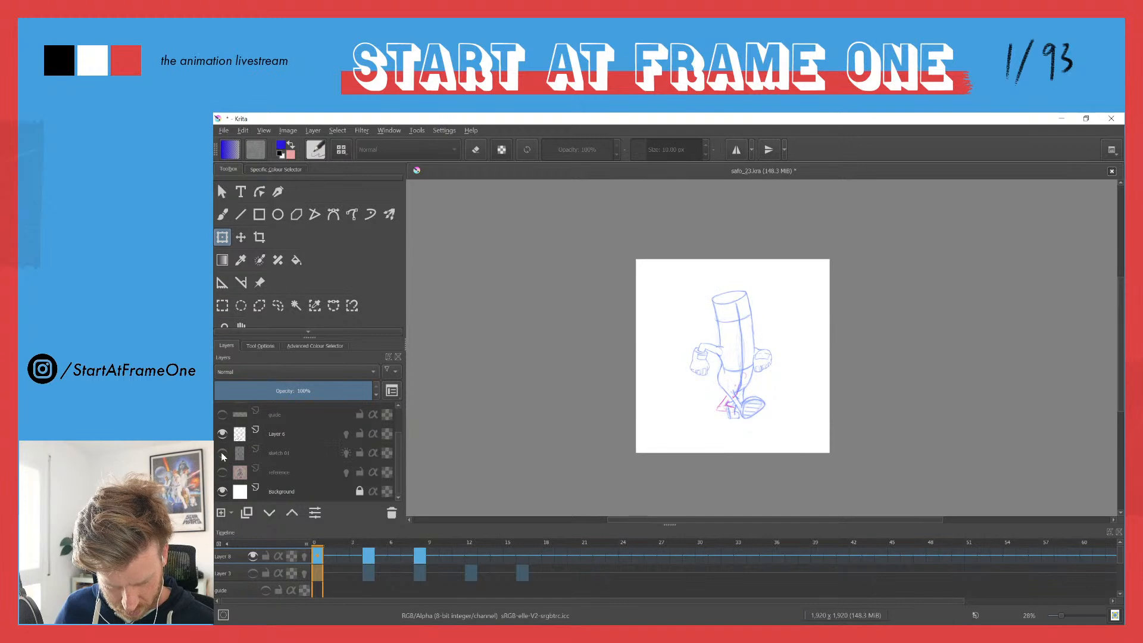
pyautogui.click(222, 436)
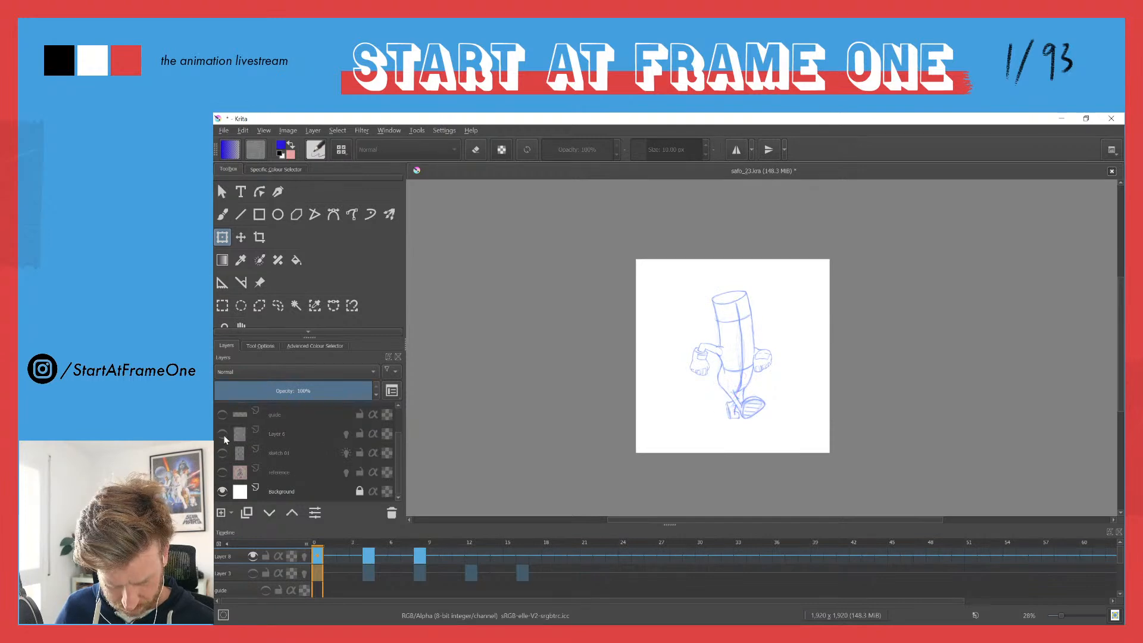
pyautogui.scroll(2, 224, 438)
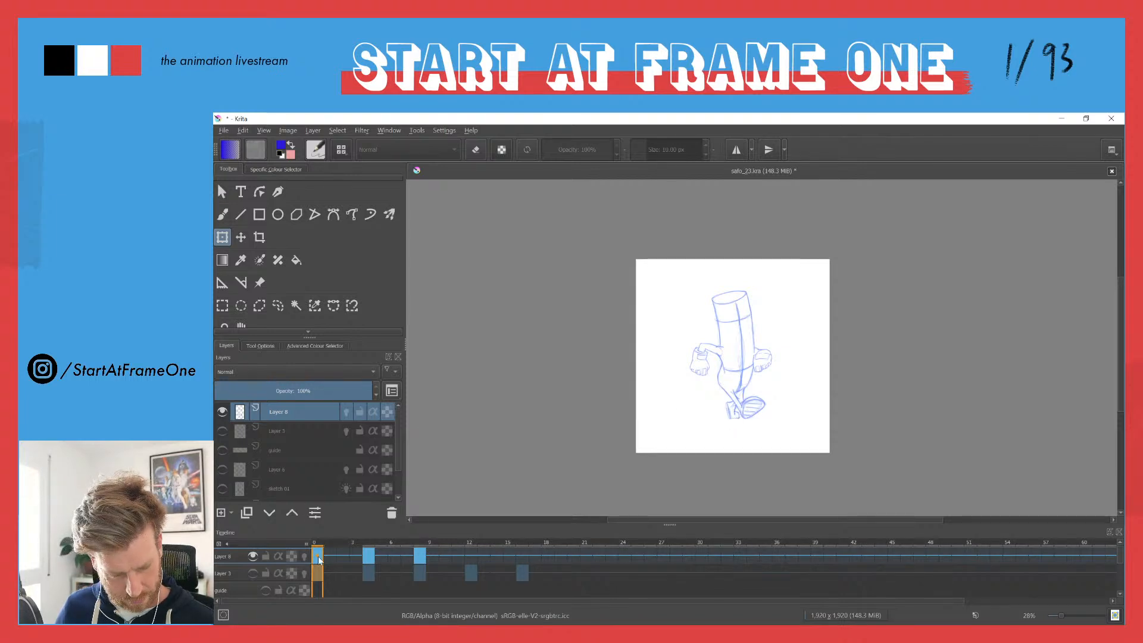
# Step: Turn on onion skins for the imported MoonWalk layer and adjust the Onion Skins docker so frame 8 shows the frame 0 drawing
pyautogui.click(369, 556)
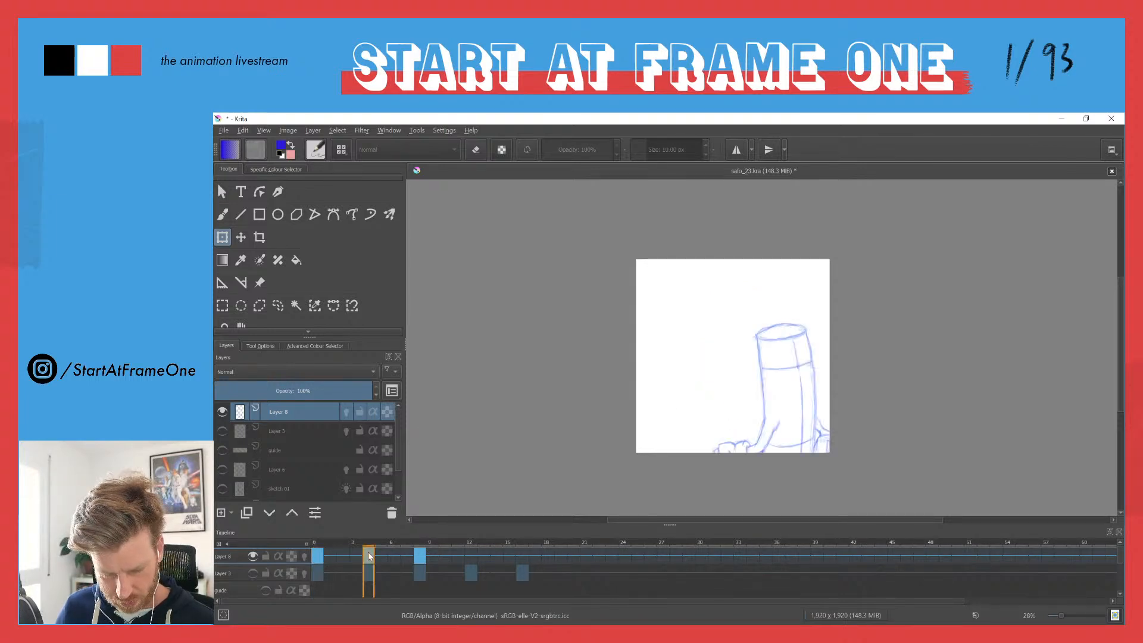
pyautogui.click(304, 556)
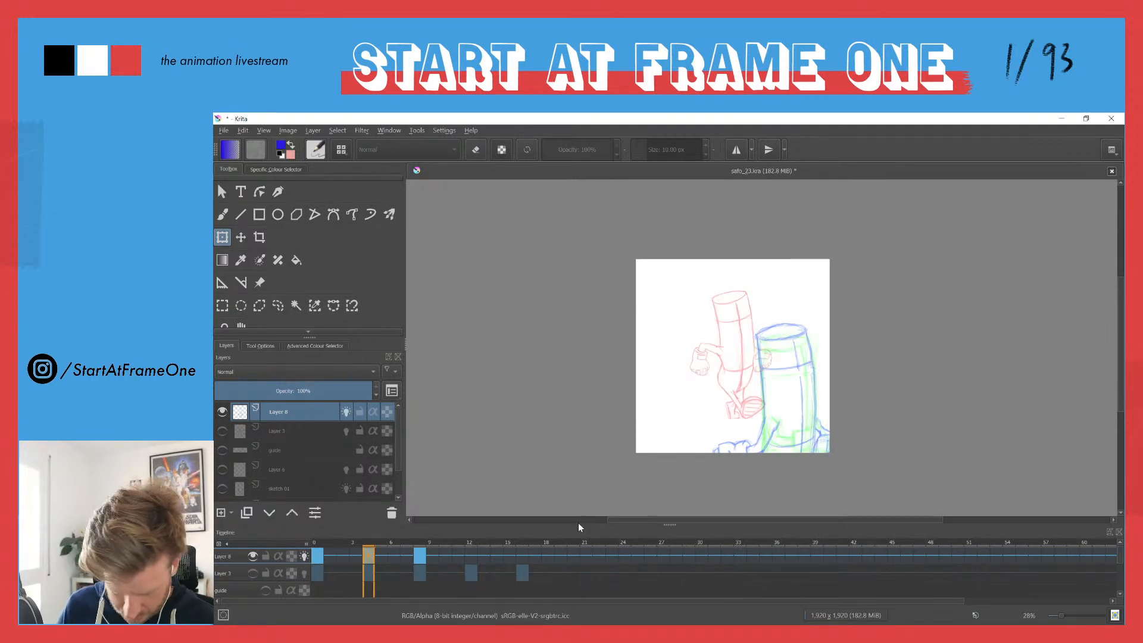
pyautogui.click(420, 556)
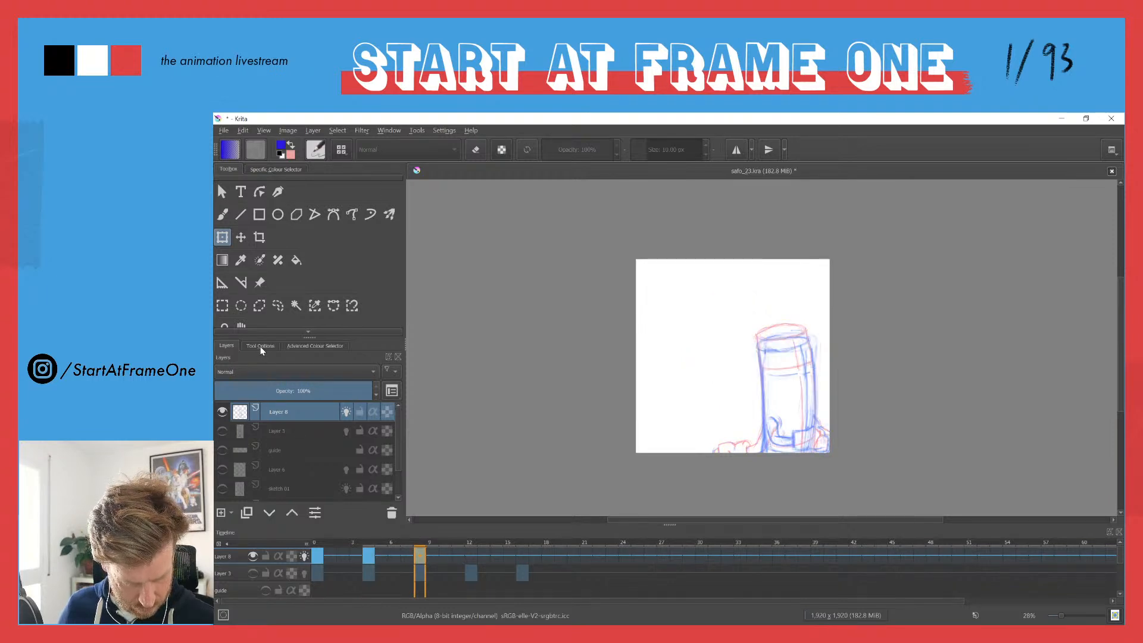
pyautogui.click(444, 130)
pyautogui.moveTo(479, 218)
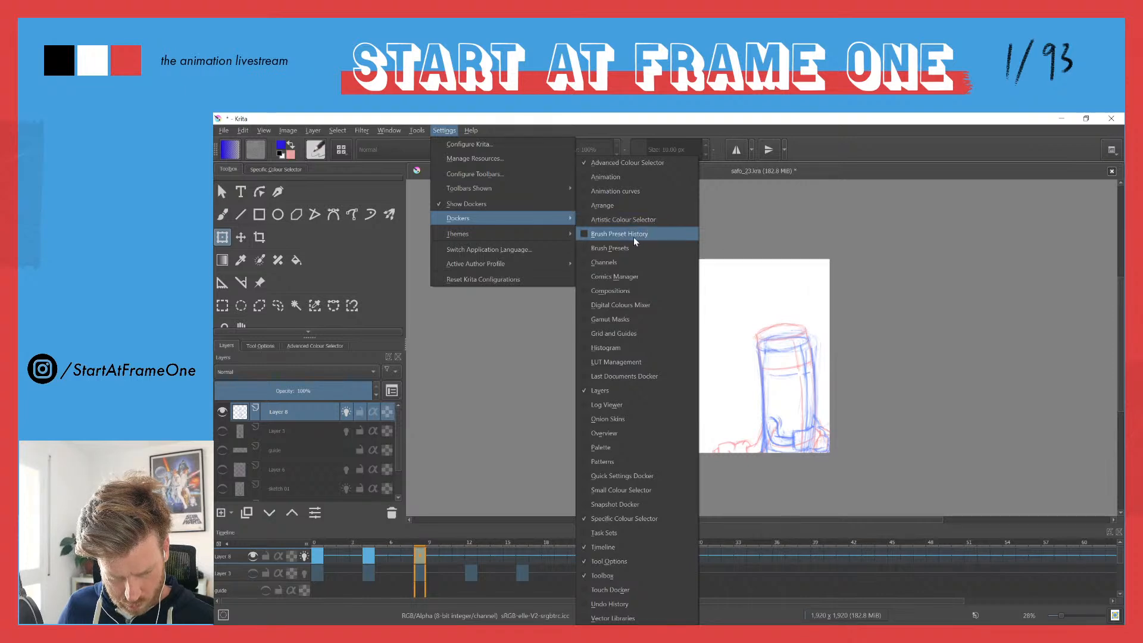
pyautogui.click(602, 418)
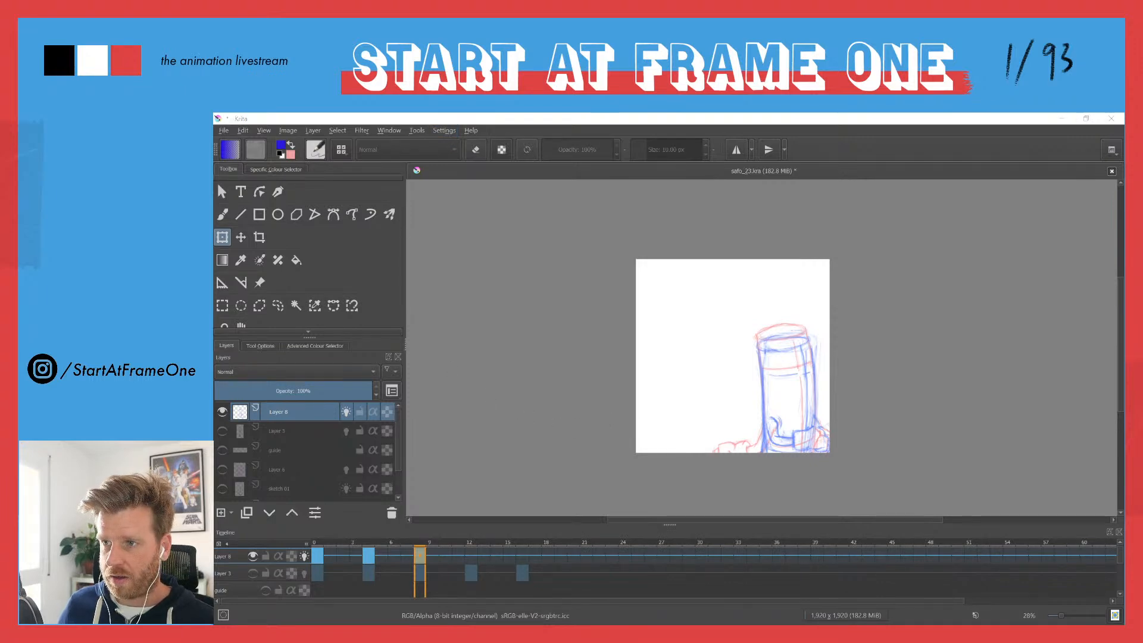
pyautogui.moveTo(551, 259); pyautogui.dragTo(530, 115)
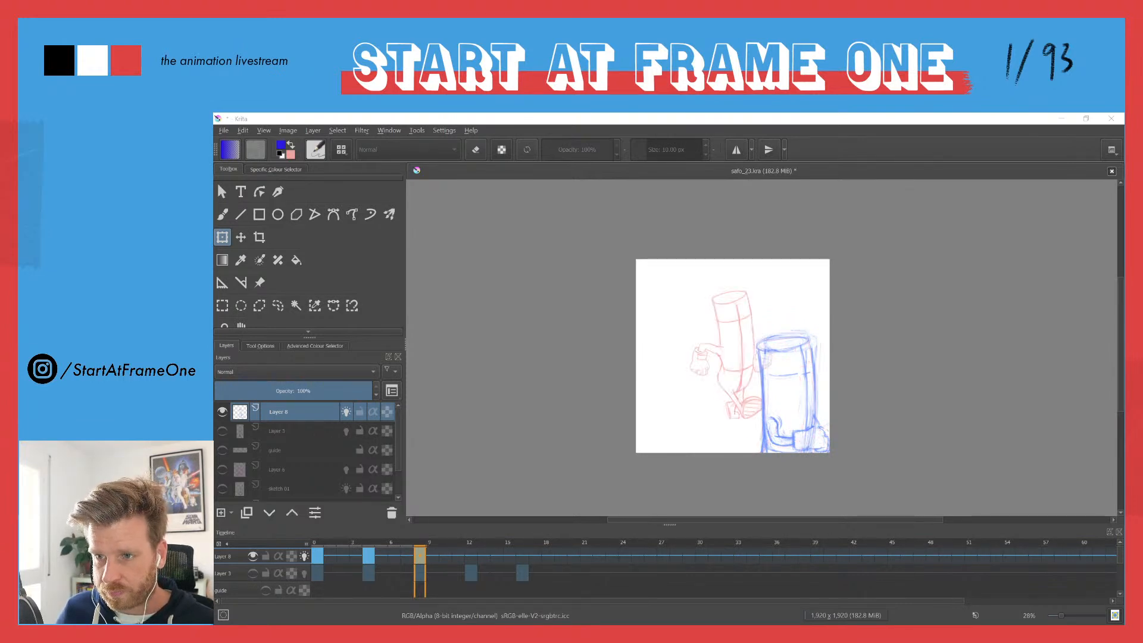
# Step: Move the drawing at frame 8 over the red onion skin of frame 0 and scale it down to the same height
pyautogui.click(775, 429)
pyautogui.moveTo(778, 426); pyautogui.dragTo(718, 314)
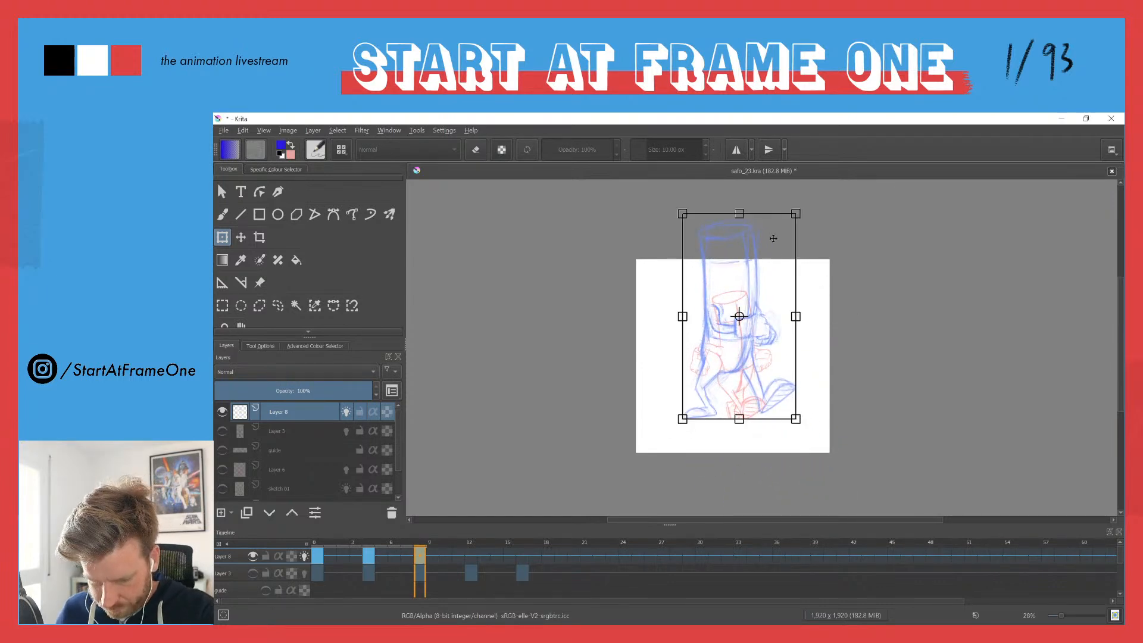
pyautogui.moveTo(796, 213); pyautogui.dragTo(747, 282)
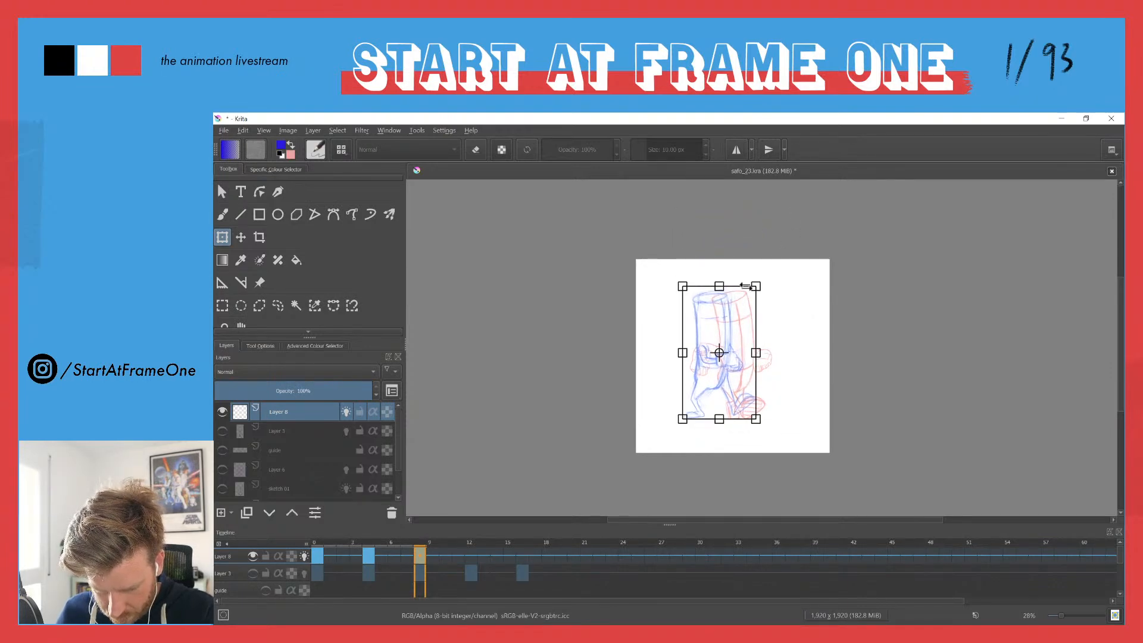
pyautogui.moveTo(724, 327); pyautogui.dragTo(750, 326)
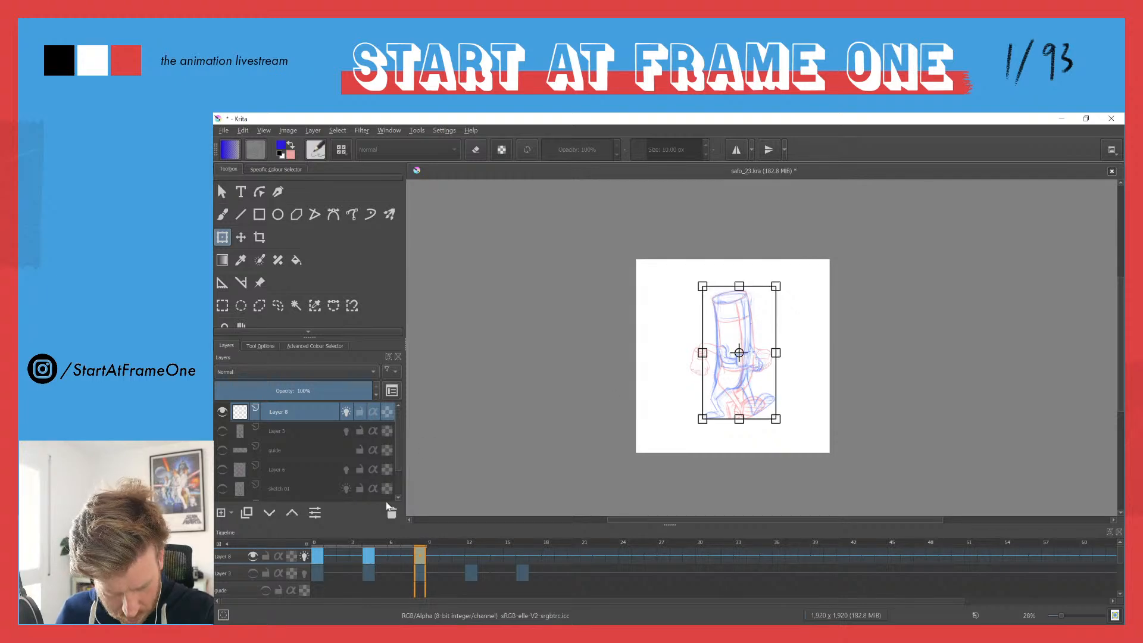
# Step: Scale down the drawing at frame 4 and align its body and feet with the onion-skinned drawings of frames 0 and 8
pyautogui.click(368, 549)
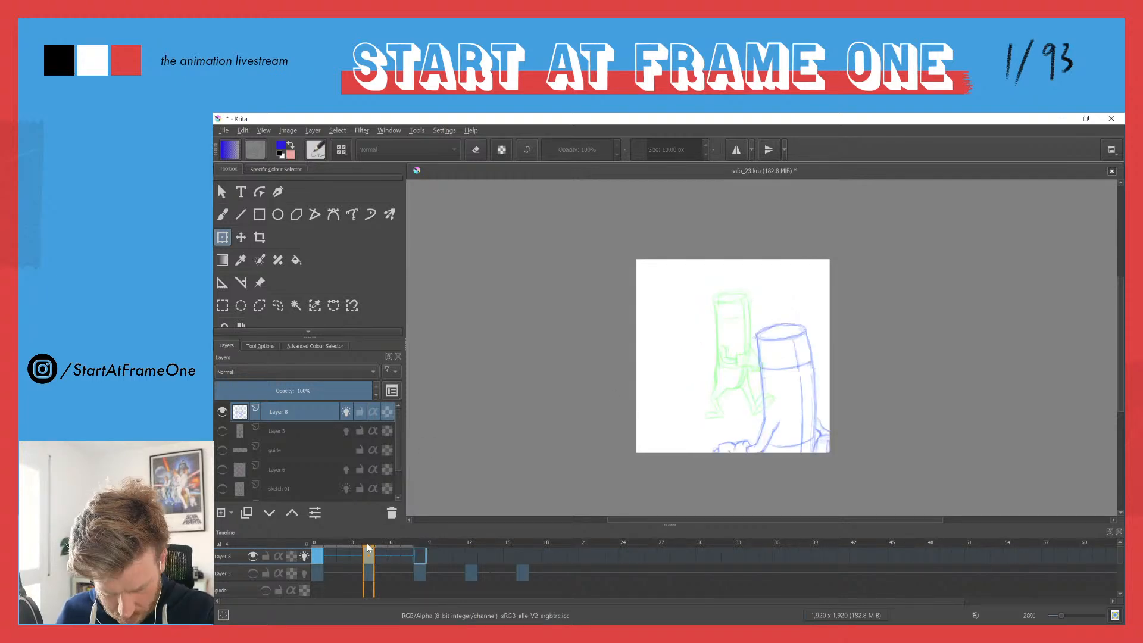
pyautogui.click(795, 432)
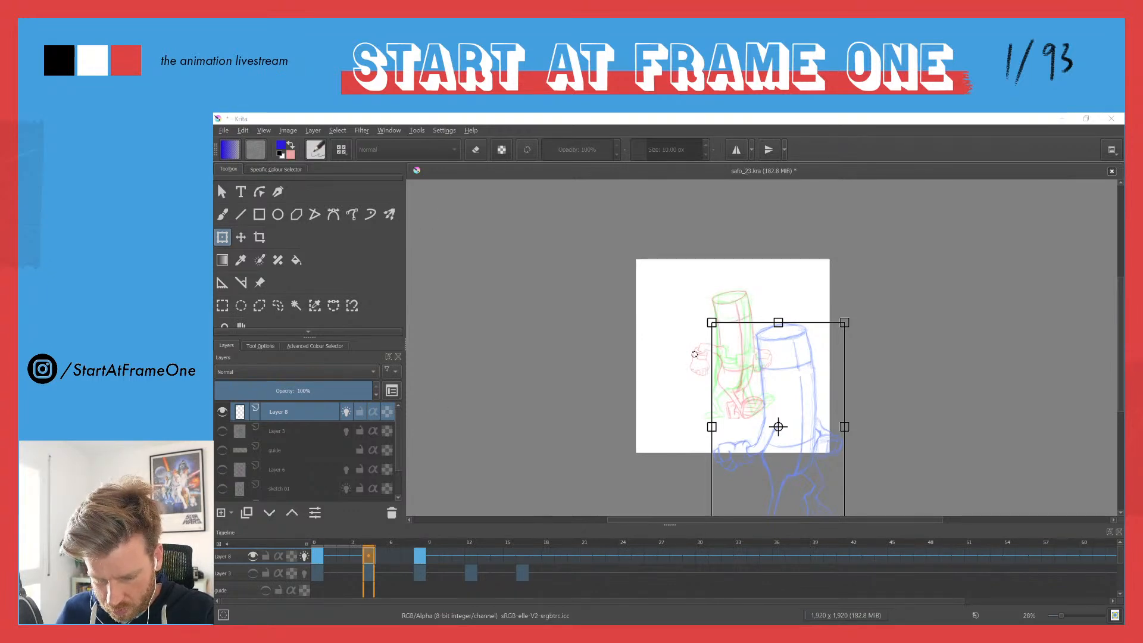
pyautogui.click(712, 324)
pyautogui.moveTo(712, 324)
pyautogui.mouseDown()
pyautogui.moveTo(793, 449)
pyautogui.moveTo(755, 391)
pyautogui.mouseUp()
pyautogui.moveTo(814, 449); pyautogui.dragTo(750, 331)
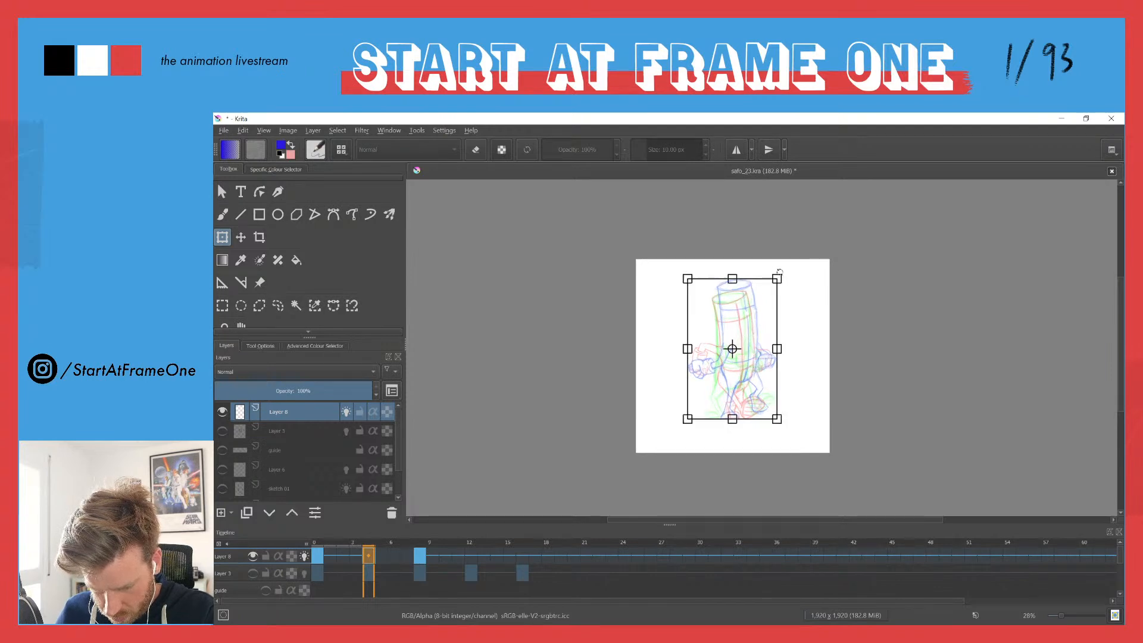
pyautogui.moveTo(776, 279); pyautogui.dragTo(774, 283)
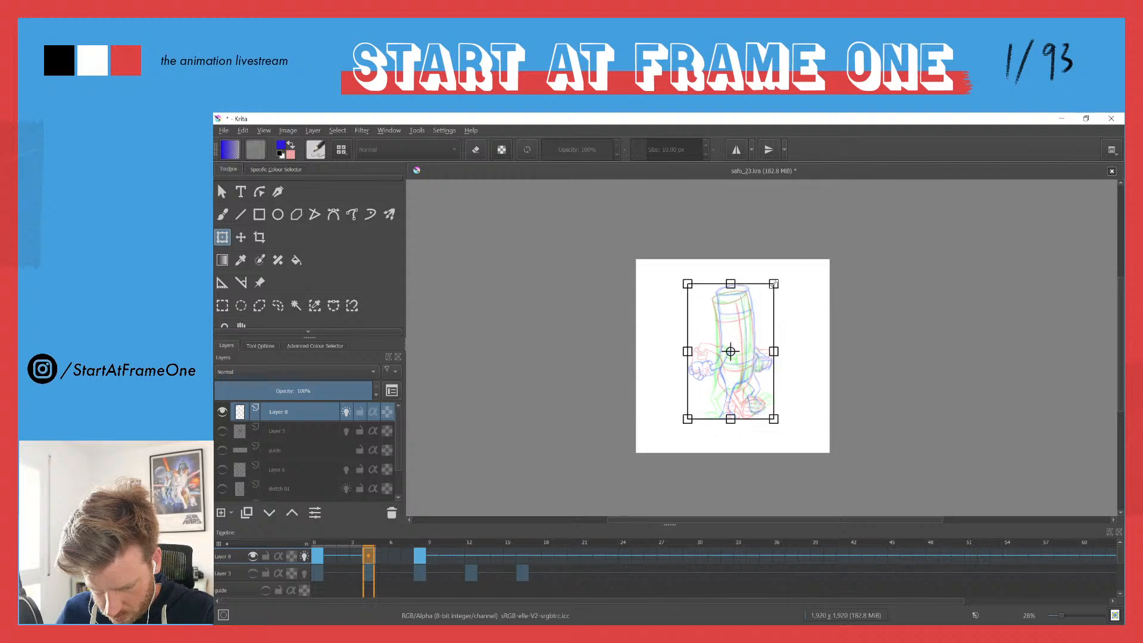
# Step: Flip through the drawings at frames 0, 4 and 8 to compare the poses and check their size and position
pyautogui.click(317, 555)
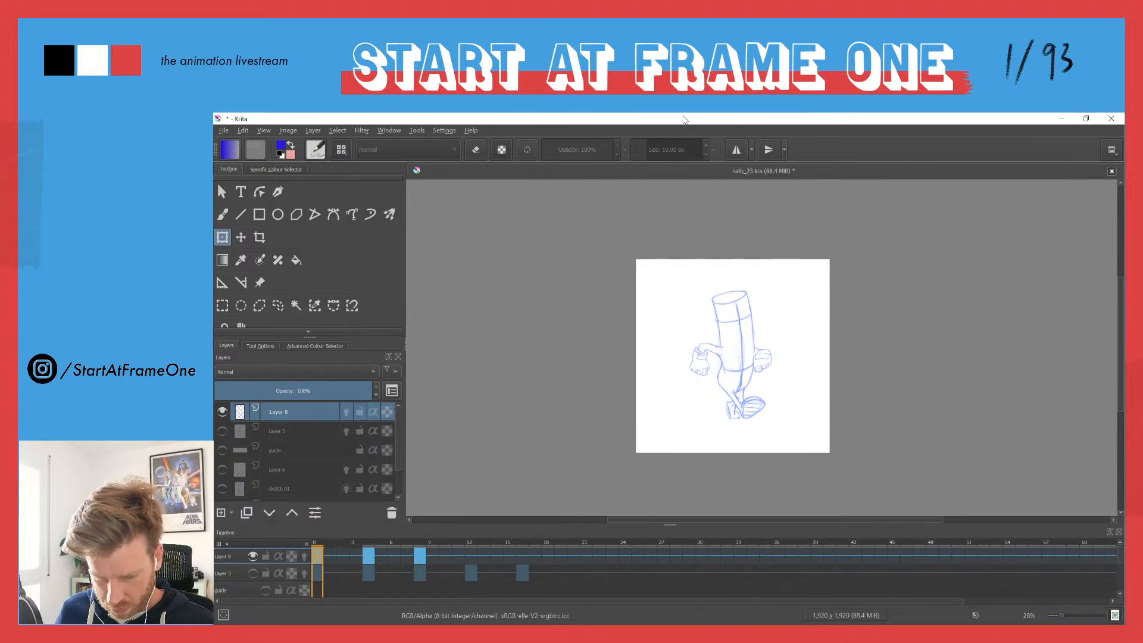
pyautogui.press('space')
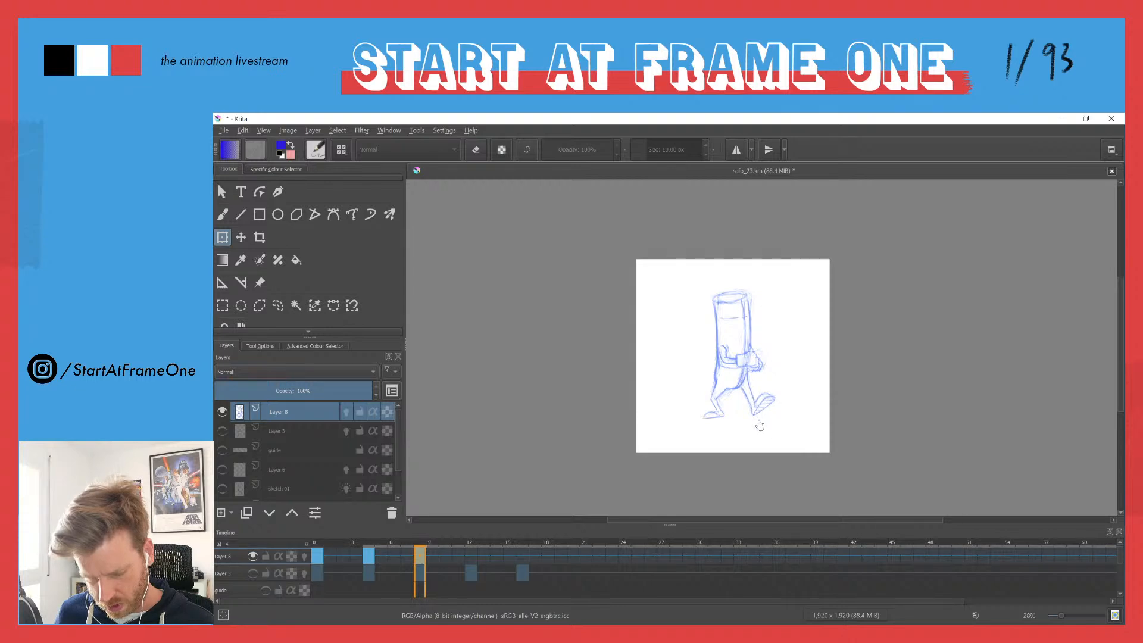
pyautogui.press('Left')
pyautogui.press('Left')
pyautogui.press('space')
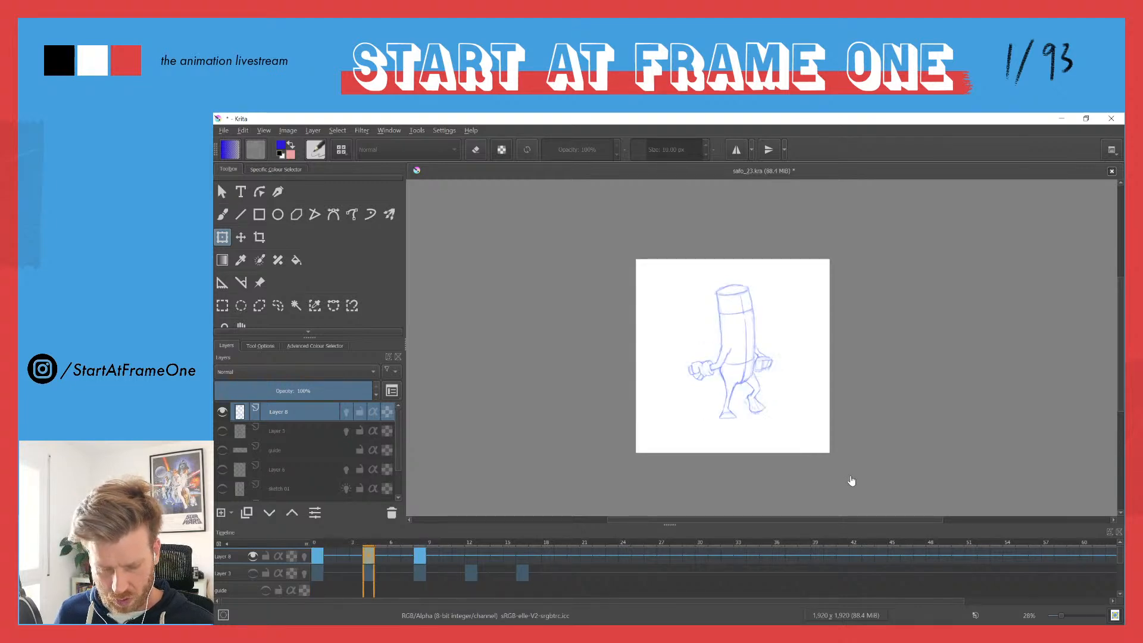
pyautogui.click(316, 544)
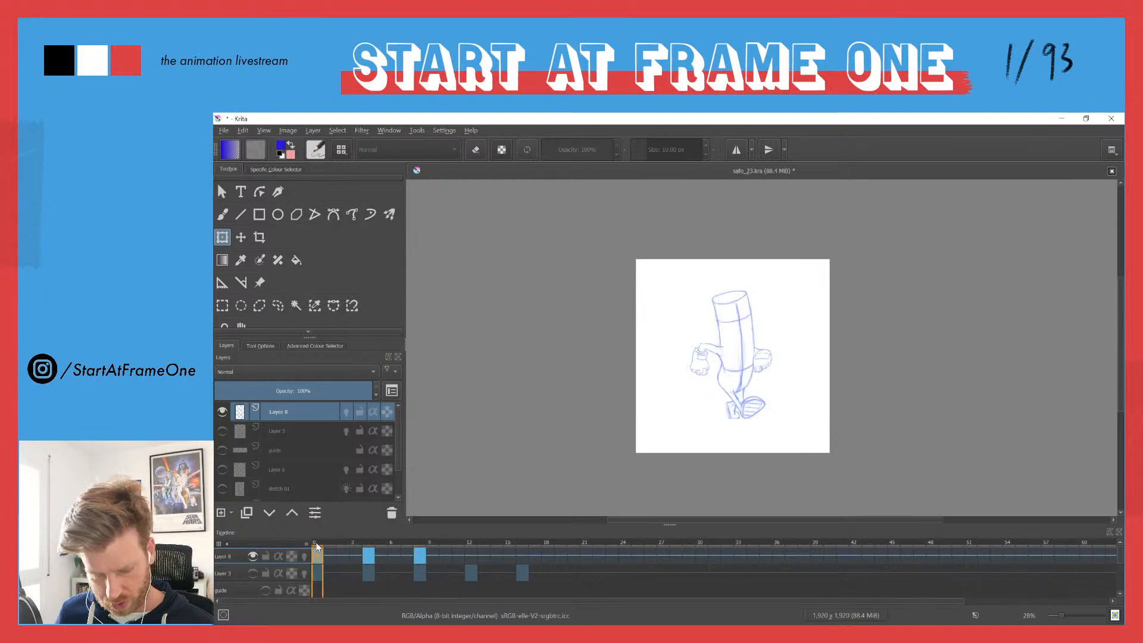
pyautogui.click(419, 539)
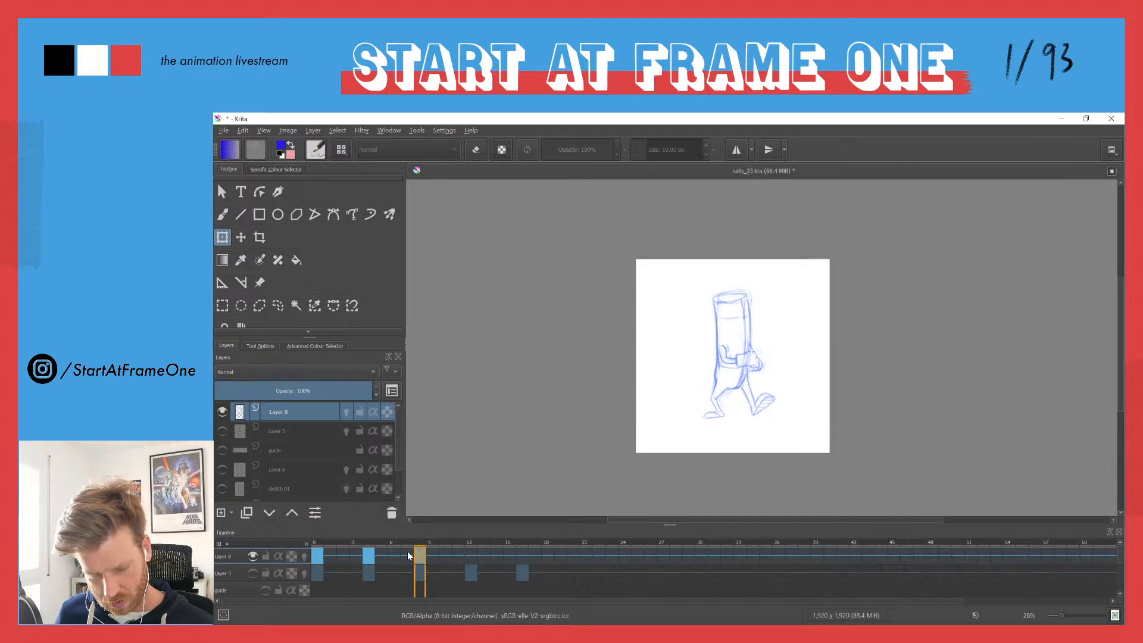
pyautogui.click(316, 543)
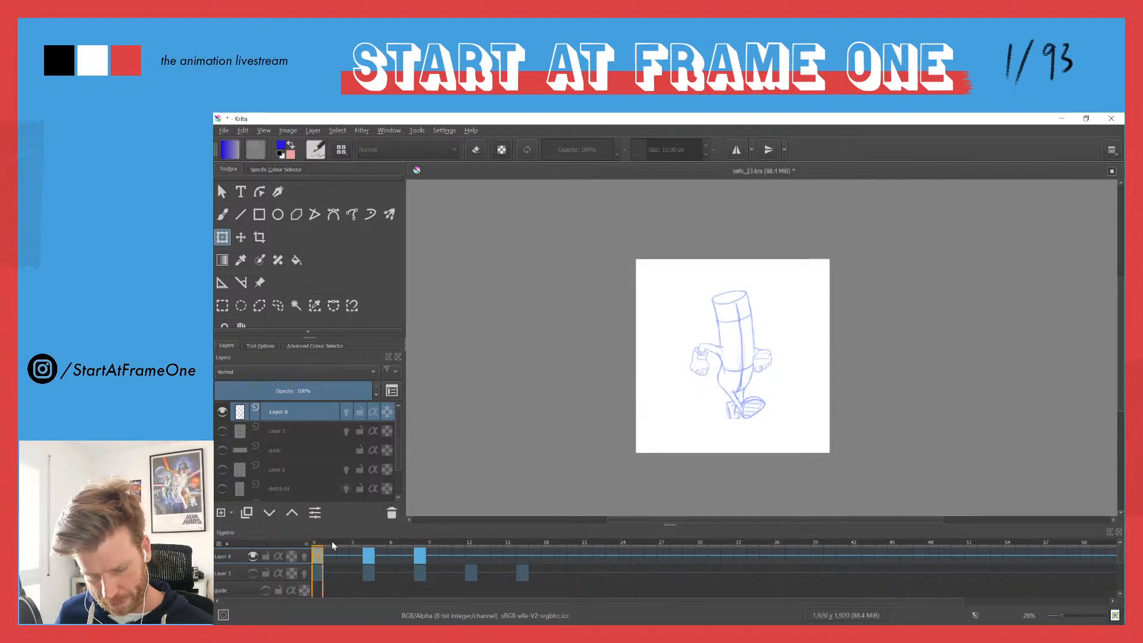
pyautogui.click(420, 545)
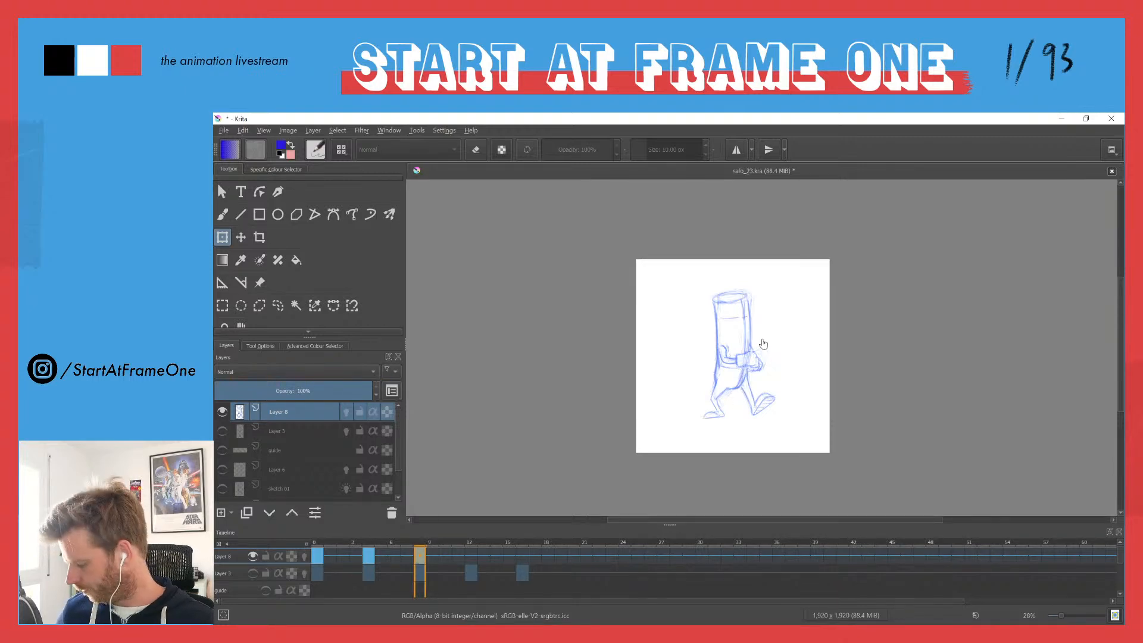
# Step: Take the Brush tool with a magenta colour and draw a short horizontal line near the canvas's left edge on frame 8
pyautogui.moveTo(731, 341); pyautogui.dragTo(694, 276)
pyautogui.press('b')
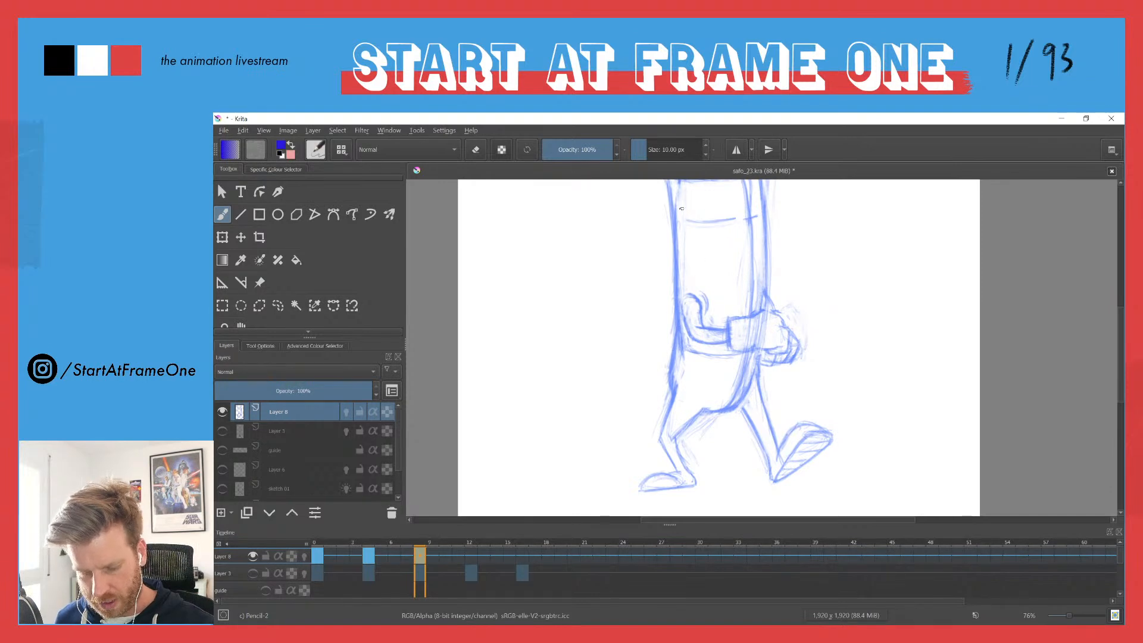
pyautogui.moveTo(680, 232); pyautogui.dragTo(720, 265)
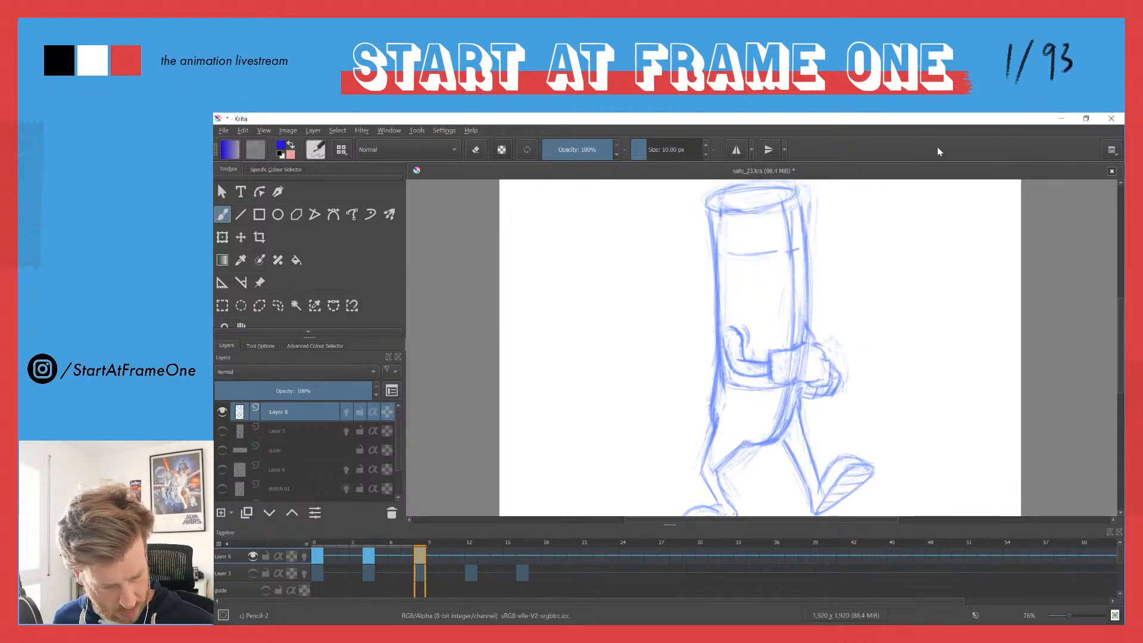
pyautogui.click(300, 347)
pyautogui.click(266, 468)
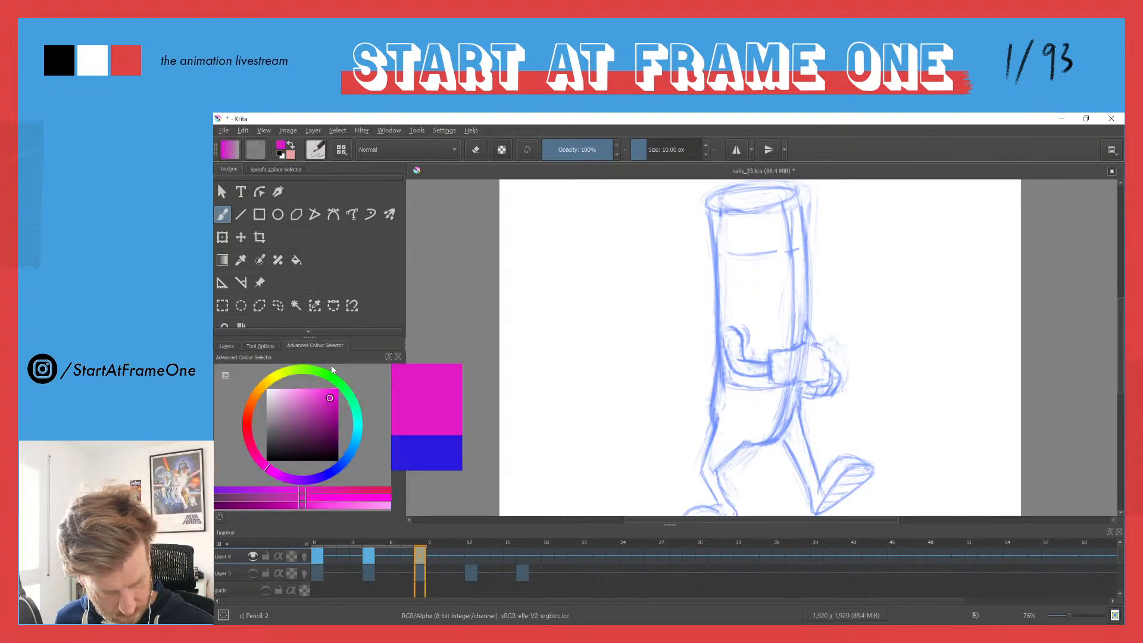
pyautogui.moveTo(488, 440); pyautogui.dragTo(569, 436)
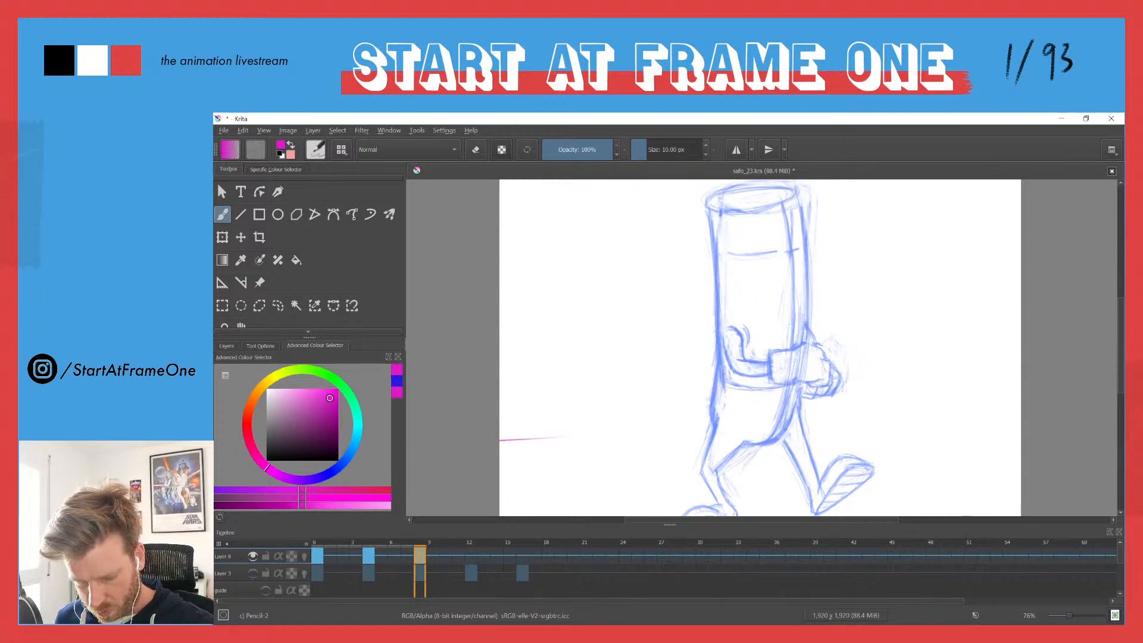
# Step: Draw a curved magenta rotation arrow around the character's hips on frame 8, with small direction arrows at the tops of both legs
pyautogui.moveTo(786, 431); pyautogui.dragTo(755, 334)
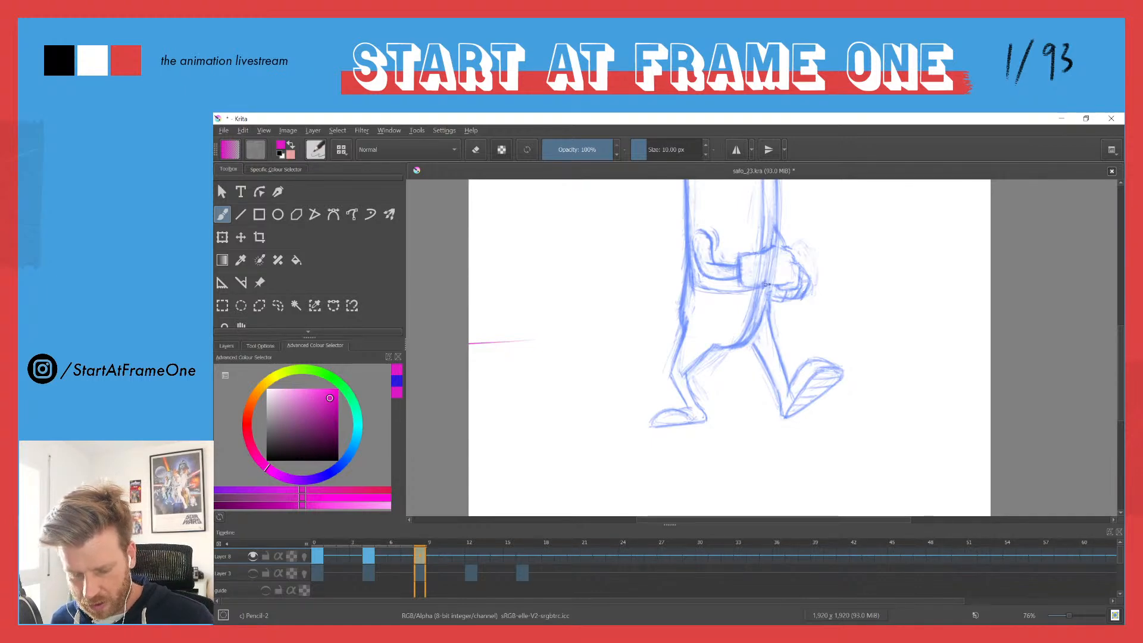
pyautogui.moveTo(756, 312); pyautogui.dragTo(696, 315)
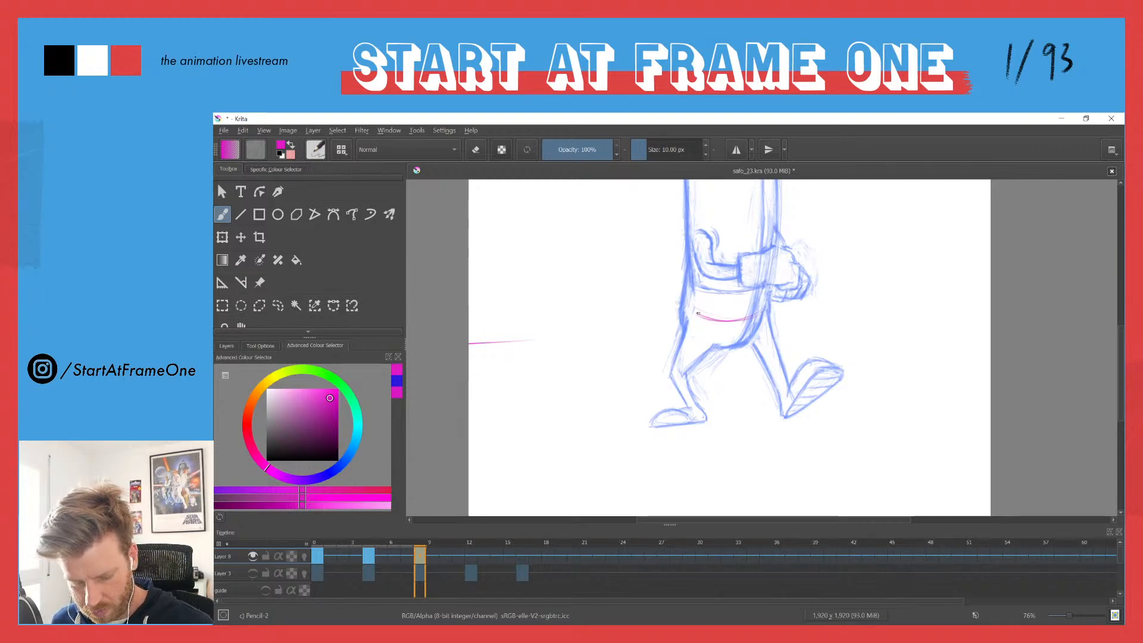
pyautogui.moveTo(740, 321); pyautogui.dragTo(669, 300)
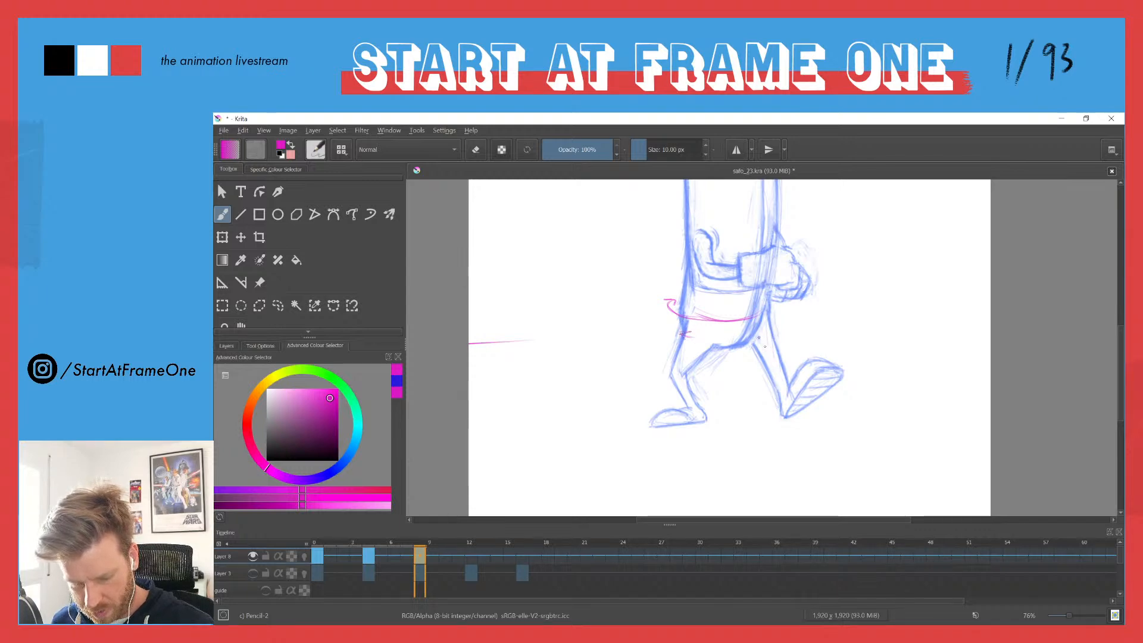
pyautogui.moveTo(764, 340)
pyautogui.mouseDown()
pyautogui.moveTo(768, 348)
pyautogui.moveTo(751, 331)
pyautogui.mouseUp()
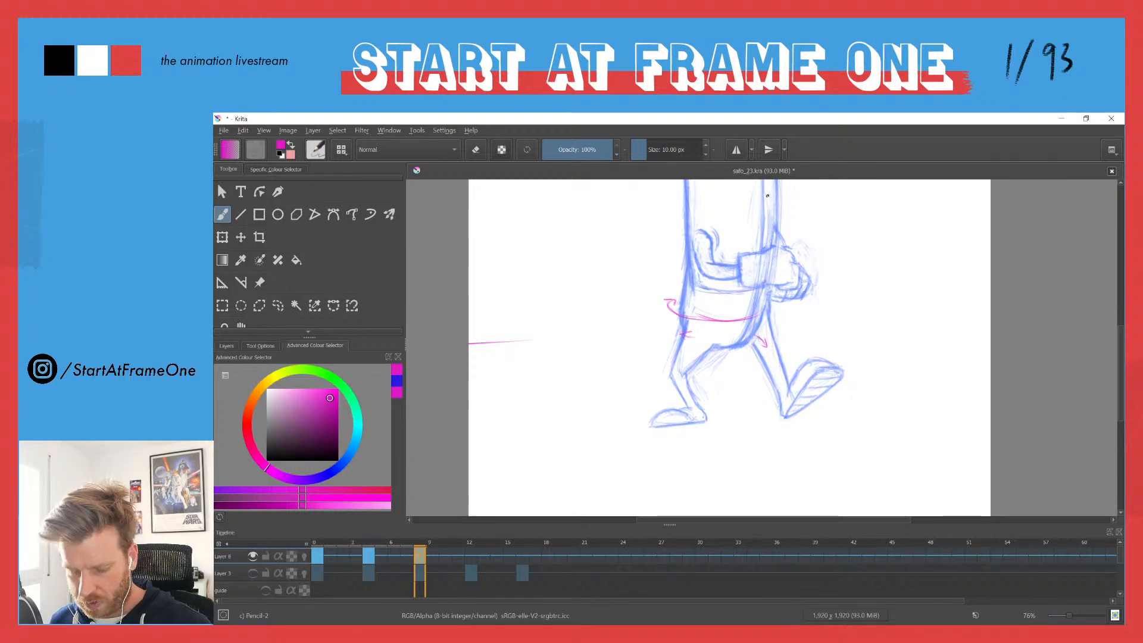
# Step: Draw curved magenta rotation arrows around the character's shoulders and head on frame 8, and strengthen the shoulder arrow
pyautogui.scroll(2, 702, 234)
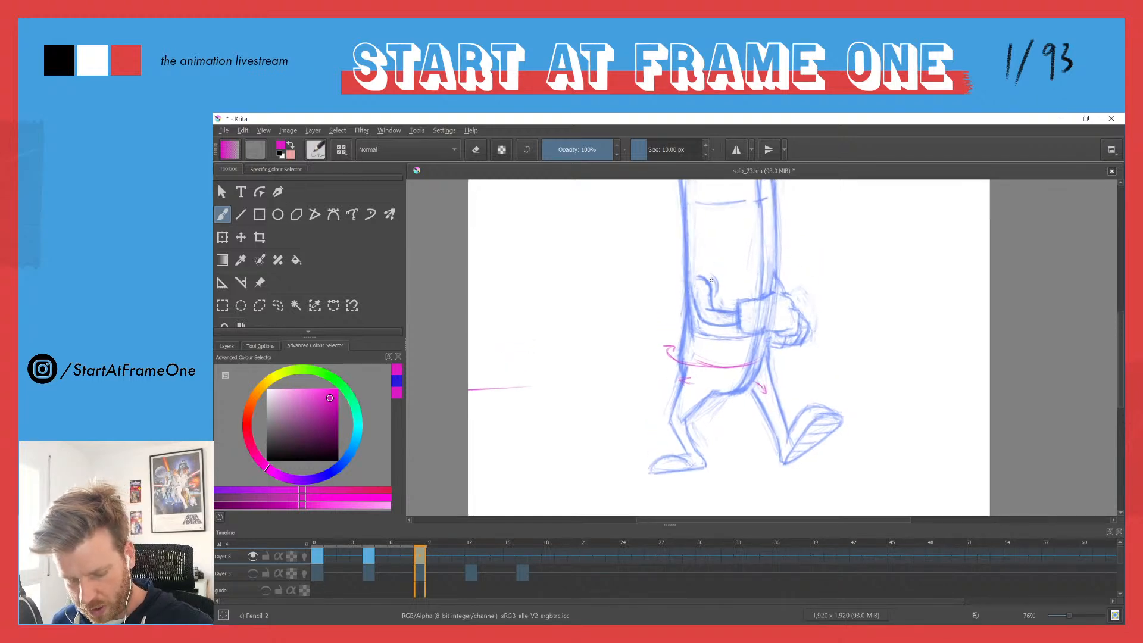
pyautogui.moveTo(702, 292)
pyautogui.mouseDown()
pyautogui.moveTo(791, 274)
pyautogui.moveTo(782, 280)
pyautogui.mouseUp()
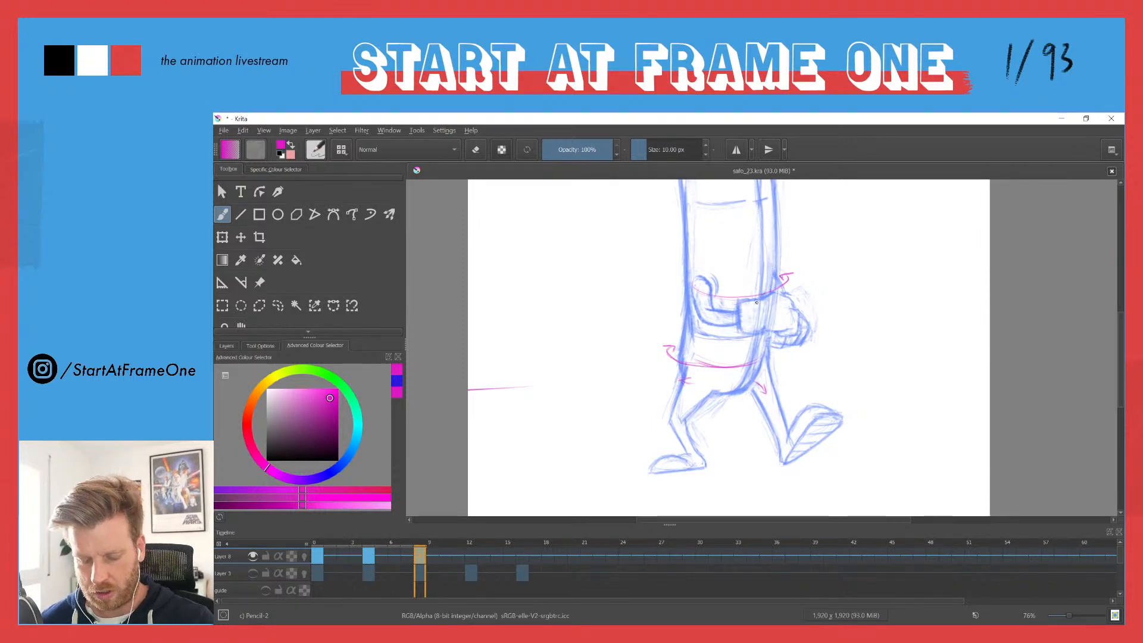
pyautogui.moveTo(725, 228)
pyautogui.mouseDown()
pyautogui.moveTo(720, 256)
pyautogui.moveTo(751, 294)
pyautogui.mouseUp()
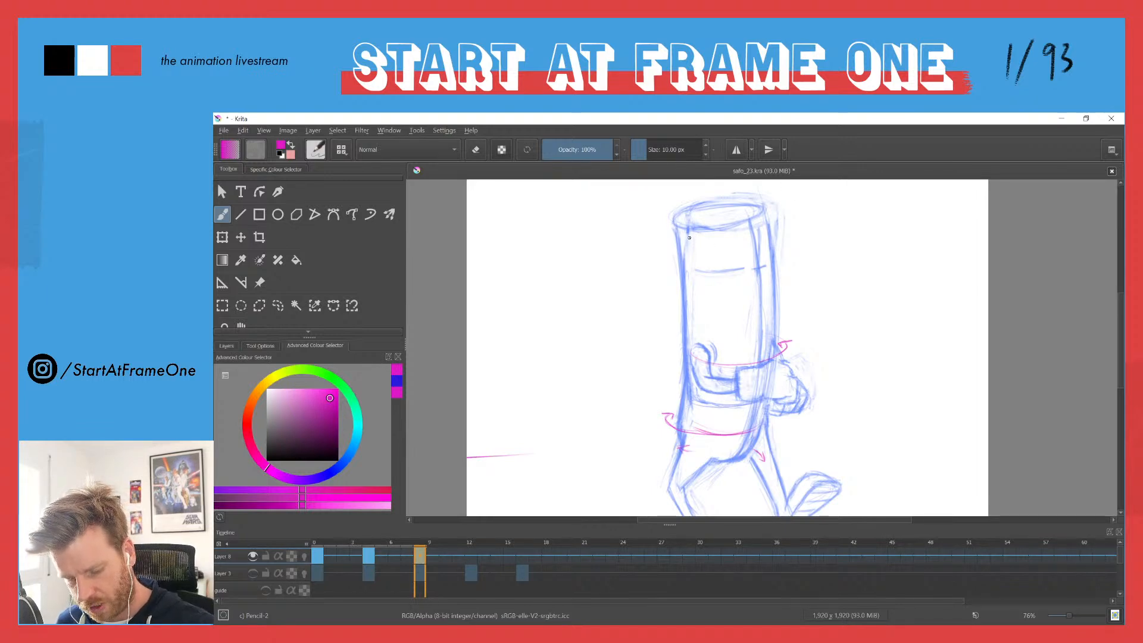
pyautogui.moveTo(668, 244)
pyautogui.mouseDown()
pyautogui.moveTo(701, 265)
pyautogui.moveTo(762, 262)
pyautogui.moveTo(790, 246)
pyautogui.mouseUp()
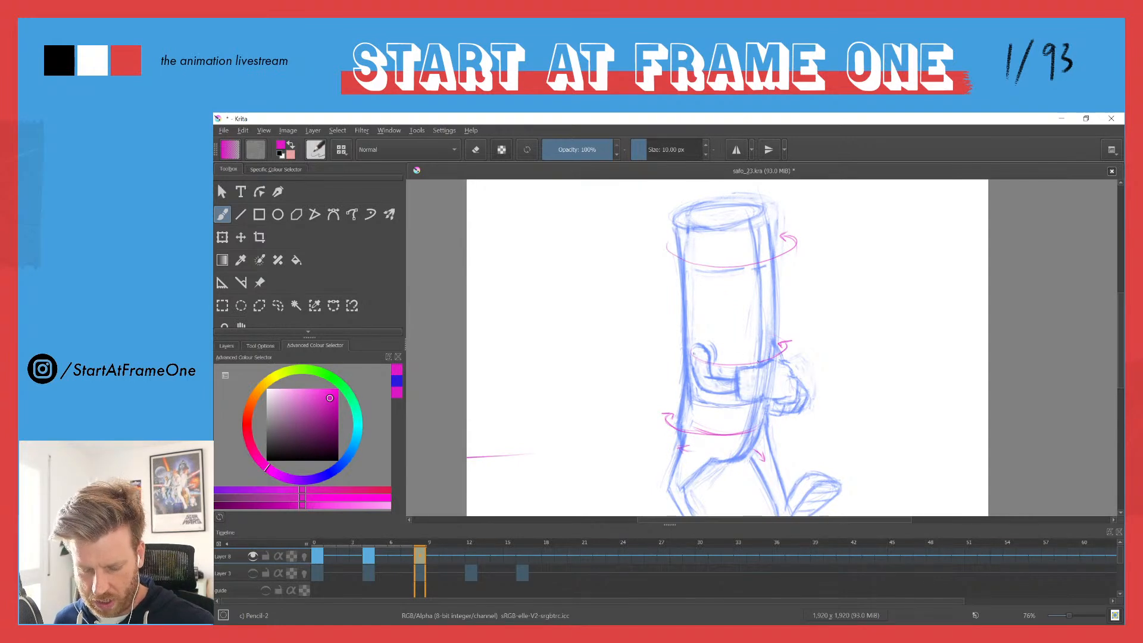
pyautogui.moveTo(698, 357); pyautogui.dragTo(789, 349)
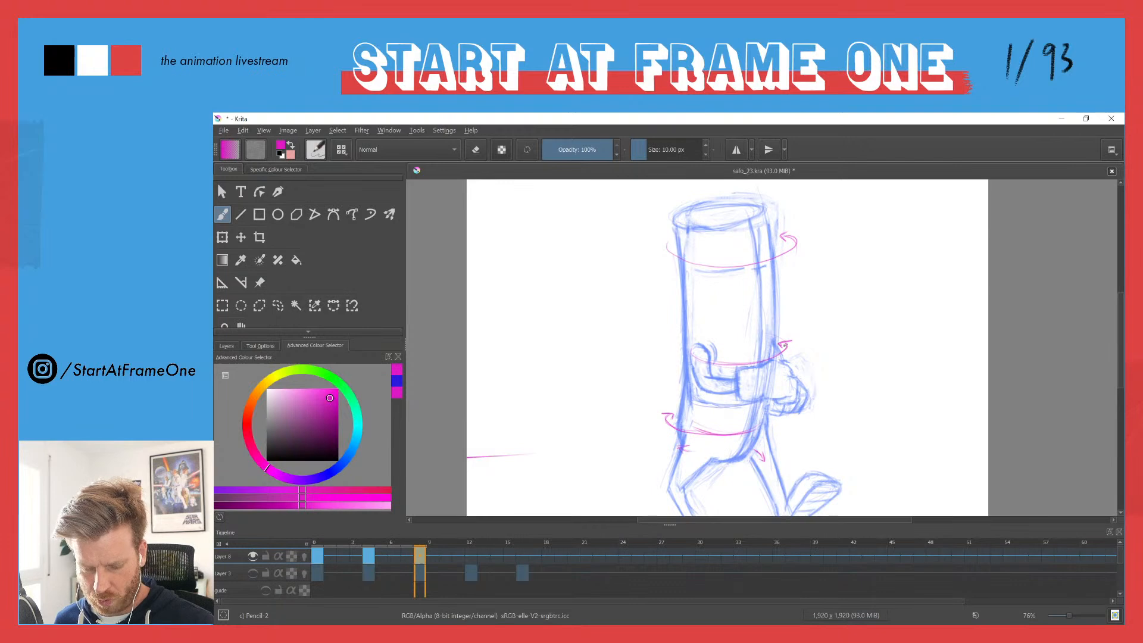
pyautogui.moveTo(777, 355)
pyautogui.mouseDown()
pyautogui.moveTo(694, 360)
pyautogui.moveTo(722, 363)
pyautogui.mouseUp()
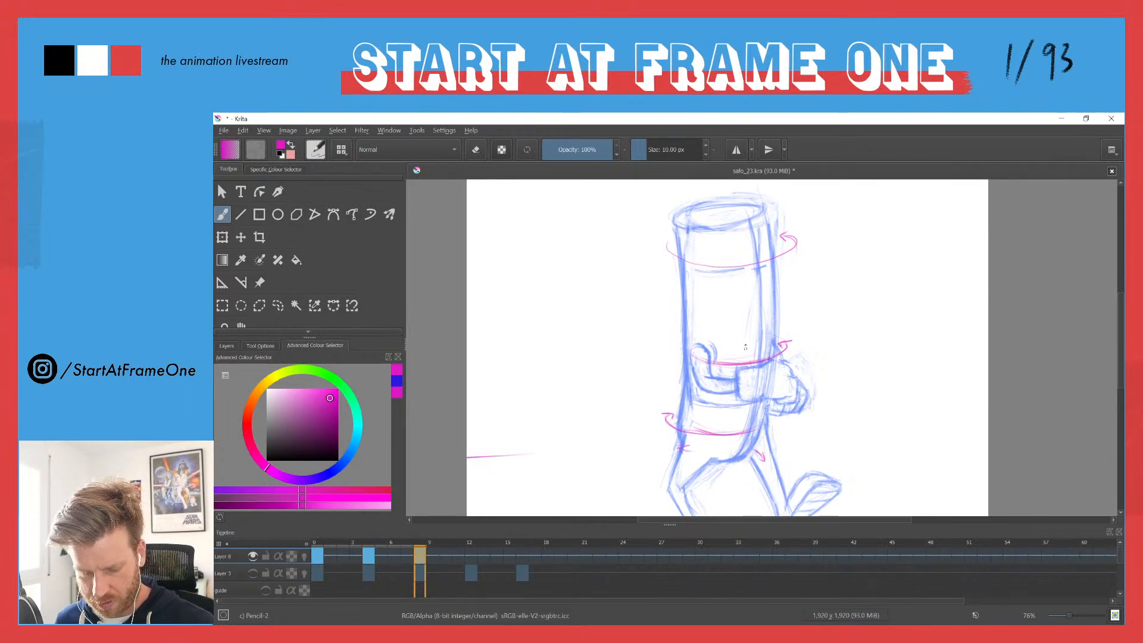
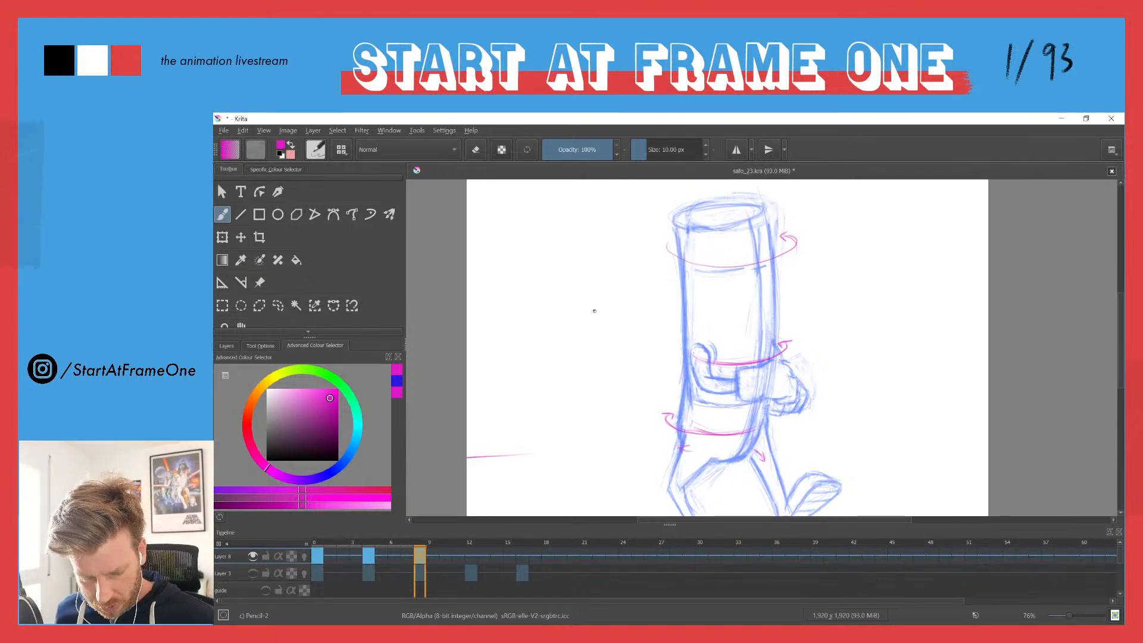
# Step: Draw a curved magenta rotation arrow around the character's hips on frame 0, with small direction arrows at the tops of both legs
pyautogui.moveTo(585, 297); pyautogui.dragTo(584, 351)
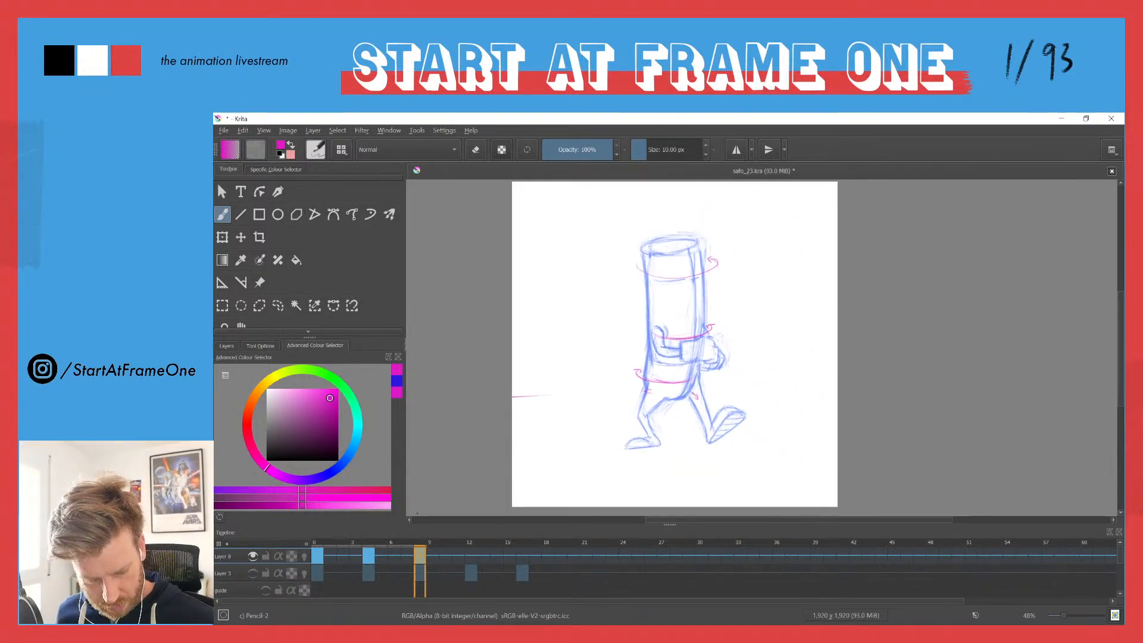
pyautogui.click(315, 545)
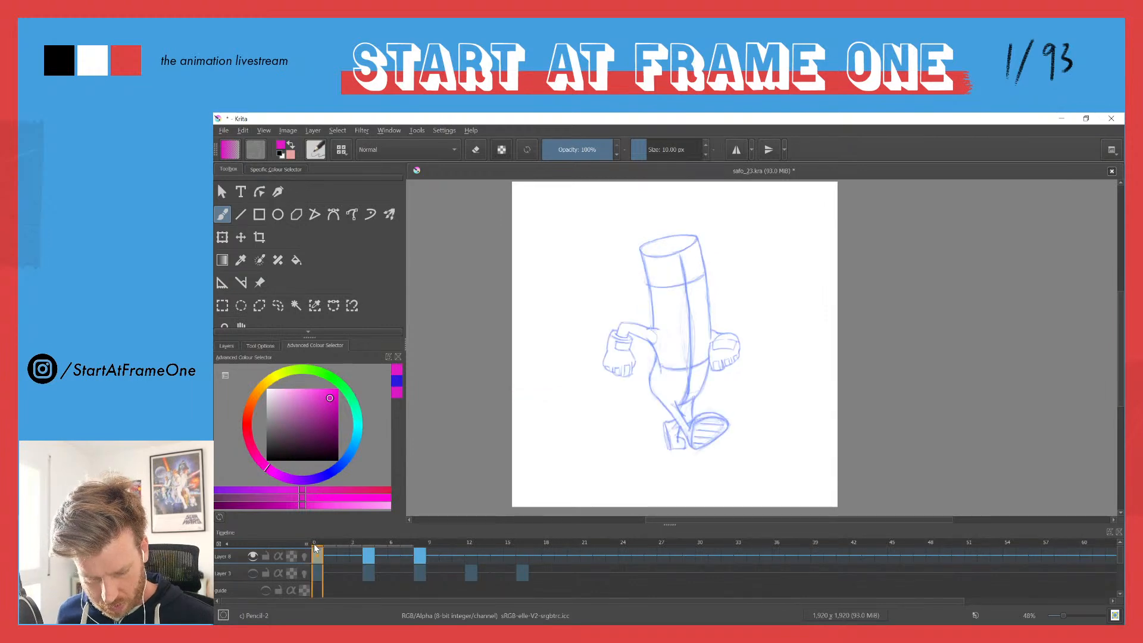
pyautogui.moveTo(671, 376); pyautogui.dragTo(645, 284)
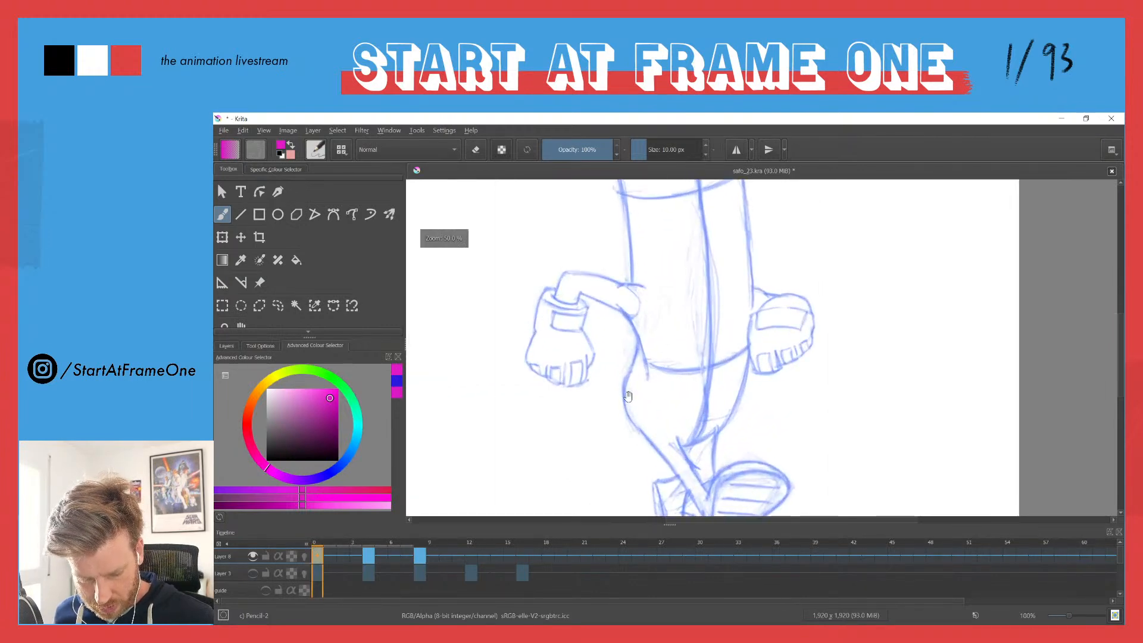
pyautogui.moveTo(620, 359); pyautogui.dragTo(572, 301)
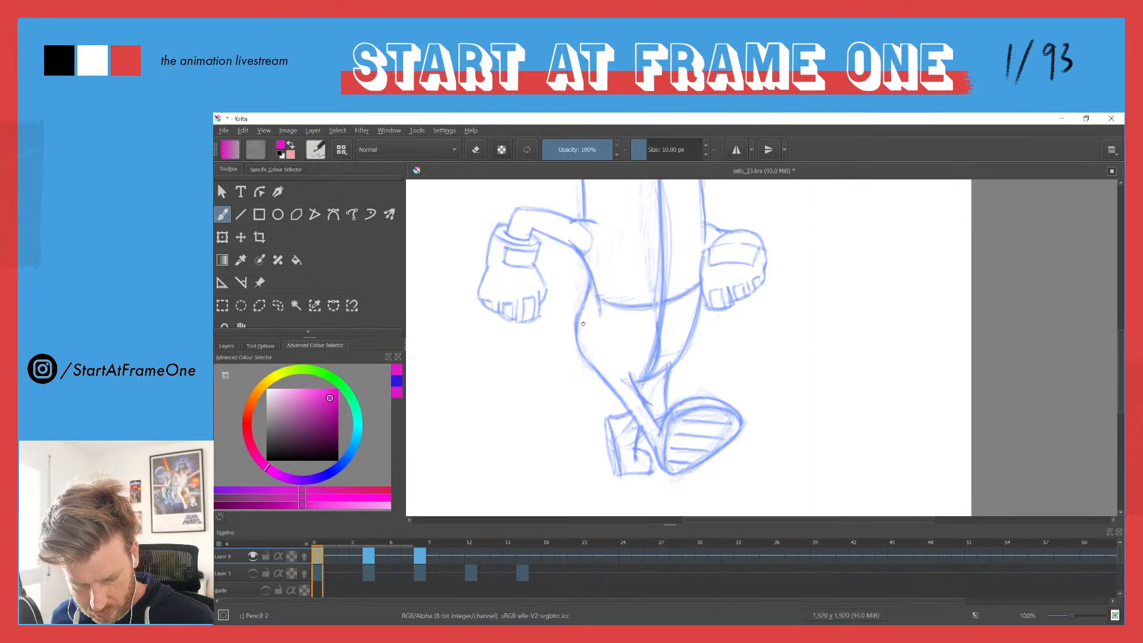
pyautogui.moveTo(573, 321)
pyautogui.mouseDown()
pyautogui.moveTo(712, 326)
pyautogui.moveTo(576, 329)
pyautogui.moveTo(604, 338)
pyautogui.moveTo(610, 375)
pyautogui.mouseUp()
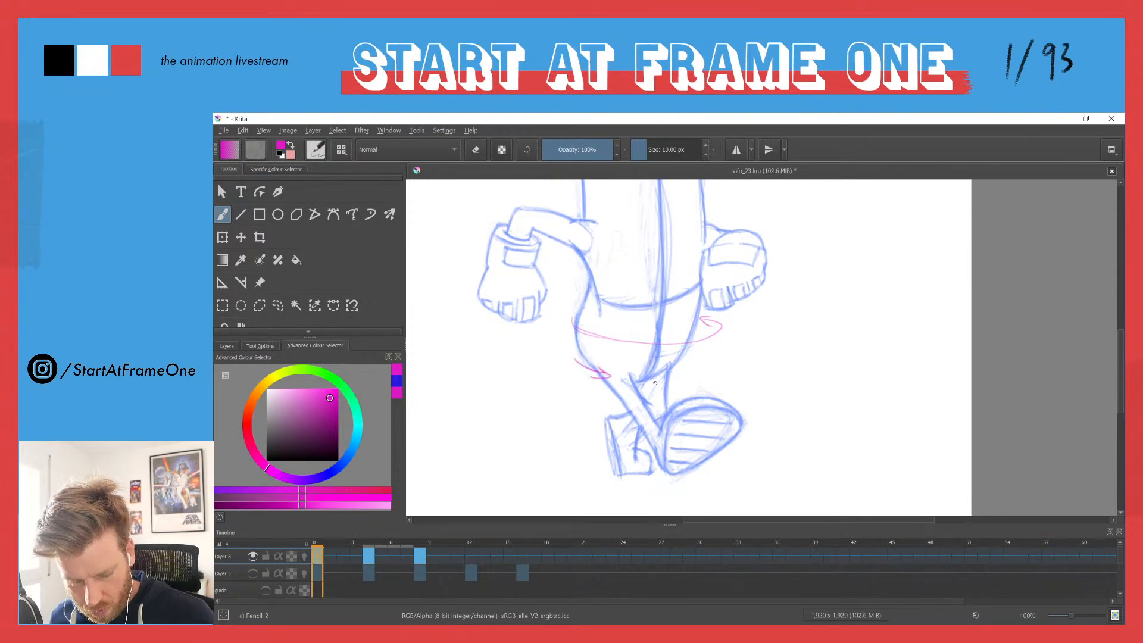
pyautogui.moveTo(693, 378); pyautogui.dragTo(684, 372)
pyautogui.moveTo(543, 245); pyautogui.dragTo(551, 296)
pyautogui.moveTo(572, 224); pyautogui.dragTo(591, 332)
pyautogui.moveTo(663, 357)
pyautogui.mouseDown()
pyautogui.moveTo(585, 355)
pyautogui.moveTo(595, 357)
pyautogui.mouseUp()
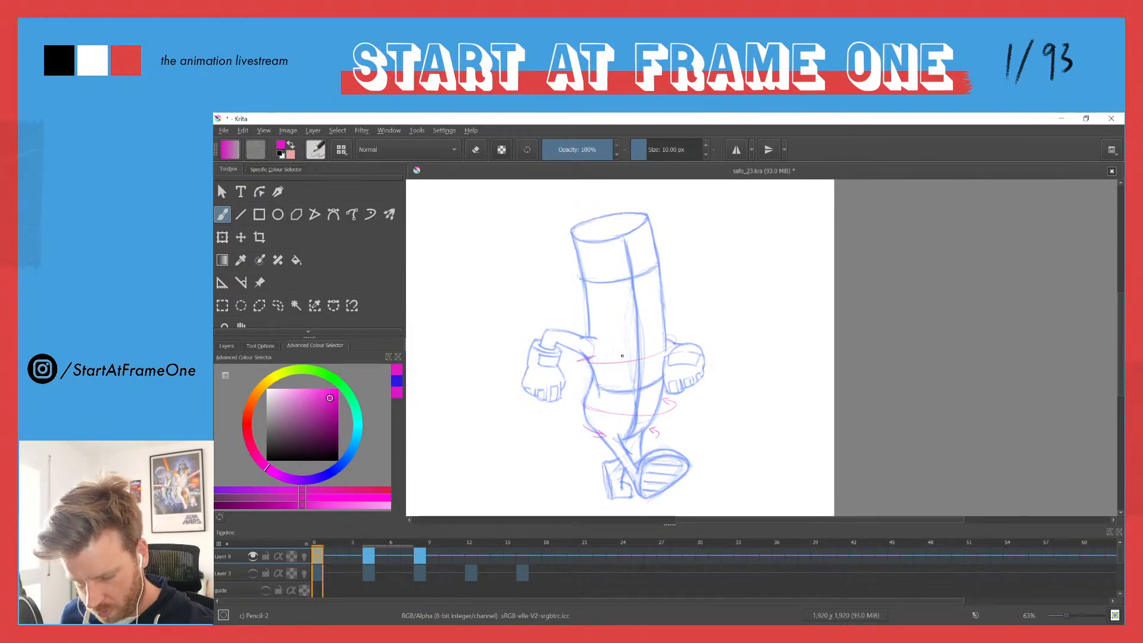
pyautogui.hotkey('ctrl', 'z')
pyautogui.hotkey('ctrl', 'z')
# Step: Draw a curved magenta rotation arrow around the shoulders on frame 0, with small direction arrows at both shoulders
pyautogui.moveTo(667, 337)
pyautogui.mouseDown()
pyautogui.moveTo(635, 369)
pyautogui.moveTo(582, 366)
pyautogui.mouseUp()
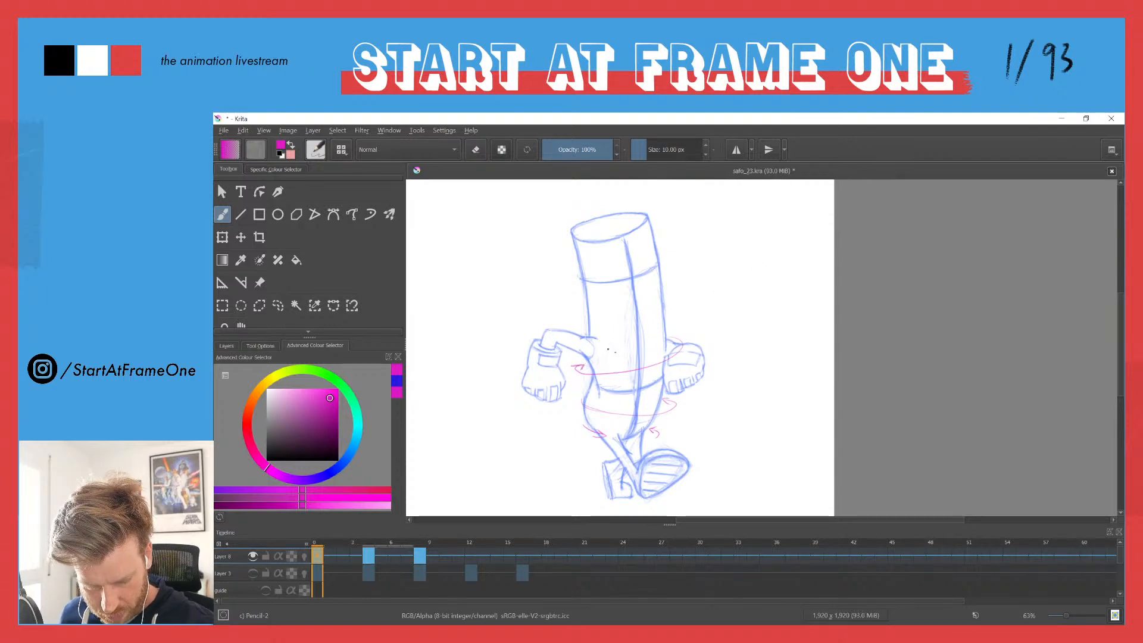
pyautogui.moveTo(615, 358); pyautogui.dragTo(589, 355)
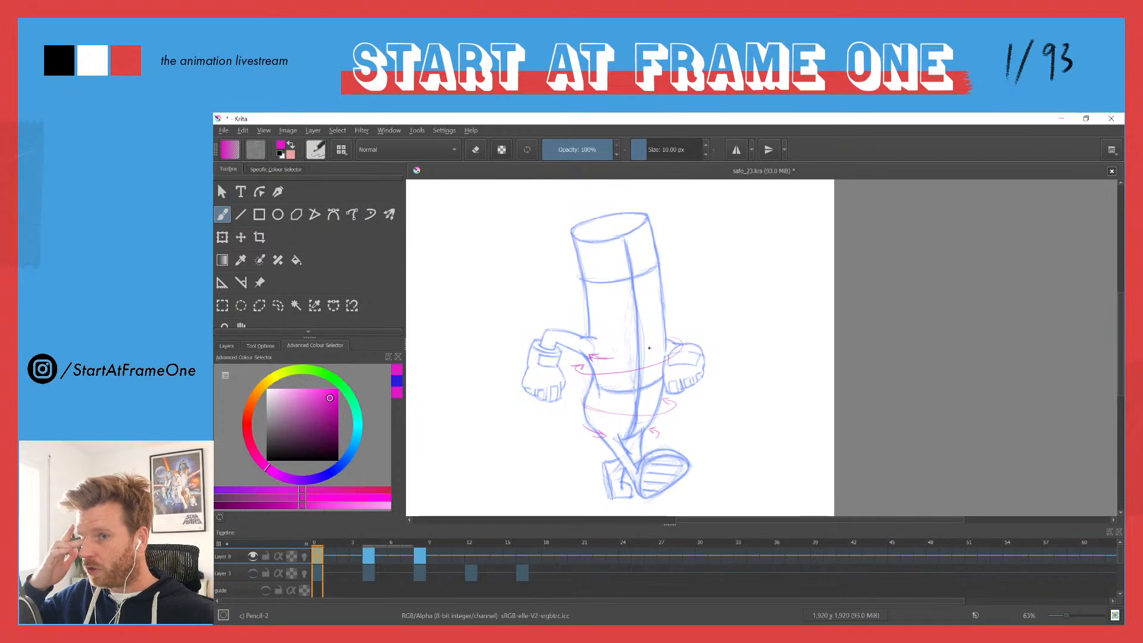
pyautogui.click(225, 375)
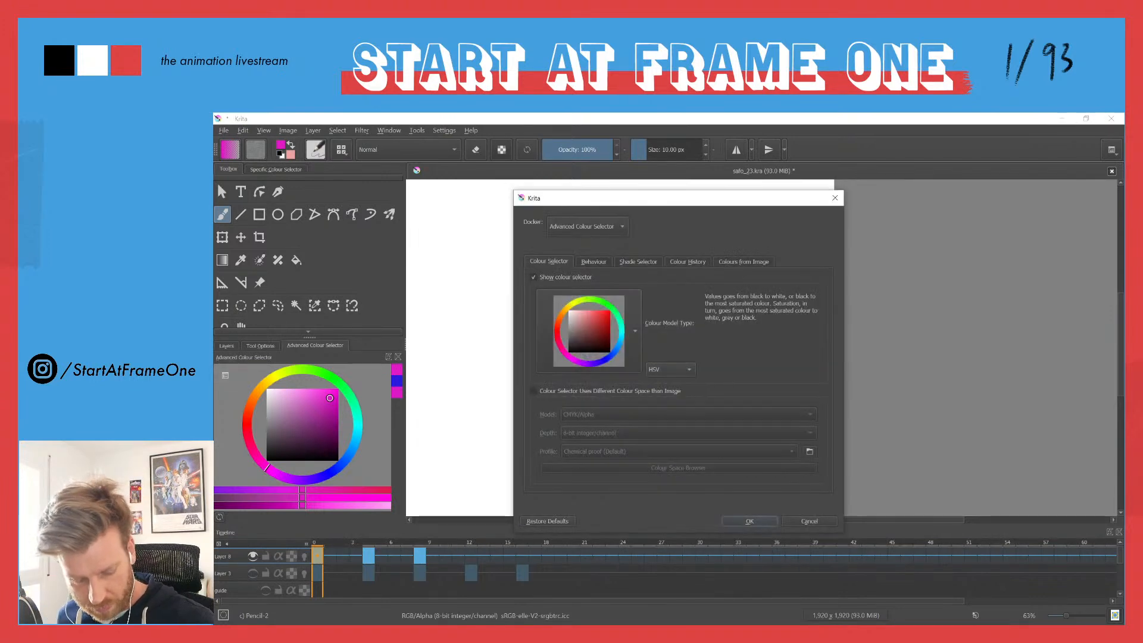
pyautogui.click(834, 197)
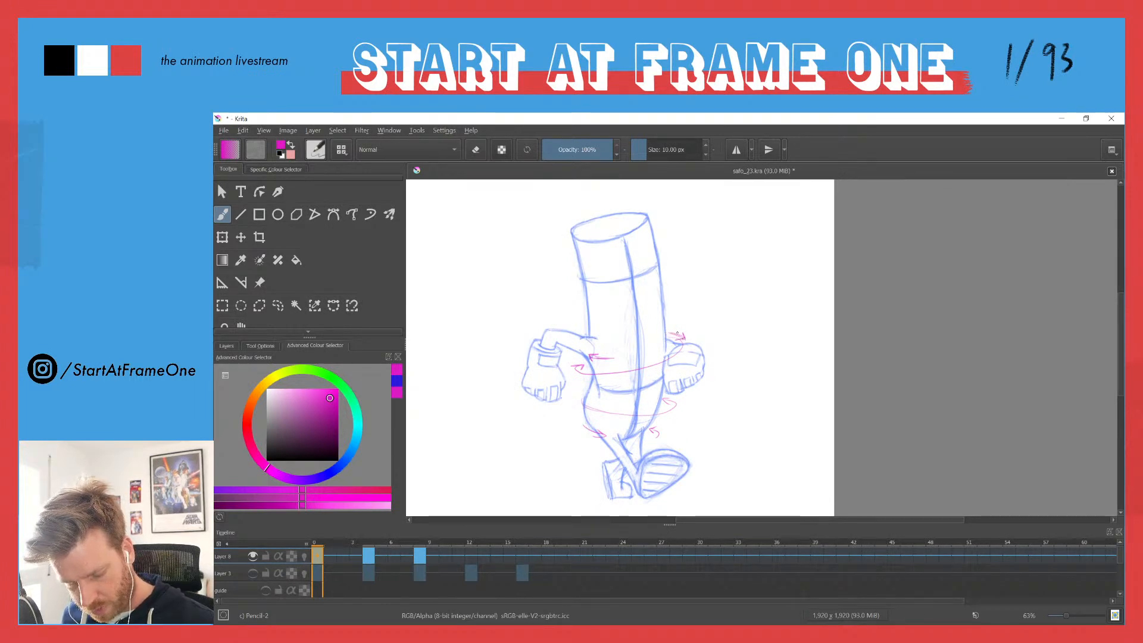
# Step: Compare the frame 8 drawing with the older sketch-01 layer and the layer above it, then restore the original layer visibility
pyautogui.moveTo(471, 281); pyautogui.dragTo(616, 364)
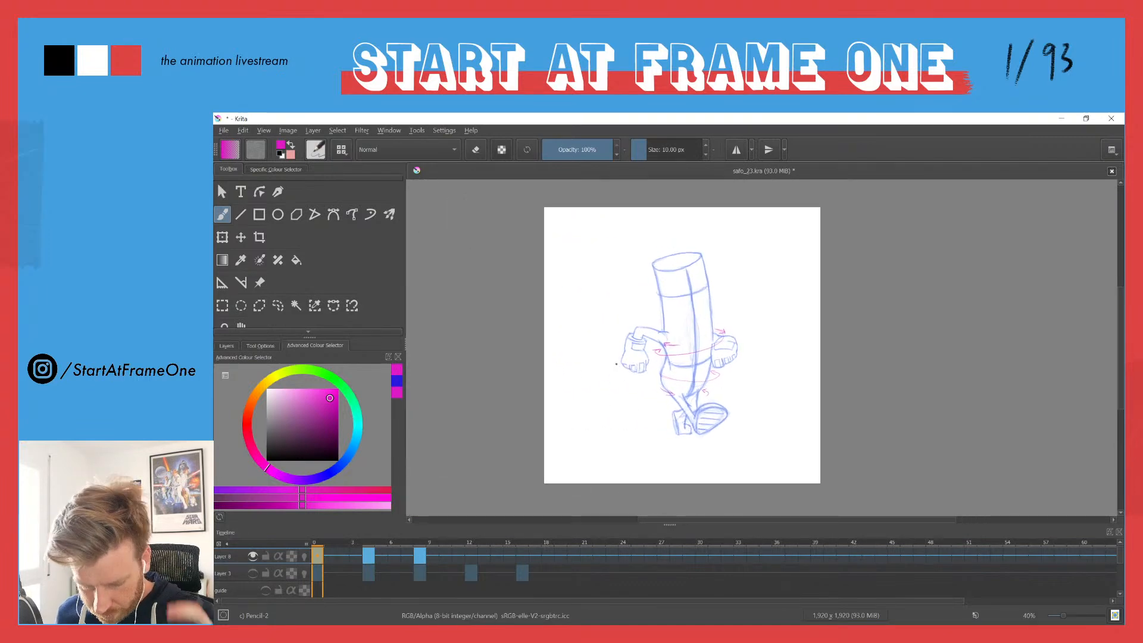
pyautogui.click(420, 543)
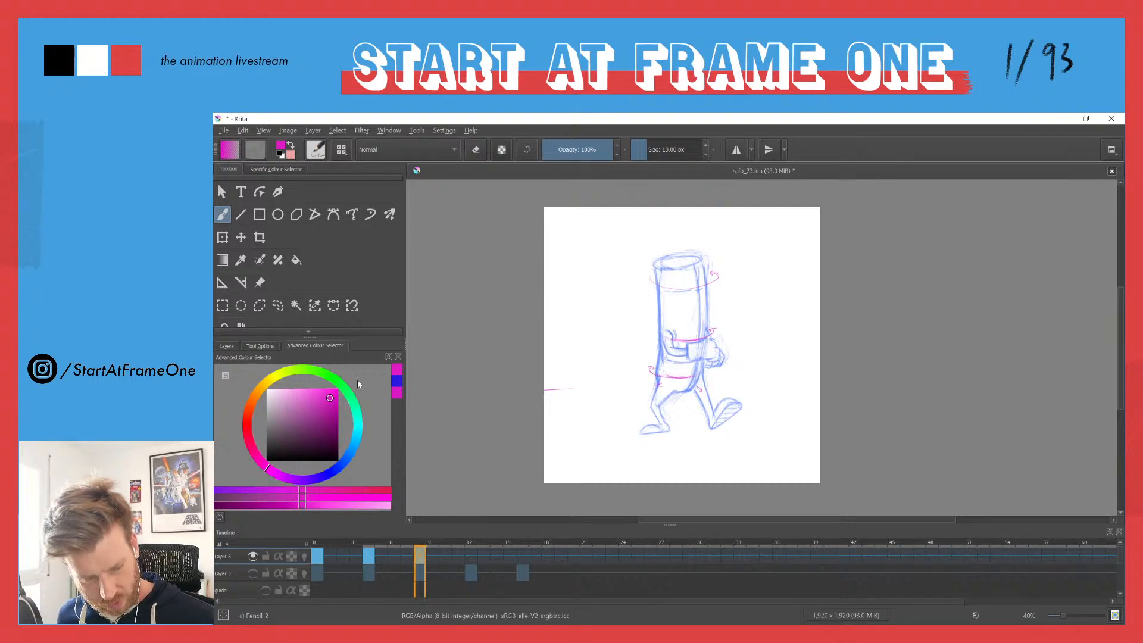
pyautogui.click(227, 346)
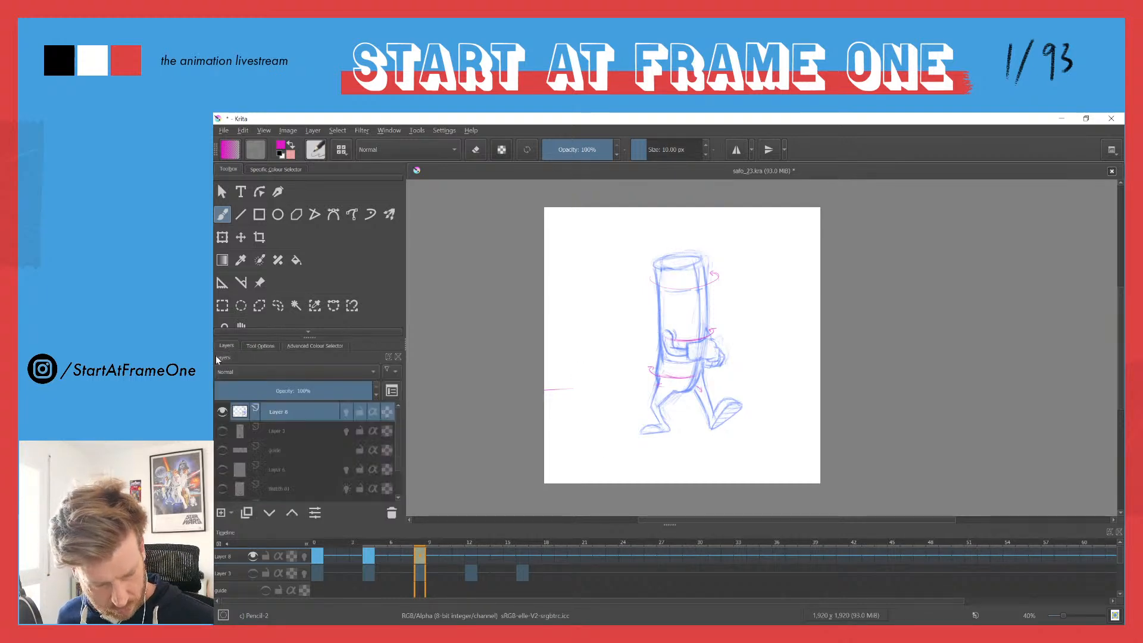
pyautogui.click(222, 411)
pyautogui.click(222, 450)
pyautogui.click(222, 450)
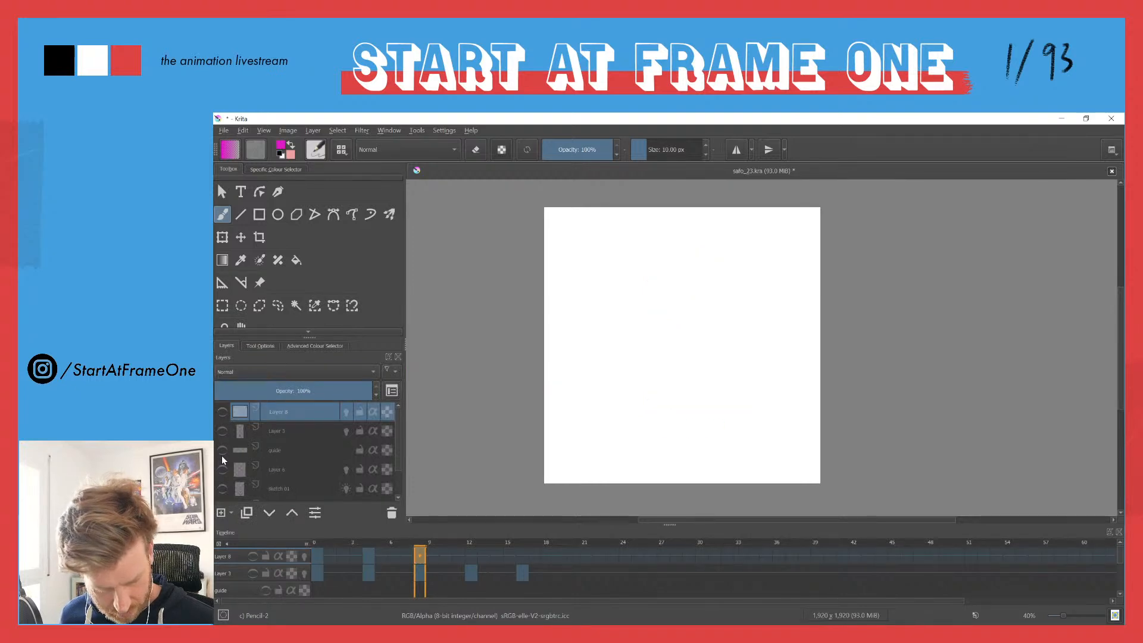
pyautogui.click(222, 469)
pyautogui.click(222, 488)
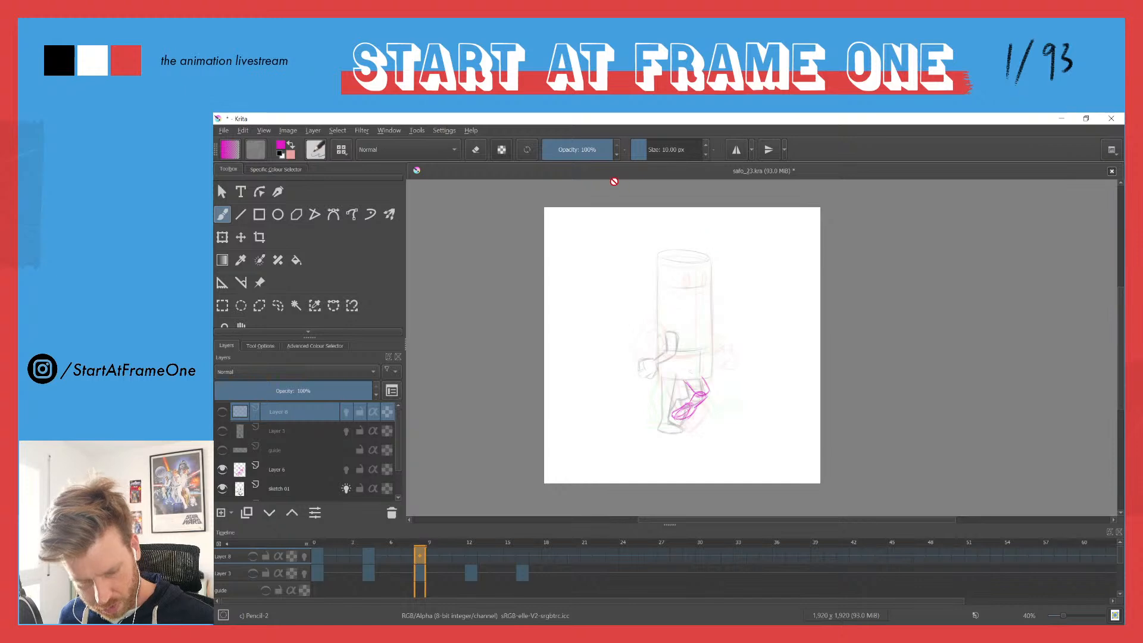
pyautogui.click(222, 411)
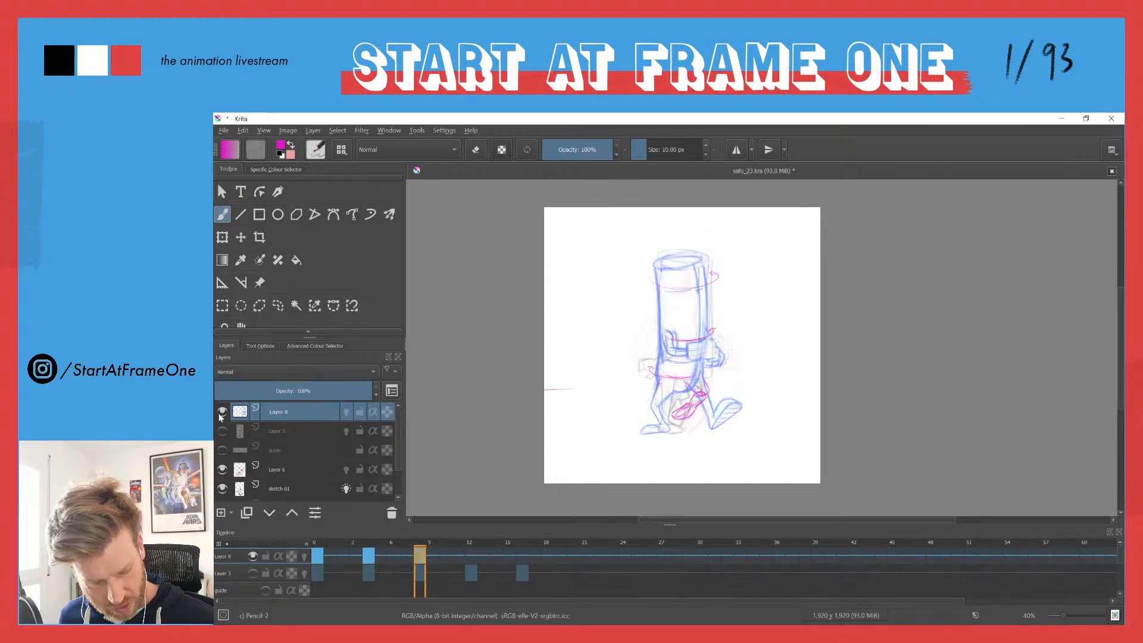
pyautogui.click(222, 469)
pyautogui.click(222, 488)
pyautogui.scroll(-2, 338, 453)
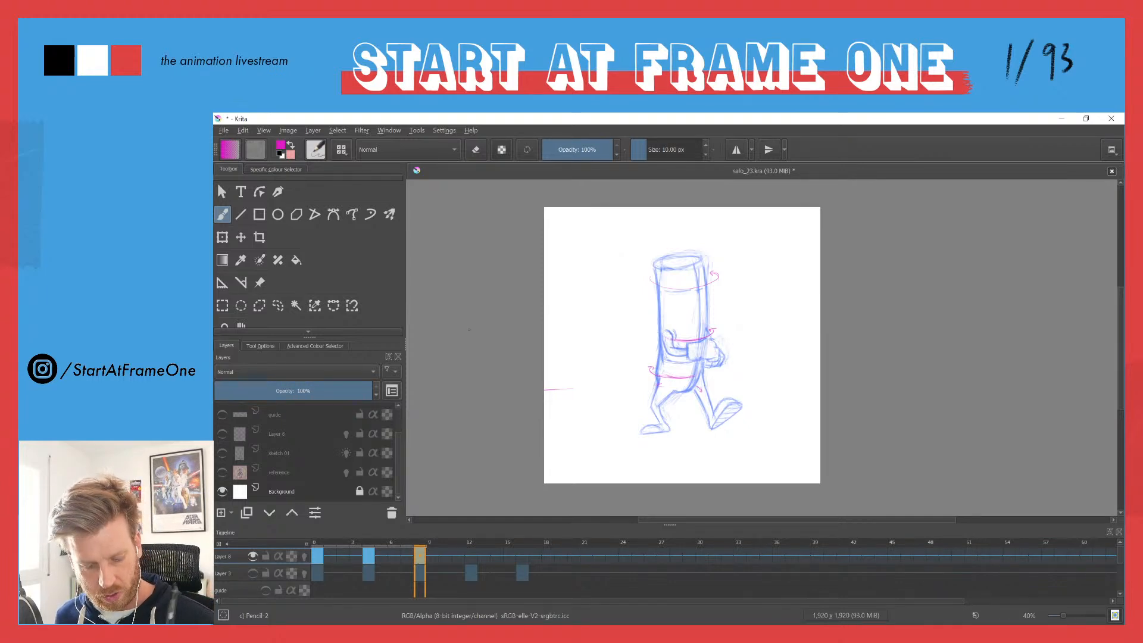
# Step: Draw a backward-pointing magenta arrow beneath the feet on frame 0 and add magenta lines across the raised sole
pyautogui.click(369, 544)
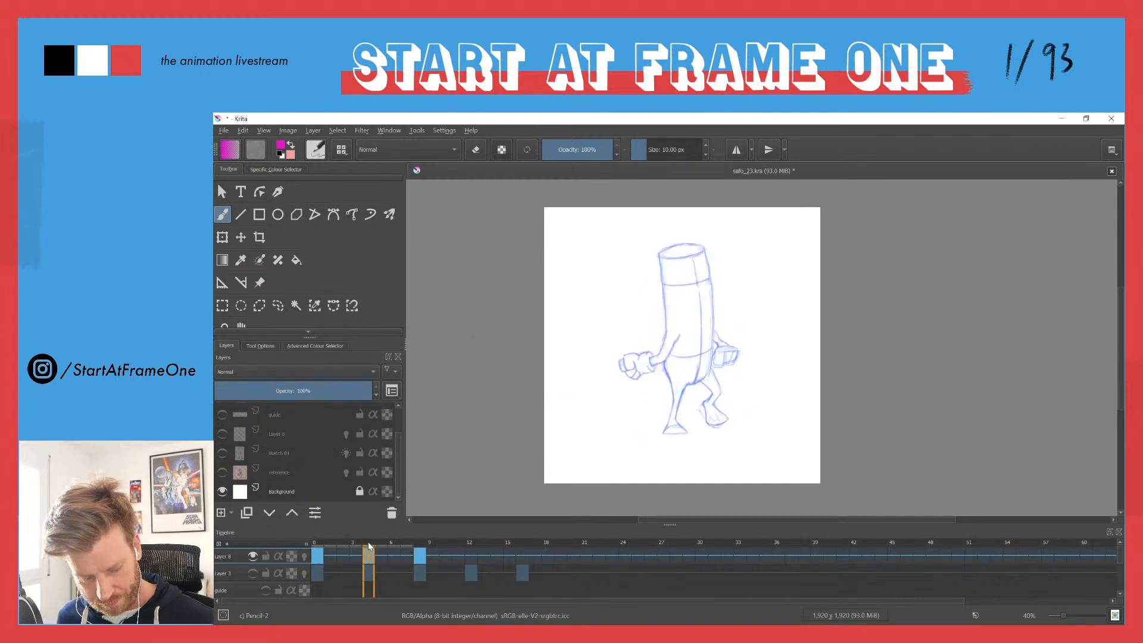
pyautogui.click(316, 547)
pyautogui.press('Right')
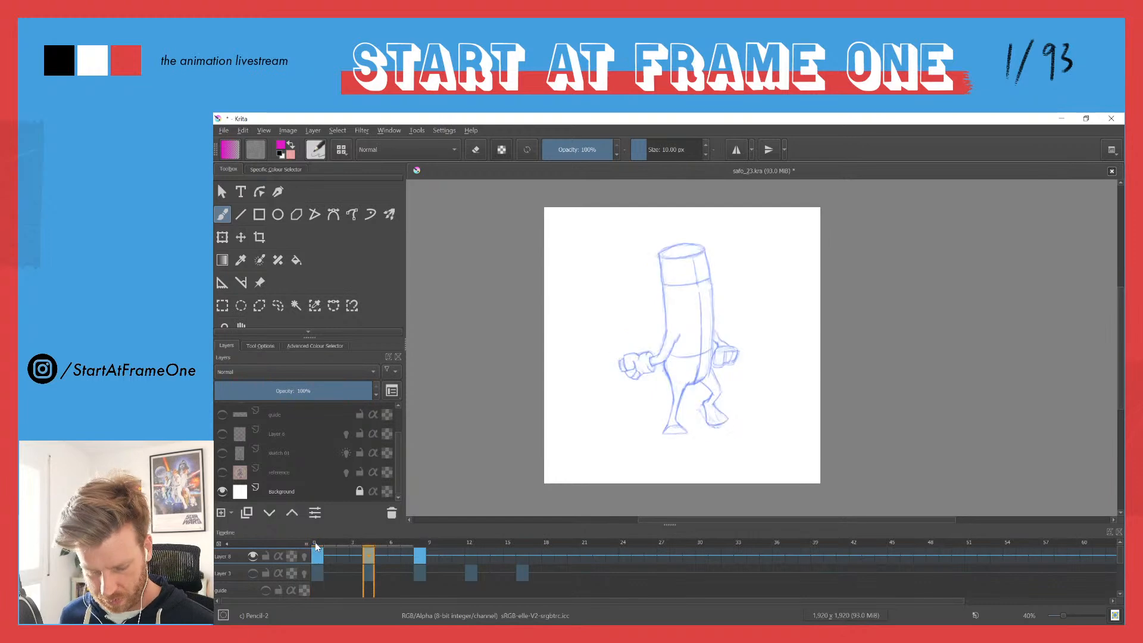
pyautogui.click(316, 547)
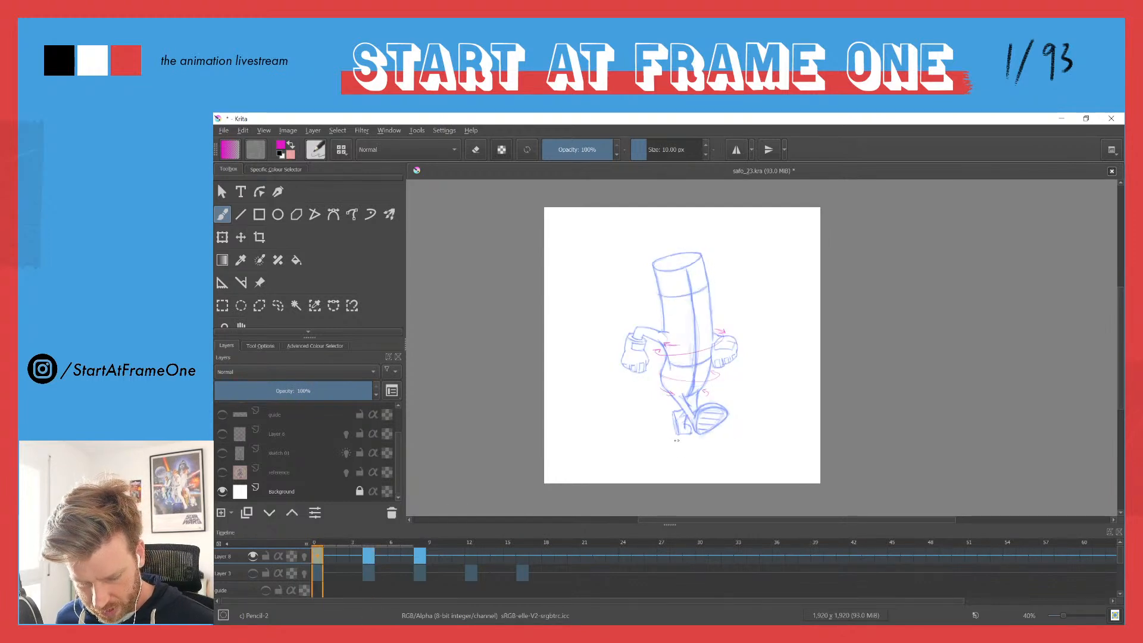
pyautogui.moveTo(658, 431); pyautogui.dragTo(696, 436)
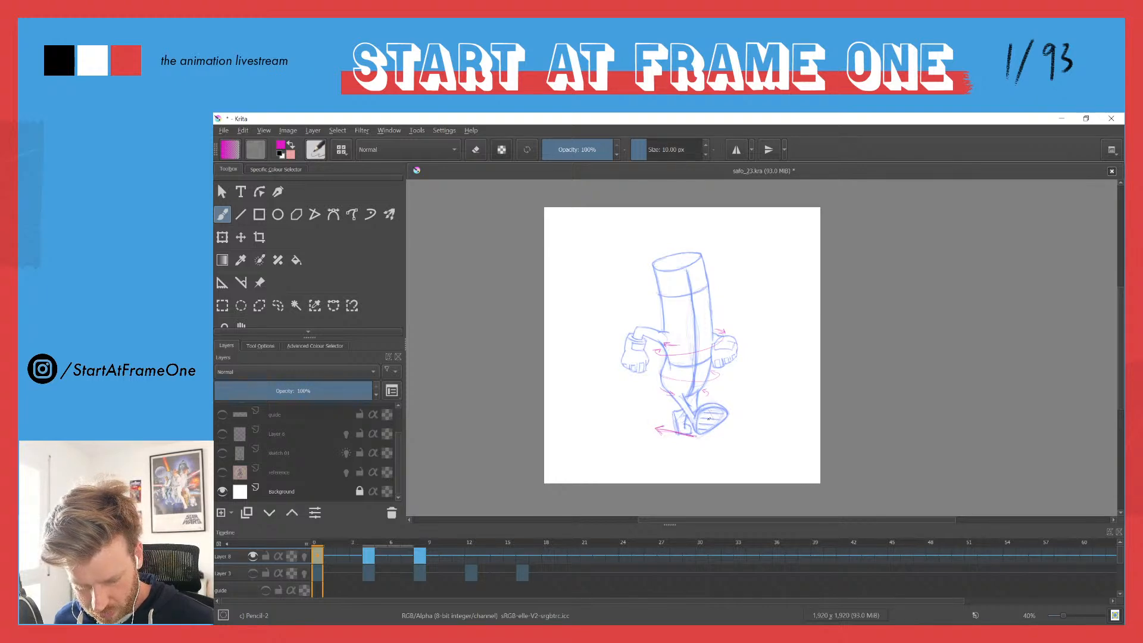
pyautogui.press('ctrl')
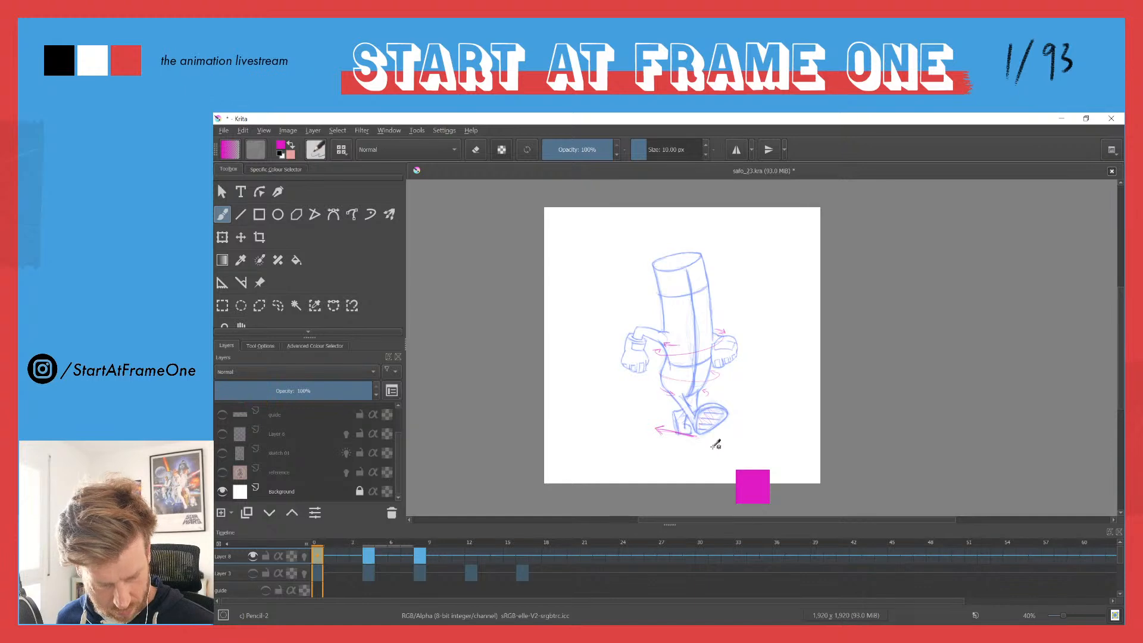
# Step: Draw a small magenta arrow at the planted foot and a strengthened curved arrow over the stepping foot on frame 4
pyautogui.hotkey('alt', '.')
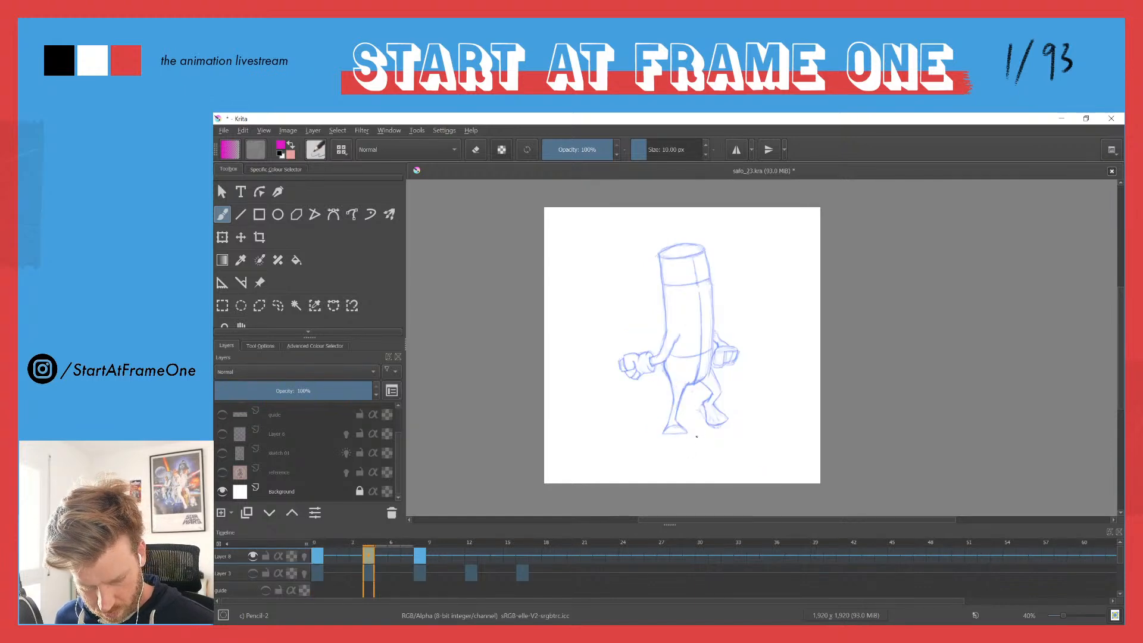
pyautogui.moveTo(647, 423)
pyautogui.mouseDown()
pyautogui.moveTo(738, 426)
pyautogui.moveTo(723, 419)
pyautogui.mouseUp()
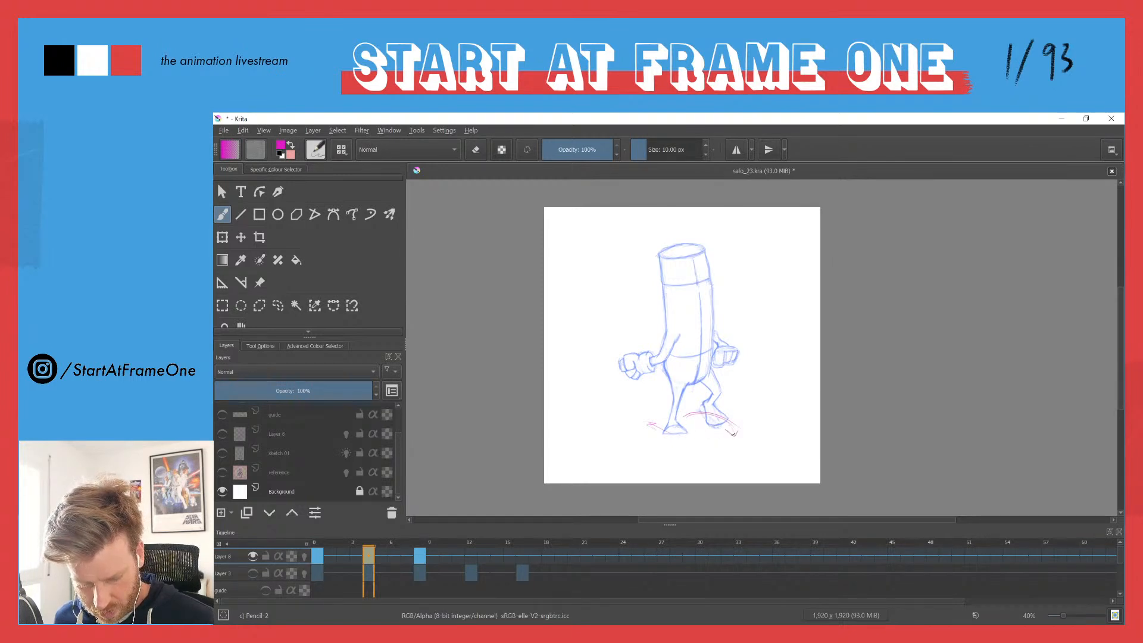
pyautogui.press('Left')
pyautogui.press('Left')
pyautogui.press('Left')
pyautogui.press('Left')
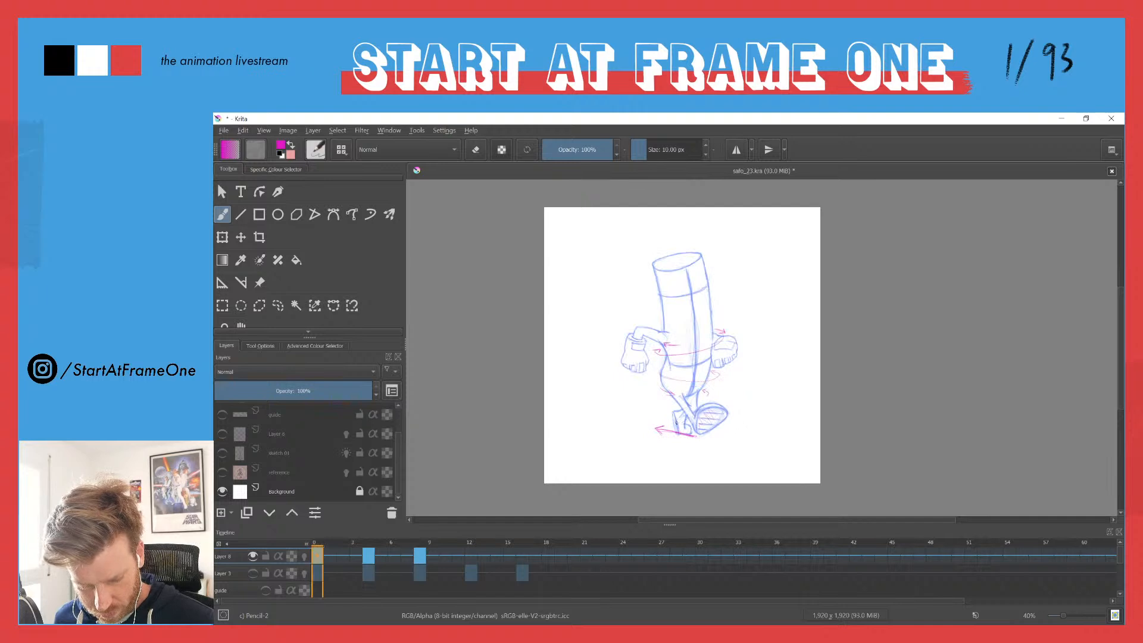
pyautogui.press('Right')
pyautogui.press('Right')
pyautogui.press('Right')
pyautogui.press('Right')
pyautogui.moveTo(682, 422); pyautogui.dragTo(700, 418)
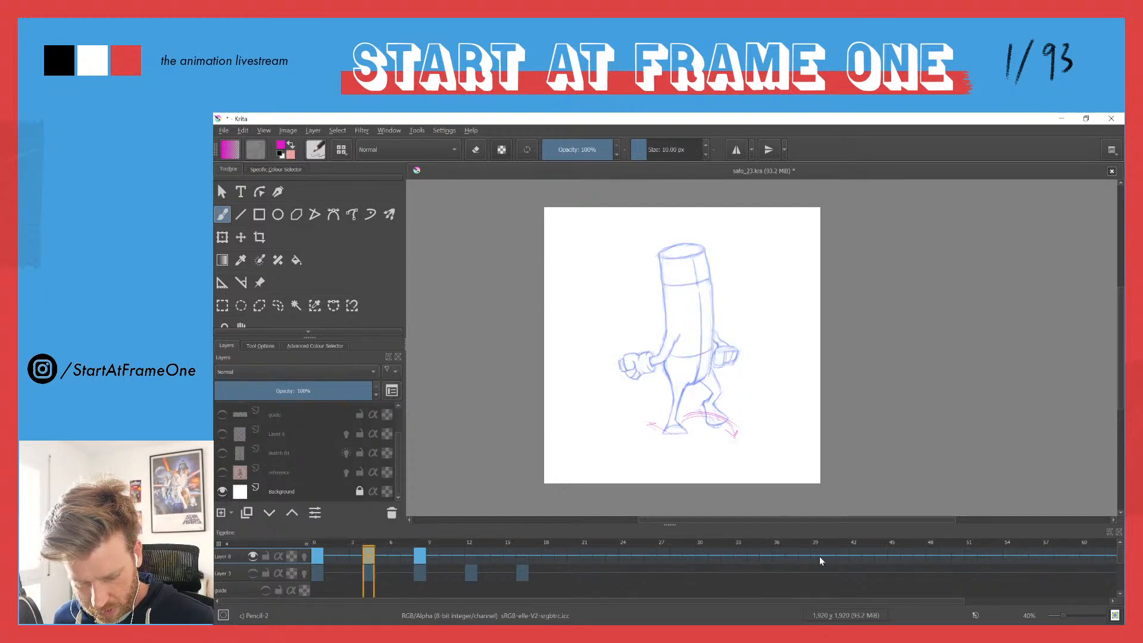
# Step: Flip back and forth through the drawings at frames 0, 4 and 8 to examine how the limbs move between poses
pyautogui.press('Right')
pyautogui.press('Right')
pyautogui.press('Right')
pyautogui.press('Right')
pyautogui.press('Left')
pyautogui.press('Left')
pyautogui.press('Left')
pyautogui.press('Left')
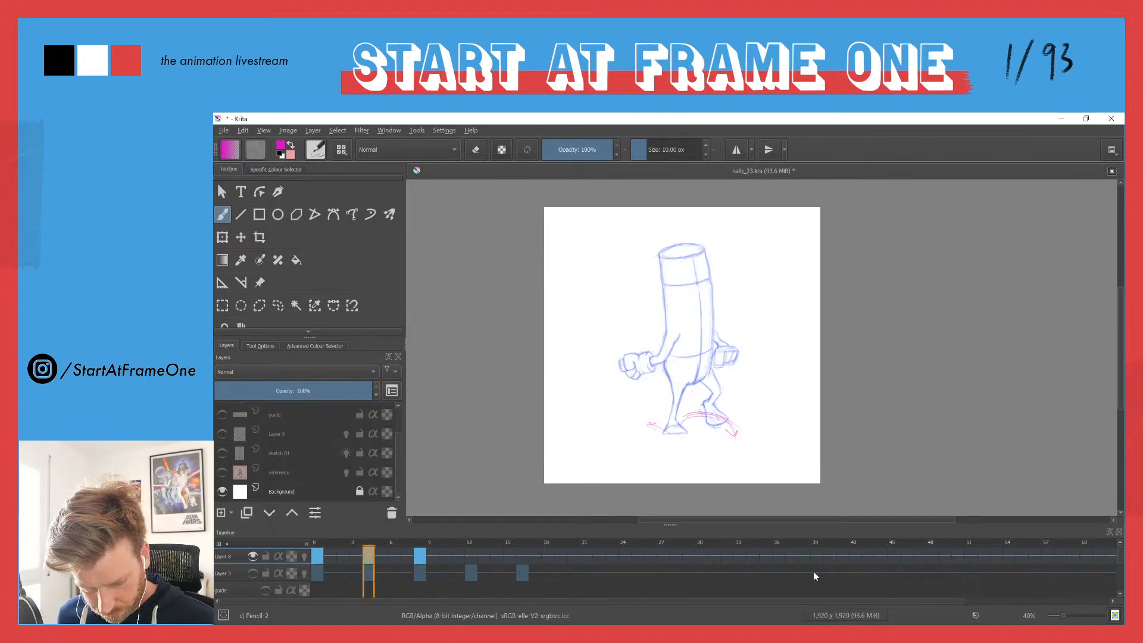
pyautogui.press('Left')
pyautogui.press('Left')
pyautogui.press('Left')
pyautogui.press('Left')
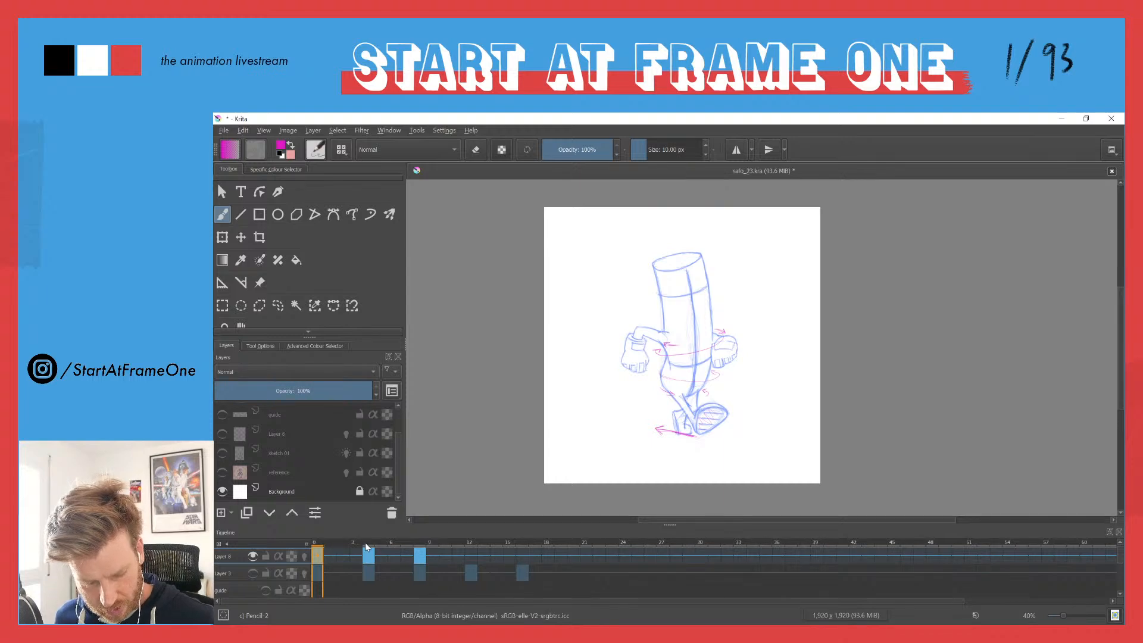
pyautogui.press('Right')
pyautogui.press('Right')
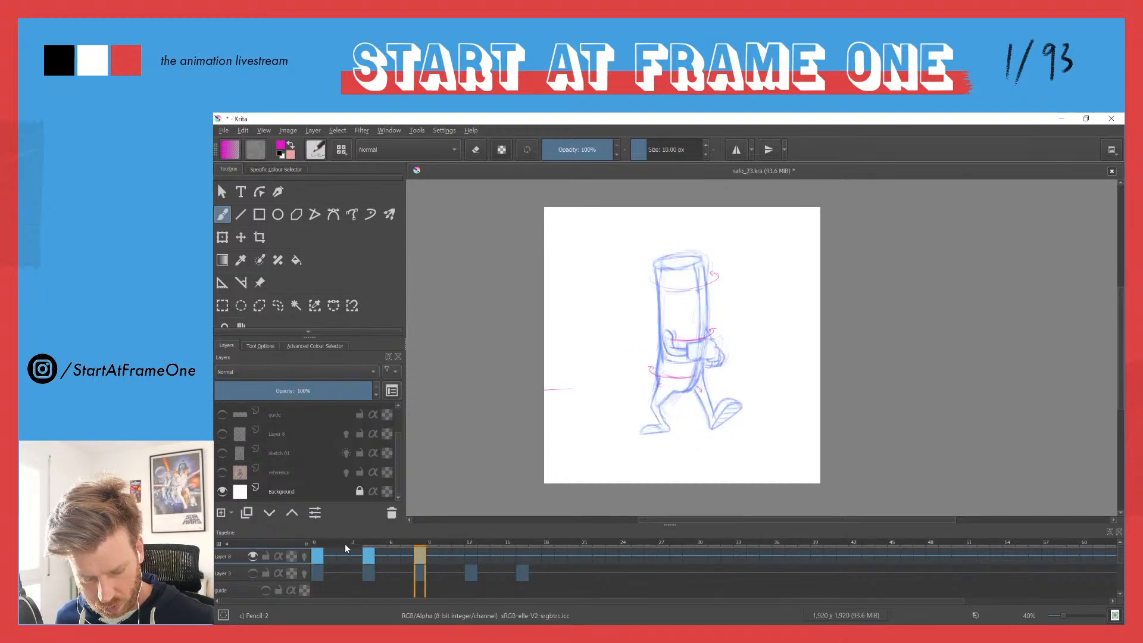
pyautogui.press('Left')
pyautogui.press('Left')
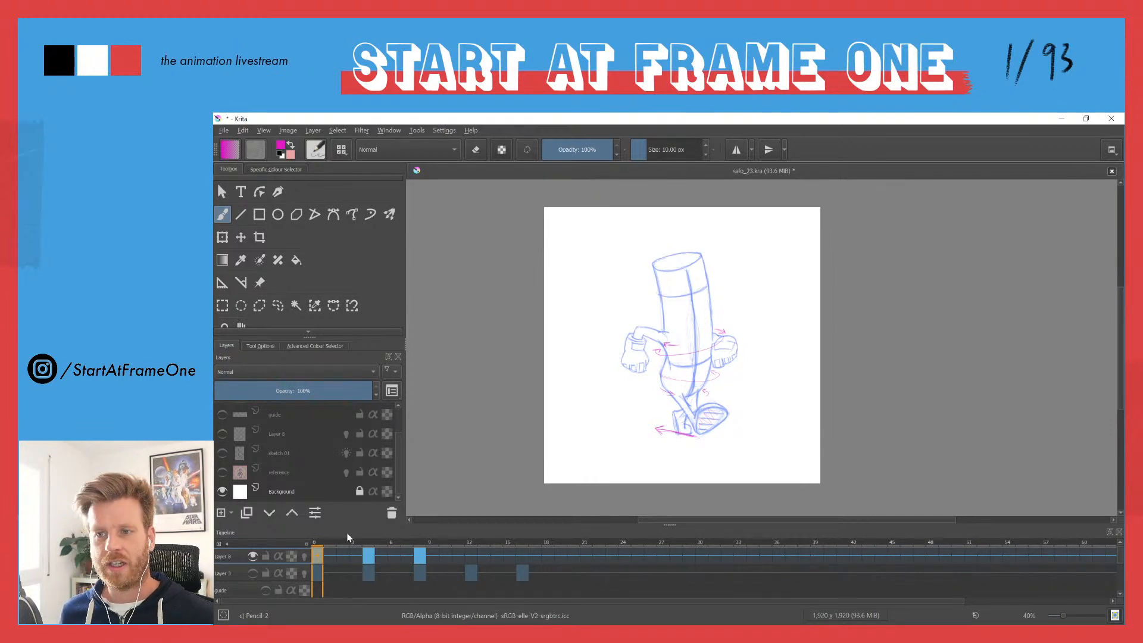
pyautogui.press('Right')
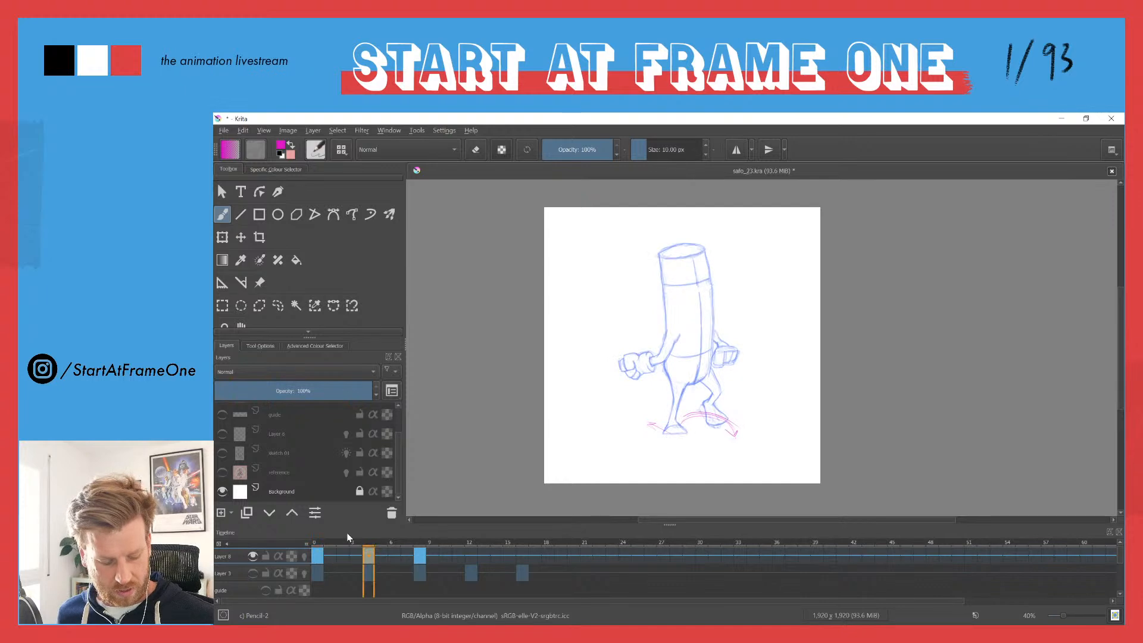
pyautogui.press('Left')
pyautogui.press('Right')
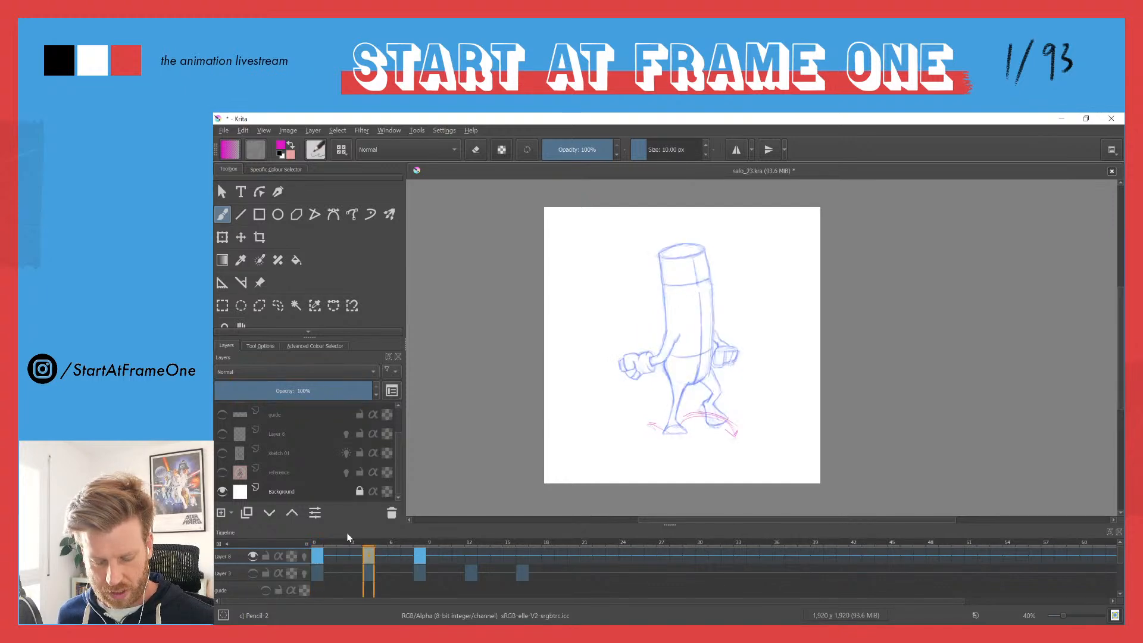
pyautogui.press('Left')
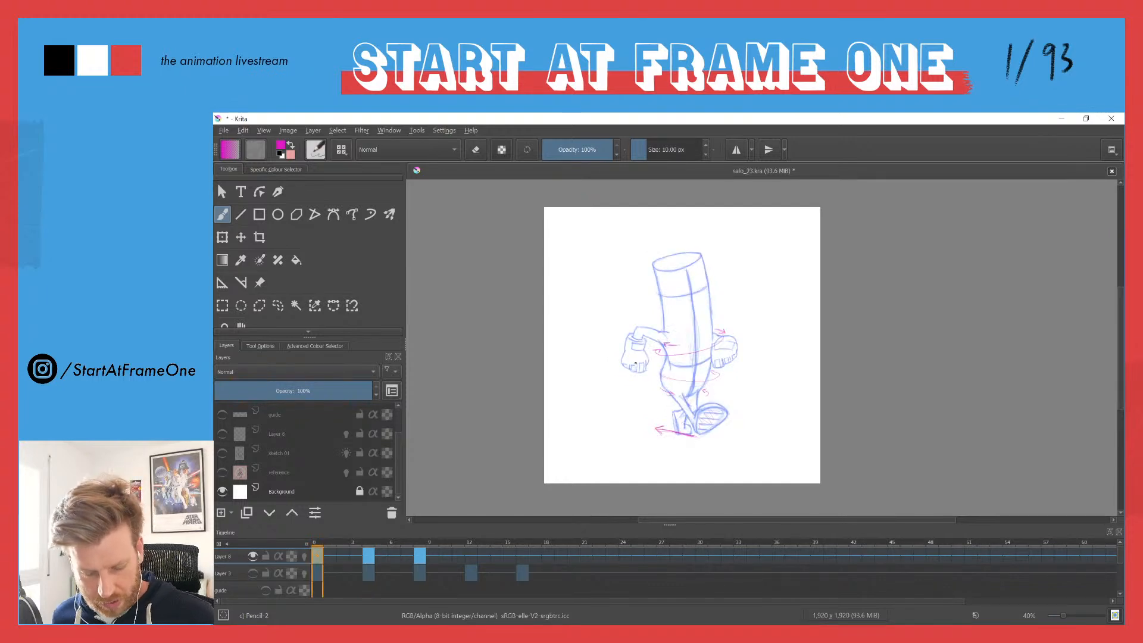
# Step: Draw a magenta arrow on frame 4 curving from the fist down across the legs and check it against frame 0
pyautogui.press('Right')
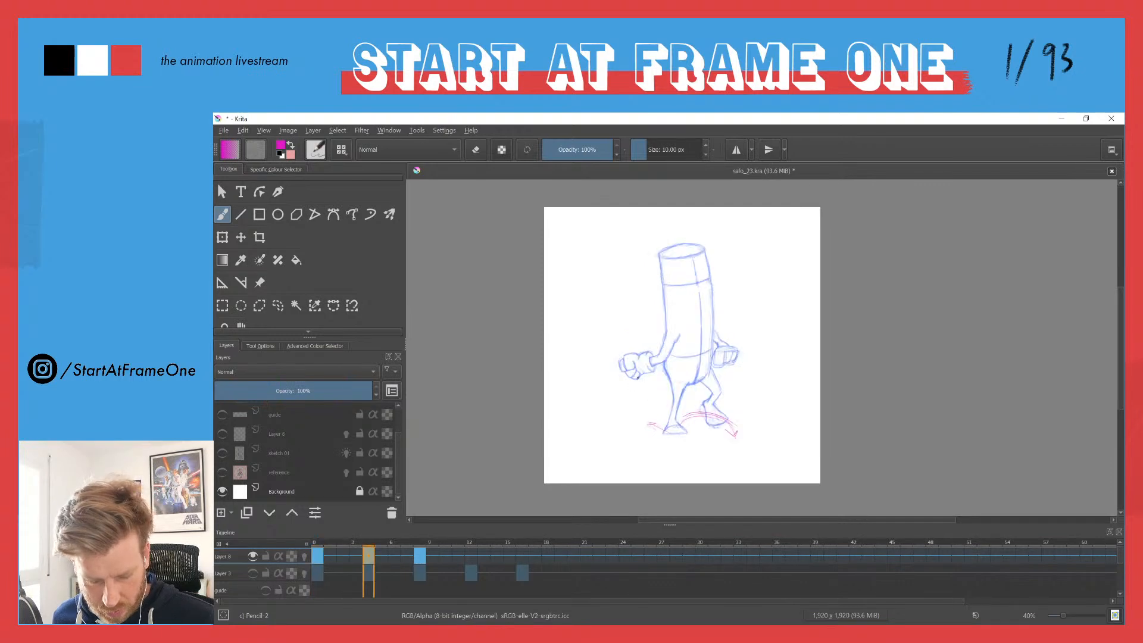
pyautogui.moveTo(638, 384); pyautogui.dragTo(688, 403)
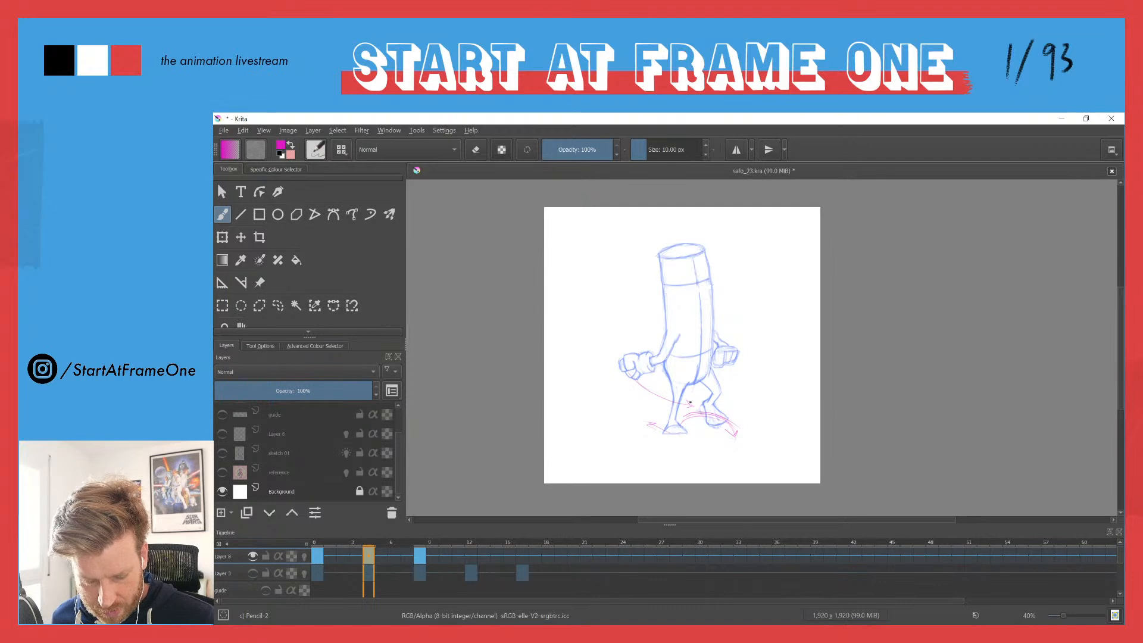
pyautogui.hotkey('ctrl', 'Left')
pyautogui.hotkey('ctrl', 'Right')
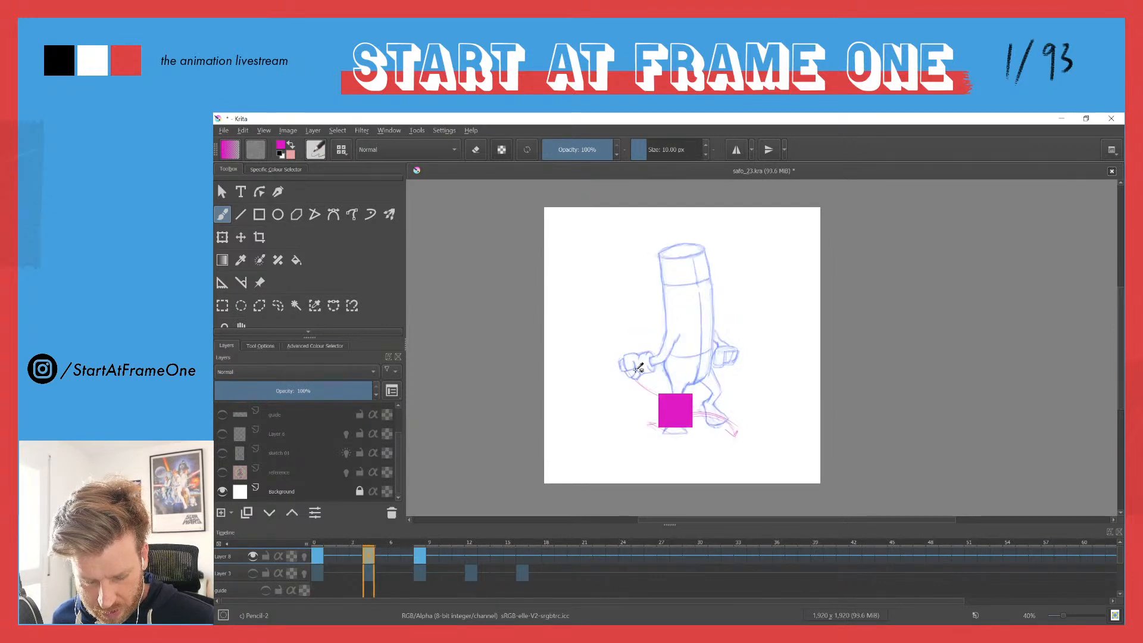
pyautogui.hotkey('ctrl', 'Left')
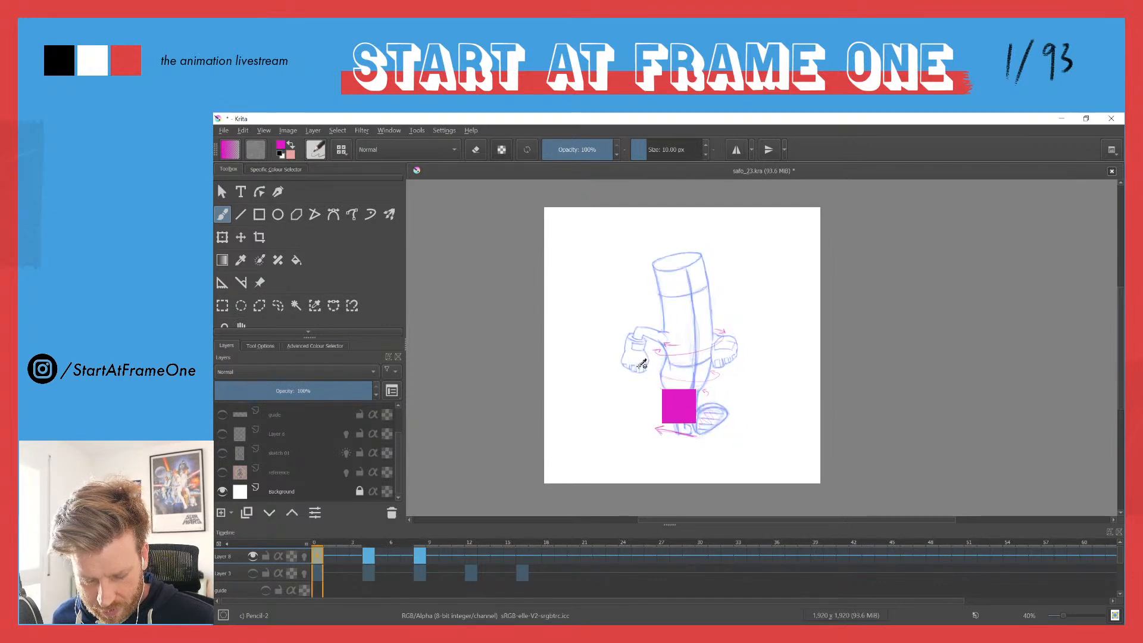
pyautogui.hotkey('ctrl', 'Right')
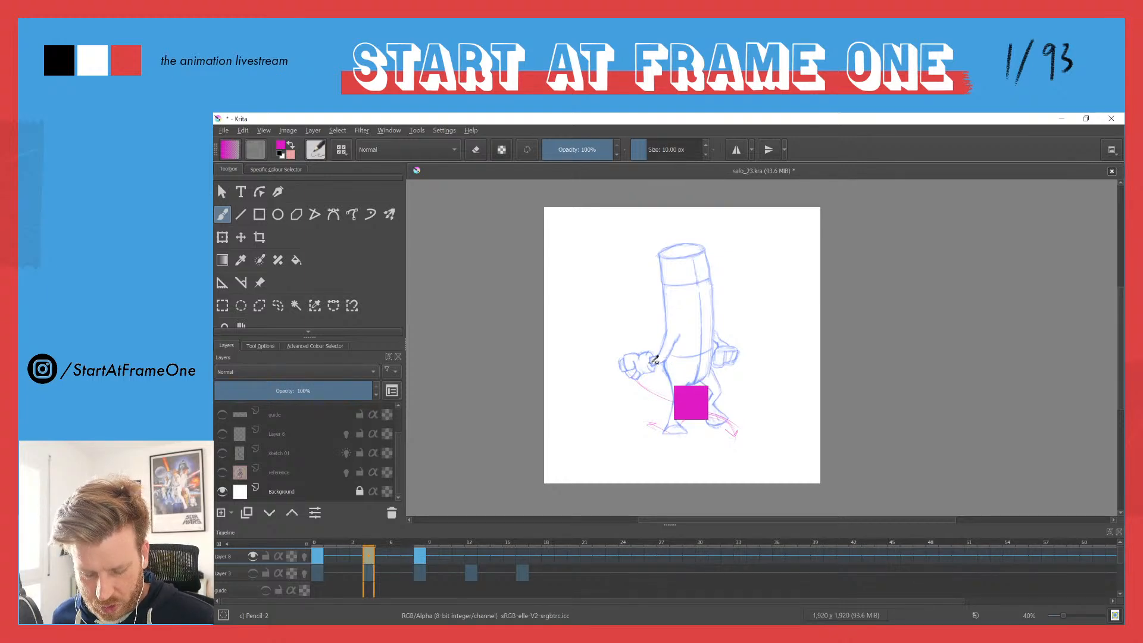
pyautogui.hotkey('ctrl', 'Left')
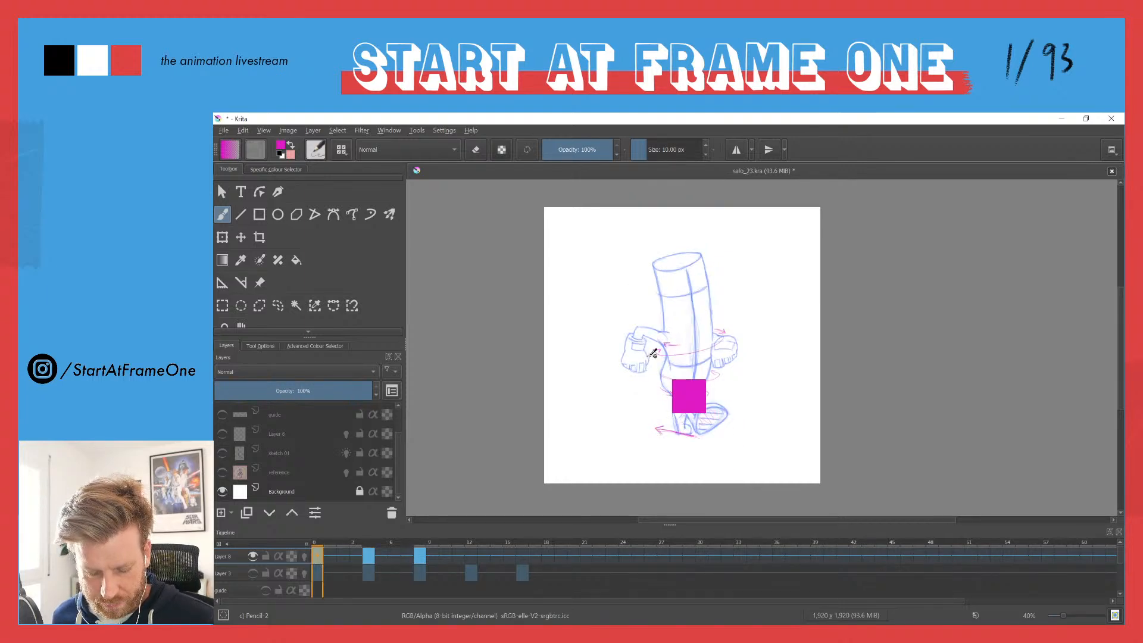
pyautogui.hotkey('ctrl', 'Right')
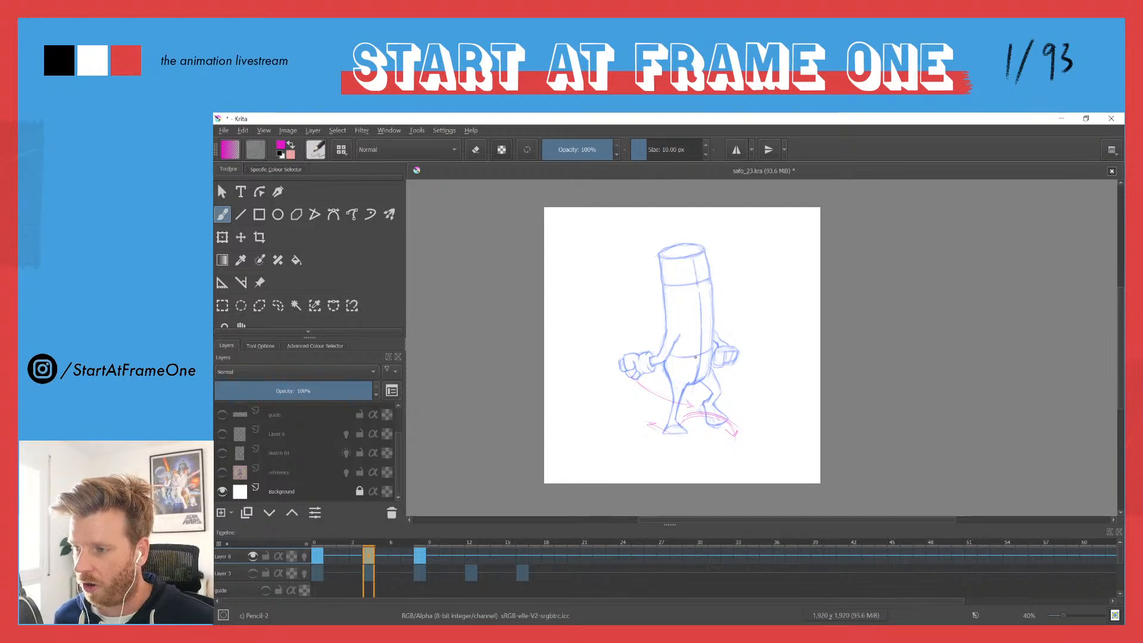
# Step: Flip repeatedly through the drawings at frames 0, 4 and 8 to examine the overall motion
pyautogui.click(676, 589)
pyautogui.hotkey('ctrl', 'Left')
pyautogui.hotkey('ctrl', 'Left')
pyautogui.hotkey('ctrl', 'Left')
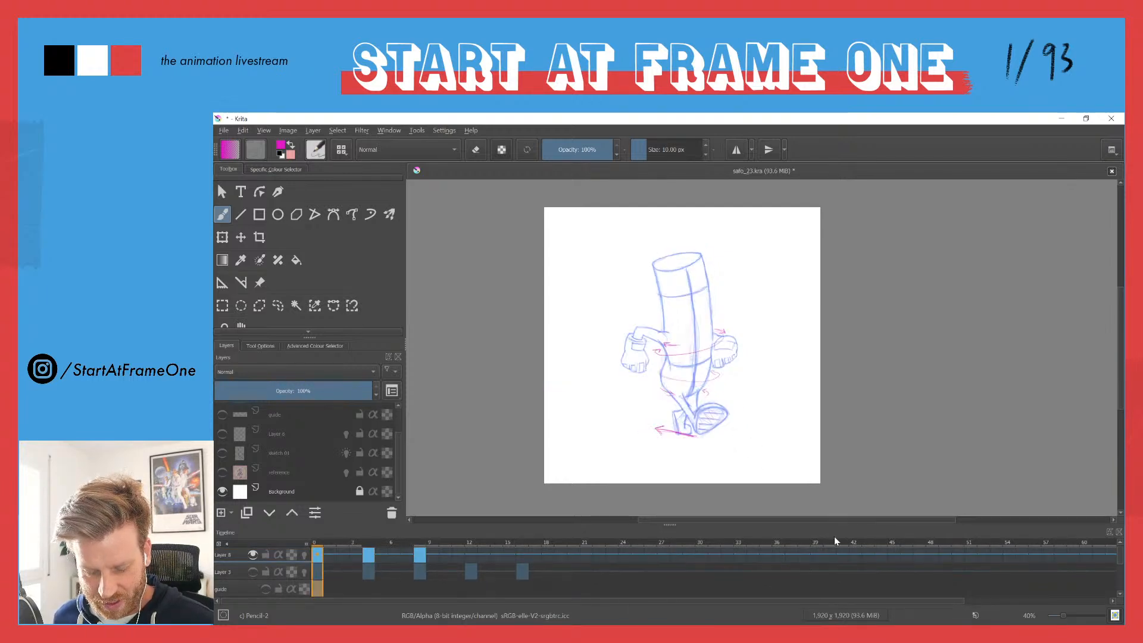
pyautogui.hotkey('ctrl', 'Right')
pyautogui.hotkey('ctrl', 'Right')
pyautogui.hotkey('ctrl', 'Left')
pyautogui.hotkey('ctrl', 'Left')
pyautogui.hotkey('ctrl', 'Right')
pyautogui.hotkey('ctrl', 'Right')
pyautogui.hotkey('ctrl', 'Left')
pyautogui.hotkey('ctrl', 'Left')
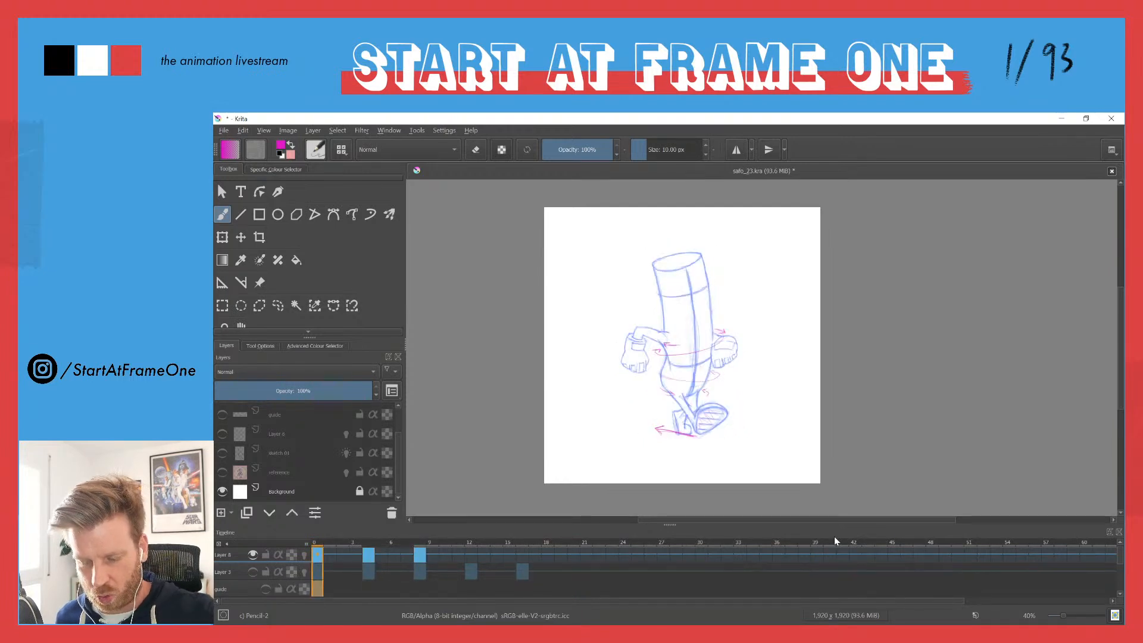
# Step: Add a short magenta stroke at the hip on frame 4 and compare the hands with those on frame 0
pyautogui.hotkey('ctrl', 'Right')
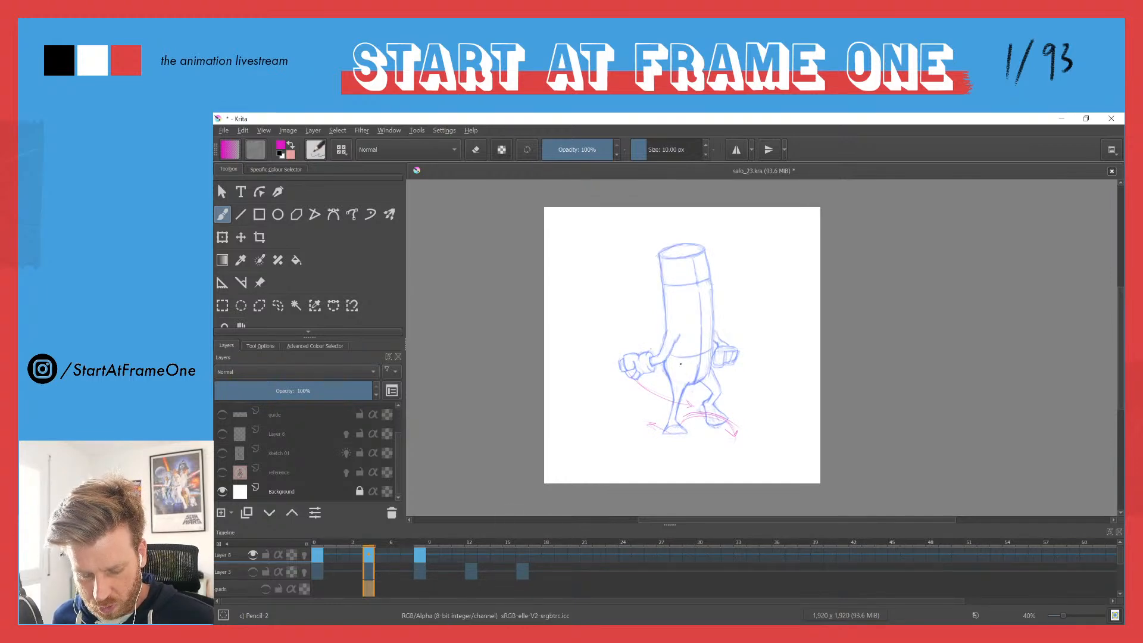
pyautogui.hotkey('ctrl', 'Left')
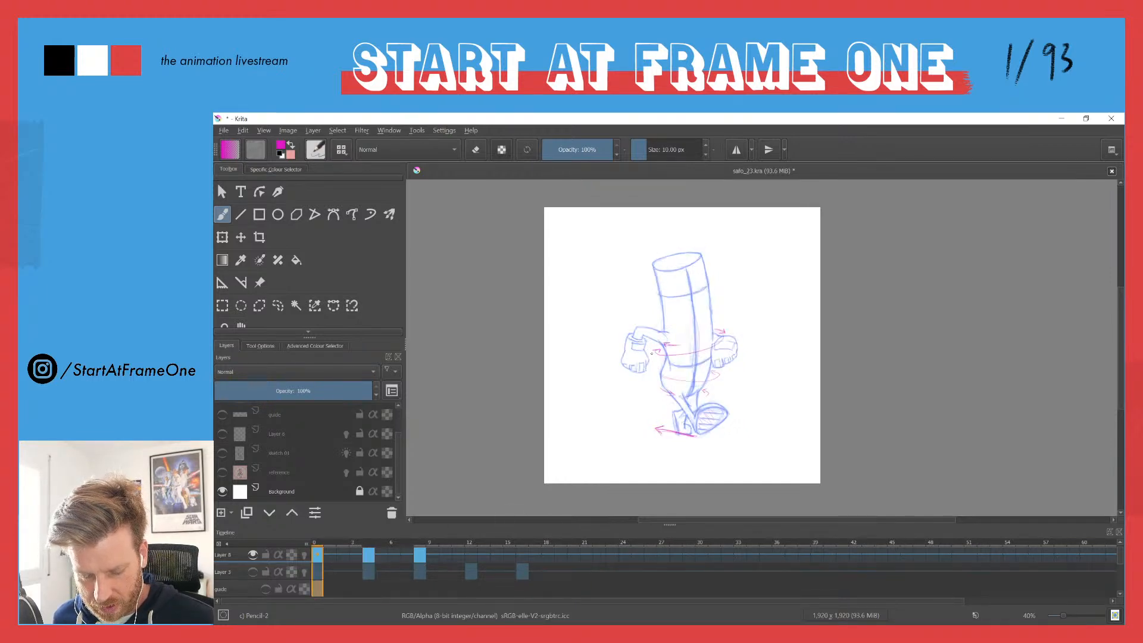
pyautogui.hotkey('ctrl', 'Right')
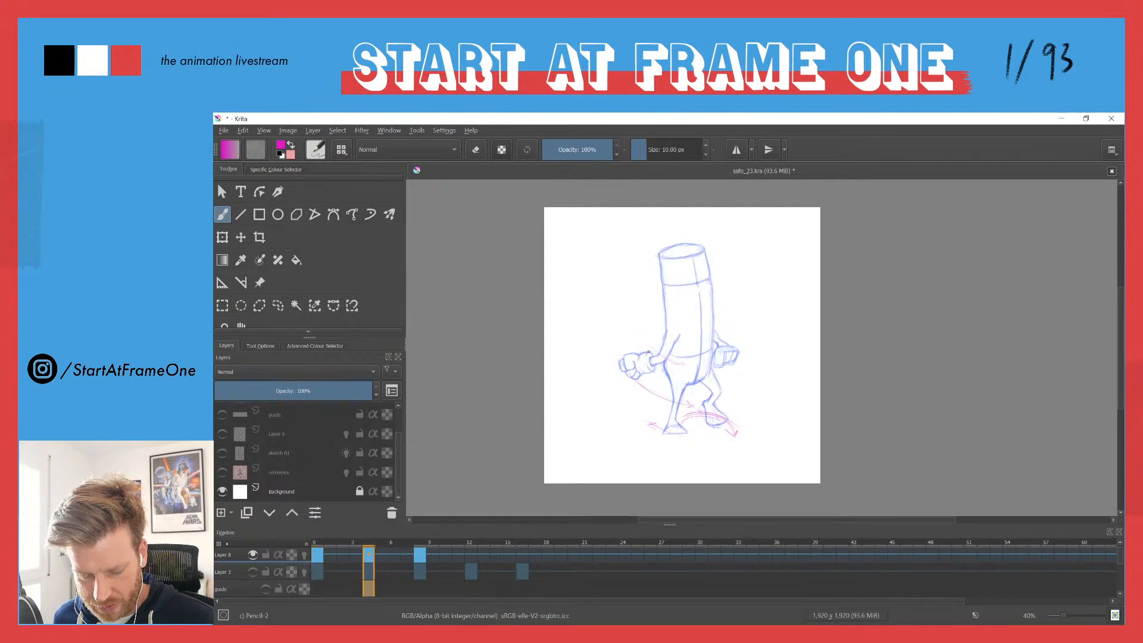
pyautogui.hotkey('ctrl', 'Right')
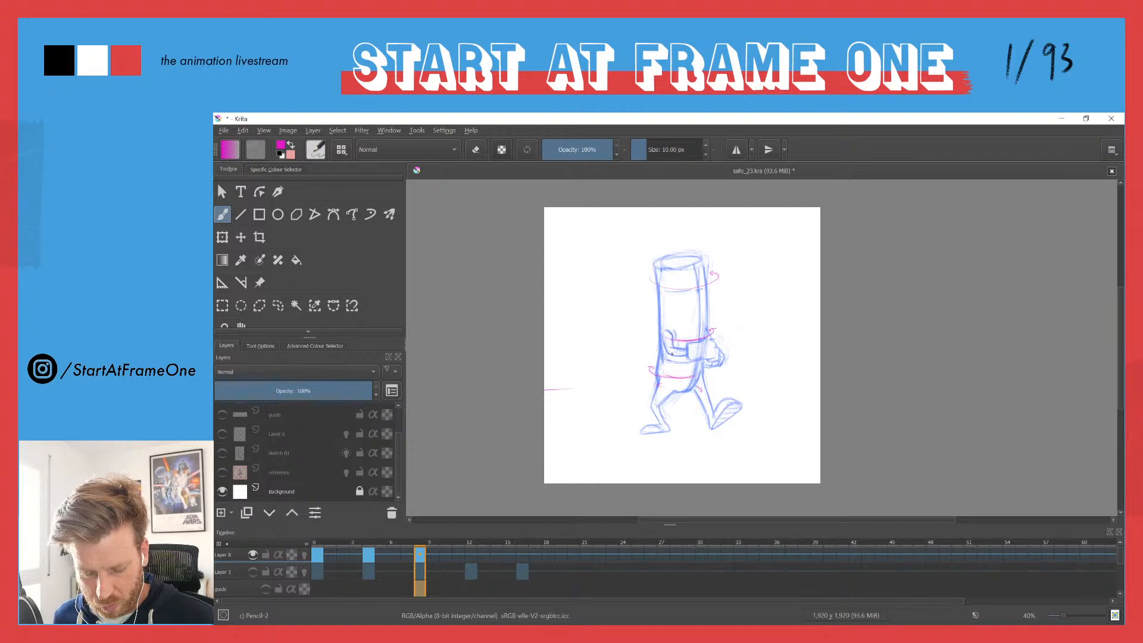
pyautogui.hotkey('ctrl', 'Left')
pyautogui.hotkey('ctrl', 'Left')
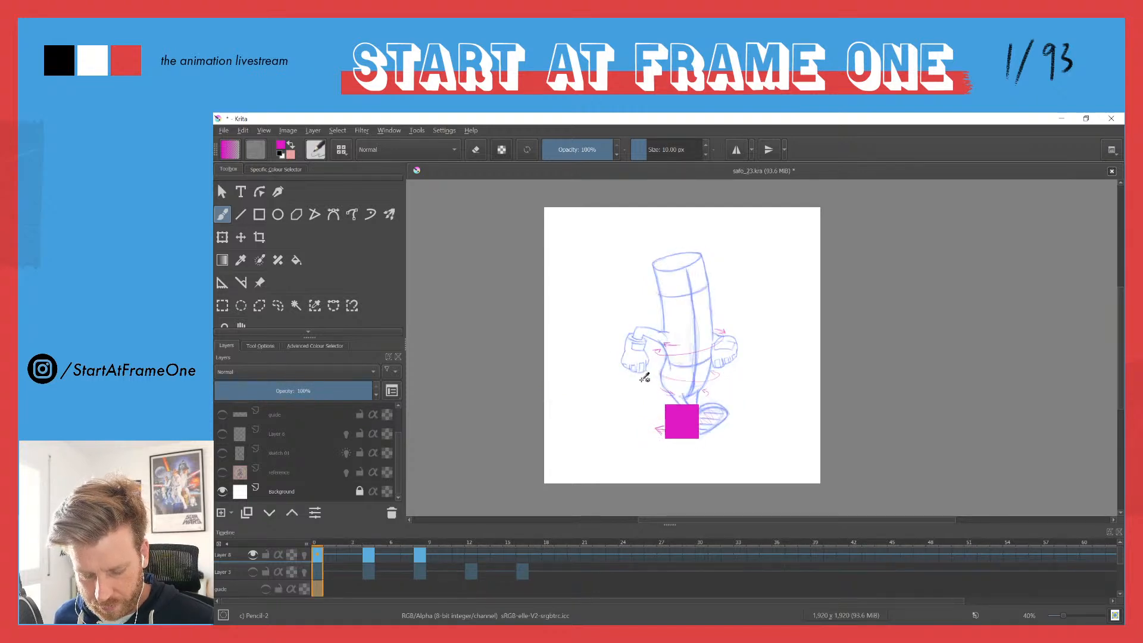
pyautogui.hotkey('ctrl', 'Right')
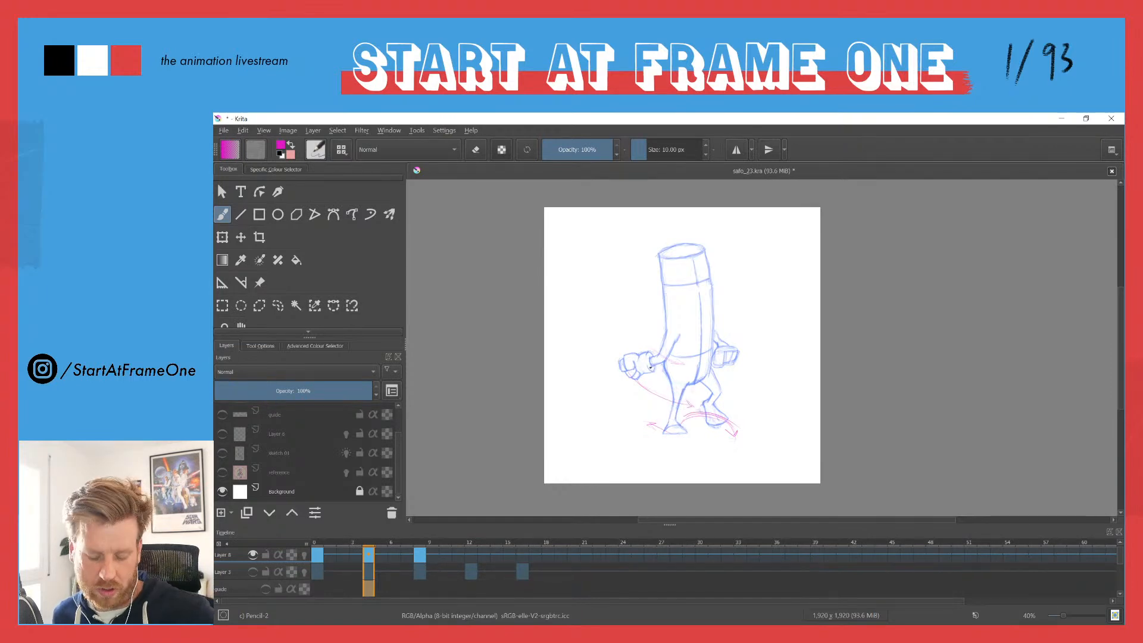
pyautogui.hotkey('ctrl', 'Left')
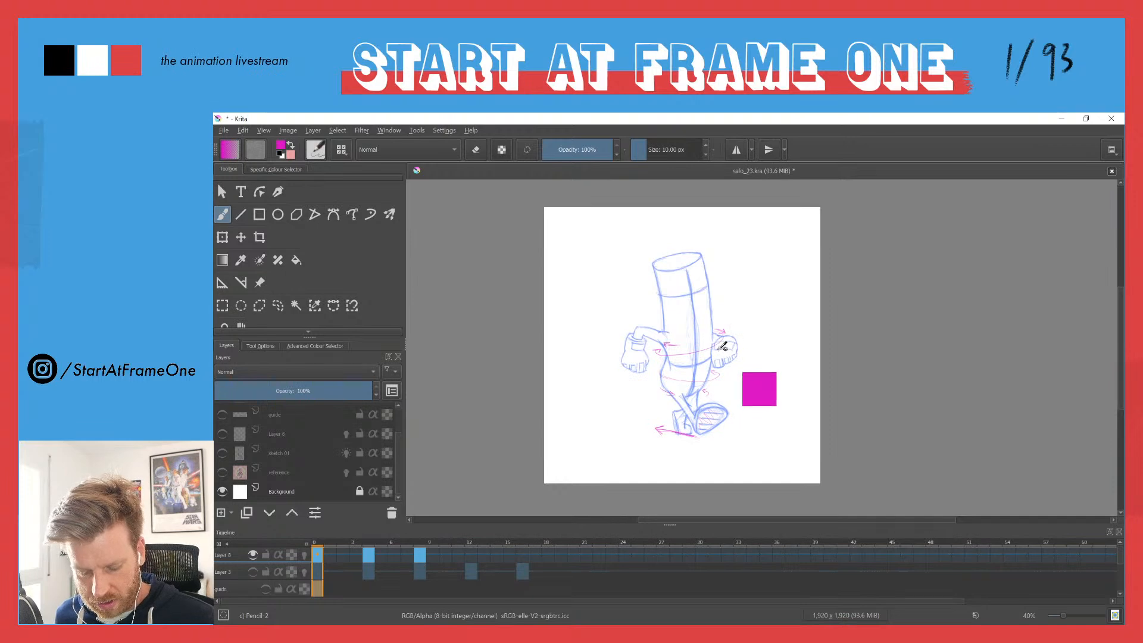
pyautogui.hotkey('ctrl', 'Right')
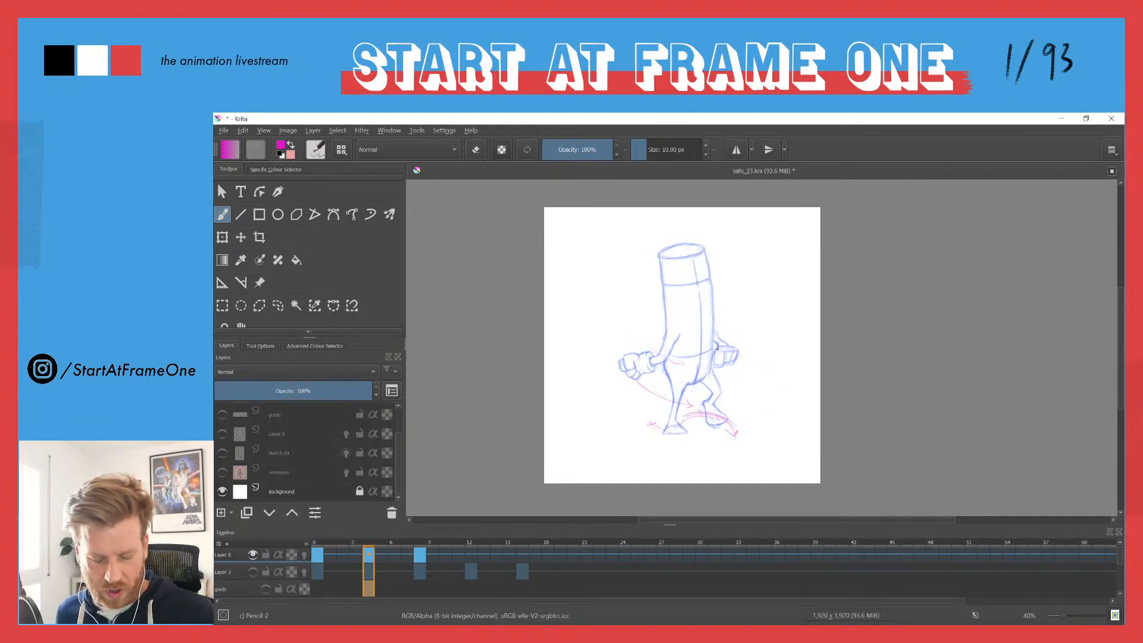
pyautogui.hotkey('ctrl', 'Left')
pyautogui.hotkey('ctrl', 'Right')
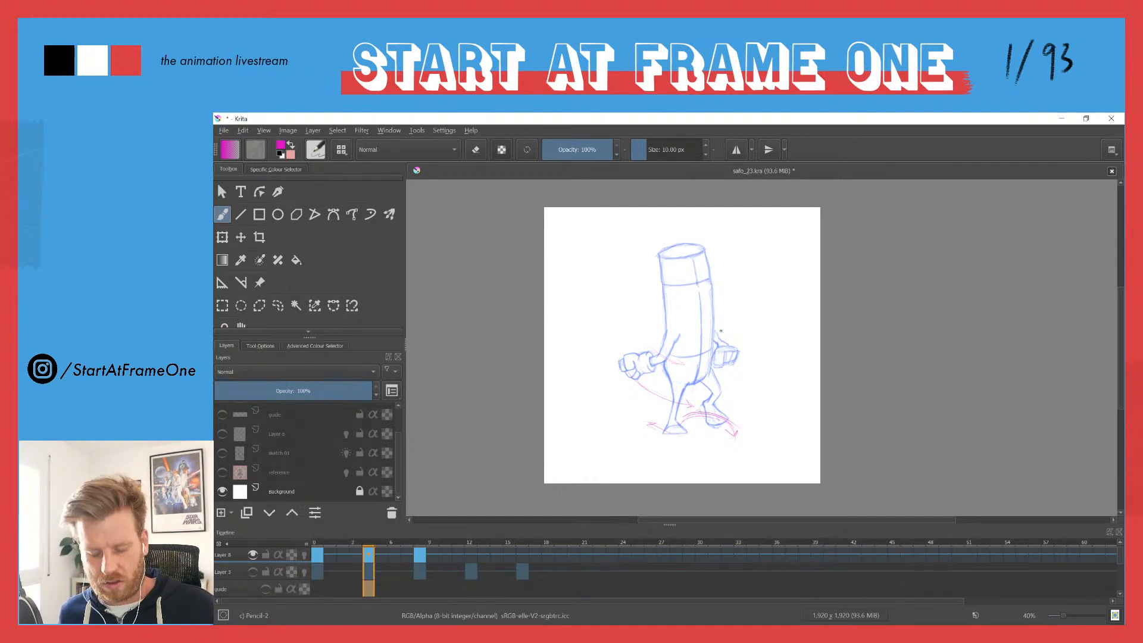
# Step: Cycle back and forth between frames 0, 4 and 8 to review how the arms and body swing
pyautogui.hotkey('ctrl', 'Left')
pyautogui.hotkey('ctrl', 'Right')
pyautogui.hotkey('ctrl', 'Right')
pyautogui.hotkey('ctrl', 'Left')
pyautogui.hotkey('ctrl', 'Left')
pyautogui.hotkey('ctrl', 'Right')
pyautogui.hotkey('ctrl', 'Right')
pyautogui.hotkey('ctrl', 'Left')
pyautogui.hotkey('ctrl', 'Left')
pyautogui.hotkey('ctrl', 'Right')
pyautogui.hotkey('ctrl', 'Right')
pyautogui.hotkey('ctrl', 'Left')
pyautogui.hotkey('ctrl', 'Left')
pyautogui.hotkey('ctrl', 'Right')
pyautogui.hotkey('ctrl', 'Right')
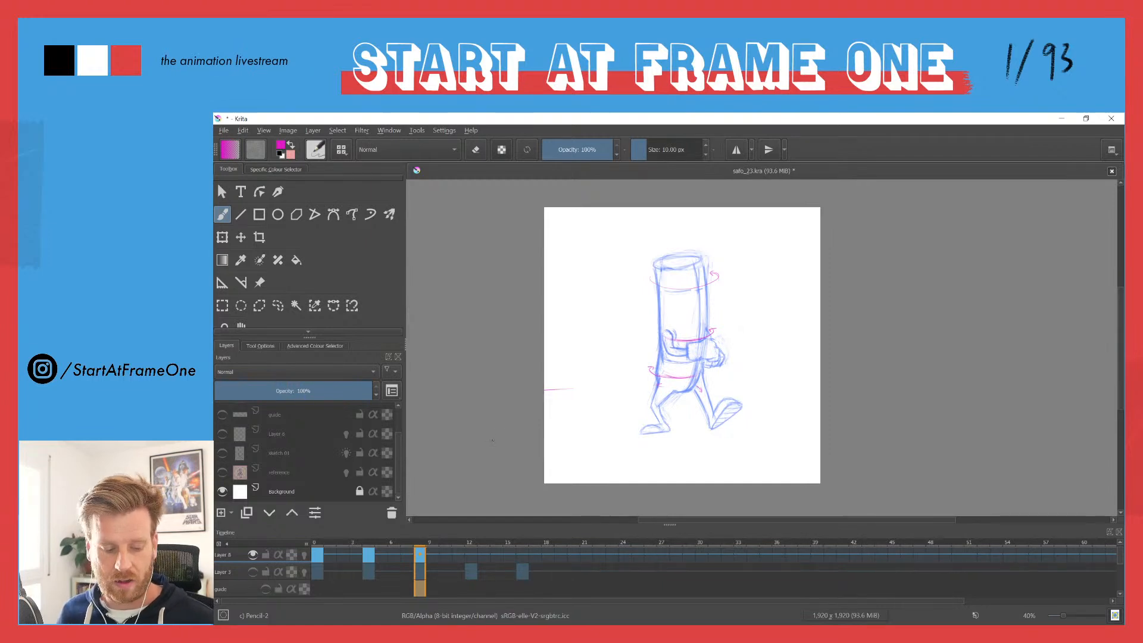
# Step: Open the Moonwalk.jpg illustration and compare it with the frame 8 drawing in safo_23.kra
pyautogui.click(222, 131)
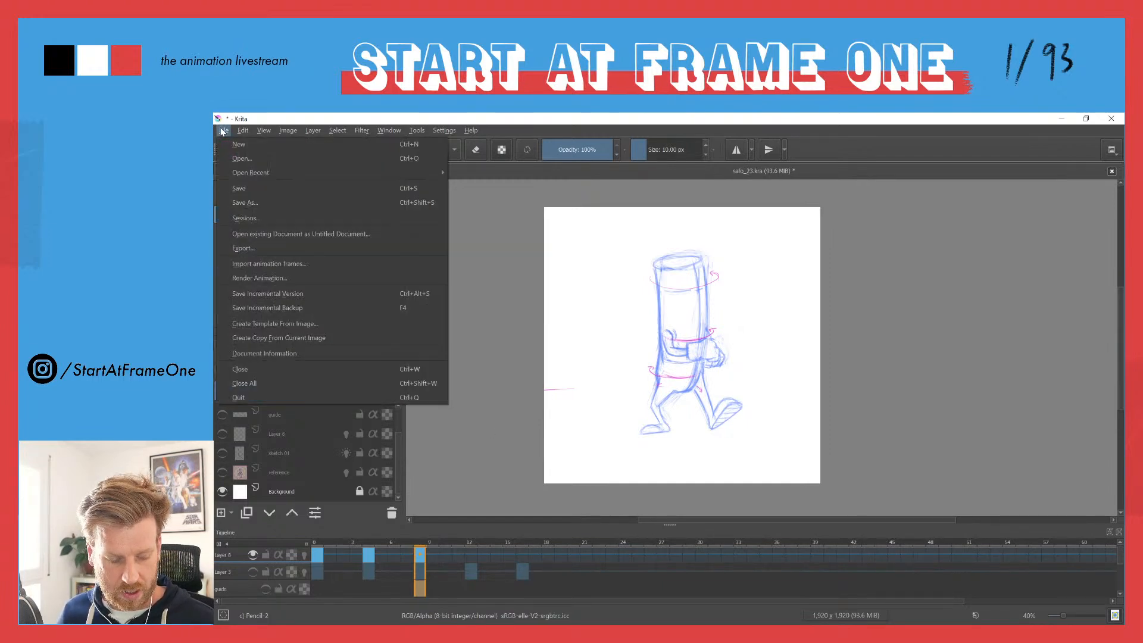
pyautogui.click(236, 159)
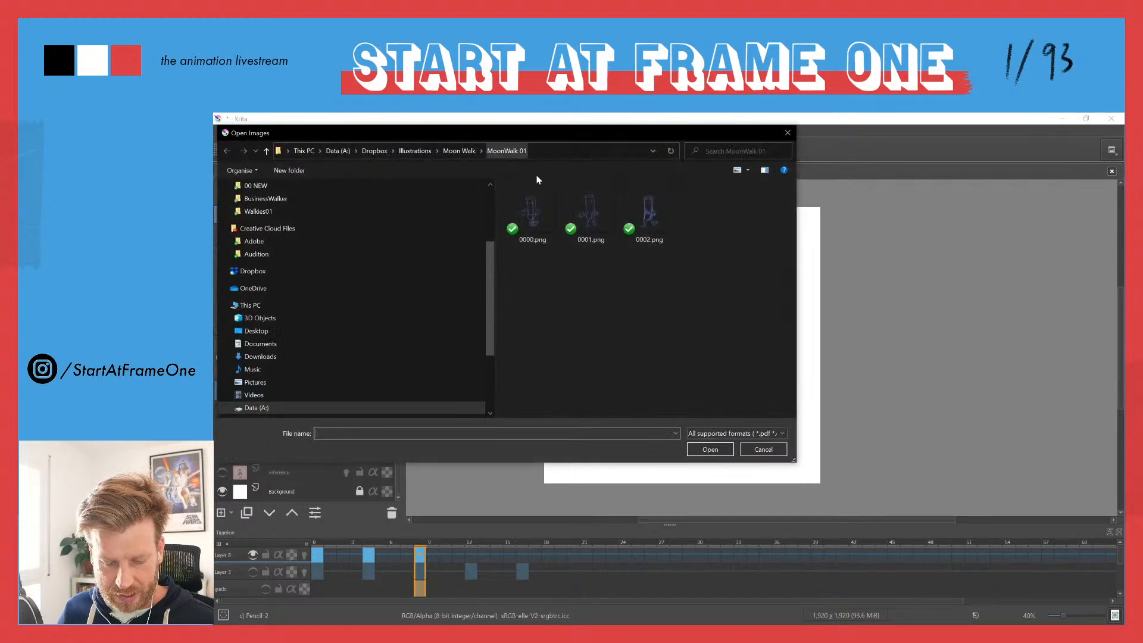
pyautogui.press('Escape')
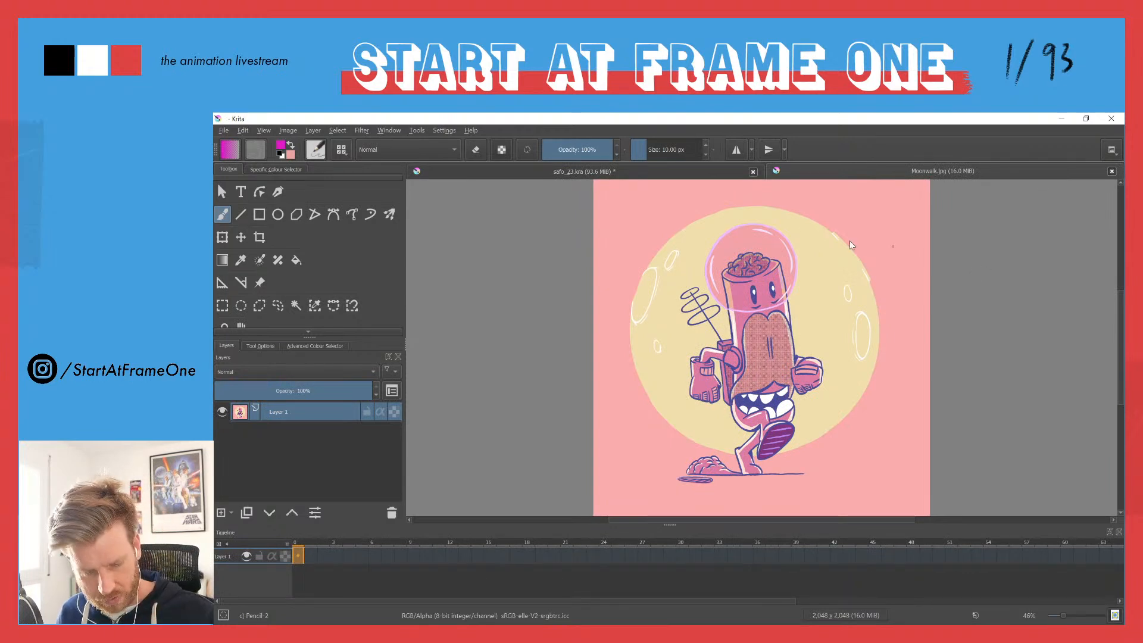
pyautogui.click(580, 176)
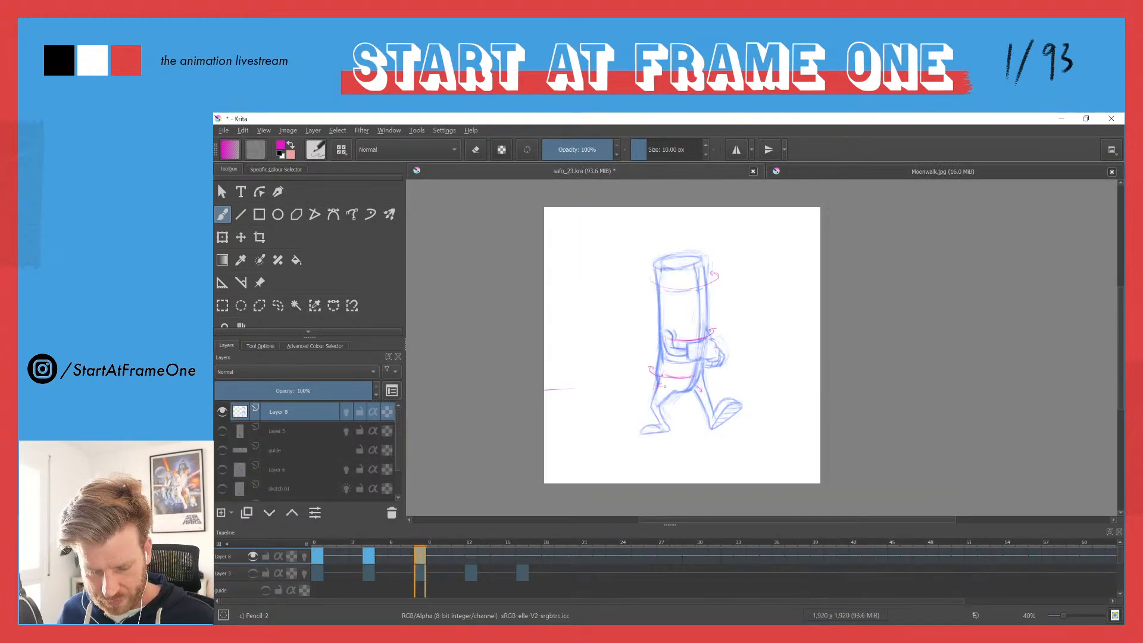
pyautogui.click(934, 173)
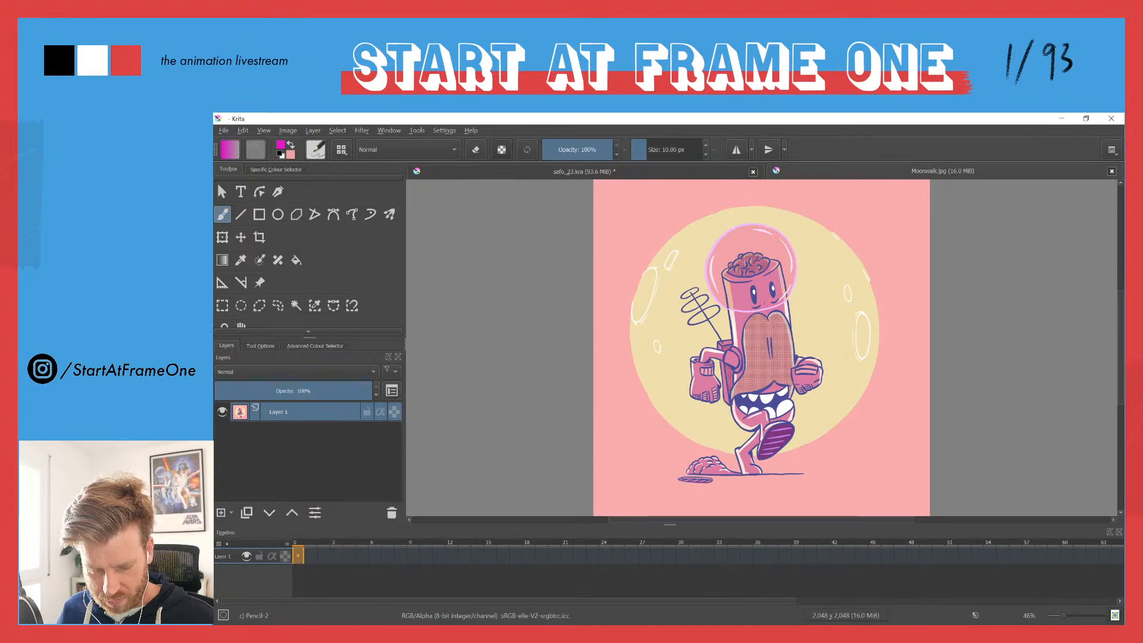
pyautogui.click(559, 171)
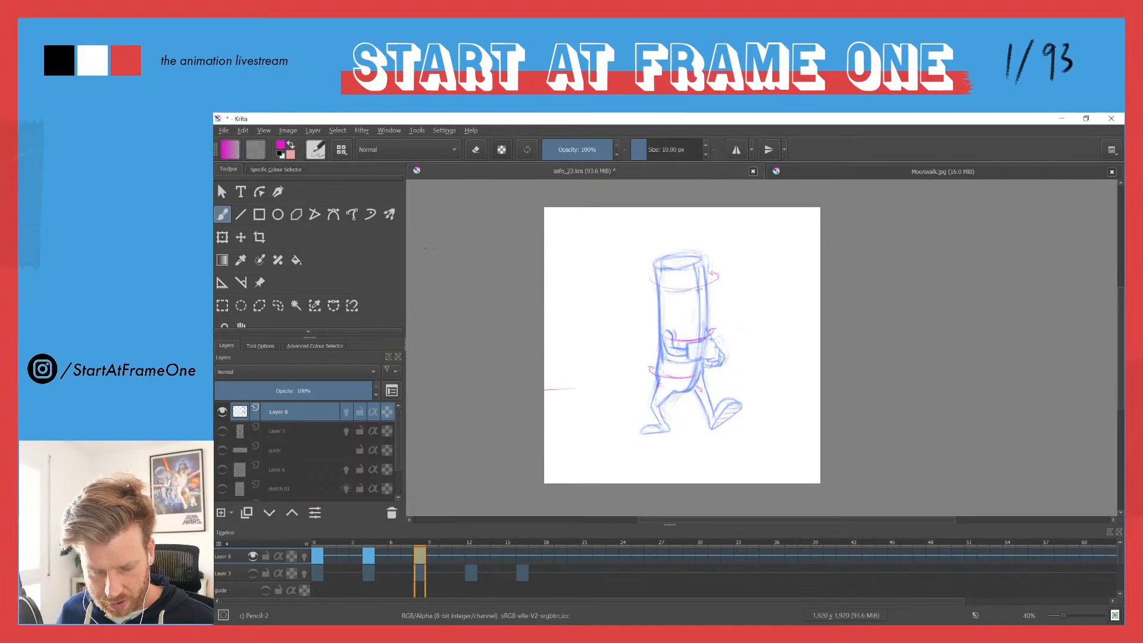
# Step: Create a new blank document of 1920 by 1920 pixels at 300 ppi
pyautogui.click(223, 131)
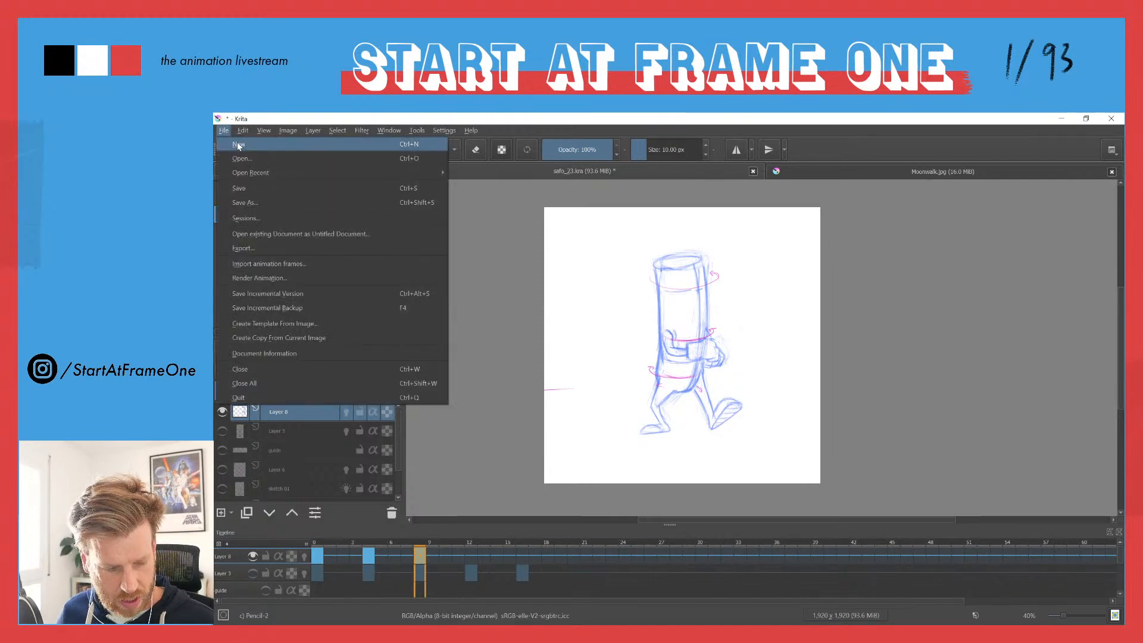
pyautogui.click(238, 146)
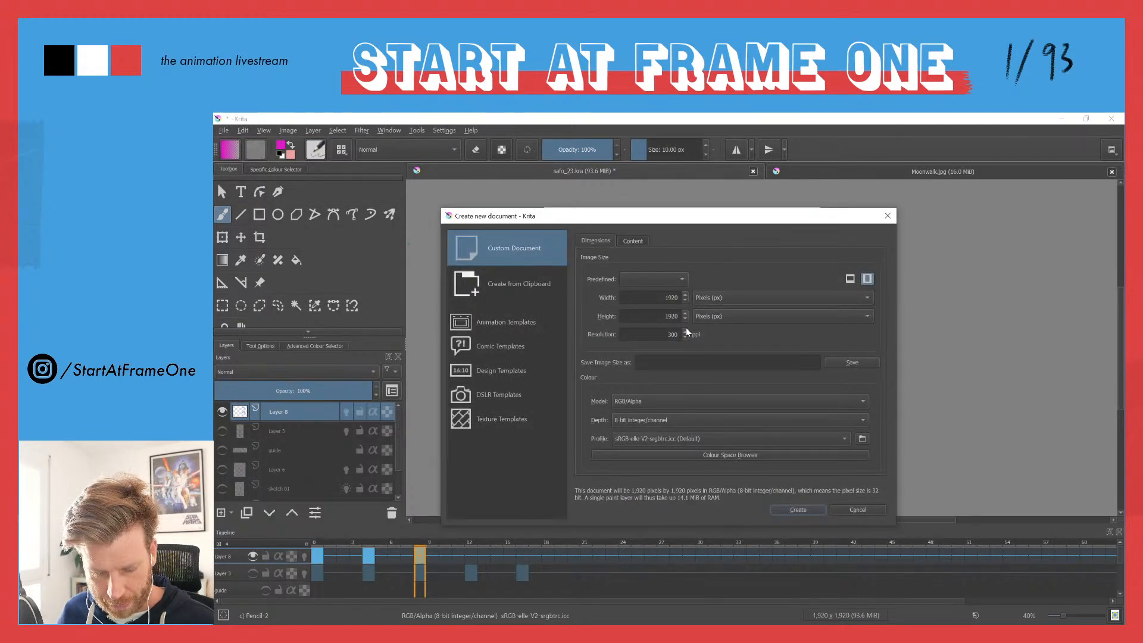
pyautogui.click(788, 510)
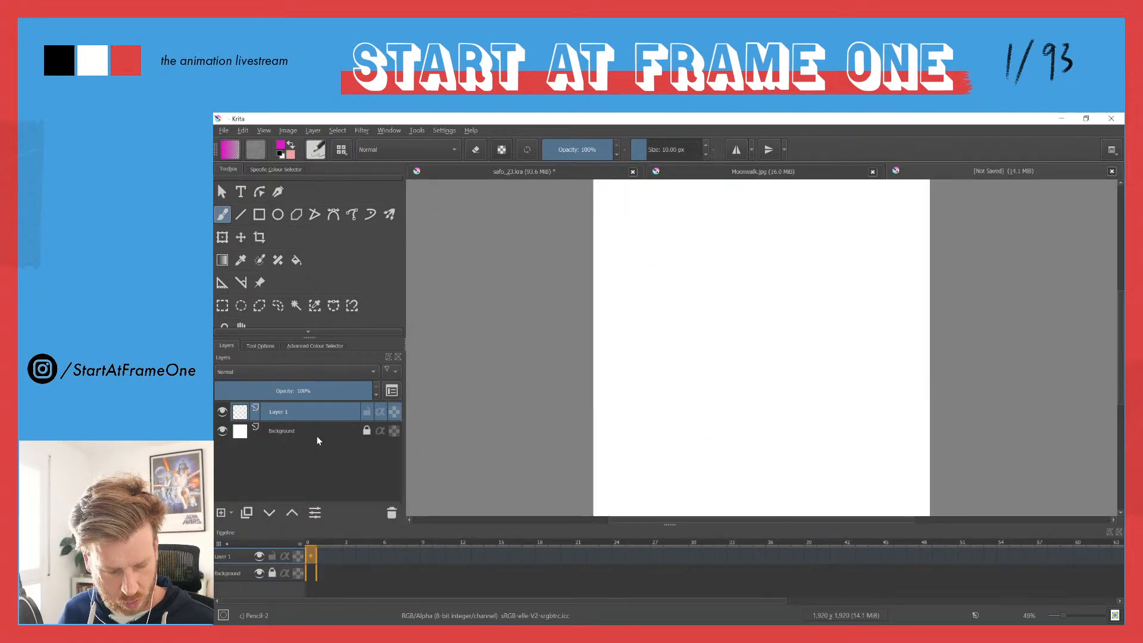
pyautogui.moveTo(317, 429)
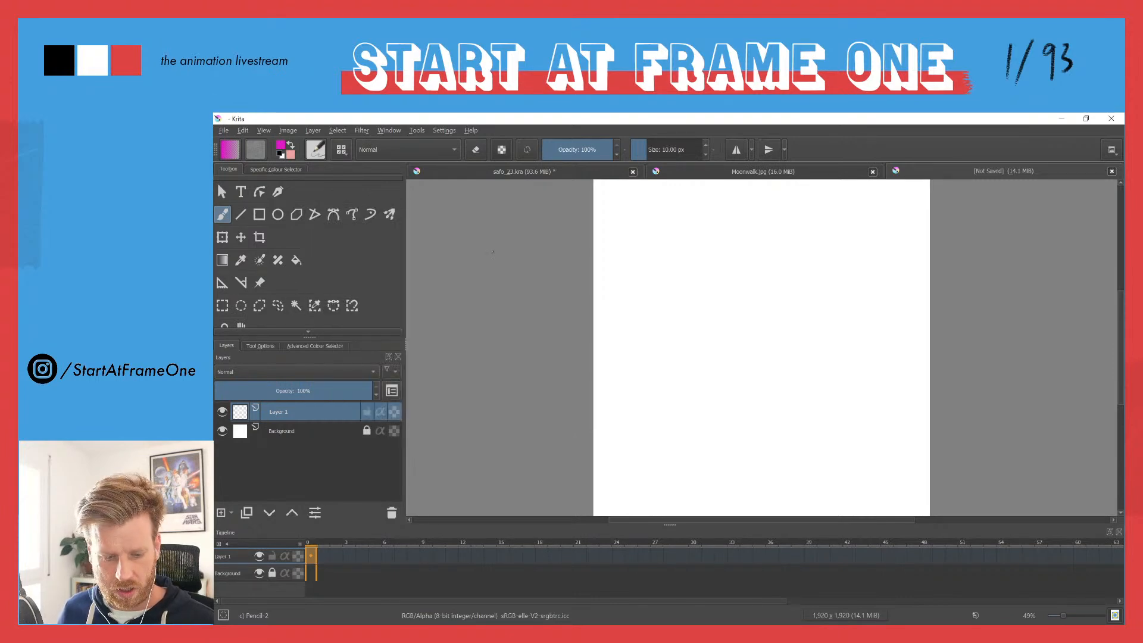
pyautogui.click(527, 171)
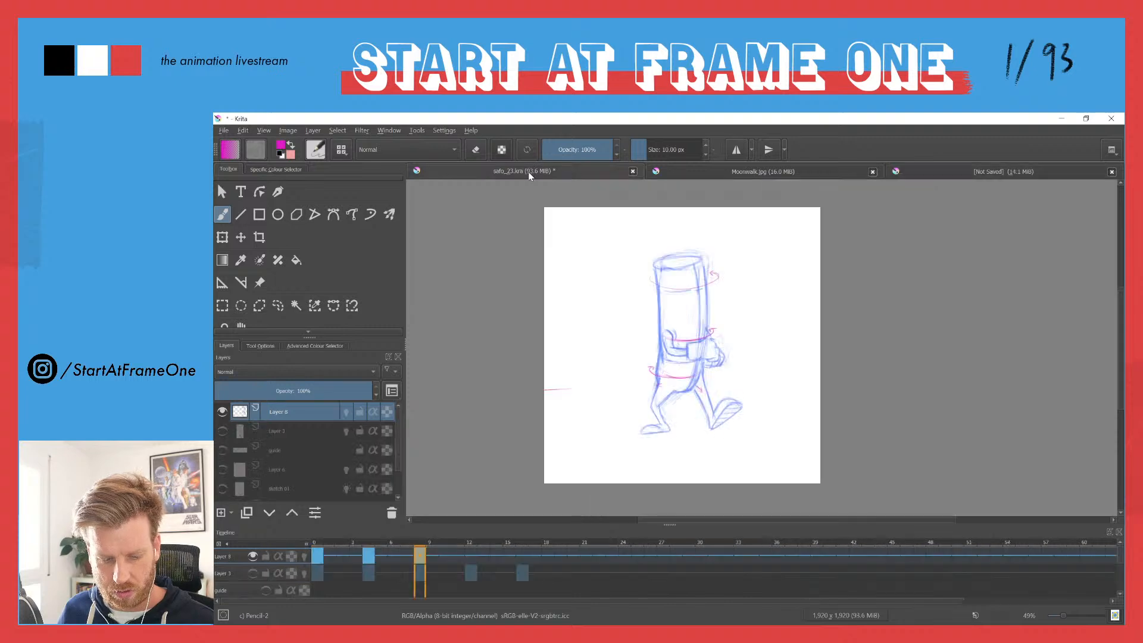
pyautogui.click(975, 177)
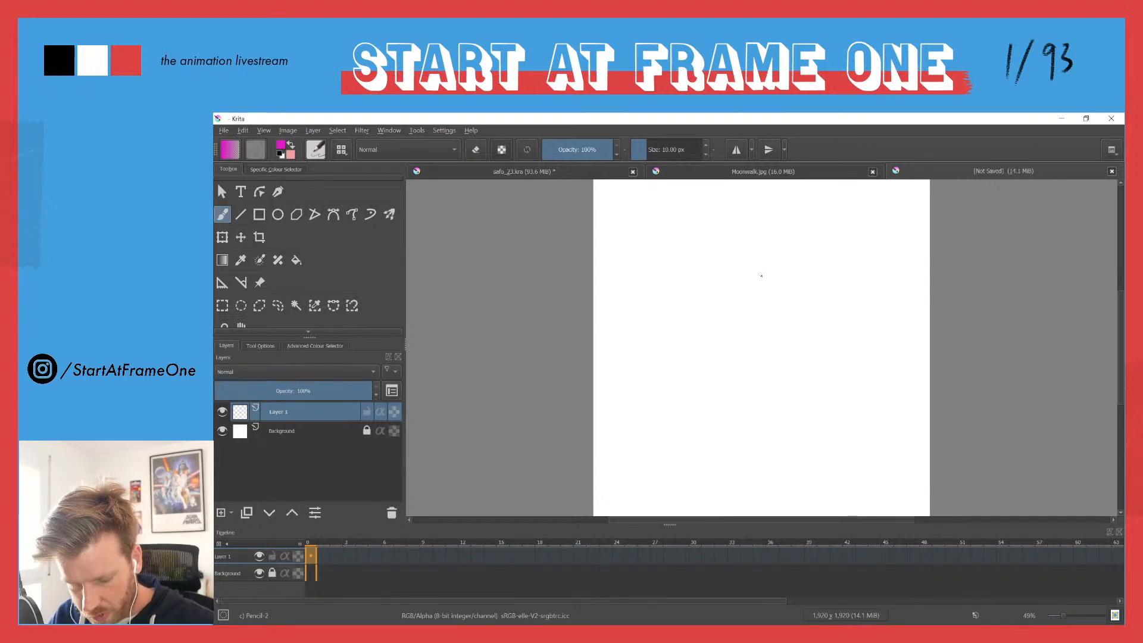
pyautogui.moveTo(757, 274); pyautogui.dragTo(758, 264)
pyautogui.hotkey('ctrl', 'z')
pyautogui.hotkey('ctrl', 'z')
pyautogui.hotkey('ctrl', 'z')
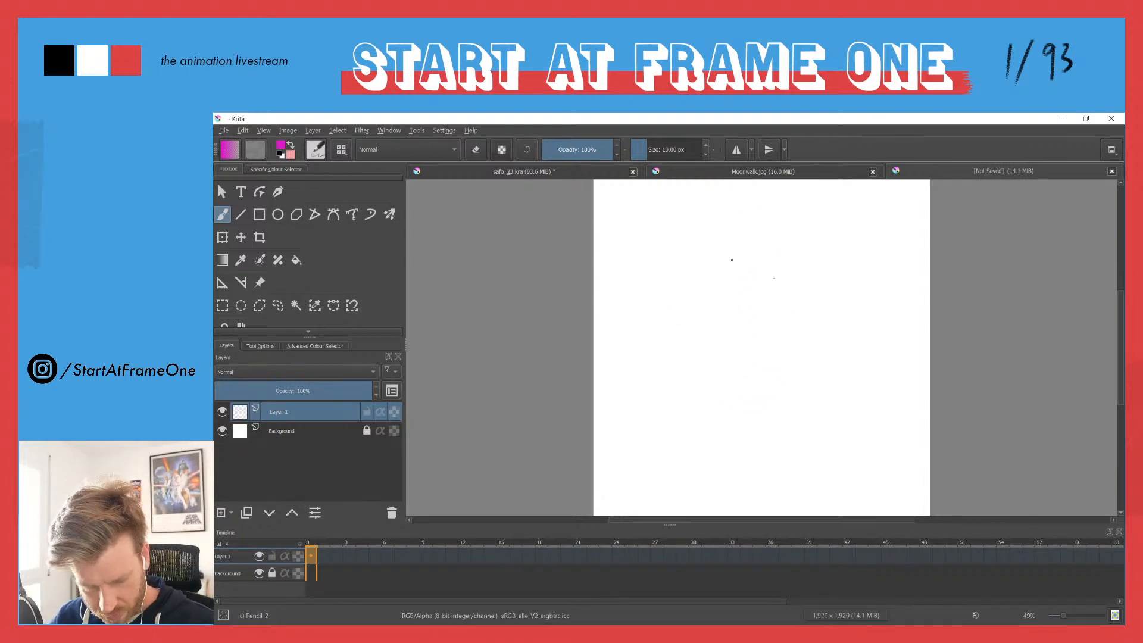
# Step: Sketch a small curved magenta torso block with a vertical centre line in the new document, then return to safo_23.kra
pyautogui.moveTo(755, 241)
pyautogui.mouseDown()
pyautogui.moveTo(752, 307)
pyautogui.moveTo(776, 306)
pyautogui.moveTo(784, 277)
pyautogui.moveTo(763, 233)
pyautogui.moveTo(775, 236)
pyautogui.moveTo(751, 255)
pyautogui.moveTo(753, 241)
pyautogui.moveTo(753, 307)
pyautogui.moveTo(779, 305)
pyautogui.moveTo(778, 236)
pyautogui.moveTo(744, 244)
pyautogui.moveTo(766, 237)
pyautogui.moveTo(750, 306)
pyautogui.moveTo(777, 307)
pyautogui.moveTo(774, 236)
pyautogui.moveTo(763, 254)
pyautogui.moveTo(778, 237)
pyautogui.moveTo(780, 305)
pyautogui.mouseUp()
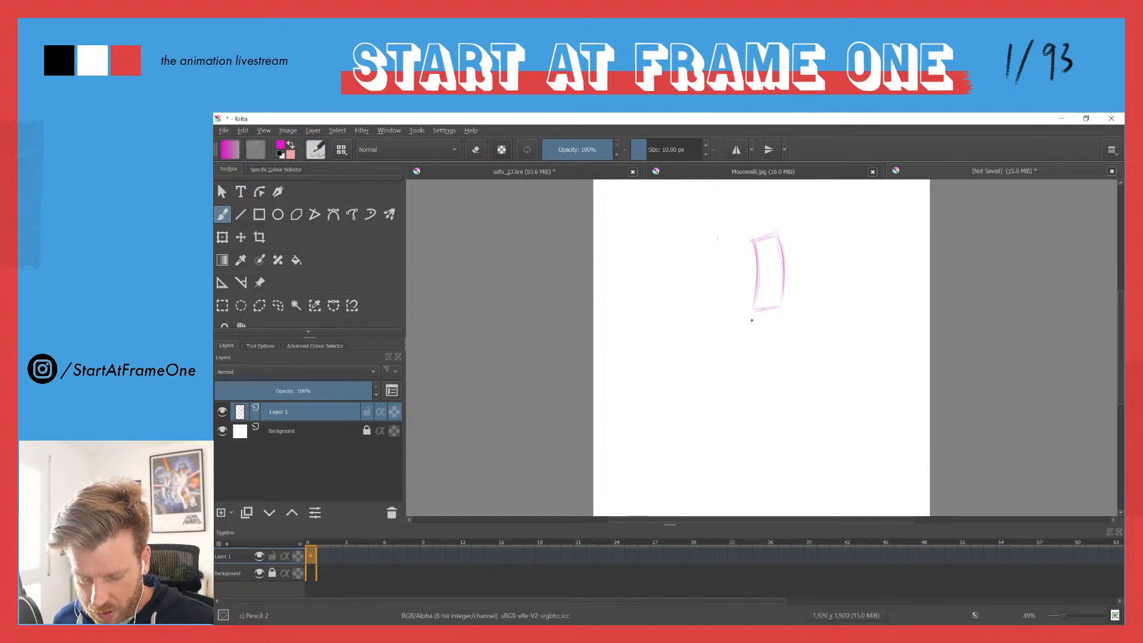
pyautogui.moveTo(771, 240); pyautogui.dragTo(773, 304)
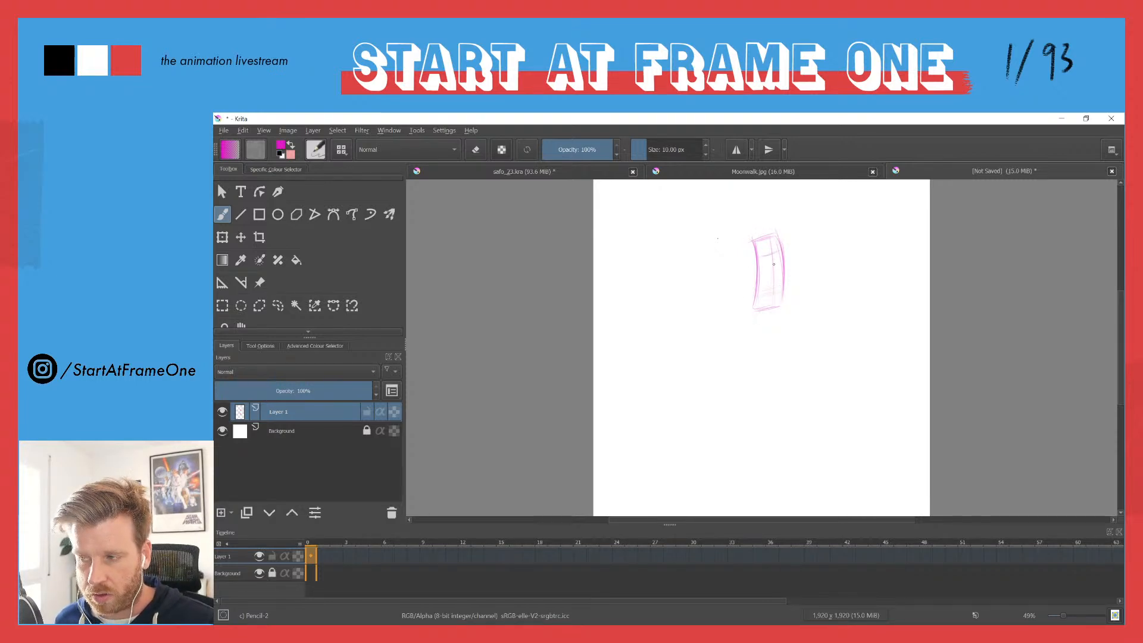
pyautogui.click(498, 174)
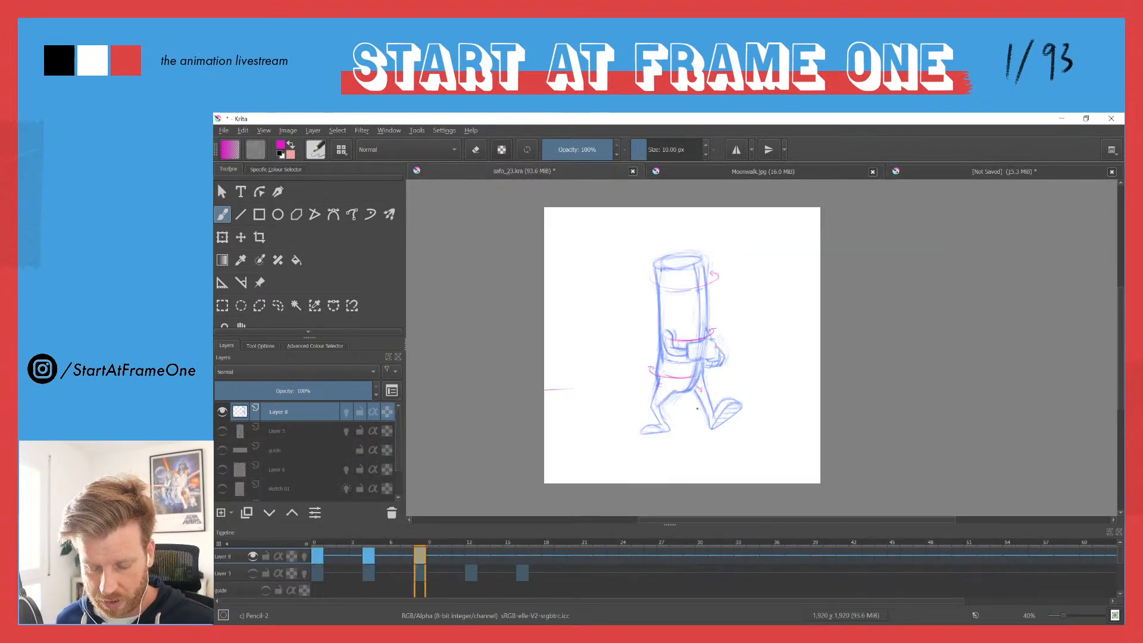
# Step: In the unsaved document, sketch two magenta legs with feet in a stride pose below the torso block
pyautogui.click(945, 175)
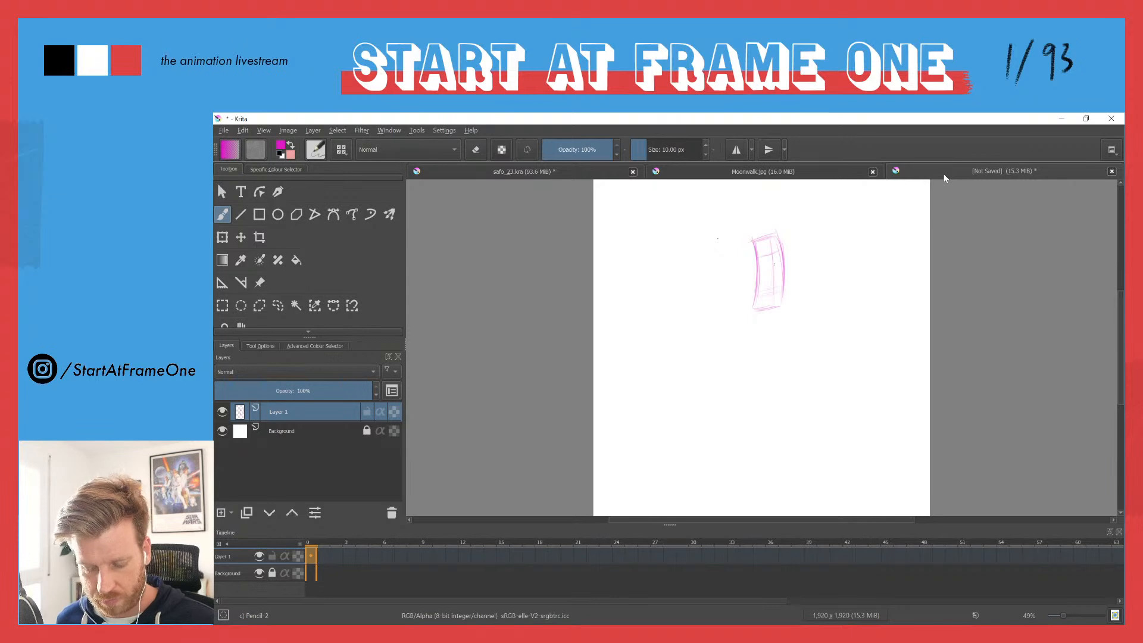
pyautogui.moveTo(589, 271); pyautogui.dragTo(723, 276)
pyautogui.moveTo(748, 326); pyautogui.dragTo(739, 335)
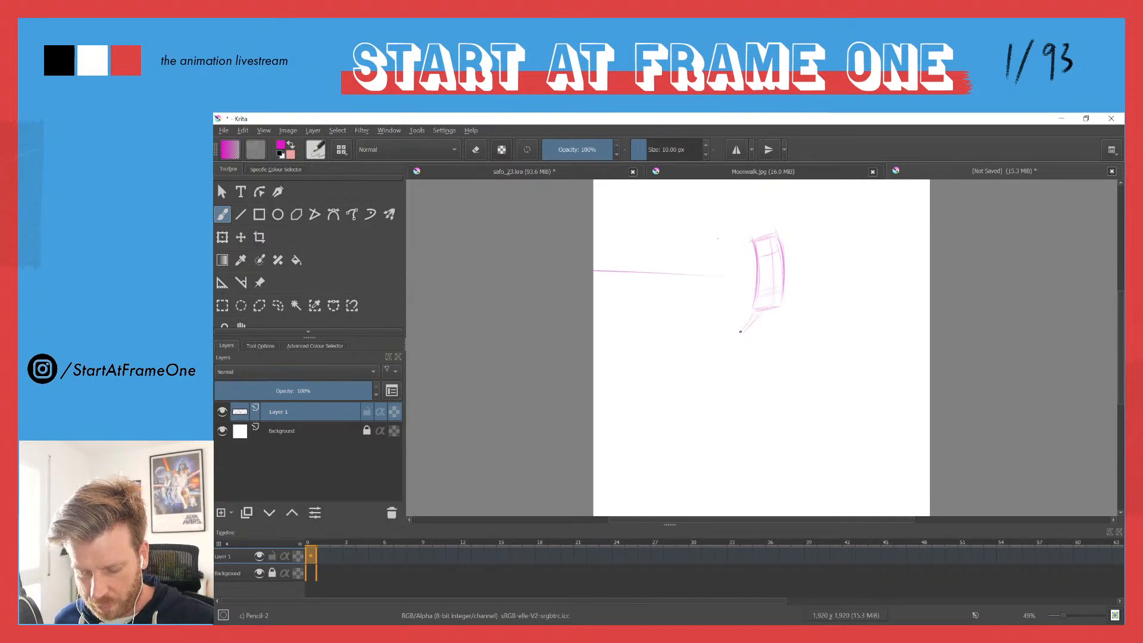
pyautogui.hotkey('ctrl', 'z')
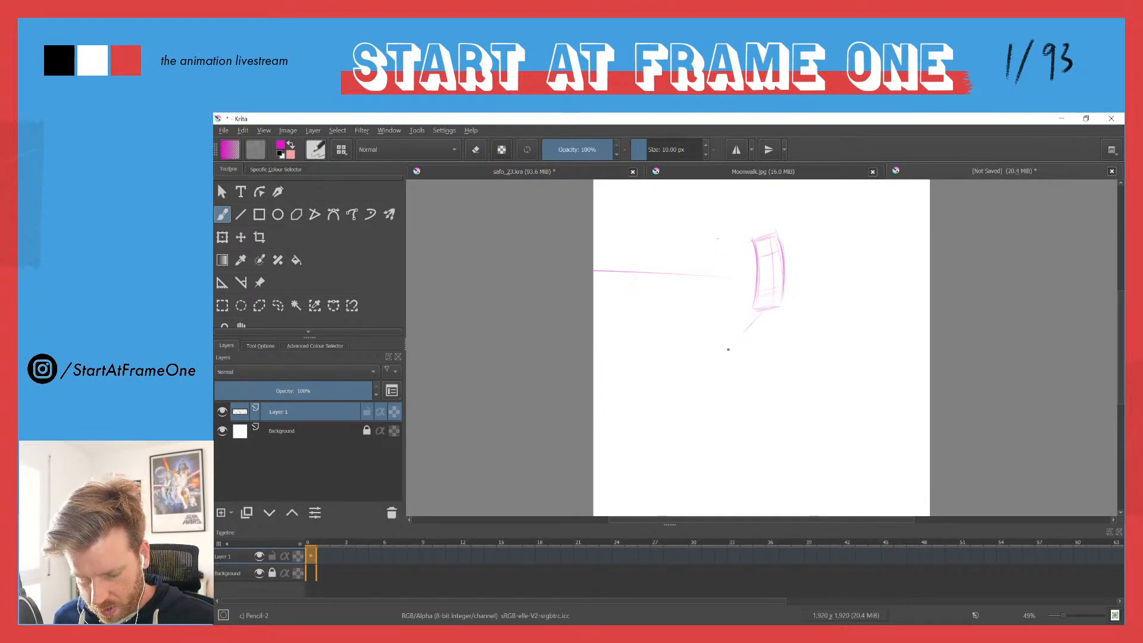
pyautogui.moveTo(761, 307); pyautogui.dragTo(739, 350)
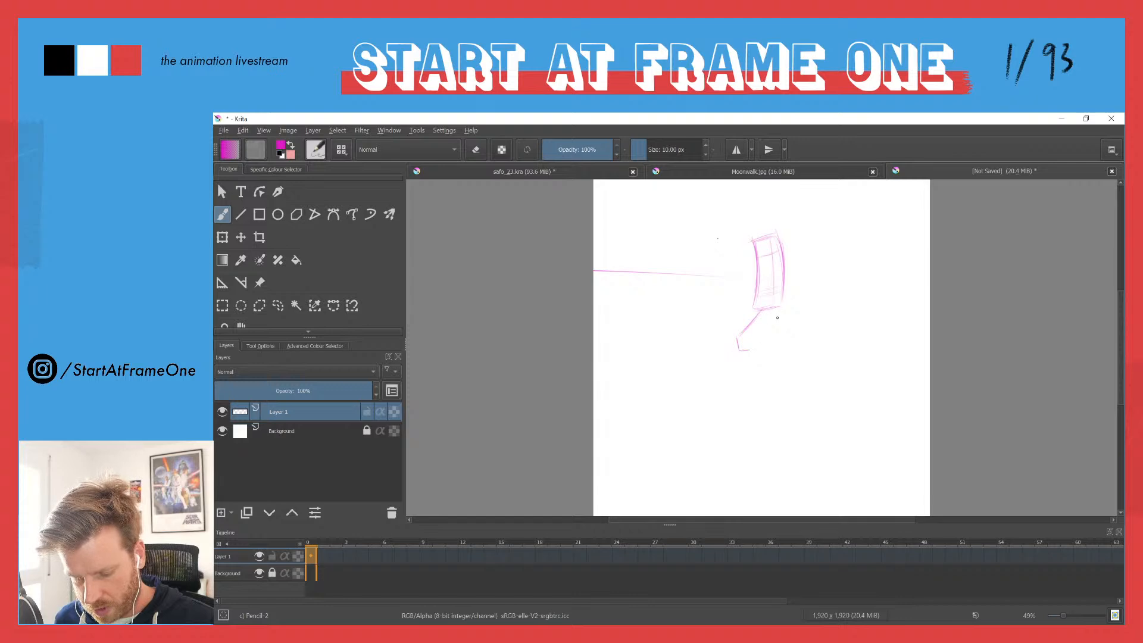
pyautogui.moveTo(772, 308); pyautogui.dragTo(800, 339)
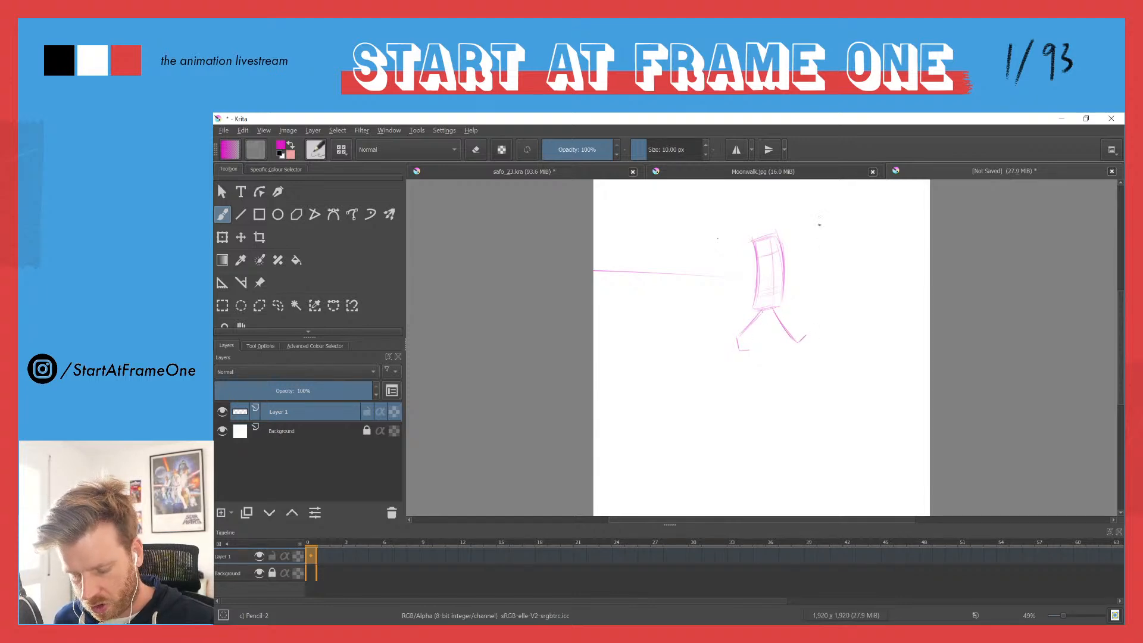
pyautogui.moveTo(767, 310)
pyautogui.mouseDown()
pyautogui.moveTo(743, 332)
pyautogui.moveTo(770, 308)
pyautogui.moveTo(778, 317)
pyautogui.moveTo(770, 308)
pyautogui.moveTo(798, 340)
pyautogui.moveTo(762, 317)
pyautogui.moveTo(738, 337)
pyautogui.mouseUp()
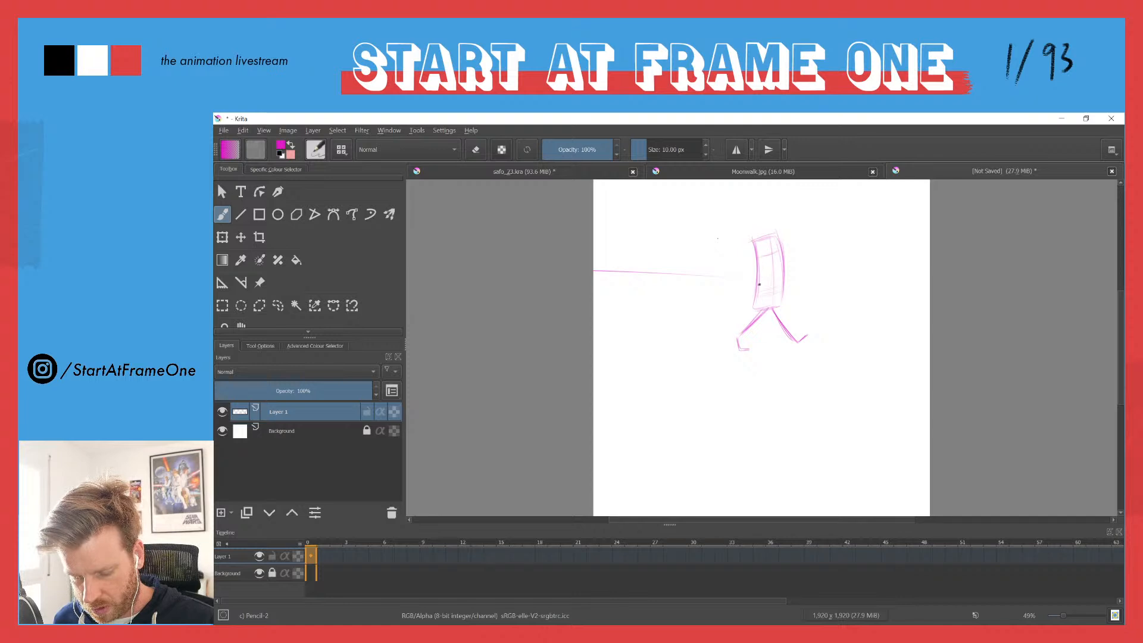
# Step: Sketch two bent arms with small circle hands, one on each side of the torso block
pyautogui.moveTo(767, 275); pyautogui.dragTo(746, 291)
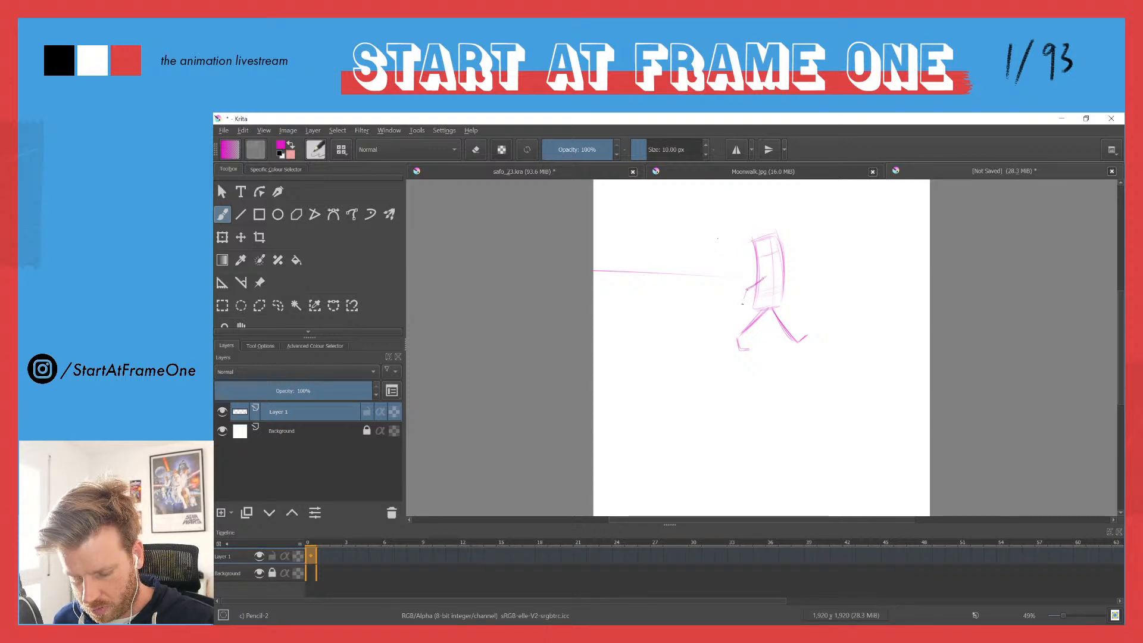
pyautogui.moveTo(744, 301); pyautogui.dragTo(745, 303)
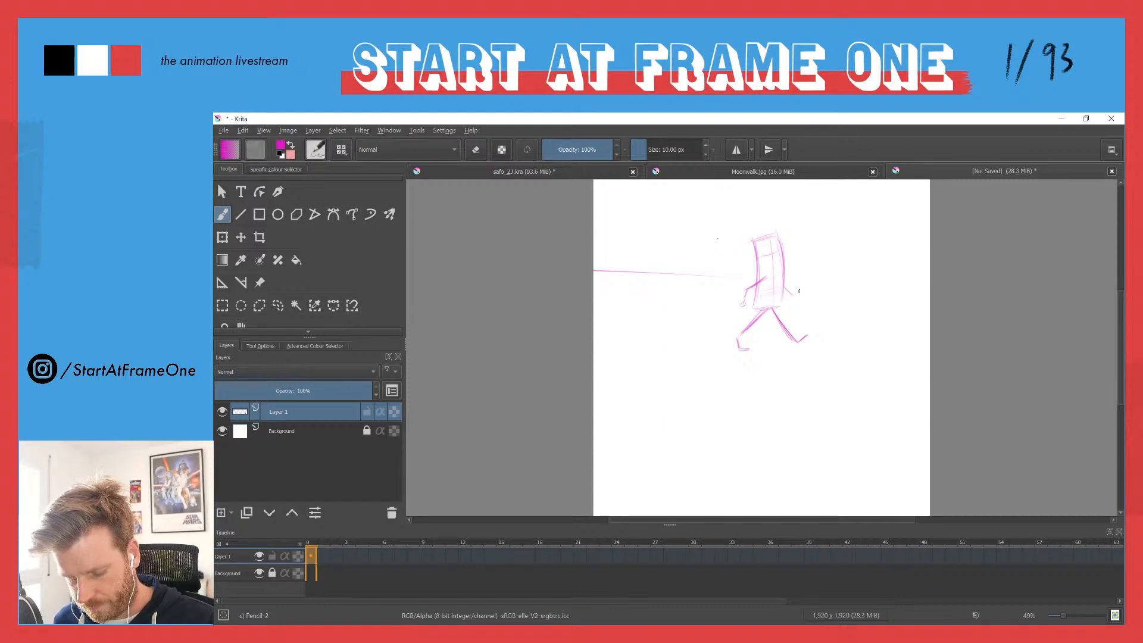
pyautogui.moveTo(779, 279)
pyautogui.mouseDown()
pyautogui.moveTo(793, 294)
pyautogui.moveTo(804, 286)
pyautogui.moveTo(773, 305)
pyautogui.mouseUp()
# Step: Replace the torso block with a single spine line, erase most of the block's outline and redraw the back leg
pyautogui.moveTo(766, 239); pyautogui.dragTo(774, 298)
pyautogui.press('e')
pyautogui.moveTo(777, 230)
pyautogui.mouseDown()
pyautogui.moveTo(780, 305)
pyautogui.moveTo(768, 289)
pyautogui.moveTo(752, 309)
pyautogui.moveTo(755, 247)
pyautogui.moveTo(752, 257)
pyautogui.moveTo(770, 226)
pyautogui.moveTo(779, 299)
pyautogui.moveTo(785, 292)
pyautogui.moveTo(740, 349)
pyautogui.mouseUp()
pyautogui.press('e')
pyautogui.moveTo(770, 310)
pyautogui.mouseDown()
pyautogui.moveTo(739, 338)
pyautogui.moveTo(751, 349)
pyautogui.moveTo(740, 339)
pyautogui.mouseUp()
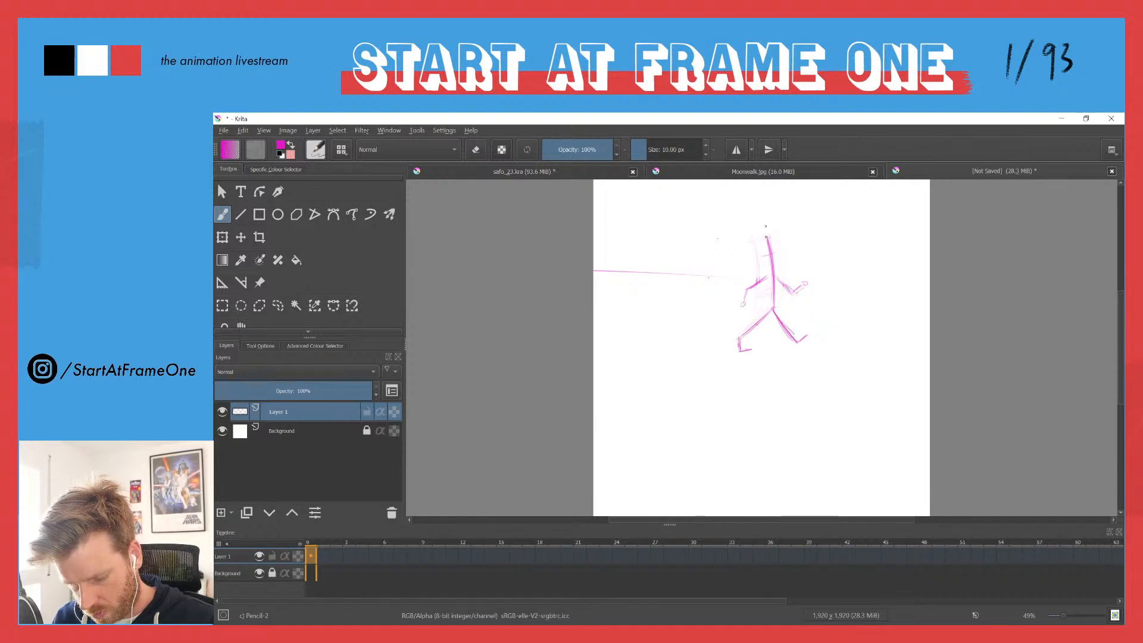
# Step: Lasso the figure's spine and arms and nudge them ten steps left over the hips, then clear the selection
pyautogui.press('l')
pyautogui.moveTo(771, 225)
pyautogui.mouseDown()
pyautogui.moveTo(785, 227)
pyautogui.moveTo(778, 308)
pyautogui.moveTo(762, 207)
pyautogui.moveTo(762, 253)
pyautogui.moveTo(776, 251)
pyautogui.moveTo(766, 251)
pyautogui.mouseUp()
pyautogui.press('t')
pyautogui.hotkey('ctrl', 'z')
pyautogui.hotkey('ctrl', 'shift', 'z')
pyautogui.hotkey('ctrl', 'z')
pyautogui.hotkey('ctrl', 'shift', 'z')
pyautogui.hotkey('ctrl', 'shift', 'z')
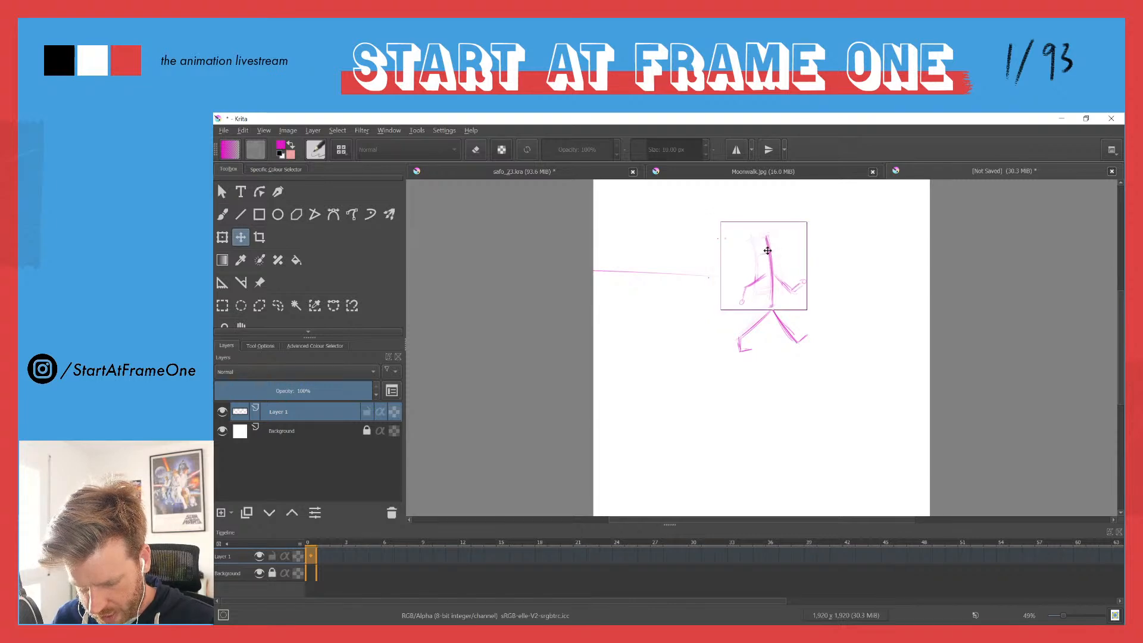
pyautogui.press('Left')
pyautogui.press('Left')
pyautogui.press('Left')
pyautogui.press('Left')
pyautogui.press('Left')
pyautogui.press('Left')
pyautogui.press('Left')
pyautogui.press('Left')
pyautogui.press('Left')
pyautogui.press('Left')
pyautogui.hotkey('ctrl', 'shift', 'a')
# Step: With the brush, reconnect the back leg to the hips and redraw a bolder spine line extended upwards
pyautogui.press('b')
pyautogui.moveTo(769, 309); pyautogui.dragTo(743, 335)
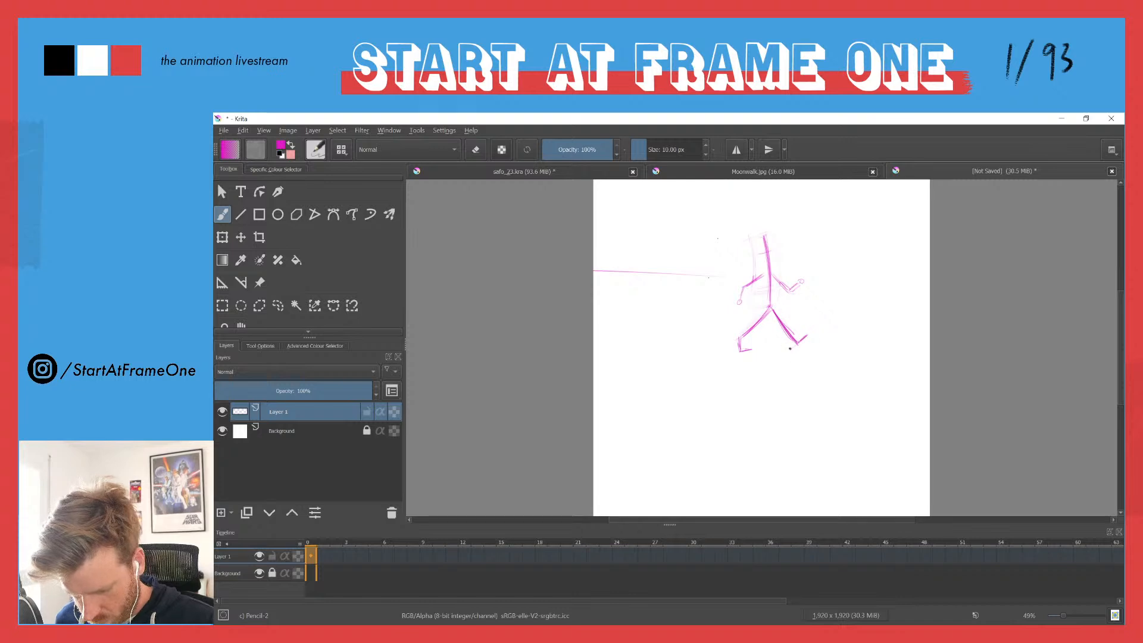
pyautogui.moveTo(768, 271)
pyautogui.mouseDown()
pyautogui.moveTo(744, 290)
pyautogui.moveTo(769, 255)
pyautogui.moveTo(759, 225)
pyautogui.moveTo(771, 298)
pyautogui.mouseUp()
pyautogui.moveTo(761, 221); pyautogui.dragTo(772, 306)
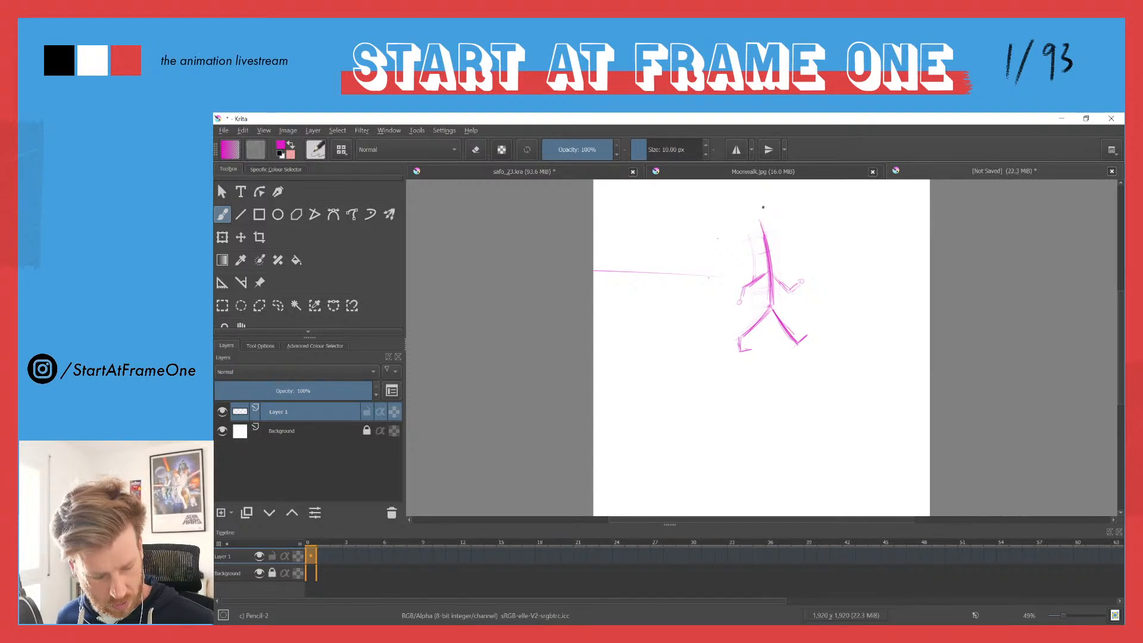
# Step: Add a blank keyframe at frame 4 on Layer 1 and turn on its onion skin
pyautogui.press('Right')
pyautogui.press('Right')
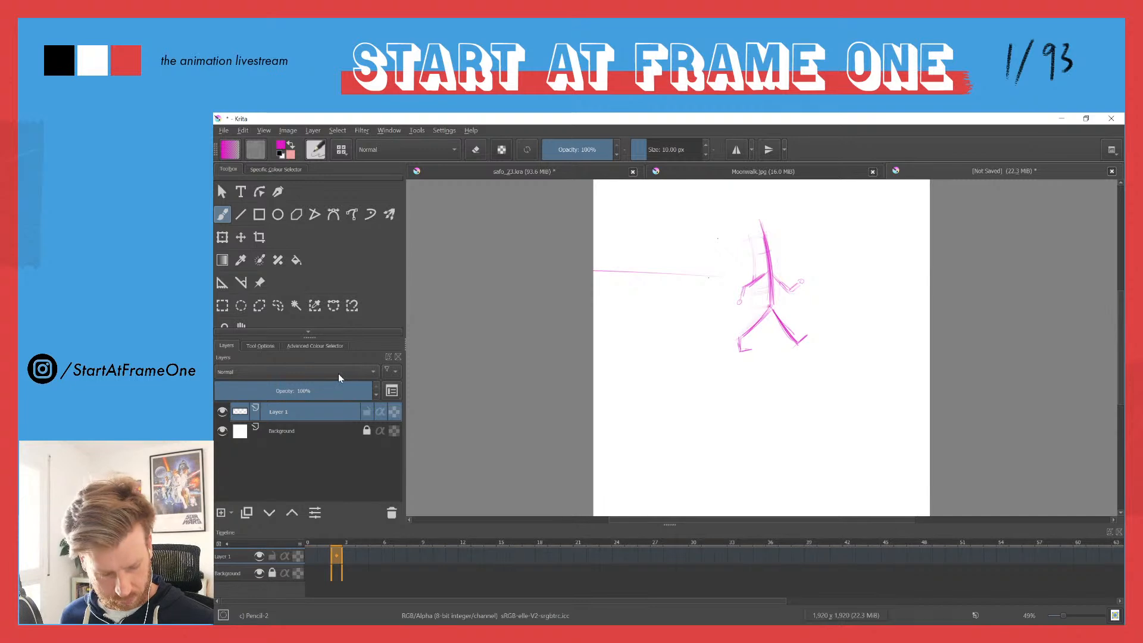
pyautogui.press('Right')
pyautogui.press('Right')
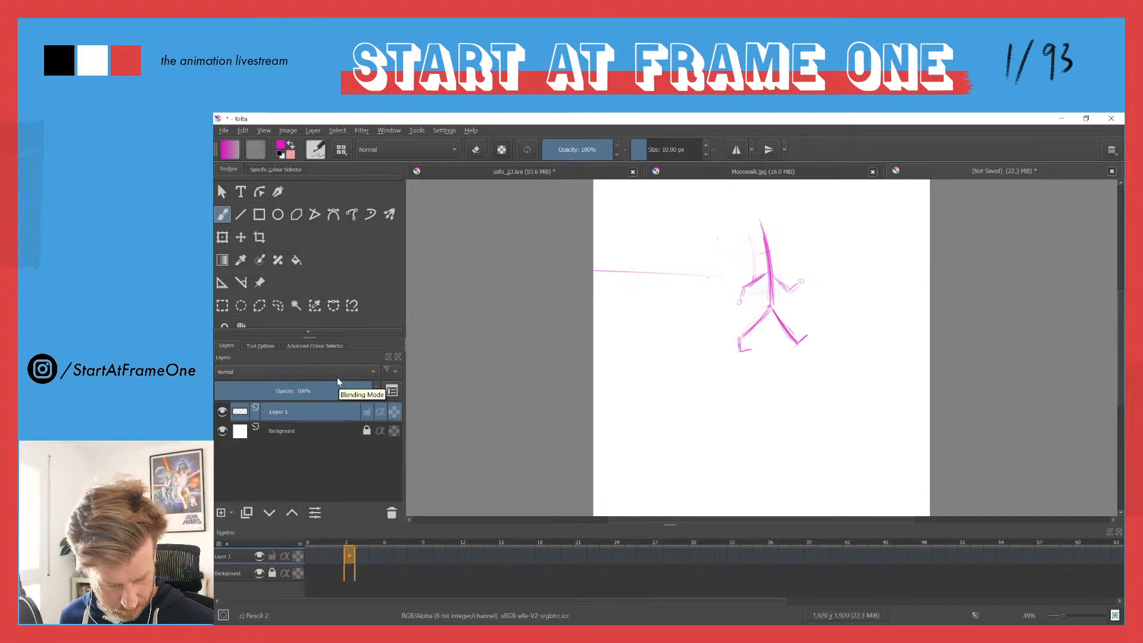
pyautogui.press('F7')
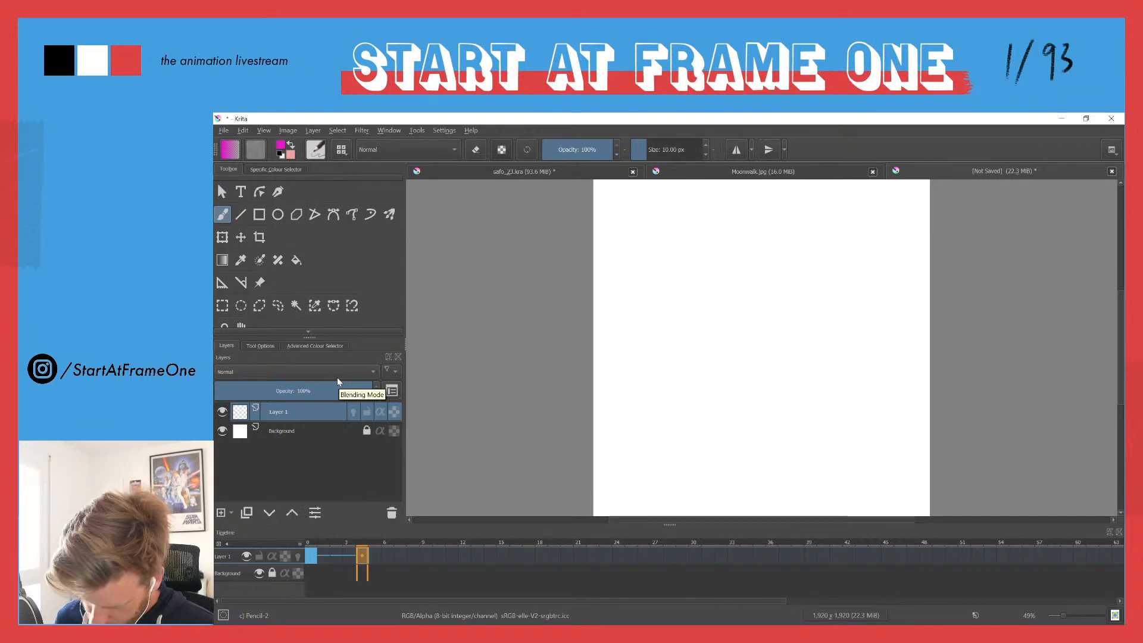
pyautogui.click(297, 556)
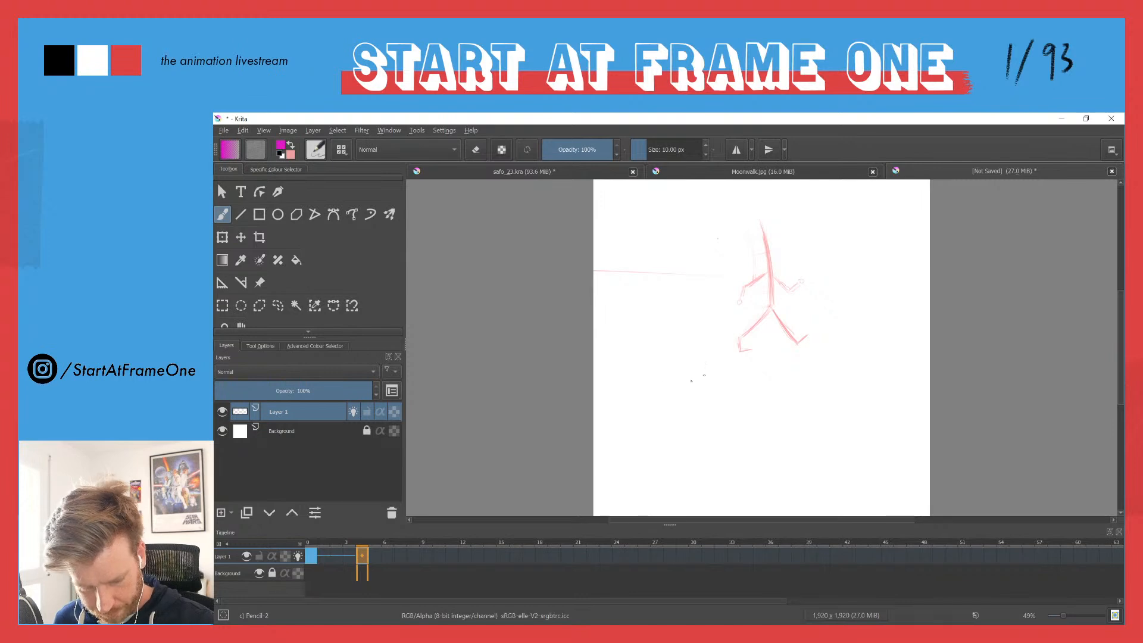
# Step: Copy the frame 0 pose to frame 8 and flip between frames 0 and 8 to compare them
pyautogui.click(311, 556)
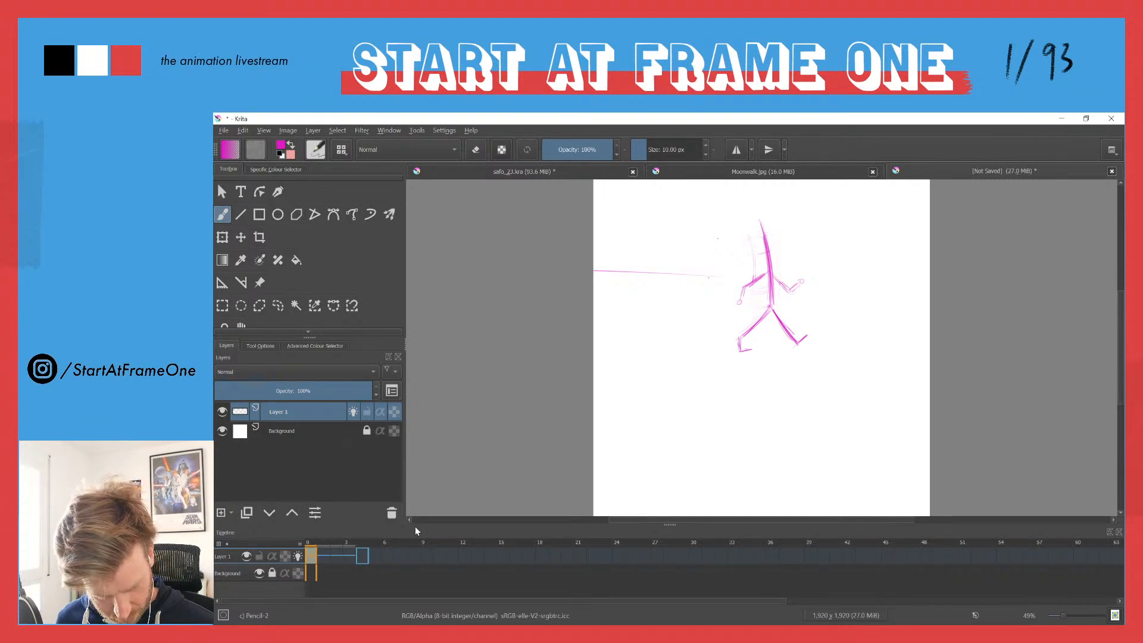
pyautogui.click(414, 555)
pyautogui.hotkey('ctrl', 'v')
pyautogui.click(310, 544)
pyautogui.click(410, 541)
pyautogui.click(309, 544)
pyautogui.click(411, 543)
pyautogui.click(308, 544)
pyautogui.click(411, 543)
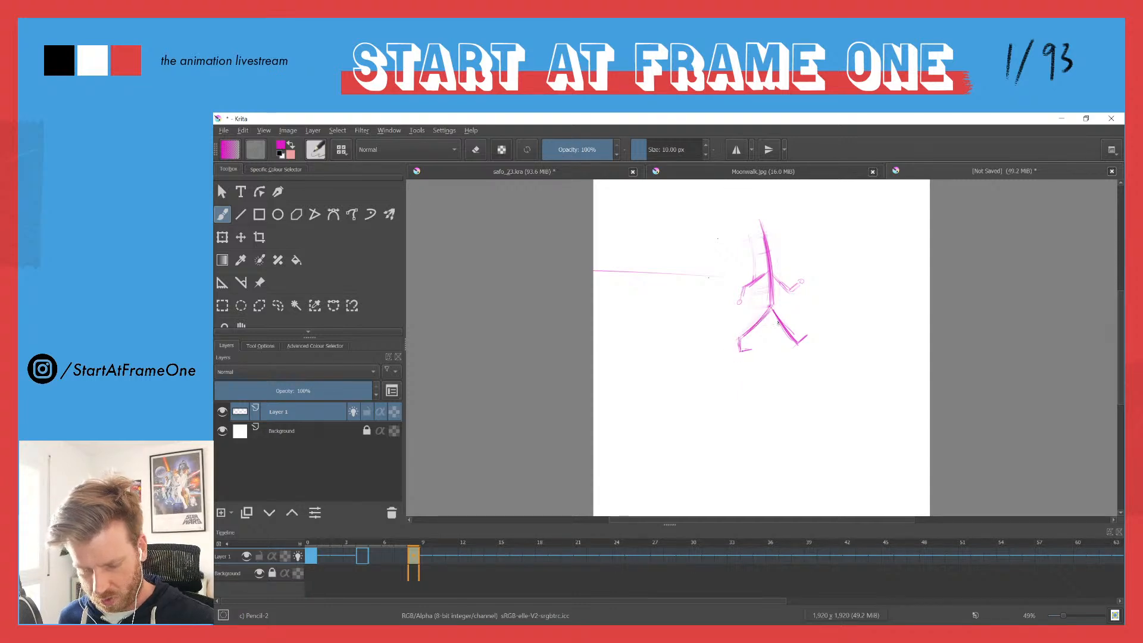
pyautogui.click(308, 545)
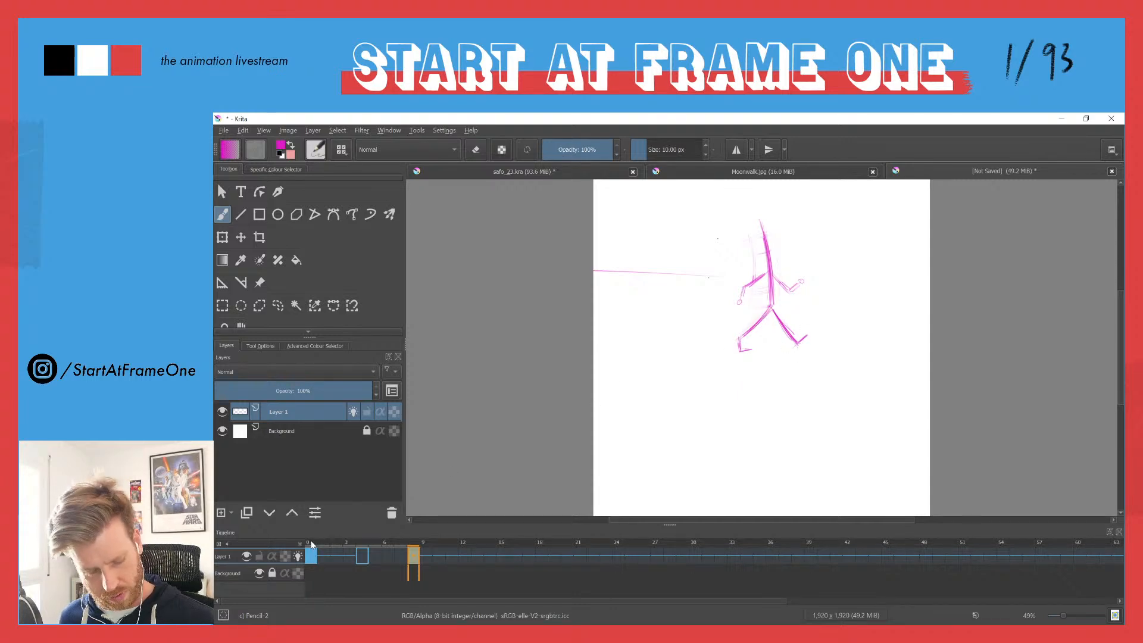
# Step: At frame 4, draw the passing pose with a raised spine, one straight leg, one bent leg and both arms hanging close
pyautogui.click(351, 553)
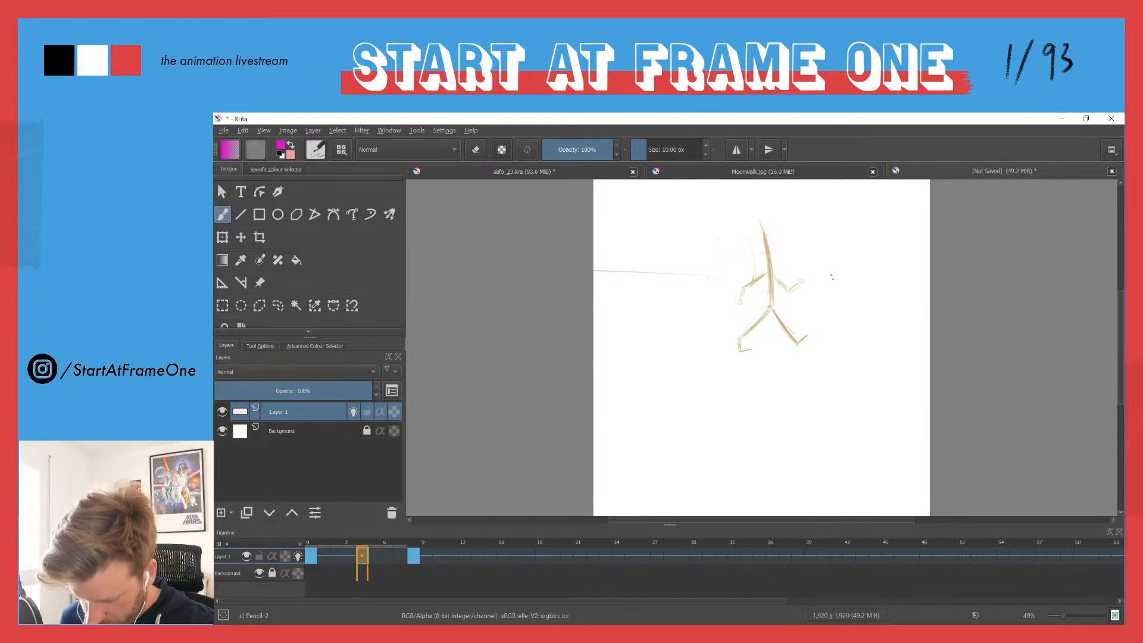
pyautogui.moveTo(768, 218)
pyautogui.mouseDown()
pyautogui.moveTo(766, 346)
pyautogui.moveTo(778, 350)
pyautogui.moveTo(766, 346)
pyautogui.mouseUp()
pyautogui.moveTo(772, 290); pyautogui.dragTo(767, 346)
pyautogui.moveTo(773, 287); pyautogui.dragTo(772, 221)
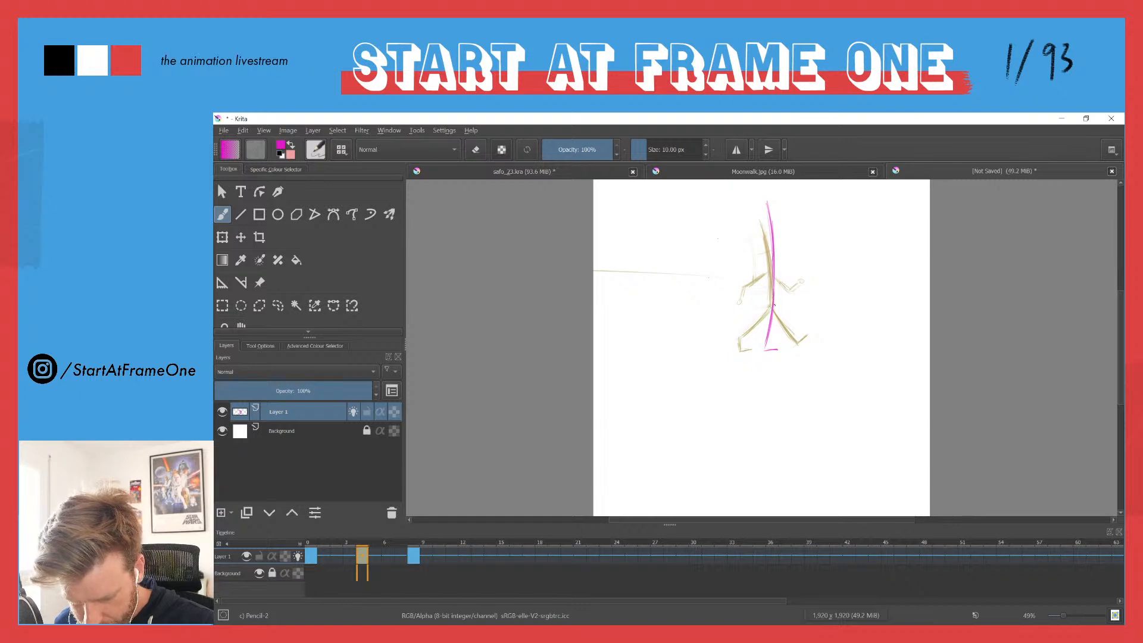
pyautogui.moveTo(774, 305)
pyautogui.mouseDown()
pyautogui.moveTo(788, 321)
pyautogui.moveTo(753, 344)
pyautogui.moveTo(761, 334)
pyautogui.mouseUp()
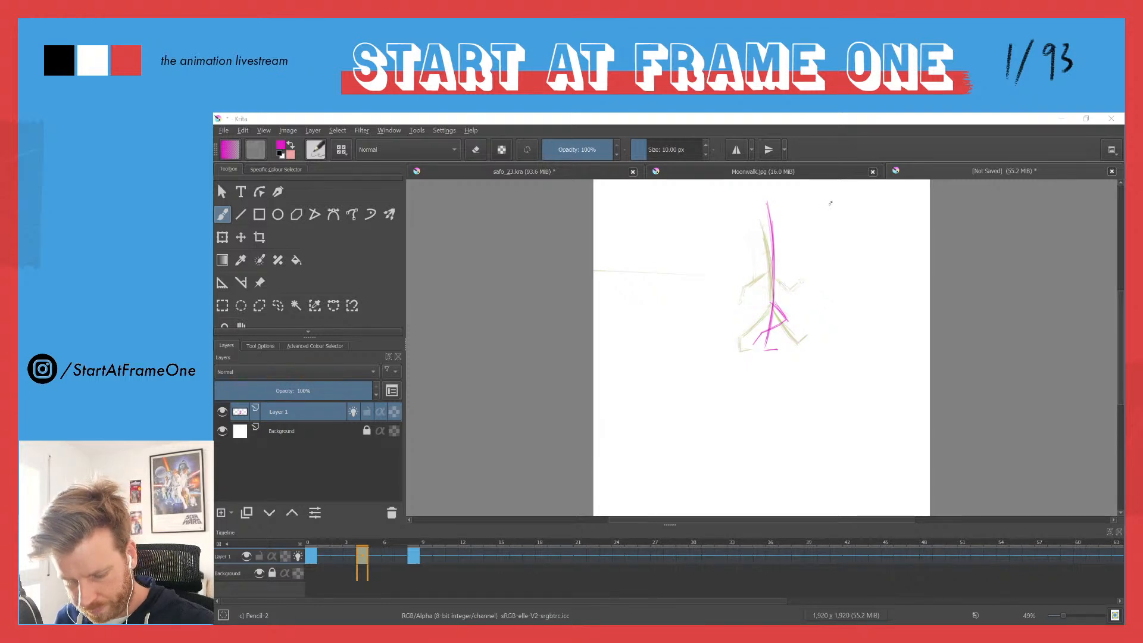
pyautogui.moveTo(772, 302); pyautogui.dragTo(778, 313)
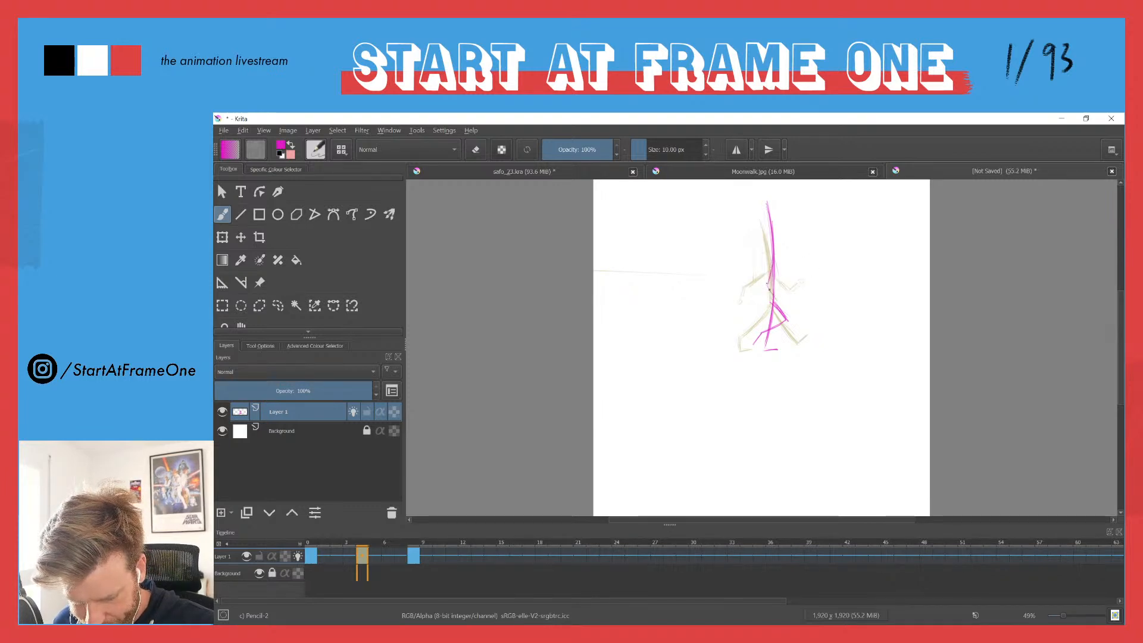
pyautogui.moveTo(775, 266); pyautogui.dragTo(789, 300)
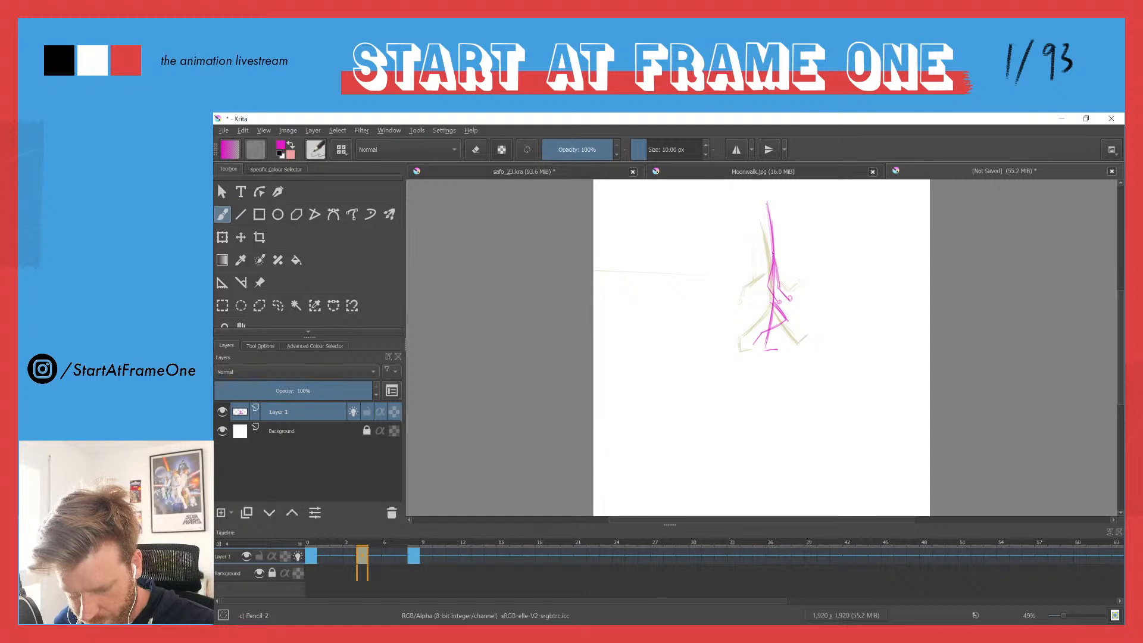
pyautogui.moveTo(776, 239); pyautogui.dragTo(773, 285)
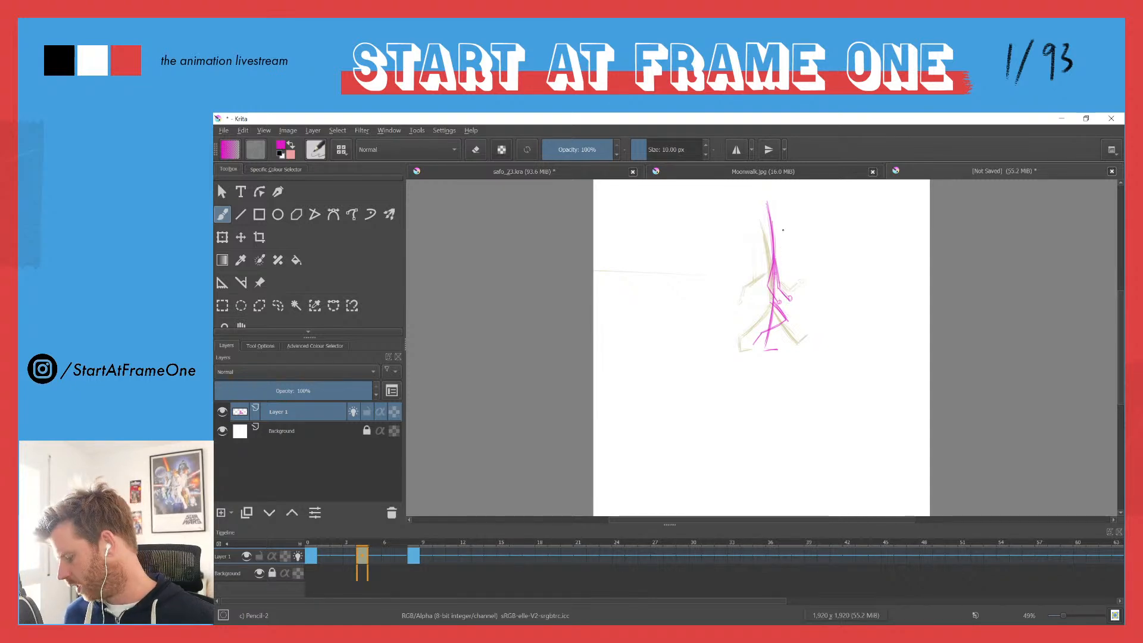
# Step: Insert four hold frames after the frame 4 passing pose so that the last keyframe sits at frame 12
pyautogui.press('Left')
pyautogui.press('Right')
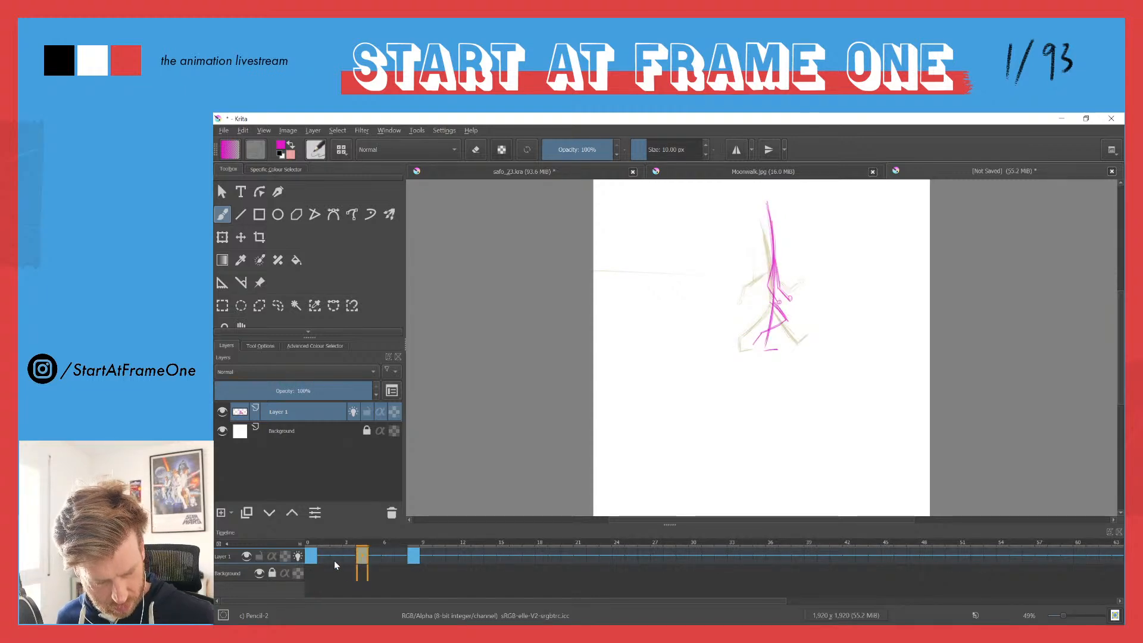
pyautogui.press('F5')
pyautogui.press('F5')
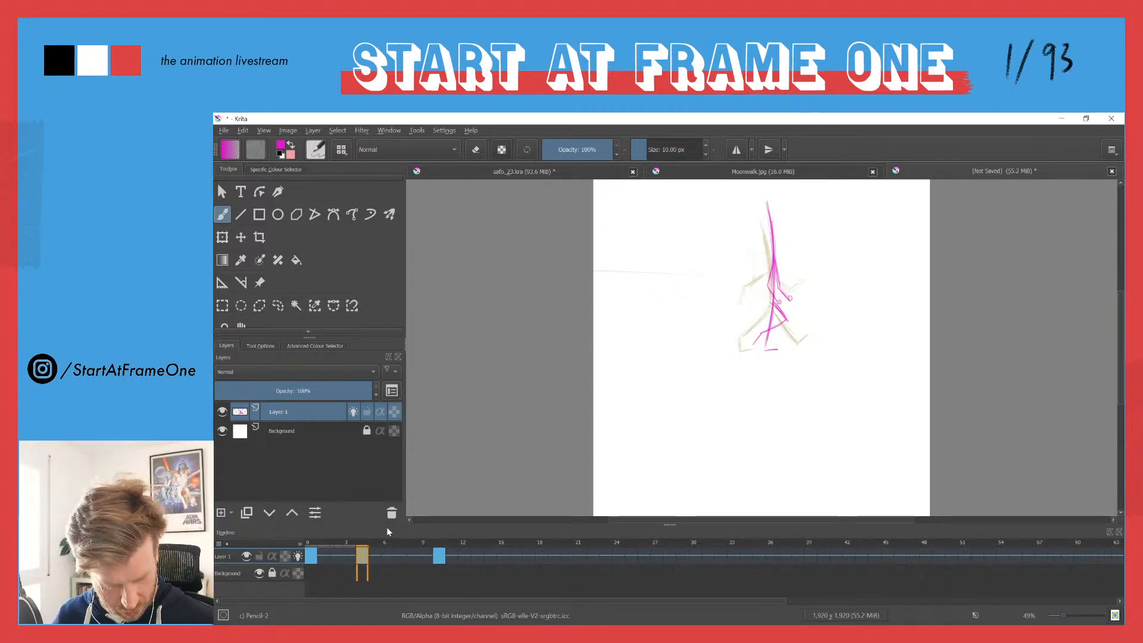
pyautogui.press('F5')
pyautogui.press('F5')
pyautogui.click(414, 557)
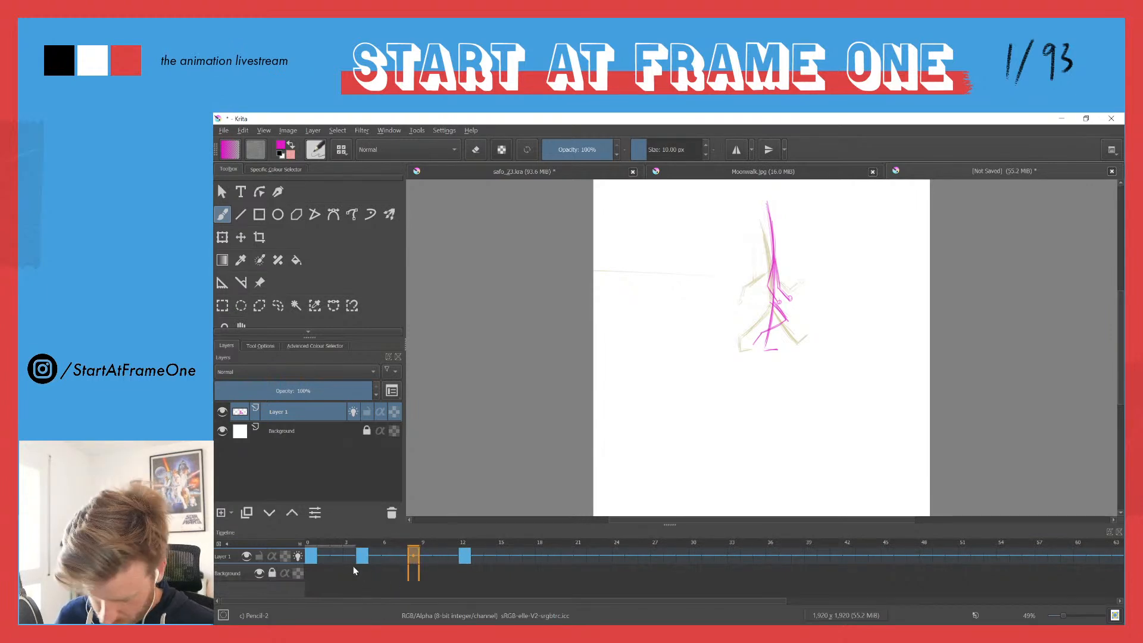
# Step: Insert four hold frames after the frame 0 pose so that the following keyframes sit at frames 8 and 16
pyautogui.click(334, 557)
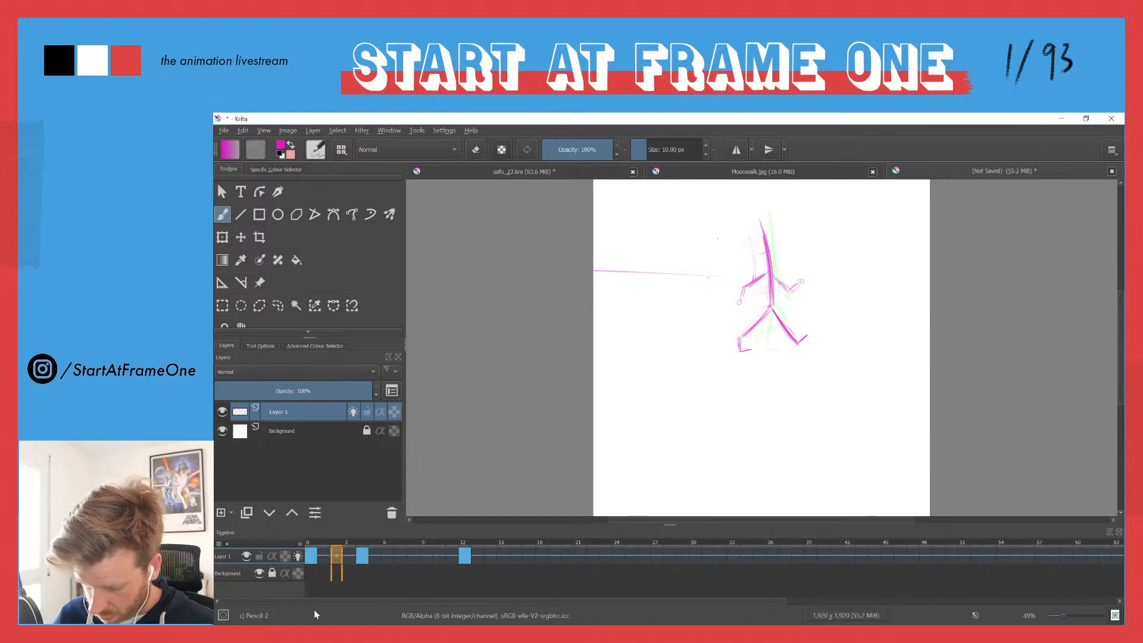
pyautogui.press('F5')
pyautogui.press('F5')
pyautogui.press('F5')
pyautogui.press('F5')
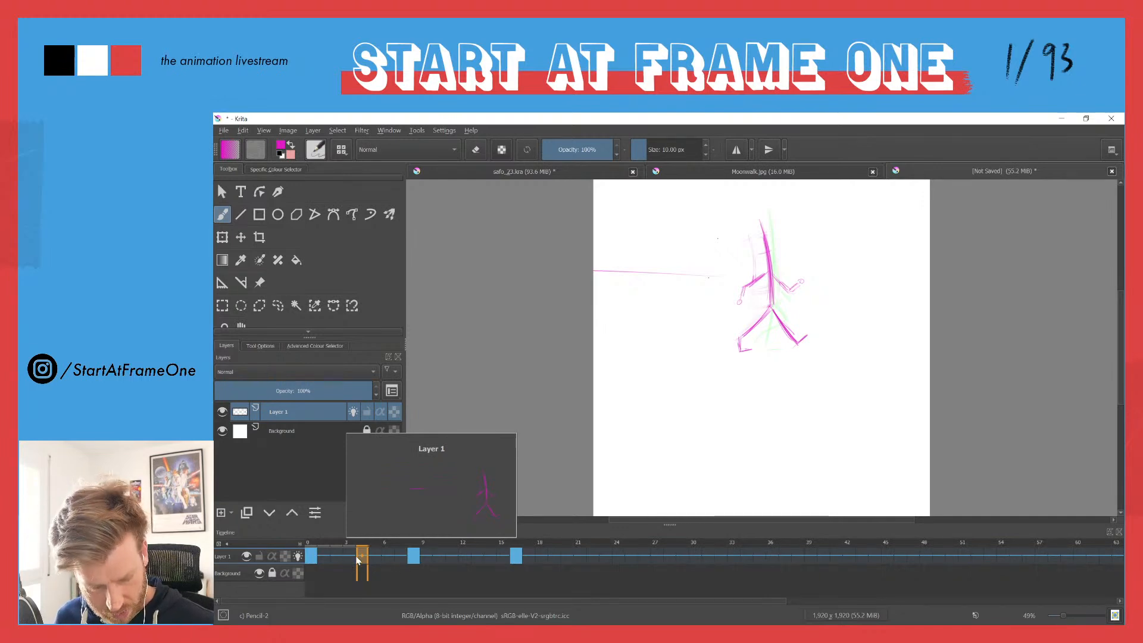
# Step: At frame 4, draw the low pose on a new keyframe with a curved spine, both knees bent and both arms spread
pyautogui.press('F7')
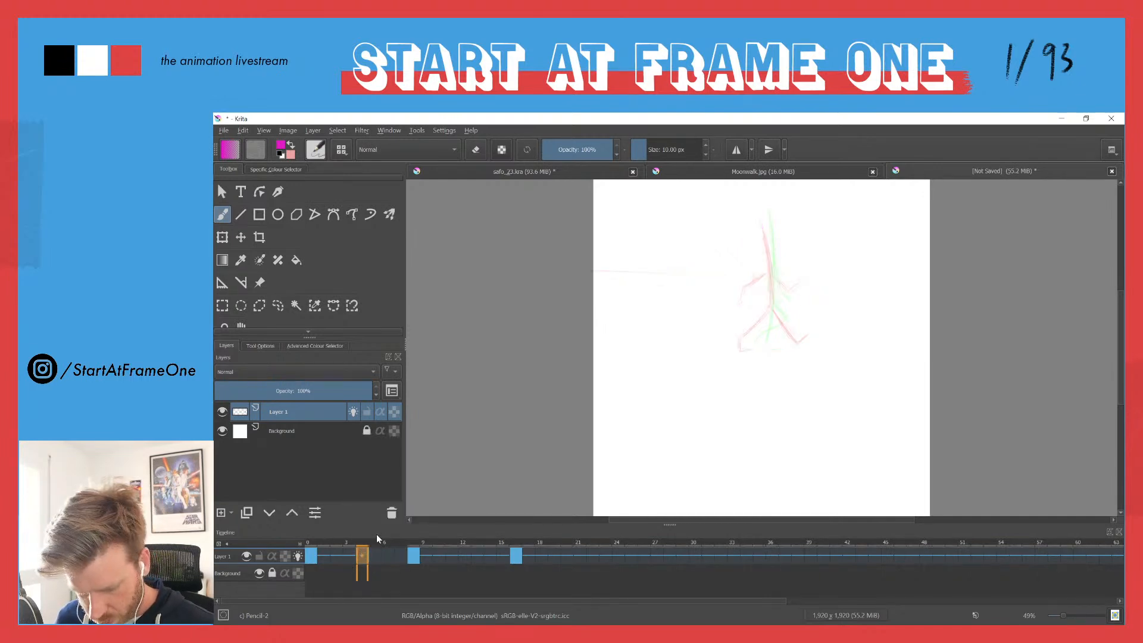
pyautogui.moveTo(747, 349); pyautogui.dragTo(808, 346)
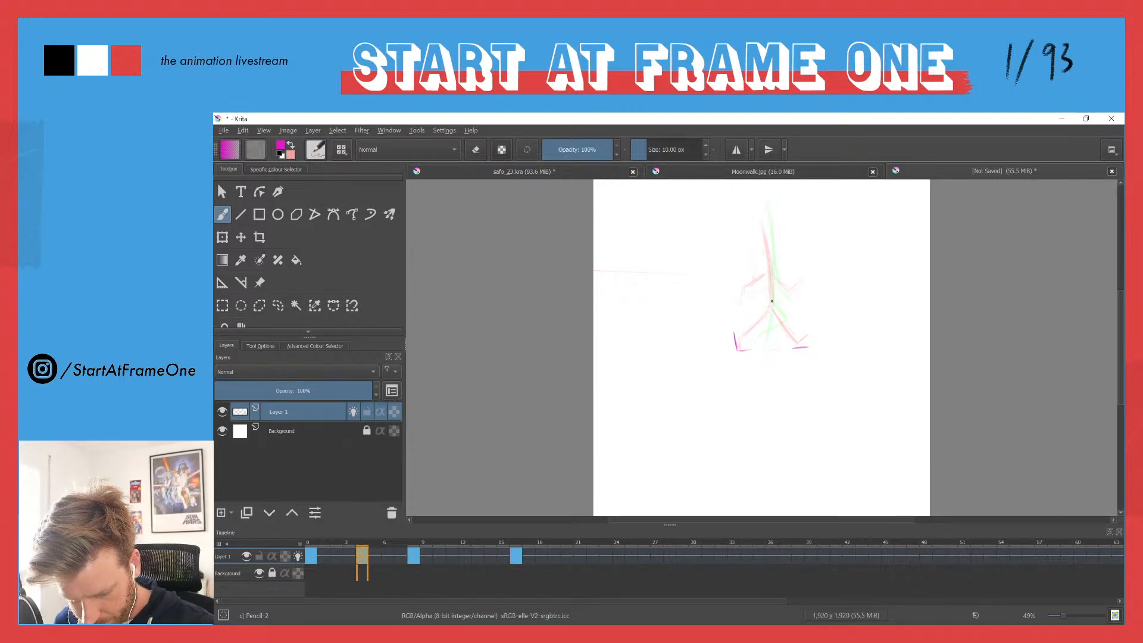
pyautogui.moveTo(767, 266)
pyautogui.mouseDown()
pyautogui.moveTo(771, 319)
pyautogui.moveTo(771, 303)
pyautogui.mouseUp()
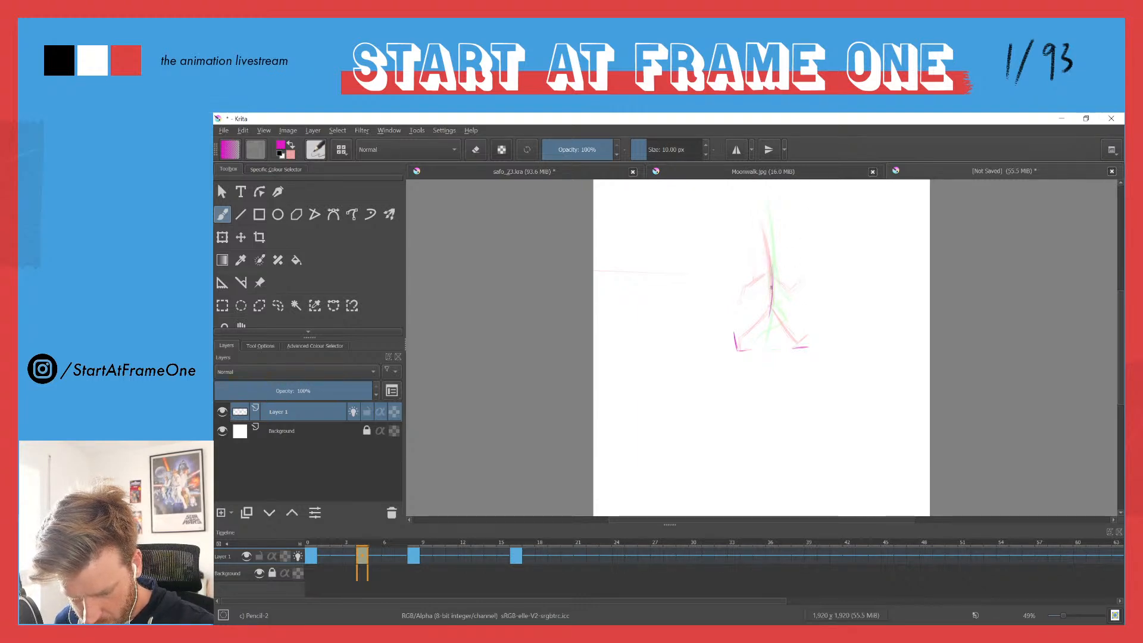
pyautogui.moveTo(764, 234); pyautogui.dragTo(772, 300)
pyautogui.moveTo(773, 259); pyautogui.dragTo(774, 306)
pyautogui.moveTo(762, 233)
pyautogui.mouseDown()
pyautogui.moveTo(772, 297)
pyautogui.moveTo(772, 266)
pyautogui.moveTo(769, 316)
pyautogui.moveTo(773, 288)
pyautogui.moveTo(746, 329)
pyautogui.moveTo(769, 317)
pyautogui.moveTo(738, 331)
pyautogui.moveTo(778, 314)
pyautogui.moveTo(792, 348)
pyautogui.mouseUp()
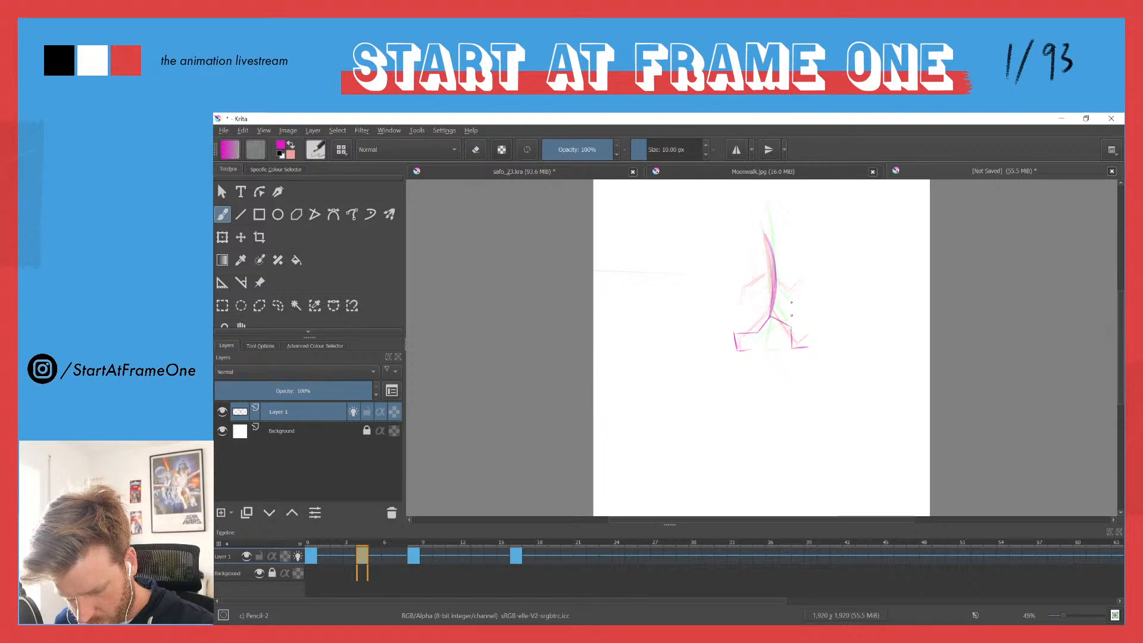
pyautogui.moveTo(771, 276); pyautogui.dragTo(736, 298)
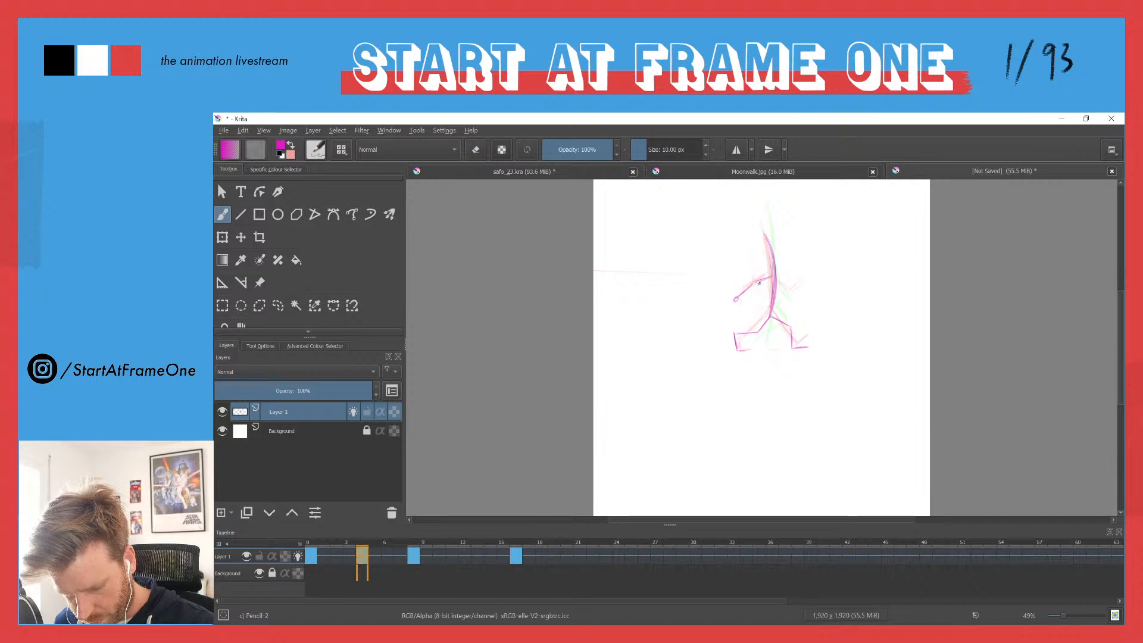
pyautogui.moveTo(778, 291); pyautogui.dragTo(799, 286)
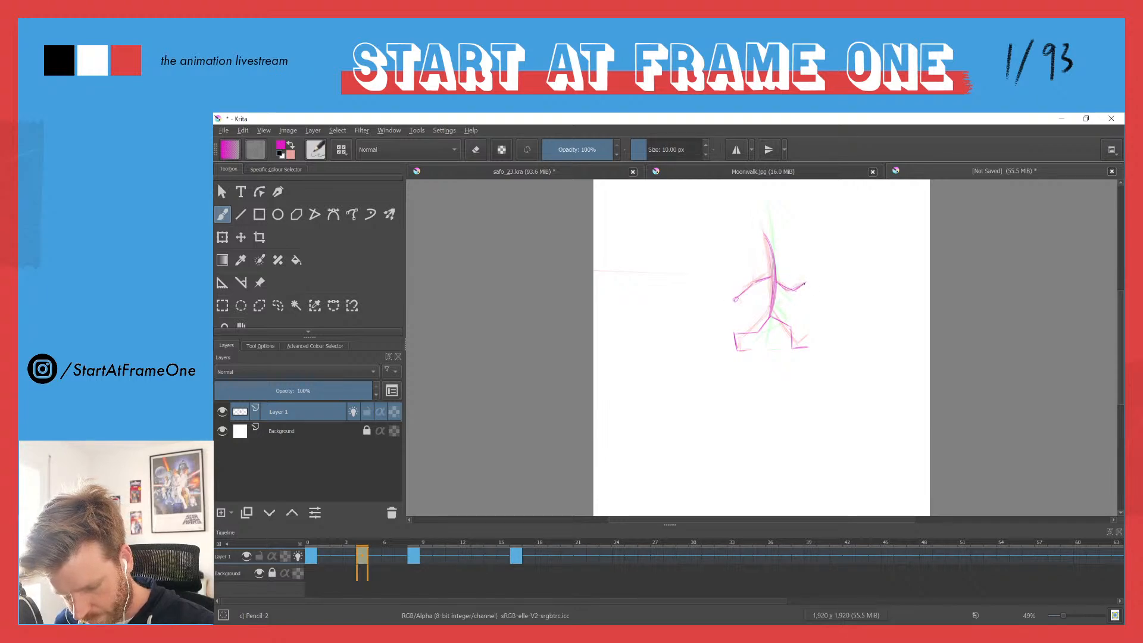
# Step: Flip between frames 0 and 4 to compare the contact pose with the low pose
pyautogui.hotkey('ctrl', 'Left')
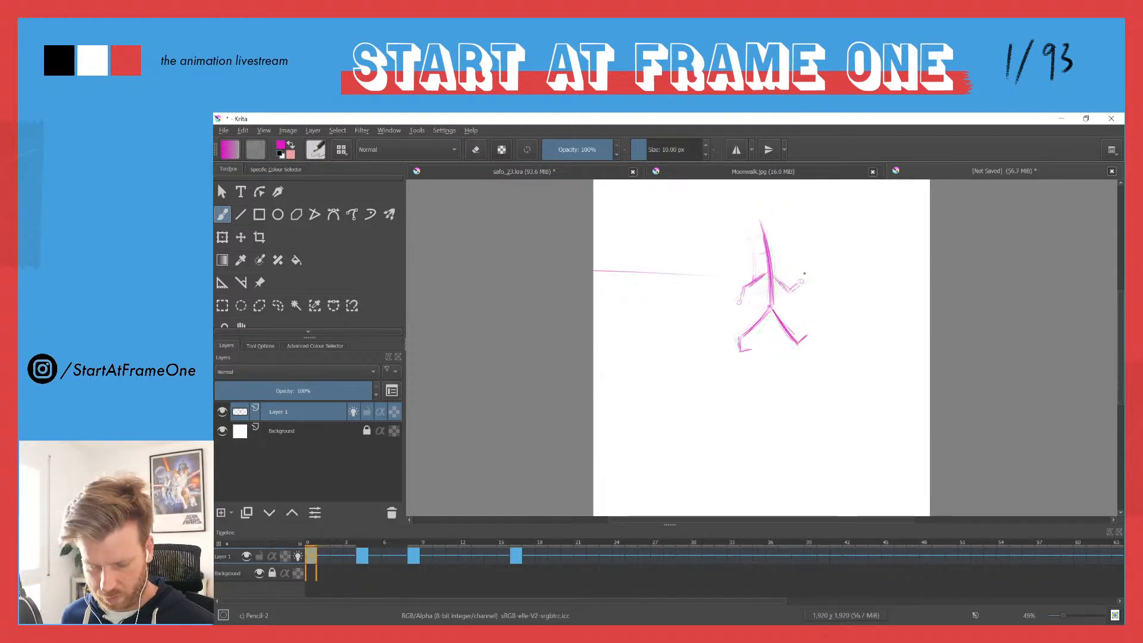
pyautogui.hotkey('ctrl', 'Right')
pyautogui.hotkey('ctrl', 'Left')
pyautogui.hotkey('ctrl', 'Right')
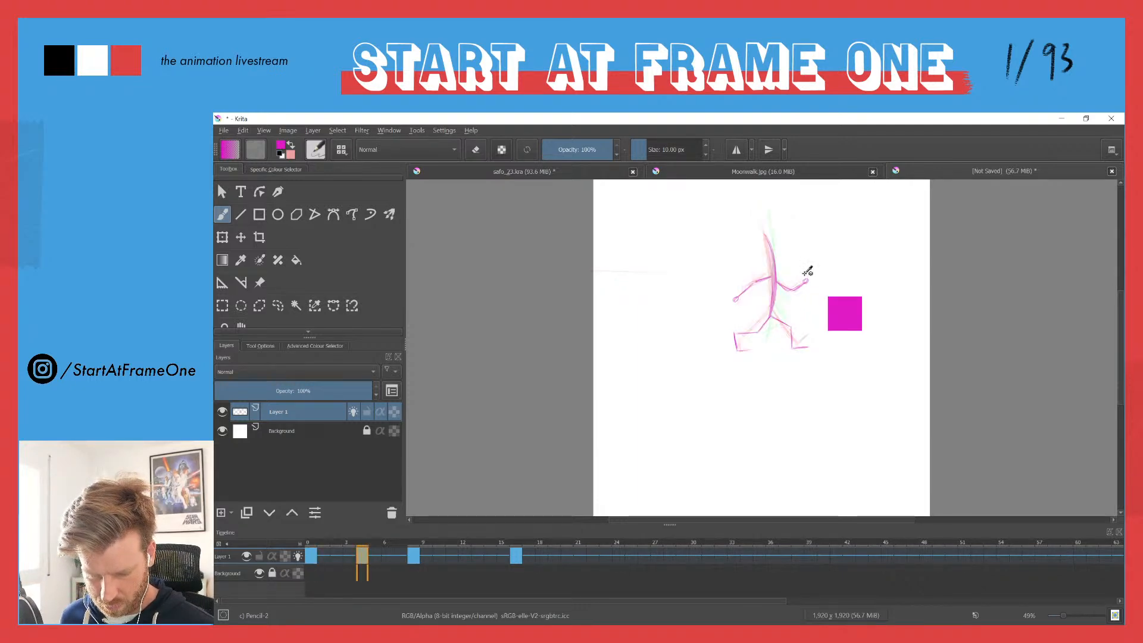
pyautogui.hotkey('ctrl', 'Left')
pyautogui.hotkey('ctrl', 'Right')
pyautogui.hotkey('ctrl', 'Left')
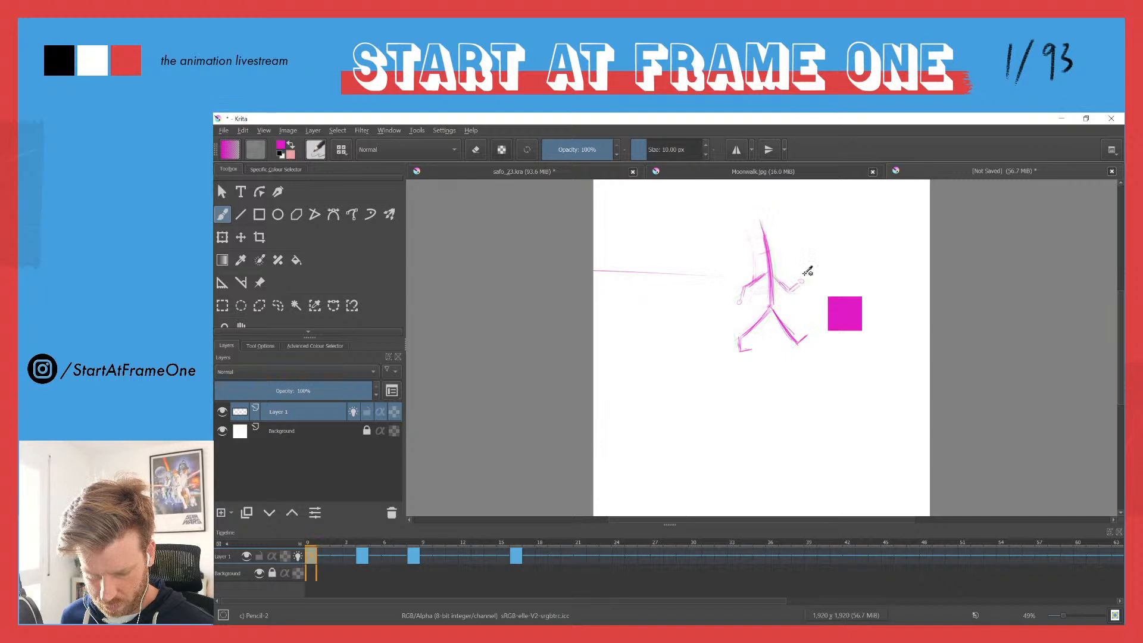
pyautogui.hotkey('ctrl', 'Right')
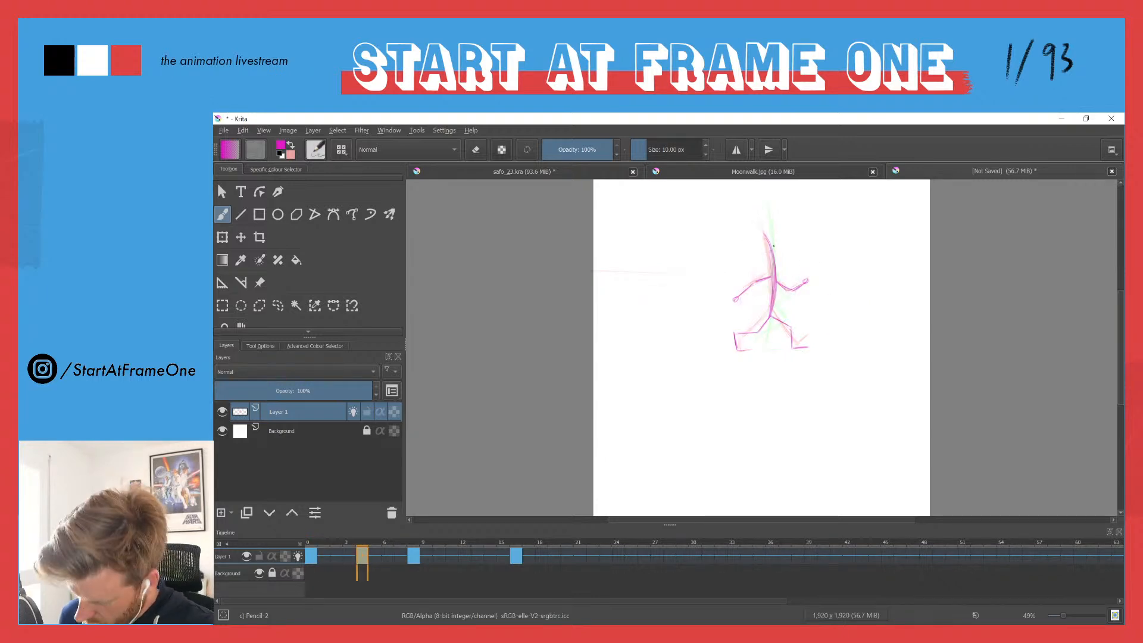
# Step: Rotate the rear arm of the frame 4 pose slightly upward around the shoulder and flip frames to check it
pyautogui.press('l')
pyautogui.moveTo(771, 271)
pyautogui.mouseDown()
pyautogui.moveTo(723, 324)
pyautogui.moveTo(771, 277)
pyautogui.mouseUp()
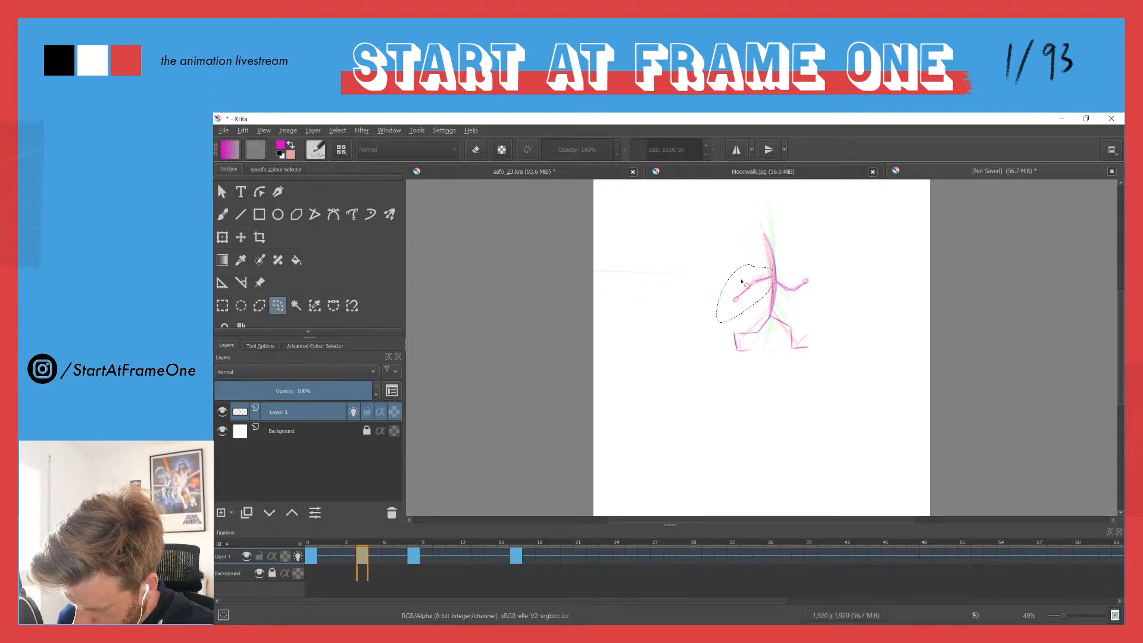
pyautogui.hotkey('ctrl', 't')
pyautogui.moveTo(704, 324)
pyautogui.mouseDown()
pyautogui.moveTo(699, 334)
pyautogui.moveTo(700, 323)
pyautogui.mouseUp()
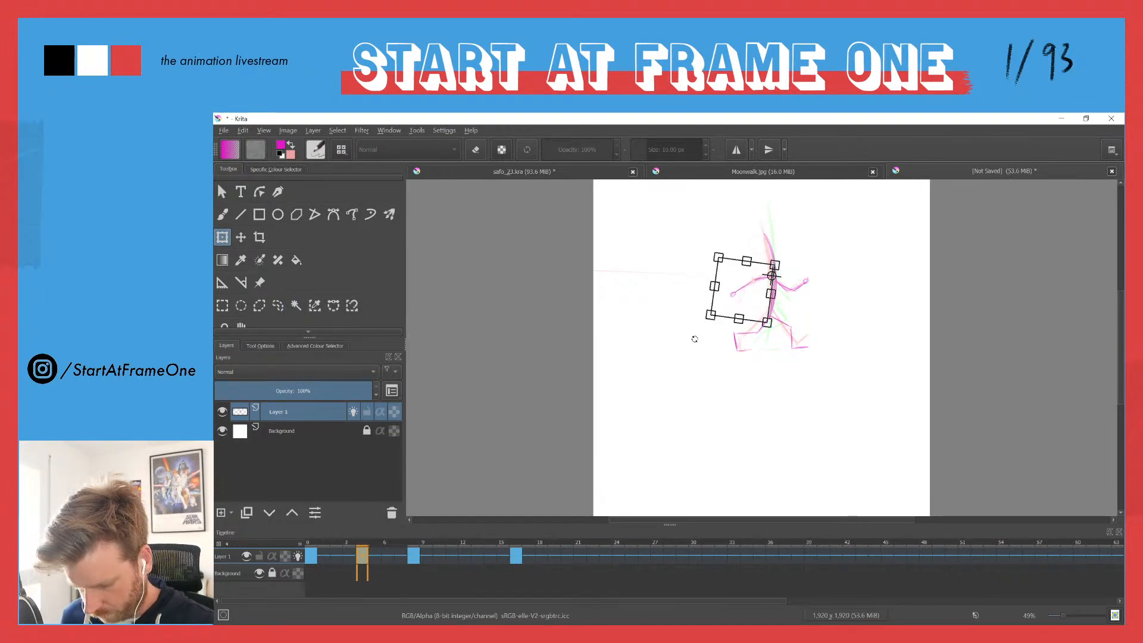
pyautogui.press('Left')
pyautogui.press('Right')
pyautogui.press('Left')
pyautogui.press('Right')
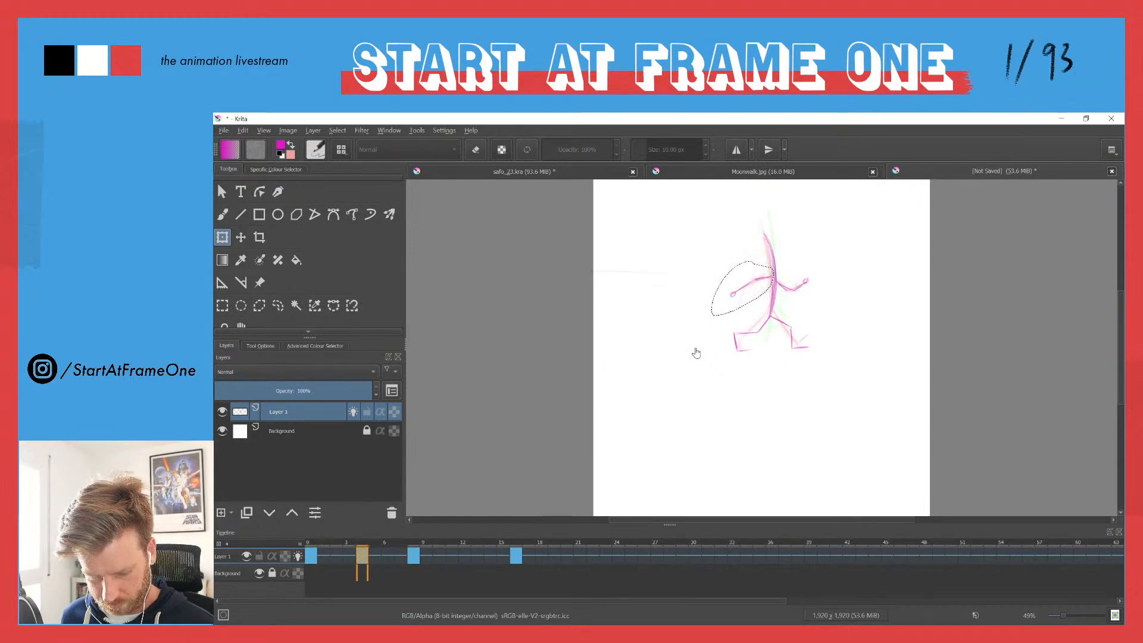
# Step: Clear the selection and start a blank keyframe at frame 12
pyautogui.press('Right')
pyautogui.press('Right')
pyautogui.press('Right')
pyautogui.press('Right')
pyautogui.press('Right')
pyautogui.press('Right')
pyautogui.press('Right')
pyautogui.press('Right')
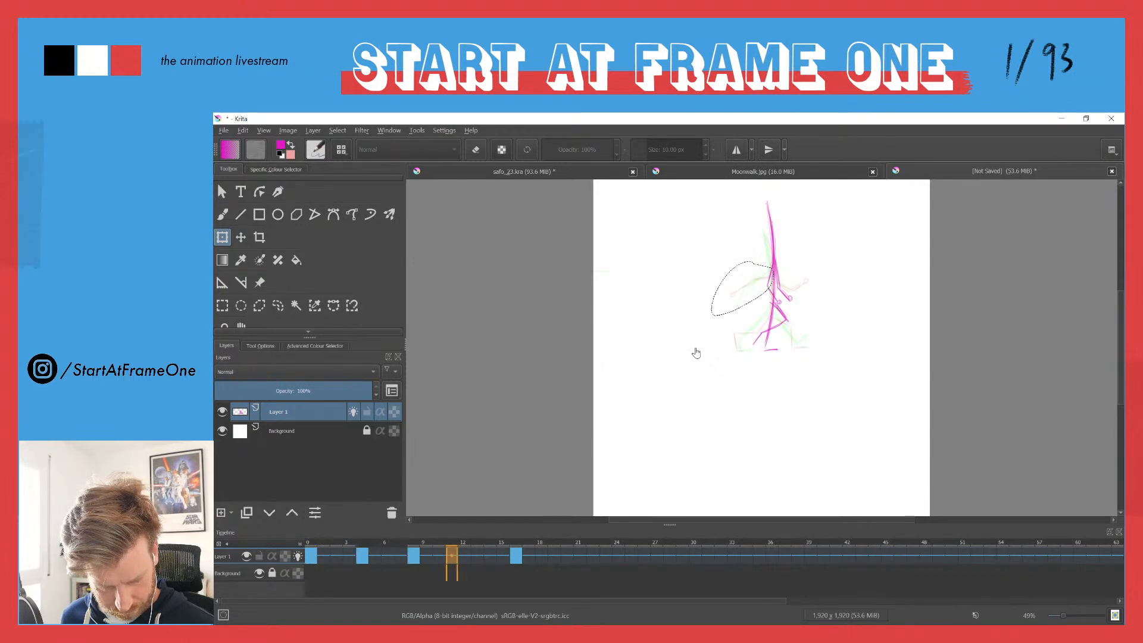
pyautogui.hotkey('ctrl', 'shift', 'a')
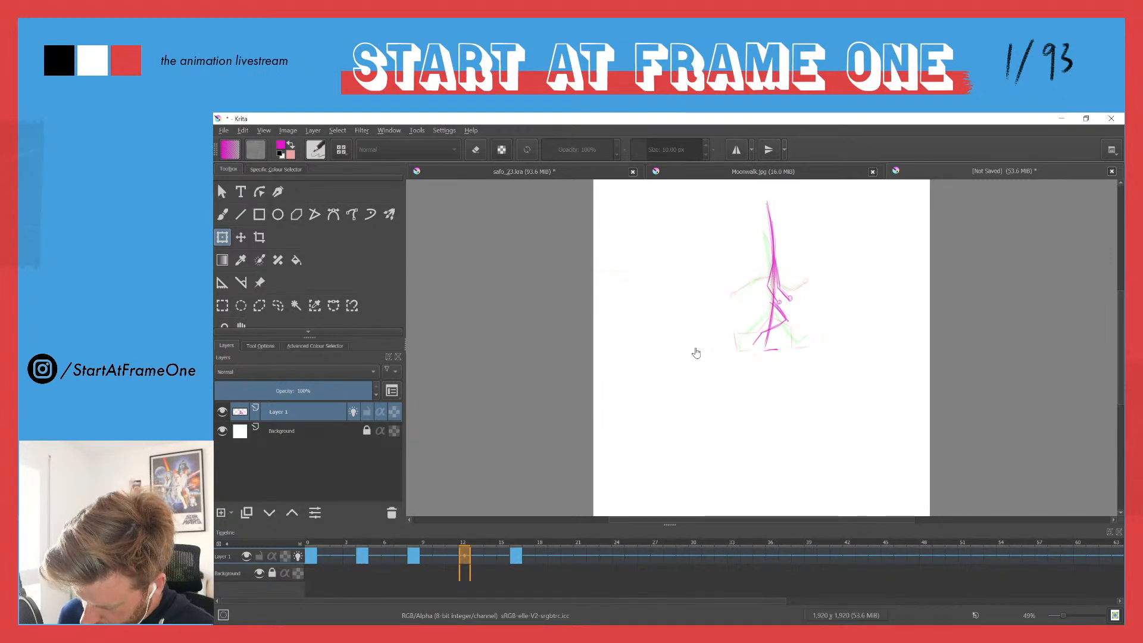
pyautogui.press('Delete')
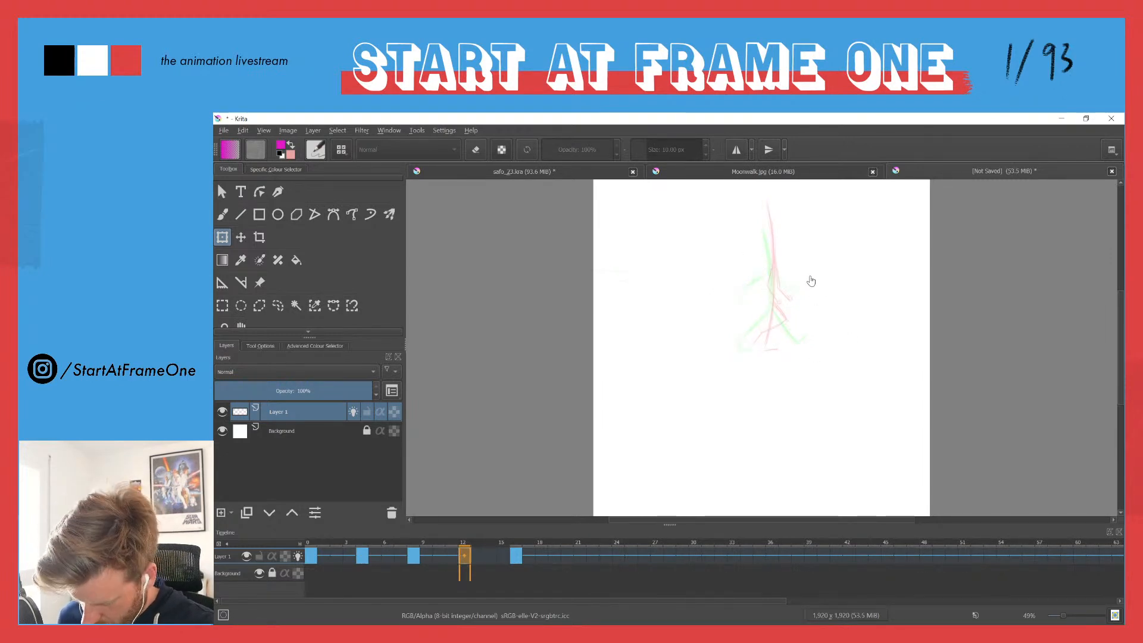
# Step: At frame 12, draw the high pose with a raised spine, the supporting foot on its toes, the other knee lifted and both arms hanging
pyautogui.press('b')
pyautogui.moveTo(778, 349); pyautogui.dragTo(755, 349)
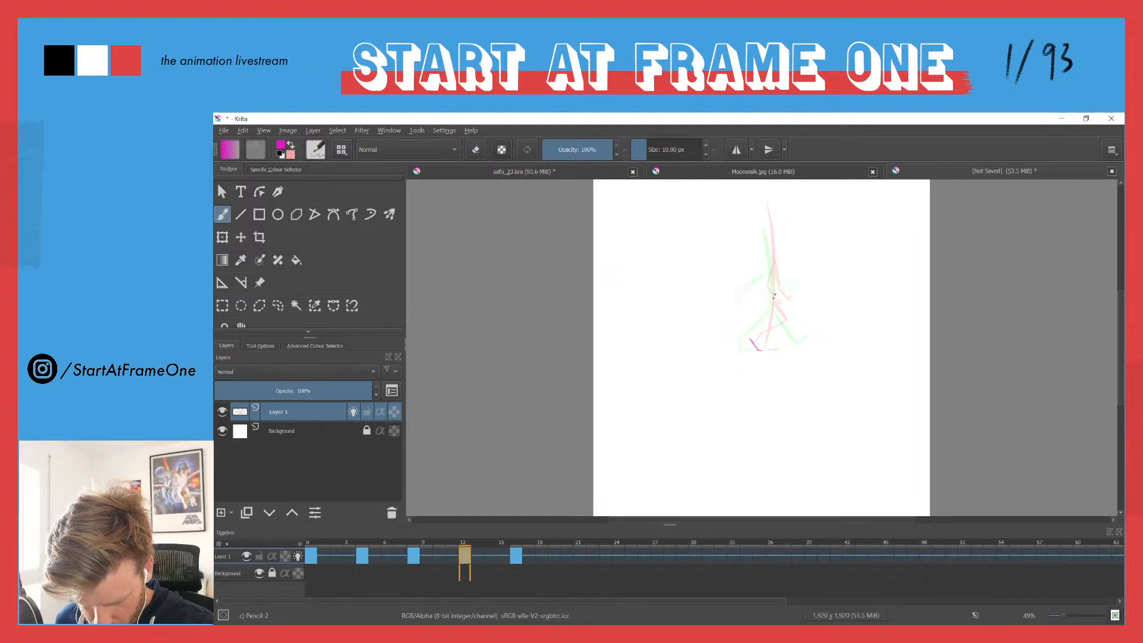
pyautogui.moveTo(772, 296); pyautogui.dragTo(753, 331)
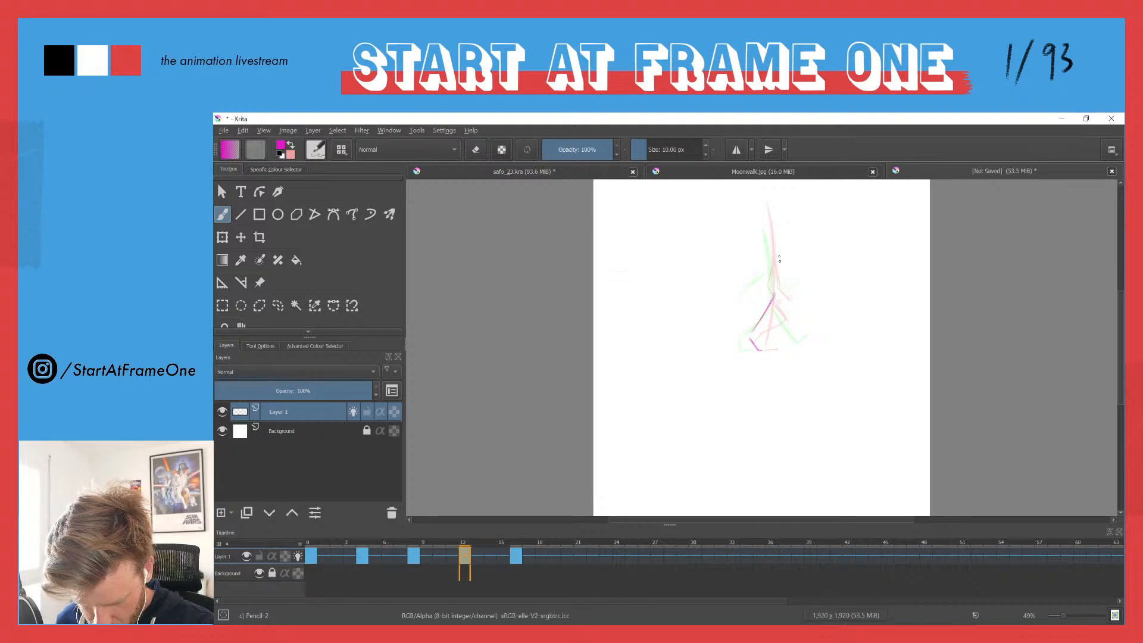
pyautogui.moveTo(774, 198); pyautogui.dragTo(775, 289)
pyautogui.moveTo(775, 225)
pyautogui.mouseDown()
pyautogui.moveTo(773, 292)
pyautogui.moveTo(792, 340)
pyautogui.mouseUp()
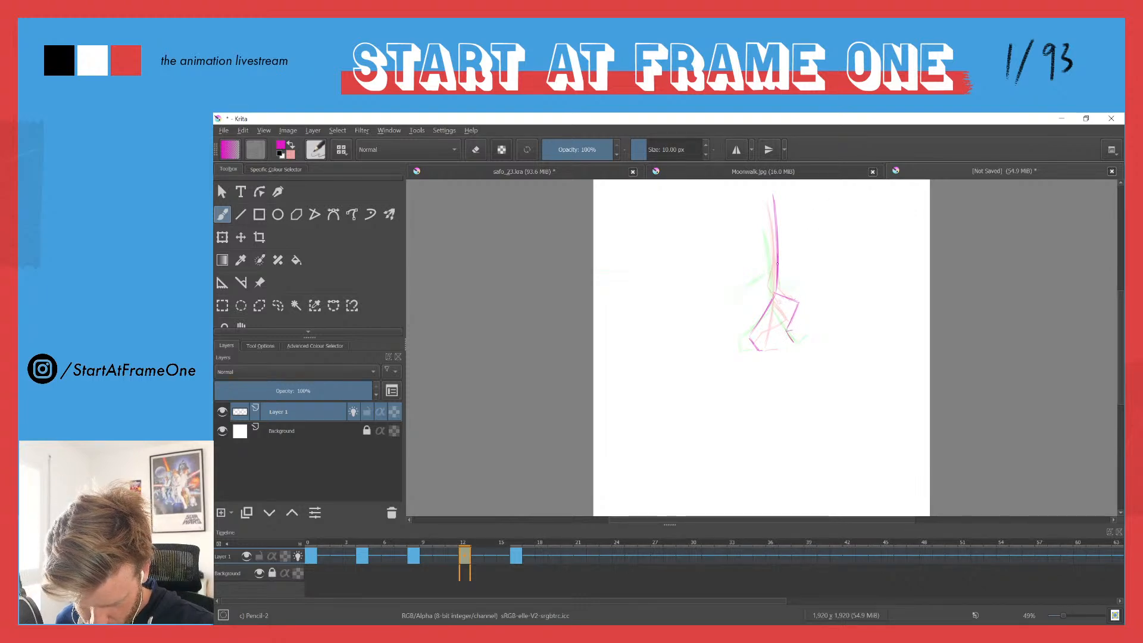
pyautogui.moveTo(780, 260)
pyautogui.mouseDown()
pyautogui.moveTo(780, 286)
pyautogui.moveTo(794, 288)
pyautogui.mouseUp()
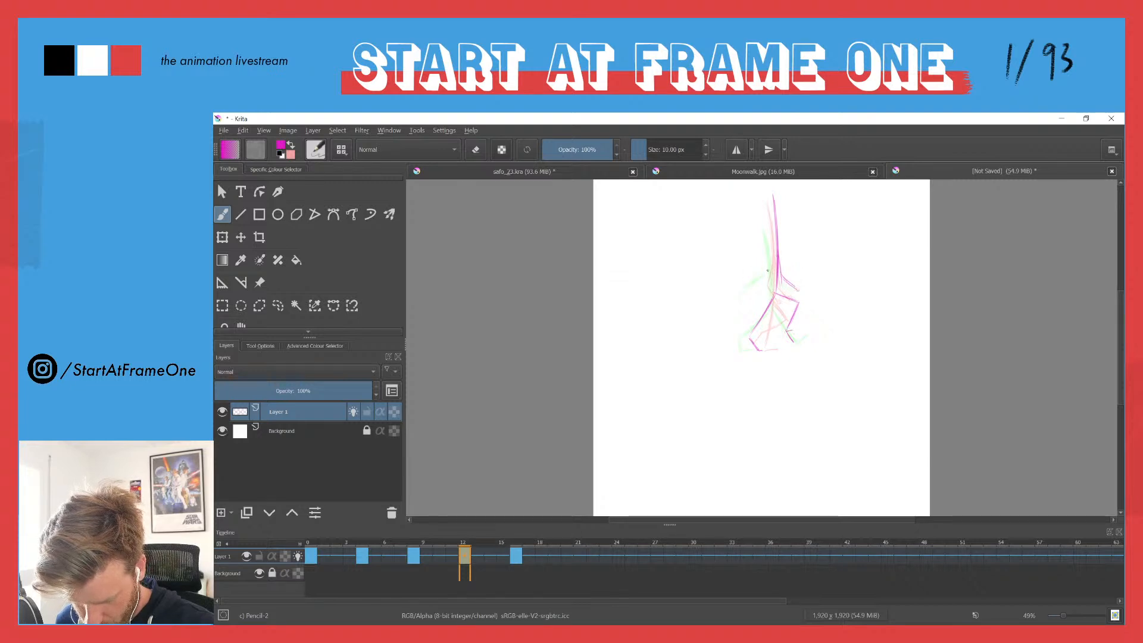
pyautogui.moveTo(777, 253); pyautogui.dragTo(765, 282)
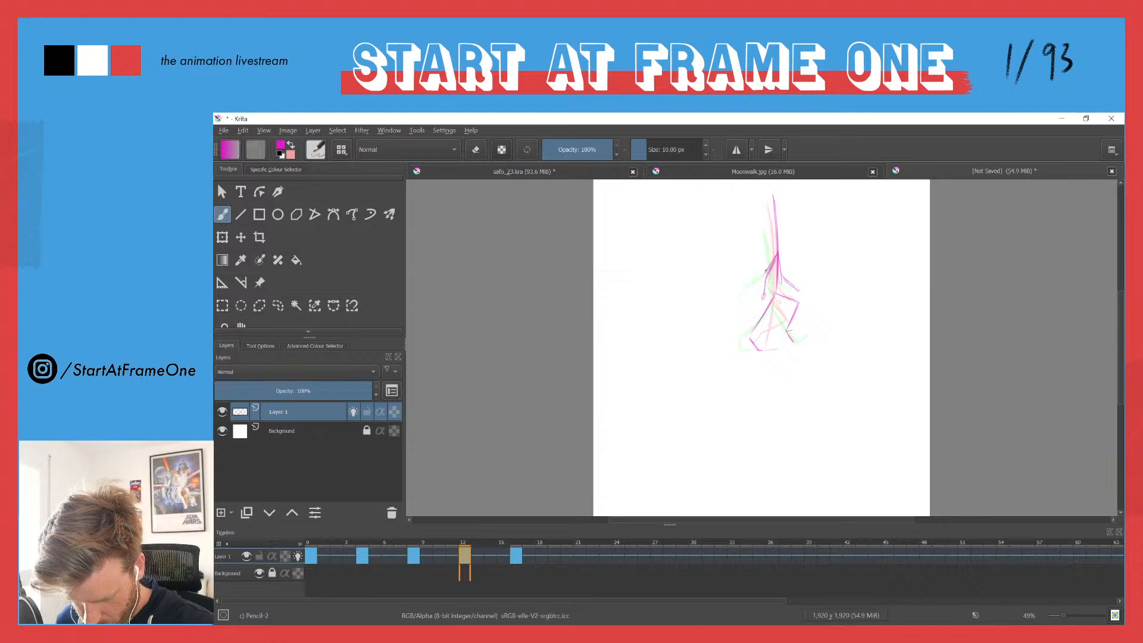
# Step: Check the cycle's first and last frames, 0 and 15, and show the Animation docker
pyautogui.click(310, 555)
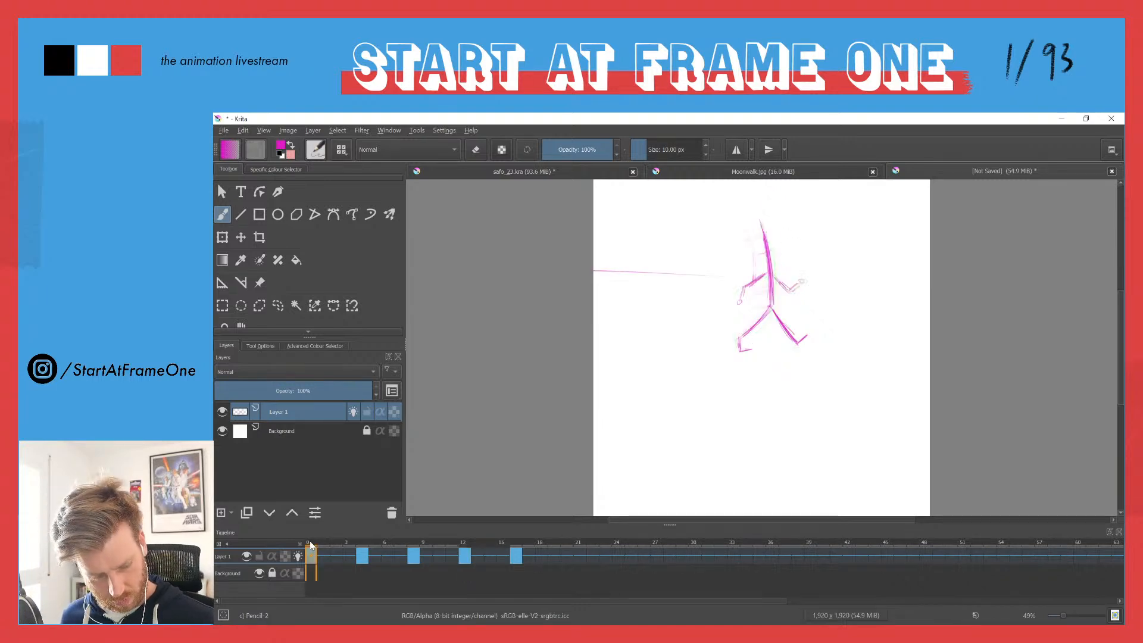
pyautogui.click(501, 553)
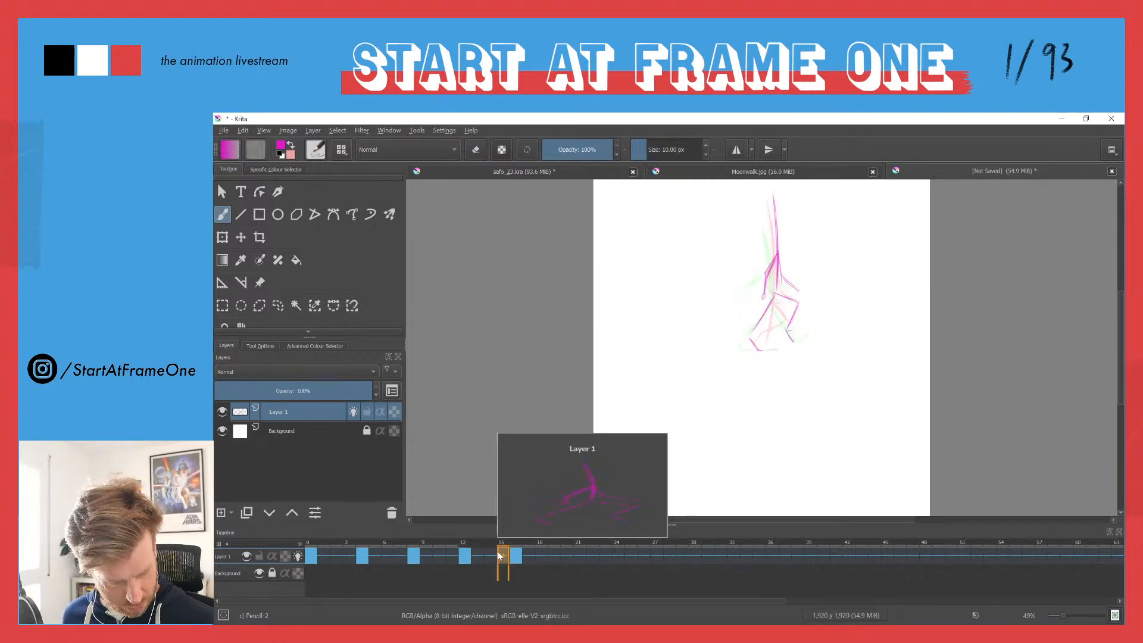
pyautogui.click(262, 372)
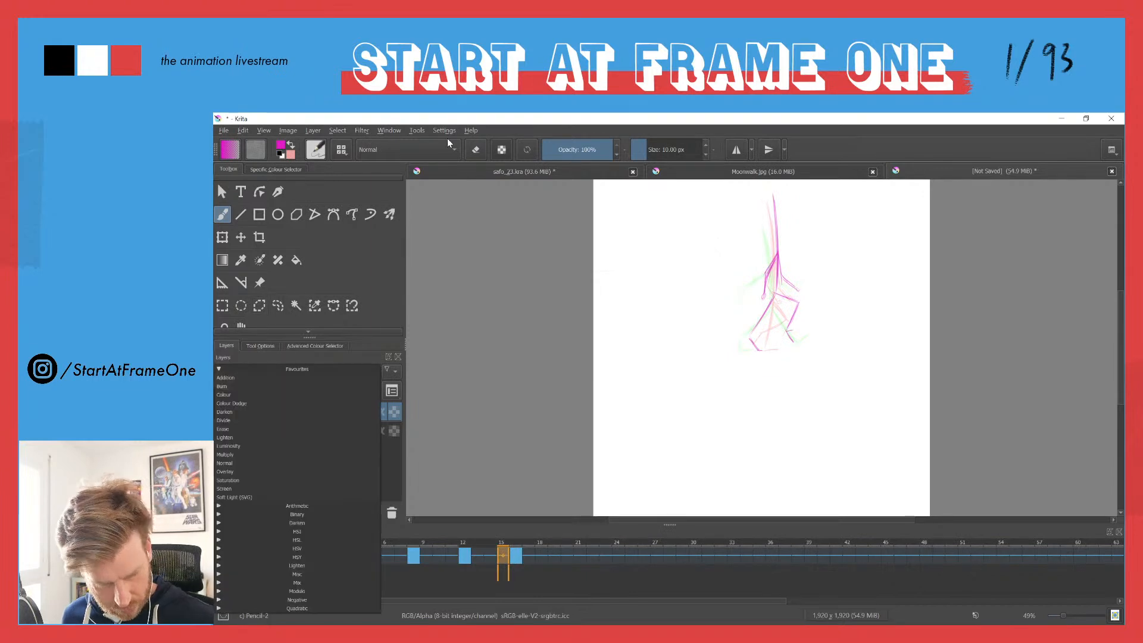
pyautogui.click(441, 130)
pyautogui.moveTo(536, 218)
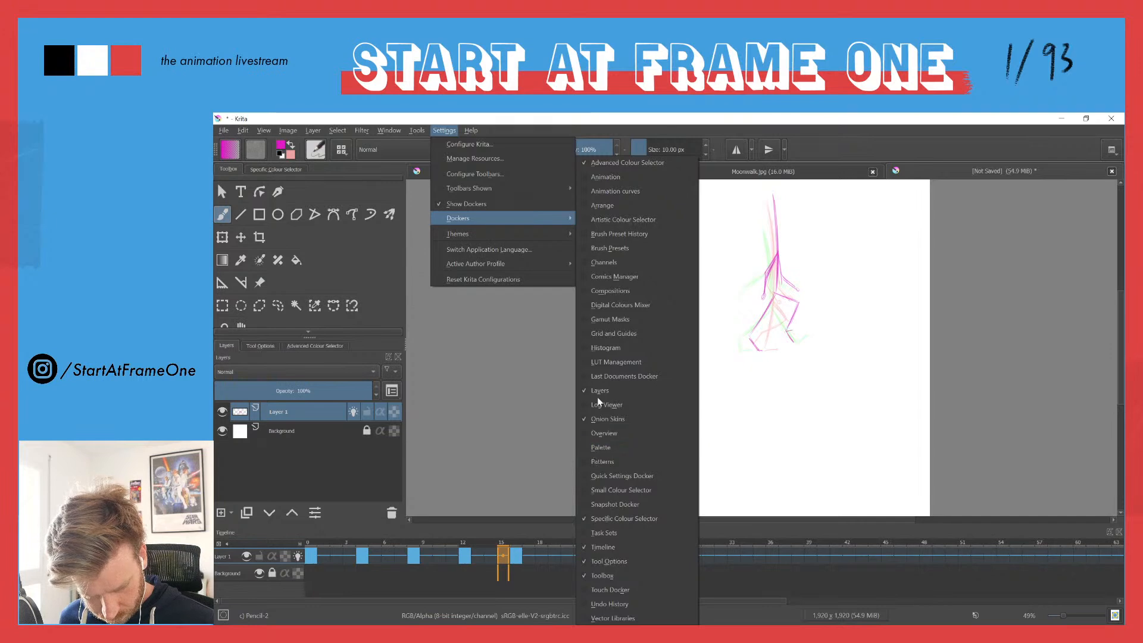
pyautogui.click(584, 177)
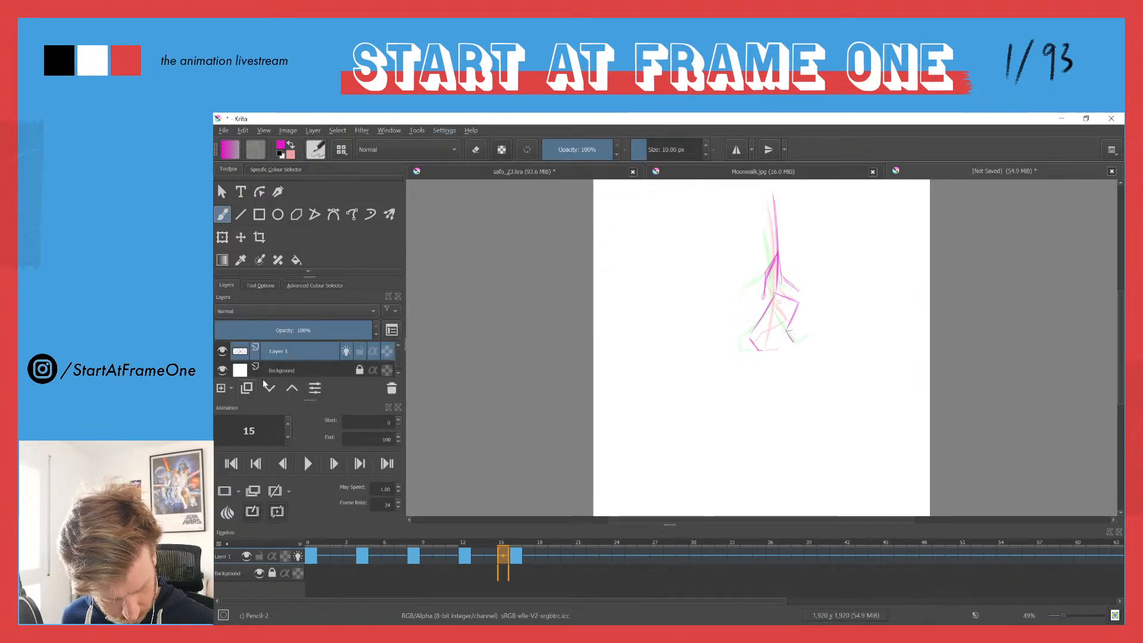
# Step: Set the animation's end frame to 15 and dock the Animation docker as a tab beside Layers
pyautogui.moveTo(380, 439); pyautogui.dragTo(411, 444)
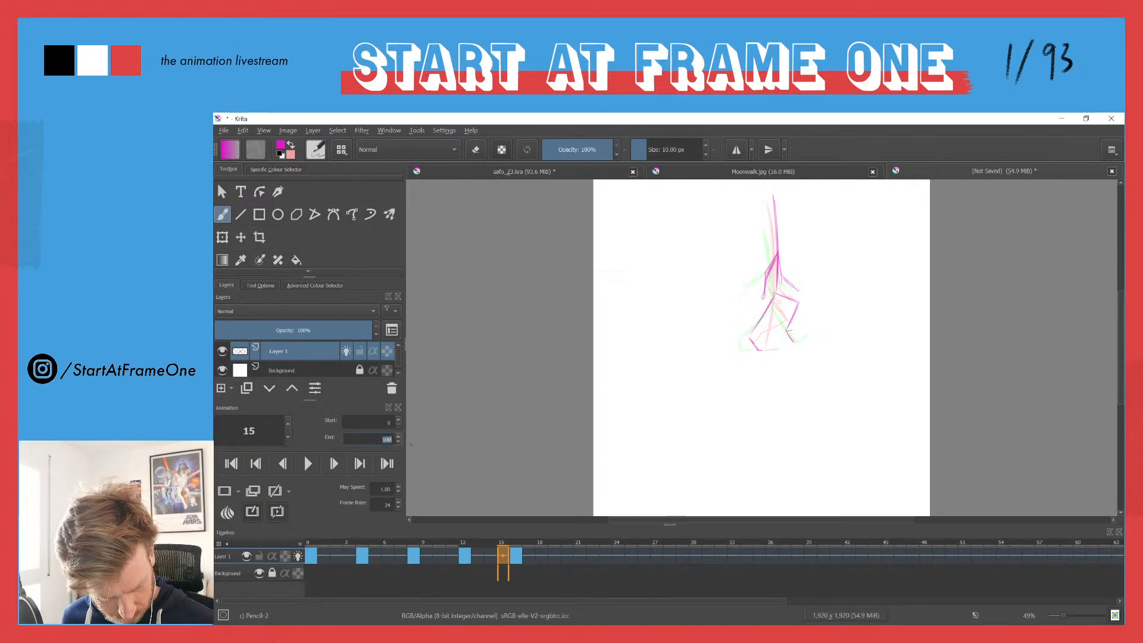
pyautogui.write('14')
pyautogui.press('Return')
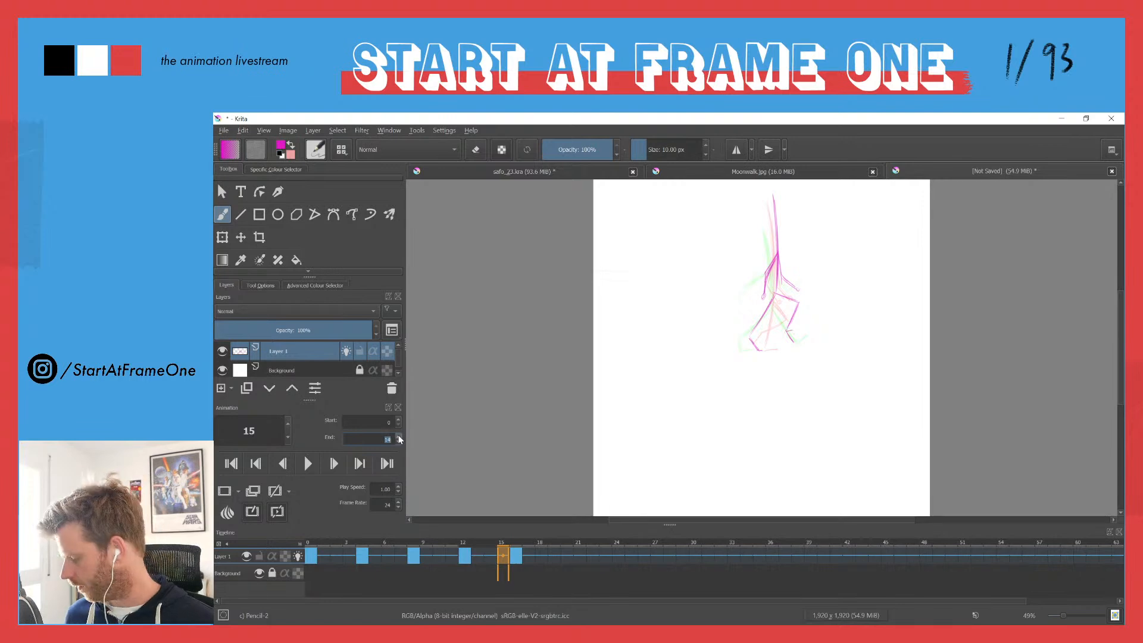
pyautogui.click(398, 435)
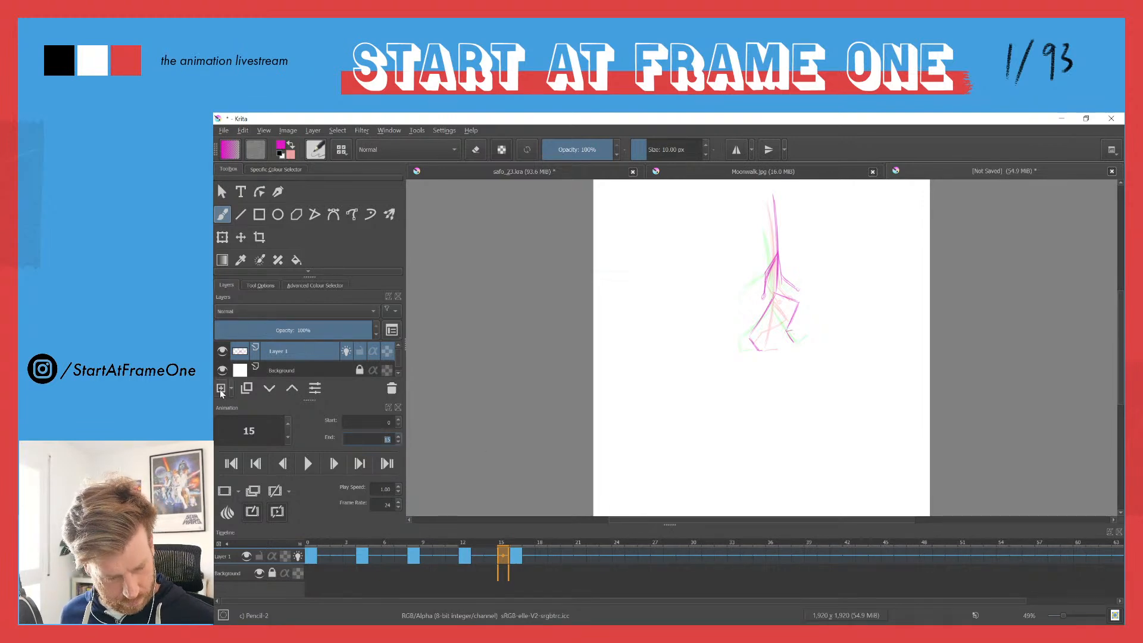
pyautogui.moveTo(229, 408); pyautogui.dragTo(263, 369)
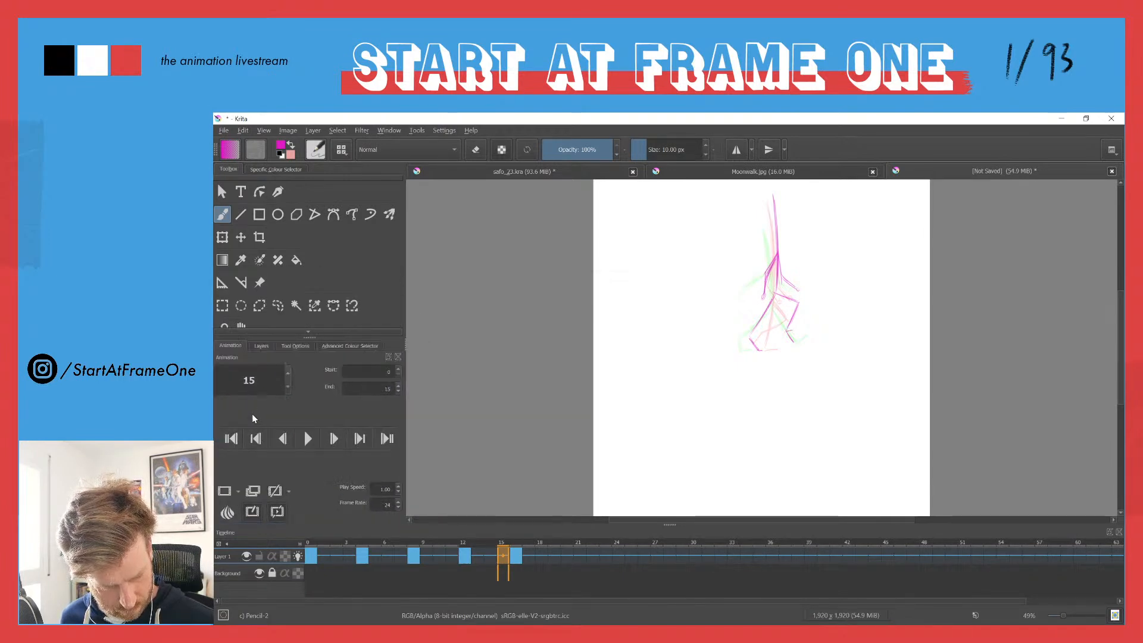
# Step: Play the walk cycle, stop it and return to frame 0
pyautogui.press('space')
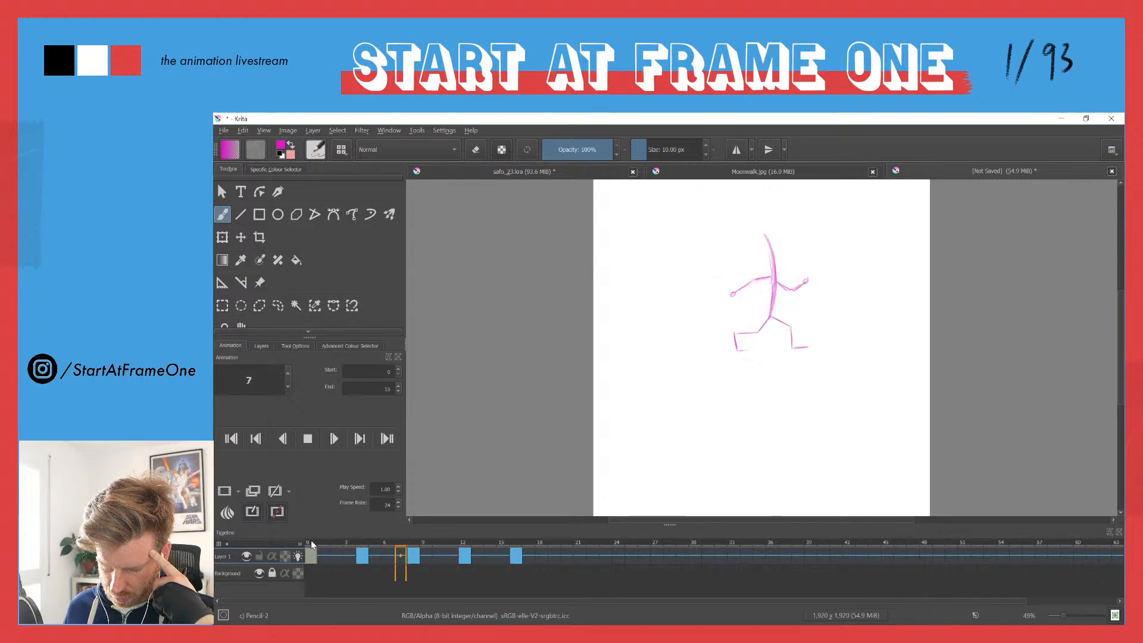
pyautogui.press('space')
pyautogui.moveTo(311, 540)
pyautogui.mouseDown()
pyautogui.moveTo(472, 547)
pyautogui.moveTo(419, 539)
pyautogui.moveTo(405, 542)
pyautogui.moveTo(467, 550)
pyautogui.moveTo(241, 553)
pyautogui.mouseUp()
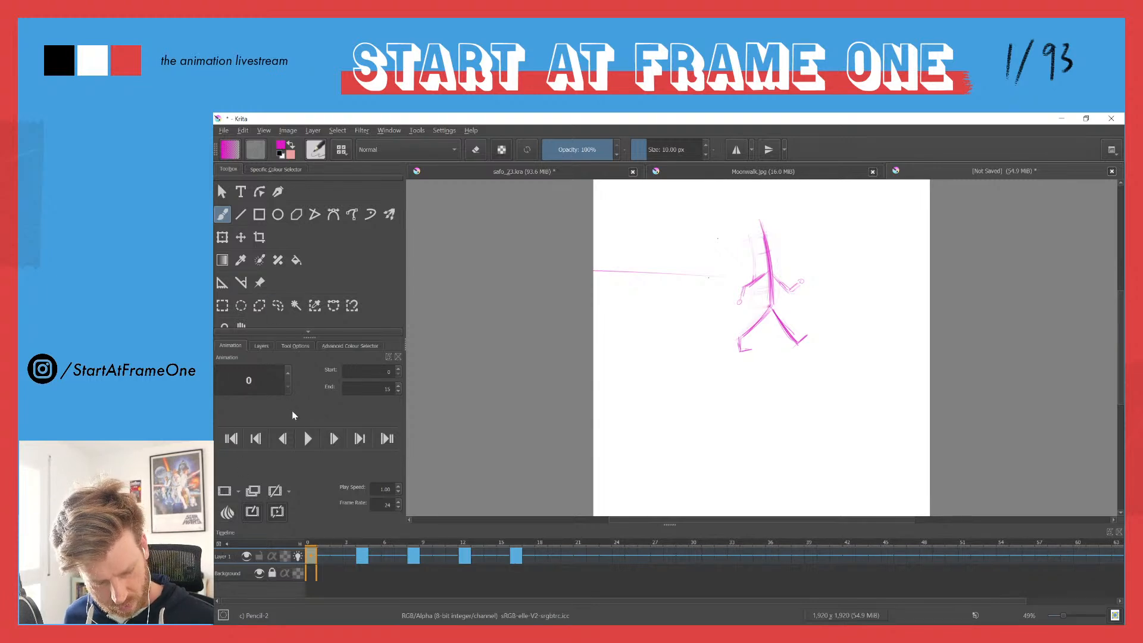
# Step: At frame 0, draw a tall, narrow, slightly curved body outline around the figure's spine
pyautogui.moveTo(755, 238); pyautogui.dragTo(815, 171)
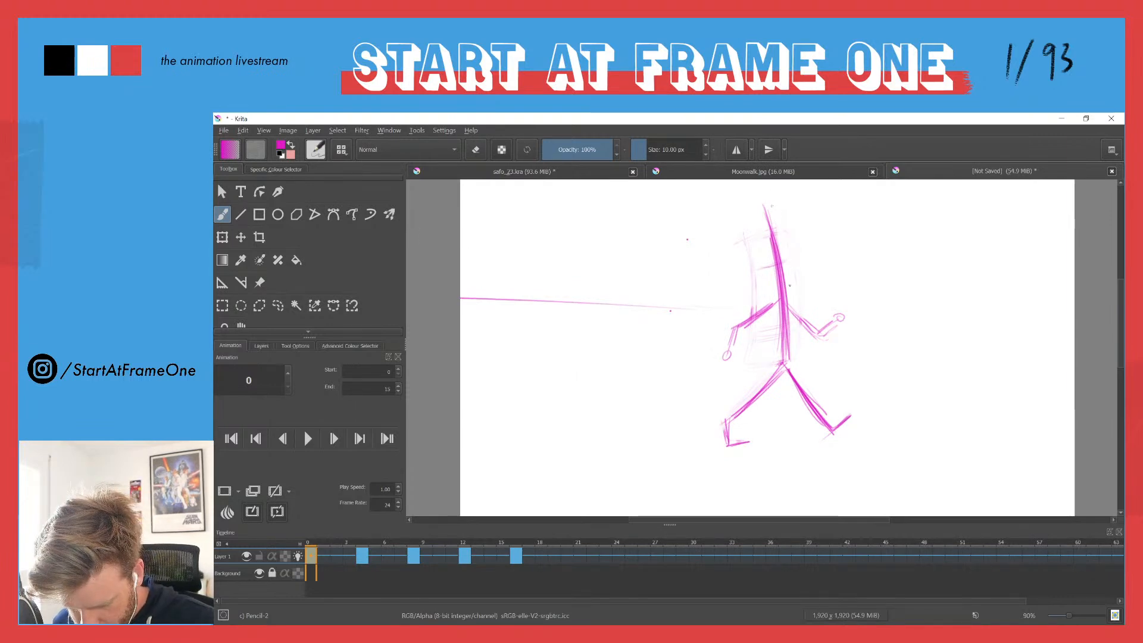
pyautogui.moveTo(792, 305)
pyautogui.mouseDown()
pyautogui.moveTo(774, 213)
pyautogui.moveTo(789, 342)
pyautogui.mouseUp()
pyautogui.moveTo(774, 217)
pyautogui.mouseDown()
pyautogui.moveTo(795, 364)
pyautogui.moveTo(777, 371)
pyautogui.moveTo(796, 362)
pyautogui.moveTo(773, 307)
pyautogui.mouseUp()
pyautogui.moveTo(774, 364); pyautogui.dragTo(762, 249)
pyautogui.moveTo(772, 302)
pyautogui.mouseDown()
pyautogui.moveTo(753, 219)
pyautogui.moveTo(769, 205)
pyautogui.moveTo(753, 215)
pyautogui.mouseUp()
pyautogui.moveTo(754, 217); pyautogui.dragTo(775, 343)
pyautogui.moveTo(786, 256); pyautogui.dragTo(792, 313)
pyautogui.moveTo(771, 206)
pyautogui.mouseDown()
pyautogui.moveTo(789, 357)
pyautogui.moveTo(731, 419)
pyautogui.mouseUp()
# Step: Give the rear leg and foot of the frame 0 figure an outlined thickness, erasing the surplus strokes inside the leg
pyautogui.press('e')
pyautogui.press('e')
pyautogui.moveTo(776, 364); pyautogui.dragTo(728, 416)
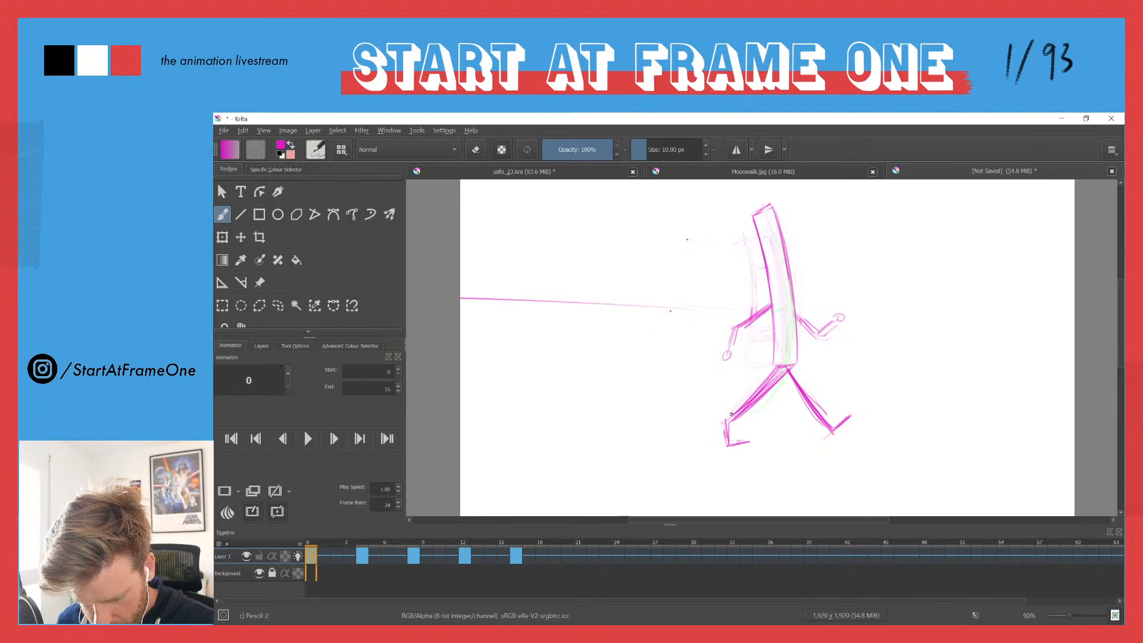
pyautogui.press('e')
pyautogui.moveTo(780, 369); pyautogui.dragTo(737, 417)
pyautogui.press('e')
pyautogui.moveTo(766, 391)
pyautogui.mouseDown()
pyautogui.moveTo(728, 416)
pyautogui.moveTo(731, 441)
pyautogui.moveTo(727, 417)
pyautogui.moveTo(727, 444)
pyautogui.mouseUp()
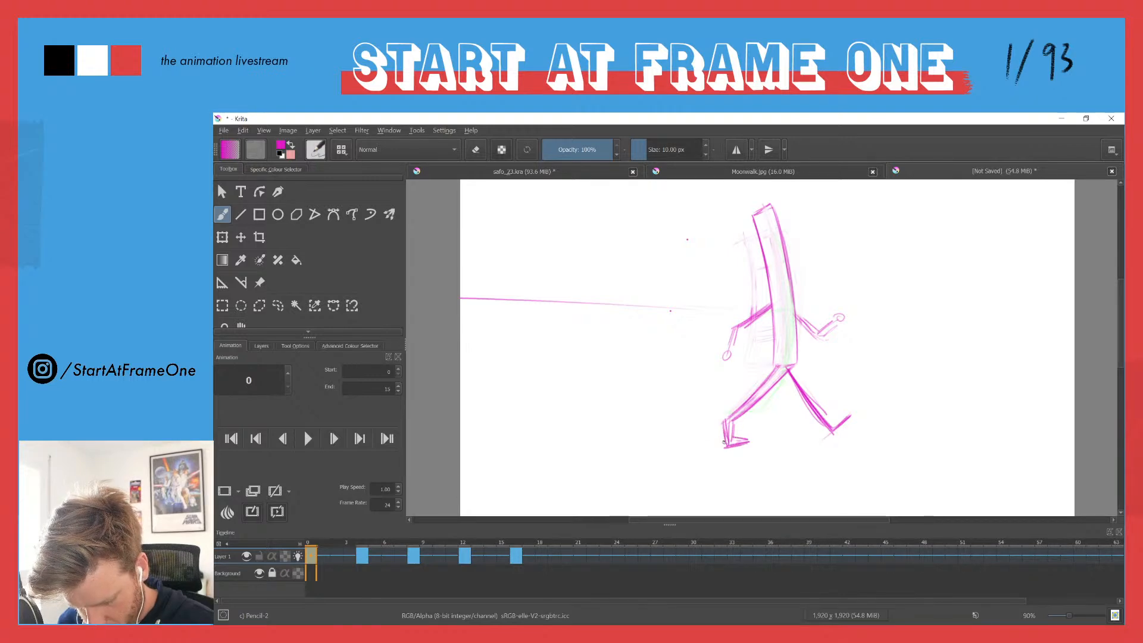
# Step: Give the front leg and foot of the frame 0 figure an outlined thickness, hatch the leg, and touch up the rear leg
pyautogui.press('e')
pyautogui.moveTo(785, 371); pyautogui.dragTo(827, 420)
pyautogui.press('e')
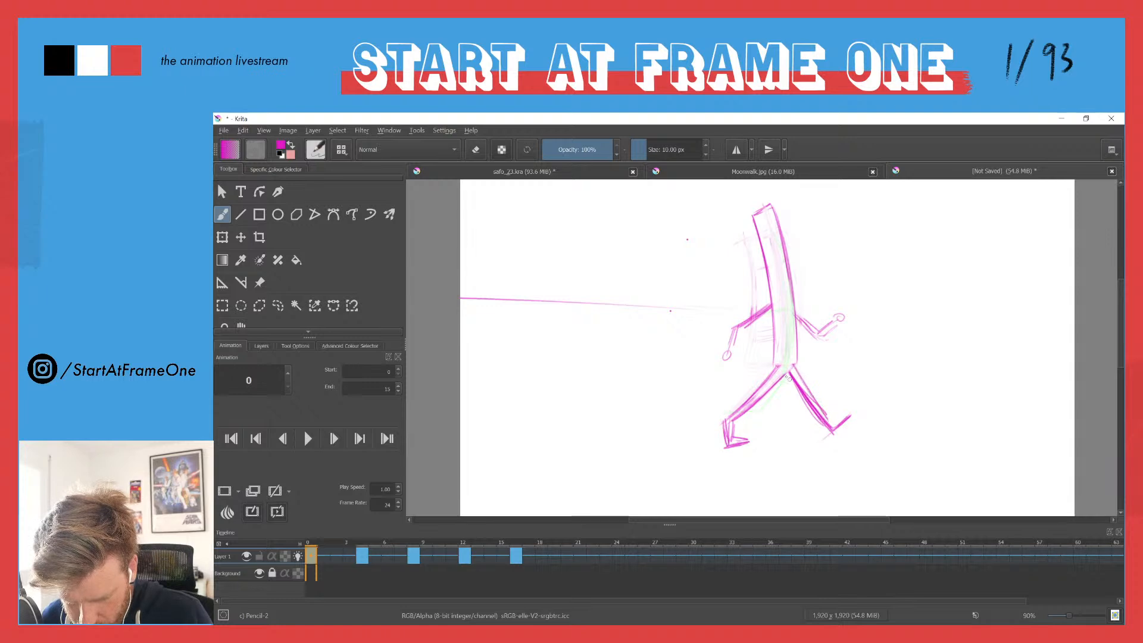
pyautogui.moveTo(785, 375)
pyautogui.mouseDown()
pyautogui.moveTo(832, 426)
pyautogui.moveTo(857, 410)
pyautogui.moveTo(832, 430)
pyautogui.moveTo(848, 420)
pyautogui.mouseUp()
pyautogui.press('e')
pyautogui.press('e')
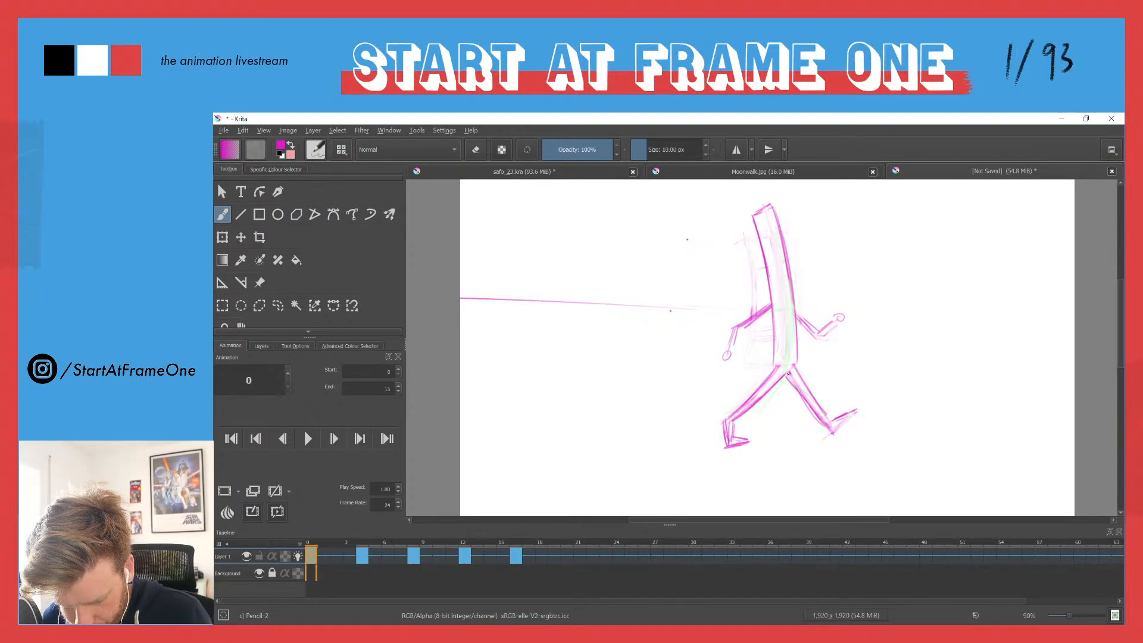
pyautogui.moveTo(786, 375)
pyautogui.mouseDown()
pyautogui.moveTo(831, 428)
pyautogui.moveTo(829, 418)
pyautogui.moveTo(860, 408)
pyautogui.moveTo(835, 426)
pyautogui.mouseUp()
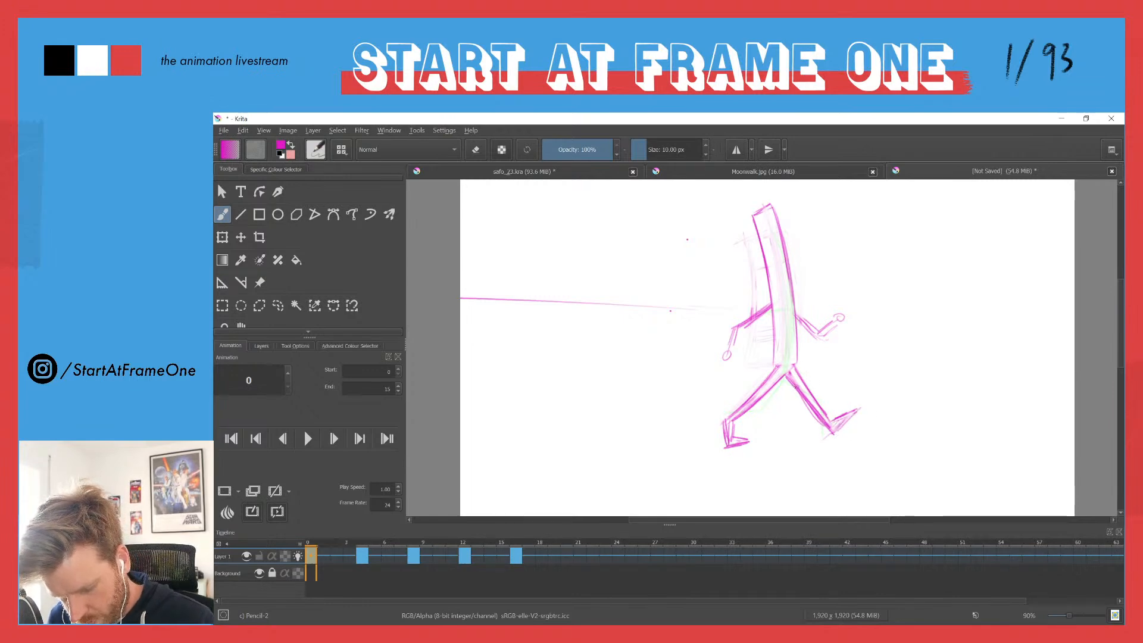
pyautogui.moveTo(793, 369); pyautogui.dragTo(828, 425)
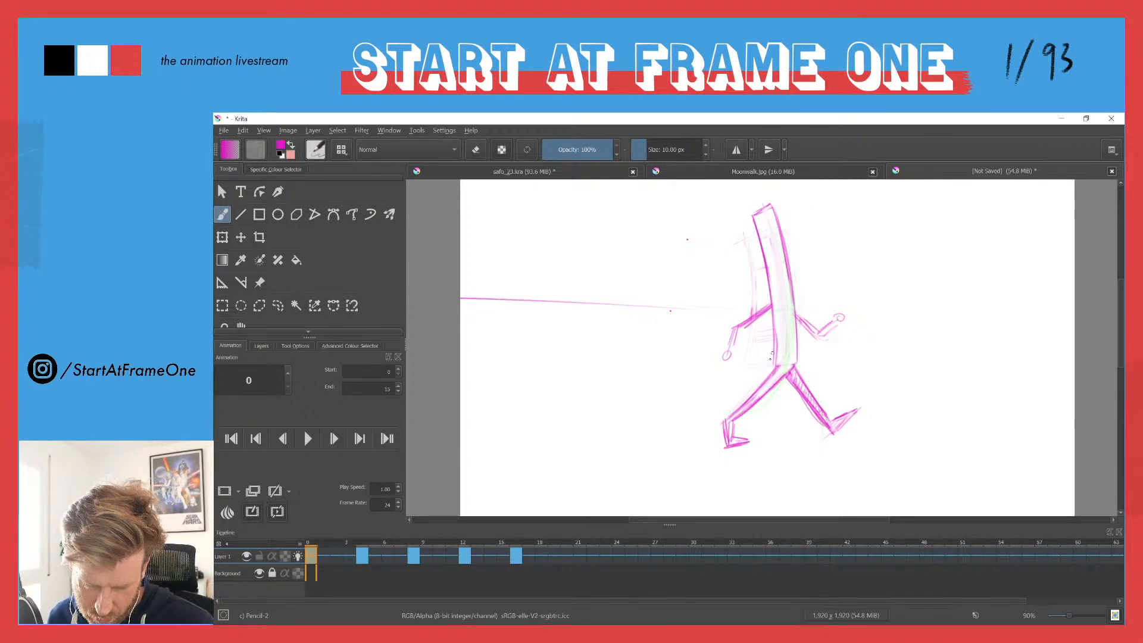
pyautogui.moveTo(762, 385); pyautogui.dragTo(725, 417)
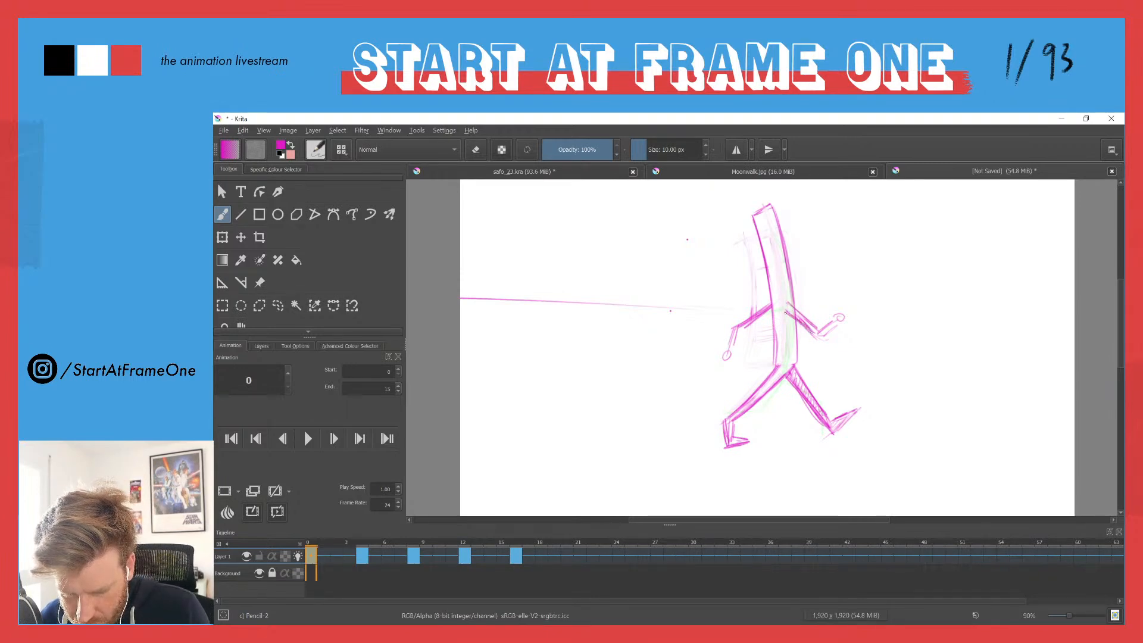
# Step: Thicken both arms of the frame 0 figure with outlines, draw round hands, and clean up the strokes at the rear shoulder
pyautogui.moveTo(816, 331); pyautogui.dragTo(836, 311)
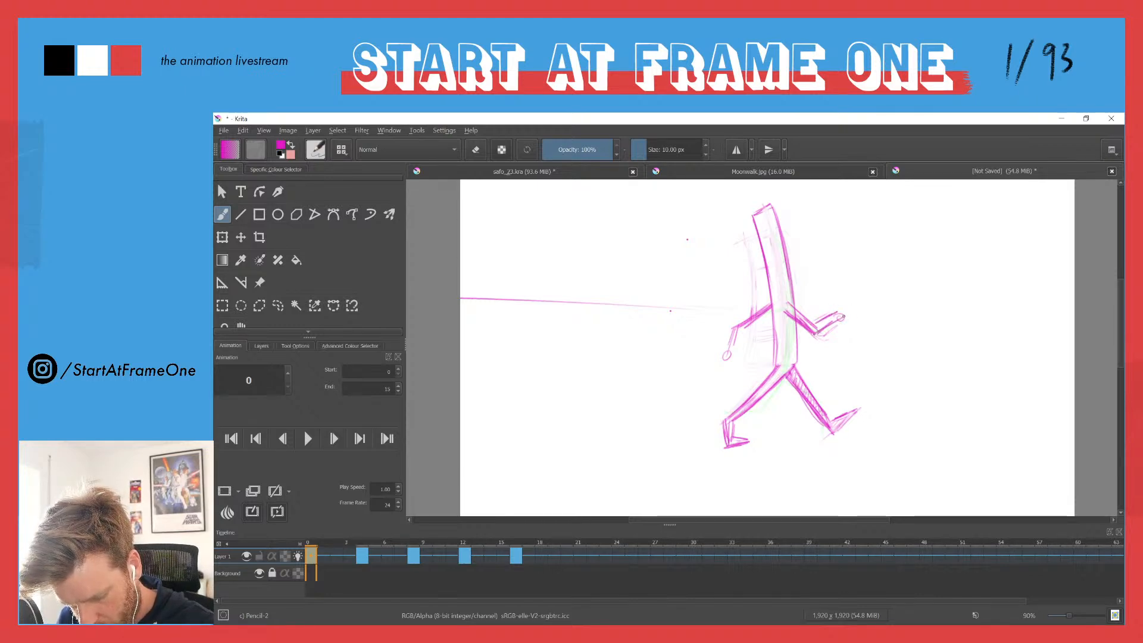
pyautogui.moveTo(843, 304); pyautogui.dragTo(840, 312)
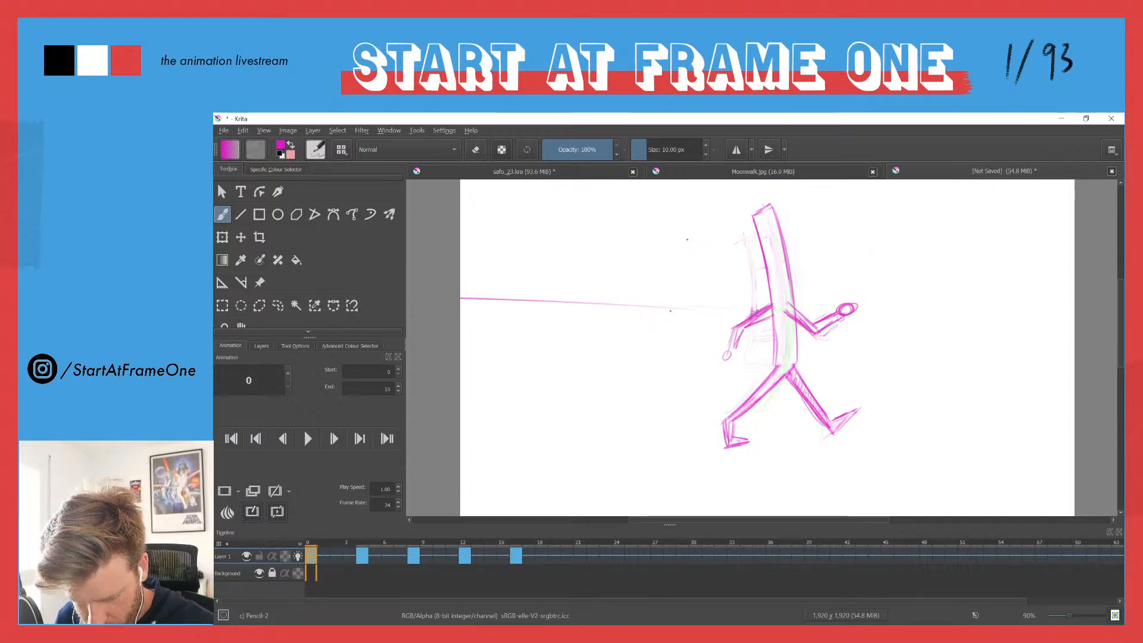
pyautogui.moveTo(746, 327); pyautogui.dragTo(732, 351)
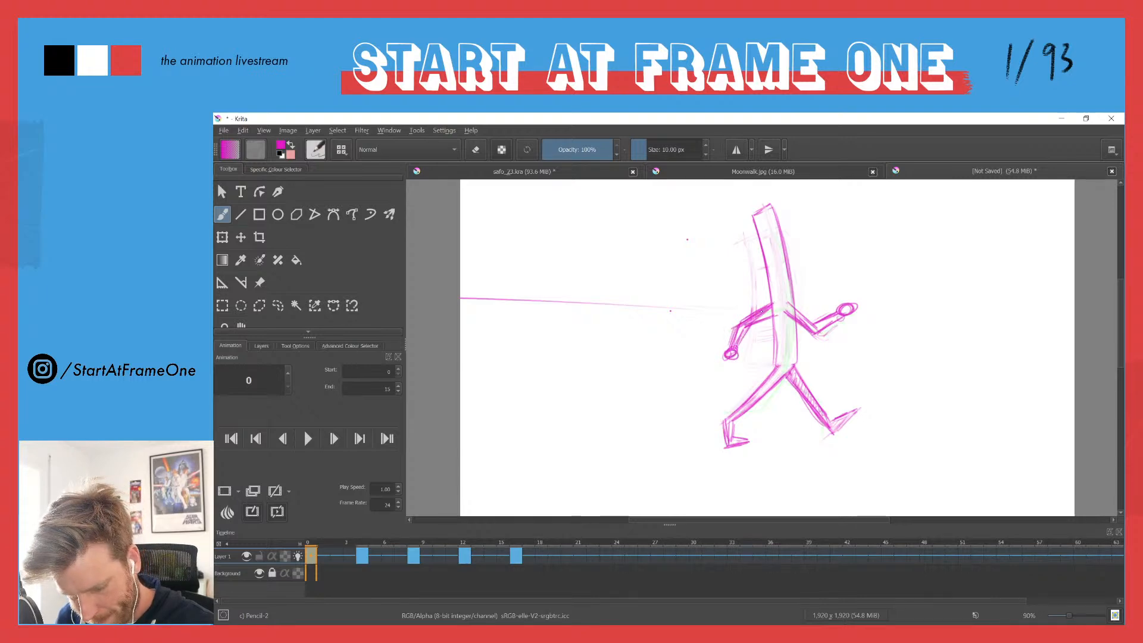
pyautogui.press('e')
pyautogui.moveTo(778, 321); pyautogui.dragTo(776, 298)
pyautogui.press('e')
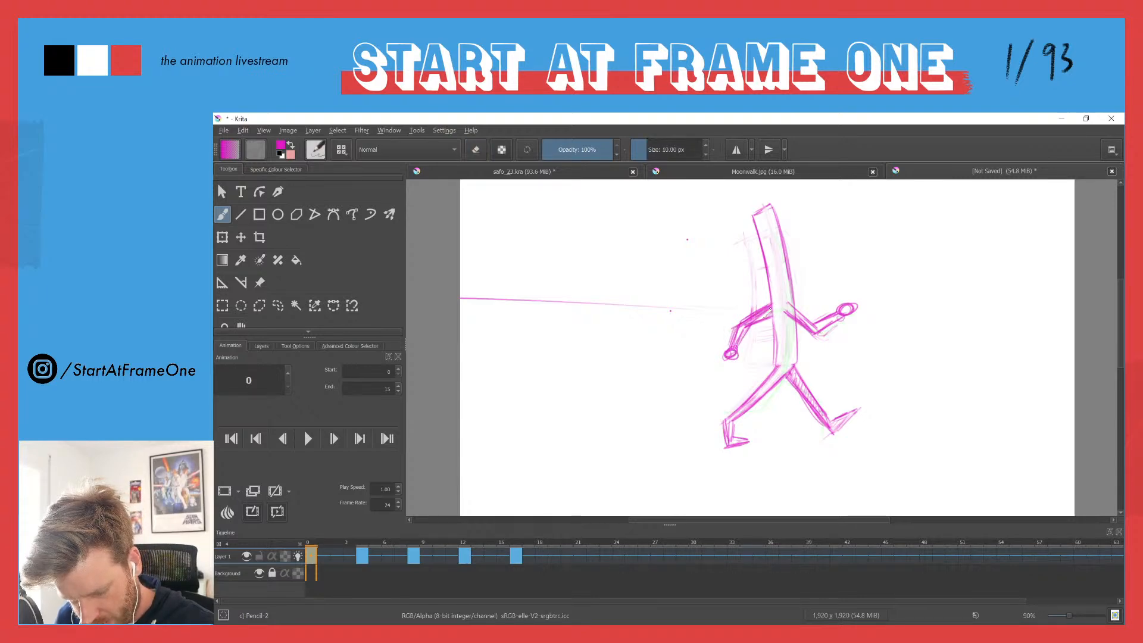
pyautogui.press('e')
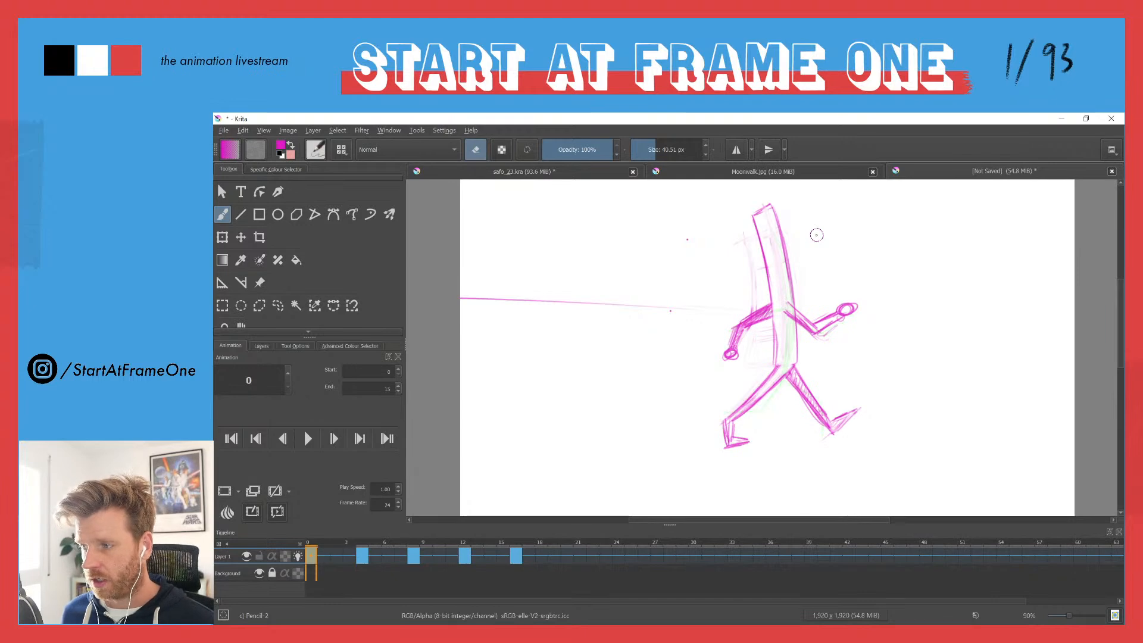
# Step: At frame 4, replace the figure's spine line with a narrow, backward-curving body outline closed at the head and hips
pyautogui.hotkey('ctrl', 'Right')
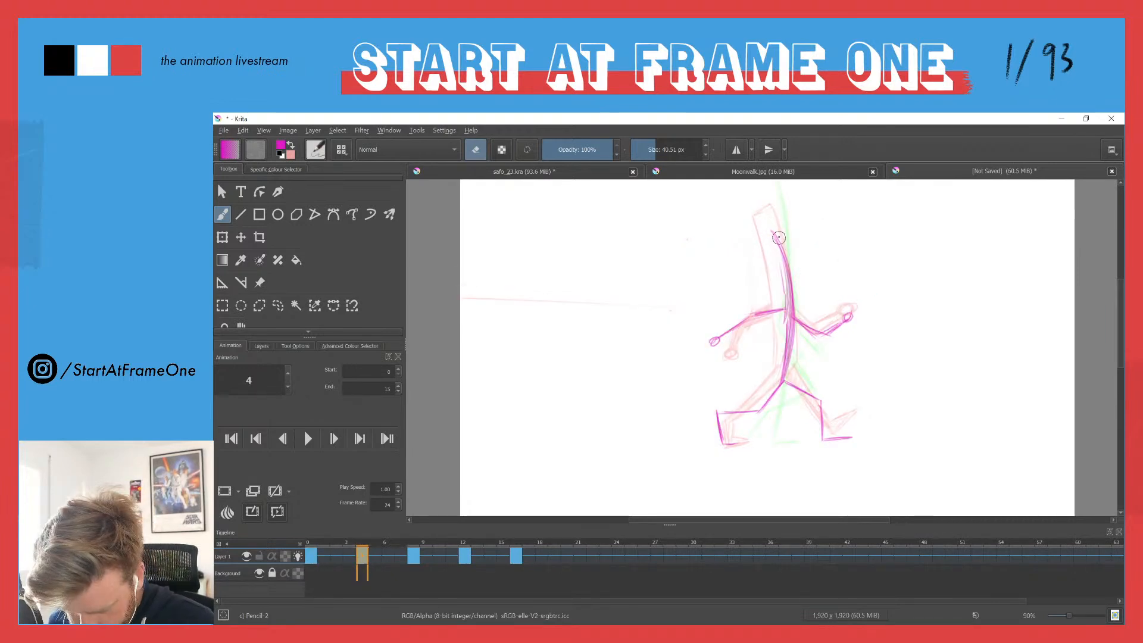
pyautogui.press('e')
pyautogui.moveTo(777, 227); pyautogui.dragTo(801, 334)
pyautogui.moveTo(792, 257)
pyautogui.mouseDown()
pyautogui.moveTo(793, 380)
pyautogui.moveTo(781, 307)
pyautogui.mouseUp()
pyautogui.moveTo(773, 380)
pyautogui.mouseDown()
pyautogui.moveTo(783, 303)
pyautogui.moveTo(767, 240)
pyautogui.moveTo(779, 227)
pyautogui.moveTo(785, 279)
pyautogui.mouseUp()
pyautogui.press('e')
pyautogui.moveTo(781, 238); pyautogui.dragTo(787, 375)
pyautogui.moveTo(795, 316); pyautogui.dragTo(785, 358)
pyautogui.moveTo(785, 278)
pyautogui.mouseDown()
pyautogui.moveTo(786, 327)
pyautogui.moveTo(799, 331)
pyautogui.mouseUp()
pyautogui.moveTo(785, 246); pyautogui.dragTo(792, 278)
pyautogui.press('e')
pyautogui.moveTo(781, 229); pyautogui.dragTo(797, 277)
pyautogui.moveTo(766, 240); pyautogui.dragTo(776, 277)
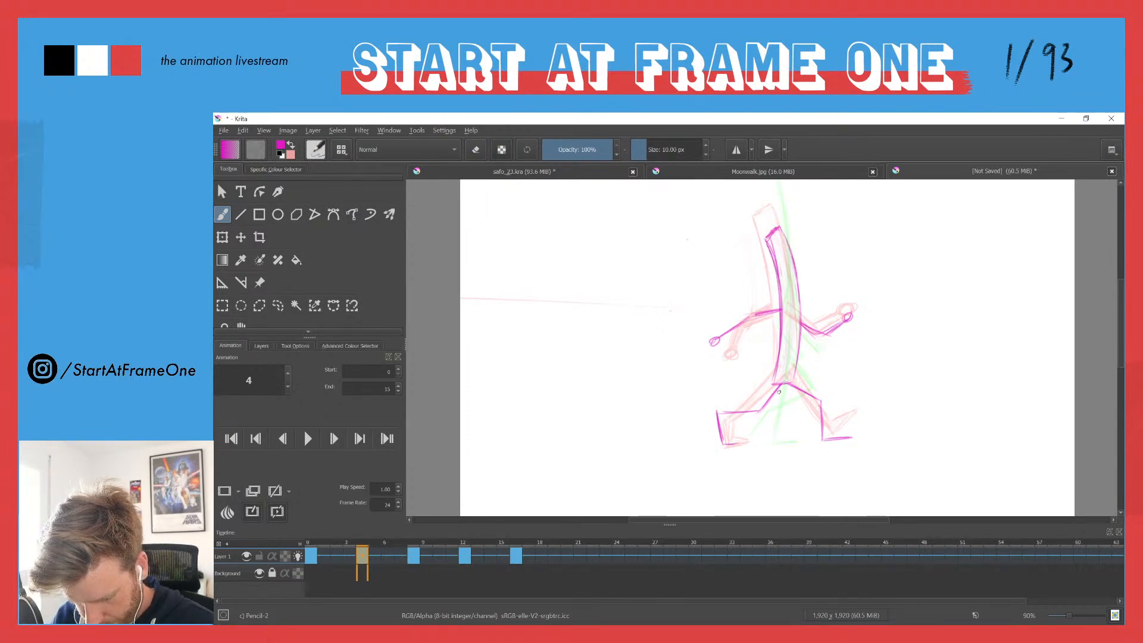
# Step: Give both legs and feet of the frame 4 figure an outlined thickness, erase the surplus lines, and hatch the front leg
pyautogui.moveTo(786, 385)
pyautogui.mouseDown()
pyautogui.moveTo(762, 414)
pyautogui.moveTo(766, 394)
pyautogui.moveTo(762, 407)
pyautogui.moveTo(721, 411)
pyautogui.moveTo(756, 414)
pyautogui.moveTo(726, 438)
pyautogui.mouseUp()
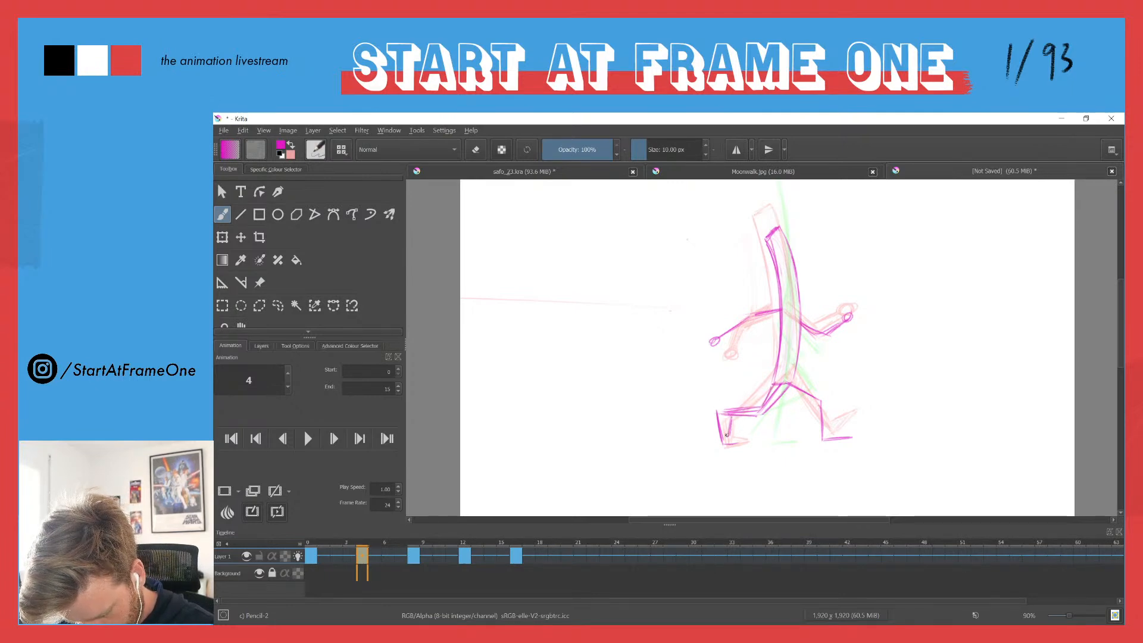
pyautogui.press('e')
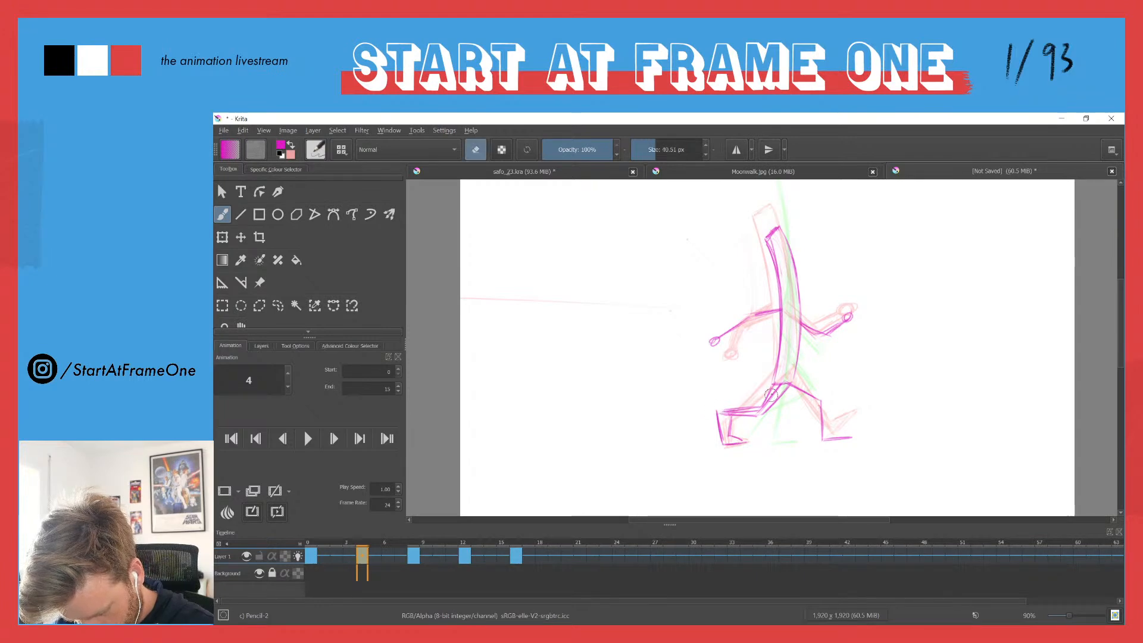
pyautogui.moveTo(774, 395)
pyautogui.mouseDown()
pyautogui.moveTo(723, 412)
pyautogui.moveTo(793, 379)
pyautogui.moveTo(822, 436)
pyautogui.mouseUp()
pyautogui.press('e')
pyautogui.moveTo(824, 398)
pyautogui.mouseDown()
pyautogui.moveTo(823, 447)
pyautogui.moveTo(845, 441)
pyautogui.moveTo(823, 403)
pyautogui.moveTo(808, 434)
pyautogui.mouseUp()
pyautogui.press('e')
pyautogui.press('e')
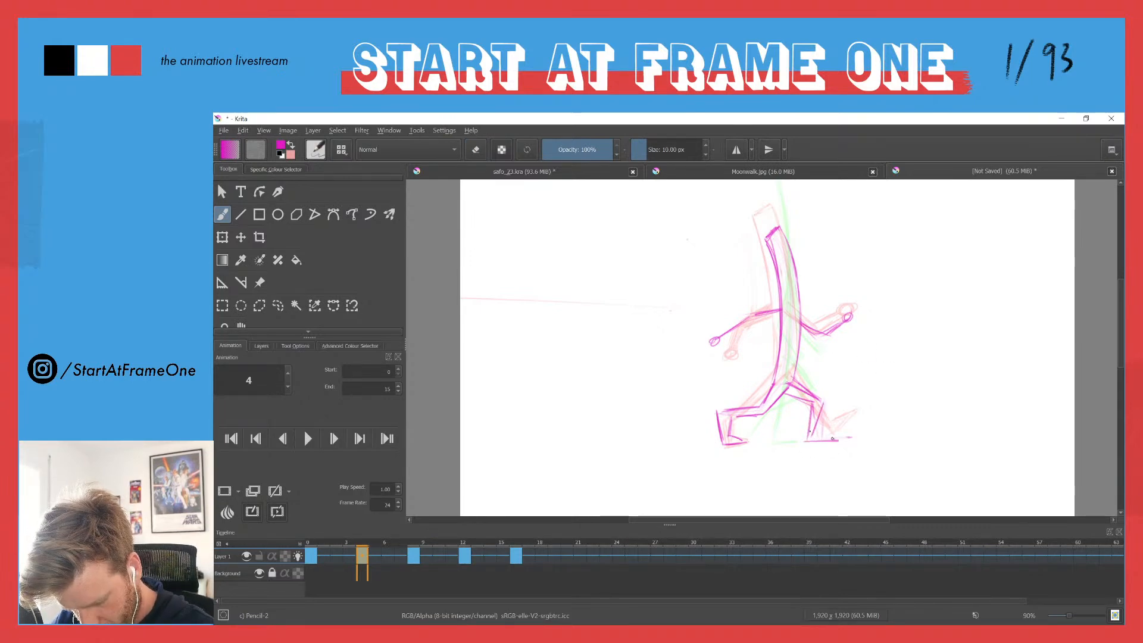
pyautogui.moveTo(810, 430); pyautogui.dragTo(838, 440)
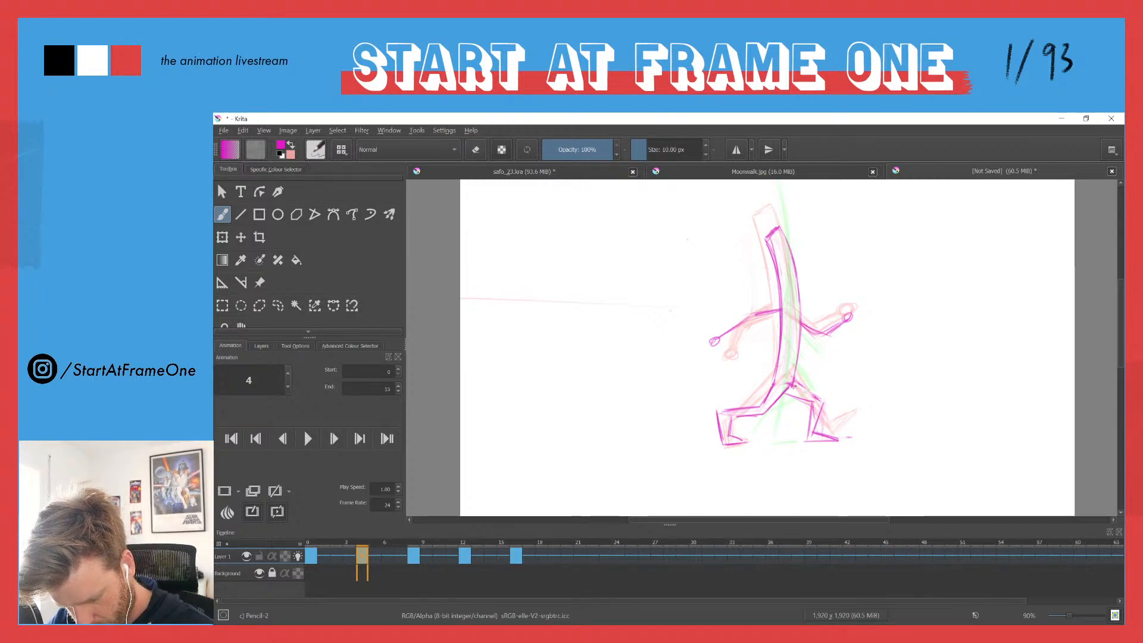
pyautogui.moveTo(803, 393); pyautogui.dragTo(811, 400)
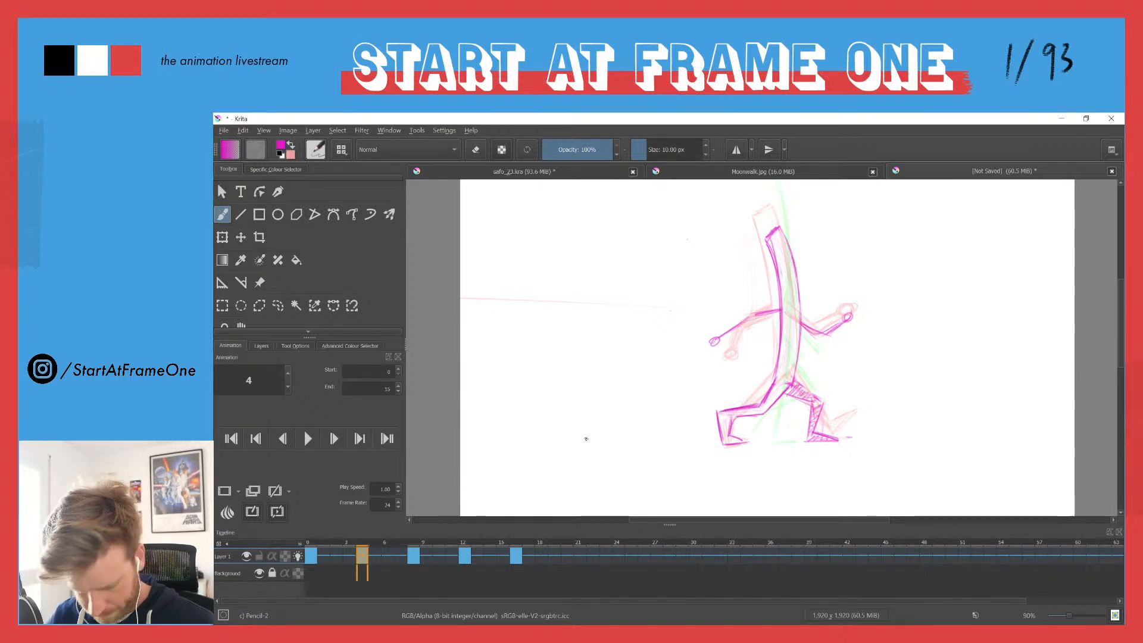
# Step: After comparing with frame 0, redraw the frame 4 figure's front arm with outlined thickness and a round hand
pyautogui.hotkey('ctrl', 'Left')
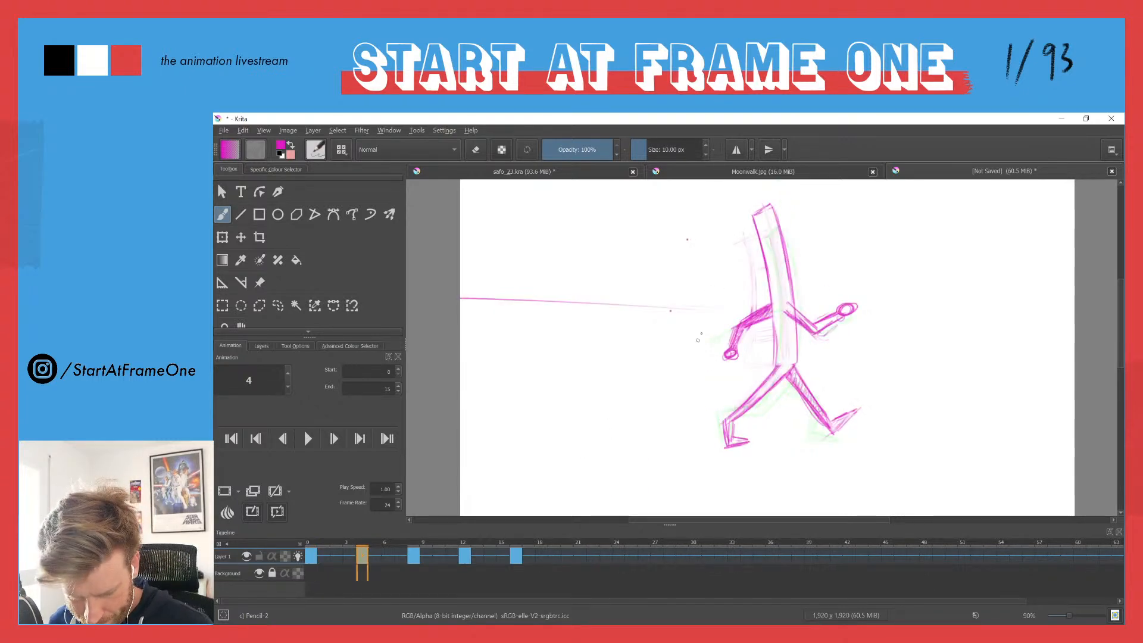
pyautogui.hotkey('ctrl', 'Right')
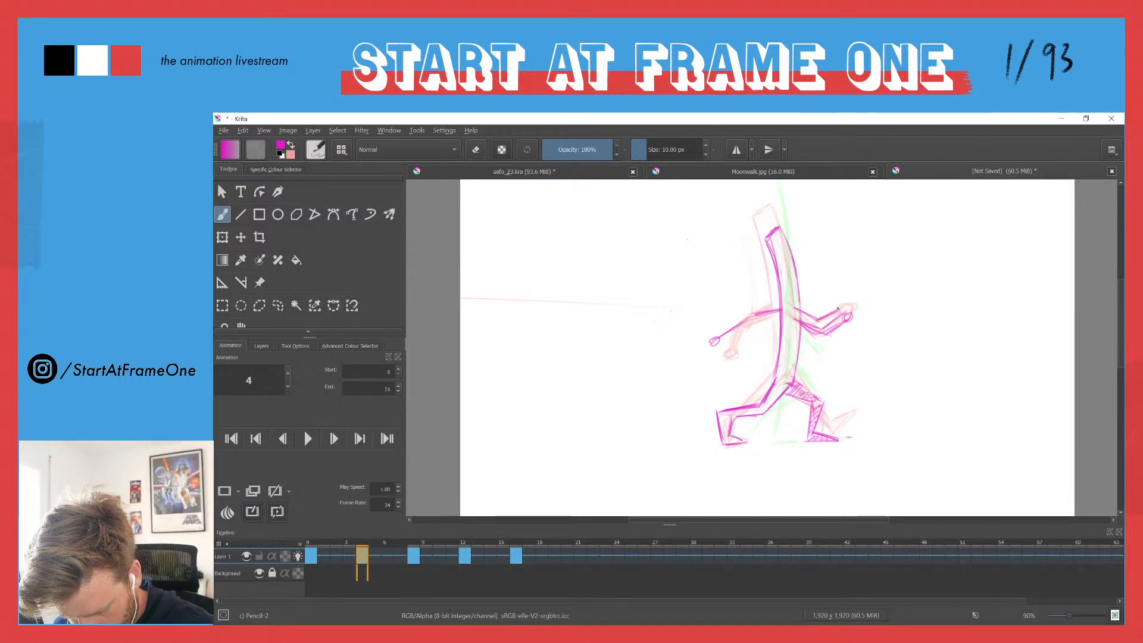
pyautogui.moveTo(840, 308)
pyautogui.mouseDown()
pyautogui.moveTo(843, 299)
pyautogui.moveTo(831, 332)
pyautogui.moveTo(842, 320)
pyautogui.mouseUp()
pyautogui.press('e')
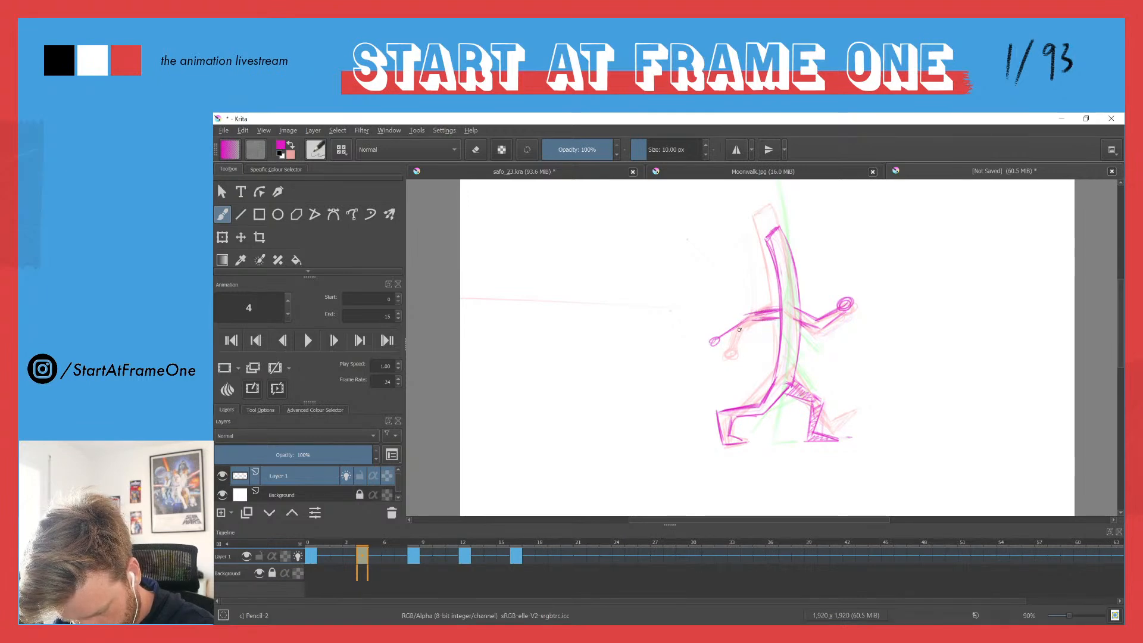
# Step: Redraw the frame 4 figure's rear arm as a bent, hatched limb with a round hand and compare it with frame 0
pyautogui.moveTo(741, 329)
pyautogui.mouseDown()
pyautogui.moveTo(776, 321)
pyautogui.moveTo(766, 311)
pyautogui.moveTo(720, 336)
pyautogui.moveTo(757, 316)
pyautogui.moveTo(723, 344)
pyautogui.mouseUp()
pyautogui.press('e')
pyautogui.press('e')
pyautogui.press('e')
pyautogui.press('e')
pyautogui.moveTo(733, 334); pyautogui.dragTo(746, 314)
pyautogui.moveTo(731, 334)
pyautogui.mouseDown()
pyautogui.moveTo(779, 308)
pyautogui.moveTo(746, 313)
pyautogui.moveTo(735, 331)
pyautogui.mouseUp()
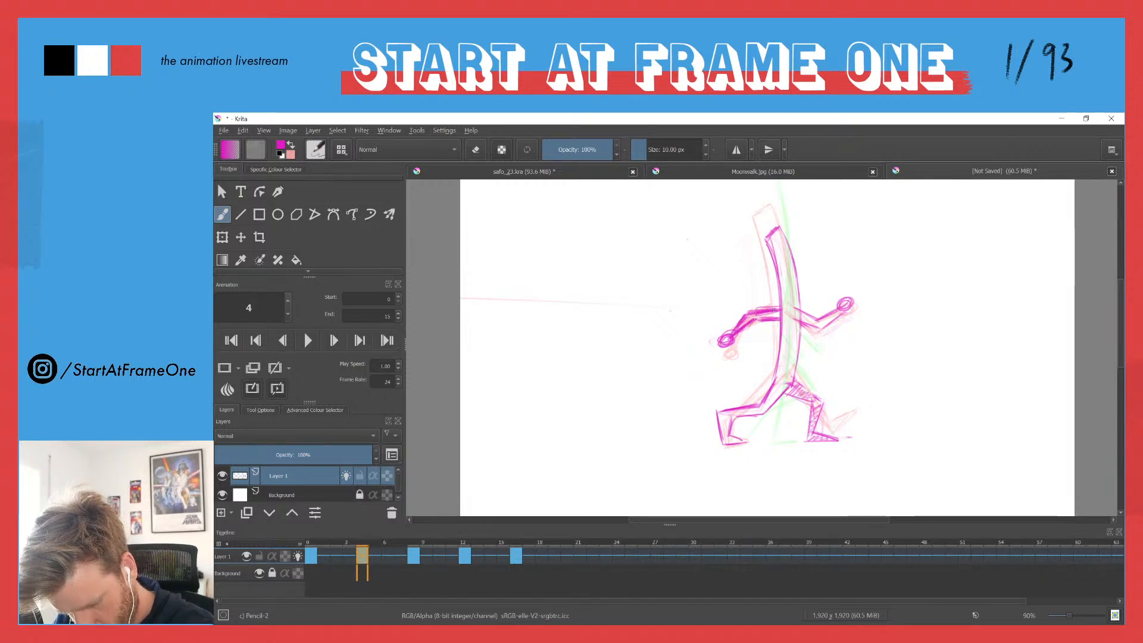
pyautogui.moveTo(779, 312); pyautogui.dragTo(756, 317)
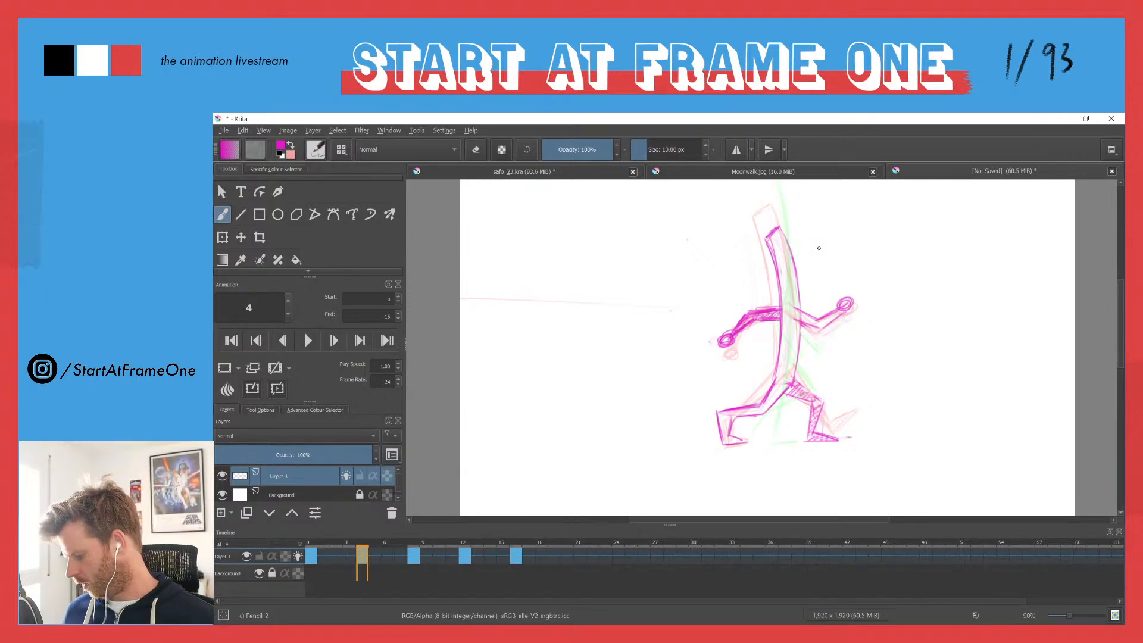
pyautogui.hotkey('ctrl', 'Left')
pyautogui.hotkey('ctrl', 'Right')
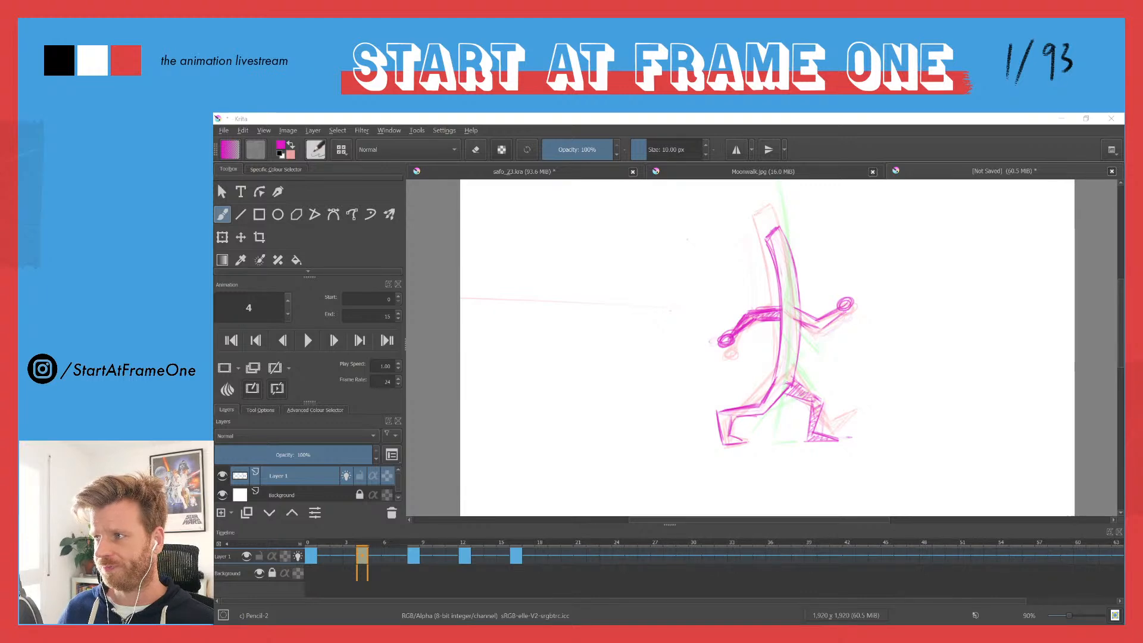
# Step: Show Styleframe.jpg in Photos, and shrink the walk cycle croco video to a smaller window placed over it
pyautogui.moveTo(813, 116); pyautogui.dragTo(842, 144)
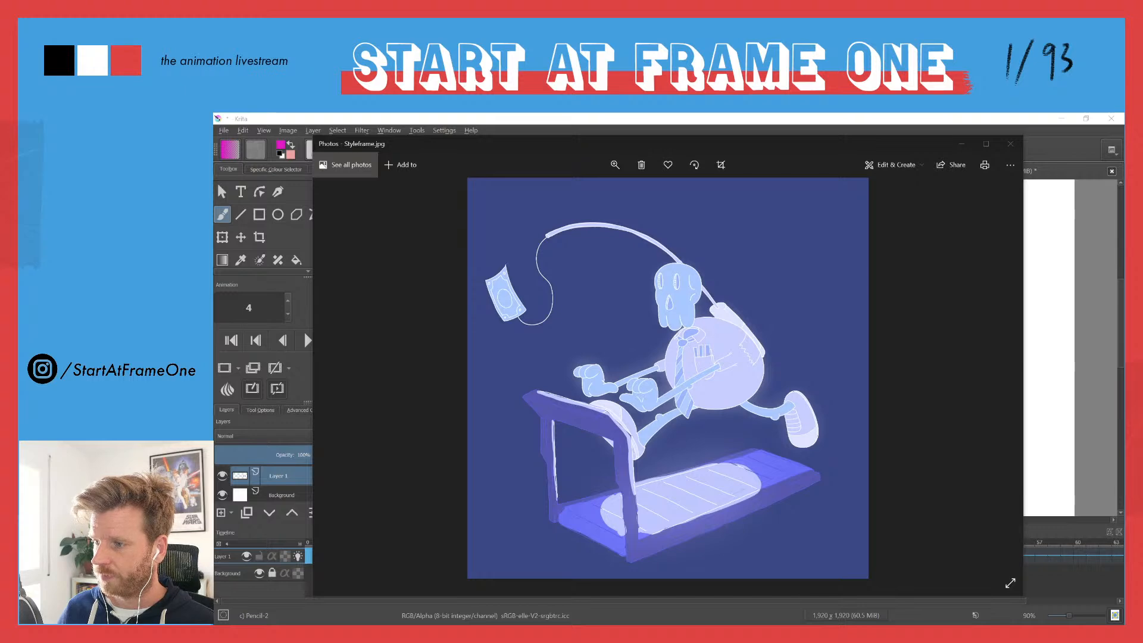
pyautogui.moveTo(1119, 113); pyautogui.dragTo(1011, 114)
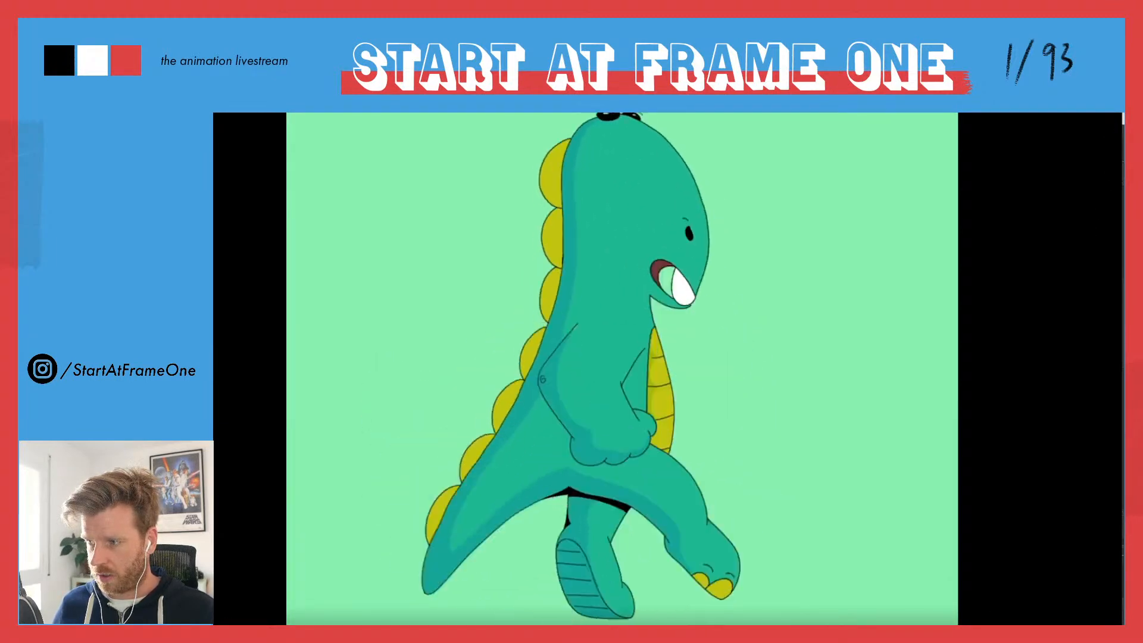
pyautogui.moveTo(1122, 114); pyautogui.dragTo(953, 362)
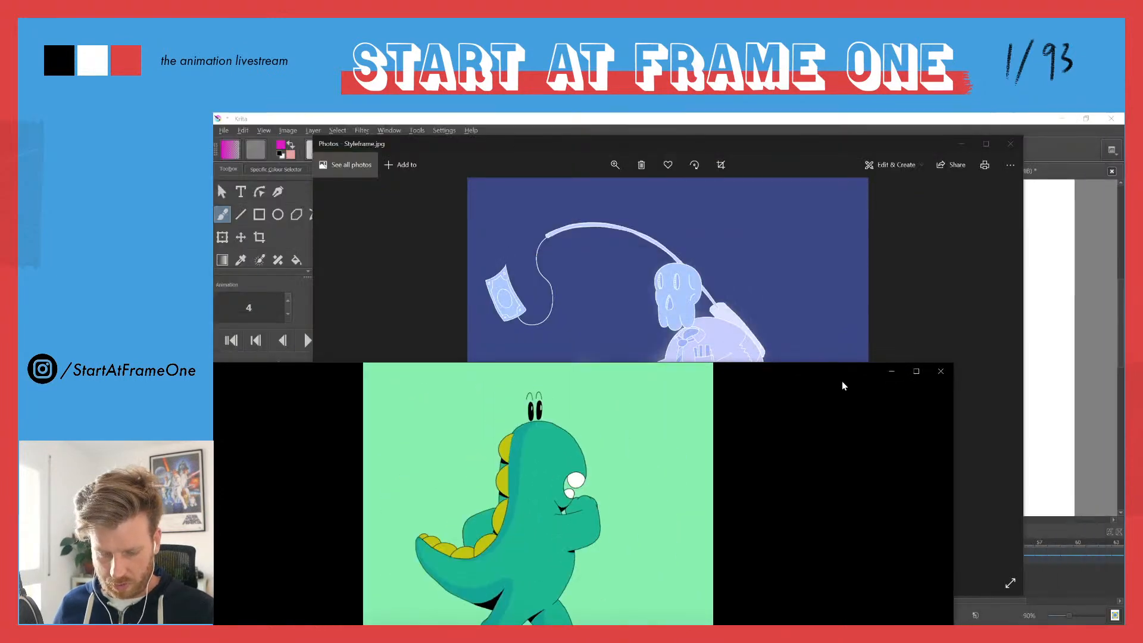
pyautogui.moveTo(820, 379); pyautogui.dragTo(927, 170)
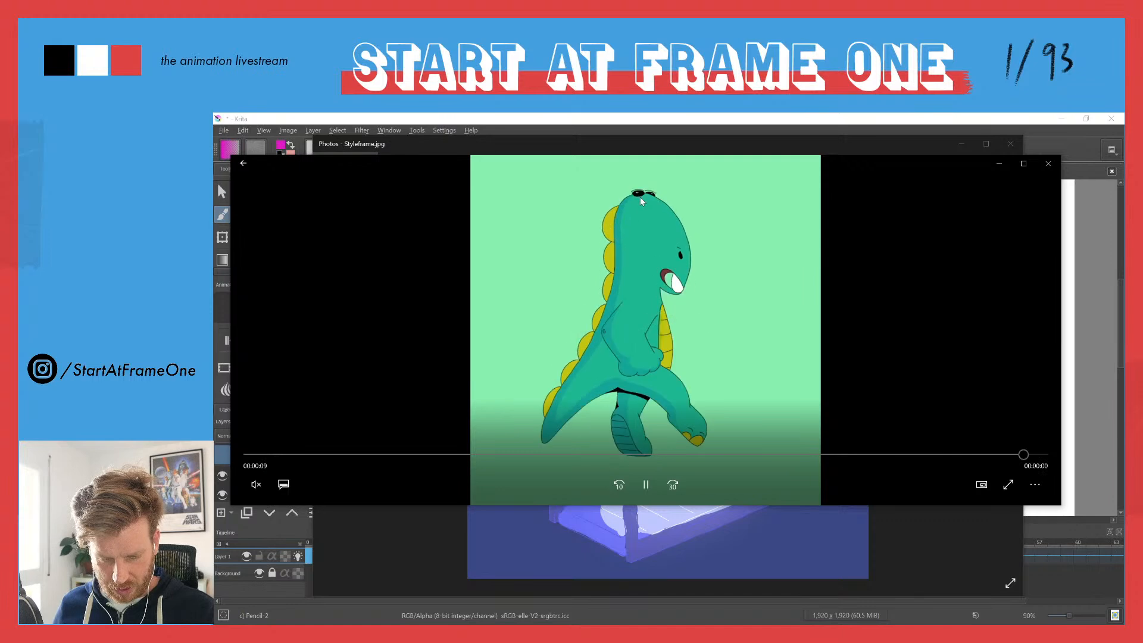
# Step: Set the walk cycle croco video to repeat, play it, and examine the body's movement
pyautogui.click(1026, 484)
pyautogui.click(1001, 425)
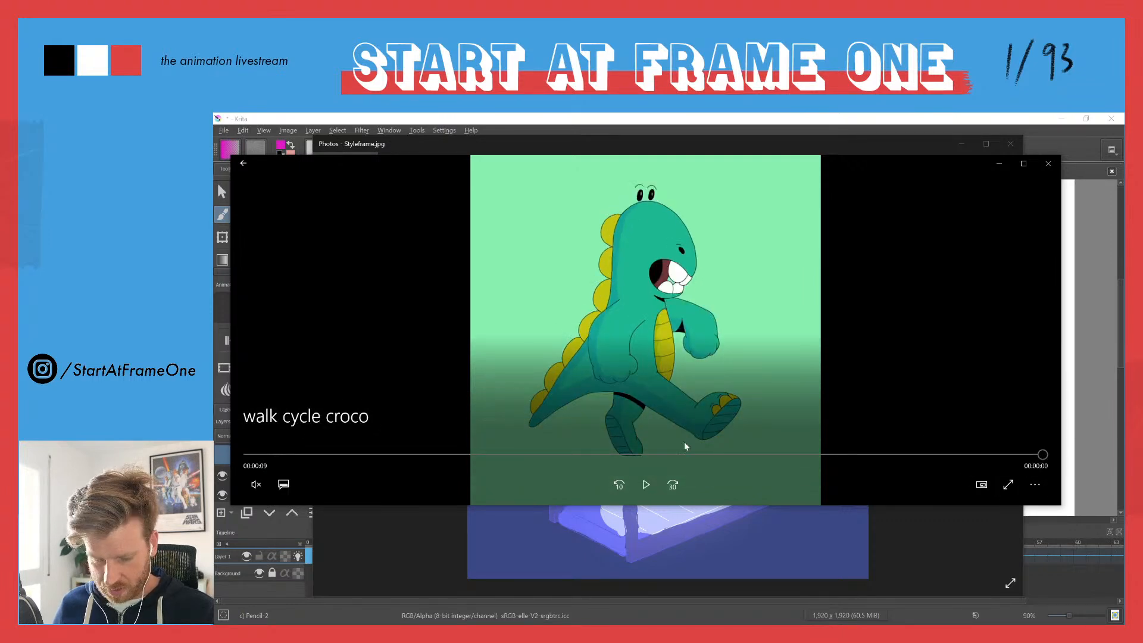
pyautogui.click(646, 484)
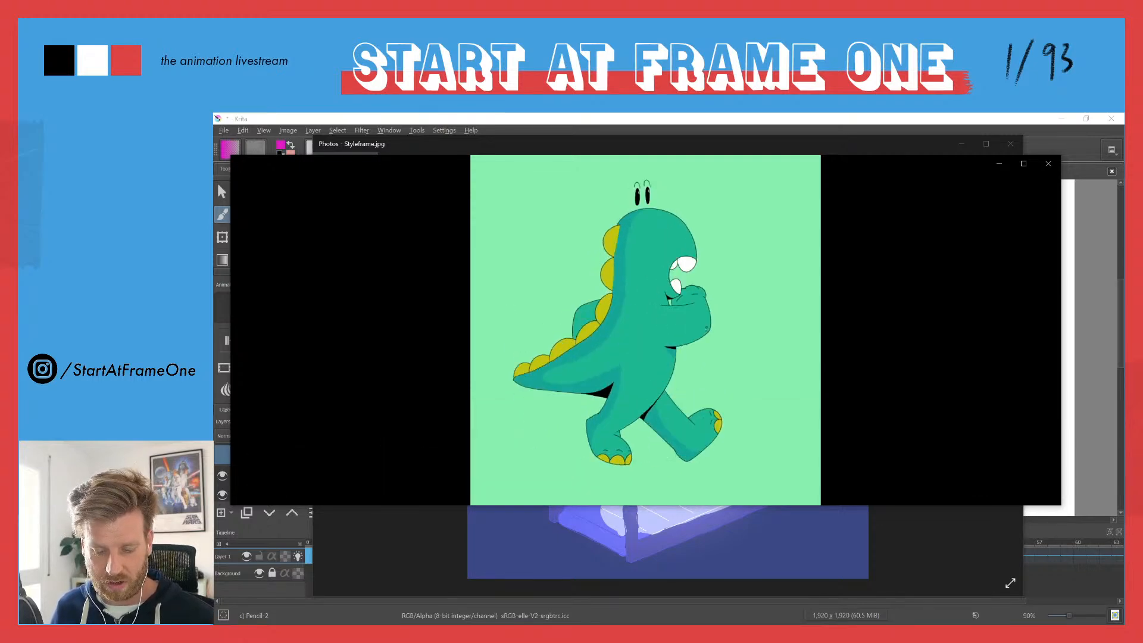
pyautogui.moveTo(922, 272)
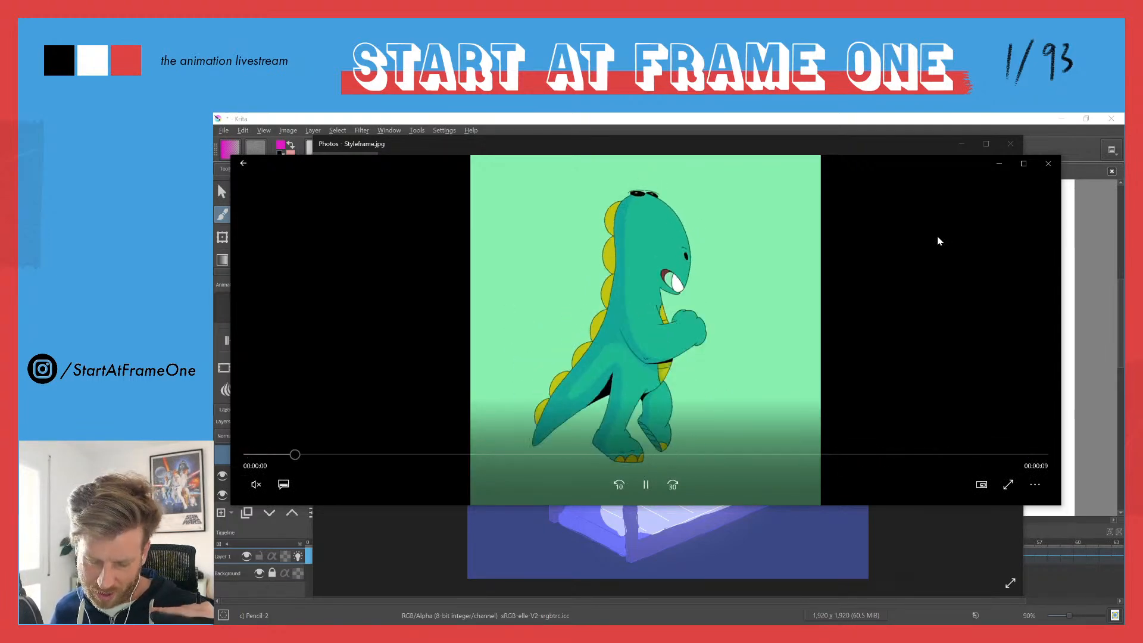
# Step: Close the walk cycle croco video, then set the NineToFive 4 video to repeat and play it
pyautogui.click(1048, 164)
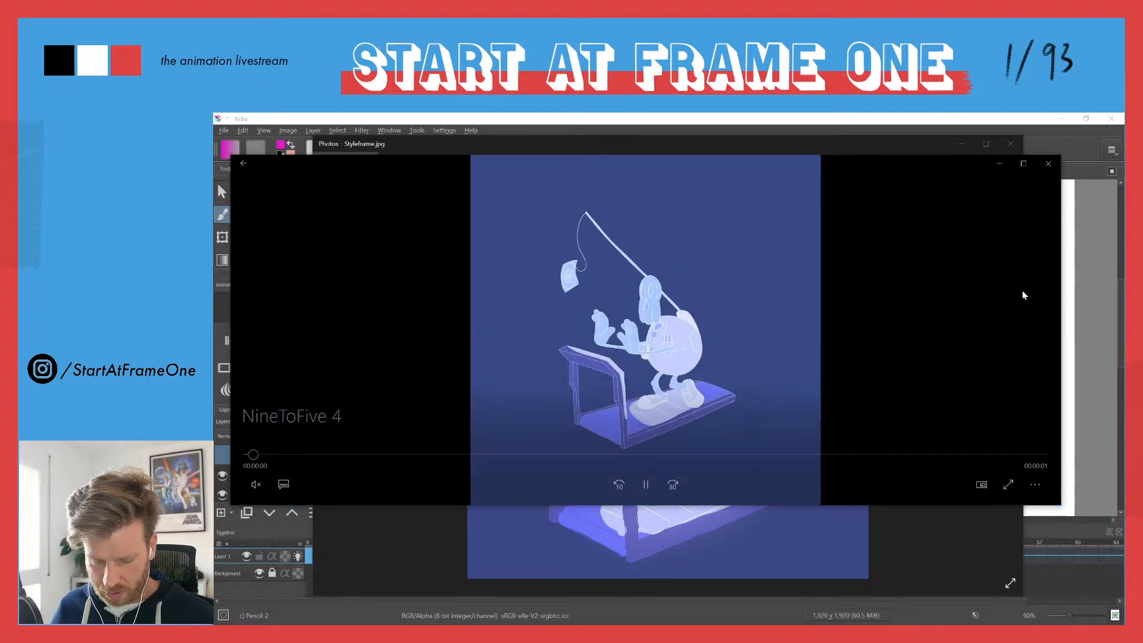
pyautogui.click(1034, 487)
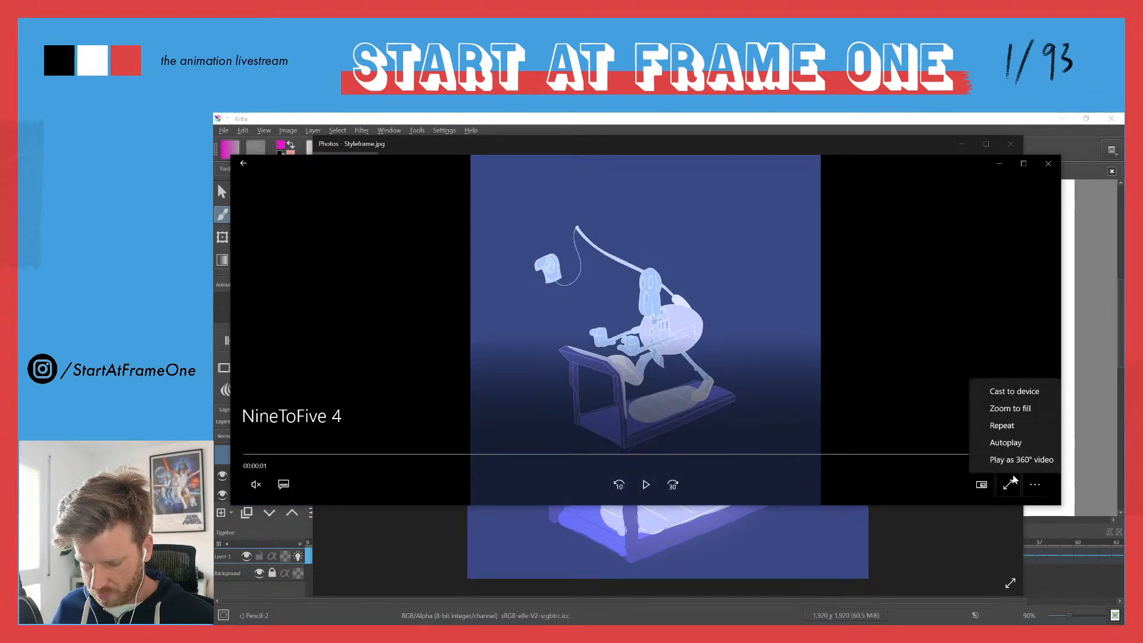
pyautogui.click(1000, 424)
pyautogui.click(646, 484)
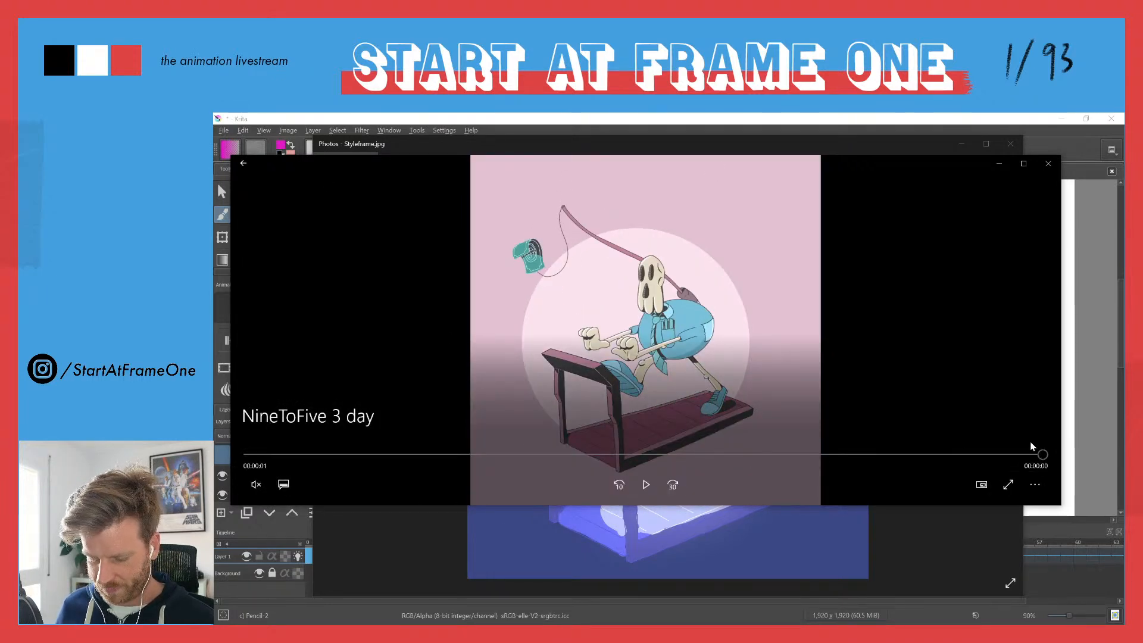
# Step: Set the NineToFive 3 day video to repeat, play it, and examine the skeleton's treadmill run
pyautogui.click(1035, 483)
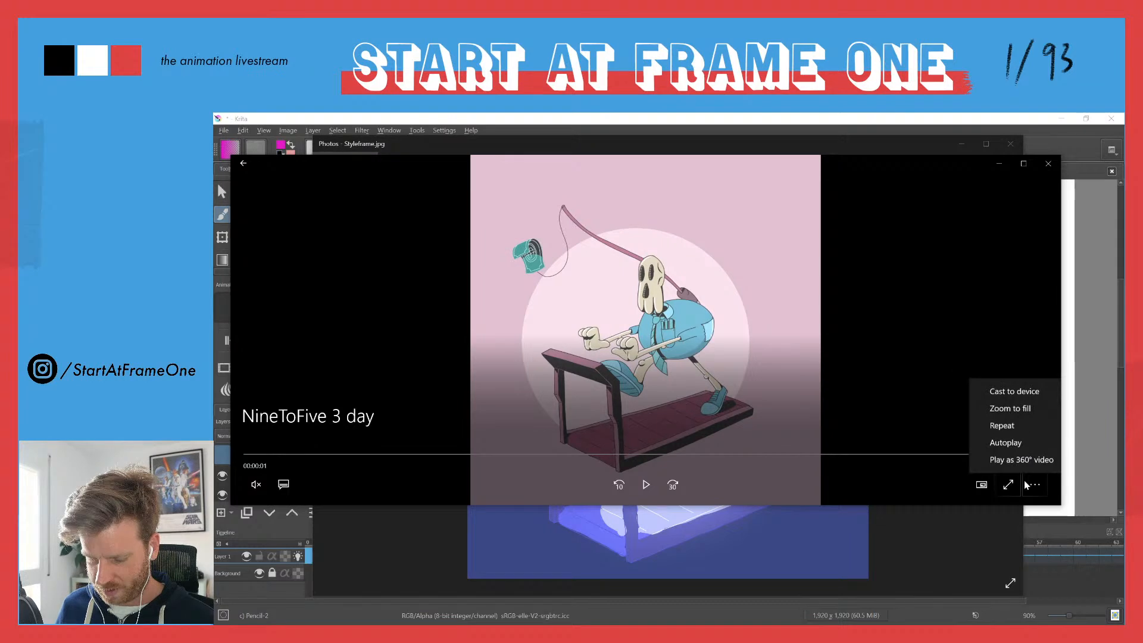
pyautogui.click(1003, 425)
pyautogui.click(646, 483)
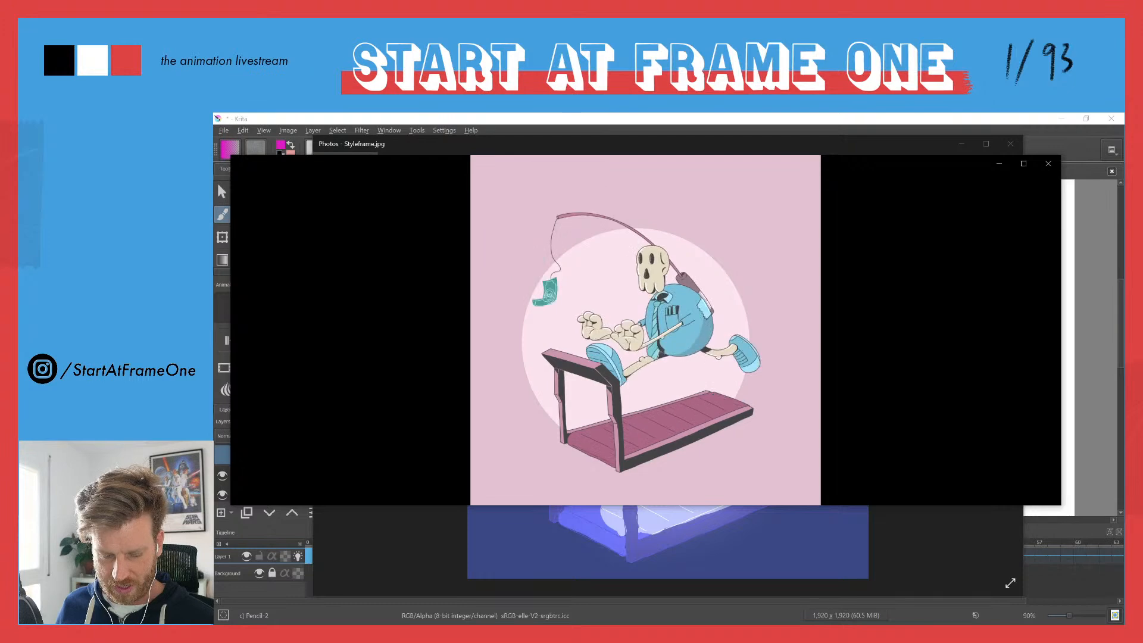
pyautogui.moveTo(655, 231)
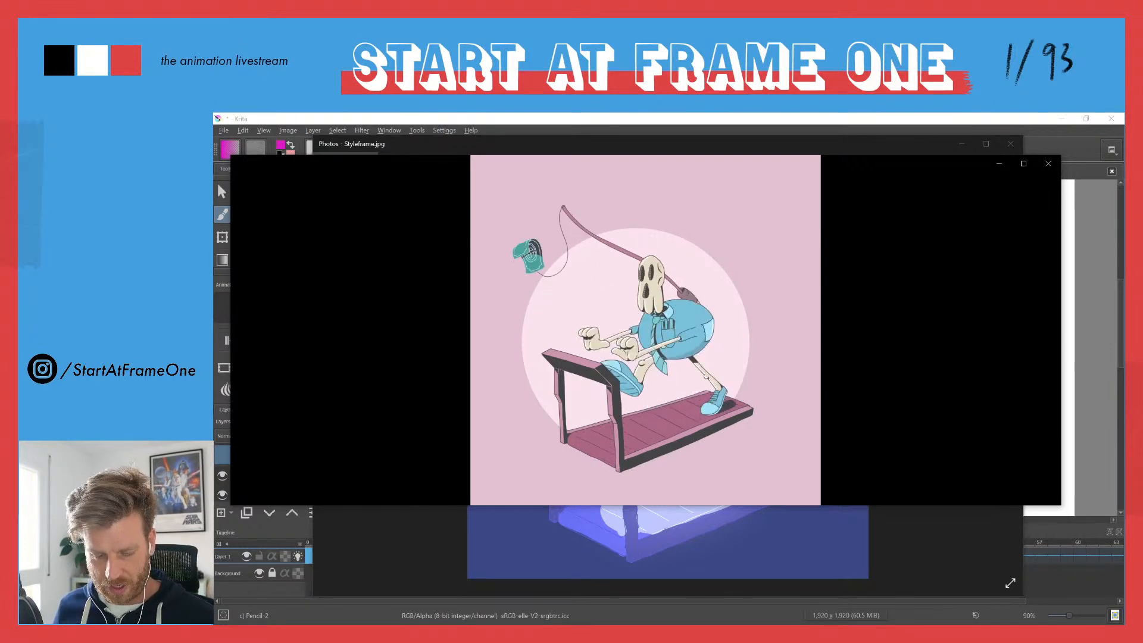
# Step: Pause the NineToFive 3 day video, enlarge its window, resume playback, and switch to NineToFive 4
pyautogui.click(648, 489)
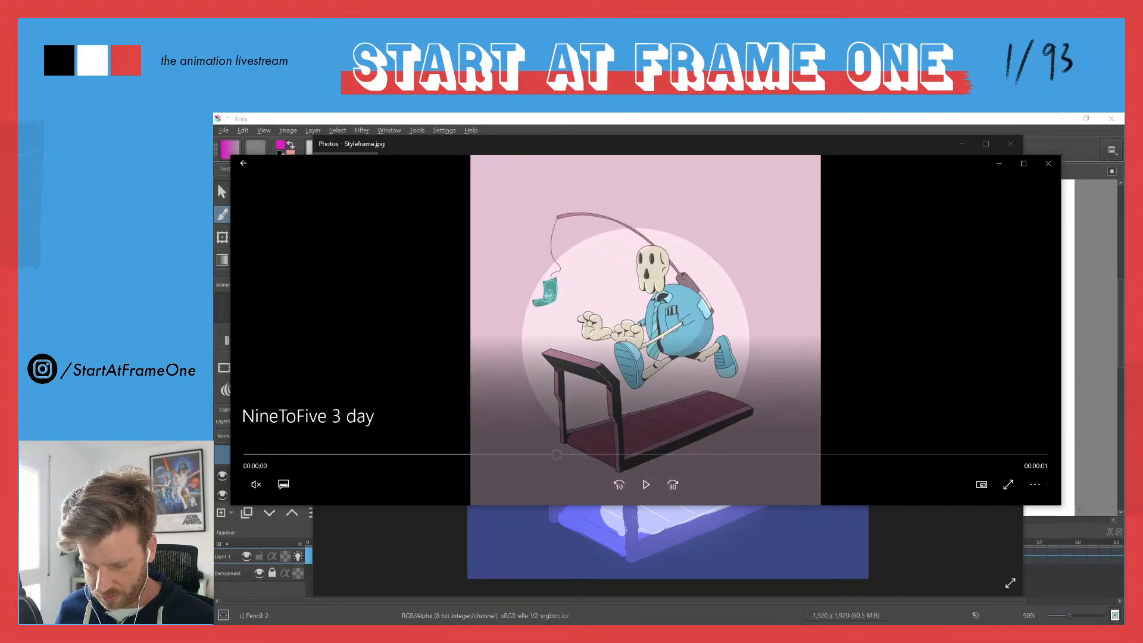
pyautogui.moveTo(1061, 503); pyautogui.dragTo(1122, 601)
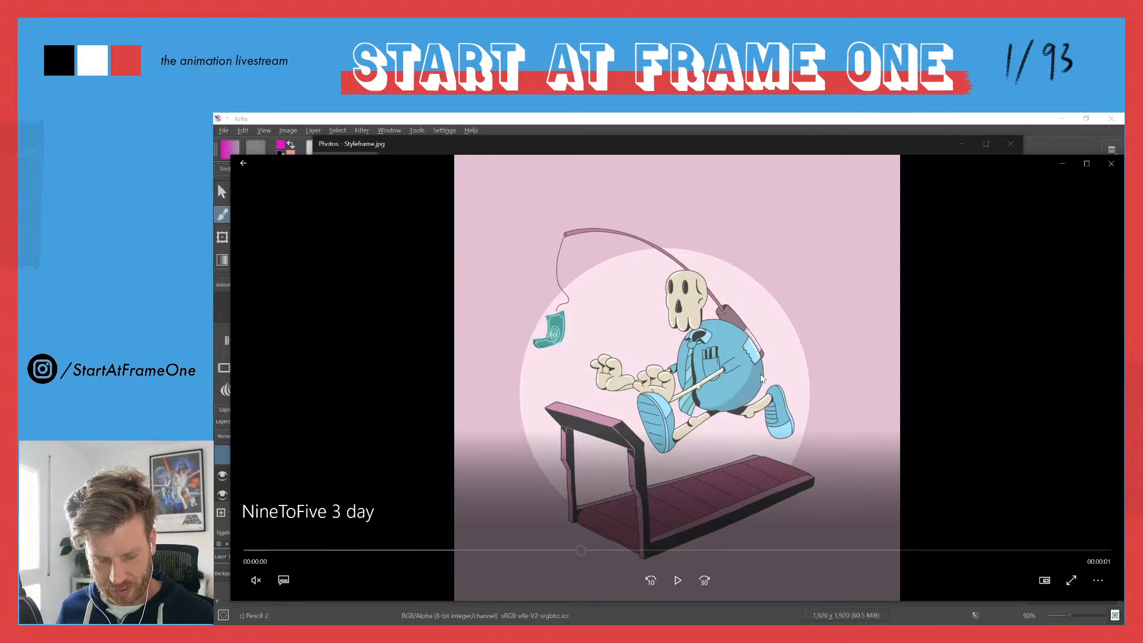
pyautogui.click(677, 580)
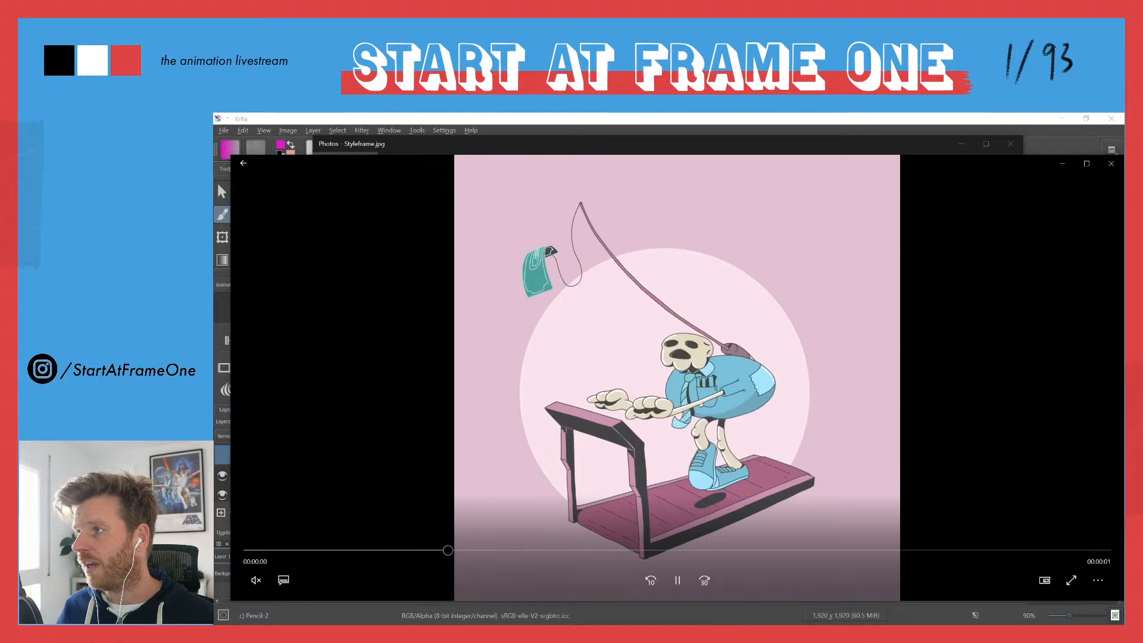
pyautogui.press('Right')
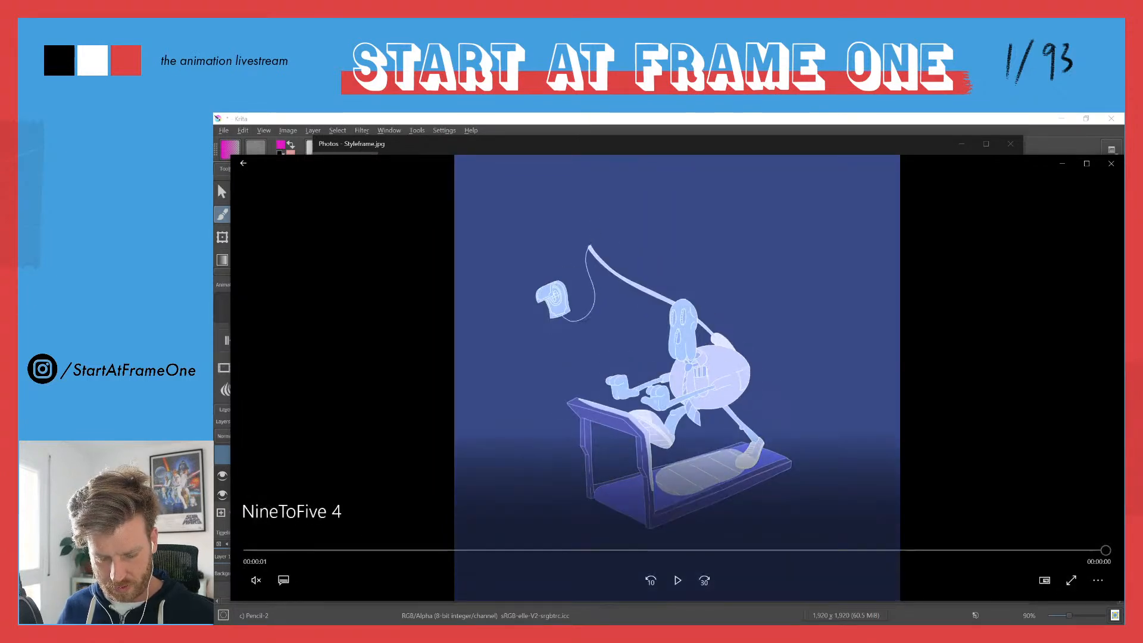
# Step: Replay the NineToFive 4 reference clip, and close both the clip and the Styleframe.jpg viewer
pyautogui.click(1098, 581)
pyautogui.click(1057, 525)
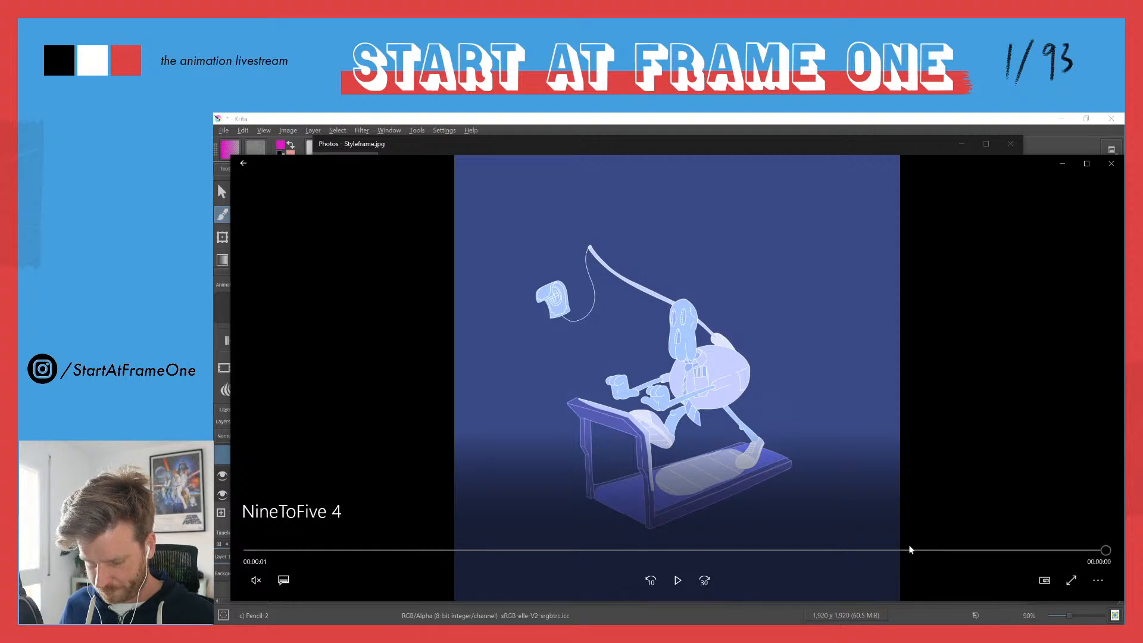
pyautogui.click(677, 580)
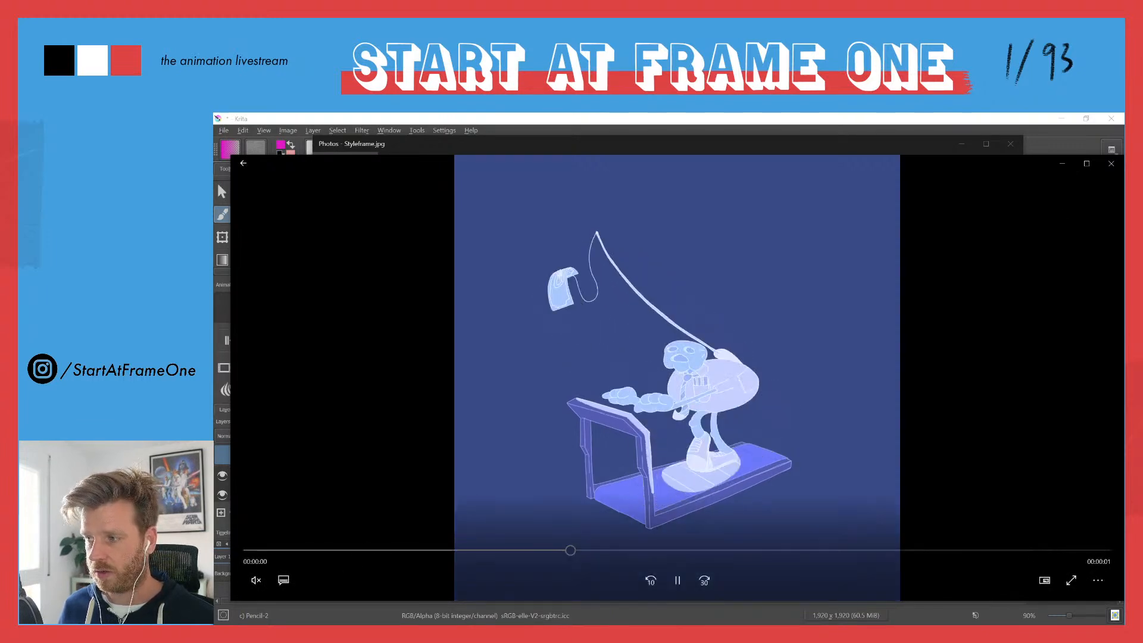
pyautogui.click(1111, 164)
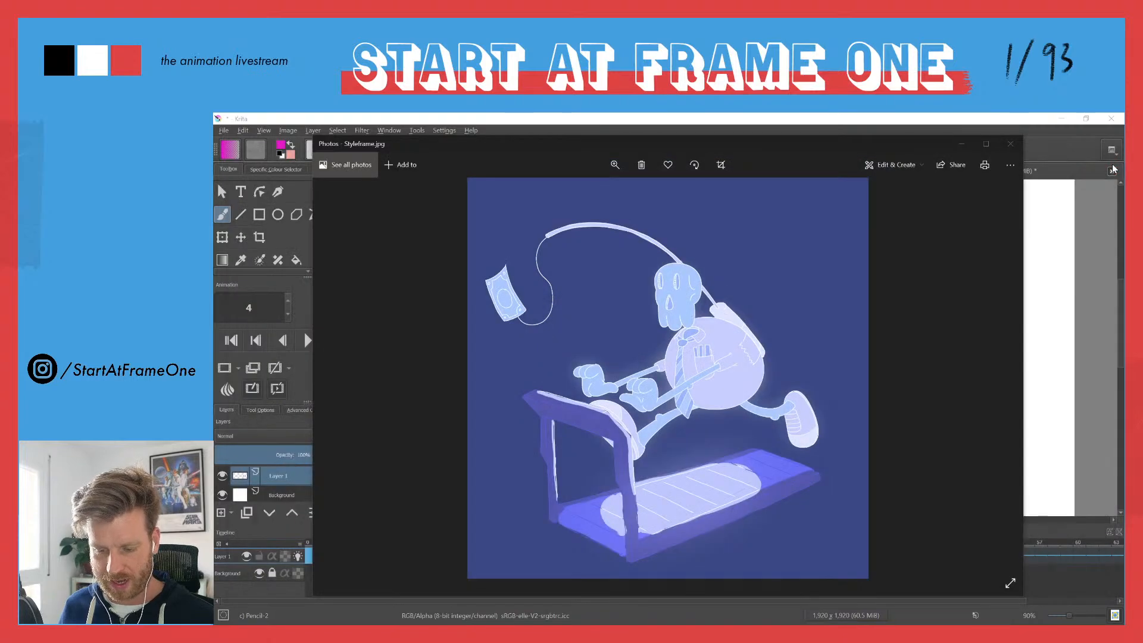
pyautogui.click(1009, 145)
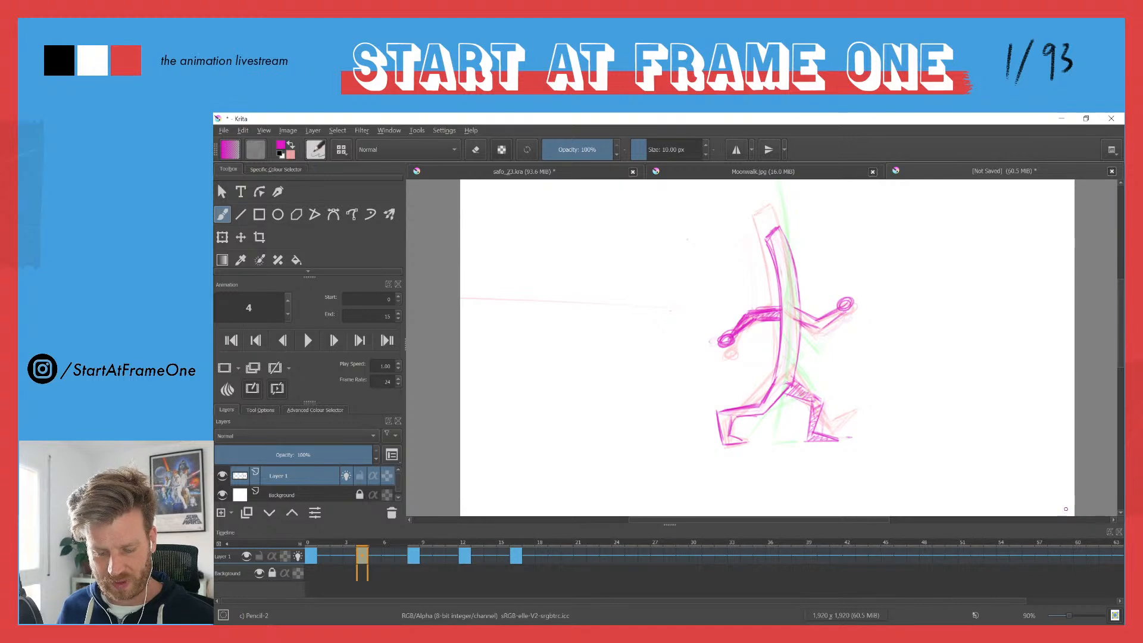
# Step: Undock the Animation panel and bring up the keyframe at frame 8
pyautogui.moveTo(307, 284); pyautogui.dragTo(307, 289)
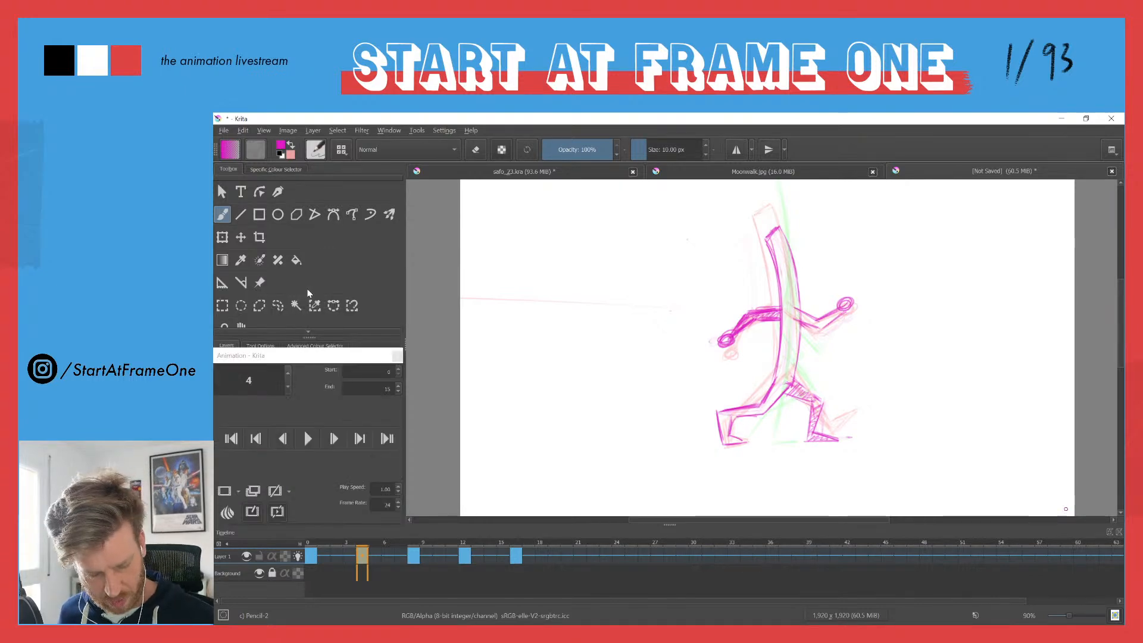
pyautogui.moveTo(371, 541)
pyautogui.mouseDown()
pyautogui.moveTo(413, 540)
pyautogui.moveTo(387, 534)
pyautogui.moveTo(407, 527)
pyautogui.mouseUp()
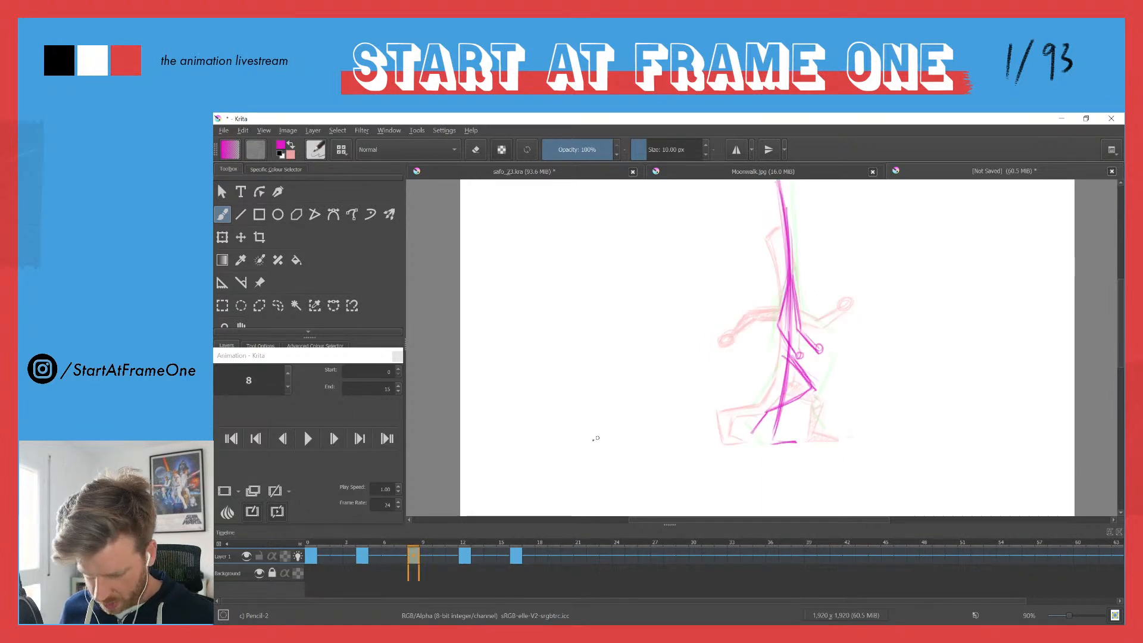
pyautogui.moveTo(703, 314); pyautogui.dragTo(678, 335)
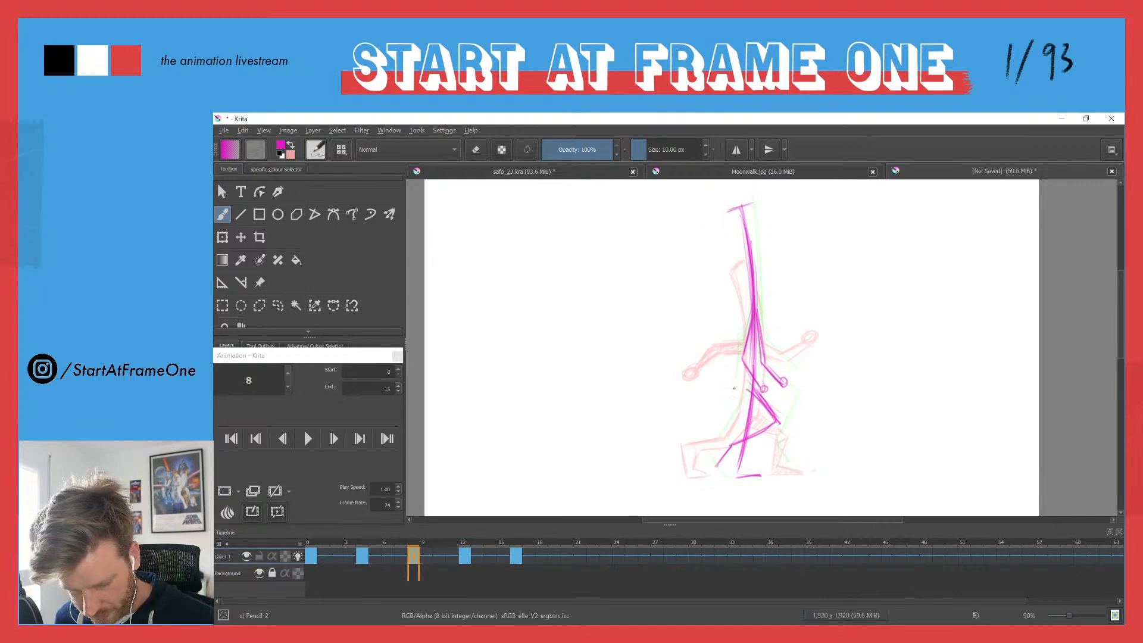
# Step: Outline the torso on frame 8 as a tall, slightly curved column around the figure's centre line
pyautogui.moveTo(761, 262); pyautogui.dragTo(769, 361)
pyautogui.moveTo(758, 238); pyautogui.dragTo(769, 360)
pyautogui.moveTo(755, 208); pyautogui.dragTo(767, 326)
pyautogui.moveTo(754, 200)
pyautogui.mouseDown()
pyautogui.moveTo(769, 350)
pyautogui.moveTo(758, 234)
pyautogui.moveTo(735, 343)
pyautogui.mouseUp()
pyautogui.moveTo(722, 209); pyautogui.dragTo(737, 371)
pyautogui.moveTo(733, 280); pyautogui.dragTo(738, 391)
pyautogui.moveTo(726, 225); pyautogui.dragTo(735, 387)
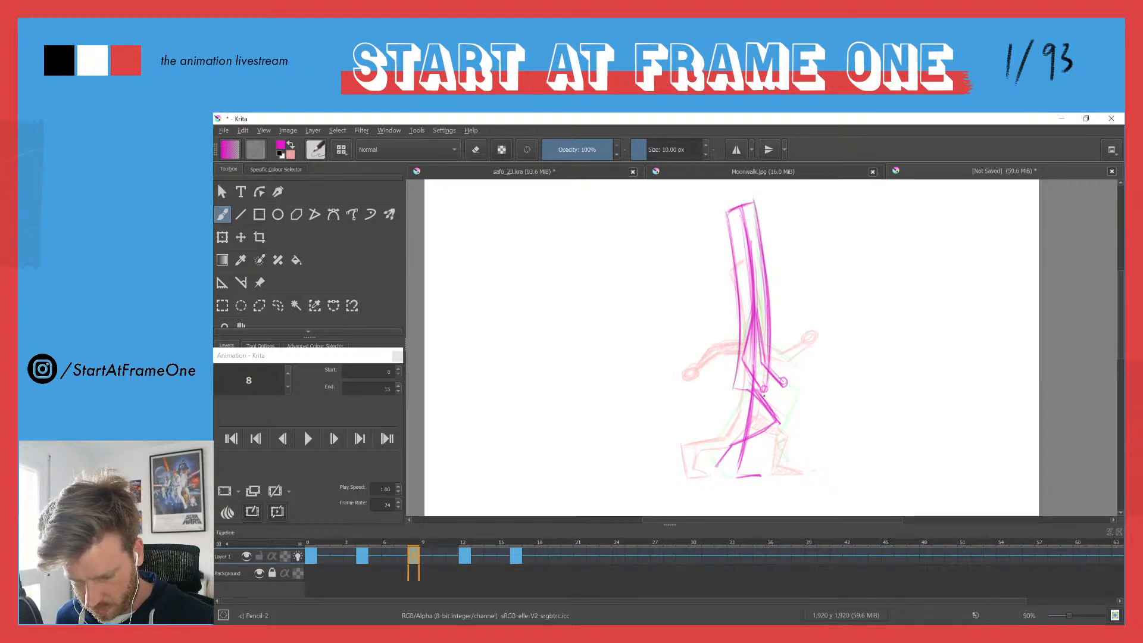
pyautogui.moveTo(739, 385); pyautogui.dragTo(739, 272)
pyautogui.moveTo(728, 209); pyautogui.dragTo(744, 364)
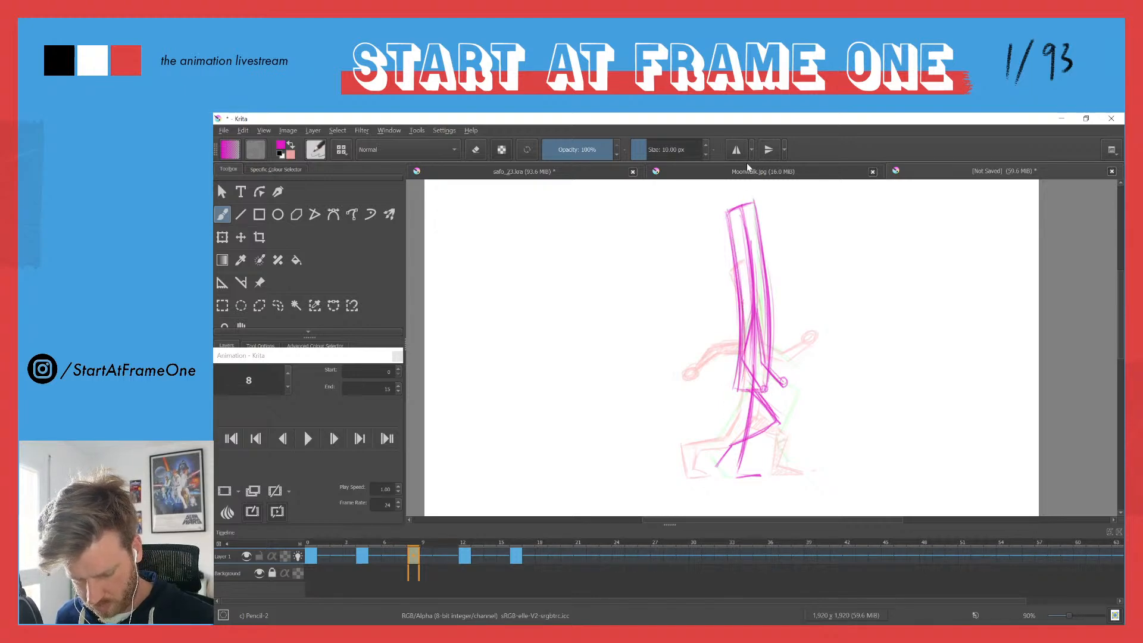
# Step: Erase the centre guide line inside the torso on frame 8 and compare the pose with the preceding keyframes
pyautogui.press('e')
pyautogui.moveTo(749, 211)
pyautogui.mouseDown()
pyautogui.moveTo(762, 346)
pyautogui.moveTo(749, 374)
pyautogui.moveTo(748, 341)
pyautogui.moveTo(744, 380)
pyautogui.moveTo(758, 378)
pyautogui.moveTo(752, 284)
pyautogui.moveTo(741, 380)
pyautogui.moveTo(729, 254)
pyautogui.moveTo(750, 315)
pyautogui.mouseUp()
pyautogui.keyDown('ctrl'); pyautogui.click(750, 315); pyautogui.keyUp('ctrl')
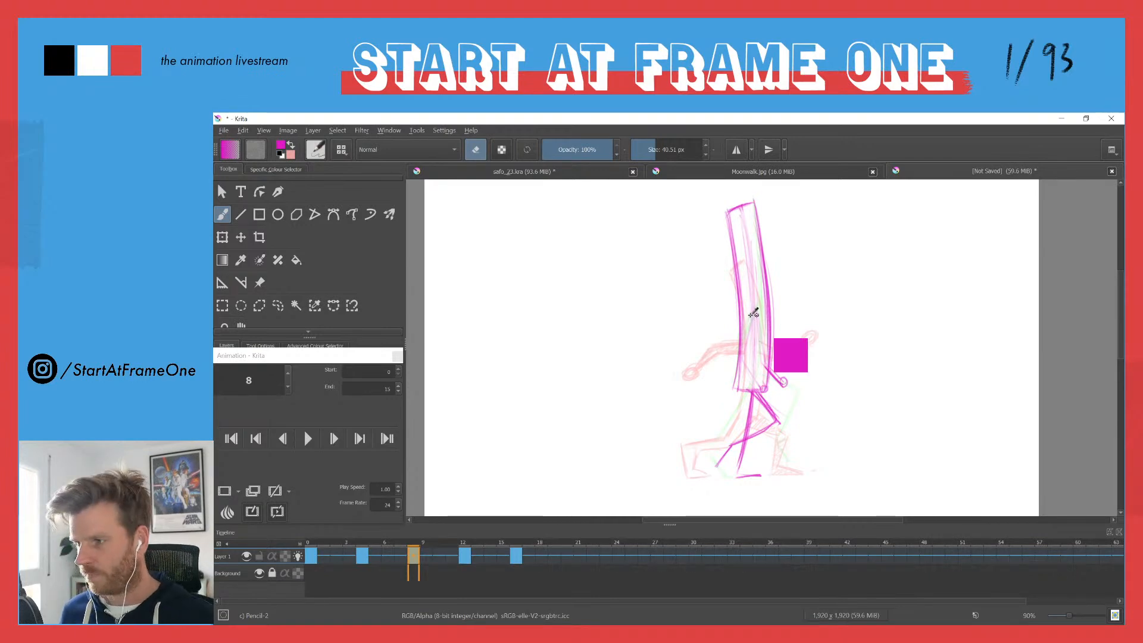
pyautogui.press(',')
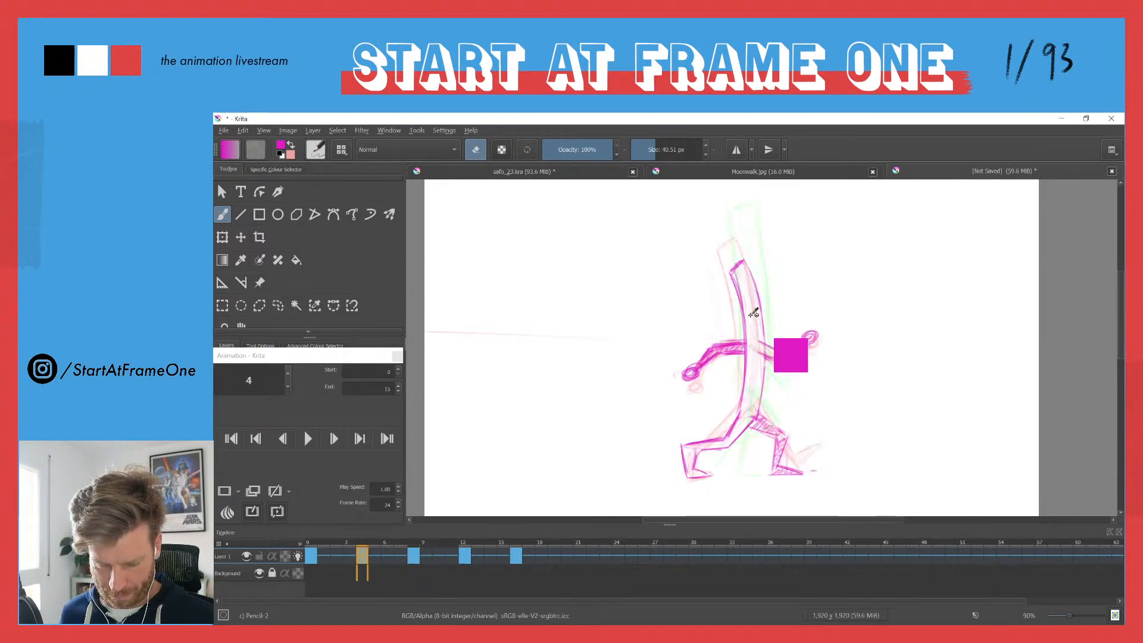
pyautogui.press('.')
pyautogui.press(',')
pyautogui.press(',')
pyautogui.press('.')
pyautogui.press('.')
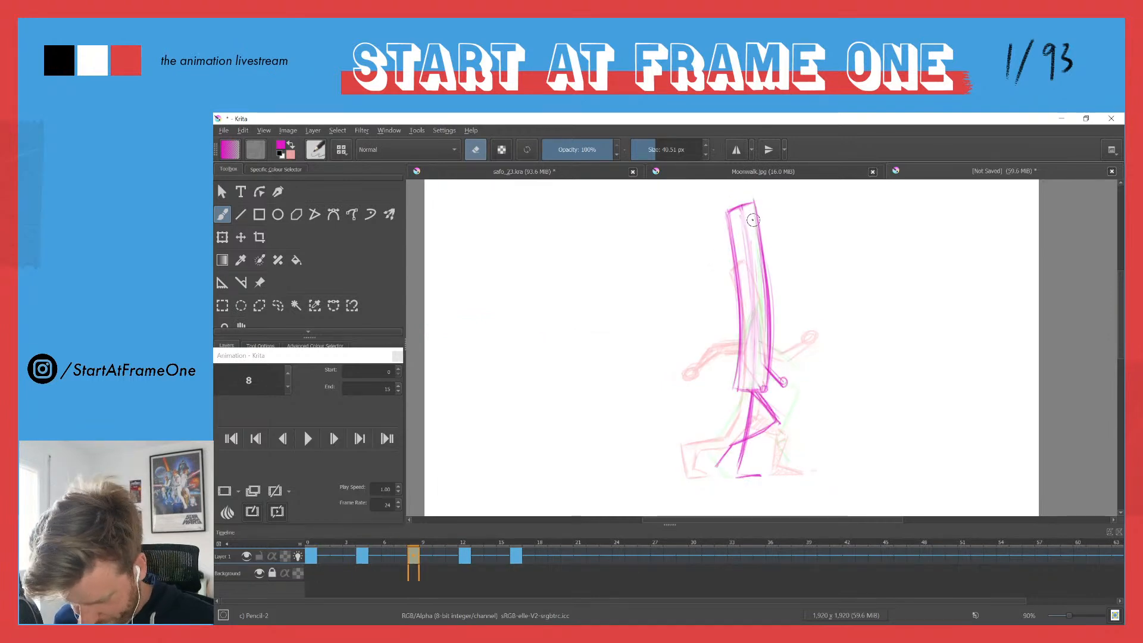
# Step: Redraw the frame 8 torso narrower, erasing the outer side lines and reinforcing both new sides and the top edge
pyautogui.press('e')
pyautogui.moveTo(748, 208); pyautogui.dragTo(764, 370)
pyautogui.press('e')
pyautogui.moveTo(751, 202)
pyautogui.mouseDown()
pyautogui.moveTo(769, 324)
pyautogui.moveTo(765, 390)
pyautogui.mouseUp()
pyautogui.press('e')
pyautogui.moveTo(729, 216); pyautogui.dragTo(743, 369)
pyautogui.press('e')
pyautogui.moveTo(724, 212); pyautogui.dragTo(737, 395)
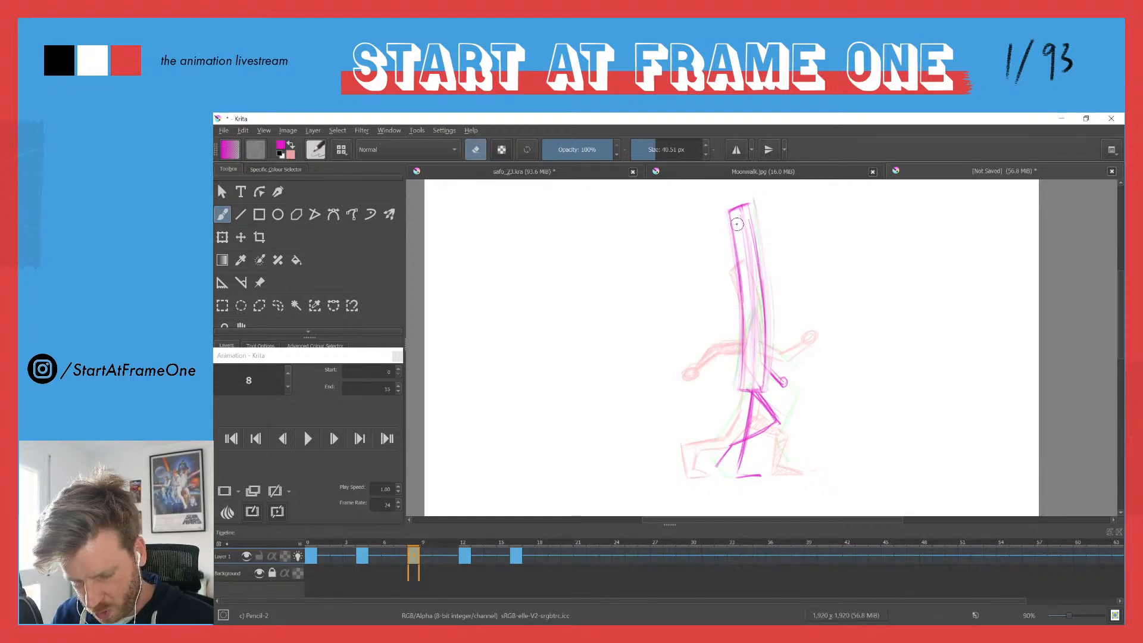
pyautogui.press('e')
pyautogui.moveTo(748, 208); pyautogui.dragTo(763, 364)
pyautogui.moveTo(744, 305)
pyautogui.mouseDown()
pyautogui.moveTo(742, 388)
pyautogui.moveTo(743, 366)
pyautogui.mouseUp()
pyautogui.moveTo(731, 210)
pyautogui.mouseDown()
pyautogui.moveTo(749, 204)
pyautogui.moveTo(760, 268)
pyautogui.mouseUp()
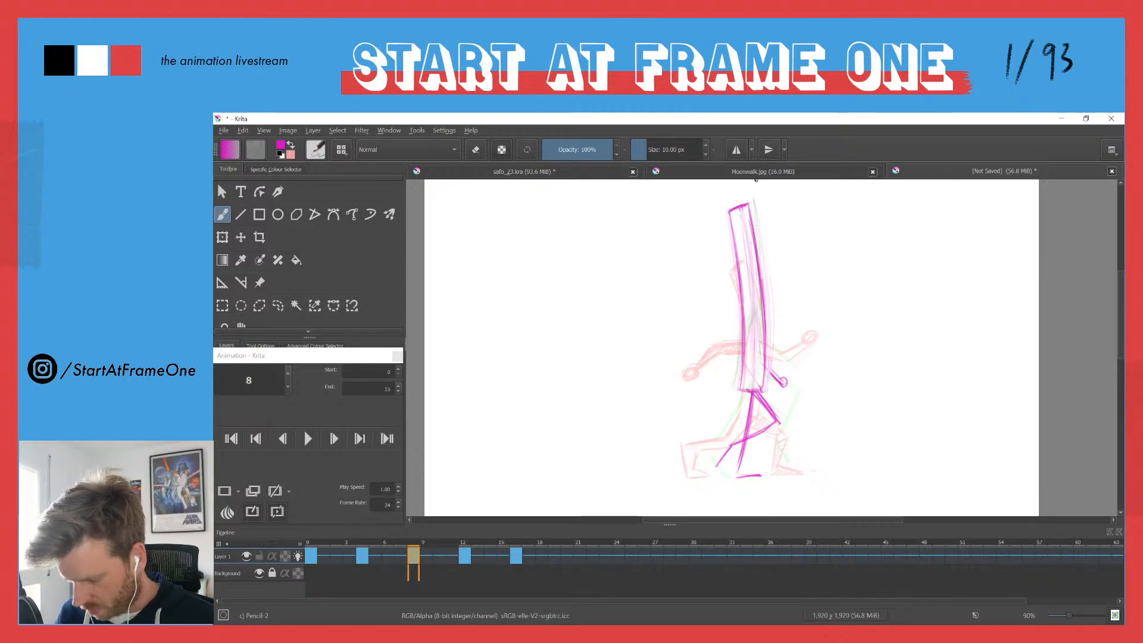
# Step: Shorten the torso on frame 8 by drawing a lower top edge and erasing the part above it
pyautogui.hotkey('ctrl', 'Left')
pyautogui.hotkey('ctrl', 'Right')
pyautogui.hotkey('ctrl', 'Left')
pyautogui.hotkey('ctrl', 'Right')
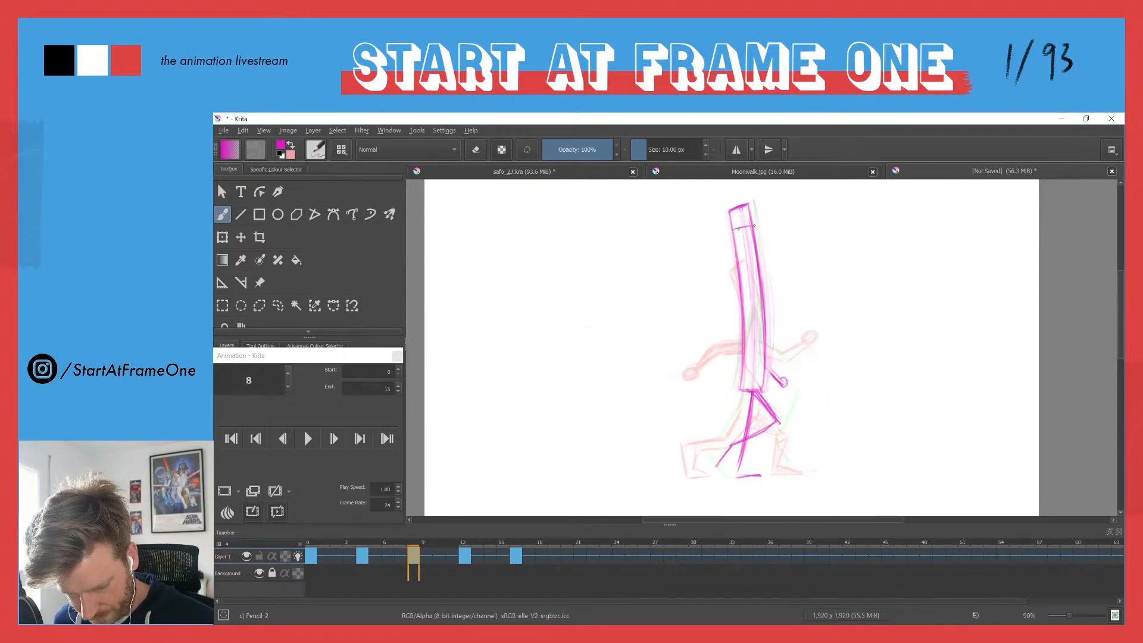
pyautogui.press('e')
pyautogui.moveTo(748, 204)
pyautogui.mouseDown()
pyautogui.moveTo(731, 210)
pyautogui.moveTo(752, 218)
pyautogui.mouseUp()
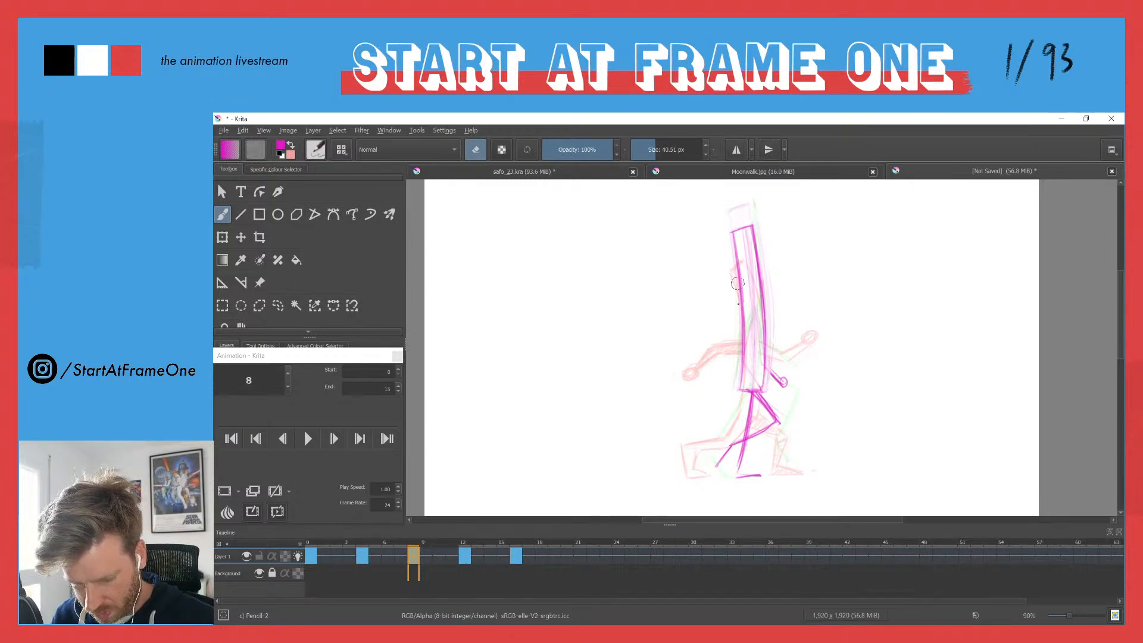
pyautogui.press('e')
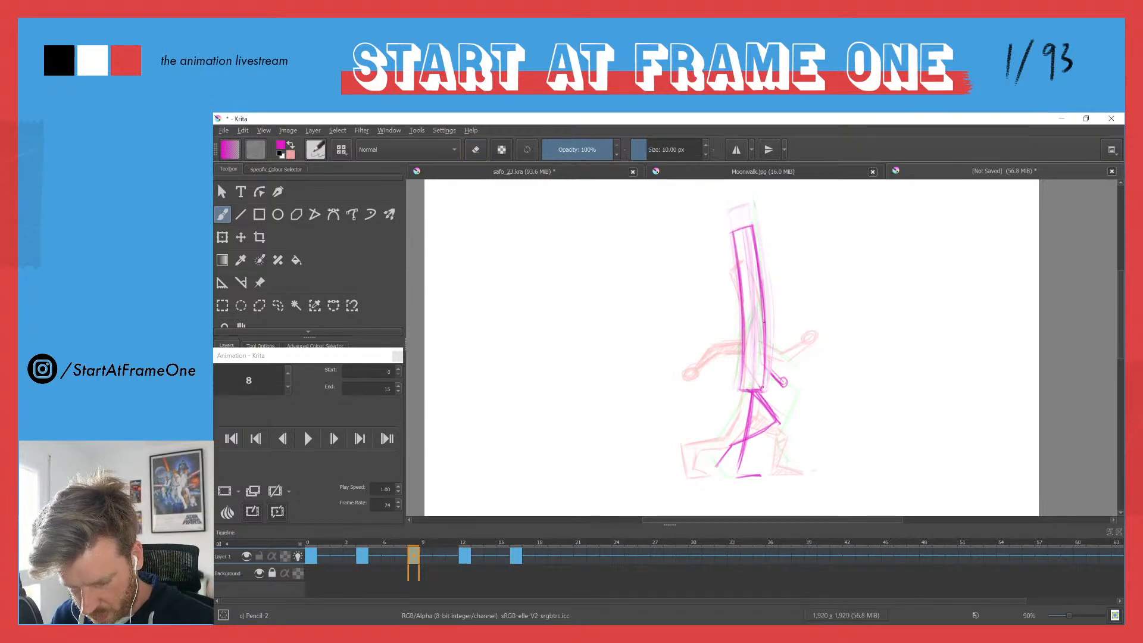
# Step: Compare the standing pose at frame 8 with the stride pose at frame 4 by flipping between the two keyframes
pyautogui.press('Up')
pyautogui.press('Down')
pyautogui.press('Up')
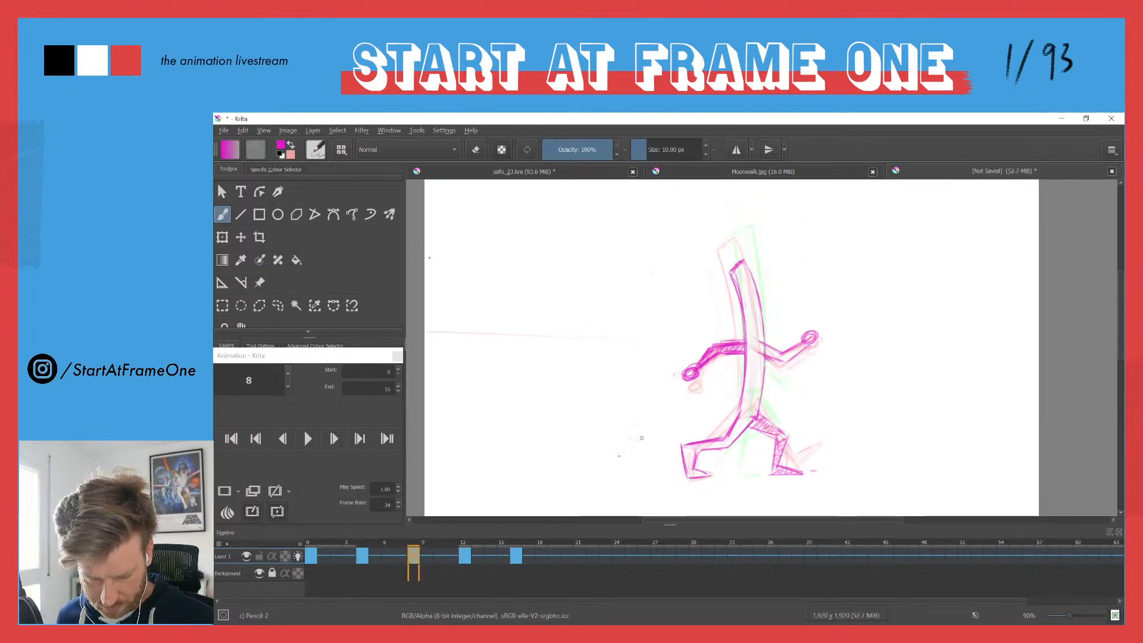
pyautogui.press('Down')
pyautogui.press('Up')
pyautogui.press('Down')
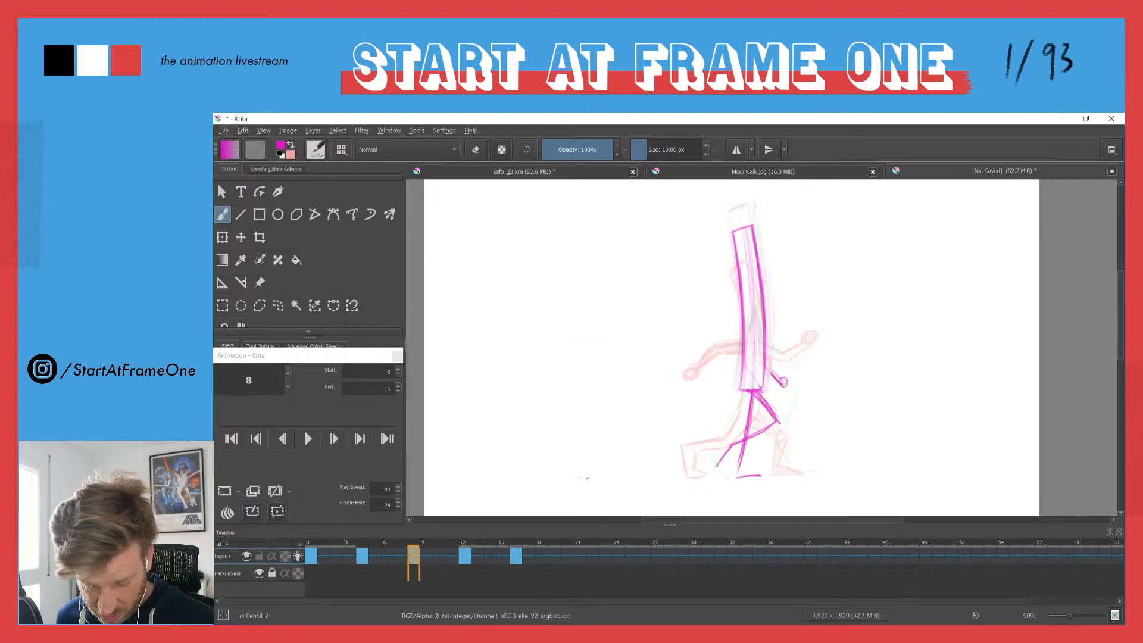
pyautogui.press('Up')
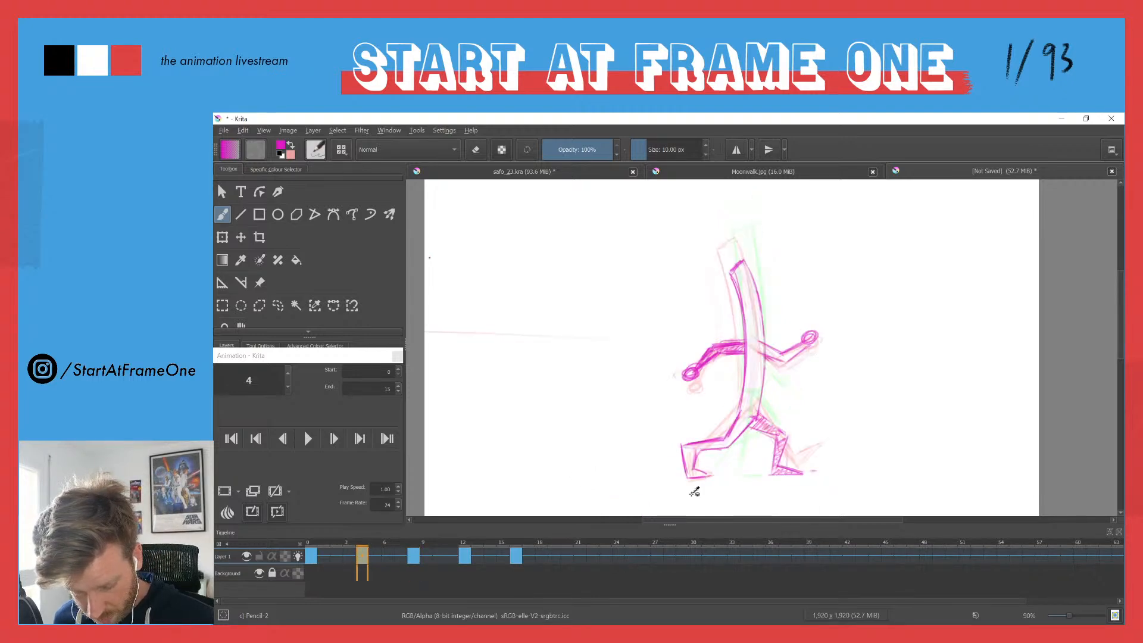
pyautogui.press('Down')
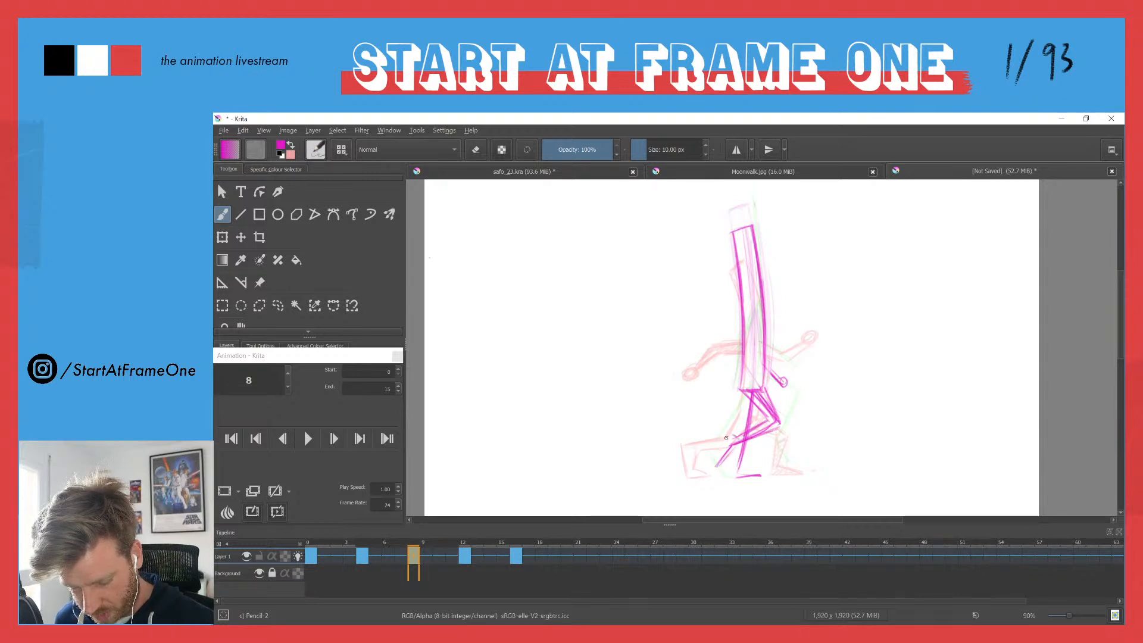
# Step: Give the bent leg on frame 8 thickness down to its foot and erase the stick guide line in its thigh
pyautogui.moveTo(730, 434)
pyautogui.mouseDown()
pyautogui.moveTo(716, 466)
pyautogui.moveTo(729, 446)
pyautogui.mouseUp()
pyautogui.press('e')
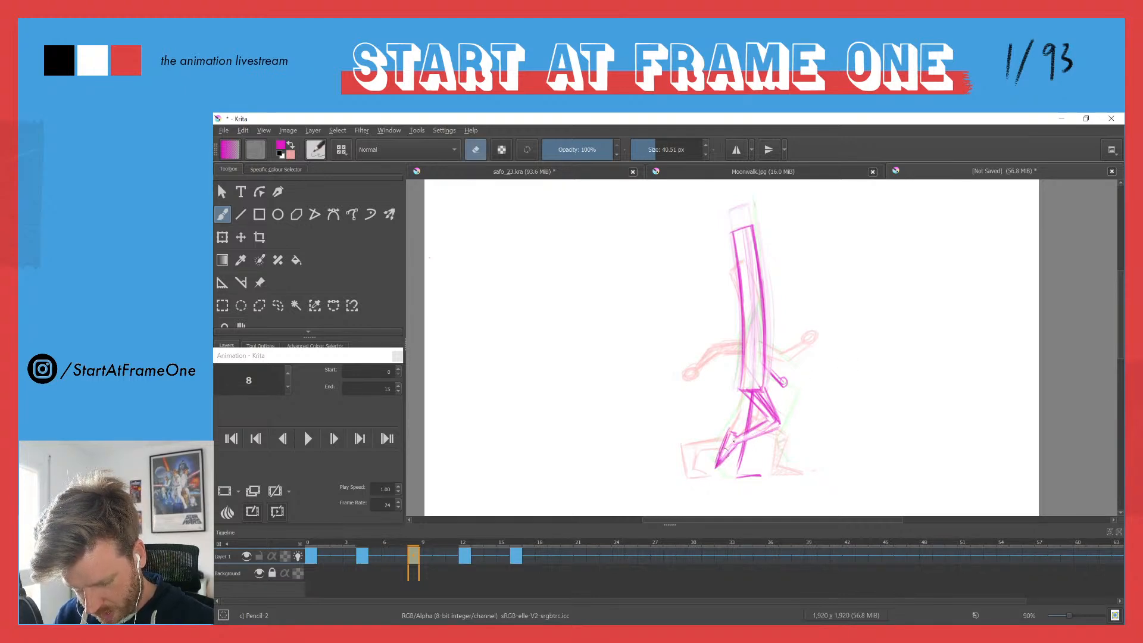
pyautogui.moveTo(760, 396); pyautogui.dragTo(756, 394)
pyautogui.press('e')
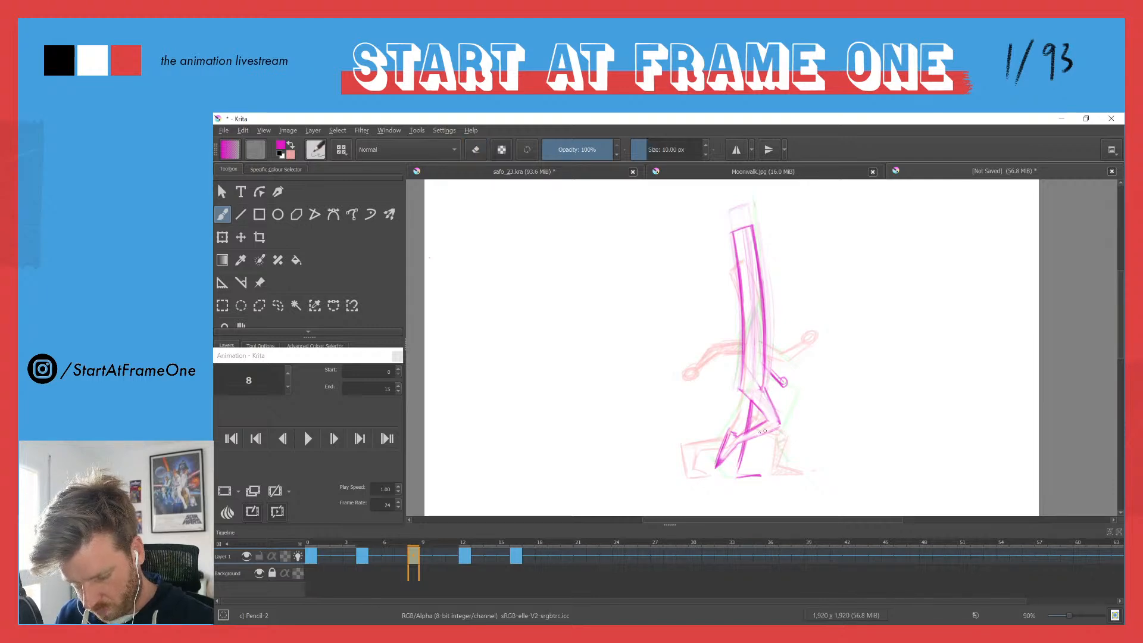
# Step: Draw the straight supporting leg and its foot on frame 8, erase its guide line and hatch the thigh
pyautogui.moveTo(762, 380)
pyautogui.mouseDown()
pyautogui.moveTo(778, 425)
pyautogui.moveTo(745, 434)
pyautogui.moveTo(736, 470)
pyautogui.mouseUp()
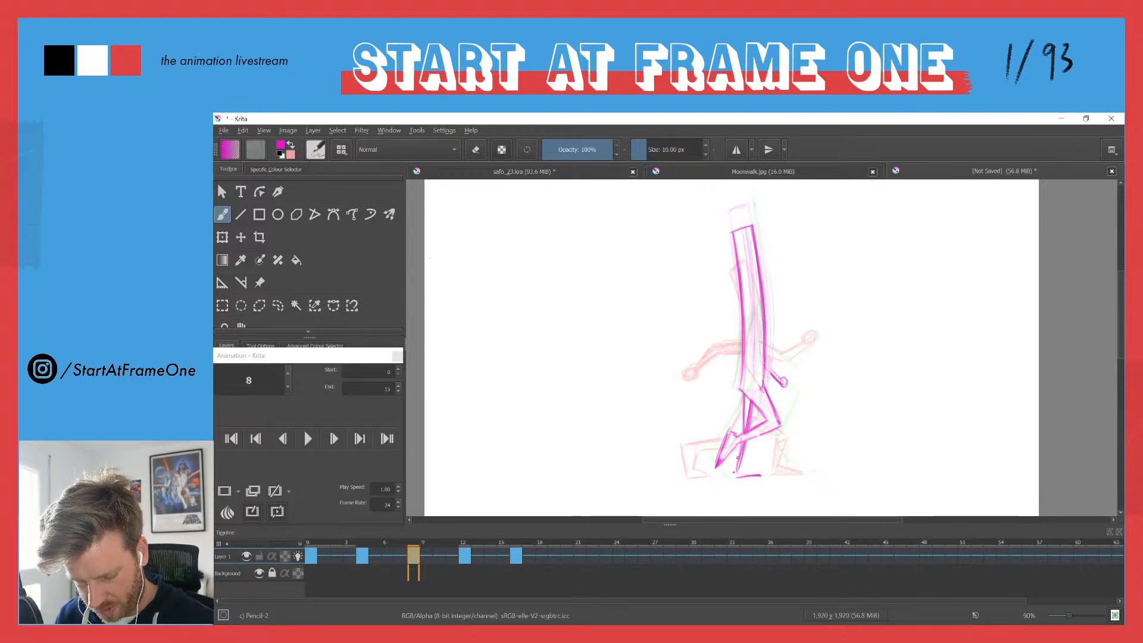
pyautogui.press('e')
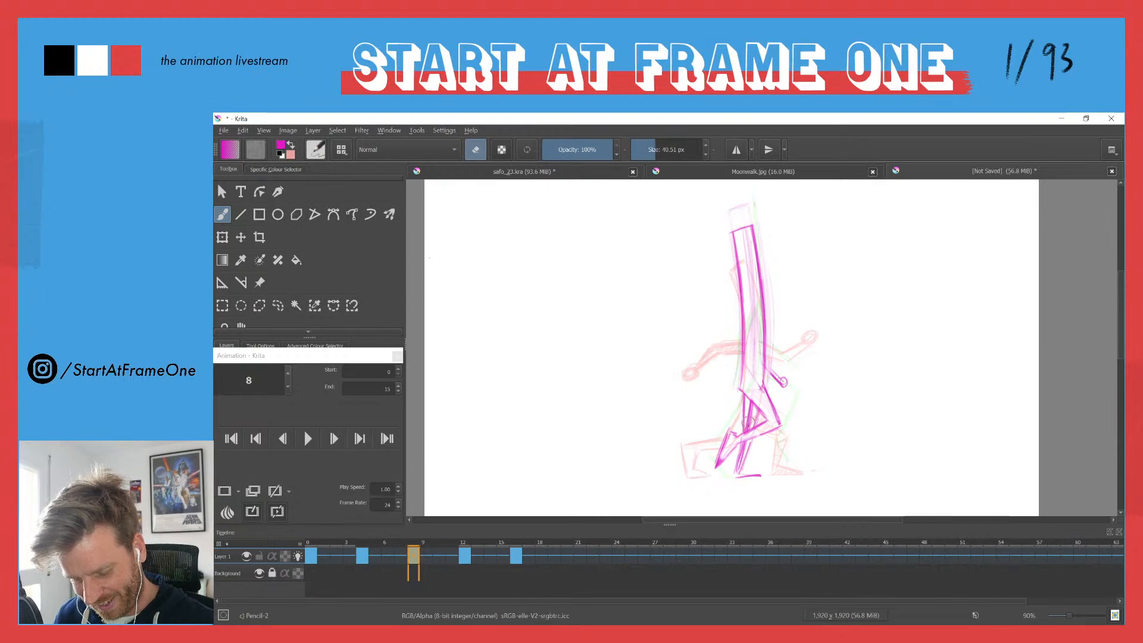
pyautogui.moveTo(752, 410); pyautogui.dragTo(738, 470)
pyautogui.press('e')
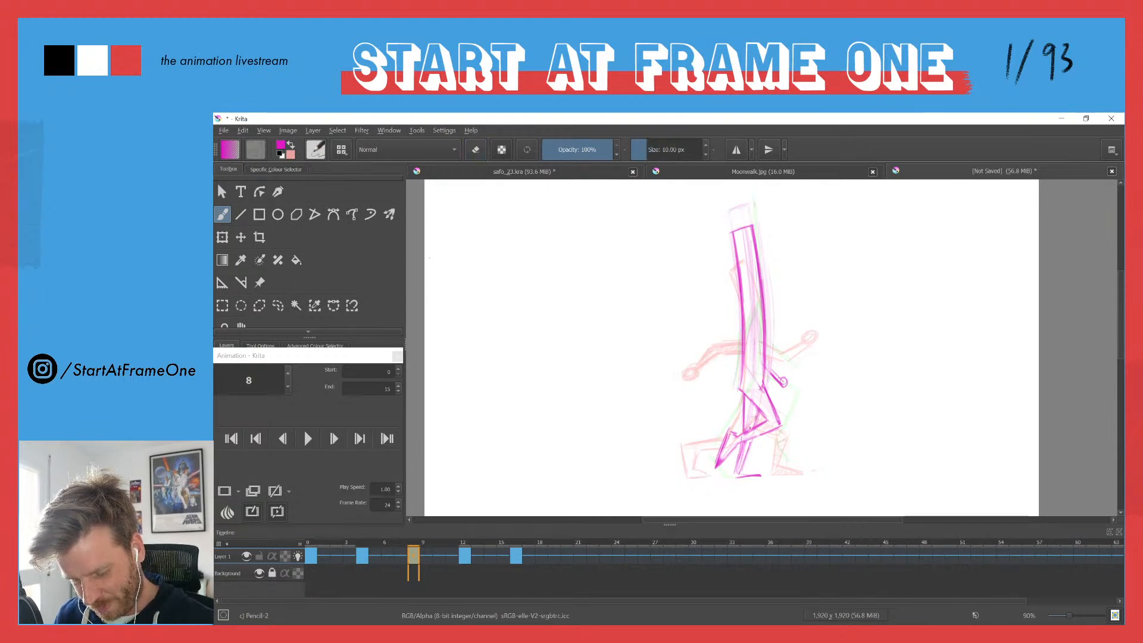
pyautogui.moveTo(753, 417); pyautogui.dragTo(746, 400)
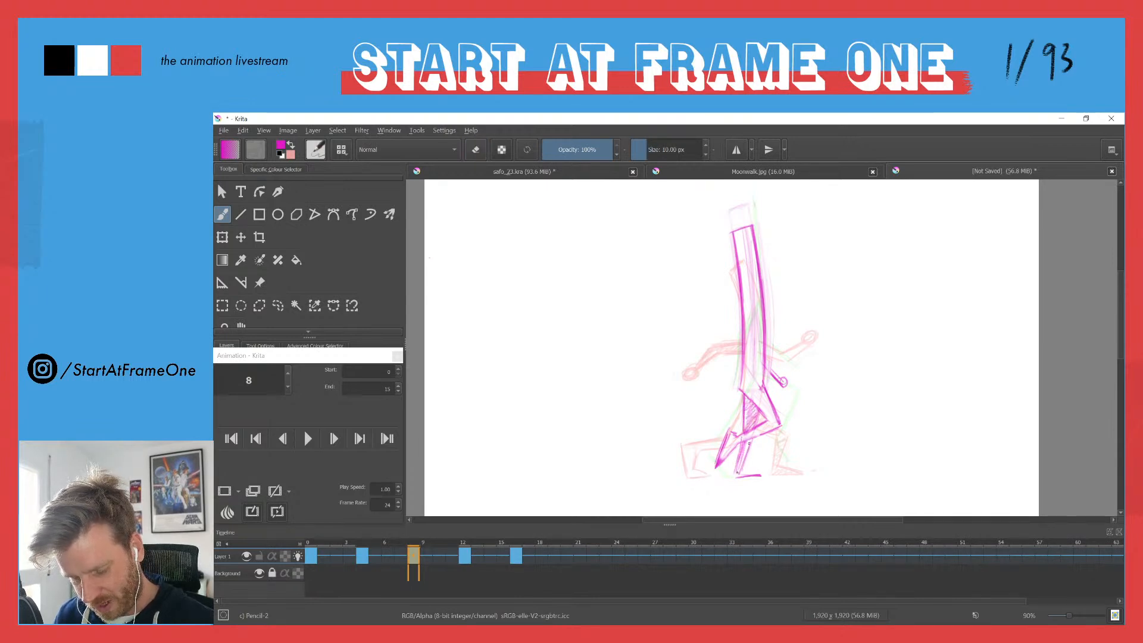
pyautogui.moveTo(760, 475); pyautogui.dragTo(738, 467)
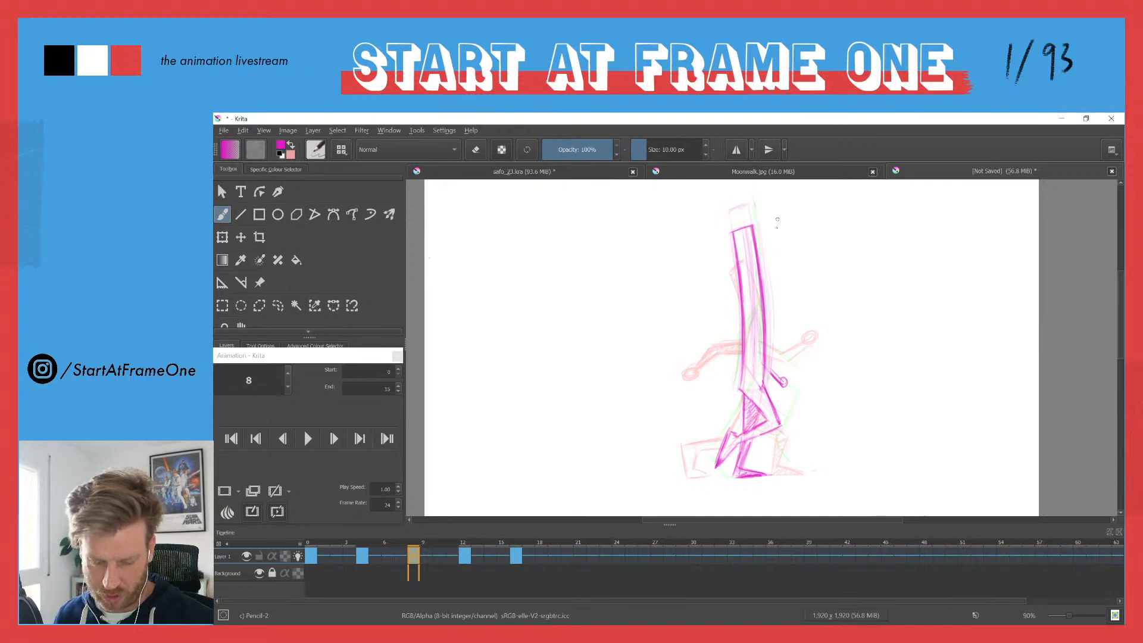
pyautogui.hotkey('ctrl', 'Left')
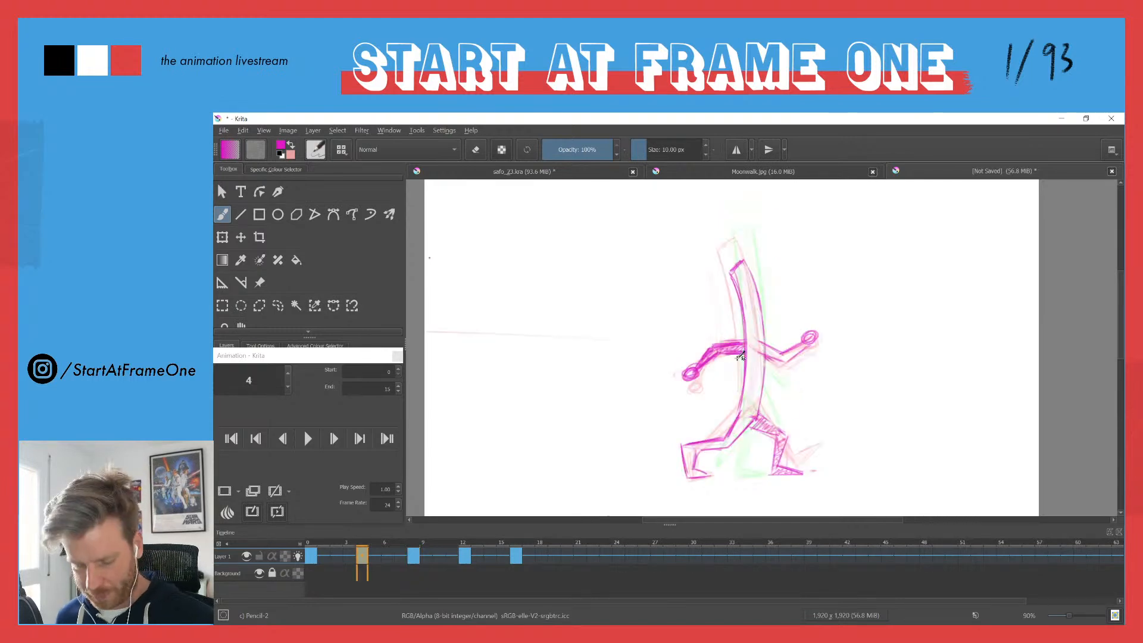
pyautogui.hotkey('ctrl', 'Right')
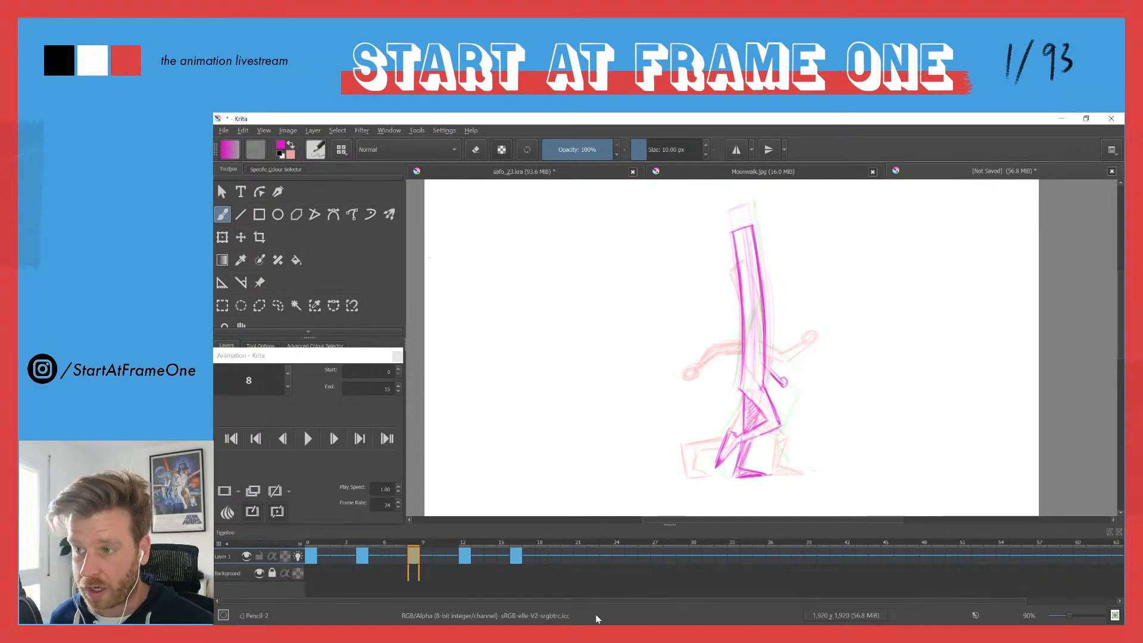
# Step: Move the floating Animation panel clear of the layer list and compare frame 8 with the previous keyframe, ending with the freehand brush active
pyautogui.moveTo(291, 363); pyautogui.dragTo(720, 3)
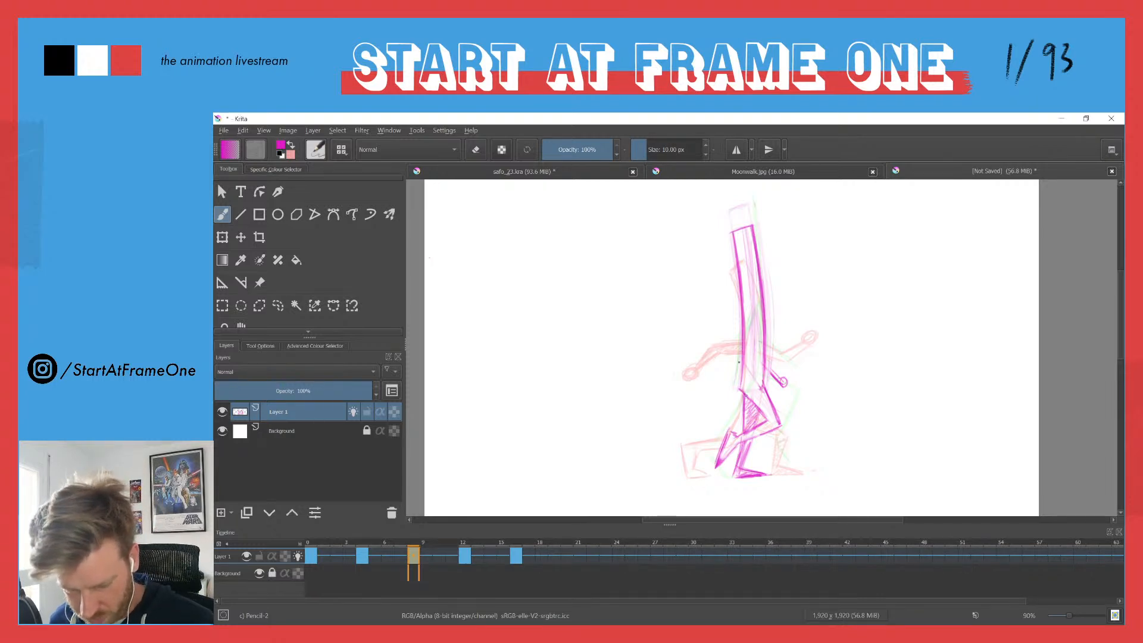
pyautogui.click(351, 305)
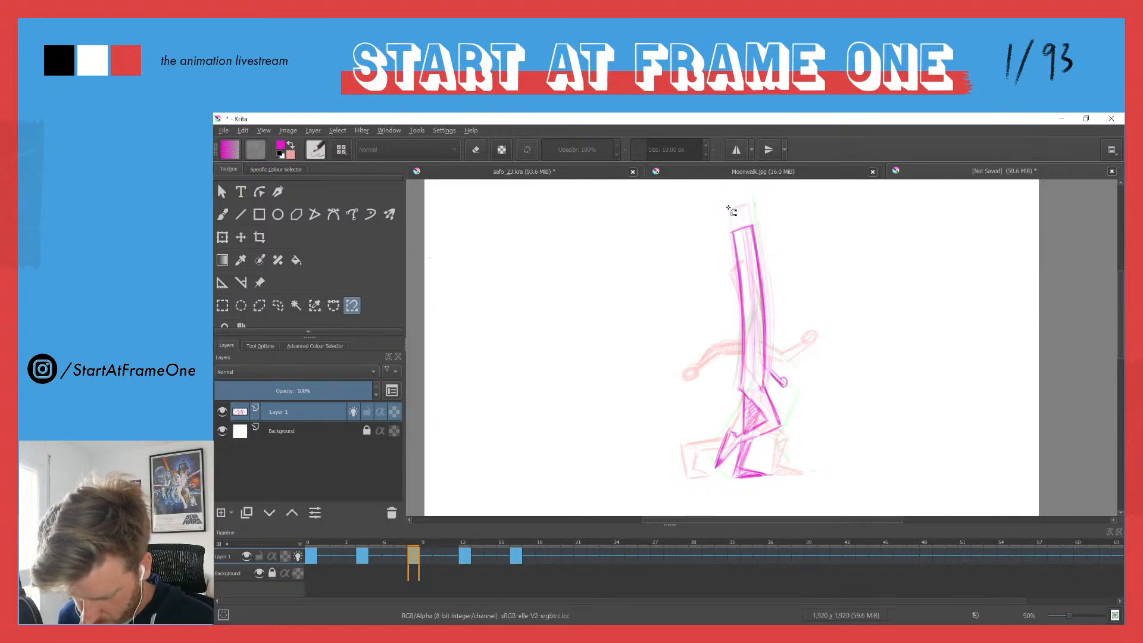
pyautogui.press('Left')
pyautogui.press('Right')
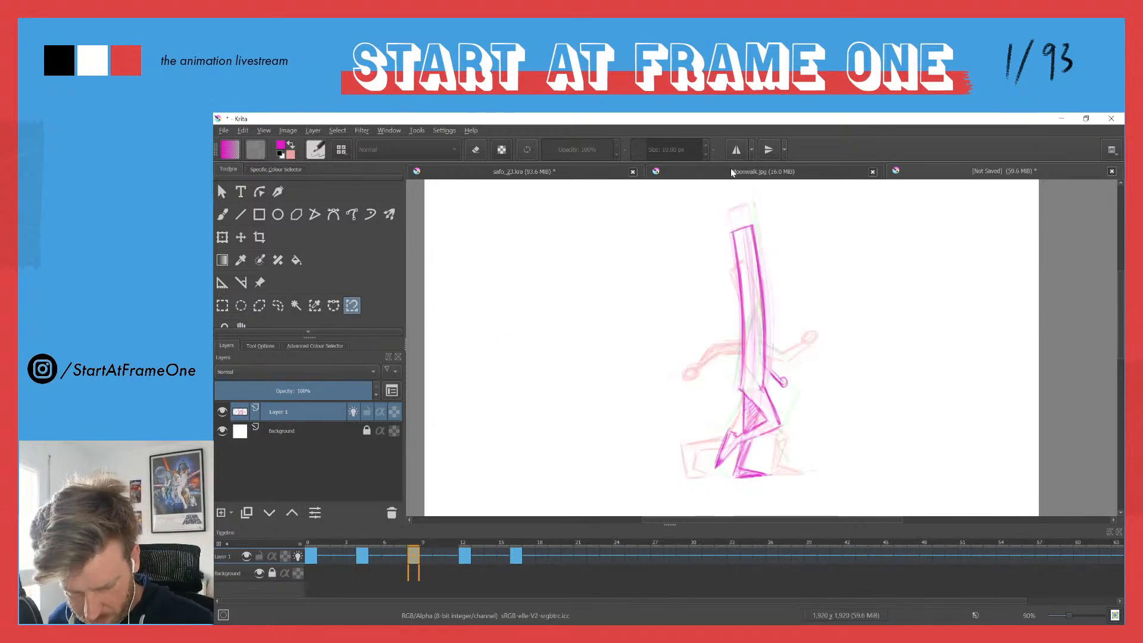
pyautogui.press('Left')
pyautogui.press('Right')
pyautogui.press('b')
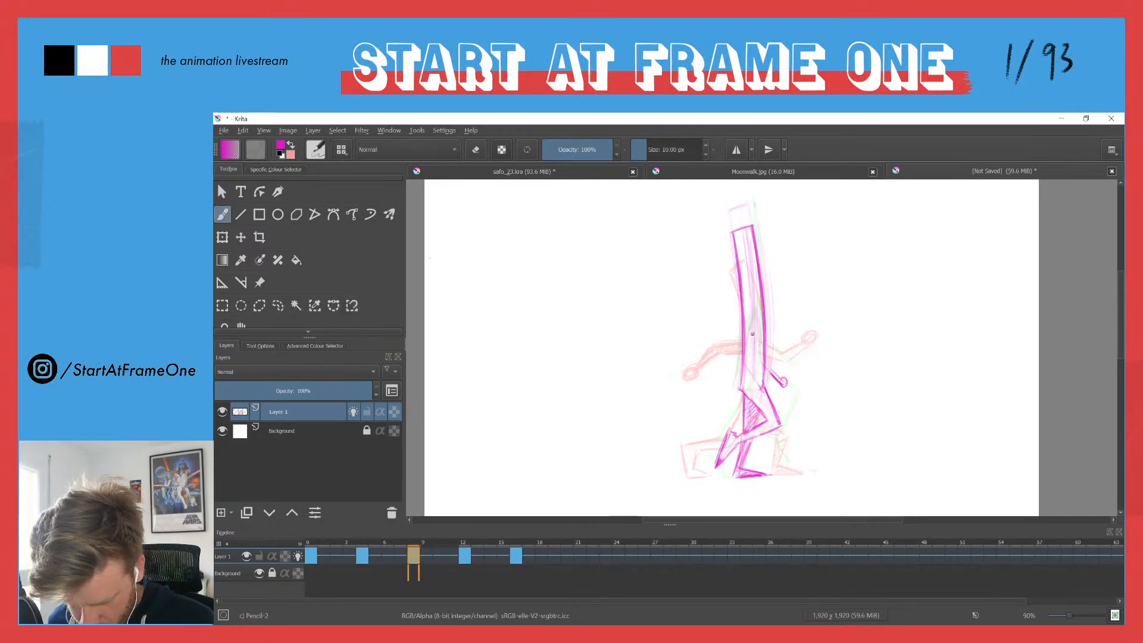
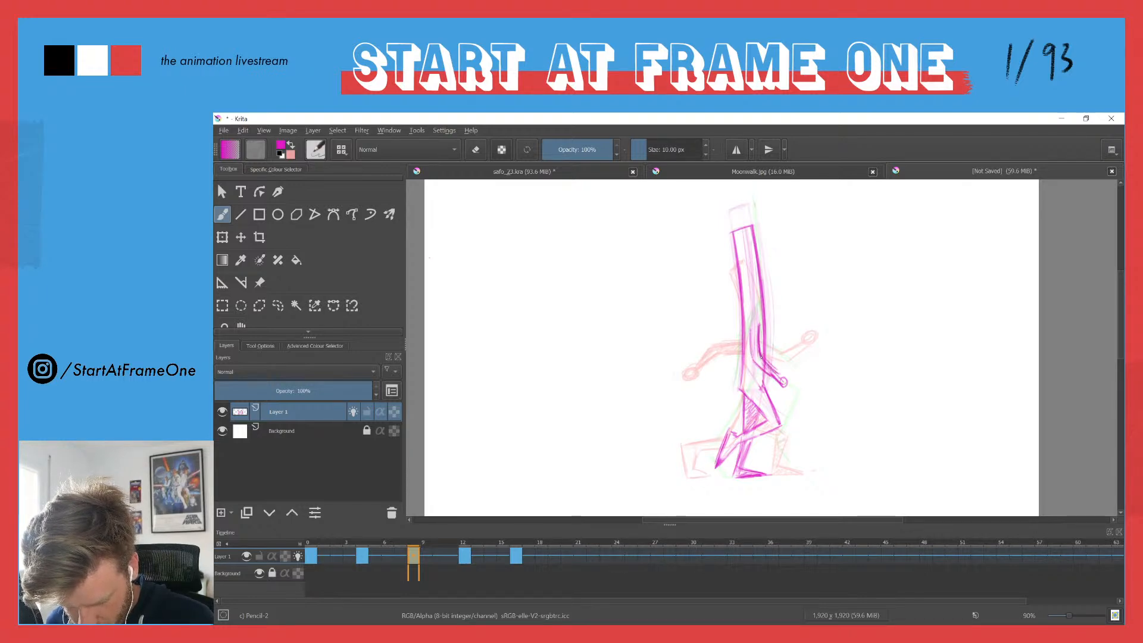
# Step: Scribble in the fist at the end of the forward arm on frame 8
pyautogui.moveTo(778, 374); pyautogui.dragTo(781, 378)
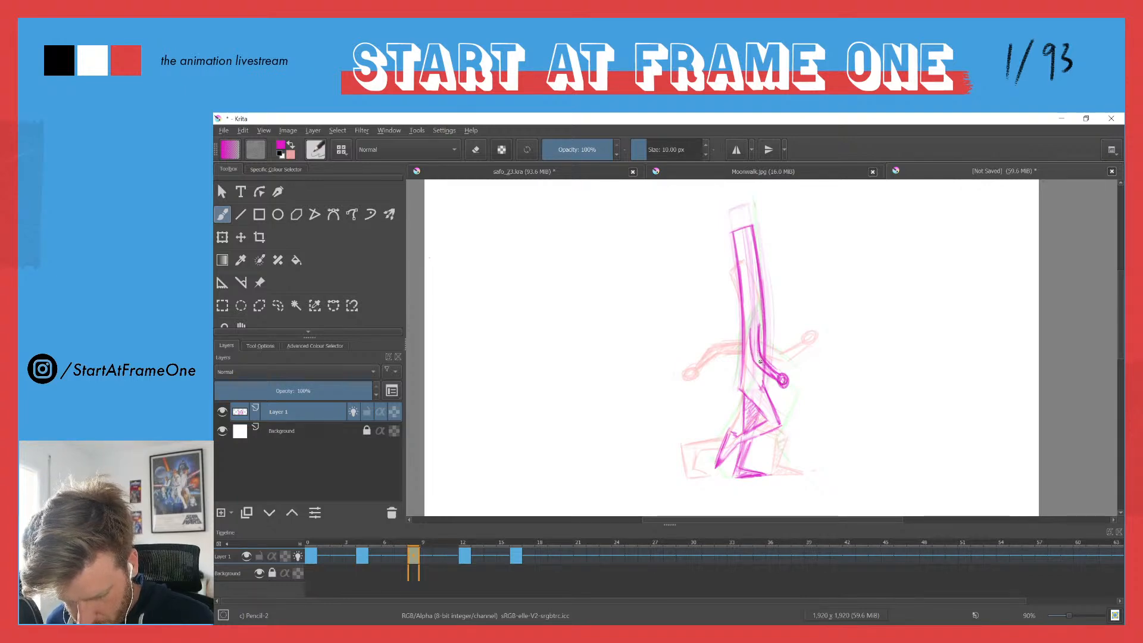
pyautogui.press('e')
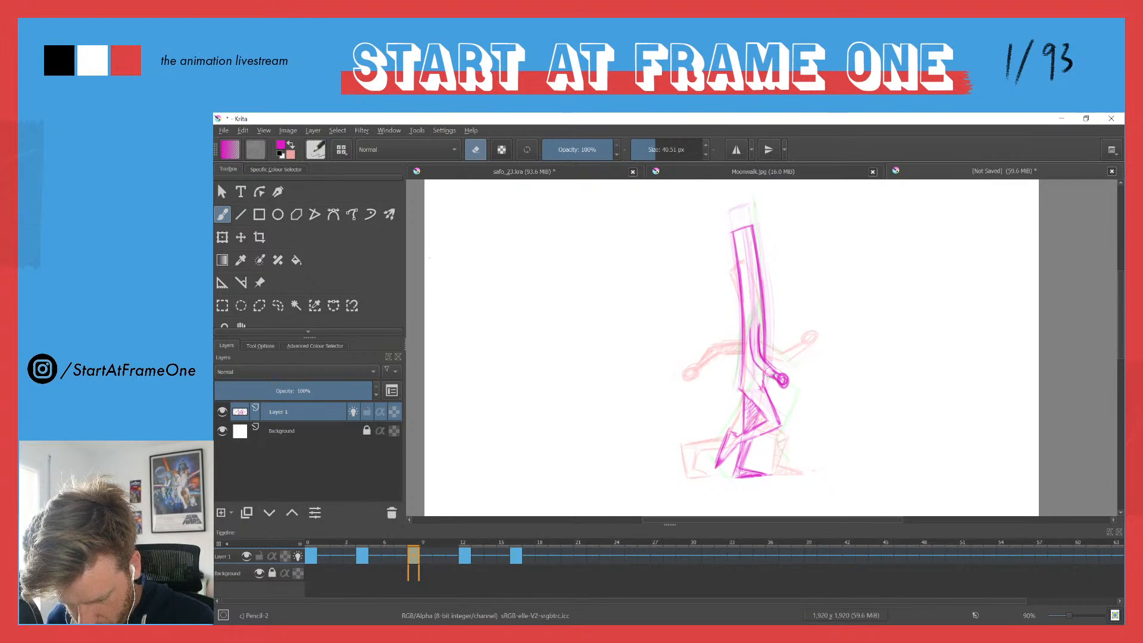
pyautogui.press('e')
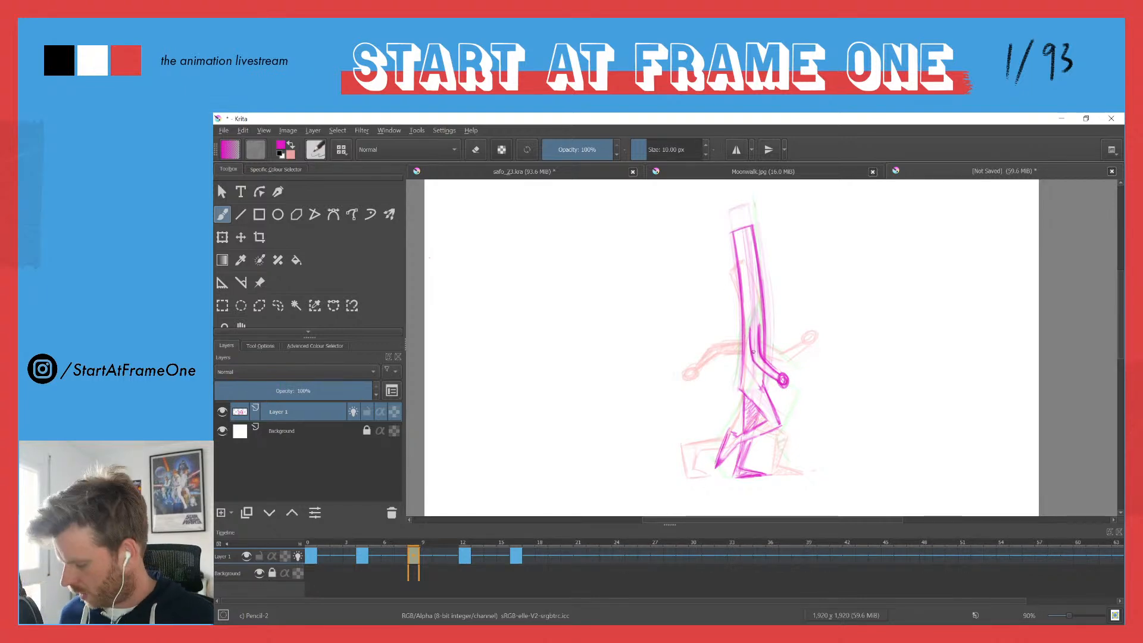
# Step: Compare the frame 8 pose with the neighbouring keyframes at frames 4 and 12
pyautogui.hotkey('ctrl', 'Left')
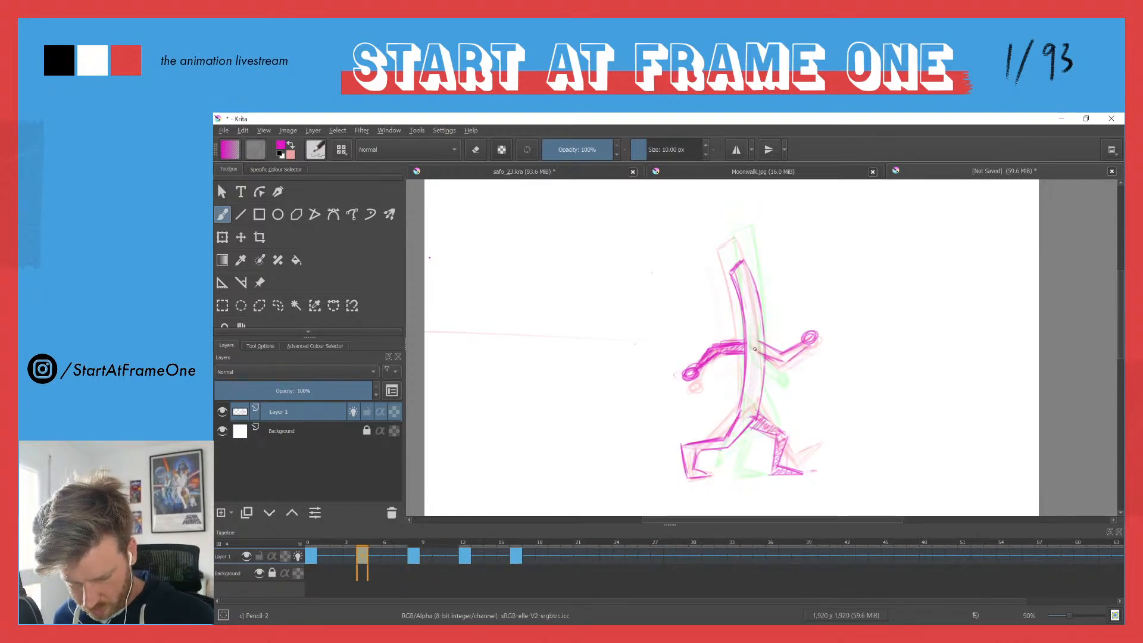
pyautogui.press('e')
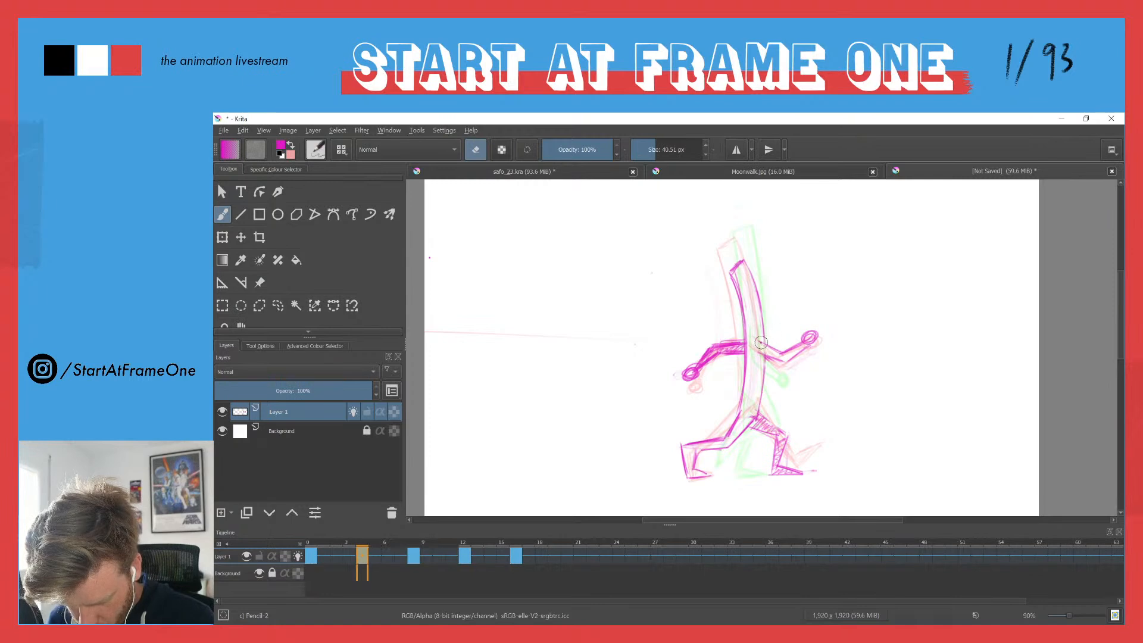
pyautogui.hotkey('ctrl', 'Right')
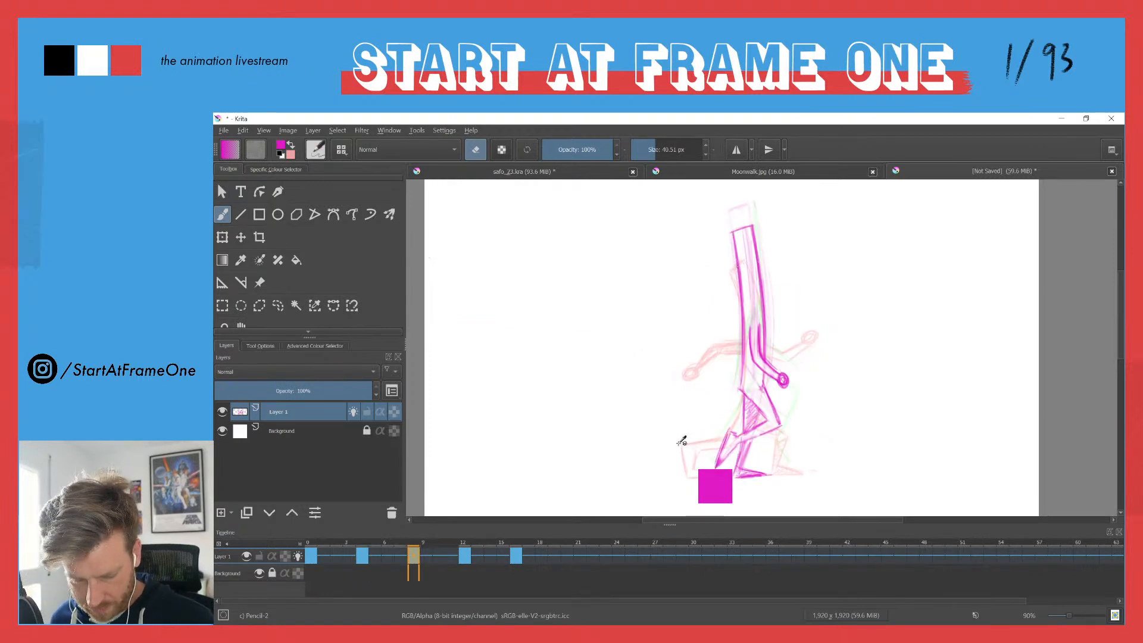
pyautogui.moveTo(709, 311); pyautogui.dragTo(574, 273)
pyautogui.hotkey('ctrl', 'Right')
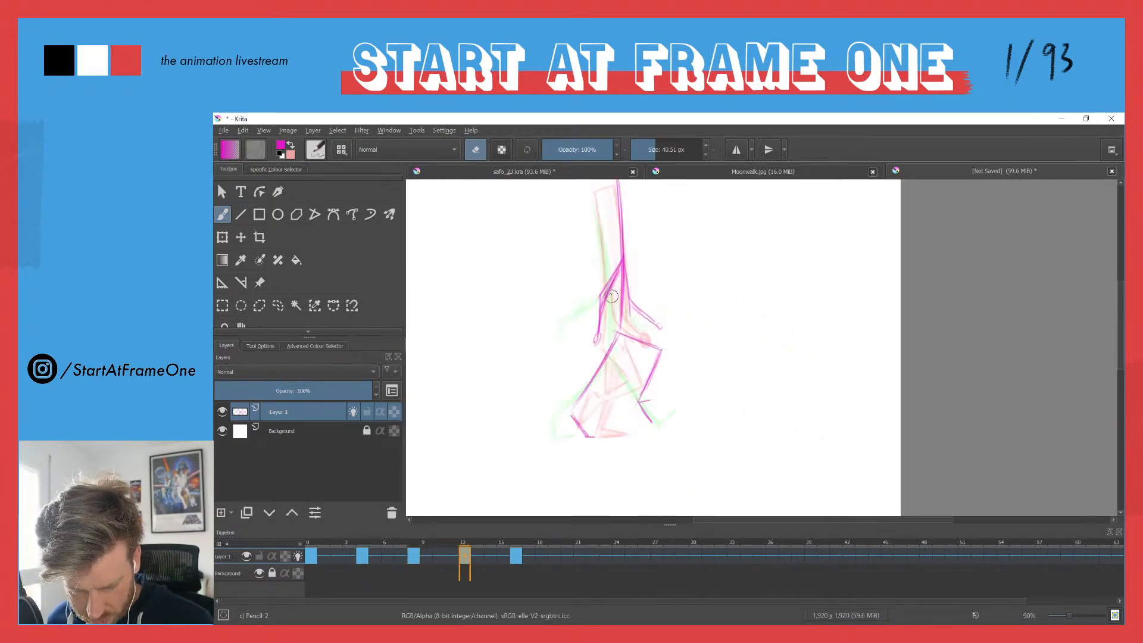
pyautogui.hotkey('ctrl', 'Left')
pyautogui.press('e')
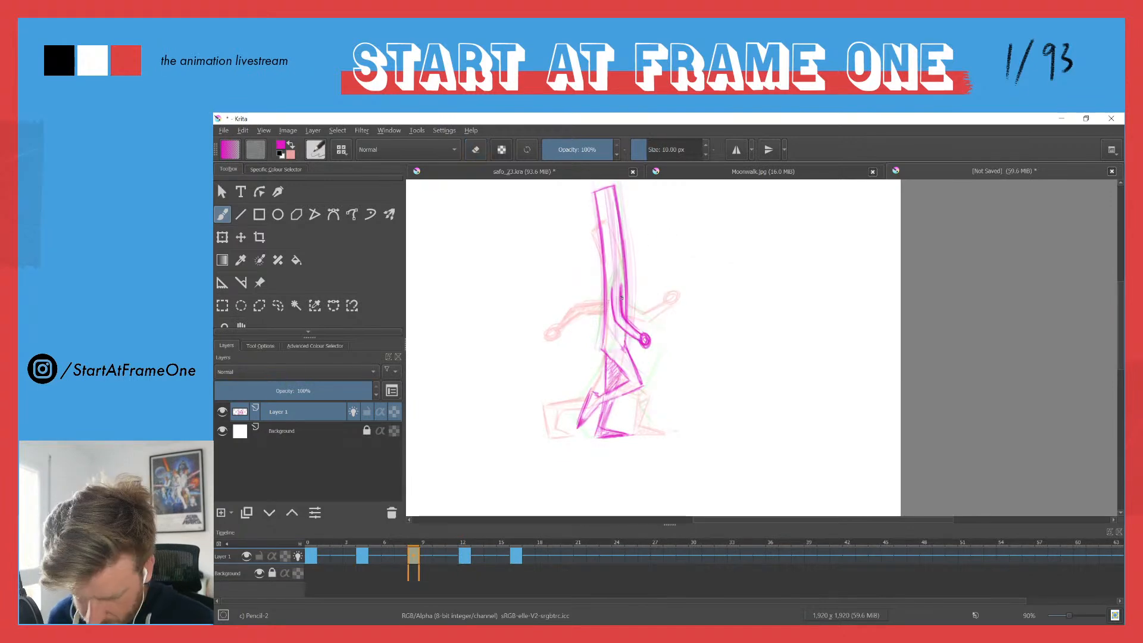
# Step: Erase the rough line inside the forward arm on frame 8 and redraw the arm's edges down to the fist
pyautogui.press('e')
pyautogui.moveTo(620, 283); pyautogui.dragTo(626, 322)
pyautogui.press('e')
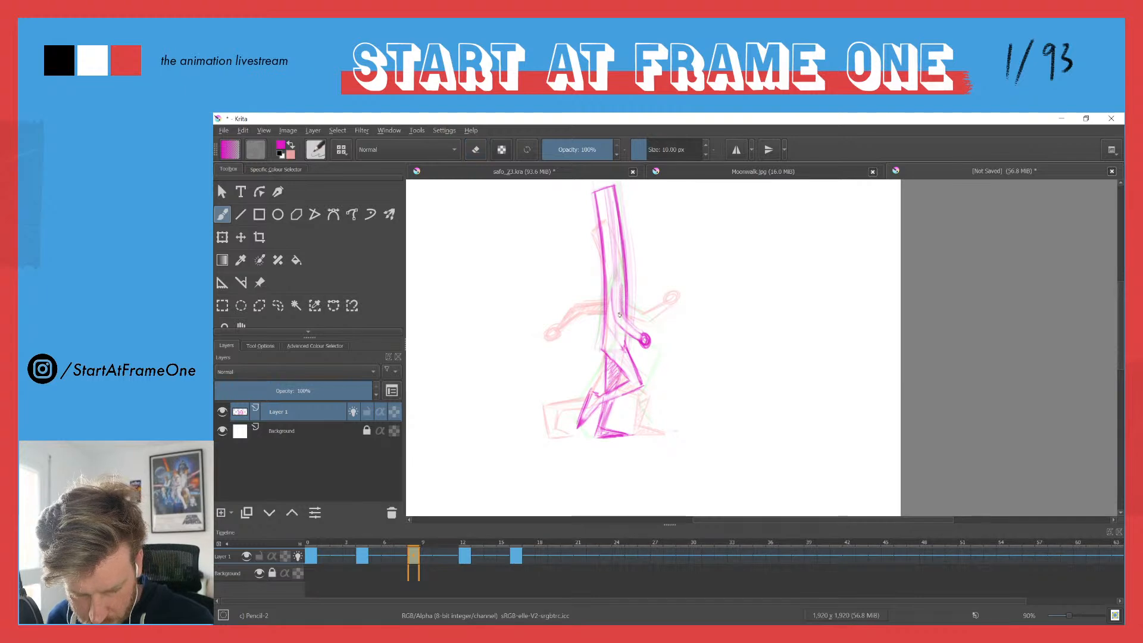
pyautogui.moveTo(619, 304)
pyautogui.mouseDown()
pyautogui.moveTo(621, 260)
pyautogui.moveTo(619, 343)
pyautogui.mouseUp()
pyautogui.moveTo(616, 282)
pyautogui.mouseDown()
pyautogui.moveTo(620, 344)
pyautogui.moveTo(598, 307)
pyautogui.moveTo(606, 353)
pyautogui.mouseUp()
pyautogui.moveTo(597, 306)
pyautogui.mouseDown()
pyautogui.moveTo(606, 357)
pyautogui.moveTo(660, 384)
pyautogui.mouseUp()
pyautogui.moveTo(619, 343); pyautogui.dragTo(660, 384)
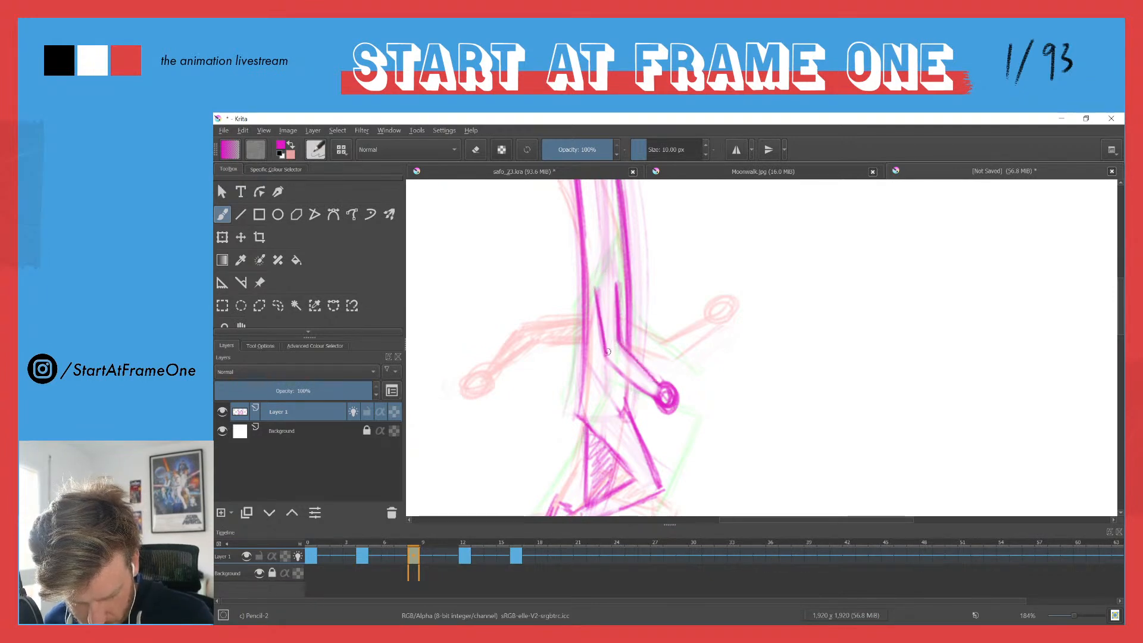
pyautogui.moveTo(606, 358); pyautogui.dragTo(656, 393)
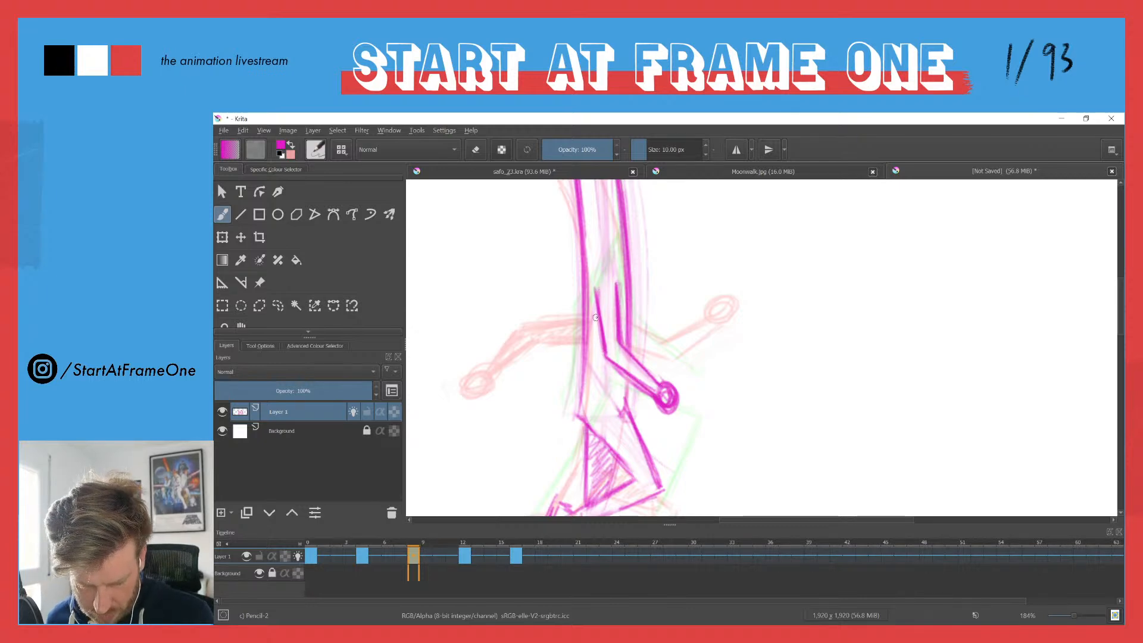
# Step: Check frame 8 against frame 4, erase the forward arm's outline and redraw both upper-arm edges with a backward curve
pyautogui.hotkey('ctrl', 'Left')
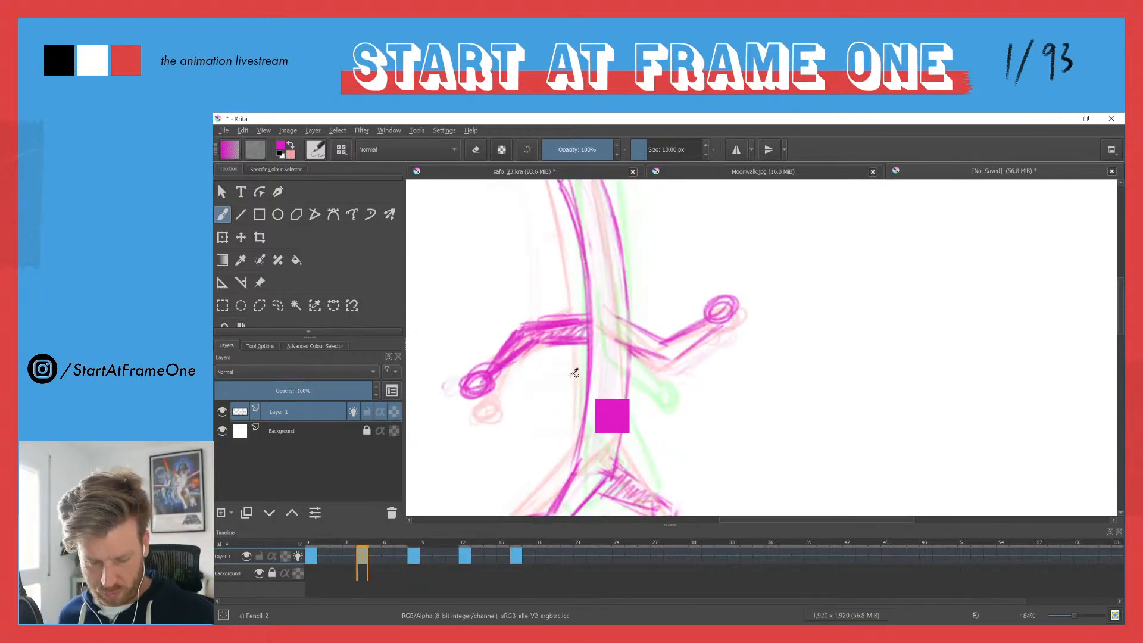
pyautogui.hotkey('ctrl', 'Right')
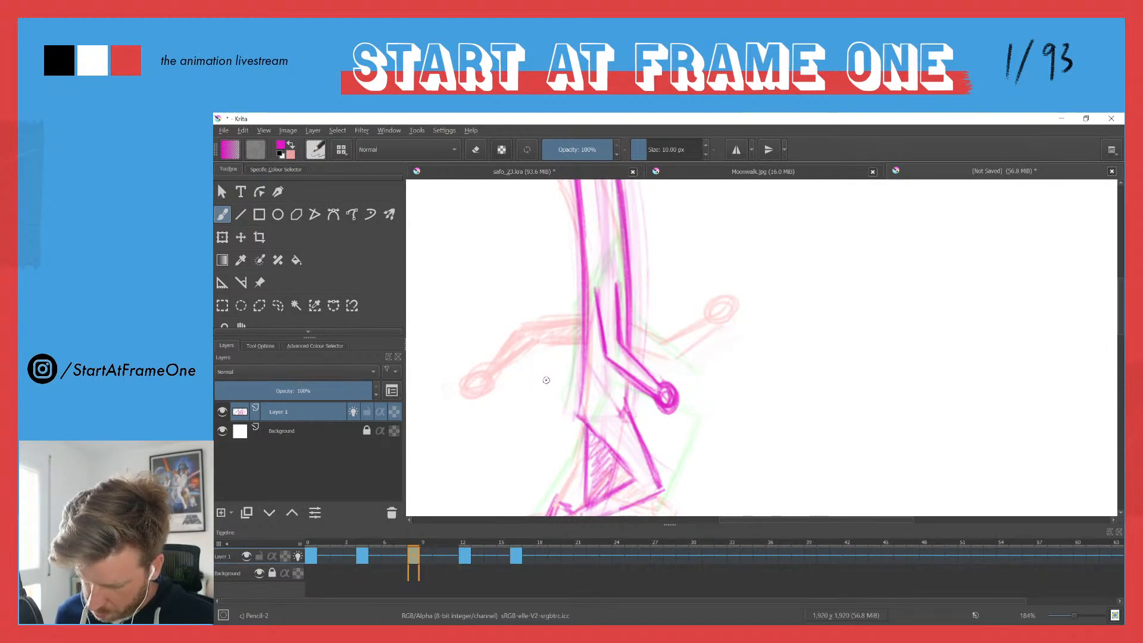
pyautogui.press('e')
pyautogui.moveTo(606, 291)
pyautogui.mouseDown()
pyautogui.moveTo(601, 348)
pyautogui.moveTo(608, 289)
pyautogui.moveTo(613, 354)
pyautogui.moveTo(649, 384)
pyautogui.moveTo(619, 358)
pyautogui.moveTo(646, 375)
pyautogui.mouseUp()
pyautogui.press('e')
pyautogui.moveTo(618, 291); pyautogui.dragTo(622, 345)
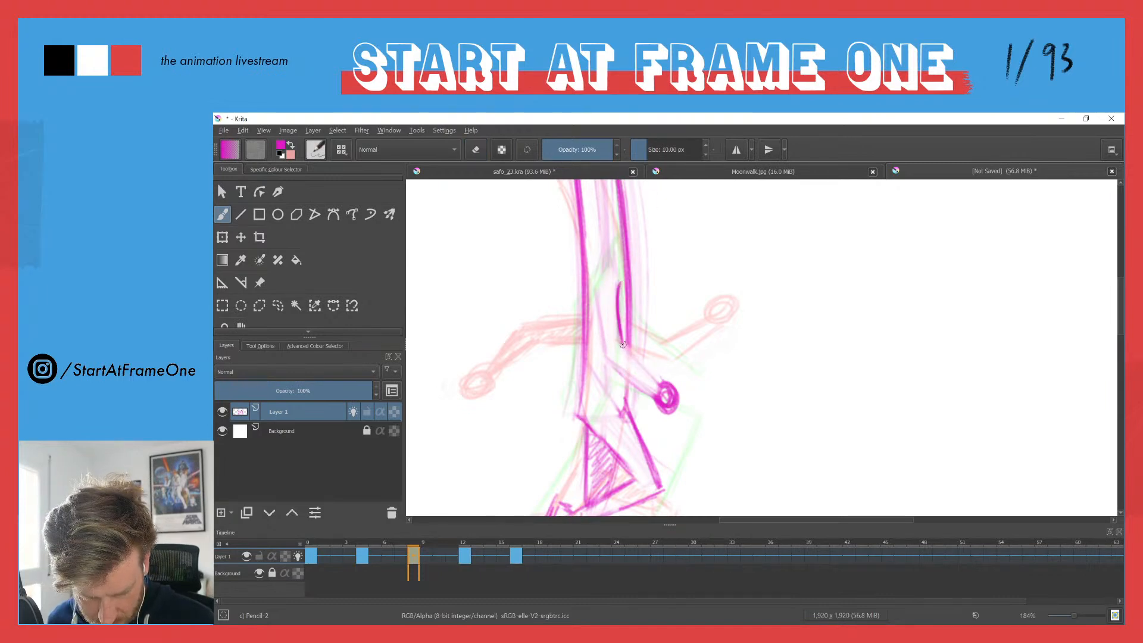
pyautogui.moveTo(594, 285); pyautogui.dragTo(608, 362)
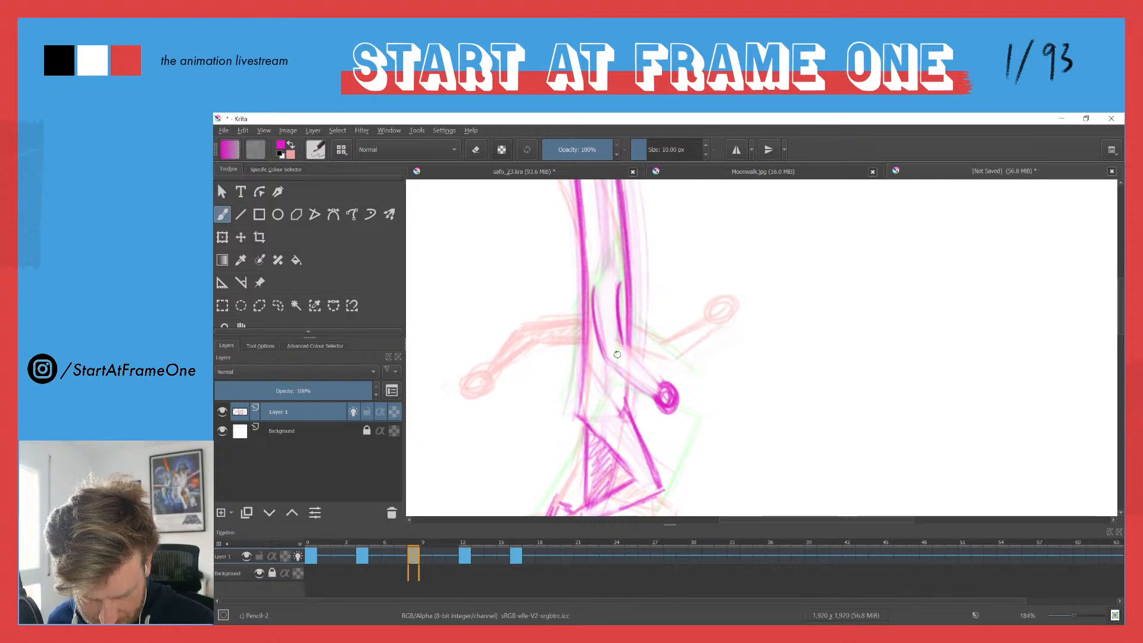
pyautogui.moveTo(643, 307); pyautogui.dragTo(559, 323)
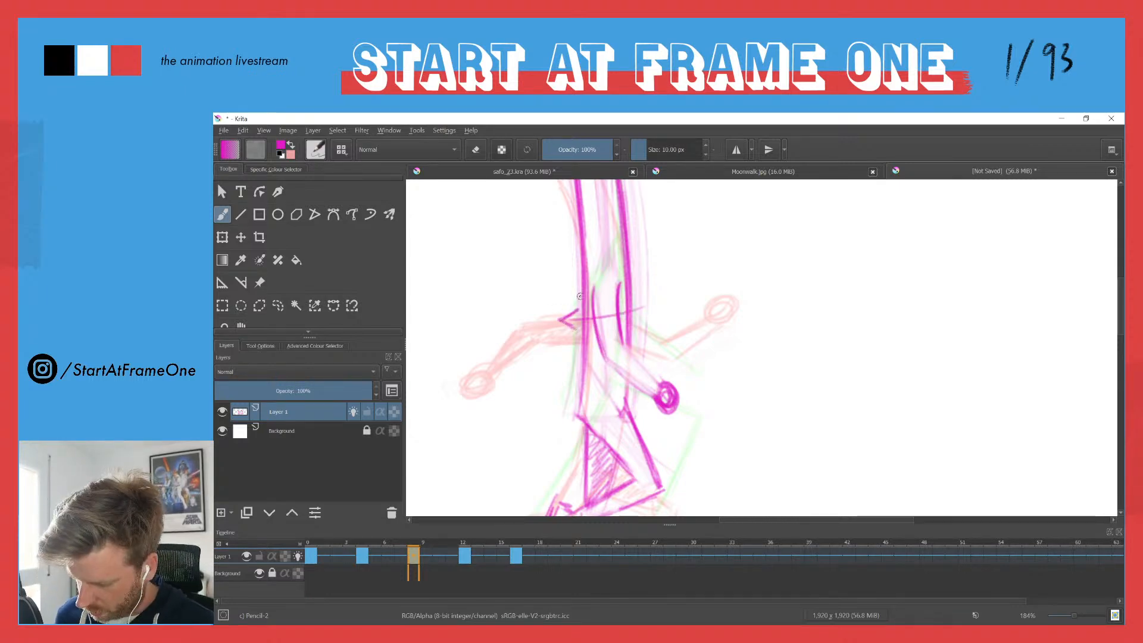
pyautogui.press('ctrl')
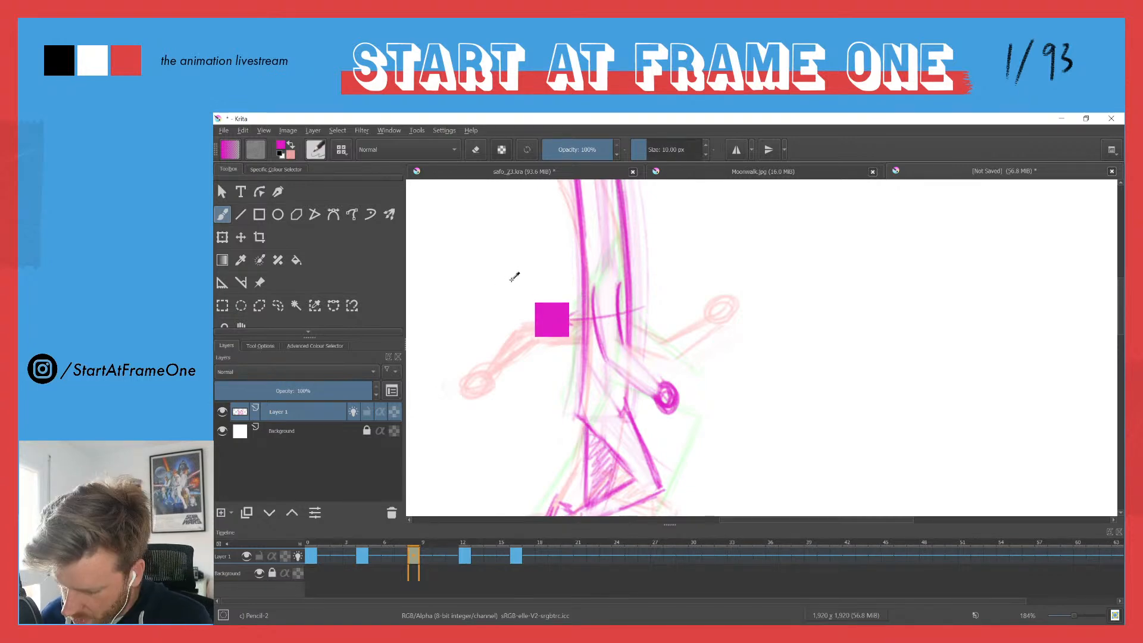
pyautogui.hotkey('ctrl', 'z')
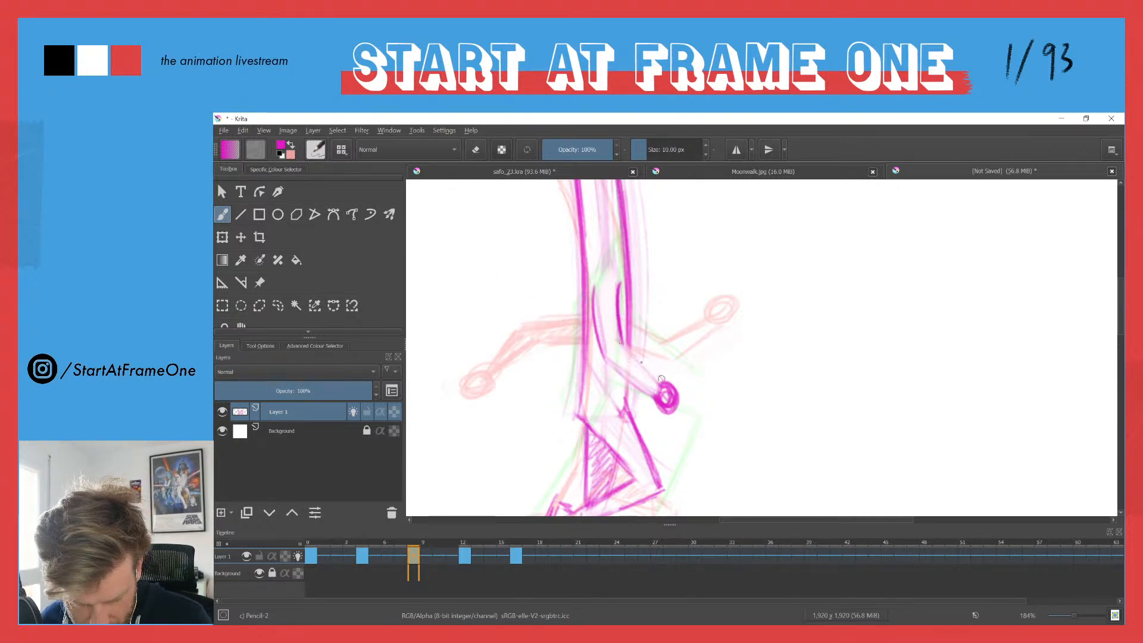
# Step: Redraw both forearm edges from the elbow to the fist on frame 8 and darken the arm's outline
pyautogui.moveTo(622, 344); pyautogui.dragTo(663, 380)
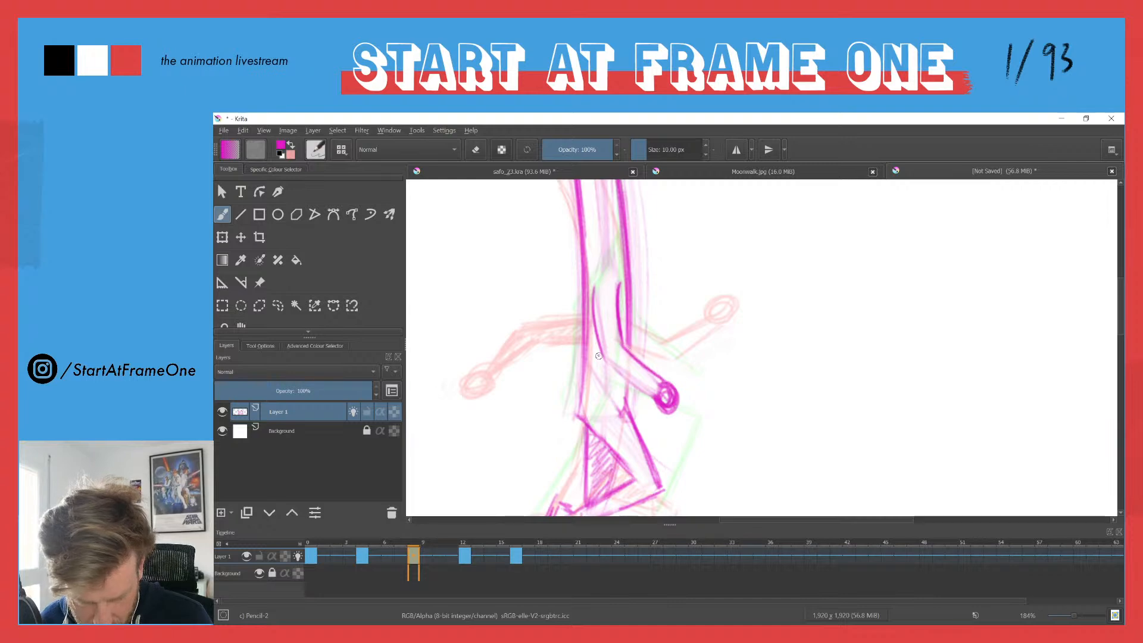
pyautogui.moveTo(603, 357); pyautogui.dragTo(656, 392)
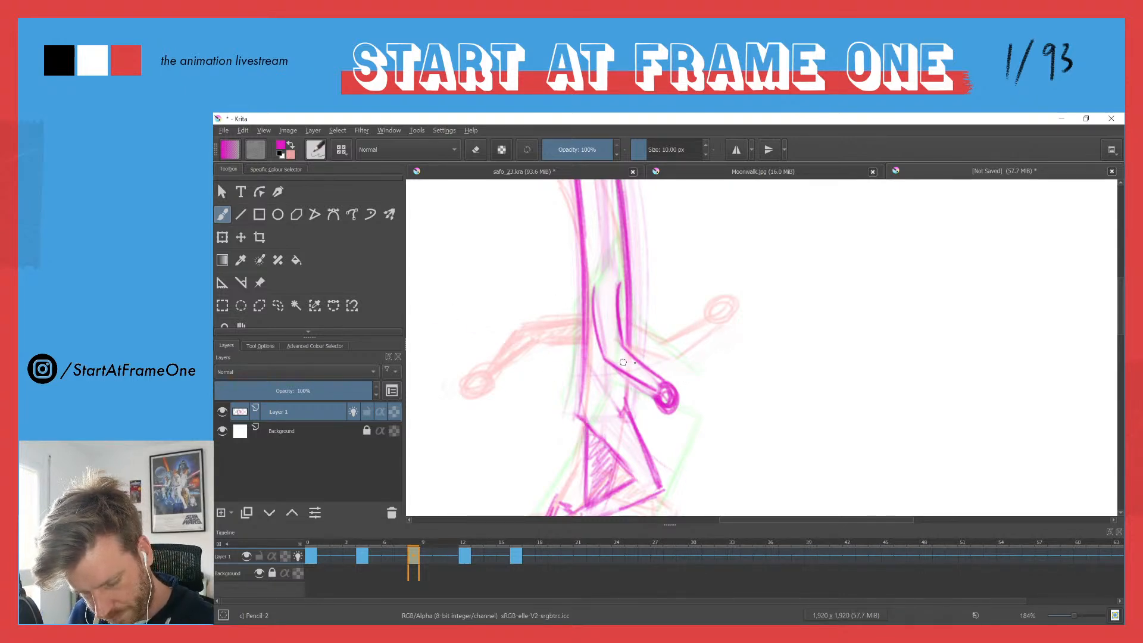
pyautogui.moveTo(654, 386)
pyautogui.mouseDown()
pyautogui.moveTo(679, 395)
pyautogui.moveTo(667, 393)
pyautogui.mouseUp()
pyautogui.moveTo(626, 349); pyautogui.dragTo(662, 380)
pyautogui.moveTo(603, 359); pyautogui.dragTo(658, 391)
pyautogui.moveTo(594, 292)
pyautogui.mouseDown()
pyautogui.moveTo(604, 359)
pyautogui.moveTo(623, 351)
pyautogui.moveTo(663, 383)
pyautogui.mouseUp()
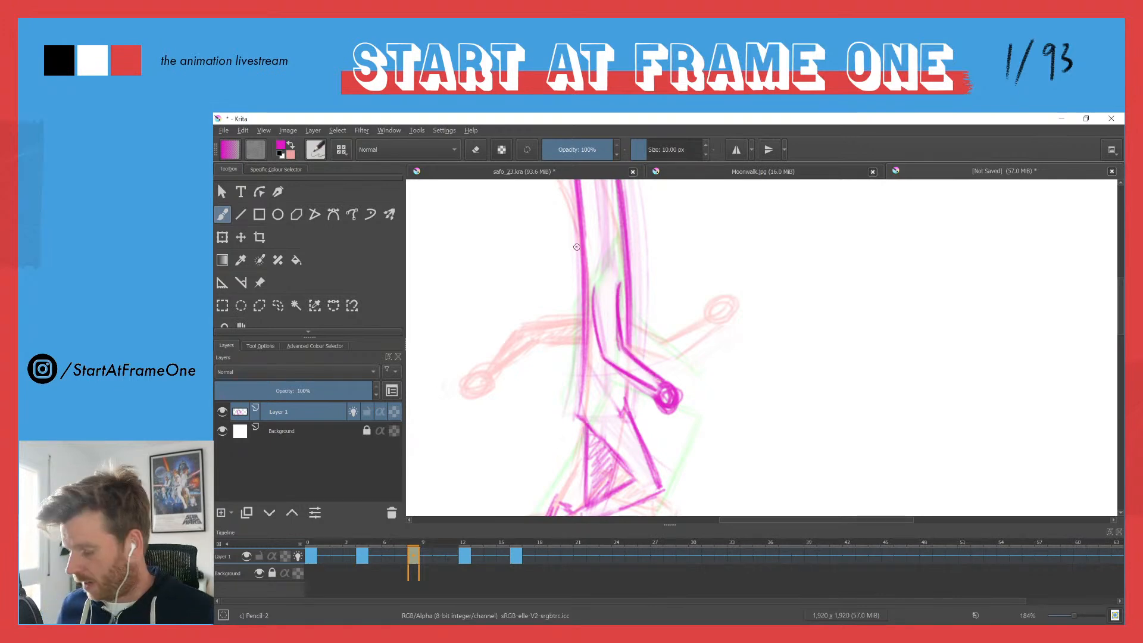
# Step: Compare frame 8 with frame 4 and draw the far arm's fist and short forearm emerging behind the torso
pyautogui.moveTo(531, 251); pyautogui.dragTo(546, 343)
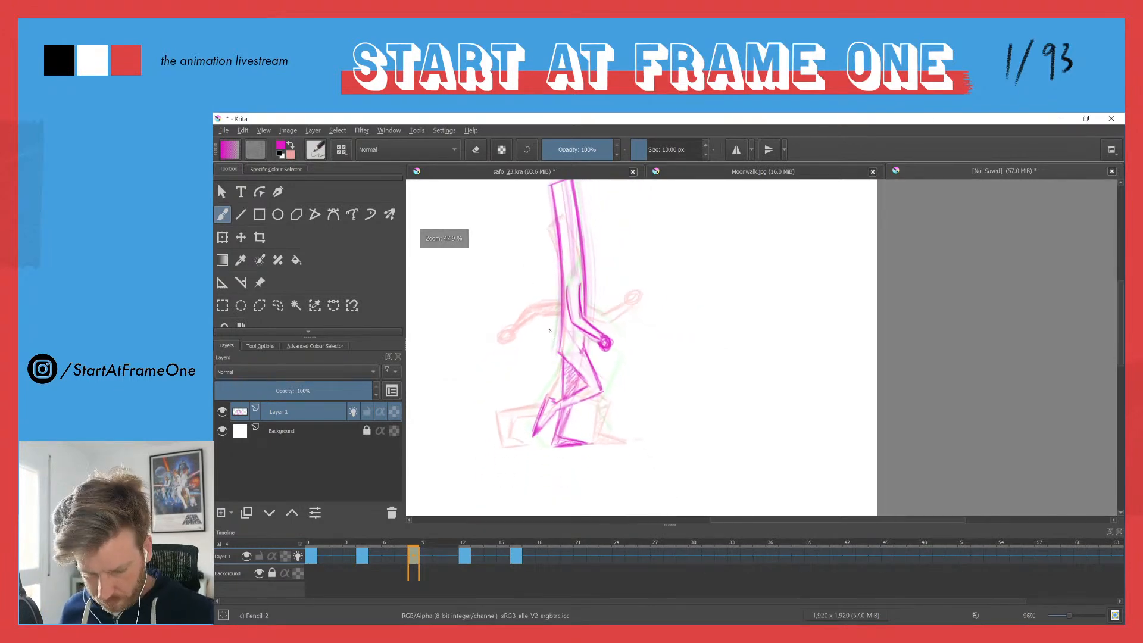
pyautogui.hotkey('ctrl', 'Left')
pyautogui.hotkey('ctrl', 'Right')
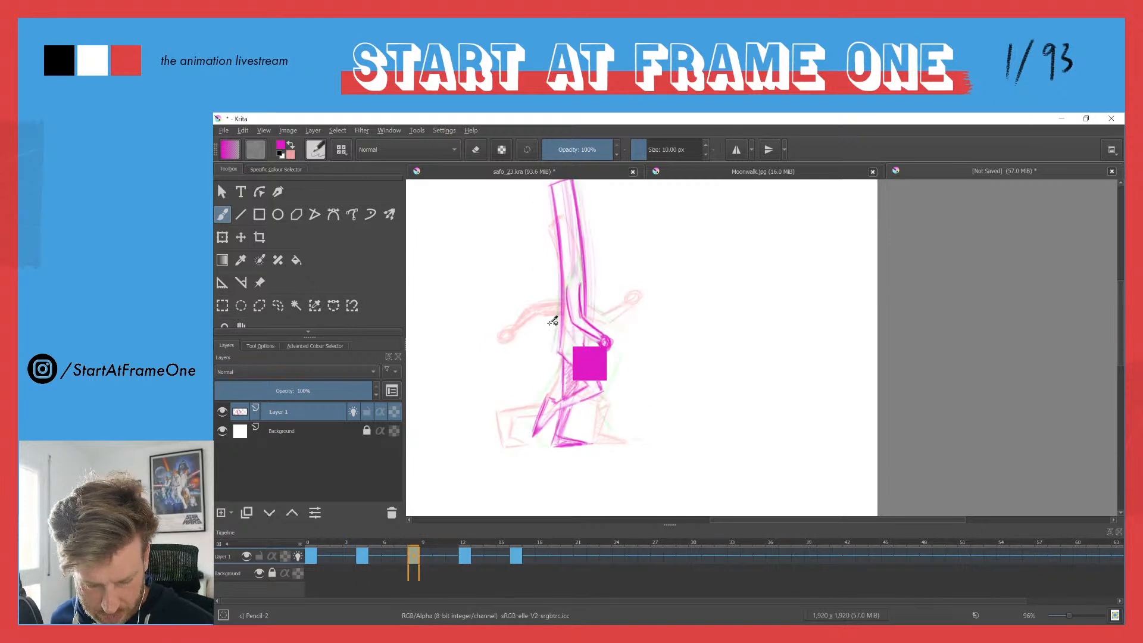
pyautogui.hotkey('ctrl', 'Left')
pyautogui.hotkey('ctrl', 'Right')
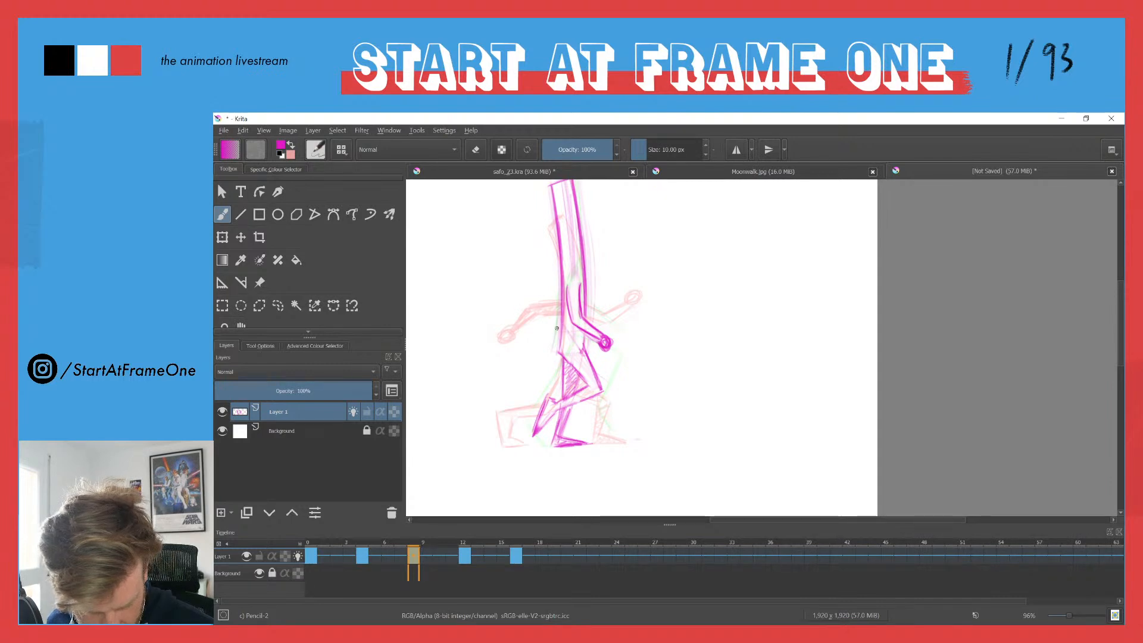
pyautogui.moveTo(545, 336); pyautogui.dragTo(546, 344)
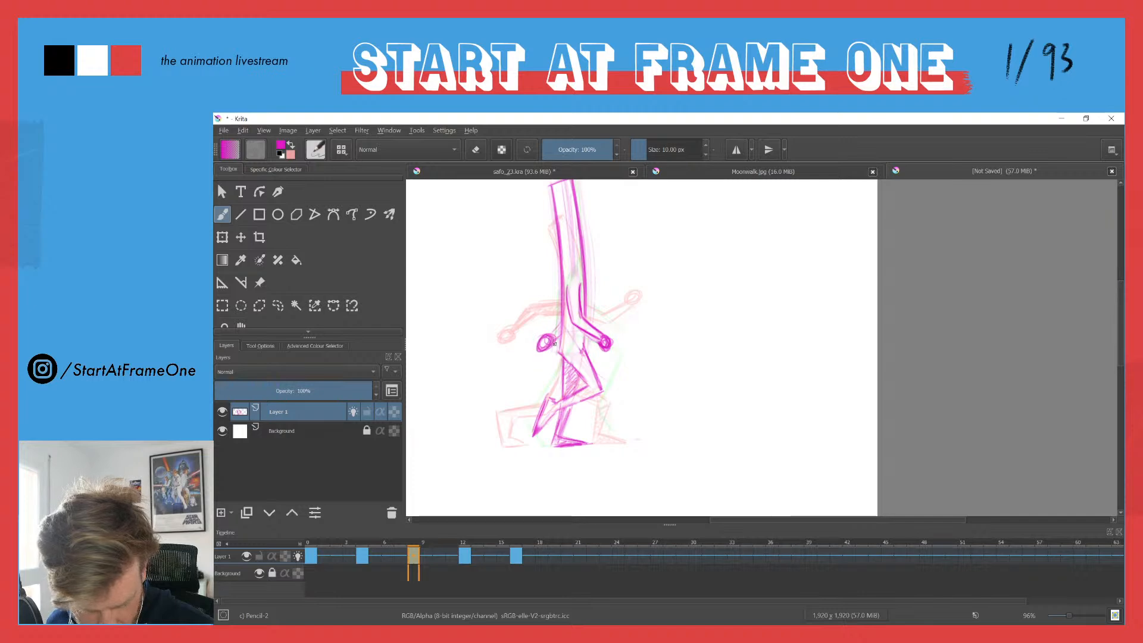
pyautogui.press(',')
pyautogui.press('.')
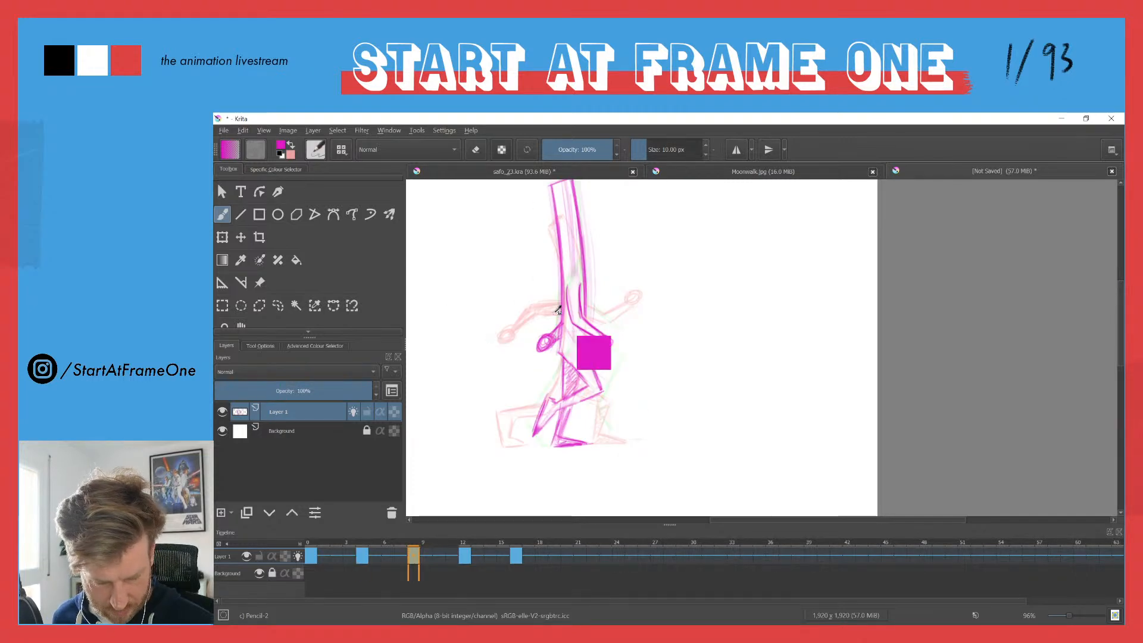
# Step: Go to the keyframe at frame 12 and sketch the torso's front and back edges around the stick figure's spine
pyautogui.press('.')
pyautogui.press('.')
pyautogui.press('.')
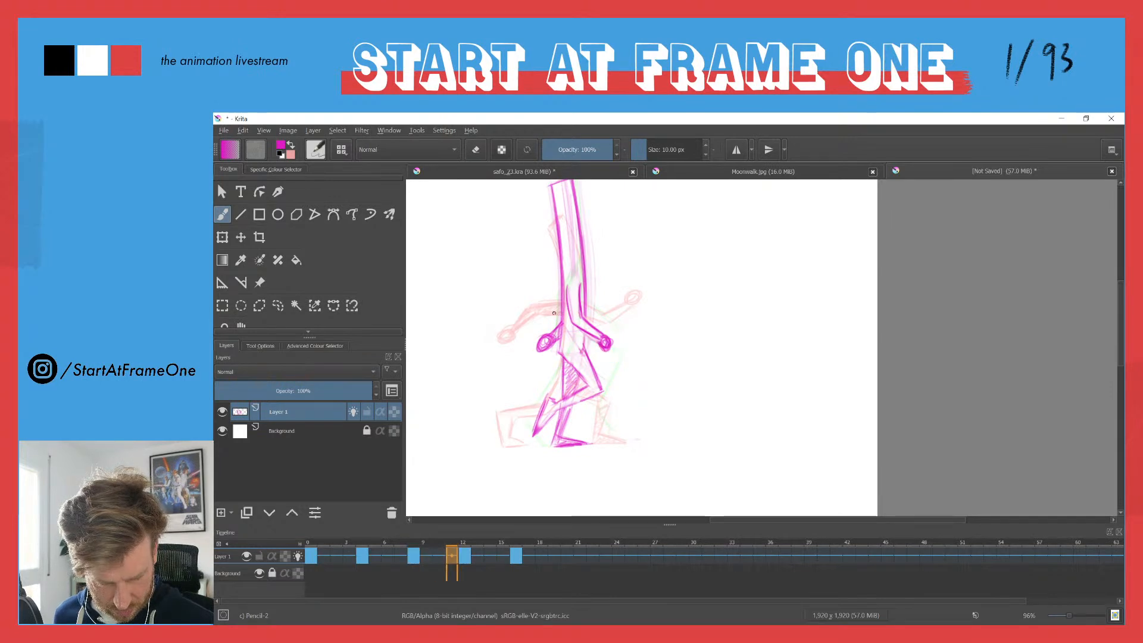
pyautogui.press('.')
pyautogui.moveTo(551, 238); pyautogui.dragTo(579, 302)
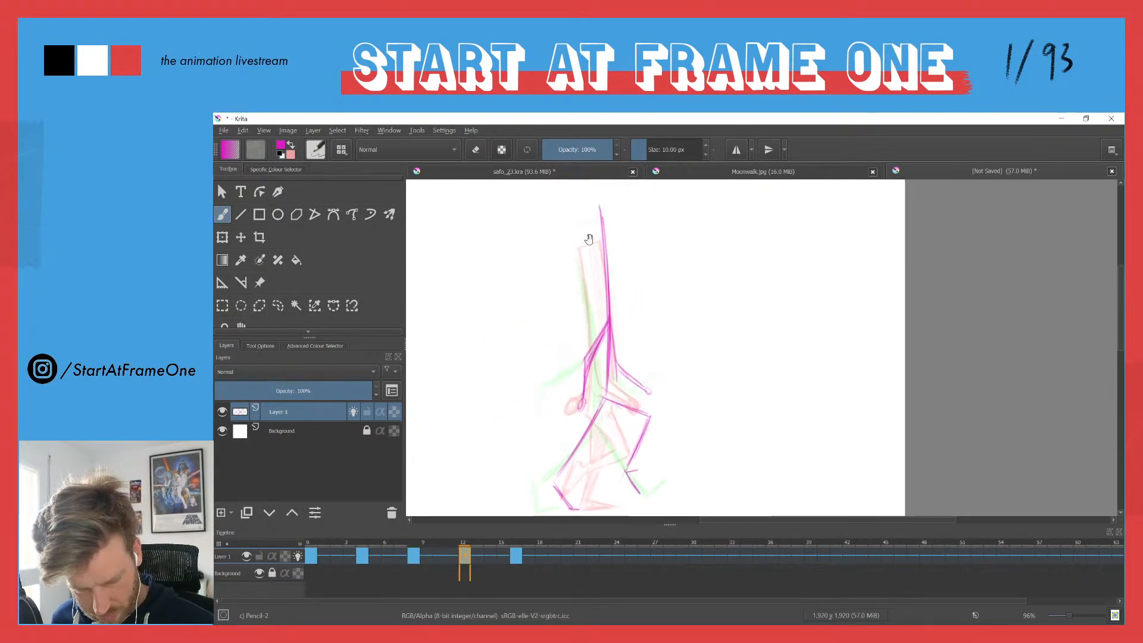
pyautogui.moveTo(615, 217)
pyautogui.mouseDown()
pyautogui.moveTo(589, 228)
pyautogui.moveTo(623, 358)
pyautogui.mouseUp()
pyautogui.moveTo(619, 280); pyautogui.dragTo(619, 393)
pyautogui.moveTo(592, 244); pyautogui.dragTo(596, 336)
pyautogui.moveTo(595, 273); pyautogui.dragTo(593, 384)
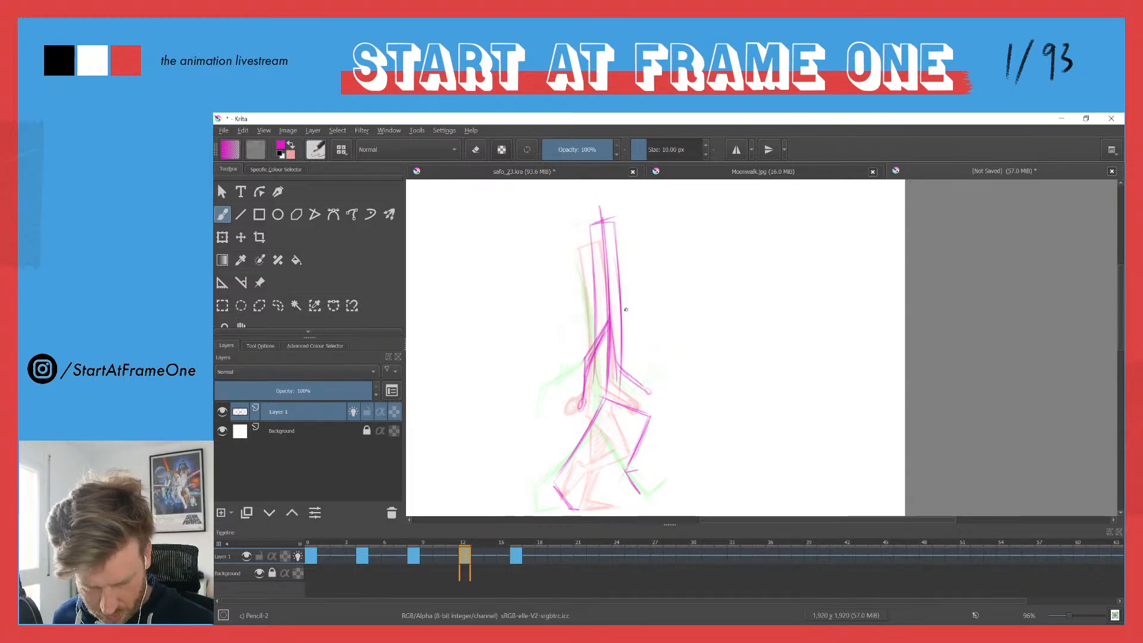
pyautogui.moveTo(576, 312); pyautogui.dragTo(634, 314)
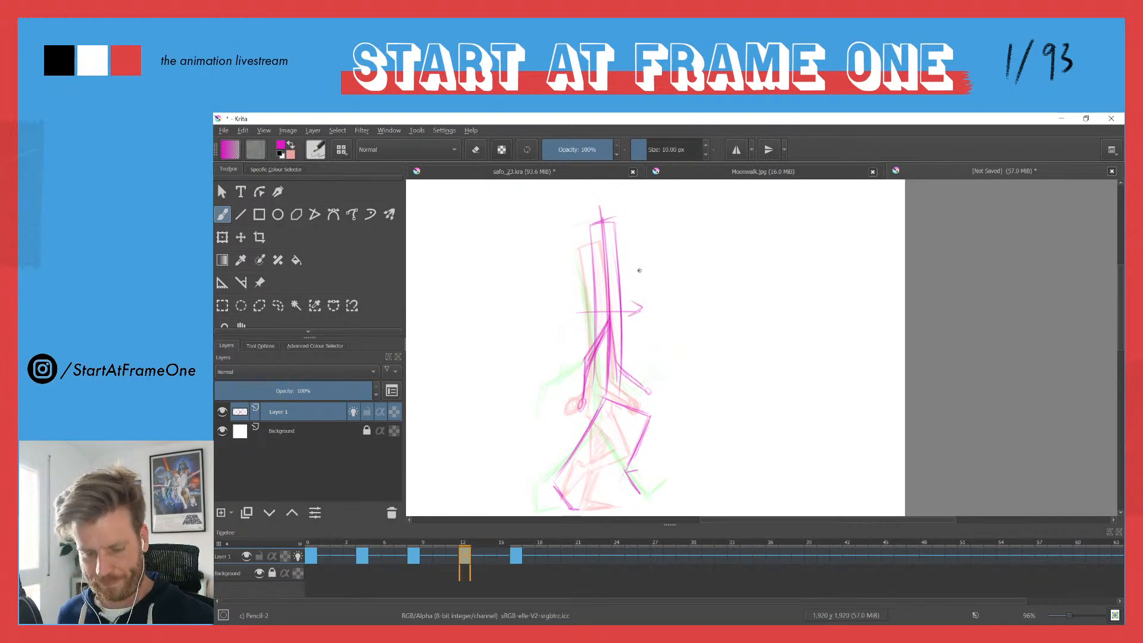
pyautogui.hotkey('ctrl', 'z')
pyautogui.hotkey('ctrl', 'z')
# Step: Redraw the torso's front and back edges on frame 12 from the head down to the hips
pyautogui.moveTo(616, 232); pyautogui.dragTo(621, 342)
pyautogui.moveTo(620, 295); pyautogui.dragTo(618, 392)
pyautogui.moveTo(589, 223); pyautogui.dragTo(595, 309)
pyautogui.moveTo(593, 232); pyautogui.dragTo(595, 405)
pyautogui.moveTo(590, 237); pyautogui.dragTo(595, 394)
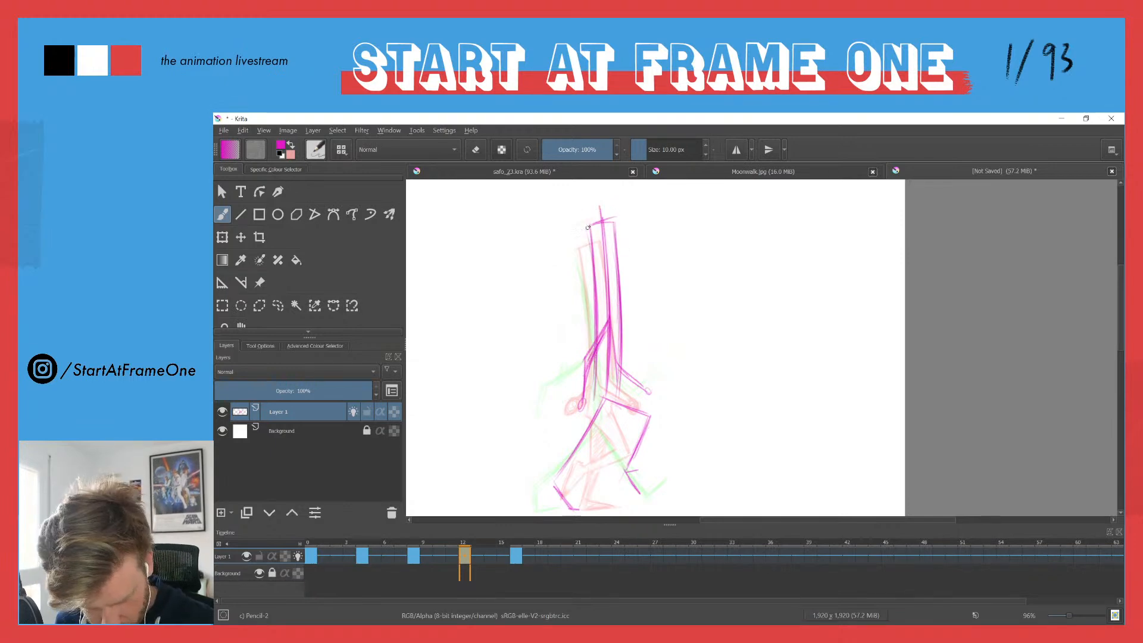
# Step: Erase the spine guide line inside the torso on frame 12 and darken the torso's back and front edges
pyautogui.press('e')
pyautogui.moveTo(598, 236); pyautogui.dragTo(600, 375)
pyautogui.press('e')
pyautogui.moveTo(589, 230); pyautogui.dragTo(599, 370)
pyautogui.moveTo(595, 325); pyautogui.dragTo(597, 399)
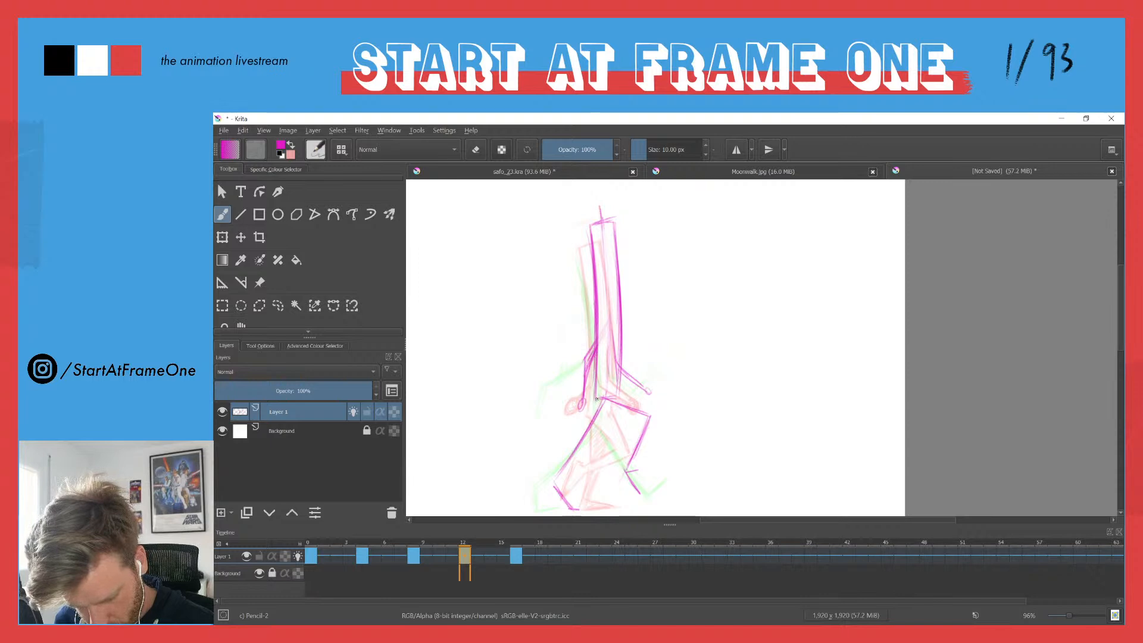
pyautogui.moveTo(612, 275); pyautogui.dragTo(620, 385)
pyautogui.moveTo(616, 314); pyautogui.dragTo(622, 382)
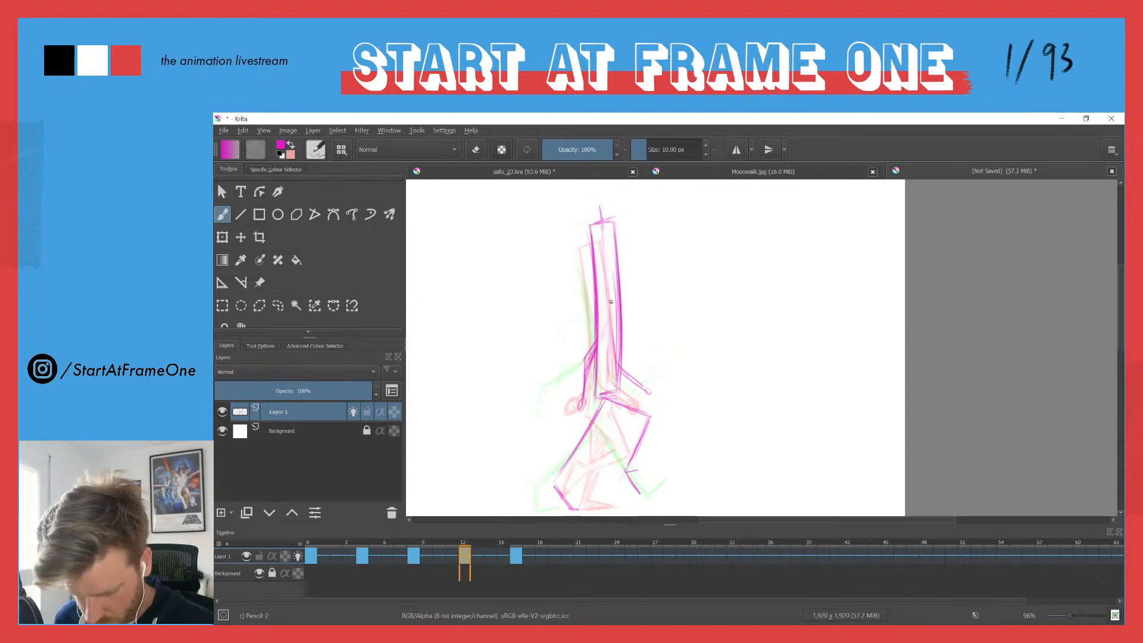
# Step: Compare frame 12 with frame 8, redraw the torso's front edge slightly further in and erase the old edge
pyautogui.hotkey('ctrl', 'Left')
pyautogui.hotkey('ctrl', 'Right')
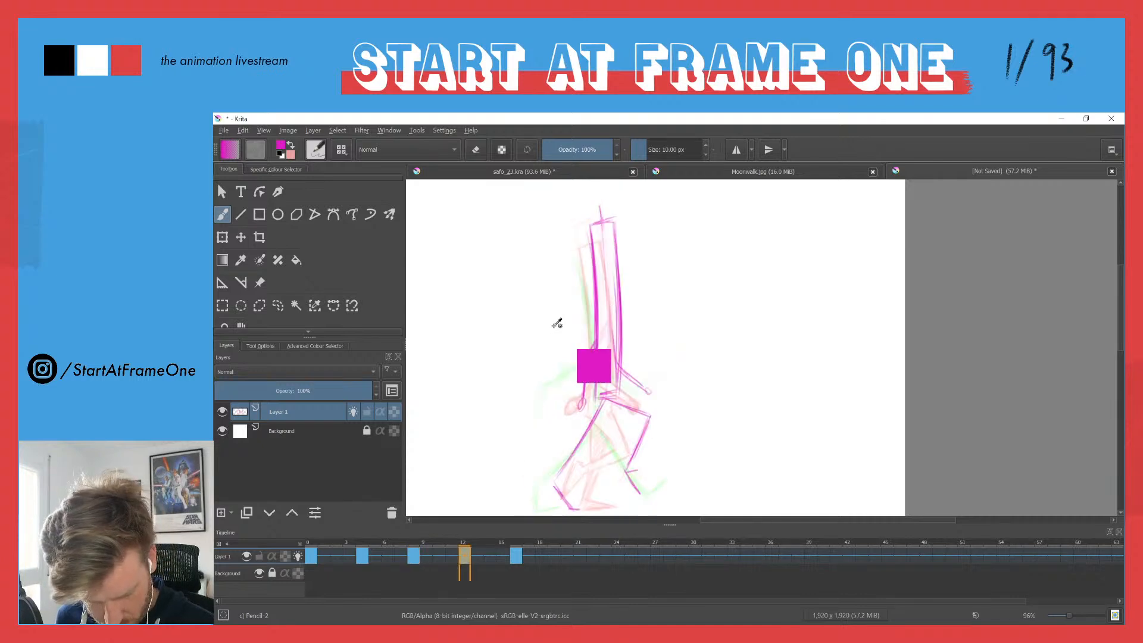
pyautogui.moveTo(612, 220); pyautogui.dragTo(620, 343)
pyautogui.moveTo(616, 287); pyautogui.dragTo(618, 390)
pyautogui.press('e')
pyautogui.moveTo(622, 283); pyautogui.dragTo(625, 363)
pyautogui.moveTo(620, 238); pyautogui.dragTo(621, 396)
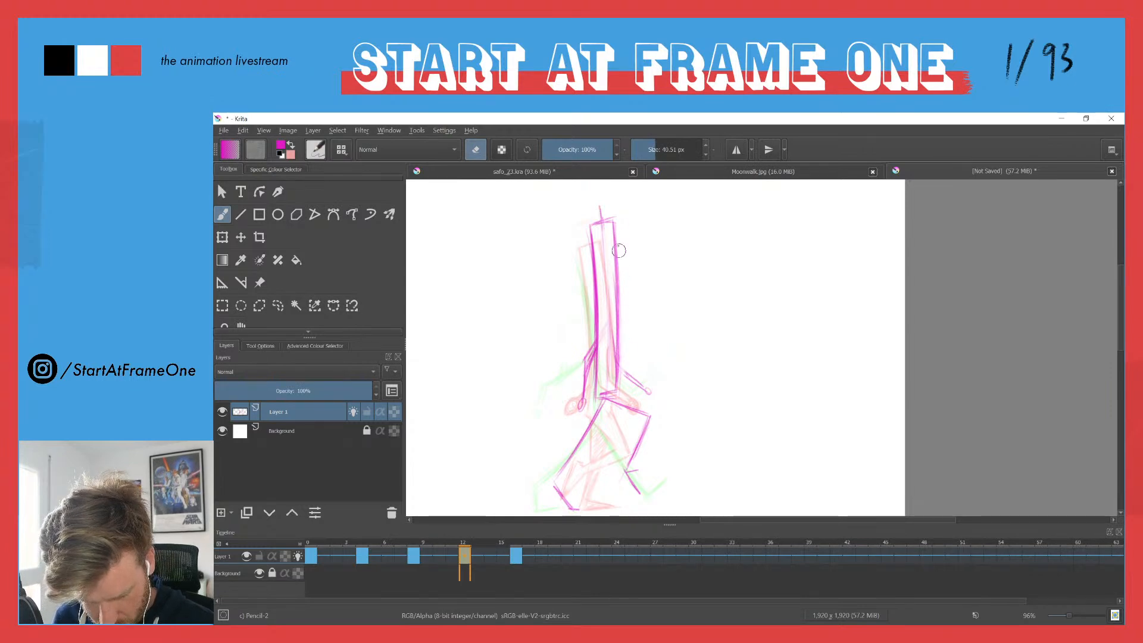
# Step: Darken the torso's front edge on frame 12 from the head down to the waist
pyautogui.press('e')
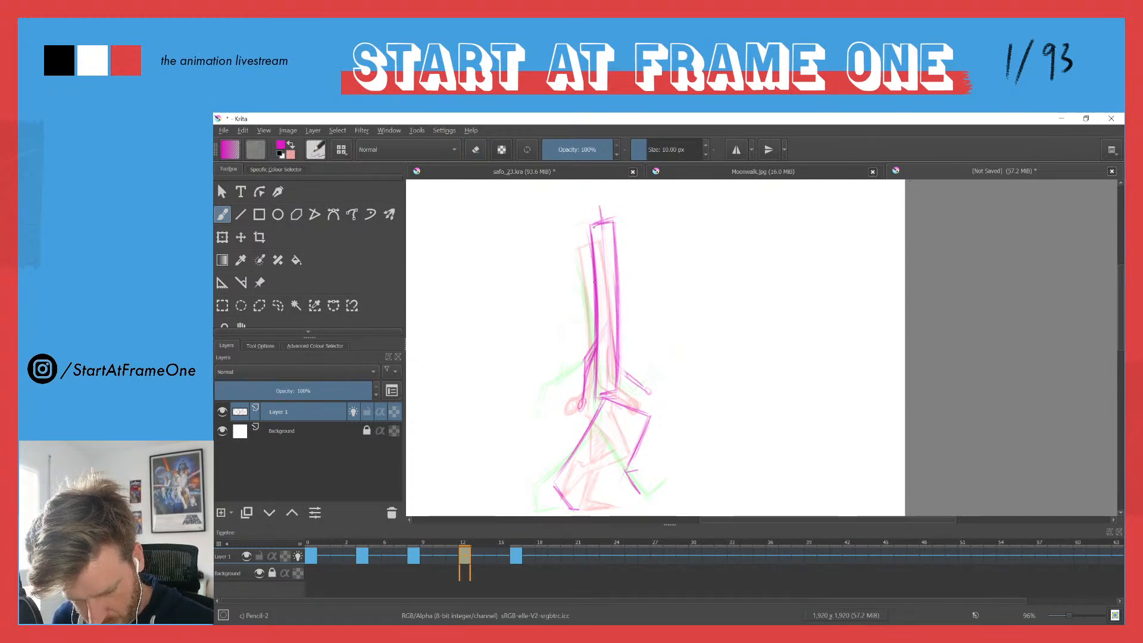
pyautogui.moveTo(612, 228); pyautogui.dragTo(616, 329)
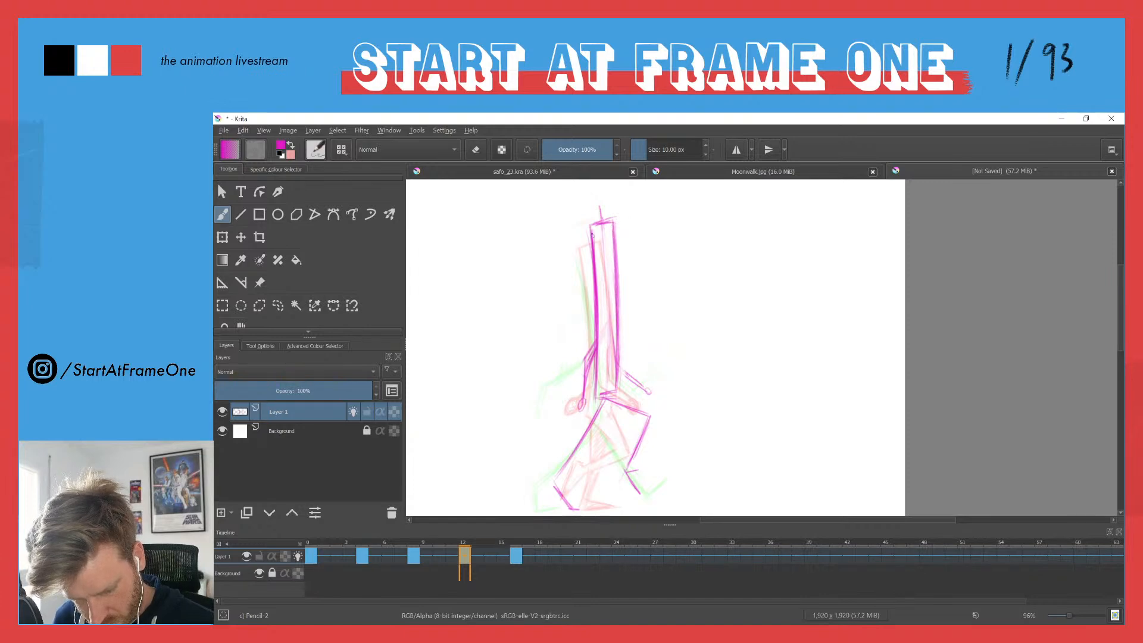
pyautogui.moveTo(615, 238); pyautogui.dragTo(620, 363)
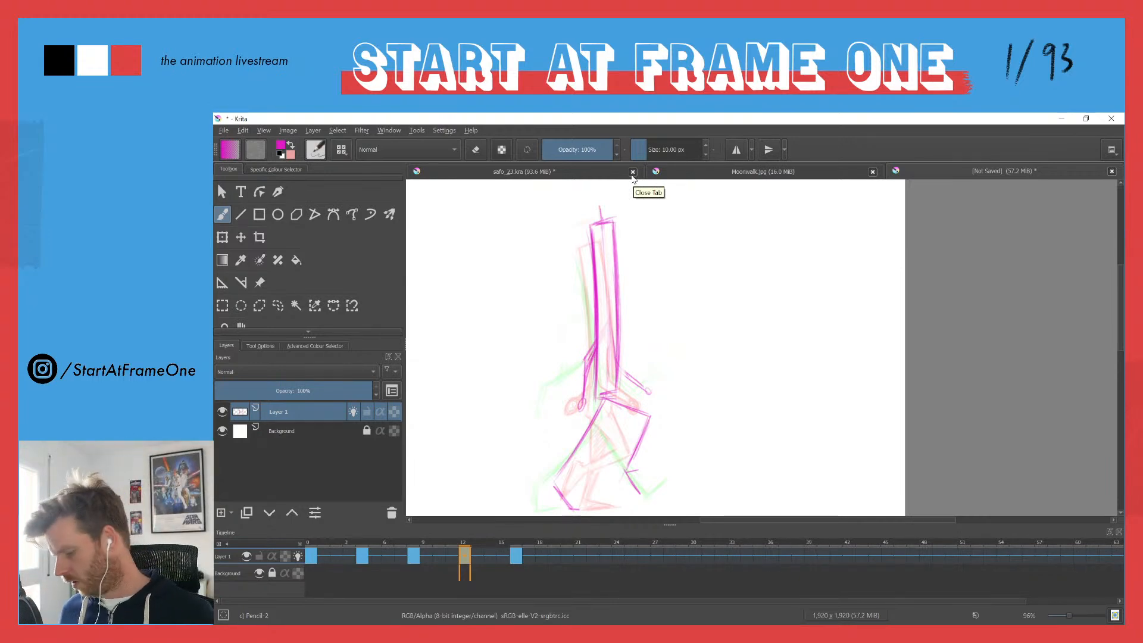
# Step: Check the arms against frame 8, outline the rear arm on frame 12 and hatch the forward arm down to its hand
pyautogui.hotkey('ctrl', 'Left')
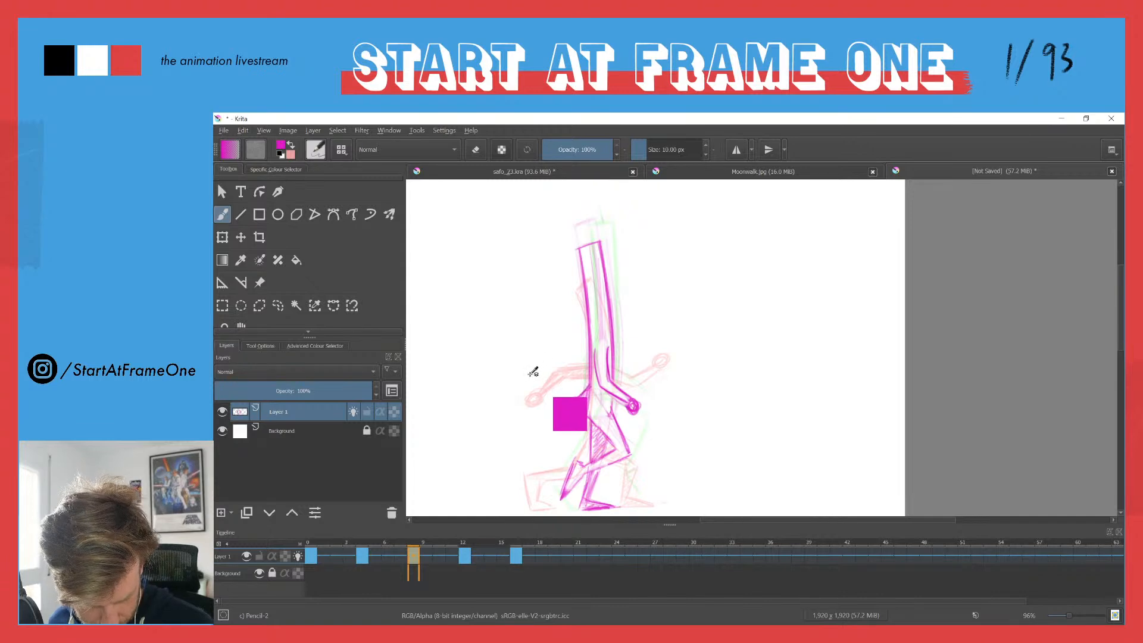
pyautogui.hotkey('ctrl', 'Right')
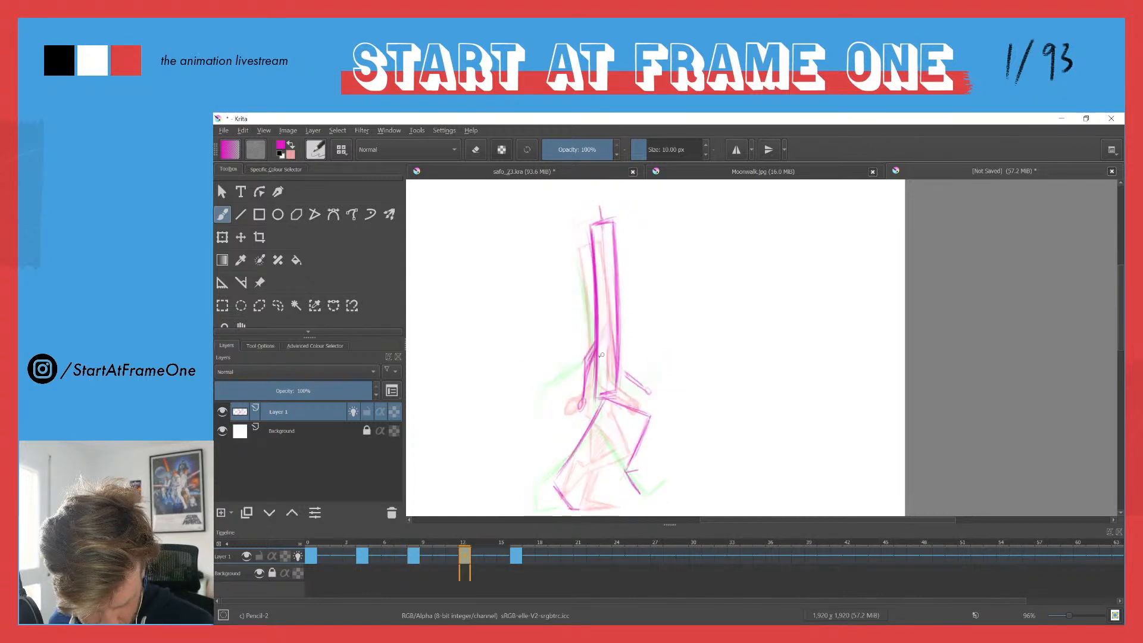
pyautogui.moveTo(601, 323)
pyautogui.mouseDown()
pyautogui.moveTo(581, 397)
pyautogui.moveTo(580, 360)
pyautogui.moveTo(587, 352)
pyautogui.moveTo(578, 412)
pyautogui.moveTo(589, 398)
pyautogui.mouseUp()
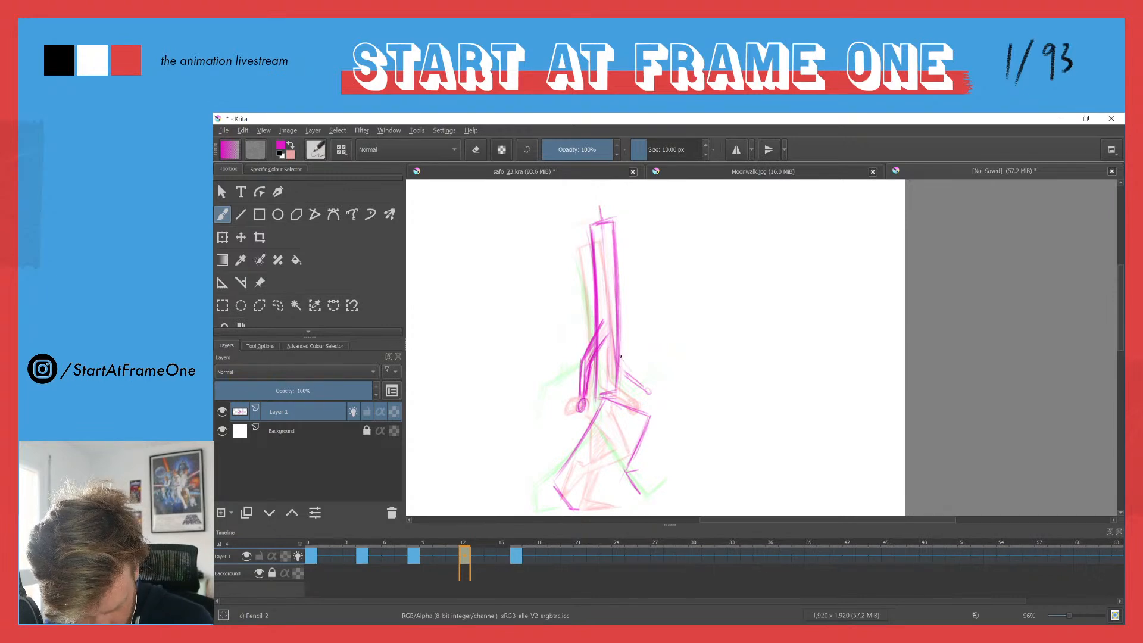
pyautogui.moveTo(648, 385); pyautogui.dragTo(643, 387)
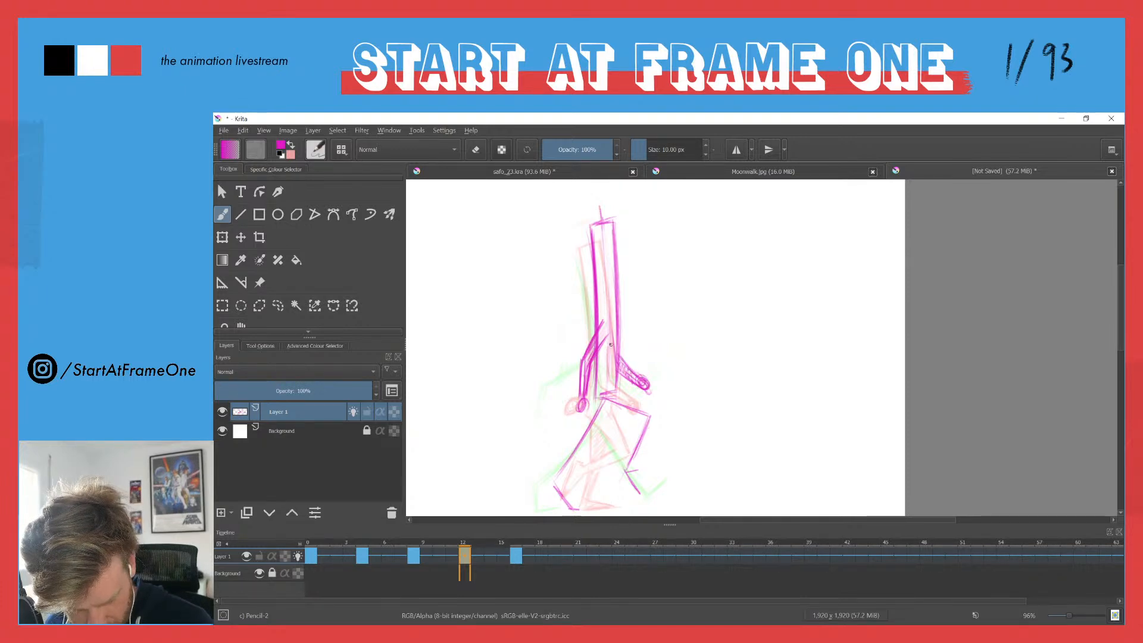
# Step: Outline the forward leg's thigh, shin and foot around its stick line on frame 12
pyautogui.hotkey('alt', ',')
pyautogui.hotkey('alt', '.')
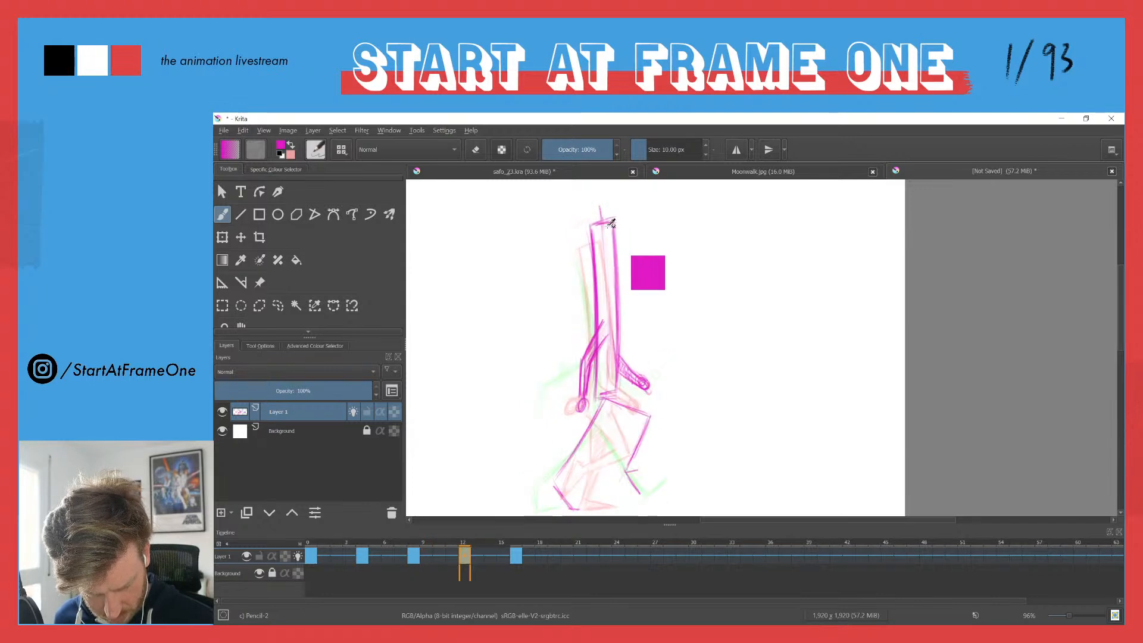
pyautogui.moveTo(610, 390); pyautogui.dragTo(650, 413)
pyautogui.moveTo(628, 457)
pyautogui.mouseDown()
pyautogui.moveTo(638, 425)
pyautogui.moveTo(628, 464)
pyautogui.mouseUp()
pyautogui.moveTo(648, 417); pyautogui.dragTo(630, 466)
pyautogui.moveTo(655, 421)
pyautogui.mouseDown()
pyautogui.moveTo(632, 467)
pyautogui.moveTo(644, 497)
pyautogui.mouseUp()
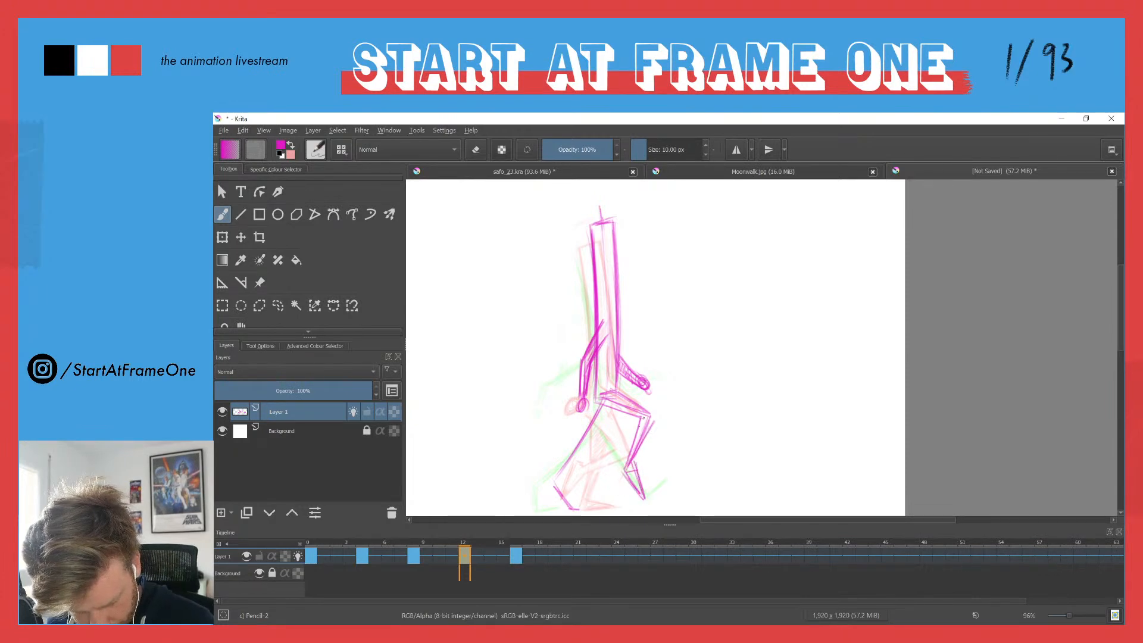
# Step: Darken the forward leg's shin and thigh edges on frame 12, undoing the stray stroke across the leg
pyautogui.moveTo(641, 423); pyautogui.dragTo(626, 465)
pyautogui.moveTo(653, 423); pyautogui.dragTo(625, 465)
pyautogui.moveTo(653, 417); pyautogui.dragTo(632, 463)
pyautogui.moveTo(596, 400)
pyautogui.mouseDown()
pyautogui.moveTo(644, 424)
pyautogui.moveTo(648, 414)
pyautogui.moveTo(649, 434)
pyautogui.mouseUp()
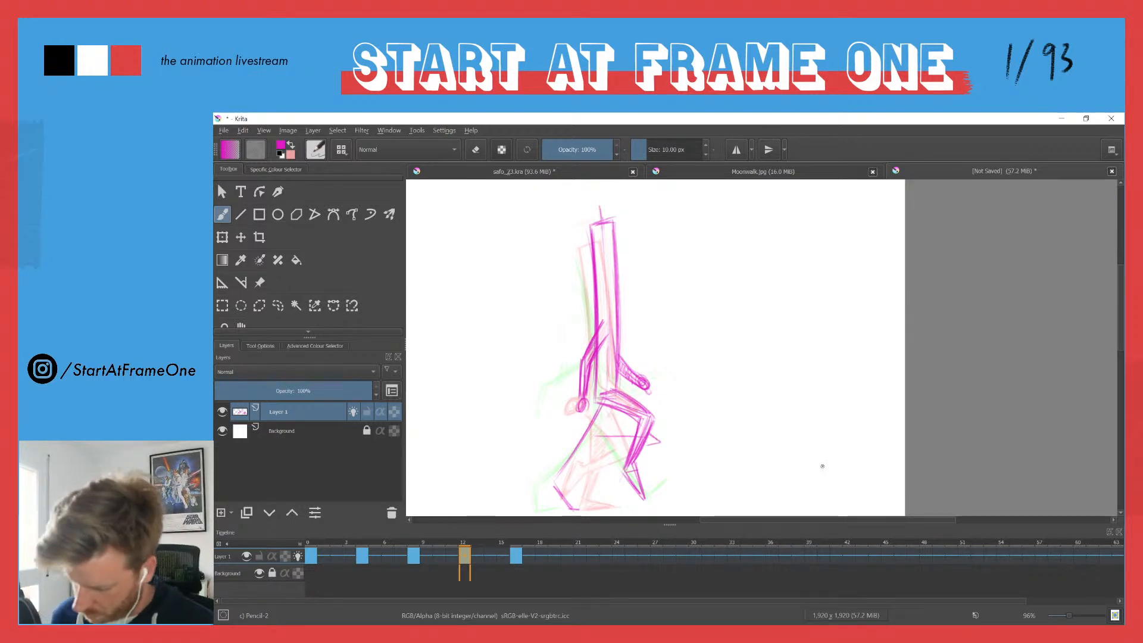
pyautogui.hotkey('ctrl', 'z')
pyautogui.scroll(-1, 322, 330)
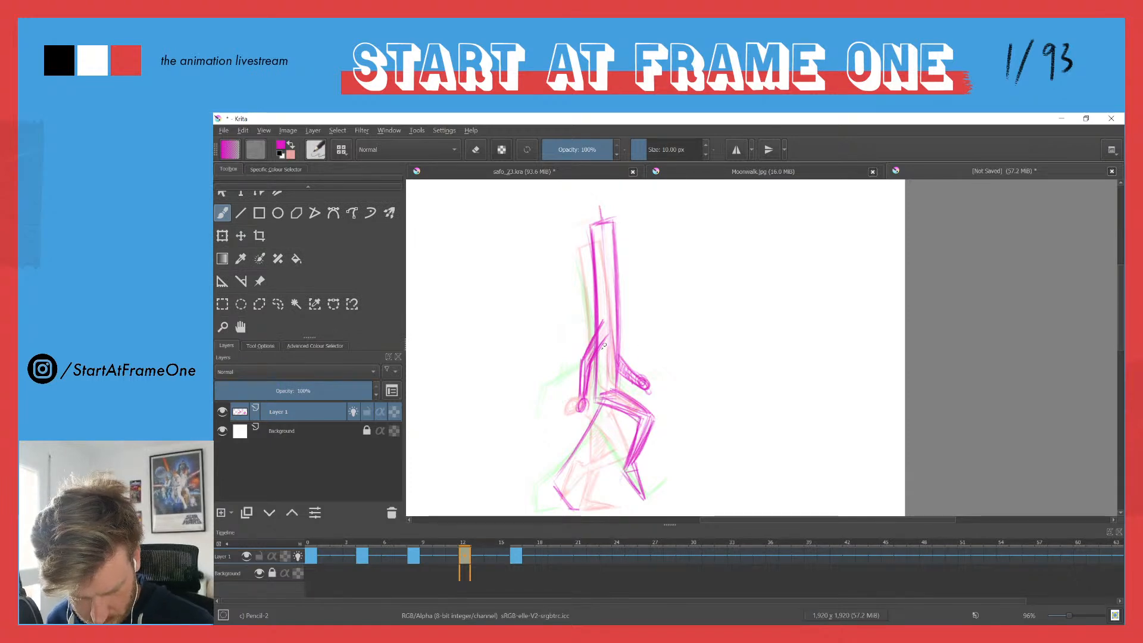
pyautogui.moveTo(590, 397); pyautogui.dragTo(635, 419)
pyautogui.moveTo(604, 389)
pyautogui.mouseDown()
pyautogui.moveTo(628, 401)
pyautogui.moveTo(651, 419)
pyautogui.mouseUp()
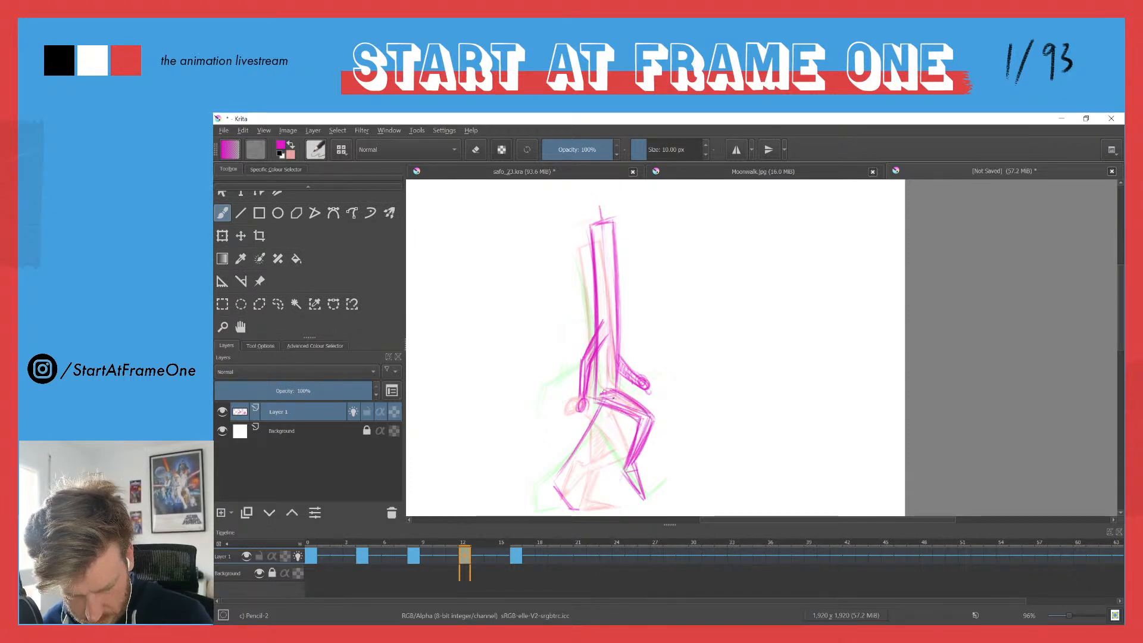
# Step: Erase the guide lines inside the forward leg on frame 12 and redraw its foot more firmly
pyautogui.press('e')
pyautogui.moveTo(597, 387)
pyautogui.mouseDown()
pyautogui.moveTo(638, 412)
pyautogui.moveTo(637, 503)
pyautogui.mouseUp()
pyautogui.press('e')
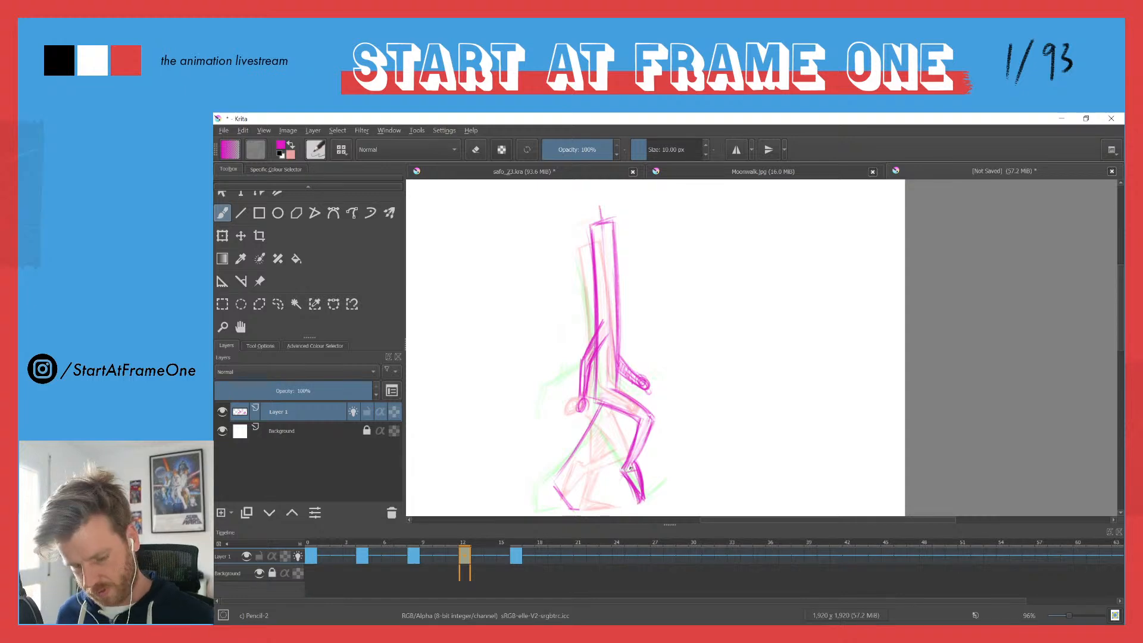
# Step: Compare with the neighbouring frame and outline the back leg's thigh, shin and foot on frame 12
pyautogui.hotkey('alt', 'Left')
pyautogui.hotkey('alt', 'Right')
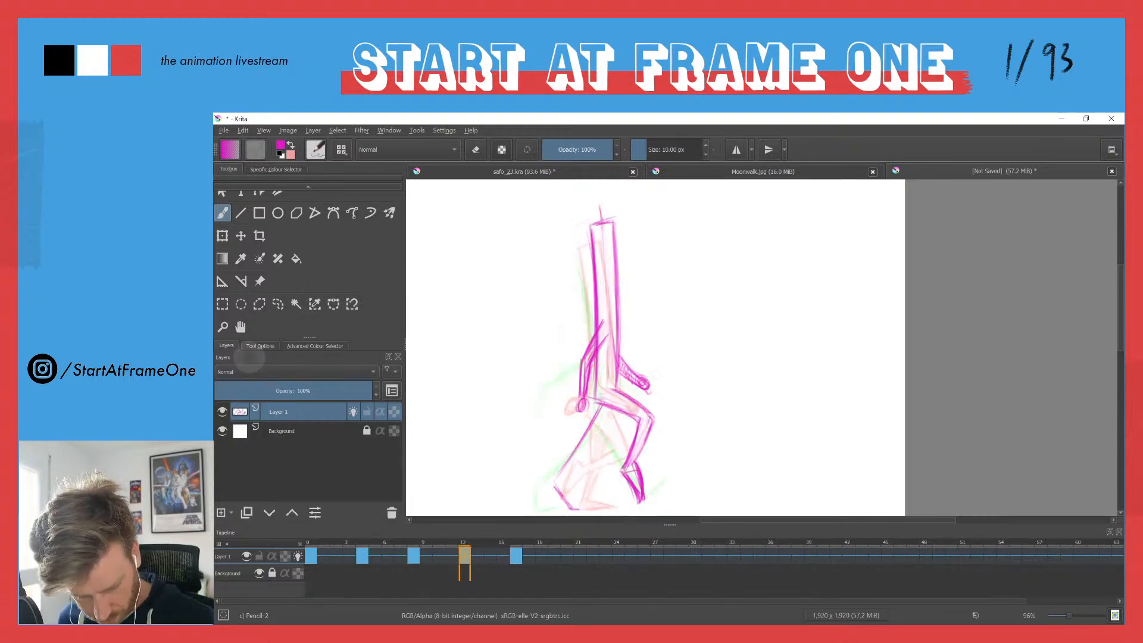
pyautogui.moveTo(604, 421)
pyautogui.mouseDown()
pyautogui.moveTo(554, 480)
pyautogui.moveTo(593, 409)
pyautogui.moveTo(558, 467)
pyautogui.mouseUp()
pyautogui.moveTo(596, 400)
pyautogui.mouseDown()
pyautogui.moveTo(553, 478)
pyautogui.moveTo(562, 474)
pyautogui.mouseUp()
pyautogui.moveTo(601, 429); pyautogui.dragTo(554, 481)
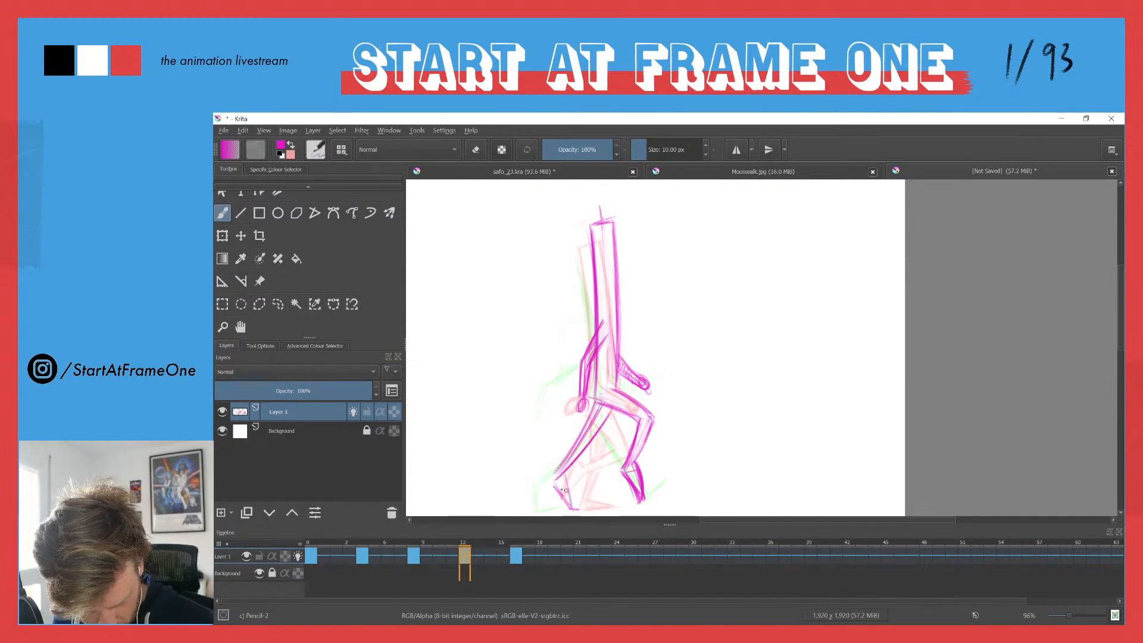
pyautogui.moveTo(551, 479); pyautogui.dragTo(567, 505)
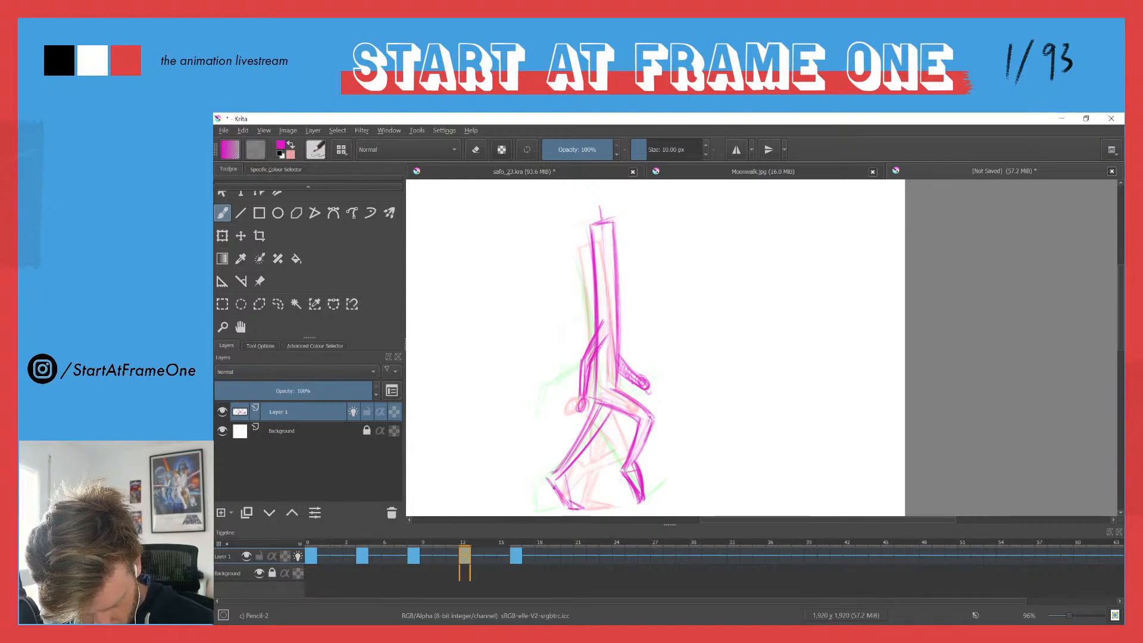
pyautogui.moveTo(552, 483); pyautogui.dragTo(566, 510)
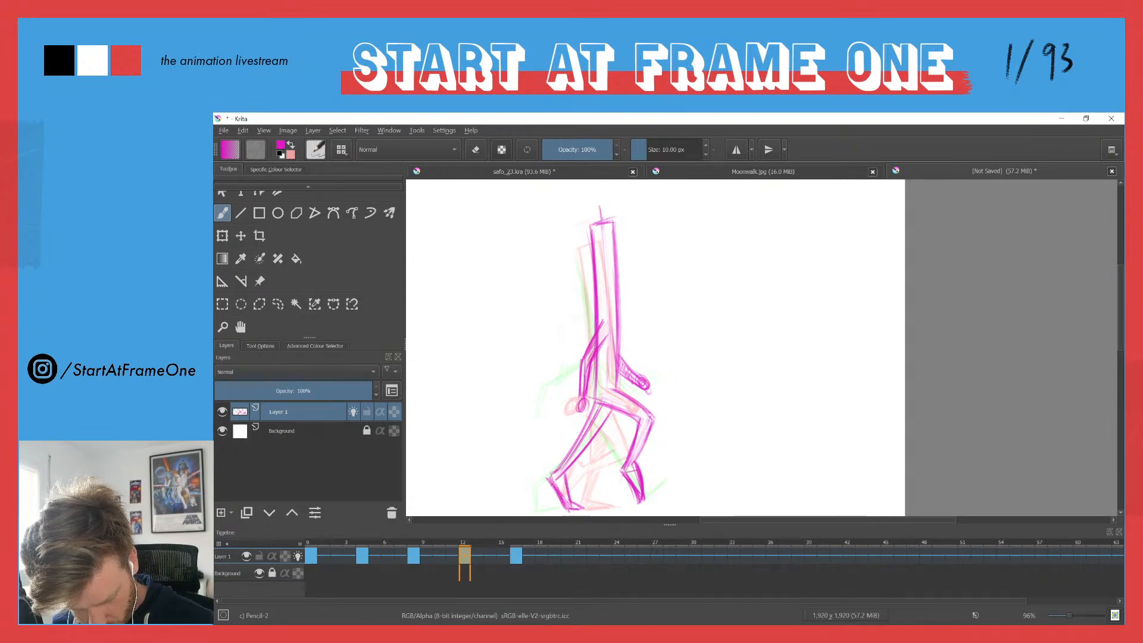
# Step: Clean up the overlapping lines at the back foot's ankle and shade the back leg with light hatching on frame 12
pyautogui.press('e')
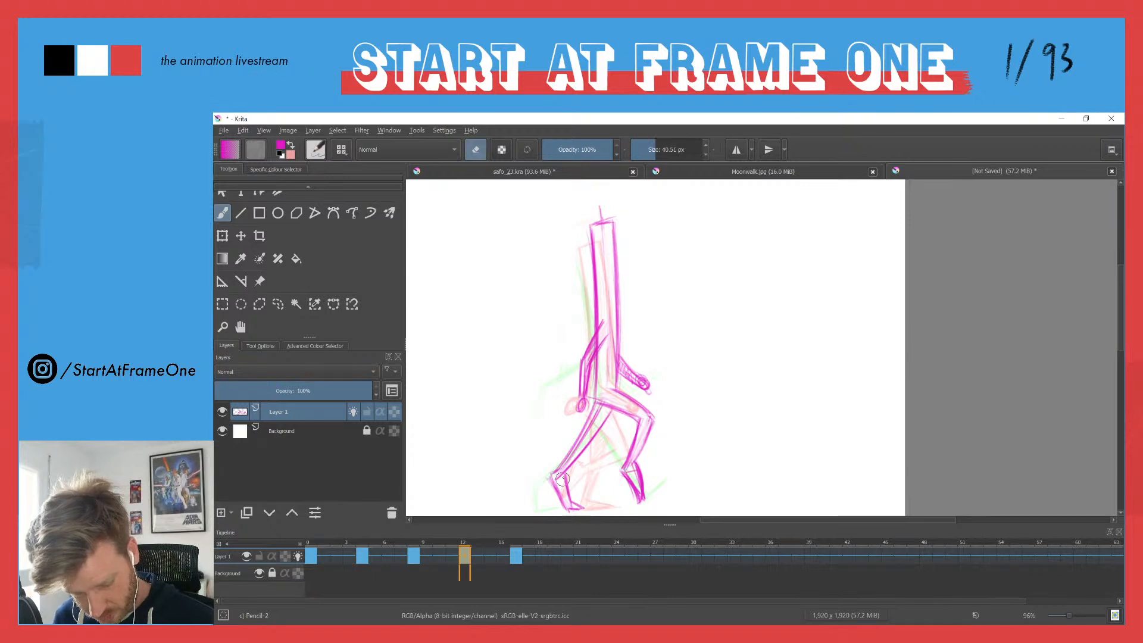
pyautogui.press('e')
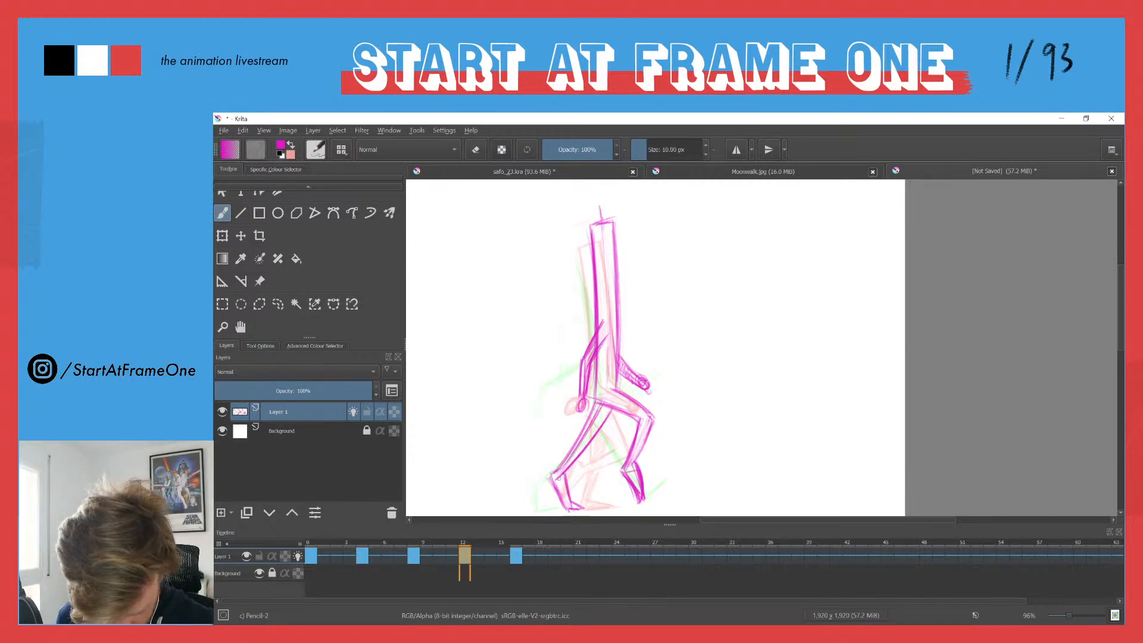
pyautogui.press('e')
pyautogui.moveTo(554, 478); pyautogui.dragTo(560, 475)
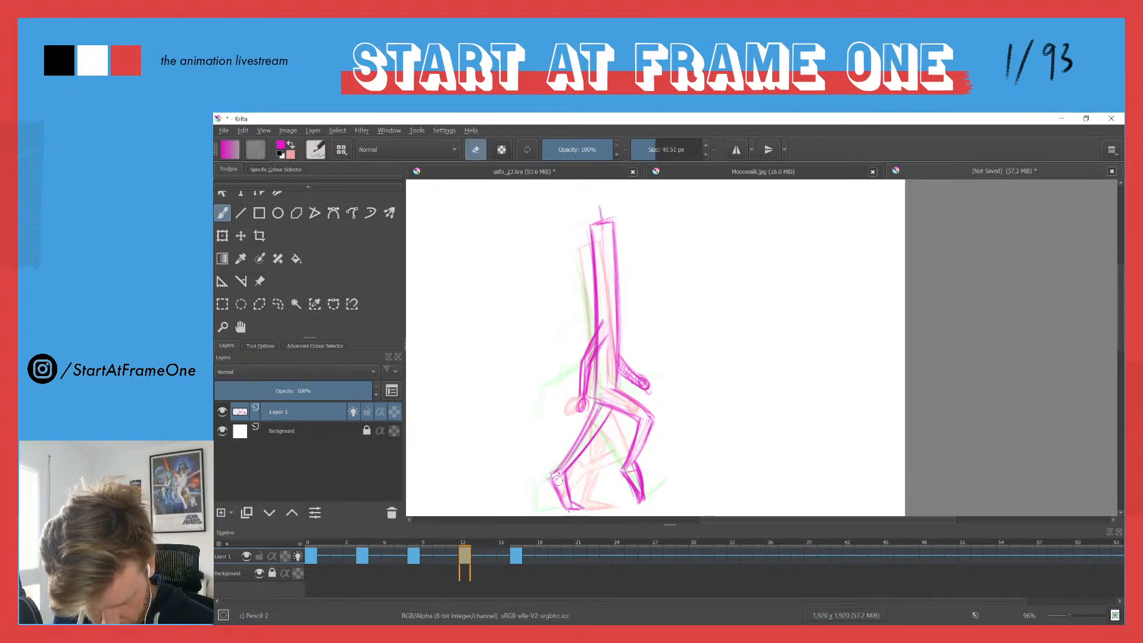
pyautogui.press('e')
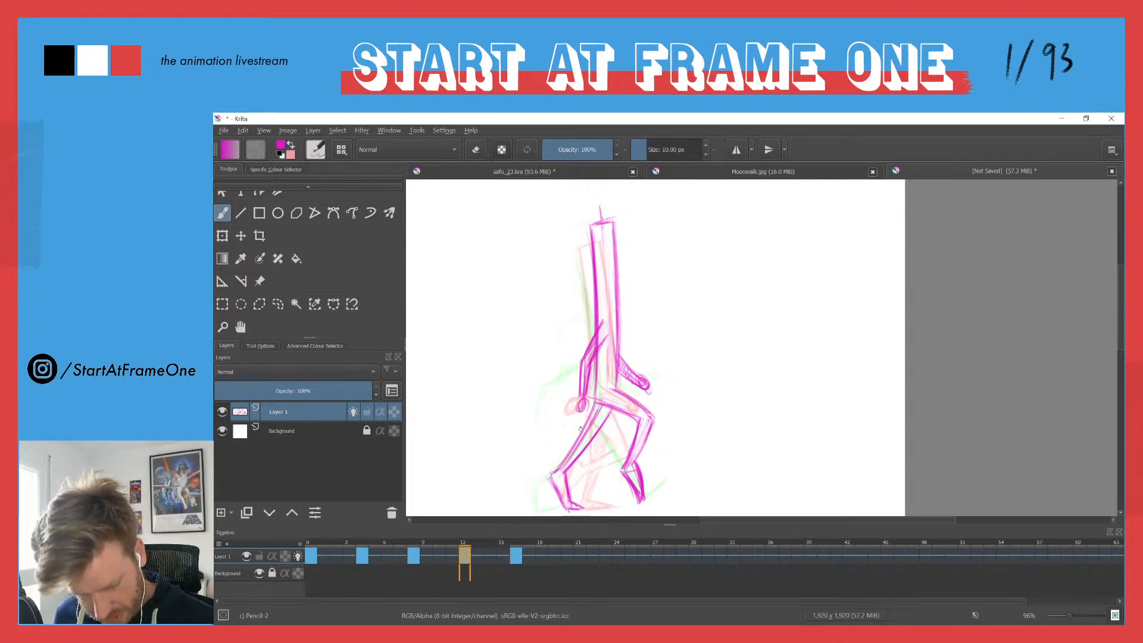
pyautogui.press('e')
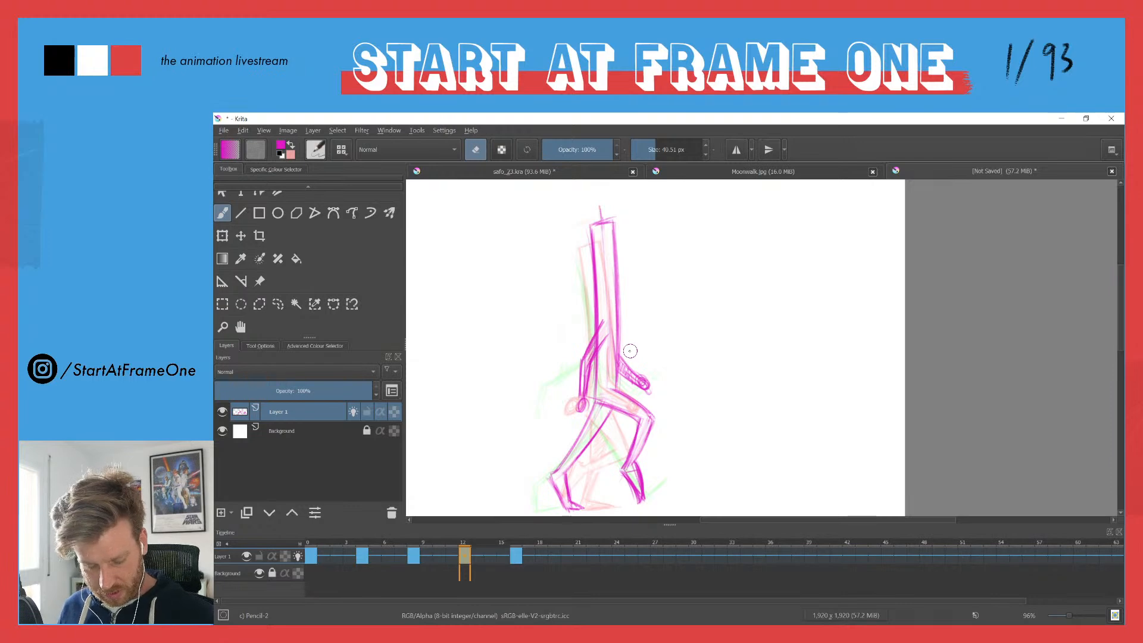
pyautogui.press('e')
pyautogui.moveTo(580, 443); pyautogui.dragTo(569, 459)
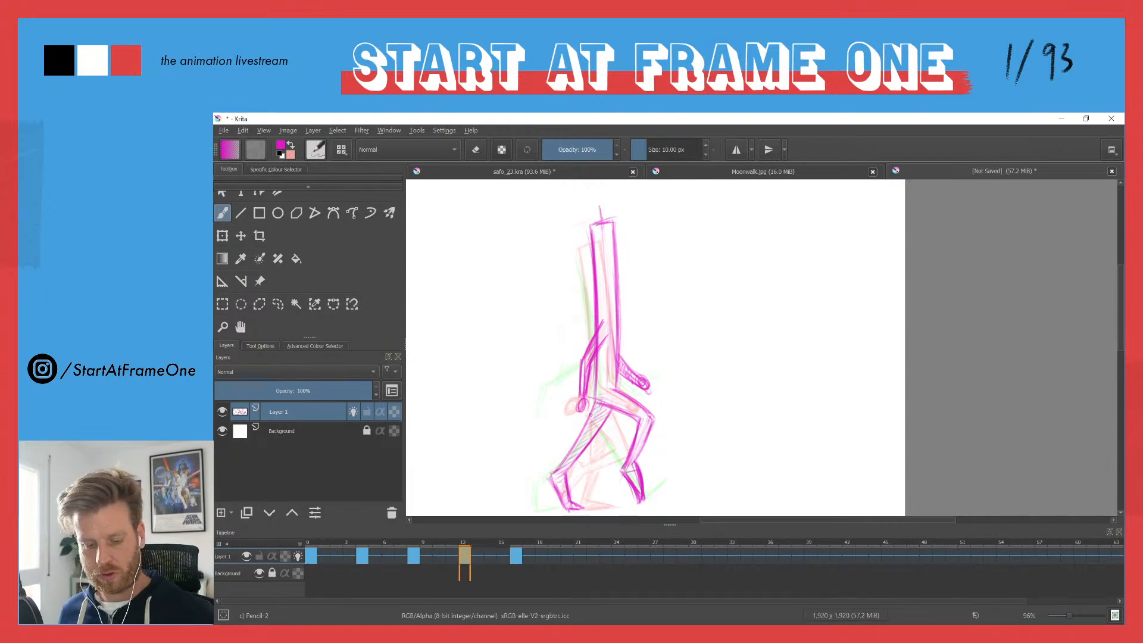
# Step: Erase the rough lines inside the rear arm on frame 12 and strengthen the arm lines
pyautogui.press('e')
pyautogui.moveTo(600, 342); pyautogui.dragTo(585, 386)
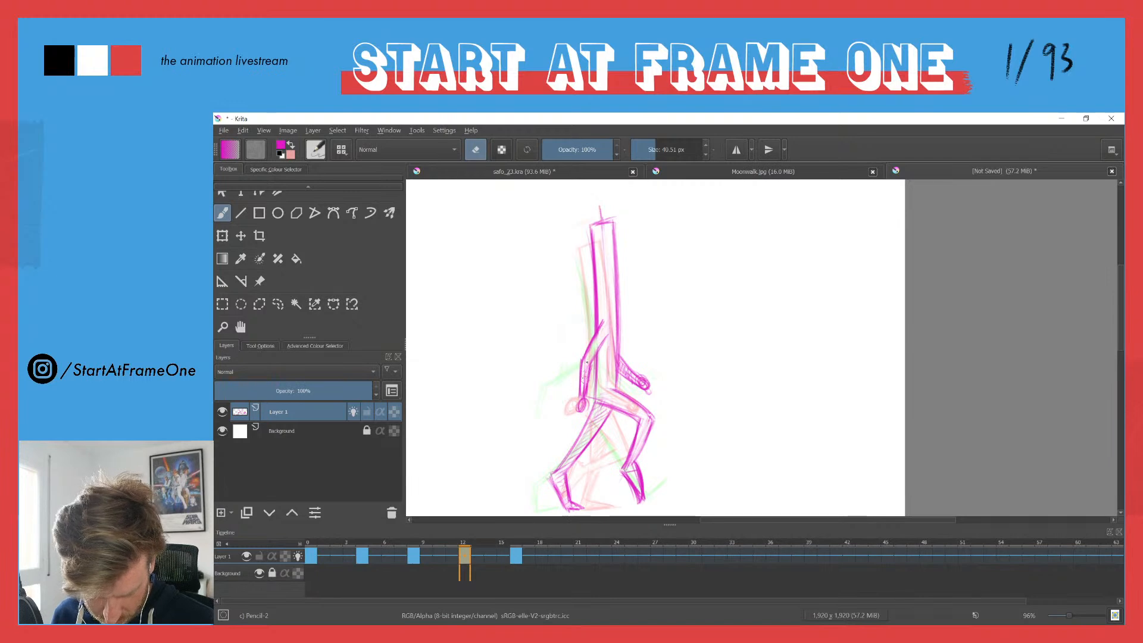
pyautogui.press('e')
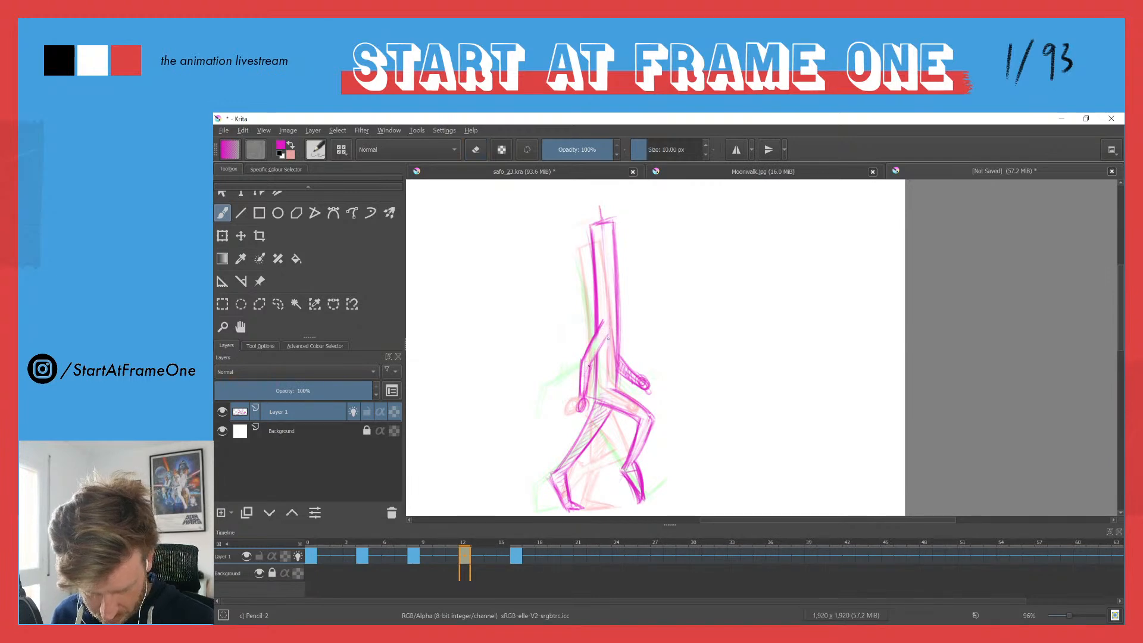
pyautogui.moveTo(607, 340)
pyautogui.mouseDown()
pyautogui.moveTo(592, 359)
pyautogui.moveTo(634, 376)
pyautogui.mouseUp()
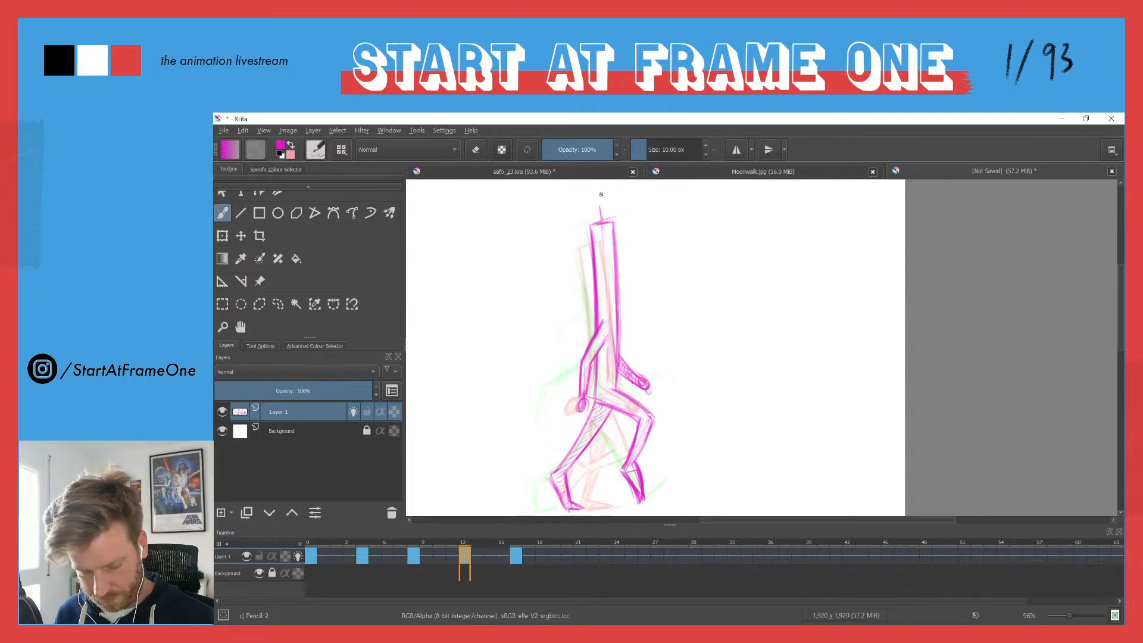
# Step: Flip between frames 8 and 12 to compare the two poses
pyautogui.hotkey('ctrl', 'Left')
pyautogui.hotkey('ctrl', 'Right')
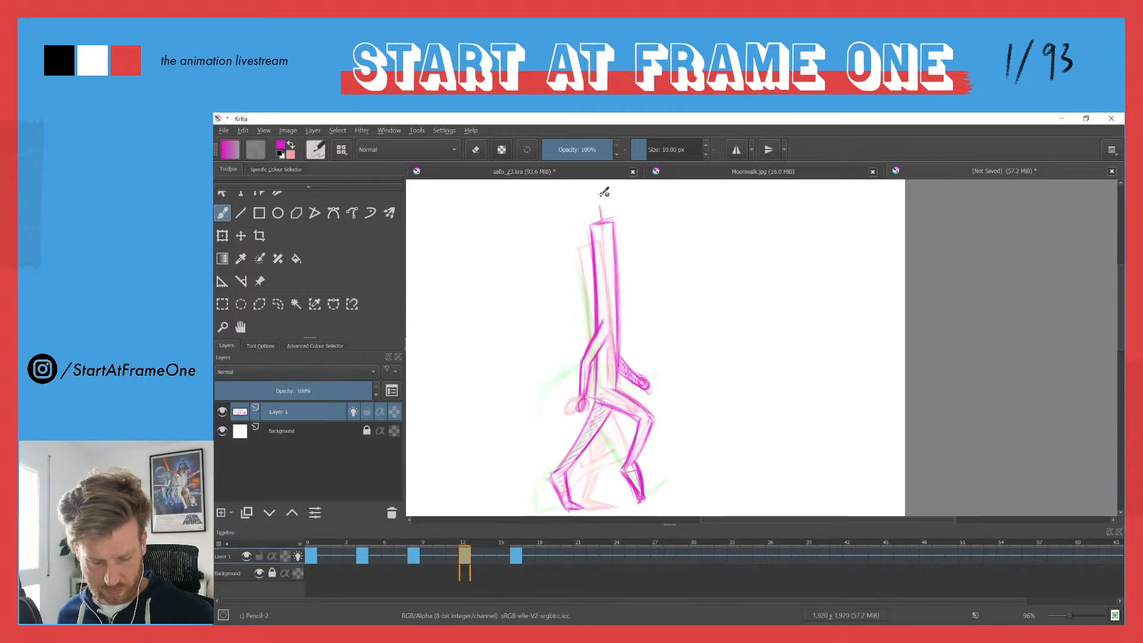
pyautogui.moveTo(537, 314)
pyautogui.mouseDown()
pyautogui.moveTo(538, 362)
pyautogui.moveTo(610, 318)
pyautogui.moveTo(570, 353)
pyautogui.moveTo(571, 261)
pyautogui.mouseUp()
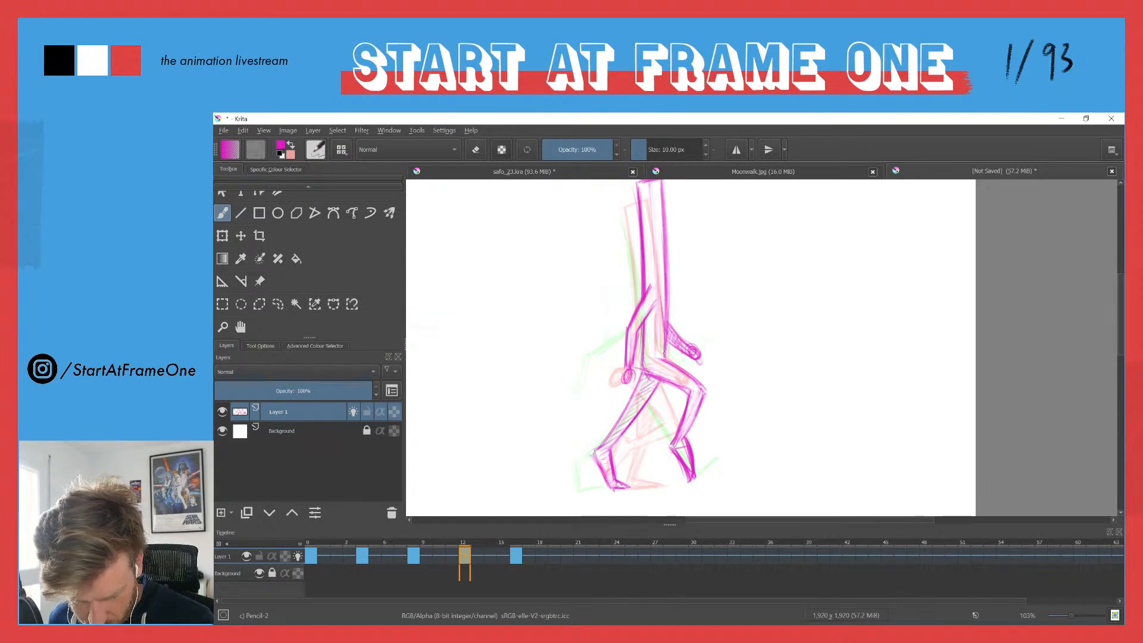
pyautogui.hotkey('ctrl', 'Left')
pyautogui.hotkey('ctrl', 'Right')
pyautogui.hotkey('ctrl', 'Left')
pyautogui.hotkey('ctrl', 'Right')
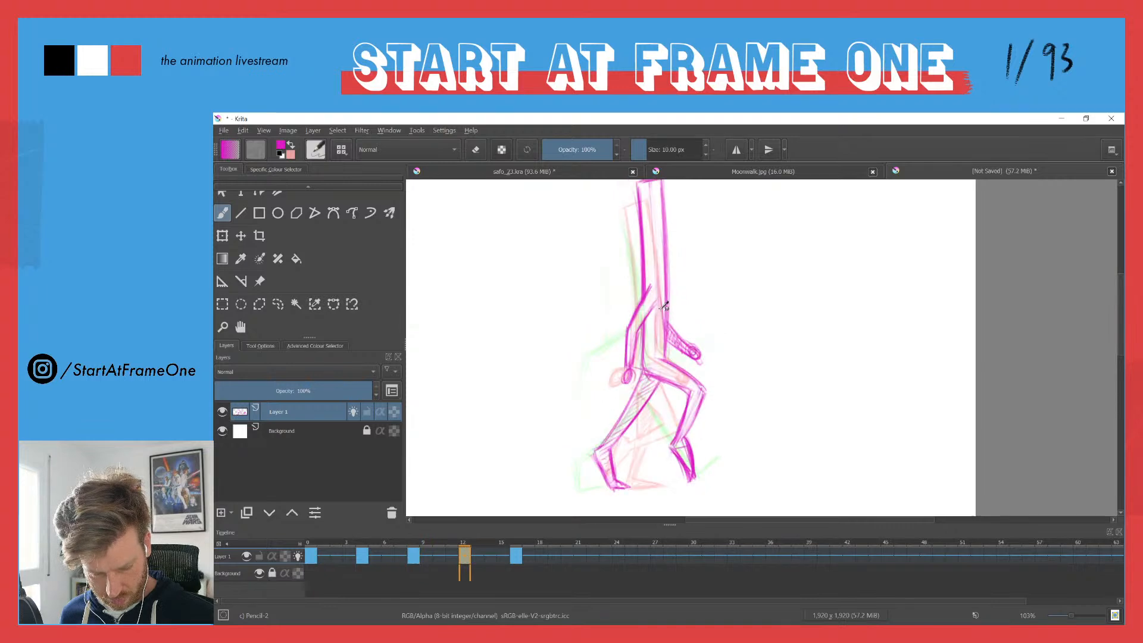
# Step: Go to the keyframe at frame 16 and sketch the torso's front and back edges around the stick figure's spine
pyautogui.press('.')
pyautogui.press('.')
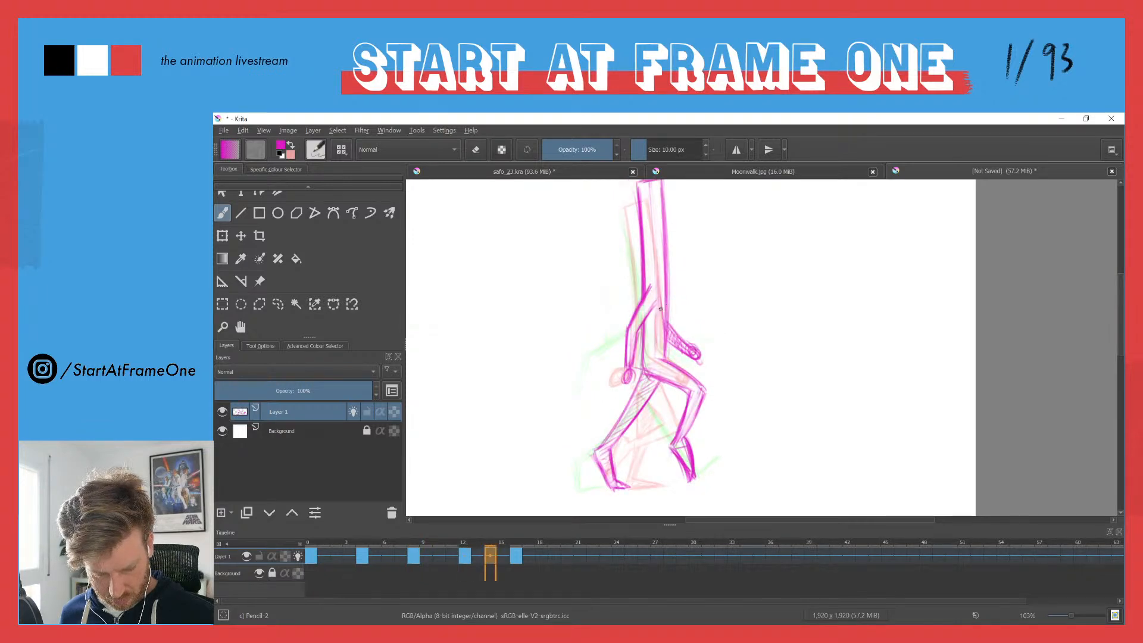
pyautogui.press('.')
pyautogui.press('.')
pyautogui.moveTo(533, 438); pyautogui.dragTo(524, 455)
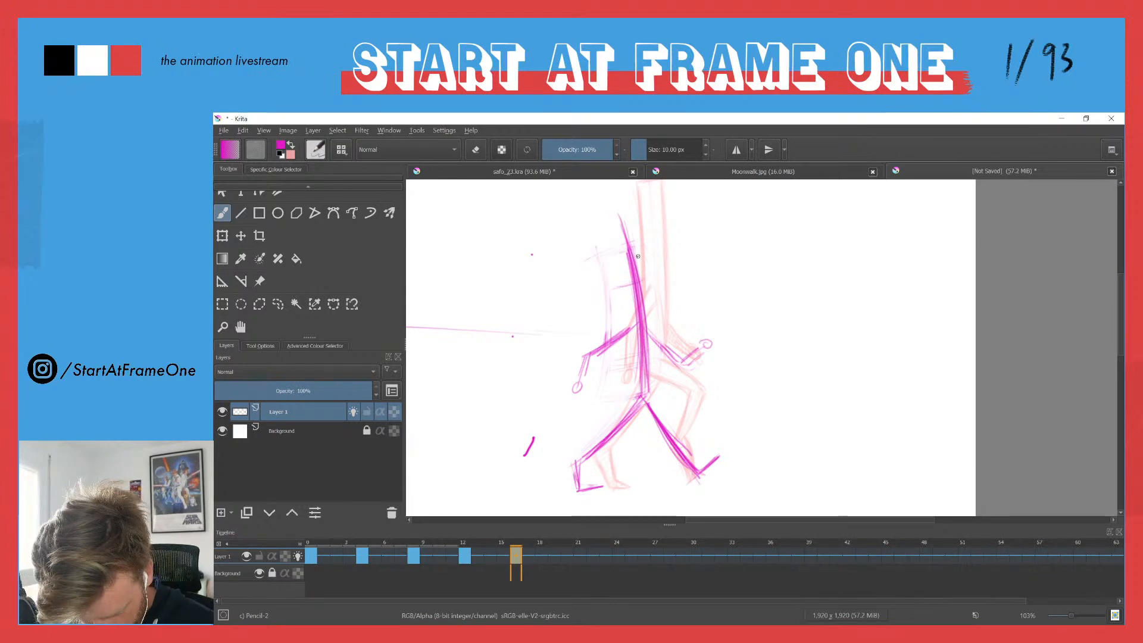
pyautogui.moveTo(633, 229); pyautogui.dragTo(650, 329)
pyautogui.moveTo(632, 227); pyautogui.dragTo(655, 366)
pyautogui.moveTo(646, 279); pyautogui.dragTo(654, 401)
pyautogui.moveTo(609, 232); pyautogui.dragTo(634, 357)
pyautogui.moveTo(623, 275); pyautogui.dragTo(635, 381)
pyautogui.moveTo(630, 326)
pyautogui.mouseDown()
pyautogui.moveTo(638, 393)
pyautogui.moveTo(652, 315)
pyautogui.mouseUp()
pyautogui.moveTo(644, 273); pyautogui.dragTo(653, 367)
pyautogui.moveTo(617, 232)
pyautogui.mouseDown()
pyautogui.moveTo(631, 226)
pyautogui.moveTo(617, 231)
pyautogui.moveTo(641, 364)
pyautogui.moveTo(647, 327)
pyautogui.moveTo(640, 373)
pyautogui.mouseUp()
# Step: Erase the spine guide line inside the torso on frame 16 and darken the torso's front and back edges
pyautogui.press('e')
pyautogui.press('e')
pyautogui.moveTo(646, 295); pyautogui.dragTo(653, 398)
pyautogui.moveTo(636, 248); pyautogui.dragTo(655, 371)
pyautogui.moveTo(628, 297); pyautogui.dragTo(645, 393)
# Step: Check the pose on frame 0, return to frame 16 and outline the forward leg and its foot
pyautogui.click(307, 548)
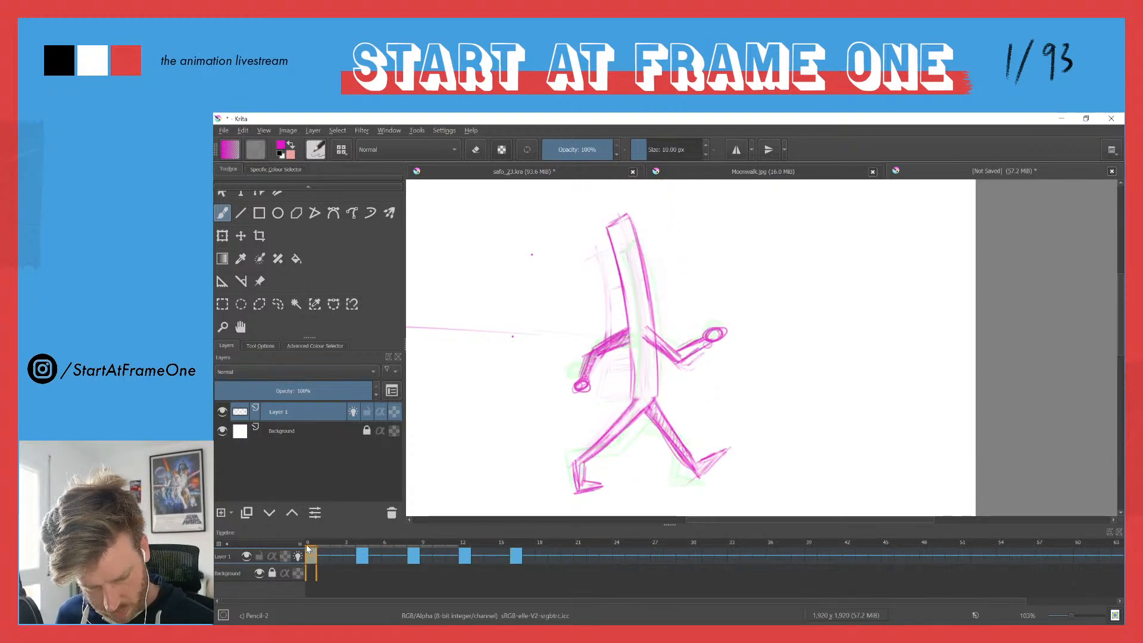
pyautogui.moveTo(632, 412); pyautogui.dragTo(579, 458)
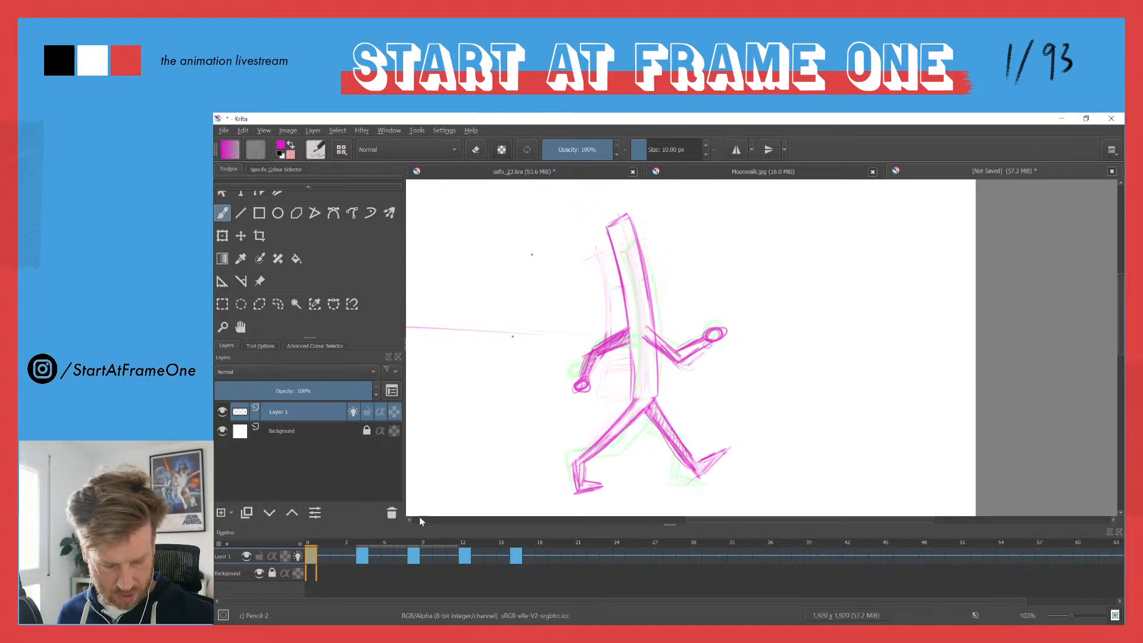
pyautogui.click(514, 543)
pyautogui.moveTo(636, 398)
pyautogui.mouseDown()
pyautogui.moveTo(692, 475)
pyautogui.moveTo(668, 424)
pyautogui.moveTo(694, 475)
pyautogui.mouseUp()
pyautogui.press('e')
pyautogui.press('e')
pyautogui.moveTo(636, 395)
pyautogui.mouseDown()
pyautogui.moveTo(693, 475)
pyautogui.moveTo(724, 448)
pyautogui.moveTo(698, 458)
pyautogui.mouseUp()
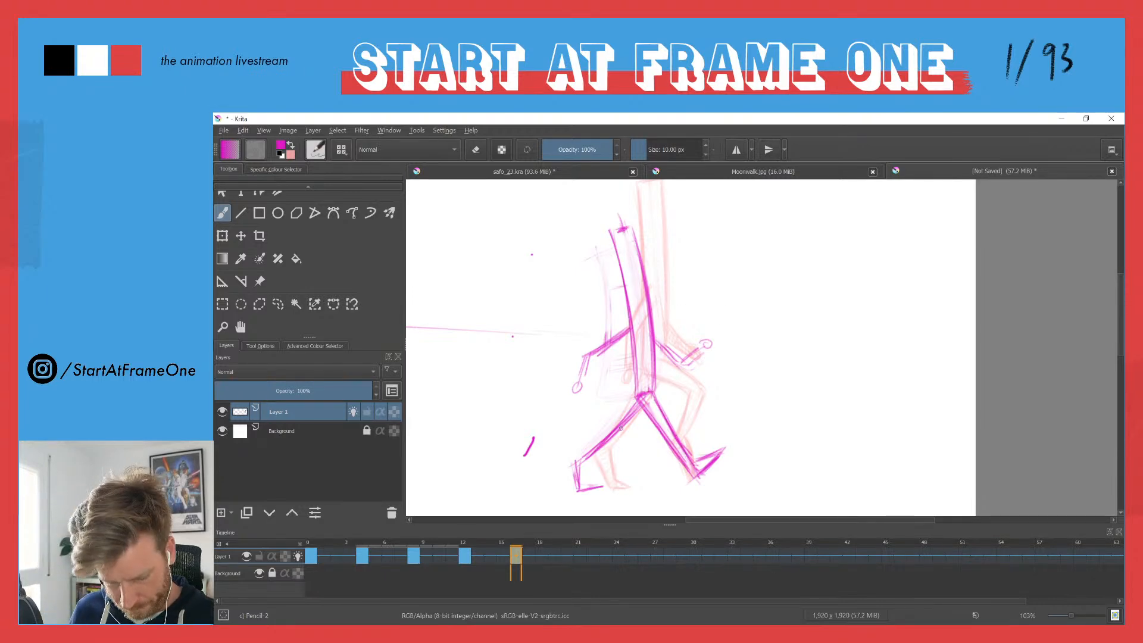
# Step: Outline the back leg's thigh, shin and foot around its stick line on frame 16
pyautogui.moveTo(643, 410); pyautogui.dragTo(593, 456)
pyautogui.moveTo(637, 417)
pyautogui.mouseDown()
pyautogui.moveTo(594, 455)
pyautogui.moveTo(604, 440)
pyautogui.mouseUp()
pyautogui.moveTo(637, 398); pyautogui.dragTo(579, 459)
pyautogui.moveTo(630, 426)
pyautogui.mouseDown()
pyautogui.moveTo(591, 454)
pyautogui.moveTo(583, 484)
pyautogui.moveTo(578, 476)
pyautogui.mouseUp()
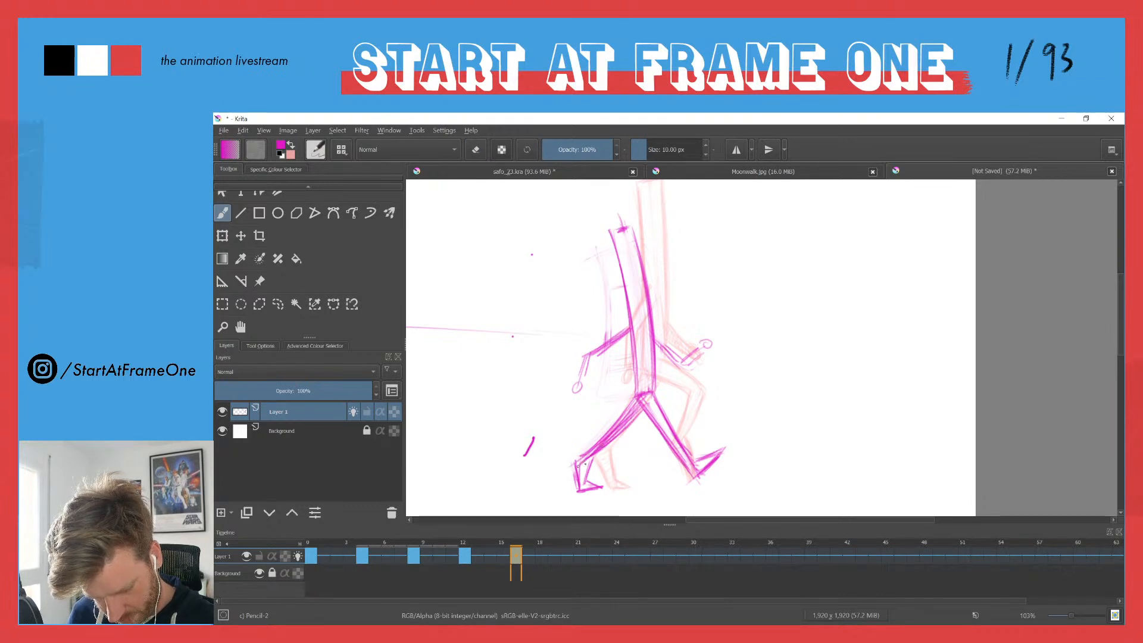
# Step: Compare frame 16 with frame 12, lighten the back thigh on frame 16 and shade it with hatching
pyautogui.click(461, 547)
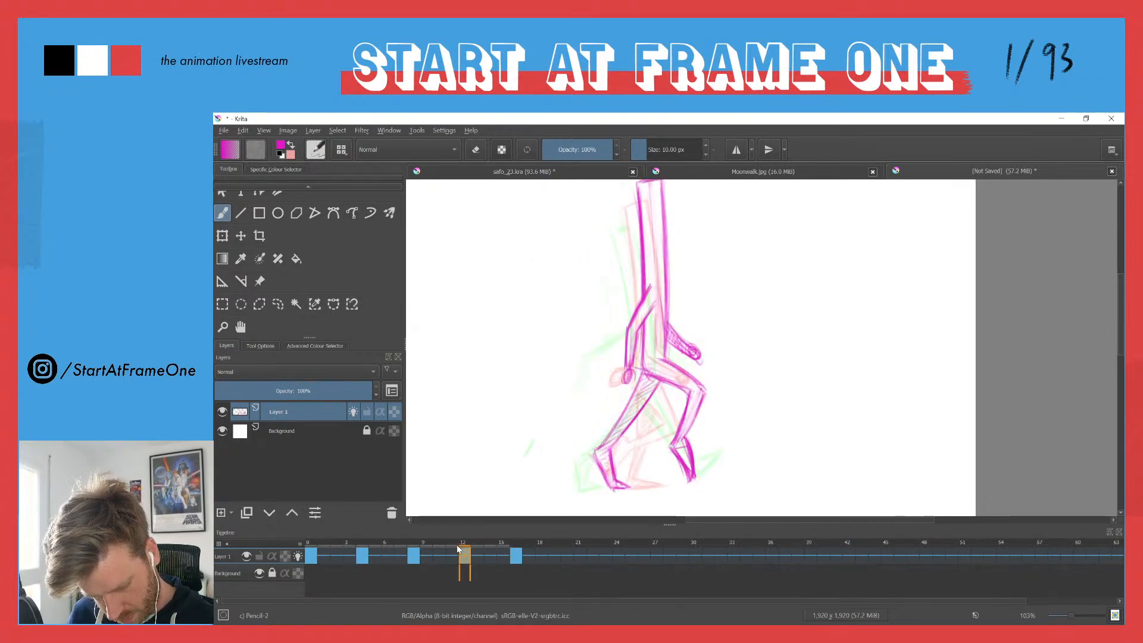
pyautogui.click(516, 543)
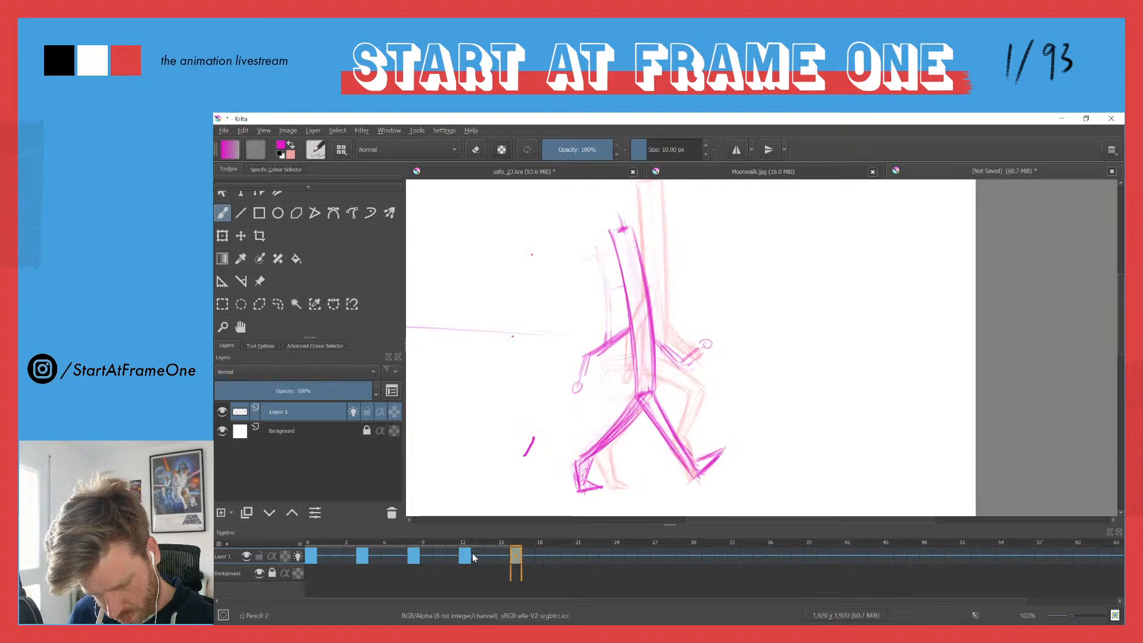
pyautogui.press('e')
pyautogui.moveTo(639, 411); pyautogui.dragTo(586, 460)
pyautogui.press('e')
pyautogui.moveTo(635, 405); pyautogui.dragTo(616, 438)
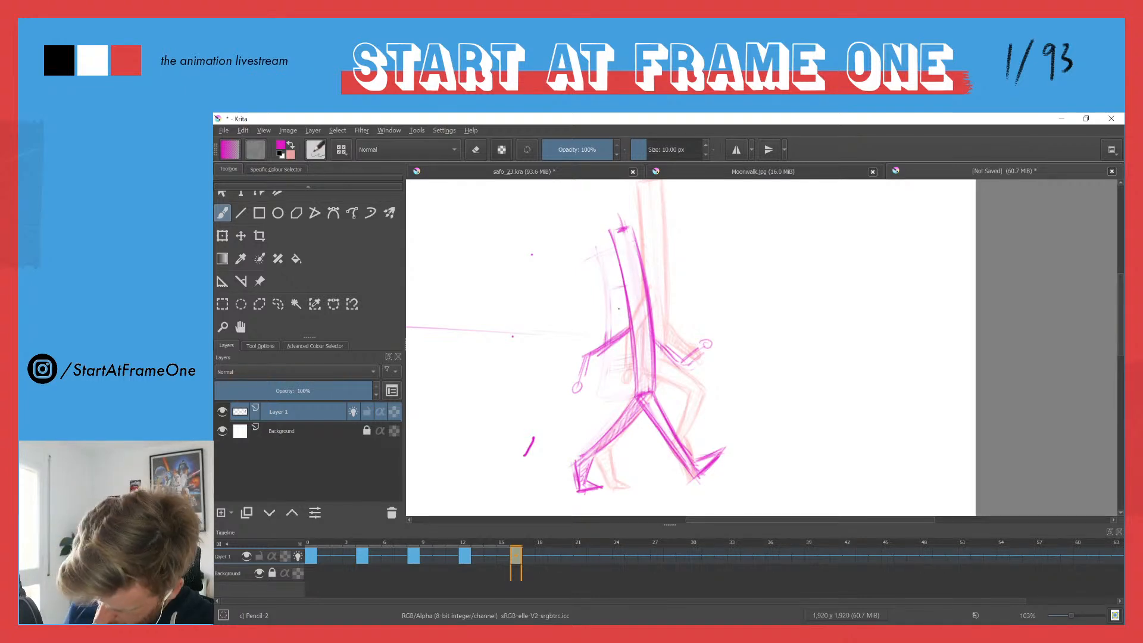
# Step: Compare frame 16 with its neighbouring keyframe, redraw the back arm on frame 16 and erase its old forearm lines
pyautogui.hotkey('ctrl', 'Left')
pyautogui.hotkey('ctrl', 'Right')
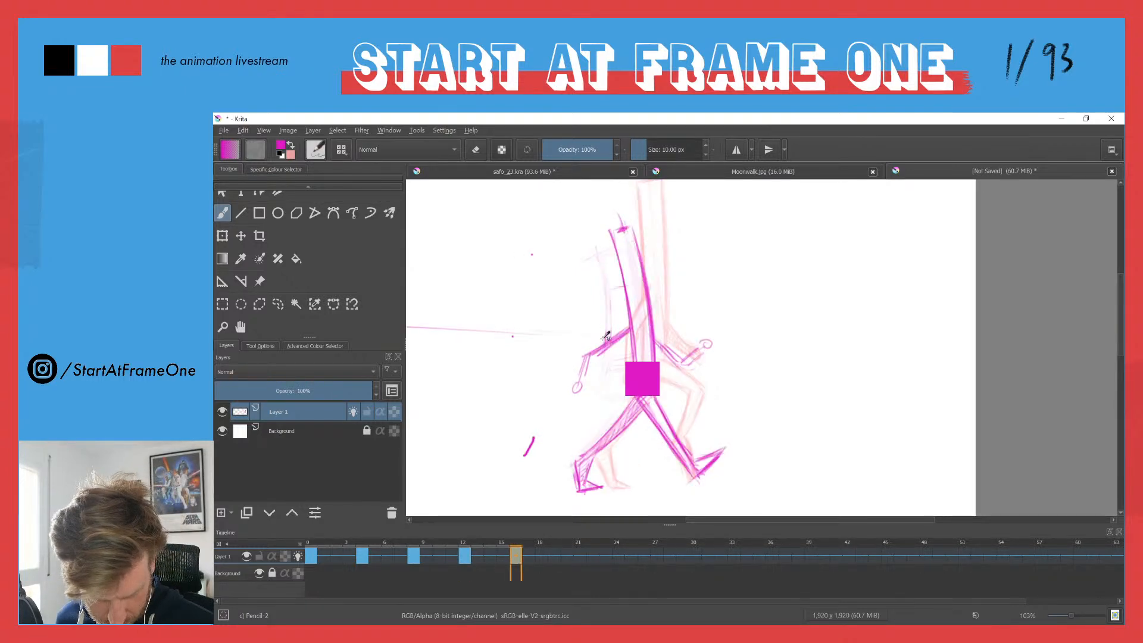
pyautogui.hotkey('ctrl', 'Left')
pyautogui.hotkey('ctrl', 'Right')
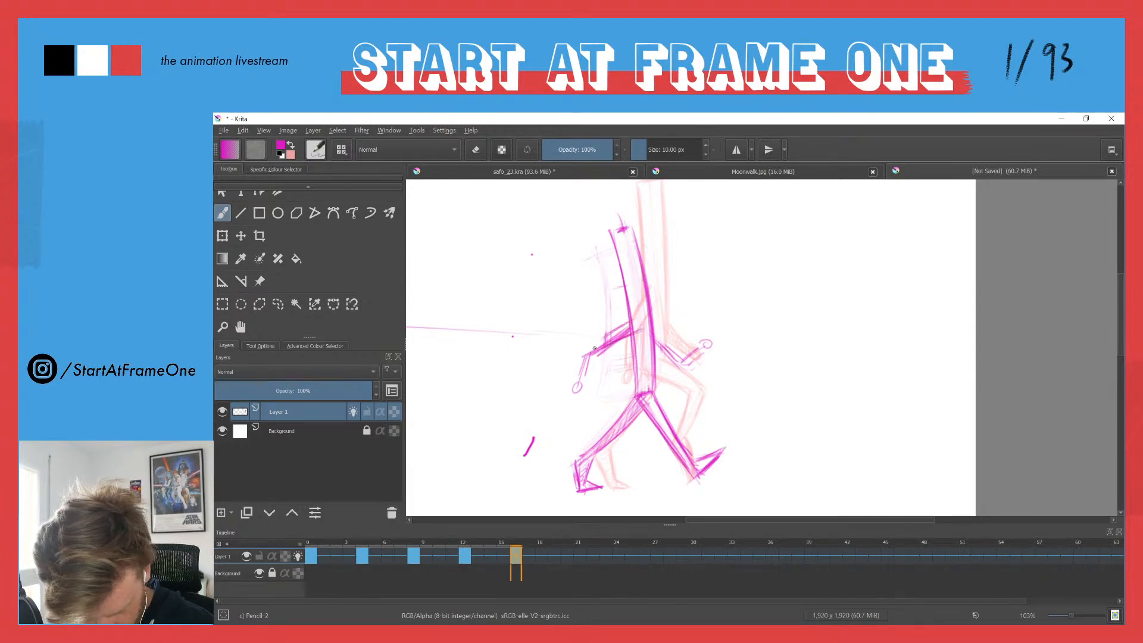
pyautogui.press('e')
pyautogui.moveTo(600, 346)
pyautogui.mouseDown()
pyautogui.moveTo(622, 336)
pyautogui.moveTo(598, 347)
pyautogui.moveTo(580, 388)
pyautogui.moveTo(603, 348)
pyautogui.moveTo(642, 329)
pyautogui.moveTo(591, 363)
pyautogui.moveTo(603, 351)
pyautogui.moveTo(593, 375)
pyautogui.moveTo(603, 340)
pyautogui.moveTo(596, 375)
pyautogui.mouseUp()
pyautogui.press('e')
# Step: Flip repeatedly between frame 16 and the preceding keyframes to examine the arm swing, ending on frame 12
pyautogui.hotkey('ctrl', 'Left')
pyautogui.hotkey('ctrl', 'Right')
pyautogui.hotkey('ctrl', 'Left')
pyautogui.hotkey('ctrl', 'Left')
pyautogui.hotkey('ctrl', 'Right')
pyautogui.hotkey('ctrl', 'Right')
pyautogui.hotkey('ctrl', 'Left')
pyautogui.hotkey('ctrl', 'Left')
pyautogui.hotkey('ctrl', 'Right')
pyautogui.hotkey('ctrl', 'Left')
pyautogui.hotkey('ctrl', 'Left')
pyautogui.hotkey('ctrl', 'Right')
pyautogui.hotkey('ctrl', 'Right')
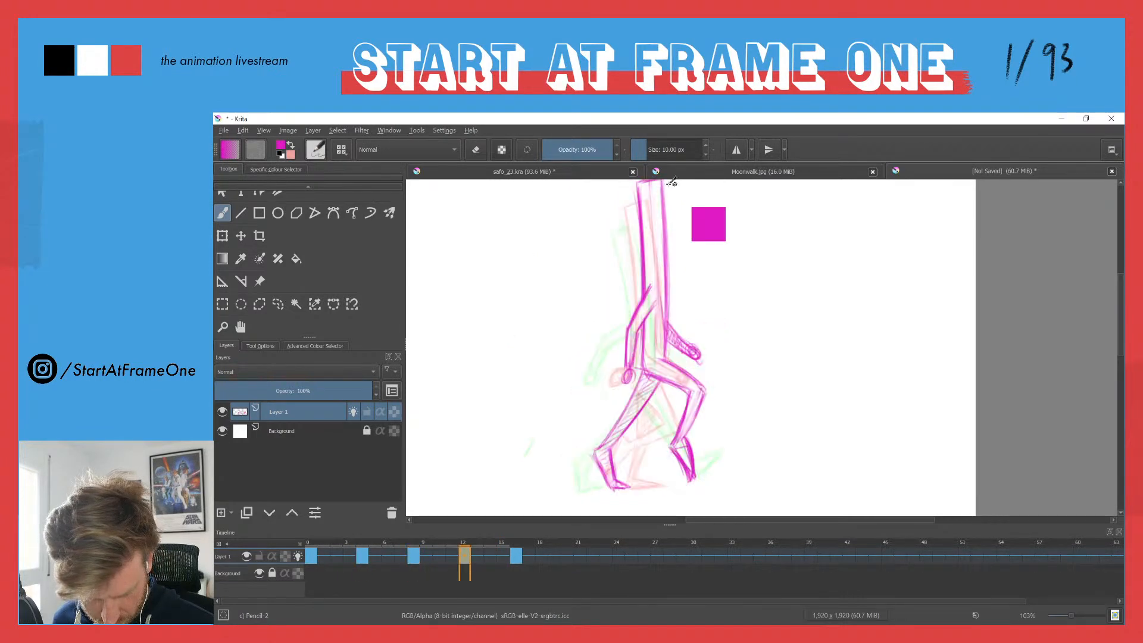
pyautogui.hotkey('ctrl', 'Right')
pyautogui.hotkey('ctrl', 'Left')
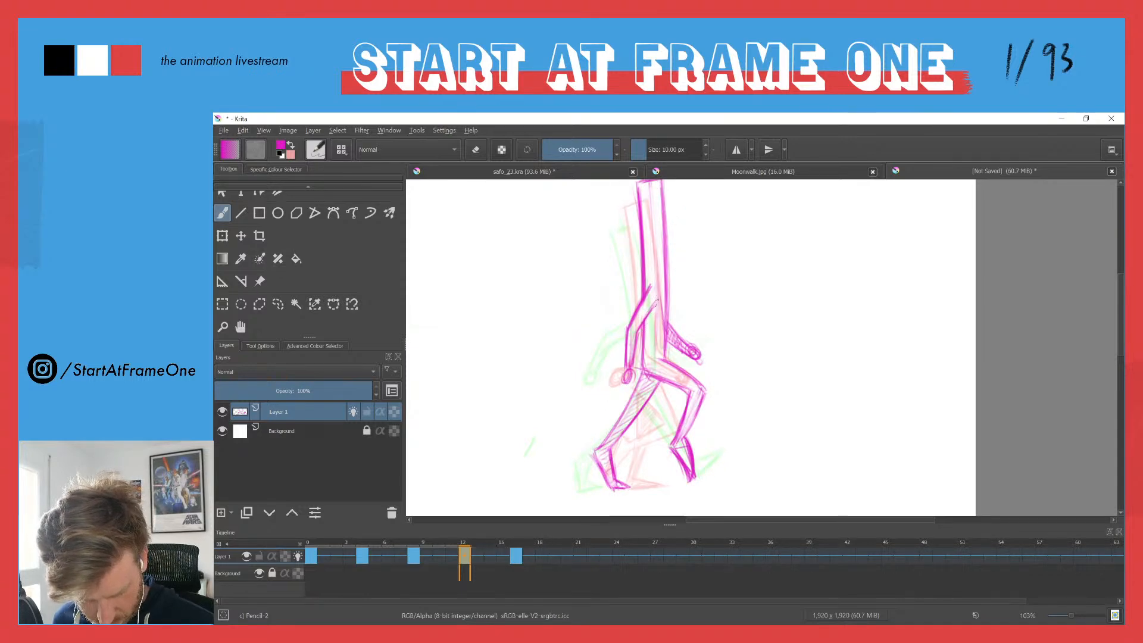
# Step: Redraw the back arm and hand on frame 12 slightly closer to the torso and clean up its old lines
pyautogui.moveTo(641, 340); pyautogui.dragTo(637, 369)
pyautogui.moveTo(650, 290); pyautogui.dragTo(632, 375)
pyautogui.moveTo(646, 286)
pyautogui.mouseDown()
pyautogui.moveTo(641, 334)
pyautogui.moveTo(648, 307)
pyautogui.moveTo(625, 342)
pyautogui.moveTo(624, 381)
pyautogui.moveTo(629, 338)
pyautogui.moveTo(631, 380)
pyautogui.moveTo(644, 335)
pyautogui.moveTo(628, 381)
pyautogui.moveTo(634, 374)
pyautogui.mouseUp()
pyautogui.press('e')
pyautogui.press('e')
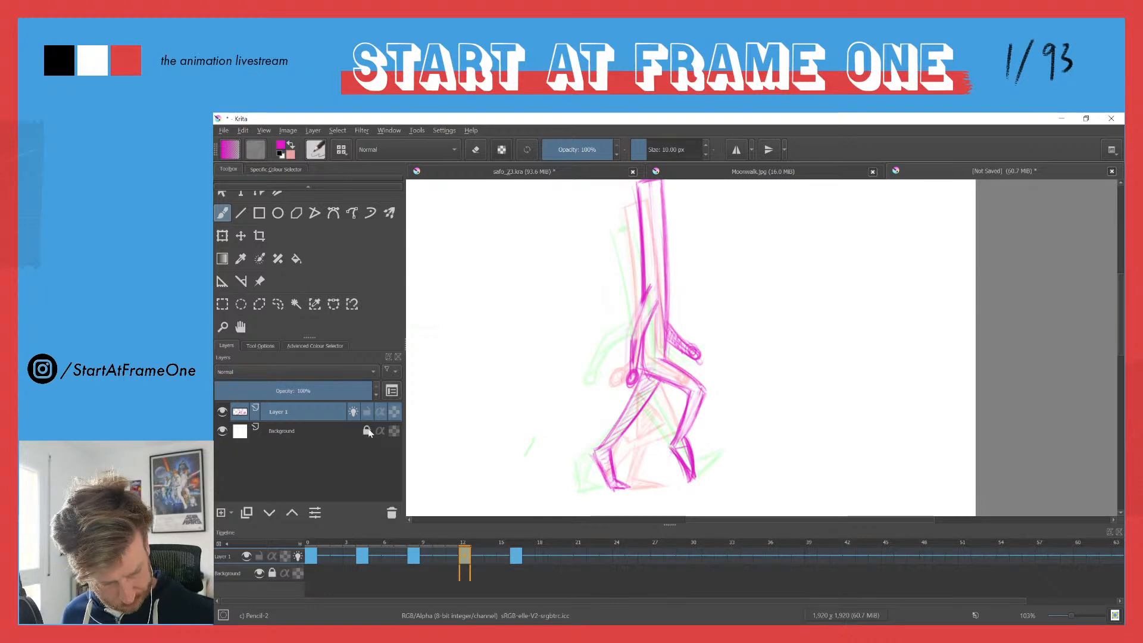
# Step: Check the hand positions on frames 4 and 0, return to frame 12 and sketch a swing arc below the hands
pyautogui.hotkey('ctrl', 'Left')
pyautogui.hotkey('ctrl', 'Left')
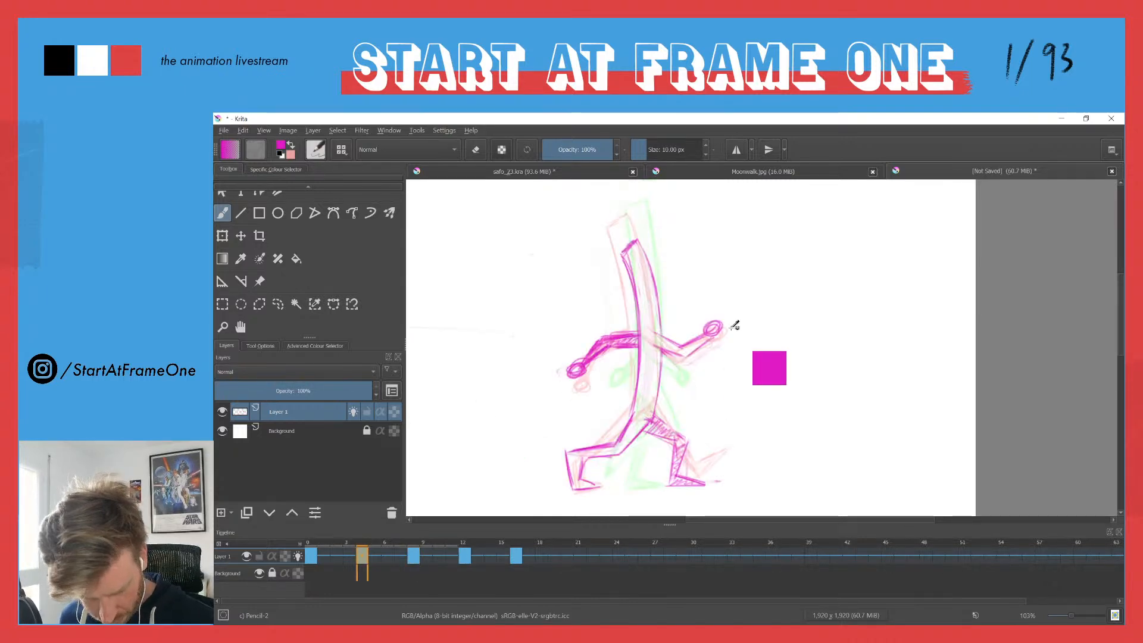
pyautogui.hotkey('ctrl', 'Left')
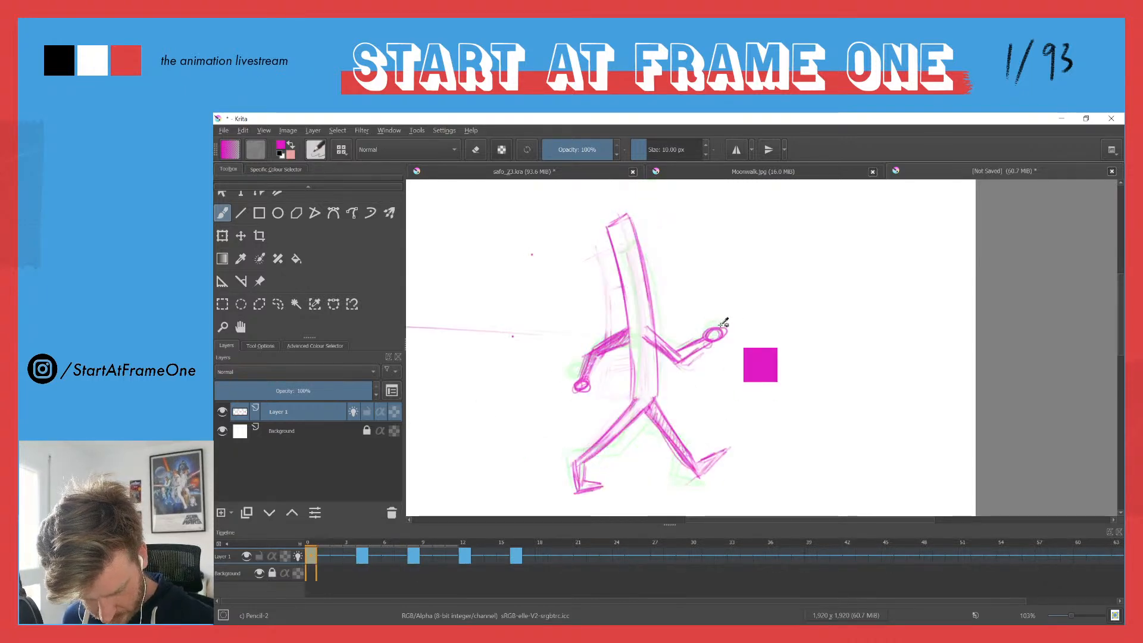
pyautogui.hotkey('ctrl', 'Right')
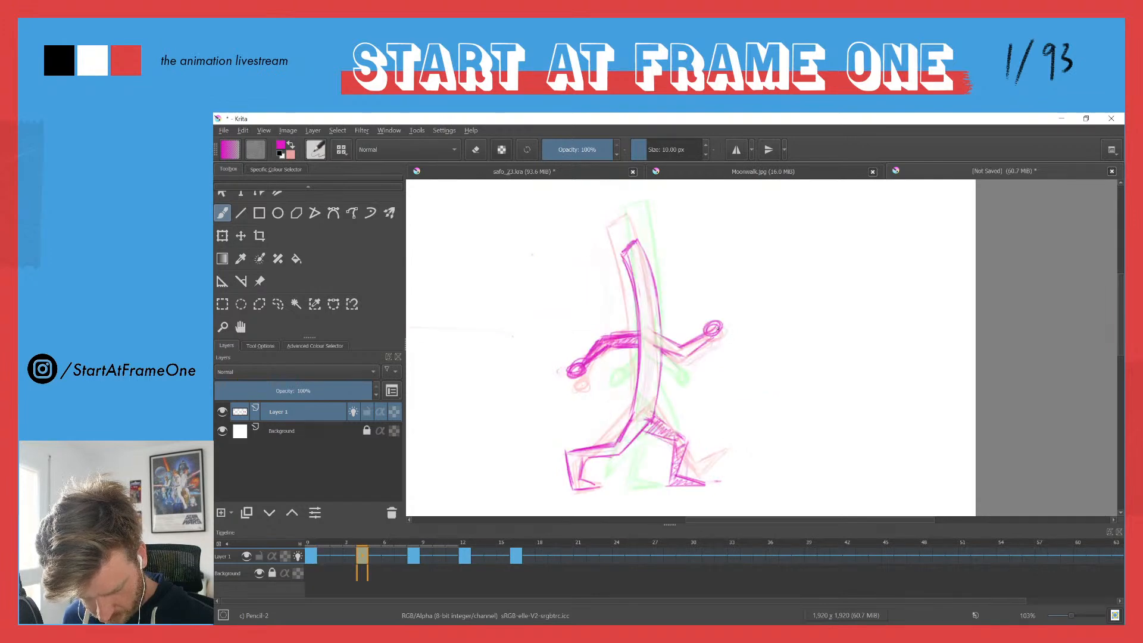
pyautogui.hotkey('ctrl', 'Right')
pyautogui.hotkey('ctrl', 'Right')
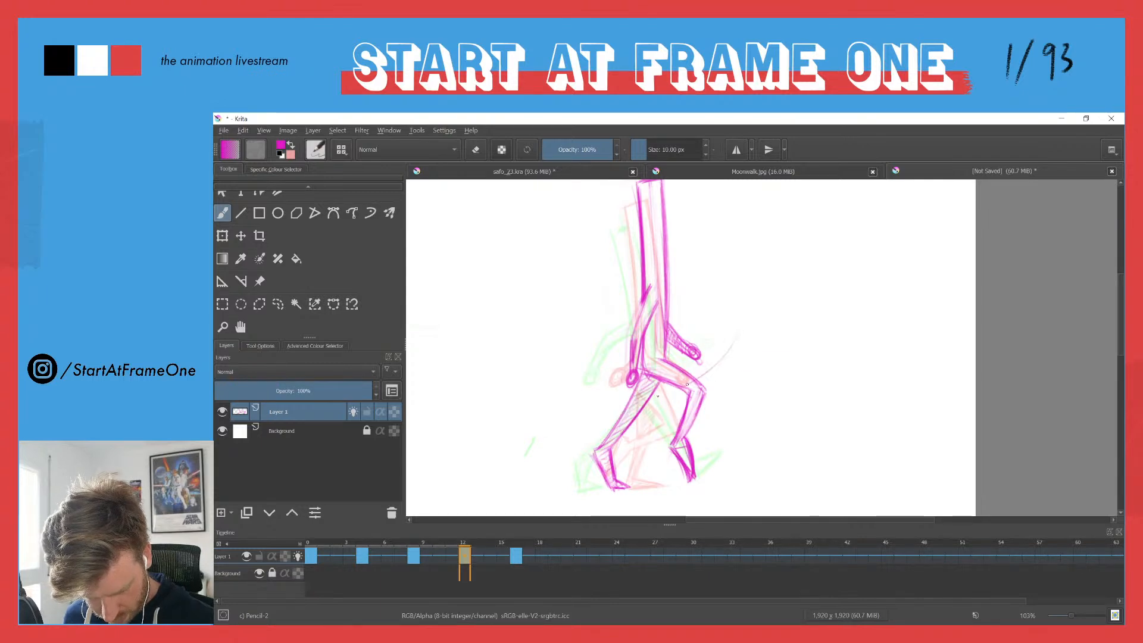
pyautogui.moveTo(690, 382)
pyautogui.mouseDown()
pyautogui.moveTo(639, 398)
pyautogui.moveTo(528, 335)
pyautogui.mouseUp()
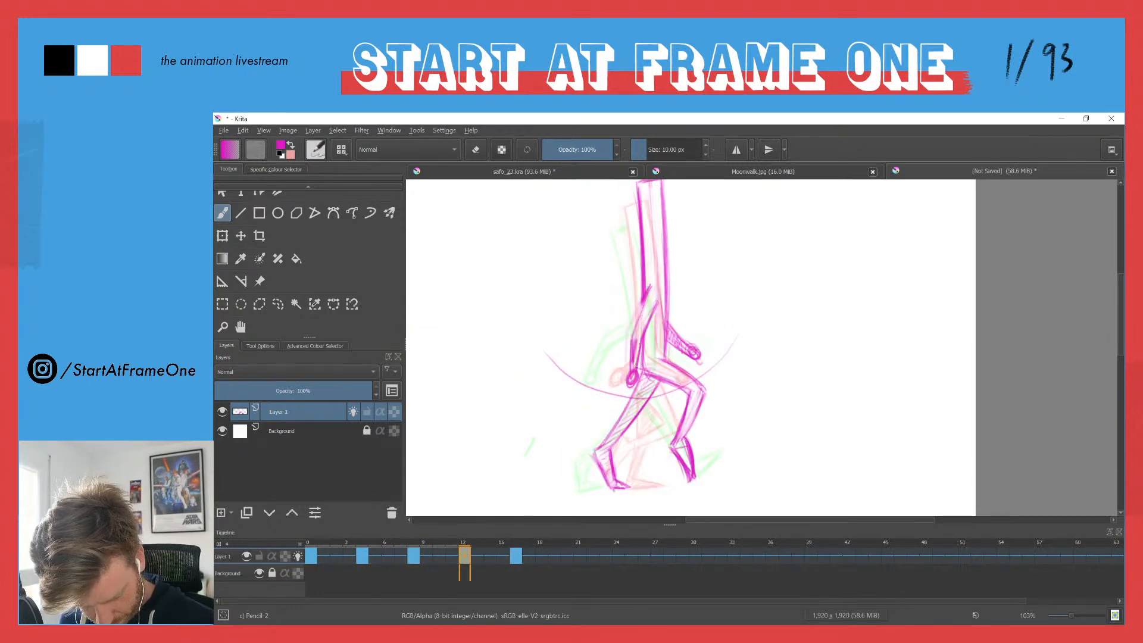
# Step: Lengthen the back arm on frame 12 so that its hand rests on the swing arc
pyautogui.moveTo(631, 339); pyautogui.dragTo(629, 375)
pyautogui.moveTo(649, 294); pyautogui.dragTo(633, 331)
pyautogui.moveTo(629, 385)
pyautogui.mouseDown()
pyautogui.moveTo(628, 398)
pyautogui.moveTo(635, 340)
pyautogui.moveTo(632, 394)
pyautogui.mouseUp()
pyautogui.press('e')
pyautogui.press('e')
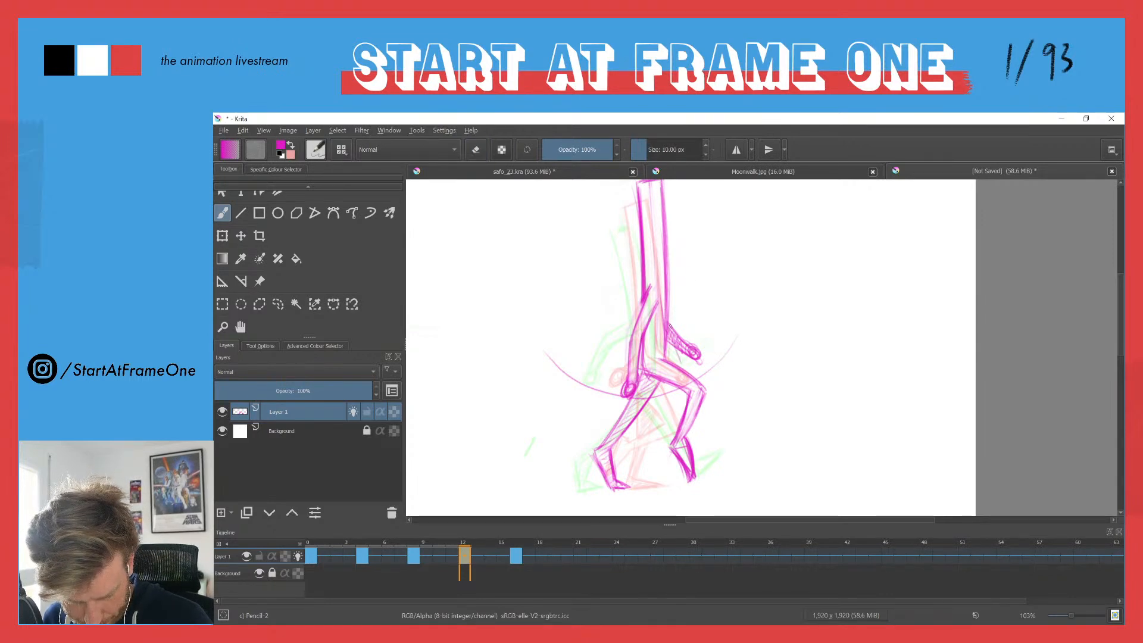
# Step: Fade out the raised front forearm and hand on frame 12, redraw the arm hanging lower and compare it with a neighbouring keyframe
pyautogui.press('e')
pyautogui.moveTo(675, 334)
pyautogui.mouseDown()
pyautogui.moveTo(691, 354)
pyautogui.moveTo(688, 340)
pyautogui.moveTo(667, 352)
pyautogui.moveTo(668, 335)
pyautogui.mouseUp()
pyautogui.press('e')
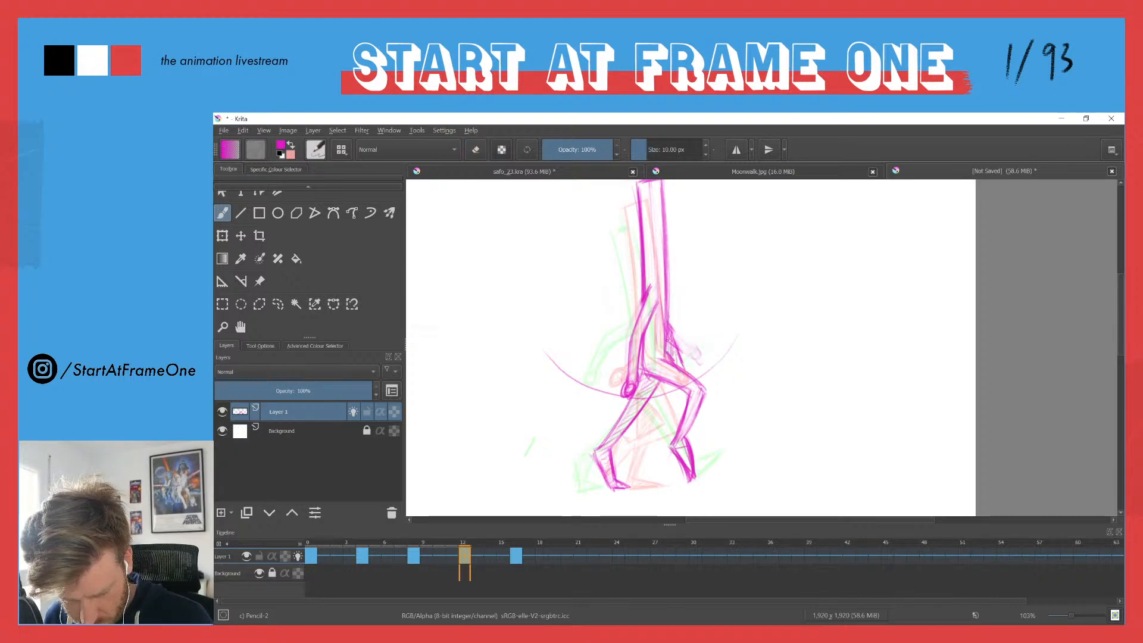
pyautogui.press(',')
pyautogui.press('.')
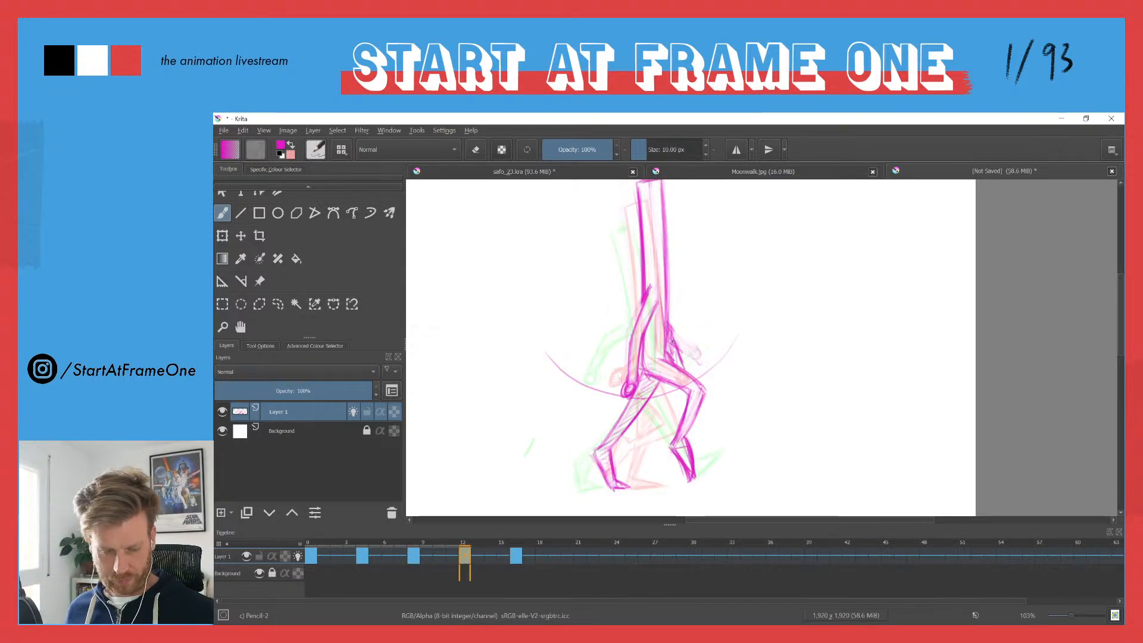
# Step: Go to frame 16 and redraw the front forearm and hand pointing lower
pyautogui.press('.')
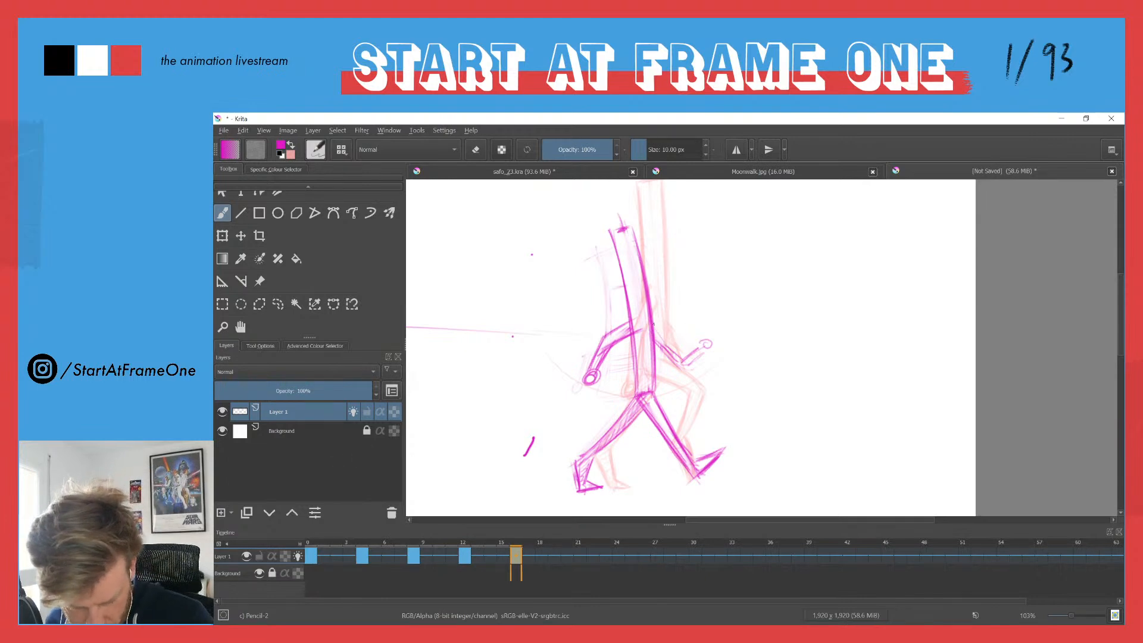
pyautogui.moveTo(679, 355); pyautogui.dragTo(699, 374)
pyautogui.moveTo(696, 369)
pyautogui.mouseDown()
pyautogui.moveTo(705, 375)
pyautogui.moveTo(696, 370)
pyautogui.mouseUp()
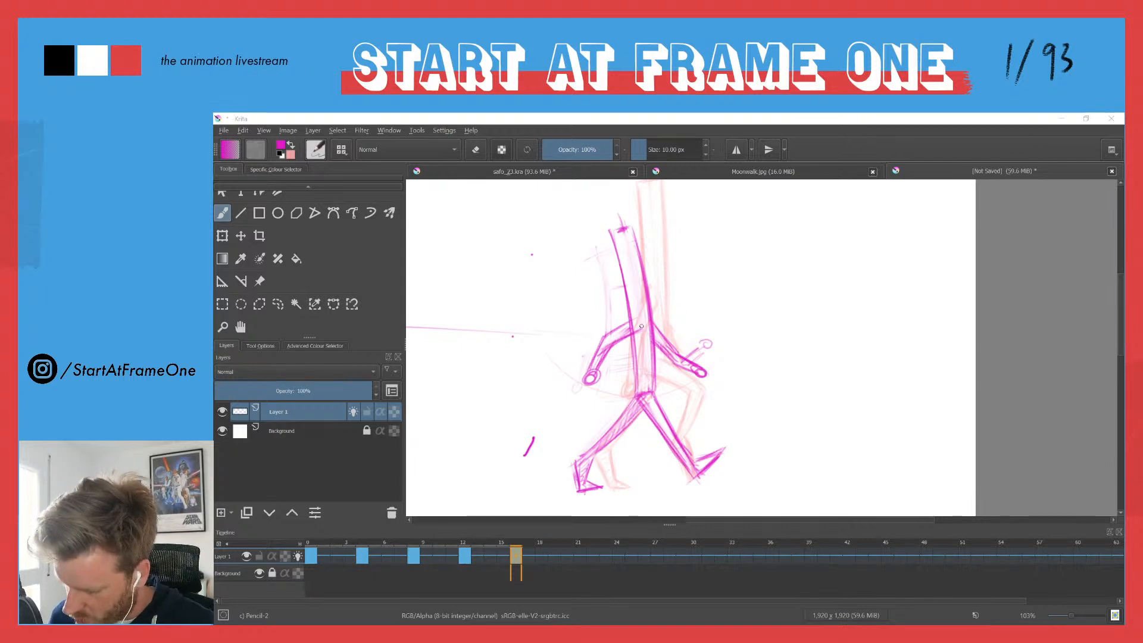
# Step: Erase the torso line crossing the back arm on frame 16, round off the shoulder and clean up the elbow
pyautogui.press('e')
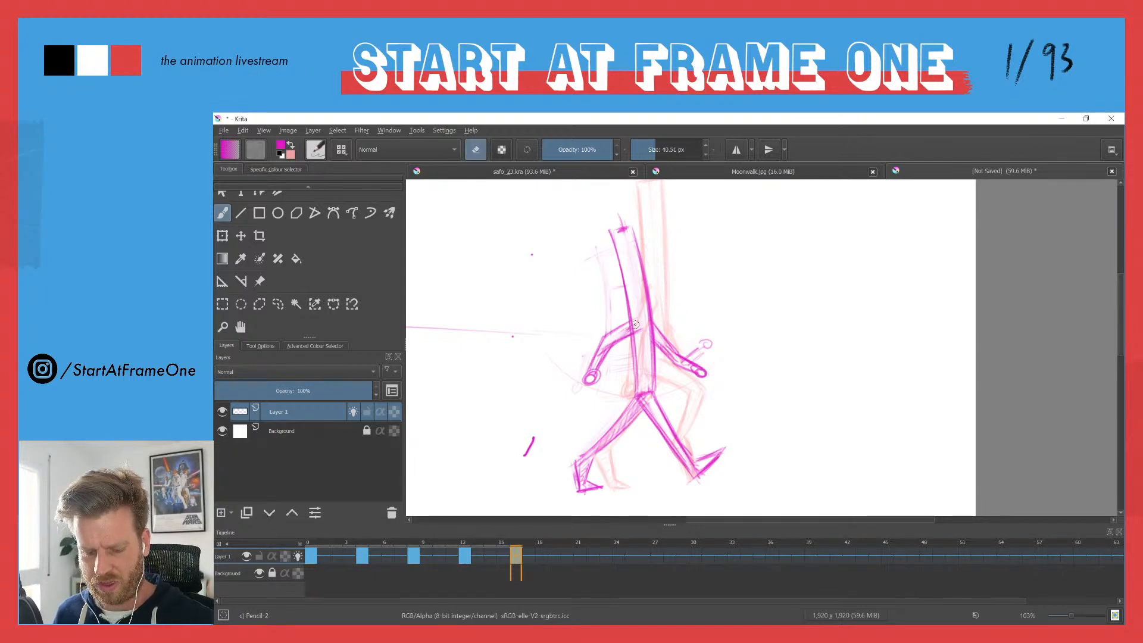
pyautogui.press('e')
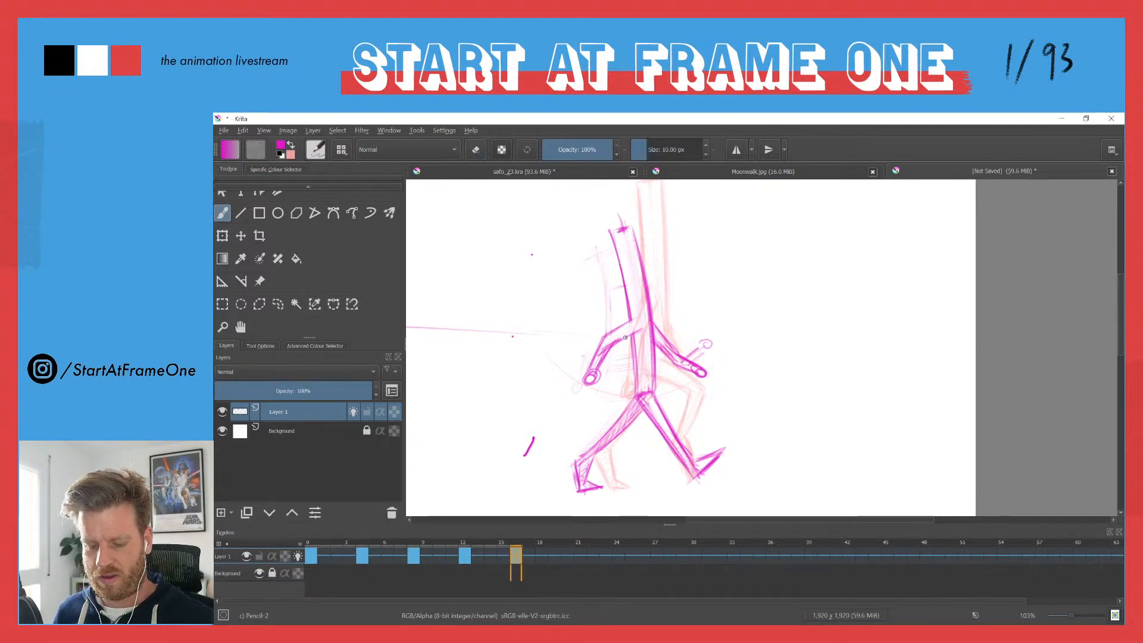
pyautogui.press('e')
pyautogui.moveTo(602, 341)
pyautogui.mouseDown()
pyautogui.moveTo(596, 360)
pyautogui.moveTo(607, 355)
pyautogui.mouseUp()
pyautogui.press('e')
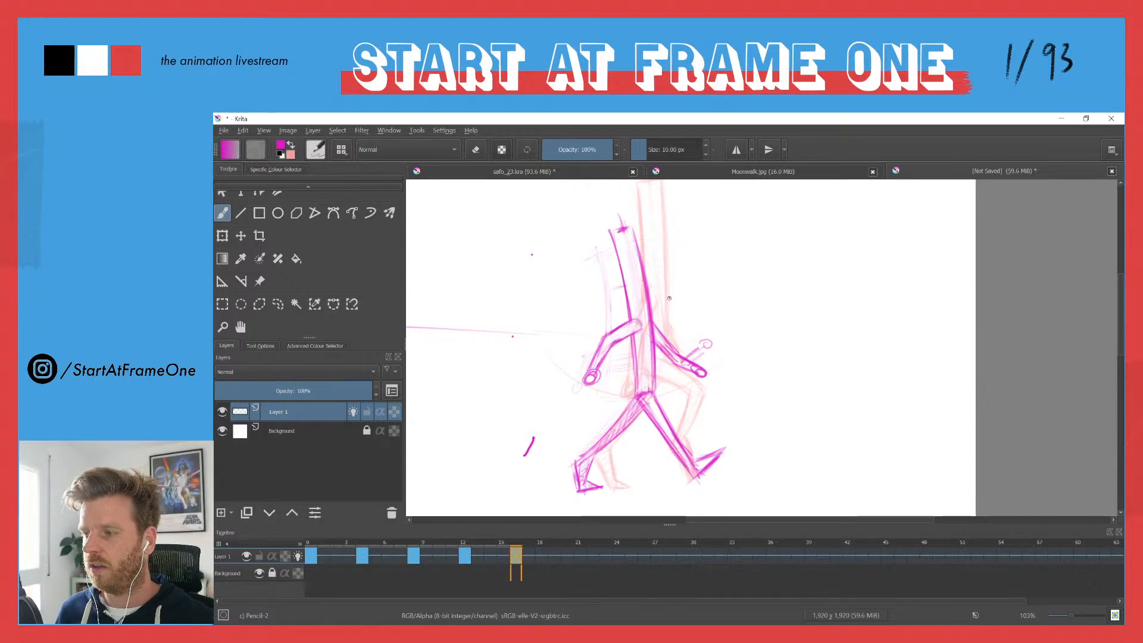
# Step: Shade the front arm on frame 16 with hatching and erase the leftover raised forearm and hand
pyautogui.press('l')
pyautogui.click(656, 327)
pyautogui.press('Escape')
pyautogui.press('b')
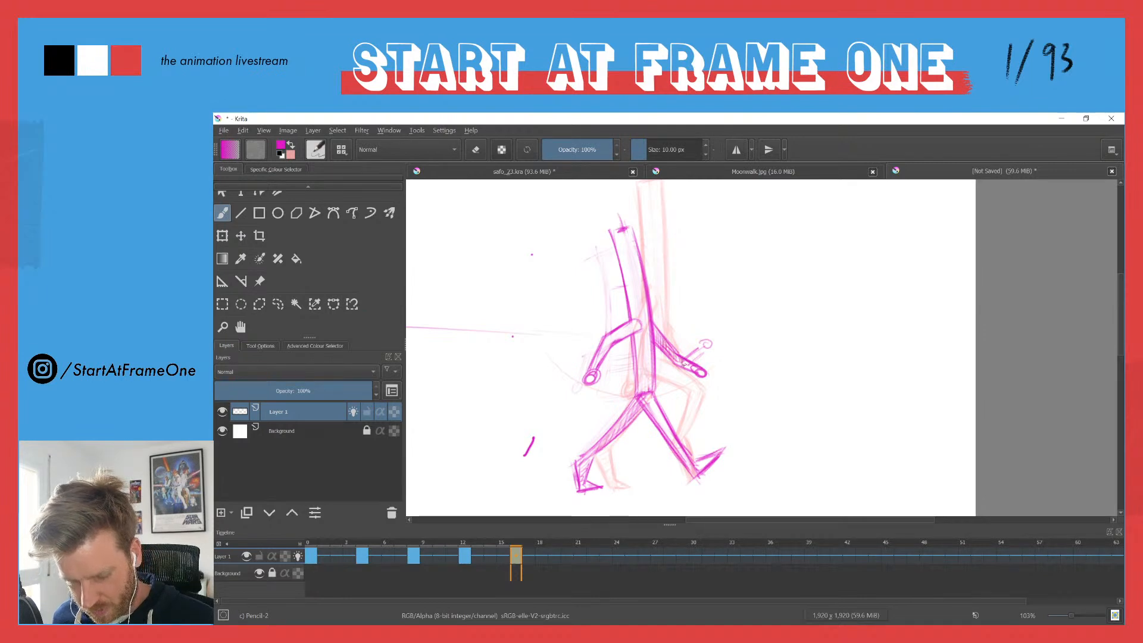
pyautogui.press('e')
pyautogui.moveTo(702, 359)
pyautogui.mouseDown()
pyautogui.moveTo(699, 331)
pyautogui.moveTo(690, 351)
pyautogui.mouseUp()
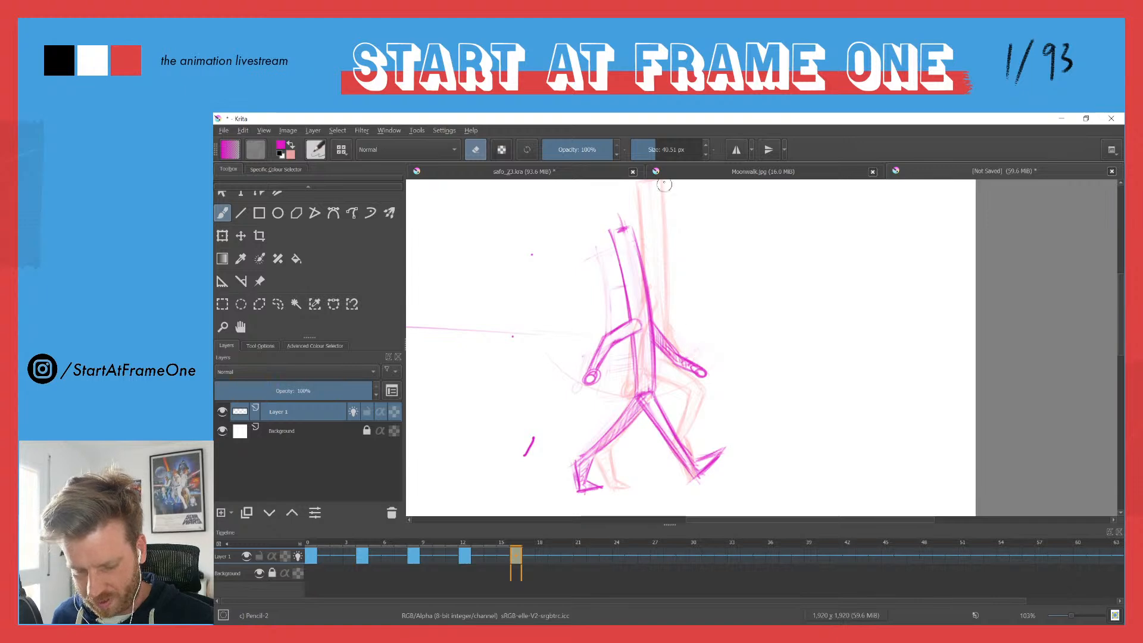
pyautogui.press('e')
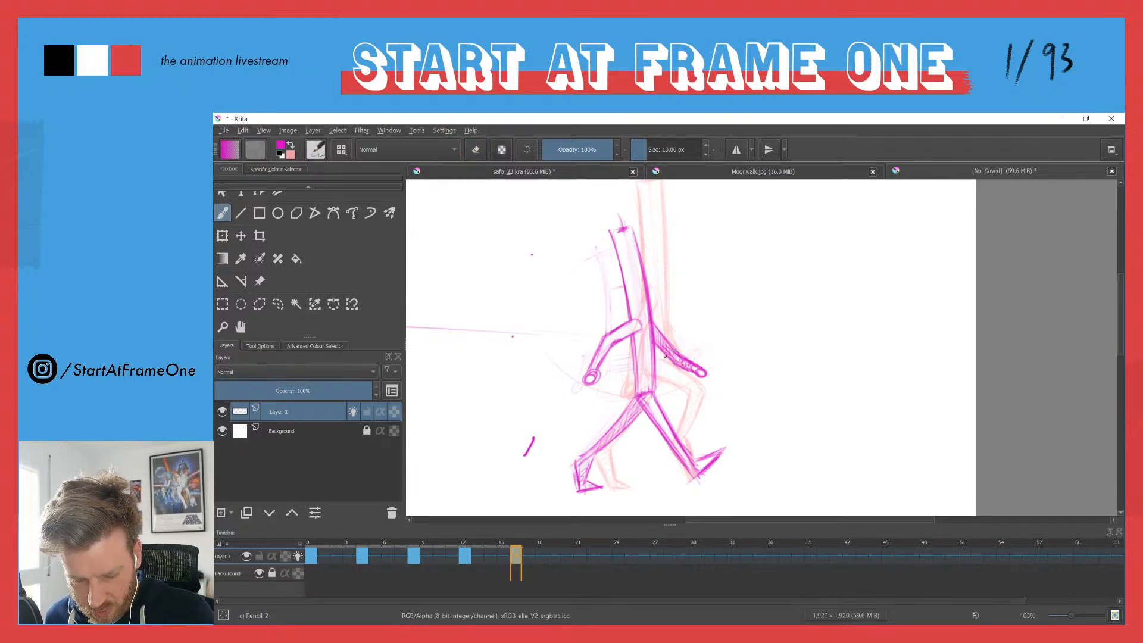
# Step: Flip back and forth through the keyframes from 0 to 16 to examine how the poses flow
pyautogui.press('Up')
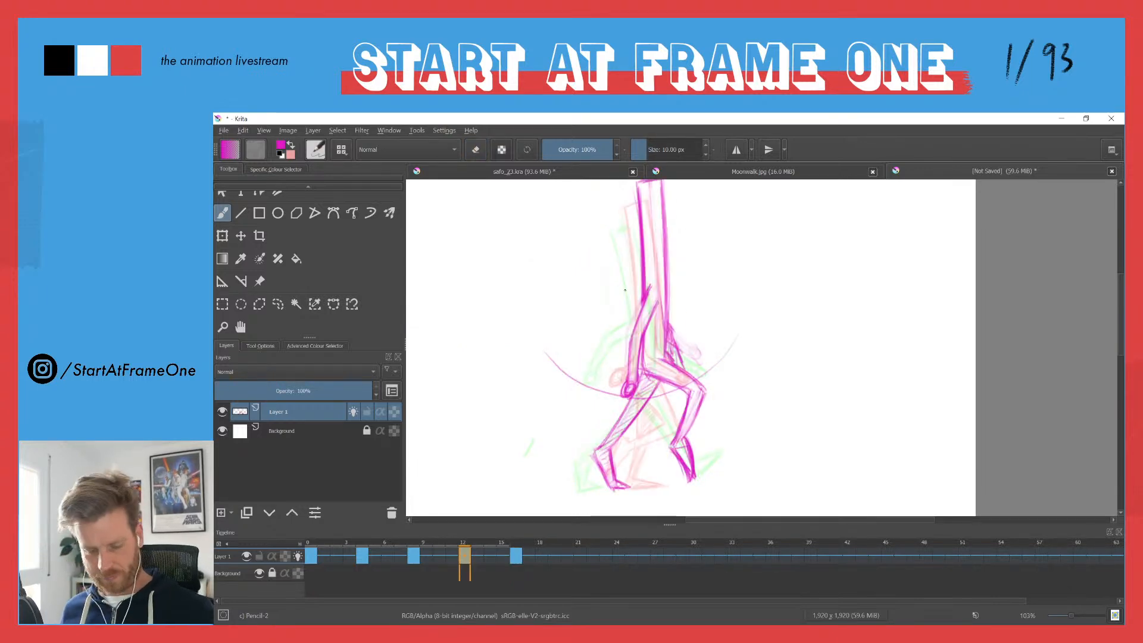
pyautogui.press('Down')
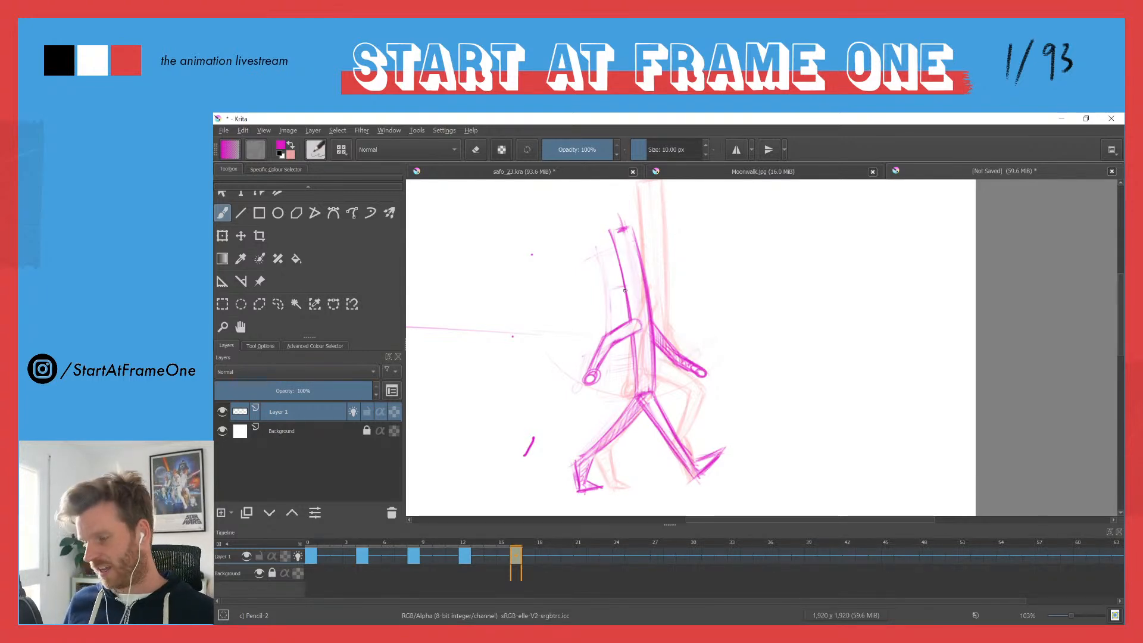
pyautogui.hotkey('ctrl', 'Left')
pyautogui.hotkey('ctrl', 'Left')
pyautogui.hotkey('ctrl', 'Left')
pyautogui.hotkey('ctrl', 'Left')
pyautogui.hotkey('ctrl', 'Right')
pyautogui.hotkey('ctrl', 'Right')
pyautogui.hotkey('ctrl', 'Right')
pyautogui.hotkey('ctrl', 'Right')
pyautogui.hotkey('ctrl', 'Left')
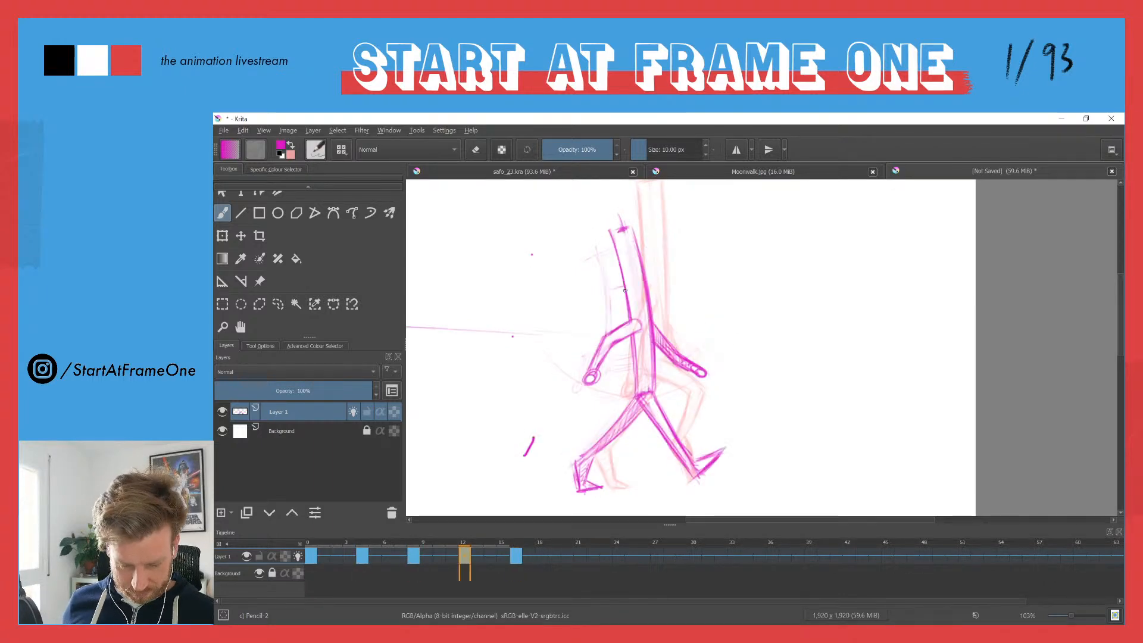
pyautogui.hotkey('ctrl', 'Left')
pyautogui.hotkey('ctrl', 'Left')
pyautogui.hotkey('ctrl', 'Right')
pyautogui.hotkey('ctrl', 'Right')
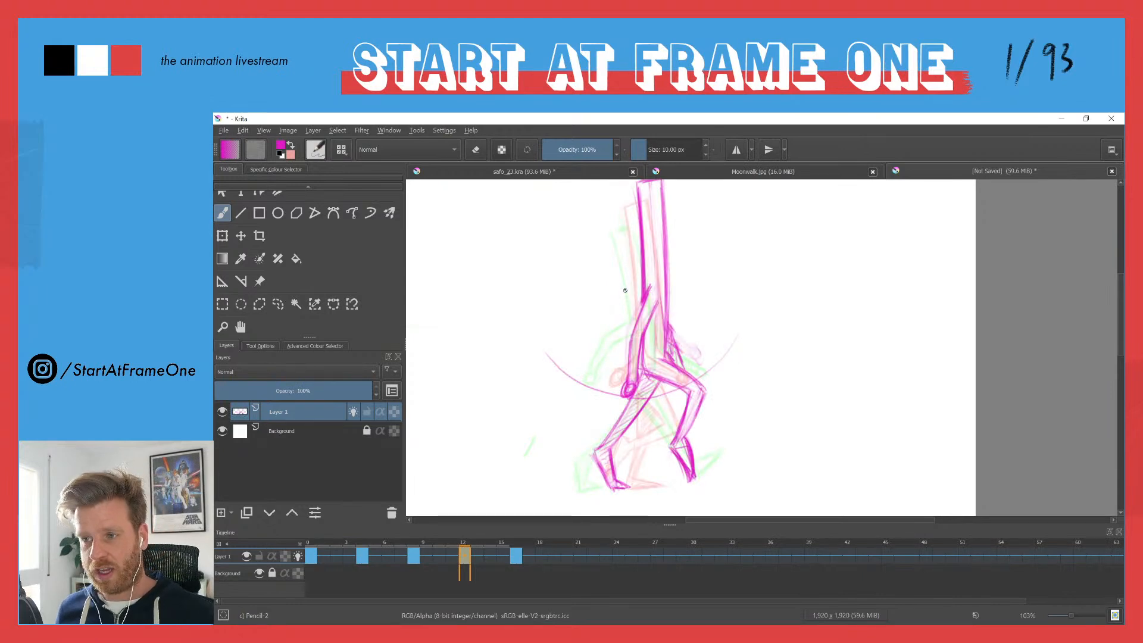
pyautogui.hotkey('ctrl', 'Left')
pyautogui.hotkey('ctrl', 'Left')
pyautogui.hotkey('ctrl', 'Right')
pyautogui.hotkey('ctrl', 'Left')
pyautogui.hotkey('ctrl', 'Right')
pyautogui.hotkey('ctrl', 'Right')
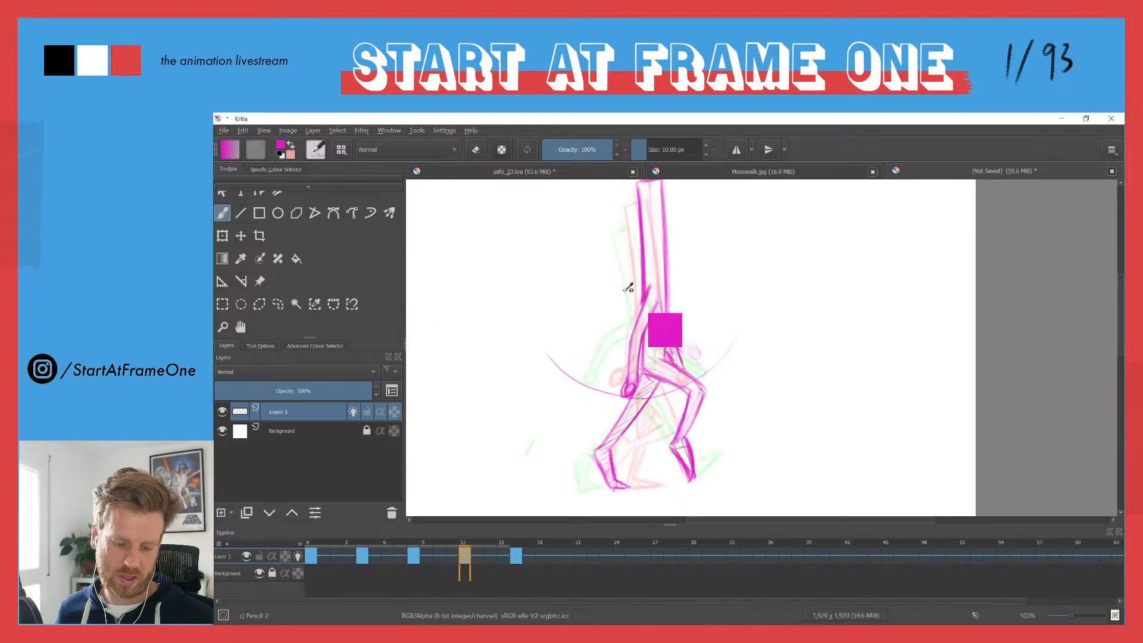
pyautogui.hotkey('ctrl', 'Right')
pyautogui.hotkey('ctrl', 'Left')
pyautogui.hotkey('ctrl', 'Right')
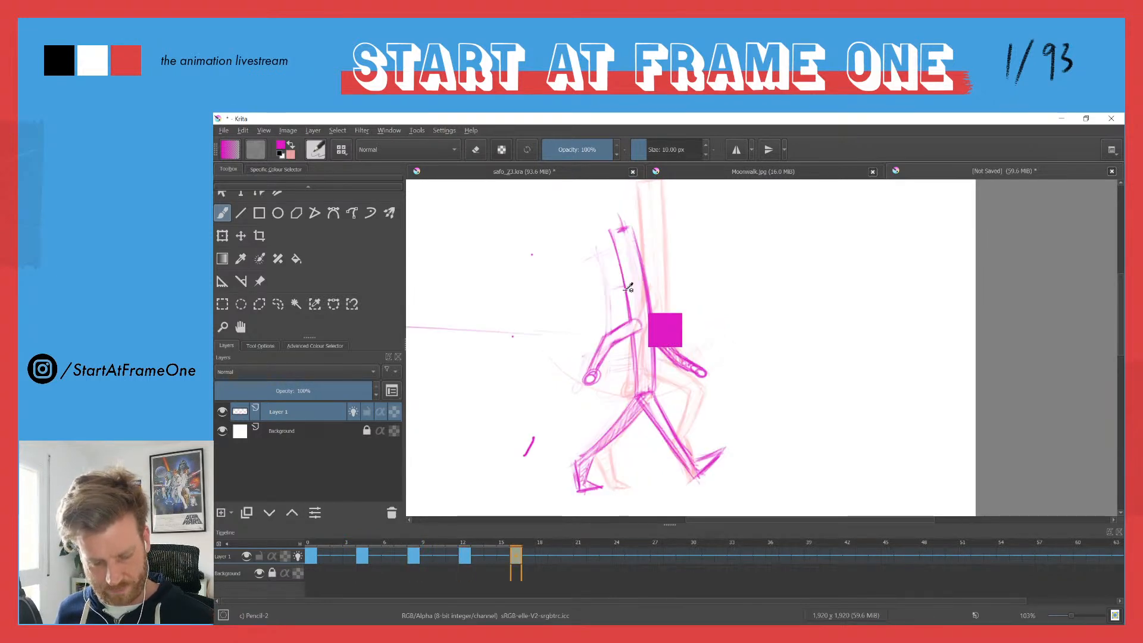
# Step: Play the animation from frame 0 to review the motion, and return to frame 0
pyautogui.click(312, 544)
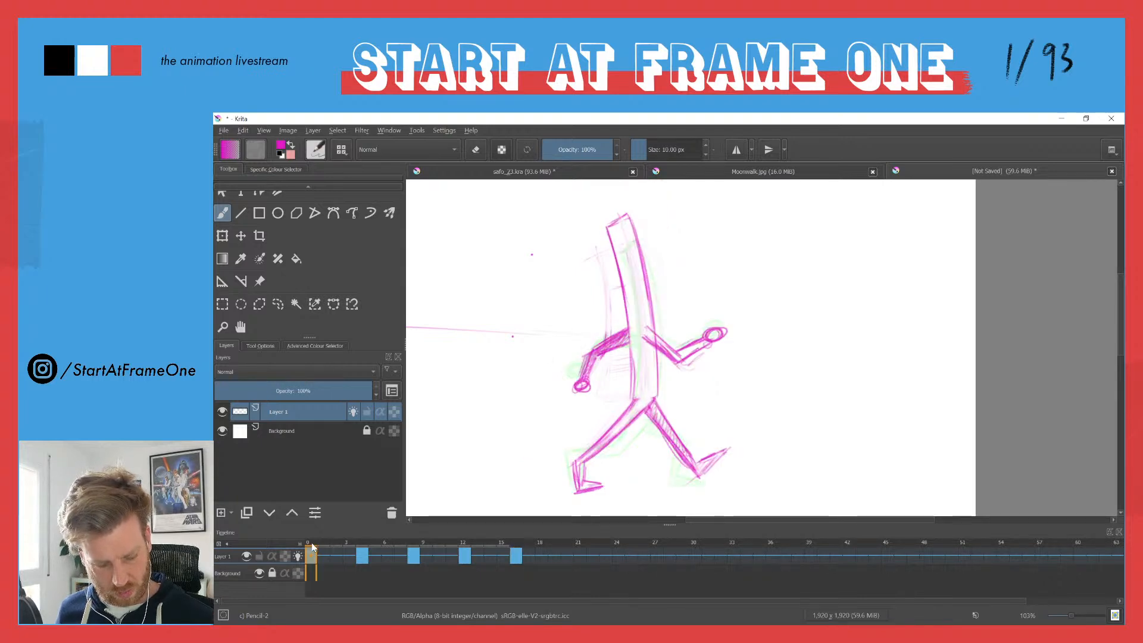
pyautogui.press('space')
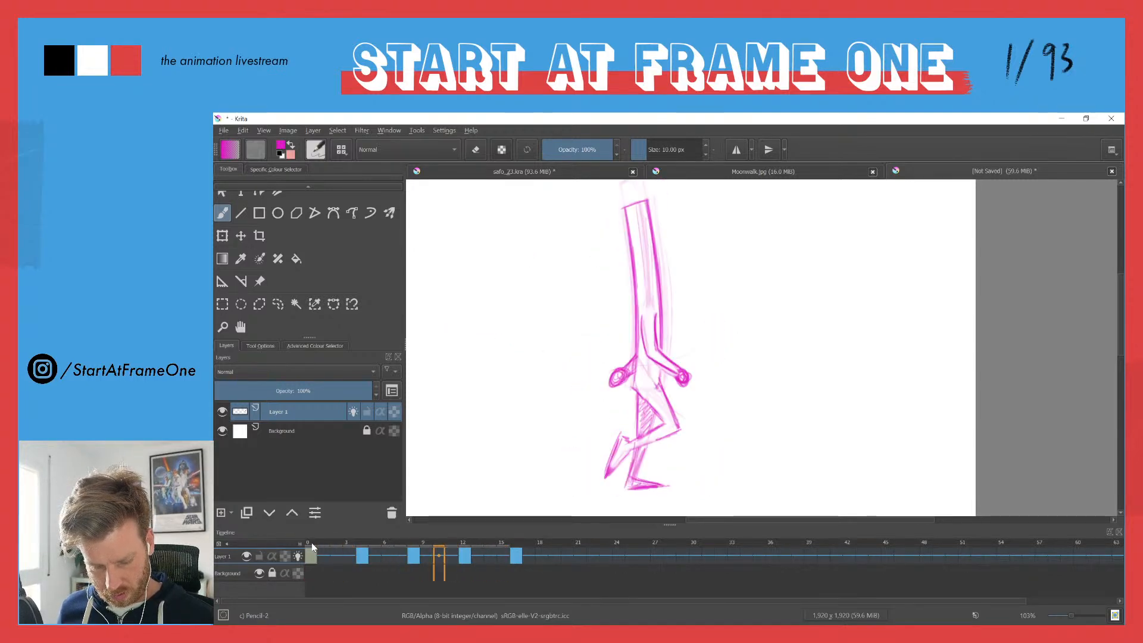
pyautogui.click(311, 557)
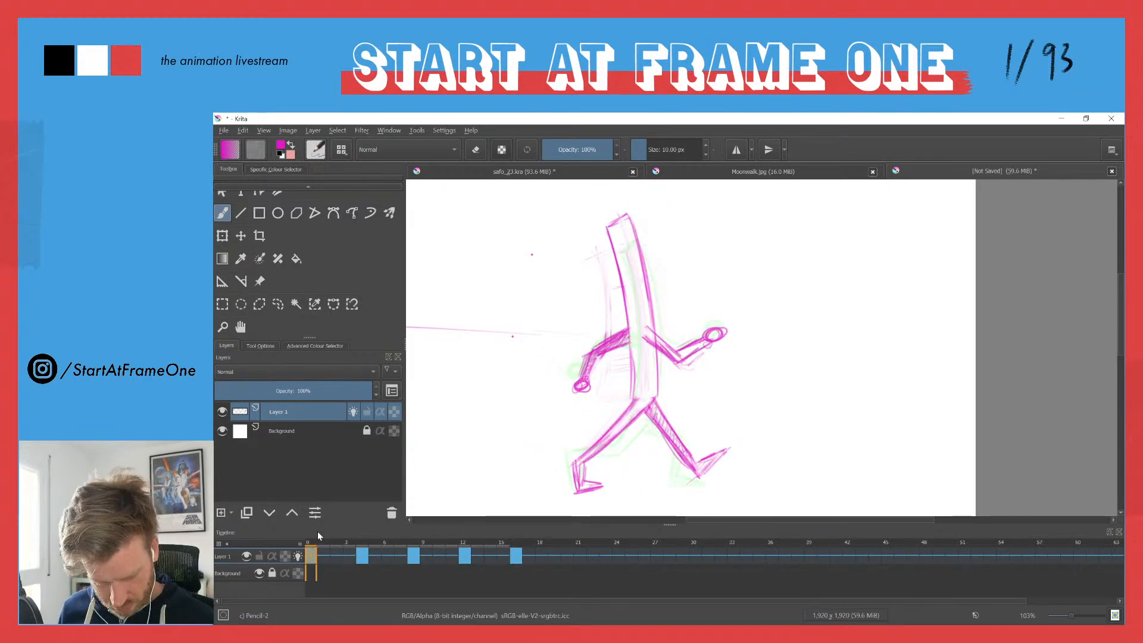
# Step: Copy the frame 0 pose to frame 24 and add a blank keyframe at frame 20
pyautogui.click(569, 558)
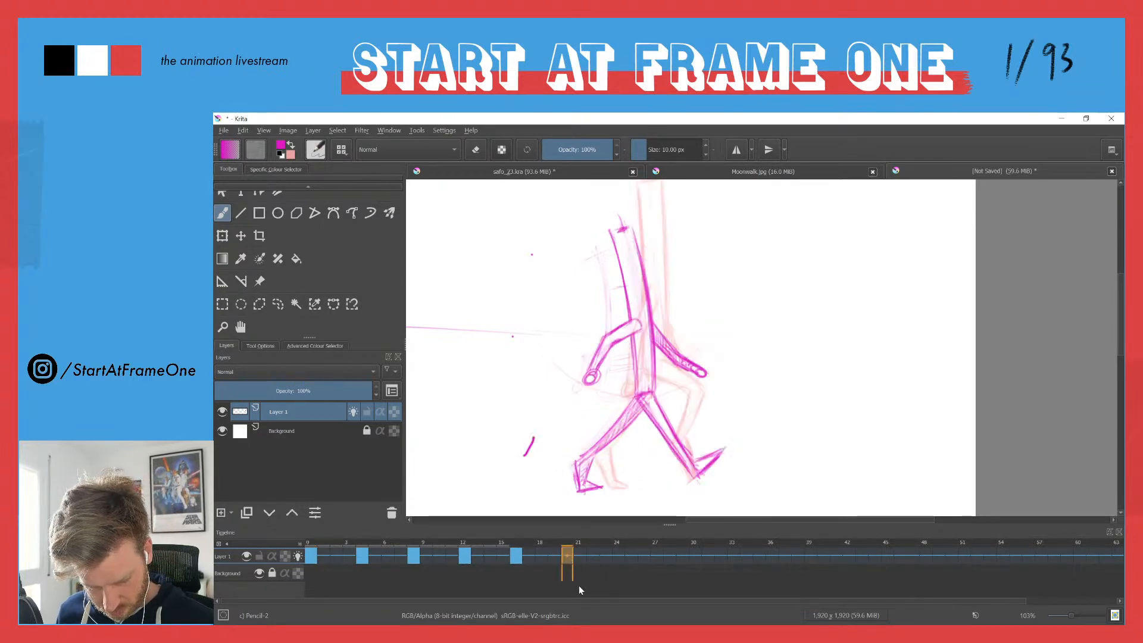
pyautogui.click(620, 564)
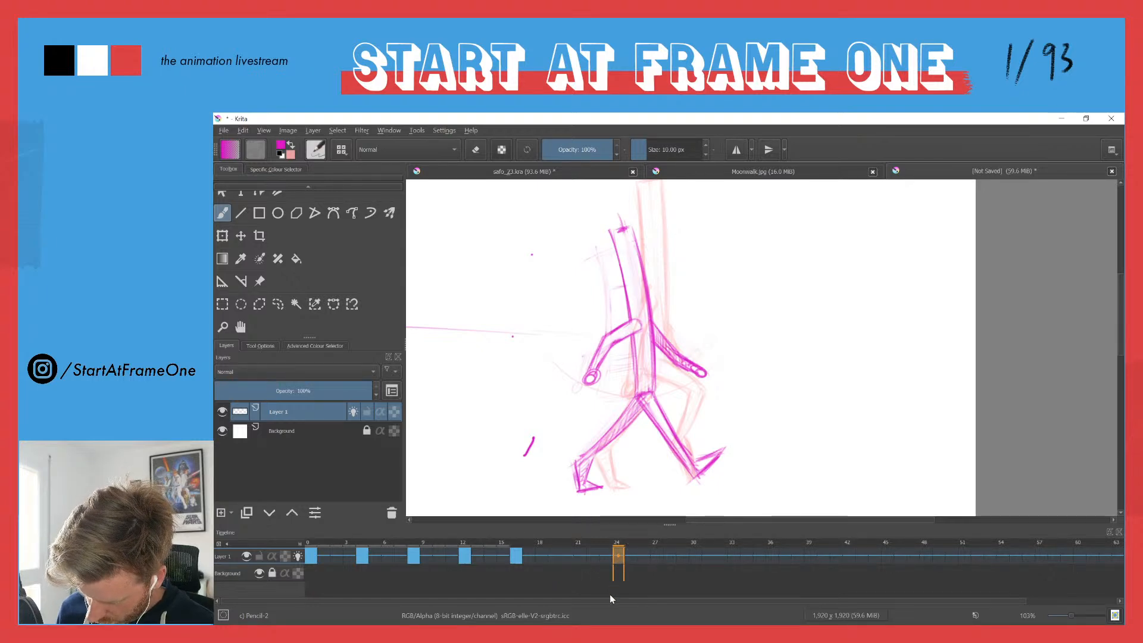
pyautogui.click(568, 557)
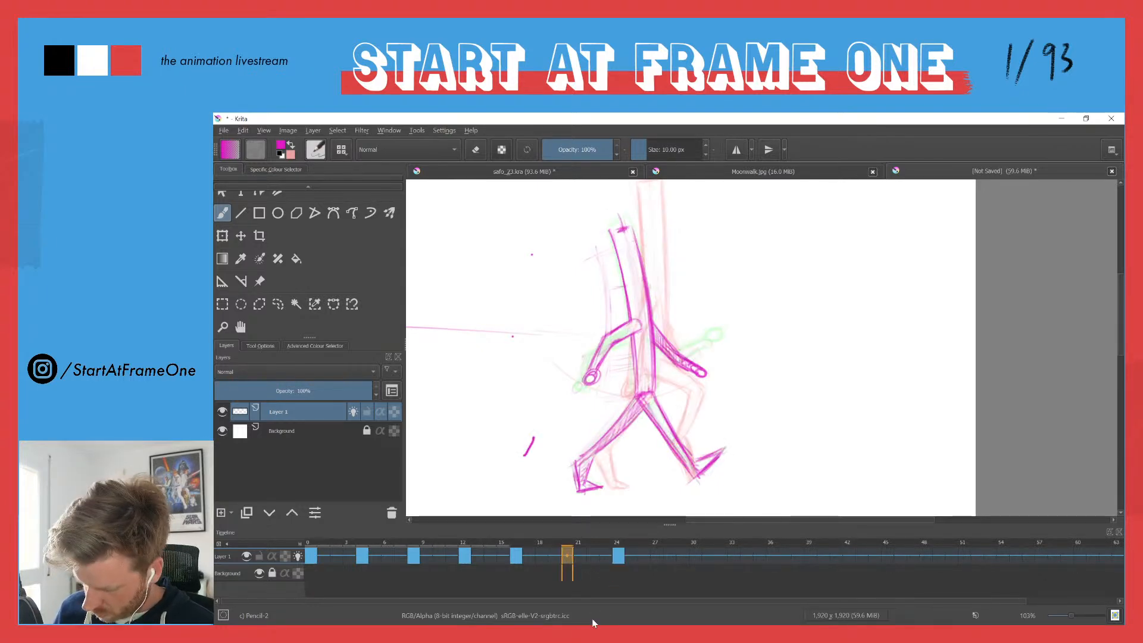
pyautogui.press('Delete')
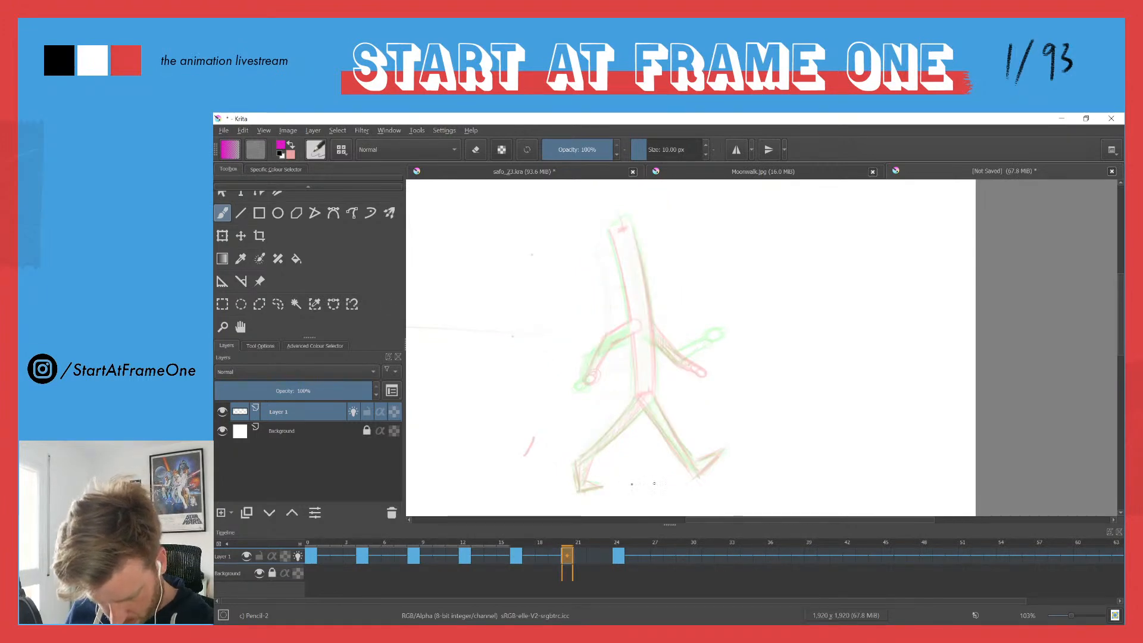
# Step: Mark the ground and hip lines on frame 20 and sketch the raised, slightly curved torso
pyautogui.moveTo(623, 485); pyautogui.dragTo(657, 484)
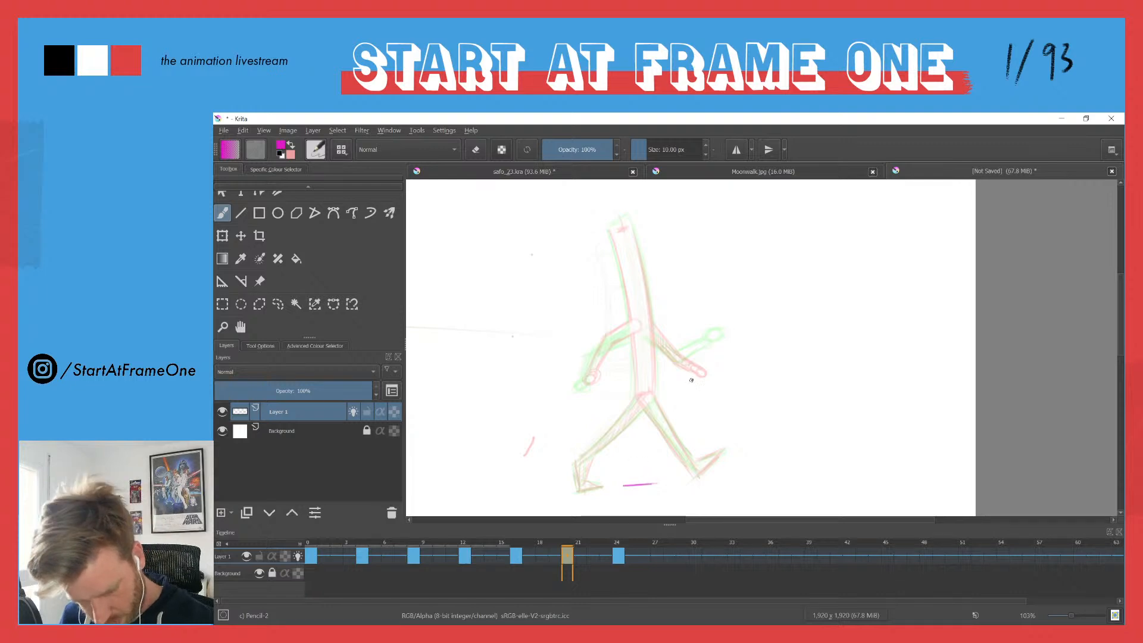
pyautogui.moveTo(635, 381); pyautogui.dragTo(656, 377)
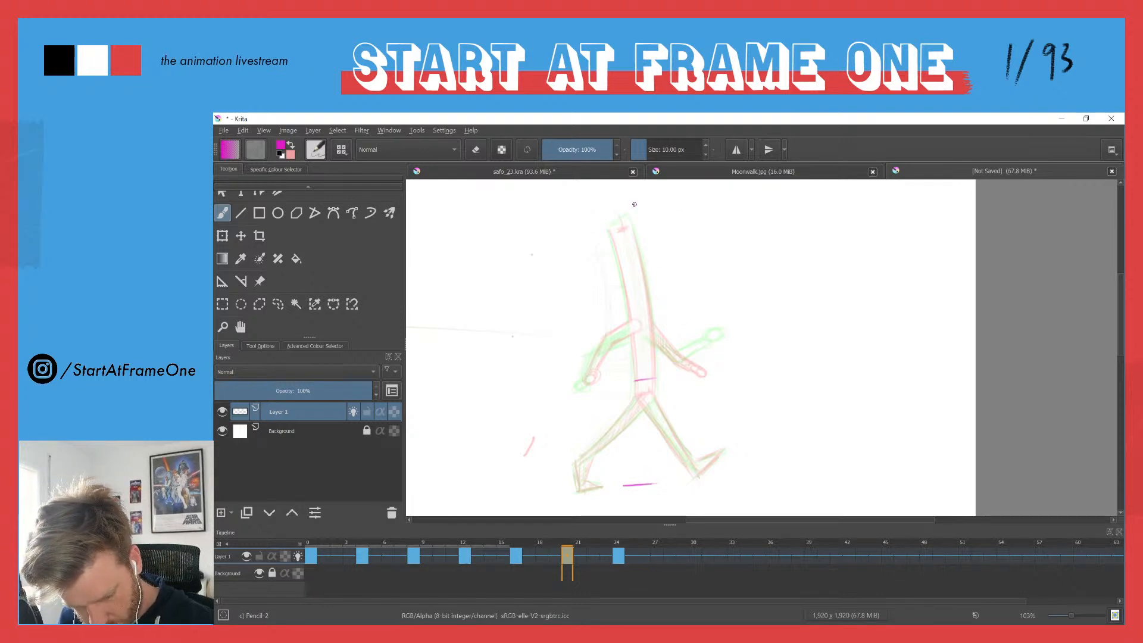
pyautogui.moveTo(655, 304); pyautogui.dragTo(653, 345)
pyautogui.moveTo(637, 214); pyautogui.dragTo(655, 352)
pyautogui.moveTo(629, 274); pyautogui.dragTo(636, 368)
pyautogui.moveTo(625, 252); pyautogui.dragTo(635, 341)
pyautogui.moveTo(620, 219)
pyautogui.mouseDown()
pyautogui.moveTo(633, 334)
pyautogui.moveTo(623, 238)
pyautogui.moveTo(629, 276)
pyautogui.moveTo(635, 204)
pyautogui.moveTo(628, 278)
pyautogui.moveTo(651, 298)
pyautogui.moveTo(656, 345)
pyautogui.mouseUp()
pyautogui.moveTo(659, 378); pyautogui.dragTo(633, 381)
# Step: Draw the straight supporting leg under the torso on frame 20, ending in a flat foot
pyautogui.moveTo(640, 443); pyautogui.dragTo(654, 378)
pyautogui.hotkey('ctrl', 'Left')
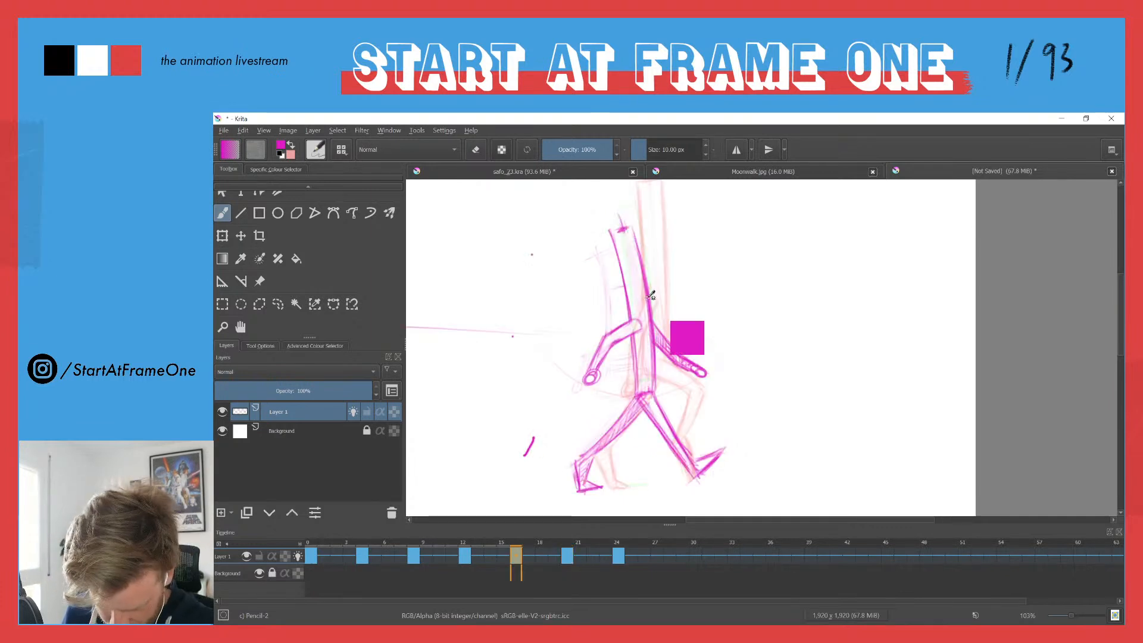
pyautogui.hotkey('ctrl', 'Right')
pyautogui.moveTo(654, 385); pyautogui.dragTo(630, 476)
pyautogui.moveTo(635, 382); pyautogui.dragTo(629, 471)
pyautogui.moveTo(636, 406)
pyautogui.mouseDown()
pyautogui.moveTo(622, 484)
pyautogui.moveTo(634, 472)
pyautogui.moveTo(661, 482)
pyautogui.moveTo(623, 489)
pyautogui.moveTo(637, 453)
pyautogui.mouseUp()
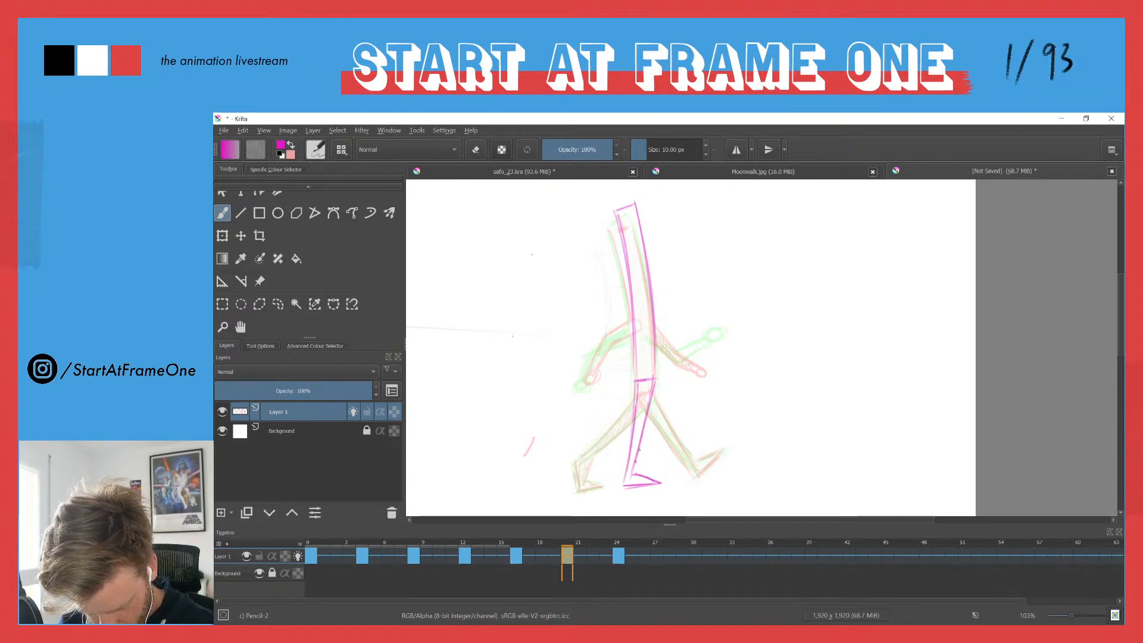
# Step: Draw the other leg on frame 20 bent at the knee behind the supporting leg and shade it with hatching
pyautogui.moveTo(654, 375)
pyautogui.mouseDown()
pyautogui.moveTo(676, 420)
pyautogui.moveTo(642, 438)
pyautogui.moveTo(658, 434)
pyautogui.moveTo(657, 418)
pyautogui.moveTo(639, 439)
pyautogui.moveTo(671, 424)
pyautogui.mouseUp()
pyautogui.moveTo(643, 428); pyautogui.dragTo(657, 418)
pyautogui.moveTo(655, 378)
pyautogui.mouseDown()
pyautogui.moveTo(646, 425)
pyautogui.moveTo(656, 390)
pyautogui.moveTo(671, 424)
pyautogui.mouseUp()
pyautogui.moveTo(659, 378)
pyautogui.mouseDown()
pyautogui.moveTo(671, 415)
pyautogui.moveTo(644, 429)
pyautogui.moveTo(666, 428)
pyautogui.mouseUp()
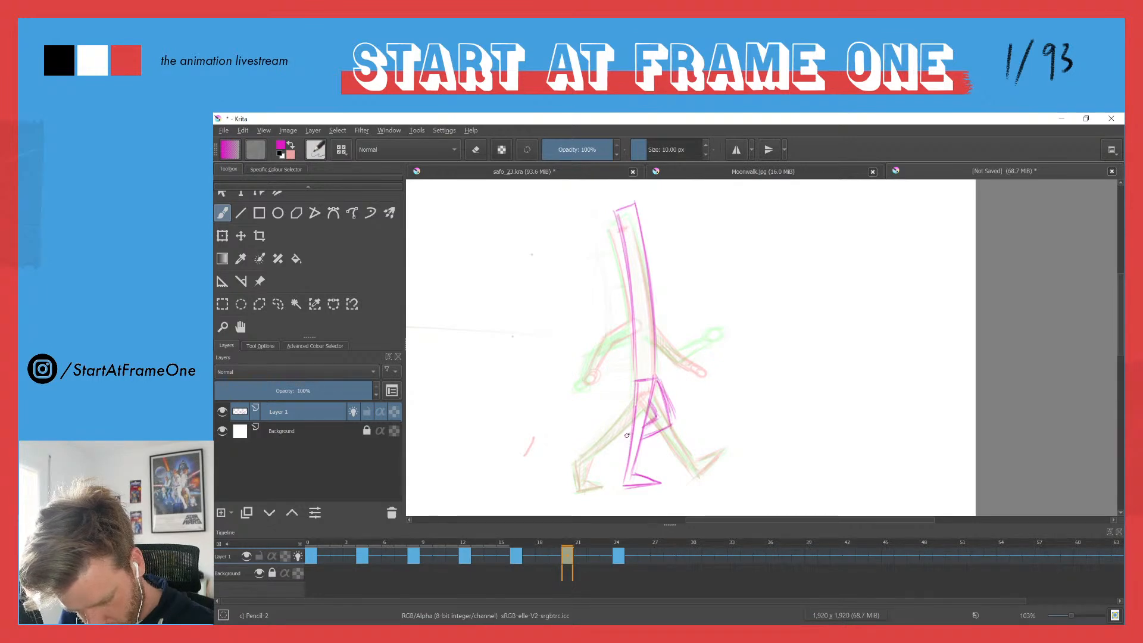
pyautogui.moveTo(622, 434)
pyautogui.mouseDown()
pyautogui.moveTo(609, 465)
pyautogui.moveTo(633, 441)
pyautogui.moveTo(609, 467)
pyautogui.moveTo(630, 429)
pyautogui.mouseUp()
pyautogui.moveTo(654, 389)
pyautogui.mouseDown()
pyautogui.moveTo(670, 429)
pyautogui.moveTo(652, 428)
pyautogui.moveTo(613, 470)
pyautogui.moveTo(617, 452)
pyautogui.mouseUp()
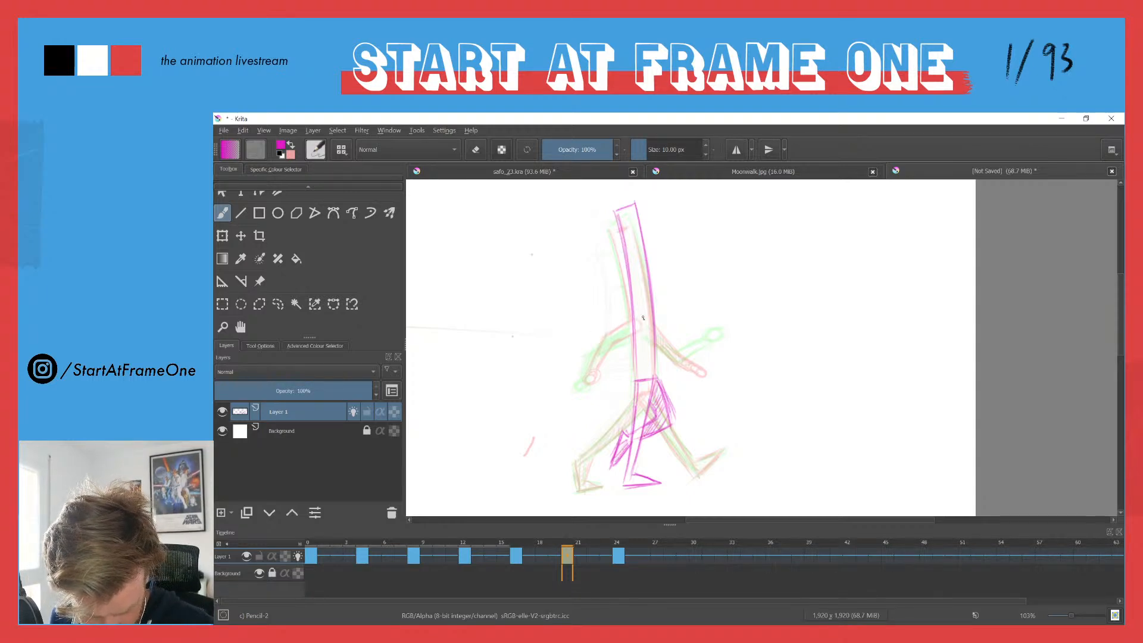
# Step: Draw the near arm and both hands close to the torso on frame 20, and compare the pose with the previous frame
pyautogui.moveTo(633, 315)
pyautogui.mouseDown()
pyautogui.moveTo(615, 373)
pyautogui.moveTo(643, 351)
pyautogui.moveTo(623, 378)
pyautogui.mouseUp()
pyautogui.moveTo(649, 337)
pyautogui.mouseDown()
pyautogui.moveTo(640, 309)
pyautogui.moveTo(647, 351)
pyautogui.moveTo(634, 316)
pyautogui.moveTo(631, 372)
pyautogui.moveTo(648, 343)
pyautogui.moveTo(618, 374)
pyautogui.mouseUp()
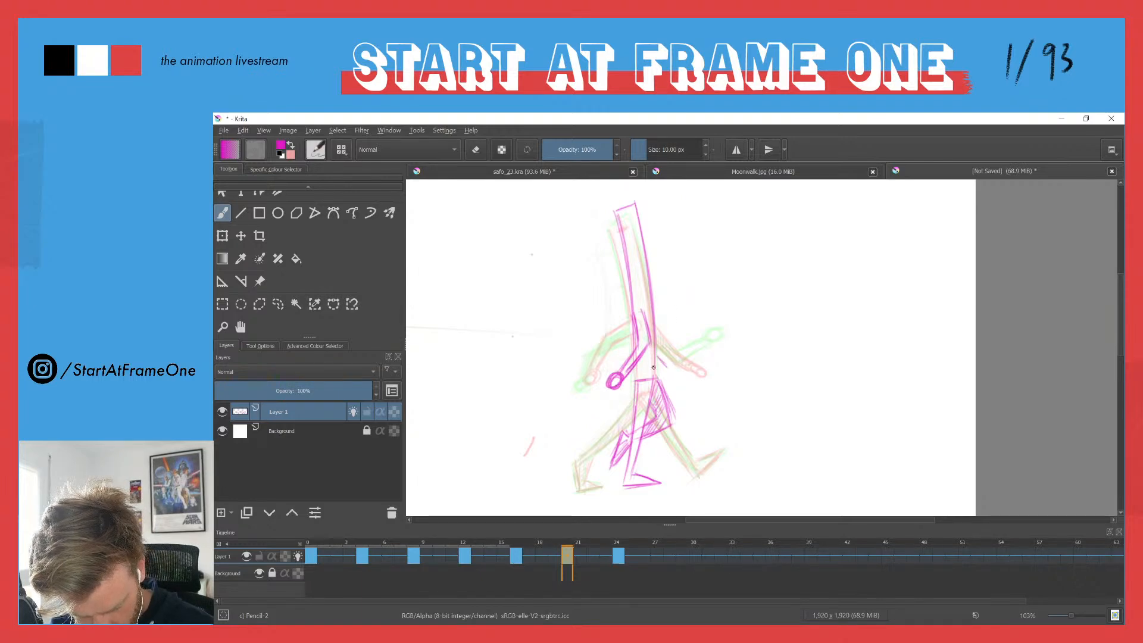
pyautogui.moveTo(664, 374)
pyautogui.mouseDown()
pyautogui.moveTo(670, 382)
pyautogui.moveTo(667, 371)
pyautogui.mouseUp()
pyautogui.press('Left')
pyautogui.press('Right')
pyautogui.press('Left')
pyautogui.press('Right')
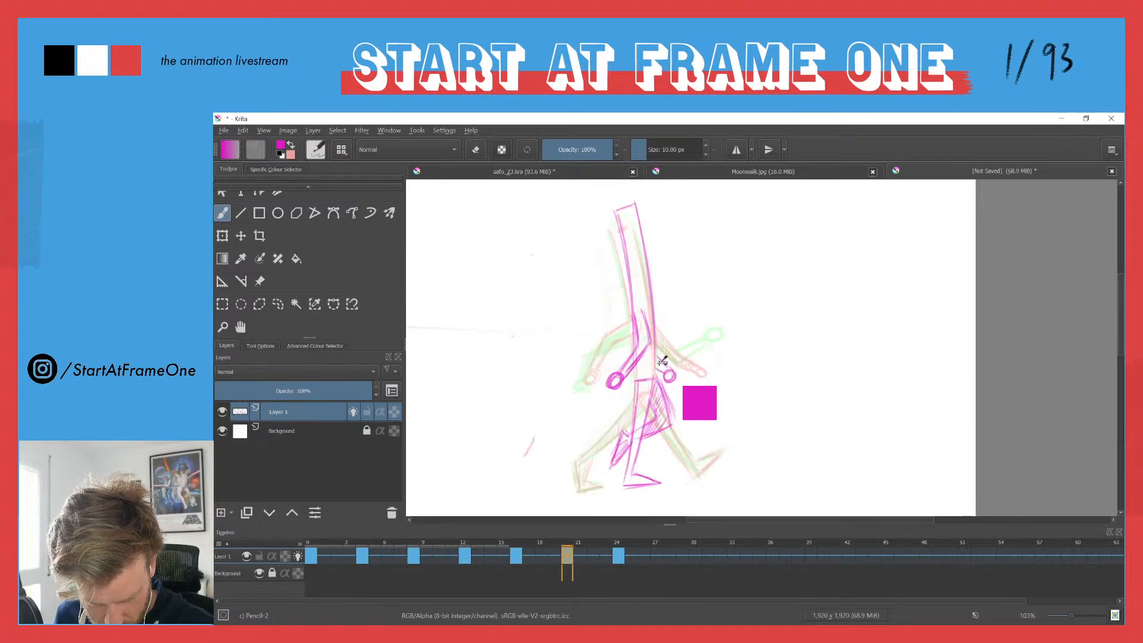
# Step: Shift the keyframes at 20 and 24 to frames 24 and 28, and add a blank keyframe at frame 20
pyautogui.click(541, 558)
pyautogui.press('F5')
pyautogui.press('F5')
pyautogui.press('F5')
pyautogui.press('F5')
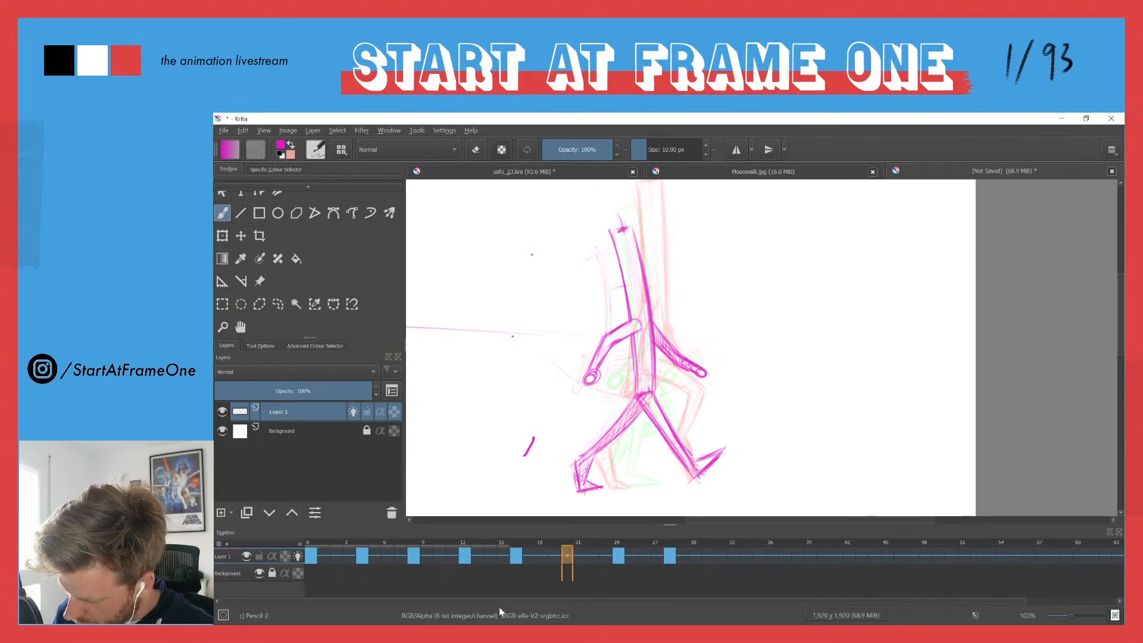
pyautogui.press('F7')
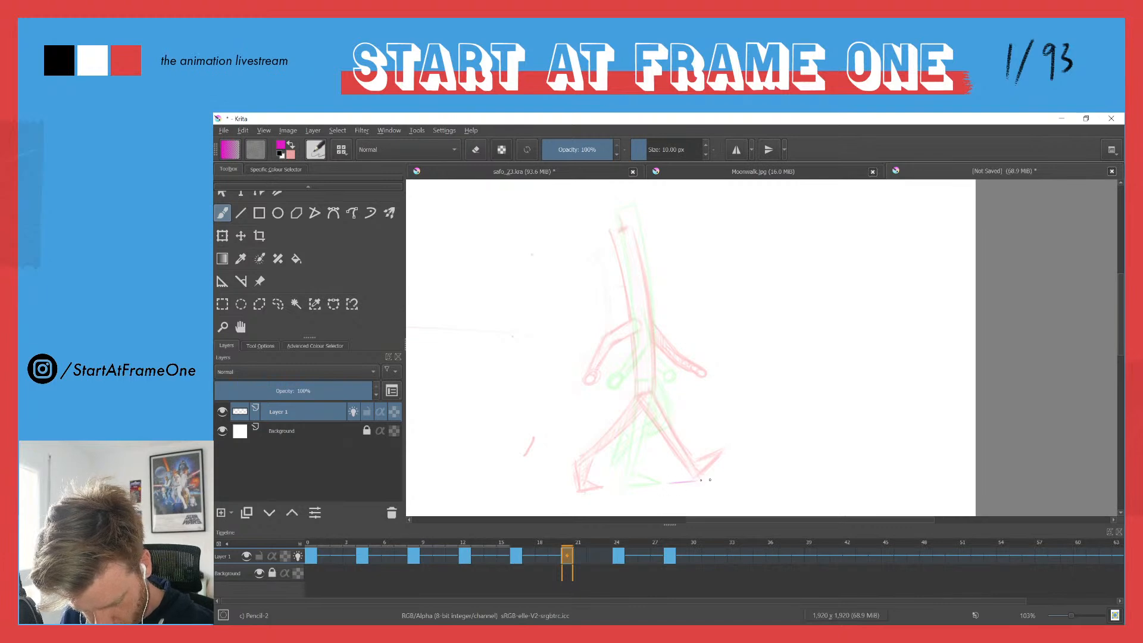
# Step: Mark the front foot's ground line and draw the torso on the new frame 20, lower and ahead of the previous pose
pyautogui.moveTo(709, 479); pyautogui.dragTo(669, 482)
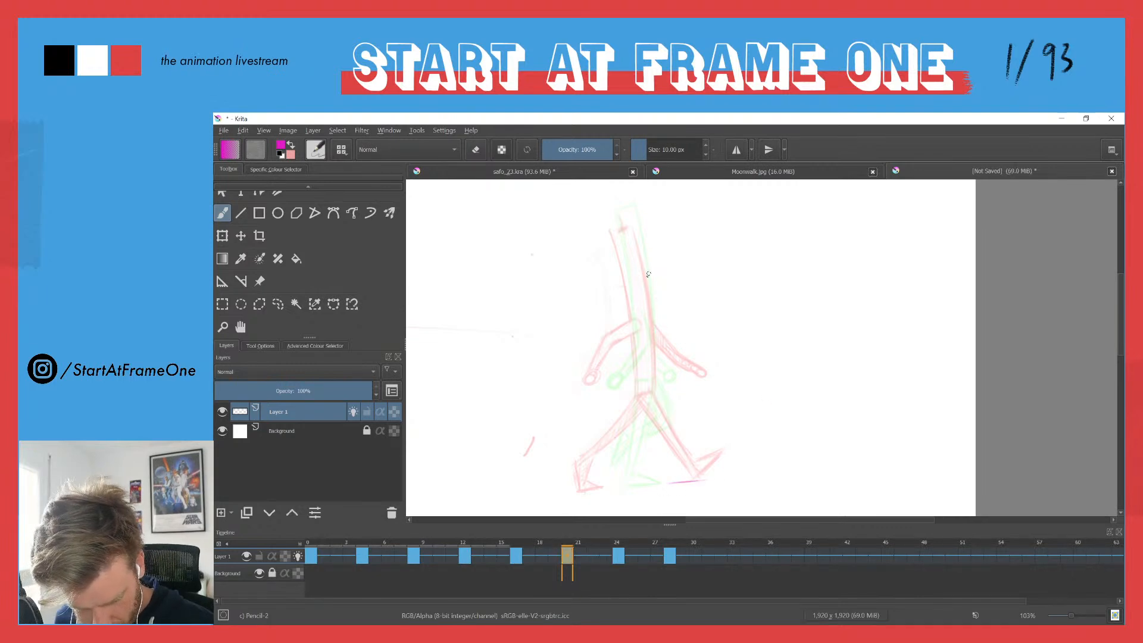
pyautogui.moveTo(652, 260); pyautogui.dragTo(662, 361)
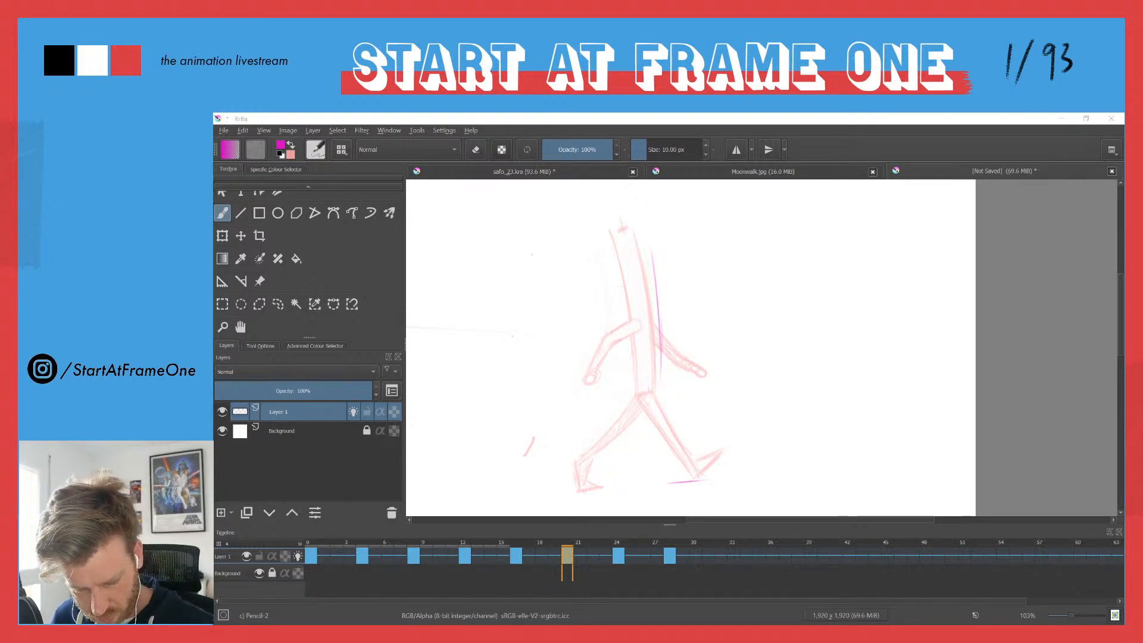
pyautogui.moveTo(655, 399); pyautogui.dragTo(638, 403)
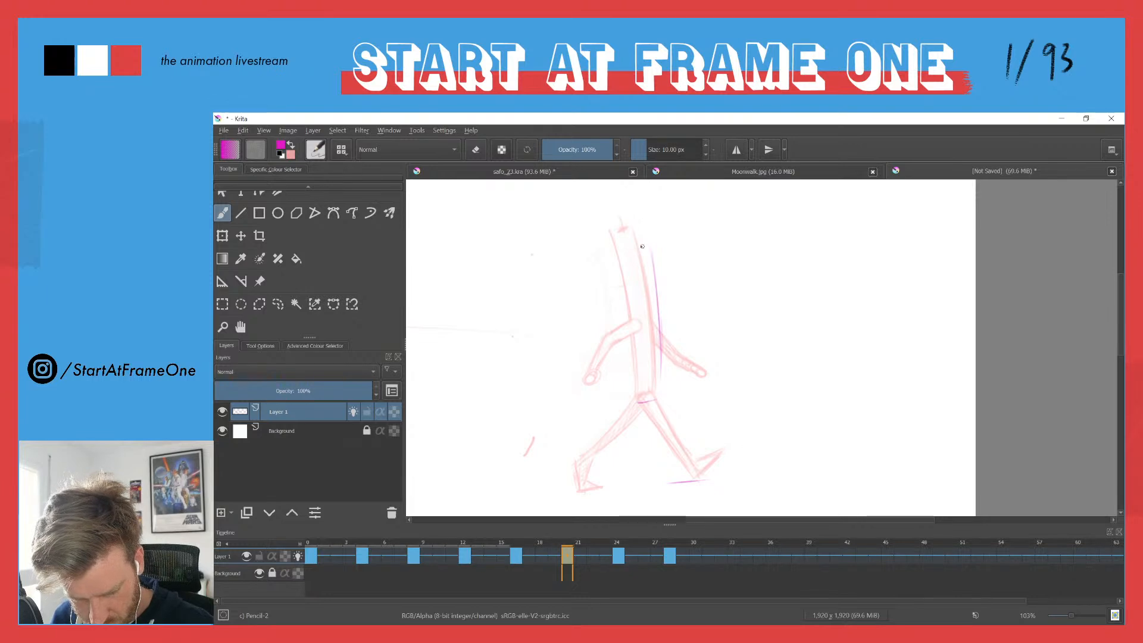
pyautogui.moveTo(648, 243); pyautogui.dragTo(657, 399)
pyautogui.moveTo(658, 399); pyautogui.dragTo(638, 403)
pyautogui.moveTo(635, 302); pyautogui.dragTo(639, 390)
pyautogui.moveTo(629, 237); pyautogui.dragTo(641, 366)
pyautogui.moveTo(635, 299)
pyautogui.mouseDown()
pyautogui.moveTo(635, 403)
pyautogui.moveTo(639, 391)
pyautogui.mouseUp()
pyautogui.moveTo(630, 242); pyautogui.dragTo(648, 239)
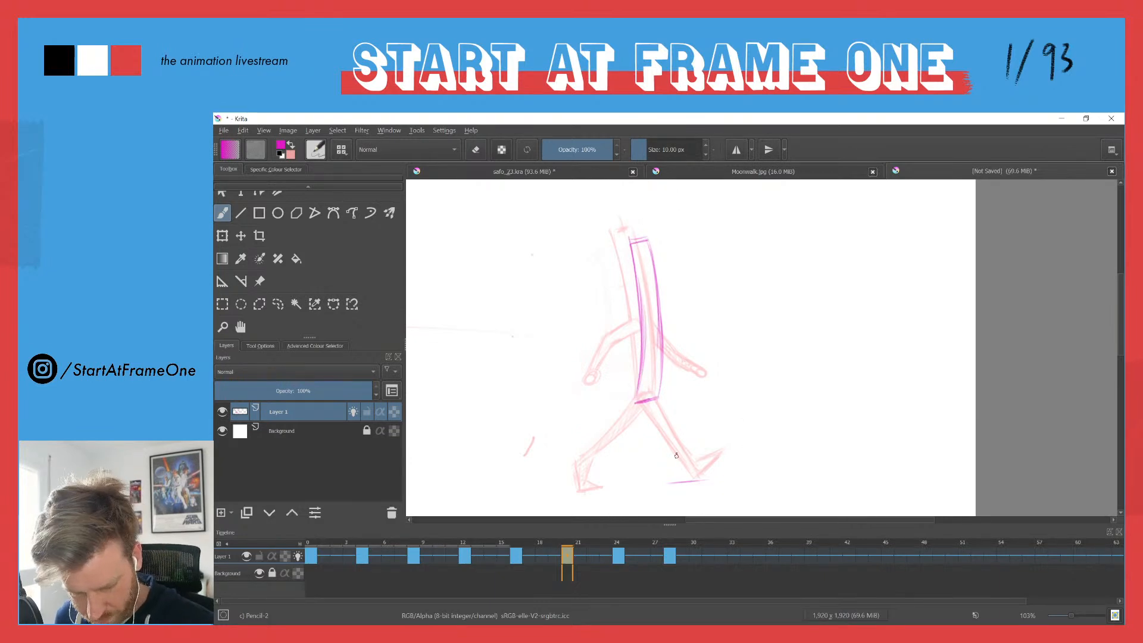
# Step: Draw the bent front leg on frame 20 down to its flat foot and erase the line across the hip
pyautogui.moveTo(658, 399)
pyautogui.mouseDown()
pyautogui.moveTo(689, 425)
pyautogui.moveTo(671, 434)
pyautogui.moveTo(669, 481)
pyautogui.moveTo(681, 427)
pyautogui.moveTo(677, 473)
pyautogui.mouseUp()
pyautogui.moveTo(681, 427)
pyautogui.mouseDown()
pyautogui.moveTo(686, 459)
pyautogui.moveTo(711, 480)
pyautogui.moveTo(675, 471)
pyautogui.mouseUp()
pyautogui.moveTo(669, 410)
pyautogui.mouseDown()
pyautogui.moveTo(685, 436)
pyautogui.moveTo(653, 393)
pyautogui.moveTo(643, 403)
pyautogui.mouseUp()
pyautogui.press('e')
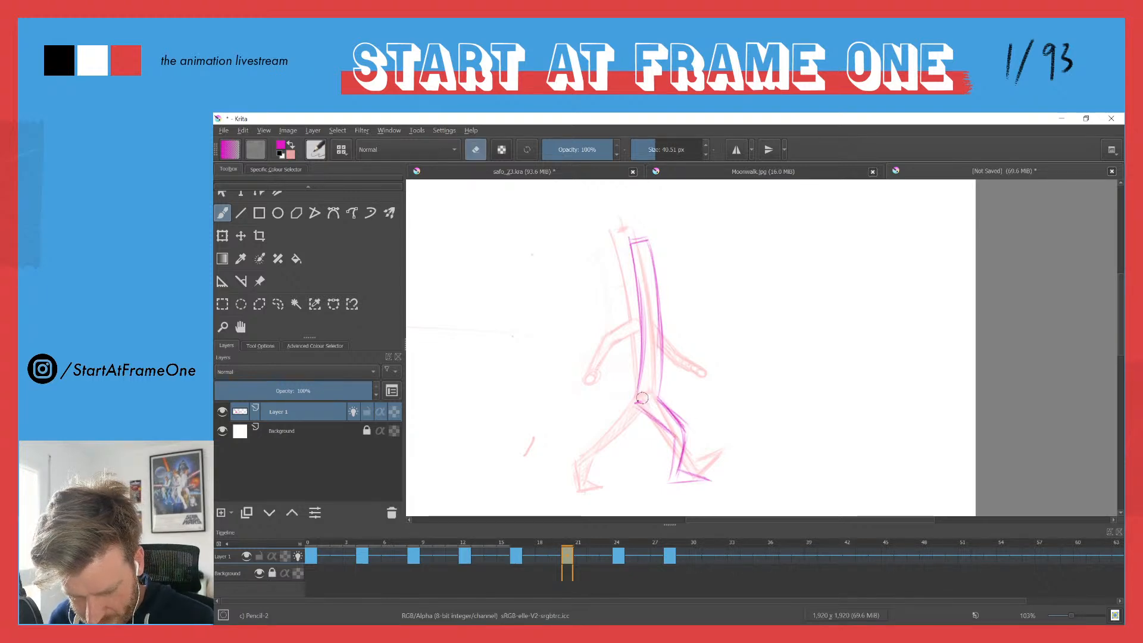
pyautogui.press('e')
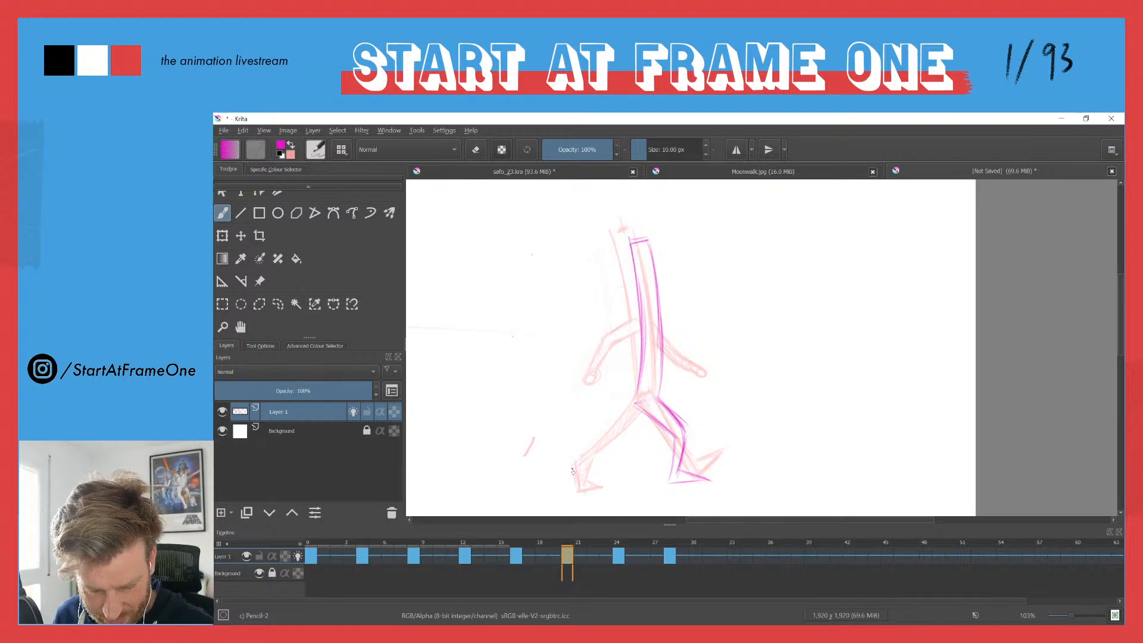
# Step: Draw the bent back leg on frame 20 with its foot pushing off, hatch it and touch up the lower torso
pyautogui.moveTo(572, 488); pyautogui.dragTo(567, 464)
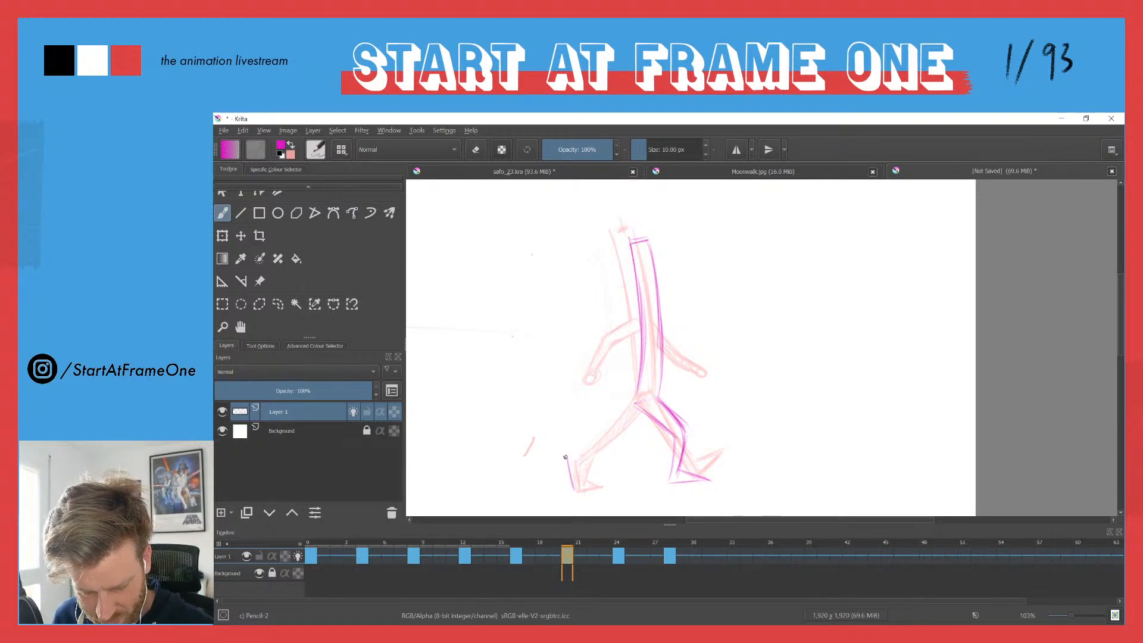
pyautogui.moveTo(636, 404); pyautogui.dragTo(613, 439)
pyautogui.moveTo(654, 407)
pyautogui.mouseDown()
pyautogui.moveTo(624, 446)
pyautogui.moveTo(591, 457)
pyautogui.moveTo(576, 487)
pyautogui.mouseUp()
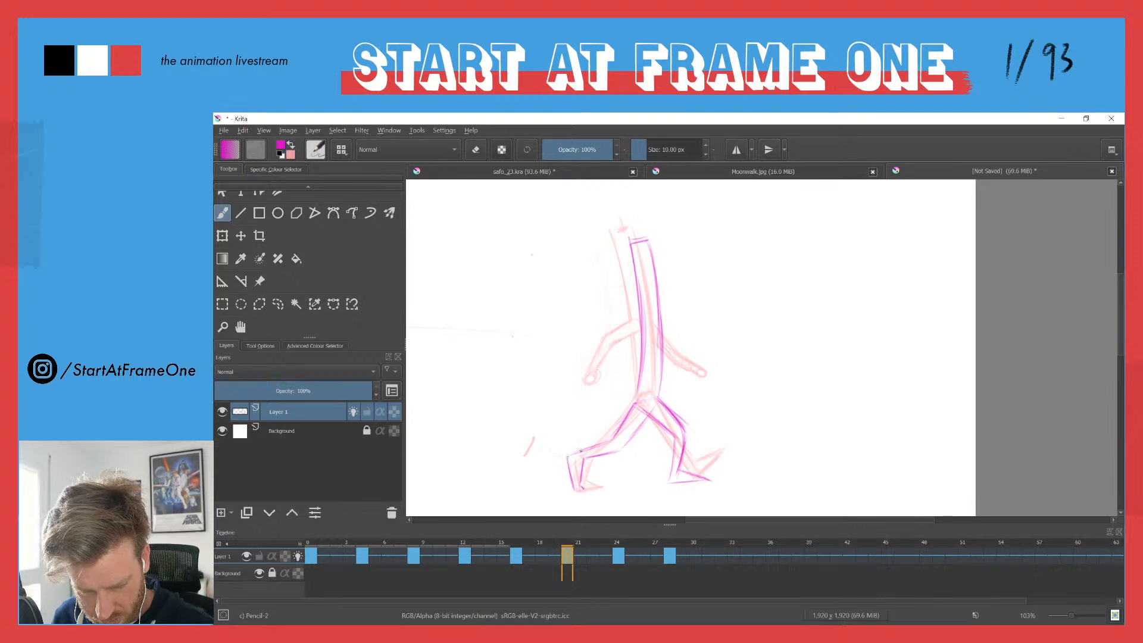
pyautogui.moveTo(636, 409)
pyautogui.mouseDown()
pyautogui.moveTo(628, 434)
pyautogui.moveTo(587, 449)
pyautogui.moveTo(569, 462)
pyautogui.mouseUp()
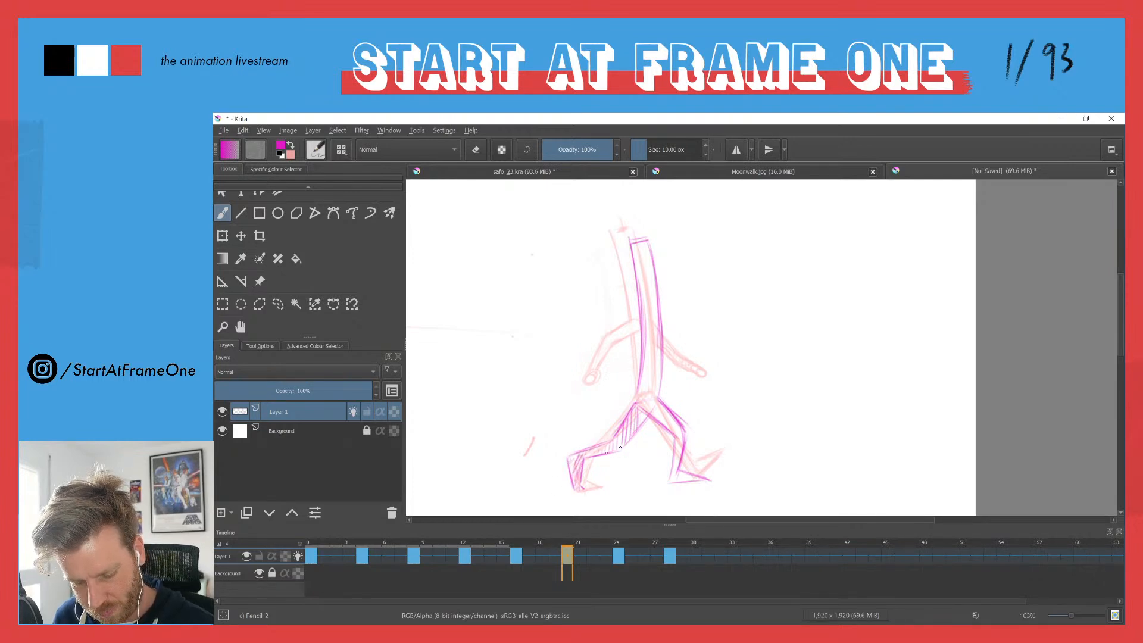
pyautogui.moveTo(639, 390); pyautogui.dragTo(638, 411)
pyautogui.moveTo(662, 346); pyautogui.dragTo(659, 393)
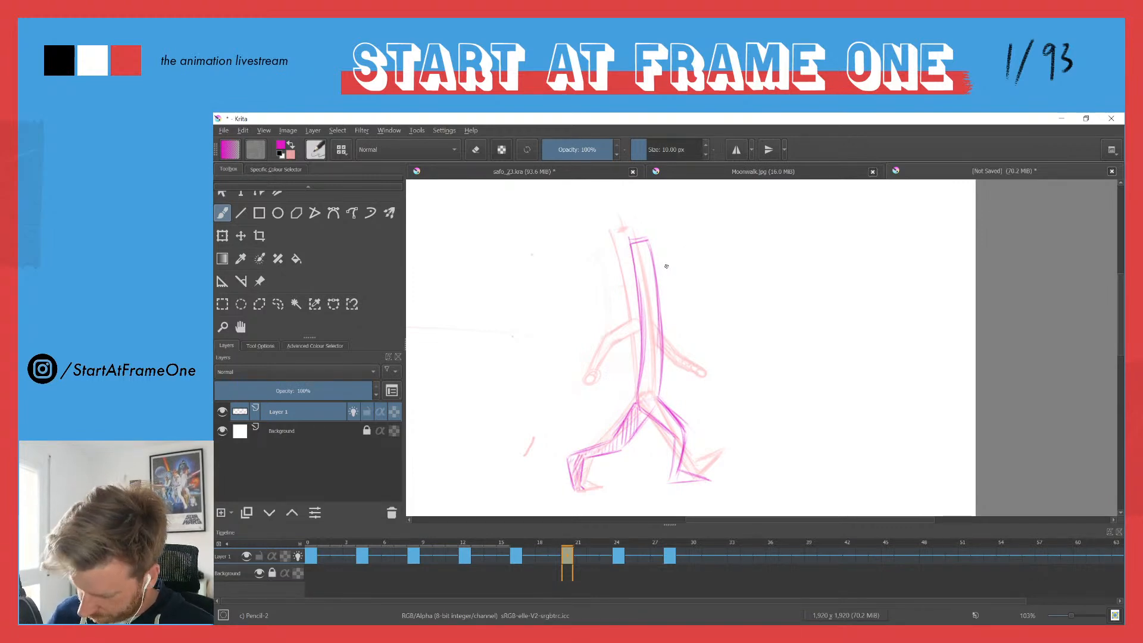
pyautogui.press('e')
pyautogui.press('e')
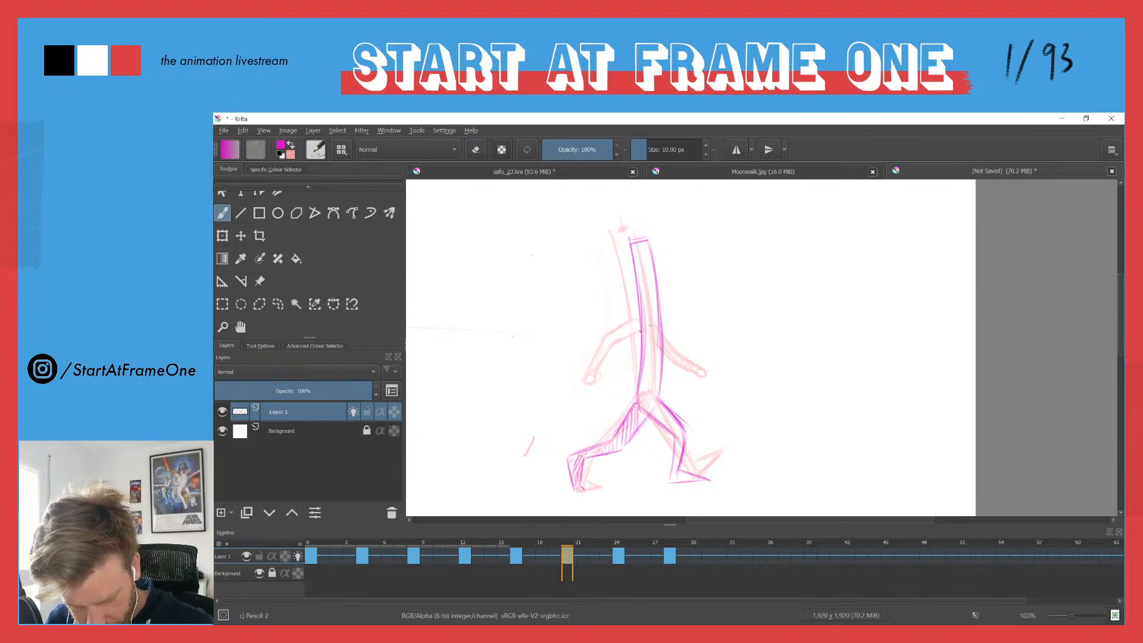
# Step: Draw the near arm on frame 20 swinging behind the torso with a round hand, and compare it with frame 16
pyautogui.moveTo(626, 342)
pyautogui.mouseDown()
pyautogui.moveTo(654, 344)
pyautogui.moveTo(592, 371)
pyautogui.mouseUp()
pyautogui.moveTo(645, 327); pyautogui.dragTo(623, 334)
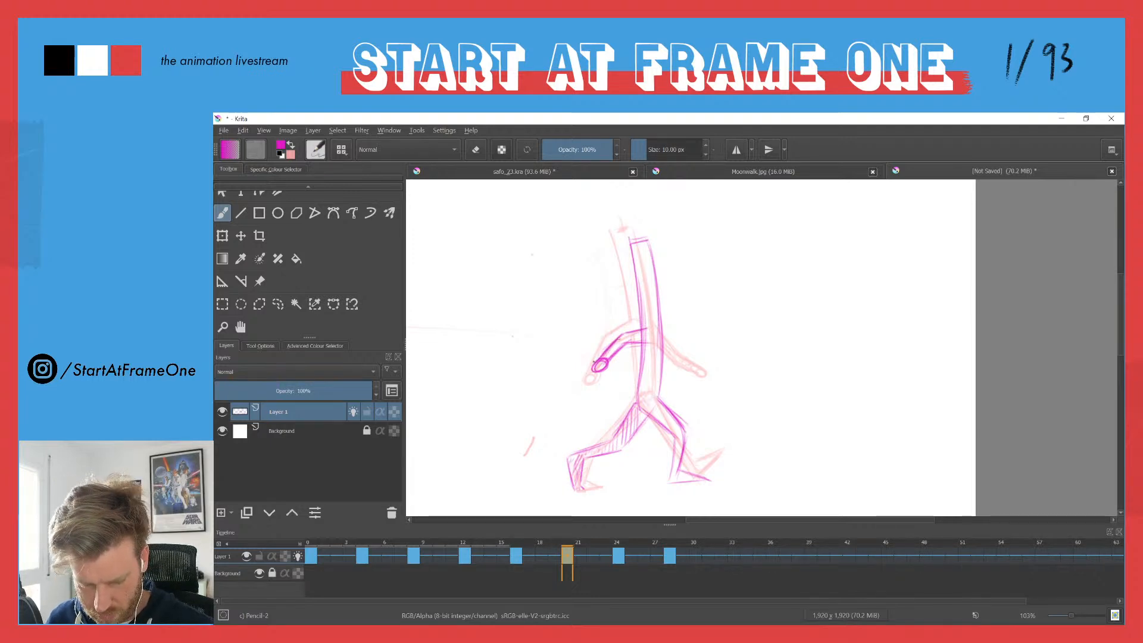
pyautogui.moveTo(648, 341); pyautogui.dragTo(625, 343)
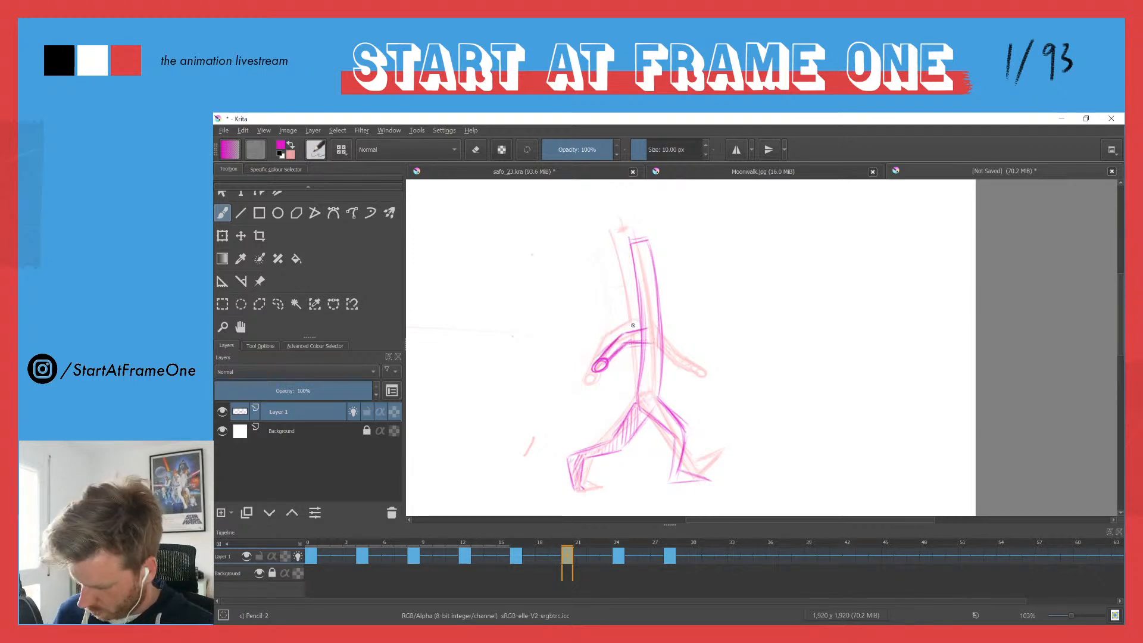
pyautogui.hotkey('ctrl', 'Left')
pyautogui.hotkey('ctrl', 'Right')
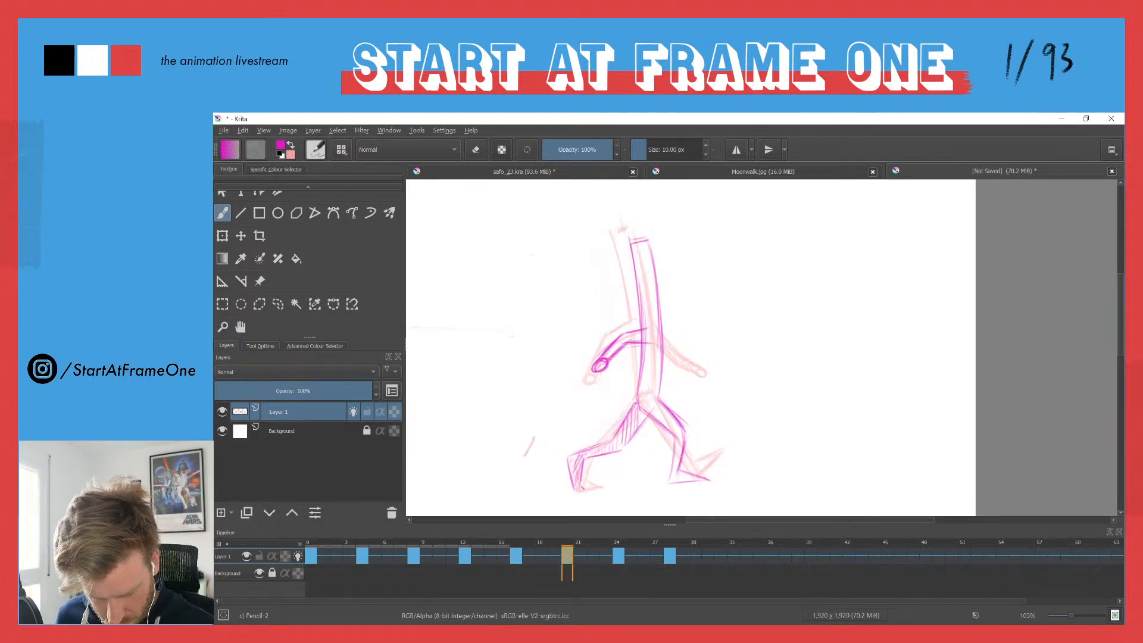
# Step: Erase the near forearm and hand on frame 20 and redraw the arm straighter, reaching further back
pyautogui.moveTo(594, 358)
pyautogui.mouseDown()
pyautogui.moveTo(578, 374)
pyautogui.moveTo(630, 346)
pyautogui.moveTo(624, 338)
pyautogui.moveTo(593, 362)
pyautogui.moveTo(612, 359)
pyautogui.moveTo(592, 375)
pyautogui.mouseUp()
pyautogui.press('e')
pyautogui.moveTo(623, 334)
pyautogui.mouseDown()
pyautogui.moveTo(602, 363)
pyautogui.moveTo(633, 332)
pyautogui.moveTo(635, 354)
pyautogui.moveTo(651, 320)
pyautogui.moveTo(589, 370)
pyautogui.mouseUp()
pyautogui.press('e')
pyautogui.moveTo(641, 331); pyautogui.dragTo(590, 364)
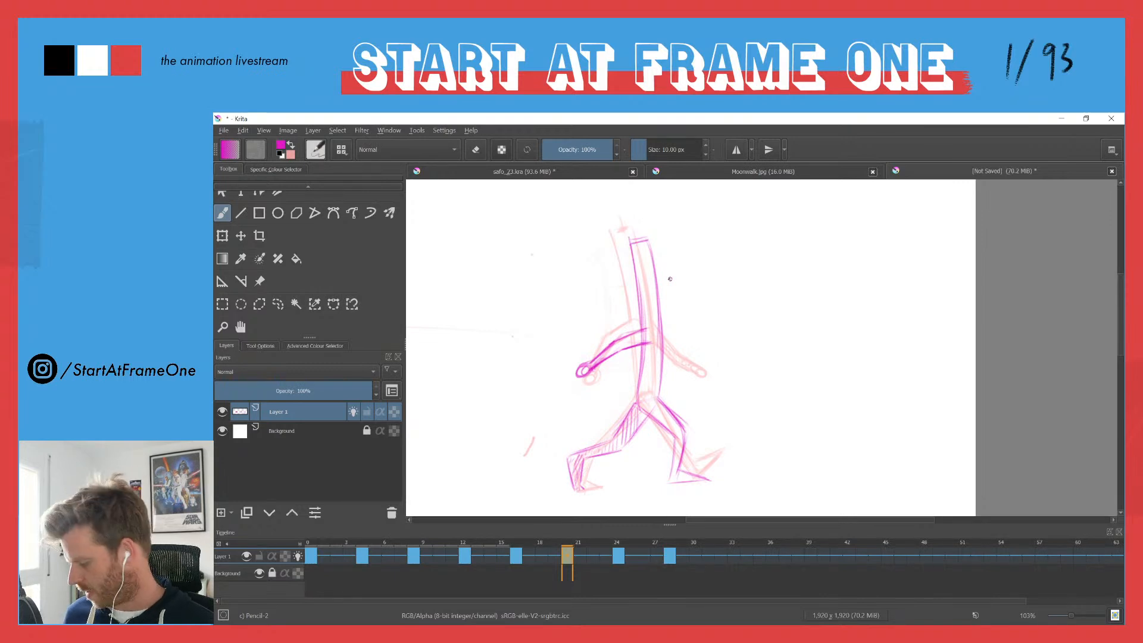
# Step: Draw the far arm on frame 20 reaching forward from the torso and shade it with hatching
pyautogui.hotkey('ctrl', 'Left')
pyautogui.hotkey('ctrl', 'Right')
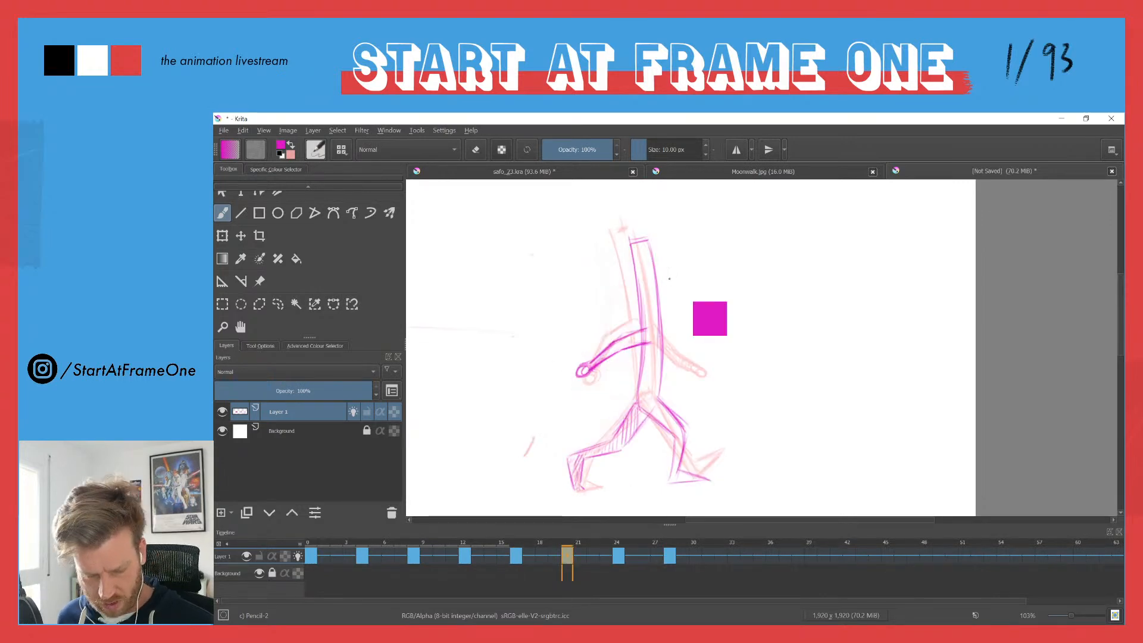
pyautogui.moveTo(662, 336)
pyautogui.mouseDown()
pyautogui.moveTo(710, 357)
pyautogui.moveTo(685, 365)
pyautogui.moveTo(713, 365)
pyautogui.moveTo(659, 348)
pyautogui.moveTo(720, 358)
pyautogui.moveTo(663, 343)
pyautogui.moveTo(720, 366)
pyautogui.mouseUp()
pyautogui.moveTo(756, 532); pyautogui.dragTo(812, 547)
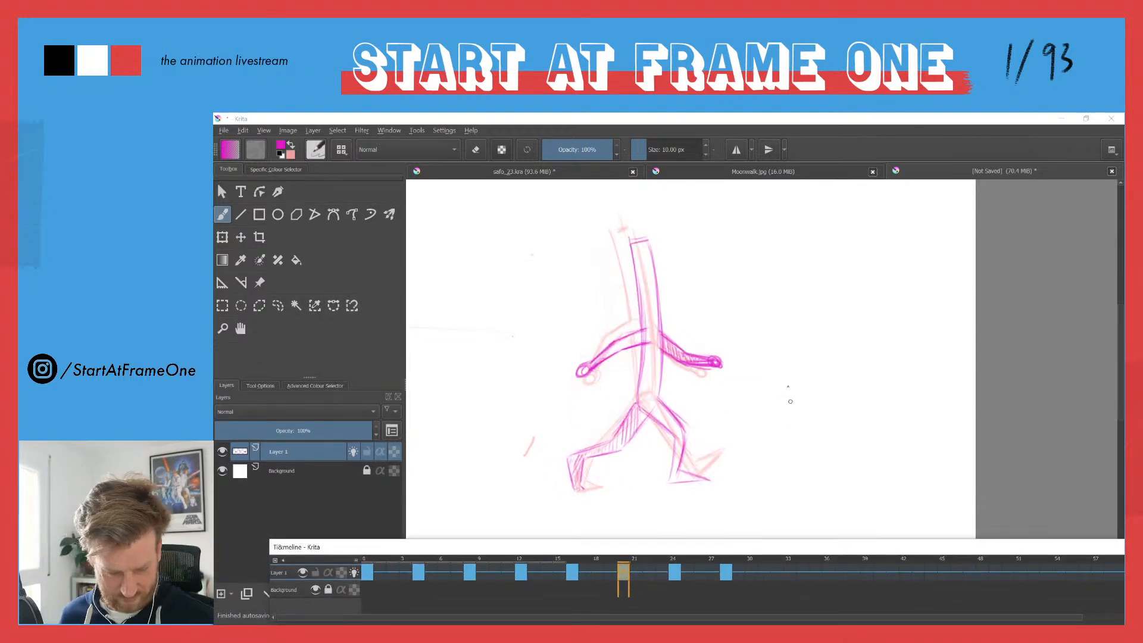
pyautogui.moveTo(296, 547); pyautogui.dragTo(438, 602)
pyautogui.click(394, 411)
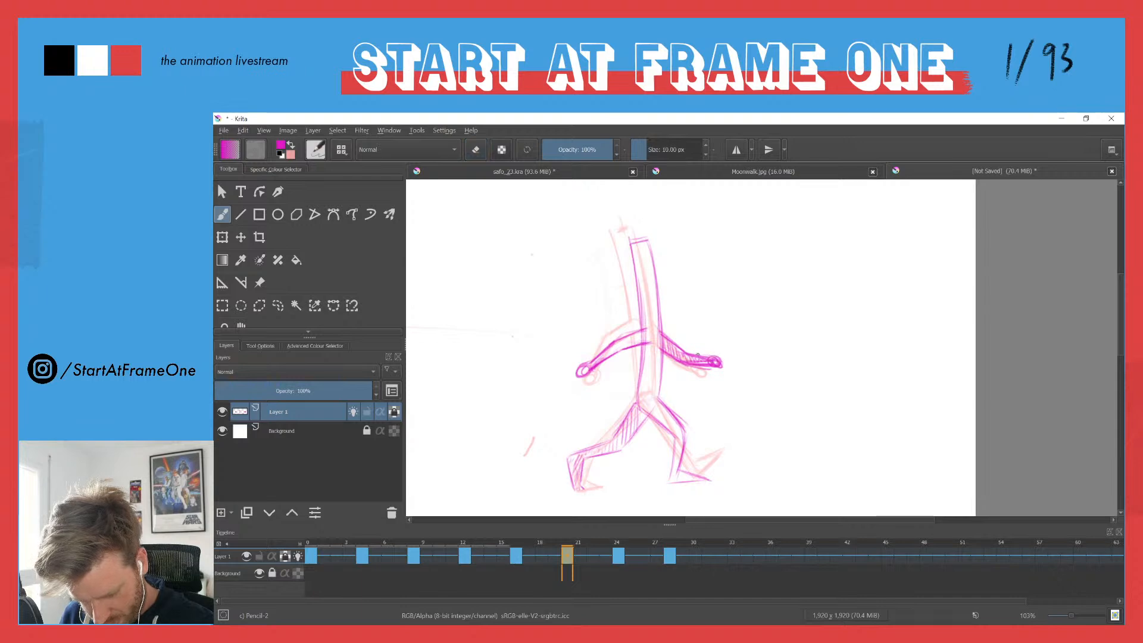
pyautogui.click(395, 414)
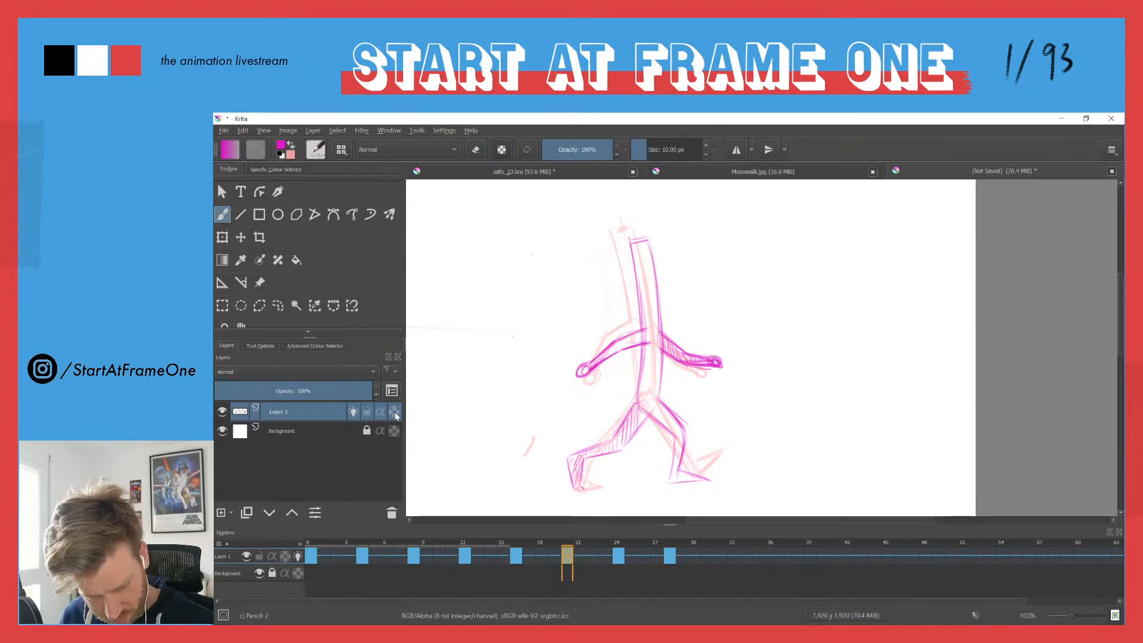
# Step: Redraw the forward hand on frame 20 slightly higher and further out, and compare the pose with frame 16
pyautogui.moveTo(690, 356)
pyautogui.mouseDown()
pyautogui.moveTo(733, 356)
pyautogui.moveTo(697, 370)
pyautogui.moveTo(726, 366)
pyautogui.moveTo(722, 351)
pyautogui.mouseUp()
pyautogui.press('e')
pyautogui.press('e')
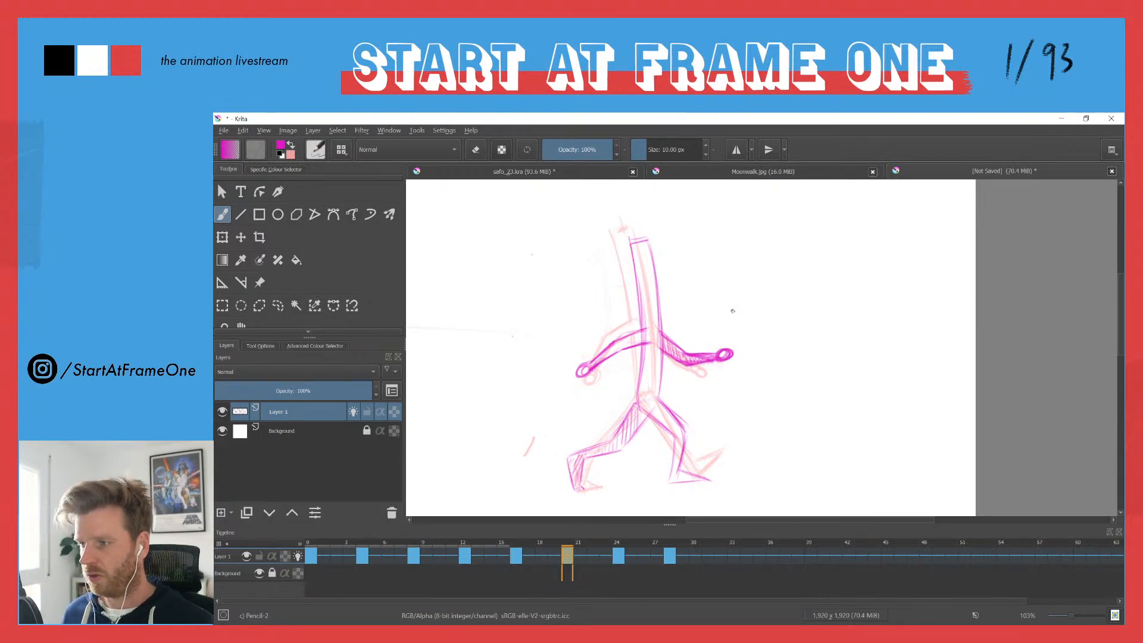
pyautogui.hotkey('ctrl', 'Left')
pyautogui.hotkey('ctrl', 'Right')
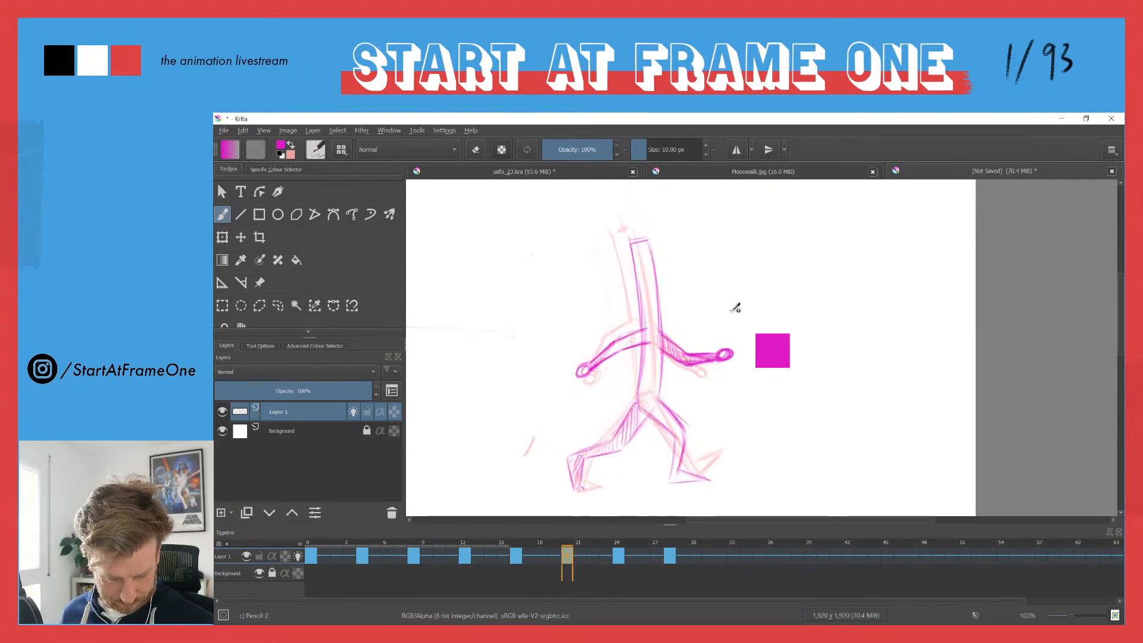
# Step: Flip between frame 20 and frame 24 to check how the arms and legs pass
pyautogui.press('Right')
pyautogui.press('Right')
pyautogui.press('Right')
pyautogui.press('Right')
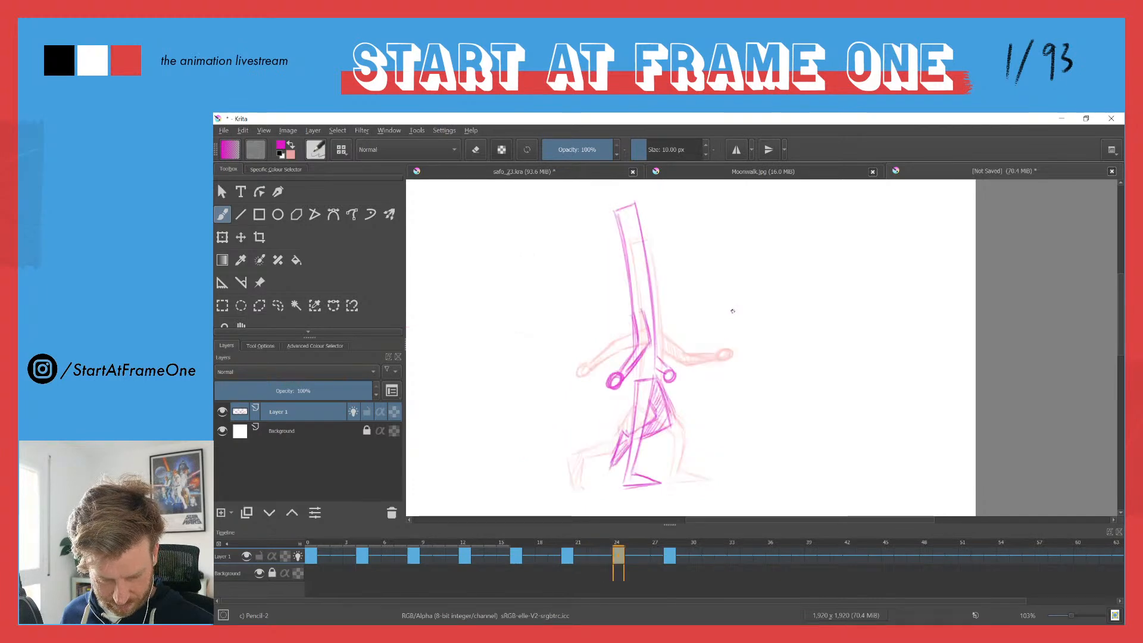
pyautogui.press('Left')
pyautogui.press('Left')
pyautogui.press('Right')
pyautogui.press('Right')
pyautogui.press('Right')
pyautogui.press('Right')
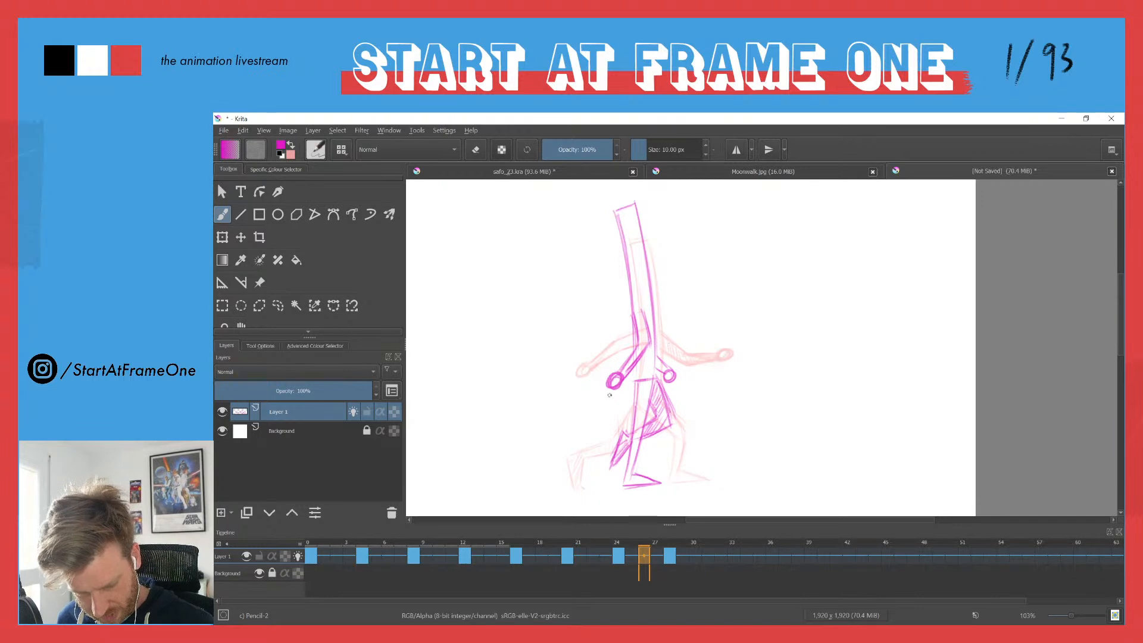
# Step: Lower the near hand on the frame 24 drawing, erase the old forearm and hand, and redraw the arm to match
pyautogui.click(614, 385)
pyautogui.moveTo(617, 392); pyautogui.dragTo(644, 361)
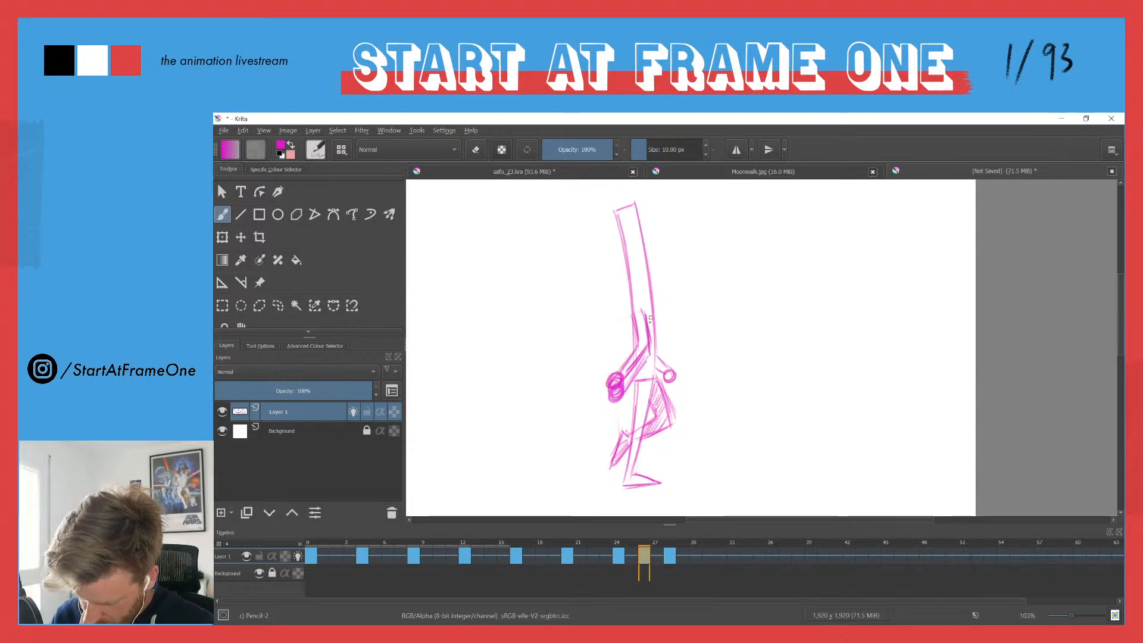
pyautogui.press('e')
pyautogui.moveTo(638, 357)
pyautogui.mouseDown()
pyautogui.moveTo(628, 369)
pyautogui.moveTo(632, 349)
pyautogui.moveTo(624, 375)
pyautogui.mouseUp()
pyautogui.press('e')
pyautogui.moveTo(640, 313); pyautogui.dragTo(621, 384)
pyautogui.press('e')
pyautogui.moveTo(635, 338)
pyautogui.mouseDown()
pyautogui.moveTo(637, 361)
pyautogui.moveTo(613, 384)
pyautogui.mouseUp()
pyautogui.press('e')
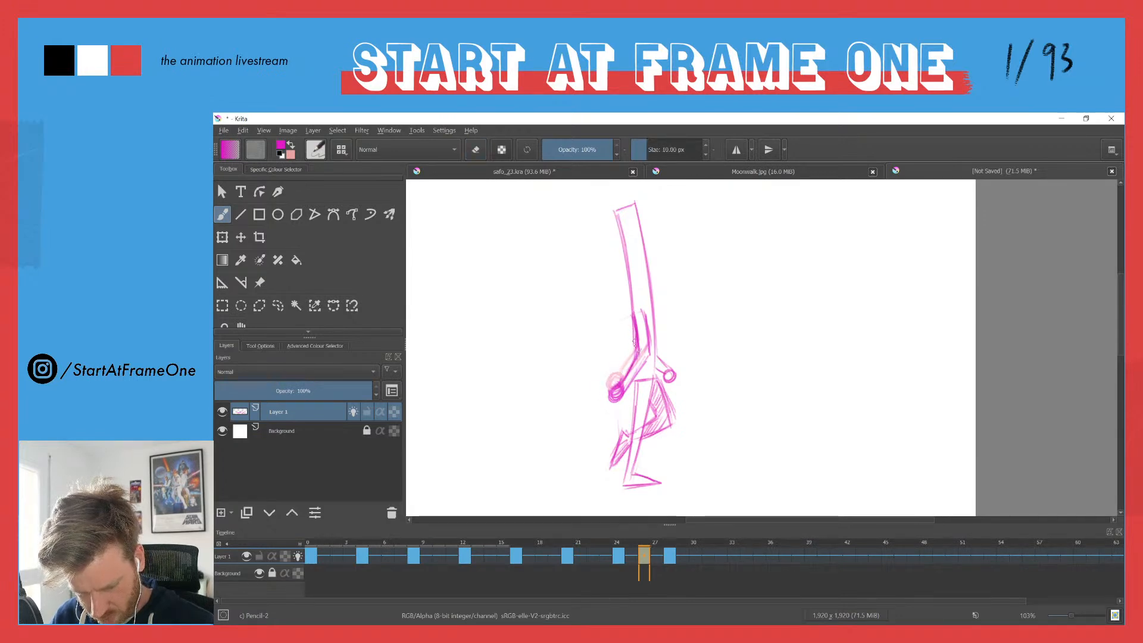
# Step: Redraw the far arm on the frame 24 pose slightly lower with a round hand, clean up its edges, and shade it with hatching
pyautogui.moveTo(650, 312); pyautogui.dragTo(647, 355)
pyautogui.moveTo(645, 363)
pyautogui.mouseDown()
pyautogui.moveTo(629, 386)
pyautogui.moveTo(660, 359)
pyautogui.moveTo(673, 384)
pyautogui.moveTo(655, 375)
pyautogui.moveTo(677, 387)
pyautogui.moveTo(656, 365)
pyautogui.moveTo(677, 388)
pyautogui.mouseUp()
pyautogui.press('e')
pyautogui.press('e')
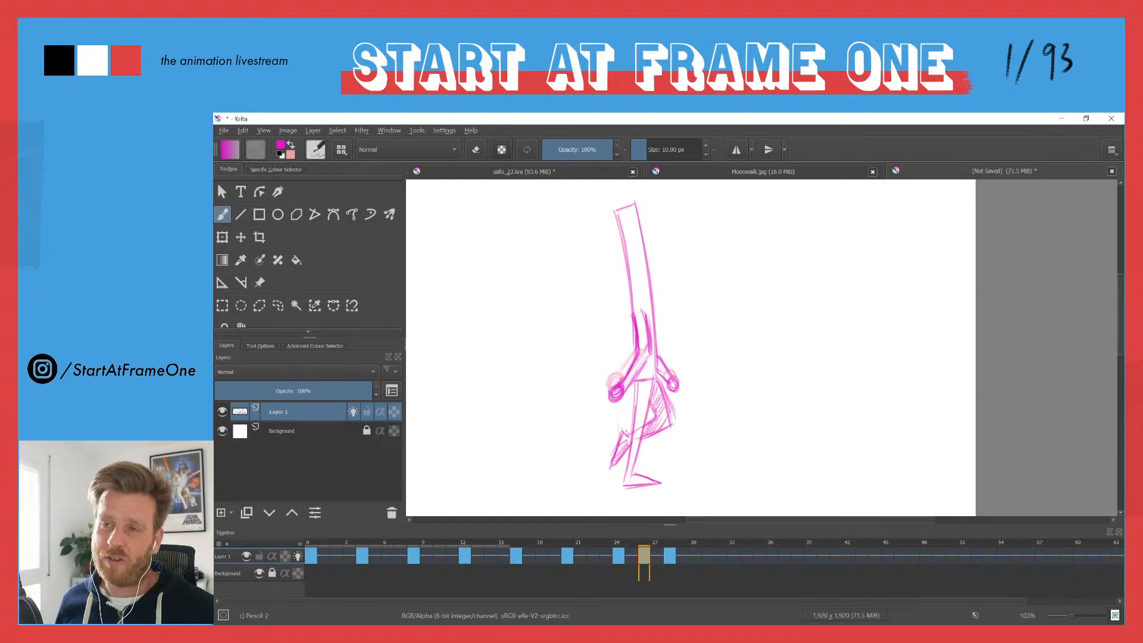
pyautogui.click(579, 351)
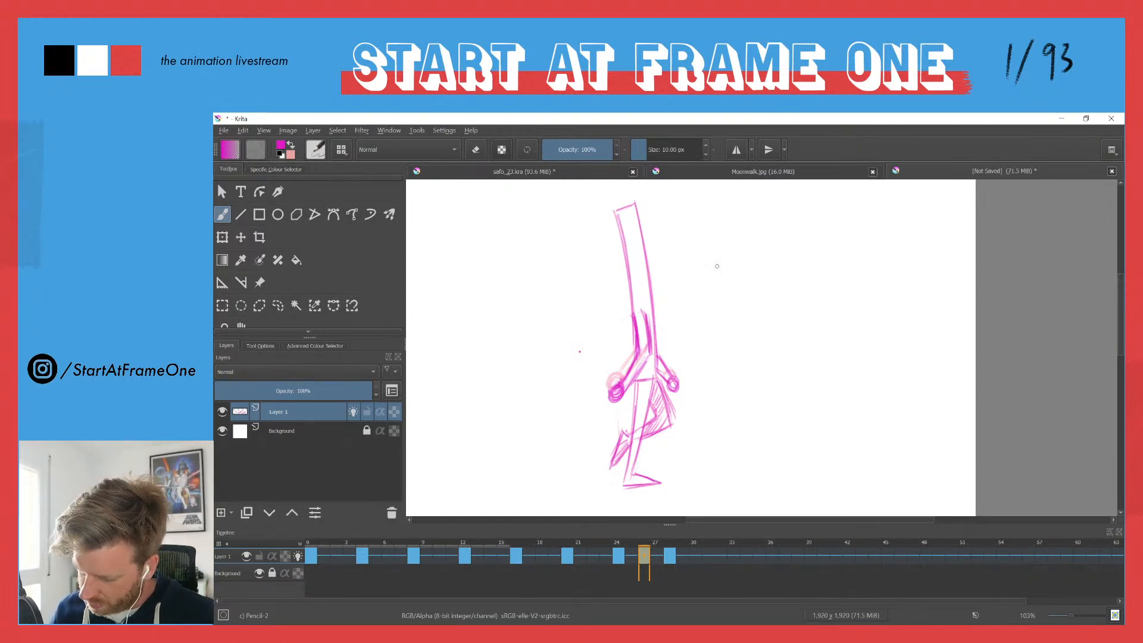
pyautogui.press('e')
pyautogui.moveTo(633, 370)
pyautogui.mouseDown()
pyautogui.moveTo(643, 357)
pyautogui.moveTo(630, 390)
pyautogui.mouseUp()
pyautogui.press('e')
pyautogui.moveTo(647, 364)
pyautogui.mouseDown()
pyautogui.moveTo(628, 384)
pyautogui.moveTo(642, 312)
pyautogui.moveTo(661, 369)
pyautogui.mouseUp()
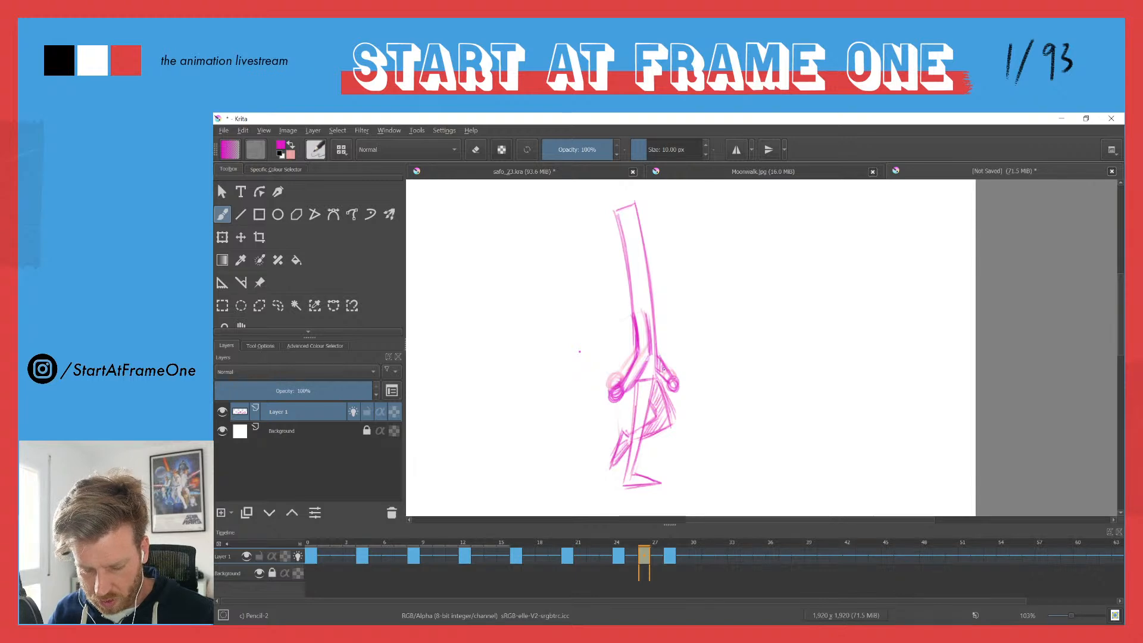
# Step: Strengthen the torso's back edge on the frame 24 pose and erase the overlapping lines at the hip and standing leg
pyautogui.moveTo(617, 218); pyautogui.dragTo(634, 316)
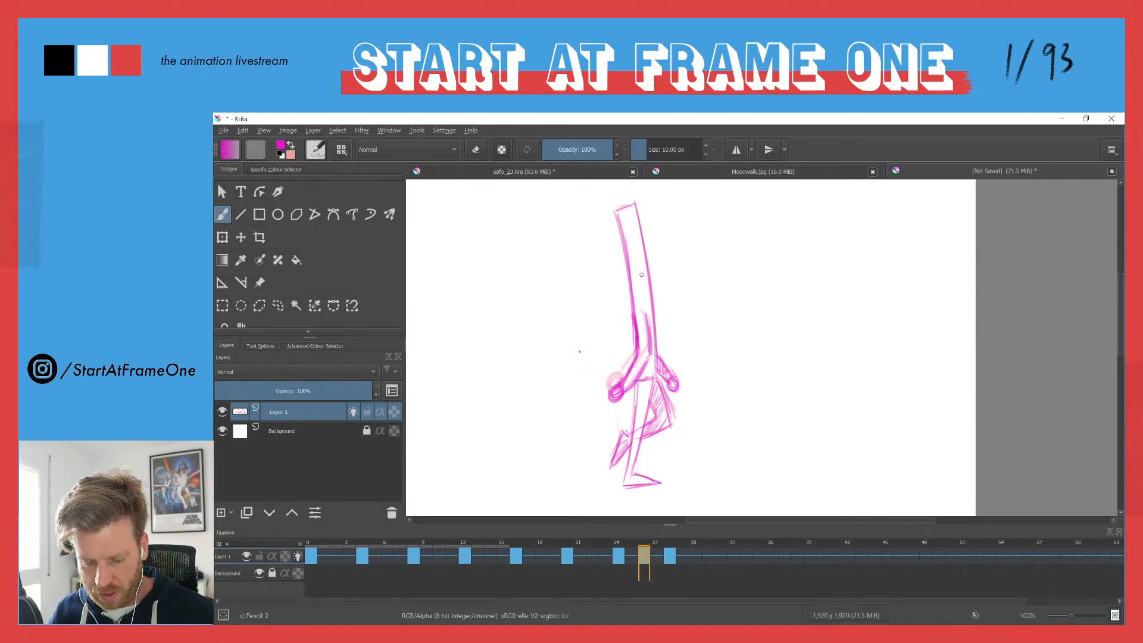
pyautogui.press('e')
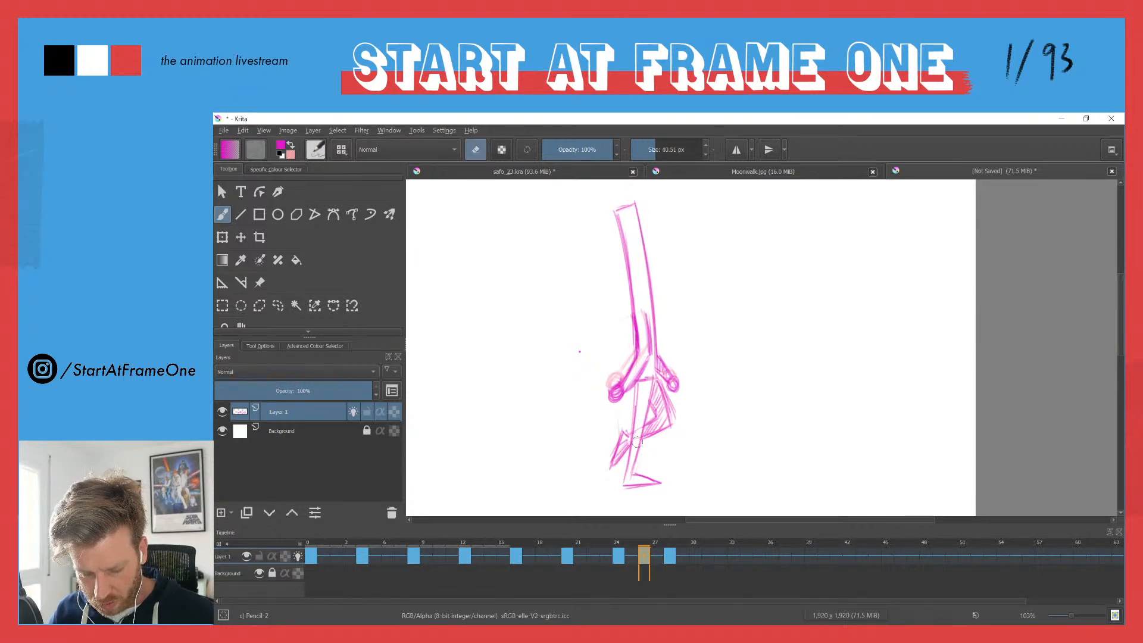
pyautogui.press('e')
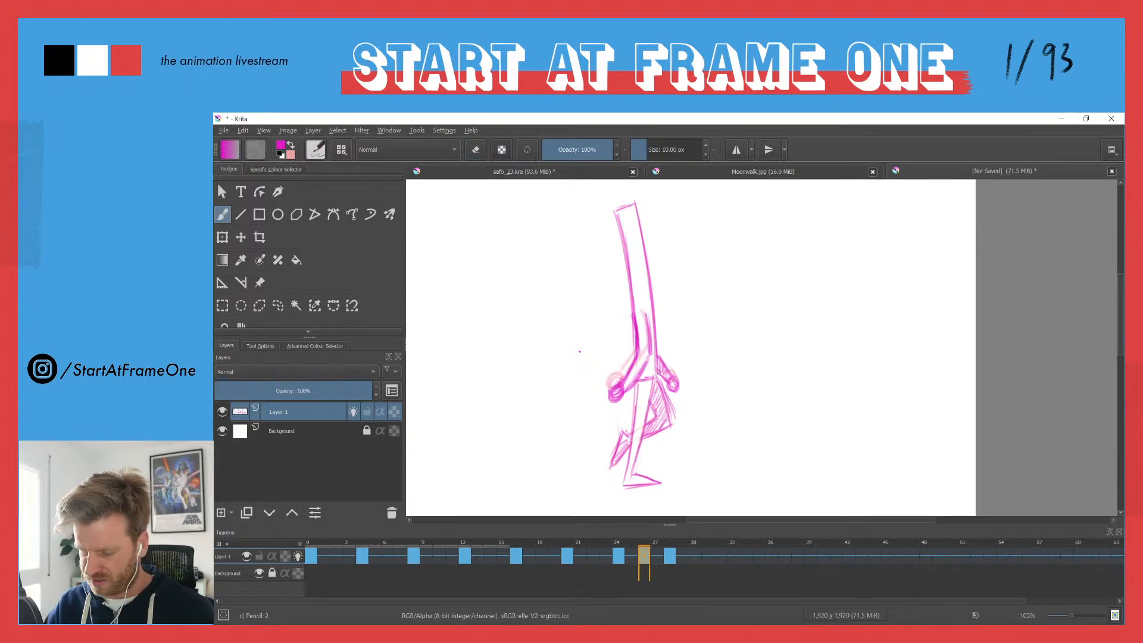
pyautogui.press('e')
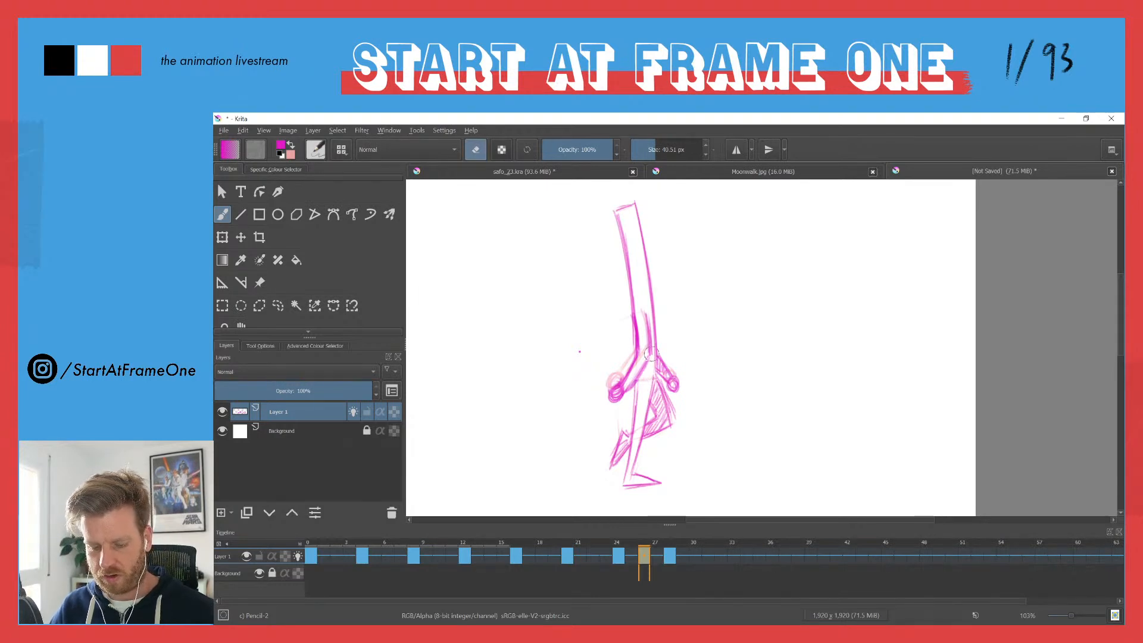
pyautogui.press('e')
# Step: Step through the frames around frame 24 to check the corrected pose in motion
pyautogui.hotkey('ctrl', 'Left')
pyautogui.hotkey('ctrl', 'Right')
pyautogui.hotkey('ctrl', 'Left')
pyautogui.hotkey('ctrl', 'Left')
pyautogui.press('Right')
pyautogui.press('Right')
pyautogui.press('Right')
pyautogui.press('Right')
pyautogui.press('Right')
pyautogui.press('Right')
pyautogui.press('Left')
pyautogui.press('Right')
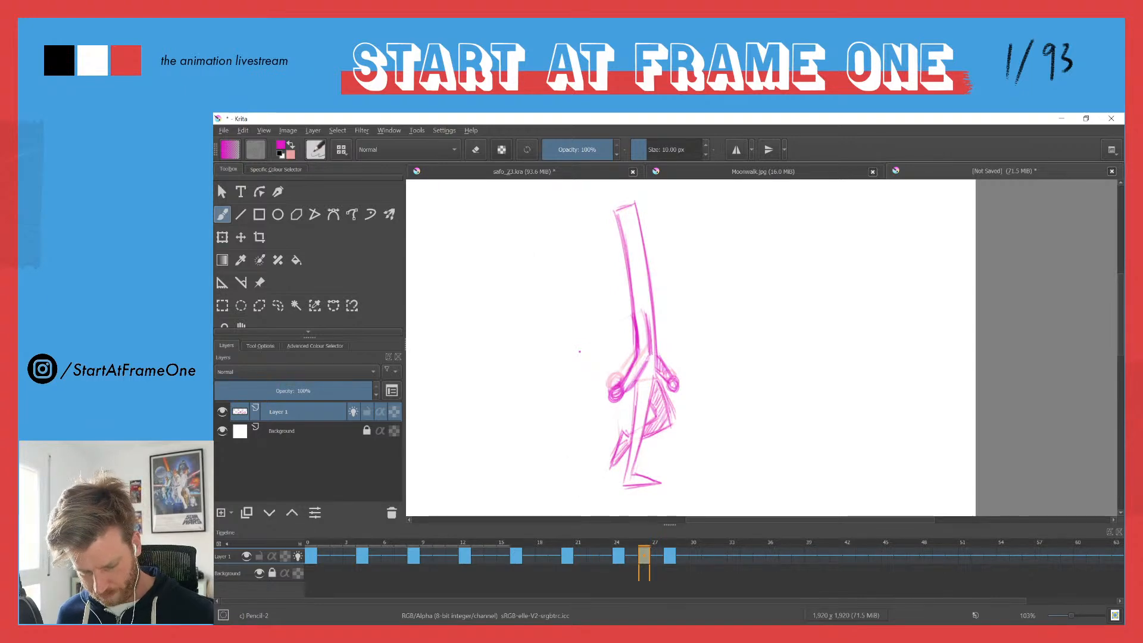
# Step: Go back from frame 24 to the frame 16 pose and play forward frame by frame to compare the three poses
pyautogui.moveTo(623, 557); pyautogui.dragTo(619, 558)
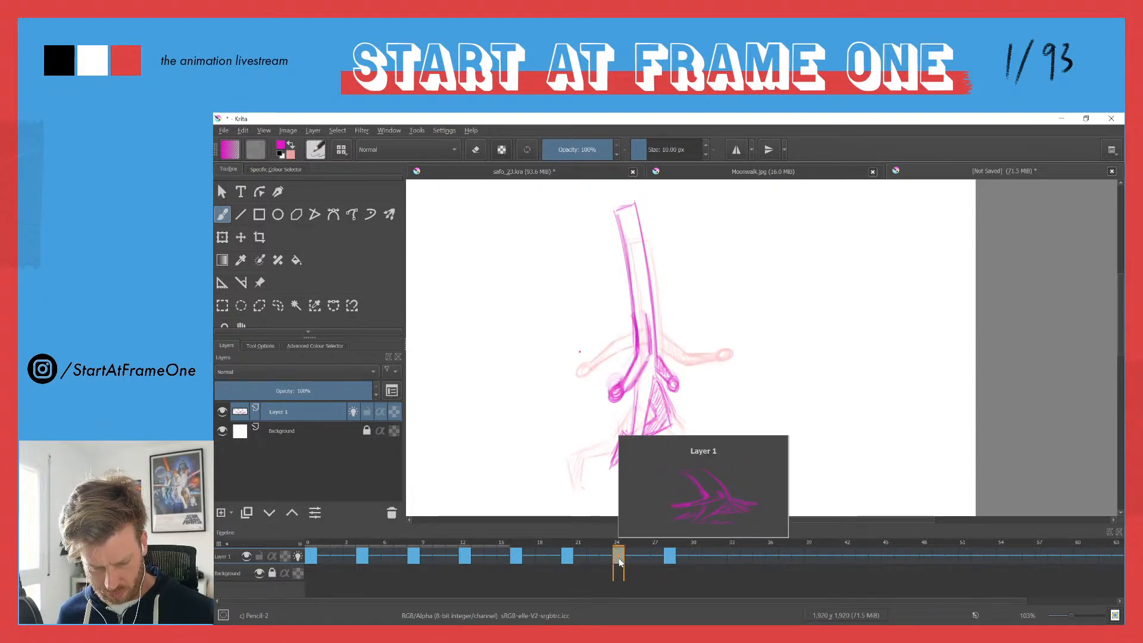
pyautogui.press('Left')
pyautogui.press('Left')
pyautogui.press('Left')
pyautogui.press('Left')
pyautogui.press('Left')
pyautogui.press('Left')
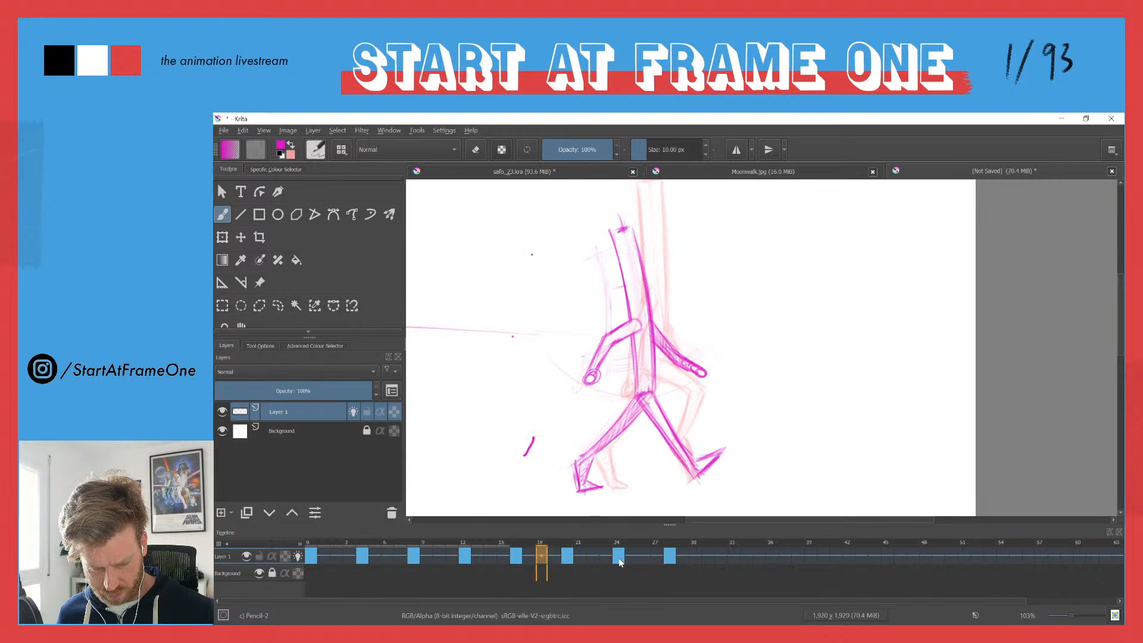
pyautogui.press('Right')
pyautogui.press('Right')
pyautogui.press('Right')
pyautogui.press('Right')
pyautogui.press('Right')
pyautogui.press('Right')
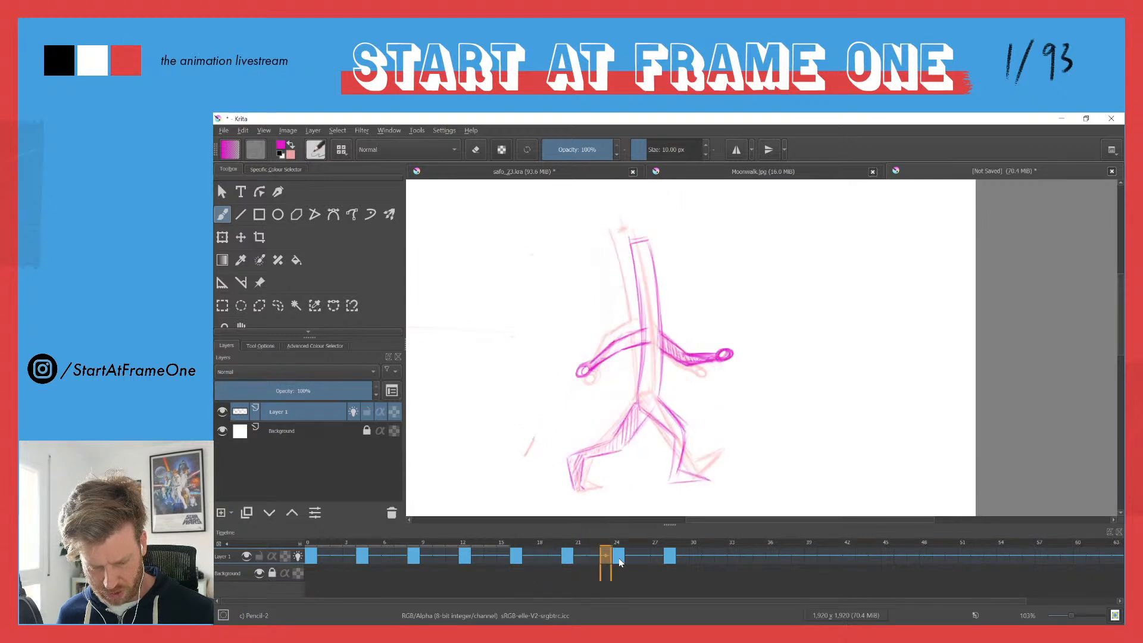
pyautogui.press('Right')
pyautogui.press('Right')
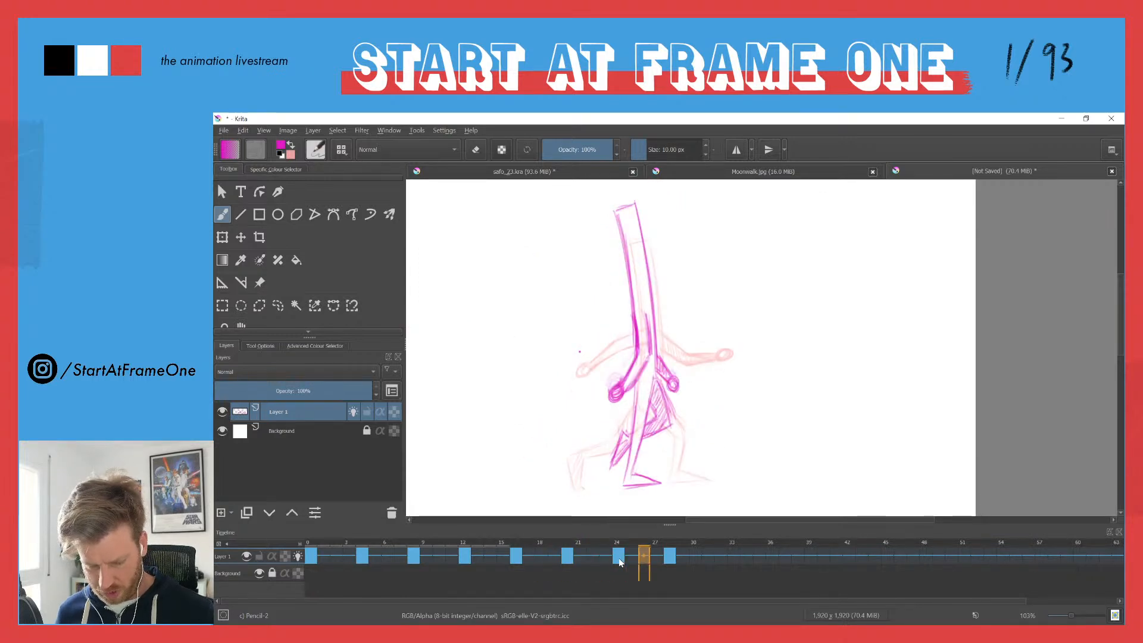
# Step: Shift the closing pose from frame 28 to frame 32 and put a blank keyframe at frame 28
pyautogui.press('F5')
pyautogui.press('F5')
pyautogui.press('F5')
pyautogui.press('F5')
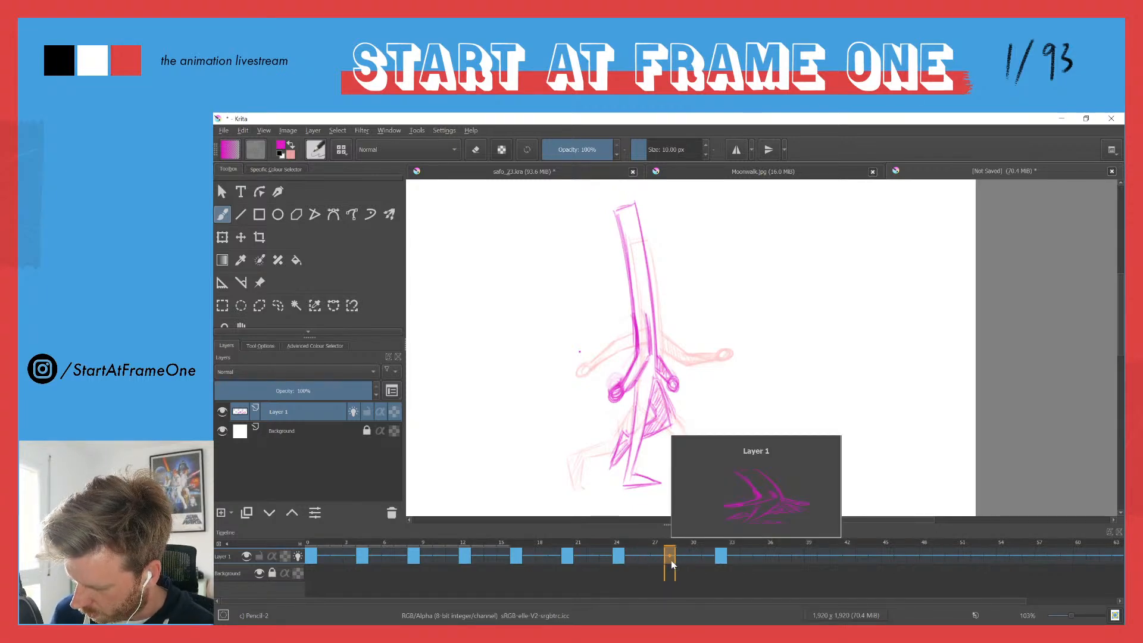
pyautogui.press('Delete')
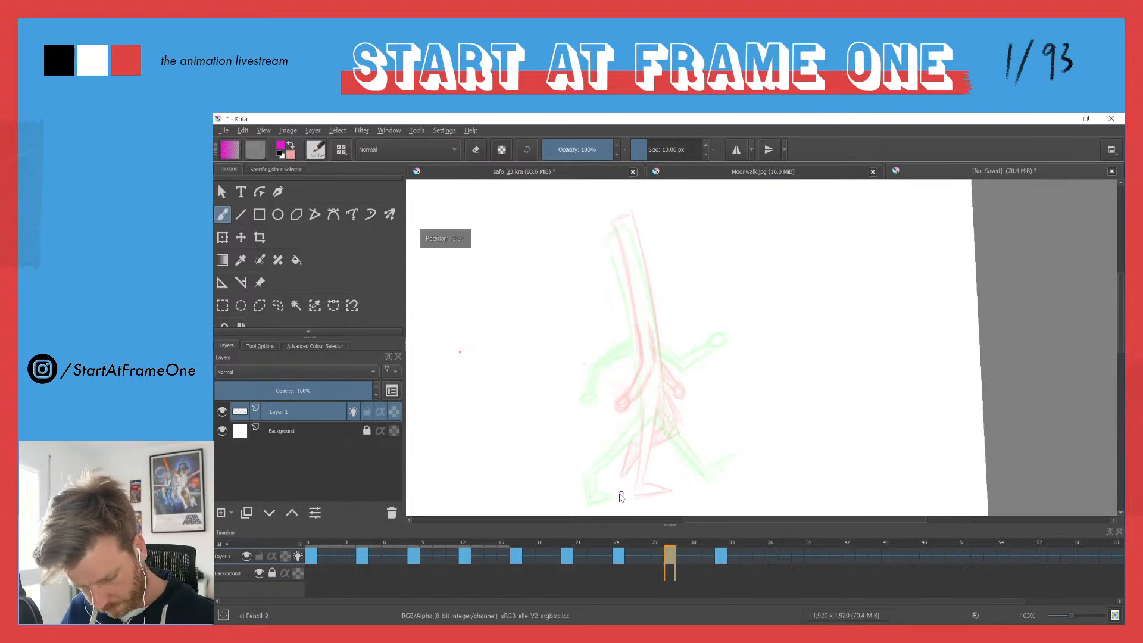
# Step: Draw the near foot on frame 28 slightly behind its frame 24 position and add the leg leaning forward up to the hip
pyautogui.moveTo(622, 421); pyautogui.dragTo(616, 316)
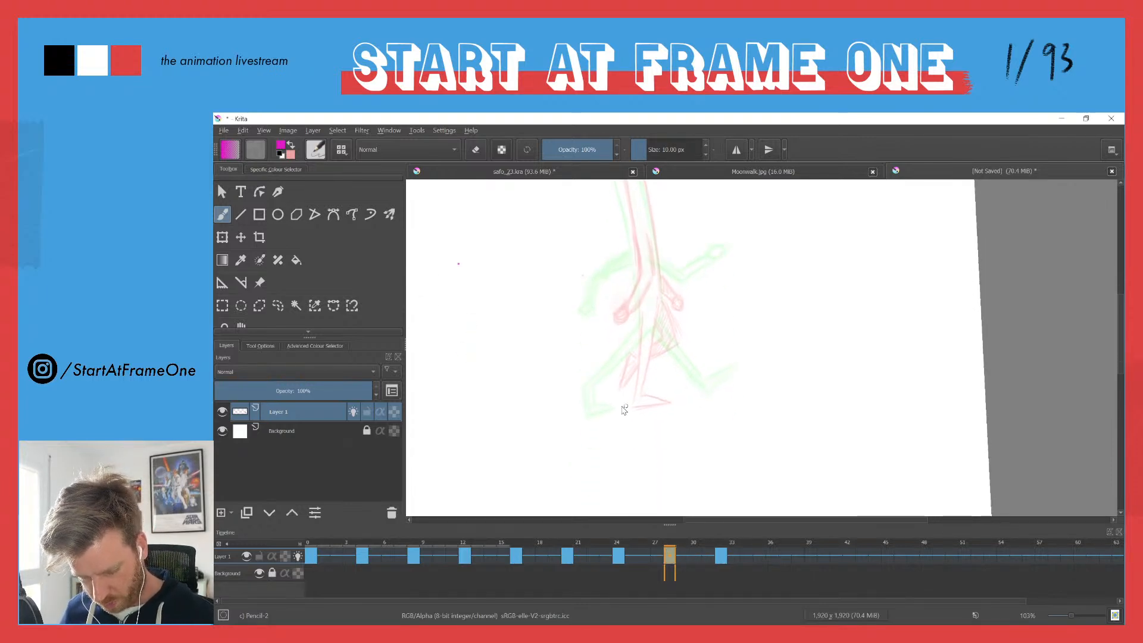
pyautogui.moveTo(621, 409); pyautogui.dragTo(636, 404)
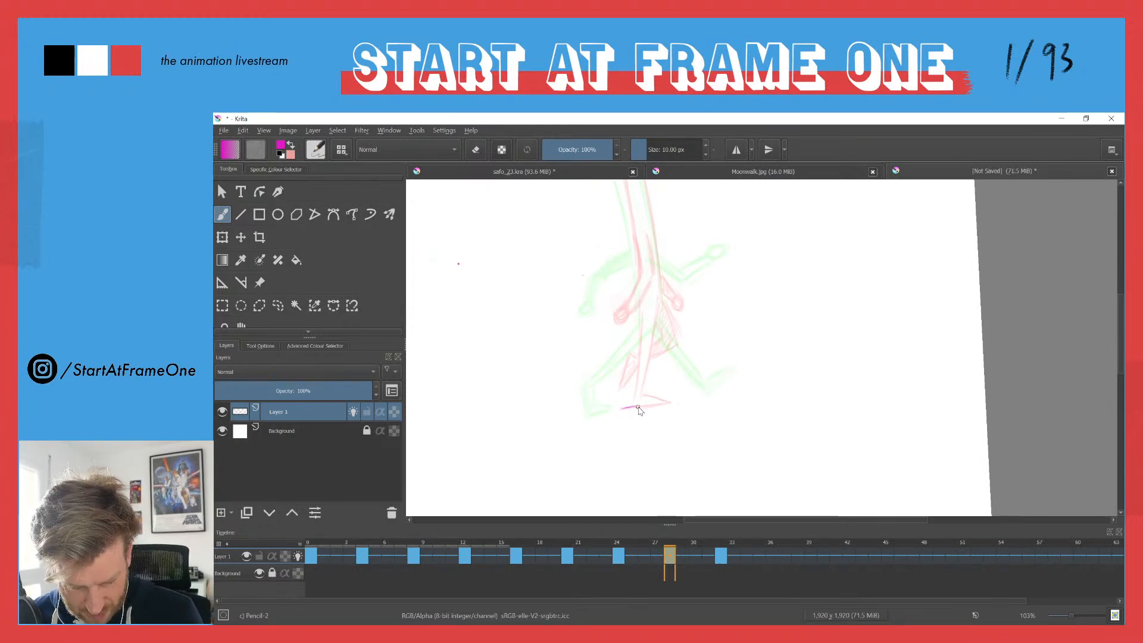
pyautogui.moveTo(623, 400)
pyautogui.mouseDown()
pyautogui.moveTo(627, 404)
pyautogui.moveTo(612, 392)
pyautogui.moveTo(627, 404)
pyautogui.moveTo(626, 403)
pyautogui.mouseUp()
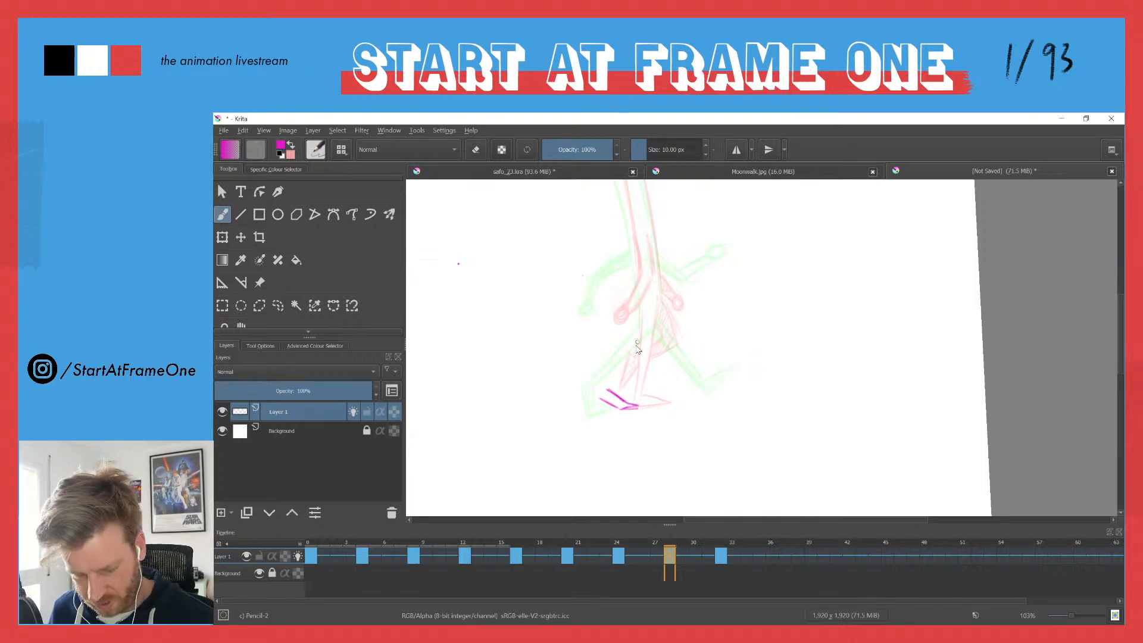
pyautogui.moveTo(647, 322); pyautogui.dragTo(614, 382)
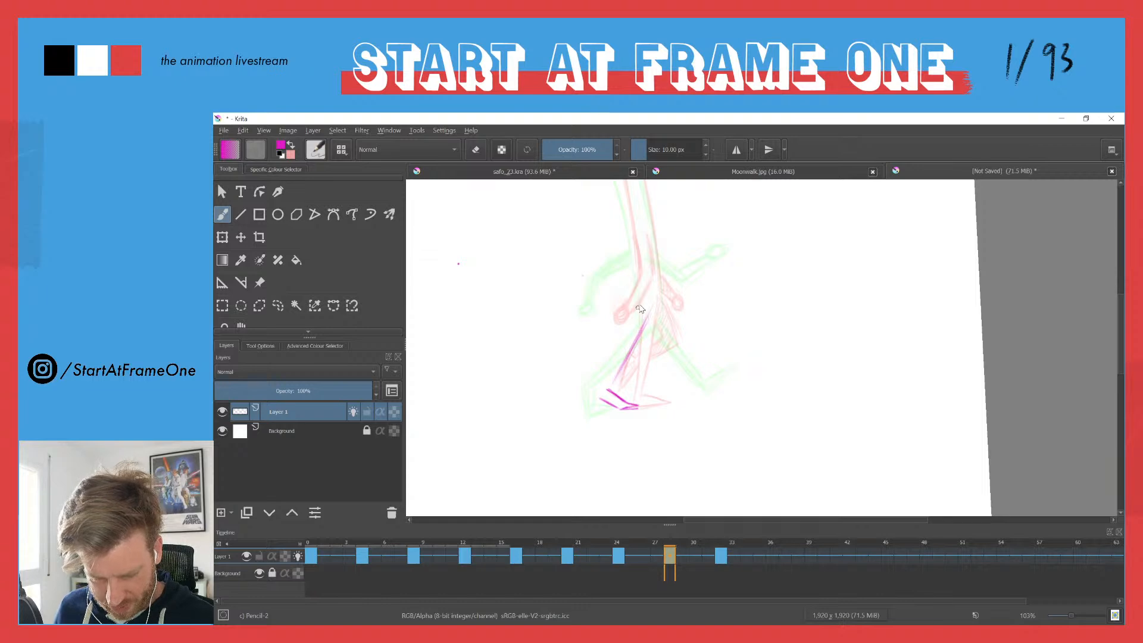
pyautogui.moveTo(636, 312); pyautogui.dragTo(604, 390)
pyautogui.moveTo(622, 339); pyautogui.dragTo(611, 389)
pyautogui.moveTo(658, 306); pyautogui.dragTo(614, 391)
pyautogui.moveTo(643, 342); pyautogui.dragTo(613, 394)
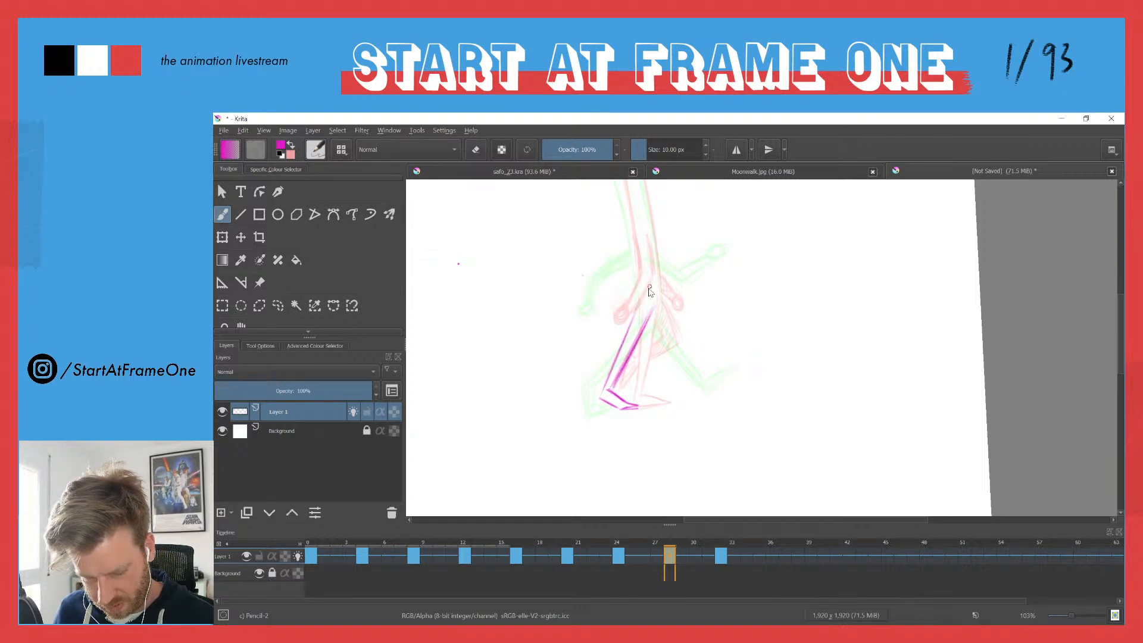
# Step: Draw the long, slightly curved torso on frame 28, rising a little higher than the frame 24 pose
pyautogui.moveTo(630, 249); pyautogui.dragTo(658, 322)
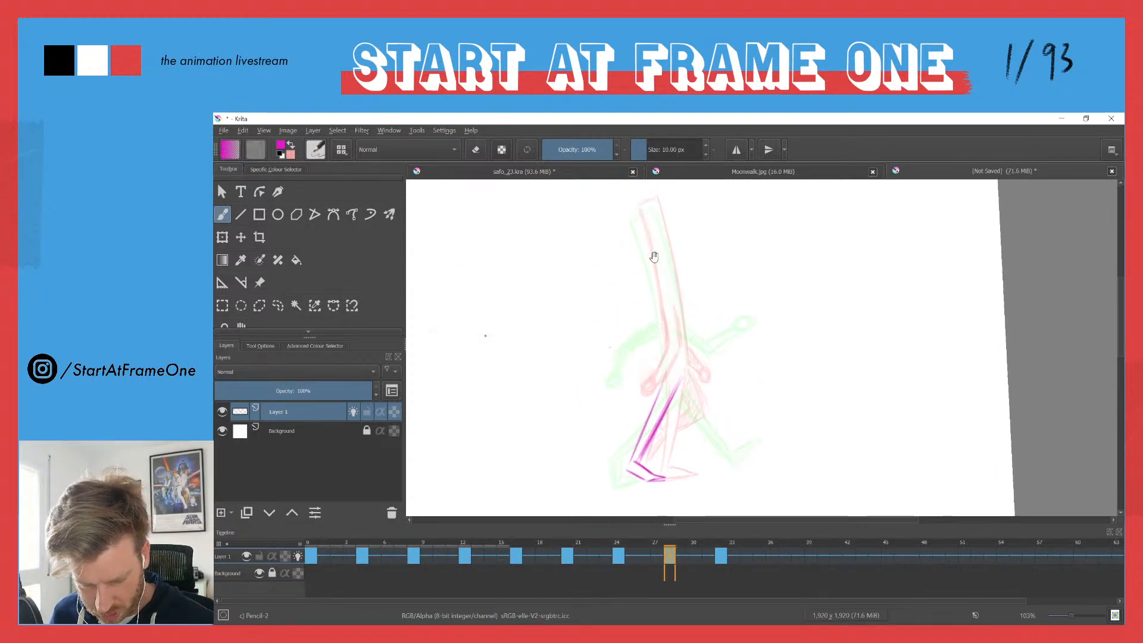
pyautogui.moveTo(665, 194); pyautogui.dragTo(684, 378)
pyautogui.moveTo(677, 265)
pyautogui.mouseDown()
pyautogui.moveTo(684, 378)
pyautogui.moveTo(677, 257)
pyautogui.mouseUp()
pyautogui.moveTo(662, 189)
pyautogui.mouseDown()
pyautogui.moveTo(683, 307)
pyautogui.moveTo(659, 186)
pyautogui.moveTo(664, 302)
pyautogui.mouseUp()
pyautogui.moveTo(647, 210); pyautogui.dragTo(670, 335)
pyautogui.moveTo(662, 273)
pyautogui.mouseDown()
pyautogui.moveTo(669, 382)
pyautogui.moveTo(683, 373)
pyautogui.mouseUp()
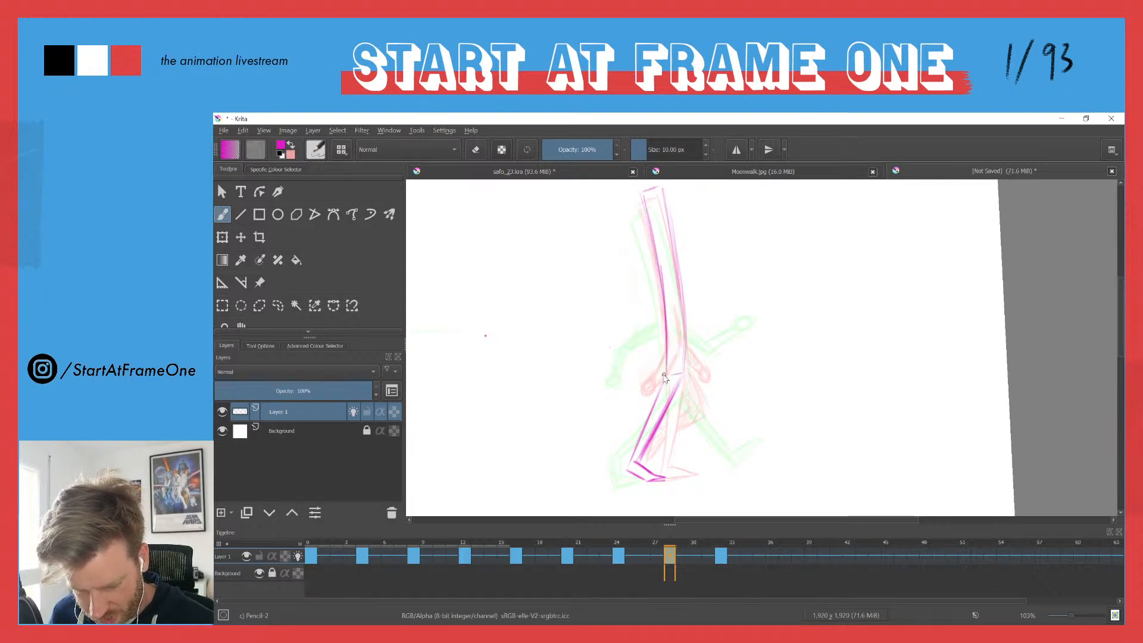
pyautogui.moveTo(663, 279)
pyautogui.mouseDown()
pyautogui.moveTo(645, 196)
pyautogui.moveTo(678, 268)
pyautogui.moveTo(684, 339)
pyautogui.mouseUp()
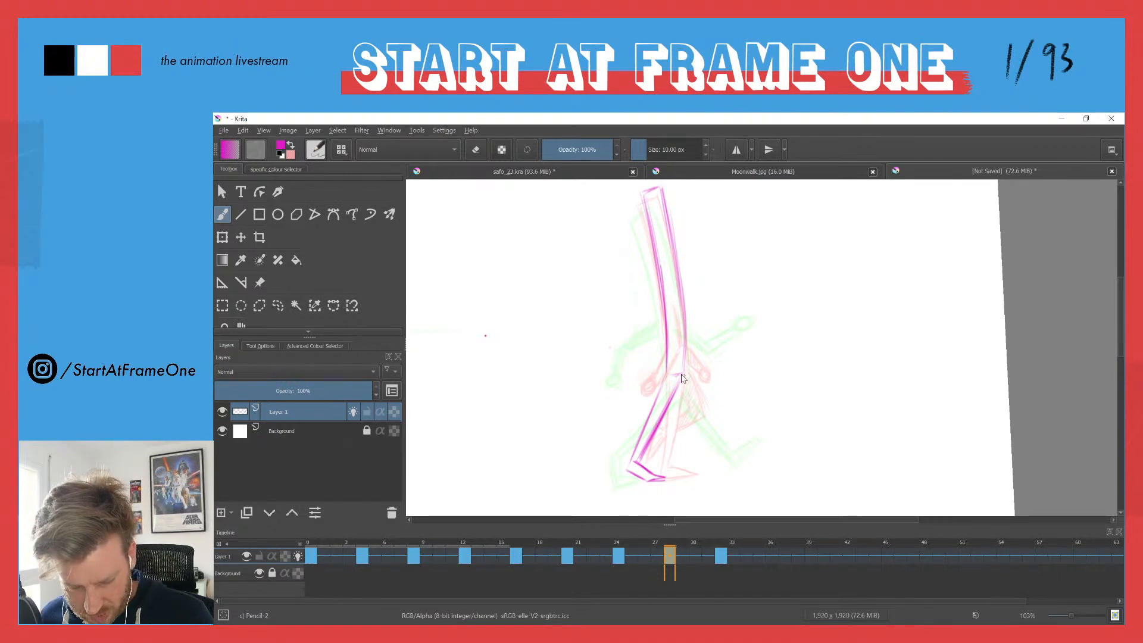
# Step: Draw the far leg on frame 28 raised forward with a bent knee and the foot pointing down
pyautogui.moveTo(679, 372)
pyautogui.mouseDown()
pyautogui.moveTo(717, 395)
pyautogui.moveTo(705, 430)
pyautogui.mouseUp()
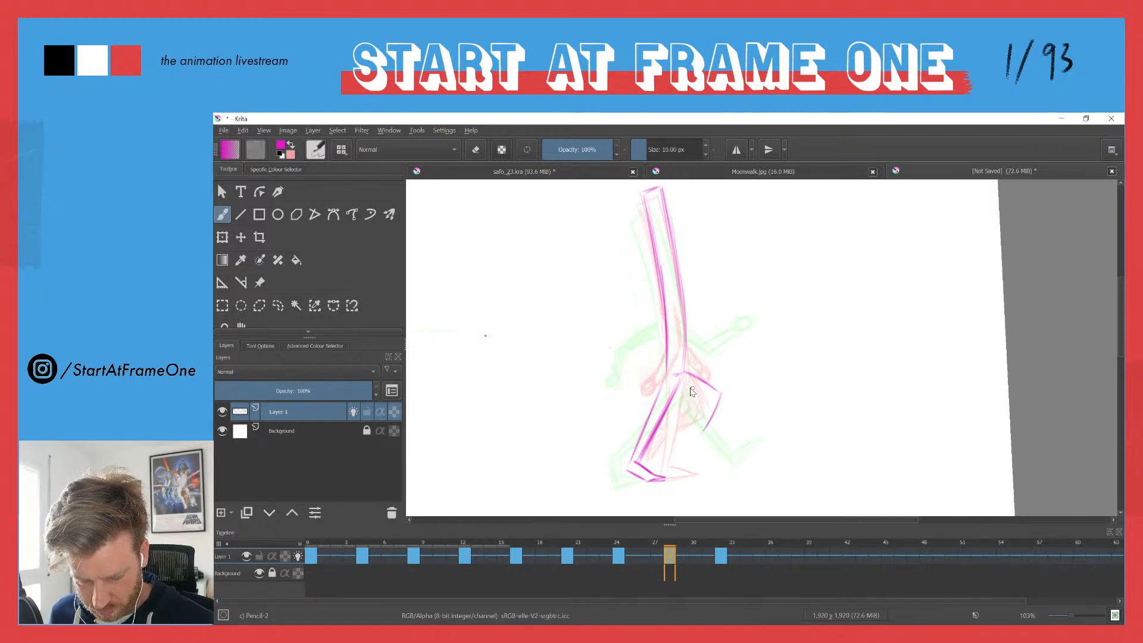
pyautogui.moveTo(670, 381)
pyautogui.mouseDown()
pyautogui.moveTo(709, 401)
pyautogui.moveTo(696, 395)
pyautogui.moveTo(709, 434)
pyautogui.moveTo(707, 404)
pyautogui.moveTo(695, 435)
pyautogui.mouseUp()
pyautogui.moveTo(720, 398); pyautogui.dragTo(698, 439)
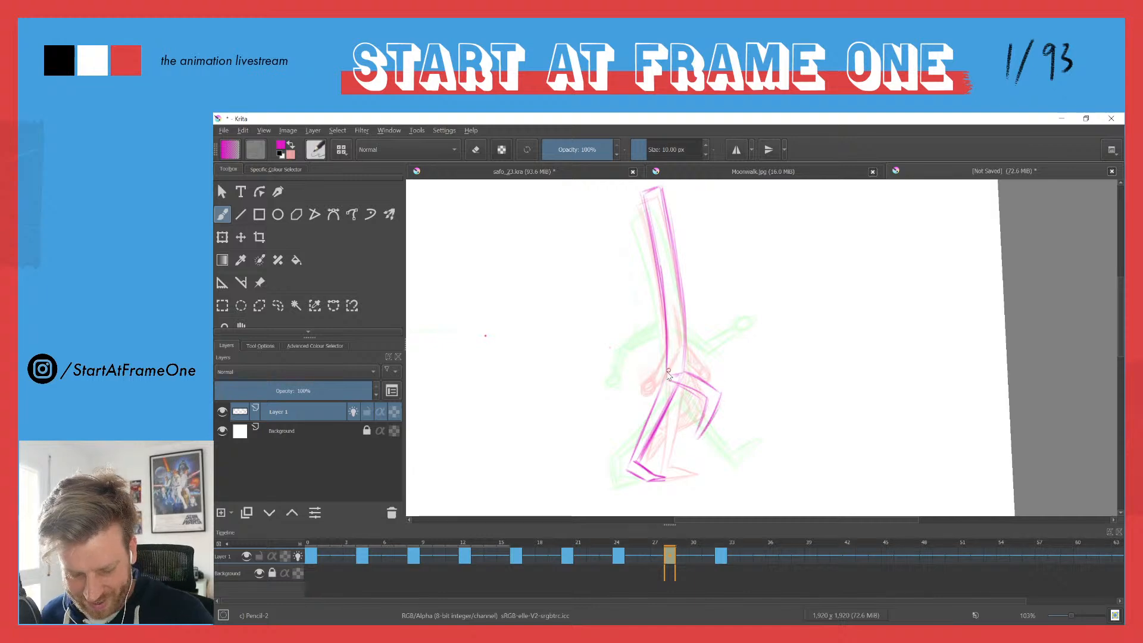
pyautogui.moveTo(668, 379)
pyautogui.mouseDown()
pyautogui.moveTo(722, 396)
pyautogui.moveTo(713, 408)
pyautogui.mouseUp()
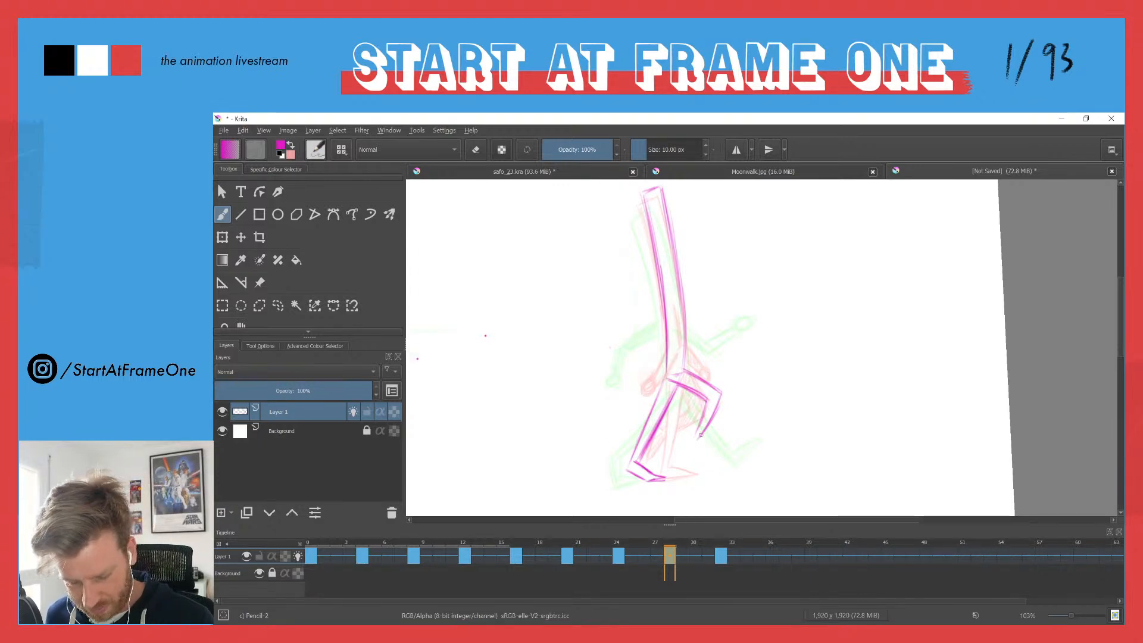
pyautogui.moveTo(703, 434); pyautogui.dragTo(713, 476)
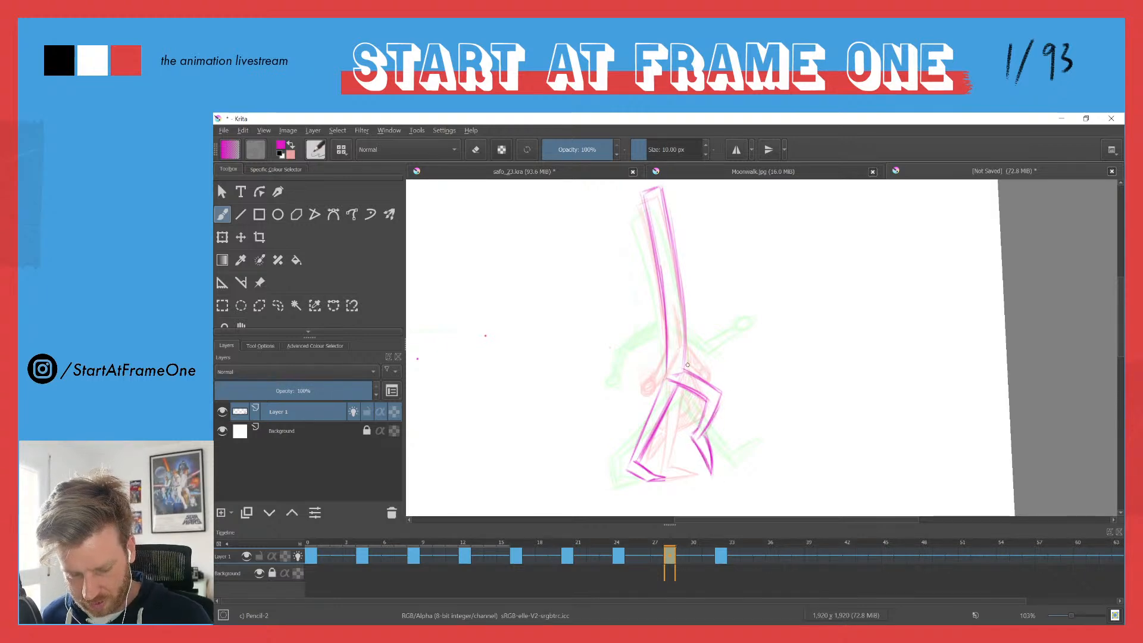
# Step: Compare the frame 24 pose with the new frame 28 pose
pyautogui.click(618, 552)
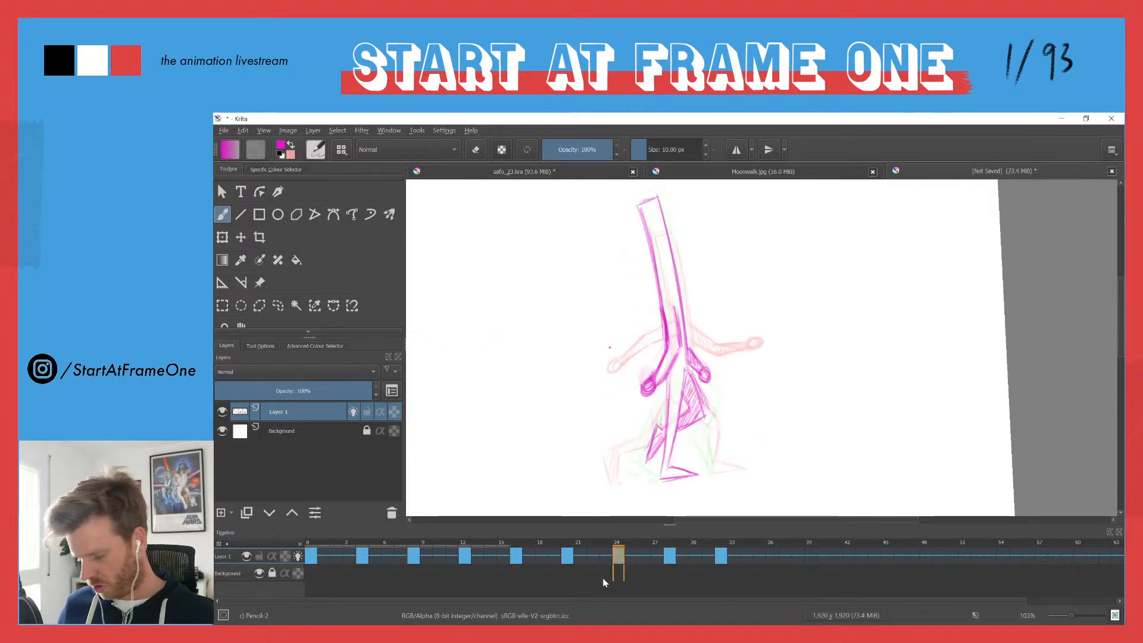
pyautogui.press('.')
pyautogui.press('.')
pyautogui.press('.')
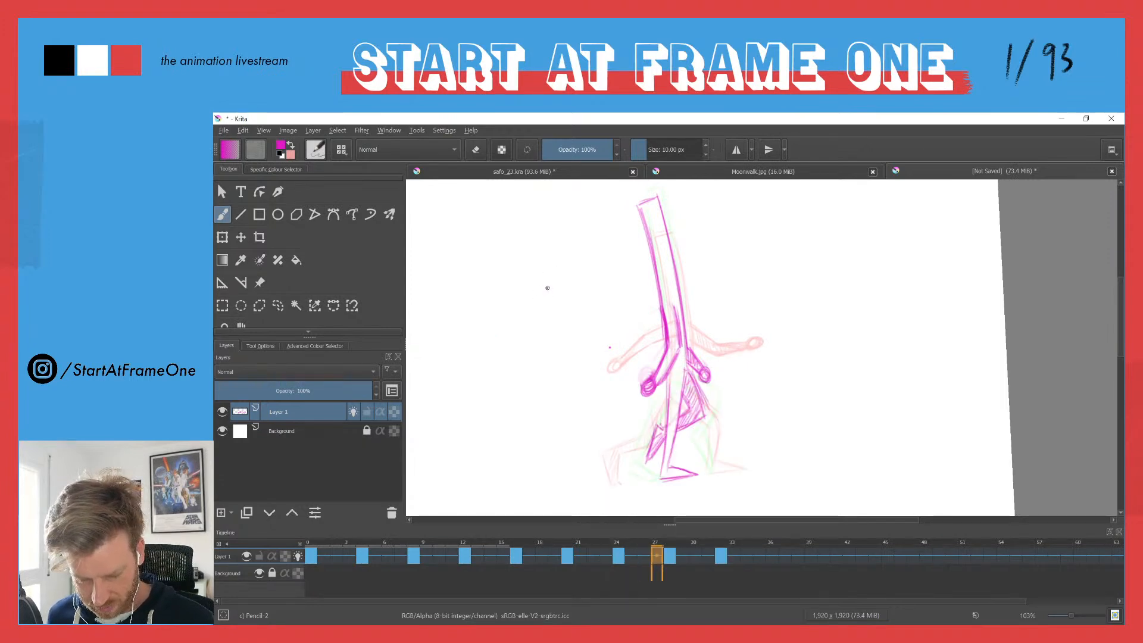
pyautogui.press('.')
pyautogui.press(',')
pyautogui.press('.')
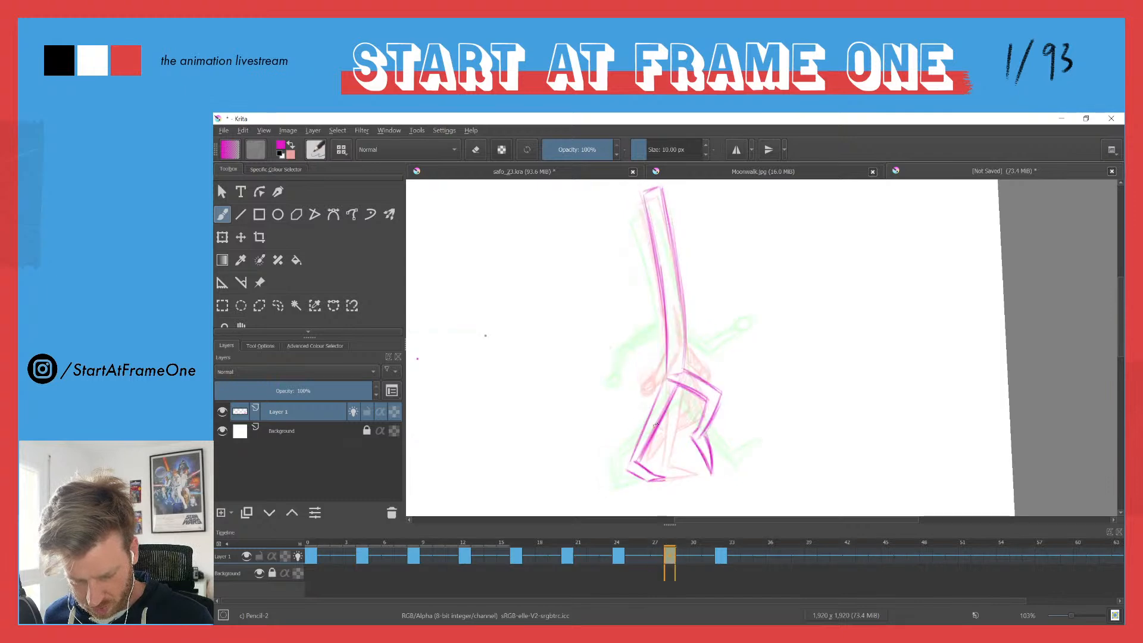
# Step: Shade the far thigh on frame 28, then erase the overlapping line at the hip and redraw the torso flowing into the near leg
pyautogui.moveTo(683, 376)
pyautogui.mouseDown()
pyautogui.moveTo(663, 415)
pyautogui.moveTo(704, 389)
pyautogui.moveTo(709, 421)
pyautogui.moveTo(694, 439)
pyautogui.moveTo(708, 455)
pyautogui.mouseUp()
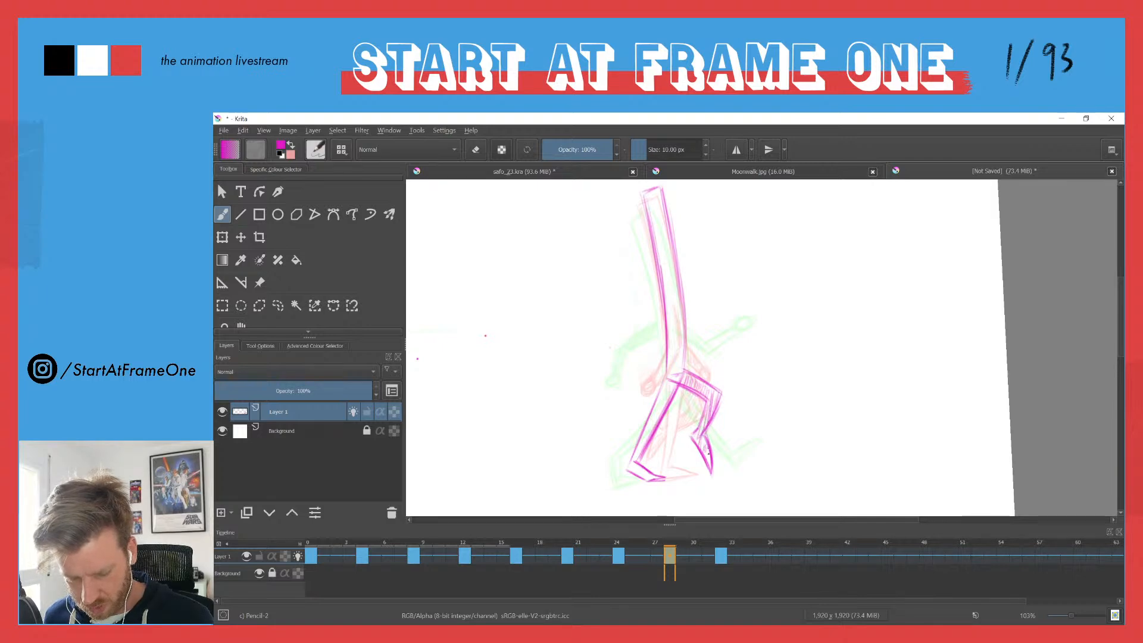
pyautogui.press('e')
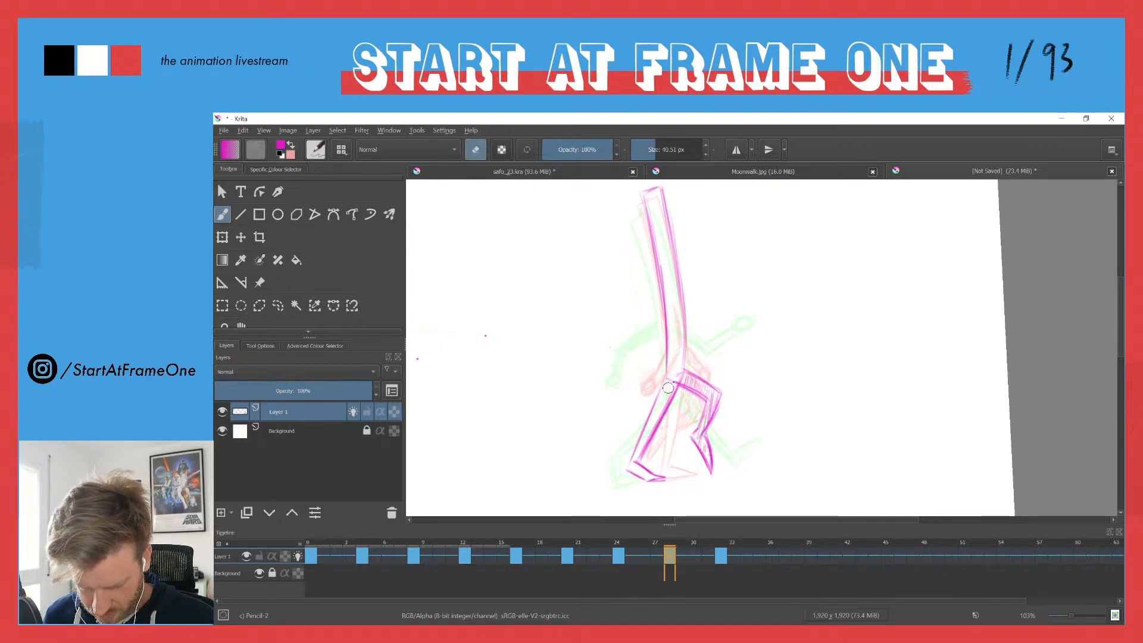
pyautogui.moveTo(671, 385); pyautogui.dragTo(665, 383)
pyautogui.press('e')
pyautogui.moveTo(671, 331); pyautogui.dragTo(659, 397)
pyautogui.moveTo(666, 348); pyautogui.dragTo(659, 399)
pyautogui.moveTo(685, 343); pyautogui.dragTo(684, 363)
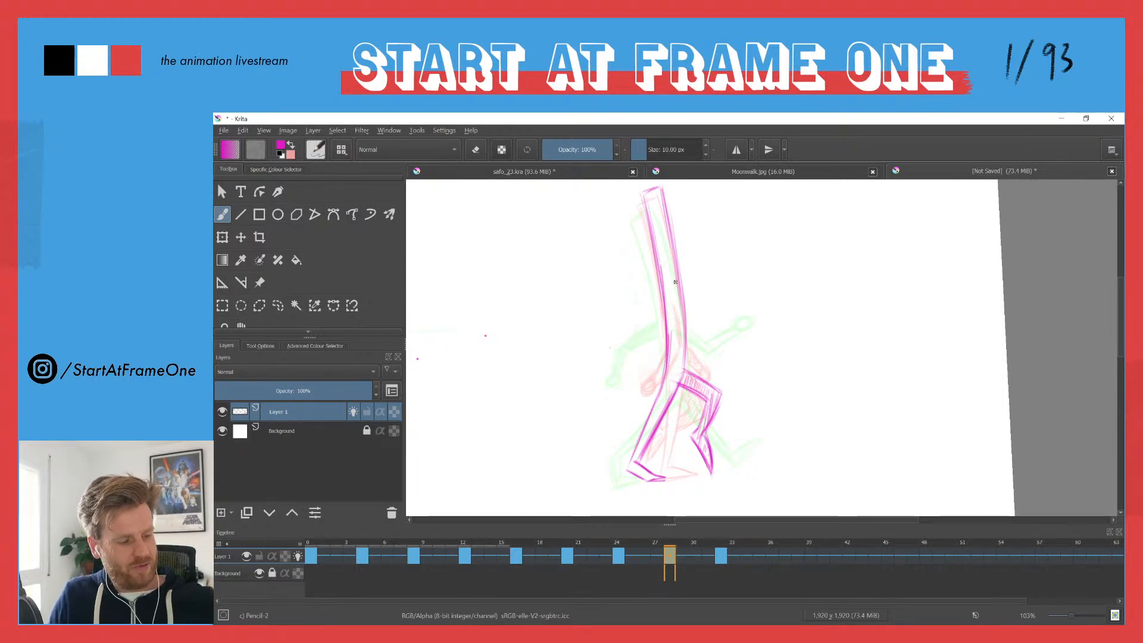
# Step: Switch to the Dynamic Brush tool and compare the frame 28 pose with the frame 24 and frame 32 poses
pyautogui.click(365, 219)
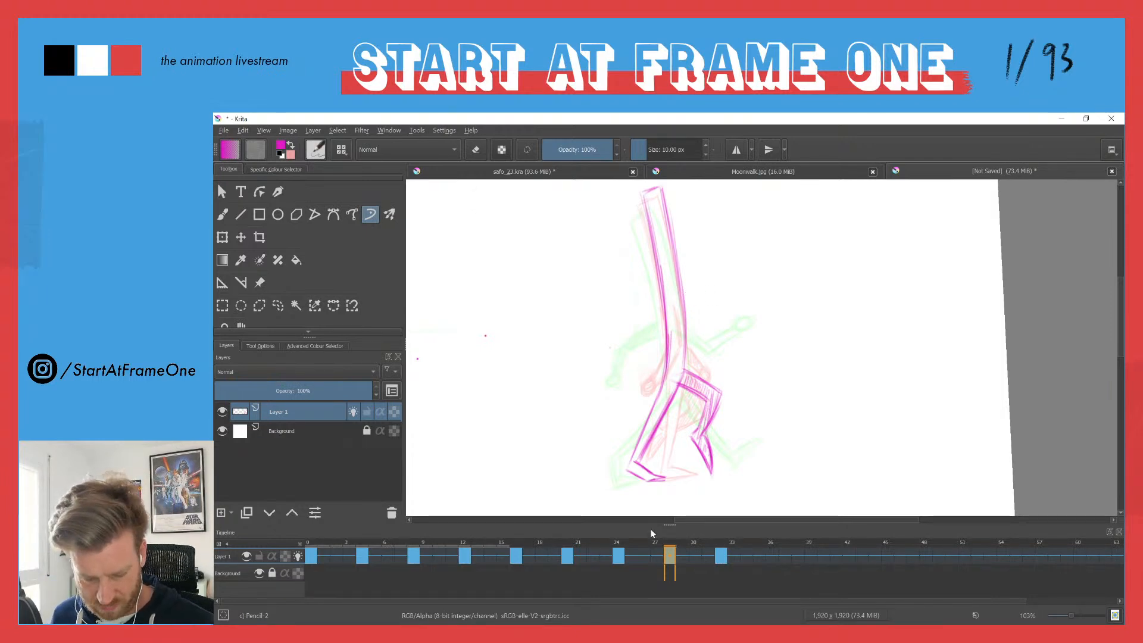
pyautogui.click(619, 556)
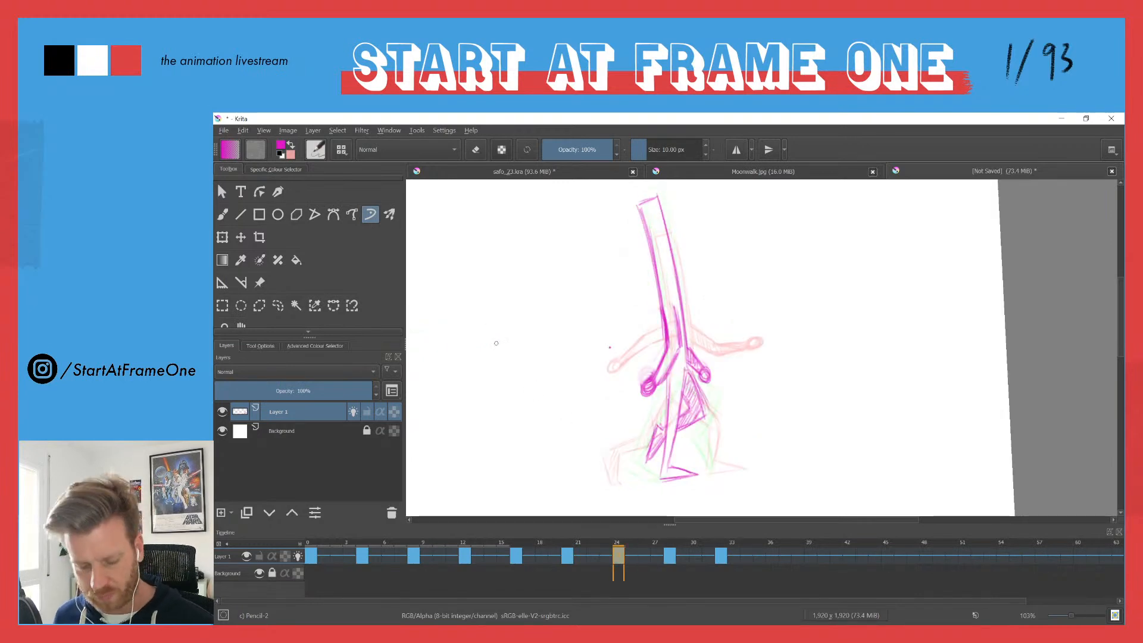
pyautogui.press('Right')
pyautogui.press('Right')
pyautogui.press('Right')
pyautogui.press('Left')
pyautogui.press('Left')
pyautogui.press('Left')
pyautogui.press('Right')
pyautogui.press('Right')
pyautogui.press('Right')
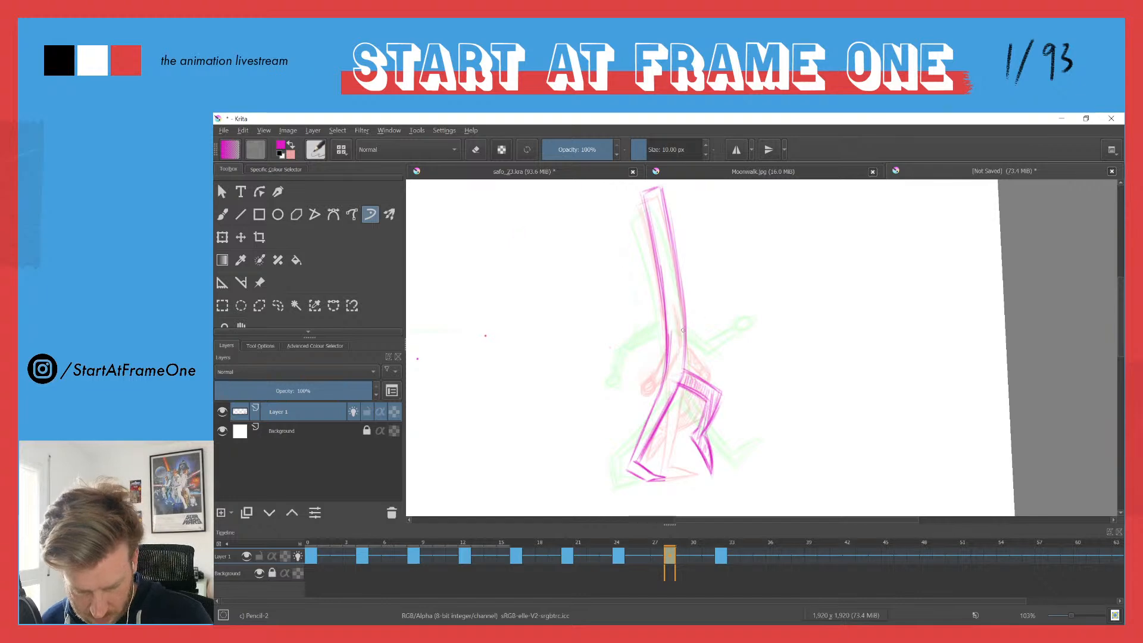
pyautogui.press('Right')
pyautogui.press('Right')
pyautogui.press('Right')
pyautogui.press('Right')
pyautogui.press('Left')
pyautogui.press('Left')
pyautogui.press('Left')
pyautogui.press('Left')
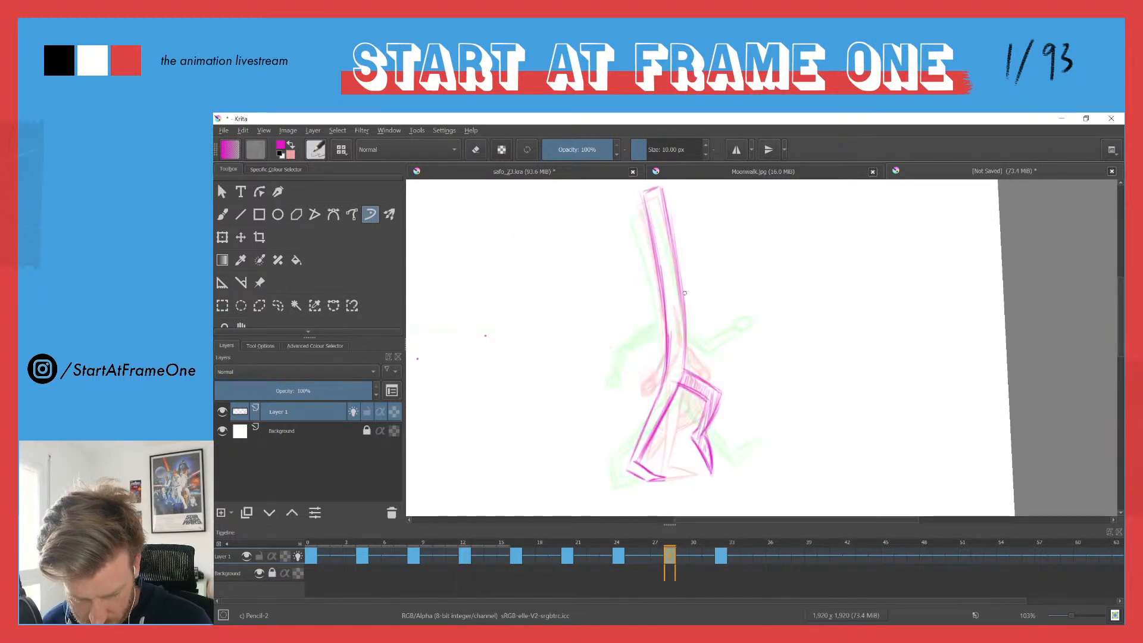
# Step: Draw the near arm on frame 28 reaching forward with a bent elbow and a round hand, erasing the overlap at the shoulder
pyautogui.moveTo(677, 317)
pyautogui.mouseDown()
pyautogui.moveTo(711, 362)
pyautogui.moveTo(693, 344)
pyautogui.moveTo(738, 365)
pyautogui.mouseUp()
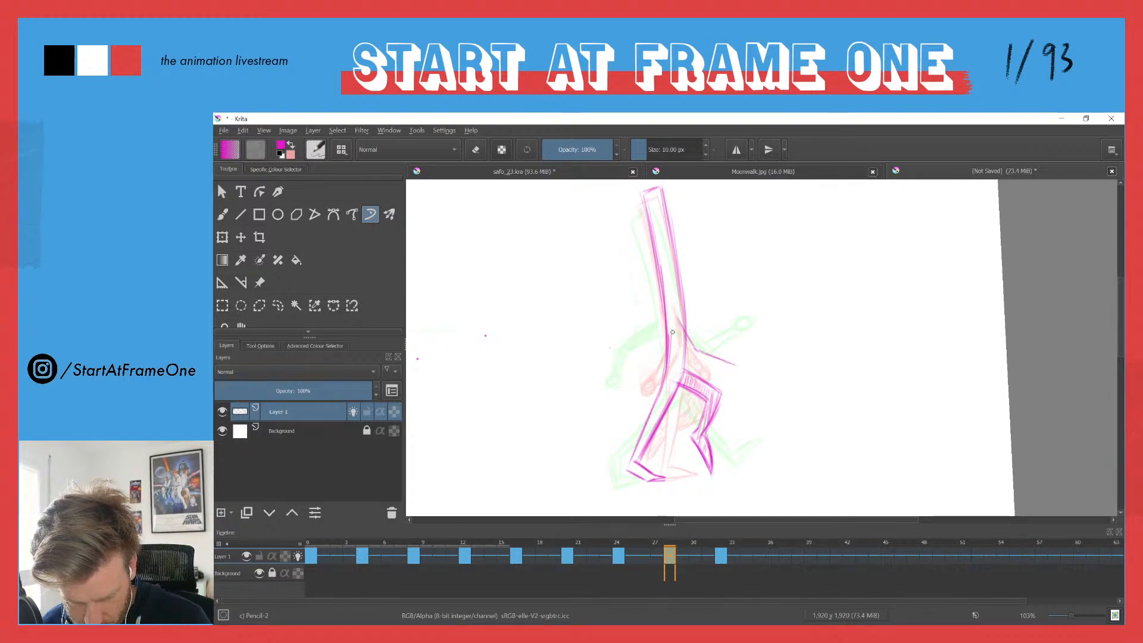
pyautogui.moveTo(669, 328)
pyautogui.mouseDown()
pyautogui.moveTo(699, 357)
pyautogui.moveTo(569, 304)
pyautogui.moveTo(600, 309)
pyautogui.mouseUp()
pyautogui.moveTo(549, 276); pyautogui.dragTo(569, 303)
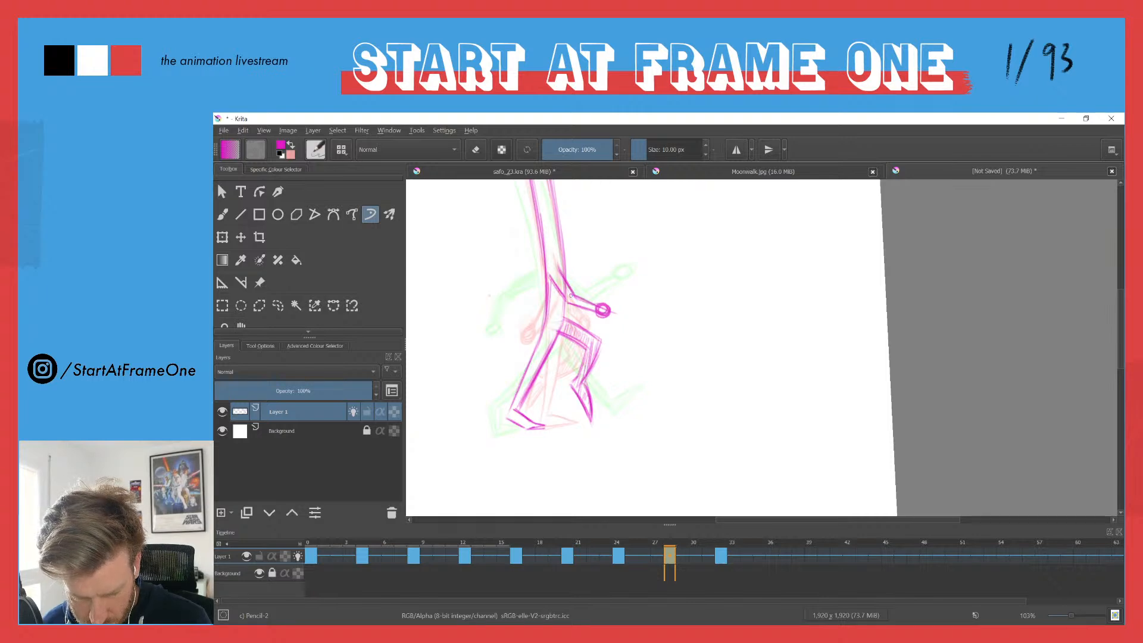
pyautogui.press('e')
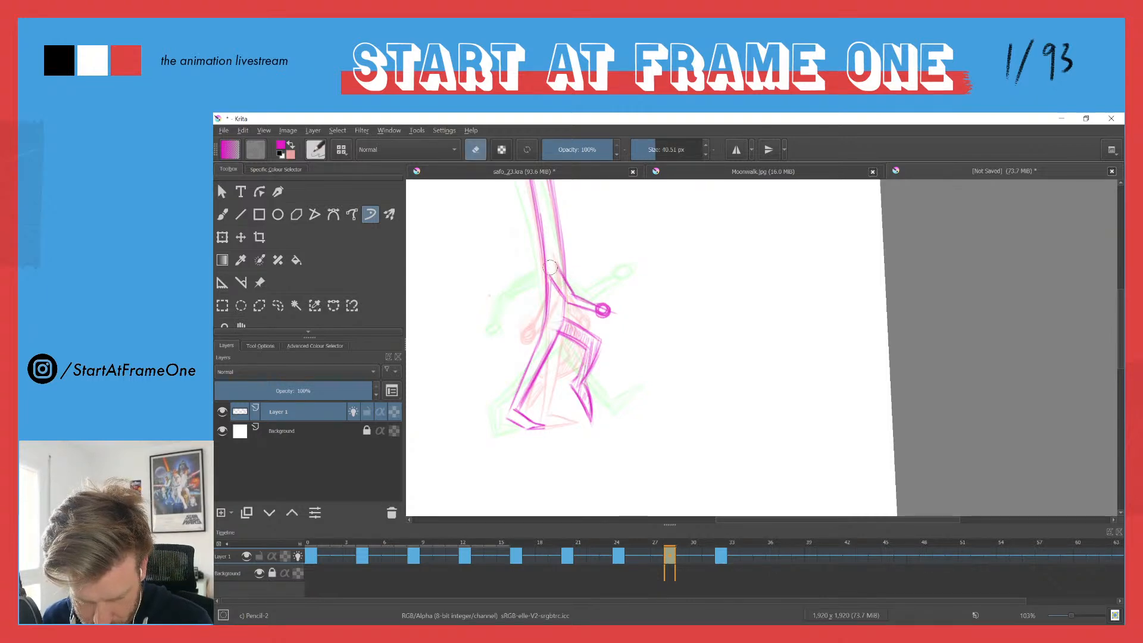
pyautogui.press('e')
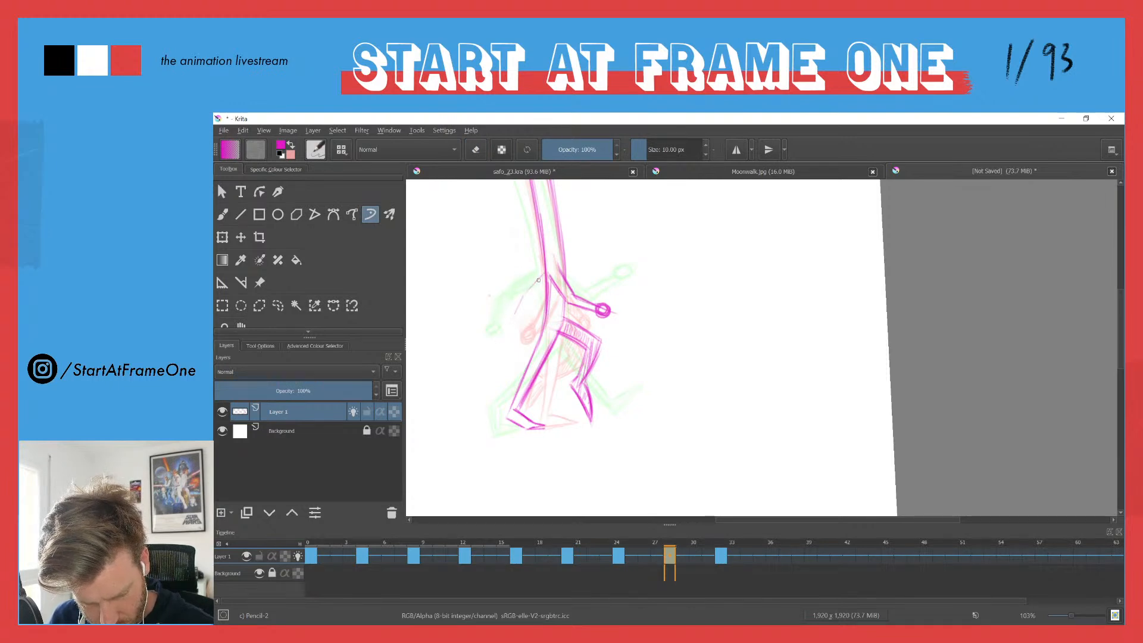
# Step: Draw the far arm on frame 28 swinging back behind the torso with a round hand, and shade its upper part
pyautogui.moveTo(523, 294); pyautogui.dragTo(509, 326)
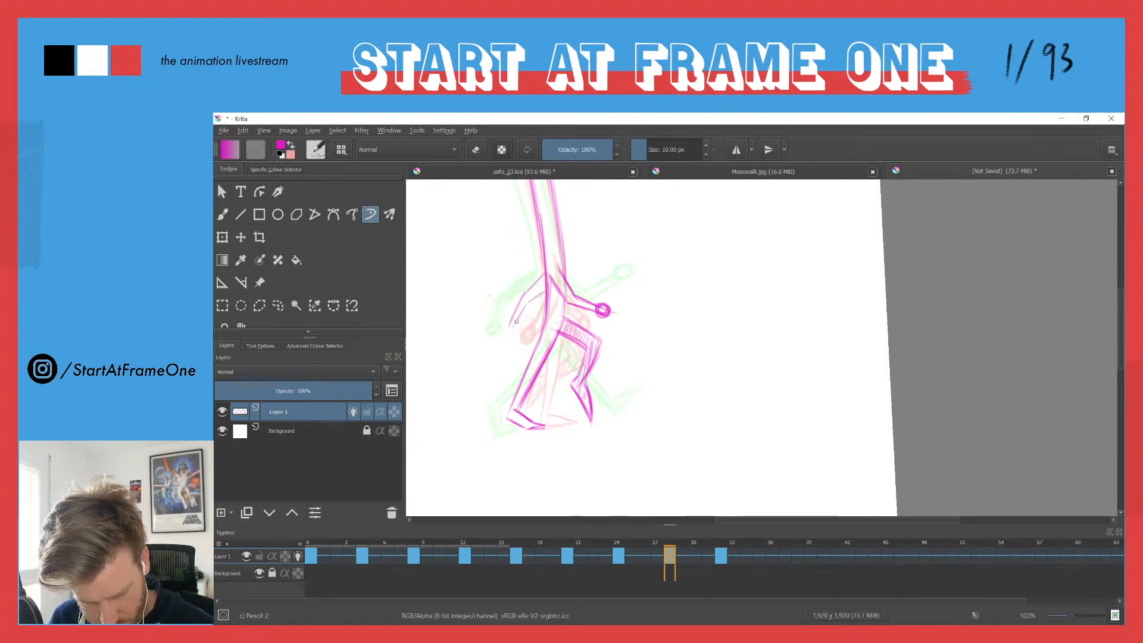
pyautogui.moveTo(545, 275)
pyautogui.mouseDown()
pyautogui.moveTo(525, 291)
pyautogui.moveTo(514, 334)
pyautogui.moveTo(517, 324)
pyautogui.mouseUp()
pyautogui.moveTo(542, 278); pyautogui.dragTo(522, 307)
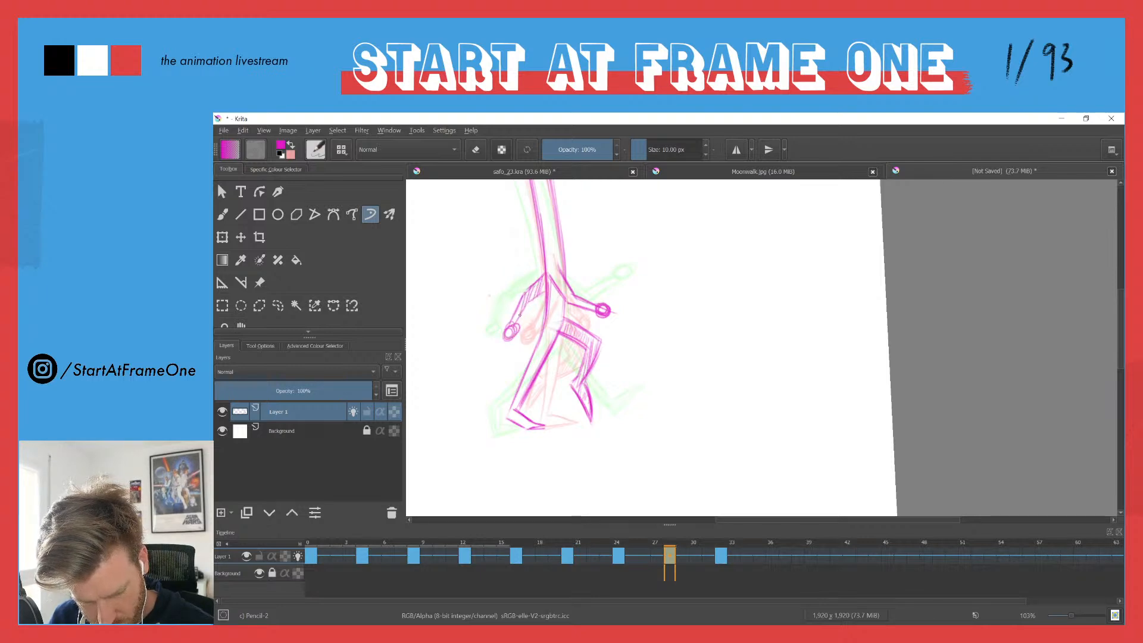
# Step: Check the frame 32 pose and make frame 31 the current frame
pyautogui.moveTo(527, 231); pyautogui.dragTo(559, 308)
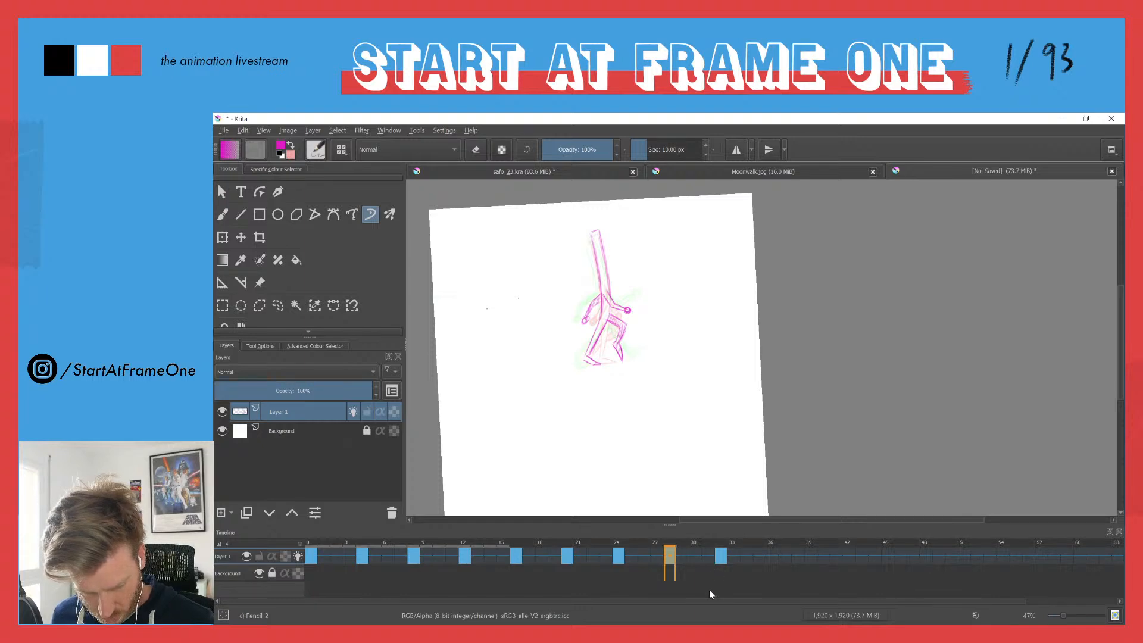
pyautogui.click(720, 555)
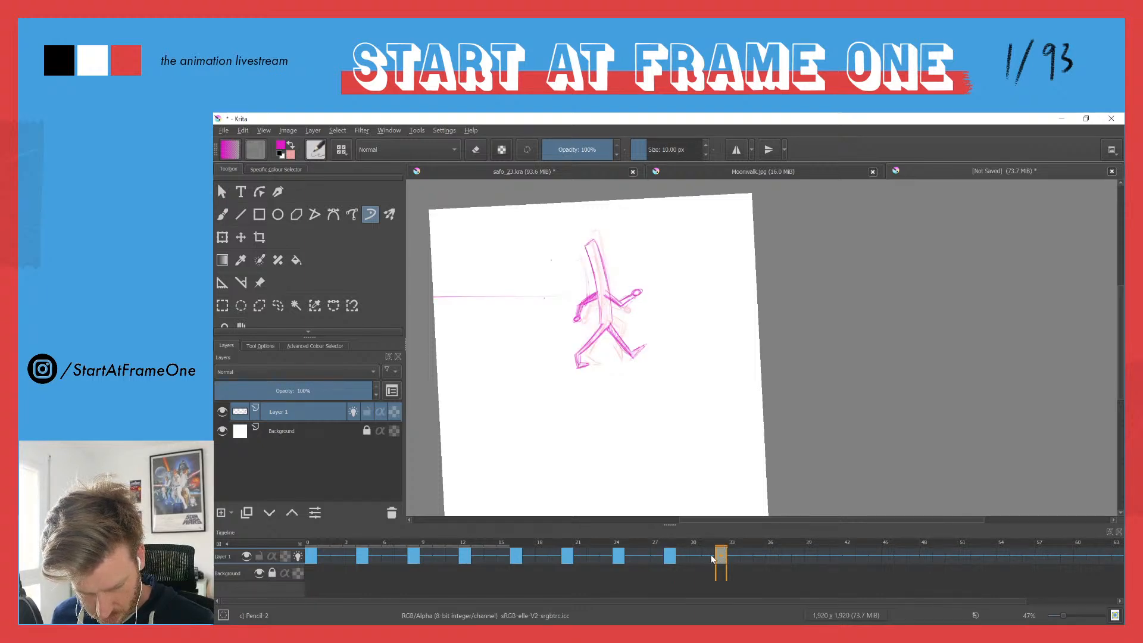
pyautogui.click(708, 556)
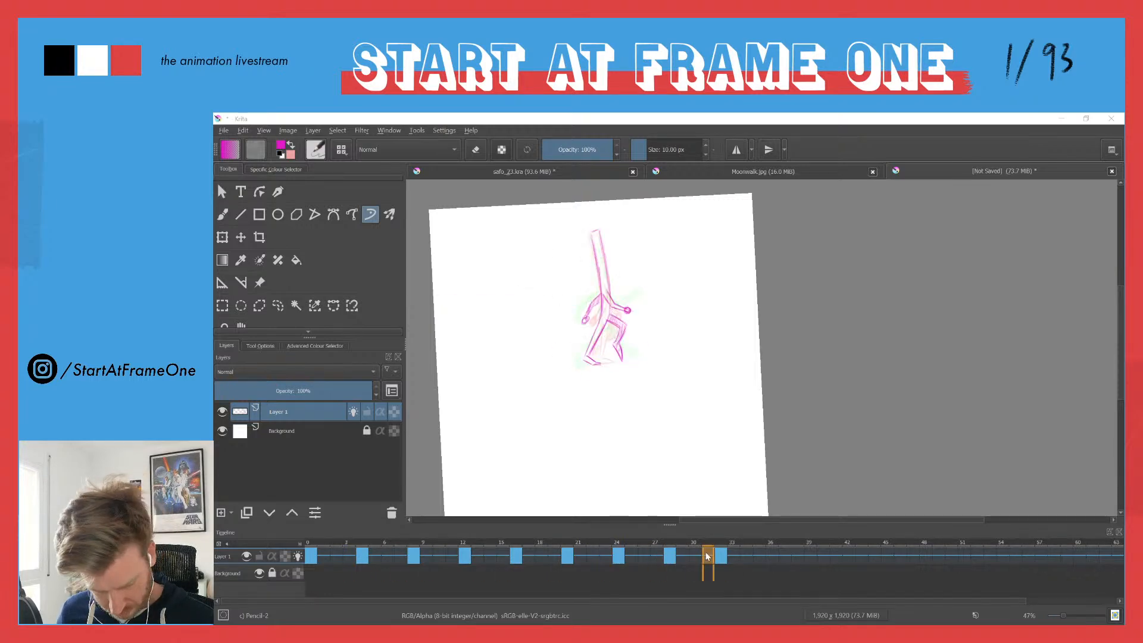
pyautogui.click(729, 597)
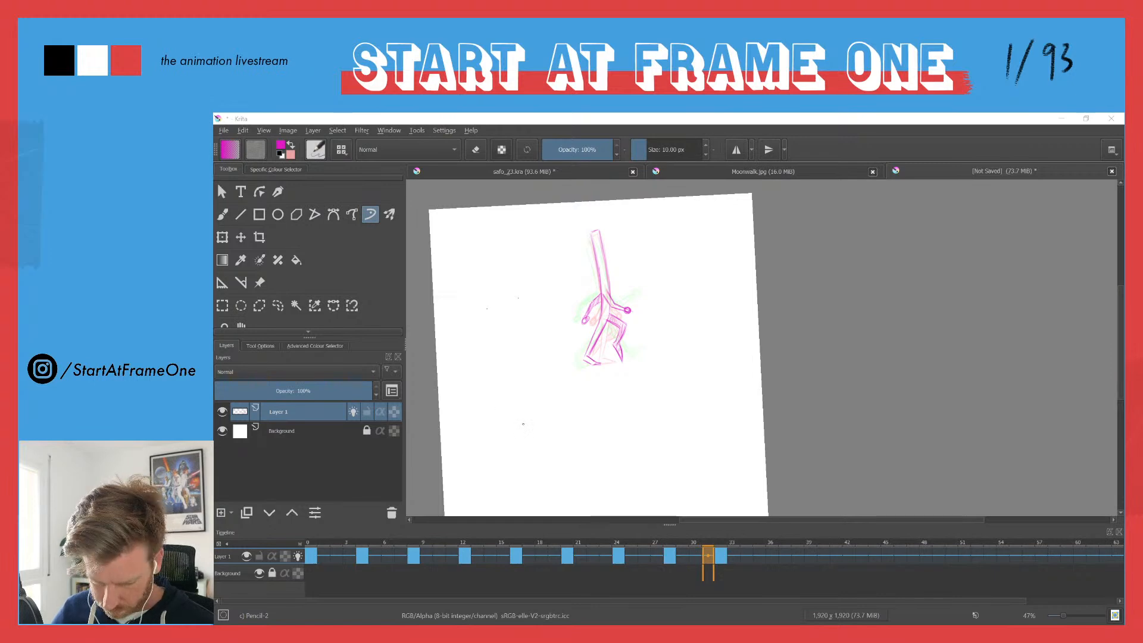
pyautogui.press('super+Tab')
pyautogui.press('super+Tab')
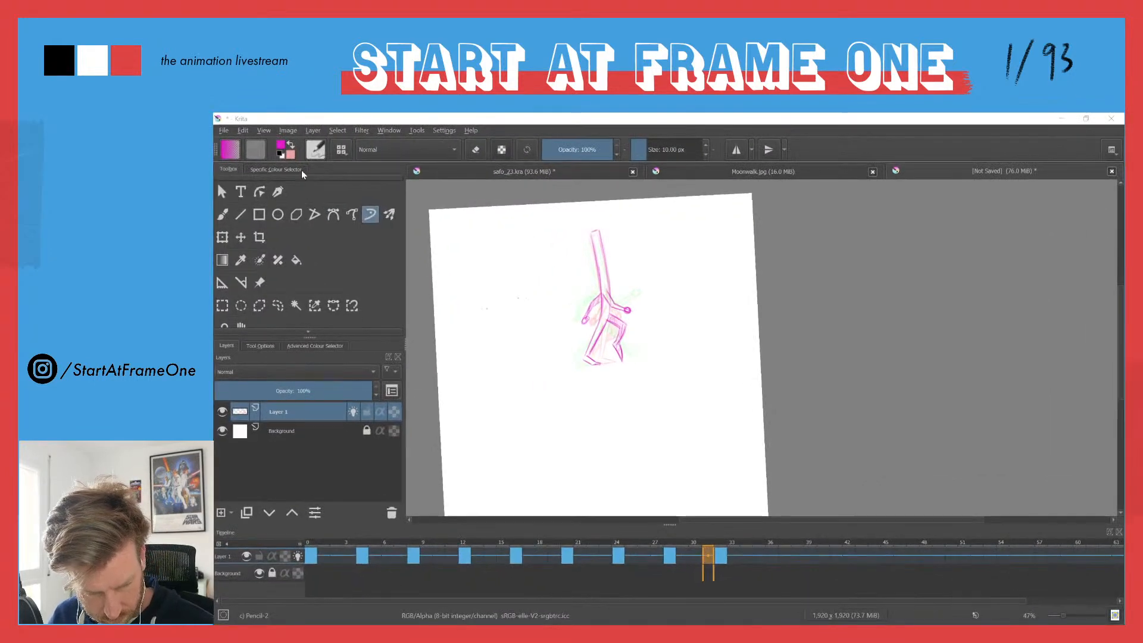
# Step: Reset the canvas rotation and enlarge the view so the whole figure fills the canvas area
pyautogui.click(263, 130)
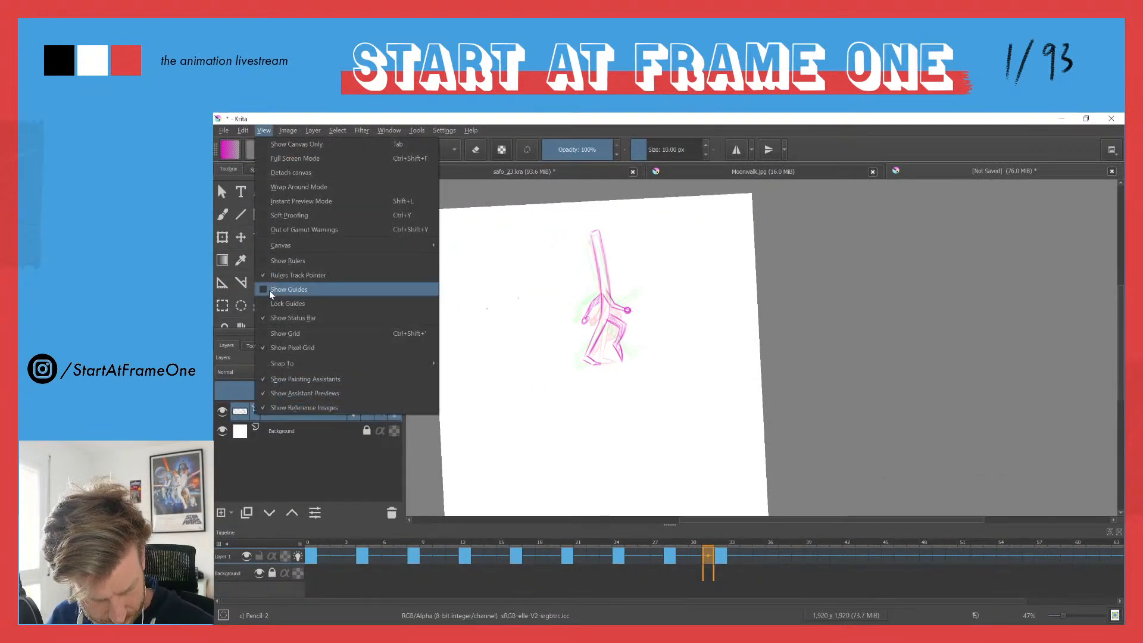
pyautogui.moveTo(286, 245)
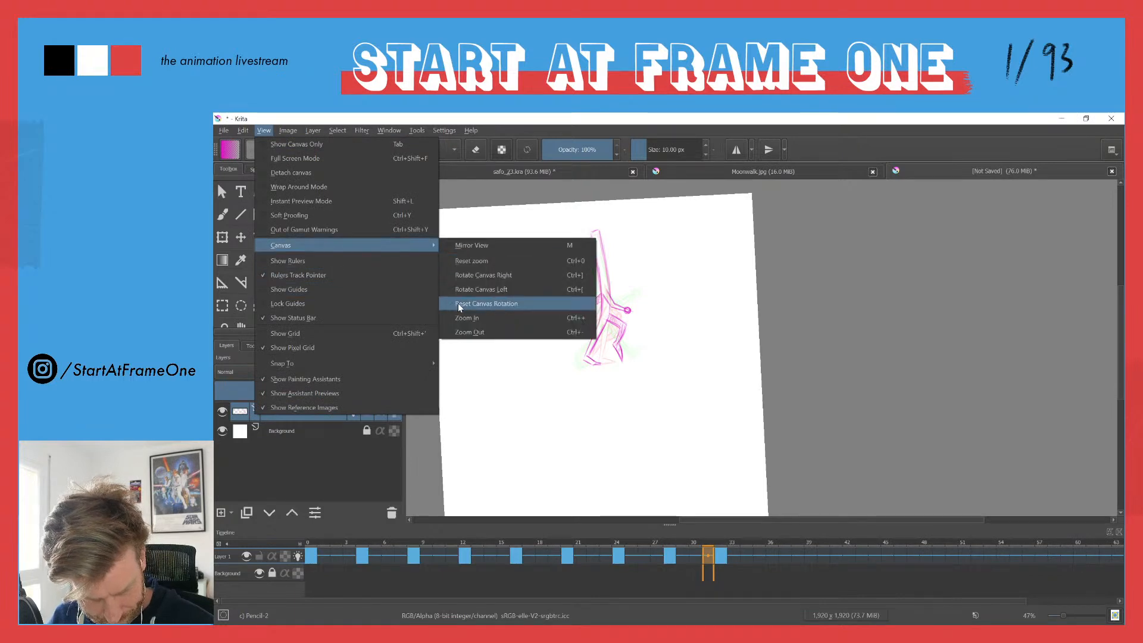
pyautogui.click(459, 304)
pyautogui.moveTo(560, 378); pyautogui.dragTo(618, 434)
pyautogui.moveTo(598, 381)
pyautogui.mouseDown()
pyautogui.moveTo(590, 329)
pyautogui.moveTo(584, 363)
pyautogui.mouseUp()
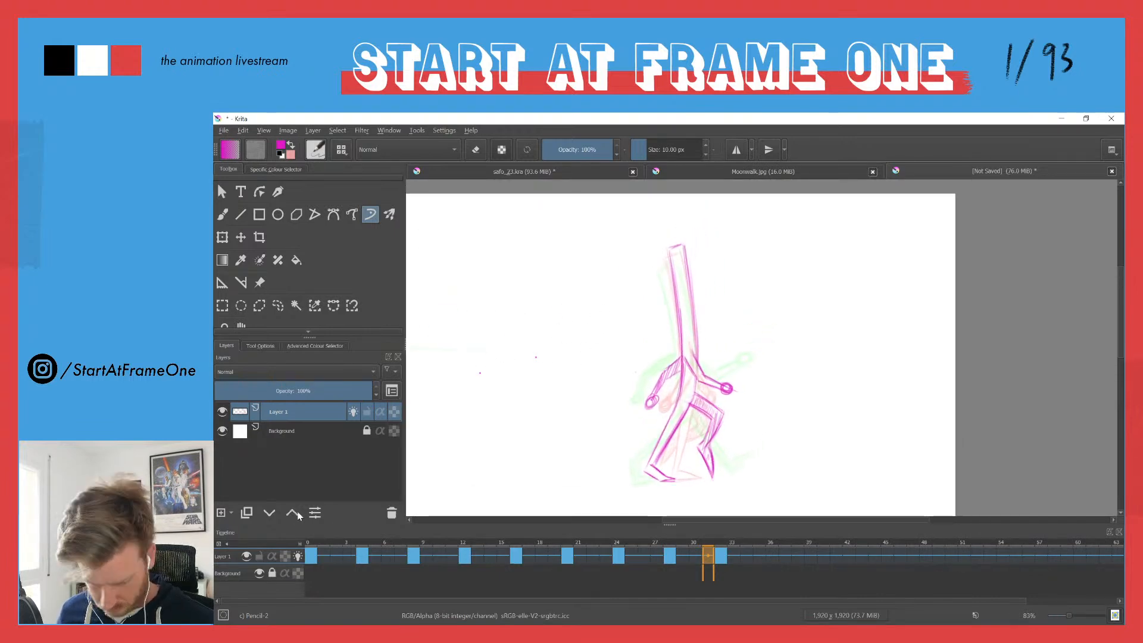
# Step: Play back the rough walk cycle to check how the key poses flow
pyautogui.press('space')
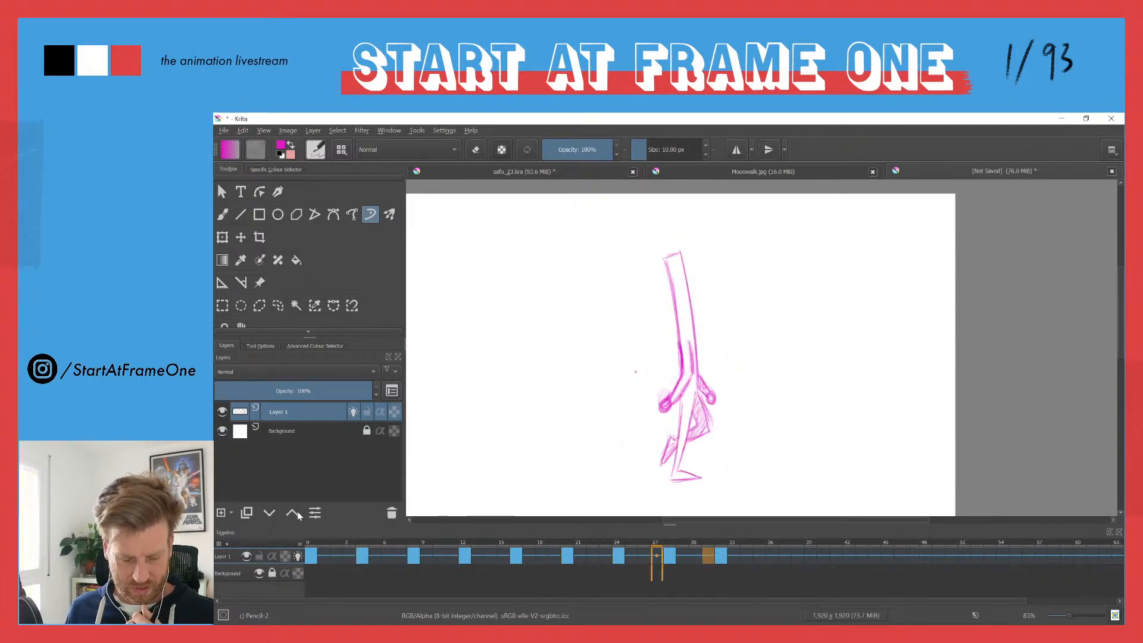
pyautogui.rightClick(427, 522)
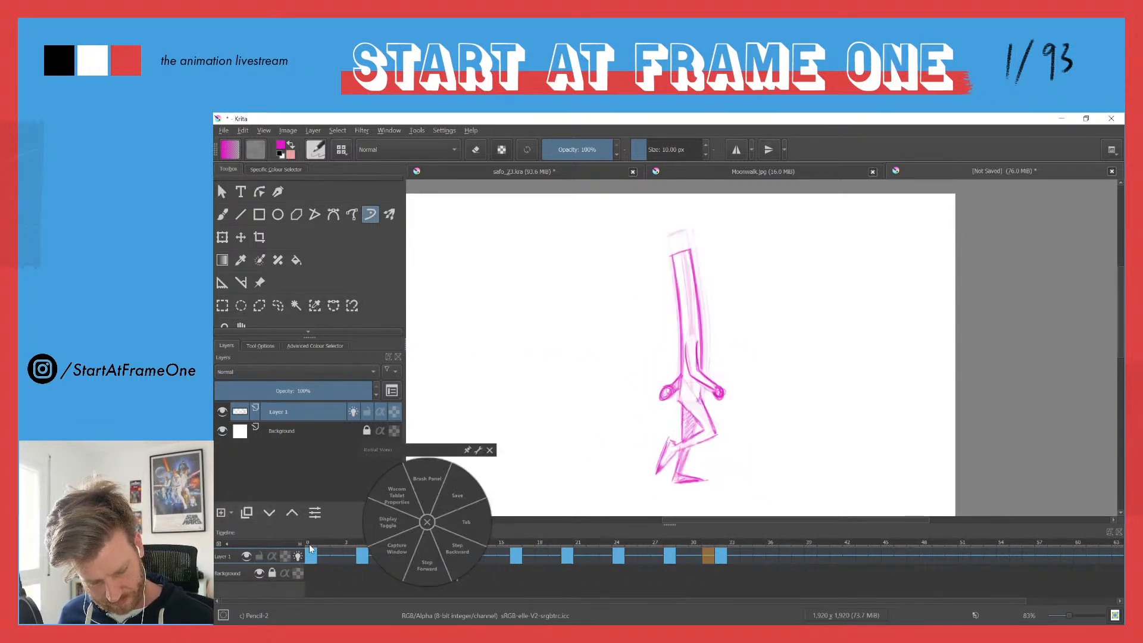
pyautogui.click(427, 522)
# Step: Handwrite the label CONTACT beside the figure's feet on frame 0, near the canvas's right edge
pyautogui.click(308, 546)
pyautogui.click(307, 545)
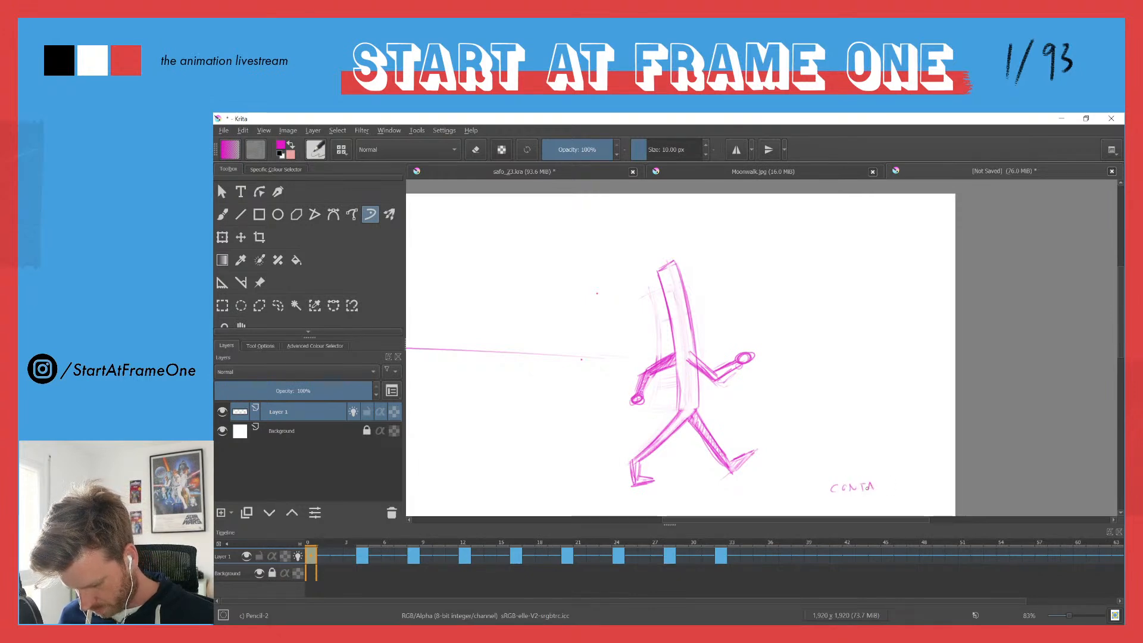
pyautogui.moveTo(889, 482); pyautogui.dragTo(888, 490)
pyautogui.moveTo(884, 481); pyautogui.dragTo(893, 480)
# Step: Handwrite the label DOWN on frame 4 and PASS on frame 8, in the same spot as the first label
pyautogui.hotkey('ctrl', 'Right')
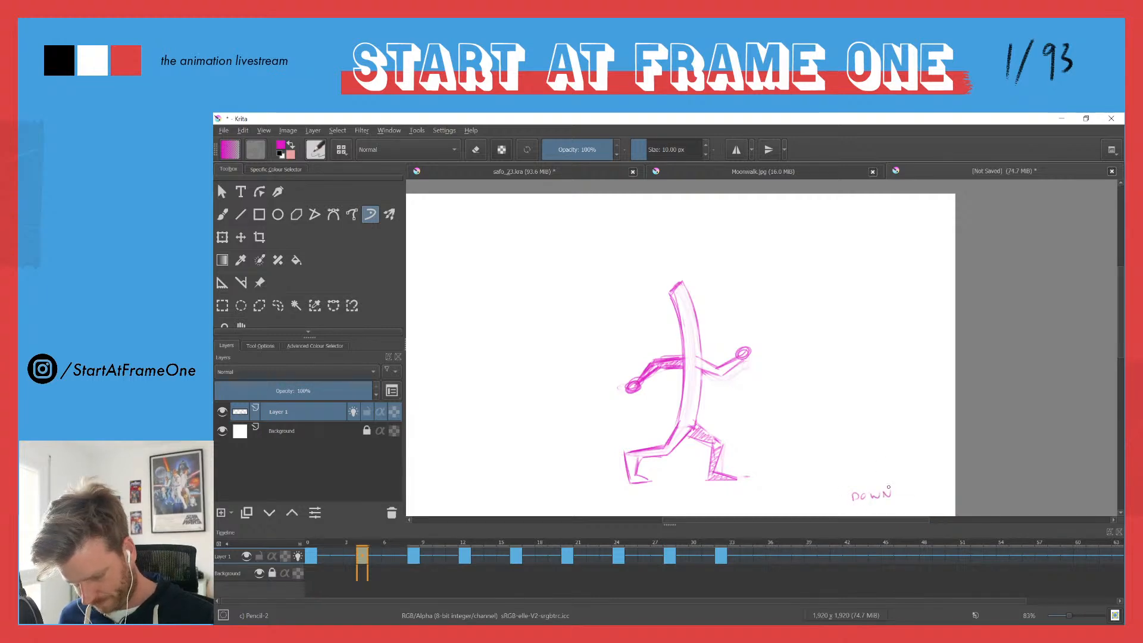
pyautogui.hotkey('ctrl', 'Right')
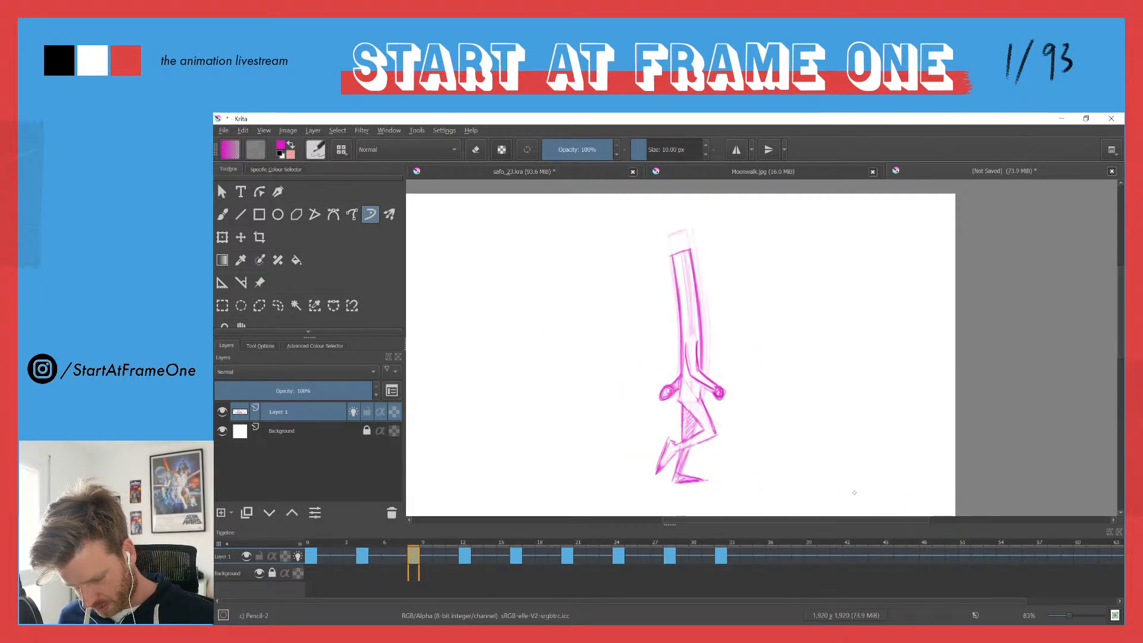
pyautogui.moveTo(855, 497); pyautogui.dragTo(854, 486)
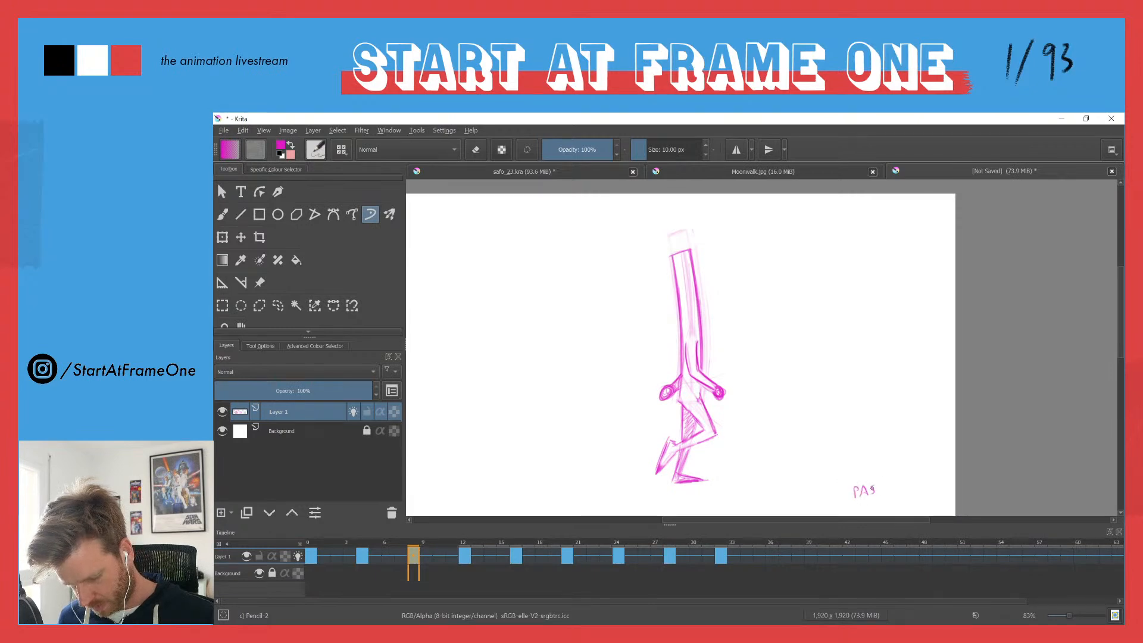
# Step: Handwrite the pose label on frame 12 and the label CONTACT on frame 16
pyautogui.hotkey('ctrl', 'Right')
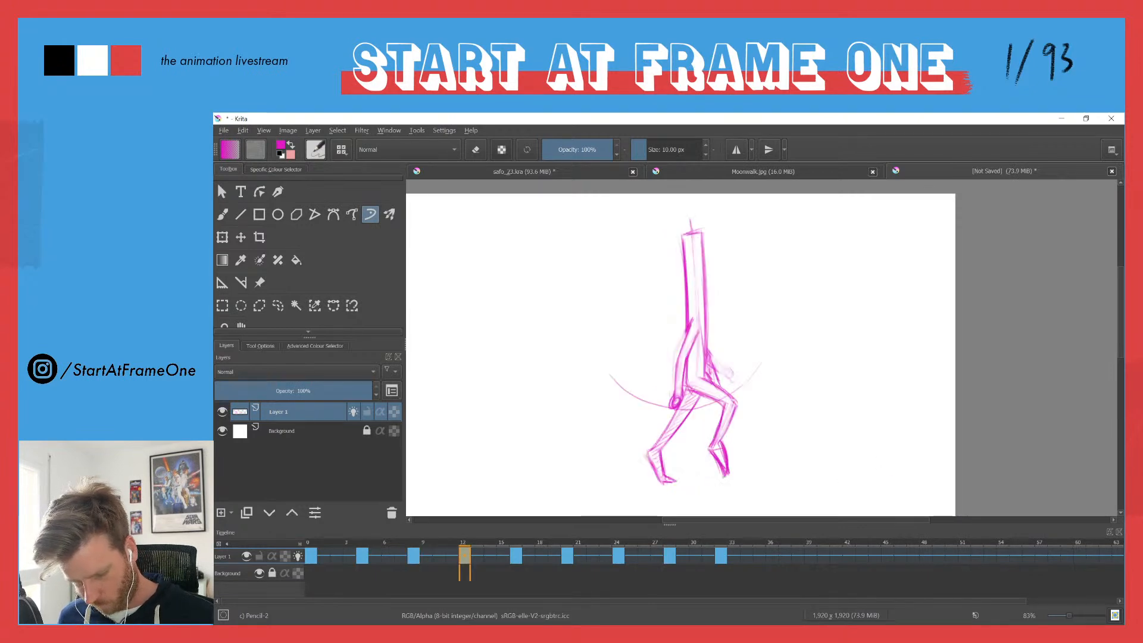
pyautogui.moveTo(866, 489); pyautogui.dragTo(855, 500)
pyautogui.hotkey('ctrl', 'Right')
pyautogui.moveTo(865, 493); pyautogui.dragTo(894, 496)
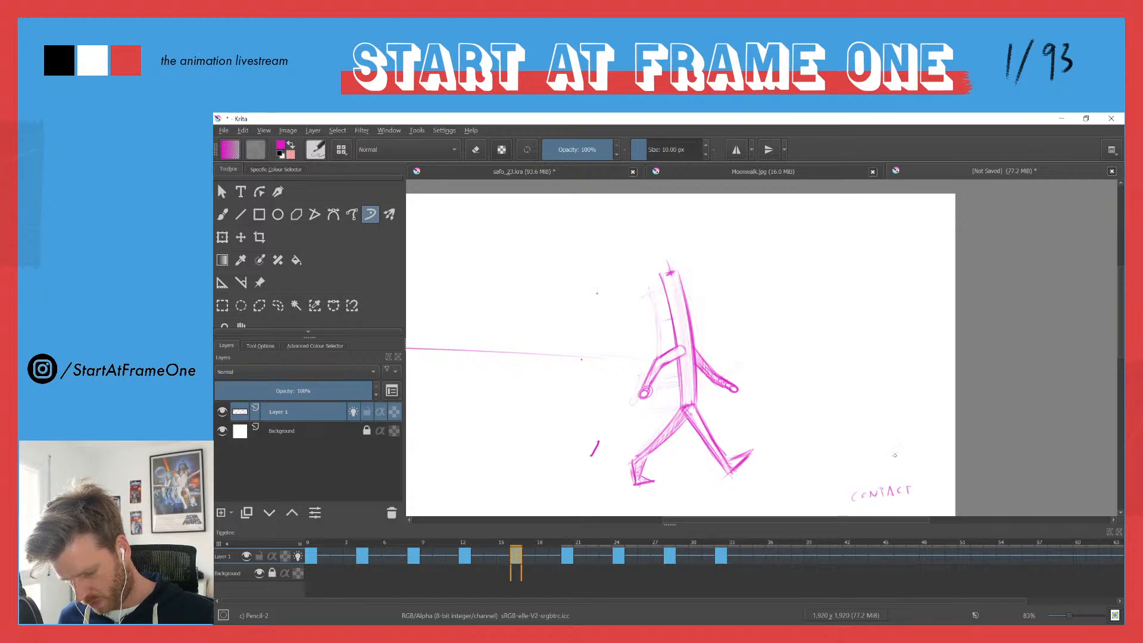
# Step: Handwrite the label DOWN on frame 20 and PASS on frame 24
pyautogui.press('.')
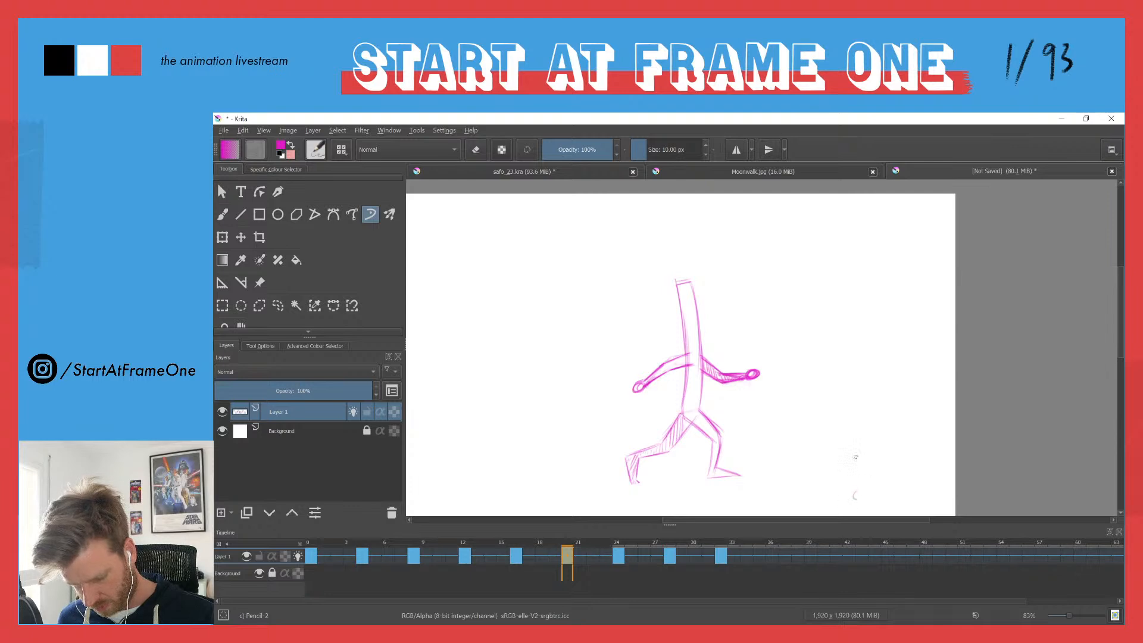
pyautogui.moveTo(868, 489); pyautogui.dragTo(880, 489)
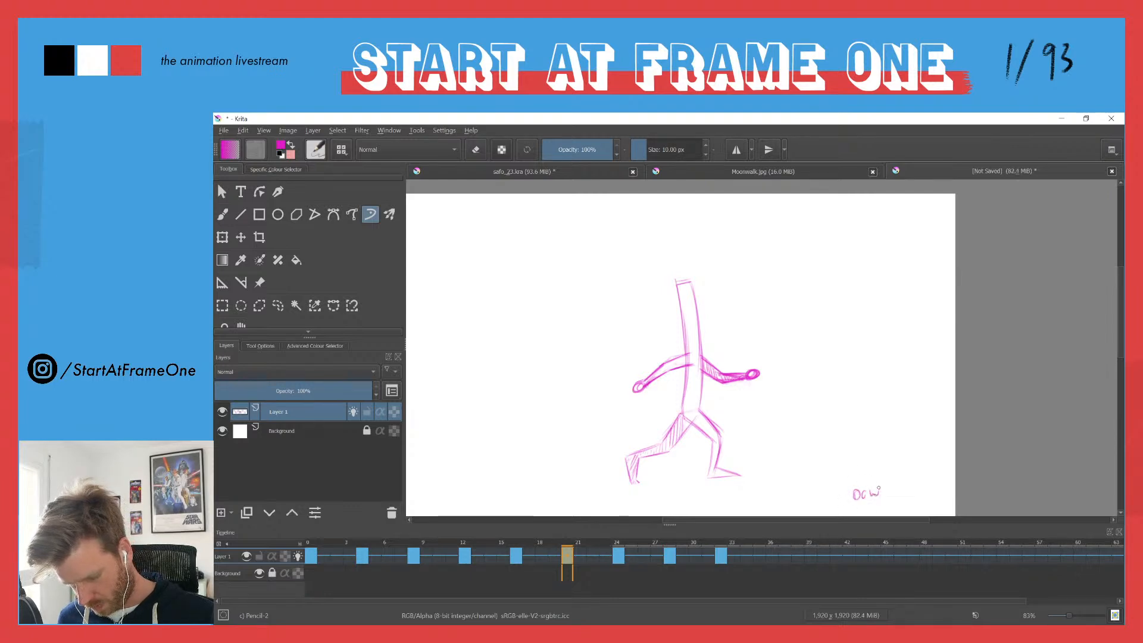
pyautogui.press('.')
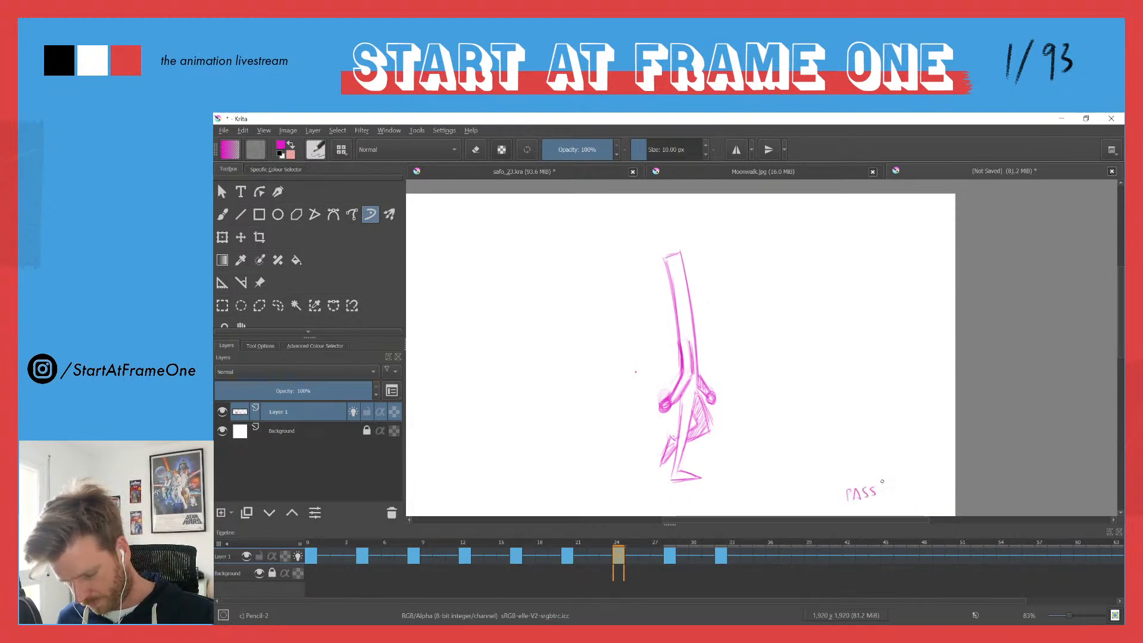
# Step: Handwrite the label UP followed by an exclamation mark on frame 28, and go to frame 32
pyautogui.press('.')
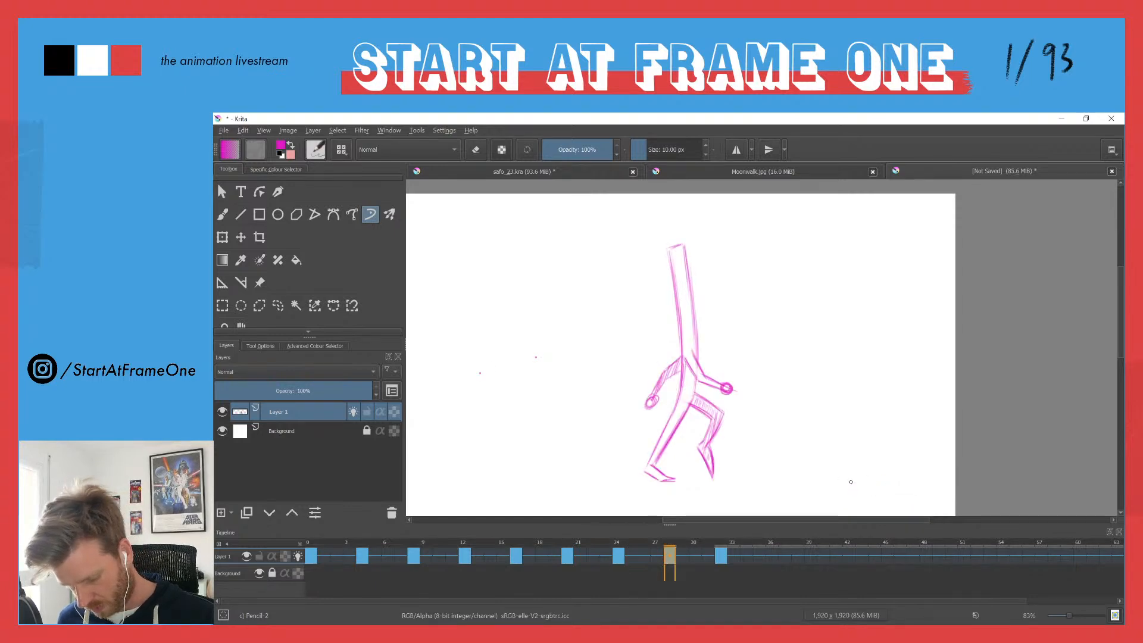
pyautogui.moveTo(862, 494); pyautogui.dragTo(863, 485)
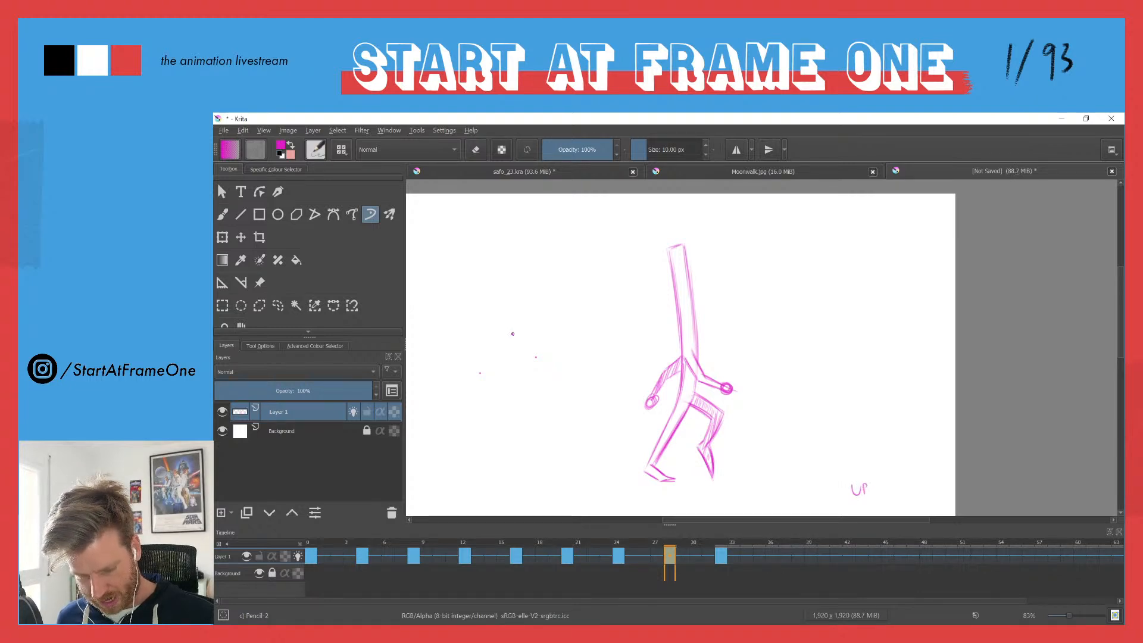
pyautogui.moveTo(875, 478); pyautogui.dragTo(876, 485)
pyautogui.click(876, 490)
pyautogui.hotkey('ctrl', 'Right')
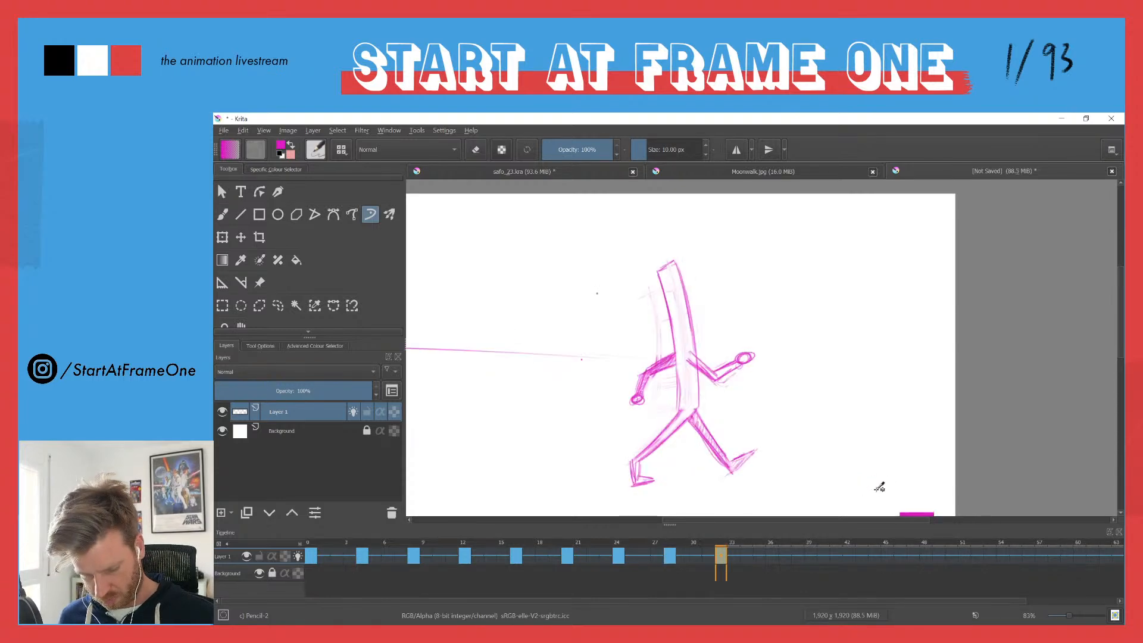
# Step: Handwrite the label CONTACT on frame 32 and play back the labelled walk cycle
pyautogui.moveTo(861, 488); pyautogui.dragTo(855, 497)
pyautogui.moveTo(868, 490); pyautogui.dragTo(915, 487)
pyautogui.moveTo(911, 479); pyautogui.dragTo(918, 478)
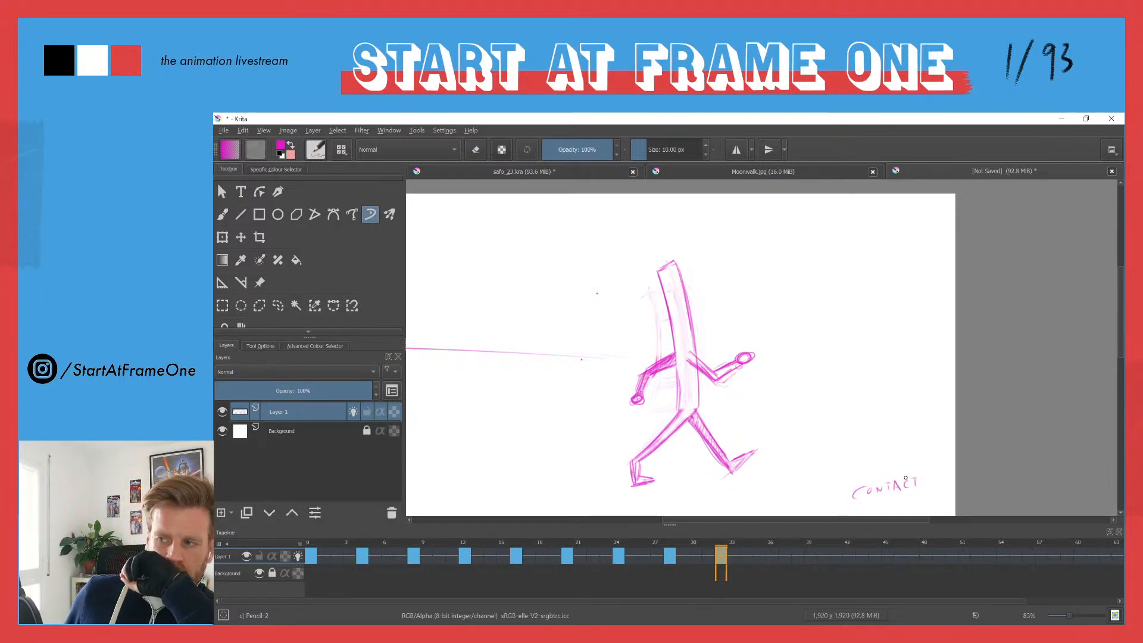
pyautogui.press('space')
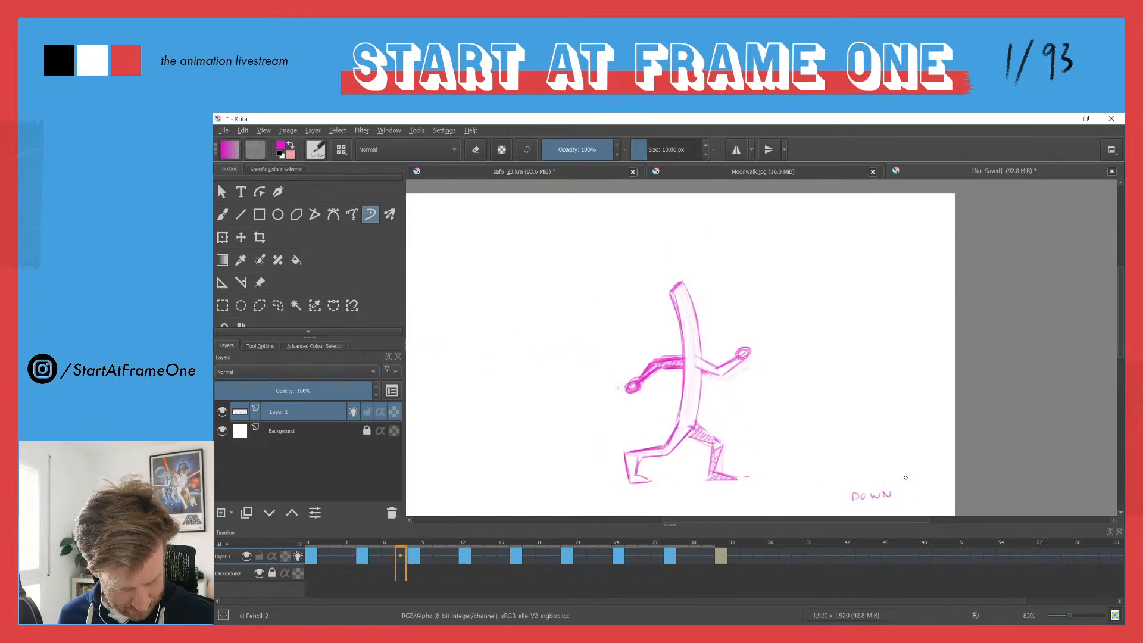
# Step: Rename the layer holding the walk poses to 01
pyautogui.doubleClick(272, 413)
pyautogui.write('01')
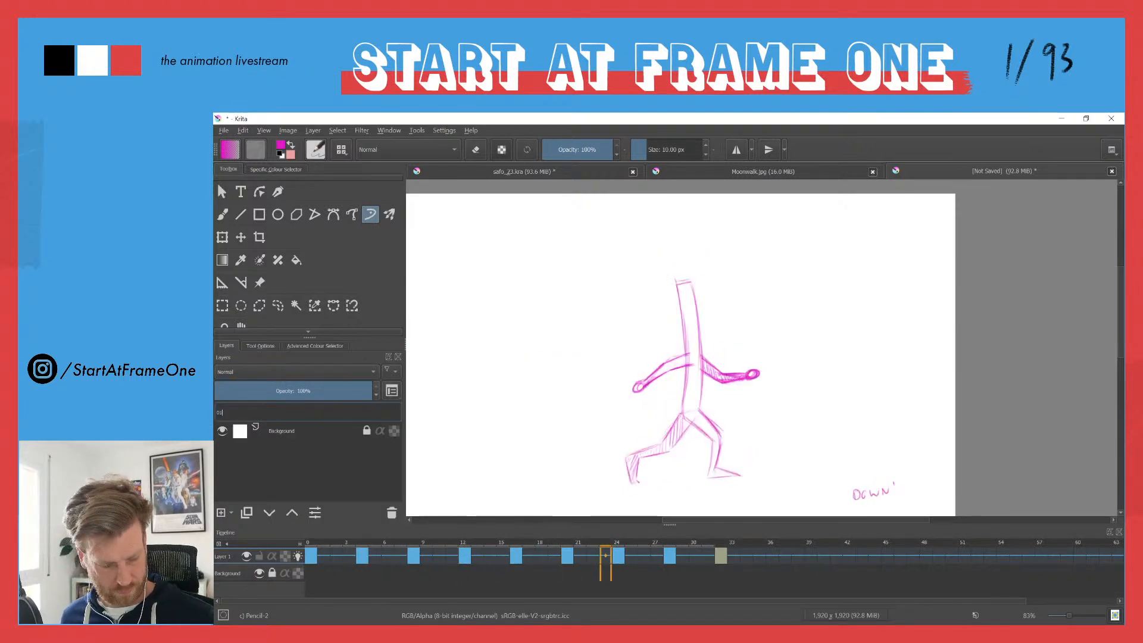
pyautogui.press('Return')
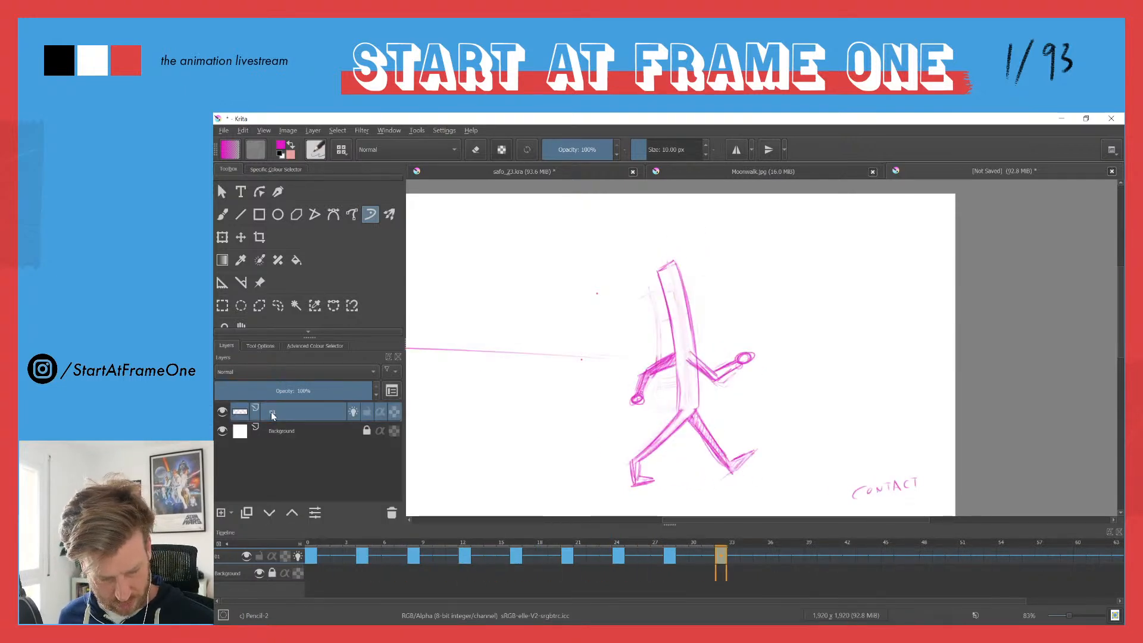
pyautogui.rightClick(273, 412)
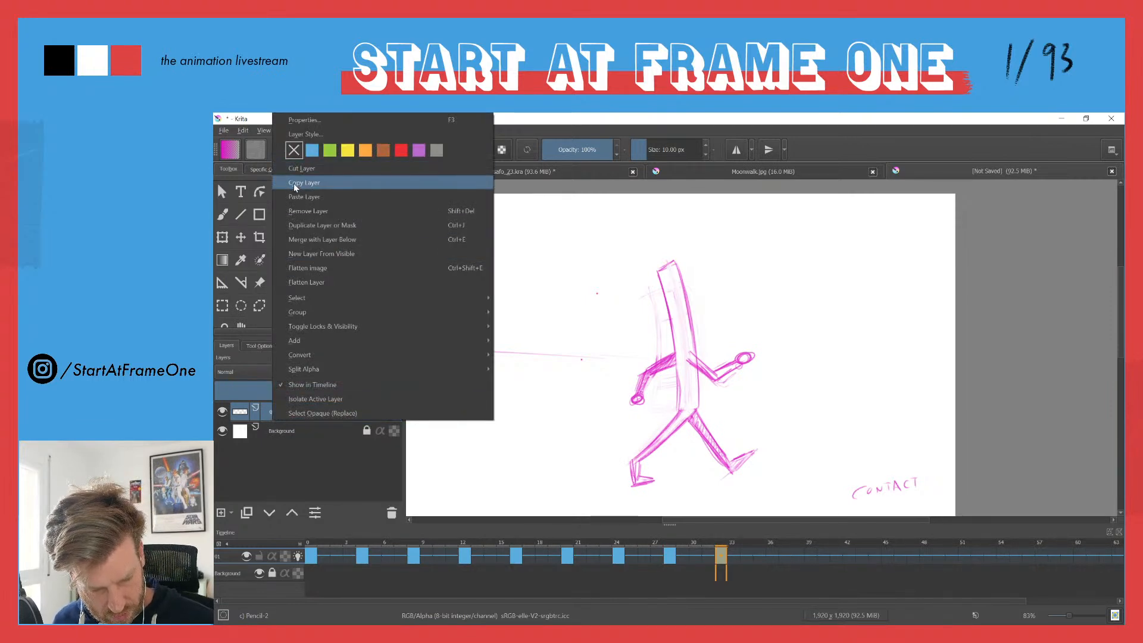
# Step: Add a new paint layer above layer 01 and copy layer 01's frame 0 CONTACT pose into its frame 0
pyautogui.click(307, 549)
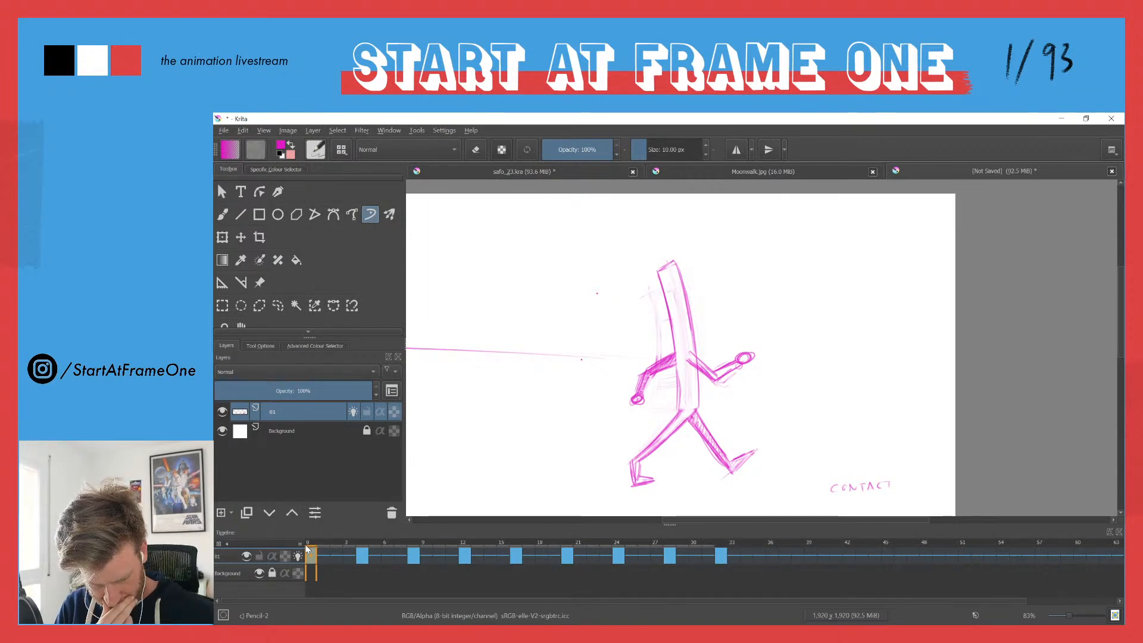
pyautogui.click(221, 512)
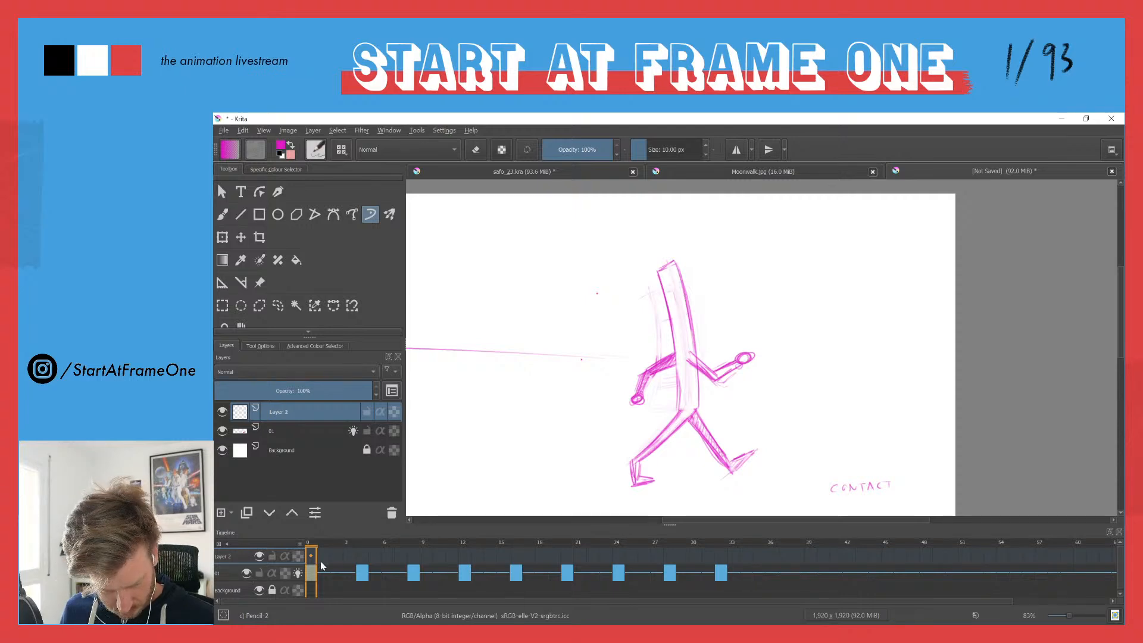
pyautogui.moveTo(306, 573); pyautogui.dragTo(313, 555)
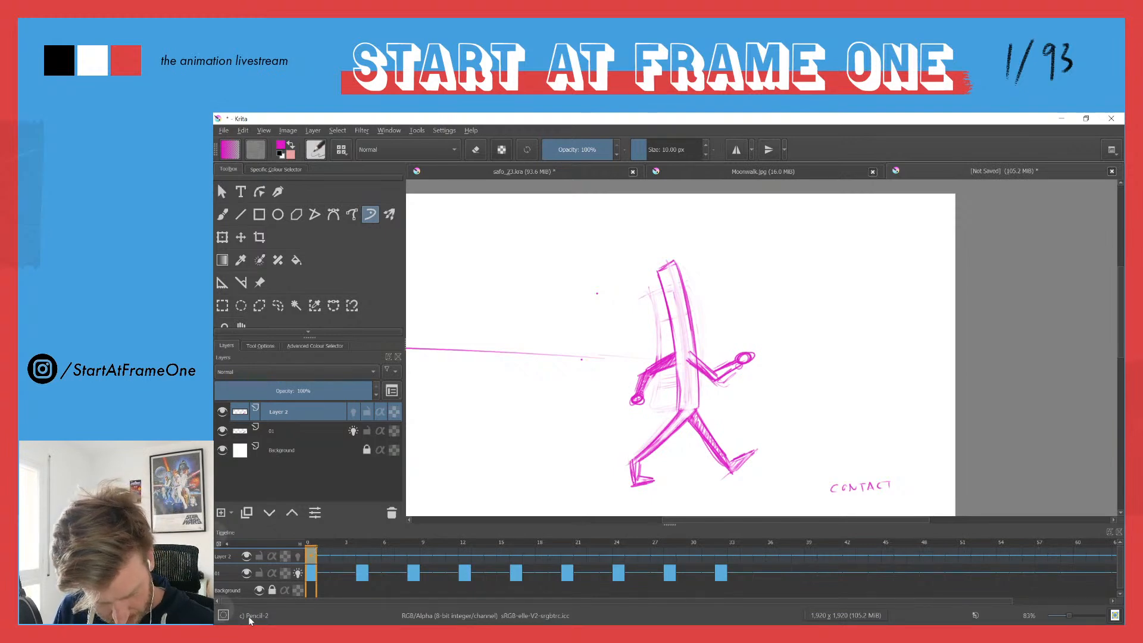
# Step: Copy layer 01's frame 16 CONTACT pose to frame 16 of Layer 2, and Layer 2's frame 0 pose to its frame 32
pyautogui.click(516, 543)
pyautogui.click(515, 573)
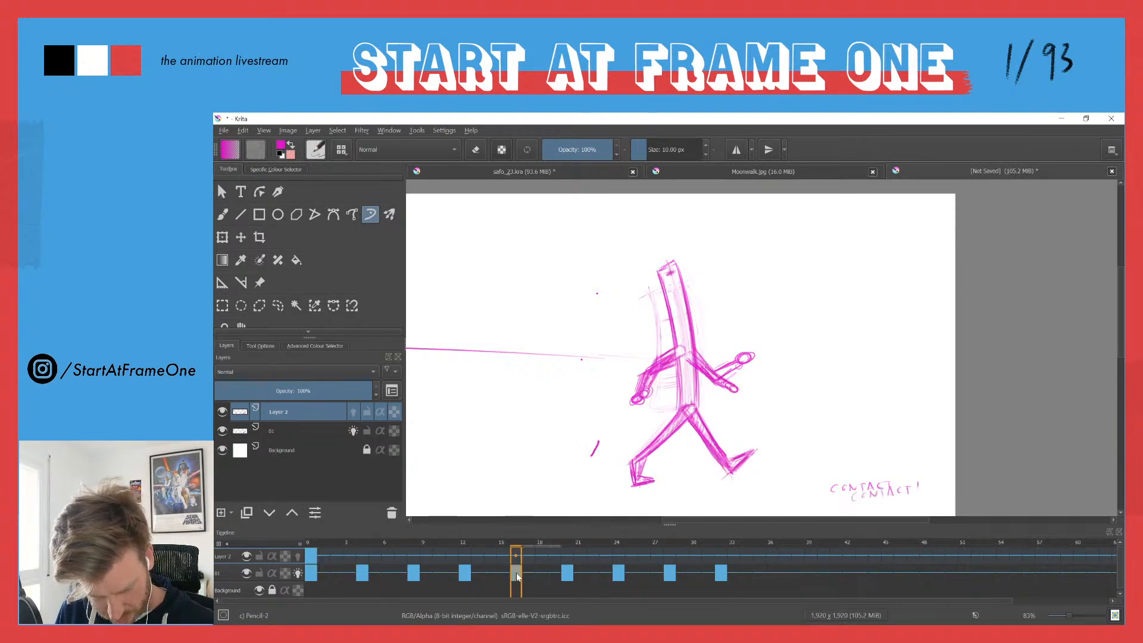
pyautogui.click(516, 557)
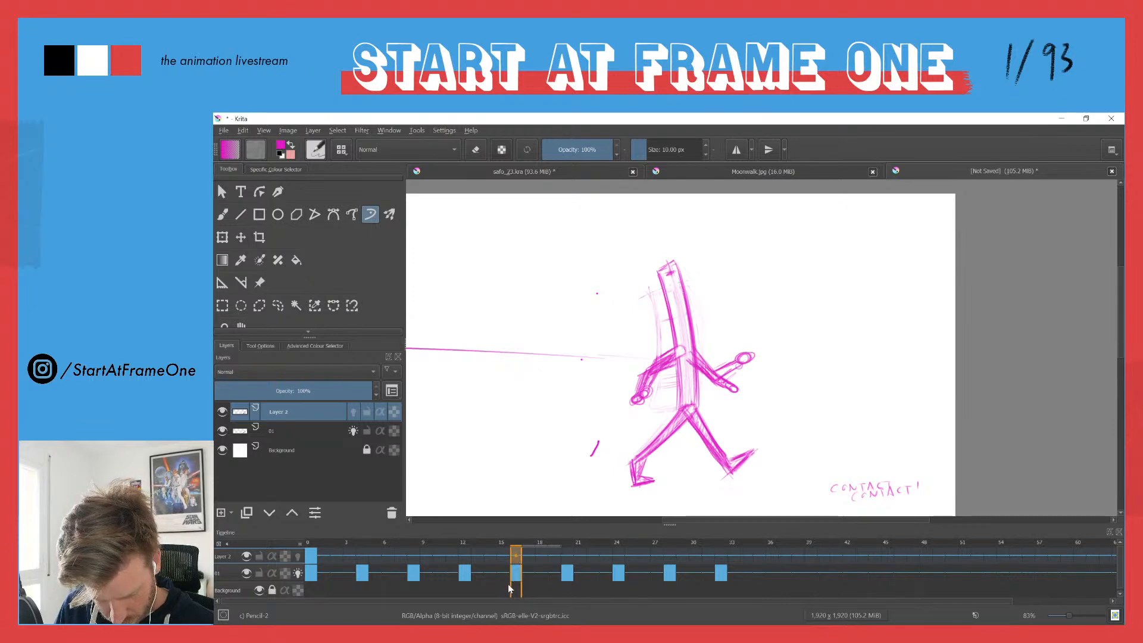
pyautogui.press('F7')
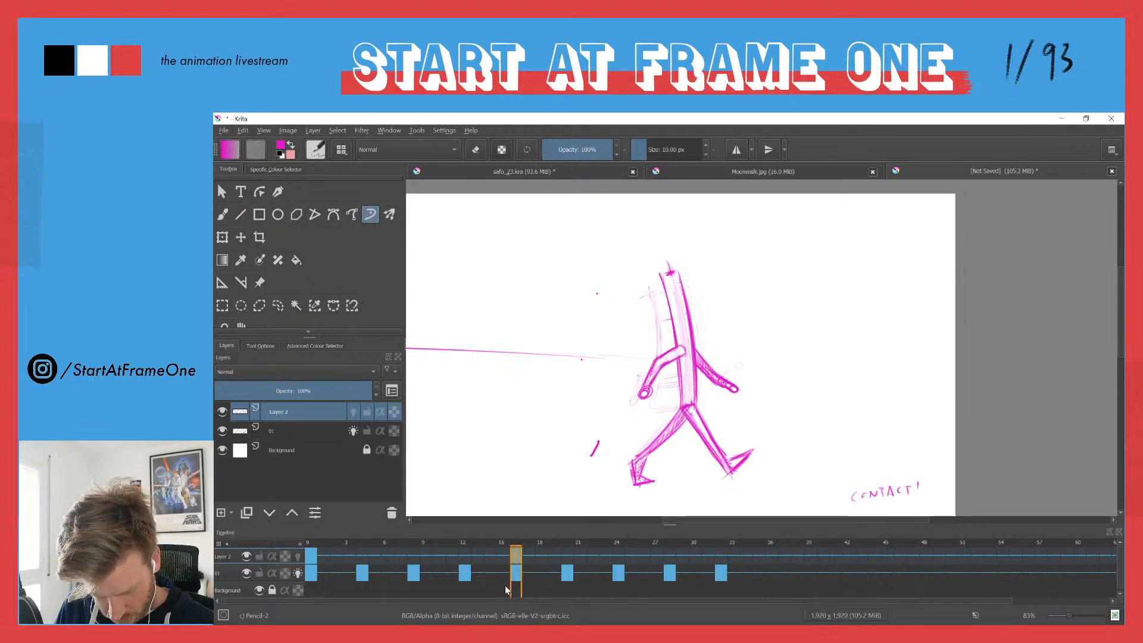
pyautogui.click(311, 557)
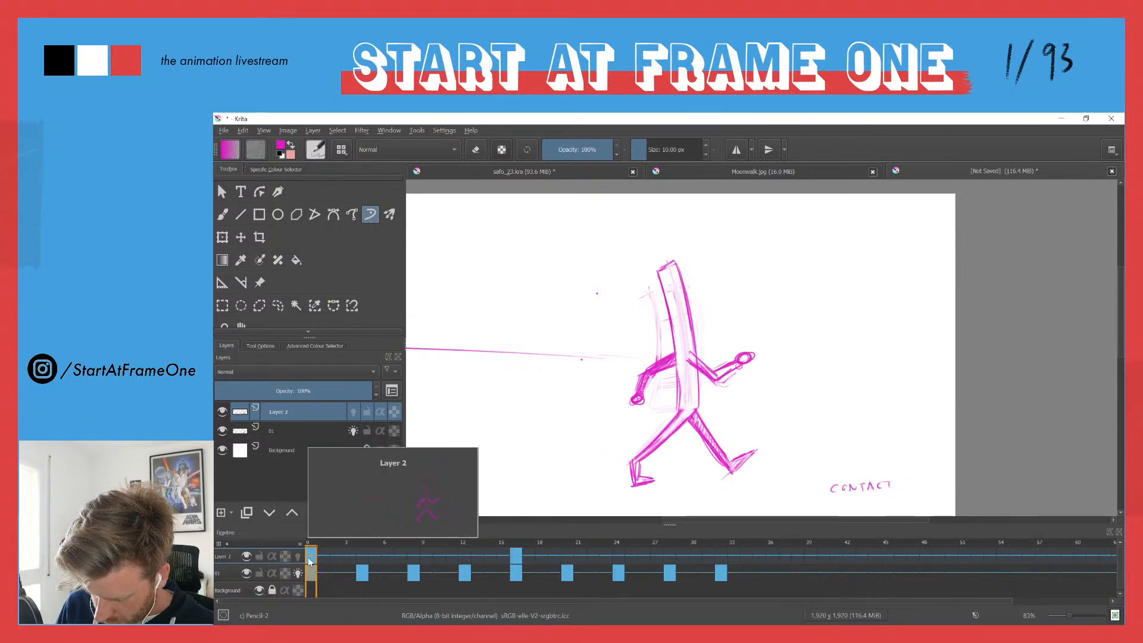
pyautogui.click(721, 556)
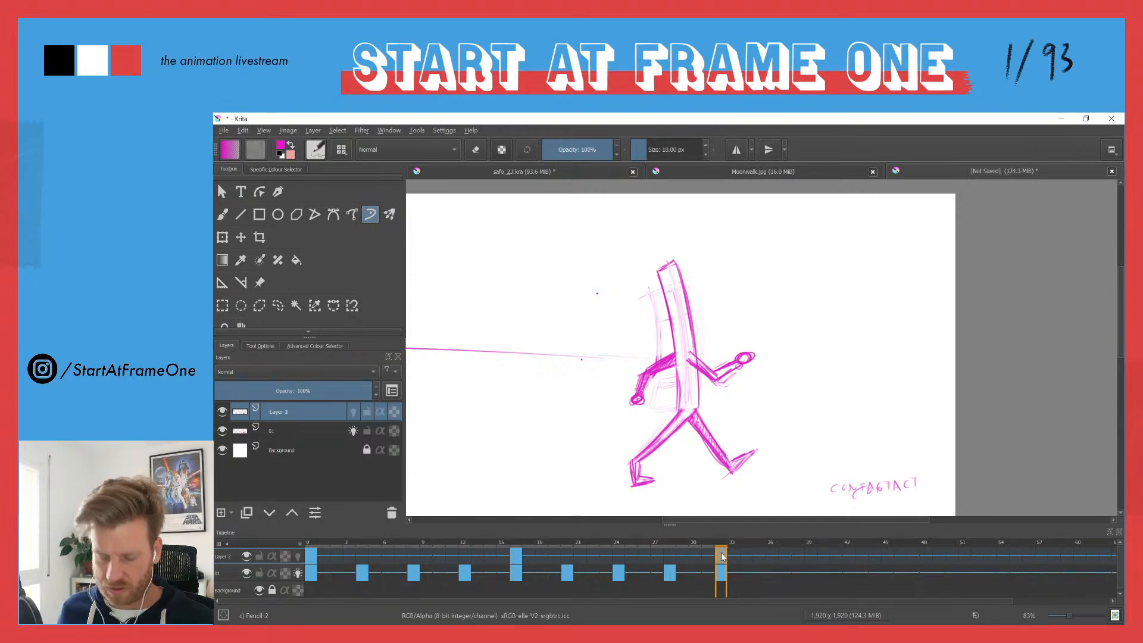
# Step: Hide Layer 2 and copy the DOWN pose from frame 4 of layer 01 to frame 8 of Layer 2
pyautogui.moveTo(311, 544); pyautogui.dragTo(410, 534)
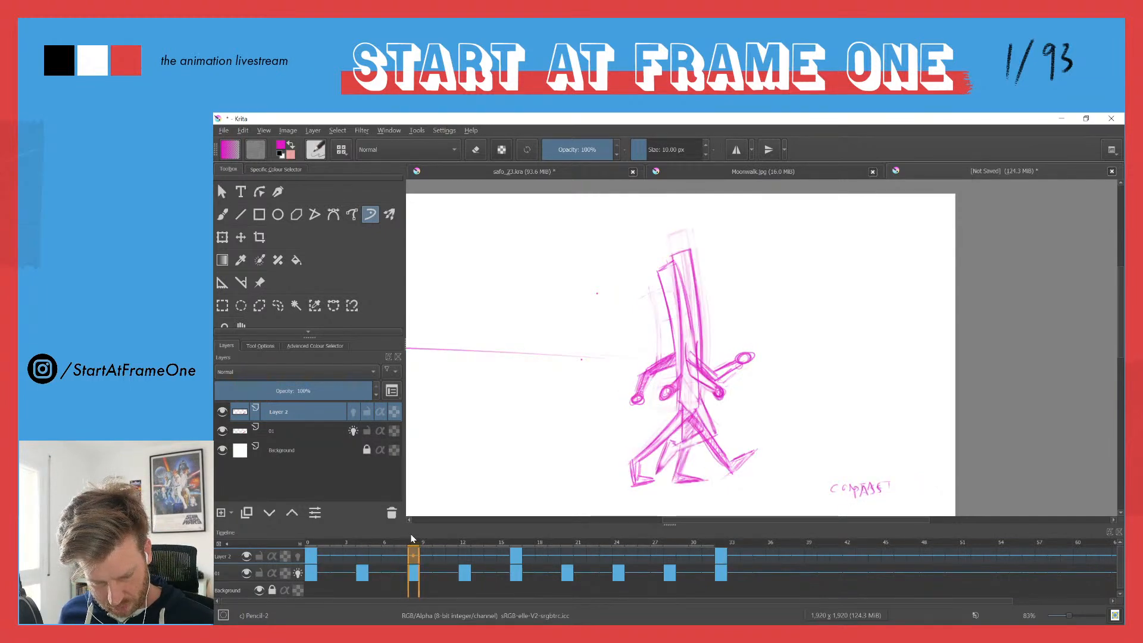
pyautogui.click(248, 572)
pyautogui.click(247, 572)
pyautogui.click(246, 556)
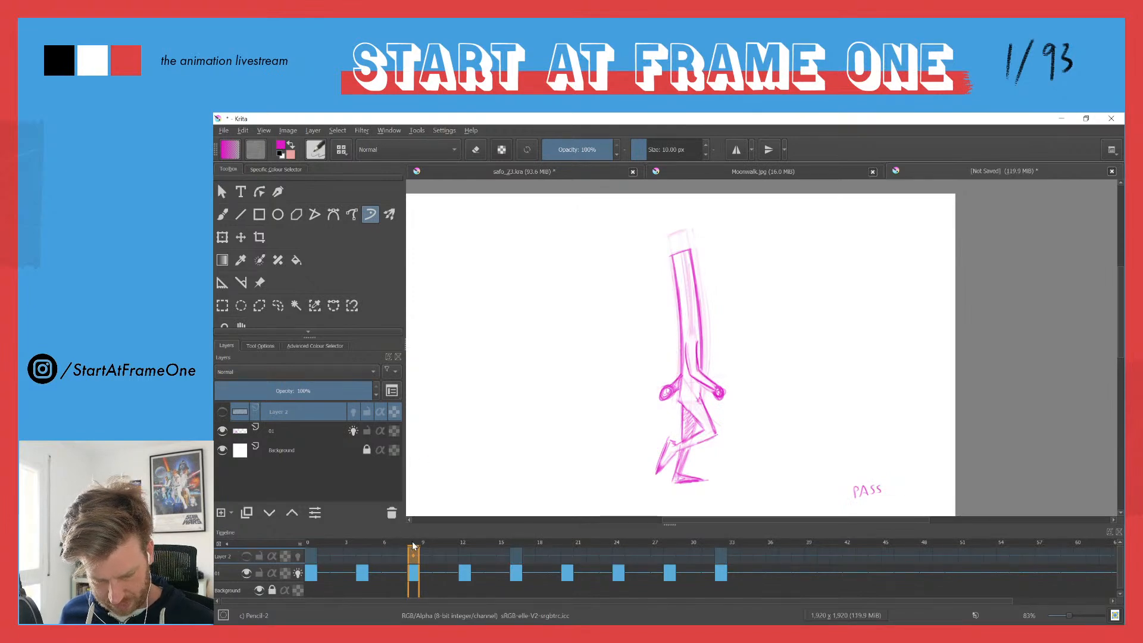
pyautogui.moveTo(413, 547); pyautogui.dragTo(364, 545)
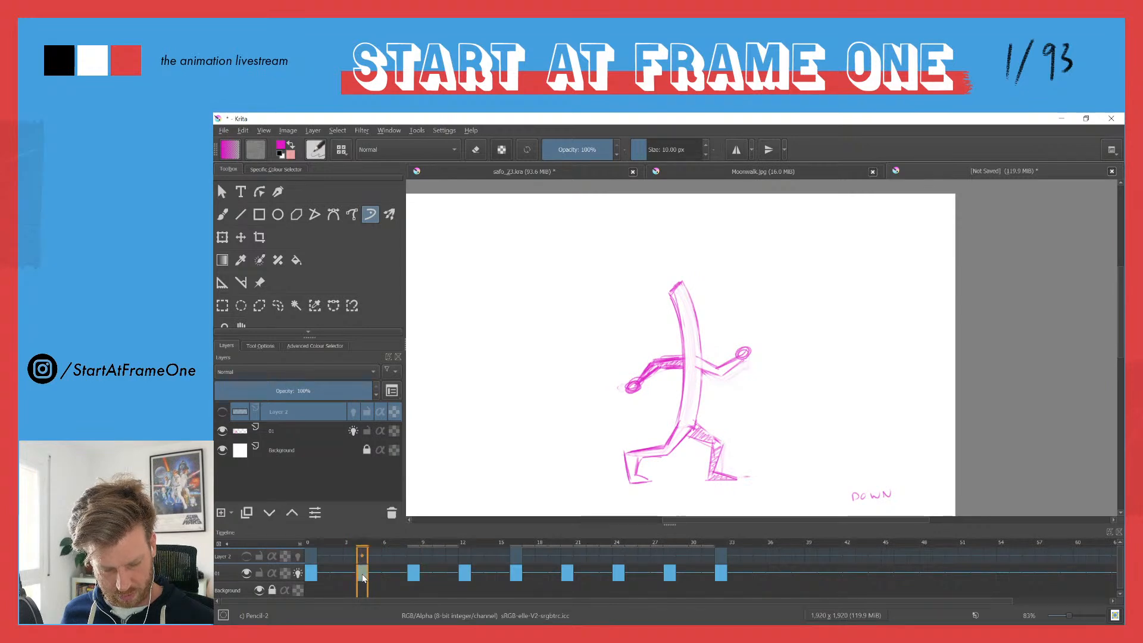
pyautogui.click(414, 557)
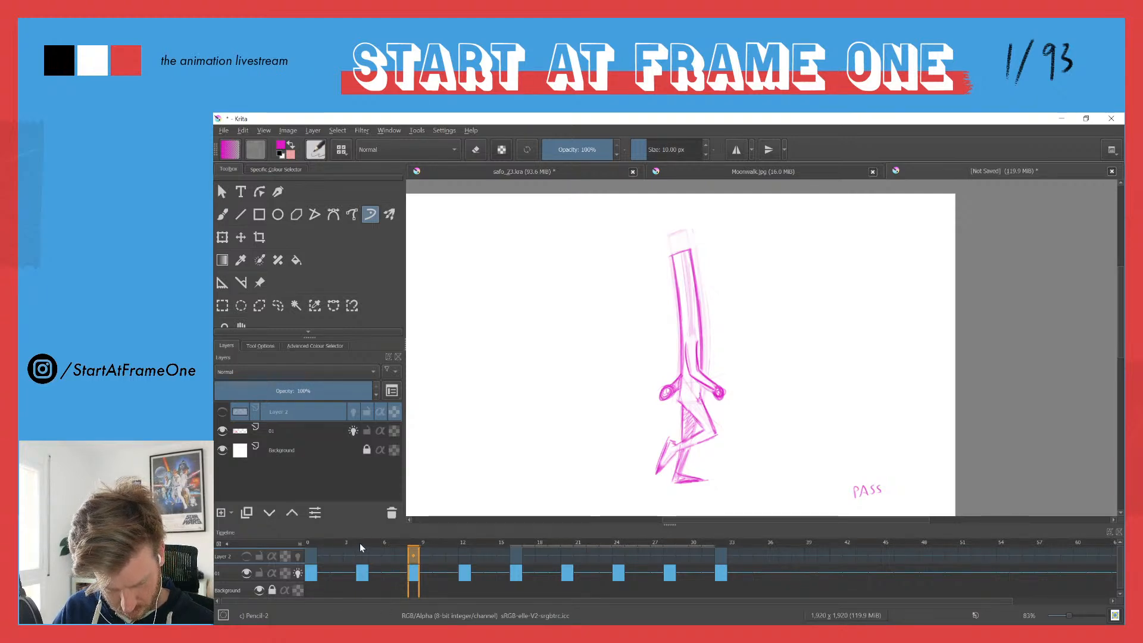
# Step: Copy the DOWN pose from frame 20 of layer 01 to frame 24 of Layer 2
pyautogui.moveTo(525, 544); pyautogui.dragTo(578, 538)
pyautogui.click(568, 576)
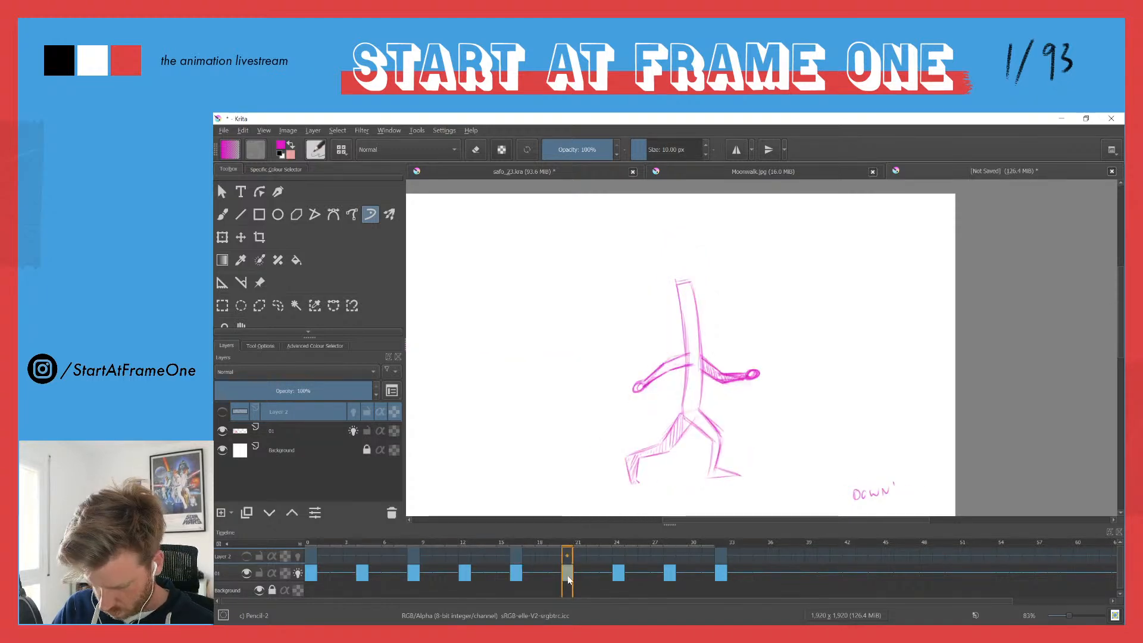
pyautogui.click(617, 544)
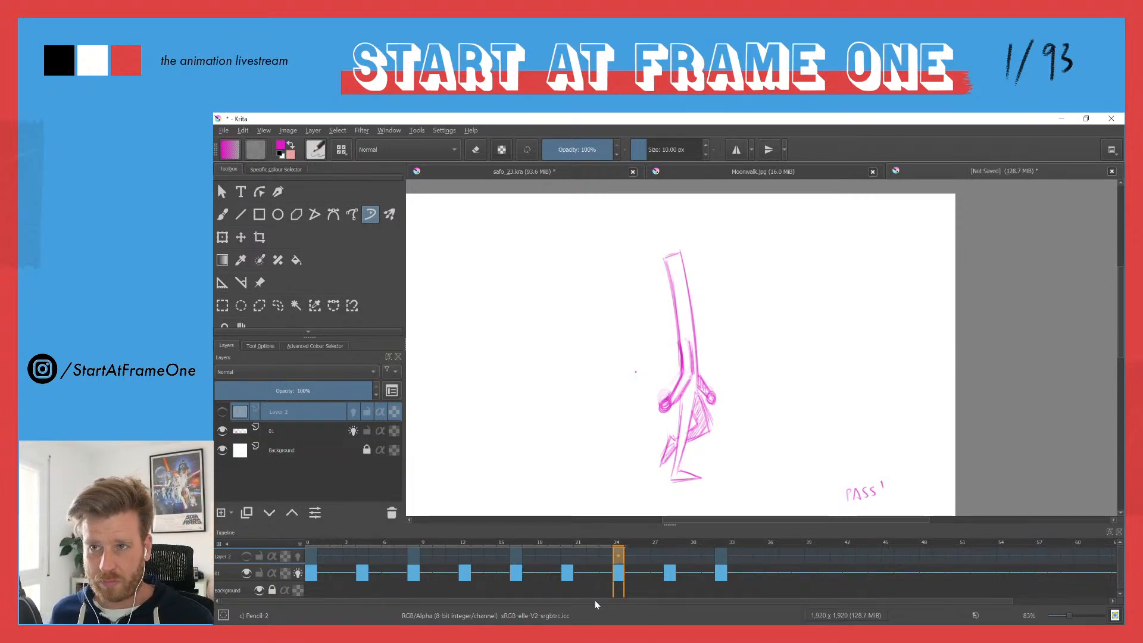
# Step: Copy the UP pose from frame 12 of layer 01 to frame 4 of Layer 2
pyautogui.click(309, 542)
pyautogui.click(463, 547)
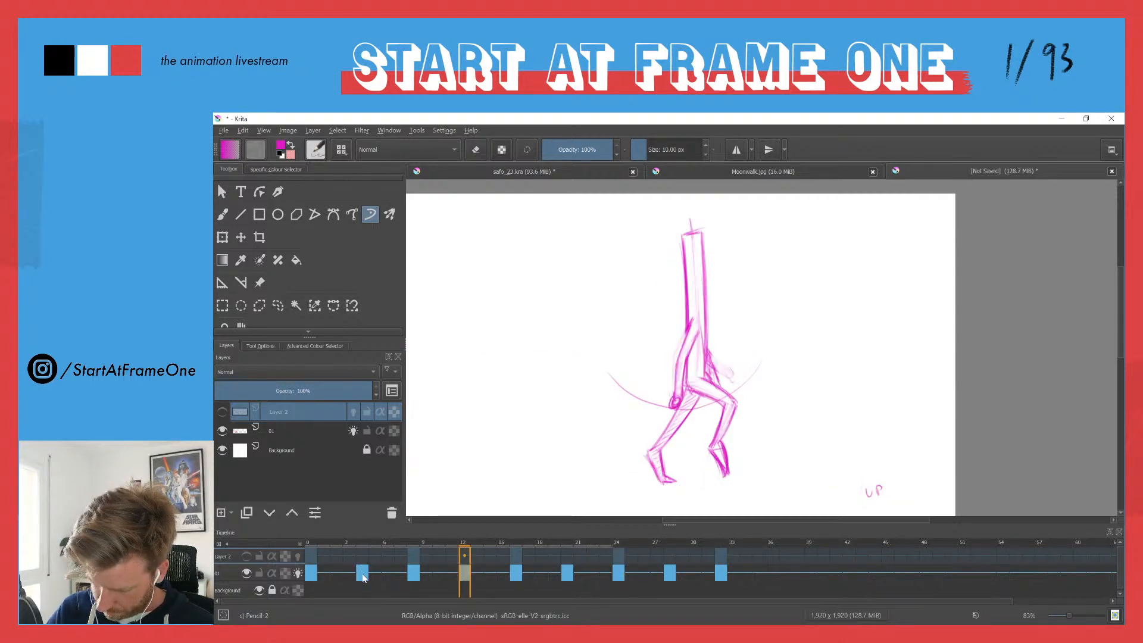
pyautogui.click(361, 555)
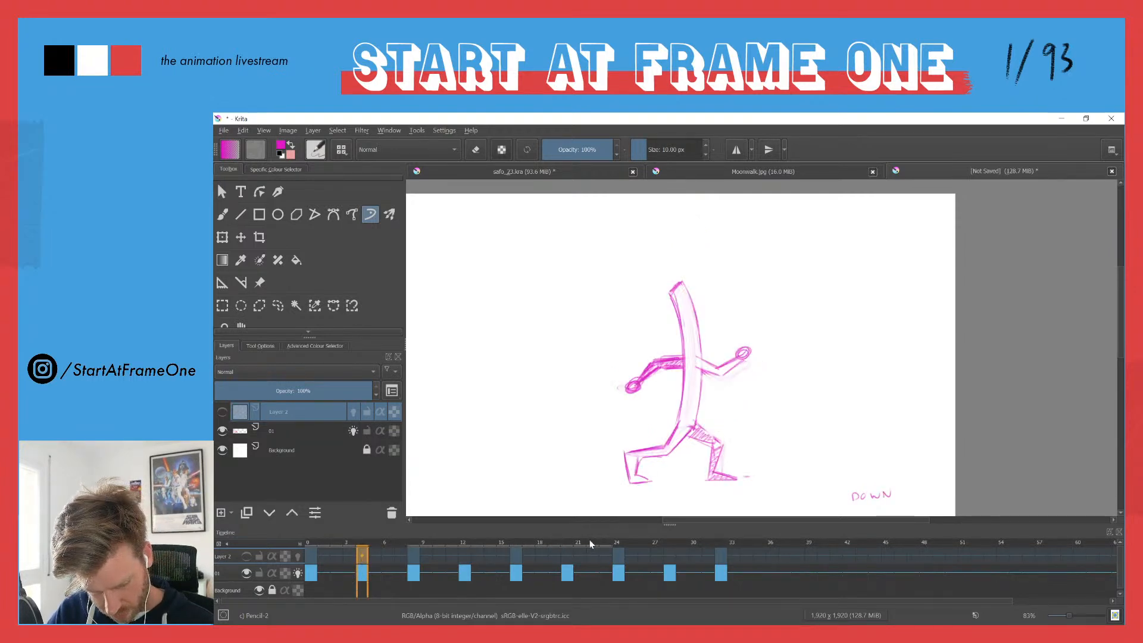
# Step: Copy the UP pose from frame 28 of layer 01 to frame 20 of Layer 2, keeping the timeline docked
pyautogui.doubleClick(638, 532)
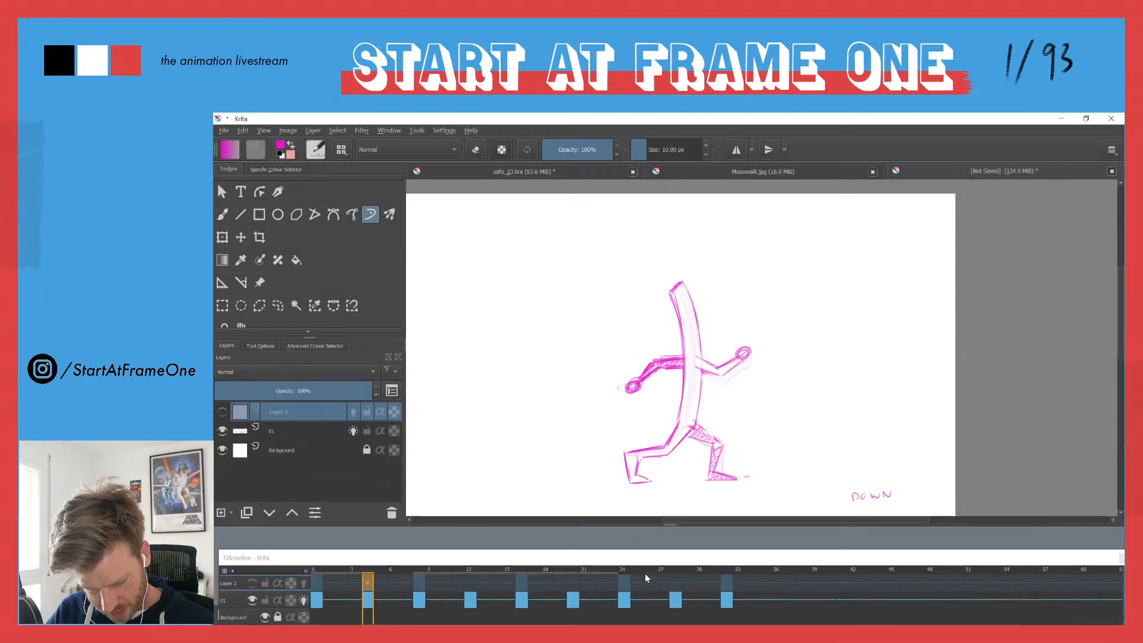
pyautogui.doubleClick(660, 549)
pyautogui.click(669, 554)
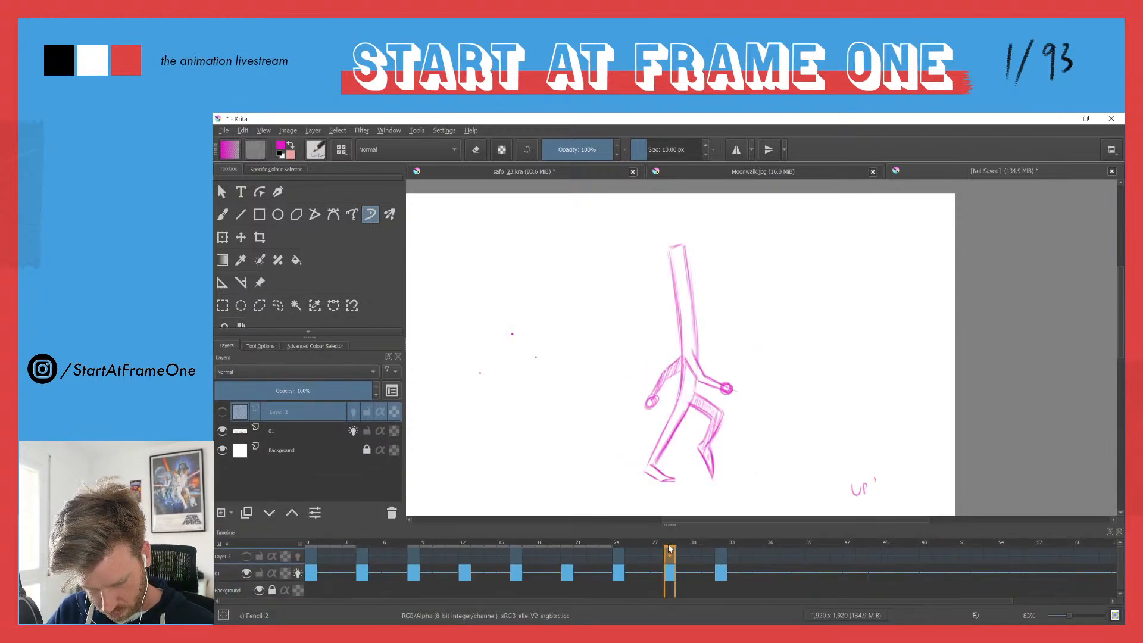
pyautogui.click(567, 558)
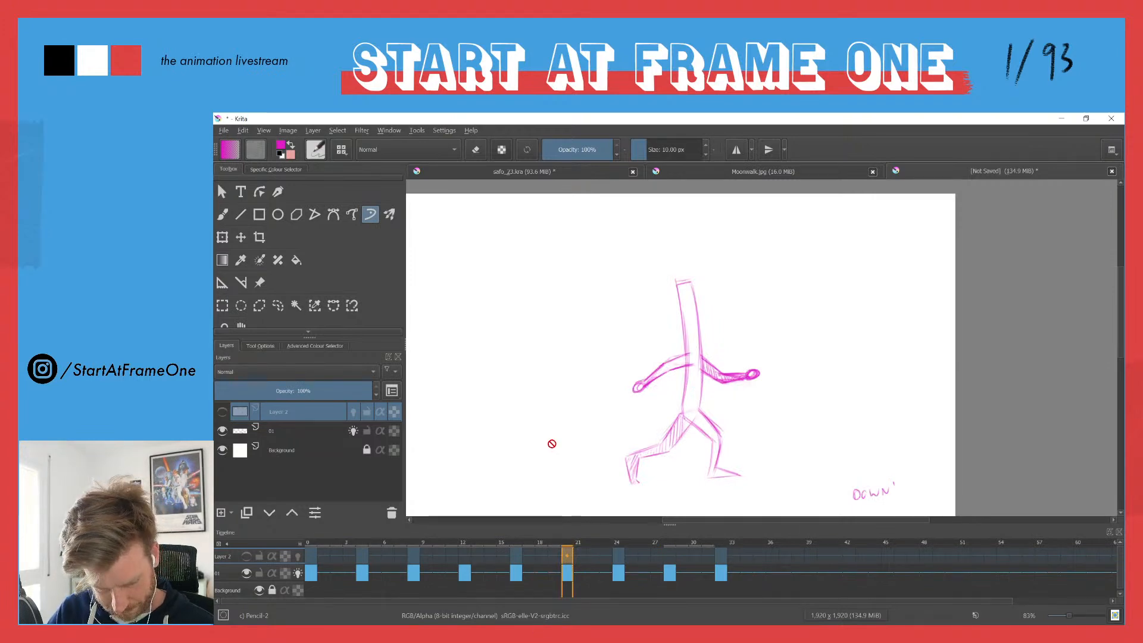
# Step: Copy layer 01's PASS poses to Layer 2, from frame 8 to frame 12 and from frame 24 to frame 28
pyautogui.click(360, 543)
pyautogui.click(413, 572)
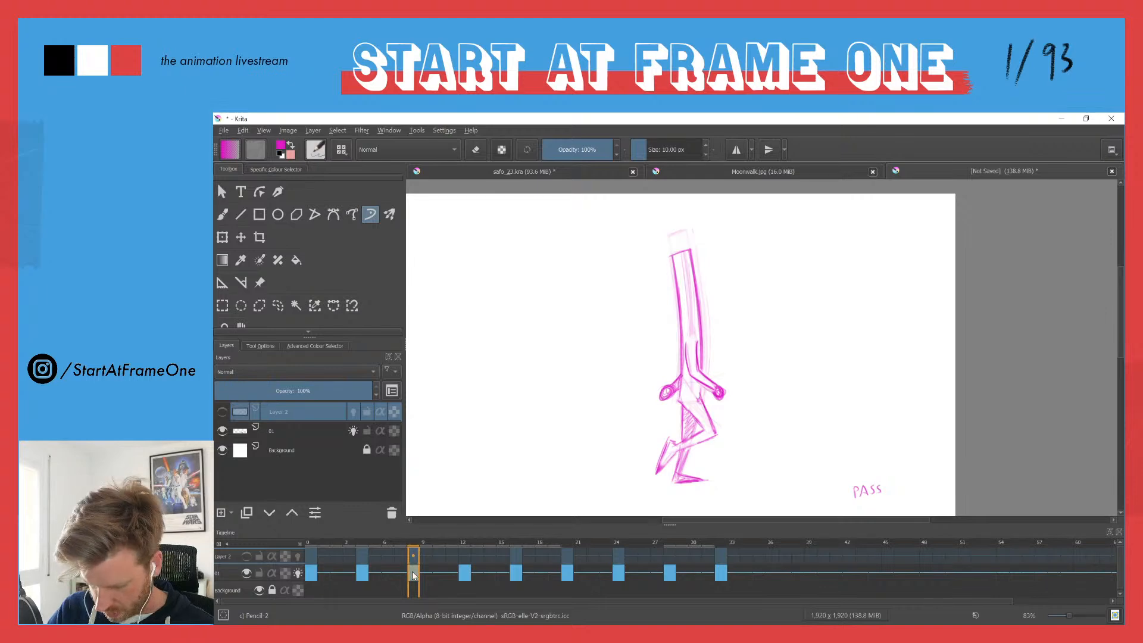
pyautogui.click(465, 557)
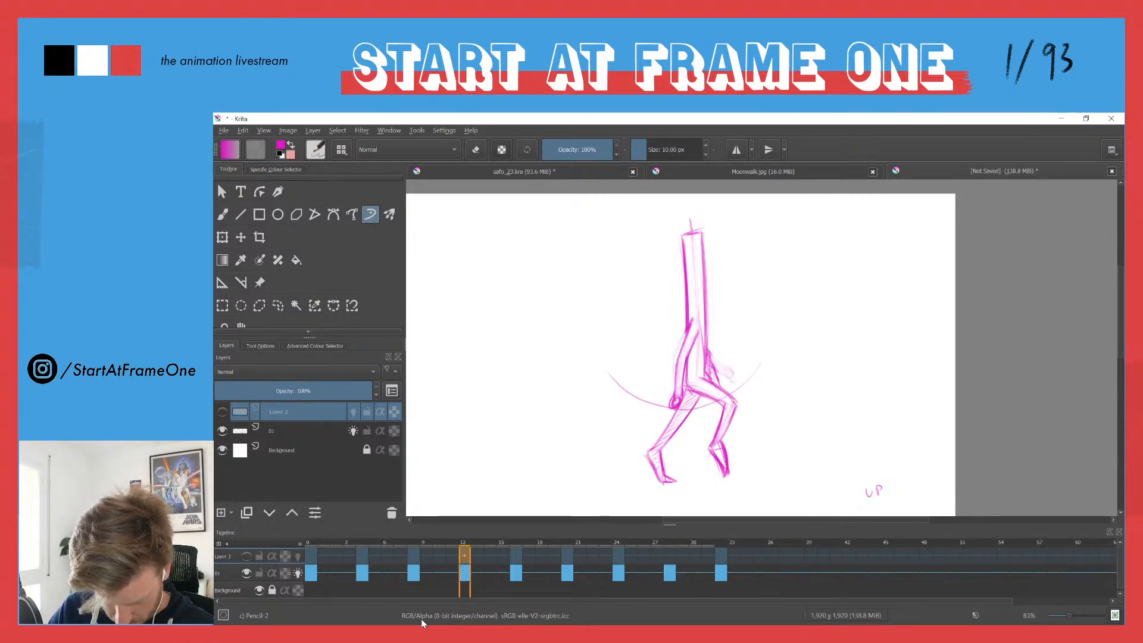
pyautogui.click(619, 574)
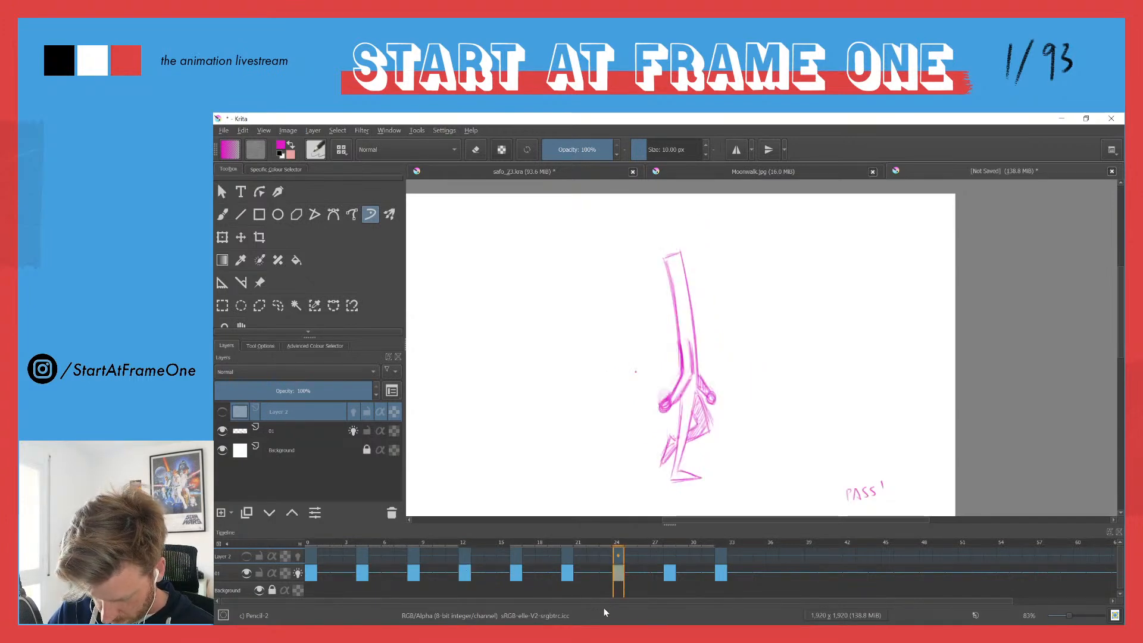
pyautogui.click(668, 555)
# Step: Turn onion skins off for layer 01 and on for Layer 2
pyautogui.click(297, 573)
pyautogui.click(299, 556)
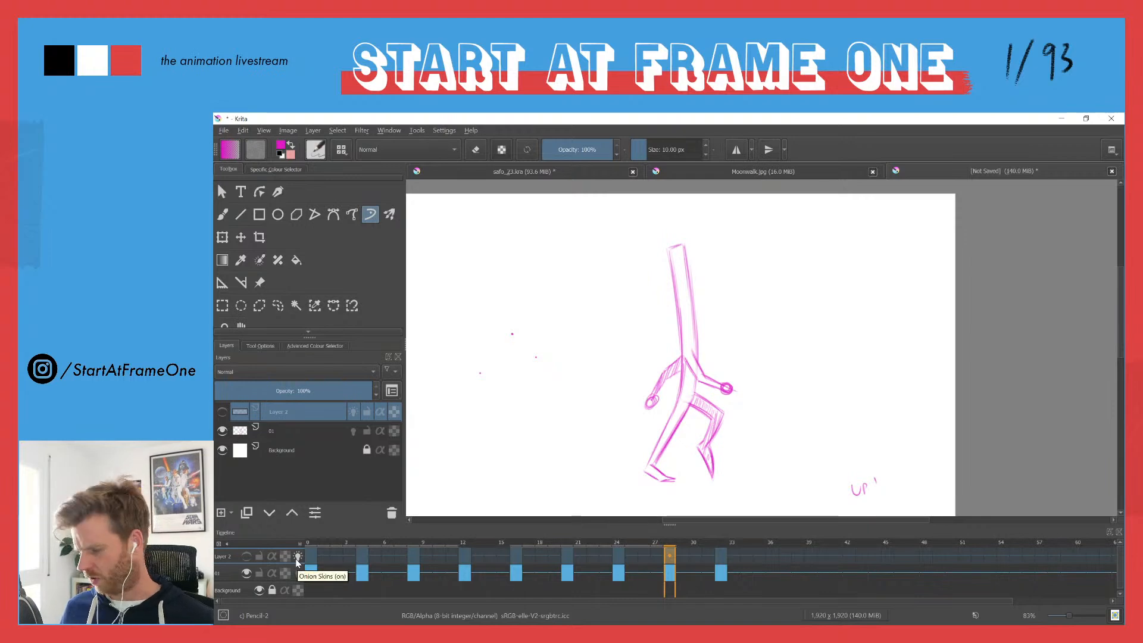
pyautogui.press('space')
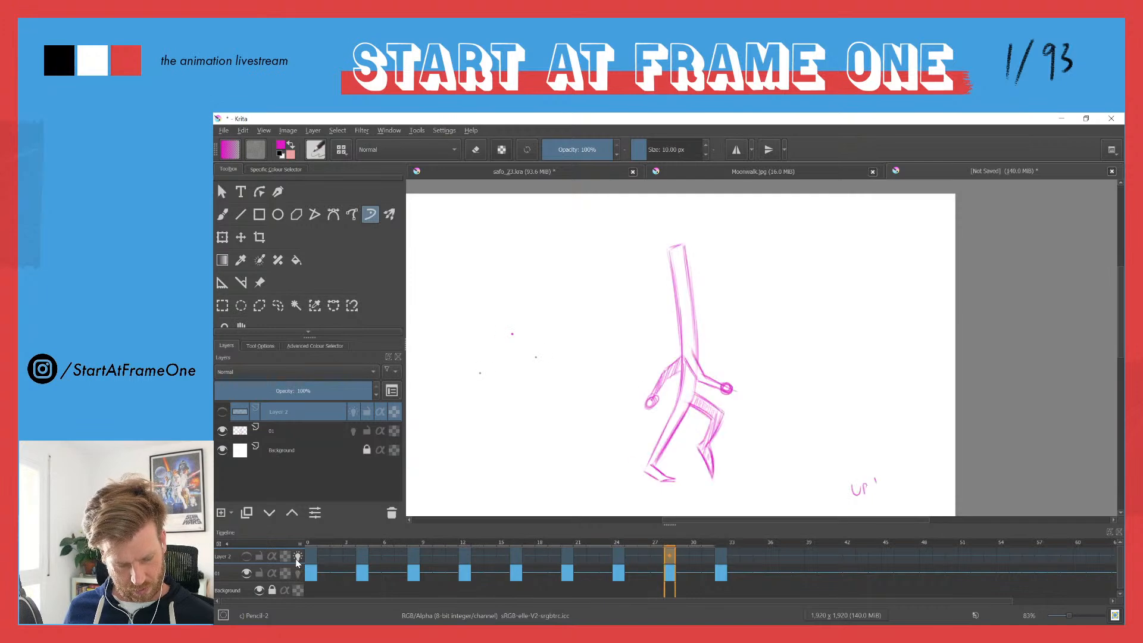
# Step: Show Layer 2 with layer 01 hidden, and compare the two walk versions in playback by switching their visibility
pyautogui.click(245, 558)
pyautogui.click(245, 574)
pyautogui.press('space')
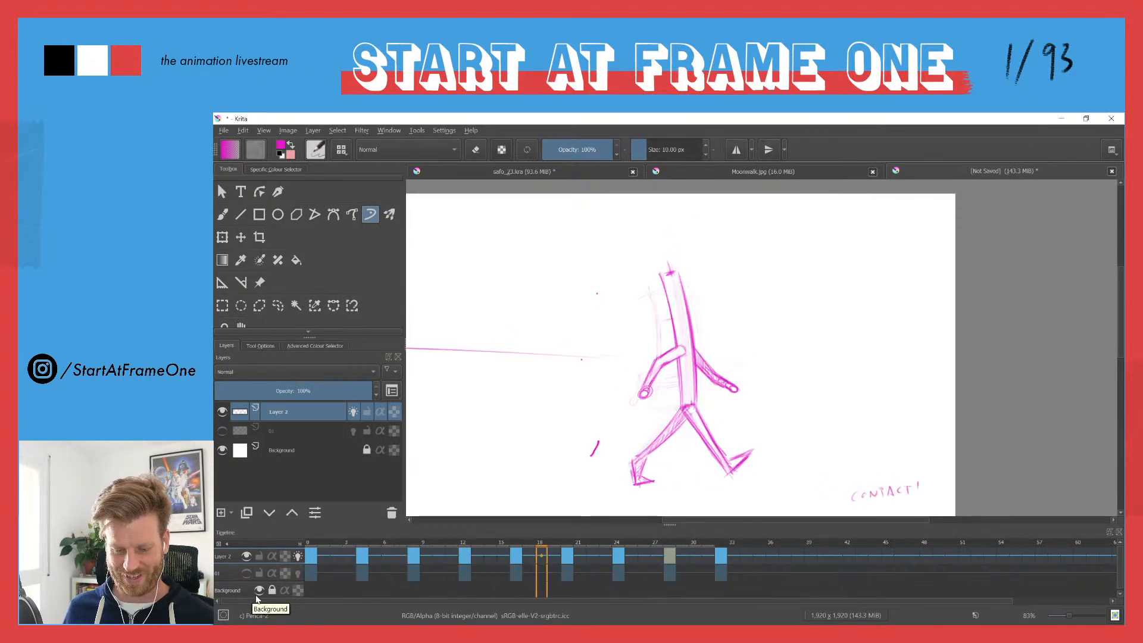
pyautogui.click(246, 572)
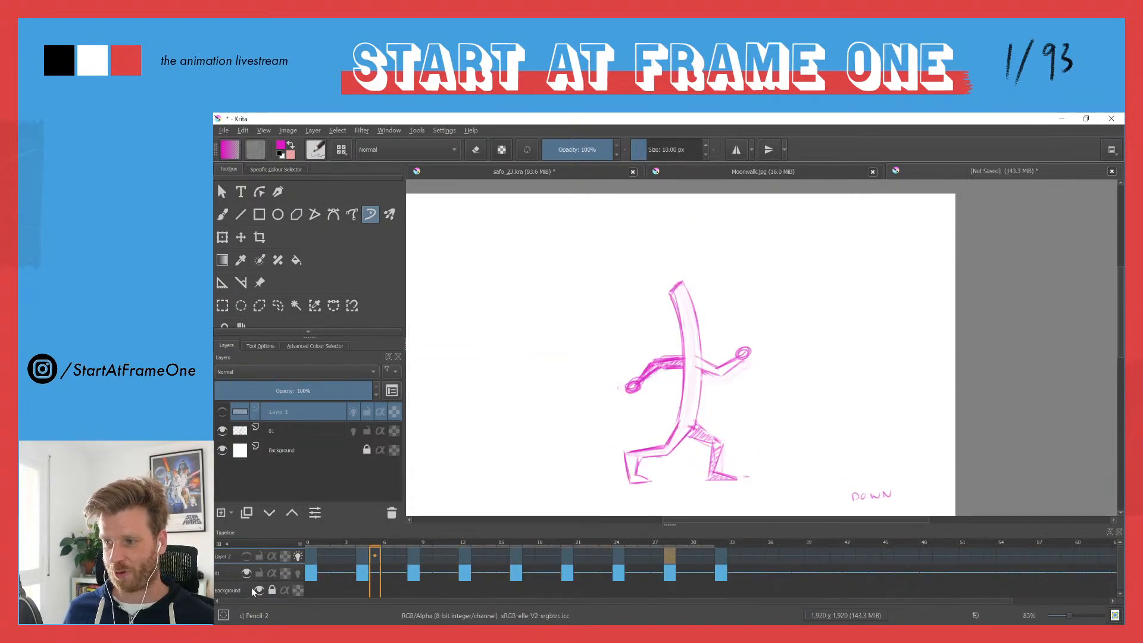
pyautogui.click(246, 573)
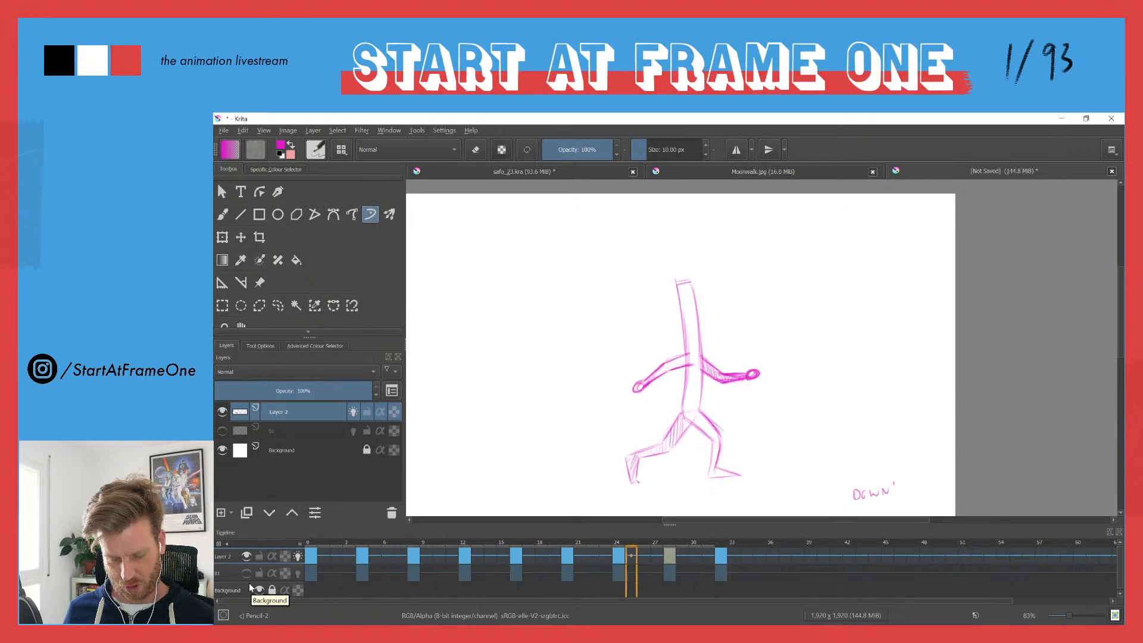
# Step: Scrub through the first eight frames of Layer 2 to examine the order of its reordered poses
pyautogui.click(333, 544)
pyautogui.moveTo(334, 543); pyautogui.dragTo(357, 539)
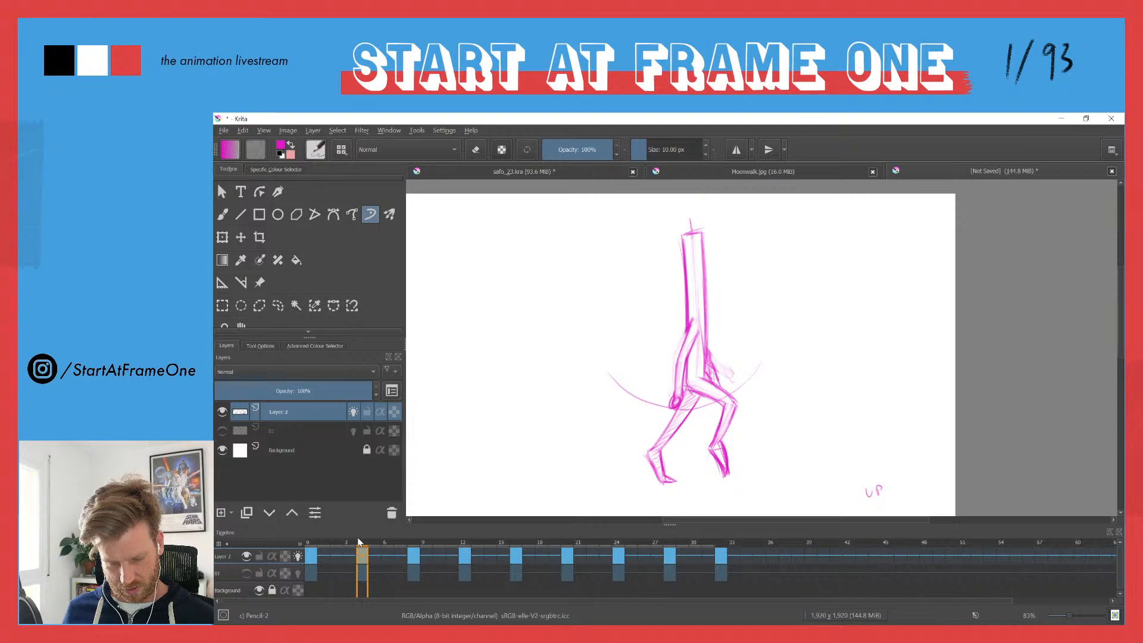
pyautogui.moveTo(366, 542); pyautogui.dragTo(319, 548)
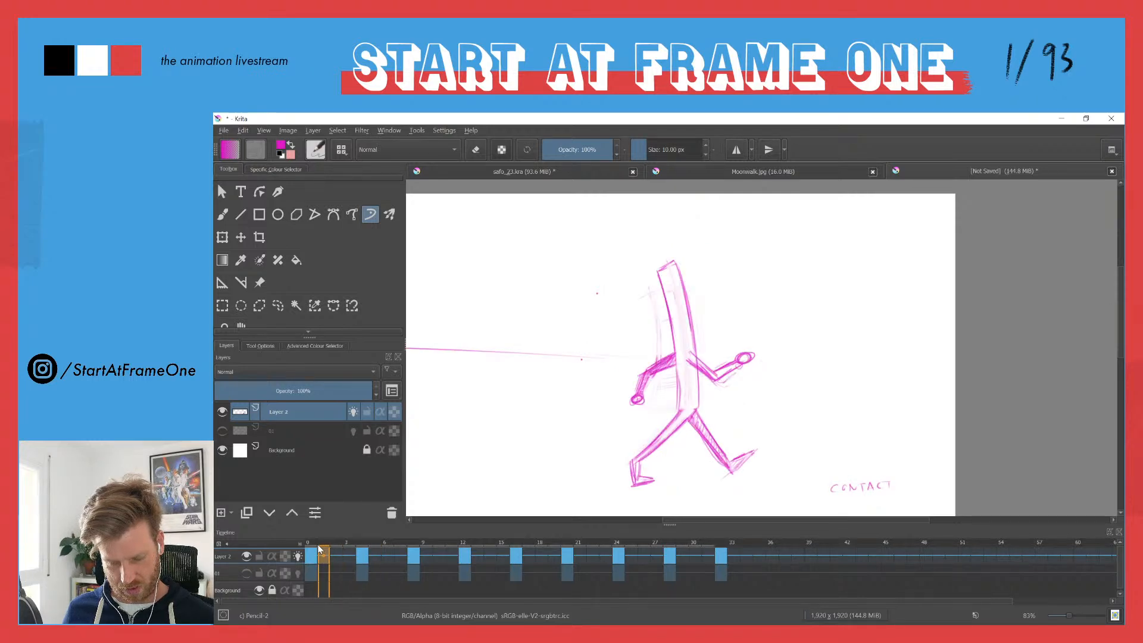
pyautogui.moveTo(319, 548); pyautogui.dragTo(411, 536)
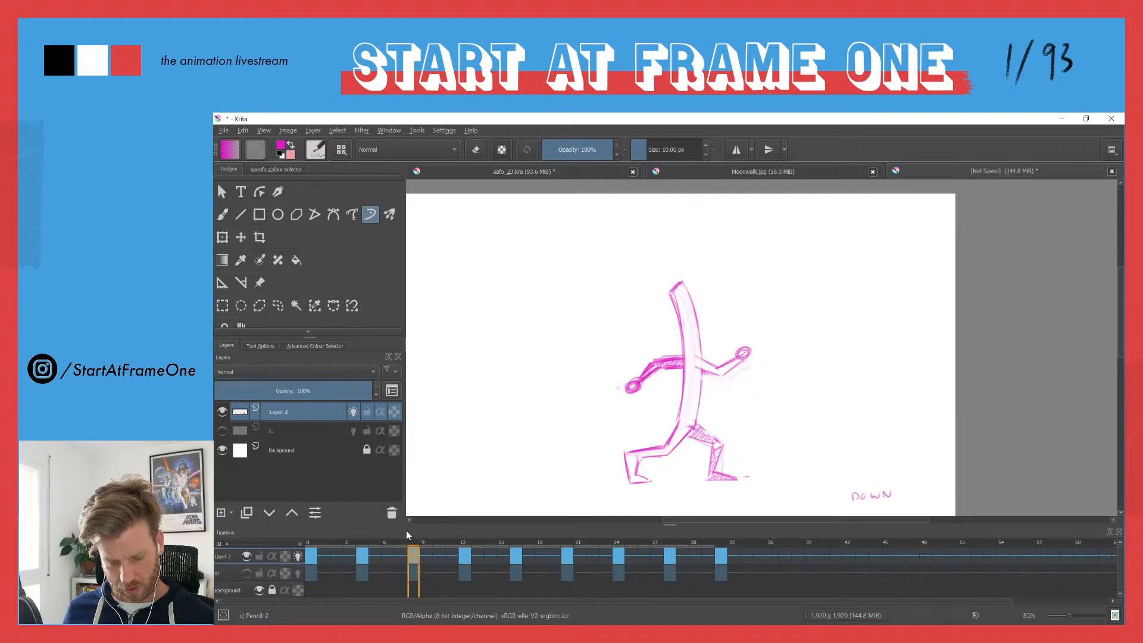
# Step: Erase the arms and legs of the DOWN pose at frame 8 on Layer 2, leaving the torso
pyautogui.click(309, 545)
pyautogui.moveTo(314, 543); pyautogui.dragTo(410, 542)
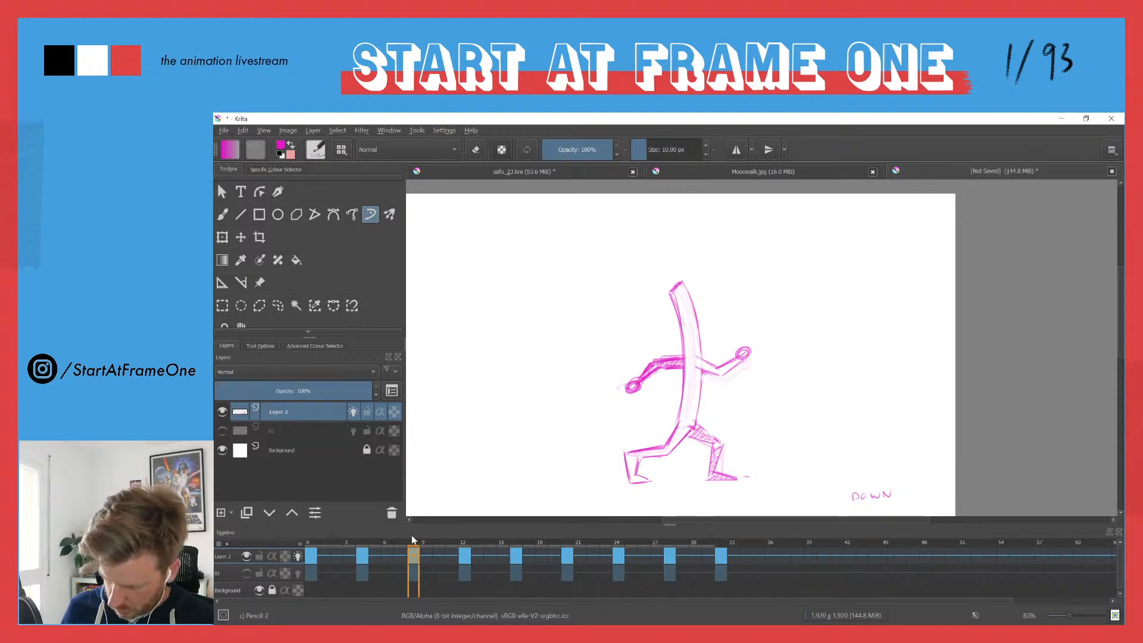
pyautogui.press('l')
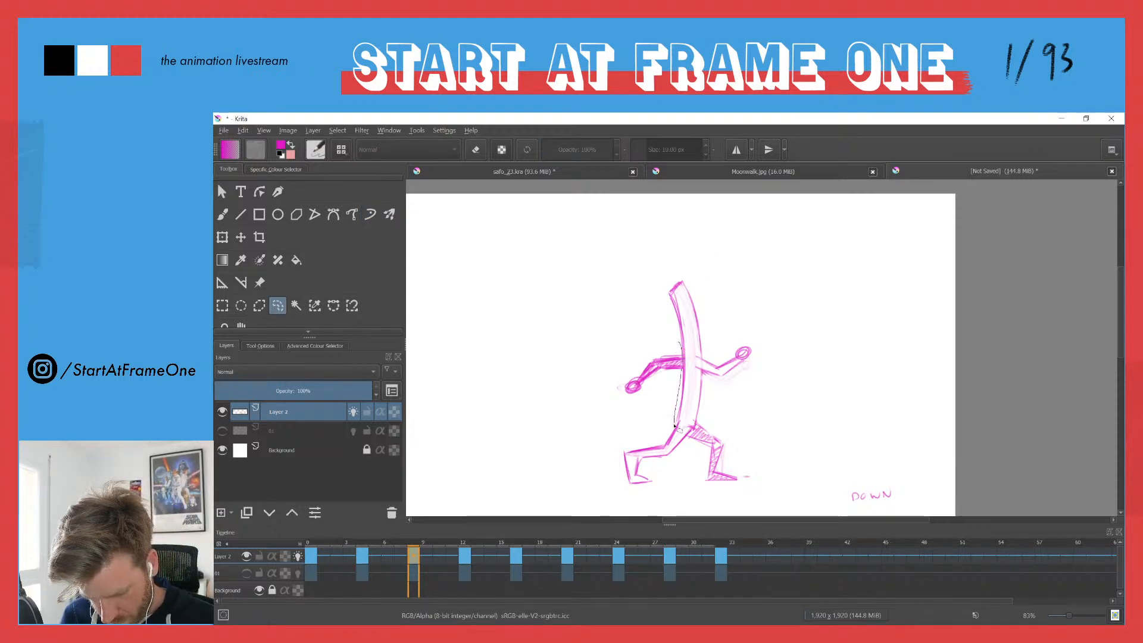
pyautogui.moveTo(709, 336)
pyautogui.mouseDown()
pyautogui.moveTo(751, 326)
pyautogui.moveTo(694, 506)
pyautogui.moveTo(619, 319)
pyautogui.mouseUp()
pyautogui.press('Delete')
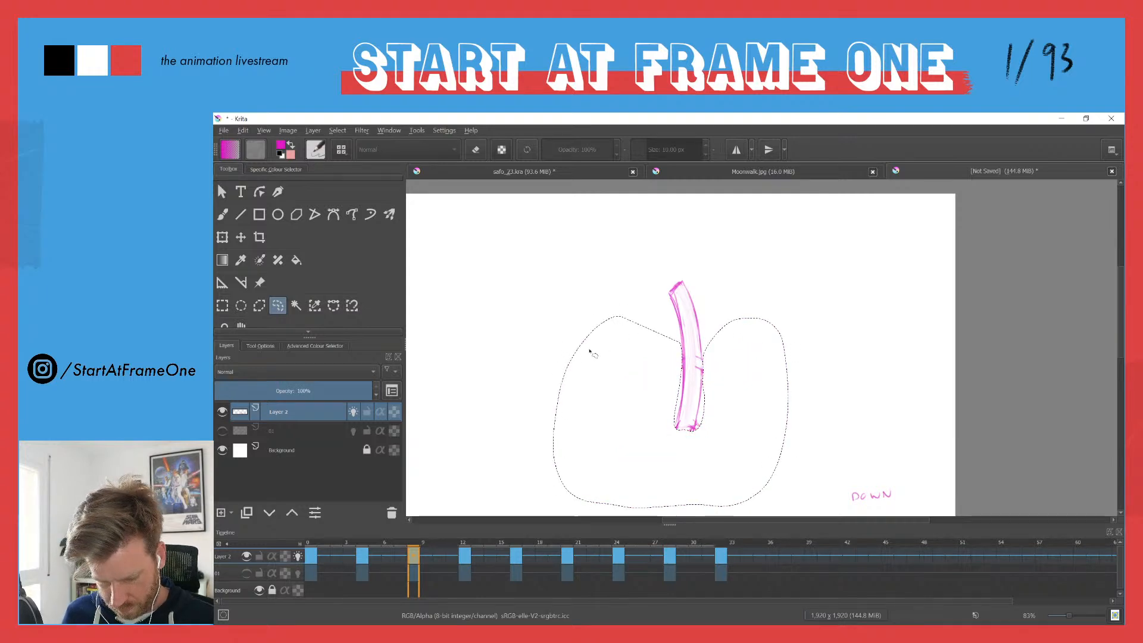
# Step: Erase the limbs of the UP pose at frame 4 on Layer 2 and clear the selection
pyautogui.click(360, 546)
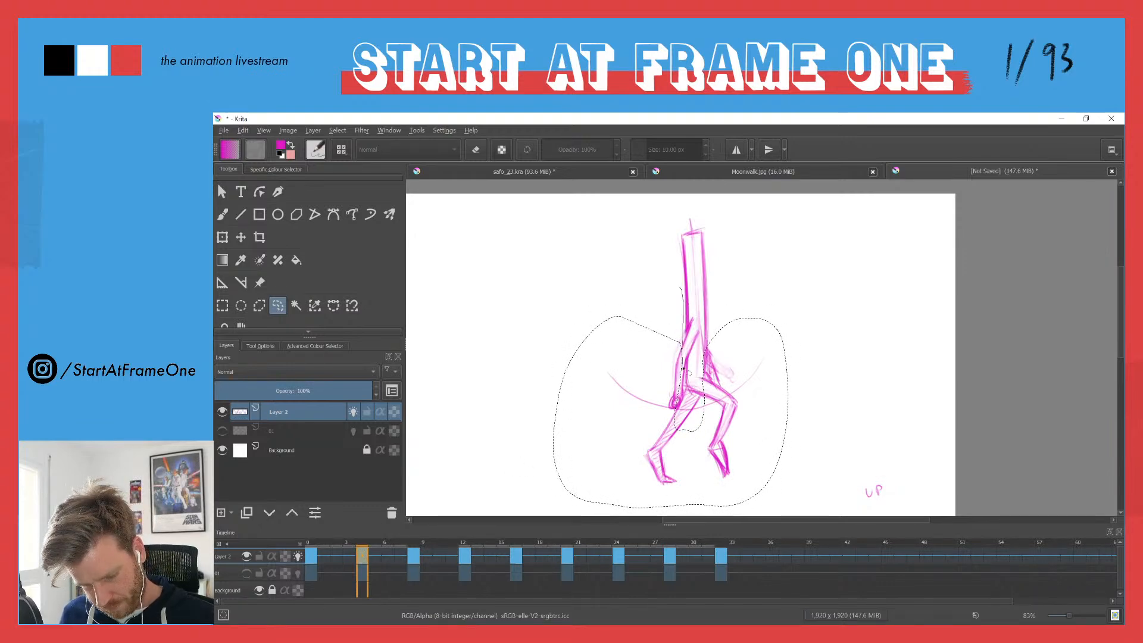
pyautogui.moveTo(708, 360)
pyautogui.mouseDown()
pyautogui.moveTo(715, 318)
pyautogui.moveTo(777, 303)
pyautogui.moveTo(803, 435)
pyautogui.moveTo(633, 509)
pyautogui.moveTo(620, 319)
pyautogui.mouseUp()
pyautogui.press('Delete')
pyautogui.hotkey('ctrl', 'shift', 'a')
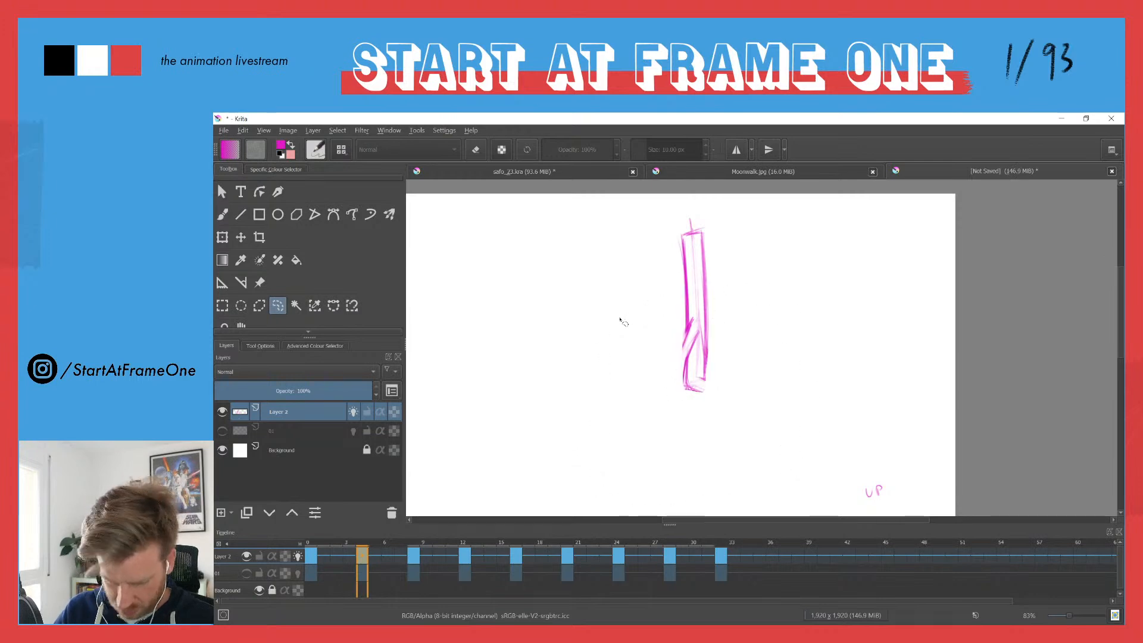
# Step: Erase the limbs of the PASS pose at frame 12 on Layer 2 and clear the selection
pyautogui.click(413, 546)
pyautogui.click(464, 546)
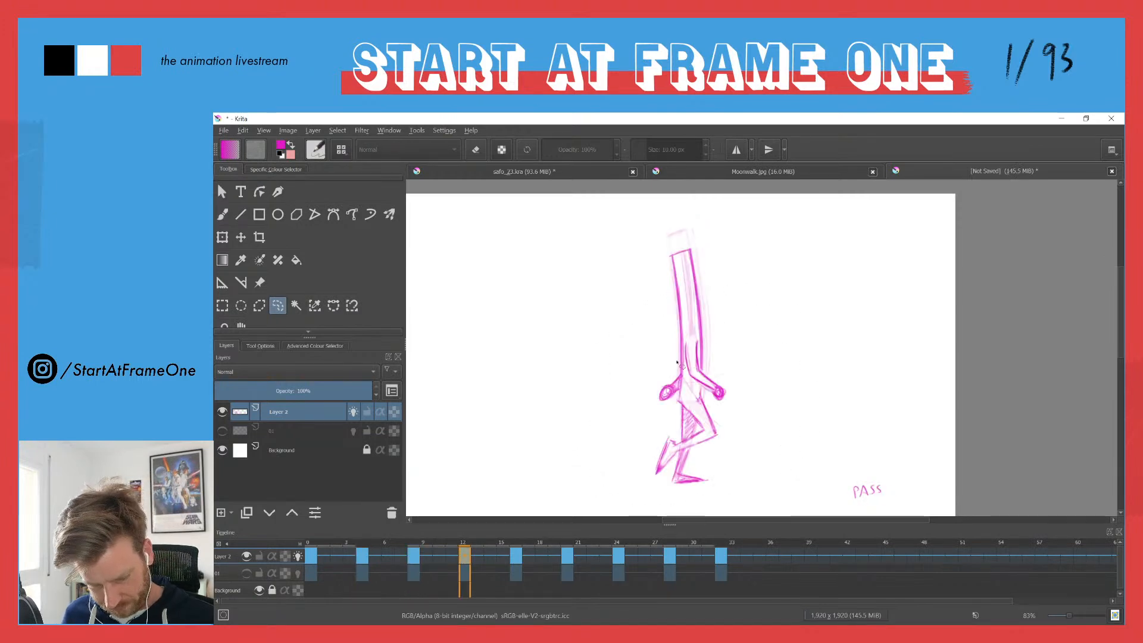
pyautogui.moveTo(677, 406)
pyautogui.mouseDown()
pyautogui.moveTo(704, 387)
pyautogui.moveTo(707, 359)
pyautogui.moveTo(745, 457)
pyautogui.moveTo(663, 495)
pyautogui.moveTo(638, 372)
pyautogui.moveTo(657, 340)
pyautogui.mouseUp()
pyautogui.press('Delete')
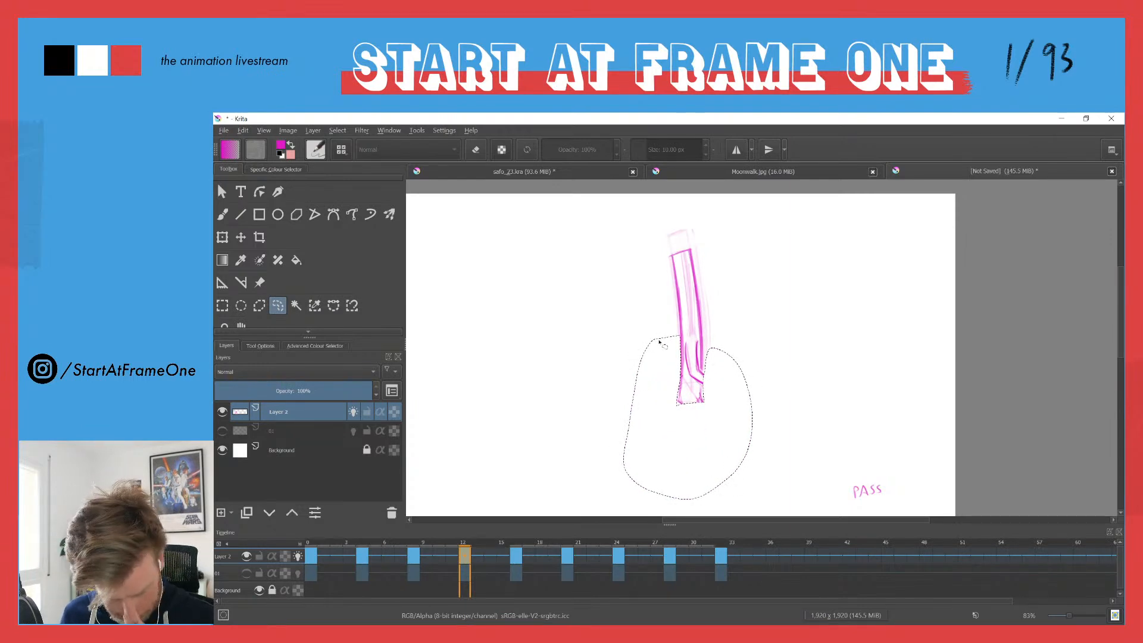
pyautogui.hotkey('ctrl', 'shift', 'a')
# Step: Remove Layer 2's keyframes between the first two CONTACT poses, from frame 4 to frame 12
pyautogui.moveTo(309, 543)
pyautogui.mouseDown()
pyautogui.moveTo(541, 543)
pyautogui.moveTo(304, 553)
pyautogui.mouseUp()
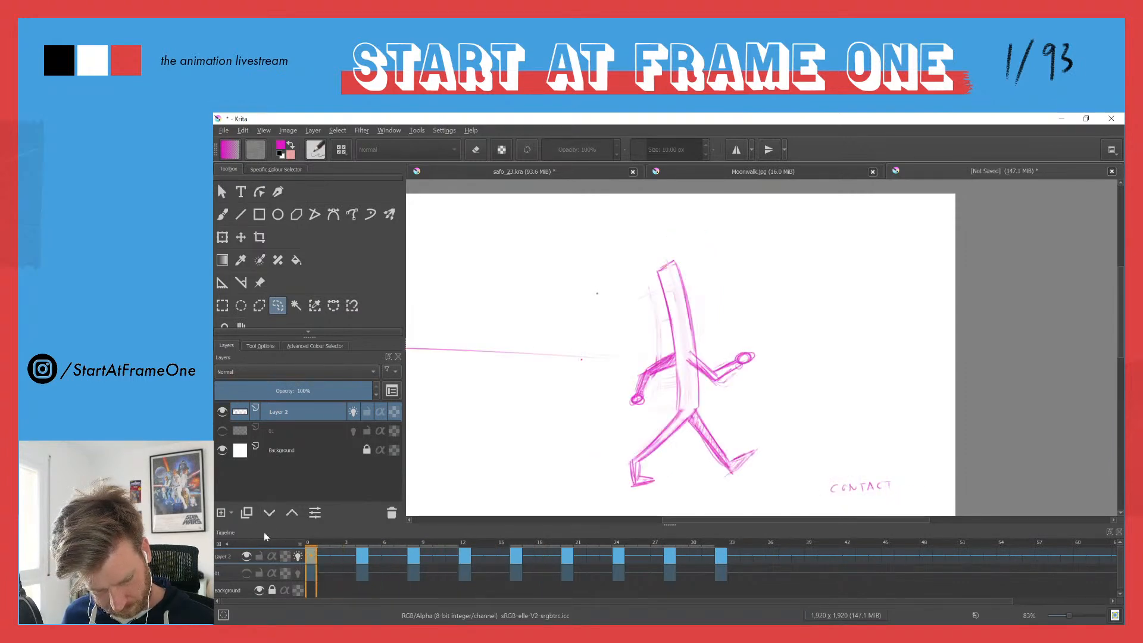
pyautogui.click(361, 556)
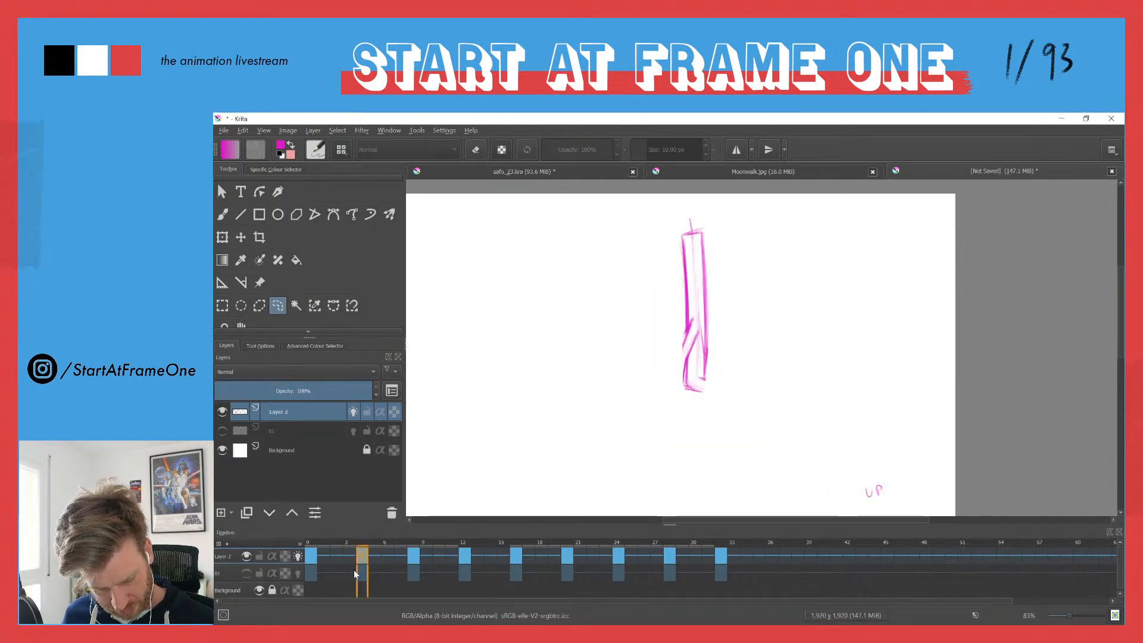
pyautogui.keyDown('shift'); pyautogui.click(464, 555); pyautogui.keyUp('shift')
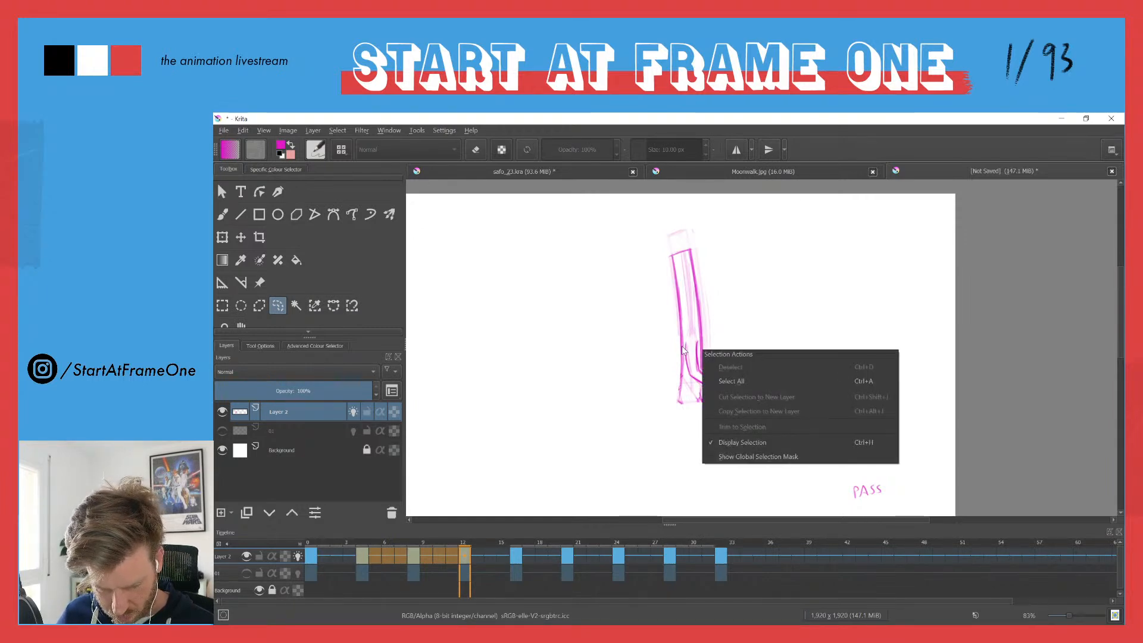
pyautogui.rightClick(476, 557)
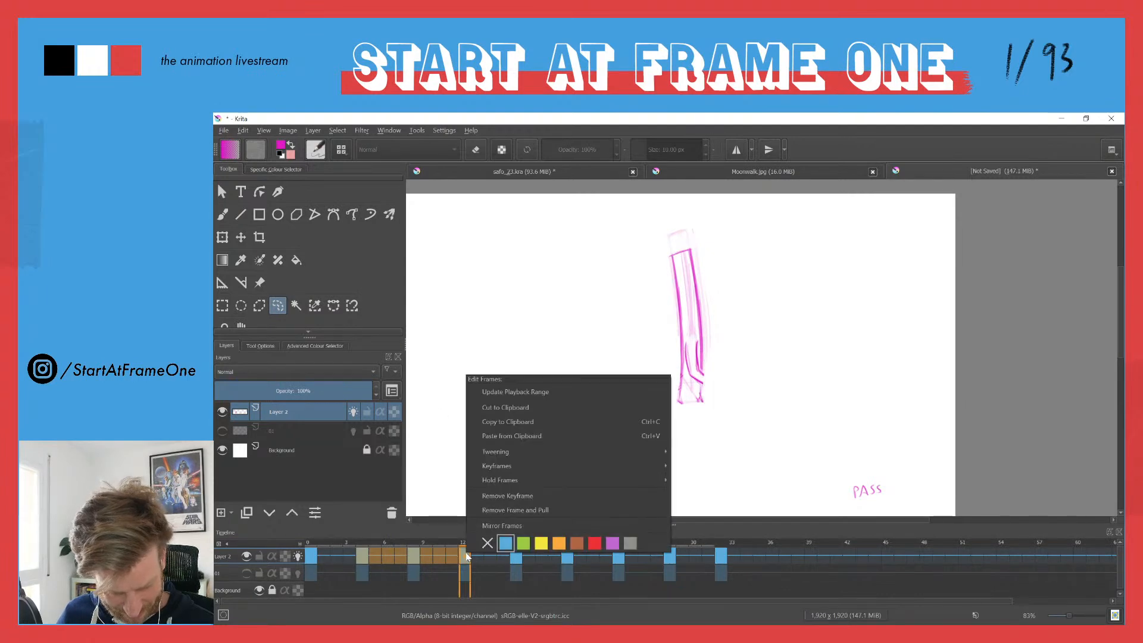
pyautogui.click(499, 495)
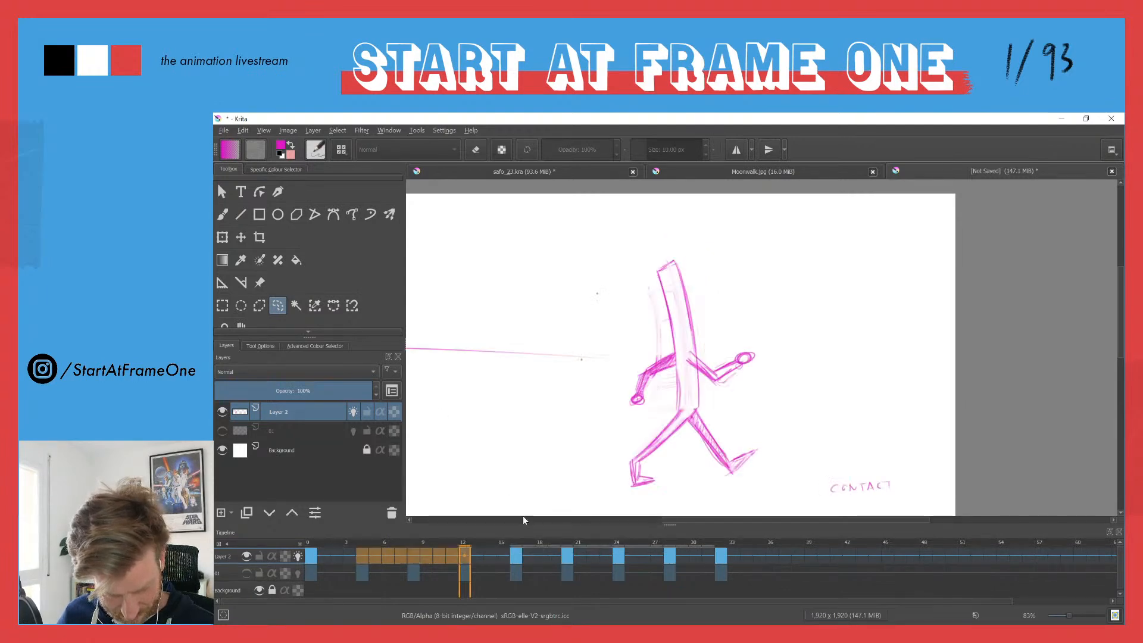
# Step: Remove Layer 2's keyframes in the second half of the walk, from frame 20 to frame 28
pyautogui.click(569, 558)
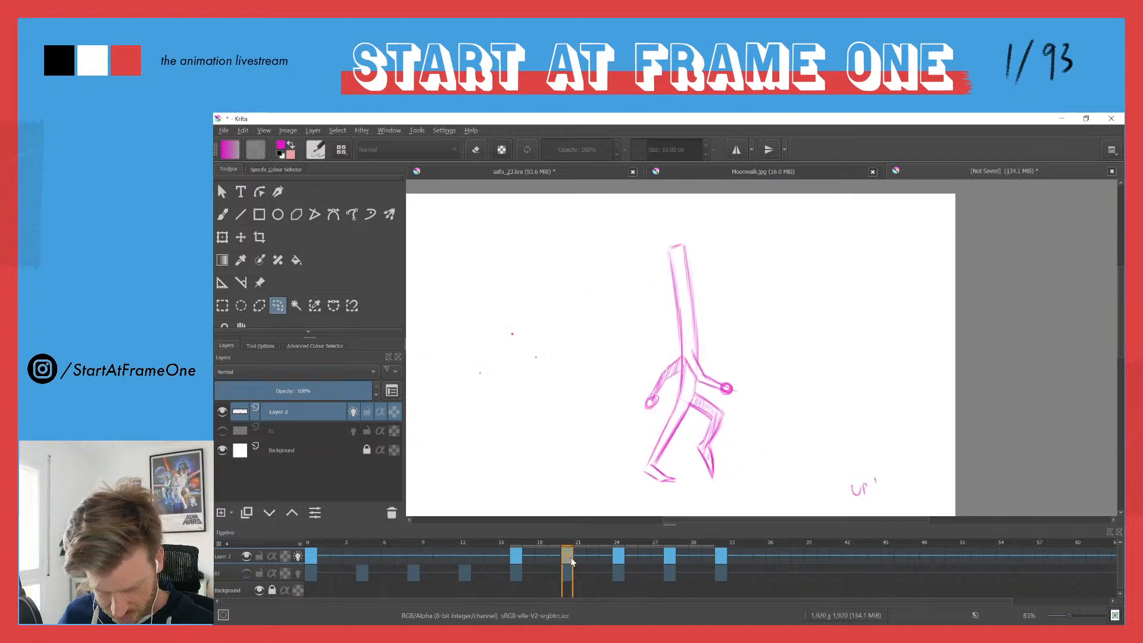
pyautogui.keyDown('shift'); pyautogui.click(667, 557); pyautogui.keyUp('shift')
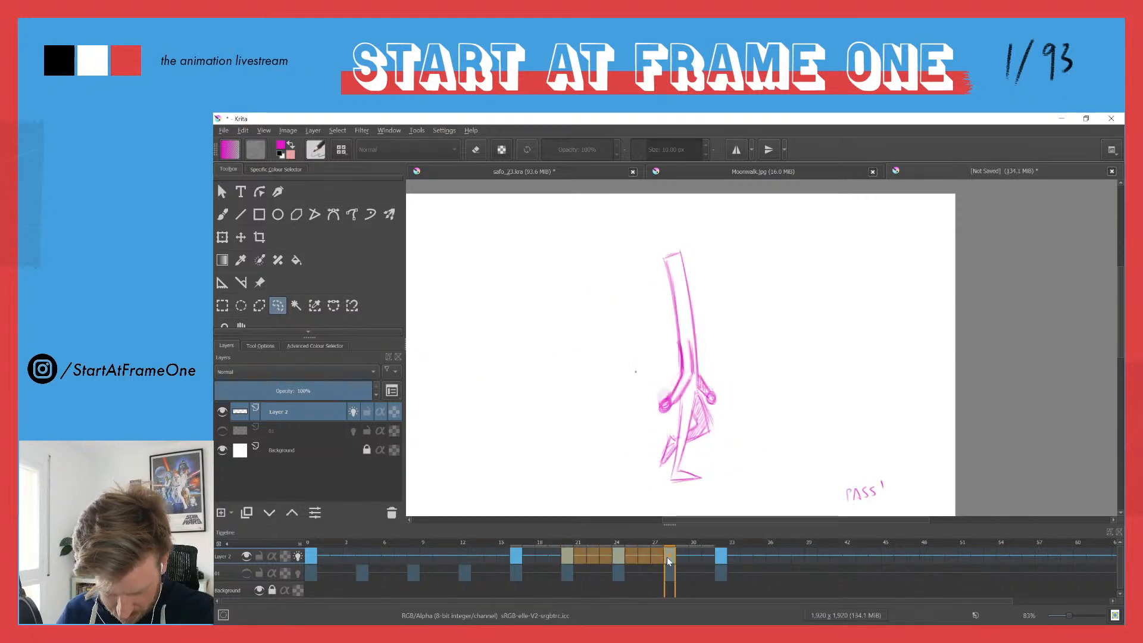
pyautogui.rightClick(667, 556)
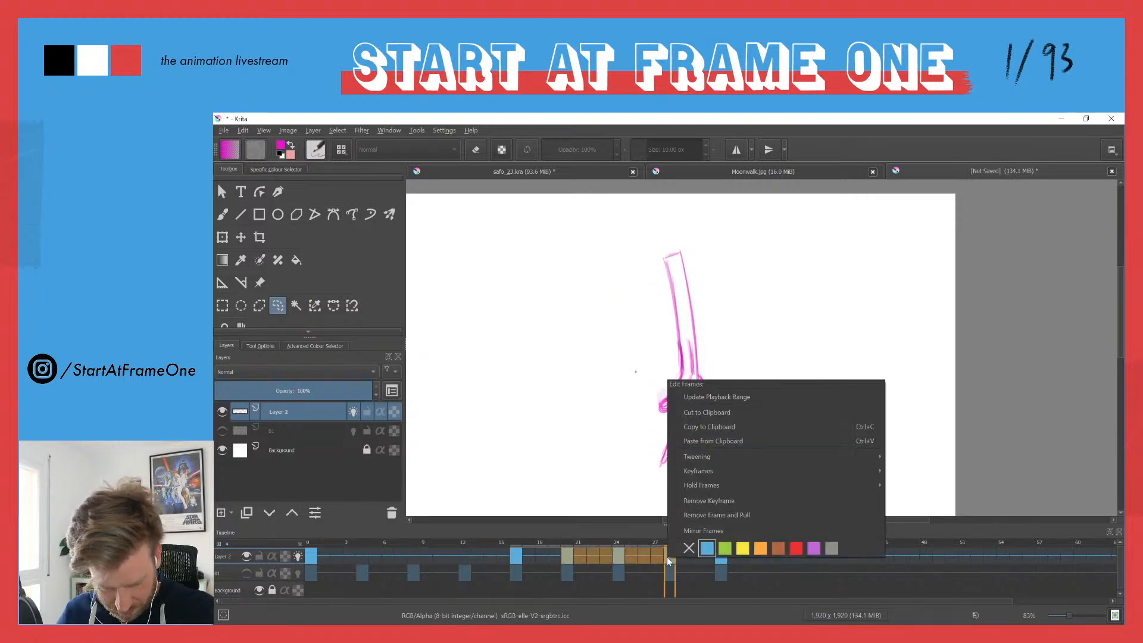
pyautogui.click(710, 501)
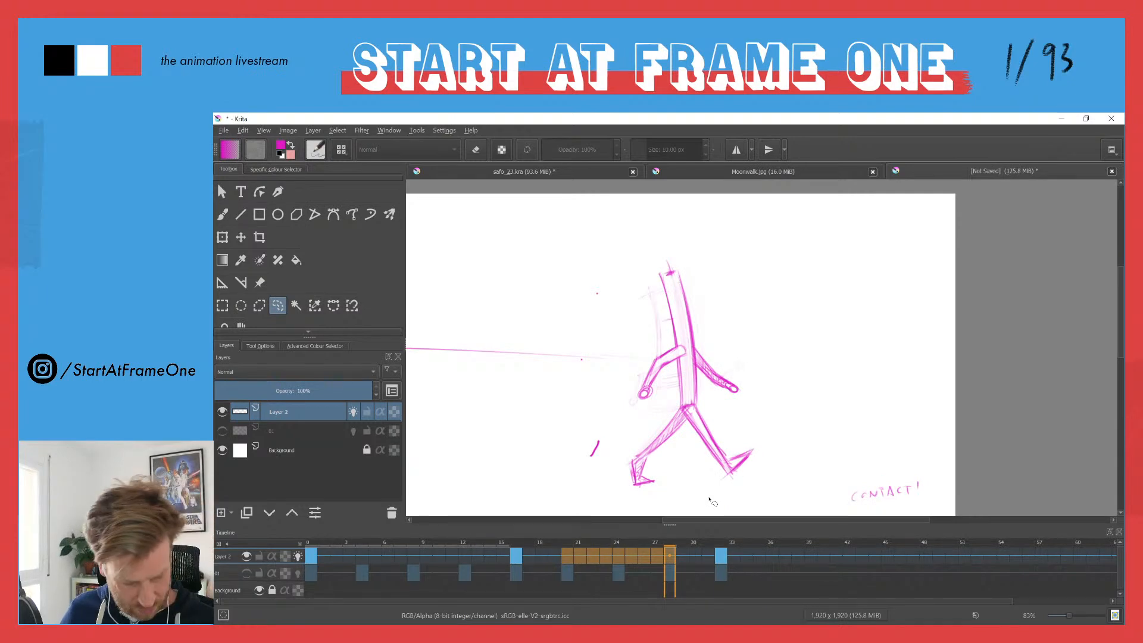
# Step: Add a blank keyframe at frame 8 of Layer 2, midway between the CONTACT poses, and activate the freehand brush
pyautogui.click(362, 590)
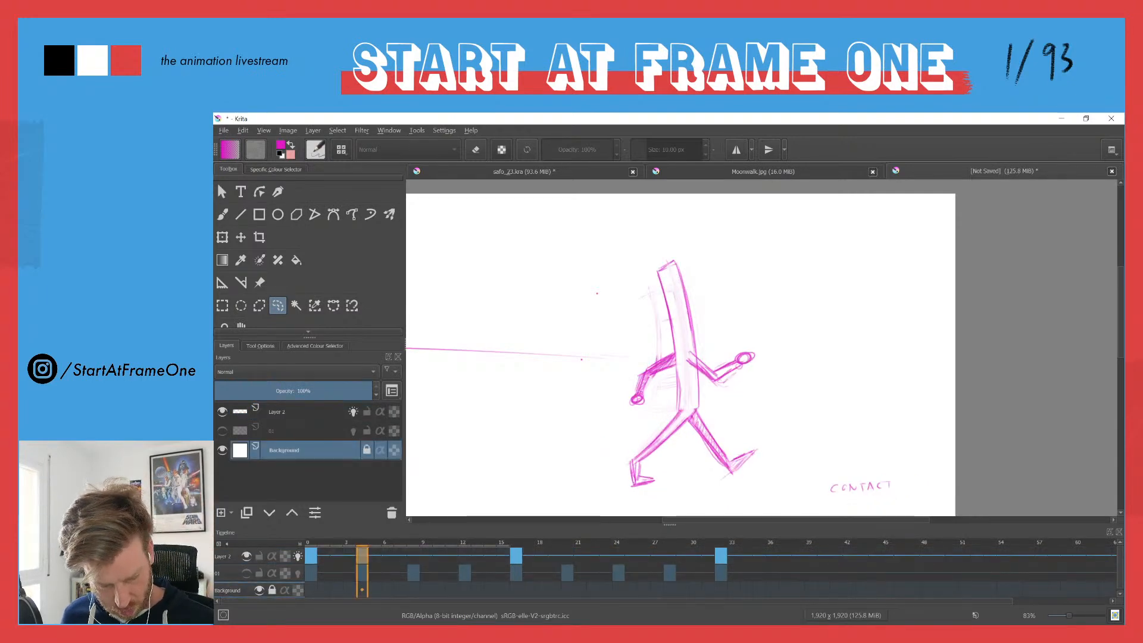
pyautogui.click(413, 589)
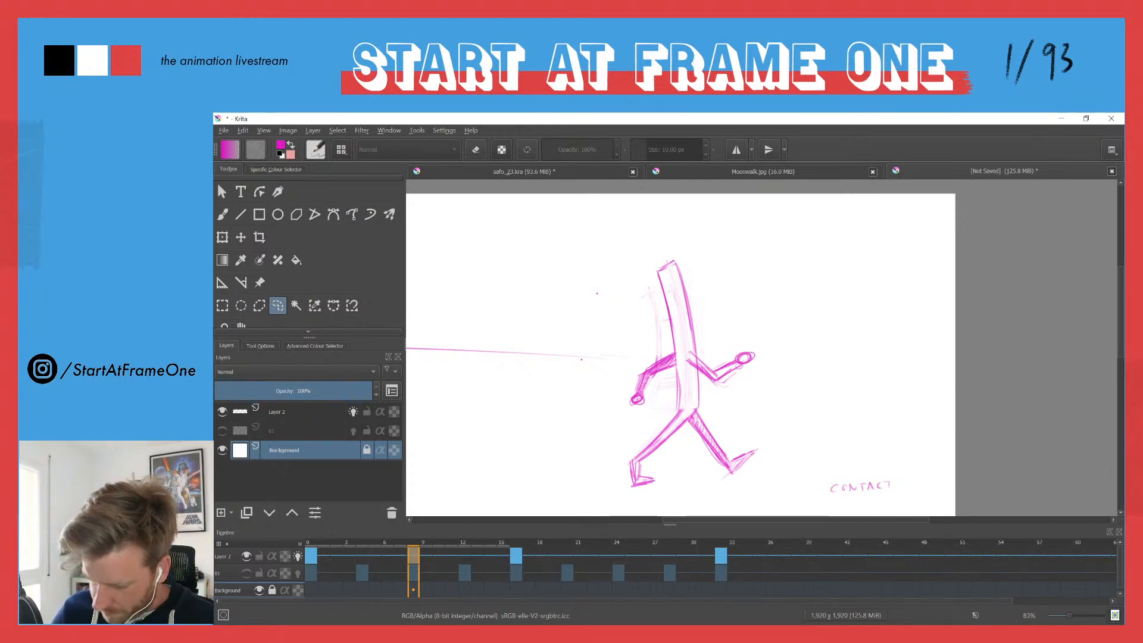
pyautogui.hotkey('ctrl', 'z')
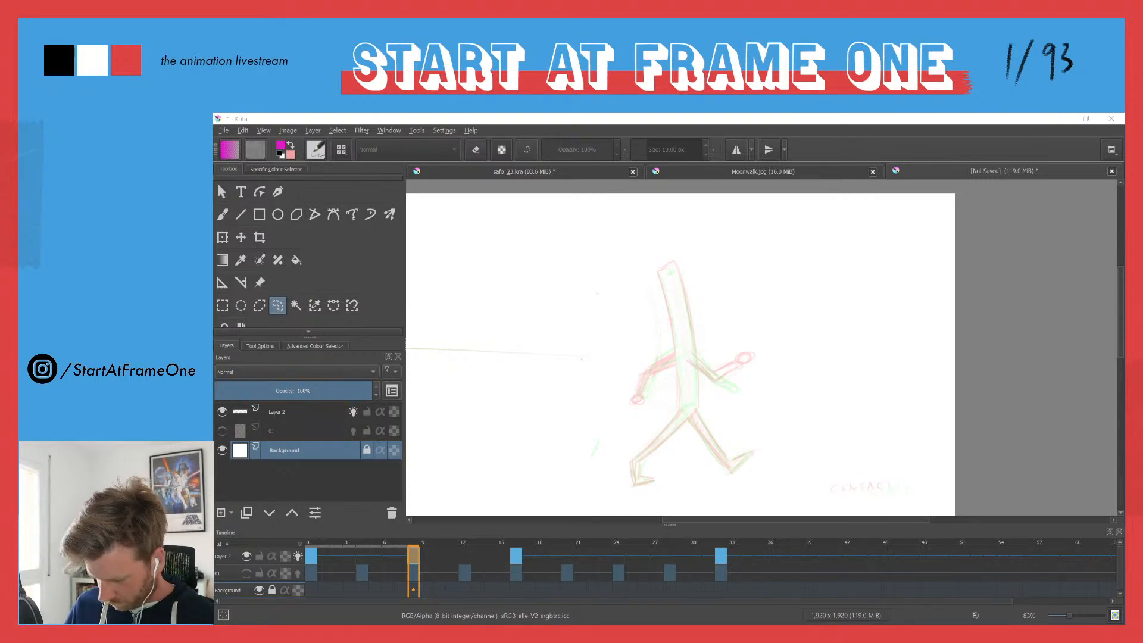
pyautogui.press('b')
pyautogui.click(415, 558)
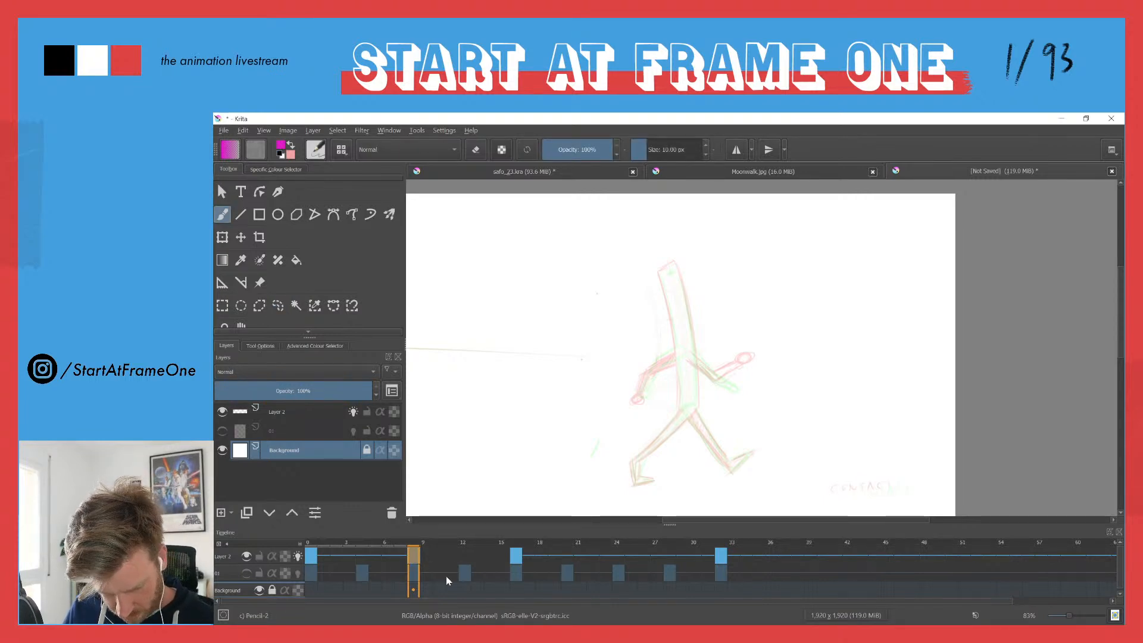
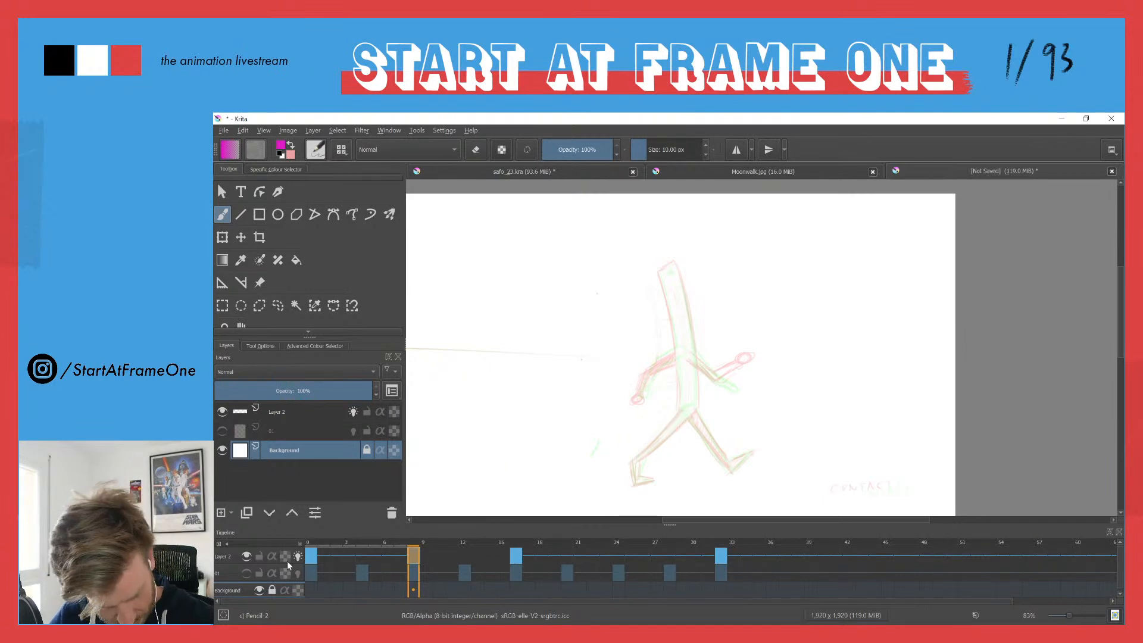
# Step: Sketch a slightly curved torso on Layer 2's frame 8, just ahead of the onion-skinned CONTACT torsos
pyautogui.click(241, 560)
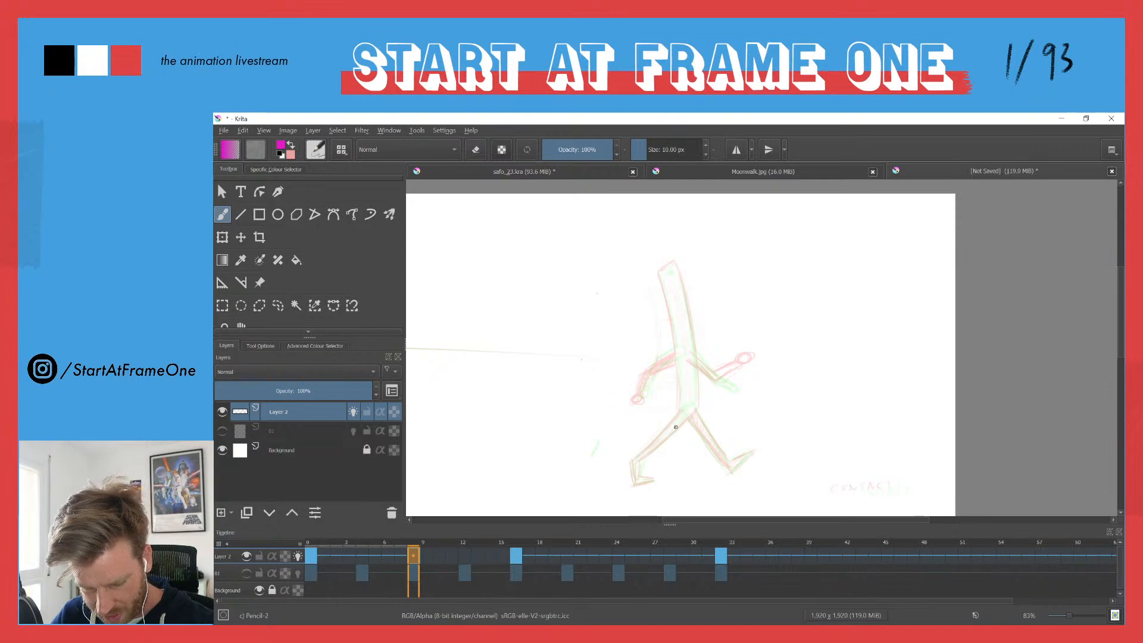
pyautogui.moveTo(699, 418); pyautogui.dragTo(678, 419)
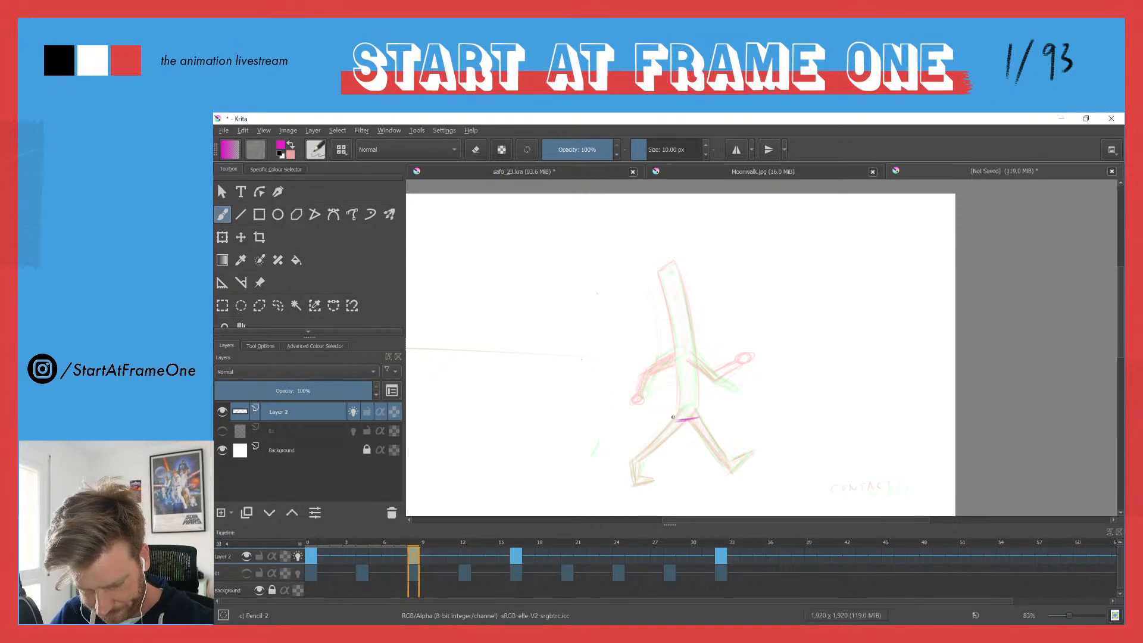
pyautogui.moveTo(693, 297); pyautogui.dragTo(699, 429)
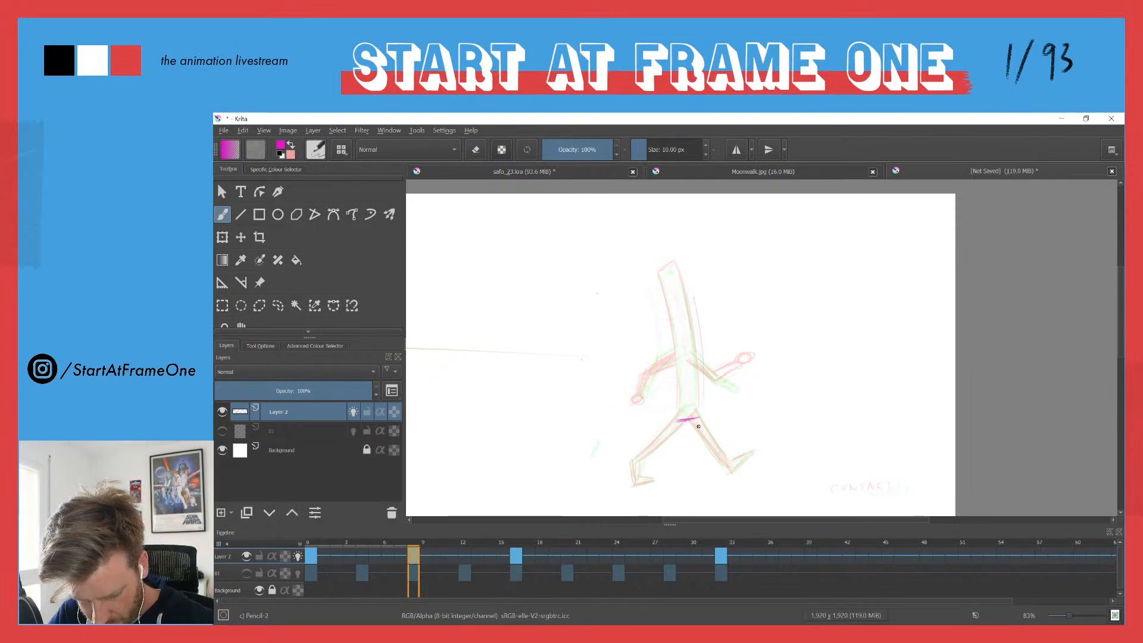
pyautogui.moveTo(693, 297); pyautogui.dragTo(701, 400)
pyautogui.moveTo(696, 298); pyautogui.dragTo(697, 418)
pyautogui.moveTo(668, 288); pyautogui.dragTo(682, 397)
pyautogui.moveTo(676, 315); pyautogui.dragTo(677, 421)
pyautogui.moveTo(669, 279)
pyautogui.mouseDown()
pyautogui.moveTo(691, 271)
pyautogui.moveTo(700, 416)
pyautogui.mouseUp()
pyautogui.moveTo(704, 354); pyautogui.dragTo(703, 409)
pyautogui.moveTo(669, 277); pyautogui.dragTo(678, 421)
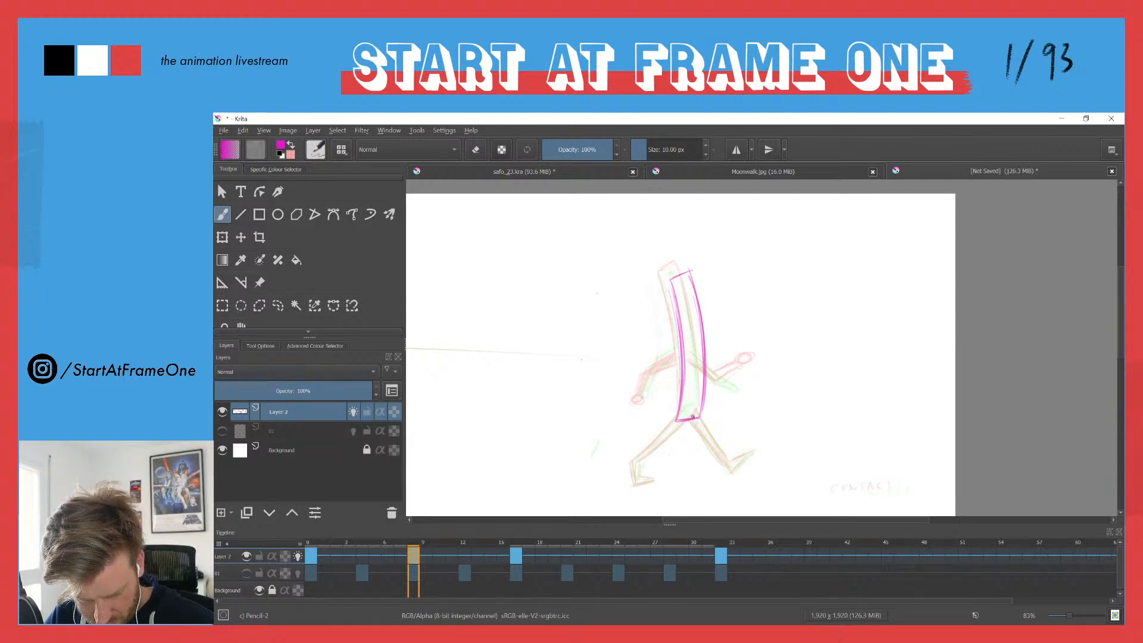
# Step: Sketch the bent supporting leg with its foot flat on the ground at frame 8, checking it against the neighbouring CONTACT poses
pyautogui.moveTo(699, 423)
pyautogui.mouseDown()
pyautogui.moveTo(707, 445)
pyautogui.moveTo(685, 475)
pyautogui.moveTo(691, 444)
pyautogui.moveTo(704, 451)
pyautogui.mouseUp()
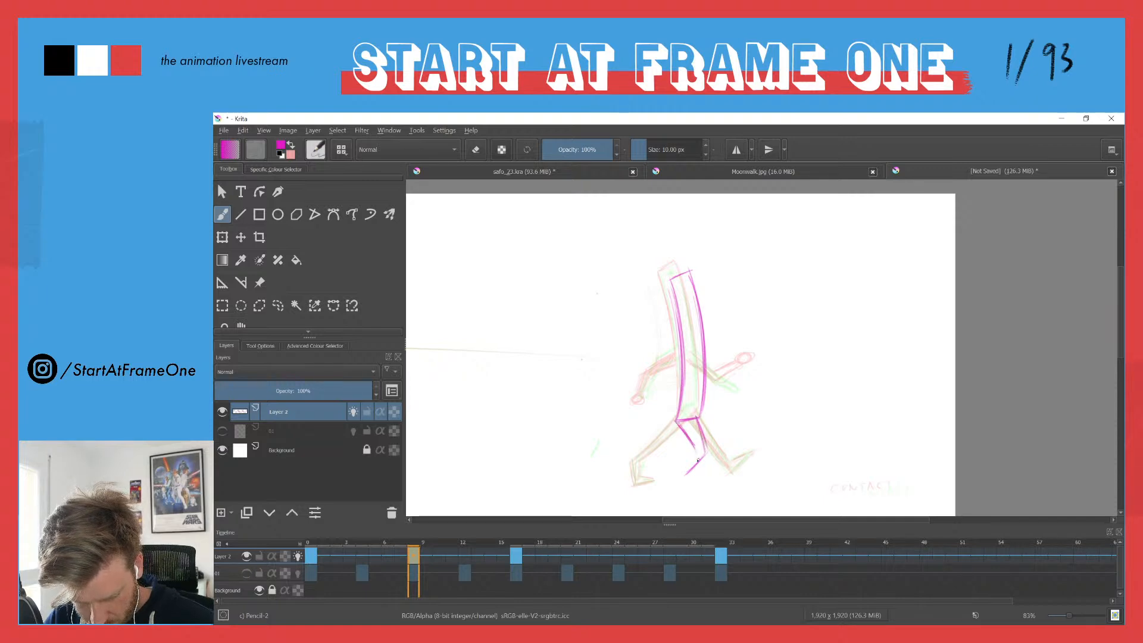
pyautogui.press('Left')
pyautogui.press('Left')
pyautogui.press('Left')
pyautogui.press('Left')
pyautogui.press('Left')
pyautogui.press('Left')
pyautogui.press('Left')
pyautogui.press('Left')
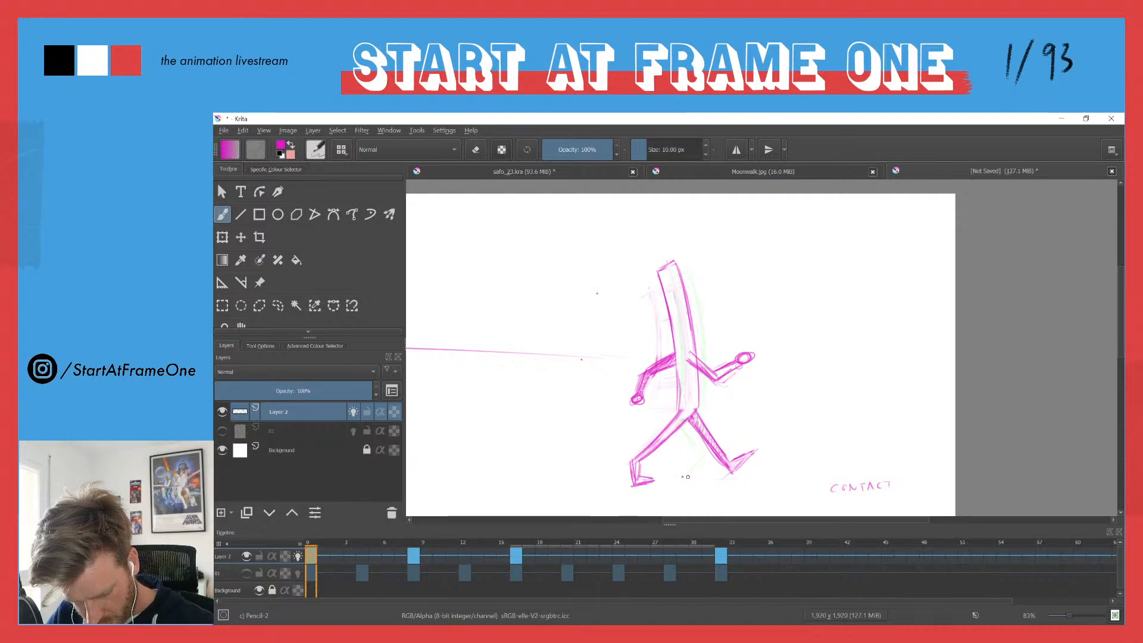
pyautogui.moveTo(314, 542); pyautogui.dragTo(516, 539)
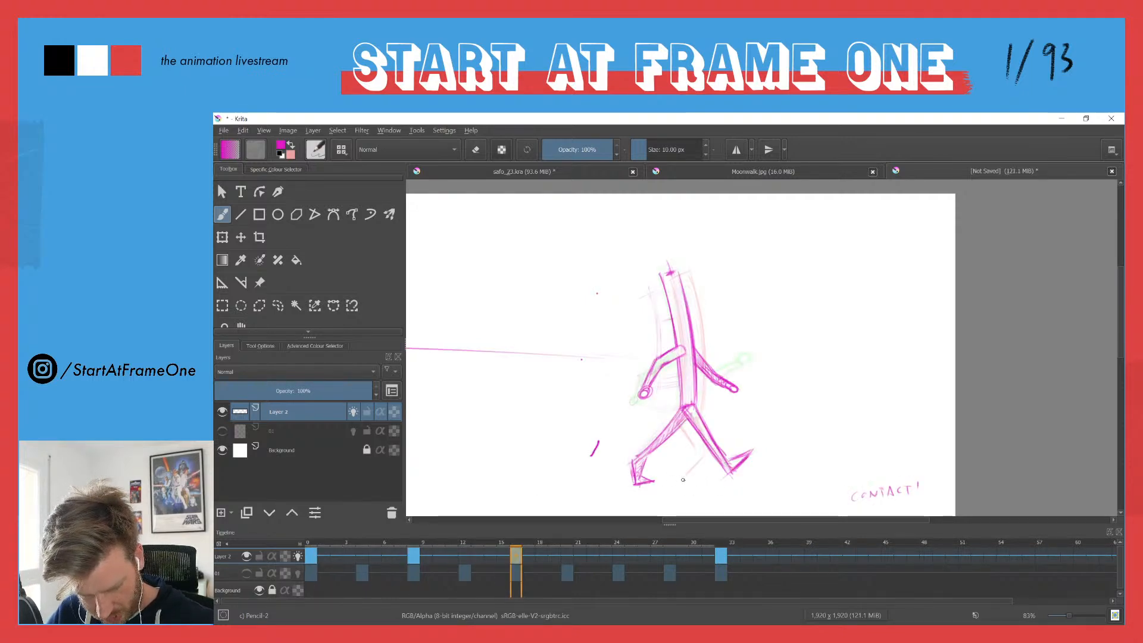
pyautogui.click(412, 541)
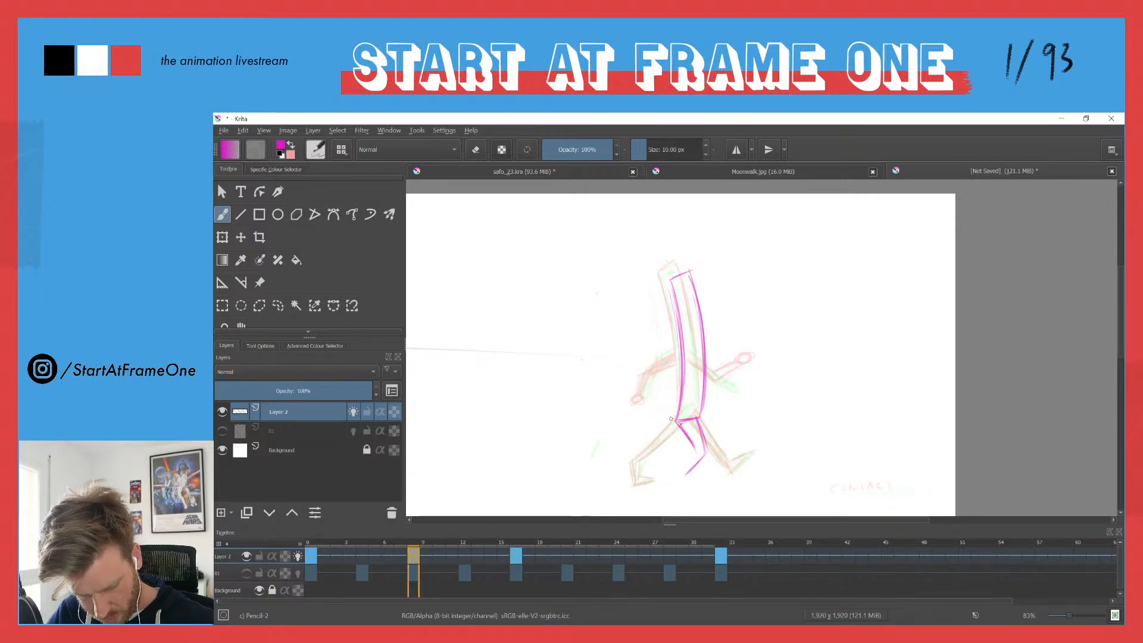
pyautogui.moveTo(678, 422)
pyautogui.mouseDown()
pyautogui.moveTo(686, 470)
pyautogui.moveTo(691, 452)
pyautogui.moveTo(669, 478)
pyautogui.moveTo(707, 479)
pyautogui.moveTo(669, 480)
pyautogui.moveTo(691, 451)
pyautogui.moveTo(671, 482)
pyautogui.mouseUp()
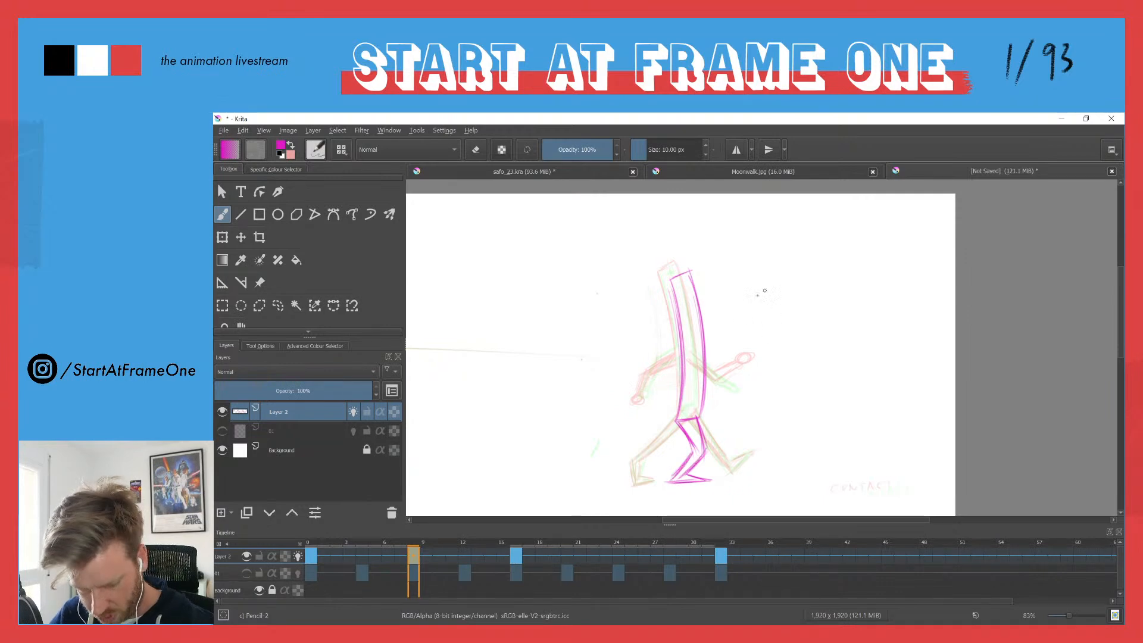
pyautogui.moveTo(696, 419)
pyautogui.mouseDown()
pyautogui.moveTo(710, 480)
pyautogui.moveTo(672, 483)
pyautogui.mouseUp()
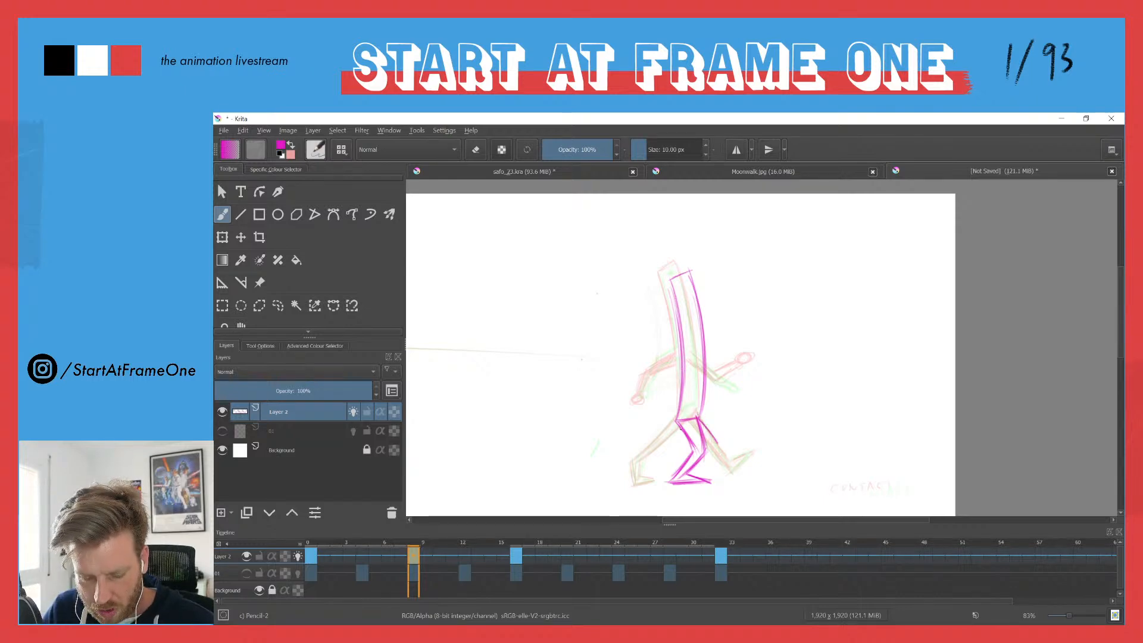
# Step: Check layer 01's DOWN and PASS poses, then sketch the second leg bent behind the supporting one on Layer 2's frame 8
pyautogui.click(246, 556)
pyautogui.click(246, 574)
pyautogui.press('super+Tab')
pyautogui.click(358, 267)
pyautogui.moveTo(311, 588)
pyautogui.mouseDown()
pyautogui.moveTo(345, 546)
pyautogui.moveTo(361, 546)
pyautogui.mouseUp()
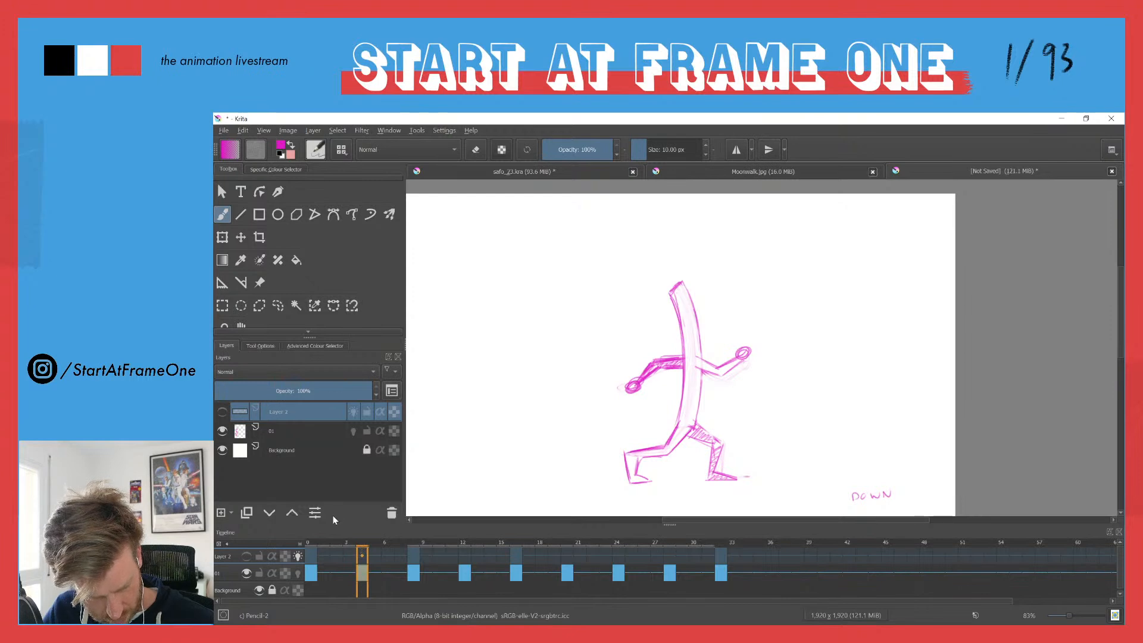
pyautogui.click(414, 543)
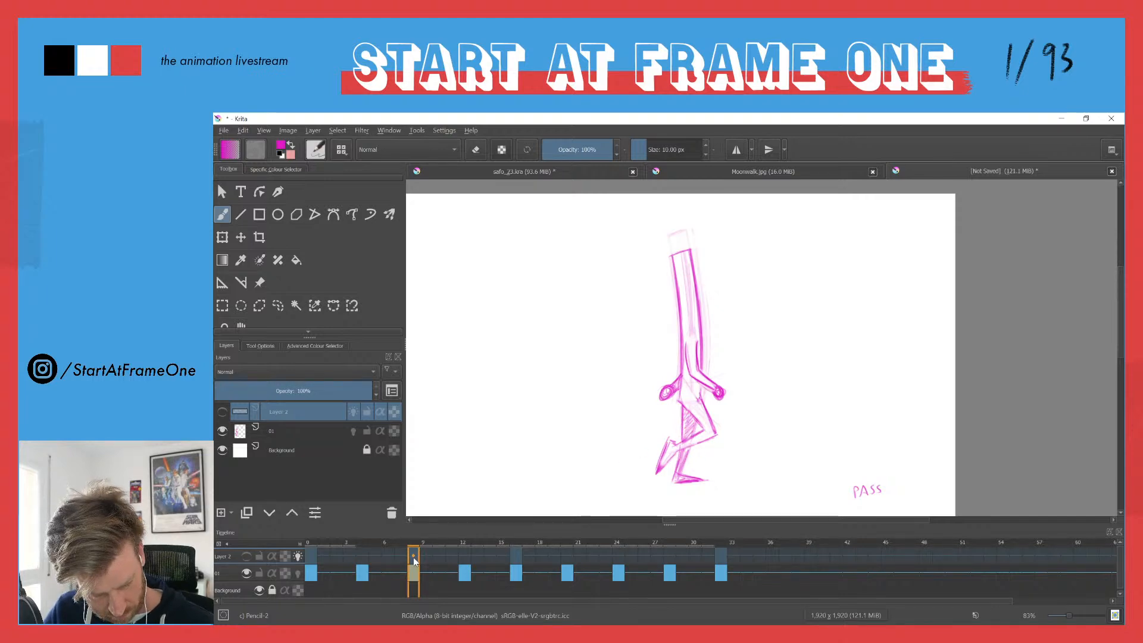
pyautogui.click(246, 573)
pyautogui.click(246, 556)
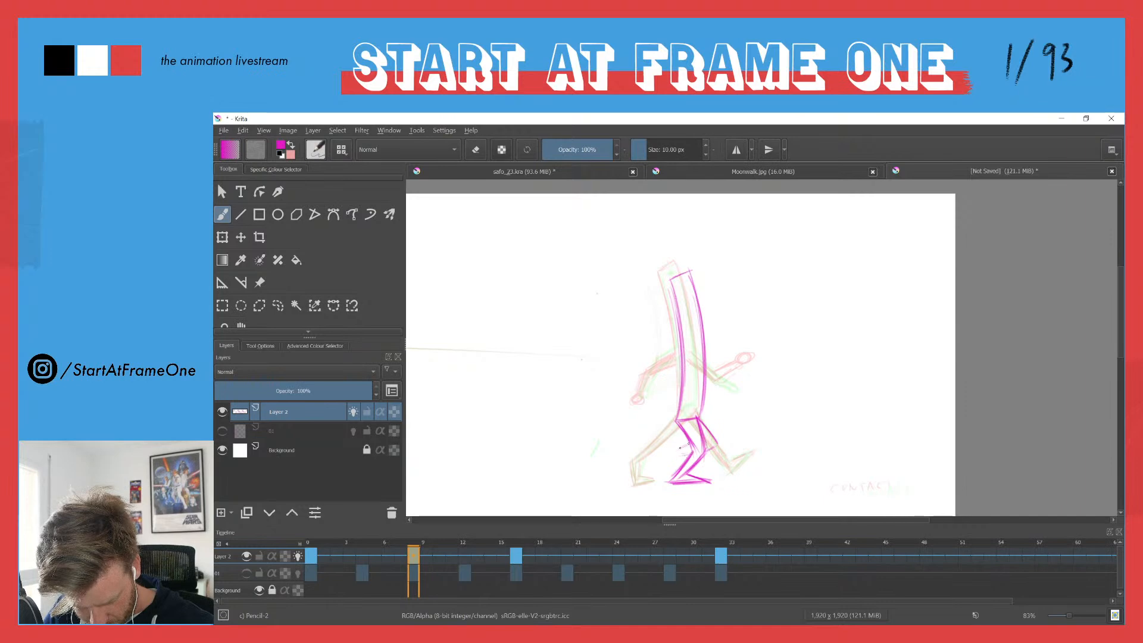
pyautogui.moveTo(704, 422)
pyautogui.mouseDown()
pyautogui.moveTo(717, 442)
pyautogui.moveTo(676, 448)
pyautogui.moveTo(660, 478)
pyautogui.mouseUp()
pyautogui.moveTo(701, 417); pyautogui.dragTo(715, 446)
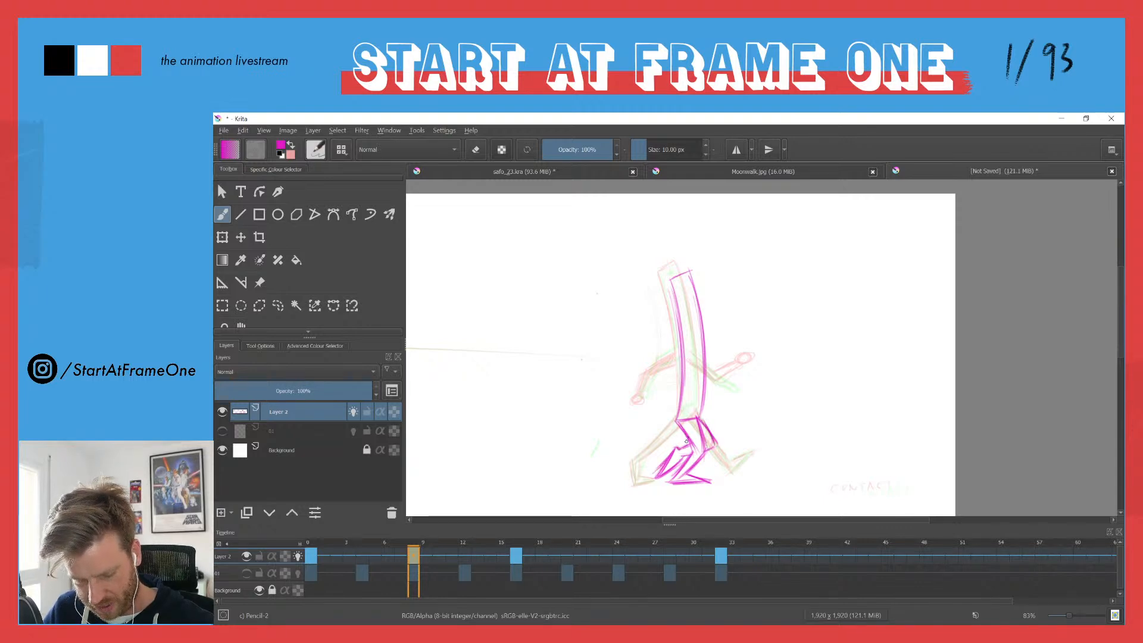
pyautogui.moveTo(701, 410)
pyautogui.mouseDown()
pyautogui.moveTo(702, 331)
pyautogui.moveTo(703, 390)
pyautogui.moveTo(683, 276)
pyautogui.moveTo(701, 397)
pyautogui.moveTo(680, 302)
pyautogui.moveTo(679, 422)
pyautogui.moveTo(698, 418)
pyautogui.moveTo(708, 337)
pyautogui.mouseUp()
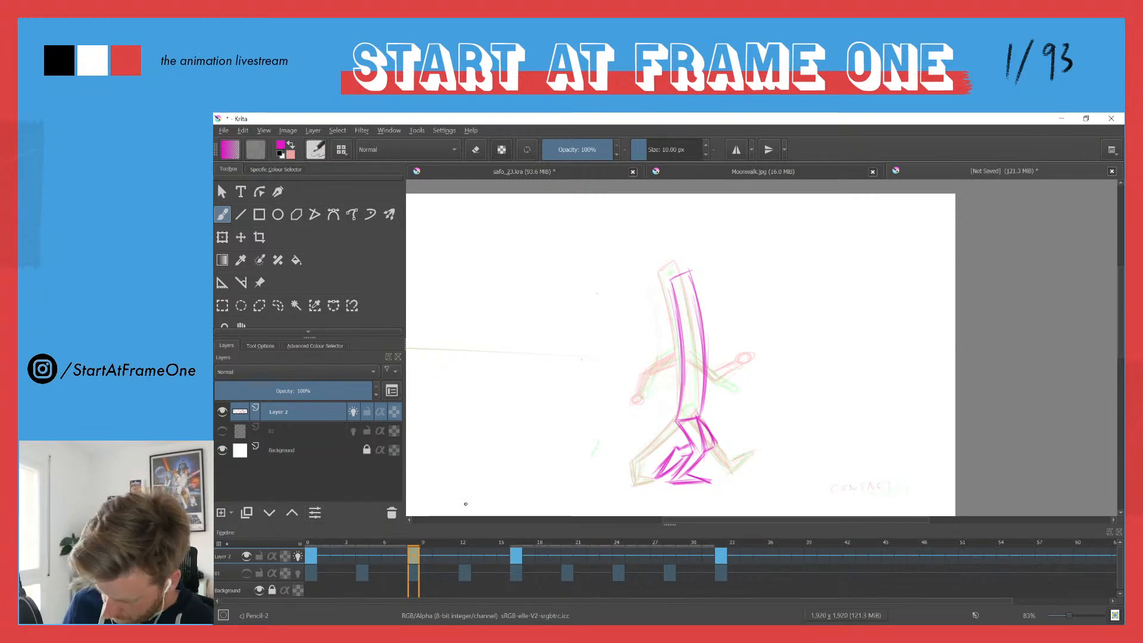
pyautogui.hotkey('ctrl', 'Left')
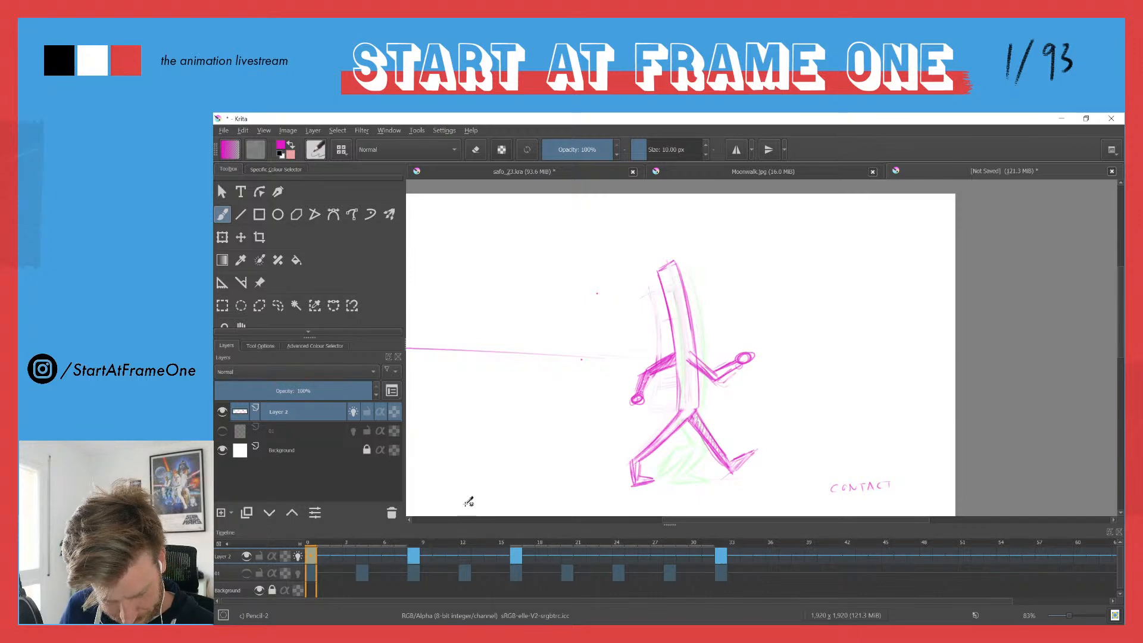
pyautogui.hotkey('ctrl', 'Right')
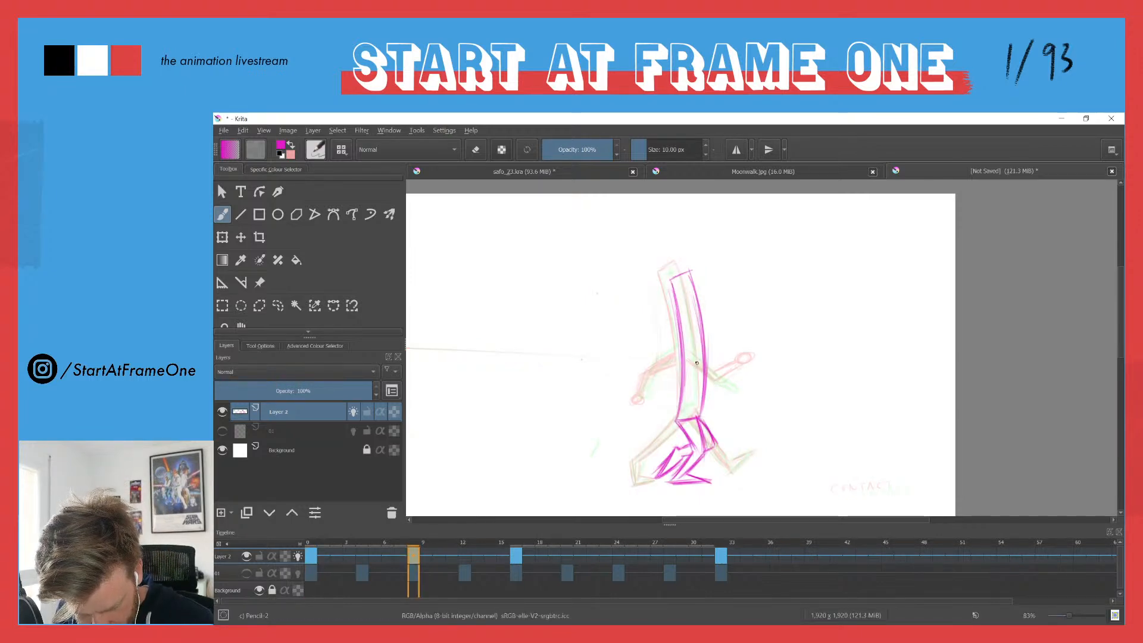
pyautogui.moveTo(696, 357)
pyautogui.mouseDown()
pyautogui.moveTo(697, 356)
pyautogui.moveTo(689, 384)
pyautogui.moveTo(689, 354)
pyautogui.moveTo(692, 401)
pyautogui.moveTo(701, 357)
pyautogui.moveTo(701, 412)
pyautogui.mouseUp()
pyautogui.moveTo(689, 356)
pyautogui.mouseDown()
pyautogui.moveTo(686, 387)
pyautogui.moveTo(708, 417)
pyautogui.mouseUp()
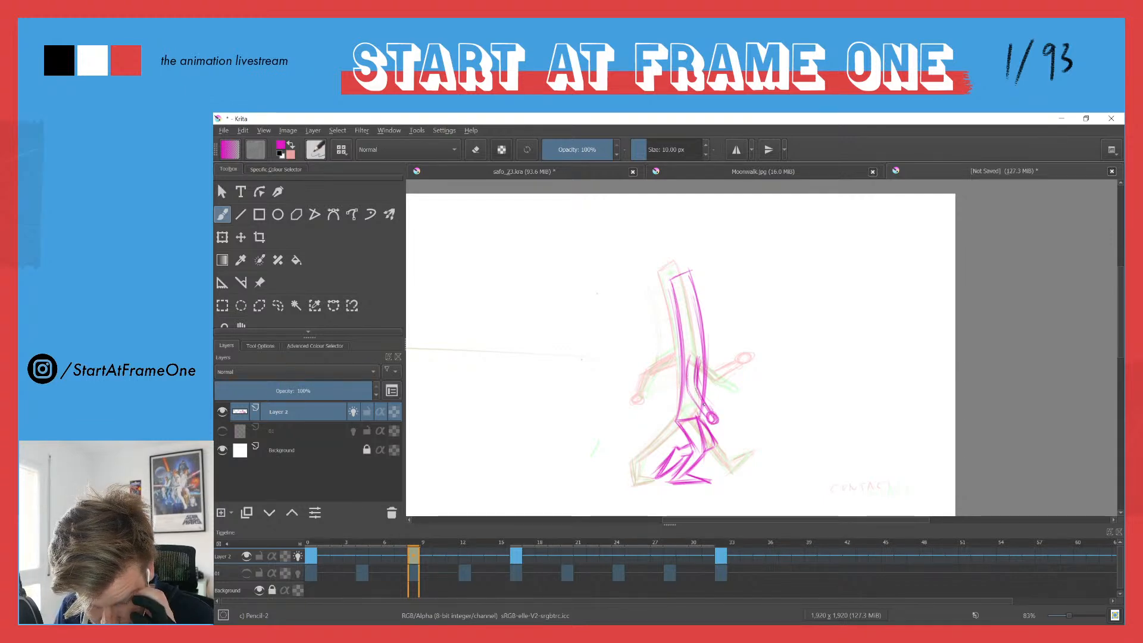
pyautogui.hotkey('ctrl', 'z')
pyautogui.hotkey('ctrl', 'z')
pyautogui.hotkey('ctrl', 'z')
pyautogui.hotkey('ctrl', 'z')
pyautogui.hotkey('ctrl', 'z')
pyautogui.hotkey('ctrl', 'z')
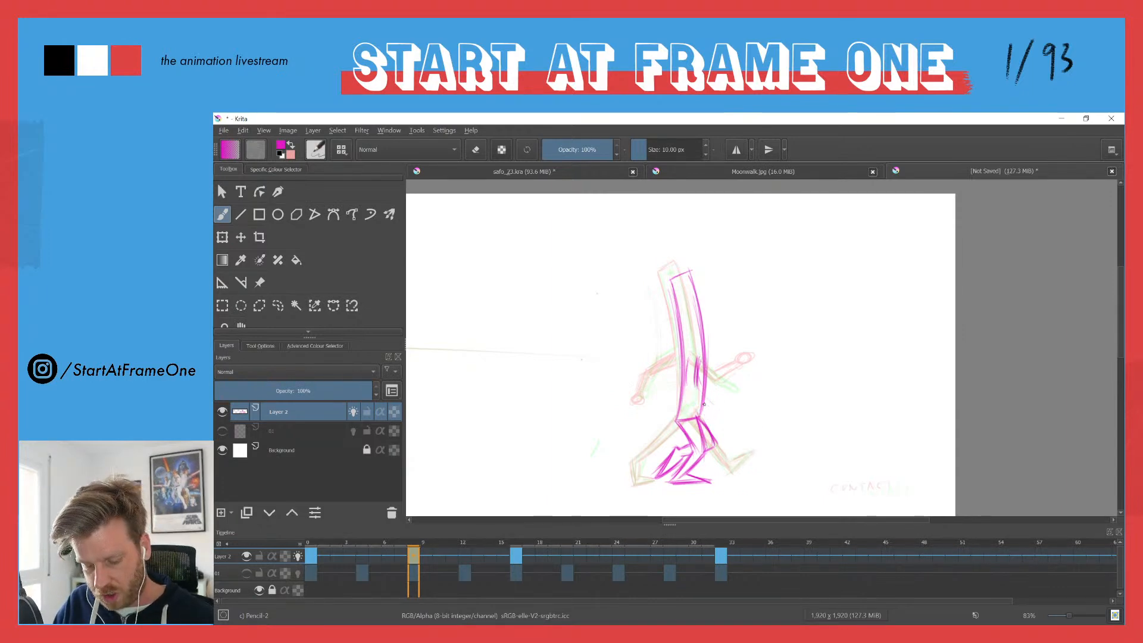
pyautogui.hotkey('ctrl', 'z')
pyautogui.hotkey('ctrl', 'z')
pyautogui.hotkey('ctrl', 'z')
pyautogui.hotkey('ctrl', 'z')
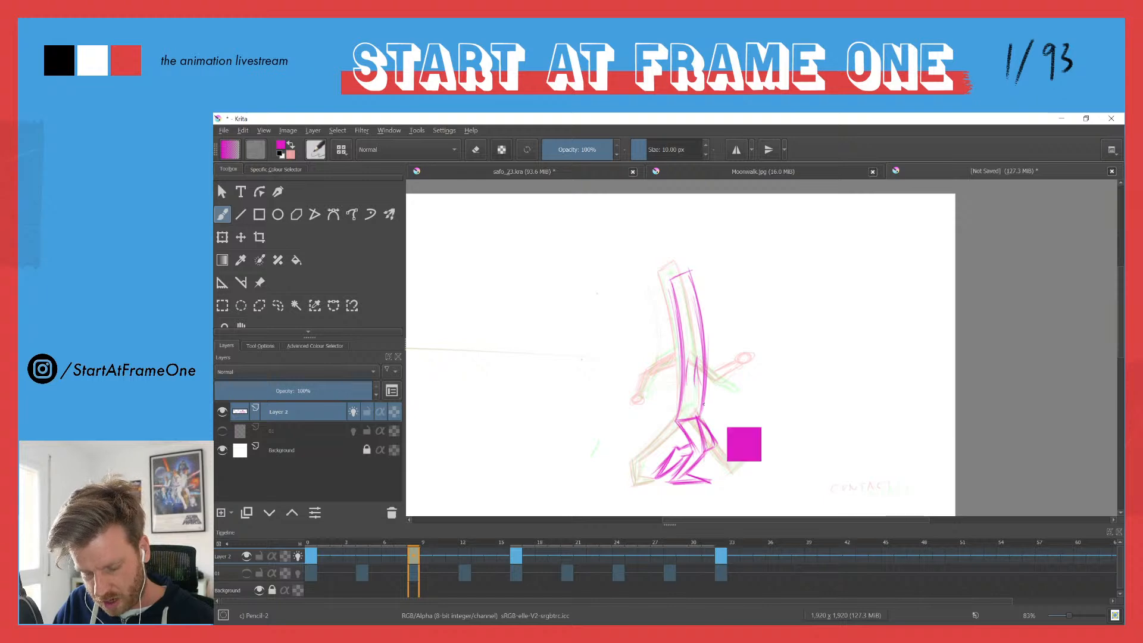
pyautogui.hotkey('ctrl', 'z')
pyautogui.hotkey('ctrl', 'z')
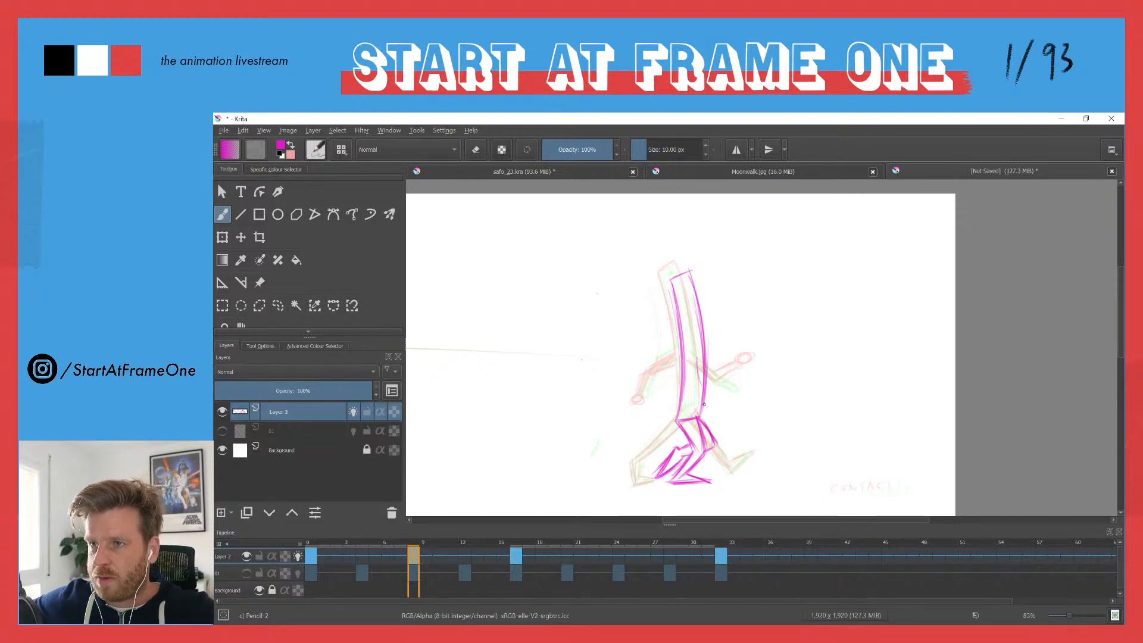
# Step: Sketch both arms bent at waist height with round hands on frame 8, and clean up the overlapping lines with the eraser
pyautogui.moveTo(667, 374)
pyautogui.mouseDown()
pyautogui.moveTo(689, 353)
pyautogui.moveTo(703, 384)
pyautogui.moveTo(669, 380)
pyautogui.moveTo(678, 363)
pyautogui.moveTo(703, 360)
pyautogui.moveTo(690, 354)
pyautogui.moveTo(698, 384)
pyautogui.moveTo(666, 375)
pyautogui.moveTo(716, 379)
pyautogui.mouseUp()
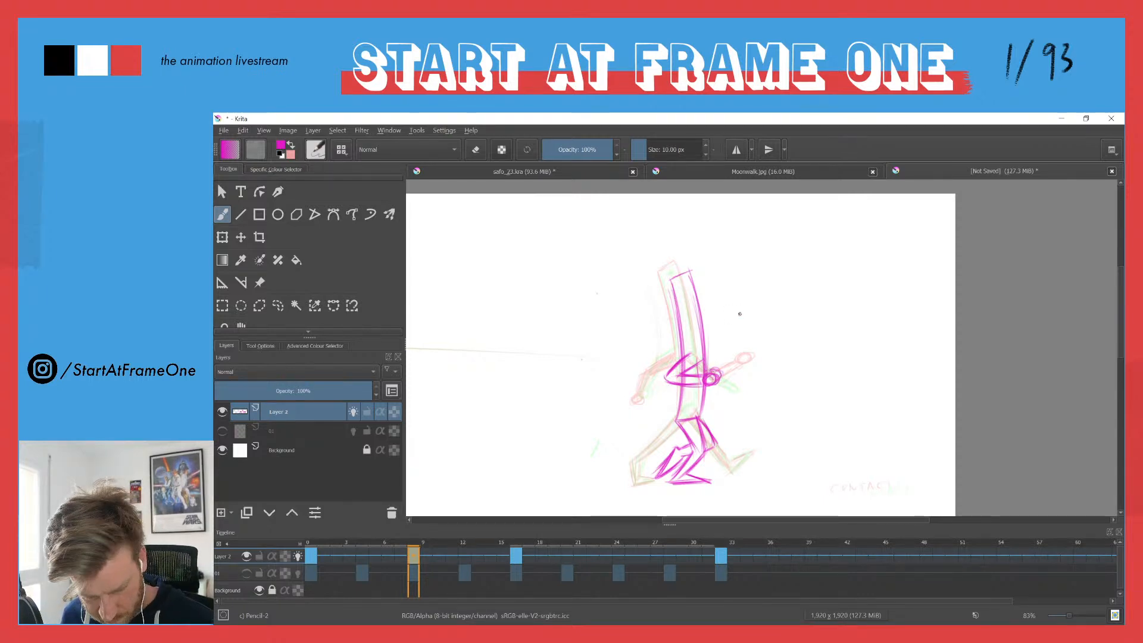
pyautogui.hotkey('ctrl', 'Left')
pyautogui.hotkey('ctrl', 'Right')
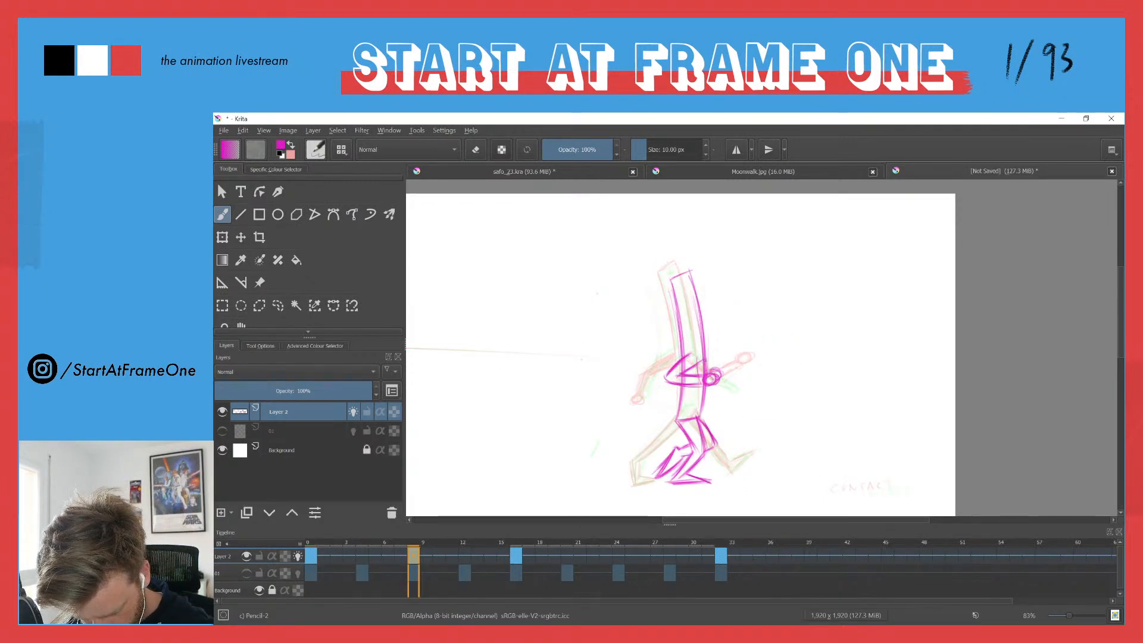
pyautogui.moveTo(669, 394); pyautogui.dragTo(663, 396)
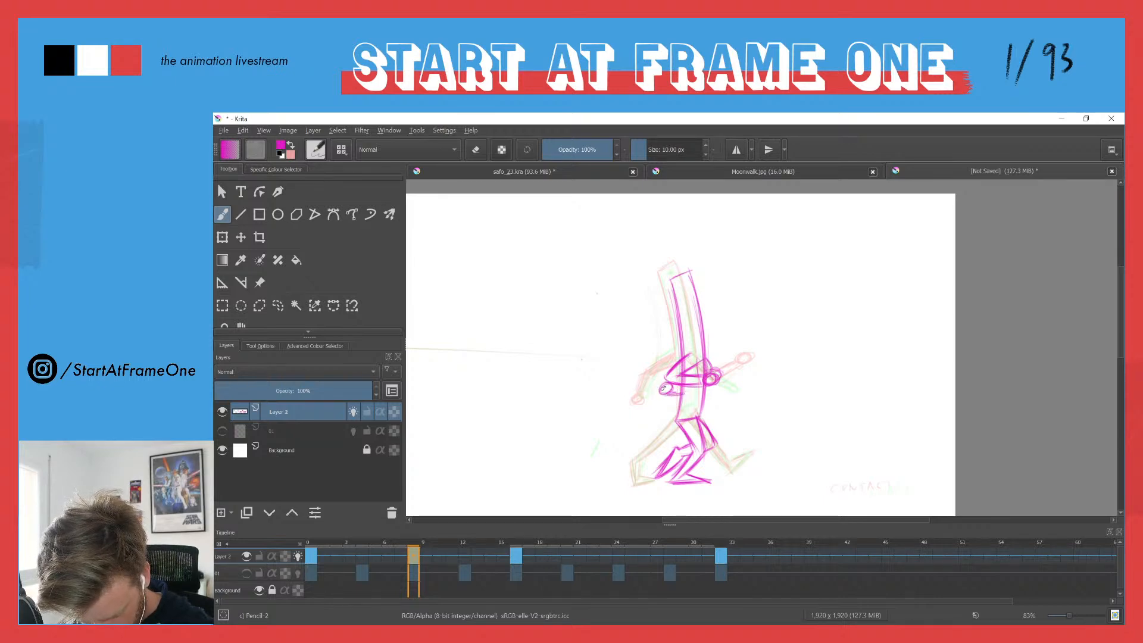
pyautogui.press('e')
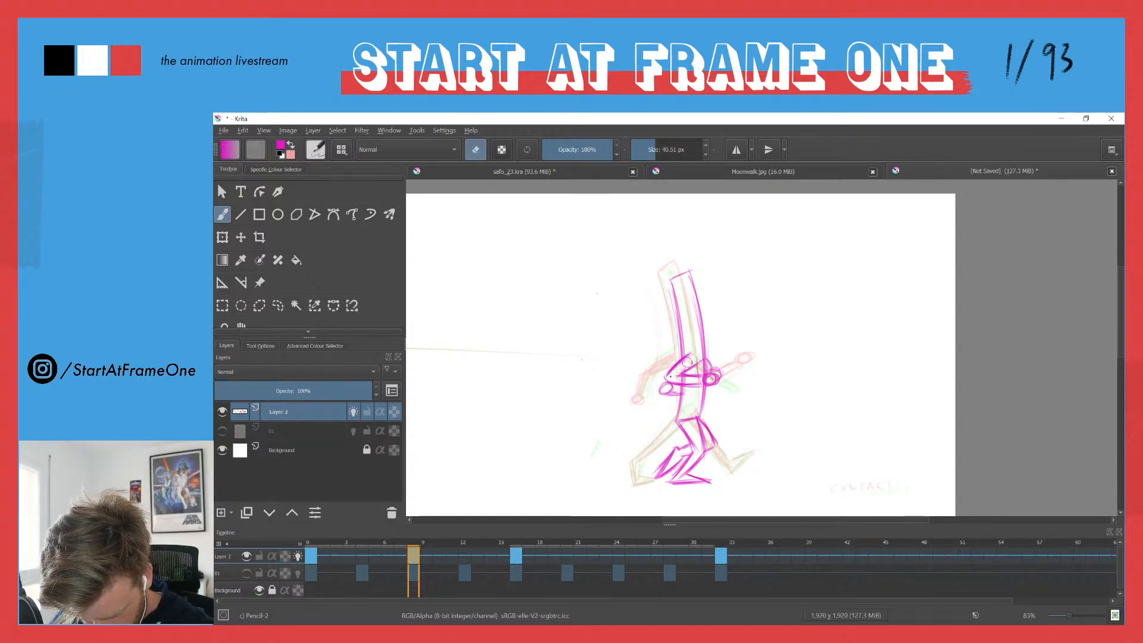
pyautogui.moveTo(687, 369)
pyautogui.mouseDown()
pyautogui.moveTo(698, 379)
pyautogui.moveTo(702, 350)
pyautogui.mouseUp()
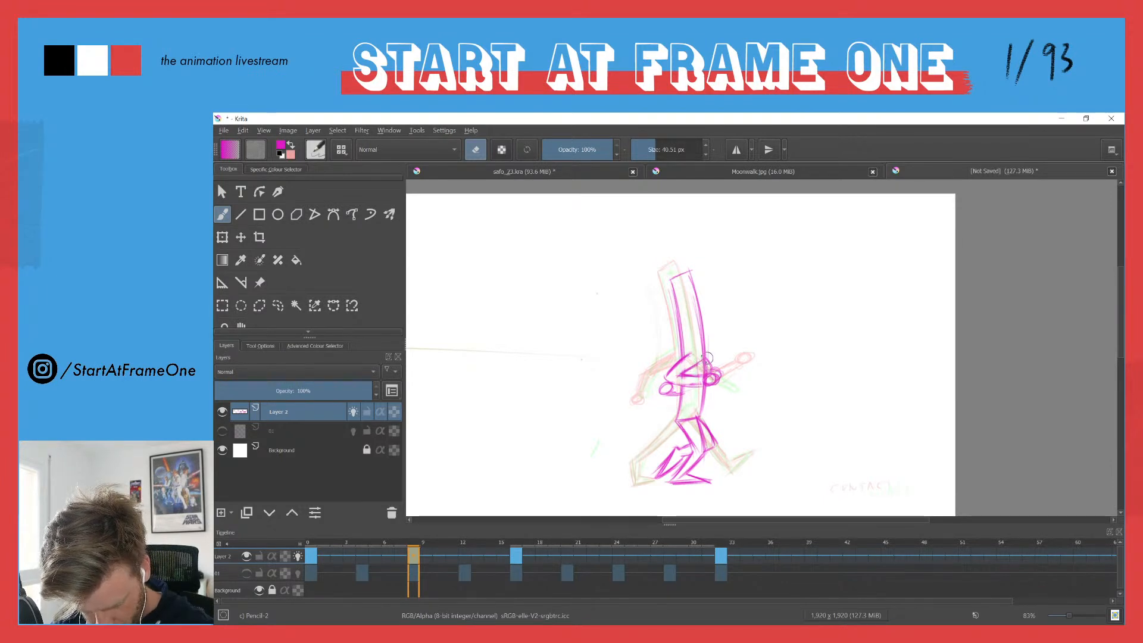
pyautogui.press('e')
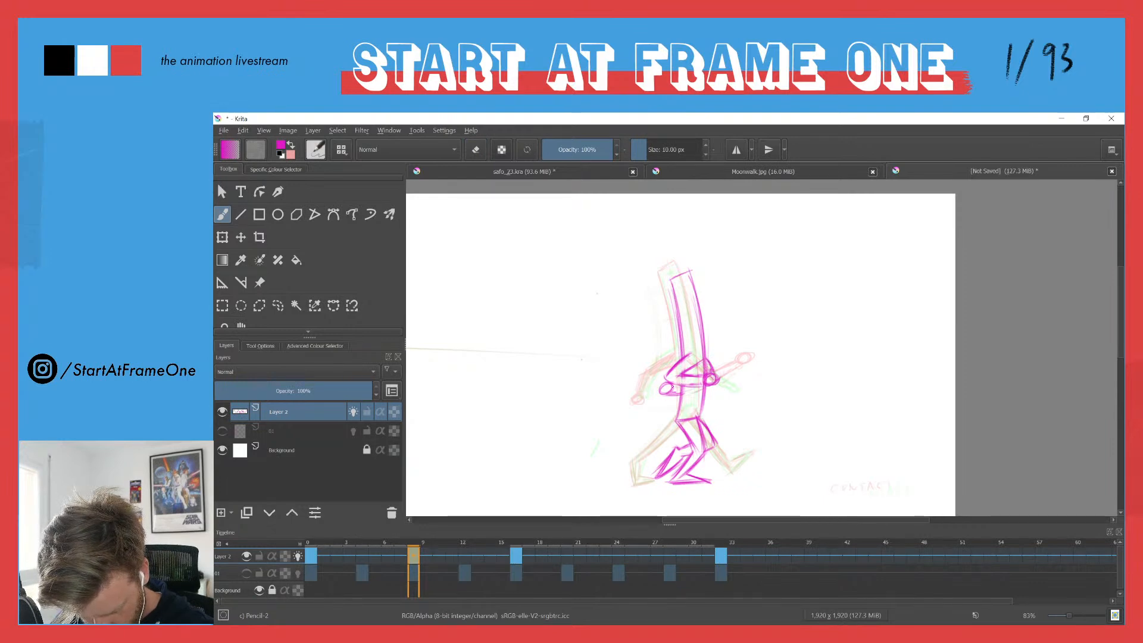
# Step: Flip between Layer 2's keyframes to compare the passing pose at frame 8 with the CONTACT poses on either side
pyautogui.hotkey('ctrl', 'Left')
pyautogui.hotkey('ctrl', 'Right')
pyautogui.hotkey('ctrl', 'Right')
pyautogui.hotkey('ctrl', 'Right')
pyautogui.hotkey('ctrl', 'Left')
pyautogui.hotkey('ctrl', 'Left')
pyautogui.hotkey('ctrl', 'Right')
pyautogui.hotkey('ctrl', 'Left')
pyautogui.hotkey('ctrl', 'Right')
pyautogui.hotkey('ctrl', 'Right')
pyautogui.hotkey('ctrl', 'Left')
pyautogui.hotkey('ctrl', 'Left')
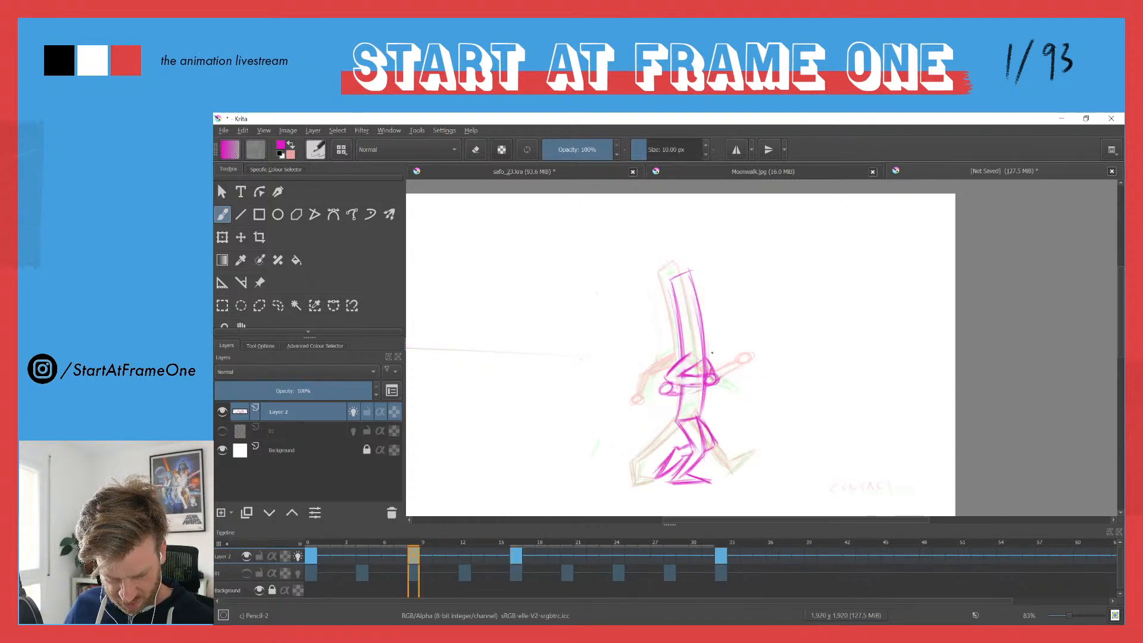
pyautogui.hotkey('ctrl', 'Right')
pyautogui.hotkey('ctrl', 'Left')
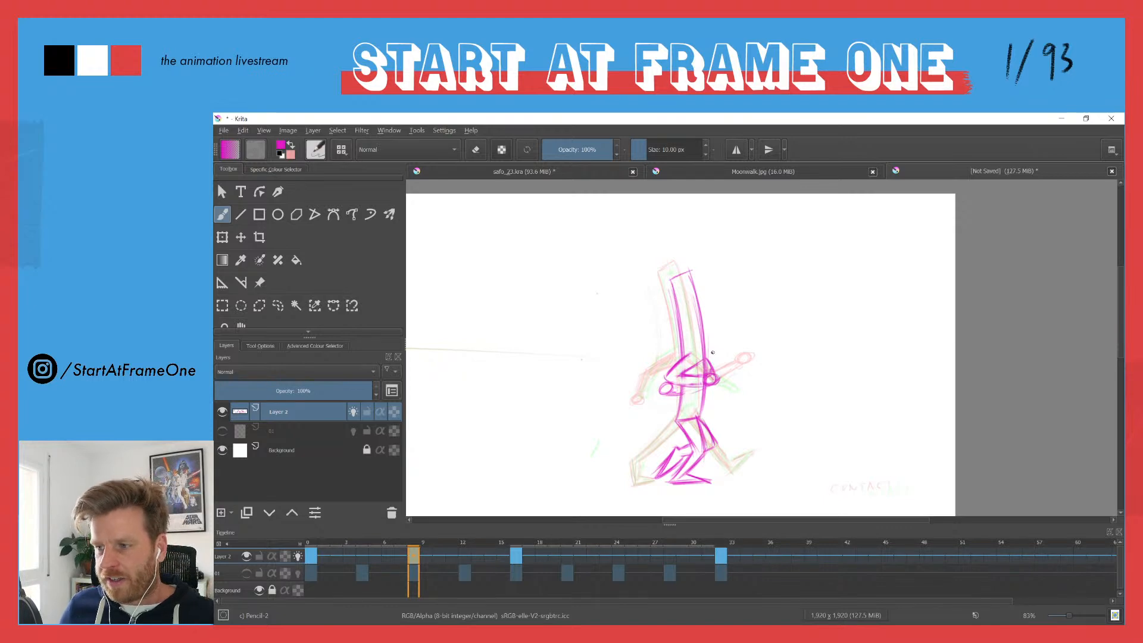
# Step: Toggle Layer 2's visibility, advance from frame 0 towards frame 8, and play the animation to check the timing
pyautogui.click(222, 412)
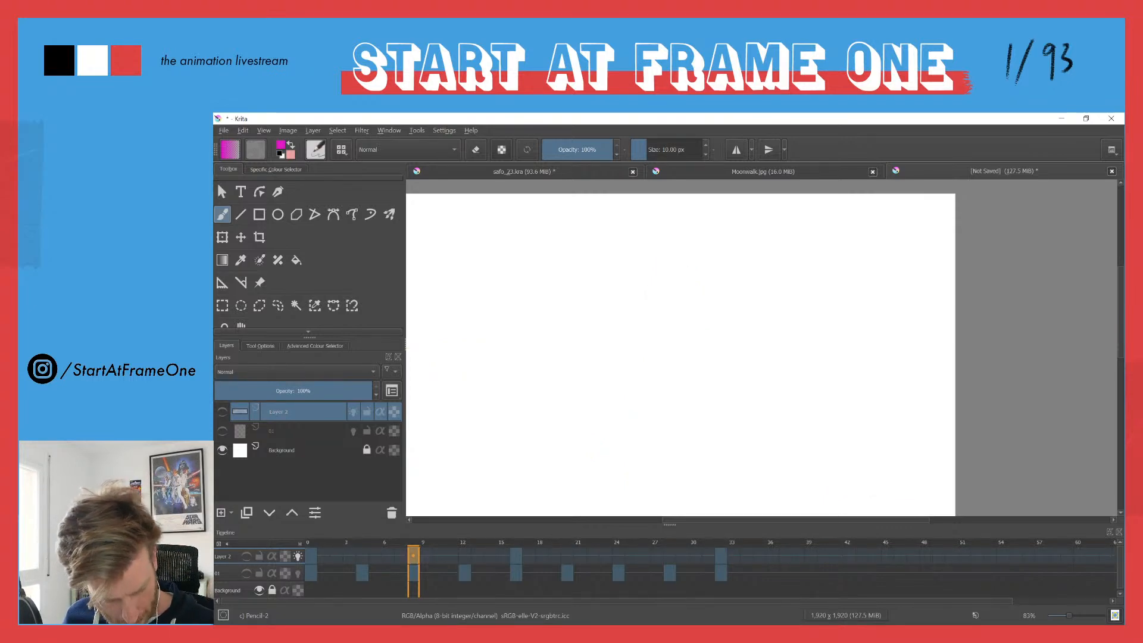
pyautogui.click(245, 556)
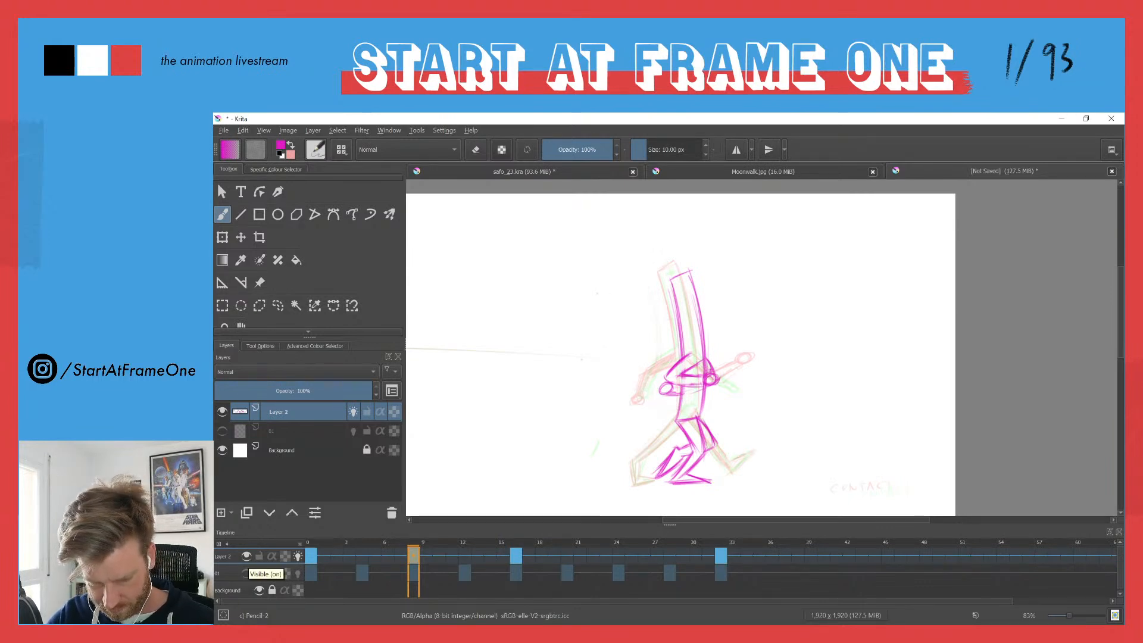
pyautogui.click(311, 556)
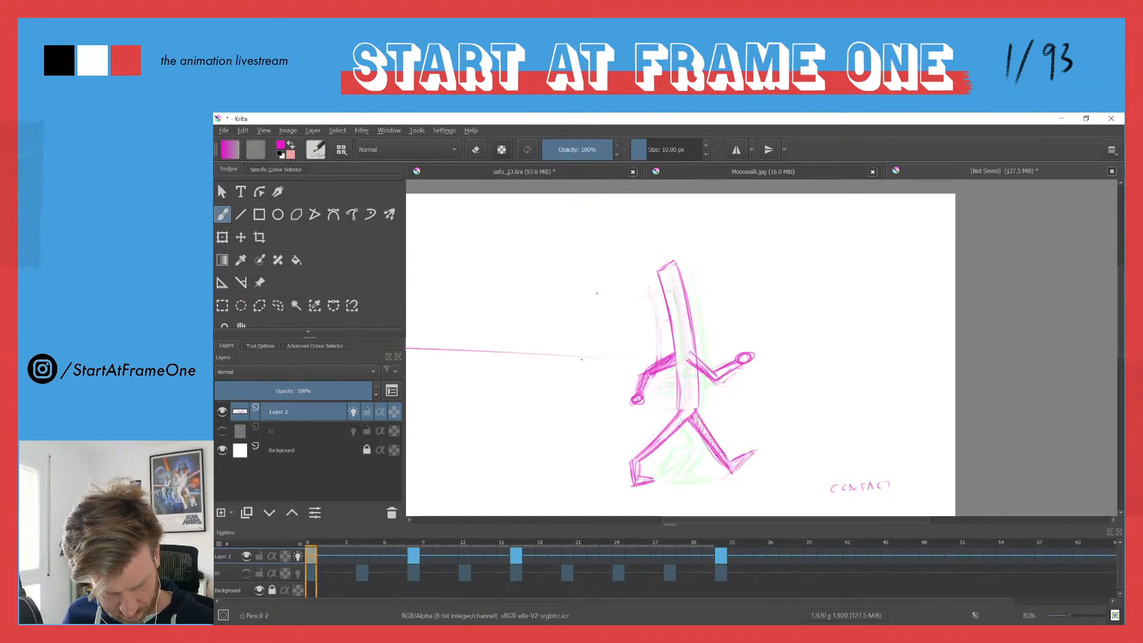
pyautogui.press('Right')
pyautogui.press('Right')
pyautogui.press('Right')
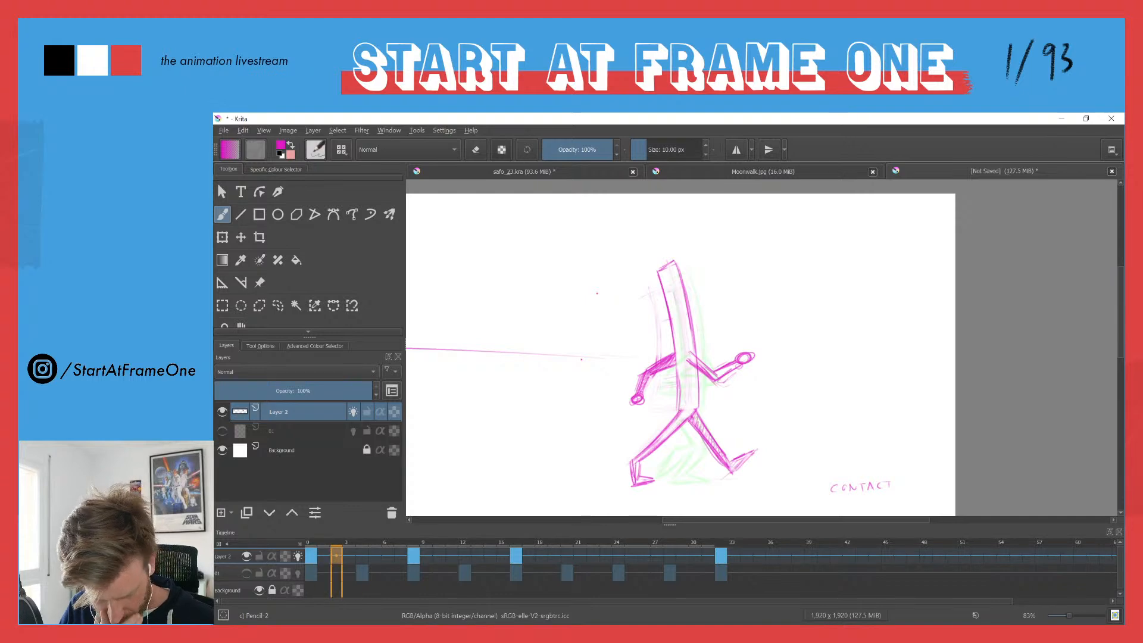
pyautogui.press('Right')
pyautogui.press('Right')
pyautogui.press('Right')
pyautogui.press('Right')
pyautogui.press('Right')
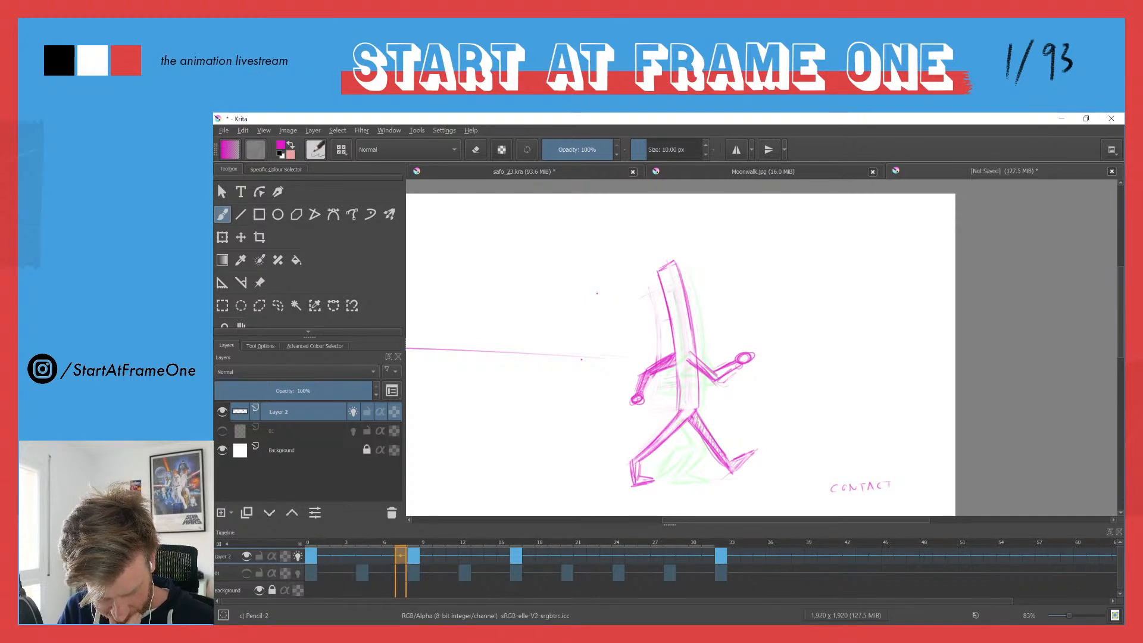
pyautogui.press('space')
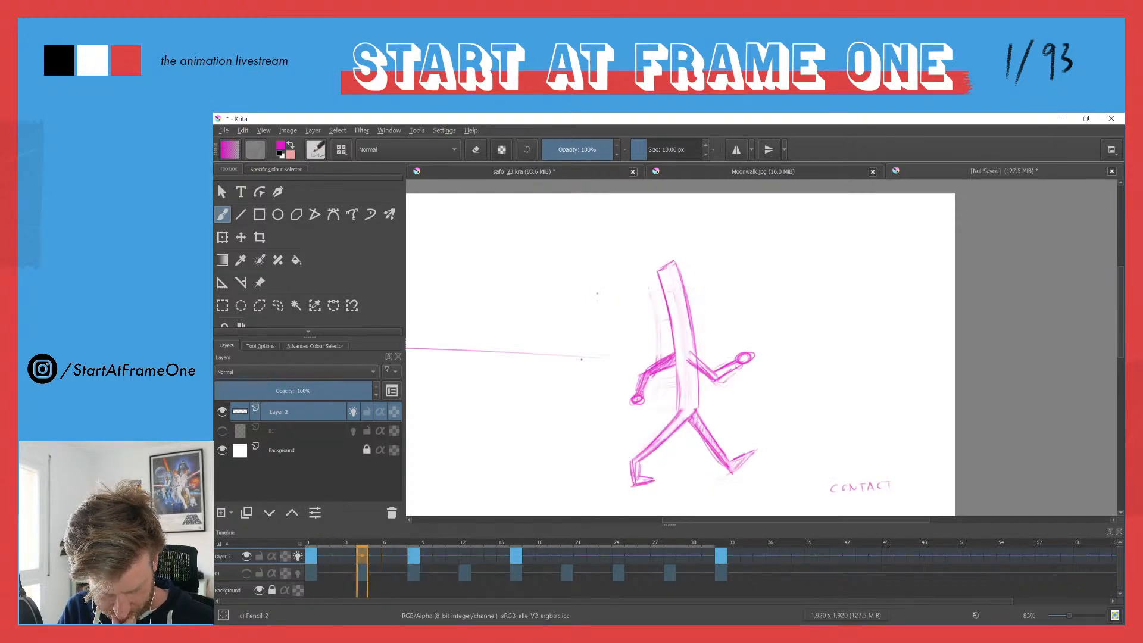
pyautogui.press('space')
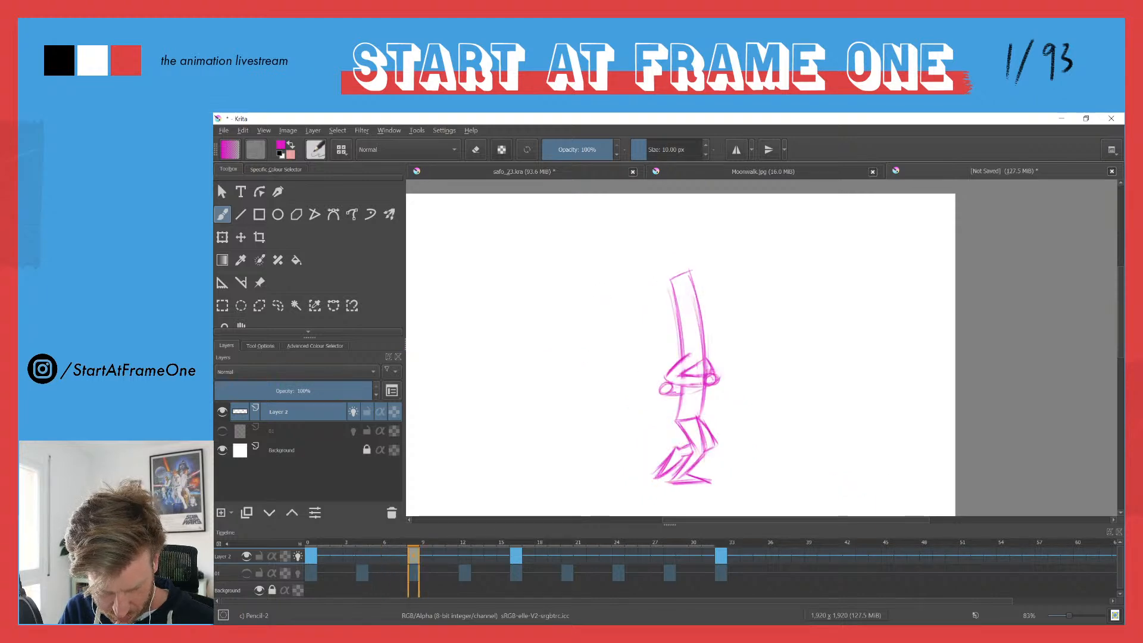
# Step: Return to frame 0 and step frame by frame to frame 8 to study the change from CONTACT to passing pose
pyautogui.press('Left')
pyautogui.press('Left')
pyautogui.press('Left')
pyautogui.press('Left')
pyautogui.press('Left')
pyautogui.press('Left')
pyautogui.press('Left')
pyautogui.press('Left')
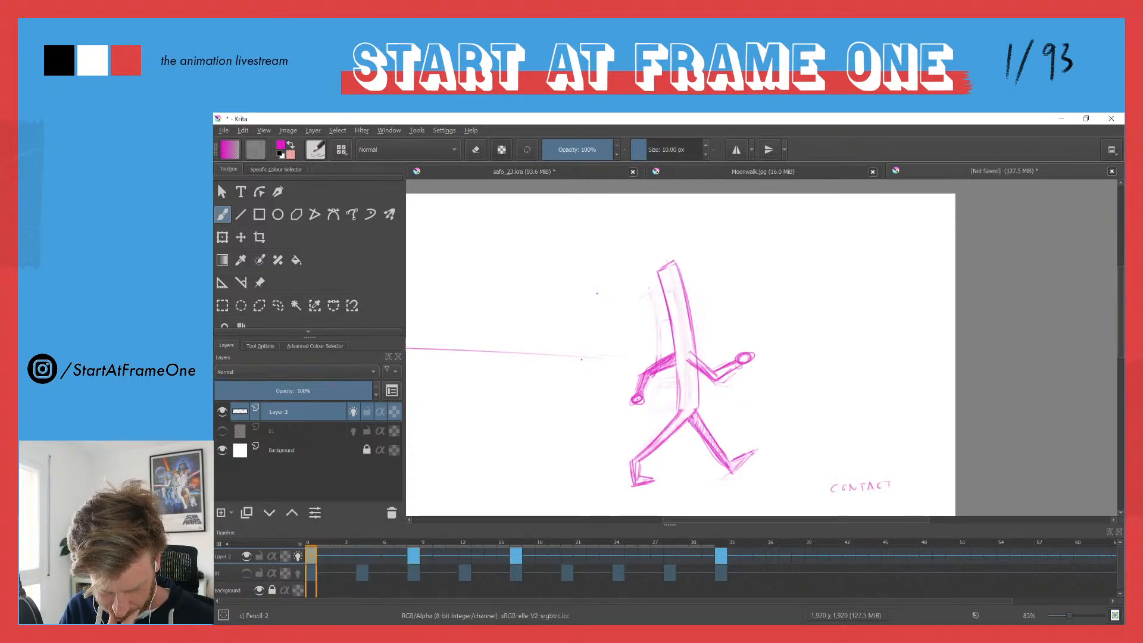
pyautogui.press('Right')
pyautogui.press('Right')
pyautogui.press('Right')
pyautogui.press('Right')
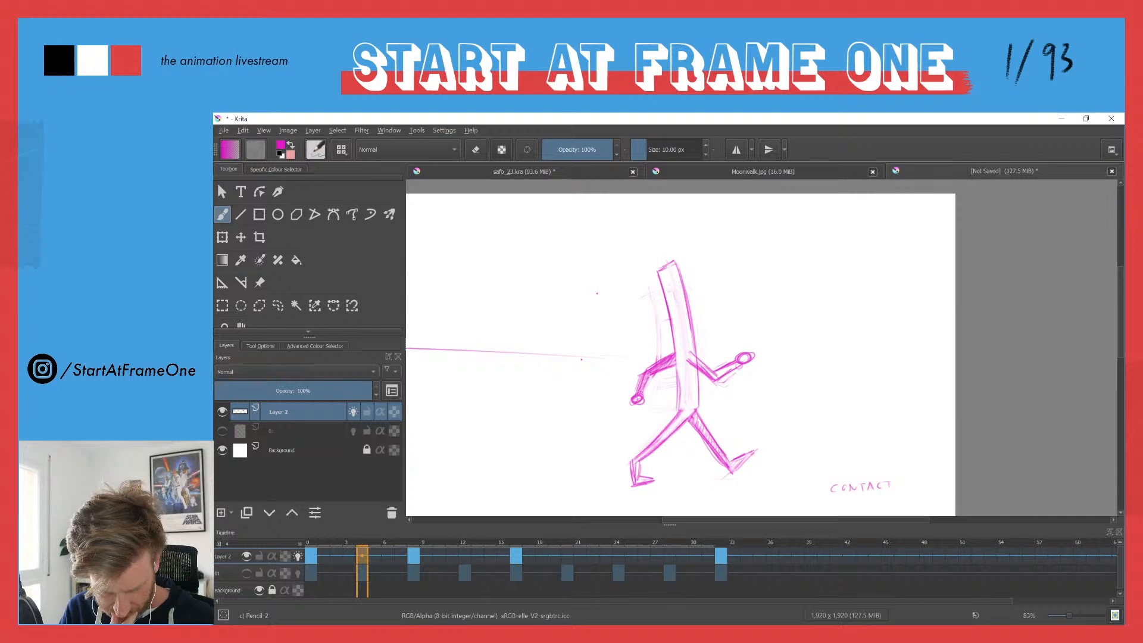
pyautogui.press('Right')
pyautogui.press('Right')
pyautogui.press('Right')
pyautogui.press('Right')
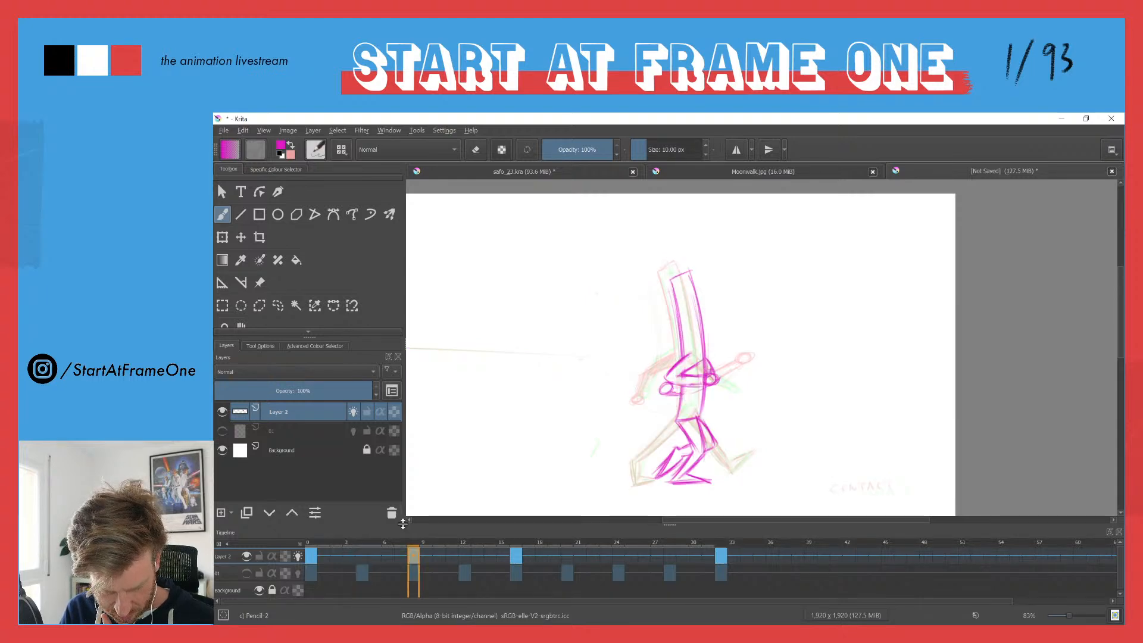
# Step: Add a blank keyframe at frame 4 of Layer 2, and shade the rear lower leg of frame 8's passing pose
pyautogui.click(360, 556)
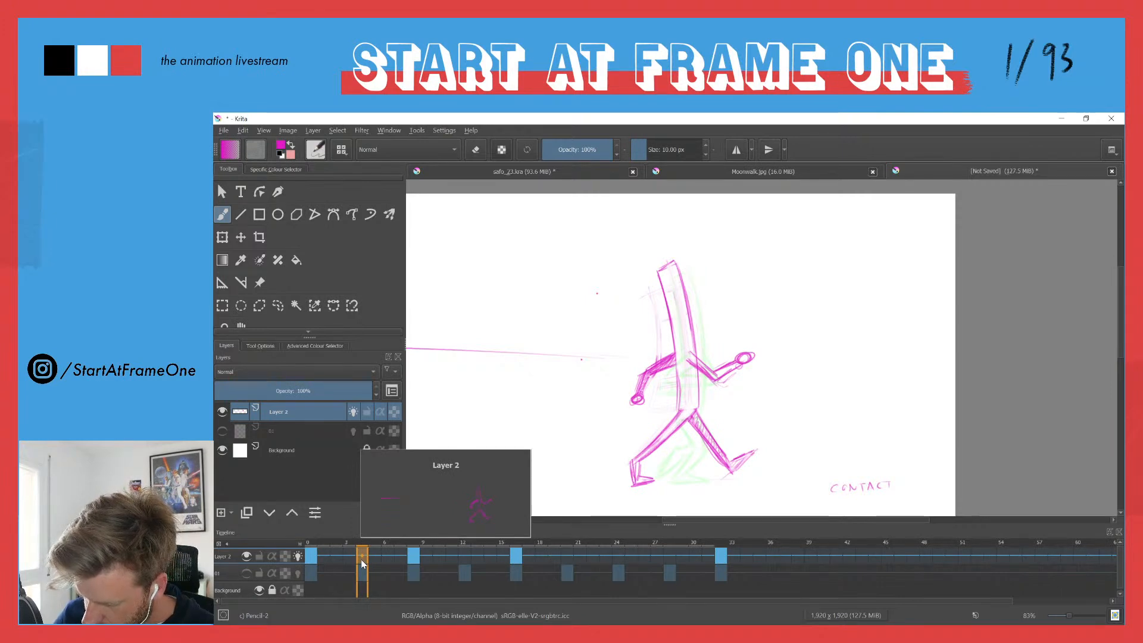
pyautogui.press('F7')
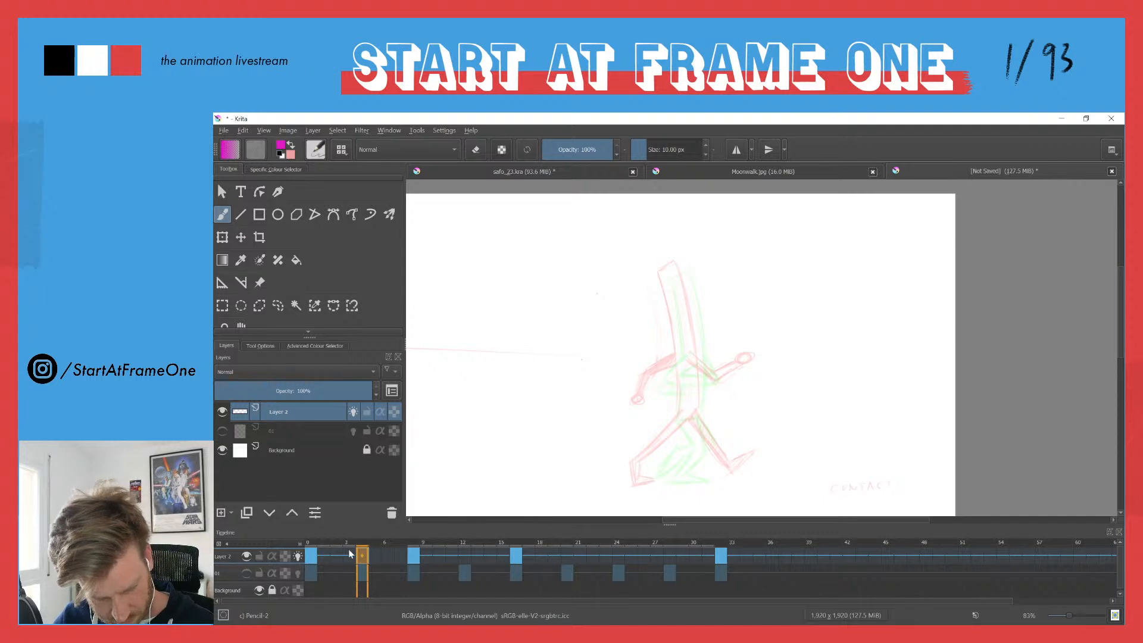
pyautogui.click(310, 555)
pyautogui.click(413, 556)
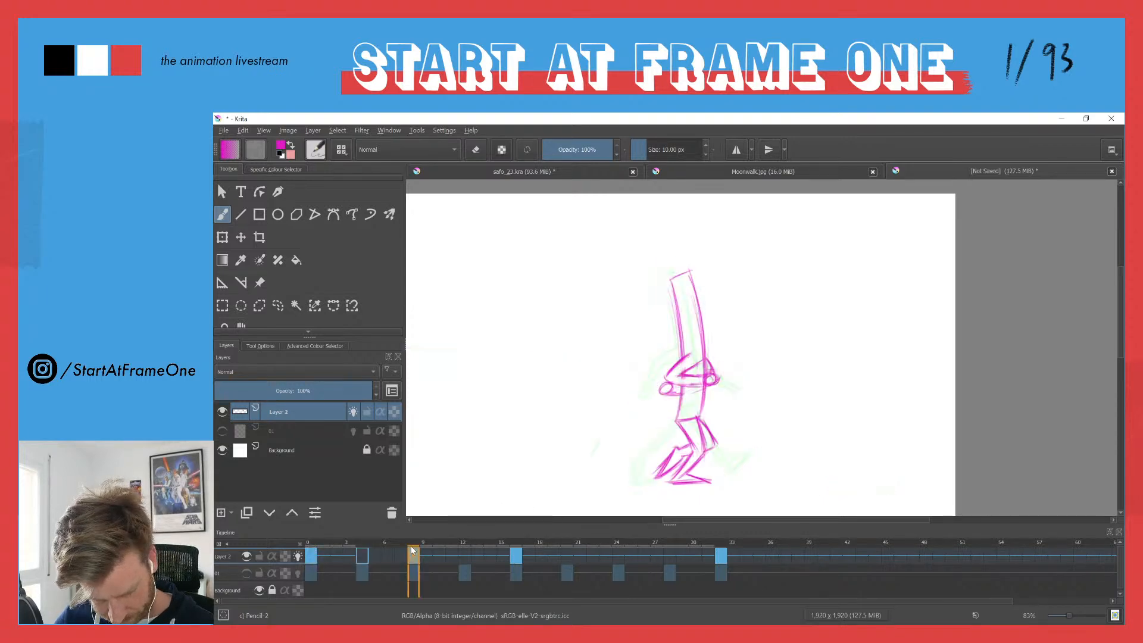
pyautogui.moveTo(688, 453); pyautogui.dragTo(664, 471)
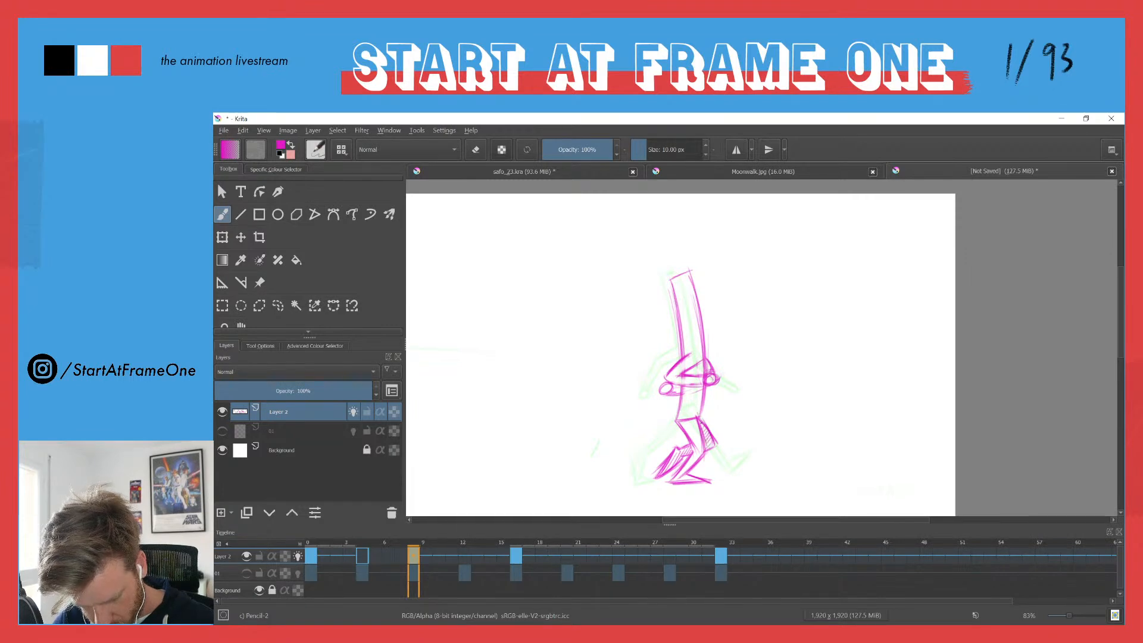
# Step: Sketch a torso on Layer 2's frame 4, slightly higher and further forward than the onion-skinned CONTACT torso
pyautogui.click(364, 555)
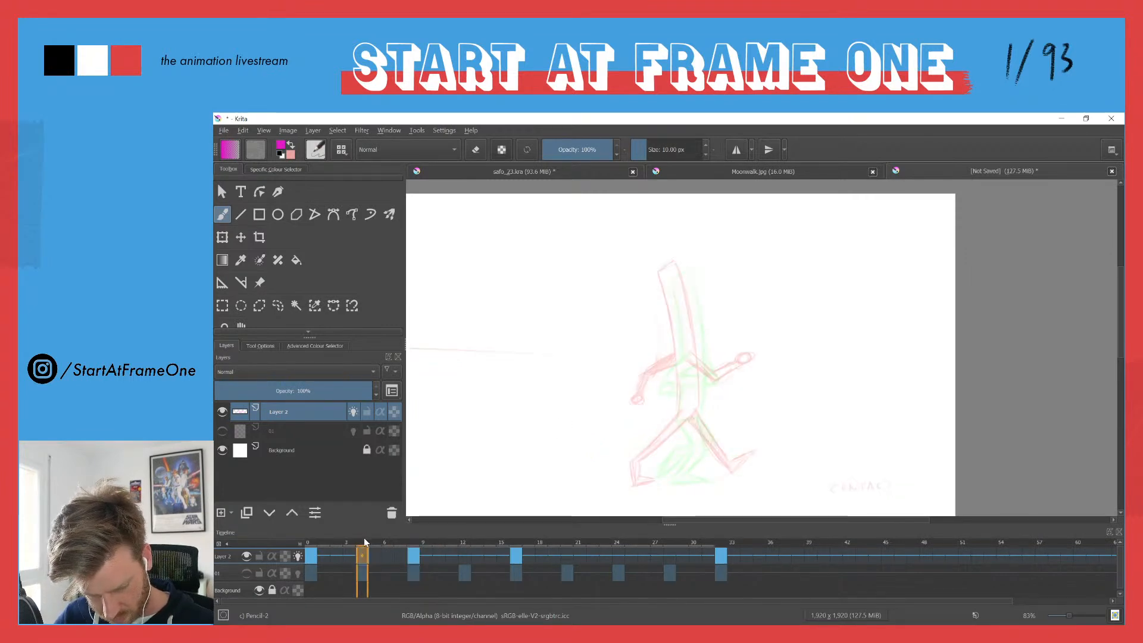
pyautogui.moveTo(686, 399)
pyautogui.mouseDown()
pyautogui.moveTo(703, 398)
pyautogui.moveTo(687, 402)
pyautogui.moveTo(691, 270)
pyautogui.moveTo(668, 258)
pyautogui.moveTo(680, 335)
pyautogui.mouseUp()
pyautogui.moveTo(668, 257)
pyautogui.mouseDown()
pyautogui.moveTo(682, 404)
pyautogui.moveTo(703, 398)
pyautogui.moveTo(675, 256)
pyautogui.moveTo(699, 401)
pyautogui.mouseUp()
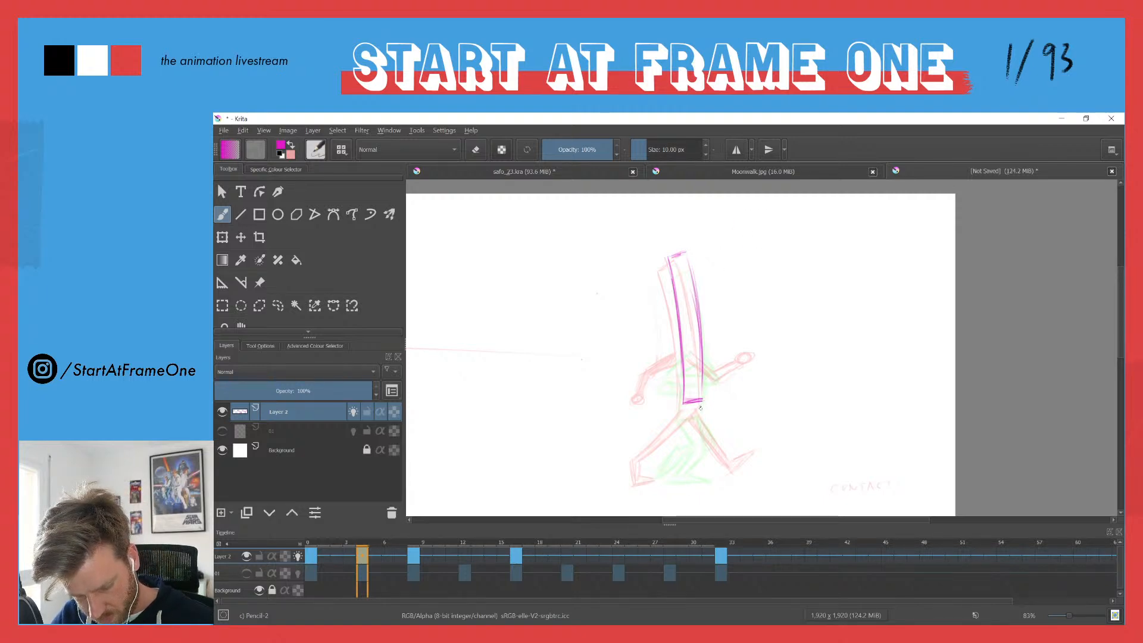
# Step: Sketch the nearly straight front leg at frame 4 with its foot flat on the ground
pyautogui.moveTo(701, 406)
pyautogui.mouseDown()
pyautogui.moveTo(709, 477)
pyautogui.moveTo(736, 479)
pyautogui.moveTo(705, 479)
pyautogui.moveTo(733, 481)
pyautogui.mouseUp()
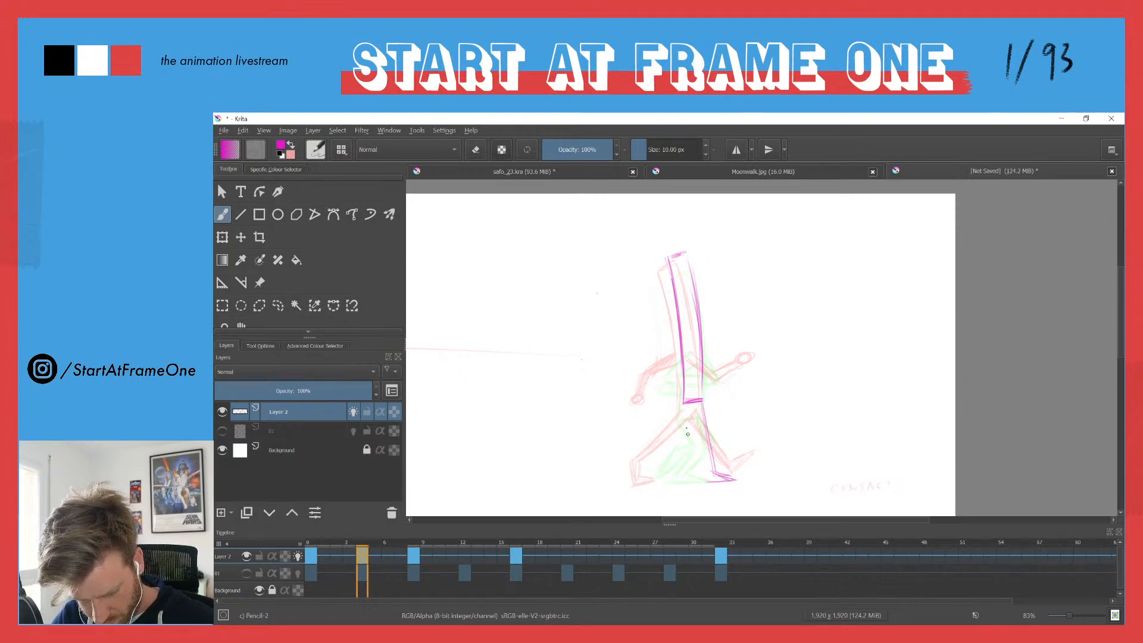
pyautogui.moveTo(685, 405); pyautogui.dragTo(701, 463)
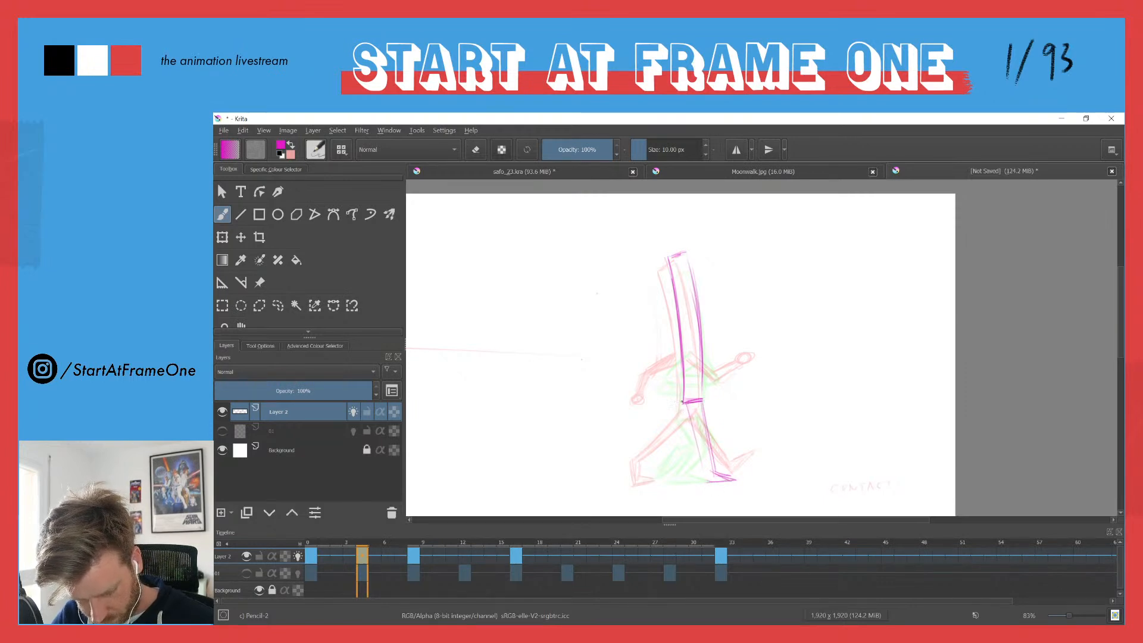
pyautogui.moveTo(685, 405); pyautogui.dragTo(710, 487)
pyautogui.moveTo(700, 395); pyautogui.dragTo(712, 476)
pyautogui.moveTo(707, 438)
pyautogui.mouseDown()
pyautogui.moveTo(712, 472)
pyautogui.moveTo(740, 480)
pyautogui.mouseUp()
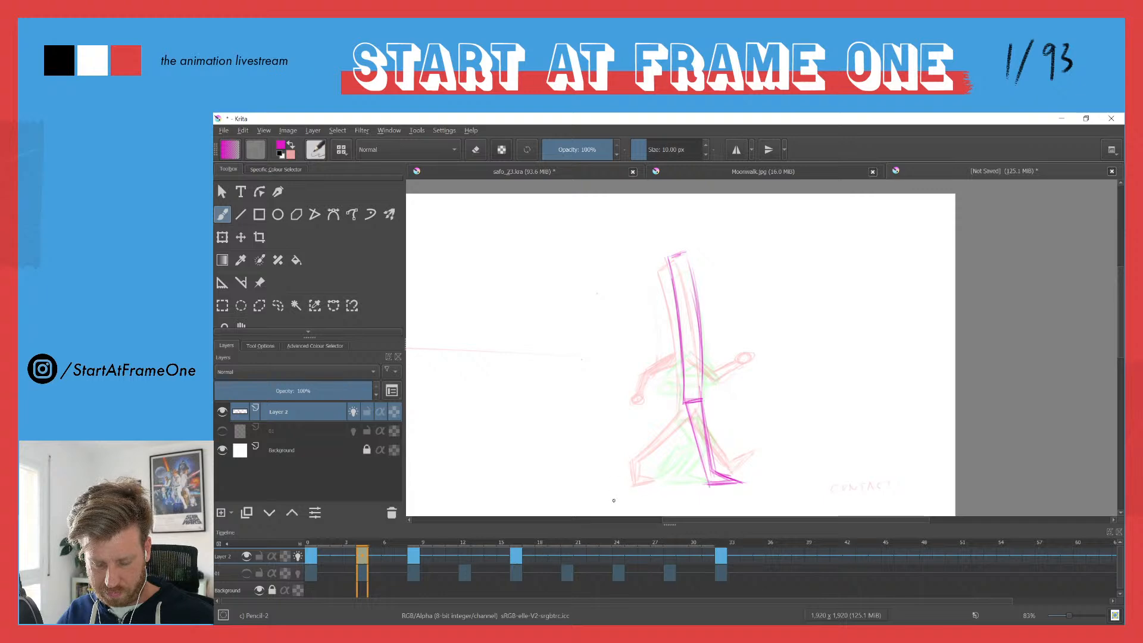
# Step: Sketch the rear leg stretched back onto its toe at frame 4, and redraw the torso's back edge with more curve
pyautogui.moveTo(676, 412)
pyautogui.mouseDown()
pyautogui.moveTo(636, 448)
pyautogui.moveTo(628, 488)
pyautogui.moveTo(649, 440)
pyautogui.moveTo(683, 407)
pyautogui.moveTo(641, 457)
pyautogui.moveTo(668, 435)
pyautogui.moveTo(649, 450)
pyautogui.moveTo(651, 436)
pyautogui.moveTo(672, 434)
pyautogui.moveTo(699, 338)
pyautogui.mouseUp()
pyautogui.moveTo(703, 391); pyautogui.dragTo(701, 318)
pyautogui.moveTo(686, 262); pyautogui.dragTo(686, 252)
pyautogui.moveTo(695, 292); pyautogui.dragTo(684, 422)
pyautogui.moveTo(705, 375)
pyautogui.mouseDown()
pyautogui.moveTo(683, 423)
pyautogui.moveTo(688, 367)
pyautogui.mouseUp()
pyautogui.moveTo(658, 433); pyautogui.dragTo(685, 375)
pyautogui.moveTo(680, 295)
pyautogui.mouseDown()
pyautogui.moveTo(683, 400)
pyautogui.moveTo(683, 378)
pyautogui.mouseUp()
pyautogui.moveTo(669, 258); pyautogui.dragTo(683, 372)
pyautogui.moveTo(679, 297); pyautogui.dragTo(685, 361)
pyautogui.moveTo(651, 436); pyautogui.dragTo(681, 394)
pyautogui.moveTo(684, 315); pyautogui.dragTo(680, 421)
pyautogui.moveTo(670, 257); pyautogui.dragTo(684, 390)
# Step: Erase the superseded back line of the torso and the stray strokes around the hip and rear thigh at frame 4
pyautogui.press('e')
pyautogui.moveTo(669, 261); pyautogui.dragTo(684, 378)
pyautogui.moveTo(682, 315); pyautogui.dragTo(672, 421)
pyautogui.moveTo(685, 354); pyautogui.dragTo(653, 433)
pyautogui.moveTo(678, 390); pyautogui.dragTo(669, 408)
pyautogui.press('e')
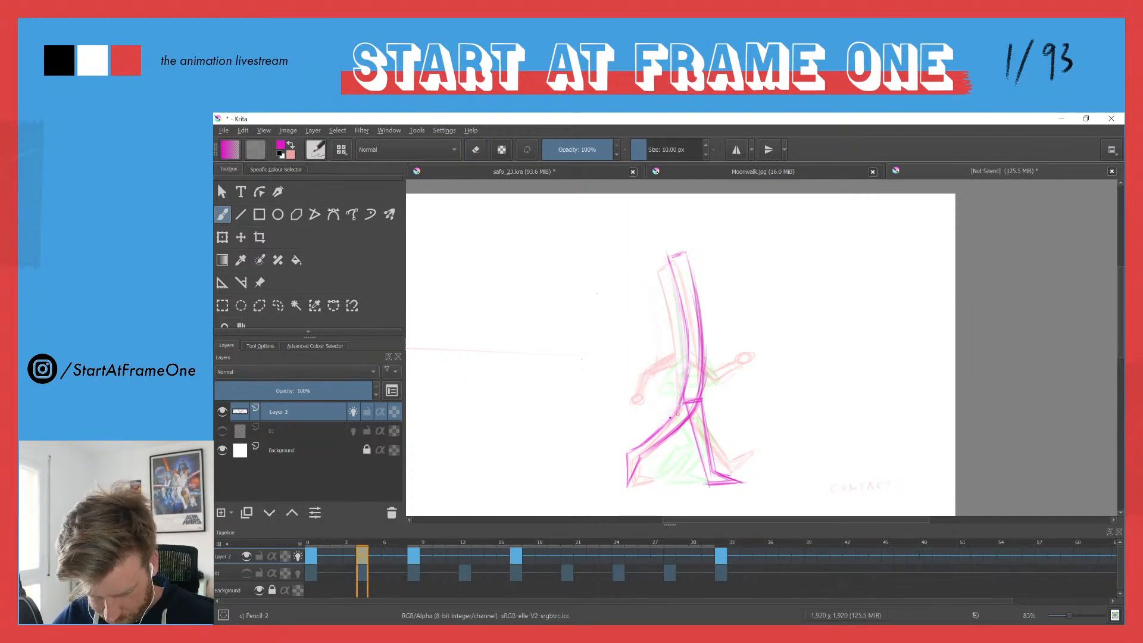
# Step: Reinforce the rear leg's outline and the torso's front edge on Layer 2's frame 4
pyautogui.moveTo(632, 452)
pyautogui.mouseDown()
pyautogui.moveTo(680, 395)
pyautogui.moveTo(649, 442)
pyautogui.moveTo(689, 366)
pyautogui.moveTo(647, 455)
pyautogui.moveTo(692, 401)
pyautogui.mouseUp()
pyautogui.moveTo(704, 333); pyautogui.dragTo(698, 393)
pyautogui.moveTo(697, 288); pyautogui.dragTo(705, 367)
pyautogui.moveTo(626, 478)
pyautogui.mouseDown()
pyautogui.moveTo(627, 452)
pyautogui.moveTo(626, 489)
pyautogui.moveTo(642, 455)
pyautogui.mouseUp()
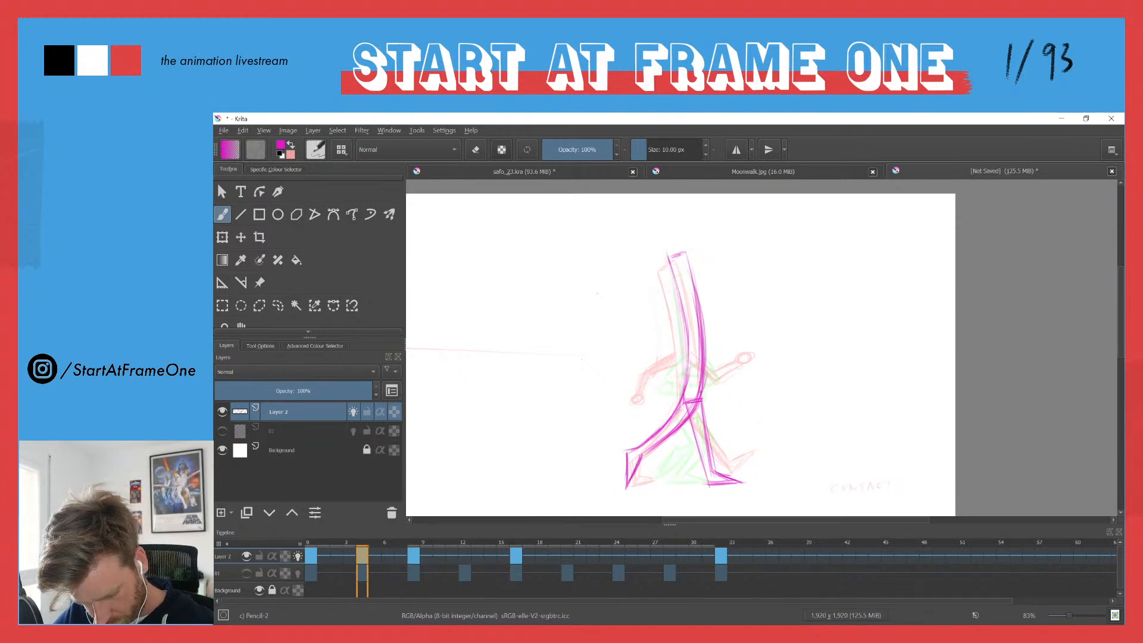
# Step: Redraw the front leg at frame 4 more upright beneath the hips with its foot flat, erasing the earlier leg lines
pyautogui.moveTo(702, 391); pyautogui.dragTo(705, 454)
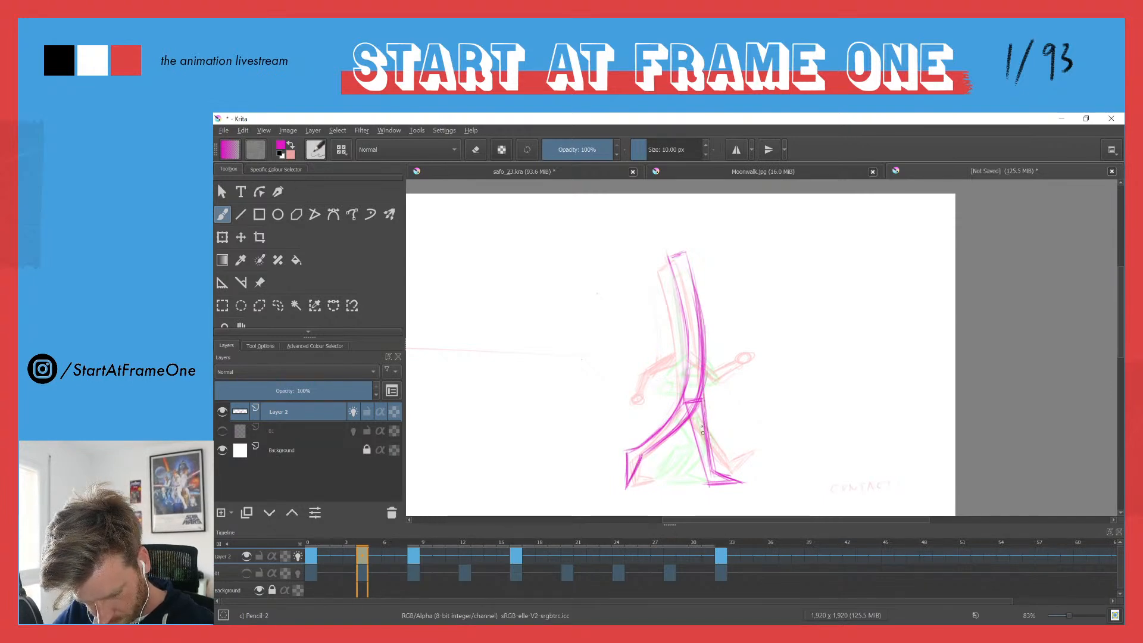
pyautogui.moveTo(703, 401); pyautogui.dragTo(711, 449)
pyautogui.moveTo(702, 393); pyautogui.dragTo(708, 471)
pyautogui.moveTo(692, 414); pyautogui.dragTo(701, 479)
pyautogui.moveTo(700, 458)
pyautogui.mouseDown()
pyautogui.moveTo(696, 406)
pyautogui.moveTo(704, 472)
pyautogui.mouseUp()
pyautogui.press('e')
pyautogui.moveTo(696, 392)
pyautogui.mouseDown()
pyautogui.moveTo(698, 430)
pyautogui.moveTo(698, 381)
pyautogui.moveTo(714, 489)
pyautogui.moveTo(739, 485)
pyautogui.mouseUp()
pyautogui.press('e')
pyautogui.moveTo(688, 401)
pyautogui.mouseDown()
pyautogui.moveTo(701, 481)
pyautogui.moveTo(734, 481)
pyautogui.mouseUp()
pyautogui.moveTo(705, 443); pyautogui.dragTo(706, 466)
pyautogui.moveTo(705, 388)
pyautogui.mouseDown()
pyautogui.moveTo(708, 471)
pyautogui.moveTo(736, 482)
pyautogui.mouseUp()
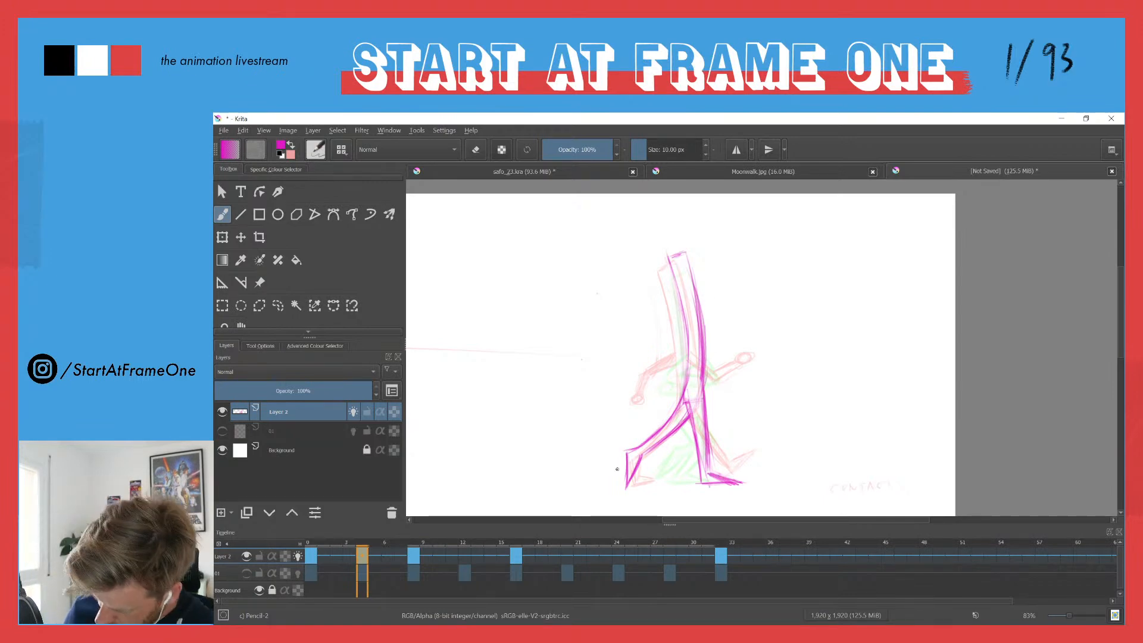
# Step: Curve the torso's front edge into the rear thigh at frame 4, and hatch the front leg
pyautogui.hotkey('ctrl', 'Left')
pyautogui.hotkey('ctrl', 'Right')
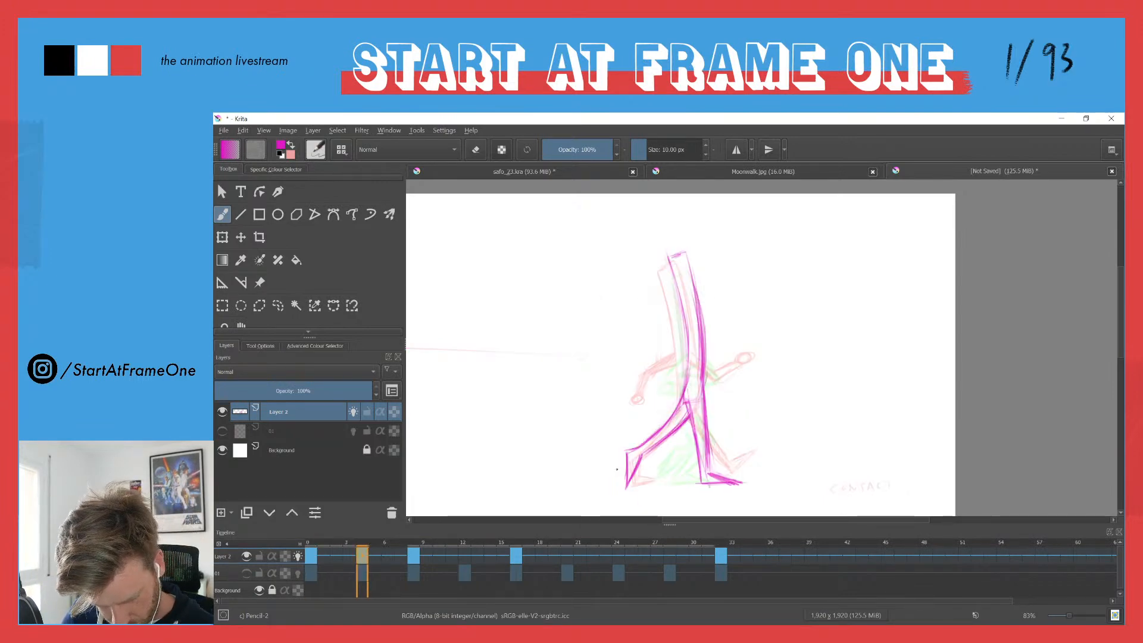
pyautogui.moveTo(704, 375)
pyautogui.mouseDown()
pyautogui.moveTo(689, 407)
pyautogui.moveTo(690, 369)
pyautogui.moveTo(667, 425)
pyautogui.mouseUp()
pyautogui.press('e')
pyautogui.moveTo(697, 381)
pyautogui.mouseDown()
pyautogui.moveTo(679, 420)
pyautogui.moveTo(694, 422)
pyautogui.mouseUp()
pyautogui.press('e')
pyautogui.moveTo(705, 413); pyautogui.dragTo(703, 471)
# Step: Redraw the torso's back edge at frame 4 as a bolder curve running down to the hips
pyautogui.moveTo(671, 264); pyautogui.dragTo(685, 359)
pyautogui.moveTo(679, 295); pyautogui.dragTo(687, 393)
pyautogui.moveTo(678, 346); pyautogui.dragTo(690, 401)
pyautogui.moveTo(687, 312); pyautogui.dragTo(688, 376)
pyautogui.moveTo(668, 264); pyautogui.dragTo(689, 357)
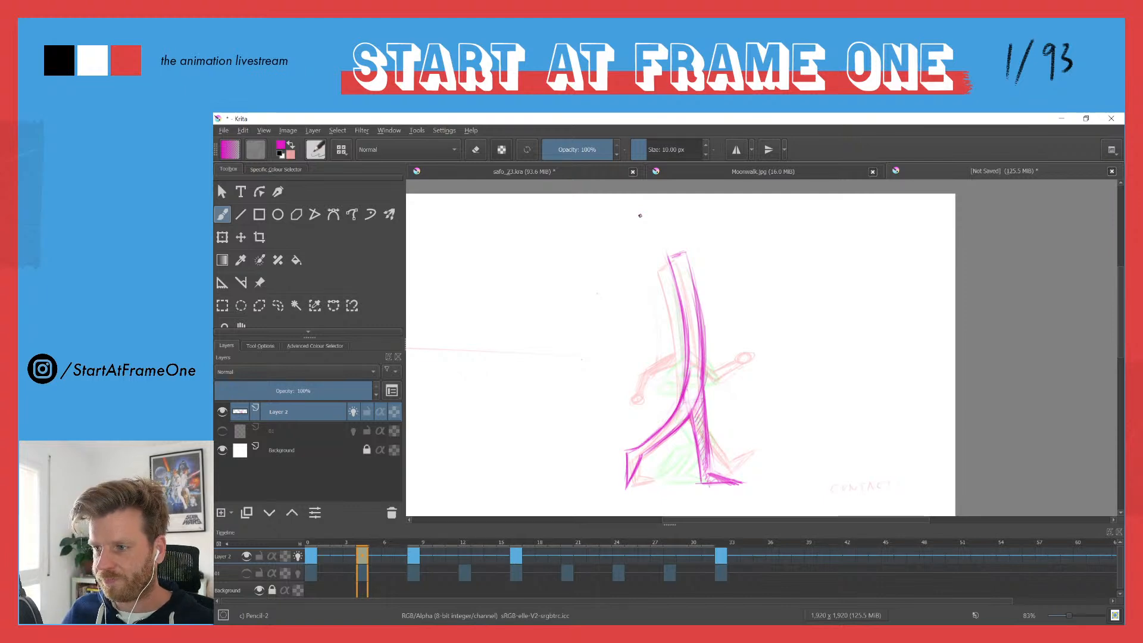
# Step: Sketch both arms at frame 4 after comparing the neighbouring poses, one reaching forward and one stretched back, each ending in an oval hand
pyautogui.press('ctrl')
pyautogui.hotkey('ctrl', 'Left')
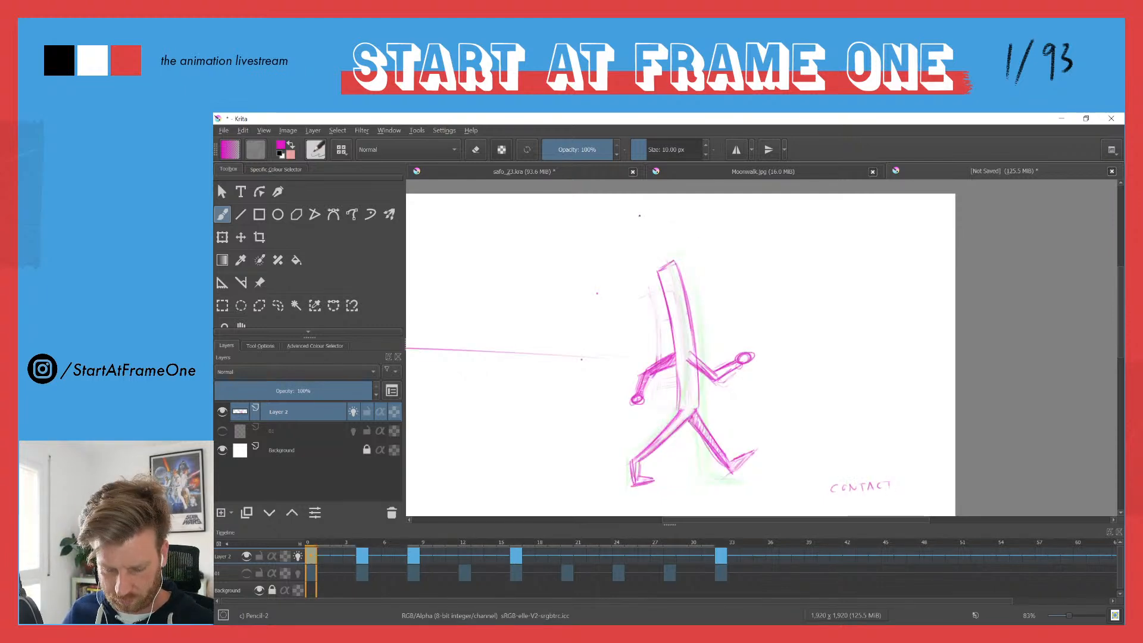
pyautogui.hotkey('ctrl', 'Right')
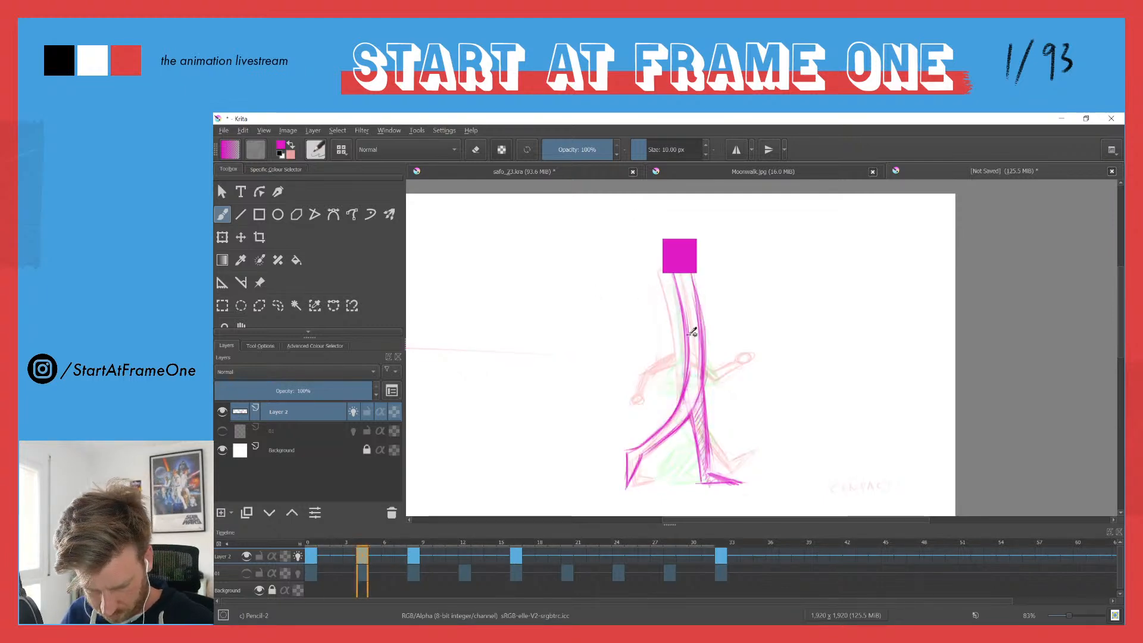
pyautogui.hotkey('ctrl', 'Left')
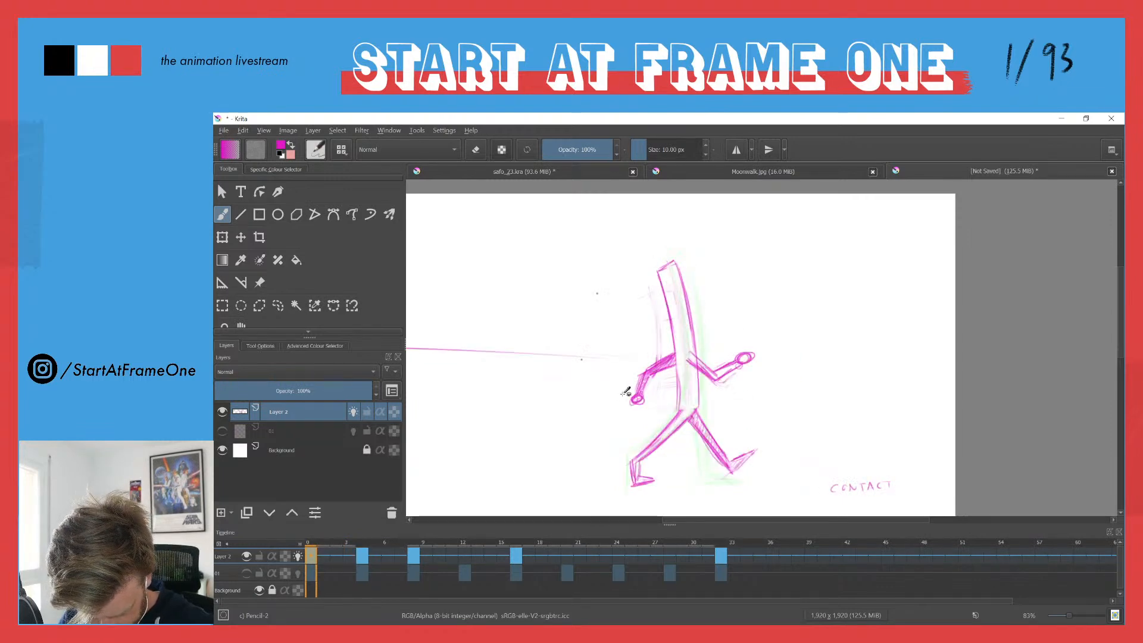
pyautogui.hotkey('ctrl', 'Right')
pyautogui.hotkey('ctrl', 'Left')
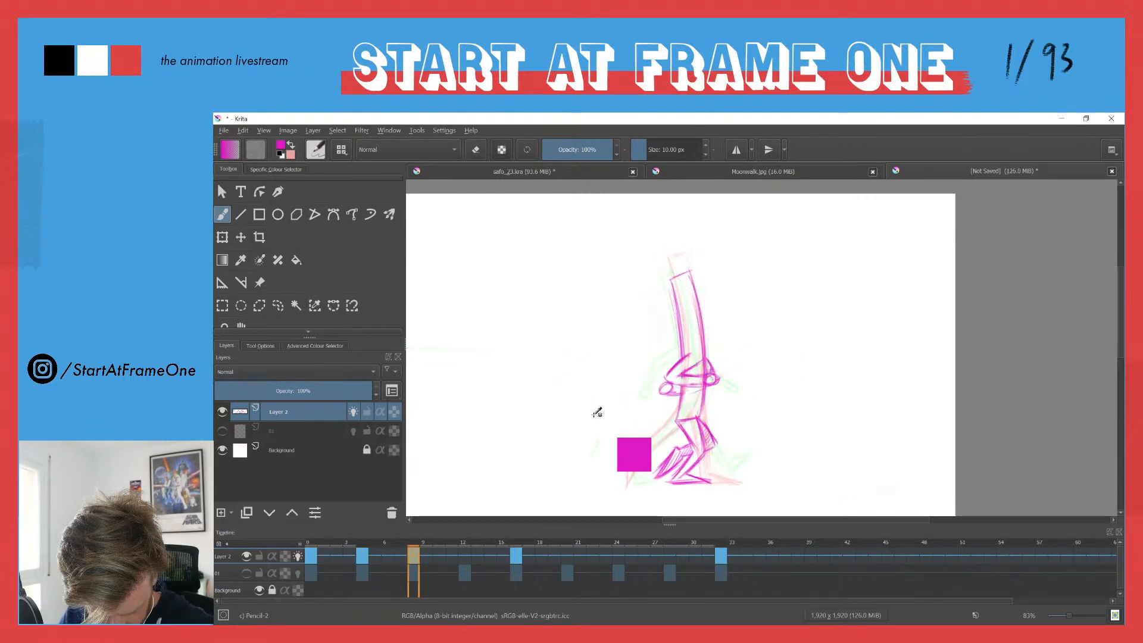
pyautogui.hotkey('ctrl', 'Right')
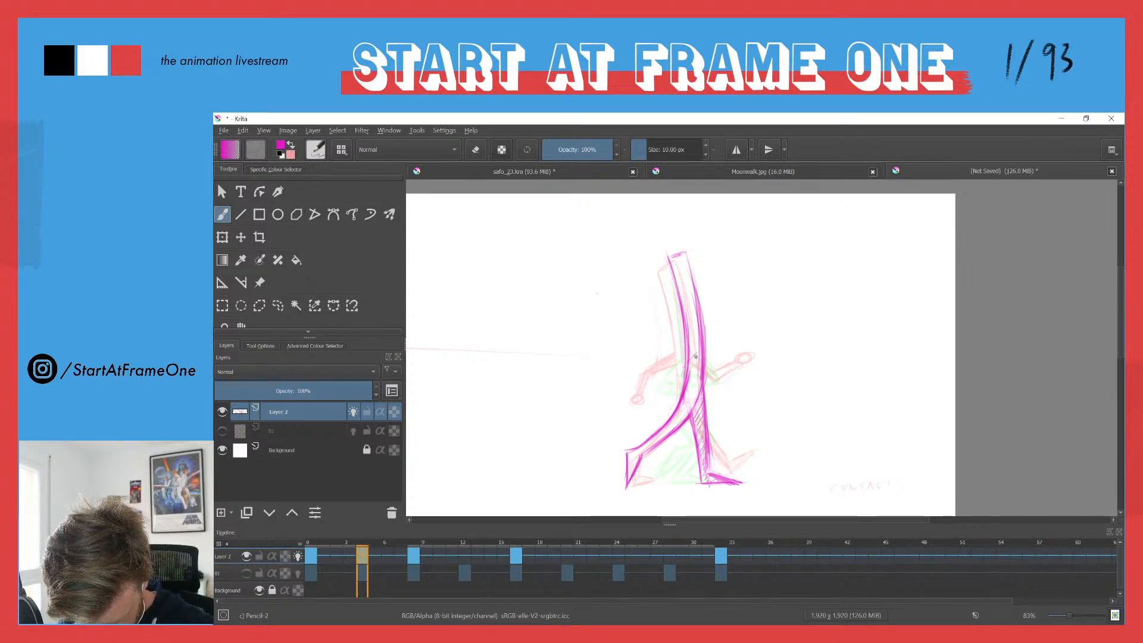
pyautogui.moveTo(697, 356)
pyautogui.mouseDown()
pyautogui.moveTo(727, 371)
pyautogui.moveTo(695, 364)
pyautogui.moveTo(697, 352)
pyautogui.moveTo(721, 366)
pyautogui.moveTo(697, 354)
pyautogui.moveTo(725, 364)
pyautogui.moveTo(754, 350)
pyautogui.mouseUp()
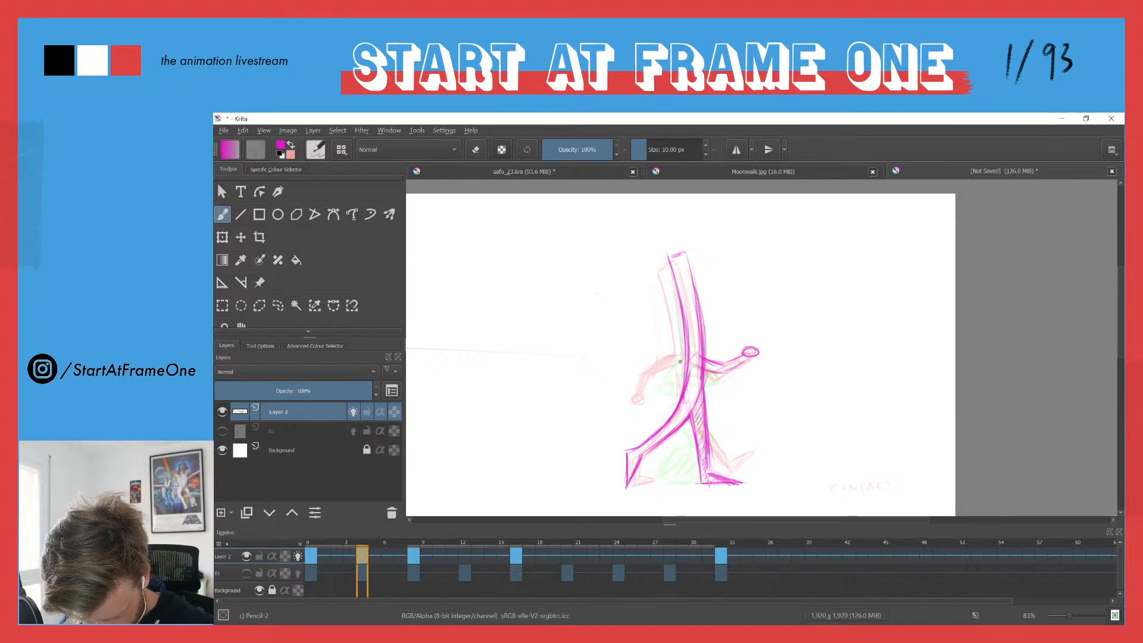
pyautogui.moveTo(685, 352)
pyautogui.mouseDown()
pyautogui.moveTo(632, 373)
pyautogui.moveTo(651, 361)
pyautogui.moveTo(636, 380)
pyautogui.moveTo(683, 366)
pyautogui.moveTo(633, 378)
pyautogui.moveTo(639, 379)
pyautogui.mouseUp()
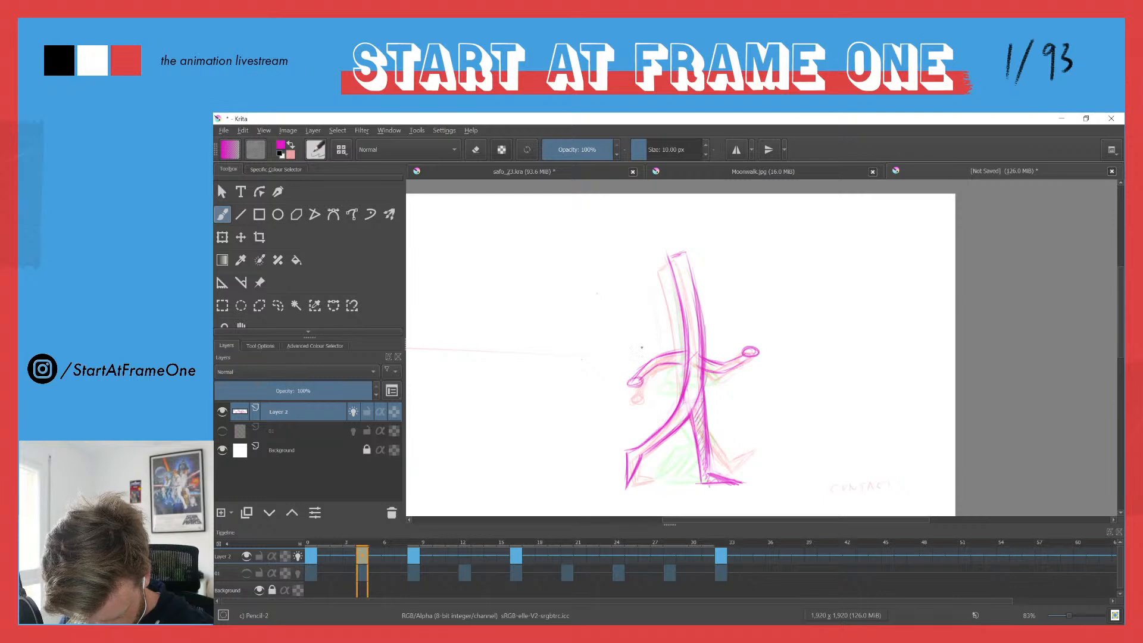
# Step: Flip through Layer 2's poses at frames 0, 4 and 8 to compare the arm and body movement
pyautogui.press('.')
pyautogui.hotkey('ctrl', 'Right')
pyautogui.hotkey('ctrl', 'Left')
pyautogui.hotkey('ctrl', 'Left')
pyautogui.hotkey('ctrl', 'Right')
pyautogui.hotkey('ctrl', 'Left')
pyautogui.hotkey('ctrl', 'Left')
pyautogui.hotkey('ctrl', 'Right')
pyautogui.hotkey('ctrl', 'Right')
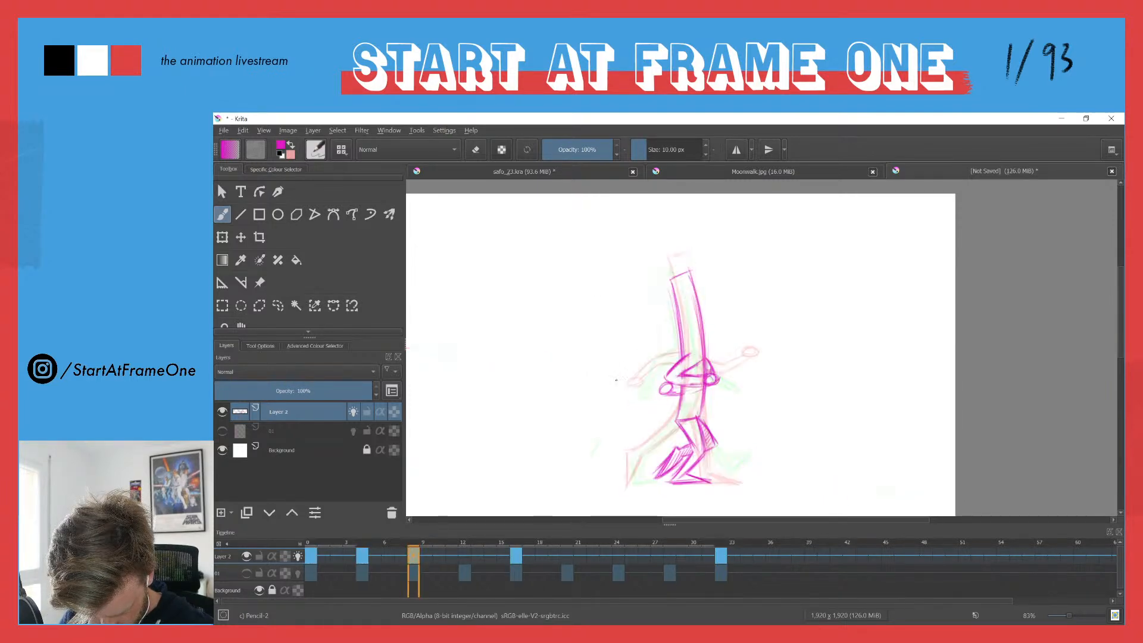
# Step: Redraw the rear forearm at frame 16 bent forward with the hand at the waist, and erase the old hanging forearm
pyautogui.hotkey('ctrl', 'Right')
pyautogui.press('ctrl')
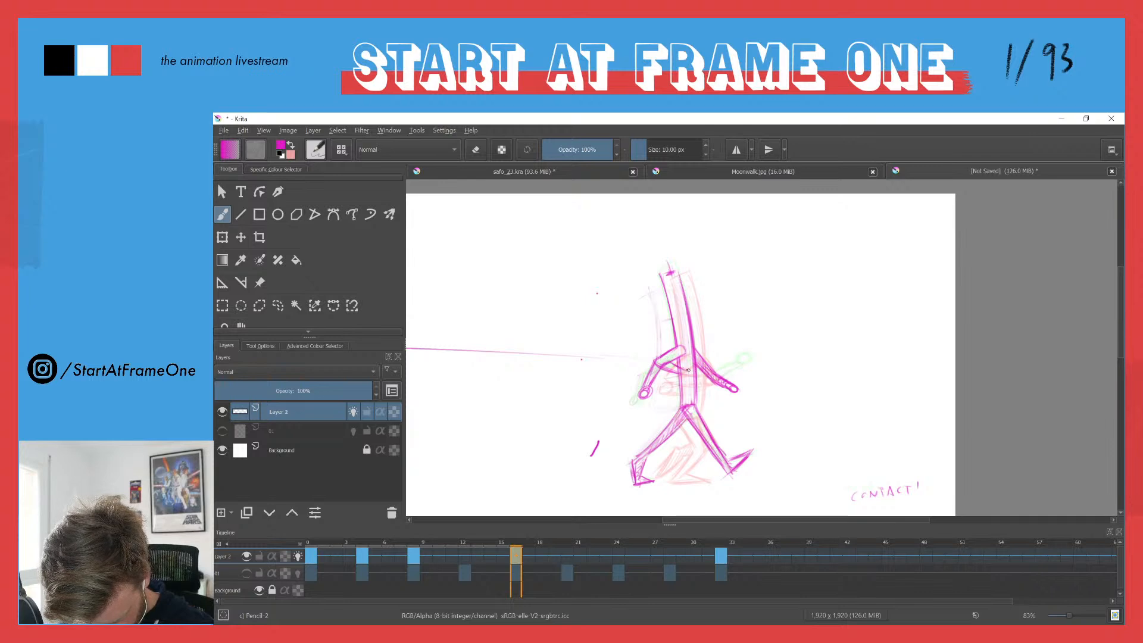
pyautogui.moveTo(685, 369)
pyautogui.mouseDown()
pyautogui.moveTo(644, 381)
pyautogui.moveTo(640, 401)
pyautogui.moveTo(662, 363)
pyautogui.mouseUp()
pyautogui.press('e')
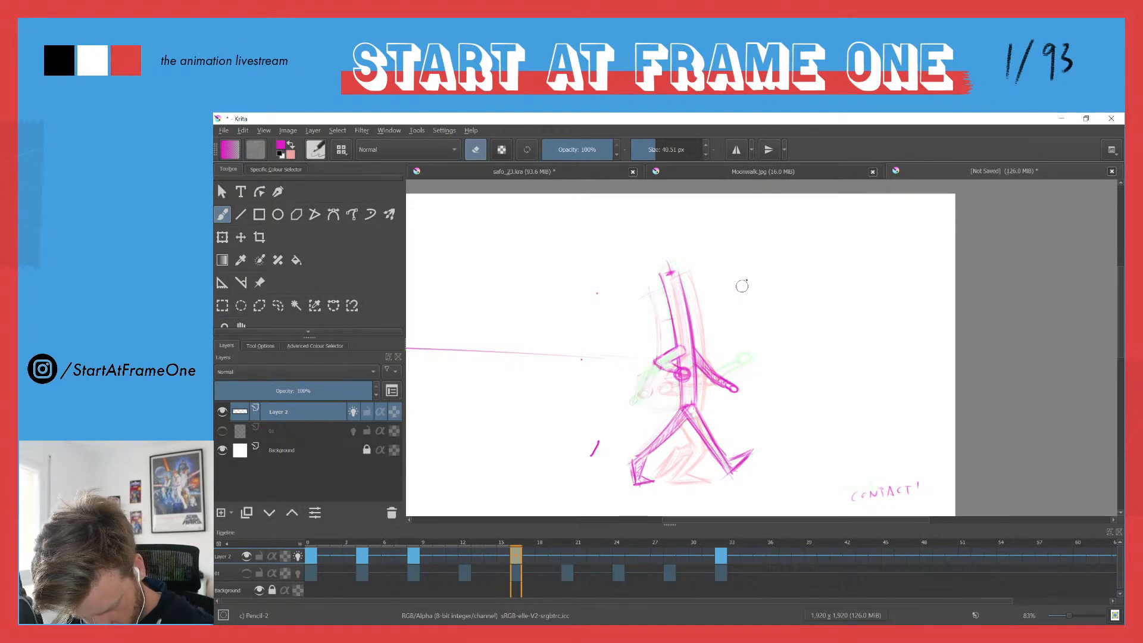
# Step: Redraw the rear forearm at frame 0 bent forward toward the waist, and erase the old hanging forearm and hand
pyautogui.moveTo(362, 543); pyautogui.dragTo(309, 543)
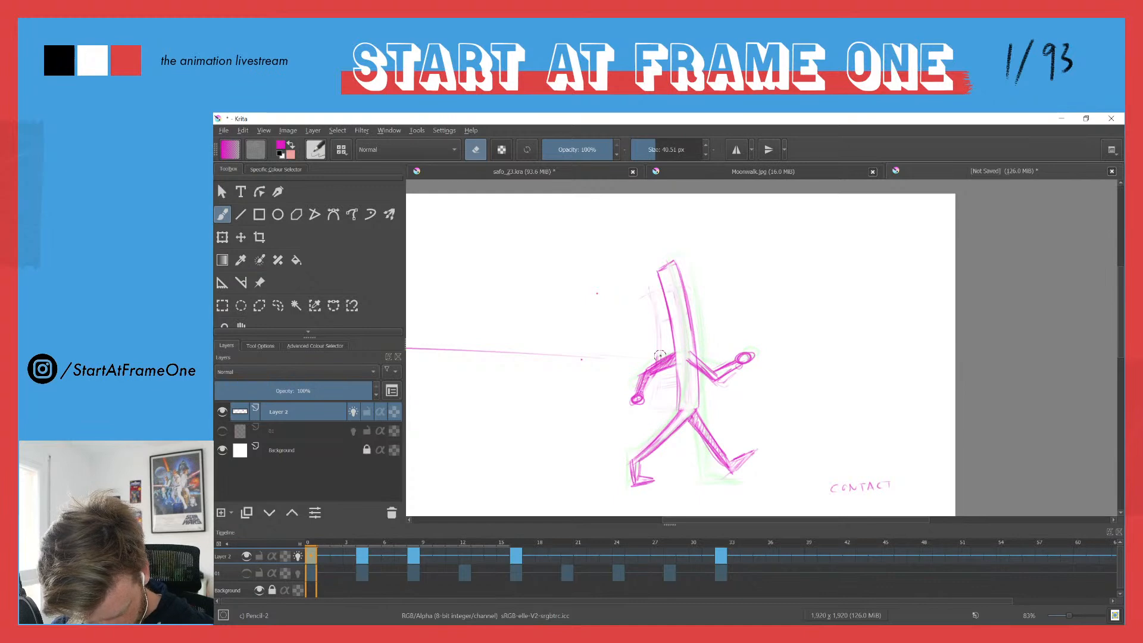
pyautogui.press('e')
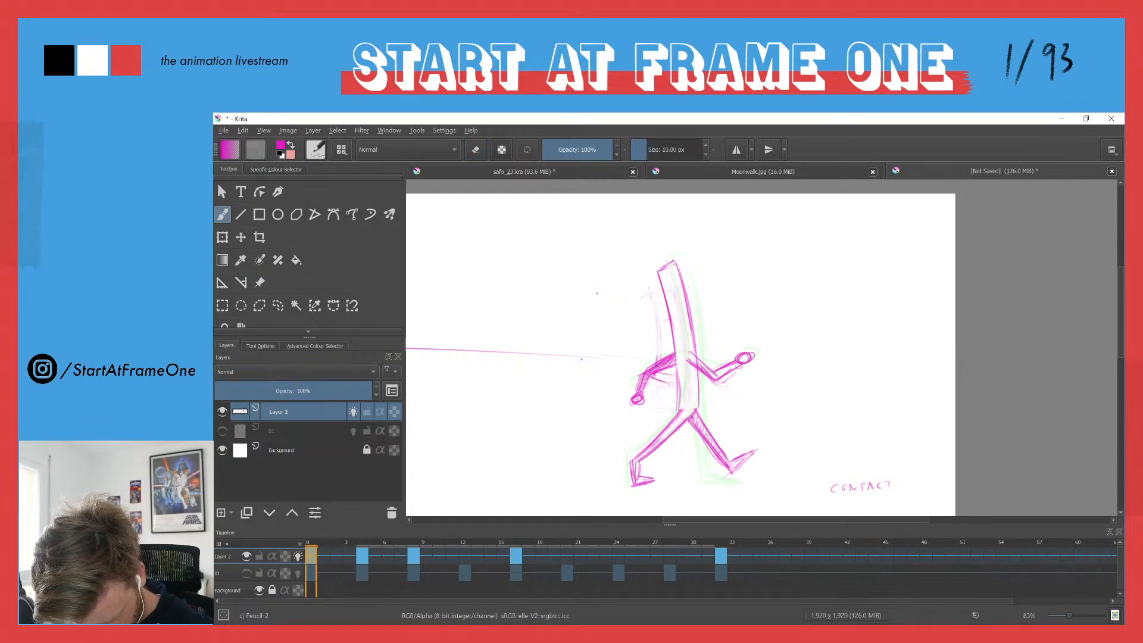
pyautogui.press('e')
pyautogui.moveTo(643, 375)
pyautogui.mouseDown()
pyautogui.moveTo(640, 396)
pyautogui.moveTo(629, 385)
pyautogui.mouseUp()
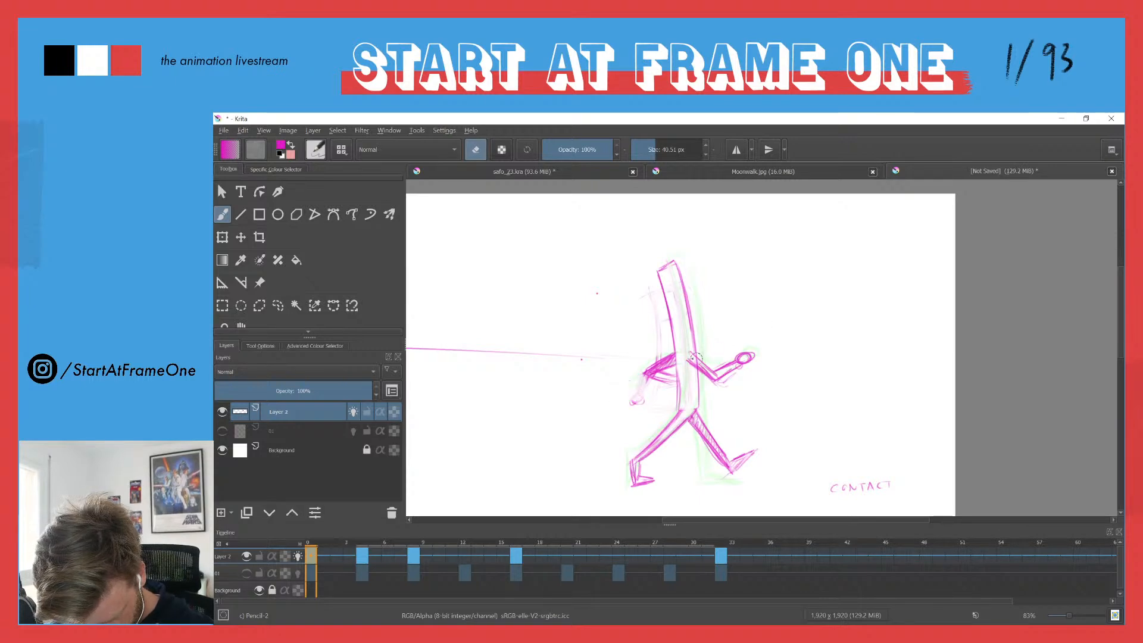
# Step: Redraw the front forearm at frame 0 folded back toward the torso with its hand, and erase the old extended forearm
pyautogui.press('e')
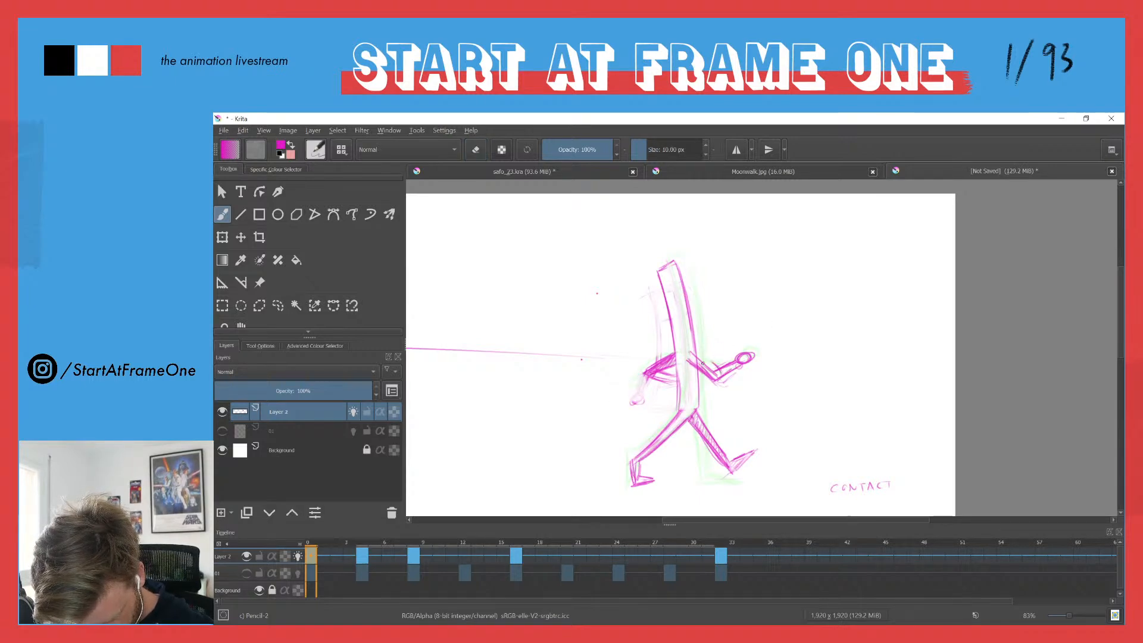
pyautogui.moveTo(706, 360)
pyautogui.mouseDown()
pyautogui.moveTo(720, 377)
pyautogui.moveTo(744, 358)
pyautogui.moveTo(723, 368)
pyautogui.mouseUp()
pyautogui.press('e')
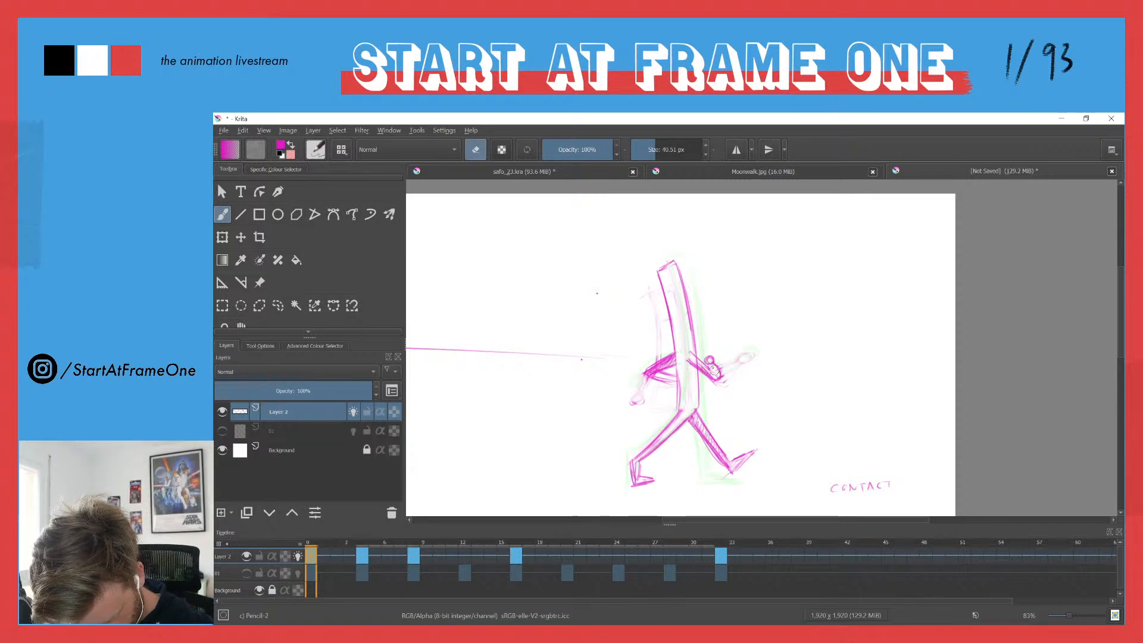
pyautogui.press('e')
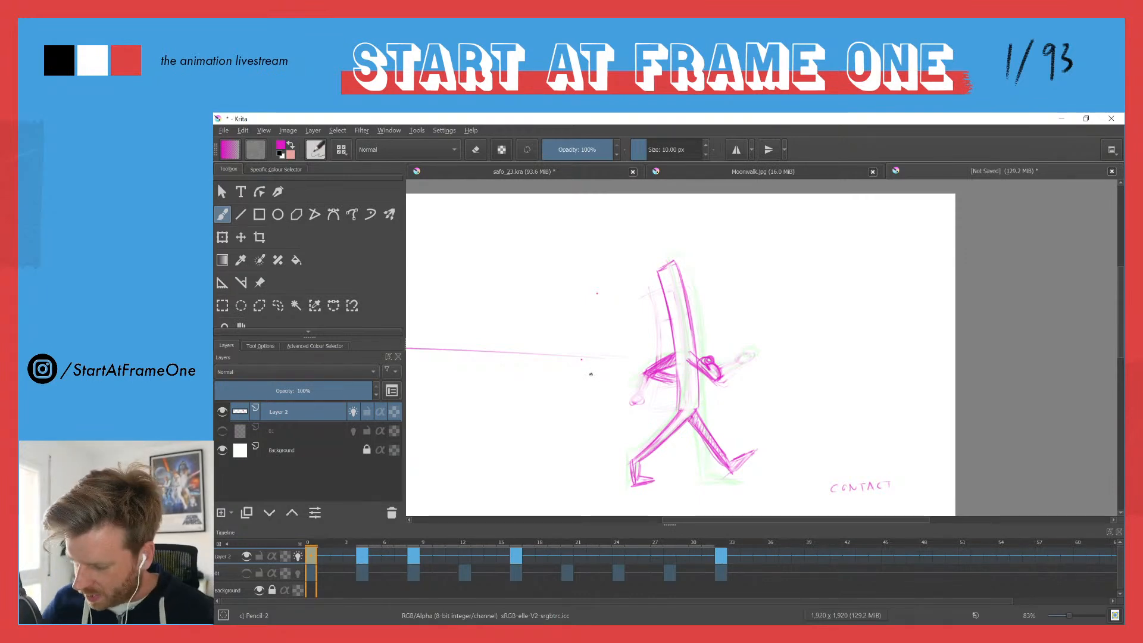
# Step: Clean up the front arm's shoulder at frame 0, and draw a round hand on the rear forearm at the waist
pyautogui.press('e')
pyautogui.moveTo(691, 357)
pyautogui.mouseDown()
pyautogui.moveTo(714, 377)
pyautogui.moveTo(691, 358)
pyautogui.mouseUp()
pyautogui.press('e')
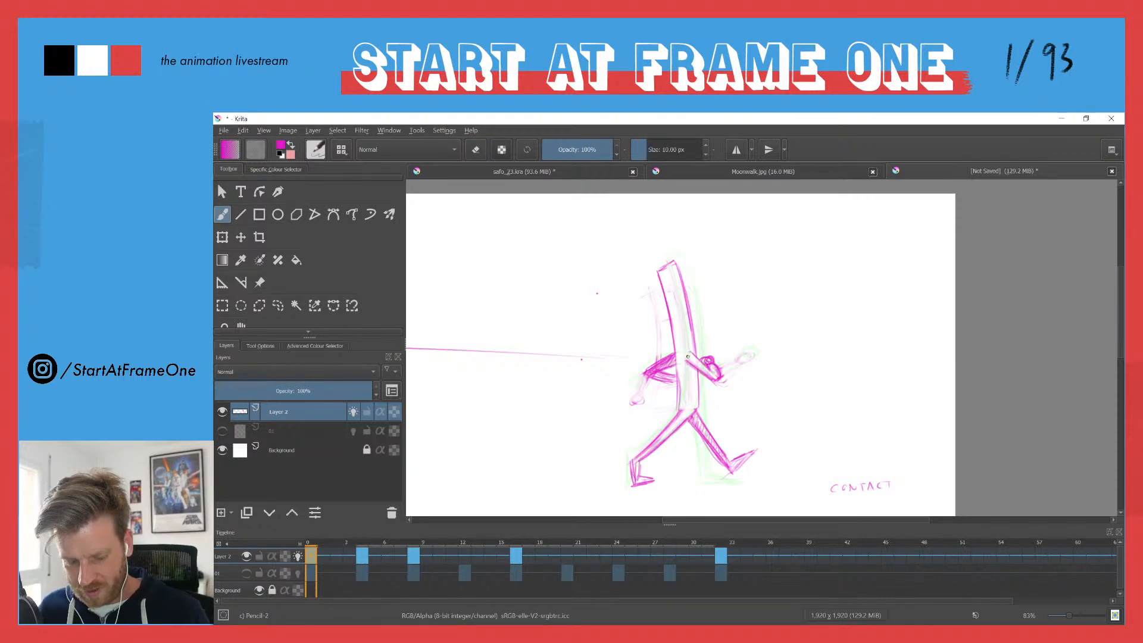
pyautogui.moveTo(675, 375)
pyautogui.mouseDown()
pyautogui.moveTo(679, 384)
pyautogui.moveTo(671, 375)
pyautogui.mouseUp()
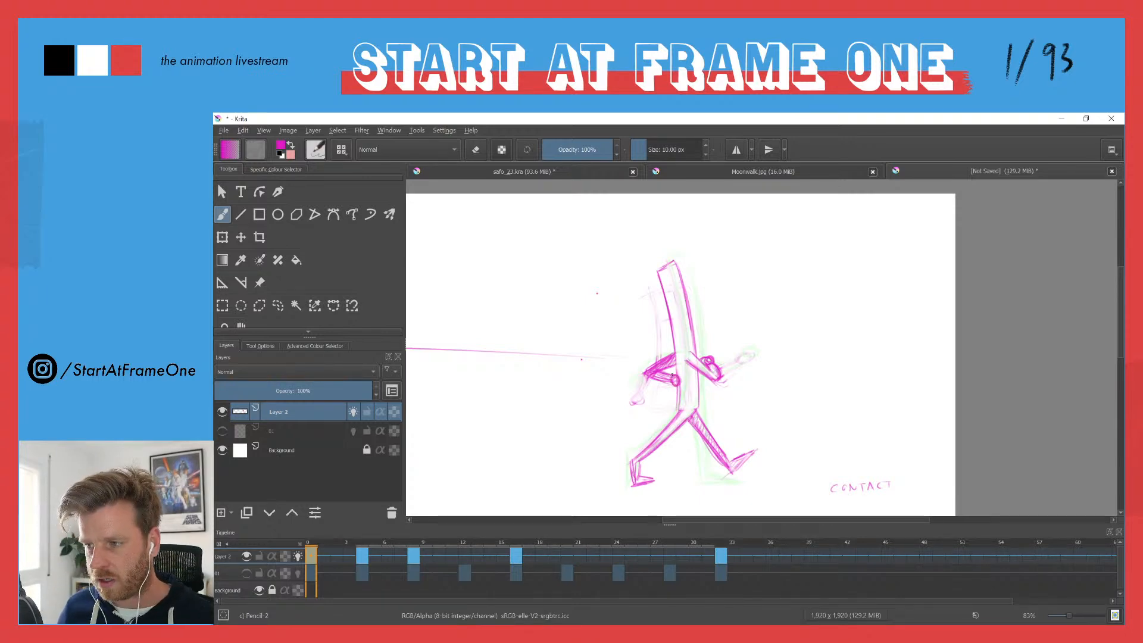
# Step: Redraw the front forearm at frame 4 folded back toward the torso, and erase the old extended forearm and hand
pyautogui.hotkey('ctrl', 'Right')
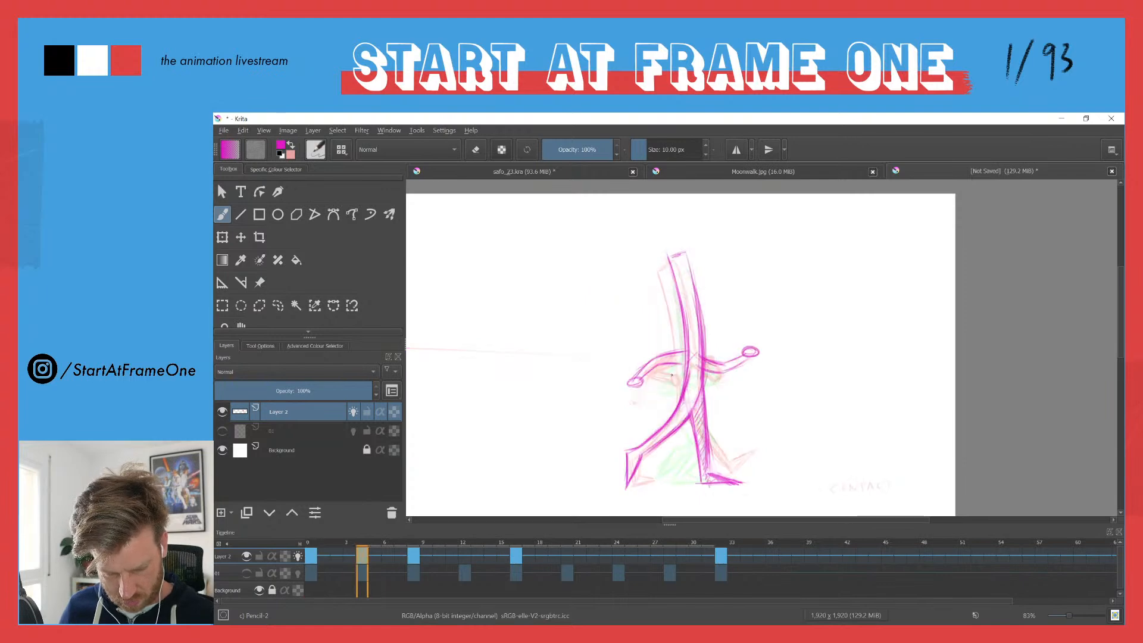
pyautogui.hotkey('ctrl', 'Left')
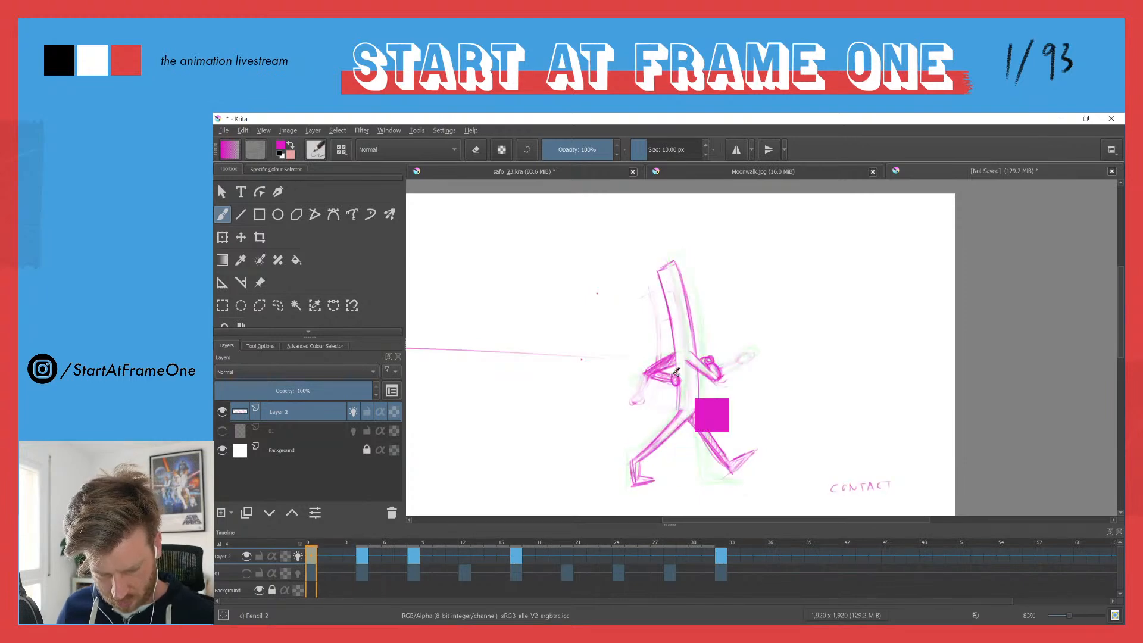
pyautogui.hotkey('ctrl', 'Right')
pyautogui.moveTo(716, 357); pyautogui.dragTo(727, 374)
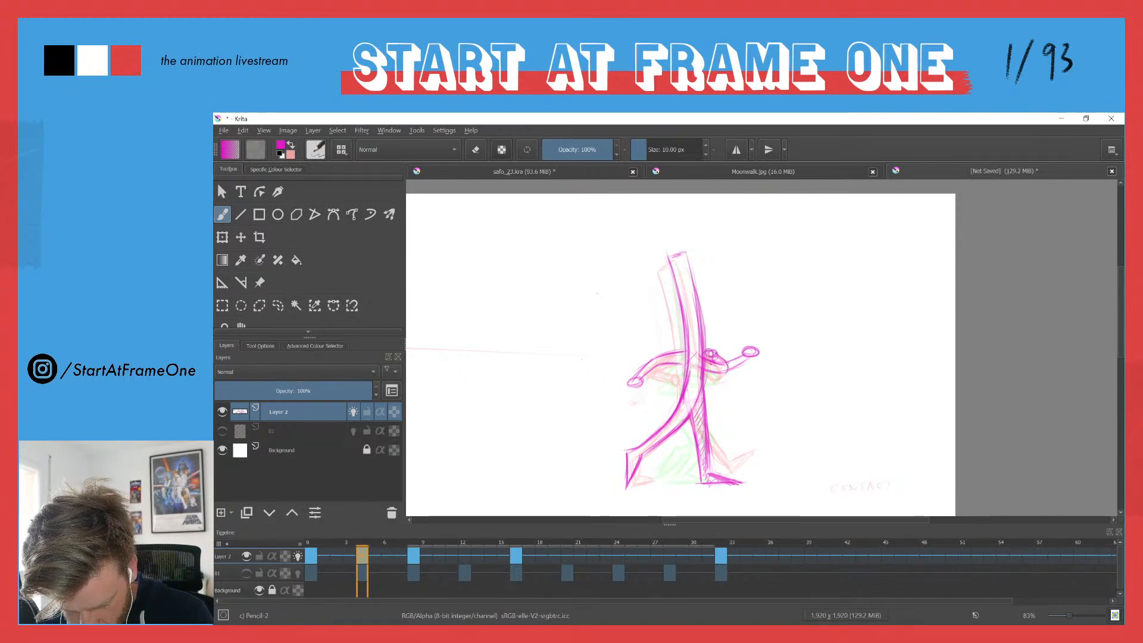
pyautogui.press('e')
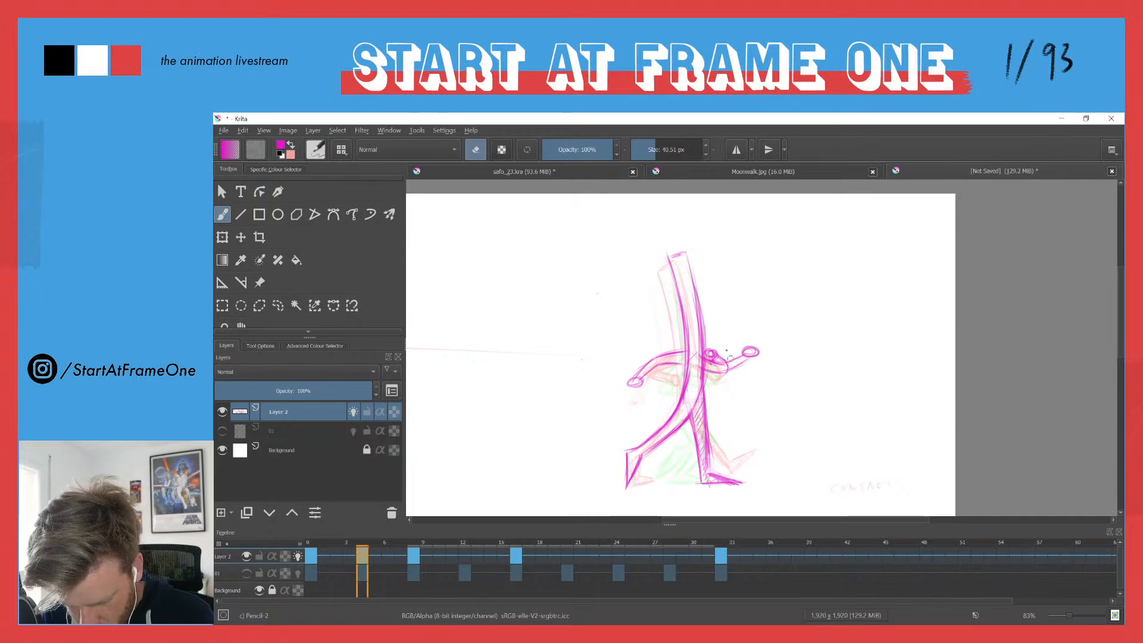
pyautogui.moveTo(731, 369); pyautogui.dragTo(759, 354)
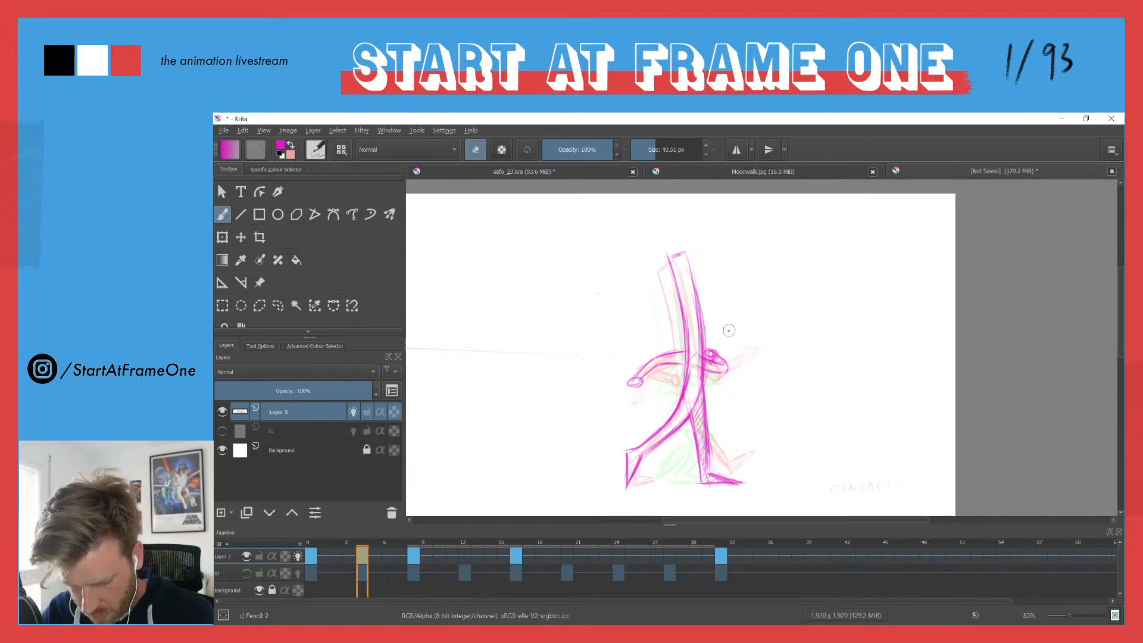
# Step: Redraw the rear forearm at frame 4 bent forward with a round hand at the waist, and erase the old forearm stretched back
pyautogui.hotkey('ctrl', 'Left')
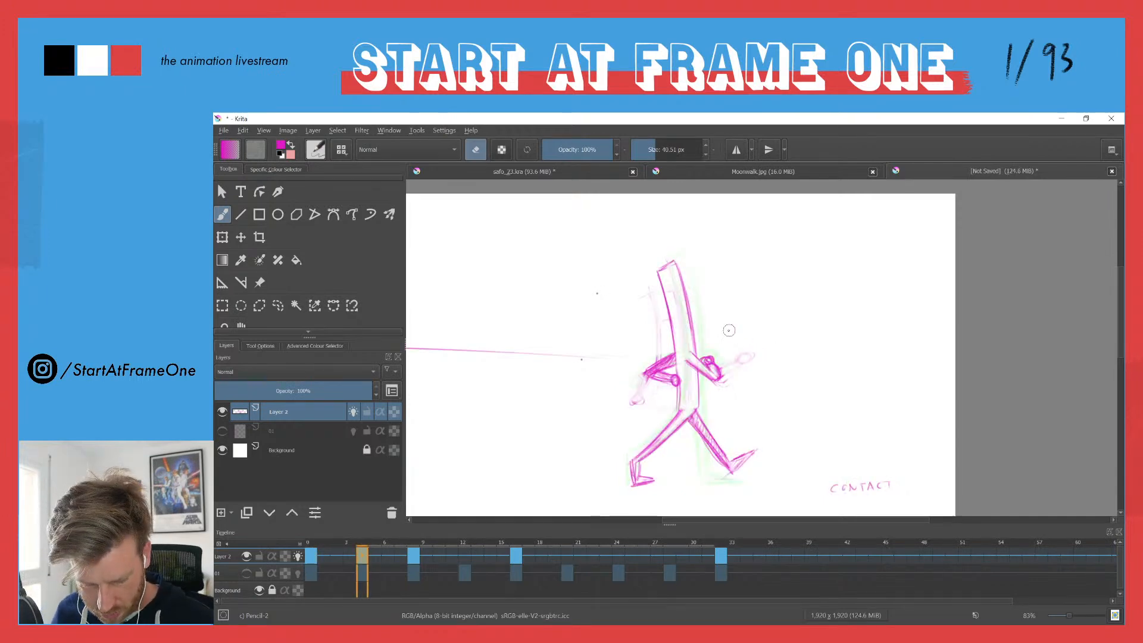
pyautogui.hotkey('ctrl', 'Right')
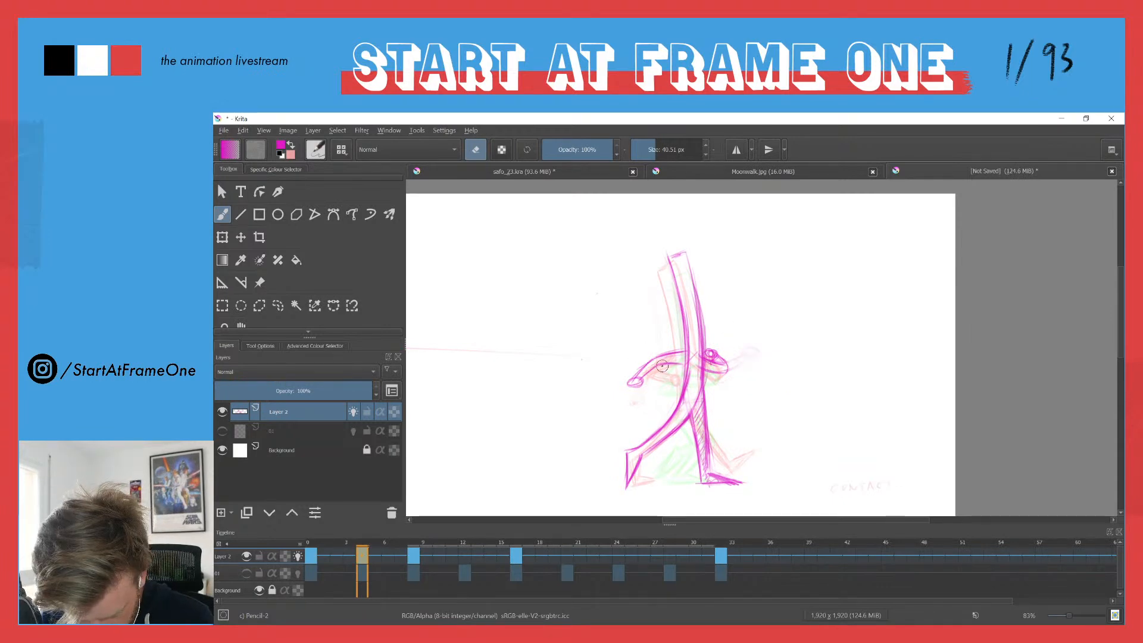
pyautogui.press('e')
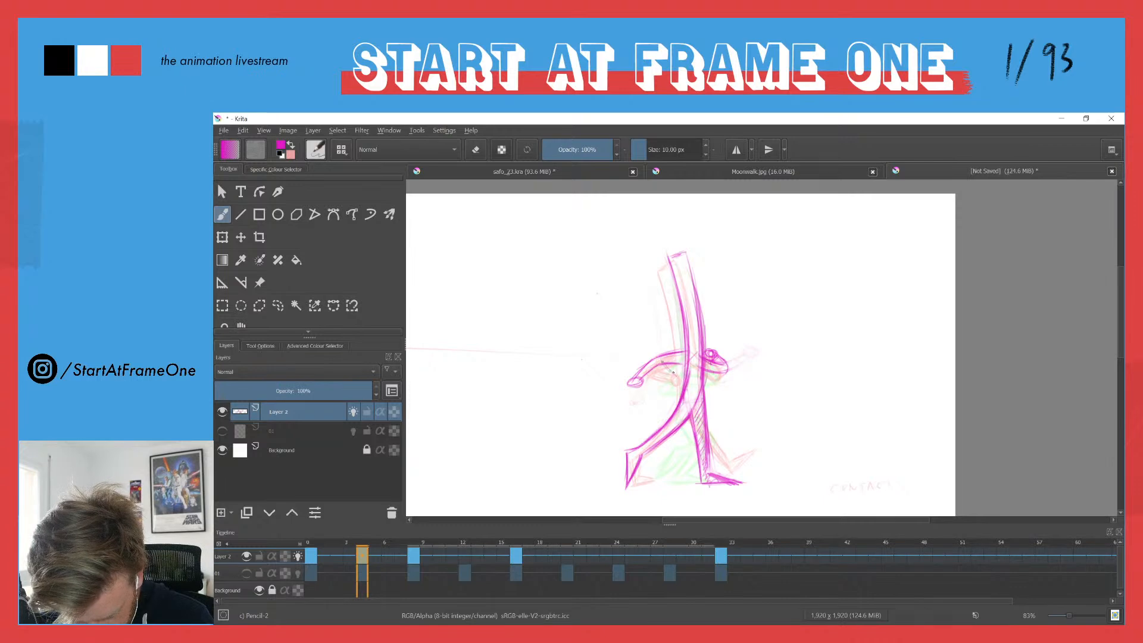
pyautogui.moveTo(672, 379); pyautogui.dragTo(670, 382)
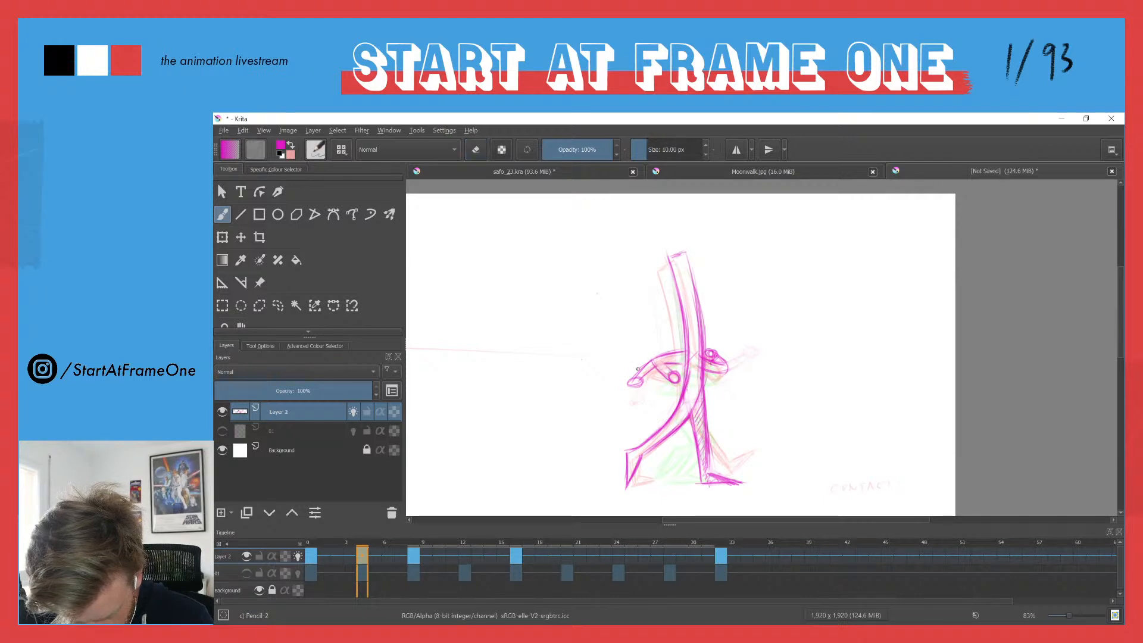
pyautogui.press('e')
pyautogui.moveTo(643, 371)
pyautogui.mouseDown()
pyautogui.moveTo(621, 379)
pyautogui.moveTo(677, 370)
pyautogui.mouseUp()
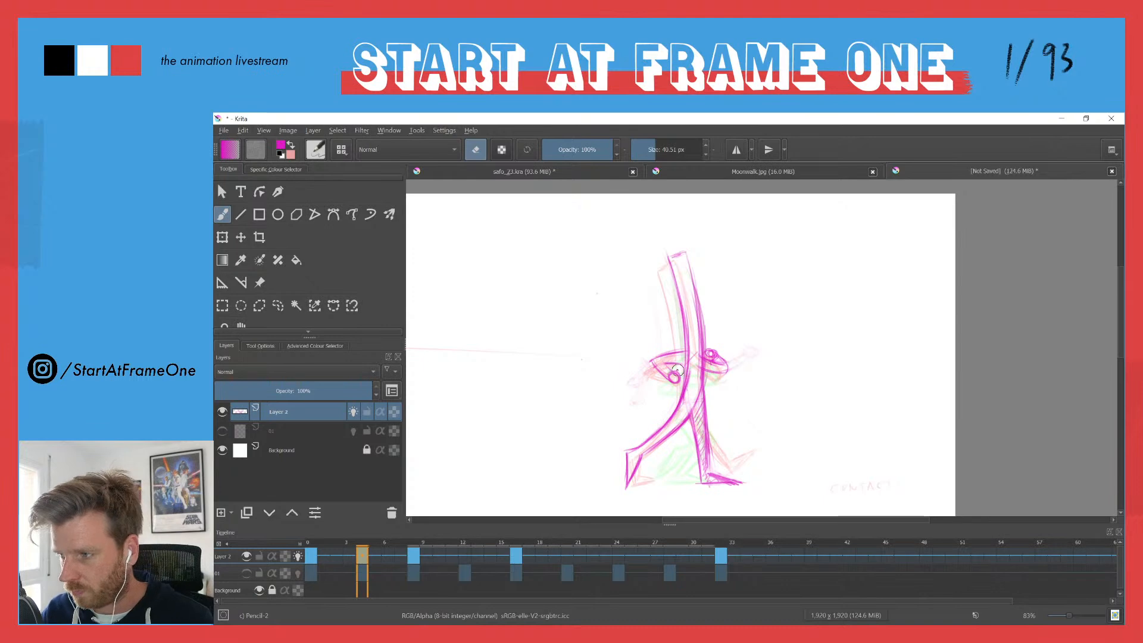
pyautogui.press('e')
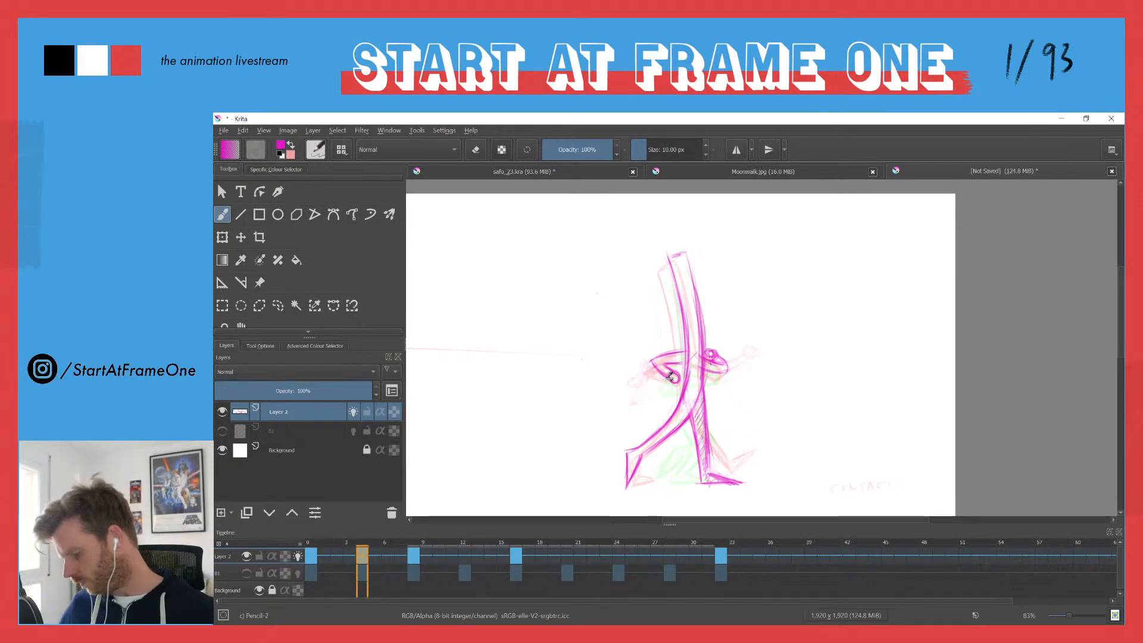
# Step: Flip between frames 0, 4 and 8 to check how the revised arm poses move
pyautogui.hotkey('ctrl', 'Left')
pyautogui.hotkey('ctrl', 'Right')
pyautogui.hotkey('ctrl', 'Left')
pyautogui.hotkey('ctrl', 'Right')
pyautogui.hotkey('ctrl', 'Right')
pyautogui.hotkey('ctrl', 'Left')
pyautogui.hotkey('ctrl', 'Right')
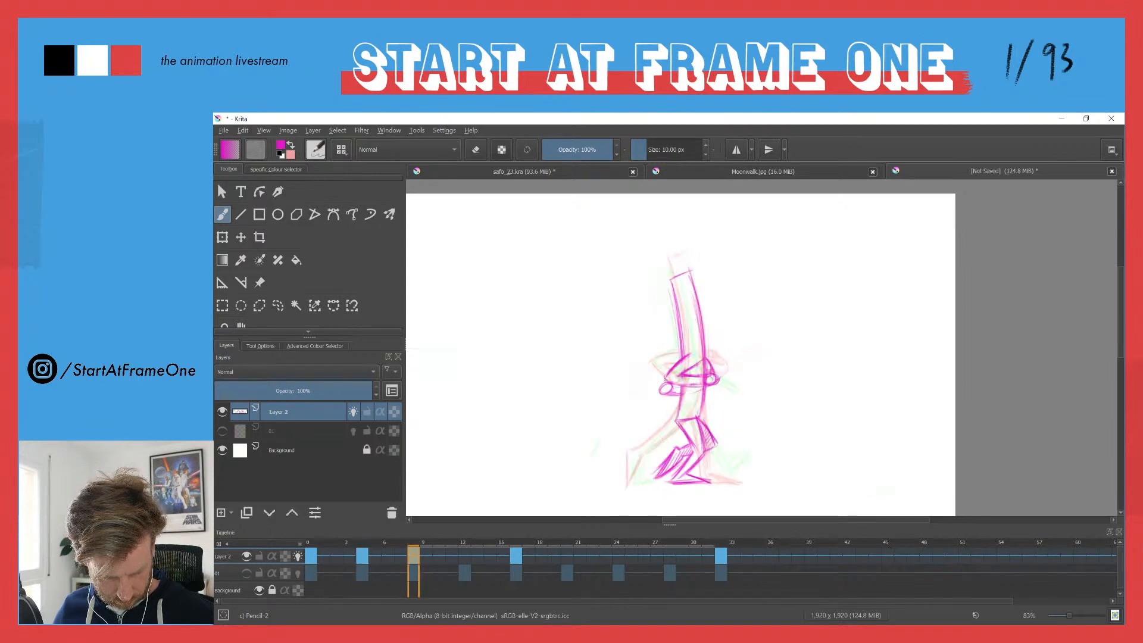
# Step: Erase the front arm's extended forearm and hand on the CONTACT pose at frame 16
pyautogui.hotkey('ctrl', 'Right')
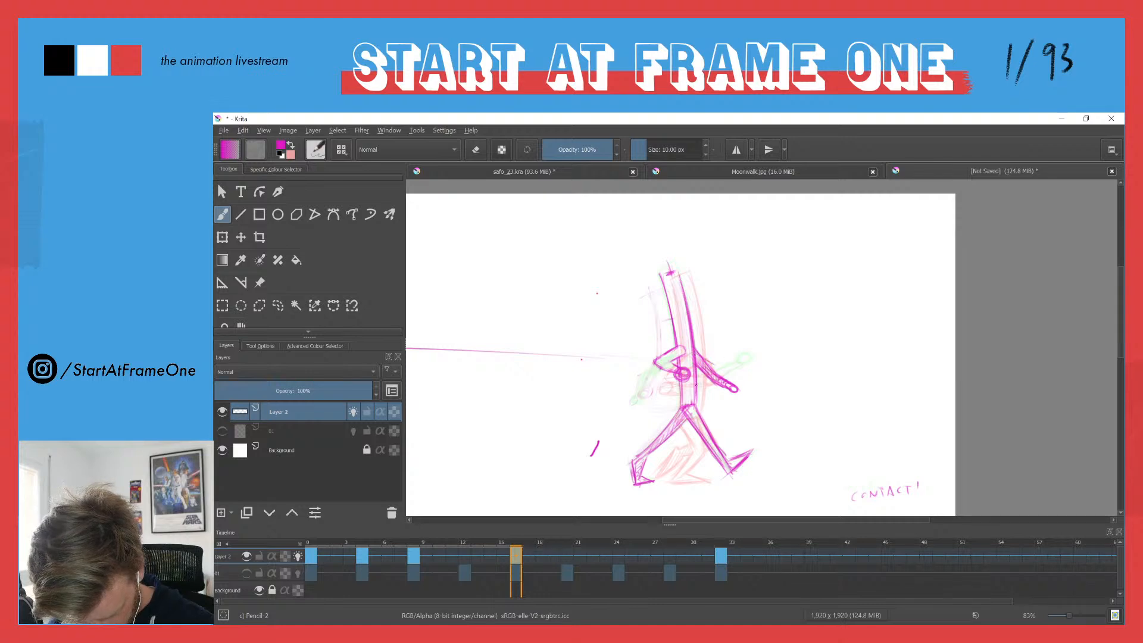
pyautogui.press('e')
pyautogui.moveTo(724, 369)
pyautogui.mouseDown()
pyautogui.moveTo(733, 395)
pyautogui.moveTo(729, 367)
pyautogui.moveTo(697, 374)
pyautogui.mouseUp()
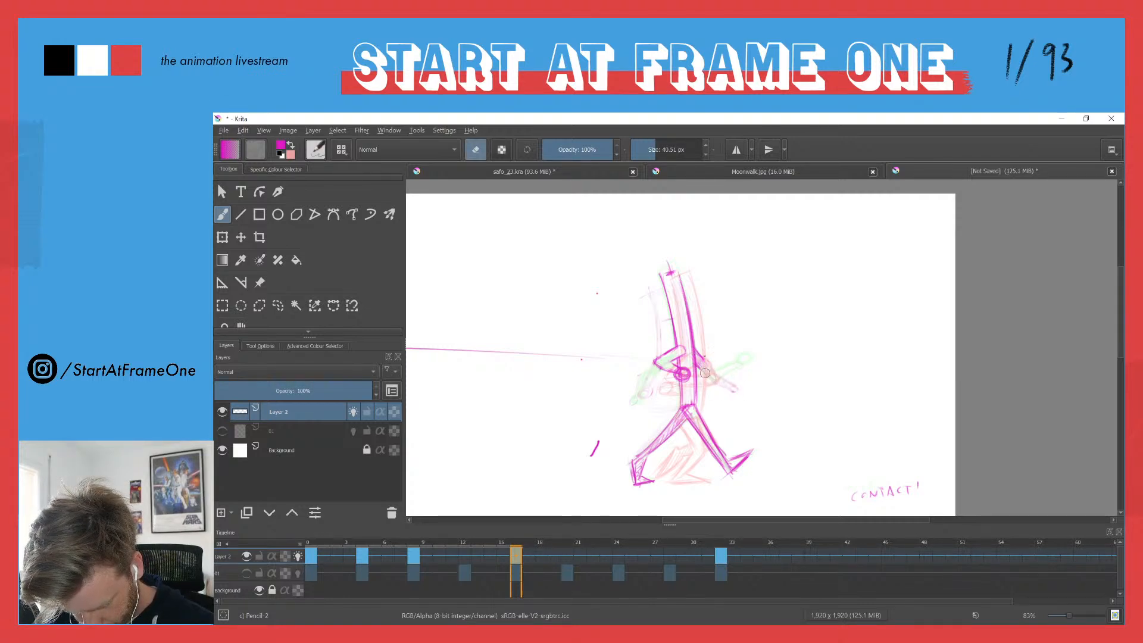
# Step: Redraw the hand in front of the torso on the contact pose at frame 16, comparing it with the neighbouring key poses
pyautogui.press('e')
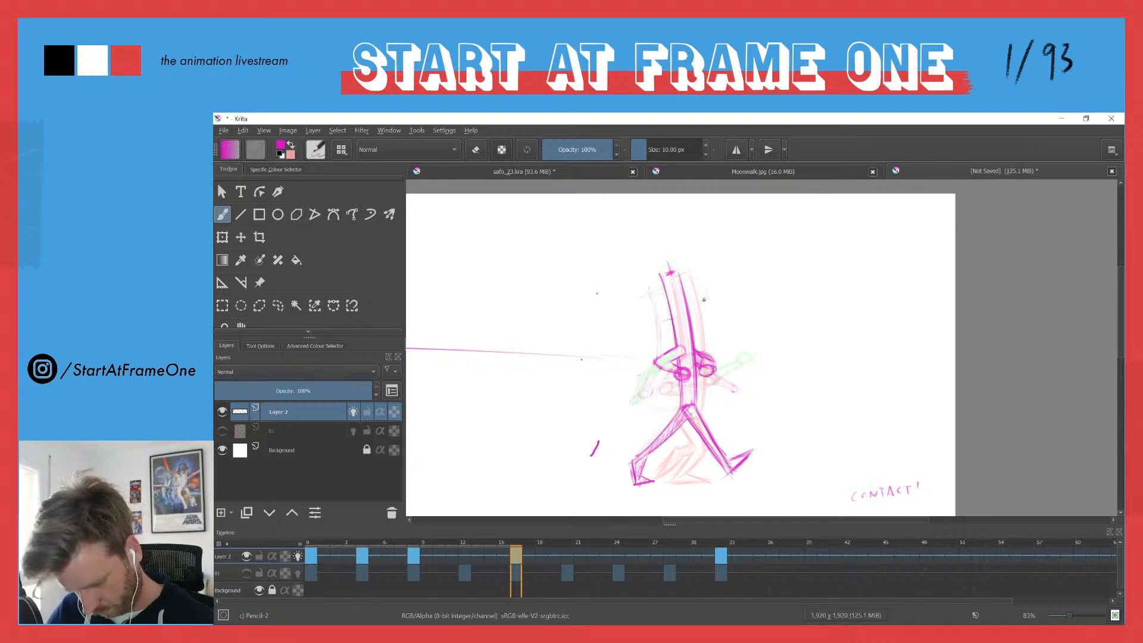
pyautogui.hotkey('ctrl', 'Left')
pyautogui.hotkey('ctrl', 'Right')
pyautogui.hotkey('ctrl', 'Right')
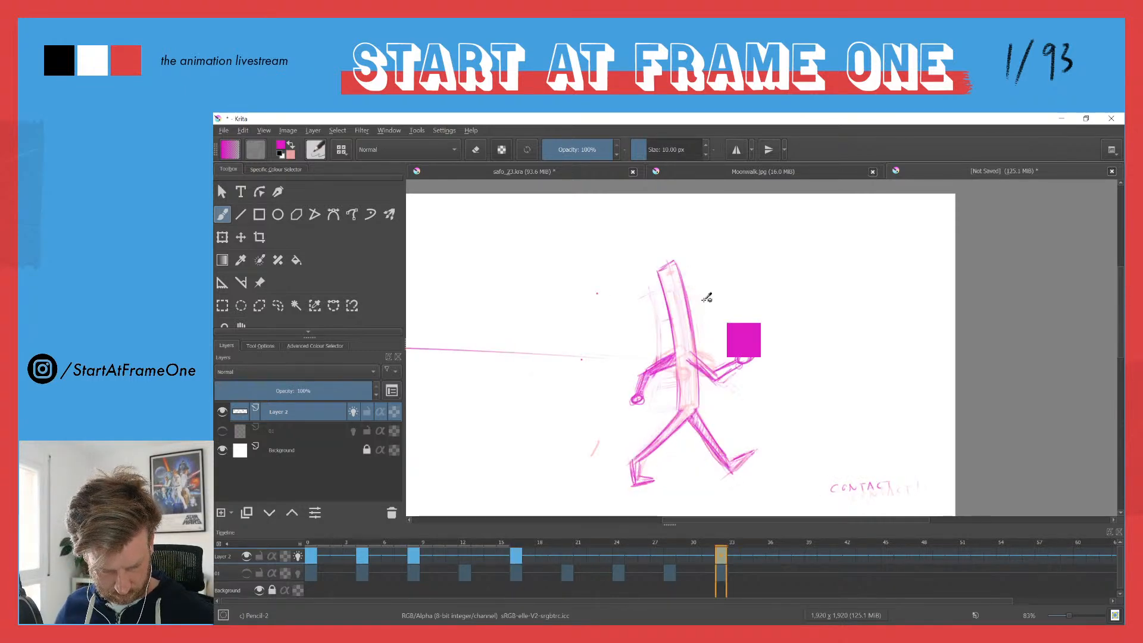
# Step: Compare the contact pose at frame 16 with the key poses at frames 8 and 32
pyautogui.hotkey('ctrl', 'Left')
pyautogui.hotkey('ctrl', 'Left')
pyautogui.hotkey('ctrl', 'Right')
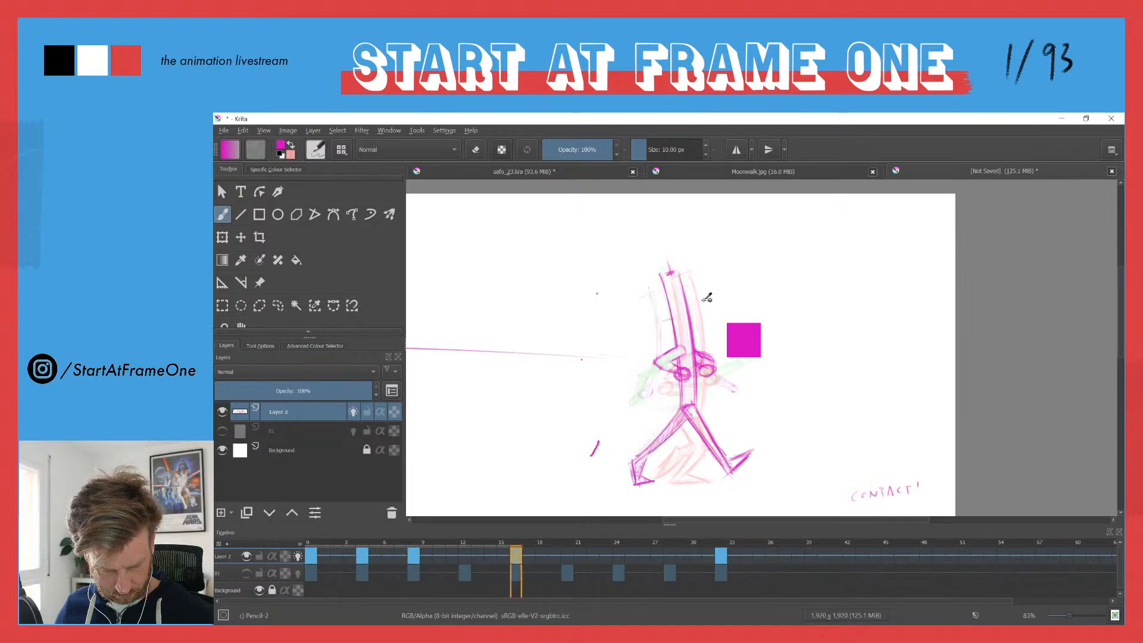
pyautogui.hotkey('ctrl', 'Left')
pyautogui.hotkey('ctrl', 'Left')
pyautogui.hotkey('ctrl', 'Right')
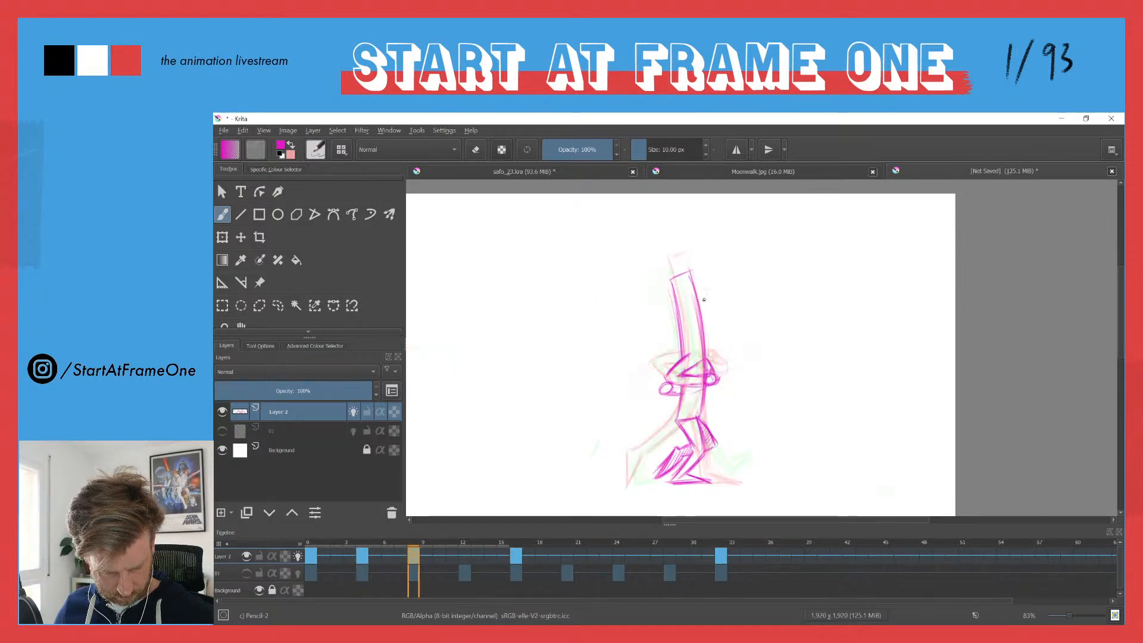
pyautogui.hotkey('ctrl', 'Right')
pyautogui.hotkey('ctrl', 'Left')
# Step: Paste the copied up pose as a keyframe at frame 12 and erase its arms
pyautogui.click(466, 556)
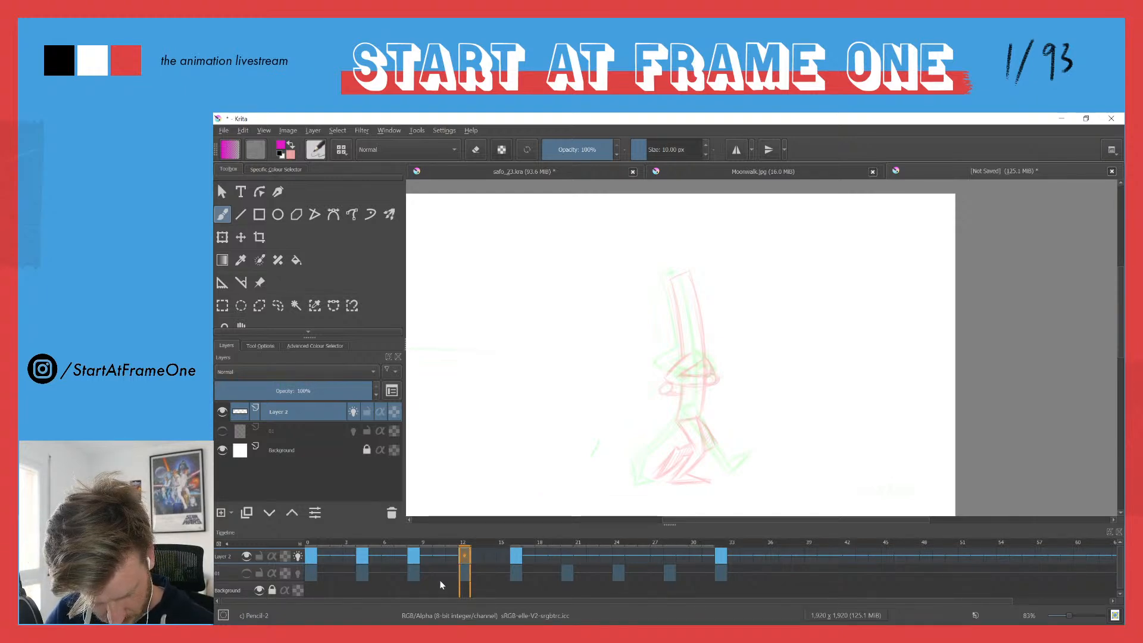
pyautogui.hotkey('ctrl', 'v')
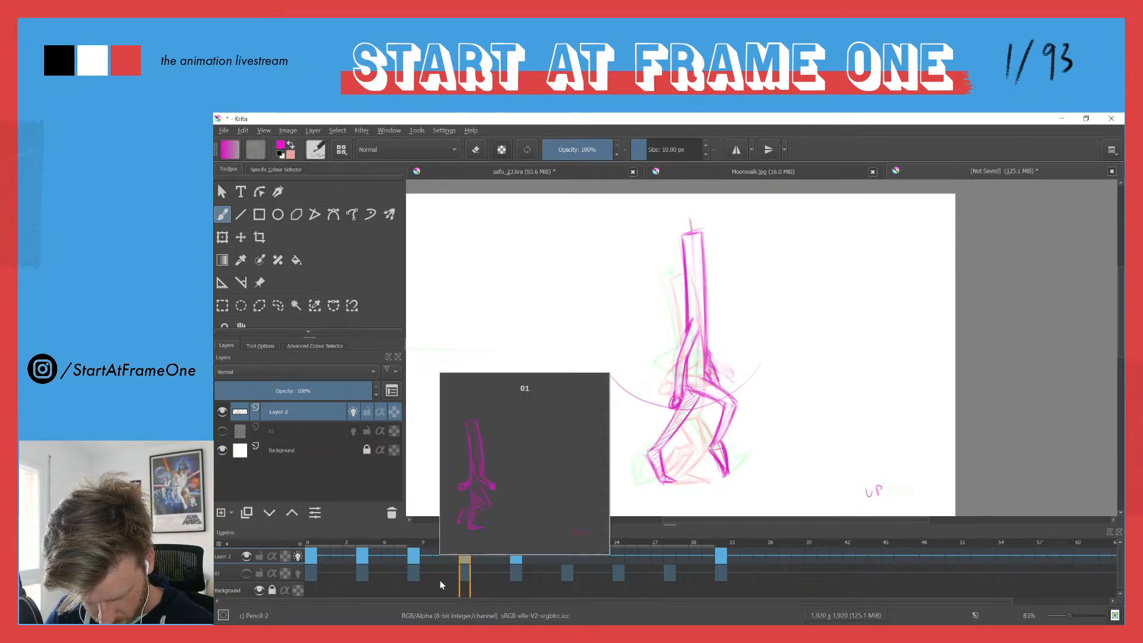
pyautogui.press('e')
pyautogui.moveTo(696, 344)
pyautogui.mouseDown()
pyautogui.moveTo(676, 402)
pyautogui.moveTo(677, 356)
pyautogui.moveTo(680, 380)
pyautogui.moveTo(712, 367)
pyautogui.moveTo(717, 378)
pyautogui.mouseUp()
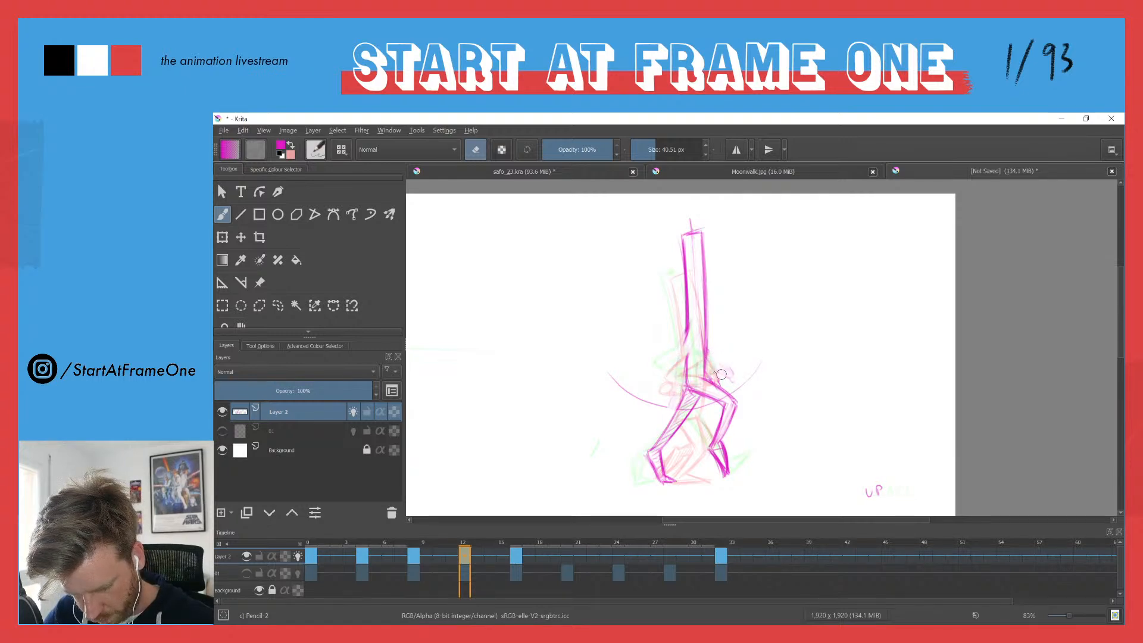
# Step: Check the neighbouring poses and draw a bent arm with its hand tucked against the waist on the frame 12 up pose
pyautogui.hotkey('ctrl', 'z')
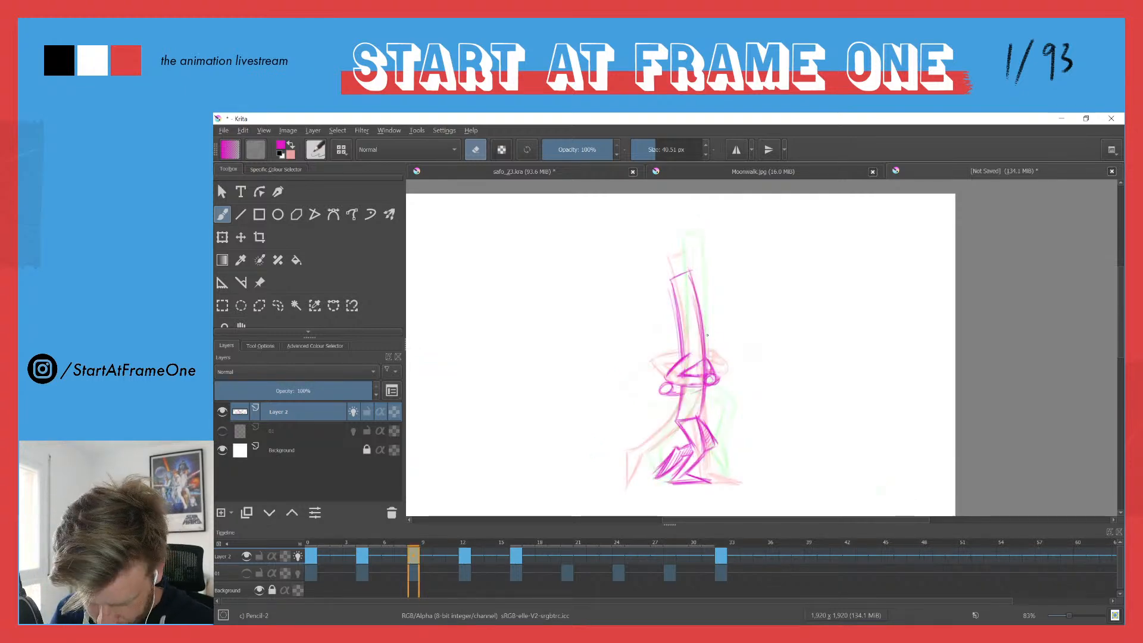
pyautogui.hotkey('ctrl', 'z')
pyautogui.hotkey('ctrl', 'z')
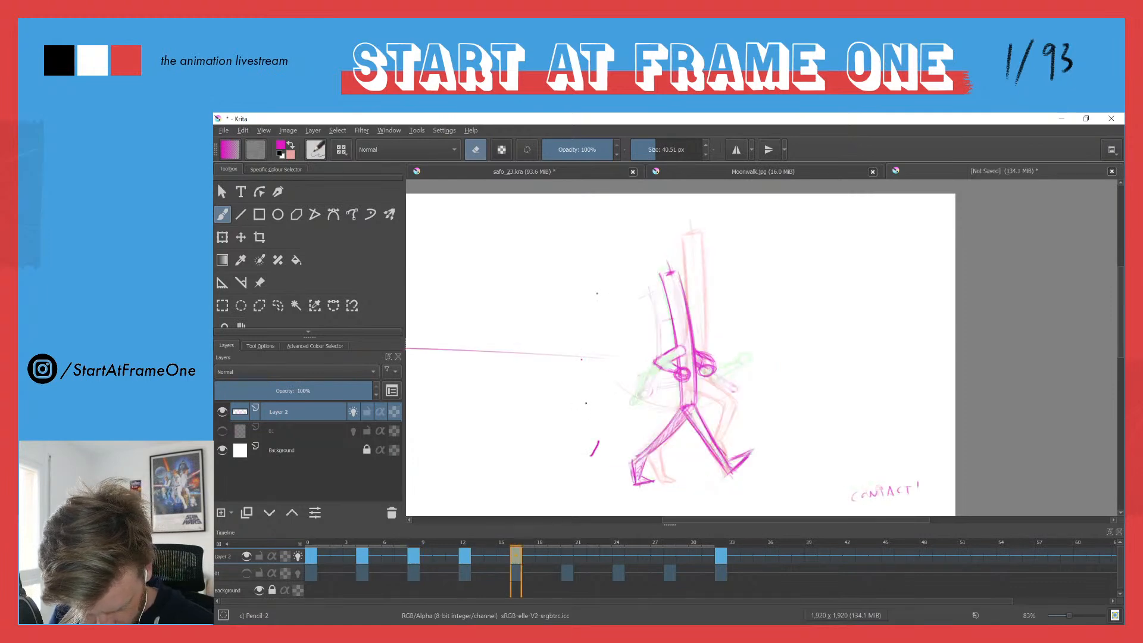
pyautogui.hotkey('ctrl', 'z')
pyautogui.hotkey('ctrl', 'z')
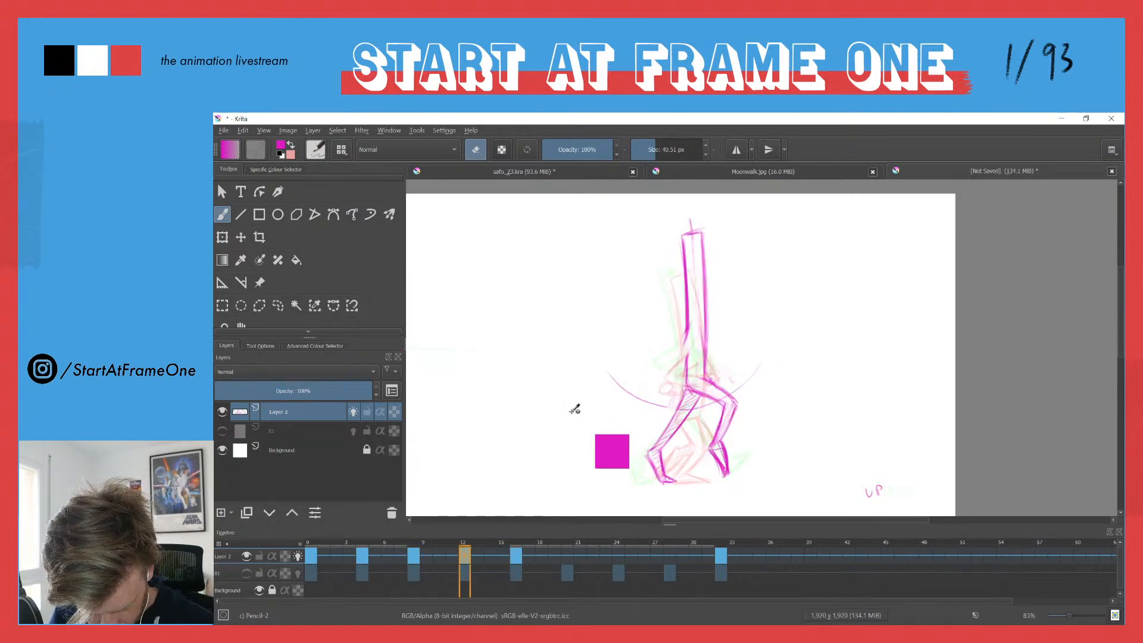
pyautogui.press('e')
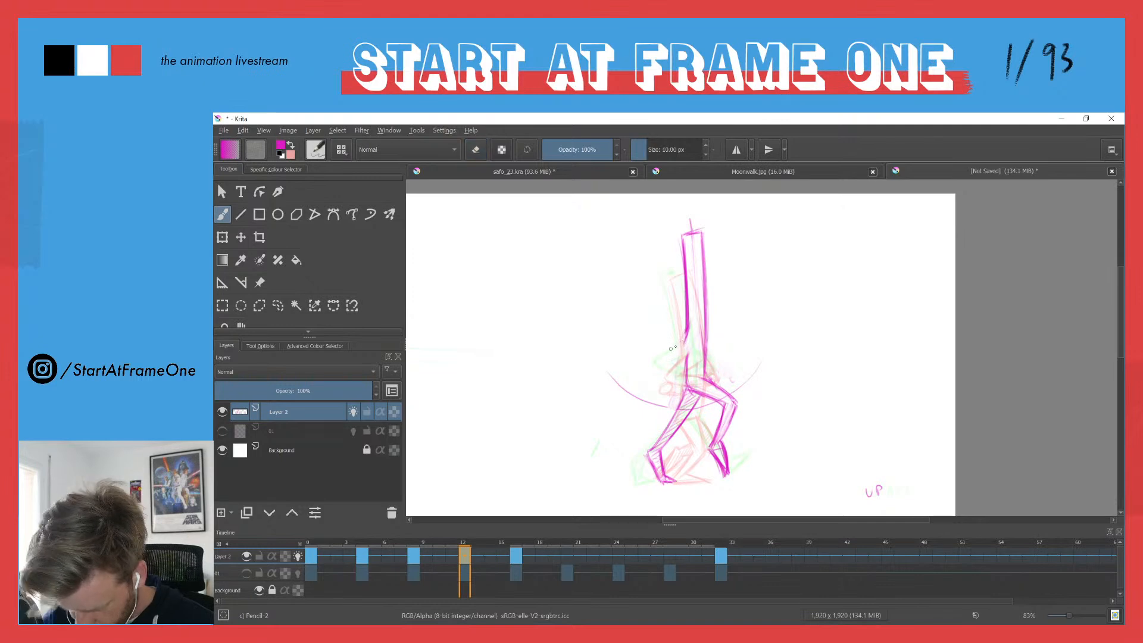
pyautogui.moveTo(689, 336)
pyautogui.mouseDown()
pyautogui.moveTo(667, 353)
pyautogui.moveTo(672, 363)
pyautogui.moveTo(663, 352)
pyautogui.moveTo(692, 368)
pyautogui.moveTo(662, 348)
pyautogui.moveTo(691, 369)
pyautogui.moveTo(665, 356)
pyautogui.moveTo(697, 339)
pyautogui.moveTo(685, 367)
pyautogui.mouseUp()
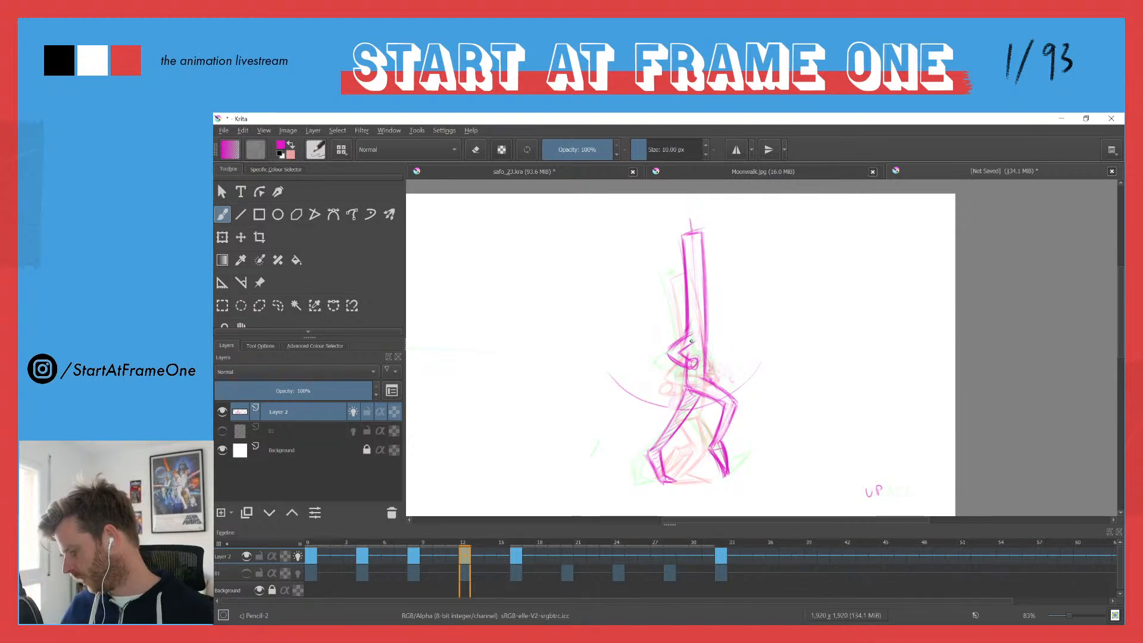
# Step: Draw the second hand at the front edge of the torso on frame 12, using the frame 8 and 16 poses as reference
pyautogui.hotkey('ctrl', 'Left')
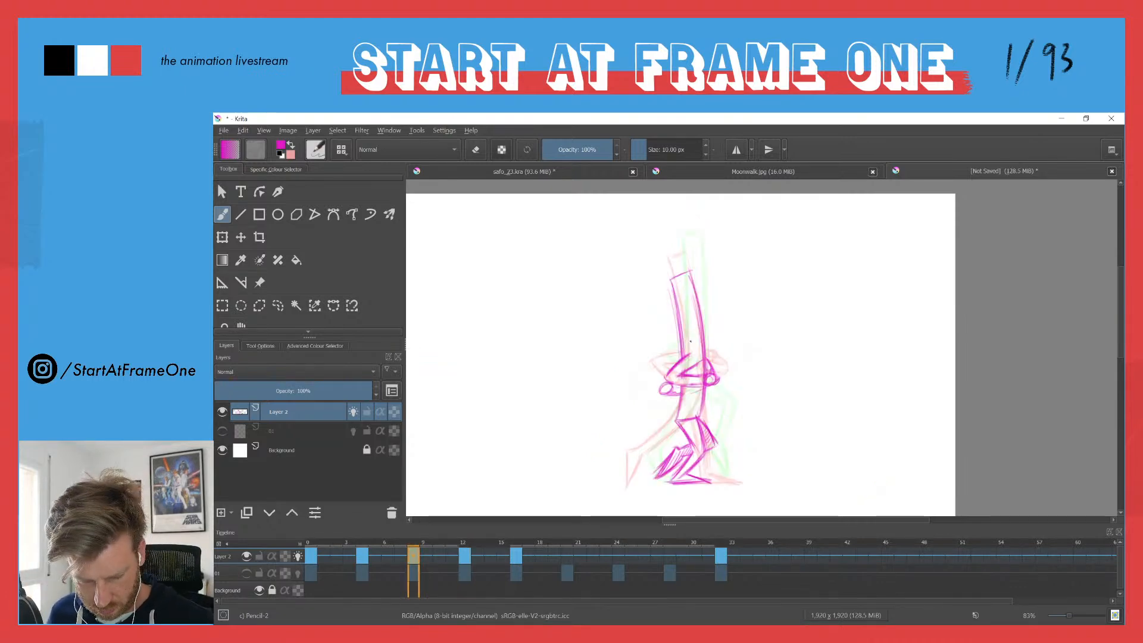
pyautogui.hotkey('ctrl', 'Right')
pyautogui.hotkey('ctrl', 'Right')
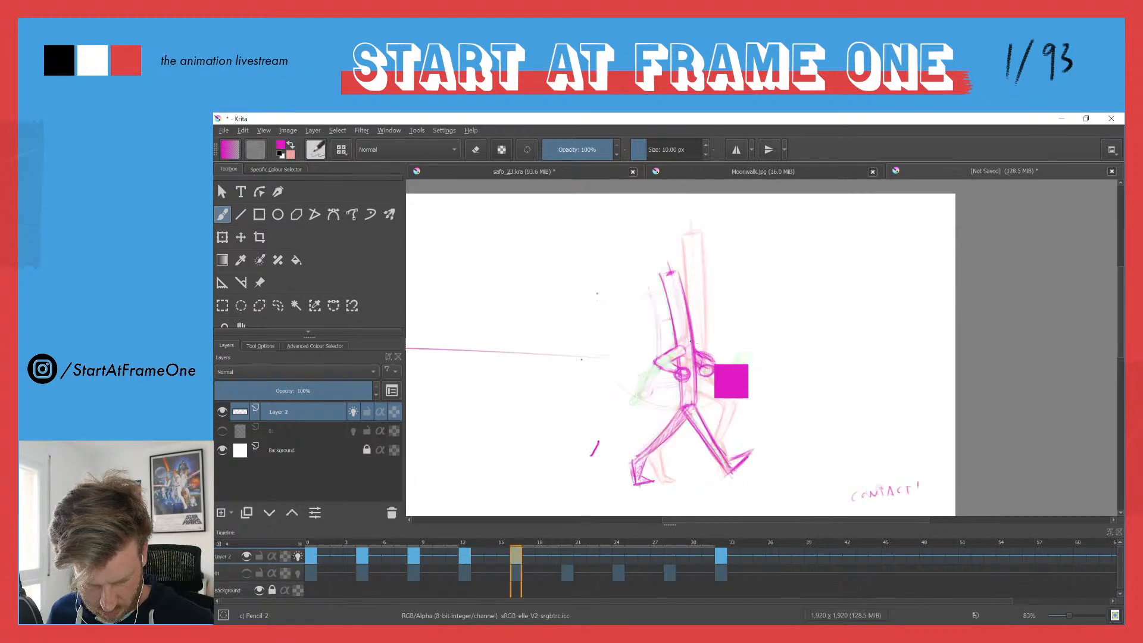
pyautogui.hotkey('ctrl', 'Left')
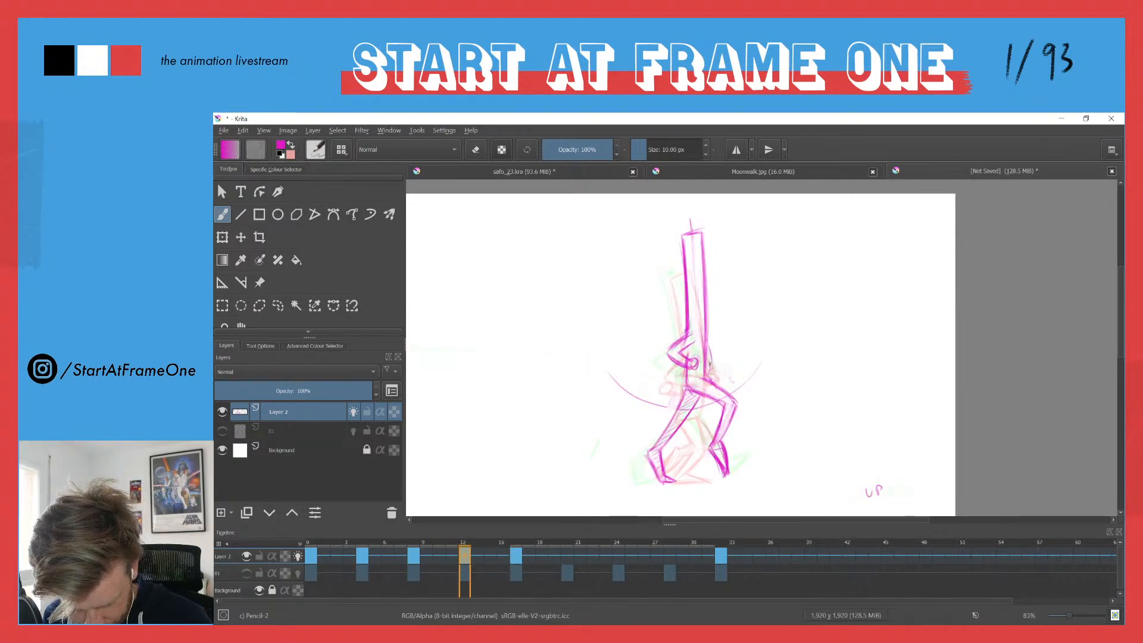
# Step: Flip through the key poses between frames 0 and 16 and play the walk to check the arm motion
pyautogui.hotkey('ctrl', 'Left')
pyautogui.hotkey('ctrl', 'Right')
pyautogui.hotkey('ctrl', 'Right')
pyautogui.hotkey('ctrl', 'Left')
pyautogui.hotkey('ctrl', 'Left')
pyautogui.hotkey('ctrl', 'Left')
pyautogui.hotkey('ctrl', 'Left')
pyautogui.press('space')
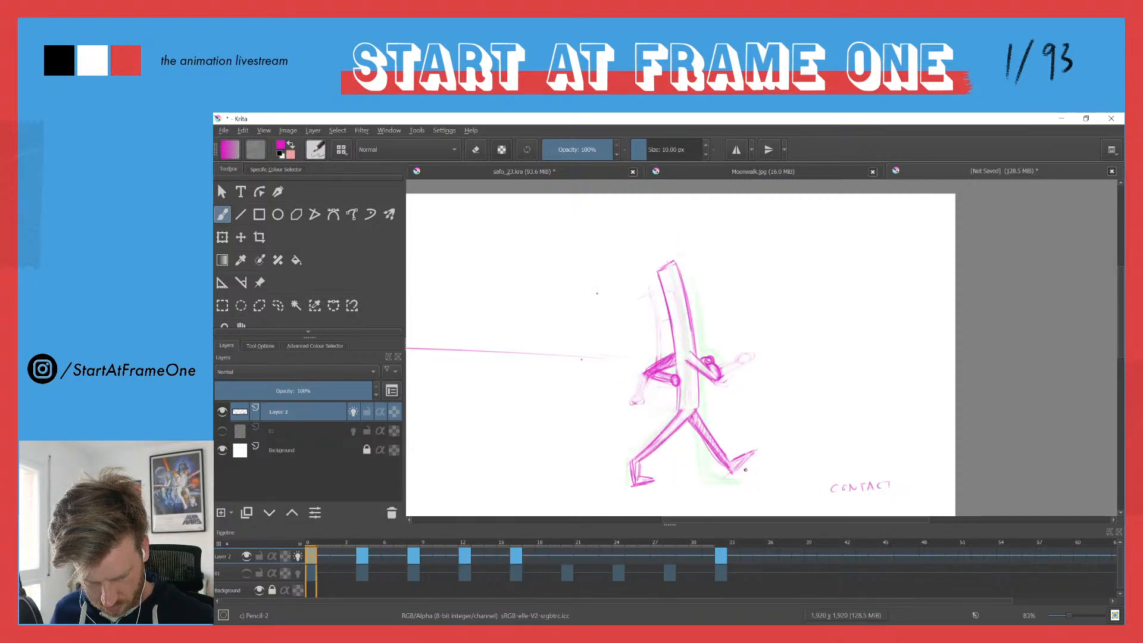
# Step: Scrub the timeline across the walk's key poses and compare frame 8 with frame 12
pyautogui.click(308, 541)
pyautogui.moveTo(312, 540); pyautogui.dragTo(619, 537)
pyautogui.moveTo(412, 541); pyautogui.dragTo(466, 541)
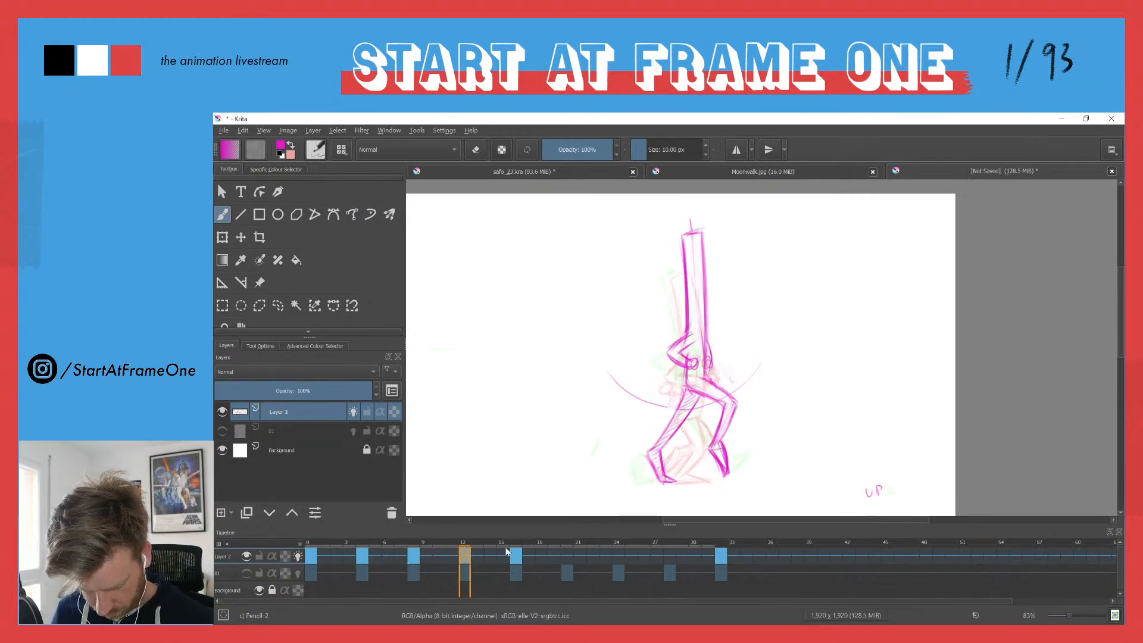
pyautogui.press('Left')
pyautogui.press('Right')
pyautogui.press('Left')
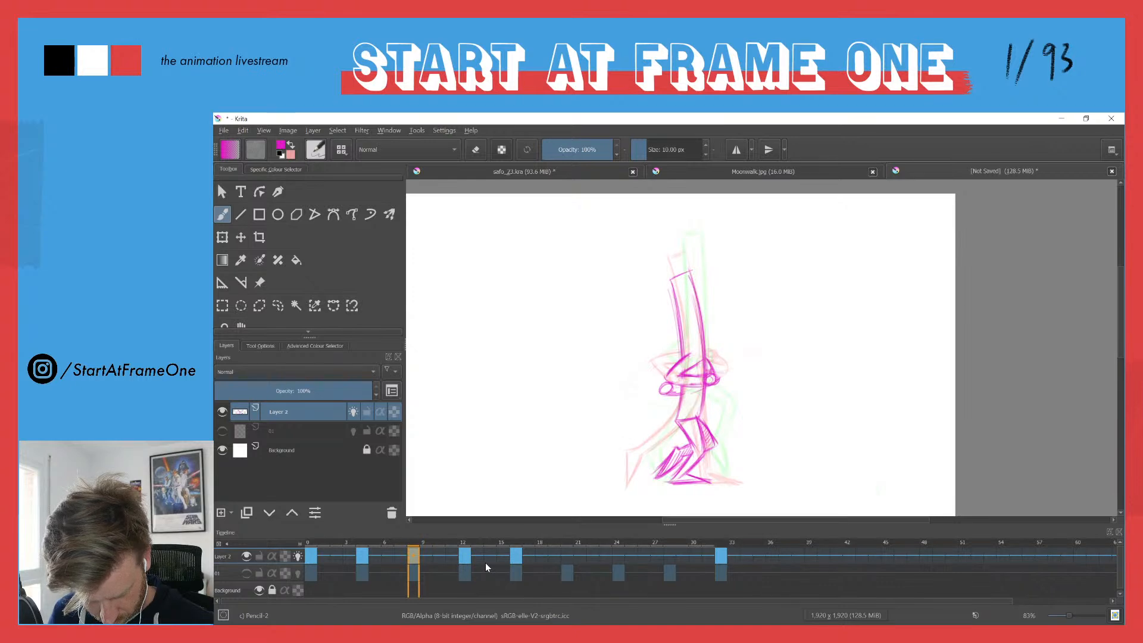
pyautogui.press('Right')
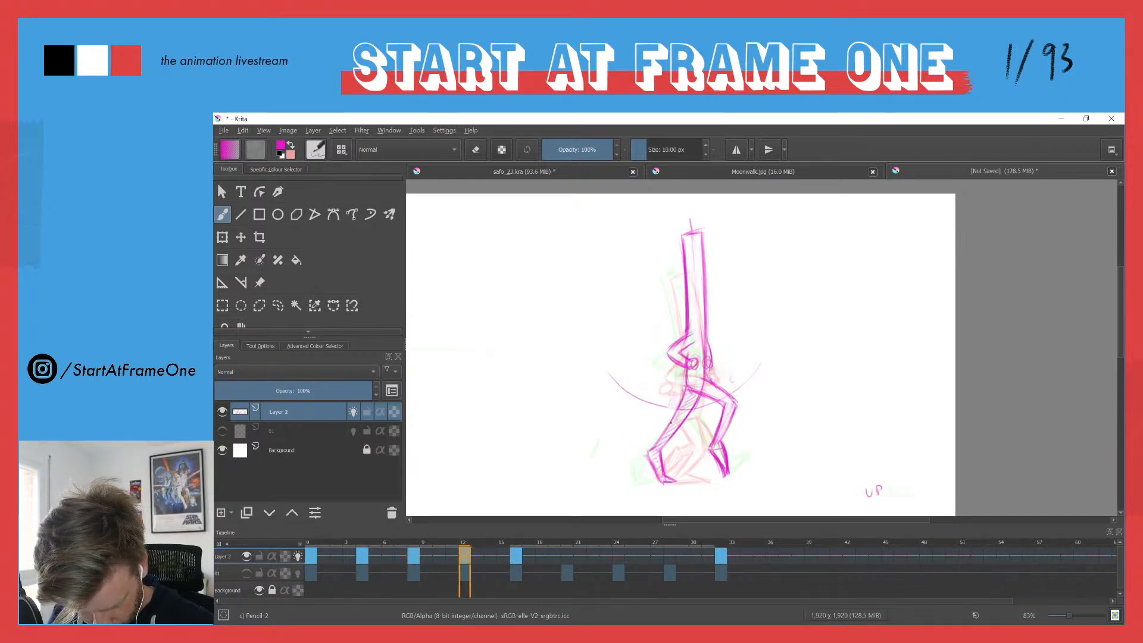
# Step: On the frame 12 up pose, erase the hatching from the back leg and hatch the raised forward leg
pyautogui.press('e')
pyautogui.moveTo(689, 394); pyautogui.dragTo(660, 476)
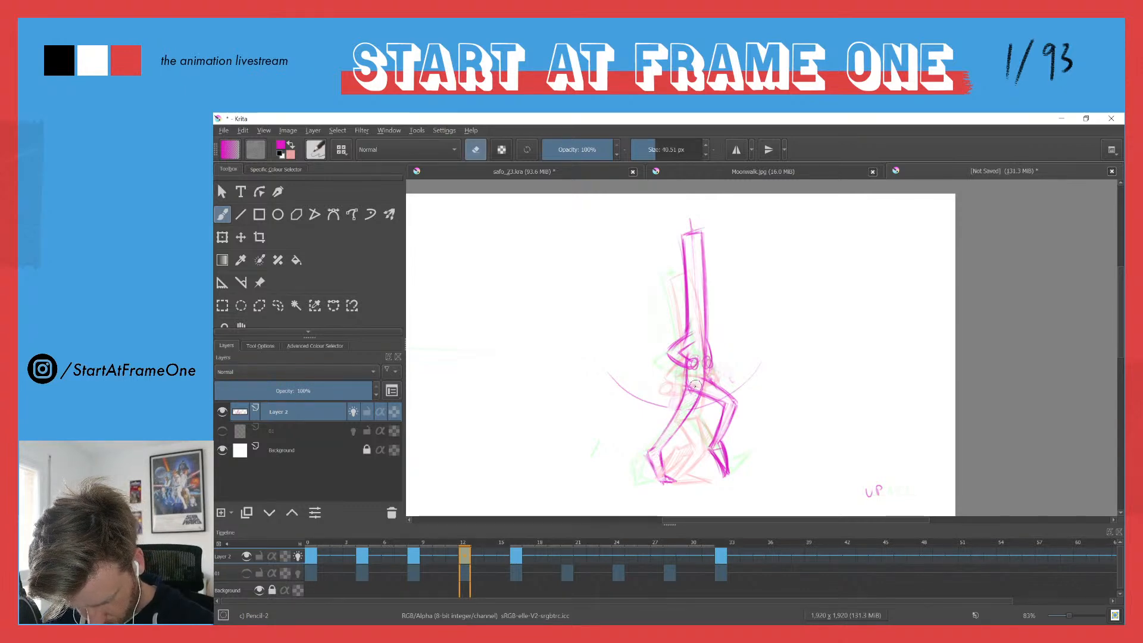
pyautogui.press('e')
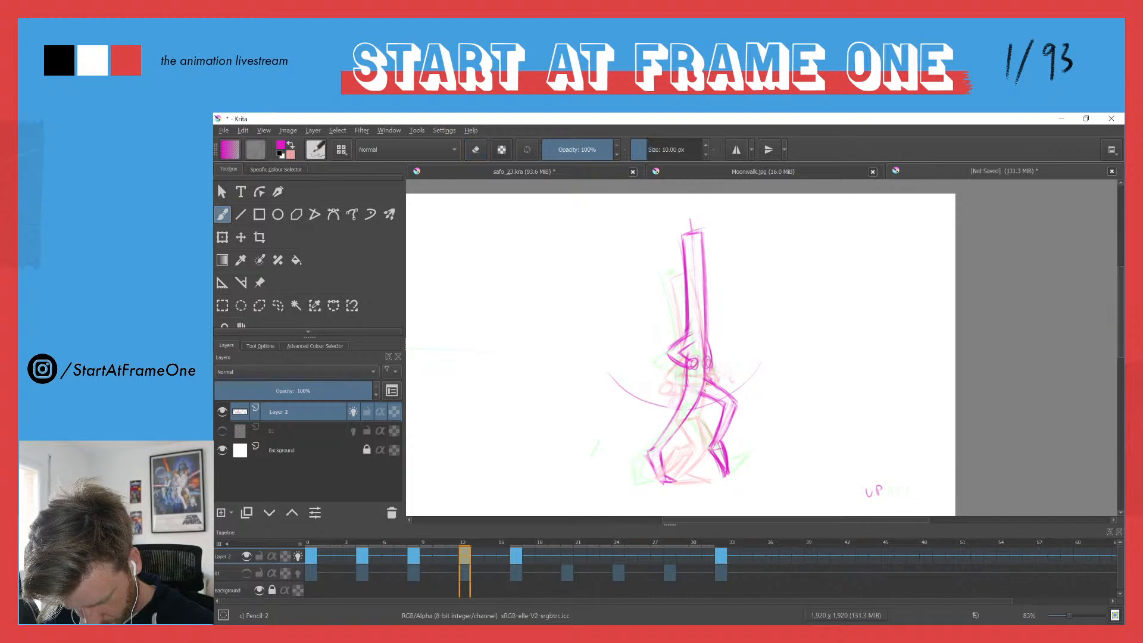
pyautogui.moveTo(715, 391)
pyautogui.mouseDown()
pyautogui.moveTo(730, 410)
pyautogui.moveTo(721, 443)
pyautogui.mouseUp()
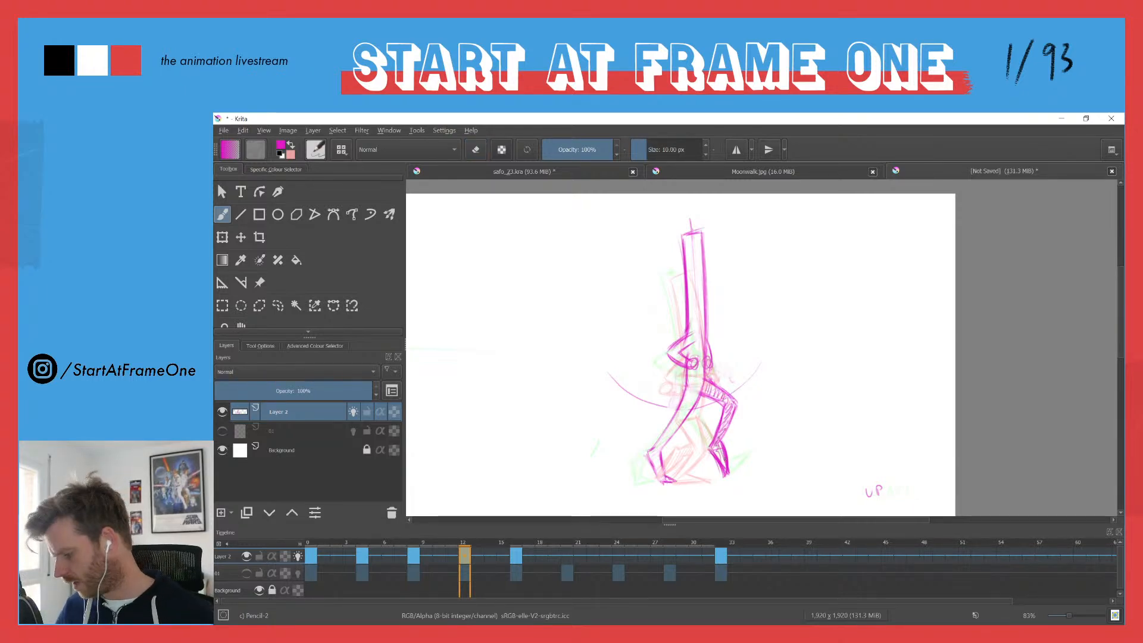
# Step: Compare the leg shading across the key poses at frames 0, 4, 8 and 12
pyautogui.hotkey('ctrl', 'Left')
pyautogui.hotkey('ctrl', 'Left')
pyautogui.hotkey('ctrl', 'Right')
pyautogui.hotkey('ctrl', 'Left')
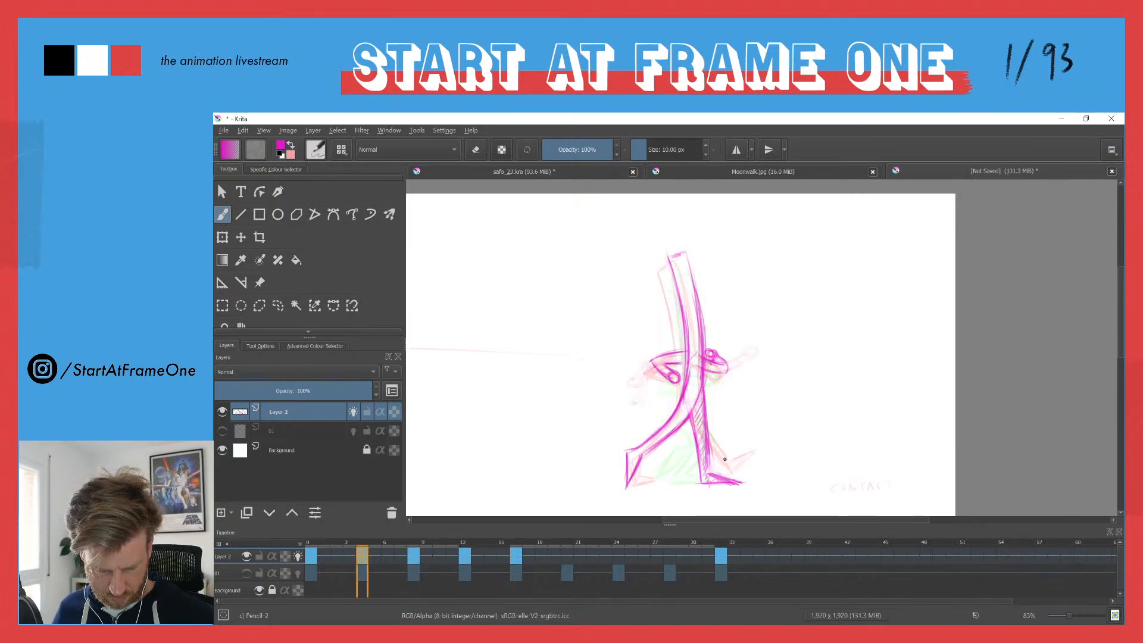
pyautogui.hotkey('ctrl', 'Left')
pyautogui.press('ctrl')
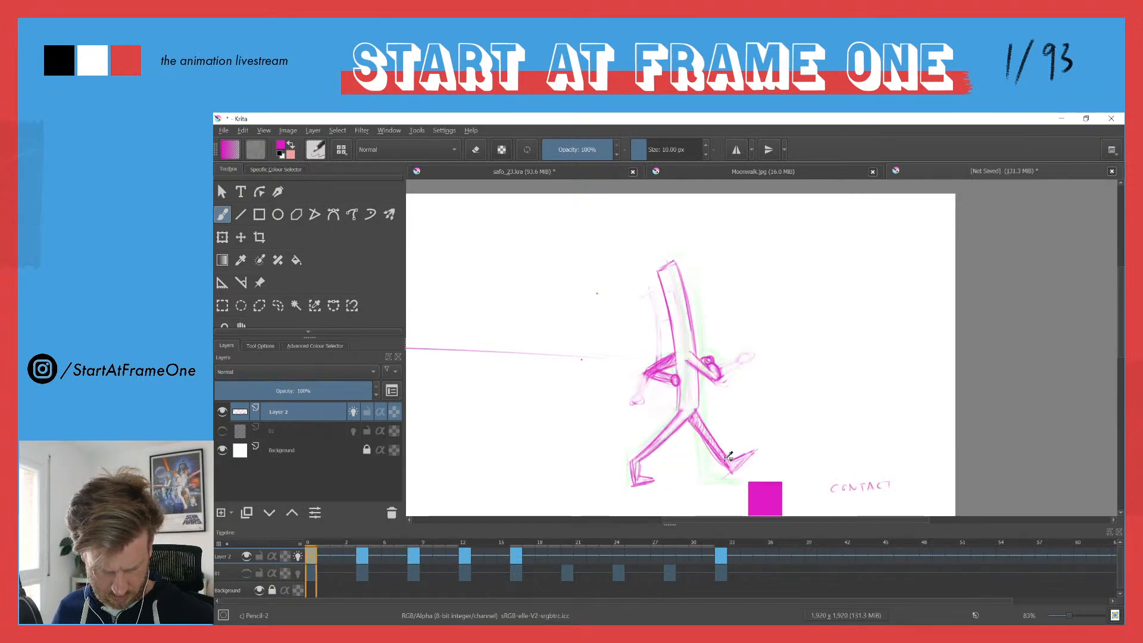
pyautogui.hotkey('ctrl', 'Right')
pyautogui.hotkey('ctrl', 'Right')
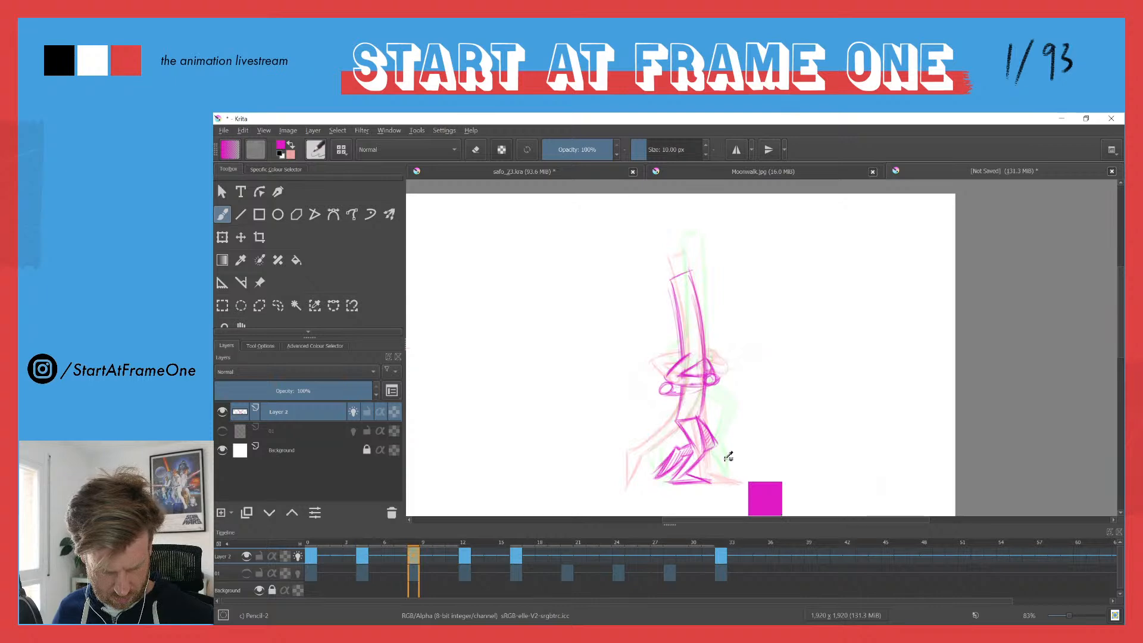
pyautogui.hotkey('ctrl', 'Left')
pyautogui.hotkey('ctrl', 'Left')
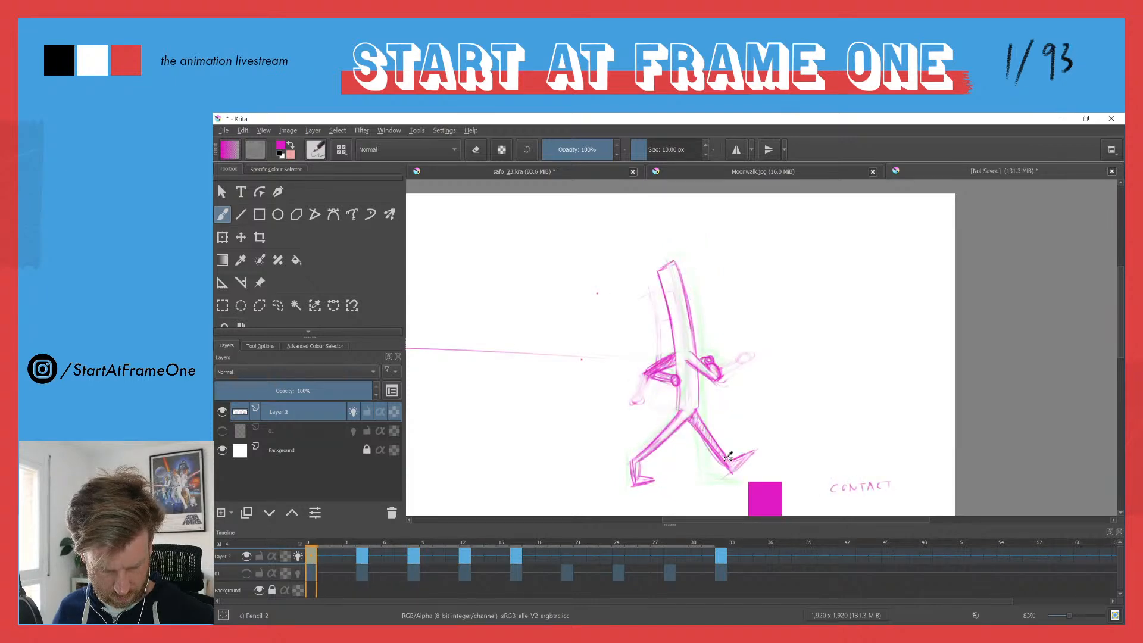
pyautogui.hotkey('ctrl', 'Right')
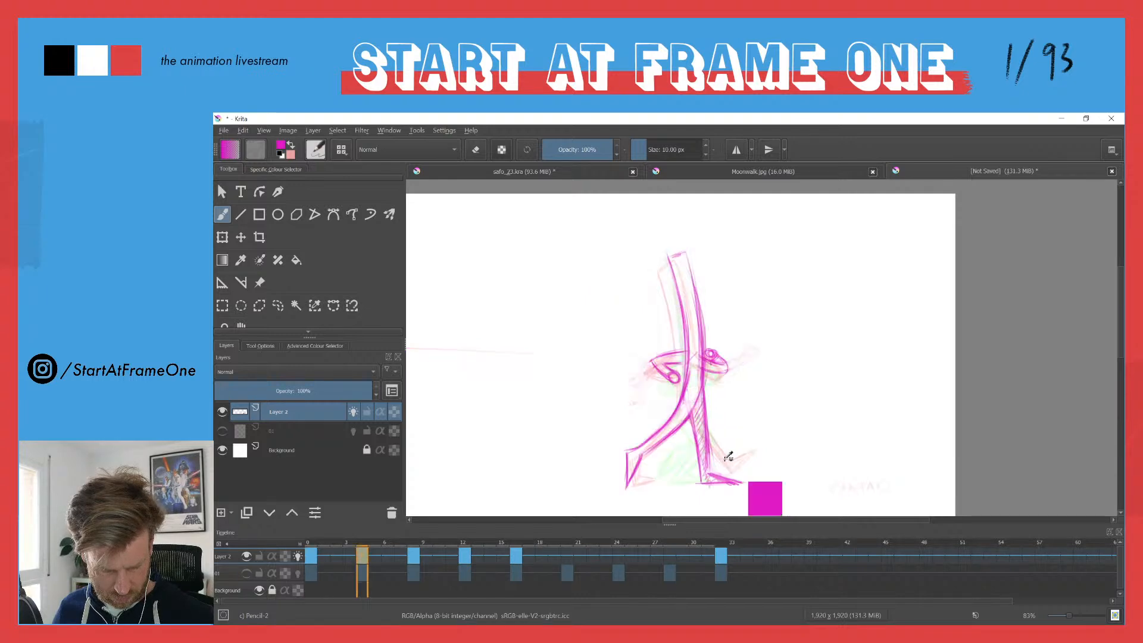
pyautogui.hotkey('ctrl', 'Left')
pyautogui.hotkey('ctrl', 'Right')
pyautogui.hotkey('ctrl', 'Left')
pyautogui.hotkey('ctrl', 'Right')
pyautogui.hotkey('ctrl', 'Right')
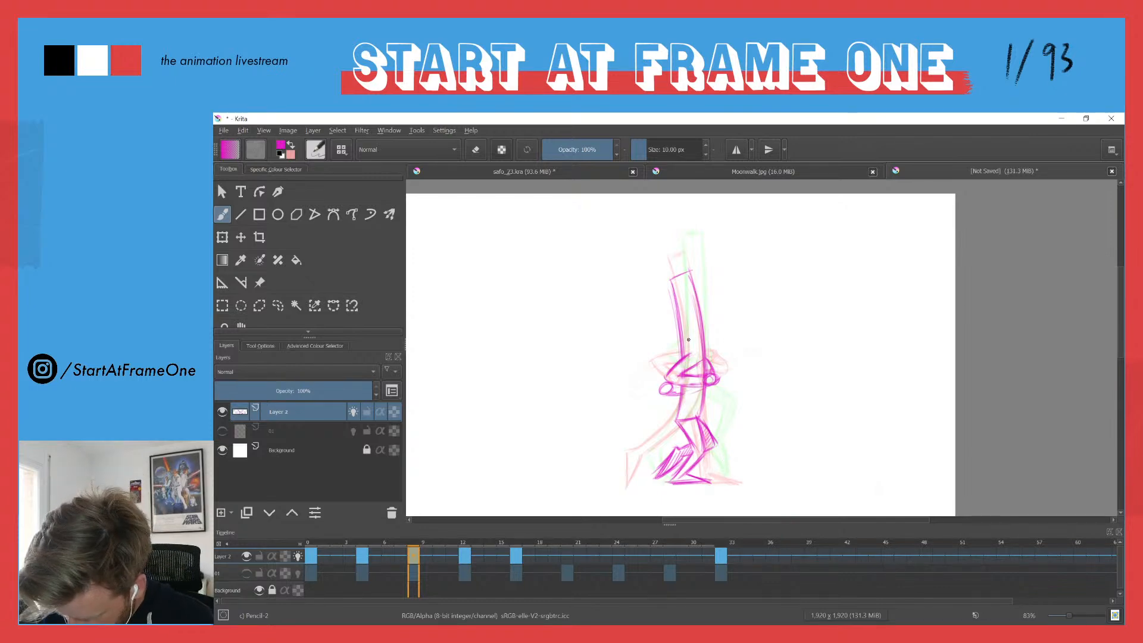
# Step: On the frame 8 pose, erase the hatching from the legs and redraw the overlapping thigh and lower-leg lines
pyautogui.press('e')
pyautogui.moveTo(705, 428)
pyautogui.mouseDown()
pyautogui.moveTo(710, 444)
pyautogui.moveTo(678, 458)
pyautogui.moveTo(696, 441)
pyautogui.mouseUp()
pyautogui.press('e')
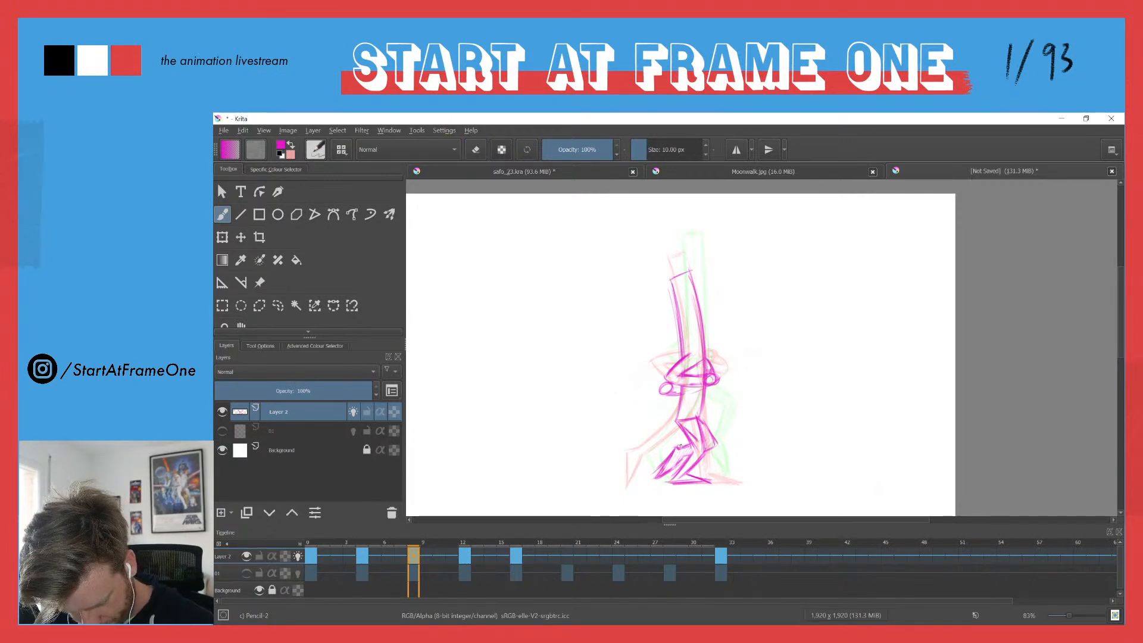
pyautogui.press('e')
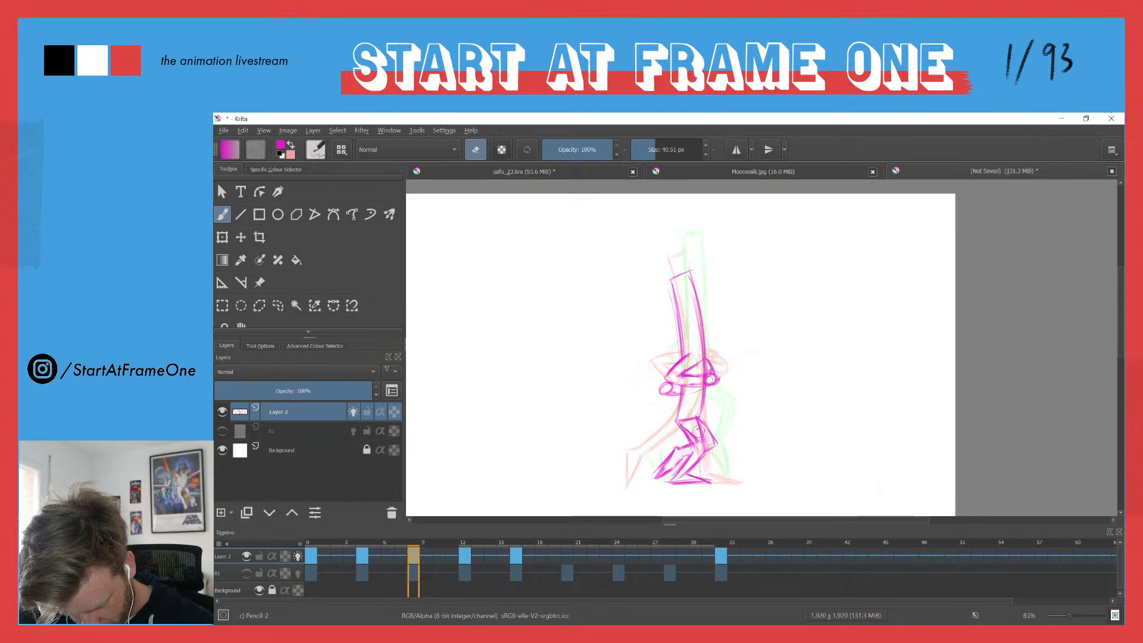
pyautogui.press('e')
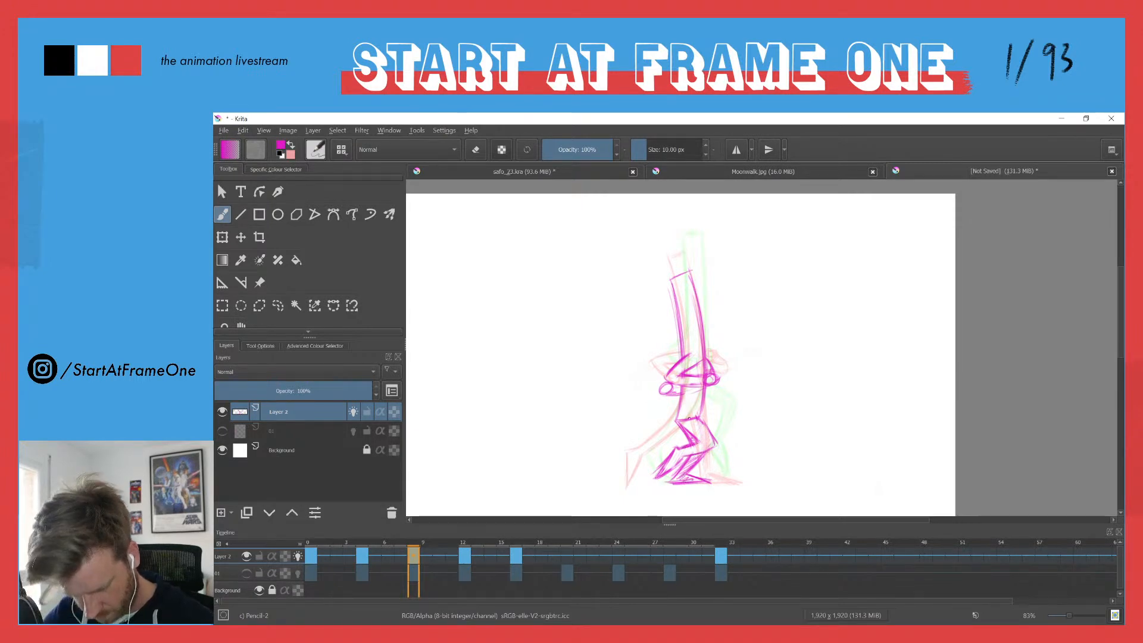
# Step: On the frame 12 up pose, erase the hatching from the forward leg and hatch the back leg's thigh
pyautogui.press('Left')
pyautogui.press('Right')
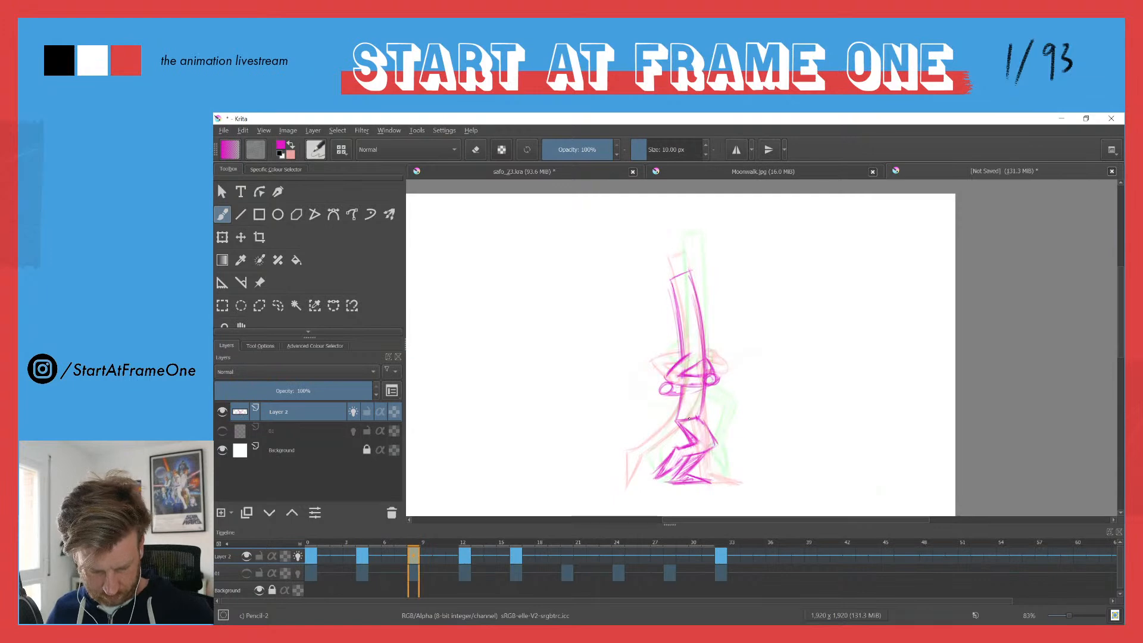
pyautogui.press('Right')
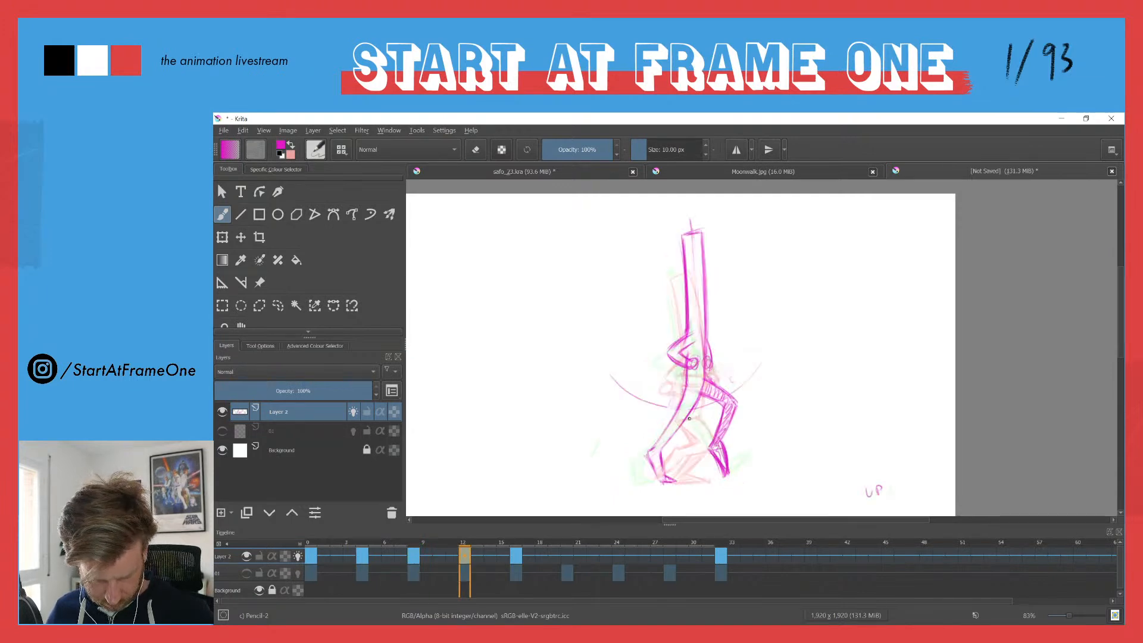
pyautogui.press('Left')
pyautogui.press('Right')
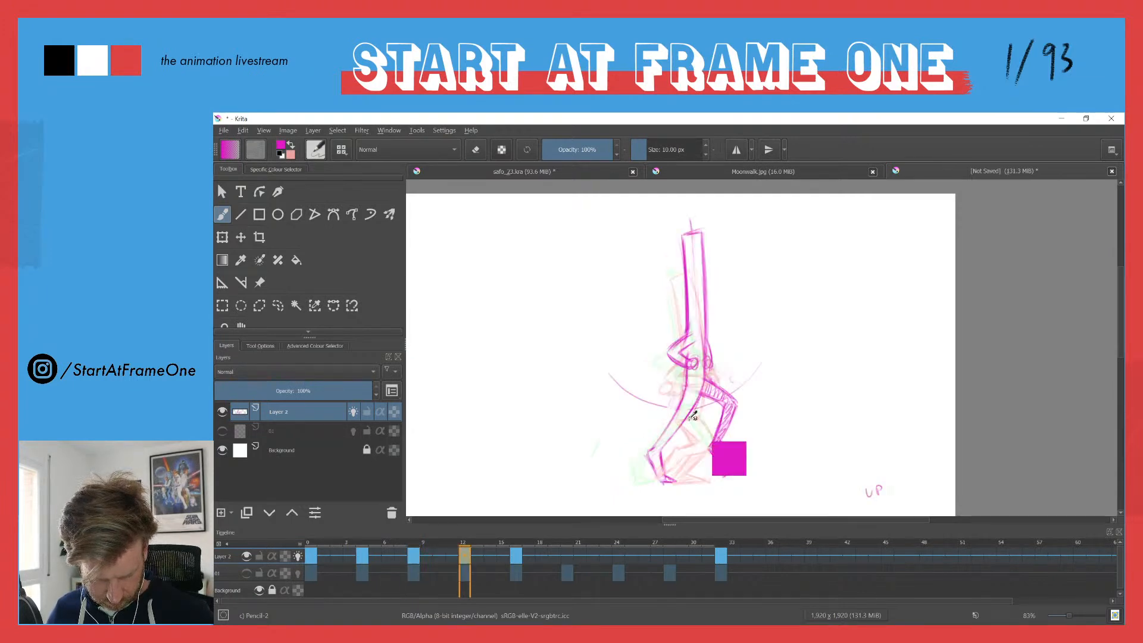
pyautogui.moveTo(690, 387)
pyautogui.mouseDown()
pyautogui.moveTo(726, 403)
pyautogui.moveTo(722, 463)
pyautogui.mouseUp()
pyautogui.press('e')
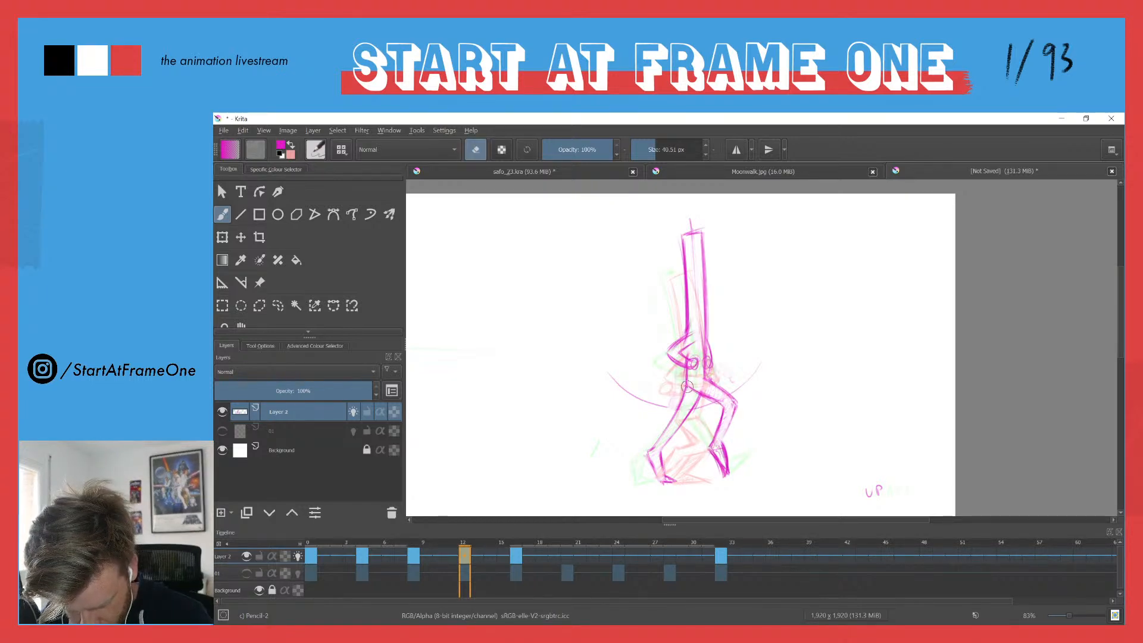
pyautogui.press('e')
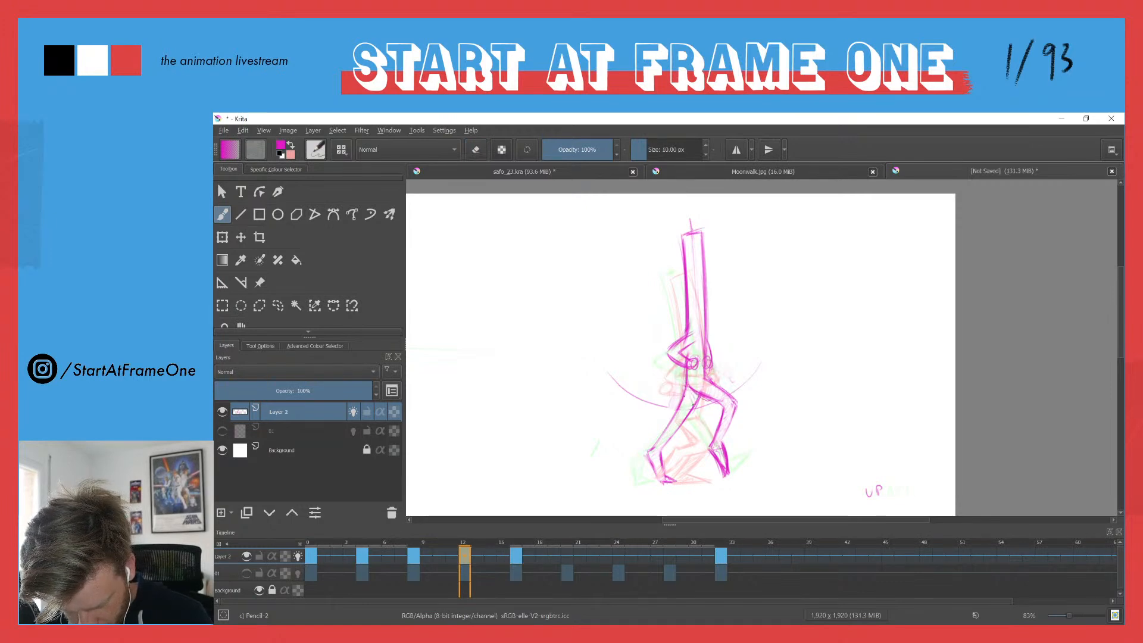
pyautogui.moveTo(675, 423)
pyautogui.mouseDown()
pyautogui.moveTo(654, 452)
pyautogui.moveTo(662, 485)
pyautogui.mouseUp()
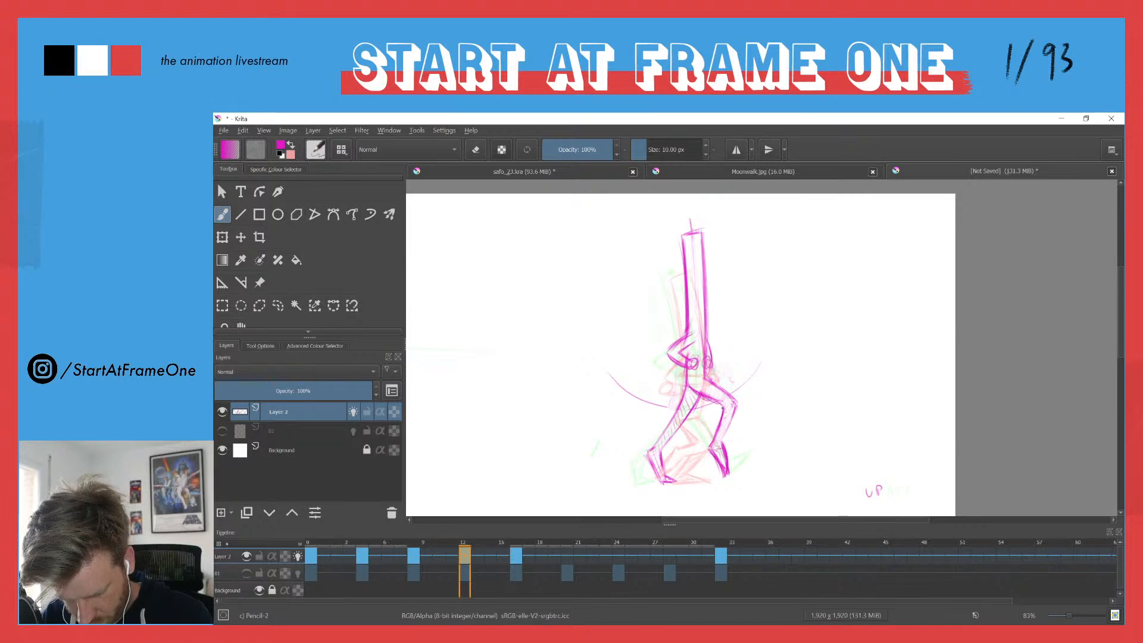
# Step: Flip through the key poses from frame 0 to frame 16 and play back the walk to check the leg shading
pyautogui.press('Left')
pyautogui.press('Left')
pyautogui.press('Right')
pyautogui.press('Right')
pyautogui.hotkey('ctrl', 'Right')
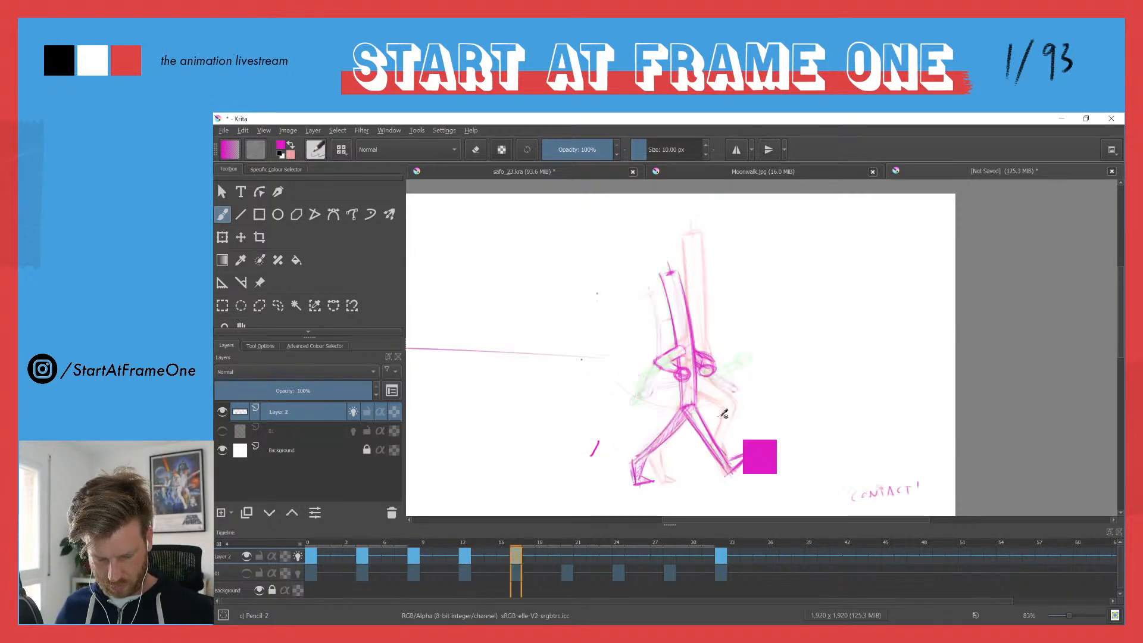
pyautogui.hotkey('ctrl', 'Left')
pyautogui.hotkey('ctrl', 'Left')
pyautogui.hotkey('ctrl', 'Left')
pyautogui.hotkey('ctrl', 'Left')
pyautogui.press('space')
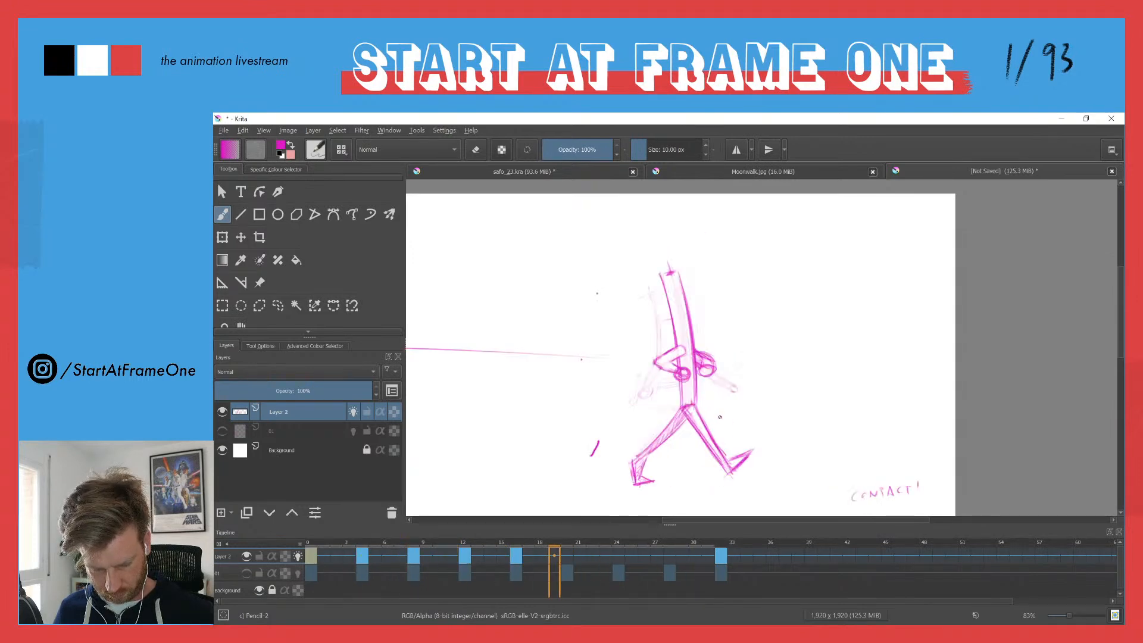
# Step: Start a new drawing at frame 24 and sketch the slightly curved torso between the neighbouring contact poses
pyautogui.click(617, 541)
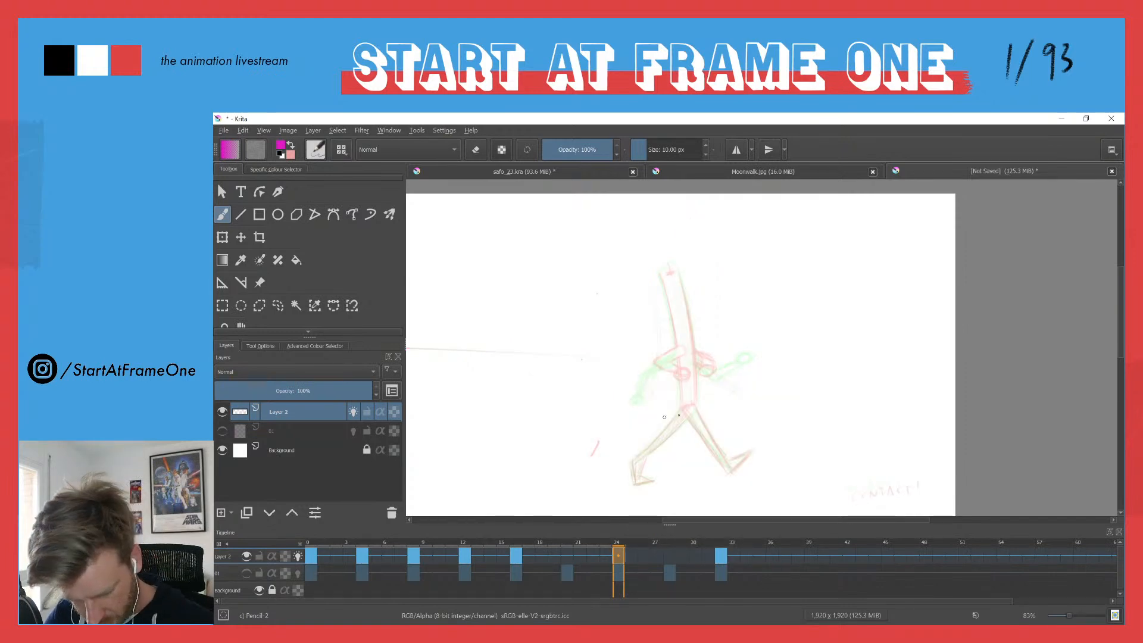
pyautogui.moveTo(677, 414)
pyautogui.mouseDown()
pyautogui.moveTo(696, 408)
pyautogui.moveTo(694, 331)
pyautogui.mouseUp()
pyautogui.moveTo(699, 393)
pyautogui.mouseDown()
pyautogui.moveTo(694, 305)
pyautogui.moveTo(701, 405)
pyautogui.mouseUp()
pyautogui.moveTo(694, 299); pyautogui.dragTo(700, 400)
pyautogui.moveTo(685, 331); pyautogui.dragTo(680, 406)
pyautogui.moveTo(683, 310)
pyautogui.mouseDown()
pyautogui.moveTo(682, 352)
pyautogui.moveTo(672, 279)
pyautogui.moveTo(700, 334)
pyautogui.mouseUp()
pyautogui.moveTo(688, 275); pyautogui.dragTo(701, 340)
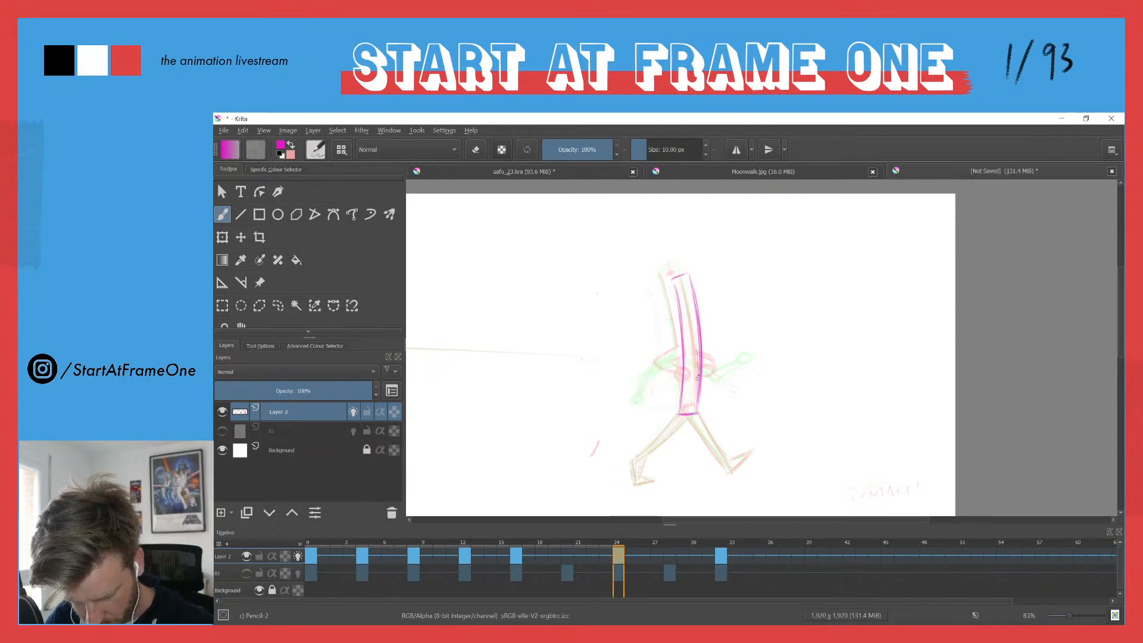
# Step: On the frame 24 pose, draw the bent supporting leg with its foot and hatch the other leg behind it
pyautogui.hotkey('ctrl', 'Left')
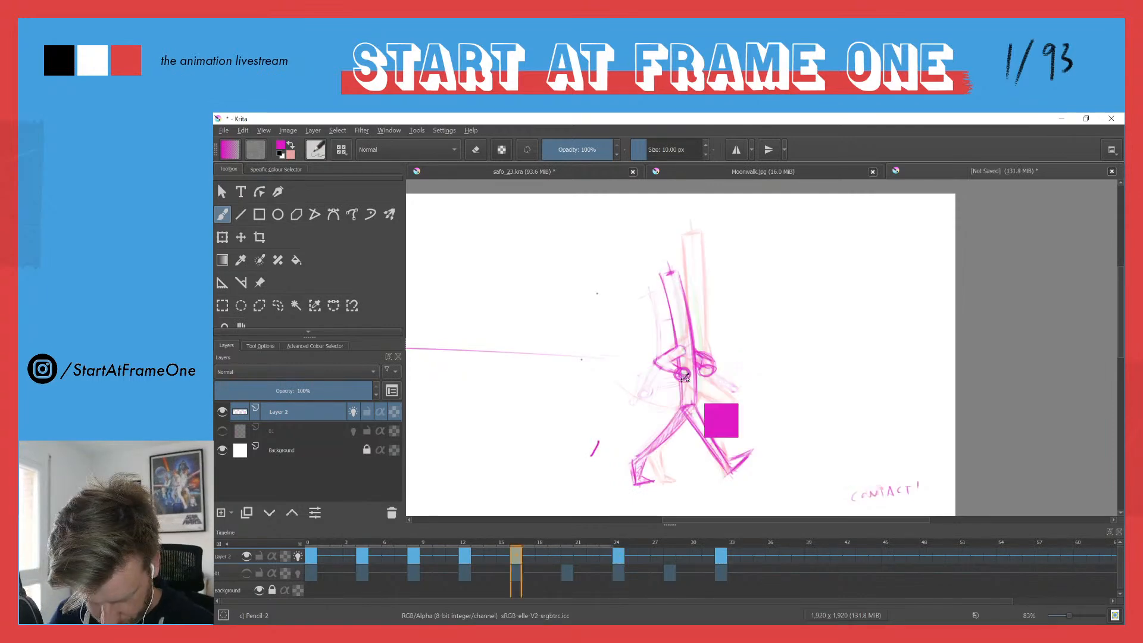
pyautogui.hotkey('ctrl', 'Right')
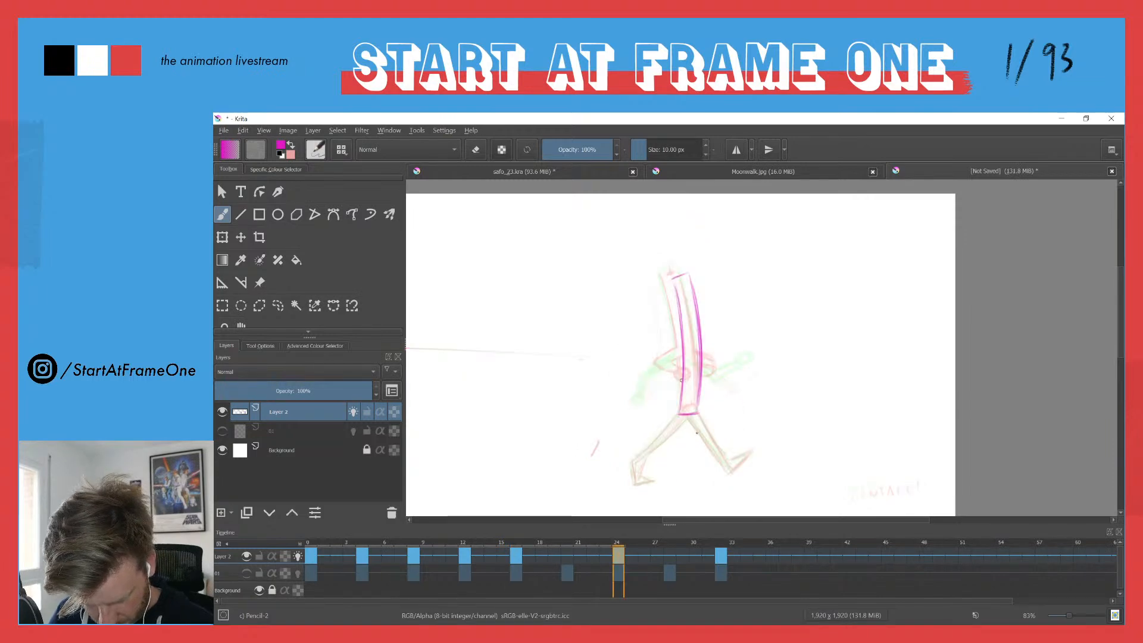
pyautogui.moveTo(694, 417); pyautogui.dragTo(703, 448)
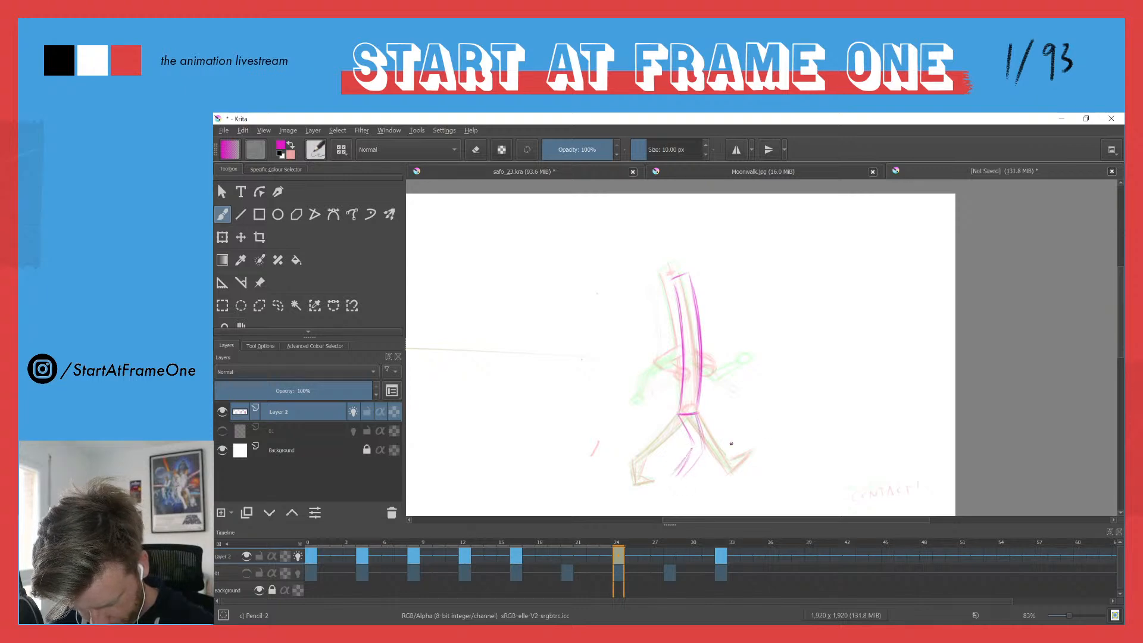
pyautogui.moveTo(672, 478); pyautogui.dragTo(714, 476)
pyautogui.moveTo(697, 412)
pyautogui.mouseDown()
pyautogui.moveTo(702, 457)
pyautogui.moveTo(688, 436)
pyautogui.mouseUp()
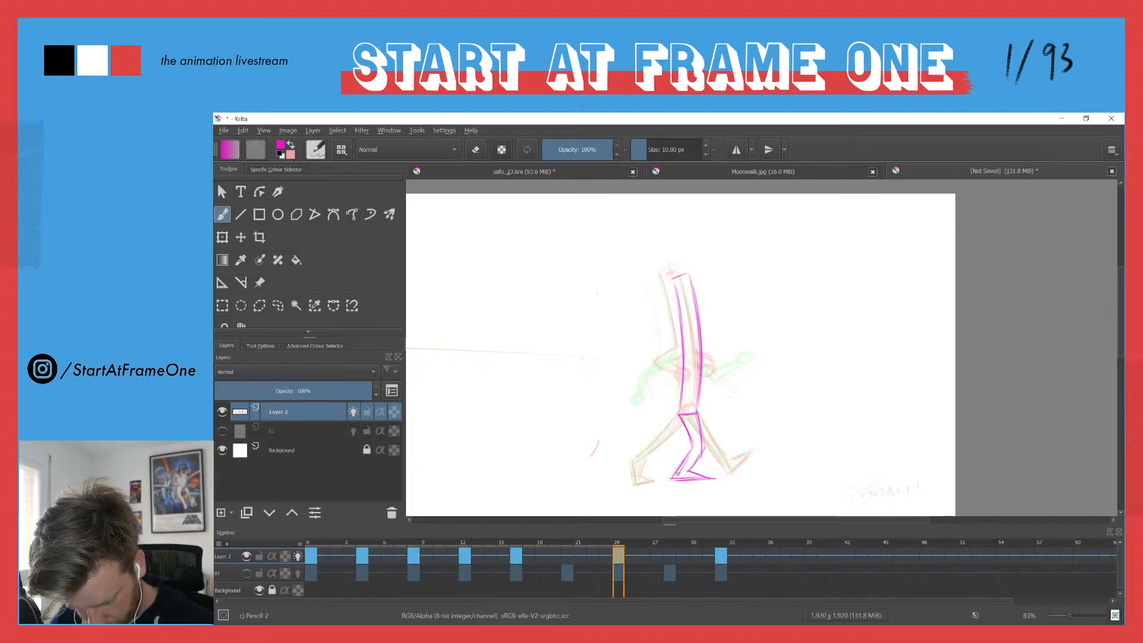
pyautogui.moveTo(689, 433); pyautogui.dragTo(691, 449)
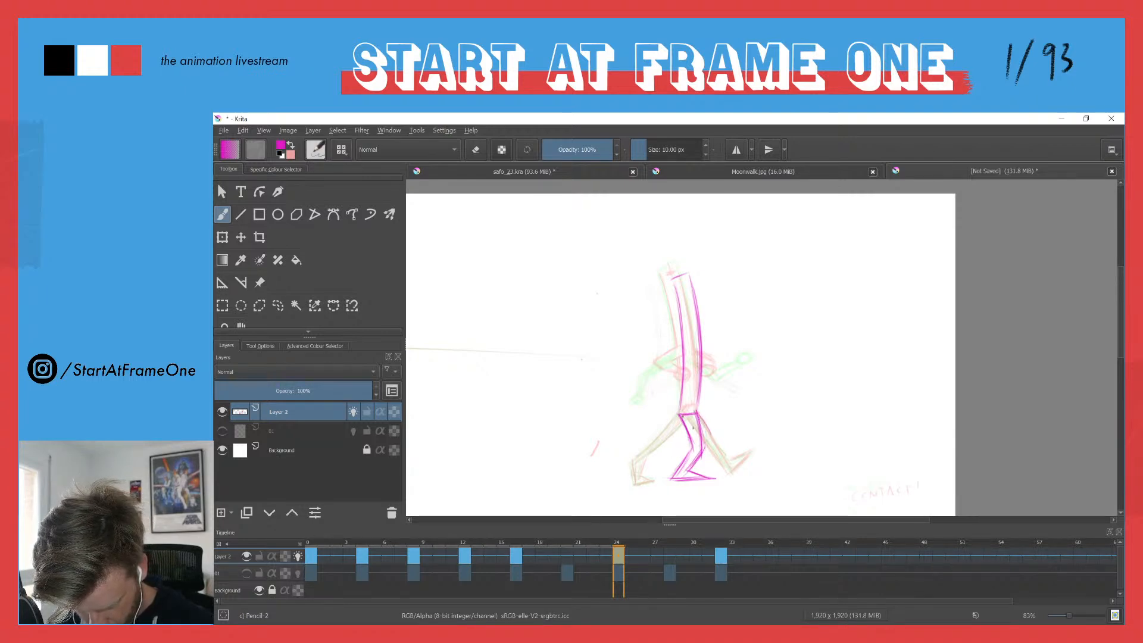
pyautogui.moveTo(683, 444)
pyautogui.mouseDown()
pyautogui.moveTo(655, 476)
pyautogui.moveTo(665, 466)
pyautogui.mouseUp()
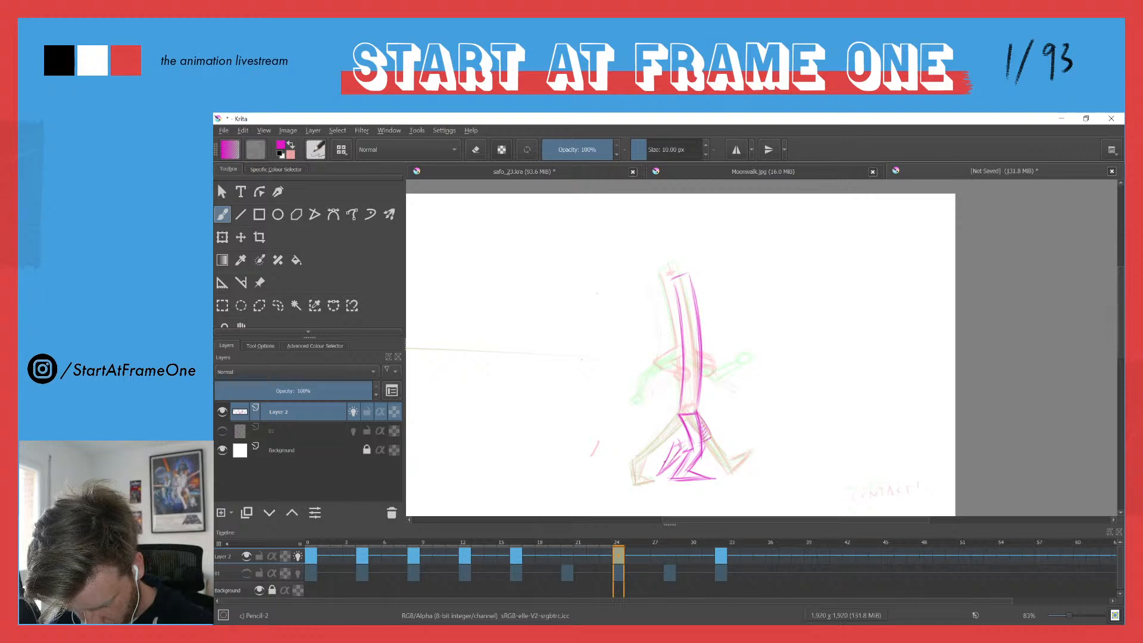
# Step: On the frame 24 pose, draw two bent arms with round hands, one on each side of the torso
pyautogui.hotkey('ctrl', 'Left')
pyautogui.hotkey('ctrl', 'Right')
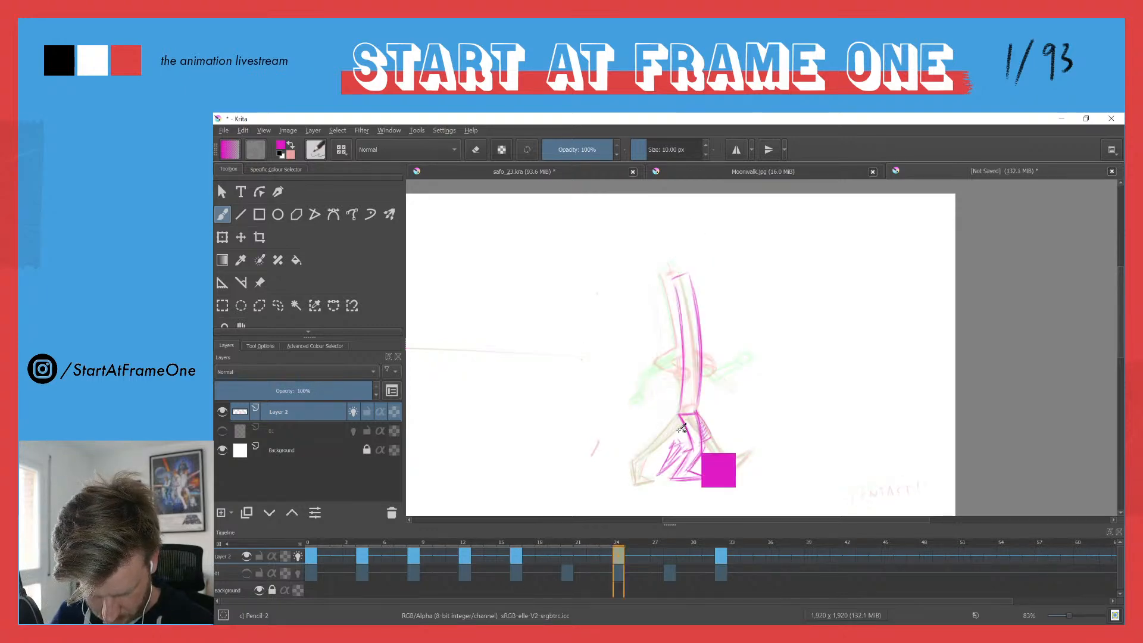
pyautogui.hotkey('ctrl', 'Left')
pyautogui.hotkey('ctrl', 'Left')
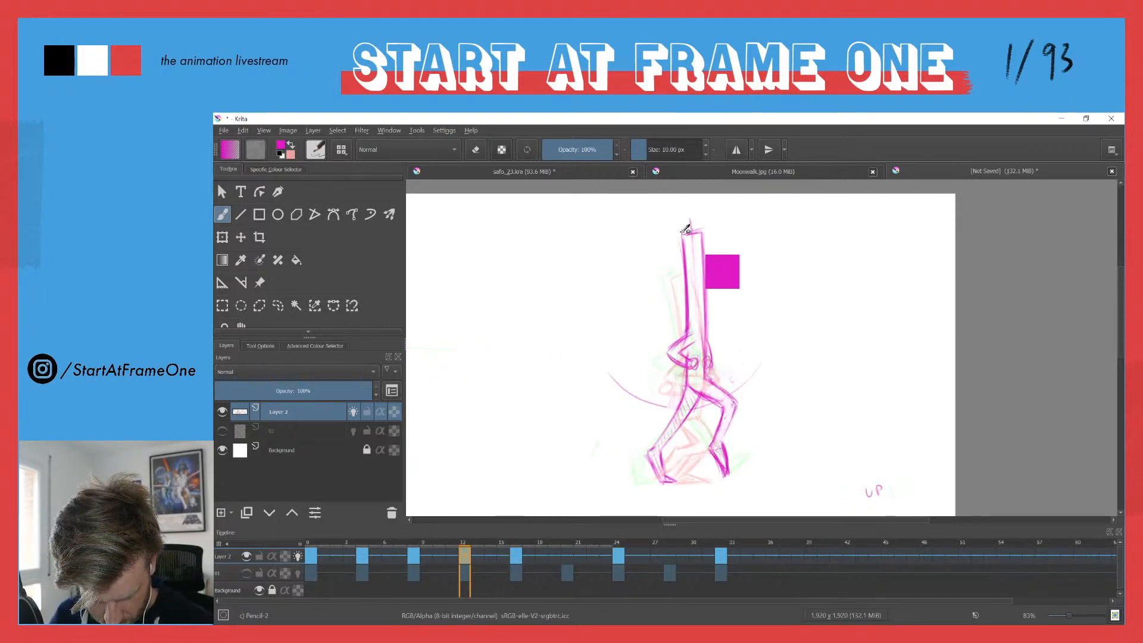
pyautogui.hotkey('ctrl', 'Right')
pyautogui.hotkey('ctrl', 'Right')
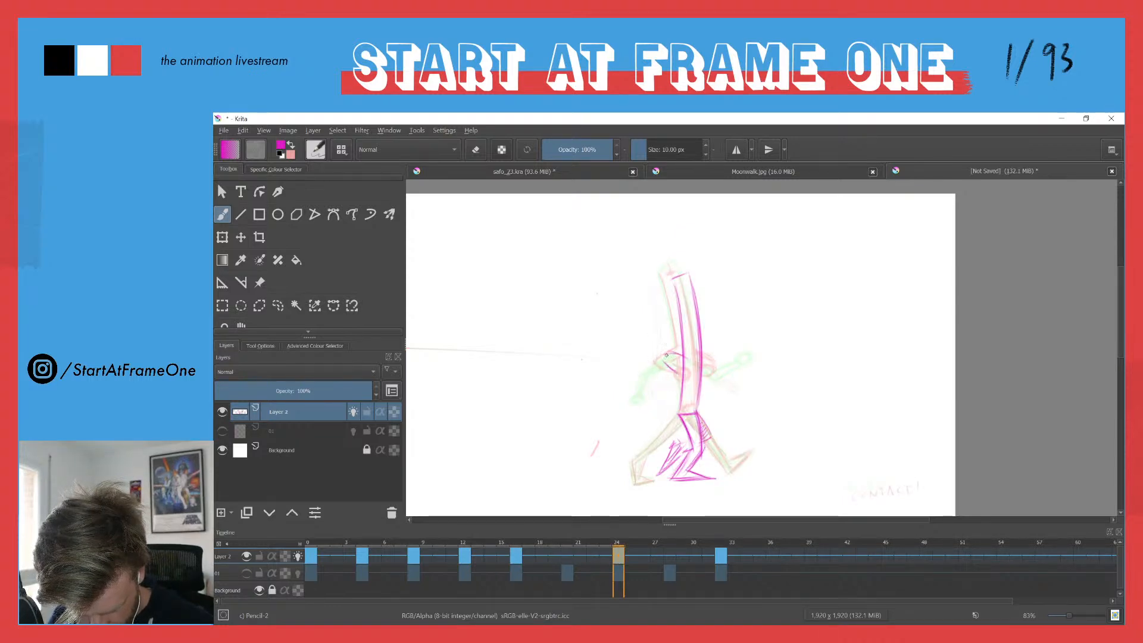
pyautogui.moveTo(657, 360); pyautogui.dragTo(676, 379)
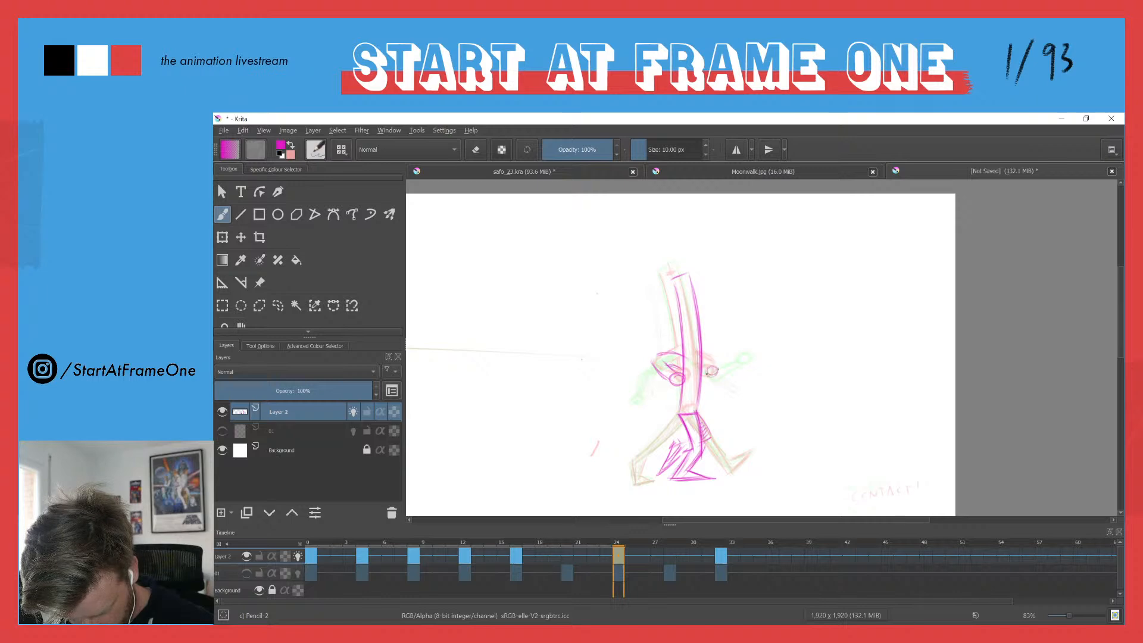
pyautogui.press('Left')
pyautogui.press('Right')
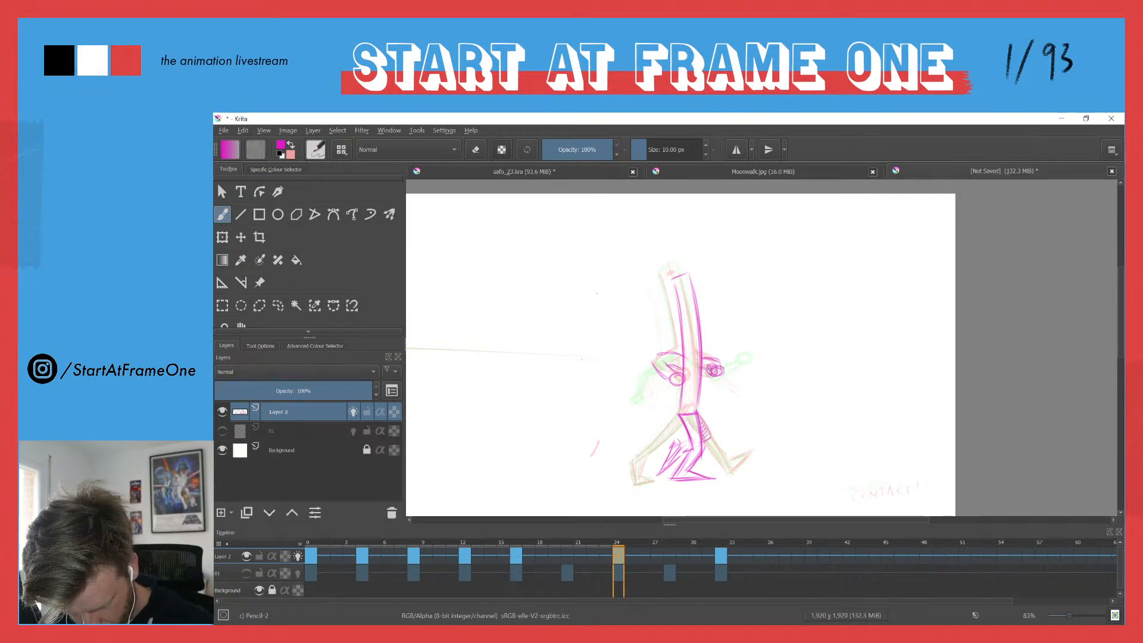
# Step: Flip through the neighbouring key poses to compare their arm positions with those at frame 24
pyautogui.hotkey('ctrl', 'Left')
pyautogui.hotkey('ctrl', 'Right')
pyautogui.hotkey('ctrl', 'Left')
pyautogui.hotkey('ctrl', 'Left')
pyautogui.hotkey('ctrl', 'Left')
pyautogui.hotkey('ctrl', 'Right')
pyautogui.hotkey('ctrl', 'Right')
pyautogui.hotkey('ctrl', 'Right')
pyautogui.hotkey('ctrl', 'Right')
pyautogui.hotkey('ctrl', 'Left')
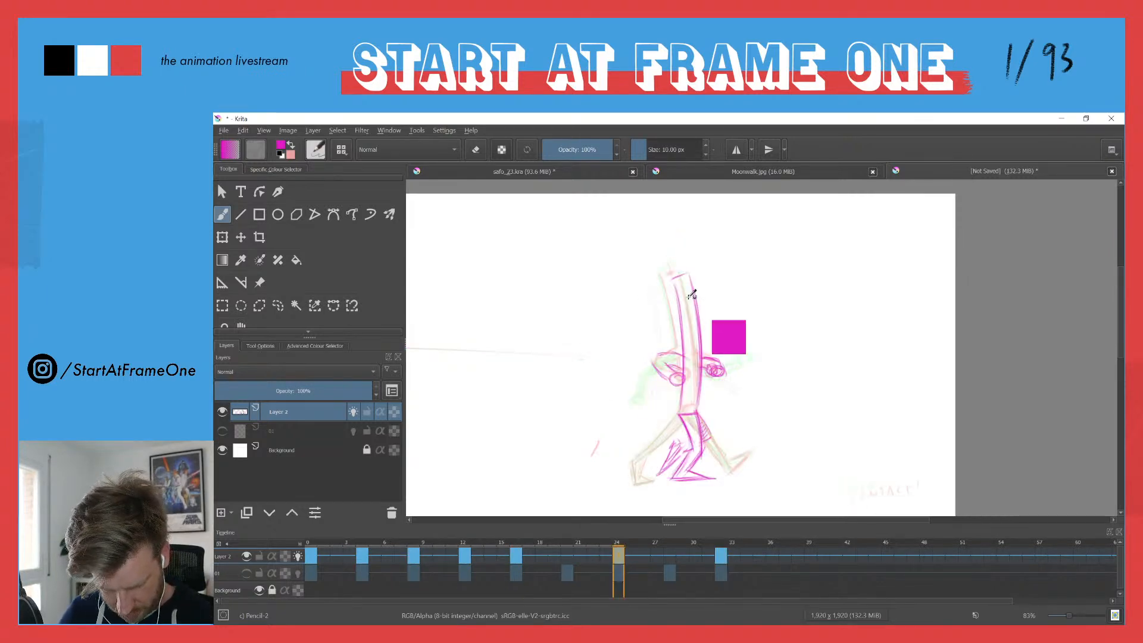
# Step: Erase the arms on the frame 24 pose and redraw them bent in front of the torso with round hands
pyautogui.press('e')
pyautogui.moveTo(674, 340)
pyautogui.mouseDown()
pyautogui.moveTo(674, 386)
pyautogui.moveTo(674, 347)
pyautogui.moveTo(660, 364)
pyautogui.moveTo(681, 361)
pyautogui.moveTo(689, 344)
pyautogui.moveTo(711, 380)
pyautogui.moveTo(711, 349)
pyautogui.moveTo(703, 387)
pyautogui.moveTo(720, 360)
pyautogui.mouseUp()
pyautogui.press('e')
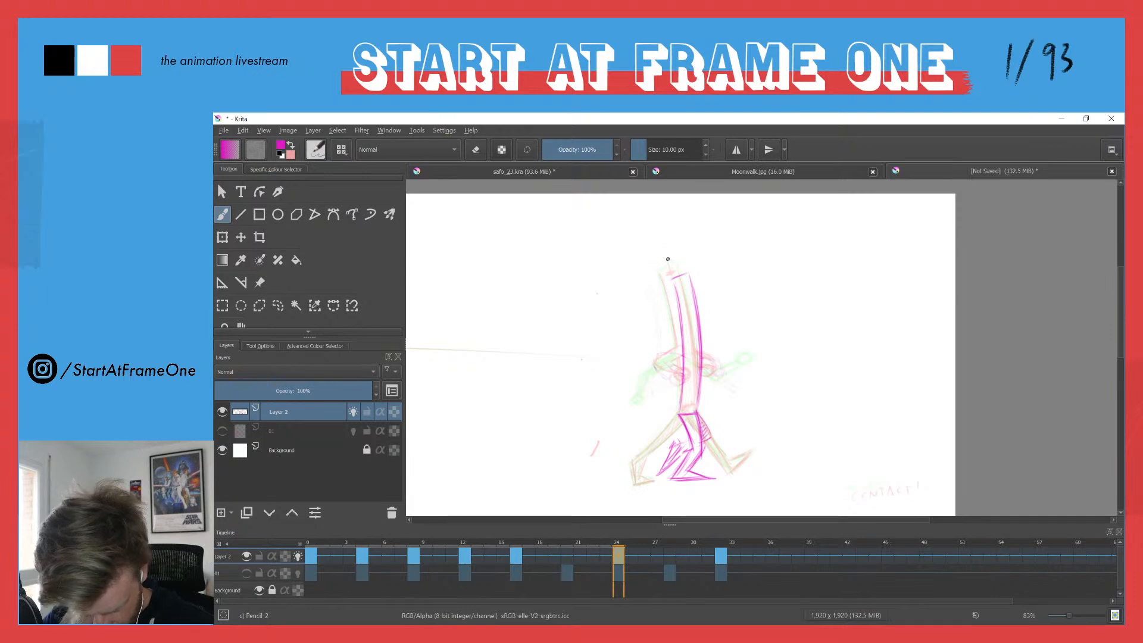
pyautogui.press(',')
pyautogui.press('.')
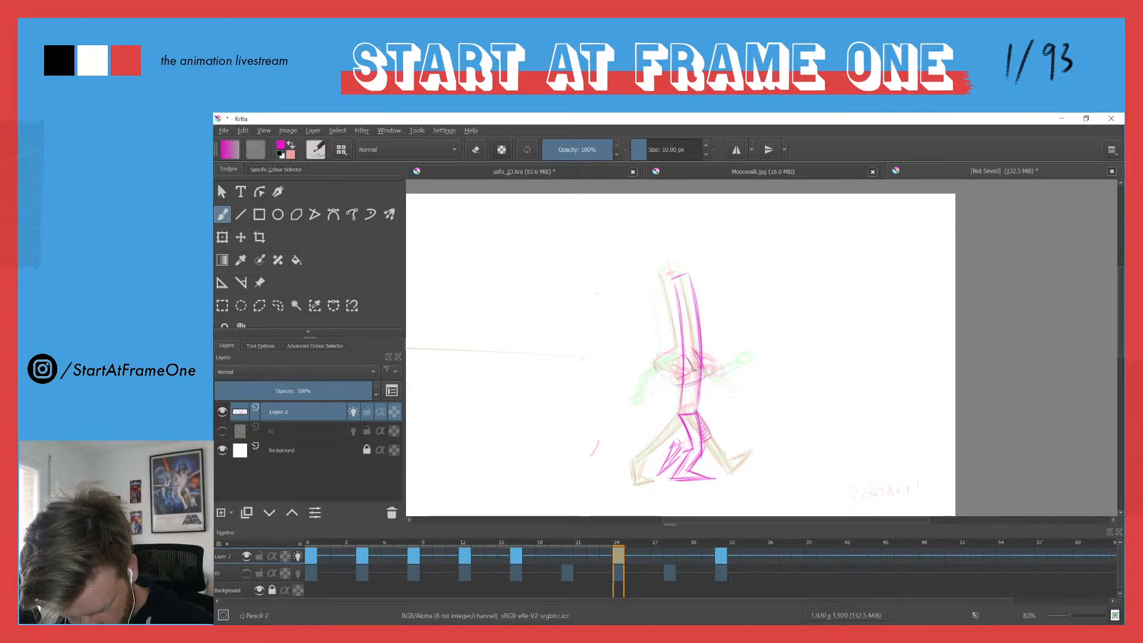
pyautogui.moveTo(687, 356)
pyautogui.mouseDown()
pyautogui.moveTo(704, 378)
pyautogui.moveTo(660, 384)
pyautogui.moveTo(694, 371)
pyautogui.moveTo(691, 349)
pyautogui.moveTo(715, 373)
pyautogui.mouseUp()
pyautogui.hotkey('ctrl', 'z')
pyautogui.hotkey('ctrl', 'z')
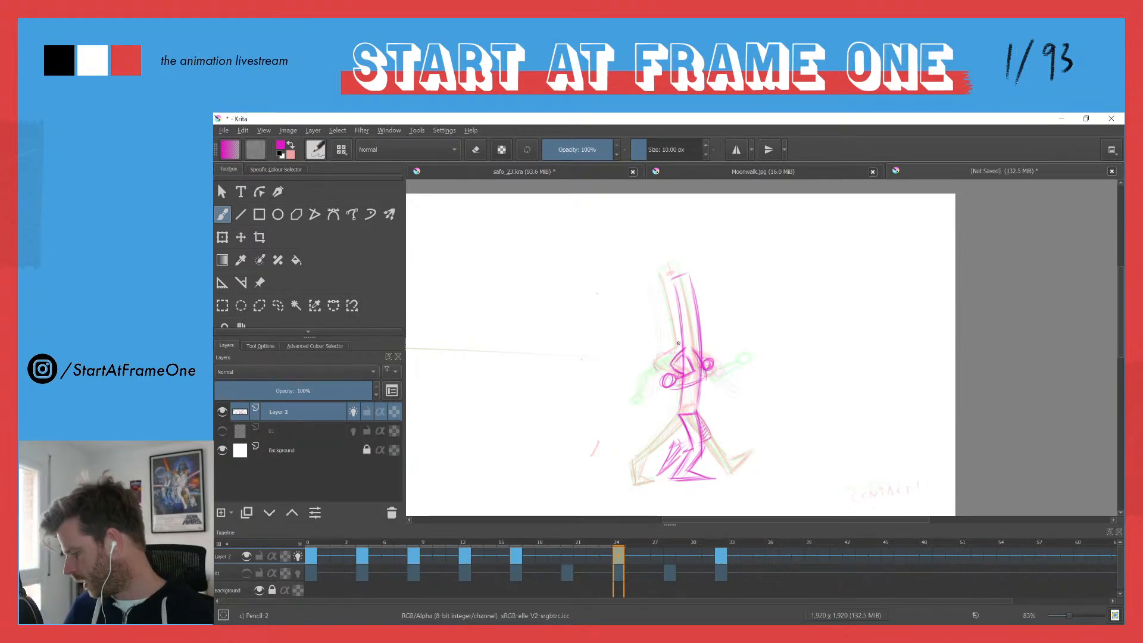
# Step: Compare the frame 24 pose with the key poses before it and the contact pose at frame 32
pyautogui.press('.')
pyautogui.press('.')
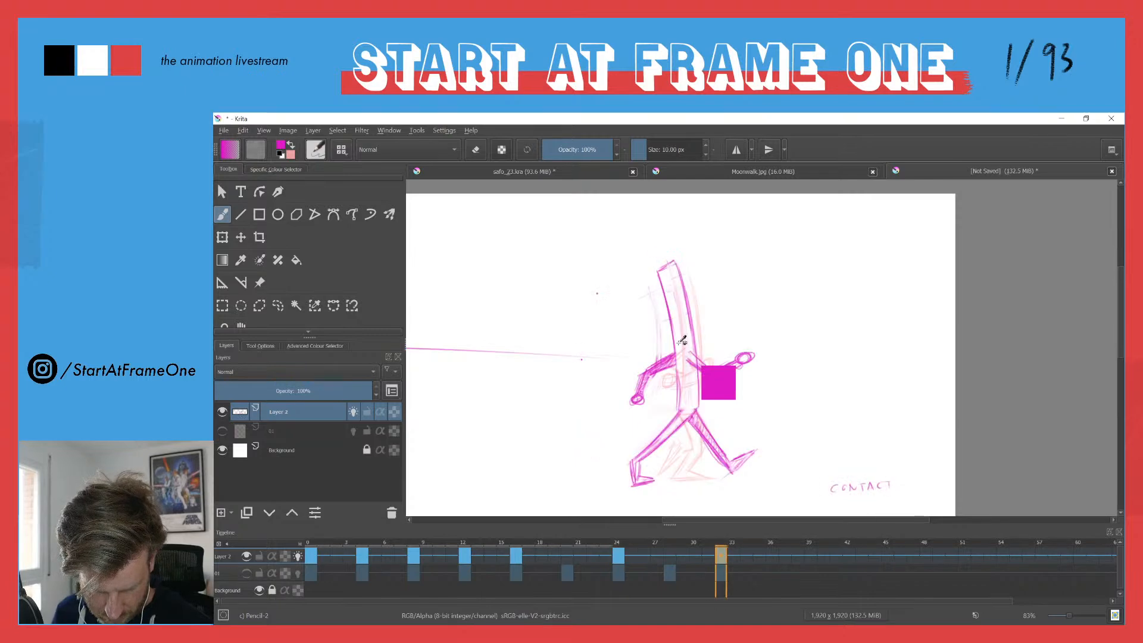
pyautogui.hotkey('ctrl', 'Left')
pyautogui.hotkey('ctrl', 'Left')
pyautogui.hotkey('ctrl', 'Left')
pyautogui.hotkey('ctrl', 'Right')
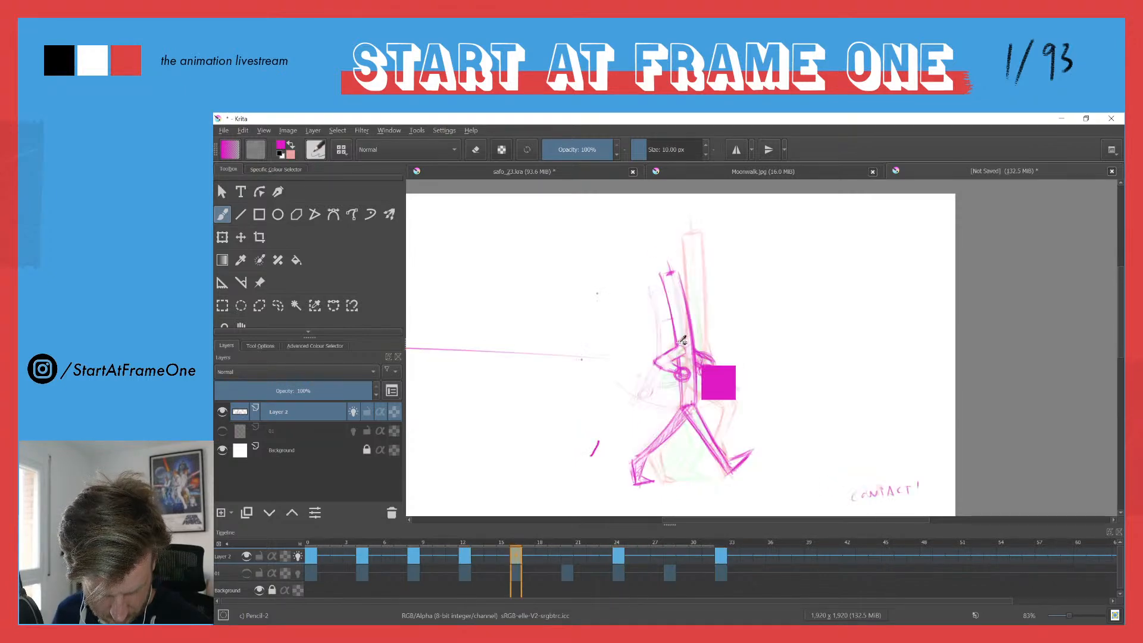
pyautogui.hotkey('ctrl', 'Right')
pyautogui.hotkey('ctrl', 'Right')
pyautogui.hotkey('ctrl', 'Left')
pyautogui.hotkey('ctrl', 'Left')
pyautogui.hotkey('ctrl', 'Left')
pyautogui.hotkey('ctrl', 'Right')
pyautogui.hotkey('ctrl', 'Right')
# Step: Create a blank drawing at frame 20 and rough in the slim, leaning torso
pyautogui.click(569, 558)
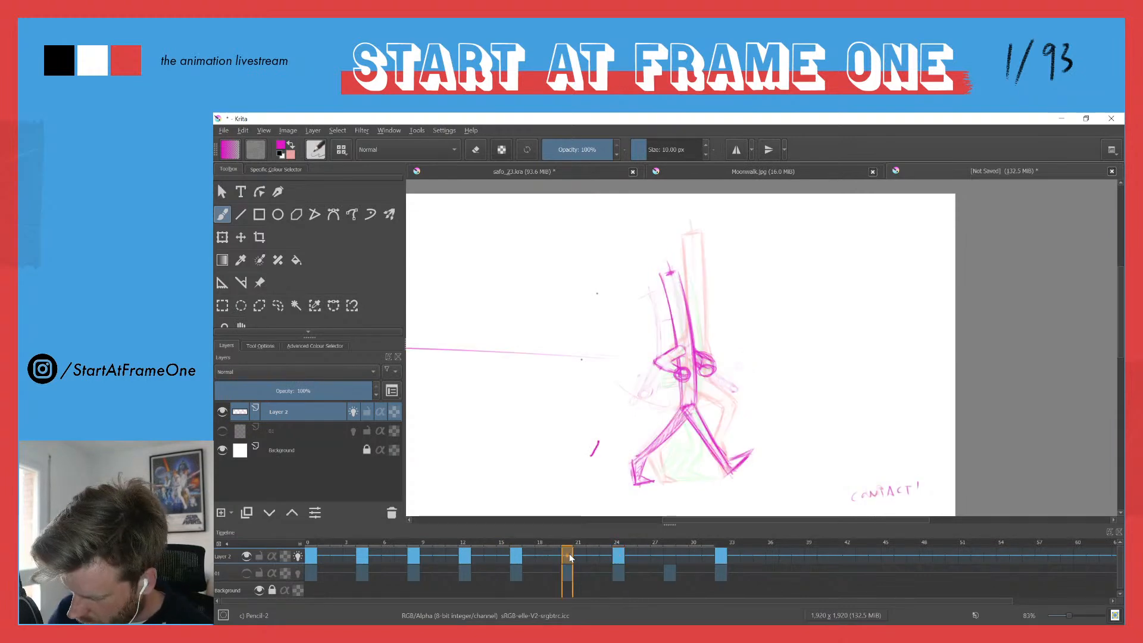
pyautogui.press('Delete')
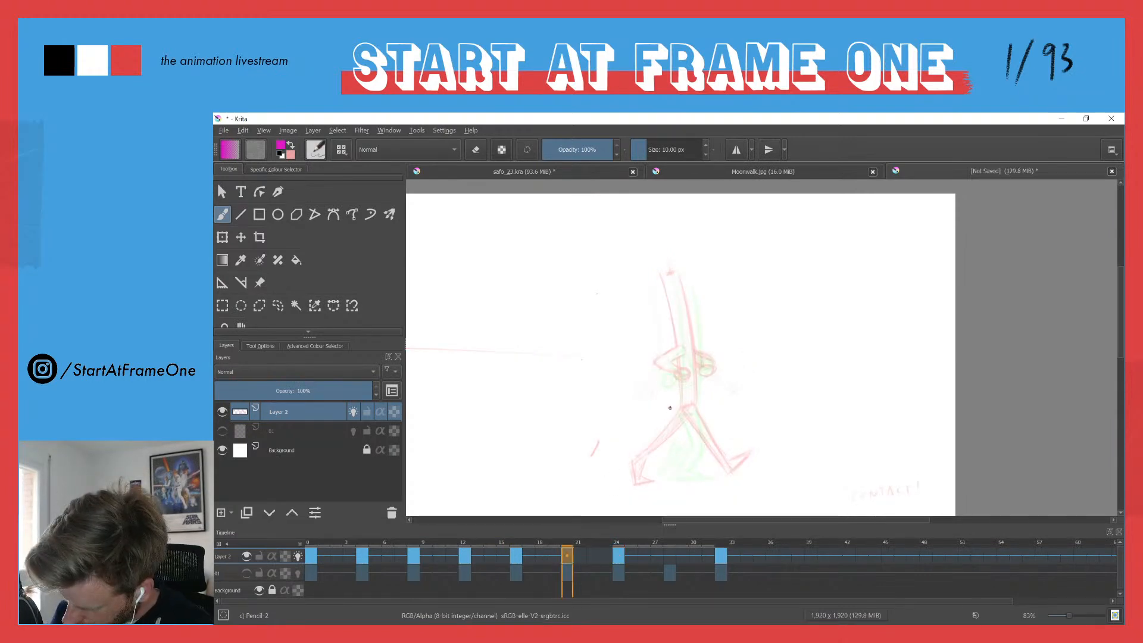
pyautogui.hotkey('ctrl', 'Left')
pyautogui.hotkey('ctrl', 'Right')
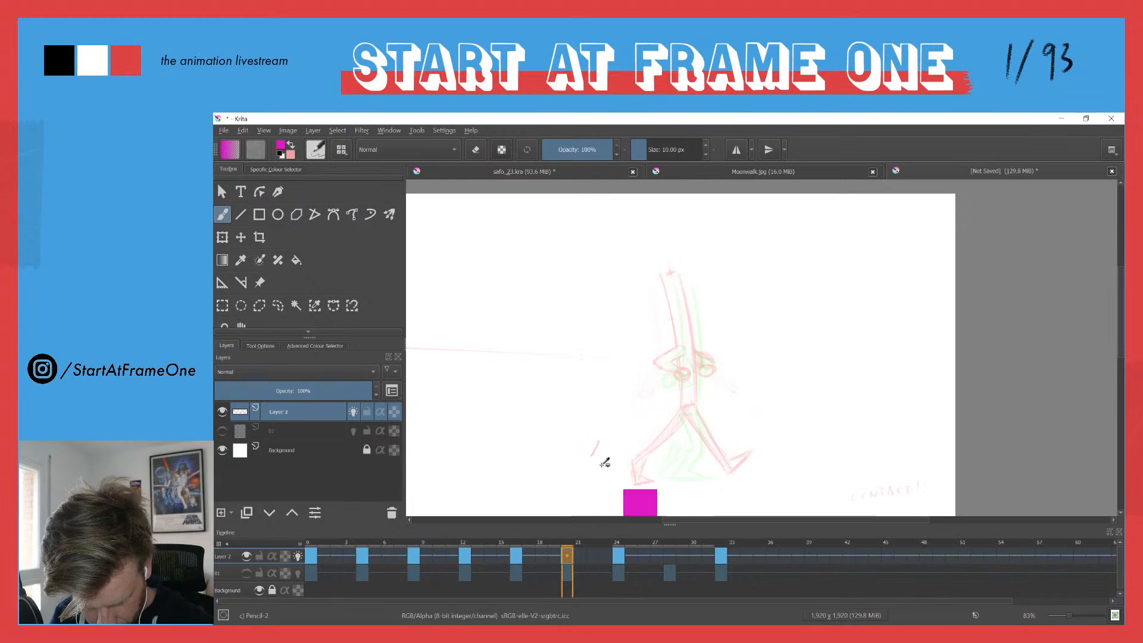
pyautogui.moveTo(685, 263); pyautogui.dragTo(699, 366)
pyautogui.moveTo(697, 321); pyautogui.dragTo(696, 402)
pyautogui.moveTo(669, 276); pyautogui.dragTo(684, 390)
pyautogui.moveTo(684, 338); pyautogui.dragTo(685, 353)
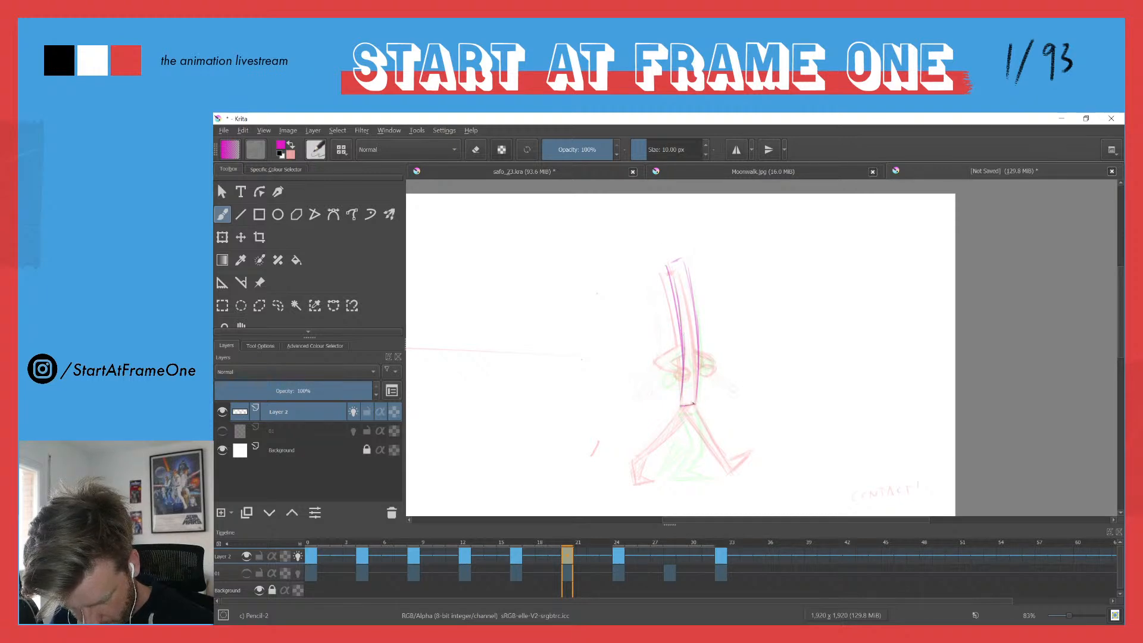
# Step: On the frame 20 pose, add the hip line and a straight leg, and sketch more strongly curved torso sides
pyautogui.hotkey('ctrl', 'Left')
pyautogui.hotkey('ctrl', 'Right')
pyautogui.moveTo(681, 402); pyautogui.dragTo(695, 400)
pyautogui.moveTo(681, 399)
pyautogui.mouseDown()
pyautogui.moveTo(696, 397)
pyautogui.moveTo(700, 467)
pyautogui.mouseUp()
pyautogui.moveTo(697, 407)
pyautogui.mouseDown()
pyautogui.moveTo(700, 464)
pyautogui.moveTo(683, 403)
pyautogui.moveTo(700, 302)
pyautogui.moveTo(689, 272)
pyautogui.mouseUp()
pyautogui.moveTo(700, 379)
pyautogui.mouseDown()
pyautogui.moveTo(704, 301)
pyautogui.moveTo(691, 320)
pyautogui.moveTo(684, 306)
pyautogui.mouseUp()
pyautogui.moveTo(686, 356); pyautogui.dragTo(675, 269)
pyautogui.moveTo(688, 401); pyautogui.dragTo(676, 271)
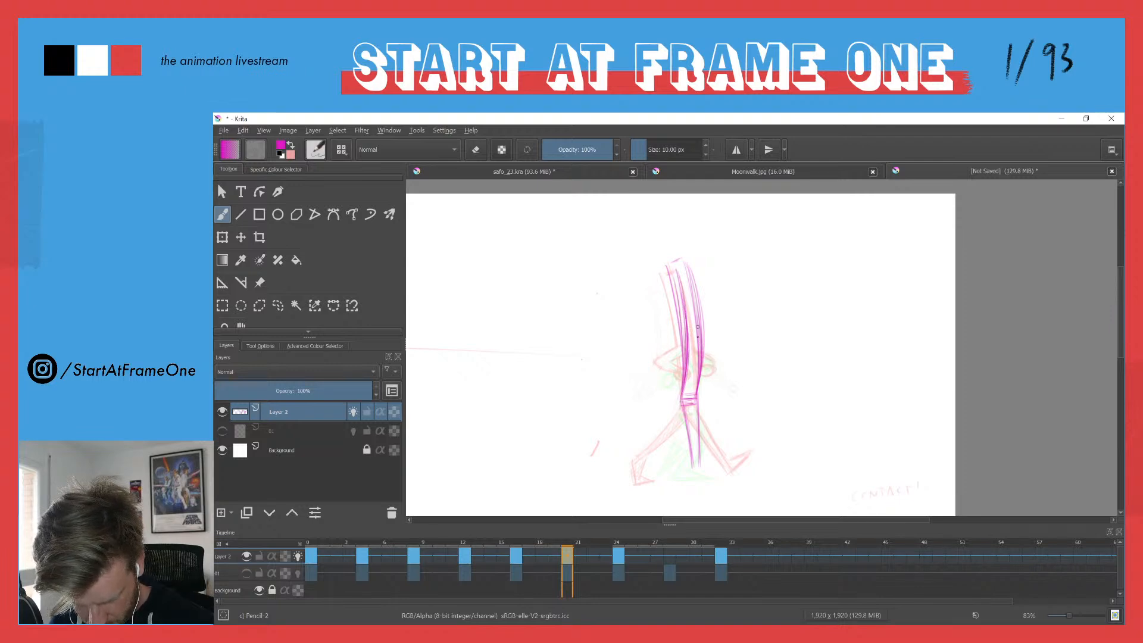
# Step: Erase the surplus torso construction lines at frame 20 and redraw both torso sides more cleanly
pyautogui.press('e')
pyautogui.moveTo(696, 394); pyautogui.dragTo(695, 315)
pyautogui.moveTo(697, 365)
pyautogui.mouseDown()
pyautogui.moveTo(696, 280)
pyautogui.moveTo(681, 280)
pyautogui.moveTo(679, 322)
pyautogui.moveTo(669, 268)
pyautogui.mouseUp()
pyautogui.moveTo(682, 372); pyautogui.dragTo(679, 394)
pyautogui.press('e')
pyautogui.moveTo(679, 289)
pyautogui.mouseDown()
pyautogui.moveTo(683, 355)
pyautogui.moveTo(674, 270)
pyautogui.moveTo(681, 388)
pyautogui.mouseUp()
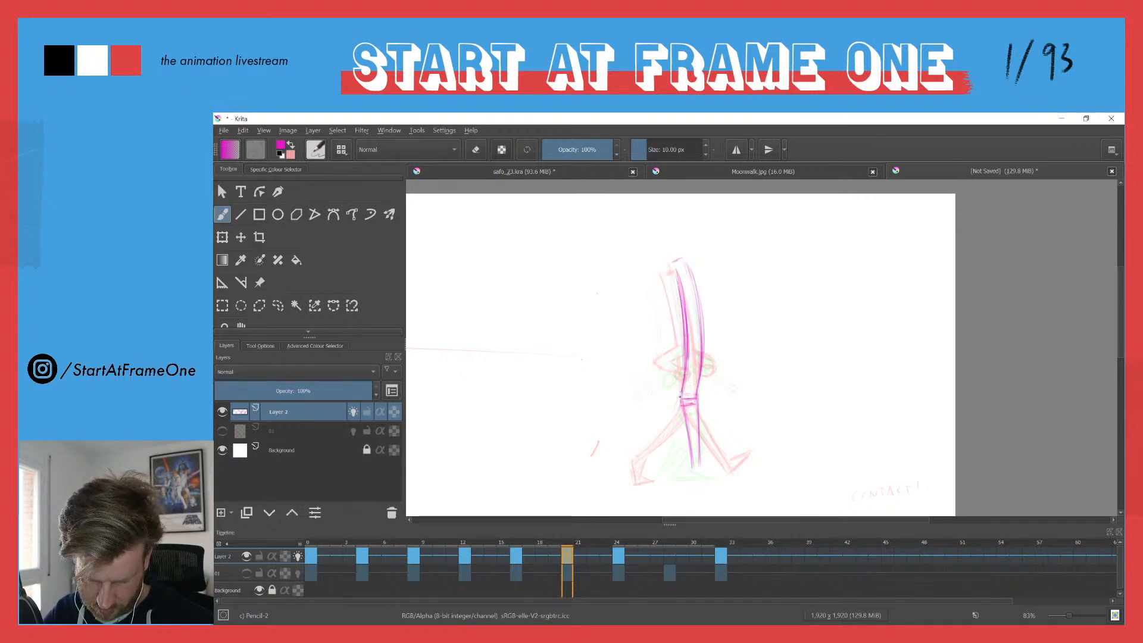
pyautogui.moveTo(690, 267); pyautogui.dragTo(700, 375)
# Step: Reinforce the straight leg's outline and draw its flat foot on the frame 20 pose
pyautogui.moveTo(697, 463)
pyautogui.mouseDown()
pyautogui.moveTo(696, 414)
pyautogui.moveTo(687, 458)
pyautogui.moveTo(698, 396)
pyautogui.mouseUp()
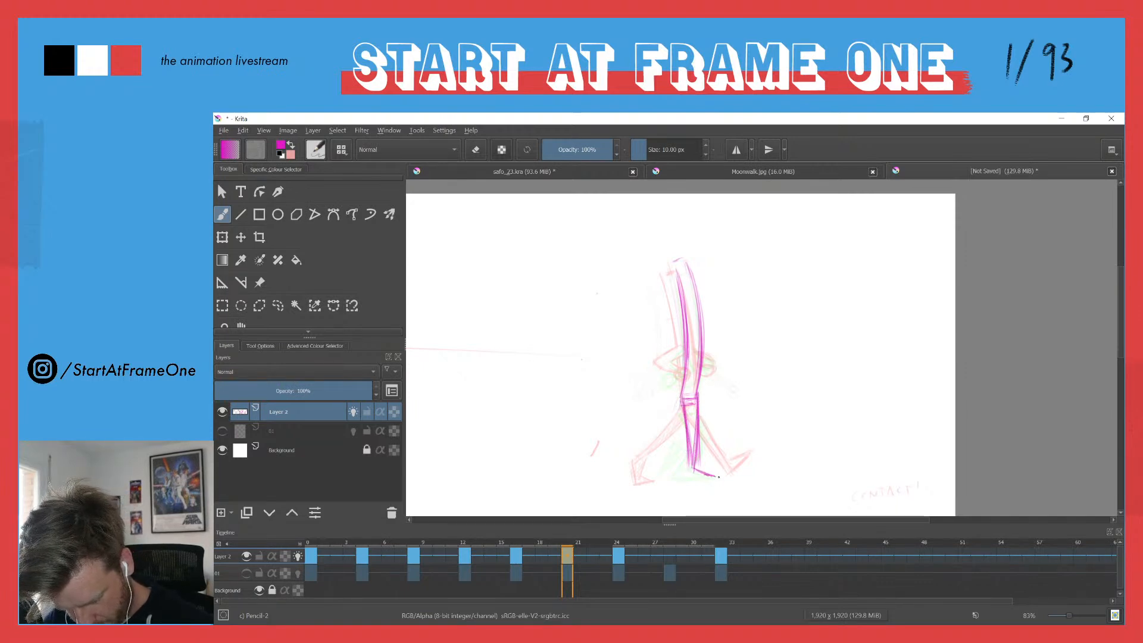
pyautogui.moveTo(687, 480); pyautogui.dragTo(718, 480)
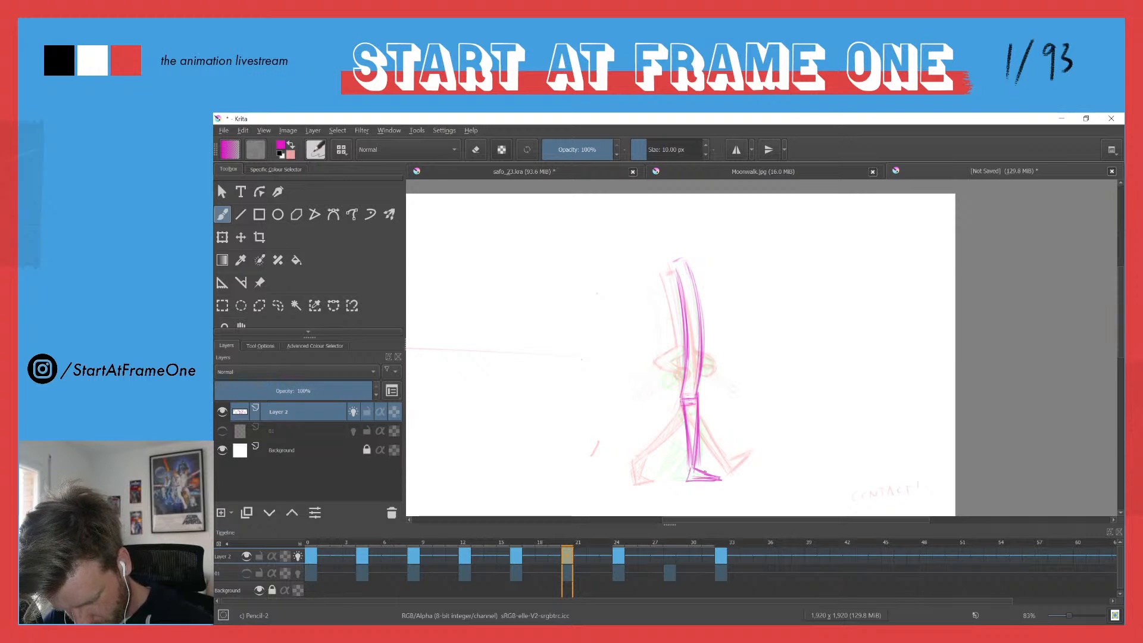
# Step: On the frame 20 pose, draw the bent trailing leg with shading and add the hip band across the waist
pyautogui.moveTo(681, 400)
pyautogui.mouseDown()
pyautogui.moveTo(632, 445)
pyautogui.moveTo(626, 487)
pyautogui.moveTo(640, 455)
pyautogui.moveTo(688, 412)
pyautogui.moveTo(664, 415)
pyautogui.moveTo(635, 444)
pyautogui.mouseUp()
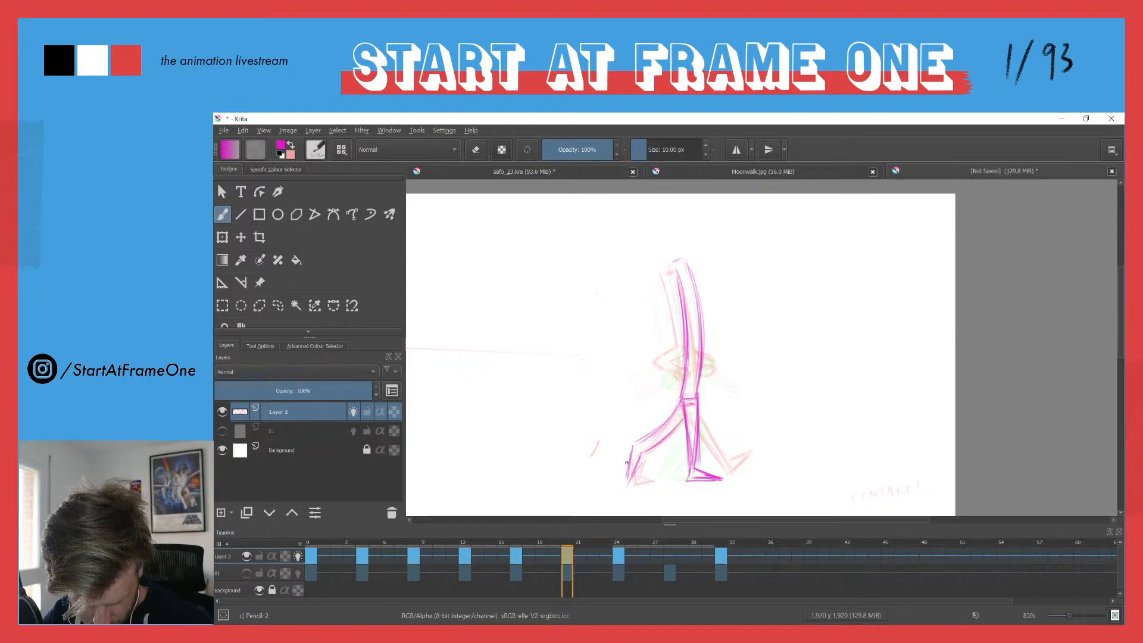
pyautogui.moveTo(626, 488)
pyautogui.mouseDown()
pyautogui.moveTo(641, 457)
pyautogui.moveTo(680, 426)
pyautogui.moveTo(655, 434)
pyautogui.mouseUp()
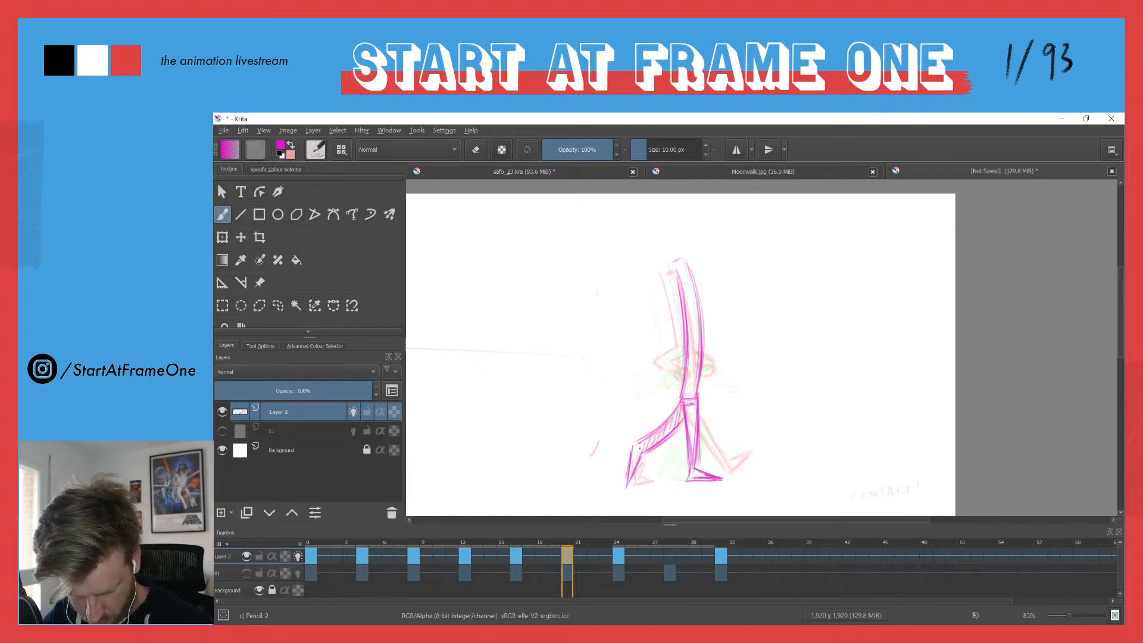
pyautogui.moveTo(680, 393); pyautogui.dragTo(695, 392)
pyautogui.moveTo(700, 332); pyautogui.dragTo(701, 360)
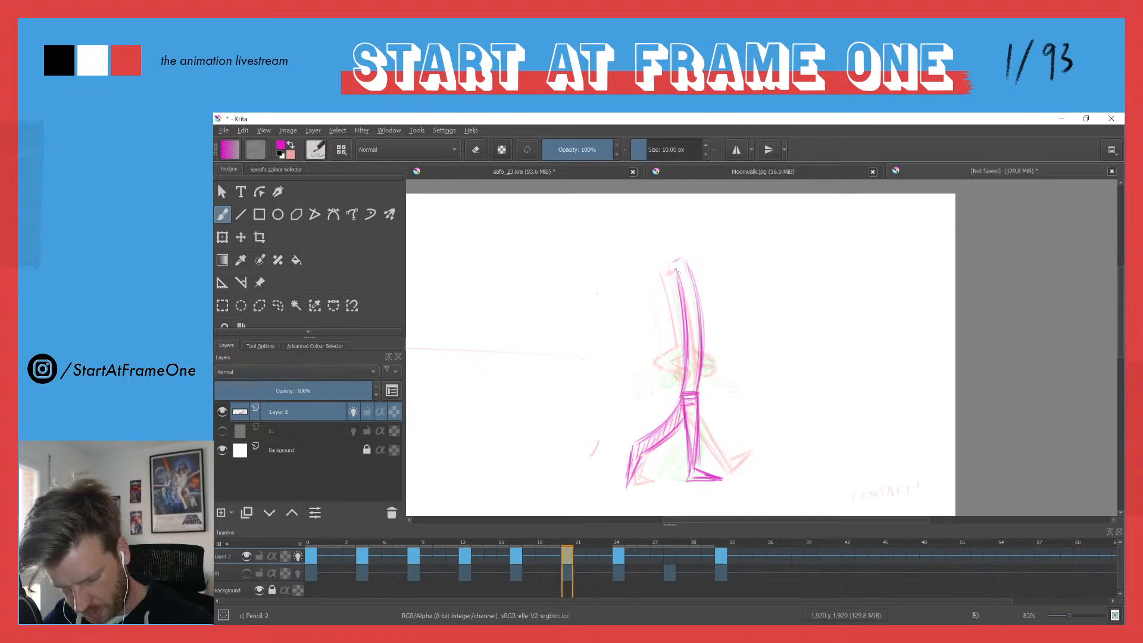
# Step: Close the top edge of the frame 20 torso and undo the trial arm strokes beside it
pyautogui.moveTo(679, 257)
pyautogui.mouseDown()
pyautogui.moveTo(685, 297)
pyautogui.moveTo(688, 389)
pyautogui.moveTo(625, 366)
pyautogui.mouseUp()
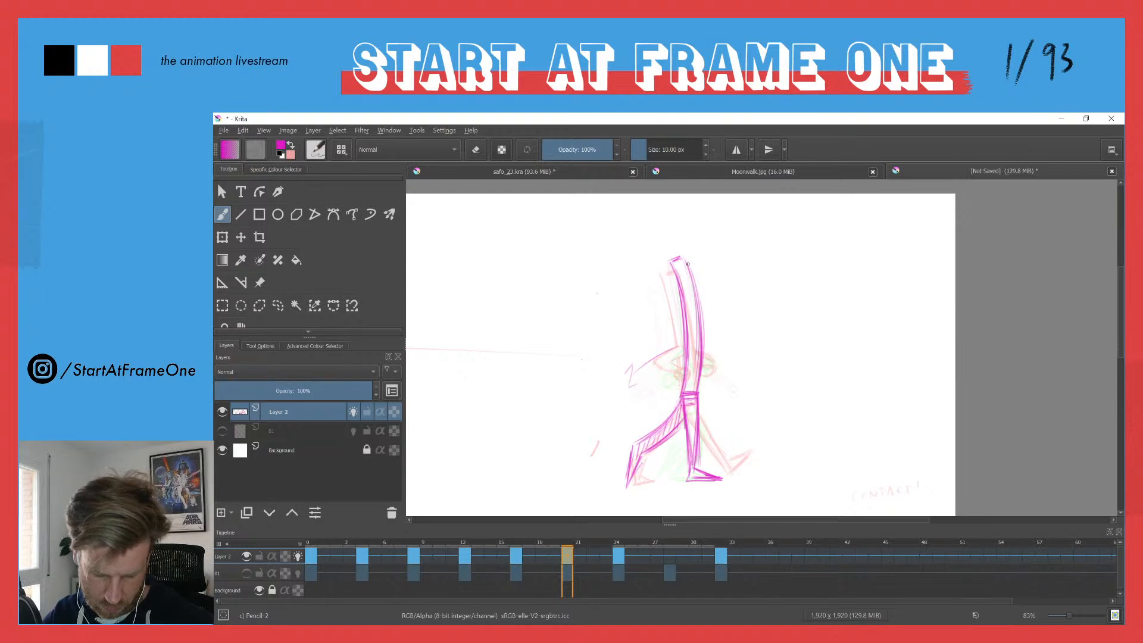
pyautogui.hotkey('ctrl', 'z')
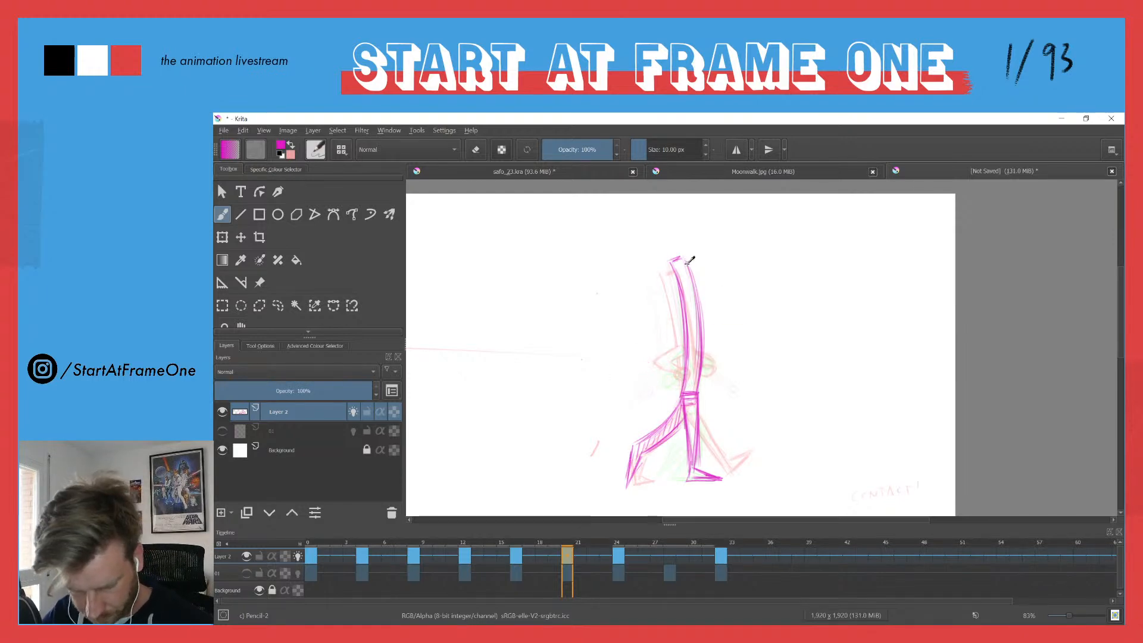
pyautogui.moveTo(710, 339)
pyautogui.mouseDown()
pyautogui.moveTo(706, 418)
pyautogui.moveTo(713, 395)
pyautogui.mouseUp()
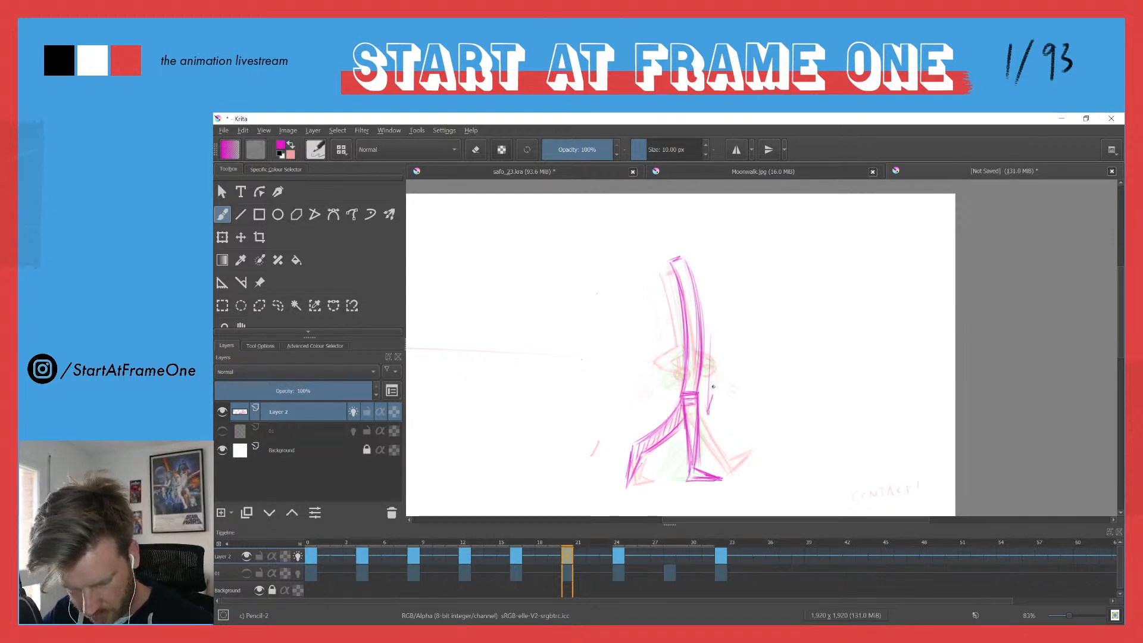
pyautogui.hotkey('ctrl', 'z')
pyautogui.hotkey('ctrl', 'z')
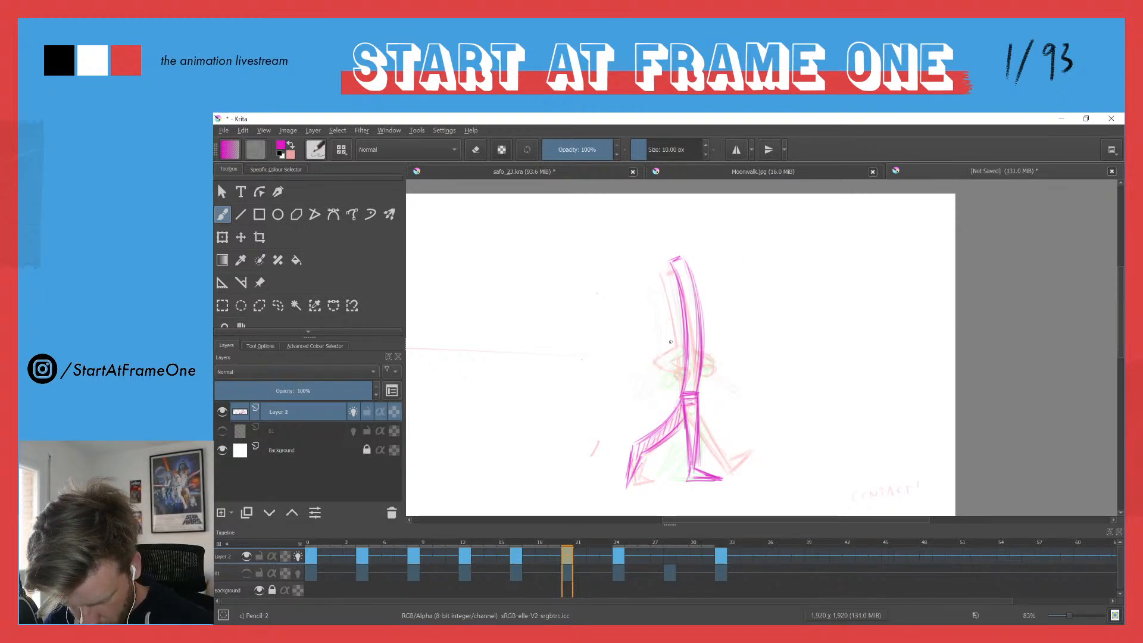
# Step: Draw both bent arms with round hands, held out on either side of the frame 20 torso
pyautogui.moveTo(686, 337); pyautogui.dragTo(665, 338)
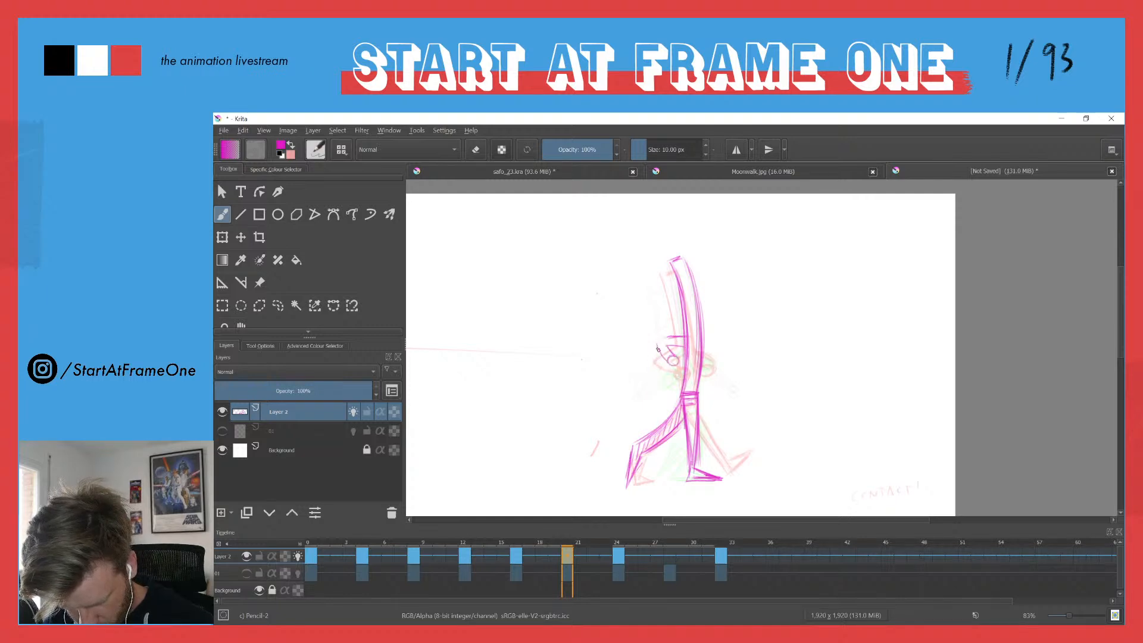
pyautogui.moveTo(678, 336); pyautogui.dragTo(655, 338)
pyautogui.moveTo(725, 344)
pyautogui.mouseDown()
pyautogui.moveTo(701, 340)
pyautogui.moveTo(721, 359)
pyautogui.moveTo(713, 355)
pyautogui.mouseUp()
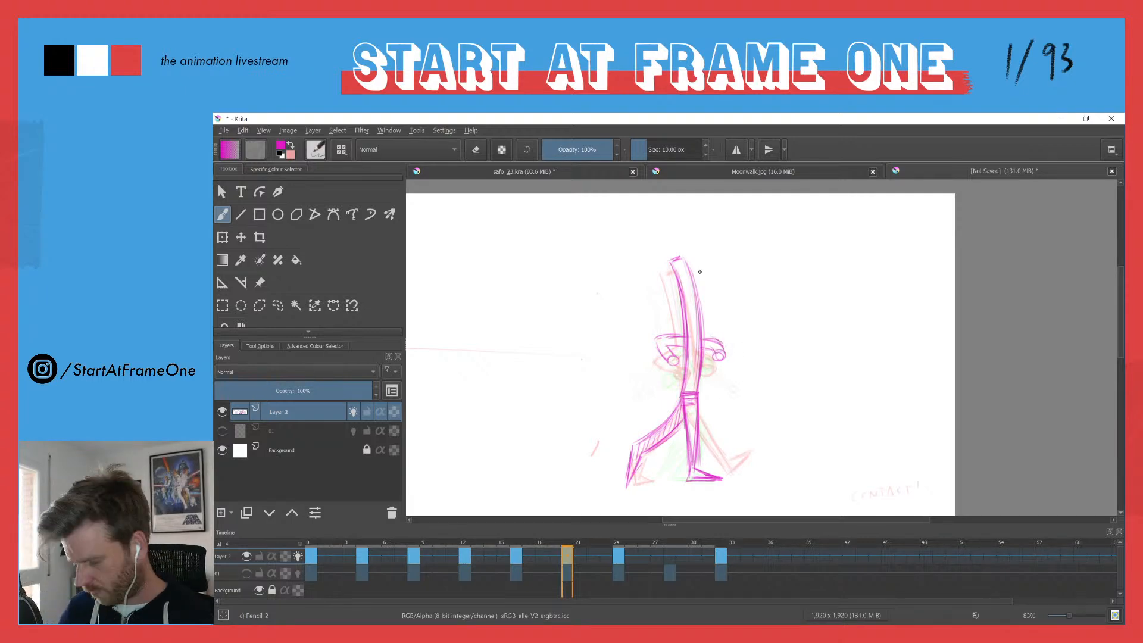
# Step: Copy the Up drawing at frame 28 of the hidden lower layer into Layer 2 at frame 28
pyautogui.hotkey('ctrl', 'Left')
pyautogui.hotkey('ctrl', 'Right')
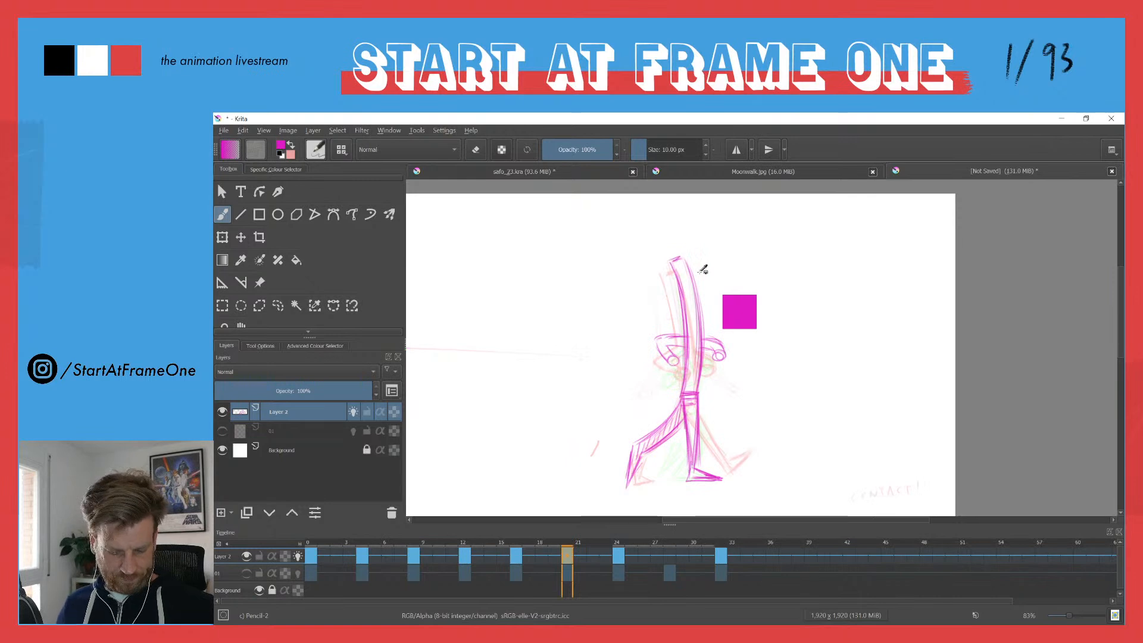
pyautogui.hotkey('ctrl', 'Right')
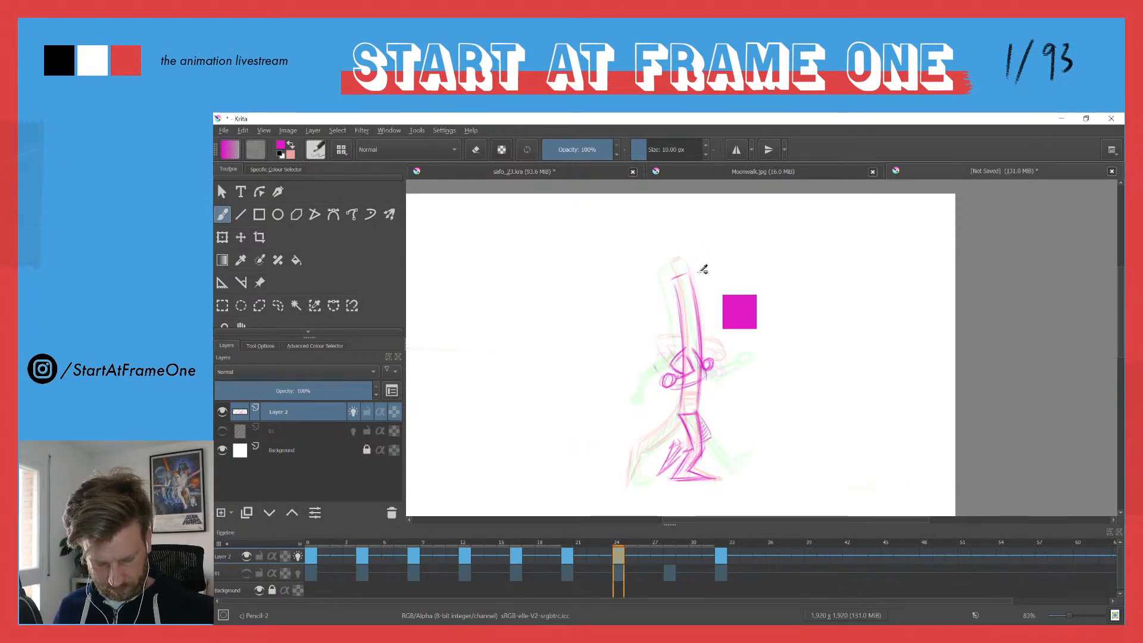
pyautogui.press('Right')
pyautogui.press('Right')
pyautogui.press('Right')
pyautogui.press('Right')
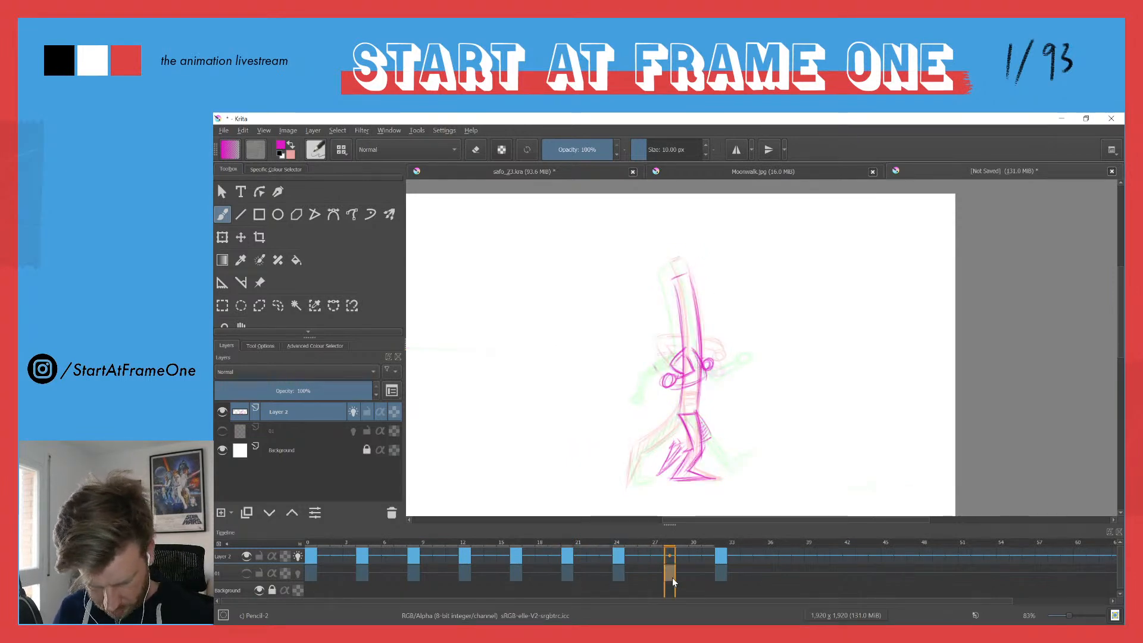
pyautogui.moveTo(671, 556); pyautogui.dragTo(671, 556)
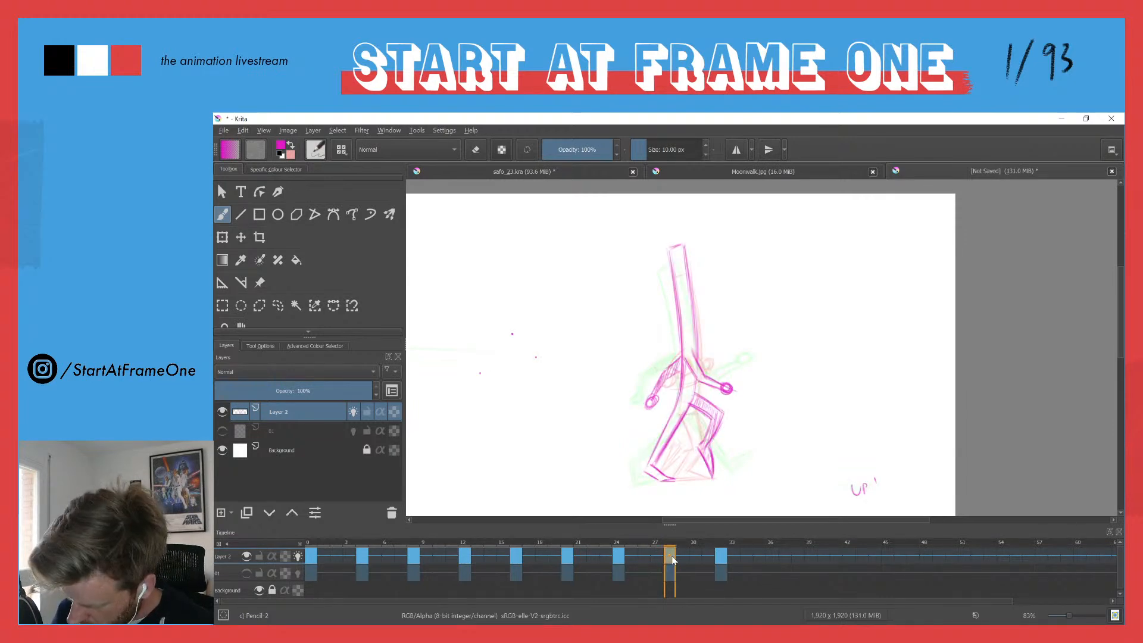
# Step: Flip between the poses at frames 24, 28 and 32 to examine how they flow into each other
pyautogui.press('Left')
pyautogui.press('Left')
pyautogui.press('Left')
pyautogui.press('Left')
pyautogui.click(672, 557)
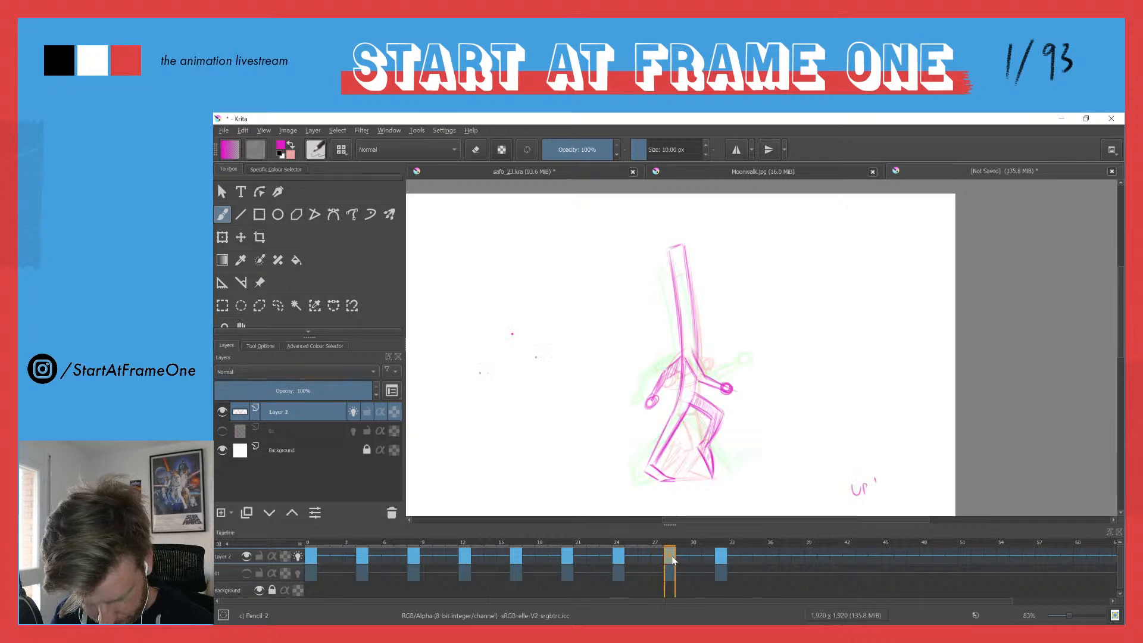
pyautogui.press('Left')
pyautogui.press('Left')
pyautogui.press('Left')
pyautogui.press('Left')
pyautogui.press('Right')
pyautogui.press('Right')
pyautogui.press('Right')
pyautogui.press('Right')
pyautogui.press('Right')
pyautogui.press('Right')
pyautogui.press('Right')
pyautogui.press('Right')
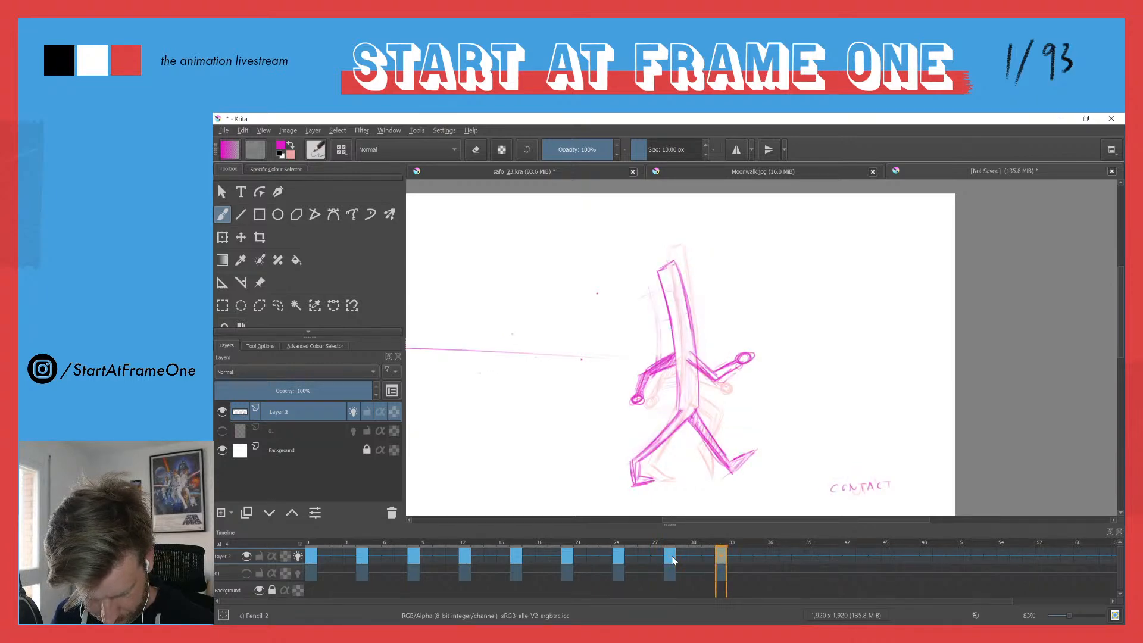
# Step: Replace the frame 32 drawing with a copy of the frame 0 contact pose and check it against the preceding pose
pyautogui.click(312, 555)
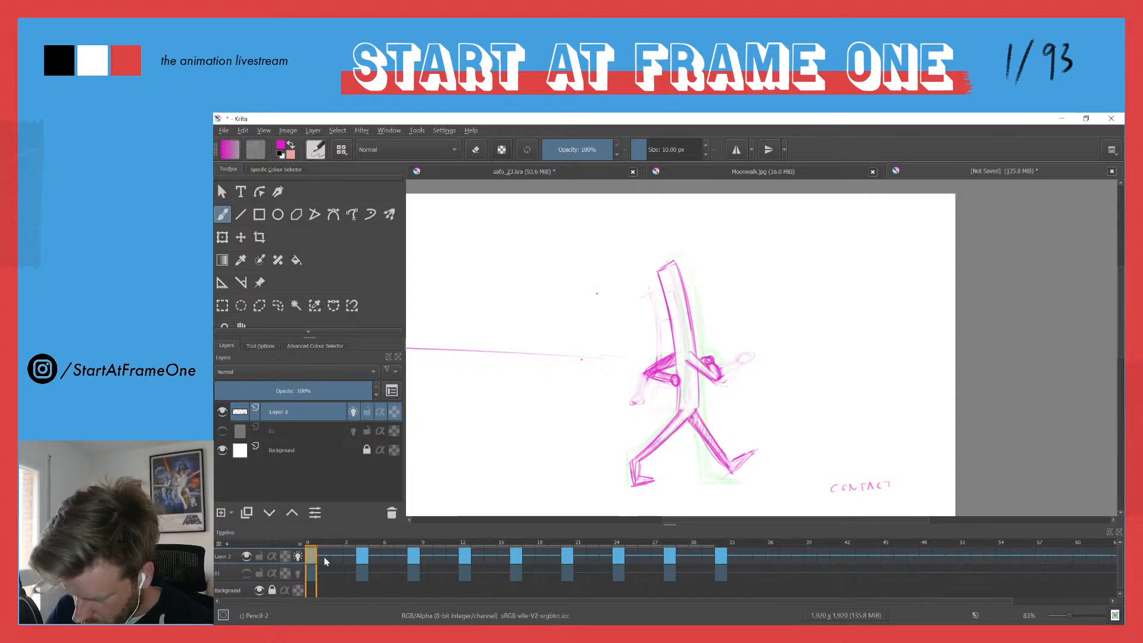
pyautogui.click(721, 557)
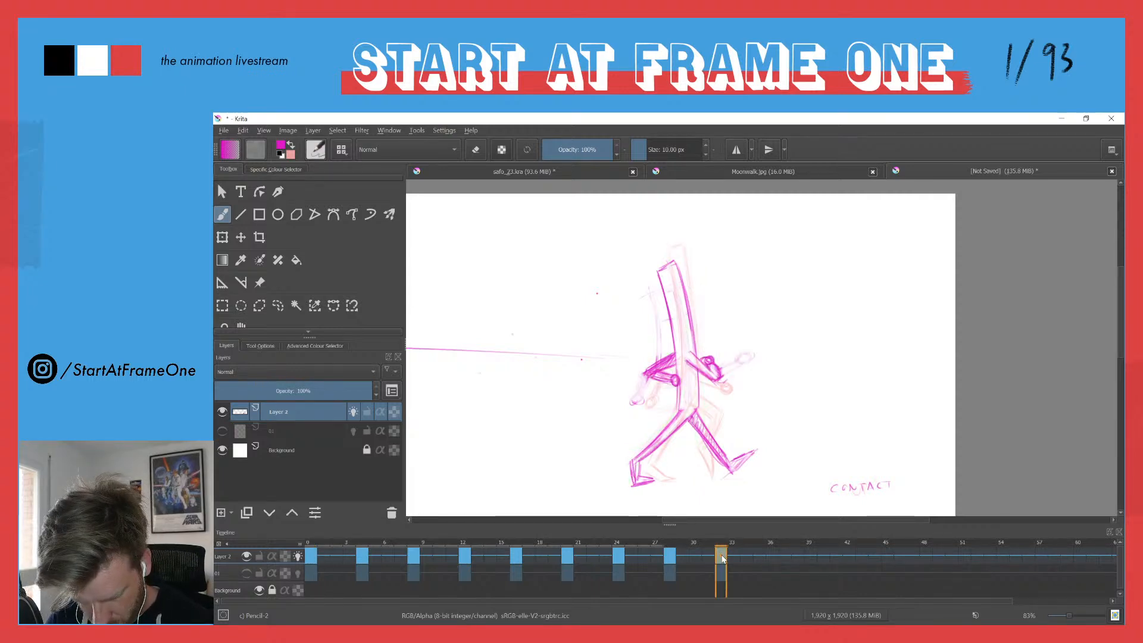
pyautogui.press(',')
pyautogui.press(',')
pyautogui.press('.')
pyautogui.press('.')
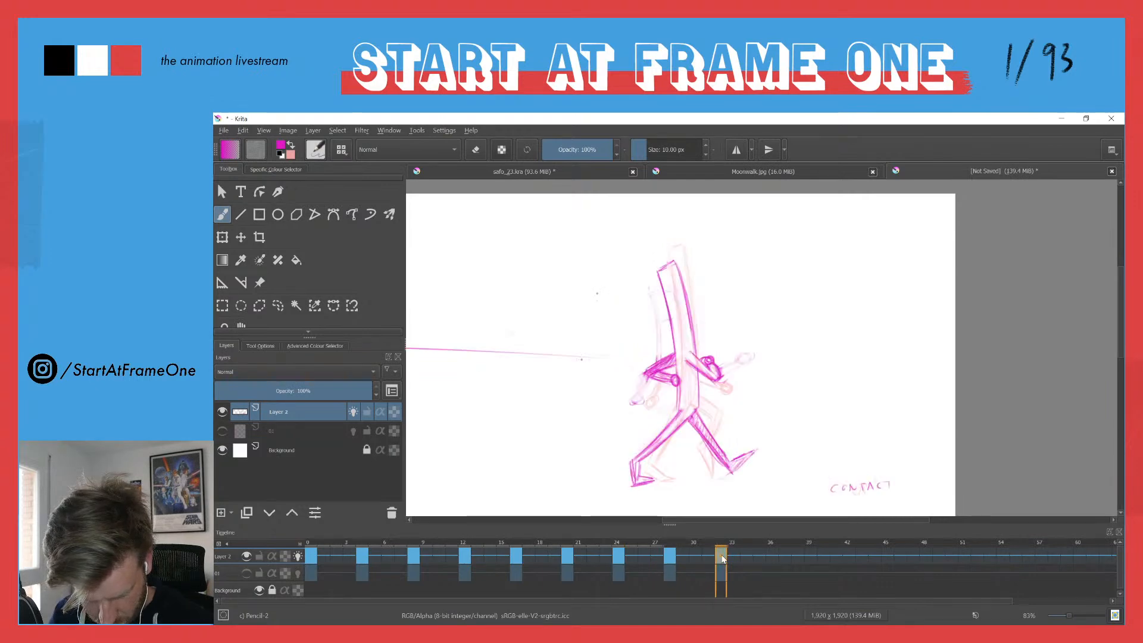
# Step: Play the walk cycle from frame 0 and return to frame 8
pyautogui.click(310, 543)
pyautogui.press('space')
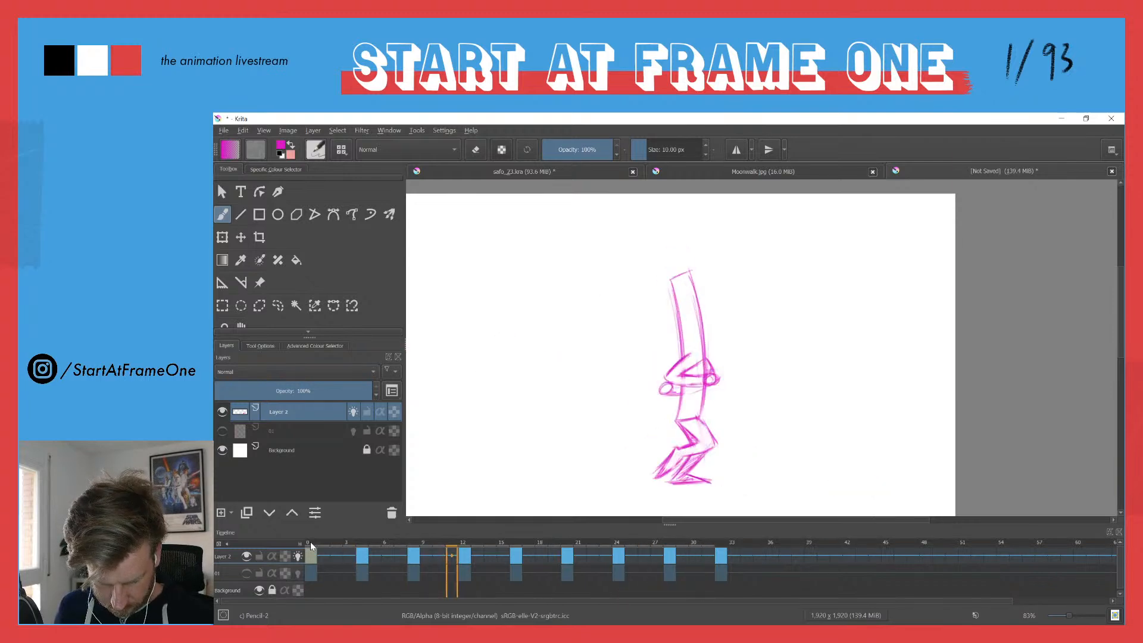
pyautogui.moveTo(431, 537)
pyautogui.mouseDown()
pyautogui.moveTo(476, 538)
pyautogui.moveTo(381, 529)
pyautogui.moveTo(411, 529)
pyautogui.mouseUp()
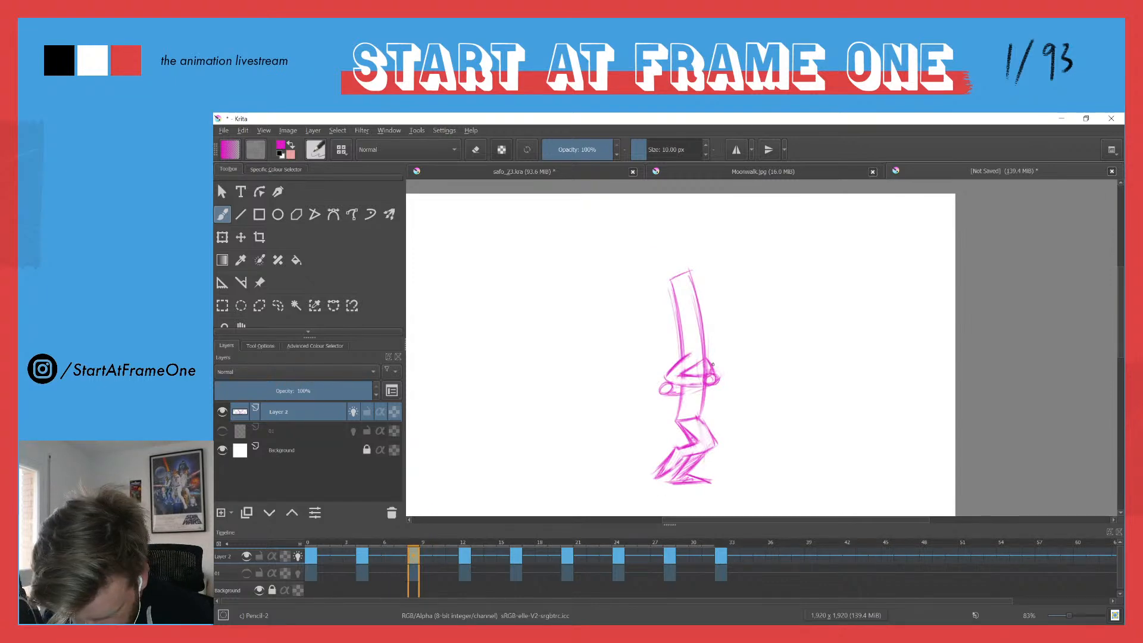
# Step: On the frame 8 pose, push the bent elbow and the opposite hand further out from the torso, erasing the old hand circle
pyautogui.moveTo(708, 357); pyautogui.dragTo(727, 384)
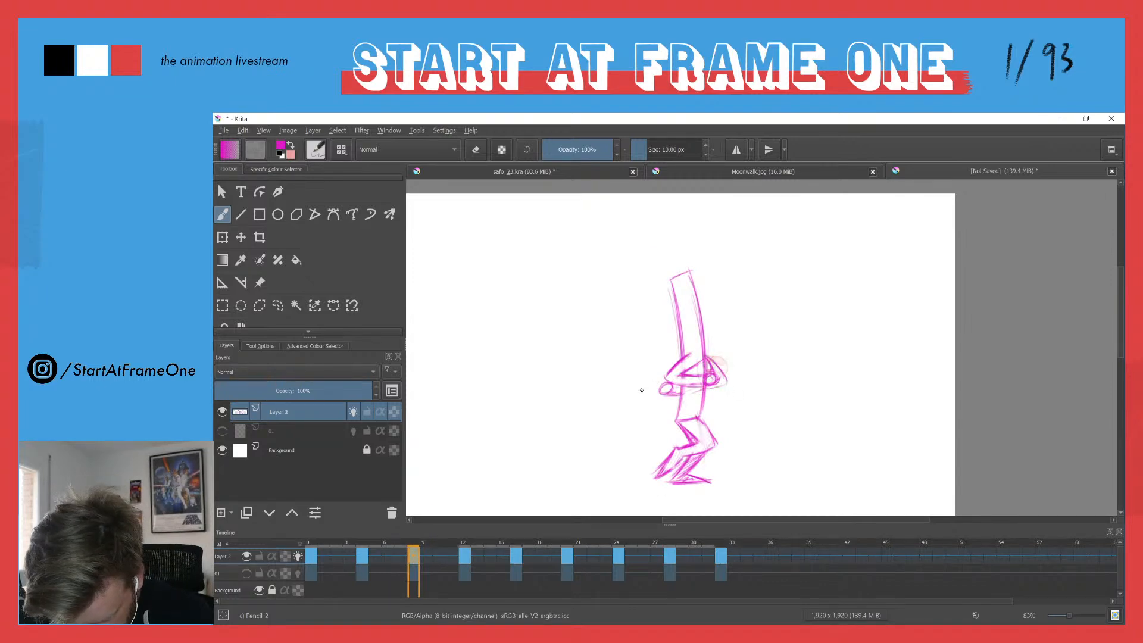
pyautogui.moveTo(657, 384)
pyautogui.mouseDown()
pyautogui.moveTo(649, 393)
pyautogui.moveTo(656, 380)
pyautogui.mouseUp()
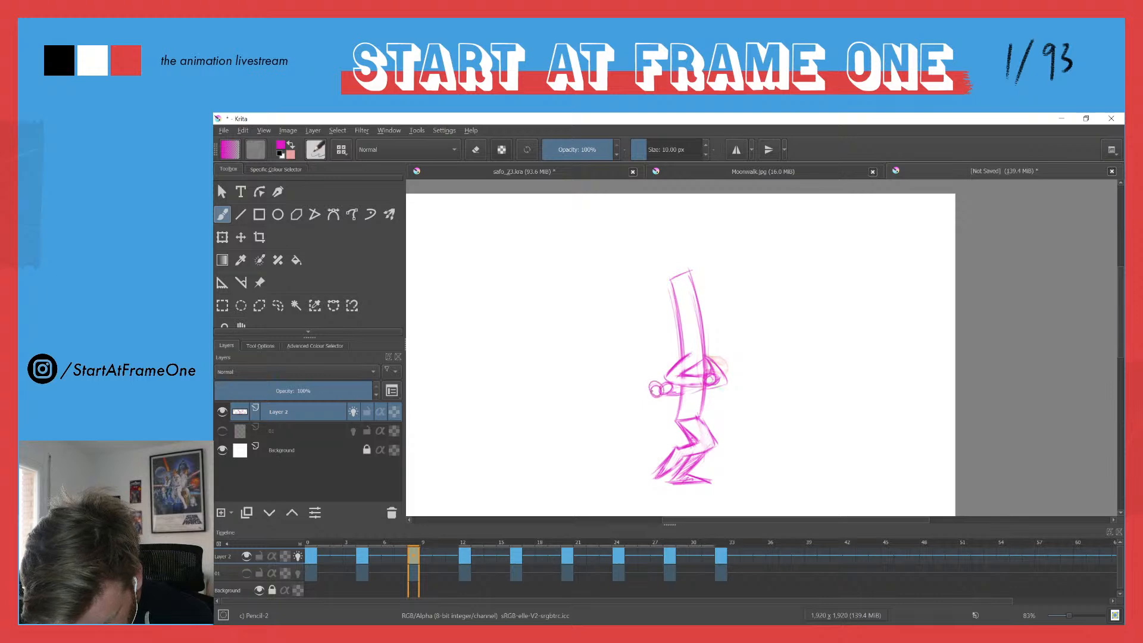
pyautogui.press('e')
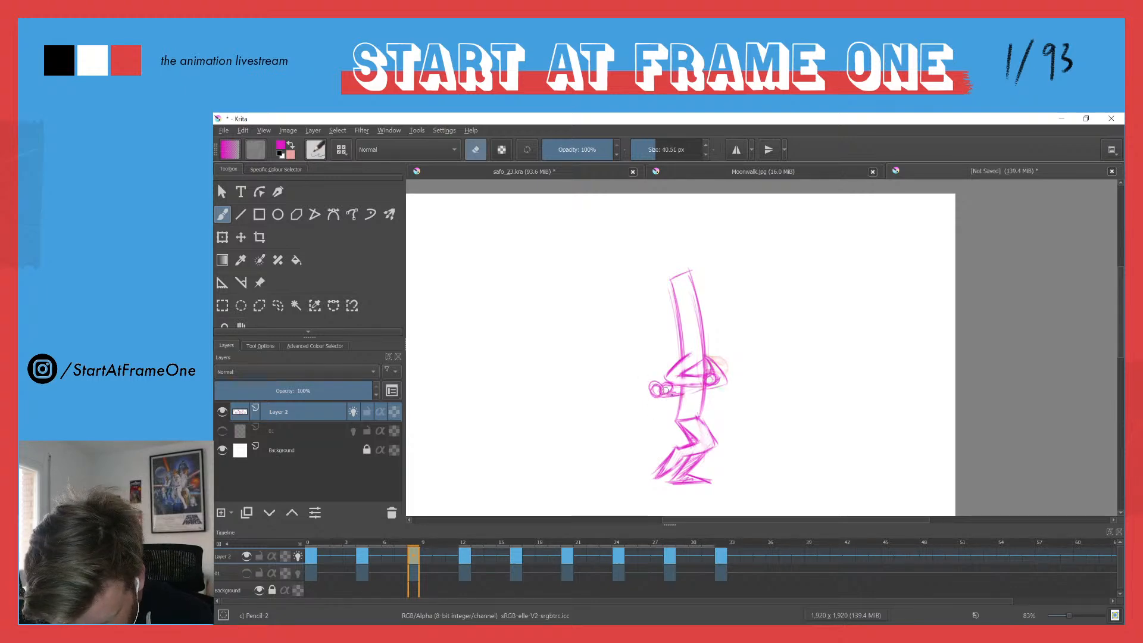
pyautogui.press('e')
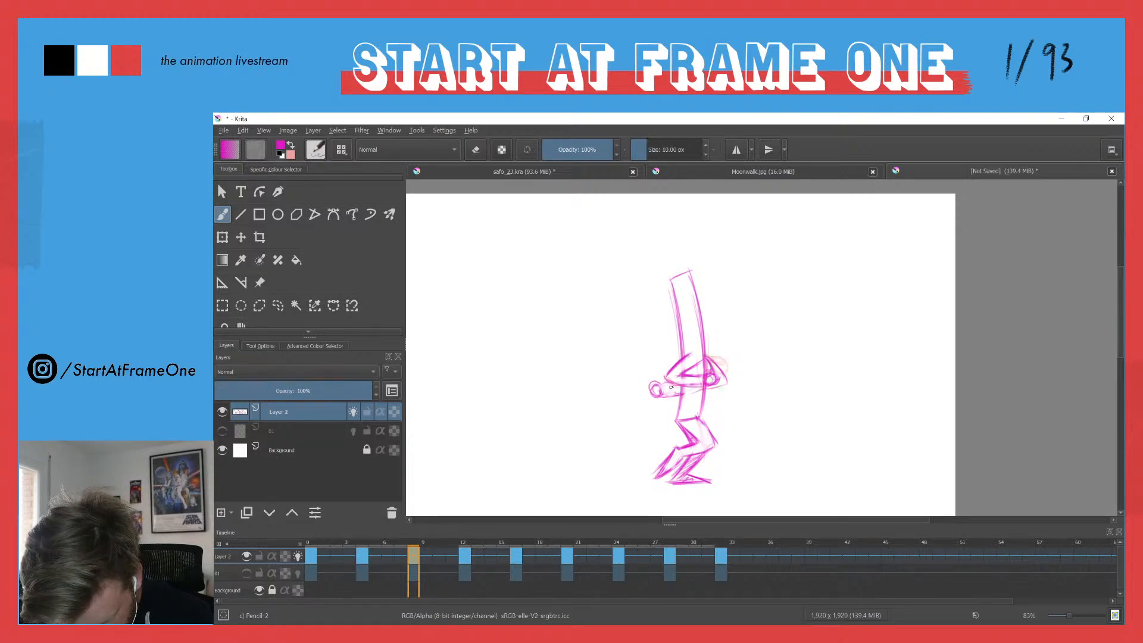
pyautogui.moveTo(649, 389); pyautogui.dragTo(661, 387)
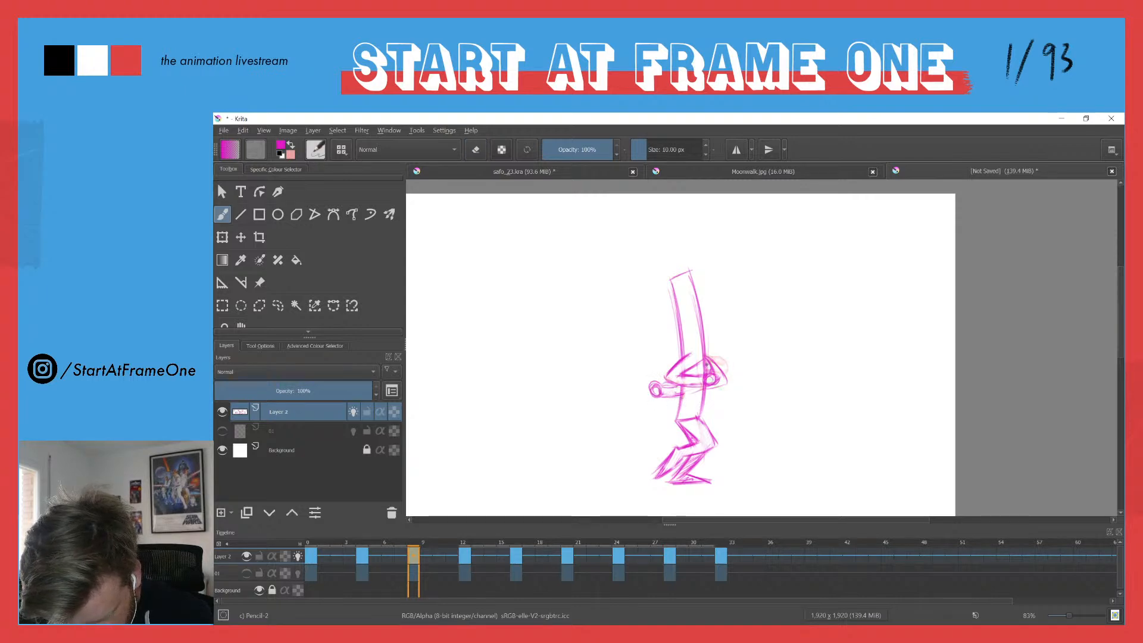
pyautogui.press('e')
pyautogui.press('e')
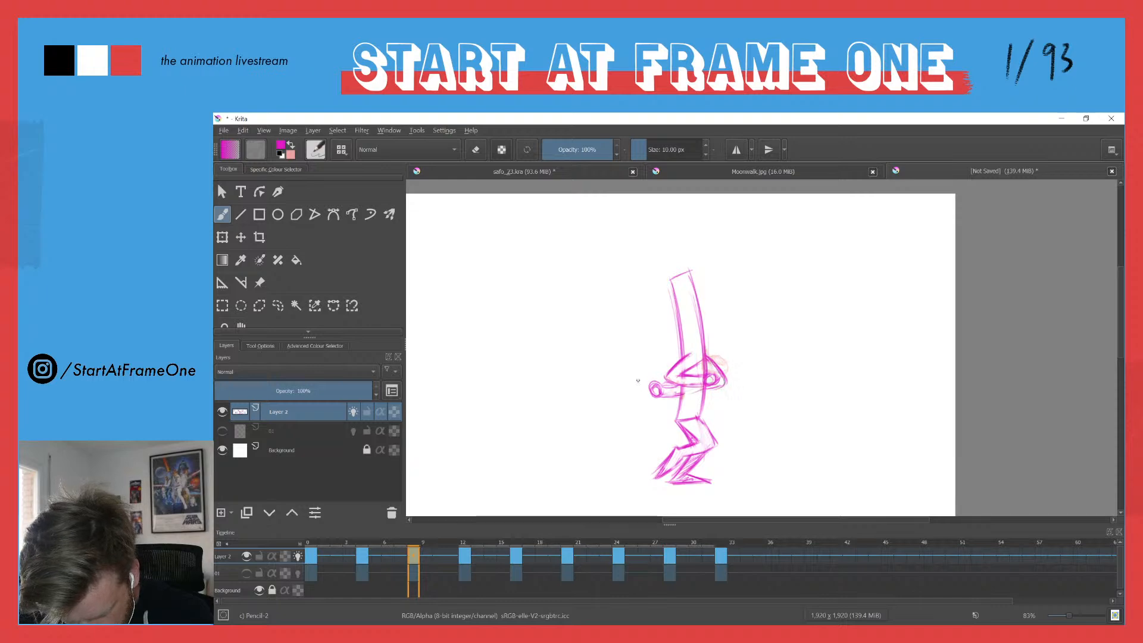
# Step: Play the animation with each drawing layer shown in turn to compare the two walk versions, leaving only Layer 2 and Background visible
pyautogui.press('space')
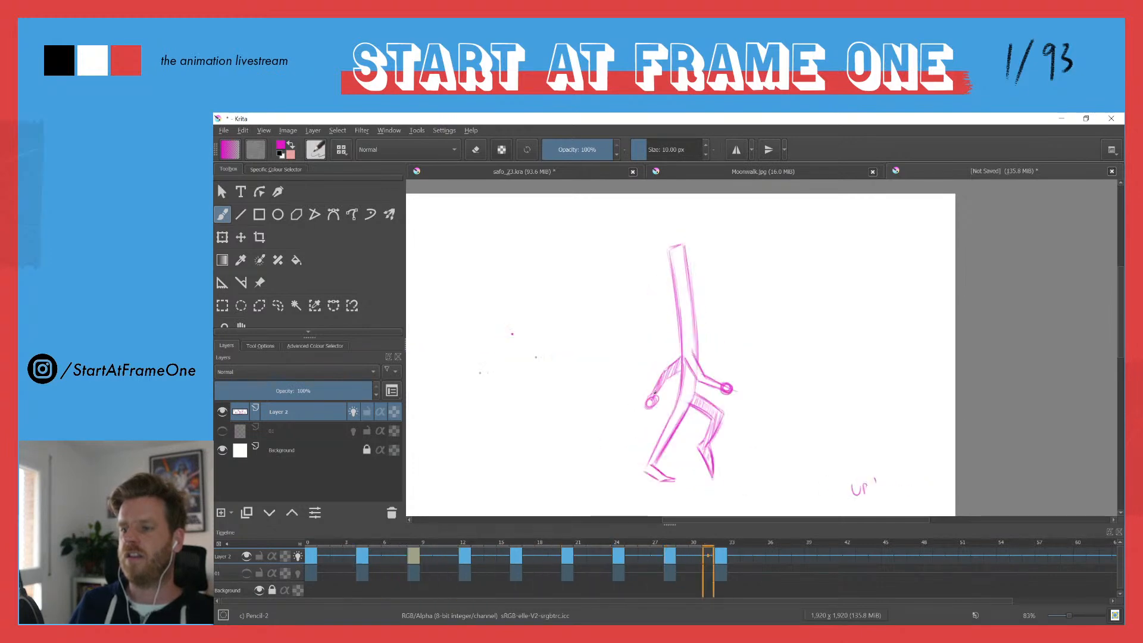
pyautogui.click(247, 556)
pyautogui.click(246, 573)
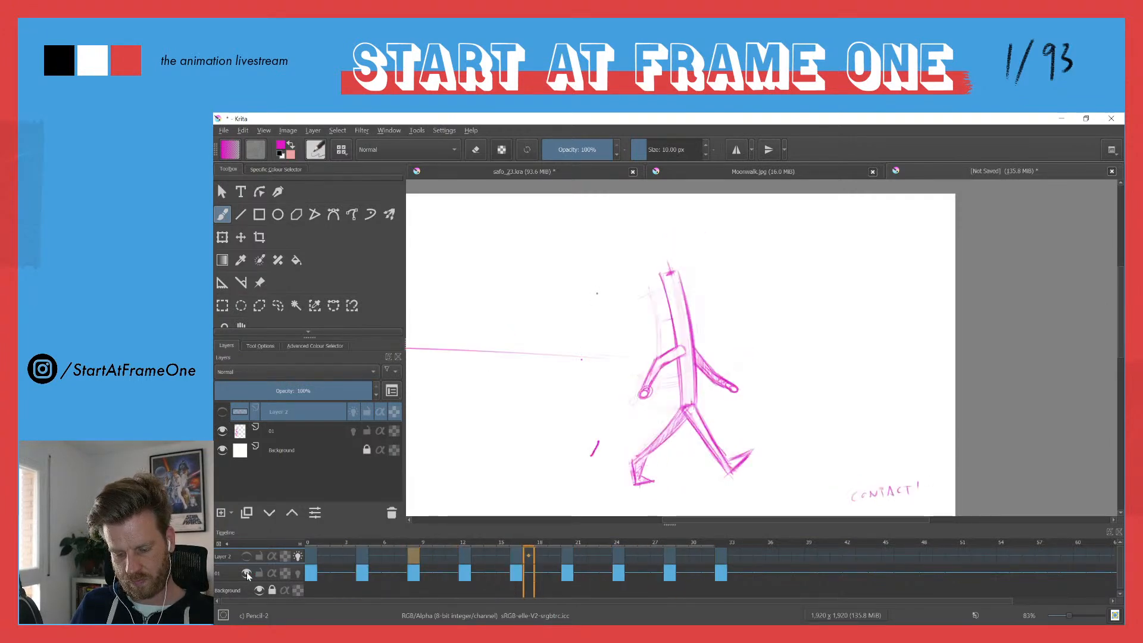
pyautogui.click(246, 573)
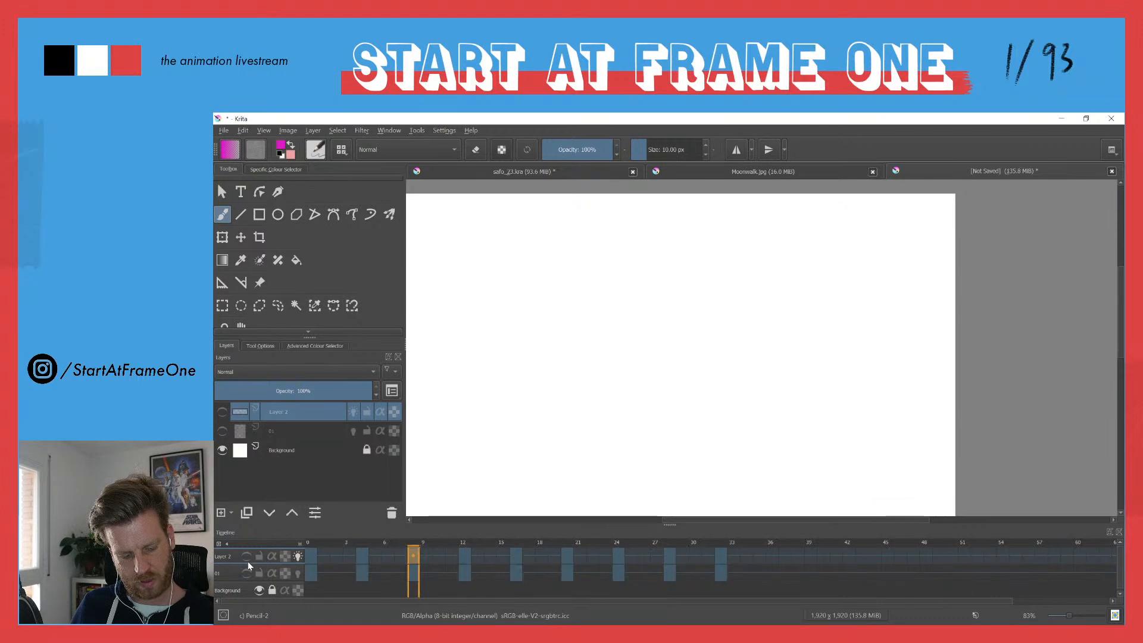
pyautogui.click(247, 555)
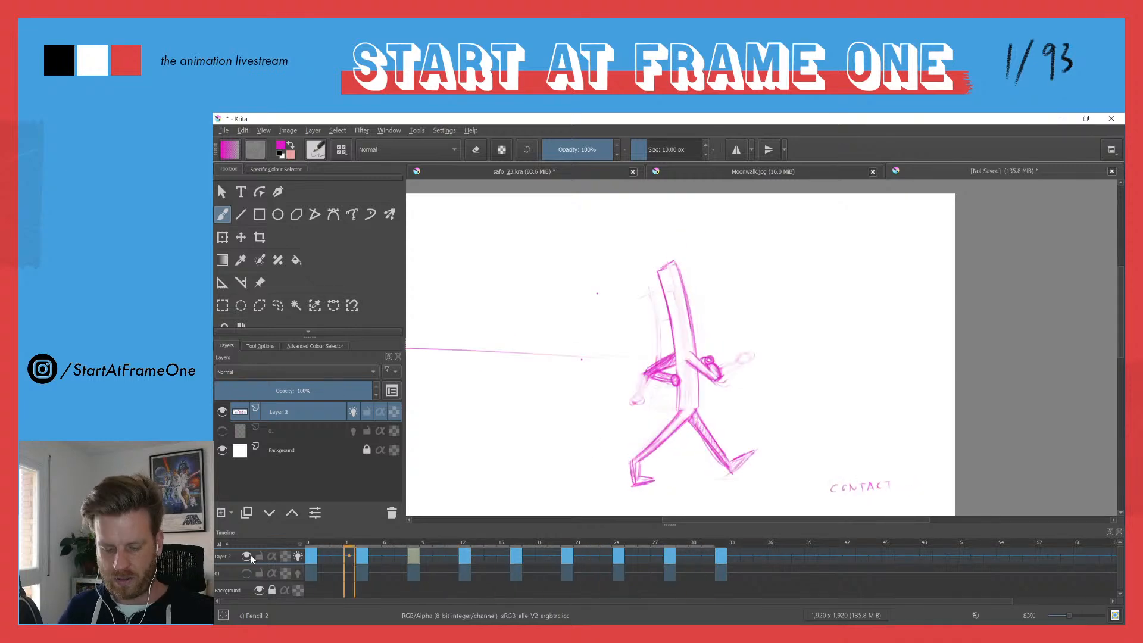
pyautogui.press('space')
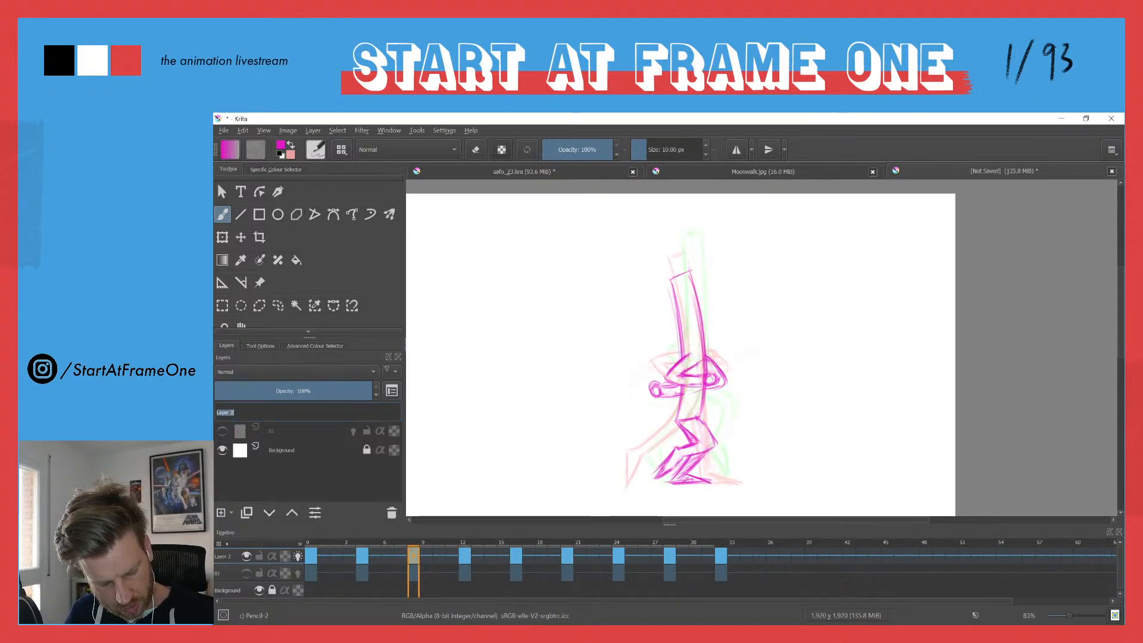
# Step: Rename Layer 2 as 02
pyautogui.doubleClick(280, 413)
pyautogui.write('0')
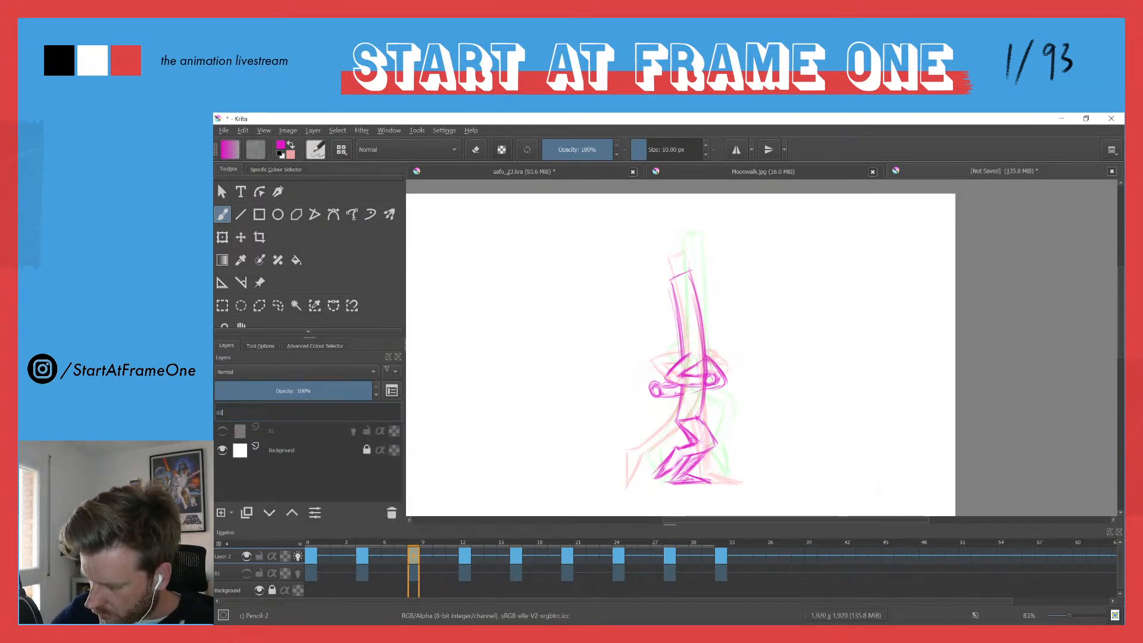
pyautogui.write('2')
pyautogui.press('Return')
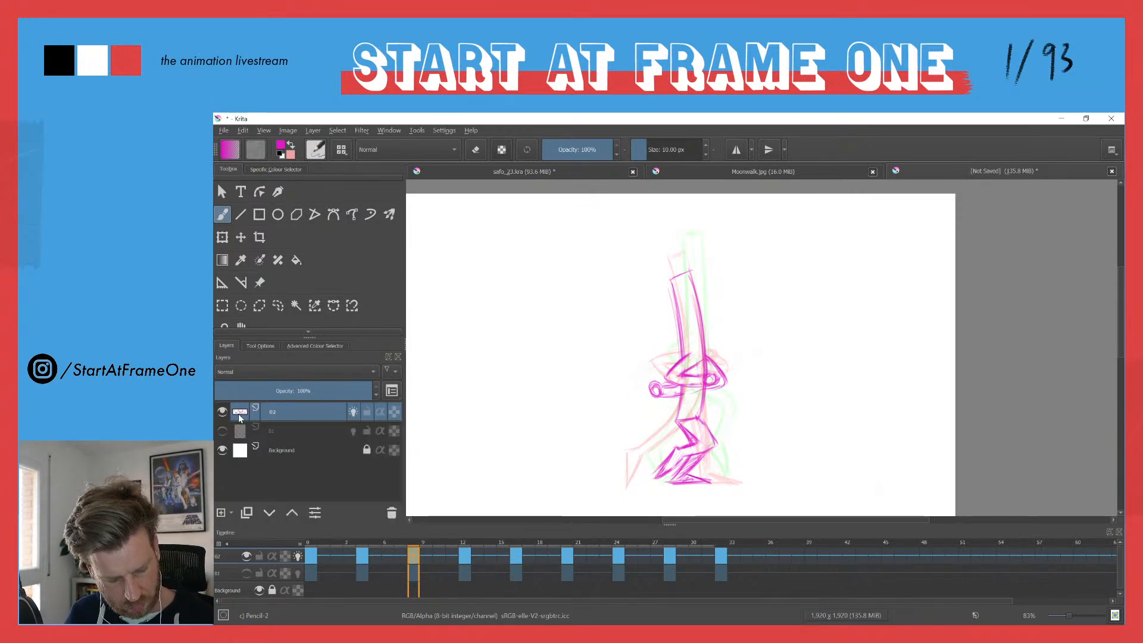
# Step: Copy layer 02 and paste it as a duplicate layer above the original
pyautogui.rightClick(271, 412)
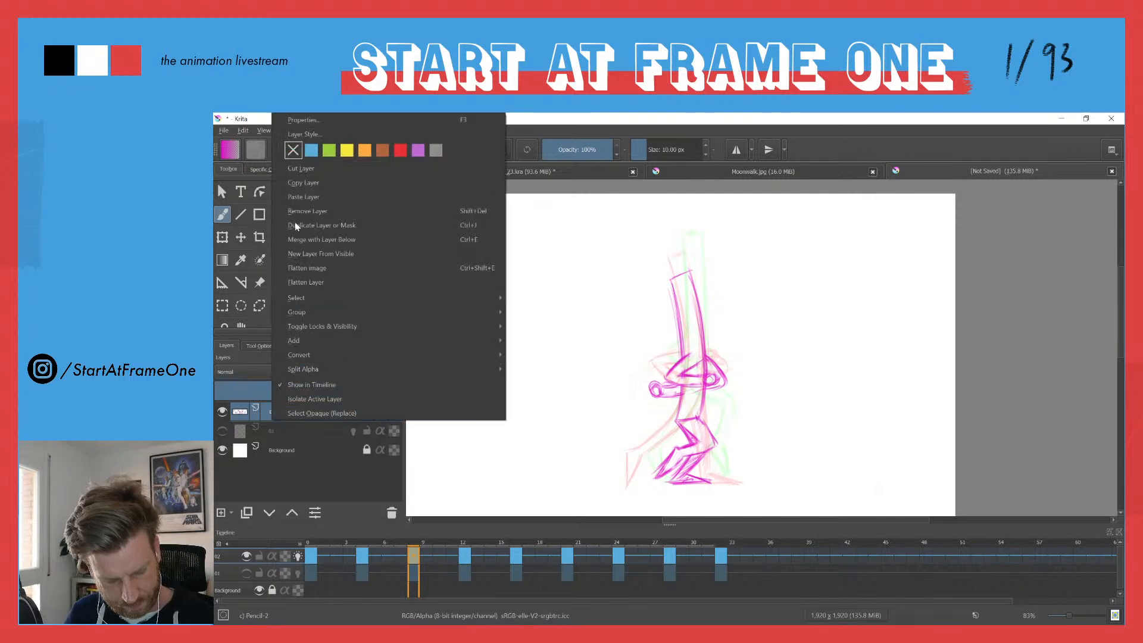
pyautogui.click(291, 184)
pyautogui.rightClick(279, 411)
pyautogui.click(300, 198)
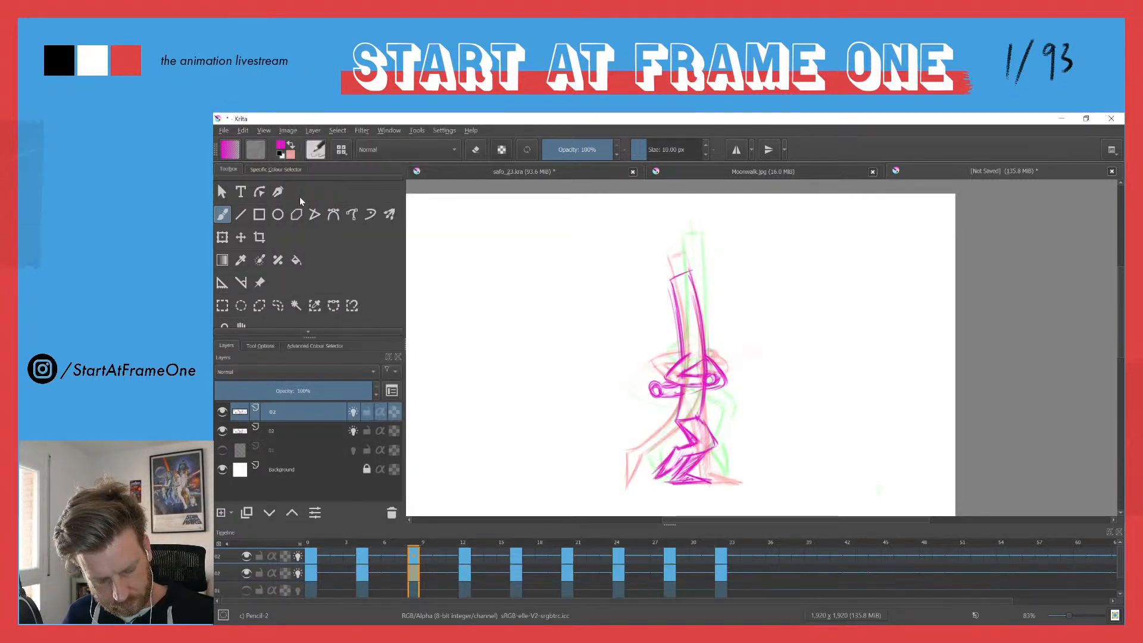
# Step: On the frame 0 contact pose, erase the bent arms and redraw them extended forward and back, each ending in a hand circle
pyautogui.click(308, 542)
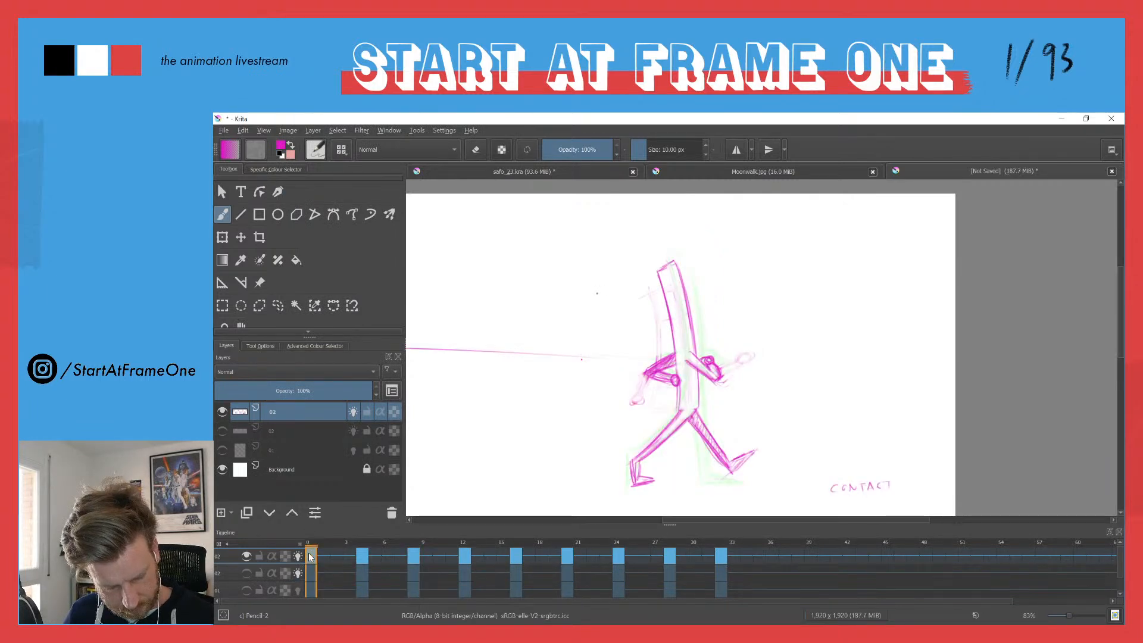
pyautogui.press('e')
pyautogui.moveTo(686, 370)
pyautogui.mouseDown()
pyautogui.moveTo(686, 343)
pyautogui.moveTo(705, 399)
pyautogui.moveTo(708, 351)
pyautogui.moveTo(720, 388)
pyautogui.moveTo(676, 324)
pyautogui.moveTo(673, 388)
pyautogui.moveTo(662, 362)
pyautogui.moveTo(653, 384)
pyautogui.moveTo(644, 366)
pyautogui.moveTo(641, 381)
pyautogui.moveTo(663, 349)
pyautogui.moveTo(681, 388)
pyautogui.moveTo(680, 348)
pyautogui.mouseUp()
pyautogui.press('e')
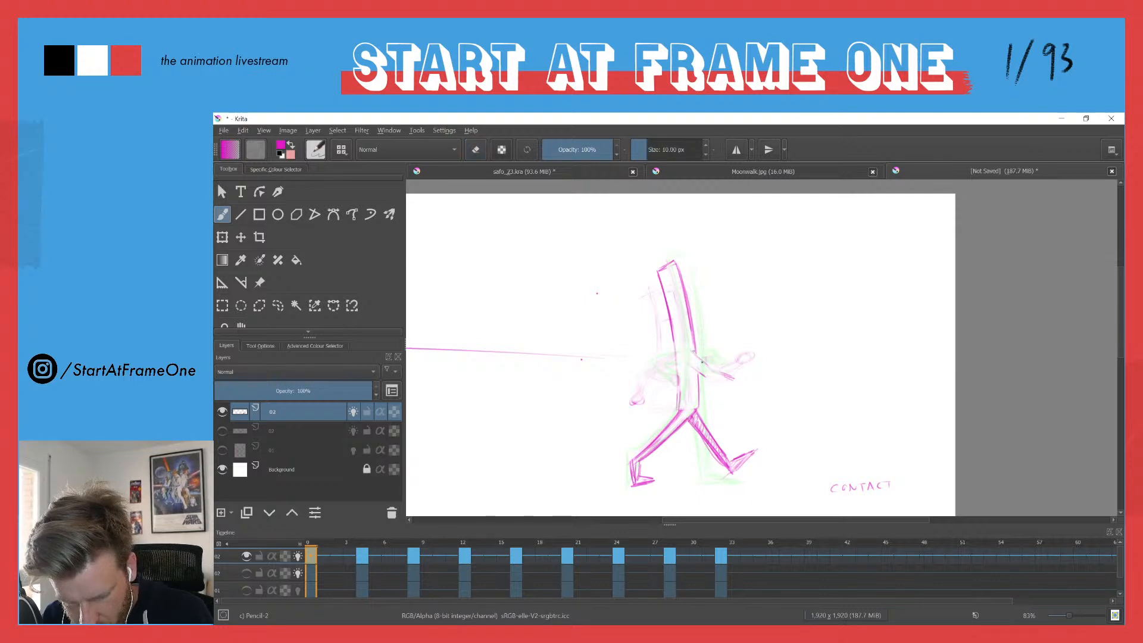
pyautogui.moveTo(684, 359); pyautogui.dragTo(702, 380)
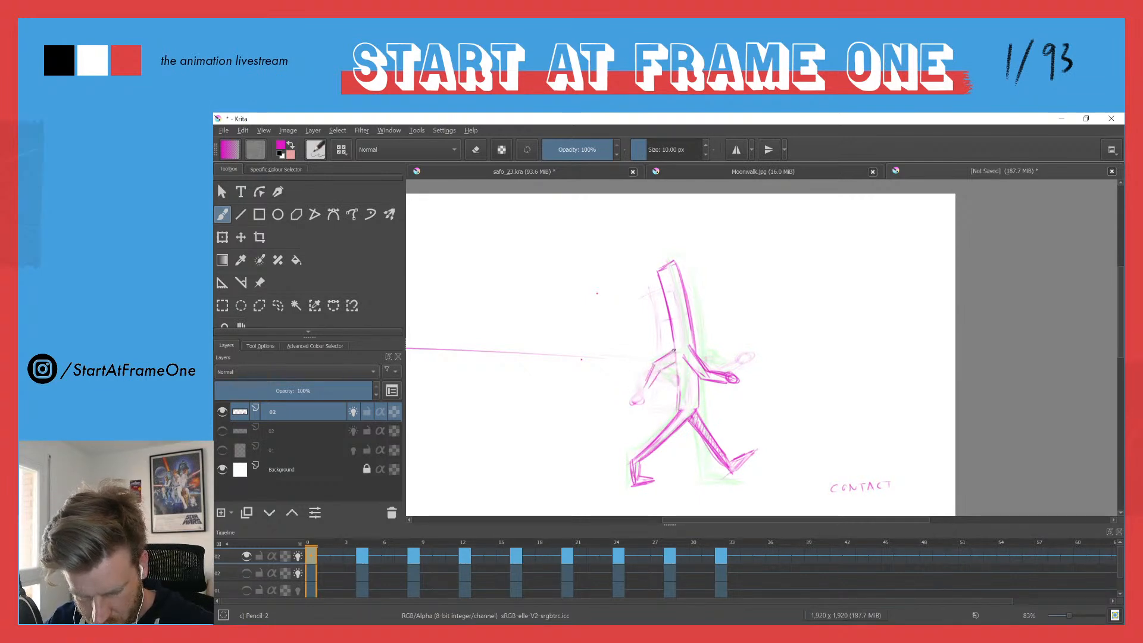
pyautogui.moveTo(643, 393); pyautogui.dragTo(655, 381)
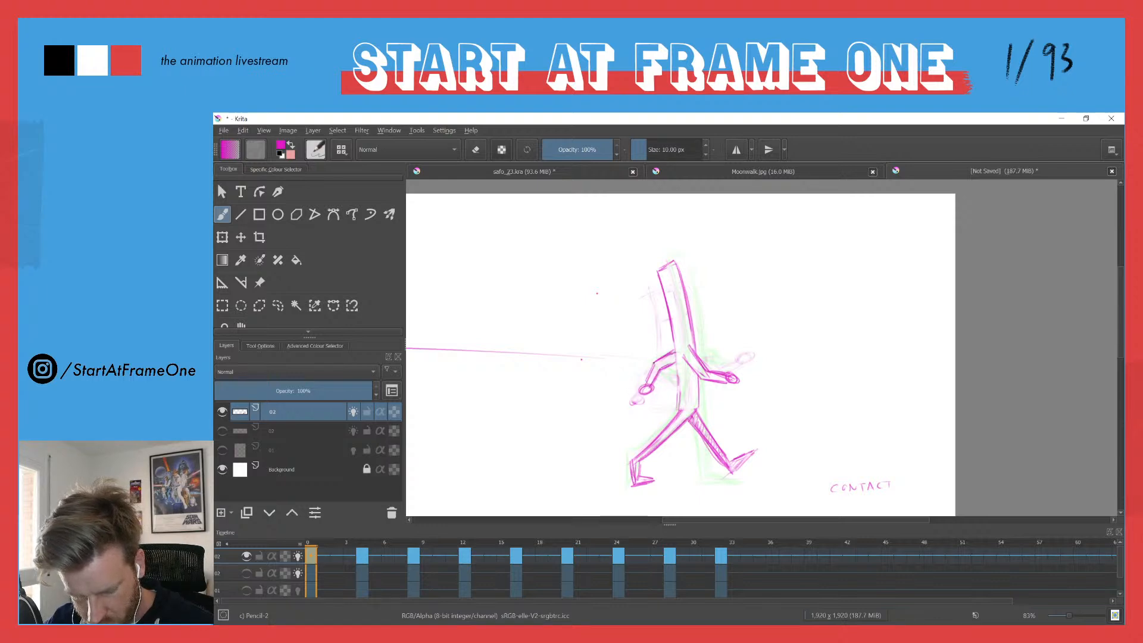
# Step: On the frame 16 contact pose, erase the bent arms and redraw them straighter, with one hand behind and one in front of the torso
pyautogui.click(516, 556)
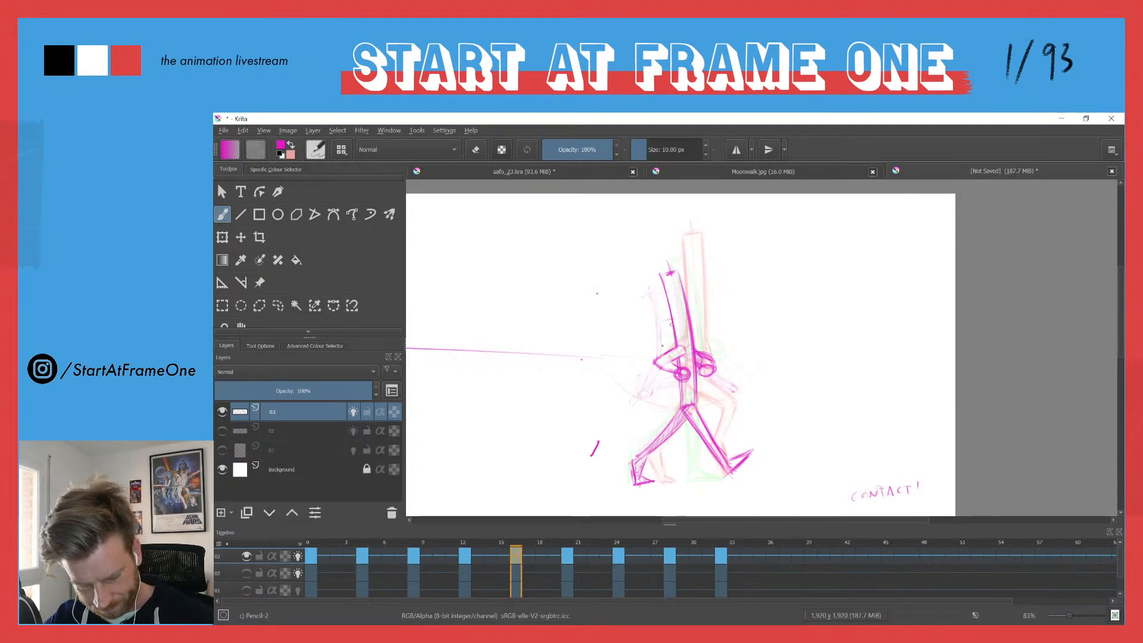
pyautogui.press('e')
pyautogui.moveTo(674, 376)
pyautogui.mouseDown()
pyautogui.moveTo(674, 352)
pyautogui.moveTo(665, 371)
pyautogui.moveTo(656, 361)
pyautogui.moveTo(684, 362)
pyautogui.moveTo(684, 385)
pyautogui.moveTo(705, 350)
pyautogui.moveTo(710, 380)
pyautogui.moveTo(699, 346)
pyautogui.mouseUp()
pyautogui.press('e')
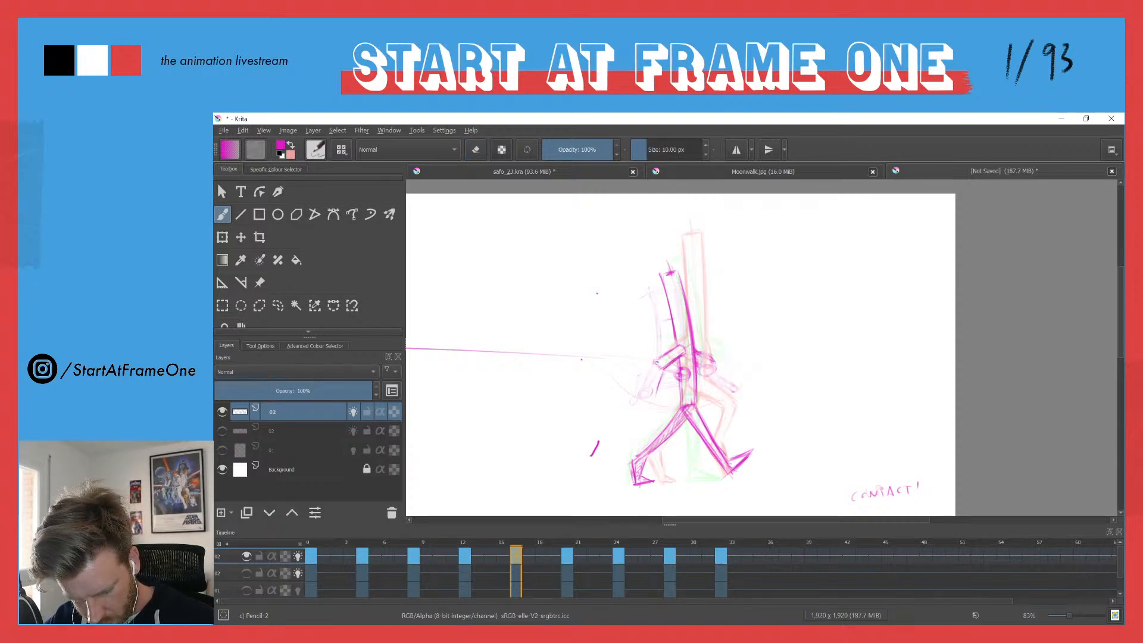
pyautogui.moveTo(656, 365); pyautogui.dragTo(649, 402)
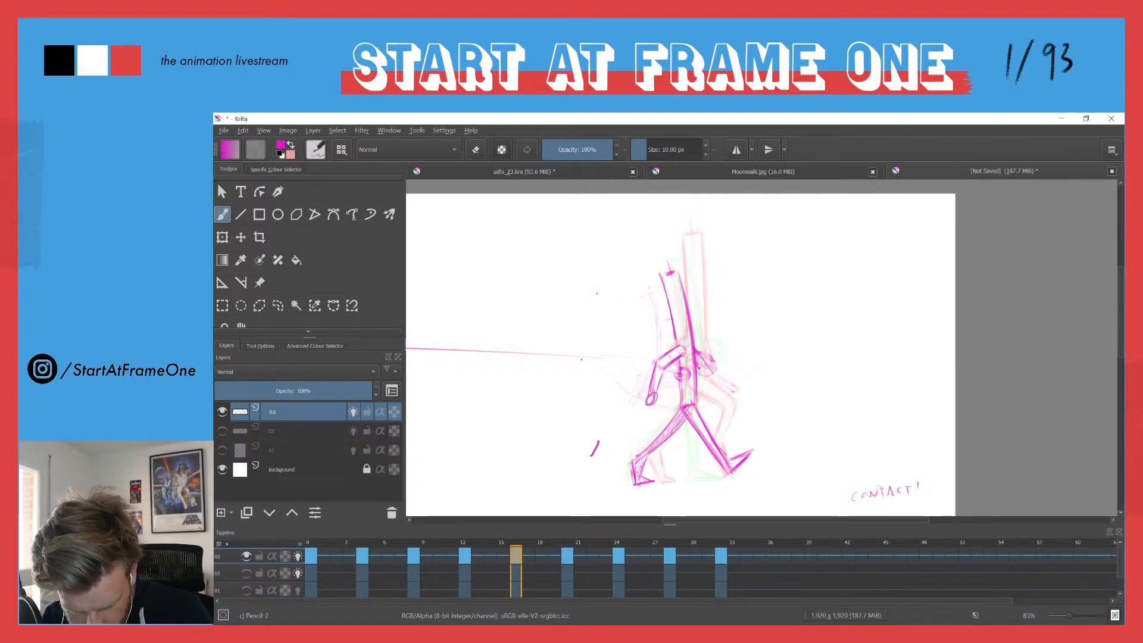
pyautogui.moveTo(699, 359)
pyautogui.mouseDown()
pyautogui.moveTo(731, 390)
pyautogui.moveTo(721, 391)
pyautogui.mouseUp()
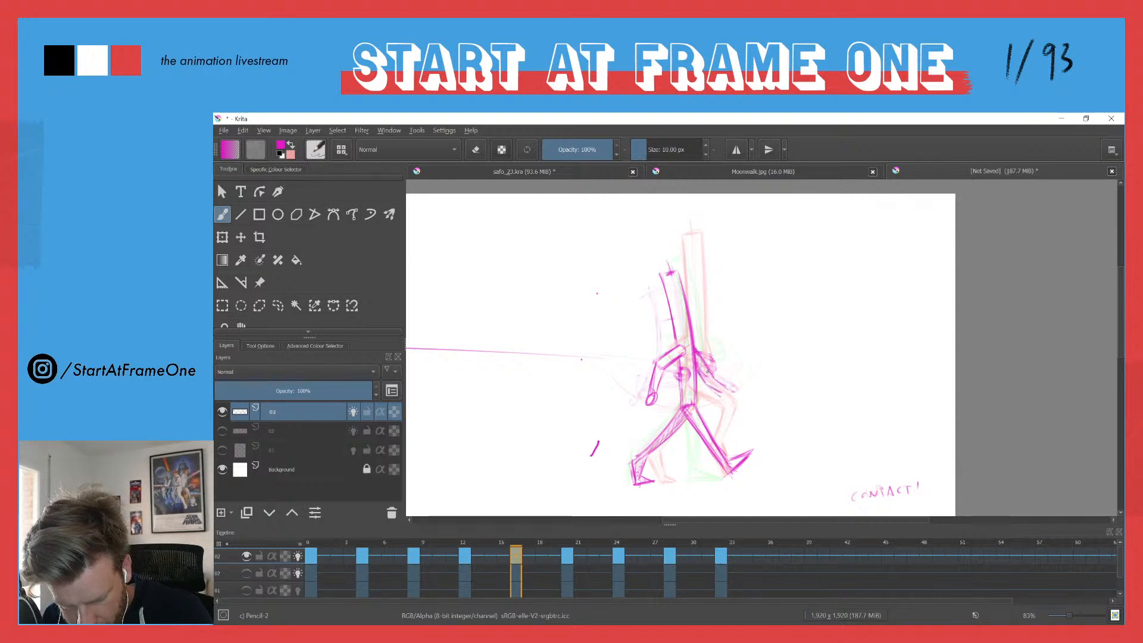
pyautogui.moveTo(720, 388); pyautogui.dragTo(721, 400)
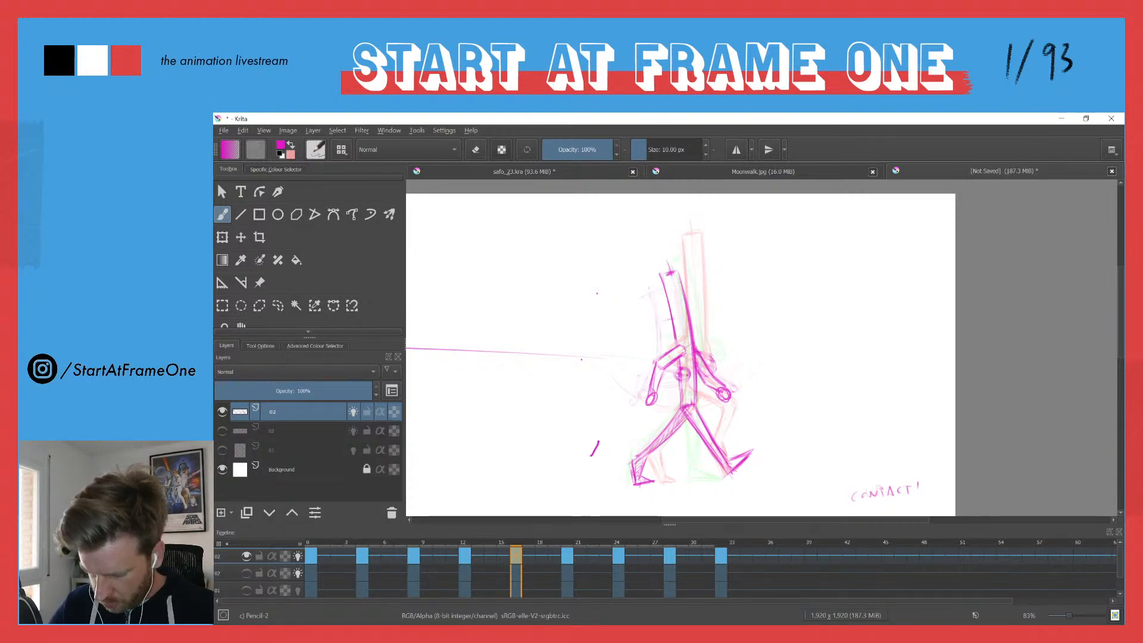
pyautogui.press('e')
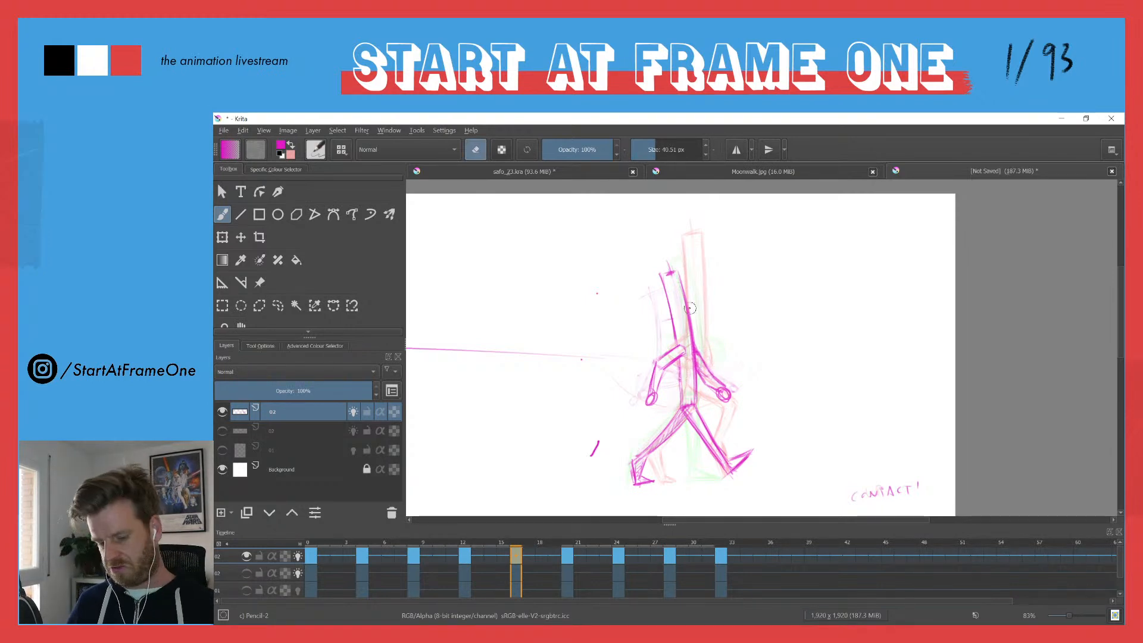
# Step: On the frame 8 pose, erase the bent arms and redraw them hanging down beside the torso with the near hand at the hip
pyautogui.click(412, 543)
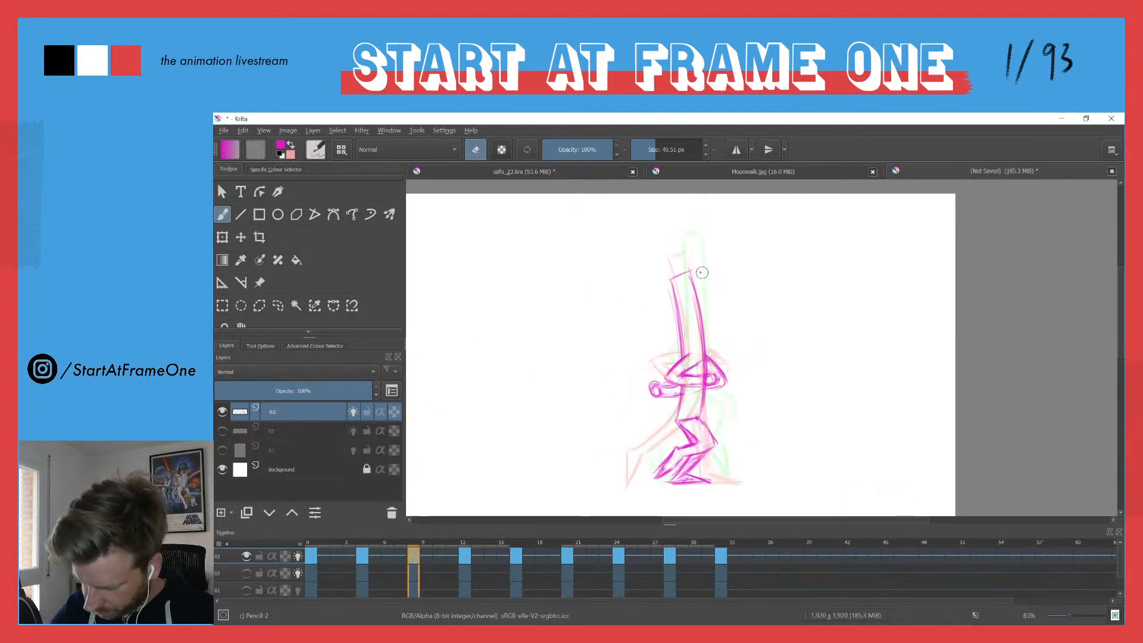
pyautogui.press('e')
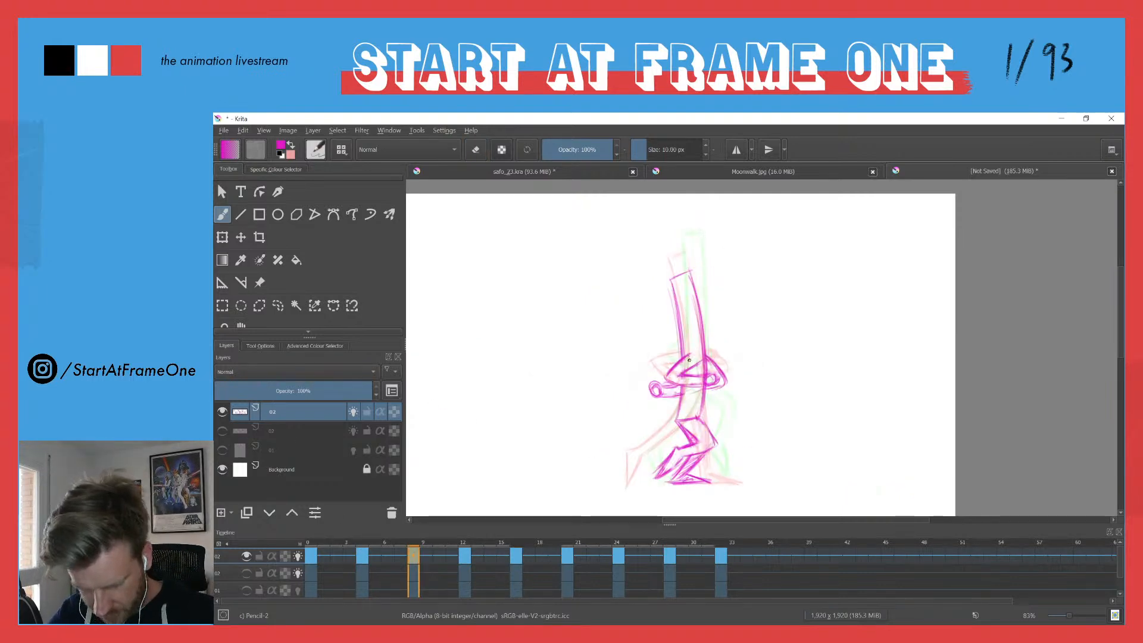
pyautogui.press('e')
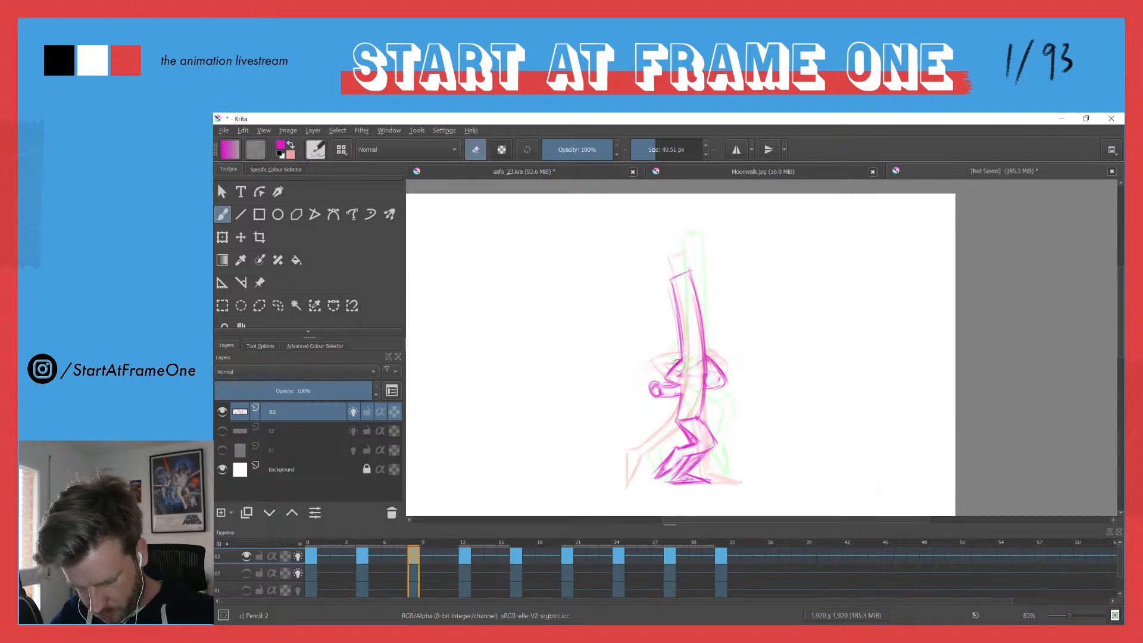
pyautogui.press('e')
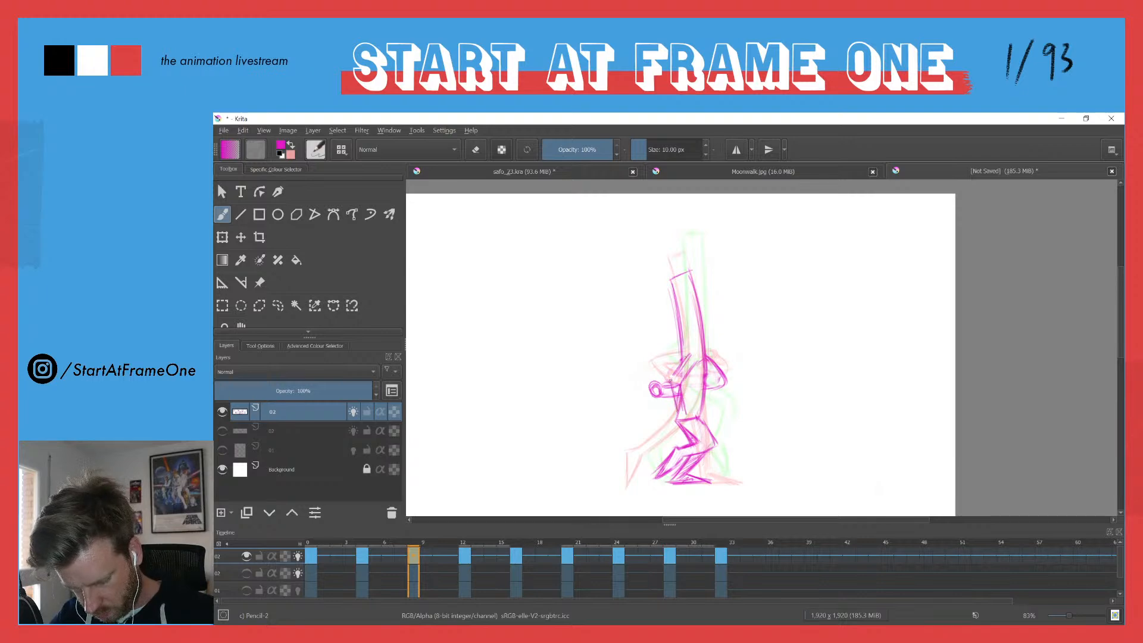
pyautogui.press('e')
pyautogui.moveTo(679, 400)
pyautogui.mouseDown()
pyautogui.moveTo(704, 314)
pyautogui.moveTo(698, 366)
pyautogui.moveTo(710, 370)
pyautogui.moveTo(707, 341)
pyautogui.moveTo(722, 377)
pyautogui.moveTo(683, 364)
pyautogui.moveTo(652, 400)
pyautogui.mouseUp()
pyautogui.press('e')
pyautogui.press('e')
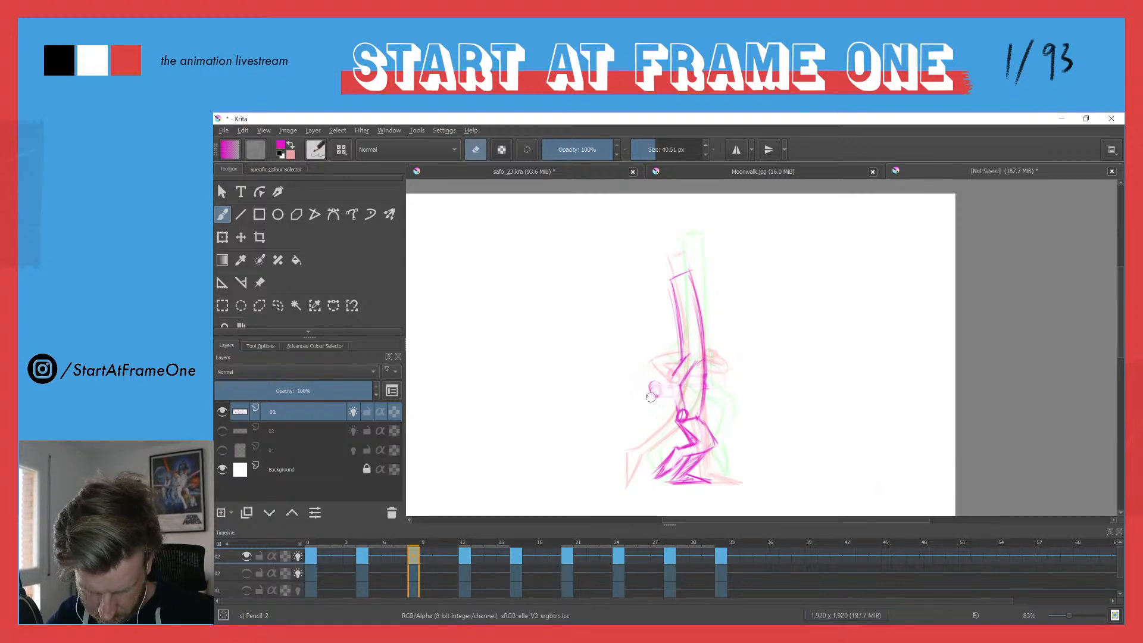
pyautogui.press('e')
pyautogui.moveTo(709, 364); pyautogui.dragTo(703, 405)
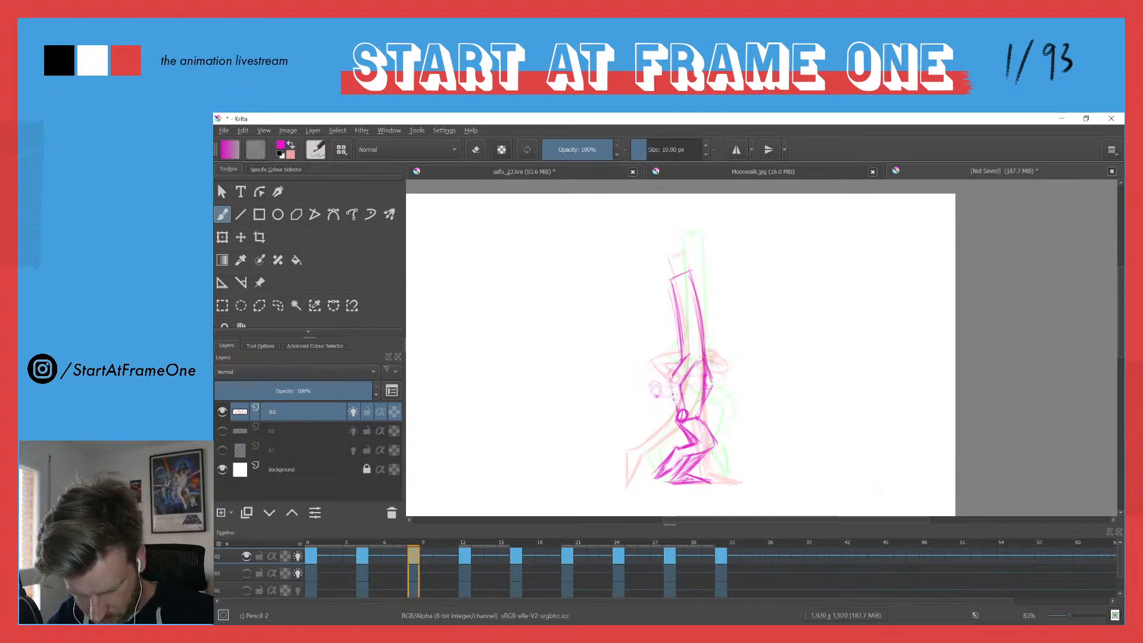
# Step: Erase both bent arms from the frame 4 pose and compare it with the neighbouring key pose
pyautogui.click(361, 556)
pyautogui.press('e')
pyautogui.moveTo(721, 364)
pyautogui.mouseDown()
pyautogui.moveTo(711, 351)
pyautogui.moveTo(713, 374)
pyautogui.moveTo(727, 370)
pyautogui.mouseUp()
pyautogui.moveTo(678, 342)
pyautogui.mouseDown()
pyautogui.moveTo(678, 378)
pyautogui.moveTo(676, 368)
pyautogui.moveTo(647, 359)
pyautogui.mouseUp()
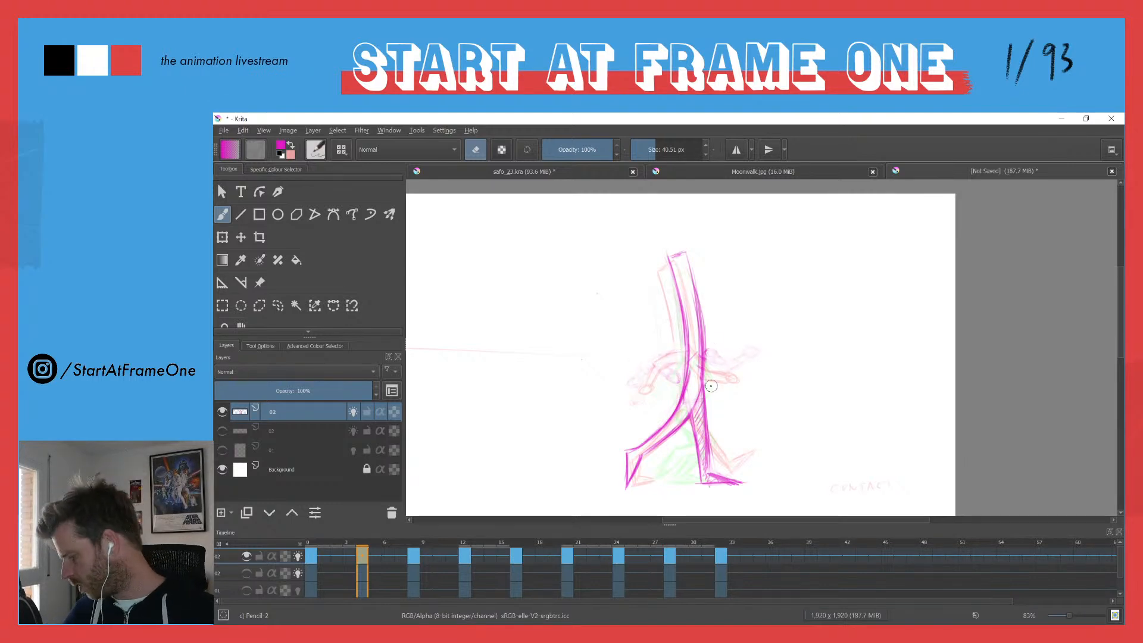
pyautogui.hotkey('ctrl', 'Left')
pyautogui.hotkey('ctrl', 'Right')
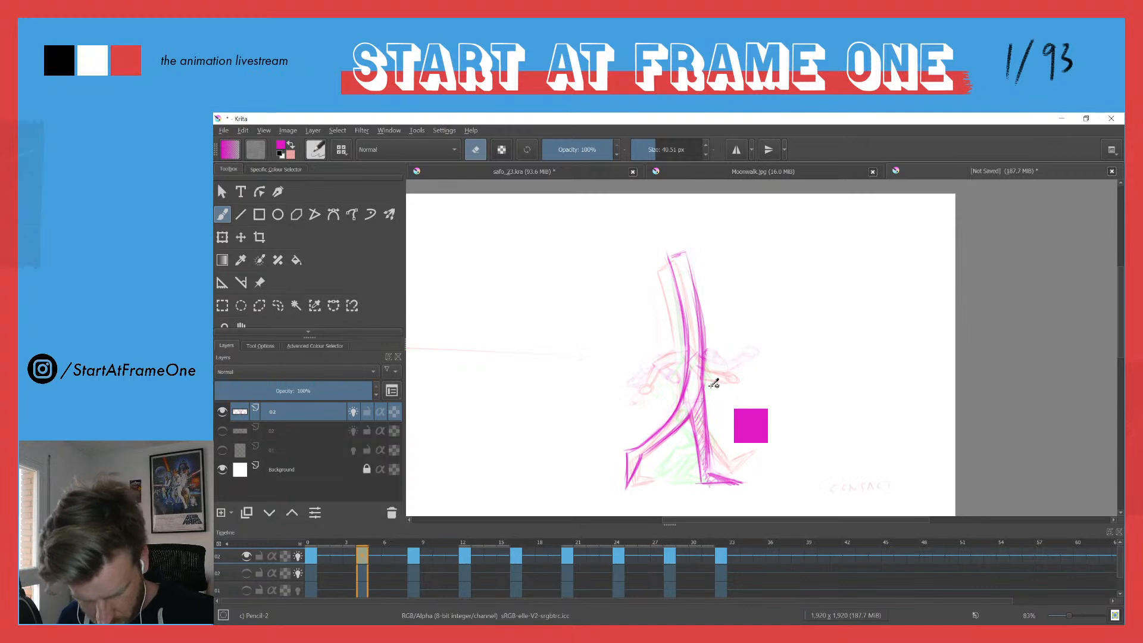
# Step: Draw the back arm on frame 4 swung out behind the torso with a hand circle, flipping between key poses to check it
pyautogui.press('e')
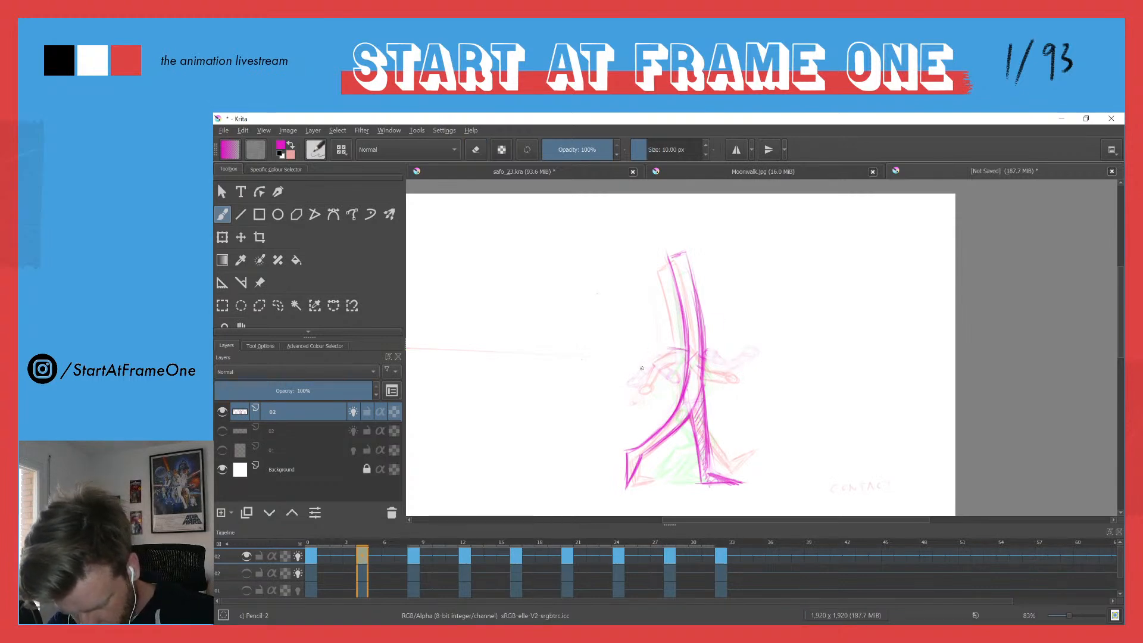
pyautogui.moveTo(659, 354); pyautogui.dragTo(641, 370)
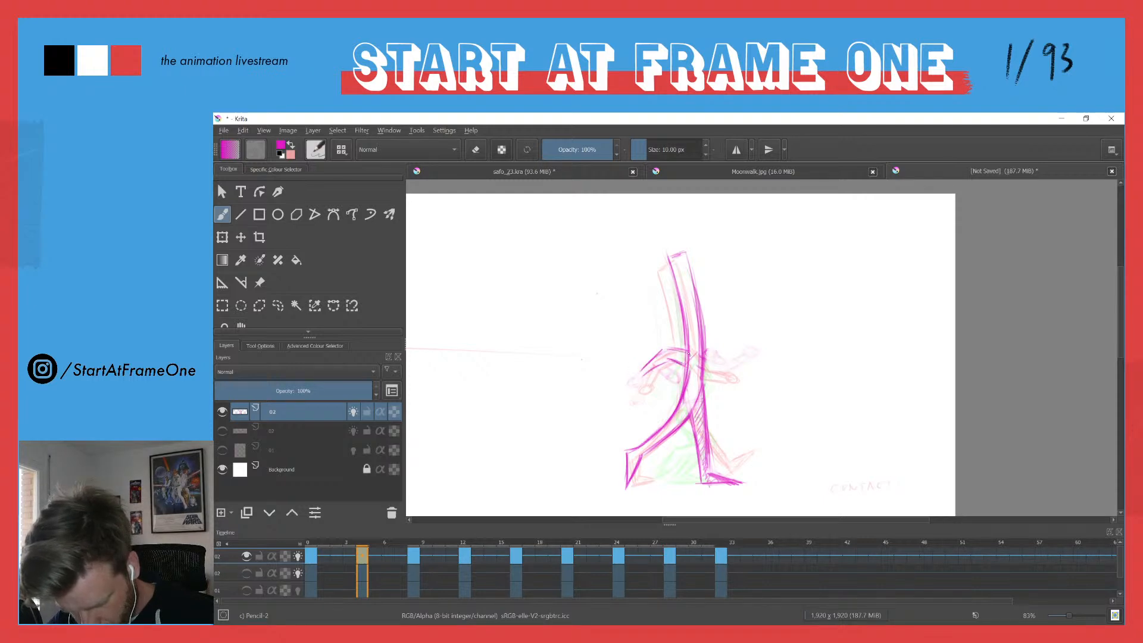
pyautogui.press(',')
pyautogui.press('.')
pyautogui.press(',')
pyautogui.press('.')
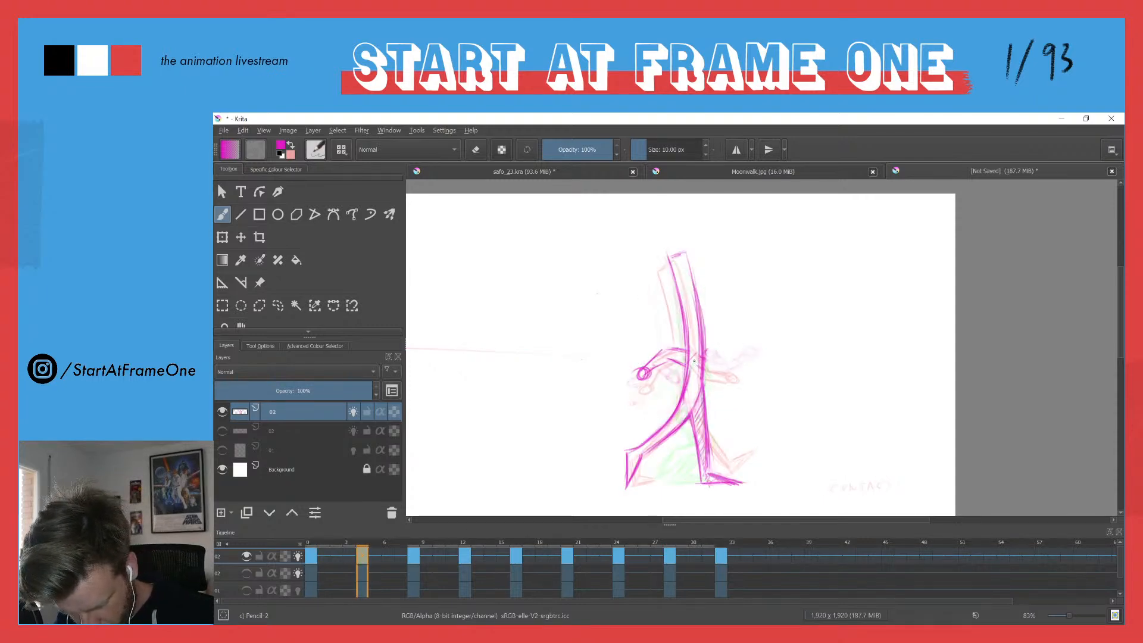
# Step: Draw the front arm on frame 4 reaching forward with a hand circle, and compare the pose with frames 0 and 8
pyautogui.moveTo(719, 375)
pyautogui.mouseDown()
pyautogui.moveTo(701, 355)
pyautogui.moveTo(745, 357)
pyautogui.mouseUp()
pyautogui.press(',')
pyautogui.press('.')
pyautogui.press('.')
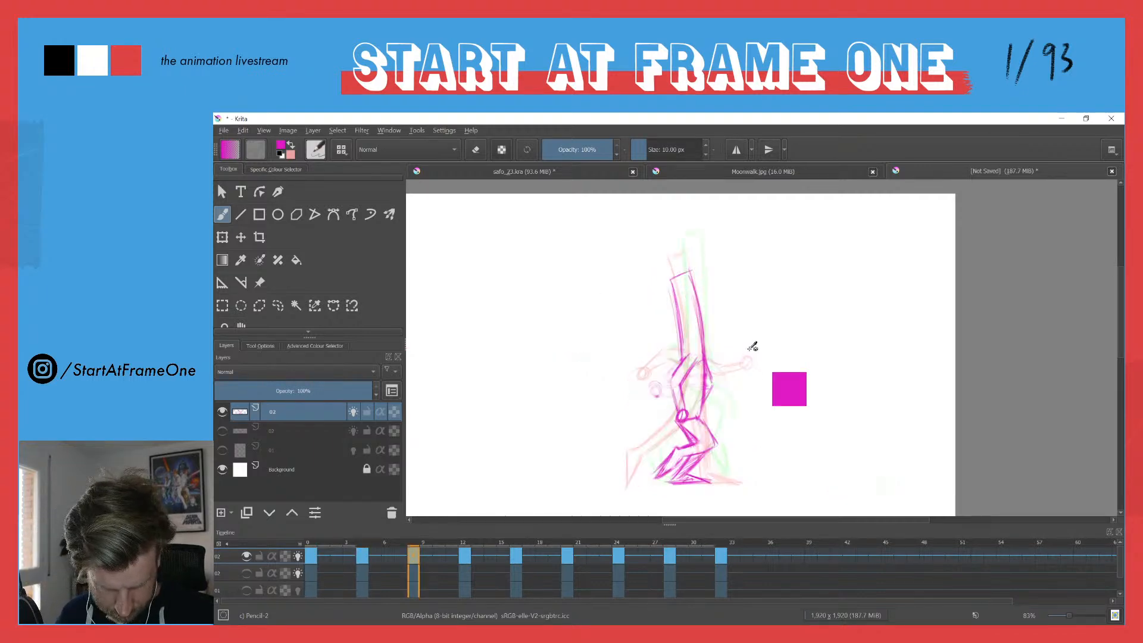
pyautogui.press(',')
pyautogui.press('.')
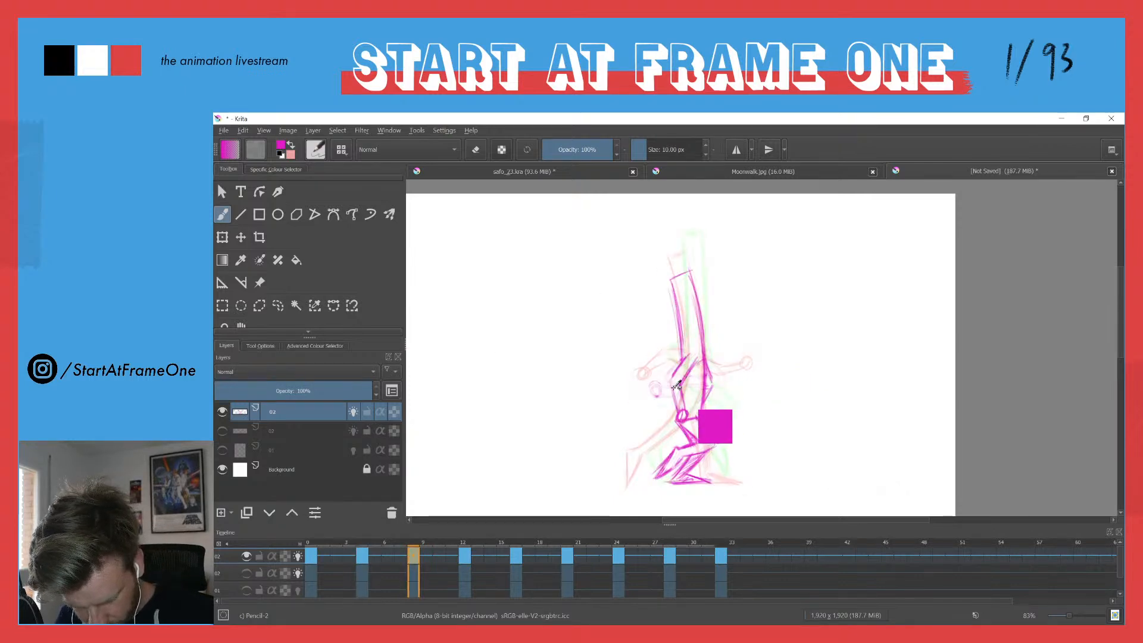
pyautogui.press(',')
pyautogui.press('e')
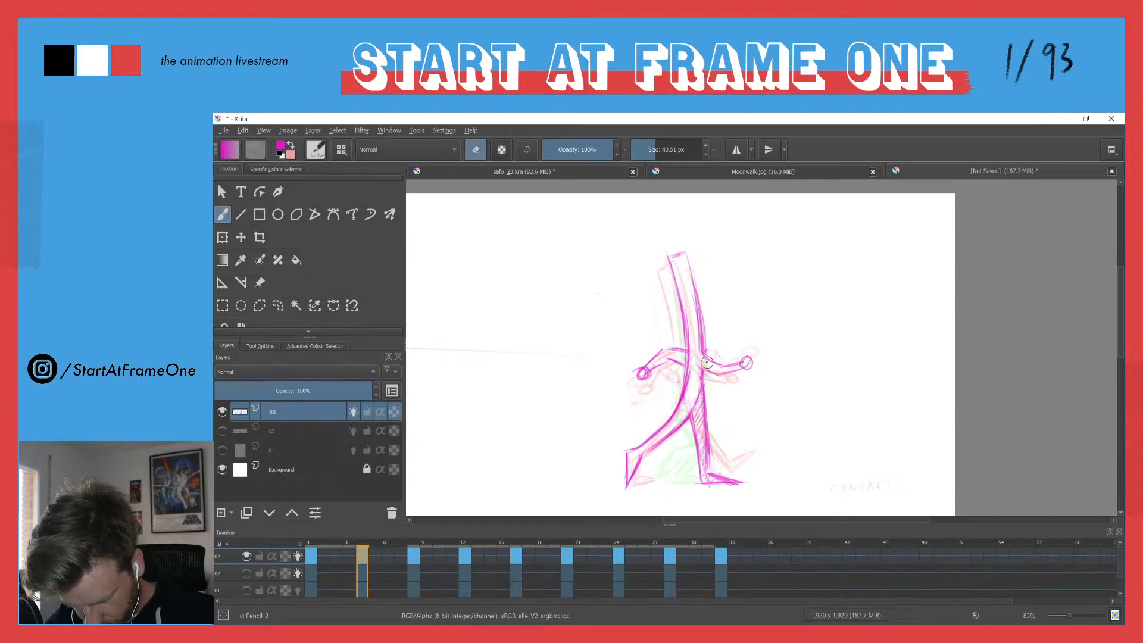
pyautogui.press('.')
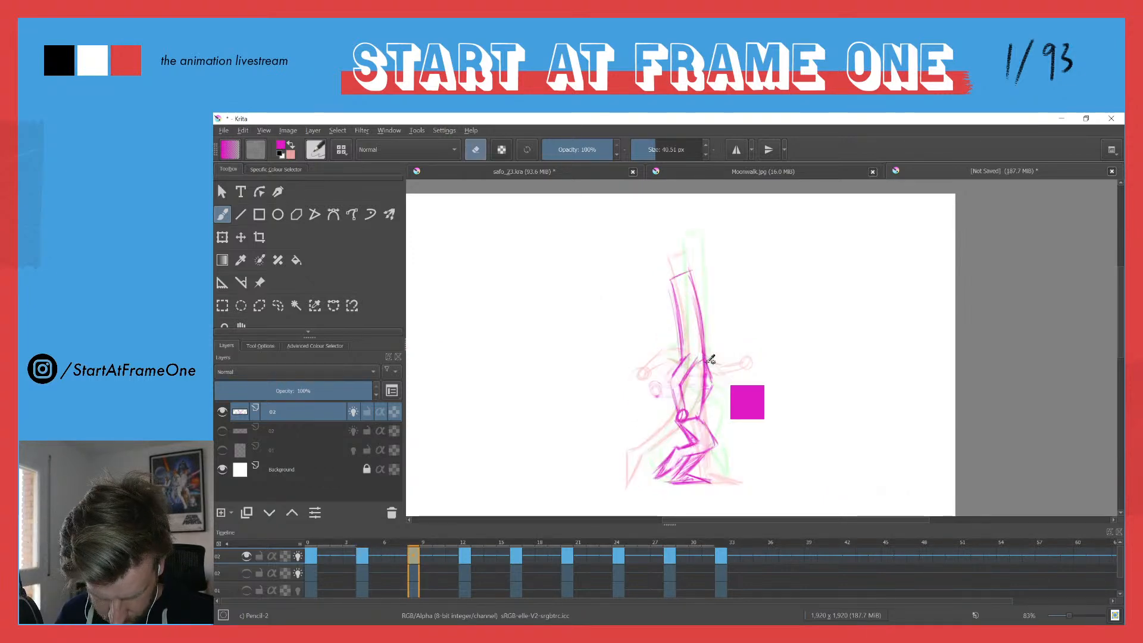
# Step: On the frame 12 UP pose, erase the bent arms and redraw them lower, placing both hands on the sketched swing arc
pyautogui.press('.')
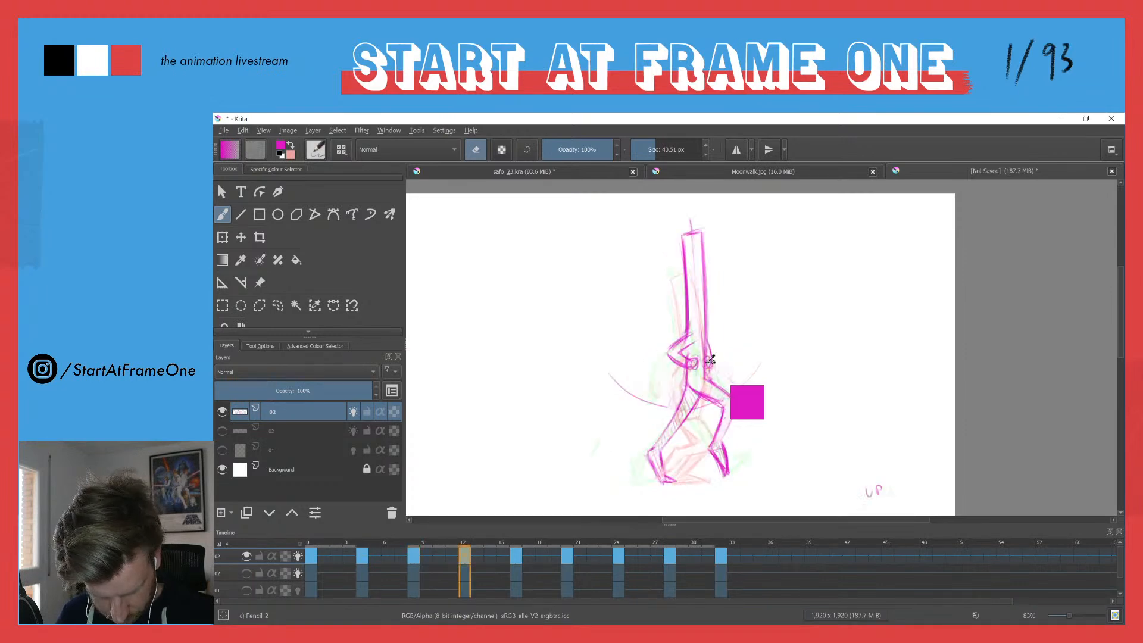
pyautogui.press('e')
pyautogui.press('e')
pyautogui.moveTo(692, 345)
pyautogui.mouseDown()
pyautogui.moveTo(694, 330)
pyautogui.moveTo(694, 364)
pyautogui.moveTo(677, 352)
pyautogui.moveTo(681, 328)
pyautogui.moveTo(711, 374)
pyautogui.moveTo(710, 342)
pyautogui.mouseUp()
pyautogui.press('e')
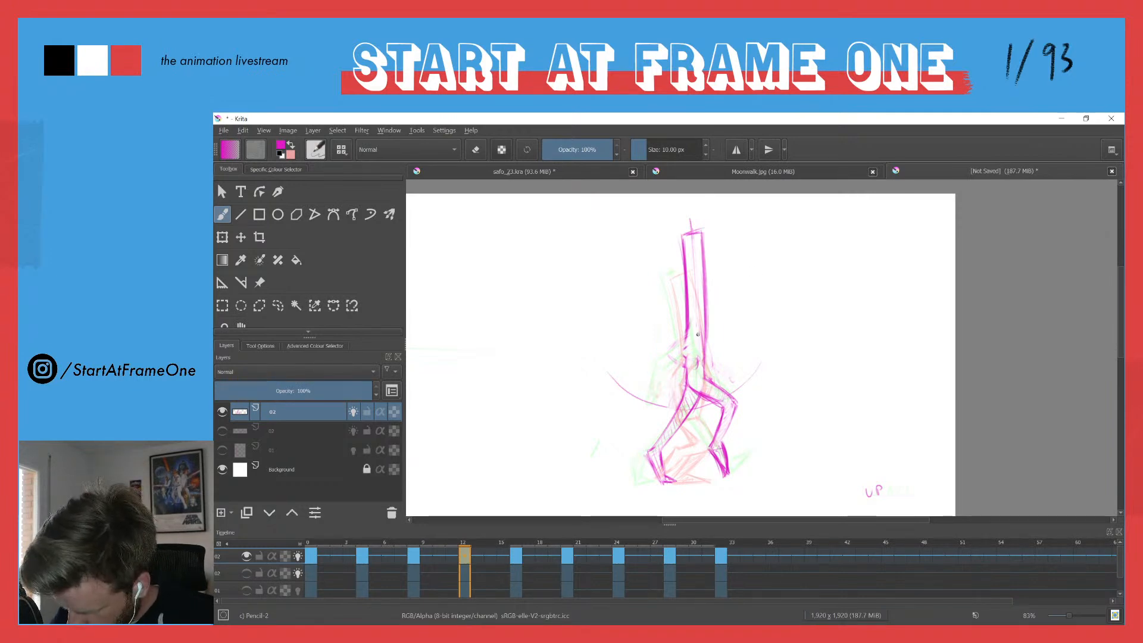
pyautogui.moveTo(692, 341); pyautogui.dragTo(665, 363)
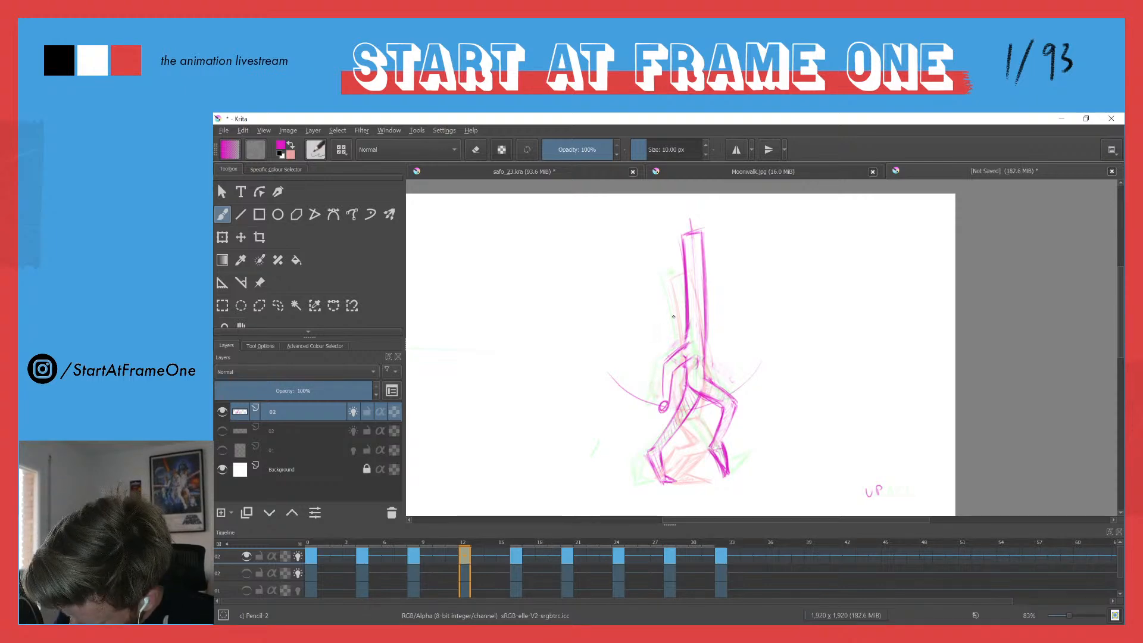
pyautogui.hotkey('ctrl', 'Left')
pyautogui.hotkey('ctrl', 'Right')
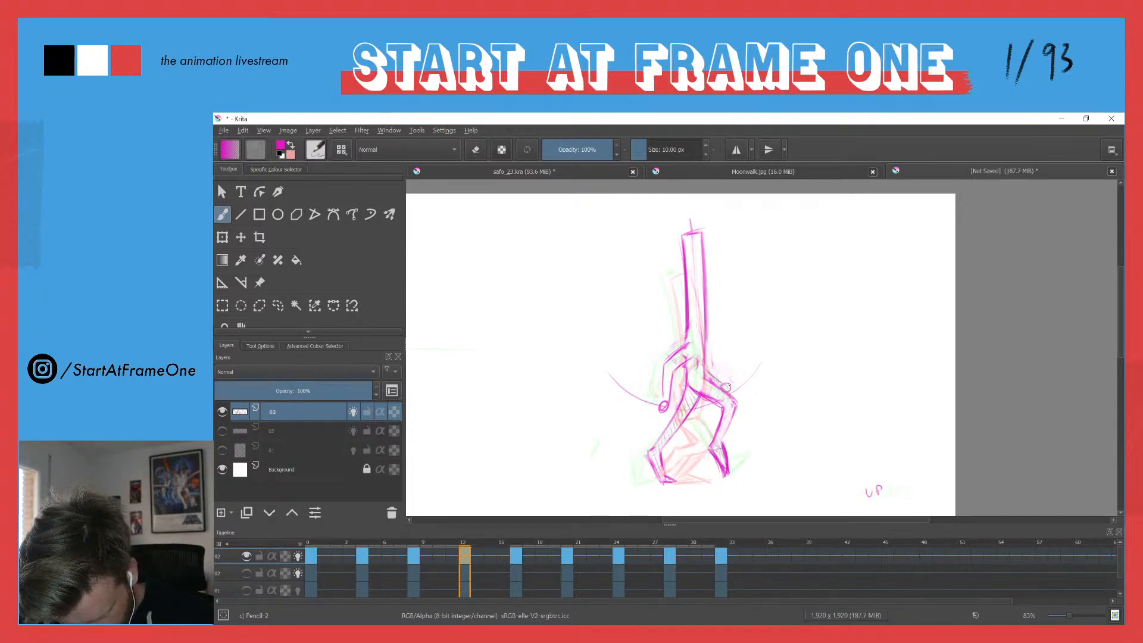
pyautogui.hotkey('ctrl', 'Left')
pyautogui.hotkey('ctrl', 'Right')
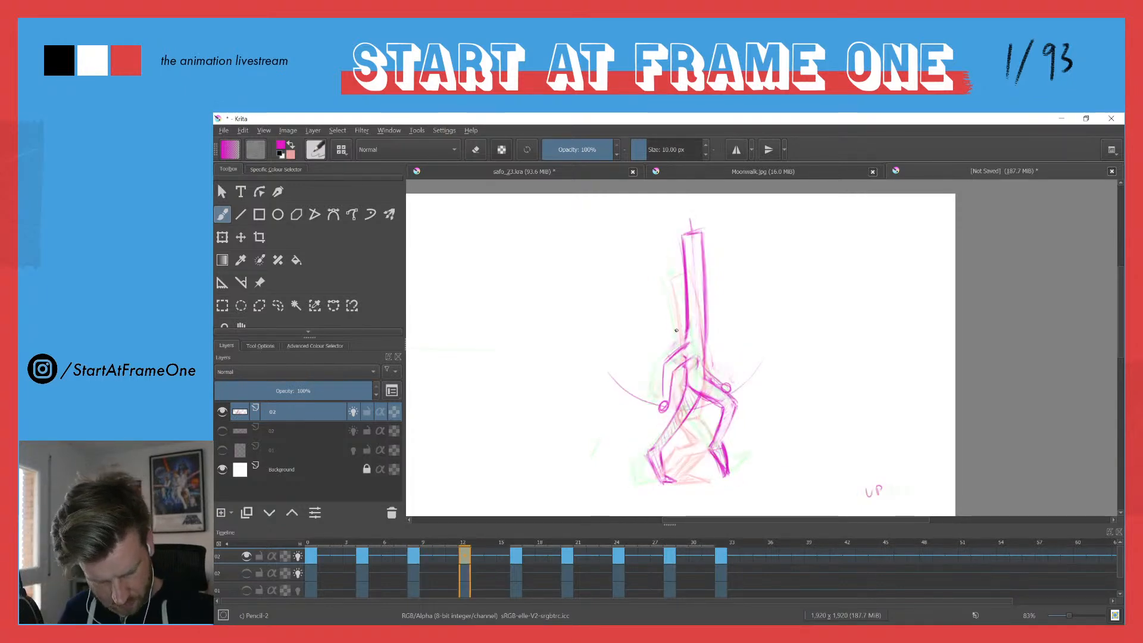
# Step: Play the animation from frame 0 to check the reworked arm swing
pyautogui.click(305, 543)
pyautogui.press('space')
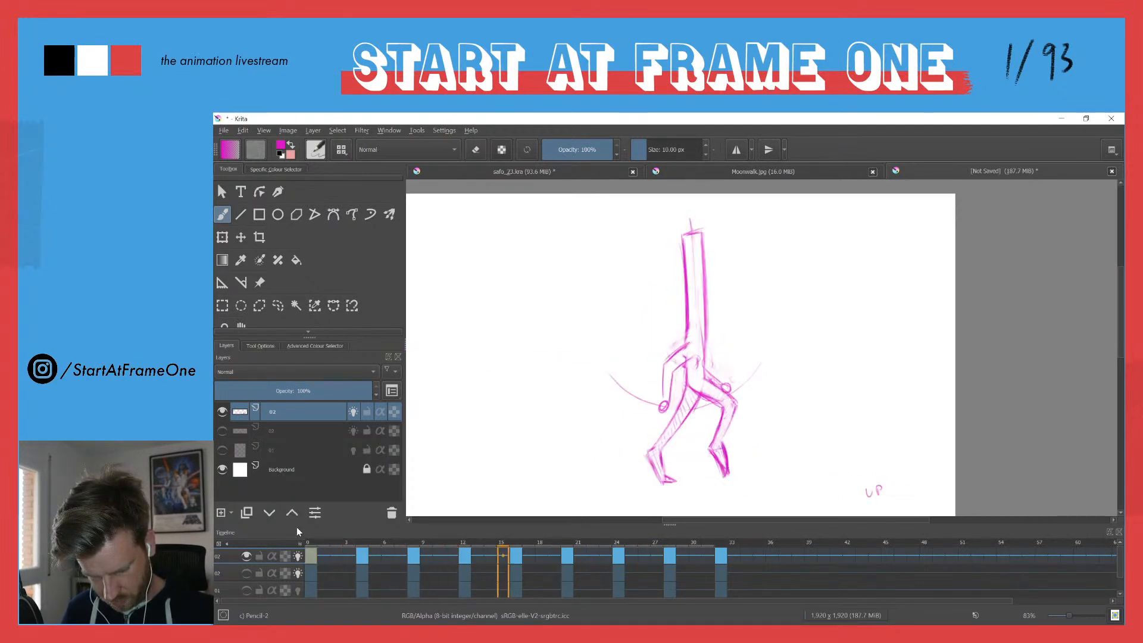
pyautogui.press('space')
# Step: Scrub to frame 24 and erase the bent arms from that pose
pyautogui.moveTo(319, 537); pyautogui.dragTo(617, 539)
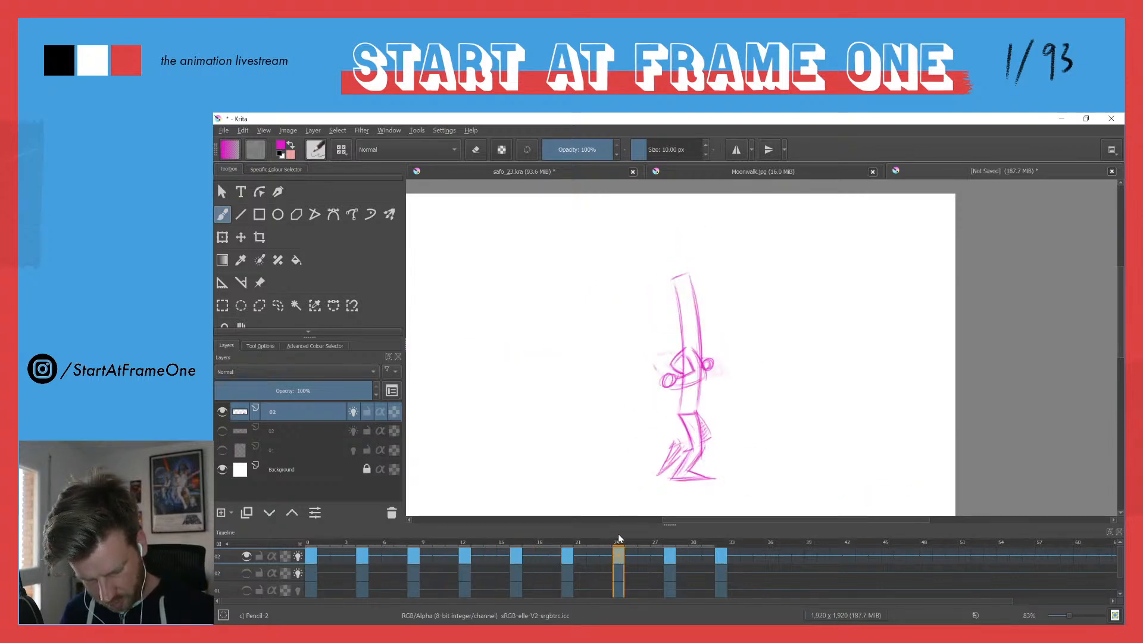
pyautogui.press('e')
pyautogui.moveTo(693, 390)
pyautogui.mouseDown()
pyautogui.moveTo(694, 340)
pyautogui.moveTo(687, 372)
pyautogui.moveTo(708, 381)
pyautogui.moveTo(707, 363)
pyautogui.moveTo(678, 375)
pyautogui.moveTo(658, 342)
pyautogui.mouseUp()
# Step: Copy the reworked frame 0 contact pose to frame 32, check frame 16, and return to frame 24
pyautogui.click(309, 548)
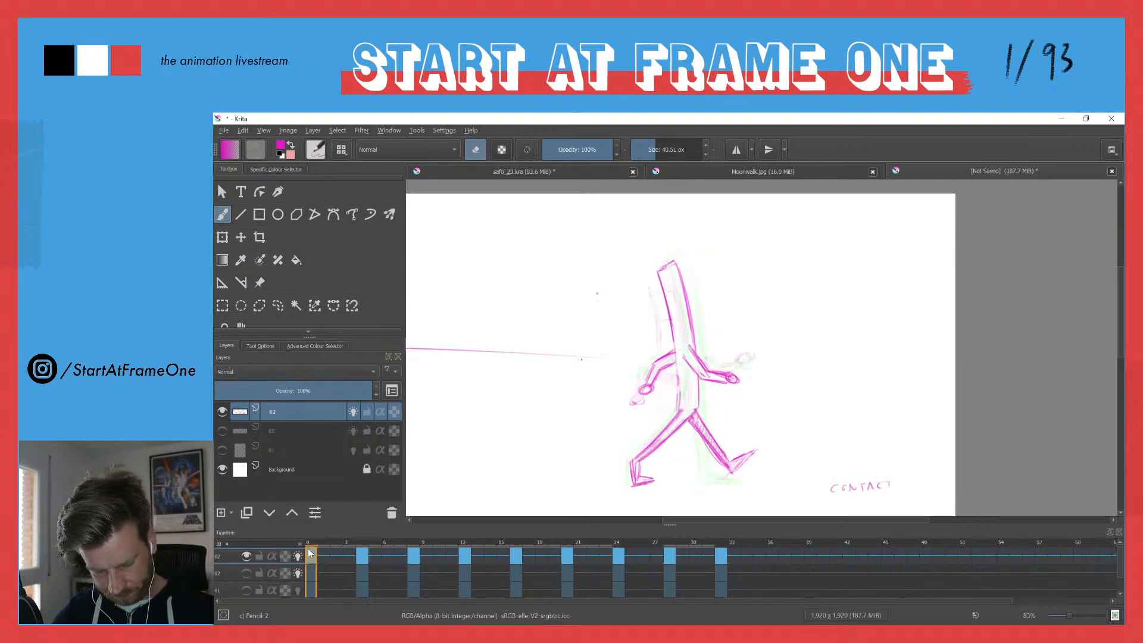
pyautogui.click(718, 557)
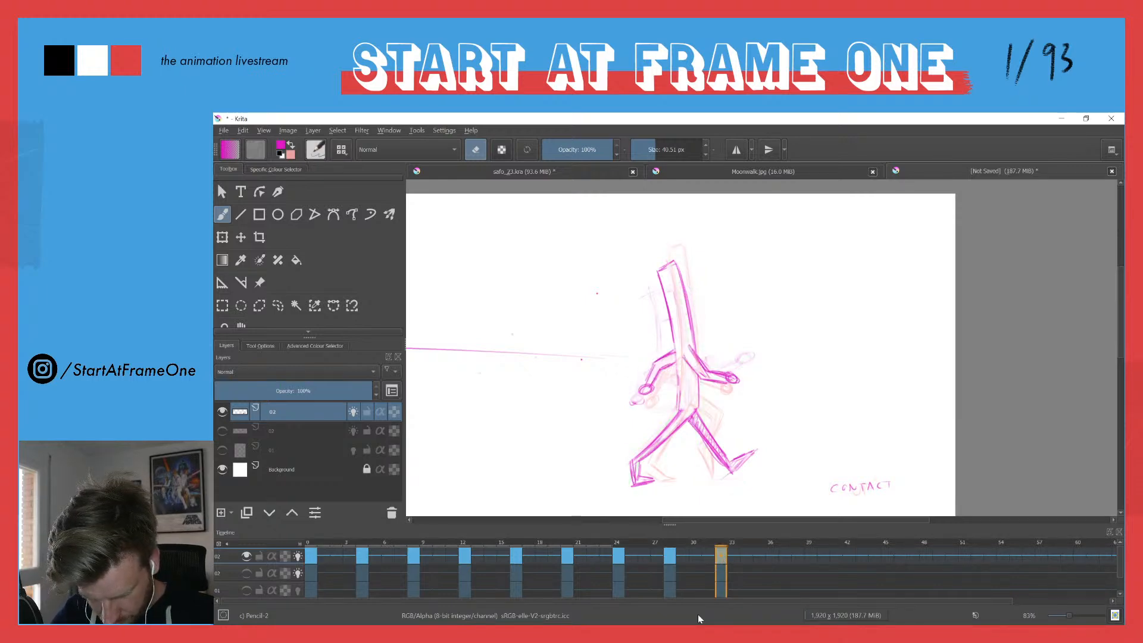
pyautogui.click(513, 543)
pyautogui.click(617, 542)
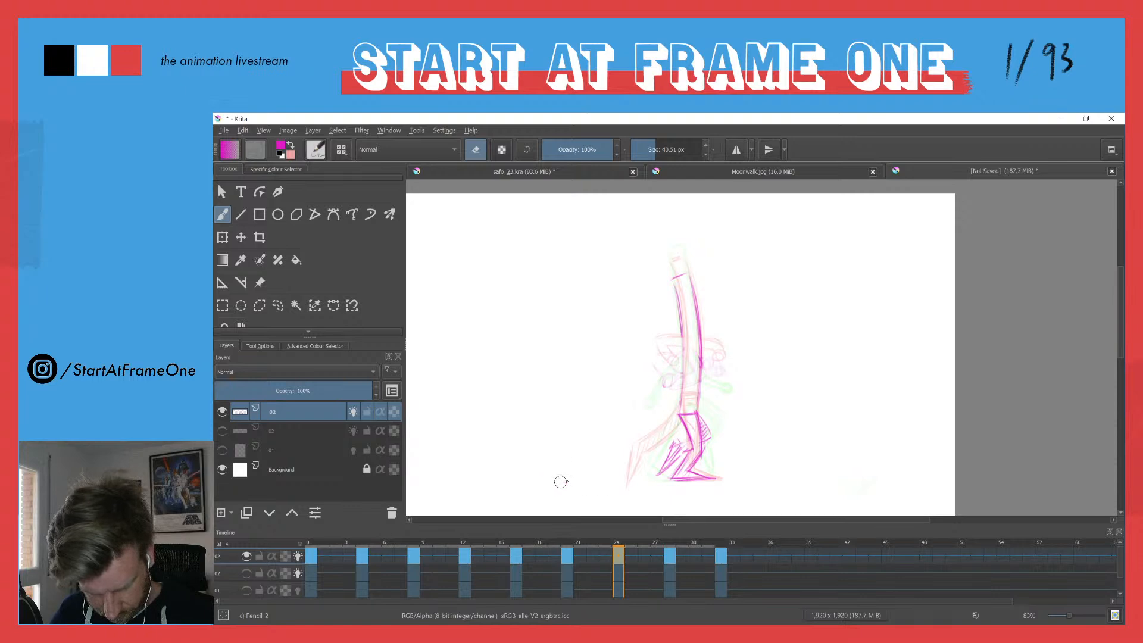
# Step: On frame 24, redraw both arms hanging low and nearly straight, with the hands beside the hips
pyautogui.click(516, 552)
pyautogui.click(618, 544)
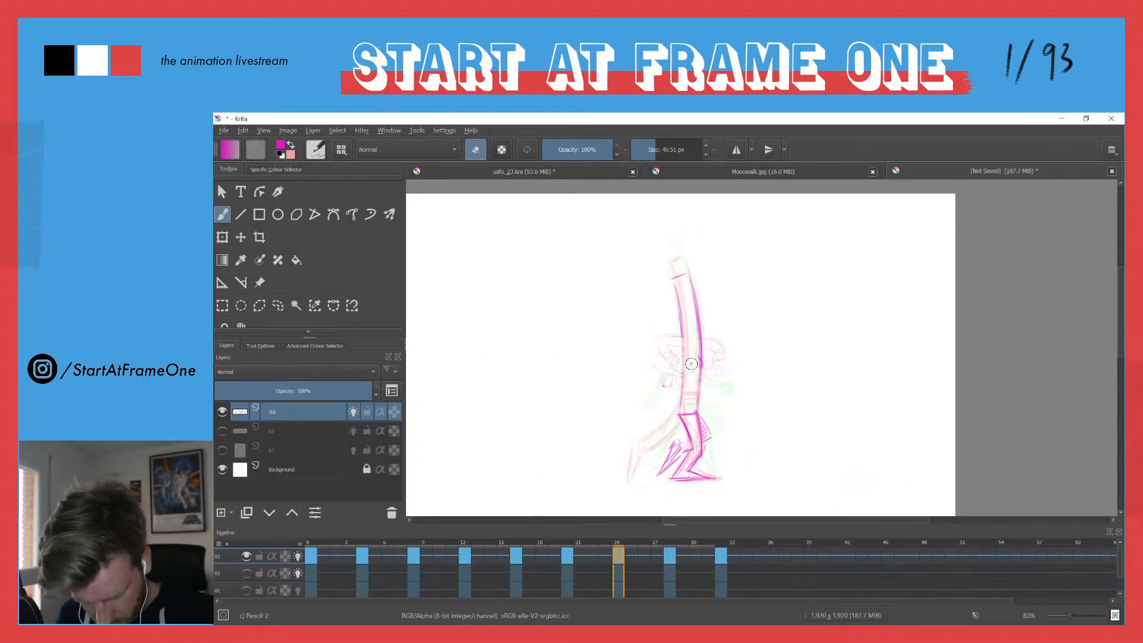
pyautogui.press('e')
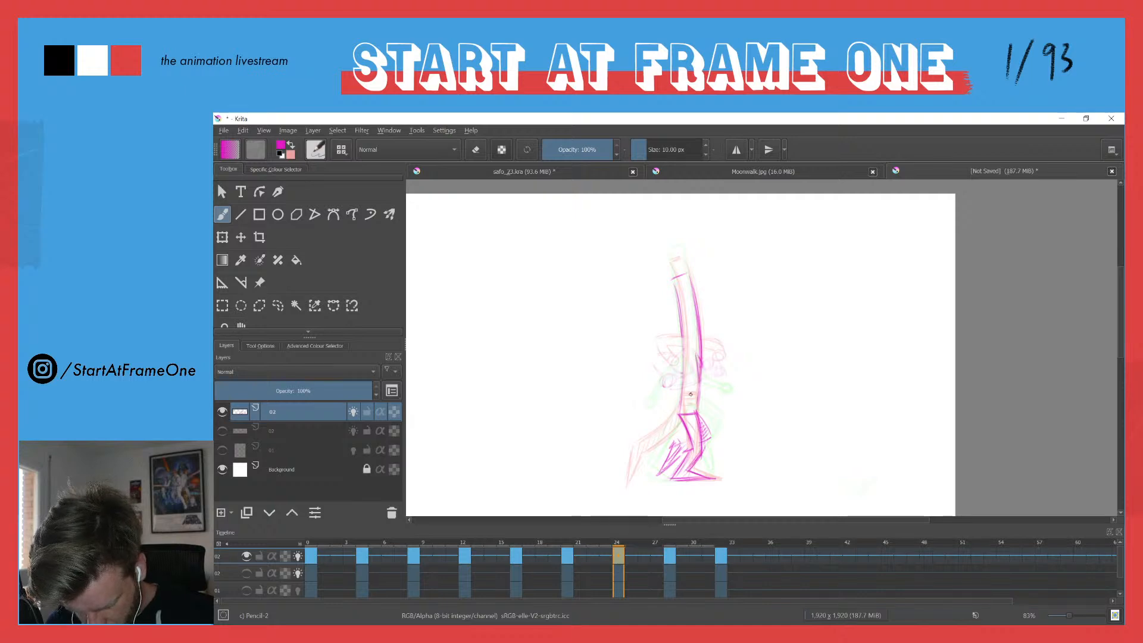
pyautogui.moveTo(696, 381); pyautogui.dragTo(683, 402)
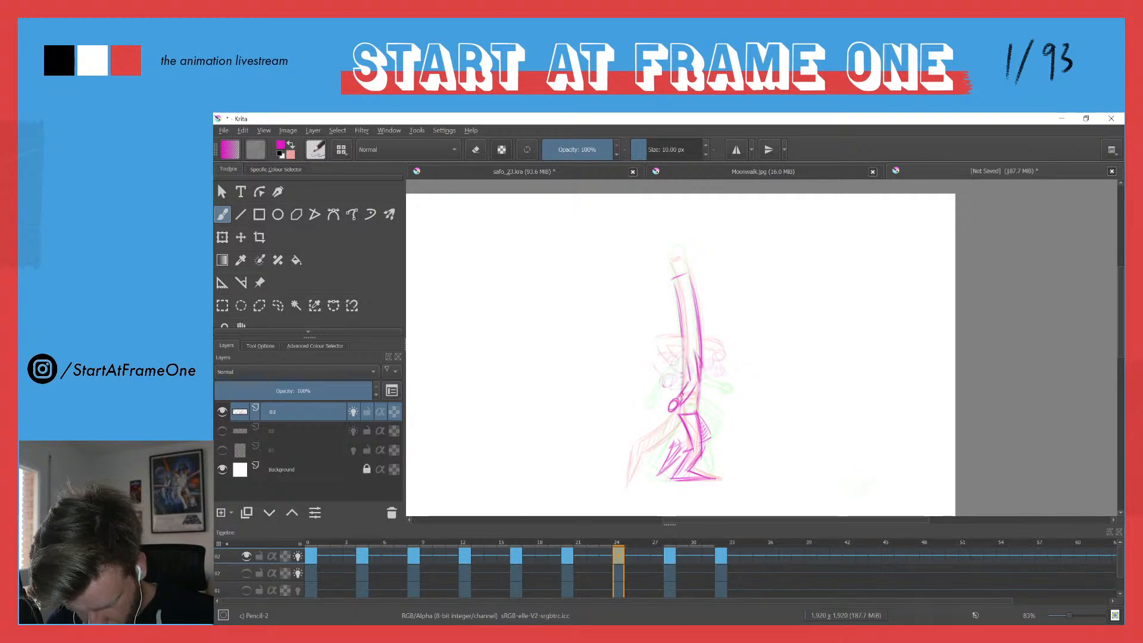
# Step: Go to frame 20 and remove both bent arms from the pose, leaving the torso and legs intact
pyautogui.click(567, 548)
pyautogui.press('Delete')
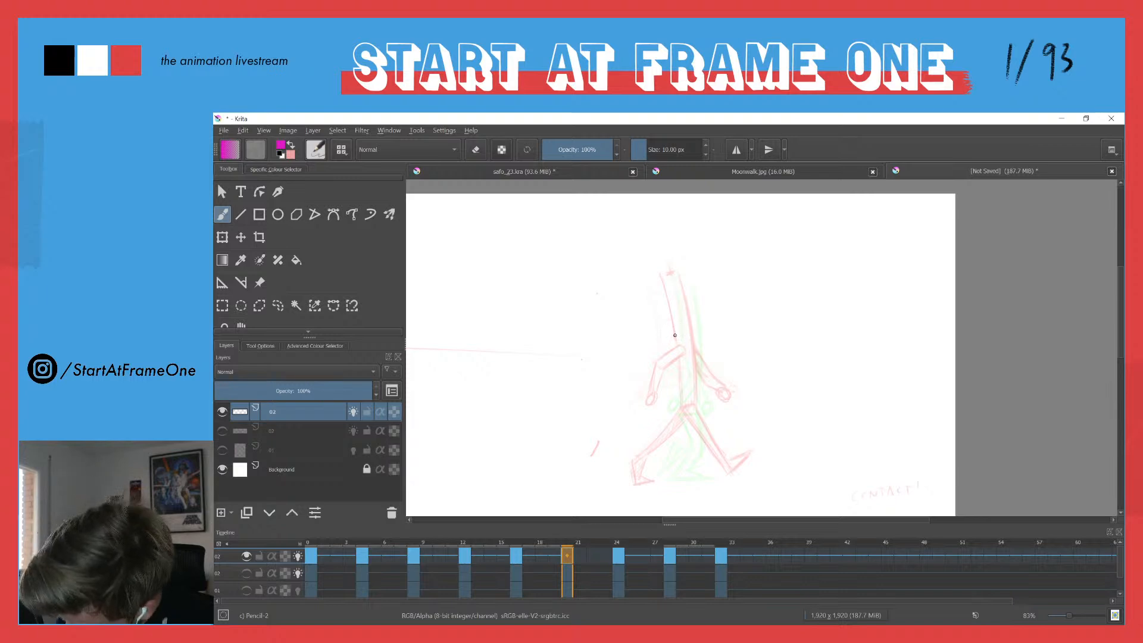
pyautogui.hotkey('ctrl', 'z')
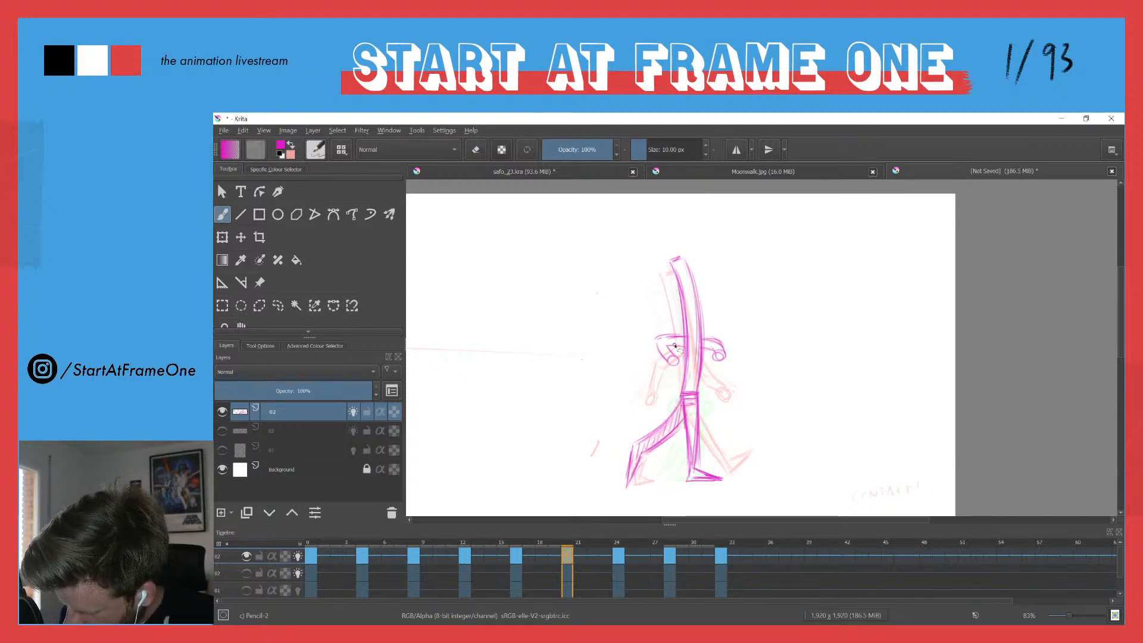
pyautogui.press('l')
pyautogui.moveTo(677, 315); pyautogui.dragTo(660, 295)
pyautogui.press('Delete')
pyautogui.moveTo(705, 326)
pyautogui.mouseDown()
pyautogui.moveTo(713, 370)
pyautogui.moveTo(713, 312)
pyautogui.mouseUp()
pyautogui.press('Delete')
pyautogui.hotkey('ctrl', 'shift', 'a')
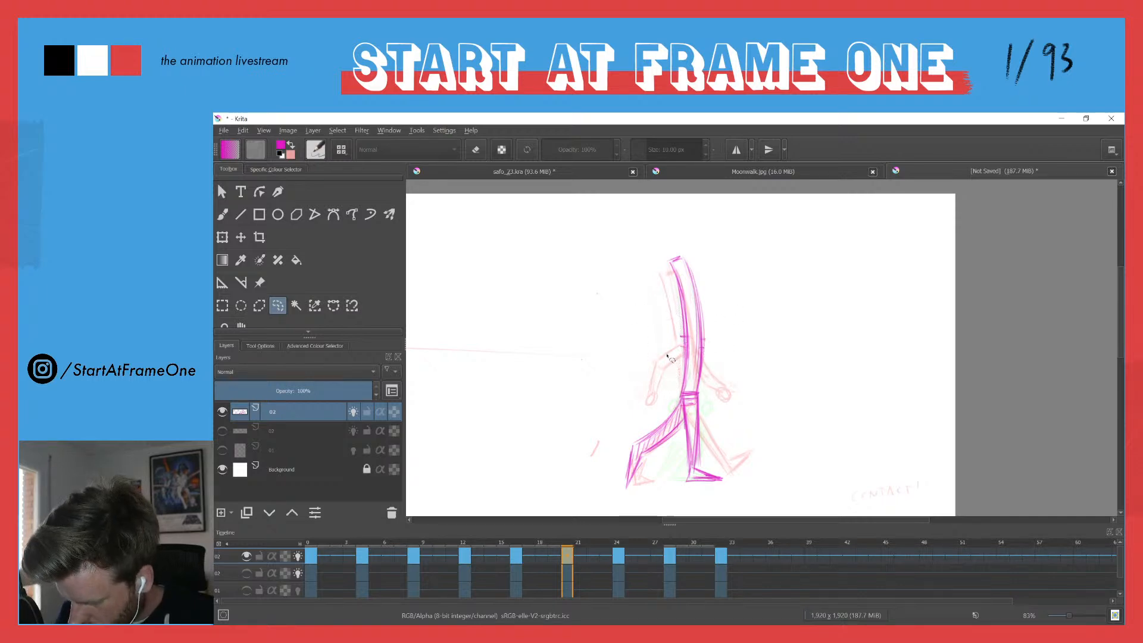
# Step: Redraw both frame 20 arms lower and straighter with round hands, and shade the forward arm on frame 16
pyautogui.press('b')
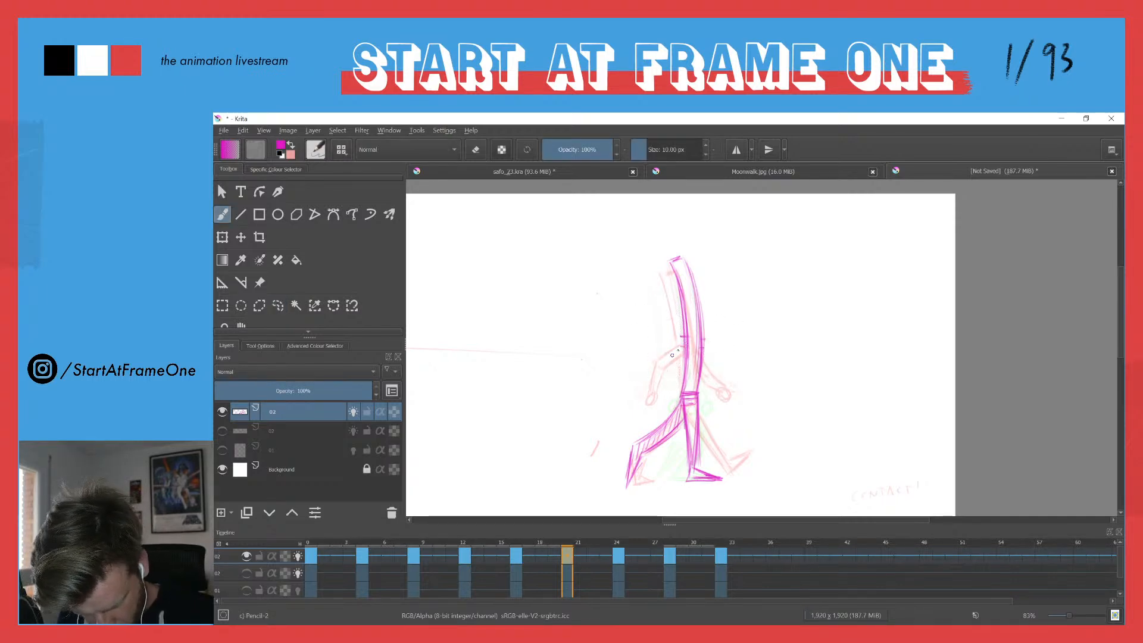
pyautogui.moveTo(669, 344); pyautogui.dragTo(682, 339)
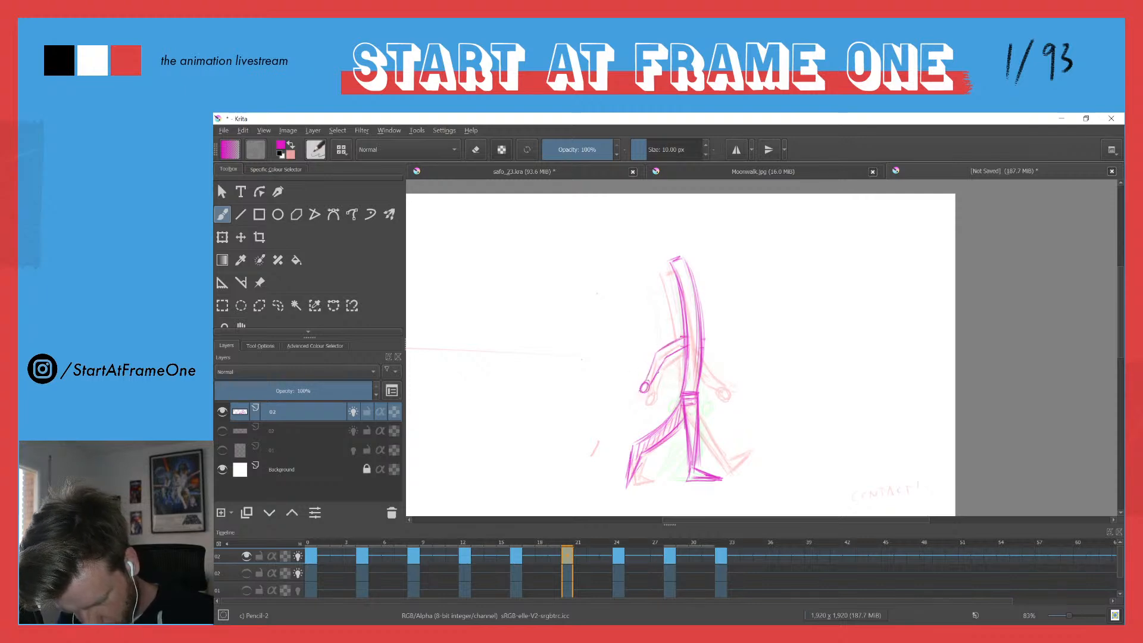
pyautogui.moveTo(703, 353); pyautogui.dragTo(714, 367)
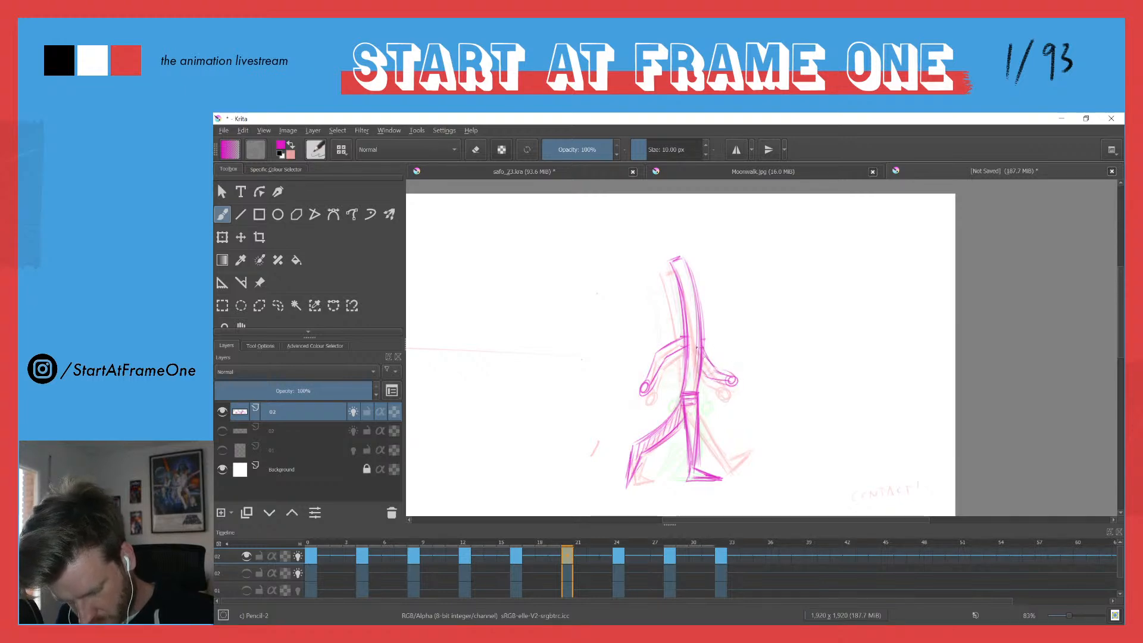
pyautogui.click(518, 548)
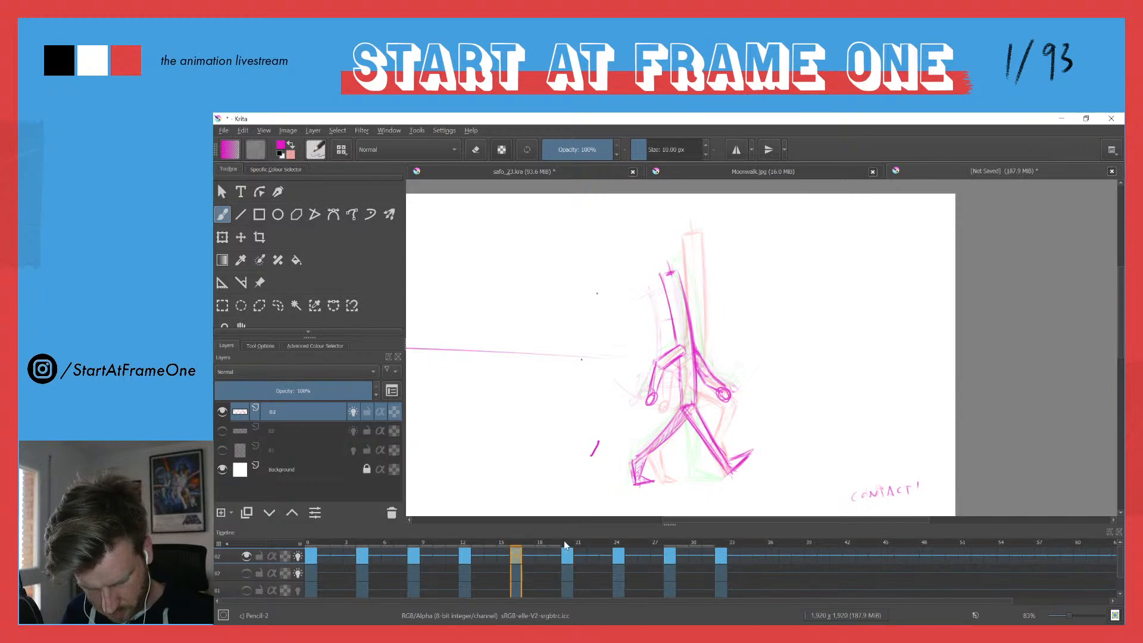
pyautogui.moveTo(712, 384); pyautogui.dragTo(703, 366)
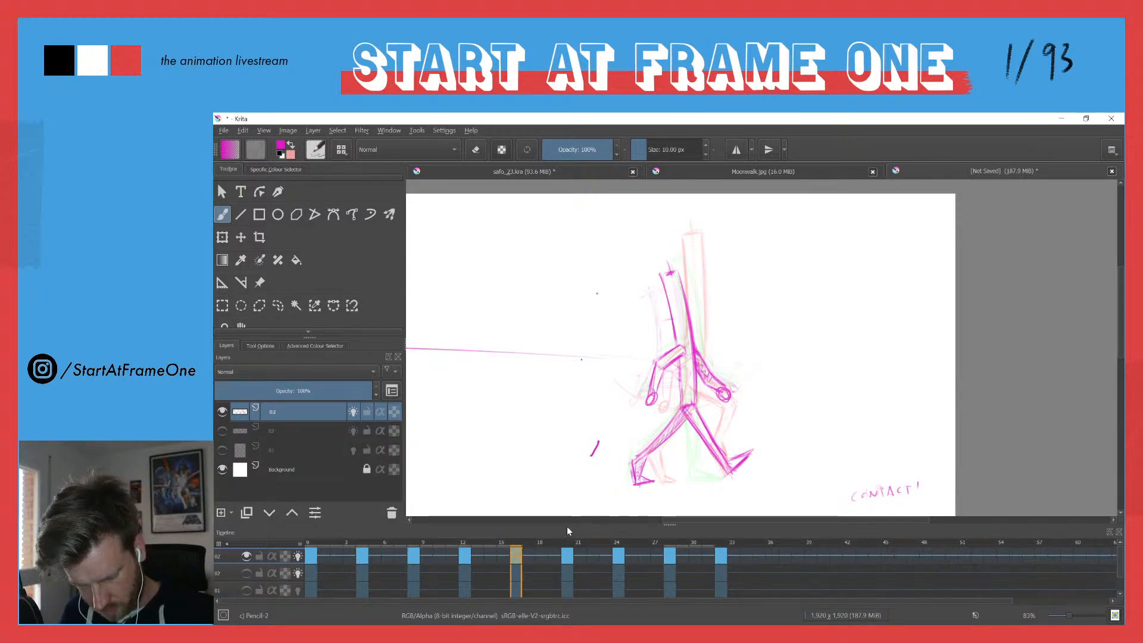
# Step: Scrub through the key poses from frame 20 to 32 and play the animation to review the full arm swing
pyautogui.click(568, 543)
pyautogui.click(619, 544)
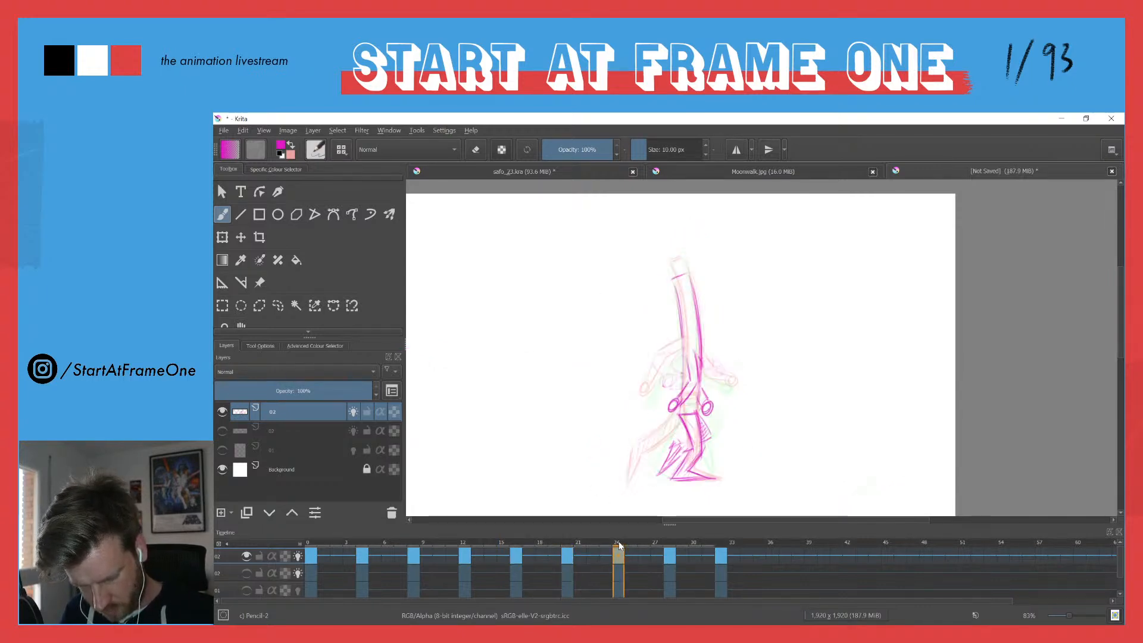
pyautogui.click(661, 545)
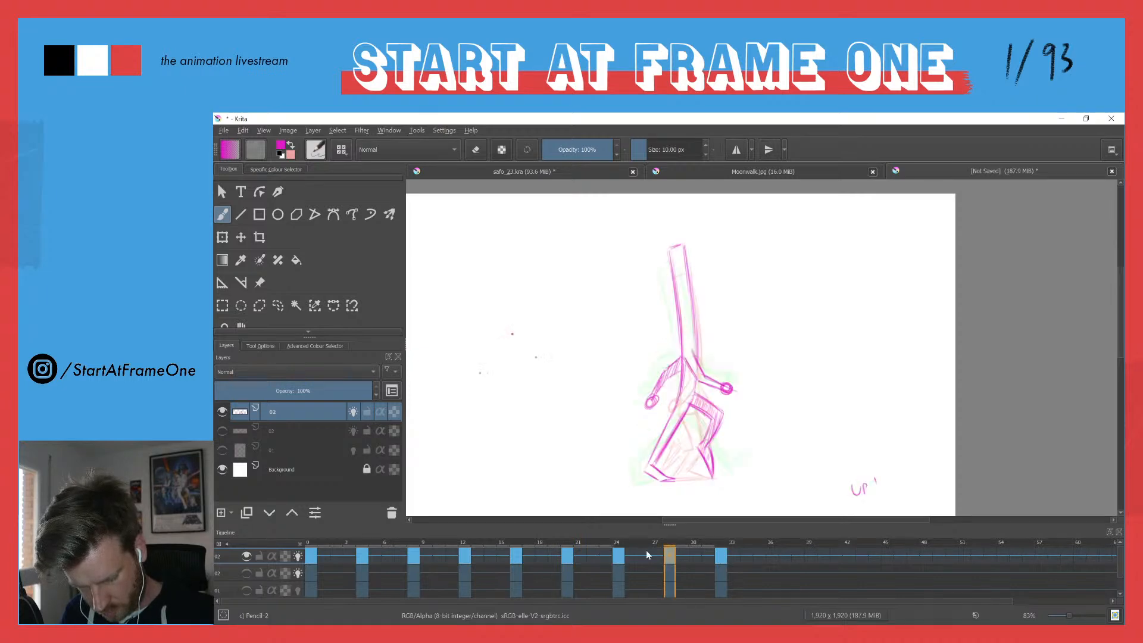
pyautogui.click(618, 545)
pyautogui.moveTo(617, 545); pyautogui.dragTo(726, 522)
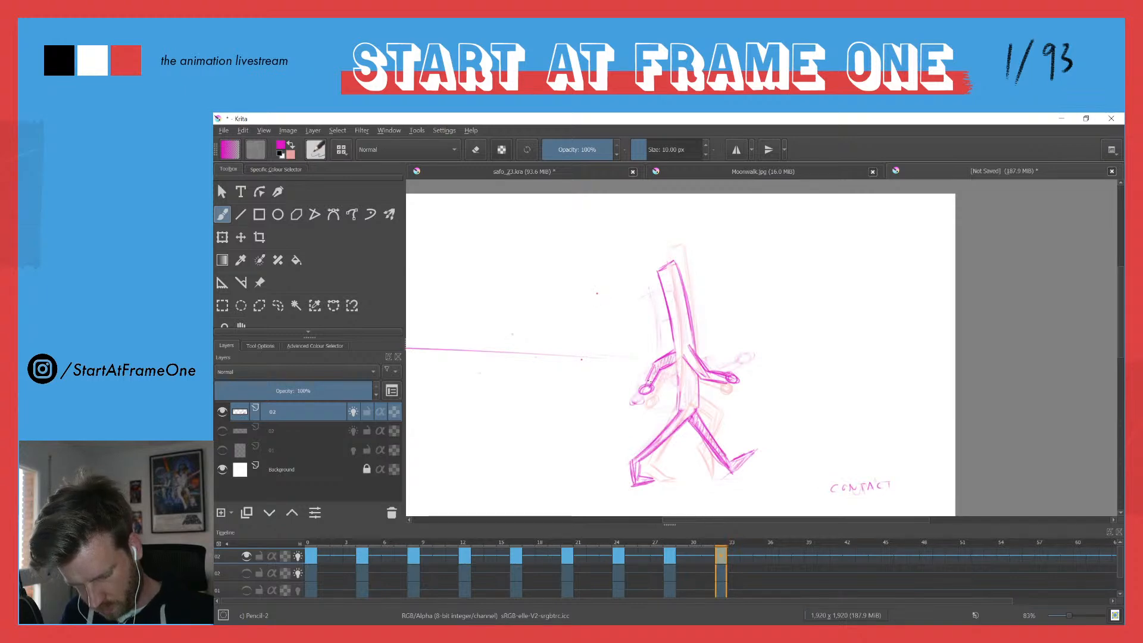
pyautogui.press('space')
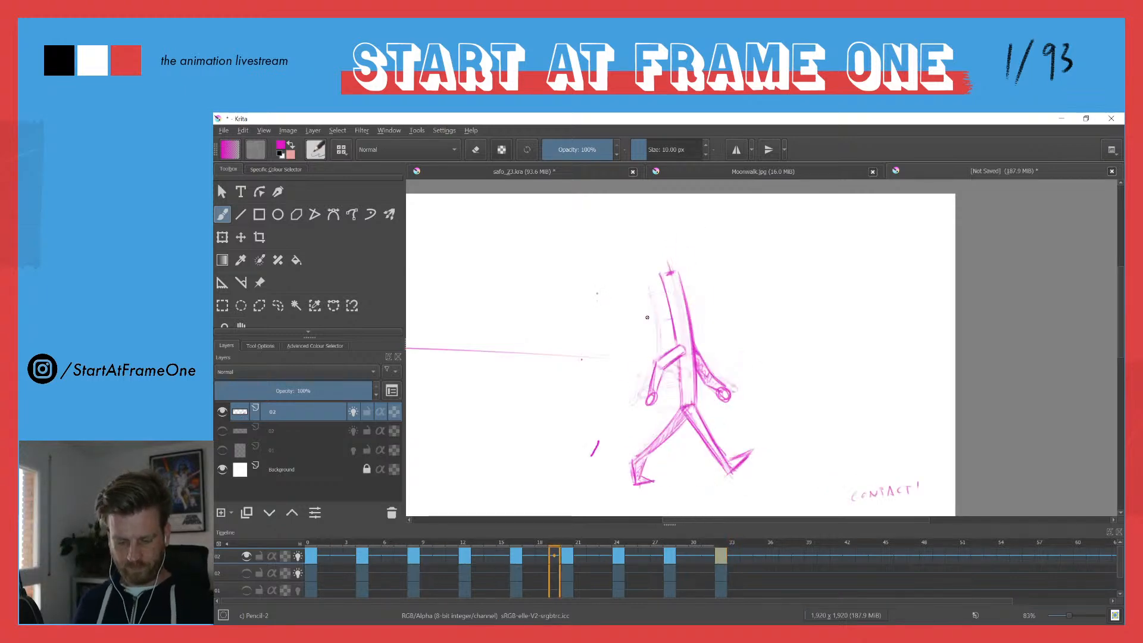
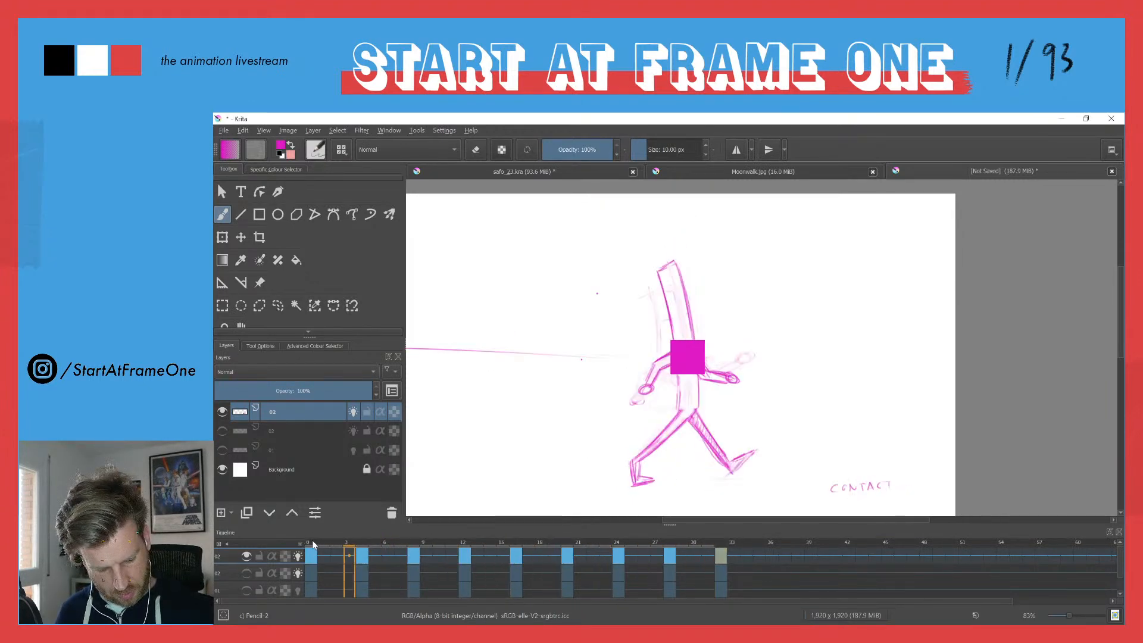
pyautogui.press('space')
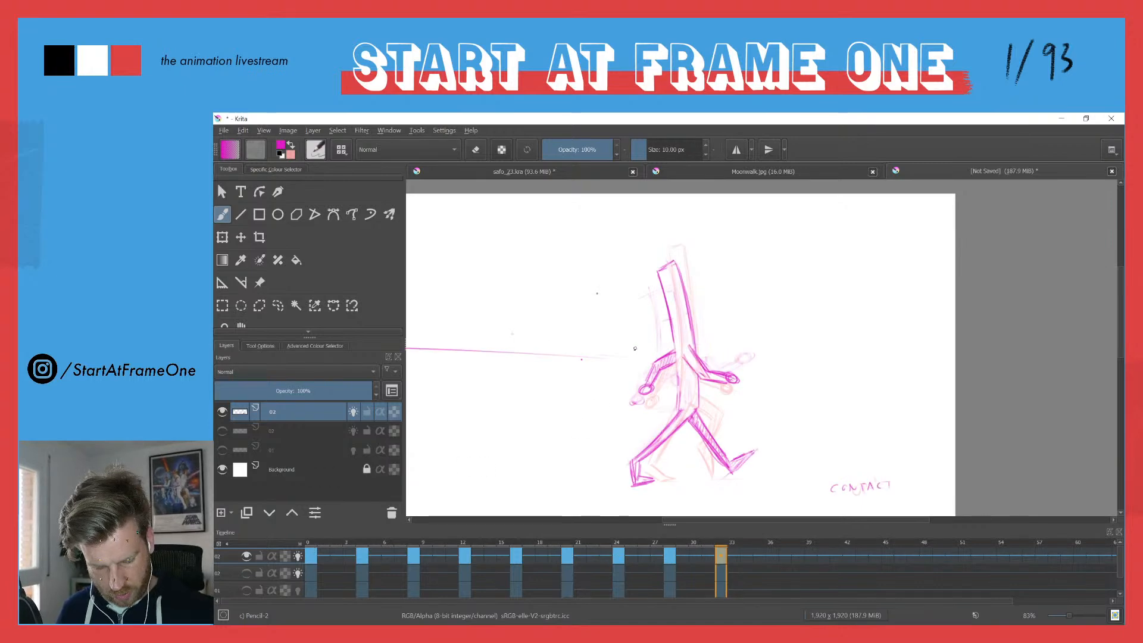
# Step: Hide layer 03, show layer 01 at frame 0, and make layer 01 active
pyautogui.click(247, 556)
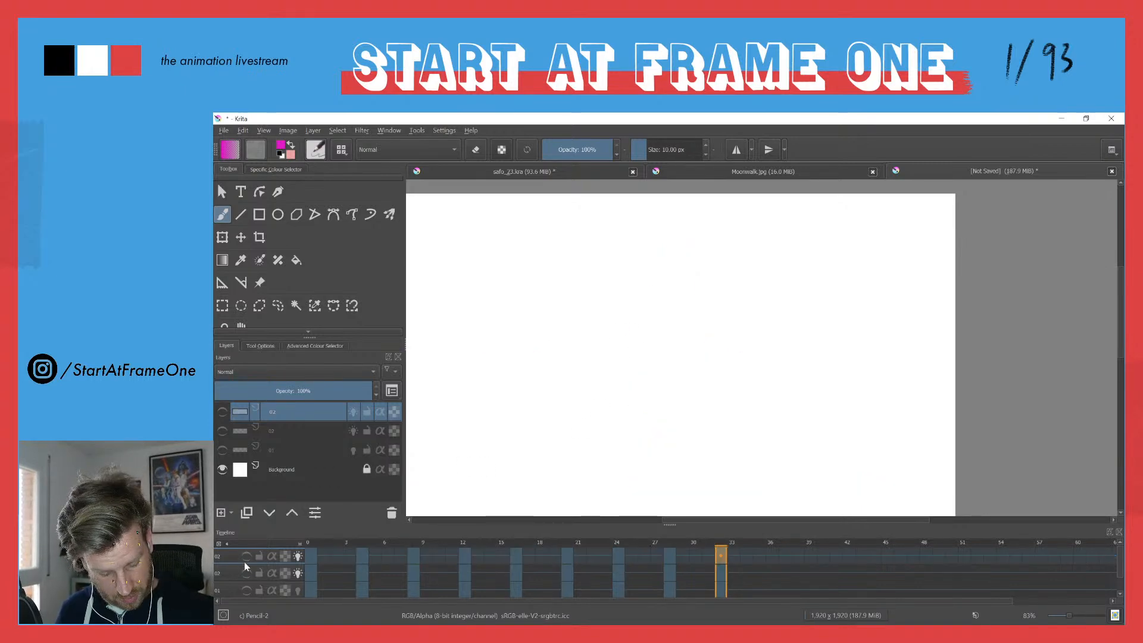
pyautogui.click(247, 590)
pyautogui.click(309, 553)
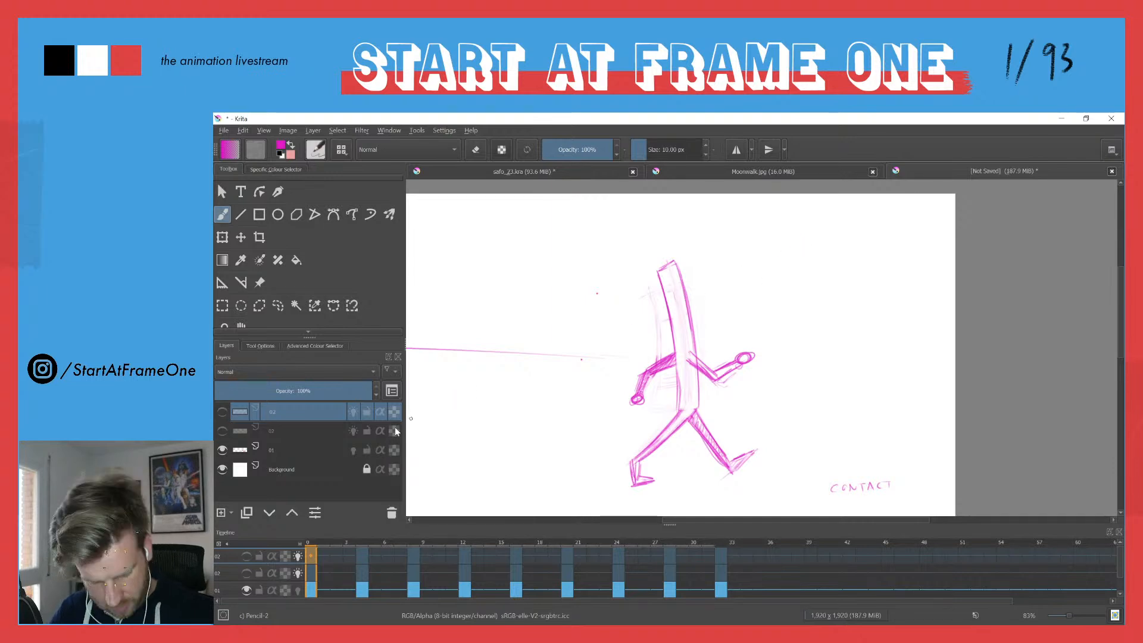
pyautogui.click(219, 590)
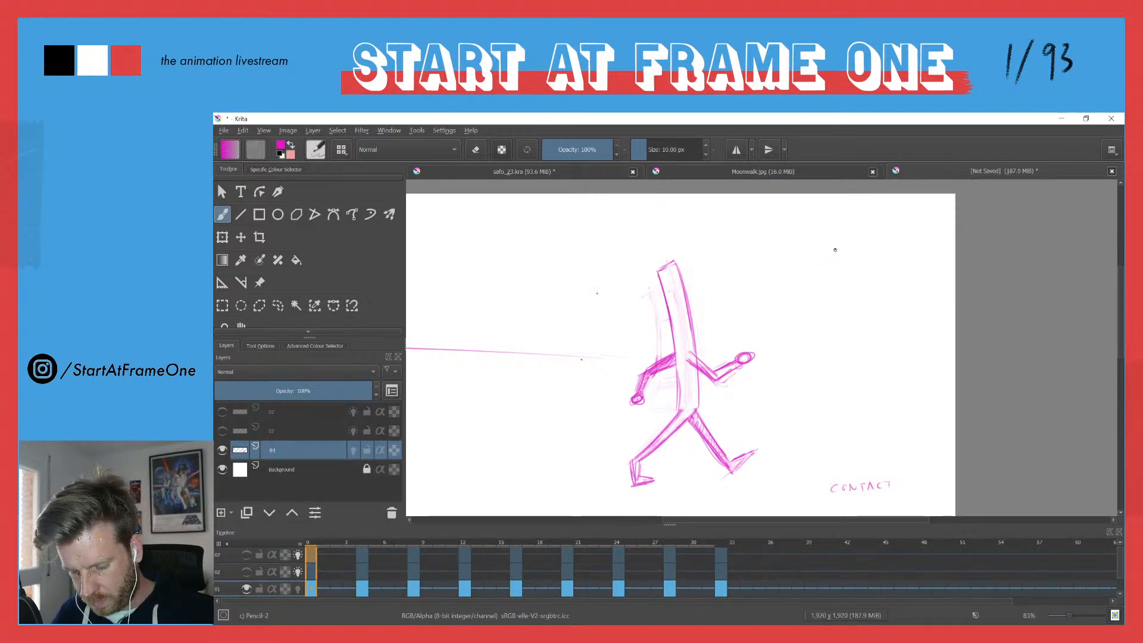
# Step: Beside the frame 0 figure on layer 01, sketch five vertical bars at varying heights and join their ends with wavy curves
pyautogui.moveTo(842, 280)
pyautogui.mouseDown()
pyautogui.moveTo(844, 247)
pyautogui.moveTo(833, 245)
pyautogui.moveTo(833, 288)
pyautogui.mouseUp()
pyautogui.moveTo(835, 288); pyautogui.dragTo(844, 287)
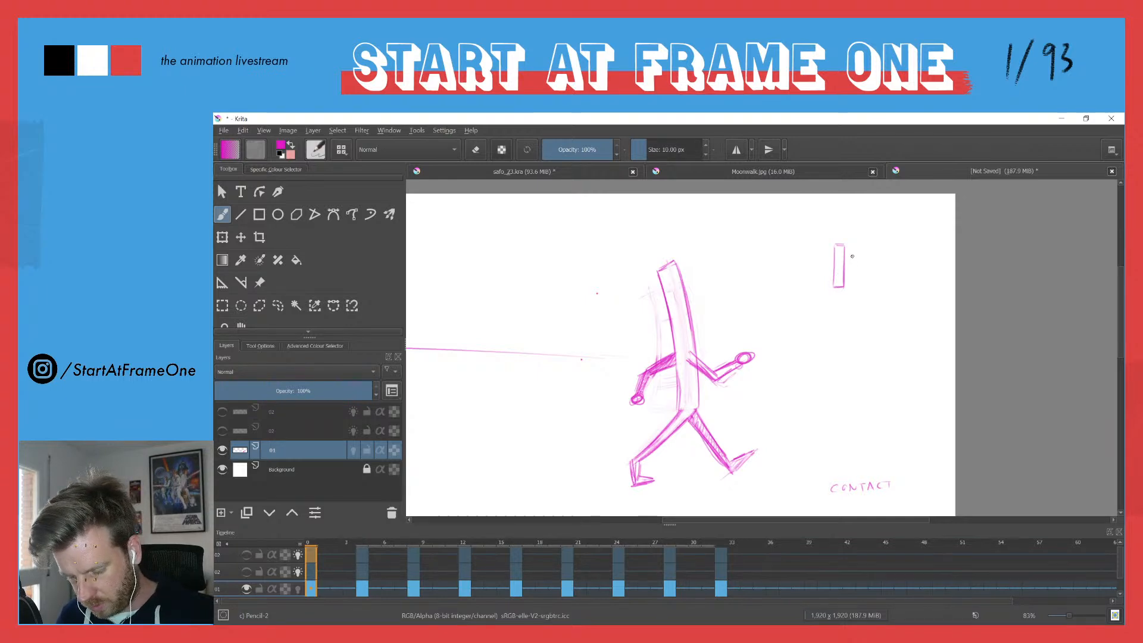
pyautogui.moveTo(851, 266); pyautogui.dragTo(852, 295)
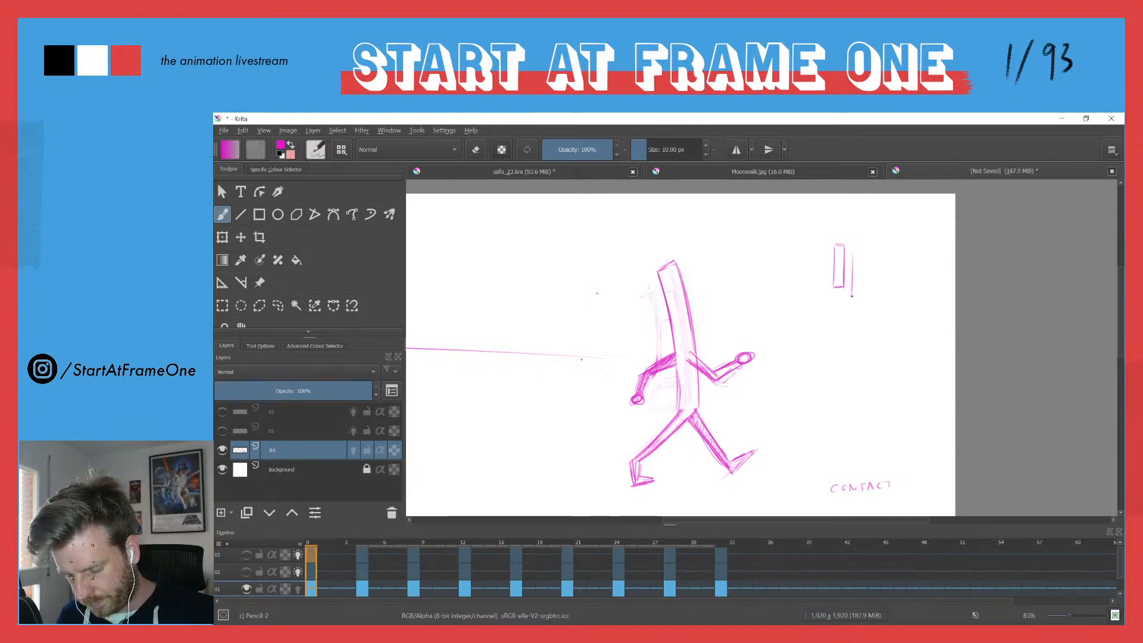
pyautogui.moveTo(857, 255); pyautogui.dragTo(853, 297)
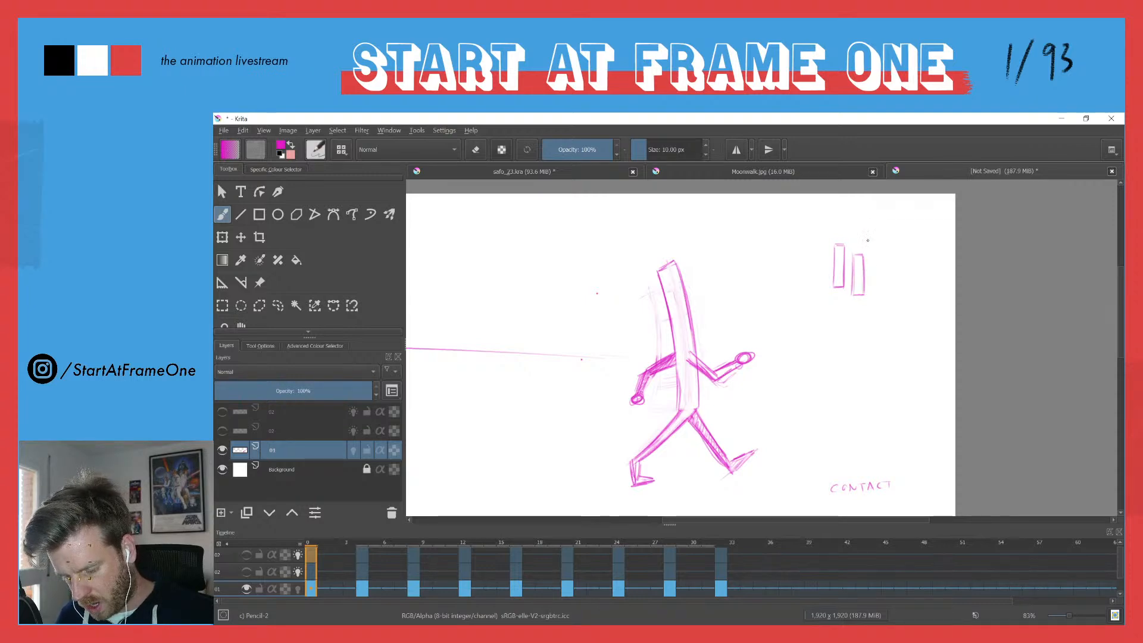
pyautogui.moveTo(882, 241)
pyautogui.mouseDown()
pyautogui.moveTo(881, 281)
pyautogui.moveTo(870, 277)
pyautogui.mouseUp()
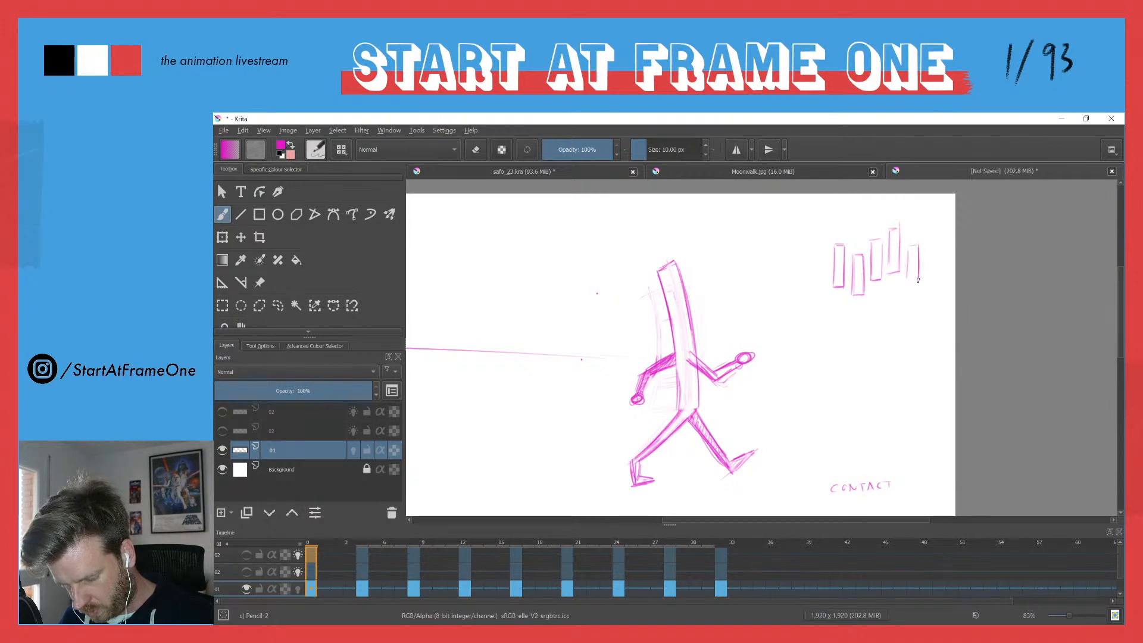
pyautogui.moveTo(832, 237)
pyautogui.mouseDown()
pyautogui.moveTo(850, 251)
pyautogui.moveTo(880, 238)
pyautogui.mouseUp()
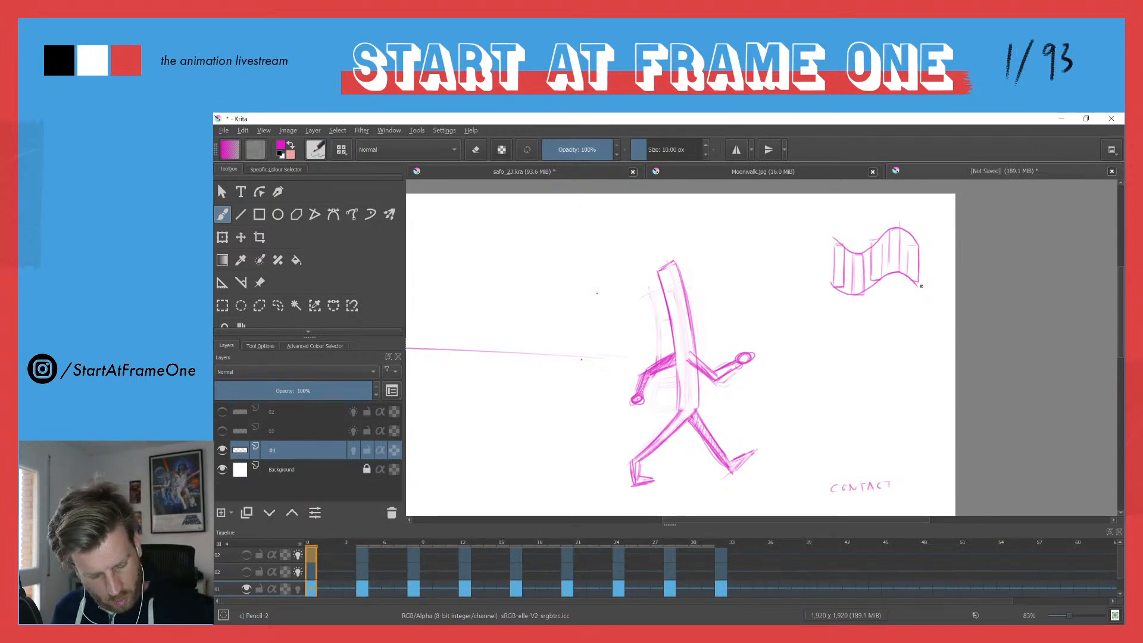
# Step: Show layer 03 together with layer 01 at 30% opacity, and make layer 03 active
pyautogui.click(247, 556)
pyautogui.click(245, 589)
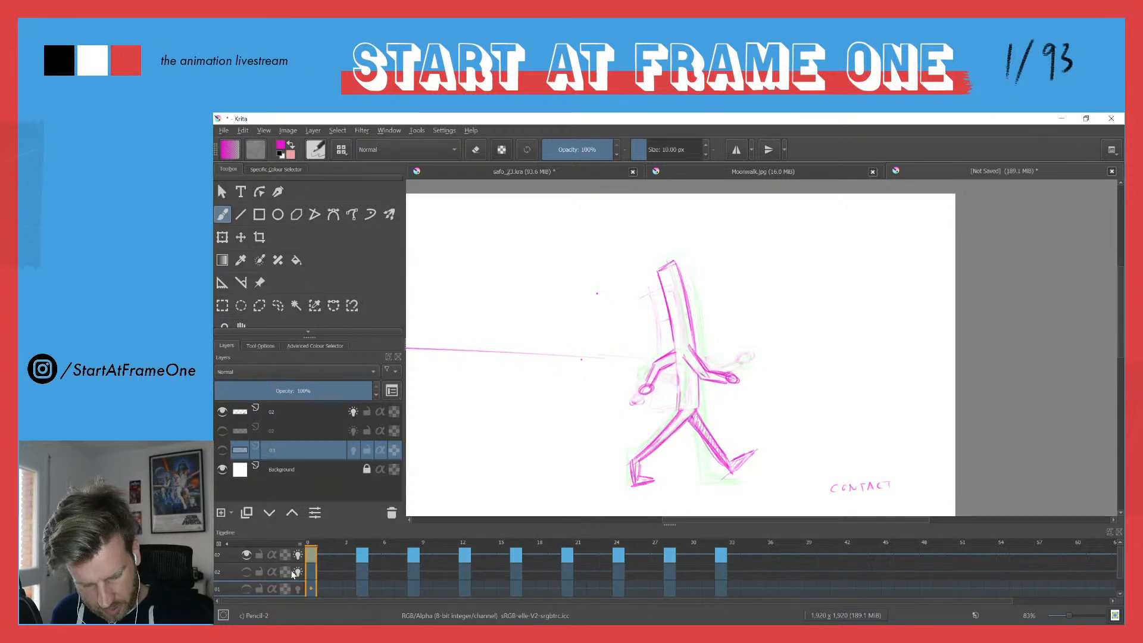
pyautogui.click(245, 588)
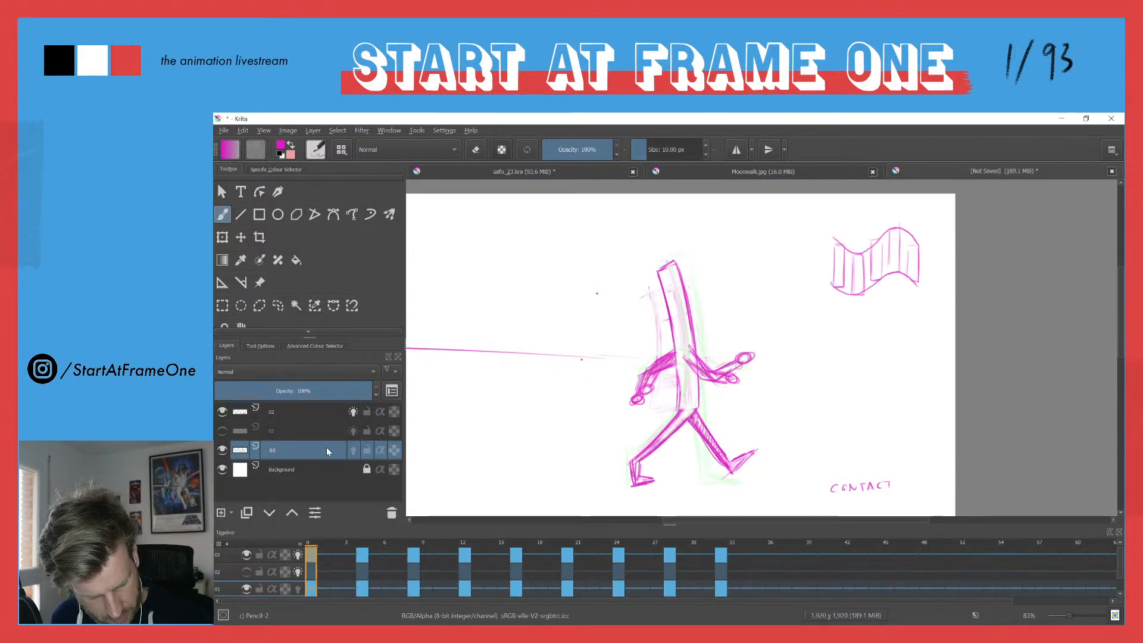
pyautogui.click(262, 391)
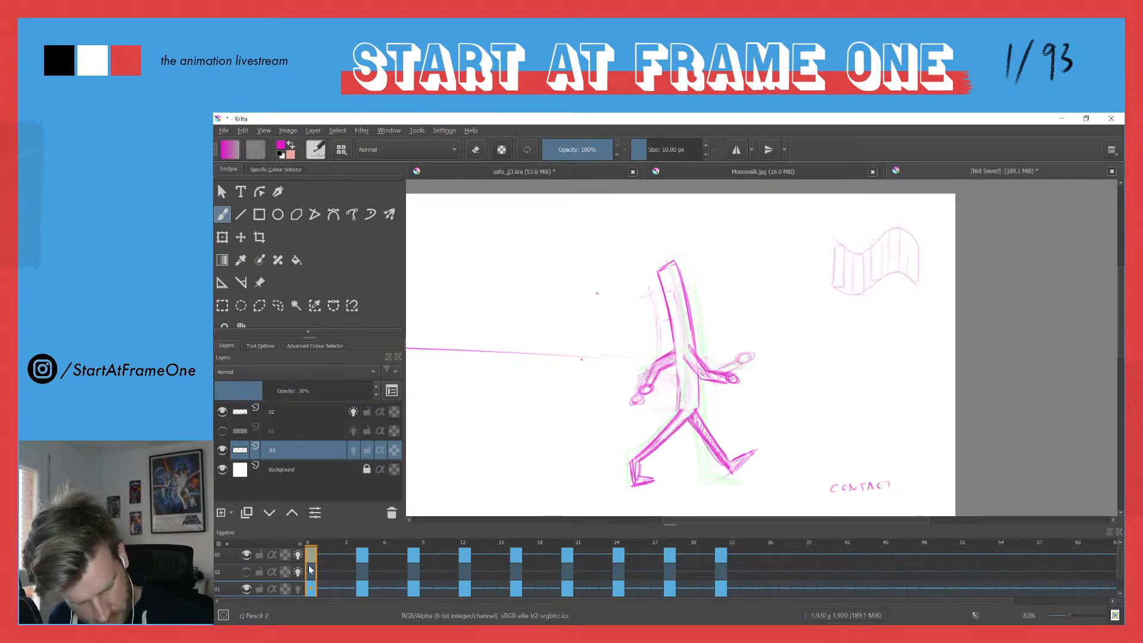
pyautogui.click(241, 556)
# Step: Over the faint wave diagram, sketch five bars on layer 03 with the second raised and third lowered, joining their ends with curves
pyautogui.moveTo(834, 246)
pyautogui.mouseDown()
pyautogui.moveTo(836, 287)
pyautogui.moveTo(844, 246)
pyautogui.moveTo(834, 246)
pyautogui.moveTo(908, 248)
pyautogui.moveTo(916, 280)
pyautogui.moveTo(916, 244)
pyautogui.mouseUp()
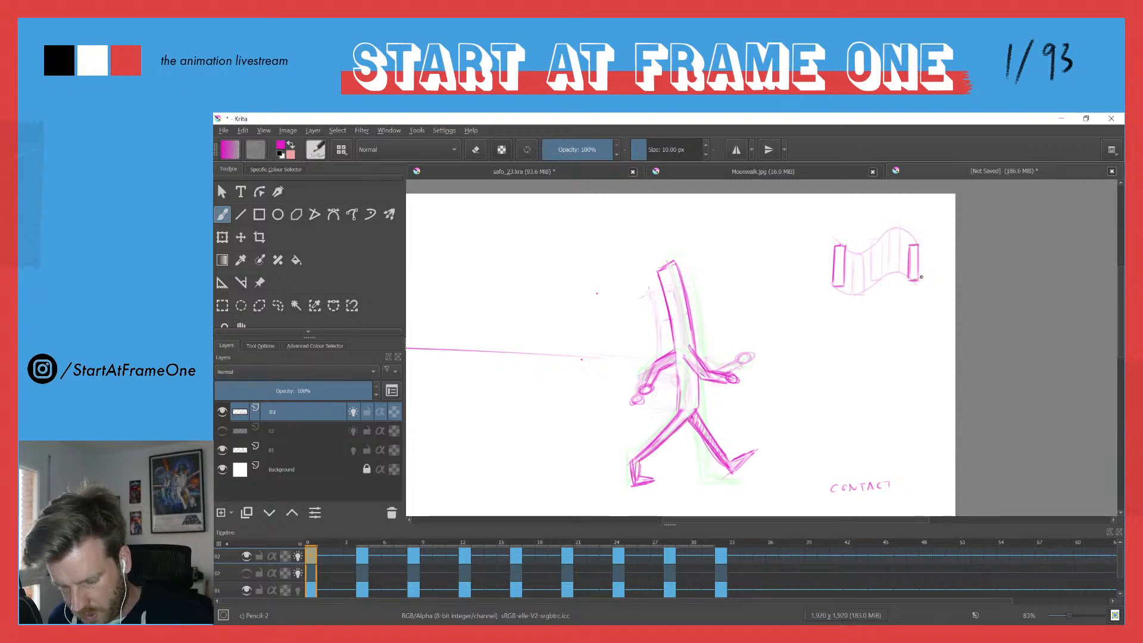
pyautogui.moveTo(890, 227)
pyautogui.mouseDown()
pyautogui.moveTo(889, 264)
pyautogui.moveTo(901, 271)
pyautogui.moveTo(900, 229)
pyautogui.moveTo(889, 259)
pyautogui.mouseUp()
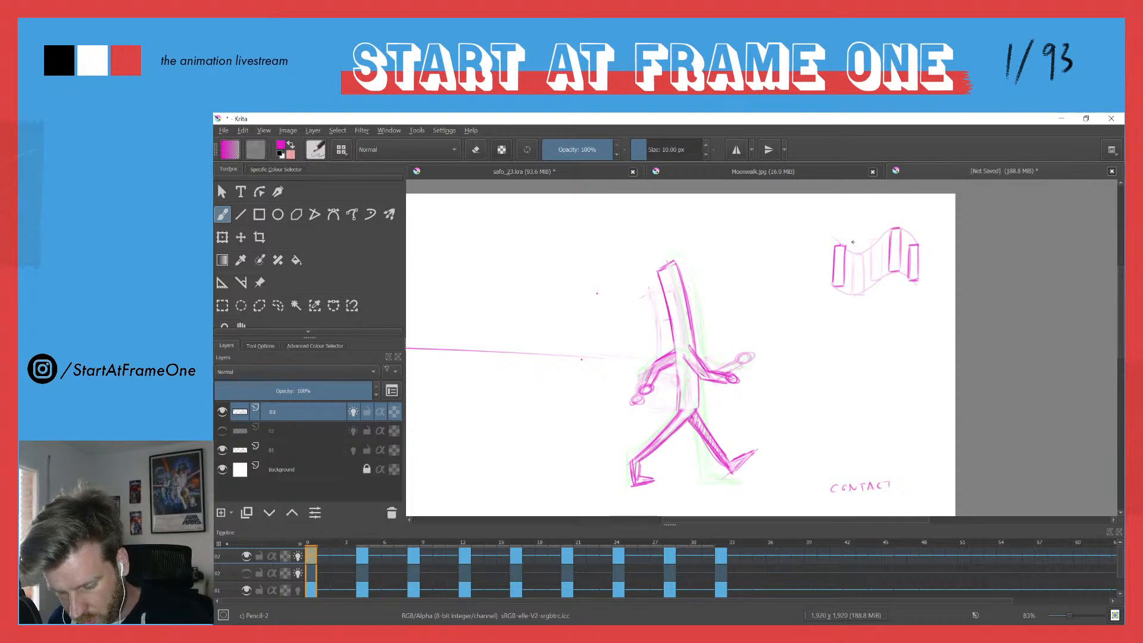
pyautogui.moveTo(852, 240)
pyautogui.mouseDown()
pyautogui.moveTo(852, 278)
pyautogui.moveTo(860, 235)
pyautogui.mouseUp()
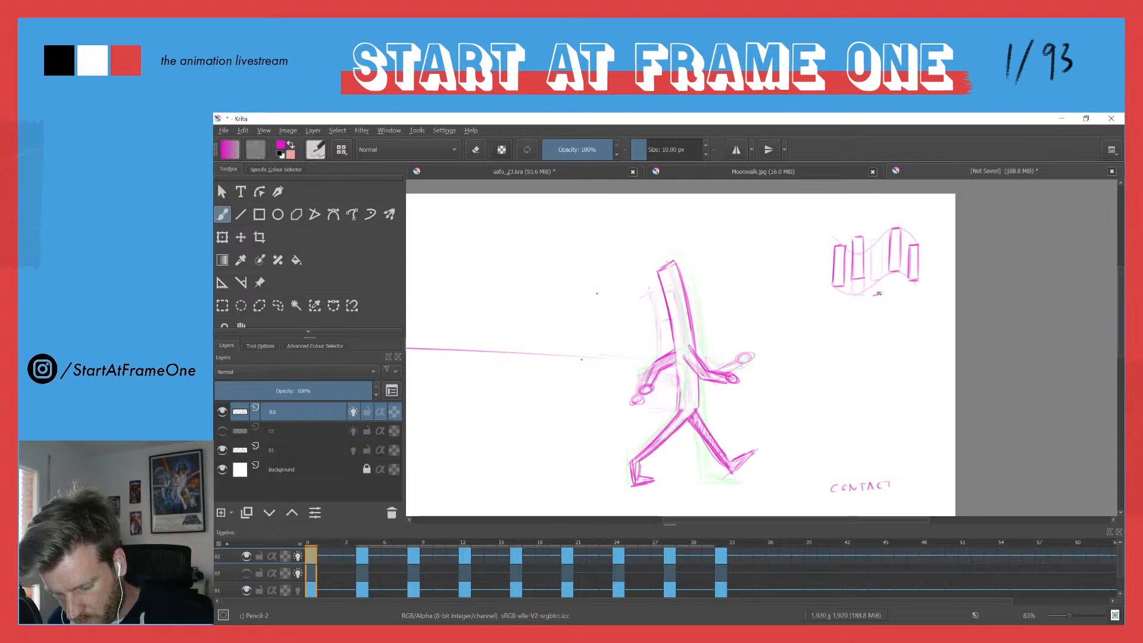
pyautogui.moveTo(881, 293)
pyautogui.mouseDown()
pyautogui.moveTo(881, 257)
pyautogui.moveTo(868, 262)
pyautogui.moveTo(870, 294)
pyautogui.moveTo(880, 293)
pyautogui.moveTo(880, 251)
pyautogui.moveTo(843, 241)
pyautogui.moveTo(881, 248)
pyautogui.moveTo(898, 228)
pyautogui.mouseUp()
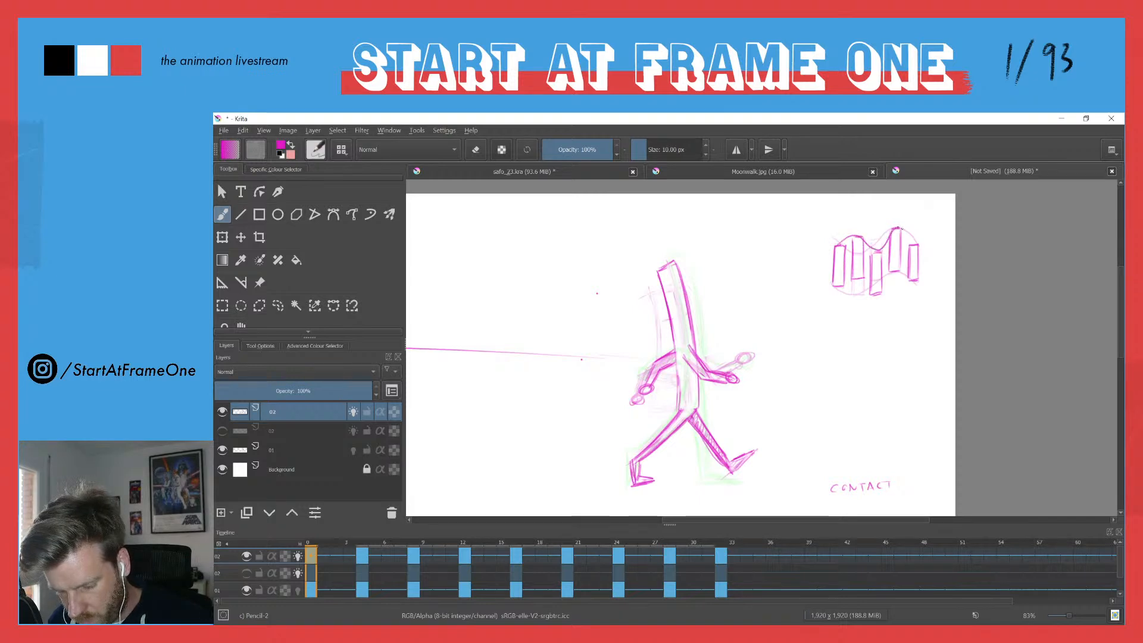
pyautogui.moveTo(866, 284)
pyautogui.mouseDown()
pyautogui.moveTo(901, 272)
pyautogui.moveTo(920, 293)
pyautogui.mouseUp()
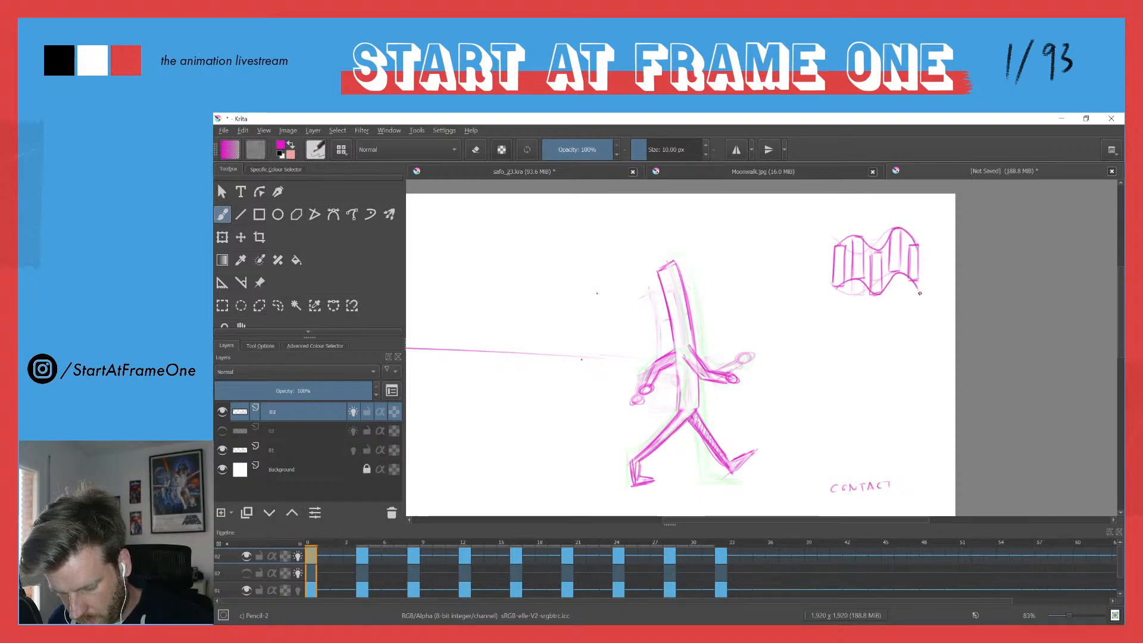
# Step: Play back the walk cycle with only layer 03 visible and again with only layer 01 visible
pyautogui.click(246, 591)
pyautogui.press('space')
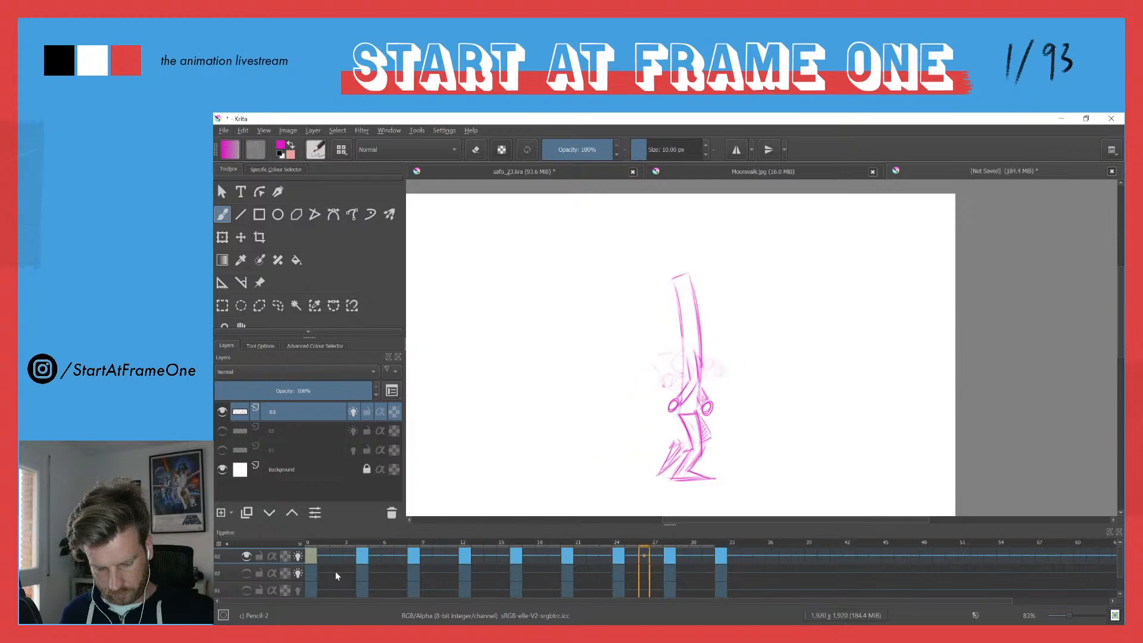
pyautogui.click(246, 556)
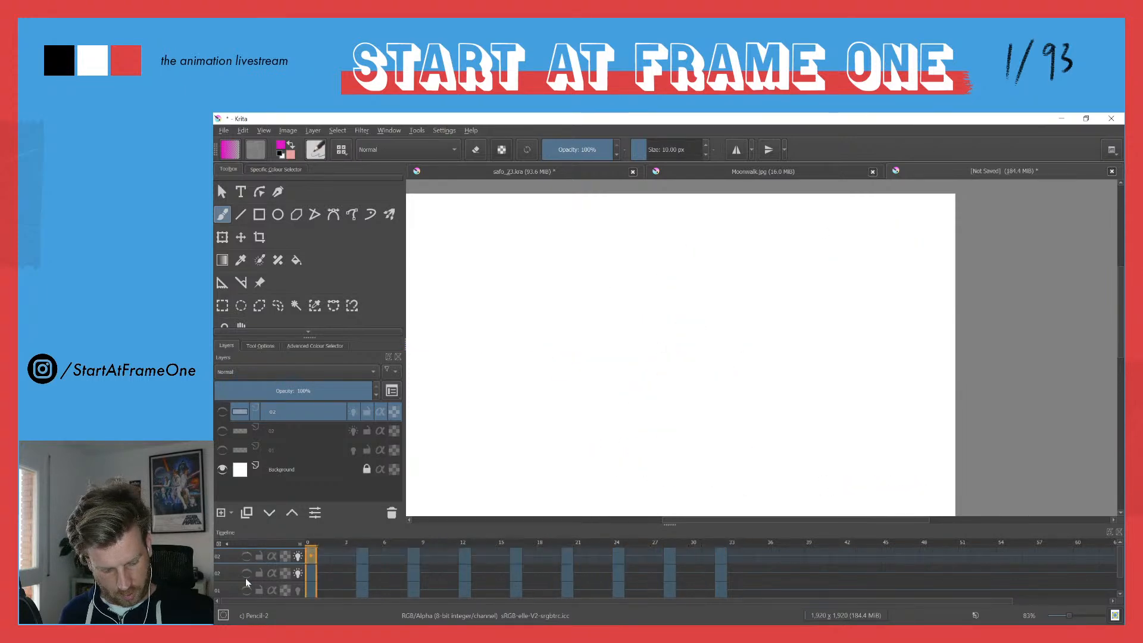
pyautogui.click(246, 590)
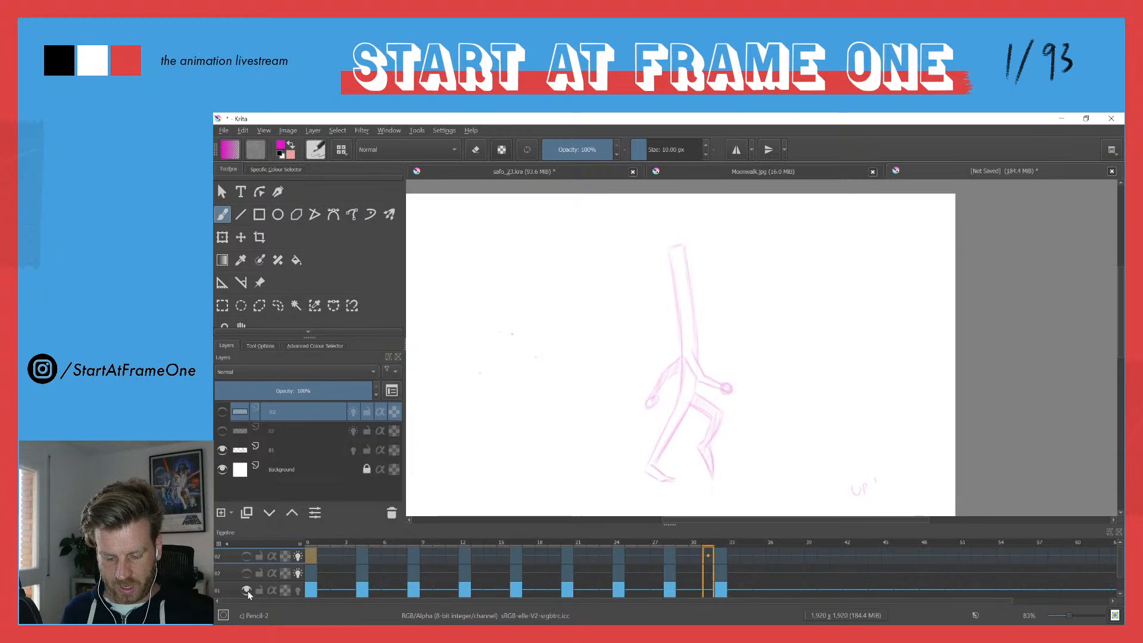
pyautogui.click(247, 592)
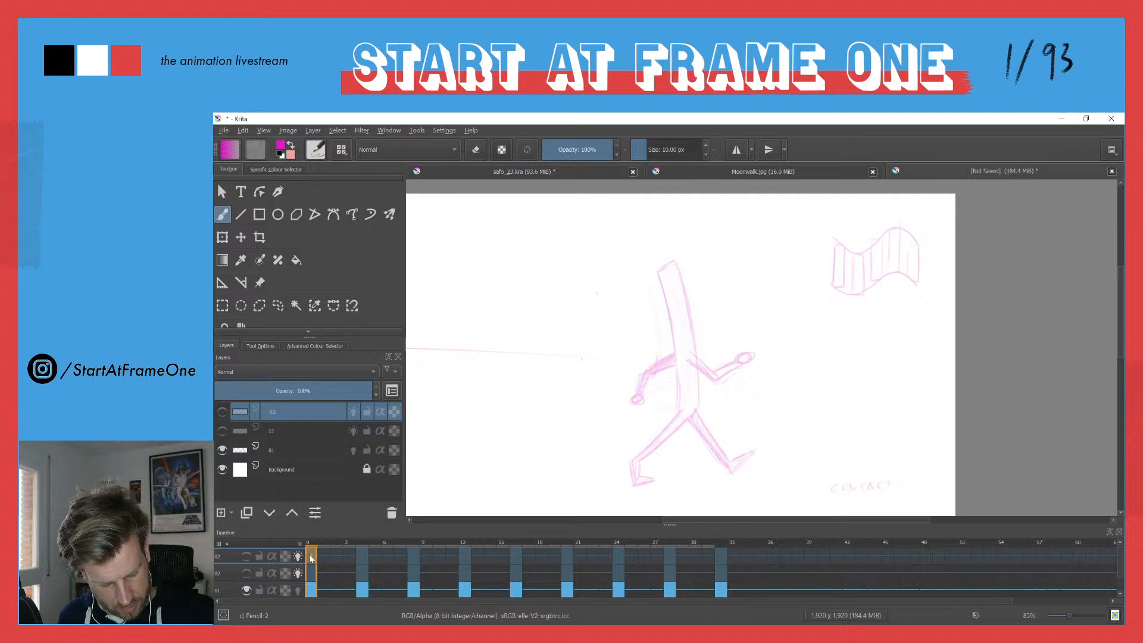
# Step: Rename the active top layer 03 and add a new layer named 04 above it
pyautogui.doubleClick(274, 412)
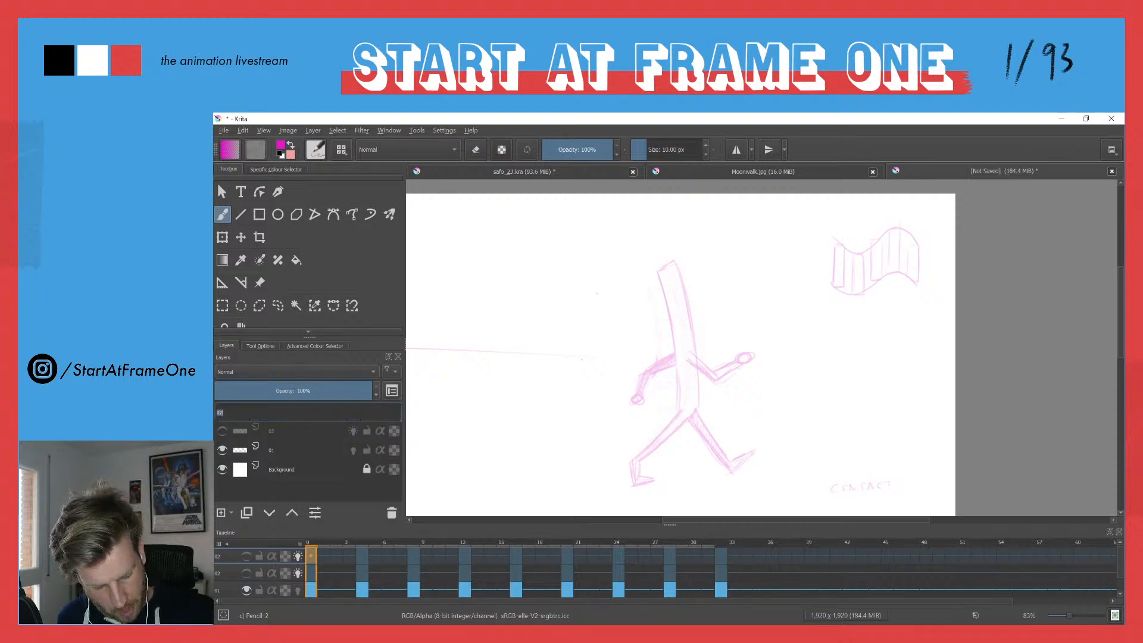
pyautogui.write('03')
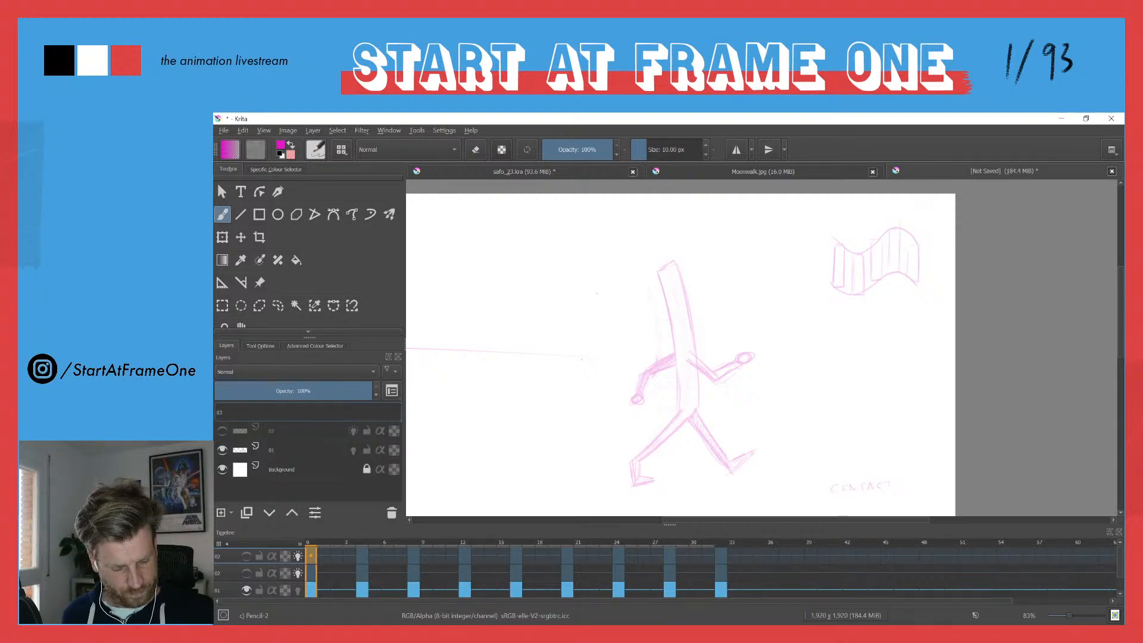
pyautogui.press('Return')
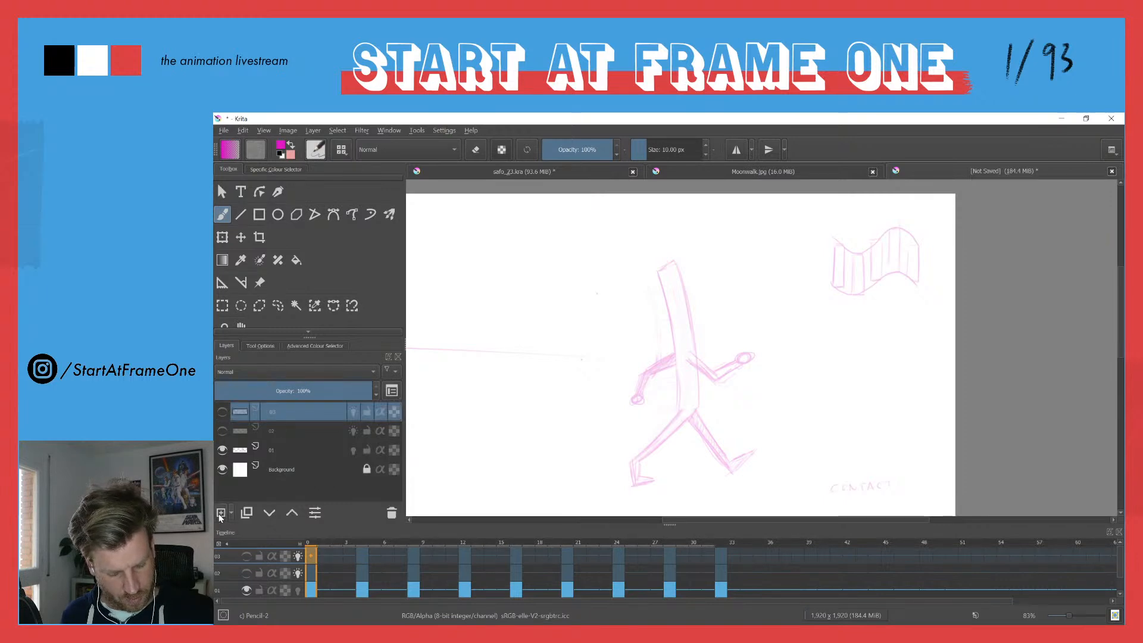
pyautogui.click(220, 513)
pyautogui.doubleClick(270, 410)
pyautogui.write('04')
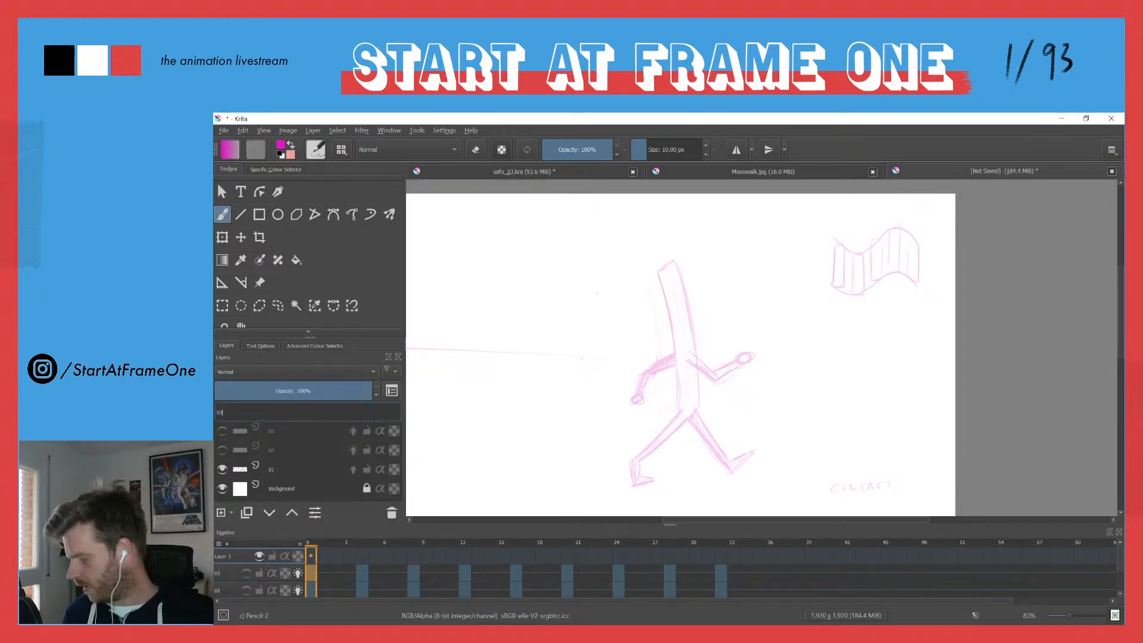
pyautogui.press('Return')
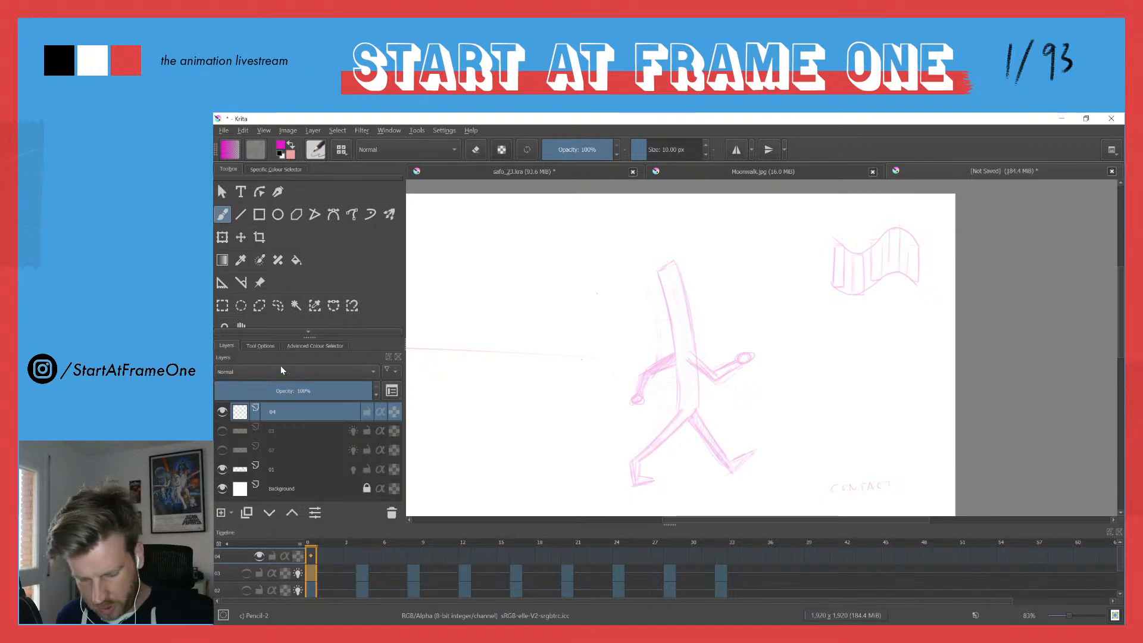
# Step: Over the faint wave diagram, sketch five bars on layer 04 with the third highest and the fourth lowest, joining their ends with curves
pyautogui.moveTo(834, 284)
pyautogui.mouseDown()
pyautogui.moveTo(845, 245)
pyautogui.moveTo(838, 287)
pyautogui.mouseUp()
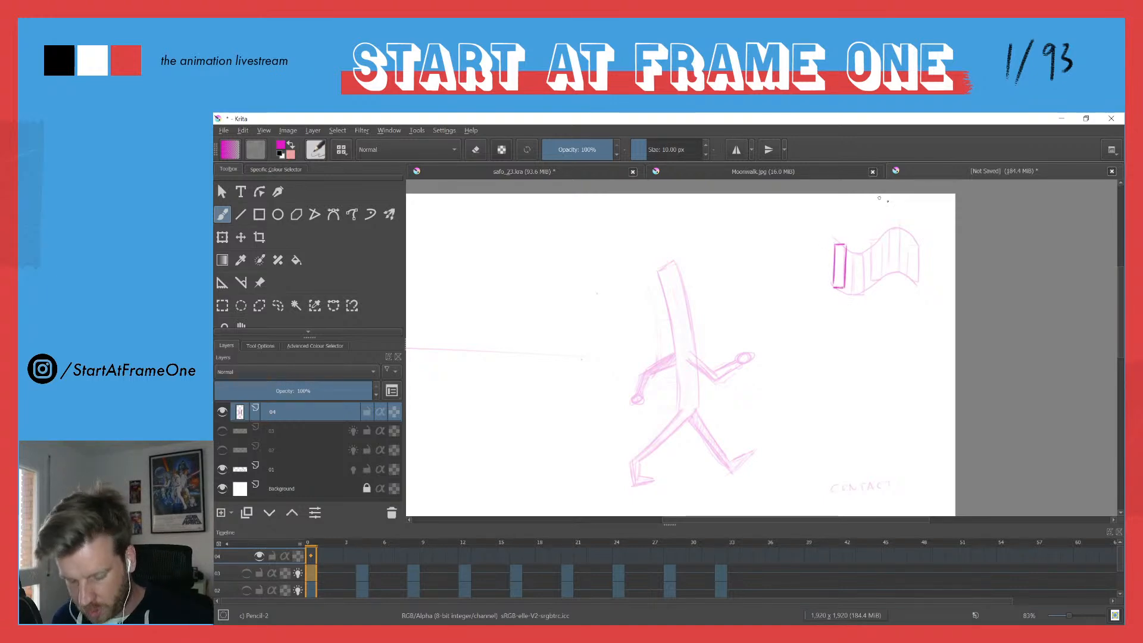
pyautogui.moveTo(908, 249)
pyautogui.mouseDown()
pyautogui.moveTo(916, 279)
pyautogui.moveTo(909, 245)
pyautogui.mouseUp()
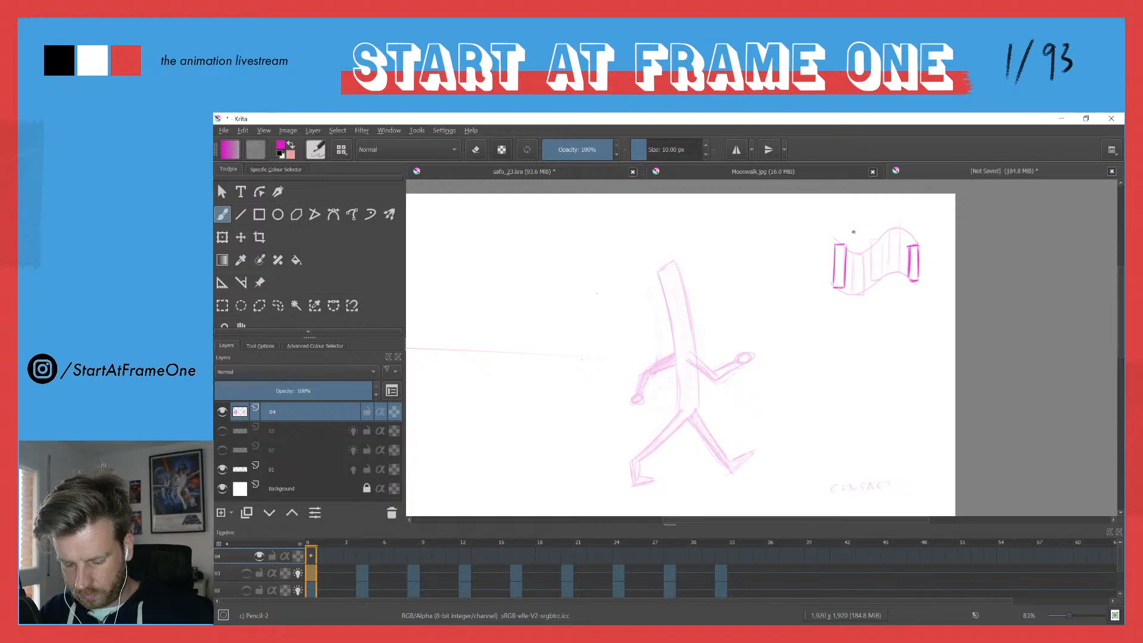
pyautogui.moveTo(864, 226); pyautogui.dragTo(849, 230)
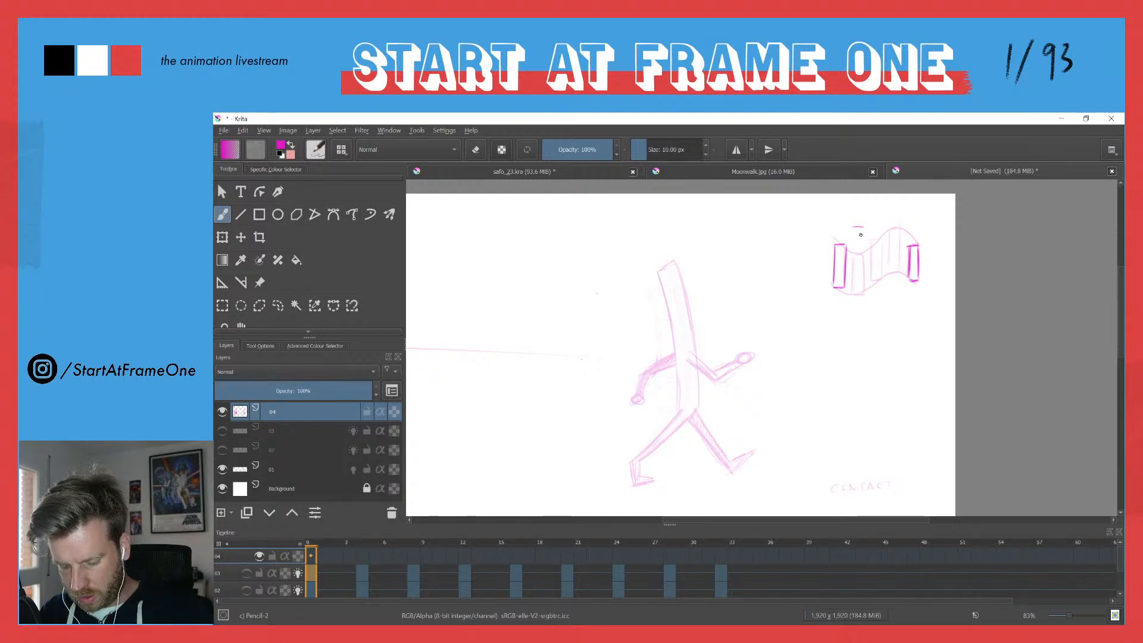
pyautogui.moveTo(852, 240)
pyautogui.mouseDown()
pyautogui.moveTo(862, 262)
pyautogui.moveTo(863, 239)
pyautogui.moveTo(863, 286)
pyautogui.mouseUp()
pyautogui.moveTo(853, 238)
pyautogui.mouseDown()
pyautogui.moveTo(854, 278)
pyautogui.moveTo(866, 237)
pyautogui.mouseUp()
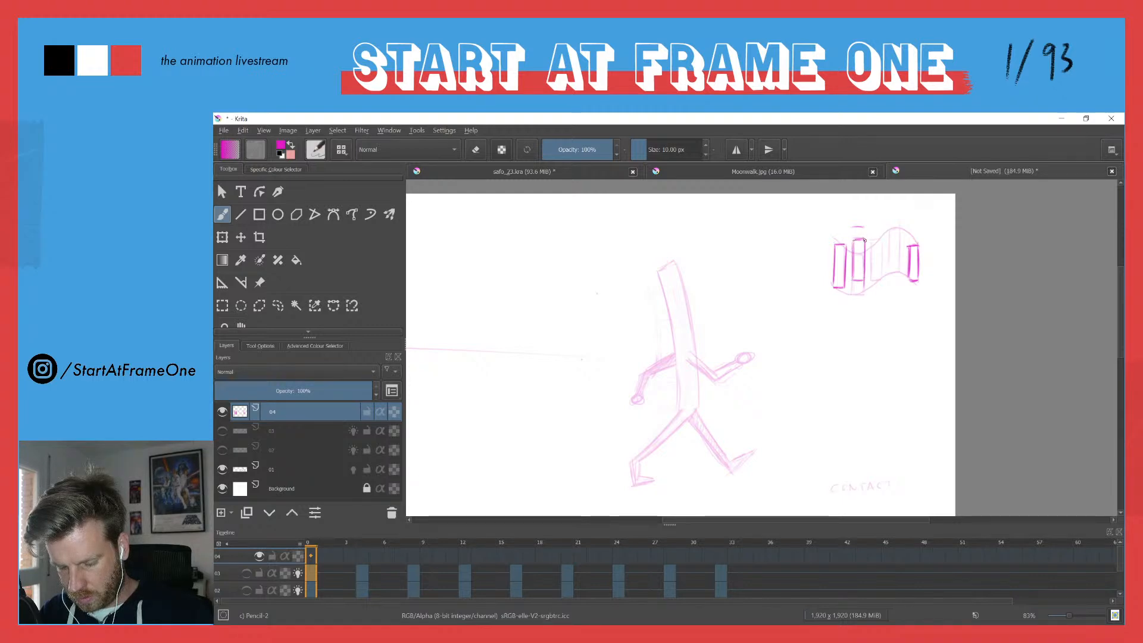
pyautogui.moveTo(882, 223); pyautogui.dragTo(880, 269)
pyautogui.moveTo(870, 222); pyautogui.dragTo(872, 266)
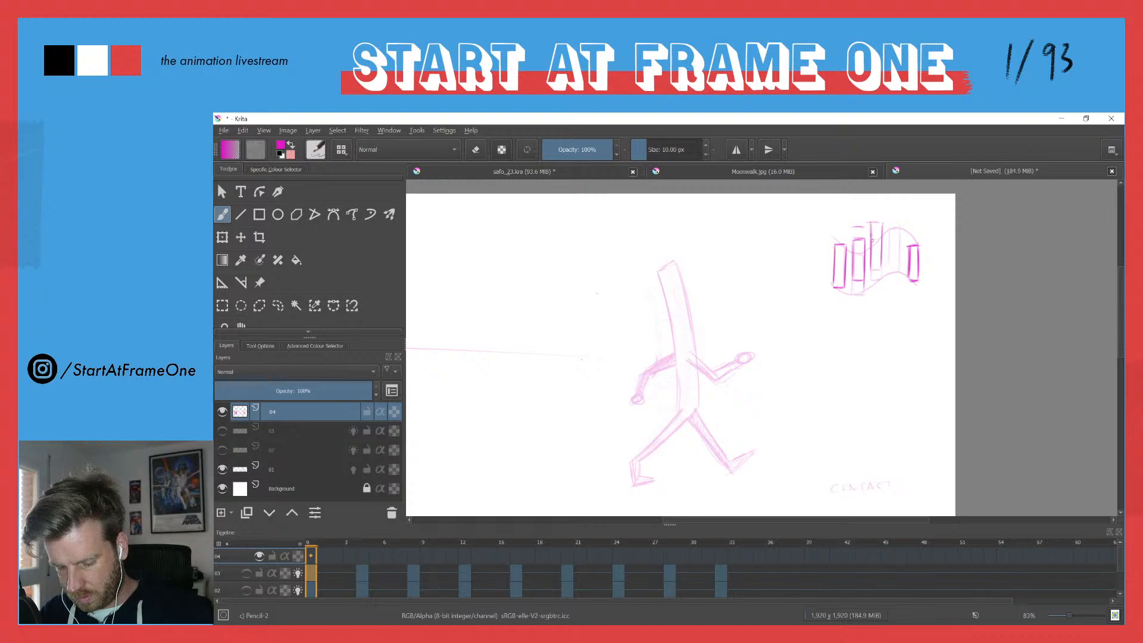
pyautogui.moveTo(883, 225)
pyautogui.mouseDown()
pyautogui.moveTo(881, 268)
pyautogui.moveTo(898, 252)
pyautogui.moveTo(886, 250)
pyautogui.mouseUp()
pyautogui.moveTo(889, 289); pyautogui.dragTo(889, 250)
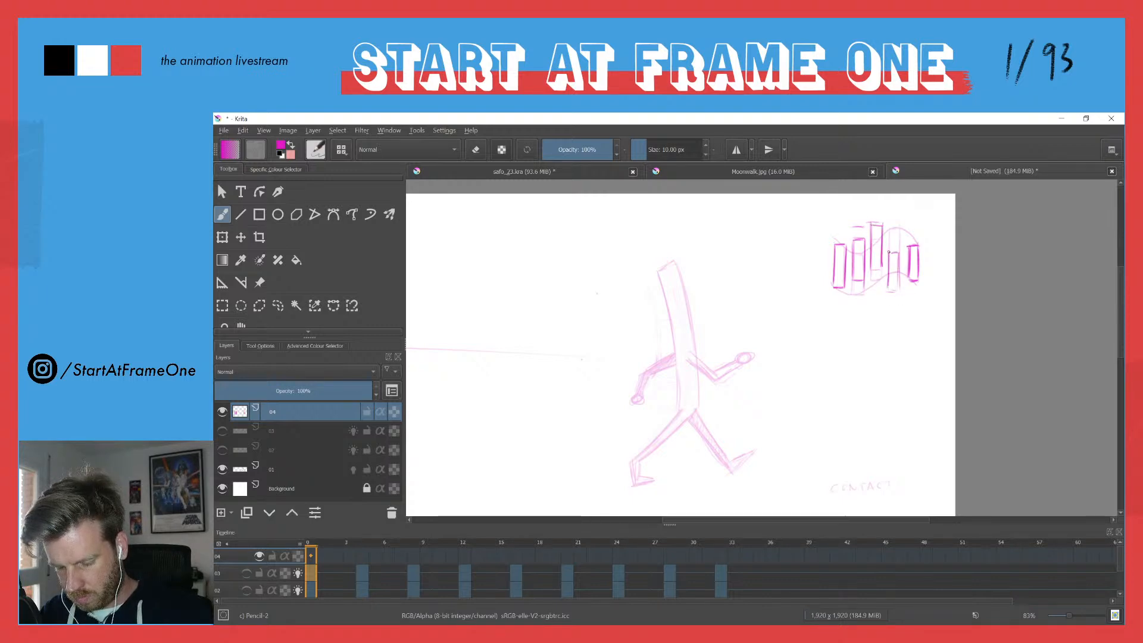
pyautogui.moveTo(898, 289); pyautogui.dragTo(900, 272)
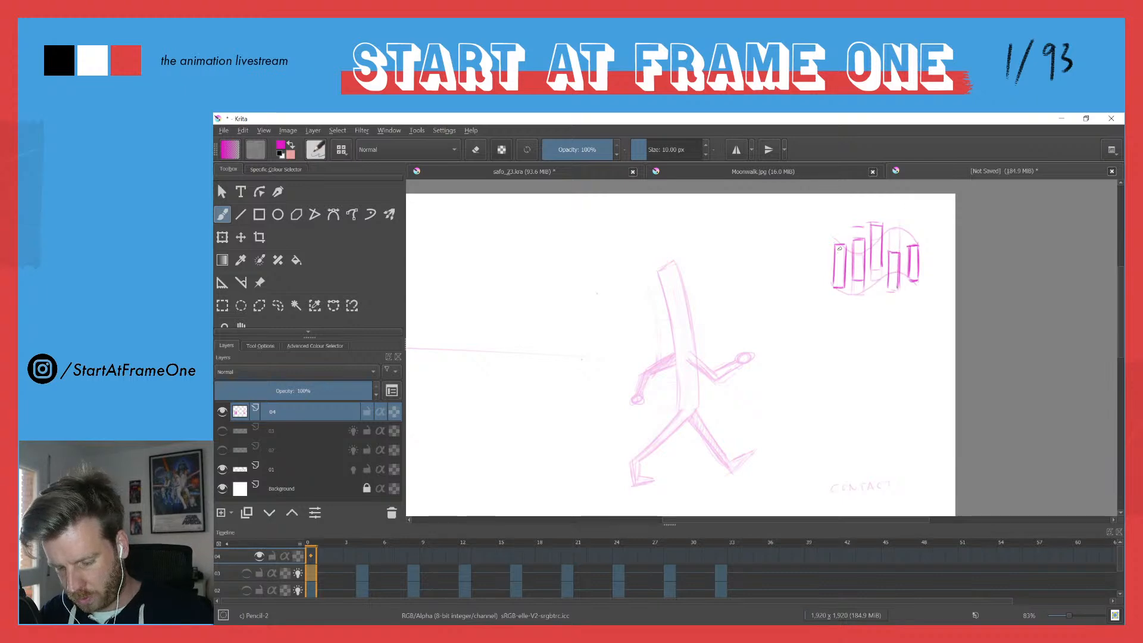
pyautogui.moveTo(838, 250)
pyautogui.mouseDown()
pyautogui.moveTo(874, 222)
pyautogui.moveTo(901, 251)
pyautogui.moveTo(864, 223)
pyautogui.moveTo(887, 240)
pyautogui.mouseUp()
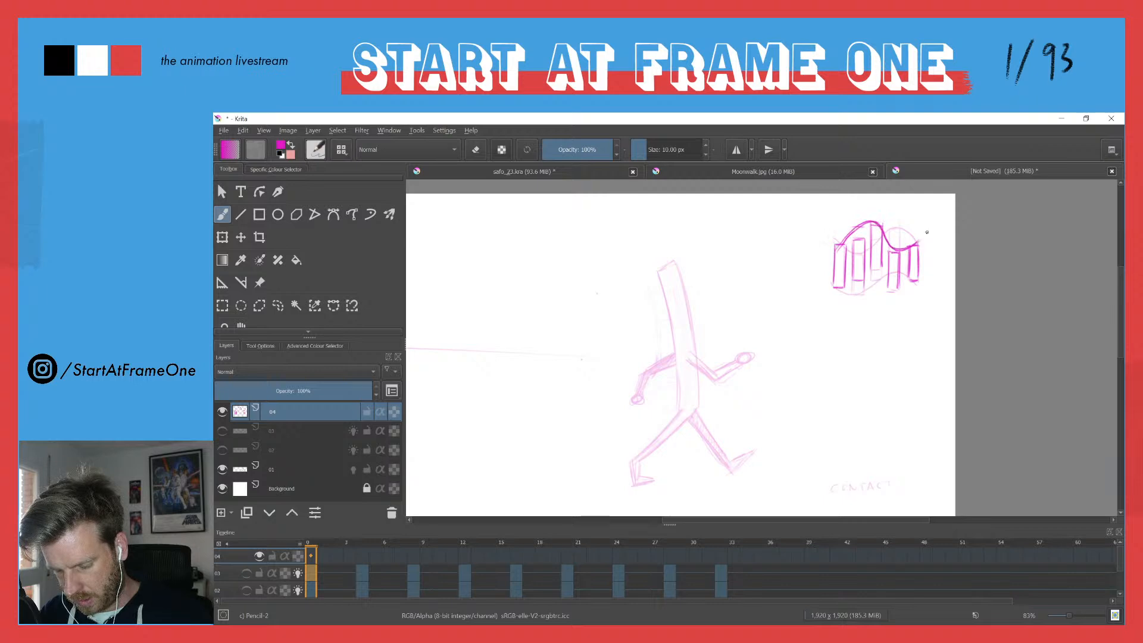
pyautogui.moveTo(833, 280)
pyautogui.mouseDown()
pyautogui.moveTo(874, 272)
pyautogui.moveTo(892, 286)
pyautogui.moveTo(926, 263)
pyautogui.mouseUp()
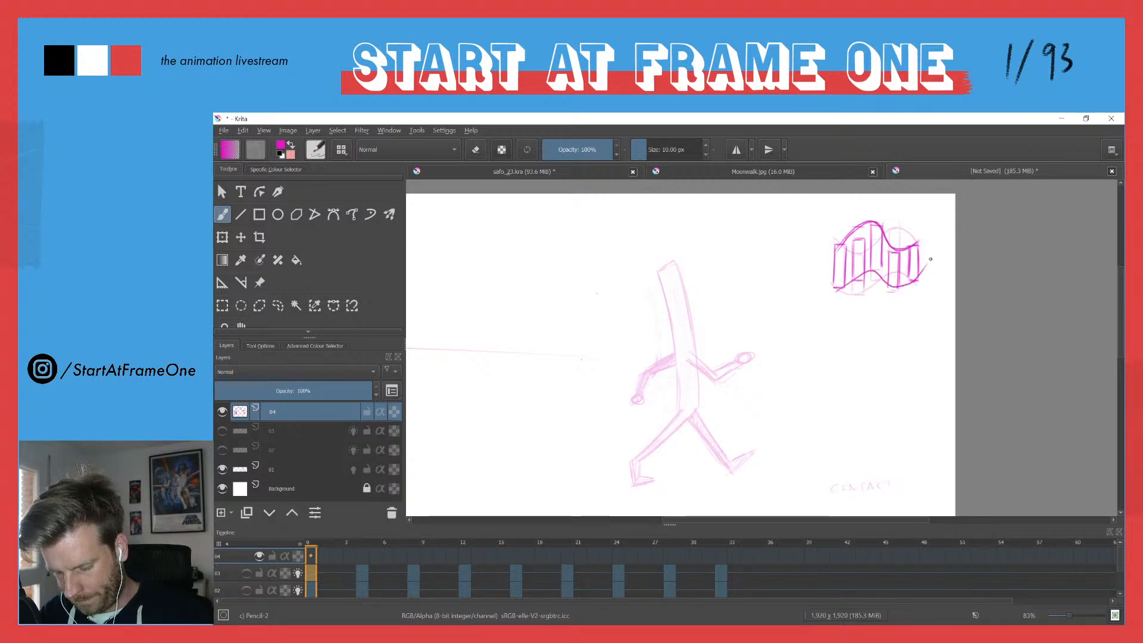
# Step: Toggle the visibility of layers 03 and 04 to compare their wave diagrams with the one on layer 01
pyautogui.click(222, 432)
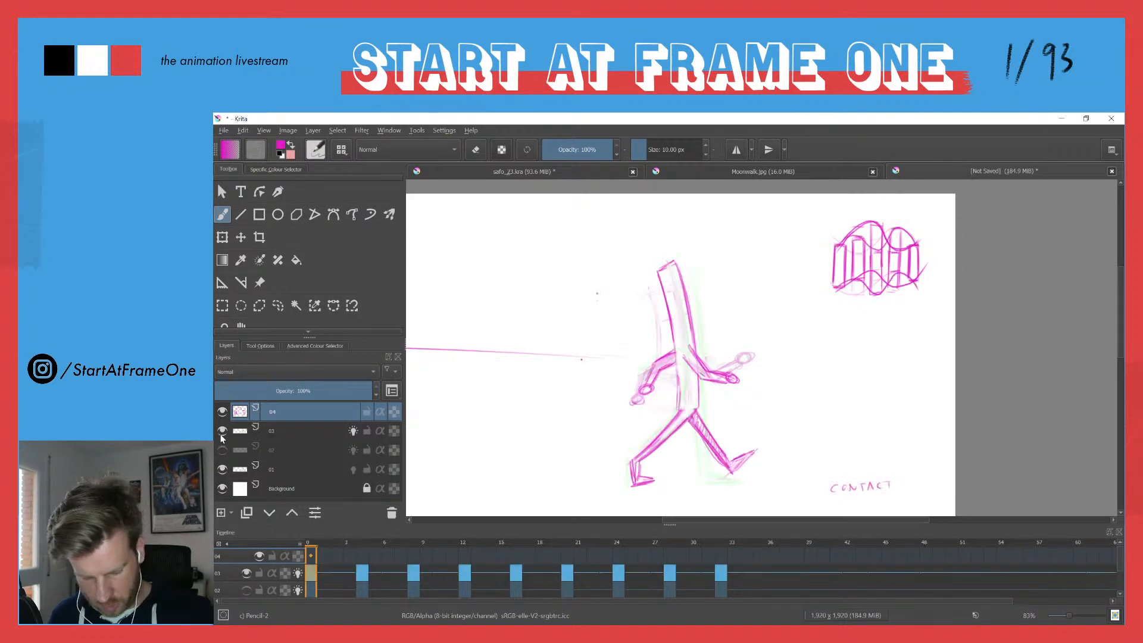
pyautogui.click(222, 431)
pyautogui.click(222, 412)
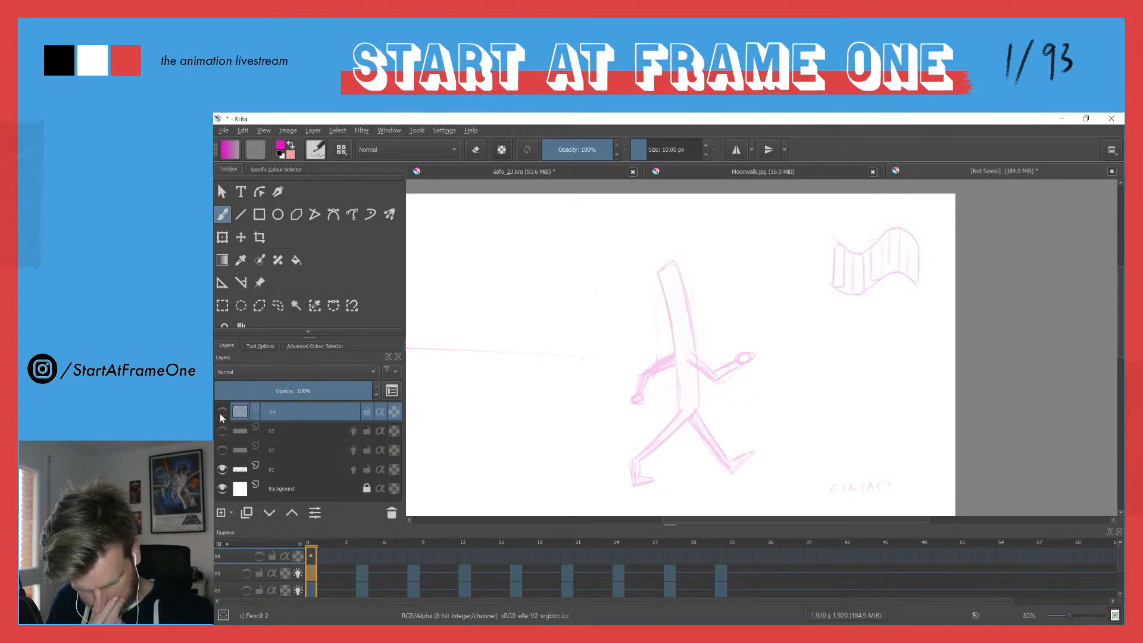
pyautogui.click(220, 413)
pyautogui.click(222, 412)
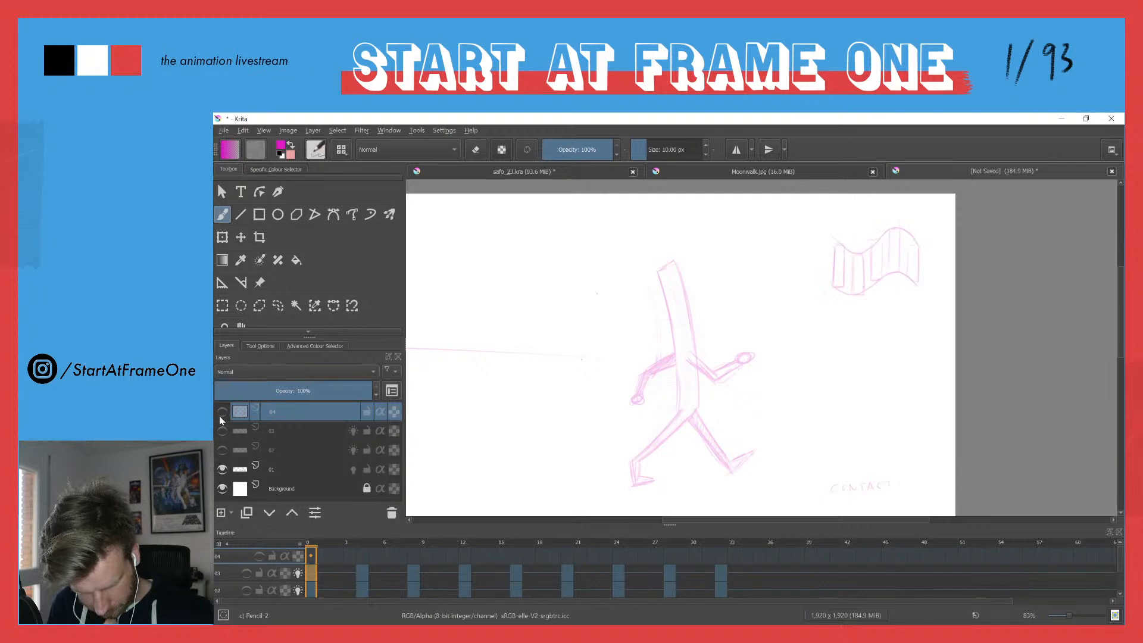
pyautogui.click(220, 412)
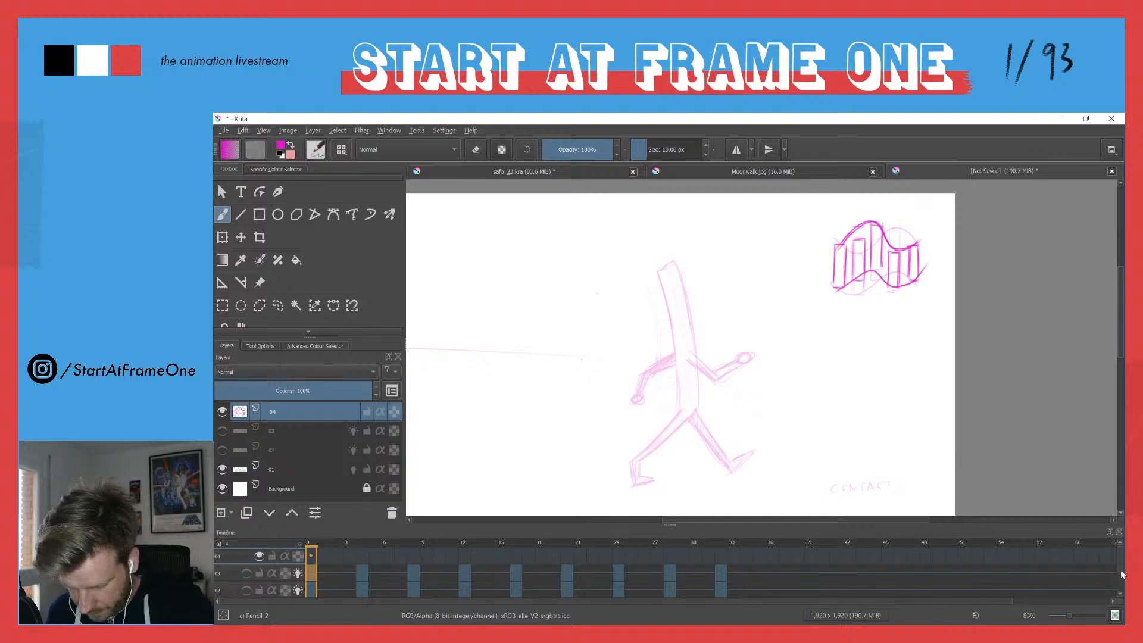
# Step: Copy the contact poses from layer 01 onto layer 04 at frames 0, 32 and 16
pyautogui.moveTo(1120, 561); pyautogui.dragTo(1114, 625)
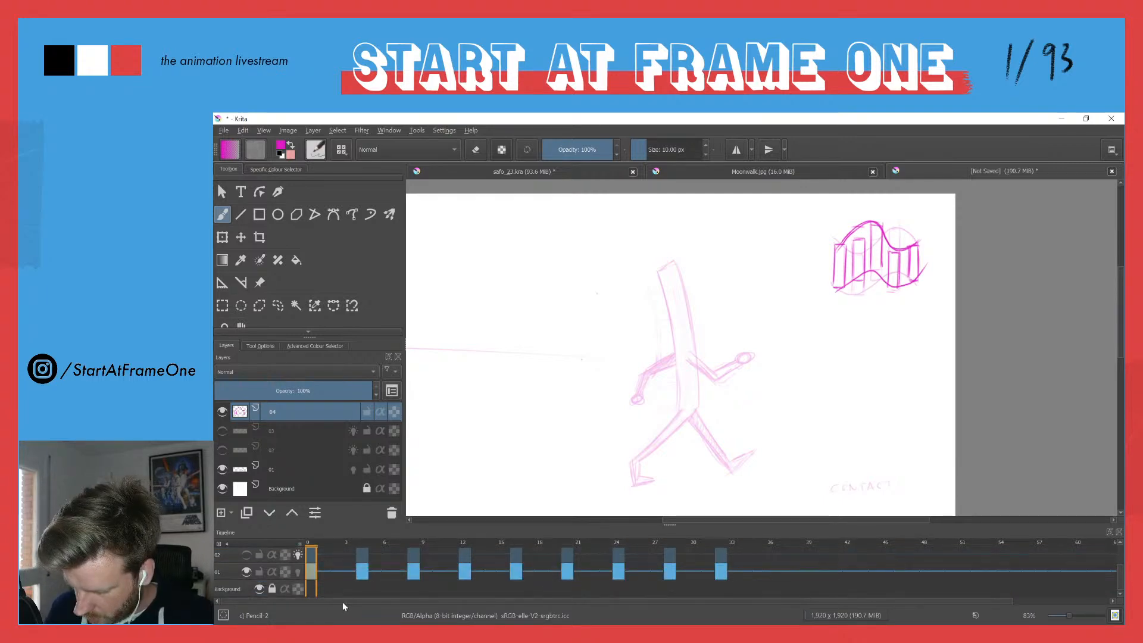
pyautogui.moveTo(1120, 576); pyautogui.dragTo(1120, 550)
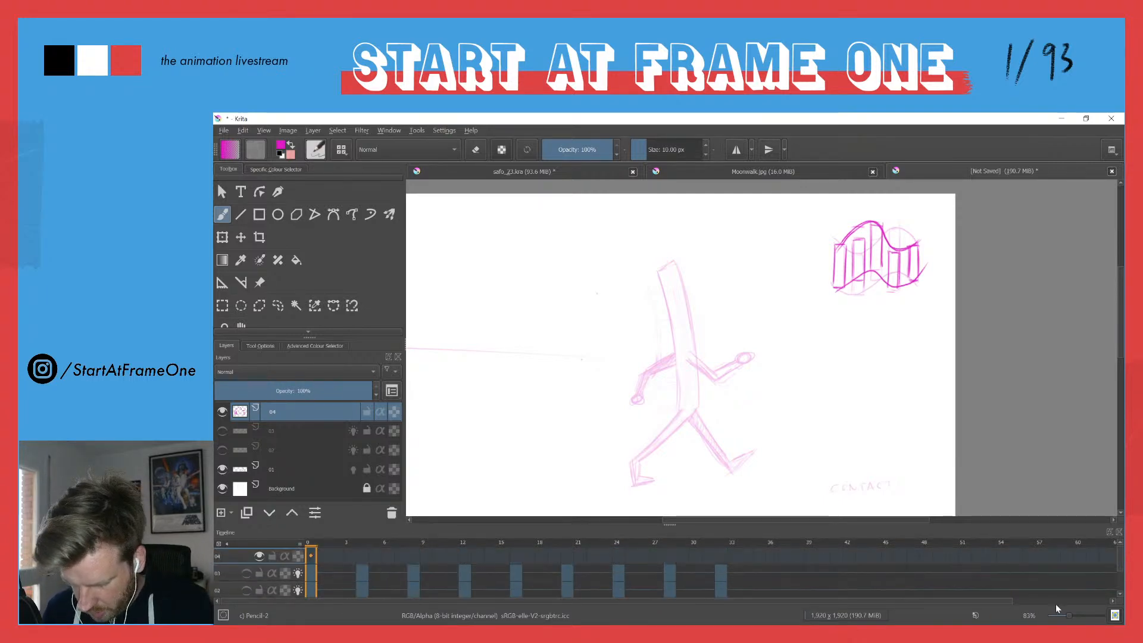
pyautogui.click(314, 561)
pyautogui.hotkey('ctrl', 'v')
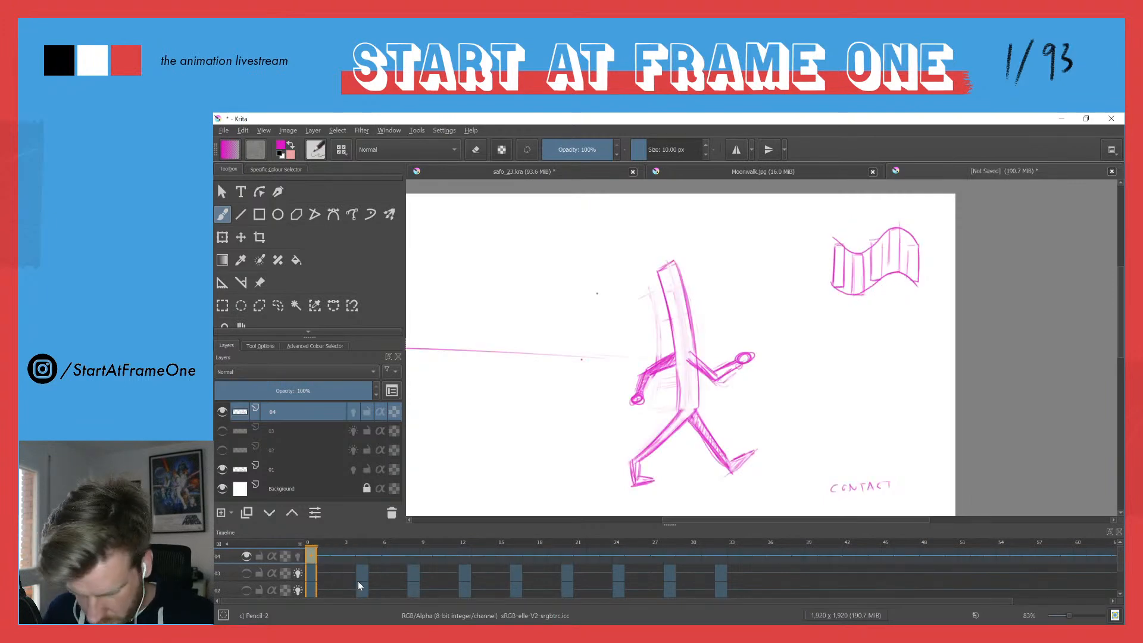
pyautogui.click(721, 556)
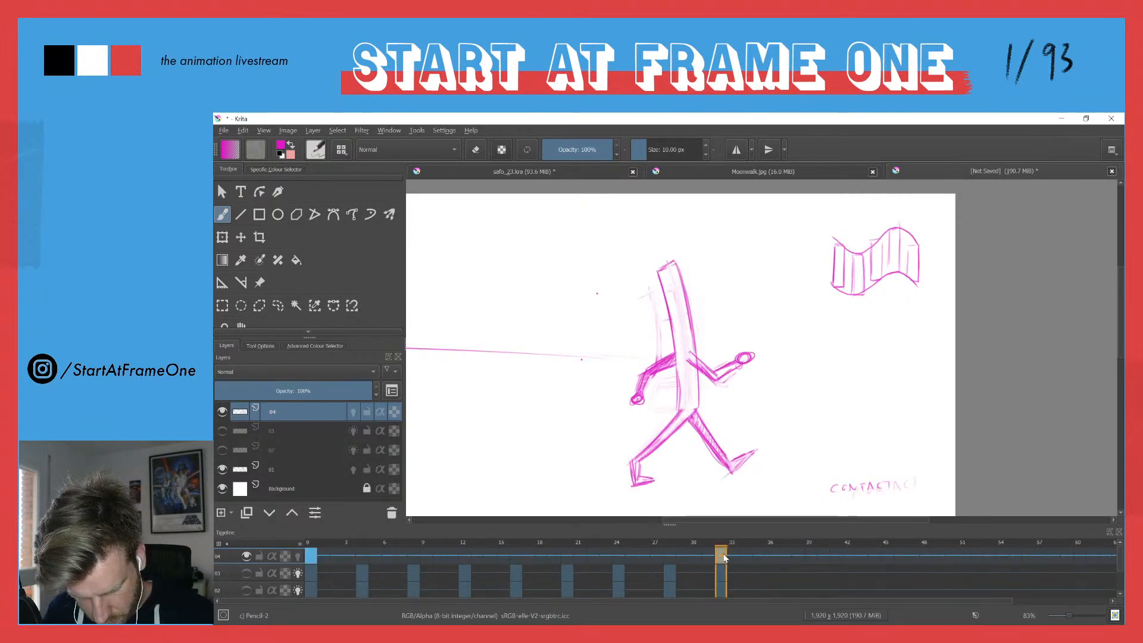
pyautogui.moveTo(1123, 561); pyautogui.dragTo(1121, 585)
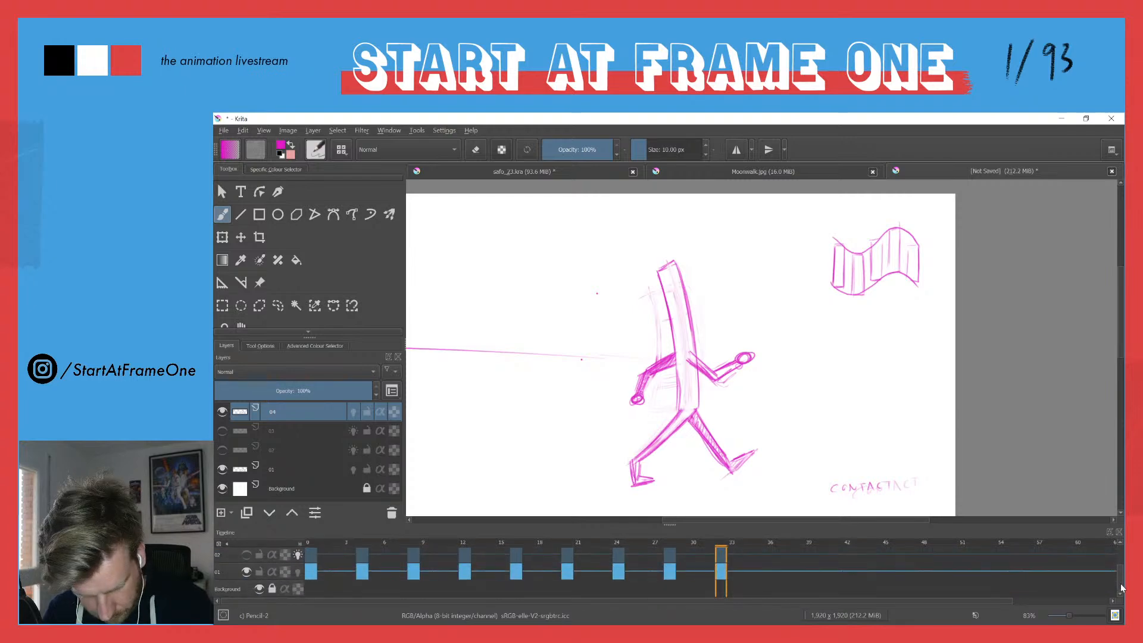
pyautogui.click(516, 548)
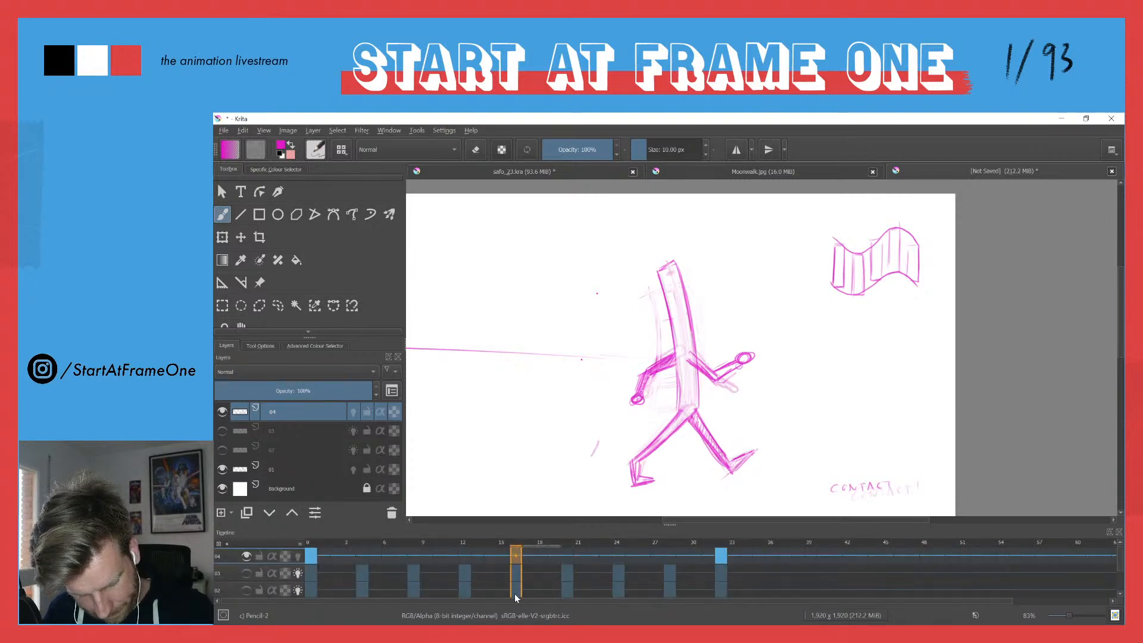
pyautogui.scroll(-2, 524, 589)
pyautogui.click(516, 575)
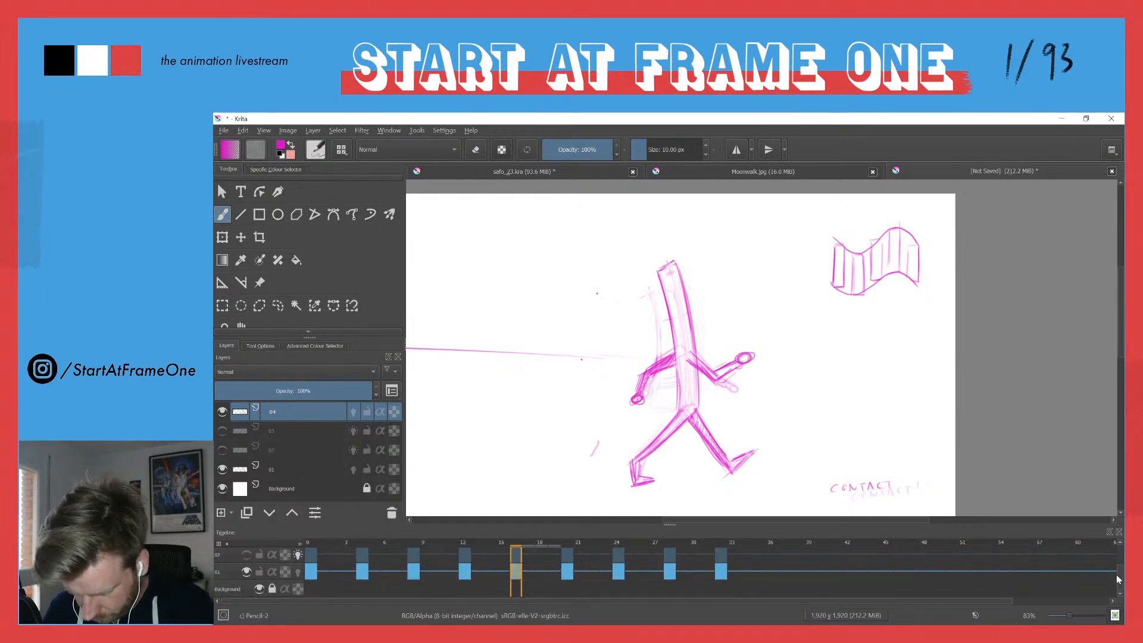
pyautogui.scroll(2, 1118, 578)
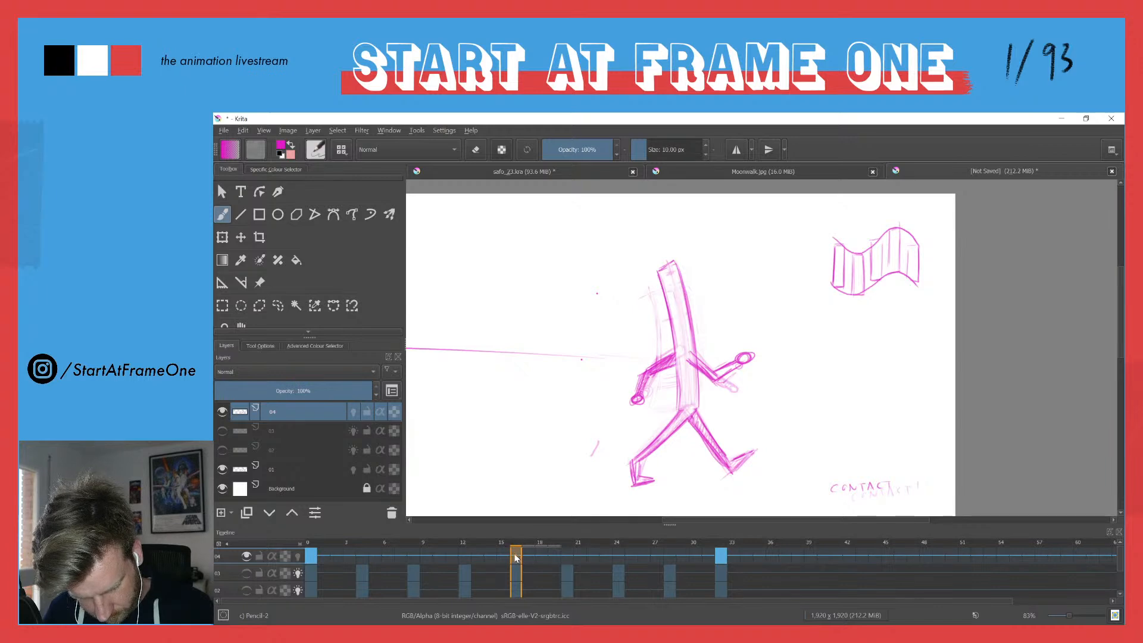
pyautogui.hotkey('ctrl', 'v')
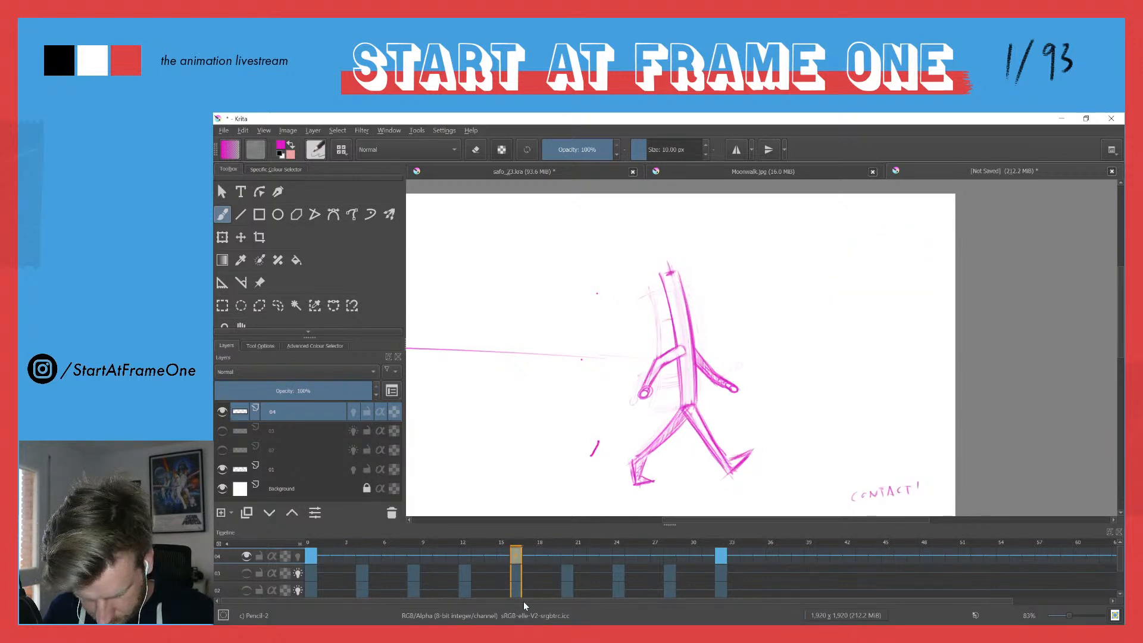
# Step: Return to frame 0 and remove the contact poses pasted onto layer 04 at frames 0, 16 and 32
pyautogui.click(312, 561)
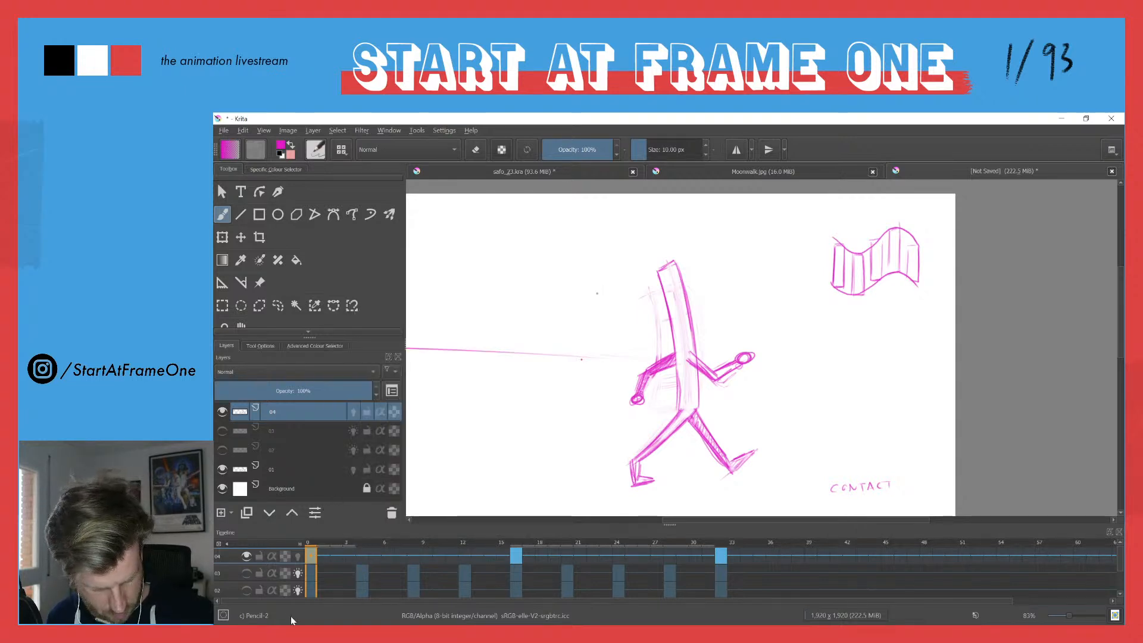
pyautogui.click(246, 556)
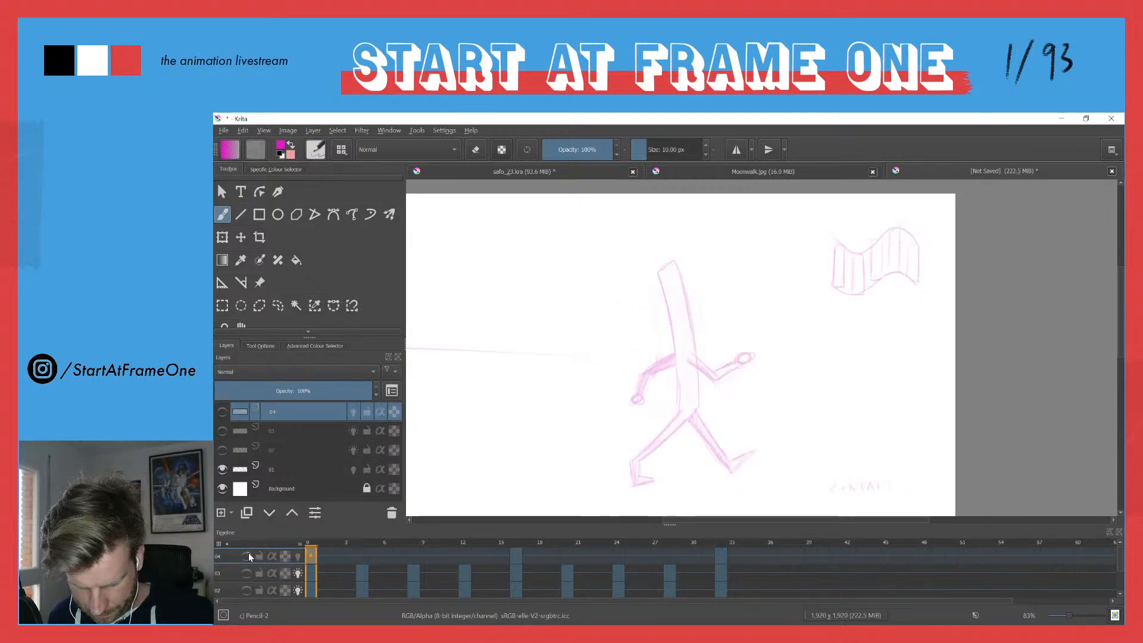
pyautogui.click(246, 556)
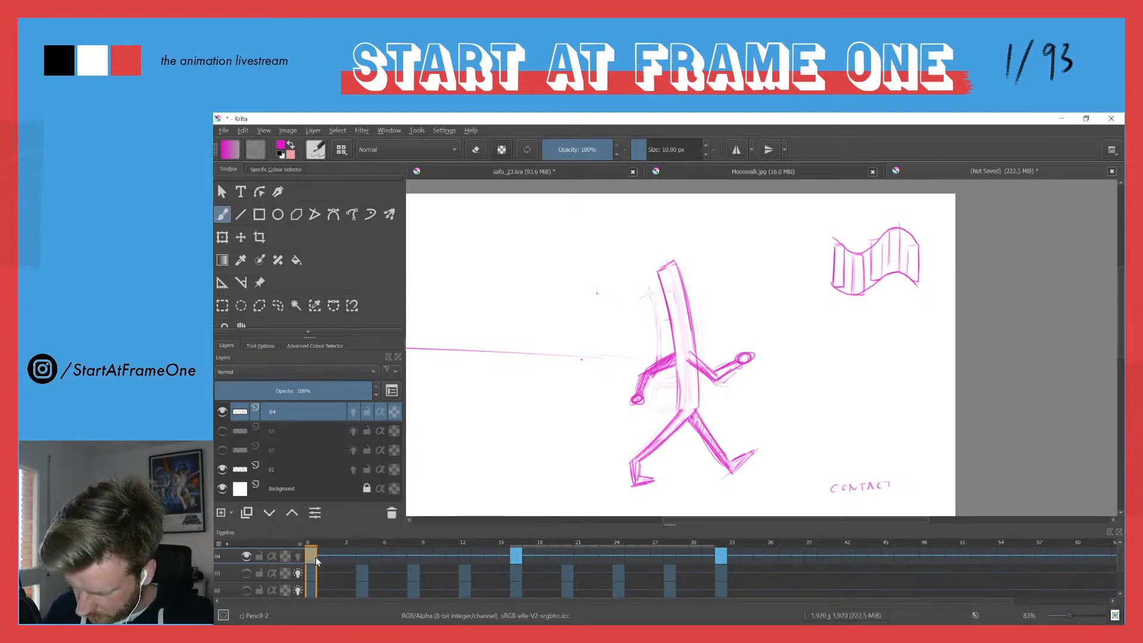
pyautogui.press('.')
pyautogui.press('Delete')
pyautogui.press('.')
pyautogui.press('Delete')
pyautogui.press(',')
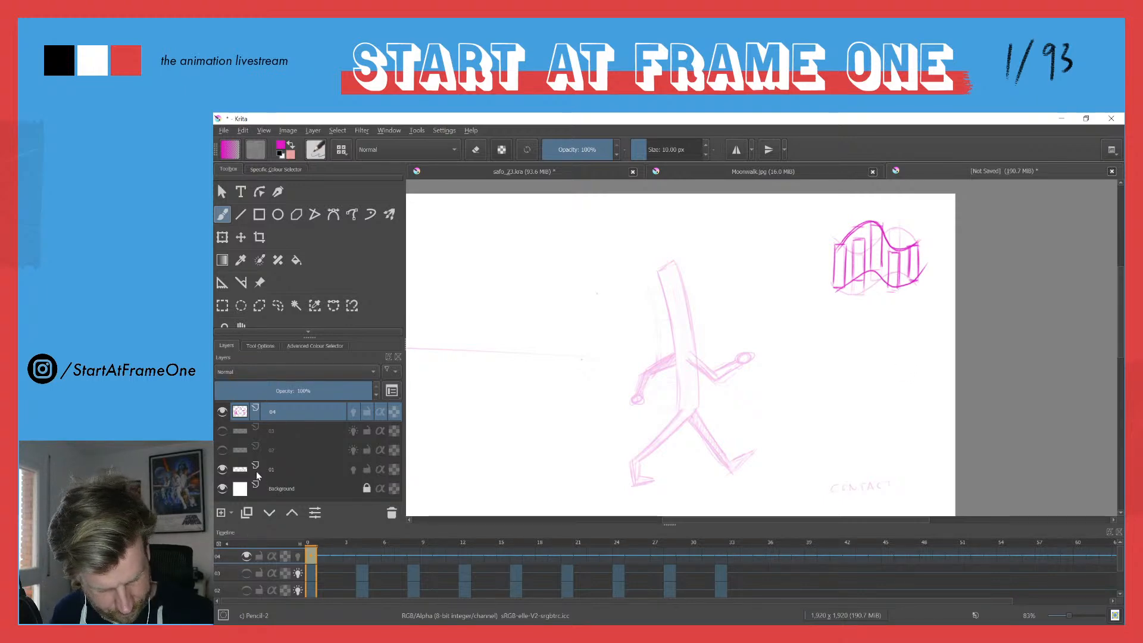
# Step: Duplicate layer 01 by copying and pasting it, and place the copy directly beneath the wave diagram layer
pyautogui.rightClick(285, 465)
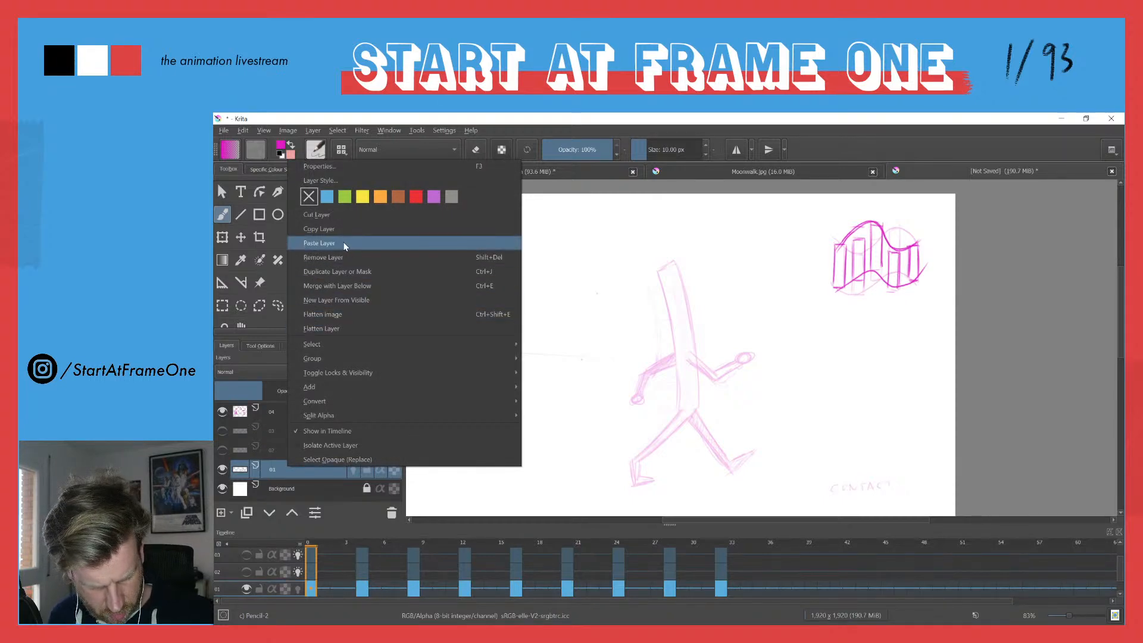
pyautogui.click(324, 230)
pyautogui.rightClick(284, 465)
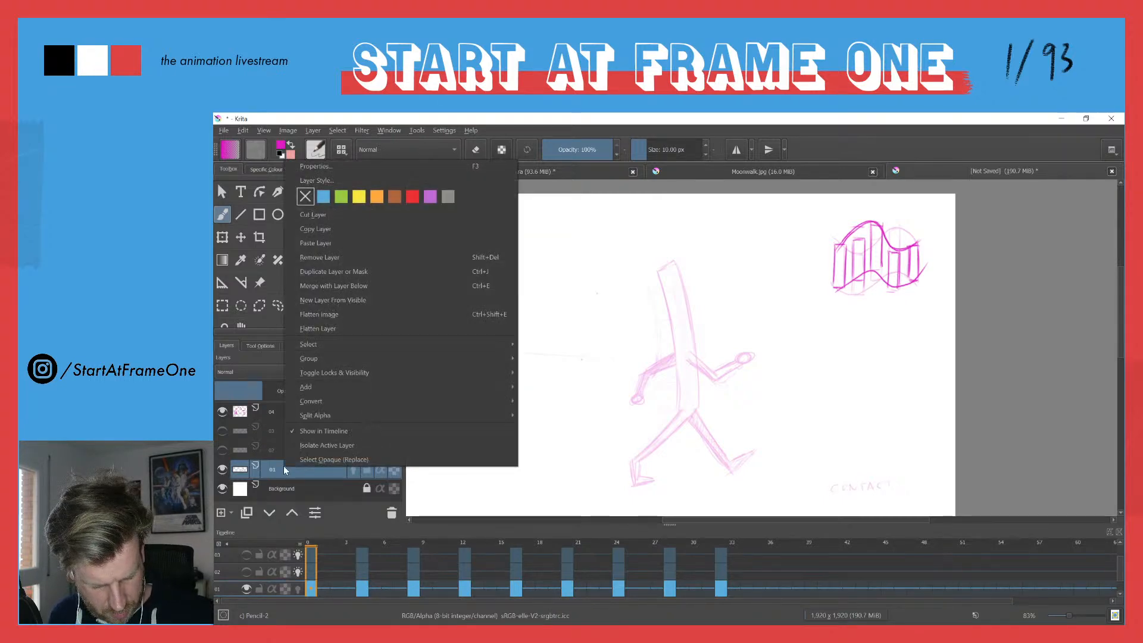
pyautogui.click(323, 243)
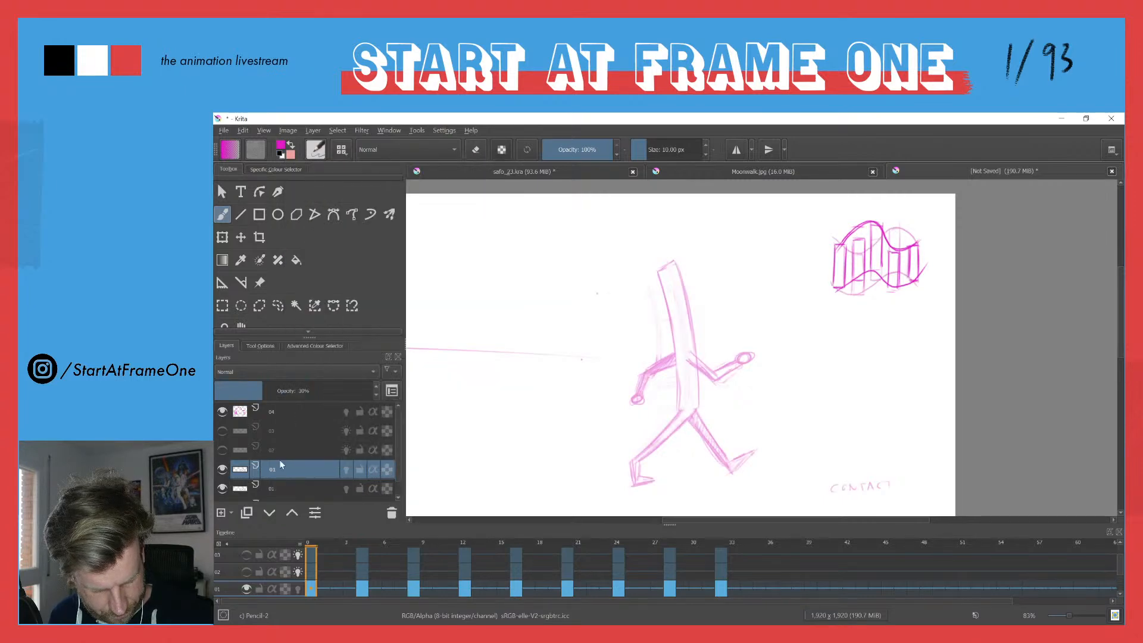
pyautogui.moveTo(242, 471); pyautogui.dragTo(254, 421)
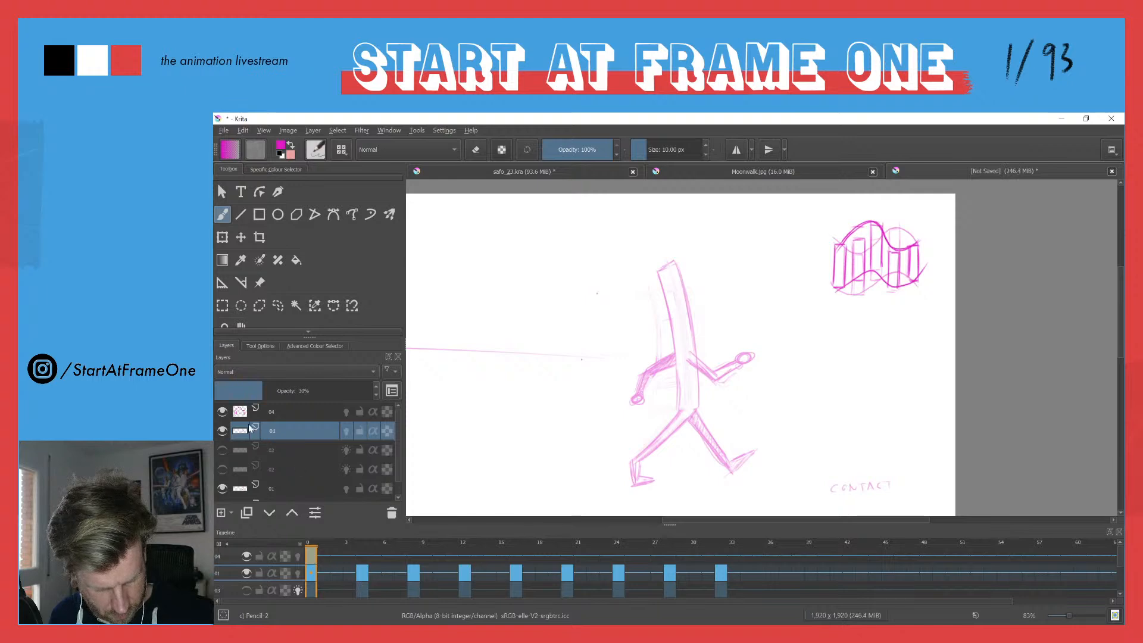
# Step: Rename the wave diagram layer to wave and the copied walk cycle layer beneath it to 04
pyautogui.click(241, 412)
pyautogui.doubleClick(241, 411)
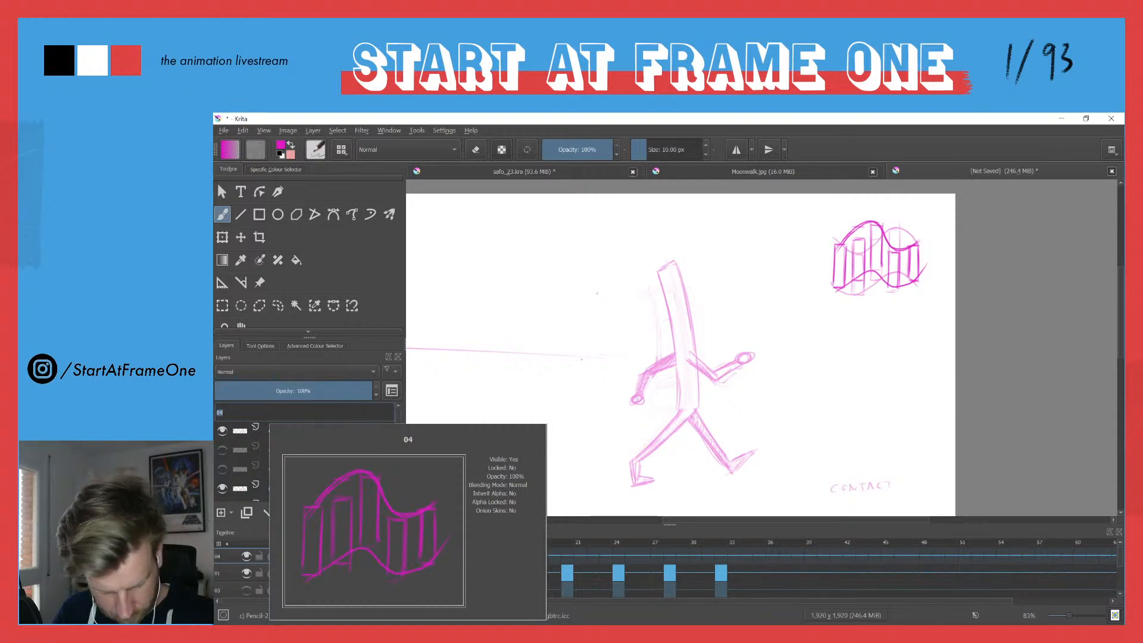
pyautogui.write('wa')
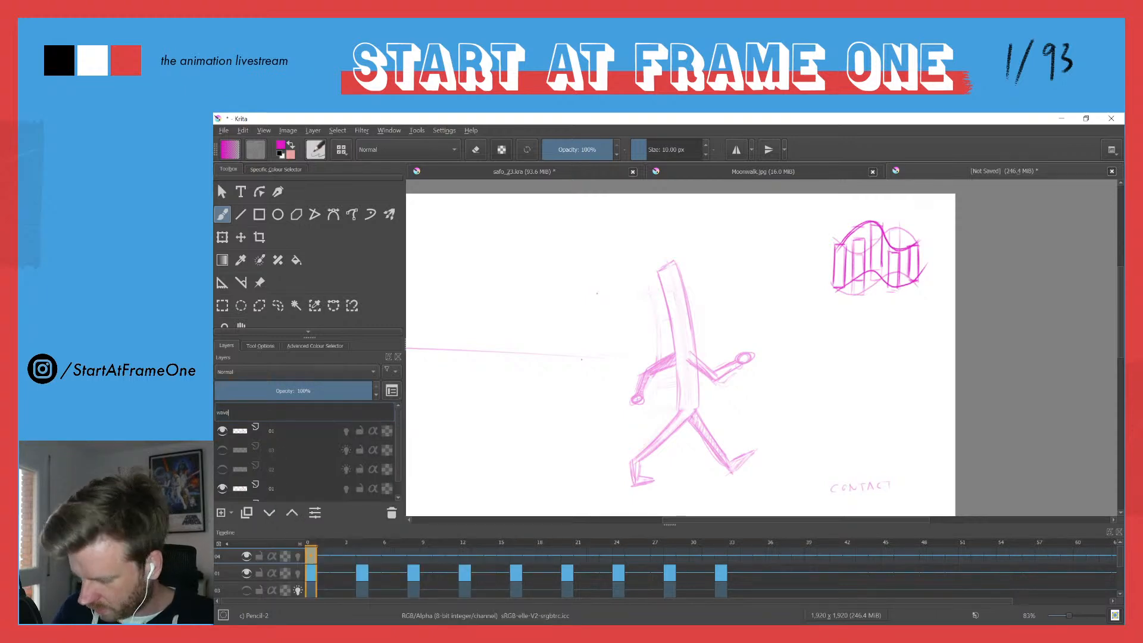
pyautogui.write('ve')
pyautogui.press('Return')
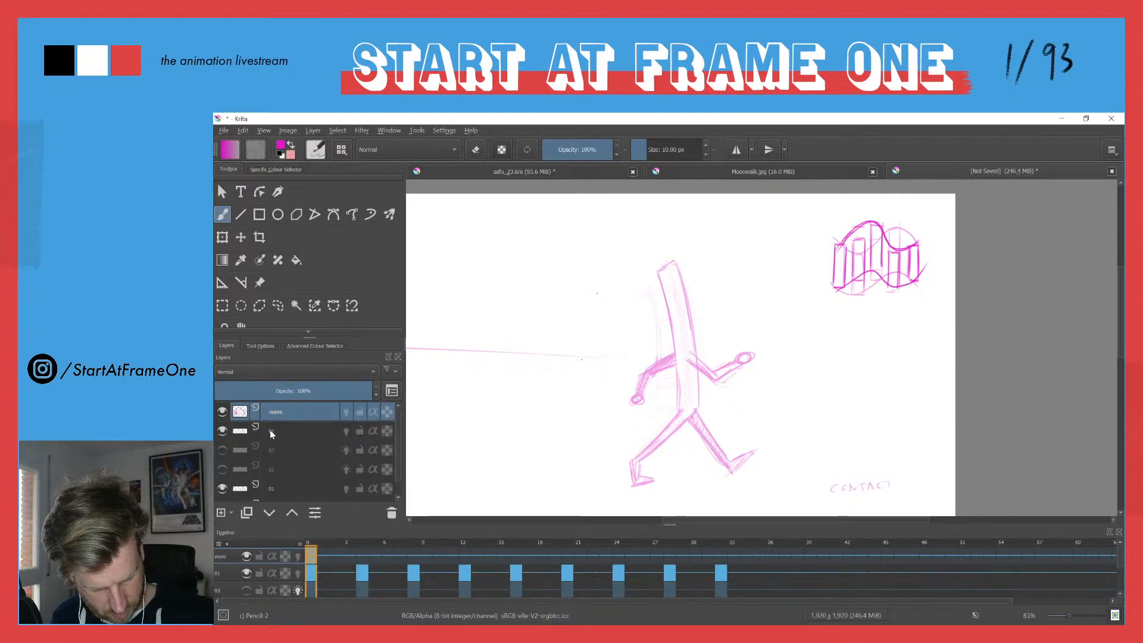
pyautogui.doubleClick(271, 432)
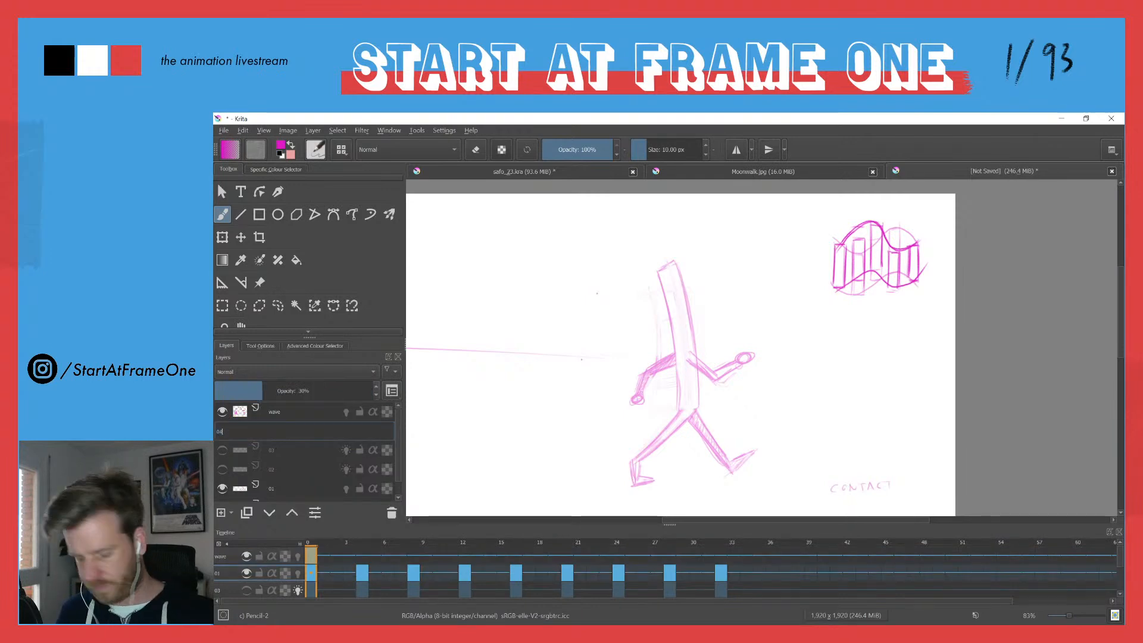
pyautogui.press('Return')
# Step: Remove the keyframes on layer 04 from frame 4 to 12 and from frame 20 to 28, keeping only the contact poses
pyautogui.click(362, 573)
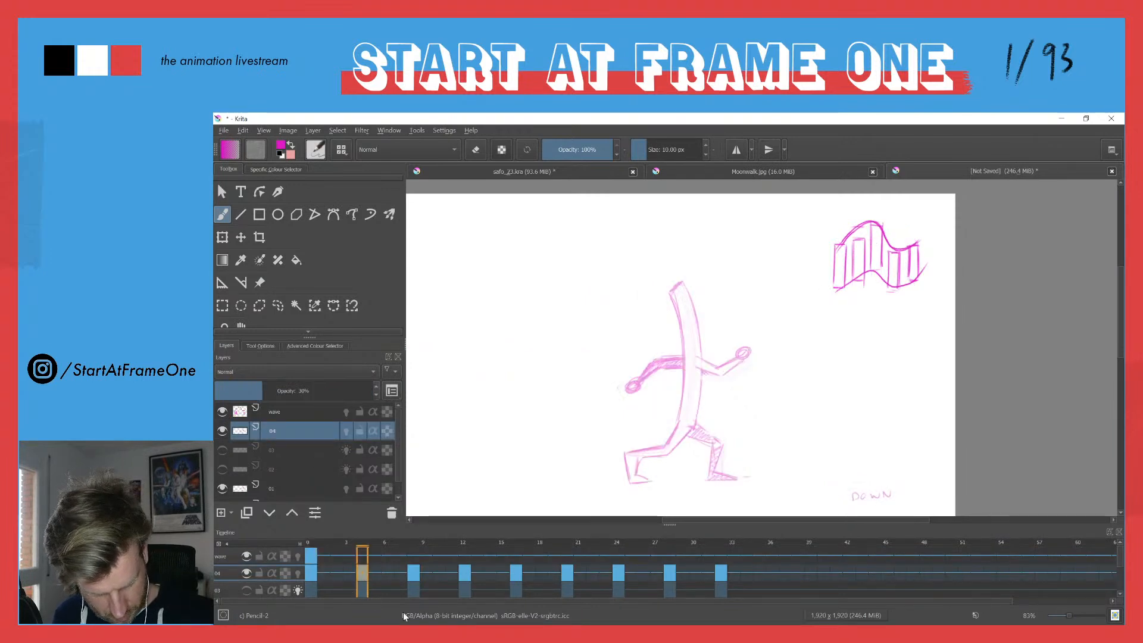
pyautogui.keyDown('shift'); pyautogui.click(464, 573); pyautogui.keyUp('shift')
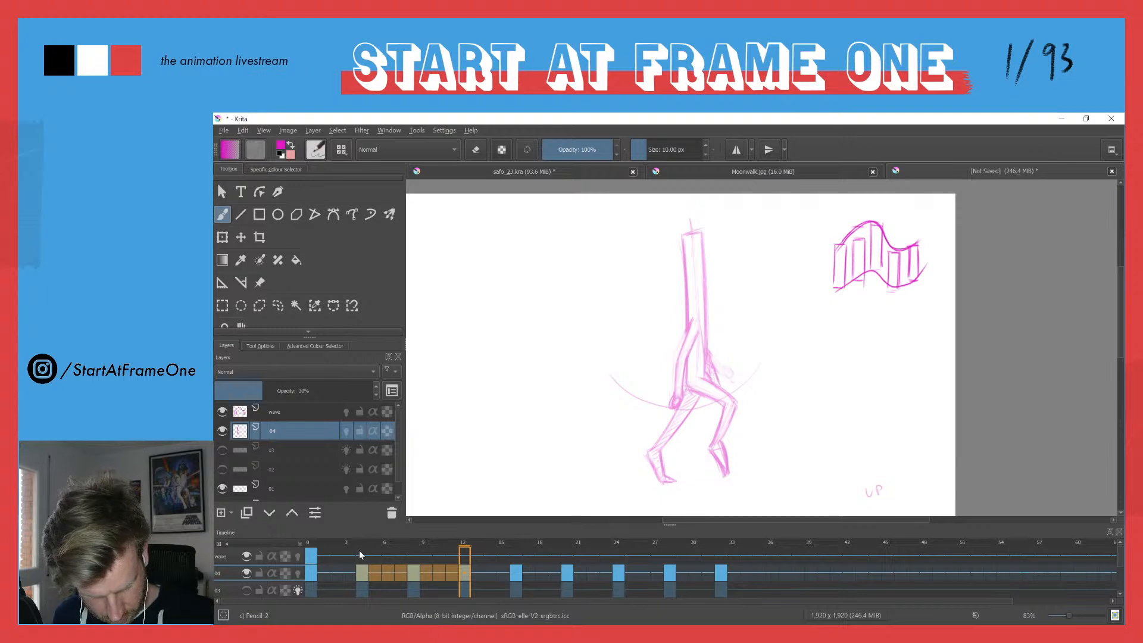
pyautogui.rightClick(363, 574)
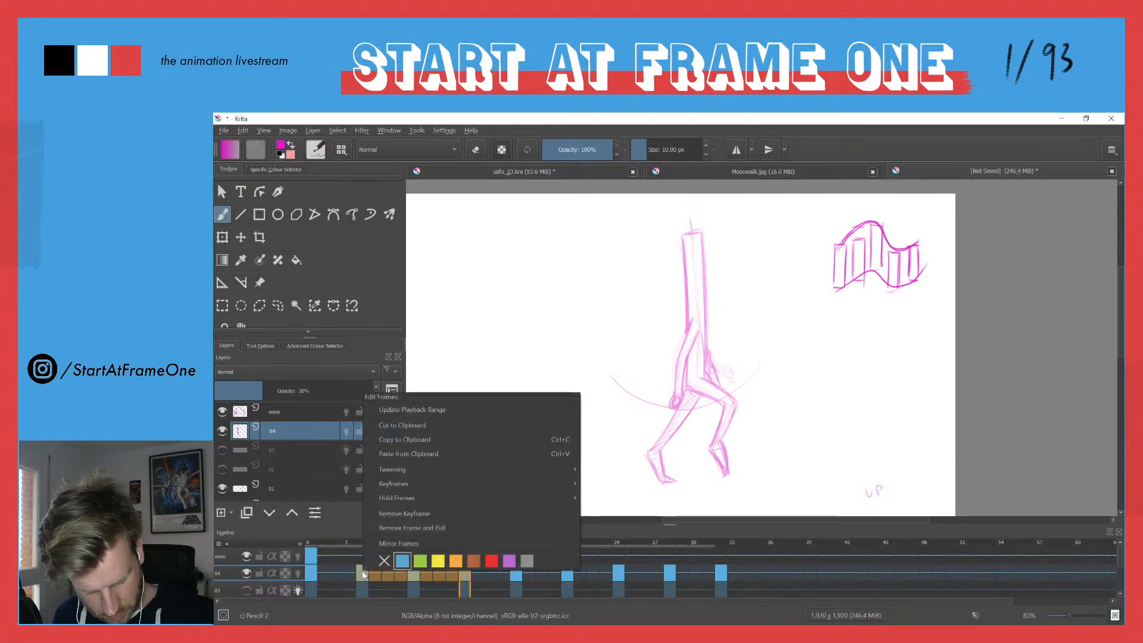
pyautogui.click(405, 513)
pyautogui.click(566, 572)
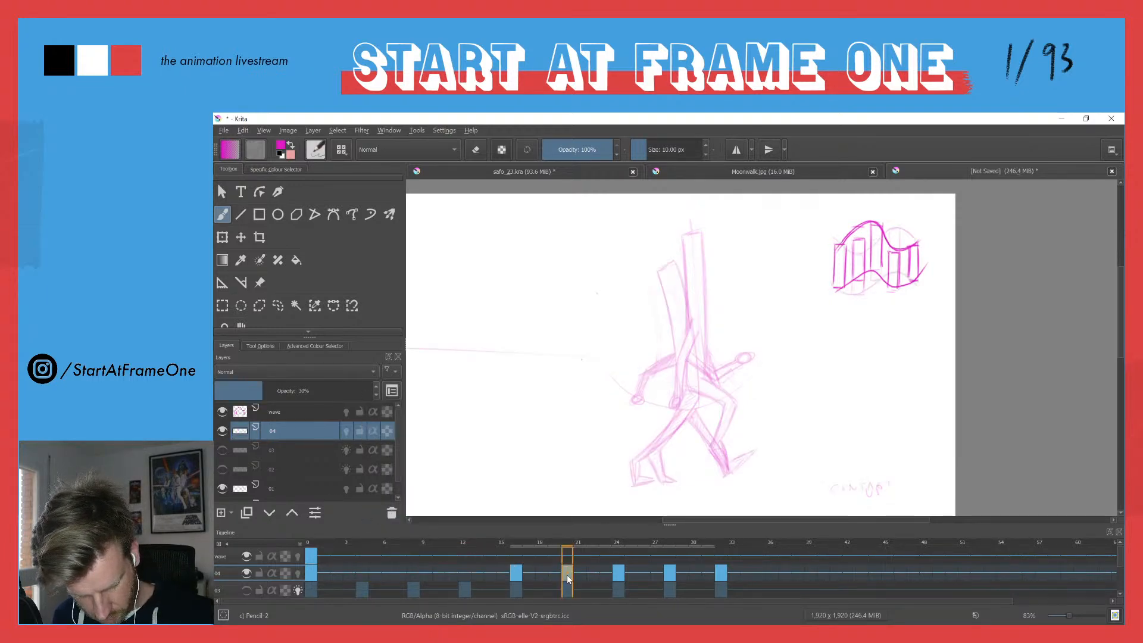
pyautogui.keyDown('shift'); pyautogui.click(670, 574); pyautogui.keyUp('shift')
pyautogui.rightClick(567, 577)
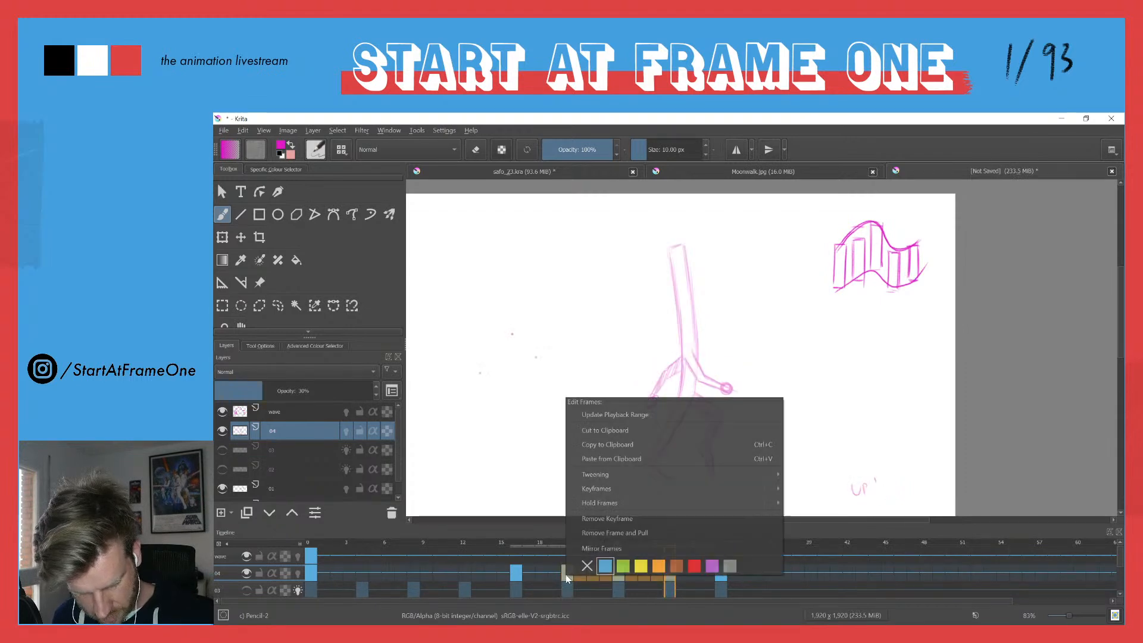
pyautogui.click(582, 519)
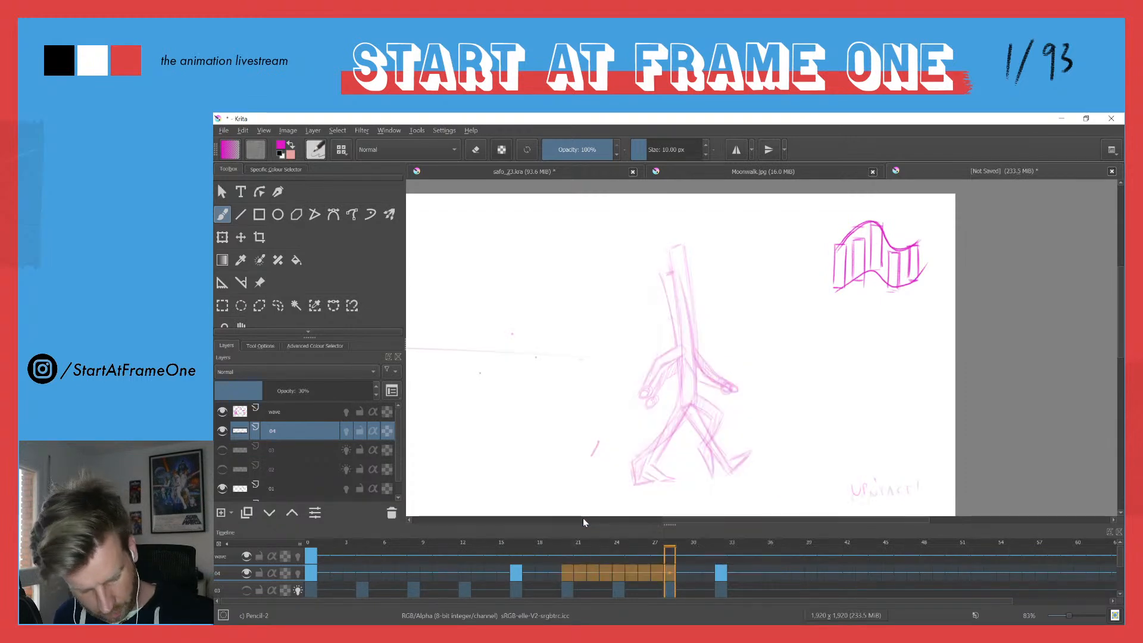
# Step: Add a blank keyframe at frame 4 on layer 04, hide layer 01 and enable onion skins on layer 04
pyautogui.click(362, 572)
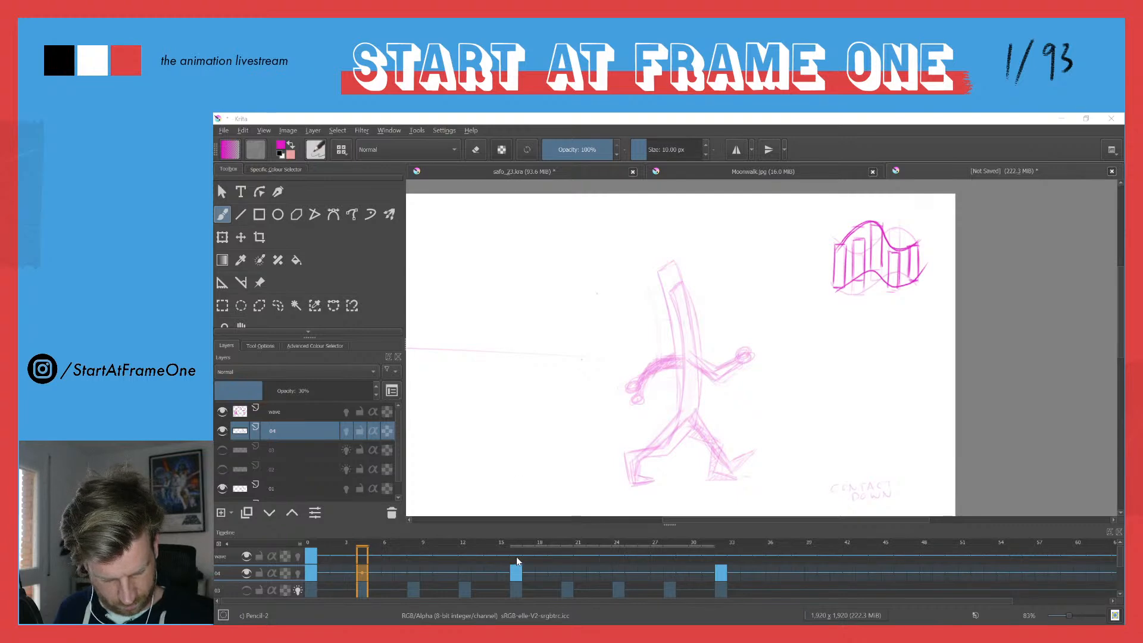
pyautogui.click(364, 578)
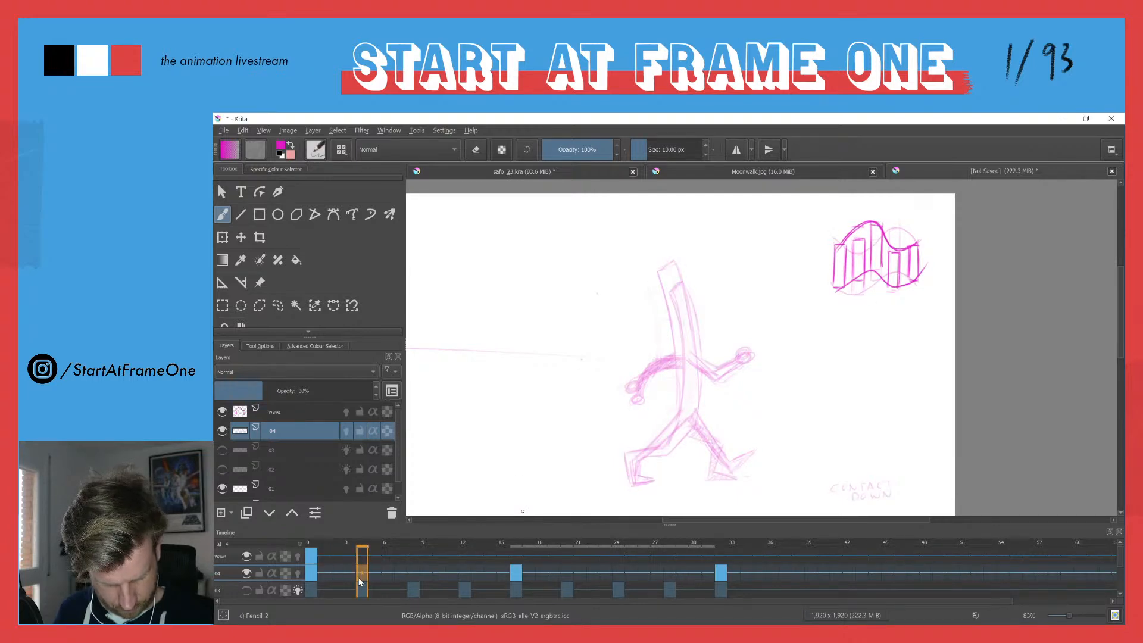
pyautogui.press('F7')
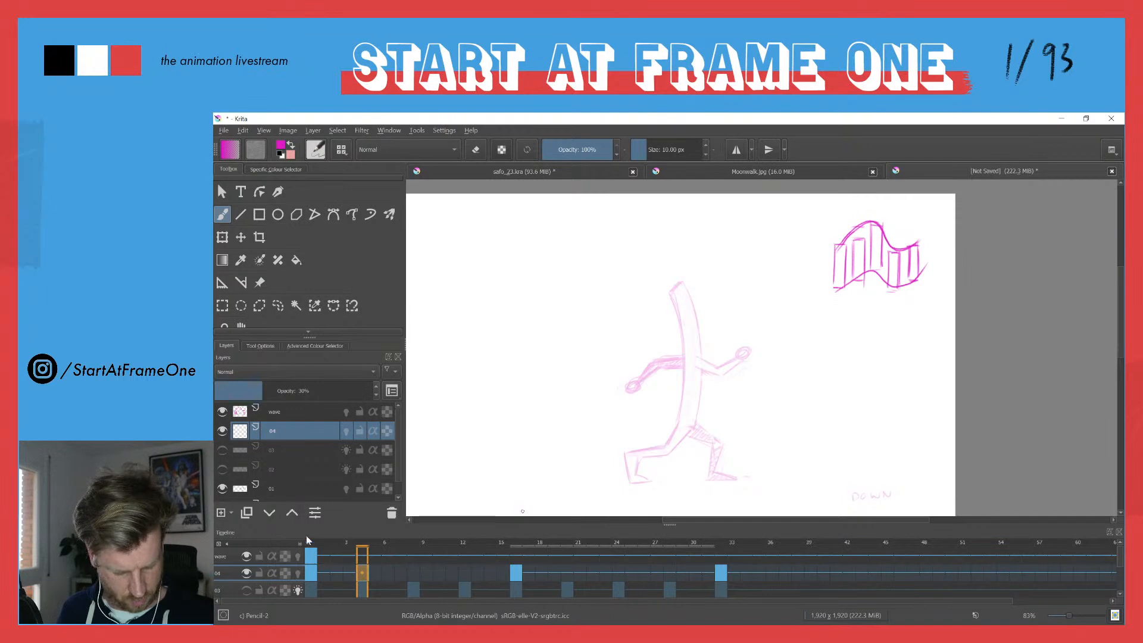
pyautogui.scroll(-1, 258, 484)
pyautogui.click(223, 472)
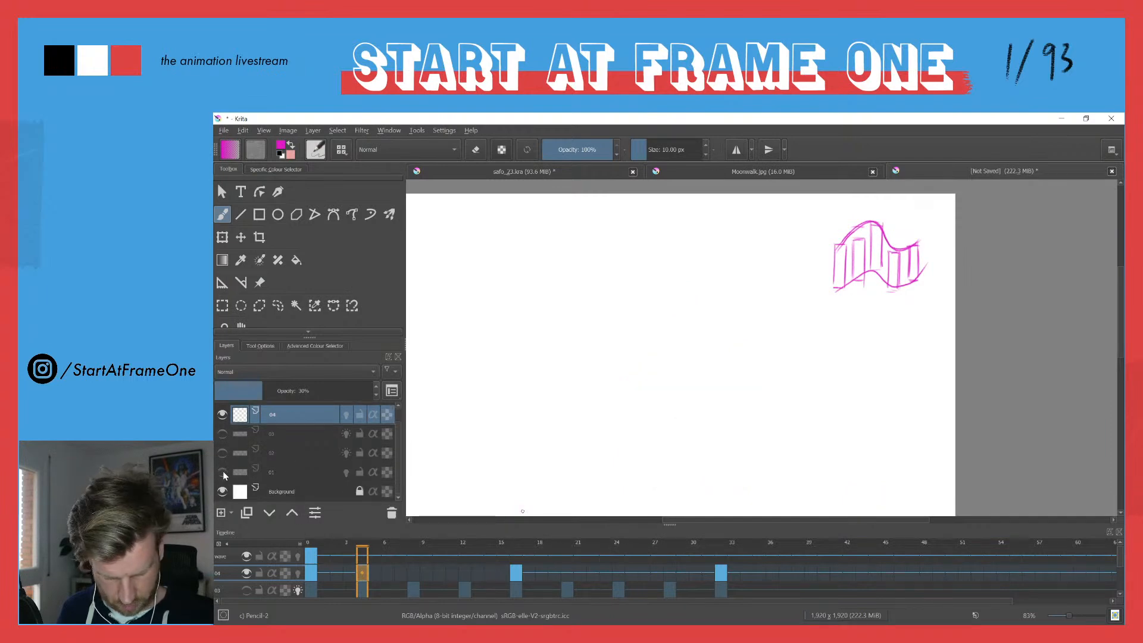
pyautogui.click(298, 573)
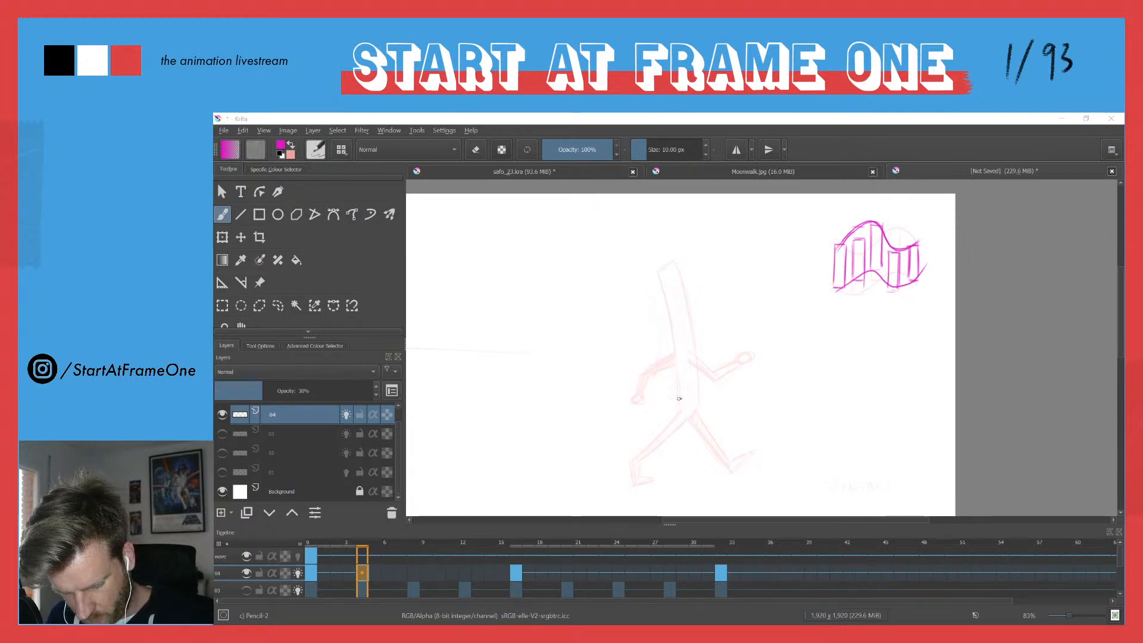
# Step: Sketch the hip line and the torso's front edge at frame 4, higher than the contact pose, and set layer 04's opacity to 100%
pyautogui.moveTo(700, 395); pyautogui.dragTo(683, 394)
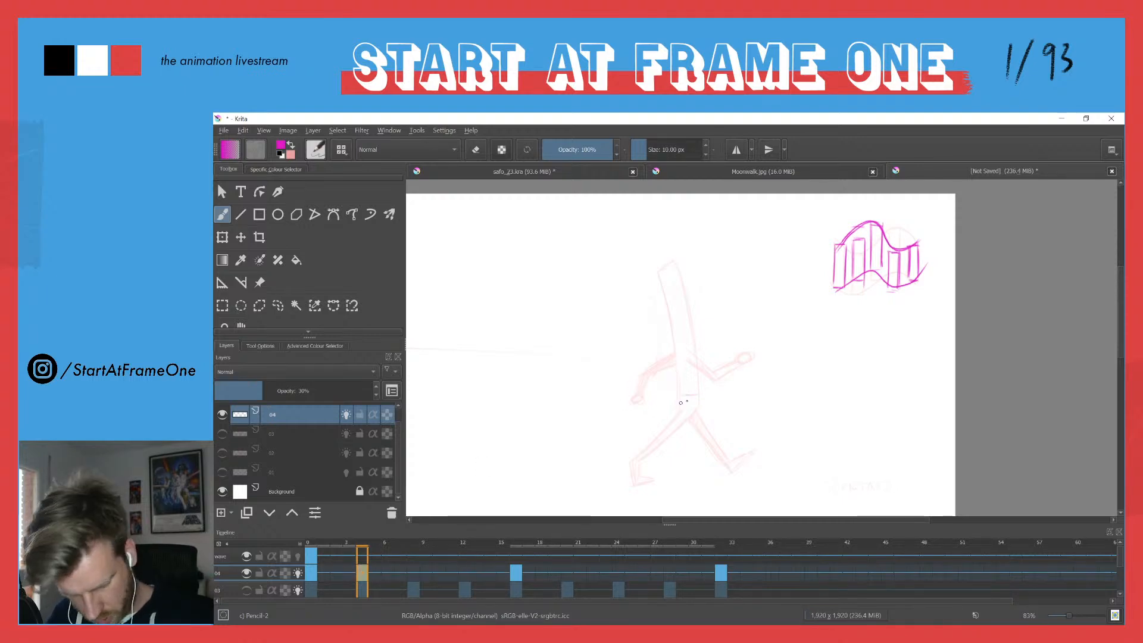
pyautogui.moveTo(700, 395); pyautogui.dragTo(682, 399)
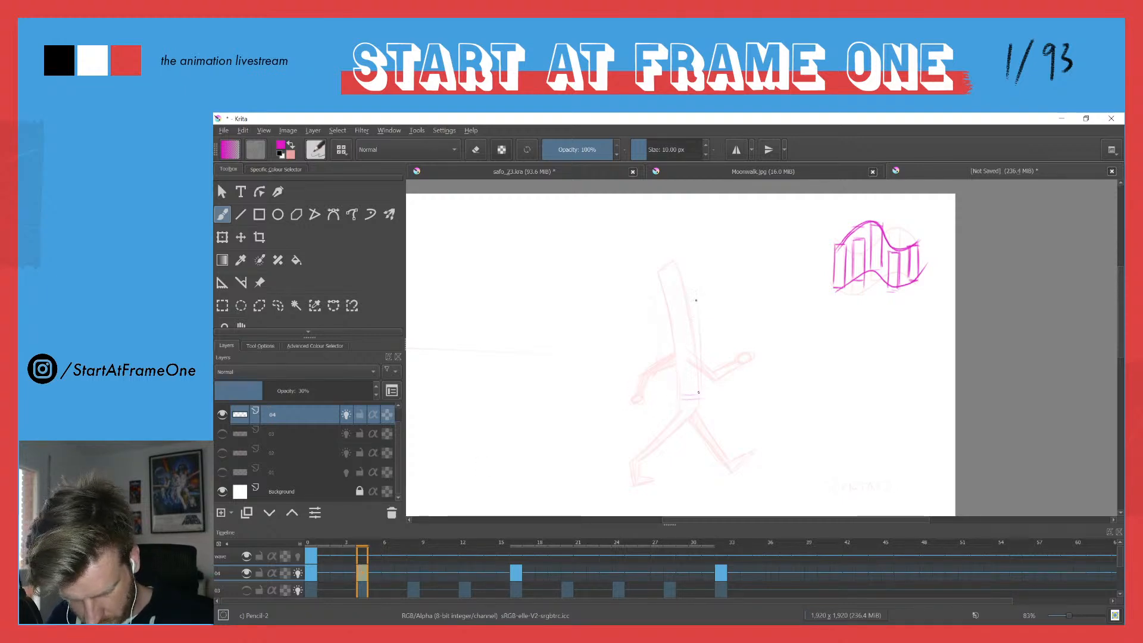
pyautogui.moveTo(690, 250); pyautogui.dragTo(699, 366)
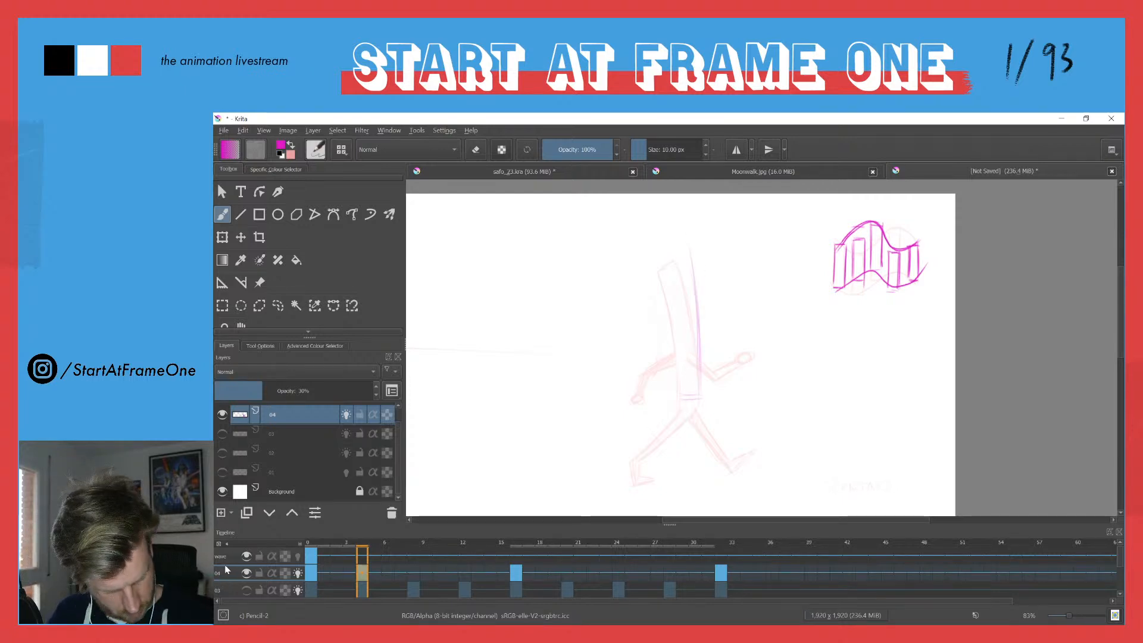
pyautogui.moveTo(268, 391); pyautogui.dragTo(612, 536)
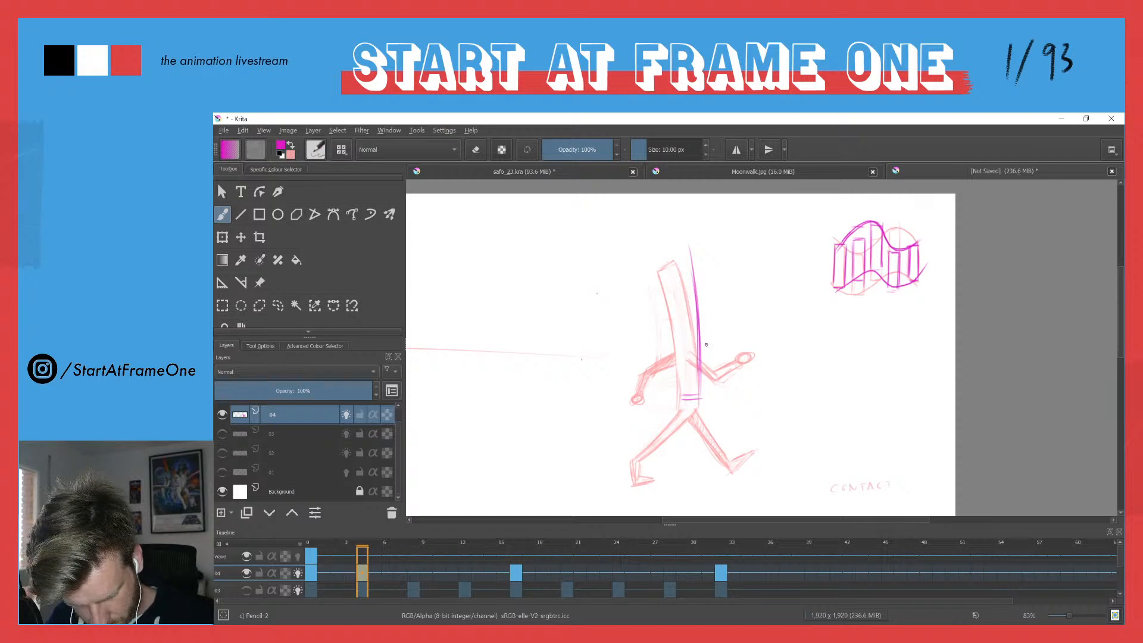
# Step: Lasso and delete the old wave diagram from layer 04's contact drawing at frame 0, then clear the selection
pyautogui.click(312, 575)
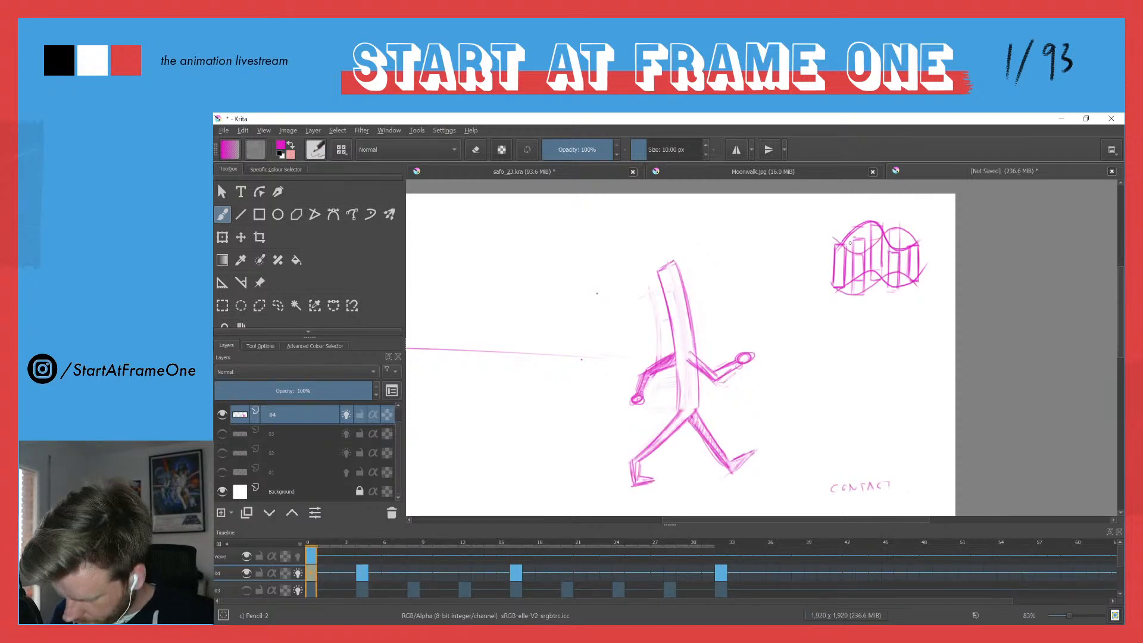
pyautogui.press('l')
pyautogui.moveTo(909, 203)
pyautogui.mouseDown()
pyautogui.moveTo(946, 268)
pyautogui.moveTo(837, 202)
pyautogui.mouseUp()
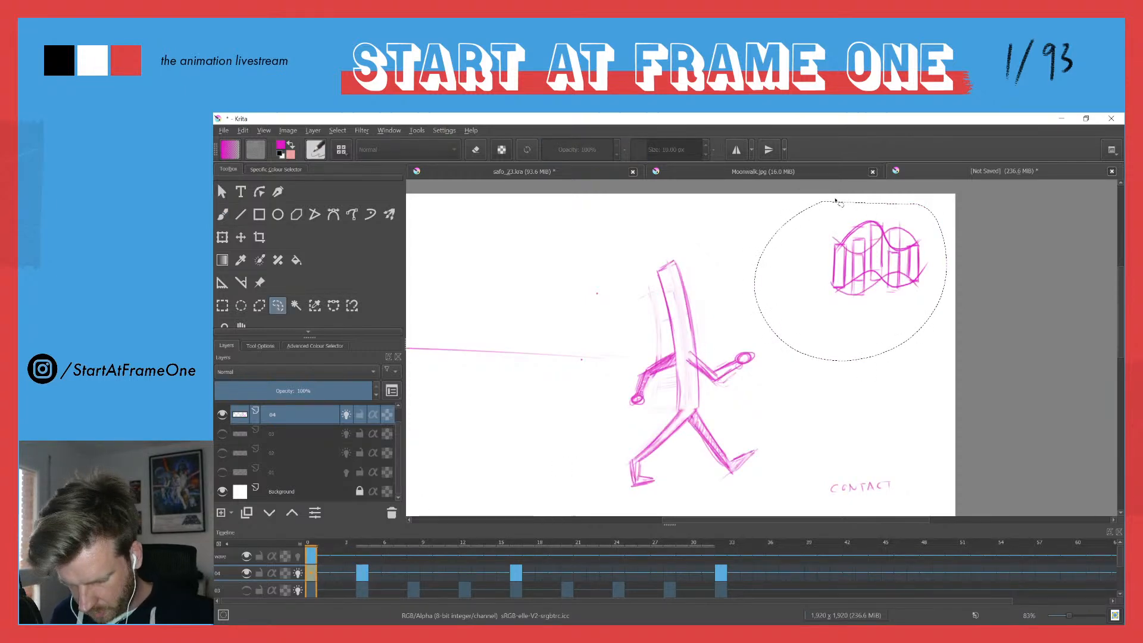
pyautogui.press('Delete')
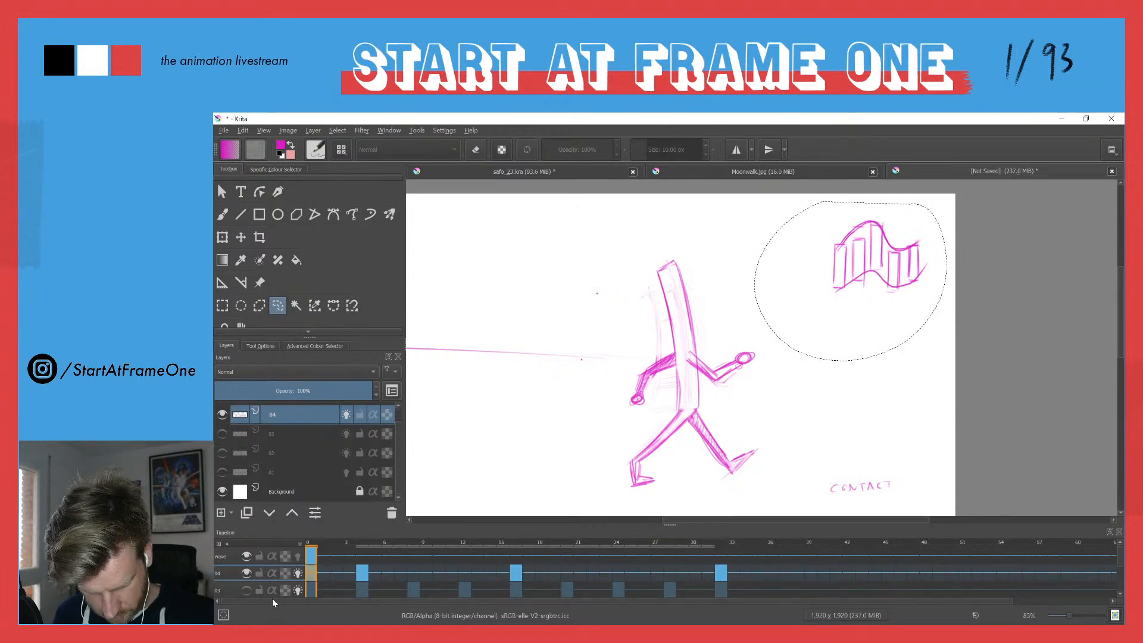
pyautogui.hotkey('ctrl', 'shift', 'a')
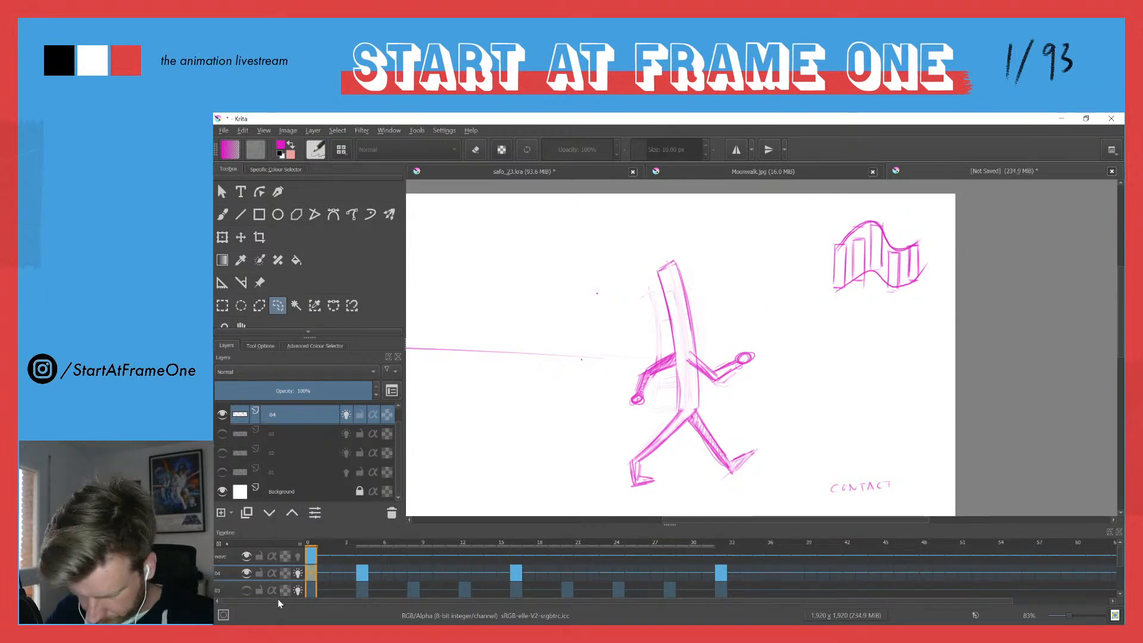
# Step: Return to frame 4 and complete the torso with its back edge and top, using the brush
pyautogui.click(360, 560)
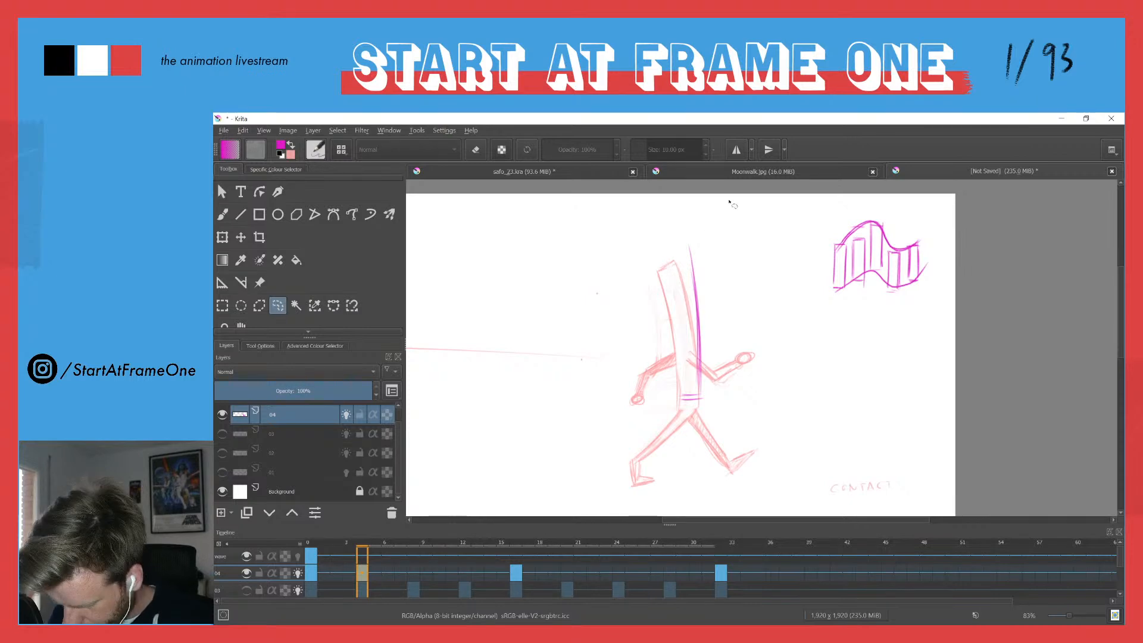
pyautogui.press('b')
pyautogui.moveTo(668, 255); pyautogui.dragTo(680, 389)
pyautogui.moveTo(678, 306); pyautogui.dragTo(680, 390)
pyautogui.moveTo(668, 256)
pyautogui.mouseDown()
pyautogui.moveTo(690, 265)
pyautogui.moveTo(695, 378)
pyautogui.mouseUp()
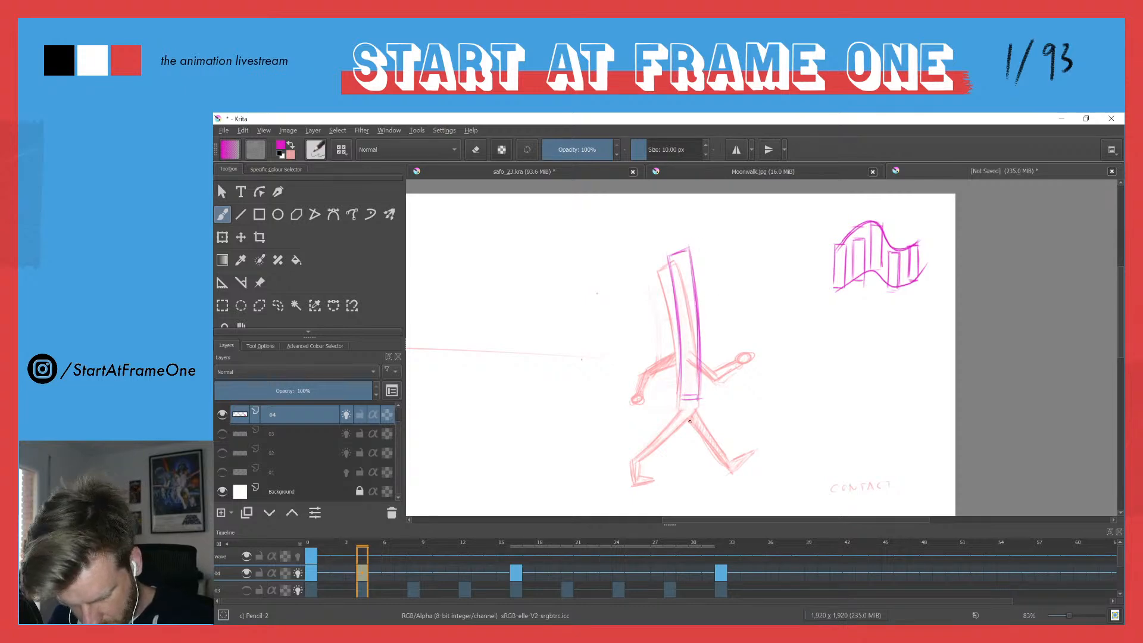
# Step: Draw the nearly straight front leg under the hips at frame 4, with its foot flat on the ground
pyautogui.moveTo(699, 398); pyautogui.dragTo(696, 468)
pyautogui.moveTo(680, 397)
pyautogui.mouseDown()
pyautogui.moveTo(697, 394)
pyautogui.moveTo(695, 471)
pyautogui.mouseUp()
pyautogui.moveTo(687, 390); pyautogui.dragTo(690, 476)
pyautogui.moveTo(680, 438); pyautogui.dragTo(661, 284)
pyautogui.moveTo(682, 405); pyautogui.dragTo(705, 411)
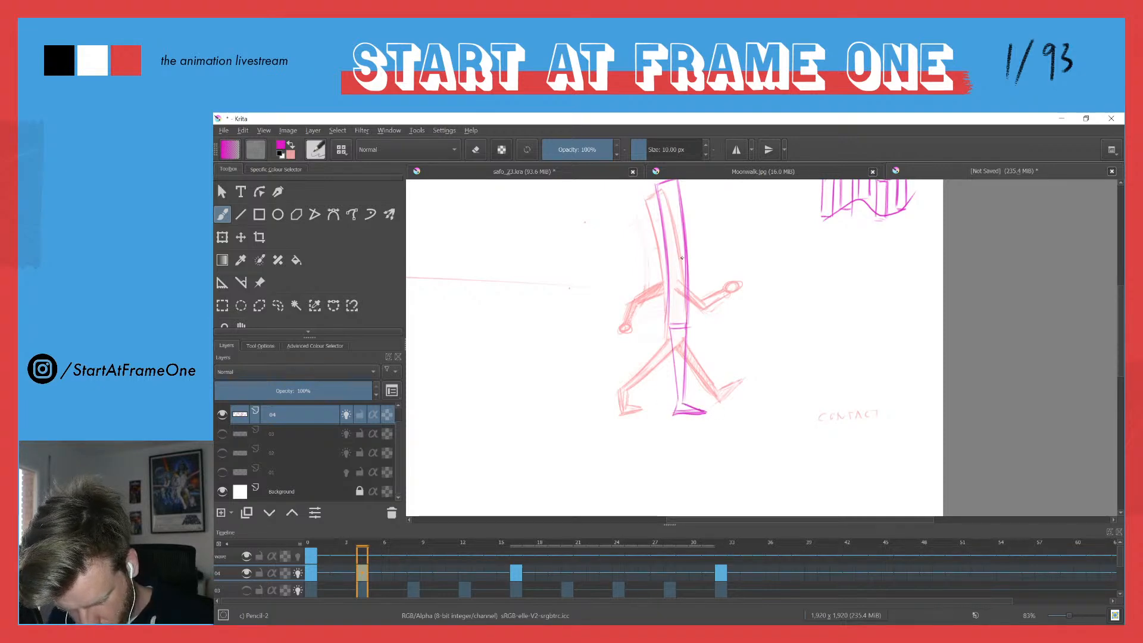
# Step: Draw the bent trailing leg flowing out of the torso's back curve at frame 4, and hatch the straight front leg
pyautogui.moveTo(664, 343); pyautogui.dragTo(626, 376)
pyautogui.moveTo(666, 343)
pyautogui.mouseDown()
pyautogui.moveTo(604, 406)
pyautogui.moveTo(620, 392)
pyautogui.moveTo(615, 412)
pyautogui.moveTo(614, 376)
pyautogui.moveTo(672, 329)
pyautogui.moveTo(640, 374)
pyautogui.moveTo(684, 331)
pyautogui.moveTo(658, 342)
pyautogui.mouseUp()
pyautogui.moveTo(669, 297); pyautogui.dragTo(641, 356)
pyautogui.moveTo(670, 258)
pyautogui.mouseDown()
pyautogui.moveTo(658, 342)
pyautogui.moveTo(658, 331)
pyautogui.mouseUp()
pyautogui.moveTo(665, 223); pyautogui.dragTo(649, 353)
pyautogui.moveTo(662, 330)
pyautogui.mouseDown()
pyautogui.moveTo(613, 377)
pyautogui.moveTo(616, 403)
pyautogui.moveTo(649, 366)
pyautogui.mouseUp()
pyautogui.moveTo(686, 322)
pyautogui.mouseDown()
pyautogui.moveTo(658, 349)
pyautogui.moveTo(680, 328)
pyautogui.moveTo(665, 372)
pyautogui.moveTo(679, 344)
pyautogui.moveTo(678, 375)
pyautogui.mouseUp()
pyautogui.press('e')
pyautogui.press('e')
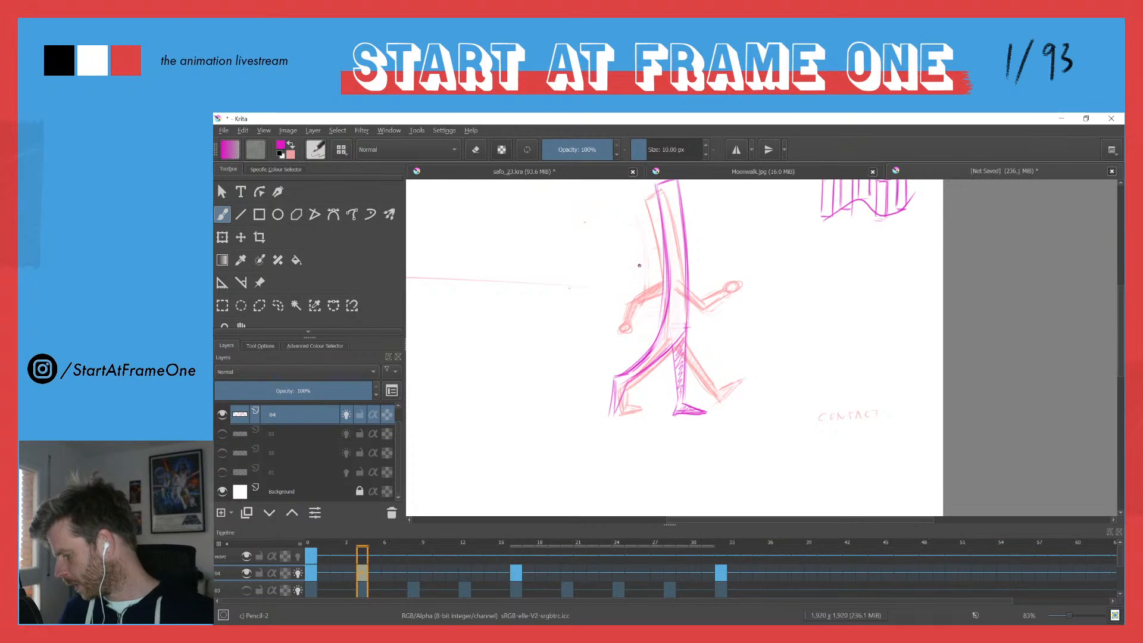
# Step: Draw both arms with round hands at frame 4, hatch the rear upper arm, and flip between keyframes to compare with the contact pose
pyautogui.moveTo(640, 281)
pyautogui.mouseDown()
pyautogui.moveTo(615, 298)
pyautogui.moveTo(660, 292)
pyautogui.moveTo(642, 284)
pyautogui.moveTo(613, 304)
pyautogui.moveTo(729, 278)
pyautogui.moveTo(697, 293)
pyautogui.moveTo(728, 281)
pyautogui.mouseUp()
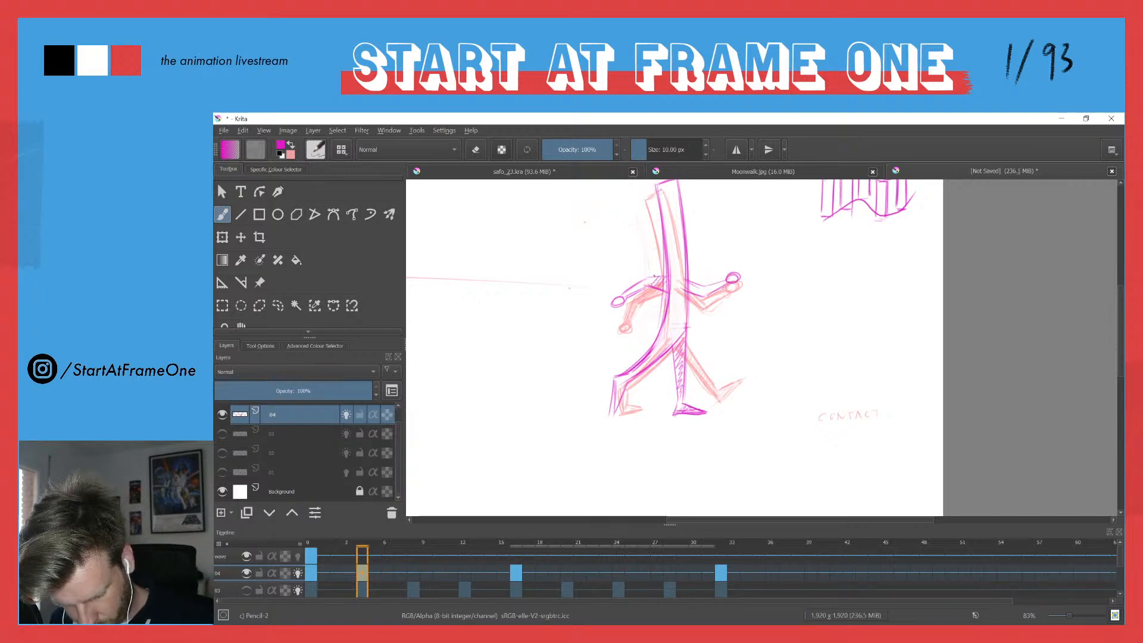
pyautogui.moveTo(645, 280); pyautogui.dragTo(626, 297)
pyautogui.hotkey('ctrl', 'Left')
pyautogui.hotkey('ctrl', 'Right')
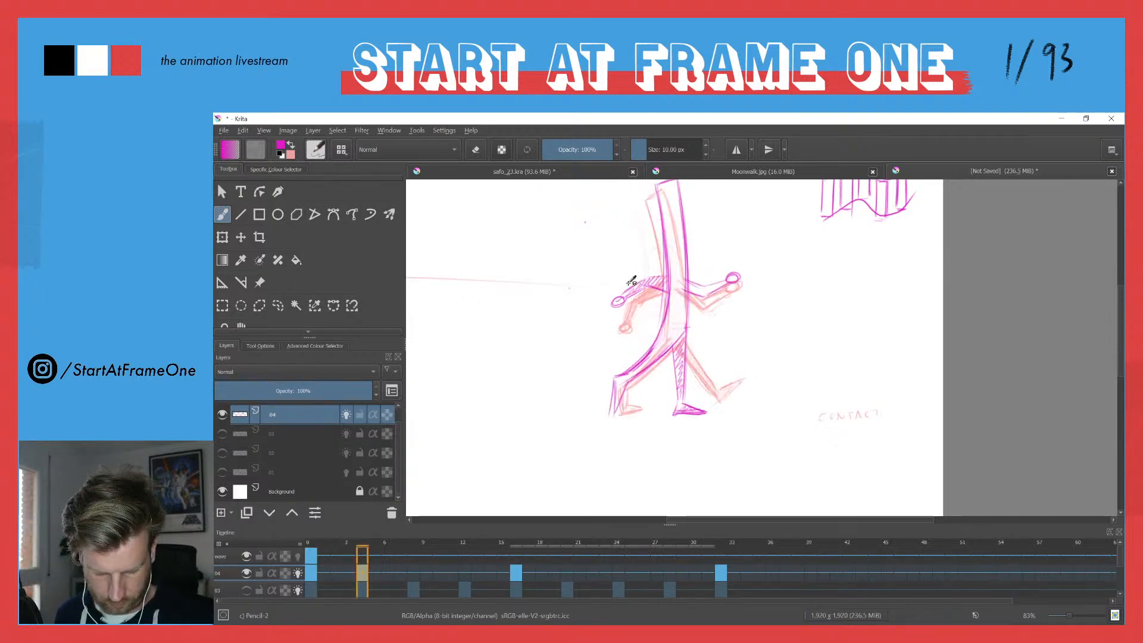
# Step: Start a blank frame 8 on layer 04 and sketch the torso's front edge slightly ahead of the frame 4 pose
pyautogui.press('Right')
pyautogui.press('Right')
pyautogui.press('Right')
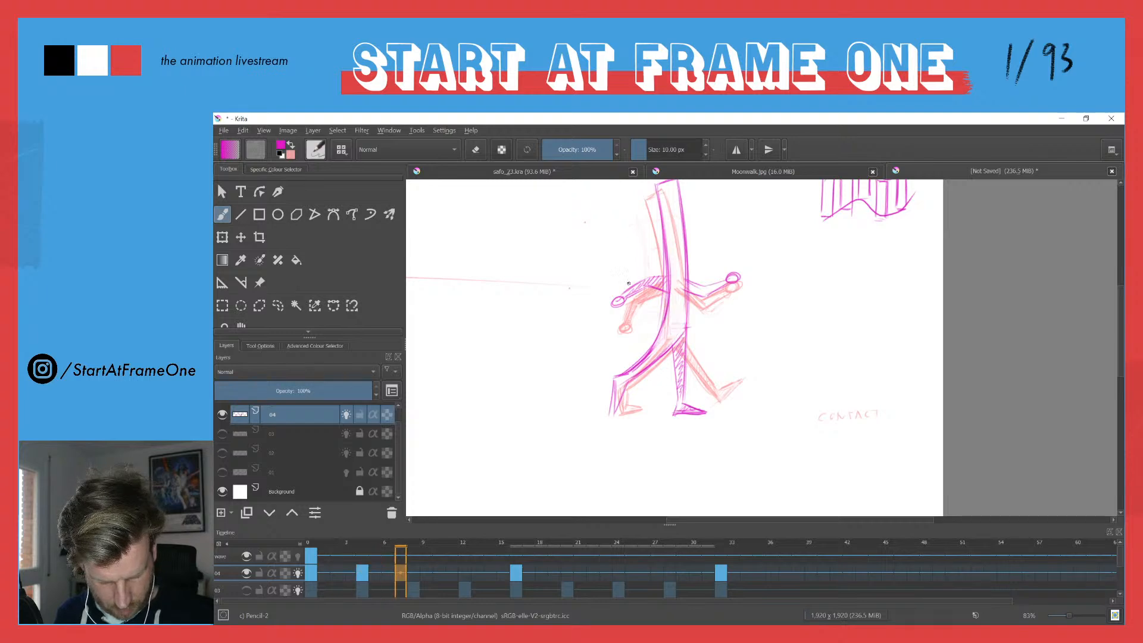
pyautogui.press('Right')
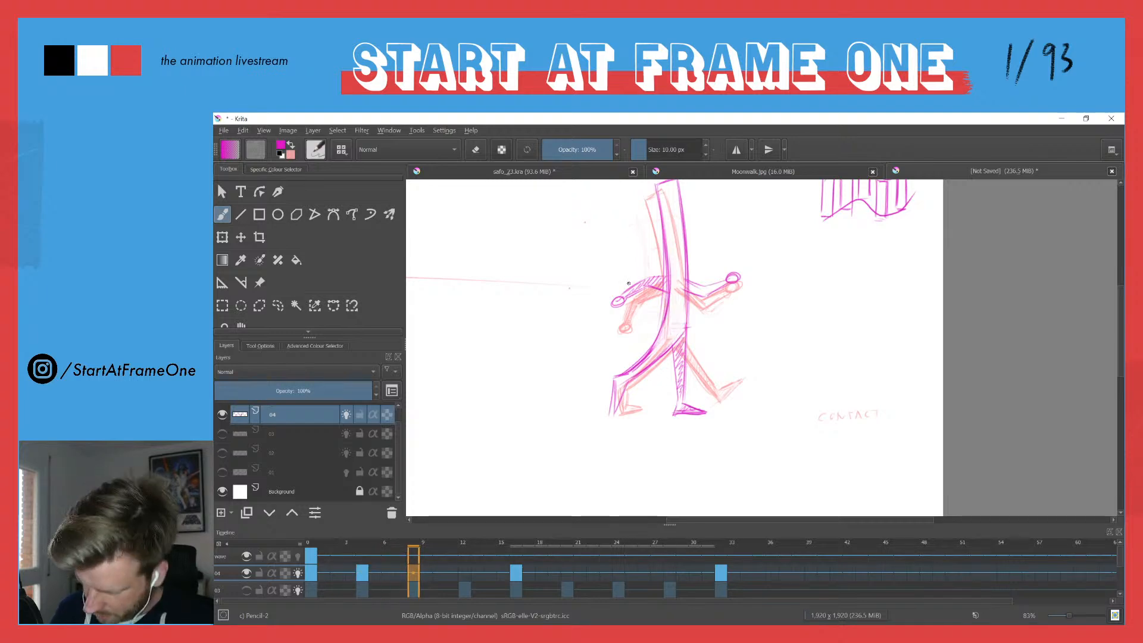
pyautogui.press('F7')
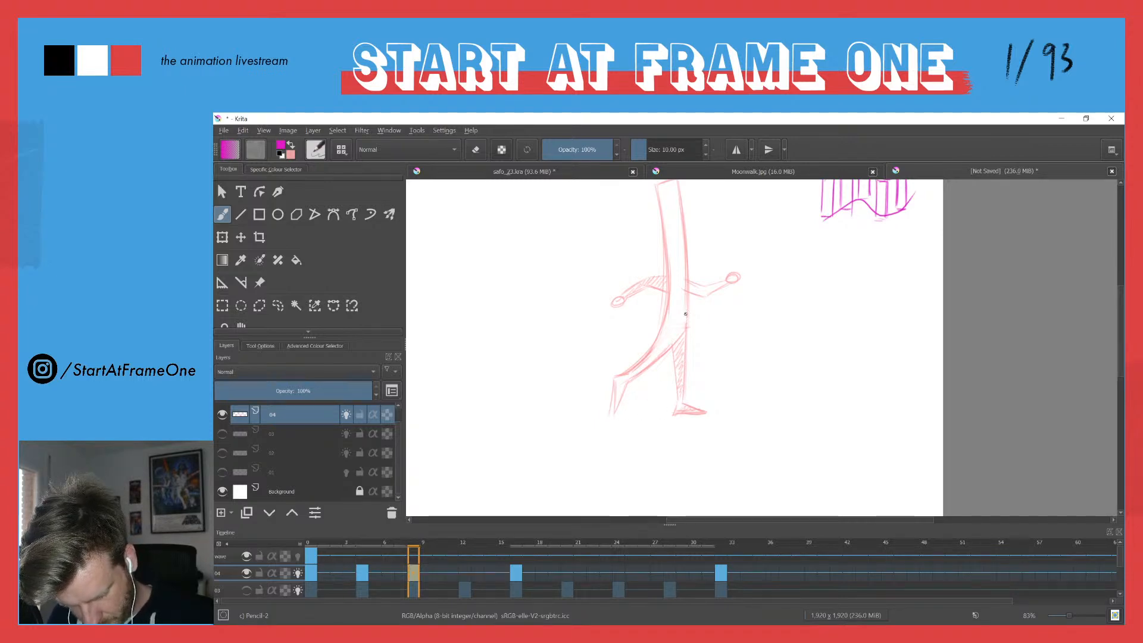
pyautogui.moveTo(664, 298); pyautogui.dragTo(680, 346)
pyautogui.moveTo(706, 278); pyautogui.dragTo(708, 304)
pyautogui.moveTo(708, 250); pyautogui.dragTo(711, 342)
pyautogui.moveTo(703, 230); pyautogui.dragTo(707, 340)
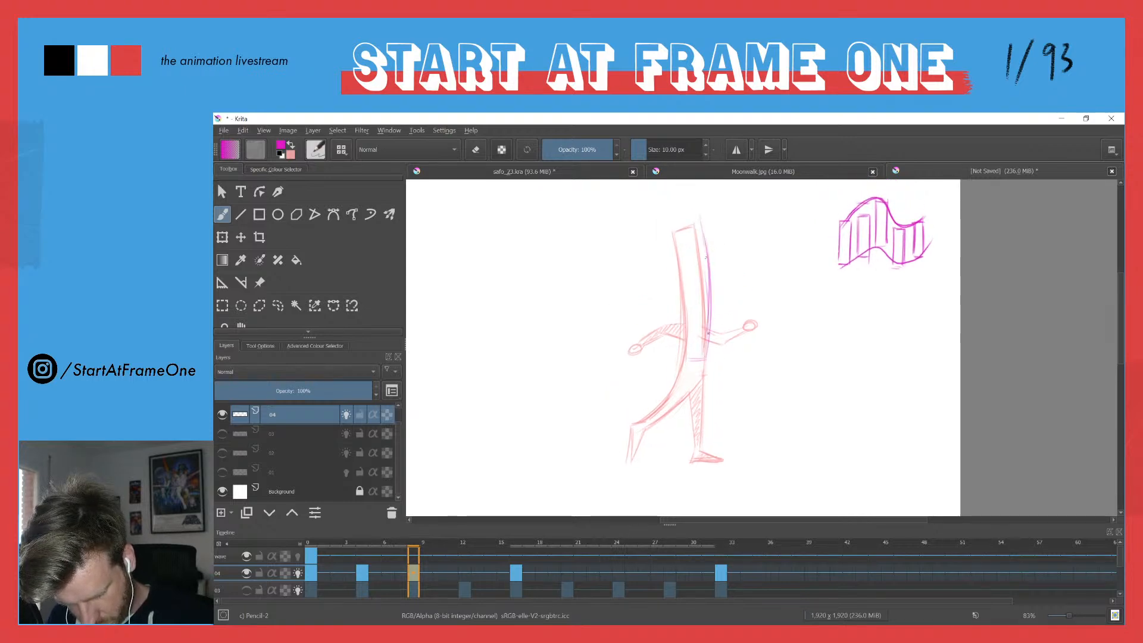
# Step: Complete the torso at frame 8 with its curved back edge, top and hip line, standing taller than the previous pose
pyautogui.moveTo(708, 259); pyautogui.dragTo(709, 318)
pyautogui.moveTo(675, 219); pyautogui.dragTo(690, 339)
pyautogui.moveTo(685, 244); pyautogui.dragTo(688, 361)
pyautogui.moveTo(689, 286)
pyautogui.mouseDown()
pyautogui.moveTo(687, 353)
pyautogui.moveTo(701, 359)
pyautogui.mouseUp()
pyautogui.moveTo(709, 262); pyautogui.dragTo(710, 351)
# Step: Draw the slightly bent supporting leg angling back from the hips at frame 8, with its foot flat on the ground
pyautogui.moveTo(705, 237)
pyautogui.mouseDown()
pyautogui.moveTo(708, 351)
pyautogui.moveTo(671, 442)
pyautogui.mouseUp()
pyautogui.moveTo(698, 379)
pyautogui.mouseDown()
pyautogui.moveTo(672, 437)
pyautogui.moveTo(684, 466)
pyautogui.moveTo(652, 465)
pyautogui.mouseUp()
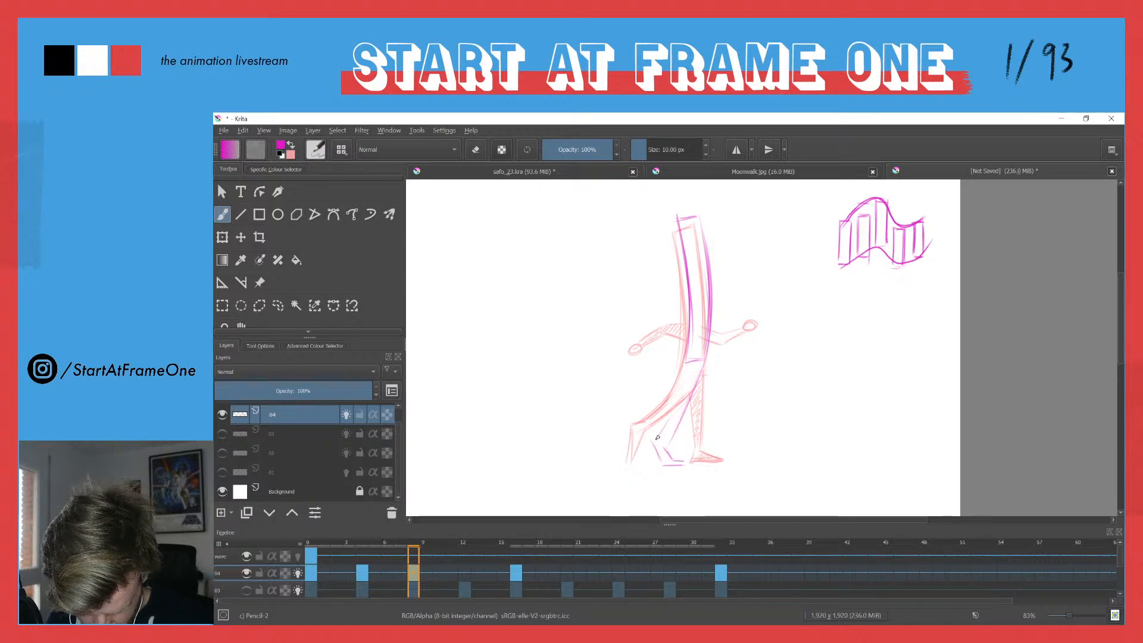
pyautogui.moveTo(688, 363); pyautogui.dragTo(655, 443)
pyautogui.moveTo(686, 354); pyautogui.dragTo(672, 431)
pyautogui.moveTo(699, 378)
pyautogui.mouseDown()
pyautogui.moveTo(665, 446)
pyautogui.moveTo(666, 436)
pyautogui.moveTo(685, 463)
pyautogui.mouseUp()
pyautogui.moveTo(657, 460); pyautogui.dragTo(672, 407)
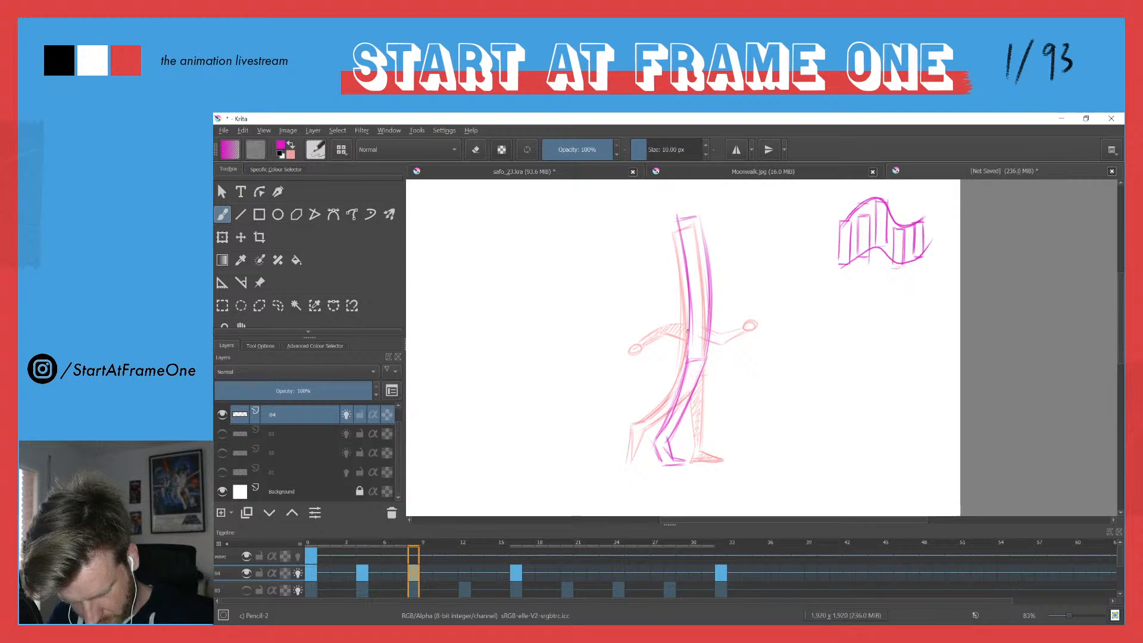
# Step: Draw the passing leg at frame 8 with its knee bent forward and the shin folded back behind the supporting leg
pyautogui.moveTo(705, 359); pyautogui.dragTo(735, 394)
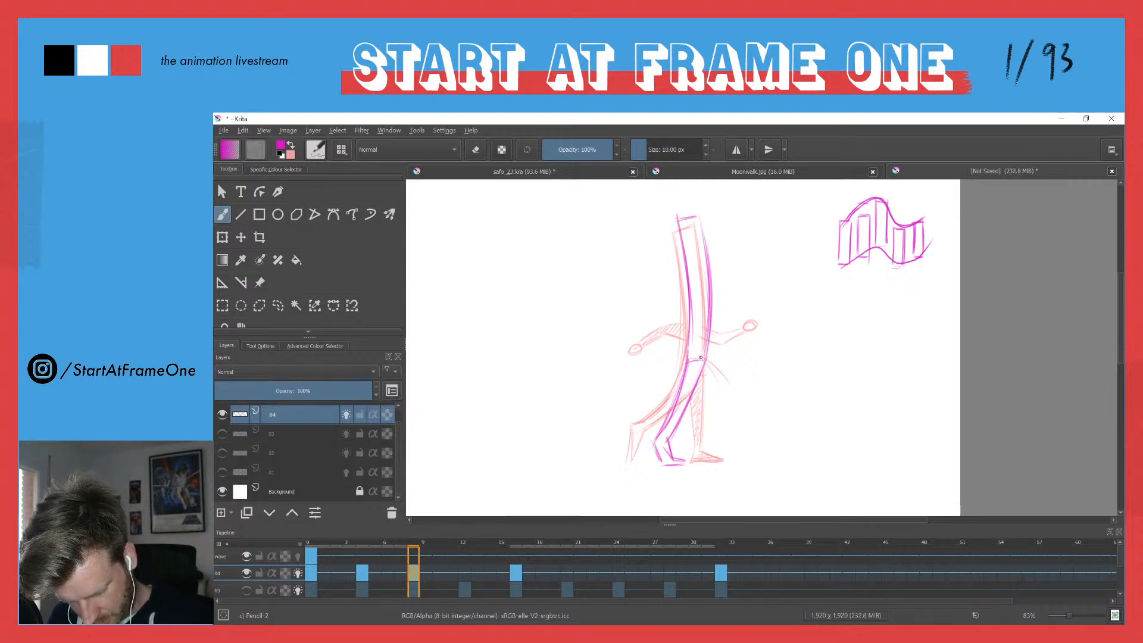
pyautogui.moveTo(706, 367)
pyautogui.mouseDown()
pyautogui.moveTo(729, 399)
pyautogui.moveTo(686, 419)
pyautogui.moveTo(726, 396)
pyautogui.moveTo(689, 414)
pyautogui.mouseUp()
pyautogui.moveTo(693, 371)
pyautogui.mouseDown()
pyautogui.moveTo(691, 412)
pyautogui.moveTo(705, 392)
pyautogui.moveTo(687, 406)
pyautogui.moveTo(726, 399)
pyautogui.moveTo(688, 408)
pyautogui.moveTo(712, 391)
pyautogui.moveTo(686, 415)
pyautogui.moveTo(721, 403)
pyautogui.moveTo(688, 414)
pyautogui.mouseUp()
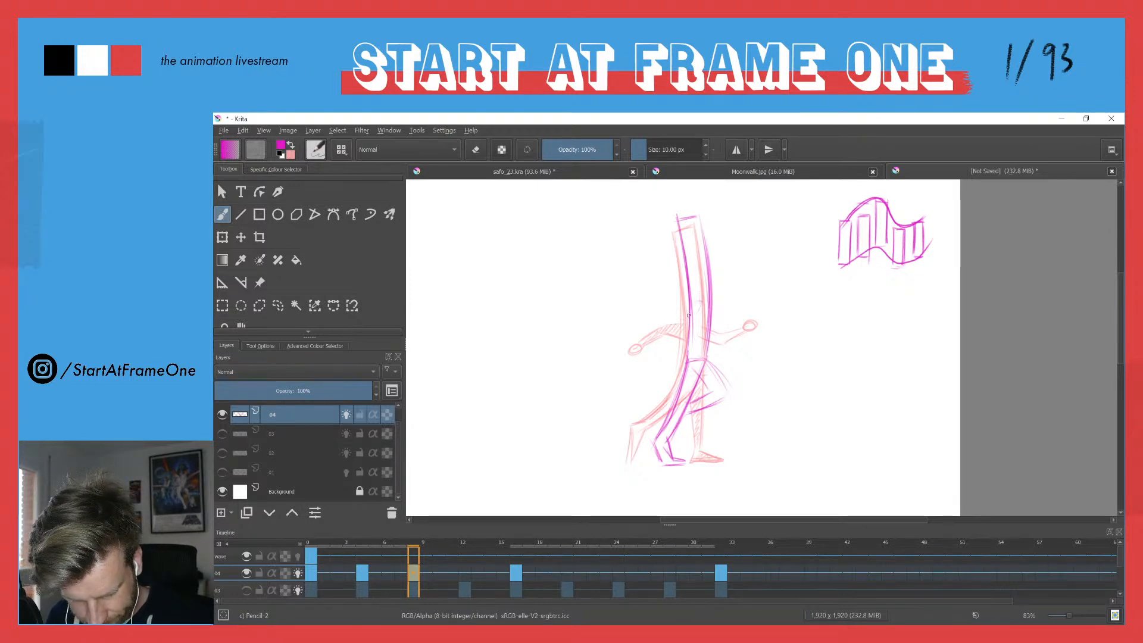
# Step: Sketch both arms with round hands close to the torso at frame 8 and compare the pose with frame 4
pyautogui.moveTo(701, 300)
pyautogui.mouseDown()
pyautogui.moveTo(705, 324)
pyautogui.moveTo(674, 356)
pyautogui.moveTo(709, 319)
pyautogui.moveTo(669, 354)
pyautogui.moveTo(726, 343)
pyautogui.moveTo(718, 353)
pyautogui.mouseUp()
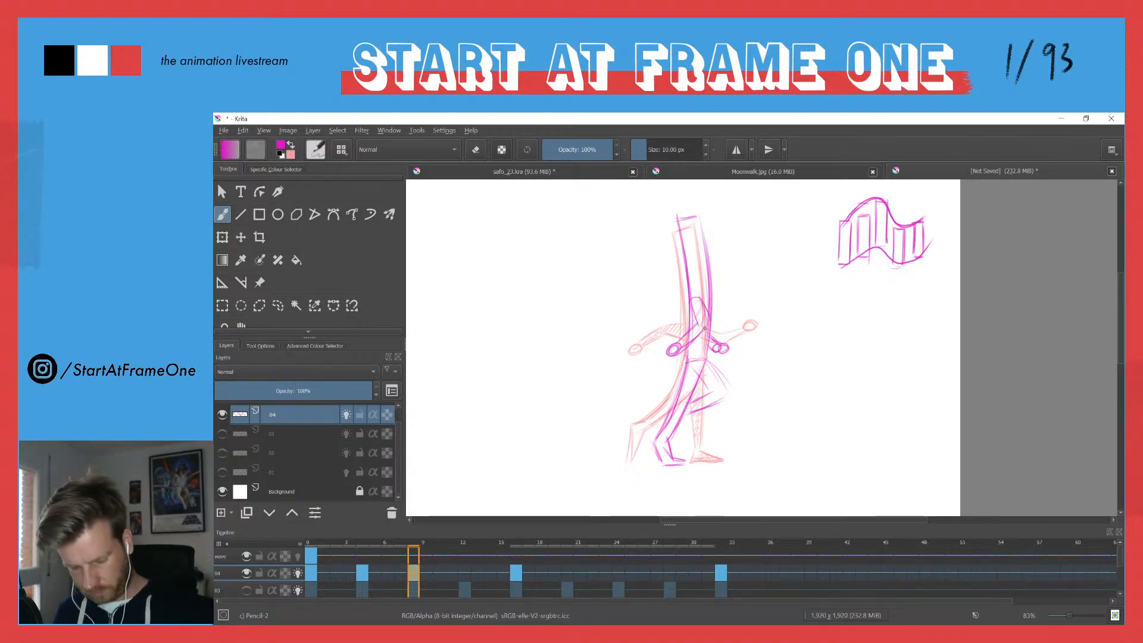
pyautogui.hotkey('ctrl', 'Left')
pyautogui.hotkey('ctrl', 'Right')
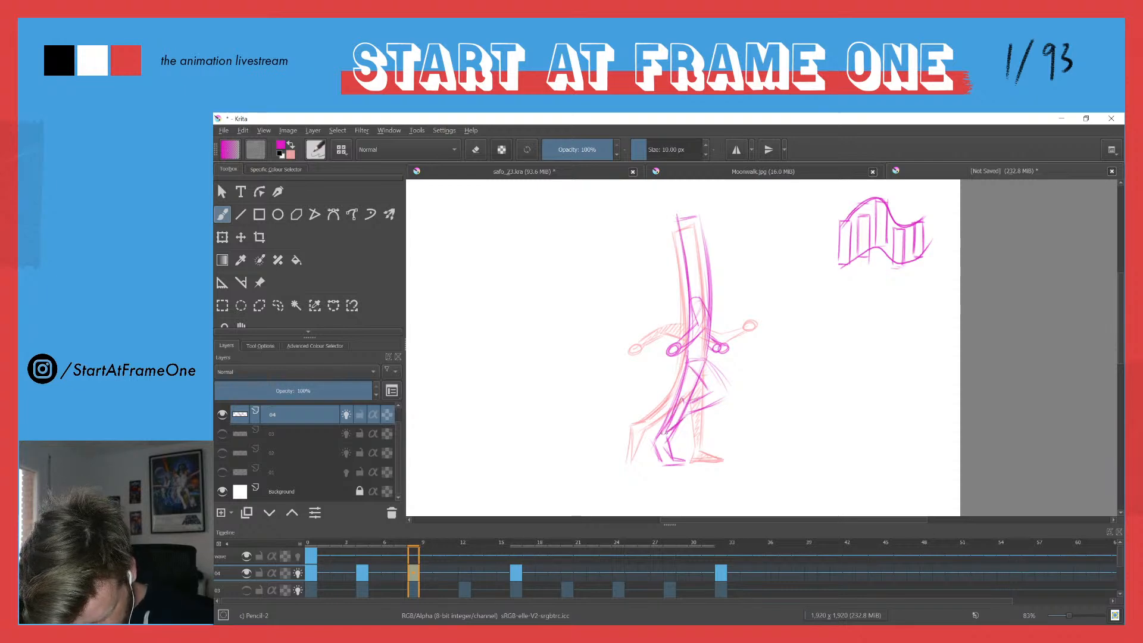
# Step: Clean up the overlapping thighs at frame 8, hatch the supporting leg, and flip through the earlier keyframes to compare
pyautogui.press('e')
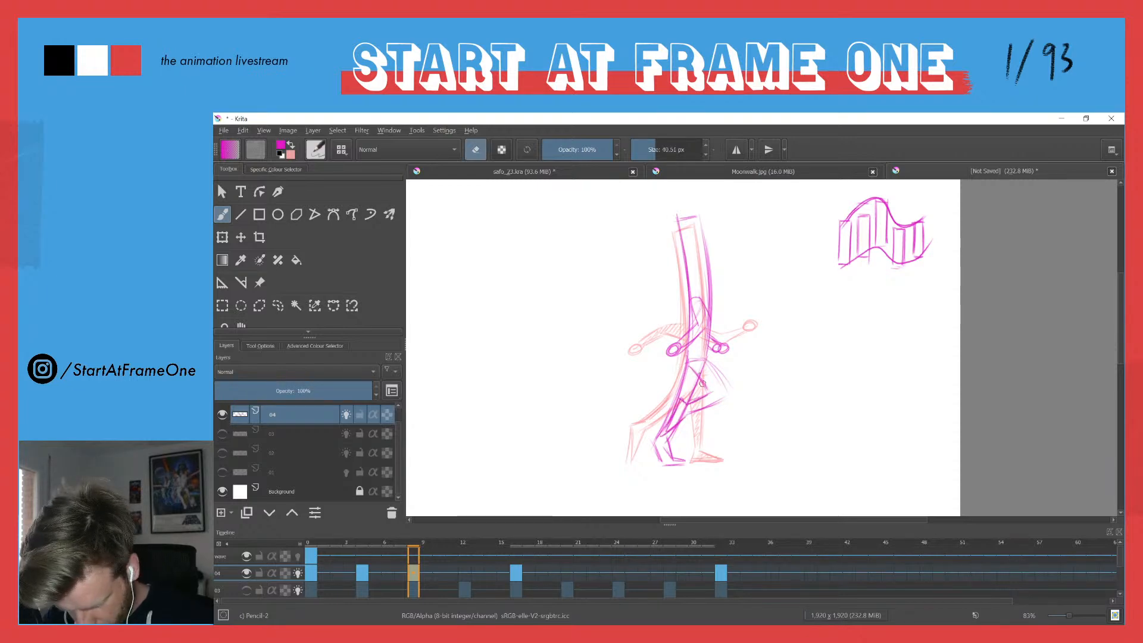
pyautogui.press('e')
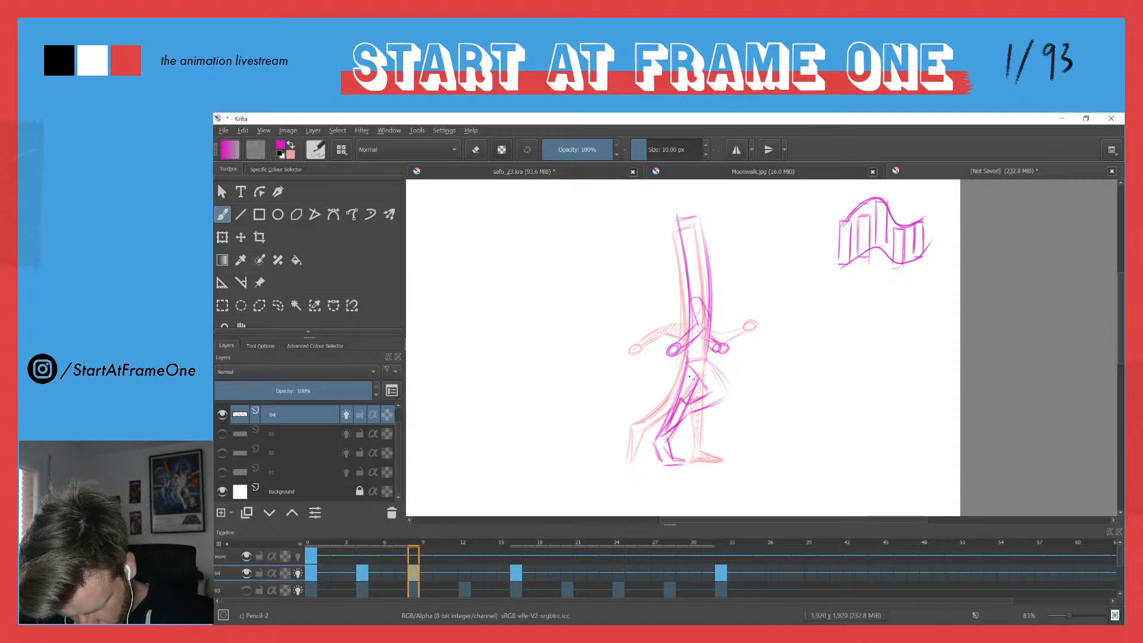
pyautogui.press('e')
pyautogui.press('e')
pyautogui.moveTo(691, 381)
pyautogui.mouseDown()
pyautogui.moveTo(655, 452)
pyautogui.moveTo(671, 462)
pyautogui.mouseUp()
pyautogui.hotkey('ctrl', 'Left')
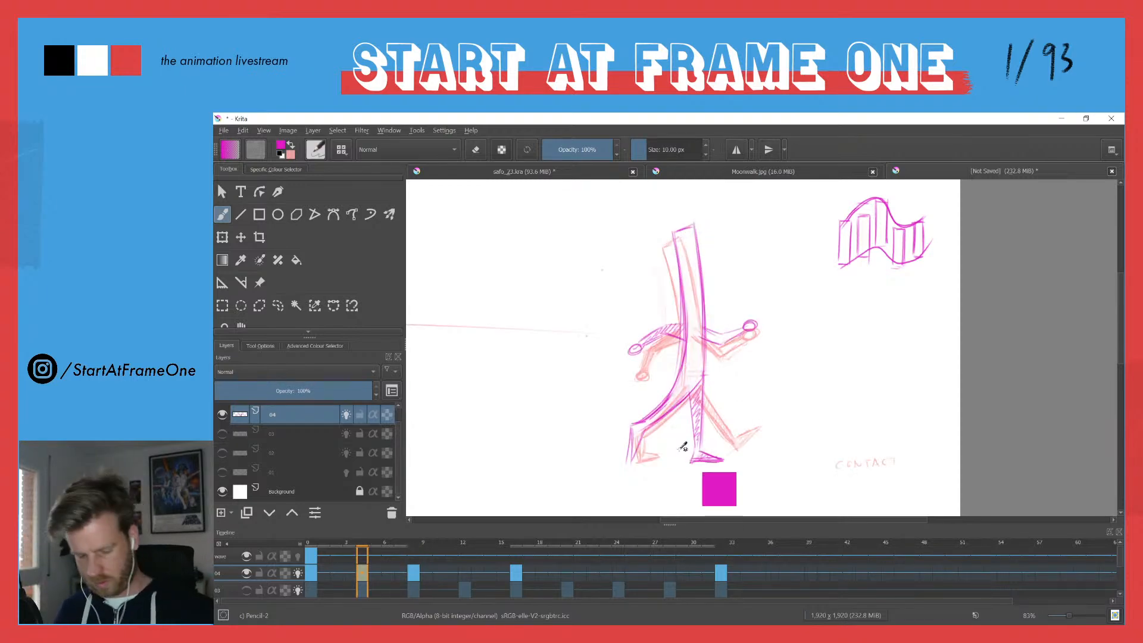
pyautogui.hotkey('ctrl', 'Right')
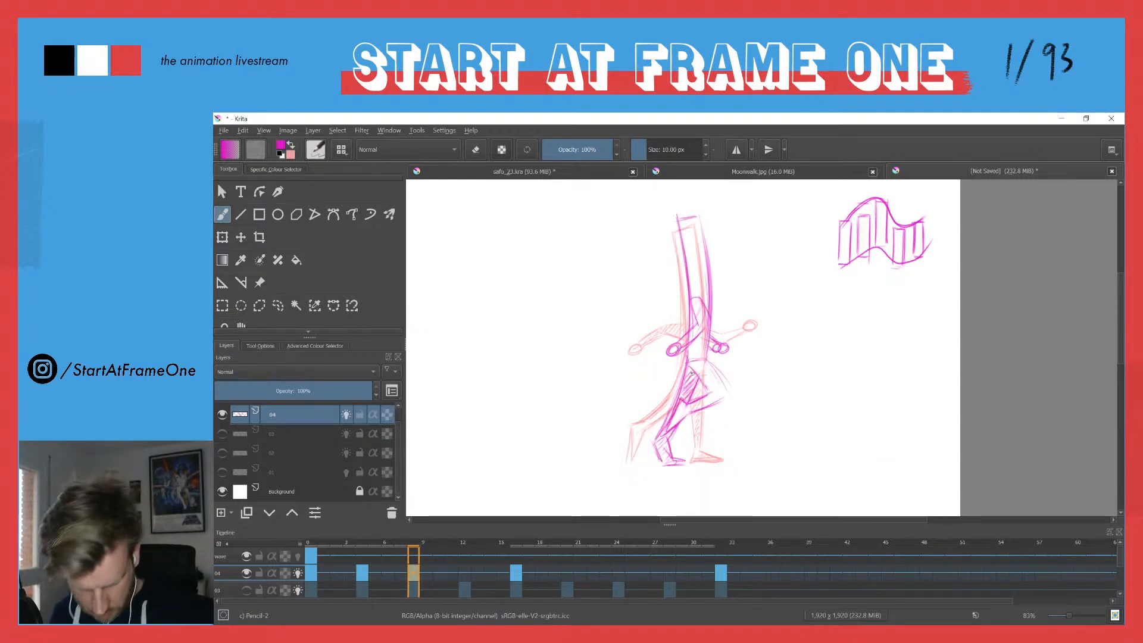
pyautogui.hotkey('ctrl', 'Left')
pyautogui.hotkey('ctrl', 'Right')
pyautogui.hotkey('ctrl', 'Left')
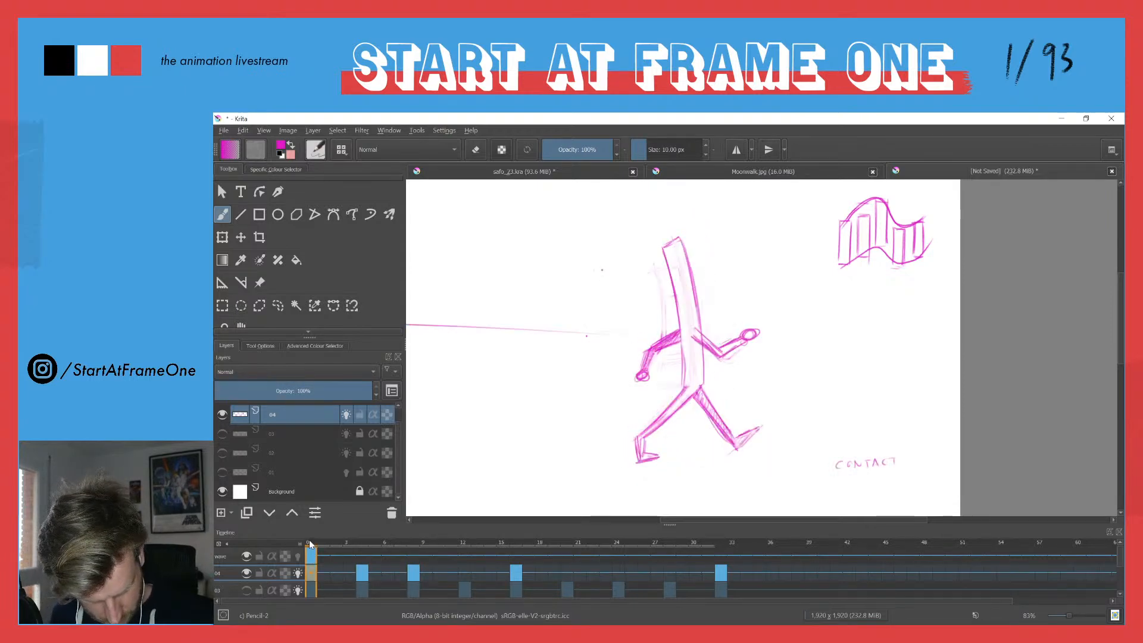
pyautogui.hotkey('ctrl', 'Right')
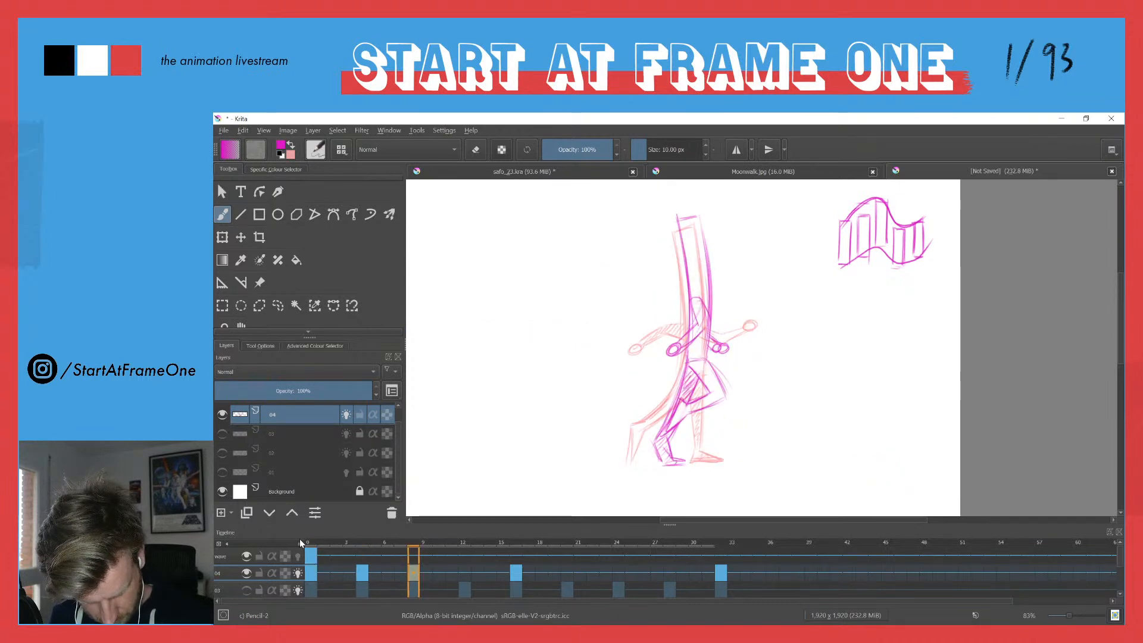
# Step: Erase the arms at frame 8, redraw them bent with round hands beside the hips, and compare with the previous keyframe
pyautogui.press('e')
pyautogui.moveTo(703, 328)
pyautogui.mouseDown()
pyautogui.moveTo(699, 342)
pyautogui.moveTo(700, 297)
pyautogui.moveTo(675, 349)
pyautogui.moveTo(717, 349)
pyautogui.moveTo(714, 315)
pyautogui.mouseUp()
pyautogui.press('e')
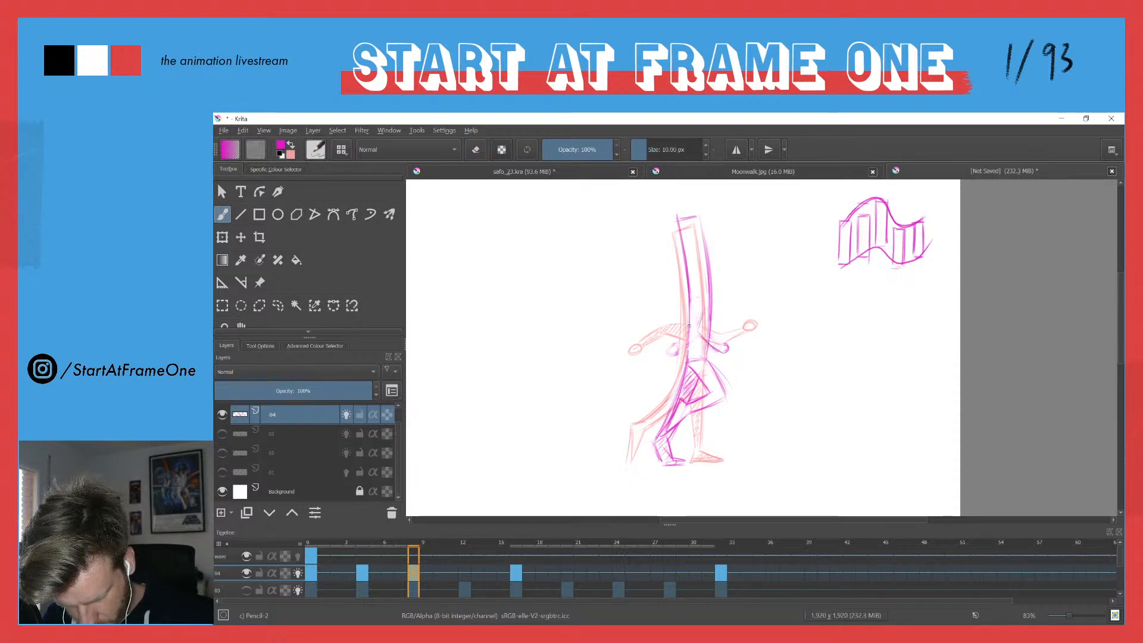
pyautogui.moveTo(685, 333)
pyautogui.mouseDown()
pyautogui.moveTo(715, 360)
pyautogui.moveTo(720, 352)
pyautogui.mouseUp()
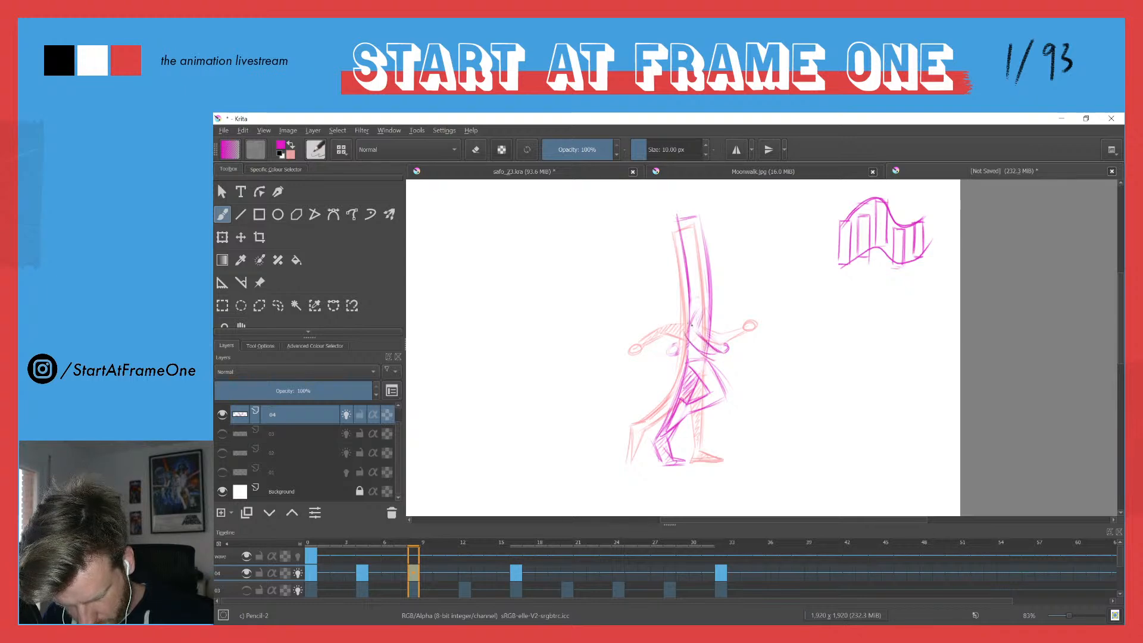
pyautogui.moveTo(699, 307)
pyautogui.mouseDown()
pyautogui.moveTo(685, 349)
pyautogui.moveTo(707, 313)
pyautogui.moveTo(708, 361)
pyautogui.moveTo(722, 360)
pyautogui.moveTo(700, 343)
pyautogui.moveTo(719, 361)
pyautogui.mouseUp()
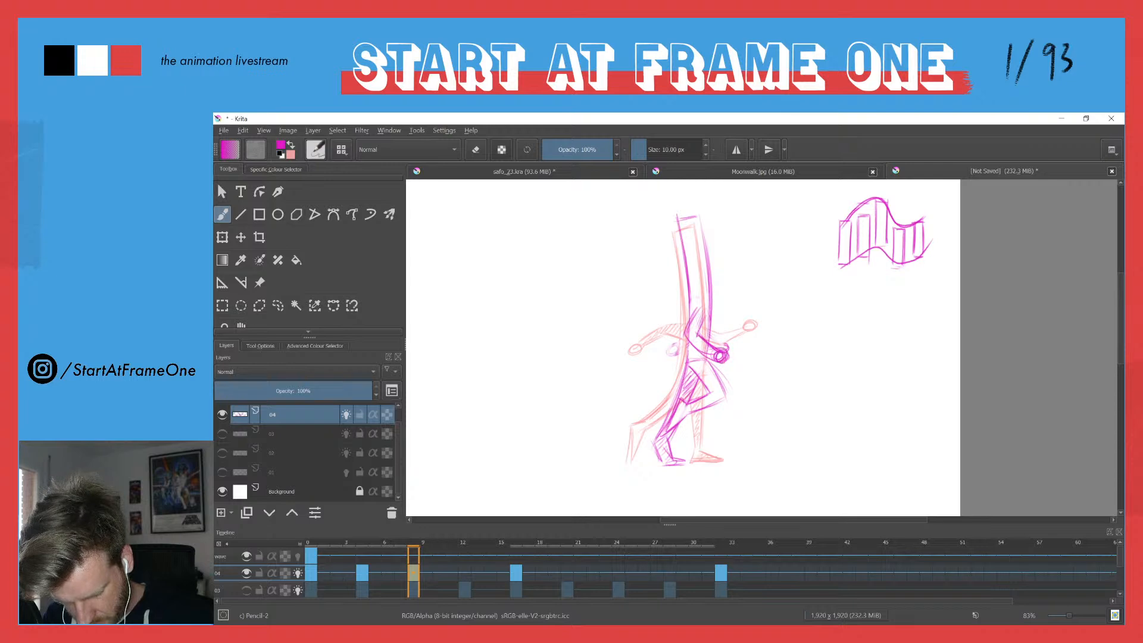
pyautogui.moveTo(710, 318)
pyautogui.mouseDown()
pyautogui.moveTo(717, 343)
pyautogui.moveTo(674, 360)
pyautogui.moveTo(718, 340)
pyautogui.mouseUp()
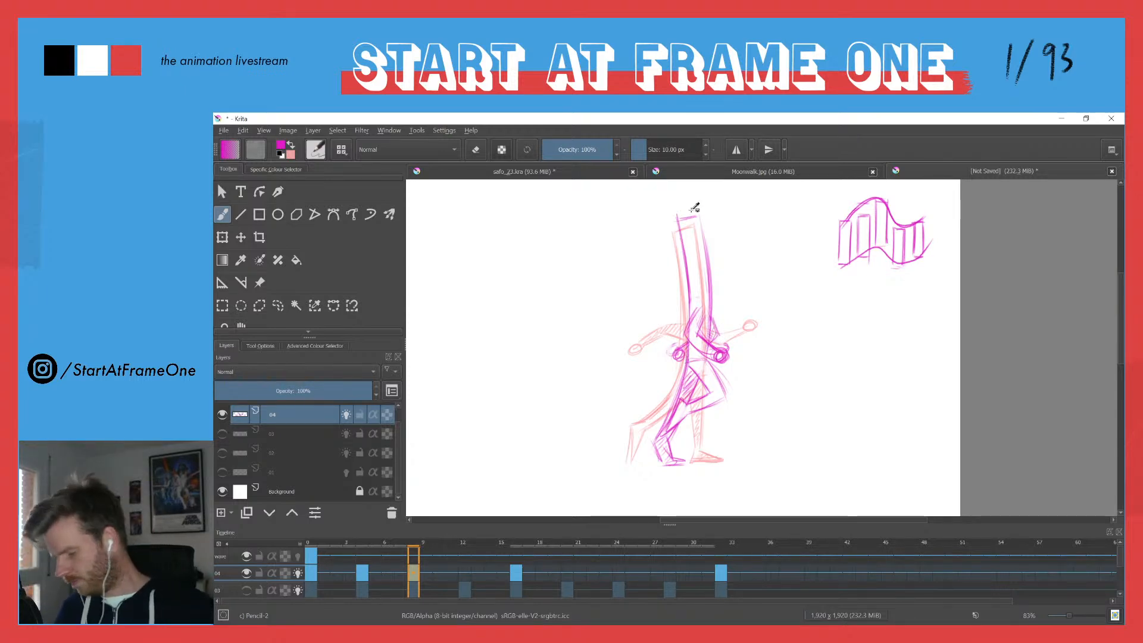
pyautogui.hotkey('ctrl', 'Left')
pyautogui.hotkey('ctrl', 'Right')
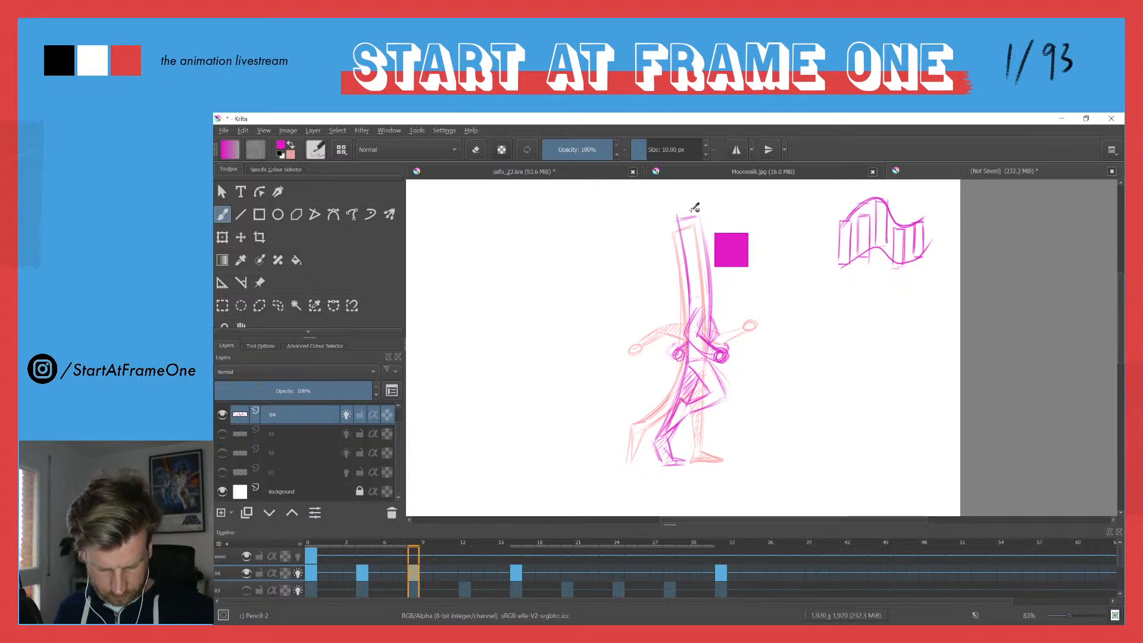
# Step: Review the motion by stepping through the keyframes at frames 0, 4 and 8 before continuing at frame 12
pyautogui.press('Right')
pyautogui.press('Right')
pyautogui.press('Right')
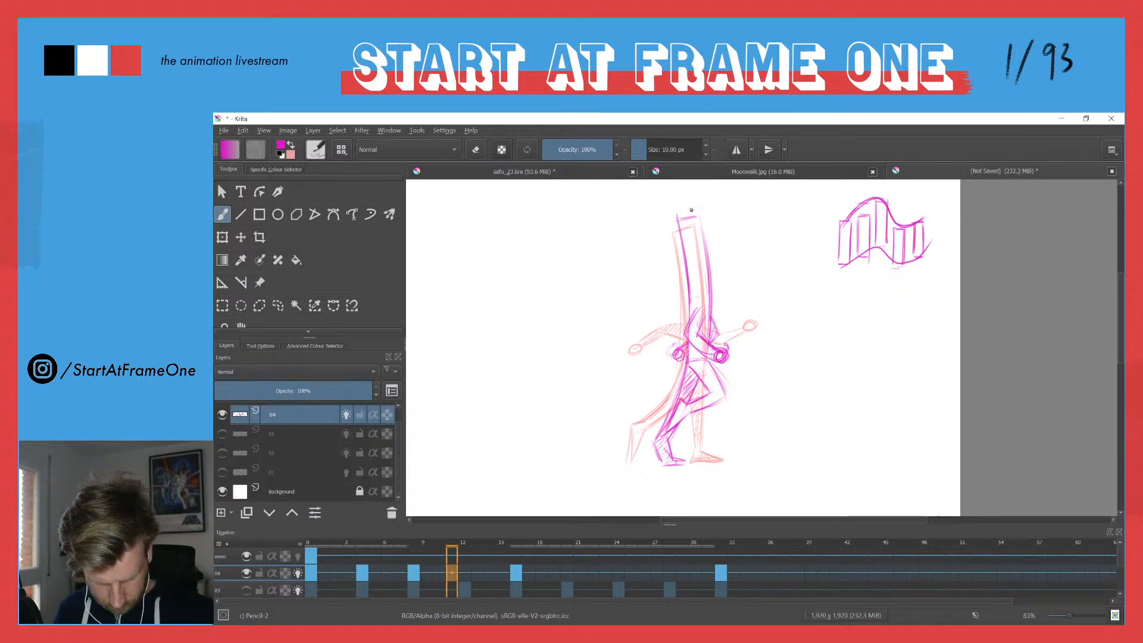
pyautogui.press('Right')
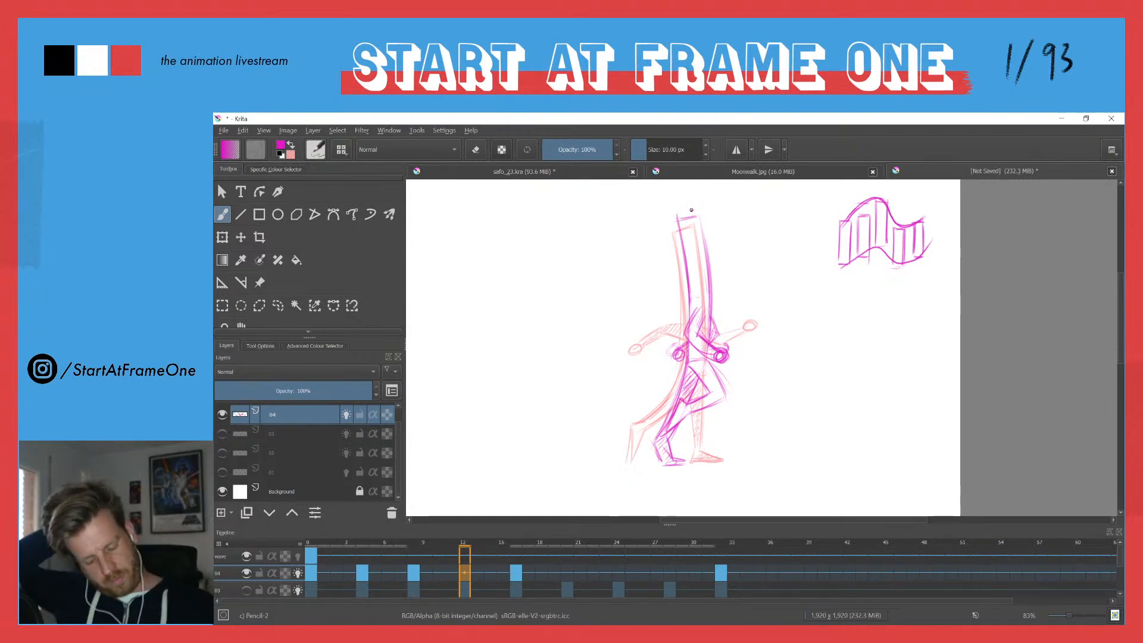
pyautogui.click(356, 543)
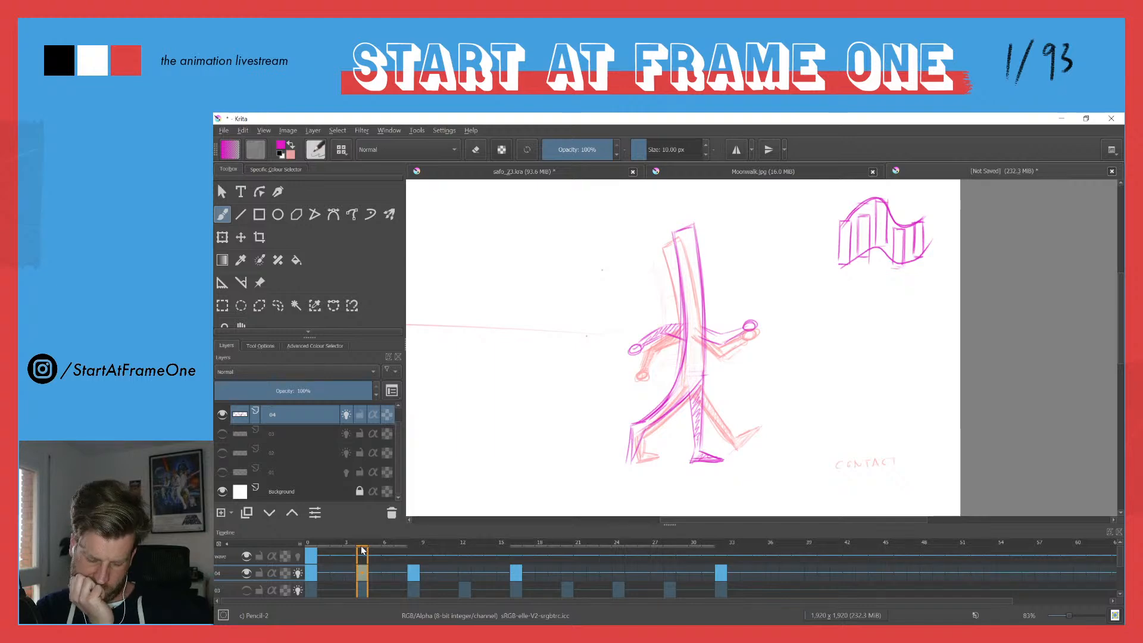
pyautogui.click(308, 543)
pyautogui.press('Right')
pyautogui.press('Right')
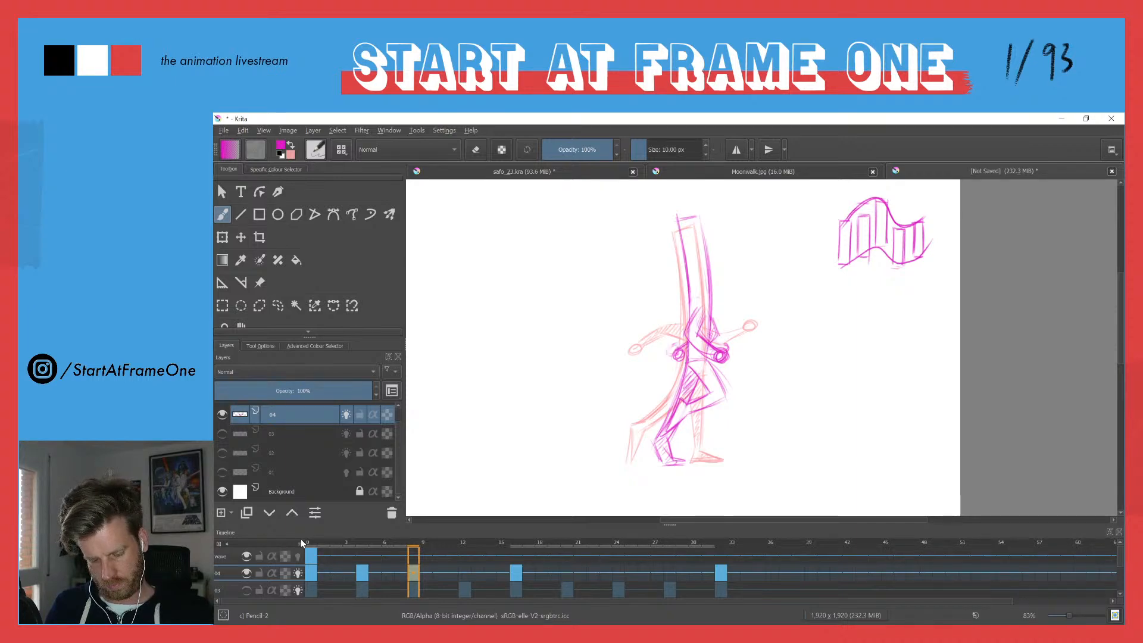
pyautogui.press('Right')
pyautogui.press('Left')
pyautogui.press('Left')
pyautogui.press('Left')
pyautogui.press('Left')
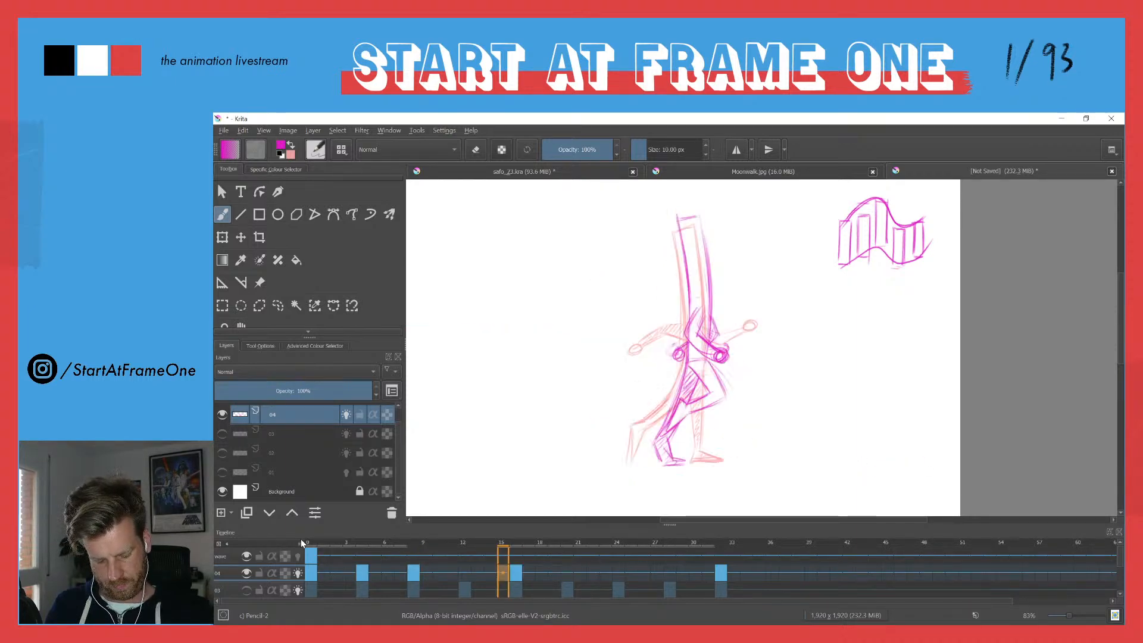
# Step: Start a blank frame 12 on layer 04 and draw a lower, forward-curving torso with its hip line and top
pyautogui.moveTo(467, 572)
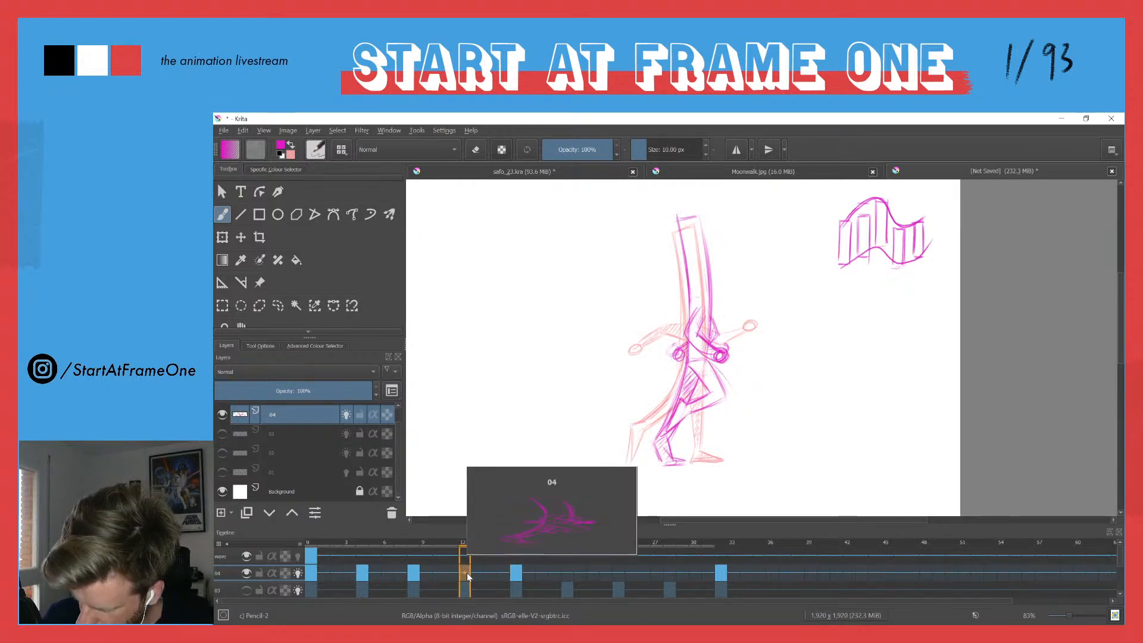
pyautogui.press('Delete')
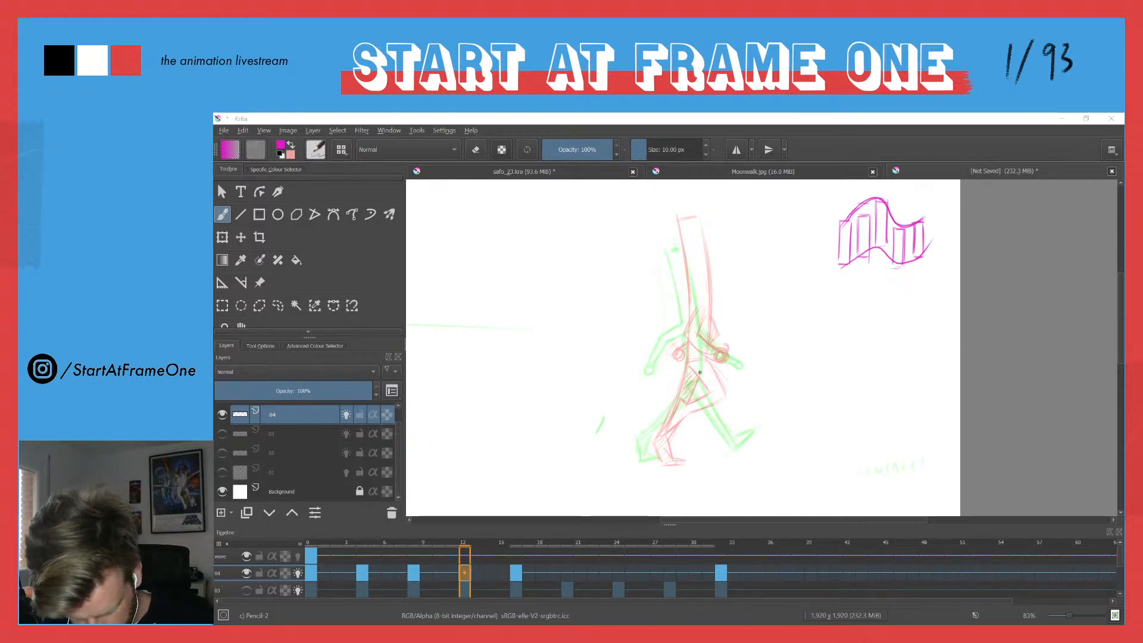
pyautogui.moveTo(687, 377); pyautogui.dragTo(707, 373)
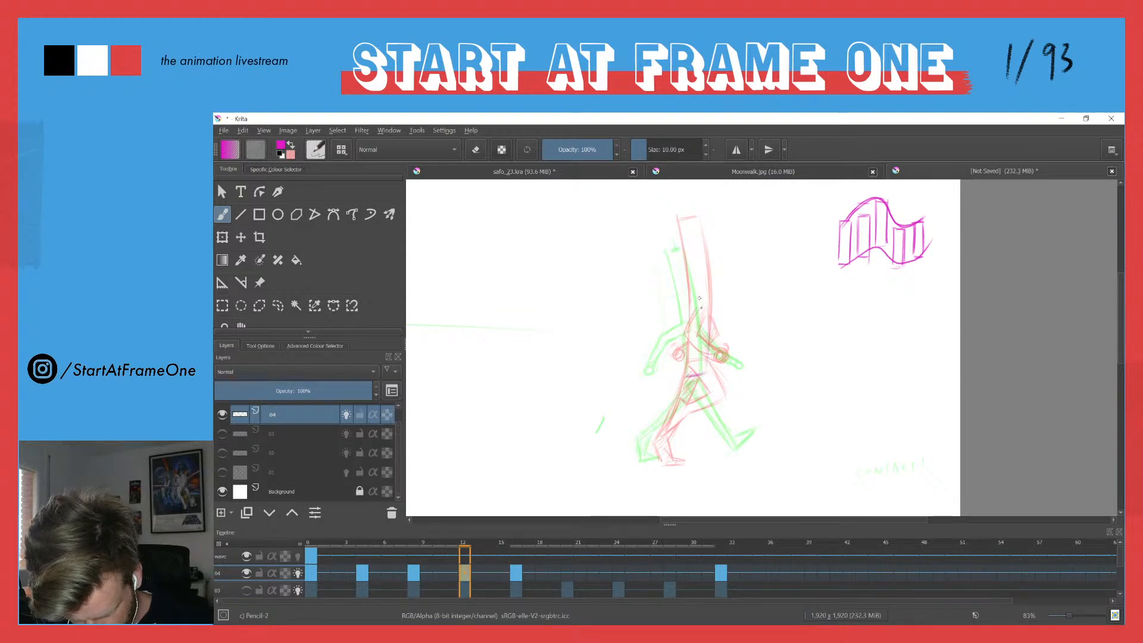
pyautogui.moveTo(690, 264); pyautogui.dragTo(706, 329)
pyautogui.moveTo(703, 288); pyautogui.dragTo(706, 372)
pyautogui.moveTo(707, 305); pyautogui.dragTo(701, 382)
pyautogui.moveTo(681, 281)
pyautogui.mouseDown()
pyautogui.moveTo(688, 374)
pyautogui.moveTo(686, 330)
pyautogui.mouseUp()
pyautogui.moveTo(673, 262)
pyautogui.mouseDown()
pyautogui.moveTo(690, 254)
pyautogui.moveTo(709, 331)
pyautogui.moveTo(697, 381)
pyautogui.moveTo(685, 375)
pyautogui.moveTo(689, 337)
pyautogui.mouseUp()
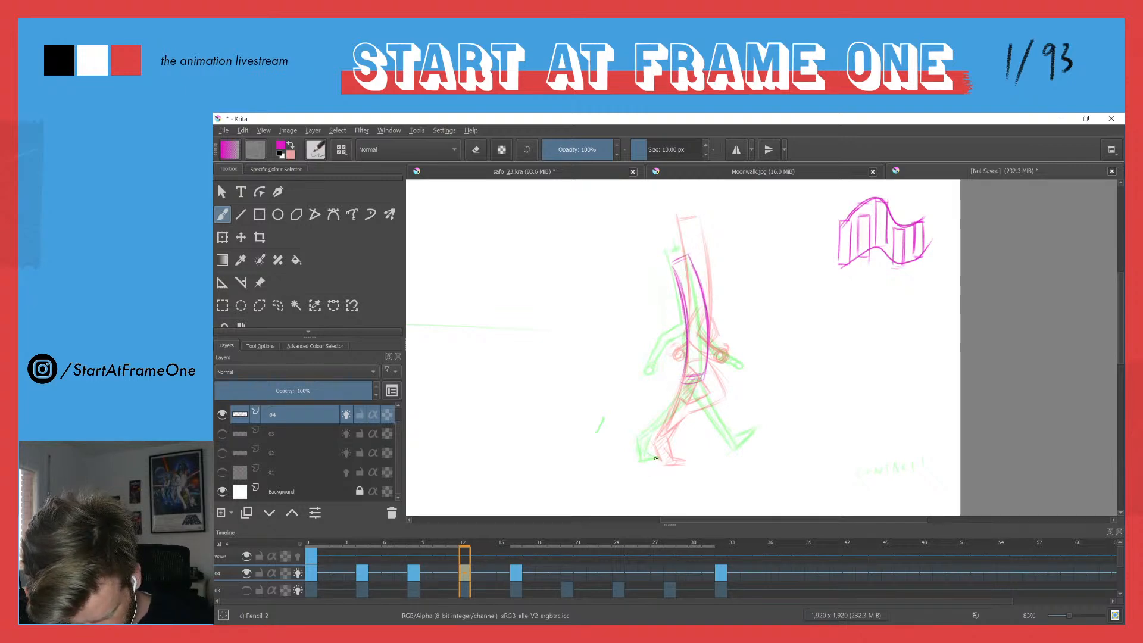
# Step: Draw the legs at frame 12: a bent supporting leg with its foot on the ground and a bent leg swinging forward
pyautogui.moveTo(650, 462); pyautogui.dragTo(647, 441)
pyautogui.moveTo(657, 436)
pyautogui.mouseDown()
pyautogui.moveTo(659, 457)
pyautogui.moveTo(674, 461)
pyautogui.moveTo(649, 463)
pyautogui.moveTo(664, 444)
pyautogui.mouseUp()
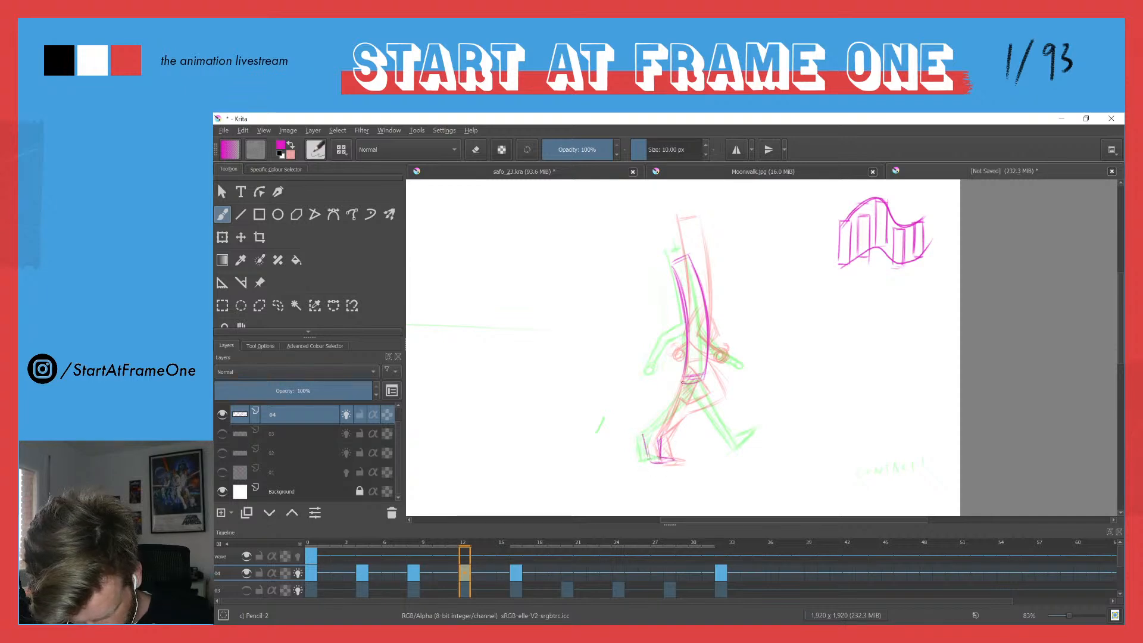
pyautogui.moveTo(701, 379)
pyautogui.mouseDown()
pyautogui.moveTo(690, 428)
pyautogui.moveTo(655, 432)
pyautogui.moveTo(692, 421)
pyautogui.moveTo(701, 386)
pyautogui.moveTo(692, 423)
pyautogui.mouseUp()
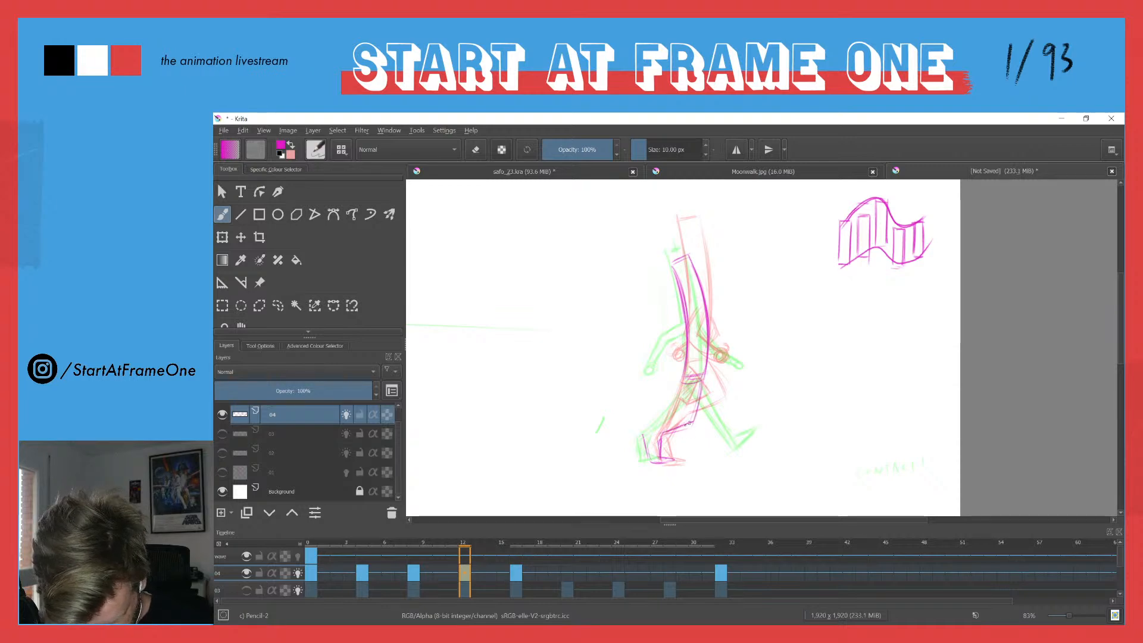
pyautogui.moveTo(683, 385)
pyautogui.mouseDown()
pyautogui.moveTo(642, 432)
pyautogui.moveTo(694, 423)
pyautogui.moveTo(705, 375)
pyautogui.moveTo(681, 417)
pyautogui.moveTo(680, 382)
pyautogui.moveTo(702, 378)
pyautogui.moveTo(692, 424)
pyautogui.mouseUp()
pyautogui.moveTo(703, 379)
pyautogui.mouseDown()
pyautogui.moveTo(736, 395)
pyautogui.moveTo(717, 437)
pyautogui.mouseUp()
pyautogui.moveTo(702, 398)
pyautogui.mouseDown()
pyautogui.moveTo(720, 422)
pyautogui.moveTo(732, 386)
pyautogui.moveTo(726, 411)
pyautogui.moveTo(718, 393)
pyautogui.moveTo(733, 389)
pyautogui.moveTo(709, 429)
pyautogui.moveTo(737, 441)
pyautogui.moveTo(707, 441)
pyautogui.mouseUp()
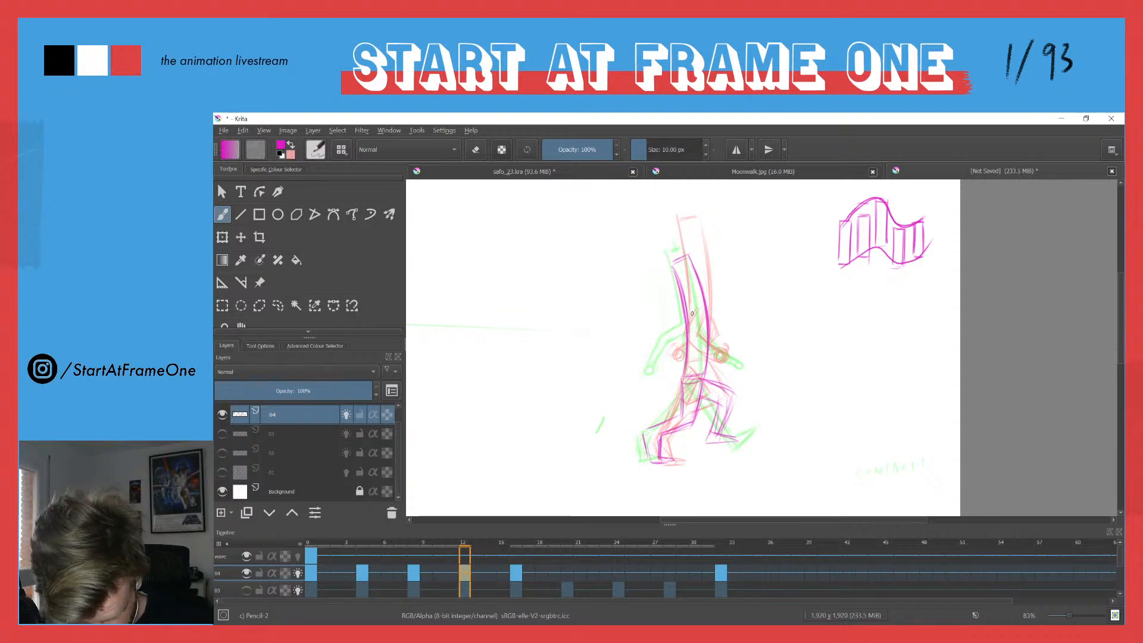
# Step: Draw the rear arm hanging back with a round hand at frame 12 and compare the pose with the previous keyframe
pyautogui.moveTo(687, 320)
pyautogui.mouseDown()
pyautogui.moveTo(668, 366)
pyautogui.moveTo(680, 343)
pyautogui.mouseUp()
pyautogui.moveTo(680, 341); pyautogui.dragTo(673, 370)
pyautogui.moveTo(692, 310)
pyautogui.mouseDown()
pyautogui.moveTo(669, 341)
pyautogui.moveTo(667, 371)
pyautogui.mouseUp()
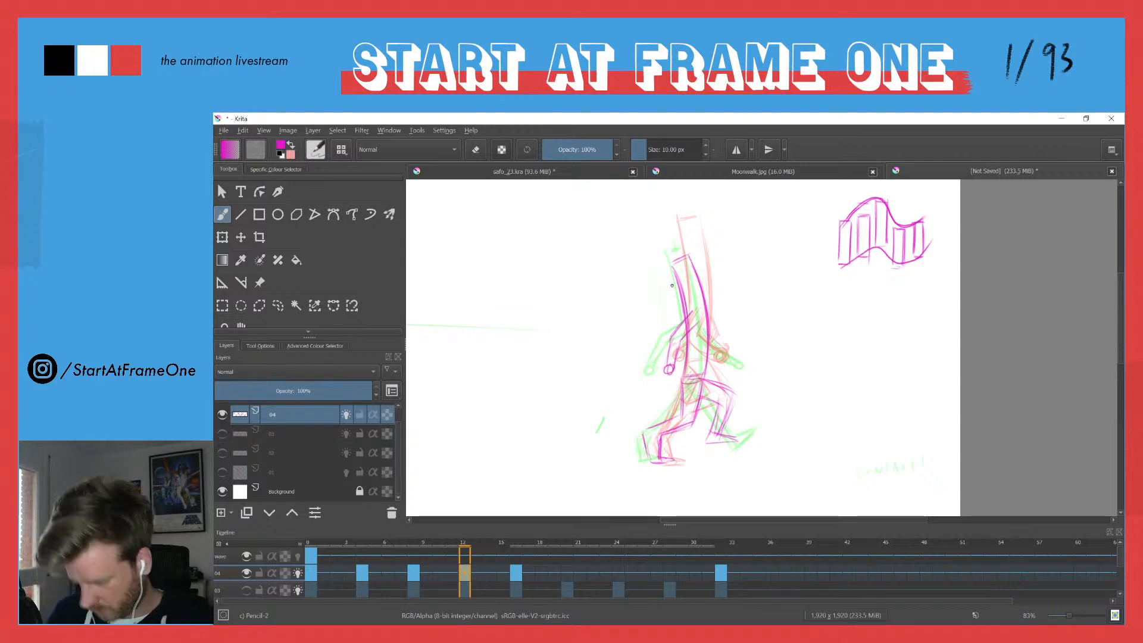
pyautogui.hotkey('ctrl', 'Left')
pyautogui.hotkey('ctrl', 'Right')
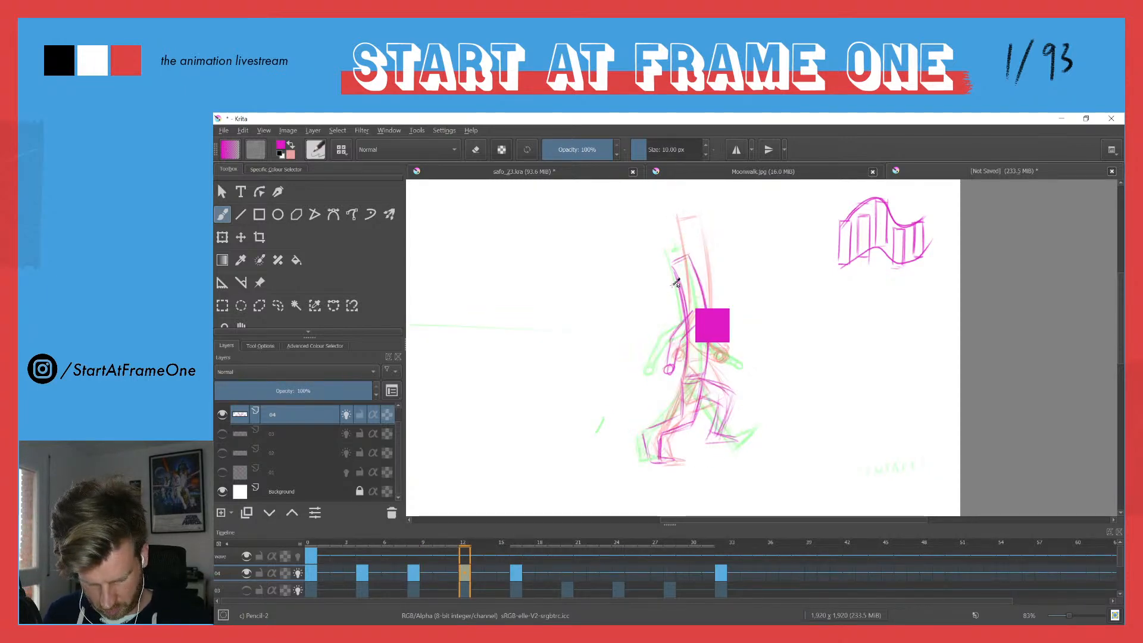
# Step: Refine the rear arm at frame 12 against the neighbouring keyframes and draw the front arm with a round hand
pyautogui.moveTo(698, 333)
pyautogui.mouseDown()
pyautogui.moveTo(670, 337)
pyautogui.moveTo(695, 319)
pyautogui.moveTo(672, 333)
pyautogui.moveTo(669, 362)
pyautogui.mouseUp()
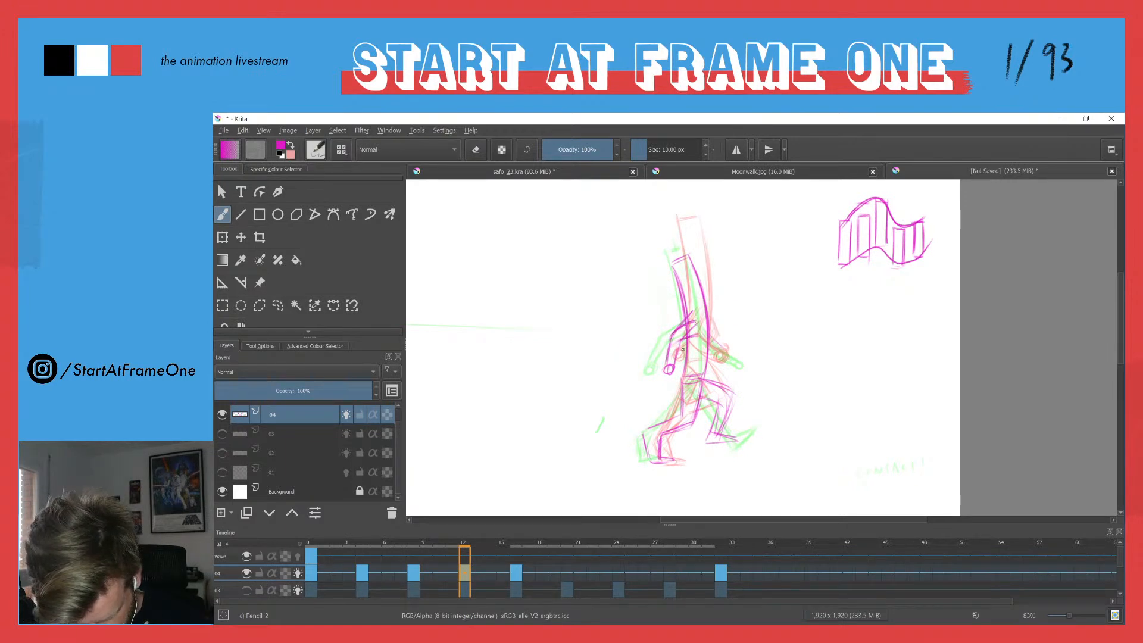
pyautogui.press('e')
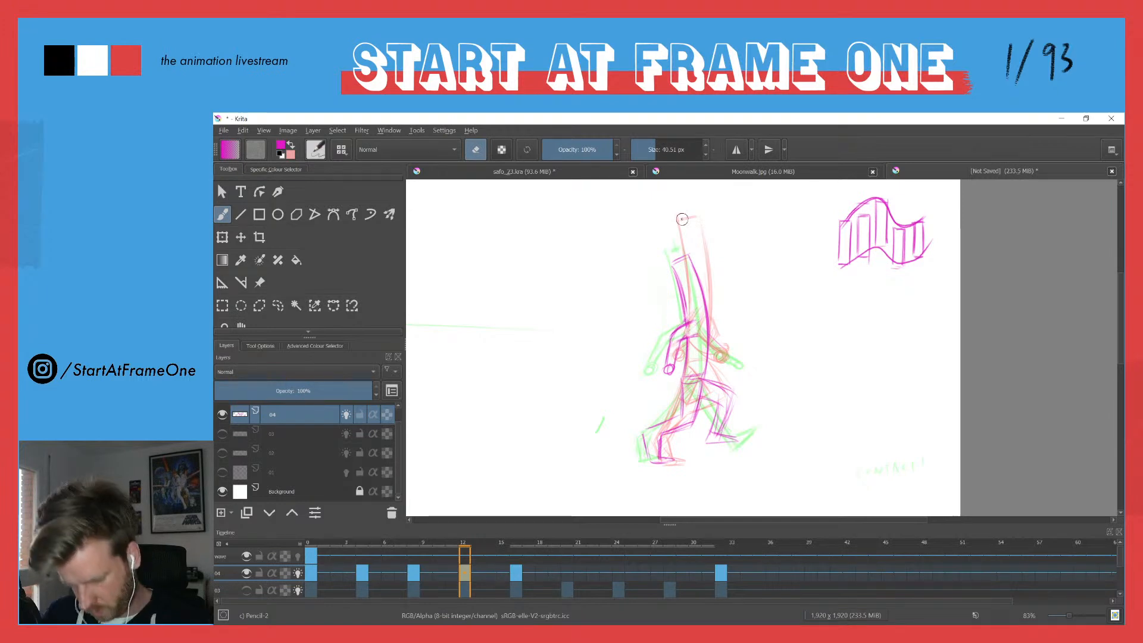
pyautogui.hotkey('ctrl', 'Left')
pyautogui.hotkey('ctrl', 'Right')
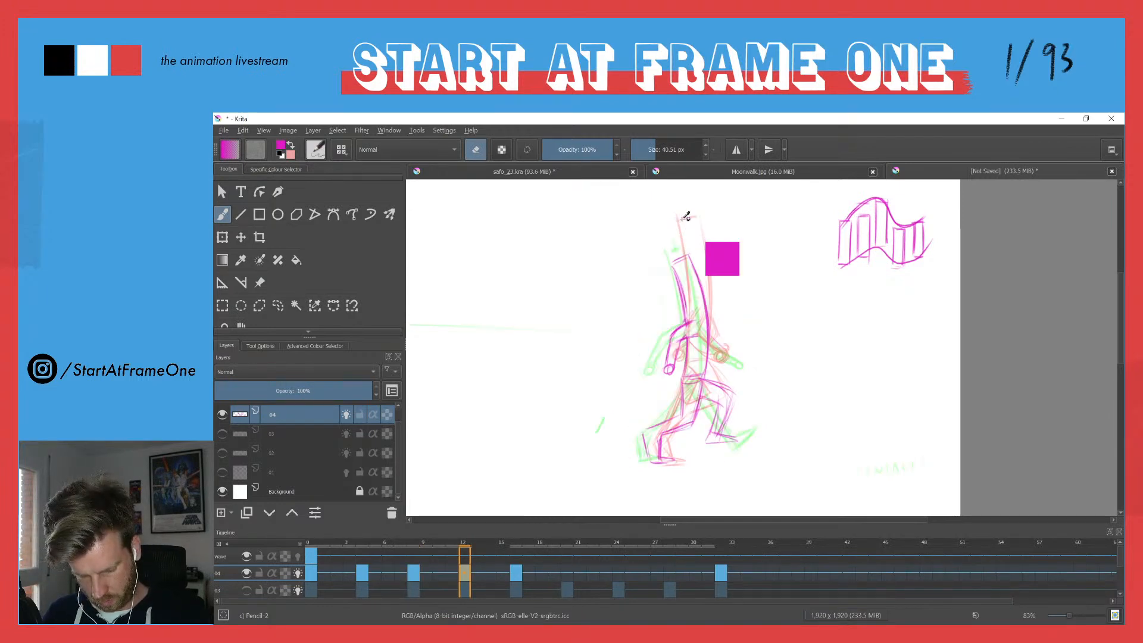
pyautogui.hotkey('ctrl', 'Right')
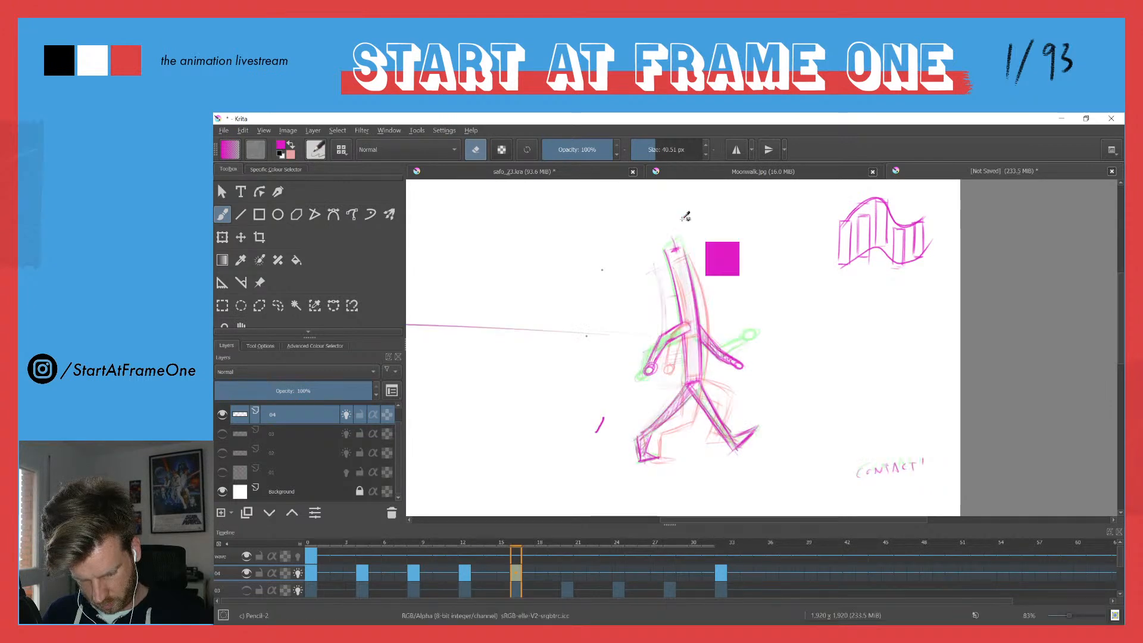
pyautogui.hotkey('ctrl', 'Left')
pyautogui.hotkey('ctrl', 'Left')
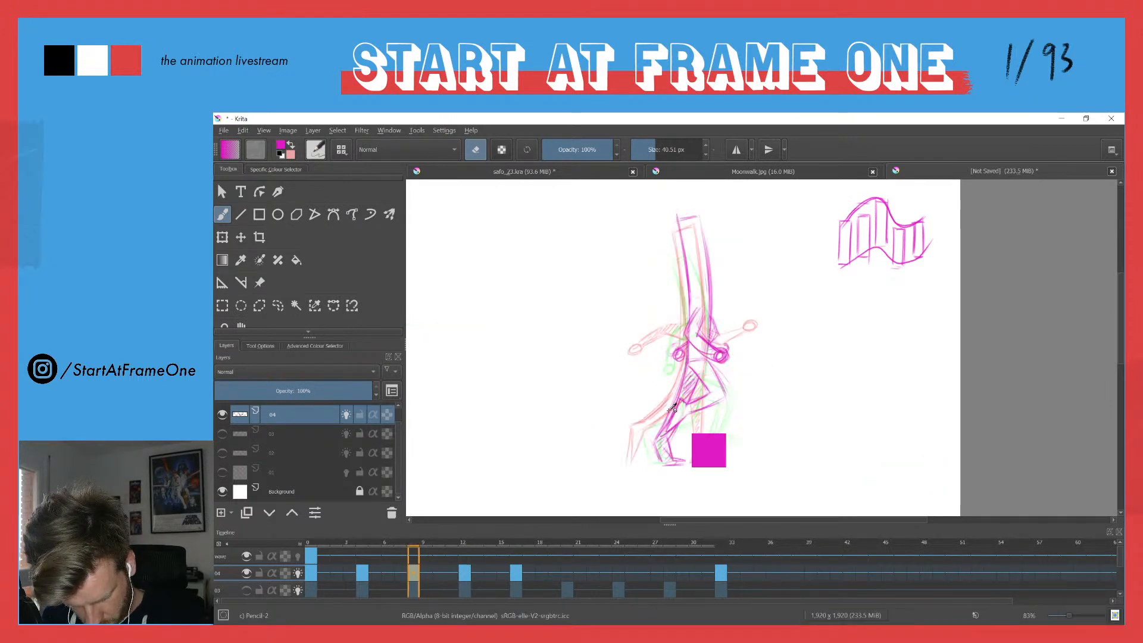
pyautogui.hotkey('ctrl', 'Right')
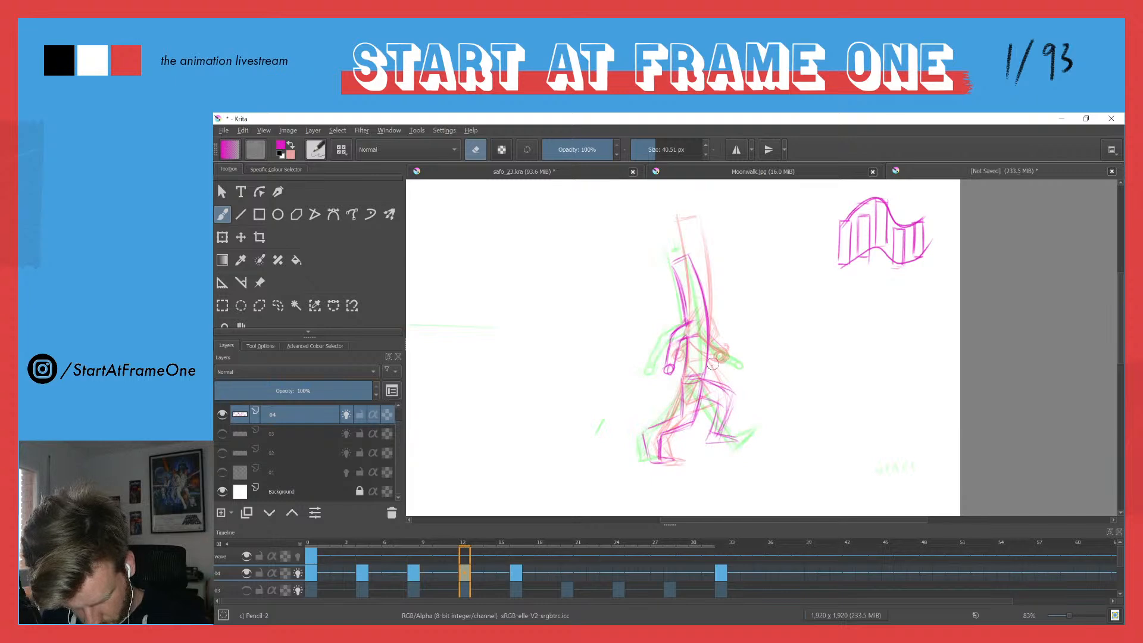
pyautogui.press('e')
pyautogui.moveTo(720, 361)
pyautogui.mouseDown()
pyautogui.moveTo(716, 370)
pyautogui.moveTo(721, 361)
pyautogui.mouseUp()
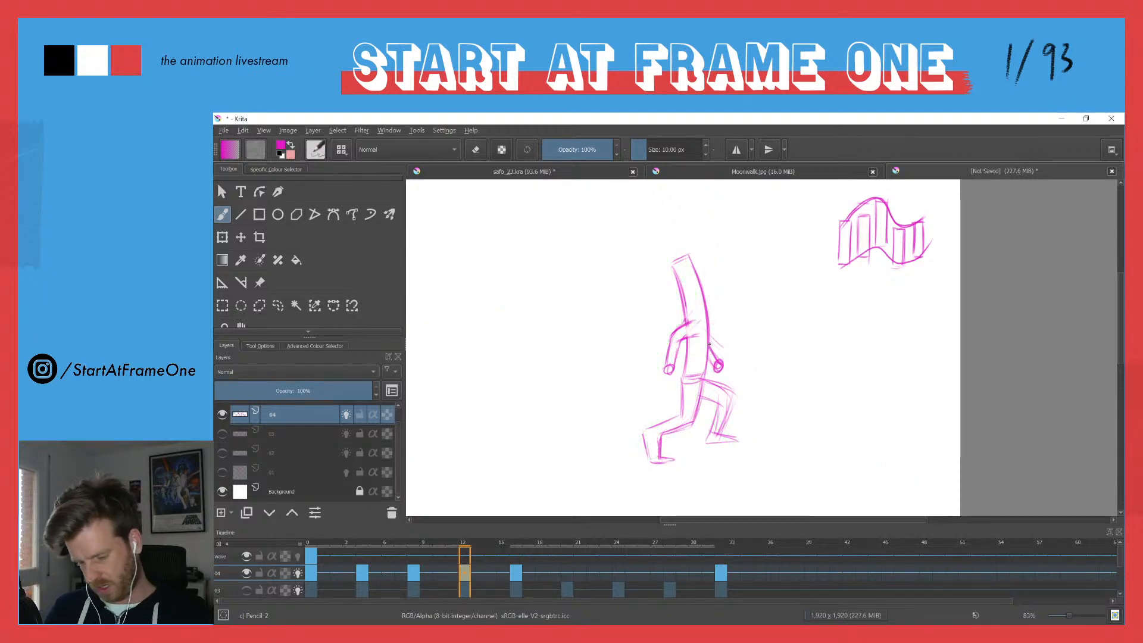
# Step: Review the motion by stepping through the keyframes around frame 12 and playing back the walk
pyautogui.hotkey('ctrl', 'Left')
pyautogui.hotkey('ctrl', 'Left')
pyautogui.hotkey('ctrl', 'Right')
pyautogui.hotkey('ctrl', 'Right')
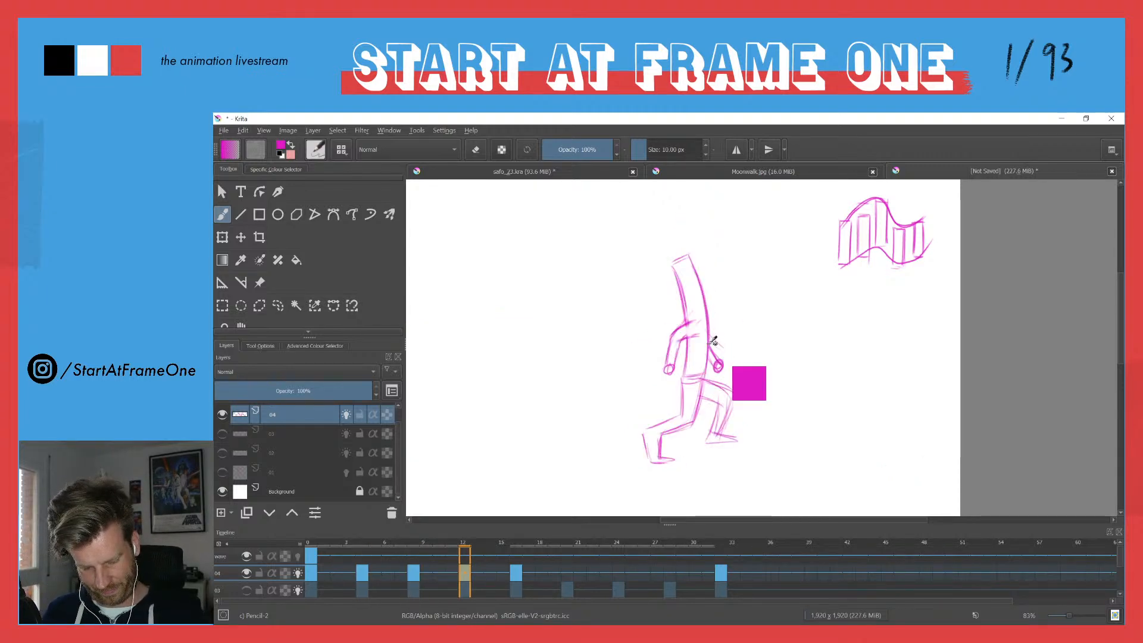
pyautogui.hotkey('ctrl', 'Right')
pyautogui.hotkey('ctrl', 'Left')
pyautogui.hotkey('ctrl', 'Right')
pyautogui.hotkey('ctrl', 'Left')
pyautogui.hotkey('ctrl', 'Left')
pyautogui.hotkey('ctrl', 'Left')
pyautogui.press('space')
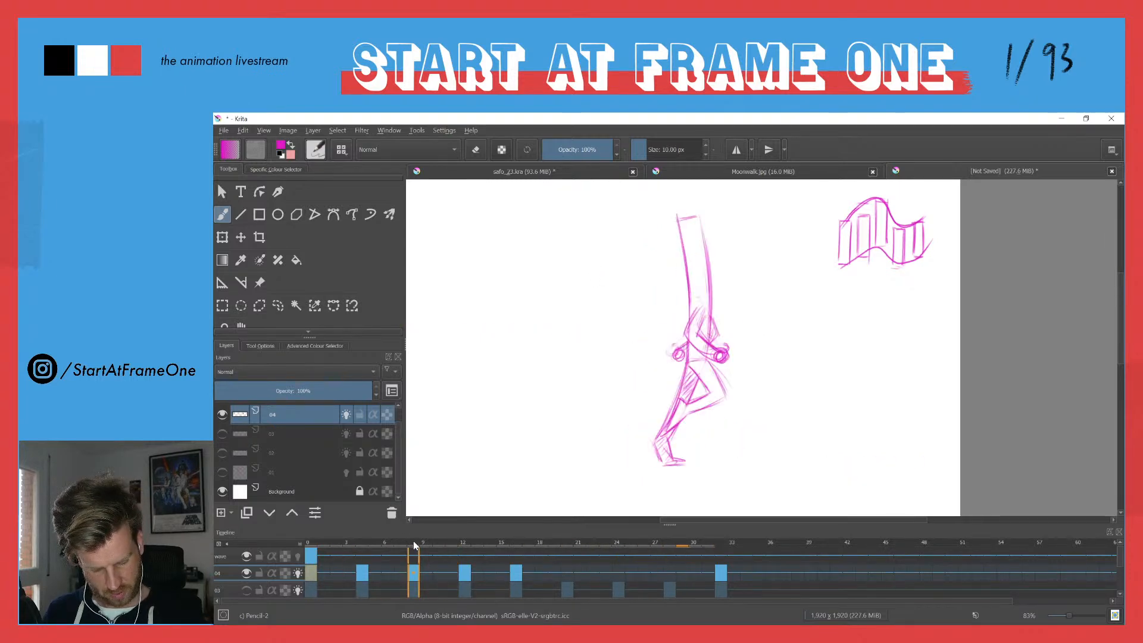
pyautogui.press('space')
# Step: Redraw the front leg at frame 12 as a longer forward reach with raised toes, erasing the old bent leg
pyautogui.moveTo(398, 544); pyautogui.dragTo(470, 540)
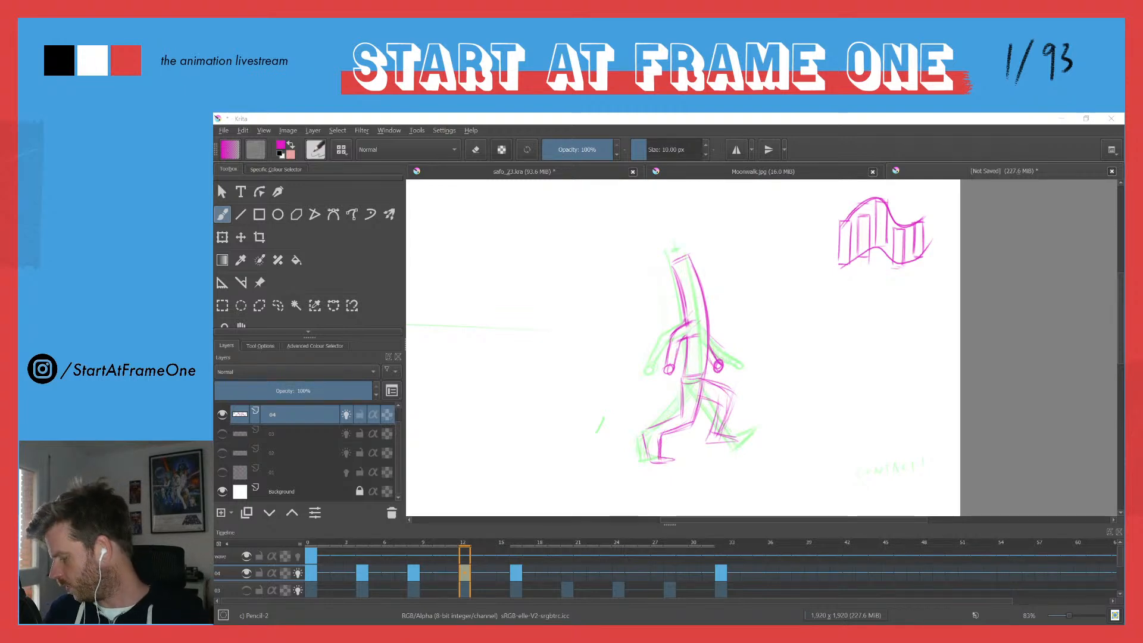
pyautogui.moveTo(673, 419)
pyautogui.mouseDown()
pyautogui.moveTo(672, 386)
pyautogui.moveTo(579, 317)
pyautogui.mouseUp()
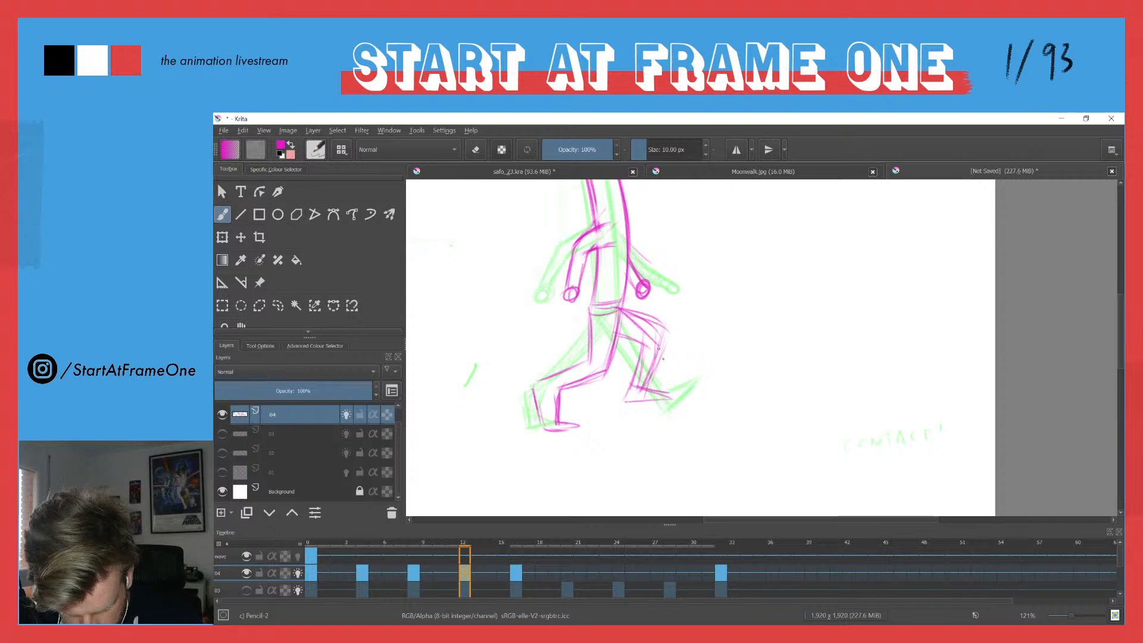
pyautogui.moveTo(656, 345); pyautogui.dragTo(680, 403)
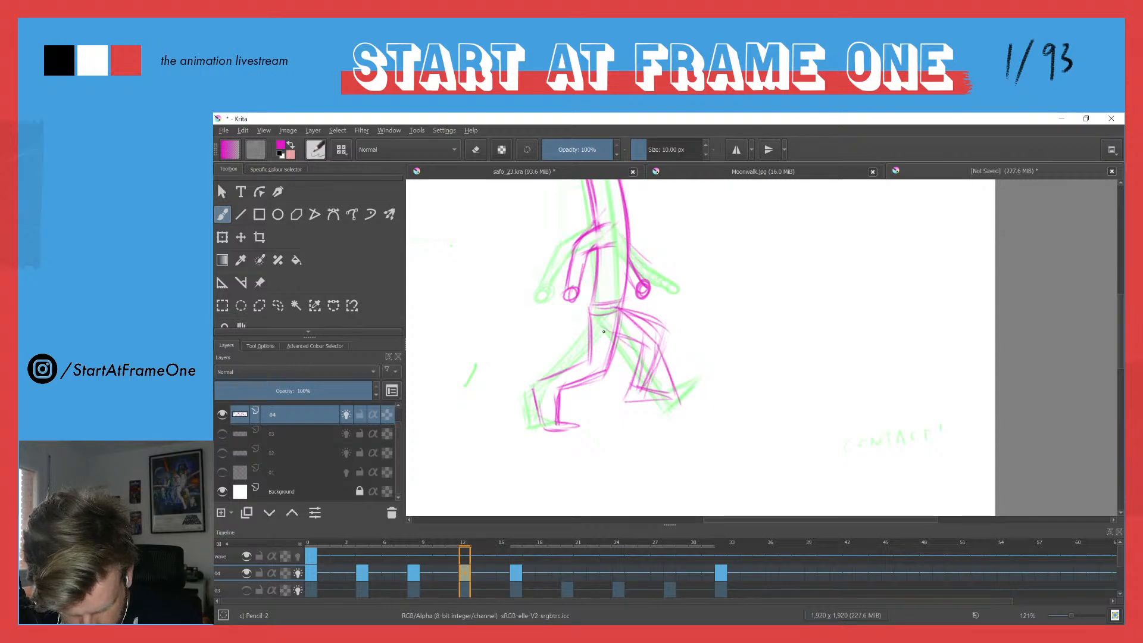
pyautogui.moveTo(642, 352); pyautogui.dragTo(673, 409)
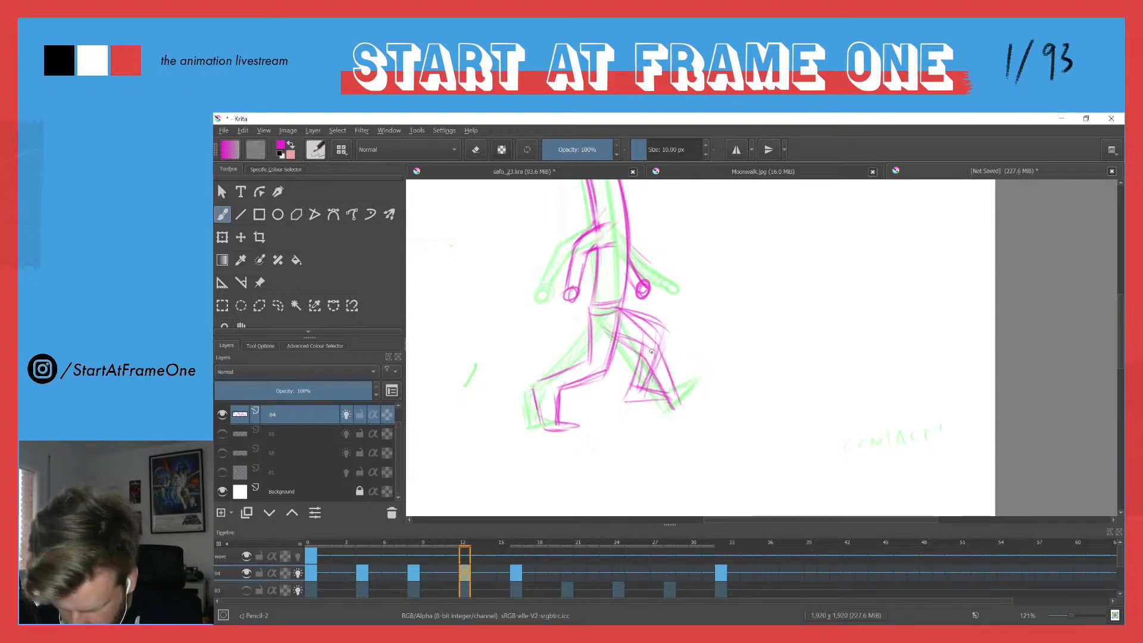
pyautogui.press('e')
pyautogui.moveTo(636, 339)
pyautogui.mouseDown()
pyautogui.moveTo(664, 373)
pyautogui.moveTo(645, 340)
pyautogui.moveTo(652, 354)
pyautogui.moveTo(625, 337)
pyautogui.moveTo(647, 402)
pyautogui.moveTo(626, 400)
pyautogui.moveTo(627, 379)
pyautogui.moveTo(650, 369)
pyautogui.moveTo(638, 320)
pyautogui.moveTo(659, 334)
pyautogui.moveTo(632, 311)
pyautogui.mouseUp()
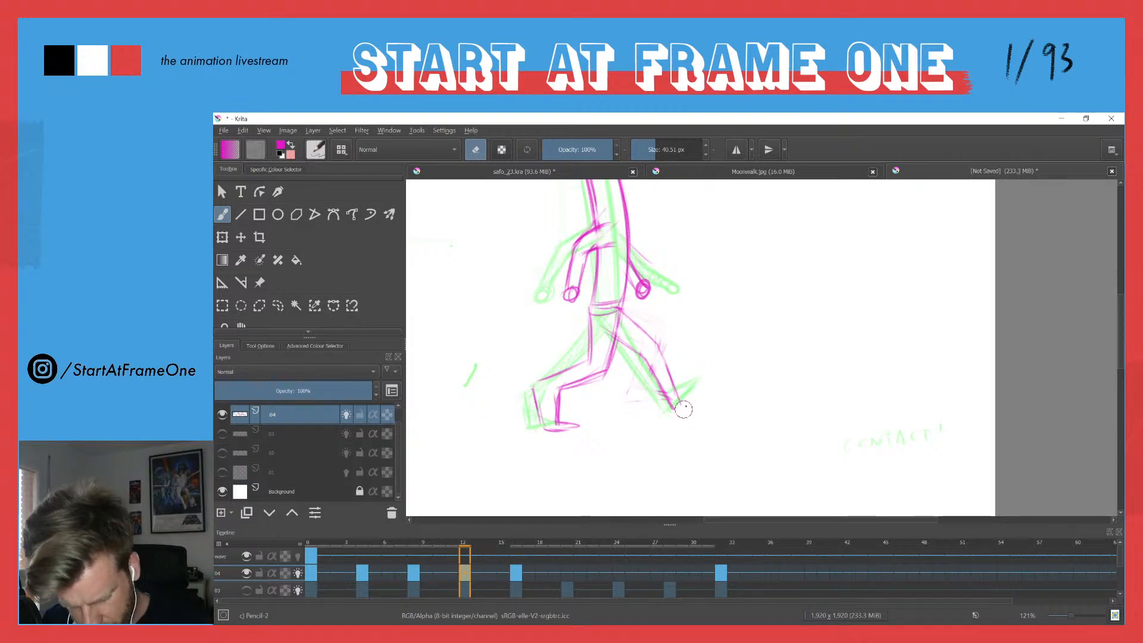
pyautogui.press('e')
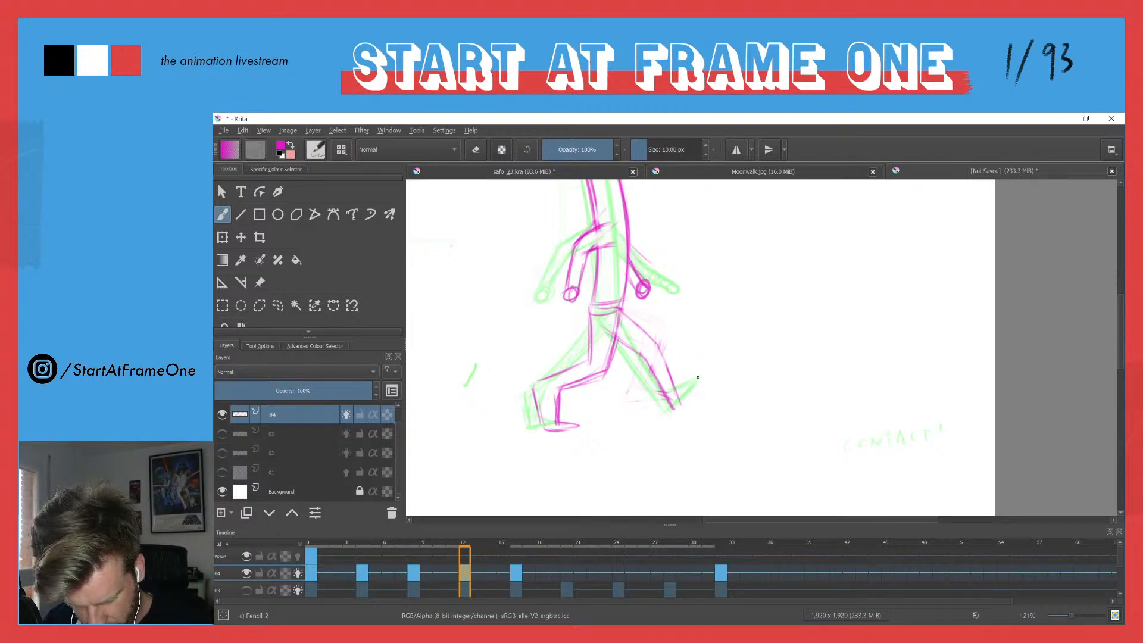
pyautogui.moveTo(704, 376)
pyautogui.mouseDown()
pyautogui.moveTo(673, 409)
pyautogui.moveTo(670, 397)
pyautogui.moveTo(708, 375)
pyautogui.moveTo(676, 414)
pyautogui.mouseUp()
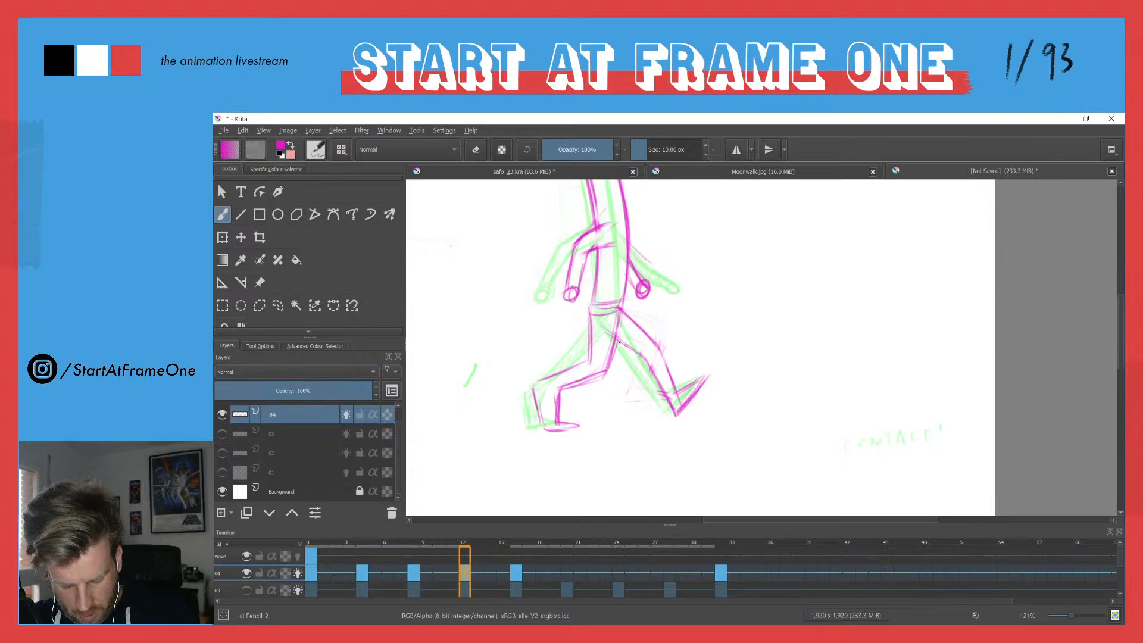
pyautogui.moveTo(702, 377); pyautogui.dragTo(669, 397)
pyautogui.moveTo(620, 308); pyautogui.dragTo(655, 342)
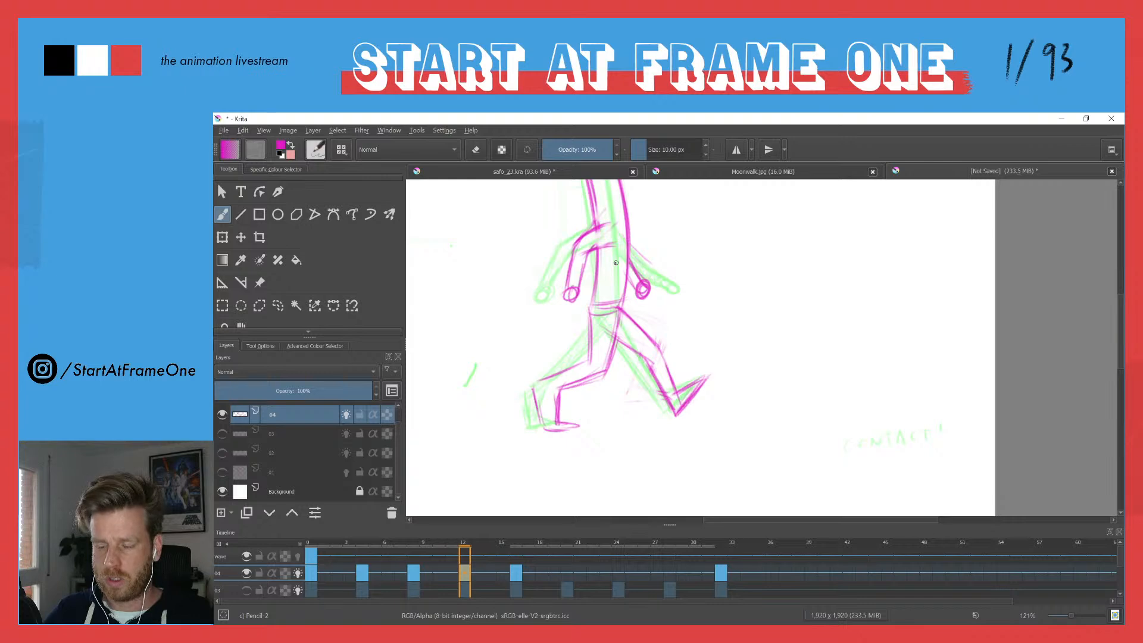
# Step: Strengthen the outline of the bent supporting leg at frame 12 and play back the walk
pyautogui.moveTo(619, 313)
pyautogui.mouseDown()
pyautogui.moveTo(582, 364)
pyautogui.moveTo(597, 373)
pyautogui.moveTo(566, 384)
pyautogui.moveTo(584, 353)
pyautogui.moveTo(551, 375)
pyautogui.moveTo(589, 326)
pyautogui.moveTo(590, 300)
pyautogui.moveTo(590, 352)
pyautogui.moveTo(618, 305)
pyautogui.moveTo(591, 380)
pyautogui.moveTo(556, 387)
pyautogui.moveTo(588, 356)
pyautogui.moveTo(531, 399)
pyautogui.moveTo(554, 419)
pyautogui.mouseUp()
pyautogui.moveTo(623, 306)
pyautogui.mouseDown()
pyautogui.moveTo(610, 359)
pyautogui.moveTo(588, 364)
pyautogui.moveTo(539, 420)
pyautogui.moveTo(573, 419)
pyautogui.mouseUp()
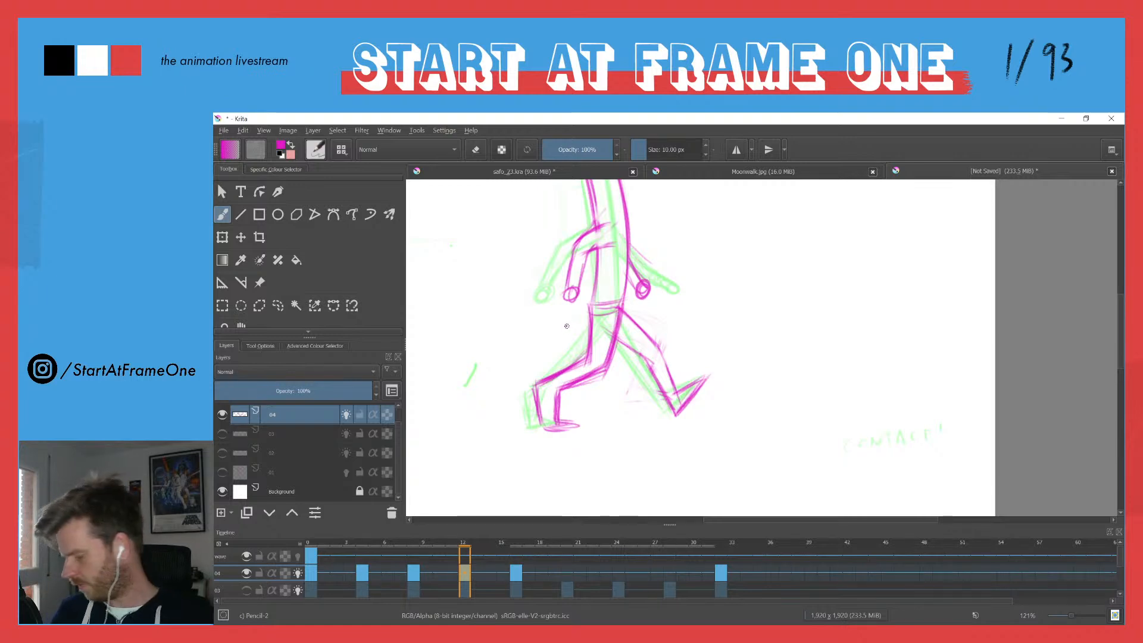
pyautogui.keyDown('ctrl'); pyautogui.moveTo(570, 288); pyautogui.dragTo(549, 378); pyautogui.keyUp('ctrl')
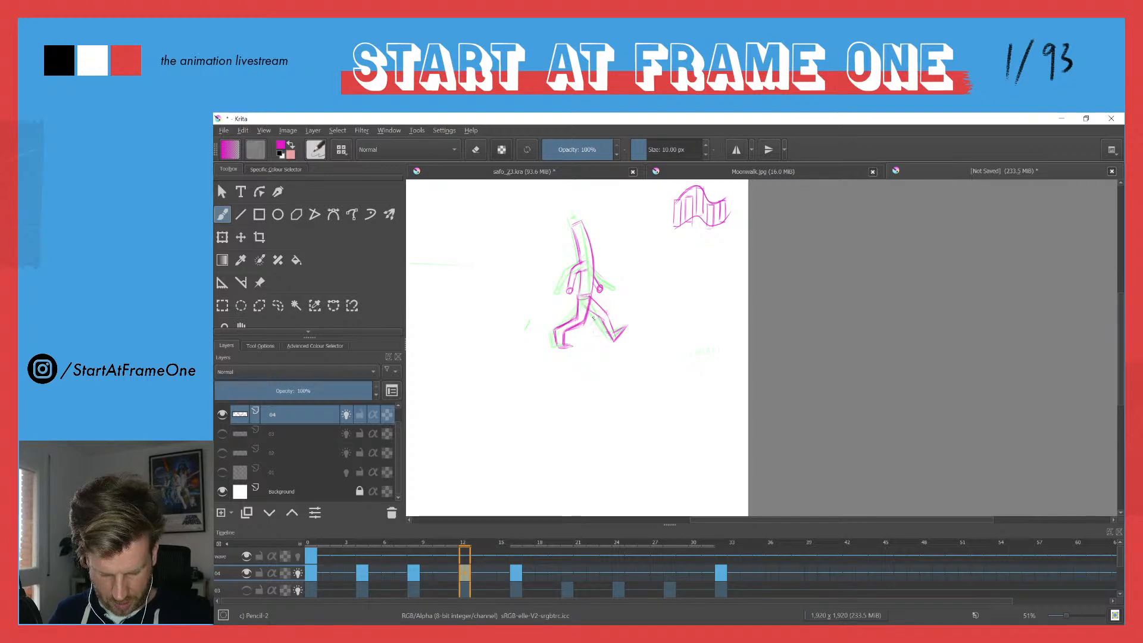
pyautogui.press('space')
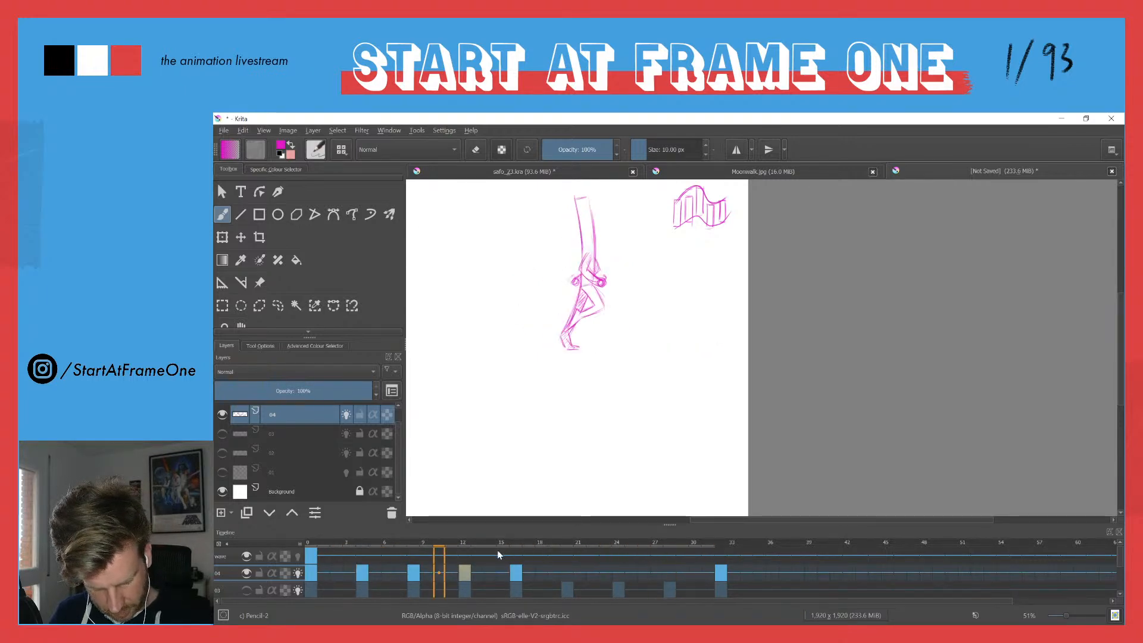
# Step: Place a copy of layer 03's frame 28 "UP!" pose at frame 24 on layer 04
pyautogui.click(614, 571)
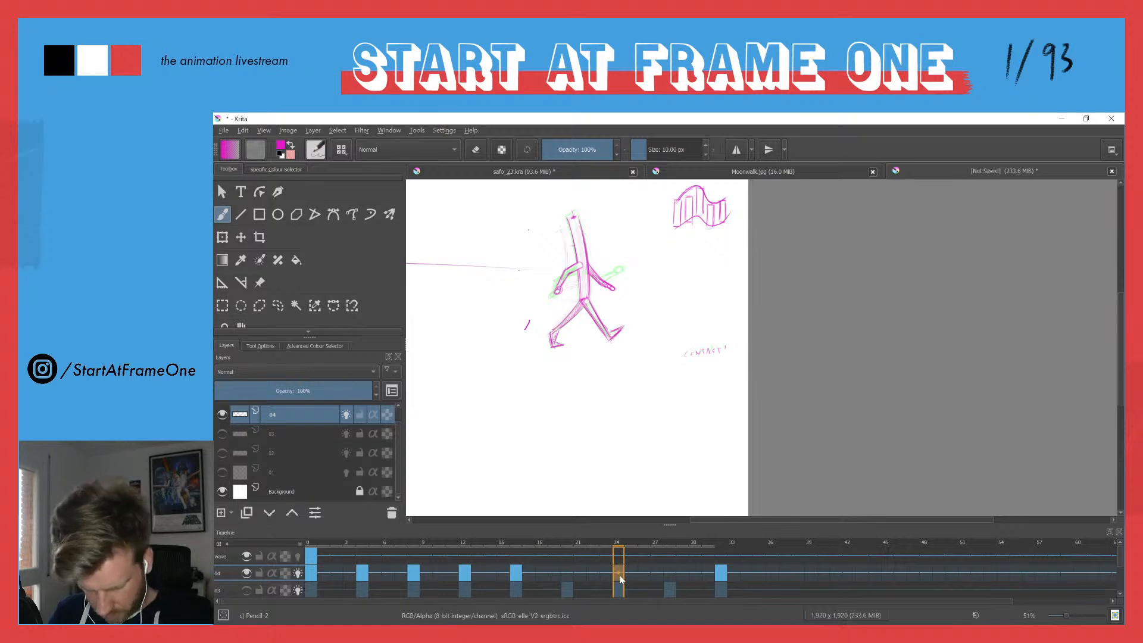
pyautogui.press('Insert')
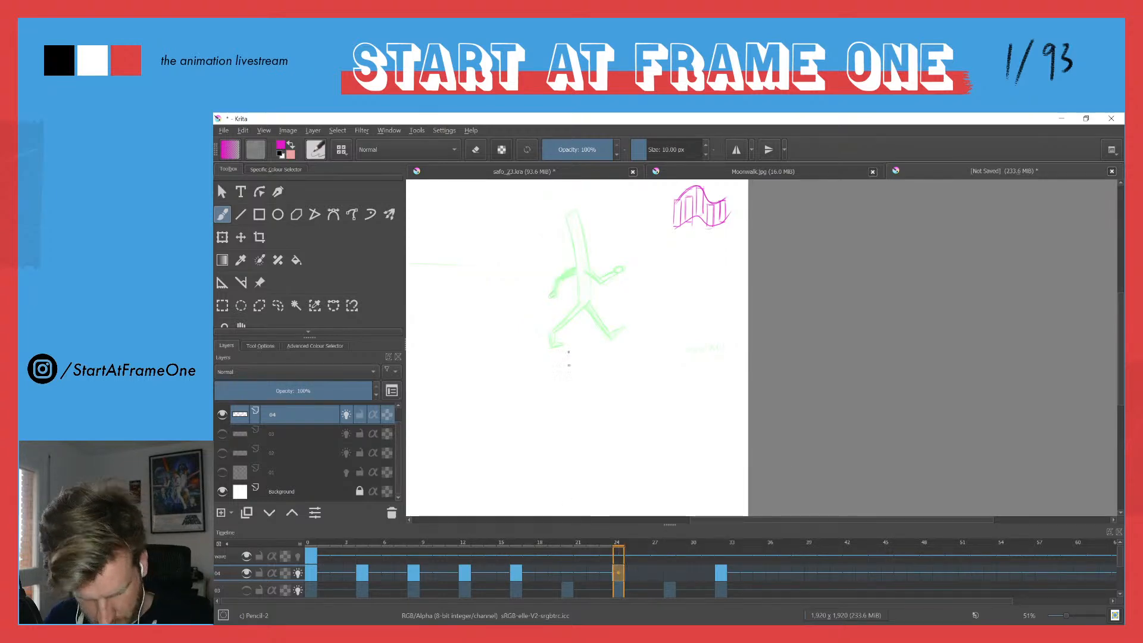
pyautogui.moveTo(587, 275); pyautogui.dragTo(615, 305)
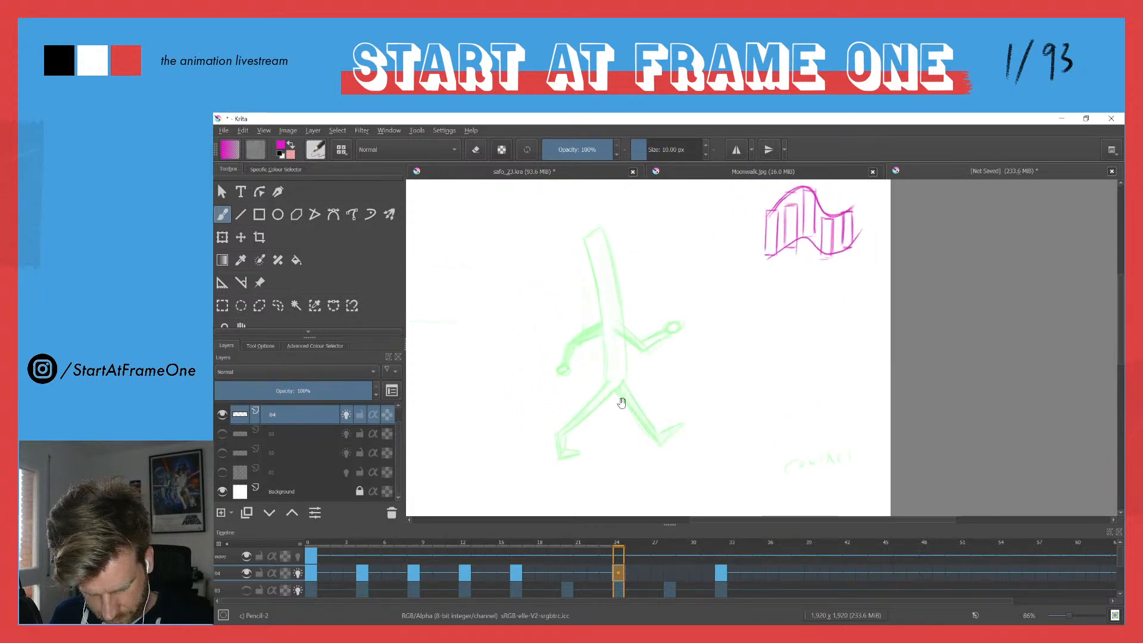
pyautogui.click(669, 588)
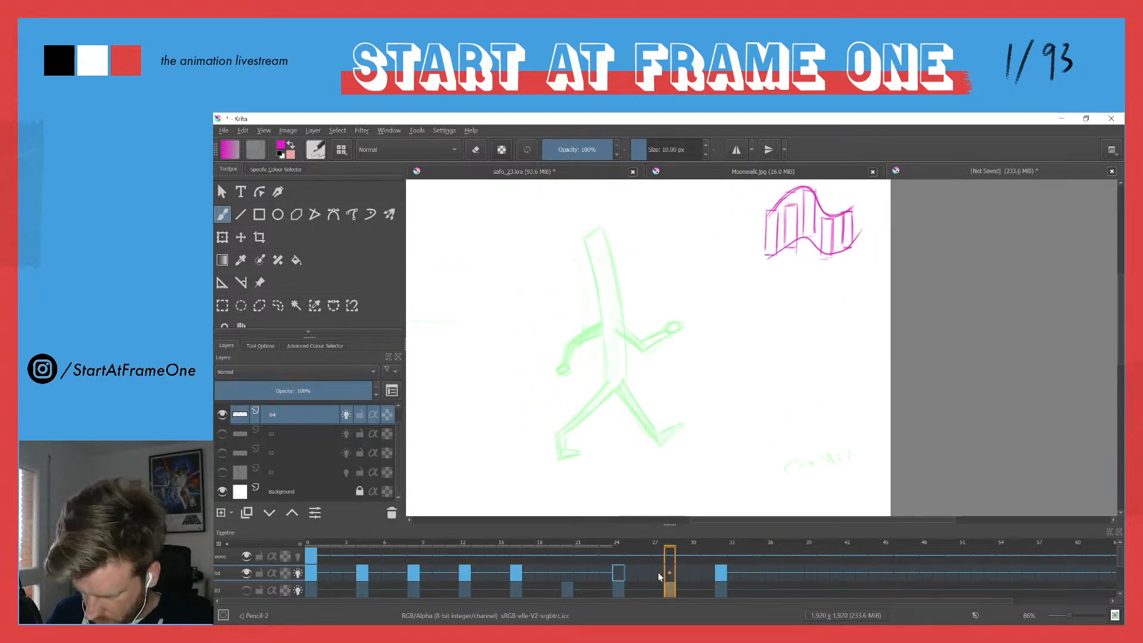
pyautogui.click(618, 570)
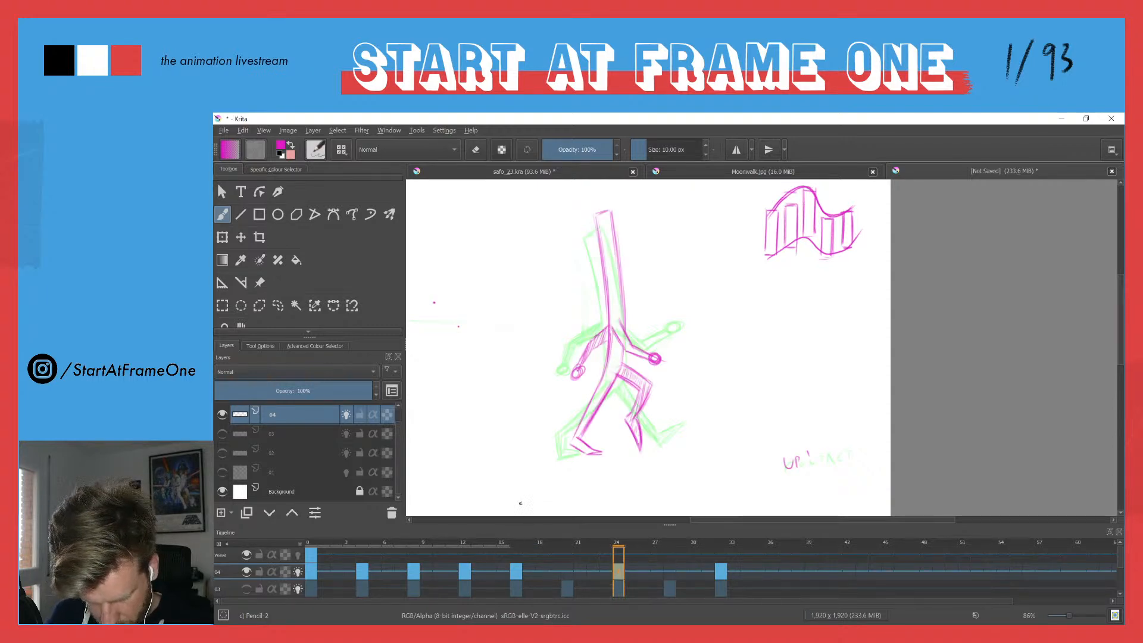
# Step: Start a blank frame 20 on layer 04 and draw the leaning torso with its hip line and top
pyautogui.moveTo(516, 552)
pyautogui.mouseDown()
pyautogui.moveTo(619, 537)
pyautogui.moveTo(569, 542)
pyautogui.mouseUp()
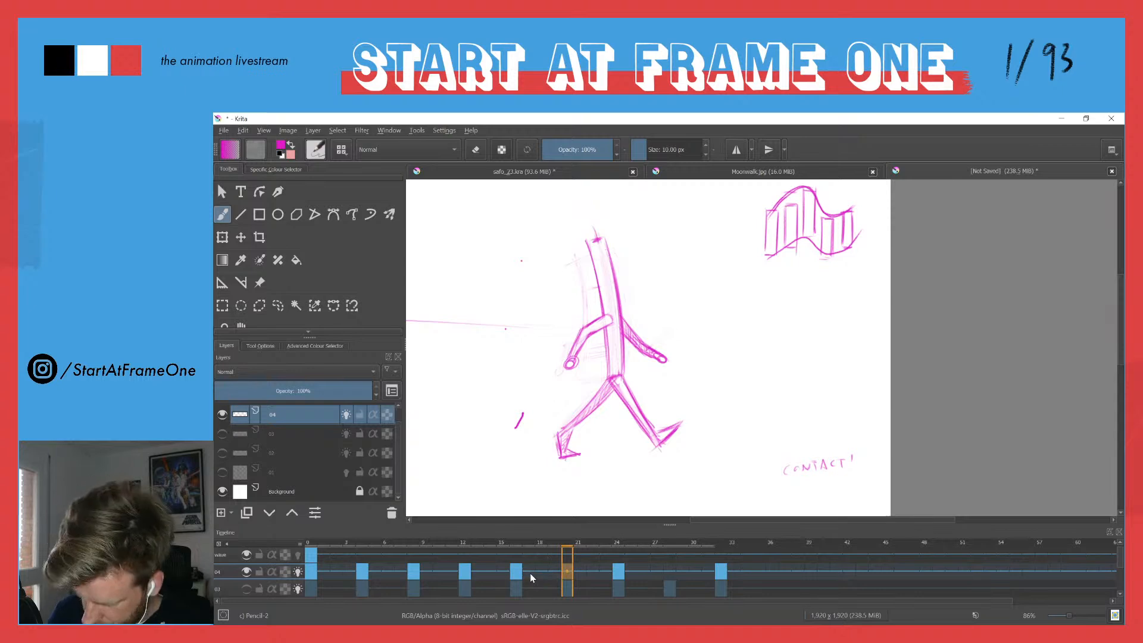
pyautogui.press('Delete')
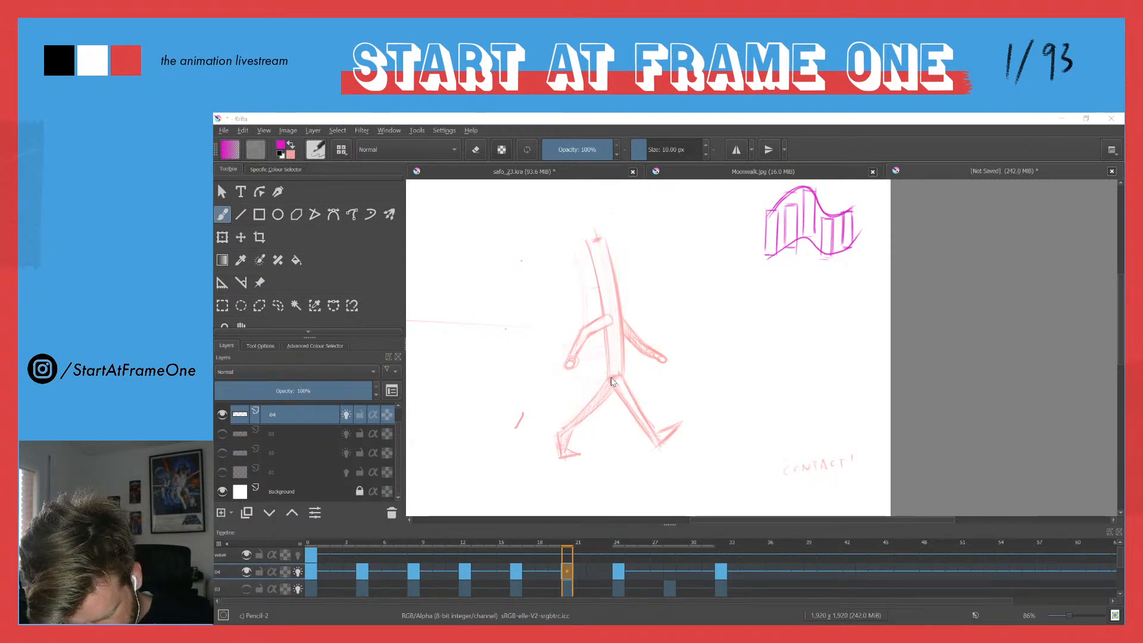
pyautogui.moveTo(609, 370); pyautogui.dragTo(622, 370)
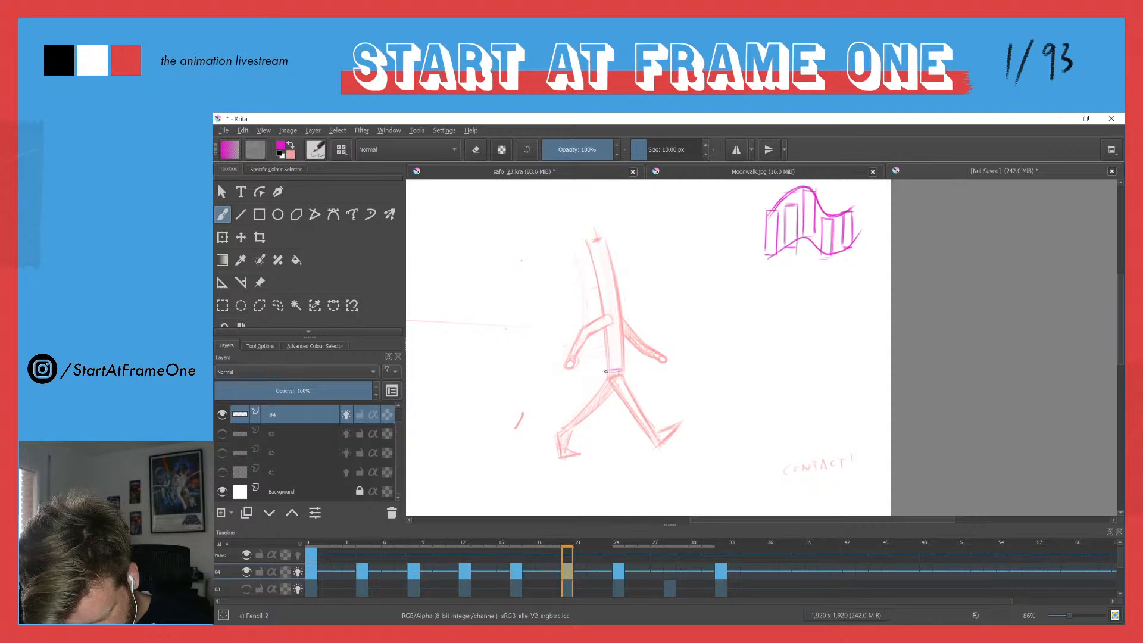
pyautogui.moveTo(623, 365)
pyautogui.mouseDown()
pyautogui.moveTo(607, 229)
pyautogui.moveTo(595, 260)
pyautogui.moveTo(592, 231)
pyautogui.moveTo(608, 370)
pyautogui.mouseUp()
pyautogui.moveTo(609, 230); pyautogui.dragTo(621, 358)
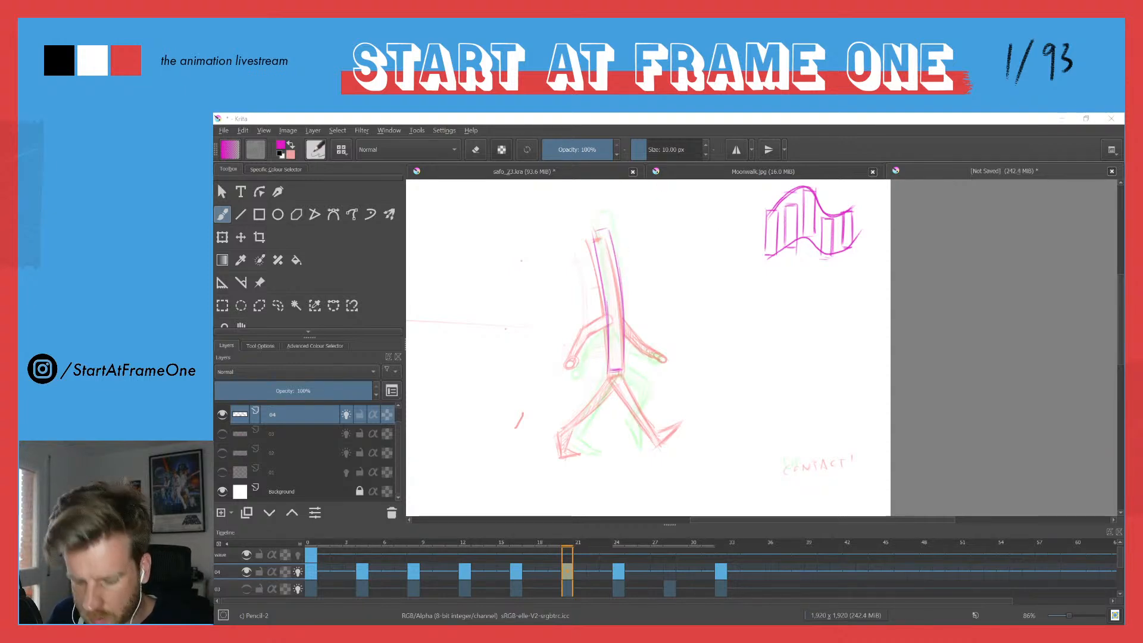
pyautogui.moveTo(603, 227); pyautogui.dragTo(606, 228)
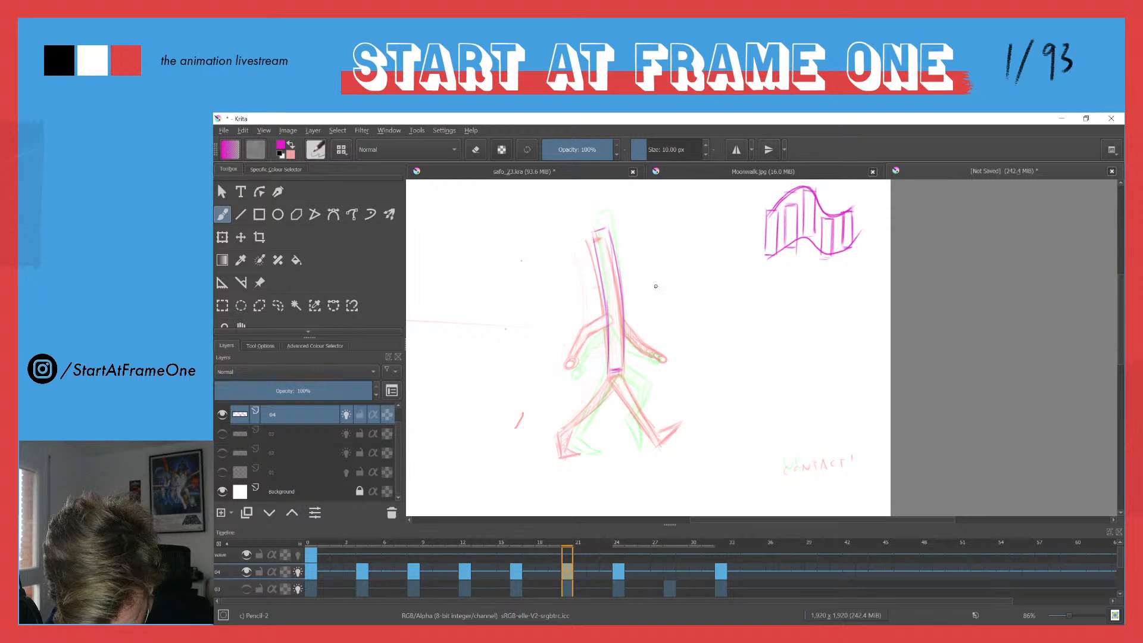
# Step: Compare frame 20 with frame 16, then draw the nearly straight supporting leg with its foot flat on the ground
pyautogui.click(516, 547)
pyautogui.click(567, 547)
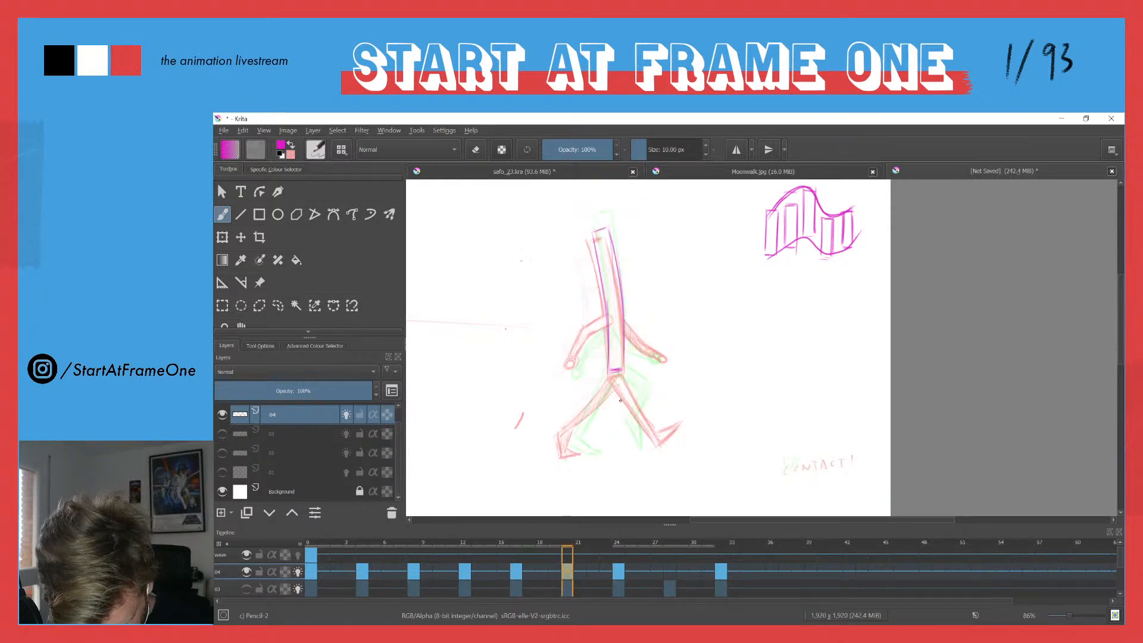
pyautogui.moveTo(621, 370)
pyautogui.mouseDown()
pyautogui.moveTo(612, 453)
pyautogui.moveTo(629, 454)
pyautogui.mouseUp()
pyautogui.moveTo(607, 419); pyautogui.dragTo(605, 453)
pyautogui.moveTo(609, 384)
pyautogui.mouseDown()
pyautogui.moveTo(603, 457)
pyautogui.moveTo(612, 448)
pyautogui.mouseUp()
pyautogui.moveTo(623, 365)
pyautogui.mouseDown()
pyautogui.moveTo(612, 455)
pyautogui.moveTo(606, 429)
pyautogui.mouseUp()
pyautogui.moveTo(612, 390); pyautogui.dragTo(609, 444)
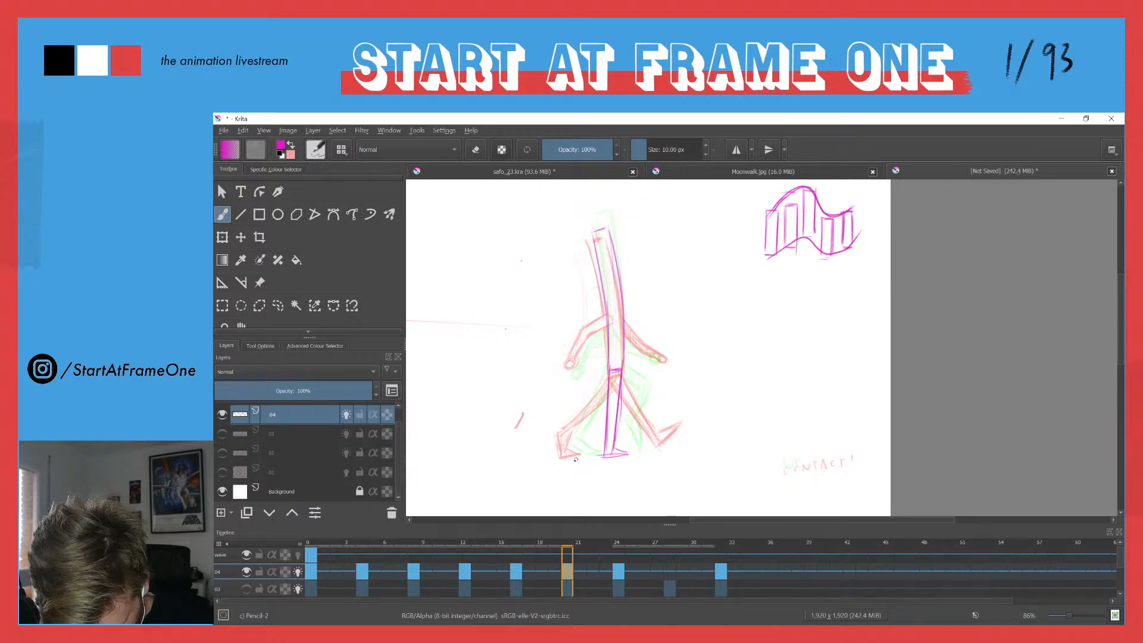
# Step: Try a trailing leg angled straight back from the hip at frame 20 and check it against frames 16 and 24
pyautogui.moveTo(553, 545)
pyautogui.mouseDown()
pyautogui.moveTo(544, 544)
pyautogui.moveTo(566, 546)
pyautogui.mouseUp()
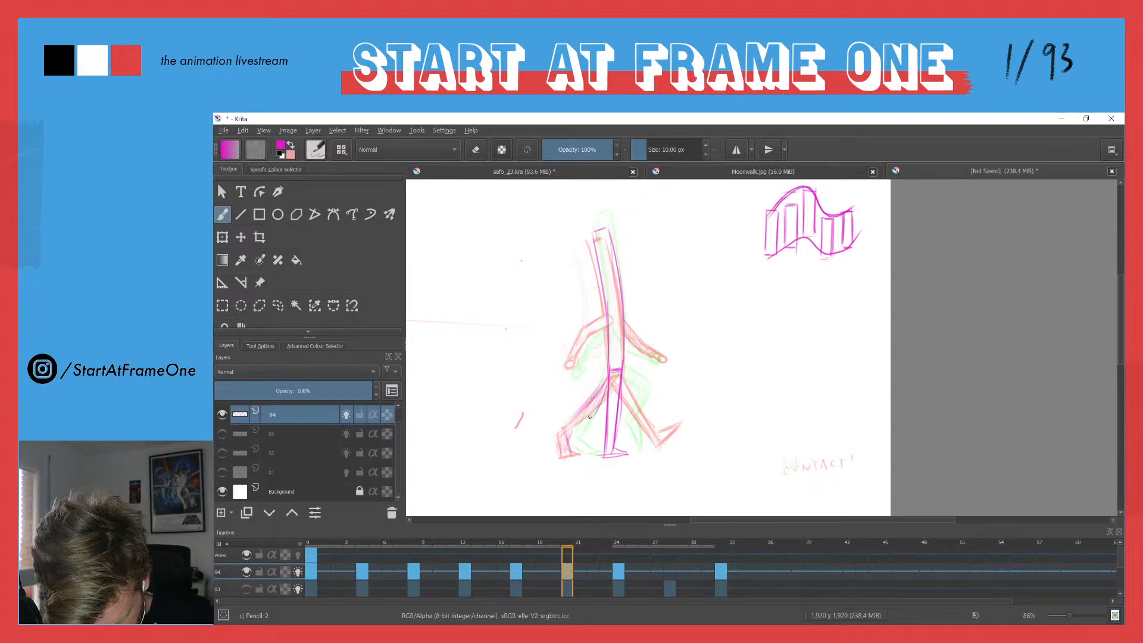
pyautogui.moveTo(571, 430); pyautogui.dragTo(572, 453)
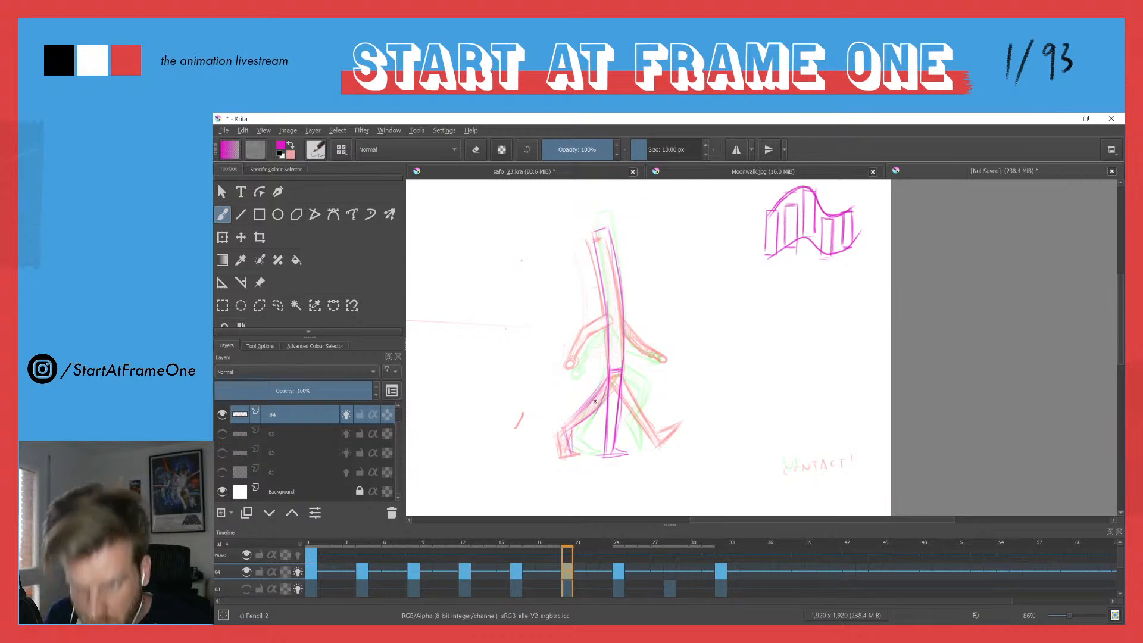
pyautogui.press('Left')
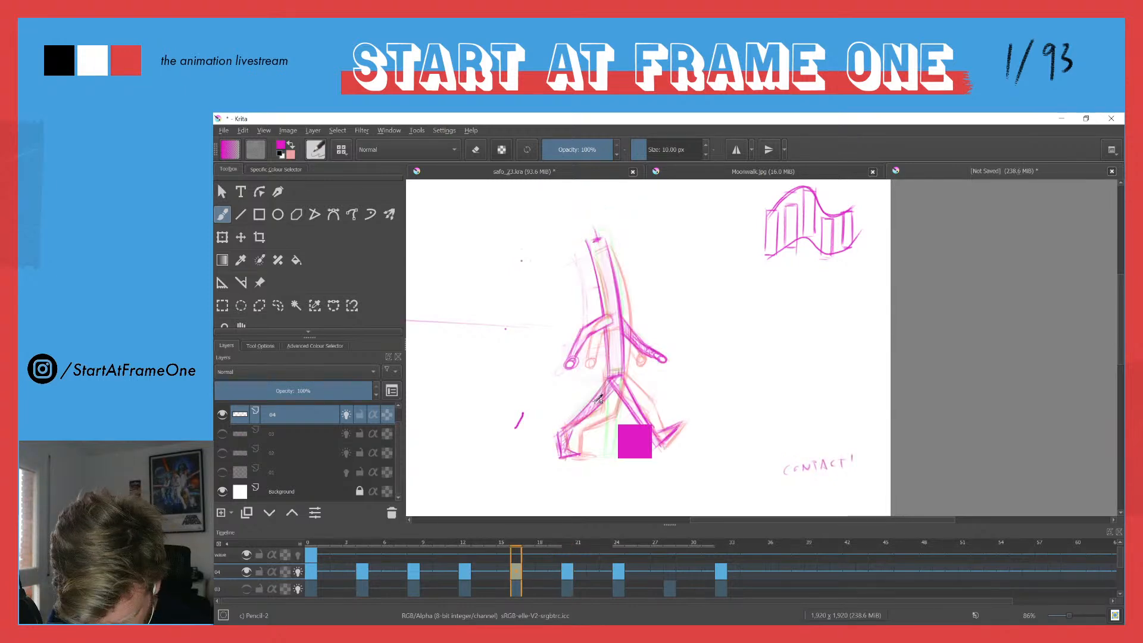
pyautogui.press('Right')
pyautogui.press('Right')
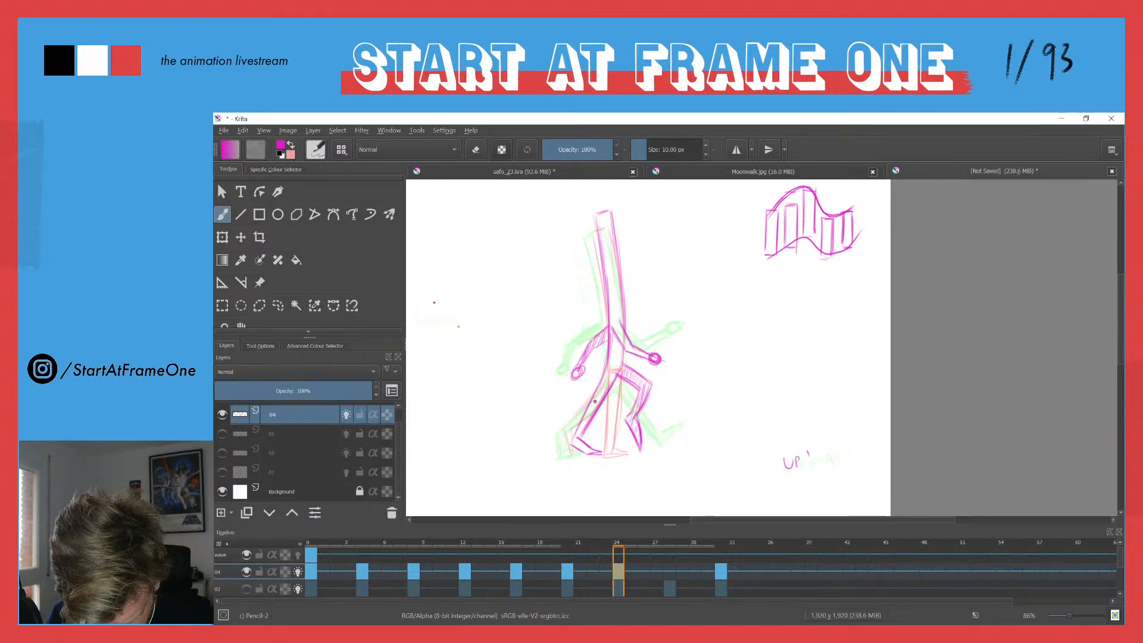
pyautogui.press('Left')
pyautogui.press('Left')
pyautogui.press('.')
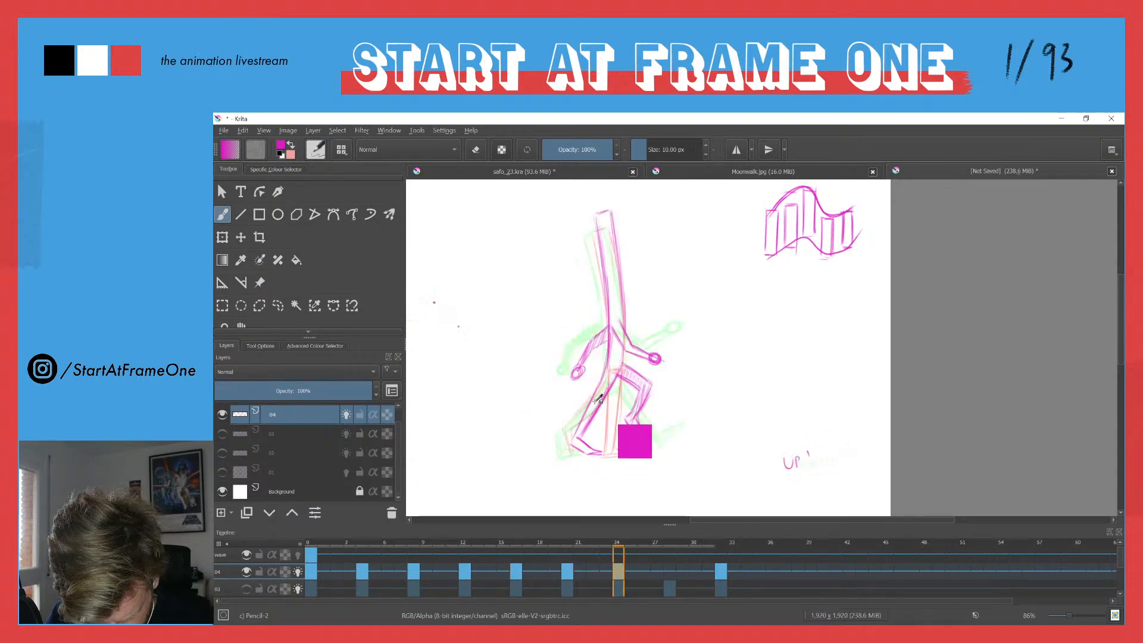
pyautogui.press(',')
pyautogui.press(',')
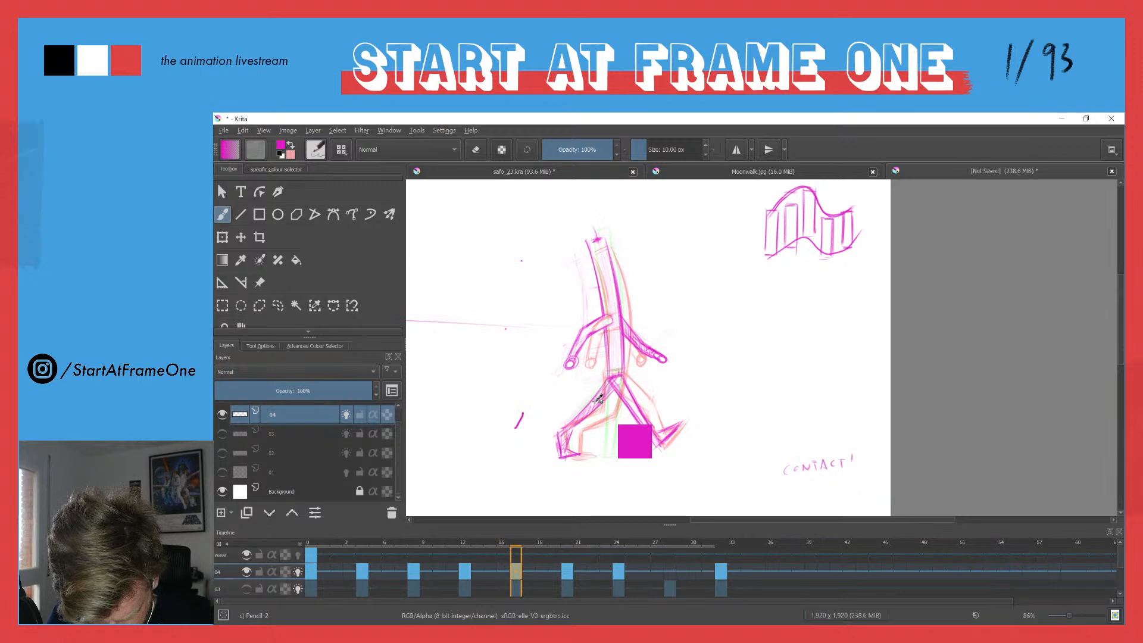
pyautogui.press('.')
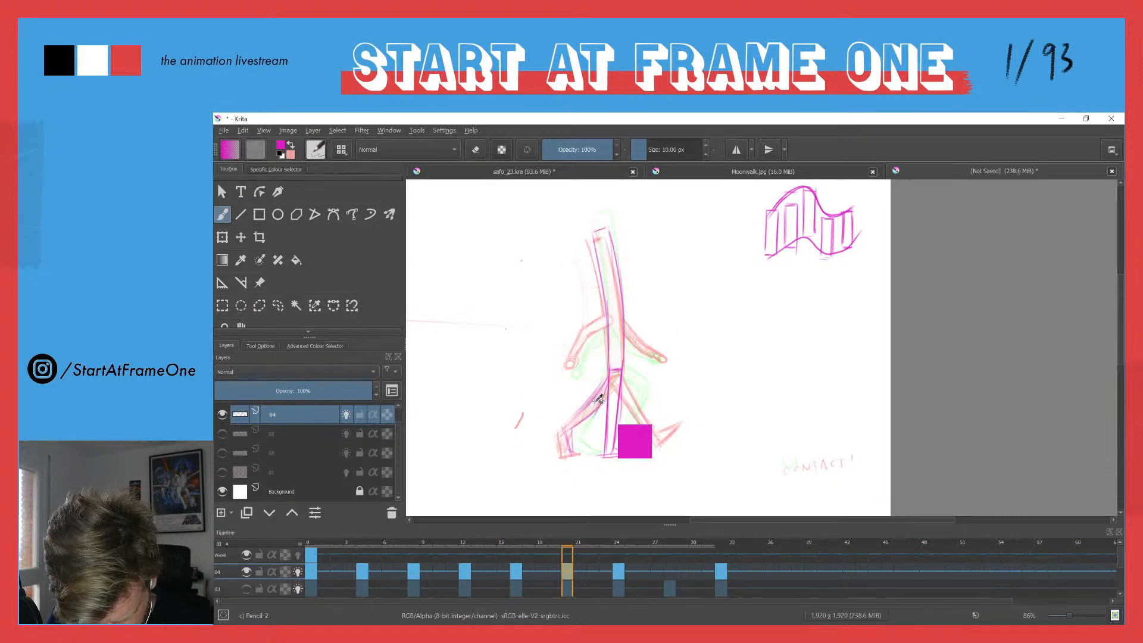
pyautogui.press(',')
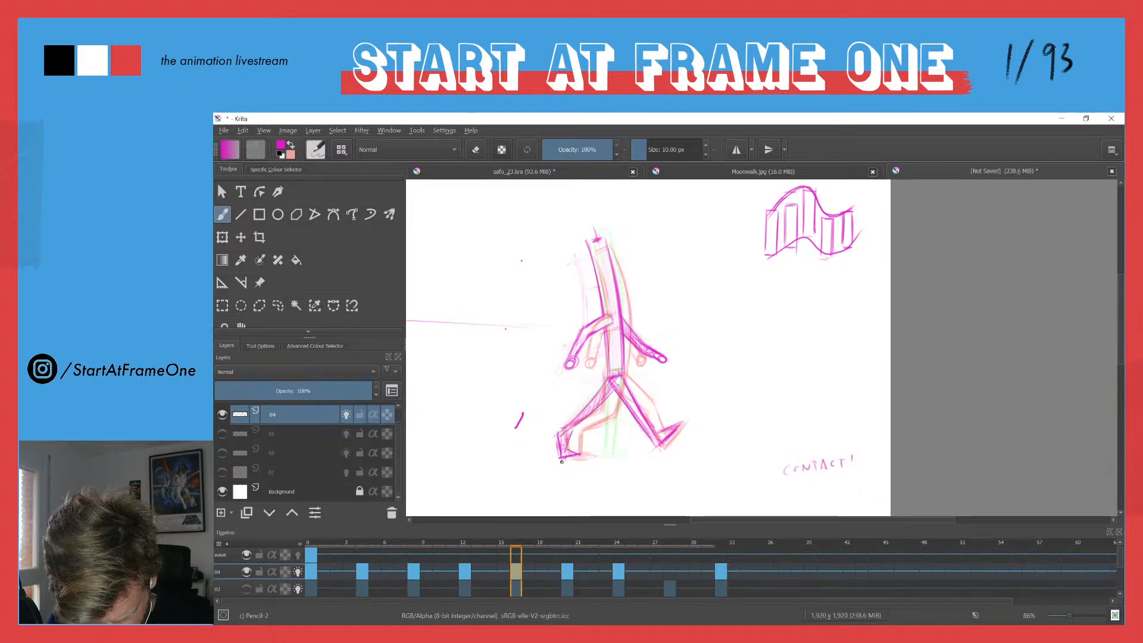
pyautogui.press('.')
pyautogui.press('.')
pyautogui.press(',')
pyautogui.hotkey('ctrl', 'z')
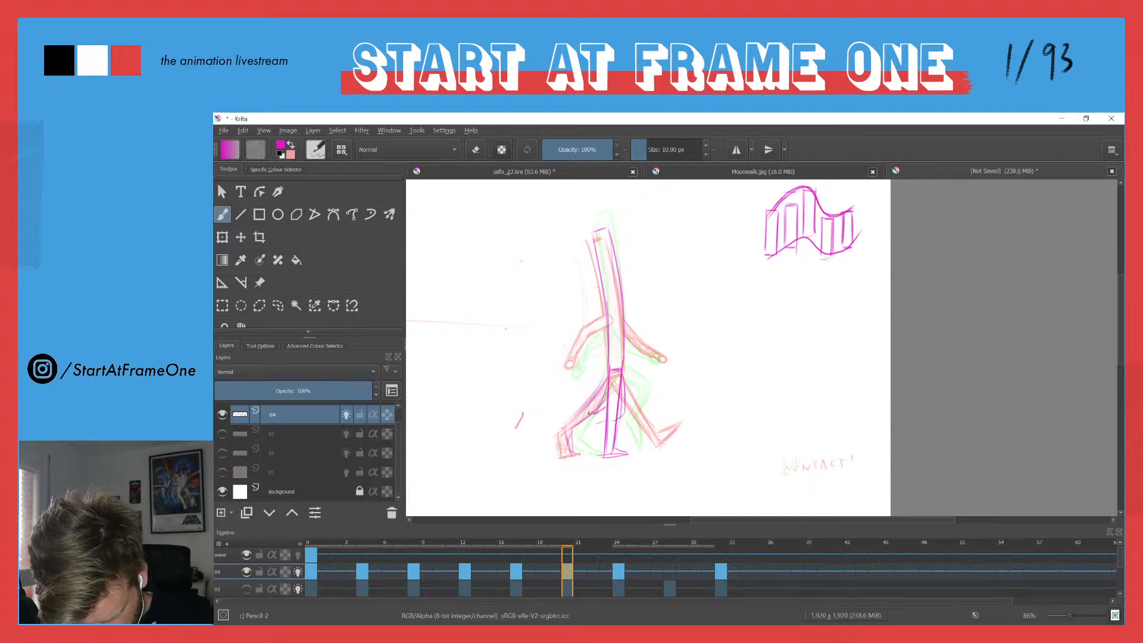
# Step: Draw the trailing leg at frame 20 with a bent knee and raised shin, erasing the earlier rough thigh lines
pyautogui.moveTo(593, 415); pyautogui.dragTo(570, 451)
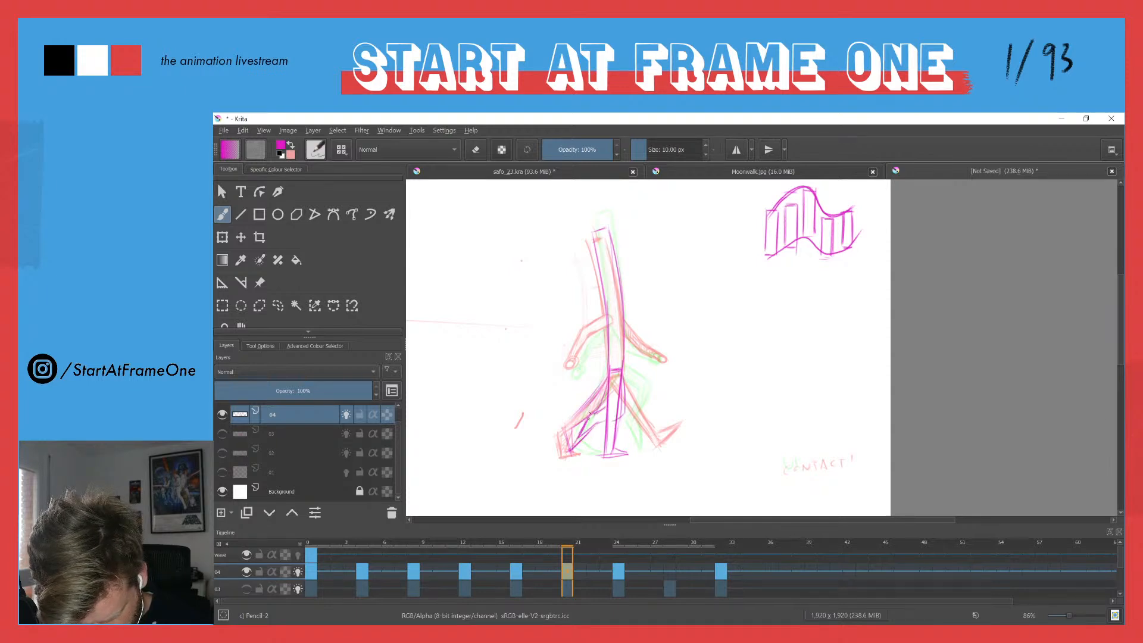
pyautogui.press('e')
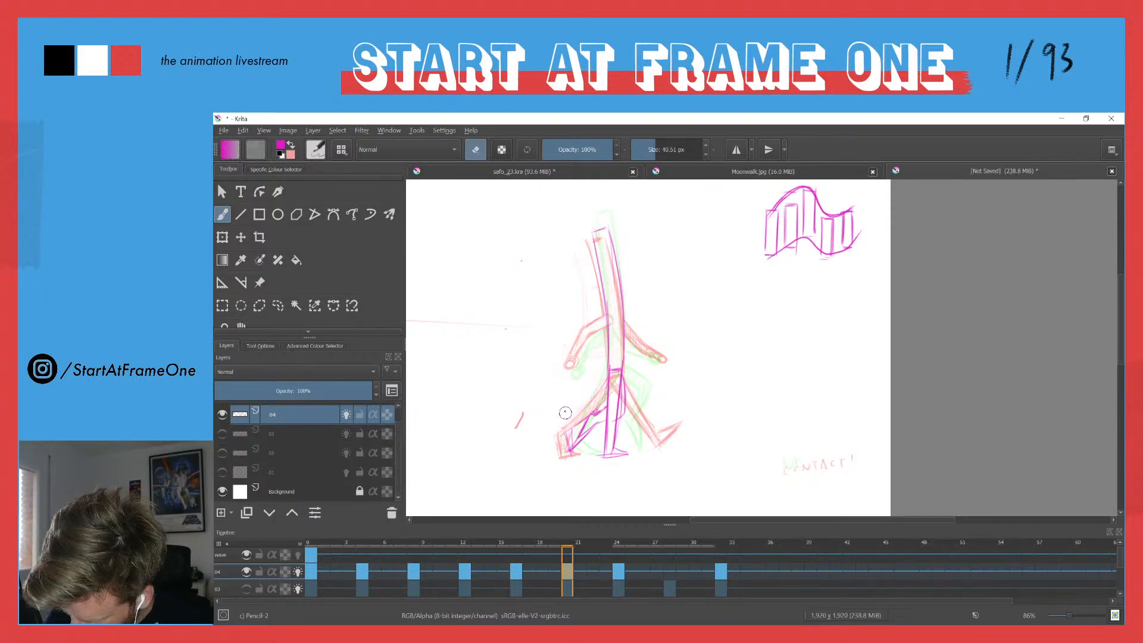
pyautogui.press('o')
pyautogui.moveTo(584, 410)
pyautogui.mouseDown()
pyautogui.moveTo(563, 448)
pyautogui.moveTo(564, 431)
pyautogui.moveTo(565, 456)
pyautogui.moveTo(595, 419)
pyautogui.moveTo(580, 439)
pyautogui.moveTo(589, 397)
pyautogui.moveTo(579, 406)
pyautogui.moveTo(597, 413)
pyautogui.moveTo(567, 452)
pyautogui.moveTo(595, 421)
pyautogui.mouseUp()
pyautogui.press('e')
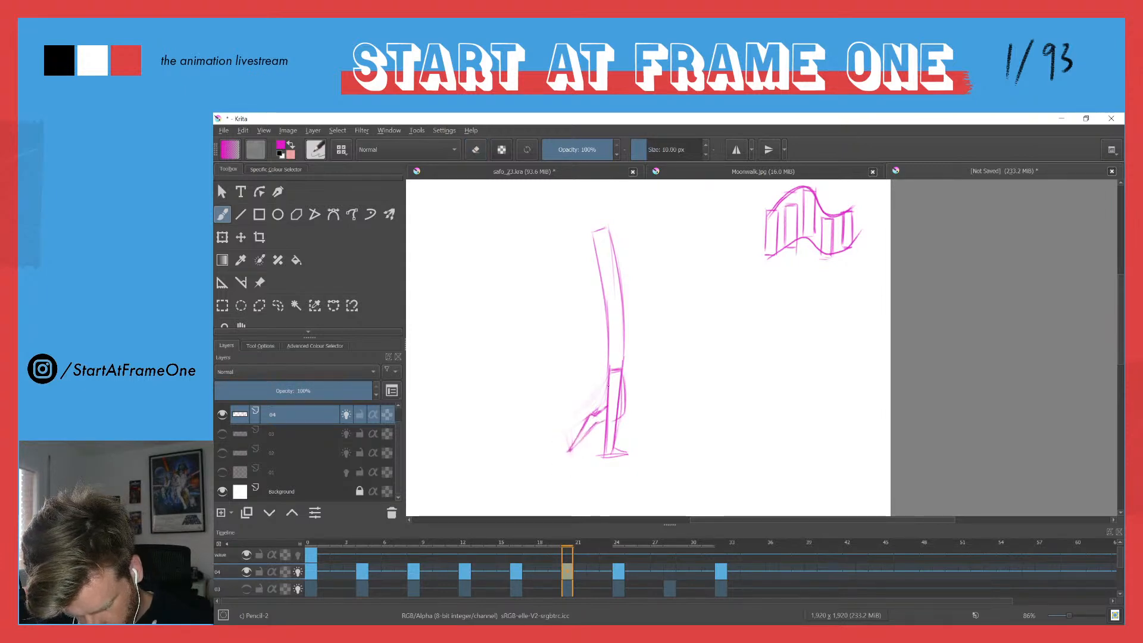
# Step: Compare frame 20 with frames 24 and 16 and strengthen its bent trailing leg
pyautogui.click(616, 546)
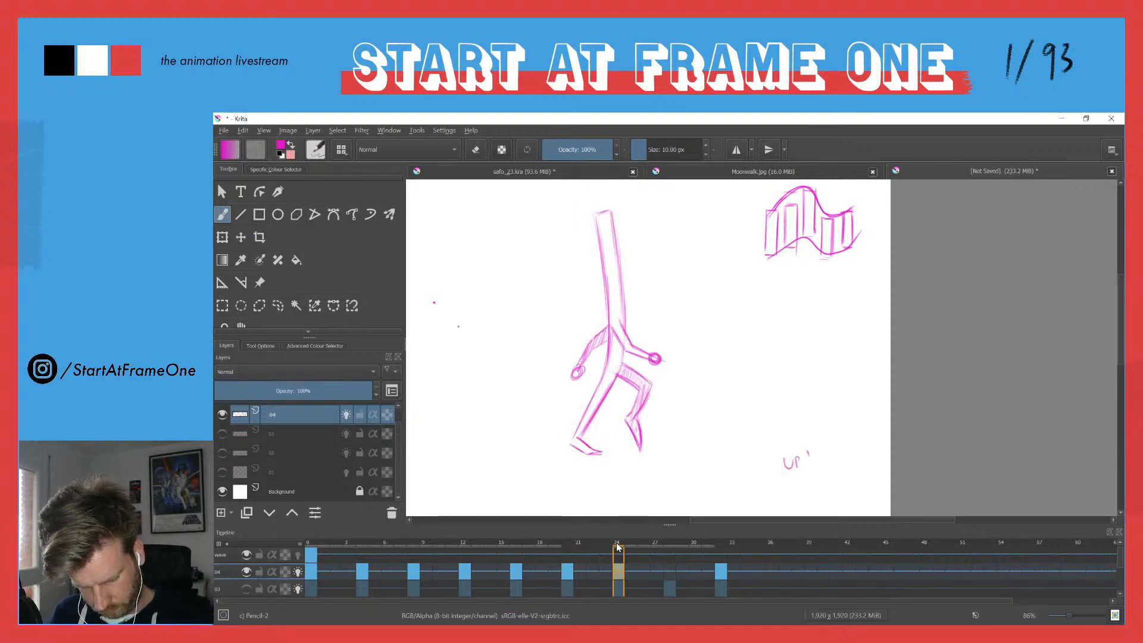
pyautogui.moveTo(616, 546)
pyautogui.mouseDown()
pyautogui.moveTo(553, 541)
pyautogui.moveTo(620, 530)
pyautogui.mouseUp()
pyautogui.click(567, 550)
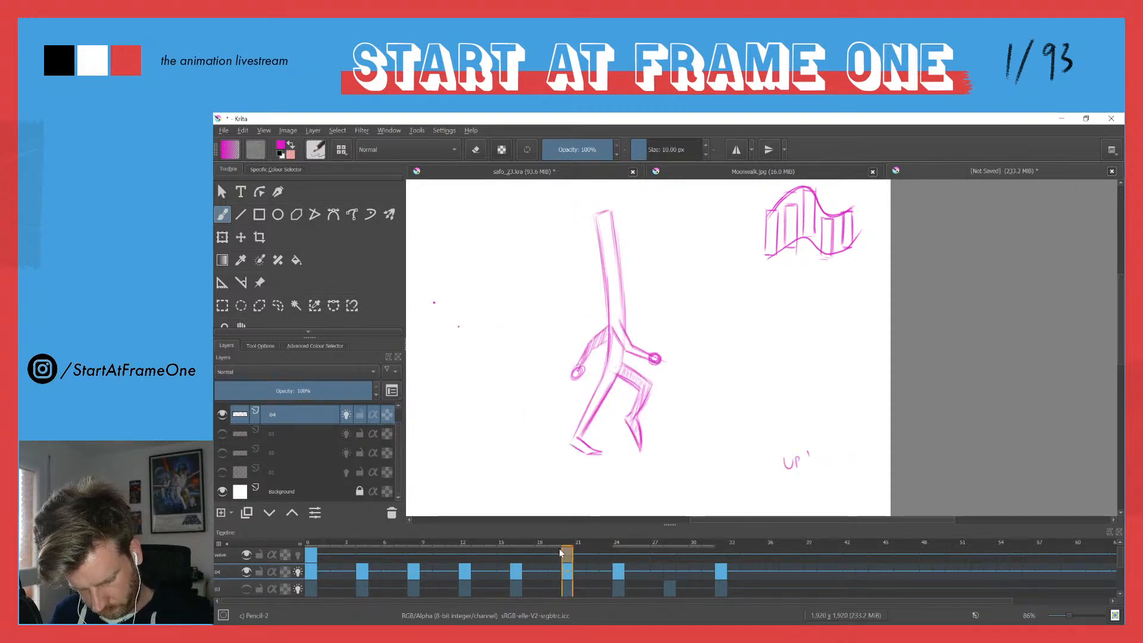
pyautogui.click(517, 555)
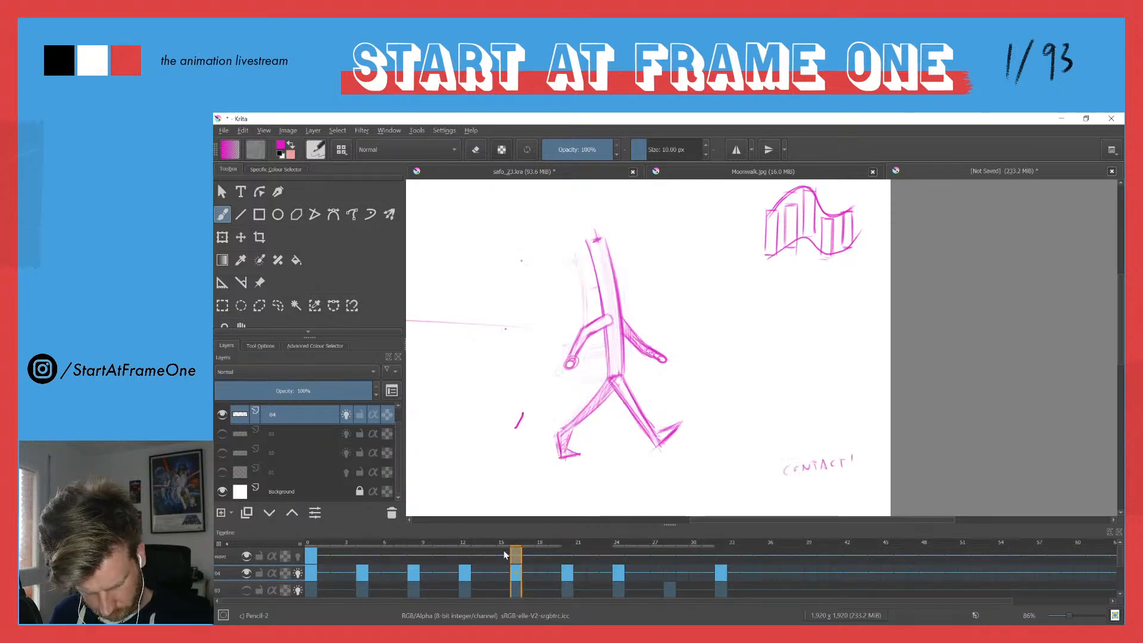
pyautogui.press('Right')
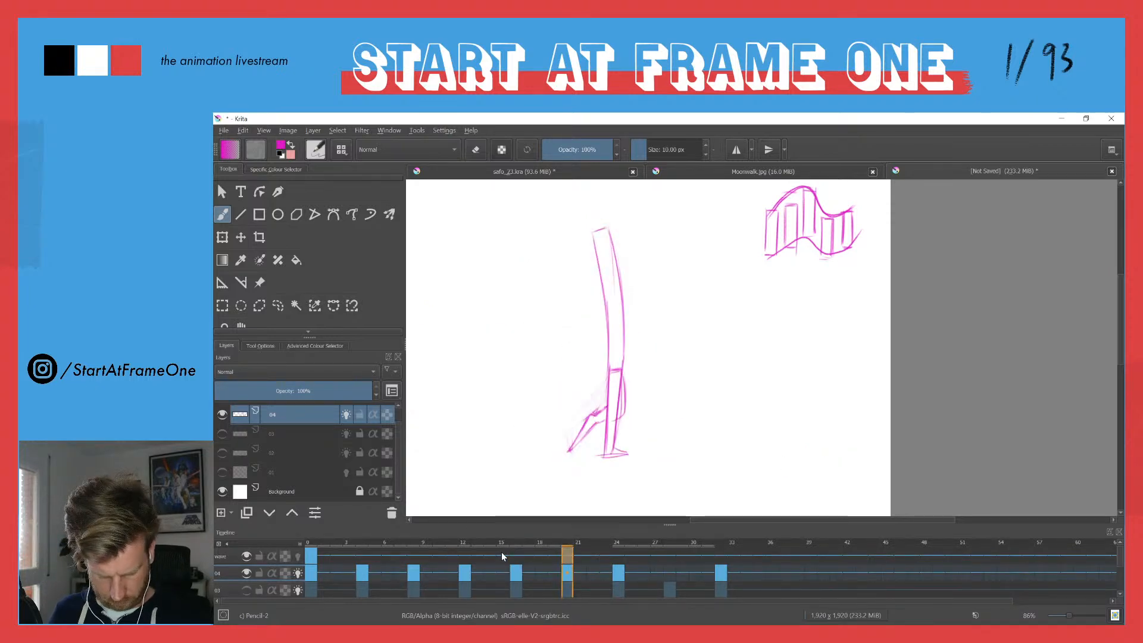
pyautogui.moveTo(623, 359)
pyautogui.mouseDown()
pyautogui.moveTo(618, 419)
pyautogui.moveTo(581, 436)
pyautogui.mouseUp()
# Step: Flip through the key poses around frame 20 to check how the legs move
pyautogui.press('Right')
pyautogui.press('Right')
pyautogui.keyDown('ctrl'); pyautogui.click(586, 424); pyautogui.keyUp('ctrl')
pyautogui.press('Left')
pyautogui.press('Left')
pyautogui.press('Left')
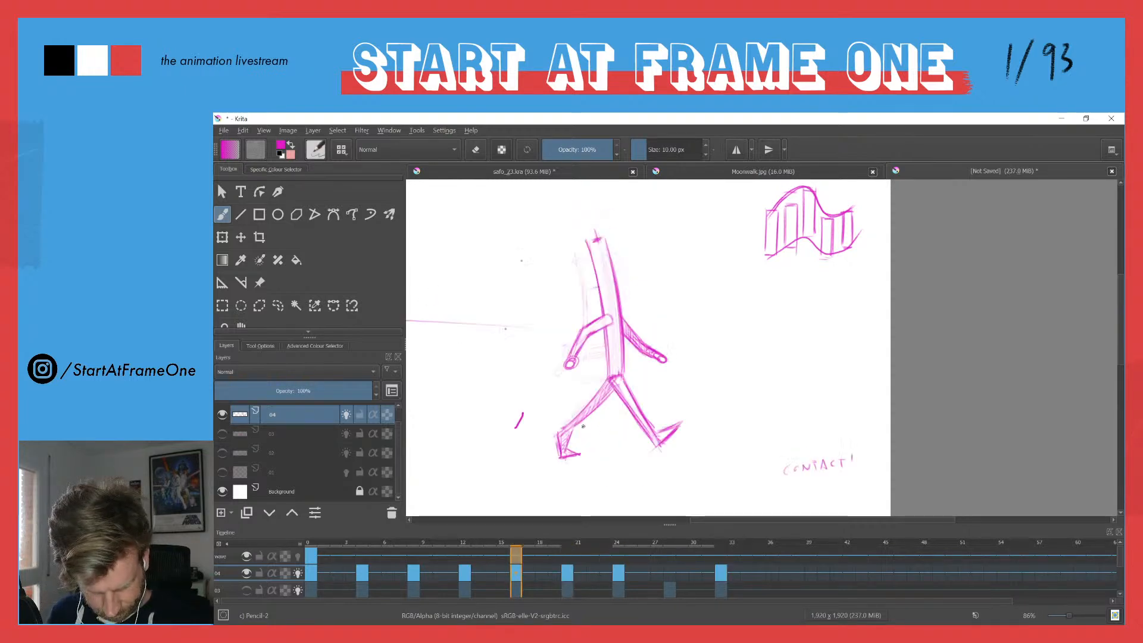
pyautogui.press('Left')
pyautogui.press('Right')
pyautogui.press('Right')
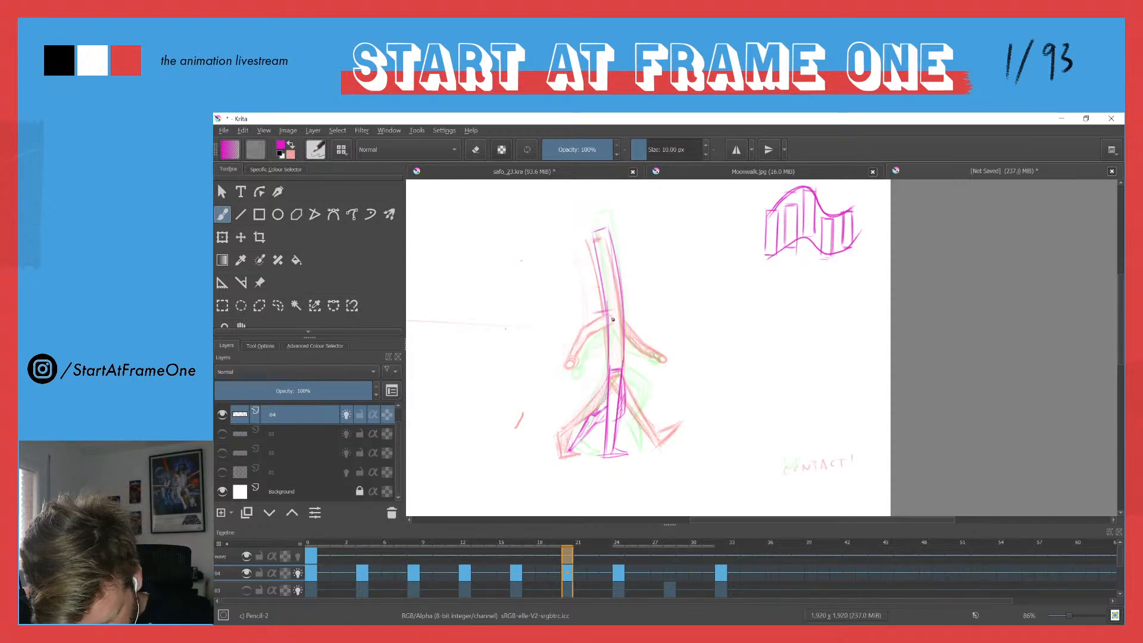
# Step: Draw the backward-swinging arm with a round hand at frame 20 and compare it with frame 24
pyautogui.moveTo(586, 329)
pyautogui.mouseDown()
pyautogui.moveTo(567, 345)
pyautogui.moveTo(609, 310)
pyautogui.moveTo(564, 340)
pyautogui.mouseUp()
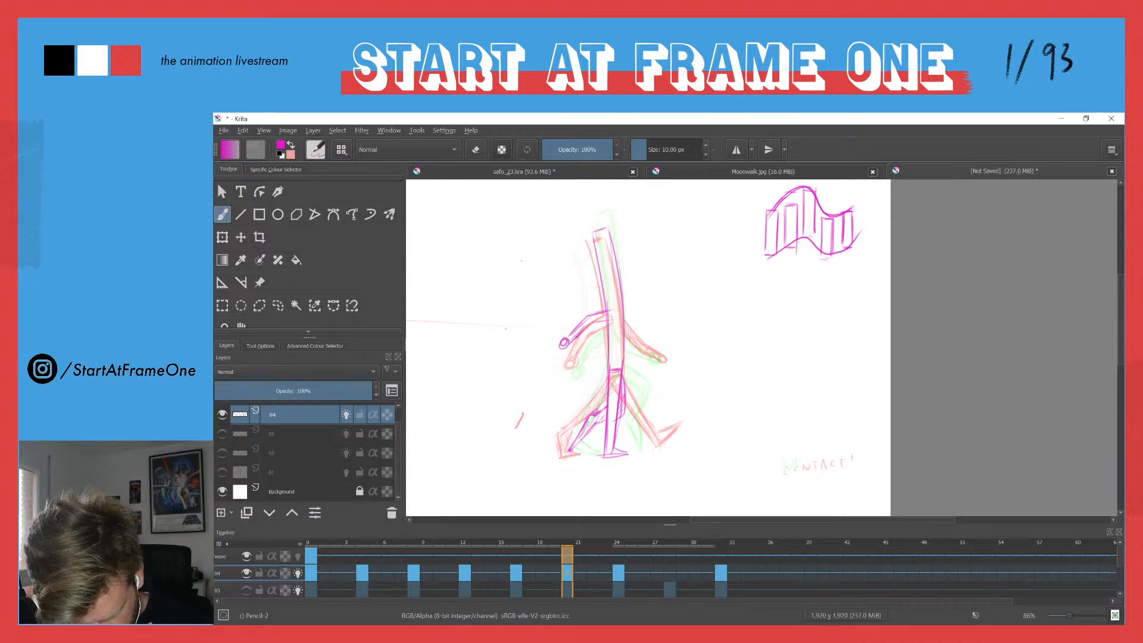
pyautogui.click(619, 546)
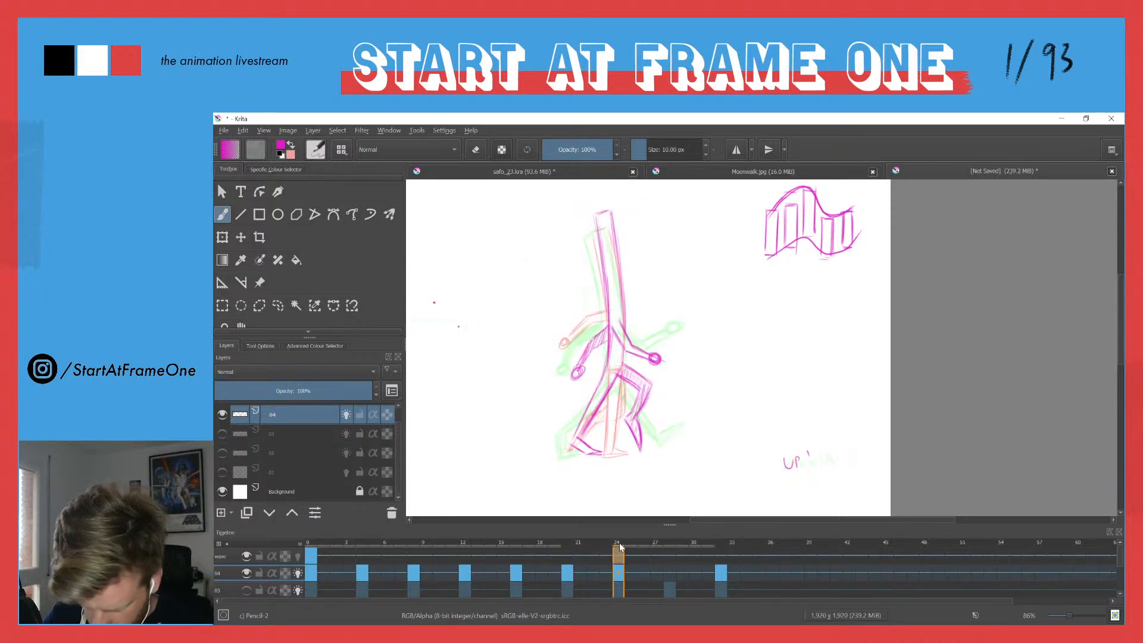
pyautogui.press('o')
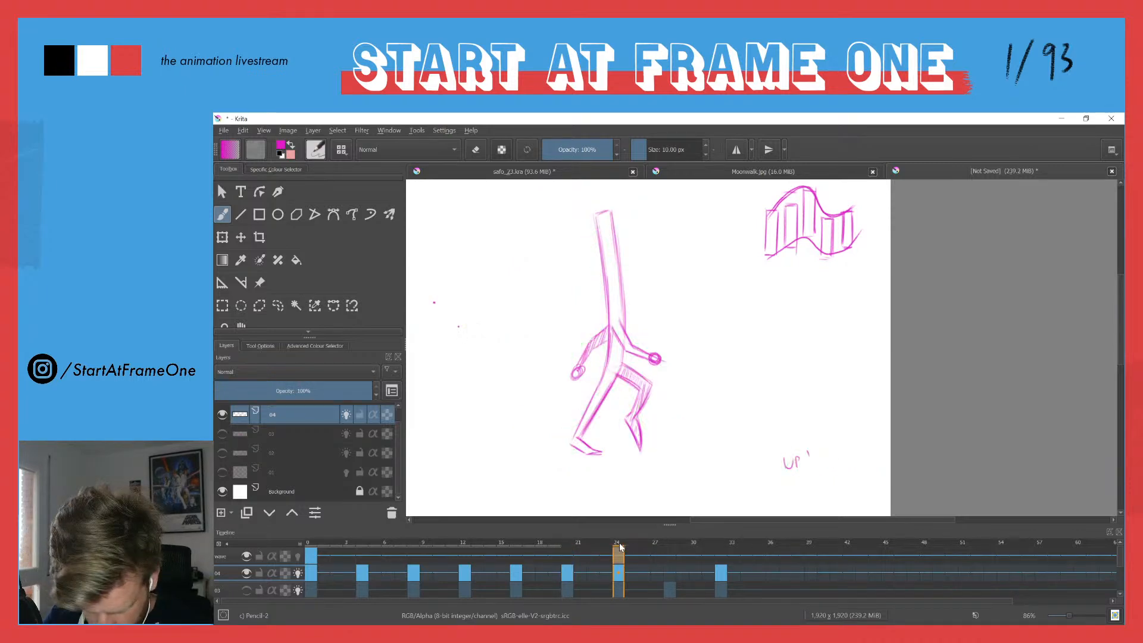
pyautogui.click(566, 542)
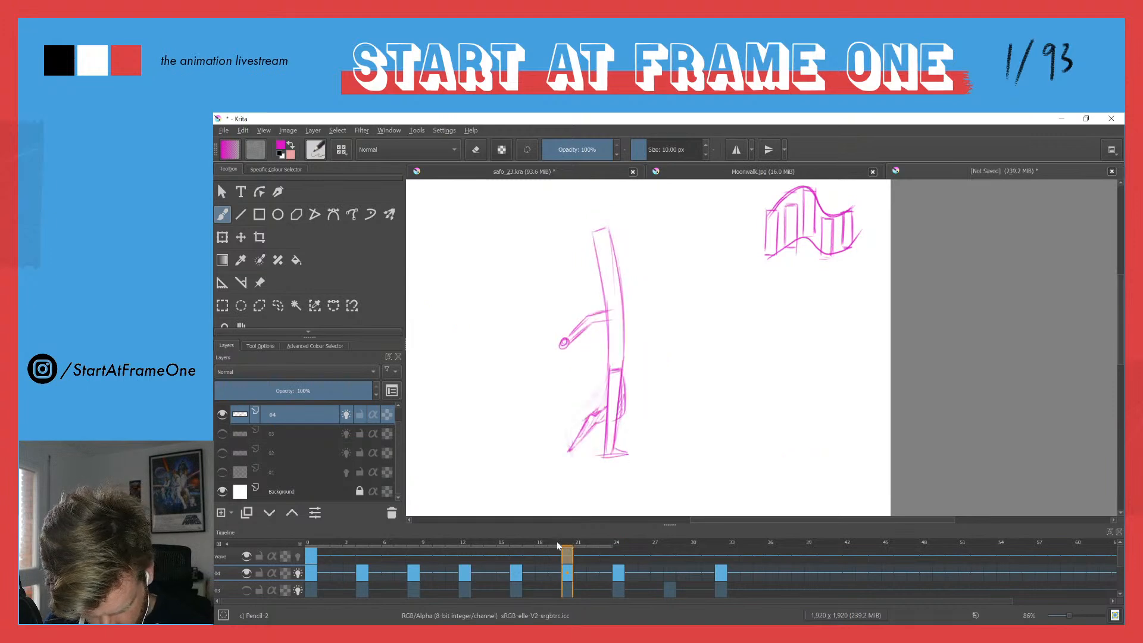
# Step: Redraw frame 4's trailing leg with a lower knee closer to the supporting leg, erasing the old leg lines
pyautogui.click(362, 543)
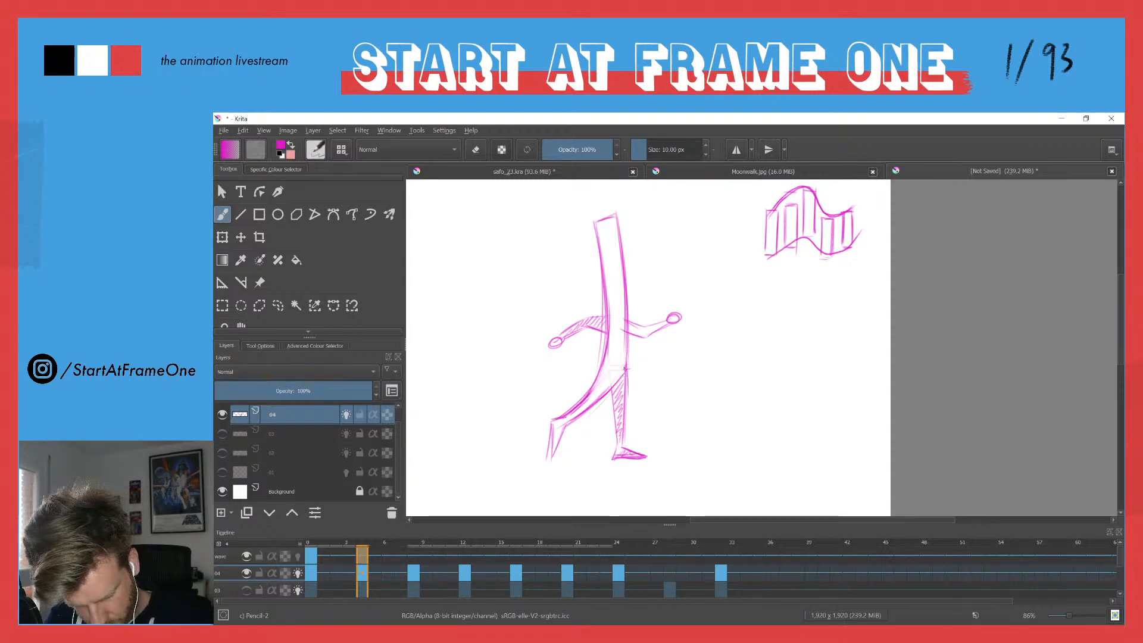
pyautogui.moveTo(621, 406); pyautogui.dragTo(591, 420)
pyautogui.moveTo(618, 408); pyautogui.dragTo(587, 423)
pyautogui.moveTo(627, 372)
pyautogui.mouseDown()
pyautogui.moveTo(628, 405)
pyautogui.moveTo(589, 425)
pyautogui.moveTo(605, 396)
pyautogui.moveTo(563, 453)
pyautogui.mouseUp()
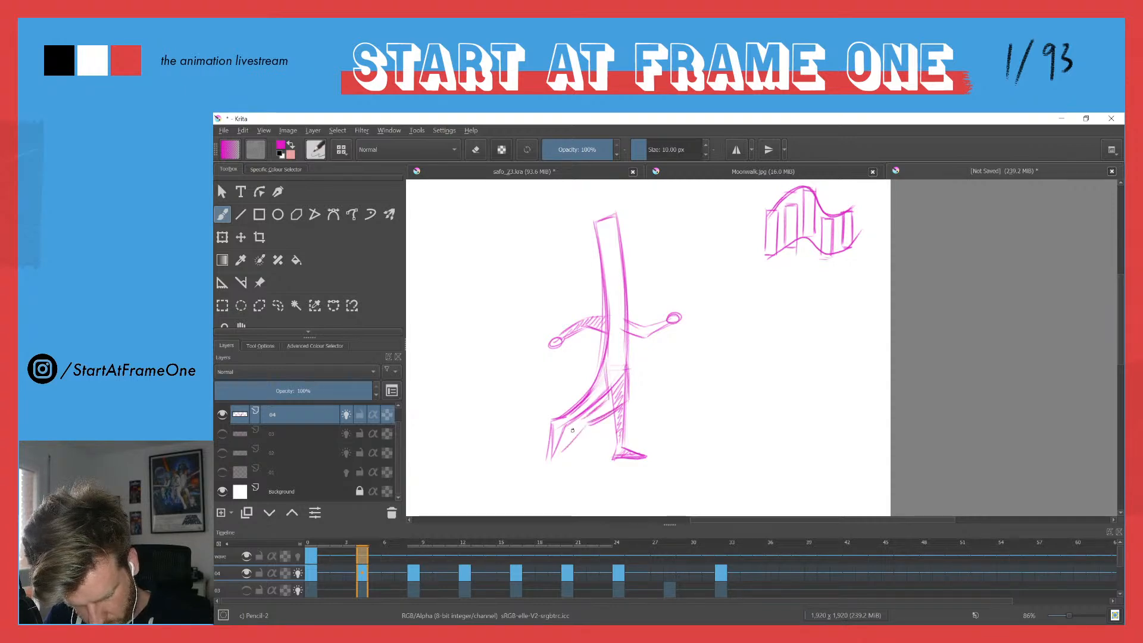
pyautogui.press('e')
pyautogui.moveTo(602, 393)
pyautogui.mouseDown()
pyautogui.moveTo(597, 357)
pyautogui.moveTo(606, 392)
pyautogui.moveTo(599, 361)
pyautogui.moveTo(594, 402)
pyautogui.moveTo(581, 413)
pyautogui.moveTo(593, 384)
pyautogui.moveTo(535, 448)
pyautogui.mouseUp()
pyautogui.press('e')
pyautogui.moveTo(607, 348)
pyautogui.mouseDown()
pyautogui.moveTo(604, 405)
pyautogui.moveTo(605, 350)
pyautogui.moveTo(591, 417)
pyautogui.moveTo(625, 355)
pyautogui.moveTo(624, 404)
pyautogui.moveTo(599, 406)
pyautogui.moveTo(606, 359)
pyautogui.moveTo(598, 410)
pyautogui.moveTo(572, 421)
pyautogui.moveTo(555, 455)
pyautogui.mouseUp()
pyautogui.press('e')
pyautogui.moveTo(615, 401); pyautogui.dragTo(619, 376)
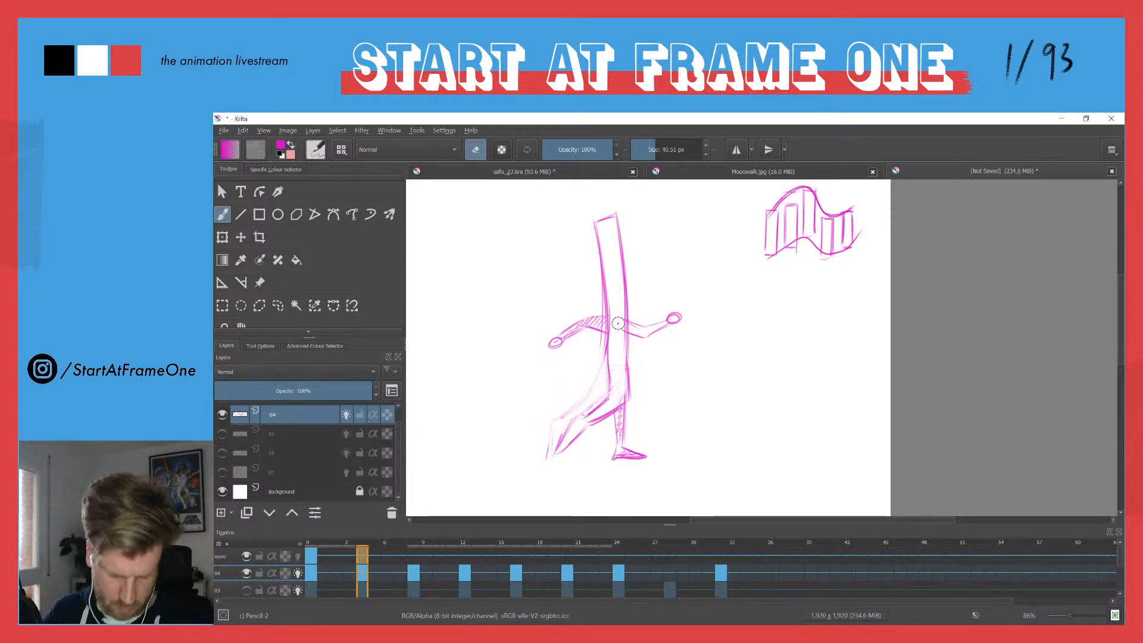
# Step: Step back and forth through the key poses up to frame 12 to check the motion of frame 4's redrawn leg
pyautogui.hotkey('ctrl', 'Left')
pyautogui.hotkey('ctrl', 'Right')
pyautogui.hotkey('ctrl', 'Right')
pyautogui.hotkey('ctrl', 'Left')
pyautogui.hotkey('ctrl', 'Left')
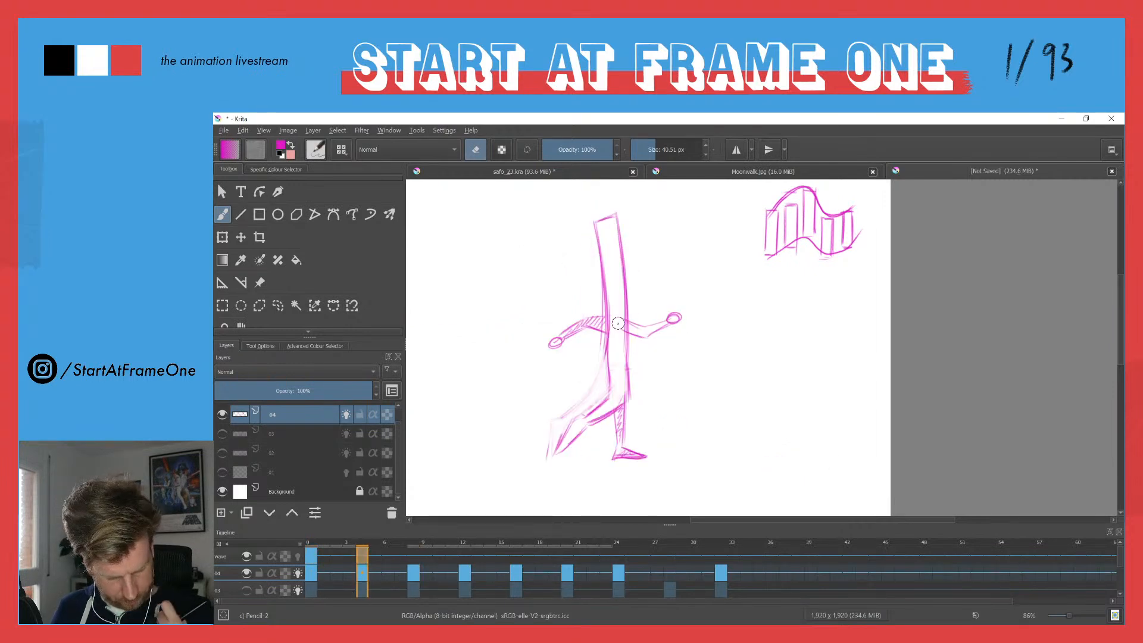
pyautogui.hotkey('ctrl', 'Right')
pyautogui.hotkey('ctrl', 'Right')
pyautogui.hotkey('ctrl', 'Right')
pyautogui.hotkey('ctrl', 'Left')
pyautogui.hotkey('ctrl', 'Left')
pyautogui.hotkey('ctrl', 'Right')
pyautogui.hotkey('ctrl', 'Right')
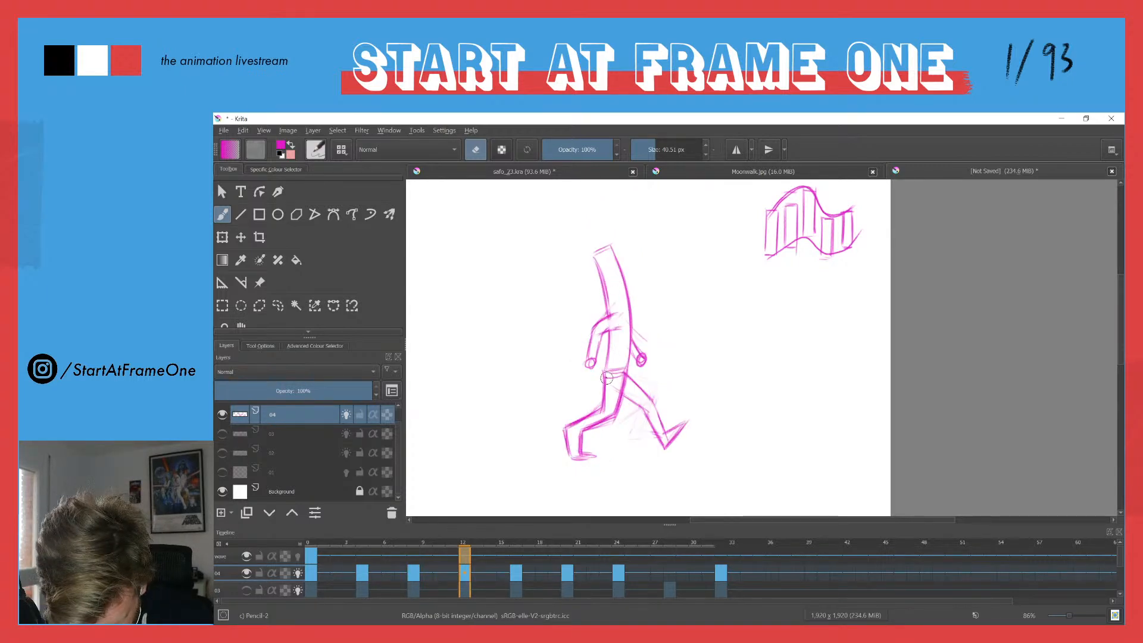
# Step: Erase the line across the hips at frame 12 and hatch the bent trailing leg down to its foot
pyautogui.press('e')
pyautogui.press('e')
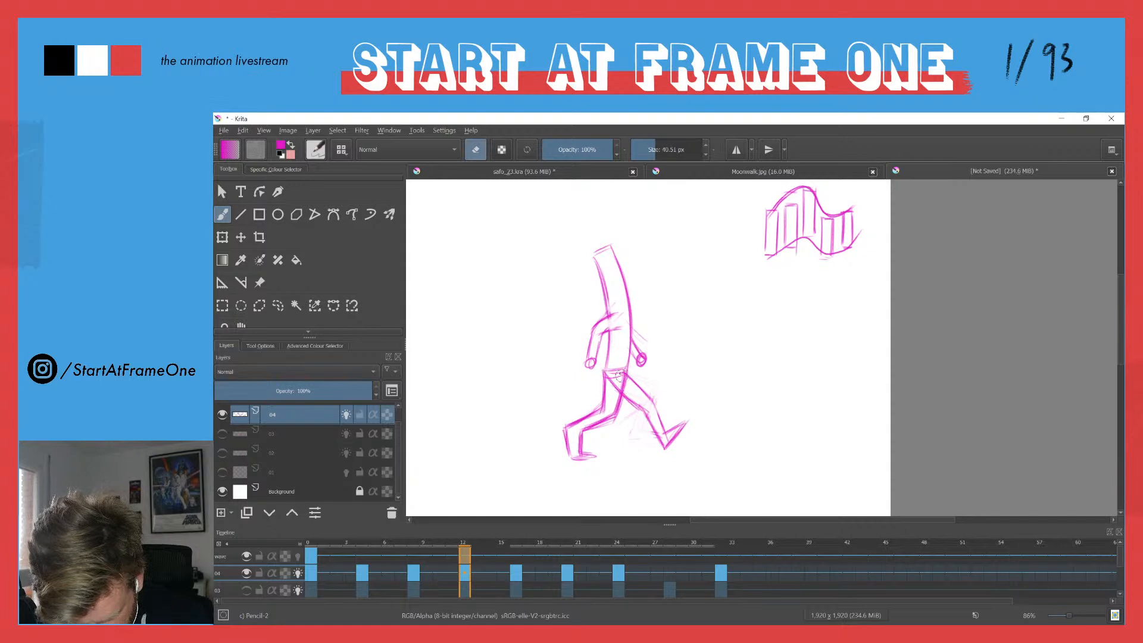
pyautogui.moveTo(621, 377); pyautogui.dragTo(628, 394)
pyautogui.press('e')
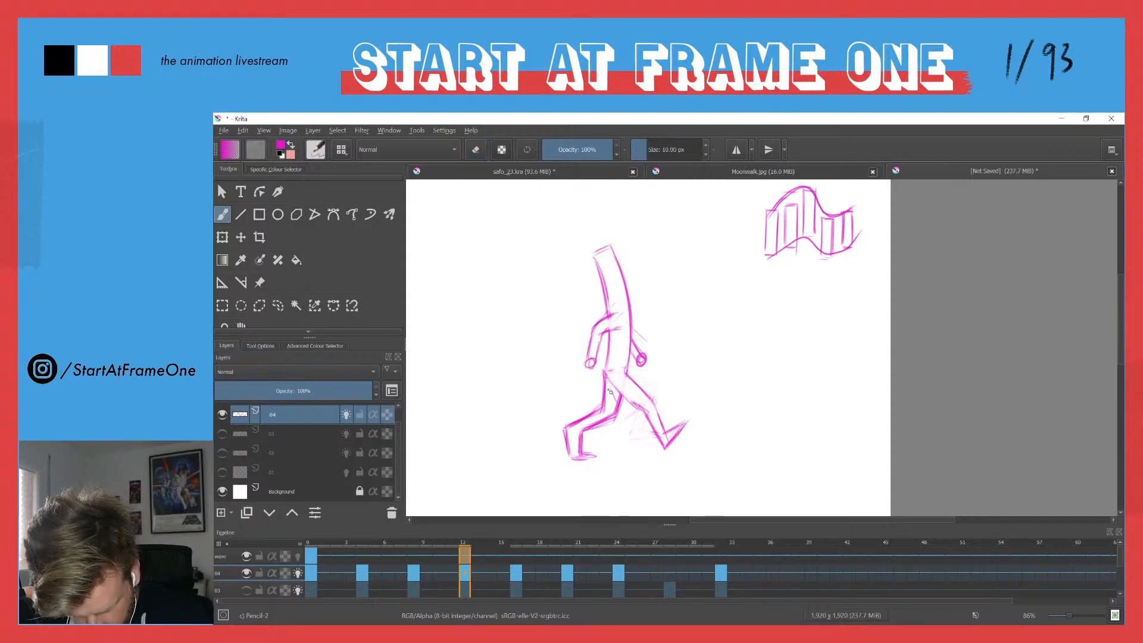
pyautogui.moveTo(567, 428); pyautogui.dragTo(578, 447)
pyautogui.moveTo(568, 437); pyautogui.dragTo(581, 466)
pyautogui.press('Left')
pyautogui.press('Right')
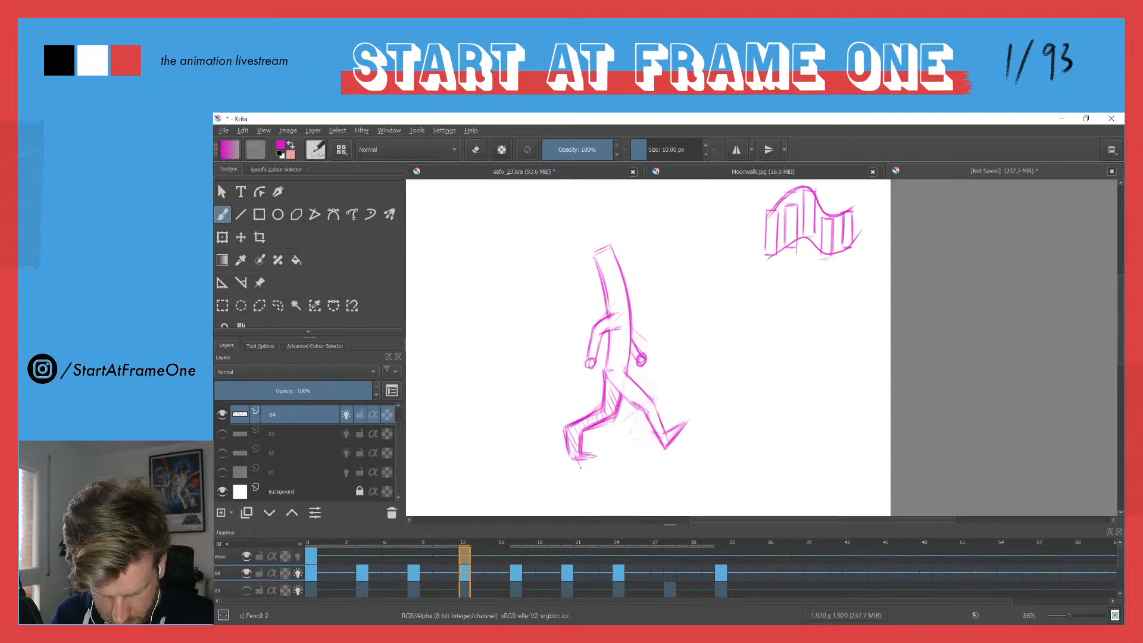
# Step: Compare the poses around frame 16 and draw the hatched forward-swinging arm with a small round hand at frame 20
pyautogui.press('ctrl')
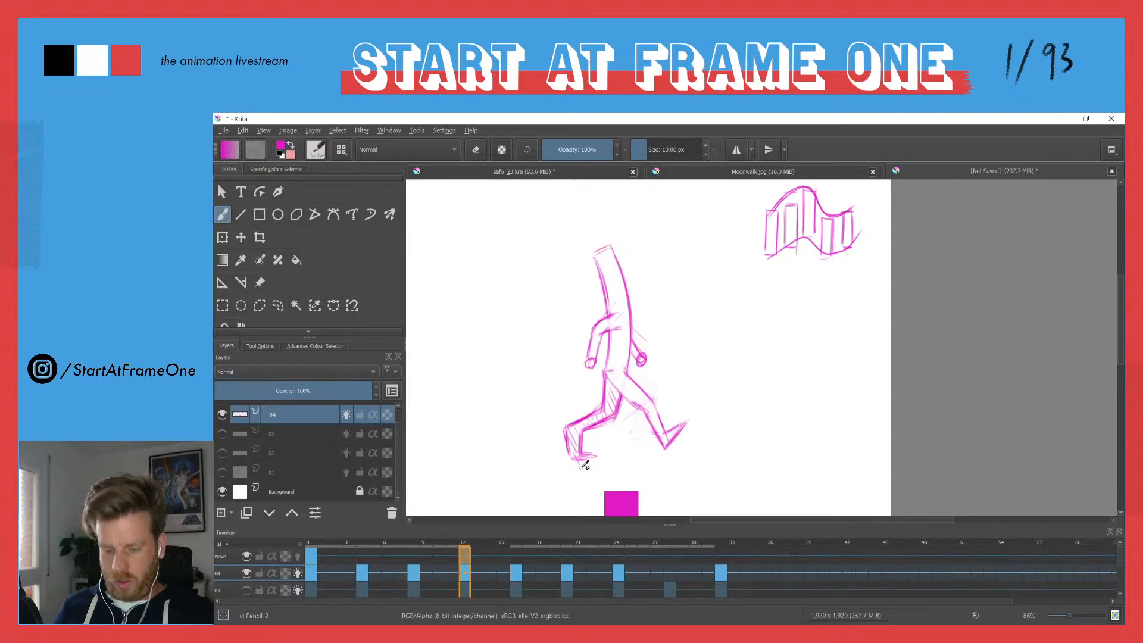
pyautogui.press('Right')
pyautogui.press('Left')
pyautogui.press('Right')
pyautogui.press('Right')
pyautogui.press('Left')
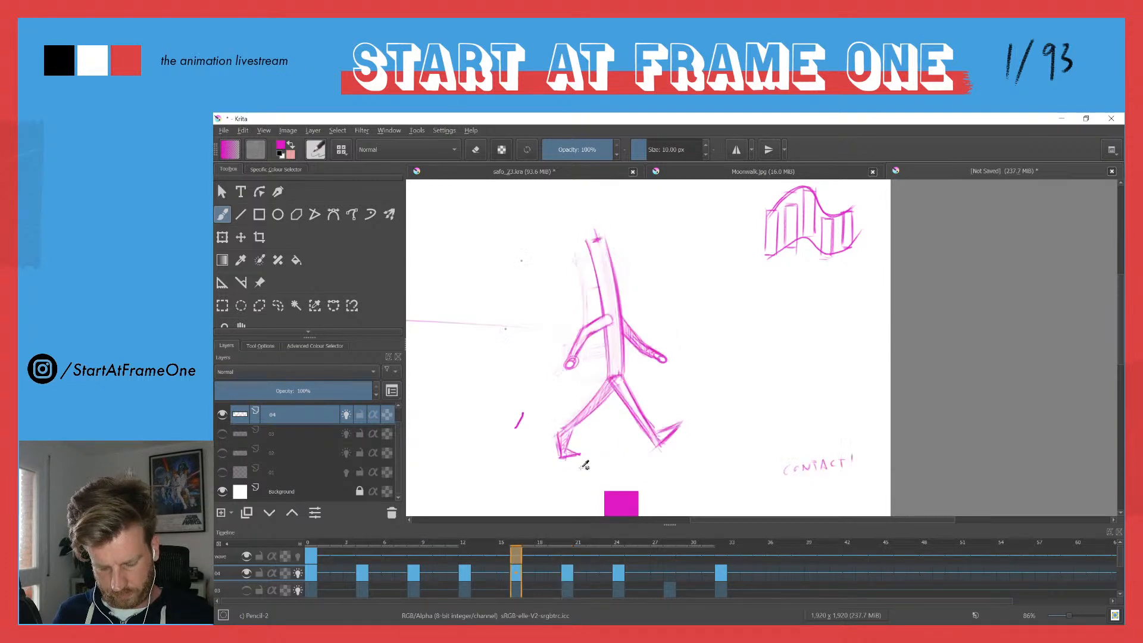
pyautogui.press('Right')
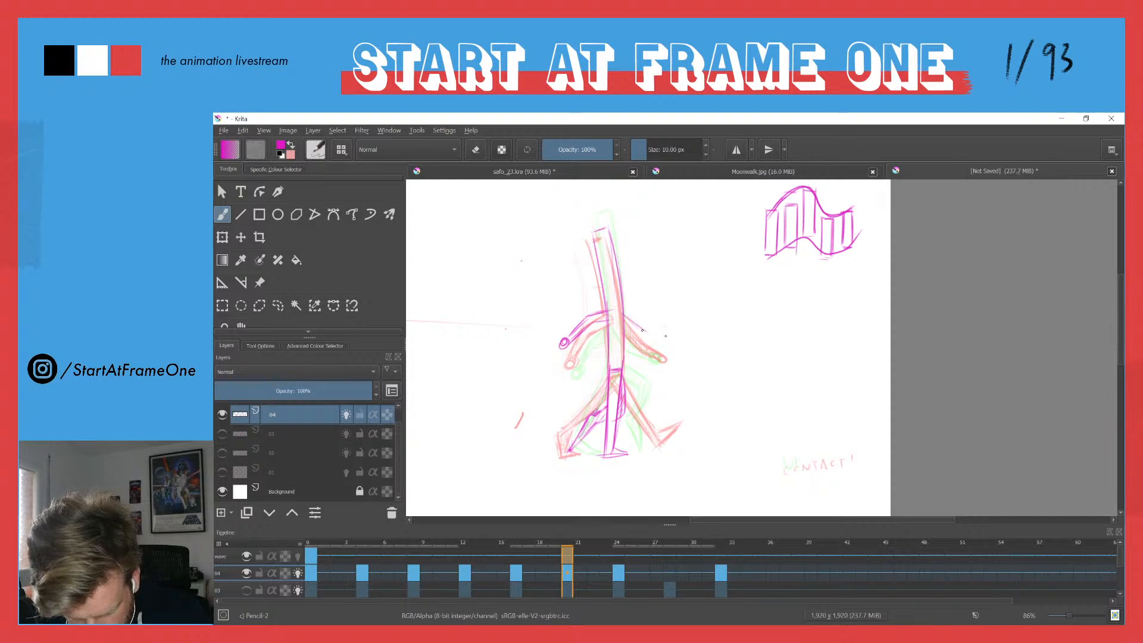
pyautogui.moveTo(671, 337)
pyautogui.mouseDown()
pyautogui.moveTo(620, 326)
pyautogui.moveTo(666, 341)
pyautogui.moveTo(618, 324)
pyautogui.moveTo(623, 315)
pyautogui.moveTo(662, 338)
pyautogui.mouseUp()
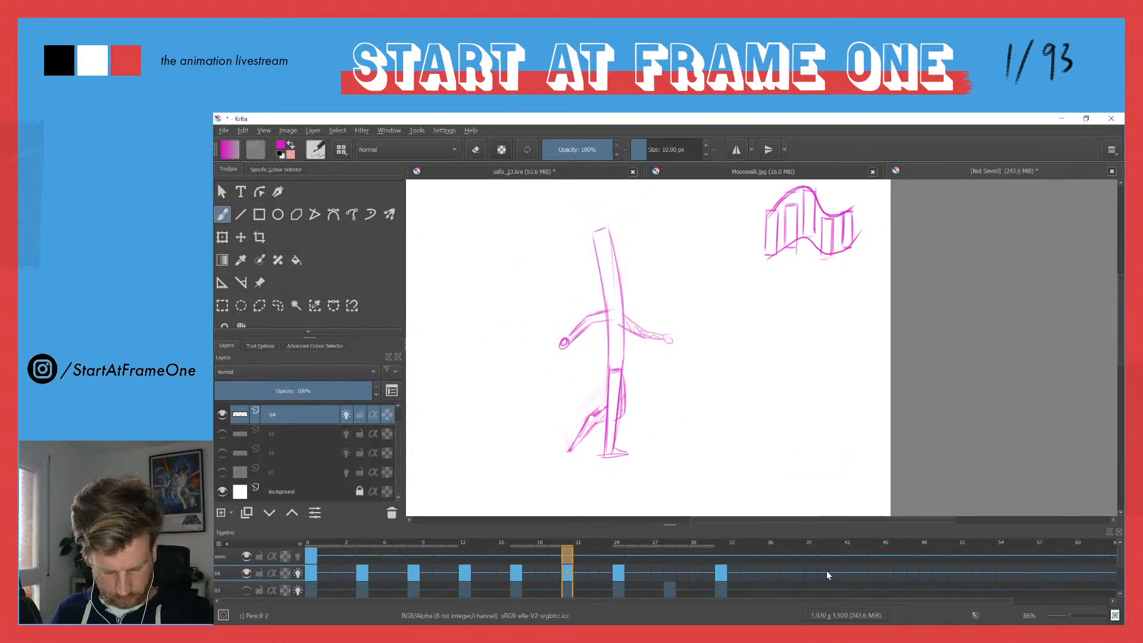
pyautogui.press('.')
pyautogui.press(',')
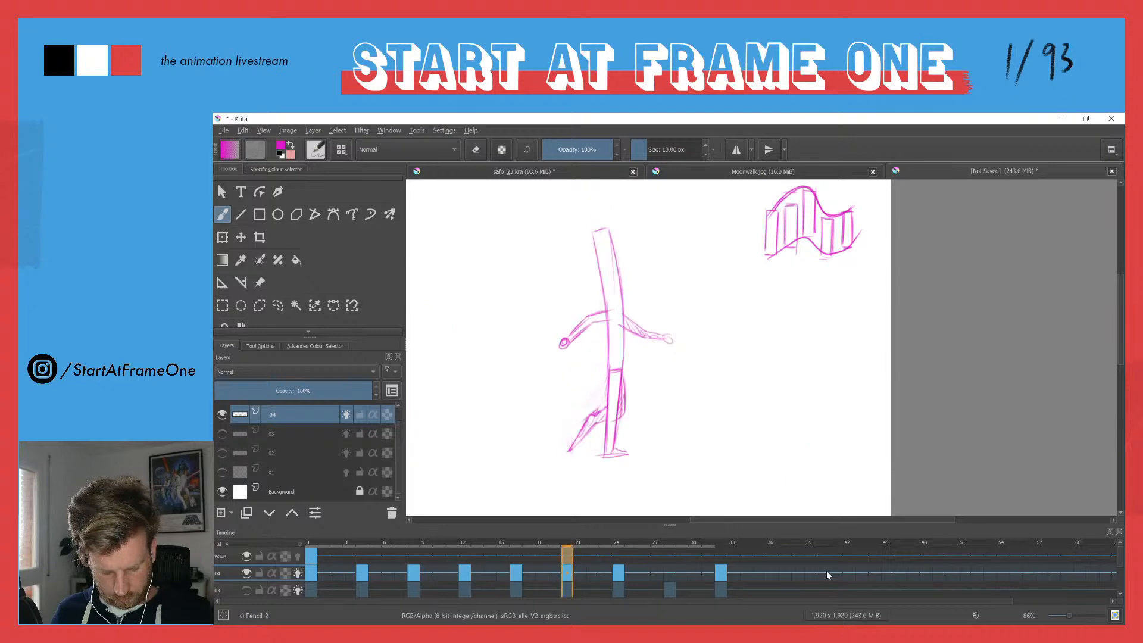
# Step: Erase the wide-swung arms at frame 24 and redraw them closer to the hips with small round hands
pyautogui.press('.')
pyautogui.press(',')
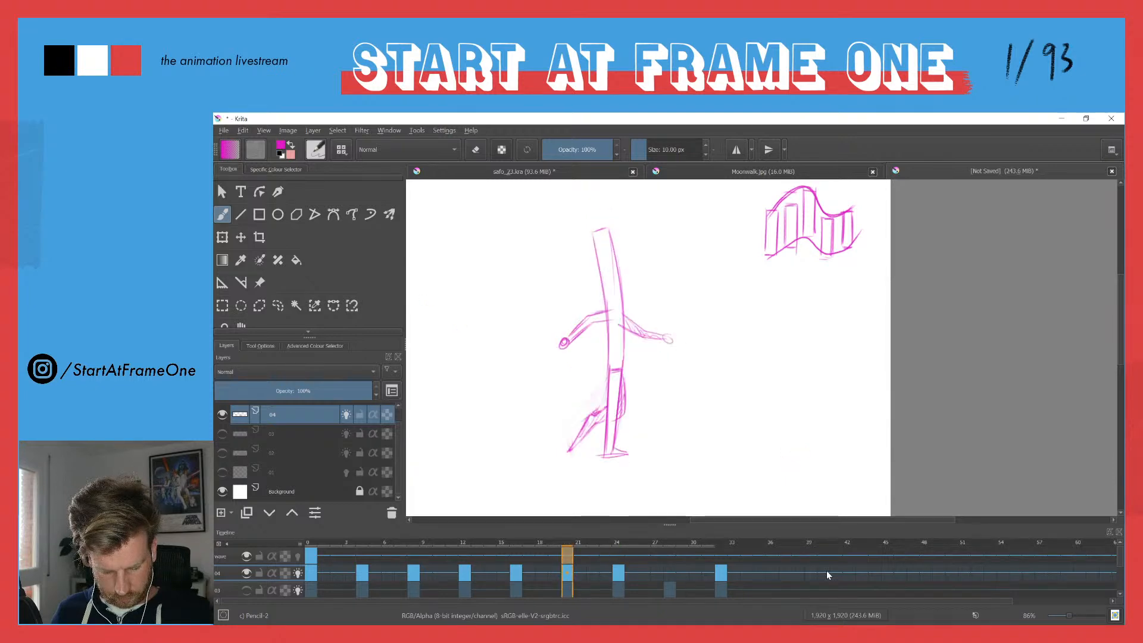
pyautogui.press('.')
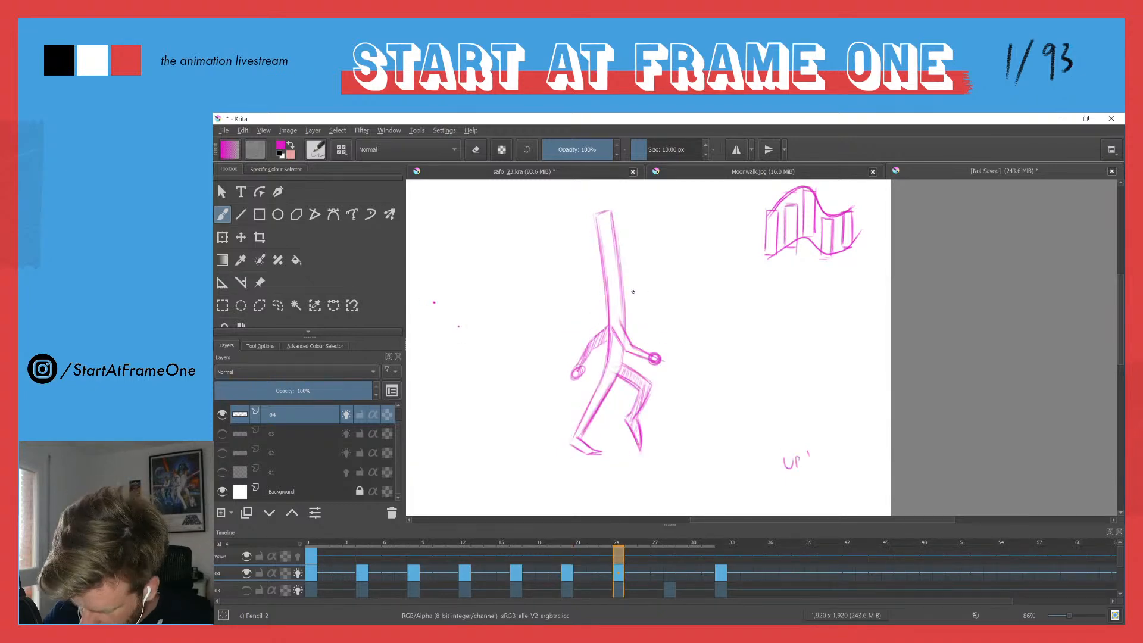
pyautogui.press('e')
pyautogui.moveTo(601, 326)
pyautogui.mouseDown()
pyautogui.moveTo(601, 364)
pyautogui.moveTo(605, 320)
pyautogui.moveTo(591, 366)
pyautogui.moveTo(577, 367)
pyautogui.moveTo(608, 318)
pyautogui.moveTo(615, 356)
pyautogui.moveTo(618, 334)
pyautogui.moveTo(630, 346)
pyautogui.moveTo(631, 336)
pyautogui.moveTo(659, 347)
pyautogui.mouseUp()
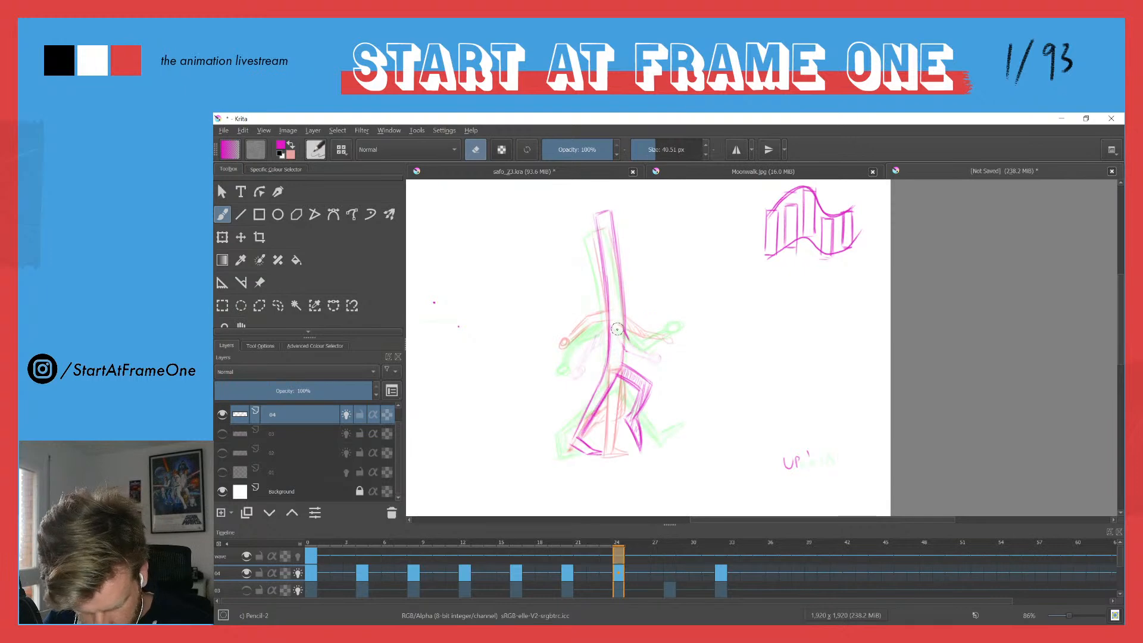
pyautogui.press('e')
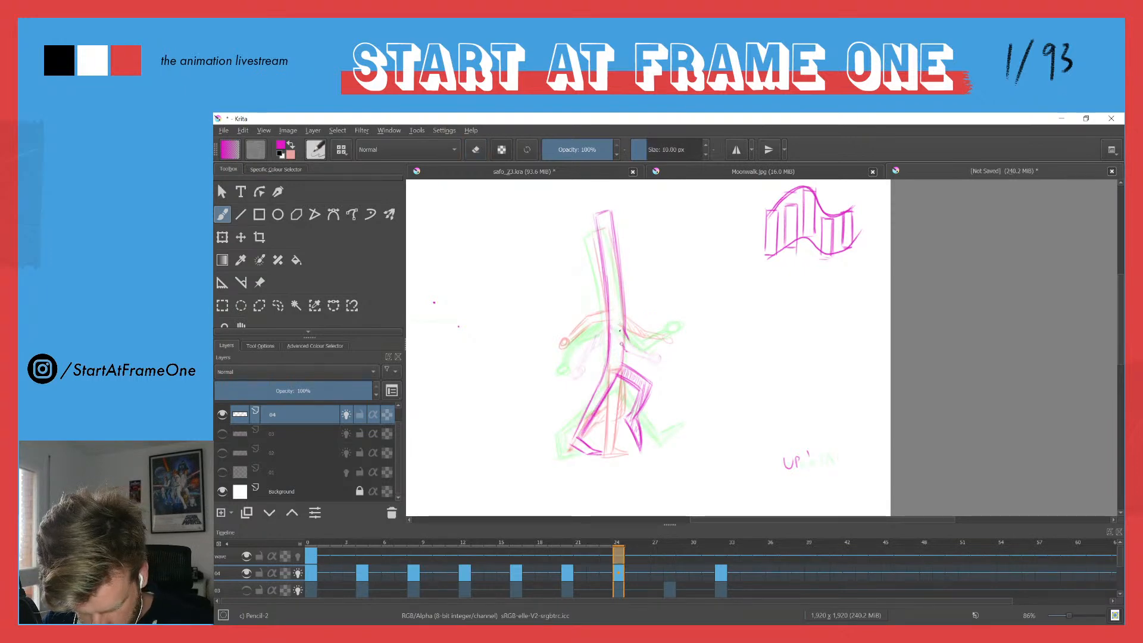
pyautogui.moveTo(623, 343)
pyautogui.mouseDown()
pyautogui.moveTo(609, 317)
pyautogui.moveTo(612, 338)
pyautogui.moveTo(589, 369)
pyautogui.moveTo(625, 352)
pyautogui.mouseUp()
pyautogui.press('e')
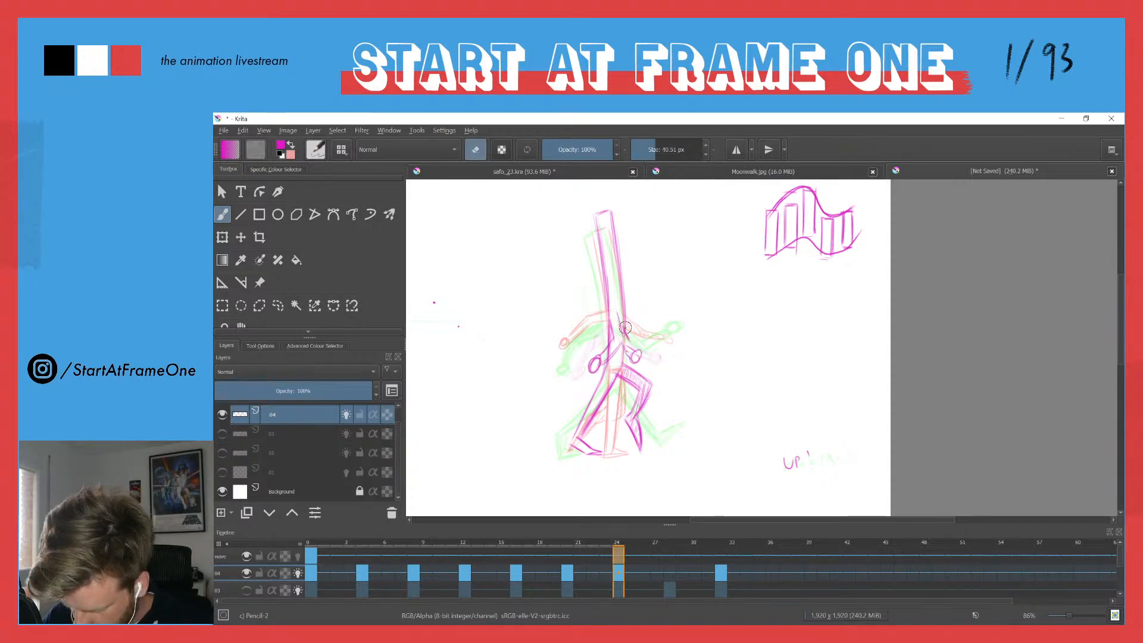
pyautogui.press('e')
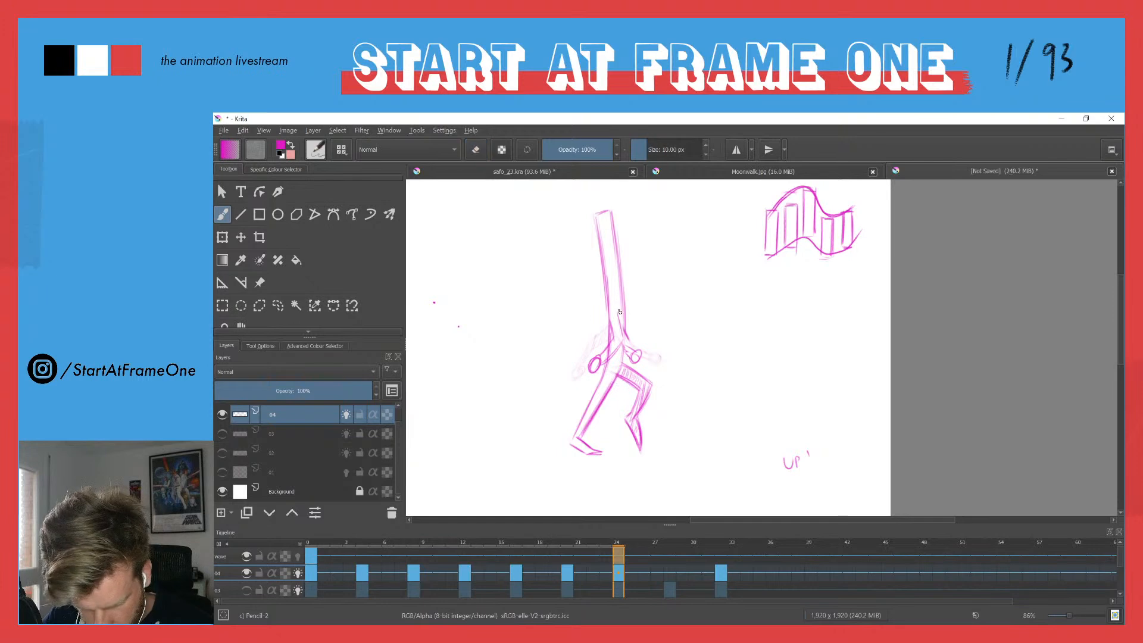
pyautogui.moveTo(624, 329); pyautogui.dragTo(623, 358)
pyautogui.moveTo(622, 300); pyautogui.dragTo(622, 362)
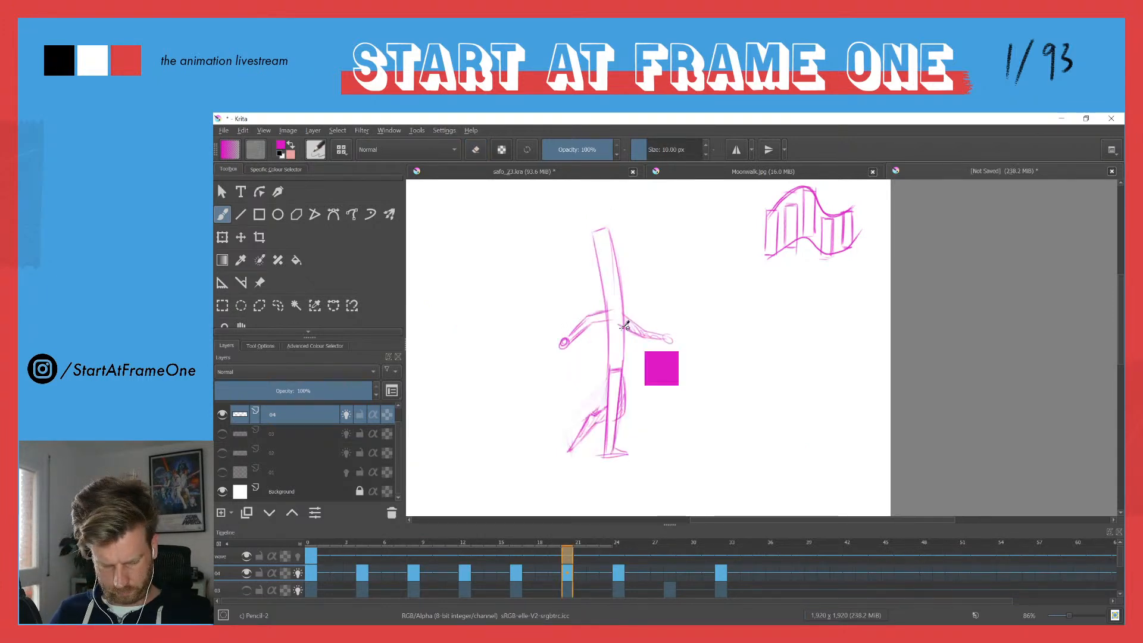
# Step: Step back and forth through the key poses around frame 24 to check the motion of the redrawn arms
pyautogui.press(',')
pyautogui.press('.')
pyautogui.press('.')
pyautogui.press('.')
pyautogui.press(',')
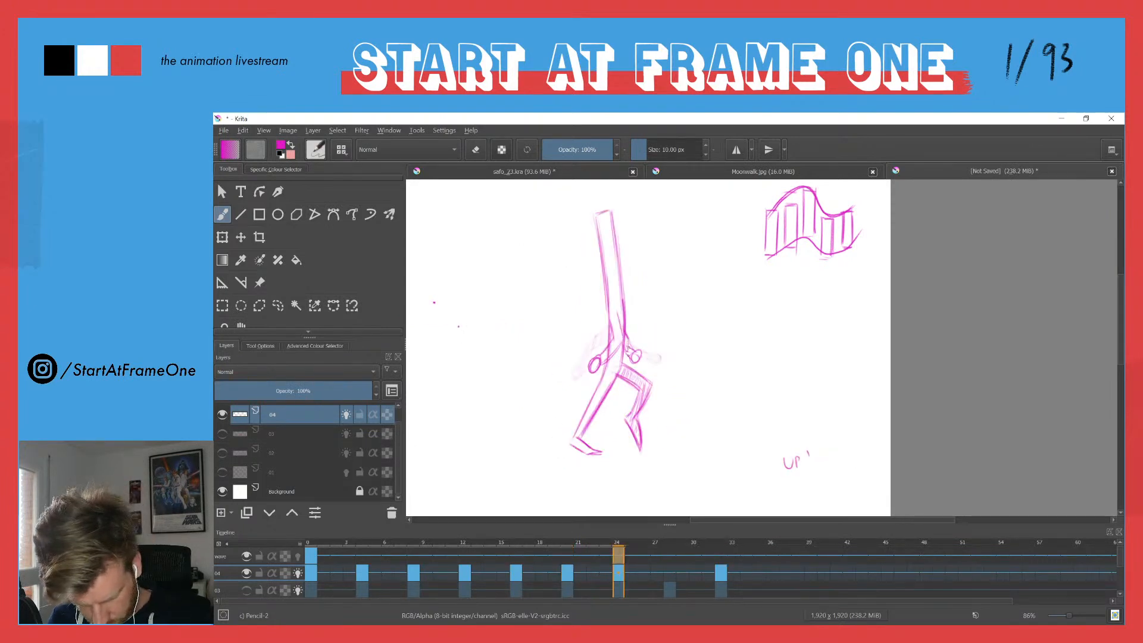
pyautogui.press(',')
pyautogui.press('.')
pyautogui.press('.')
pyautogui.keyDown('ctrl'); pyautogui.click(597, 240); pyautogui.keyUp('ctrl')
# Step: Add a blank frame at frame 28 on layer 04 and sketch the curved torso with its top below frame 24's
pyautogui.click(669, 545)
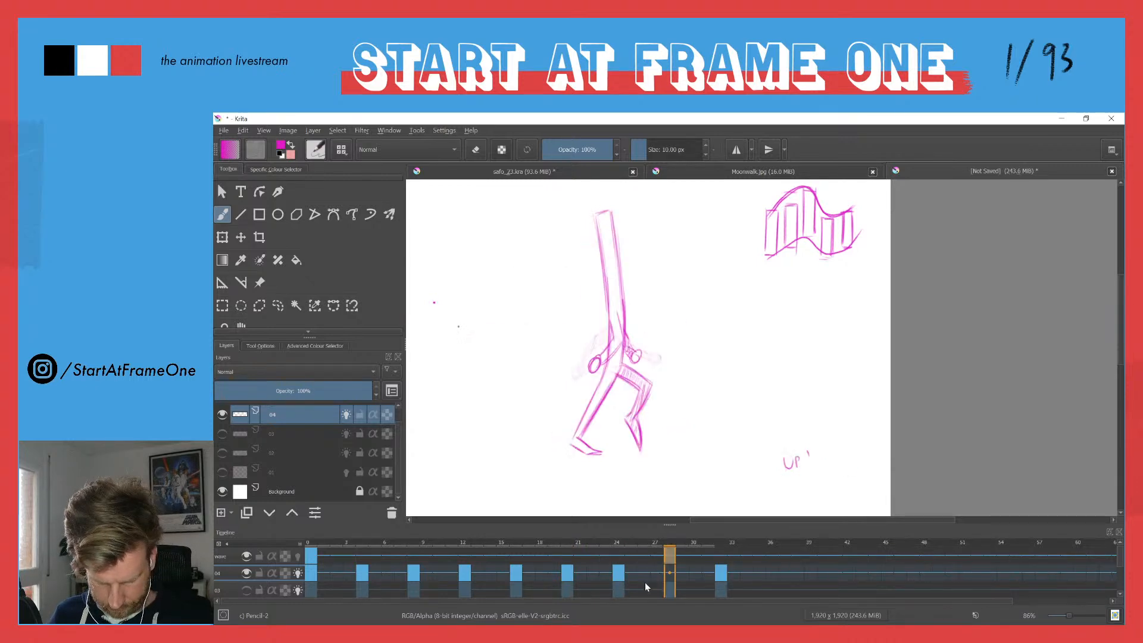
pyautogui.click(669, 577)
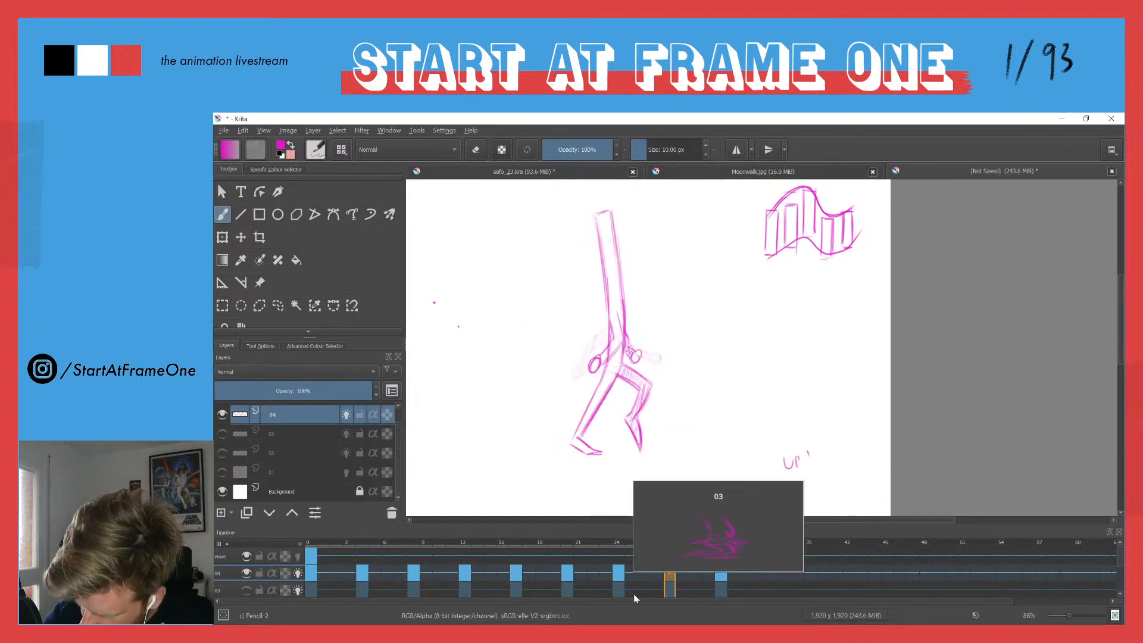
pyautogui.press('Delete')
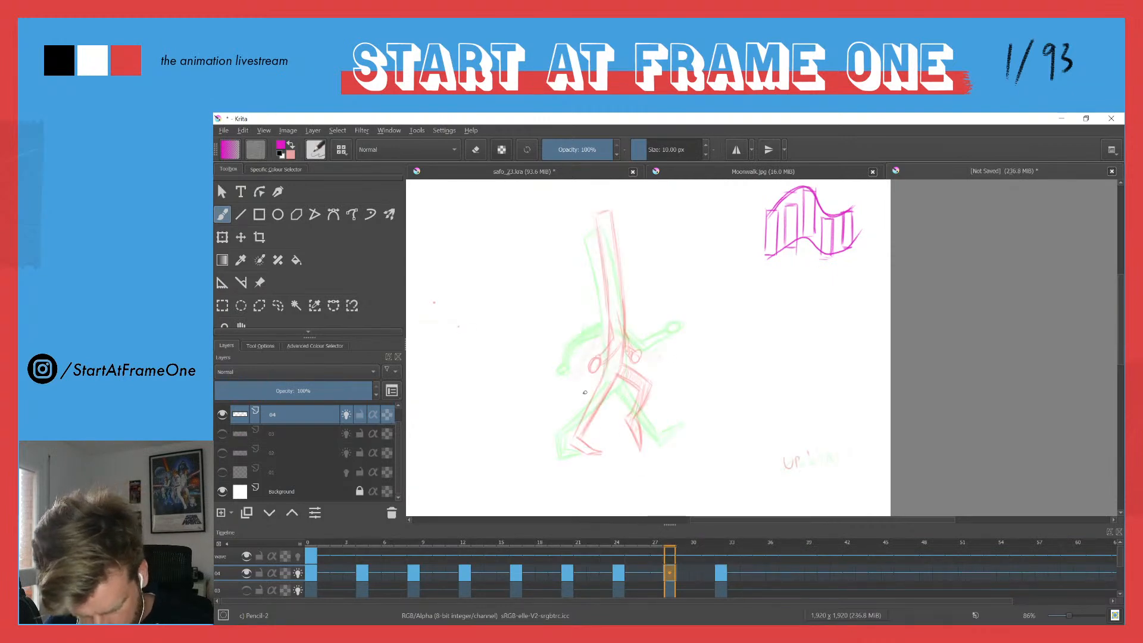
pyautogui.moveTo(626, 388); pyautogui.dragTo(606, 391)
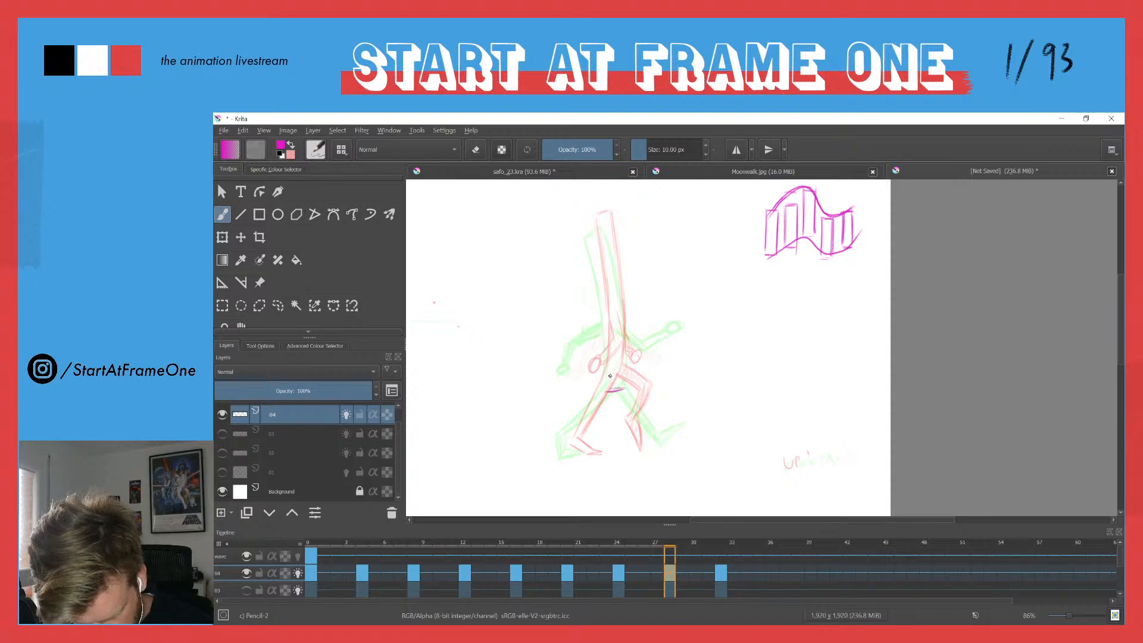
pyautogui.moveTo(616, 257); pyautogui.dragTo(628, 362)
pyautogui.moveTo(626, 298); pyautogui.dragTo(624, 387)
pyautogui.moveTo(612, 246); pyautogui.dragTo(627, 376)
pyautogui.moveTo(594, 246); pyautogui.dragTo(608, 365)
pyautogui.moveTo(600, 272); pyautogui.dragTo(607, 381)
pyautogui.moveTo(593, 247); pyautogui.dragTo(613, 237)
pyautogui.moveTo(611, 238); pyautogui.dragTo(624, 380)
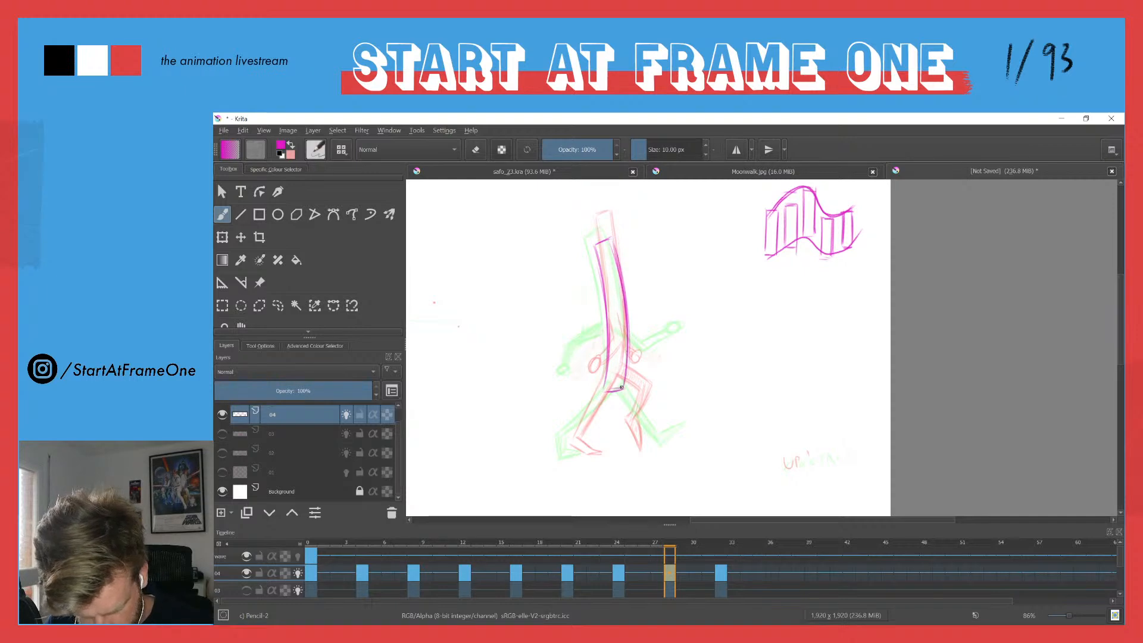
# Step: Draw both bent legs in a wide low stride with feet at frame 28
pyautogui.moveTo(574, 442)
pyautogui.mouseDown()
pyautogui.moveTo(572, 424)
pyautogui.moveTo(562, 430)
pyautogui.moveTo(623, 390)
pyautogui.moveTo(612, 415)
pyautogui.moveTo(599, 410)
pyautogui.moveTo(622, 390)
pyautogui.moveTo(656, 405)
pyautogui.moveTo(672, 439)
pyautogui.mouseUp()
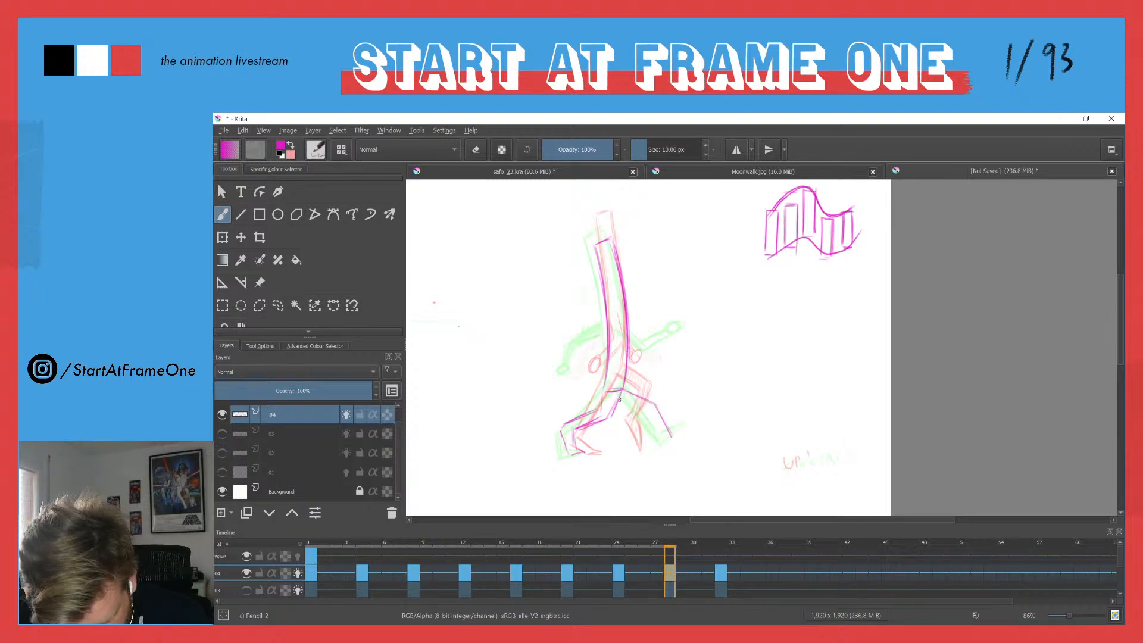
pyautogui.moveTo(612, 403)
pyautogui.mouseDown()
pyautogui.moveTo(640, 406)
pyautogui.moveTo(659, 433)
pyautogui.mouseUp()
pyautogui.moveTo(623, 388); pyautogui.dragTo(648, 403)
pyautogui.moveTo(622, 386)
pyautogui.mouseDown()
pyautogui.moveTo(654, 405)
pyautogui.moveTo(668, 439)
pyautogui.moveTo(660, 412)
pyautogui.moveTo(647, 415)
pyautogui.moveTo(663, 445)
pyautogui.moveTo(721, 382)
pyautogui.moveTo(665, 429)
pyautogui.mouseUp()
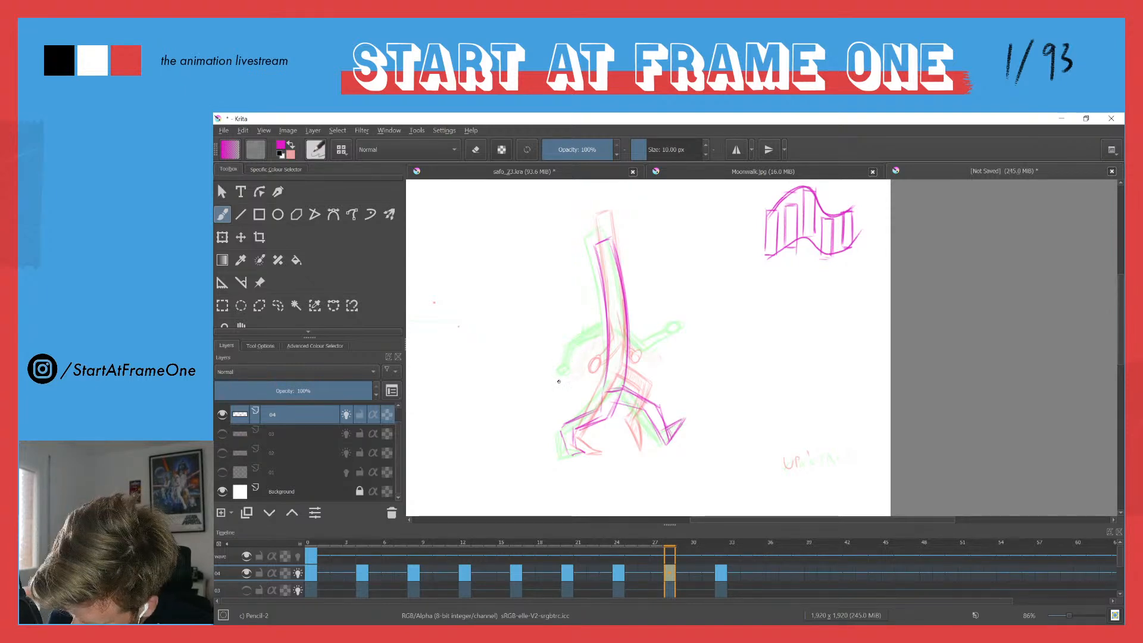
# Step: Draw the forward arm with a round hand and the bent rear arm at frame 28, comparing with the preceding poses
pyautogui.hotkey('ctrl', 'Left')
pyautogui.hotkey('ctrl', 'Left')
pyautogui.hotkey('ctrl', 'Right')
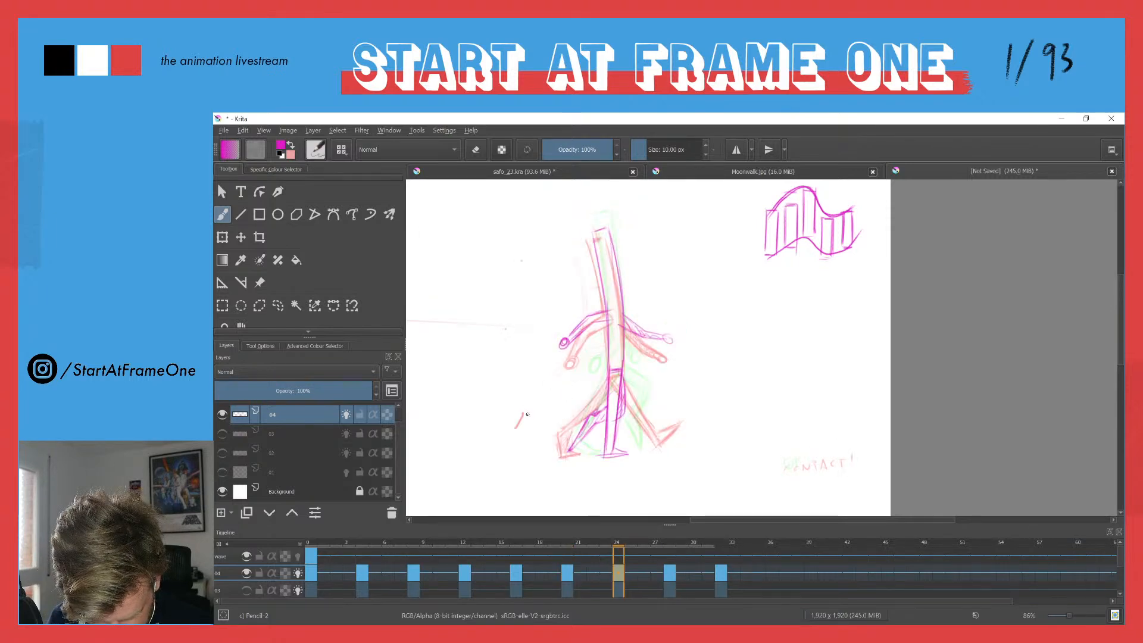
pyautogui.hotkey('ctrl', 'Right')
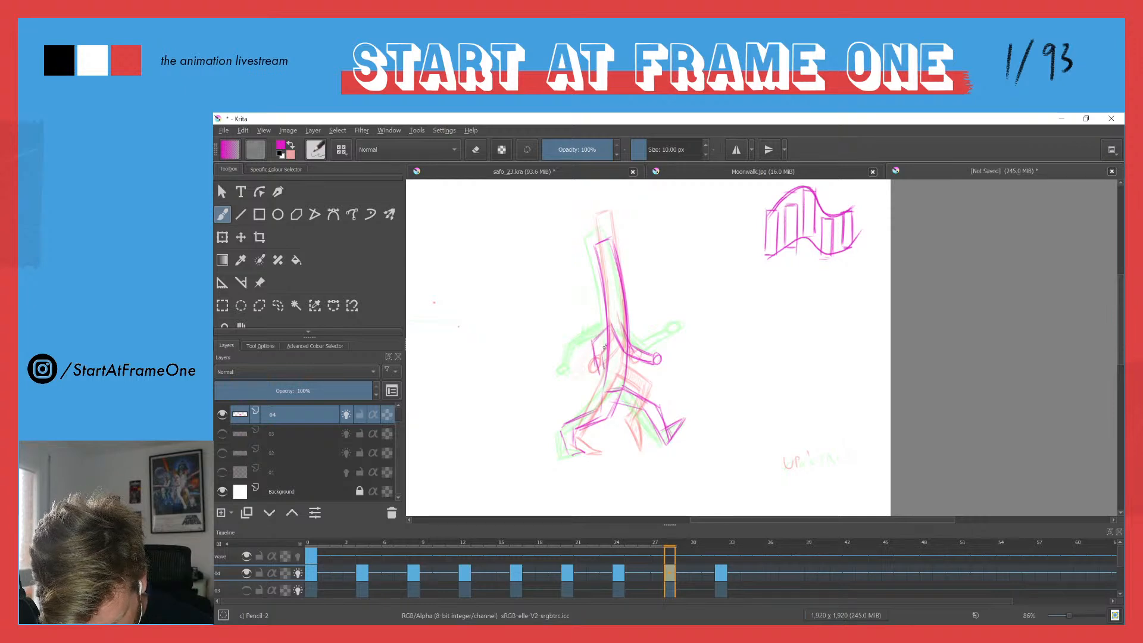
pyautogui.moveTo(606, 328); pyautogui.dragTo(591, 343)
pyautogui.press('Left')
pyautogui.press('Right')
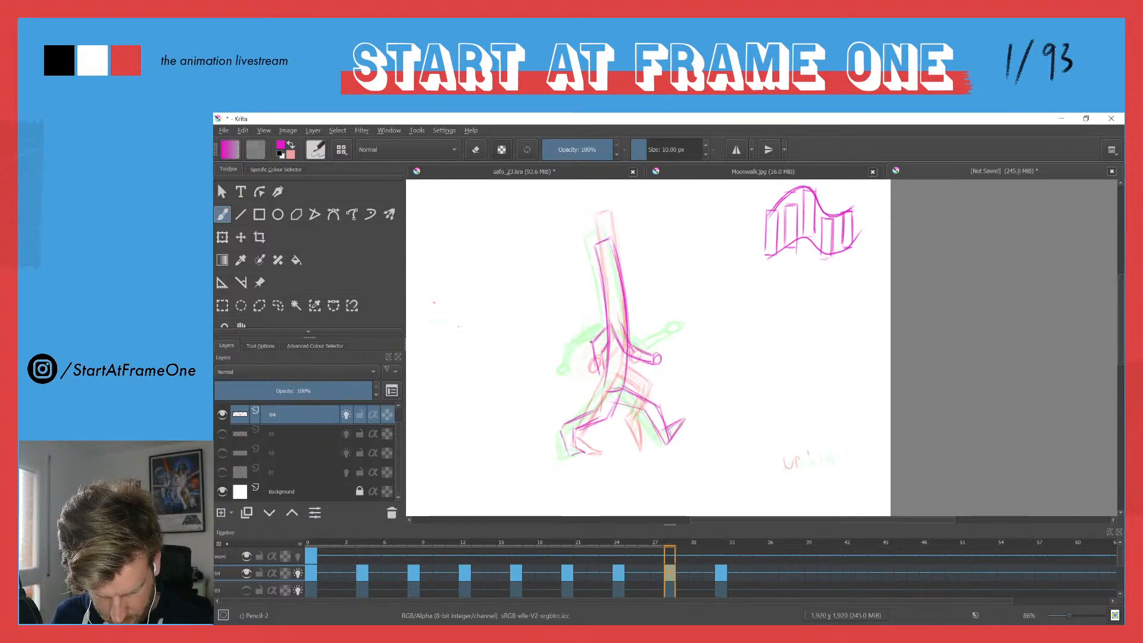
pyautogui.press('Left')
pyautogui.press('Right')
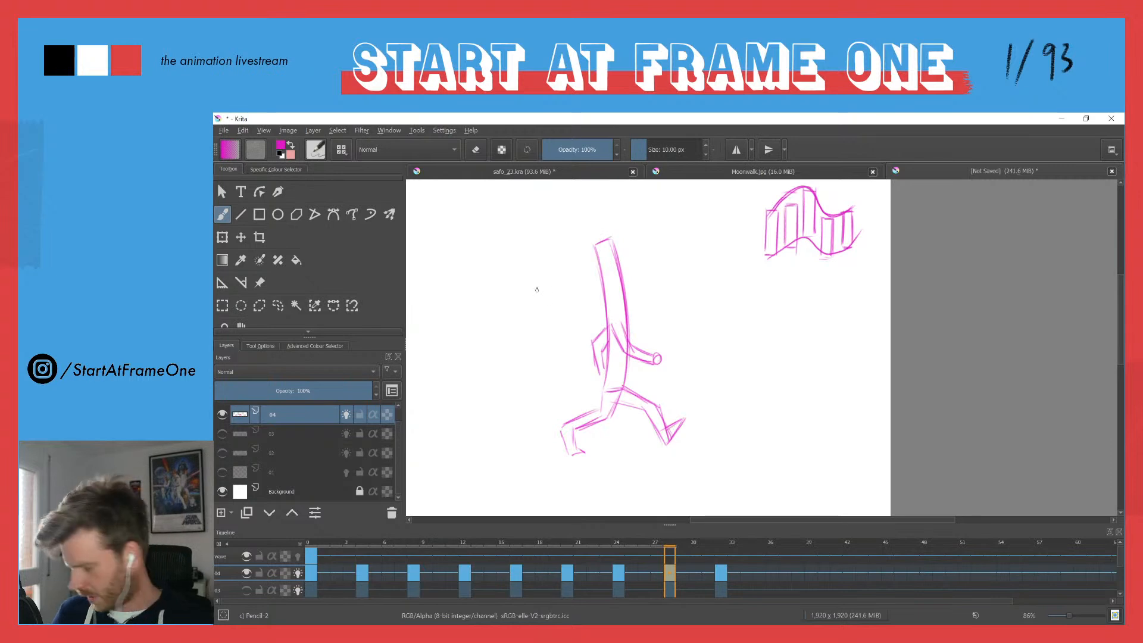
pyautogui.press('Left')
pyautogui.press('Right')
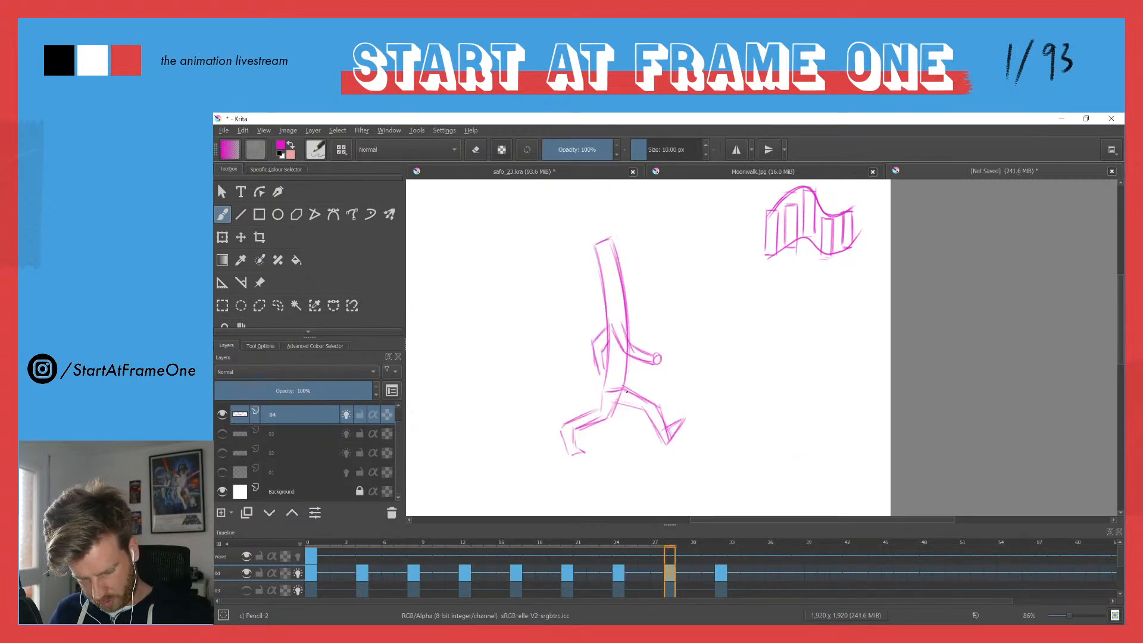
# Step: Touch up the leading leg and rear arm at frame 28, play the walk cycle, and return to frame 0
pyautogui.moveTo(655, 413); pyautogui.dragTo(664, 436)
pyautogui.moveTo(593, 324); pyautogui.dragTo(577, 360)
pyautogui.moveTo(500, 412); pyautogui.dragTo(516, 399)
pyautogui.press('space')
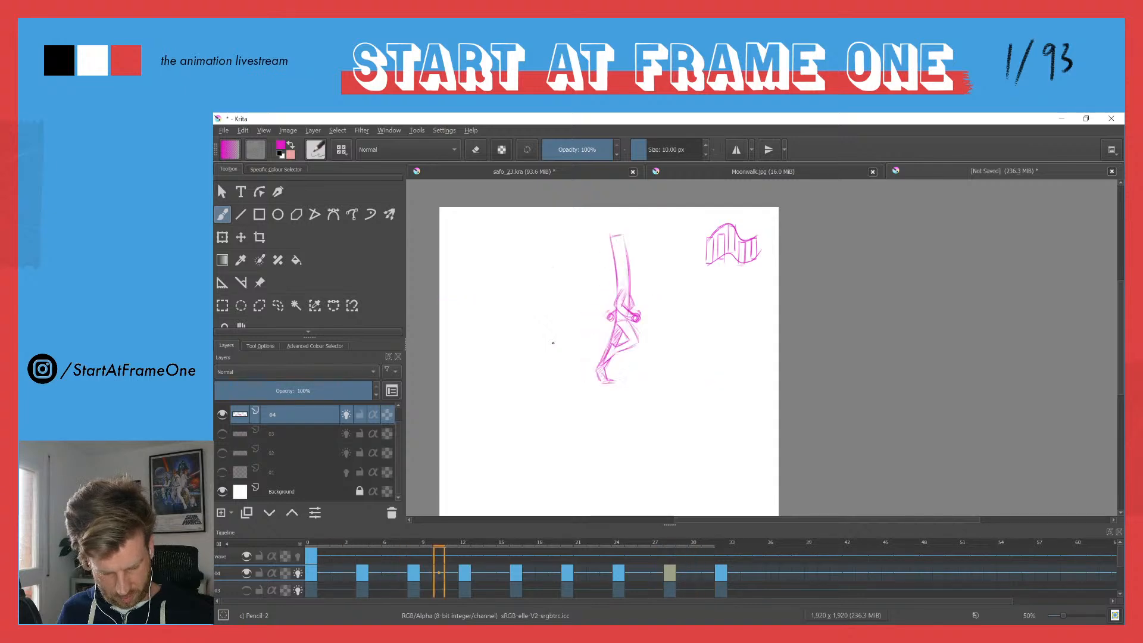
pyautogui.click(308, 543)
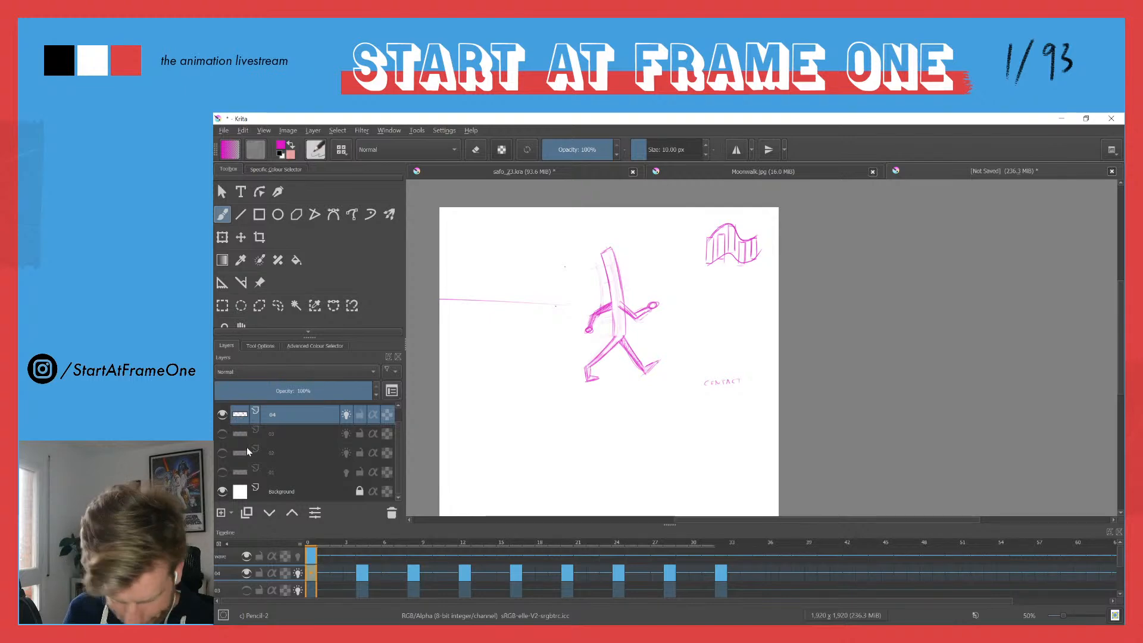
# Step: Try to shift the whole walk animation sideways by grouping layer 04 and moving the group to the canvas's left side
pyautogui.hotkey('ctrl', 'g')
pyautogui.click(274, 416)
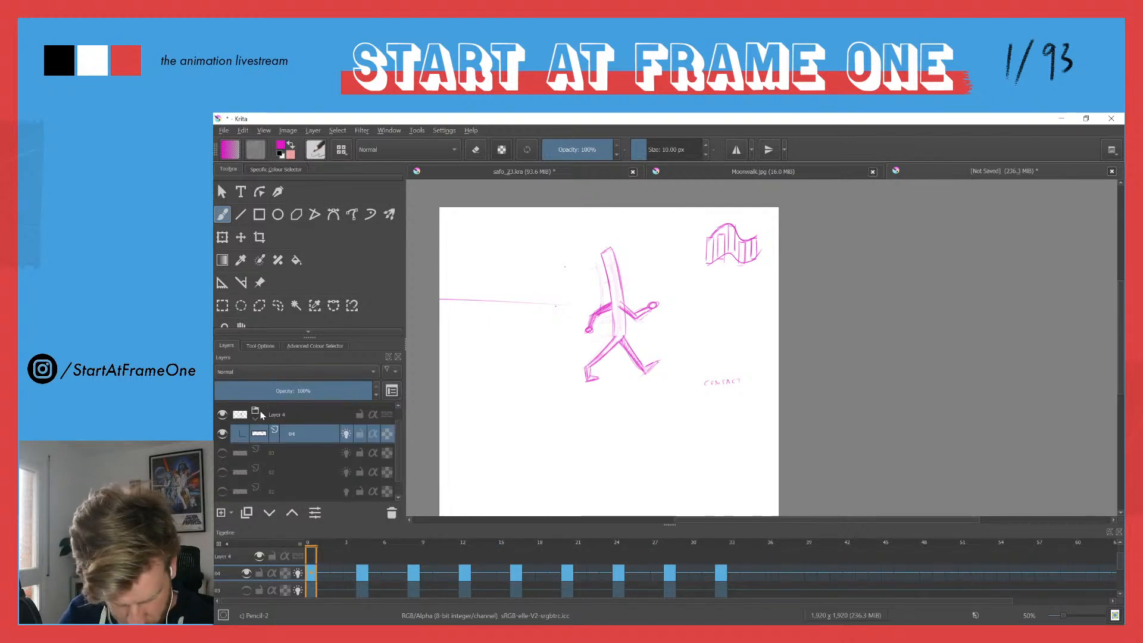
pyautogui.press('t')
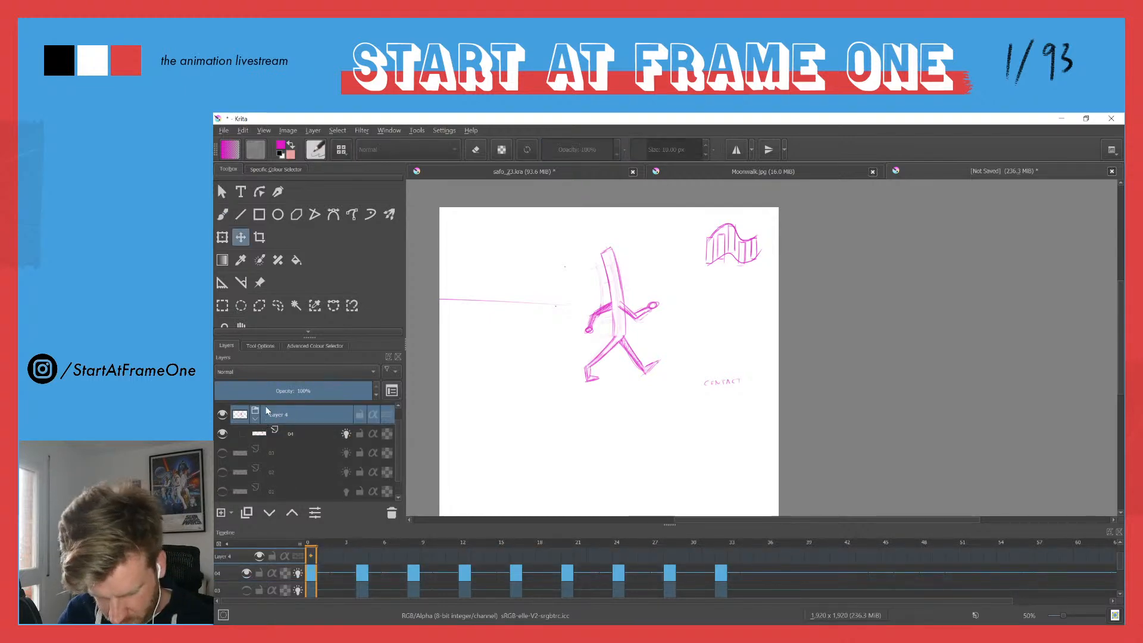
pyautogui.moveTo(612, 280); pyautogui.dragTo(474, 279)
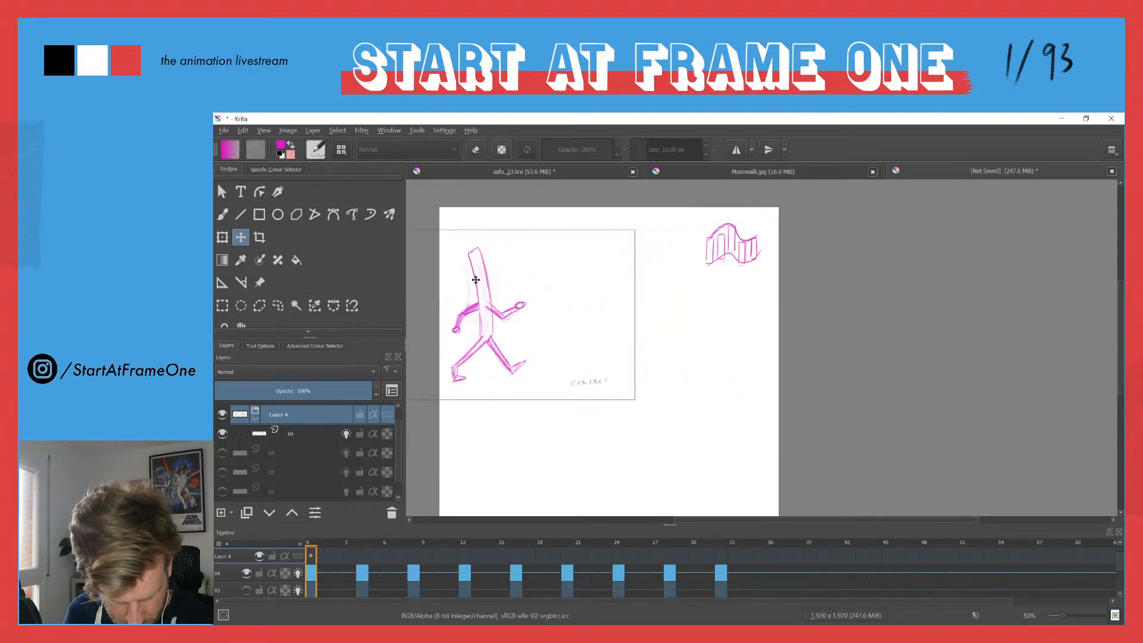
pyautogui.press('space')
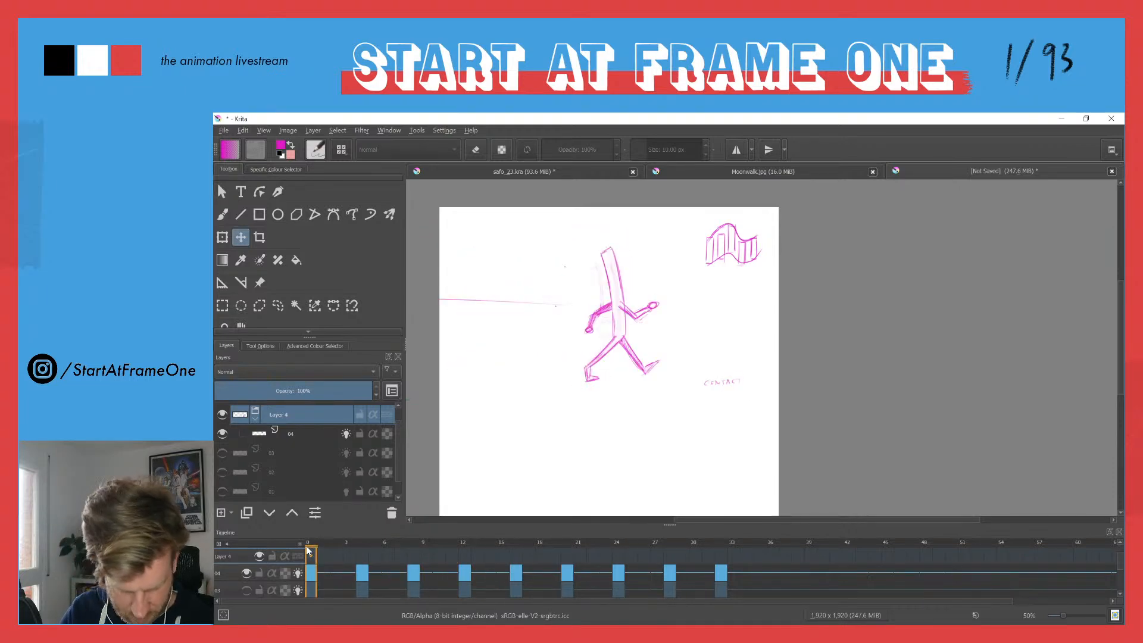
pyautogui.hotkey('ctrl', 'z')
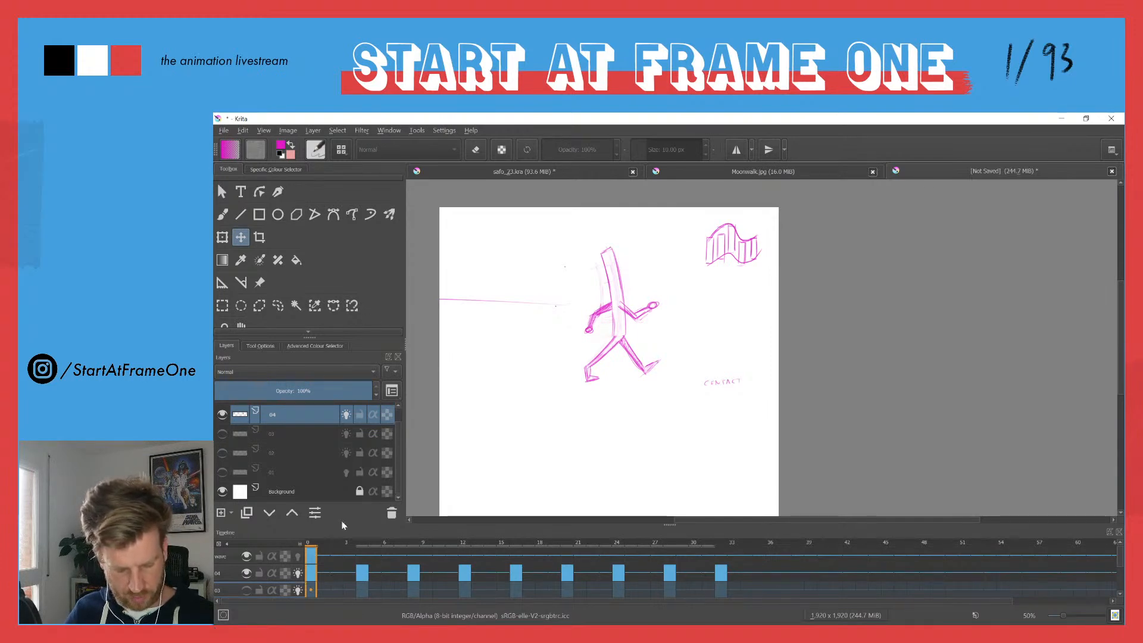
pyautogui.rightClick(280, 419)
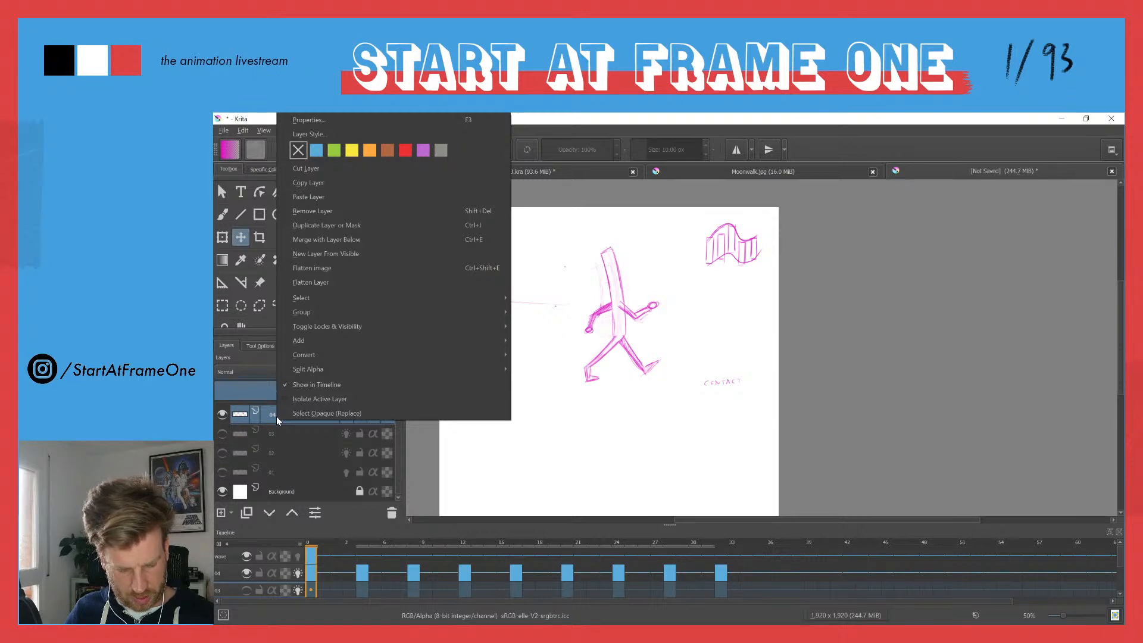
pyautogui.moveTo(310, 329)
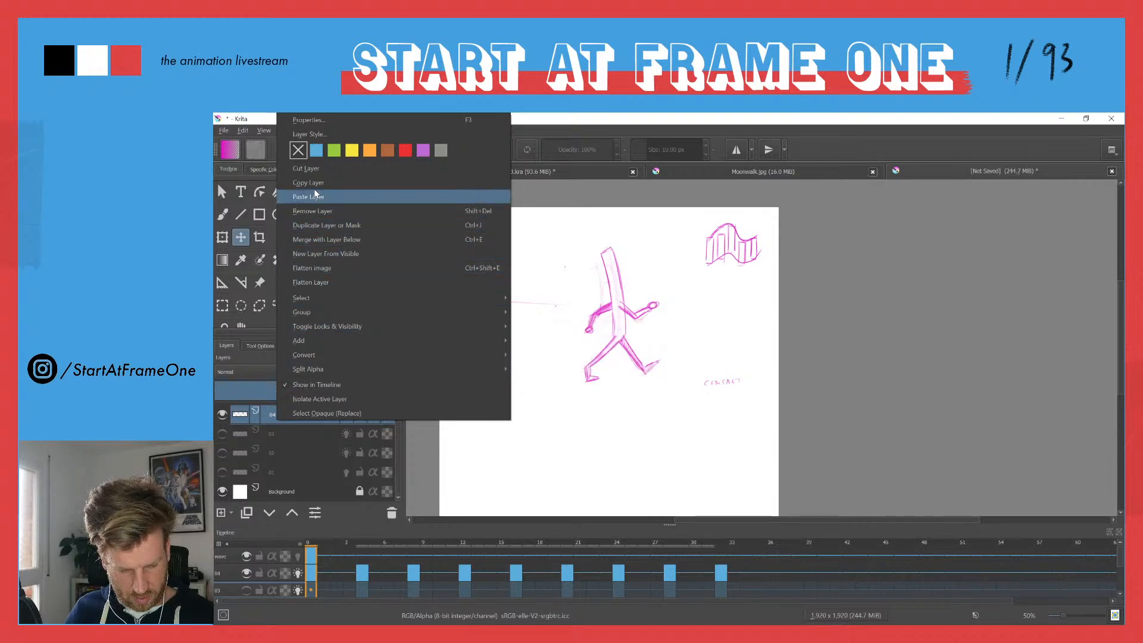
pyautogui.click(259, 118)
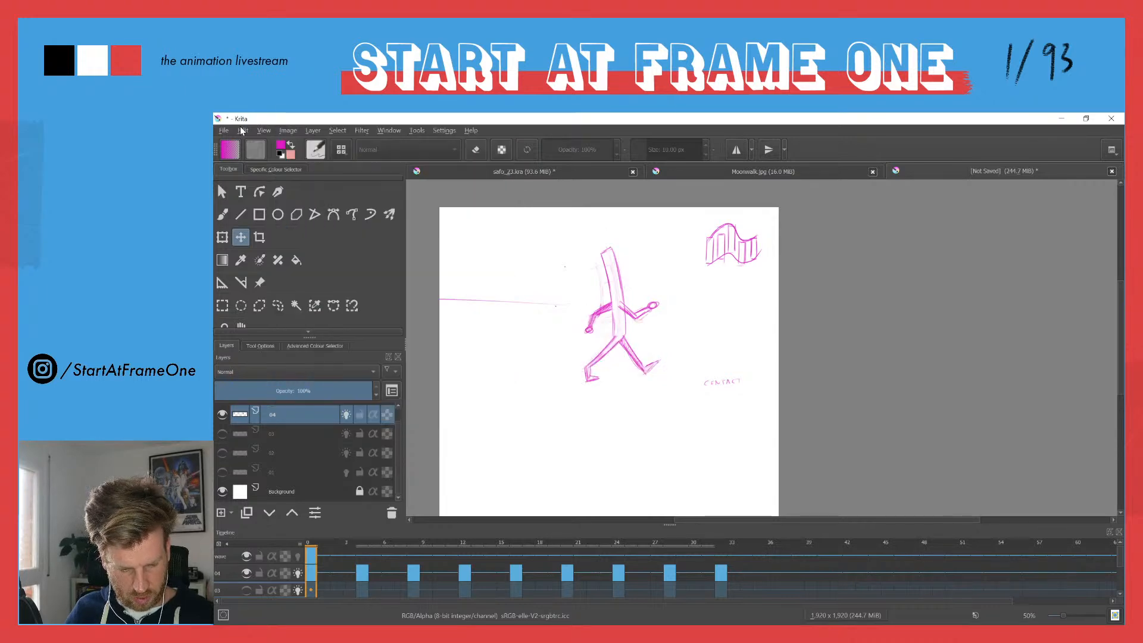
pyautogui.click(313, 130)
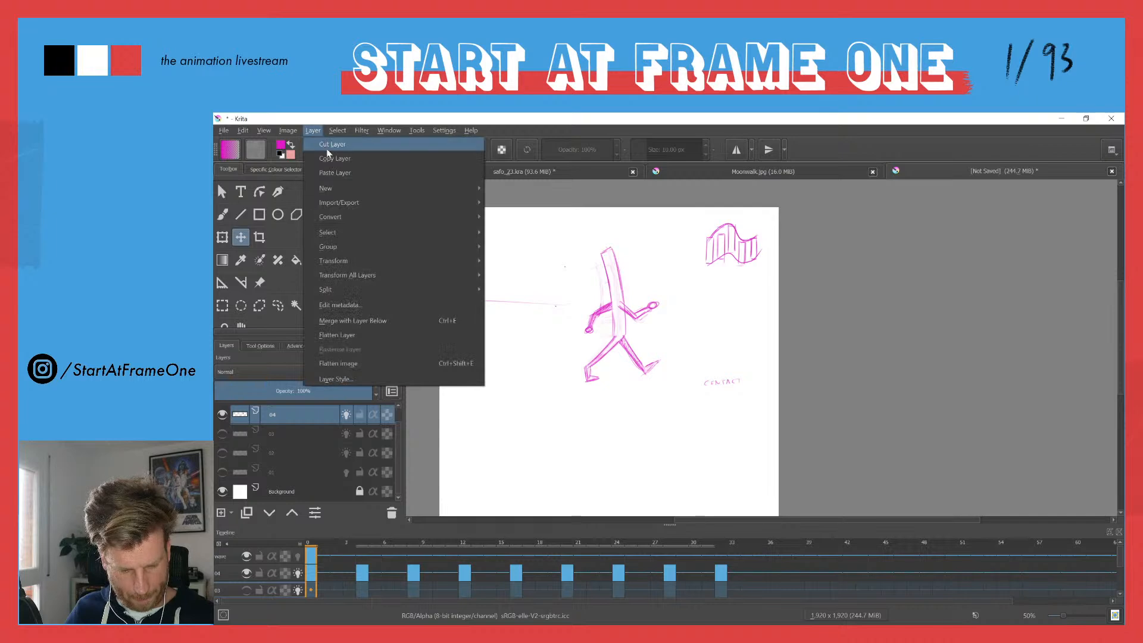
pyautogui.moveTo(348, 266)
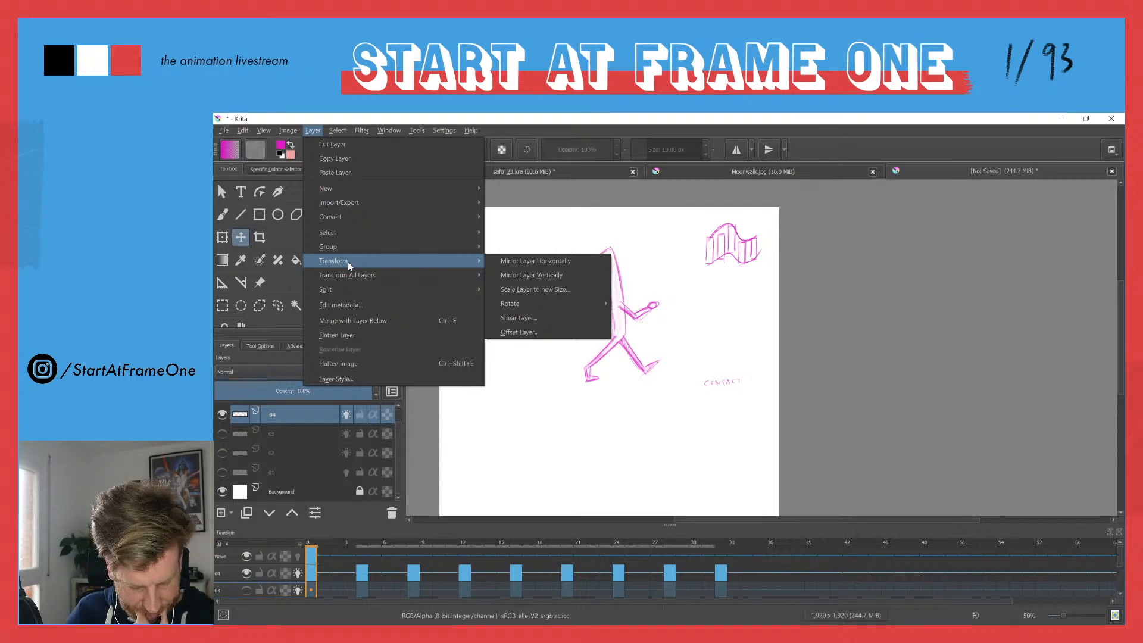
pyautogui.click(310, 131)
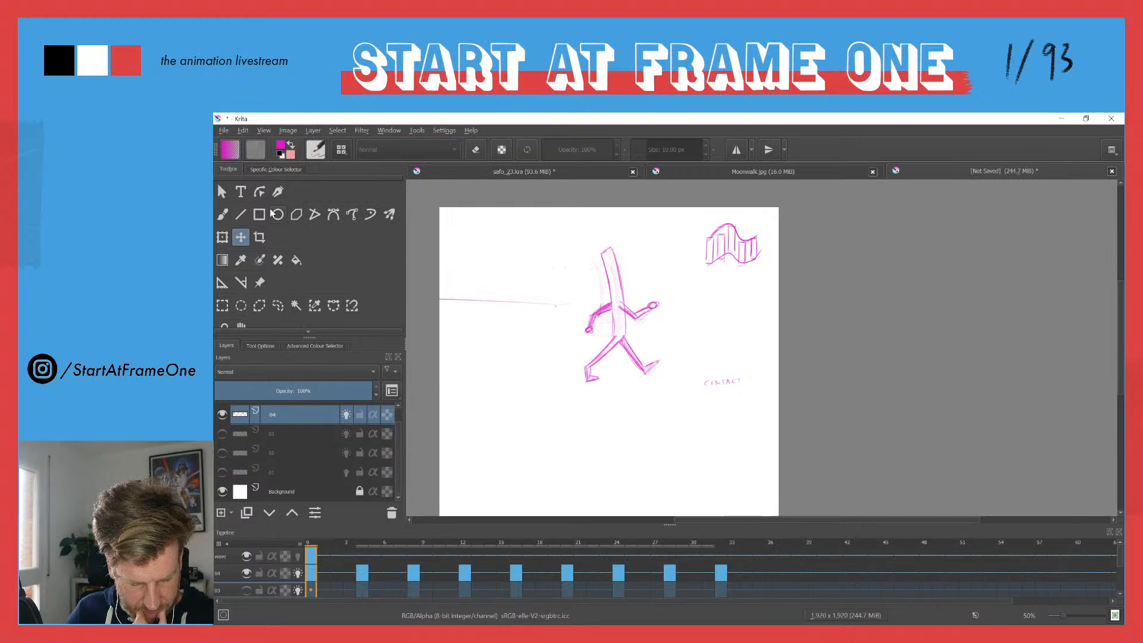
# Step: Try to shift layer 04's walk animation toward the canvas's left side with the Transform tool, checking another frame
pyautogui.click(223, 238)
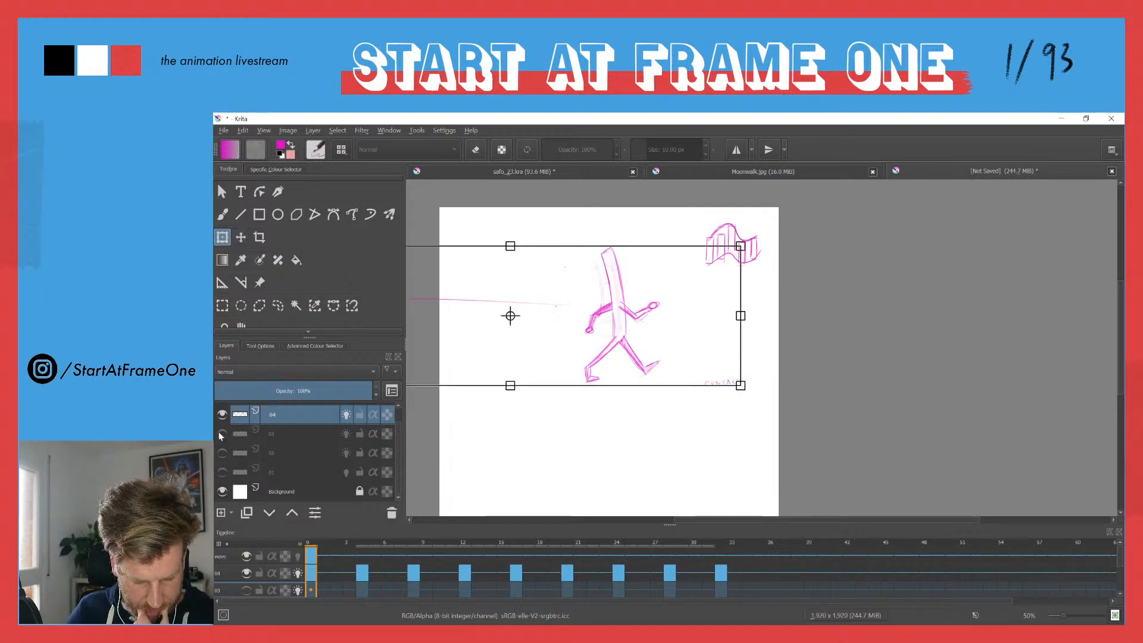
pyautogui.click(235, 571)
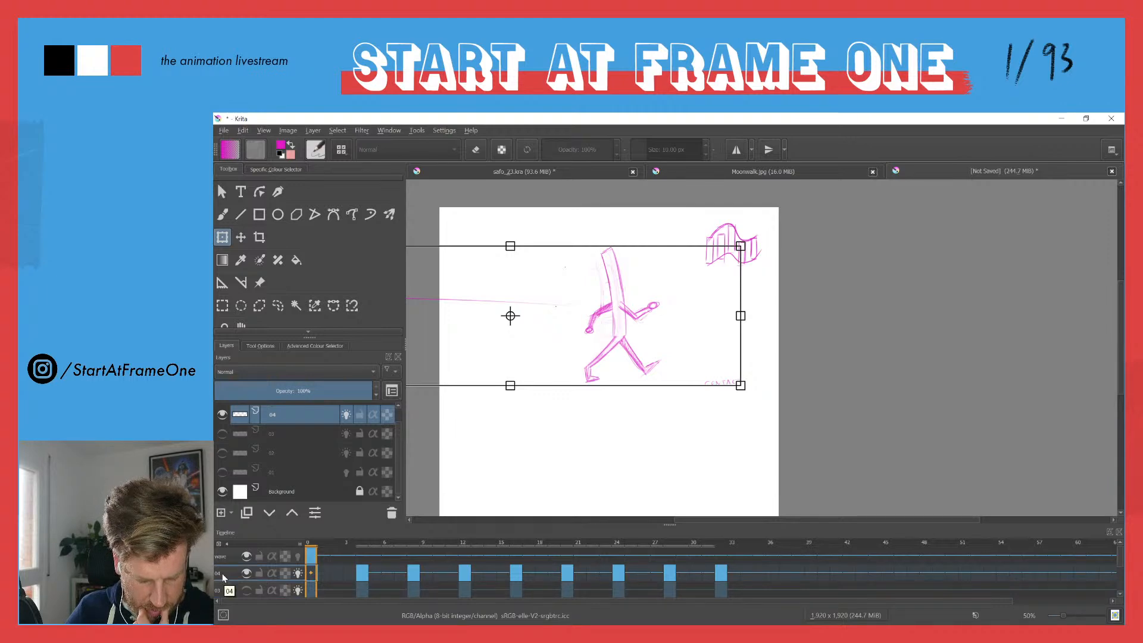
pyautogui.moveTo(530, 358); pyautogui.dragTo(443, 358)
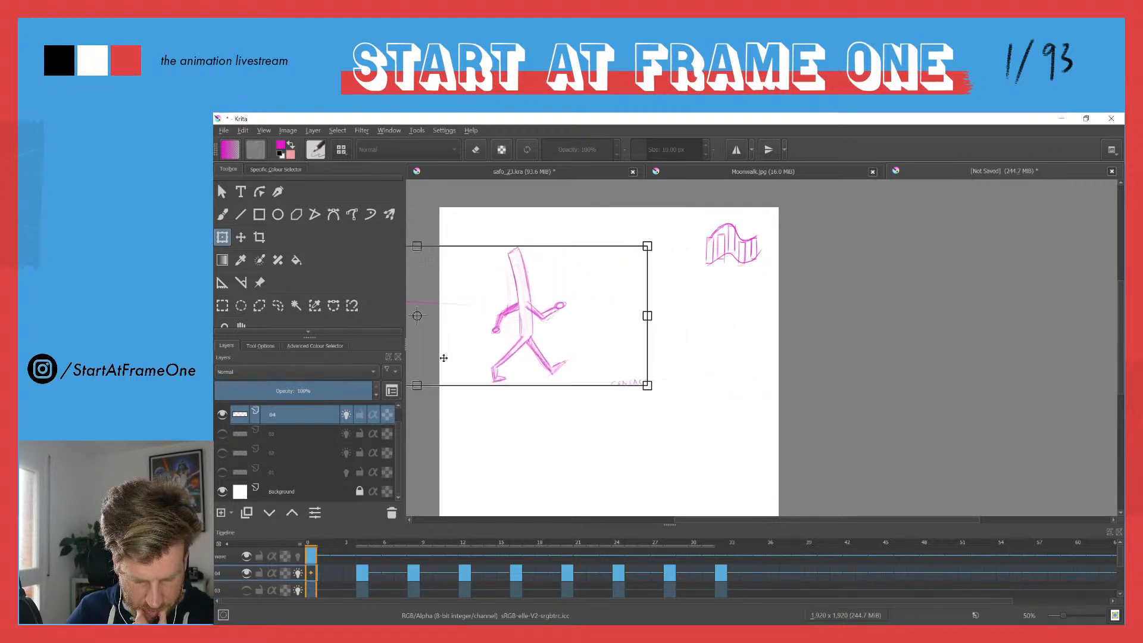
pyautogui.moveTo(344, 542); pyautogui.dragTo(375, 538)
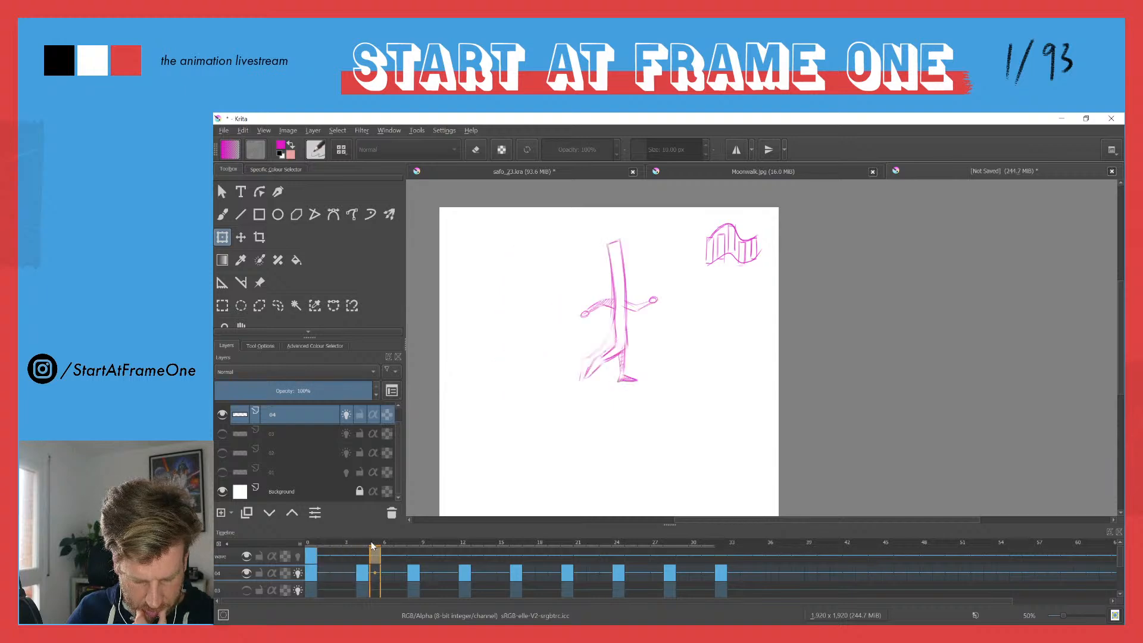
pyautogui.hotkey('ctrl', 'z')
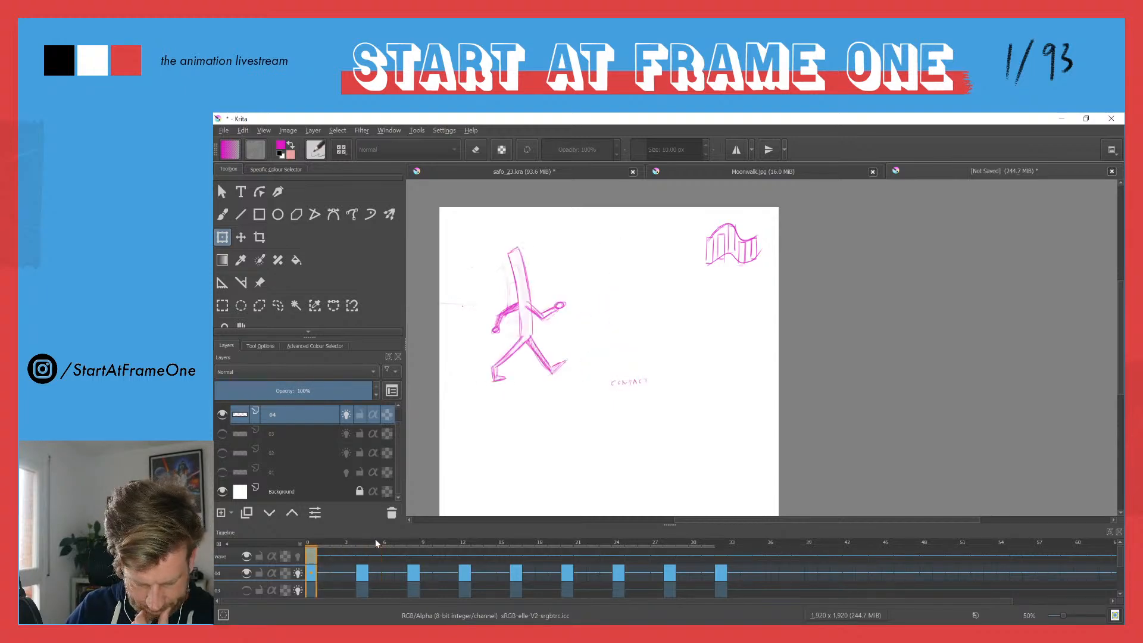
pyautogui.hotkey('ctrl', 'z')
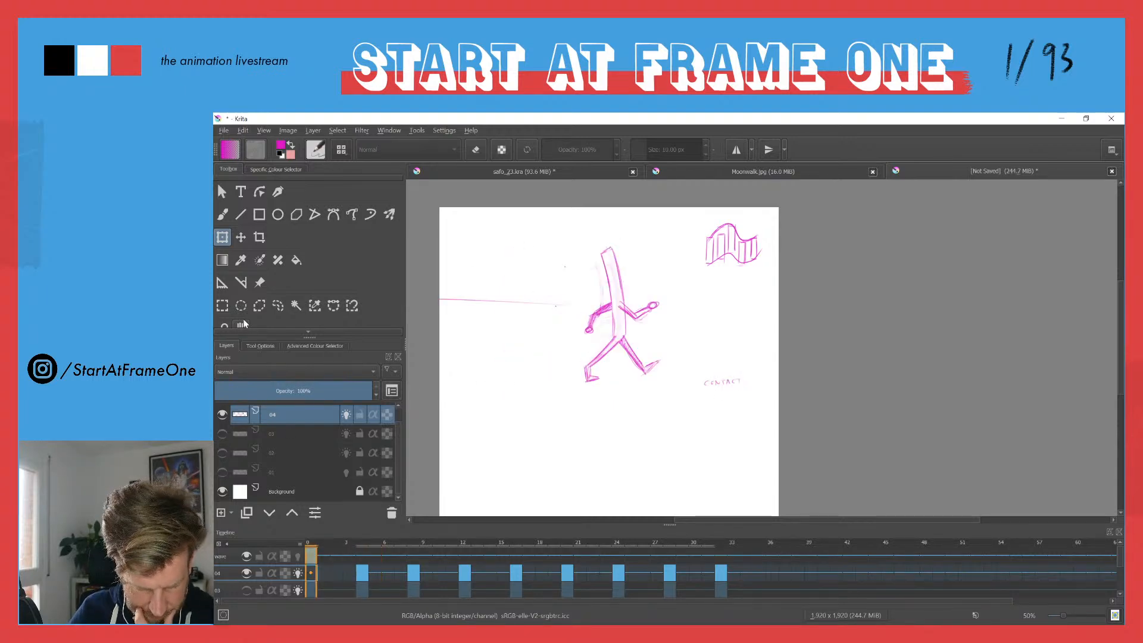
pyautogui.click(257, 573)
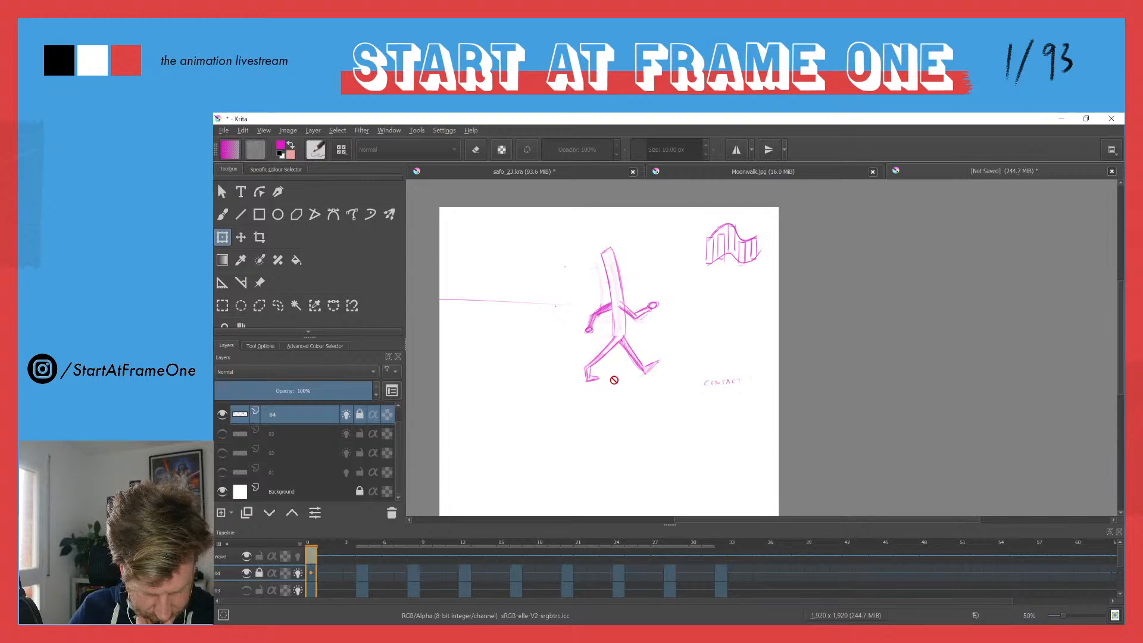
pyautogui.click(259, 574)
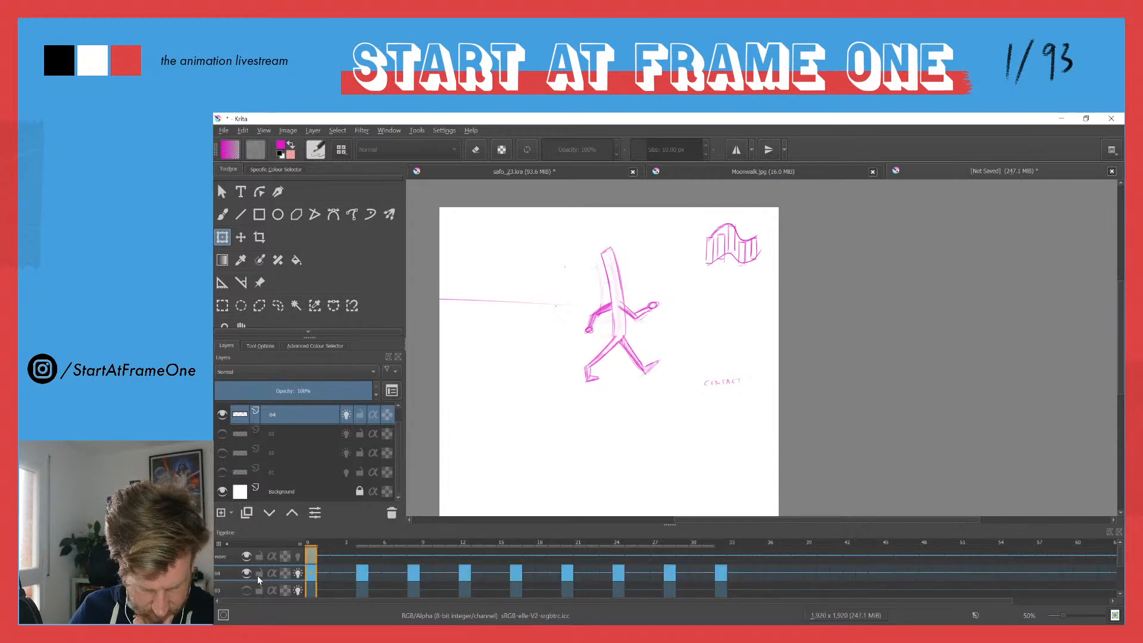
# Step: Play layer 04's walk cycle from frame 0 to review its motion
pyautogui.moveTo(313, 547); pyautogui.dragTo(288, 541)
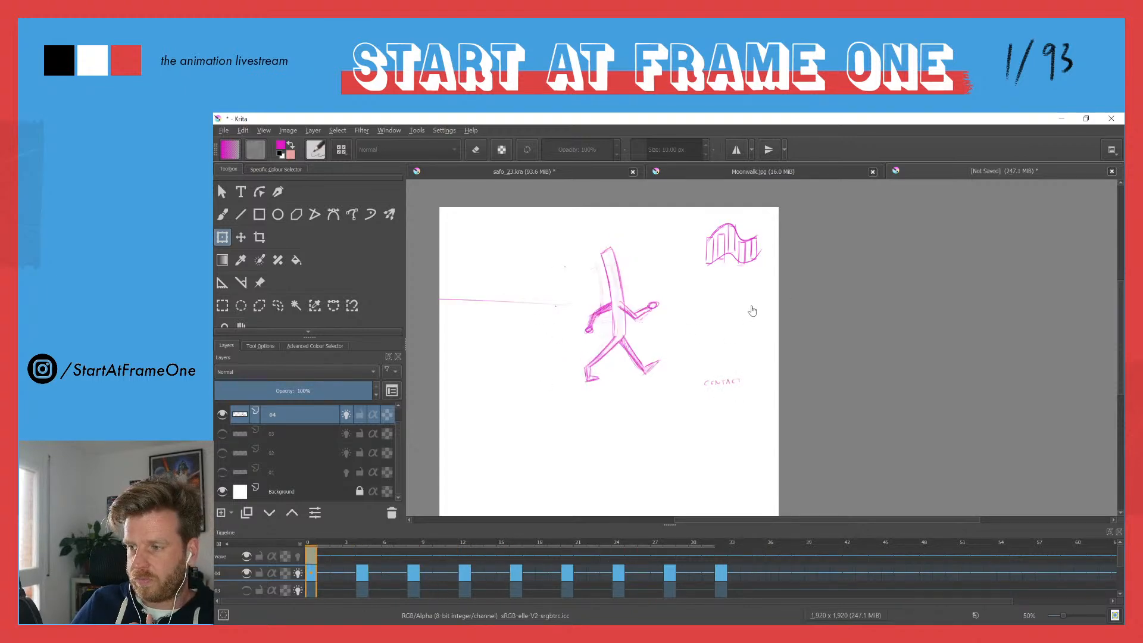
pyautogui.press('space')
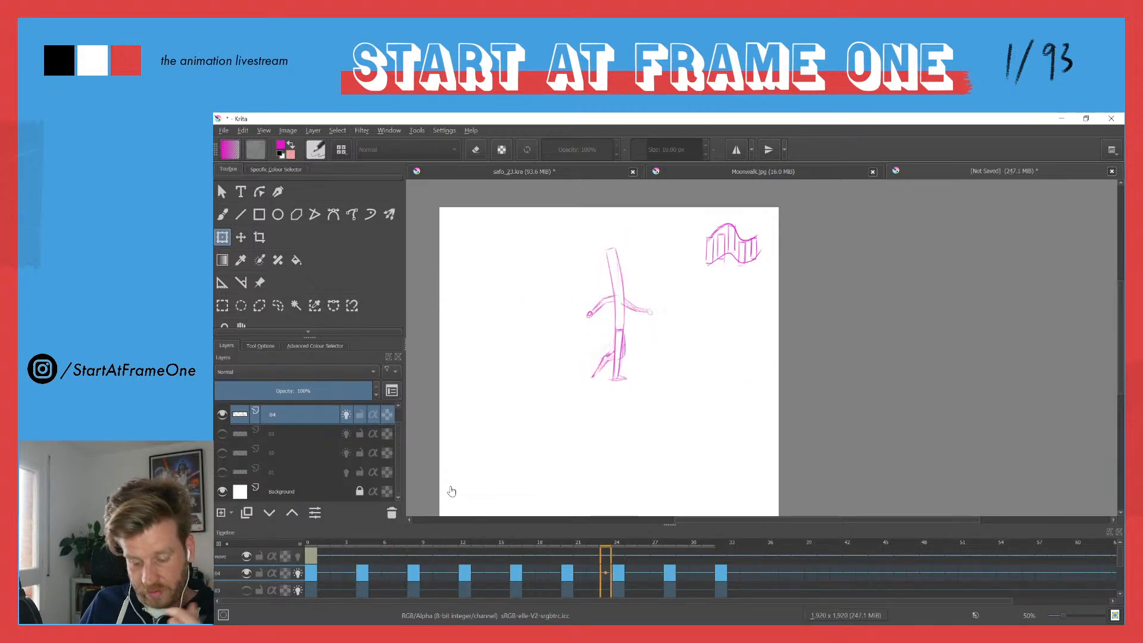
pyautogui.press('space')
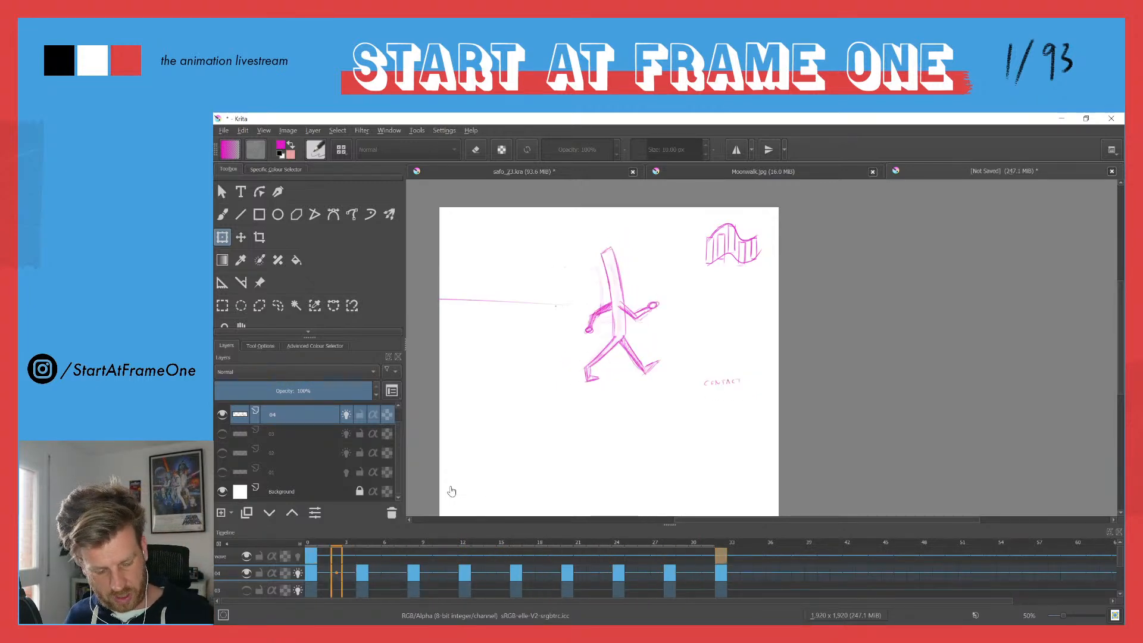
# Step: Hide layer 04, show layer 03 instead, and play its walk cycle
pyautogui.click(222, 415)
pyautogui.click(222, 433)
pyautogui.press('space')
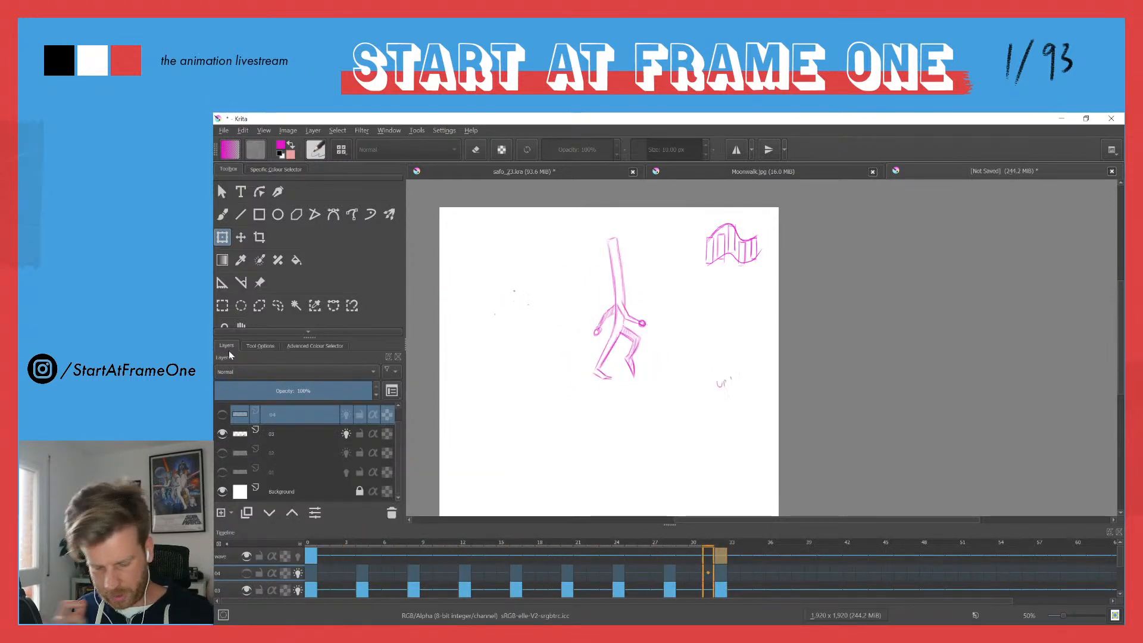
# Step: Check the Moonwalk.jpg reference and the safu_23.kra drawing, ending back in the unsaved walk-cycle document
pyautogui.click(804, 173)
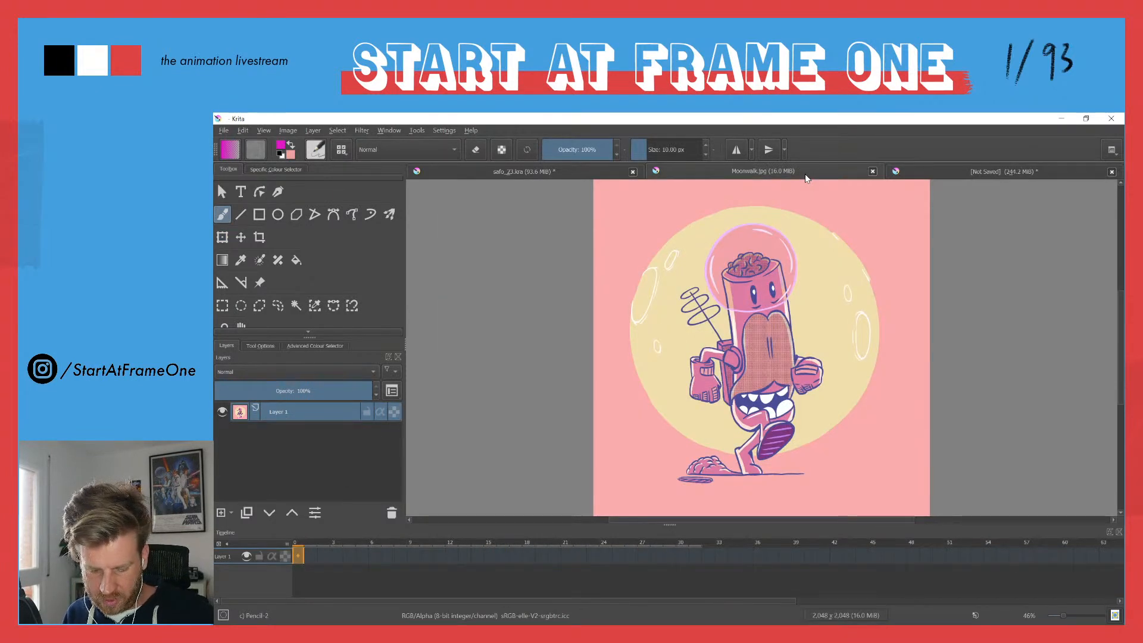
pyautogui.click(476, 174)
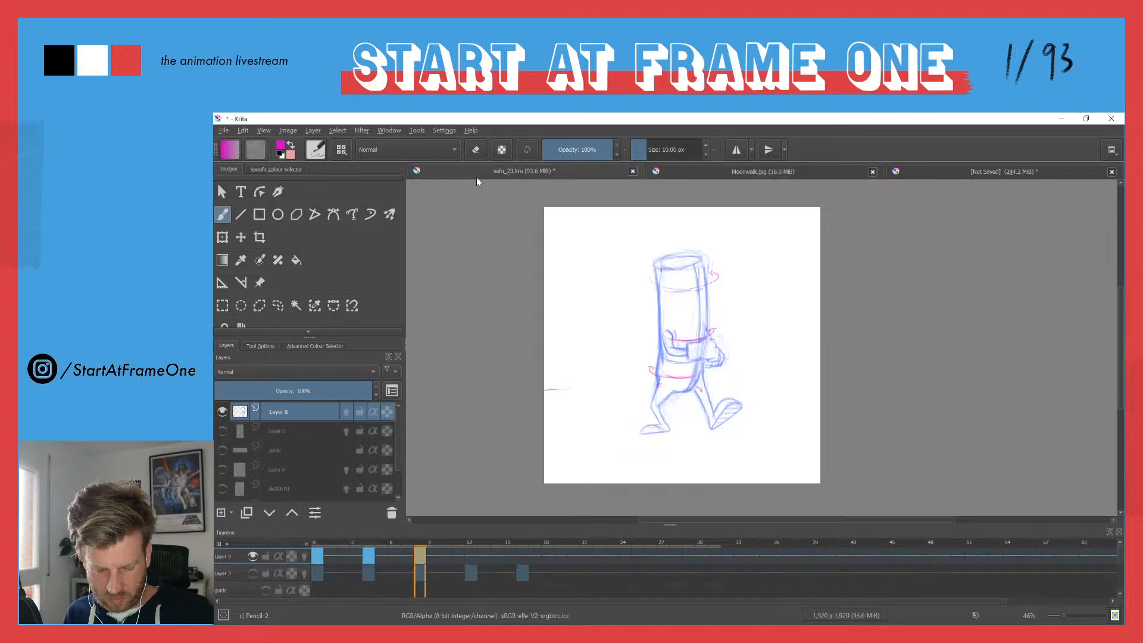
pyautogui.click(953, 176)
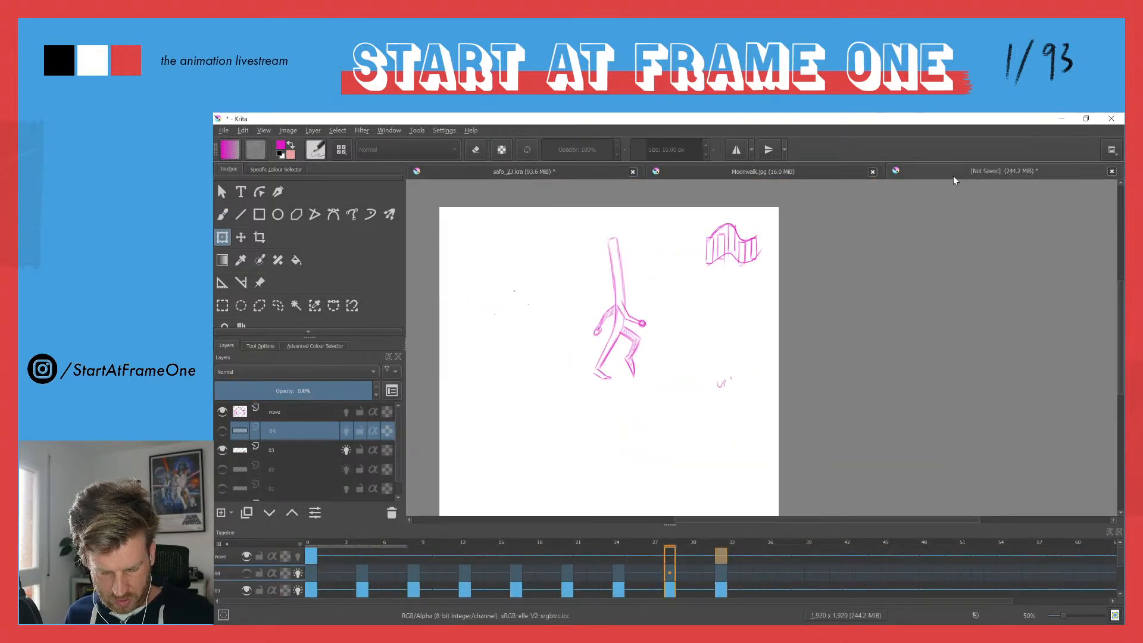
# Step: Hide the 03 walk layer, show the 04 layer in its place, and go to frame 0 of the animation
pyautogui.click(222, 449)
pyautogui.click(223, 431)
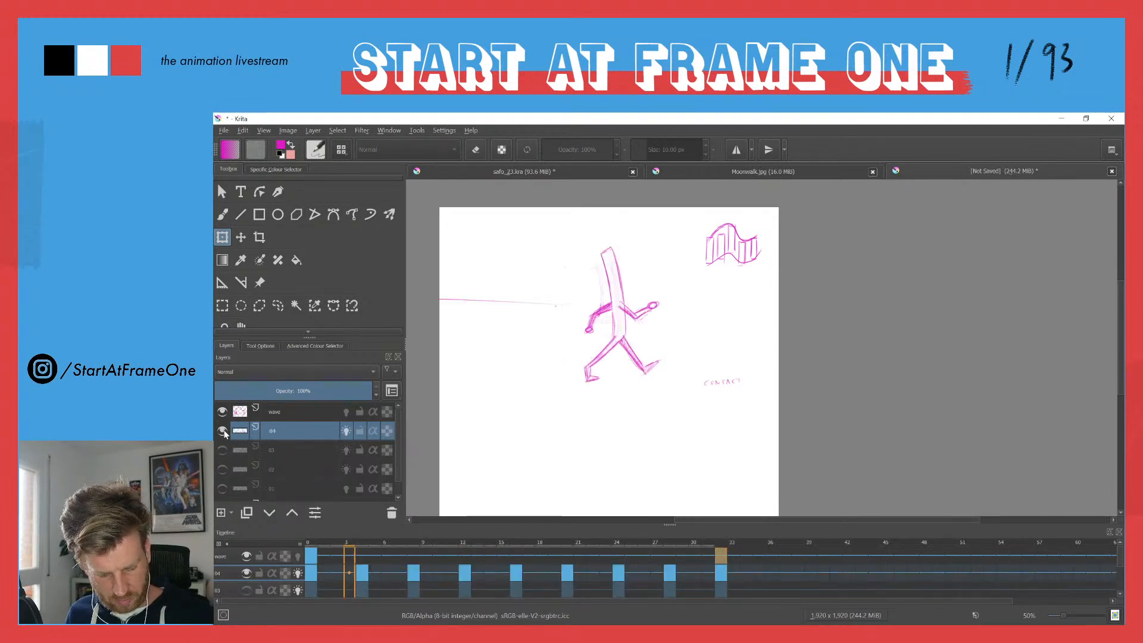
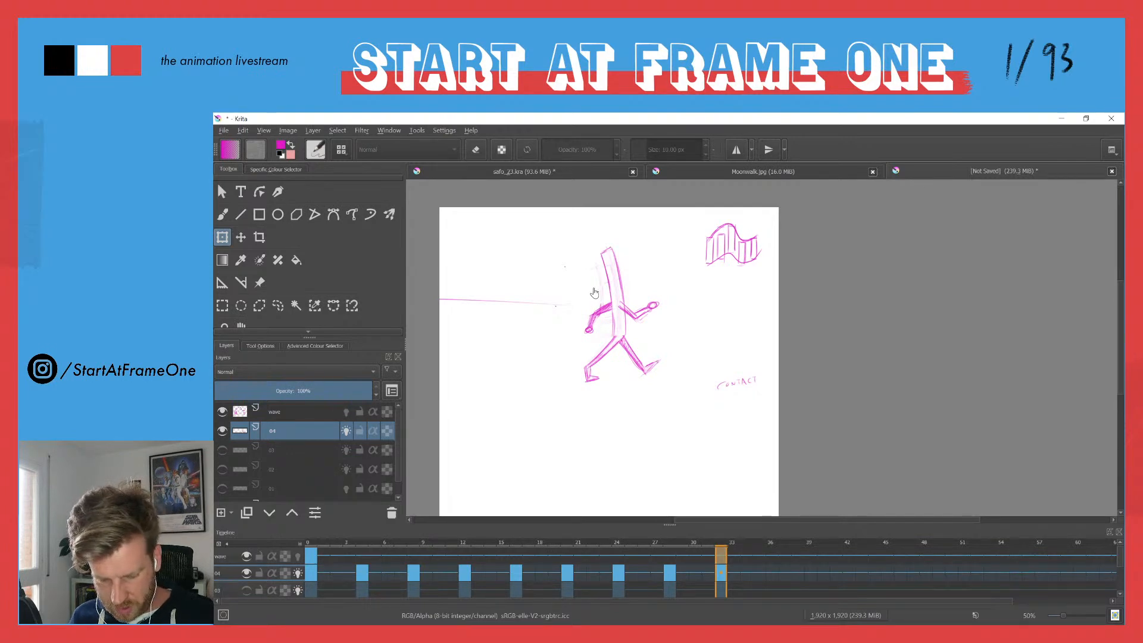
pyautogui.click(310, 543)
pyautogui.moveTo(455, 394); pyautogui.dragTo(447, 359)
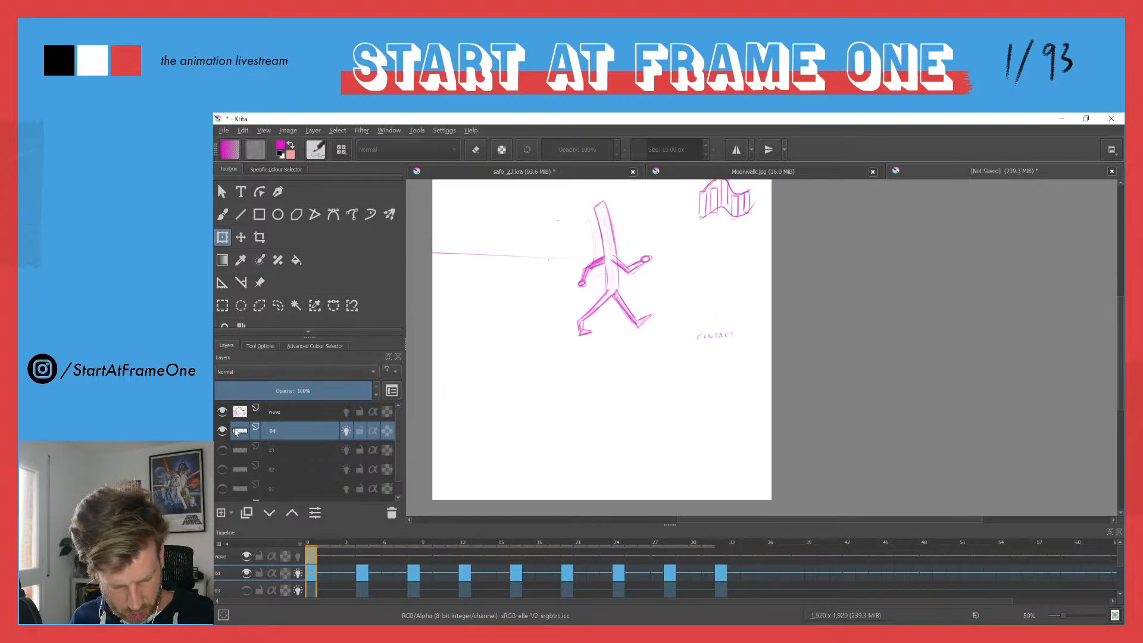
# Step: Group the wave and 04 layers together
pyautogui.click(271, 414)
pyautogui.keyDown('ctrl'); pyautogui.click(279, 433); pyautogui.keyUp('ctrl')
pyautogui.hotkey('ctrl', 'g')
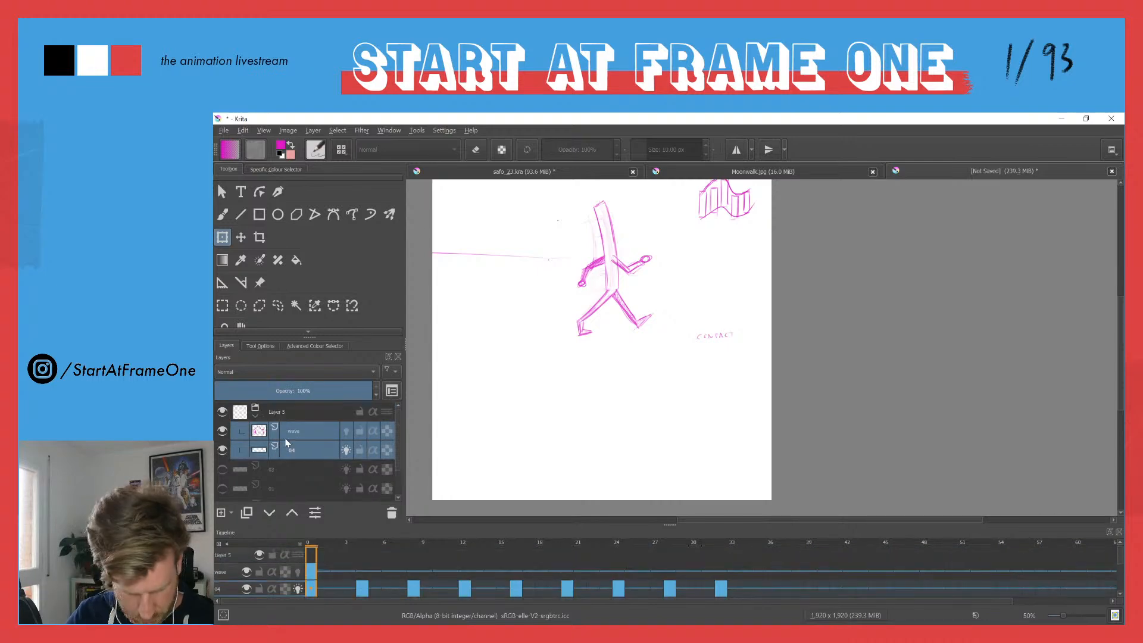
# Step: Try to move the whole group to the lower part of the canvas and check another frame, reverting the move
pyautogui.press('t')
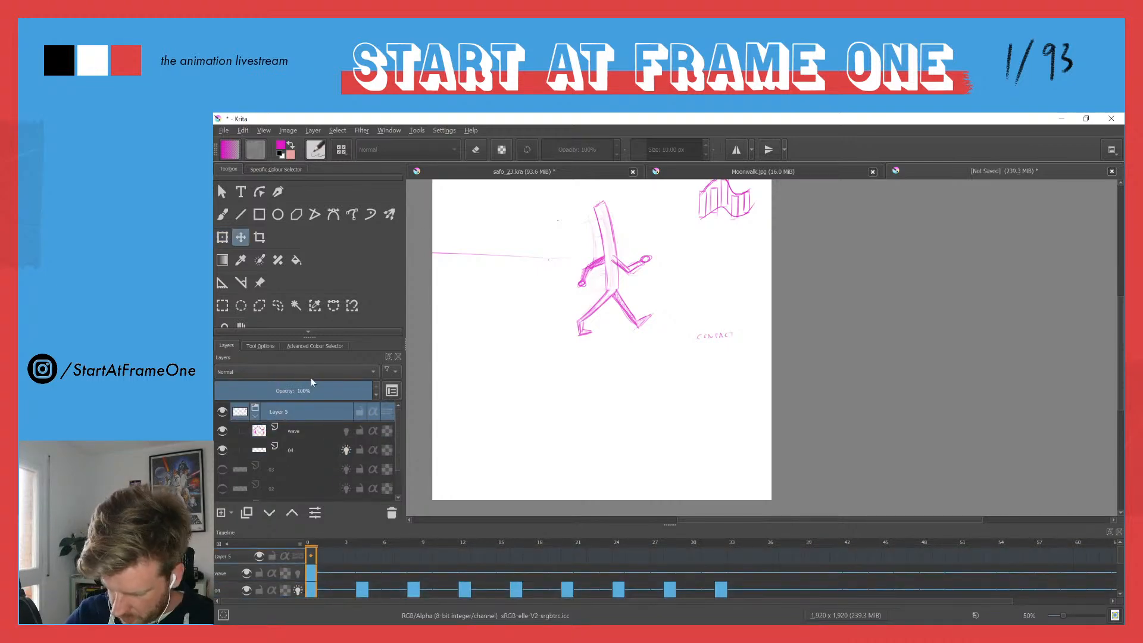
pyautogui.moveTo(588, 263)
pyautogui.mouseDown()
pyautogui.moveTo(588, 281)
pyautogui.moveTo(500, 384)
pyautogui.mouseUp()
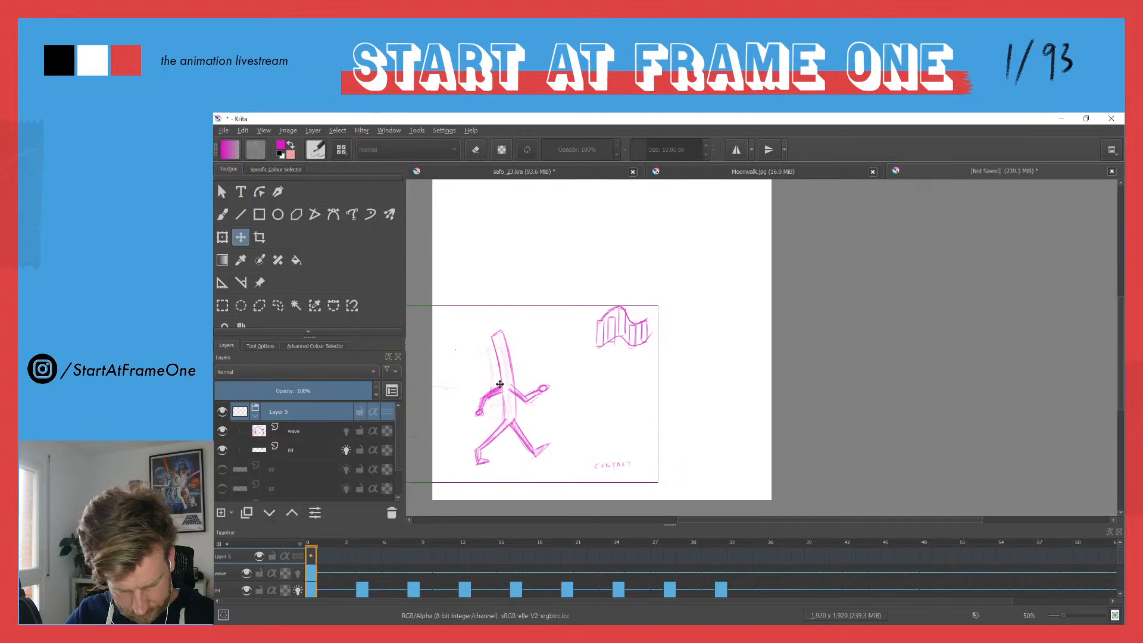
pyautogui.moveTo(316, 543); pyautogui.dragTo(427, 542)
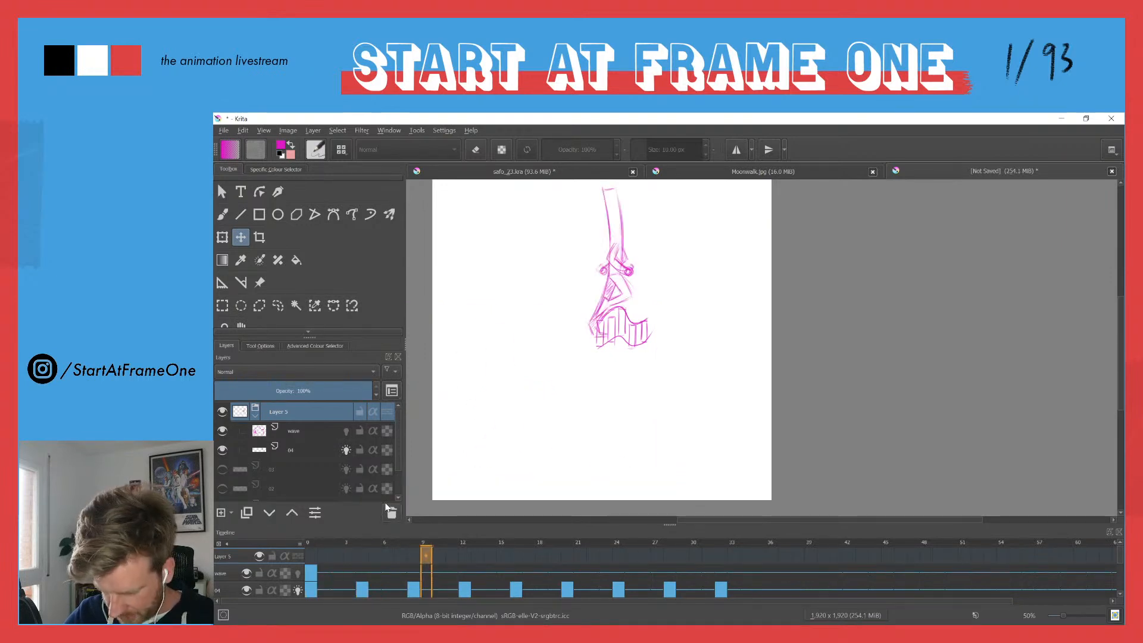
pyautogui.hotkey('ctrl', 'z')
pyautogui.hotkey('ctrl', 'z')
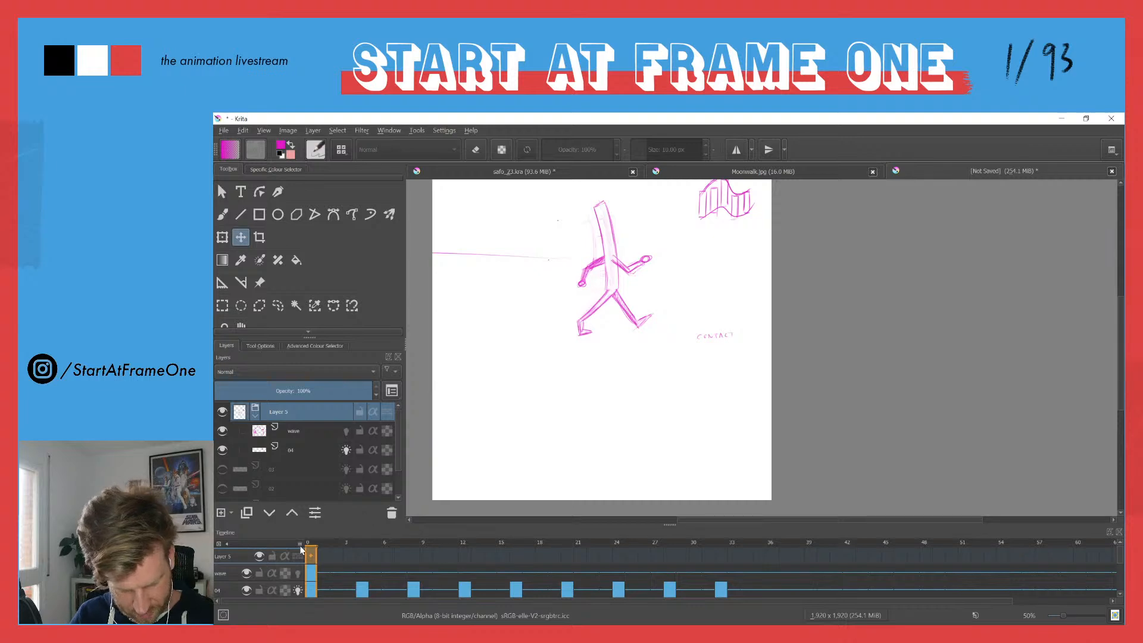
# Step: Add a new paint layer above the wave layer inside the group and rename the 04 layer to layout
pyautogui.click(272, 431)
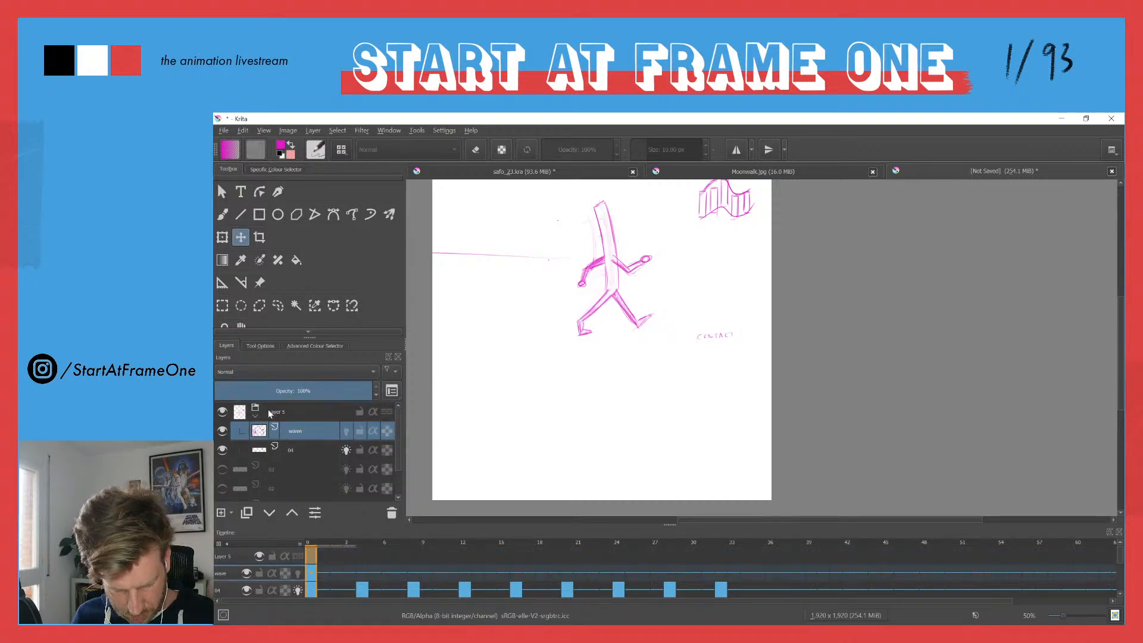
pyautogui.click(221, 513)
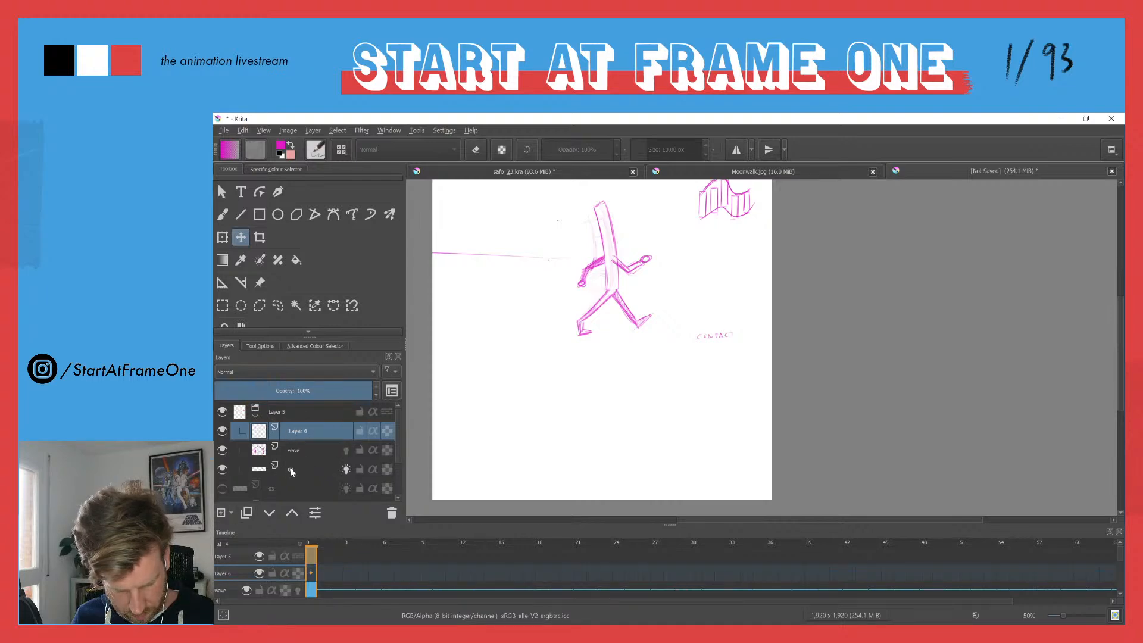
pyautogui.doubleClick(292, 471)
pyautogui.write('layout')
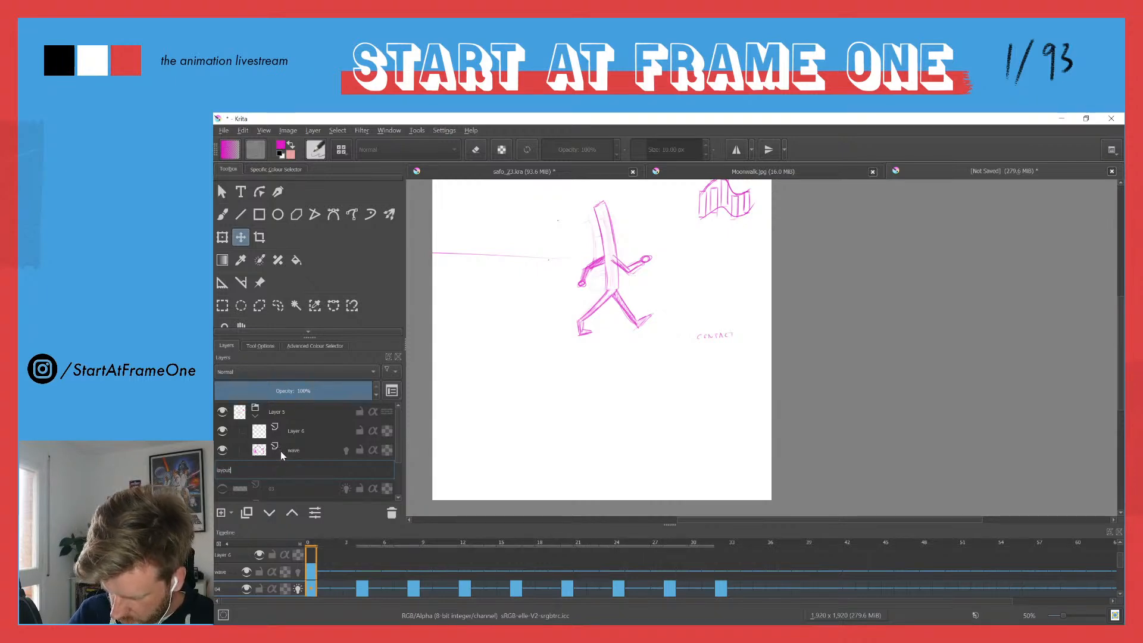
pyautogui.press('Return')
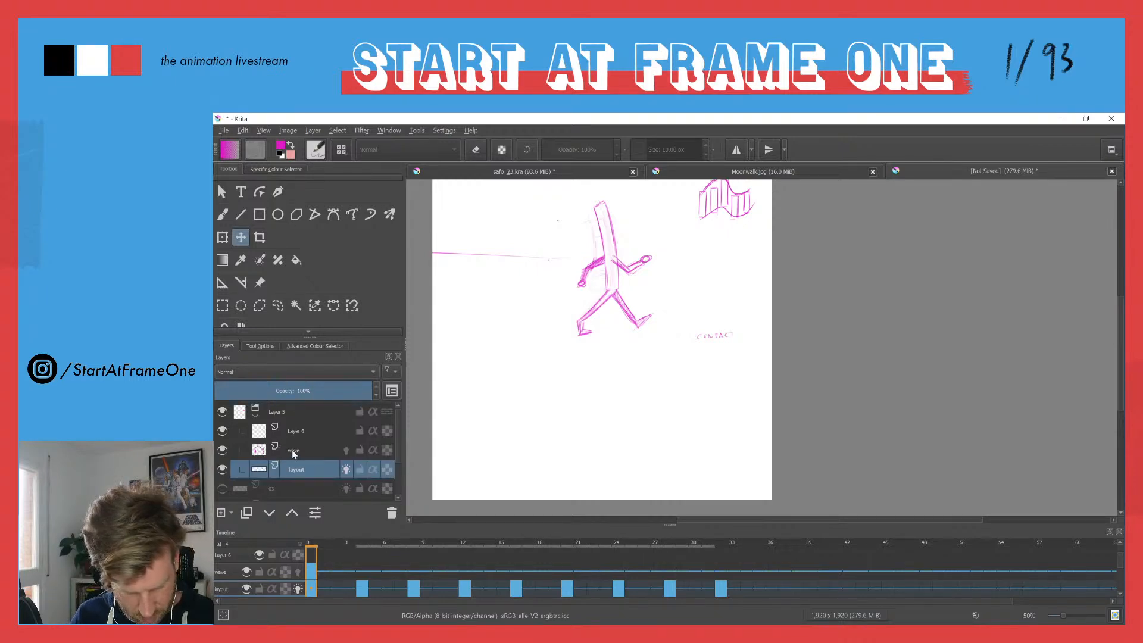
# Step: Rename the wave layer to "wave graph"
pyautogui.doubleClick(292, 452)
pyautogui.press('Right')
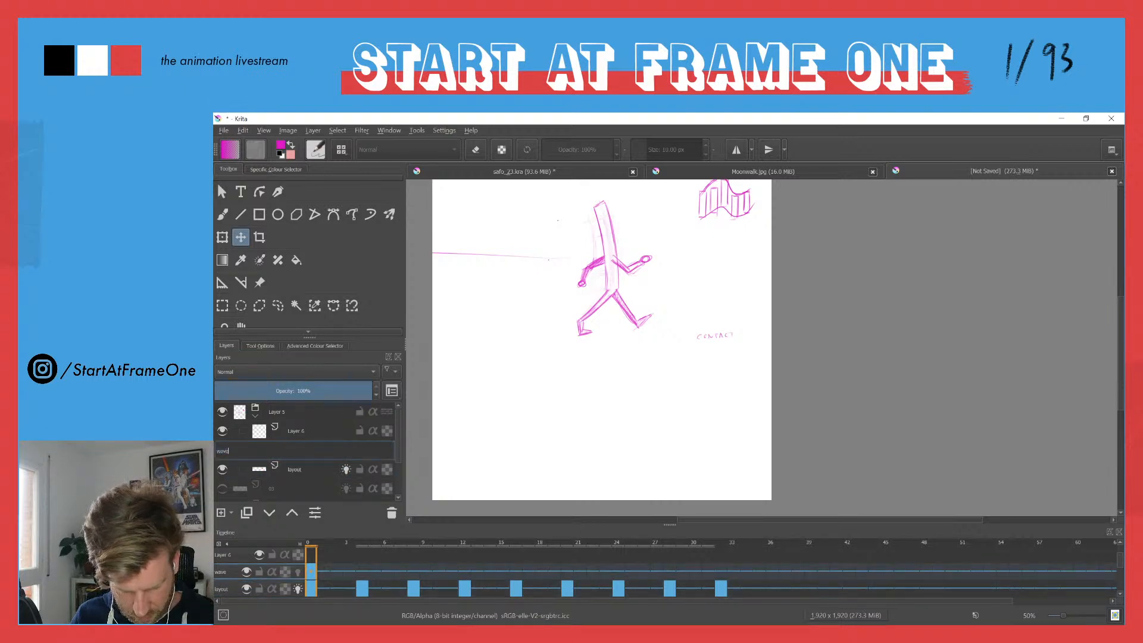
pyautogui.write('graph')
pyautogui.press('Return')
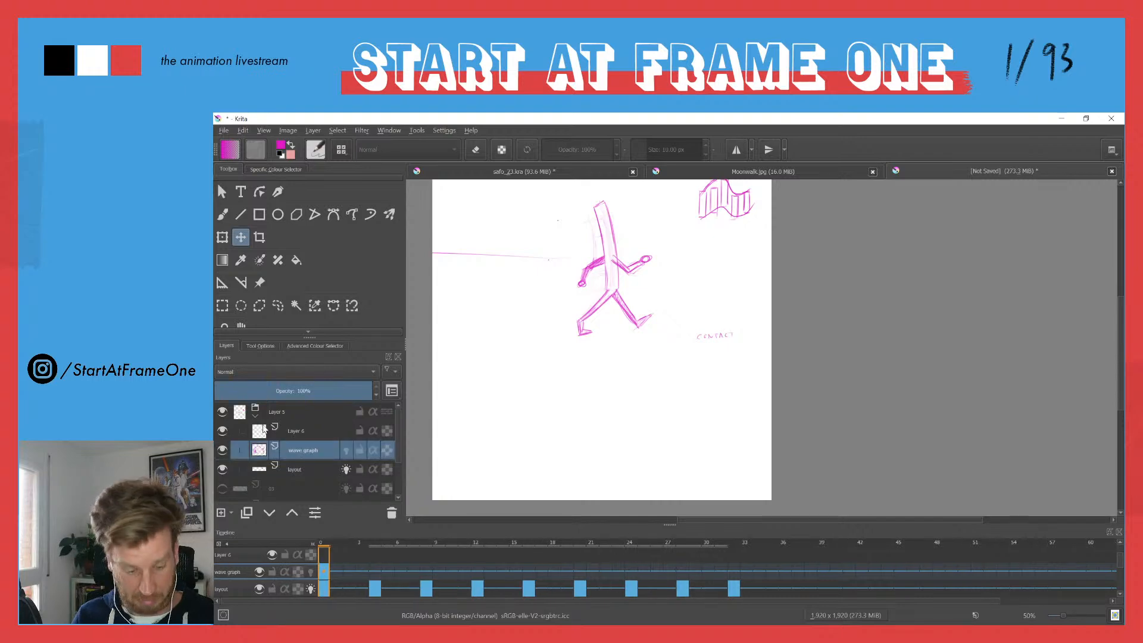
# Step: On the new layer at frame 0, sketch a tilted, hatched oval shoe sole below the walking figure with the 10 px magenta pencil
pyautogui.click(292, 432)
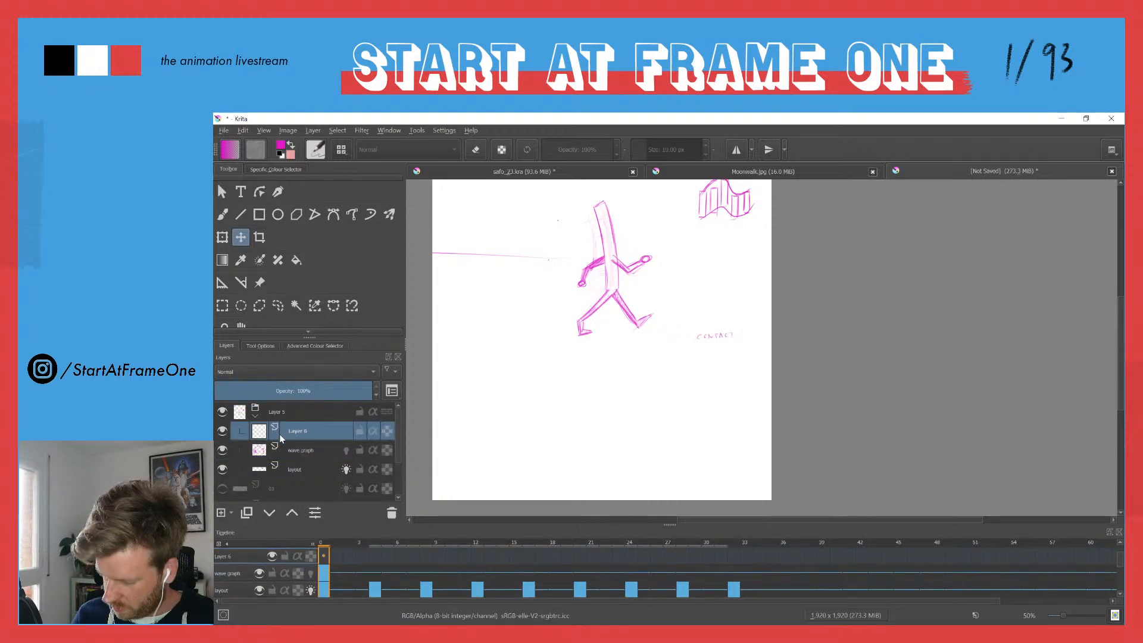
pyautogui.press('b')
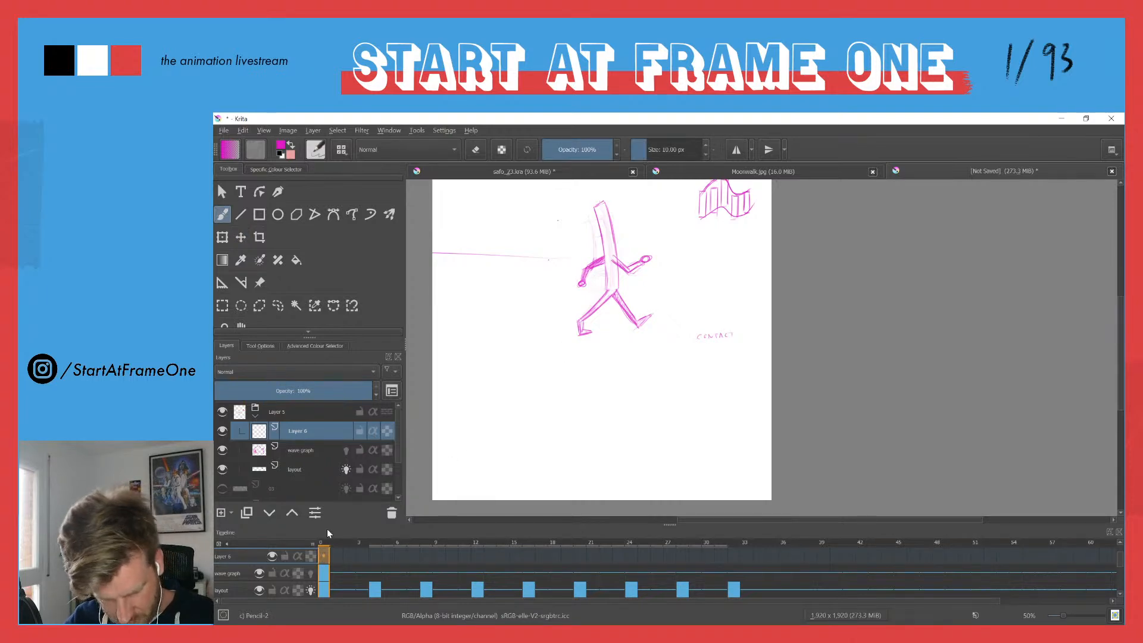
pyautogui.press('space')
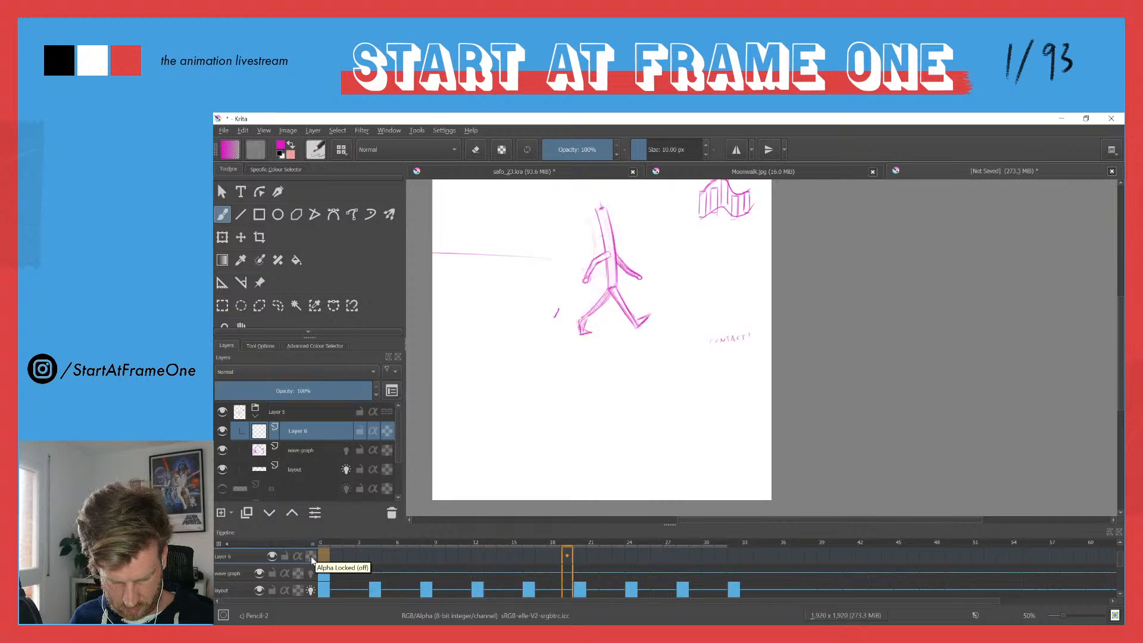
pyautogui.press('space')
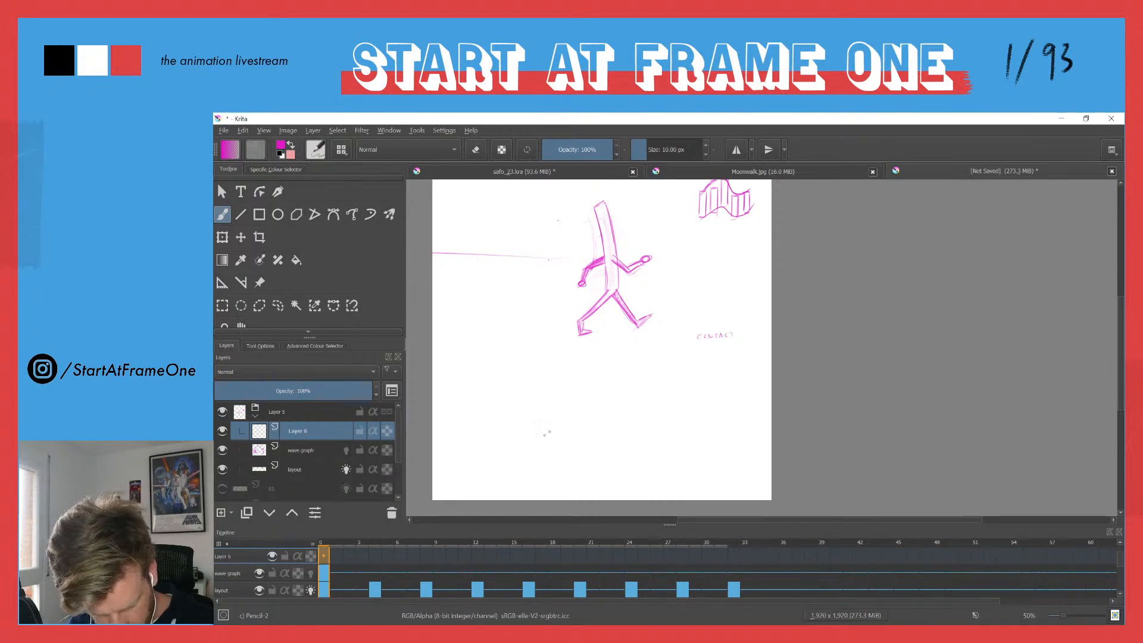
pyautogui.moveTo(556, 426)
pyautogui.mouseDown()
pyautogui.moveTo(547, 471)
pyautogui.moveTo(564, 454)
pyautogui.moveTo(543, 448)
pyautogui.moveTo(563, 431)
pyautogui.moveTo(560, 449)
pyautogui.mouseUp()
pyautogui.moveTo(541, 454)
pyautogui.mouseDown()
pyautogui.moveTo(559, 452)
pyautogui.moveTo(563, 435)
pyautogui.moveTo(558, 426)
pyautogui.moveTo(537, 443)
pyautogui.mouseUp()
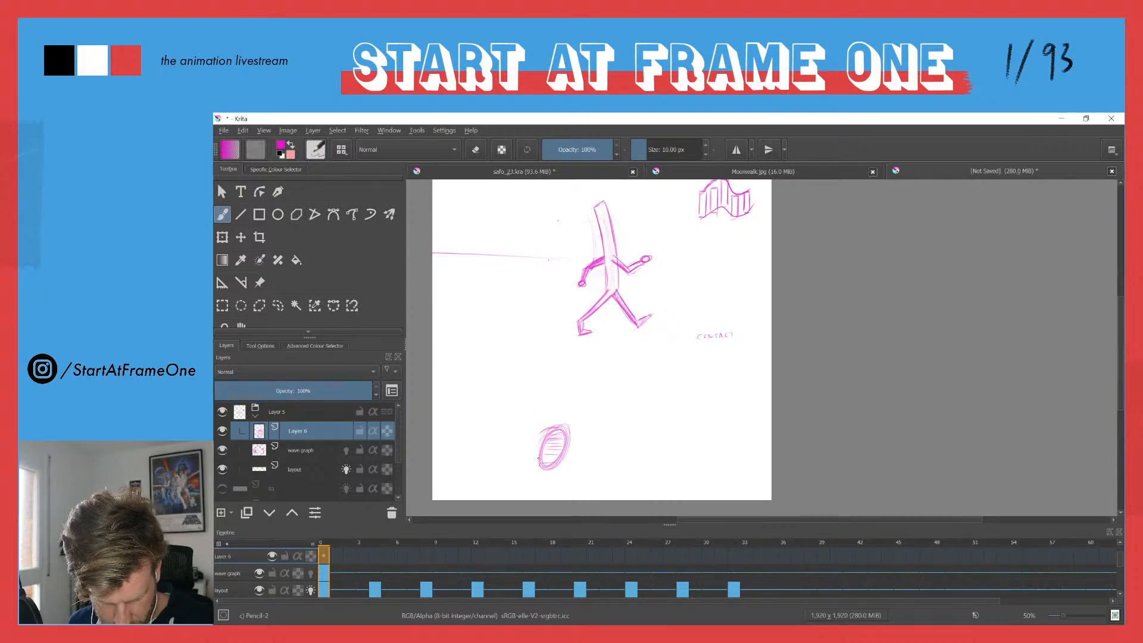
# Step: Sketch a tall rounded body above the shoe sole, with two short legs and a blocky second foot beside the first
pyautogui.moveTo(531, 400)
pyautogui.mouseDown()
pyautogui.moveTo(540, 446)
pyautogui.moveTo(546, 437)
pyautogui.mouseUp()
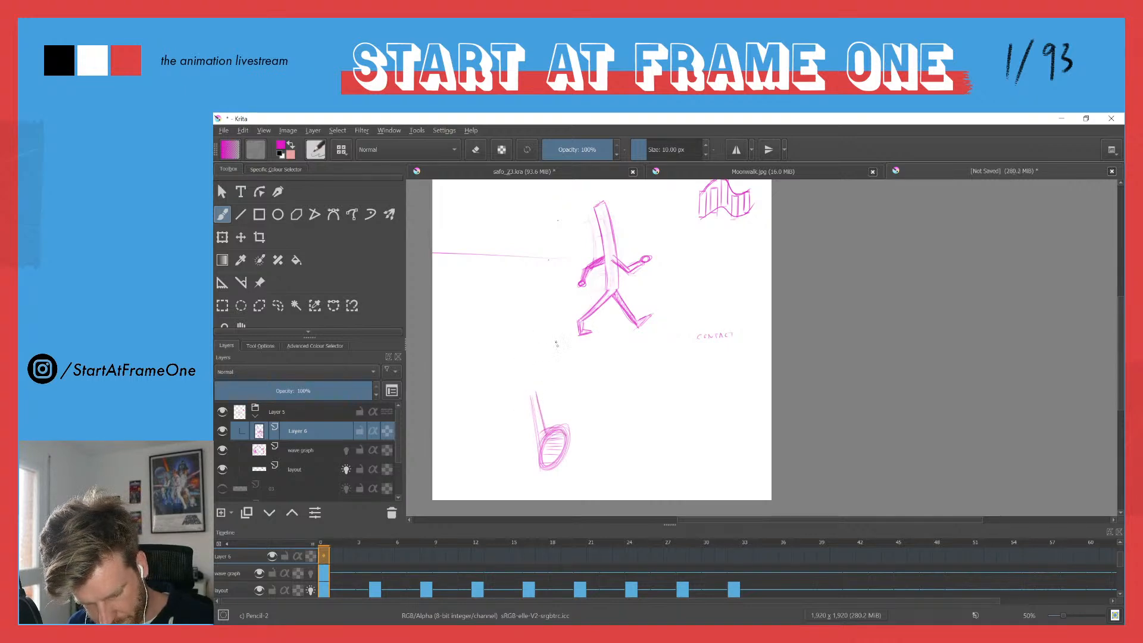
pyautogui.click(527, 339)
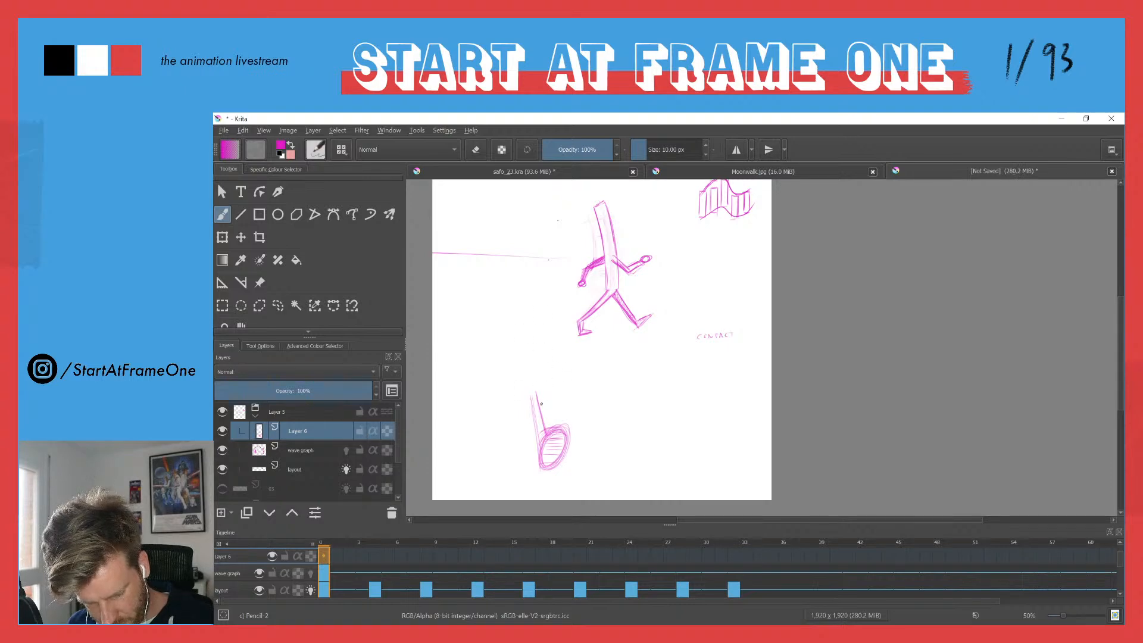
pyautogui.moveTo(555, 391); pyautogui.dragTo(557, 341)
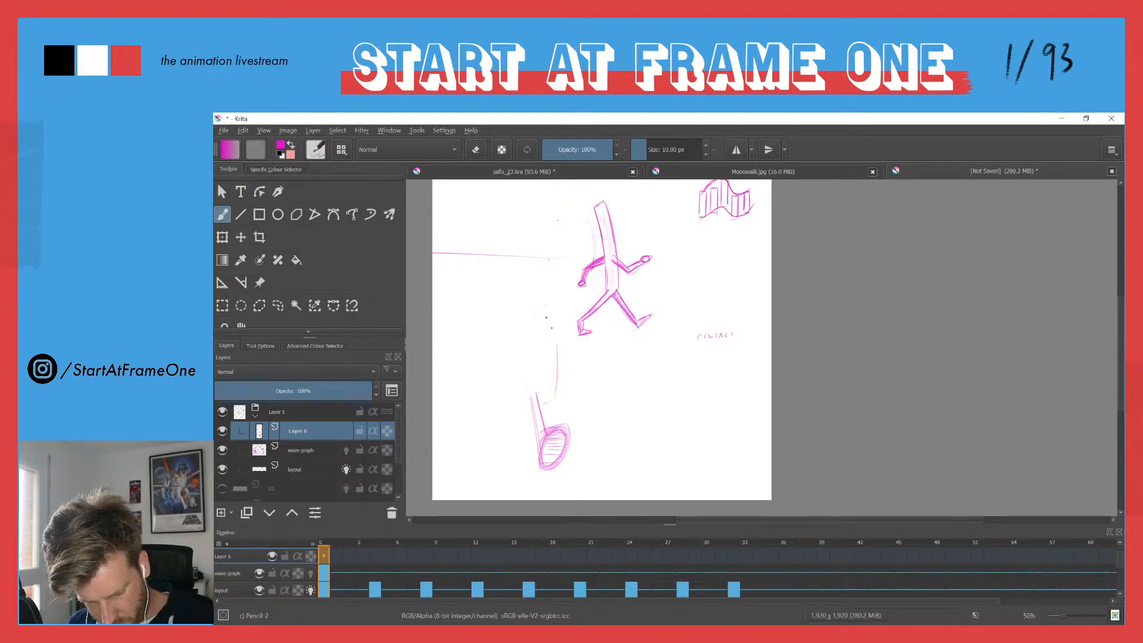
pyautogui.moveTo(526, 396)
pyautogui.mouseDown()
pyautogui.moveTo(522, 340)
pyautogui.moveTo(533, 410)
pyautogui.moveTo(550, 398)
pyautogui.mouseUp()
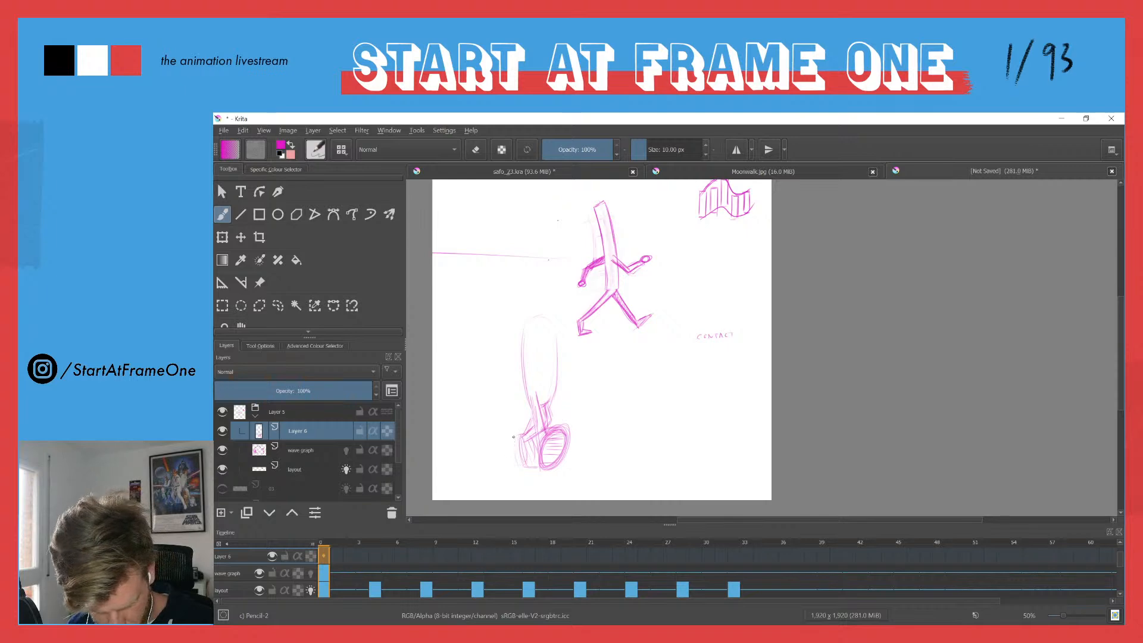
pyautogui.moveTo(515, 458)
pyautogui.mouseDown()
pyautogui.moveTo(520, 469)
pyautogui.moveTo(530, 443)
pyautogui.moveTo(520, 469)
pyautogui.mouseUp()
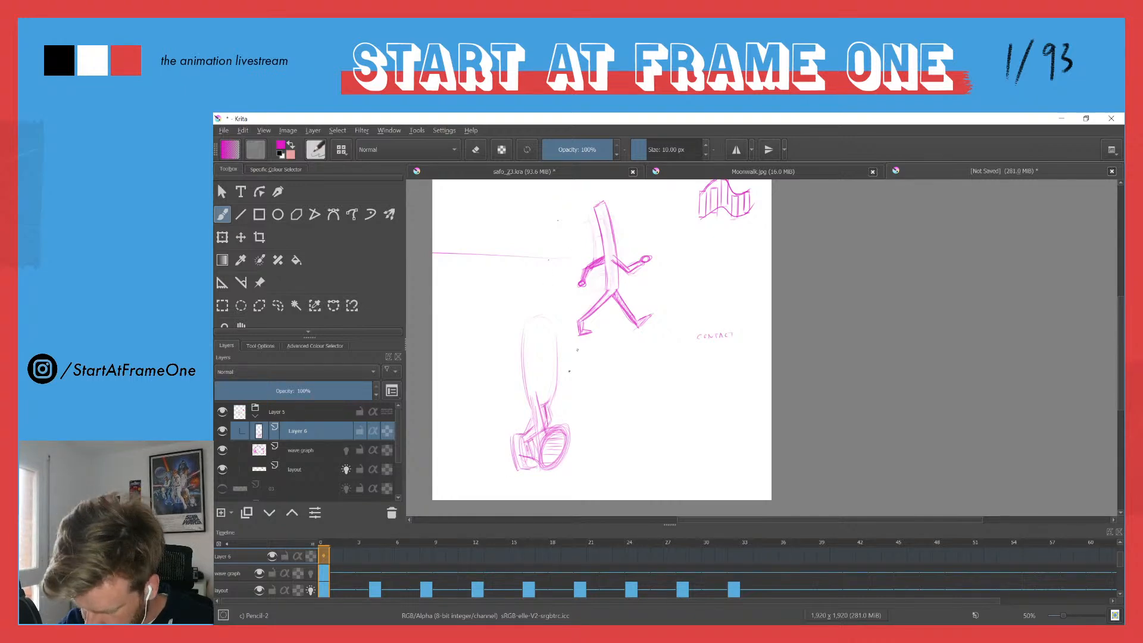
# Step: Clean up and redraw the crossing legs with firmer lines, and darken the outlines of both feet
pyautogui.press('e')
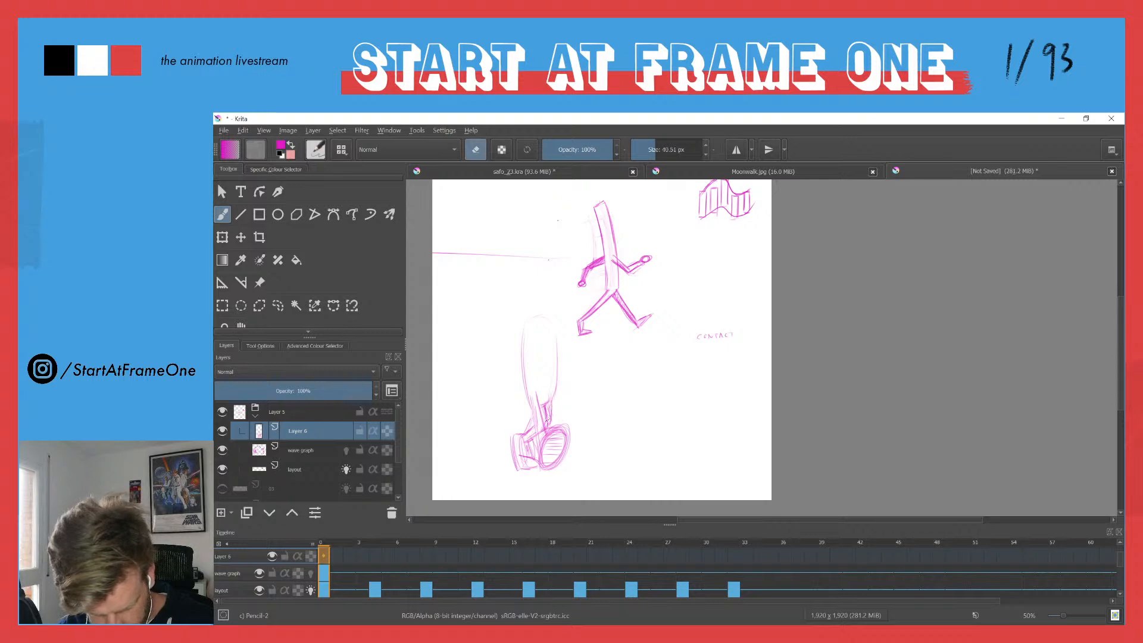
pyautogui.press('e')
pyautogui.moveTo(529, 396)
pyautogui.mouseDown()
pyautogui.moveTo(538, 446)
pyautogui.moveTo(533, 395)
pyautogui.moveTo(551, 429)
pyautogui.moveTo(539, 444)
pyautogui.moveTo(559, 435)
pyautogui.moveTo(544, 465)
pyautogui.mouseUp()
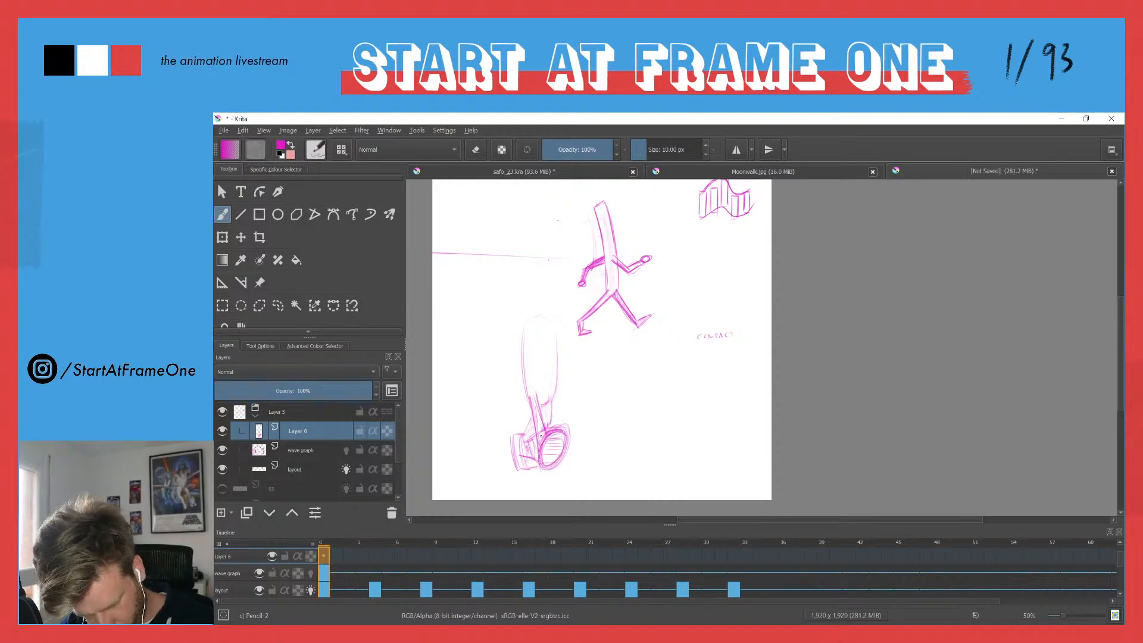
pyautogui.moveTo(536, 392)
pyautogui.mouseDown()
pyautogui.moveTo(544, 427)
pyautogui.moveTo(555, 420)
pyautogui.mouseUp()
pyautogui.moveTo(547, 389); pyautogui.dragTo(555, 427)
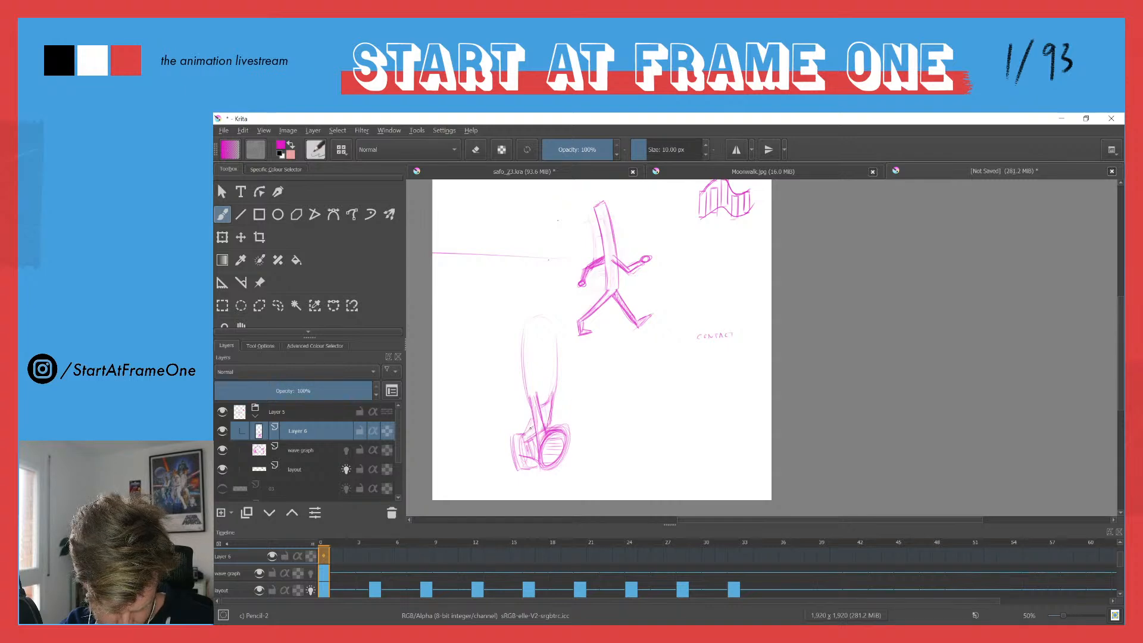
pyautogui.moveTo(547, 405); pyautogui.dragTo(538, 406)
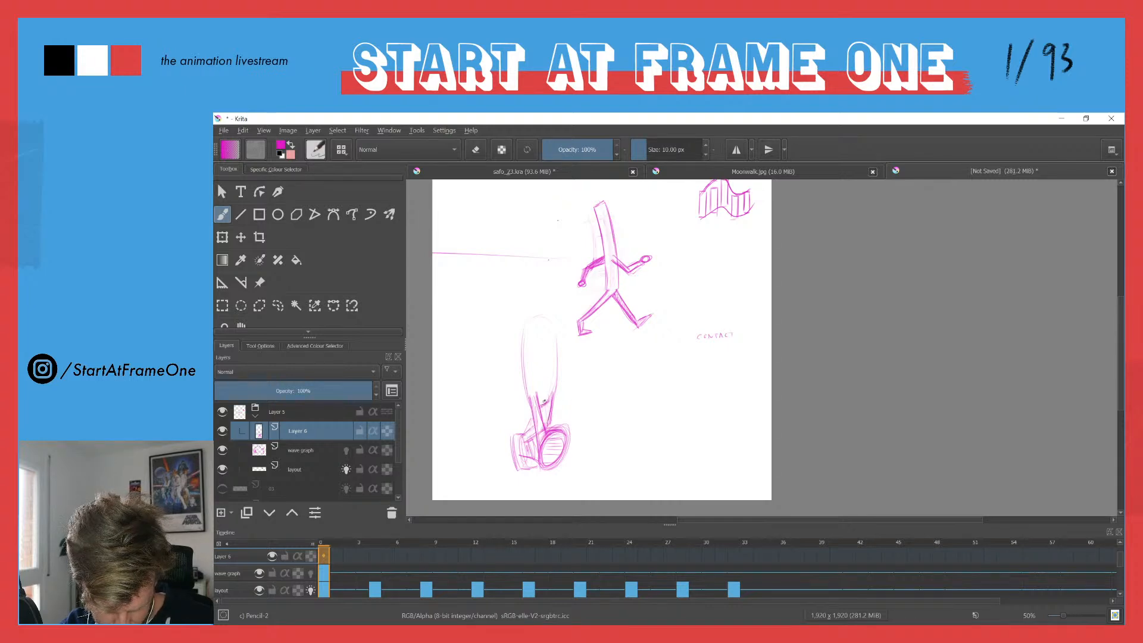
pyautogui.moveTo(520, 457)
pyautogui.mouseDown()
pyautogui.moveTo(540, 429)
pyautogui.moveTo(529, 388)
pyautogui.moveTo(539, 430)
pyautogui.moveTo(535, 392)
pyautogui.moveTo(545, 434)
pyautogui.mouseUp()
pyautogui.press('e')
pyautogui.press('e')
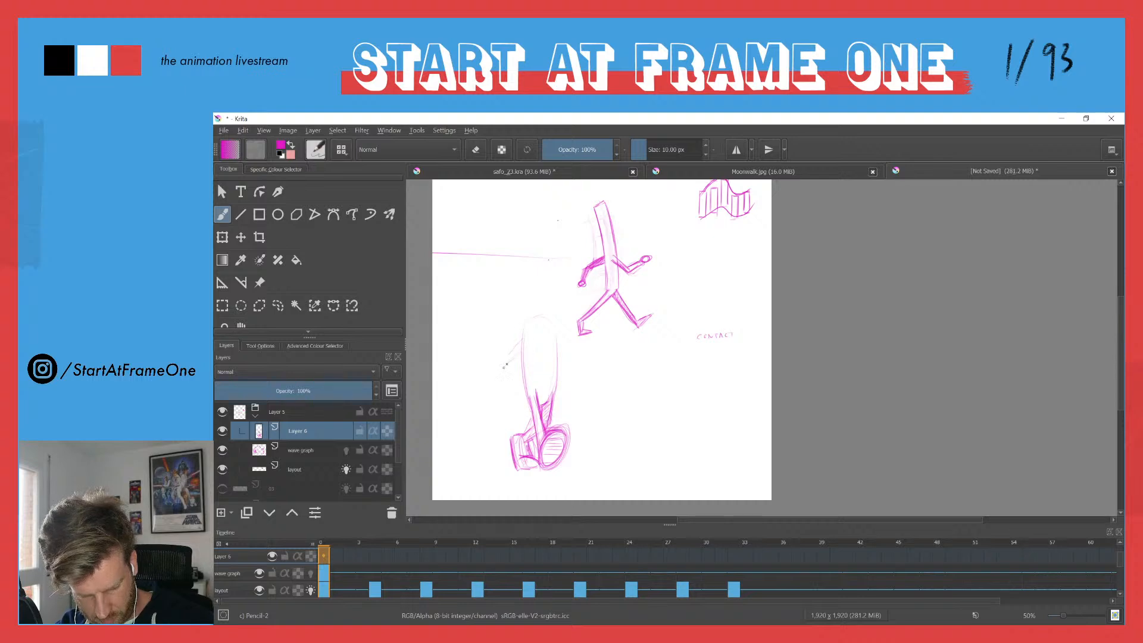
# Step: Sketch two bent arms with blocky hands, one on each side of the front-view body, with the magenta pencil
pyautogui.moveTo(499, 361)
pyautogui.mouseDown()
pyautogui.moveTo(510, 362)
pyautogui.moveTo(507, 382)
pyautogui.mouseUp()
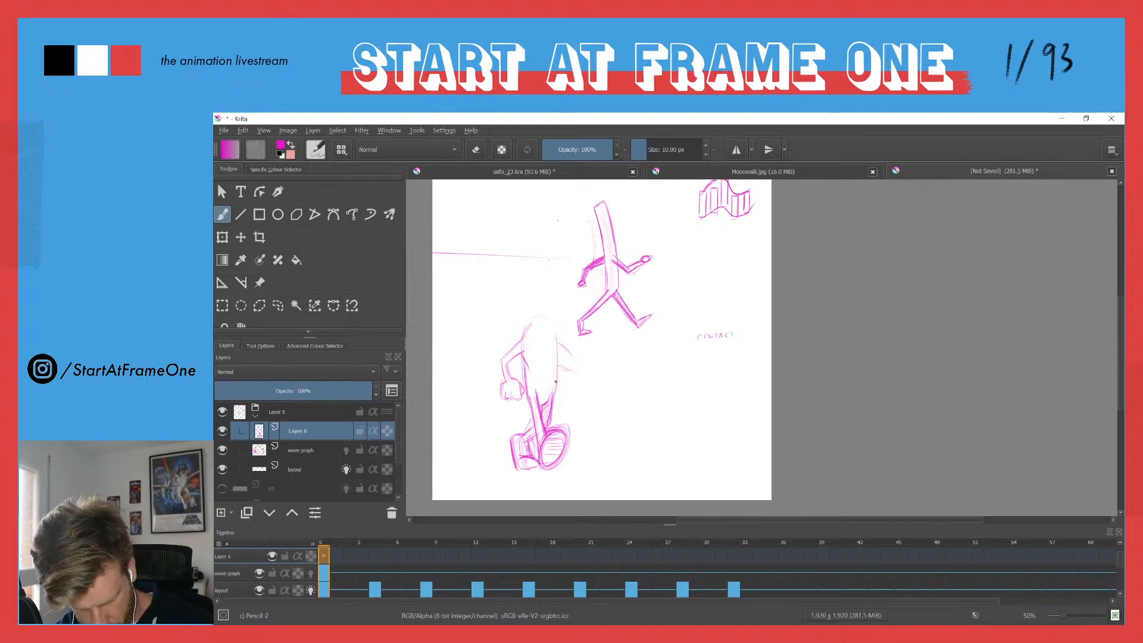
pyautogui.moveTo(557, 384); pyautogui.dragTo(577, 381)
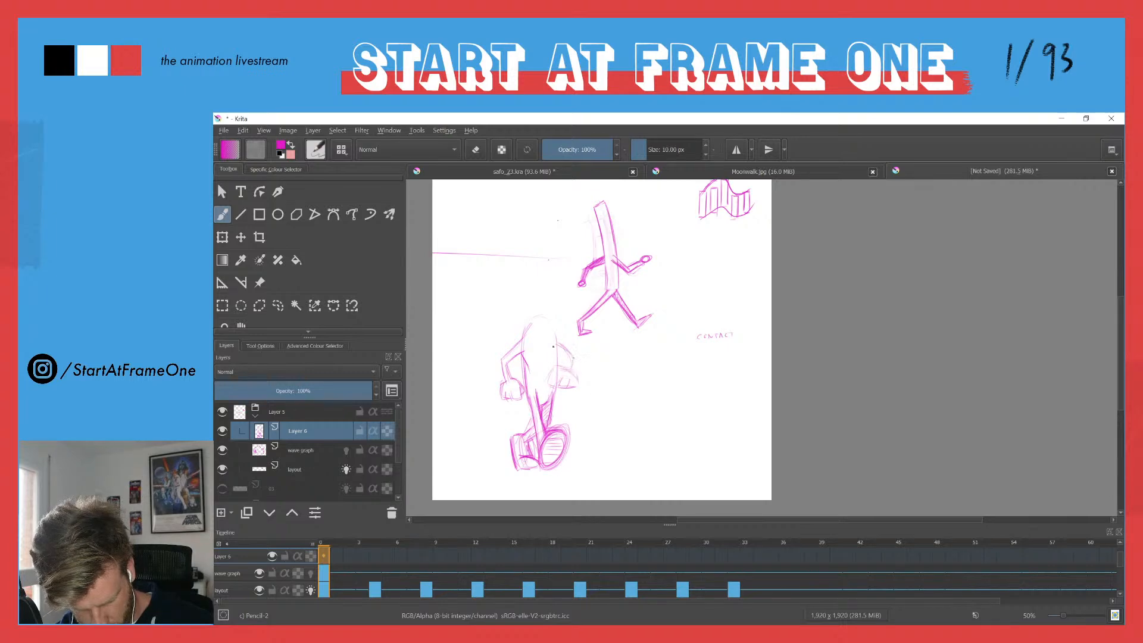
pyautogui.moveTo(558, 346); pyautogui.dragTo(571, 355)
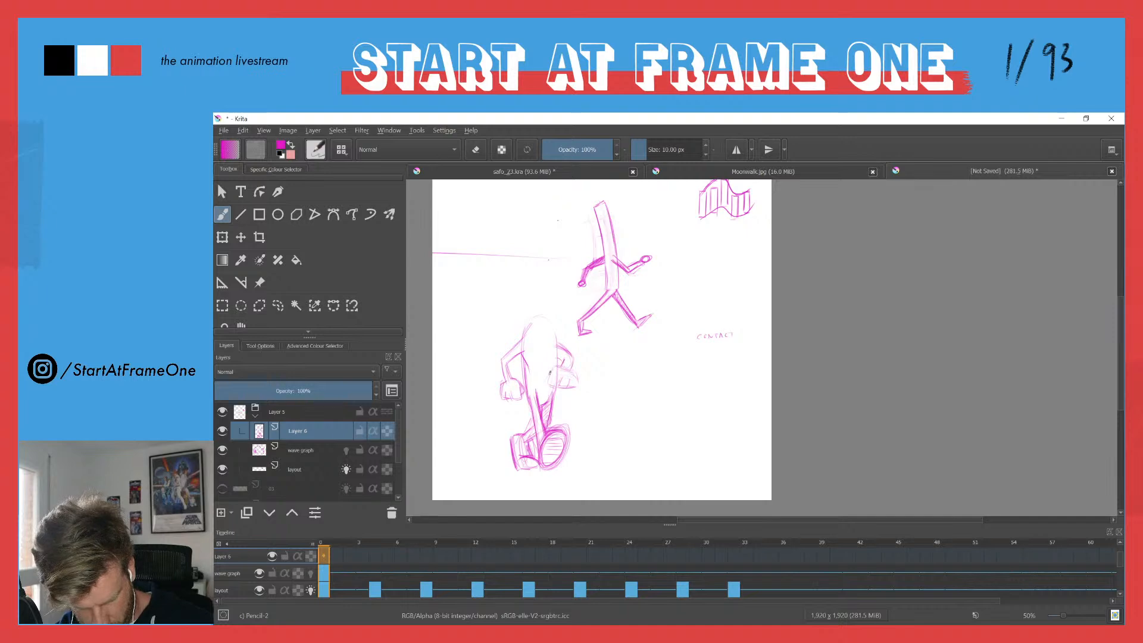
pyautogui.moveTo(552, 372)
pyautogui.mouseDown()
pyautogui.moveTo(546, 387)
pyautogui.moveTo(551, 334)
pyautogui.mouseUp()
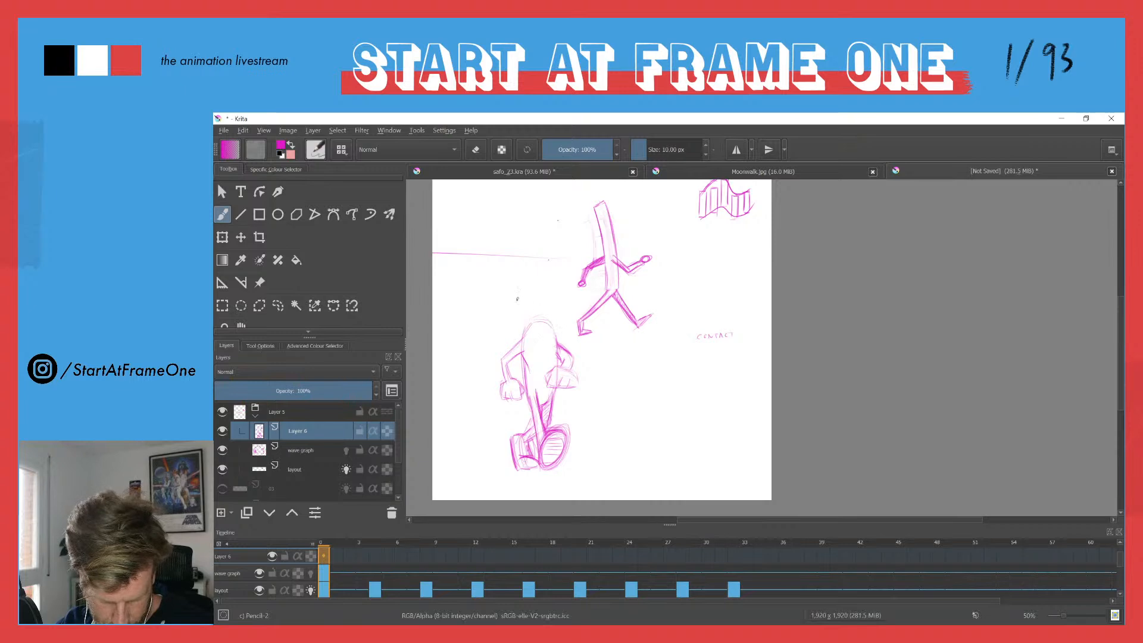
# Step: Extend the body upward into a rounded head with two oval eyes and add finger details to both hands
pyautogui.moveTo(556, 340)
pyautogui.mouseDown()
pyautogui.moveTo(544, 302)
pyautogui.moveTo(518, 317)
pyautogui.moveTo(527, 301)
pyautogui.moveTo(522, 331)
pyautogui.moveTo(535, 297)
pyautogui.moveTo(554, 334)
pyautogui.moveTo(549, 298)
pyautogui.moveTo(539, 297)
pyautogui.moveTo(523, 339)
pyautogui.moveTo(525, 308)
pyautogui.moveTo(549, 310)
pyautogui.mouseUp()
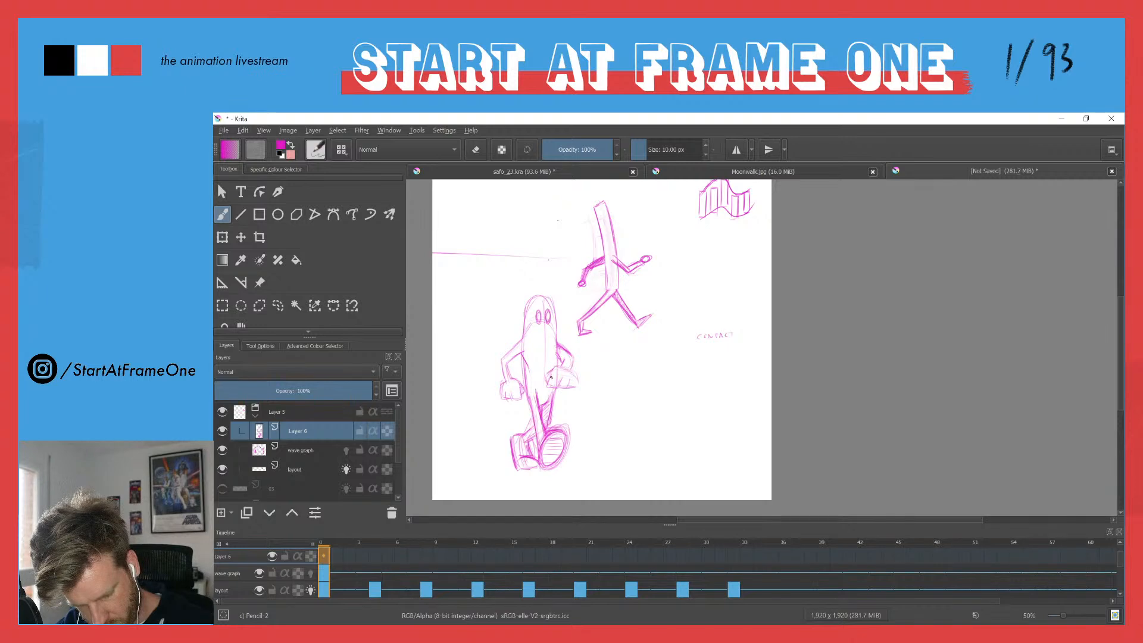
pyautogui.moveTo(556, 375); pyautogui.dragTo(558, 387)
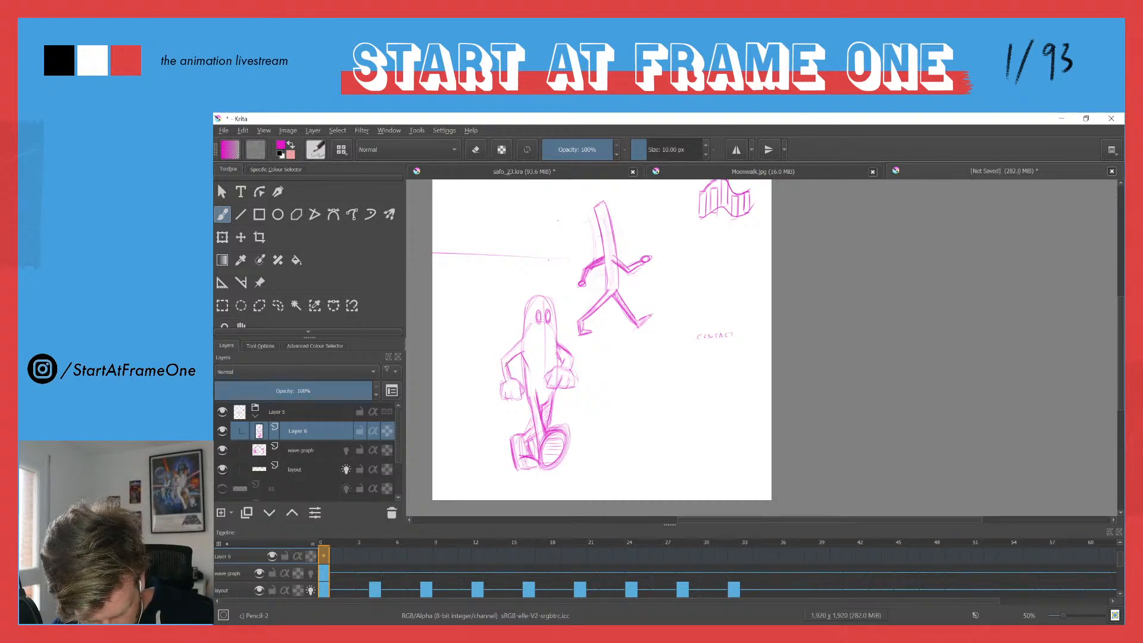
pyautogui.moveTo(516, 344)
pyautogui.mouseDown()
pyautogui.moveTo(502, 361)
pyautogui.moveTo(527, 399)
pyautogui.mouseUp()
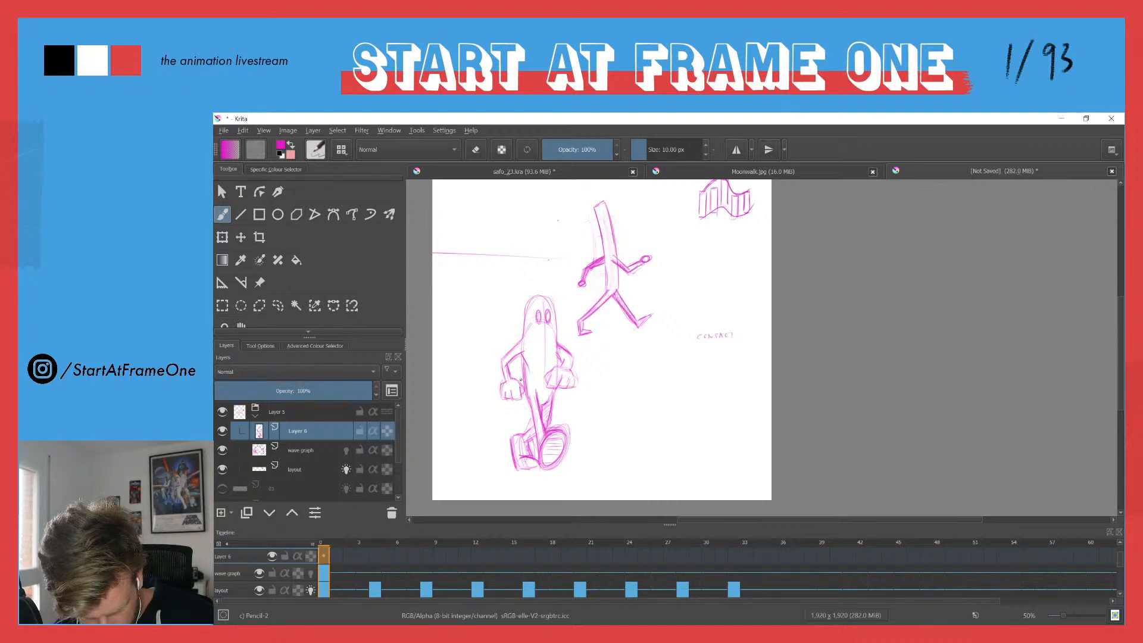
pyautogui.moveTo(513, 390); pyautogui.dragTo(497, 396)
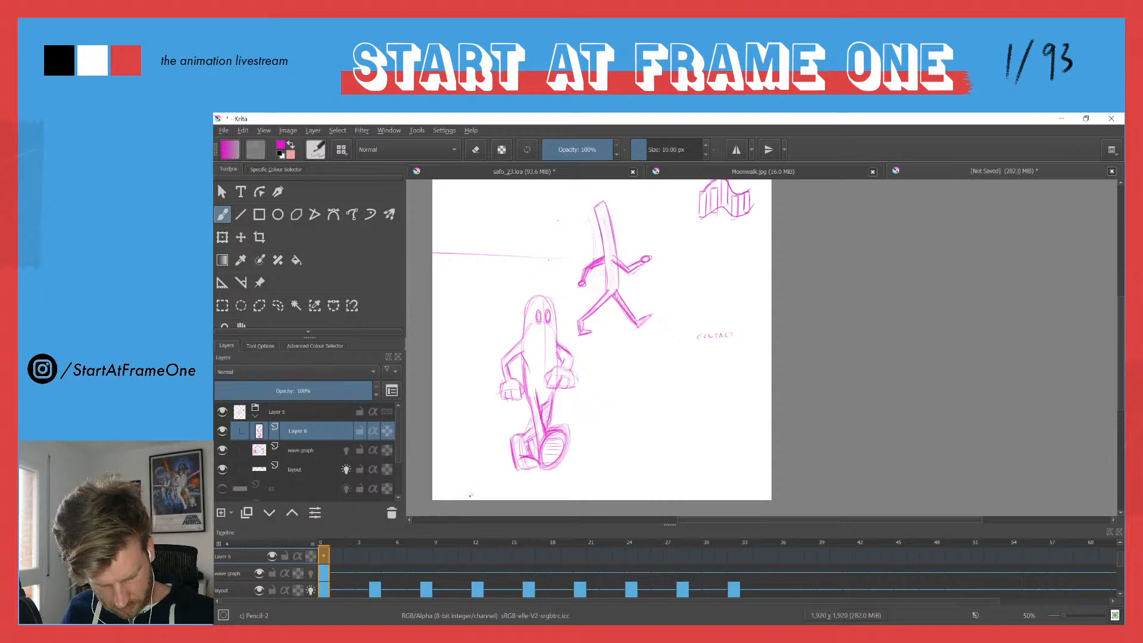
pyautogui.click(529, 573)
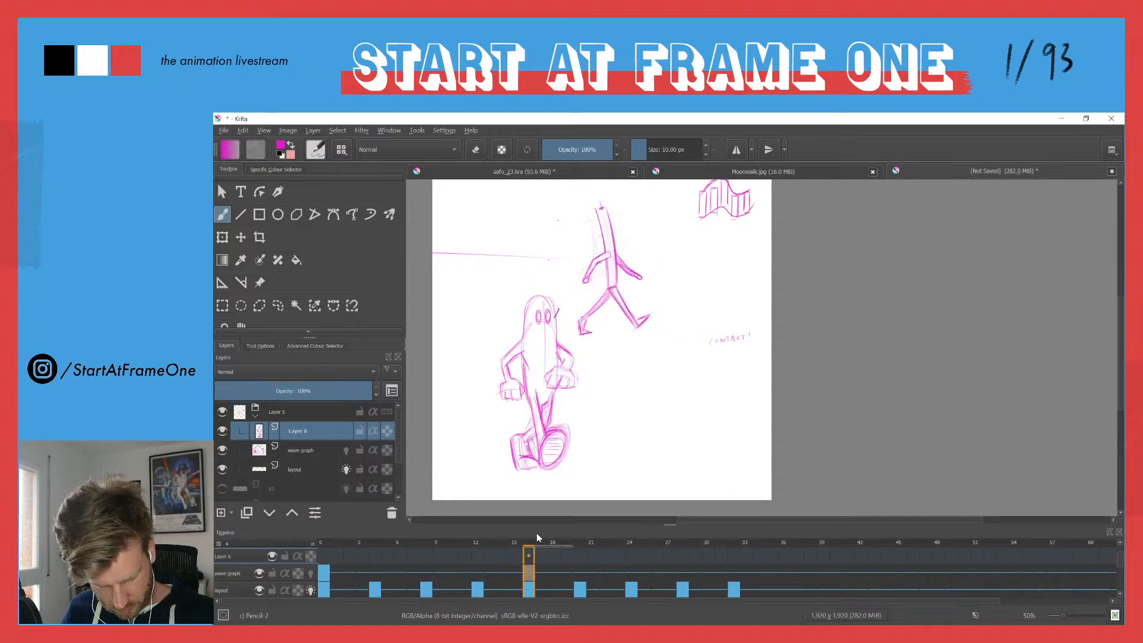
pyautogui.press('F7')
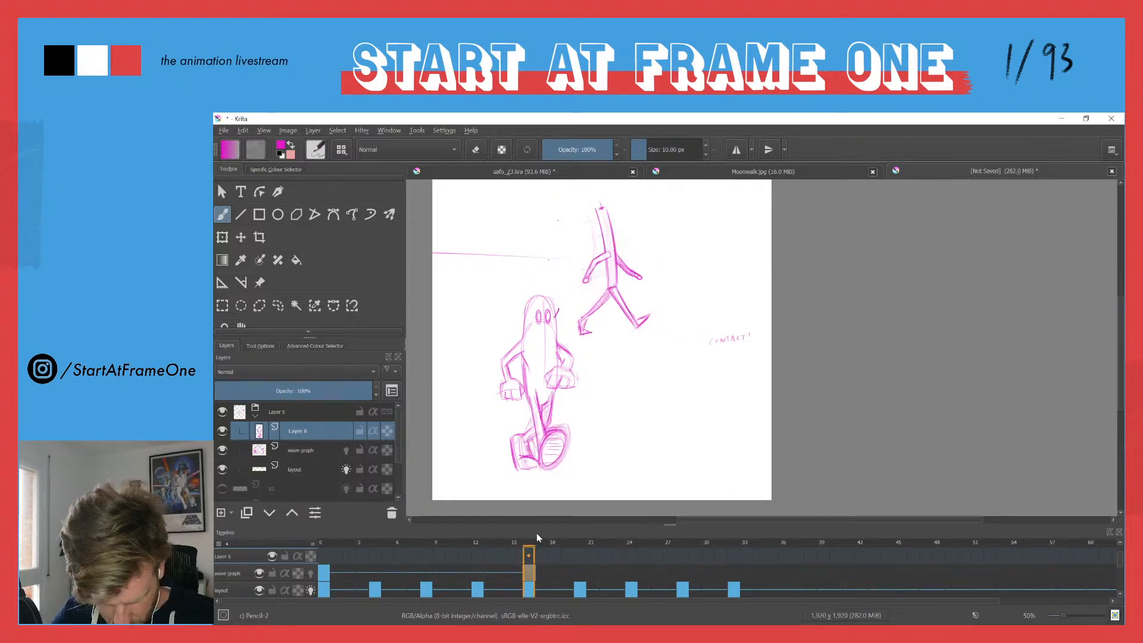
pyautogui.hotkey('ctrl', 'z')
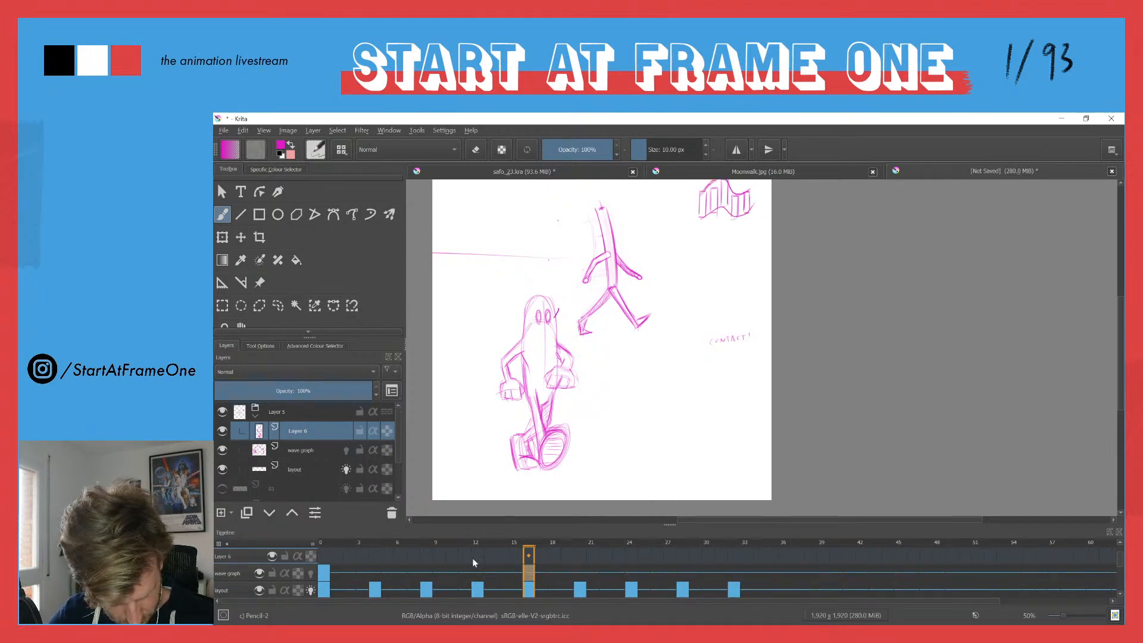
# Step: Add a blank keyframe at frame 16 on Layer 6 and turn on onion skinning for that layer
pyautogui.click(530, 559)
pyautogui.press('F7')
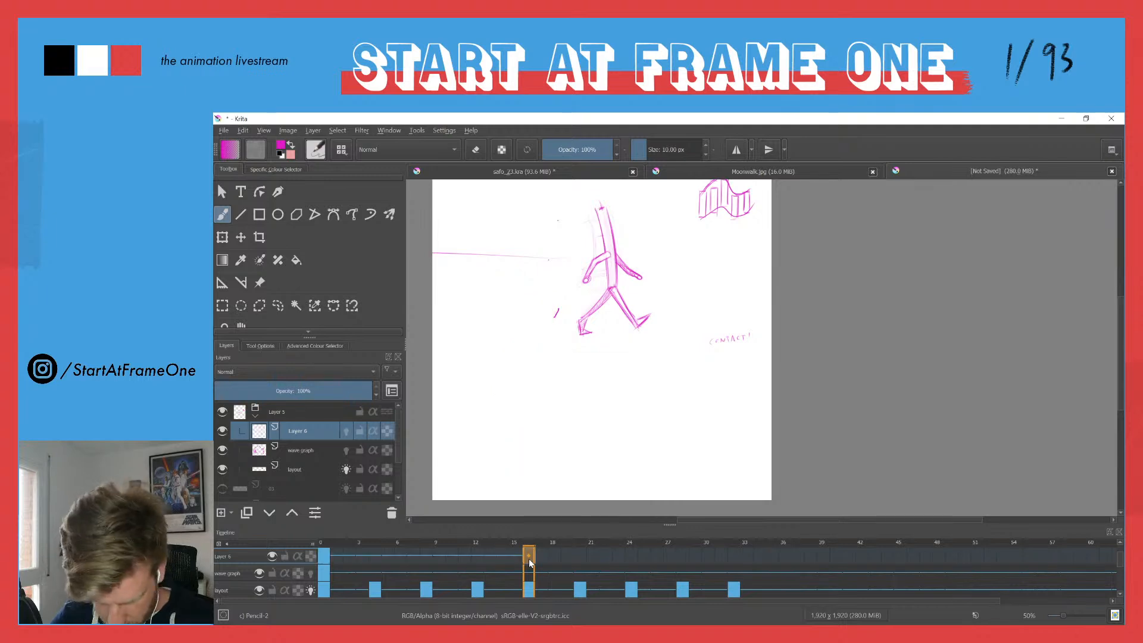
pyautogui.click(311, 556)
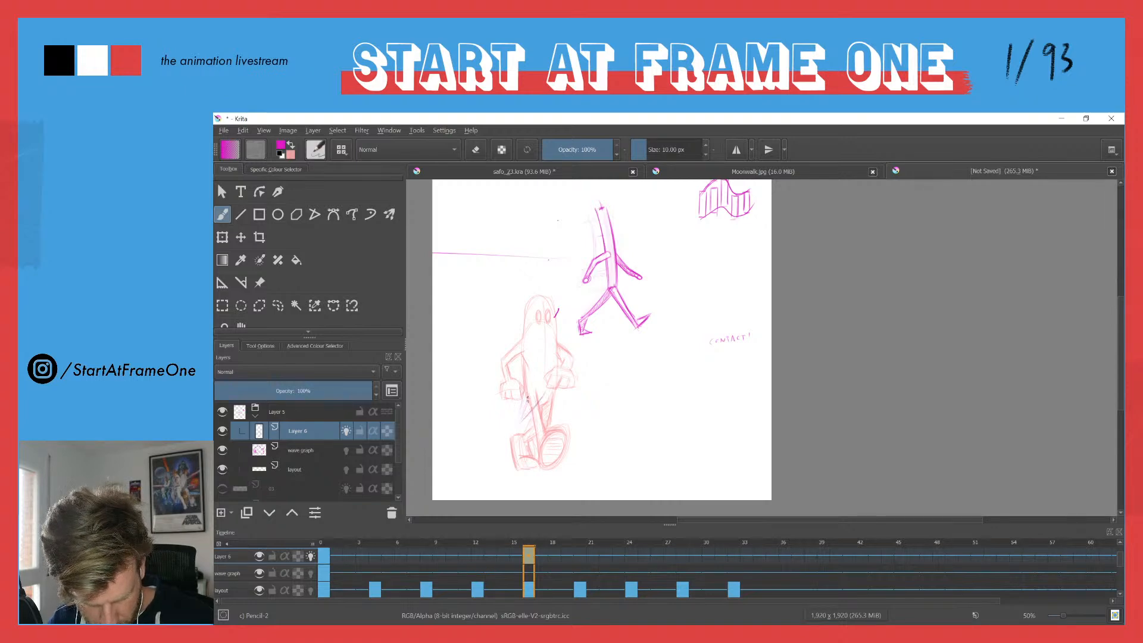
# Step: Over the onion skin at frame 16, sketch a slightly bent leg with its foot where the blocky foot was
pyautogui.moveTo(519, 423); pyautogui.dragTo(521, 441)
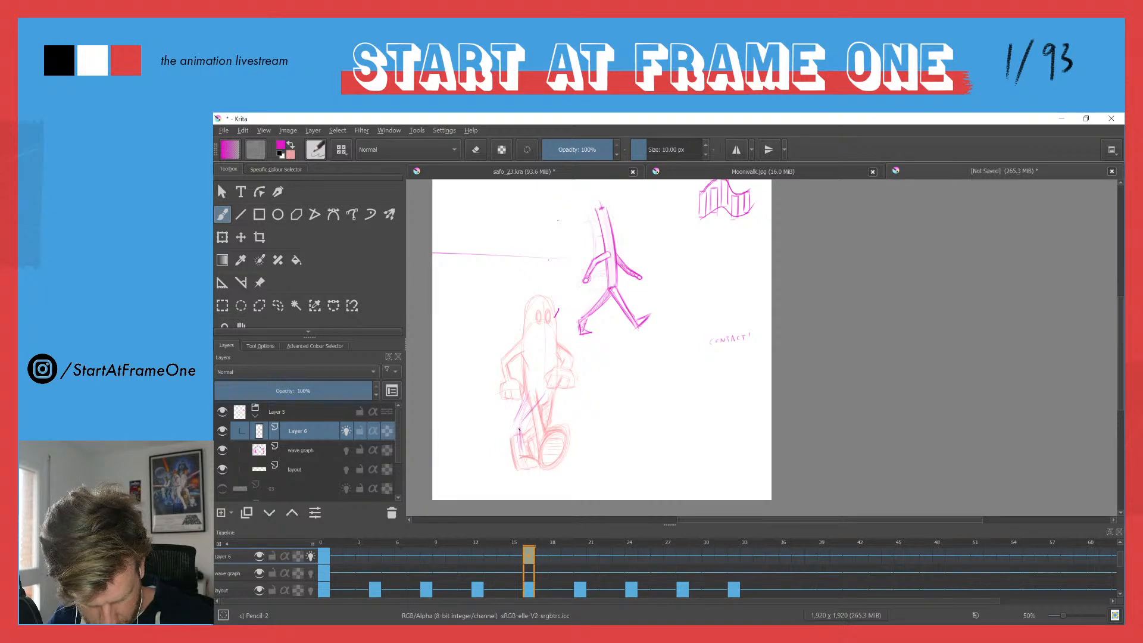
pyautogui.moveTo(525, 424); pyautogui.dragTo(527, 394)
pyautogui.moveTo(520, 449)
pyautogui.mouseDown()
pyautogui.moveTo(540, 399)
pyautogui.moveTo(524, 420)
pyautogui.mouseUp()
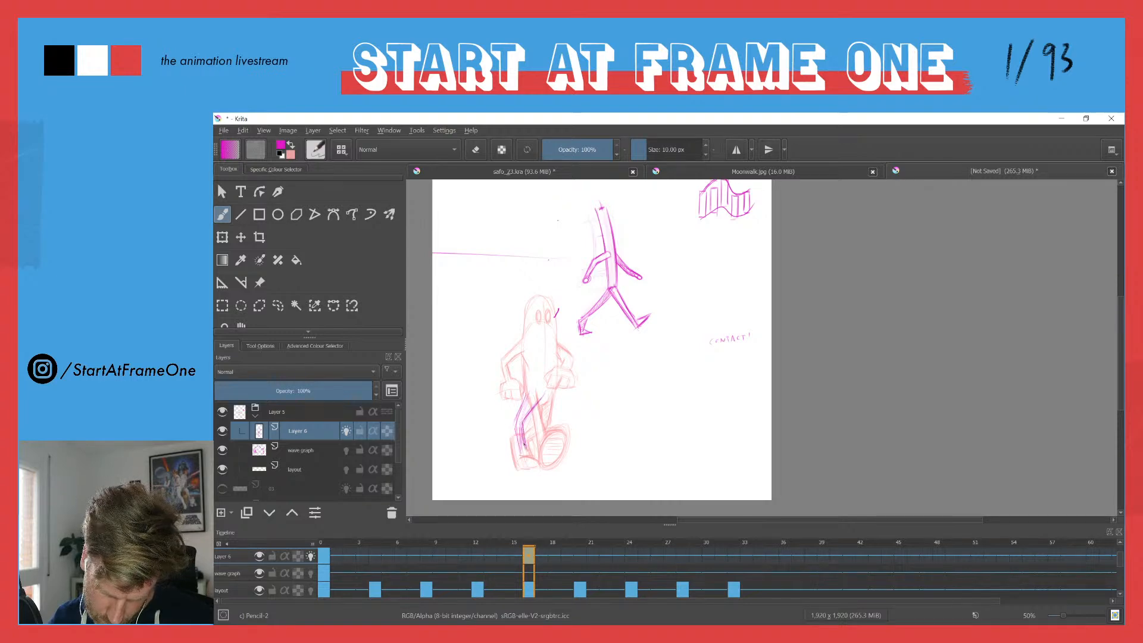
pyautogui.moveTo(511, 459)
pyautogui.mouseDown()
pyautogui.moveTo(519, 446)
pyautogui.moveTo(505, 466)
pyautogui.mouseUp()
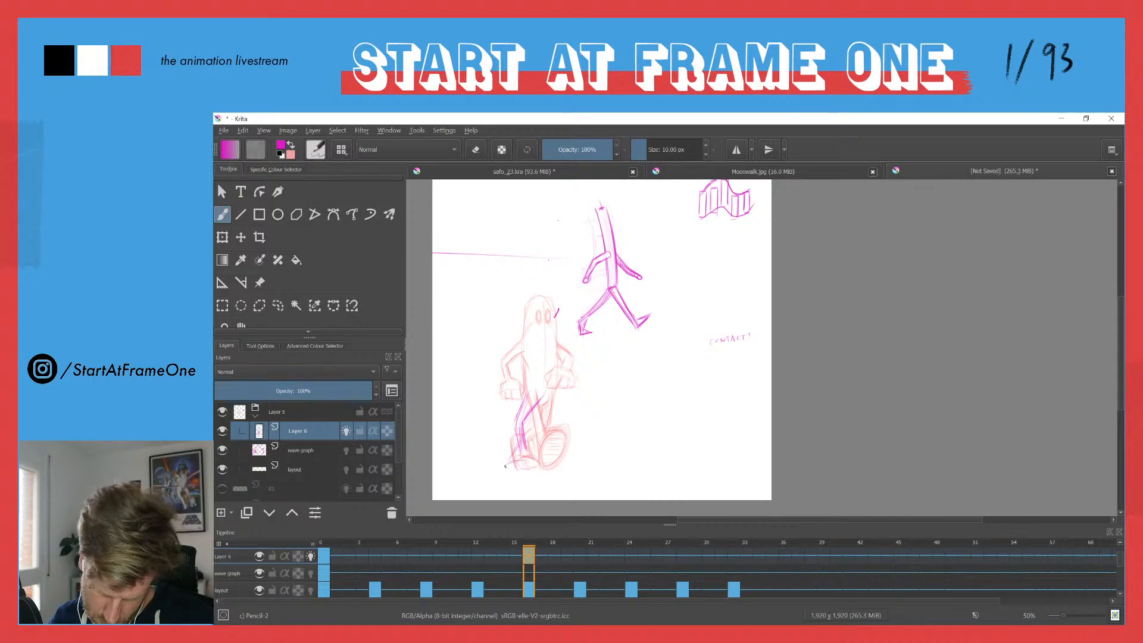
# Step: Sketch the other leg striding outward with a raised, tilted shoe showing its sole, and strengthen its lines
pyautogui.moveTo(552, 396); pyautogui.dragTo(567, 442)
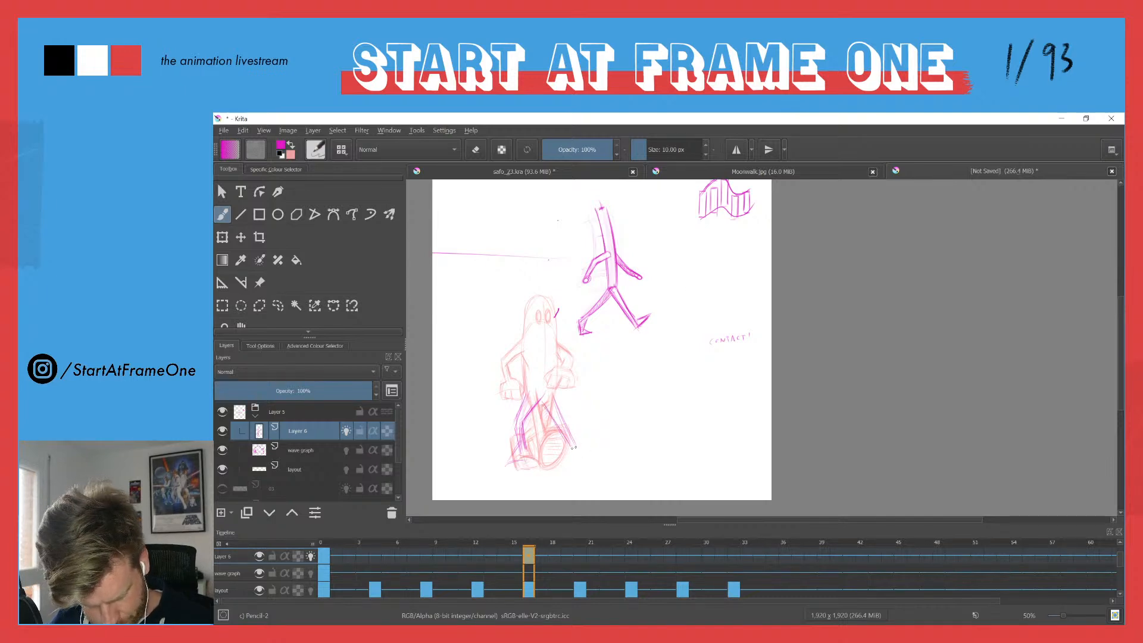
pyautogui.moveTo(595, 438)
pyautogui.mouseDown()
pyautogui.moveTo(575, 461)
pyautogui.moveTo(540, 441)
pyautogui.moveTo(571, 463)
pyautogui.moveTo(597, 435)
pyautogui.moveTo(574, 459)
pyautogui.mouseUp()
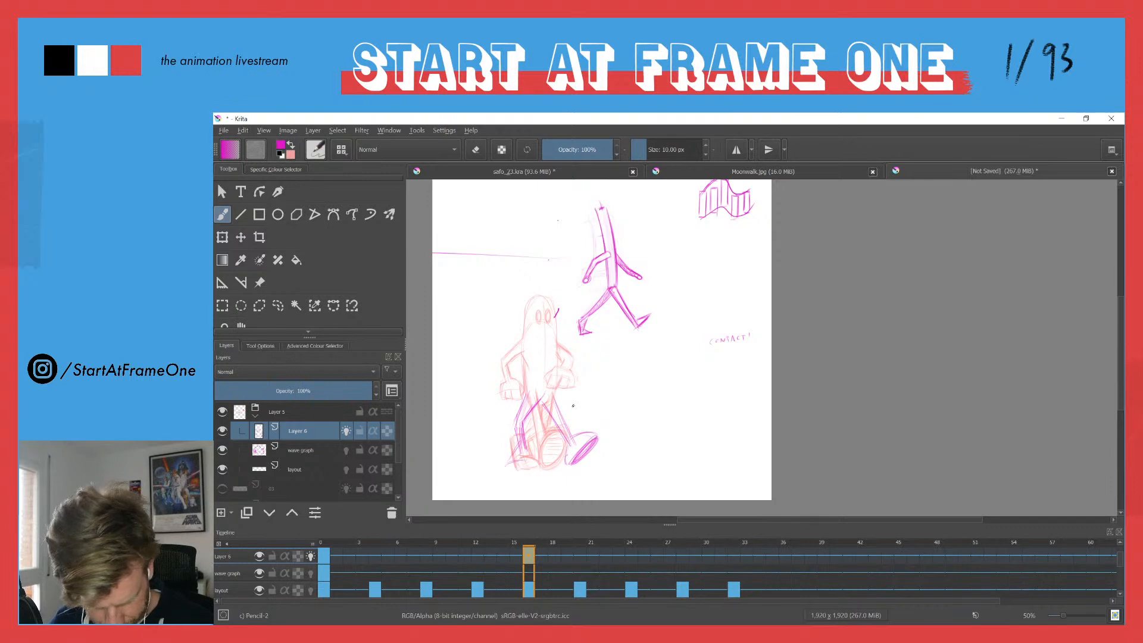
pyautogui.moveTo(550, 417); pyautogui.dragTo(574, 463)
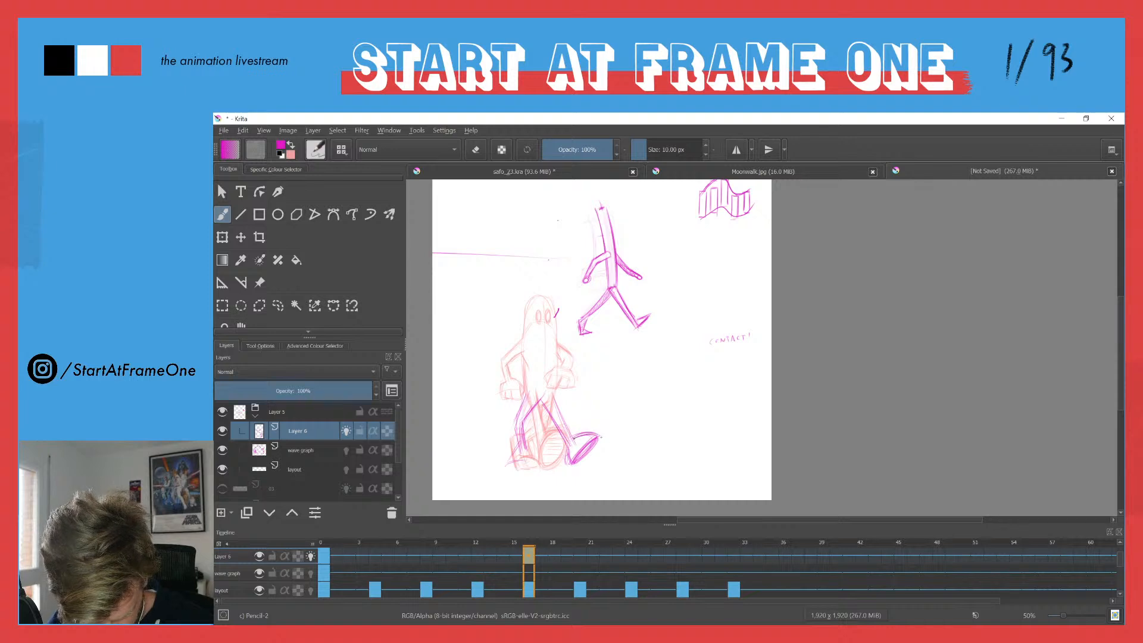
pyautogui.moveTo(602, 433)
pyautogui.mouseDown()
pyautogui.moveTo(578, 438)
pyautogui.moveTo(587, 452)
pyautogui.mouseUp()
pyautogui.moveTo(552, 402); pyautogui.dragTo(573, 442)
pyautogui.moveTo(552, 402); pyautogui.dragTo(572, 436)
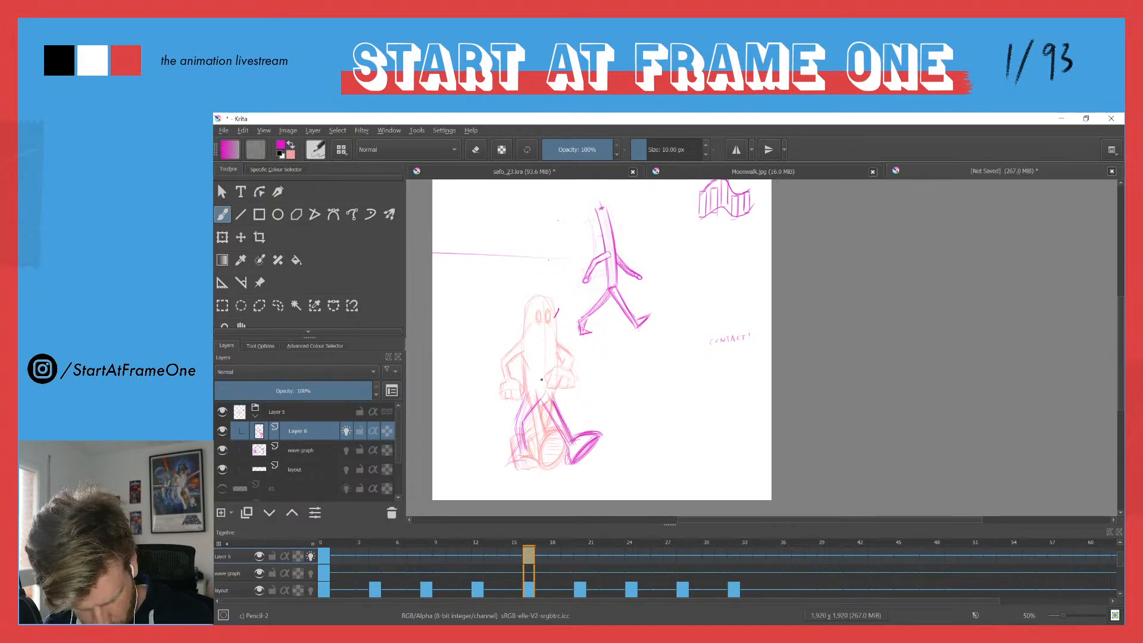
# Step: Draw the body's side line down to the striding leg, and firm up the supporting leg and its flat foot
pyautogui.moveTo(555, 381); pyautogui.dragTo(552, 405)
pyautogui.moveTo(556, 357); pyautogui.dragTo(553, 394)
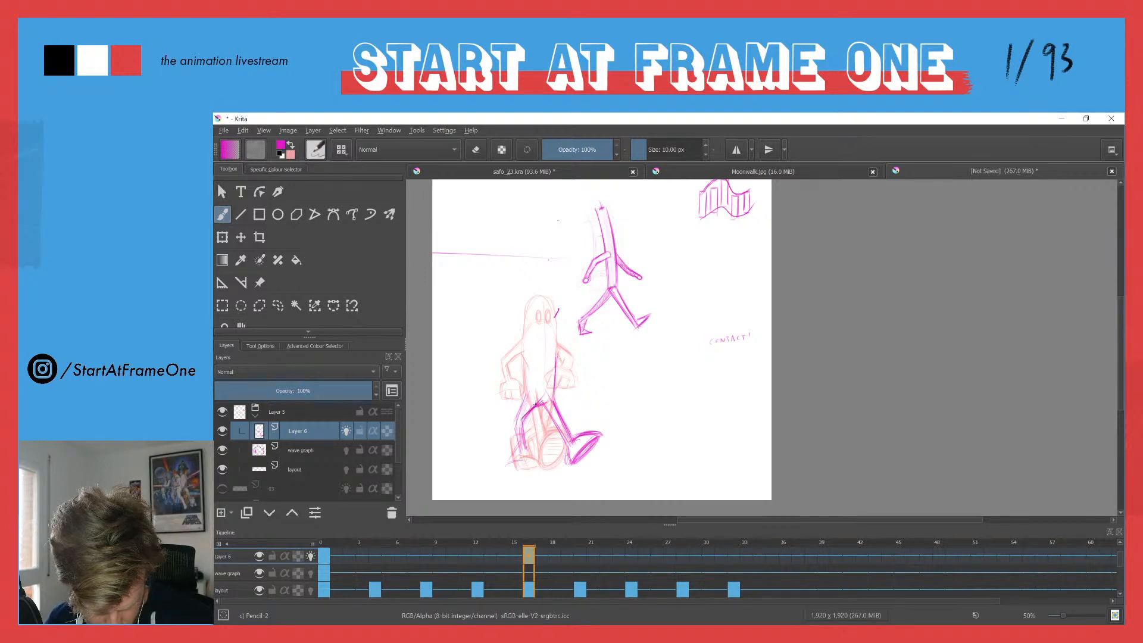
pyautogui.moveTo(525, 425); pyautogui.dragTo(533, 460)
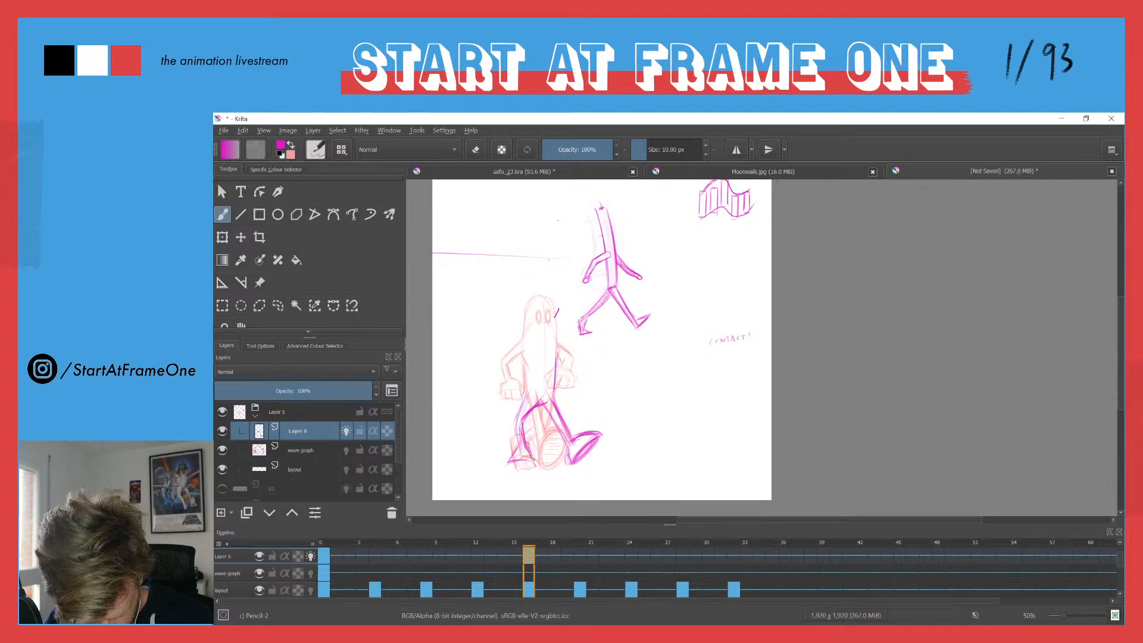
pyautogui.moveTo(507, 463); pyautogui.dragTo(537, 465)
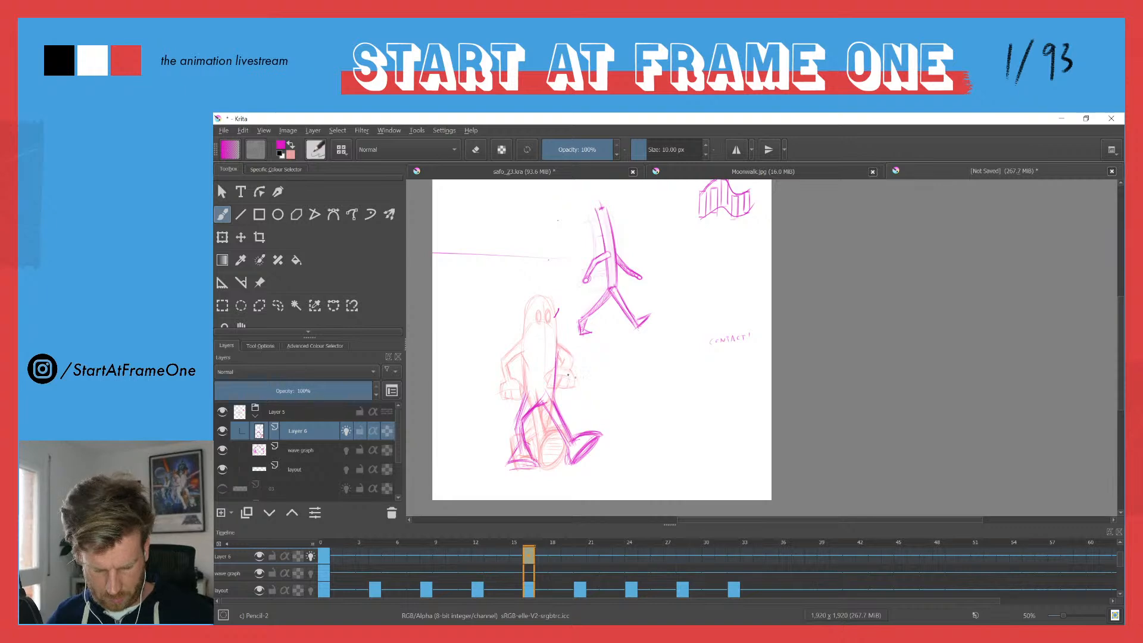
pyautogui.moveTo(570, 373); pyautogui.dragTo(565, 391)
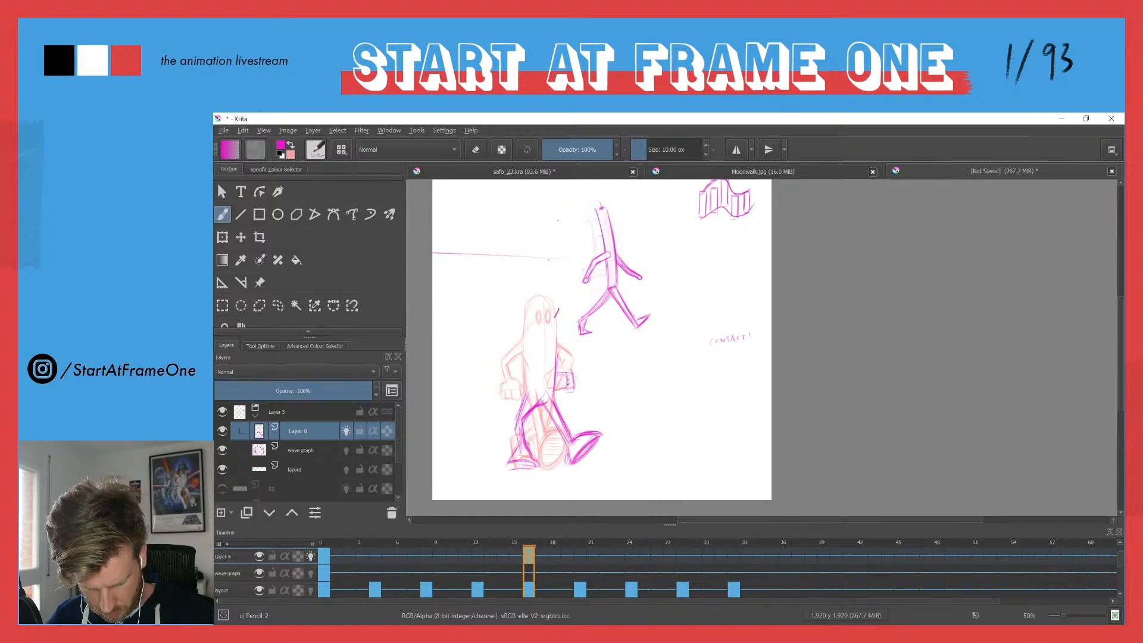
pyautogui.moveTo(570, 370)
pyautogui.mouseDown()
pyautogui.moveTo(576, 387)
pyautogui.moveTo(559, 375)
pyautogui.moveTo(574, 397)
pyautogui.mouseUp()
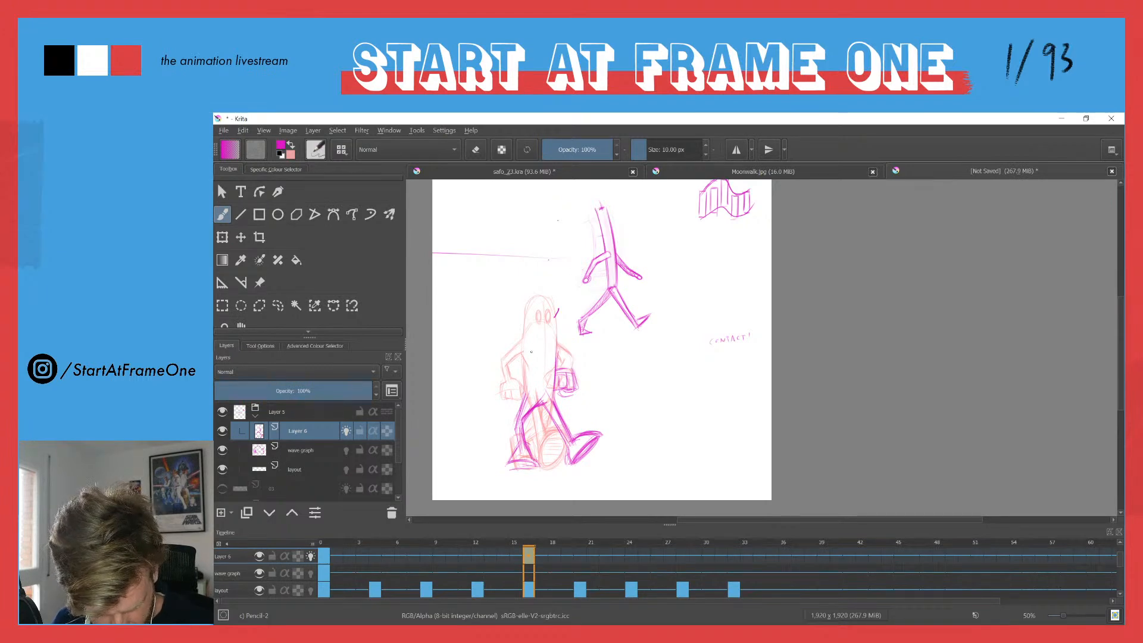
pyautogui.press('e')
pyautogui.moveTo(559, 372)
pyautogui.mouseDown()
pyautogui.moveTo(563, 401)
pyautogui.moveTo(574, 378)
pyautogui.mouseUp()
pyautogui.press('e')
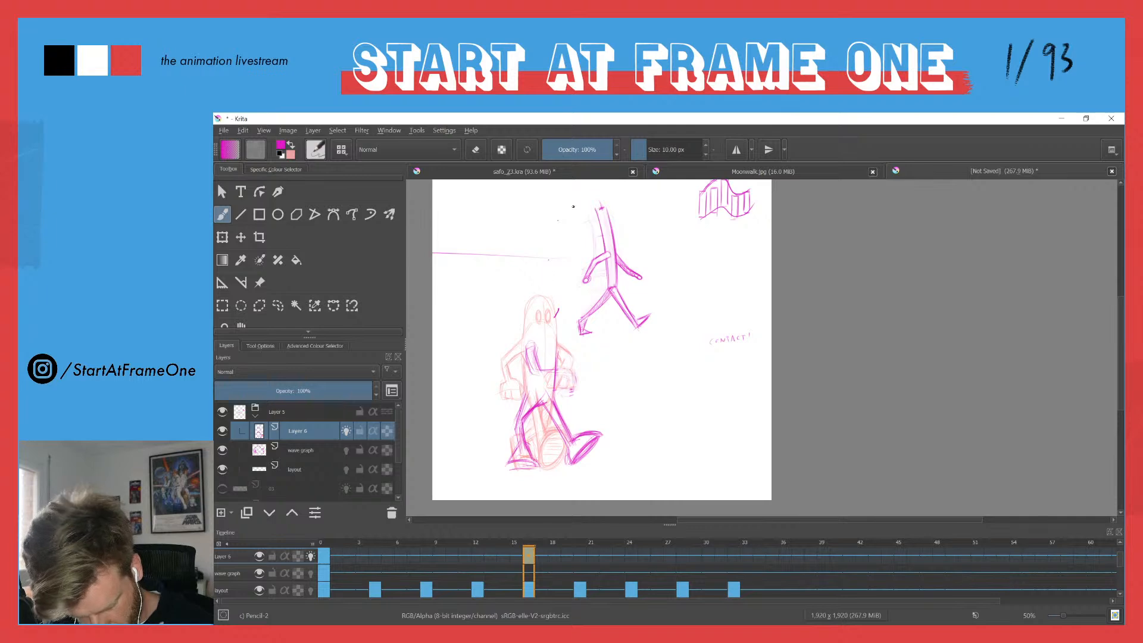
# Step: Sketch the near arm bent across the torso, ending in a rounded fist in front of the body
pyautogui.moveTo(561, 360); pyautogui.dragTo(526, 371)
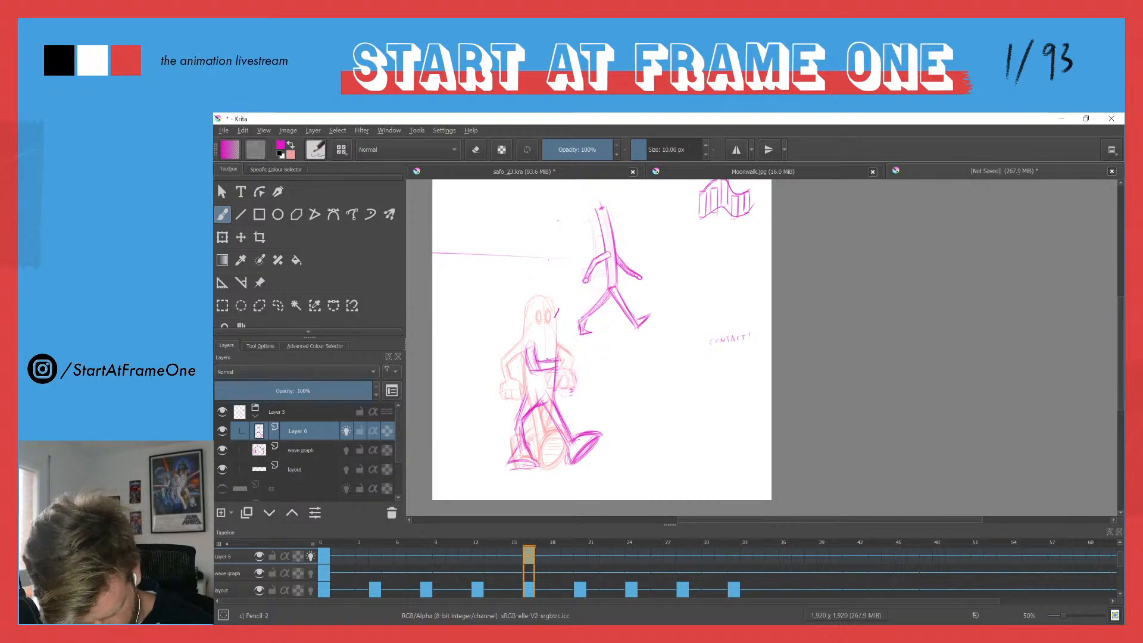
pyautogui.moveTo(578, 364)
pyautogui.mouseDown()
pyautogui.moveTo(553, 355)
pyautogui.moveTo(550, 372)
pyautogui.moveTo(573, 369)
pyautogui.mouseUp()
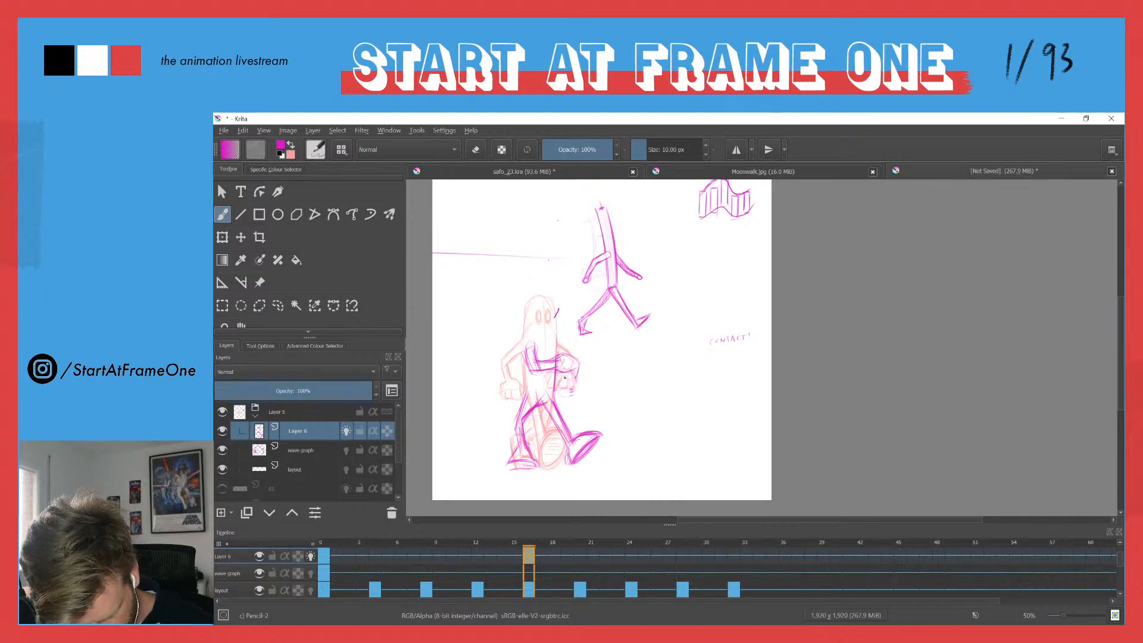
pyautogui.moveTo(564, 355); pyautogui.dragTo(578, 361)
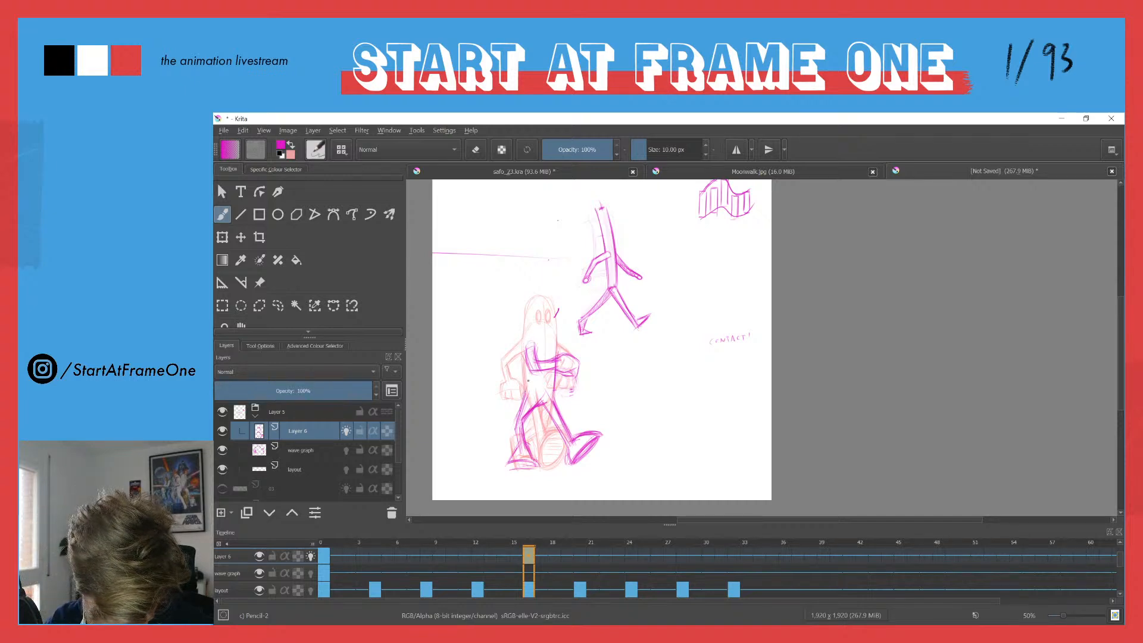
# Step: Outline the torso and rounded head over the onion skin and add a turned eye to the face
pyautogui.moveTo(524, 370); pyautogui.dragTo(523, 392)
pyautogui.moveTo(524, 362)
pyautogui.mouseDown()
pyautogui.moveTo(524, 388)
pyautogui.moveTo(527, 314)
pyautogui.moveTo(553, 300)
pyautogui.moveTo(557, 342)
pyautogui.moveTo(544, 304)
pyautogui.mouseUp()
pyautogui.moveTo(550, 349); pyautogui.dragTo(550, 307)
pyautogui.moveTo(555, 342); pyautogui.dragTo(554, 303)
pyautogui.moveTo(555, 325); pyautogui.dragTo(555, 309)
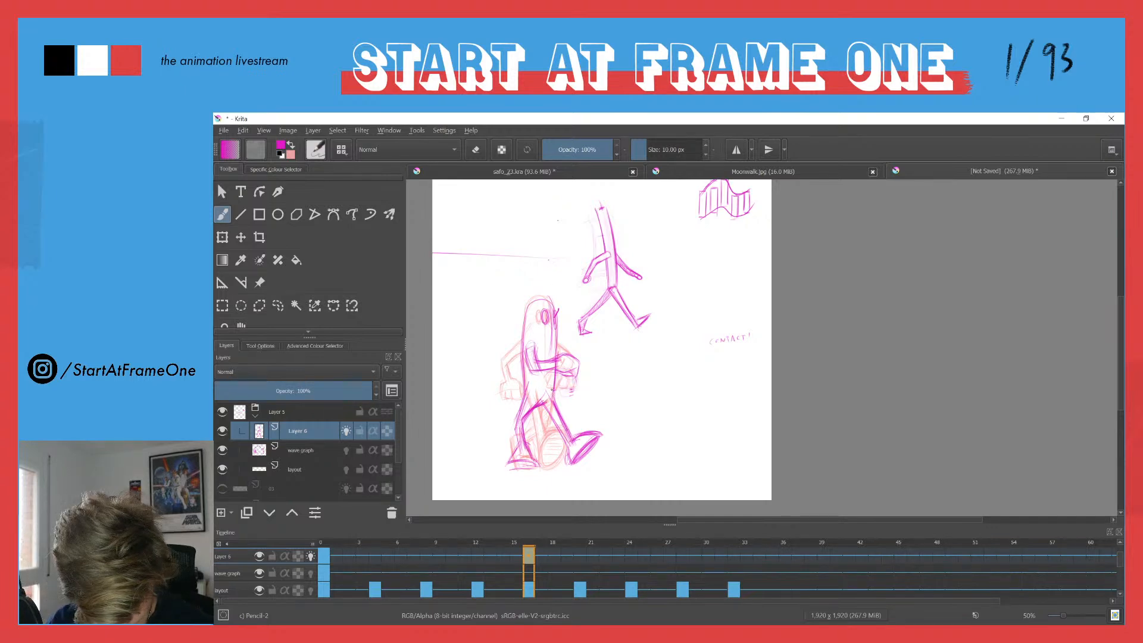
# Step: Hatch the raised shoe's sole and compare the new pose with the previous keyframe
pyautogui.moveTo(571, 459); pyautogui.dragTo(596, 442)
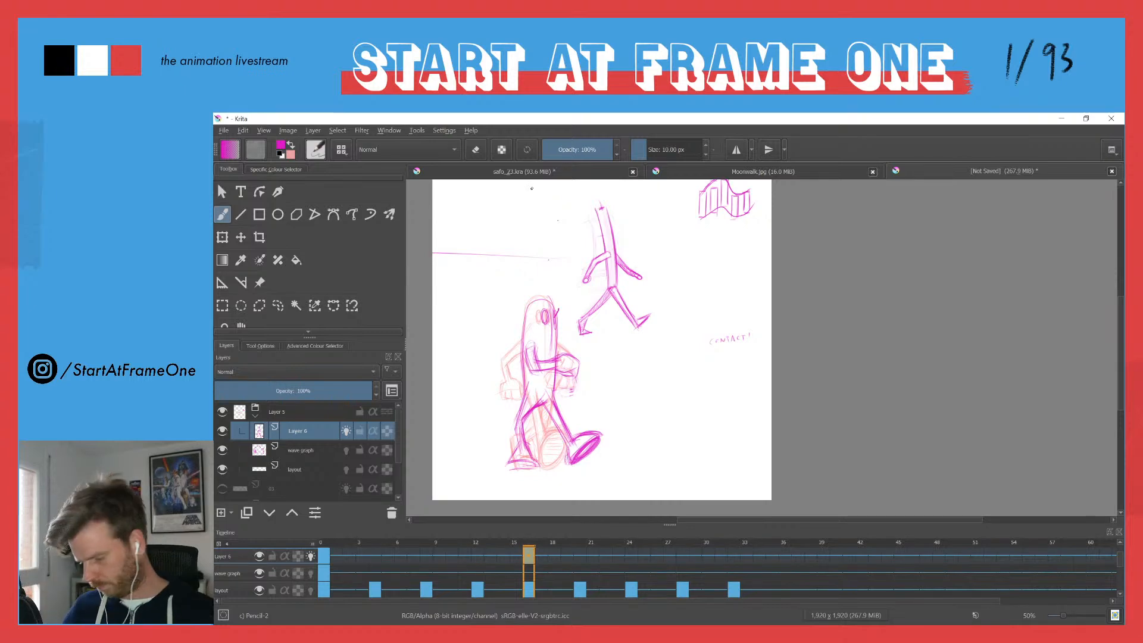
pyautogui.hotkey('ctrl', 'Left')
pyautogui.hotkey('ctrl', 'Right')
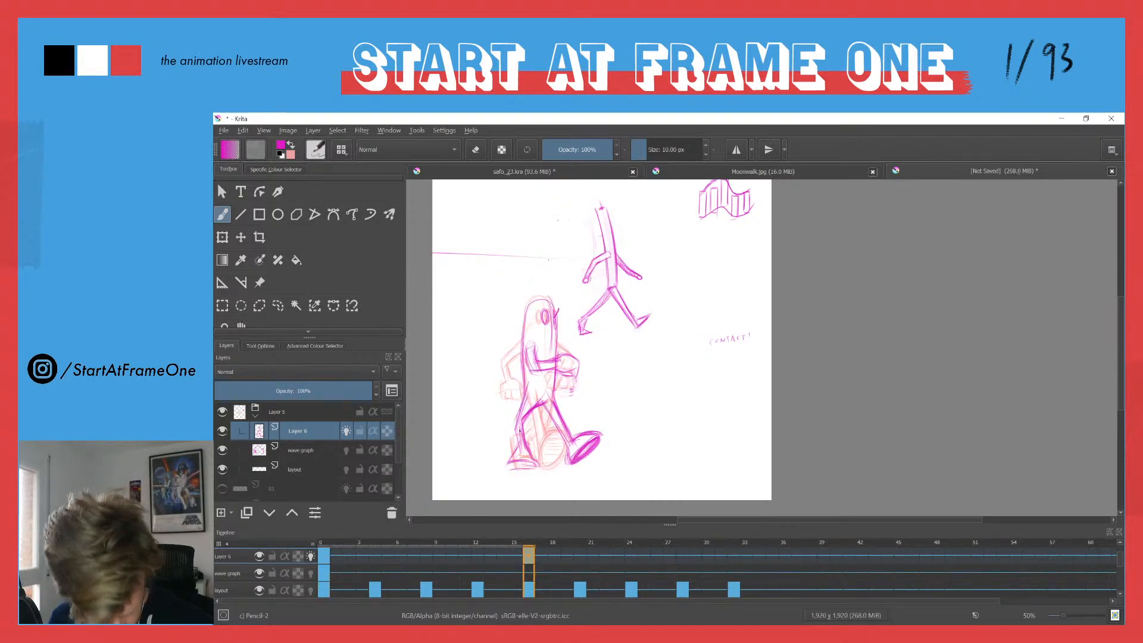
# Step: Redraw the supporting leg and extend its foot outward away from the striding leg, erasing the leftover leg and foot lines
pyautogui.moveTo(522, 403)
pyautogui.mouseDown()
pyautogui.moveTo(512, 424)
pyautogui.moveTo(521, 450)
pyautogui.mouseUp()
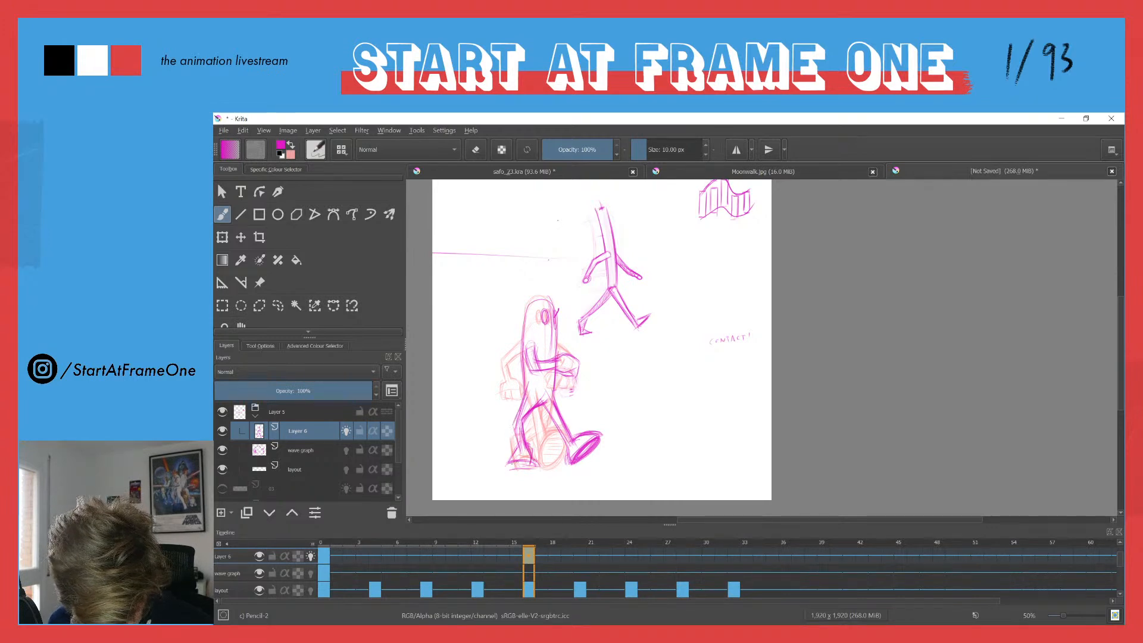
pyautogui.moveTo(504, 468)
pyautogui.mouseDown()
pyautogui.moveTo(532, 450)
pyautogui.moveTo(515, 453)
pyautogui.moveTo(519, 470)
pyautogui.moveTo(504, 464)
pyautogui.moveTo(514, 448)
pyautogui.moveTo(496, 472)
pyautogui.moveTo(503, 409)
pyautogui.moveTo(486, 465)
pyautogui.moveTo(524, 471)
pyautogui.moveTo(492, 455)
pyautogui.moveTo(542, 468)
pyautogui.moveTo(526, 452)
pyautogui.moveTo(527, 429)
pyautogui.moveTo(525, 470)
pyautogui.moveTo(496, 474)
pyautogui.moveTo(528, 467)
pyautogui.moveTo(516, 447)
pyautogui.moveTo(520, 464)
pyautogui.moveTo(495, 473)
pyautogui.mouseUp()
pyautogui.press('e')
pyautogui.press('e')
pyautogui.moveTo(521, 403); pyautogui.dragTo(512, 444)
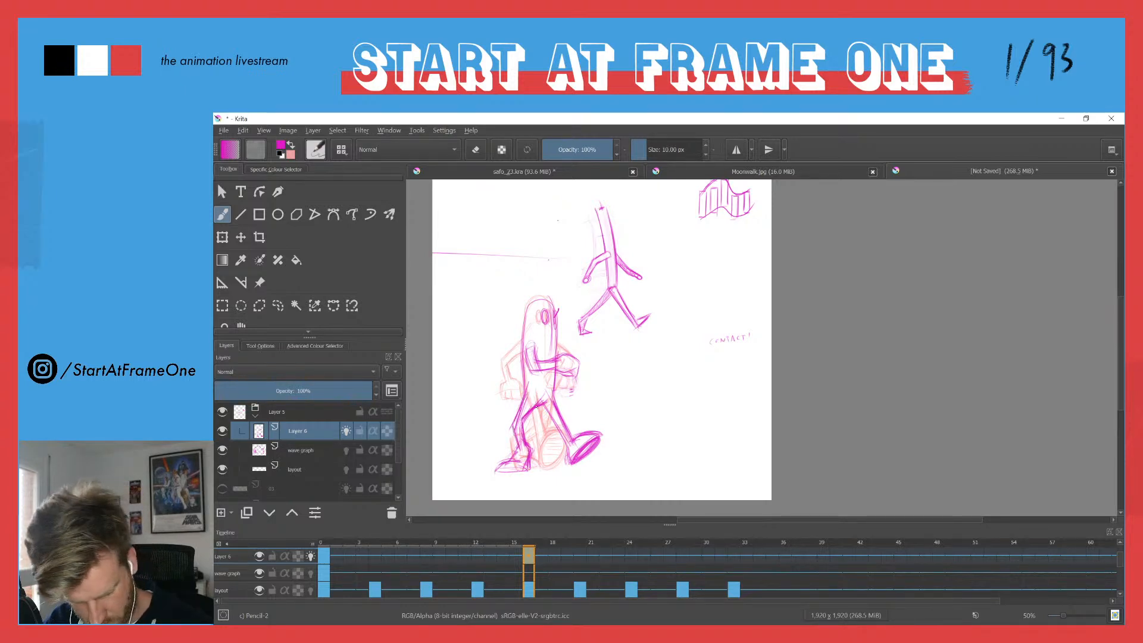
pyautogui.press('e')
pyautogui.moveTo(545, 398); pyautogui.dragTo(517, 414)
pyautogui.press('e')
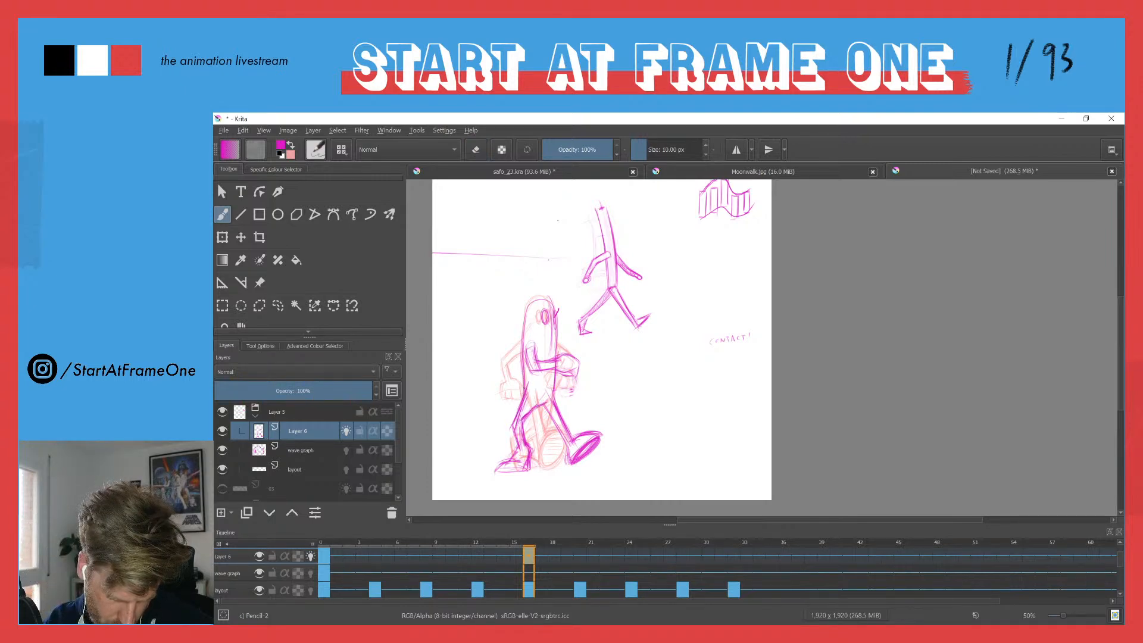
# Step: Clean up the striding leg's lines in the frame 16 pose and reinforce the planted foot's sole
pyautogui.moveTo(554, 379); pyautogui.dragTo(550, 398)
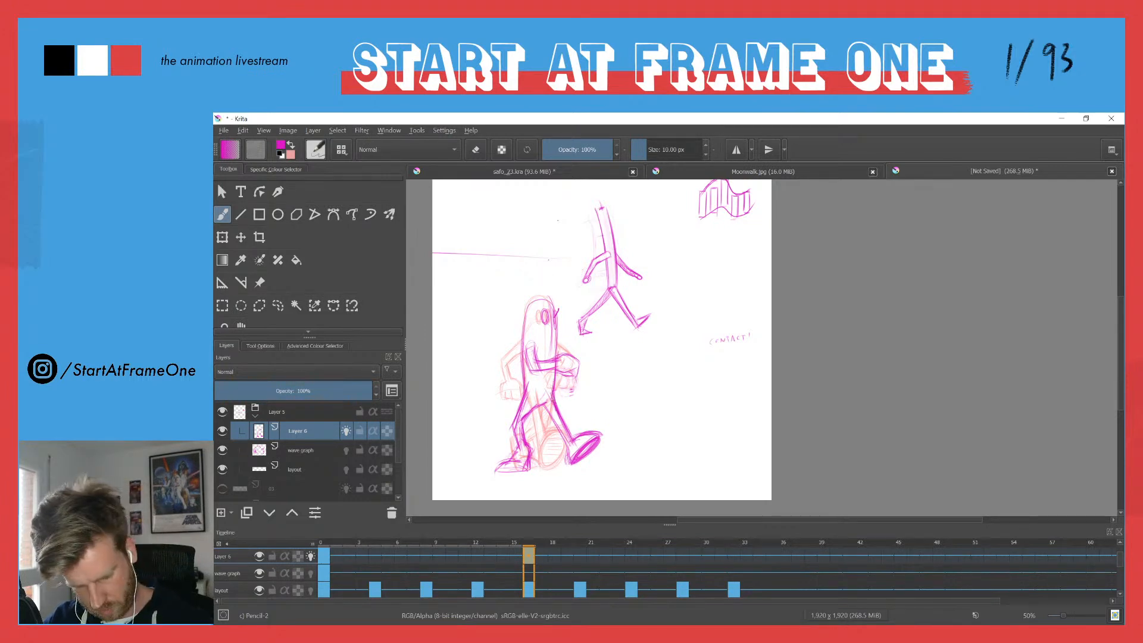
pyautogui.press('e')
pyautogui.moveTo(551, 388)
pyautogui.mouseDown()
pyautogui.moveTo(577, 458)
pyautogui.moveTo(593, 444)
pyautogui.mouseUp()
pyautogui.press('e')
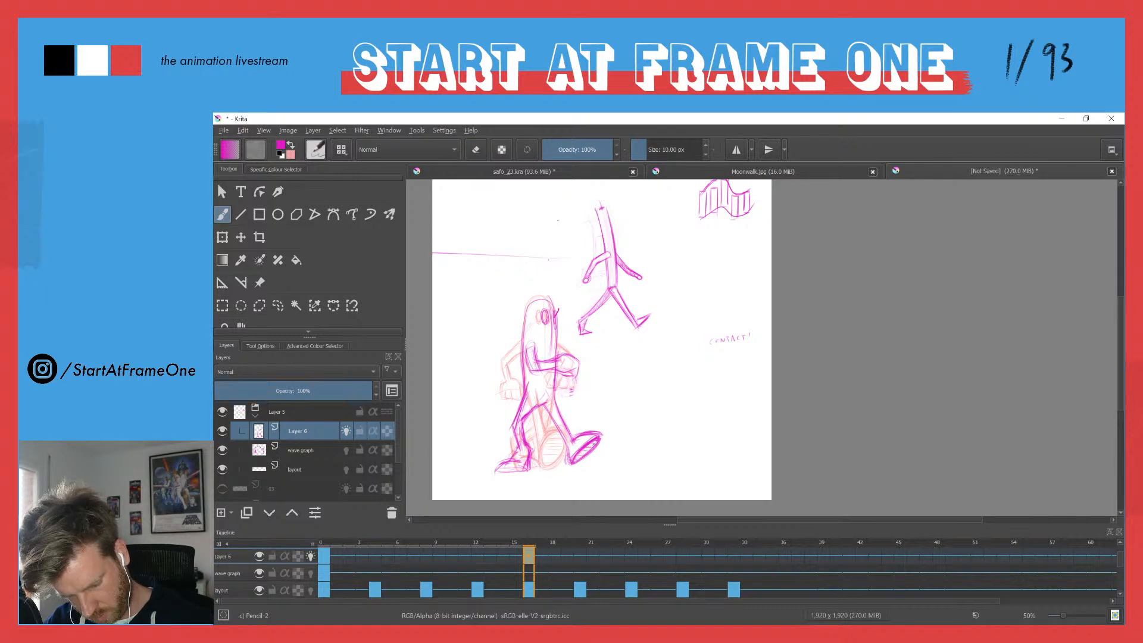
pyautogui.moveTo(500, 473); pyautogui.dragTo(529, 470)
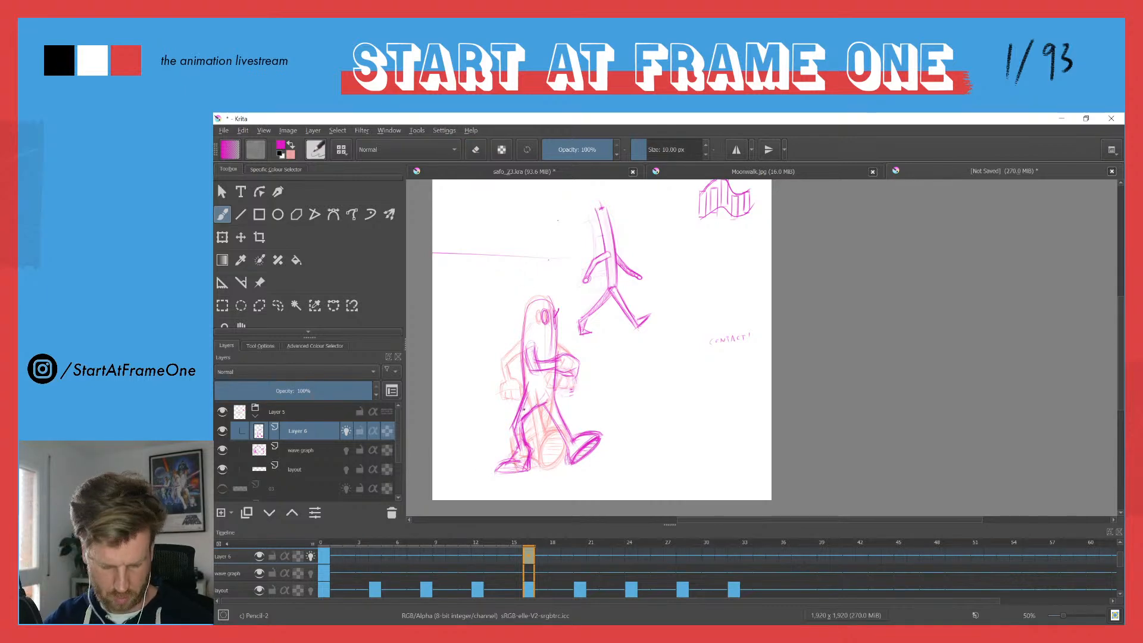
pyautogui.press('space')
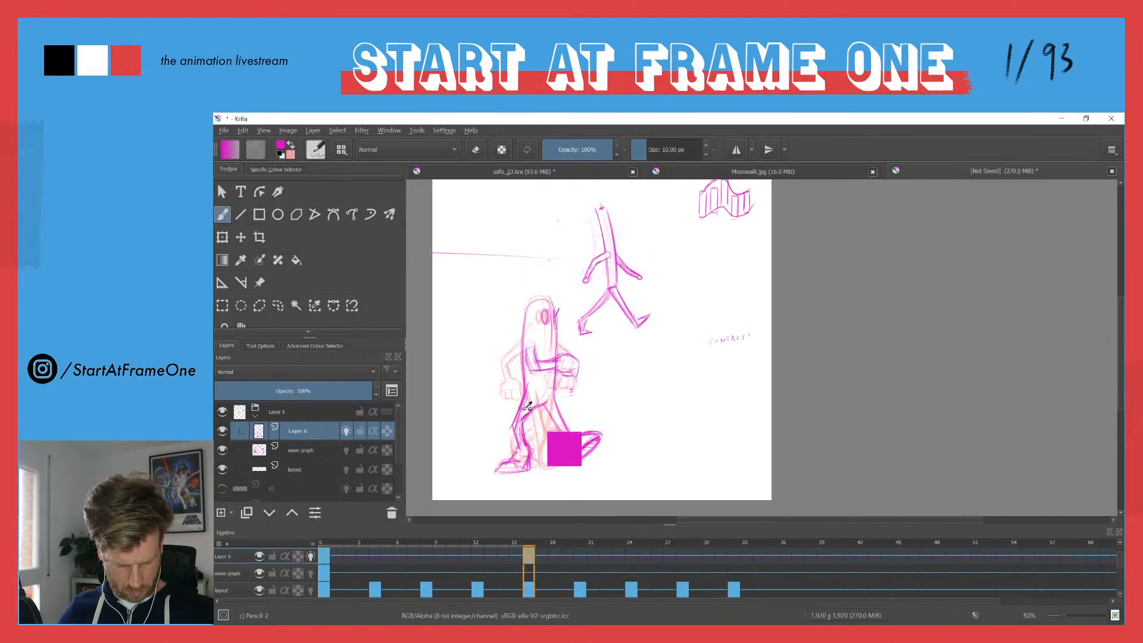
pyautogui.press('ctrl')
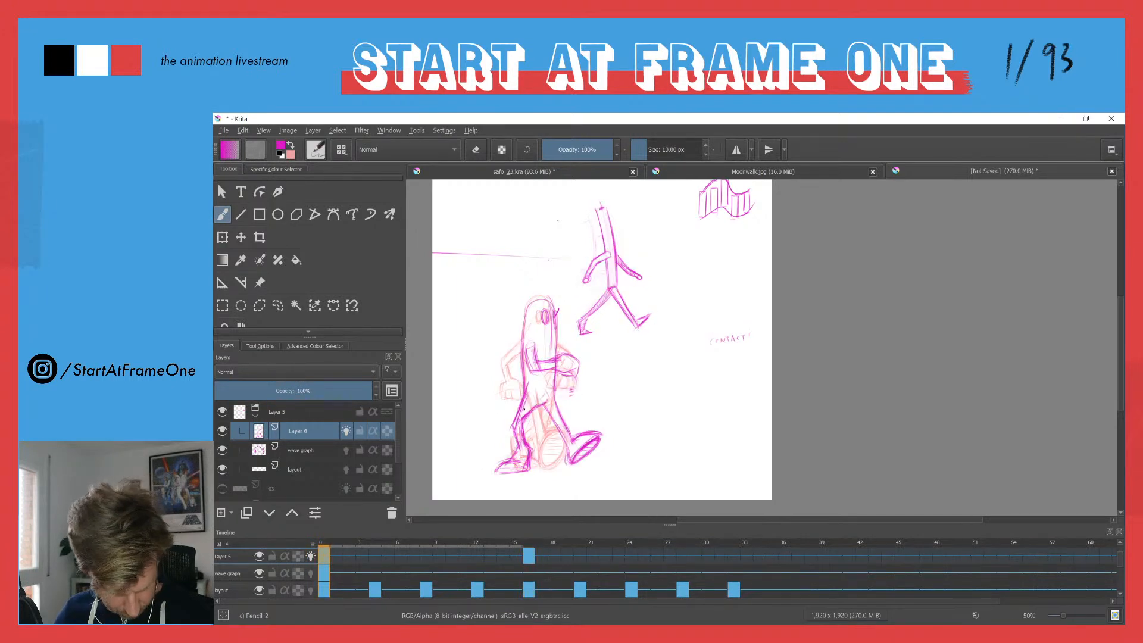
# Step: Start a new pose at frame 8 by lightly sketching a raised, rounded head and torso over the onion skins
pyautogui.click(426, 556)
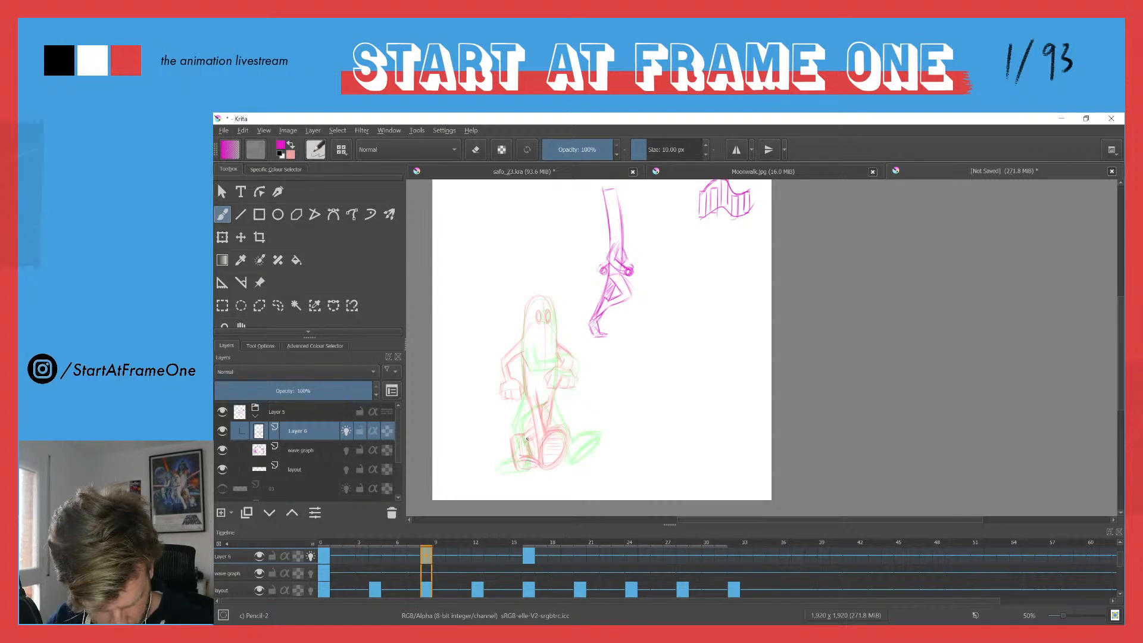
pyautogui.hotkey('ctrl', 'Left')
pyautogui.hotkey('ctrl', 'Right')
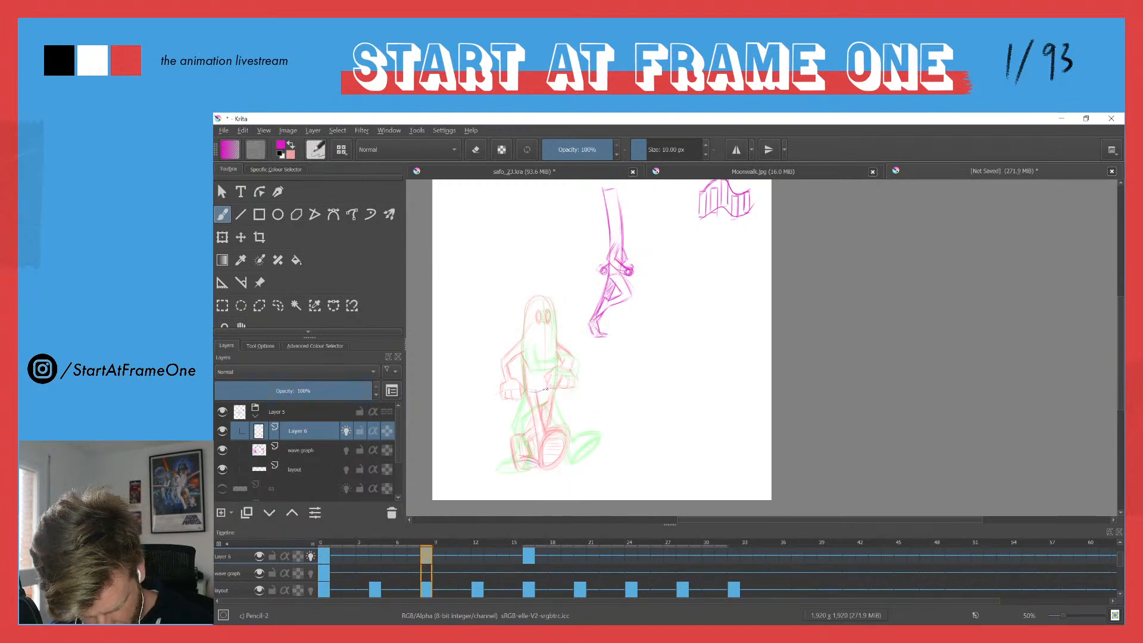
pyautogui.moveTo(559, 295)
pyautogui.mouseDown()
pyautogui.moveTo(554, 380)
pyautogui.moveTo(532, 280)
pyautogui.moveTo(523, 373)
pyautogui.mouseUp()
pyautogui.moveTo(721, 221); pyautogui.dragTo(725, 215)
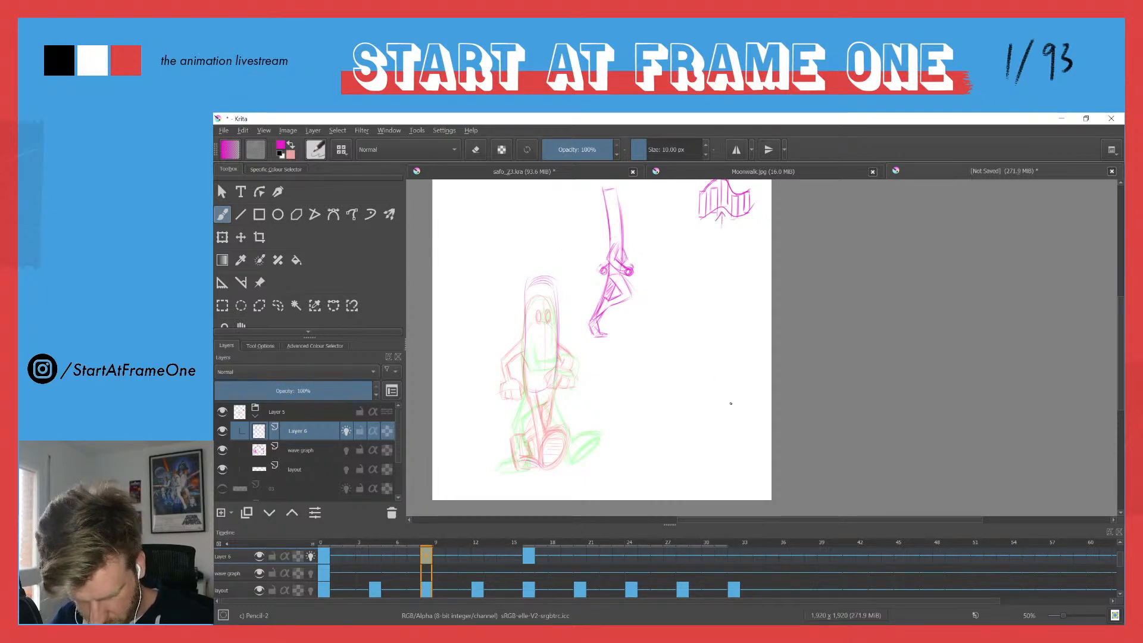
pyautogui.hotkey('ctrl', 'z')
pyautogui.hotkey('ctrl', 'z')
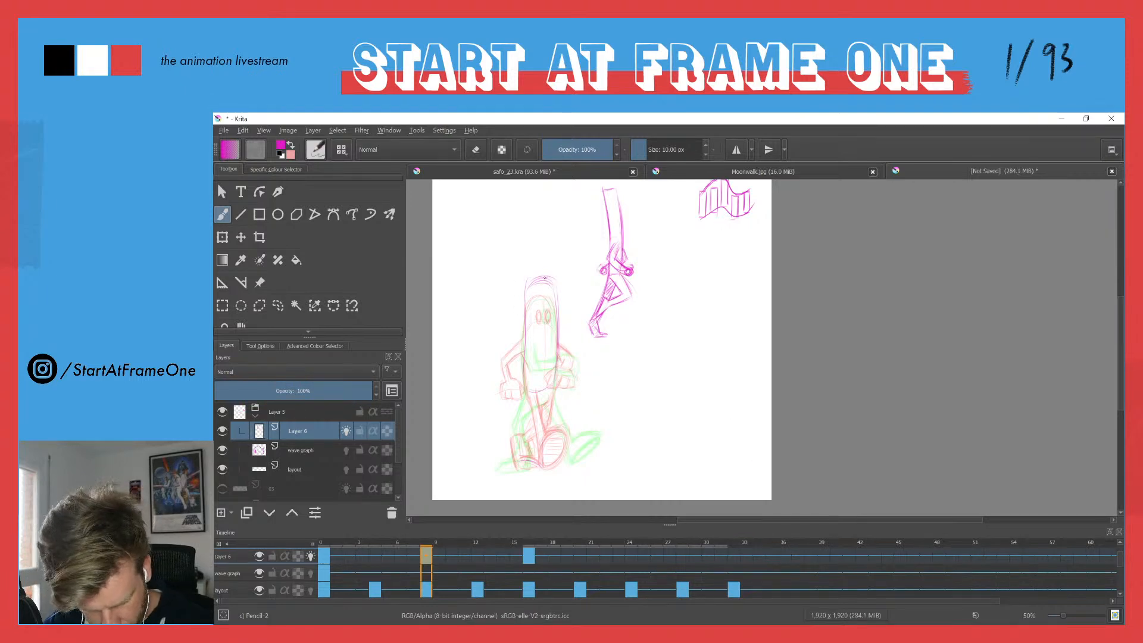
# Step: Outline the tall rounded torso at frame 8 and draw the straight supporting leg with its planted foot beneath it
pyautogui.moveTo(527, 280)
pyautogui.mouseDown()
pyautogui.moveTo(556, 277)
pyautogui.moveTo(552, 388)
pyautogui.moveTo(555, 372)
pyautogui.moveTo(540, 387)
pyautogui.moveTo(552, 375)
pyautogui.moveTo(524, 366)
pyautogui.moveTo(522, 278)
pyautogui.moveTo(525, 357)
pyautogui.moveTo(524, 279)
pyautogui.moveTo(559, 306)
pyautogui.moveTo(555, 278)
pyautogui.moveTo(550, 385)
pyautogui.moveTo(525, 369)
pyautogui.moveTo(527, 329)
pyautogui.mouseUp()
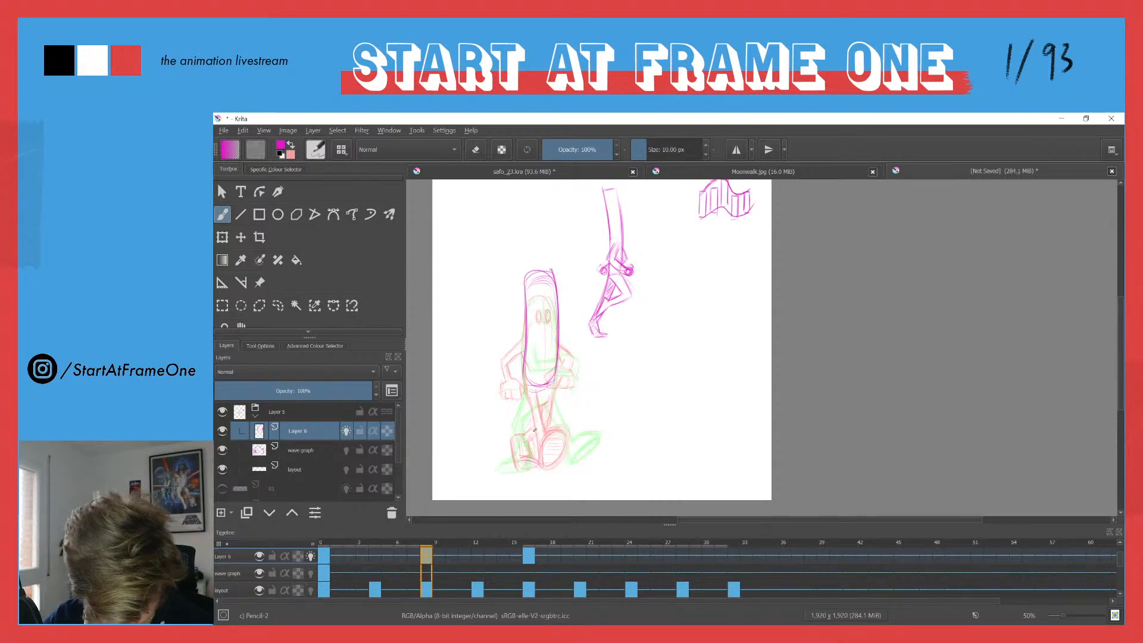
pyautogui.moveTo(542, 392); pyautogui.dragTo(535, 446)
pyautogui.moveTo(530, 371); pyautogui.dragTo(526, 441)
pyautogui.moveTo(539, 391)
pyautogui.mouseDown()
pyautogui.moveTo(532, 454)
pyautogui.moveTo(524, 443)
pyautogui.mouseUp()
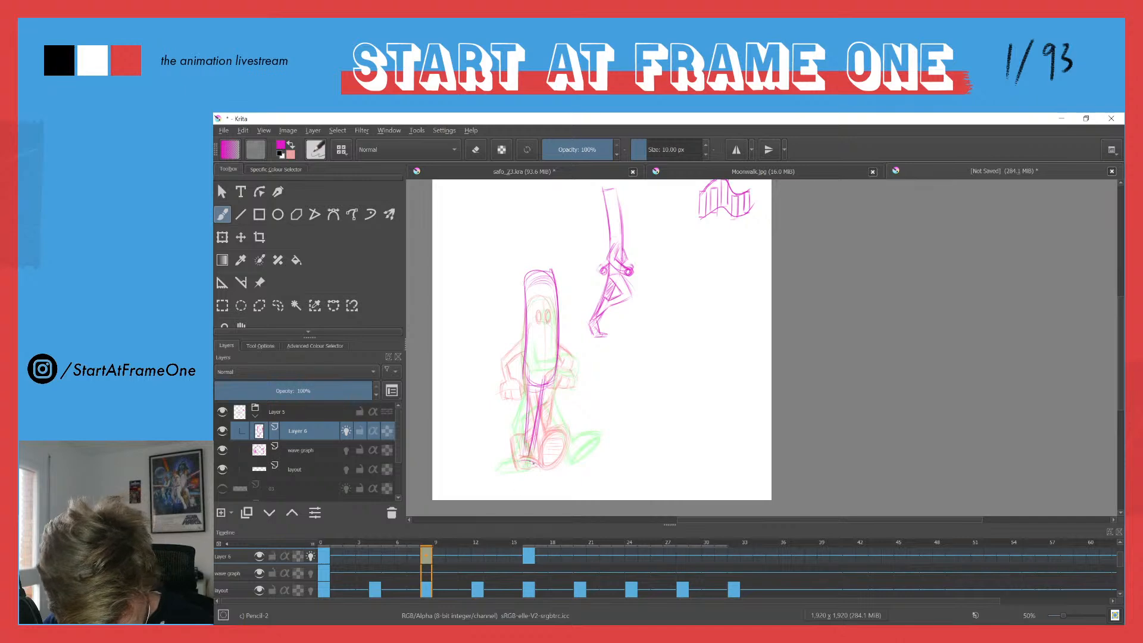
pyautogui.moveTo(537, 460)
pyautogui.mouseDown()
pyautogui.moveTo(524, 439)
pyautogui.moveTo(508, 470)
pyautogui.moveTo(540, 468)
pyautogui.moveTo(527, 440)
pyautogui.mouseUp()
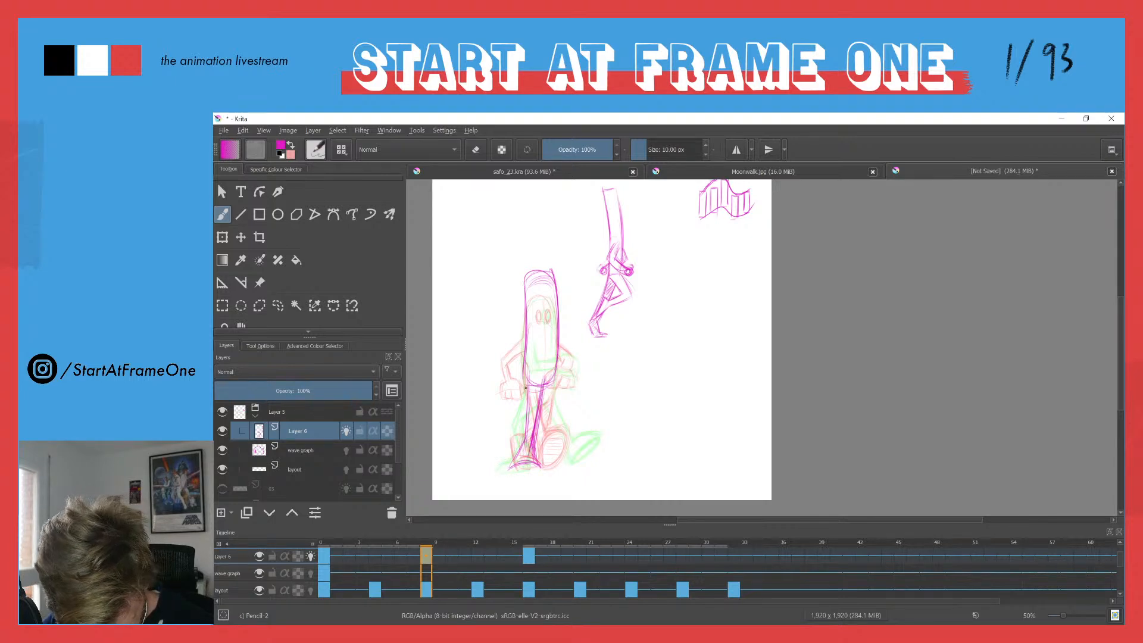
pyautogui.press('o')
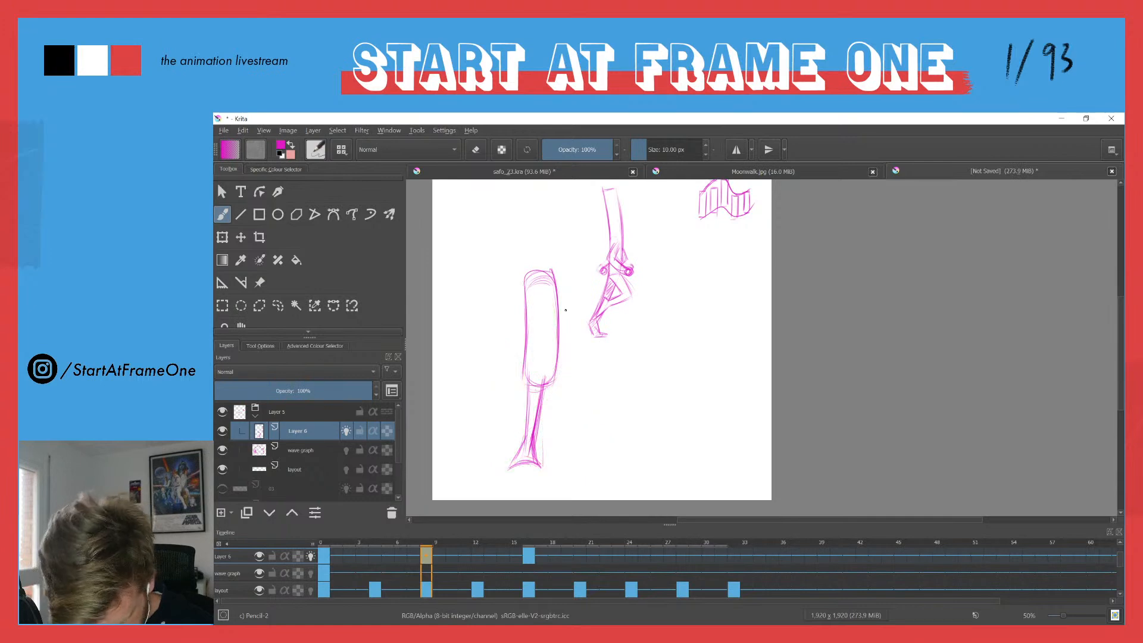
pyautogui.press('o')
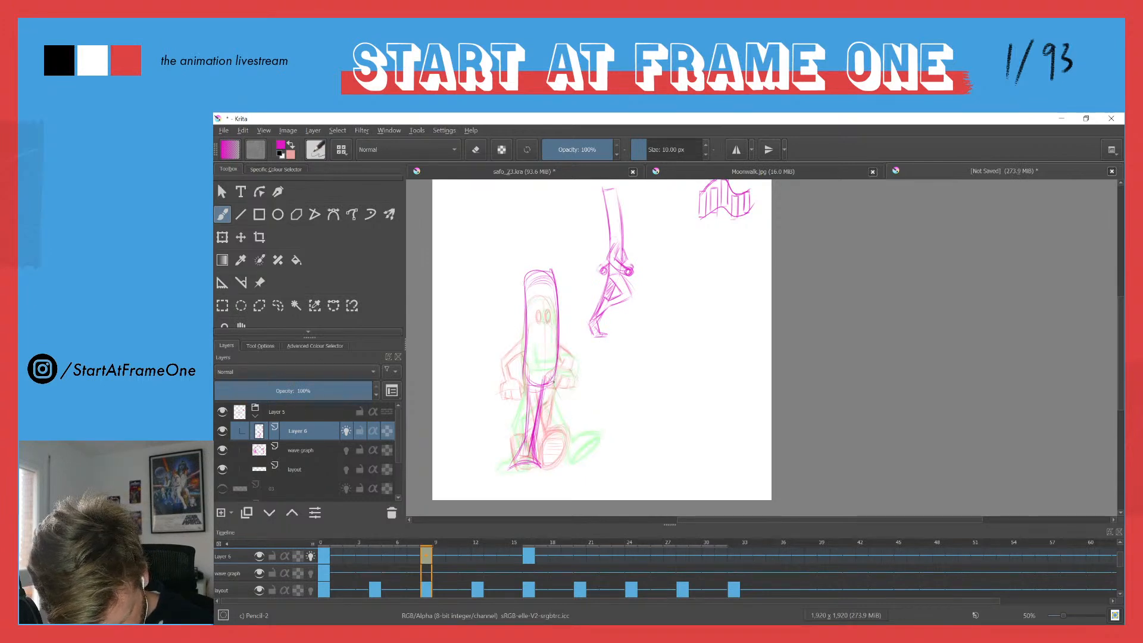
# Step: Sketch the passing leg bent at the knee, with its lower leg crossing behind the supporting leg
pyautogui.moveTo(558, 379); pyautogui.dragTo(564, 406)
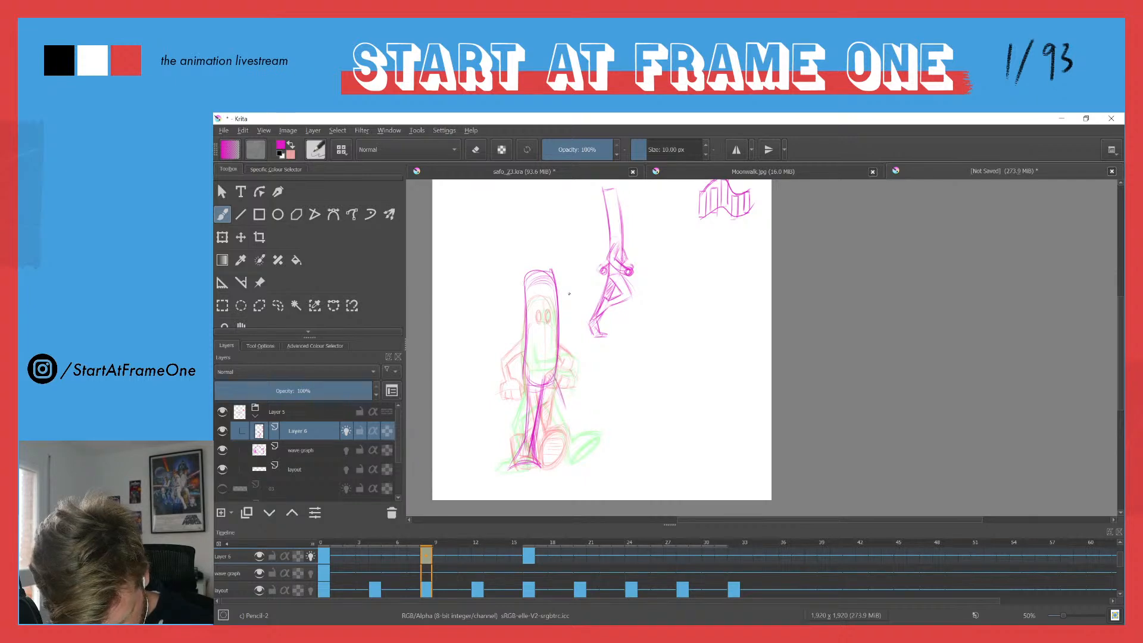
pyautogui.hotkey('ctrl', 'Right')
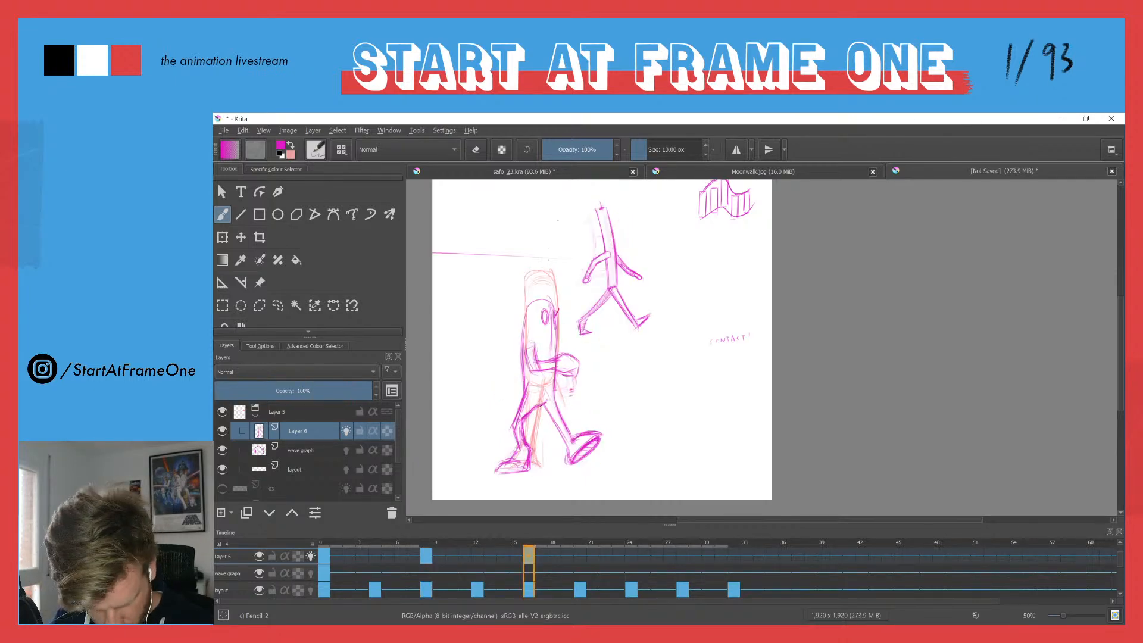
pyautogui.hotkey('ctrl', 'Left')
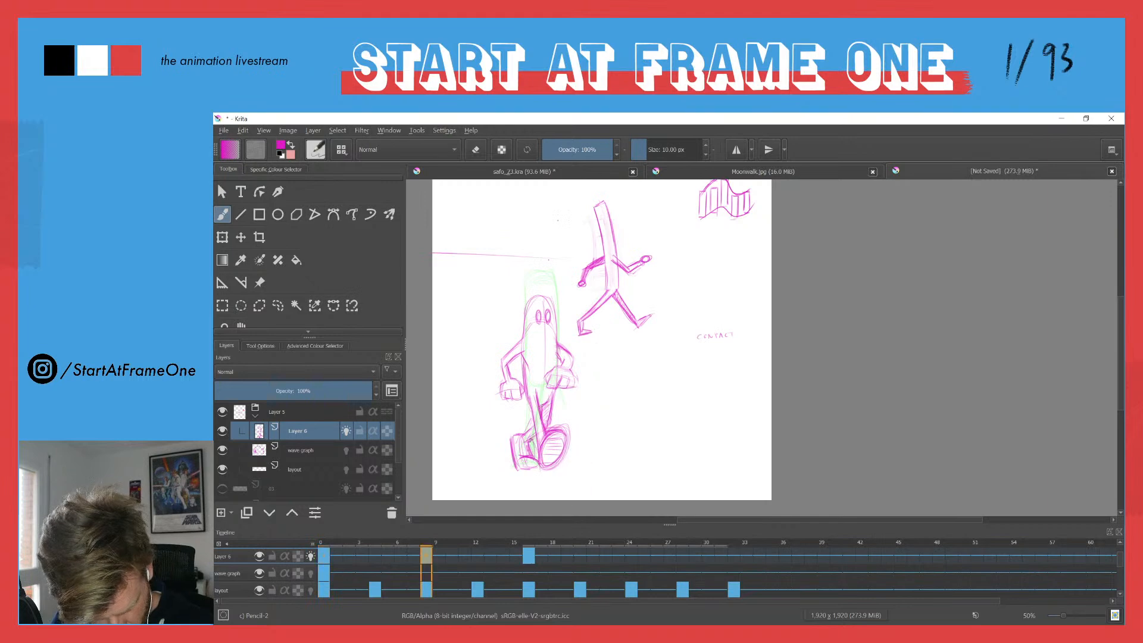
pyautogui.press('Right')
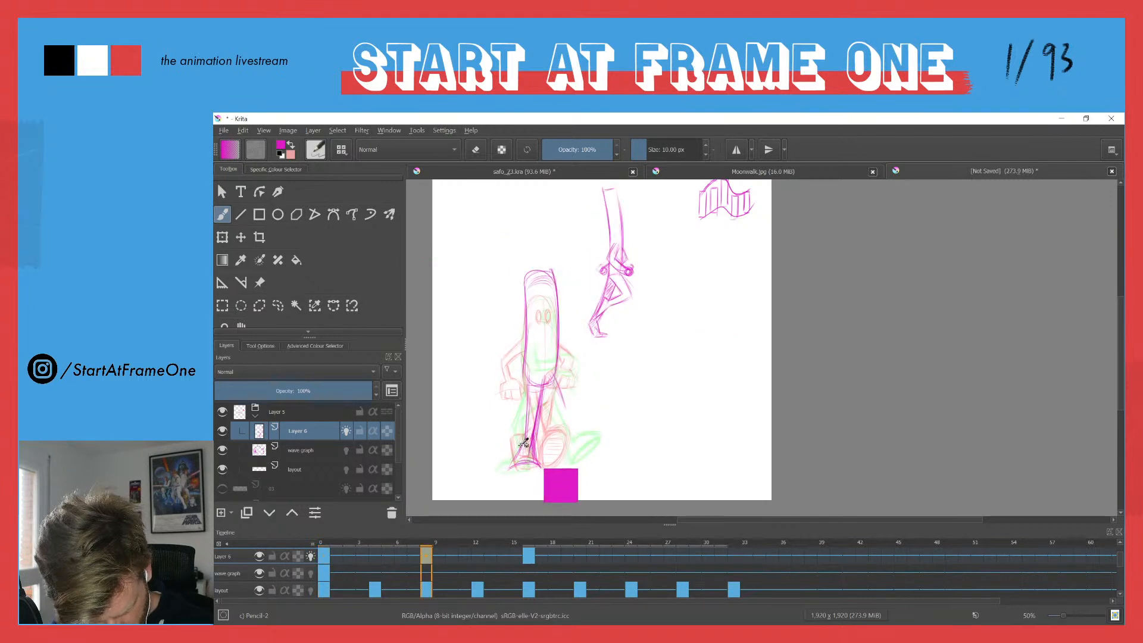
pyautogui.moveTo(543, 428)
pyautogui.mouseDown()
pyautogui.moveTo(567, 411)
pyautogui.moveTo(551, 377)
pyautogui.moveTo(567, 412)
pyautogui.mouseUp()
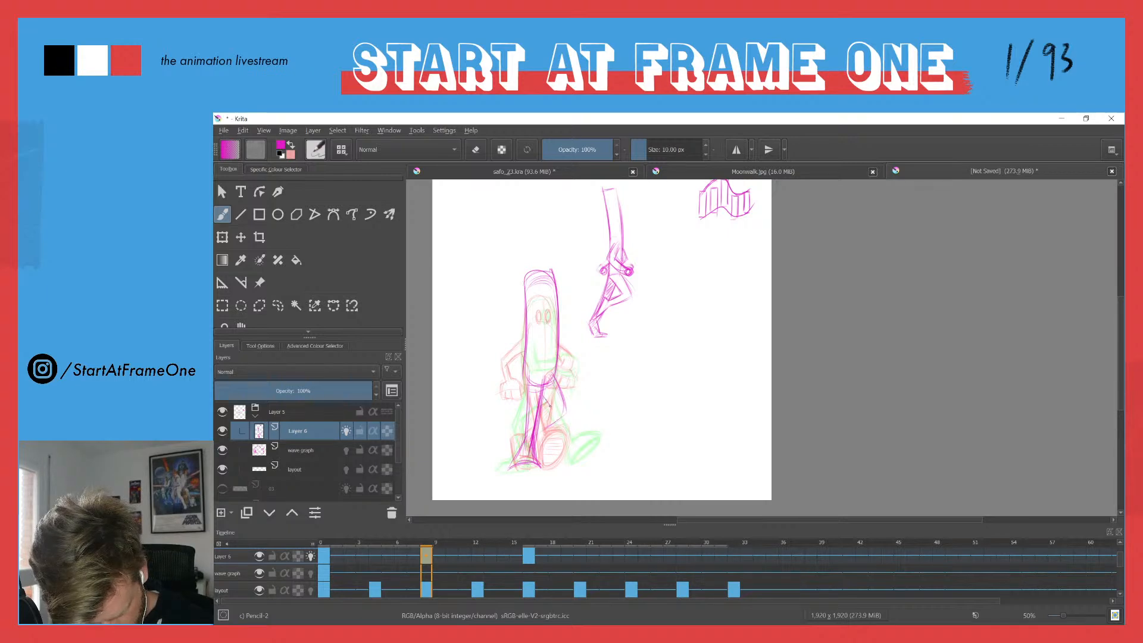
pyautogui.moveTo(544, 428)
pyautogui.mouseDown()
pyautogui.moveTo(560, 415)
pyautogui.moveTo(536, 448)
pyautogui.moveTo(536, 424)
pyautogui.mouseUp()
pyautogui.moveTo(553, 383); pyautogui.dragTo(555, 389)
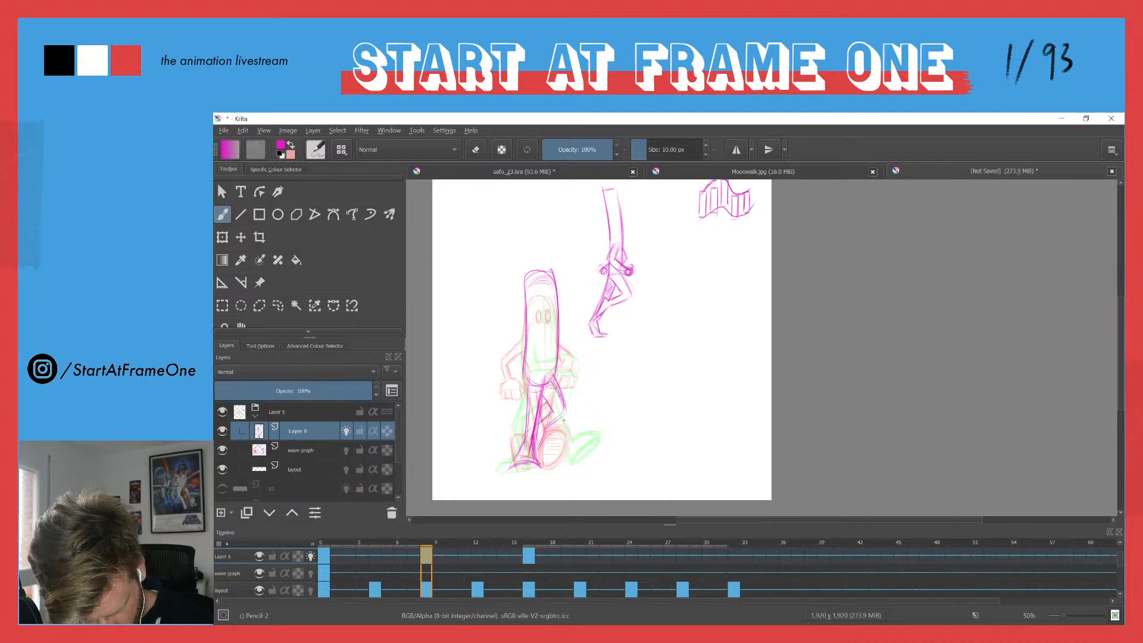
pyautogui.moveTo(544, 431); pyautogui.dragTo(534, 453)
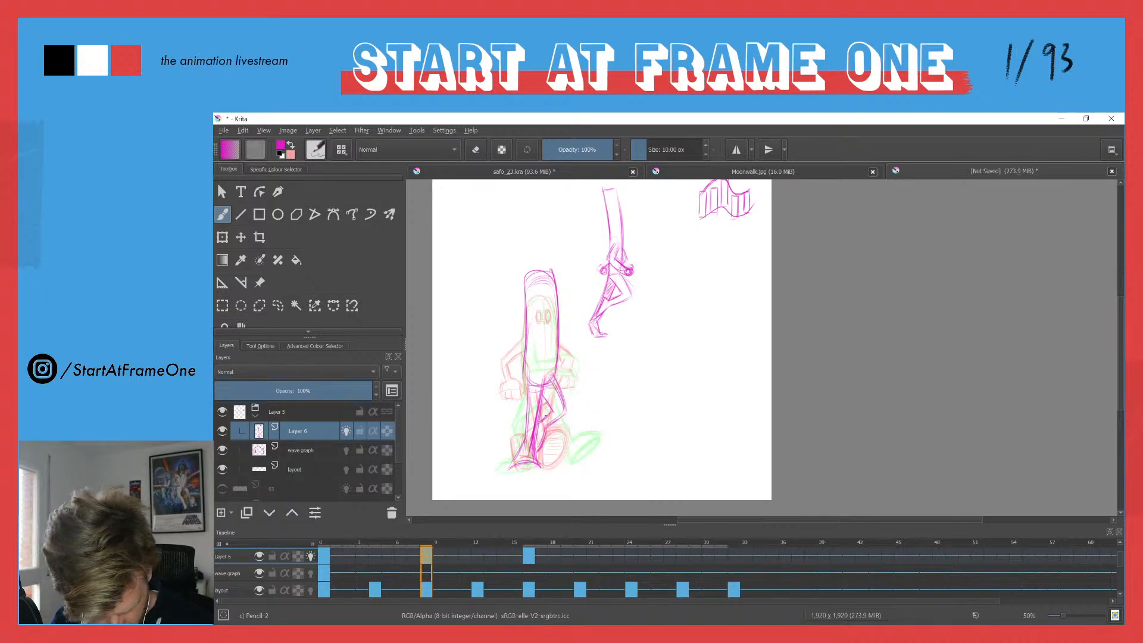
pyautogui.moveTo(555, 385); pyautogui.dragTo(562, 410)
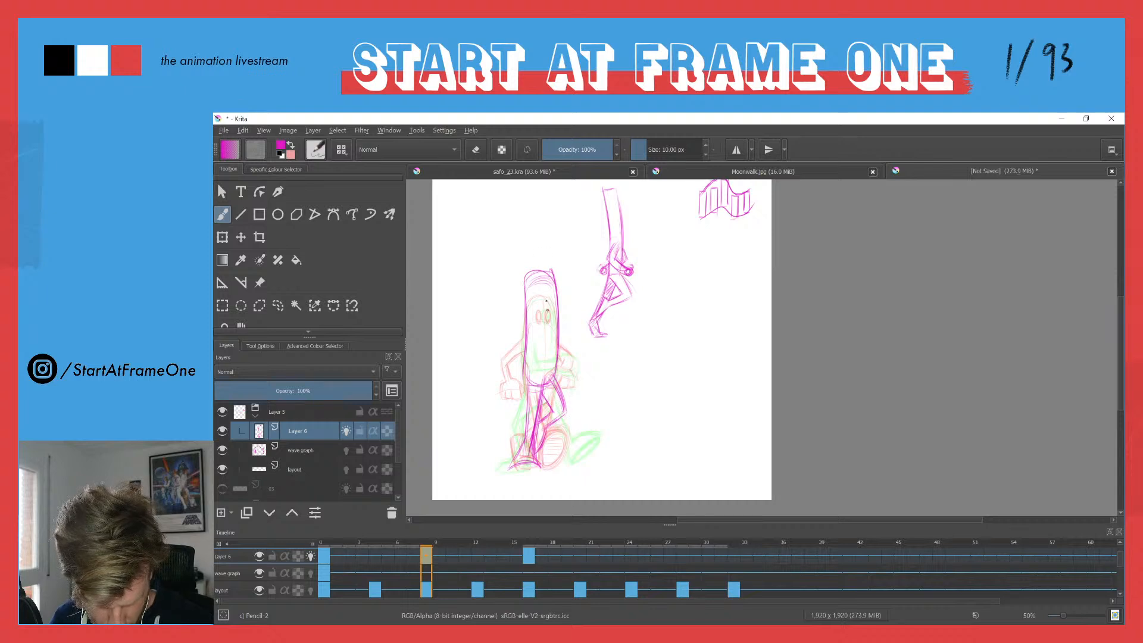
# Step: Compare the frame 8 pose with its neighbouring keyframes and draw two oval eyes high on the head
pyautogui.hotkey('ctrl', 'Left')
pyautogui.hotkey('ctrl', 'Right')
pyautogui.hotkey('ctrl', 'Right')
pyautogui.hotkey('ctrl', 'Left')
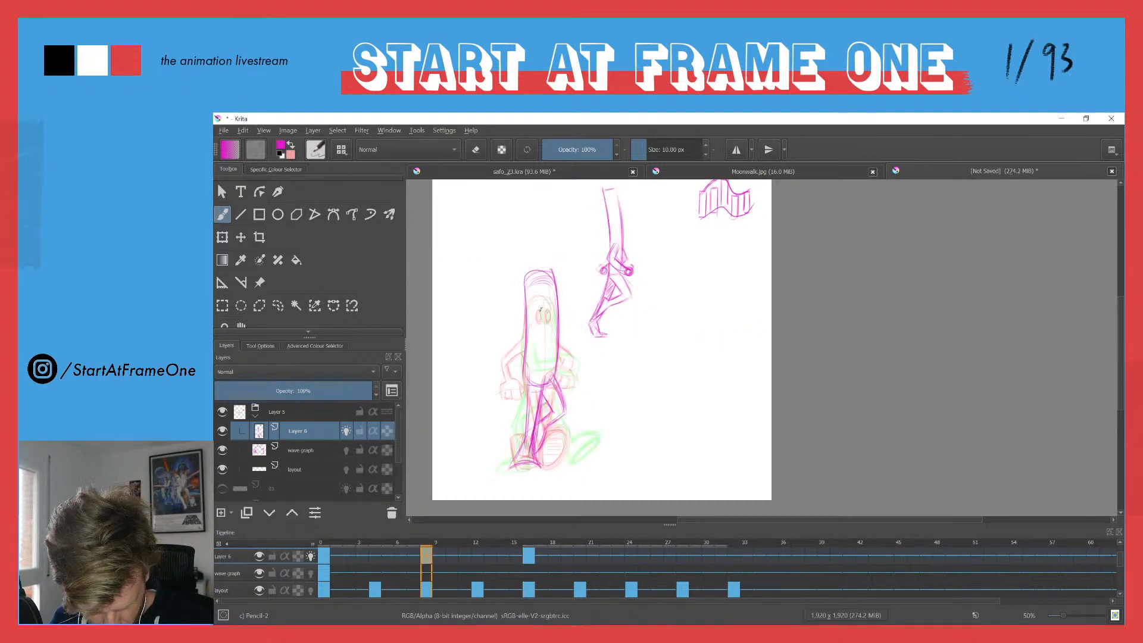
pyautogui.moveTo(542, 287)
pyautogui.mouseDown()
pyautogui.moveTo(543, 302)
pyautogui.moveTo(553, 285)
pyautogui.mouseUp()
# Step: Flip repeatedly between the keyframes at frames 0, 8 and 16 to check how the poses flow
pyautogui.hotkey('ctrl', 'Right')
pyautogui.hotkey('ctrl', 'Left')
pyautogui.hotkey('ctrl', 'Right')
pyautogui.hotkey('ctrl', 'Left')
pyautogui.hotkey('ctrl', 'Right')
pyautogui.hotkey('ctrl', 'Left')
pyautogui.hotkey('ctrl', 'Left')
pyautogui.hotkey('ctrl', 'Right')
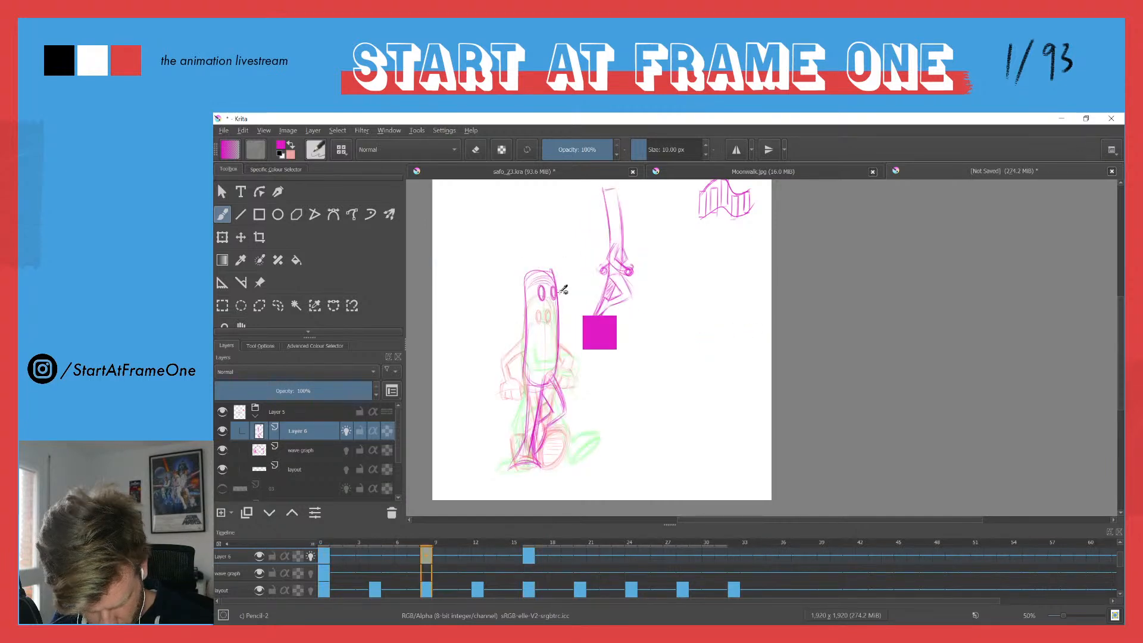
pyautogui.hotkey('ctrl', 'Right')
pyautogui.hotkey('ctrl', 'Left')
pyautogui.hotkey('ctrl', 'Right')
pyautogui.hotkey('ctrl', 'Left')
pyautogui.hotkey('ctrl', 'Right')
pyautogui.hotkey('ctrl', 'Right')
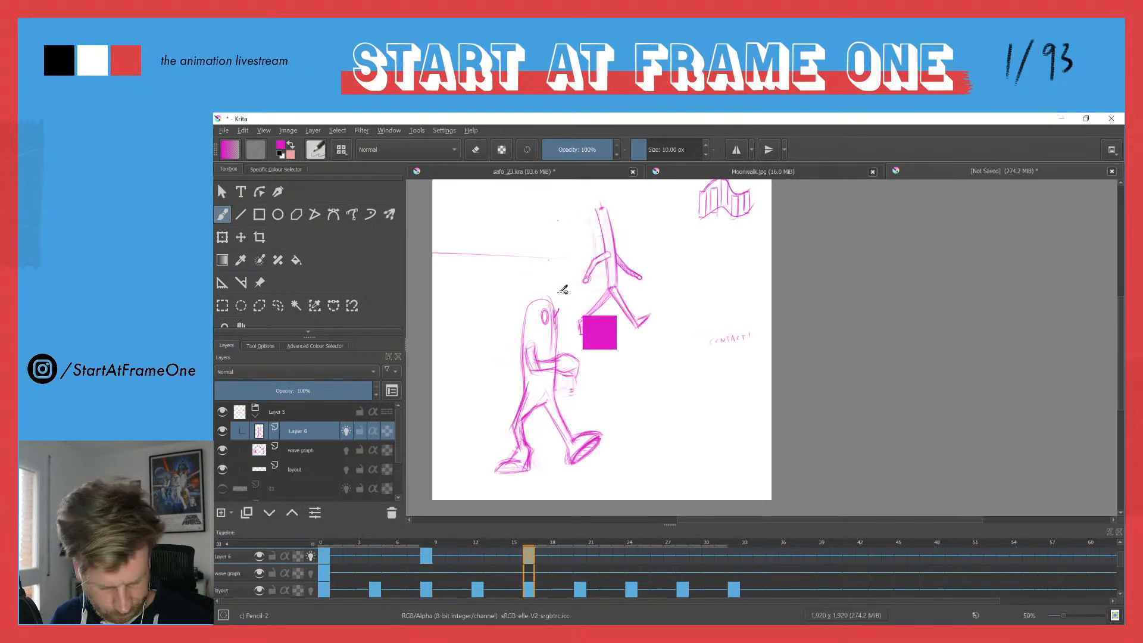
pyautogui.hotkey('ctrl', 'Left')
pyautogui.hotkey('ctrl', 'Right')
pyautogui.hotkey('ctrl', 'Left')
pyautogui.hotkey('ctrl', 'Right')
pyautogui.hotkey('ctrl', 'Left')
pyautogui.hotkey('ctrl', 'Right')
pyautogui.hotkey('ctrl', 'Left')
pyautogui.hotkey('ctrl', 'Right')
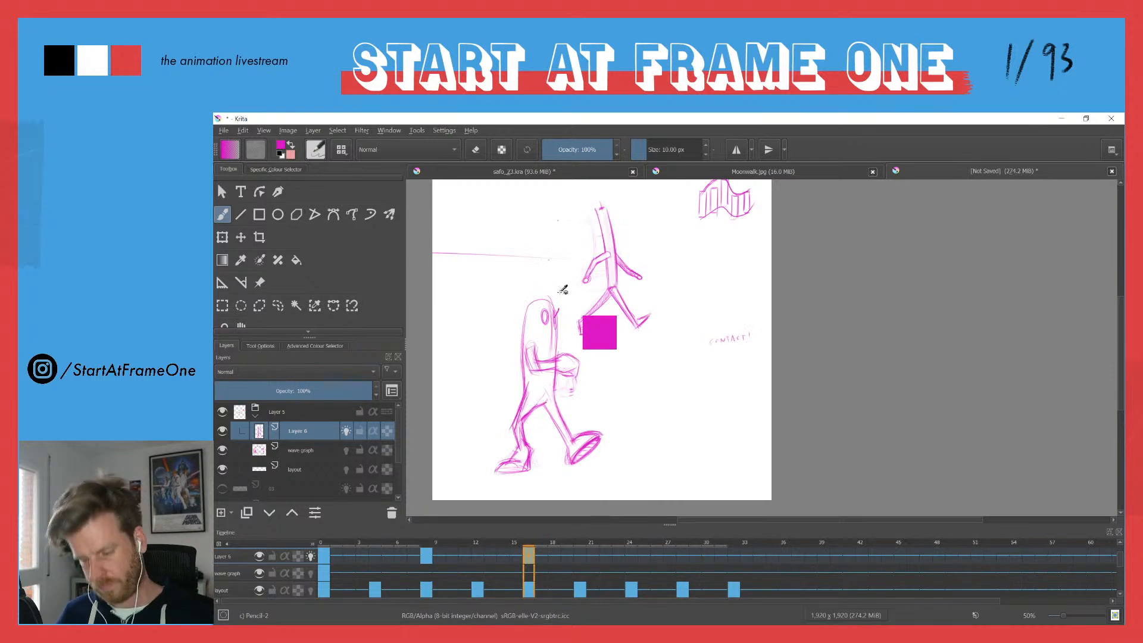
pyautogui.hotkey('ctrl', 'Left')
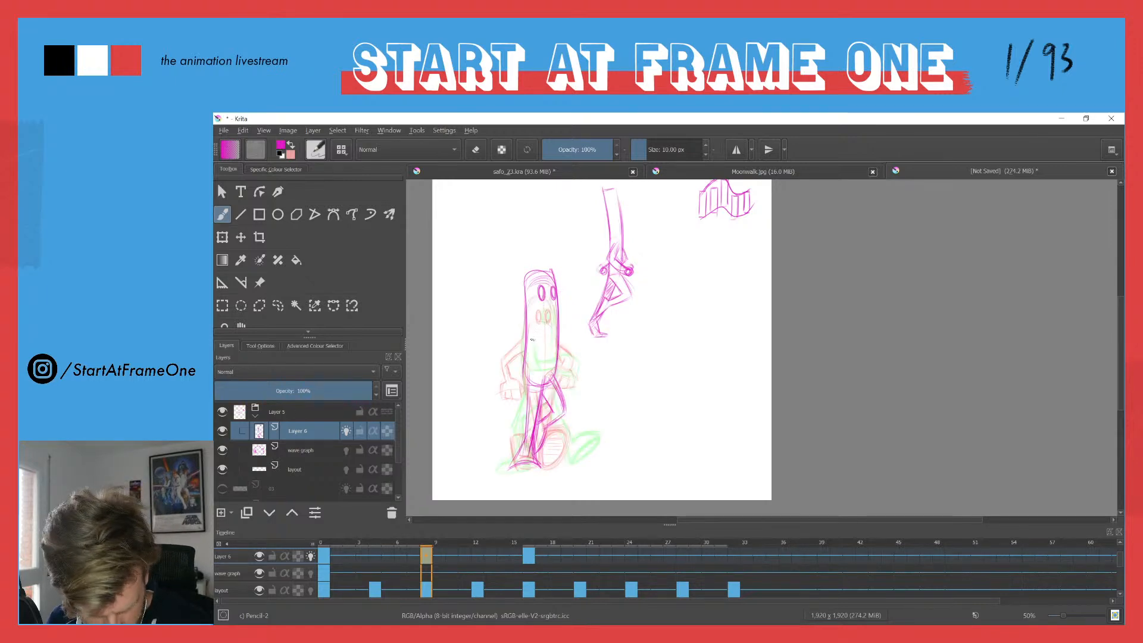
pyautogui.hotkey('ctrl', 'Right')
pyautogui.hotkey('ctrl', 'Left')
pyautogui.hotkey('ctrl', 'Right')
pyautogui.hotkey('ctrl', 'Left')
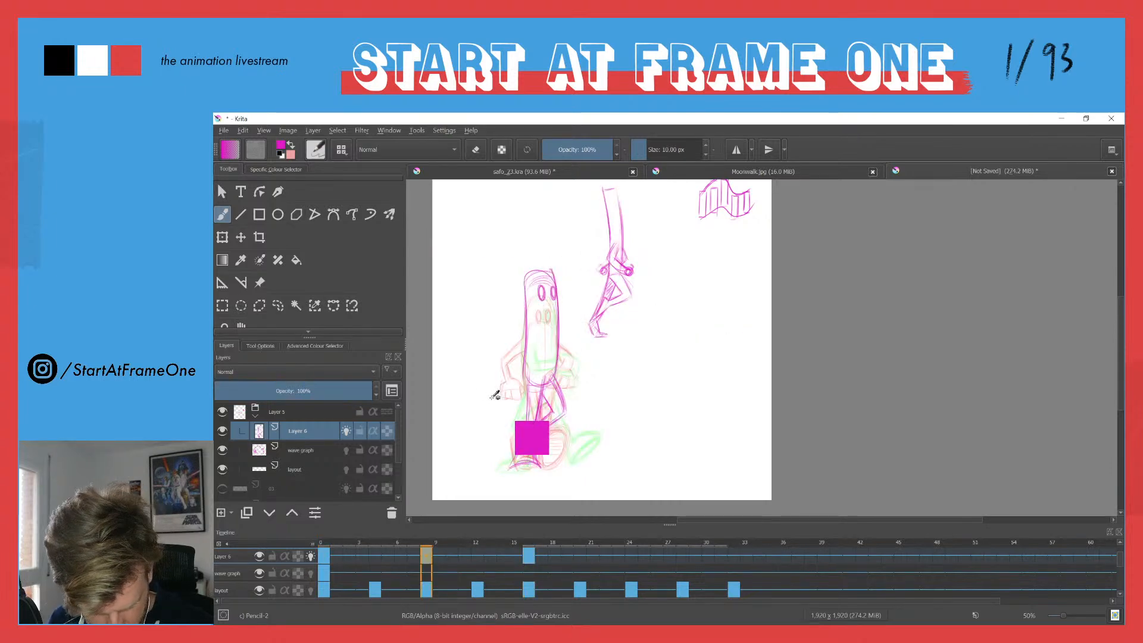
# Step: Sketch the near arm hanging down along the frame 8 torso, ending in a rounded fist beside the hip
pyautogui.moveTo(537, 331); pyautogui.dragTo(540, 358)
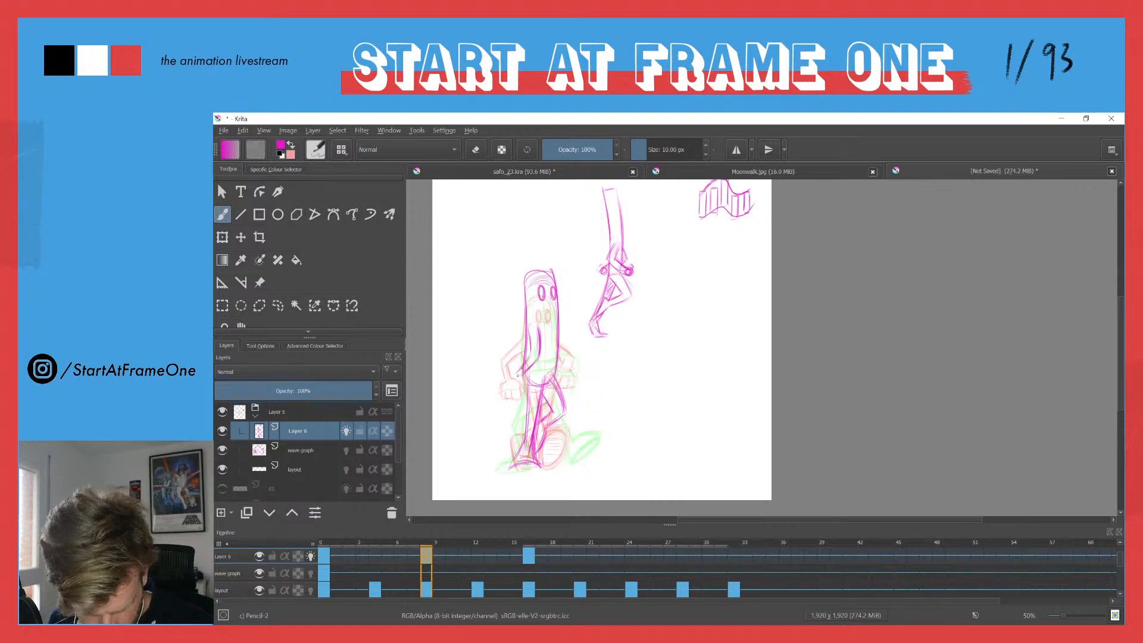
pyautogui.moveTo(529, 337); pyautogui.dragTo(521, 391)
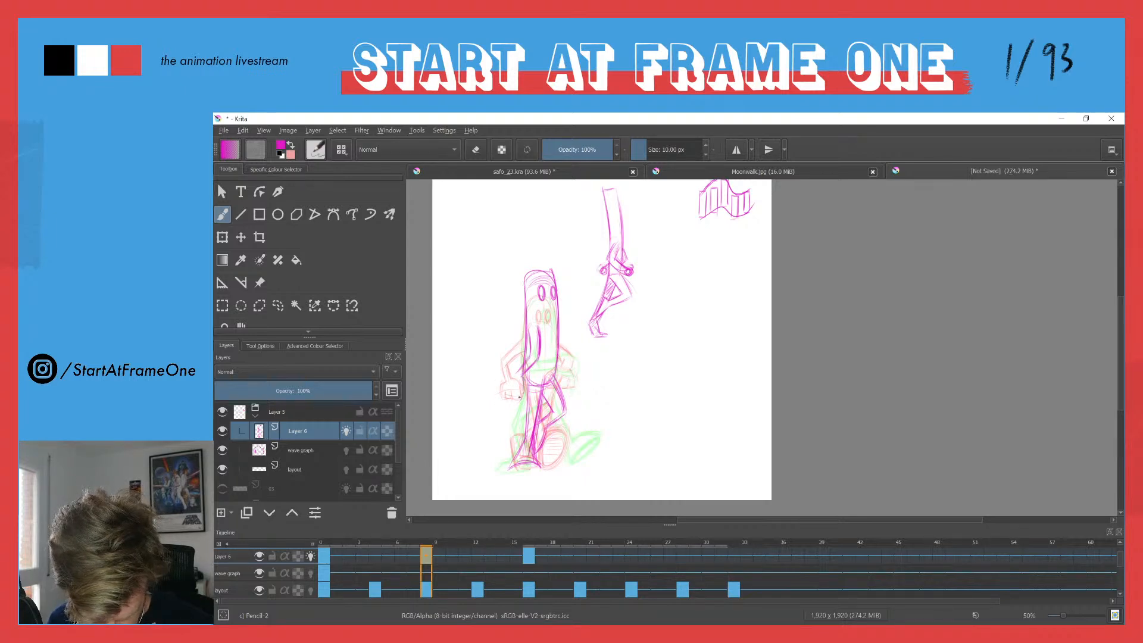
pyautogui.moveTo(524, 375); pyautogui.dragTo(522, 393)
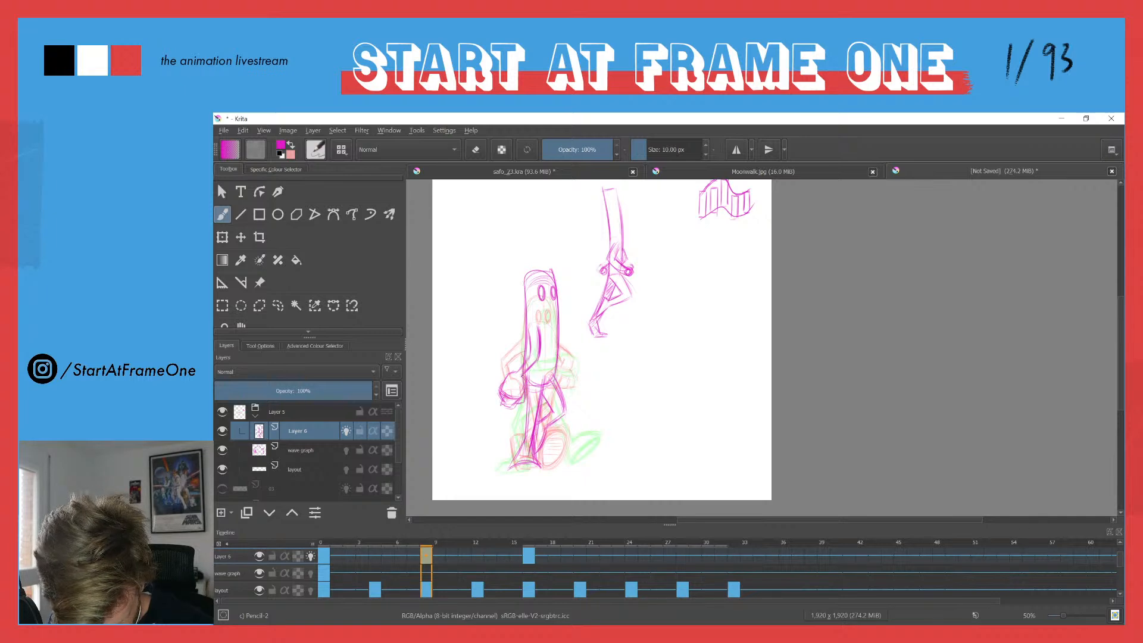
pyautogui.moveTo(523, 387); pyautogui.dragTo(509, 408)
# Step: Flip through the adjacent keyframes to check the new arm's swing against the contact poses
pyautogui.press('Left')
pyautogui.press('Right')
pyautogui.hotkey('ctrl', 'Right')
pyautogui.hotkey('ctrl', 'Left')
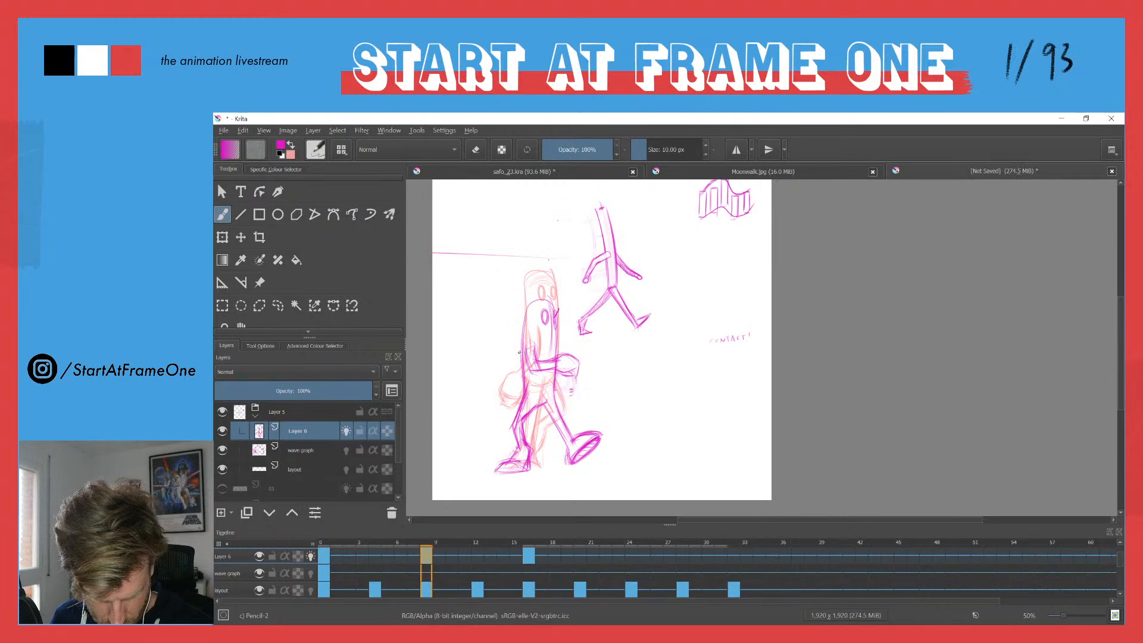
pyautogui.hotkey('ctrl', 'Left')
pyautogui.hotkey('ctrl', 'Right')
pyautogui.hotkey('ctrl', 'Right')
pyautogui.hotkey('ctrl', 'Left')
pyautogui.hotkey('ctrl', 'Right')
pyautogui.hotkey('ctrl', 'Left')
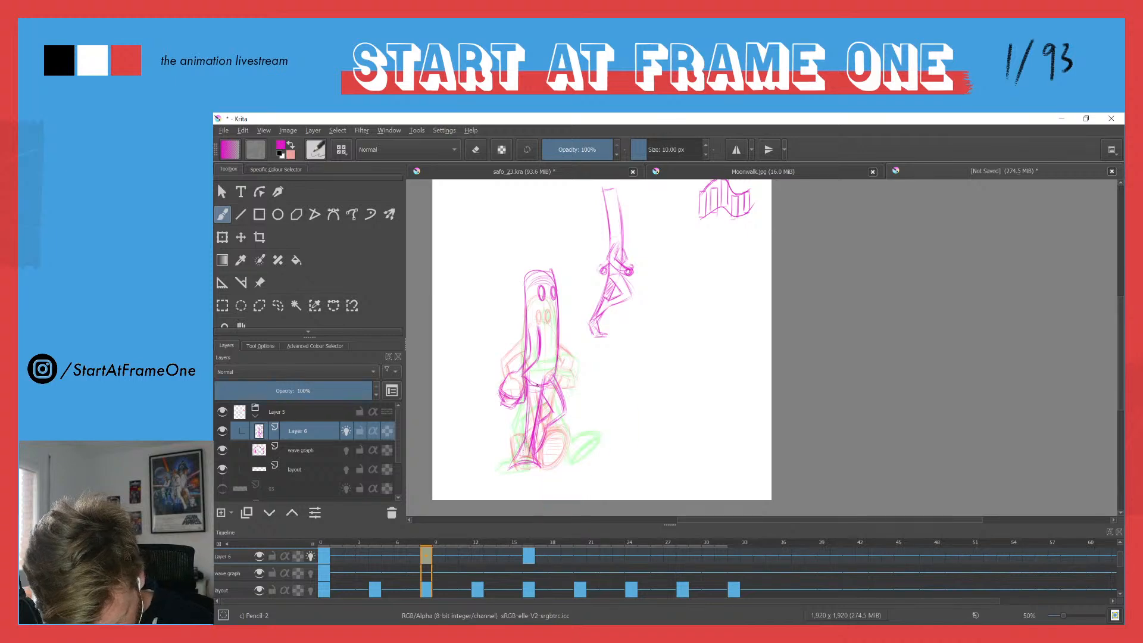
# Step: Sketch the far arm bent beside the torso with a rounded fist, checking it against the neighbouring keyframes
pyautogui.moveTo(561, 373)
pyautogui.mouseDown()
pyautogui.moveTo(576, 371)
pyautogui.moveTo(581, 388)
pyautogui.mouseUp()
pyautogui.hotkey('ctrl', 'Left')
pyautogui.hotkey('ctrl', 'Right')
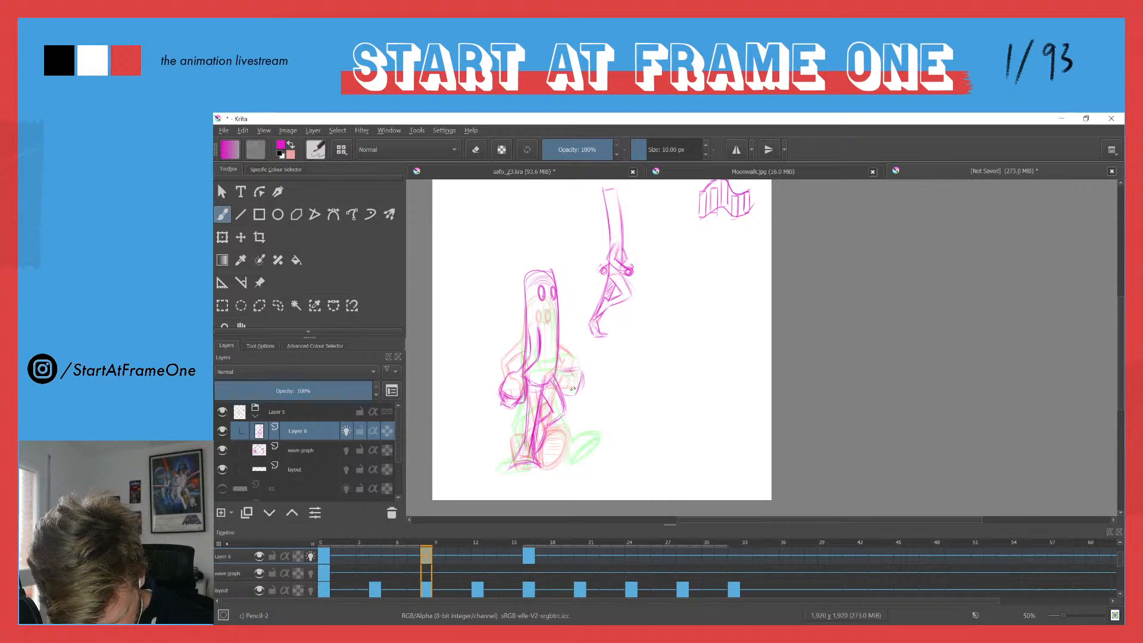
pyautogui.moveTo(566, 379)
pyautogui.mouseDown()
pyautogui.moveTo(565, 395)
pyautogui.moveTo(575, 363)
pyautogui.mouseUp()
pyautogui.keyDown('ctrl'); pyautogui.click(550, 335); pyautogui.keyUp('ctrl')
pyautogui.hotkey('ctrl', 'Right')
pyautogui.hotkey('ctrl', 'Left')
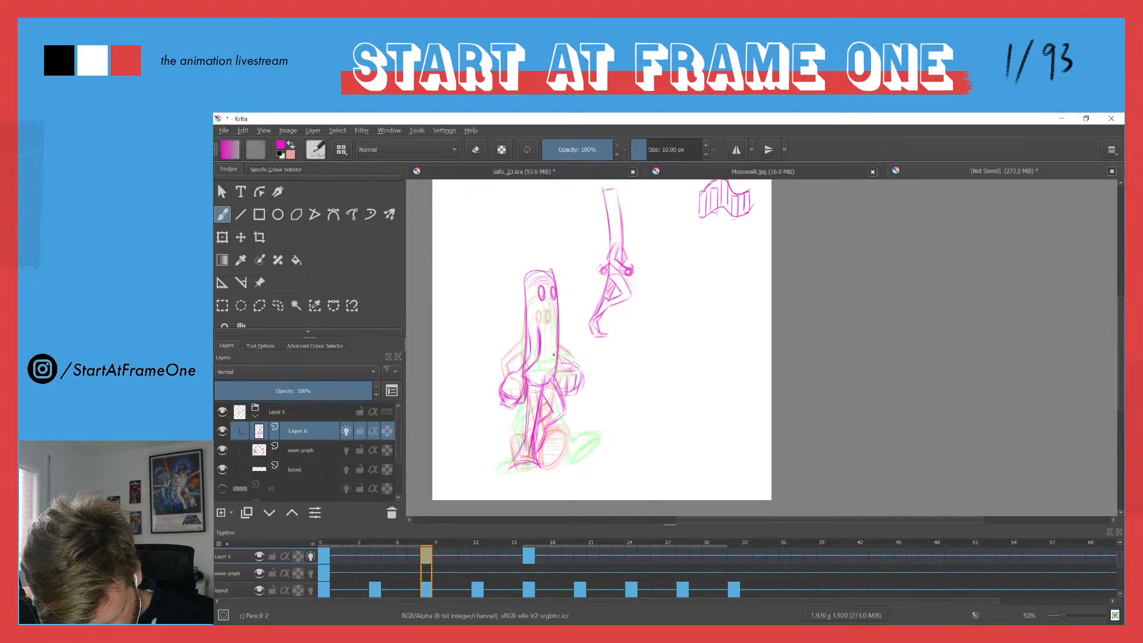
# Step: Flip repeatedly between the keyframes at frames 0, 8 and 16 to examine how the arms, torso and legs move
pyautogui.hotkey('ctrl', 'Right')
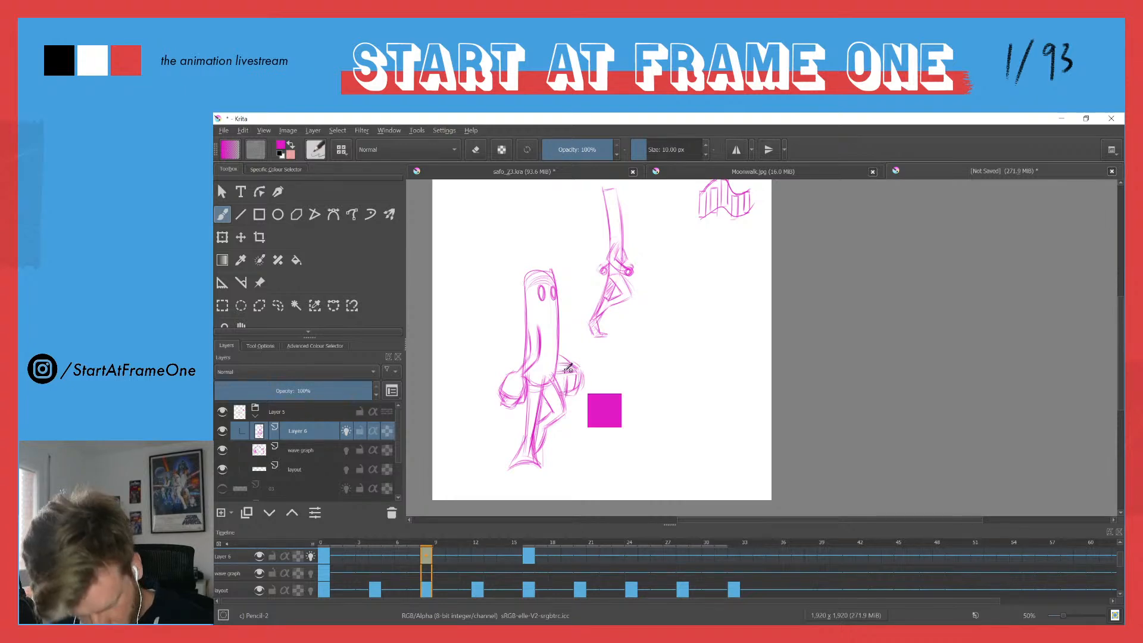
pyautogui.hotkey('ctrl', 'Left')
pyautogui.hotkey('ctrl', 'Right')
pyautogui.hotkey('ctrl', 'Right')
pyautogui.hotkey('ctrl', 'Left')
pyautogui.hotkey('ctrl', 'Right')
pyautogui.hotkey('ctrl', 'Left')
pyautogui.hotkey('ctrl', 'Right')
pyautogui.hotkey('ctrl', 'Left')
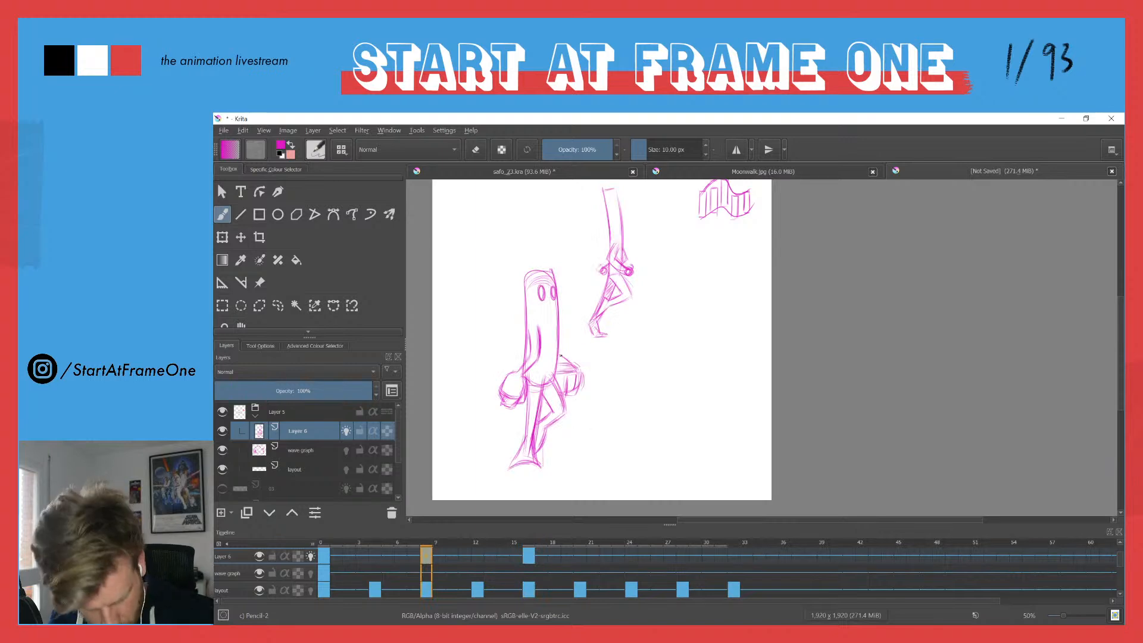
pyautogui.hotkey('ctrl', 'Left')
pyautogui.hotkey('ctrl', 'Right')
pyautogui.hotkey('ctrl', 'Left')
pyautogui.hotkey('ctrl', 'Right')
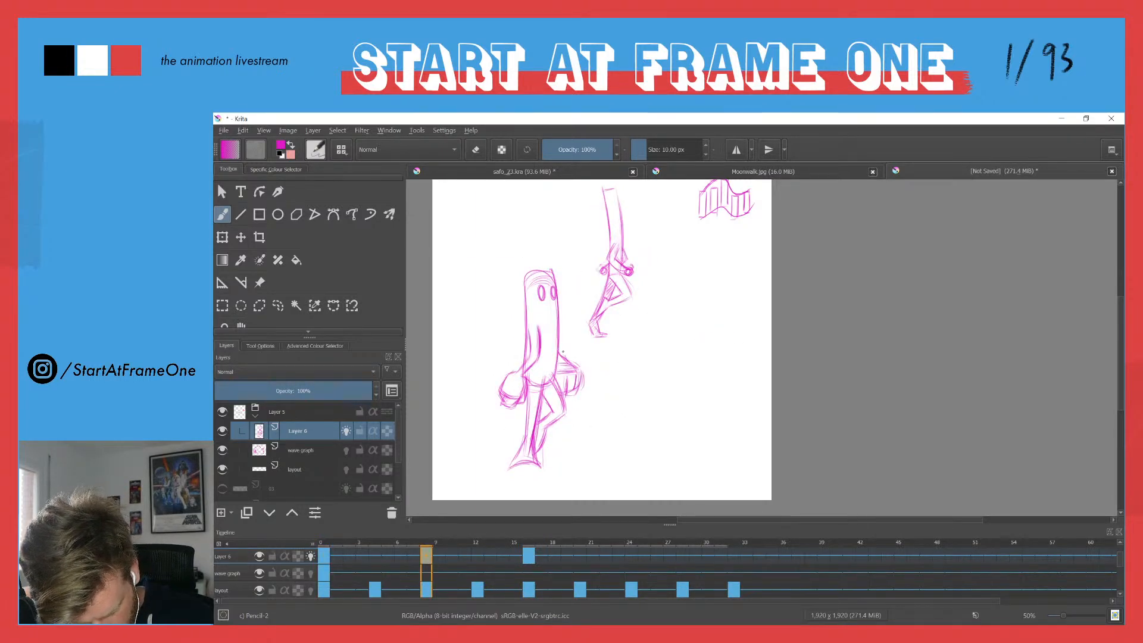
pyautogui.hotkey('ctrl', 'Left')
pyautogui.hotkey('ctrl', 'Right')
pyautogui.hotkey('ctrl', 'Right')
pyautogui.hotkey('ctrl', 'Left')
pyautogui.hotkey('ctrl', 'Left')
pyautogui.hotkey('ctrl', 'Right')
pyautogui.hotkey('ctrl', 'Right')
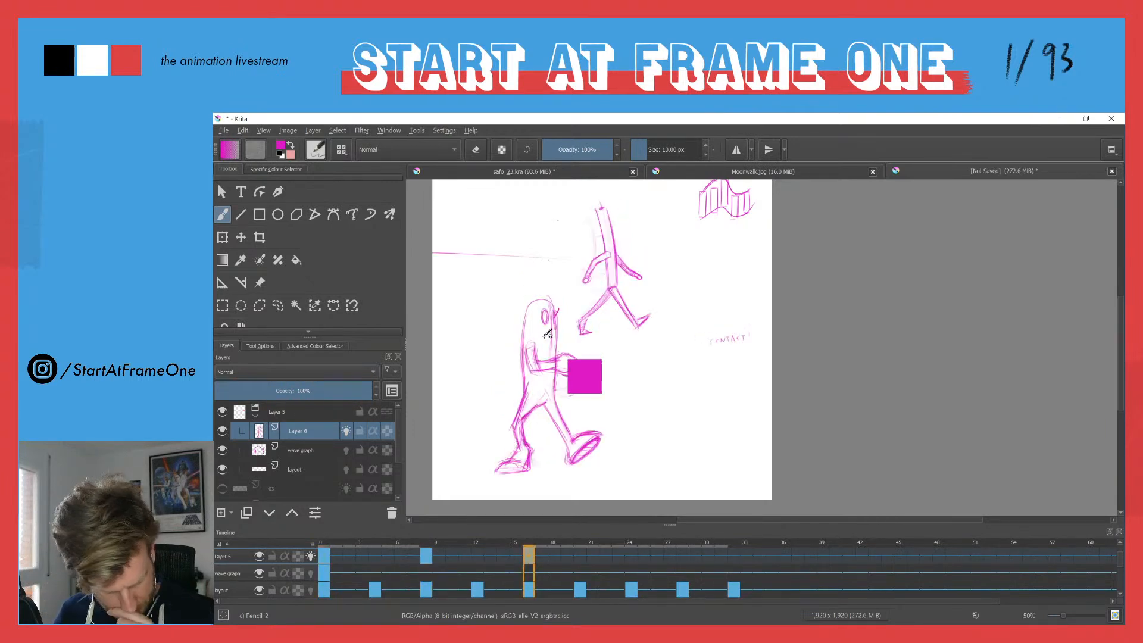
pyautogui.hotkey('ctrl', 'Left')
pyautogui.hotkey('ctrl', 'Left')
pyautogui.hotkey('ctrl', 'Right')
pyautogui.hotkey('ctrl', 'Right')
pyautogui.hotkey('ctrl', 'Left')
pyautogui.hotkey('ctrl', 'Left')
pyautogui.hotkey('ctrl', 'Right')
pyautogui.hotkey('ctrl', 'Right')
pyautogui.hotkey('ctrl', 'Left')
pyautogui.hotkey('ctrl', 'Left')
pyautogui.hotkey('ctrl', 'Right')
pyautogui.hotkey('ctrl', 'Right')
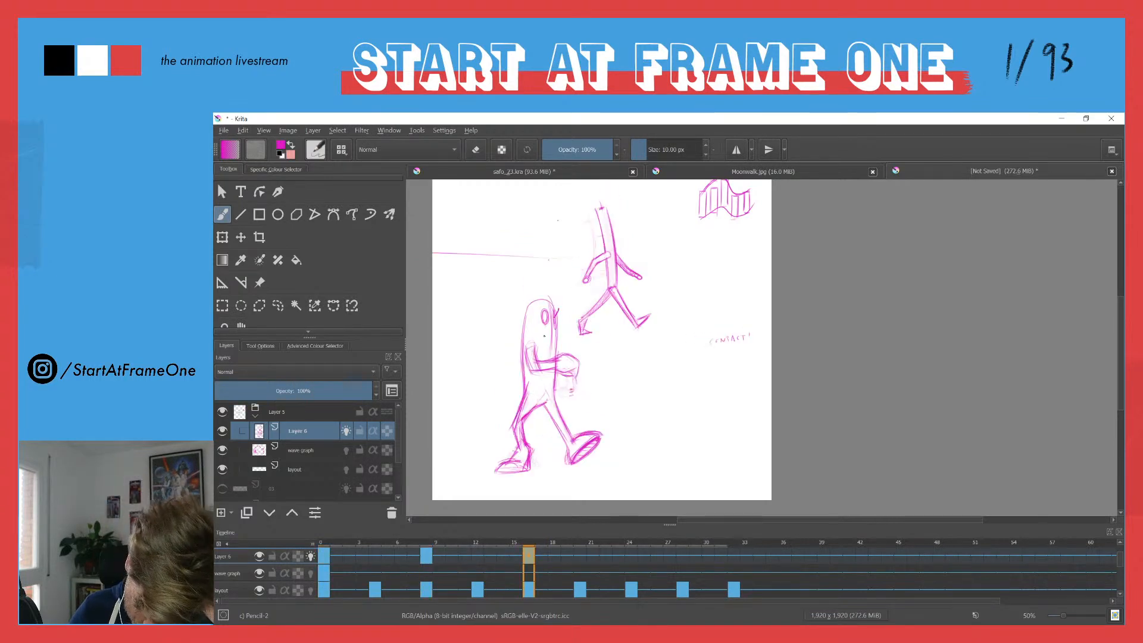
pyautogui.hotkey('ctrl', 'Left')
pyautogui.hotkey('ctrl', 'Left')
pyautogui.hotkey('ctrl', 'Right')
pyautogui.hotkey('ctrl', 'Right')
pyautogui.hotkey('ctrl', 'Left')
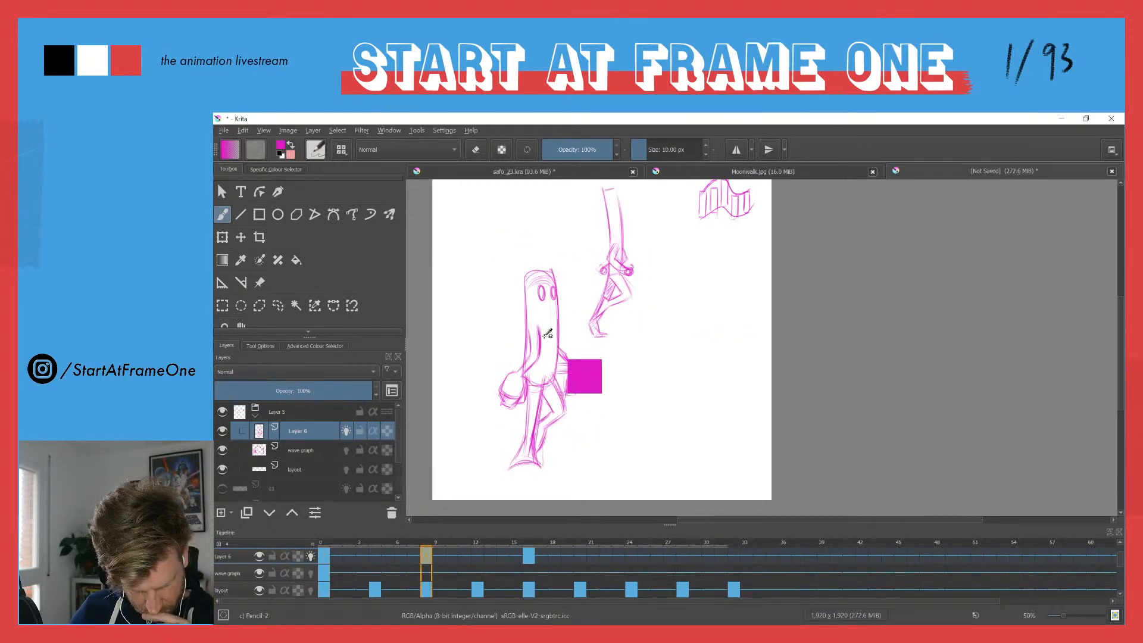
# Step: Add a blank keyframe at frame 12 on Layer 6, between the passing pose and the contact pose
pyautogui.click(481, 555)
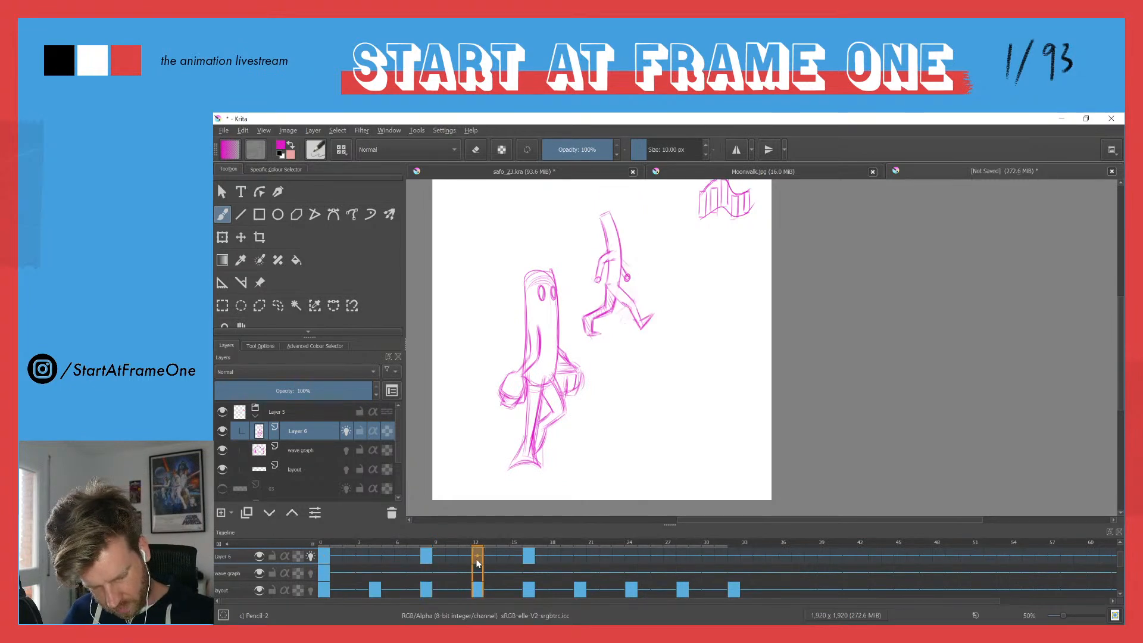
pyautogui.click(450, 597)
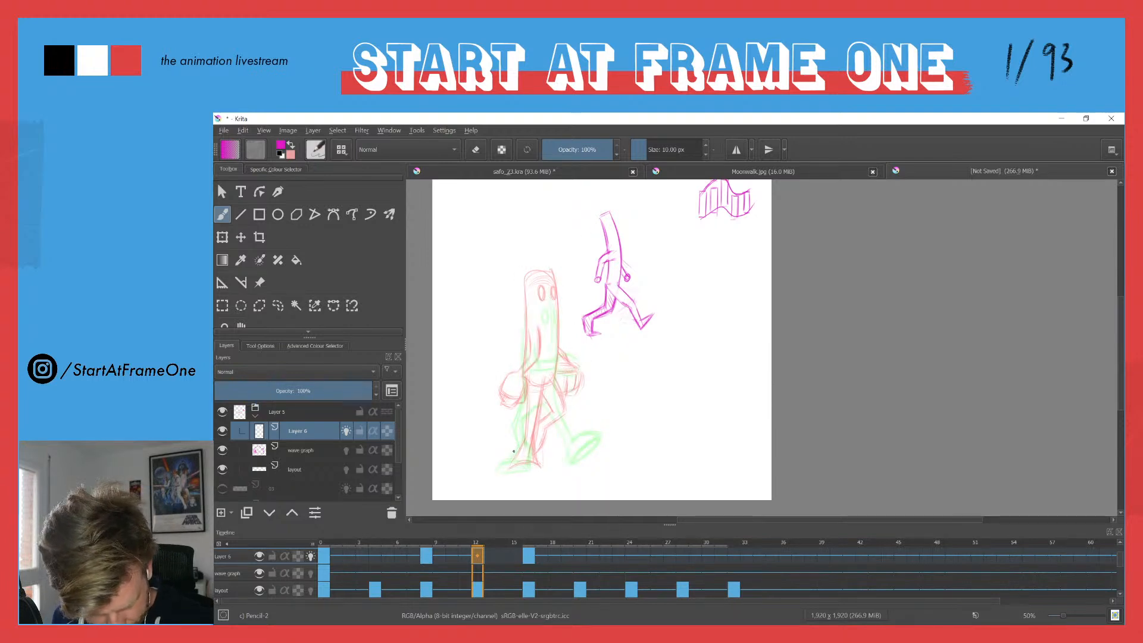
pyautogui.moveTo(515, 451); pyautogui.dragTo(536, 383)
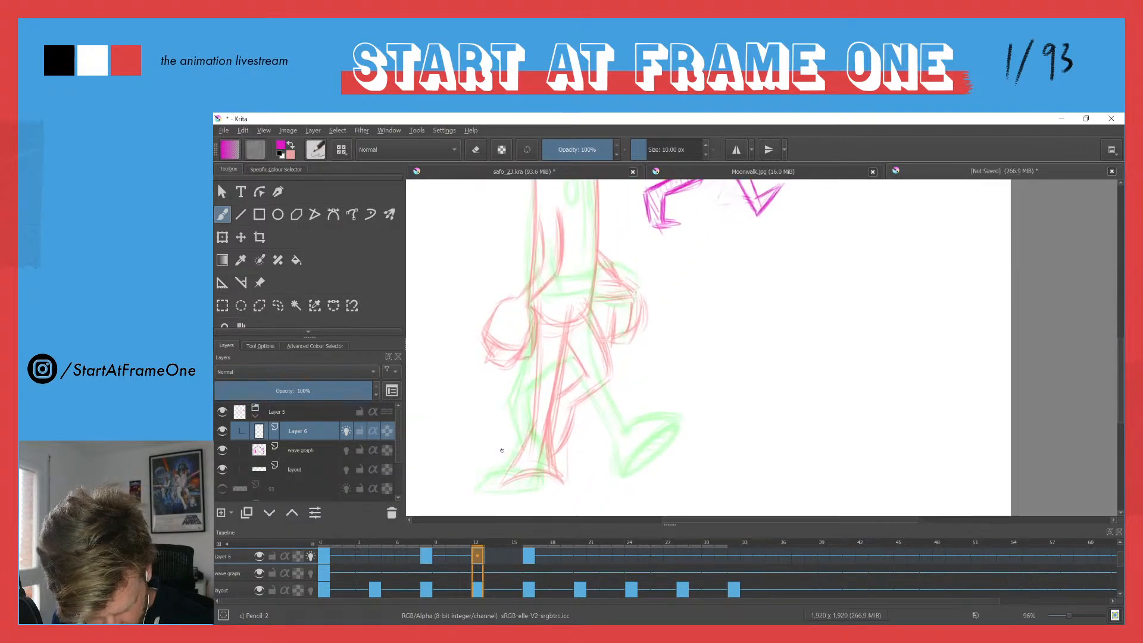
pyautogui.moveTo(526, 409); pyautogui.dragTo(492, 467)
# Step: Flip between frames 8, 12 and 16 to compare the poses surrounding the empty keyframe
pyautogui.press(',')
pyautogui.press('.')
pyautogui.press('.')
pyautogui.press(',')
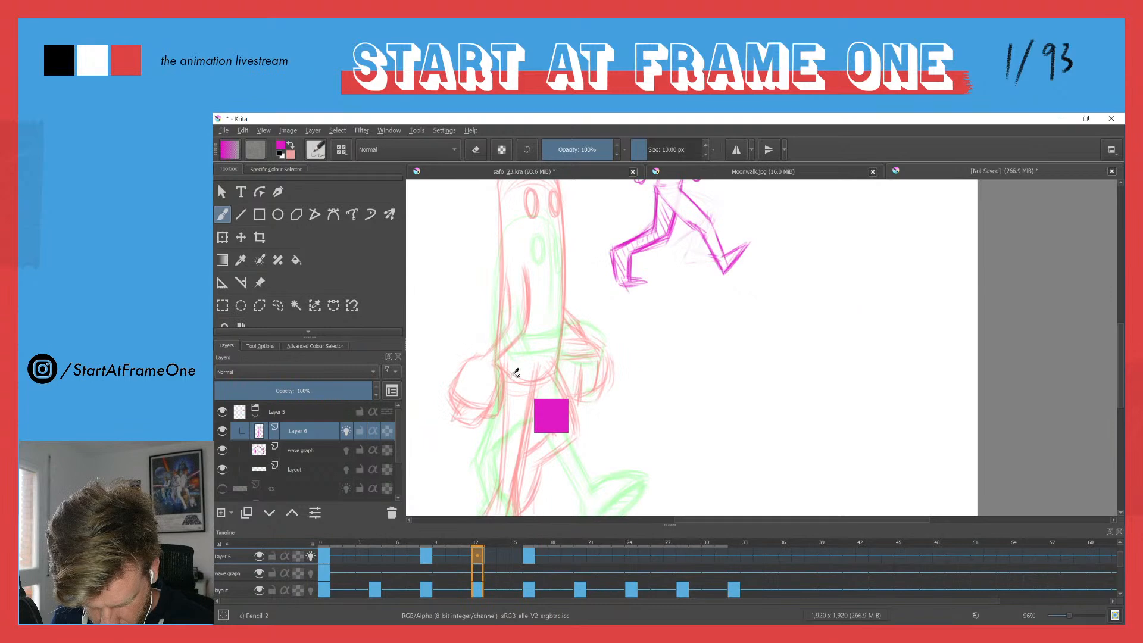
pyautogui.press(',')
pyautogui.press('.')
pyautogui.press('.')
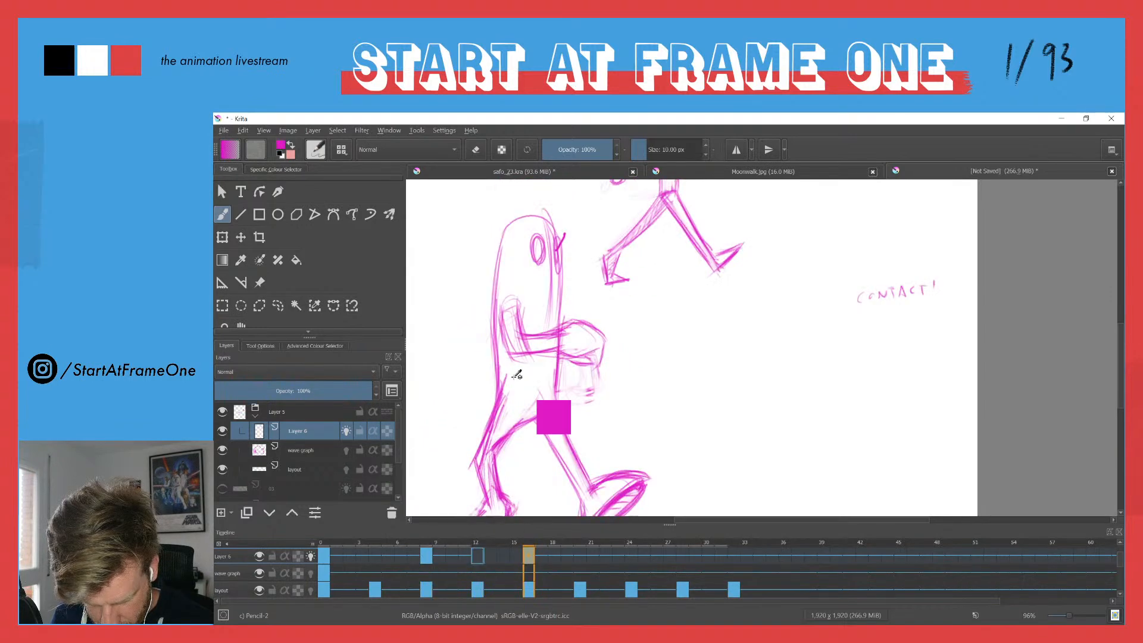
pyautogui.press(',')
pyautogui.press(',')
pyautogui.press('.')
pyautogui.press('.')
pyautogui.press(',')
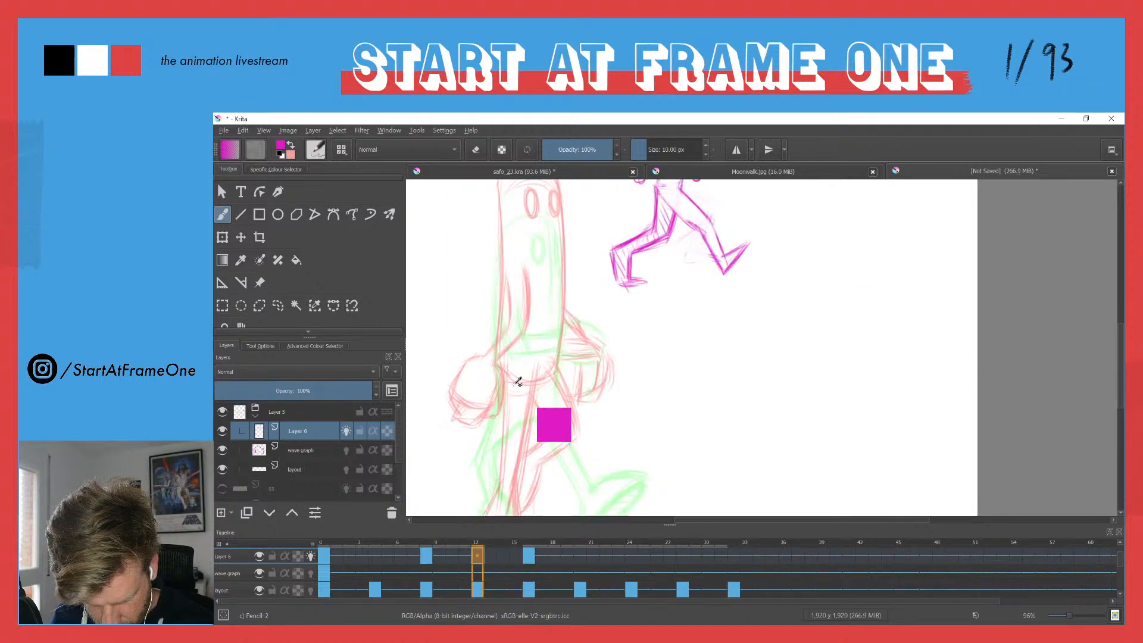
# Step: Sketch the flat, planted rear foot and its ankle on frame 12, between the two onion-skinned feet
pyautogui.moveTo(488, 461); pyautogui.dragTo(510, 351)
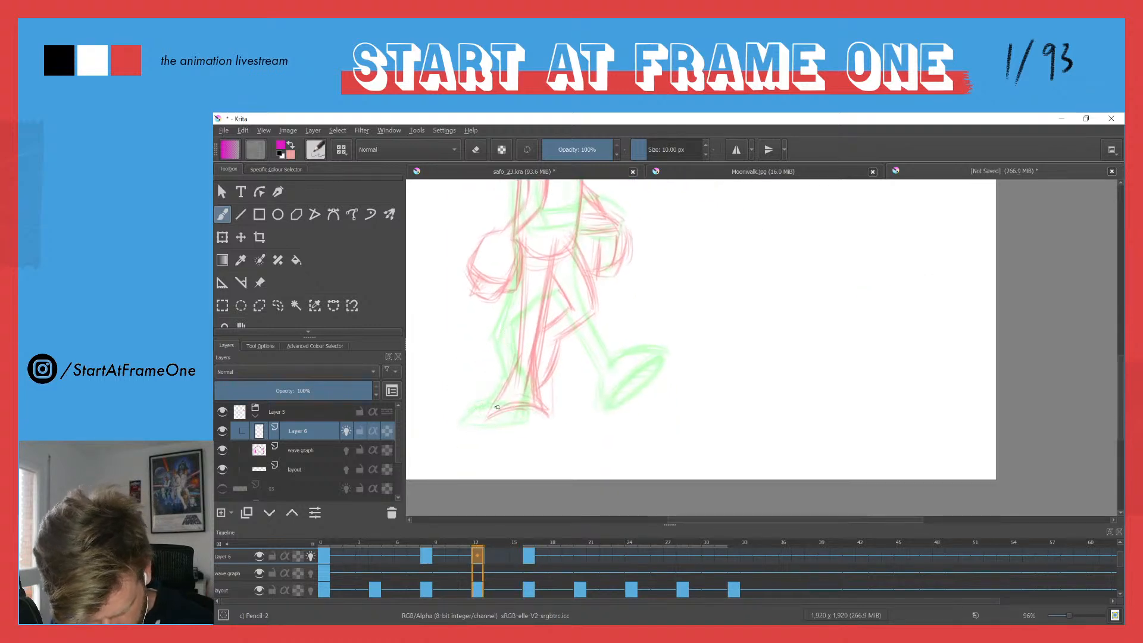
pyautogui.moveTo(481, 416)
pyautogui.mouseDown()
pyautogui.moveTo(514, 410)
pyautogui.moveTo(476, 417)
pyautogui.moveTo(531, 419)
pyautogui.moveTo(470, 425)
pyautogui.moveTo(529, 420)
pyautogui.moveTo(540, 388)
pyautogui.moveTo(527, 412)
pyautogui.moveTo(530, 382)
pyautogui.moveTo(529, 414)
pyautogui.mouseUp()
pyautogui.moveTo(505, 370); pyautogui.dragTo(492, 398)
pyautogui.moveTo(511, 369)
pyautogui.mouseDown()
pyautogui.moveTo(485, 408)
pyautogui.moveTo(519, 401)
pyautogui.moveTo(532, 374)
pyautogui.moveTo(524, 417)
pyautogui.mouseUp()
pyautogui.moveTo(532, 381); pyautogui.dragTo(522, 410)
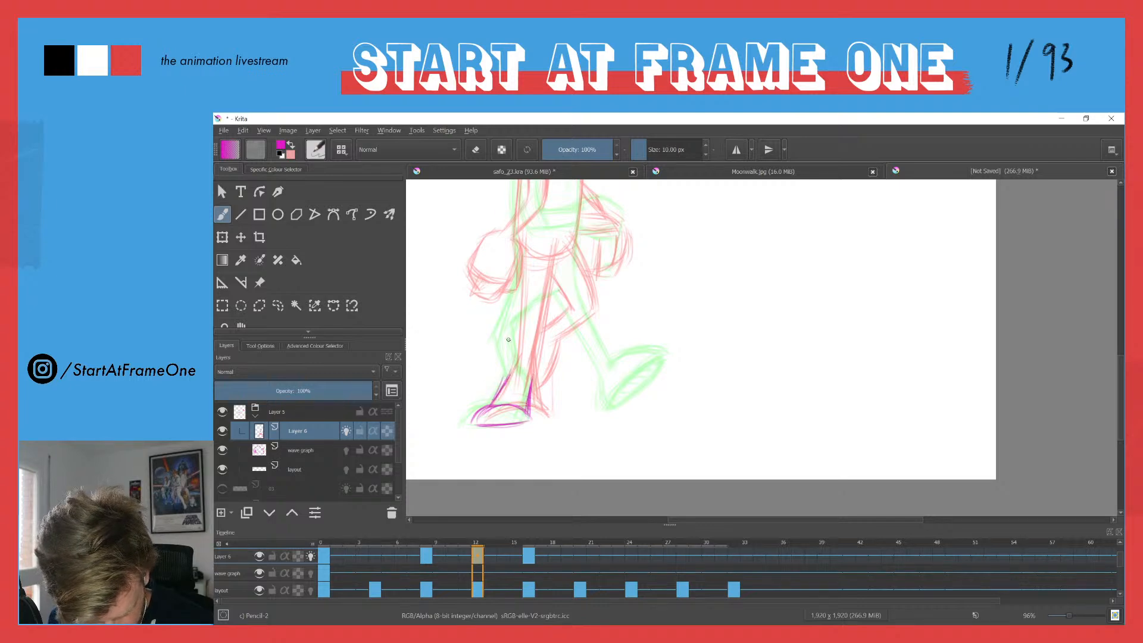
# Step: Sketch the frame 12 rear leg with a sharply bent knee, running from the planted foot up to the hip
pyautogui.moveTo(525, 371); pyautogui.dragTo(501, 330)
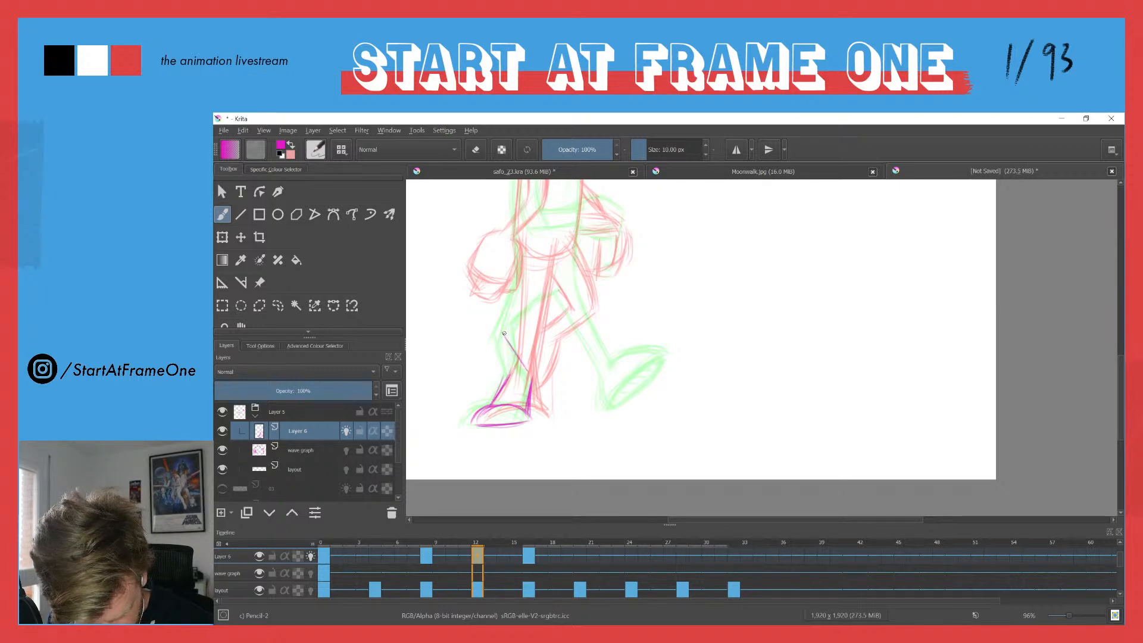
pyautogui.moveTo(510, 377); pyautogui.dragTo(485, 339)
pyautogui.moveTo(508, 375); pyautogui.dragTo(480, 330)
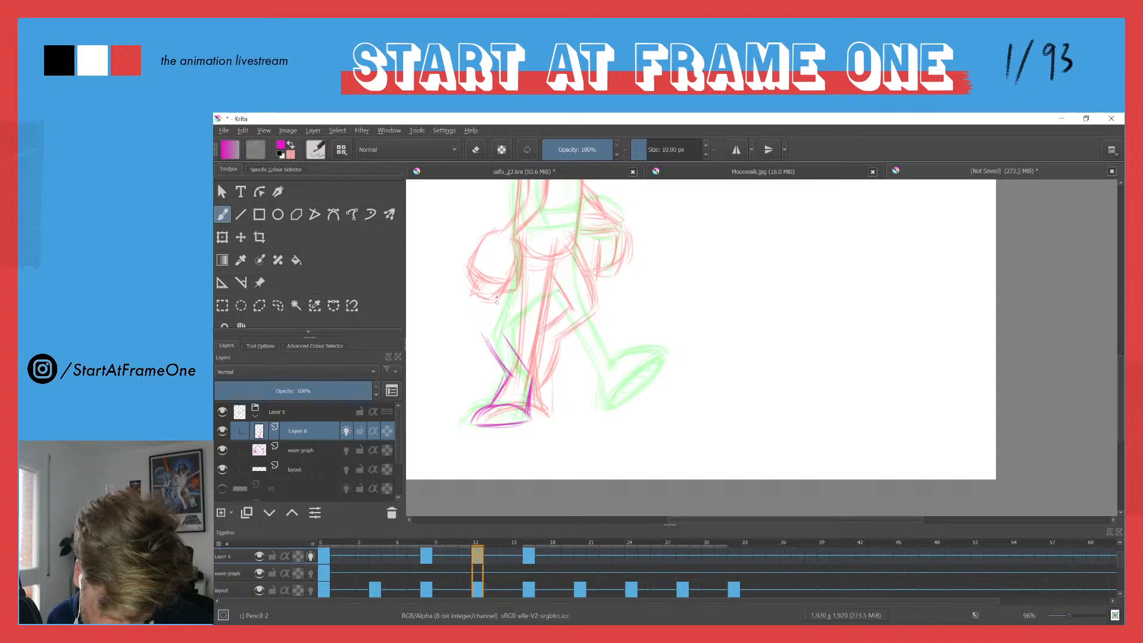
pyautogui.moveTo(522, 290); pyautogui.dragTo(481, 338)
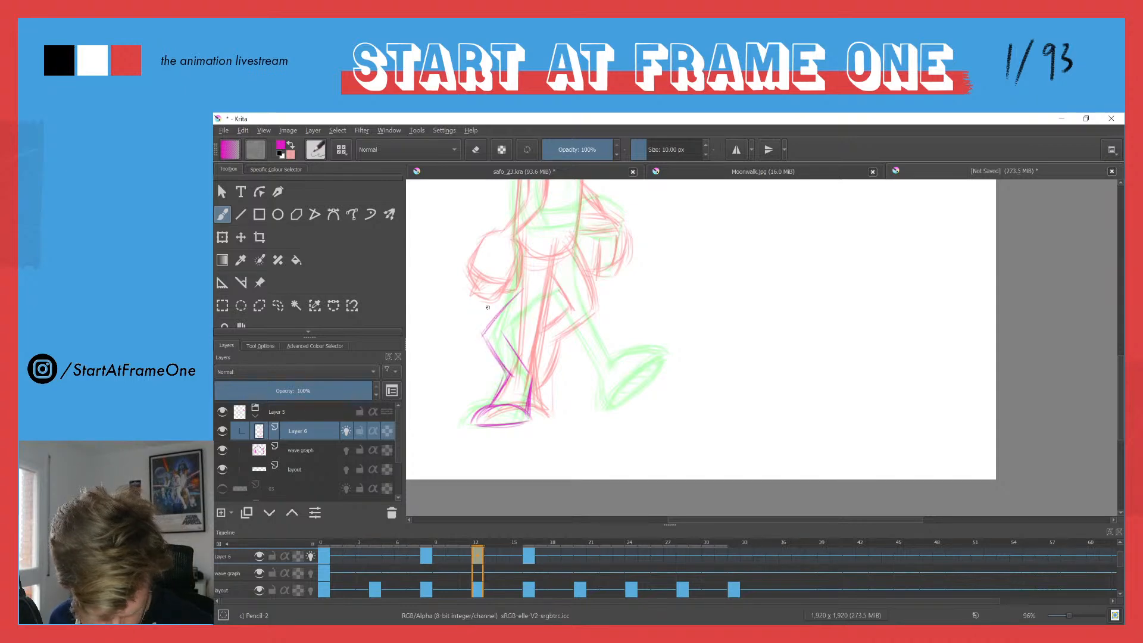
pyautogui.moveTo(486, 282); pyautogui.dragTo(487, 341)
# Step: Sketch the frame 12 torso as a tall rounded capsule and join the rear leg's inner contour to the hips
pyautogui.moveTo(488, 244); pyautogui.dragTo(588, 375)
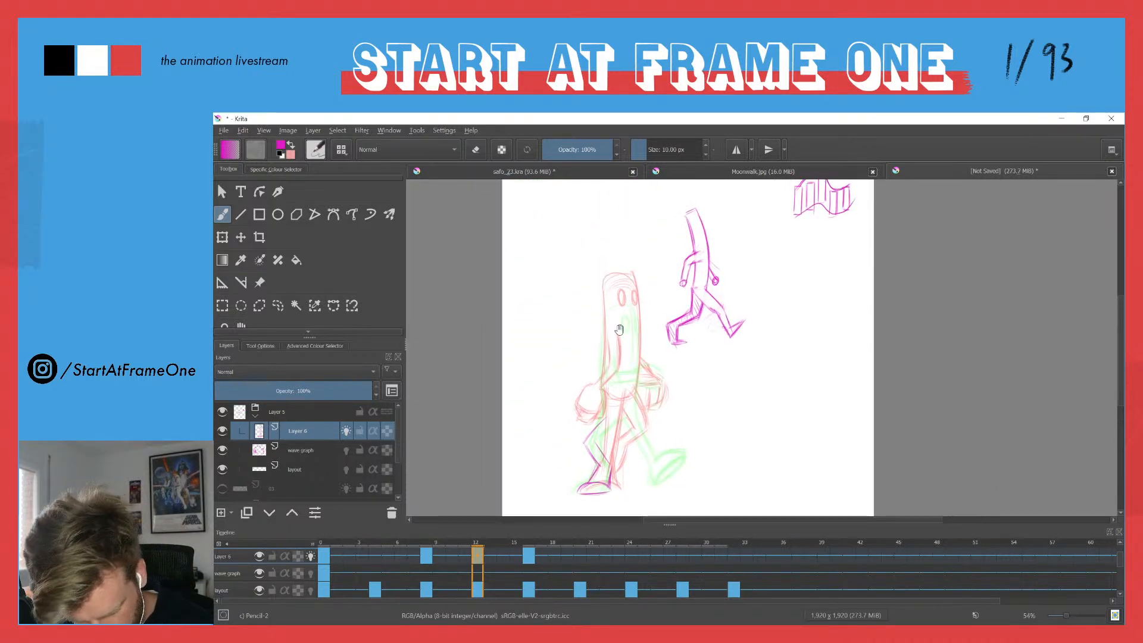
pyautogui.moveTo(606, 324)
pyautogui.mouseDown()
pyautogui.moveTo(638, 322)
pyautogui.moveTo(602, 333)
pyautogui.moveTo(612, 316)
pyautogui.moveTo(637, 325)
pyautogui.moveTo(617, 329)
pyautogui.moveTo(640, 407)
pyautogui.mouseUp()
pyautogui.moveTo(643, 368); pyautogui.dragTo(642, 398)
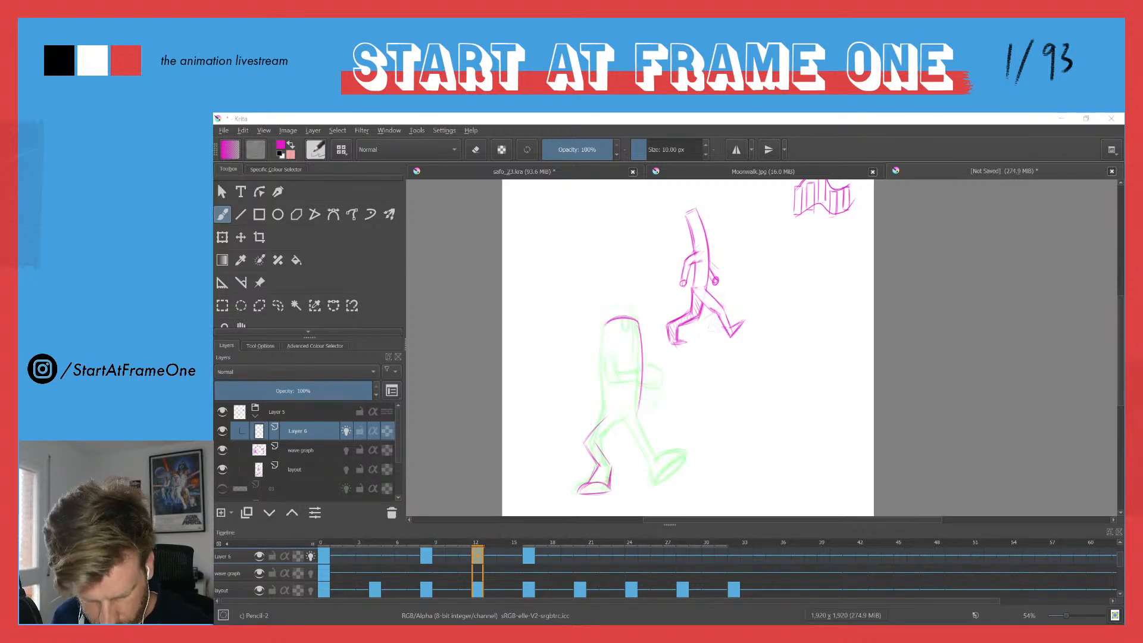
pyautogui.moveTo(605, 329); pyautogui.dragTo(604, 412)
pyautogui.moveTo(606, 365)
pyautogui.mouseDown()
pyautogui.moveTo(632, 424)
pyautogui.moveTo(643, 374)
pyautogui.mouseUp()
pyautogui.moveTo(625, 426)
pyautogui.mouseDown()
pyautogui.moveTo(594, 451)
pyautogui.moveTo(597, 443)
pyautogui.moveTo(613, 470)
pyautogui.mouseUp()
pyautogui.moveTo(622, 427); pyautogui.dragTo(606, 440)
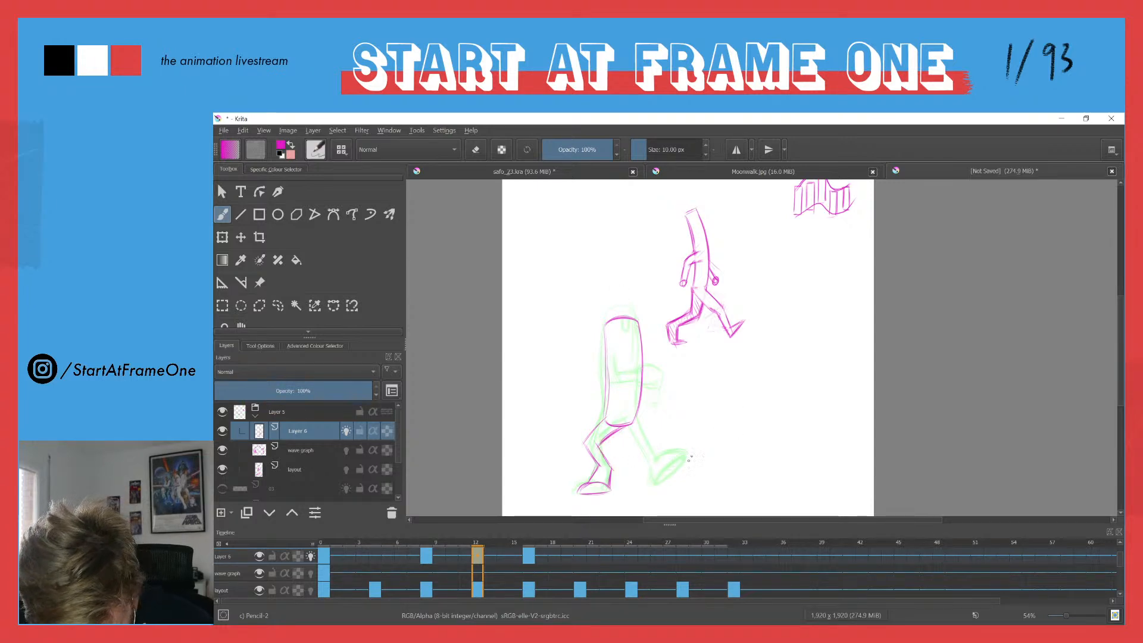
# Step: Sketch the frame 12 leading leg bent forward with its toes raised, and erase the torso's bottom line at the hips
pyautogui.moveTo(683, 461)
pyautogui.mouseDown()
pyautogui.moveTo(692, 452)
pyautogui.moveTo(663, 484)
pyautogui.moveTo(666, 450)
pyautogui.mouseUp()
pyautogui.moveTo(688, 449); pyautogui.dragTo(657, 462)
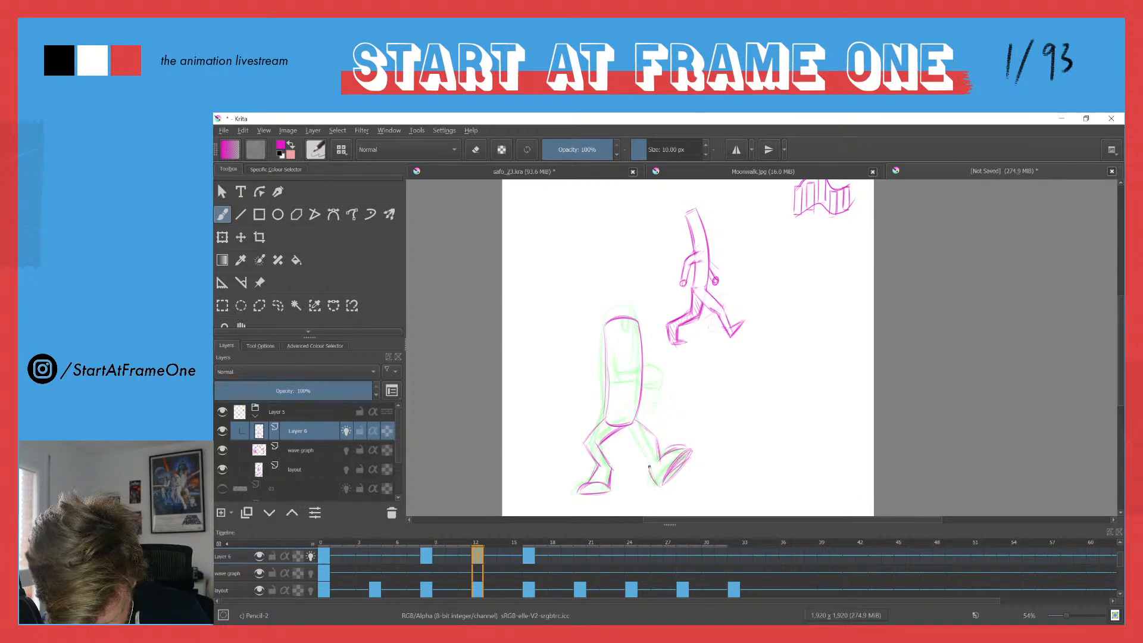
pyautogui.moveTo(643, 443); pyautogui.dragTo(659, 460)
pyautogui.moveTo(636, 422)
pyautogui.mouseDown()
pyautogui.moveTo(654, 437)
pyautogui.moveTo(657, 460)
pyautogui.moveTo(630, 390)
pyautogui.moveTo(639, 438)
pyautogui.mouseUp()
pyautogui.moveTo(642, 440); pyautogui.dragTo(648, 453)
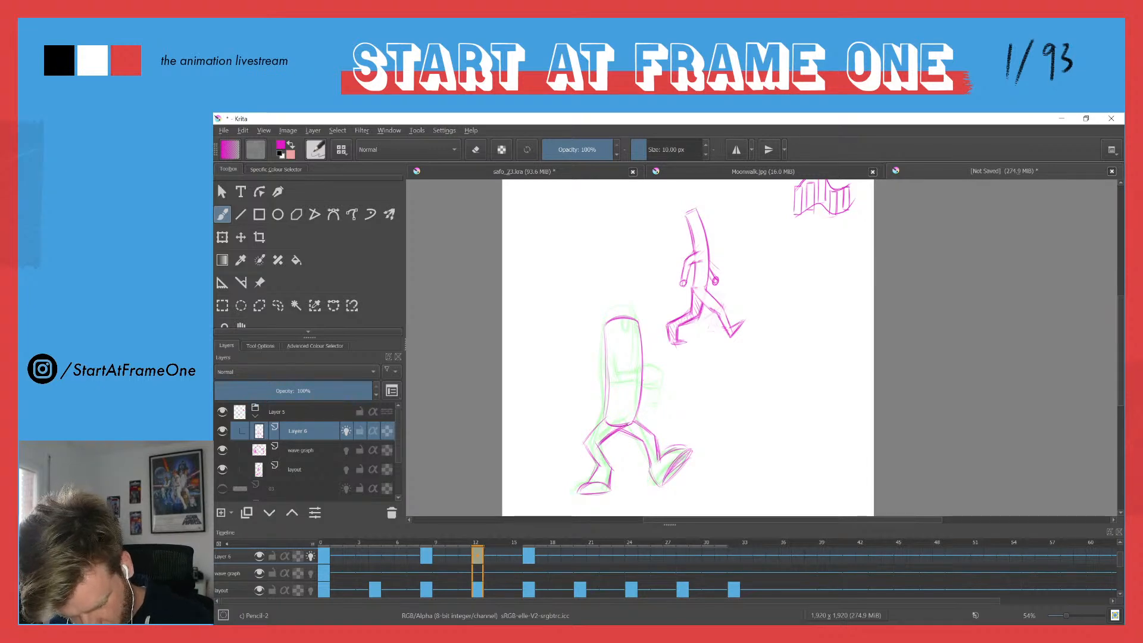
pyautogui.press('e')
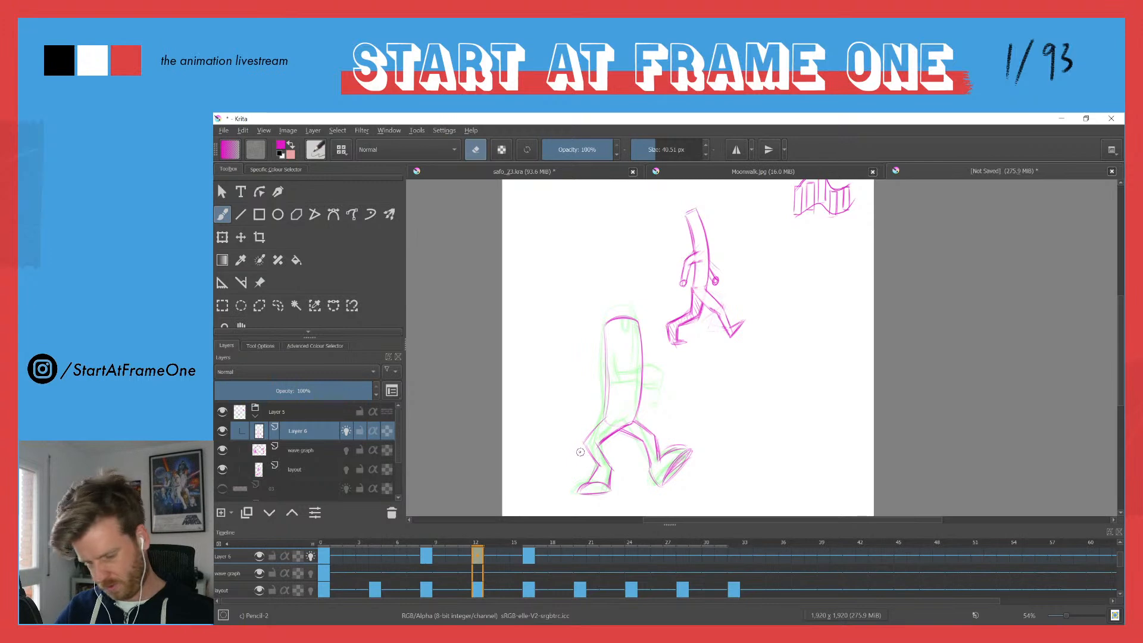
# Step: Play the animation and flip through the neighbouring keyframes to check the frame 12 body and legs
pyautogui.press('space')
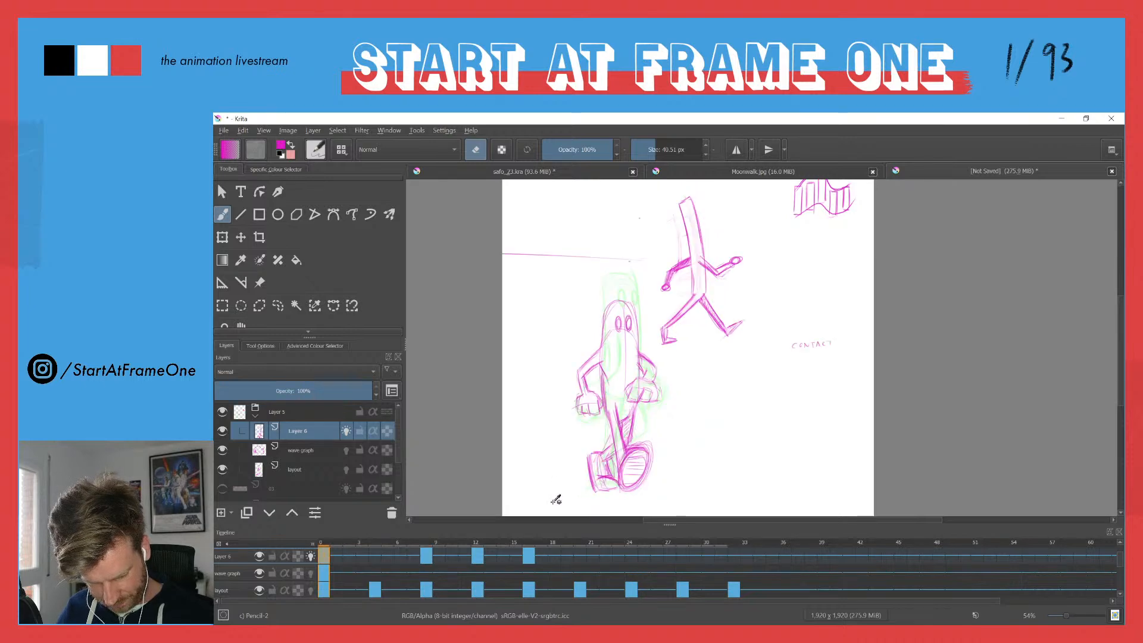
pyautogui.press('.')
pyautogui.press('.')
pyautogui.press(',')
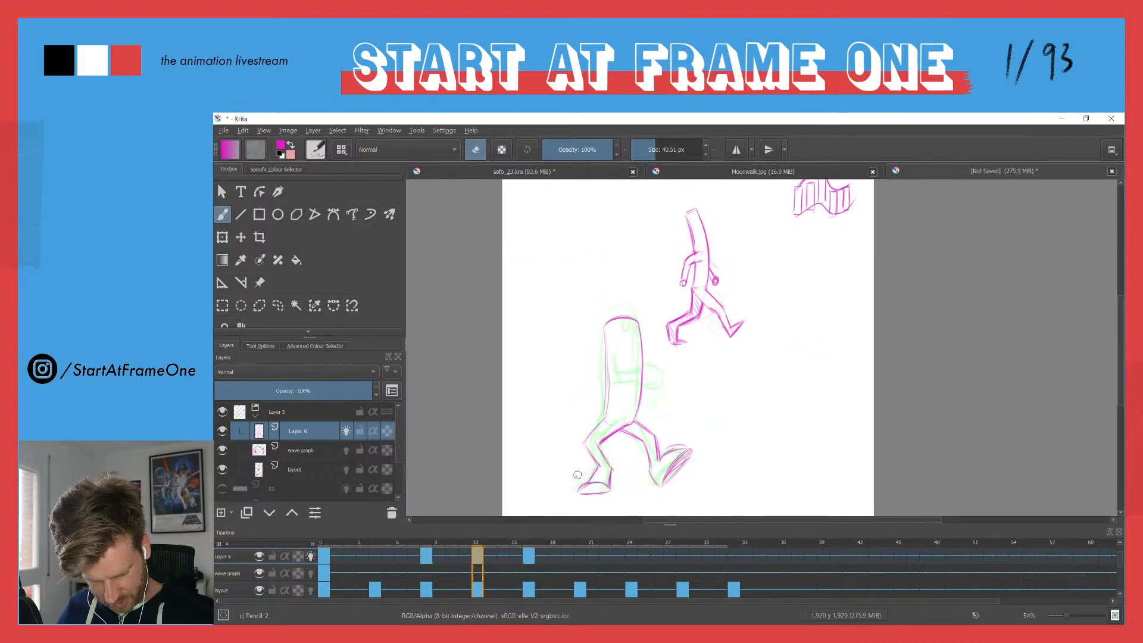
pyautogui.press(',')
pyautogui.press('.')
pyautogui.press('.')
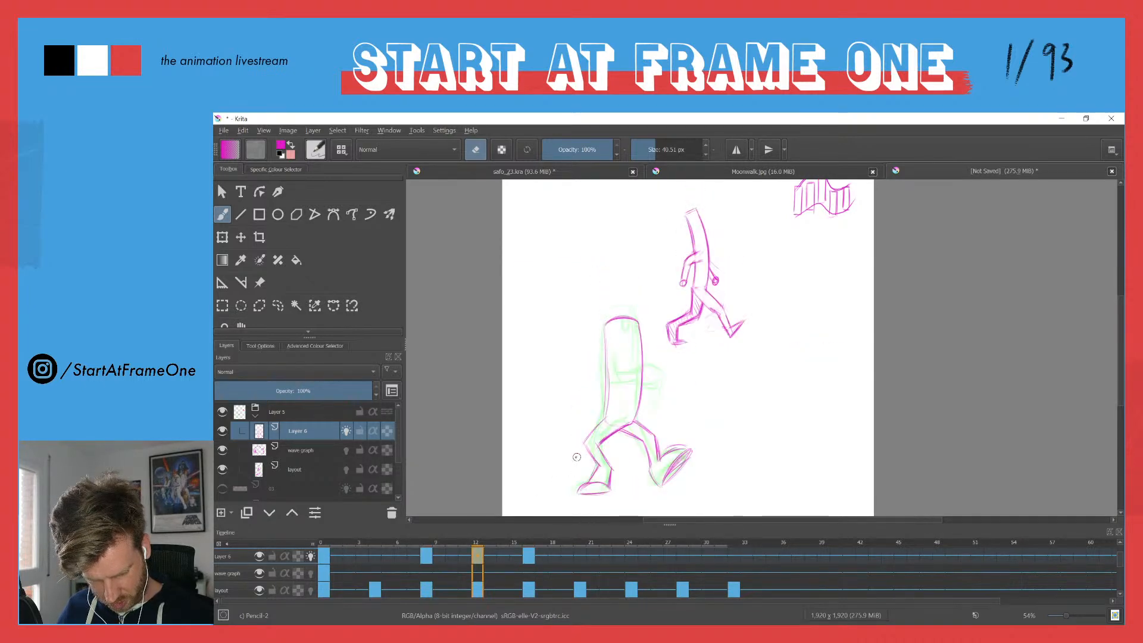
pyautogui.press(',')
pyautogui.press('.')
pyautogui.press(',')
pyautogui.press('.')
pyautogui.press(',')
pyautogui.press('.')
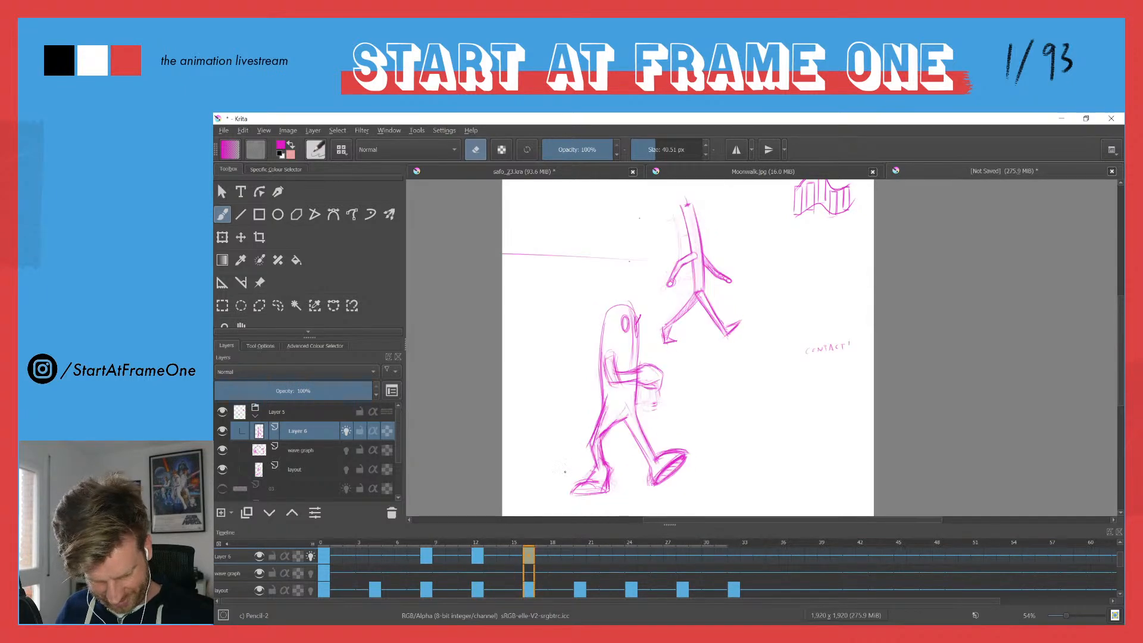
pyautogui.press(',')
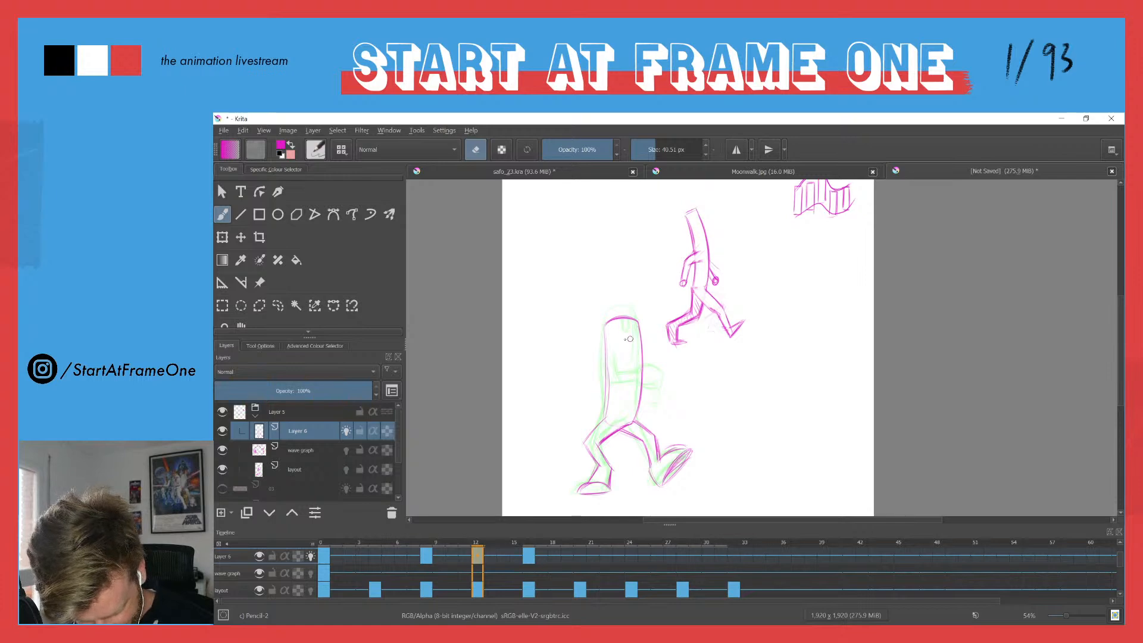
# Step: Sketch the oval eyes near the front edge of the frame 12 head, checking their placement against the neighbouring keyframes
pyautogui.press('e')
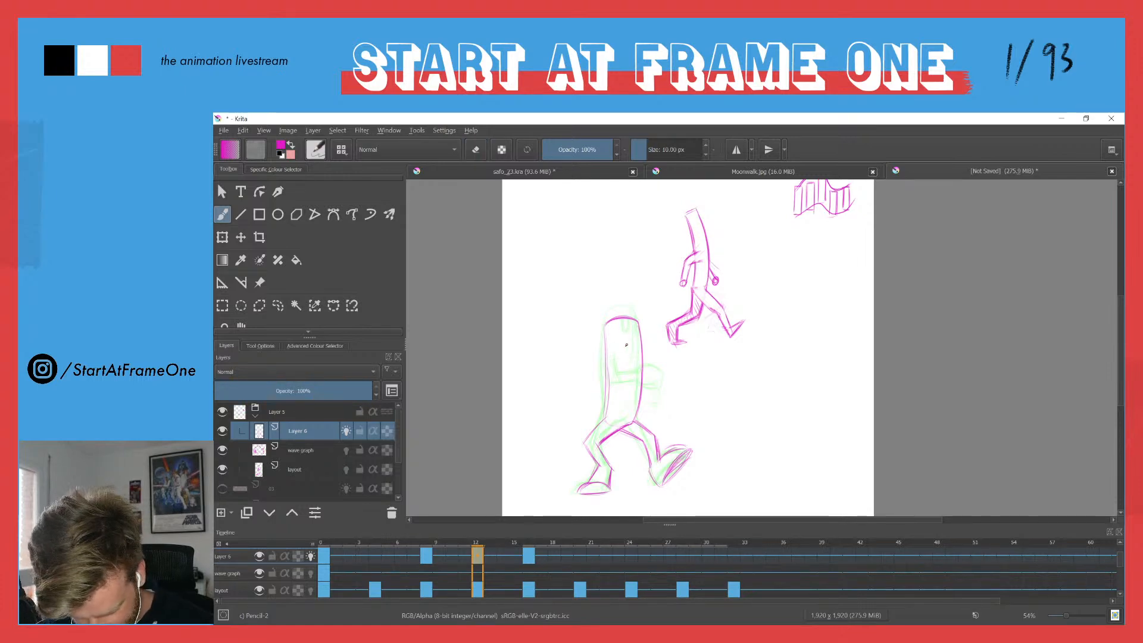
pyautogui.press(',')
pyautogui.press(',')
pyautogui.press('.')
pyautogui.press('.')
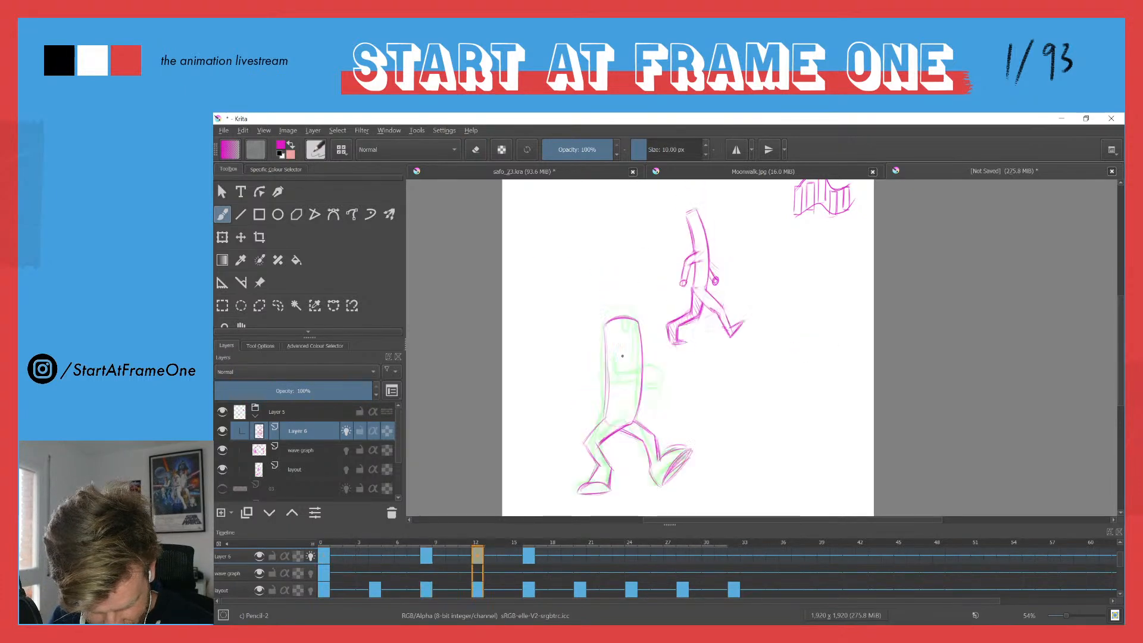
pyautogui.press('.')
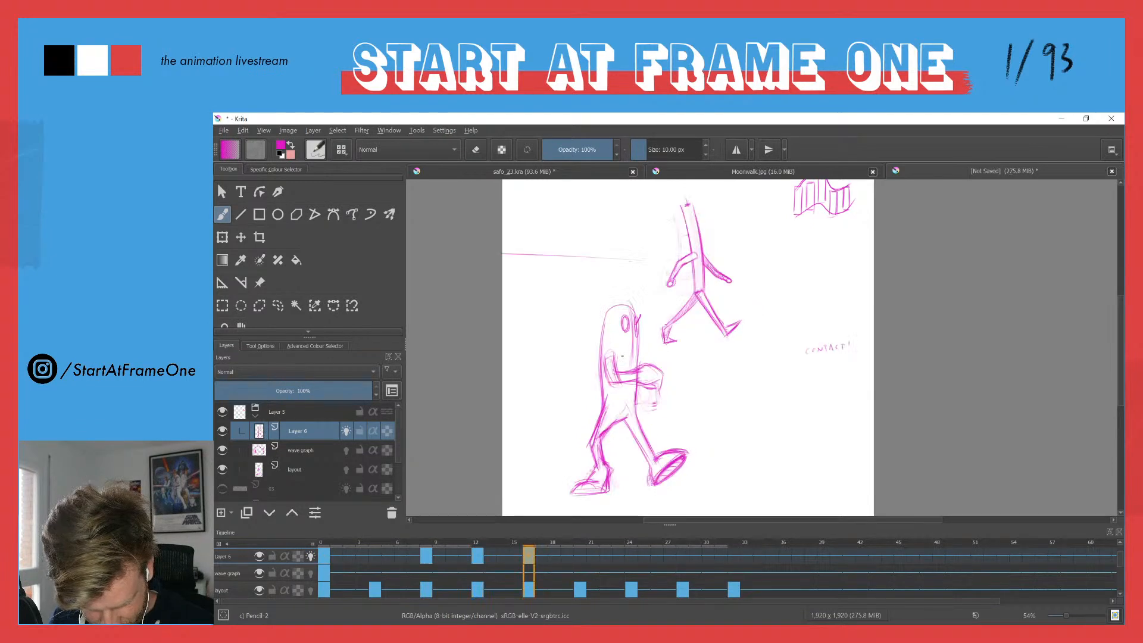
pyautogui.press(',')
pyautogui.moveTo(630, 335)
pyautogui.mouseDown()
pyautogui.moveTo(629, 353)
pyautogui.moveTo(630, 338)
pyautogui.moveTo(641, 353)
pyautogui.mouseUp()
# Step: Flip between frame 12 and its neighbouring keyframes to check how the eyes and head travel
pyautogui.press(',')
pyautogui.press('.')
pyautogui.press('.')
pyautogui.press(',')
pyautogui.press('.')
pyautogui.press(',')
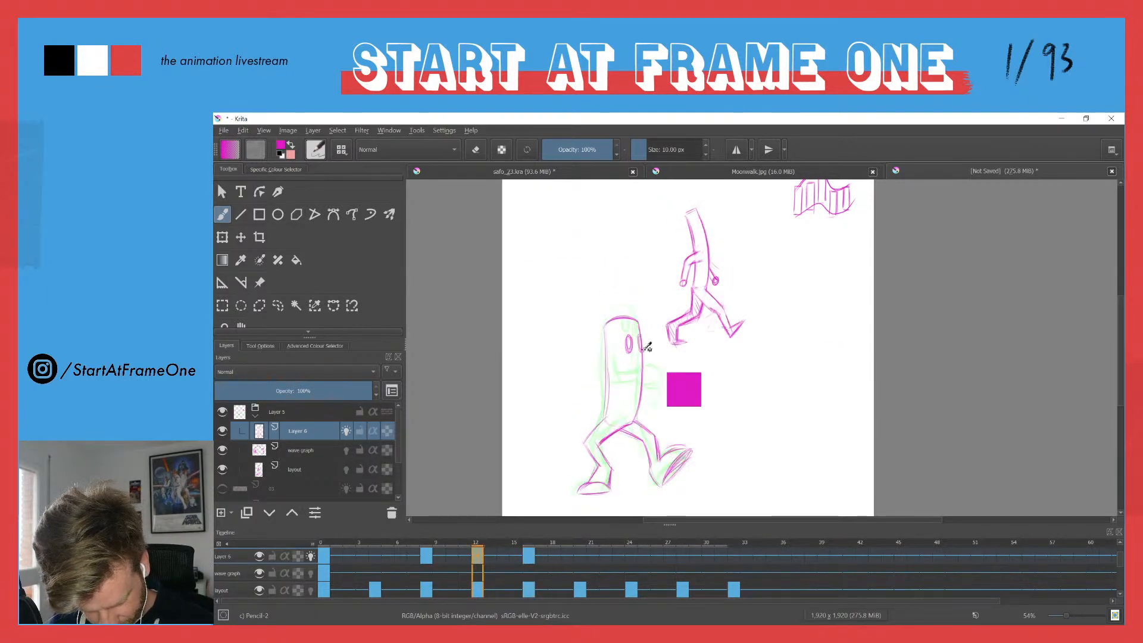
pyautogui.press(',')
pyautogui.press('.')
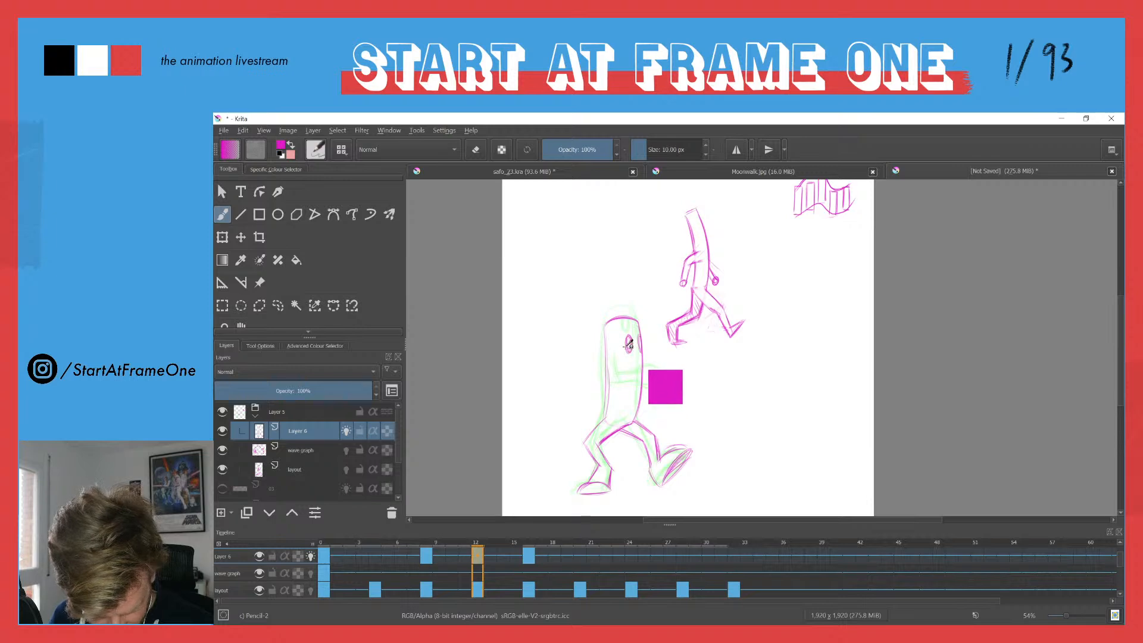
pyautogui.press(',')
pyautogui.press('.')
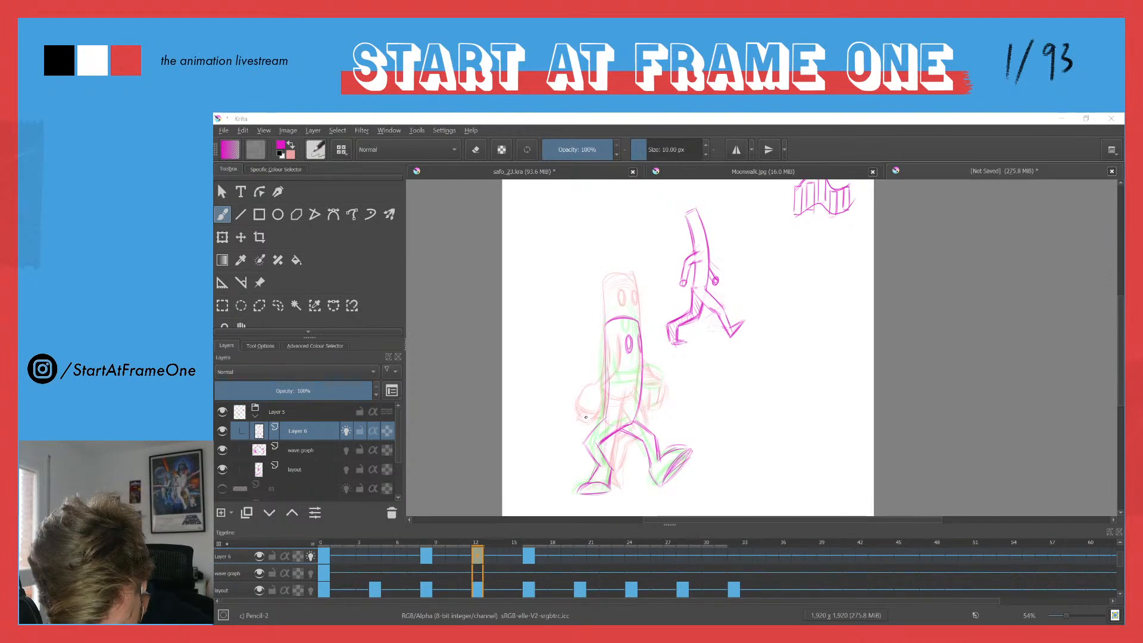
pyautogui.press(',')
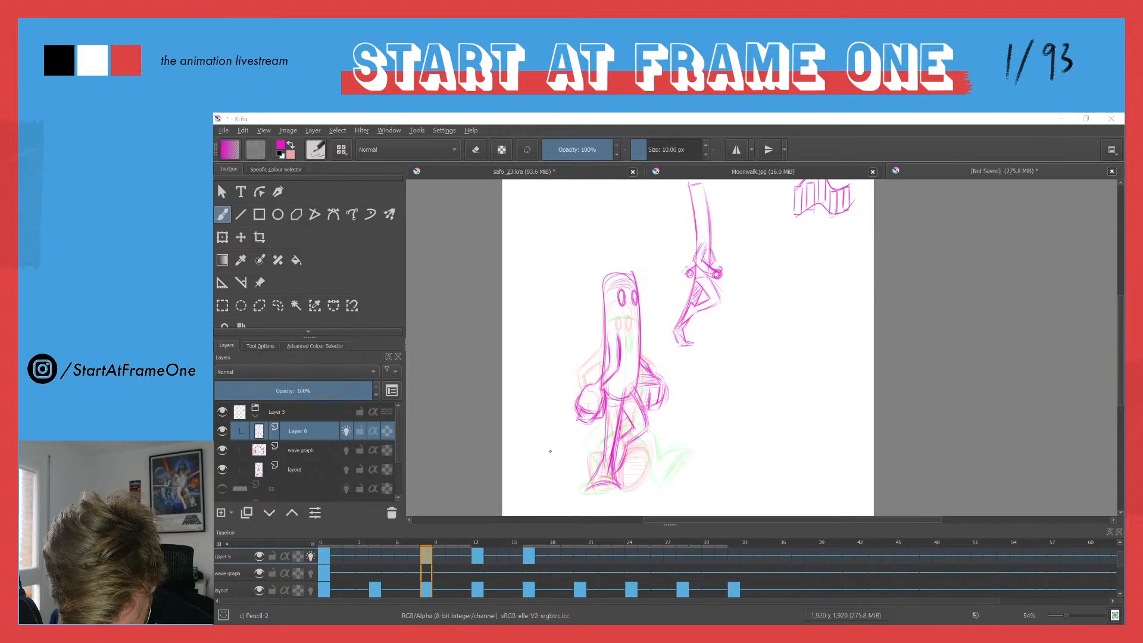
# Step: Sketch the frame 12 near arm bent down from the shoulder with a rounded hand at the hips, checking against keyframes 8 and 16
pyautogui.press('.')
pyautogui.press('.')
pyautogui.press(',')
pyautogui.press(',')
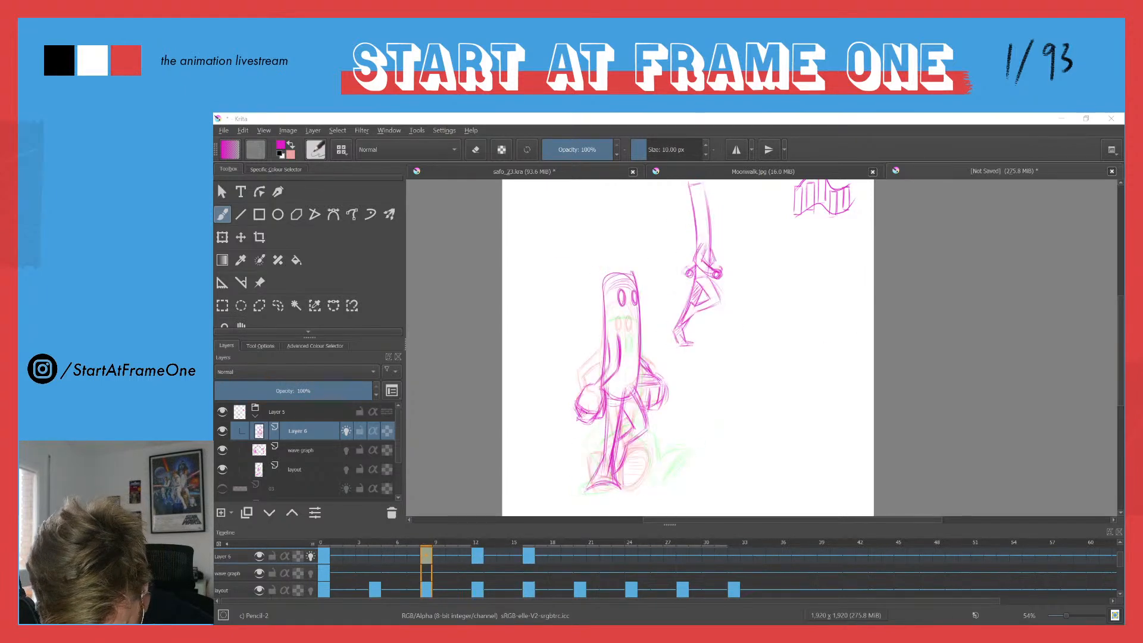
pyautogui.press('.')
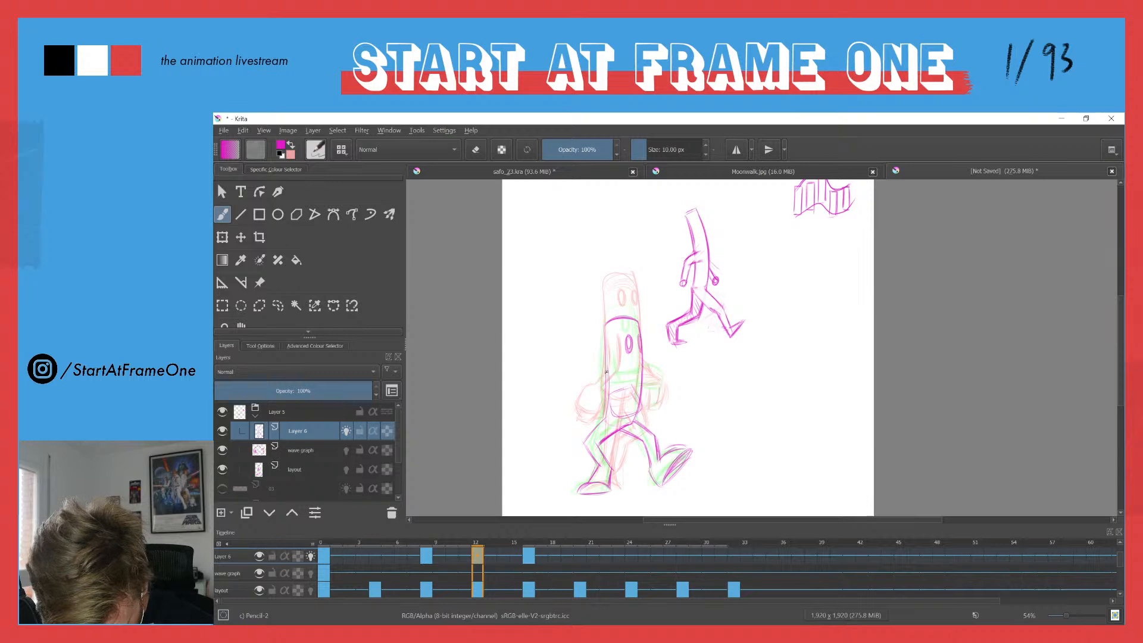
pyautogui.hotkey('ctrl', 'Left')
pyautogui.hotkey('ctrl', 'Right')
pyautogui.hotkey('ctrl', 'Right')
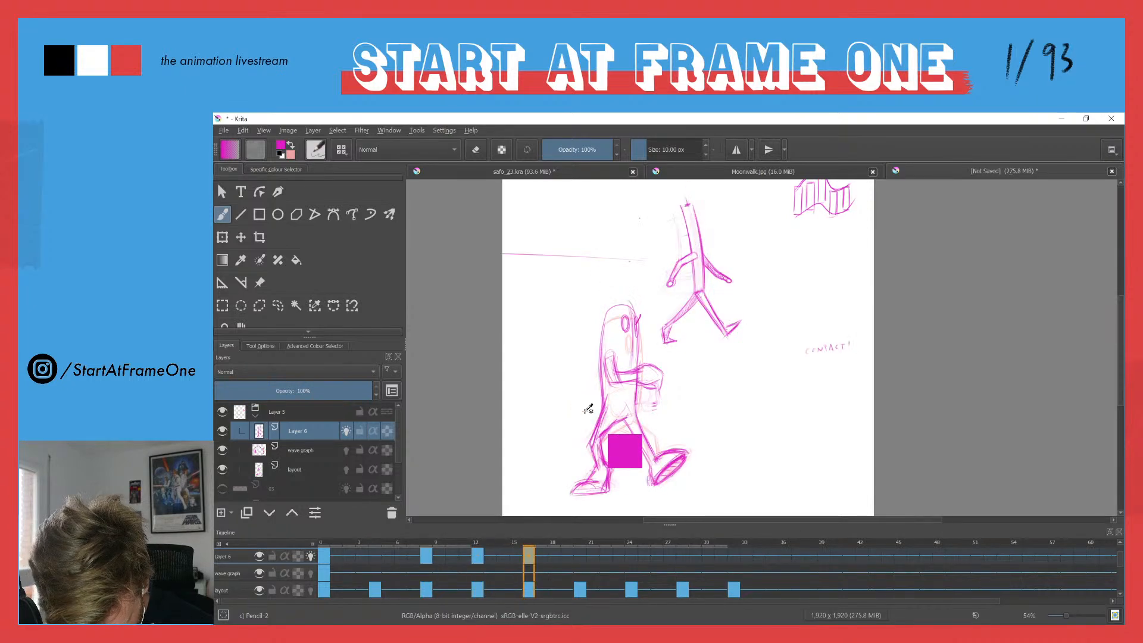
pyautogui.hotkey('ctrl', 'Left')
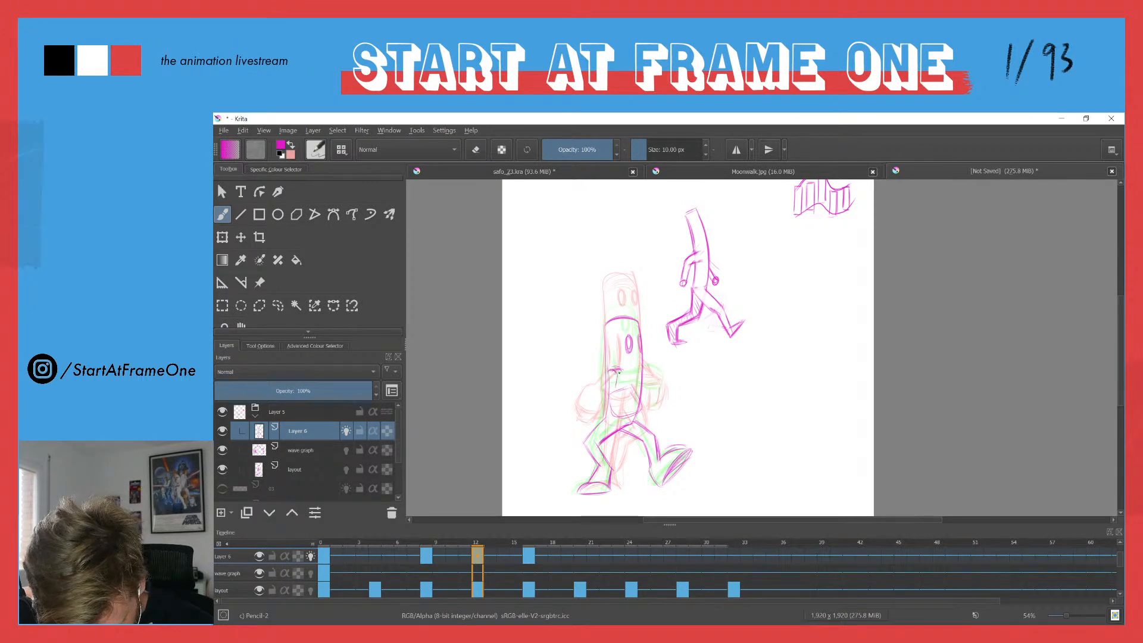
pyautogui.moveTo(612, 370); pyautogui.dragTo(599, 392)
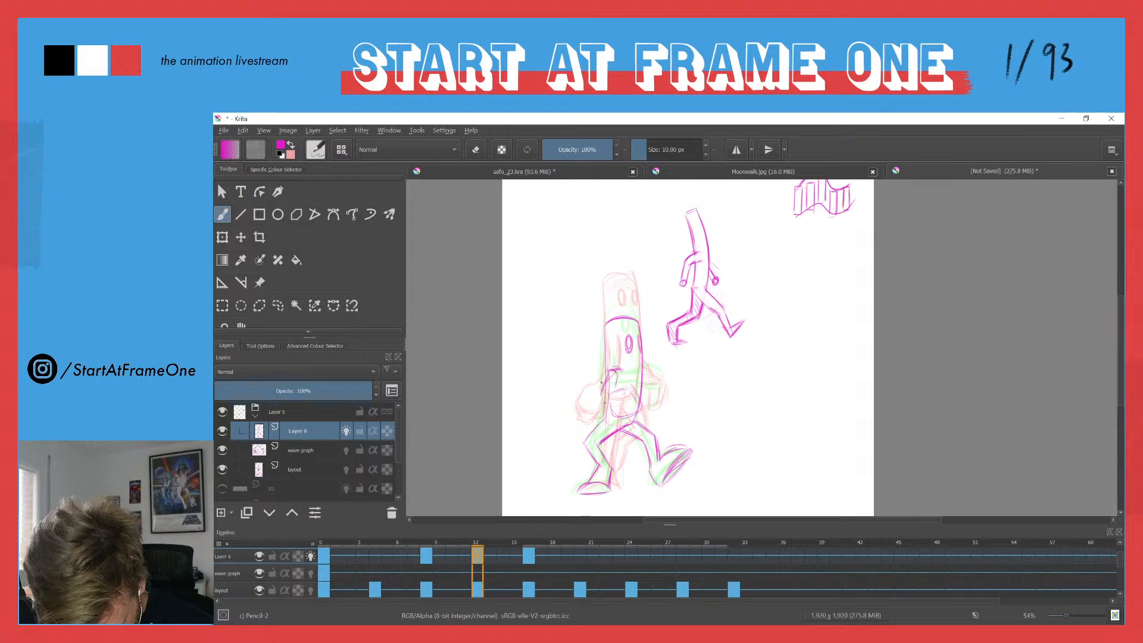
pyautogui.moveTo(629, 394)
pyautogui.mouseDown()
pyautogui.moveTo(612, 399)
pyautogui.moveTo(641, 411)
pyautogui.mouseUp()
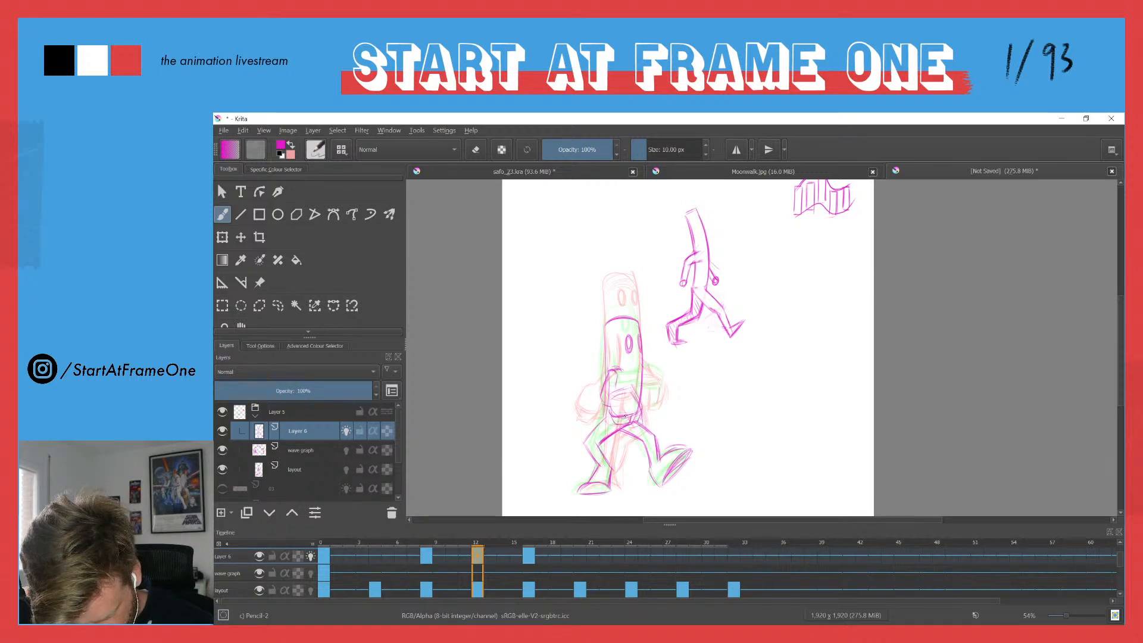
# Step: Play the animation and flip through keyframes 8, 12 and 16 to check the frame 12 arm swing
pyautogui.press('space')
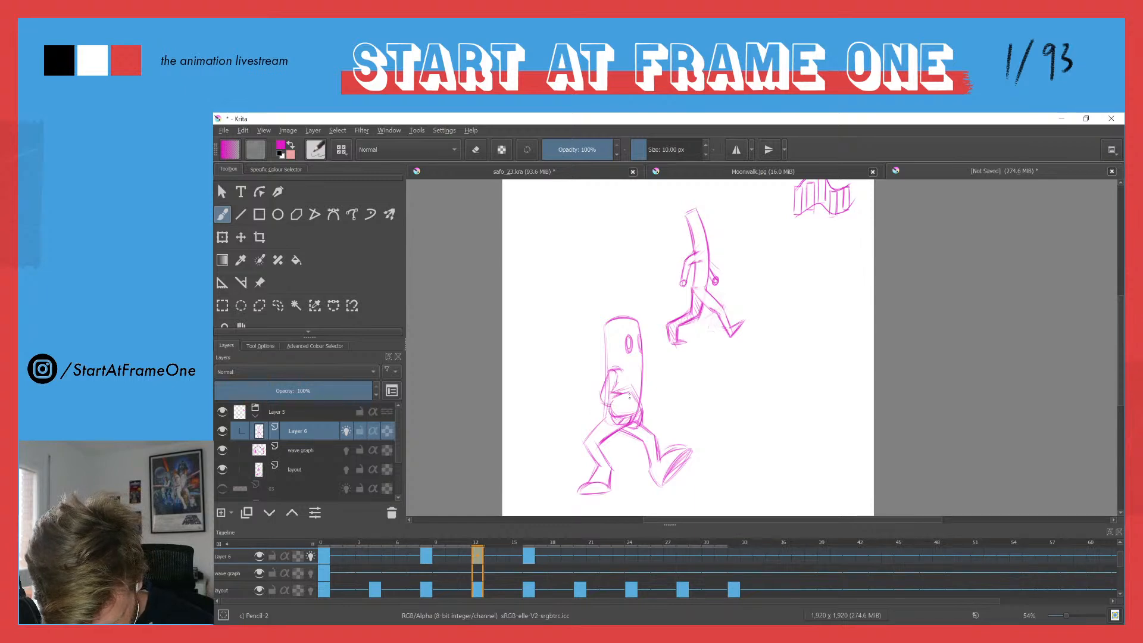
pyautogui.hotkey('ctrl', 'Left')
pyautogui.hotkey('ctrl', 'Right')
pyautogui.hotkey('ctrl', 'Right')
pyautogui.hotkey('ctrl', 'Left')
pyautogui.hotkey('ctrl', 'Left')
pyautogui.hotkey('ctrl', 'Right')
pyautogui.hotkey('ctrl', 'Right')
pyautogui.hotkey('ctrl', 'Left')
pyautogui.hotkey('ctrl', 'Left')
pyautogui.hotkey('ctrl', 'Right')
pyautogui.hotkey('ctrl', 'Right')
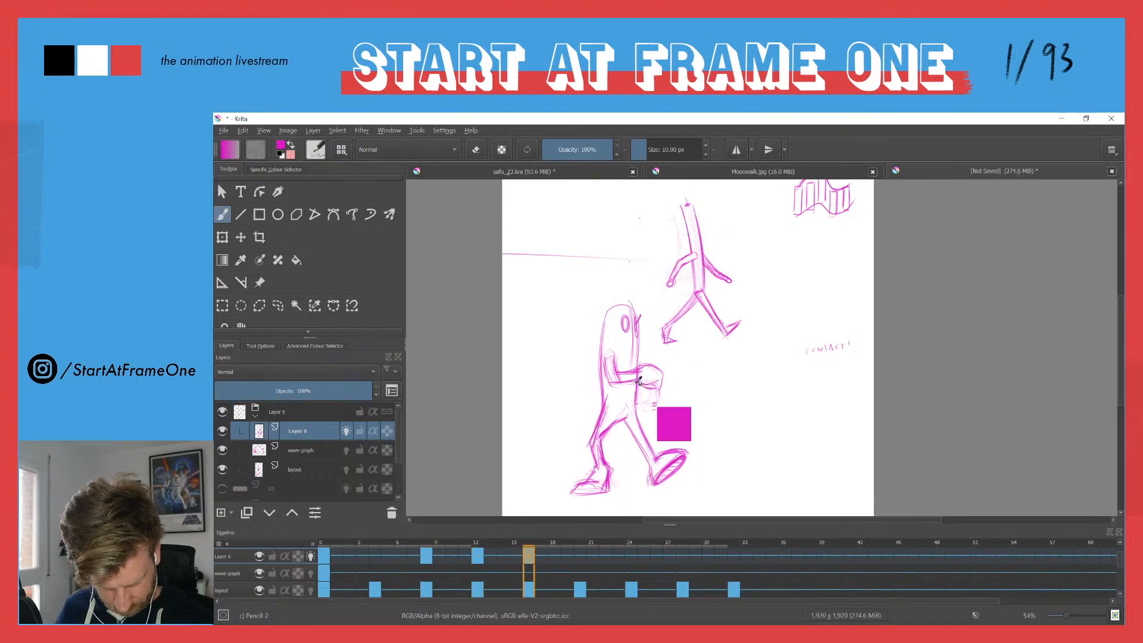
# Step: Flip repeatedly between frames 12 and 16 to compare the arm and body positions
pyautogui.hotkey('ctrl', 'Left')
pyautogui.hotkey('ctrl', 'Right')
pyautogui.hotkey('ctrl', 'Left')
pyautogui.hotkey('ctrl', 'Right')
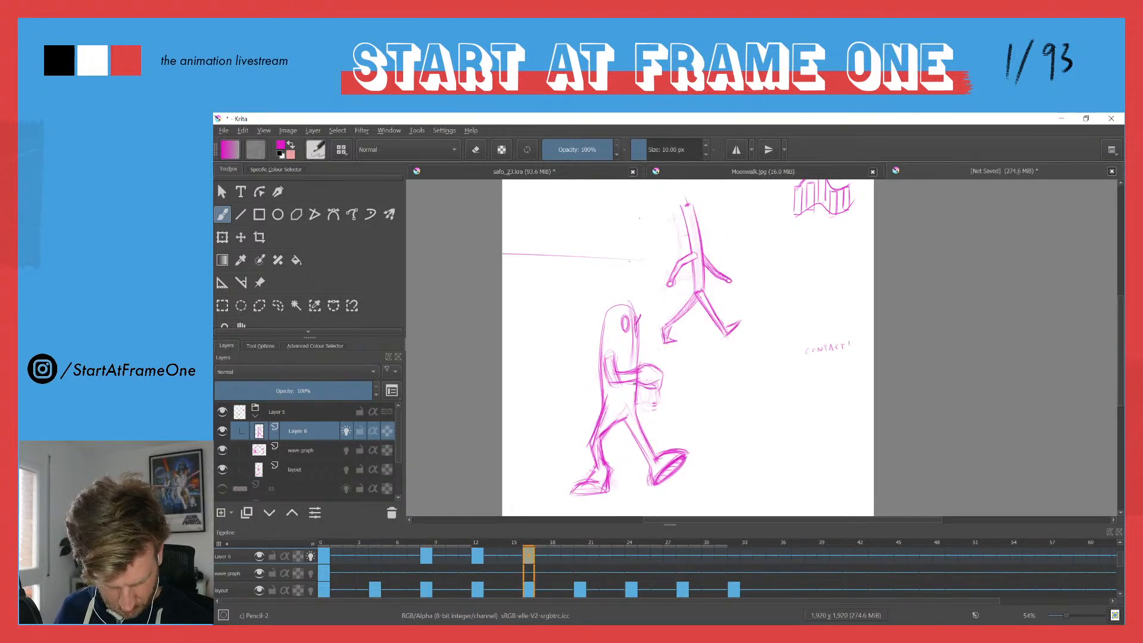
pyautogui.hotkey('ctrl', 'Left')
pyautogui.hotkey('ctrl', 'Right')
pyautogui.hotkey('ctrl', 'Left')
pyautogui.hotkey('ctrl', 'Right')
pyautogui.hotkey('ctrl', 'Left')
pyautogui.hotkey('ctrl', 'Right')
pyautogui.hotkey('ctrl', 'Left')
pyautogui.hotkey('ctrl', 'Right')
pyautogui.hotkey('ctrl', 'Left')
pyautogui.hotkey('ctrl', 'Right')
pyautogui.hotkey('ctrl', 'Left')
pyautogui.hotkey('ctrl', 'Right')
pyautogui.hotkey('ctrl', 'Left')
pyautogui.hotkey('ctrl', 'Right')
pyautogui.hotkey('ctrl', 'Left')
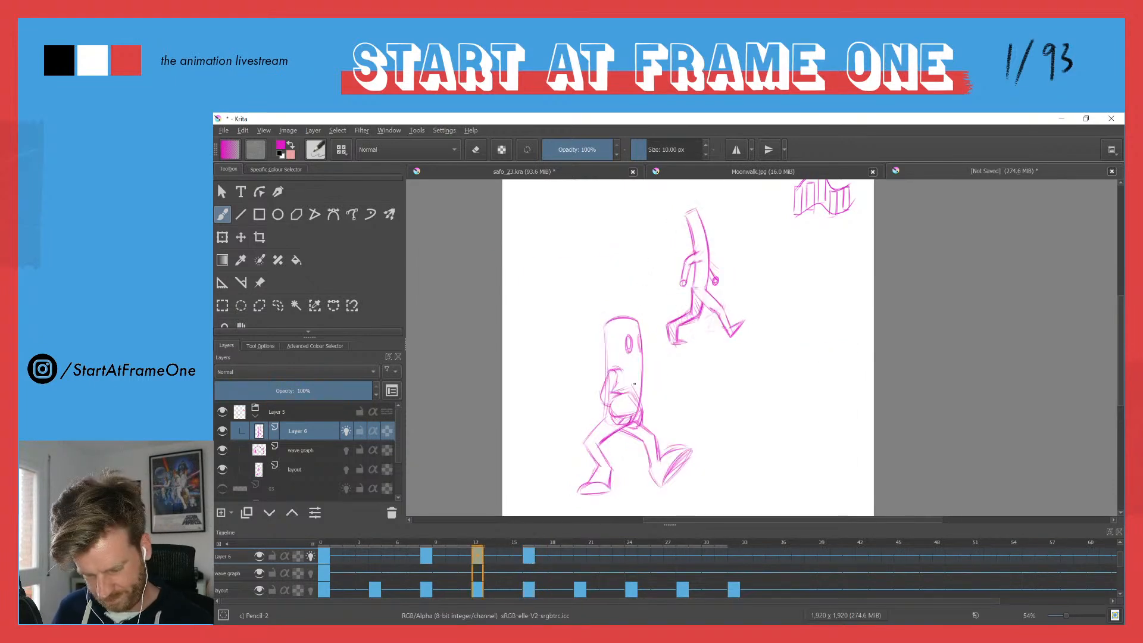
# Step: Sketch the rear hand behind the frame 16 torso and play the animation to check it
pyautogui.hotkey('ctrl', 'Left')
pyautogui.hotkey('ctrl', 'Right')
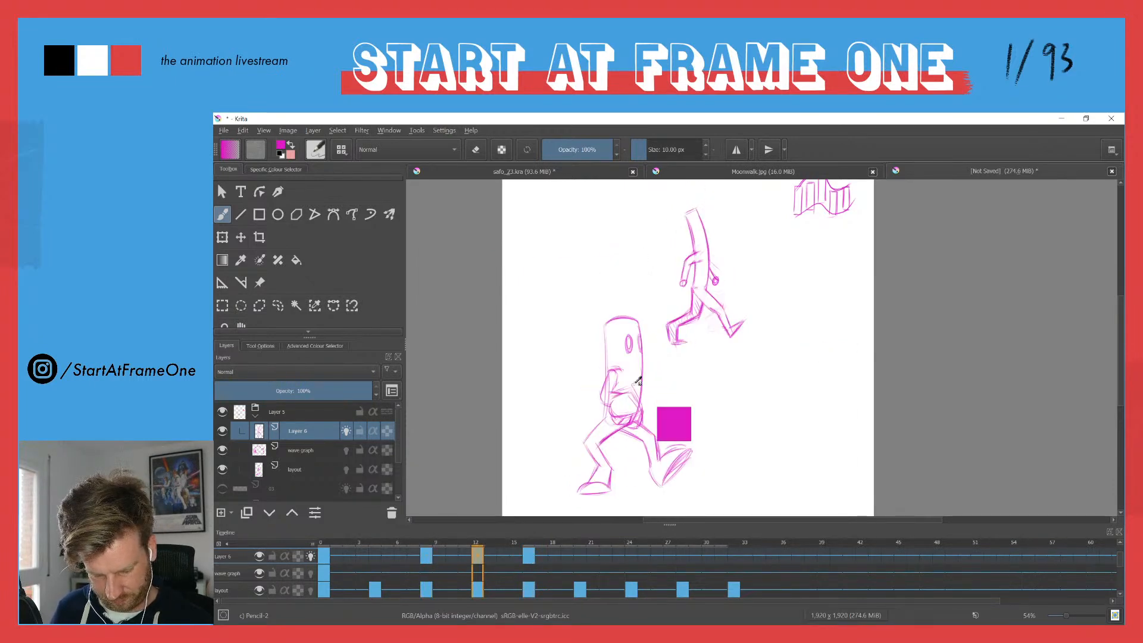
pyautogui.hotkey('ctrl', 'Right')
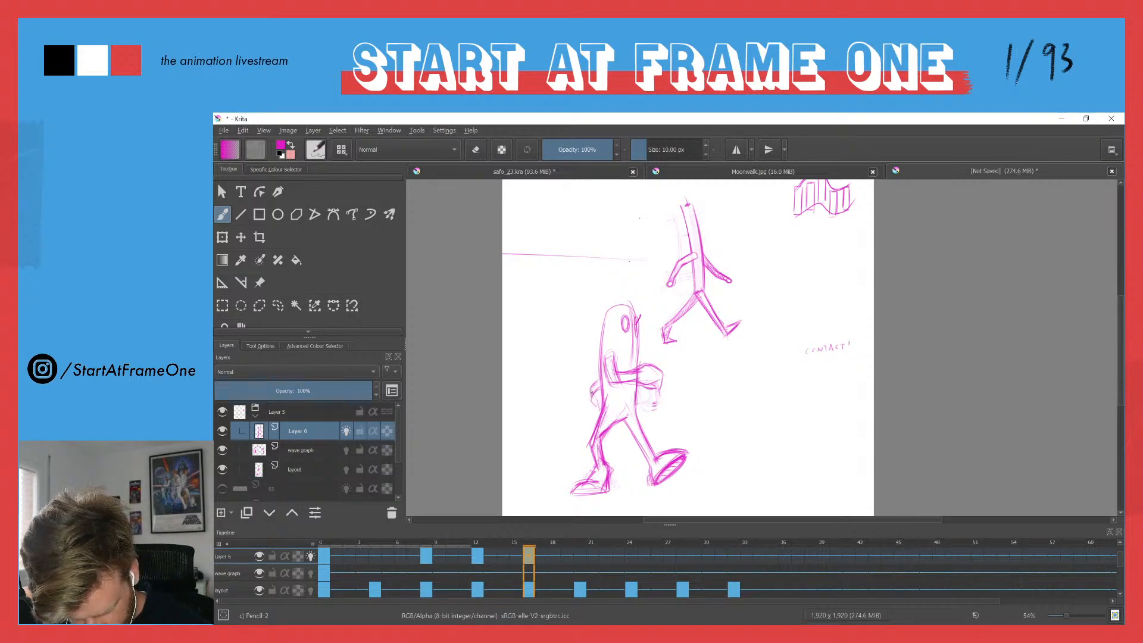
pyautogui.press('space')
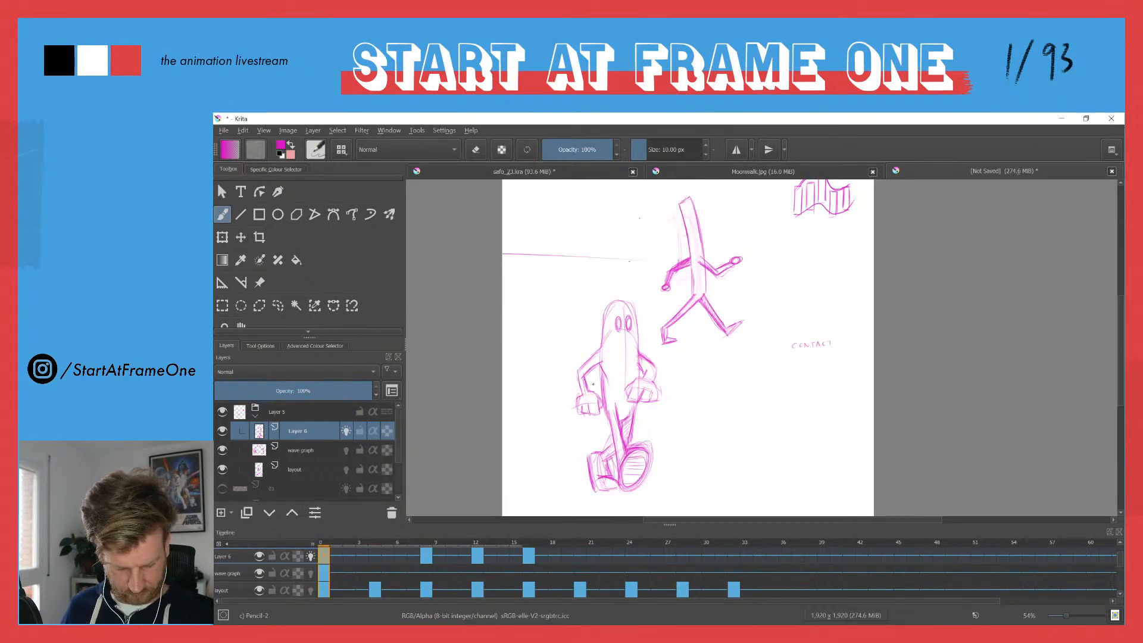
# Step: Add a blank keyframe at frame 4 of Layer 6 with the neighbouring poses shown as onion skins
pyautogui.click(373, 555)
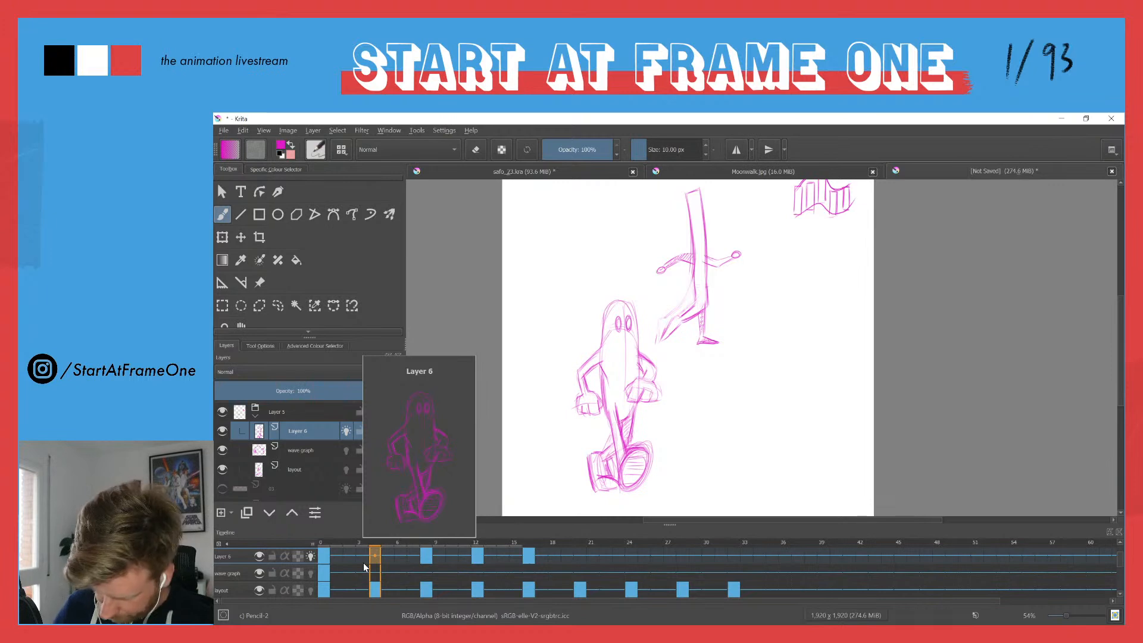
pyautogui.press('Delete')
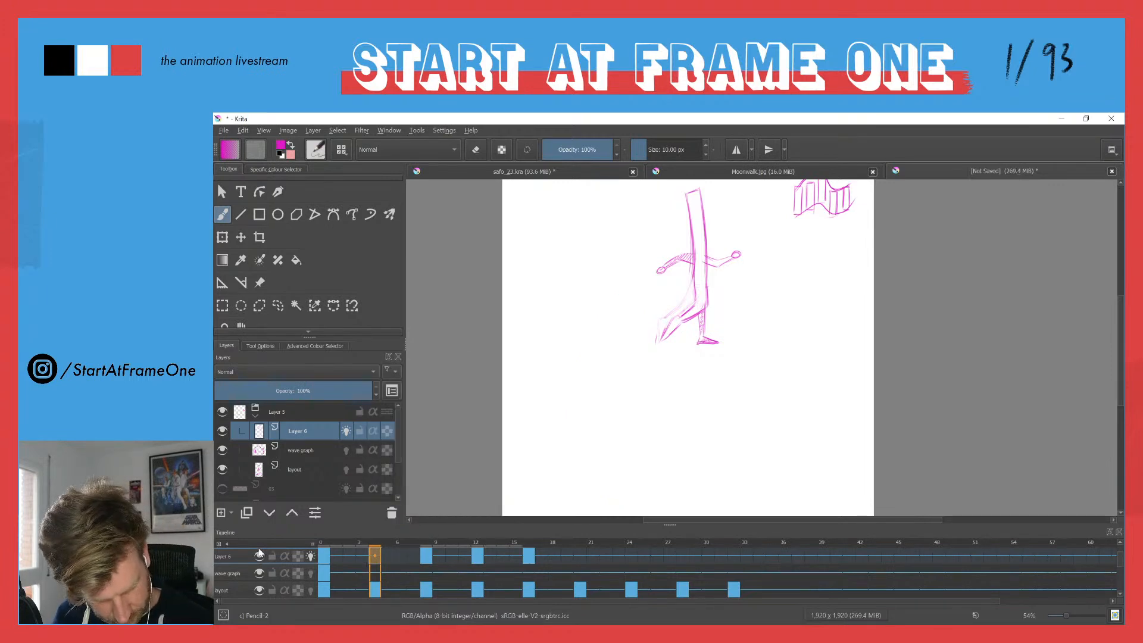
pyautogui.doubleClick(263, 554)
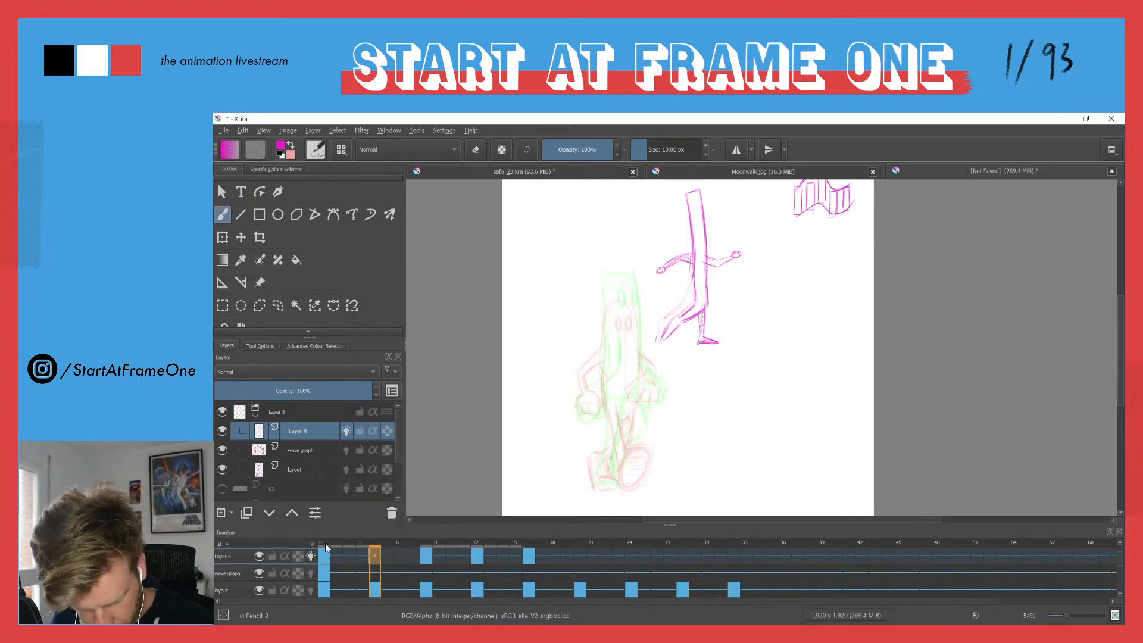
# Step: Sketch the frame 4 body as a tall column with a curved head top, straight sides and a hip line
pyautogui.moveTo(633, 288); pyautogui.dragTo(605, 291)
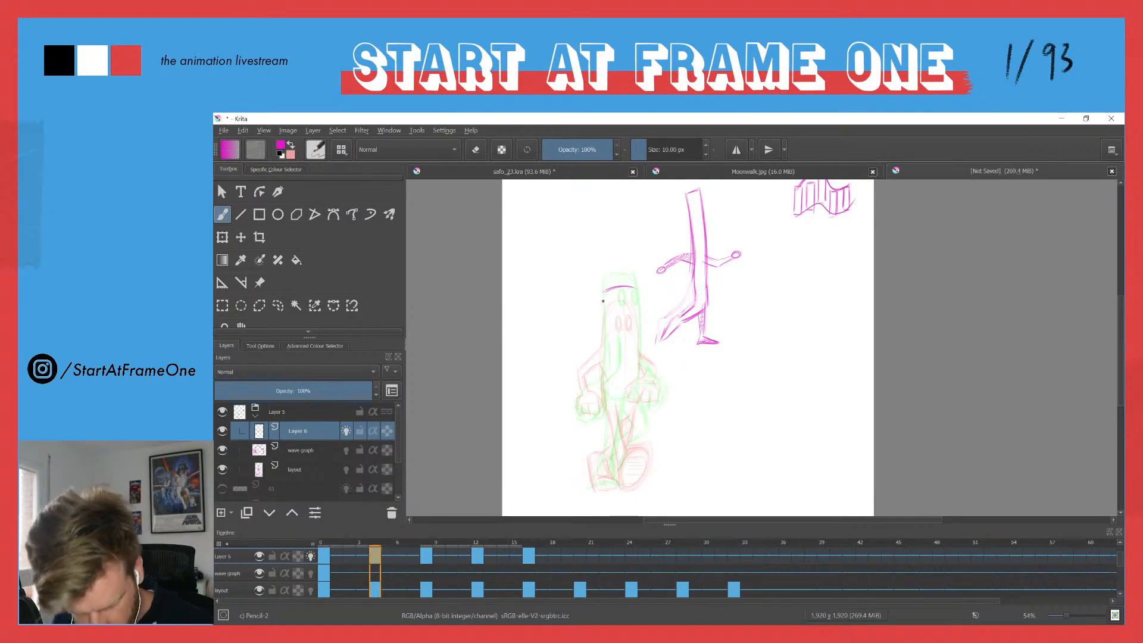
pyautogui.hotkey('alt', 'Tab')
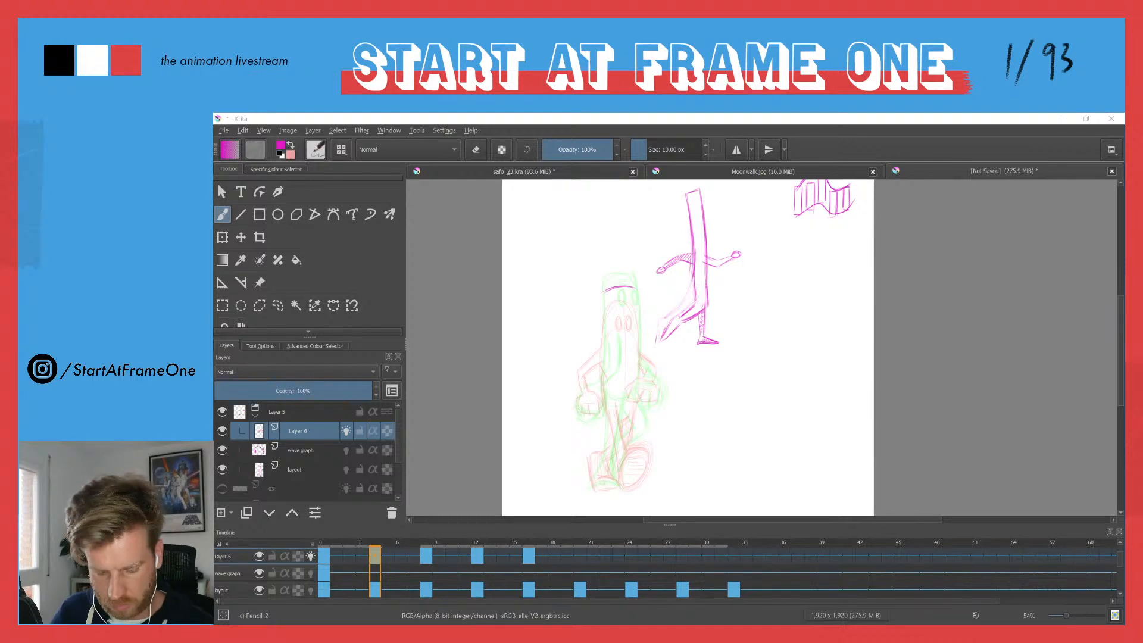
pyautogui.moveTo(605, 327); pyautogui.dragTo(605, 334)
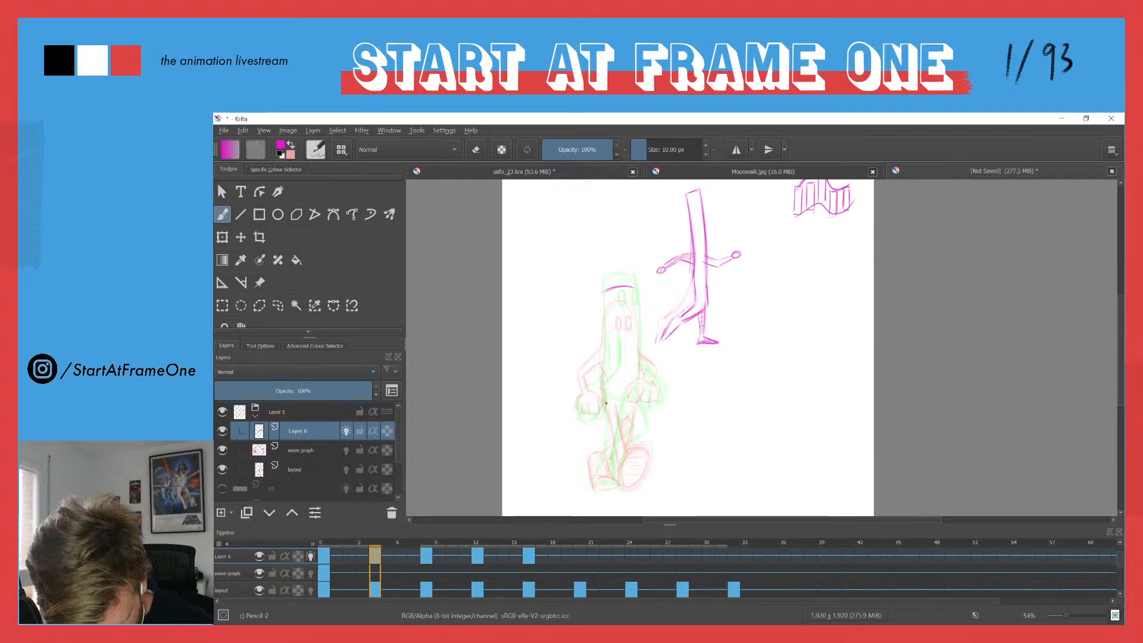
pyautogui.hotkey('ctrl', 'Left')
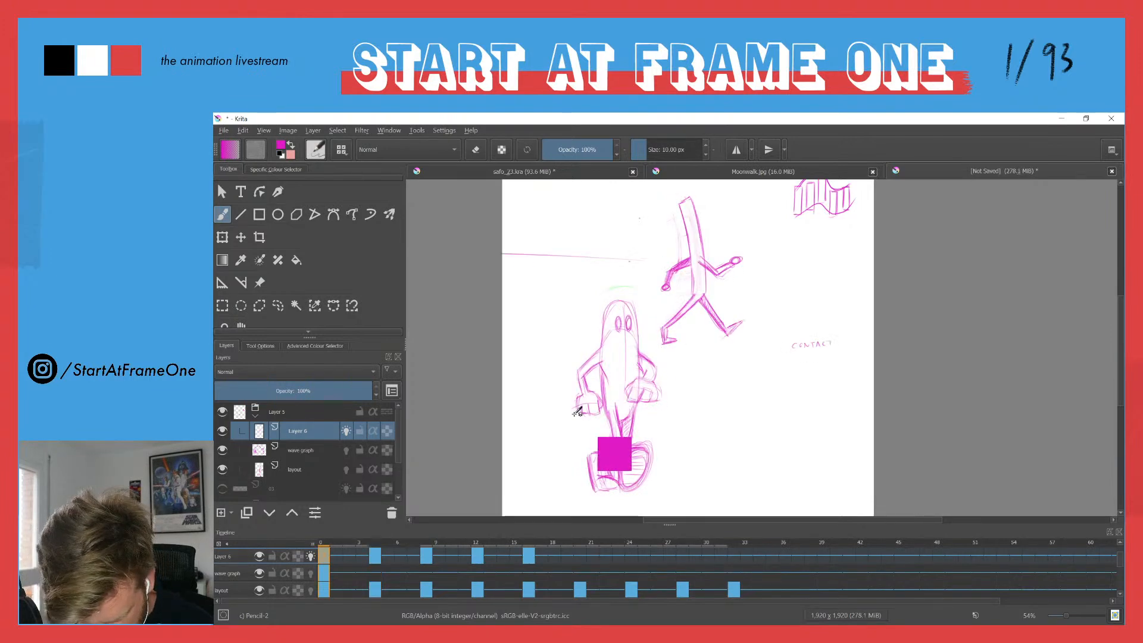
pyautogui.hotkey('ctrl', 'Right')
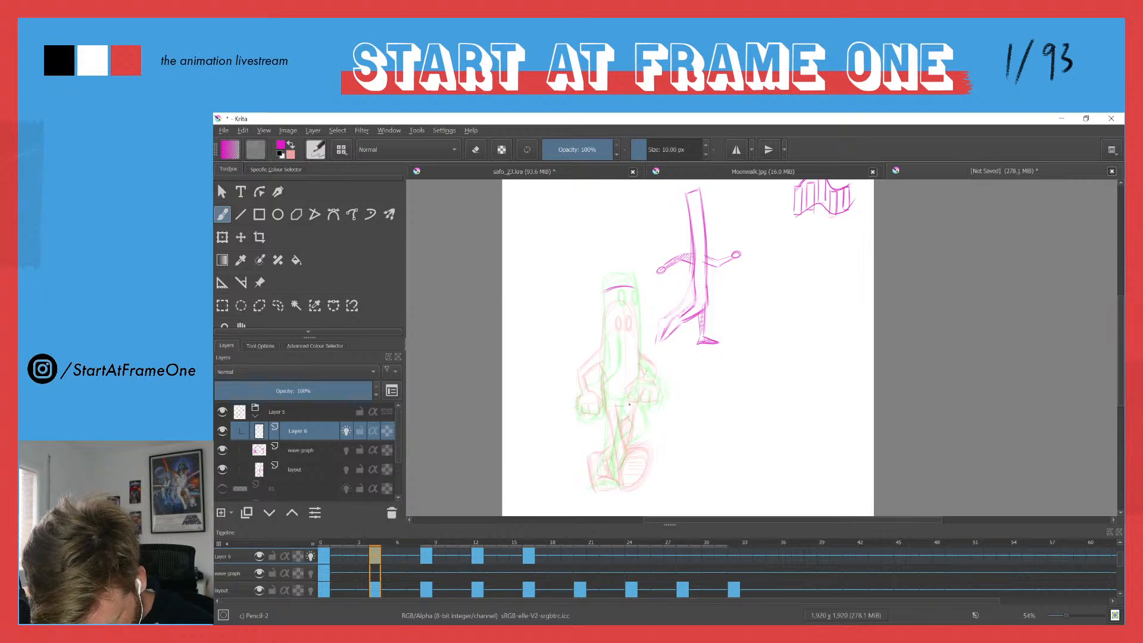
pyautogui.moveTo(639, 318); pyautogui.dragTo(635, 384)
pyautogui.moveTo(639, 296); pyautogui.dragTo(635, 400)
pyautogui.moveTo(632, 403); pyautogui.dragTo(604, 402)
pyautogui.moveTo(605, 344); pyautogui.dragTo(604, 387)
pyautogui.moveTo(605, 289); pyautogui.dragTo(605, 392)
pyautogui.moveTo(631, 403); pyautogui.dragTo(602, 404)
# Step: Flip between frame 4 and its neighbouring keyframes to check the body's height and the foot positions
pyautogui.hotkey('ctrl', 'Left')
pyautogui.hotkey('ctrl', 'Right')
pyautogui.hotkey('ctrl', 'Left')
pyautogui.hotkey('ctrl', 'Right')
pyautogui.hotkey('ctrl', 'Left')
pyautogui.hotkey('ctrl', 'Right')
pyautogui.hotkey('ctrl', 'Right')
pyautogui.hotkey('ctrl', 'Left')
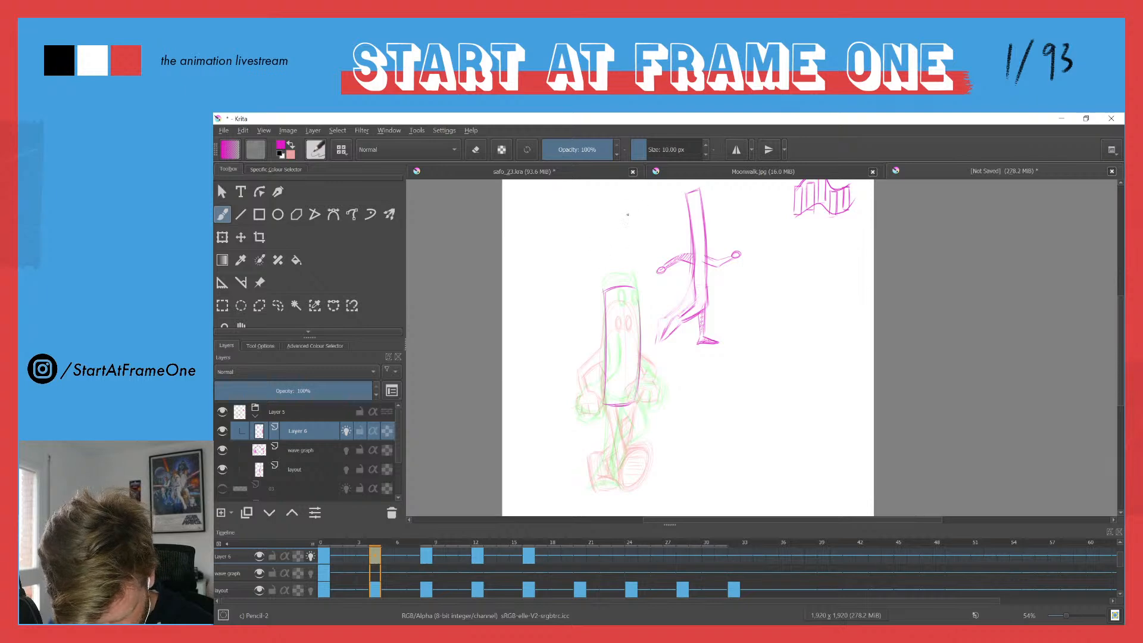
pyautogui.hotkey('ctrl', 'Left')
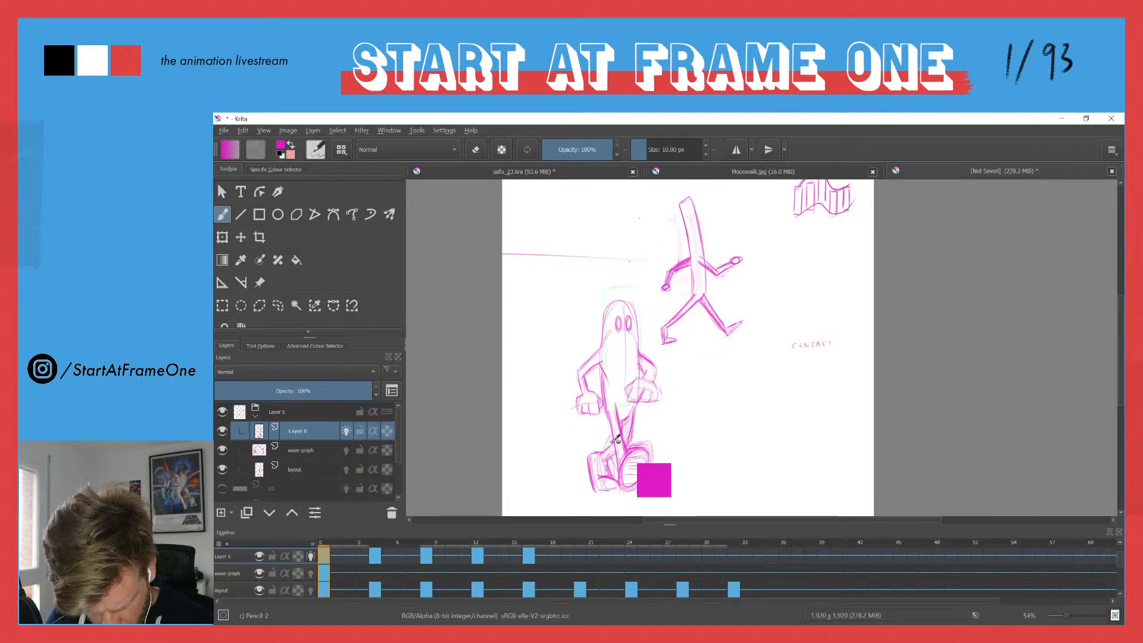
pyautogui.hotkey('ctrl', 'Right')
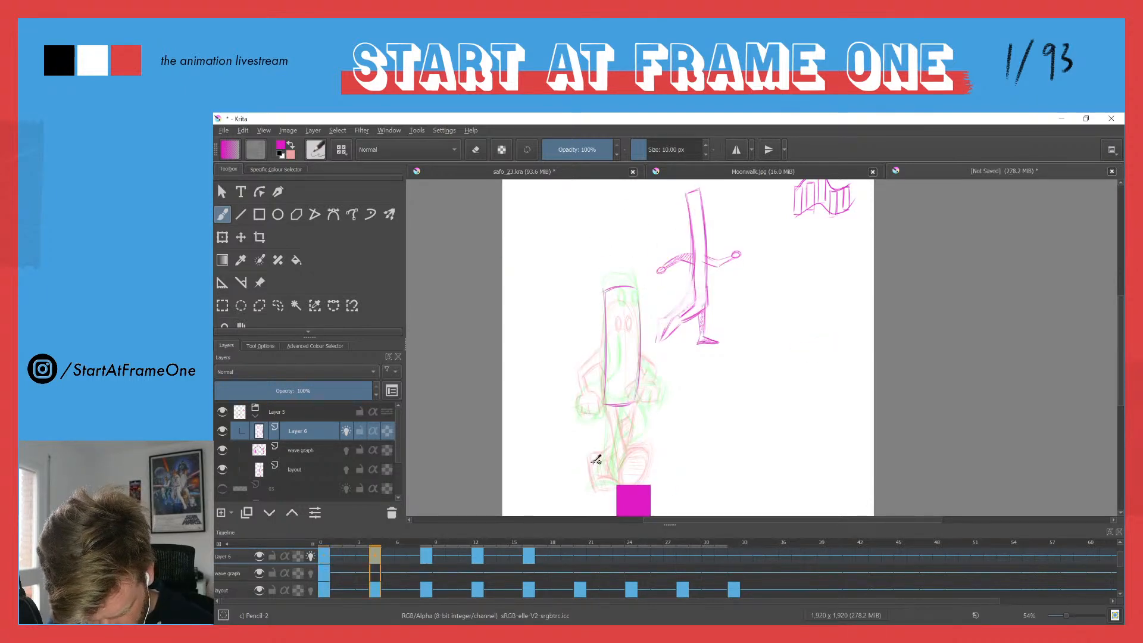
pyautogui.hotkey('ctrl', 'Left')
pyautogui.hotkey('ctrl', 'Right')
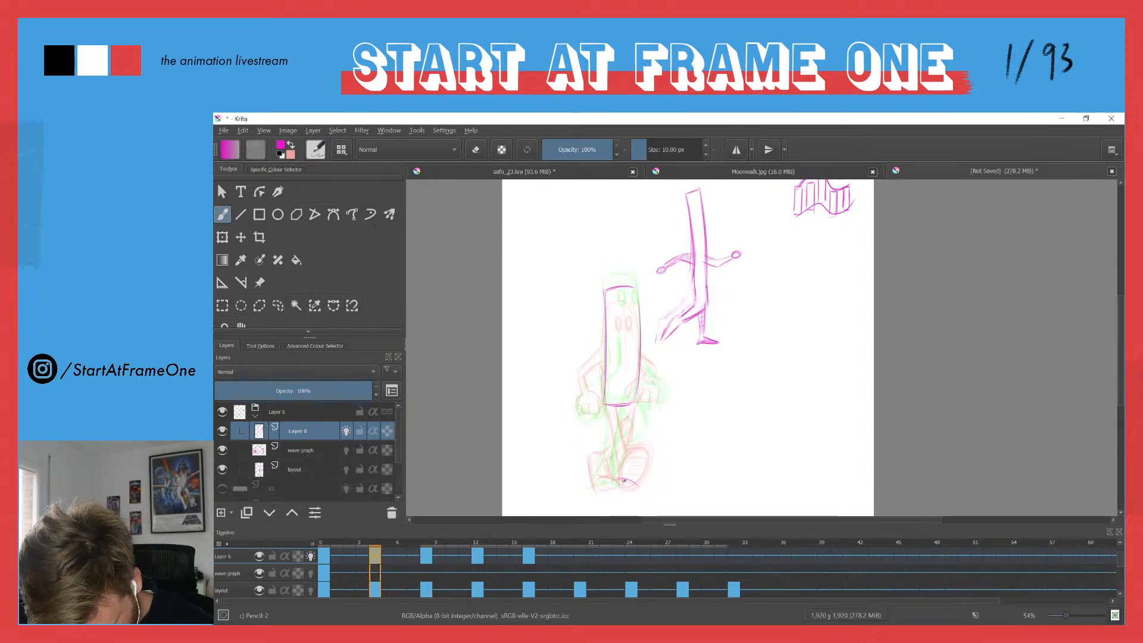
# Step: Sketch the frame 4 supporting leg straight down from the hips with its foot flat on the ground
pyautogui.moveTo(638, 491); pyautogui.dragTo(601, 486)
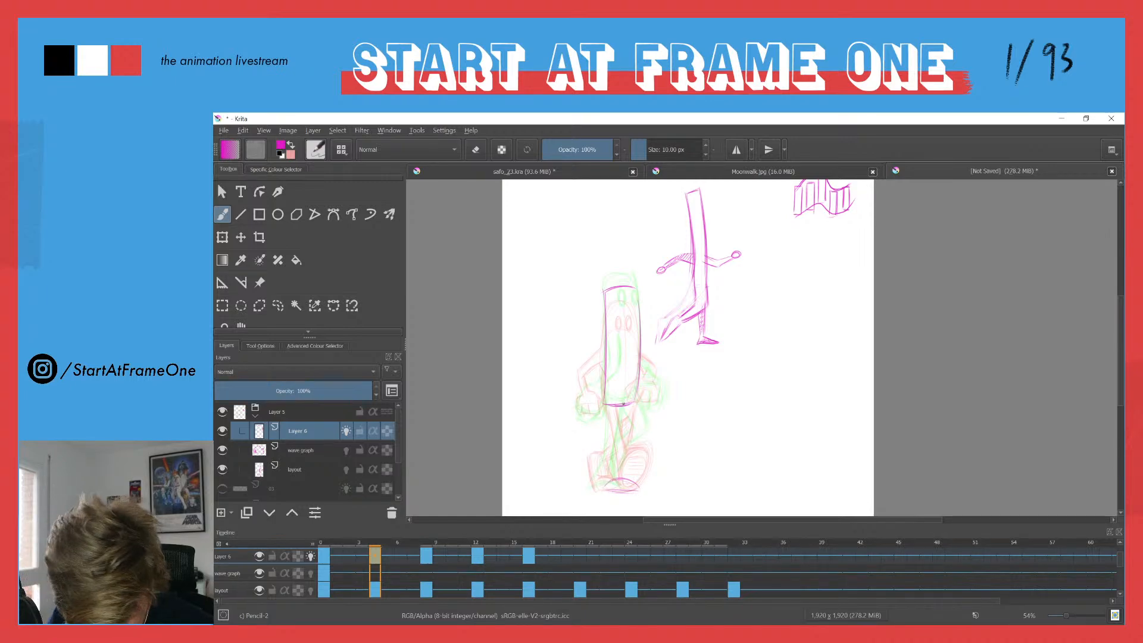
pyautogui.moveTo(624, 407)
pyautogui.mouseDown()
pyautogui.moveTo(613, 475)
pyautogui.moveTo(623, 408)
pyautogui.moveTo(609, 428)
pyautogui.moveTo(605, 397)
pyautogui.moveTo(607, 476)
pyautogui.mouseUp()
pyautogui.moveTo(626, 403); pyautogui.dragTo(616, 473)
pyautogui.moveTo(619, 430); pyautogui.dragTo(616, 475)
pyautogui.moveTo(606, 405)
pyautogui.mouseDown()
pyautogui.moveTo(611, 484)
pyautogui.moveTo(632, 482)
pyautogui.moveTo(599, 489)
pyautogui.moveTo(625, 491)
pyautogui.mouseUp()
# Step: Flip through keyframes 0, 4 and 8 to check the frame 4 supporting leg and foot
pyautogui.hotkey('ctrl', 'Left')
pyautogui.hotkey('ctrl', 'Right')
pyautogui.hotkey('ctrl', 'Right')
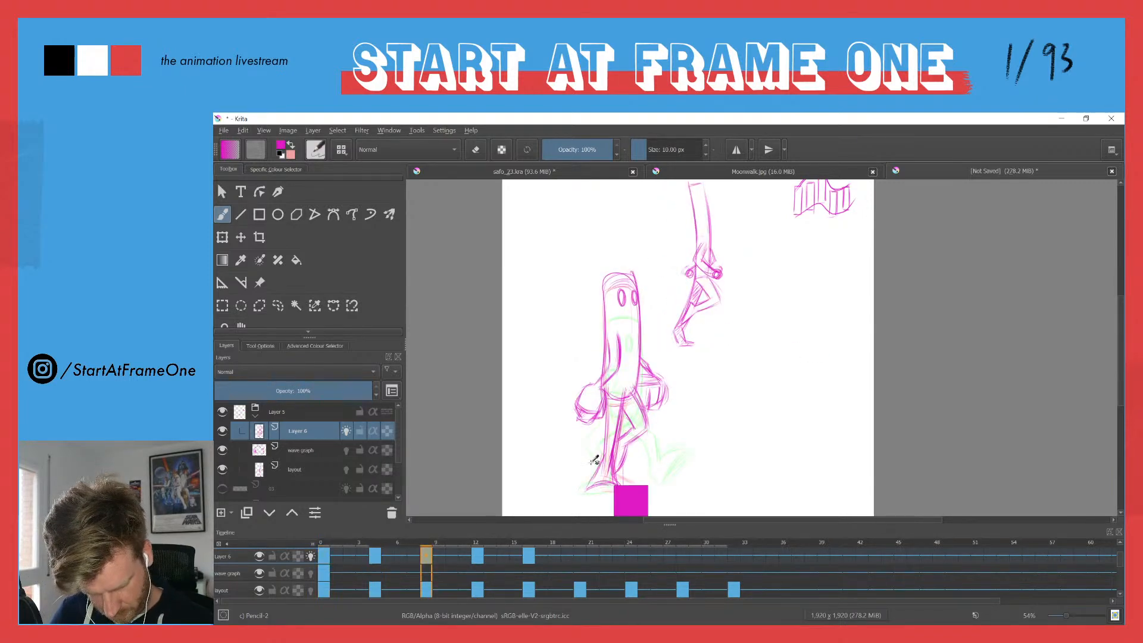
pyautogui.hotkey('ctrl', 'Left')
pyautogui.hotkey('ctrl', 'Left')
pyautogui.hotkey('ctrl', 'Right')
pyautogui.hotkey('ctrl', 'Right')
pyautogui.hotkey('ctrl', 'Left')
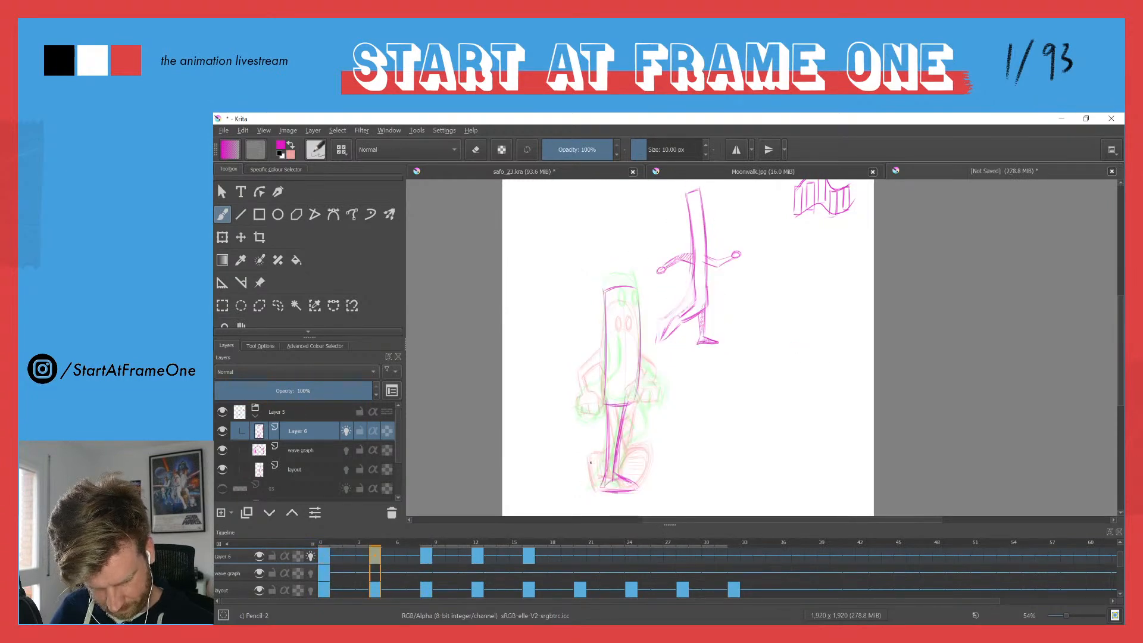
pyautogui.hotkey('ctrl', 'Left')
pyautogui.hotkey('ctrl', 'Right')
pyautogui.hotkey('ctrl', 'Left')
pyautogui.hotkey('ctrl', 'Right')
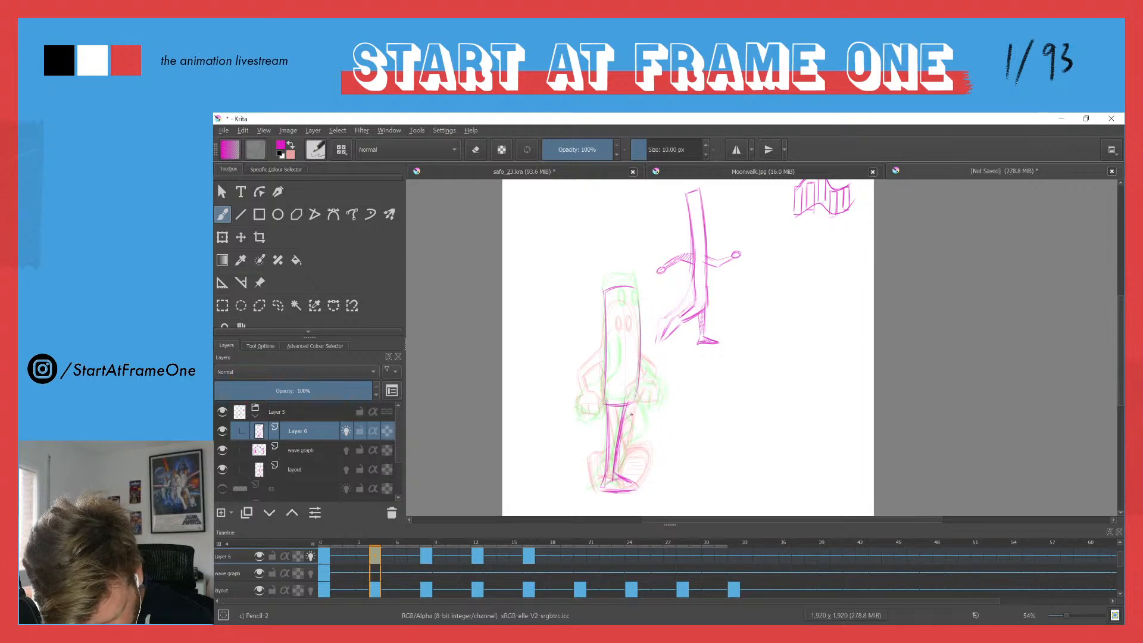
# Step: Sketch the frame 4 trailing leg bent at the knee behind the supporting leg, with its foot at the back
pyautogui.moveTo(630, 405); pyautogui.dragTo(637, 431)
pyautogui.moveTo(631, 408)
pyautogui.mouseDown()
pyautogui.moveTo(627, 454)
pyautogui.moveTo(614, 452)
pyautogui.moveTo(636, 443)
pyautogui.moveTo(633, 412)
pyautogui.moveTo(636, 442)
pyautogui.mouseUp()
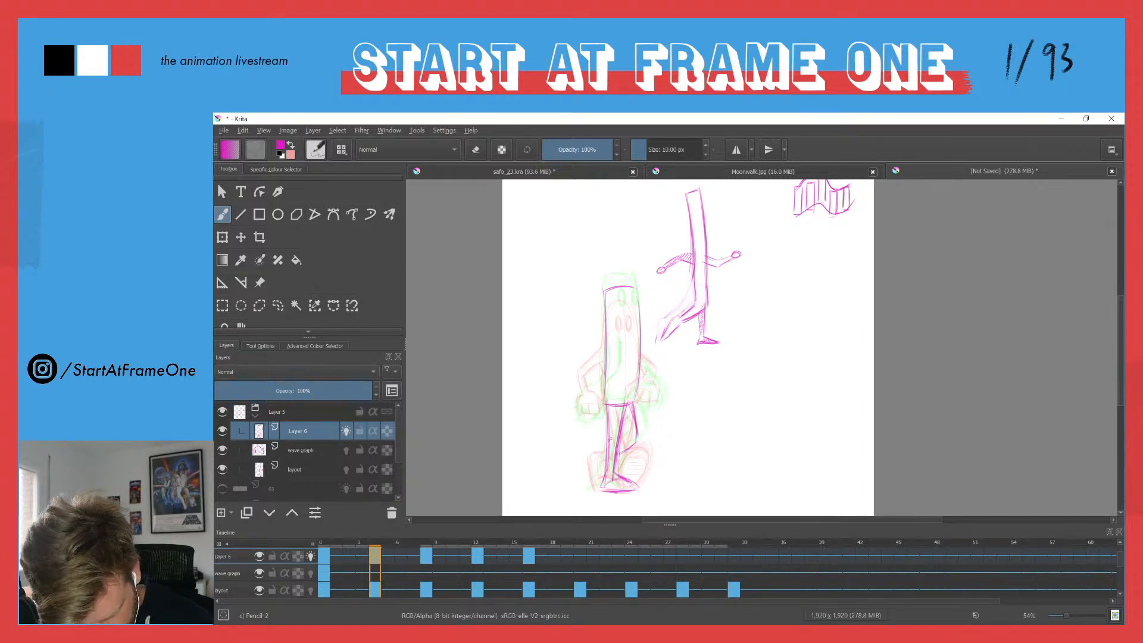
pyautogui.hotkey('ctrl', 'Left')
pyautogui.hotkey('ctrl', 'Right')
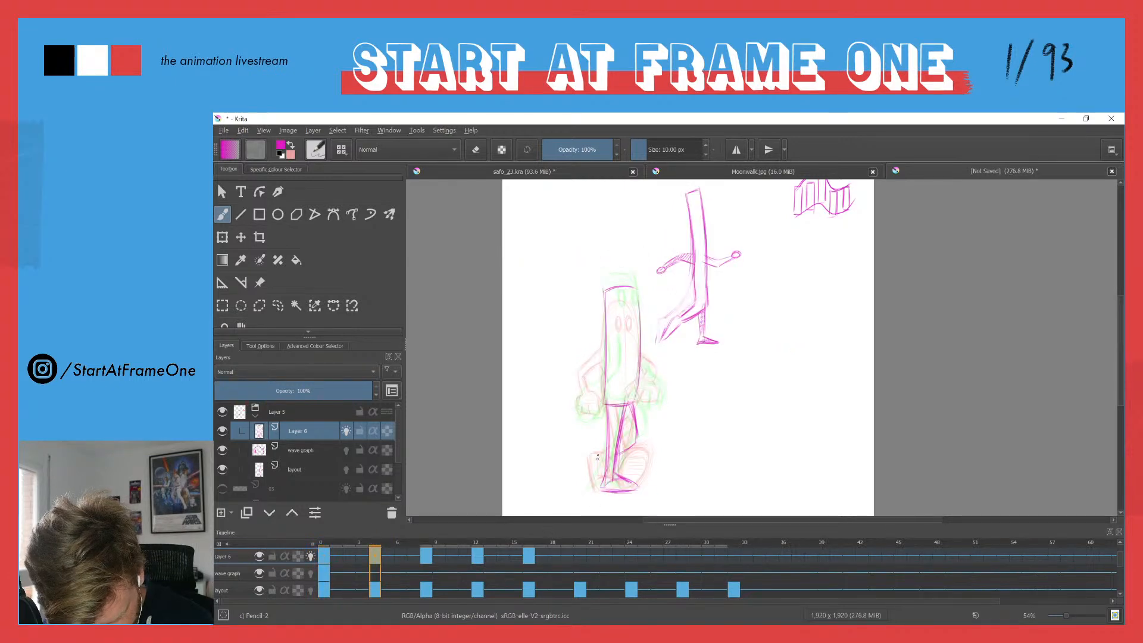
pyautogui.moveTo(600, 454)
pyautogui.mouseDown()
pyautogui.moveTo(599, 485)
pyautogui.moveTo(595, 454)
pyautogui.mouseUp()
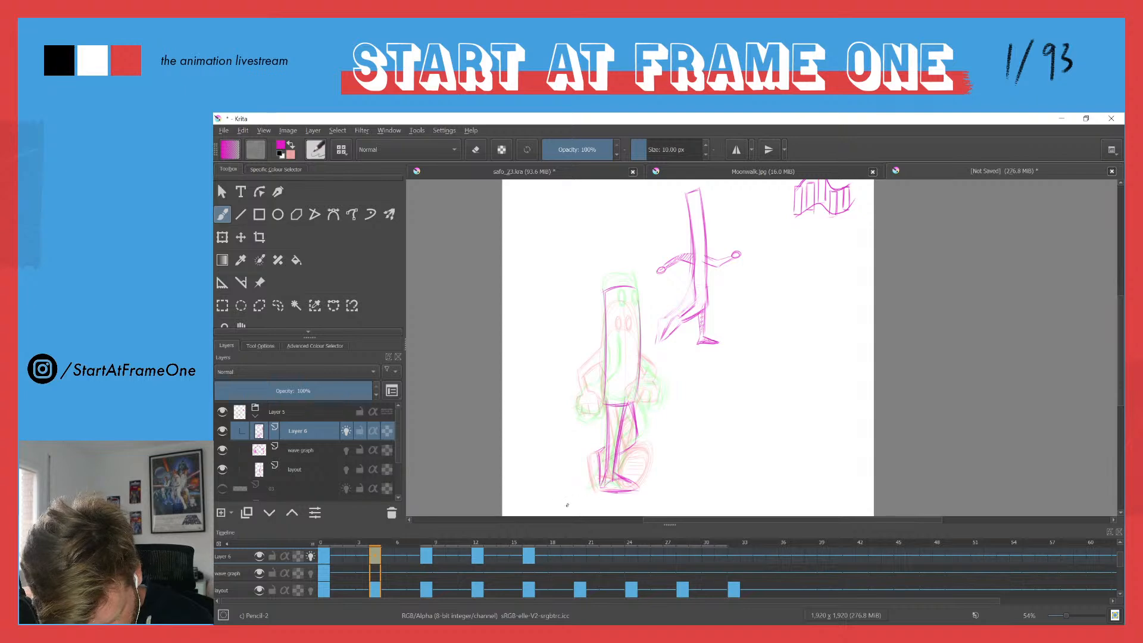
# Step: Flip through keyframes 0, 4 and 8 to check how the trailing leg moves
pyautogui.hotkey('ctrl', 'Left')
pyautogui.hotkey('ctrl', 'Right')
pyautogui.hotkey('ctrl', 'Right')
pyautogui.hotkey('ctrl', 'Left')
pyautogui.hotkey('ctrl', 'Left')
pyautogui.hotkey('ctrl', 'Right')
pyautogui.hotkey('ctrl', 'Right')
pyautogui.hotkey('ctrl', 'Left')
pyautogui.hotkey('ctrl', 'Left')
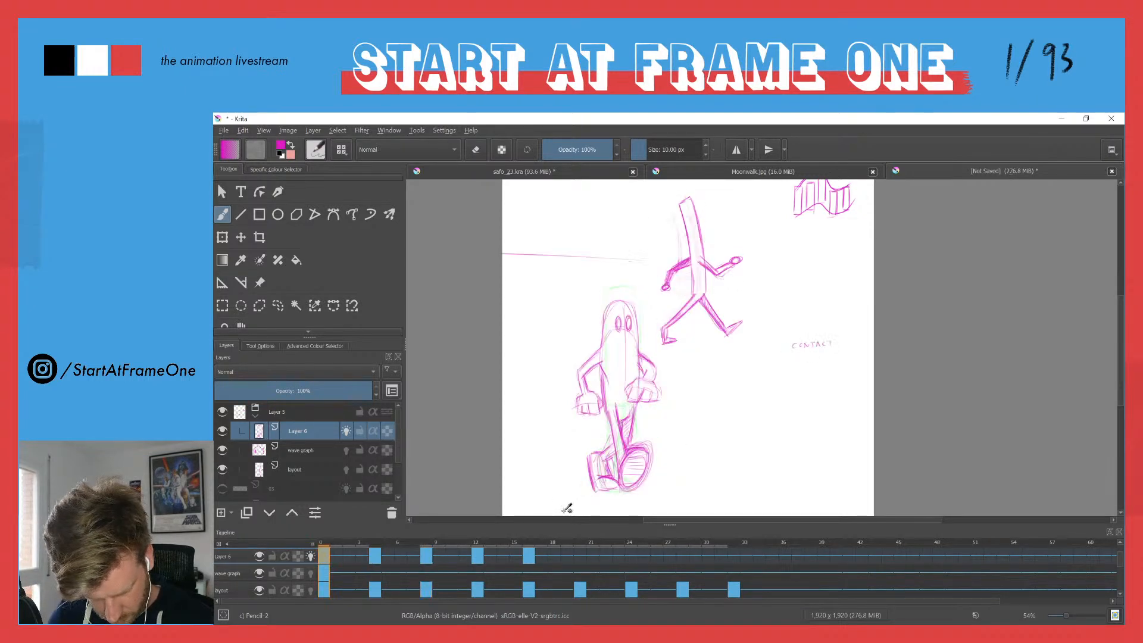
# Step: Sketch the frame 4 arm on the character's outer side, bent at the elbow with its hand hanging beside the hip
pyautogui.hotkey('ctrl', 'Right')
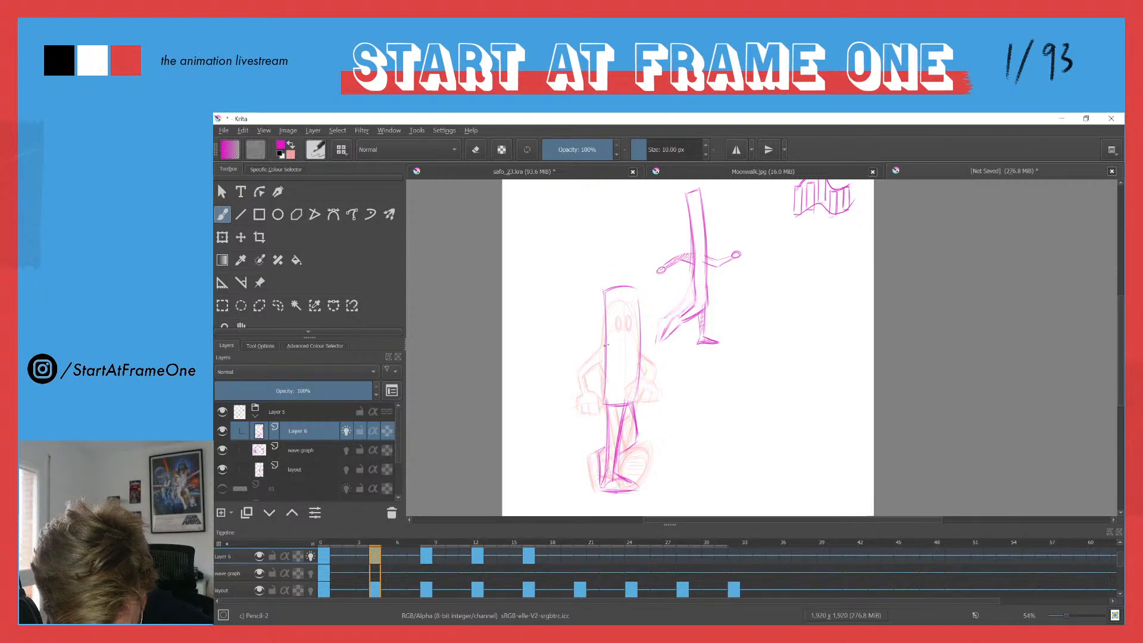
pyautogui.moveTo(606, 346)
pyautogui.mouseDown()
pyautogui.moveTo(583, 358)
pyautogui.moveTo(579, 389)
pyautogui.moveTo(579, 365)
pyautogui.mouseUp()
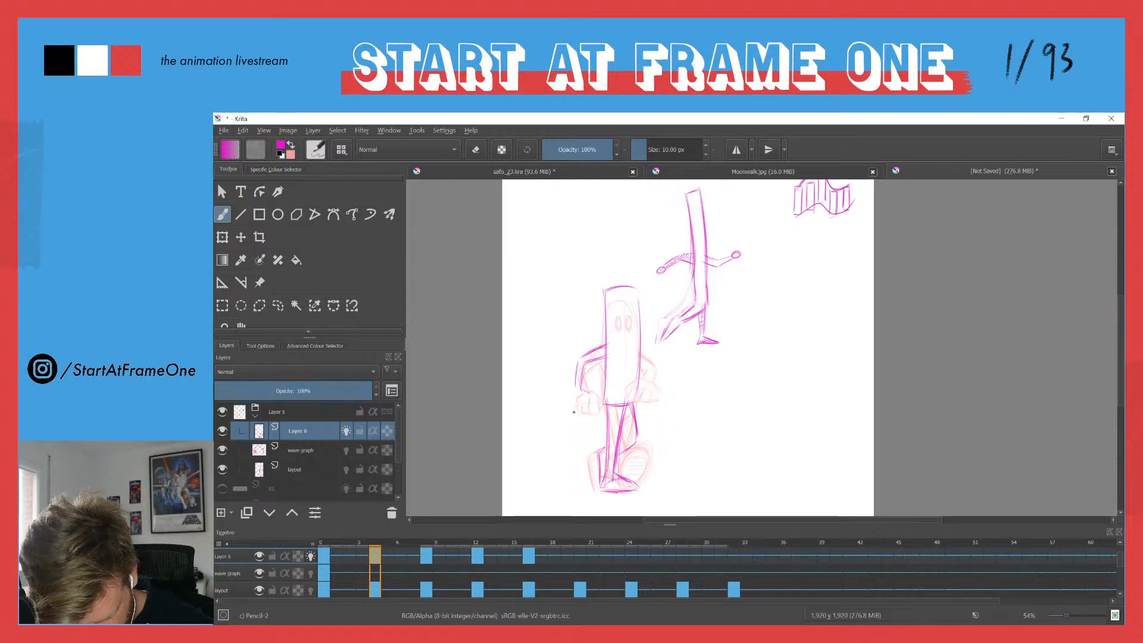
pyautogui.moveTo(583, 404); pyautogui.dragTo(580, 419)
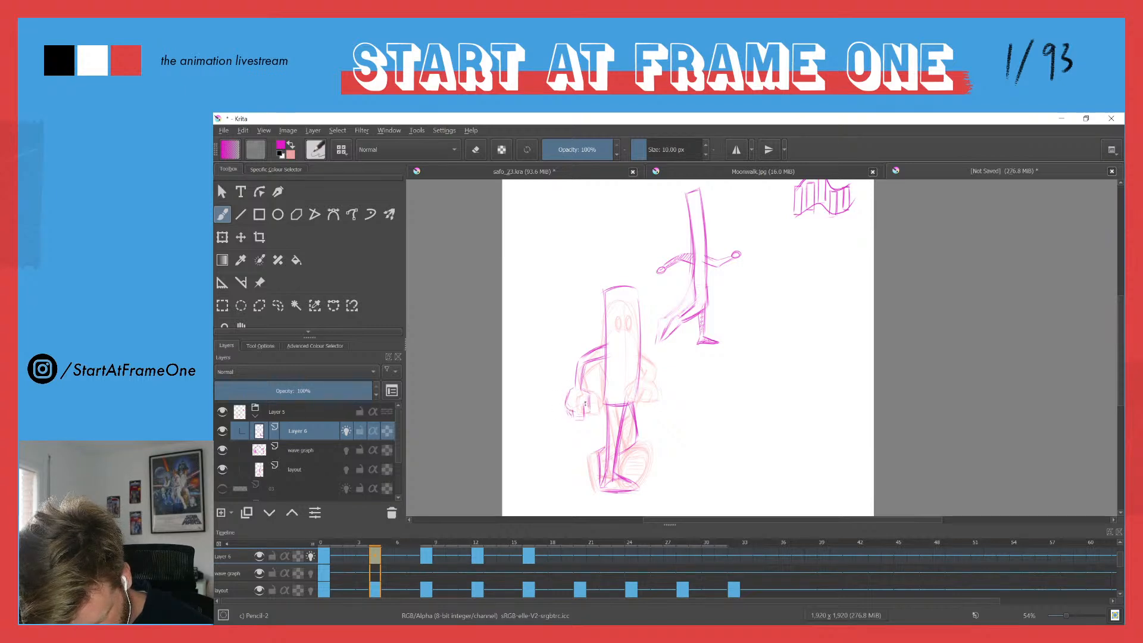
pyautogui.press('Left')
pyautogui.press('Right')
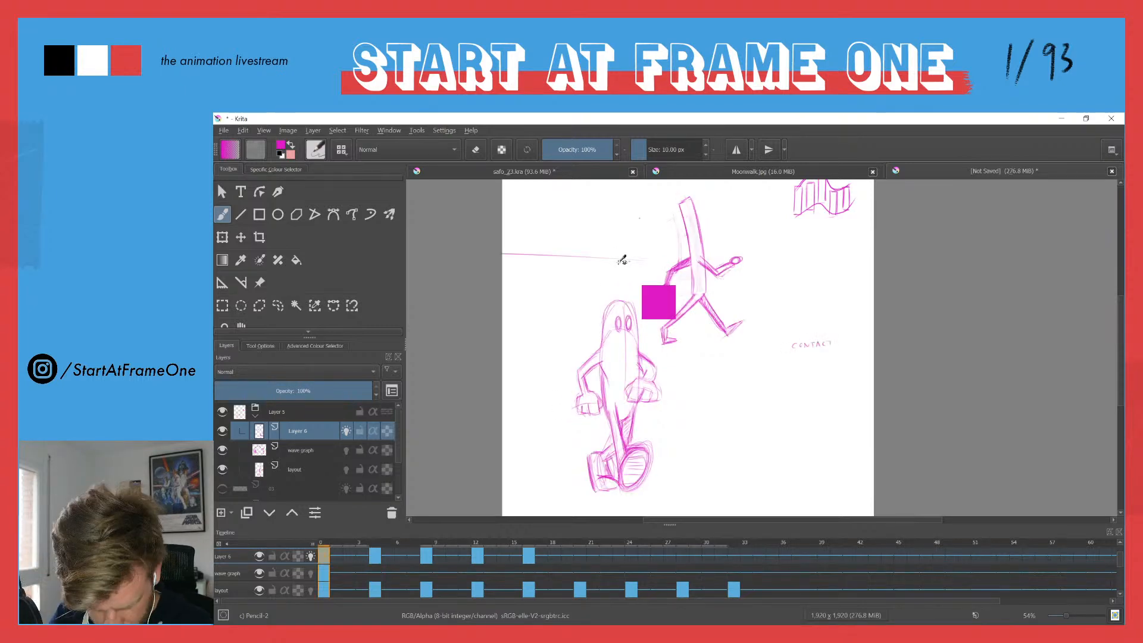
# Step: Sketch the opposite frame 4 arm swinging forward with its hand in front of the lower body, comparing with frame 0
pyautogui.press('Left')
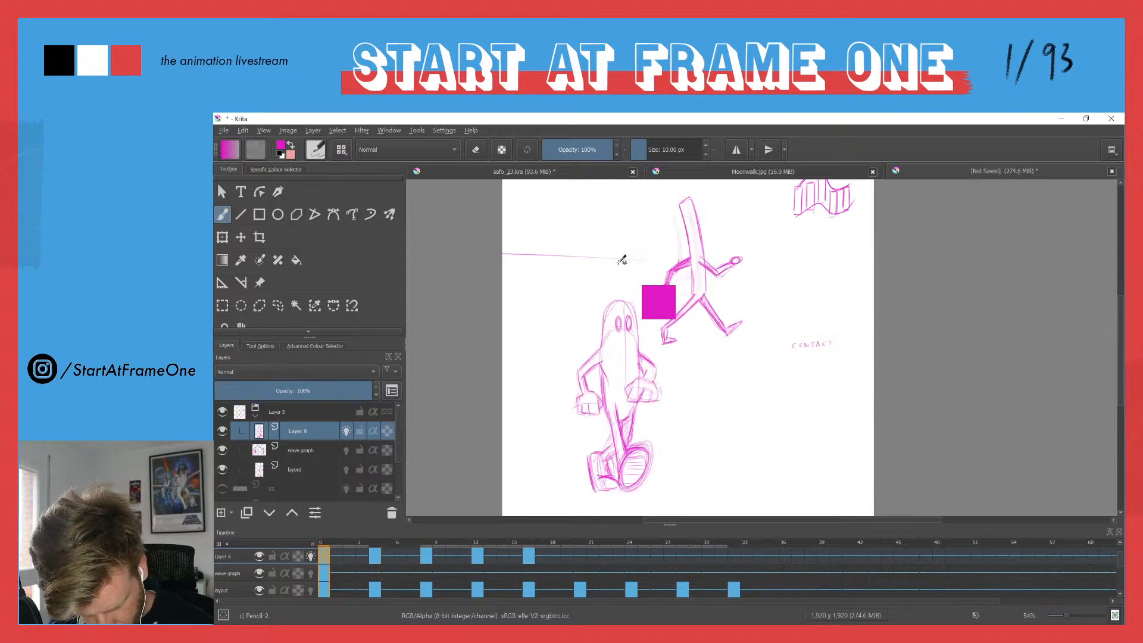
pyautogui.press('Right')
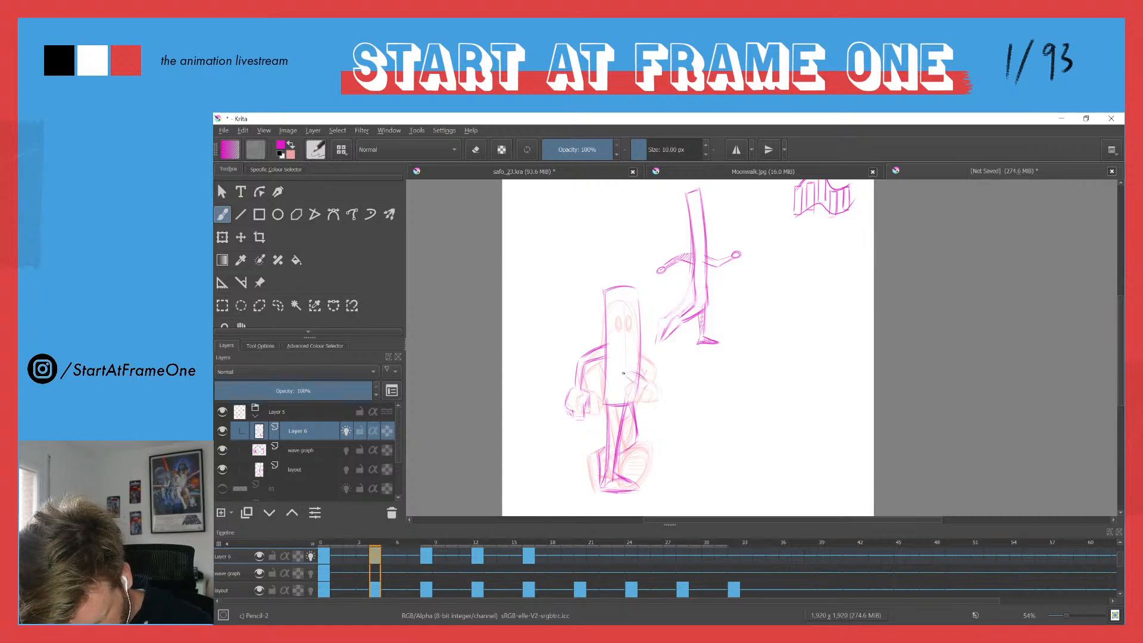
pyautogui.moveTo(624, 373); pyautogui.dragTo(645, 387)
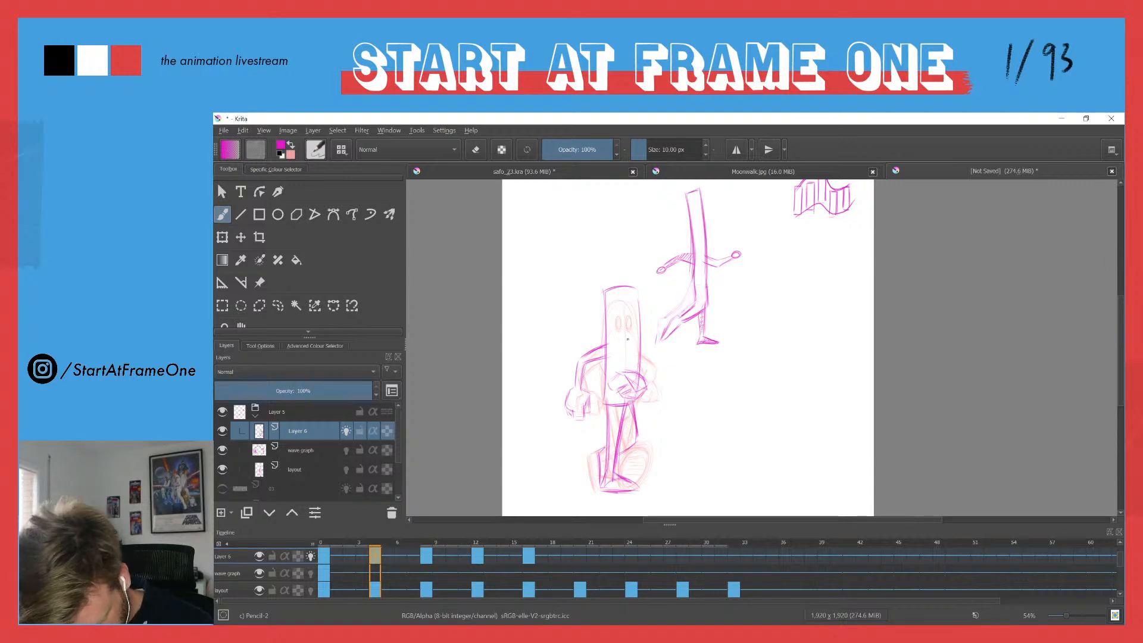
pyautogui.hotkey('ctrl', 'Left')
pyautogui.hotkey('ctrl', 'Right')
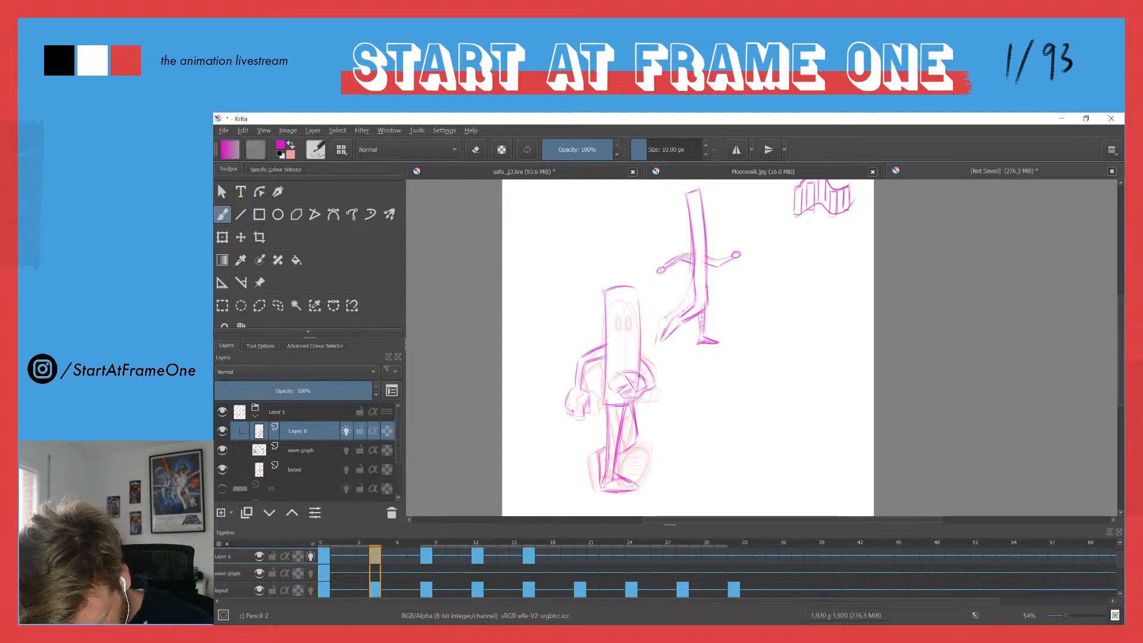
# Step: Flip through keyframes 0, 4, 8 and 12 to check how both arms swing
pyautogui.hotkey('ctrl', 'Left')
pyautogui.hotkey('ctrl', 'Right')
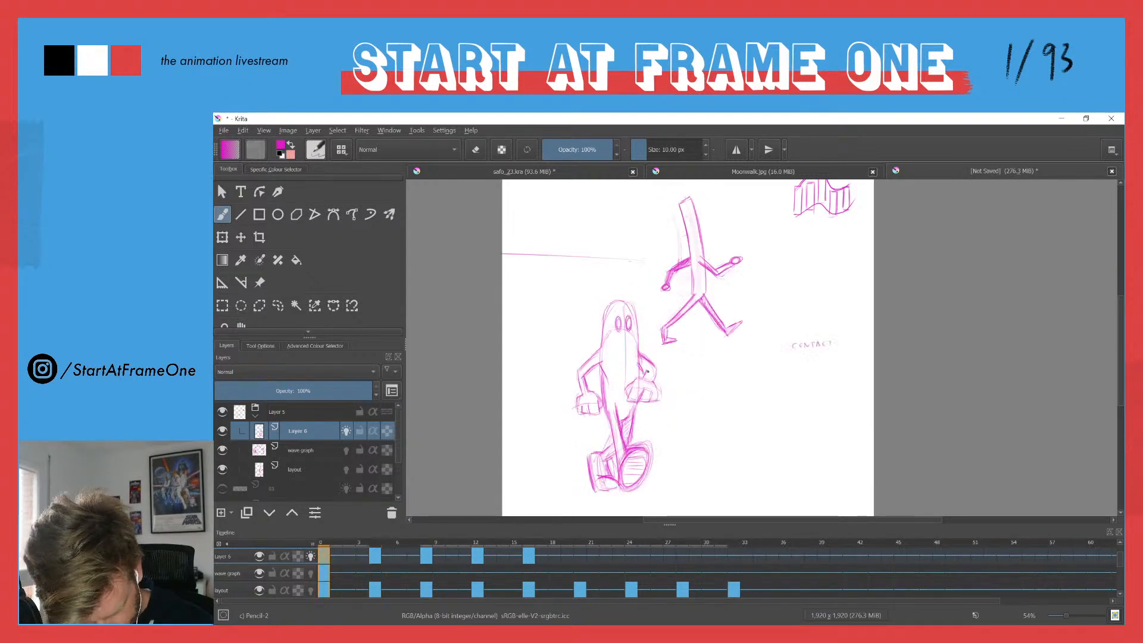
pyautogui.hotkey('ctrl', 'Left')
pyautogui.hotkey('ctrl', 'Right')
pyautogui.hotkey('ctrl', 'Right')
pyautogui.hotkey('ctrl', 'Right')
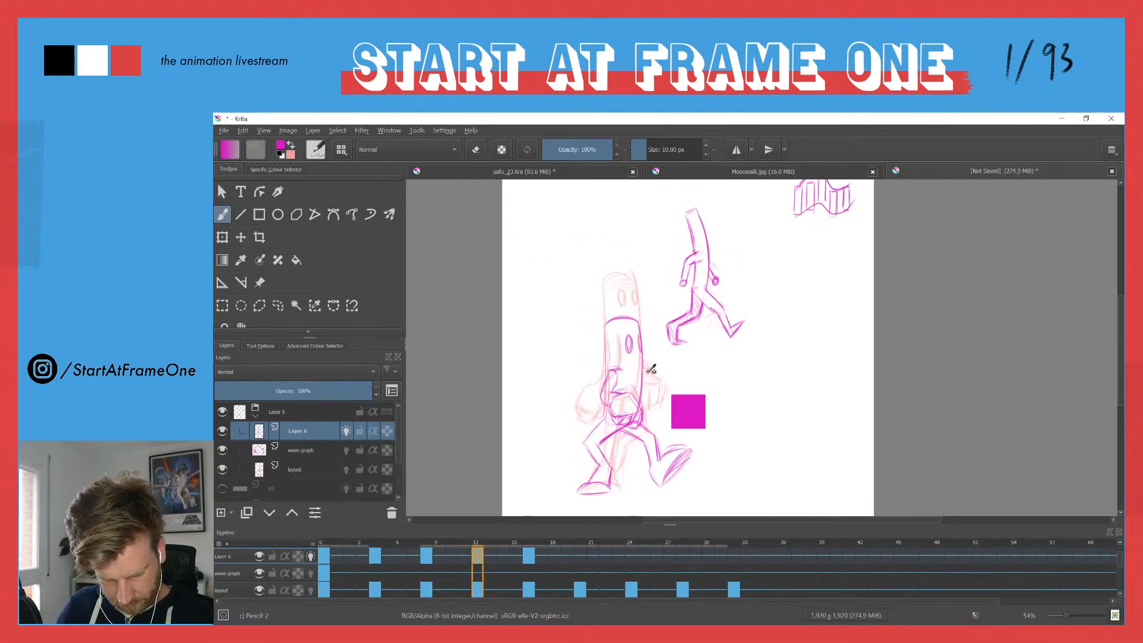
pyautogui.hotkey('ctrl', 'Left')
pyautogui.hotkey('ctrl', 'Left')
pyautogui.hotkey('ctrl', 'Left')
pyautogui.hotkey('ctrl', 'Right')
pyautogui.hotkey('ctrl', 'Right')
pyautogui.hotkey('ctrl', 'Right')
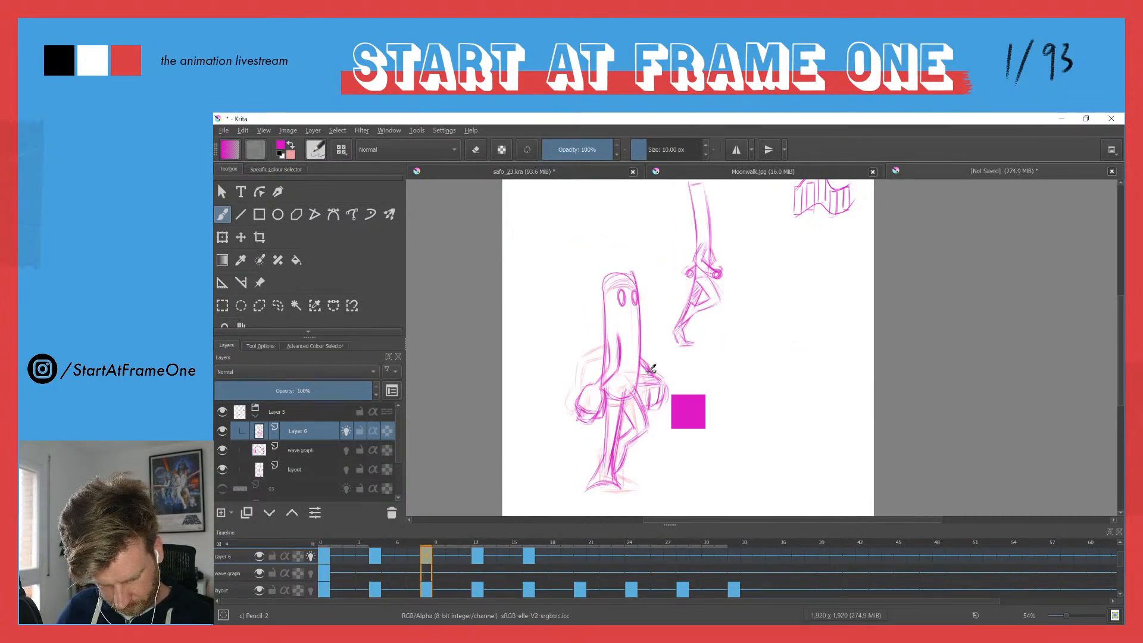
# Step: Return to keyframe 4 and sketch two oval eyes on the head
pyautogui.hotkey('ctrl', 'Left')
pyautogui.hotkey('ctrl', 'Left')
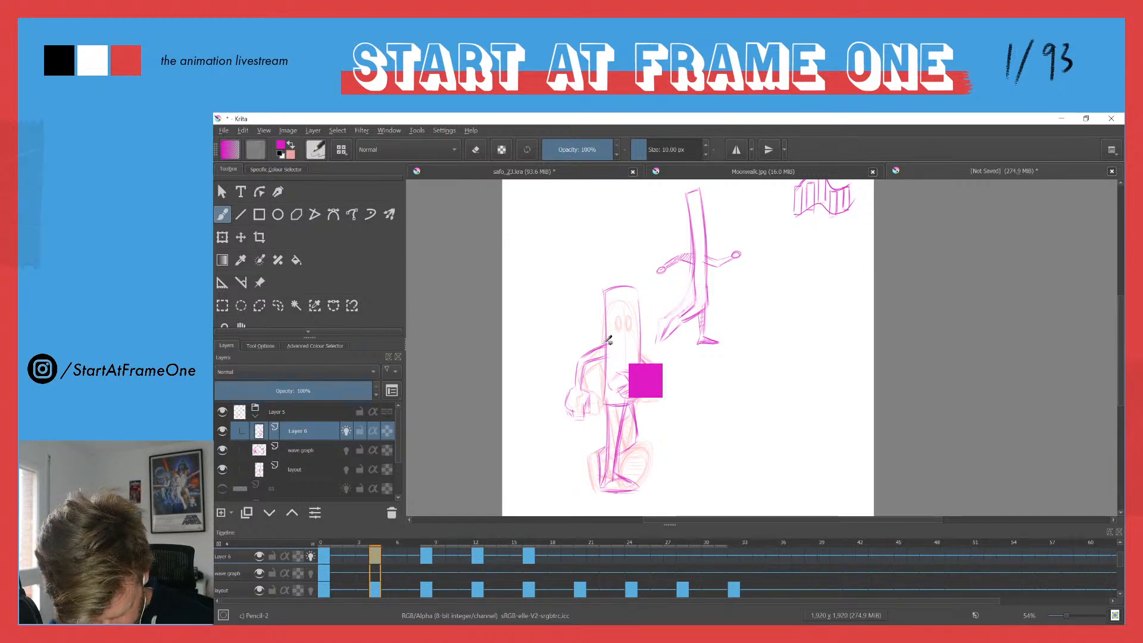
pyautogui.hotkey('ctrl', 'Left')
pyautogui.hotkey('ctrl', 'Right')
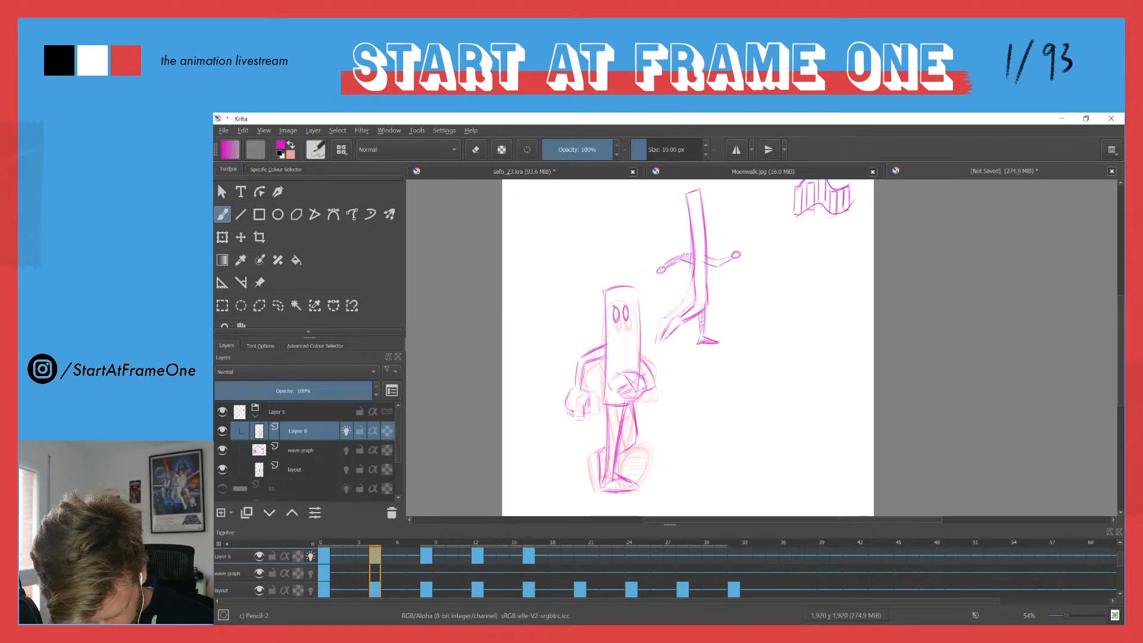
# Step: Step forward to keyframe 16 and play the walk animation to review the motion
pyautogui.hotkey('ctrl', 'Right')
pyautogui.hotkey('ctrl', 'Right')
pyautogui.hotkey('ctrl', 'Right')
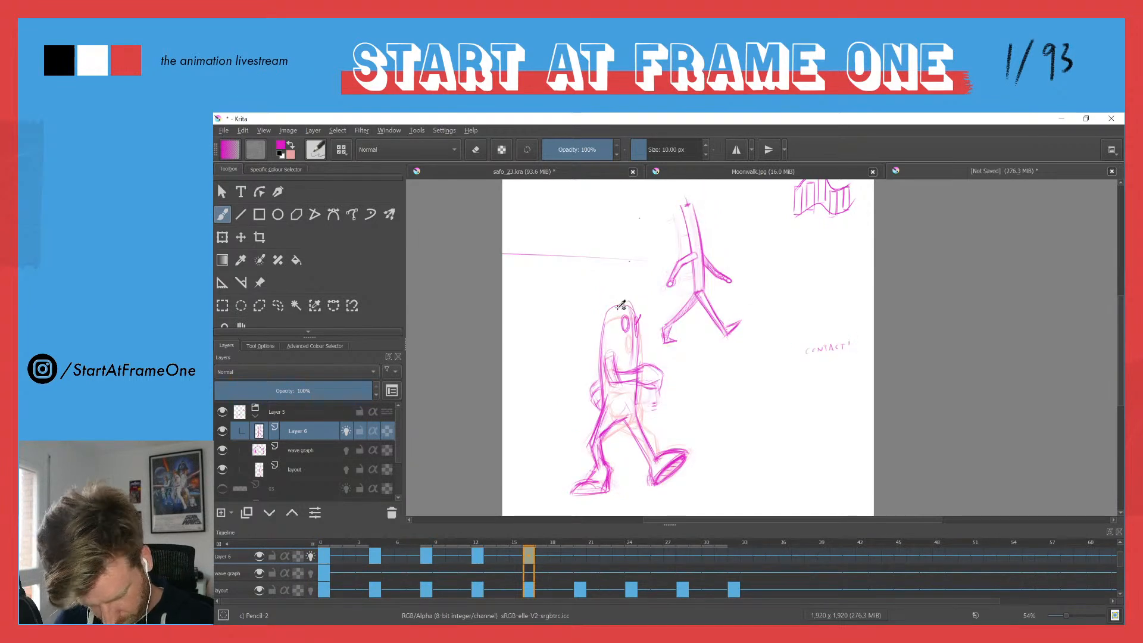
pyautogui.press('space')
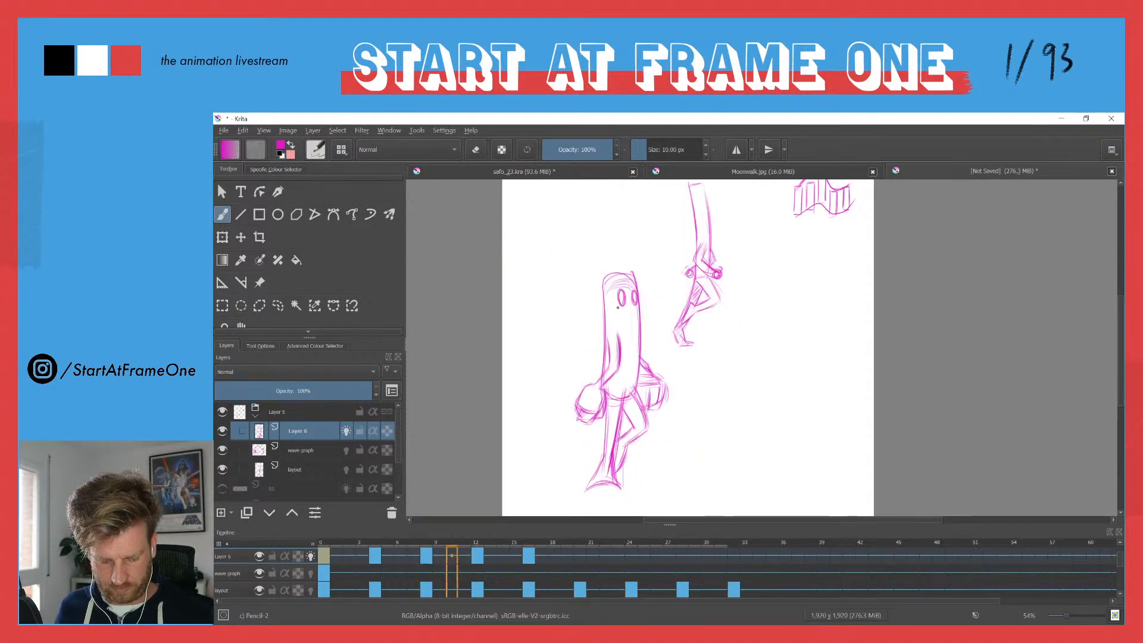
# Step: Return to frame 0 and copy its pose to frame 32 on Layer 6
pyautogui.click(322, 546)
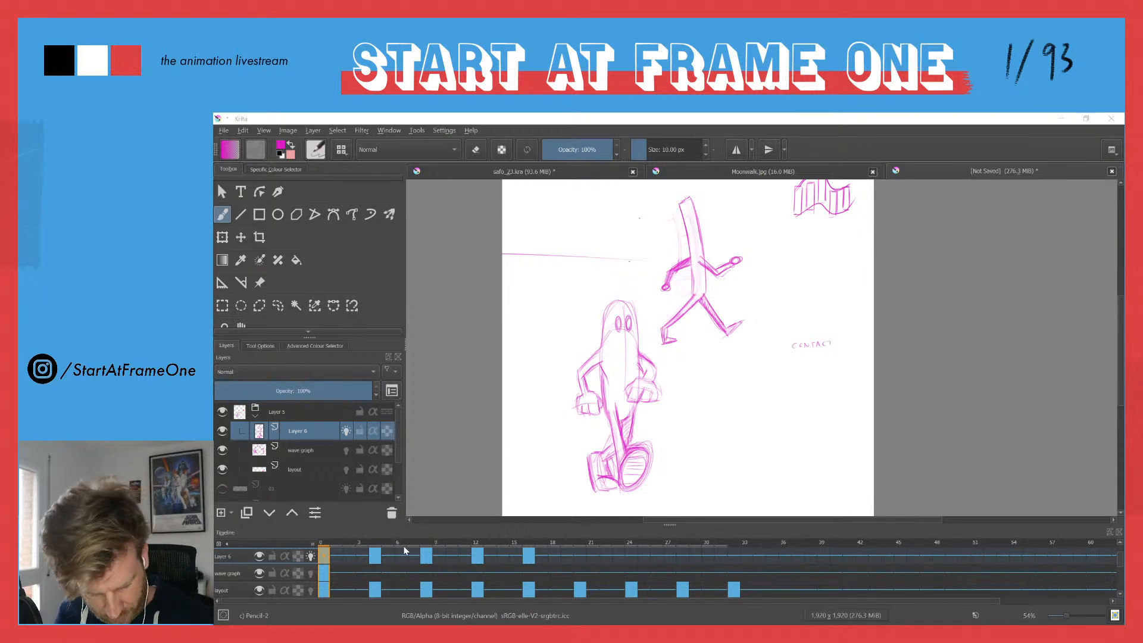
pyautogui.click(323, 557)
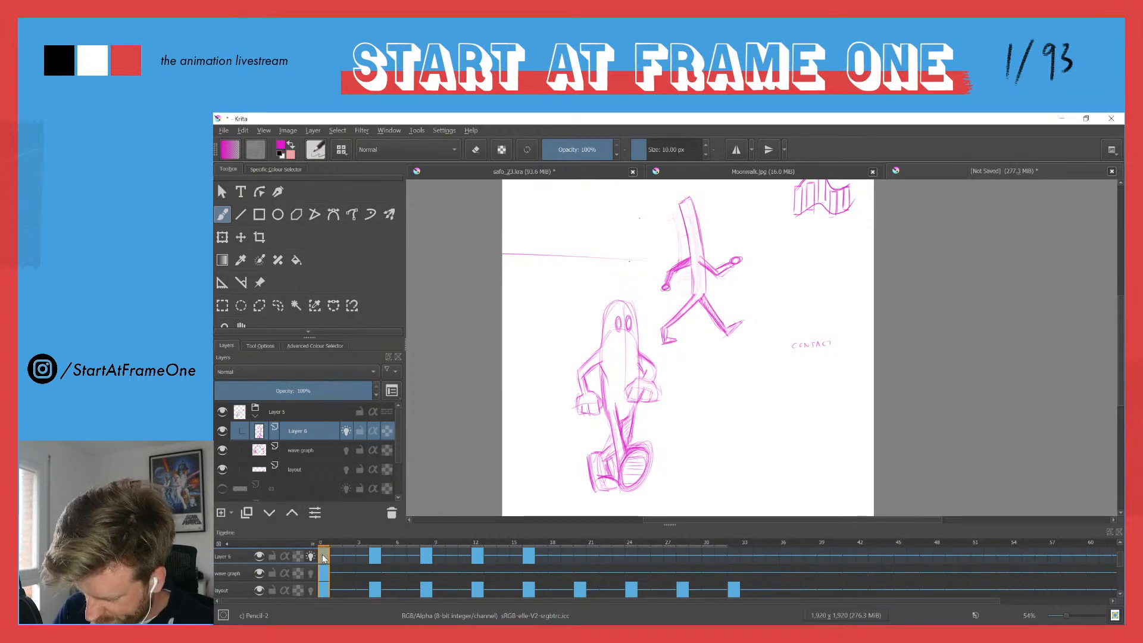
pyautogui.click(736, 556)
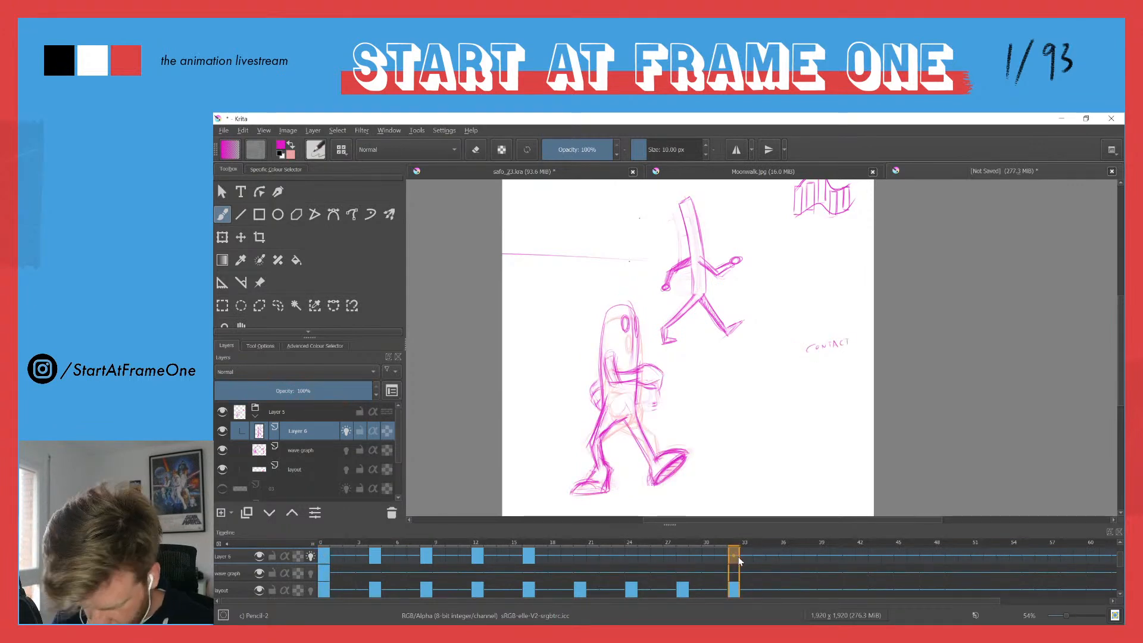
# Step: Undo the stray drawing at frame 24 and add a blank keyframe there on Layer 6
pyautogui.click(635, 560)
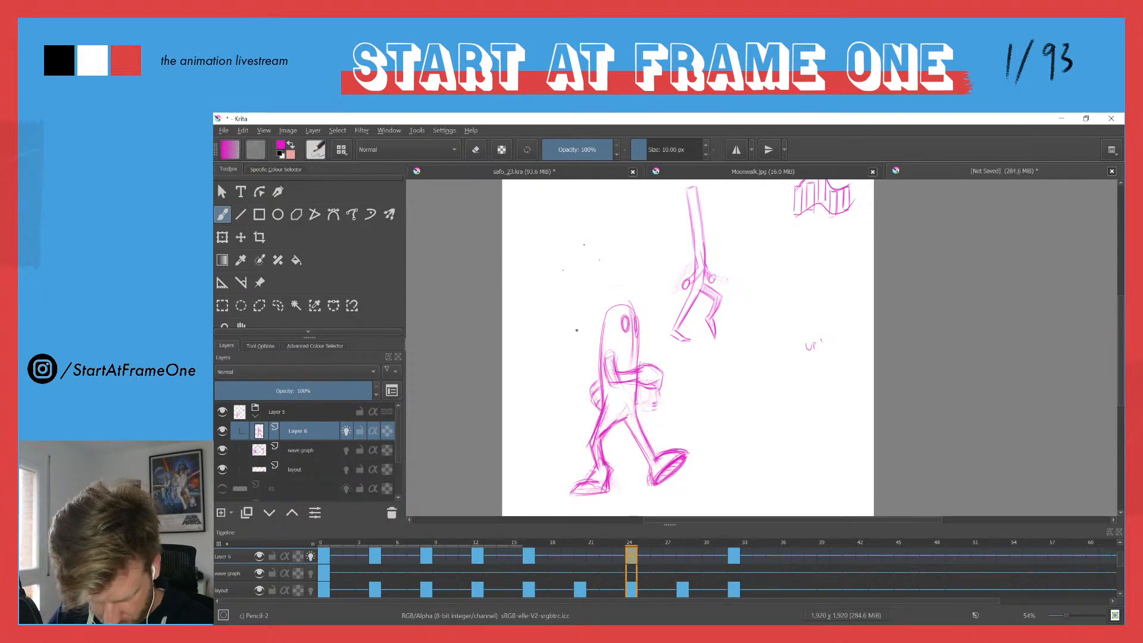
pyautogui.hotkey('ctrl', 'z')
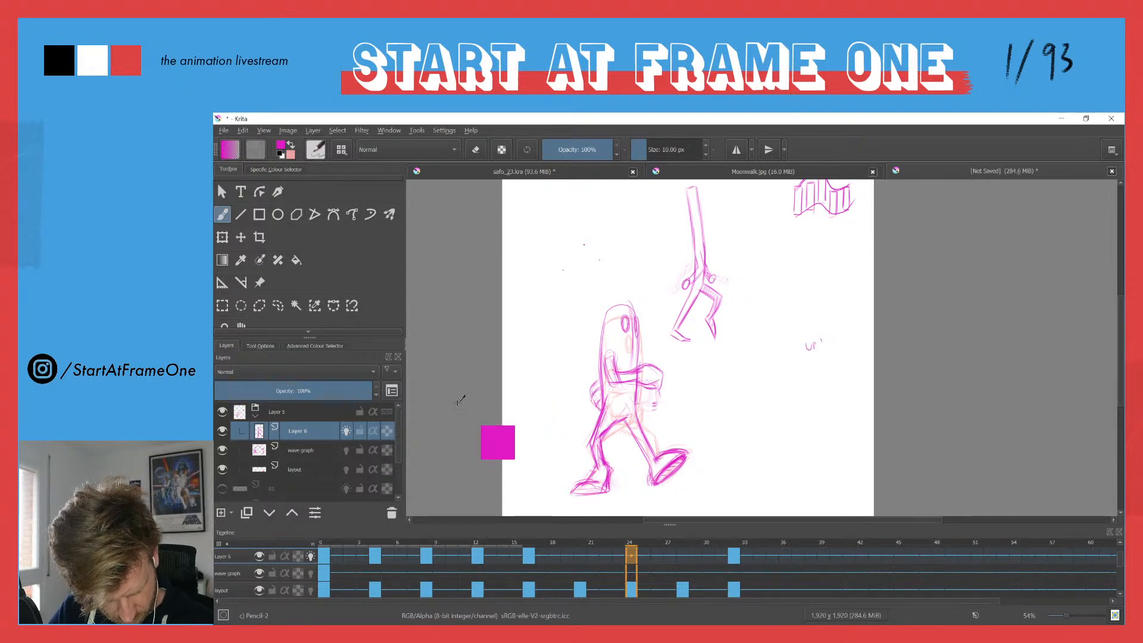
pyautogui.click(620, 555)
pyautogui.click(629, 560)
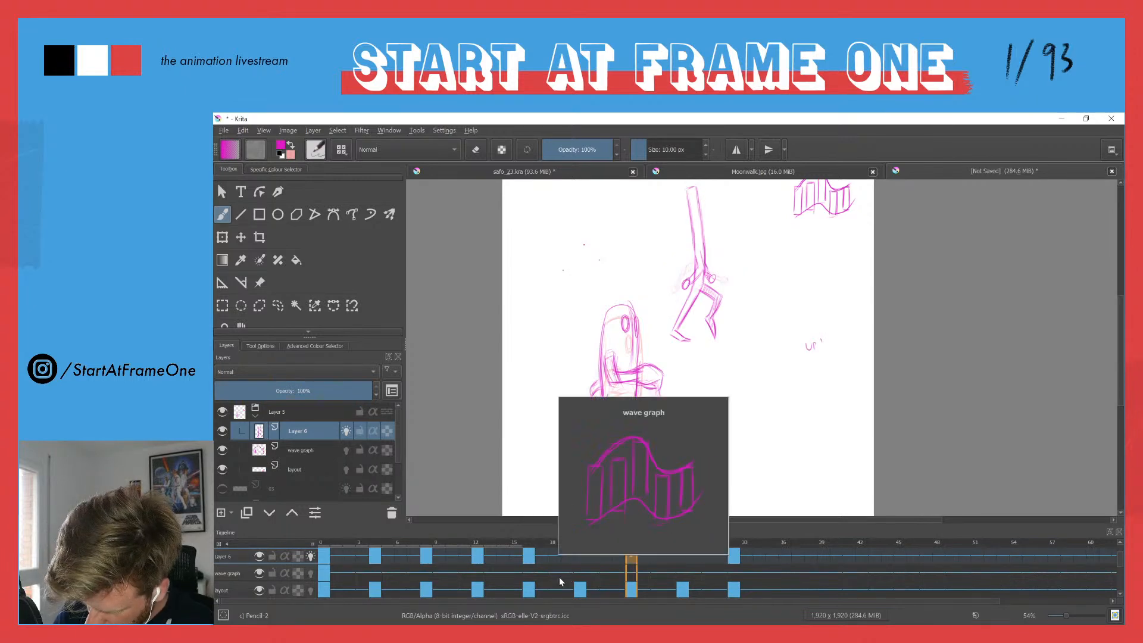
pyautogui.press('F7')
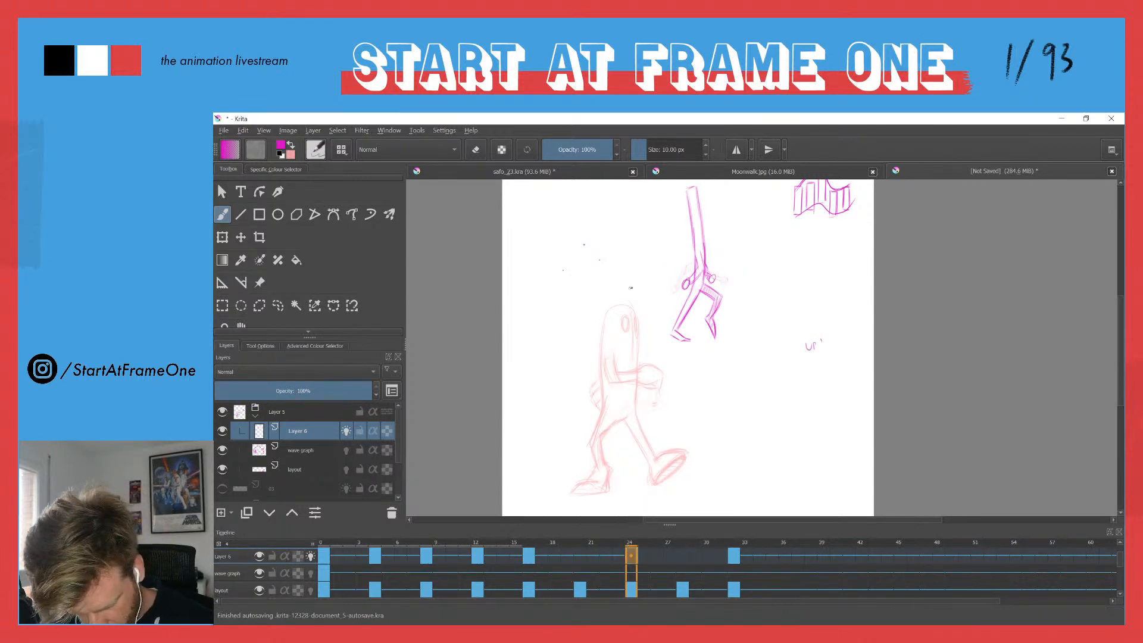
# Step: Sketch the frame 24 body as a tall upright cylinder with a rounded top, its head raised above the frame 16 pose
pyautogui.moveTo(603, 284); pyautogui.dragTo(634, 283)
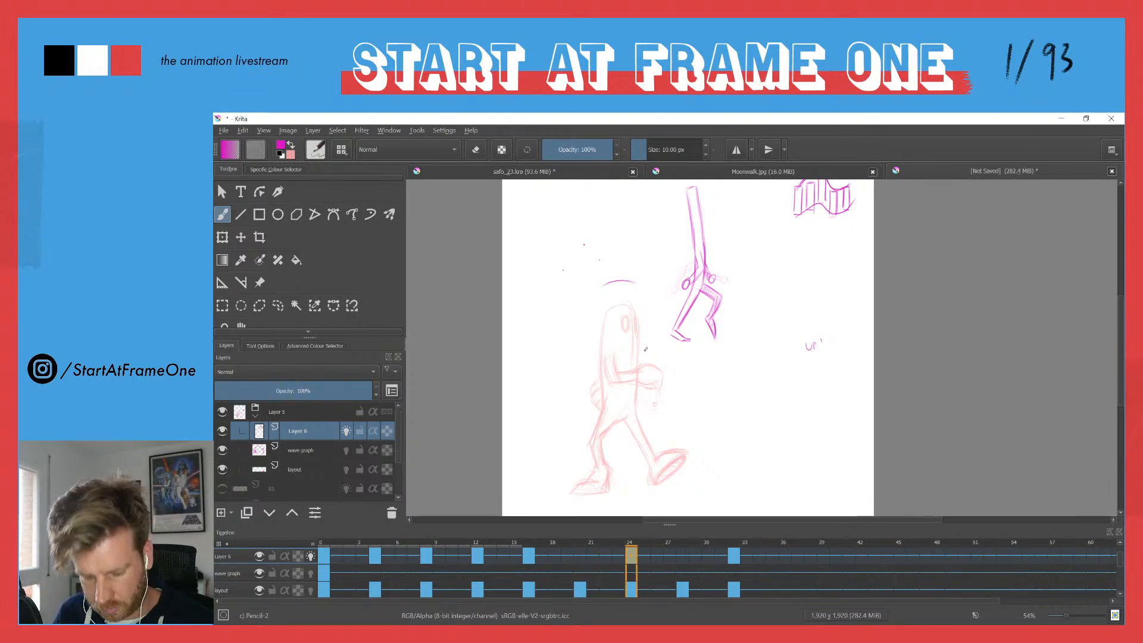
pyautogui.moveTo(634, 288)
pyautogui.mouseDown()
pyautogui.moveTo(635, 394)
pyautogui.moveTo(635, 377)
pyautogui.moveTo(601, 389)
pyautogui.moveTo(635, 394)
pyautogui.mouseUp()
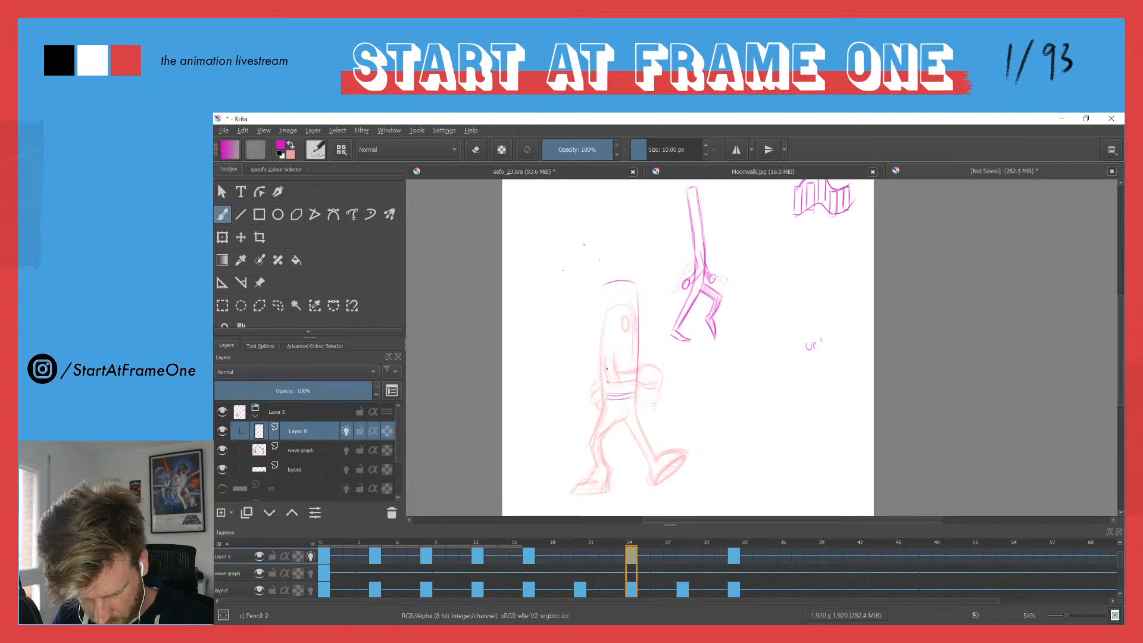
pyautogui.moveTo(600, 290); pyautogui.dragTo(603, 385)
pyautogui.moveTo(602, 295)
pyautogui.mouseDown()
pyautogui.moveTo(604, 389)
pyautogui.moveTo(602, 368)
pyautogui.mouseUp()
pyautogui.moveTo(635, 282); pyautogui.dragTo(637, 383)
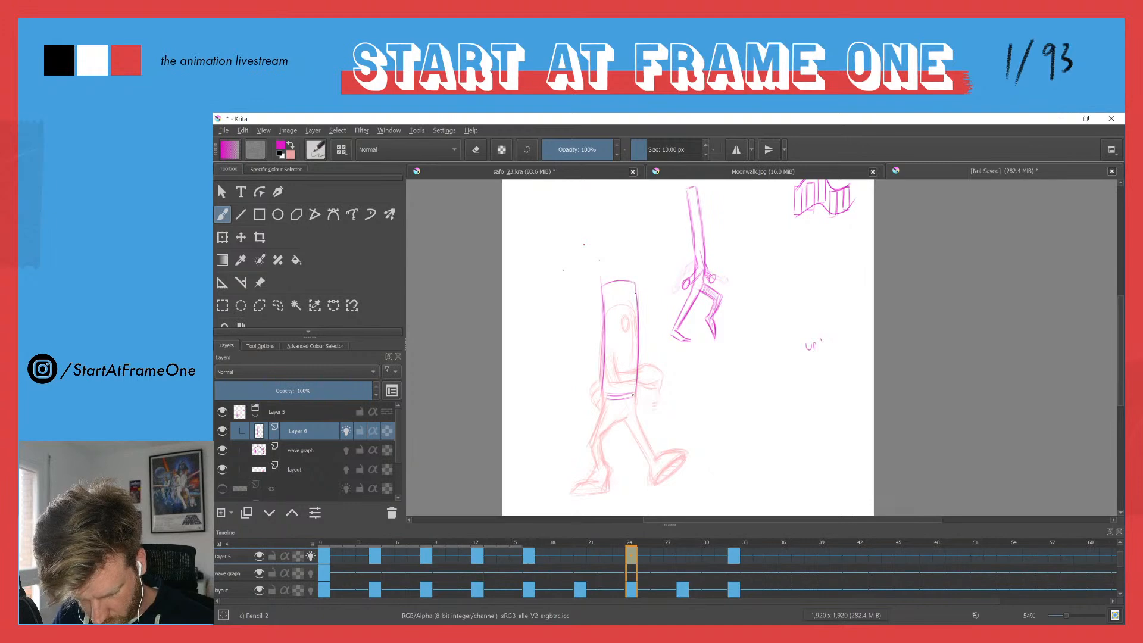
pyautogui.moveTo(602, 282); pyautogui.dragTo(604, 402)
pyautogui.moveTo(601, 345); pyautogui.dragTo(604, 400)
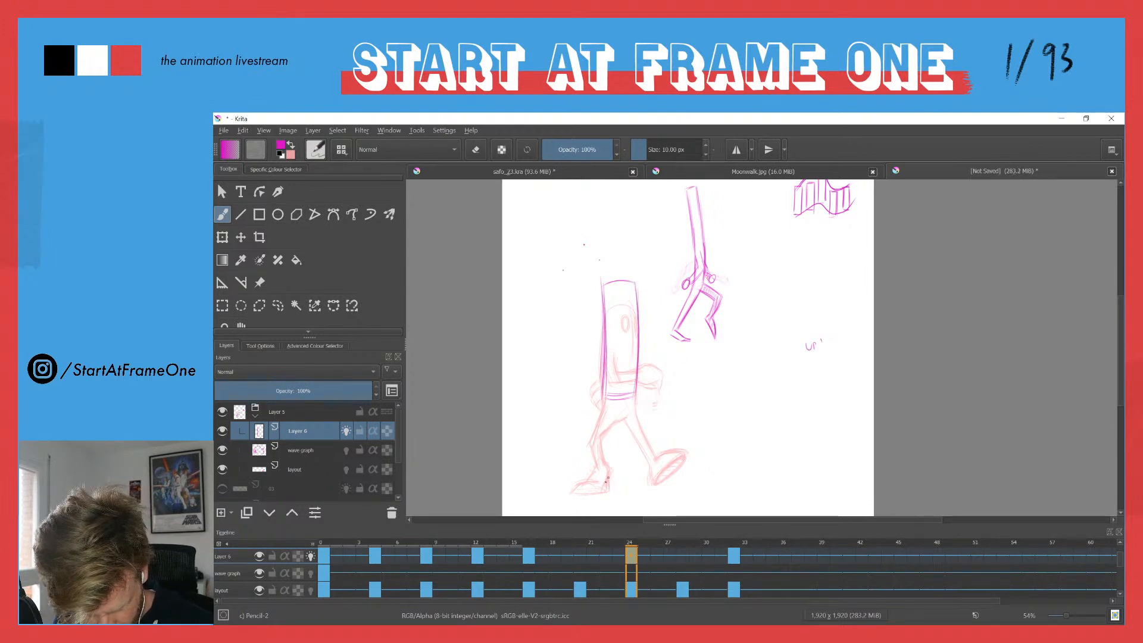
pyautogui.moveTo(602, 396); pyautogui.dragTo(634, 399)
pyautogui.moveTo(636, 400); pyautogui.dragTo(635, 344)
pyautogui.moveTo(611, 398); pyautogui.dragTo(631, 398)
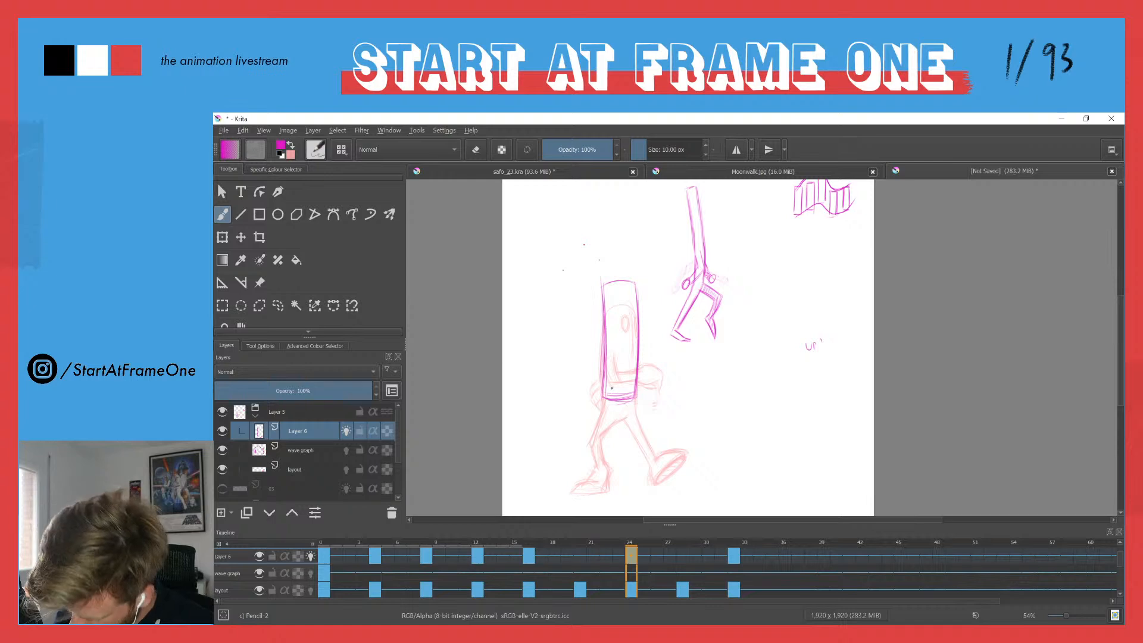
# Step: Draw two oval eyes on the frame 24 body, then select them and move them up near its top
pyautogui.press('Right')
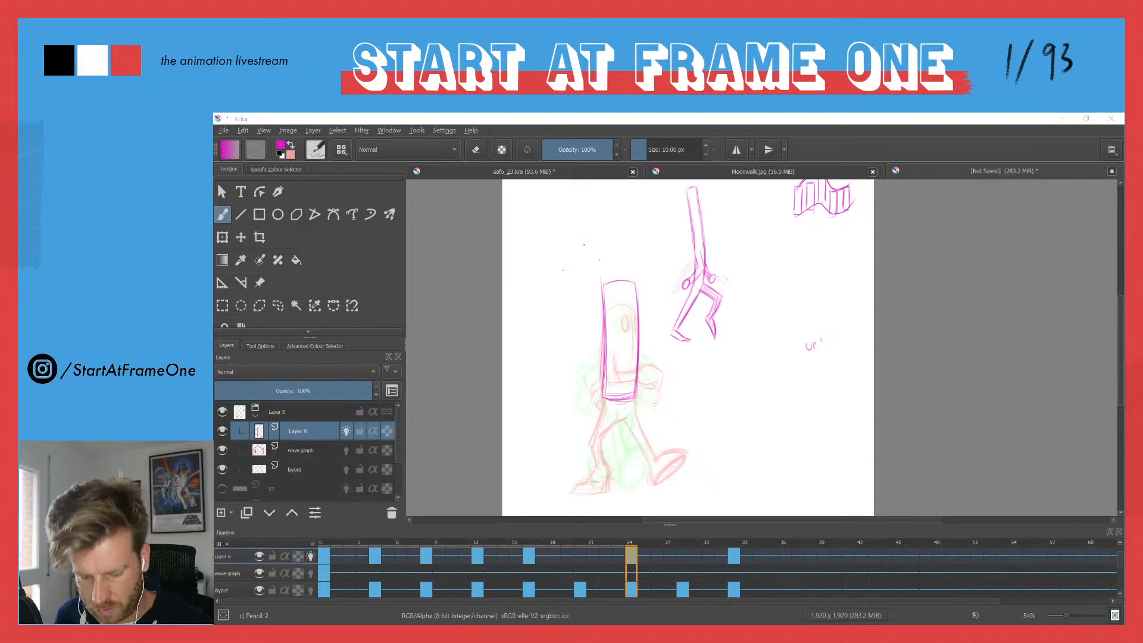
pyautogui.click(622, 323)
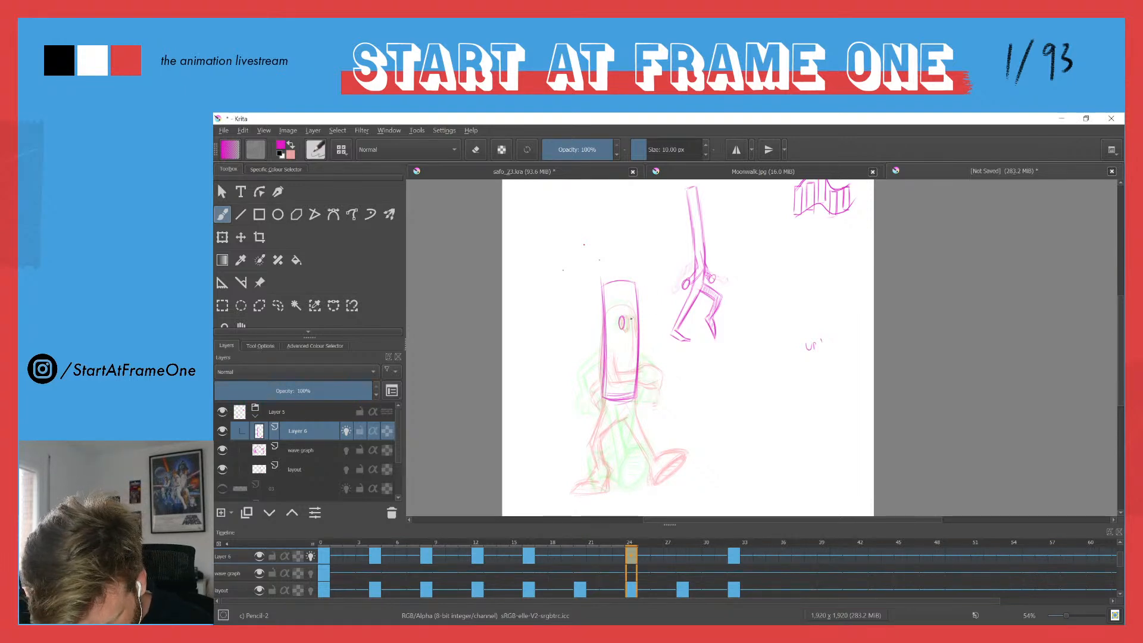
pyautogui.moveTo(633, 317)
pyautogui.mouseDown()
pyautogui.moveTo(634, 327)
pyautogui.moveTo(613, 325)
pyautogui.moveTo(637, 332)
pyautogui.moveTo(623, 310)
pyautogui.mouseUp()
pyautogui.press('l')
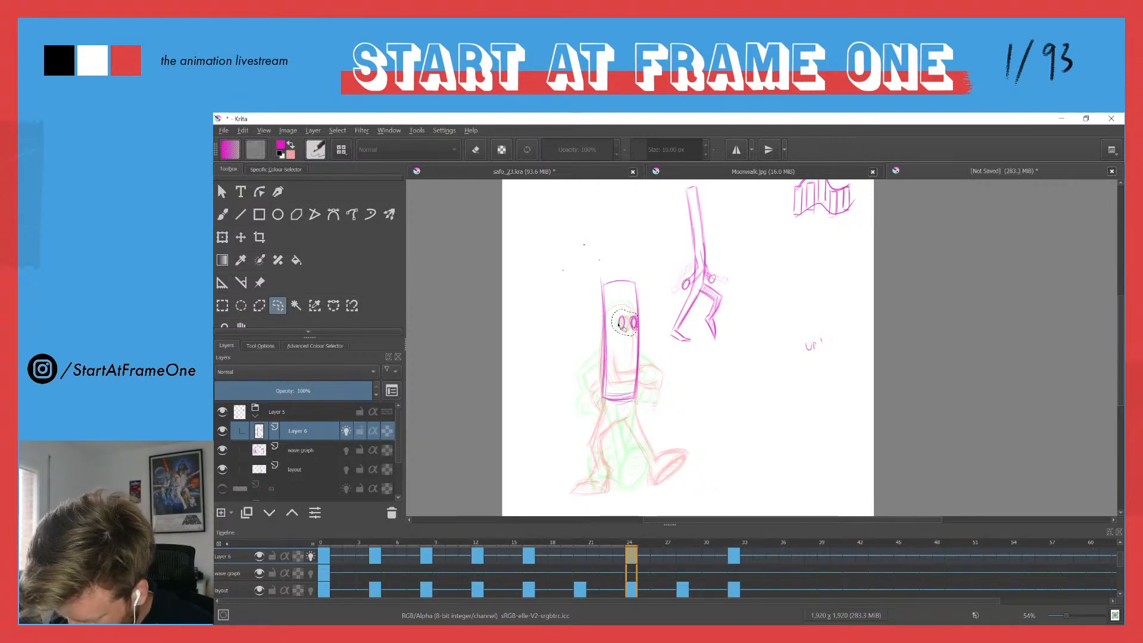
pyautogui.press('t')
pyautogui.moveTo(618, 322); pyautogui.dragTo(617, 306)
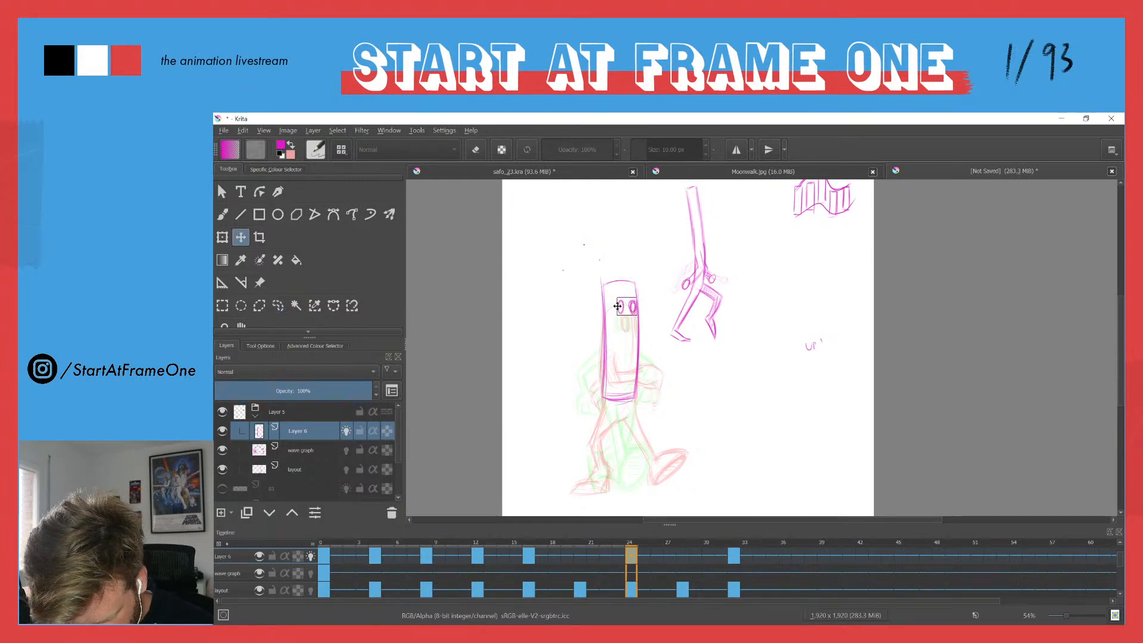
# Step: Flip between keyframes 16, 24 and 32 to check the body and eye positions
pyautogui.press('Left')
pyautogui.press('Right')
pyautogui.press('Right')
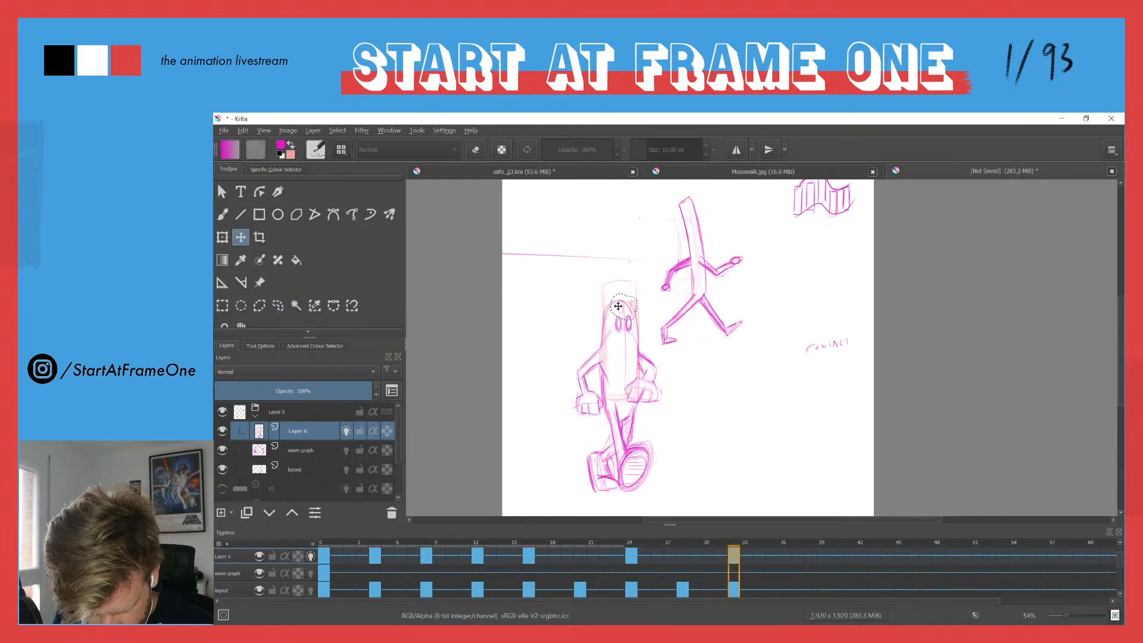
pyautogui.press('Left')
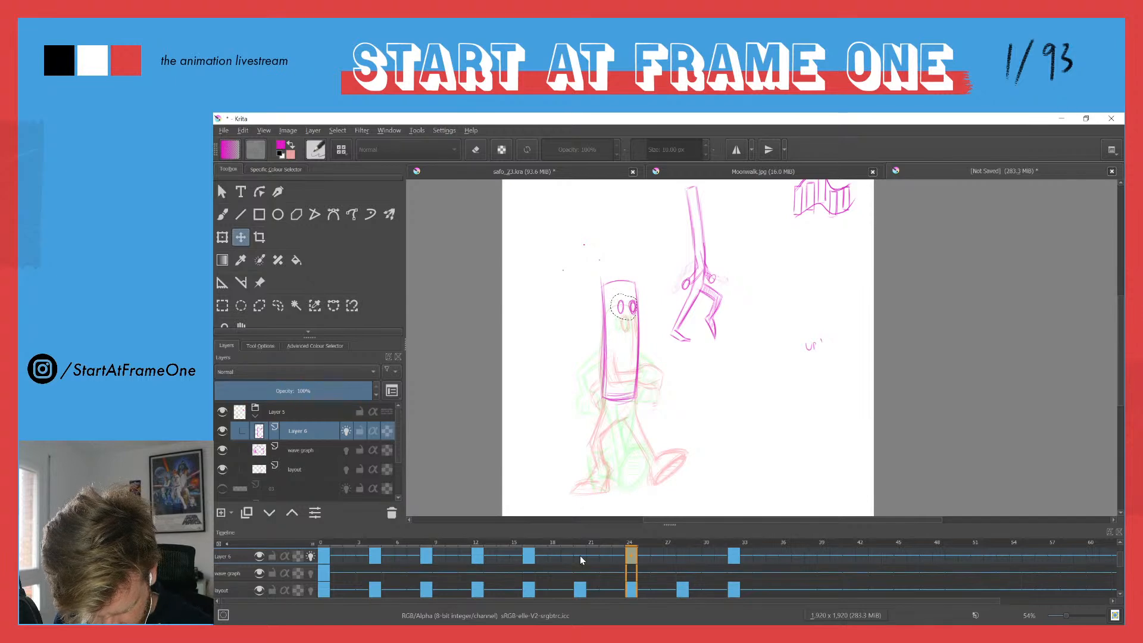
# Step: Add a blank keyframe at frame 20 on Layer 6 and sketch the body as an upright cylinder slightly below the frame 24 pose
pyautogui.click(579, 555)
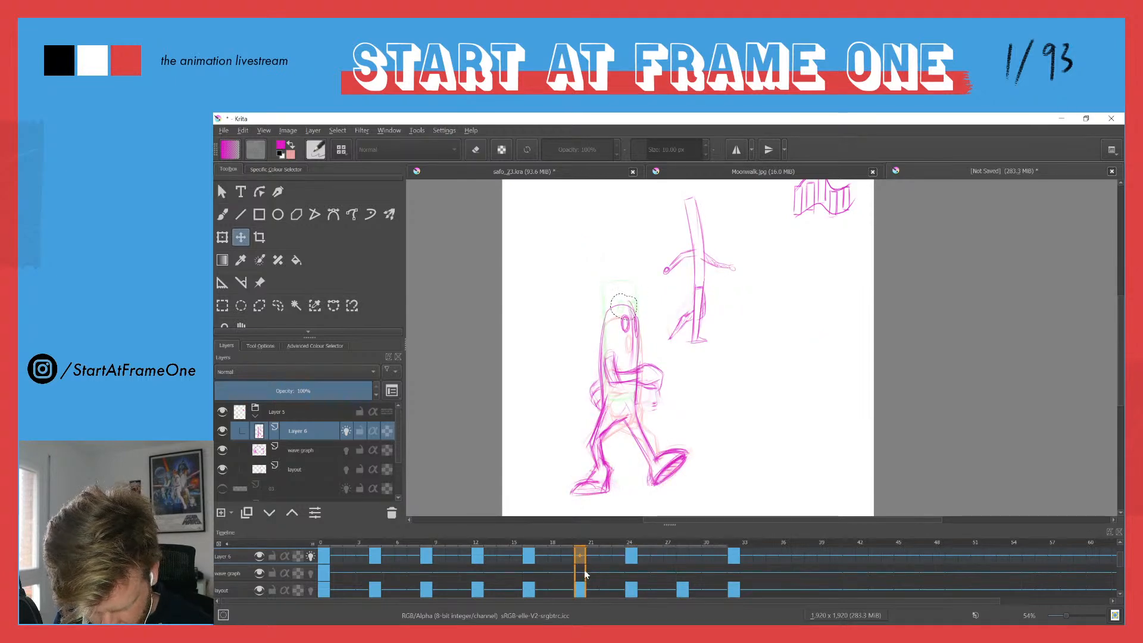
pyautogui.hotkey('ctrl', 'shift', 'a')
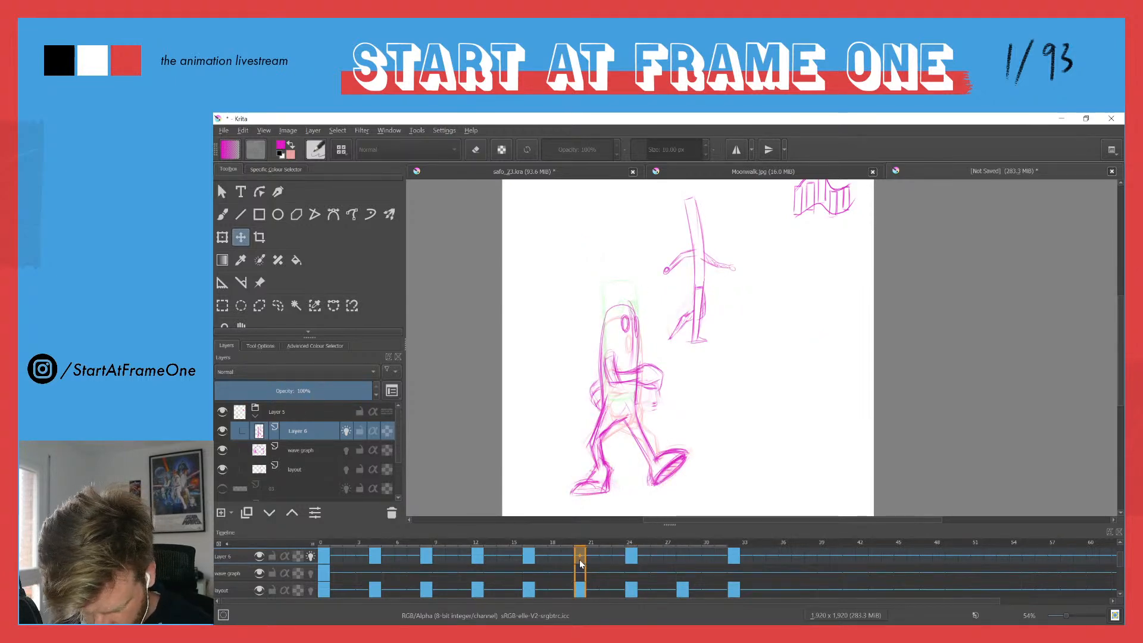
pyautogui.press('Delete')
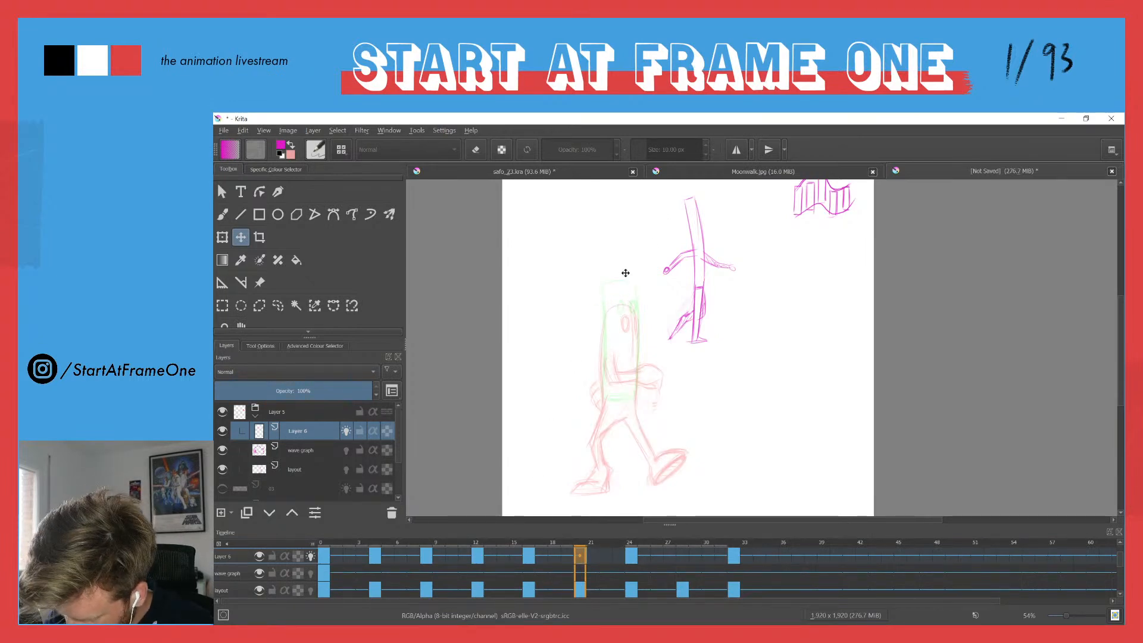
pyautogui.press('b')
pyautogui.moveTo(603, 297)
pyautogui.mouseDown()
pyautogui.moveTo(636, 296)
pyautogui.moveTo(640, 357)
pyautogui.mouseUp()
pyautogui.moveTo(638, 310); pyautogui.dragTo(634, 402)
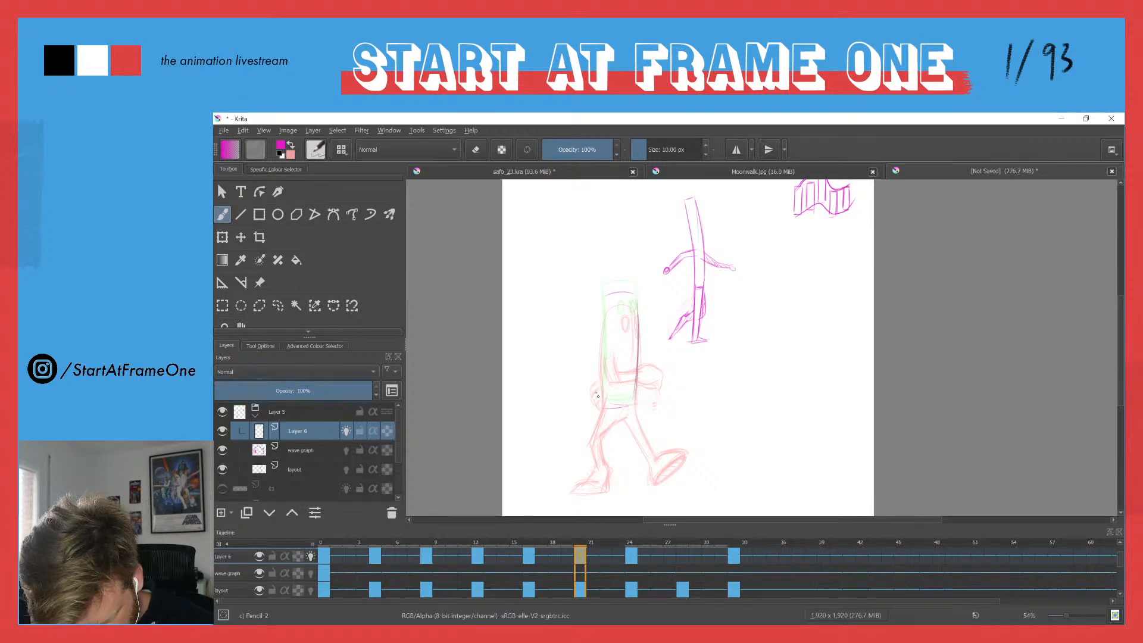
pyautogui.moveTo(602, 314); pyautogui.dragTo(603, 381)
pyautogui.moveTo(602, 324); pyautogui.dragTo(603, 397)
pyautogui.moveTo(602, 347)
pyautogui.mouseDown()
pyautogui.moveTo(603, 407)
pyautogui.moveTo(628, 408)
pyautogui.mouseUp()
pyautogui.moveTo(640, 325); pyautogui.dragTo(634, 398)
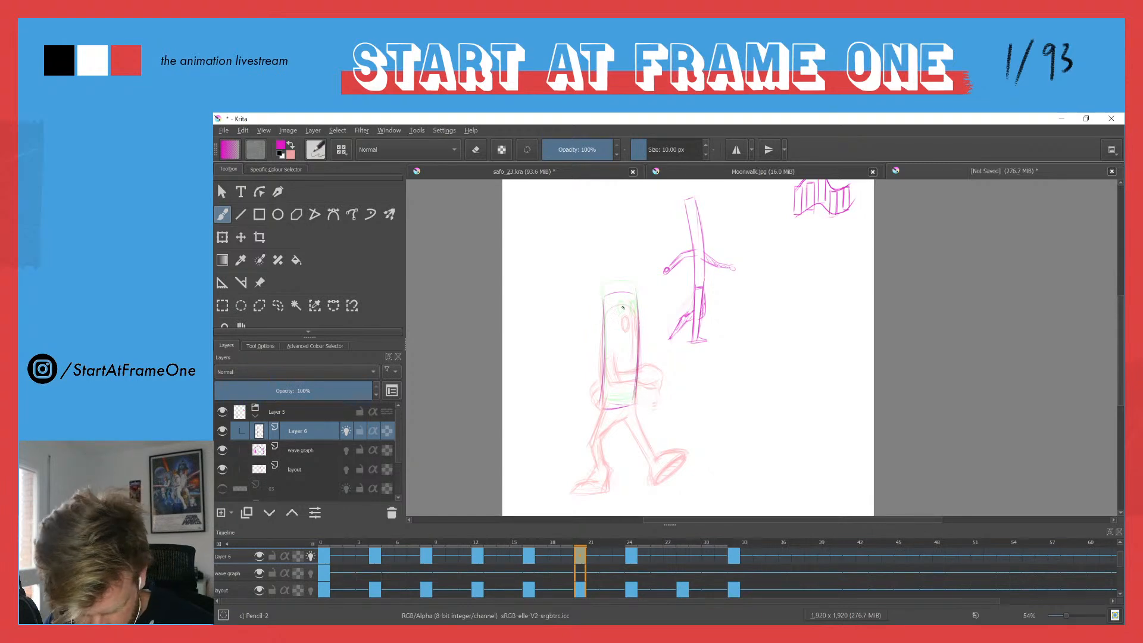
# Step: Draw two oval eyes near the top of the frame 20 body, then select and shift them slightly toward the body's centre
pyautogui.moveTo(634, 307); pyautogui.dragTo(633, 320)
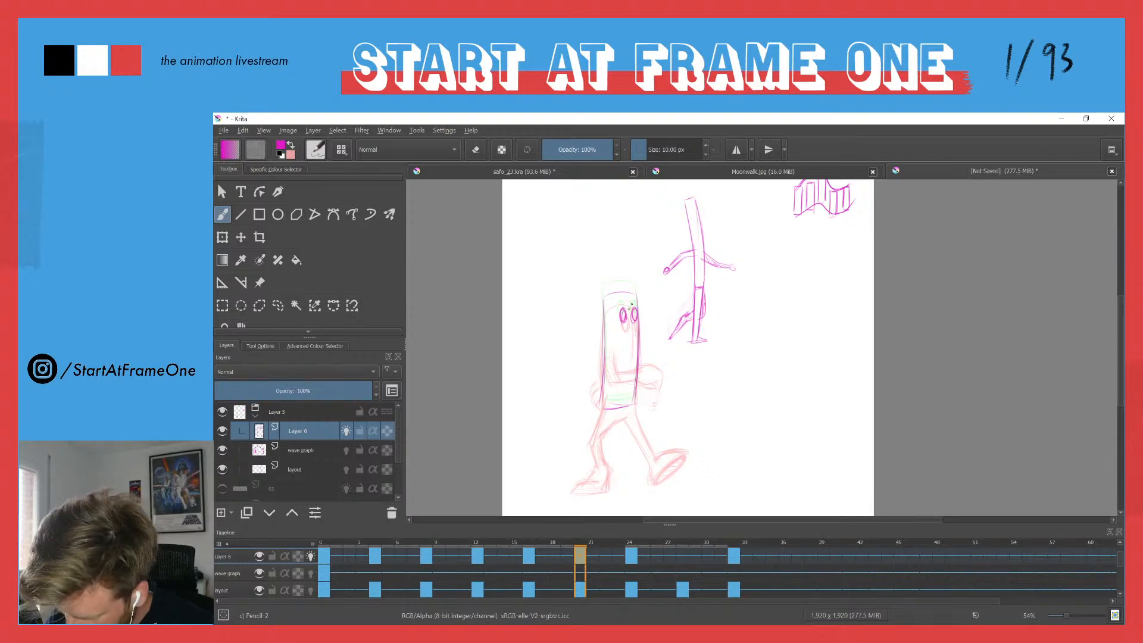
pyautogui.press('l')
pyautogui.moveTo(631, 301)
pyautogui.mouseDown()
pyautogui.moveTo(636, 331)
pyautogui.moveTo(616, 306)
pyautogui.moveTo(616, 317)
pyautogui.mouseUp()
pyautogui.press('t')
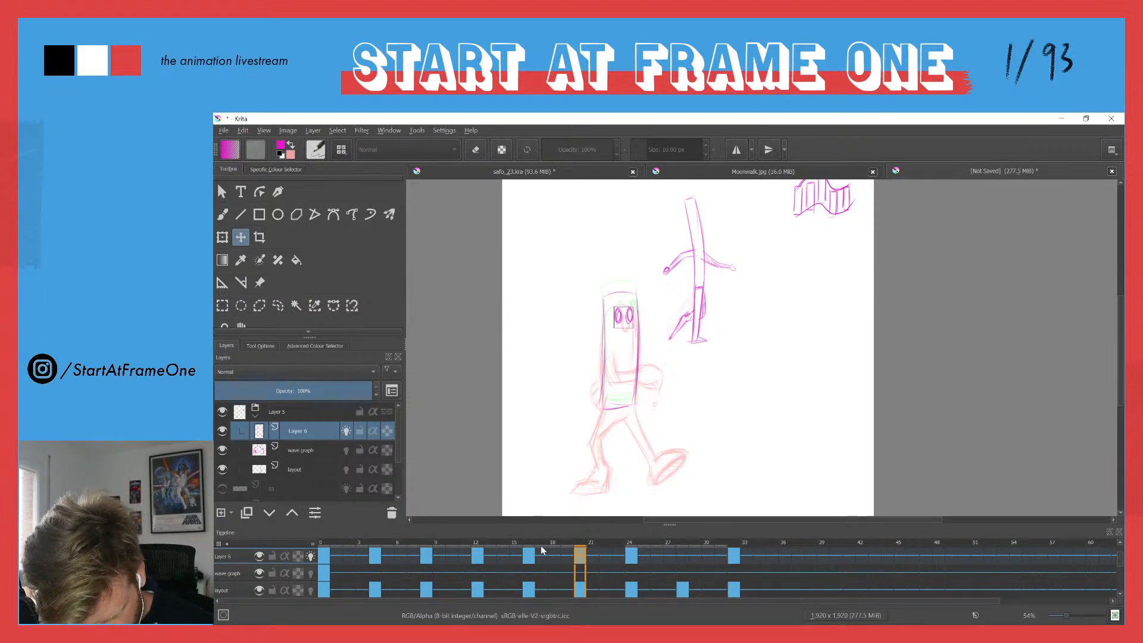
# Step: Add a blank keyframe at frame 28 on Layer 6 and sketch a lowered, slightly curved cylinder body with two oval eyes
pyautogui.click(684, 556)
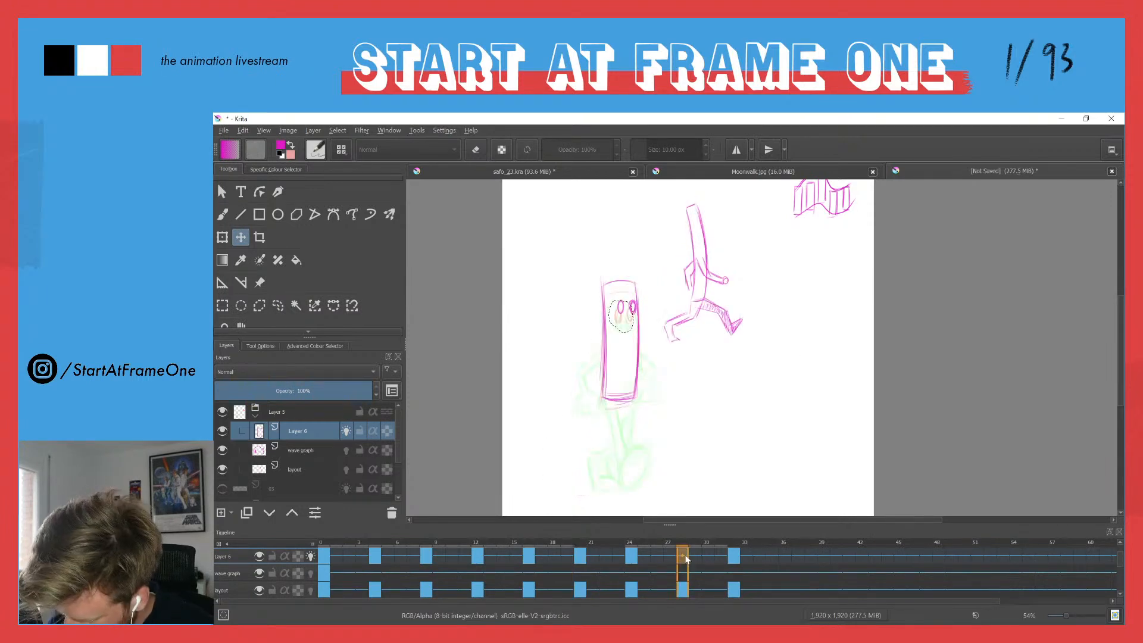
pyautogui.press('F7')
pyautogui.hotkey('ctrl', 'shift', 'a')
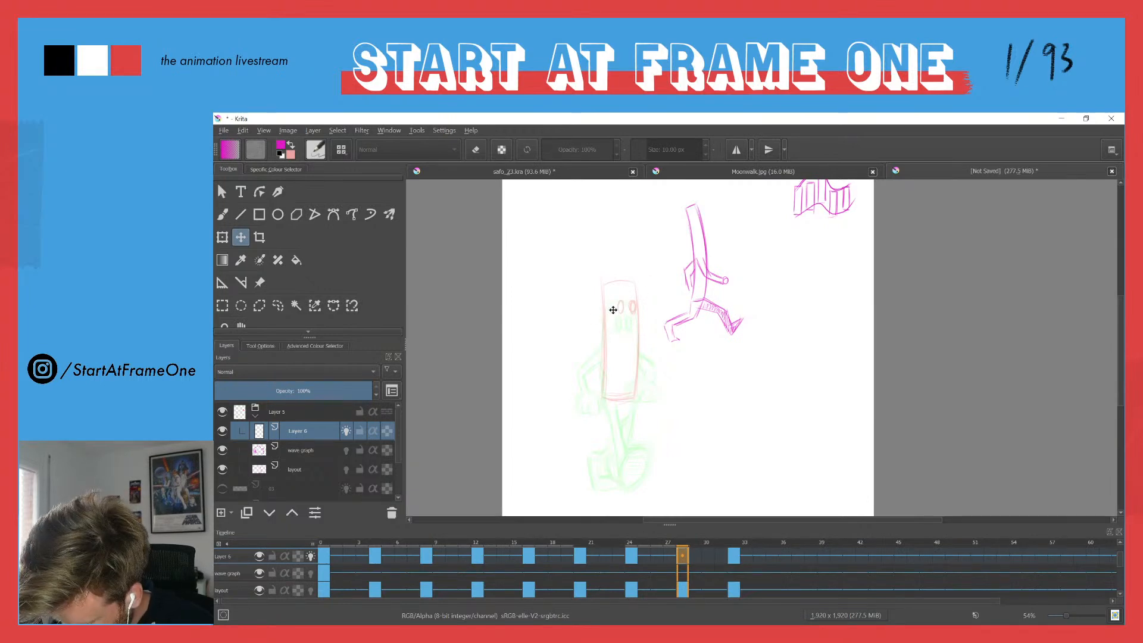
pyautogui.press('b')
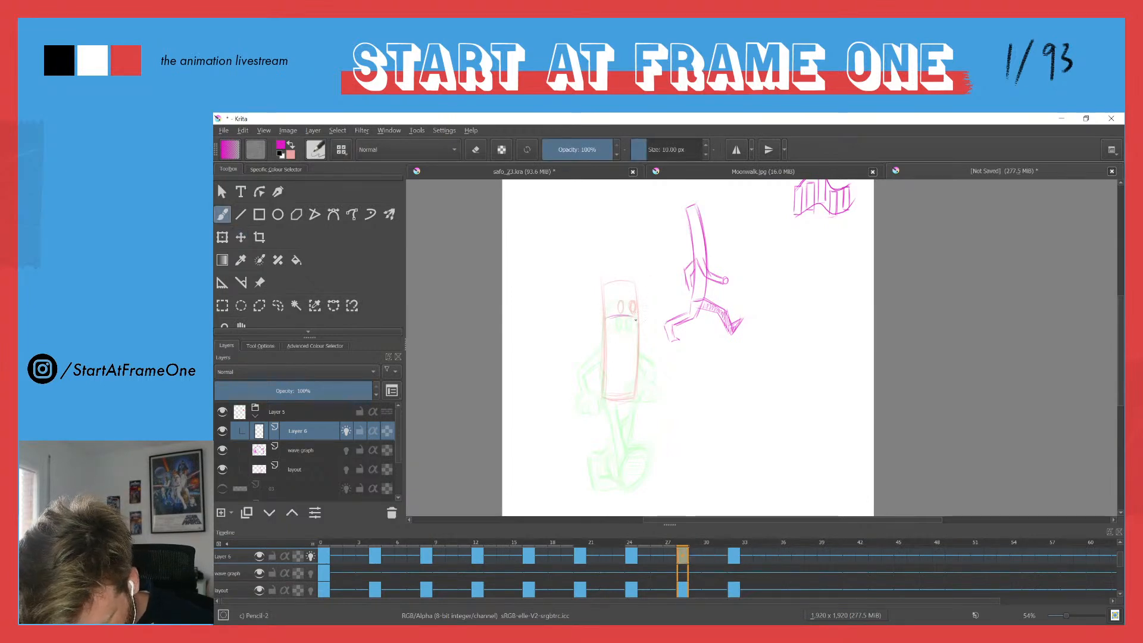
pyautogui.moveTo(635, 316); pyautogui.dragTo(639, 407)
pyautogui.moveTo(637, 343)
pyautogui.mouseDown()
pyautogui.moveTo(635, 414)
pyautogui.moveTo(600, 416)
pyautogui.moveTo(611, 415)
pyautogui.mouseUp()
pyautogui.moveTo(601, 405)
pyautogui.mouseDown()
pyautogui.moveTo(606, 344)
pyautogui.moveTo(603, 386)
pyautogui.mouseUp()
pyautogui.moveTo(606, 341); pyautogui.dragTo(604, 385)
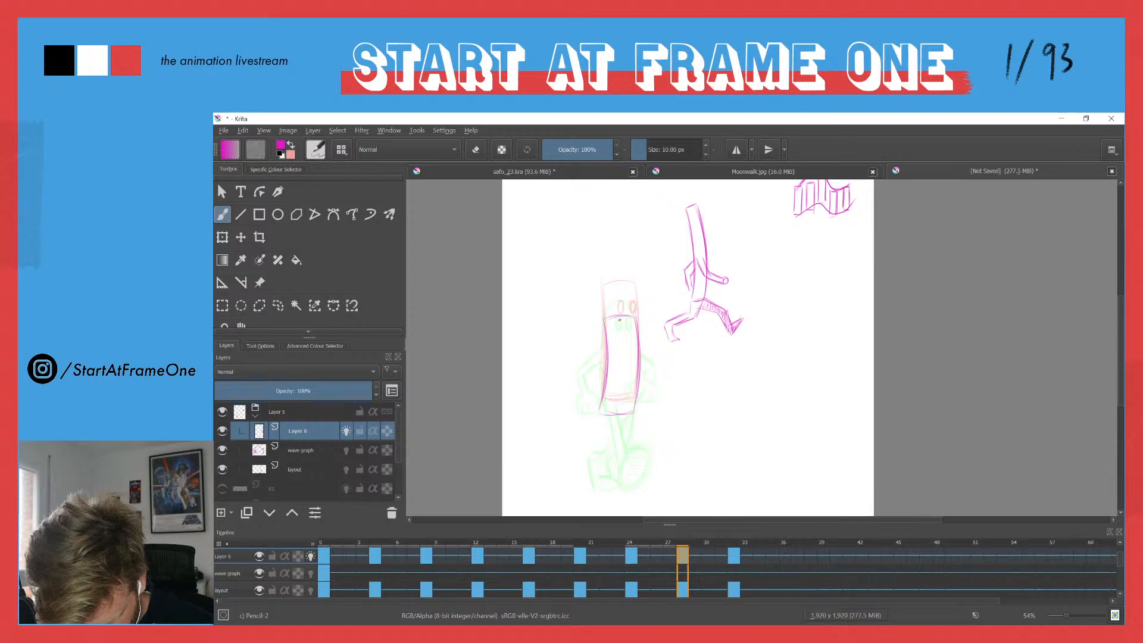
pyautogui.moveTo(640, 346); pyautogui.dragTo(639, 396)
# Step: Flip between keyframes 24, 28 and 32 and play back the animation to check the body movement
pyautogui.hotkey('ctrl', 'Left')
pyautogui.hotkey('ctrl', 'Right')
pyautogui.hotkey('ctrl', 'Right')
pyautogui.hotkey('ctrl', 'Left')
pyautogui.press('ctrl')
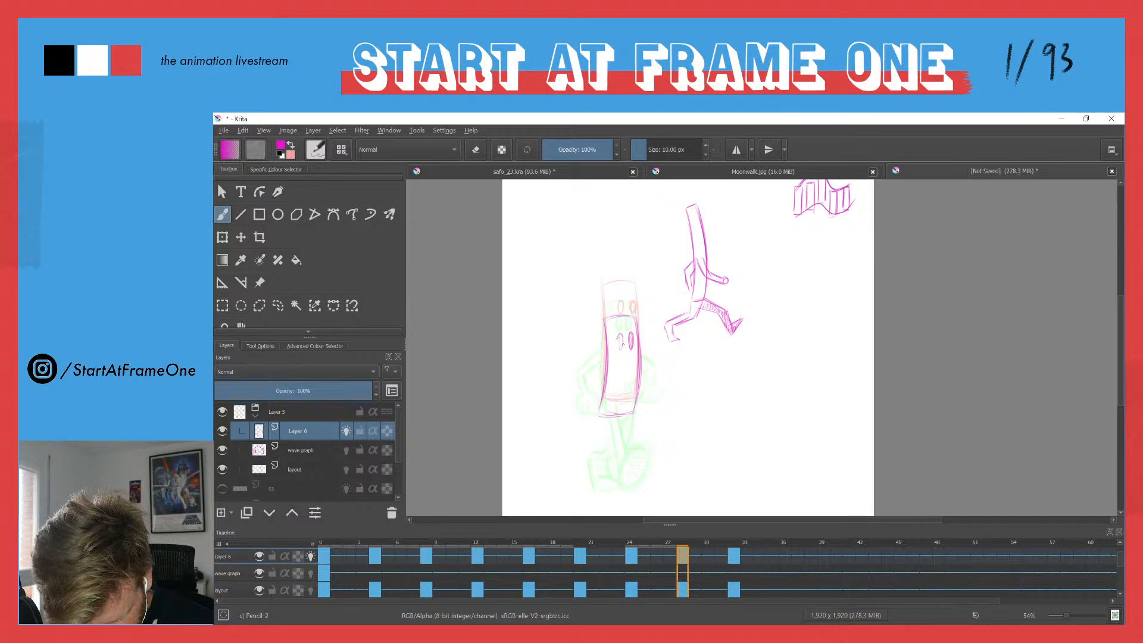
pyautogui.hotkey('ctrl', 'Right')
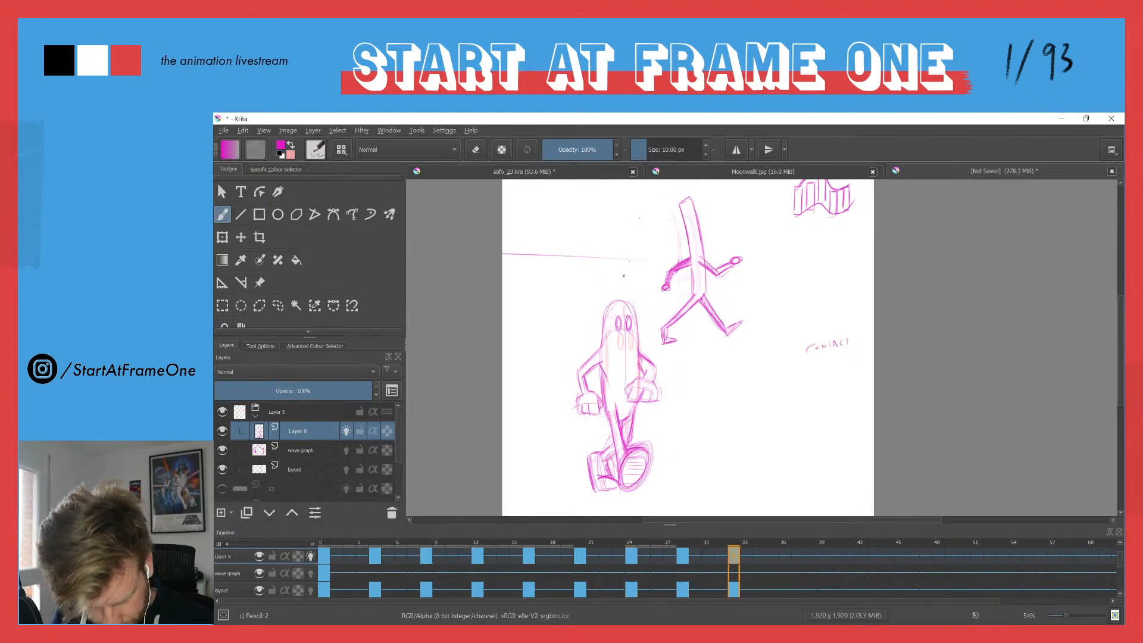
pyautogui.press('space')
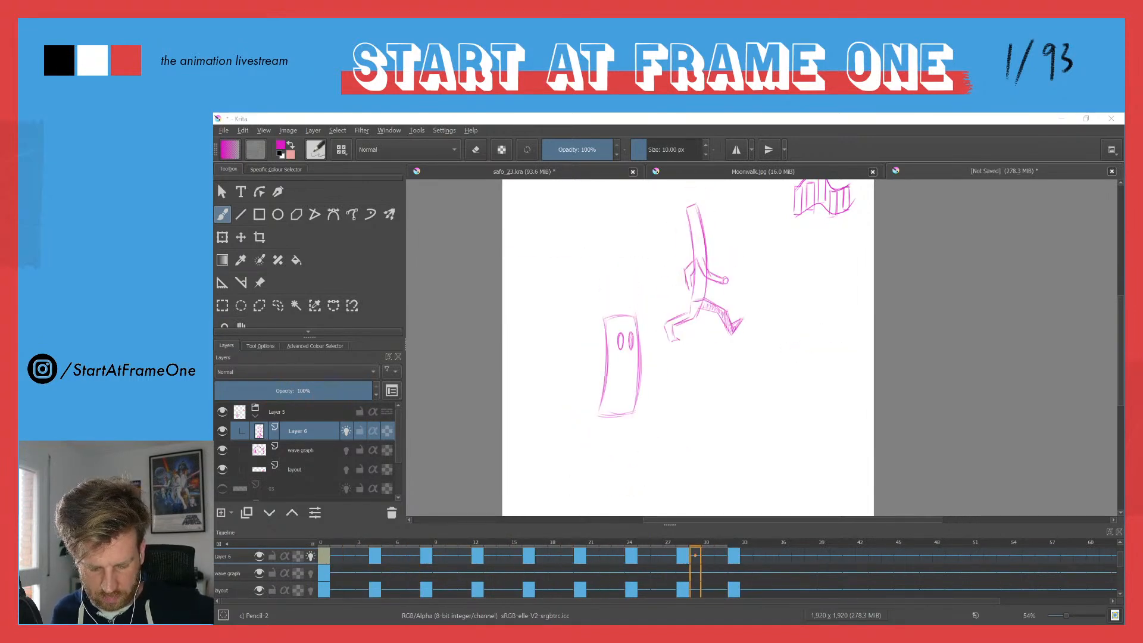
# Step: Look at the blue pencil animation and the Moonwalk.jpg reference, then return to the unsaved walk cycle document
pyautogui.click(480, 174)
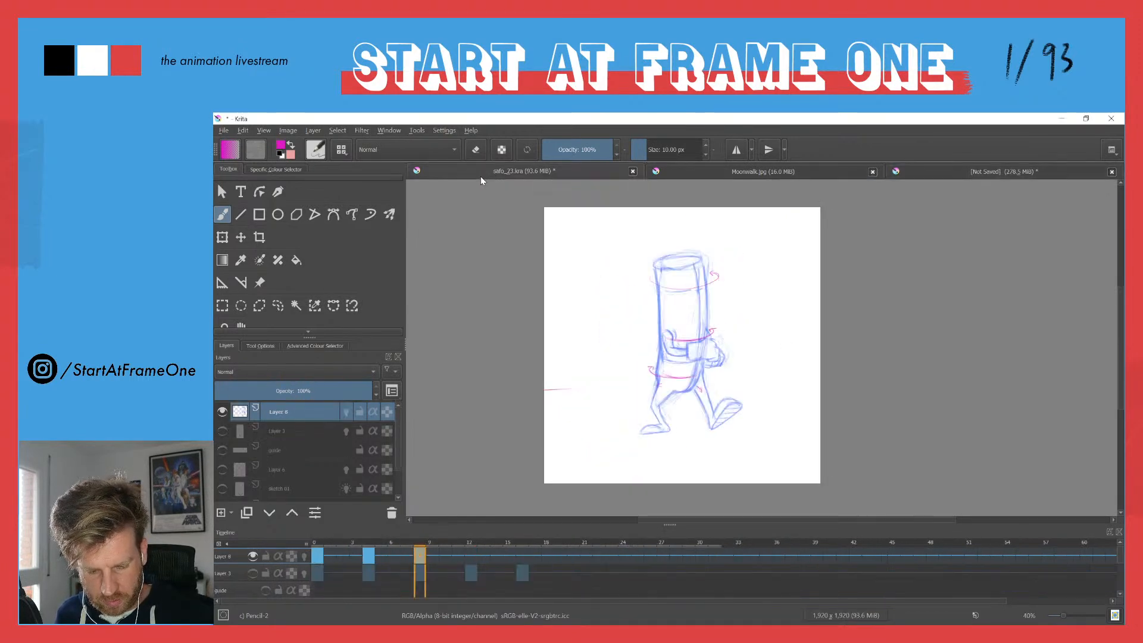
pyautogui.click(694, 172)
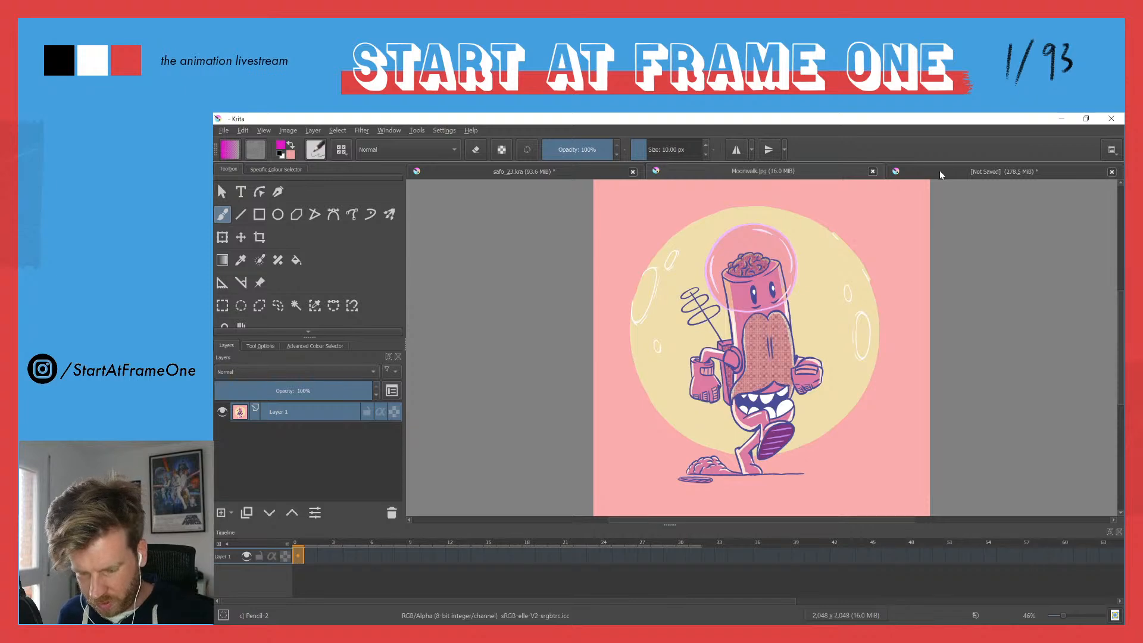
pyautogui.click(917, 171)
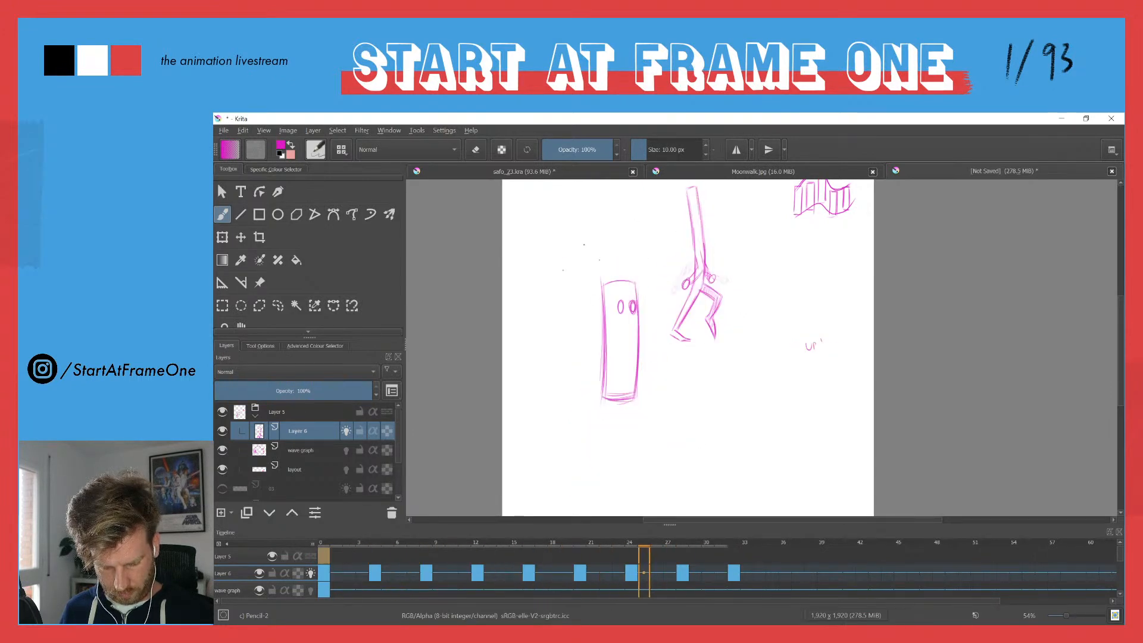
# Step: Sketch the supporting leg and its foot under the frame 24 body, using frame 32 to check the foot placement
pyautogui.click(427, 546)
pyautogui.moveTo(427, 542)
pyautogui.mouseDown()
pyautogui.moveTo(661, 520)
pyautogui.moveTo(634, 533)
pyautogui.mouseUp()
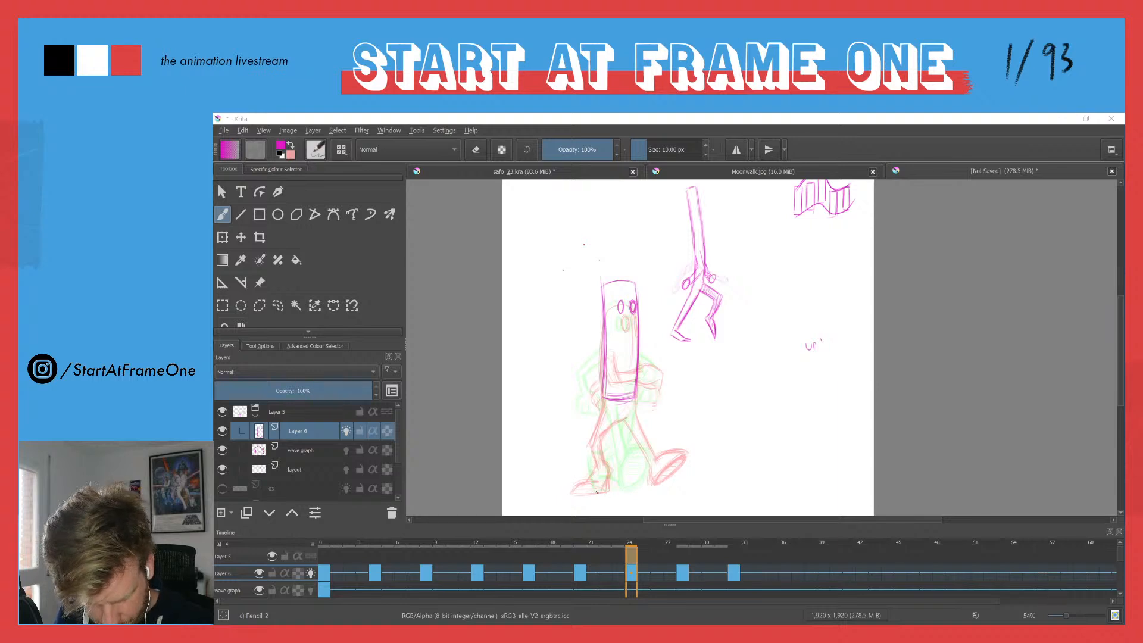
pyautogui.moveTo(631, 489); pyautogui.dragTo(627, 486)
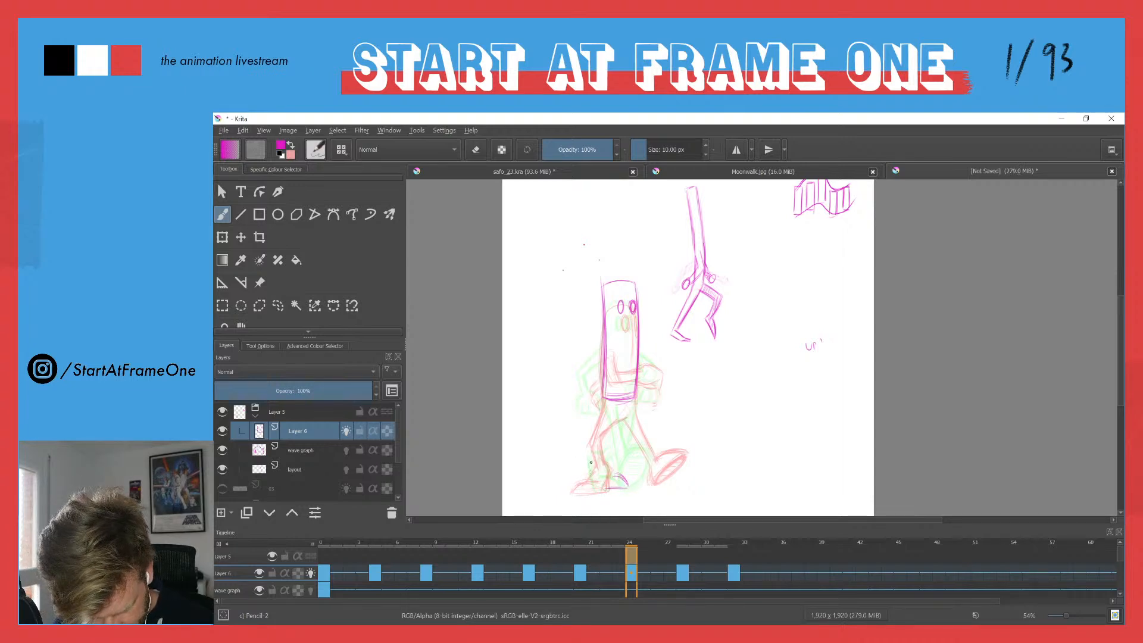
pyautogui.click(734, 546)
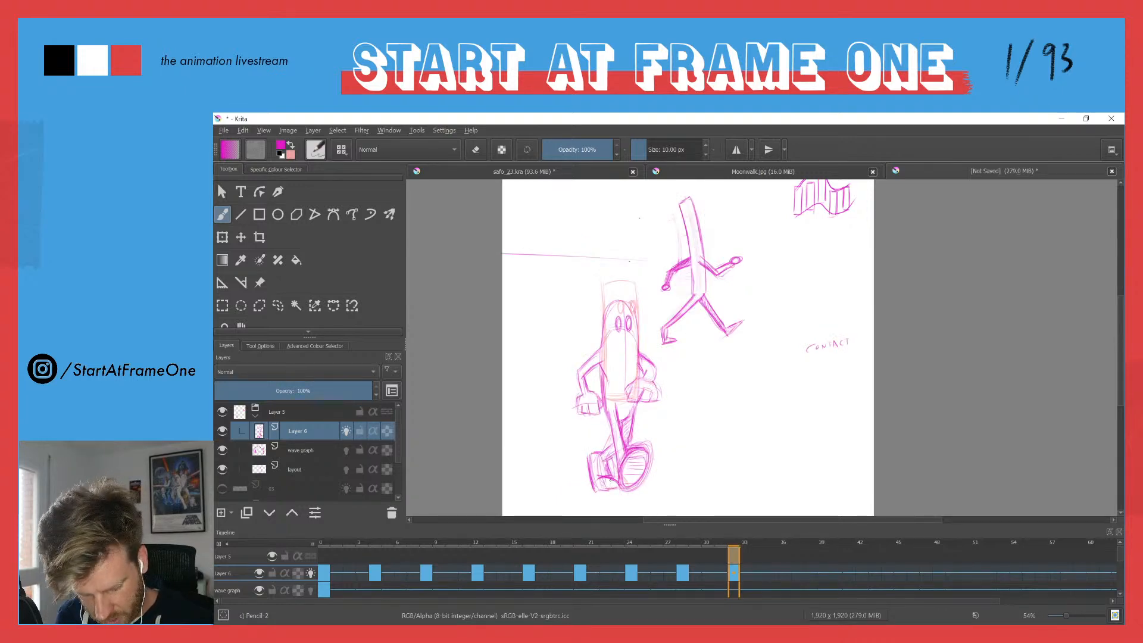
pyautogui.click(631, 546)
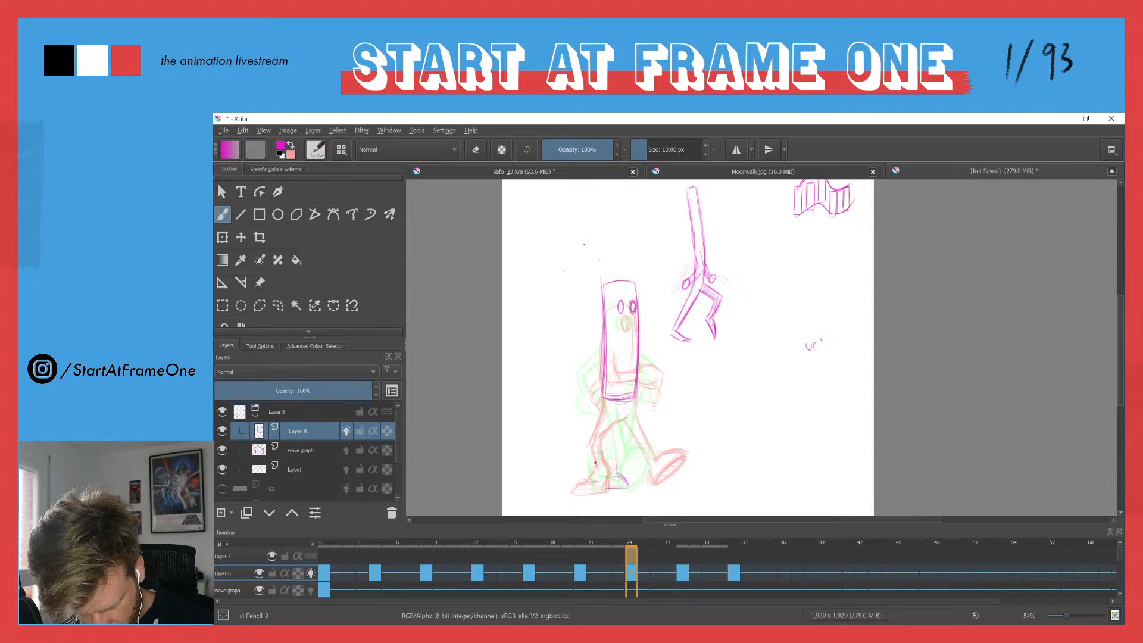
pyautogui.moveTo(594, 457); pyautogui.dragTo(603, 487)
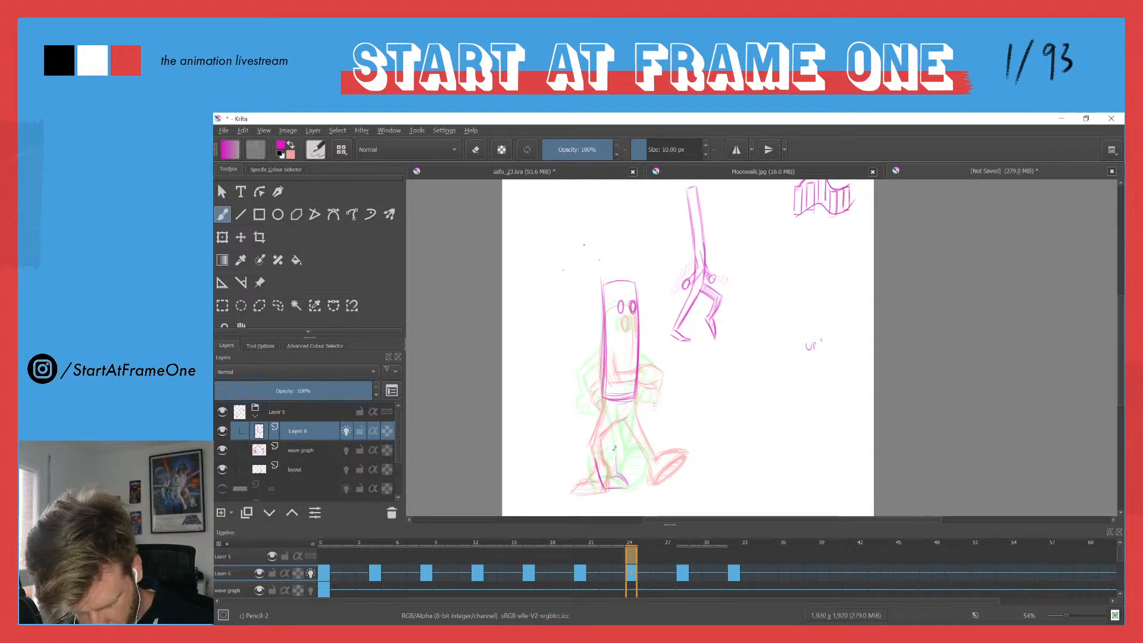
pyautogui.moveTo(612, 456); pyautogui.dragTo(618, 476)
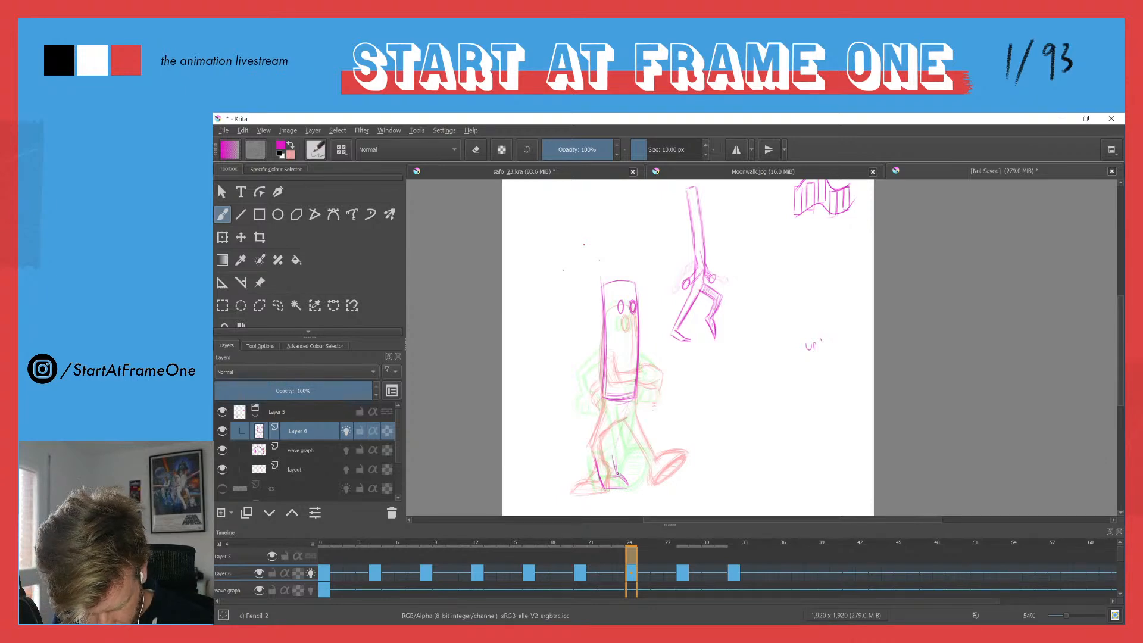
pyautogui.moveTo(627, 405)
pyautogui.mouseDown()
pyautogui.moveTo(613, 455)
pyautogui.moveTo(600, 453)
pyautogui.mouseUp()
pyautogui.moveTo(615, 401)
pyautogui.mouseDown()
pyautogui.moveTo(603, 448)
pyautogui.moveTo(629, 400)
pyautogui.moveTo(611, 459)
pyautogui.moveTo(629, 403)
pyautogui.moveTo(610, 478)
pyautogui.mouseUp()
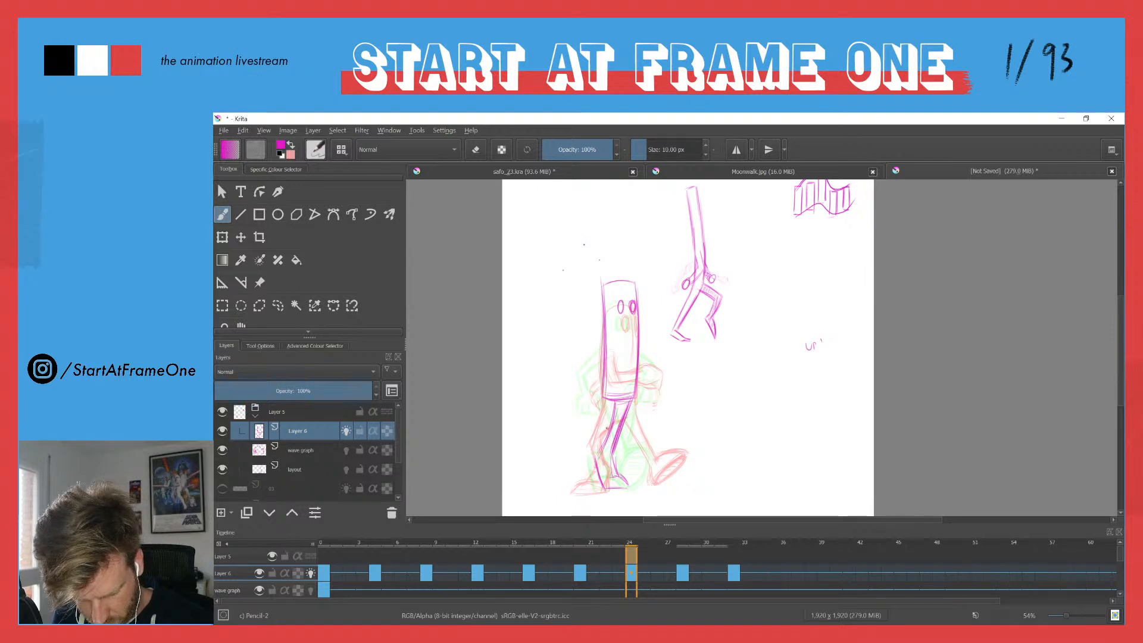
# Step: Flip between keyframes 16 and 24 to compare the leg and foot positions
pyautogui.press('Left')
pyautogui.press('Left')
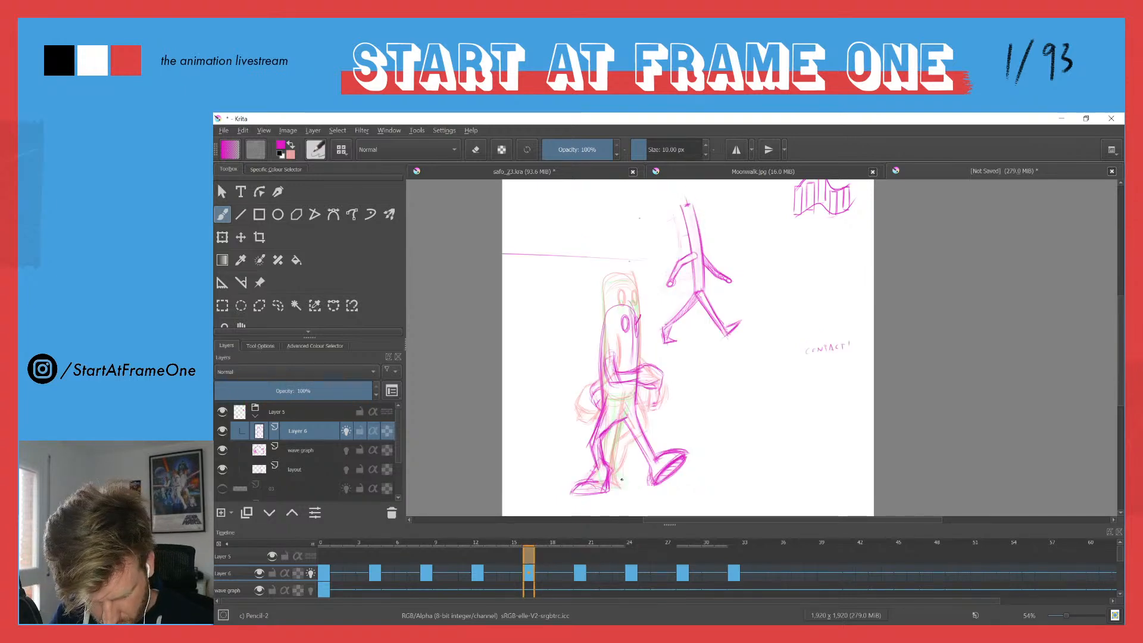
pyautogui.hotkey('ctrl', 'z')
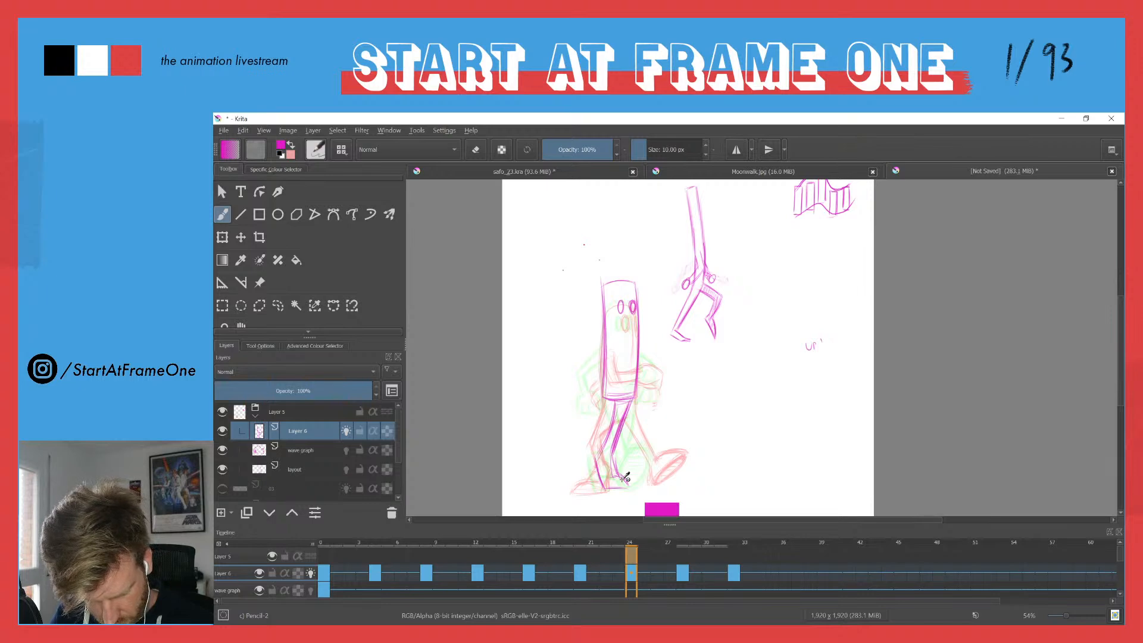
pyautogui.press('Left')
pyautogui.press('Left')
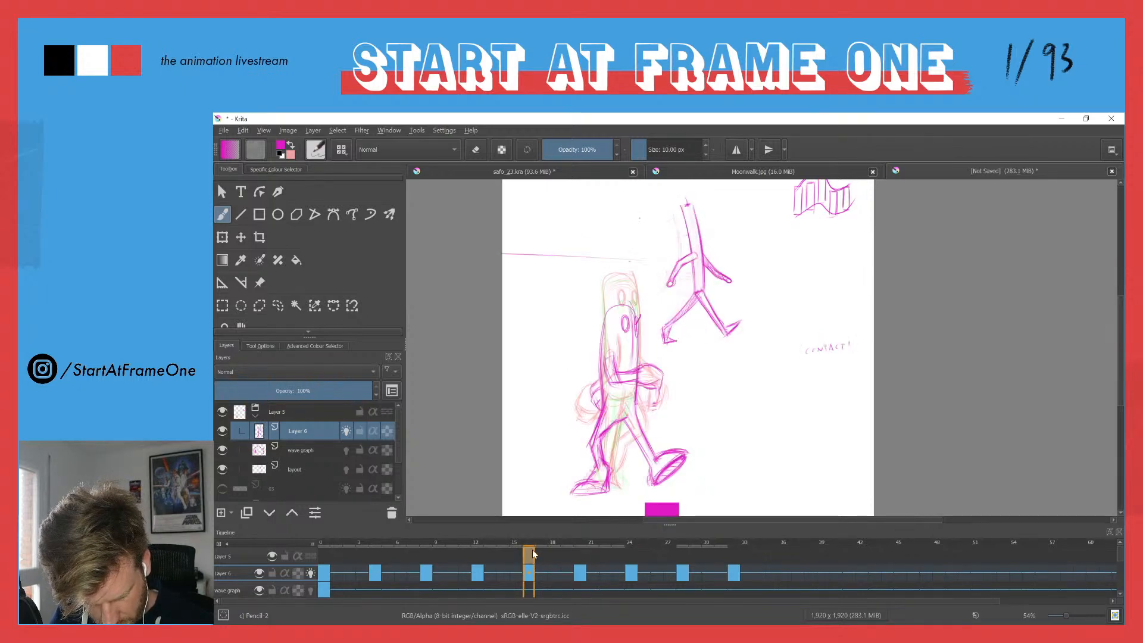
pyautogui.press('Right')
pyautogui.press('Right')
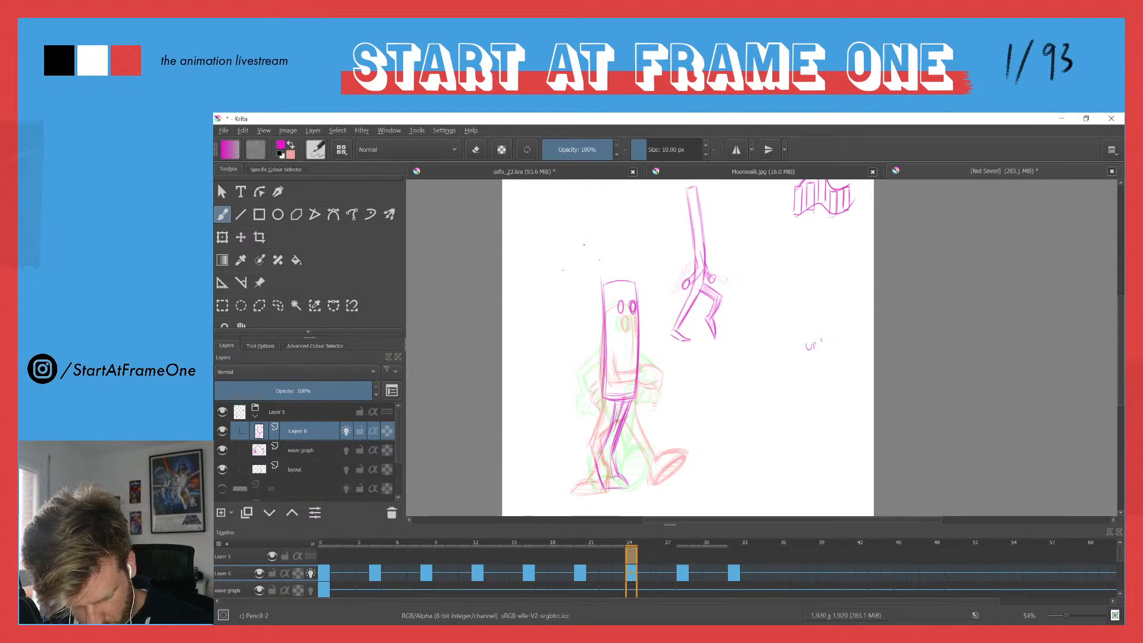
# Step: Rough in the trailing leg's thigh under the frame 24 body and erase its stray lines
pyautogui.moveTo(611, 419)
pyautogui.mouseDown()
pyautogui.moveTo(595, 458)
pyautogui.moveTo(603, 455)
pyautogui.mouseUp()
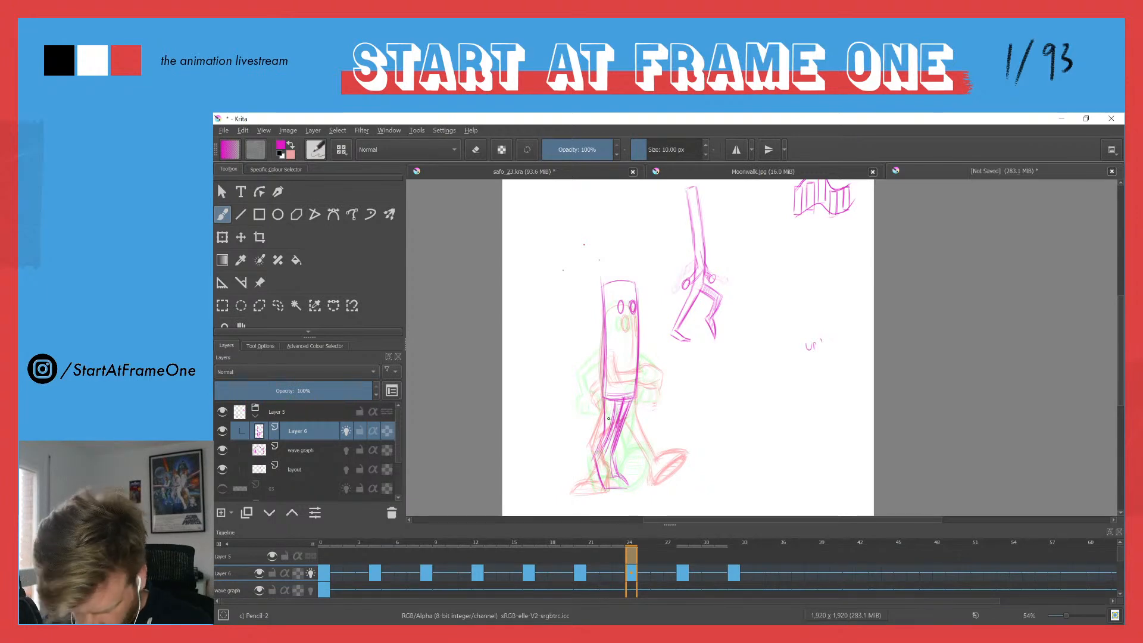
pyautogui.press('Right')
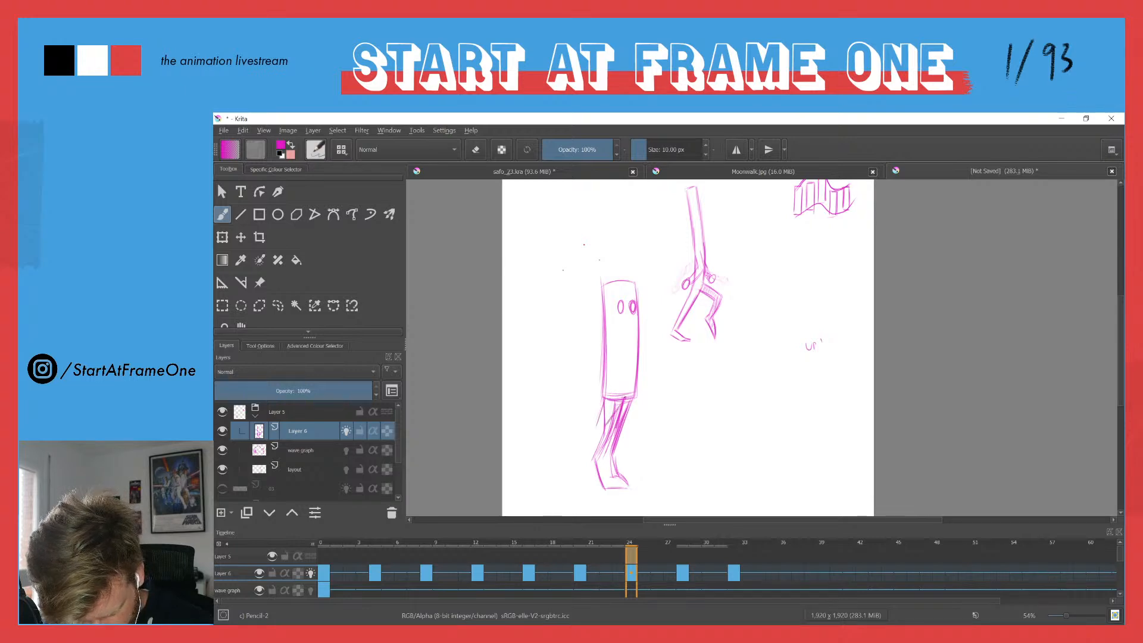
pyautogui.press('e')
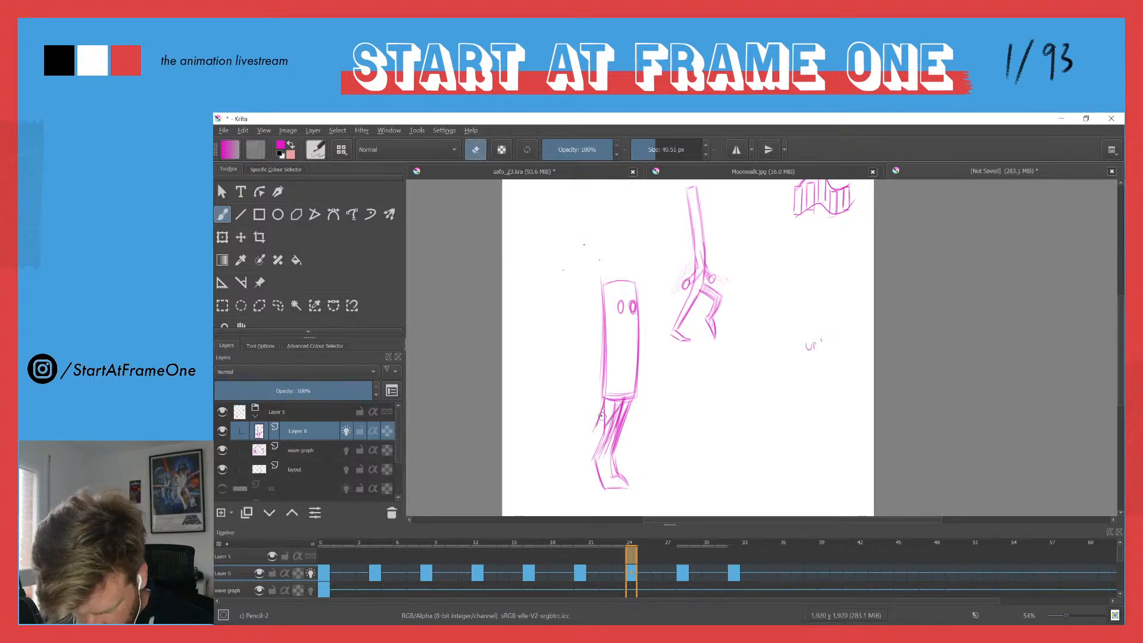
pyautogui.moveTo(602, 421)
pyautogui.mouseDown()
pyautogui.moveTo(598, 447)
pyautogui.moveTo(613, 421)
pyautogui.mouseUp()
pyautogui.press('e')
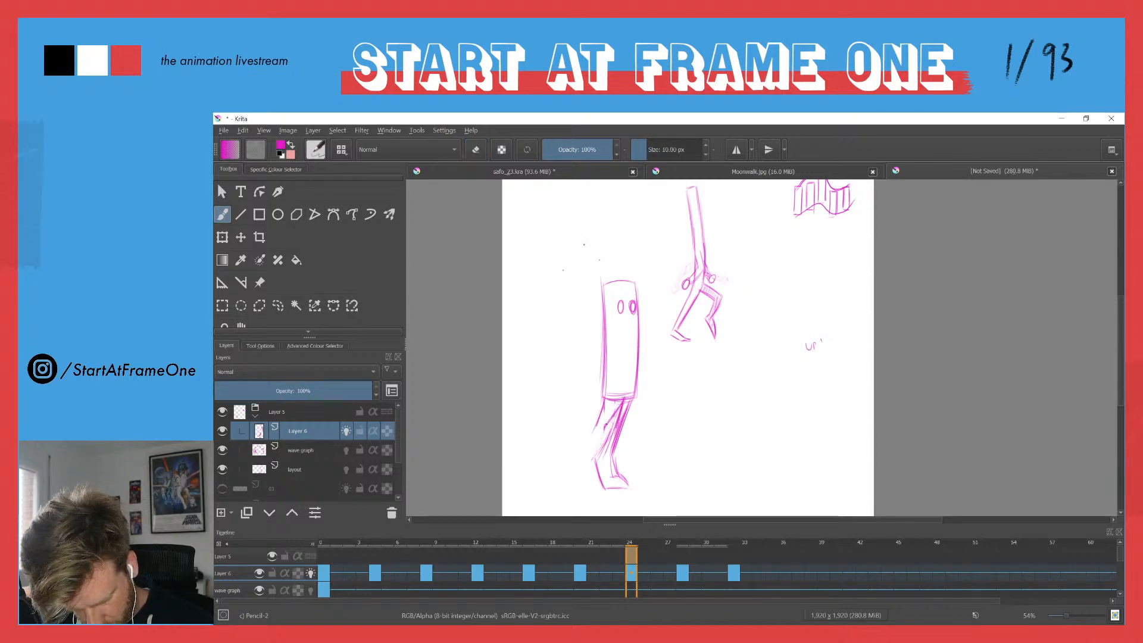
pyautogui.moveTo(606, 402)
pyautogui.mouseDown()
pyautogui.moveTo(593, 456)
pyautogui.moveTo(603, 428)
pyautogui.moveTo(592, 449)
pyautogui.moveTo(592, 427)
pyautogui.moveTo(590, 448)
pyautogui.moveTo(601, 429)
pyautogui.moveTo(599, 444)
pyautogui.moveTo(590, 426)
pyautogui.moveTo(604, 398)
pyautogui.mouseUp()
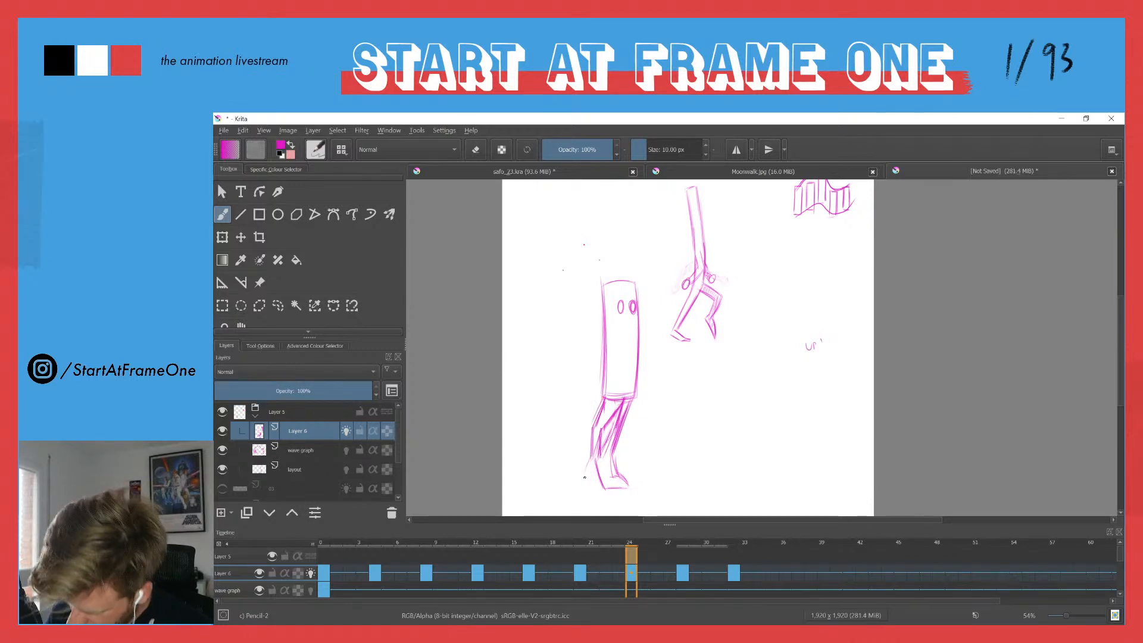
# Step: Erase and redraw the trailing leg at frame 24 with a bent knee, comparing its position with frame 16
pyautogui.click(528, 542)
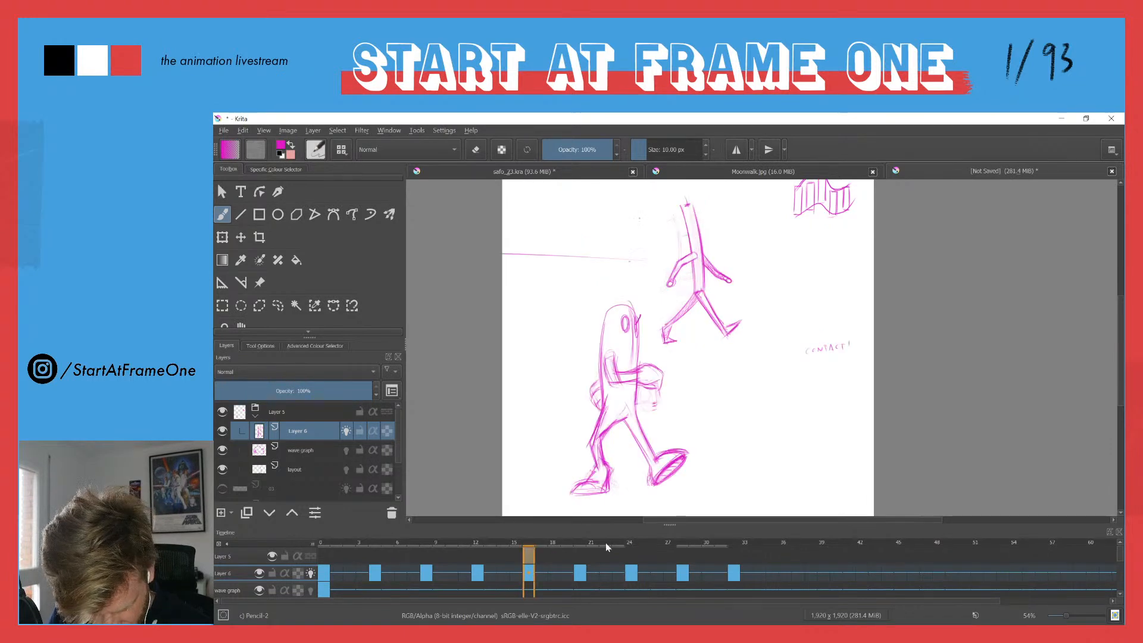
pyautogui.click(631, 543)
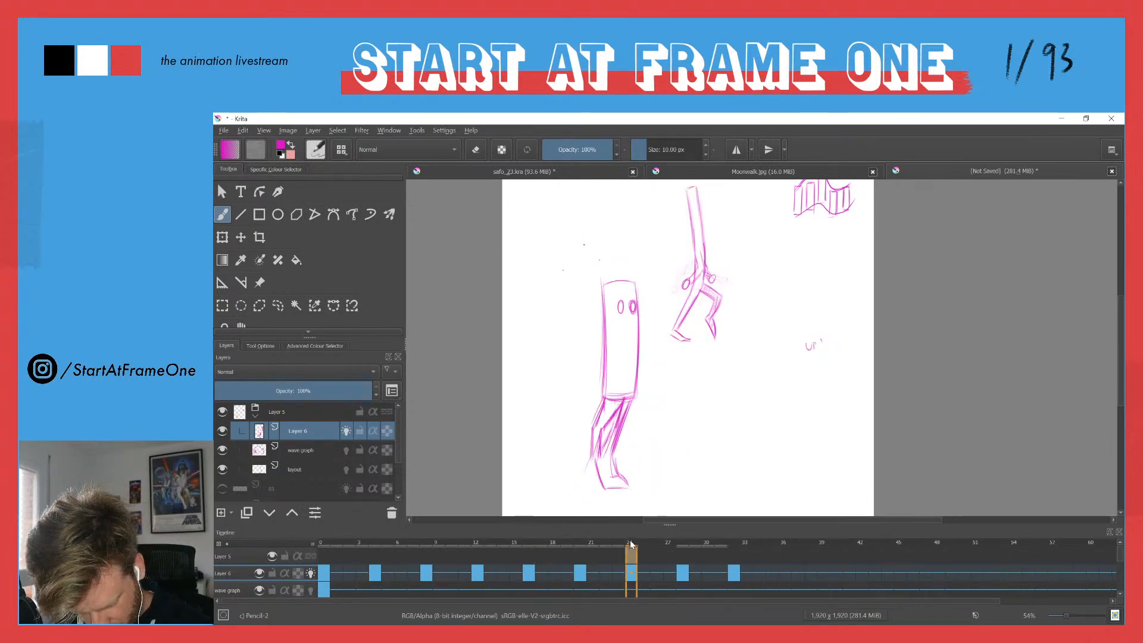
pyautogui.moveTo(527, 544); pyautogui.dragTo(634, 540)
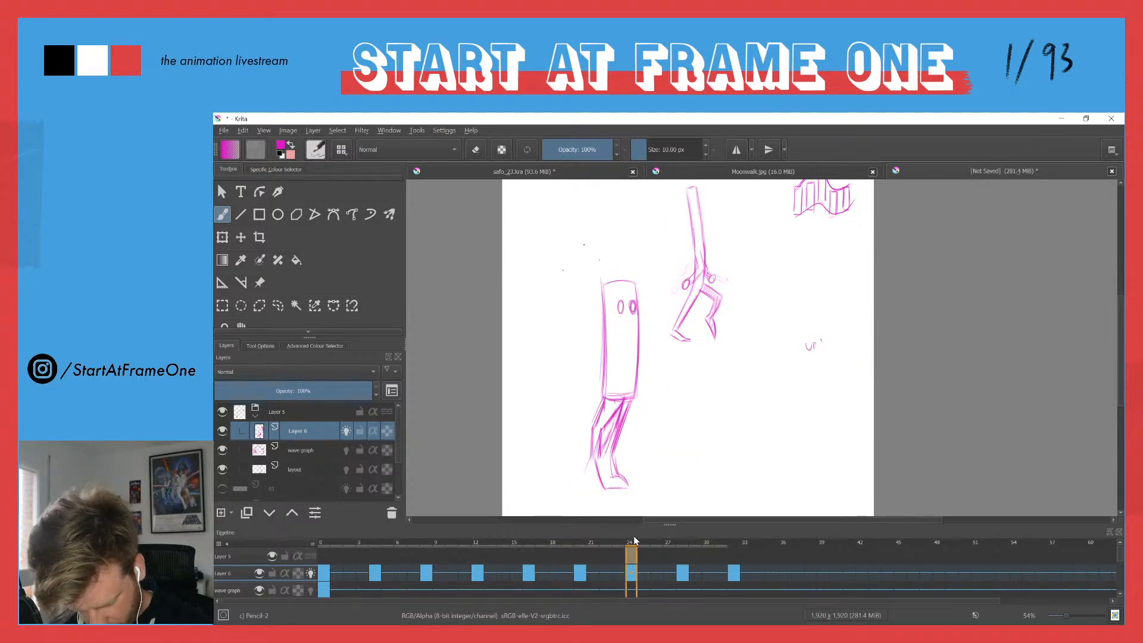
pyautogui.press('e')
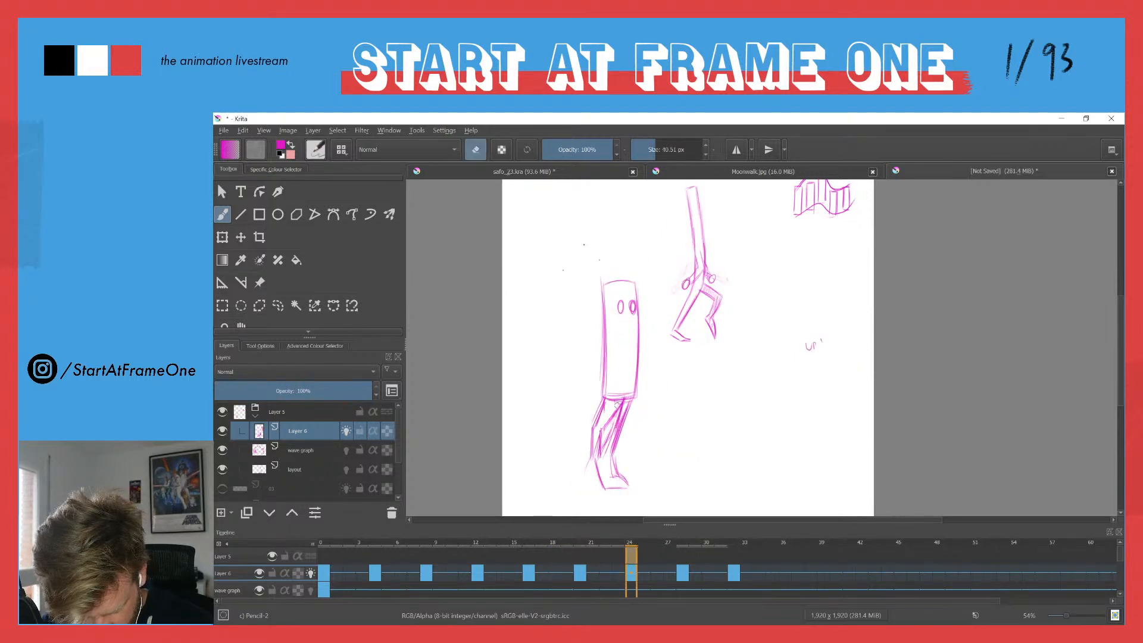
pyautogui.moveTo(595, 418); pyautogui.dragTo(596, 459)
pyautogui.press('e')
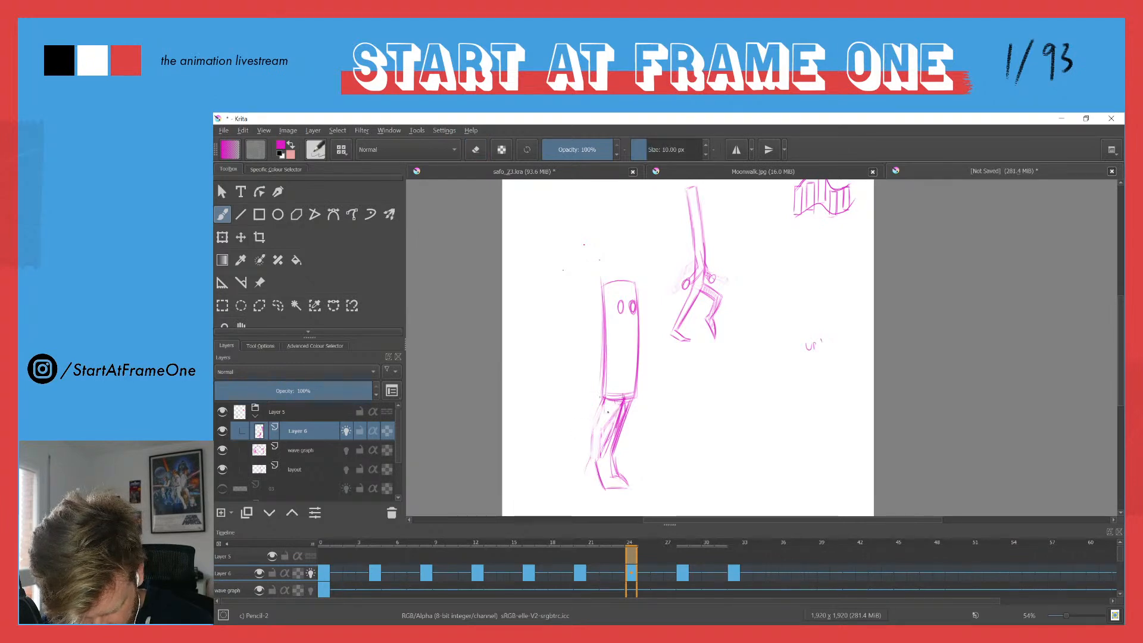
pyautogui.moveTo(607, 436); pyautogui.dragTo(604, 430)
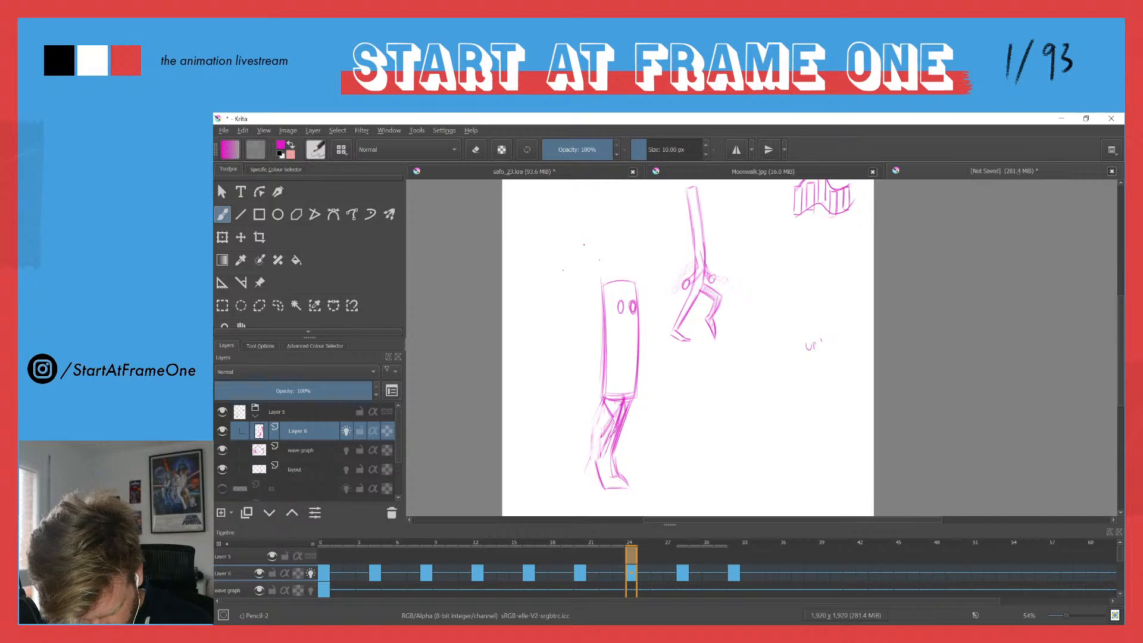
pyautogui.press('e')
pyautogui.moveTo(617, 401); pyautogui.dragTo(597, 460)
pyautogui.press('e')
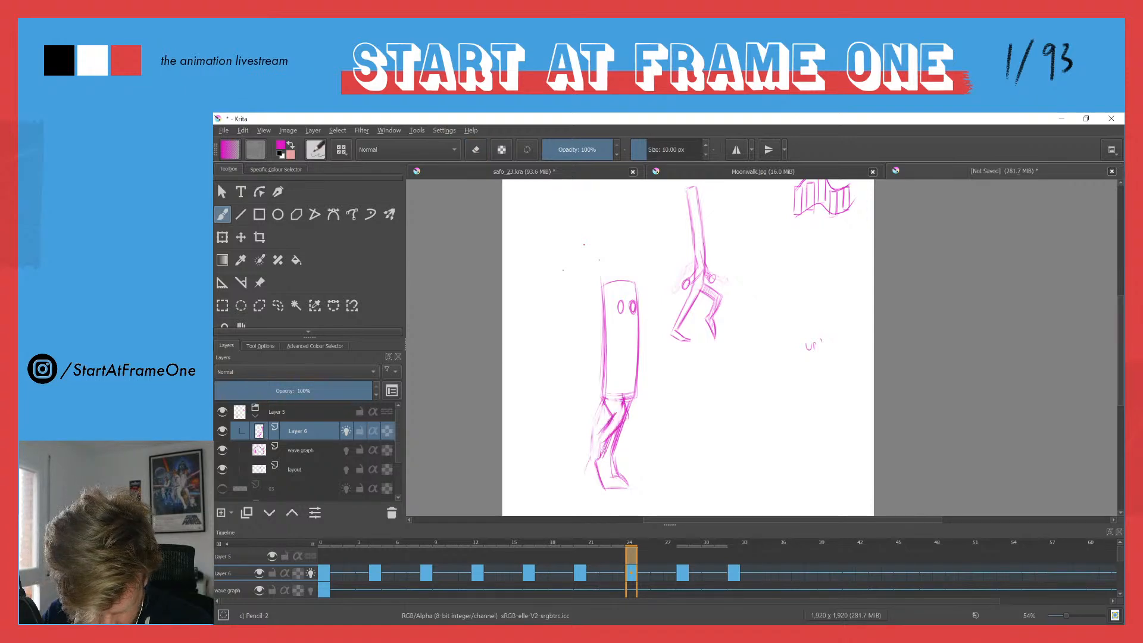
pyautogui.press('e')
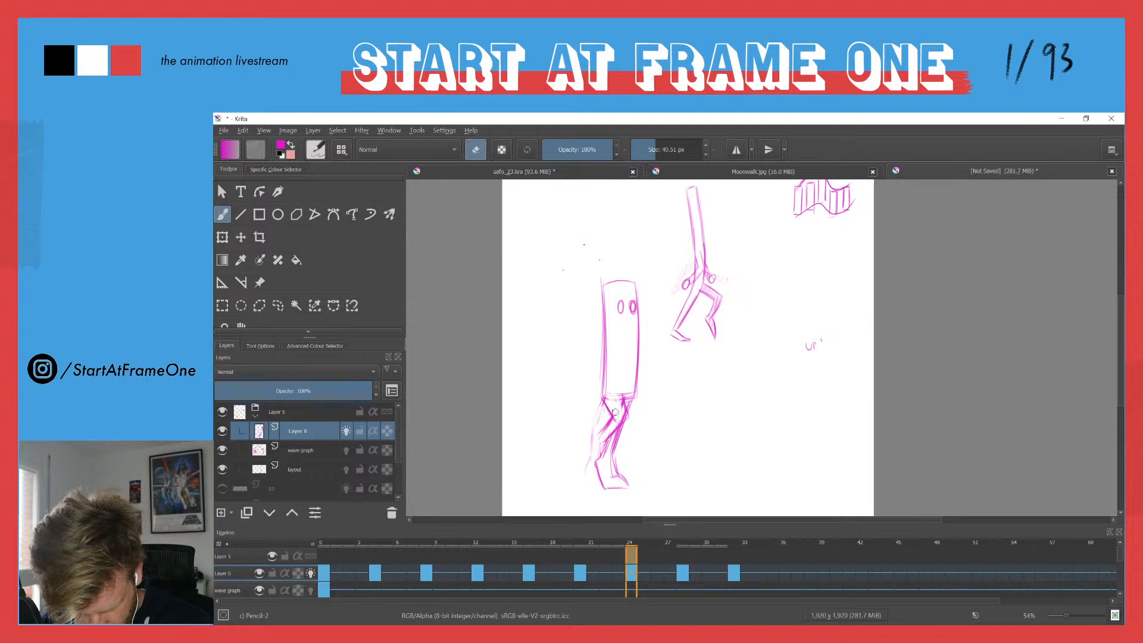
pyautogui.press('e')
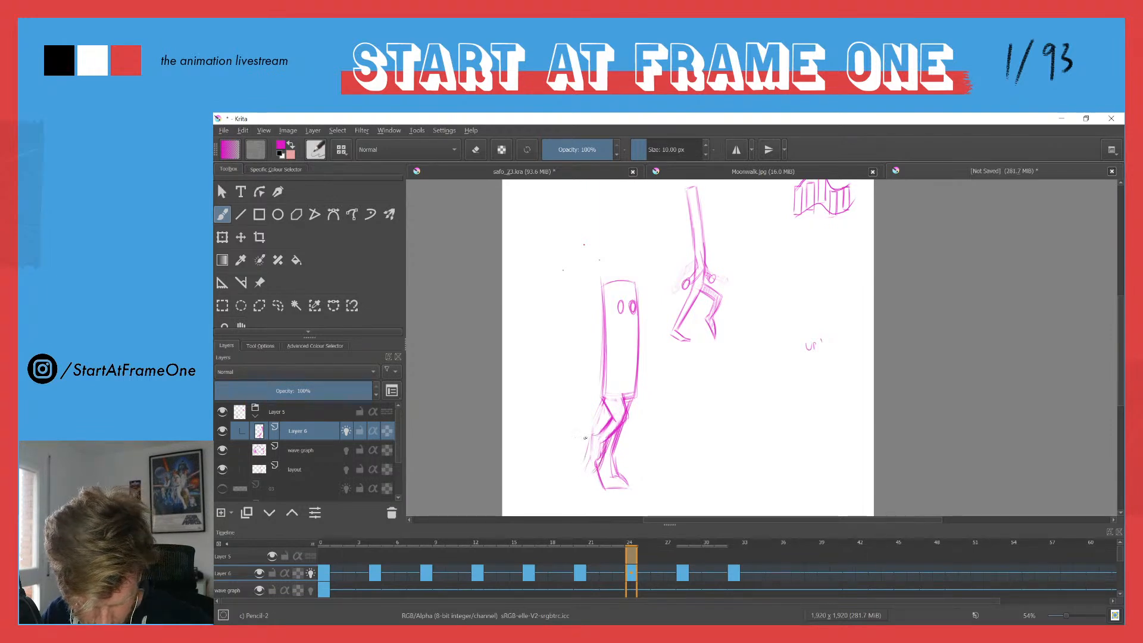
# Step: Sketch the trailing leg's shin and lifted foot at frame 24, erase the excess and strengthen the thigh line
pyautogui.moveTo(589, 435); pyautogui.dragTo(582, 464)
pyautogui.moveTo(596, 456)
pyautogui.mouseDown()
pyautogui.moveTo(578, 476)
pyautogui.moveTo(601, 459)
pyautogui.moveTo(581, 464)
pyautogui.moveTo(590, 473)
pyautogui.mouseUp()
pyautogui.moveTo(599, 457); pyautogui.dragTo(581, 475)
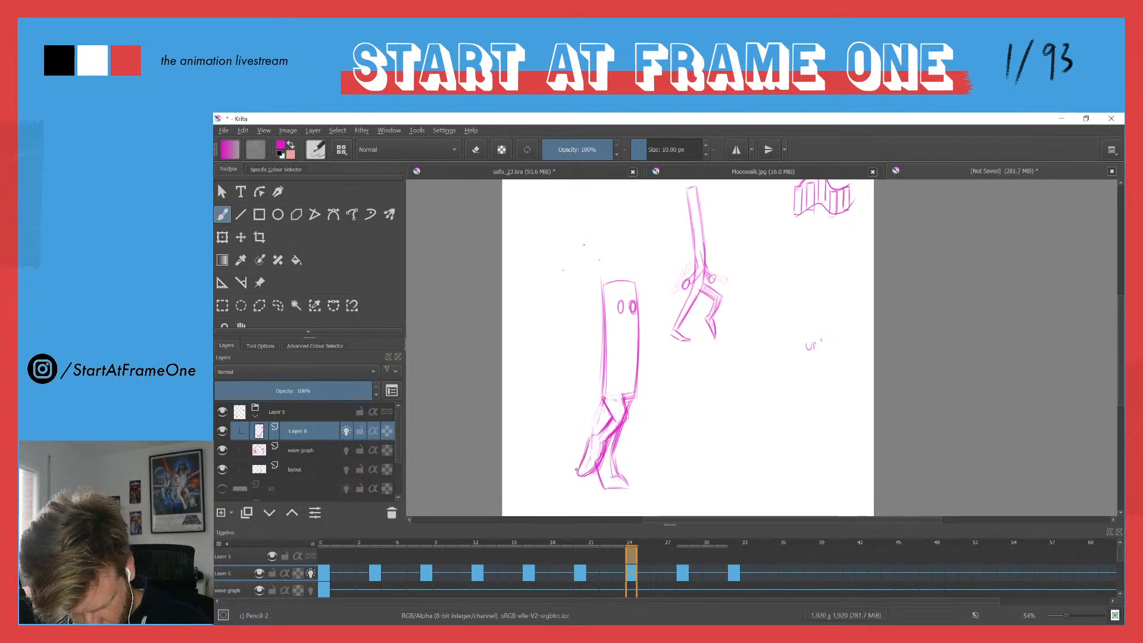
pyautogui.moveTo(603, 430)
pyautogui.mouseDown()
pyautogui.moveTo(588, 437)
pyautogui.moveTo(587, 474)
pyautogui.moveTo(594, 468)
pyautogui.mouseUp()
pyautogui.press('e')
pyautogui.moveTo(603, 447); pyautogui.dragTo(588, 471)
pyautogui.press('e')
pyautogui.moveTo(604, 399); pyautogui.dragTo(615, 420)
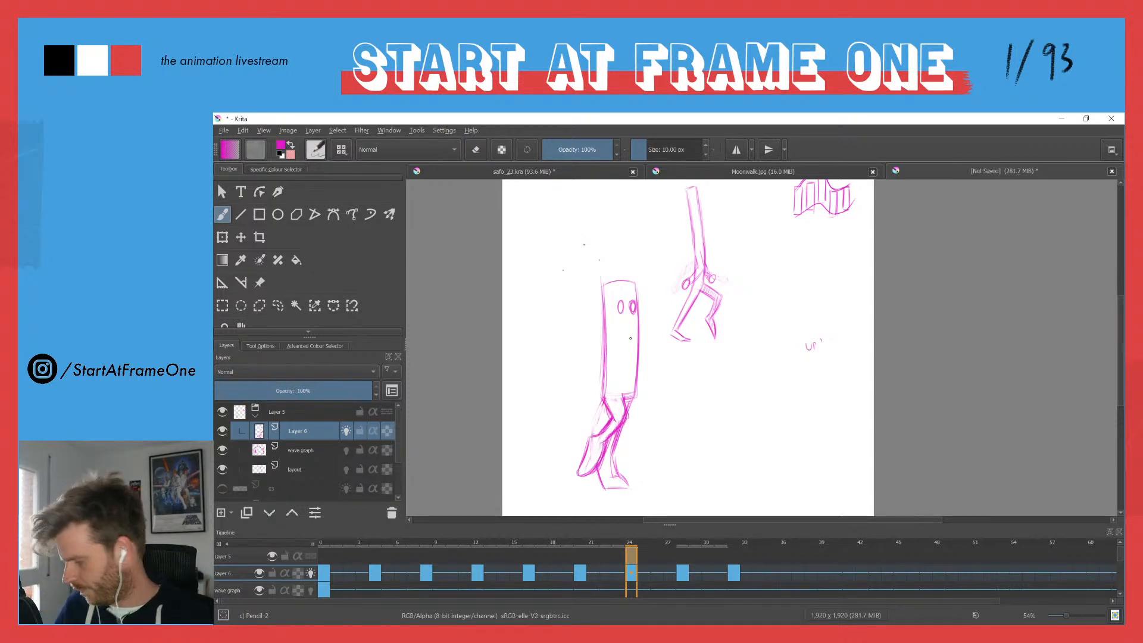
# Step: Step through the keyframes up to frame 32 and play back the walk to check the frame 24 legs
pyautogui.hotkey('ctrl', 'Left')
pyautogui.hotkey('ctrl', 'Left')
pyautogui.hotkey('ctrl', 'Right')
pyautogui.hotkey('ctrl', 'Right')
pyautogui.hotkey('ctrl', 'Right')
pyautogui.hotkey('ctrl', 'Right')
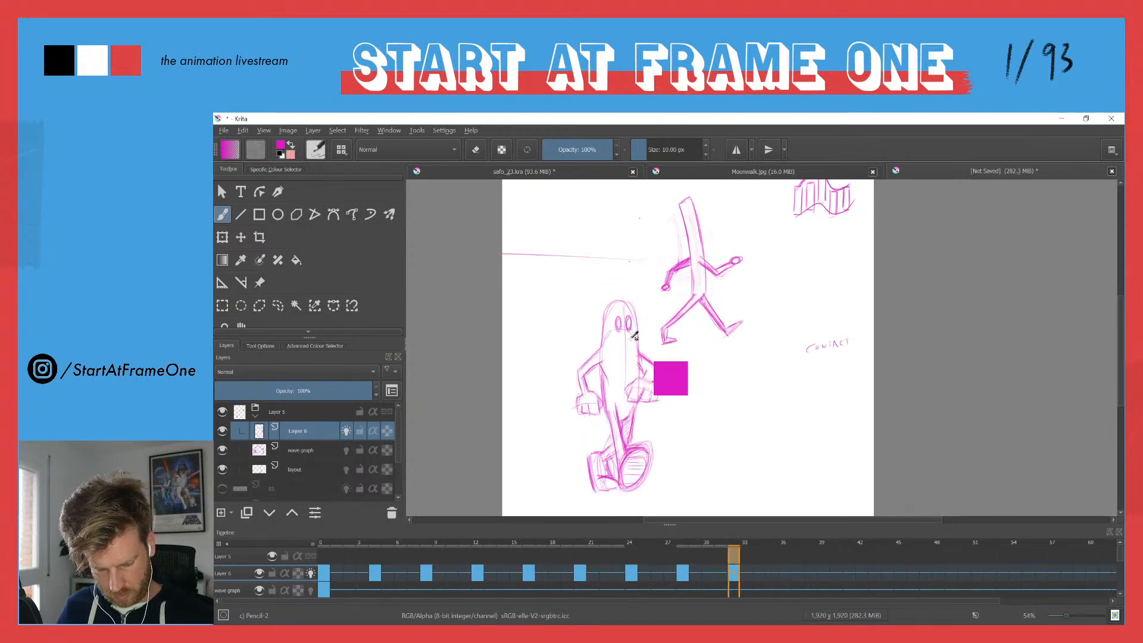
pyautogui.press('space')
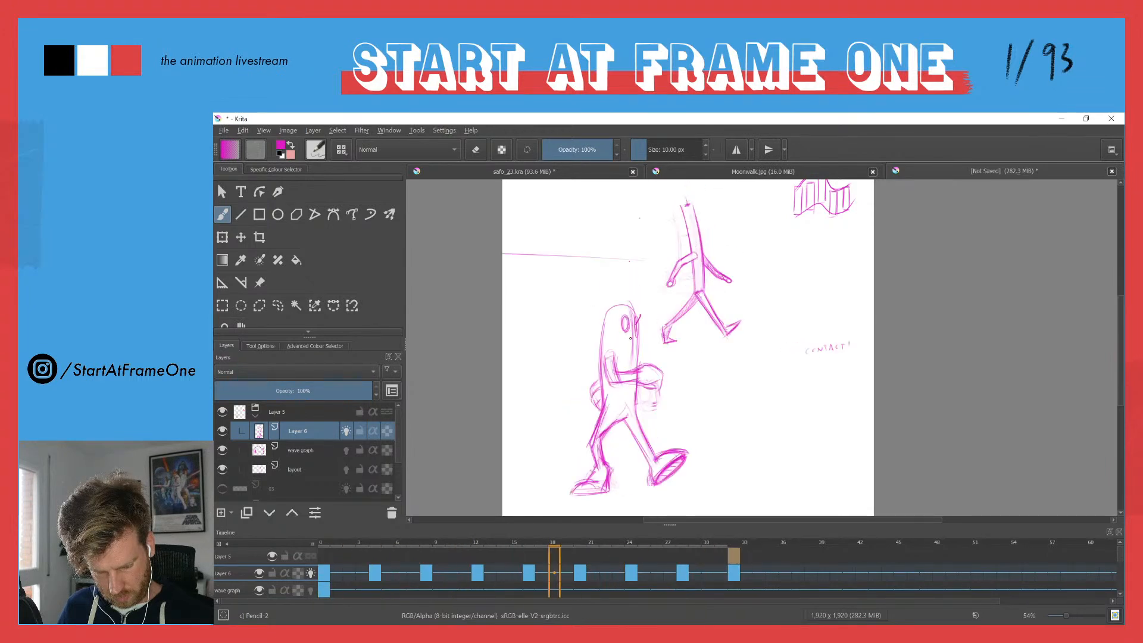
# Step: Compare frames 20 and 24, and make layer 03 visible as a side-view reference
pyautogui.click(548, 543)
pyautogui.moveTo(548, 541)
pyautogui.mouseDown()
pyautogui.moveTo(635, 534)
pyautogui.moveTo(580, 541)
pyautogui.mouseUp()
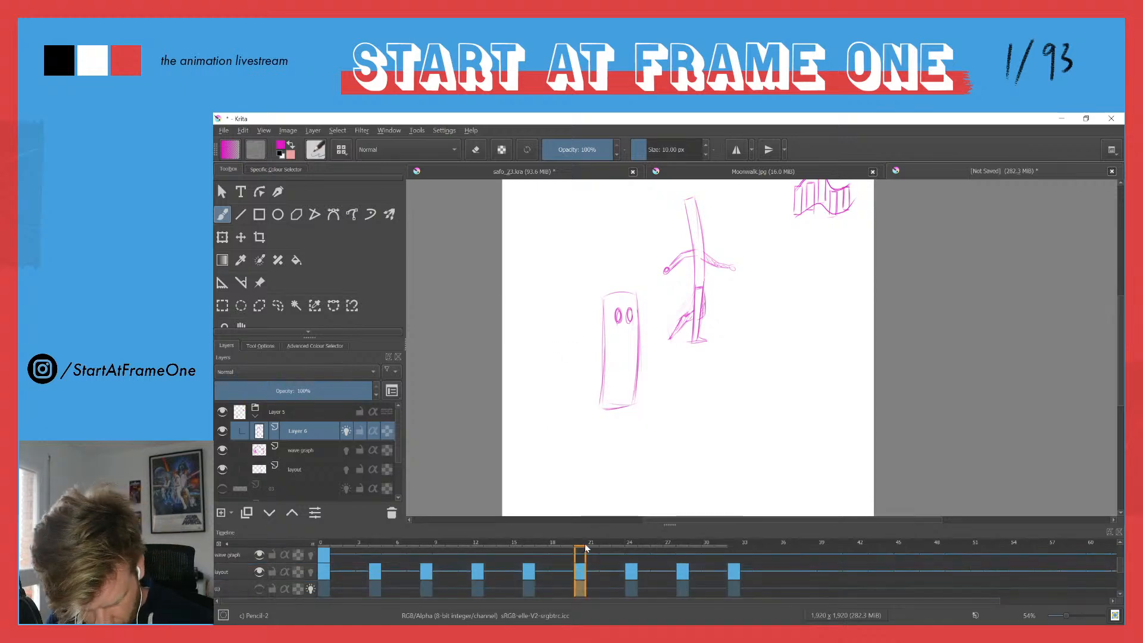
pyautogui.scroll(-2, 582, 537)
pyautogui.scroll(-1, 582, 537)
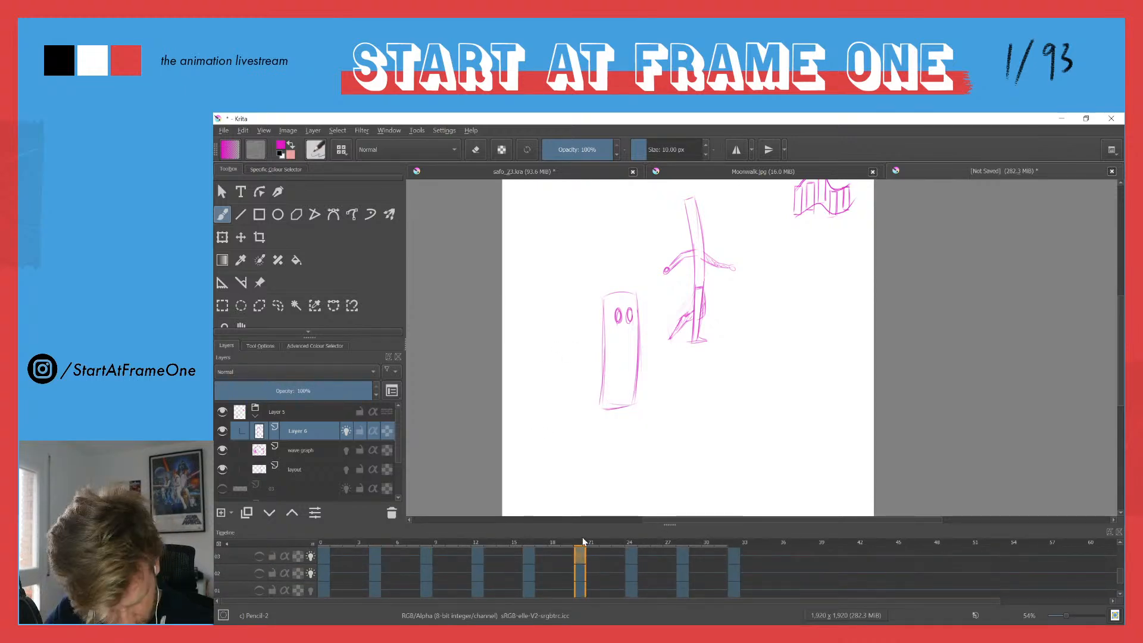
pyautogui.press('.')
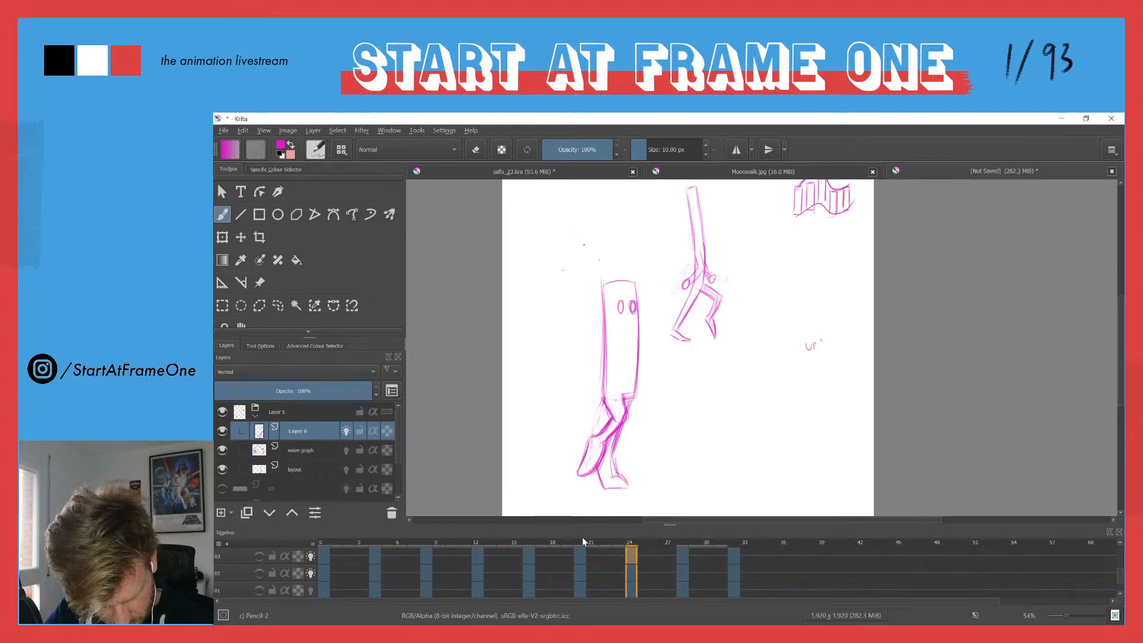
pyautogui.click(259, 555)
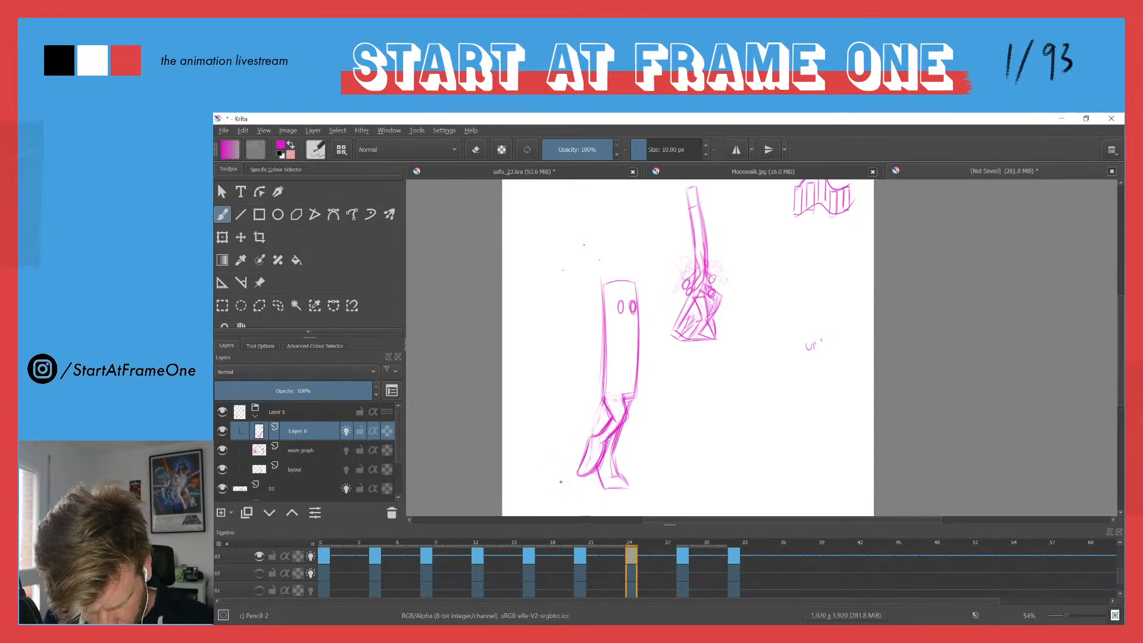
# Step: Flip between keyframes 16, 20 and 24, and sketch the first strokes of the rear foot at frame 20
pyautogui.click(577, 542)
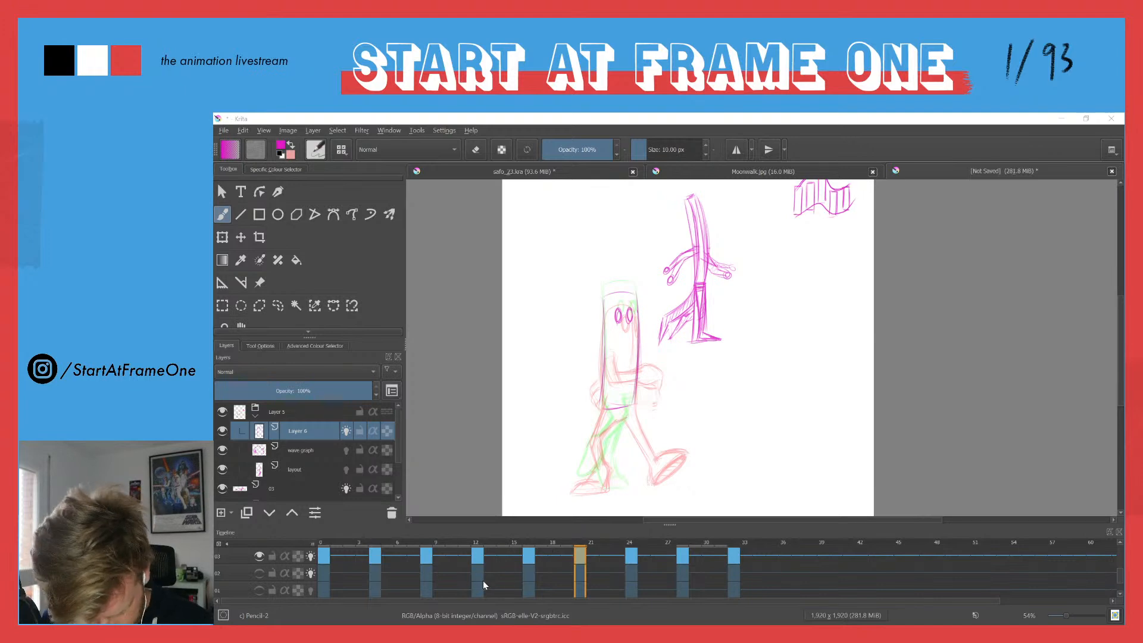
pyautogui.press(',')
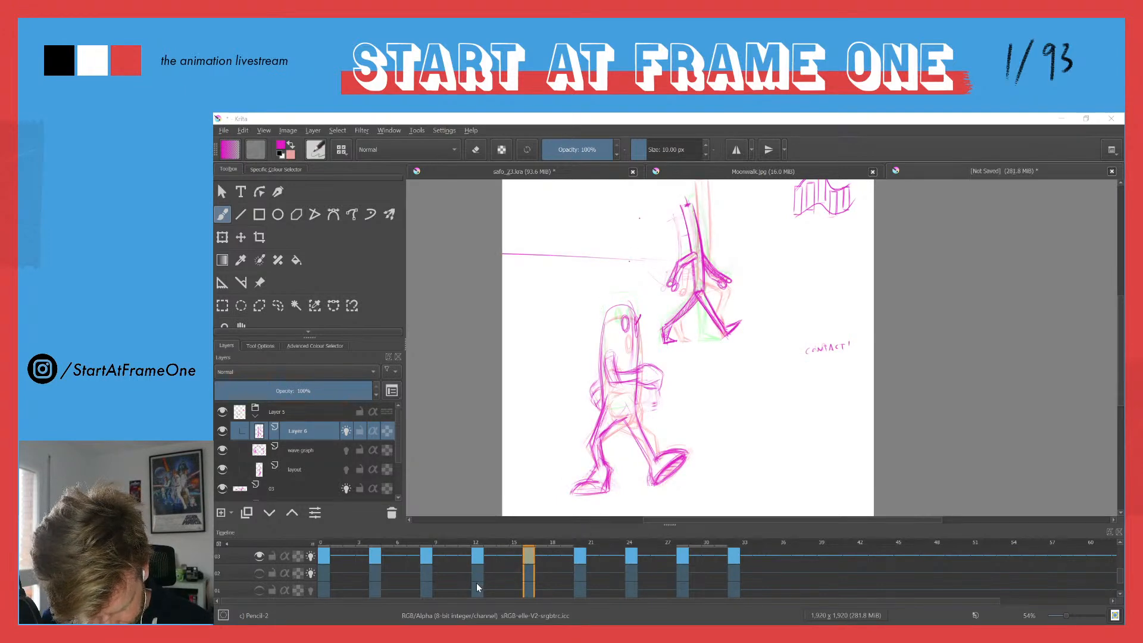
pyautogui.press('.')
pyautogui.press('.')
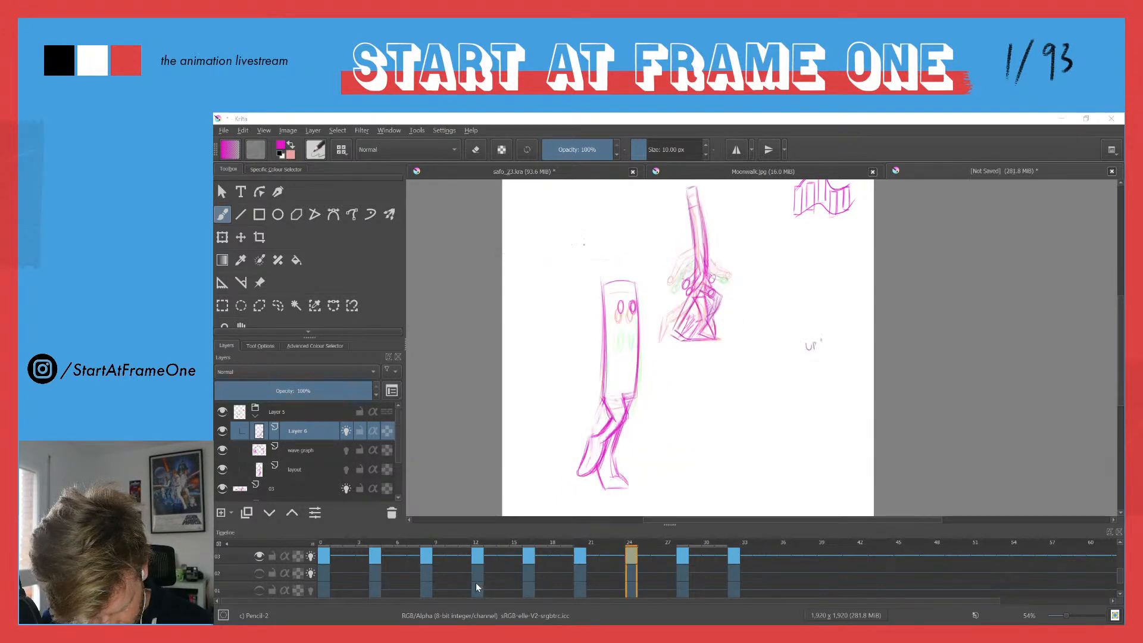
pyautogui.press(',')
pyautogui.click(578, 480)
pyautogui.moveTo(589, 467); pyautogui.dragTo(588, 488)
pyautogui.moveTo(589, 482); pyautogui.dragTo(582, 489)
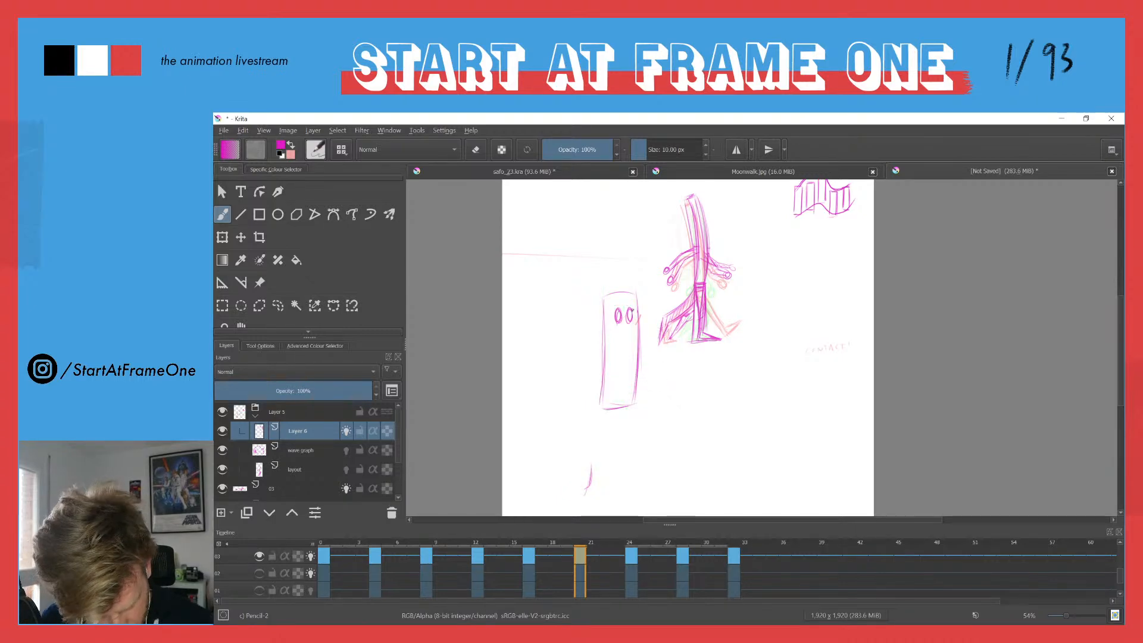
# Step: Hide layer 03 and the wave graph layer, keeping only Layer 6 and the layout layer visible in the drawing
pyautogui.click(310, 573)
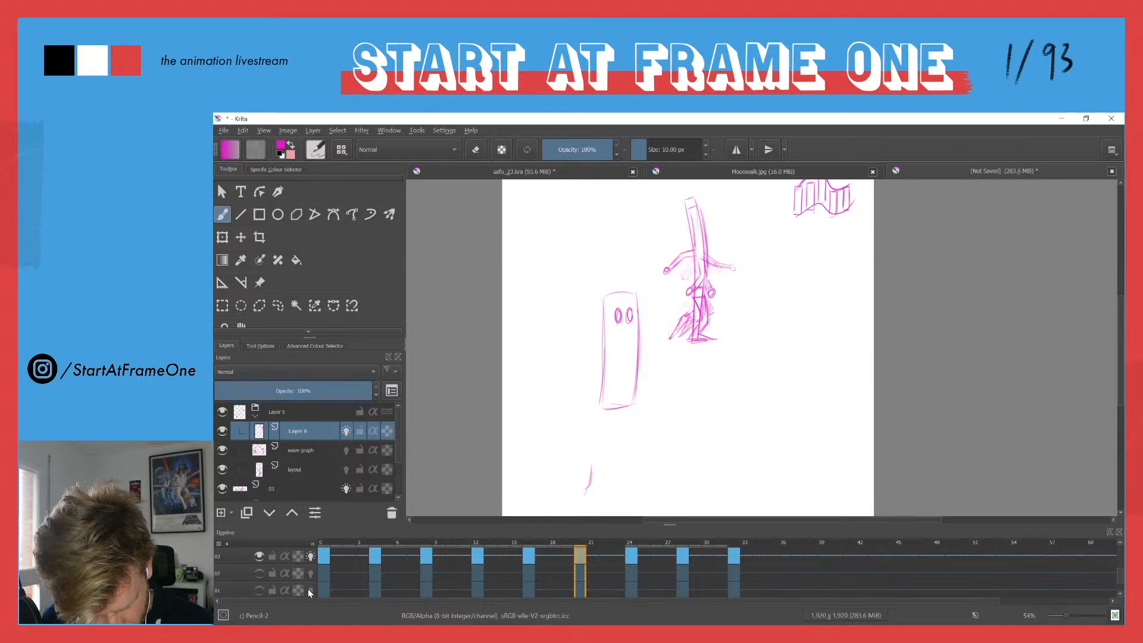
pyautogui.click(310, 573)
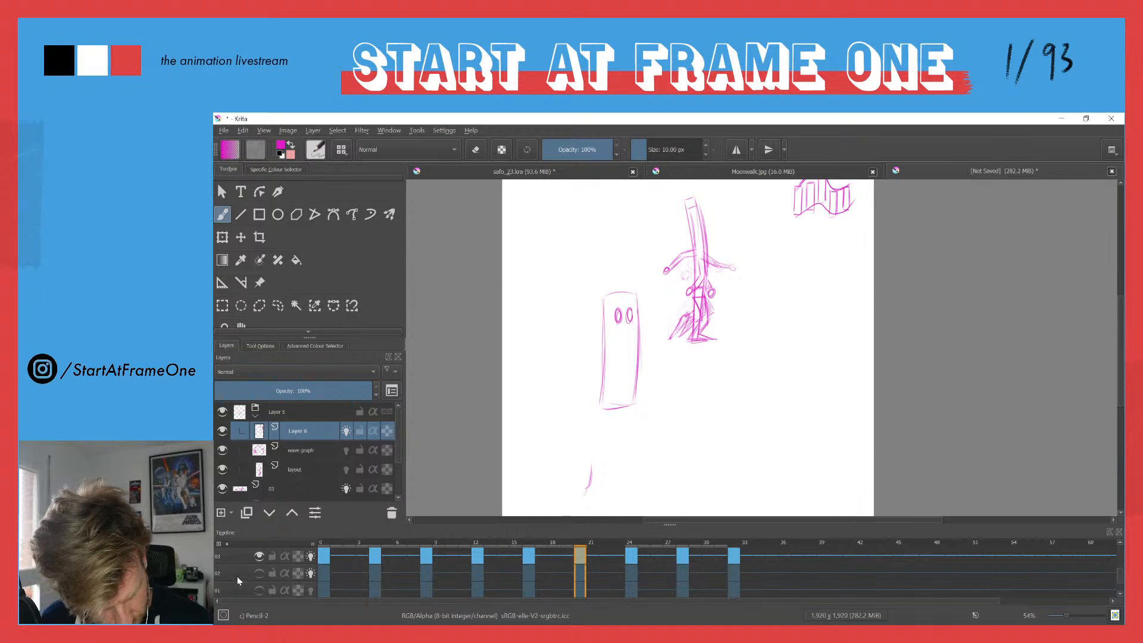
pyautogui.click(222, 431)
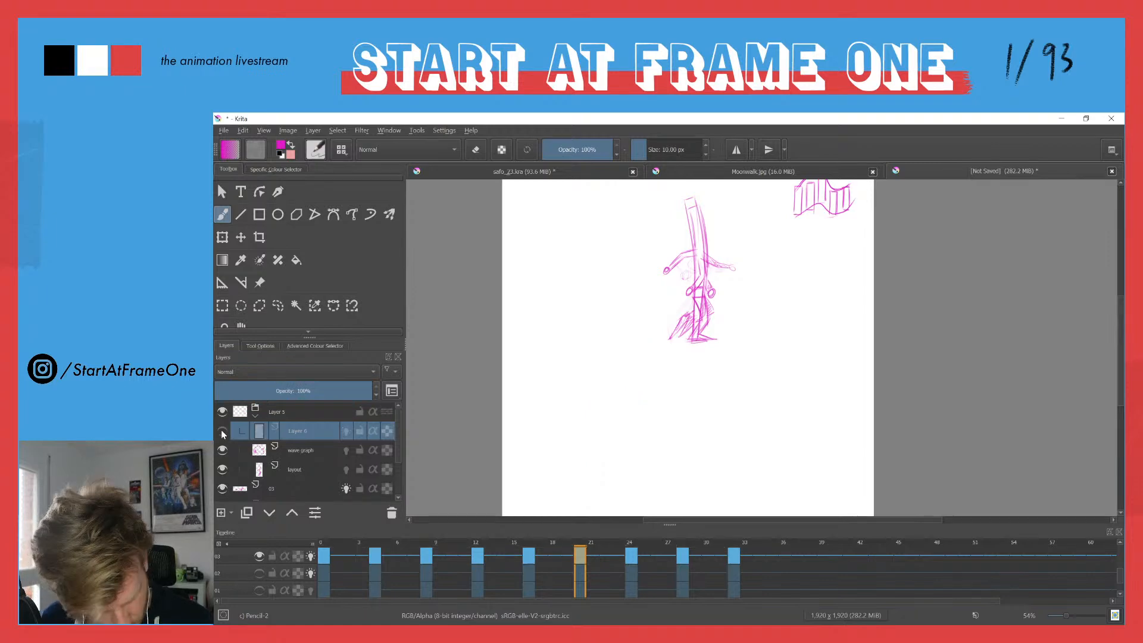
pyautogui.click(223, 469)
pyautogui.click(222, 469)
pyautogui.click(223, 469)
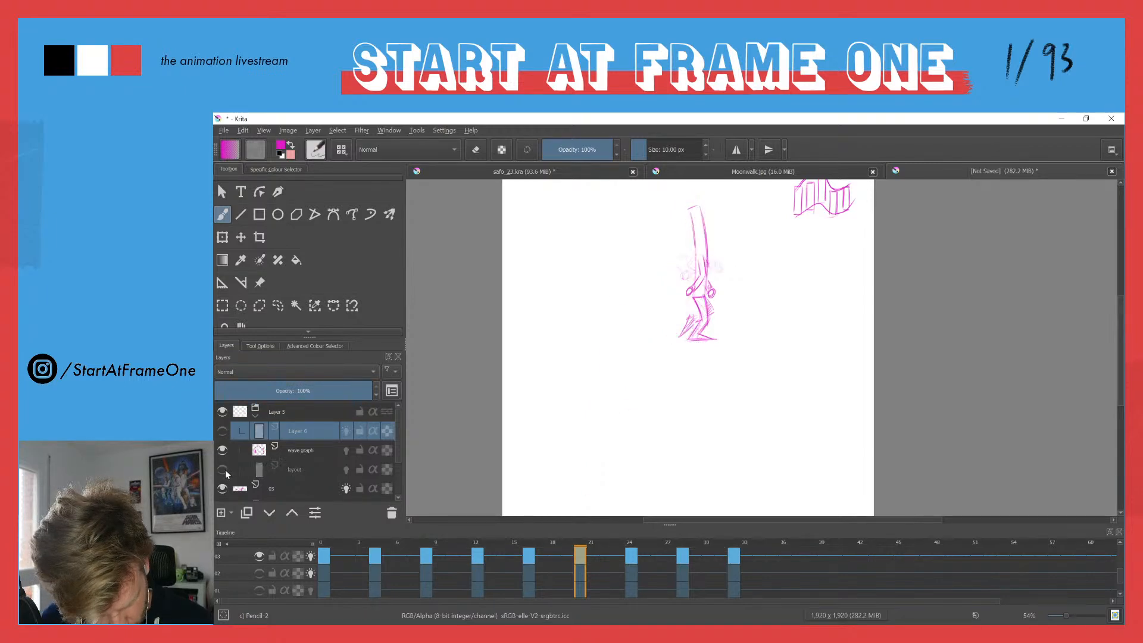
pyautogui.click(223, 451)
pyautogui.click(223, 450)
pyautogui.click(222, 451)
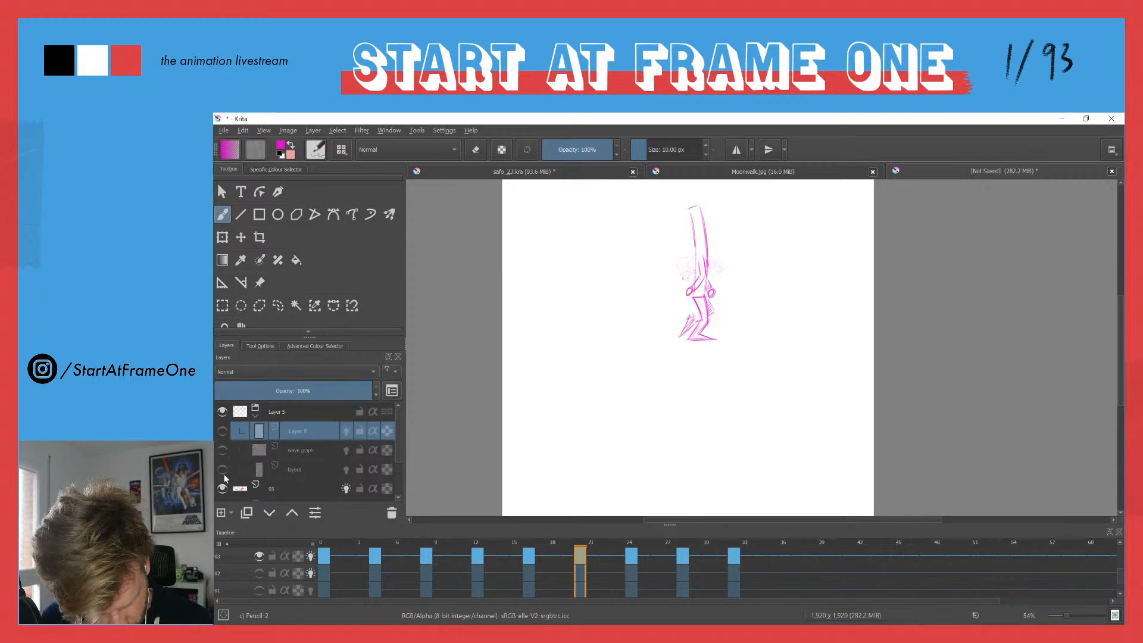
pyautogui.click(222, 488)
pyautogui.click(223, 469)
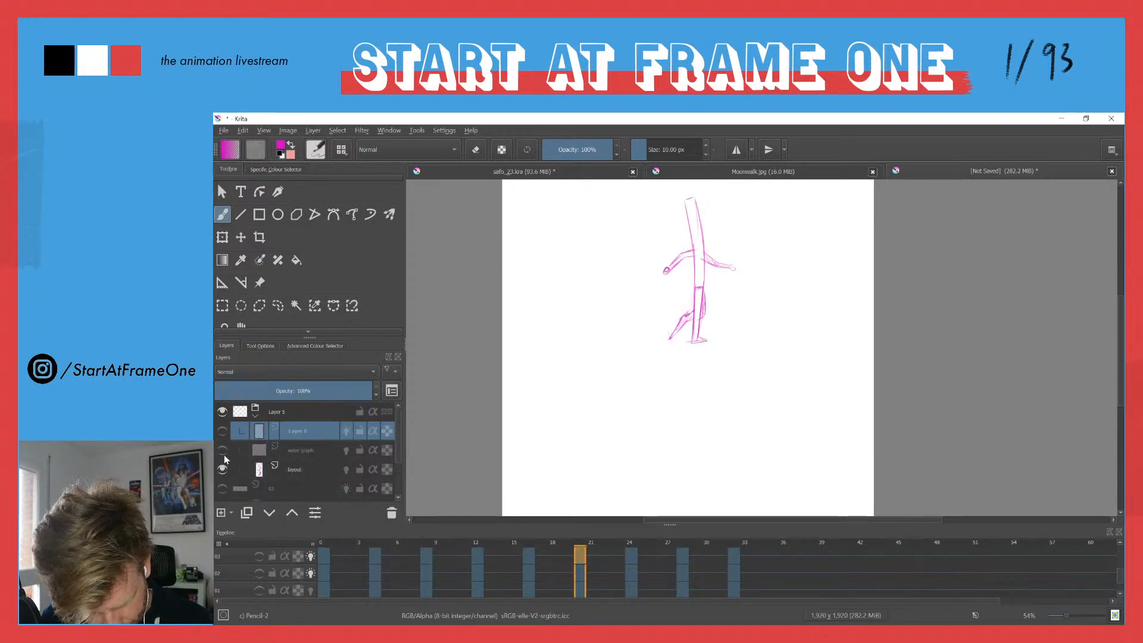
pyautogui.click(222, 432)
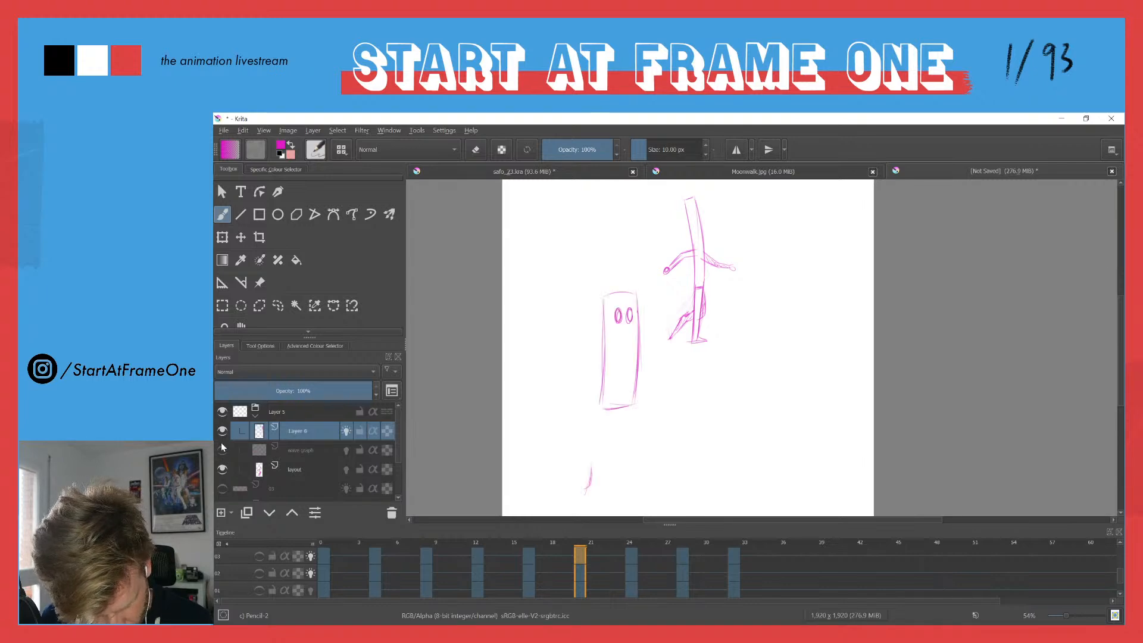
# Step: Scrub across keyframes 16, 20 and 24 to check the foot position between the leg poses
pyautogui.click(526, 546)
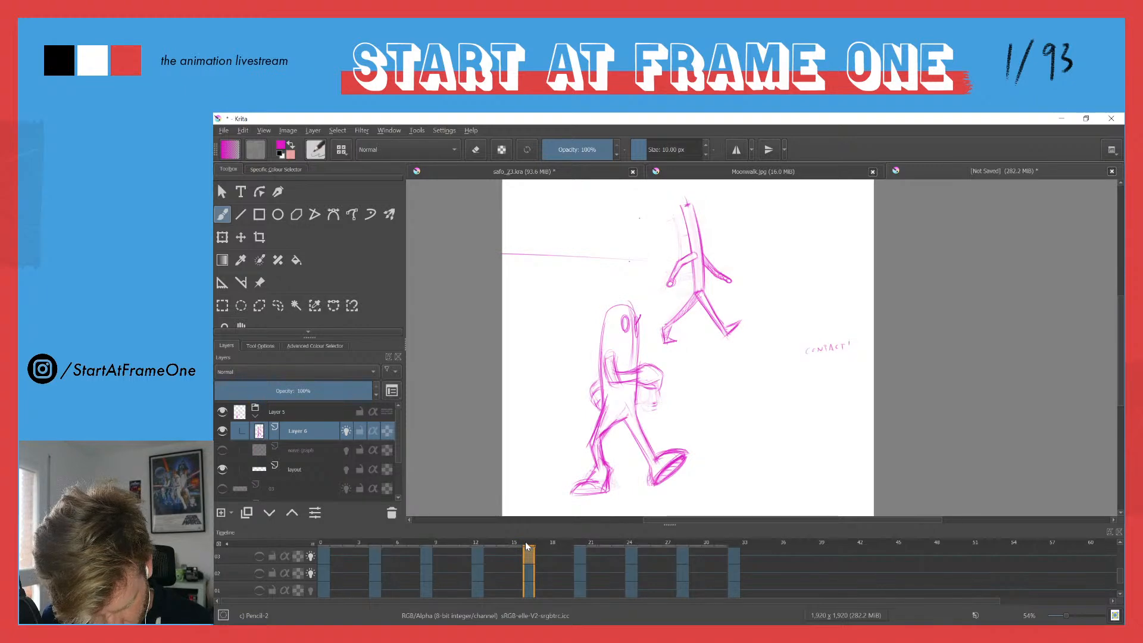
pyautogui.moveTo(527, 545)
pyautogui.mouseDown()
pyautogui.moveTo(491, 542)
pyautogui.moveTo(579, 544)
pyautogui.mouseUp()
pyautogui.moveTo(584, 541); pyautogui.dragTo(627, 537)
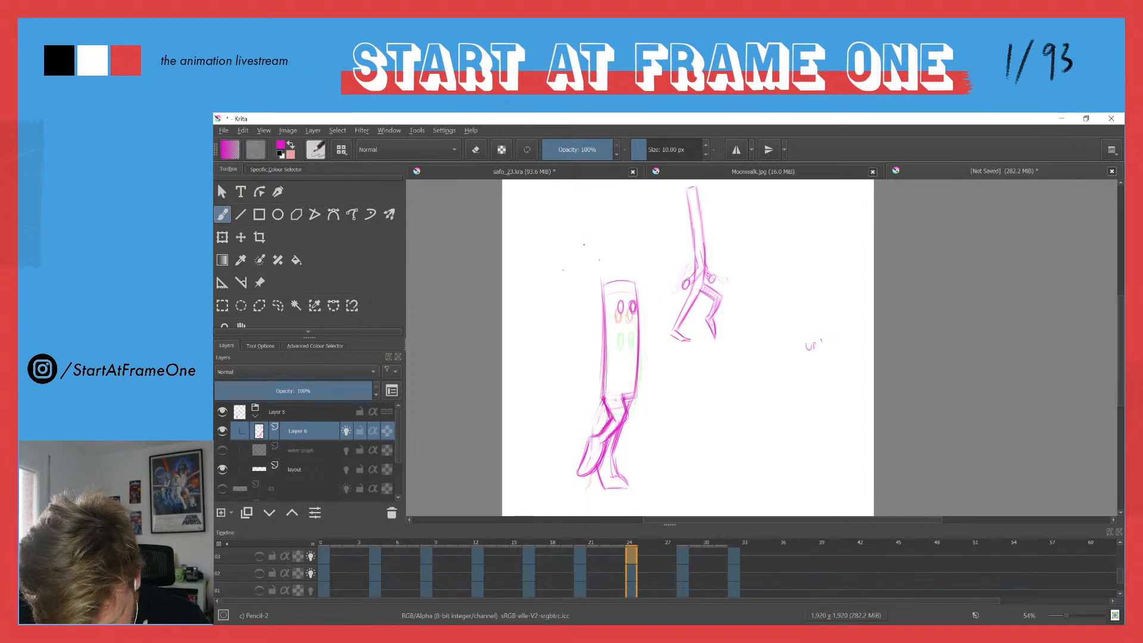
# Step: Clean up the hip, thigh and front leg lines at frame 24 on Layer 6, alternating between erasing and sketching
pyautogui.moveTo(617, 409); pyautogui.dragTo(608, 426)
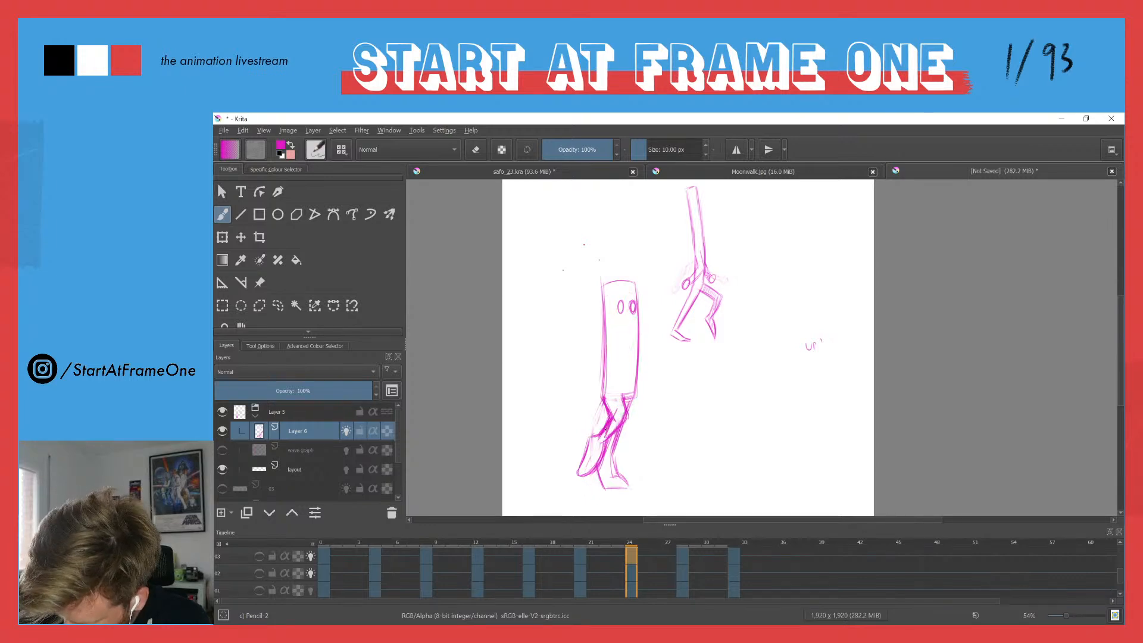
pyautogui.press('e')
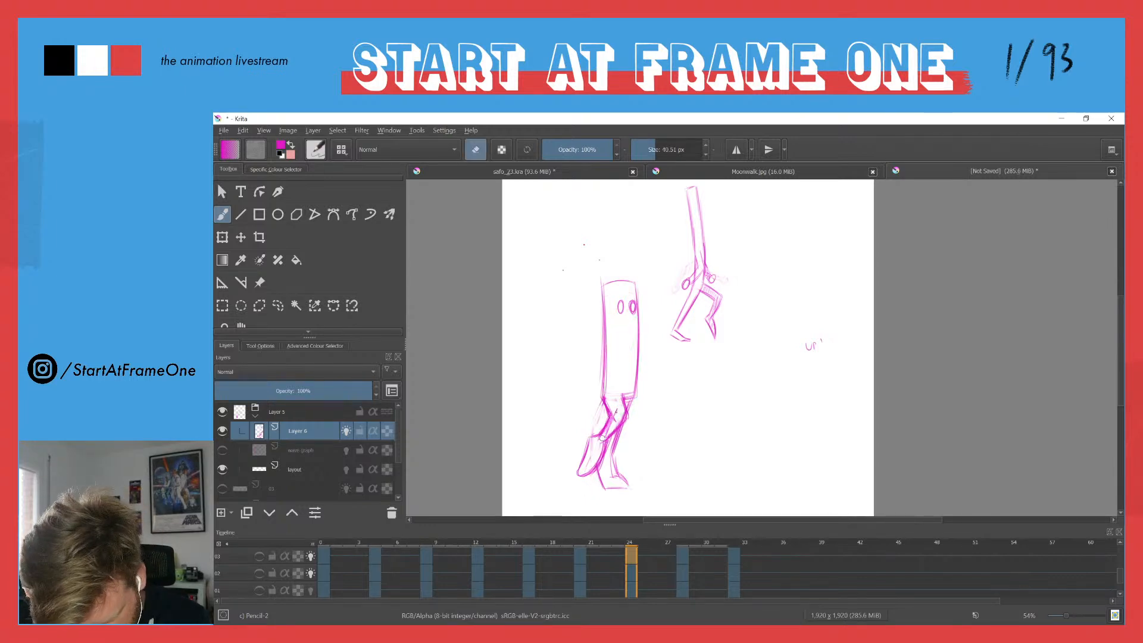
pyautogui.press('e')
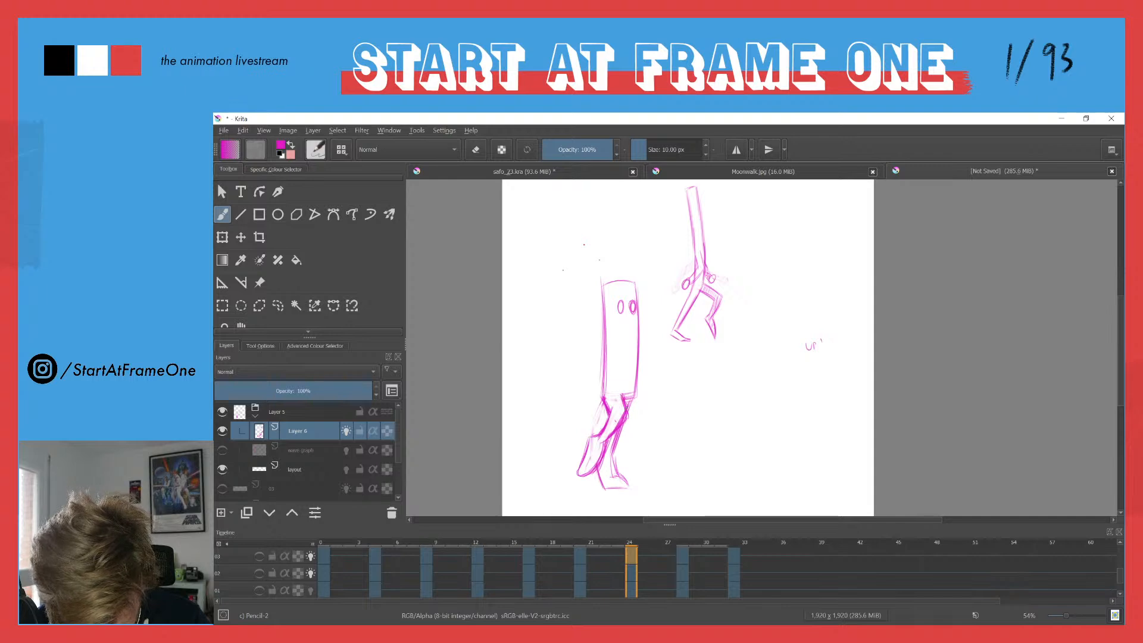
pyautogui.press('e')
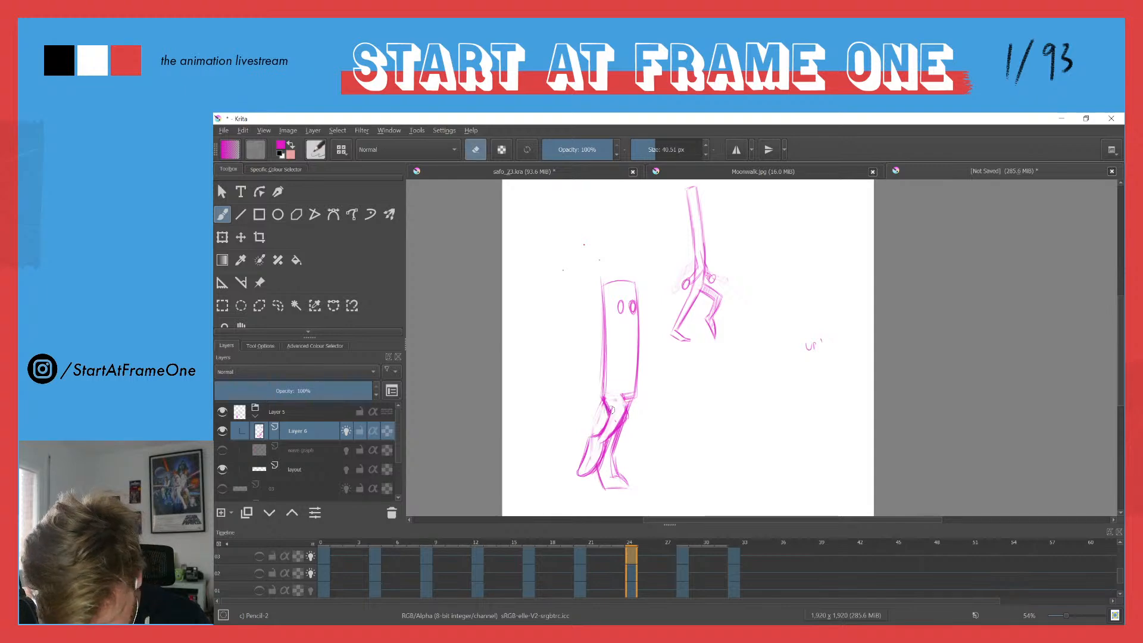
pyautogui.press('e')
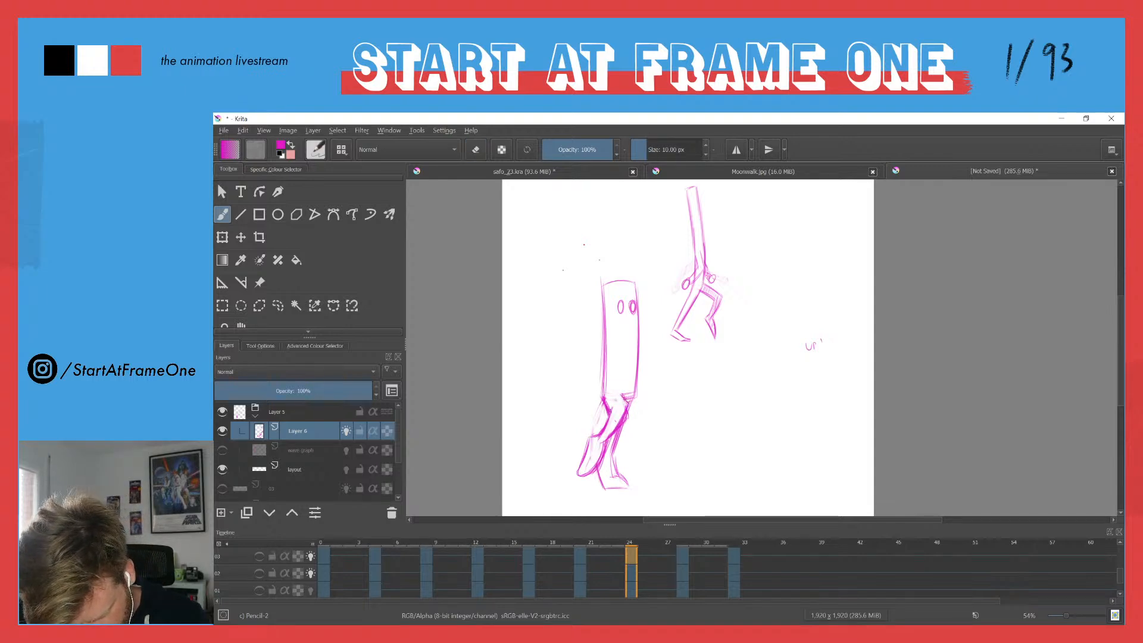
pyautogui.press('e')
pyautogui.moveTo(597, 399); pyautogui.dragTo(601, 398)
pyautogui.press('e')
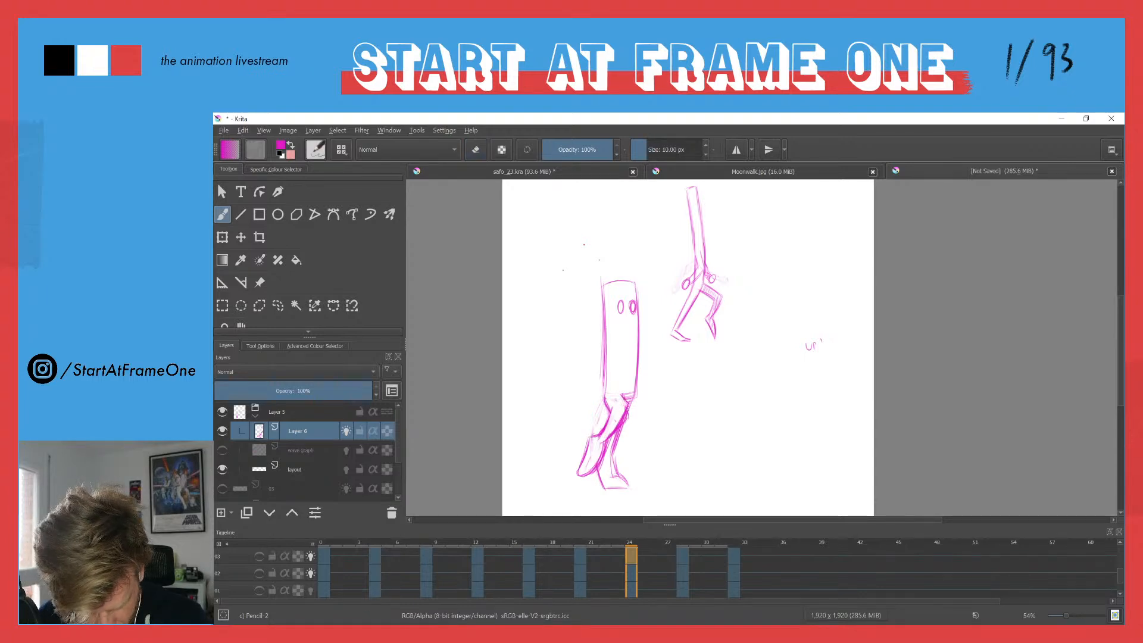
pyautogui.press('e')
pyautogui.moveTo(613, 439)
pyautogui.mouseDown()
pyautogui.moveTo(629, 412)
pyautogui.moveTo(612, 454)
pyautogui.moveTo(630, 487)
pyautogui.mouseUp()
pyautogui.press('e')
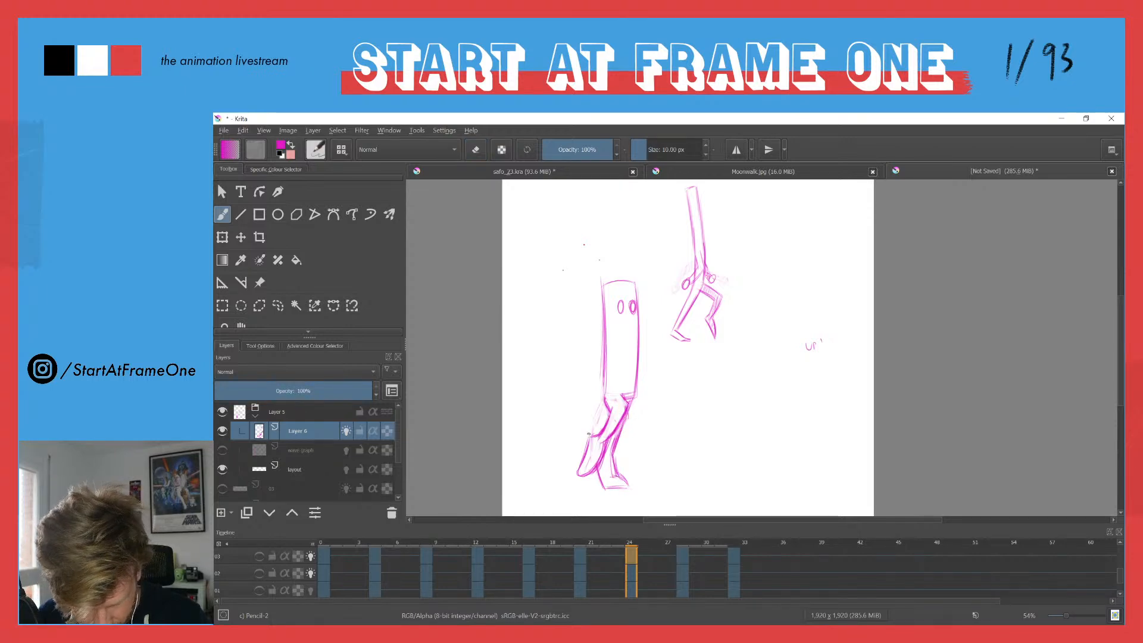
# Step: Redraw the rear lower leg and foot at frame 24, erasing the old lines so the foot hangs more upright
pyautogui.moveTo(590, 434); pyautogui.dragTo(583, 476)
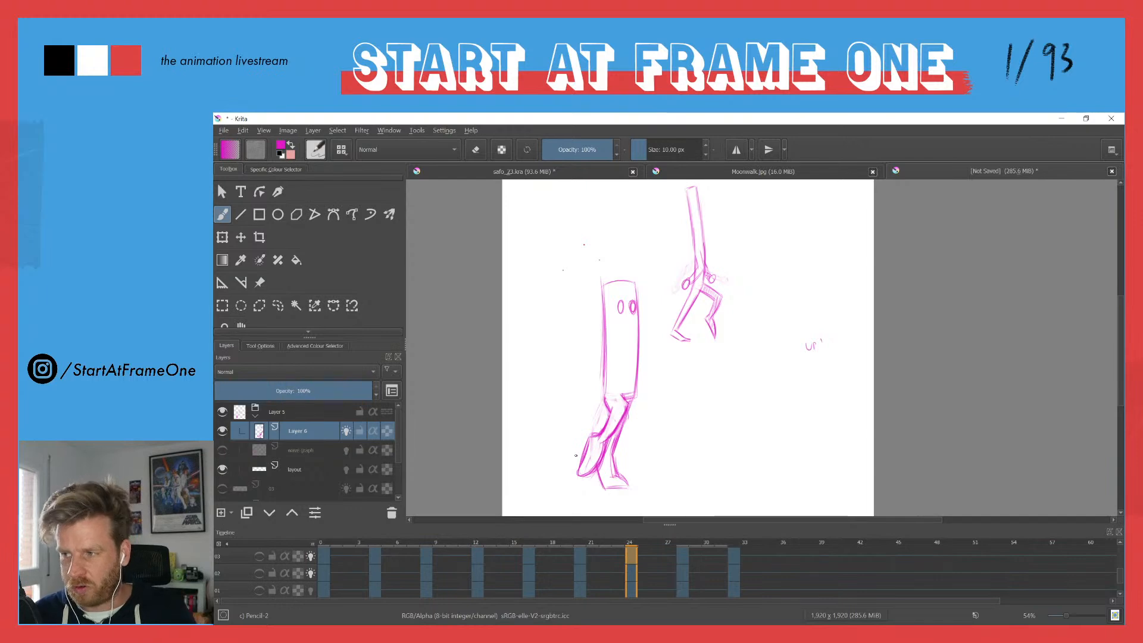
pyautogui.press('e')
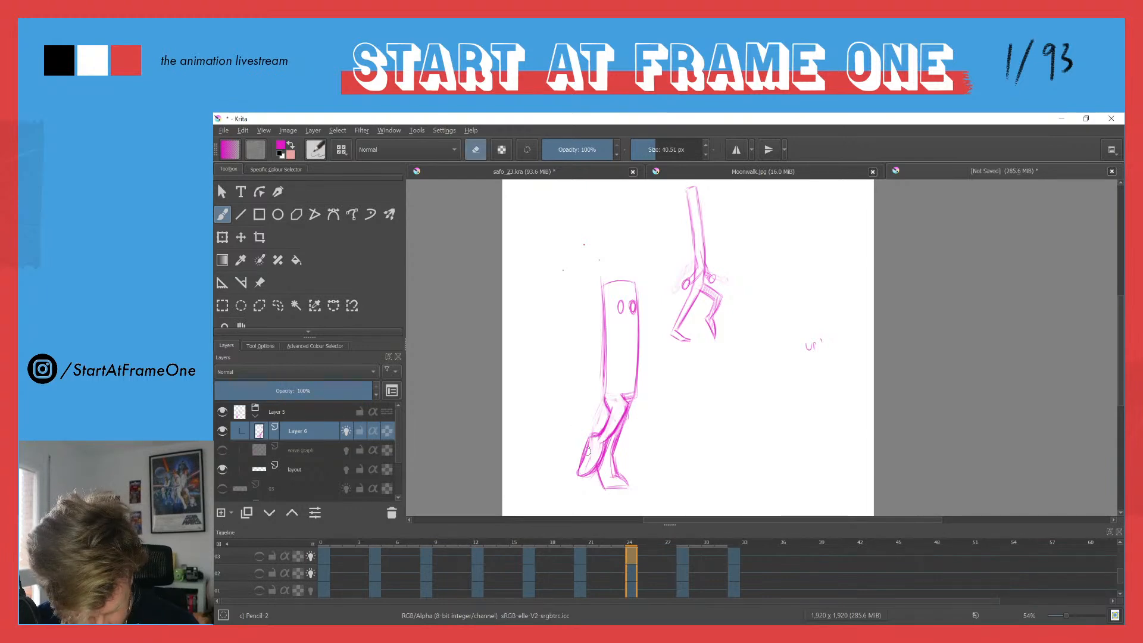
pyautogui.press('e')
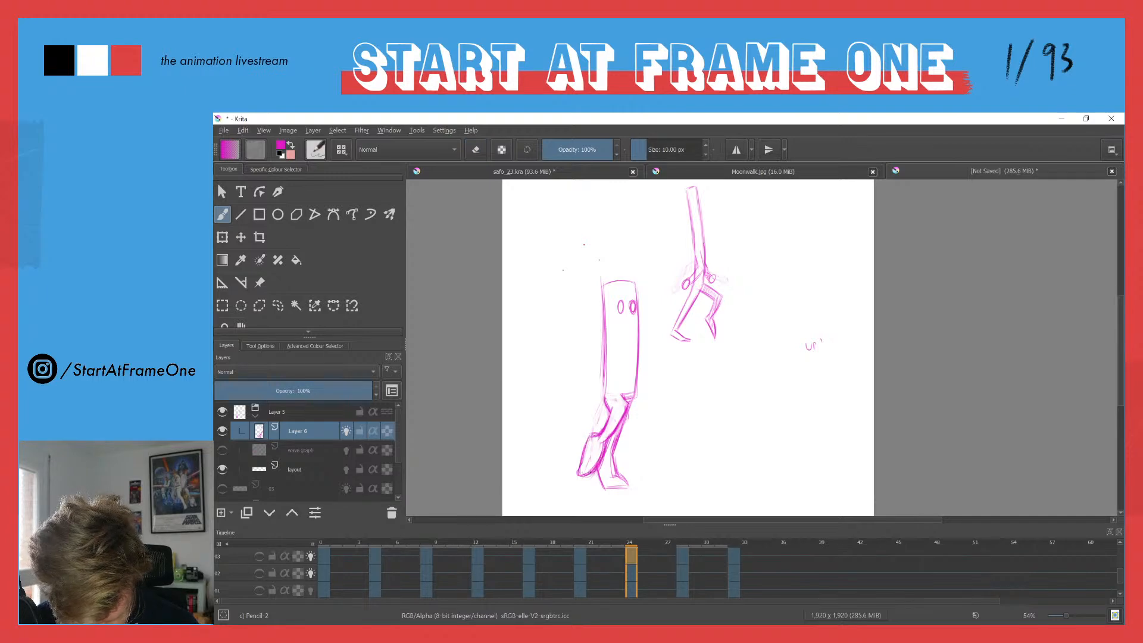
pyautogui.press('e')
pyautogui.press('e')
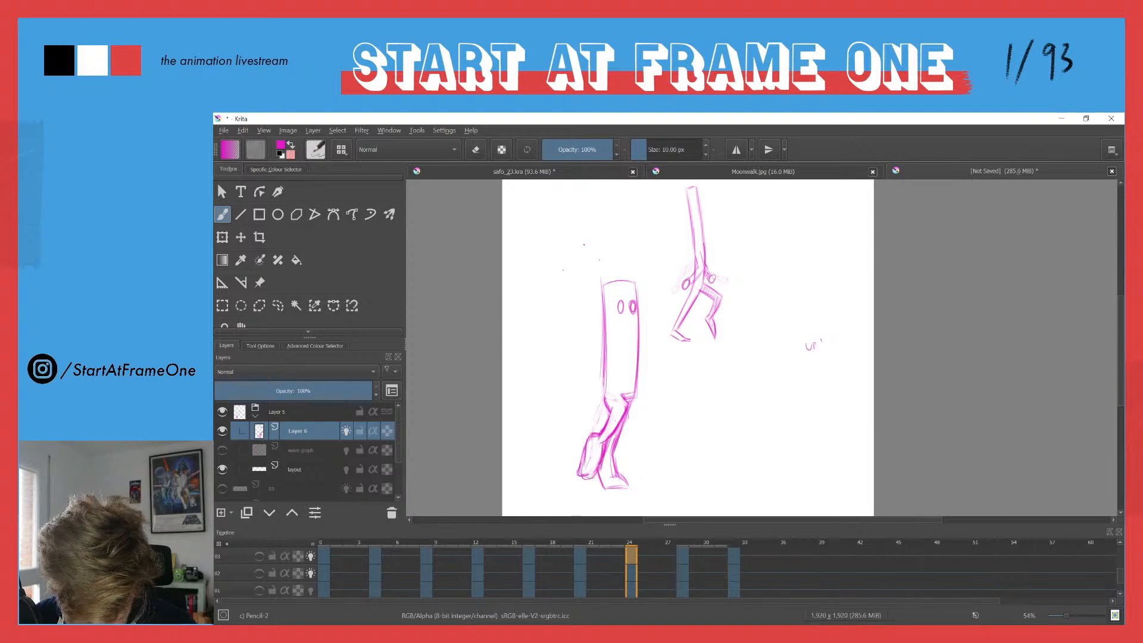
pyautogui.press('e')
pyautogui.moveTo(595, 443)
pyautogui.mouseDown()
pyautogui.moveTo(592, 470)
pyautogui.moveTo(588, 451)
pyautogui.moveTo(578, 466)
pyautogui.moveTo(605, 458)
pyautogui.moveTo(587, 470)
pyautogui.moveTo(602, 479)
pyautogui.moveTo(602, 451)
pyautogui.moveTo(592, 469)
pyautogui.moveTo(584, 442)
pyautogui.moveTo(592, 434)
pyautogui.moveTo(583, 449)
pyautogui.moveTo(602, 409)
pyautogui.mouseUp()
pyautogui.press('e')
pyautogui.press('e')
pyautogui.press('e')
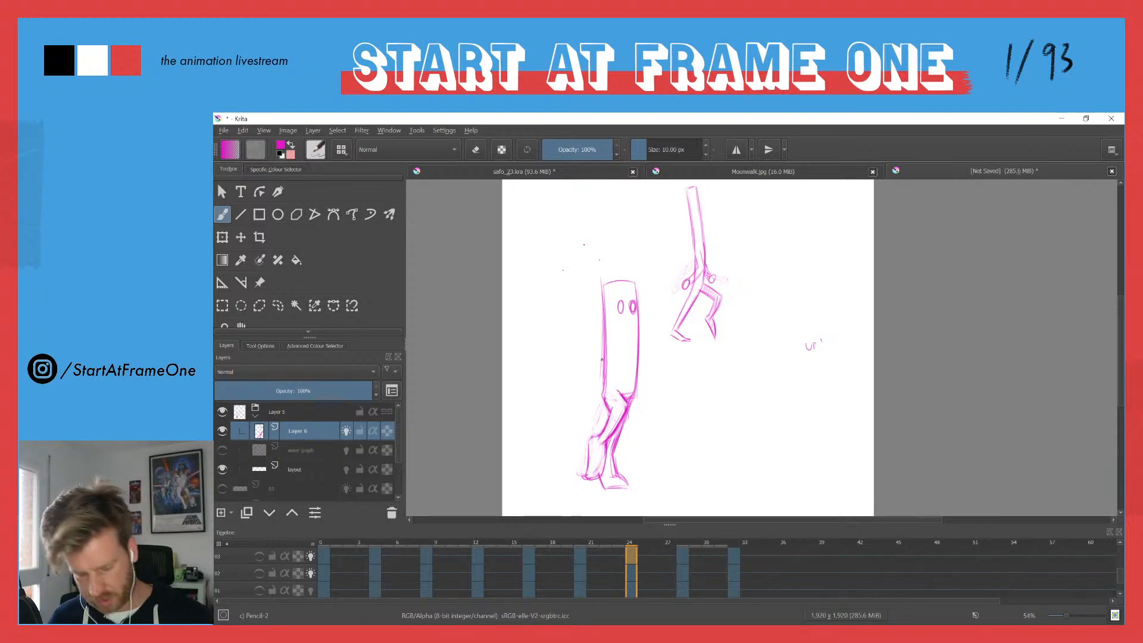
# Step: Sketch the planted front foot and its straight leg below the body at frame 20
pyautogui.hotkey('ctrl', 'Left')
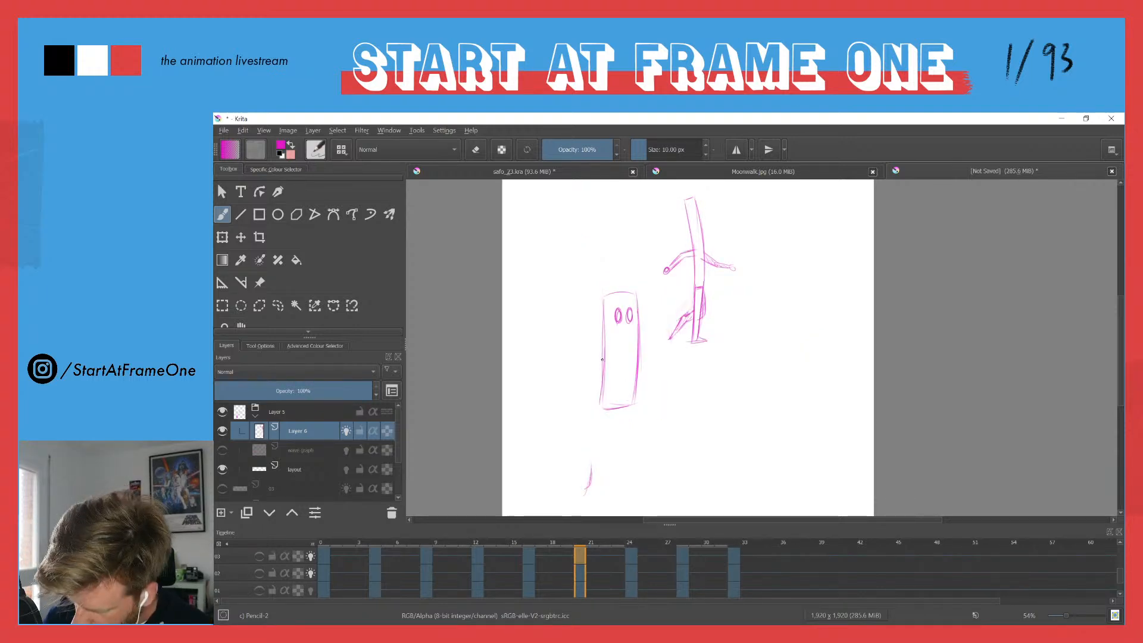
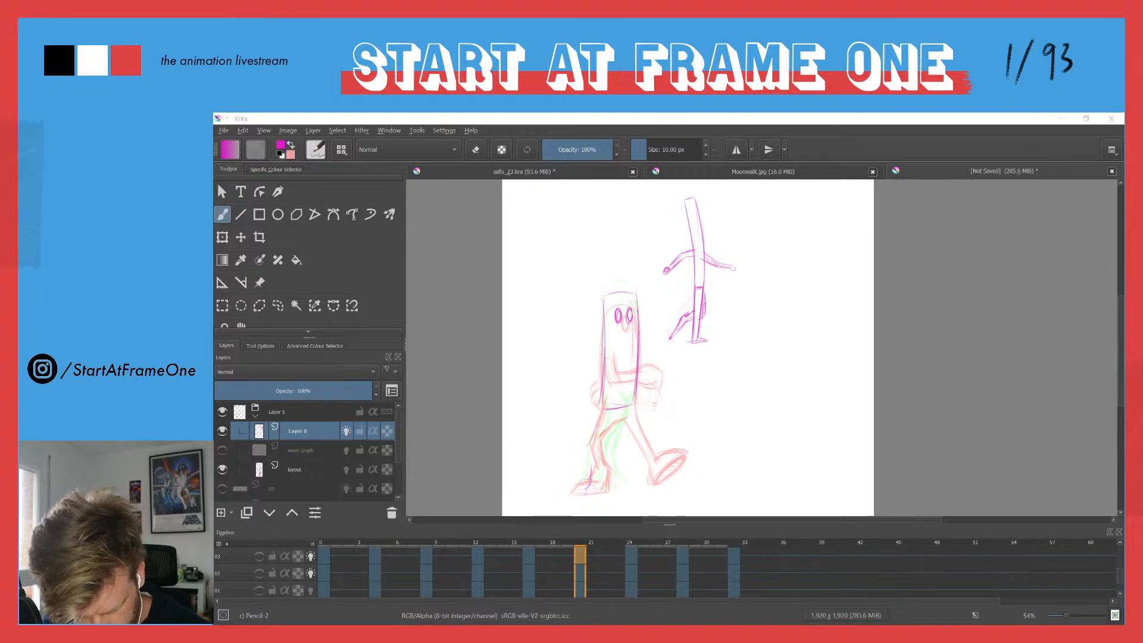
pyautogui.click(619, 478)
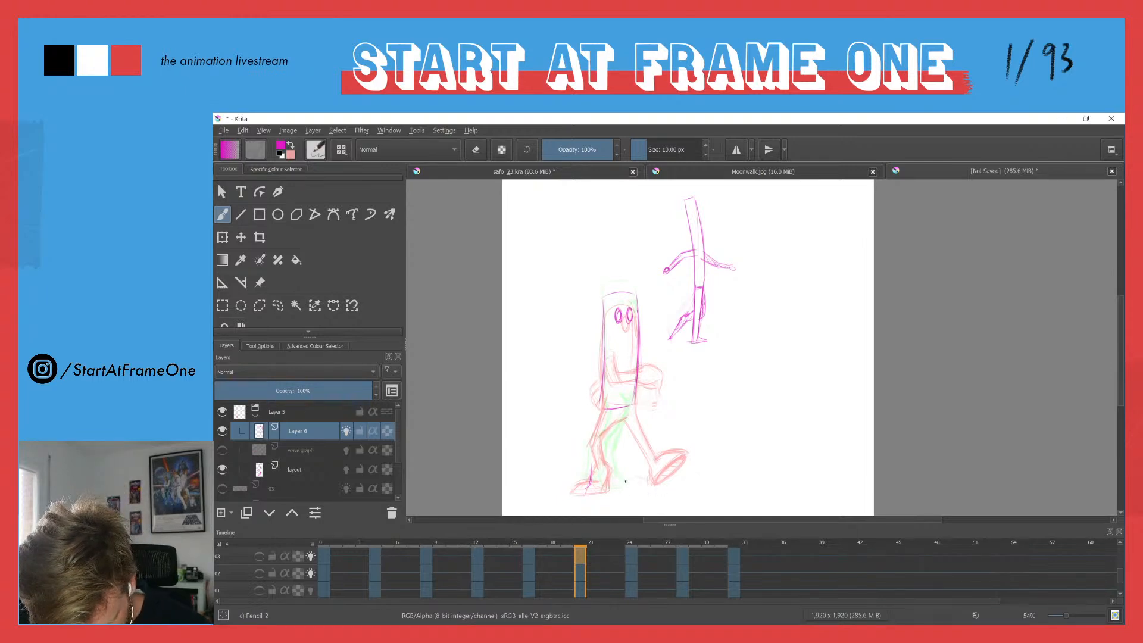
pyautogui.moveTo(646, 478)
pyautogui.mouseDown()
pyautogui.moveTo(626, 474)
pyautogui.moveTo(619, 487)
pyautogui.moveTo(644, 485)
pyautogui.mouseUp()
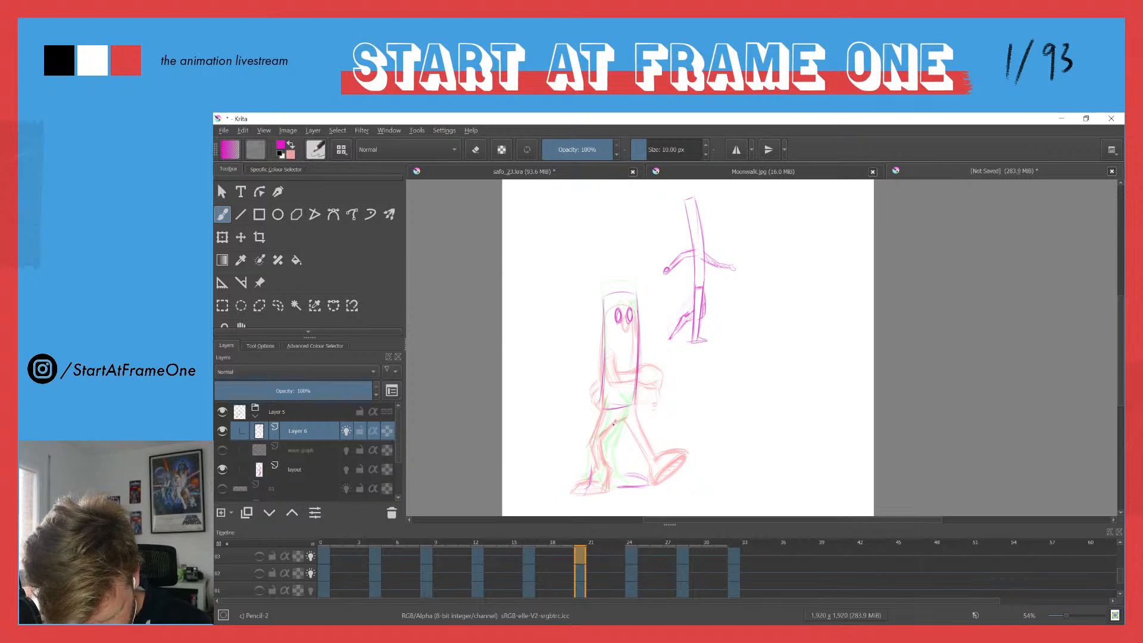
pyautogui.moveTo(605, 488); pyautogui.dragTo(617, 479)
pyautogui.moveTo(634, 403)
pyautogui.mouseDown()
pyautogui.moveTo(621, 474)
pyautogui.moveTo(632, 397)
pyautogui.moveTo(618, 476)
pyautogui.moveTo(615, 413)
pyautogui.moveTo(604, 479)
pyautogui.moveTo(619, 470)
pyautogui.moveTo(638, 484)
pyautogui.moveTo(613, 474)
pyautogui.mouseUp()
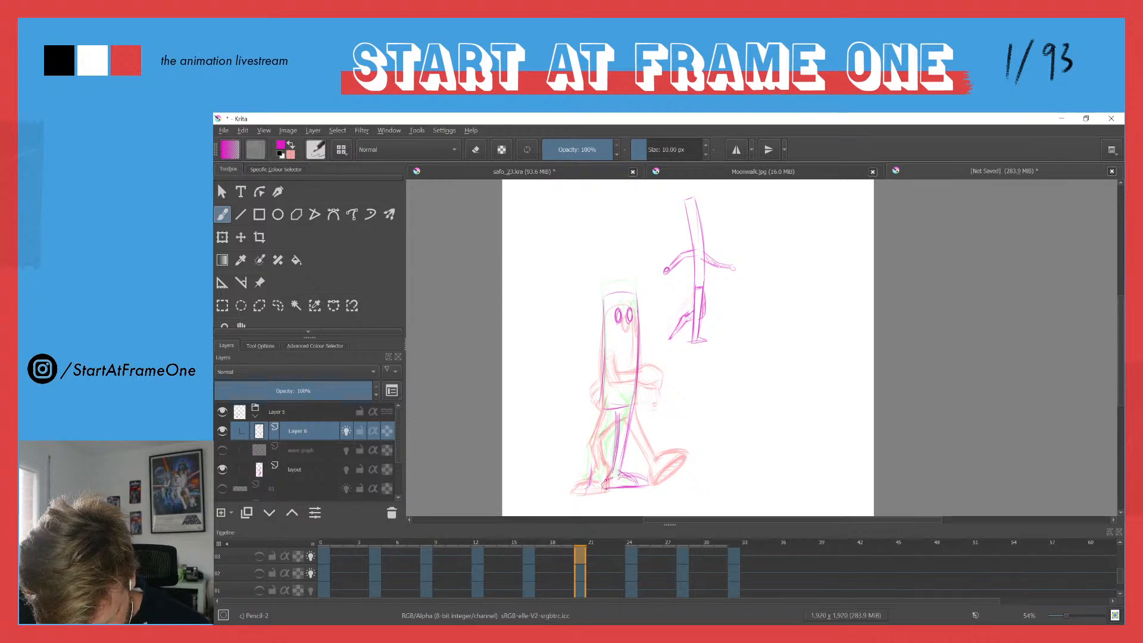
pyautogui.moveTo(633, 413); pyautogui.dragTo(614, 467)
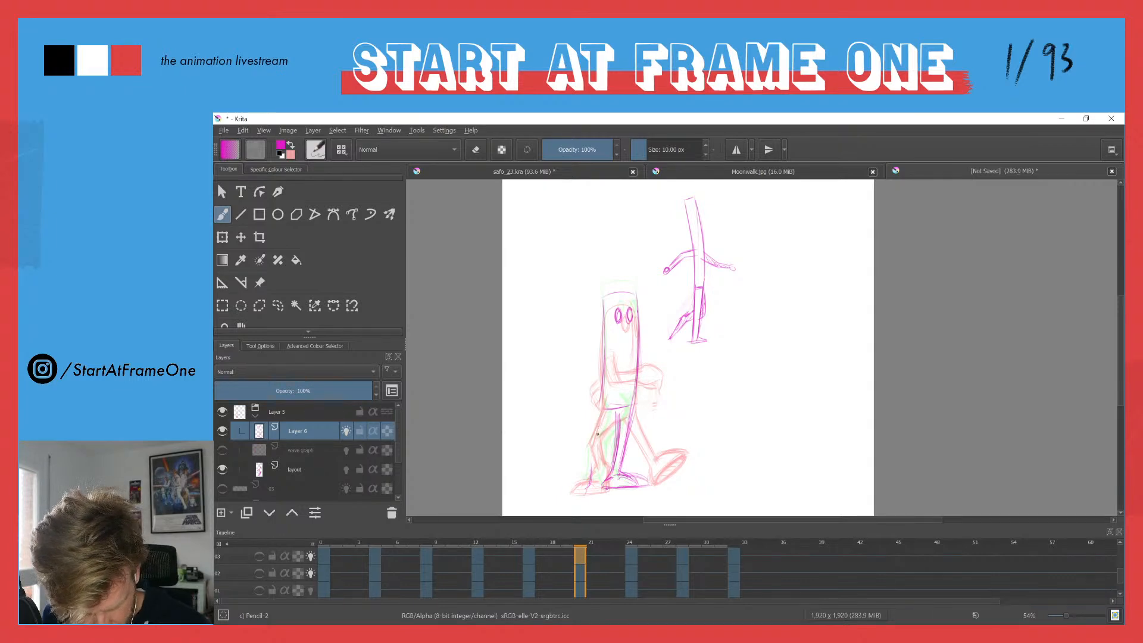
# Step: Sketch the bent rear leg and its trailing foot behind the planted leg at frame 20
pyautogui.moveTo(619, 409); pyautogui.dragTo(604, 465)
pyautogui.moveTo(618, 415)
pyautogui.mouseDown()
pyautogui.moveTo(607, 437)
pyautogui.moveTo(601, 409)
pyautogui.moveTo(607, 442)
pyautogui.moveTo(588, 469)
pyautogui.moveTo(620, 445)
pyautogui.mouseUp()
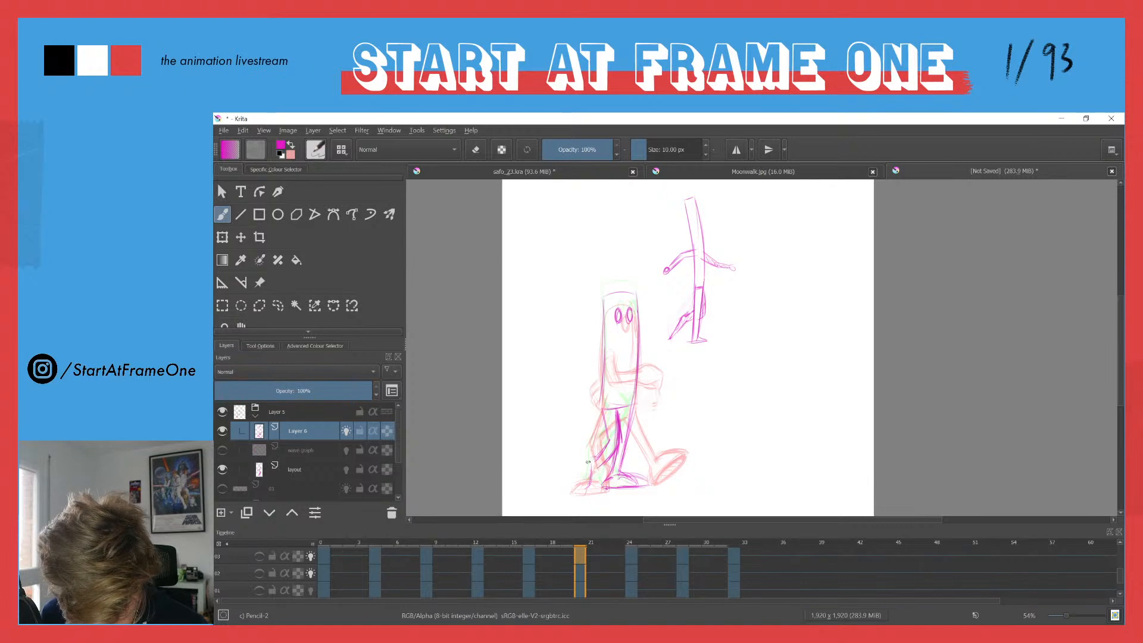
pyautogui.moveTo(608, 437)
pyautogui.mouseDown()
pyautogui.moveTo(580, 475)
pyautogui.moveTo(604, 464)
pyautogui.moveTo(596, 483)
pyautogui.moveTo(605, 461)
pyautogui.moveTo(593, 488)
pyautogui.moveTo(581, 487)
pyautogui.moveTo(596, 453)
pyautogui.moveTo(594, 487)
pyautogui.mouseUp()
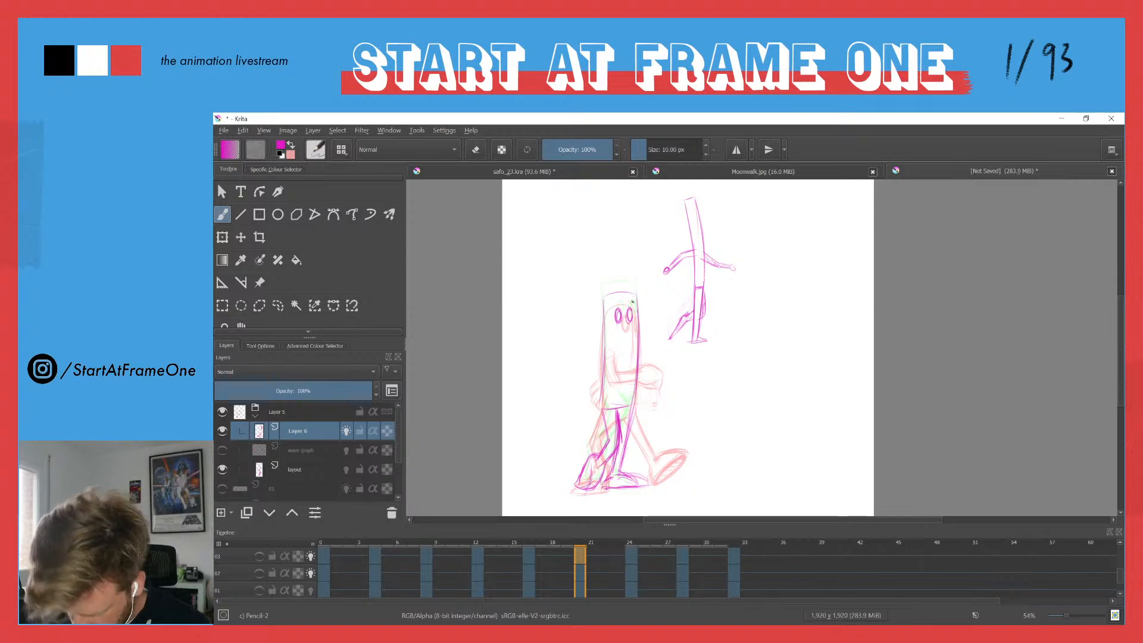
# Step: Flip between keyframes 16, 20 and 24 to check the motion of the new frame 20 legs
pyautogui.press(',')
pyautogui.hotkey('ctrl', 'Right')
pyautogui.hotkey('ctrl', 'Right')
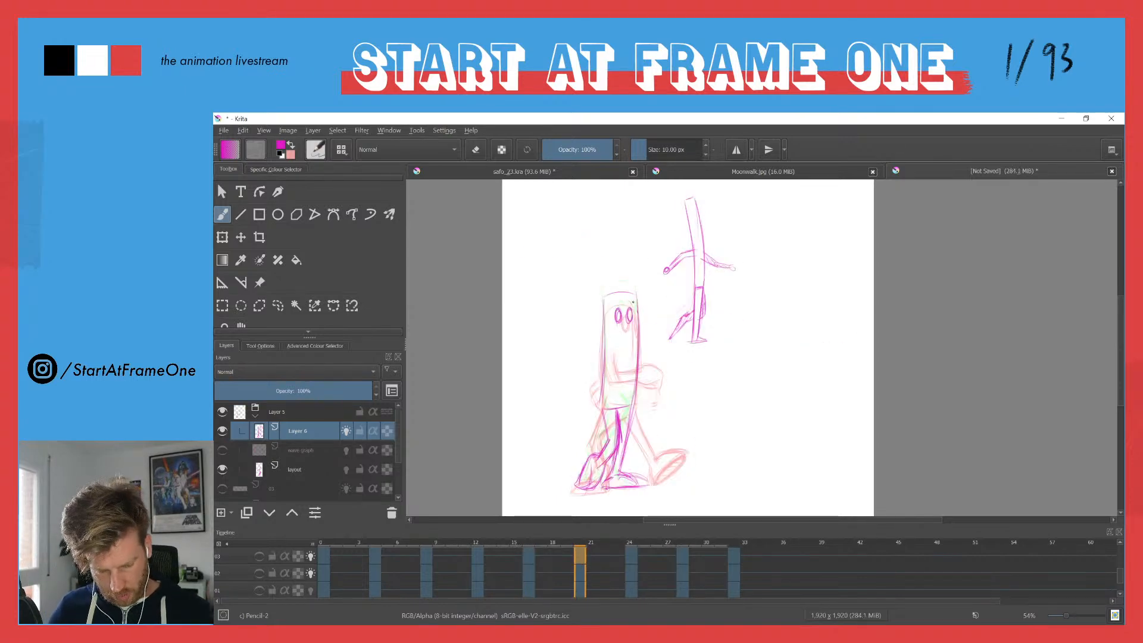
pyautogui.hotkey('ctrl', 'Left')
pyautogui.hotkey('ctrl', 'Left')
pyautogui.hotkey('ctrl', 'Right')
pyautogui.hotkey('ctrl', 'Right')
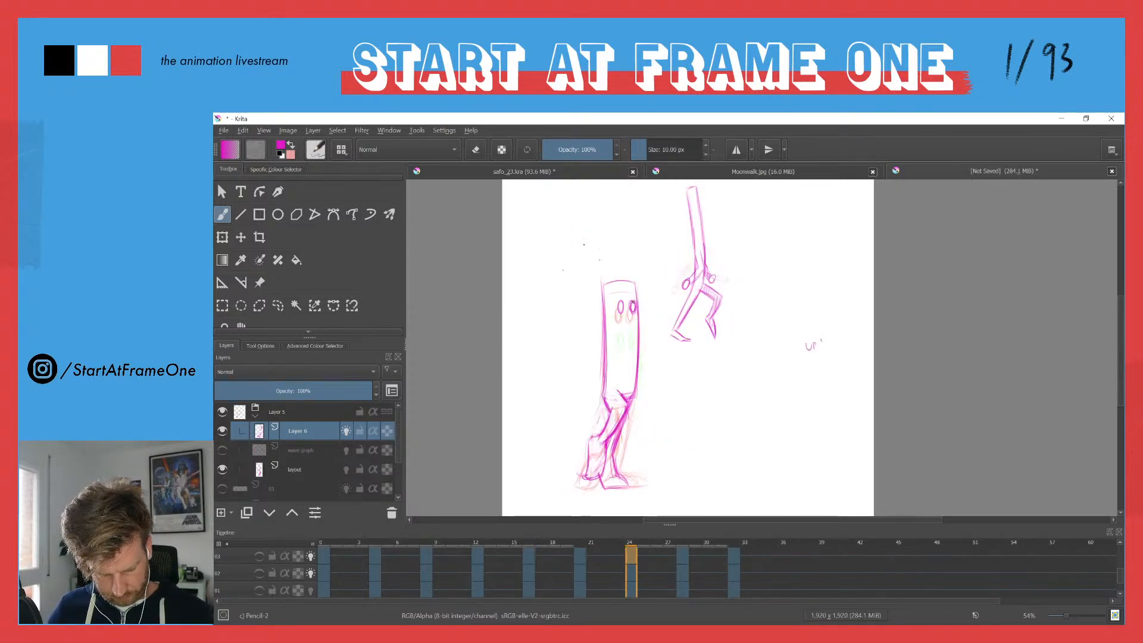
pyautogui.hotkey('ctrl', 'Left')
pyautogui.hotkey('ctrl', 'Left')
pyautogui.hotkey('ctrl', 'Right')
pyautogui.hotkey('ctrl', 'Right')
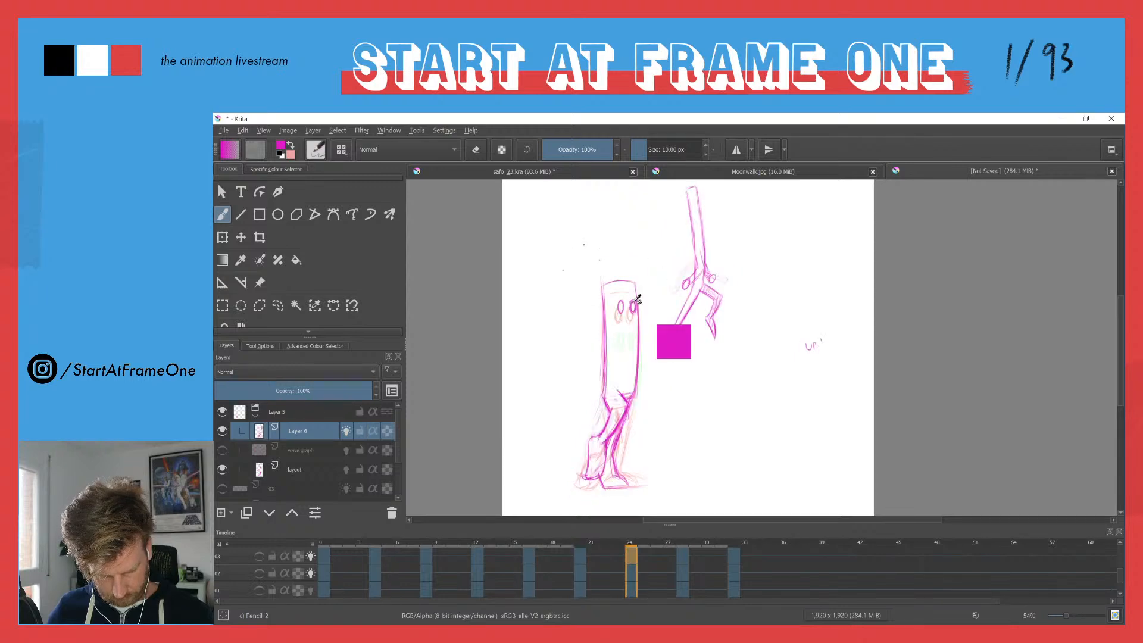
pyautogui.hotkey('ctrl', 'Left')
pyautogui.hotkey('ctrl', 'Left')
pyautogui.hotkey('ctrl', 'Right')
pyautogui.hotkey('ctrl', 'Right')
pyautogui.hotkey('ctrl', 'Left')
pyautogui.hotkey('ctrl', 'Left')
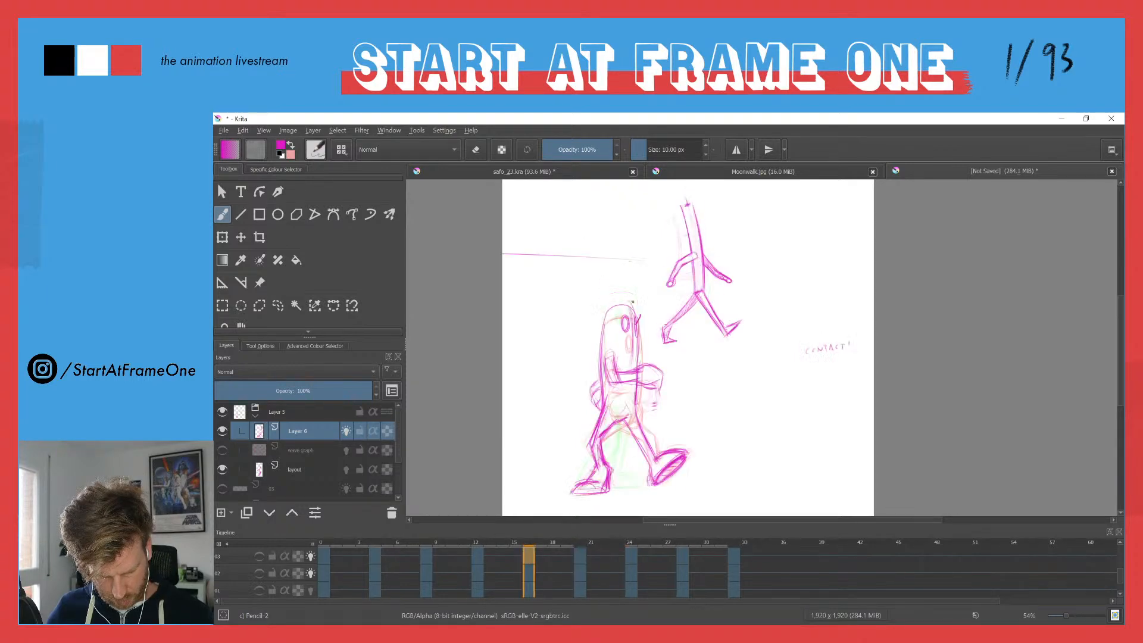
# Step: Step back to frame 12 and flip forward through frame 24, comparing the leg poses before returning to frame 20
pyautogui.hotkey('ctrl', 'Left')
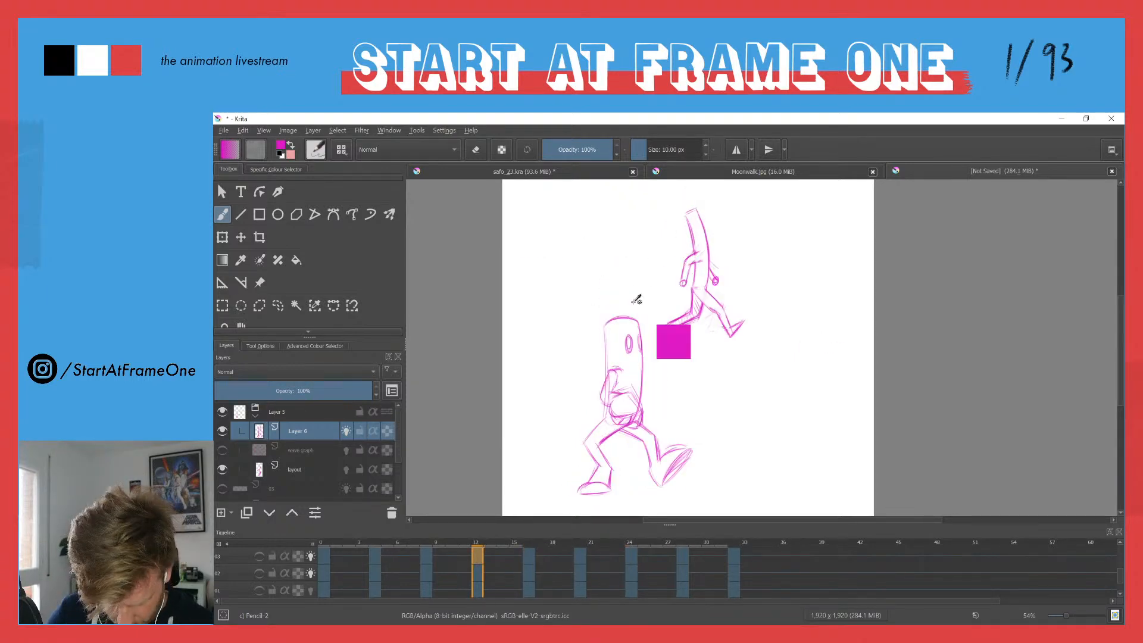
pyautogui.hotkey('ctrl', 'Right')
pyautogui.hotkey('ctrl', 'Right')
pyautogui.hotkey('ctrl', 'Right')
pyautogui.hotkey('ctrl', 'Left')
pyautogui.hotkey('ctrl', 'Left')
pyautogui.hotkey('ctrl', 'Right')
pyautogui.hotkey('ctrl', 'Right')
pyautogui.hotkey('ctrl', 'Left')
pyautogui.hotkey('ctrl', 'Left')
pyautogui.hotkey('ctrl', 'Right')
pyautogui.hotkey('ctrl', 'Right')
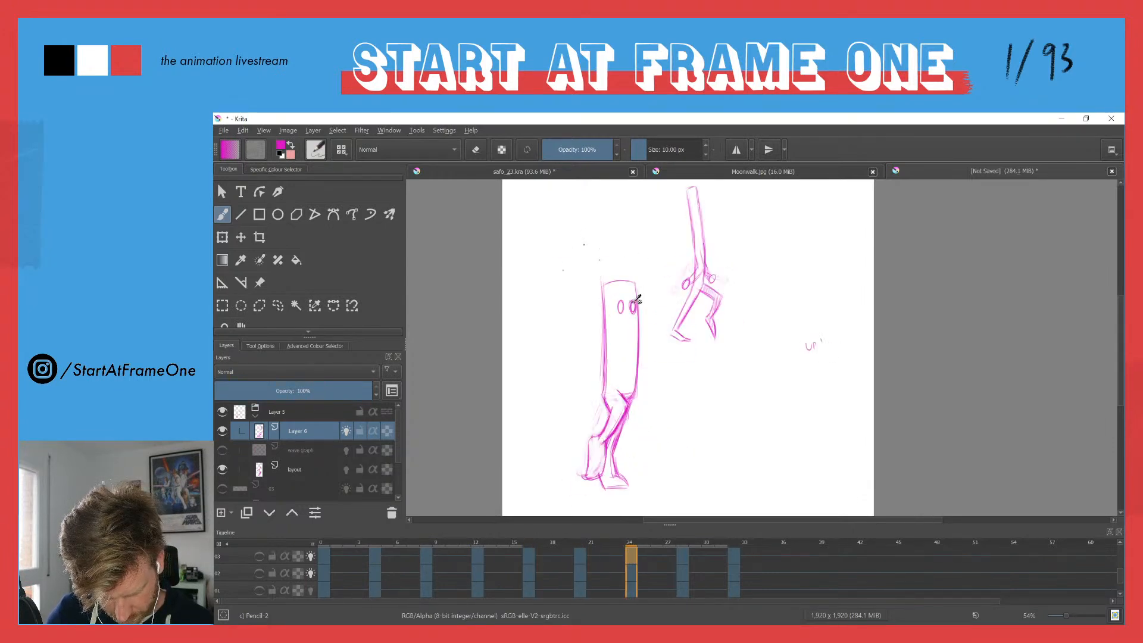
pyautogui.hotkey('ctrl', 'Left')
pyautogui.hotkey('ctrl', 'Left')
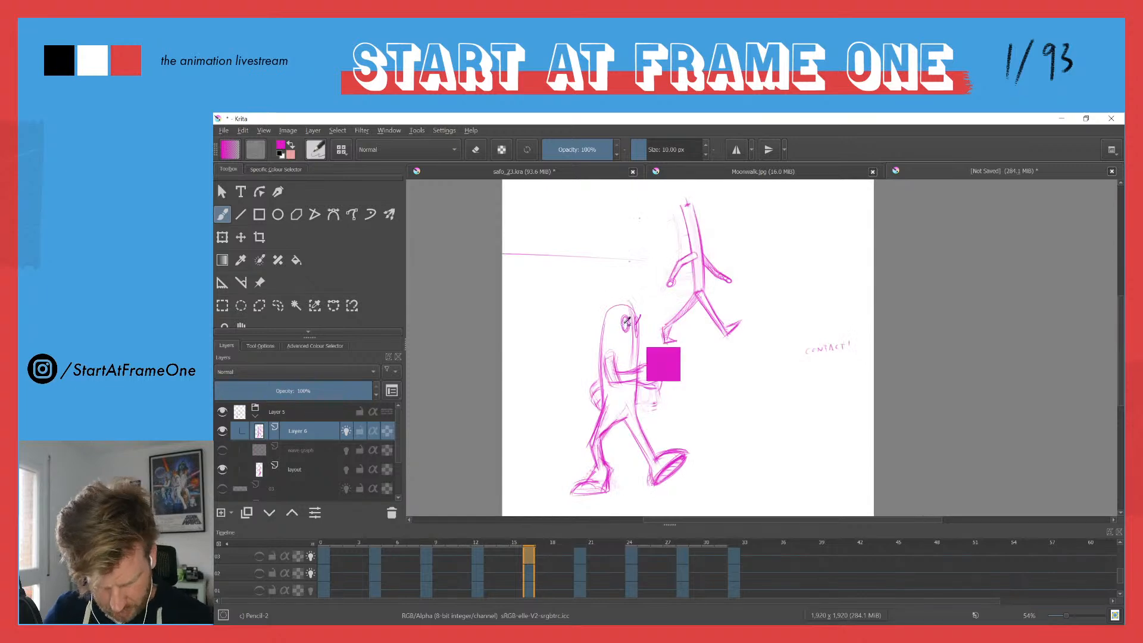
pyautogui.hotkey('ctrl', 'Right')
pyautogui.hotkey('ctrl', 'Right')
pyautogui.hotkey('ctrl', 'Left')
pyautogui.hotkey('ctrl', 'Left')
pyautogui.hotkey('ctrl', 'Right')
pyautogui.hotkey('ctrl', 'Right')
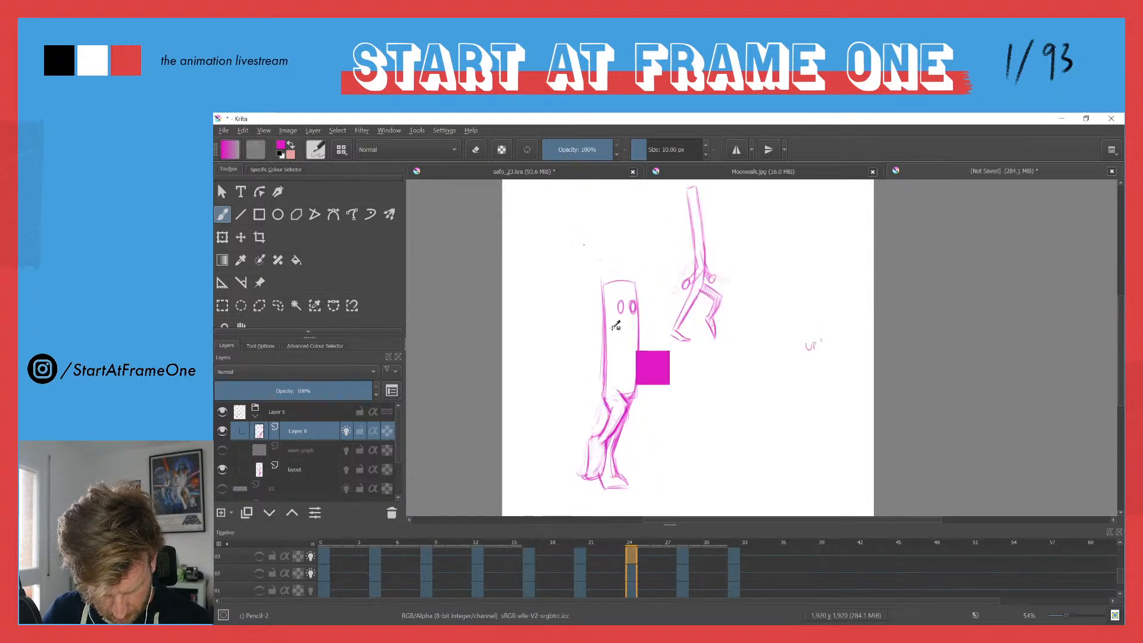
pyautogui.hotkey('ctrl', 'Left')
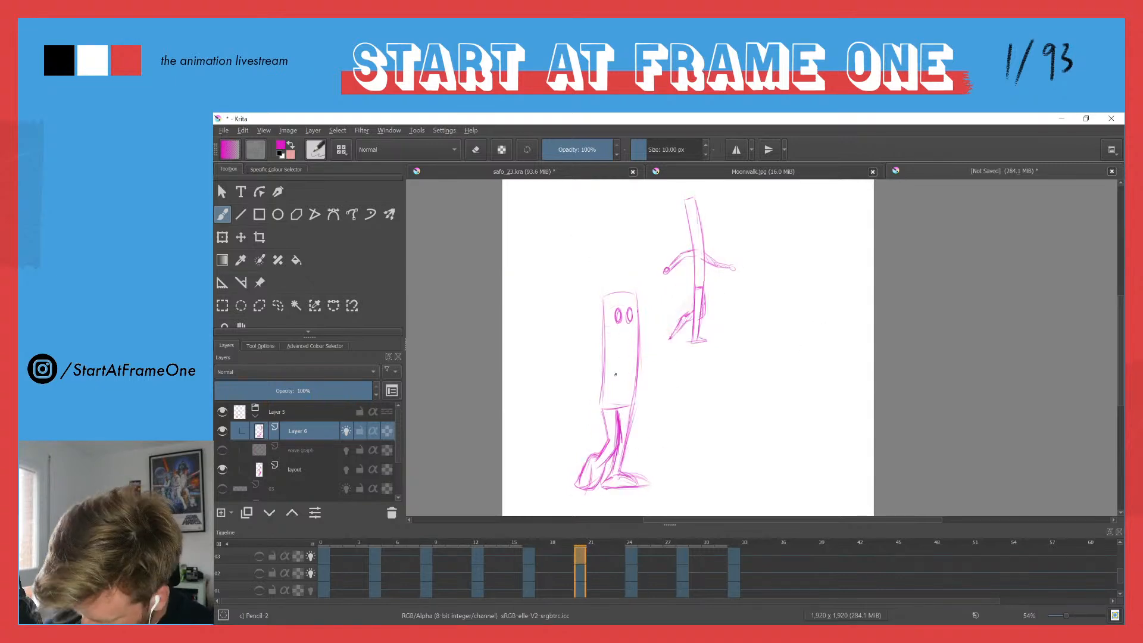
# Step: Switch to the Move tool and flip through the keyframes around frame 20 to compare the body and leg positions
pyautogui.moveTo(619, 294); pyautogui.dragTo(623, 237)
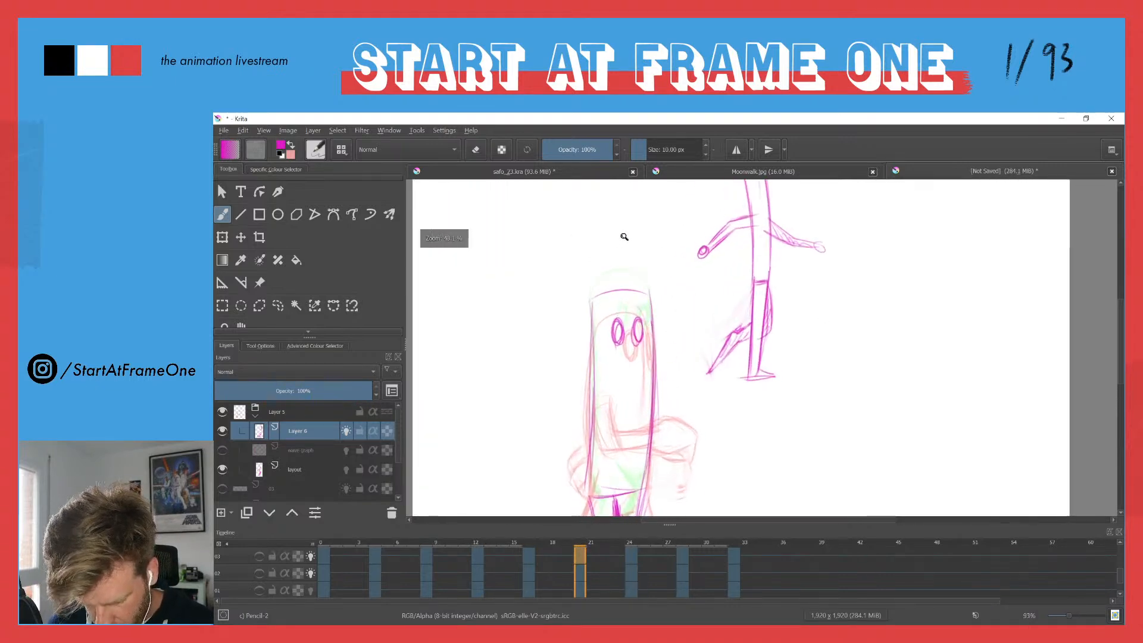
pyautogui.press('l')
pyautogui.moveTo(641, 308)
pyautogui.mouseDown()
pyautogui.moveTo(644, 345)
pyautogui.moveTo(599, 341)
pyautogui.moveTo(620, 329)
pyautogui.moveTo(607, 313)
pyautogui.moveTo(587, 365)
pyautogui.mouseUp()
pyautogui.press('t')
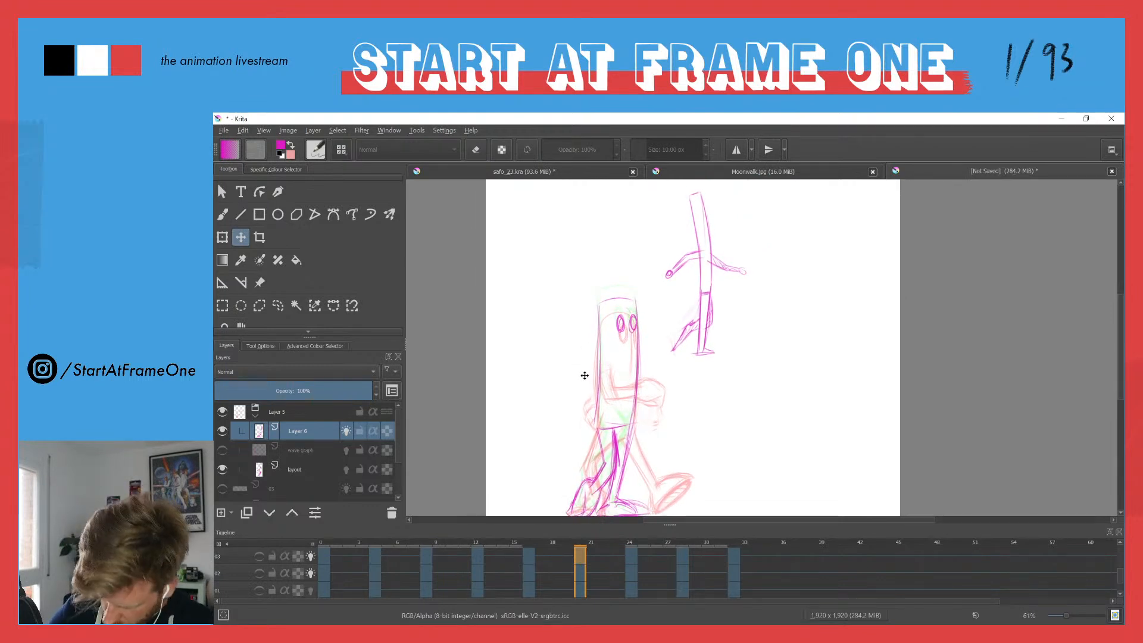
pyautogui.press('Left')
pyautogui.press('Right')
pyautogui.press('Right')
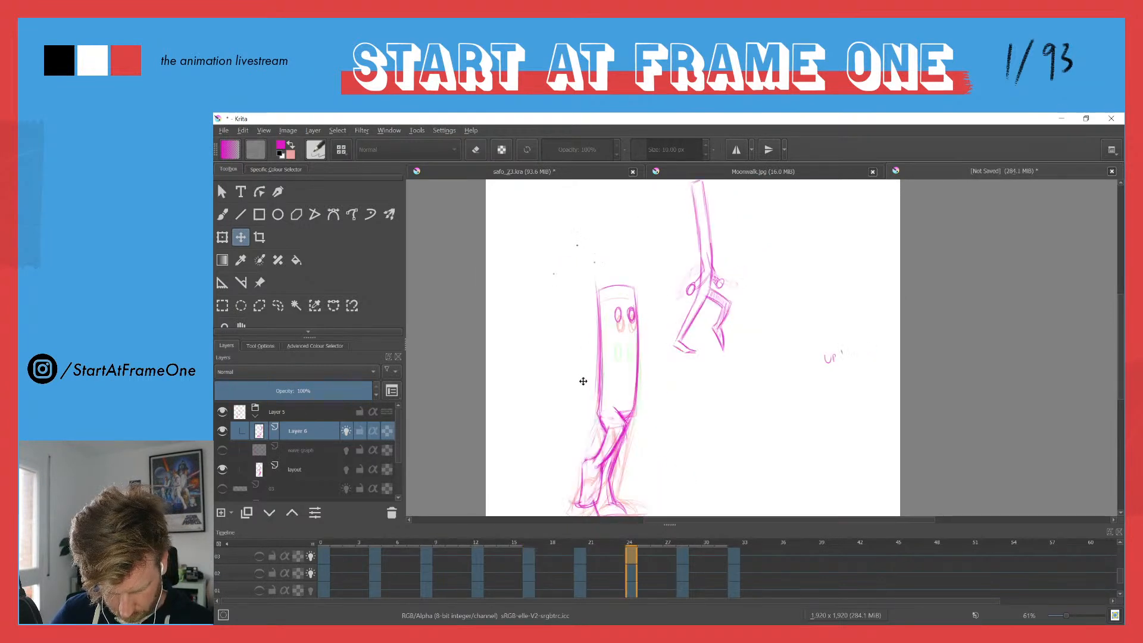
pyautogui.press('Left')
pyautogui.press('Left')
pyautogui.press('Right')
pyautogui.press('Right')
pyautogui.press('Left')
pyautogui.press('Left')
# Step: Scrub repeatedly across keyframes 12, 16, 20 and 24 to review the walk from the low pose to the up pose
pyautogui.moveTo(538, 369); pyautogui.dragTo(518, 329)
pyautogui.press('Left')
pyautogui.press('Left')
pyautogui.press('Right')
pyautogui.press('Right')
pyautogui.press('Right')
pyautogui.press('Left')
pyautogui.press('Left')
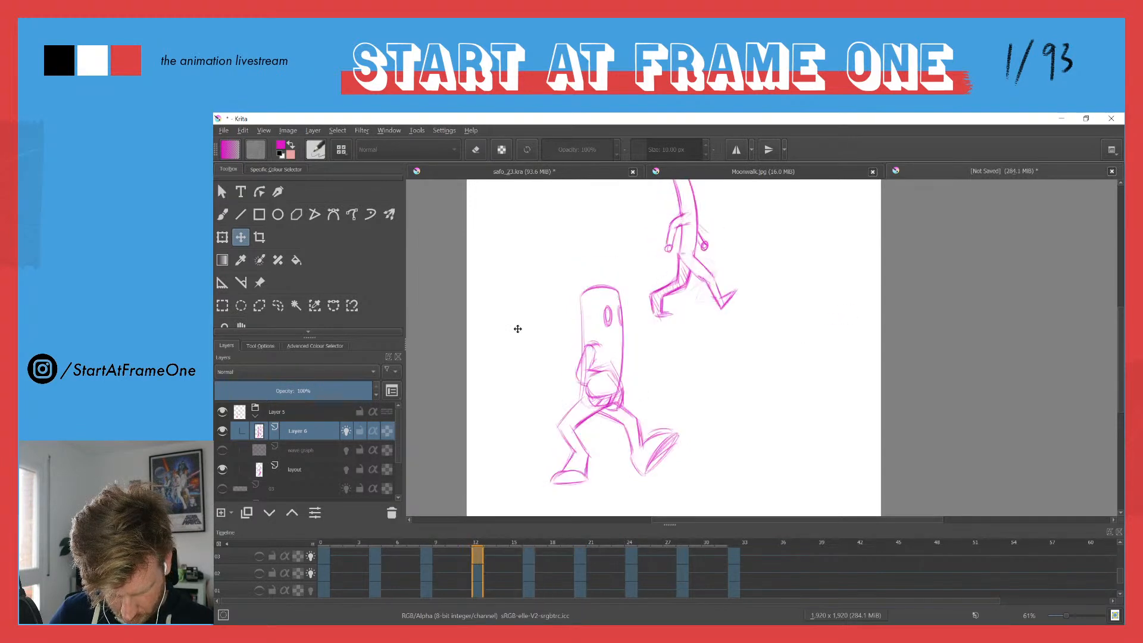
pyautogui.press('Right')
pyautogui.press('Right')
pyautogui.press('Right')
pyautogui.press('Left')
pyautogui.press('Left')
pyautogui.press('Right')
pyautogui.press('Right')
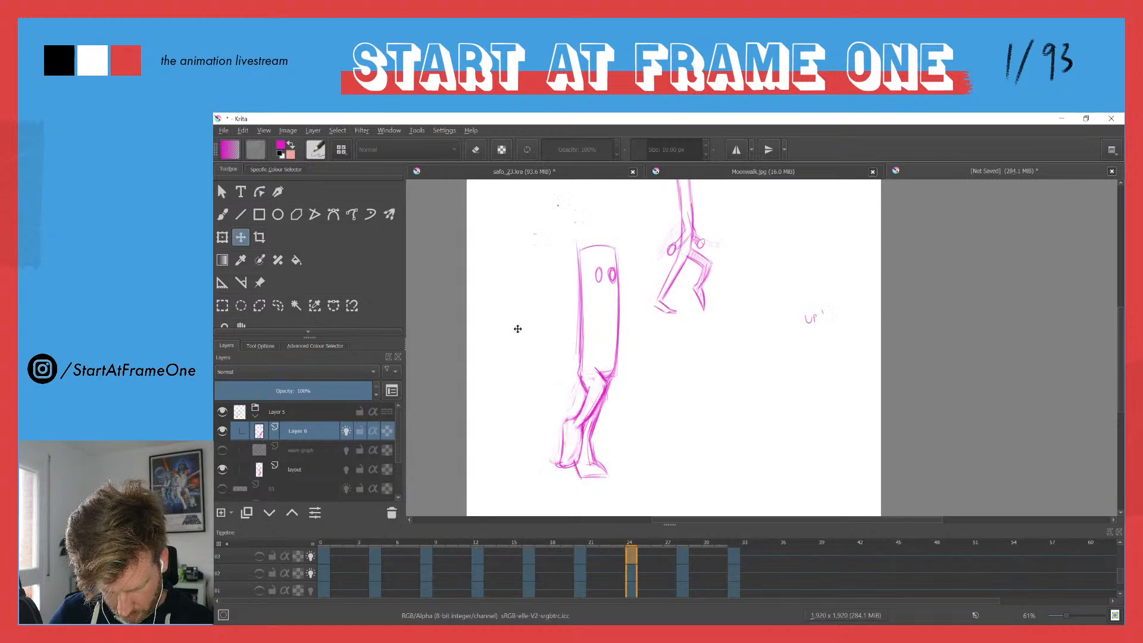
pyautogui.press('Left')
pyautogui.press('Left')
pyautogui.press('Right')
pyautogui.press('Left')
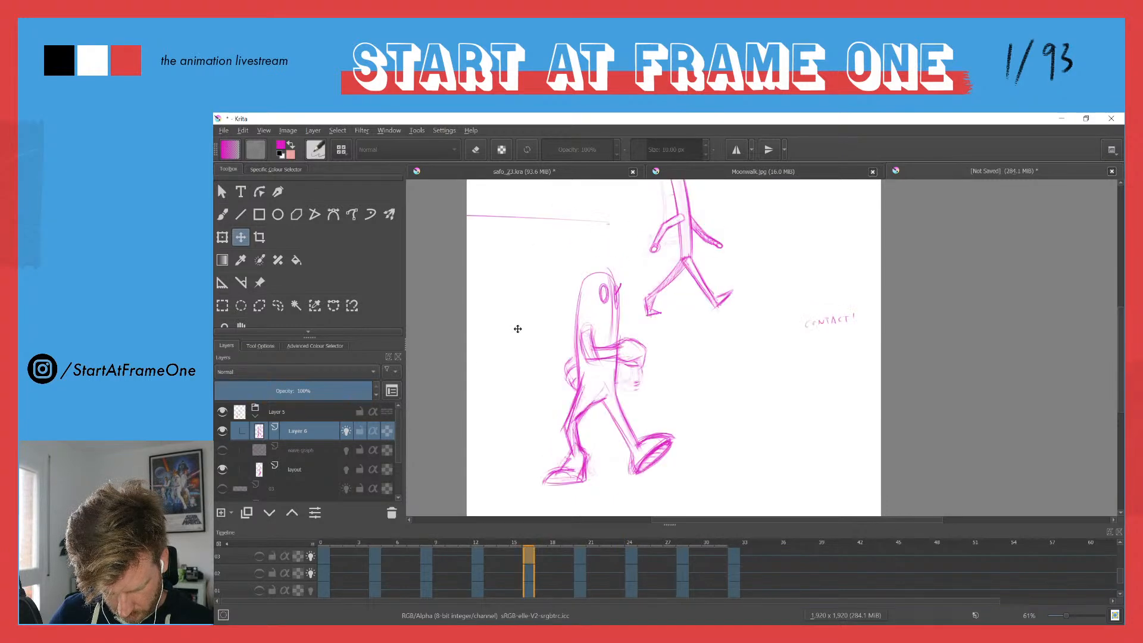
# Step: Erase the rough outer line of the rear foot on the frame 20 drawing with a 40.51 px eraser
pyautogui.press('Right')
pyautogui.hotkey('alt', '.')
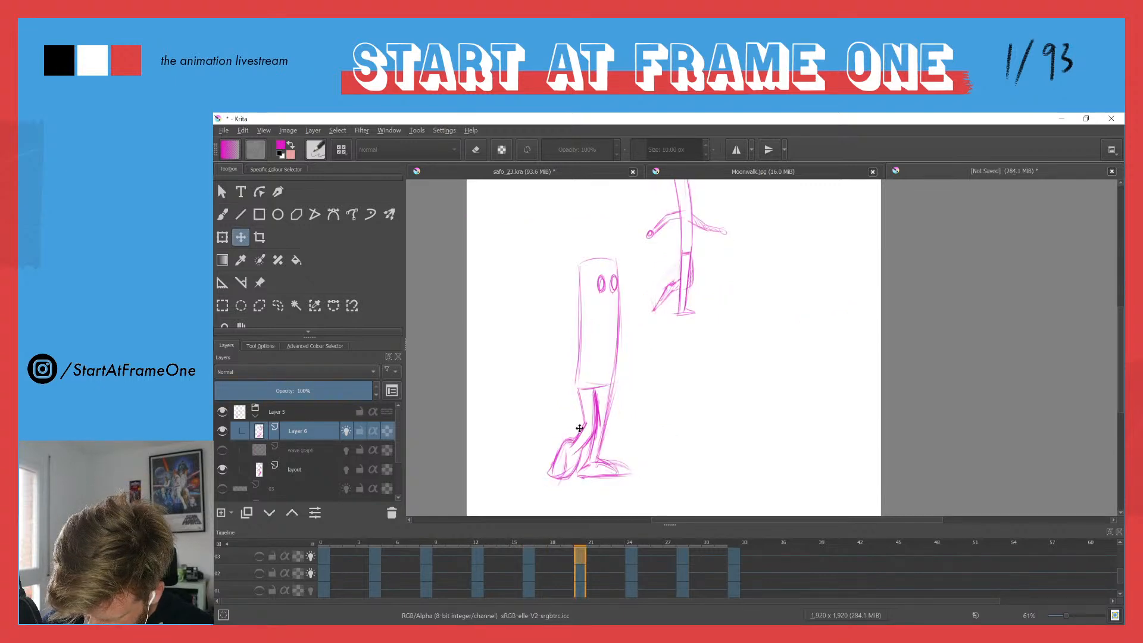
pyautogui.press('b')
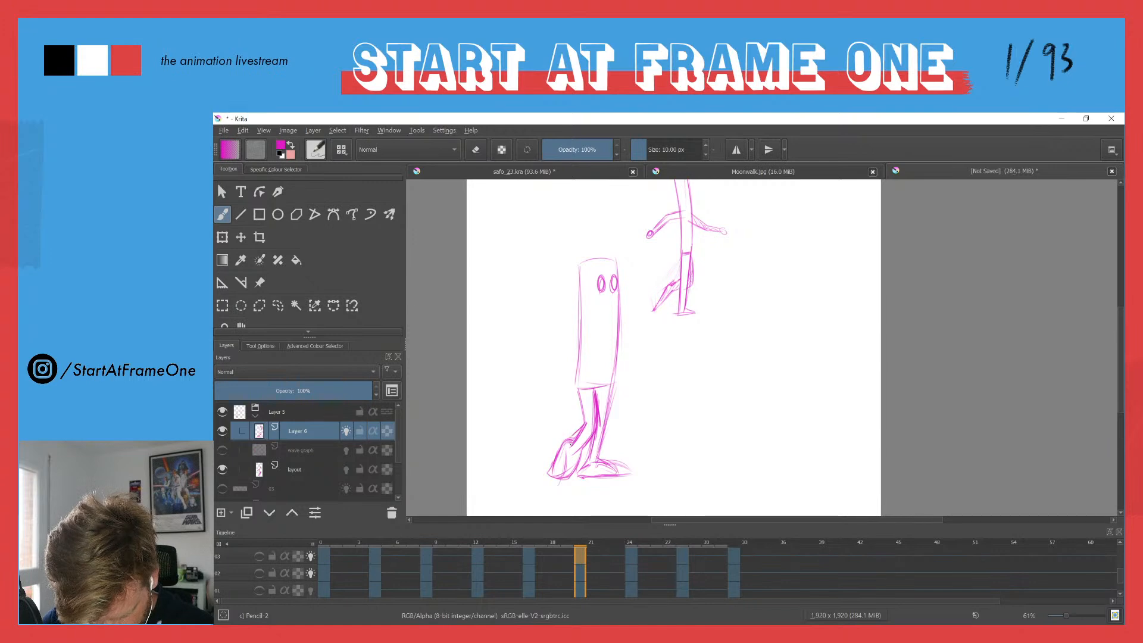
pyautogui.press('e')
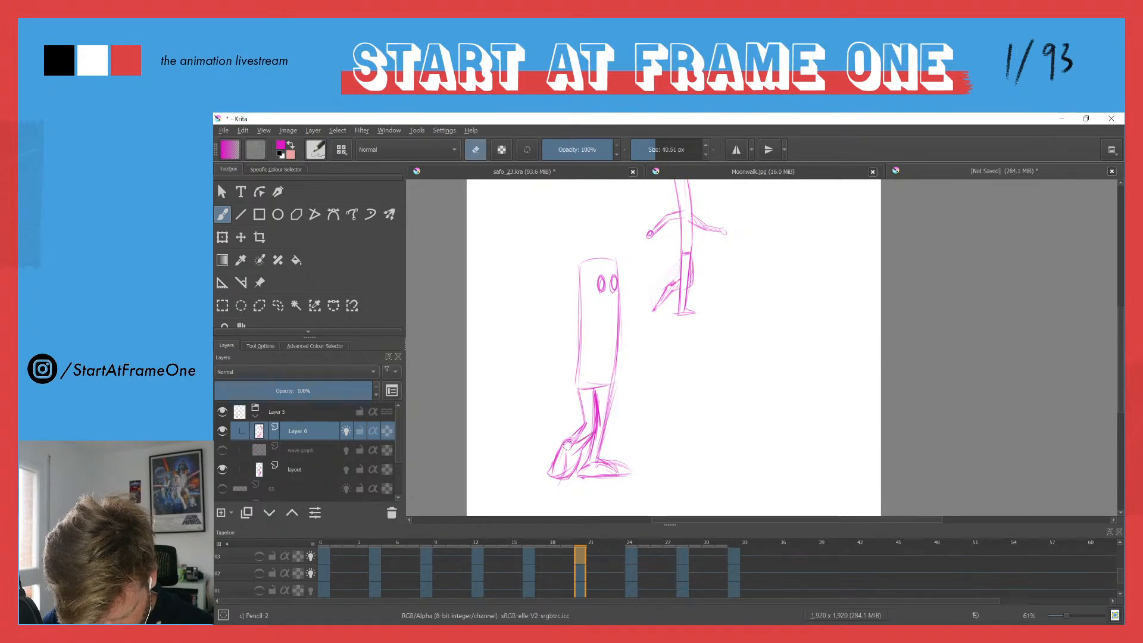
pyautogui.moveTo(565, 454)
pyautogui.mouseDown()
pyautogui.moveTo(582, 445)
pyautogui.moveTo(576, 467)
pyautogui.moveTo(567, 452)
pyautogui.mouseUp()
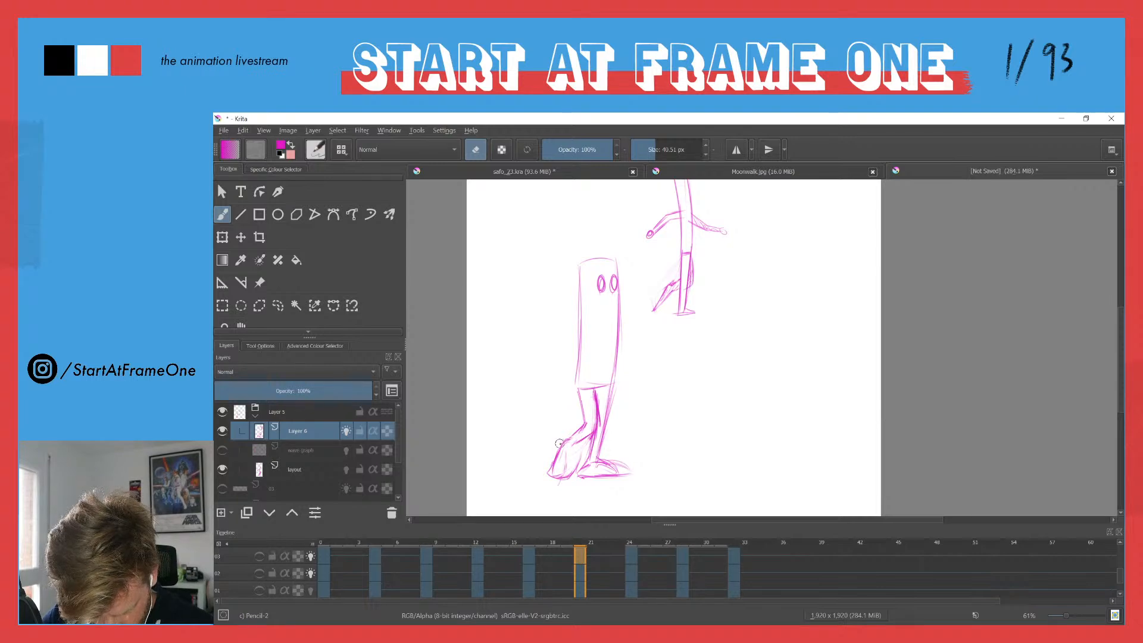
pyautogui.moveTo(560, 445); pyautogui.dragTo(548, 476)
# Step: Redraw the rear foot's outline and strengthen the thigh lines on frame 20 with the 10 px pencil brush
pyautogui.press('e')
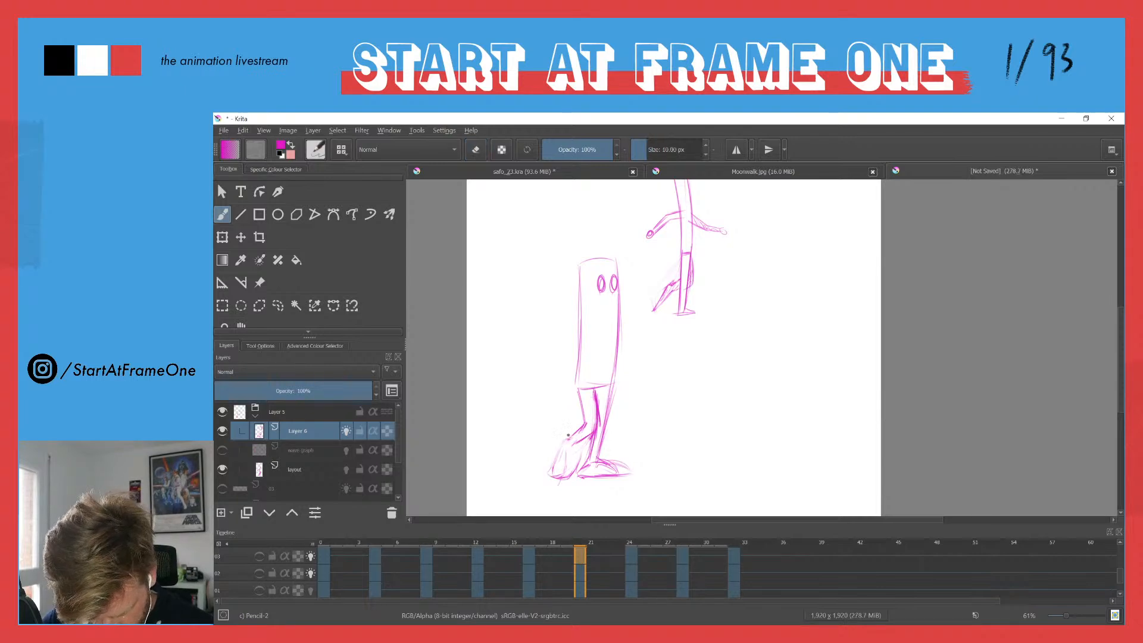
pyautogui.moveTo(564, 437)
pyautogui.mouseDown()
pyautogui.moveTo(549, 462)
pyautogui.moveTo(557, 477)
pyautogui.moveTo(546, 469)
pyautogui.moveTo(563, 476)
pyautogui.mouseUp()
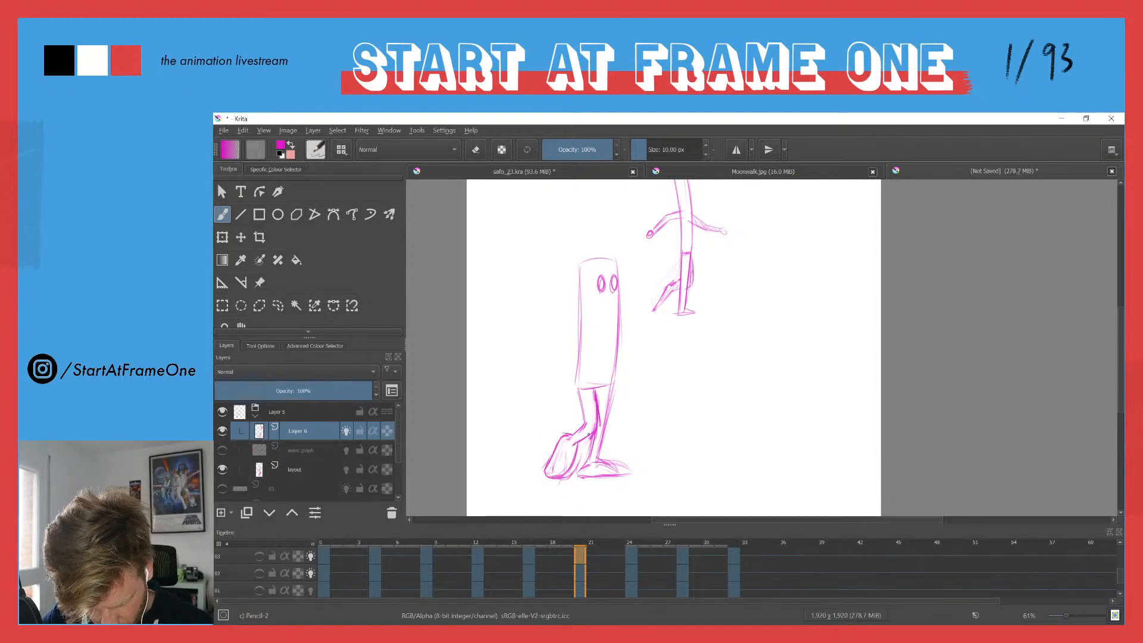
pyautogui.moveTo(581, 396)
pyautogui.mouseDown()
pyautogui.moveTo(583, 419)
pyautogui.moveTo(597, 401)
pyautogui.mouseUp()
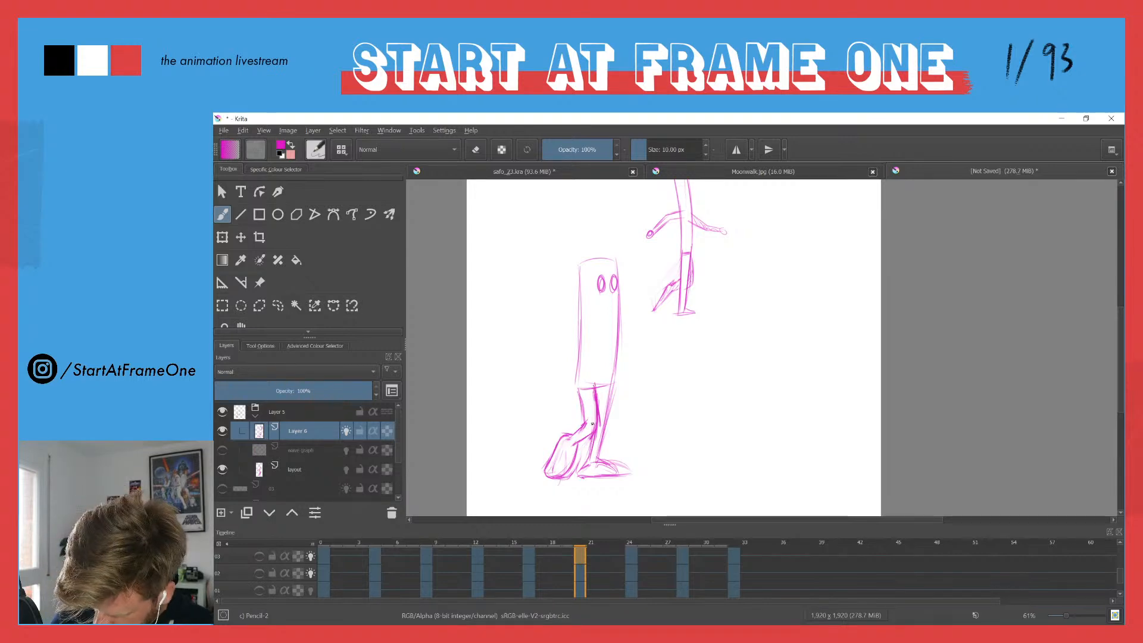
# Step: Flip back and forth through the keyframes around frames 20, 24 and 28 to compare the revised legs, ending on frame 28
pyautogui.hotkey('ctrl', 'Left')
pyautogui.hotkey('ctrl', 'Right')
pyautogui.hotkey('ctrl', 'Right')
pyautogui.hotkey('ctrl', 'Left')
pyautogui.hotkey('ctrl', 'Left')
pyautogui.hotkey('ctrl', 'Right')
pyautogui.hotkey('ctrl', 'Right')
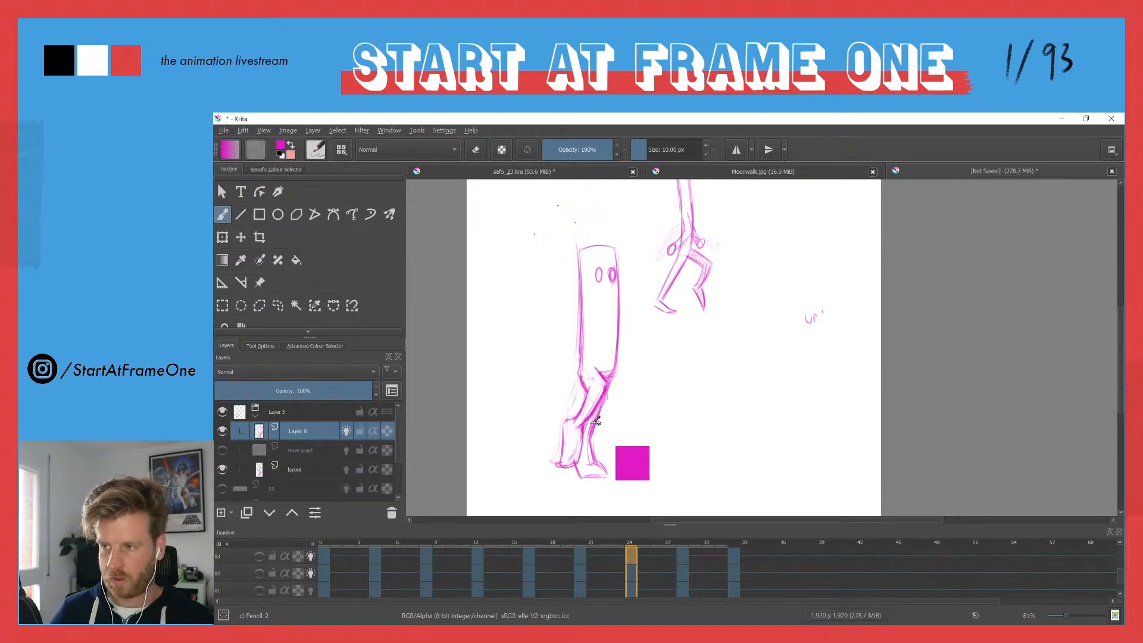
pyautogui.hotkey('ctrl', 'Left')
pyautogui.hotkey('ctrl', 'Right')
pyautogui.hotkey('ctrl', 'Right')
pyautogui.hotkey('ctrl', 'Left')
pyautogui.hotkey('ctrl', 'Left')
pyautogui.hotkey('ctrl', 'Right')
pyautogui.hotkey('ctrl', 'Right')
pyautogui.hotkey('ctrl', 'Left')
pyautogui.hotkey('ctrl', 'Right')
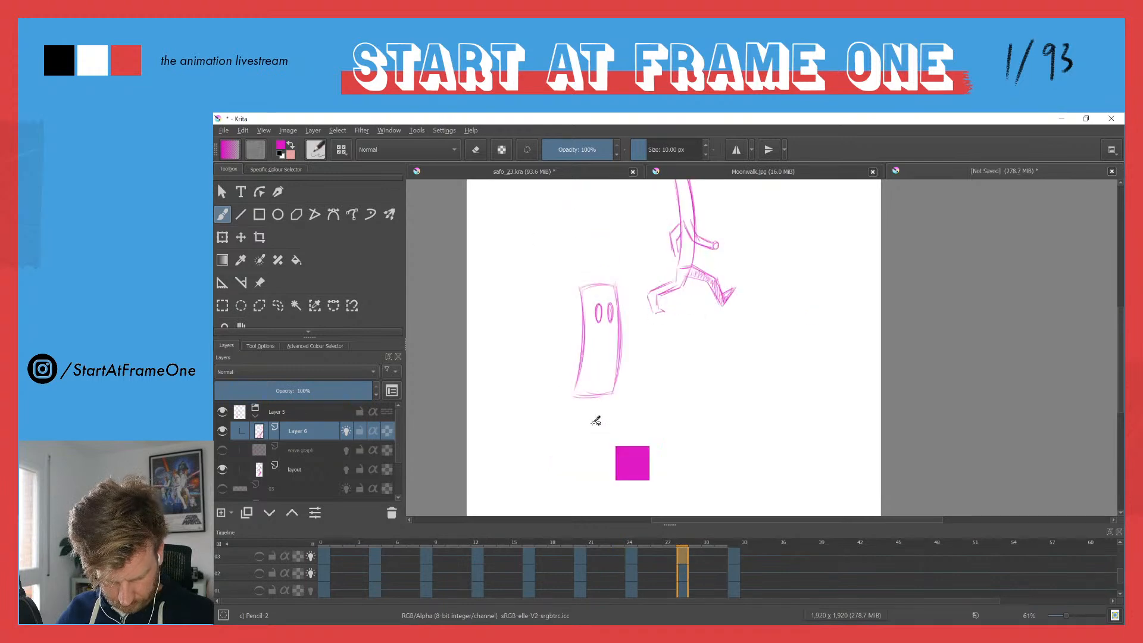
pyautogui.hotkey('ctrl', 'Left')
pyautogui.hotkey('ctrl', 'Left')
pyautogui.hotkey('ctrl', 'Left')
pyautogui.hotkey('ctrl', 'Right')
pyautogui.hotkey('ctrl', 'Right')
pyautogui.hotkey('ctrl', 'Right')
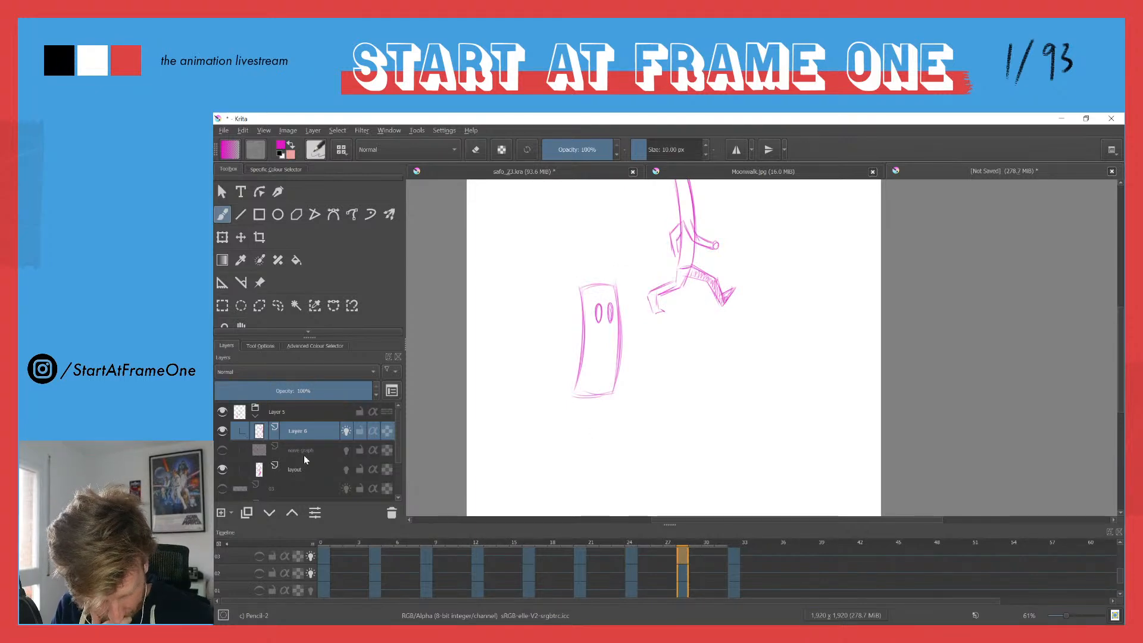
# Step: Show onion skins around frame 28 and compare the drawing with the contact pose on frame 32
pyautogui.moveTo(538, 570)
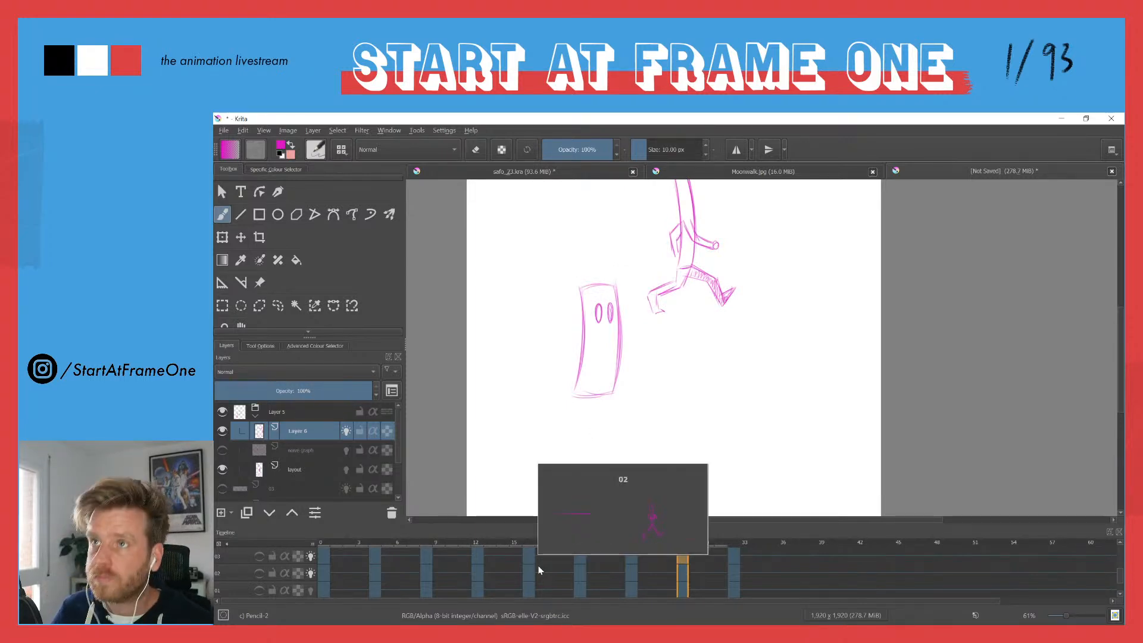
pyautogui.press('space')
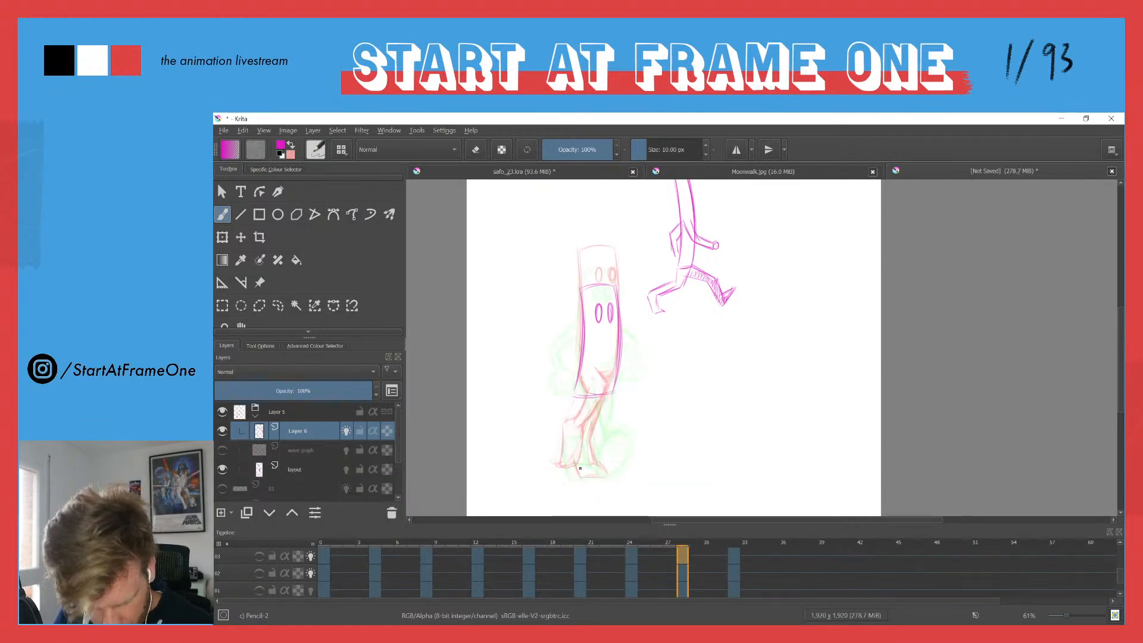
pyautogui.hotkey('ctrl', 'Right')
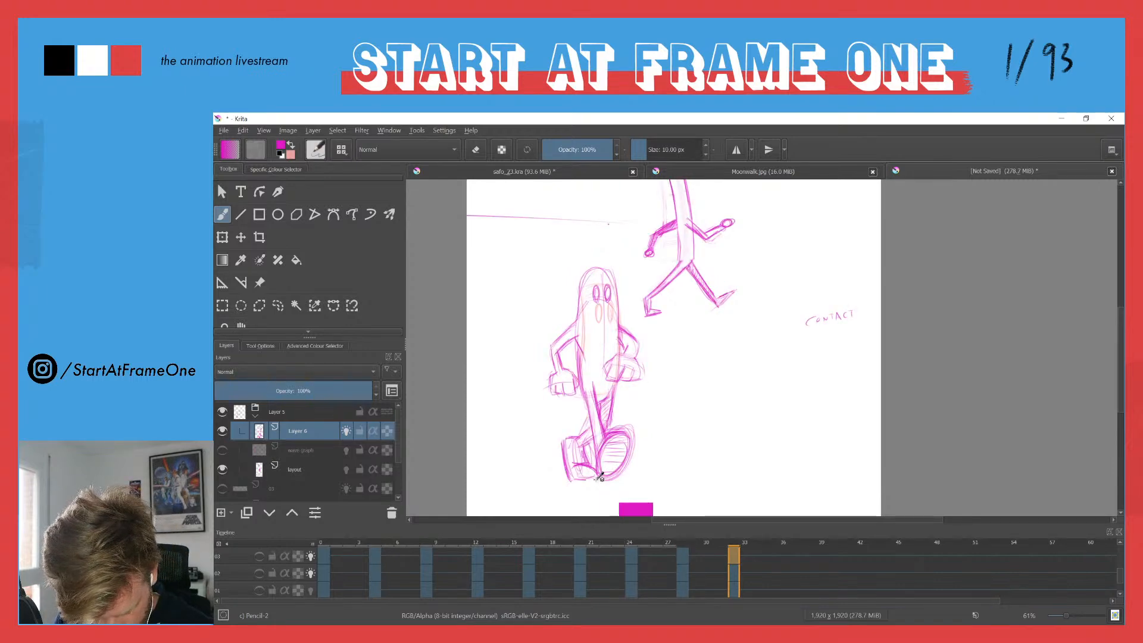
pyautogui.hotkey('ctrl', 'Left')
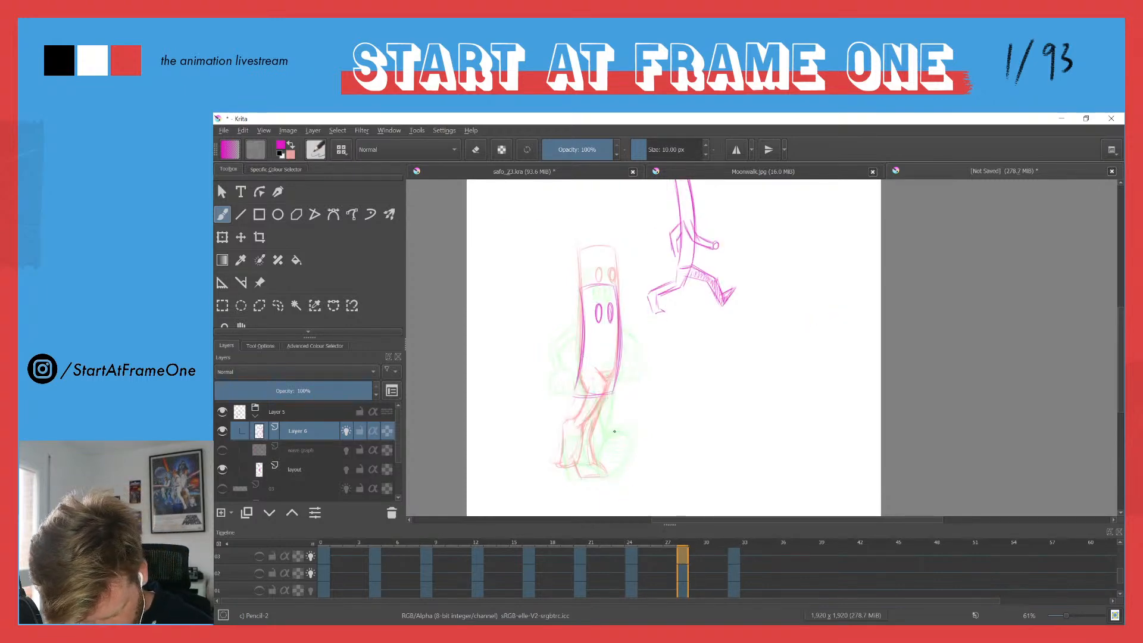
# Step: Sketch the front foot's upturned sole with tread lines on frame 28 and check it against frames 24 and 32
pyautogui.moveTo(618, 428); pyautogui.dragTo(604, 472)
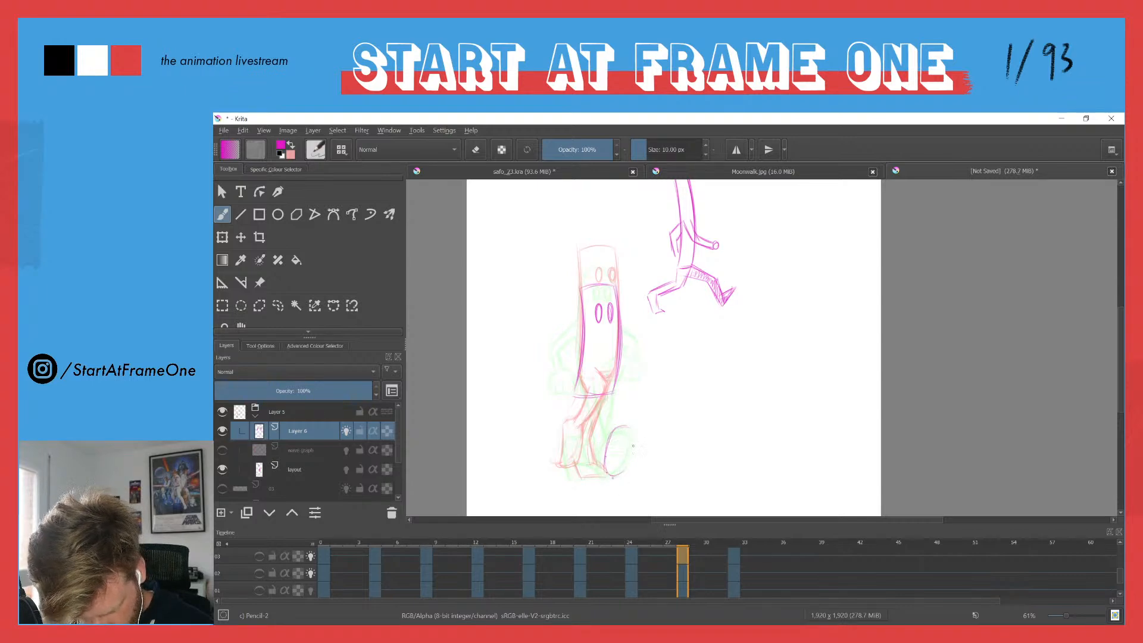
pyautogui.moveTo(634, 429); pyautogui.dragTo(621, 473)
pyautogui.moveTo(616, 427)
pyautogui.mouseDown()
pyautogui.moveTo(635, 423)
pyautogui.moveTo(606, 452)
pyautogui.moveTo(605, 476)
pyautogui.moveTo(631, 431)
pyautogui.mouseUp()
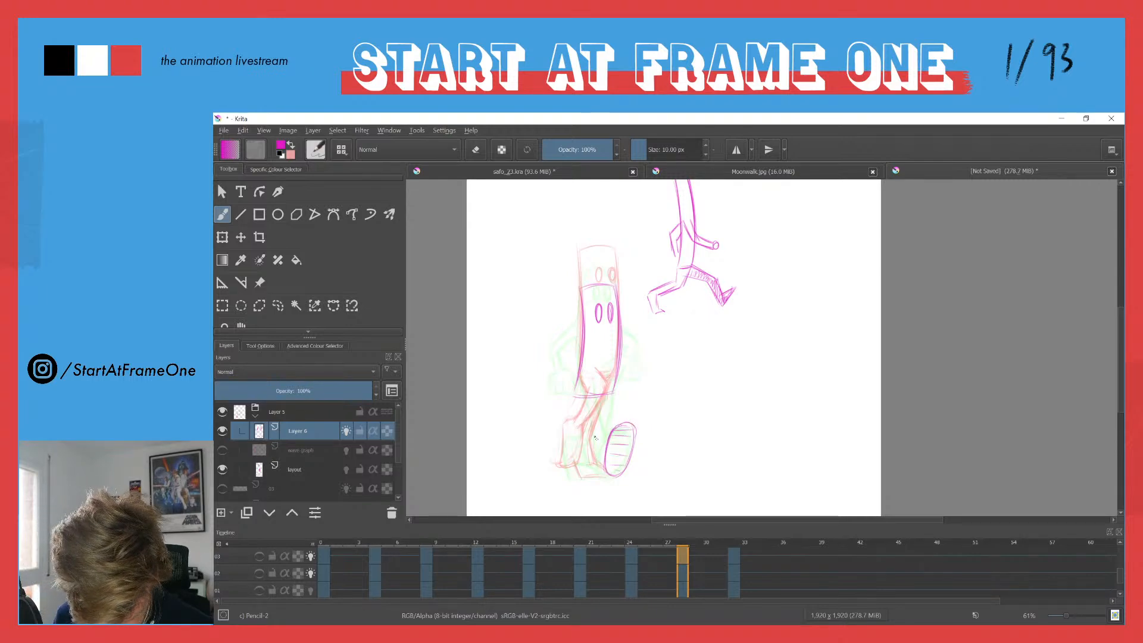
pyautogui.press('Left')
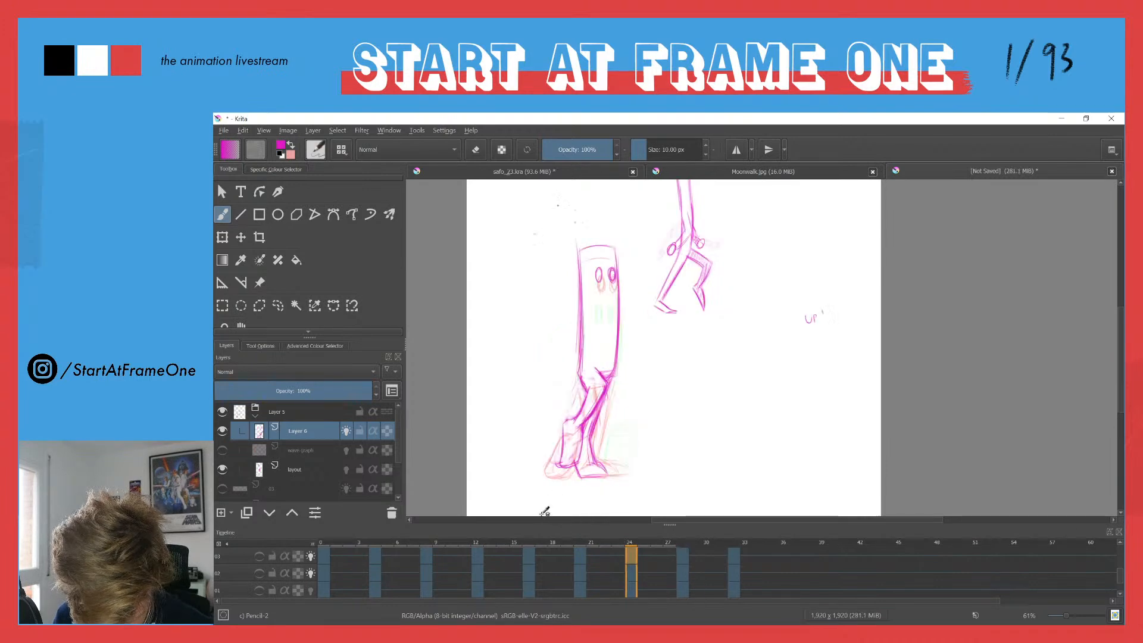
pyautogui.press('Right')
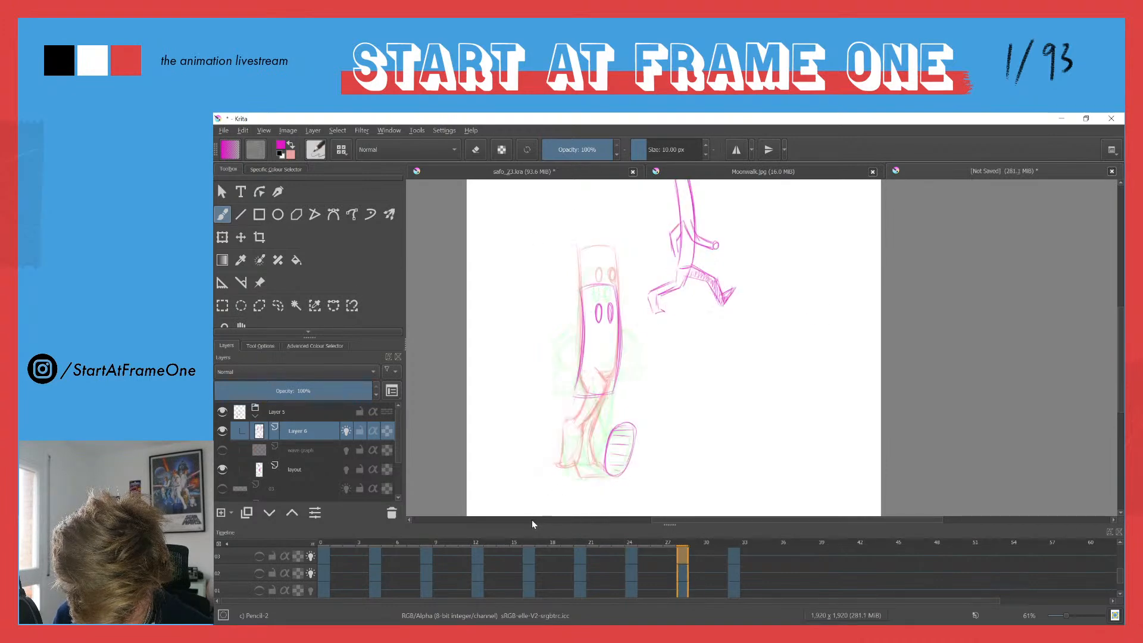
pyautogui.press('Right')
pyautogui.press('Left')
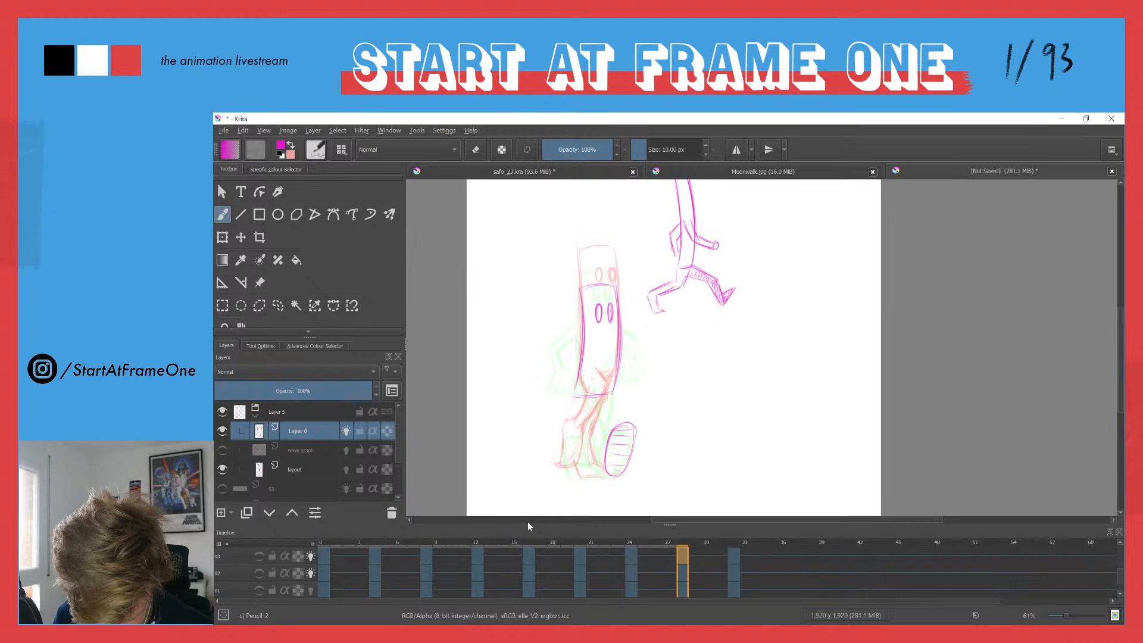
pyautogui.press('Right')
pyautogui.press('Left')
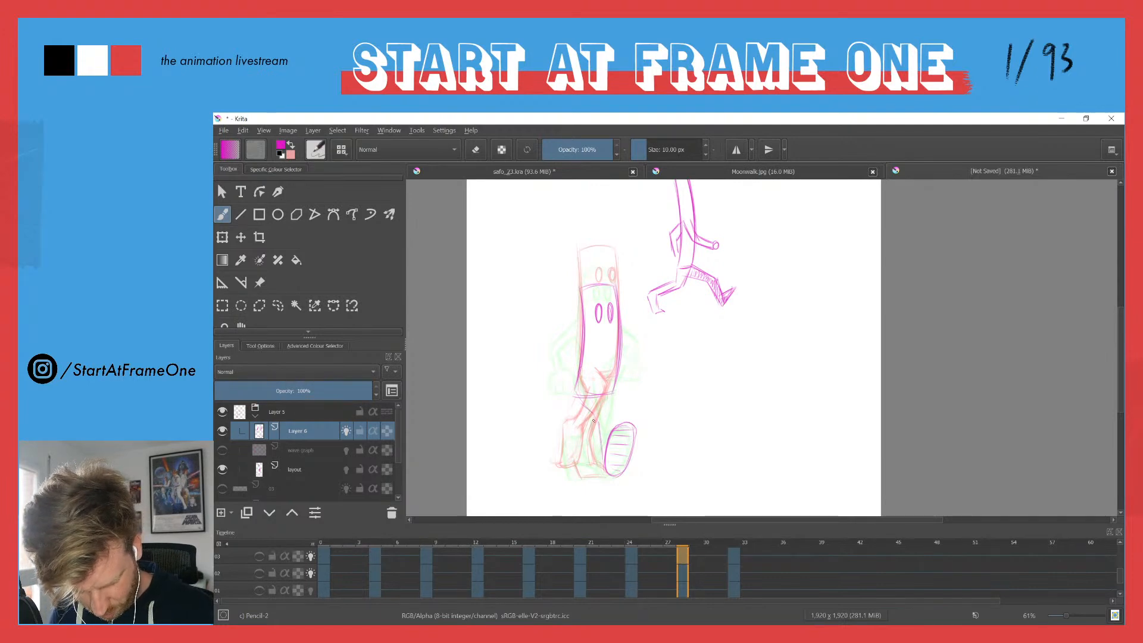
# Step: Draw the front leg from the hips to the foot on frame 28 and darken the top of the foot
pyautogui.moveTo(574, 393); pyautogui.dragTo(609, 418)
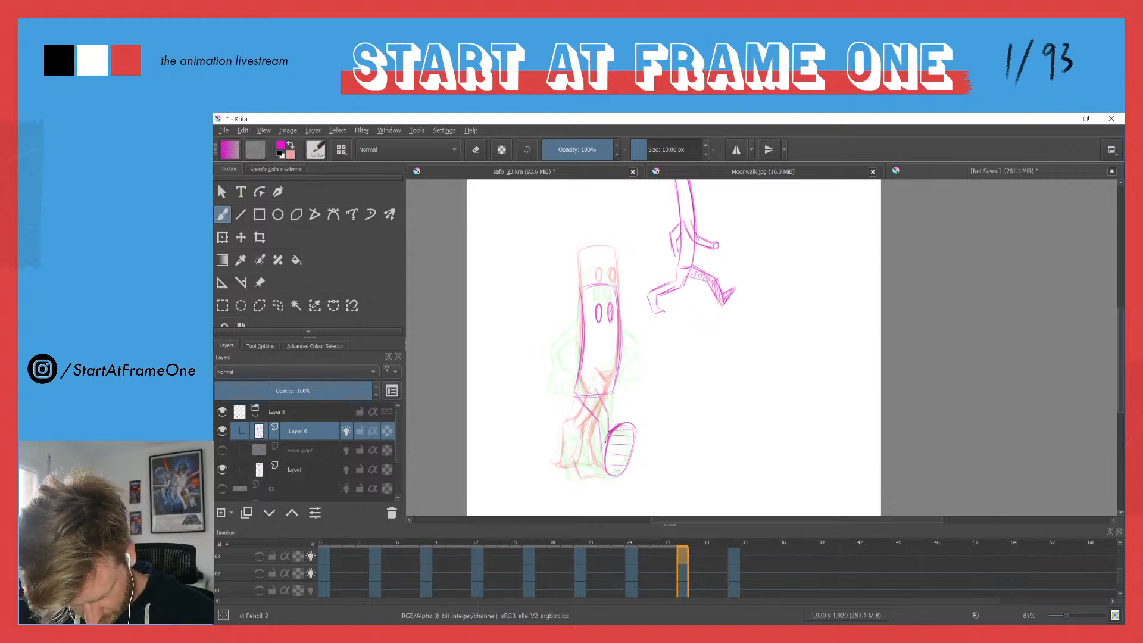
pyautogui.moveTo(617, 426); pyautogui.dragTo(631, 449)
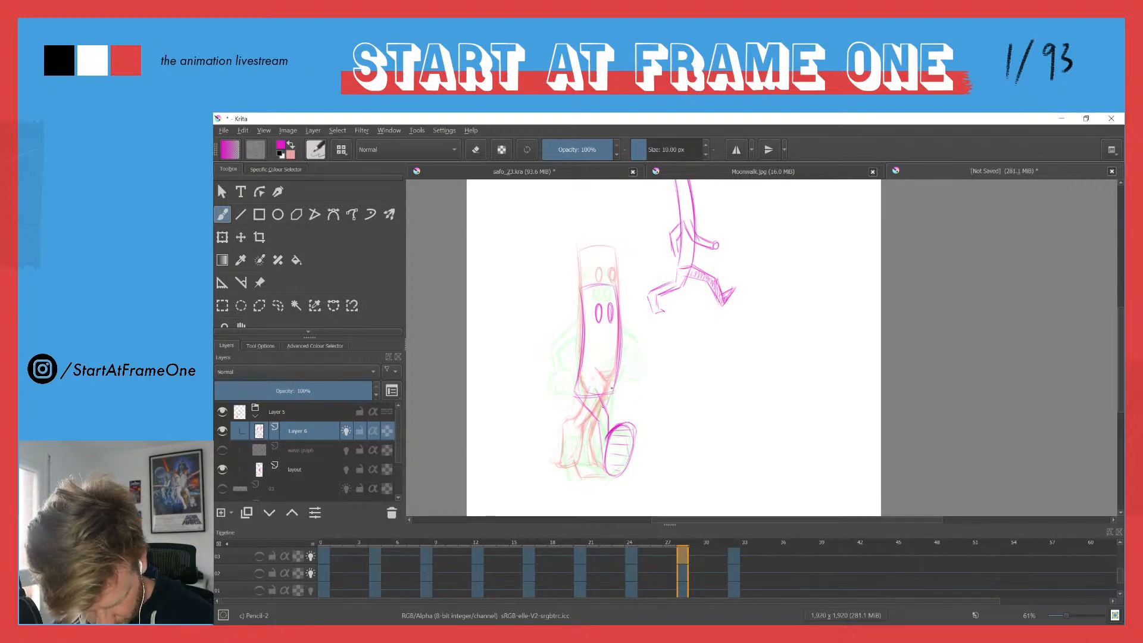
pyautogui.press('Left')
pyautogui.press('Right')
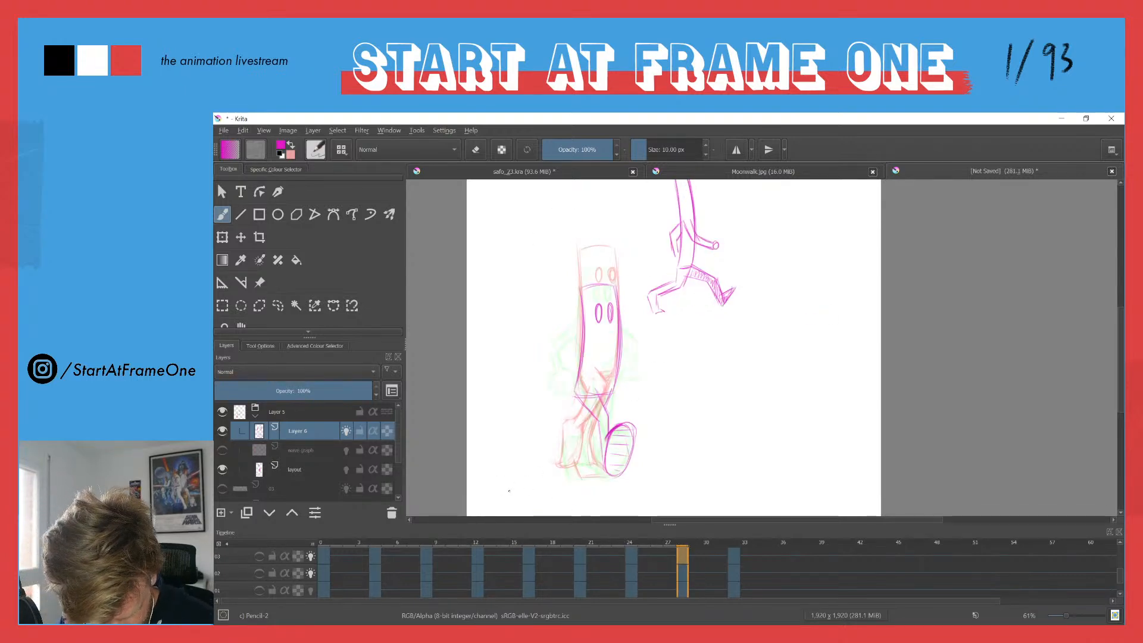
# Step: Compare the frame 28 front leg with the frame 32 contact pose, viewing it with and without onion skins
pyautogui.press('Right')
pyautogui.press('Left')
pyautogui.press('Right')
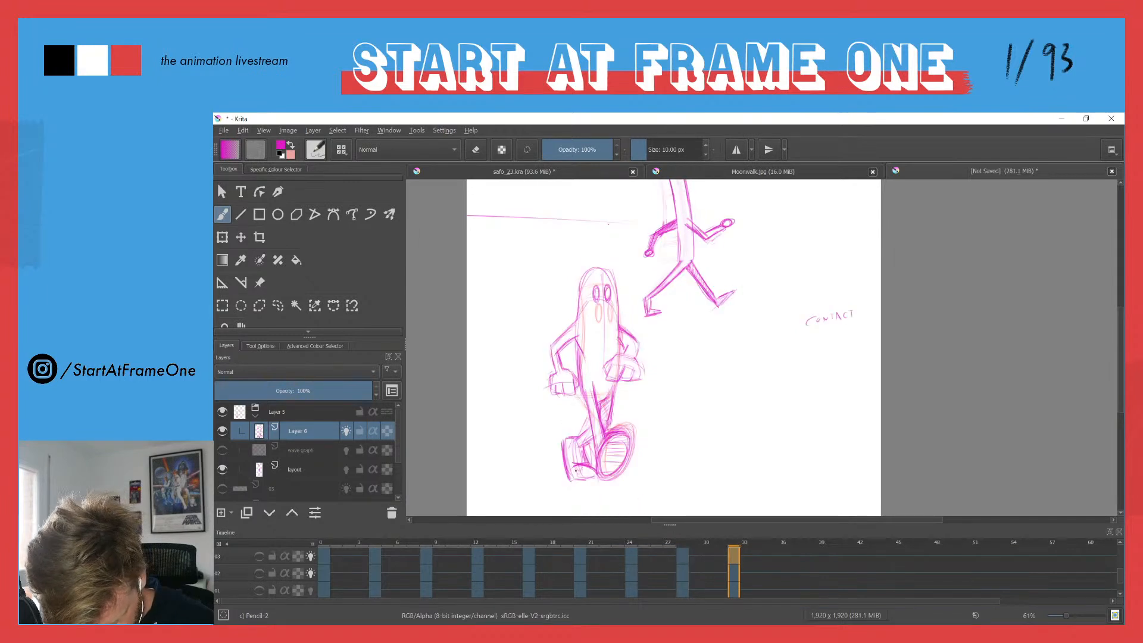
pyautogui.press('Left')
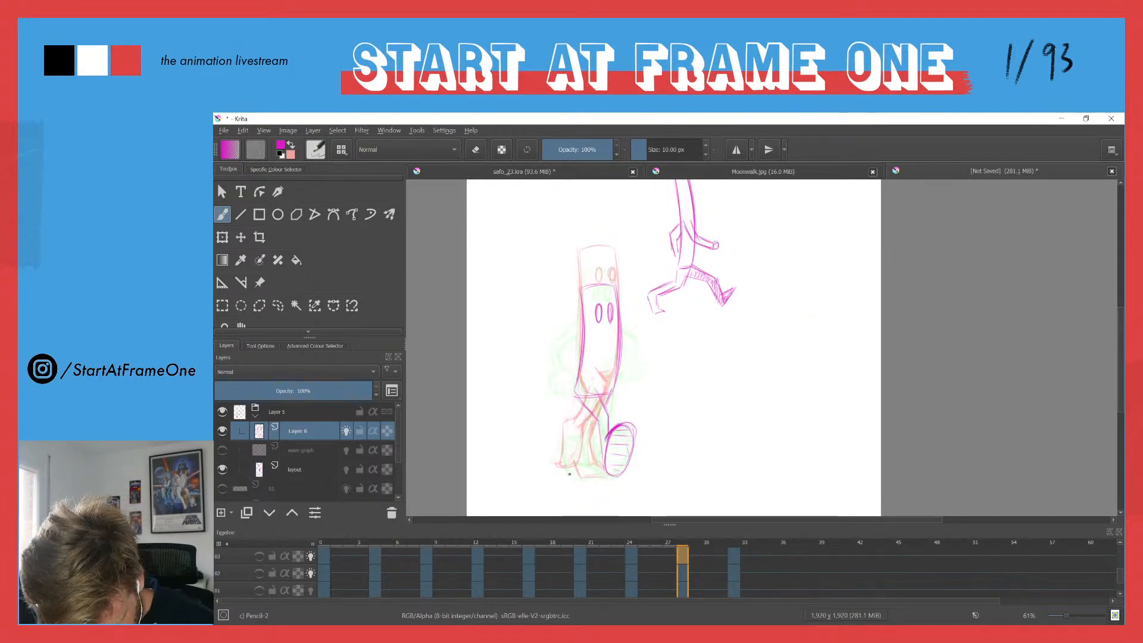
pyautogui.press('Left')
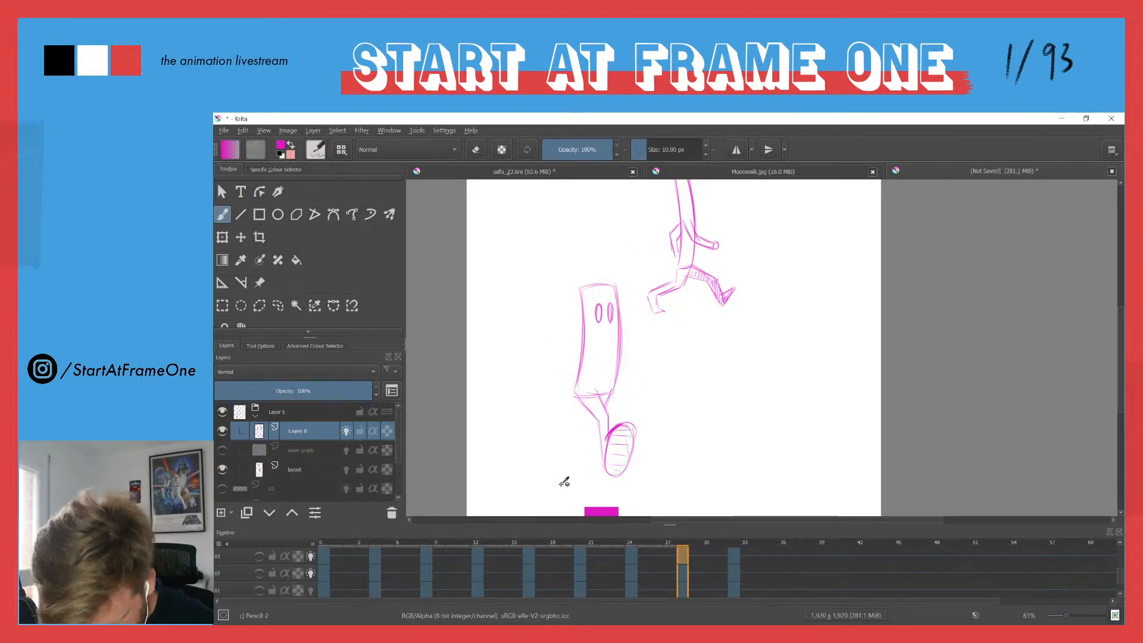
pyautogui.press('Right')
pyautogui.press('Right')
pyautogui.press('Left')
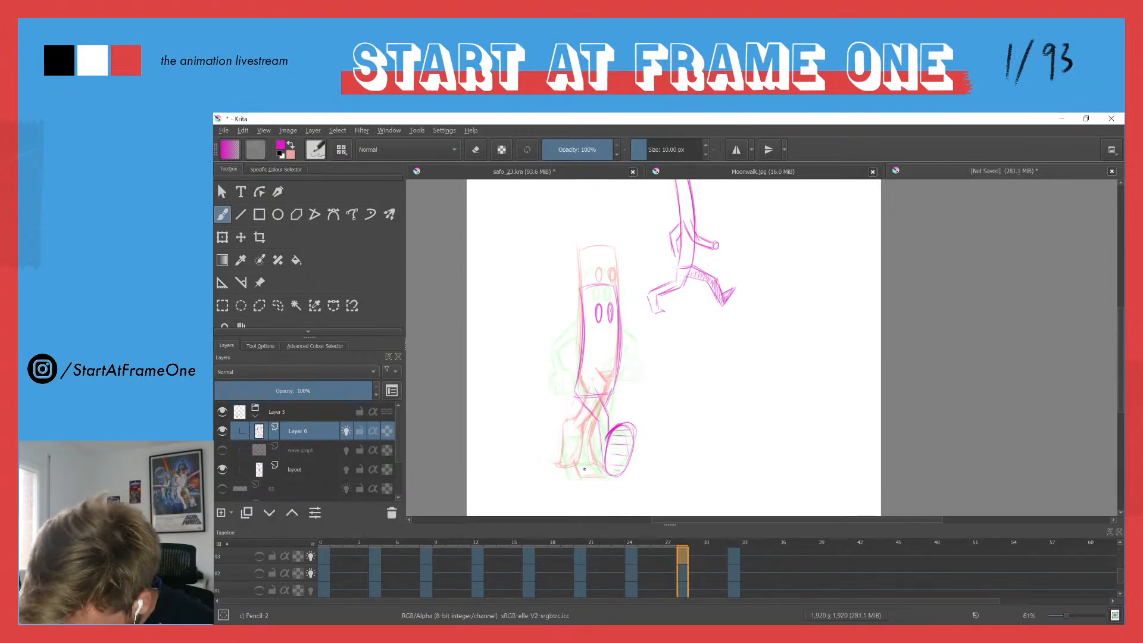
# Step: Sketch the rear foot's toe and lower leg lines on frame 28, checking them against the neighbouring keyframes
pyautogui.moveTo(586, 460)
pyautogui.mouseDown()
pyautogui.moveTo(602, 413)
pyautogui.moveTo(575, 449)
pyautogui.moveTo(624, 450)
pyautogui.mouseUp()
pyautogui.moveTo(615, 431)
pyautogui.mouseDown()
pyautogui.moveTo(629, 451)
pyautogui.moveTo(613, 452)
pyautogui.mouseUp()
pyautogui.moveTo(598, 382)
pyautogui.mouseDown()
pyautogui.moveTo(607, 425)
pyautogui.moveTo(623, 436)
pyautogui.mouseUp()
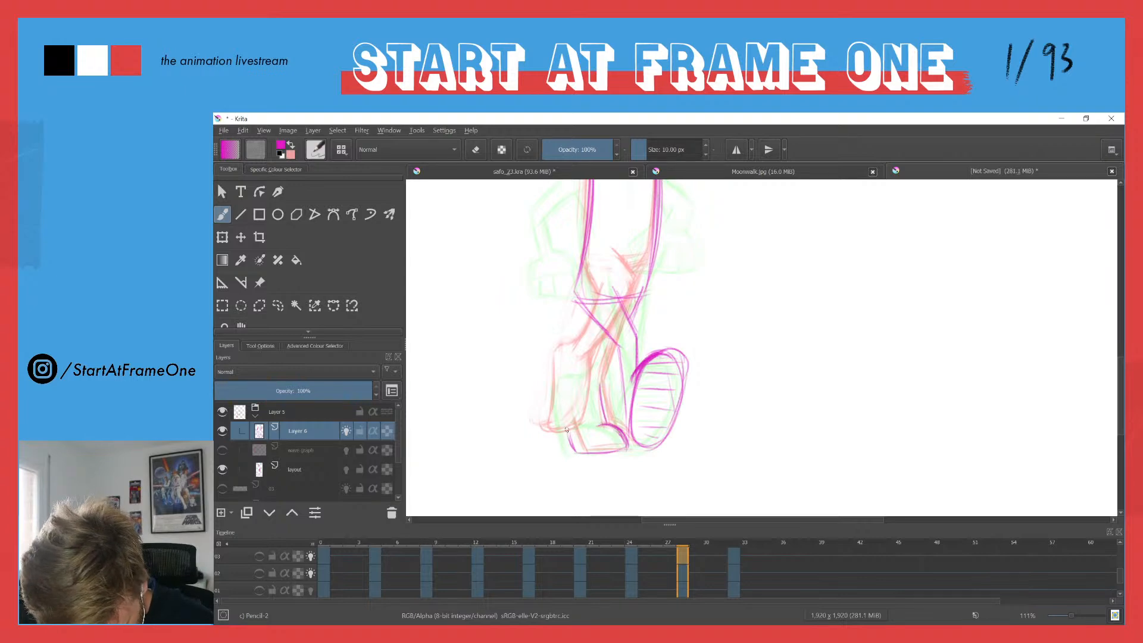
pyautogui.hotkey('ctrl', 'Left')
pyautogui.hotkey('ctrl', 'Right')
pyautogui.hotkey('ctrl', 'Right')
pyautogui.hotkey('ctrl', 'Left')
pyautogui.hotkey('ctrl', 'Left')
pyautogui.hotkey('ctrl', 'Right')
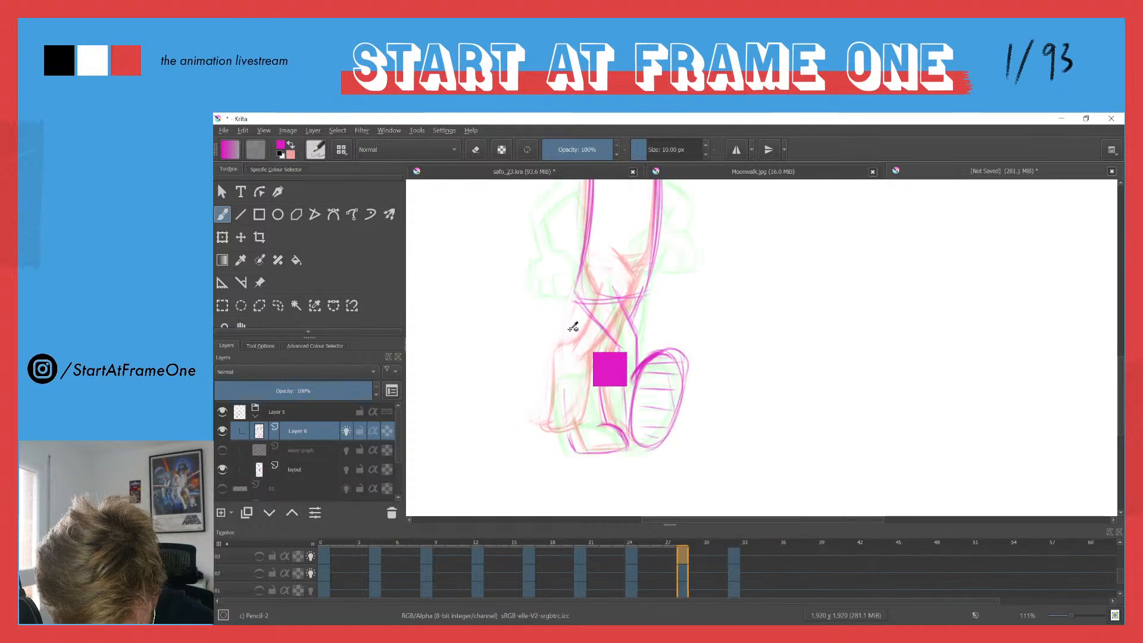
# Step: Draw the rear foot's outer edge and the bent rear leg's lines on frame 28, and adjust the front thigh line
pyautogui.moveTo(563, 384); pyautogui.dragTo(573, 446)
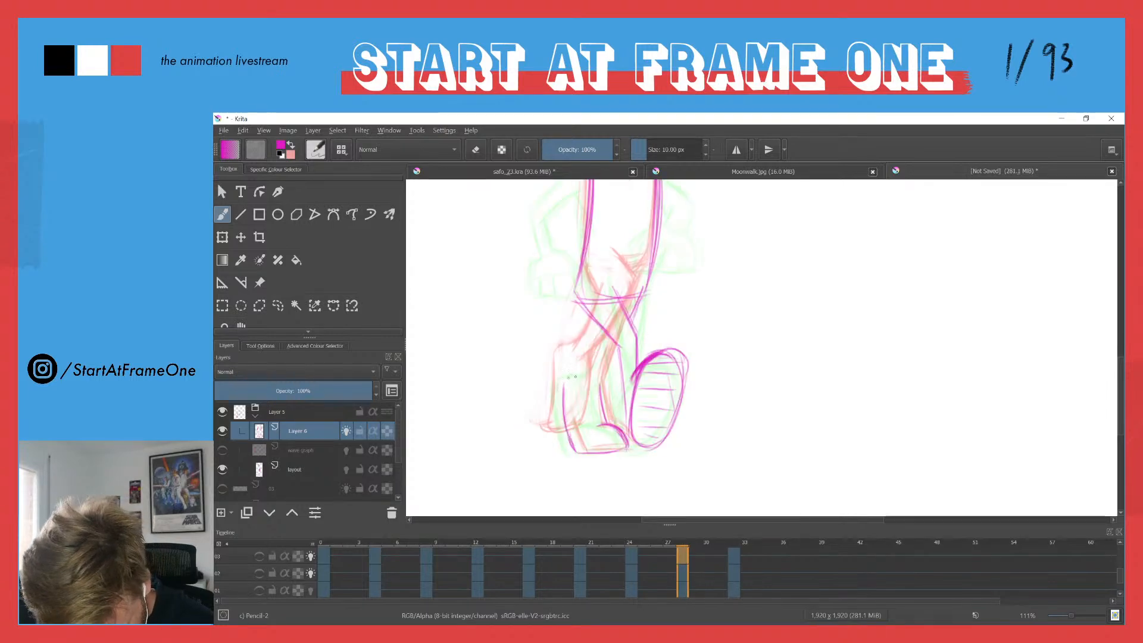
pyautogui.hotkey('ctrl', 'Left')
pyautogui.hotkey('ctrl', 'Right')
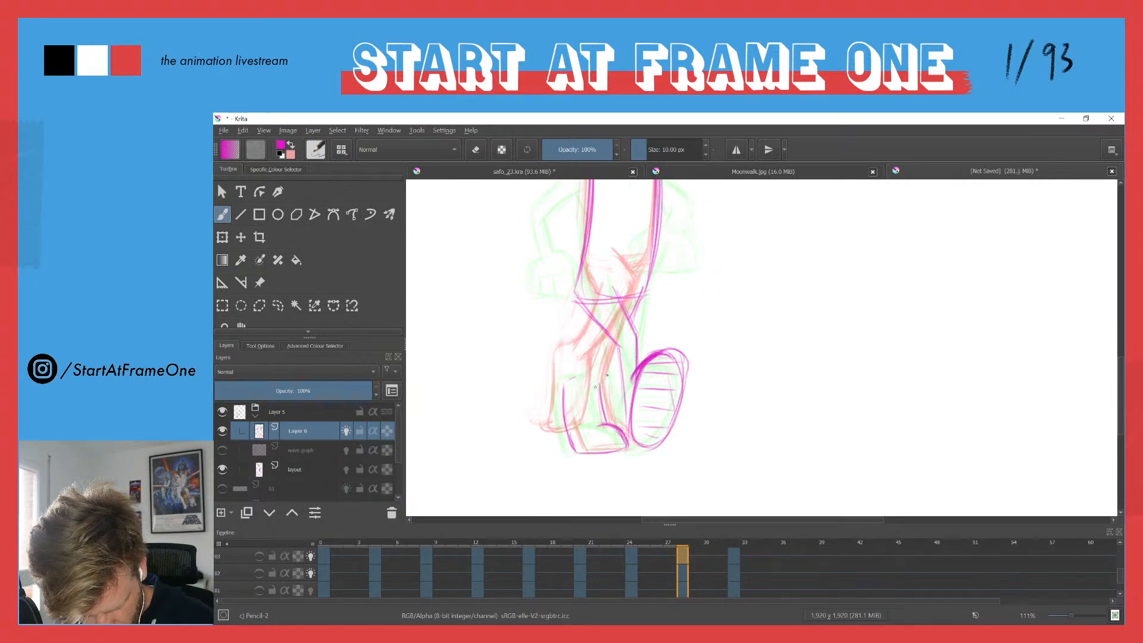
pyautogui.moveTo(593, 388)
pyautogui.mouseDown()
pyautogui.moveTo(621, 364)
pyautogui.moveTo(637, 296)
pyautogui.moveTo(637, 331)
pyautogui.mouseUp()
pyautogui.moveTo(642, 291); pyautogui.dragTo(635, 350)
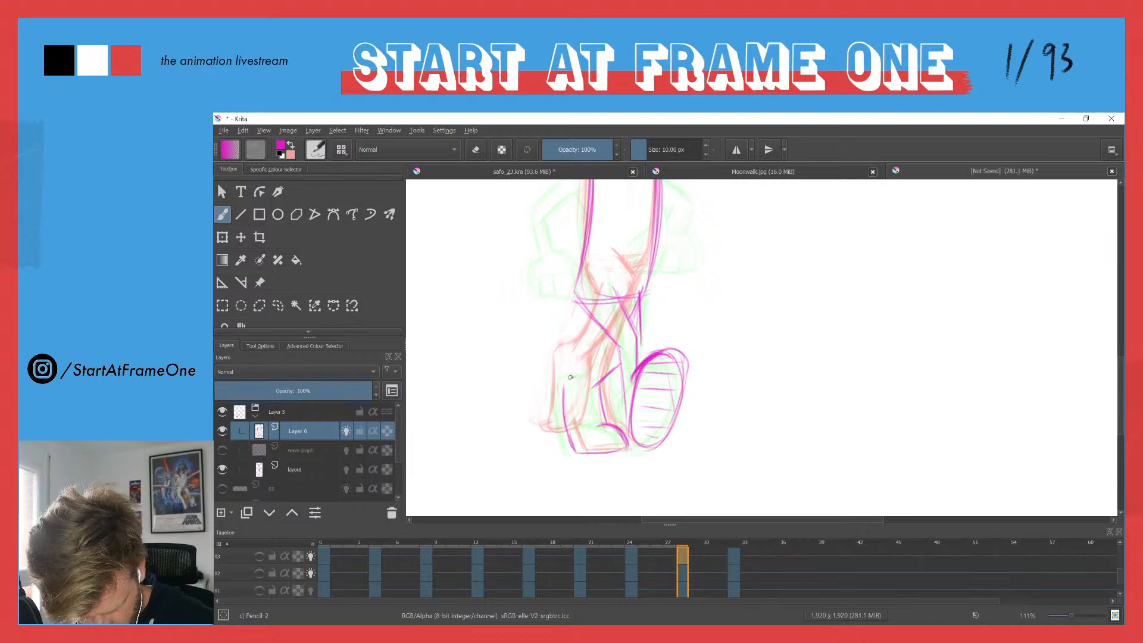
pyautogui.moveTo(573, 378); pyautogui.dragTo(600, 357)
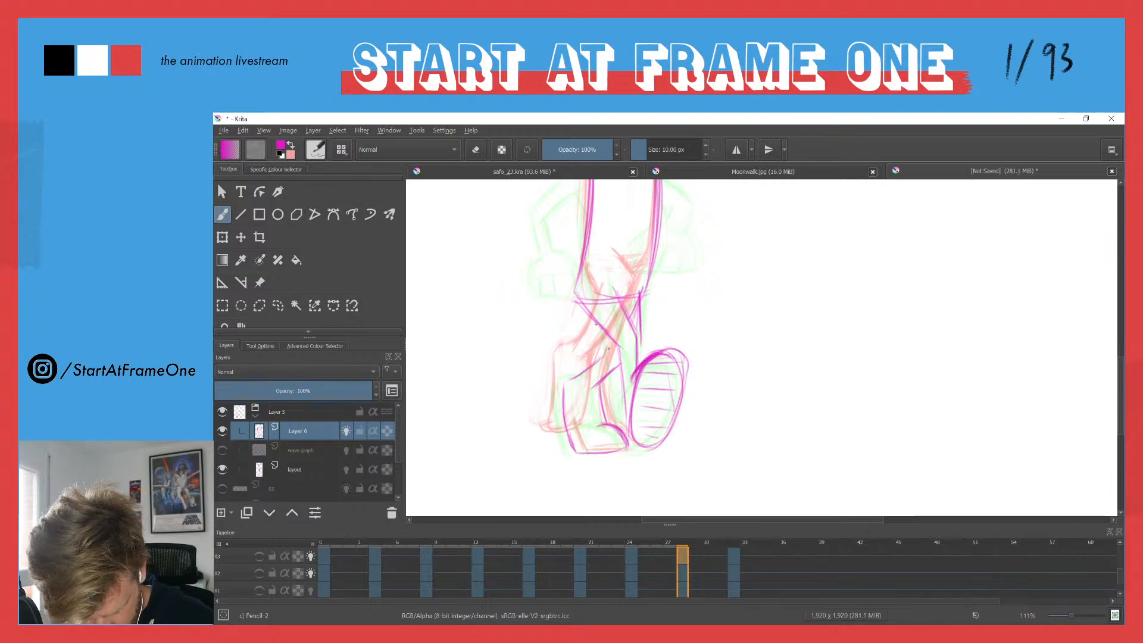
pyautogui.hotkey('ctrl', 'Left')
pyautogui.hotkey('ctrl', 'Right')
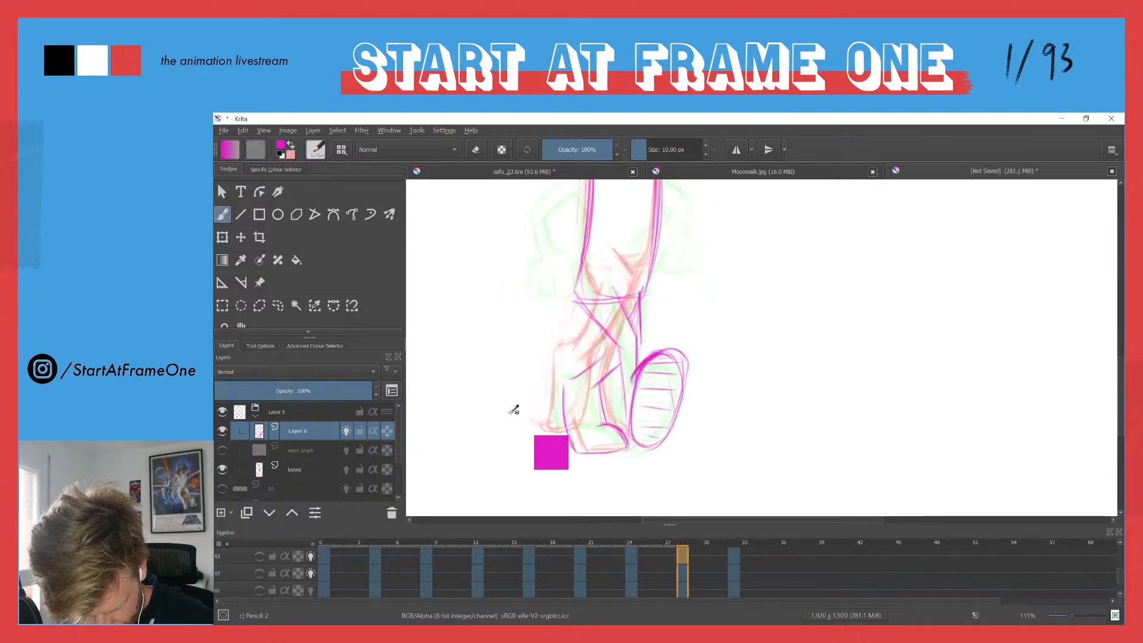
# Step: Add another leg line below the hips on frame 28 and flip through the neighbouring keyframes to check the motion
pyautogui.hotkey('ctrl', 'Right')
pyautogui.hotkey('ctrl', 'Left')
pyautogui.hotkey('ctrl', 'Right')
pyautogui.hotkey('ctrl', 'Left')
pyautogui.moveTo(640, 312)
pyautogui.mouseDown()
pyautogui.moveTo(625, 375)
pyautogui.moveTo(641, 353)
pyautogui.moveTo(583, 382)
pyautogui.moveTo(619, 370)
pyautogui.mouseUp()
pyautogui.hotkey('ctrl', 'Left')
pyautogui.hotkey('ctrl', 'Right')
pyautogui.hotkey('ctrl', 'Right')
pyautogui.hotkey('ctrl', 'Left')
pyautogui.hotkey('ctrl', 'Right')
pyautogui.moveTo(517, 267); pyautogui.dragTo(541, 292)
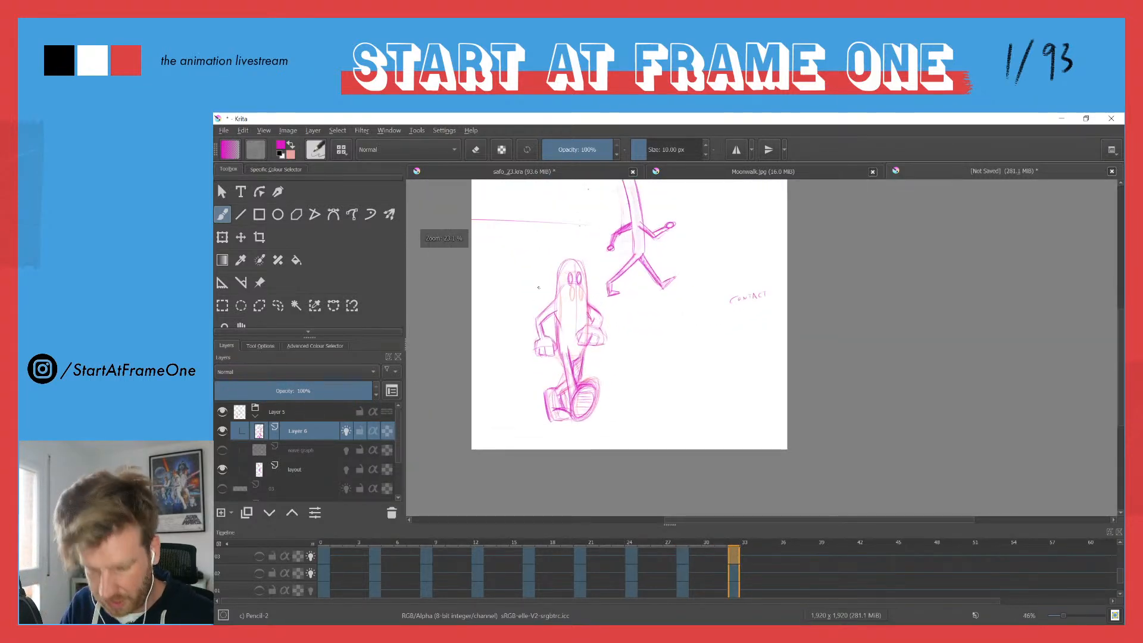
# Step: Play the walk cycle and scrub through the timeline to review the motion across the keyframes
pyautogui.press('space')
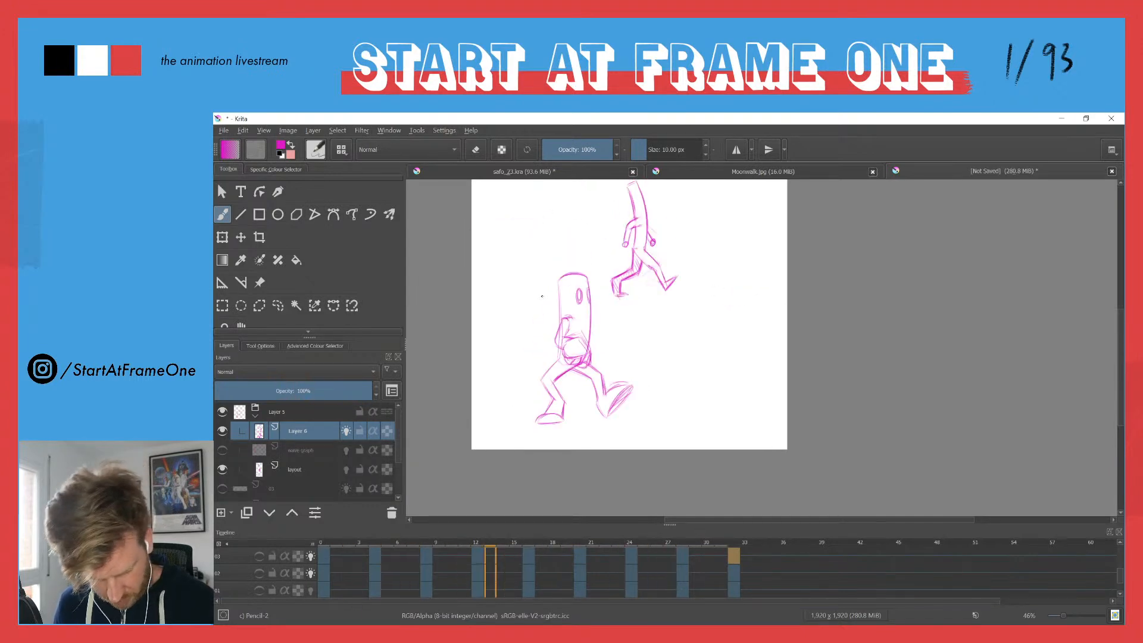
pyautogui.click(576, 540)
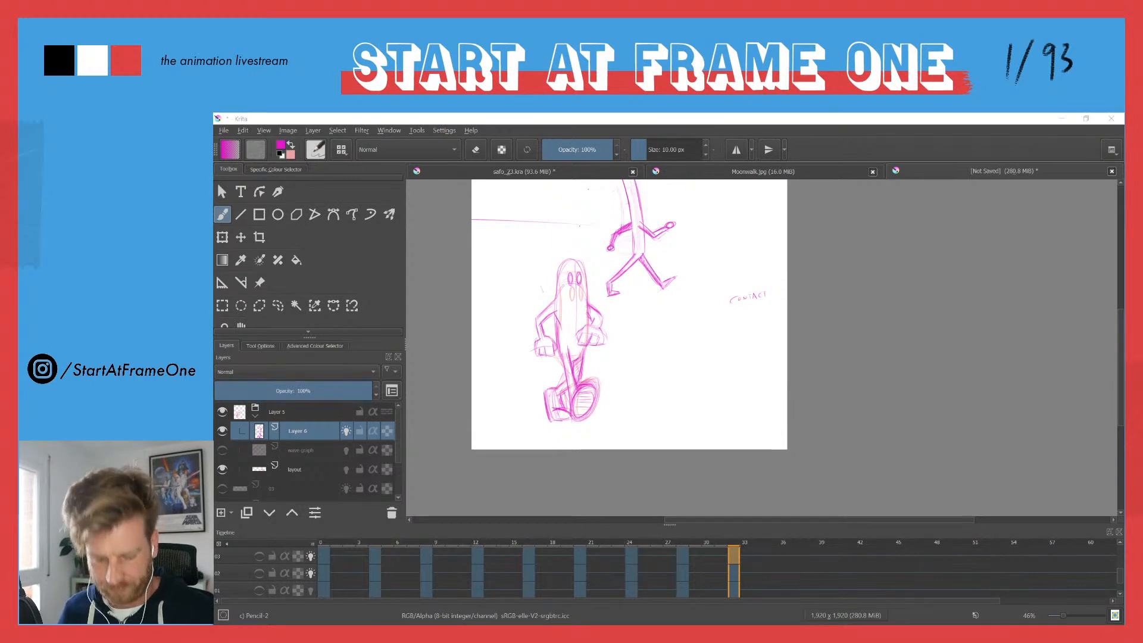
pyautogui.click(323, 541)
pyautogui.press('space')
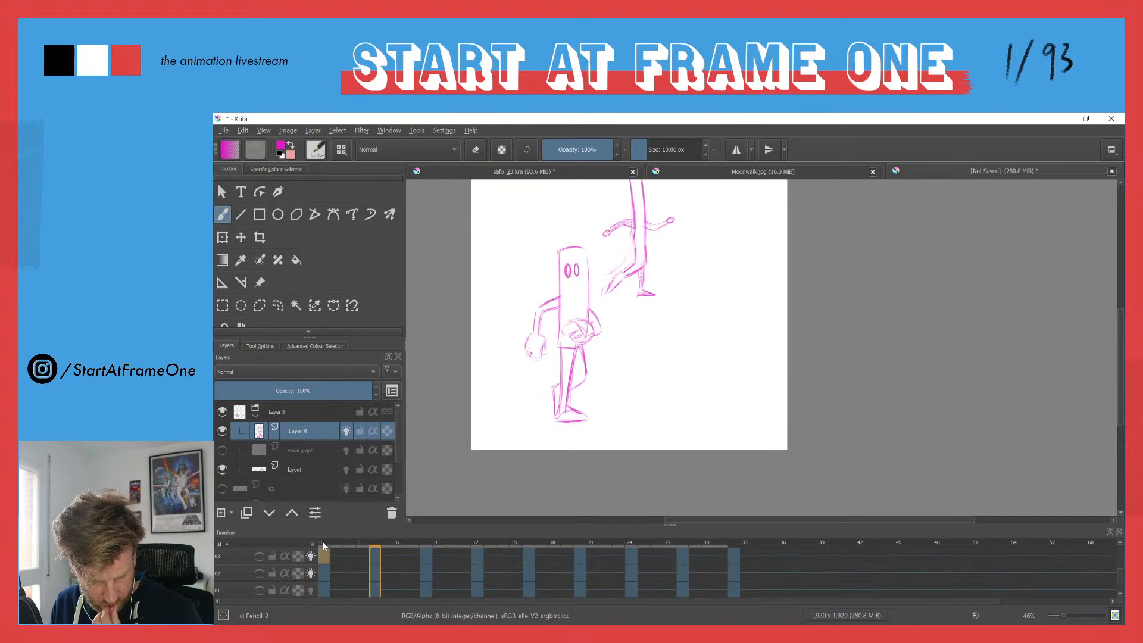
pyautogui.moveTo(323, 542); pyautogui.dragTo(631, 538)
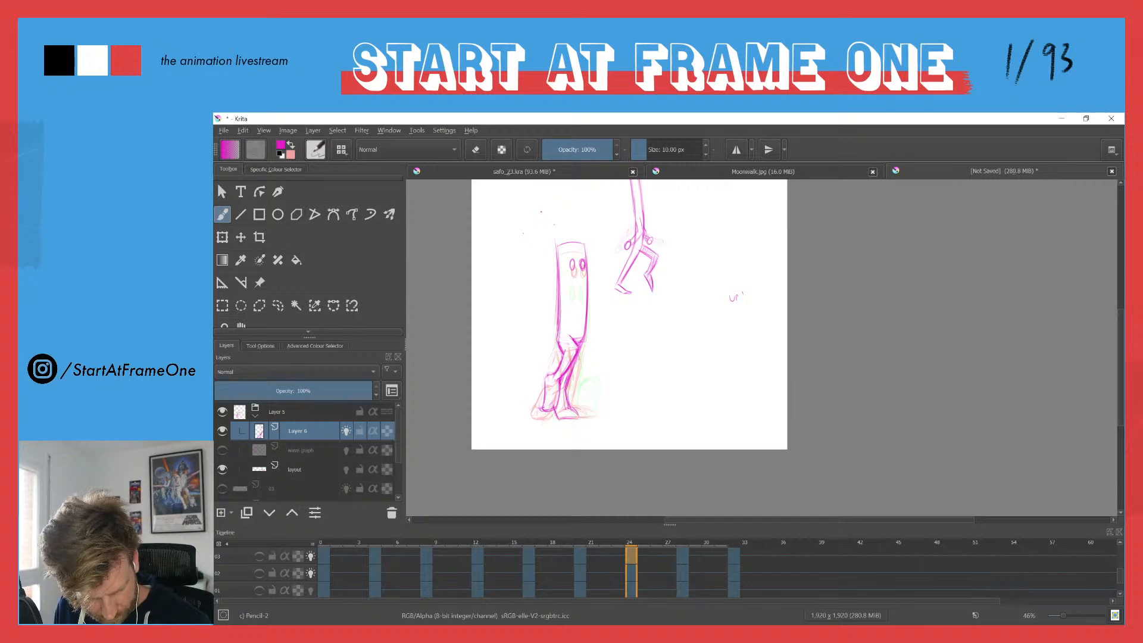
pyautogui.scroll(3, 1122, 577)
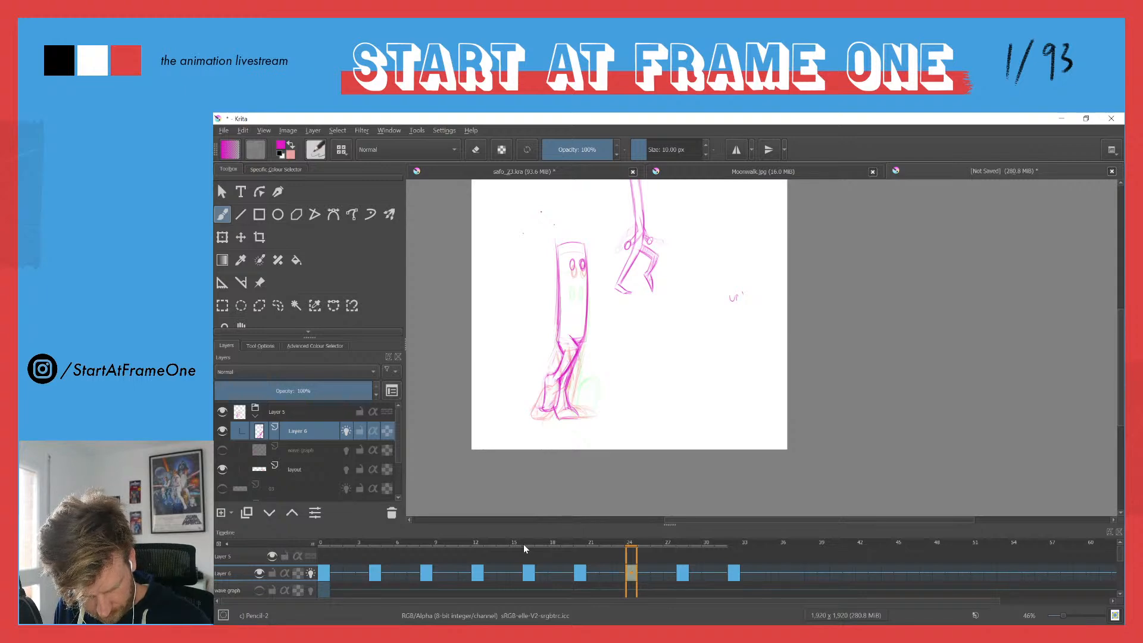
# Step: Select the character's eyes on frame 20 and shift them slightly within the head
pyautogui.moveTo(538, 544); pyautogui.dragTo(579, 542)
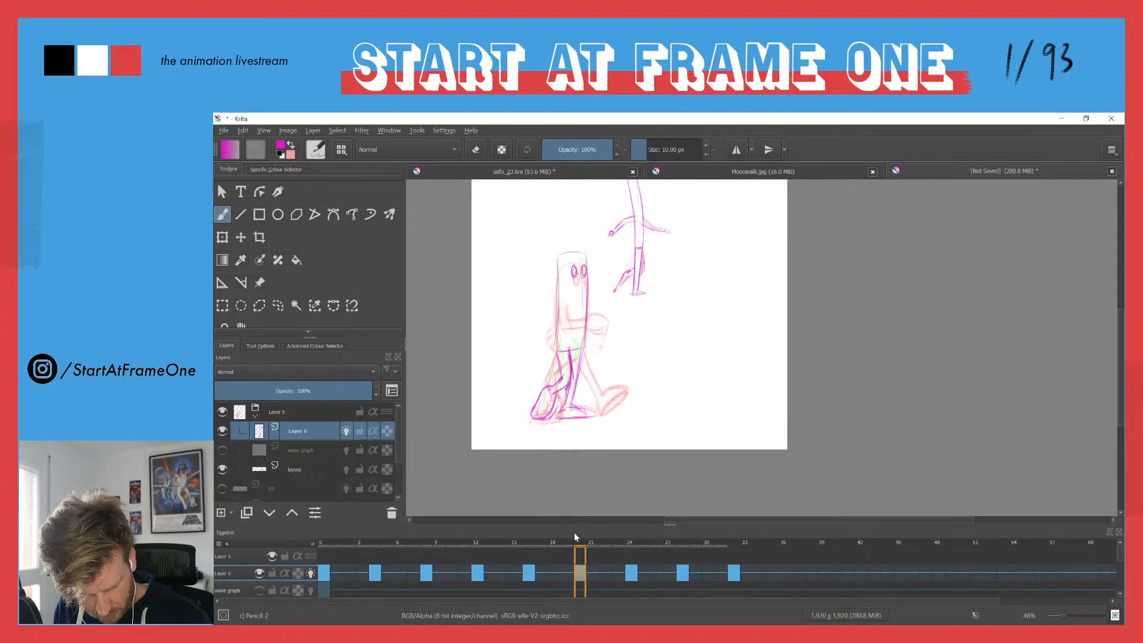
pyautogui.moveTo(588, 308)
pyautogui.mouseDown()
pyautogui.moveTo(616, 251)
pyautogui.moveTo(591, 306)
pyautogui.moveTo(578, 213)
pyautogui.moveTo(581, 262)
pyautogui.moveTo(573, 216)
pyautogui.moveTo(566, 240)
pyautogui.mouseUp()
pyautogui.press('l')
pyautogui.press('t')
pyautogui.moveTo(575, 238); pyautogui.dragTo(577, 238)
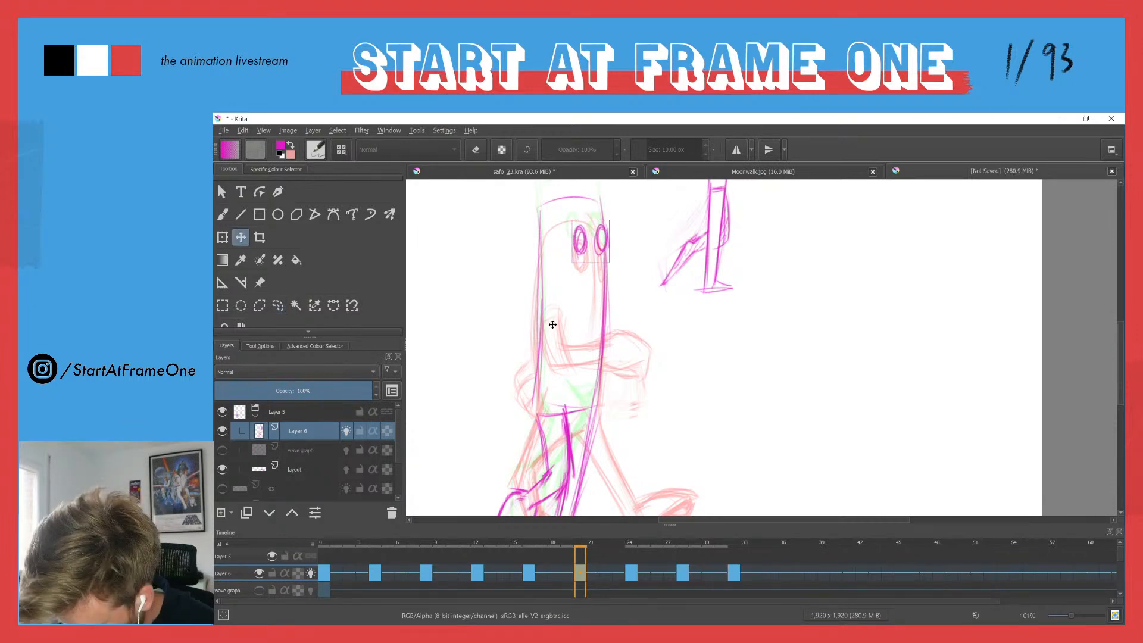
pyautogui.press('b')
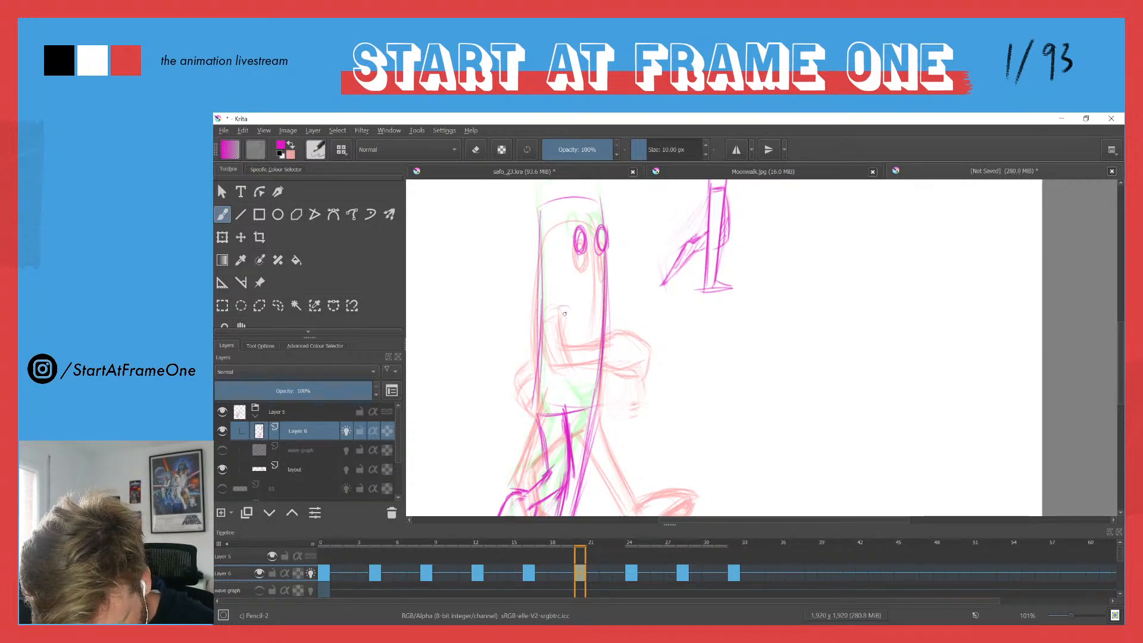
# Step: Sketch the near arm across the body with its fist extending forward on frame 20, comparing it with the previous keyframe
pyautogui.moveTo(569, 304); pyautogui.dragTo(576, 322)
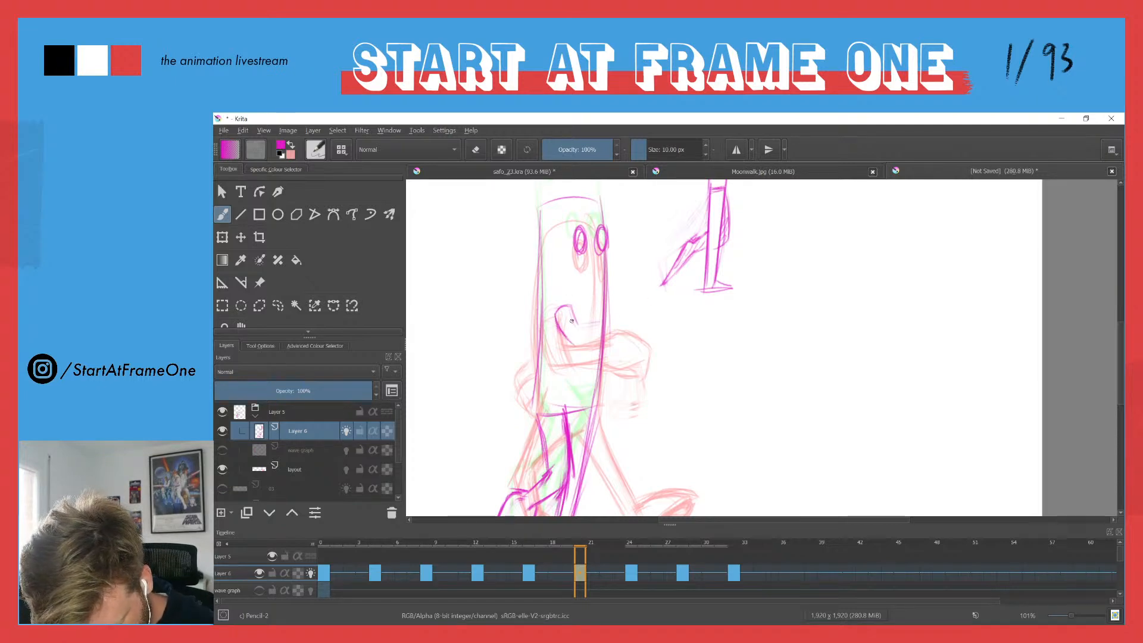
pyautogui.moveTo(576, 322)
pyautogui.mouseDown()
pyautogui.moveTo(614, 316)
pyautogui.moveTo(575, 326)
pyautogui.moveTo(586, 343)
pyautogui.moveTo(617, 332)
pyautogui.moveTo(582, 344)
pyautogui.mouseUp()
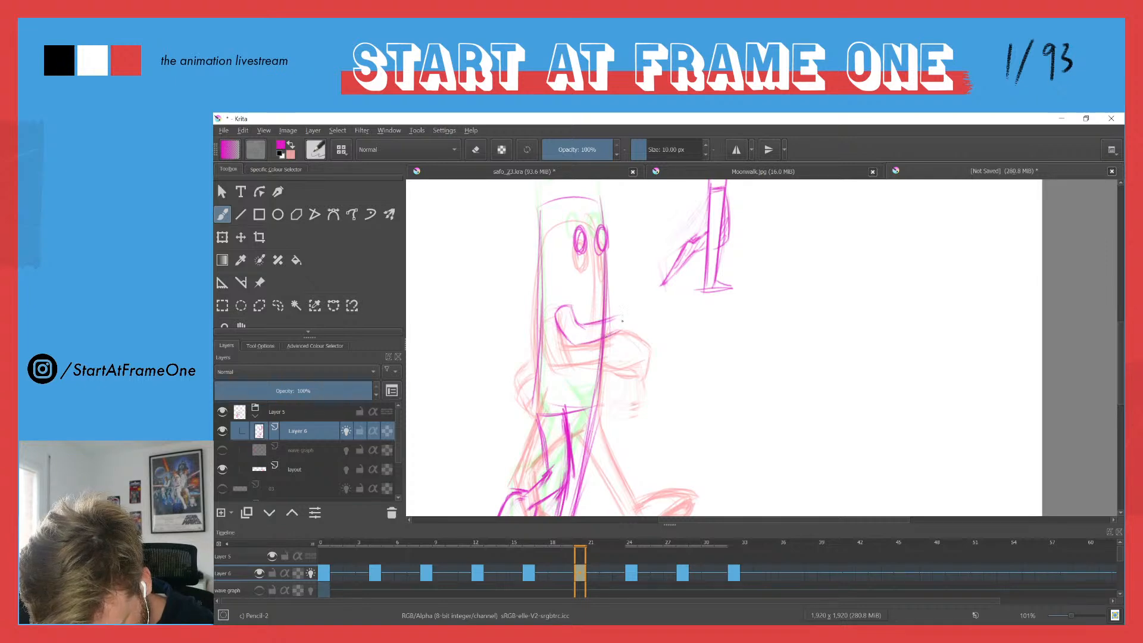
pyautogui.moveTo(633, 313)
pyautogui.mouseDown()
pyautogui.moveTo(616, 304)
pyautogui.moveTo(642, 310)
pyautogui.mouseUp()
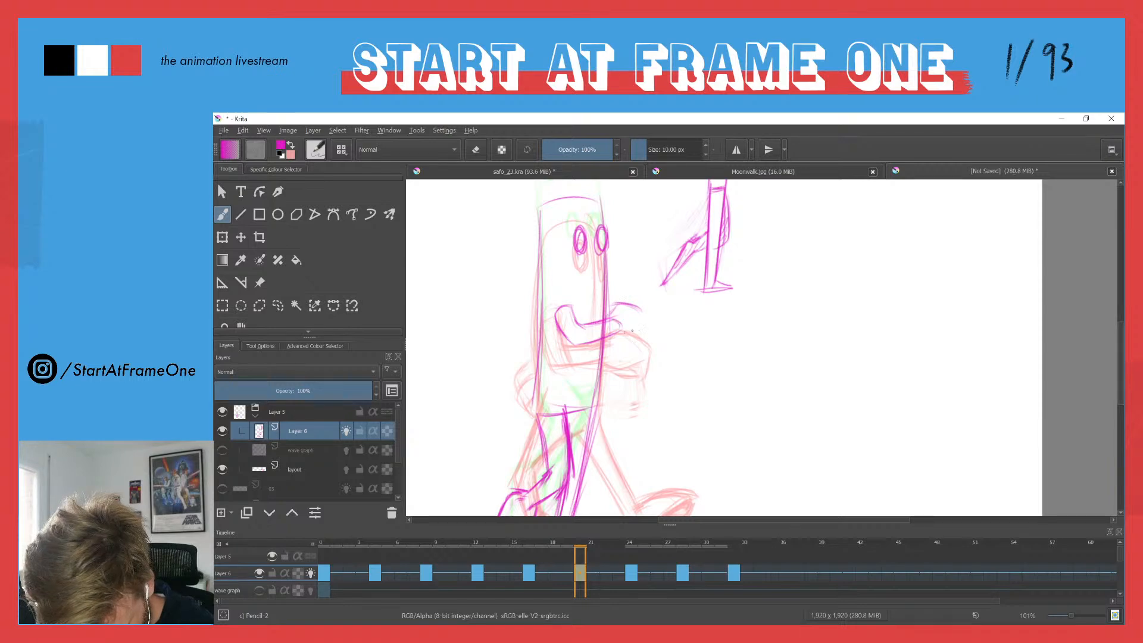
pyautogui.moveTo(636, 326)
pyautogui.mouseDown()
pyautogui.moveTo(615, 306)
pyautogui.moveTo(648, 310)
pyautogui.moveTo(630, 340)
pyautogui.moveTo(649, 329)
pyautogui.moveTo(642, 334)
pyautogui.moveTo(620, 332)
pyautogui.moveTo(648, 322)
pyautogui.moveTo(646, 331)
pyautogui.moveTo(651, 314)
pyautogui.moveTo(652, 336)
pyautogui.moveTo(653, 315)
pyautogui.moveTo(630, 339)
pyautogui.mouseUp()
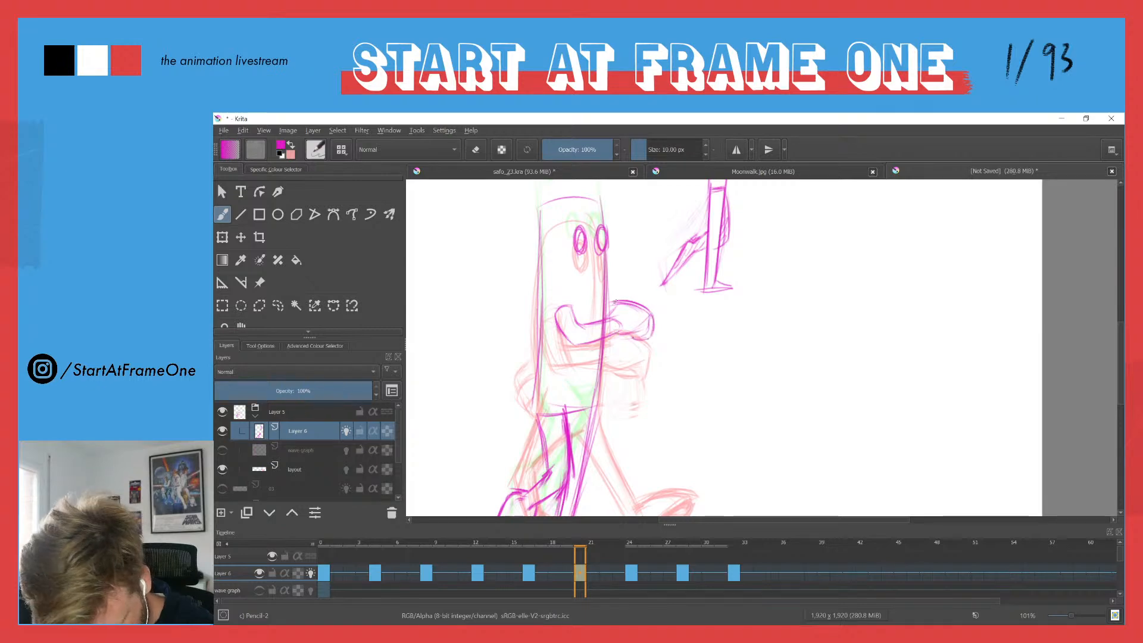
pyautogui.hotkey('ctrl', 'Left')
pyautogui.hotkey('ctrl', 'Right')
pyautogui.hotkey('ctrl', 'Left')
pyautogui.hotkey('ctrl', 'Right')
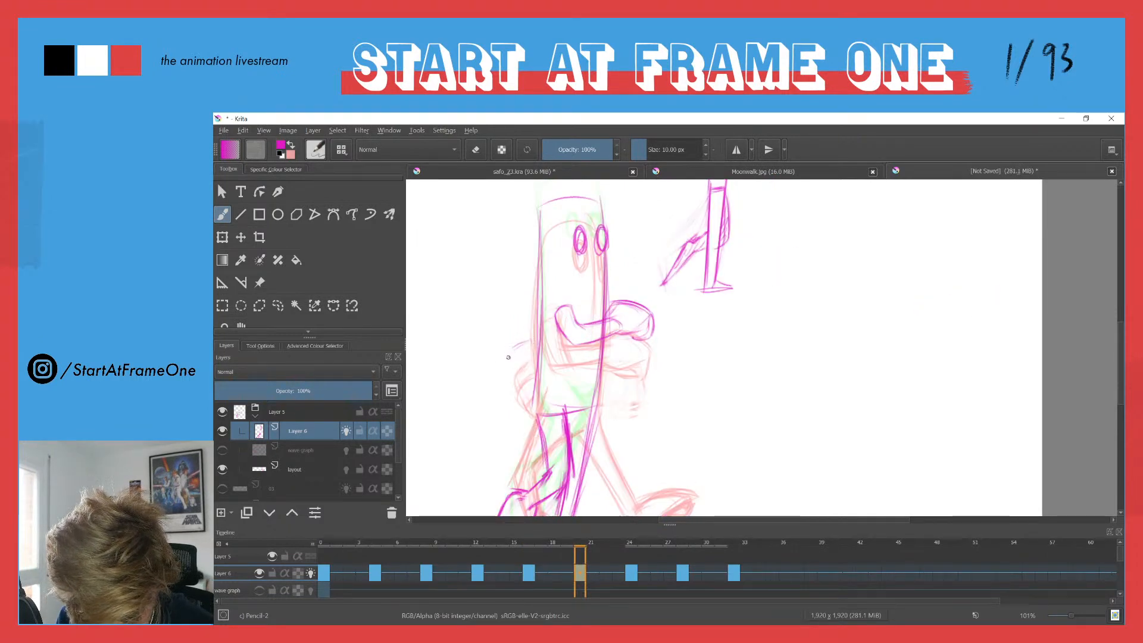
# Step: Draw the far hand protruding behind the body on frame 20 and check it against the previous keyframe
pyautogui.moveTo(507, 351); pyautogui.dragTo(527, 373)
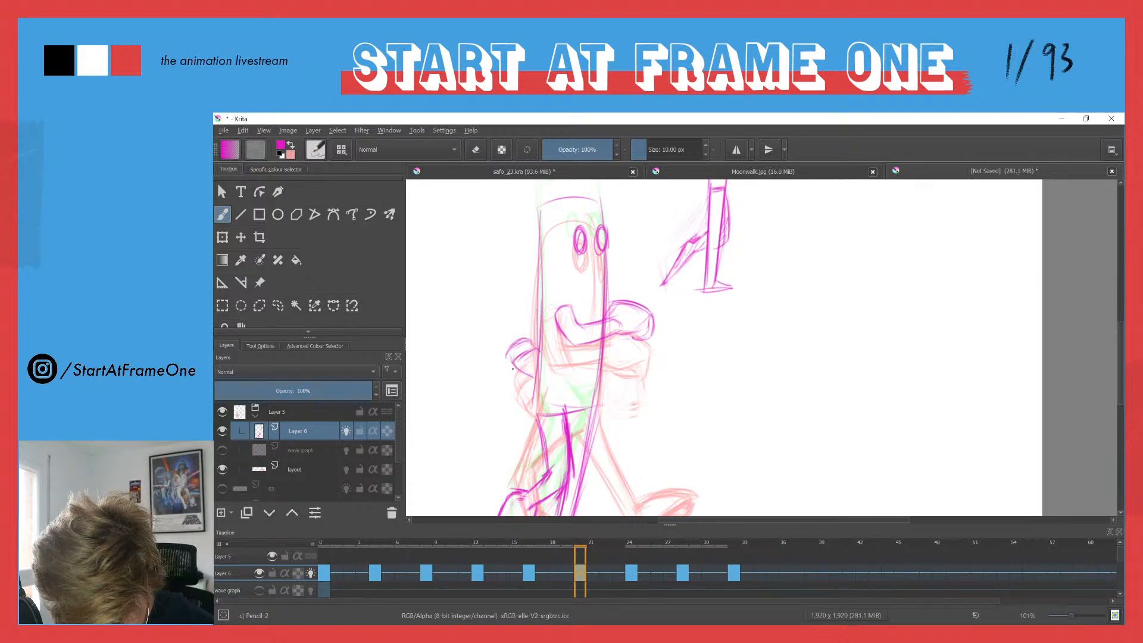
pyautogui.moveTo(508, 355); pyautogui.dragTo(538, 343)
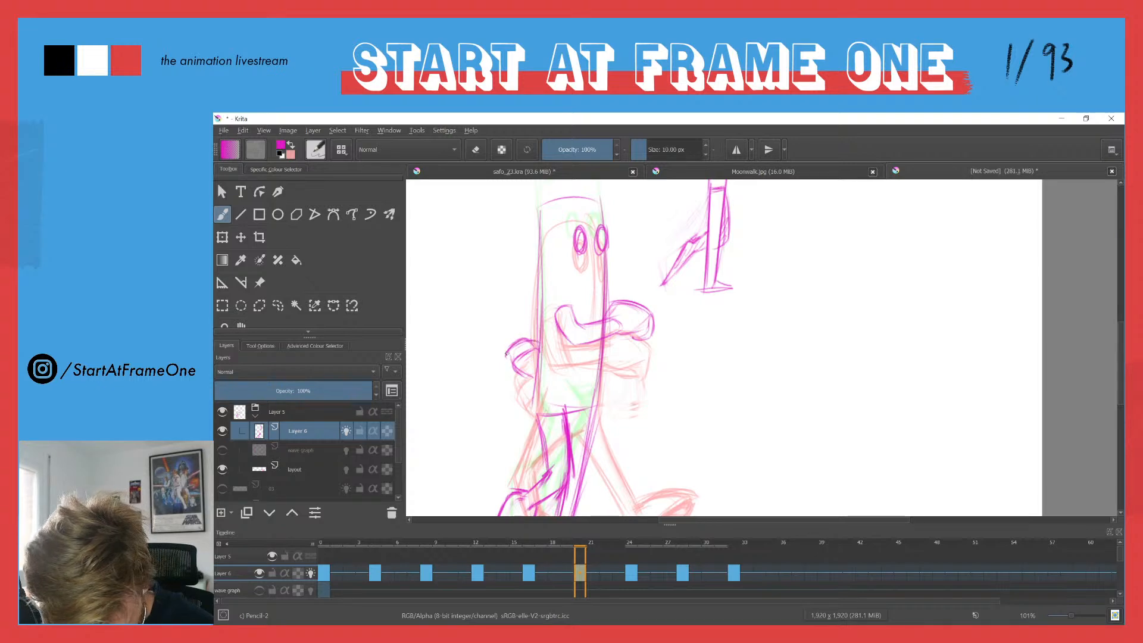
pyautogui.press(',')
pyautogui.press('.')
pyautogui.press(',')
pyautogui.press('.')
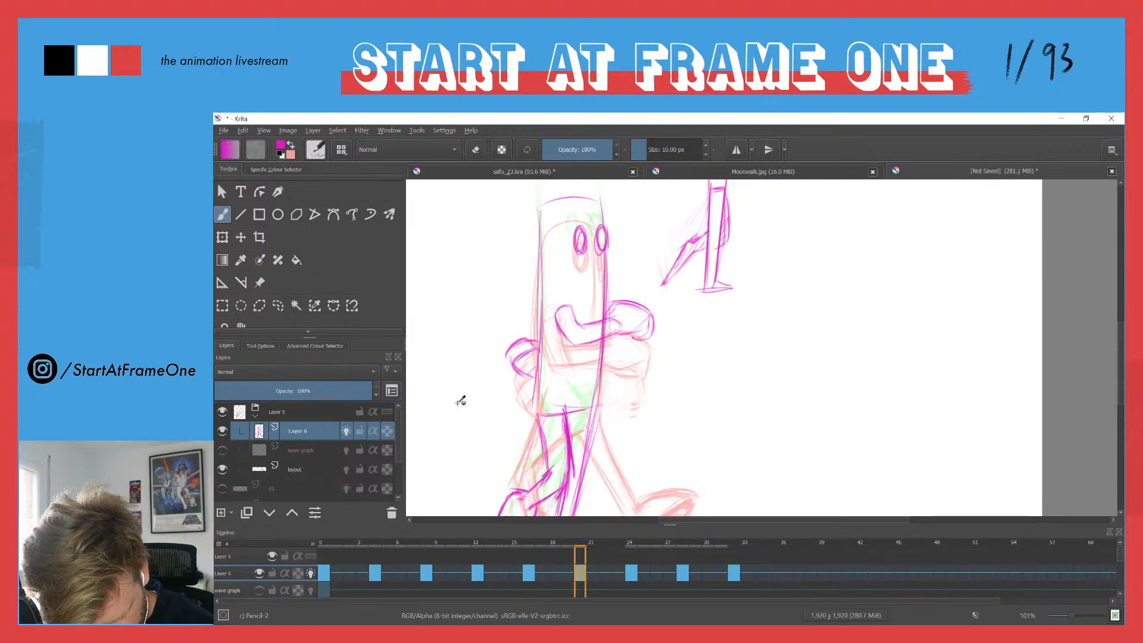
pyautogui.press(',')
pyautogui.press('.')
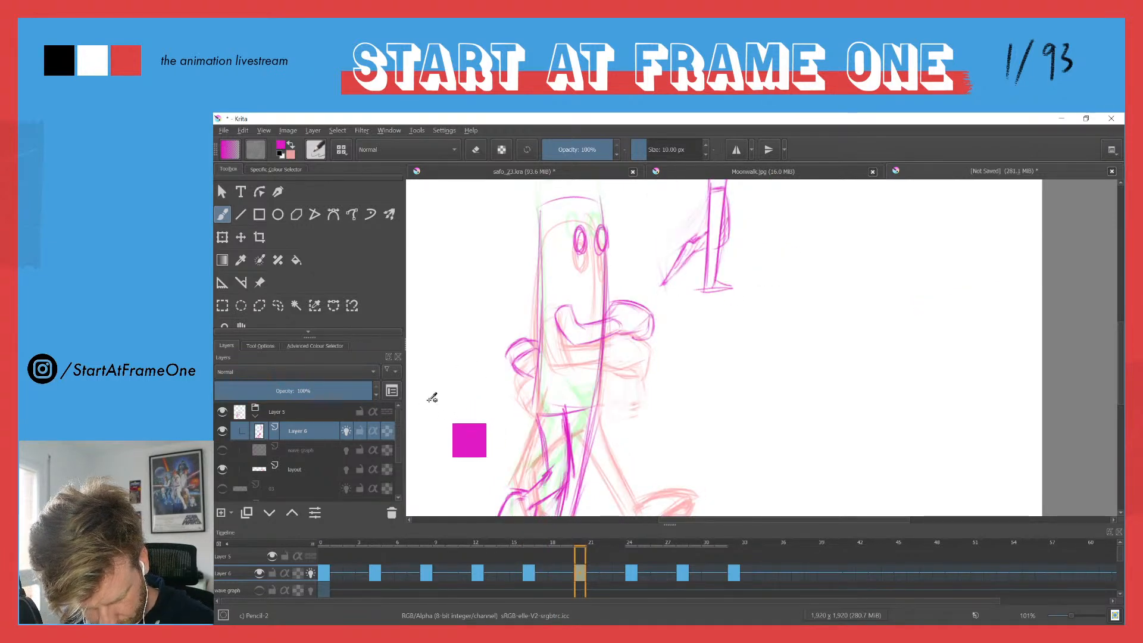
# Step: Sketch the bent near arm across the torso and its hand on frame 24, flipping through the neighbouring keyframes to compare
pyautogui.press('.')
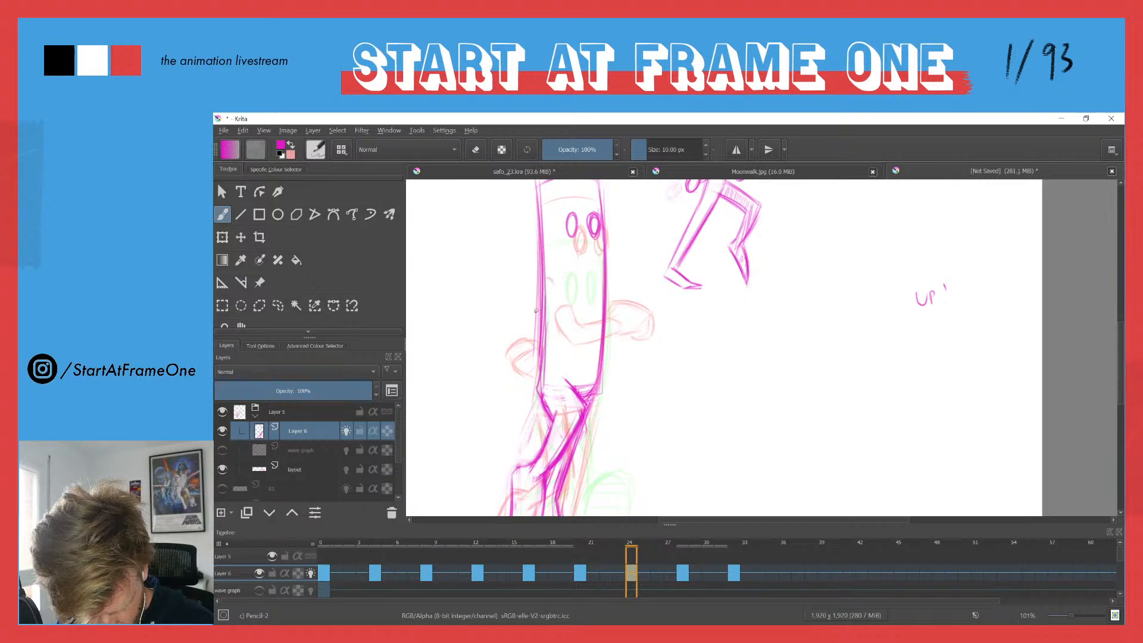
pyautogui.moveTo(552, 291)
pyautogui.mouseDown()
pyautogui.moveTo(543, 333)
pyautogui.moveTo(547, 314)
pyautogui.moveTo(575, 340)
pyautogui.moveTo(530, 293)
pyautogui.moveTo(520, 315)
pyautogui.moveTo(545, 281)
pyautogui.moveTo(531, 345)
pyautogui.moveTo(524, 314)
pyautogui.moveTo(565, 354)
pyautogui.moveTo(523, 314)
pyautogui.moveTo(561, 289)
pyautogui.moveTo(550, 309)
pyautogui.moveTo(550, 298)
pyautogui.moveTo(572, 341)
pyautogui.moveTo(539, 298)
pyautogui.moveTo(549, 298)
pyautogui.moveTo(529, 301)
pyautogui.moveTo(552, 282)
pyautogui.moveTo(525, 333)
pyautogui.moveTo(554, 293)
pyautogui.moveTo(595, 313)
pyautogui.moveTo(569, 329)
pyautogui.moveTo(580, 326)
pyautogui.moveTo(572, 341)
pyautogui.moveTo(609, 365)
pyautogui.moveTo(615, 334)
pyautogui.moveTo(598, 329)
pyautogui.moveTo(613, 358)
pyautogui.moveTo(553, 350)
pyautogui.moveTo(588, 349)
pyautogui.moveTo(601, 329)
pyautogui.mouseUp()
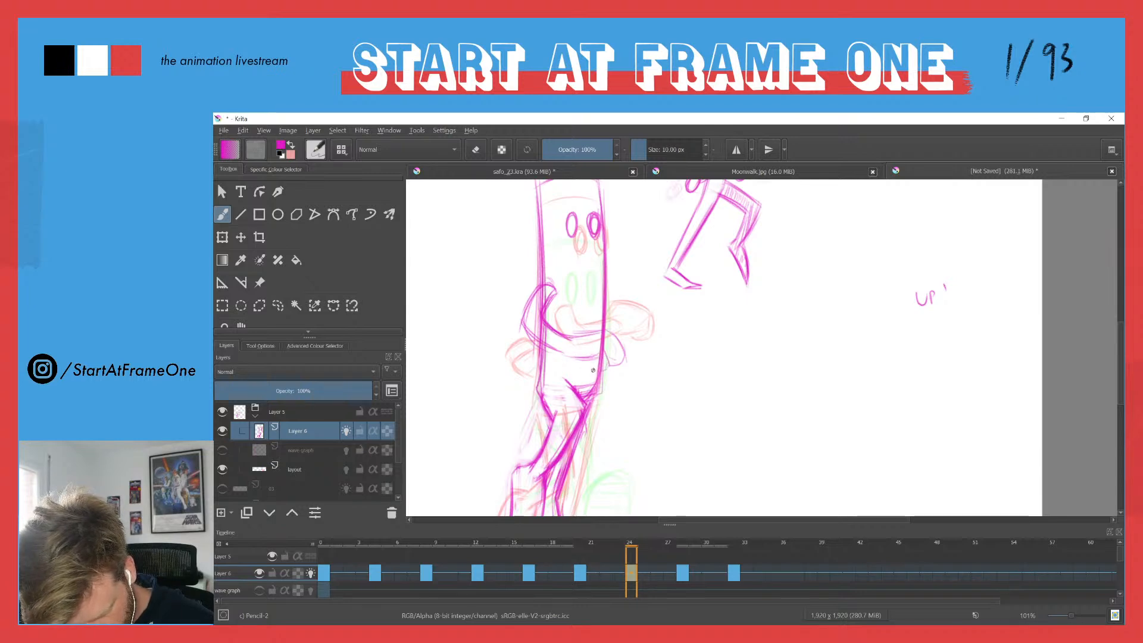
pyautogui.moveTo(607, 331)
pyautogui.mouseDown()
pyautogui.moveTo(622, 361)
pyautogui.moveTo(610, 365)
pyautogui.moveTo(626, 349)
pyautogui.mouseUp()
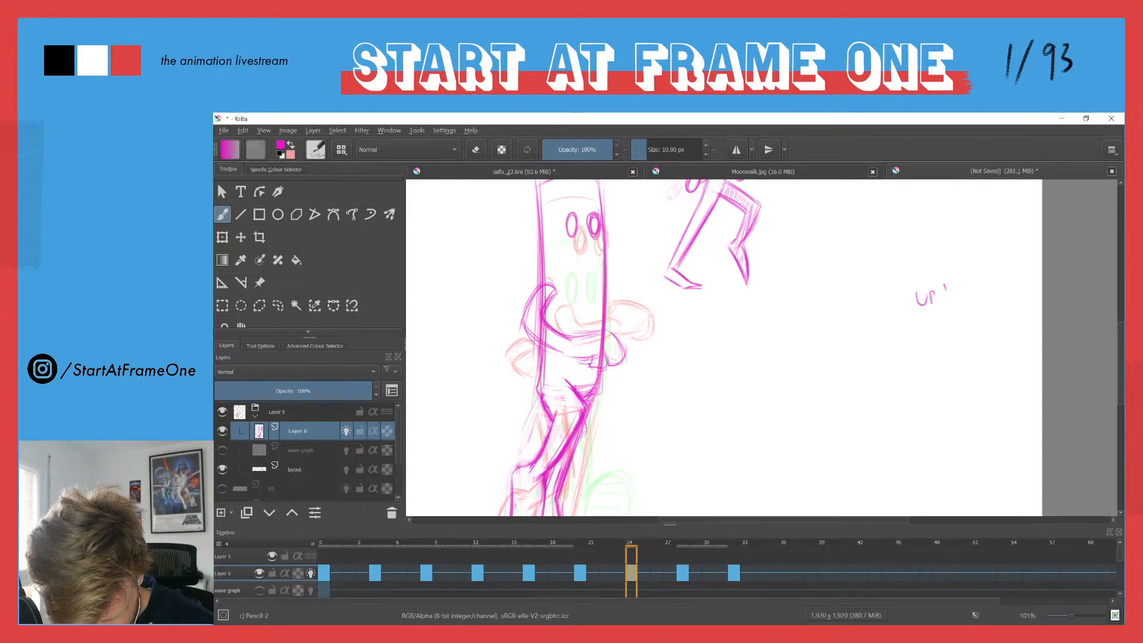
pyautogui.press(',')
pyautogui.press('.')
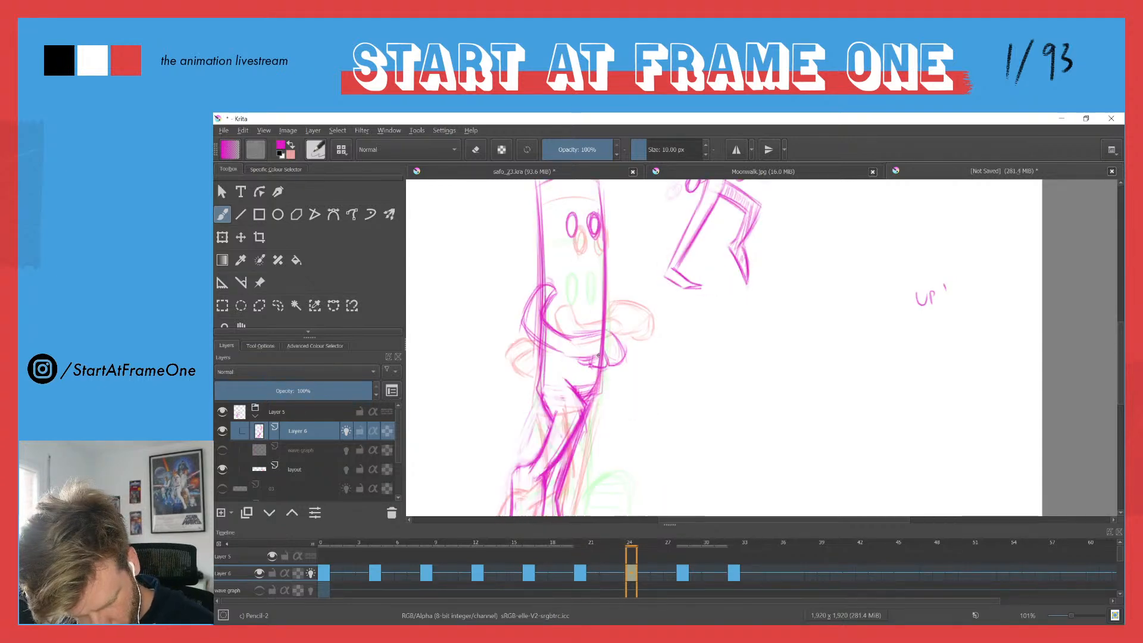
pyautogui.press('.')
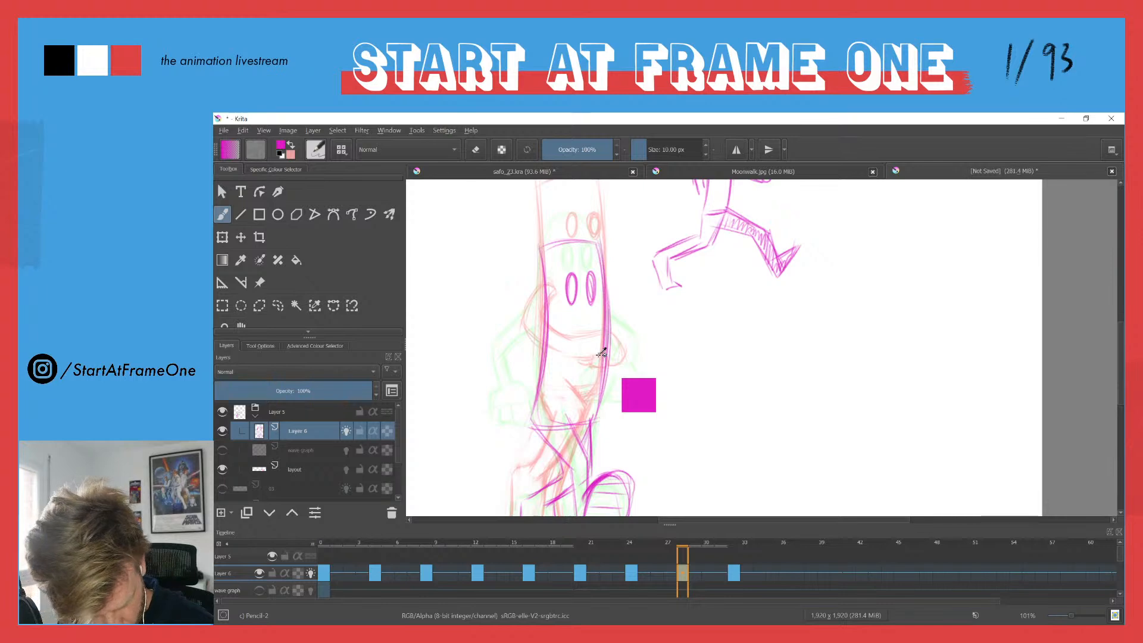
pyautogui.press(',')
pyautogui.press('.')
pyautogui.press(',')
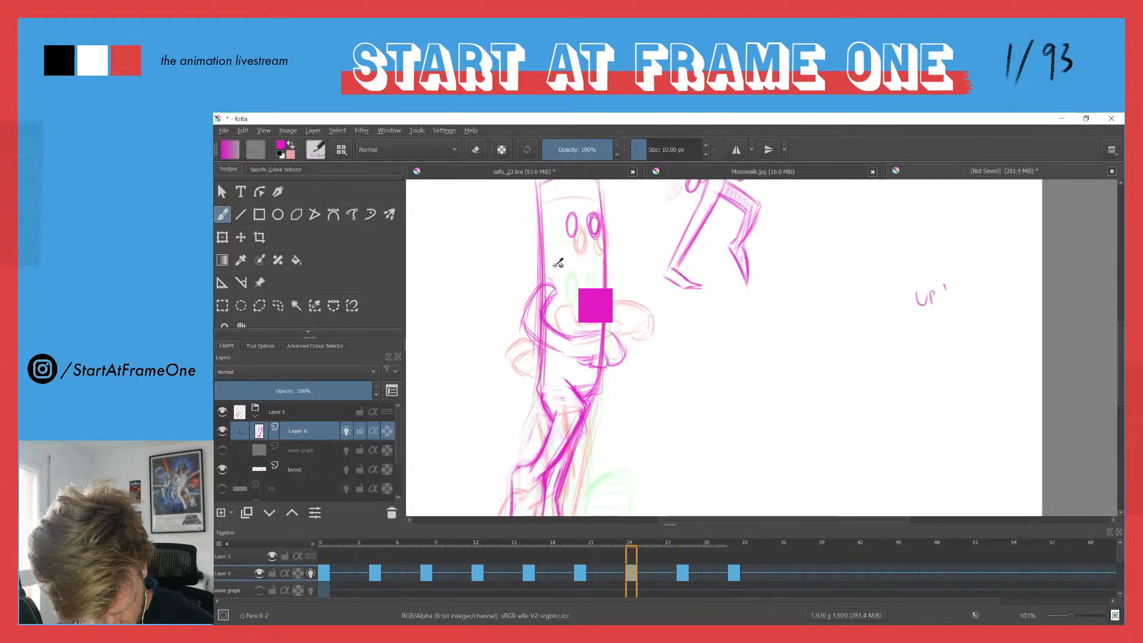
pyautogui.press(',')
pyautogui.press('.')
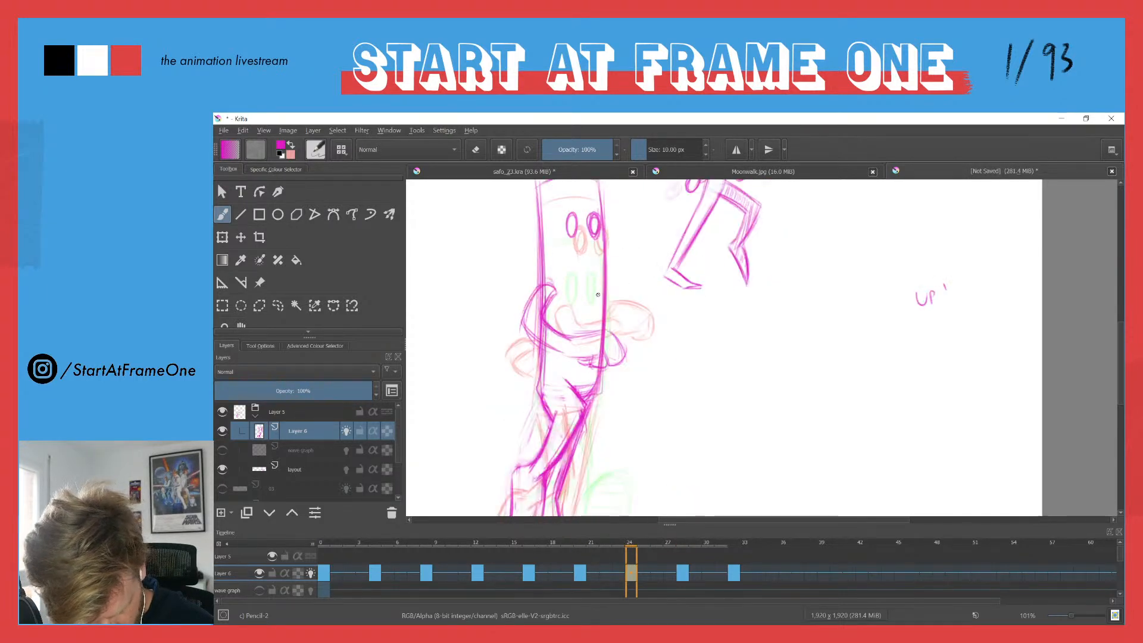
# Step: Add a short line at the body's front edge above the hand on frame 24 and compare it with frame 20
pyautogui.moveTo(606, 300); pyautogui.dragTo(608, 325)
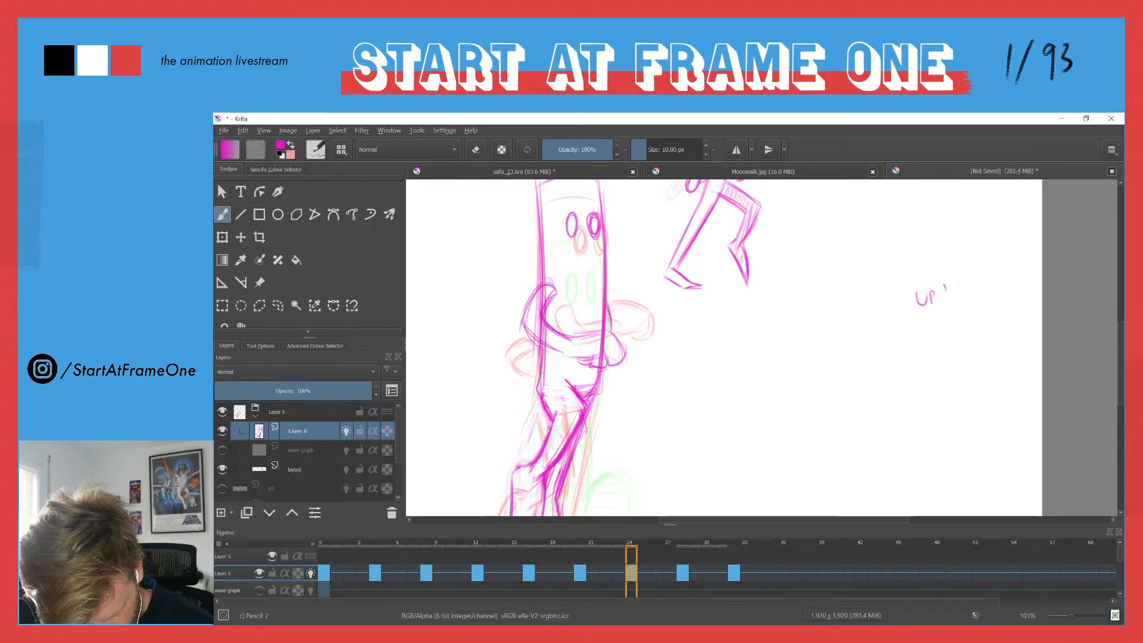
pyautogui.press(',')
pyautogui.press('.')
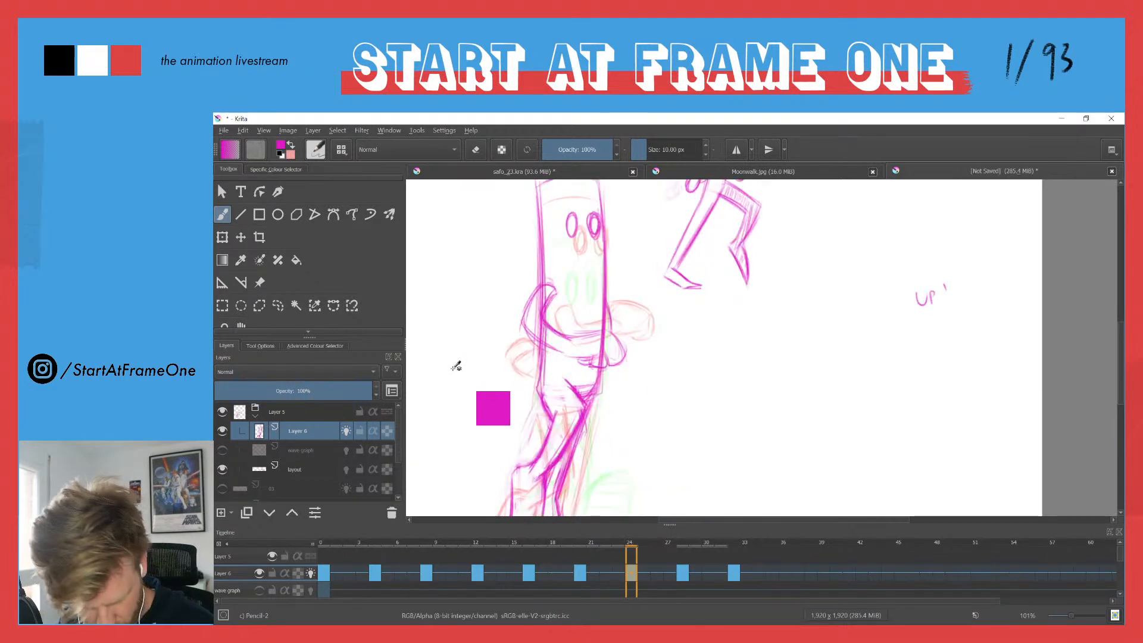
pyautogui.press(',')
pyautogui.press('.')
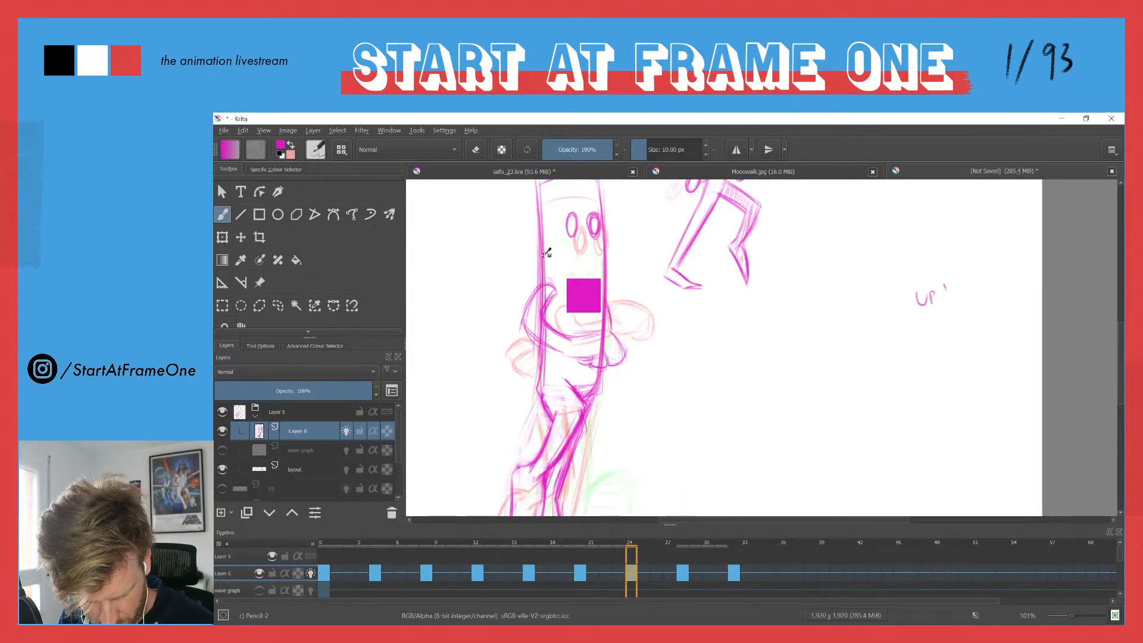
# Step: Sketch the bent near arm and its hand at the hip on frame 28, using the neighbouring keyframes as reference
pyautogui.press('.')
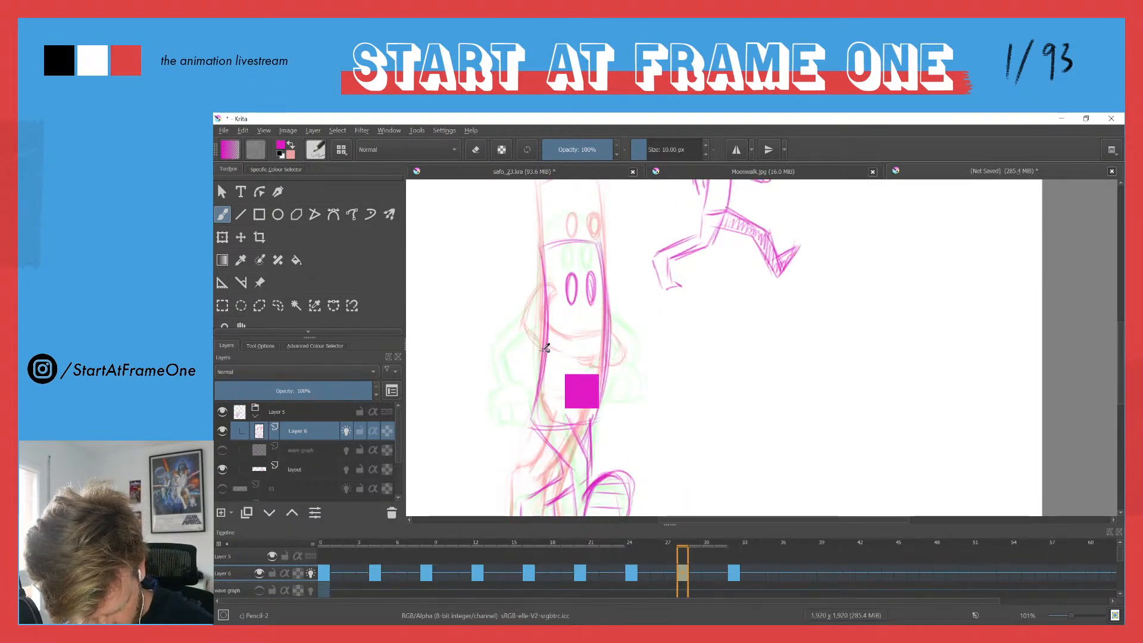
pyautogui.press(',')
pyautogui.press('.')
pyautogui.press('.')
pyautogui.press(',')
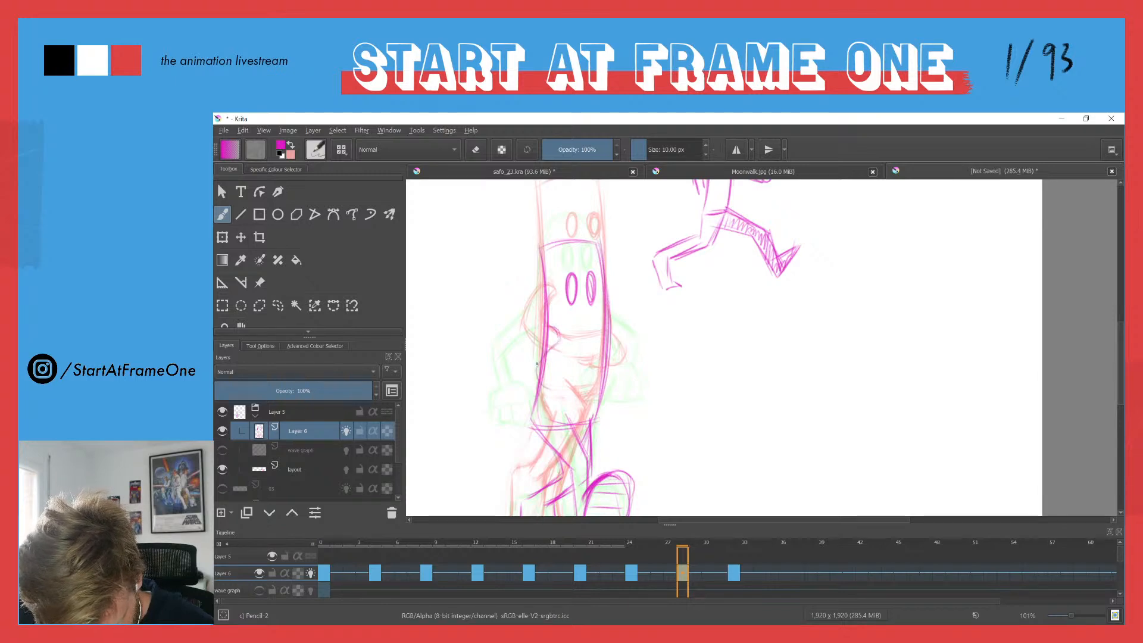
pyautogui.moveTo(518, 352); pyautogui.dragTo(546, 331)
pyautogui.moveTo(546, 332)
pyautogui.mouseDown()
pyautogui.moveTo(515, 375)
pyautogui.moveTo(520, 362)
pyautogui.moveTo(528, 389)
pyautogui.mouseUp()
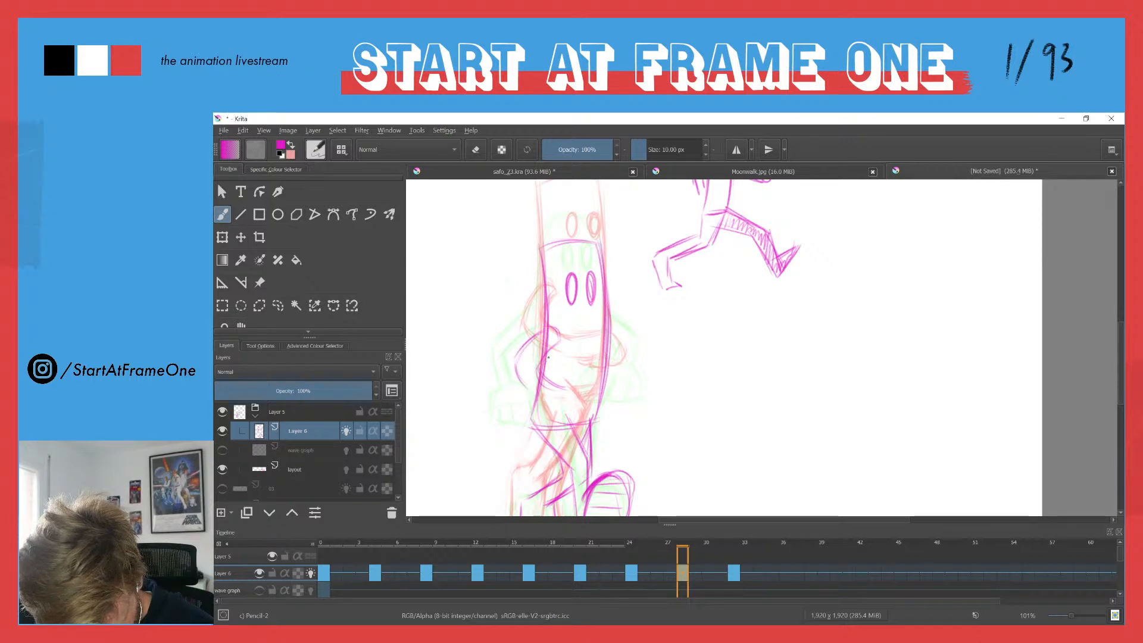
pyautogui.moveTo(541, 337)
pyautogui.mouseDown()
pyautogui.moveTo(517, 358)
pyautogui.moveTo(545, 382)
pyautogui.moveTo(535, 388)
pyautogui.moveTo(544, 375)
pyautogui.moveTo(538, 407)
pyautogui.moveTo(562, 412)
pyautogui.moveTo(576, 387)
pyautogui.mouseUp()
# Step: Flip between frames 24, 28 and 32 to examine how the arms swing into the contact pose
pyautogui.hotkey('ctrl', 'Left')
pyautogui.hotkey('ctrl', 'Right')
pyautogui.hotkey('ctrl', 'Right')
pyautogui.hotkey('ctrl', 'Left')
pyautogui.hotkey('ctrl', 'Left')
pyautogui.hotkey('ctrl', 'Right')
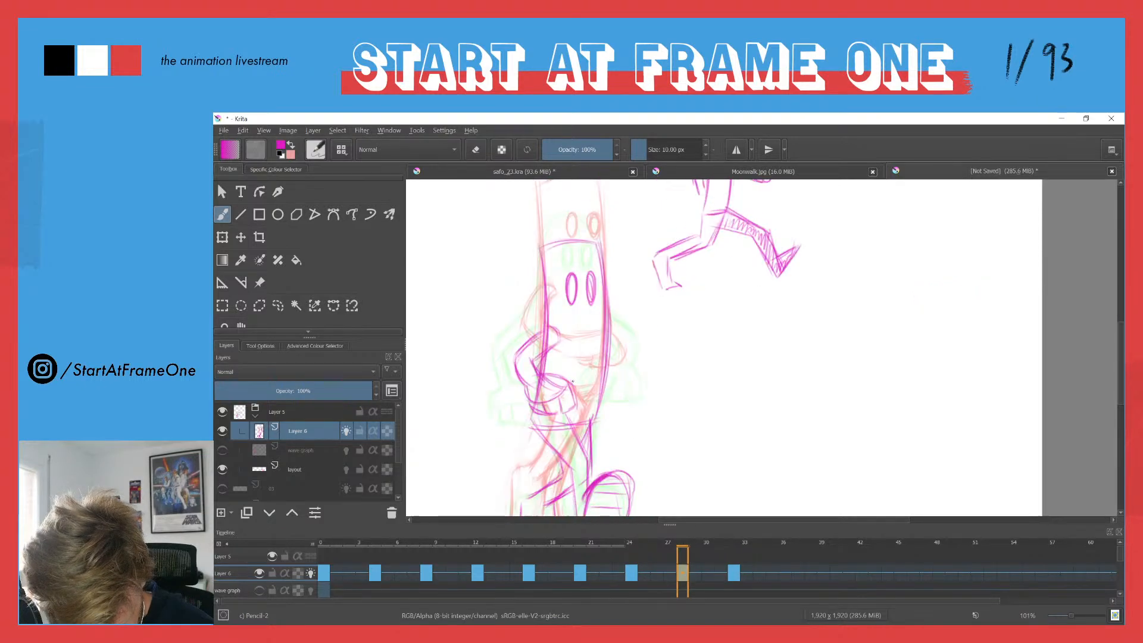
pyautogui.hotkey('ctrl', 'Right')
pyautogui.hotkey('ctrl', 'Left')
pyautogui.hotkey('ctrl', 'Left')
pyautogui.hotkey('ctrl', 'Right')
pyautogui.hotkey('ctrl', 'Right')
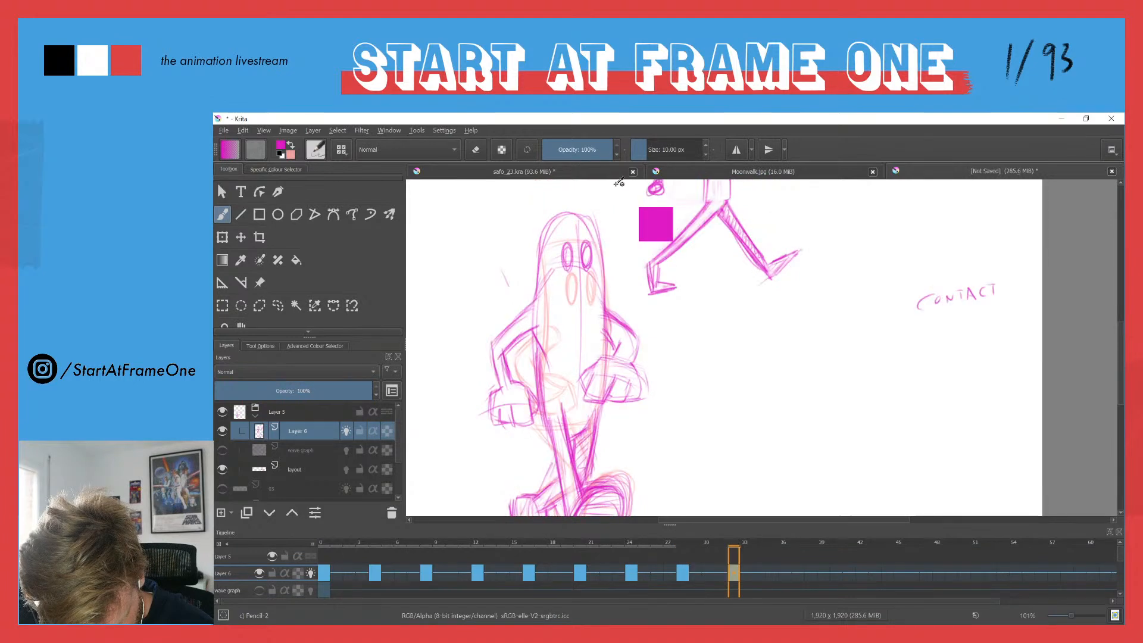
pyautogui.hotkey('ctrl', 'Left')
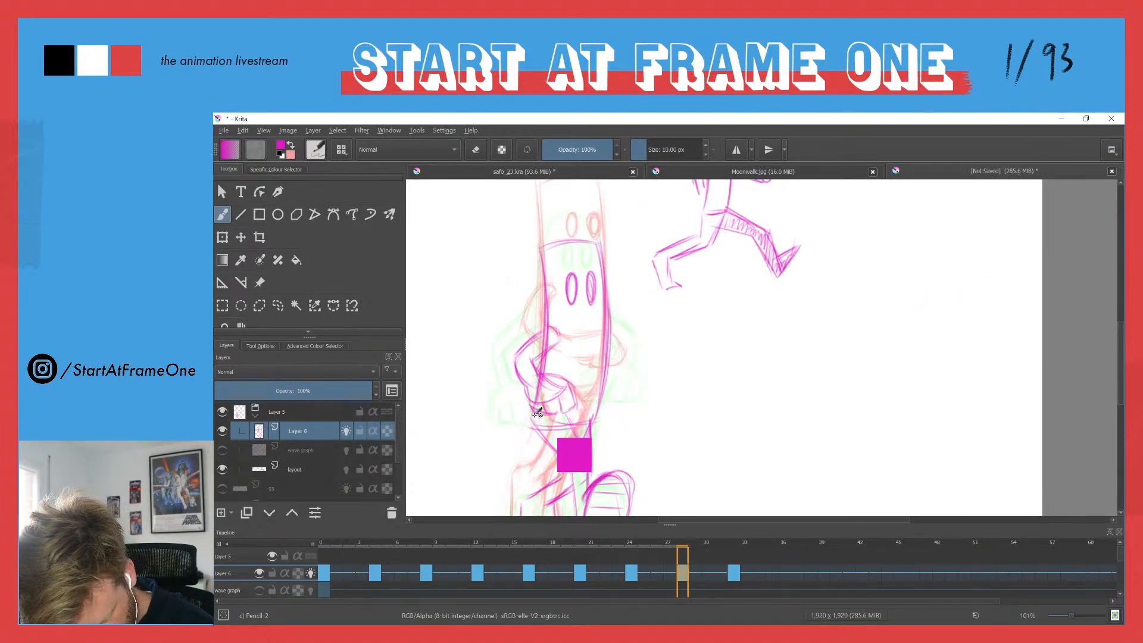
pyautogui.hotkey('ctrl', 'Left')
pyautogui.hotkey('ctrl', 'Right')
pyautogui.hotkey('ctrl', 'Right')
pyautogui.hotkey('ctrl', 'Left')
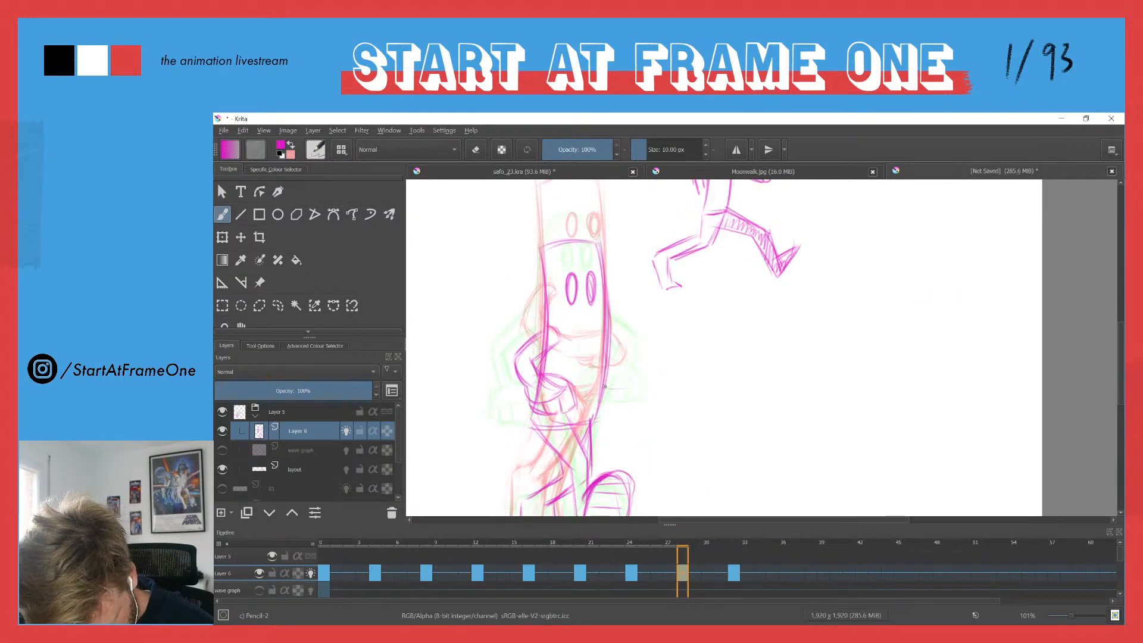
# Step: Sketch the far arm and its hand beside the body's front edge on frame 28, comparing it with the neighbouring keyframes
pyautogui.moveTo(610, 354); pyautogui.dragTo(624, 383)
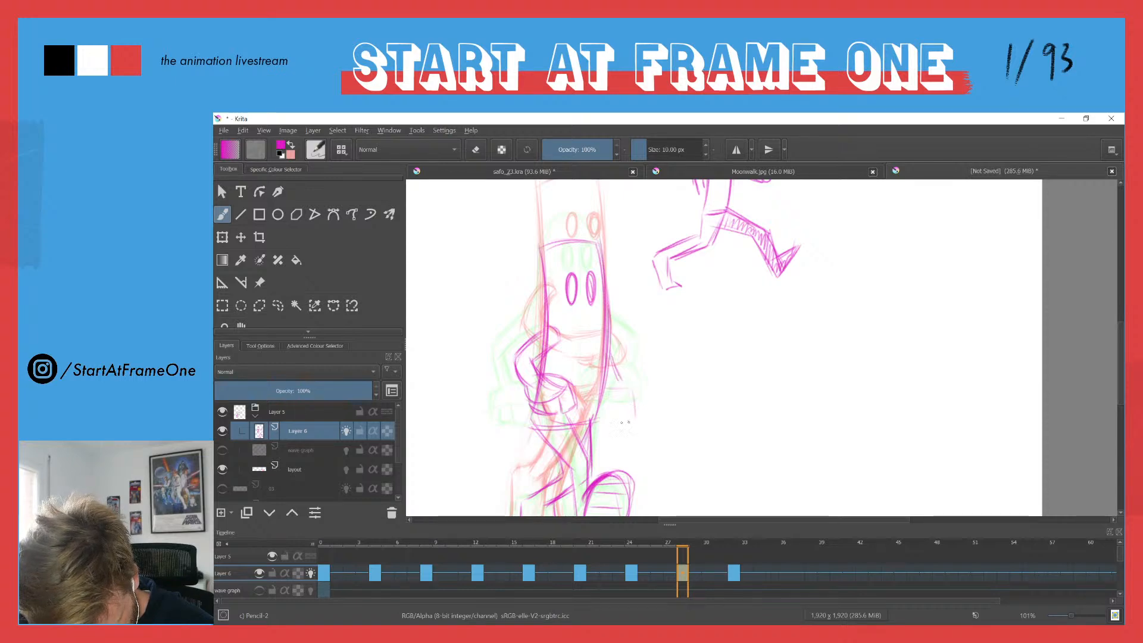
pyautogui.hotkey('ctrl', 'Left')
pyautogui.hotkey('ctrl', 'Right')
pyautogui.hotkey('ctrl', 'Right')
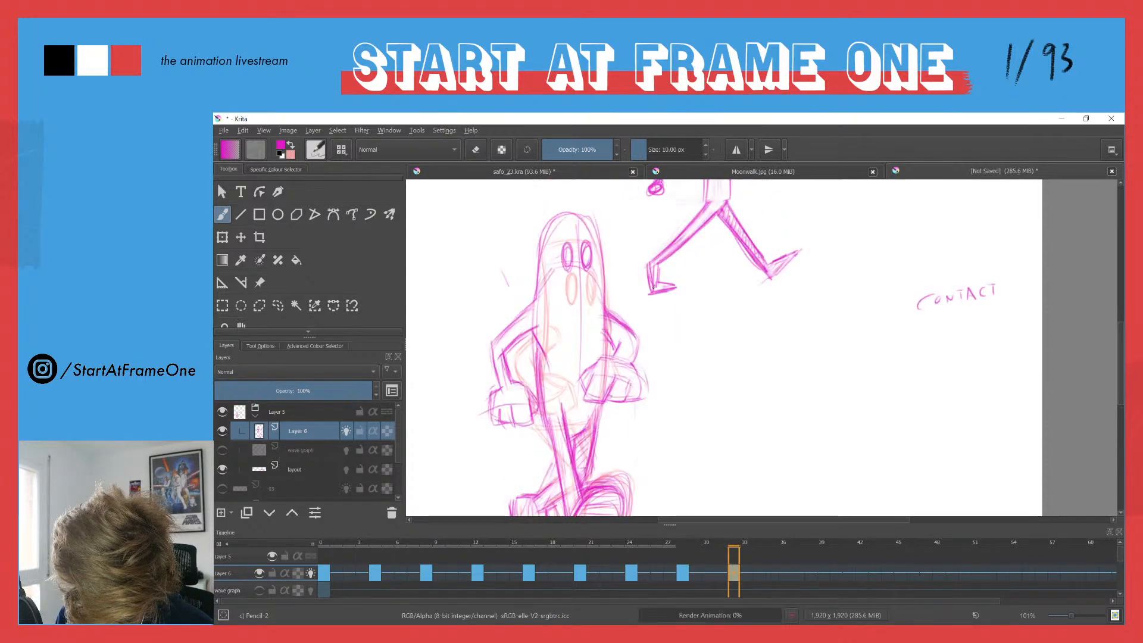
pyautogui.hotkey('ctrl', 'Left')
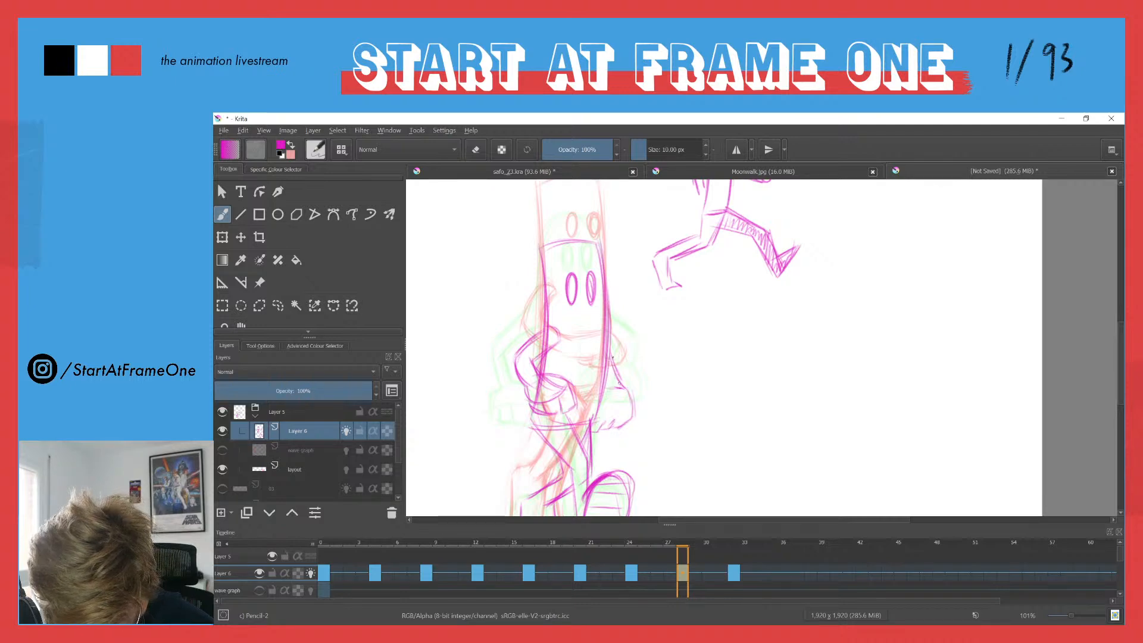
pyautogui.hotkey('ctrl', 'Right')
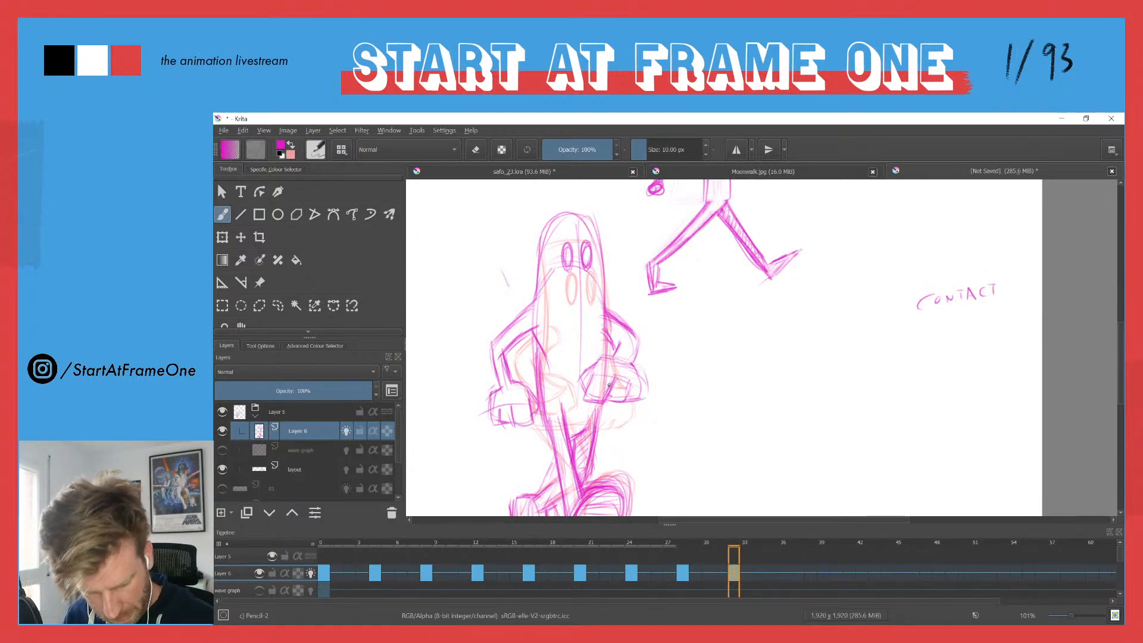
# Step: Play back the walk cycle to check the arm swing and scrub back to frame 4
pyautogui.moveTo(555, 275); pyautogui.dragTo(536, 356)
pyautogui.press('space')
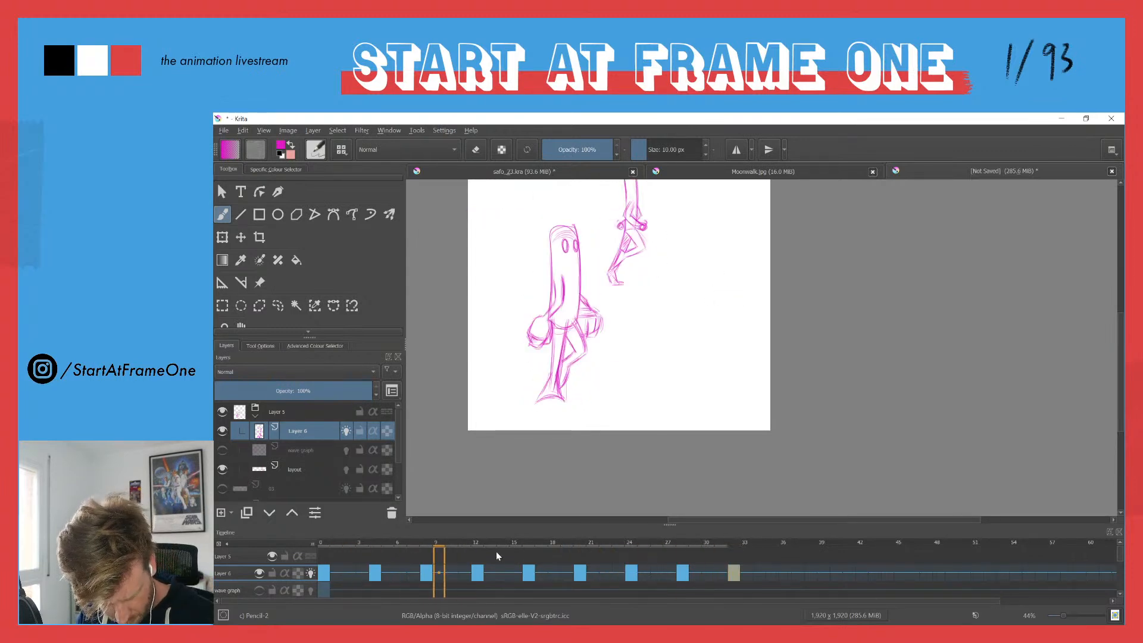
pyautogui.moveTo(477, 540)
pyautogui.mouseDown()
pyautogui.moveTo(584, 522)
pyautogui.moveTo(540, 523)
pyautogui.moveTo(737, 527)
pyautogui.moveTo(320, 541)
pyautogui.moveTo(382, 529)
pyautogui.moveTo(355, 527)
pyautogui.moveTo(373, 526)
pyautogui.mouseUp()
# Step: Fade out the far arm and hand with the eraser on frame 4 and redraw them slightly higher, comparing with frame 0
pyautogui.moveTo(585, 286); pyautogui.dragTo(615, 210)
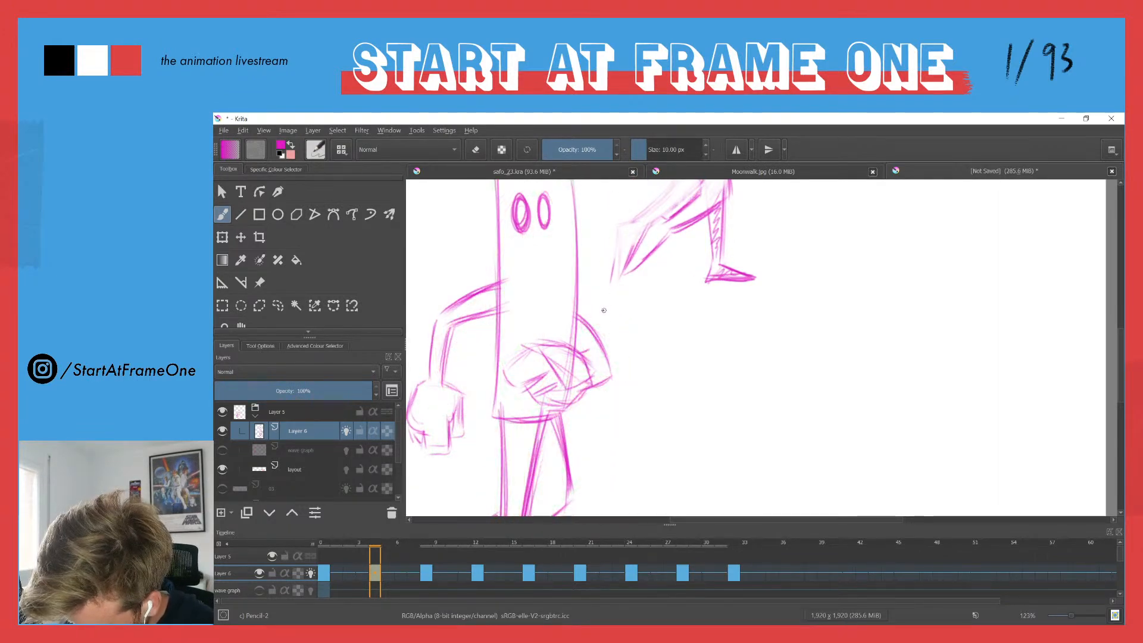
pyautogui.press('e')
pyautogui.moveTo(586, 307)
pyautogui.mouseDown()
pyautogui.moveTo(585, 366)
pyautogui.moveTo(593, 324)
pyautogui.moveTo(604, 327)
pyautogui.moveTo(579, 397)
pyautogui.moveTo(564, 335)
pyautogui.moveTo(538, 374)
pyautogui.moveTo(530, 354)
pyautogui.moveTo(506, 386)
pyautogui.moveTo(550, 331)
pyautogui.moveTo(581, 333)
pyautogui.moveTo(542, 321)
pyautogui.moveTo(587, 328)
pyautogui.moveTo(539, 318)
pyautogui.moveTo(580, 350)
pyautogui.moveTo(589, 345)
pyautogui.moveTo(580, 328)
pyautogui.moveTo(538, 318)
pyautogui.mouseUp()
pyautogui.press('e')
pyautogui.moveTo(556, 356)
pyautogui.mouseDown()
pyautogui.moveTo(591, 348)
pyautogui.moveTo(566, 353)
pyautogui.moveTo(566, 364)
pyautogui.mouseUp()
pyautogui.moveTo(538, 319); pyautogui.dragTo(506, 340)
pyautogui.moveTo(513, 353)
pyautogui.mouseDown()
pyautogui.moveTo(547, 347)
pyautogui.moveTo(516, 360)
pyautogui.moveTo(563, 363)
pyautogui.moveTo(553, 371)
pyautogui.moveTo(595, 353)
pyautogui.moveTo(590, 344)
pyautogui.moveTo(595, 365)
pyautogui.moveTo(550, 380)
pyautogui.moveTo(529, 354)
pyautogui.moveTo(562, 378)
pyautogui.mouseUp()
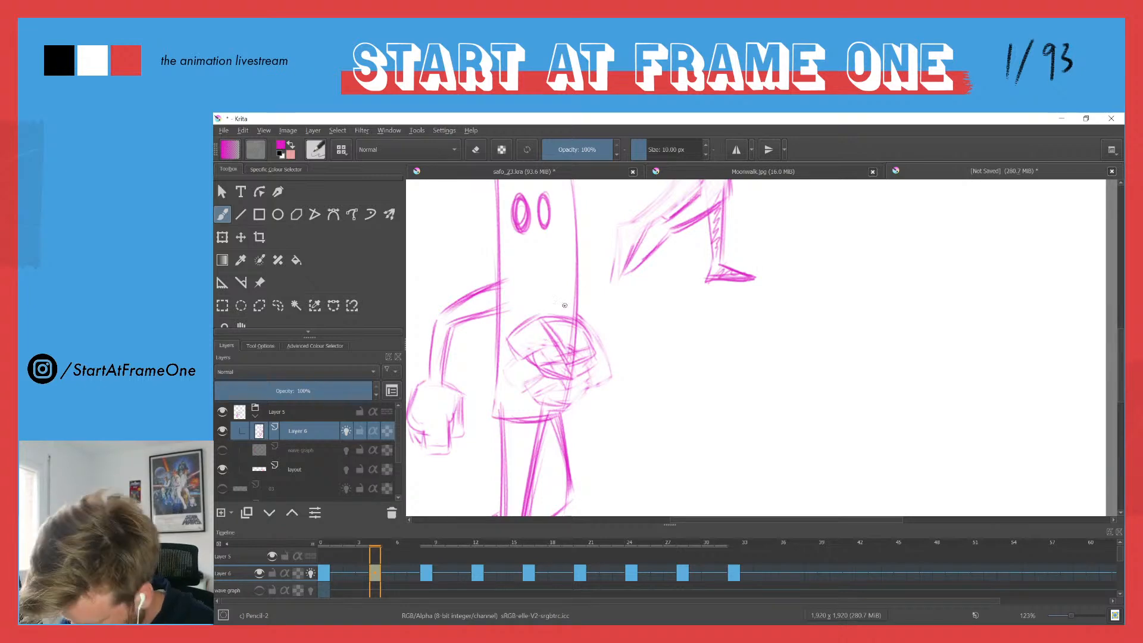
pyautogui.hotkey('ctrl', 'Left')
pyautogui.hotkey('ctrl', 'Right')
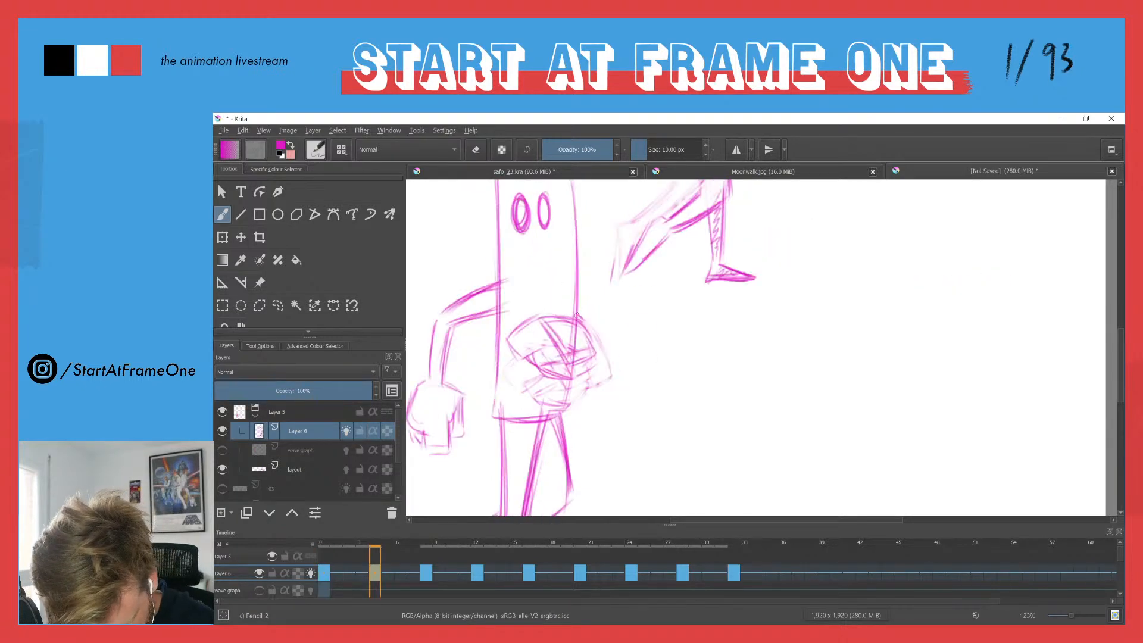
pyautogui.hotkey('ctrl', 'Left')
pyautogui.hotkey('ctrl', 'Right')
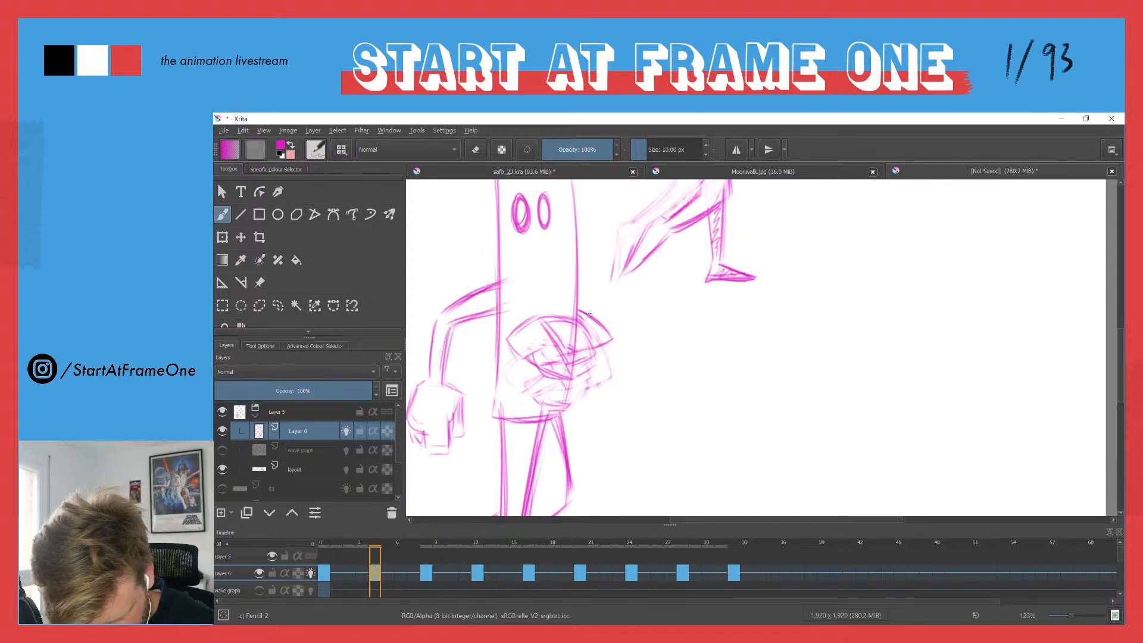
# Step: Play back the whole walk cycle and check the character's pose in the Moonwalk.jpg reference
pyautogui.moveTo(528, 270); pyautogui.dragTo(512, 344)
pyautogui.moveTo(503, 292); pyautogui.dragTo(504, 348)
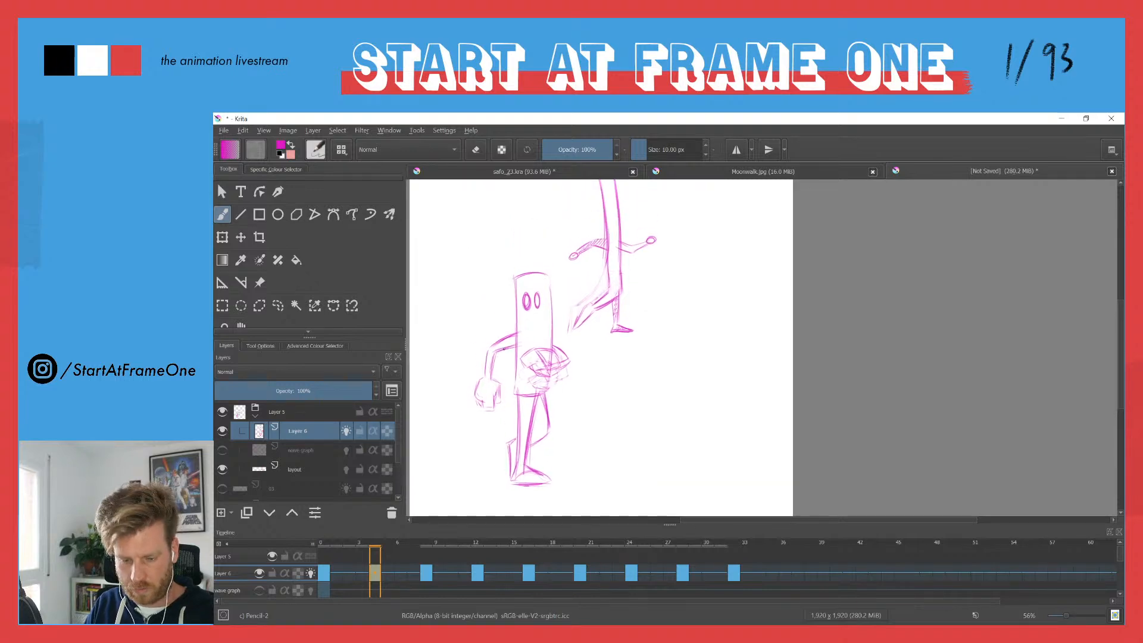
pyautogui.press('space')
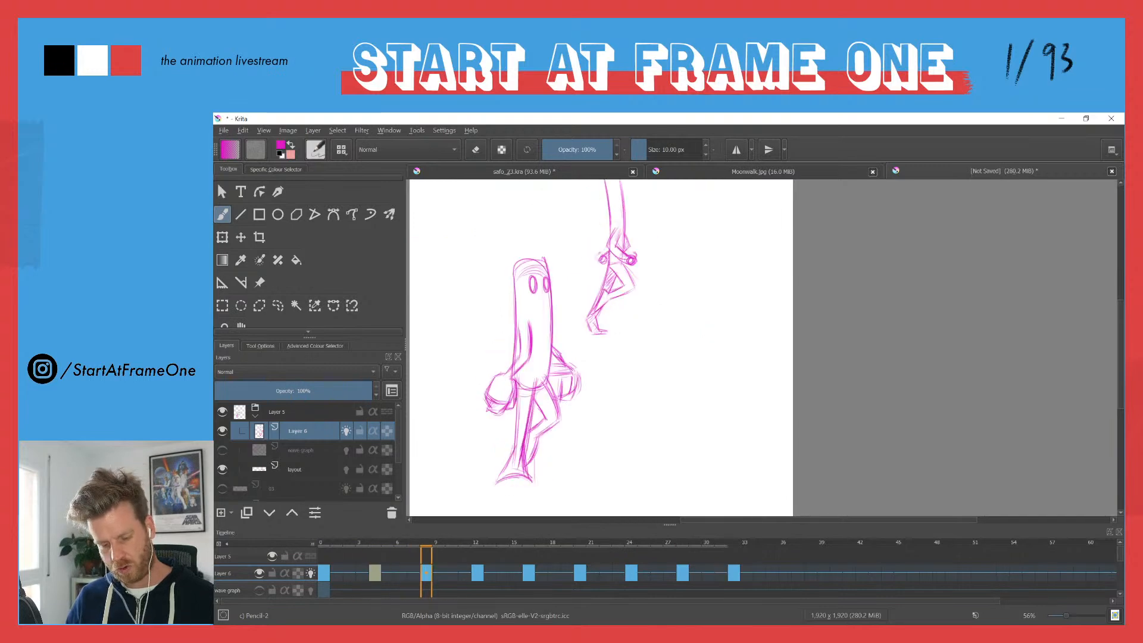
pyautogui.click(742, 172)
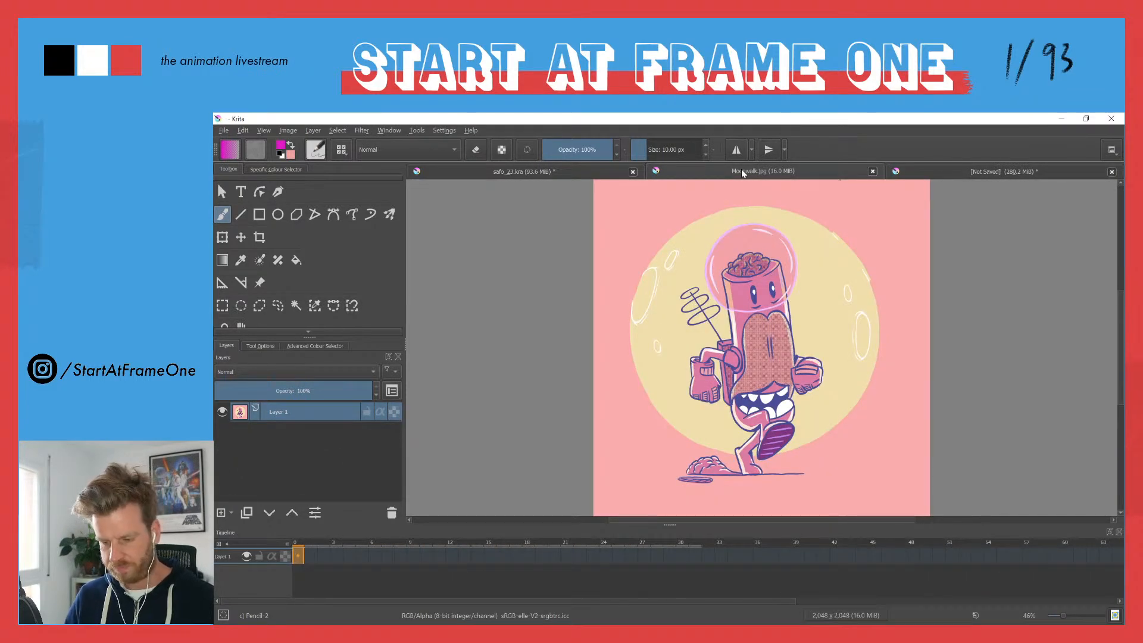
pyautogui.click(958, 171)
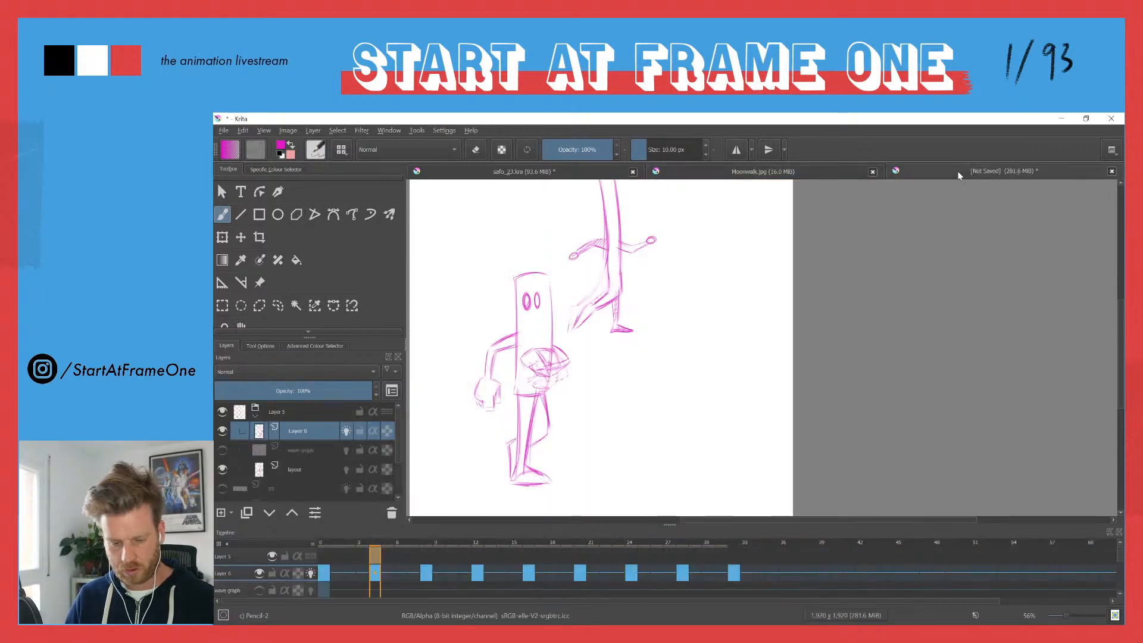